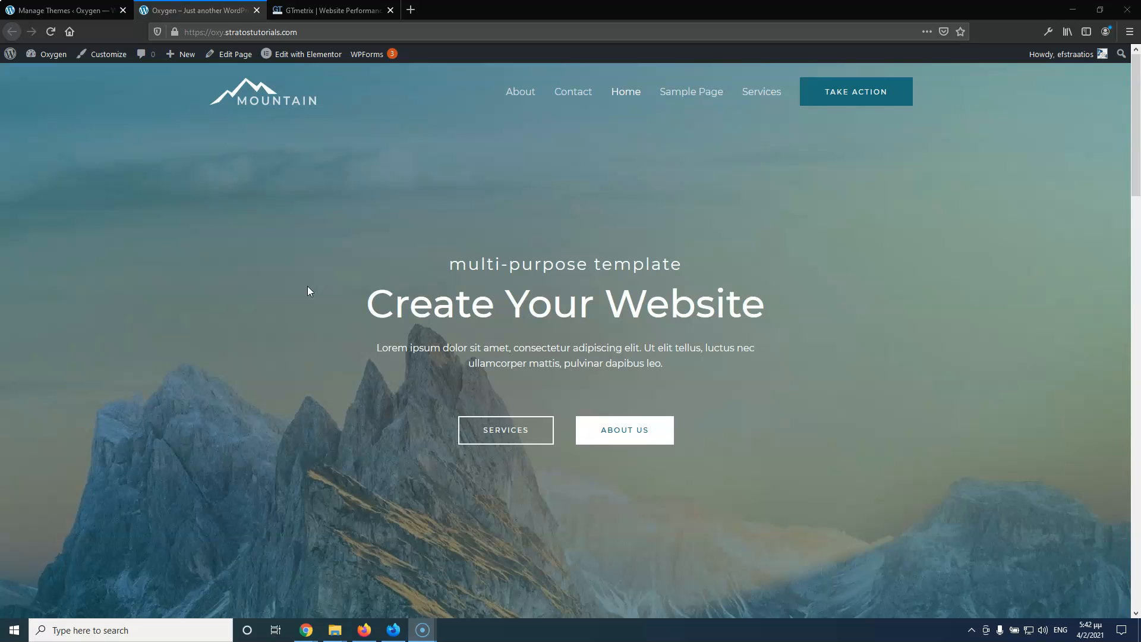
Activate the Twenty Twenty-One theme and delete the Astra theme from the site
click(98, 10)
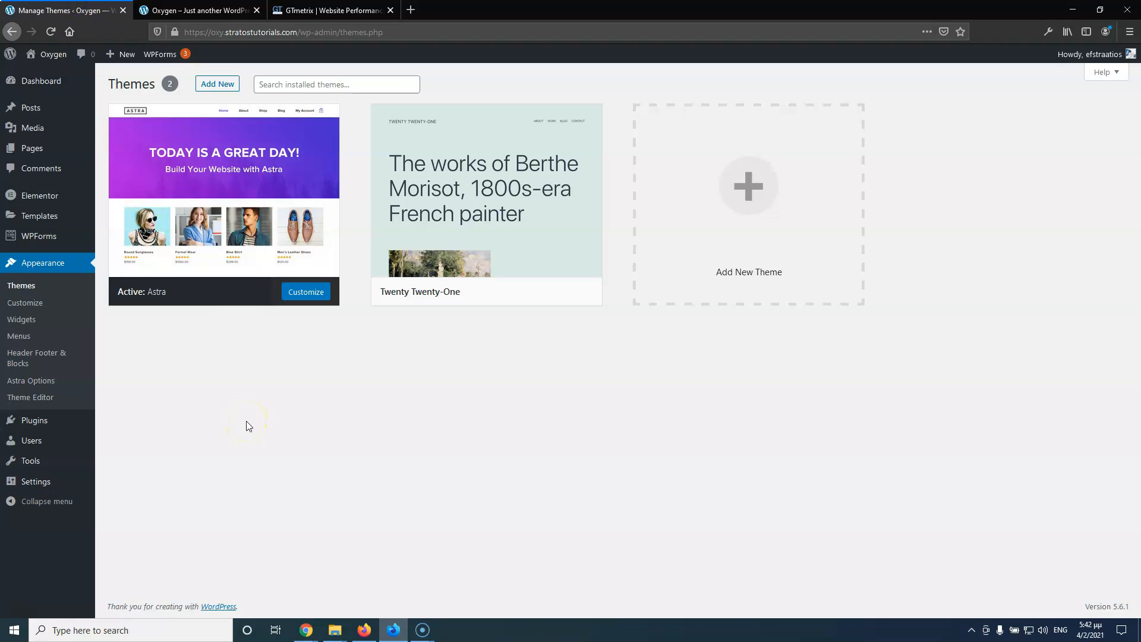
key(ctrl+Tab)
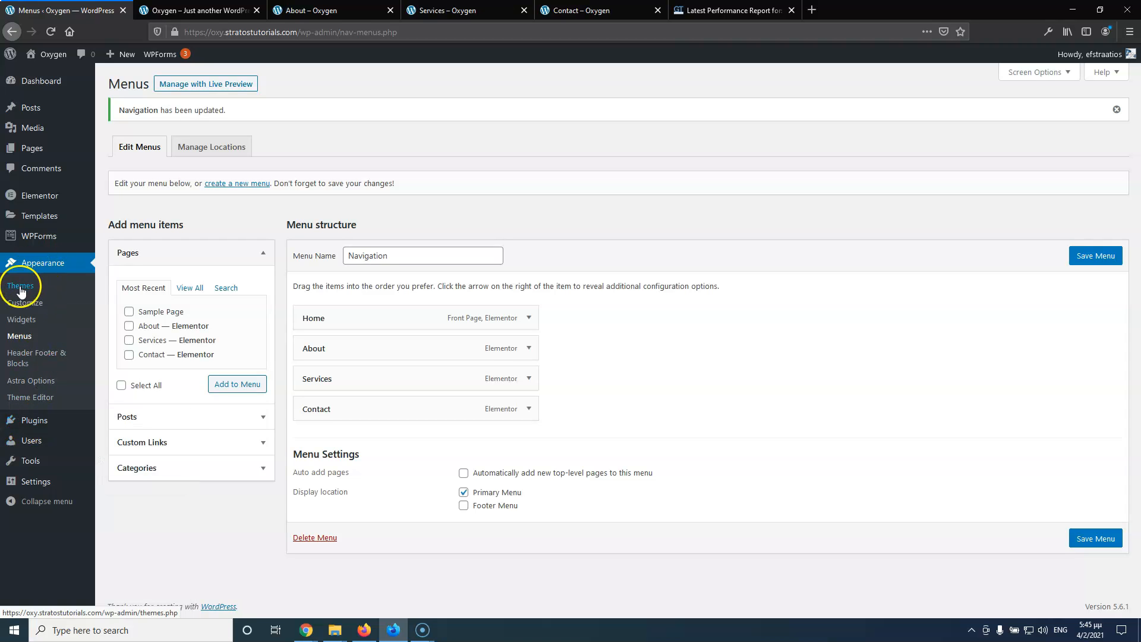
click(20, 288)
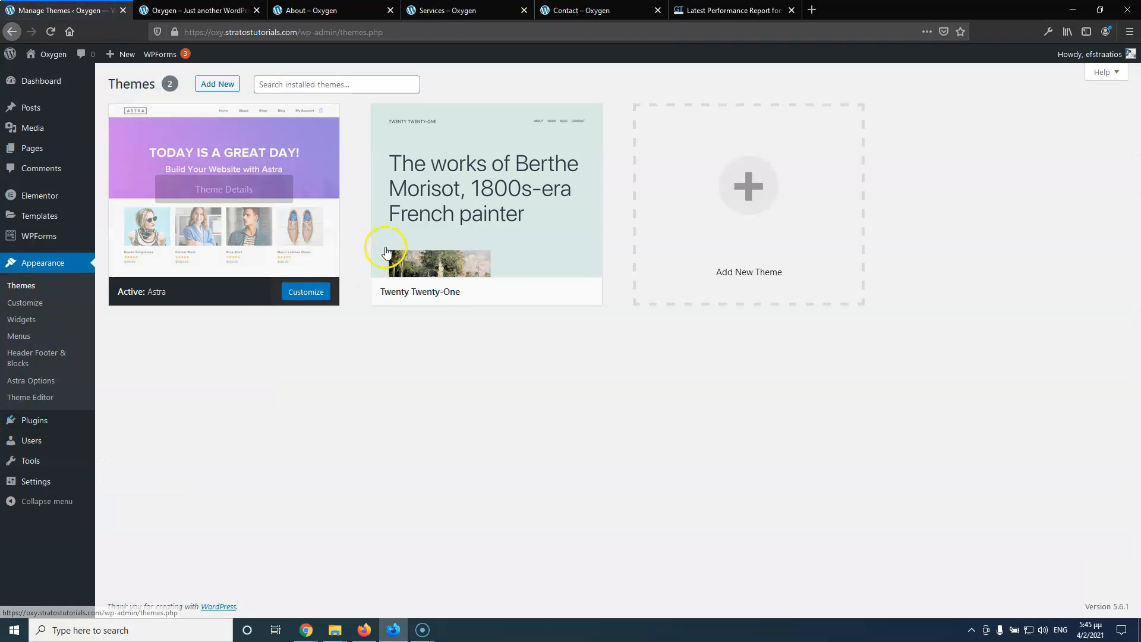
click(517, 293)
click(486, 190)
click(1018, 586)
click(540, 355)
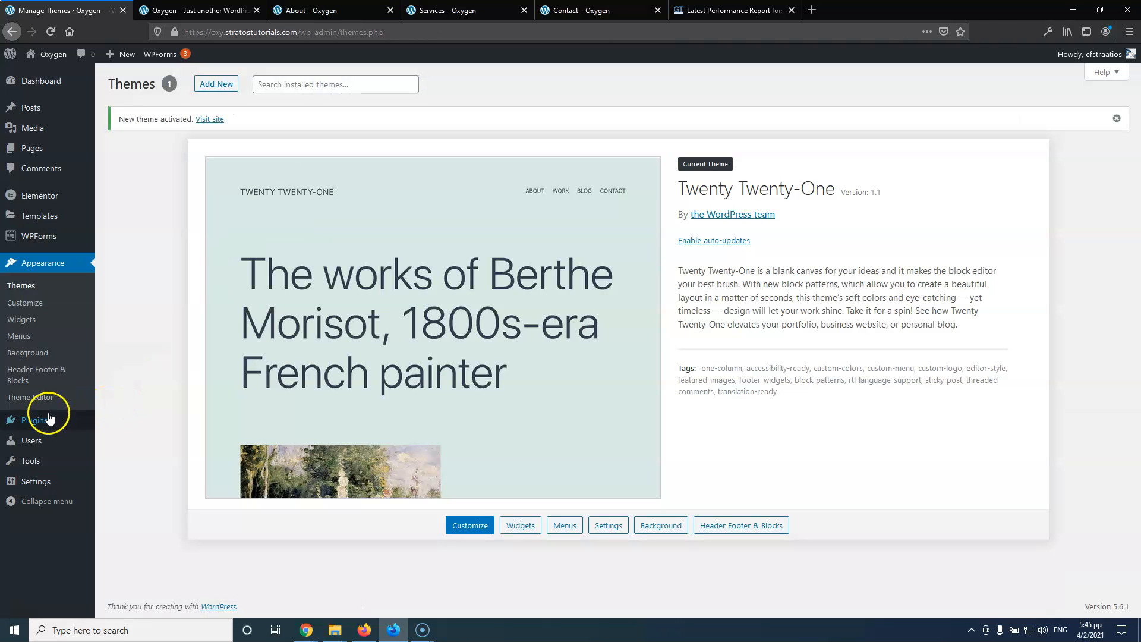
Deactivate the Elementor and Elementor - Header, Footer & Blocks plugins together with a bulk action
mouse_move(42, 423)
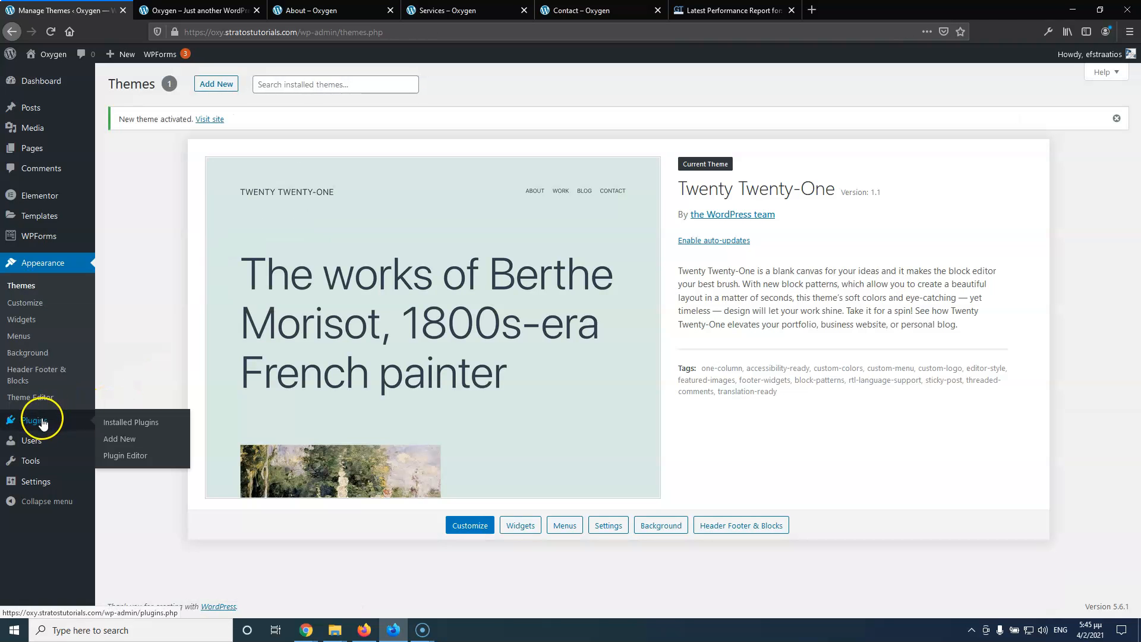
click(136, 422)
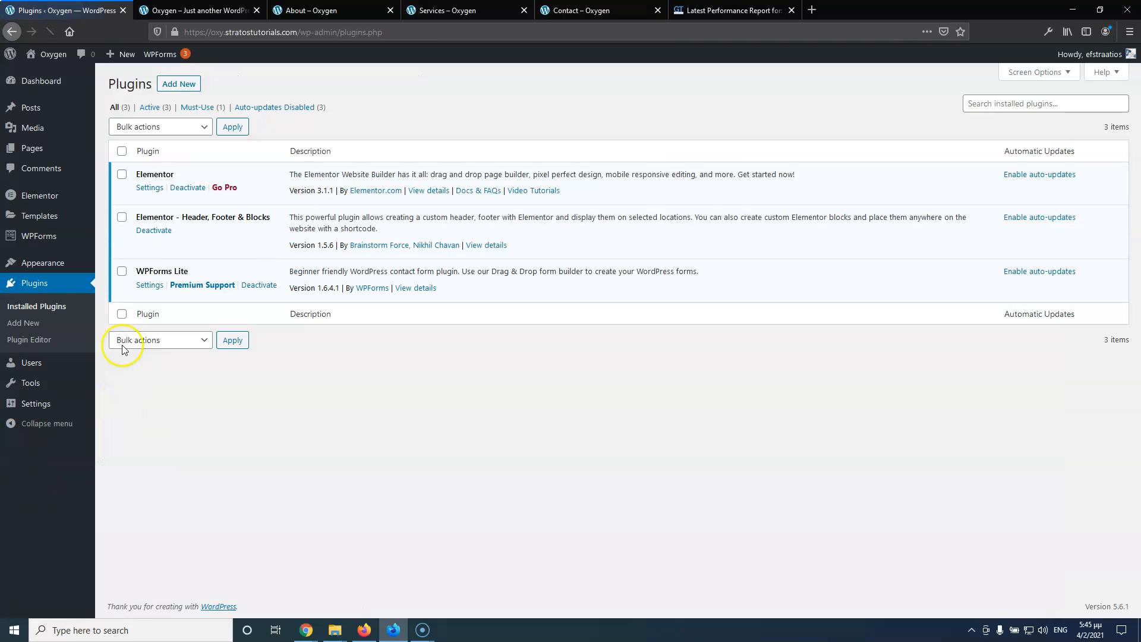
click(122, 174)
click(122, 217)
click(171, 126)
click(159, 177)
click(242, 129)
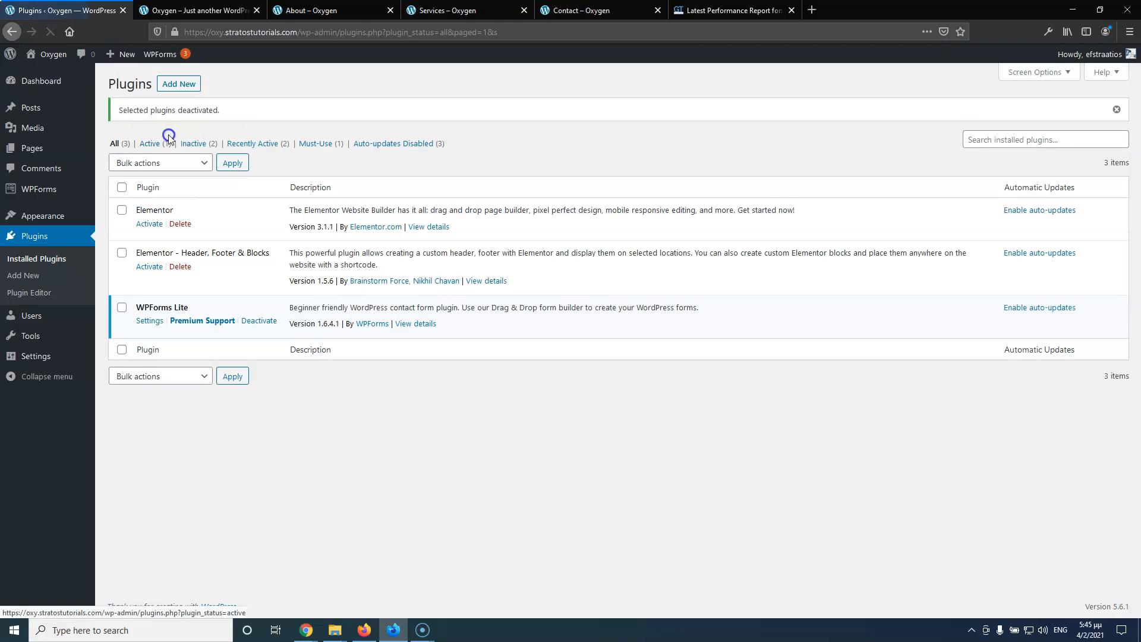
Bulk-delete the deactivated Elementor and Elementor - Header, Footer & Blocks plugins along with their data
click(122, 209)
click(122, 252)
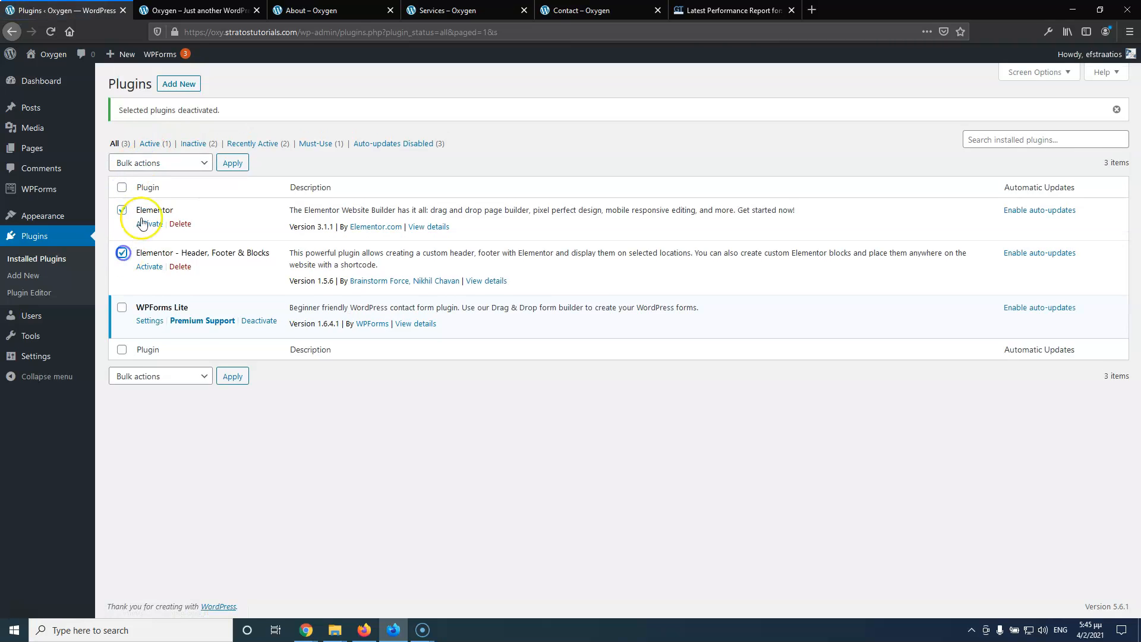
click(152, 163)
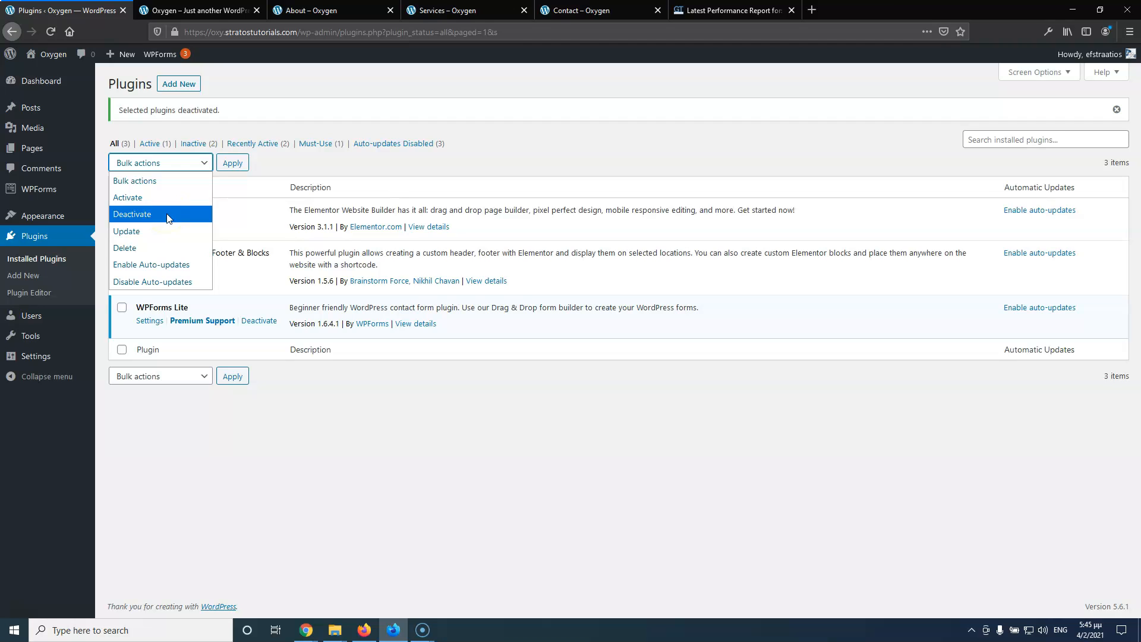
click(137, 248)
click(236, 164)
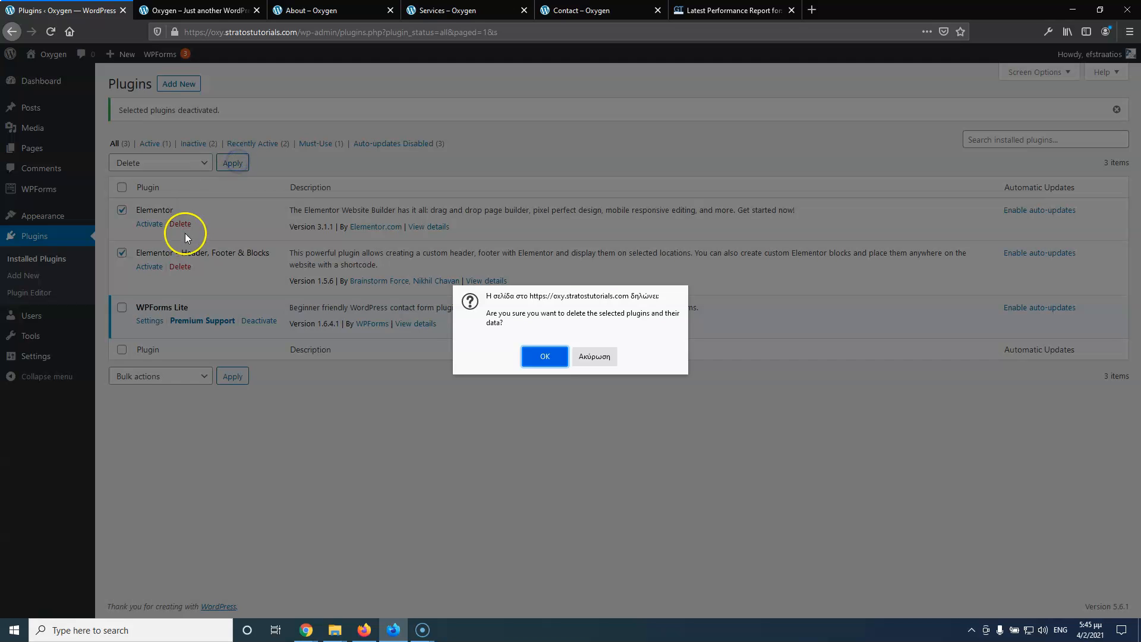
click(548, 359)
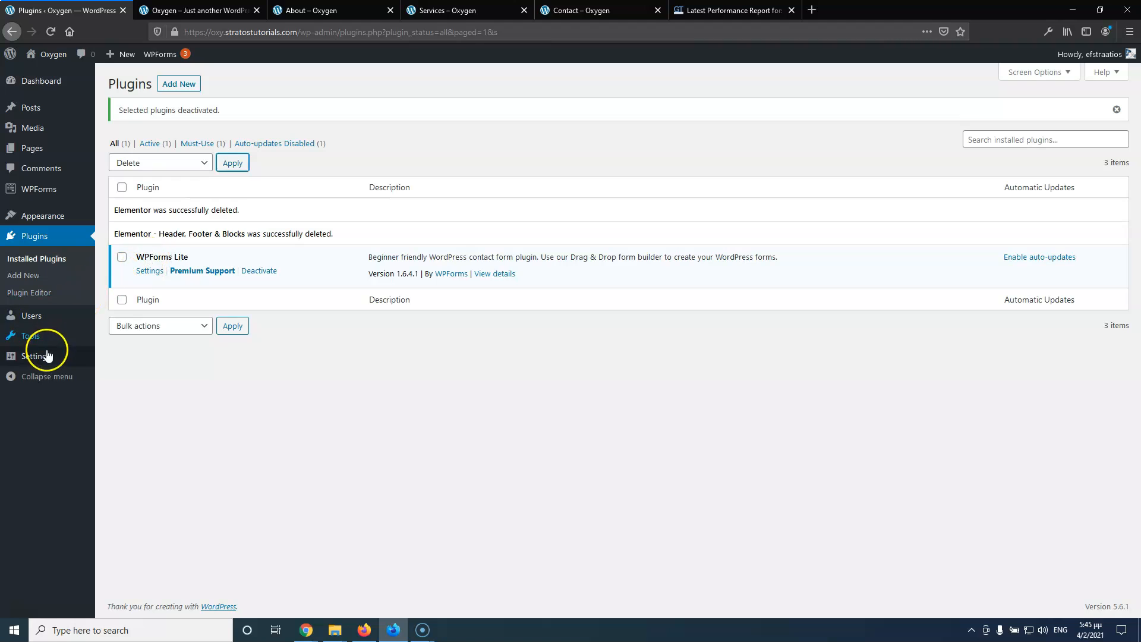
Save the permalink settings with the Post name structure
mouse_move(79, 356)
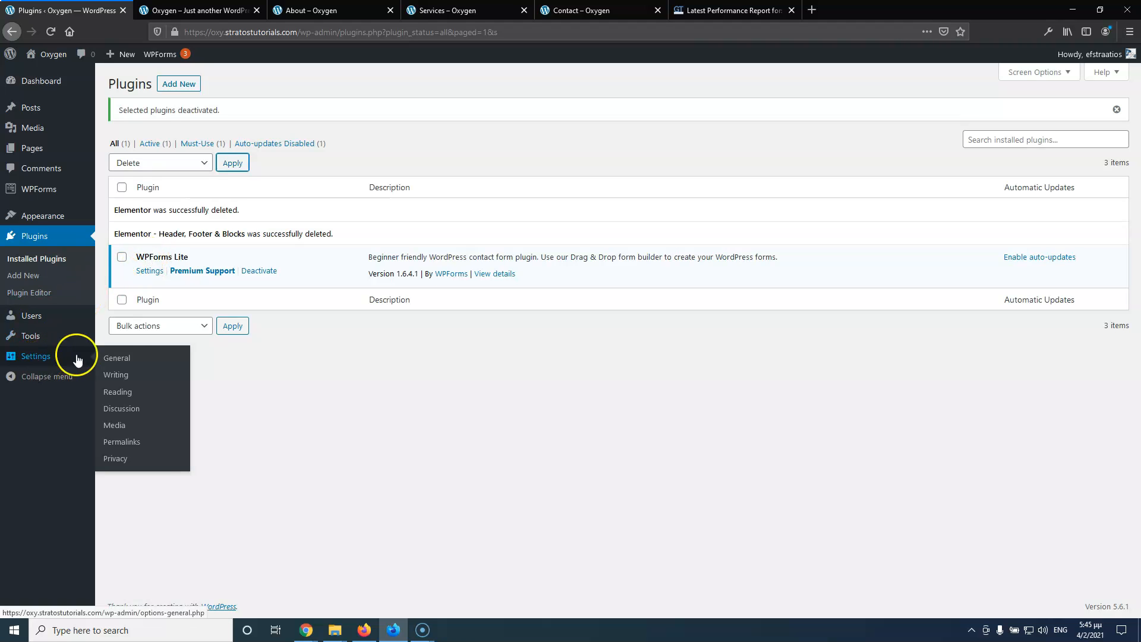
click(122, 441)
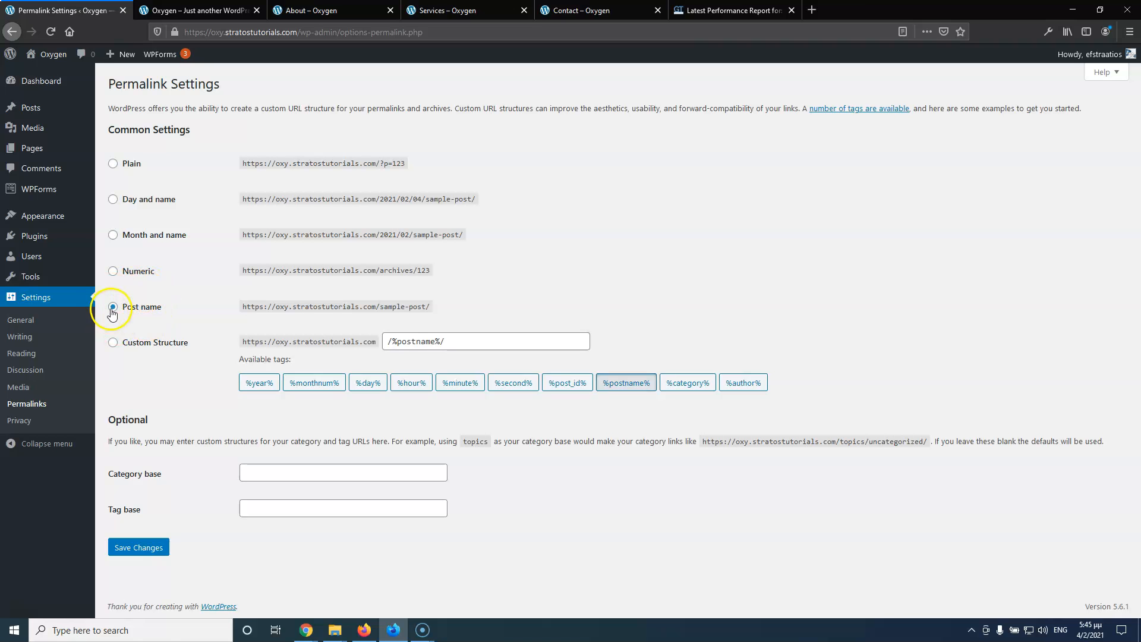
click(145, 550)
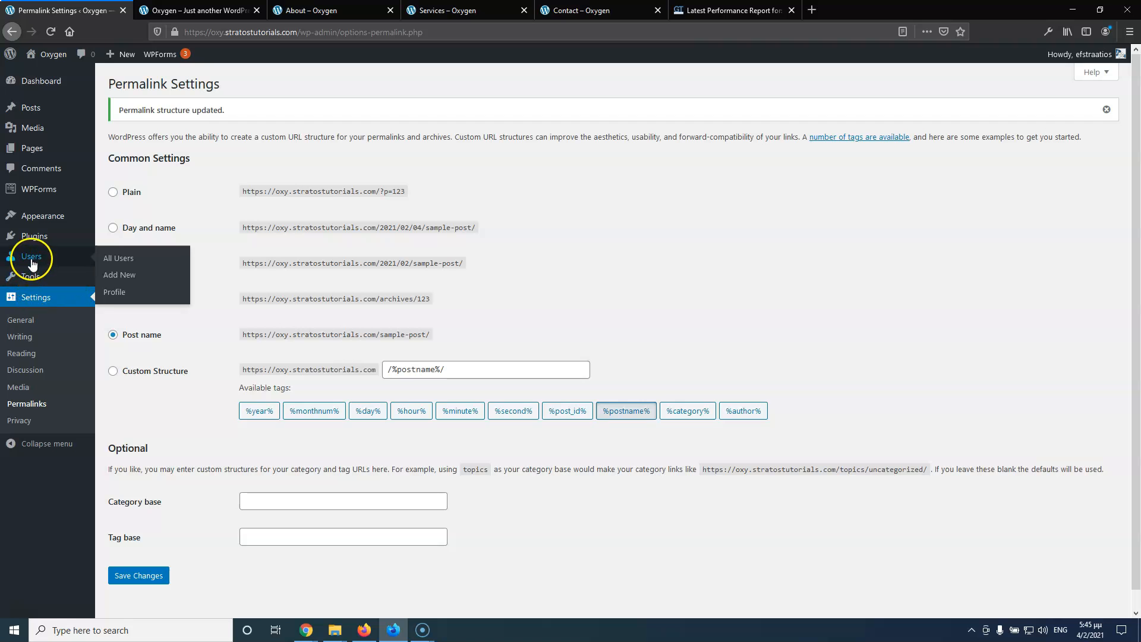
Upload the plugin file oxygen.3.6.1.zip, install it and activate the Oxygen plugin
mouse_move(33, 235)
click(127, 255)
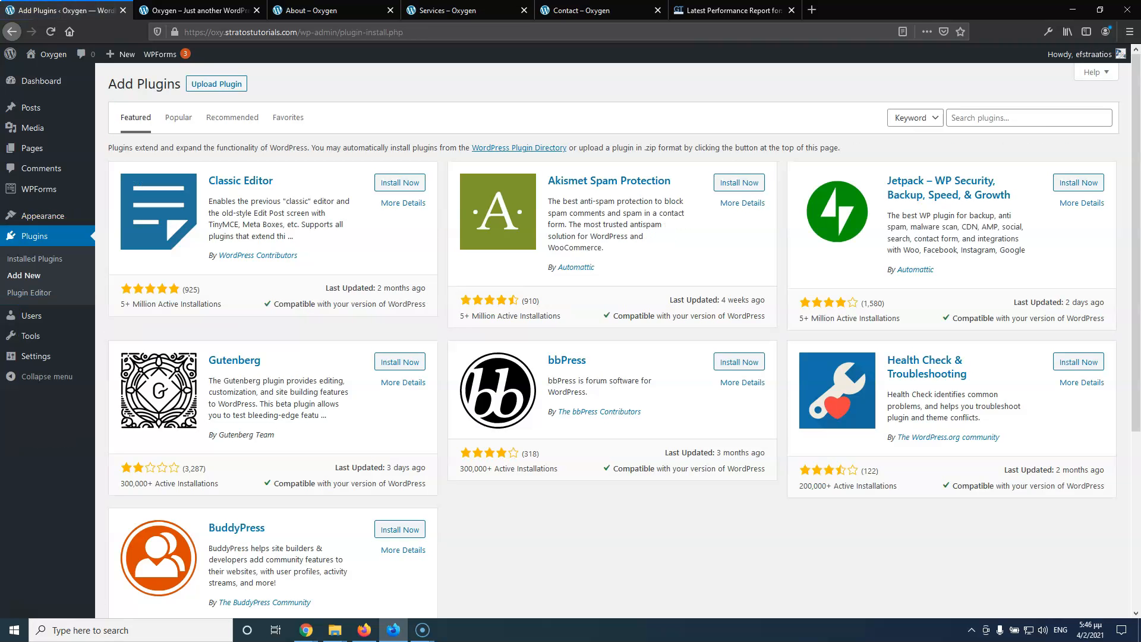
click(221, 86)
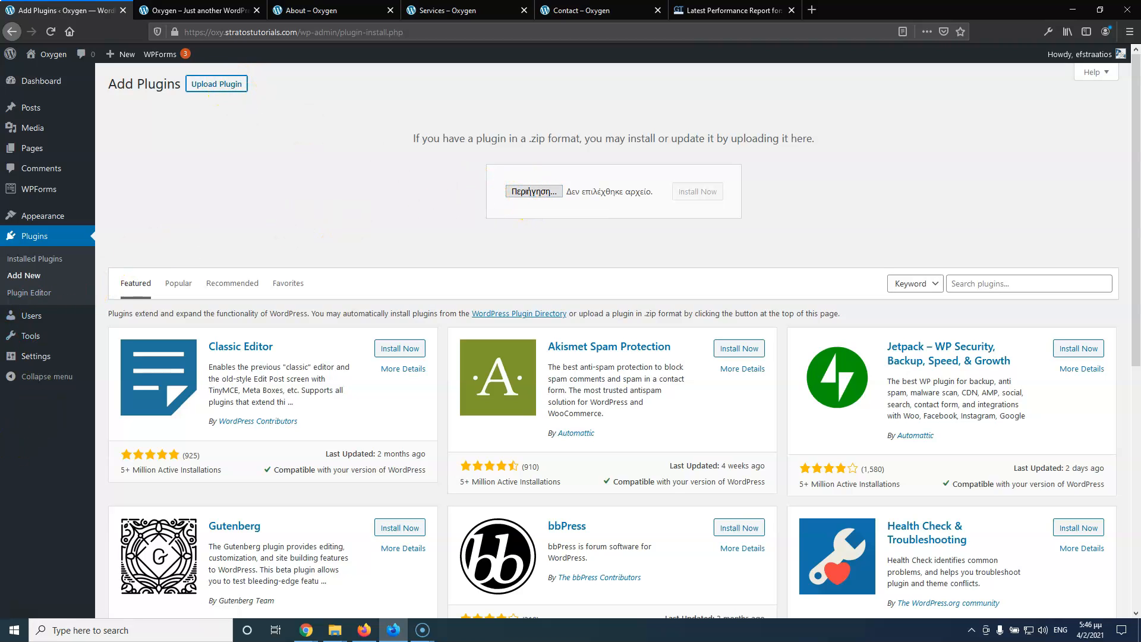
drag(107, 253, 535, 189)
click(689, 192)
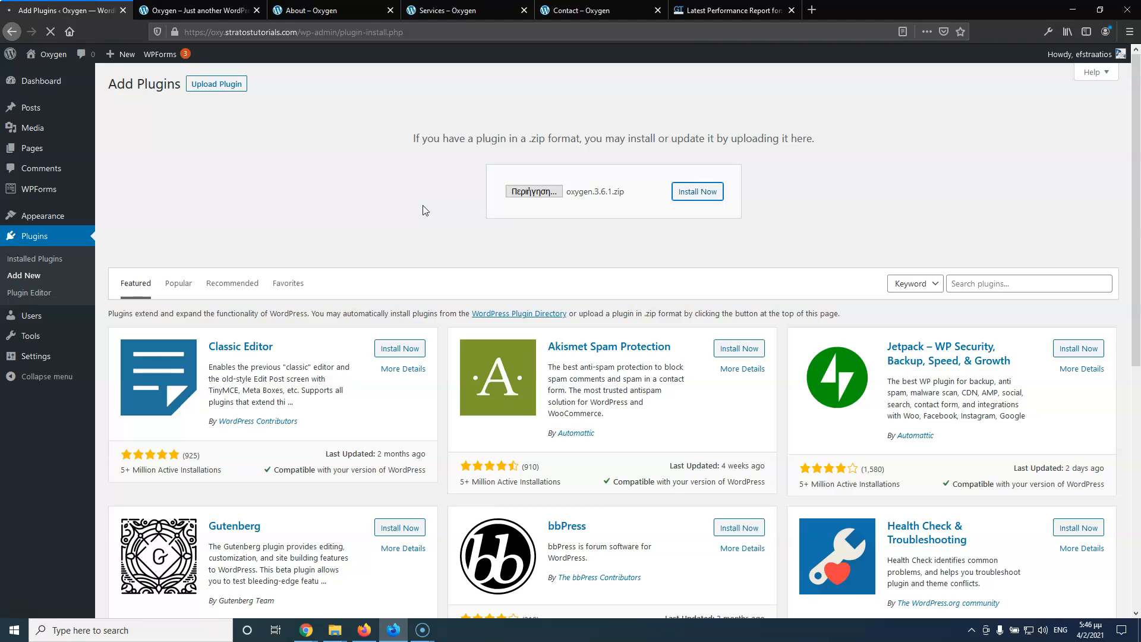
click(440, 207)
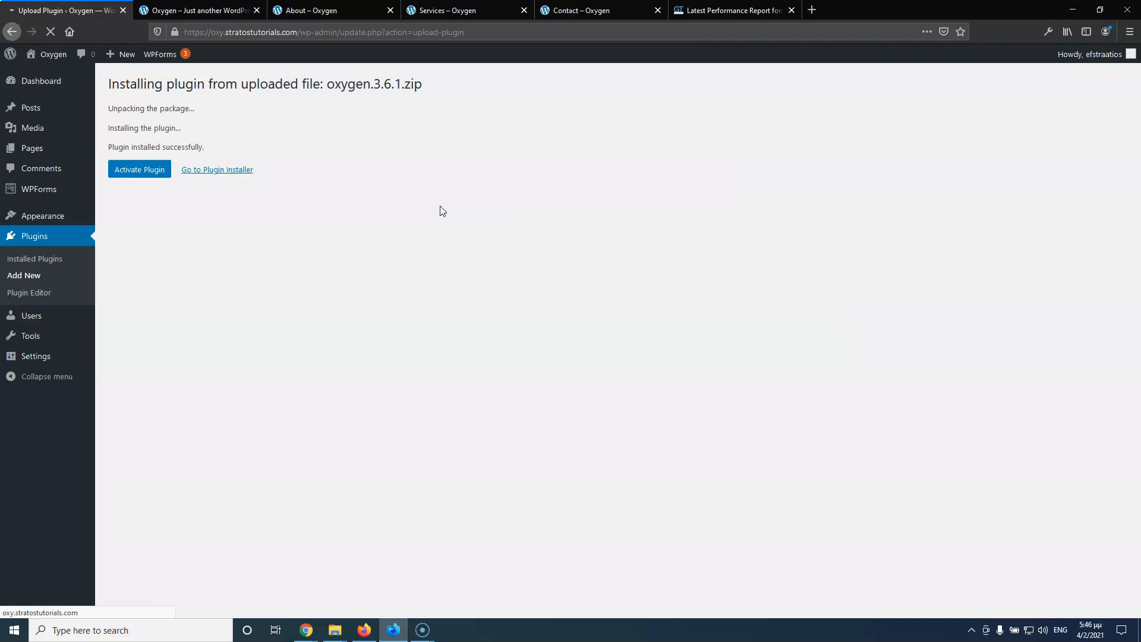
click(410, 202)
click(130, 179)
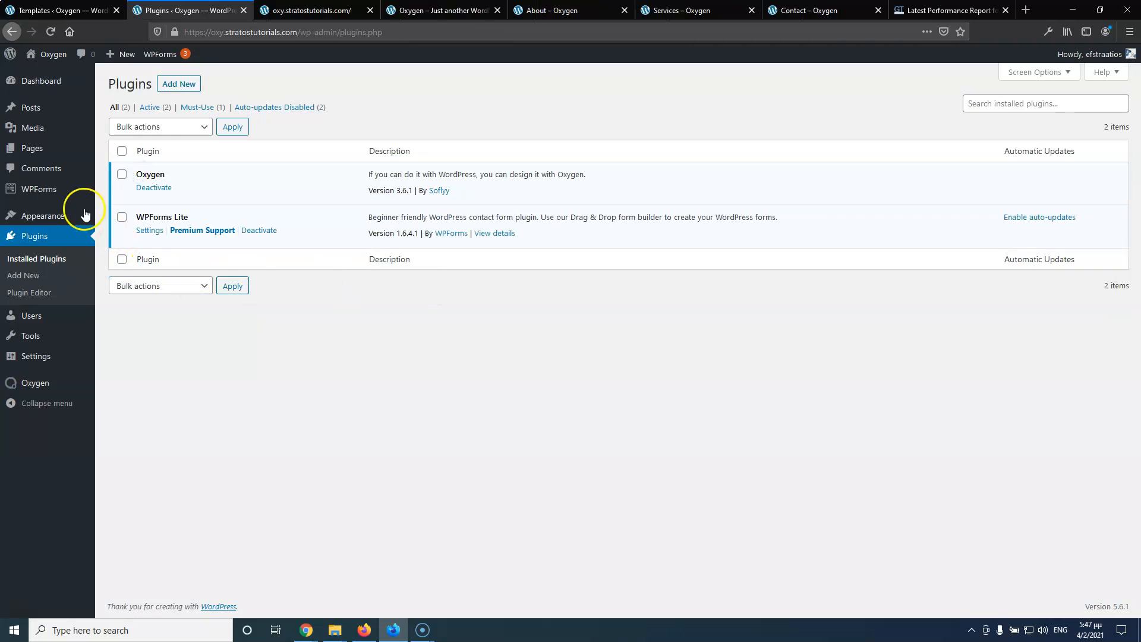
Move all of the site's existing pages to the trash with a bulk action
mouse_move(33, 155)
click(118, 153)
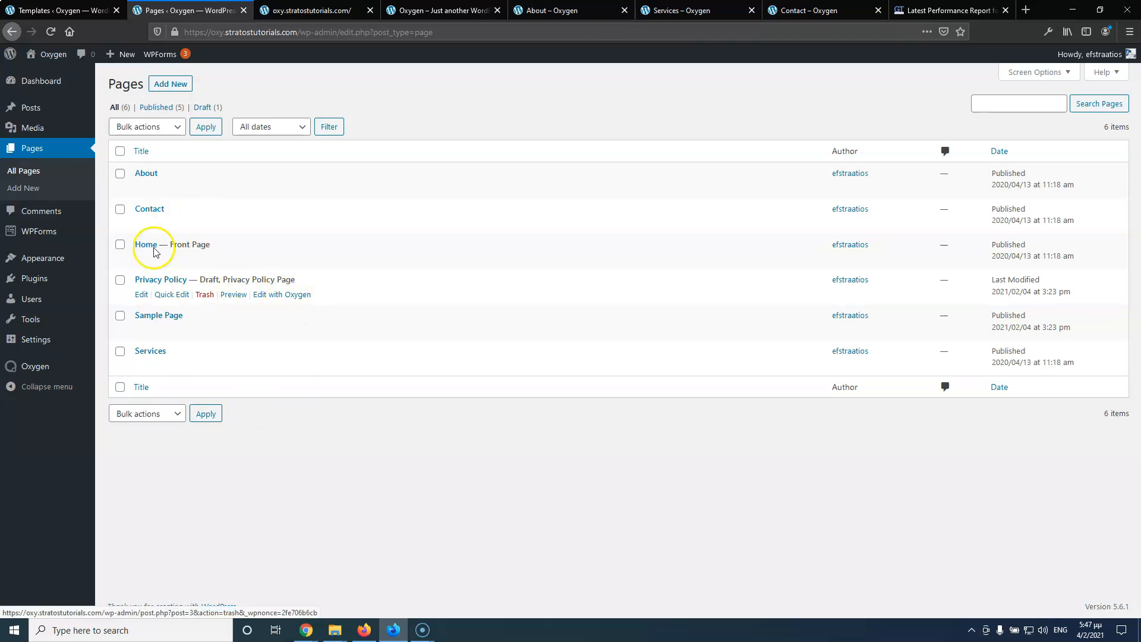
click(120, 152)
click(145, 127)
click(152, 179)
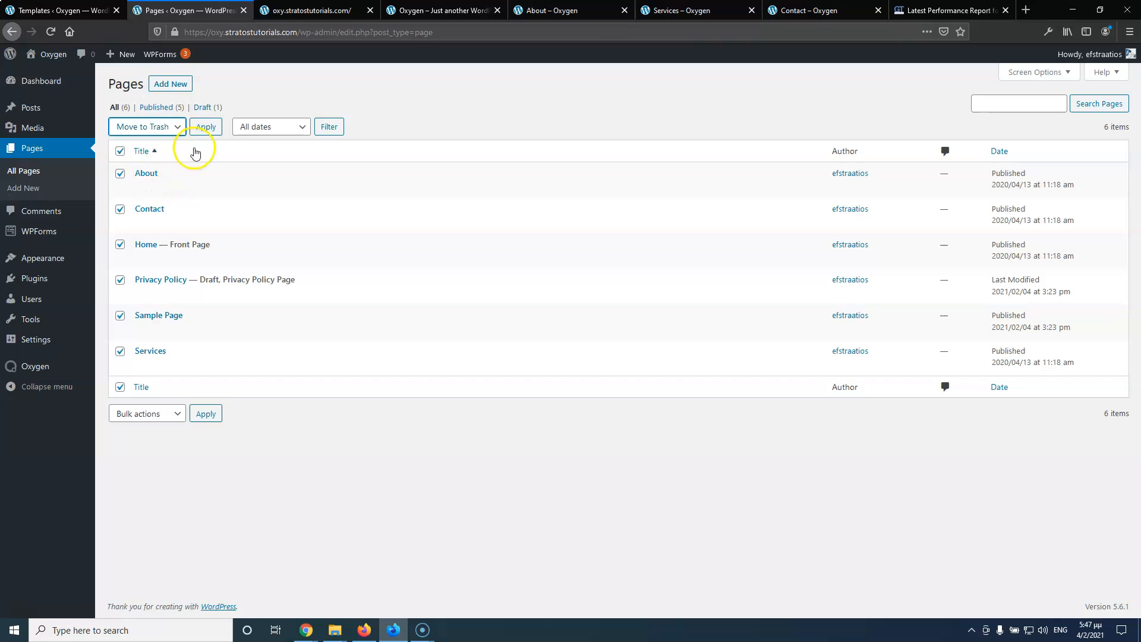
click(204, 128)
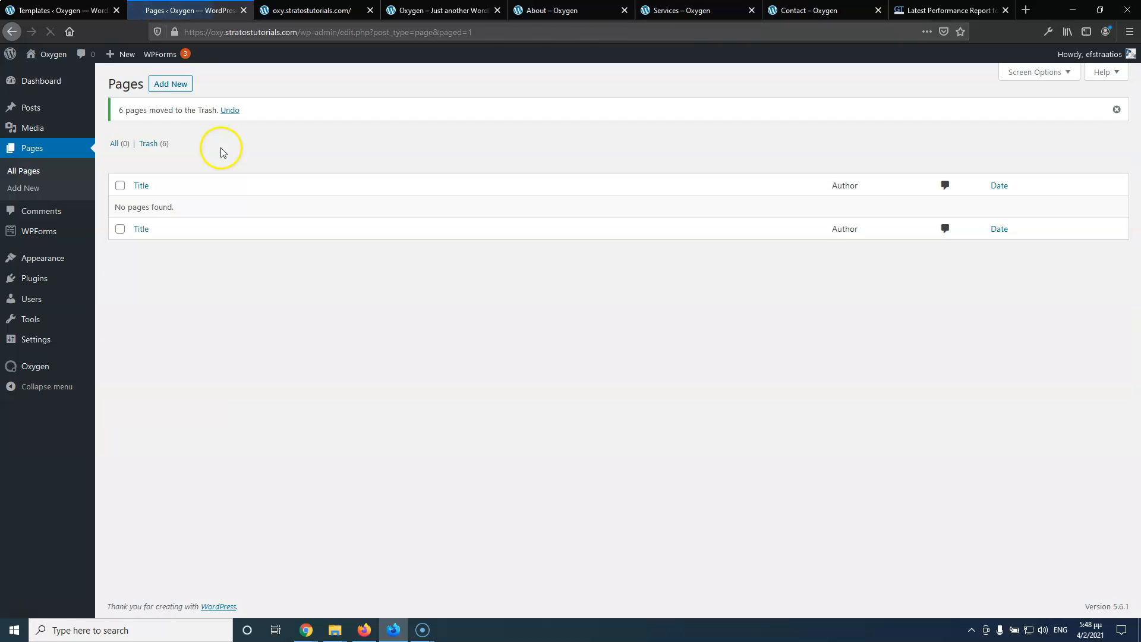
Move the "Hello world!" post to the trash and check the site's comments list
click(123, 113)
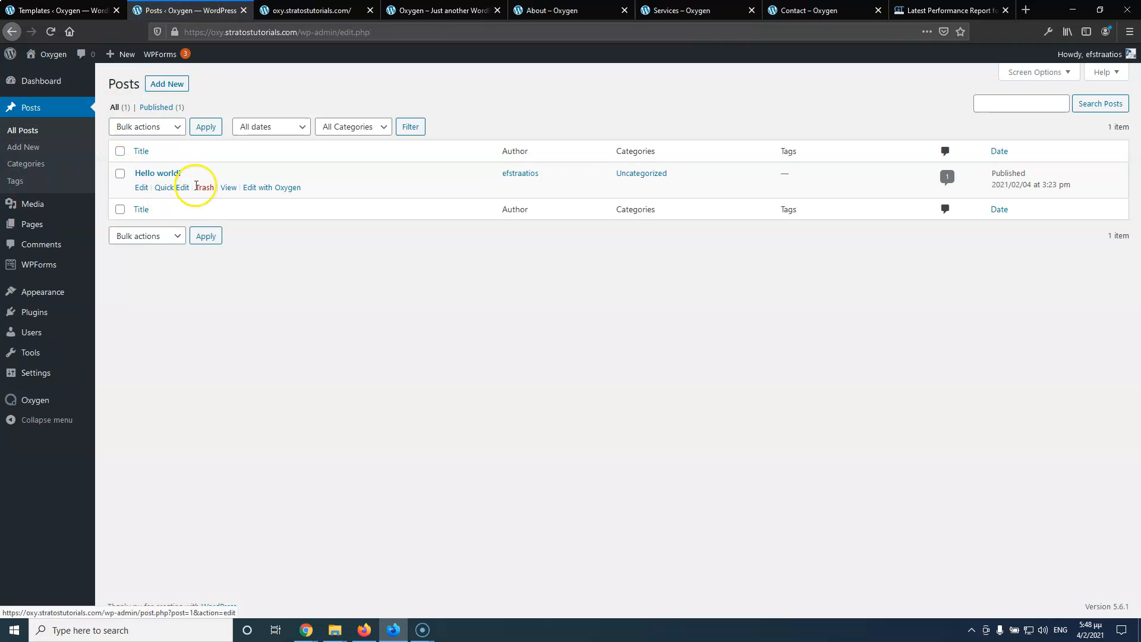
click(205, 188)
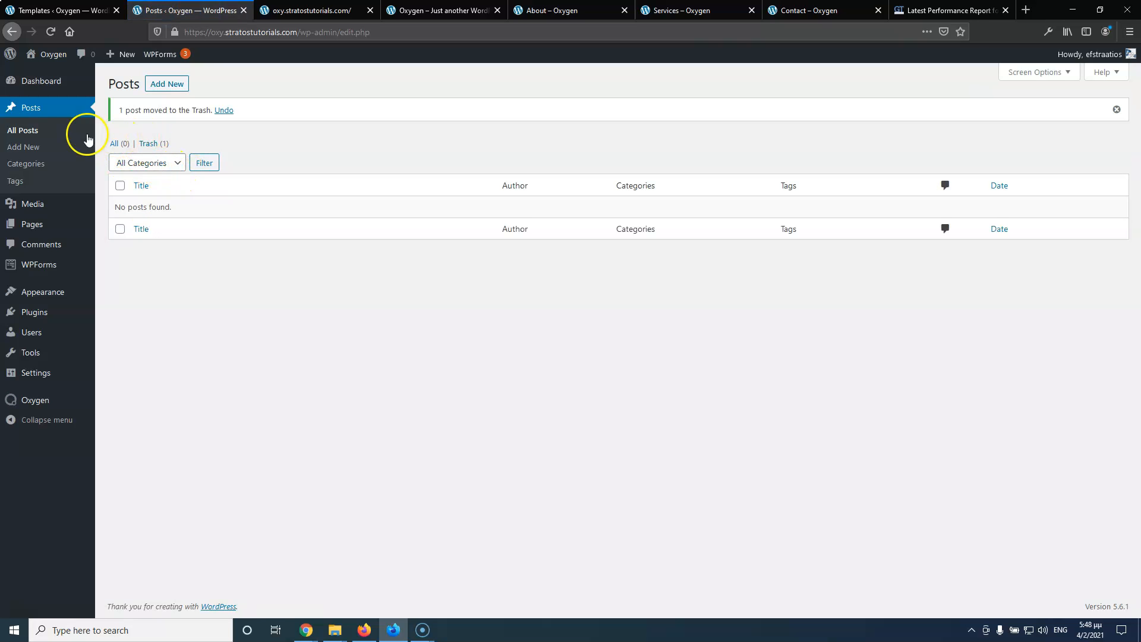
click(41, 248)
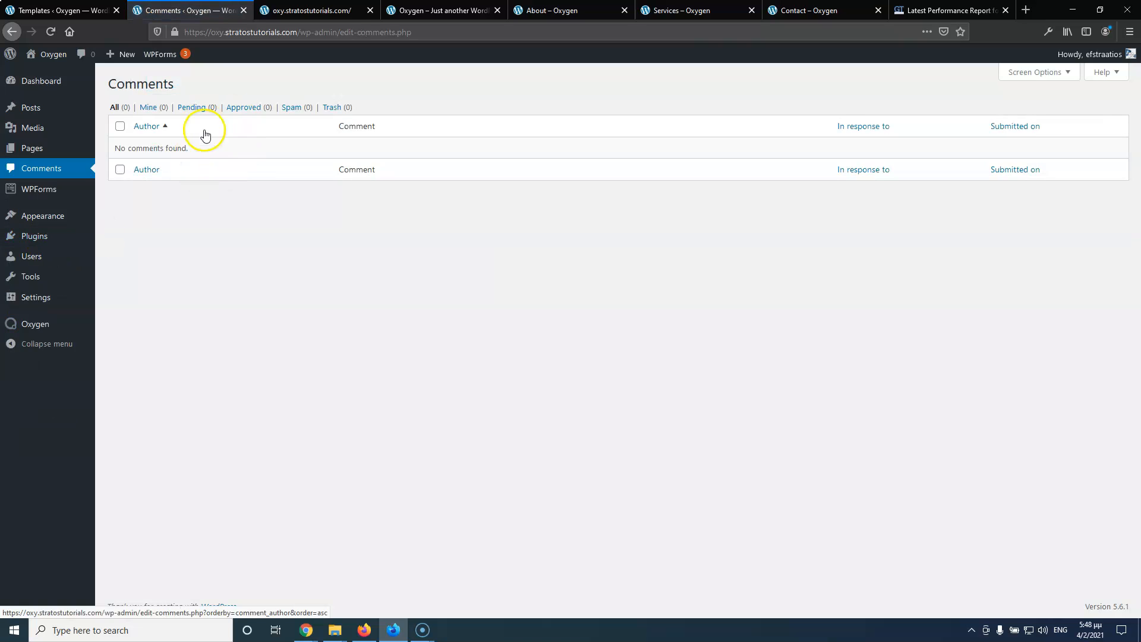
Remove the invalid Home, About, Services and Contact items from the Navigation menu and save it
mouse_move(28, 157)
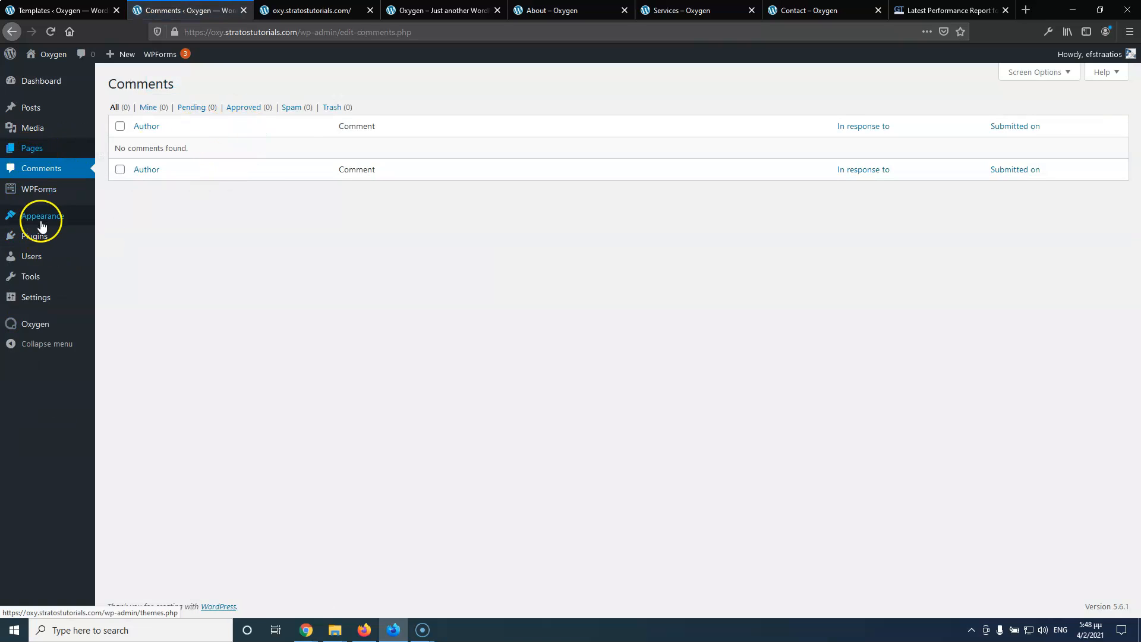
click(115, 218)
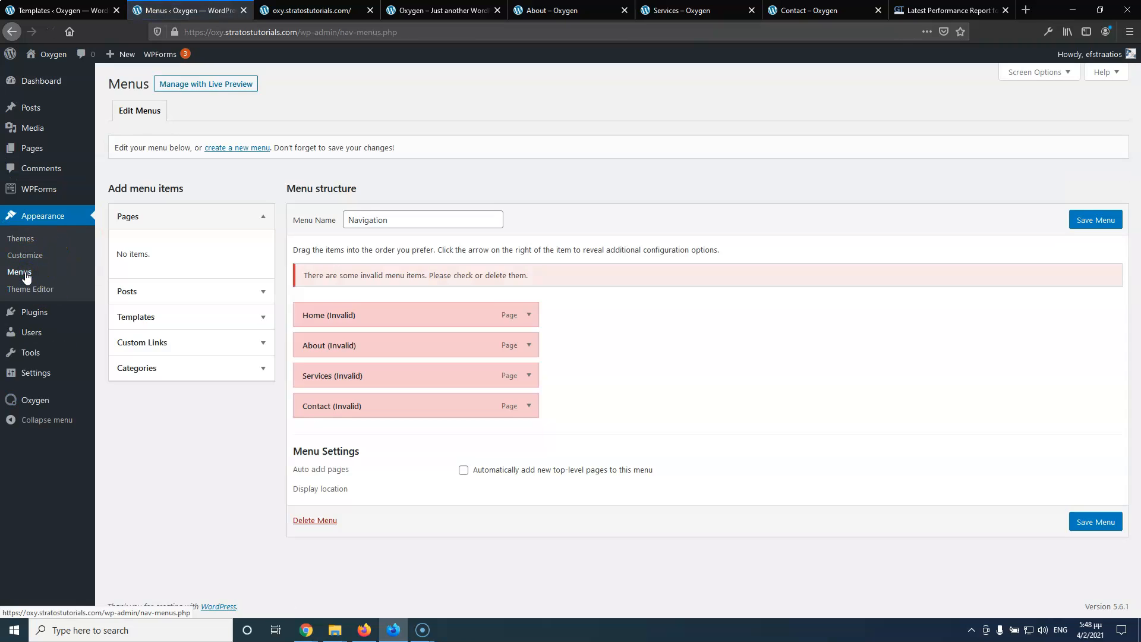
click(529, 315)
click(313, 424)
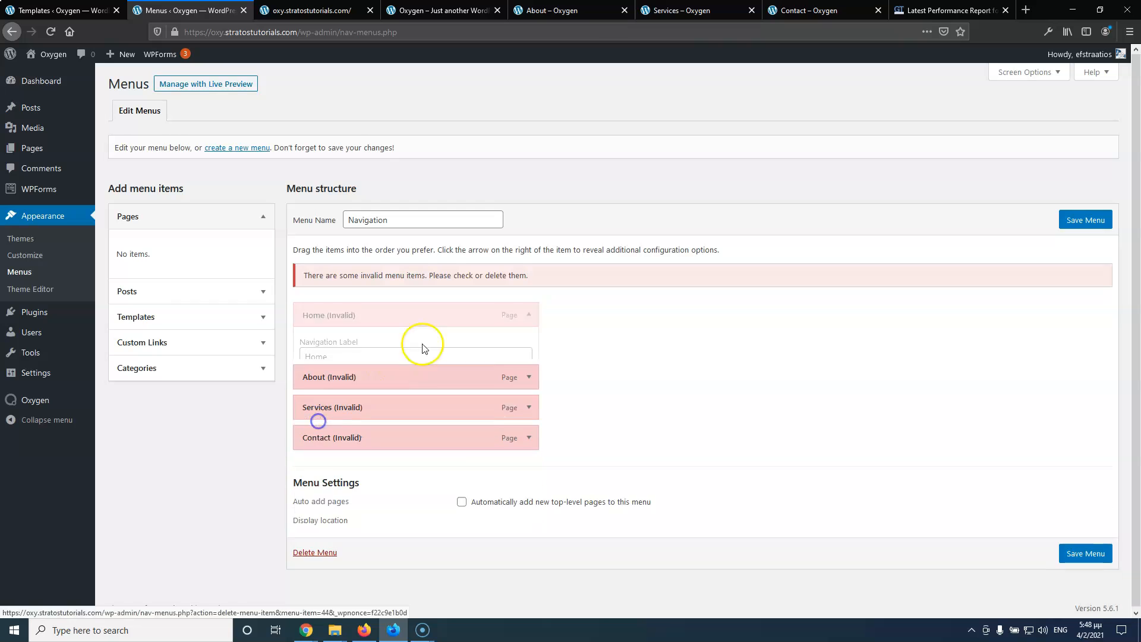
click(529, 315)
click(313, 424)
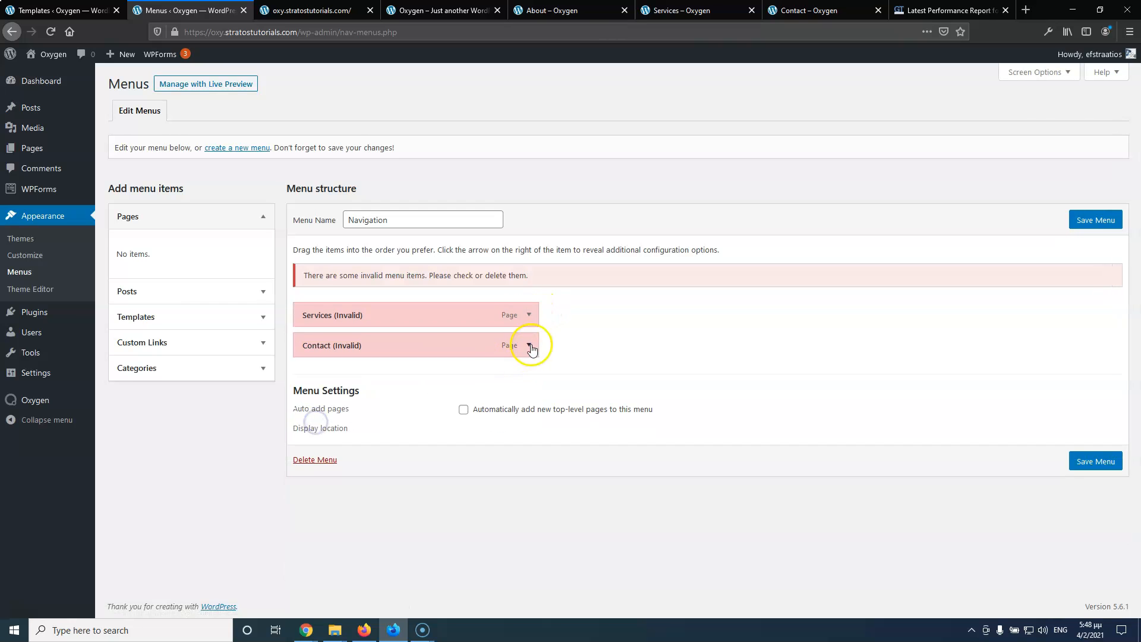
click(528, 315)
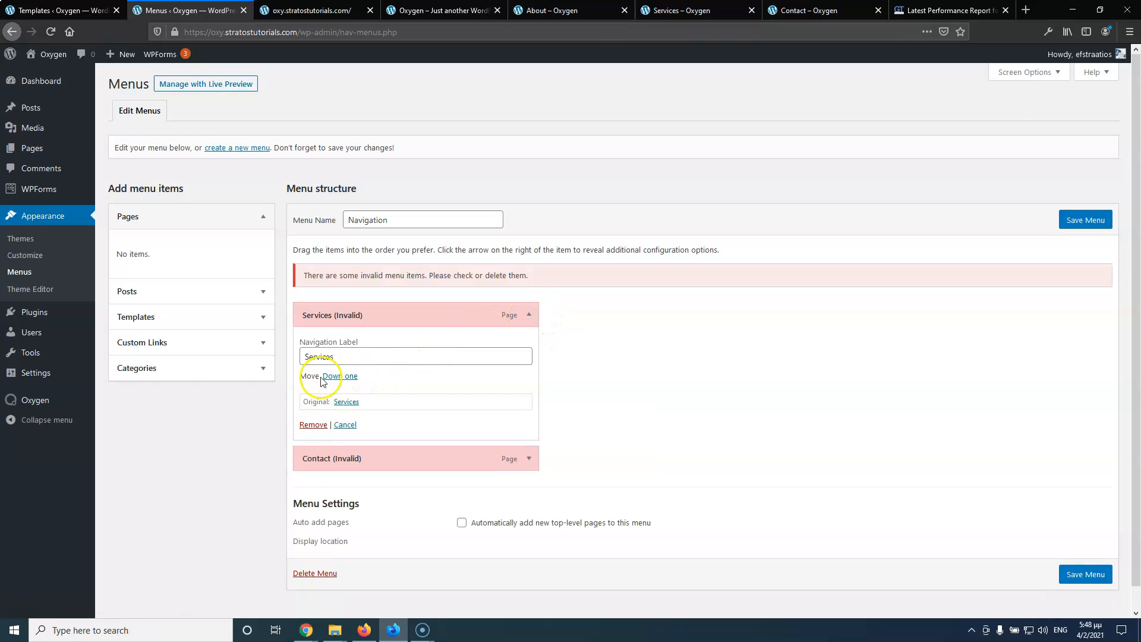
click(313, 424)
click(525, 316)
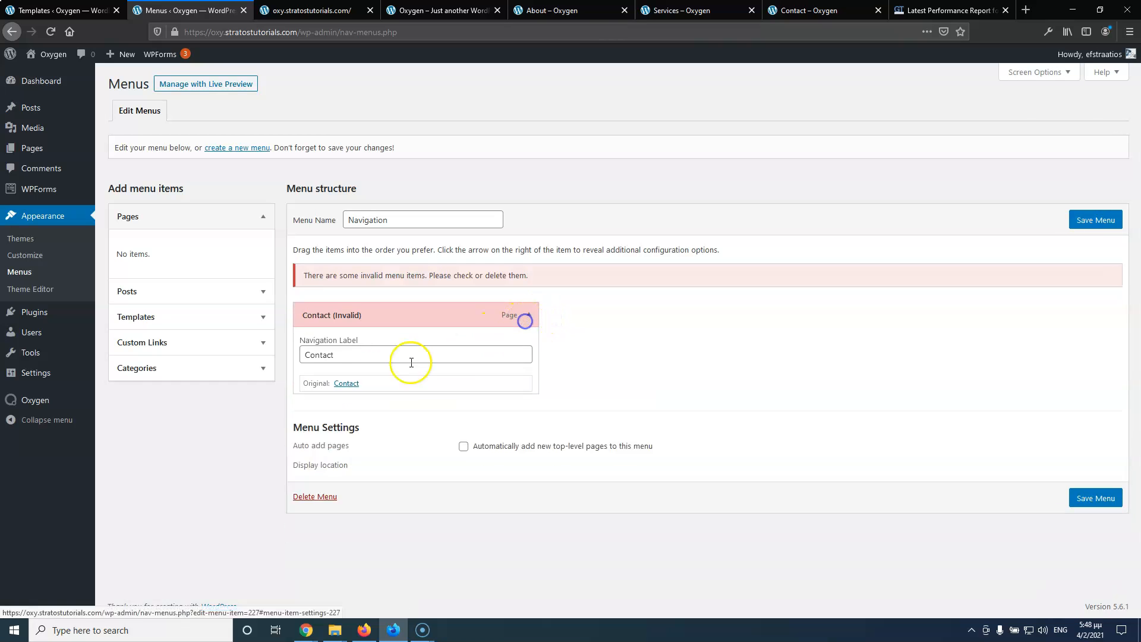
click(312, 408)
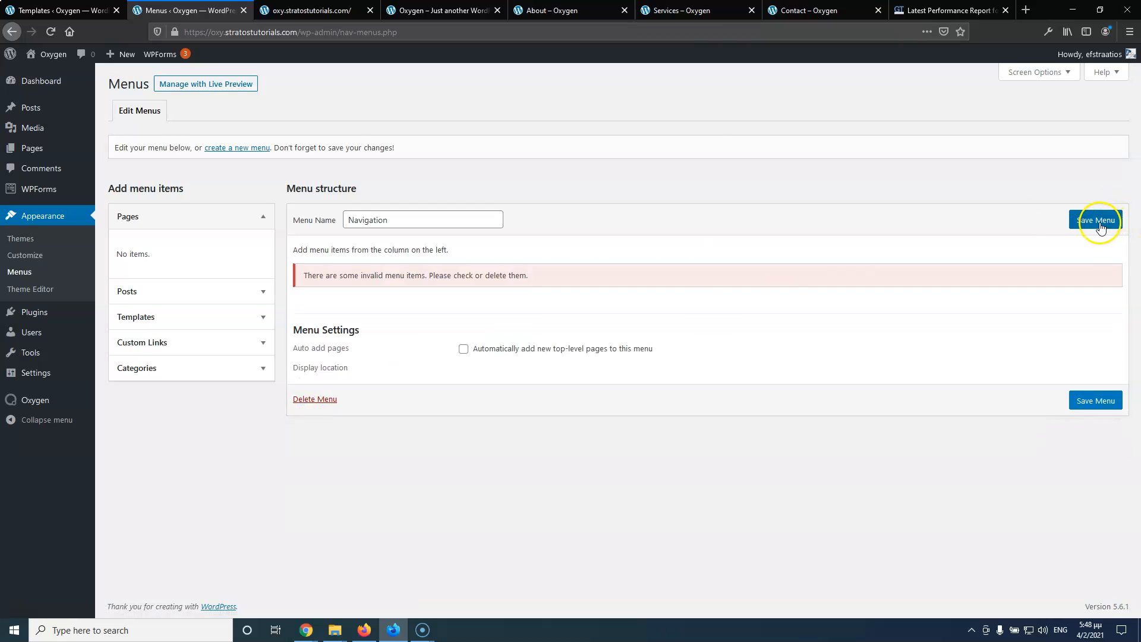
click(1095, 220)
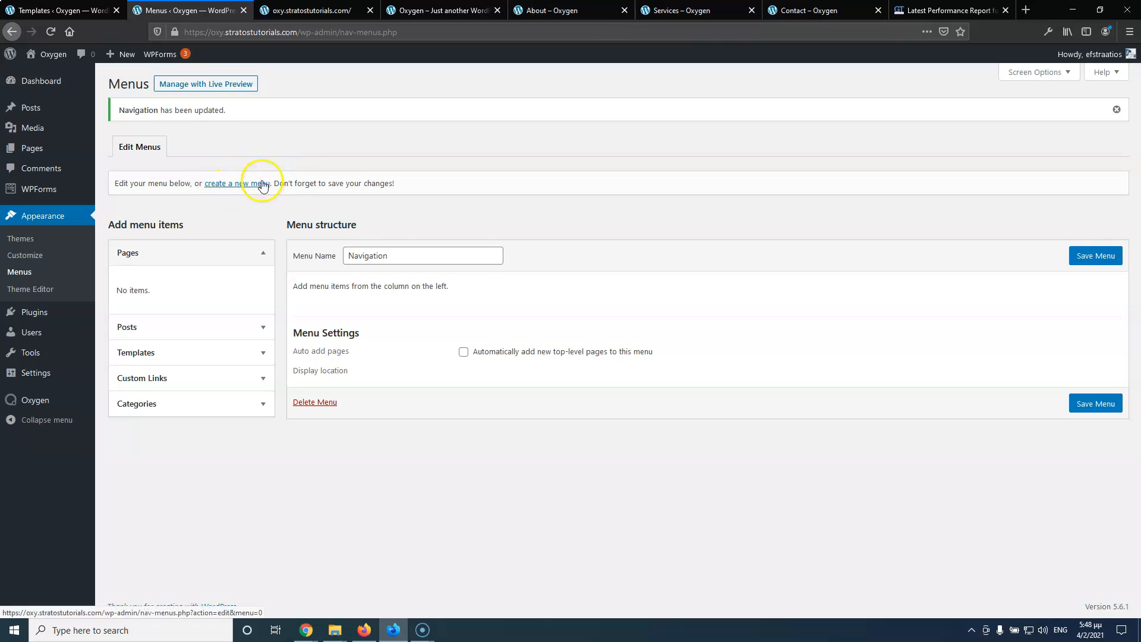
Rename the Navigation menu as Main and save it
drag(400, 259, 326, 257)
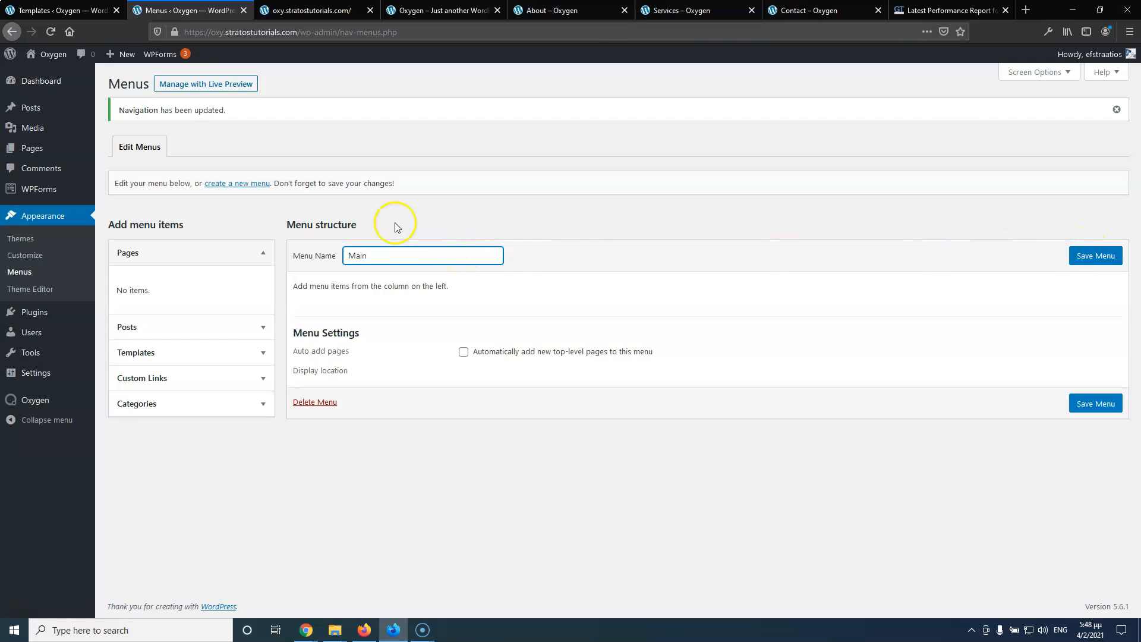
click(1092, 256)
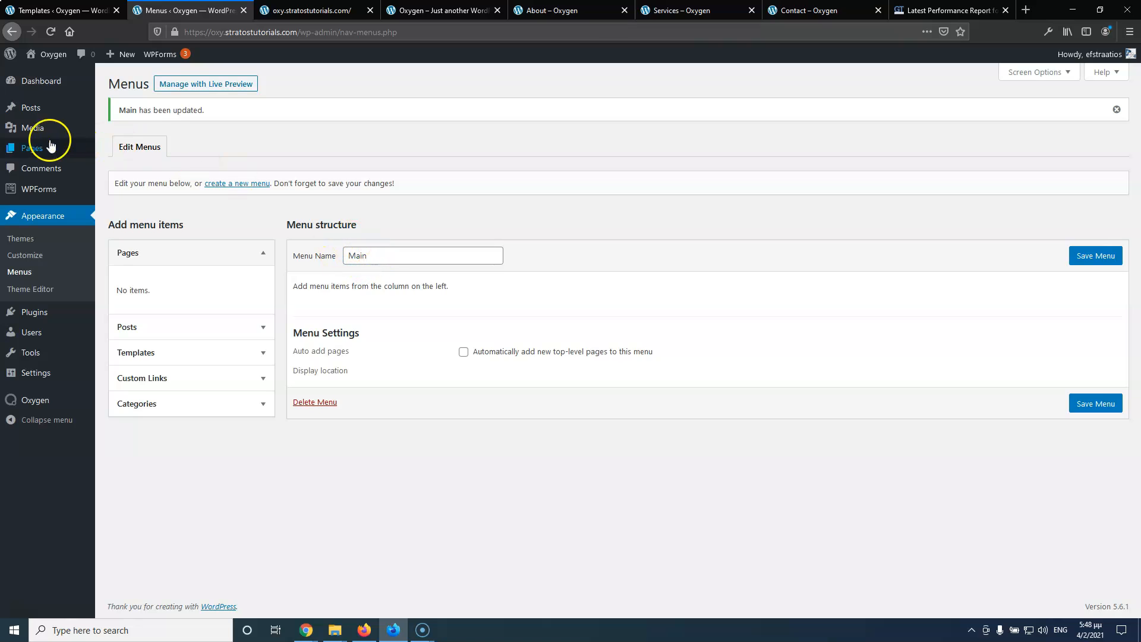
Open the list of all pages and start four new pages in separate browser tabs
mouse_move(51, 148)
click(118, 151)
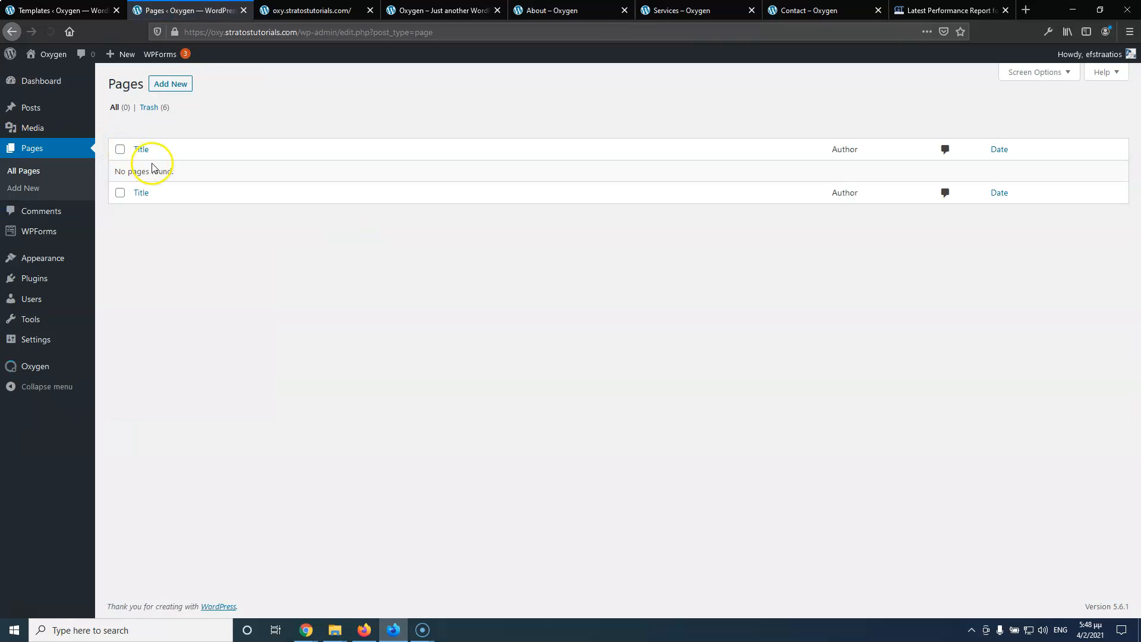
middle_click(164, 87)
middle_click(167, 87)
middle_click(167, 87)
middle_click(167, 88)
Publish a new page titled Home, check the slug in its page address, and close its editor tab
click(223, 5)
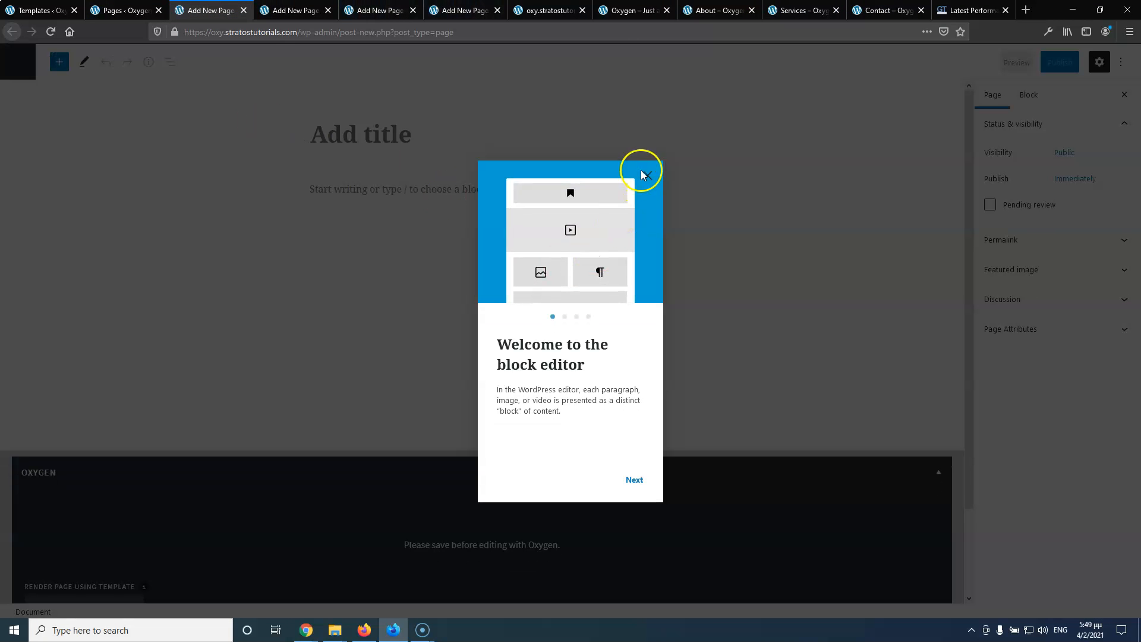
click(646, 178)
click(375, 140)
text(Home)
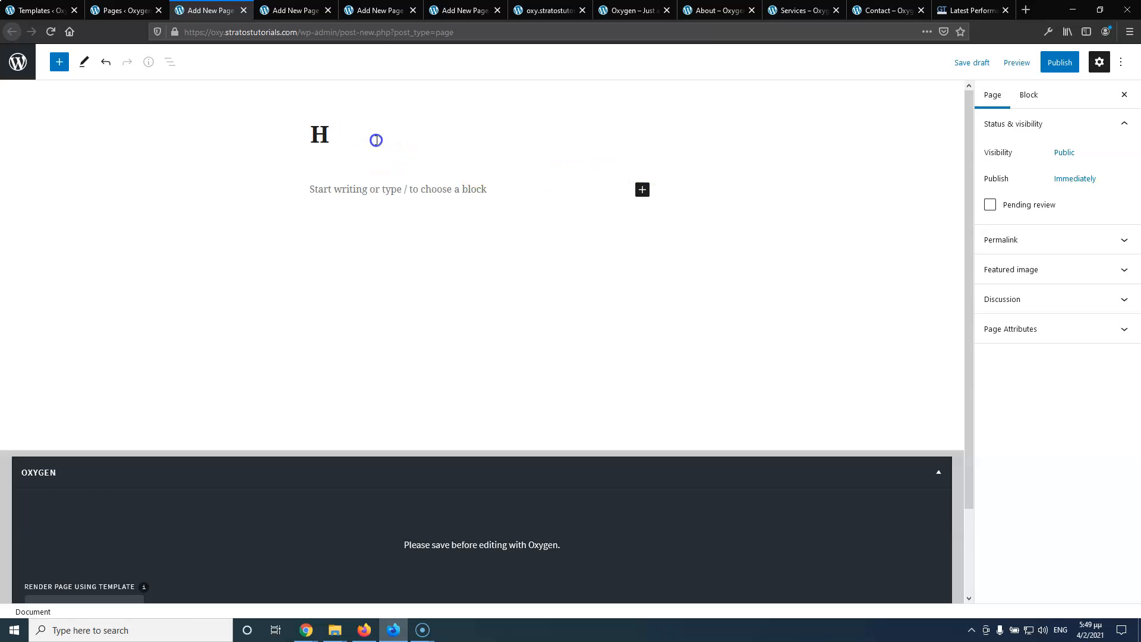
click(1056, 63)
click(1038, 65)
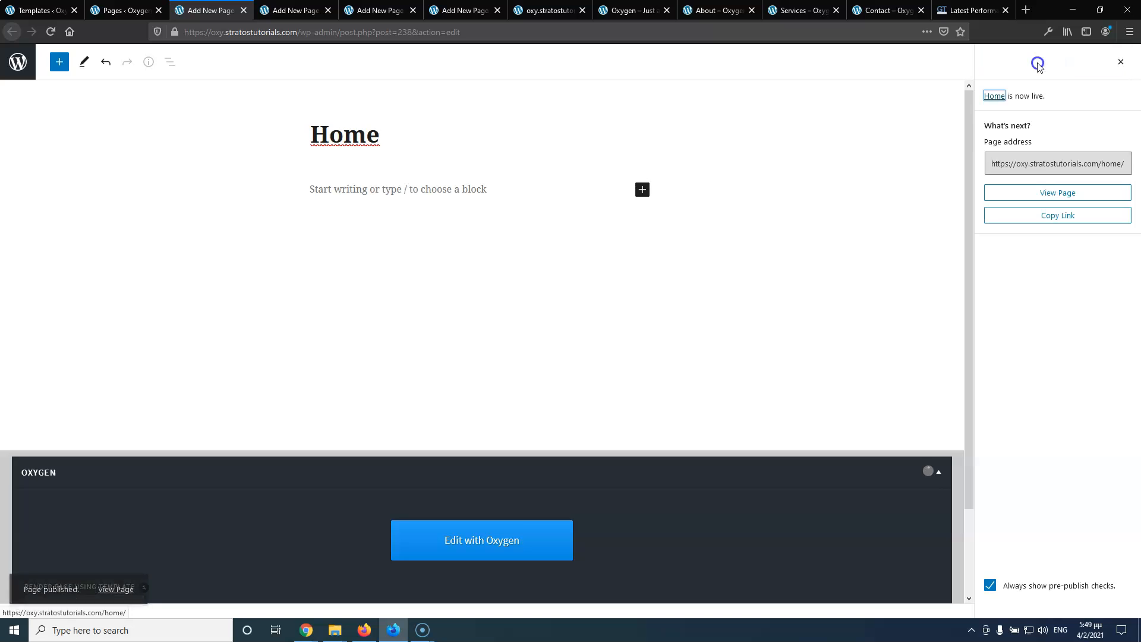
click(1095, 167)
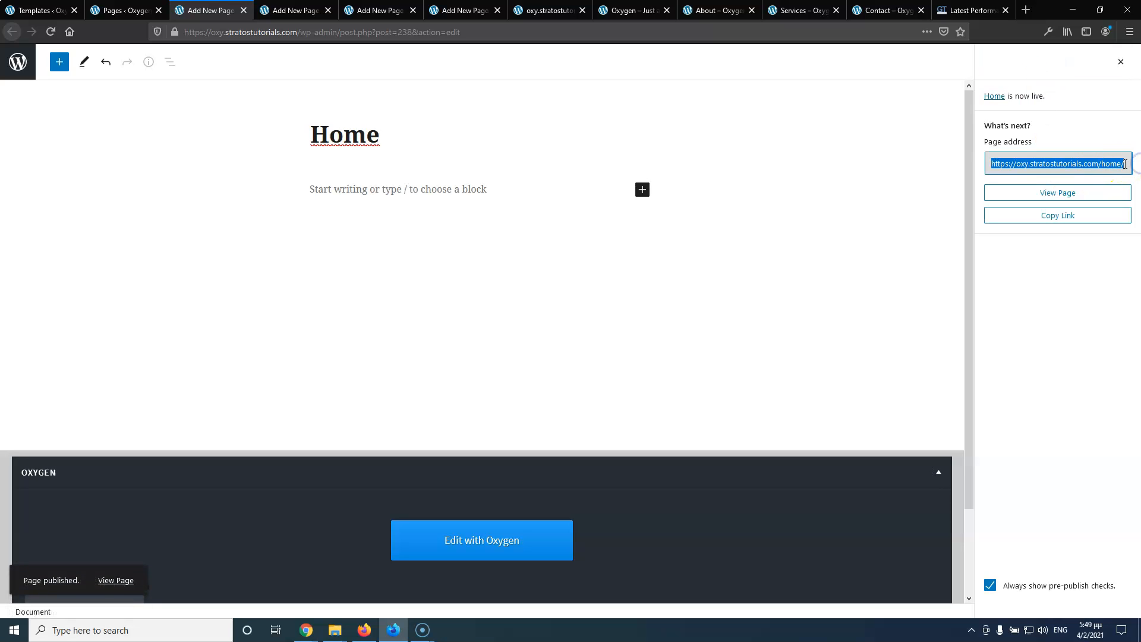
click(1124, 164)
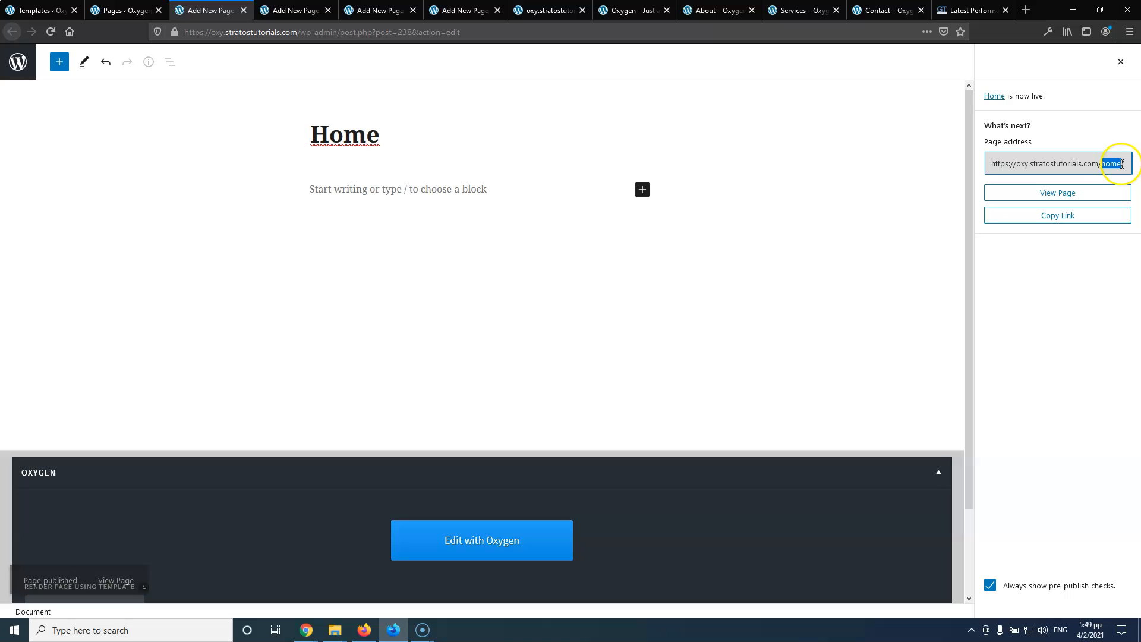
click(243, 11)
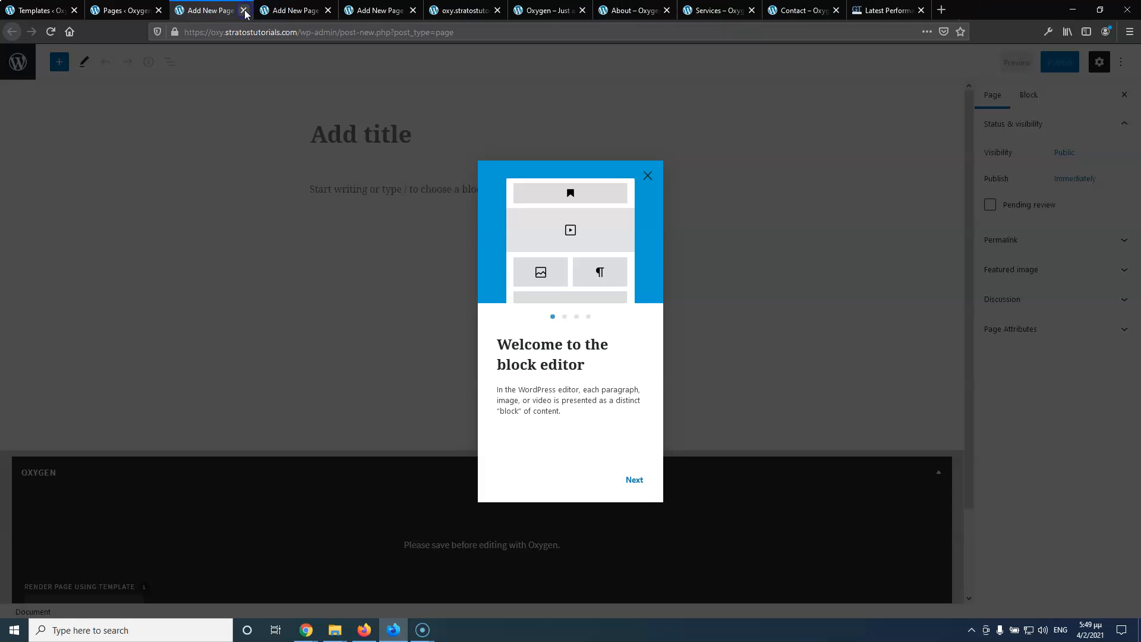
Publish a new page titled Contact and close its editor tab
click(648, 174)
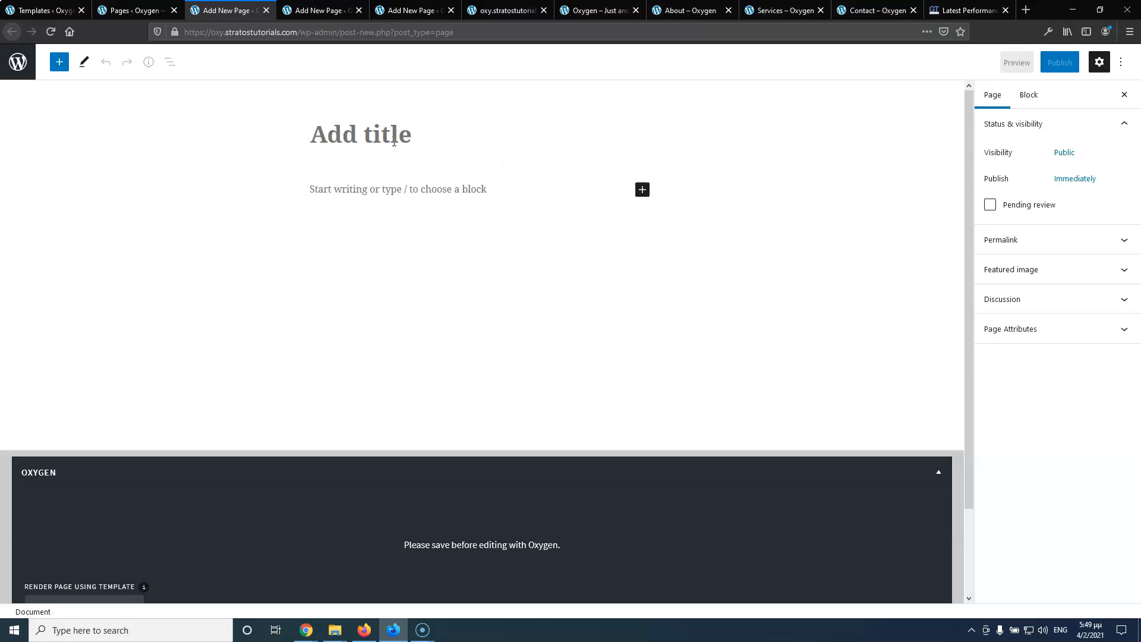
text(Contact)
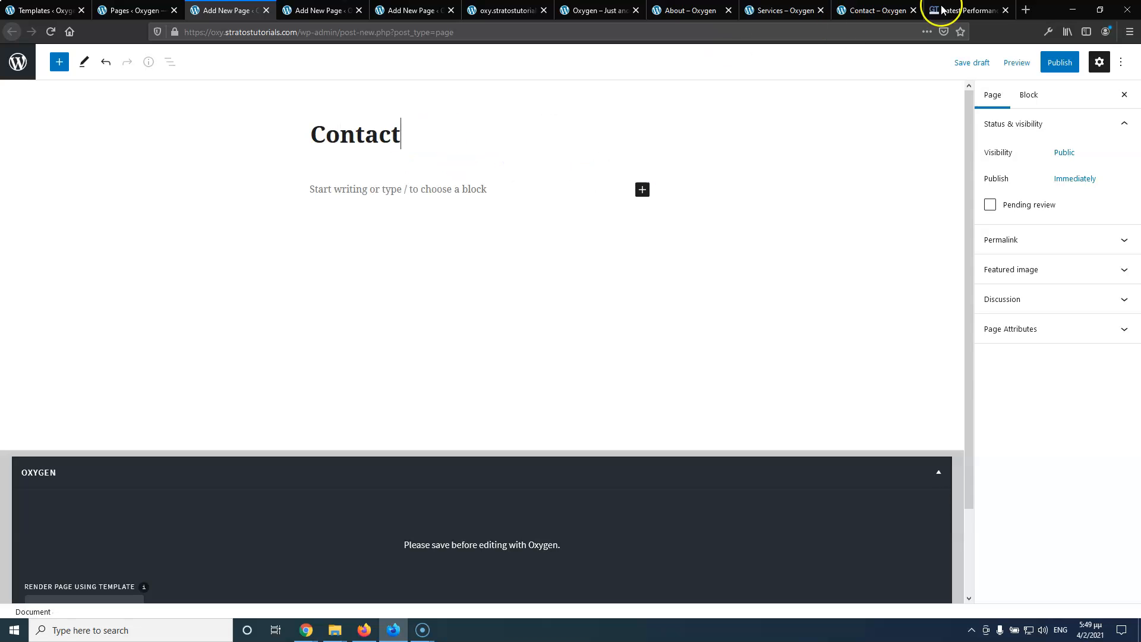
click(1060, 63)
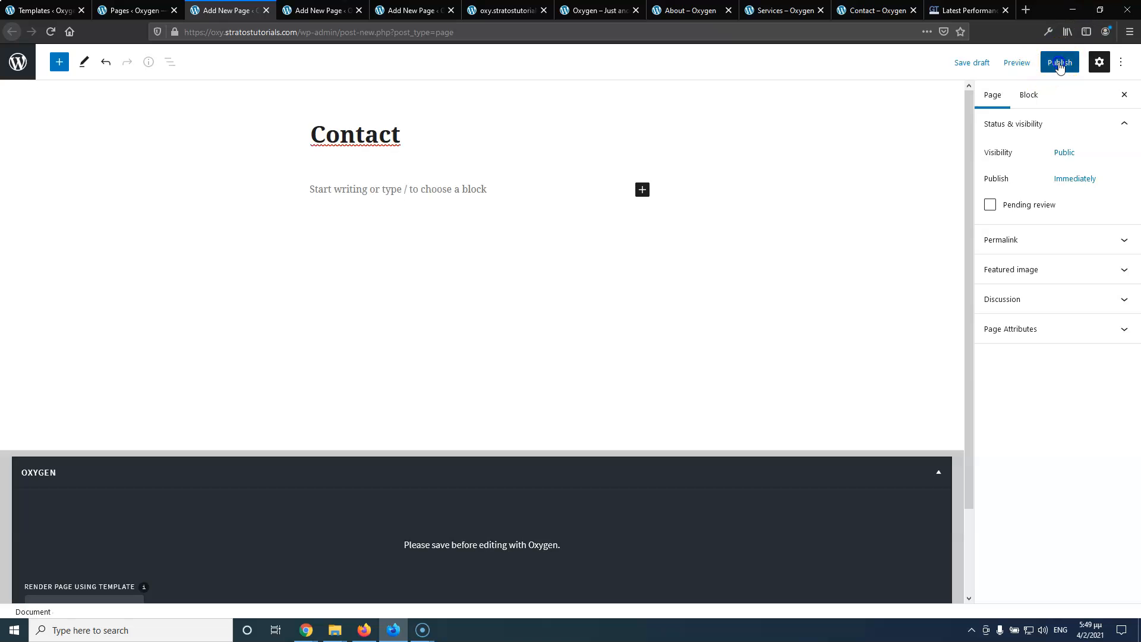
click(1037, 63)
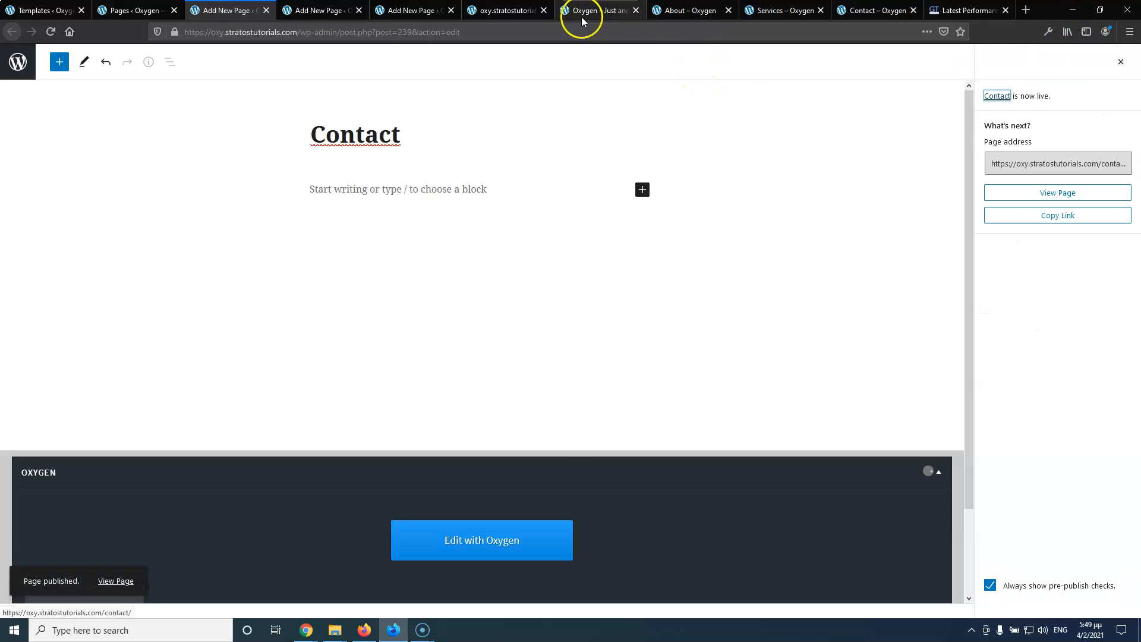
click(266, 10)
Publish a new page titled About and close its editor tab
click(352, 134)
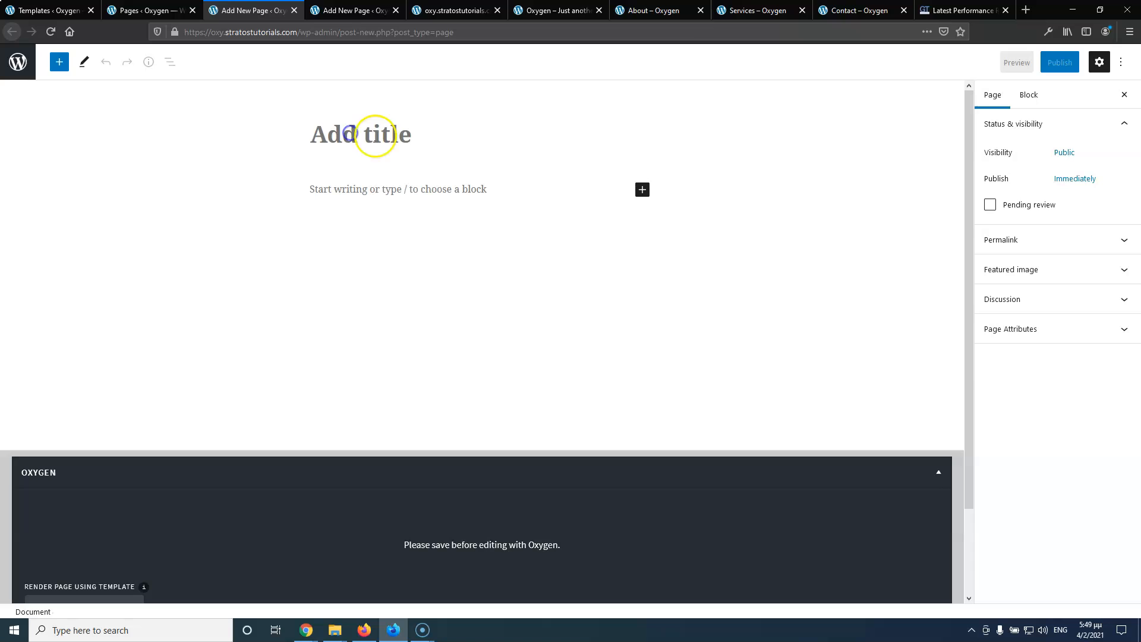
text(About)
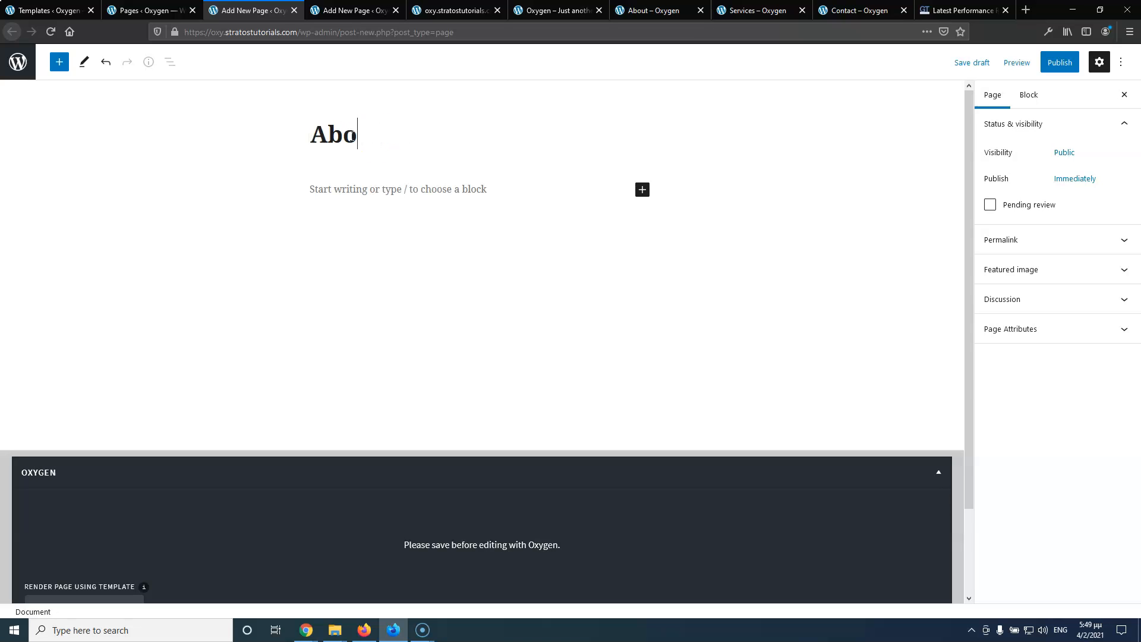
click(1058, 63)
click(998, 66)
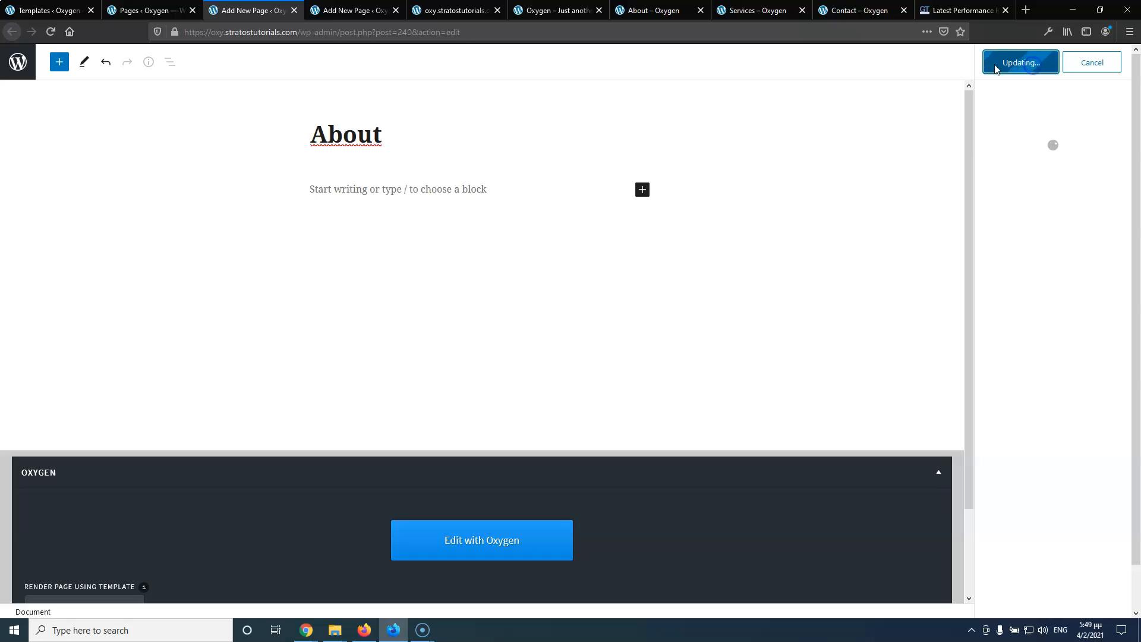
click(293, 11)
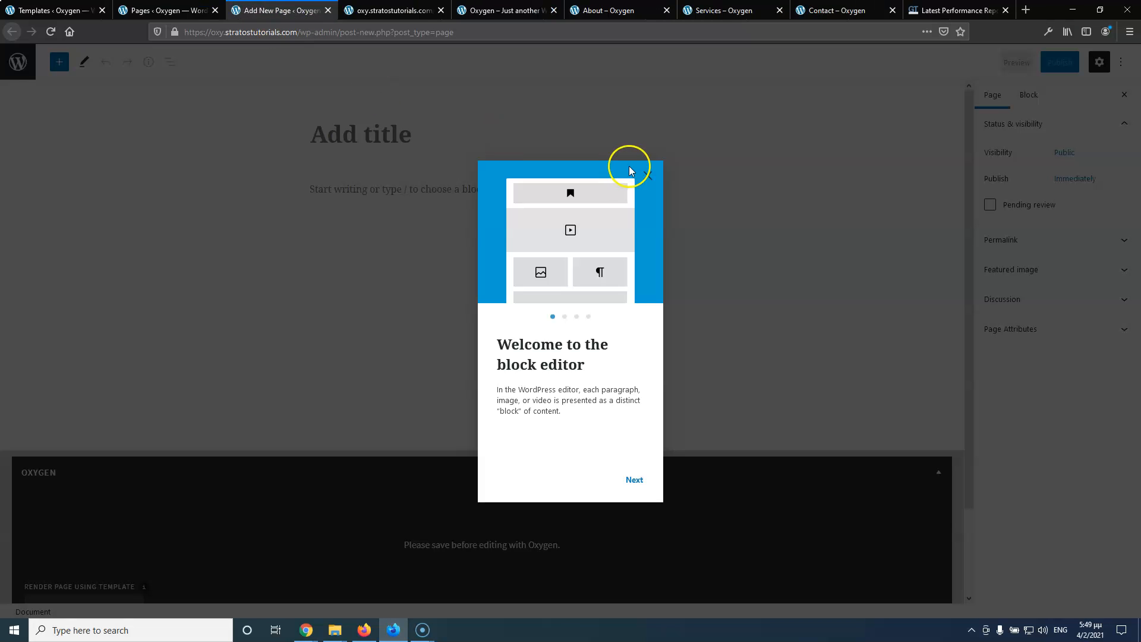
Publish a new page titled Services in the last open editor tab
click(647, 175)
click(359, 137)
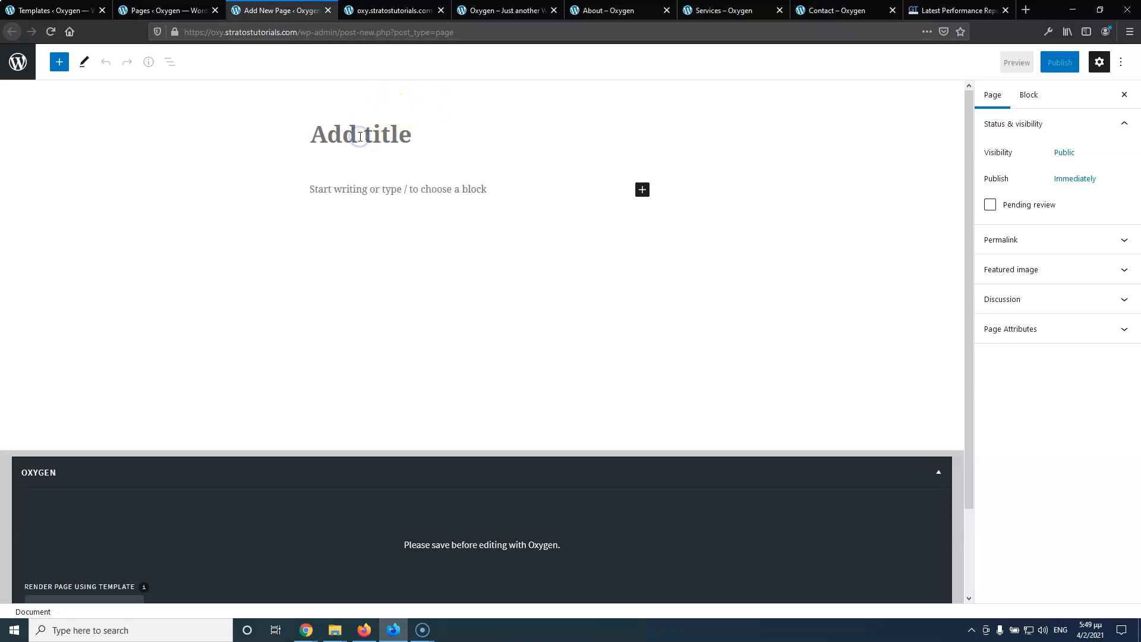
text(Services)
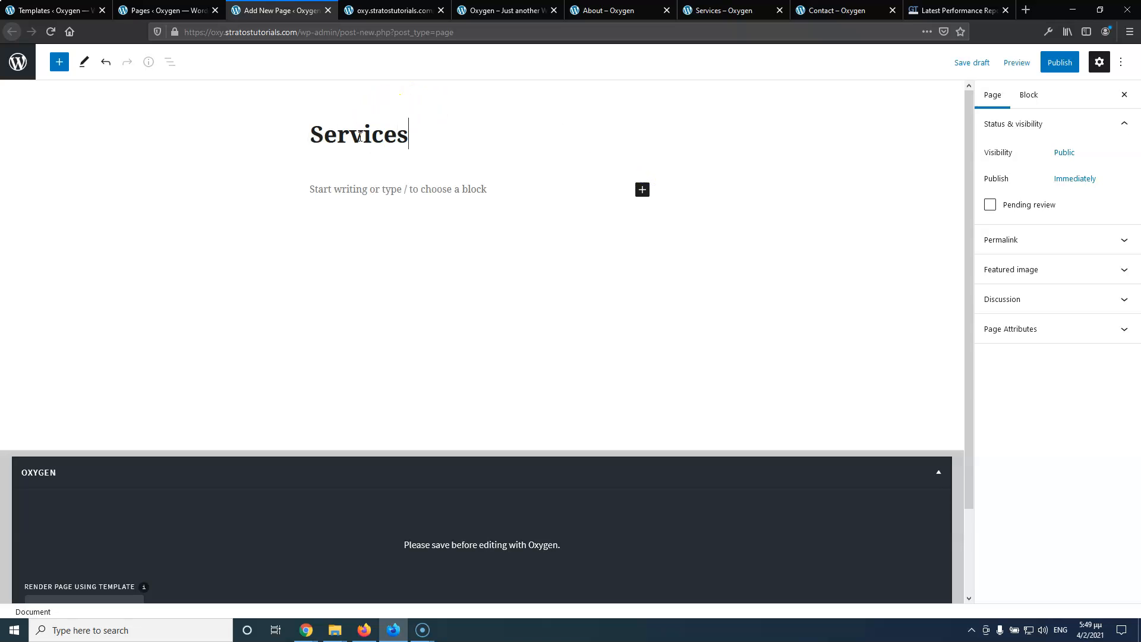
click(1055, 64)
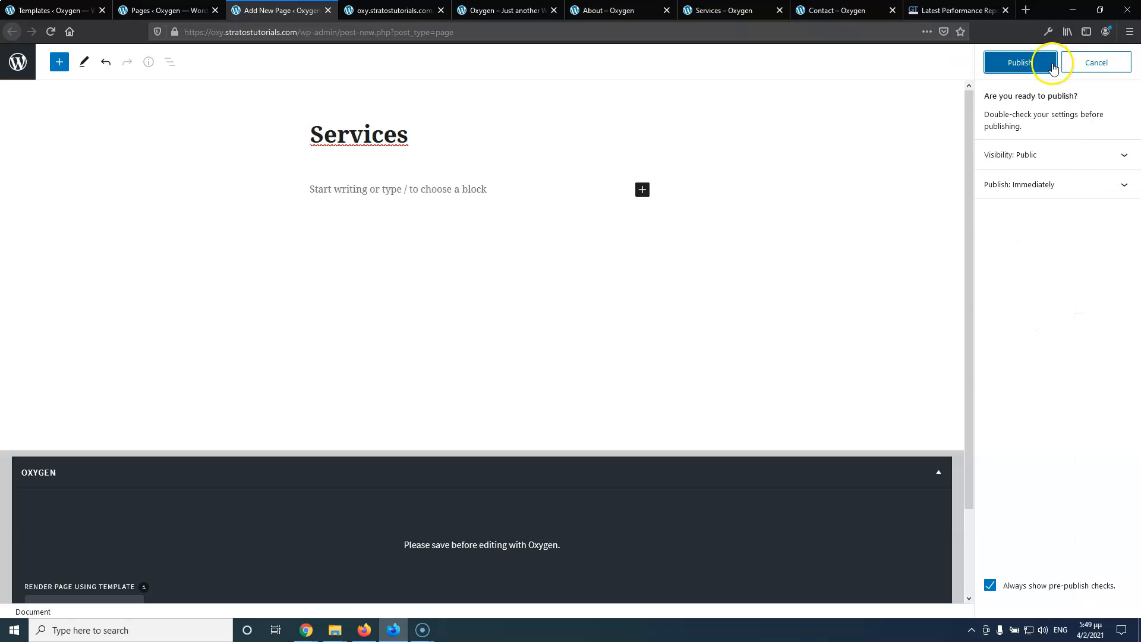
click(1030, 68)
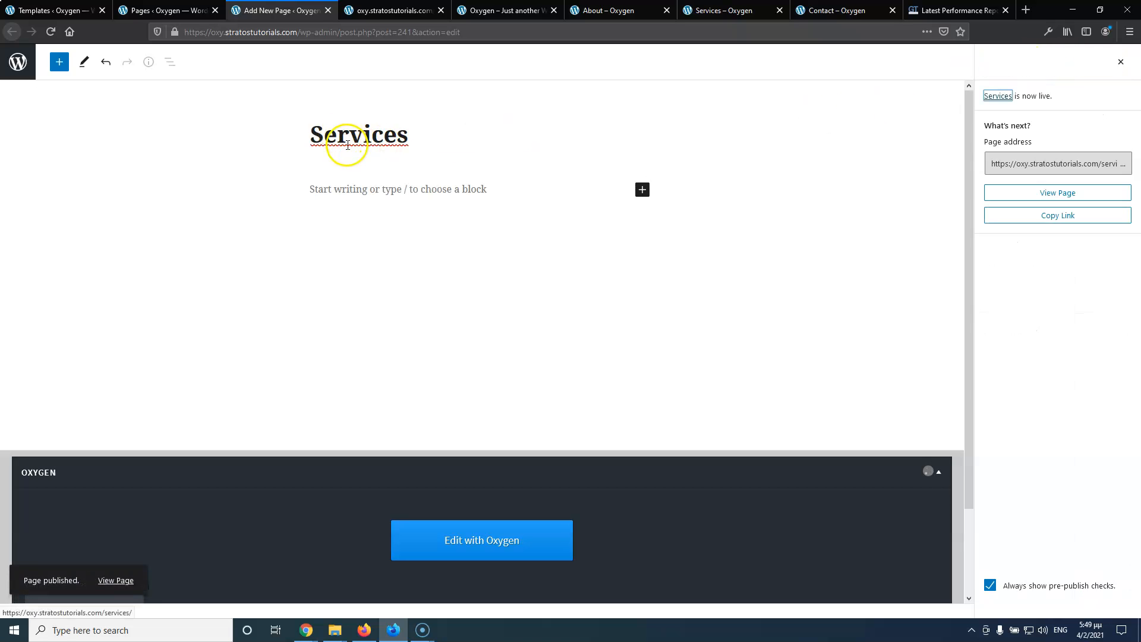
Review the published pages in the pages list and open the media library
click(12, 32)
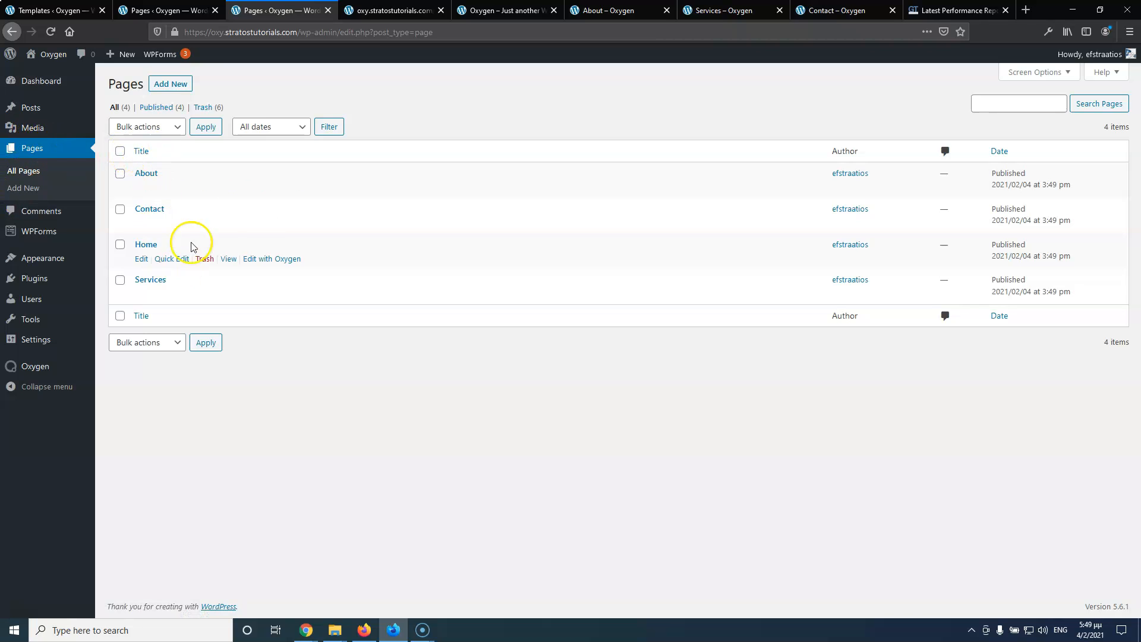
mouse_move(33, 128)
click(117, 132)
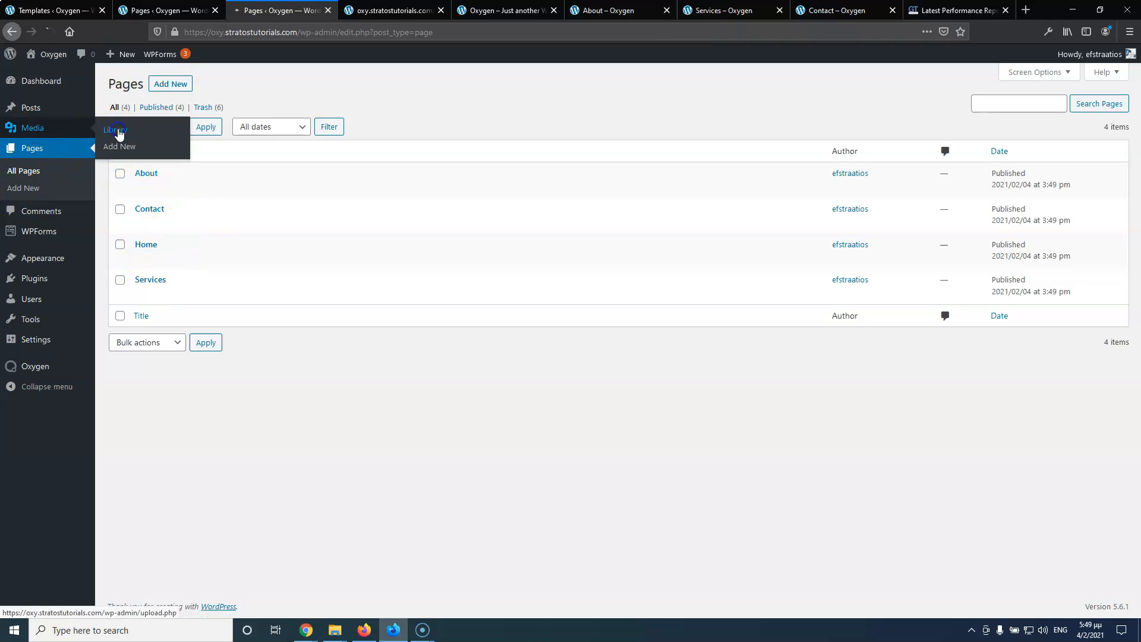
Add the Services, About, Contact and Home pages to the Main menu
mouse_move(42, 258)
click(116, 295)
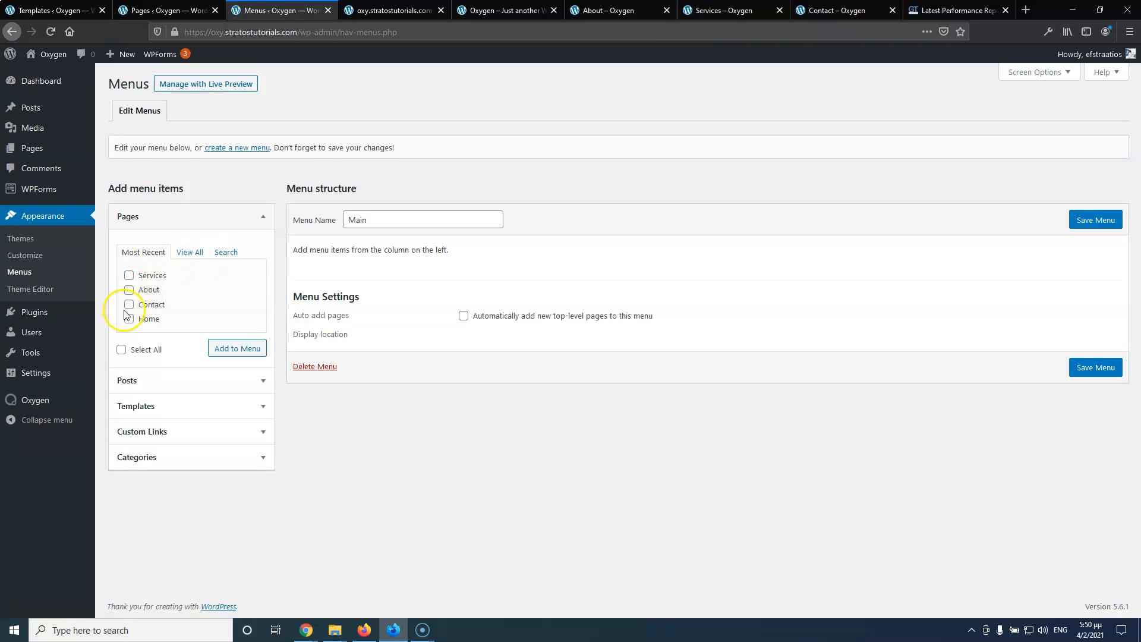
click(121, 350)
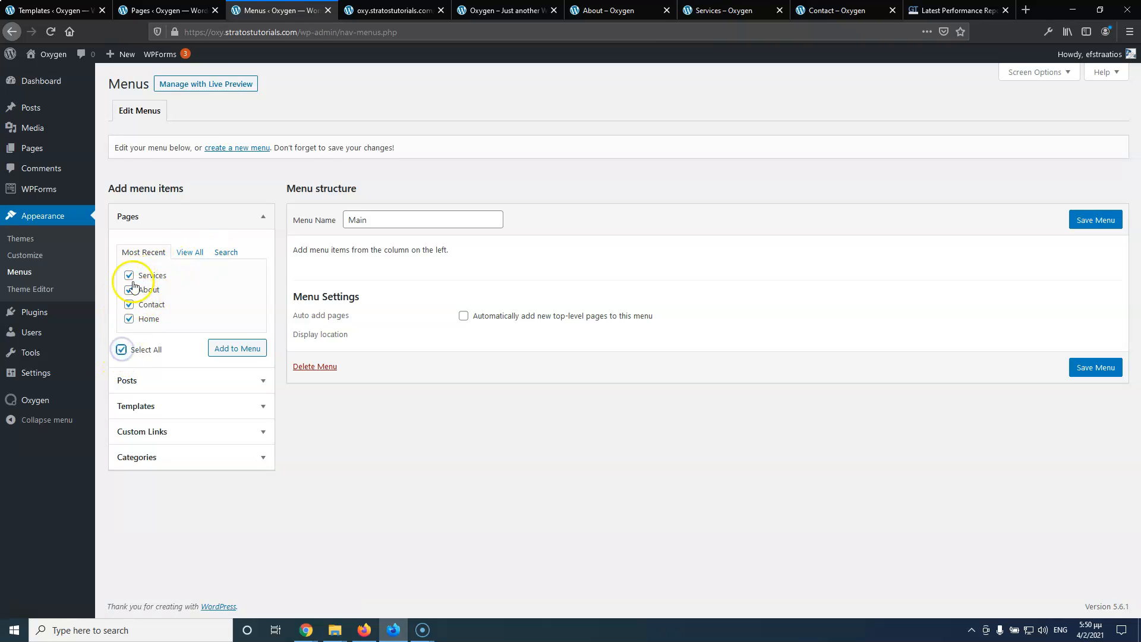
click(236, 350)
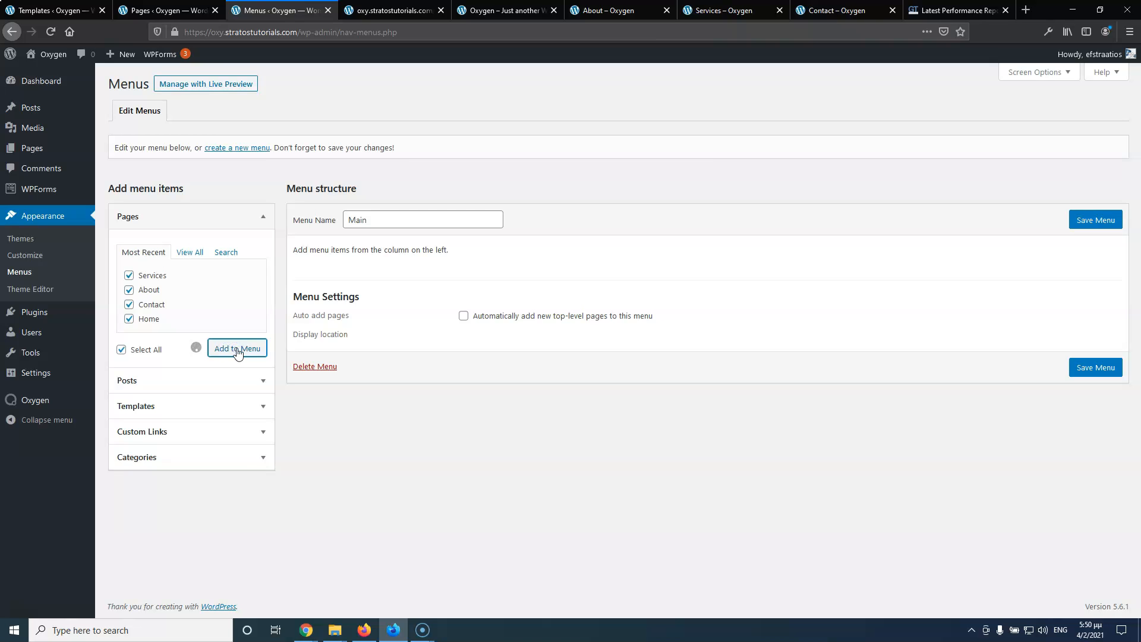
Reorder the Main menu as Home, About, Services, Contact to match the original site's header, and save it
drag(354, 372, 350, 288)
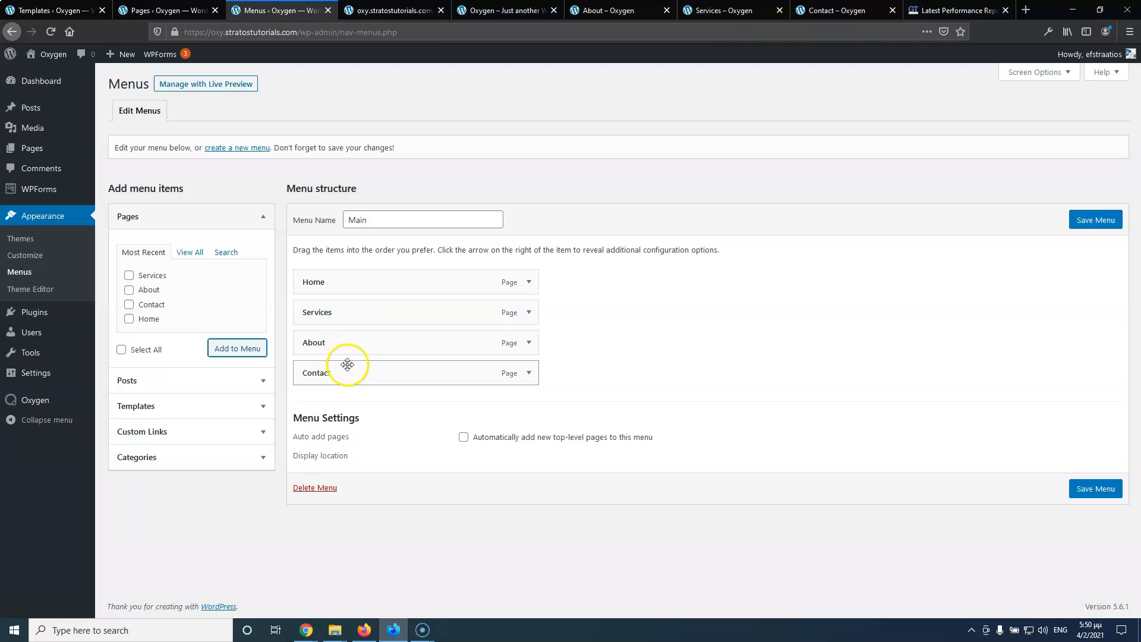
click(502, 11)
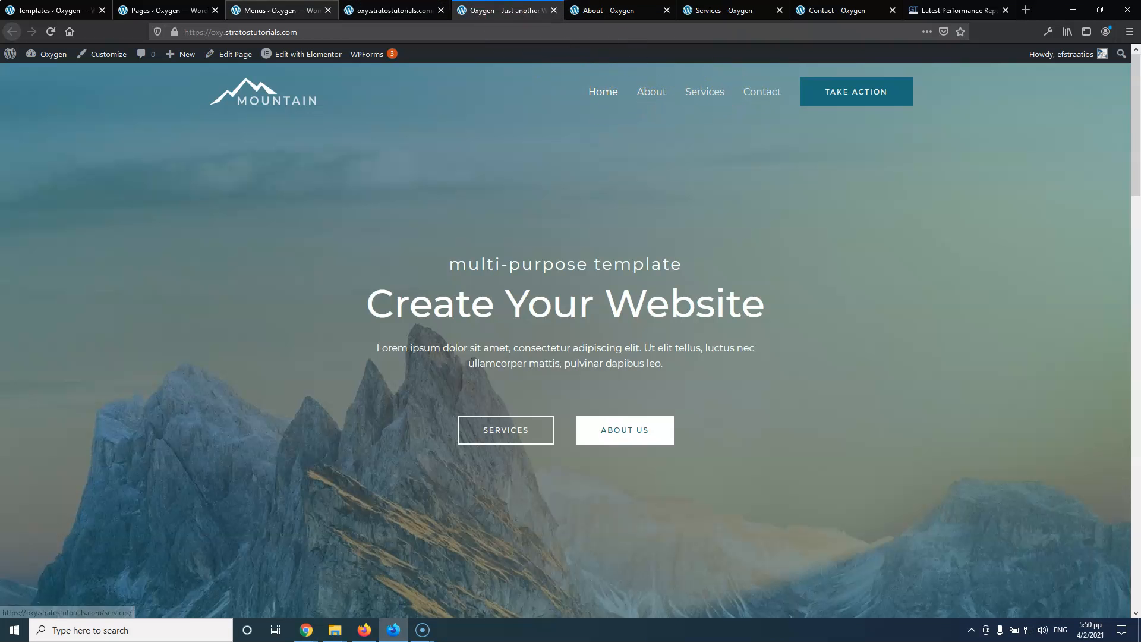
click(278, 11)
drag(350, 312, 344, 342)
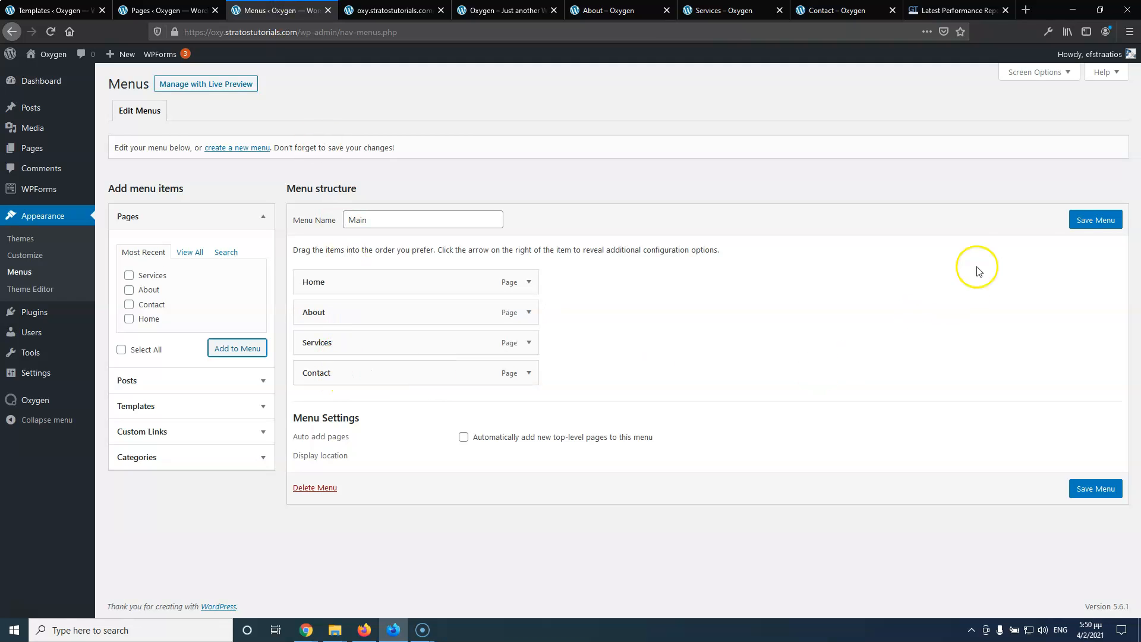
click(1093, 225)
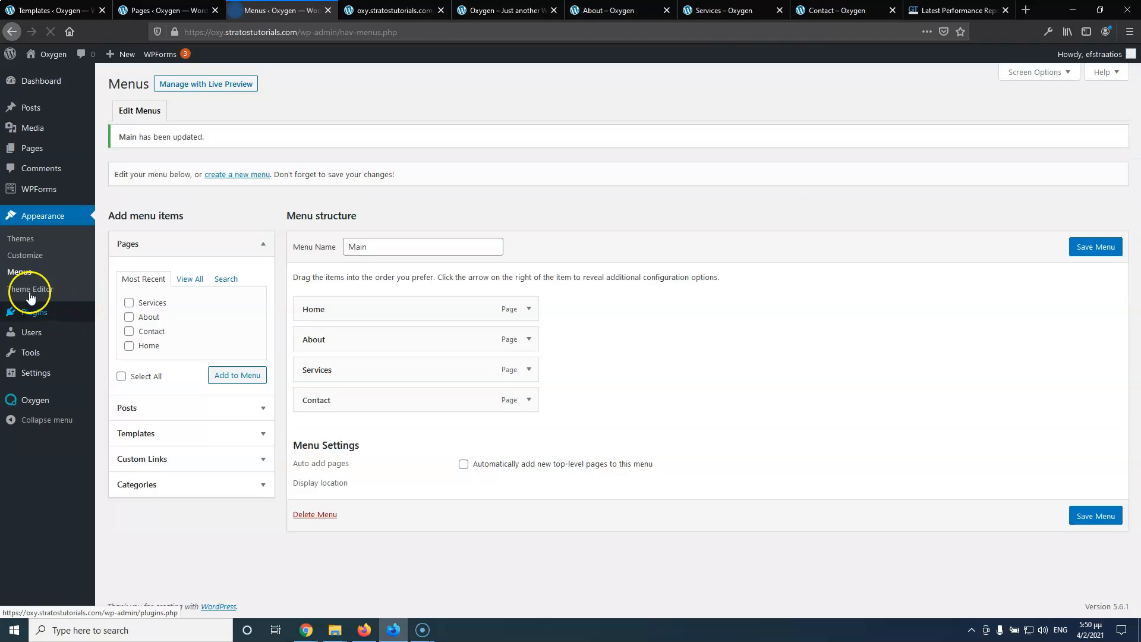
Create a new Oxygen template titled Main and publish it
mouse_move(32, 405)
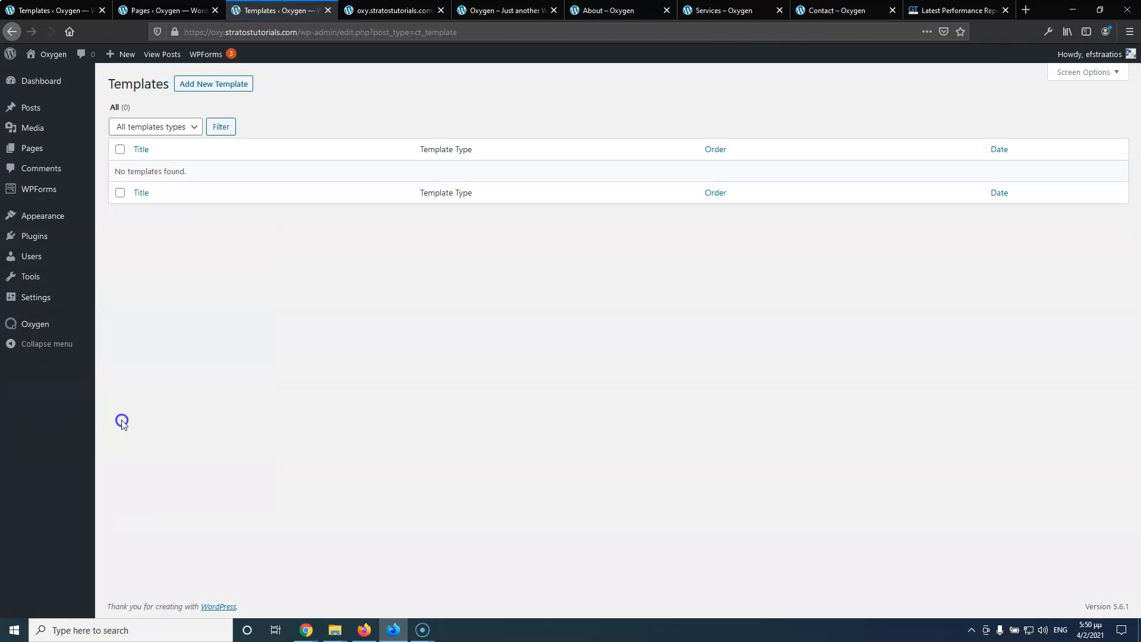
click(207, 86)
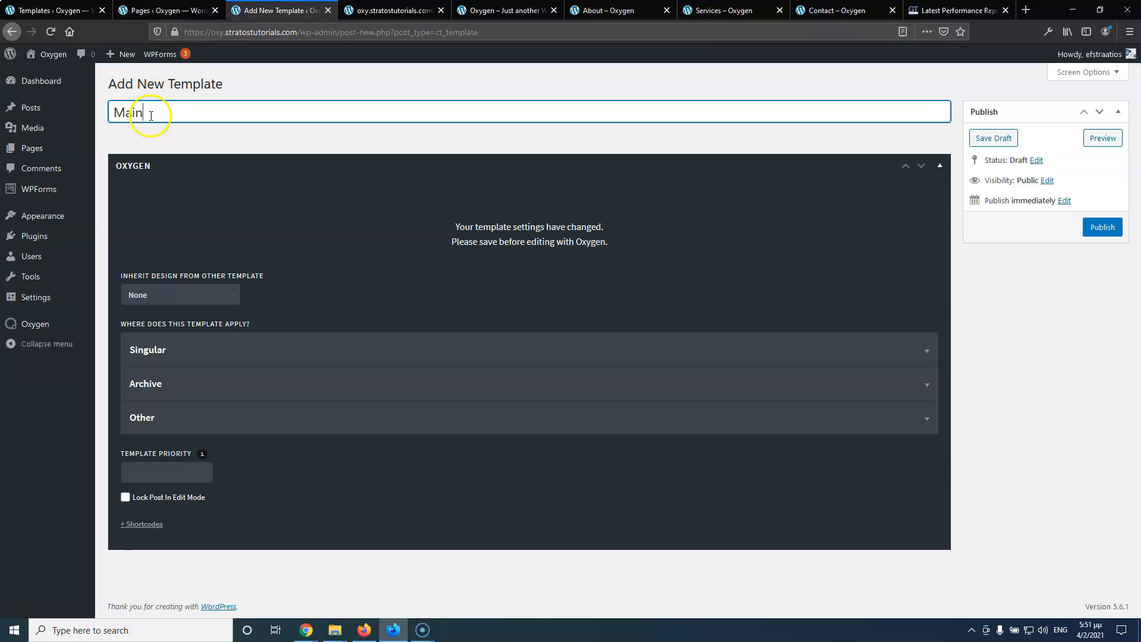
click(1101, 229)
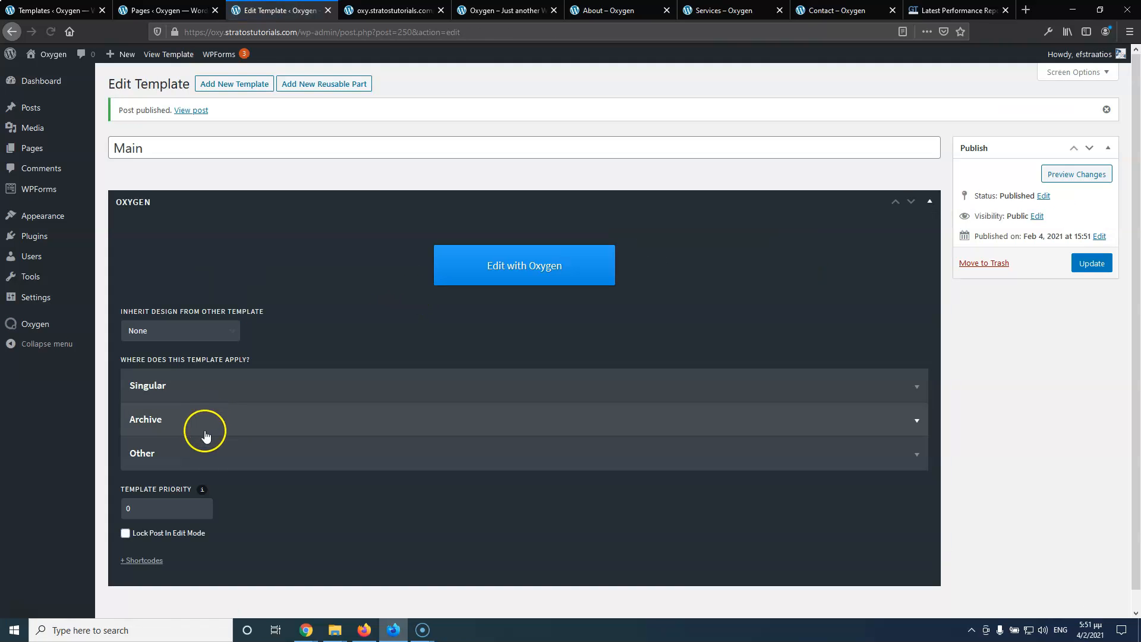
Choose where the Main template applies from the Other conditions and update the template
click(201, 455)
click(144, 580)
scroll(654, 297, down, 2)
click(1087, 143)
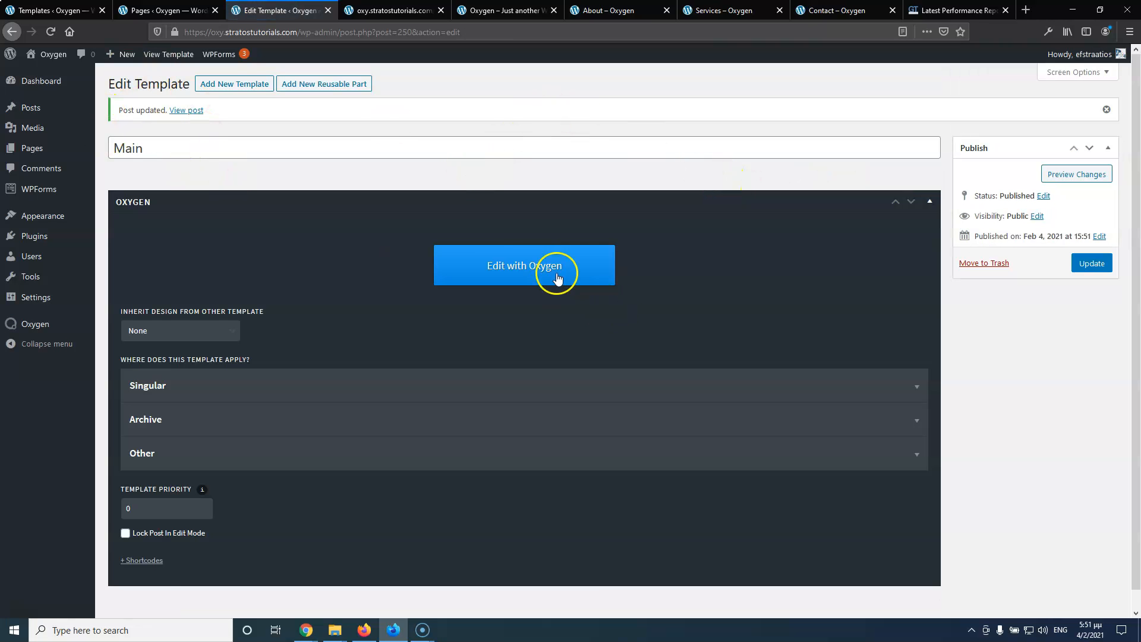
Open the Main template in the Oxygen visual editor and browse the Basics components available to add
click(505, 273)
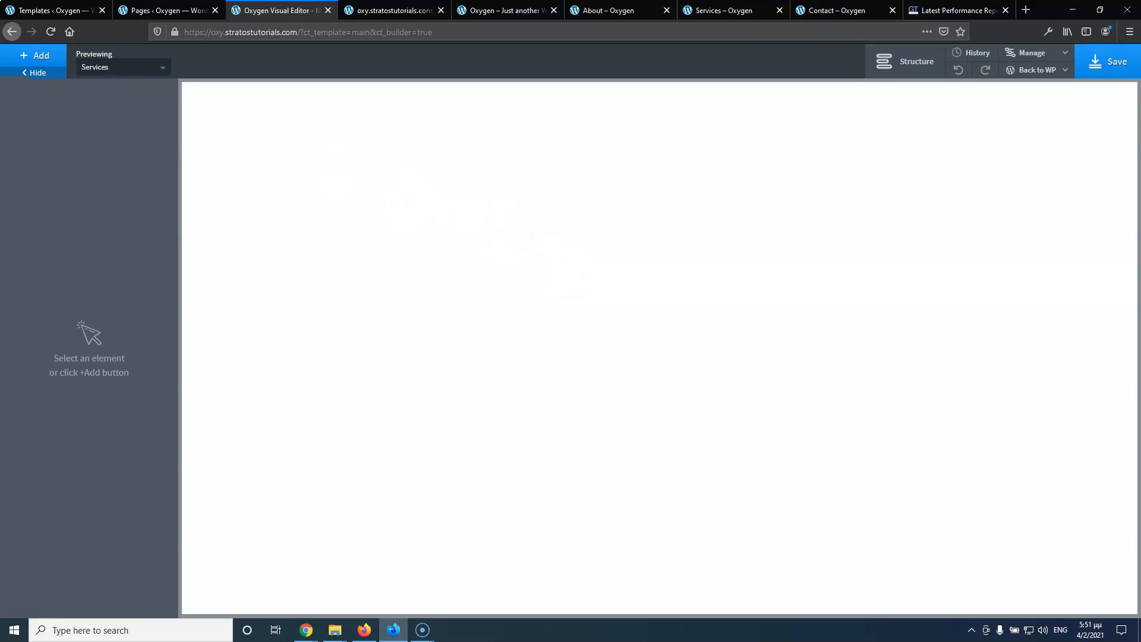
click(36, 60)
scroll(83, 357, down, 2)
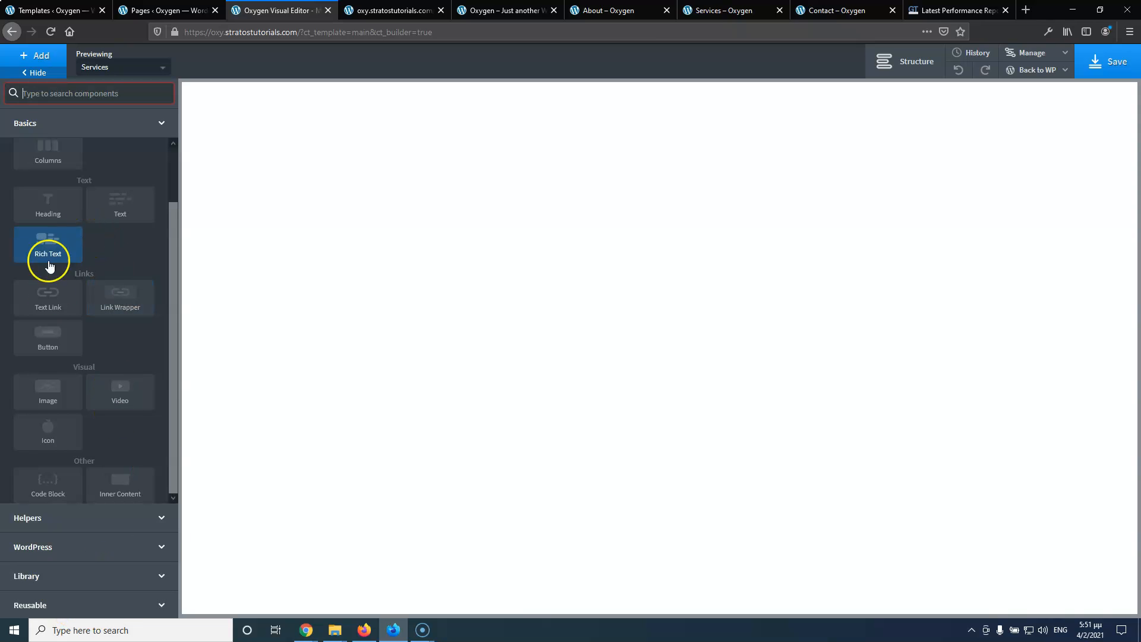
scroll(151, 227, up, 2)
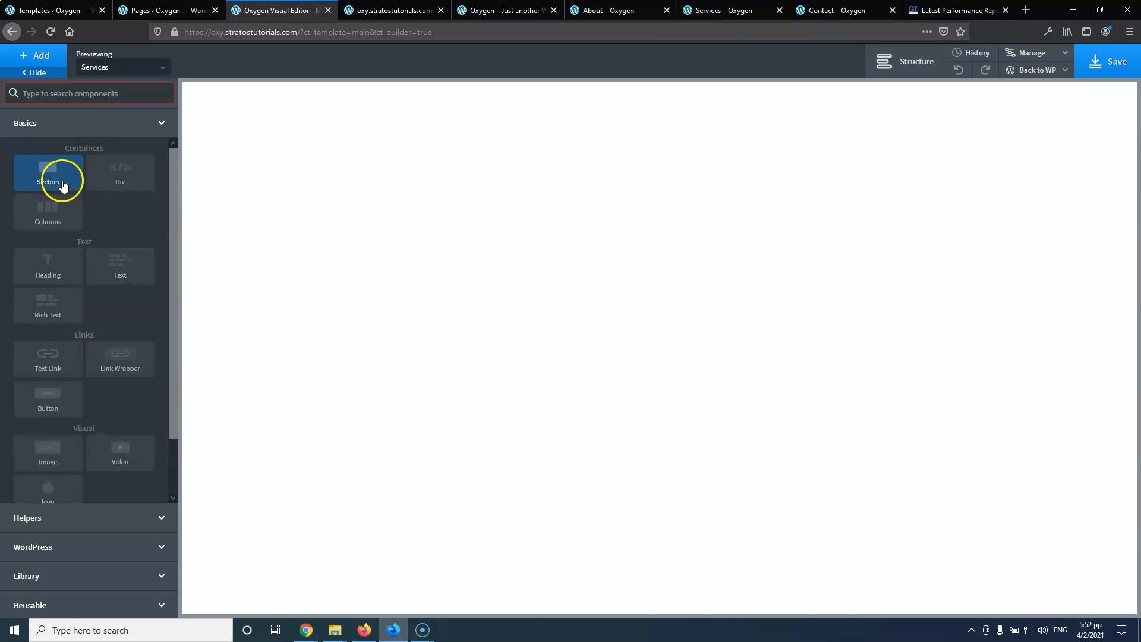
Add a Header Builder to the Main template and expand its Header Row in the structure tree
click(86, 98)
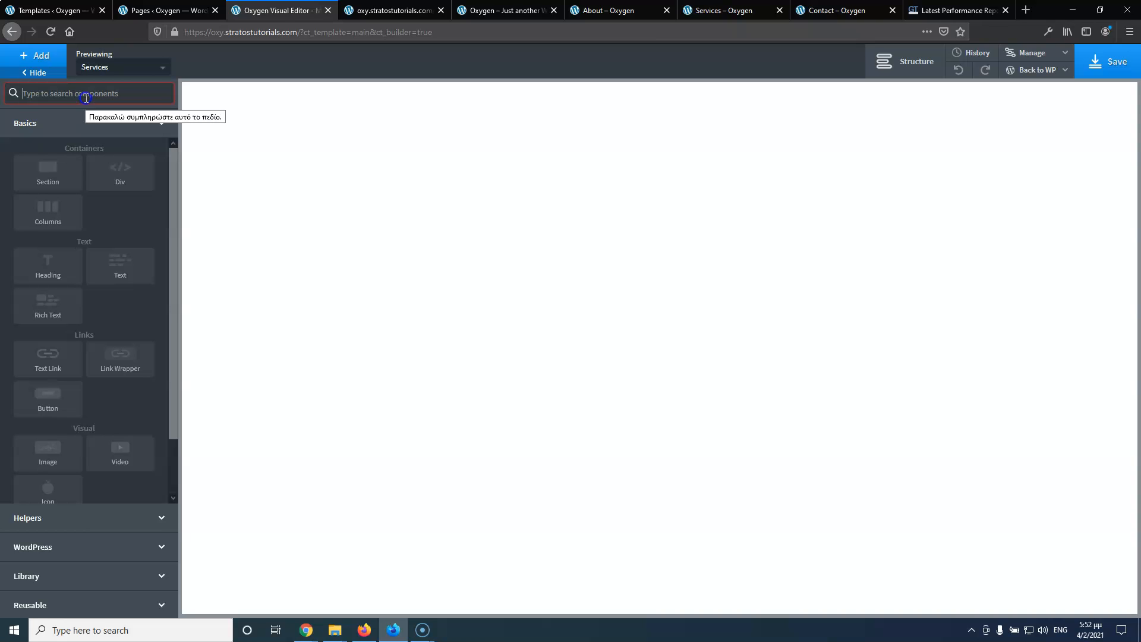
text(hea)
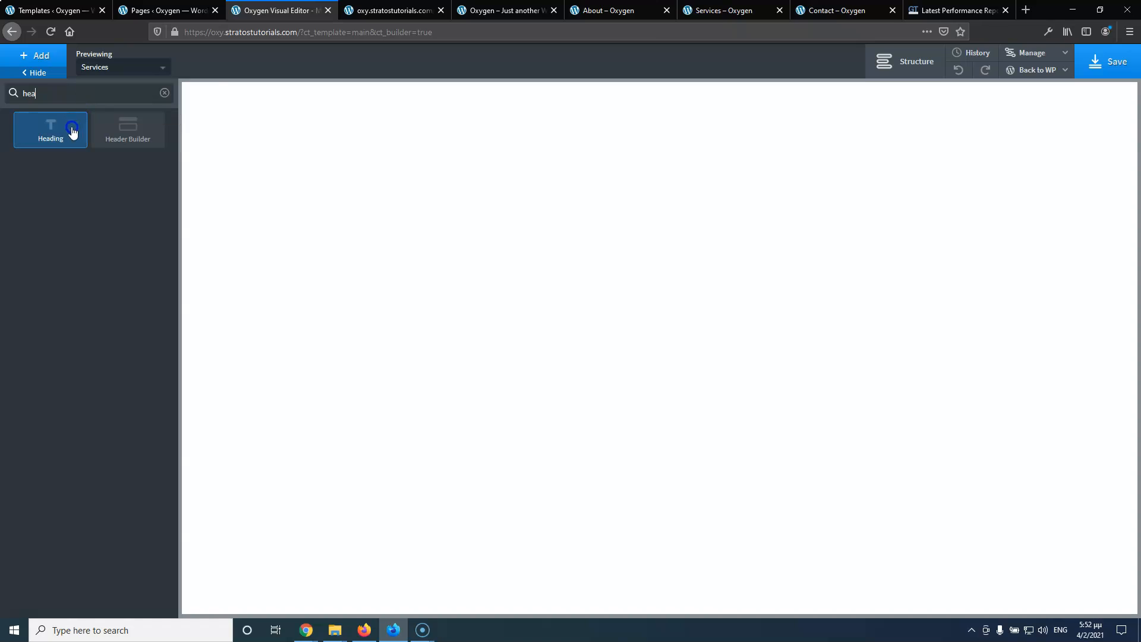
click(131, 120)
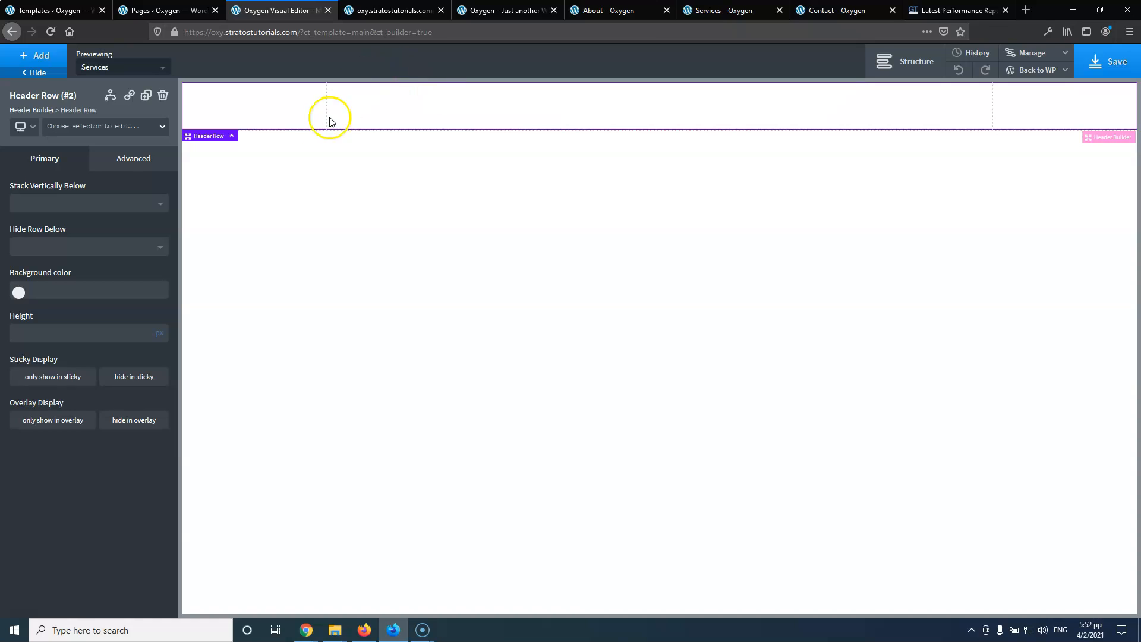
click(908, 62)
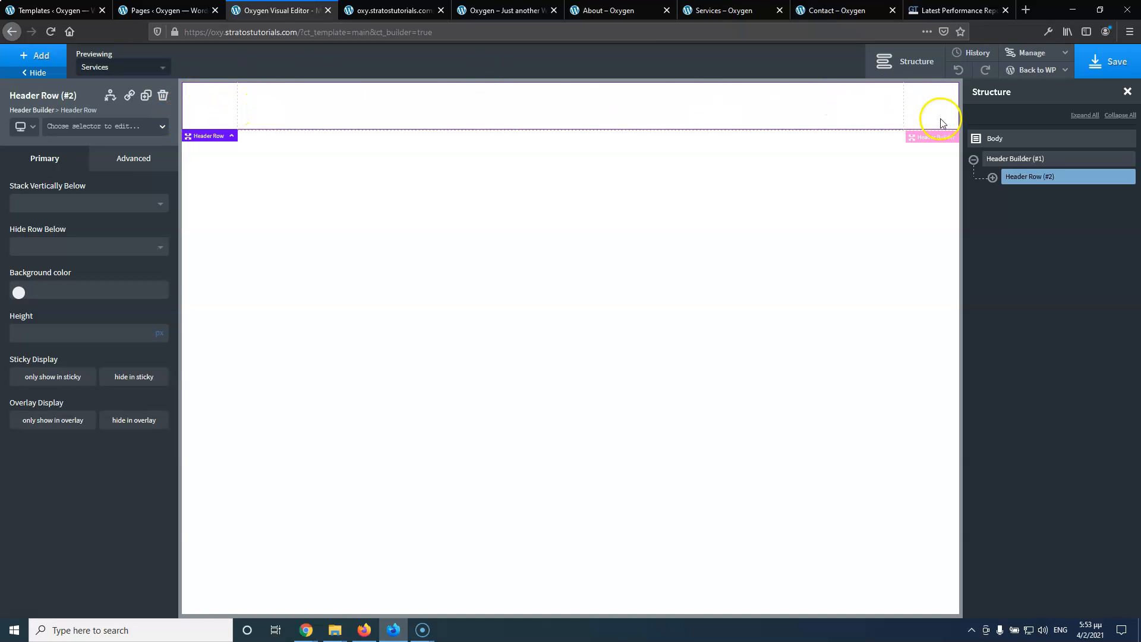
click(992, 179)
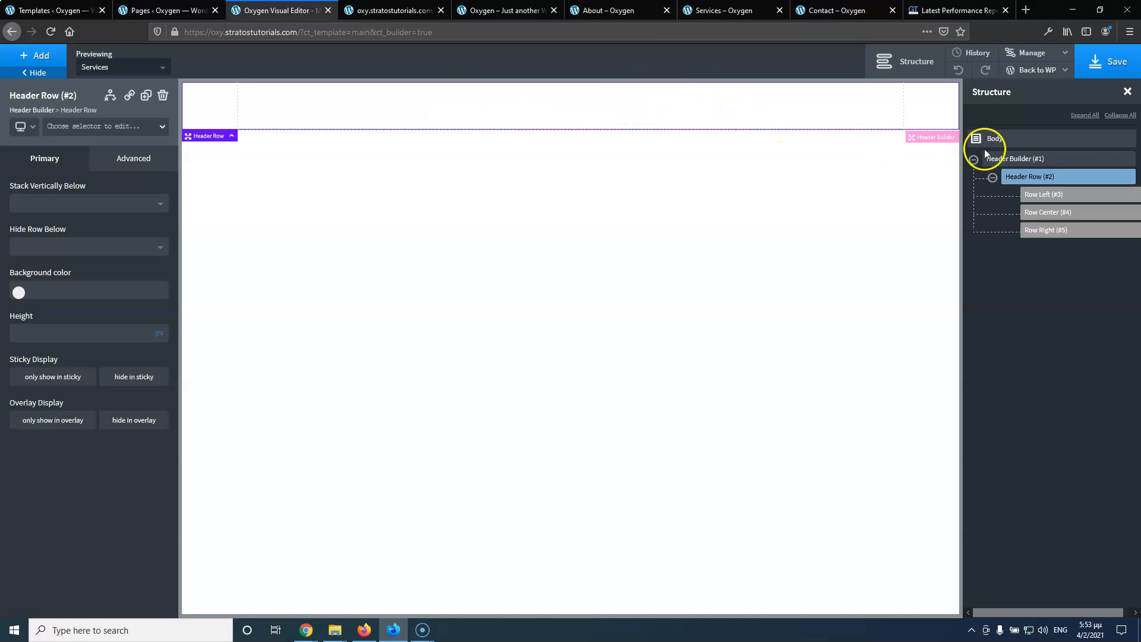
Compare the new Header Builder with the header layout on the original site's home page
click(1035, 161)
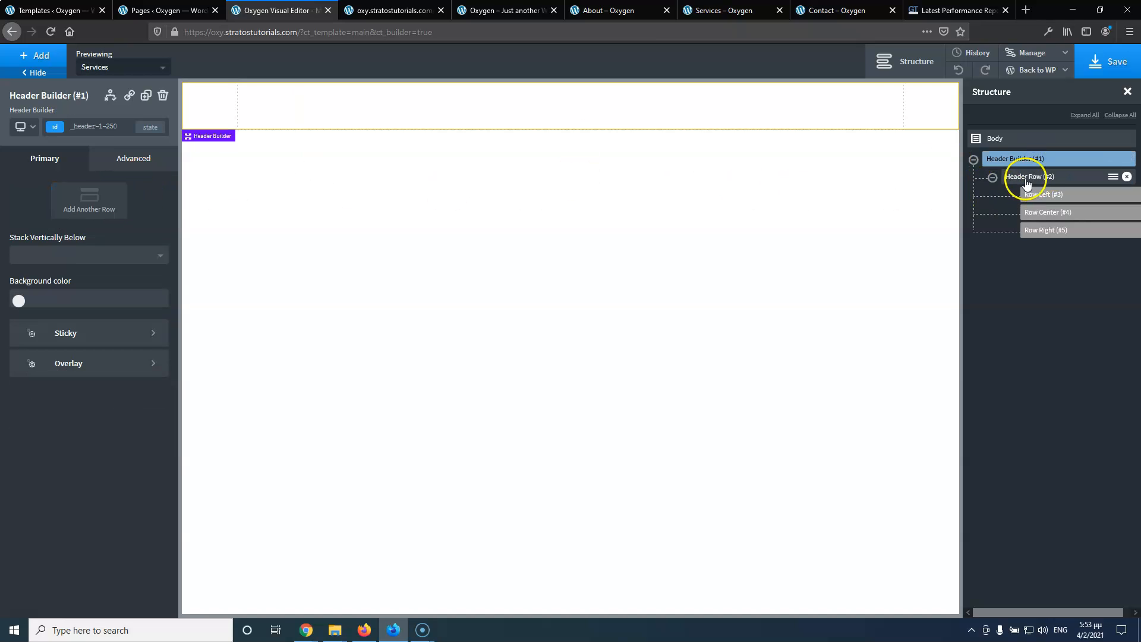
click(504, 11)
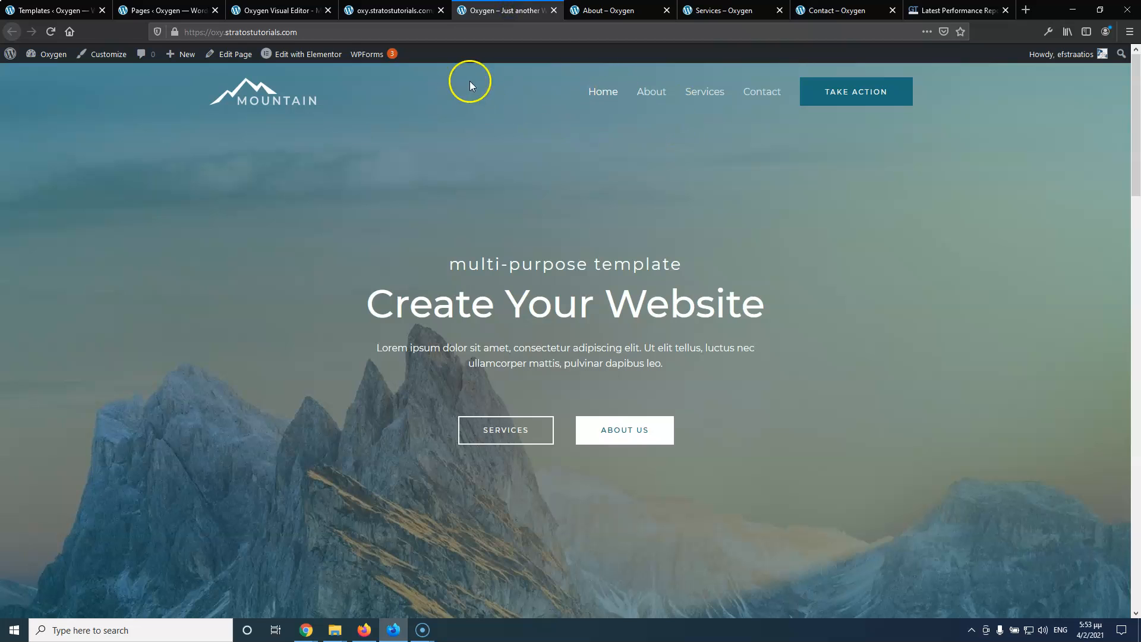
click(263, 11)
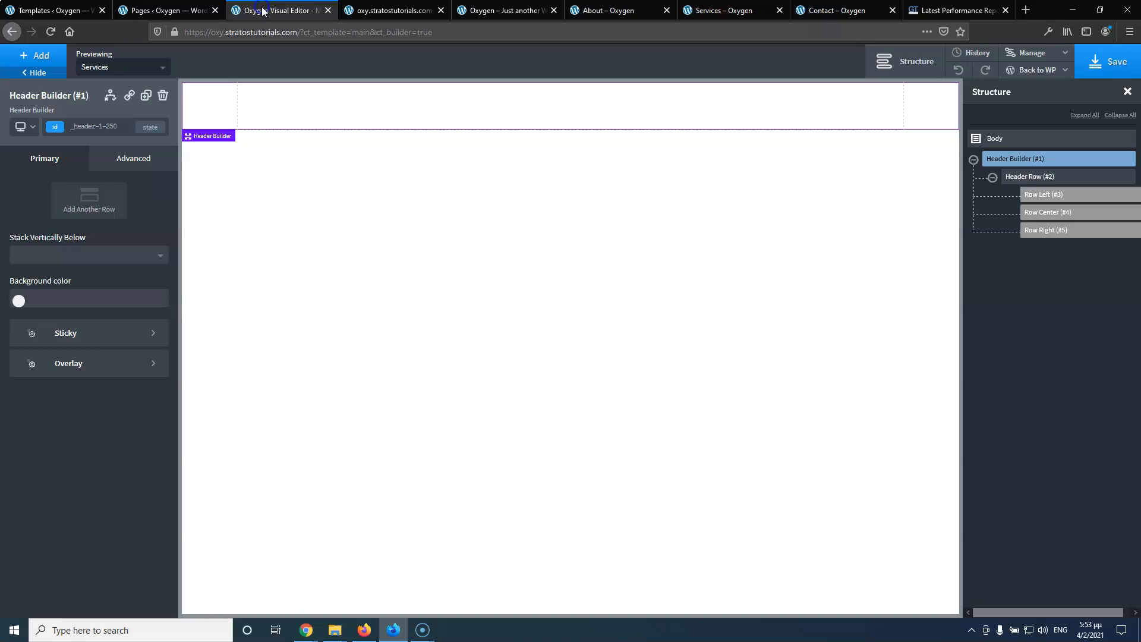
Add a Link Wrapper to the left area of the Header Row and set its URL to /
click(1052, 179)
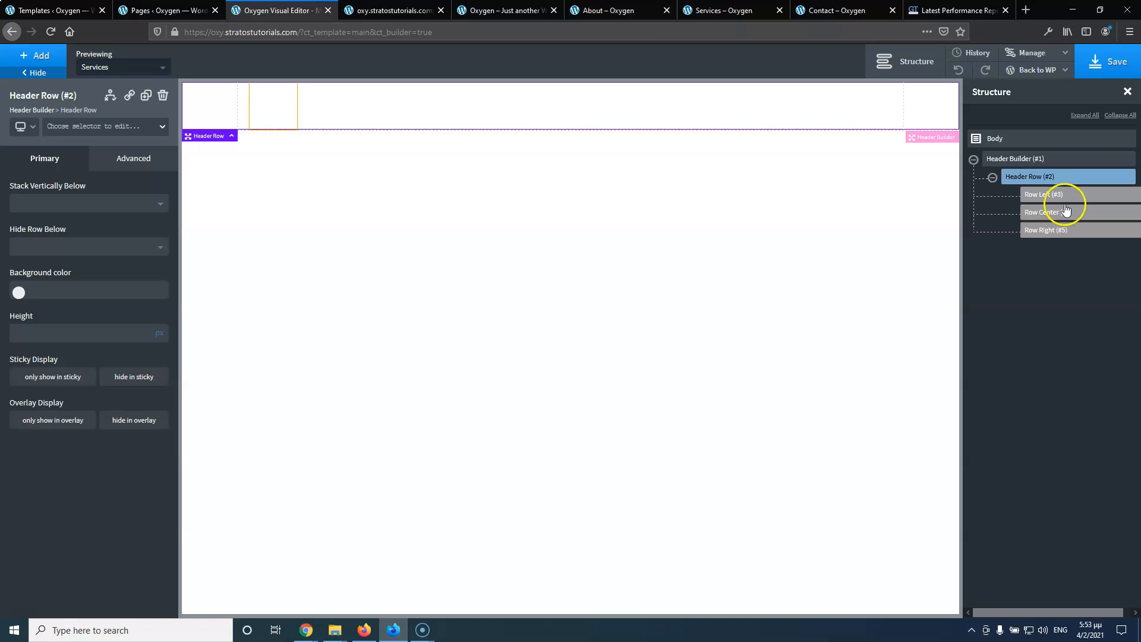
click(1072, 192)
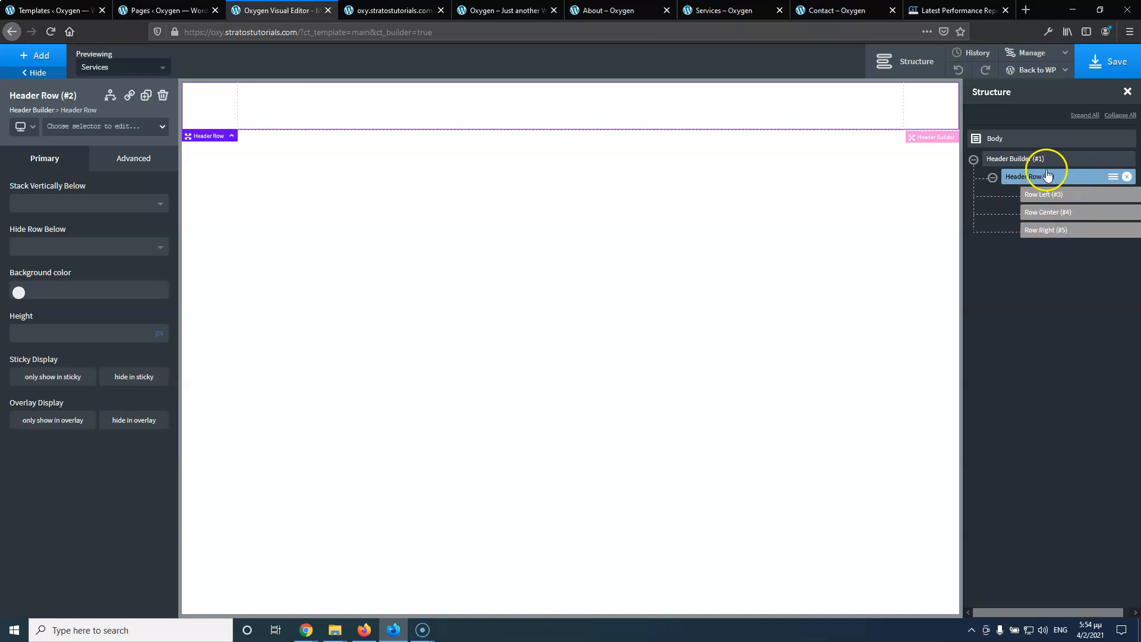
click(39, 58)
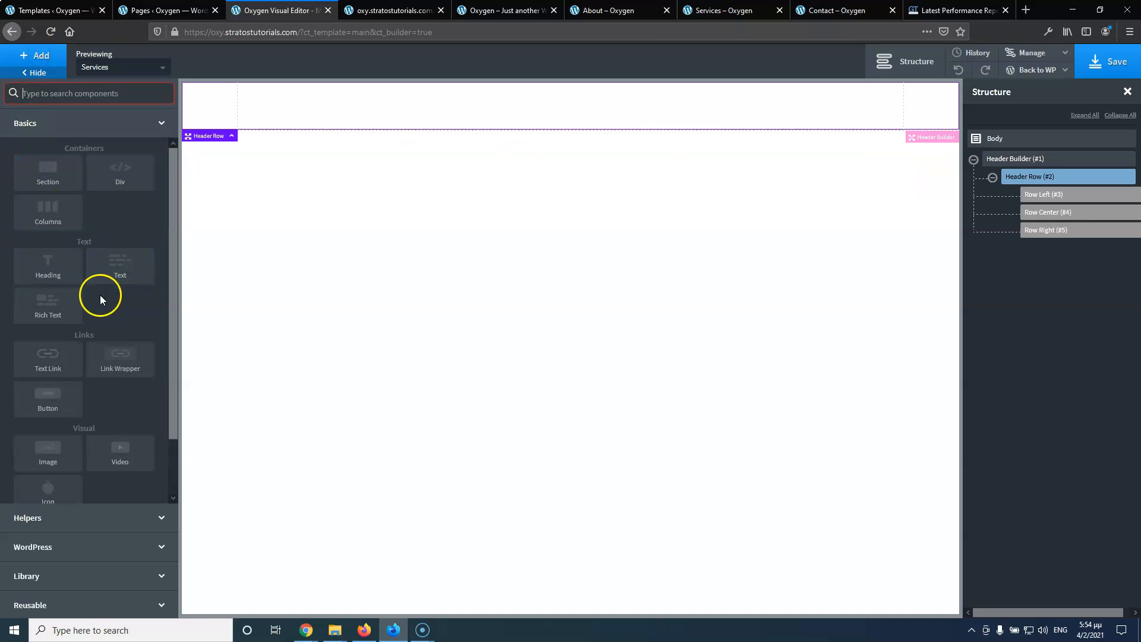
scroll(105, 305, down, 1)
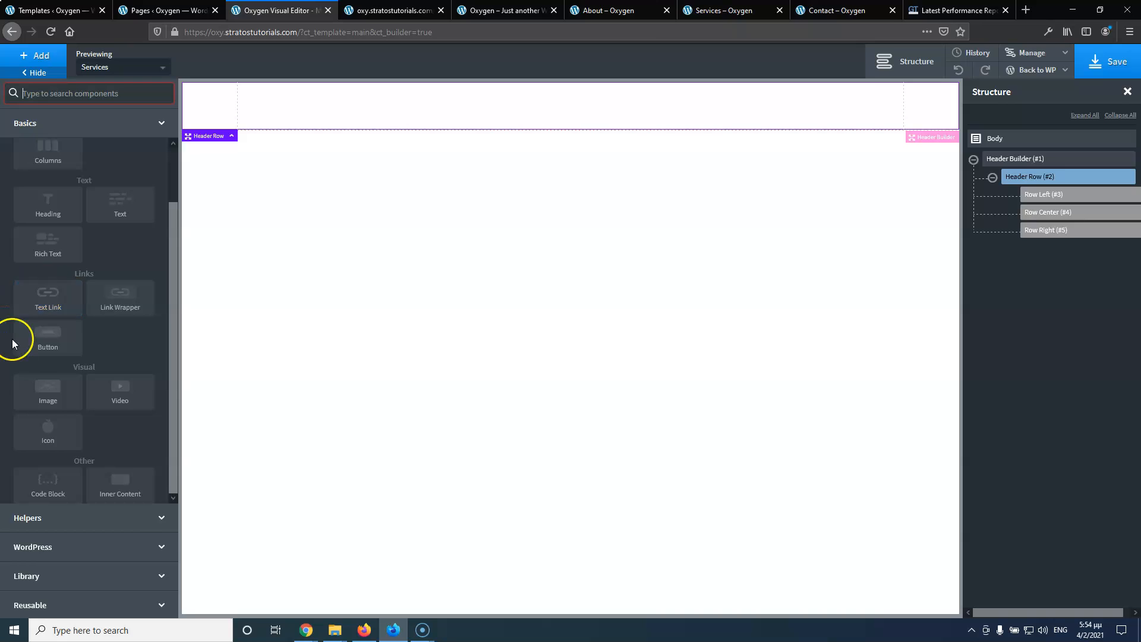
click(123, 304)
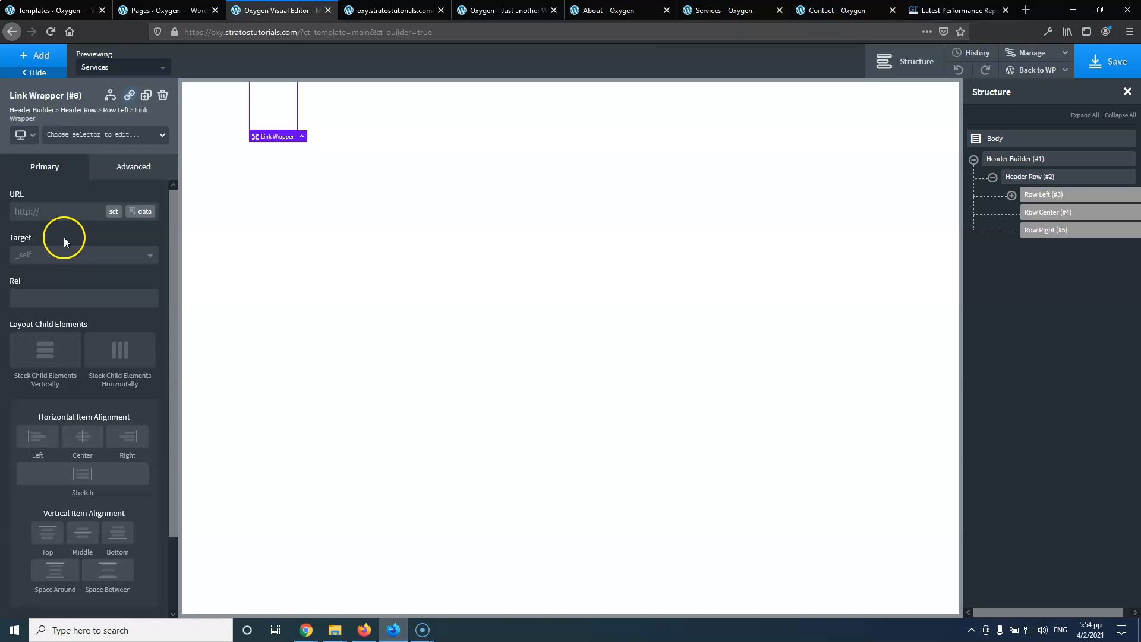
click(52, 211)
text(/)
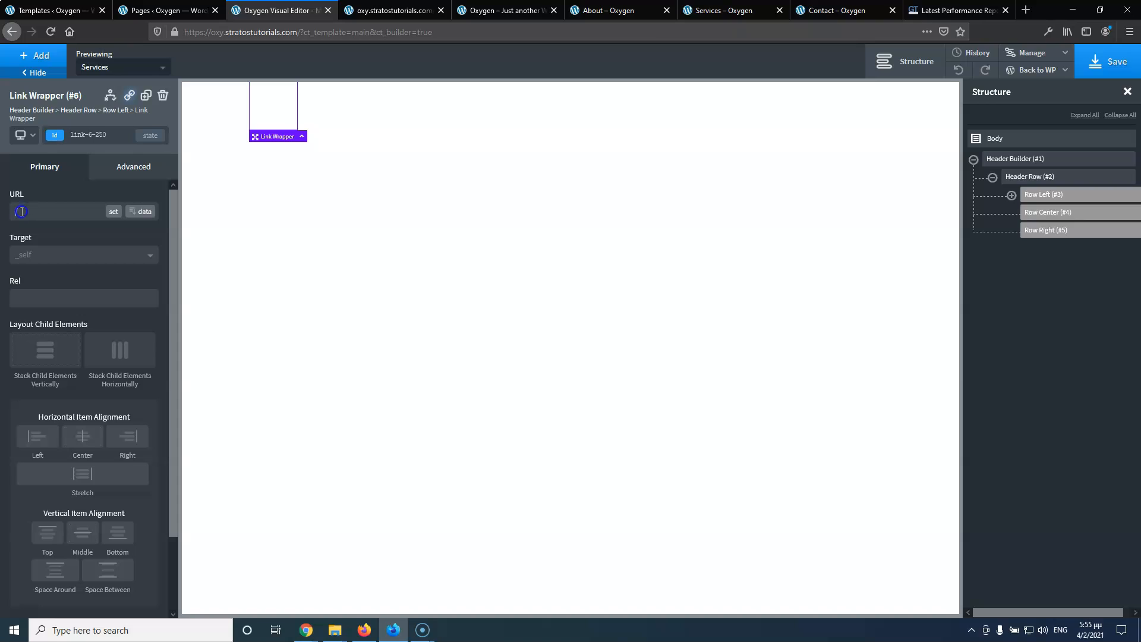
click(85, 257)
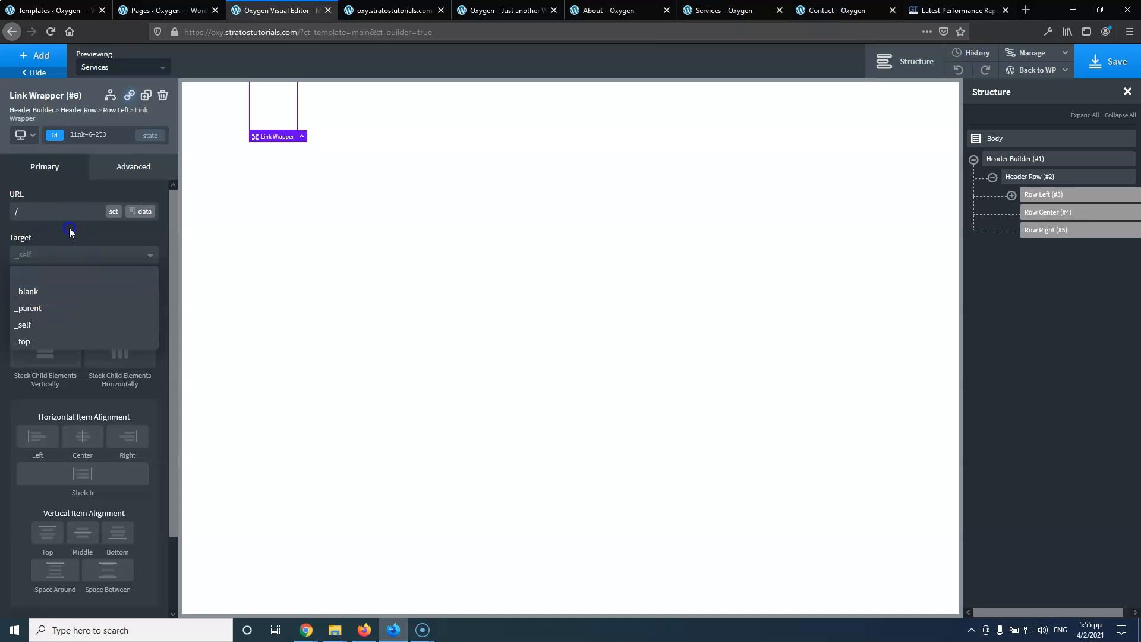
click(70, 229)
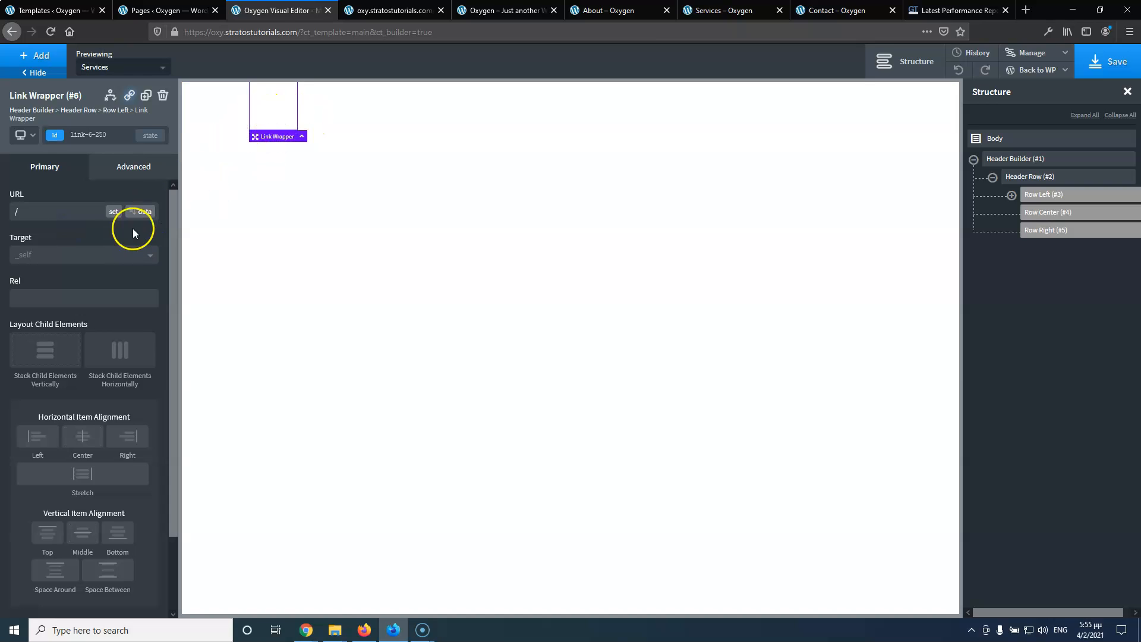
Add an Image inside the Link Wrapper and expand the tree down to it
click(36, 60)
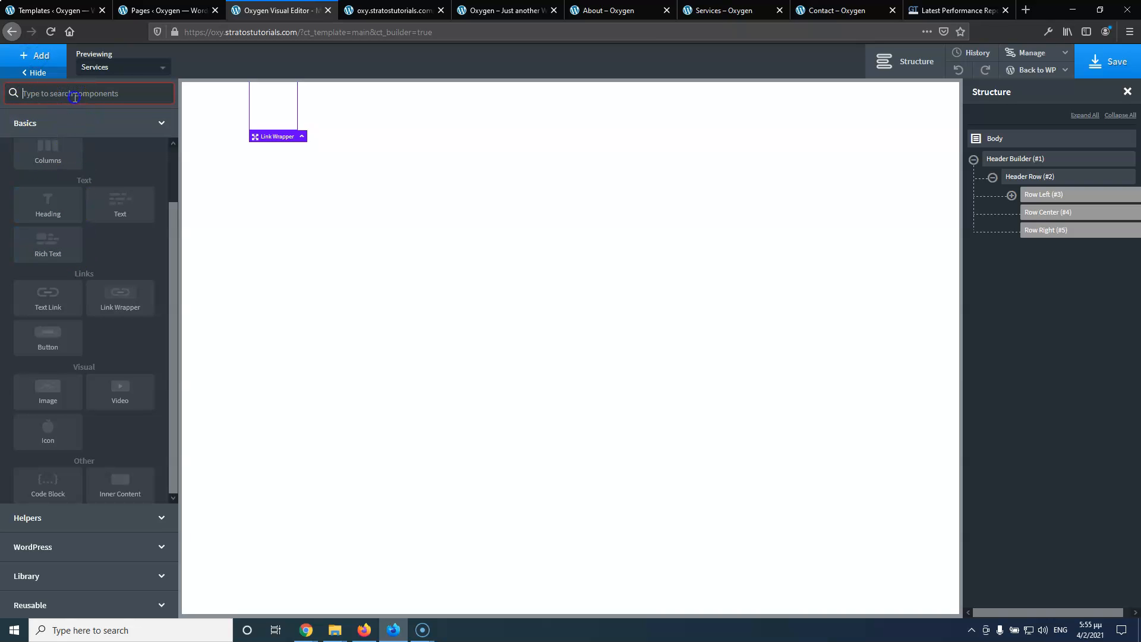
text(im)
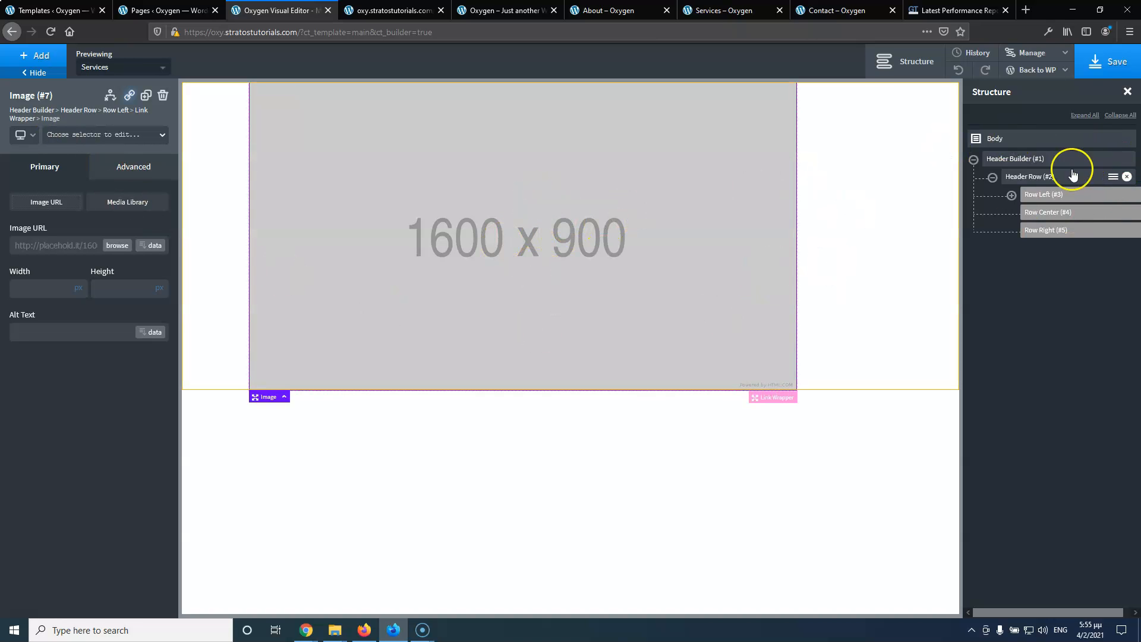
click(1012, 196)
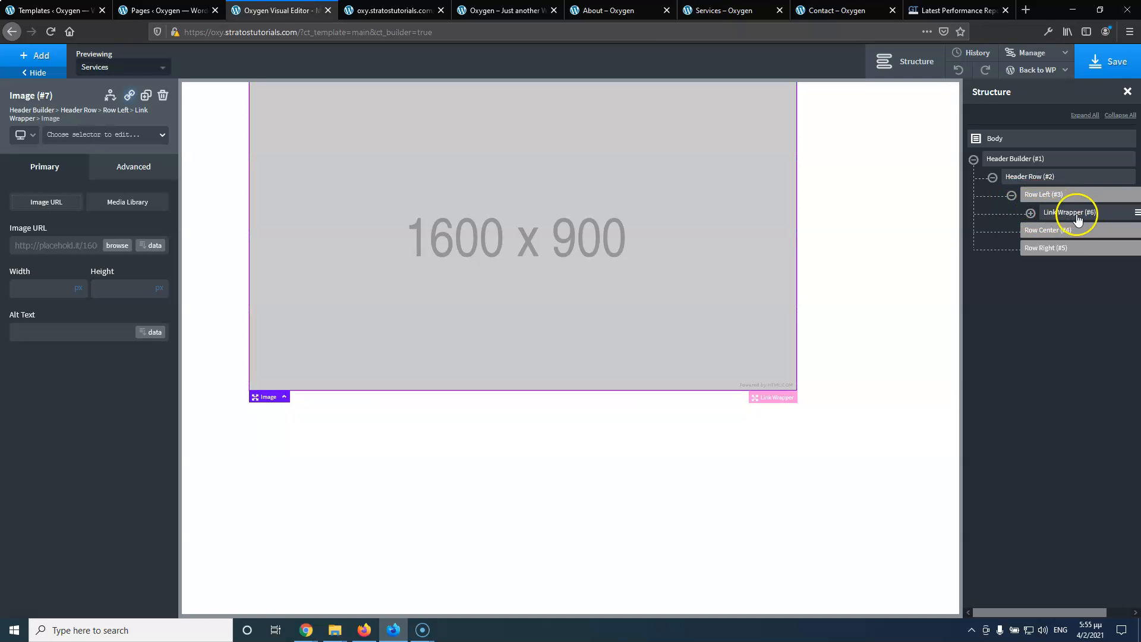
click(1031, 214)
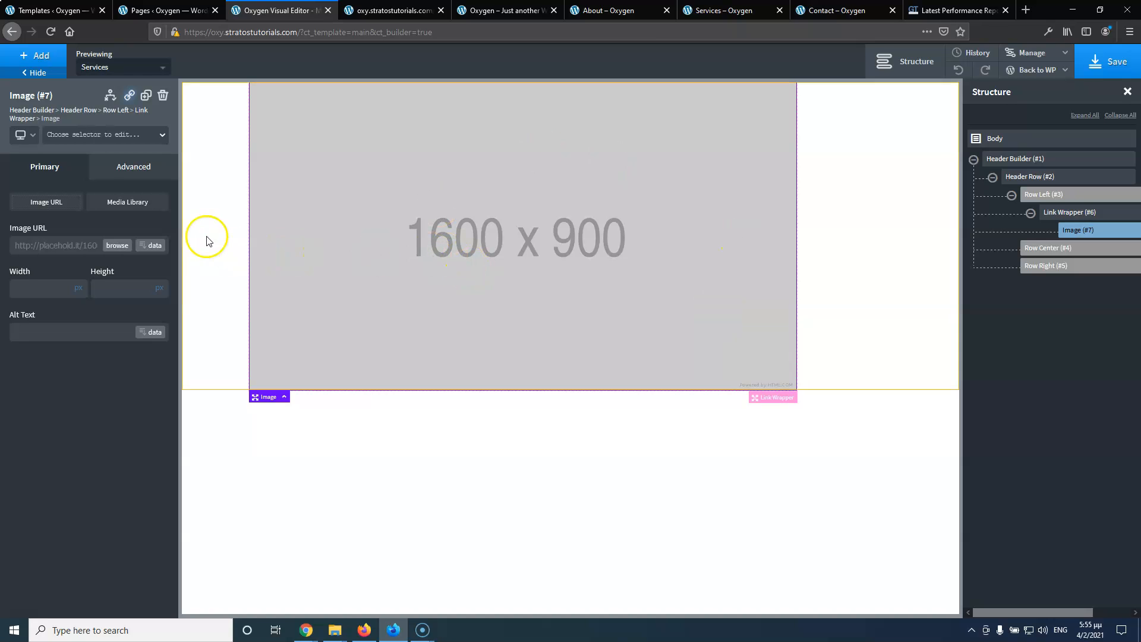
Use logo1.png from the media library as the header image, with the alt text logo
click(116, 246)
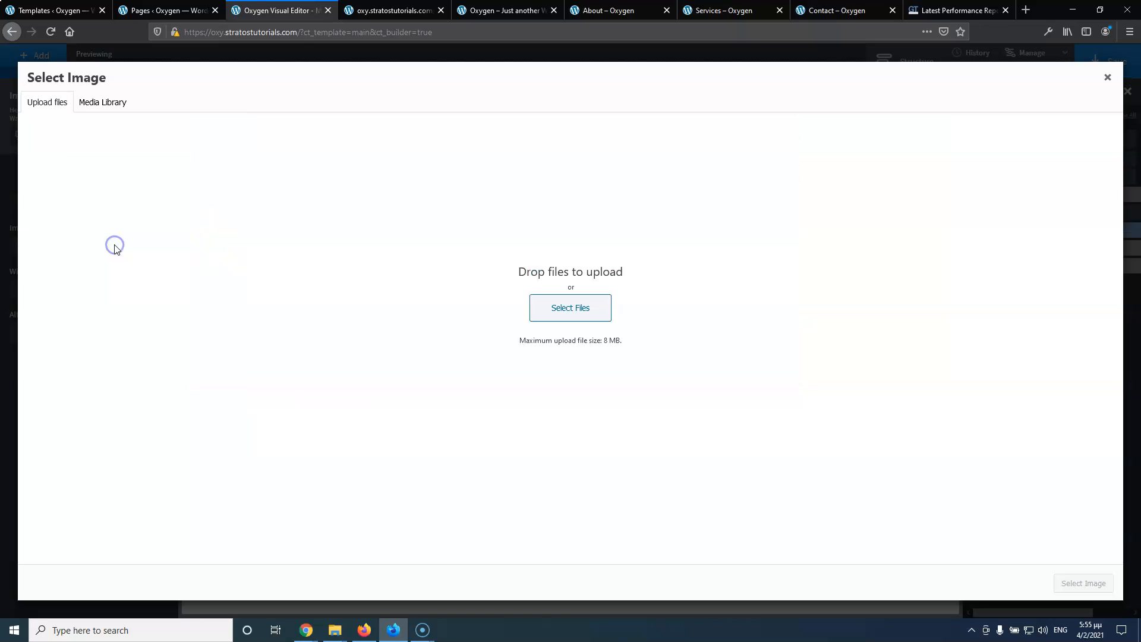
click(101, 104)
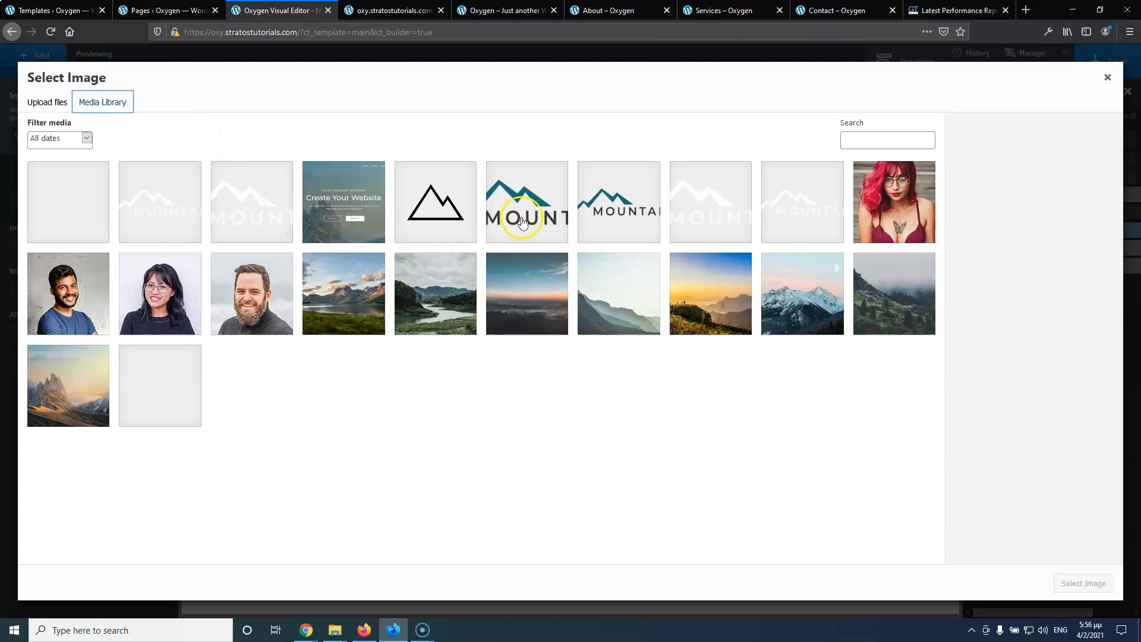
click(617, 215)
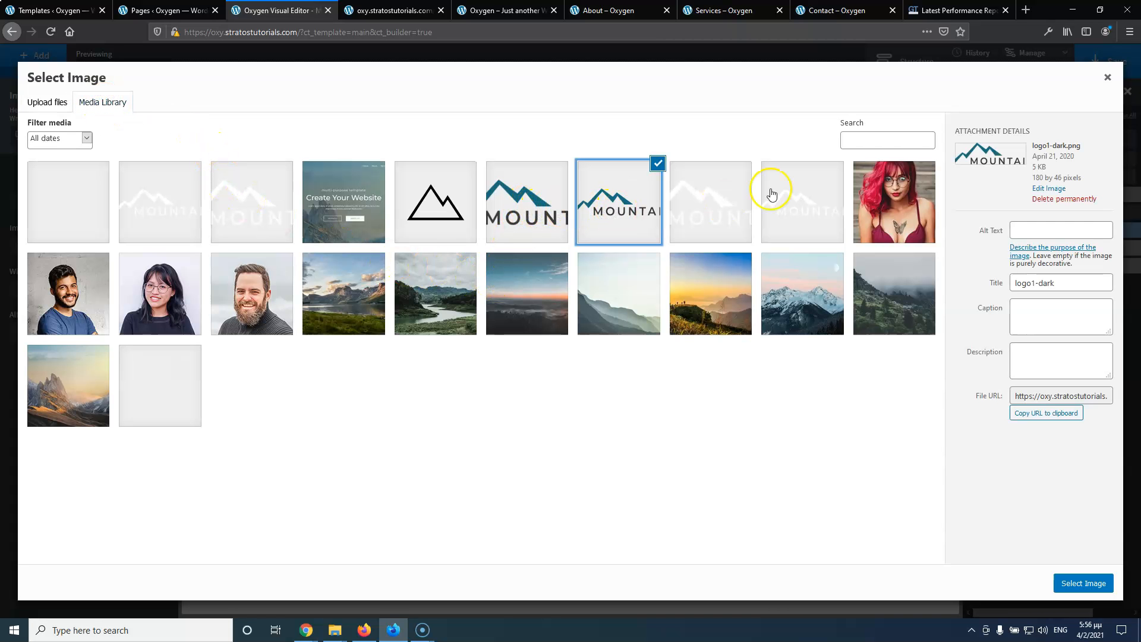
click(695, 214)
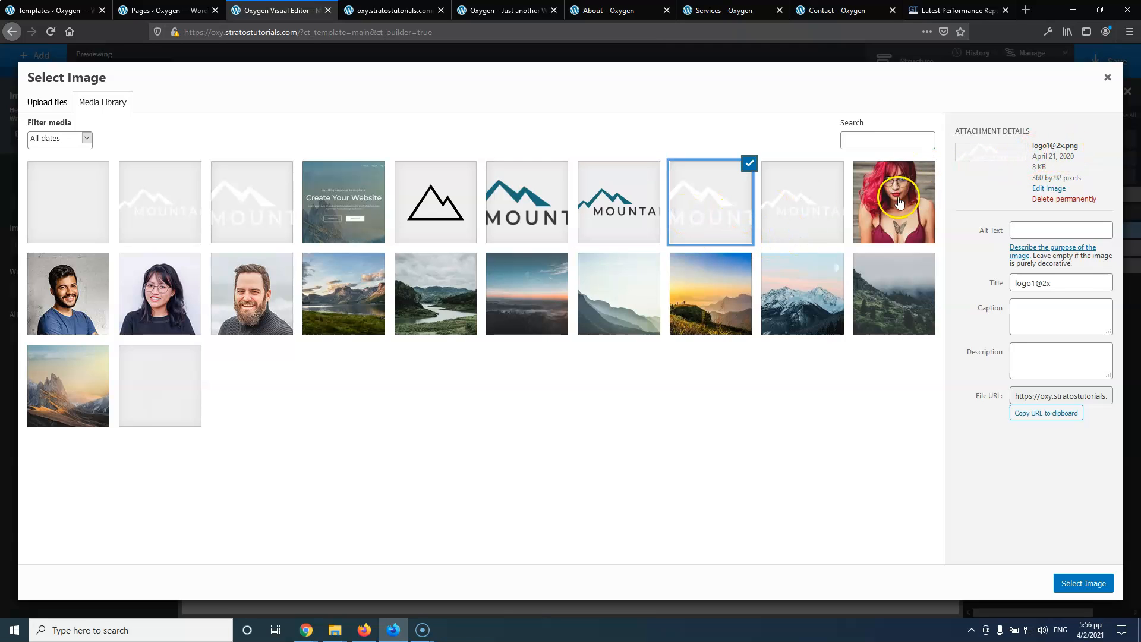
click(810, 204)
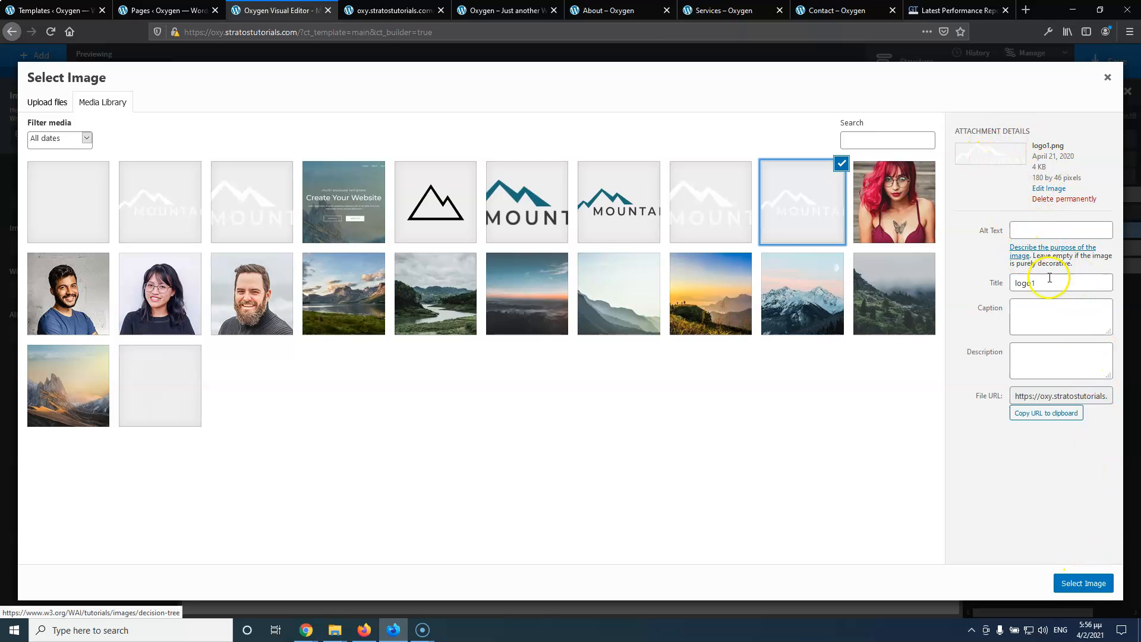
click(1021, 230)
text(logo)
click(1083, 583)
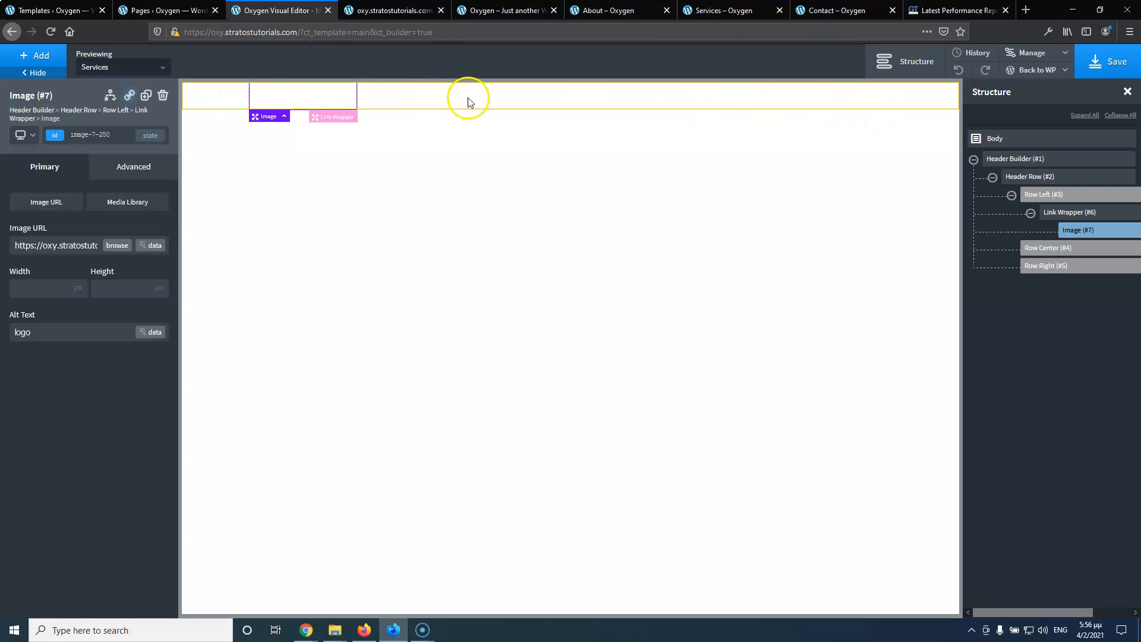
Set the Header Row's background colour to #000000 and save the template
click(1046, 179)
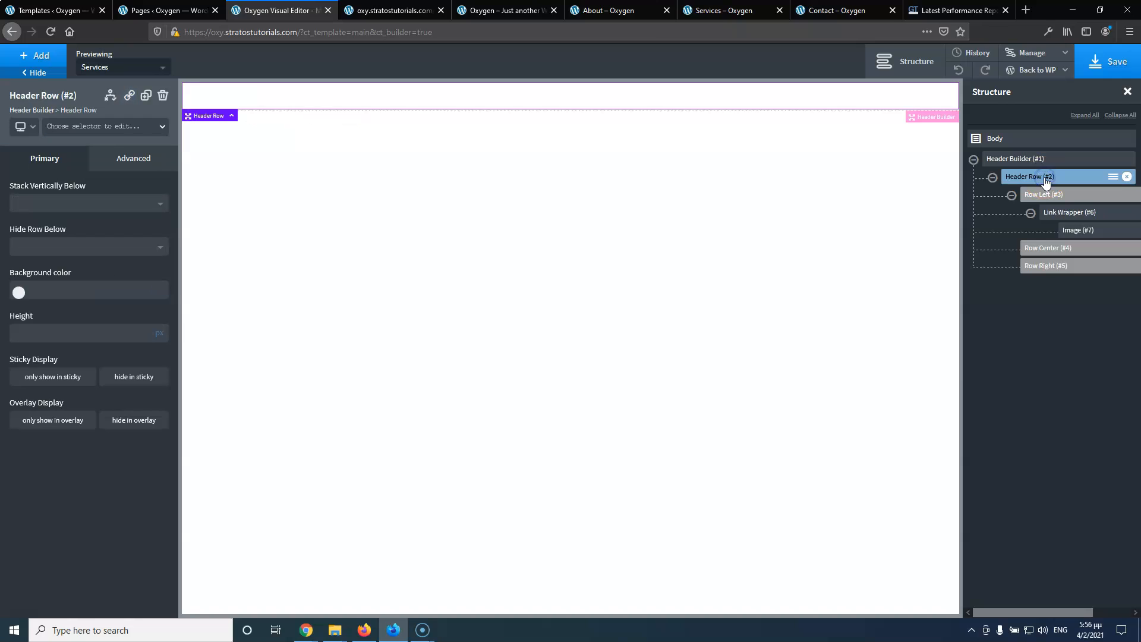
click(19, 291)
drag(36, 360, 17, 388)
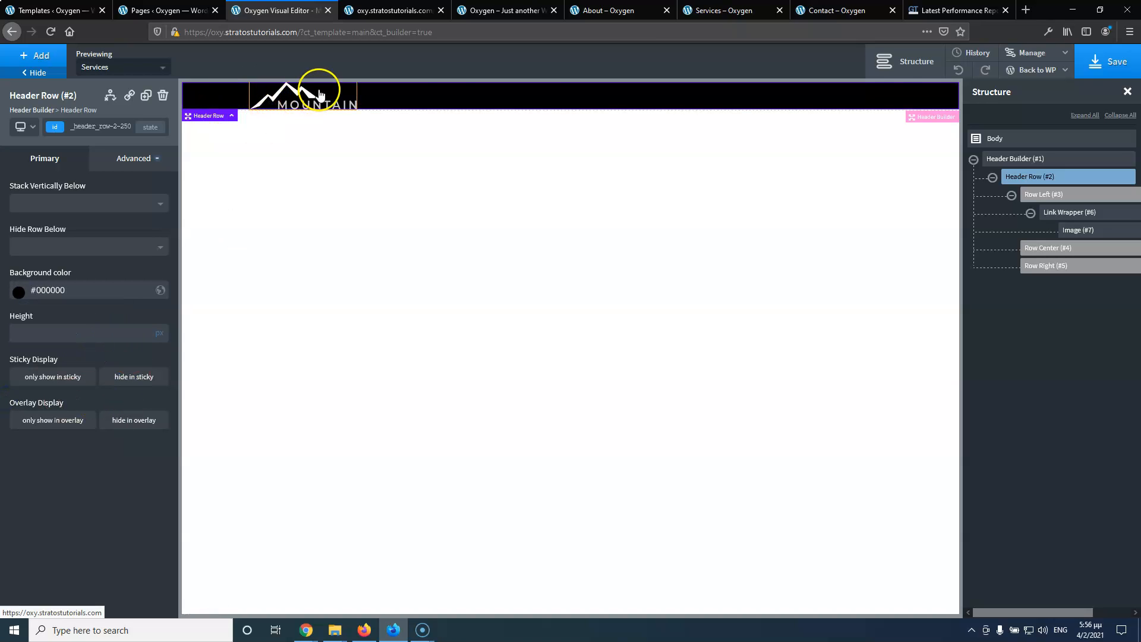
click(1107, 62)
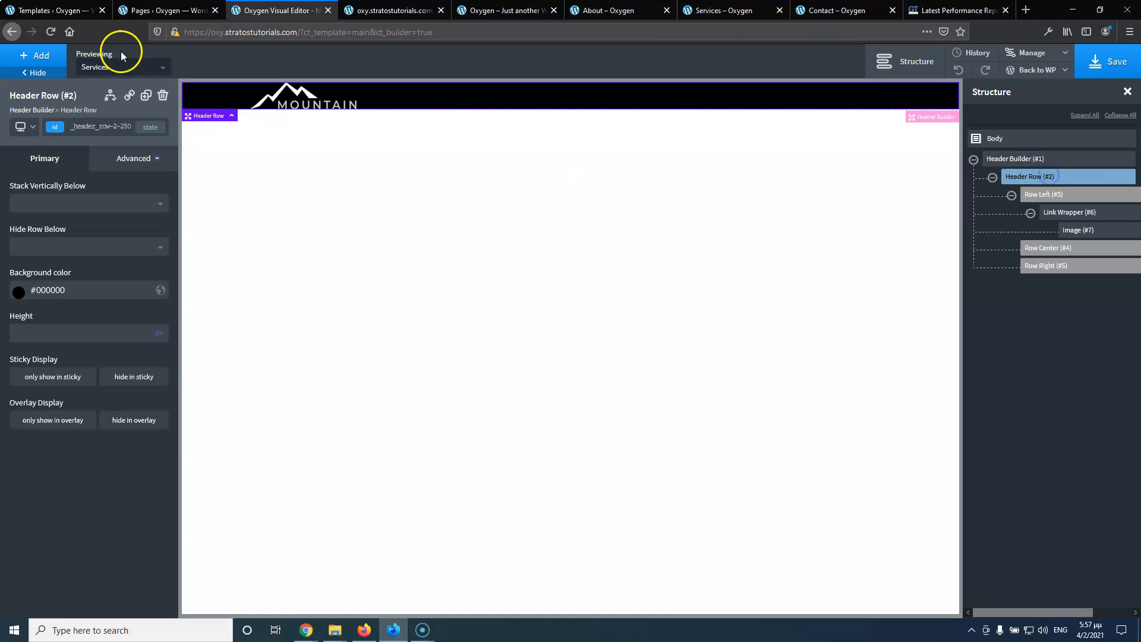
Add a Pro Menu to the header and move it into Row Right
click(34, 60)
click(64, 95)
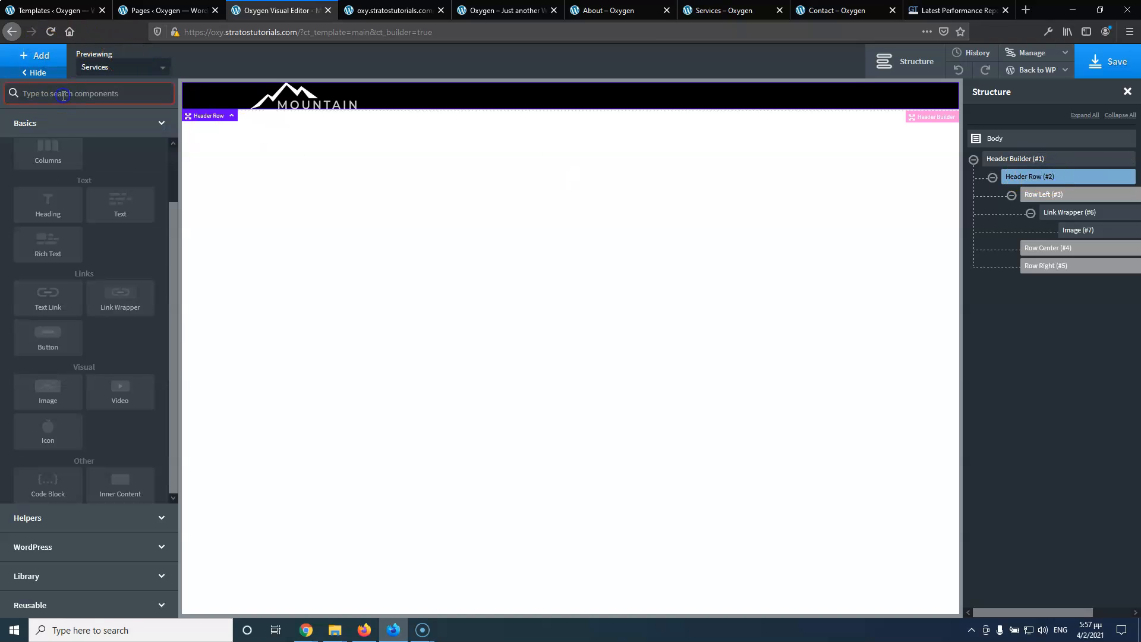
text(men)
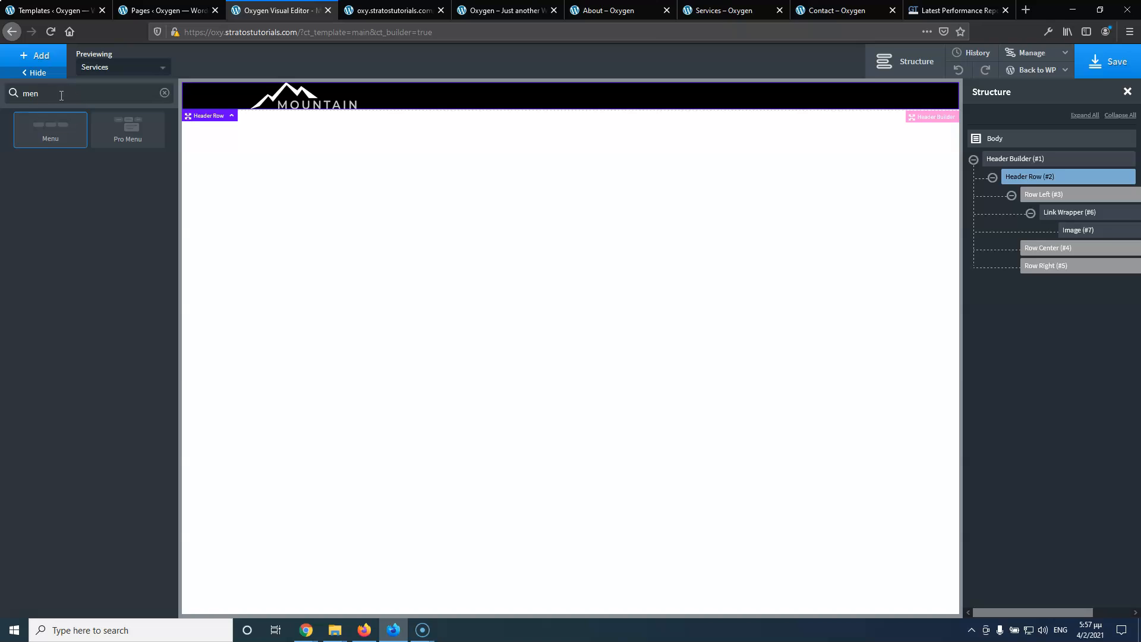
click(120, 134)
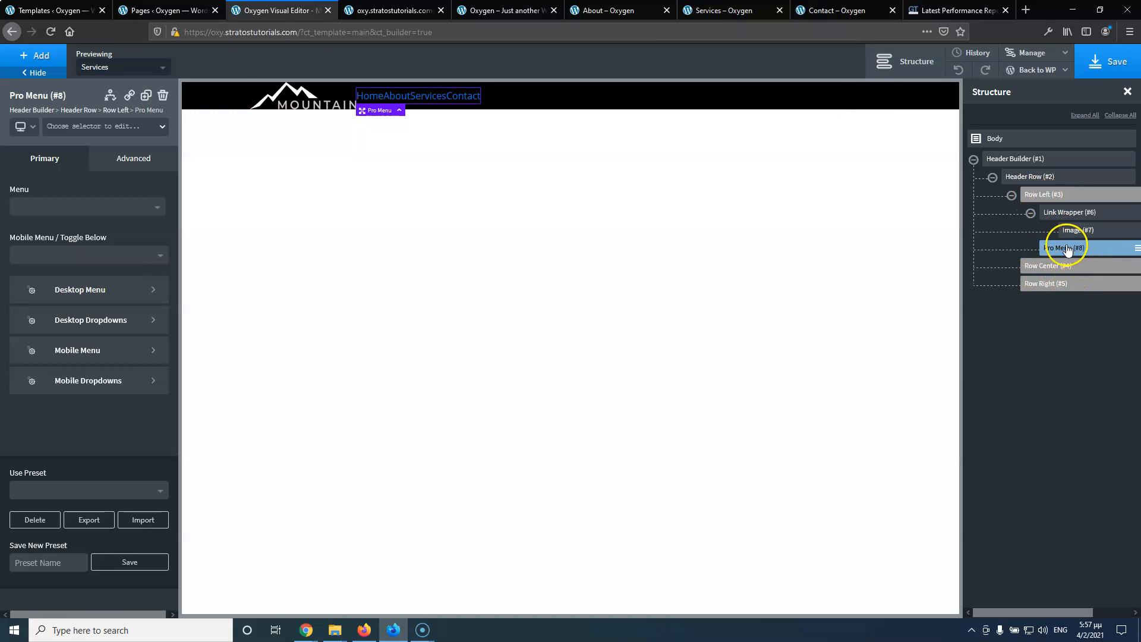
drag(1069, 250, 1065, 286)
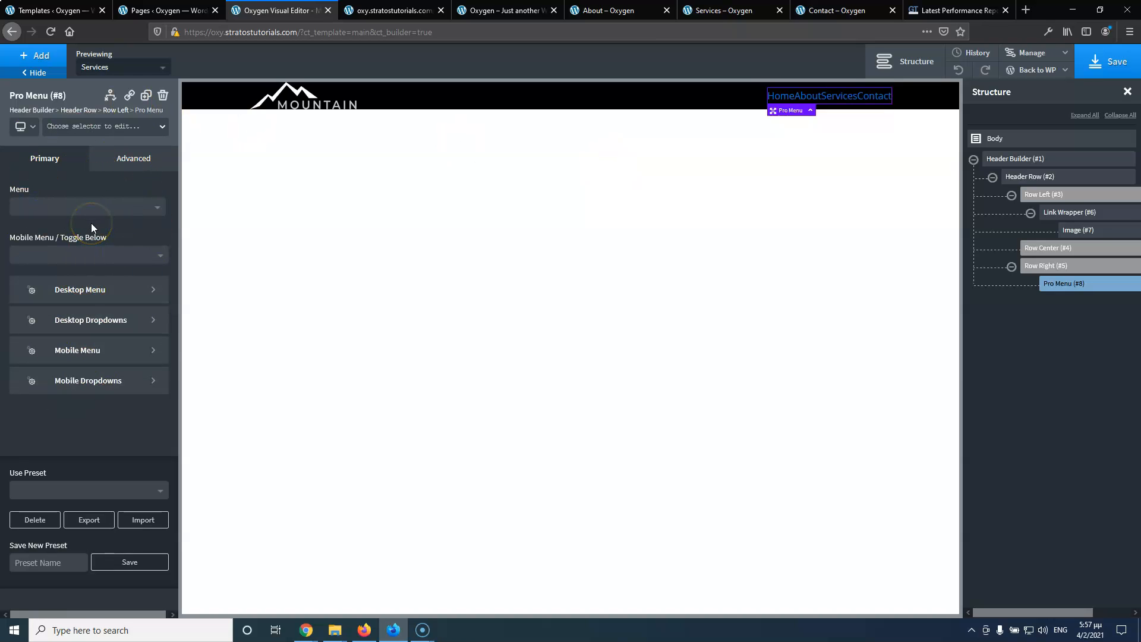
Compare the Primary and Advanced settings available for the logo Image and the Pro Menu
click(1091, 229)
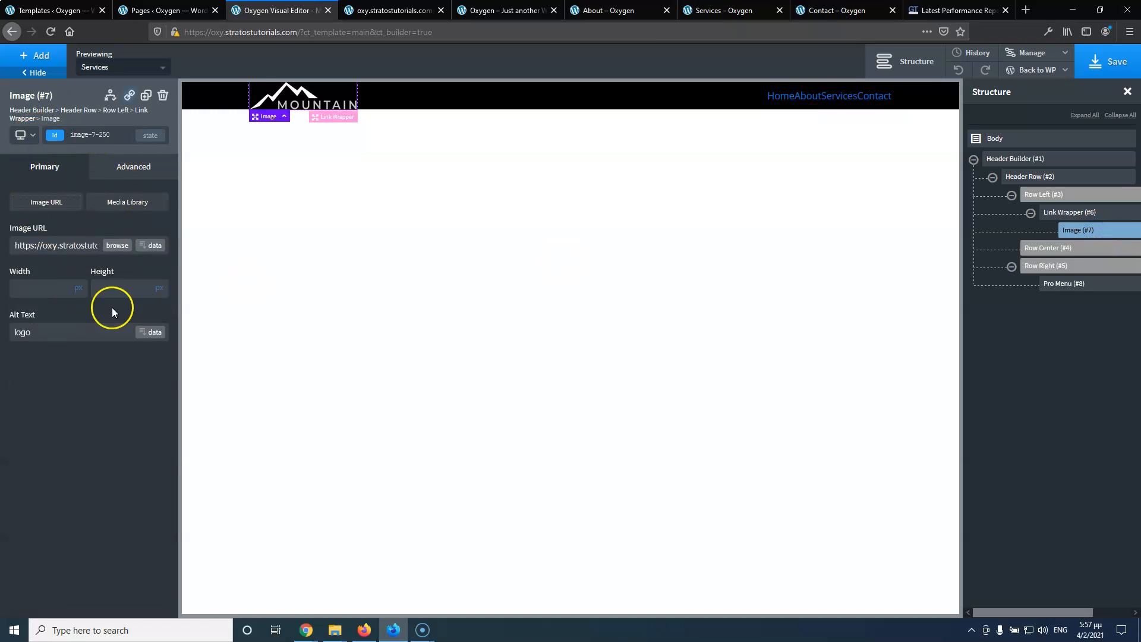
click(124, 168)
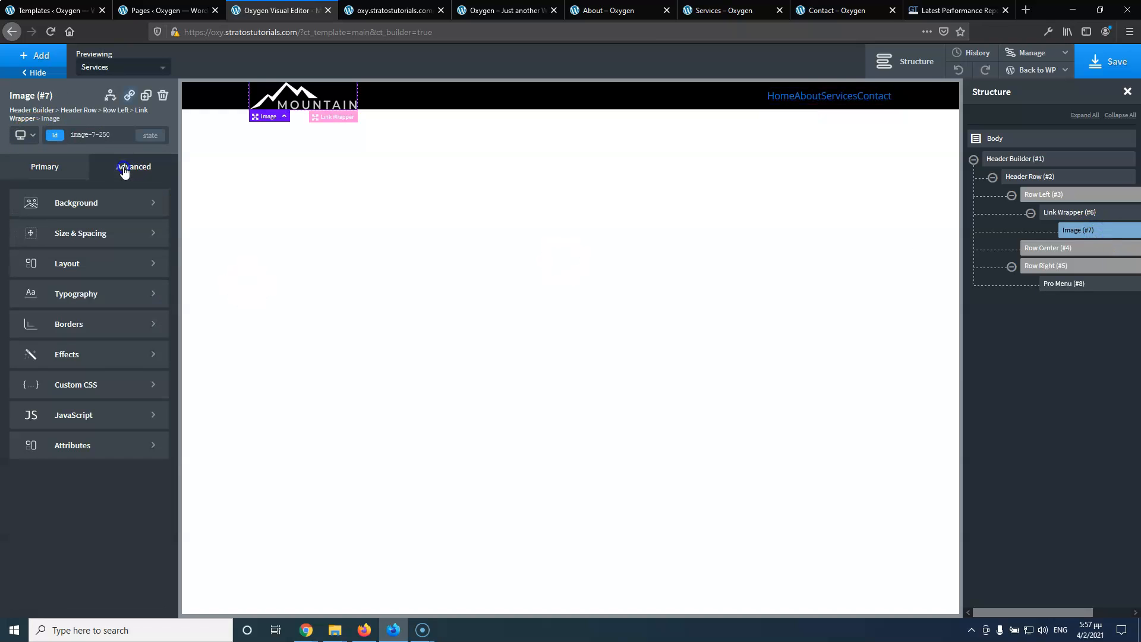
click(1074, 283)
click(118, 165)
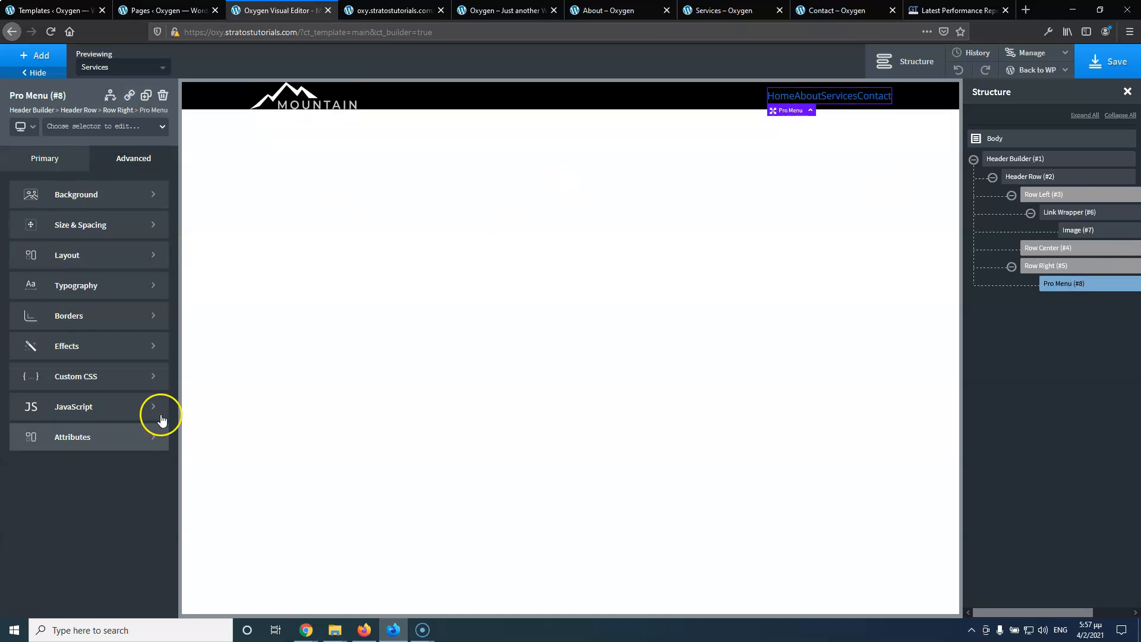
click(1080, 231)
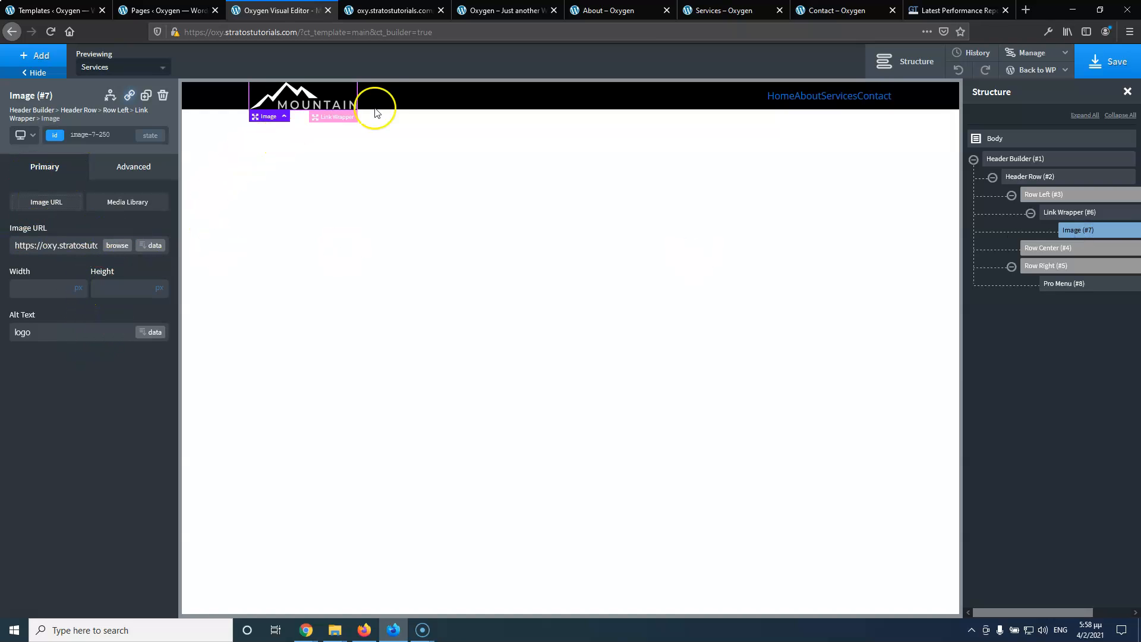
click(1081, 285)
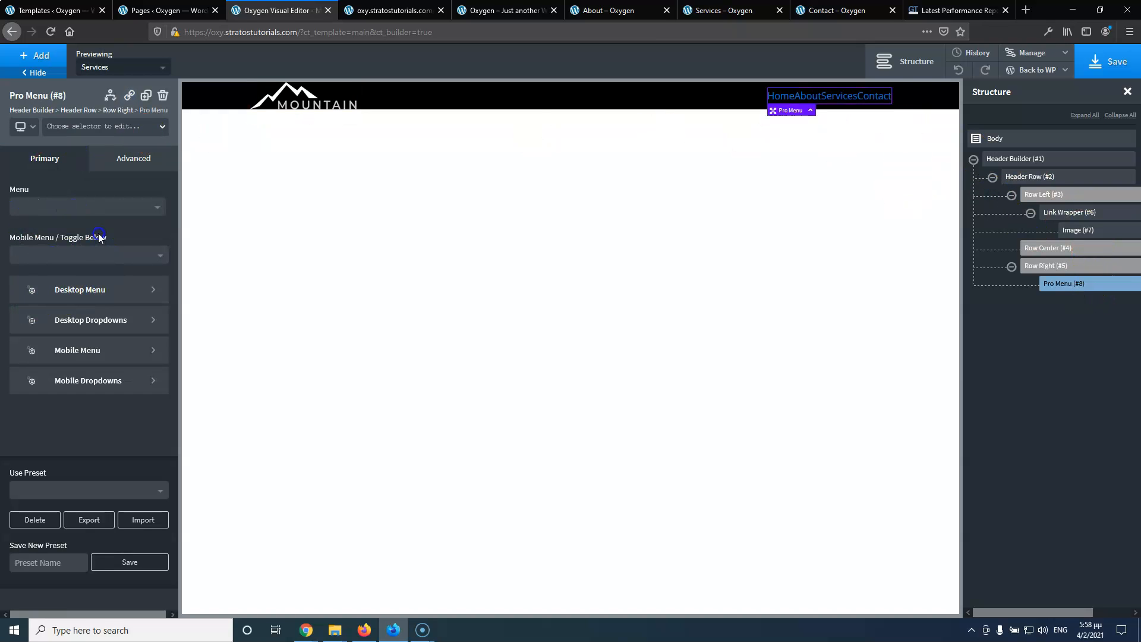
click(907, 177)
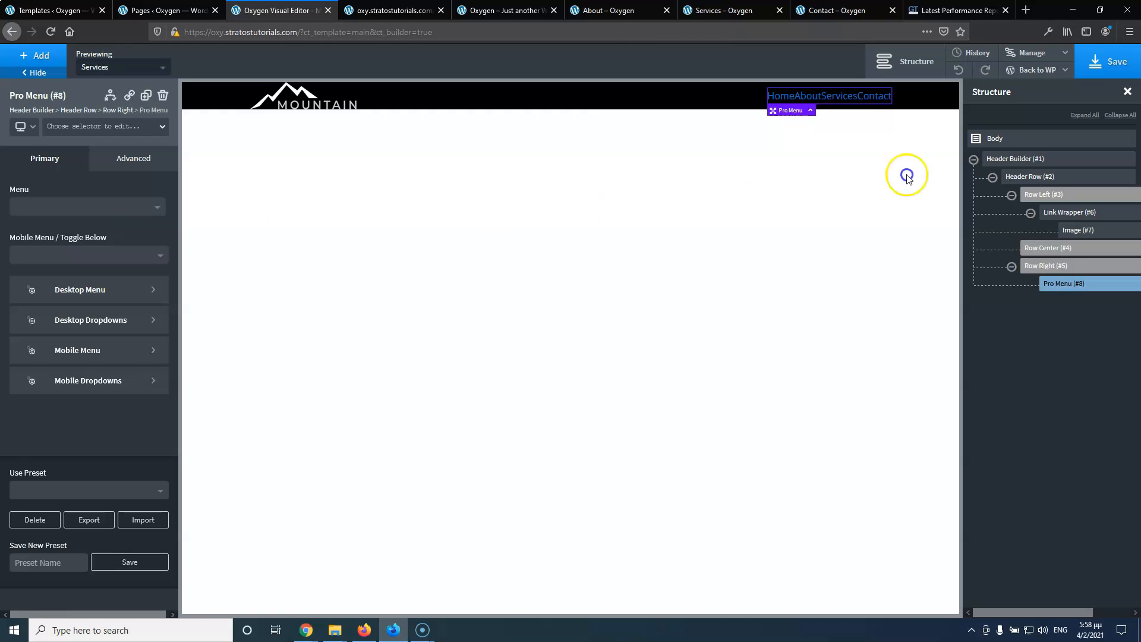
click(195, 213)
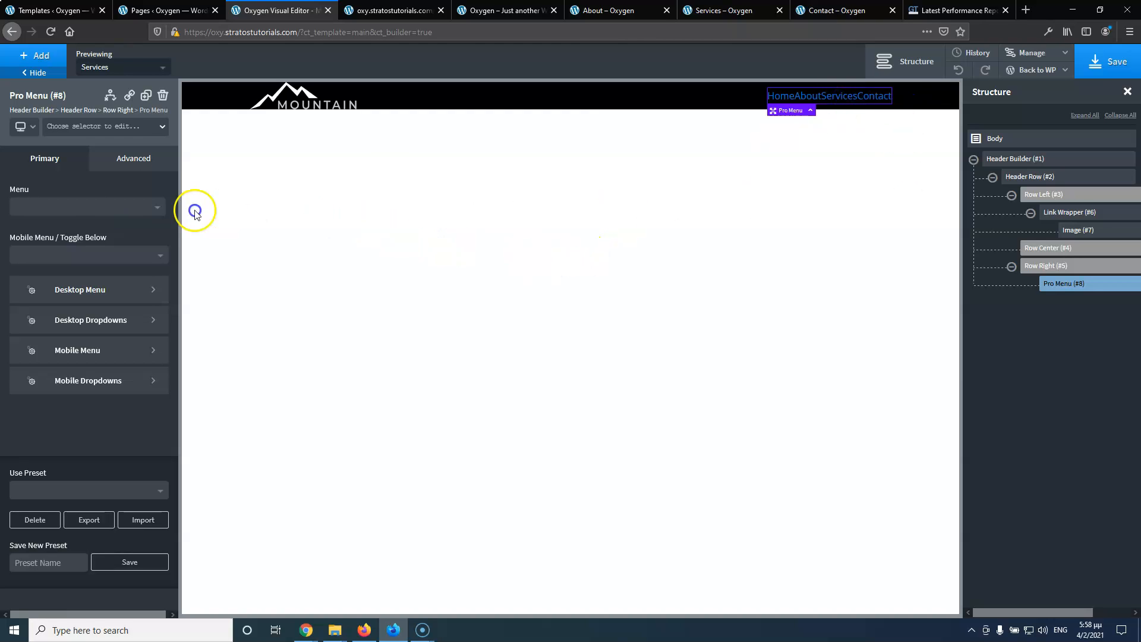
Assign the Main menu to the Pro Menu and make its mobile toggle apply at less than 992px
click(60, 209)
click(42, 224)
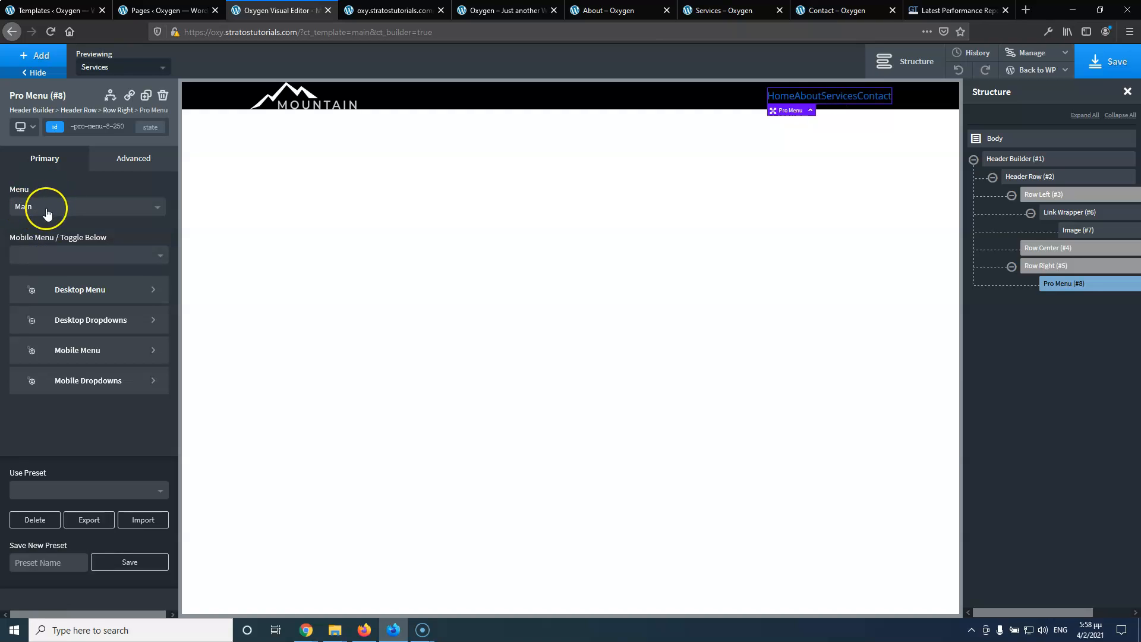
click(119, 256)
click(79, 325)
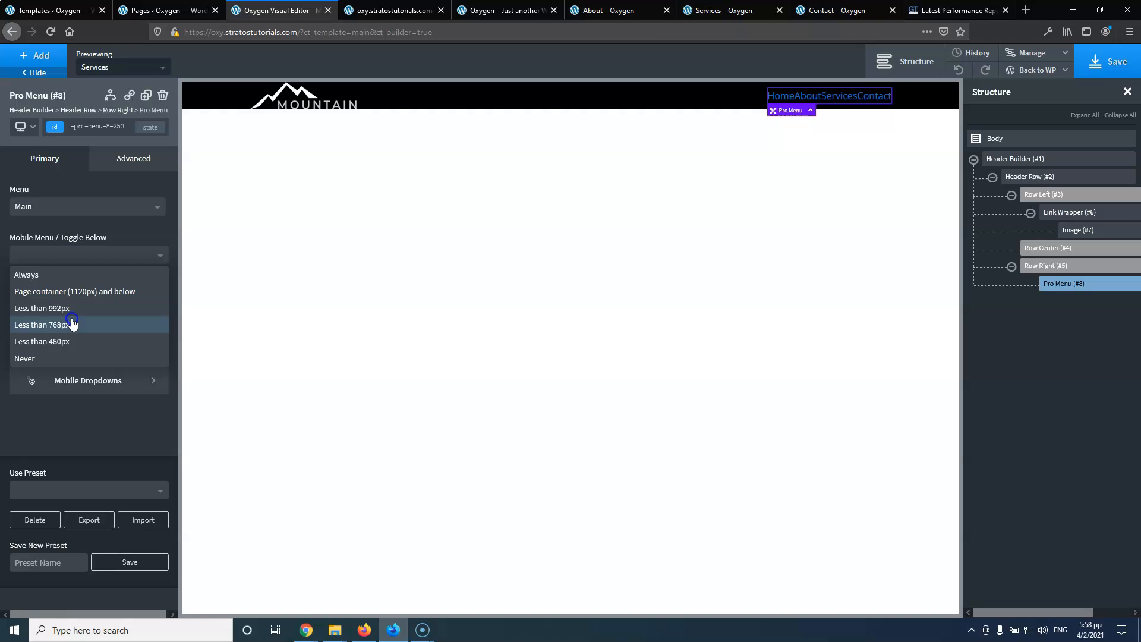
click(72, 309)
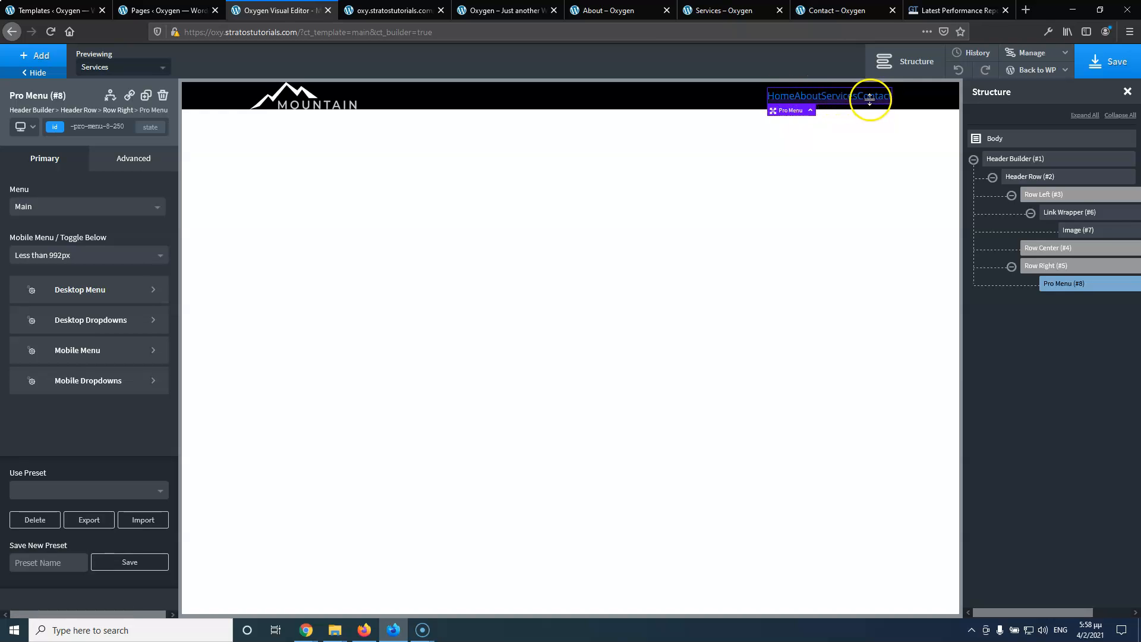
click(74, 255)
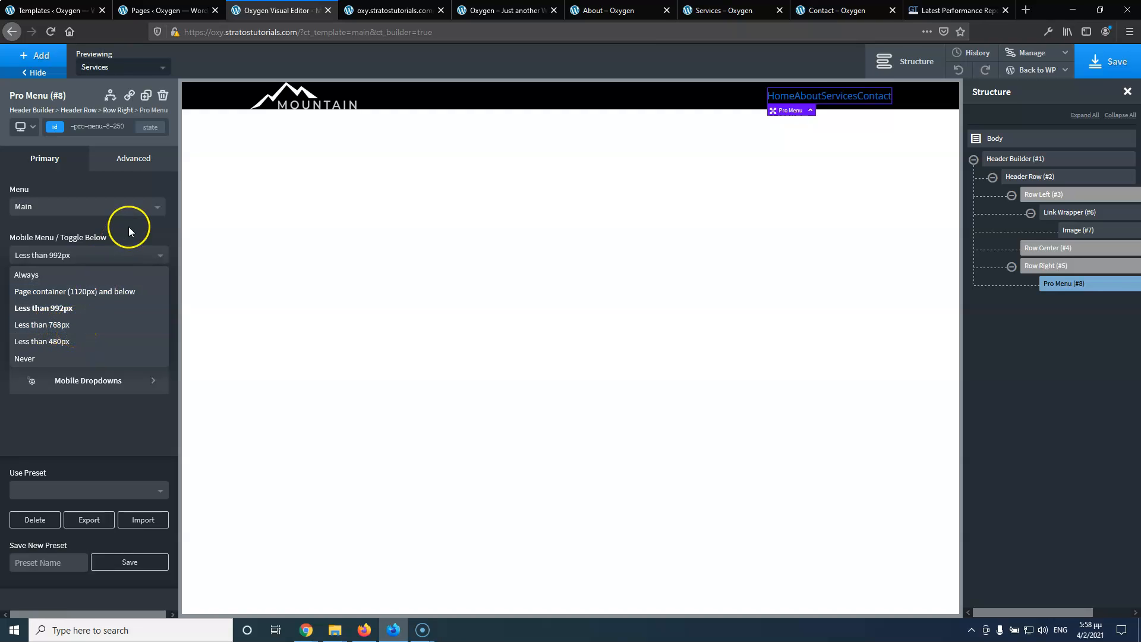
click(83, 254)
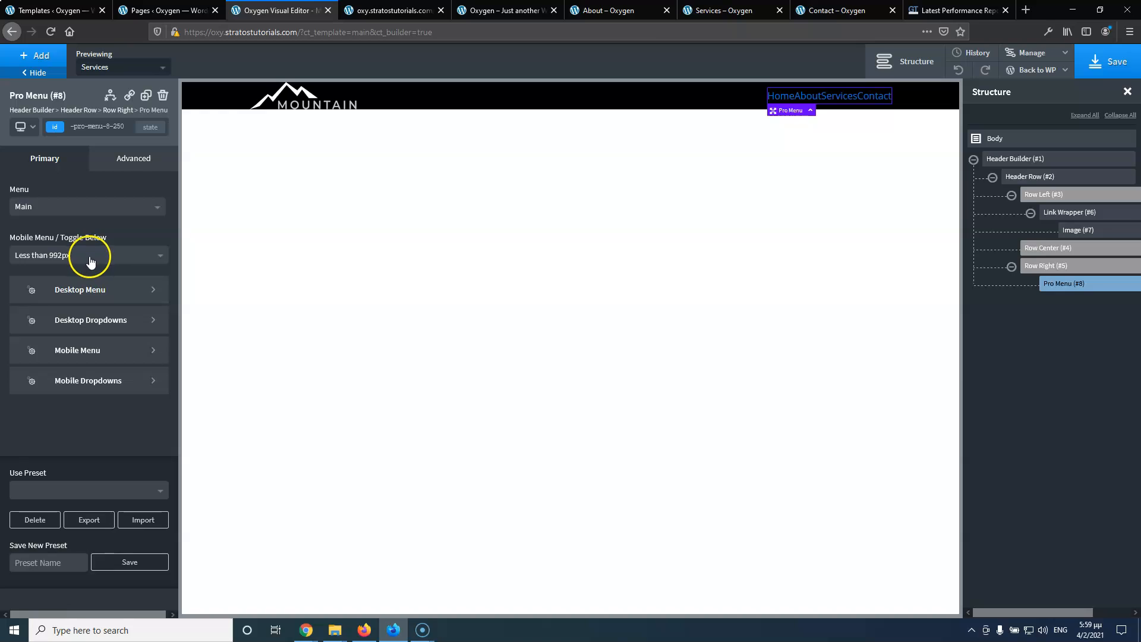
click(132, 294)
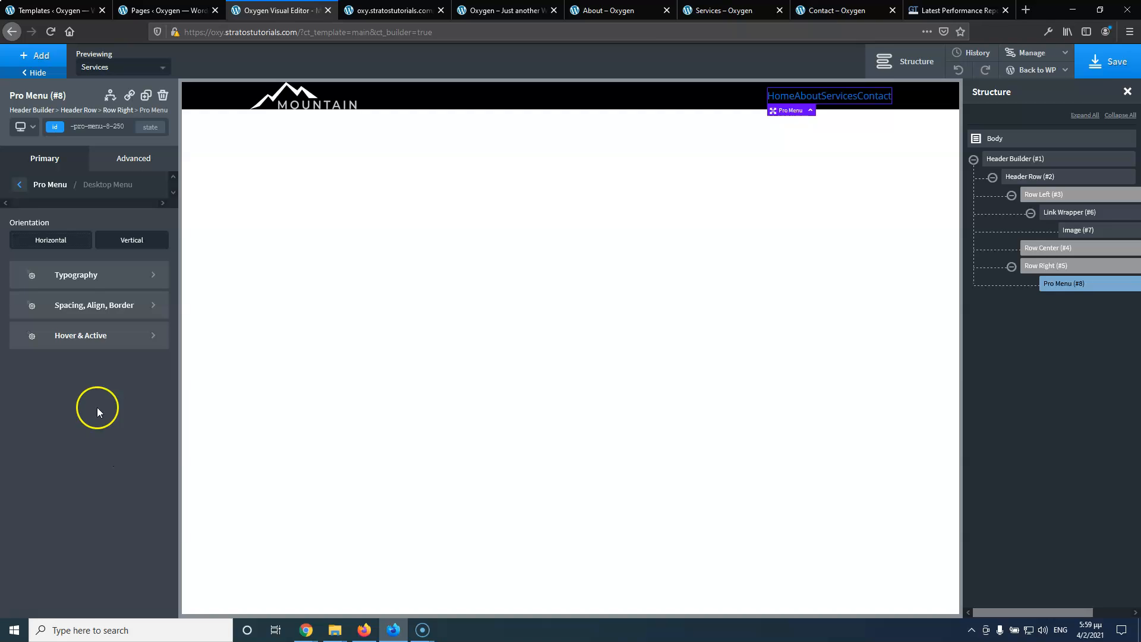
click(93, 277)
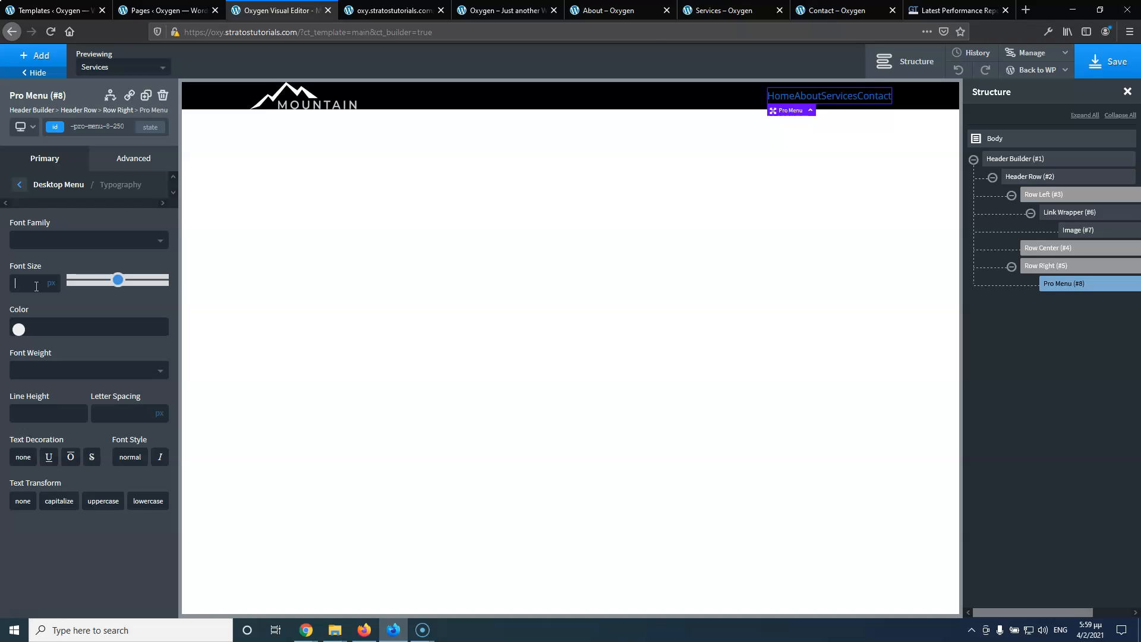
text(16)
click(488, 10)
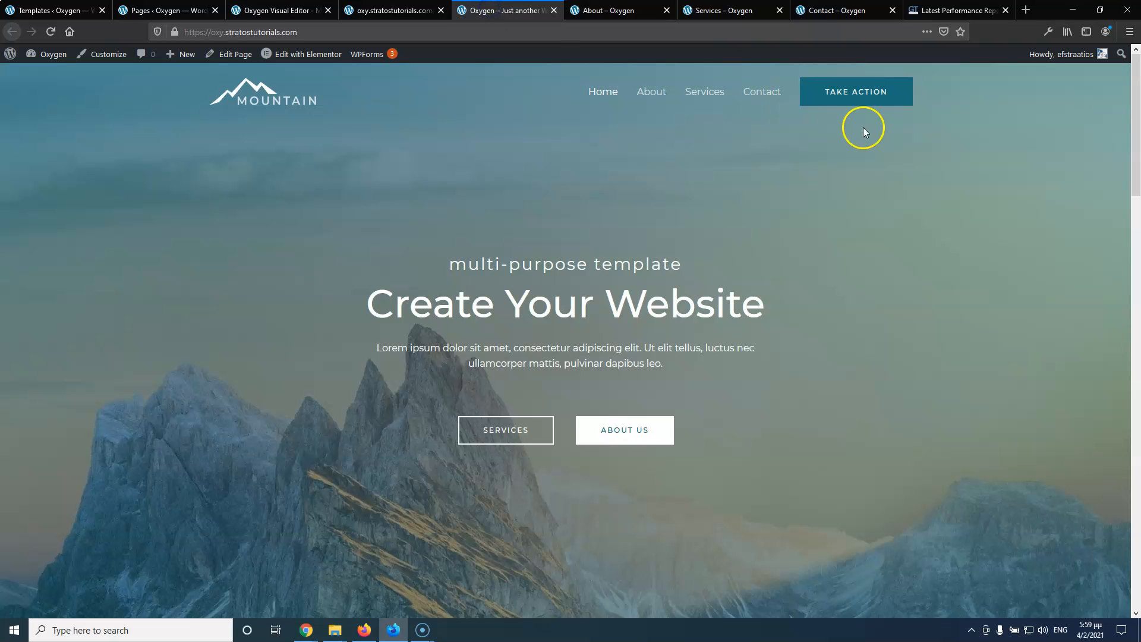
click(277, 11)
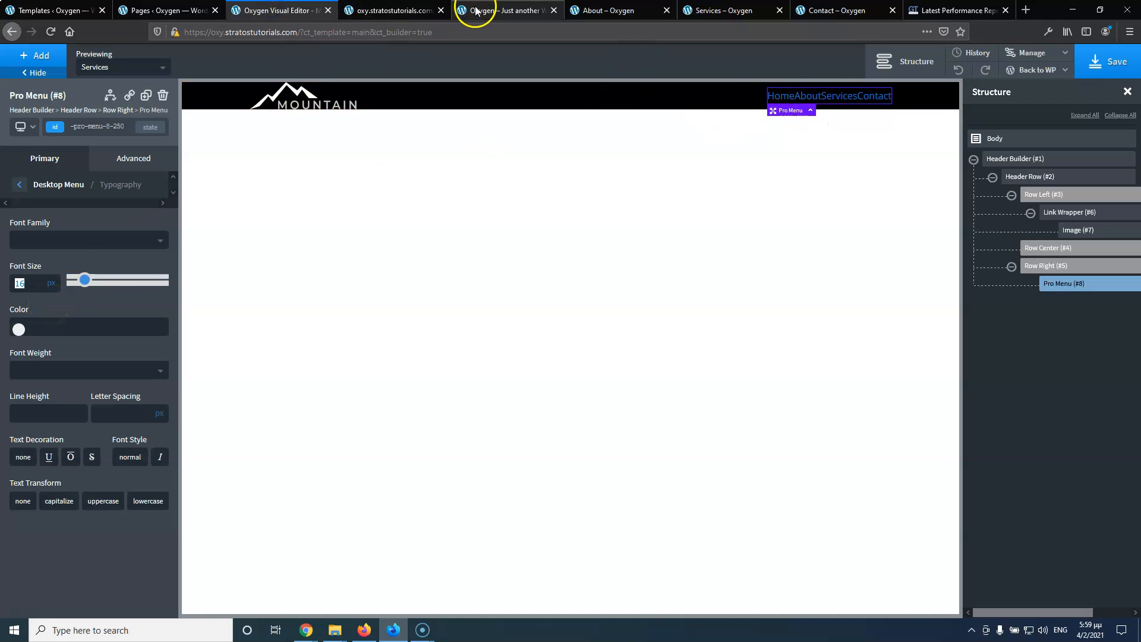
click(18, 329)
drag(66, 381, 16, 343)
click(101, 311)
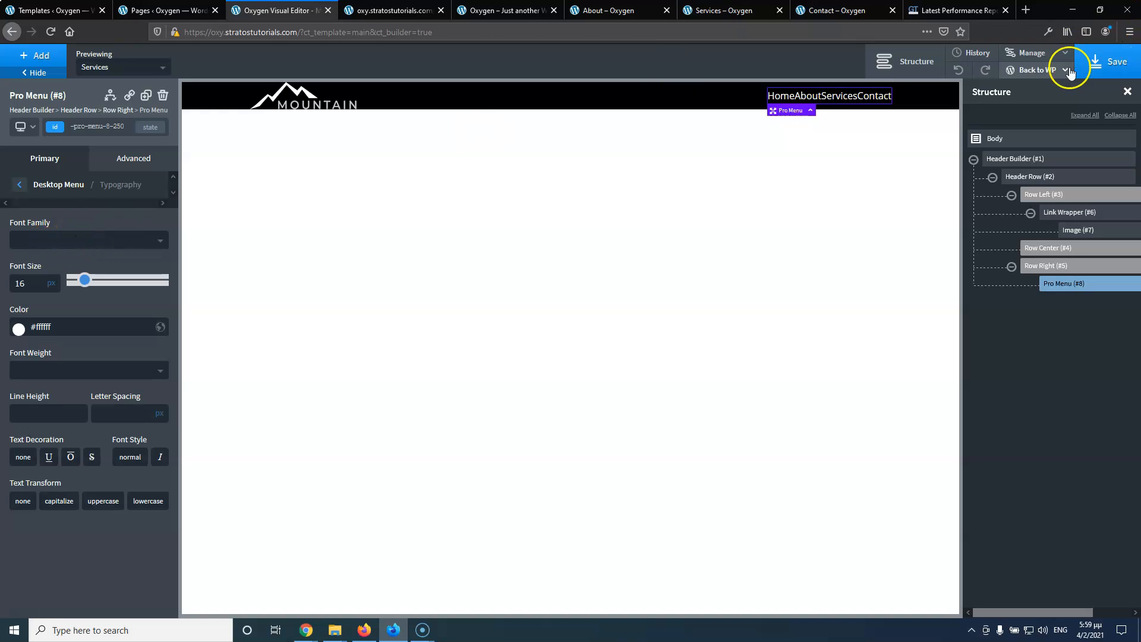
Set the desktop menu's item padding to 20 px top and bottom and 15 px left and right
click(20, 185)
click(88, 307)
click(83, 240)
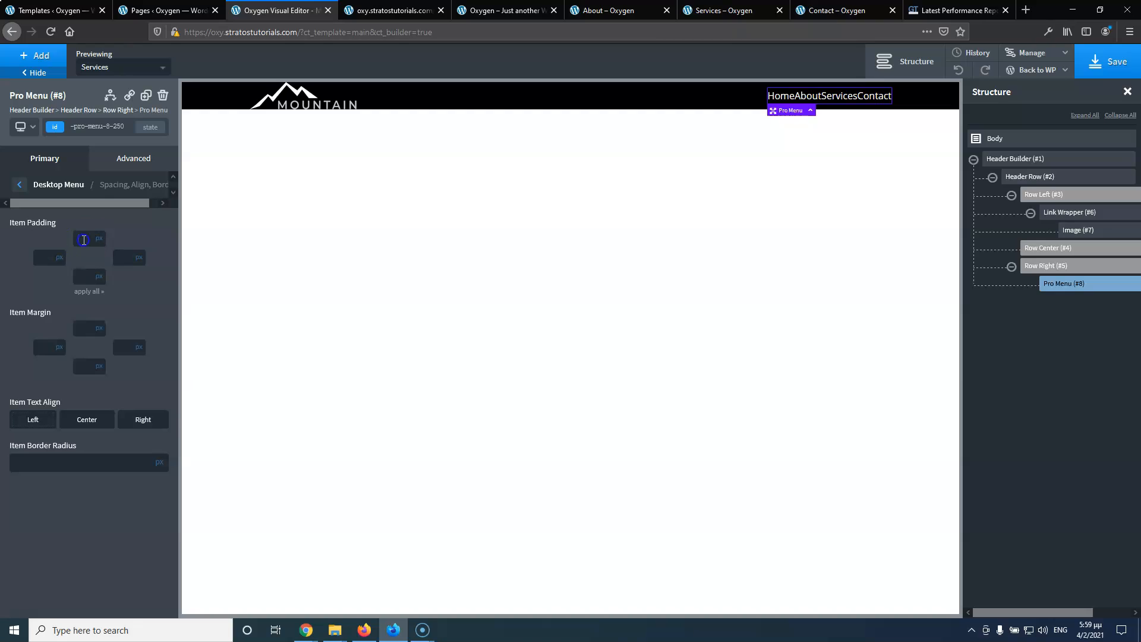
text(20)
click(85, 276)
text(20)
text(15)
click(123, 257)
text(15)
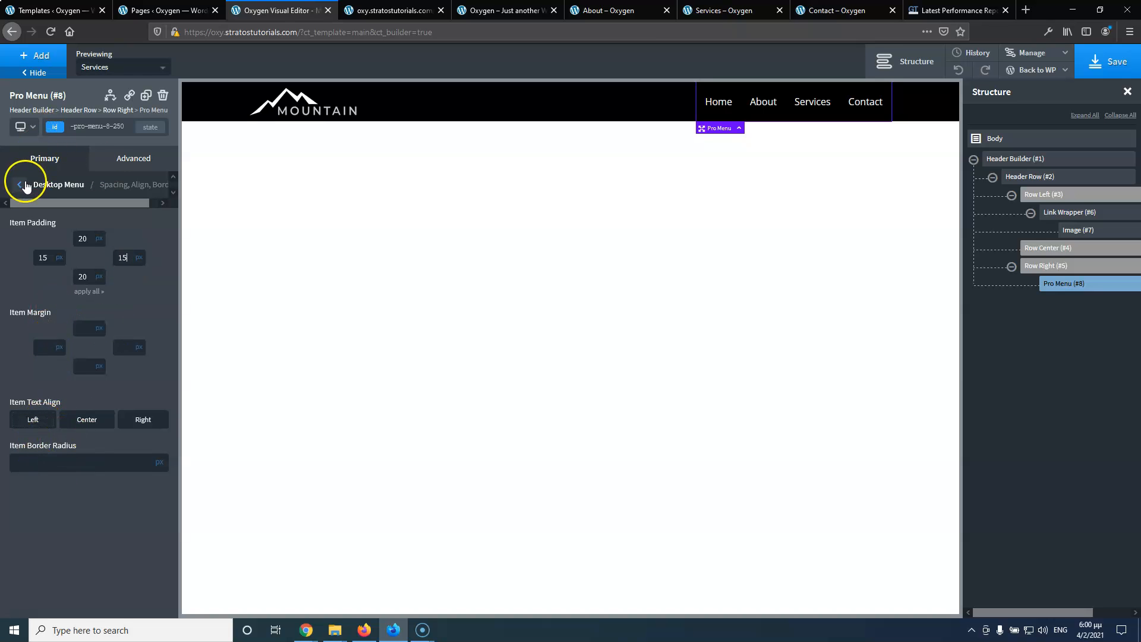
Open the desktop menu's Hover & Active settings and save the template
click(20, 185)
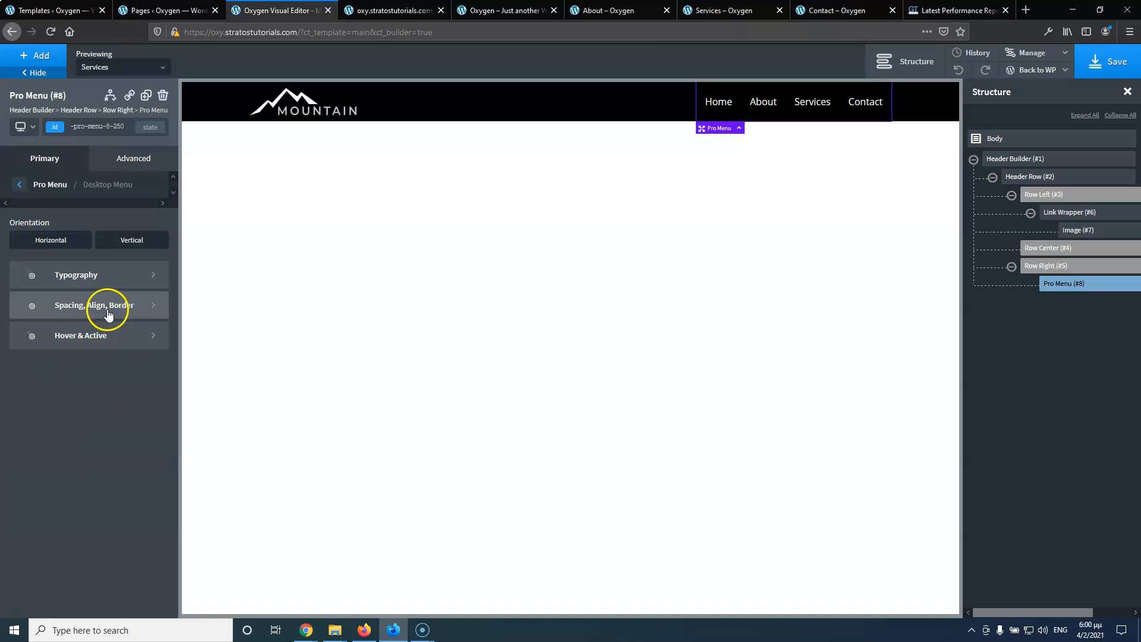
click(98, 344)
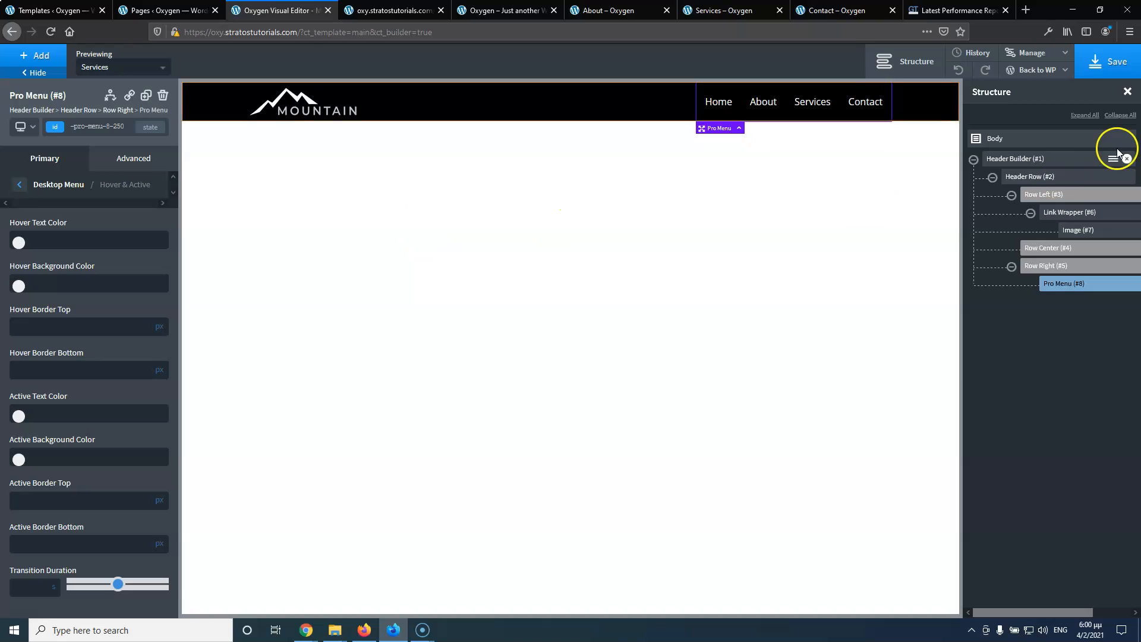
click(1108, 66)
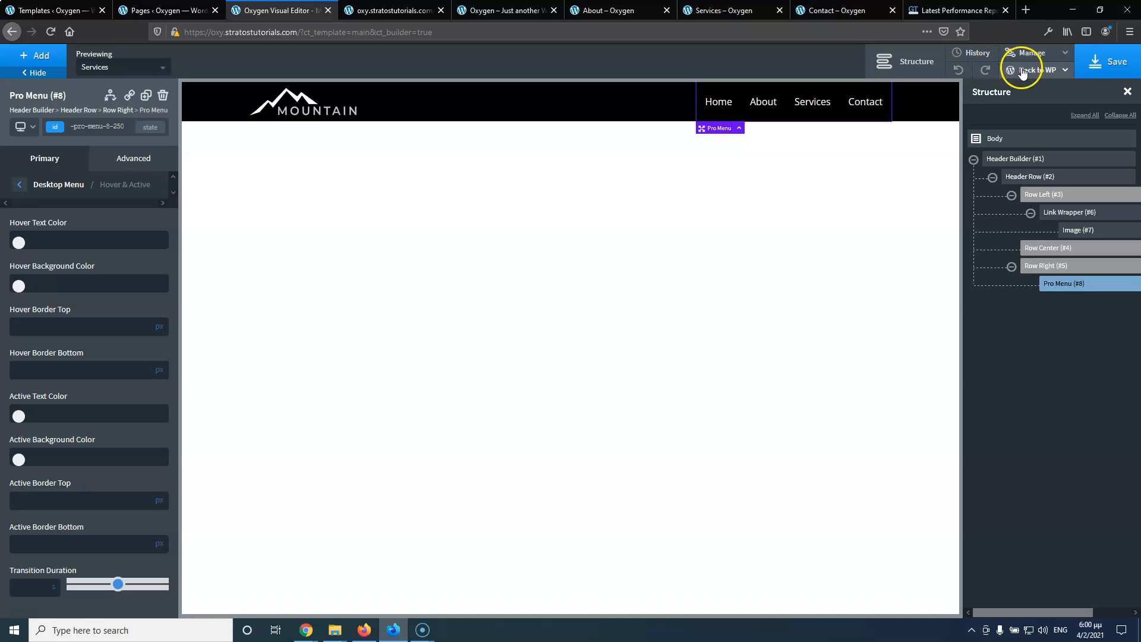
Open the Global Colors set within the site's Global Styles settings
click(1063, 53)
click(1024, 76)
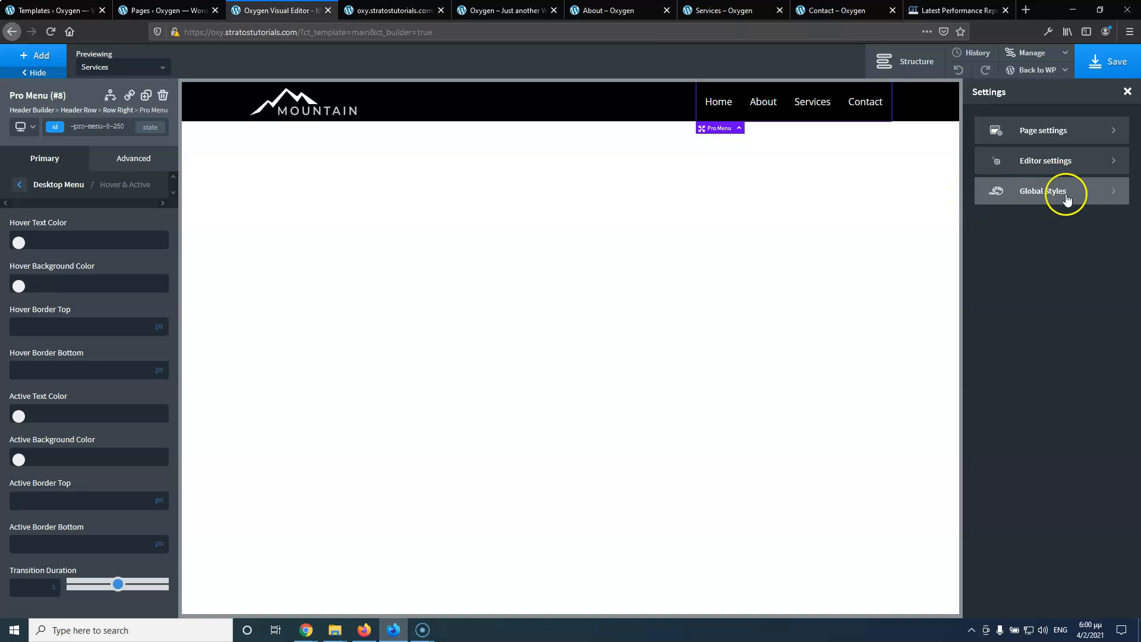
click(1047, 195)
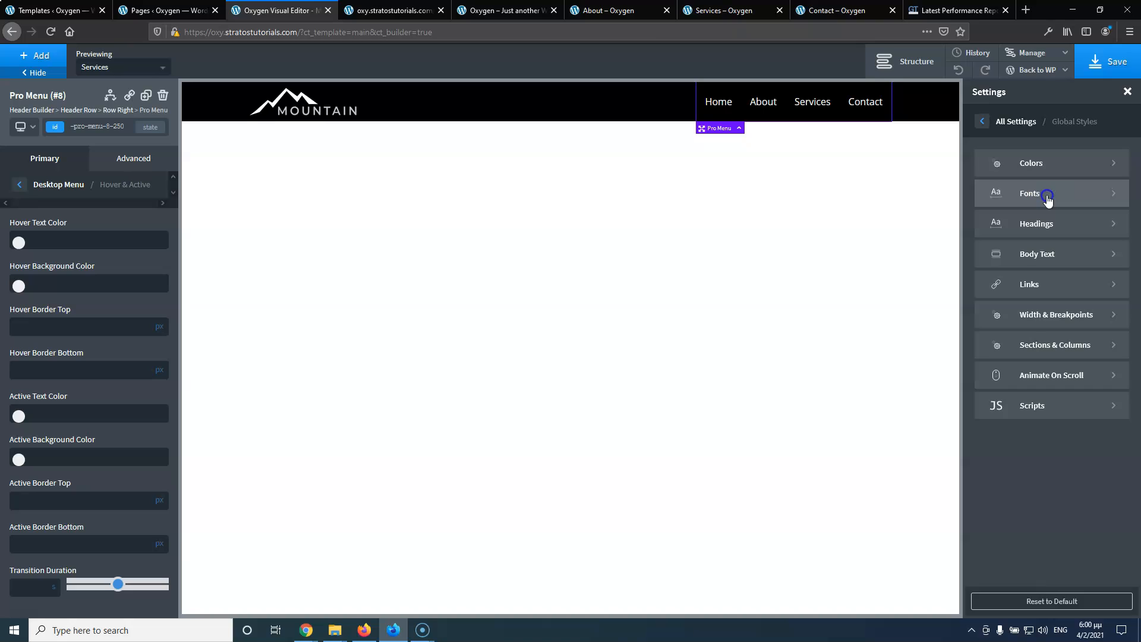
click(1037, 163)
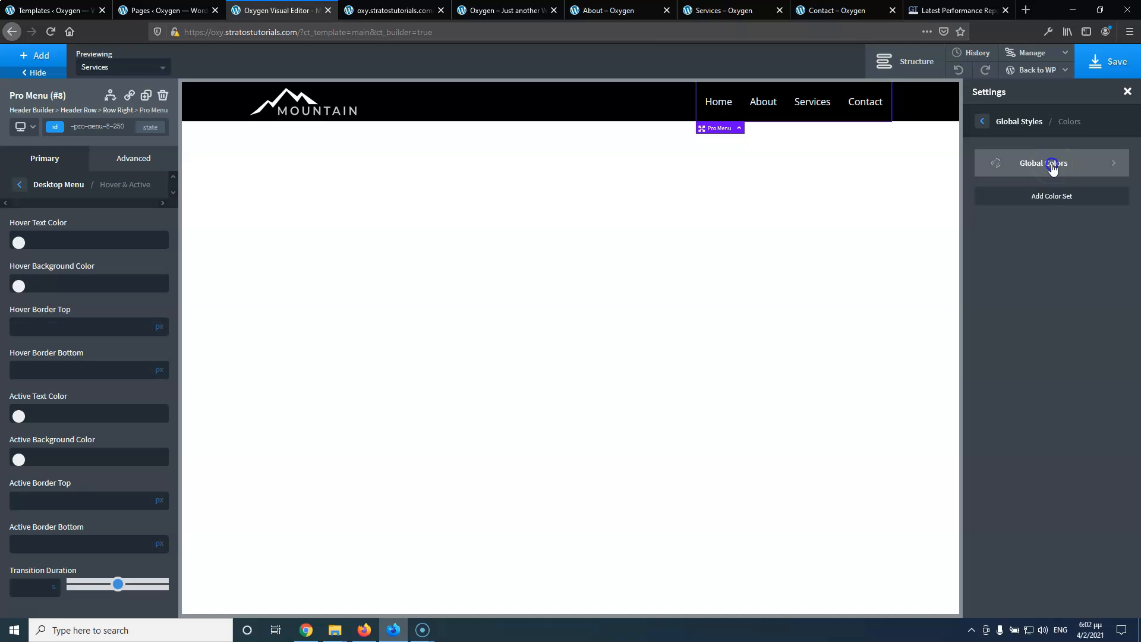
click(1051, 169)
click(1052, 165)
Add a global colour named Basic Blue with the value #0c7887
click(1029, 184)
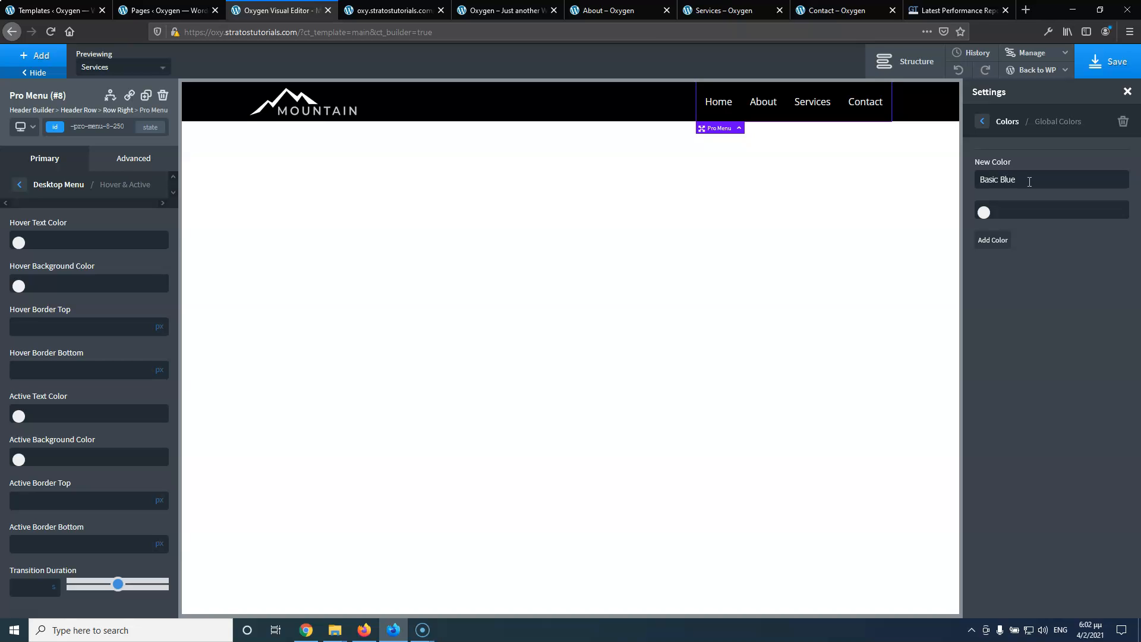
click(984, 213)
click(1037, 266)
mouse_move(1080, 230)
mouse_down()
mouse_move(1086, 272)
mouse_move(1052, 258)
mouse_move(1056, 267)
mouse_up()
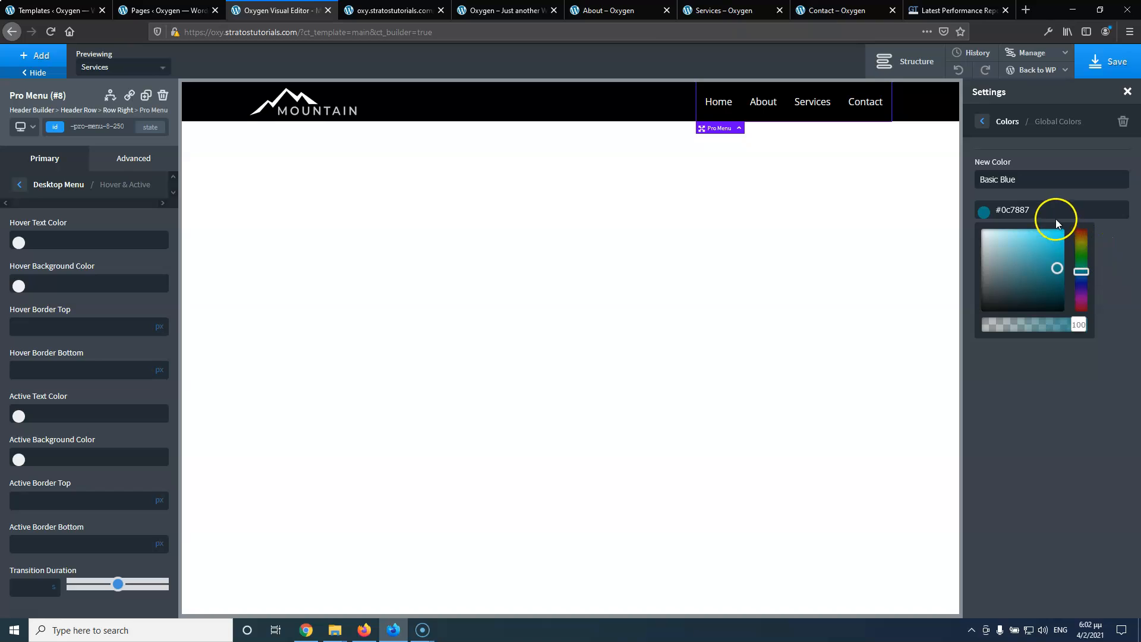
click(1121, 266)
drag(1048, 214, 940, 210)
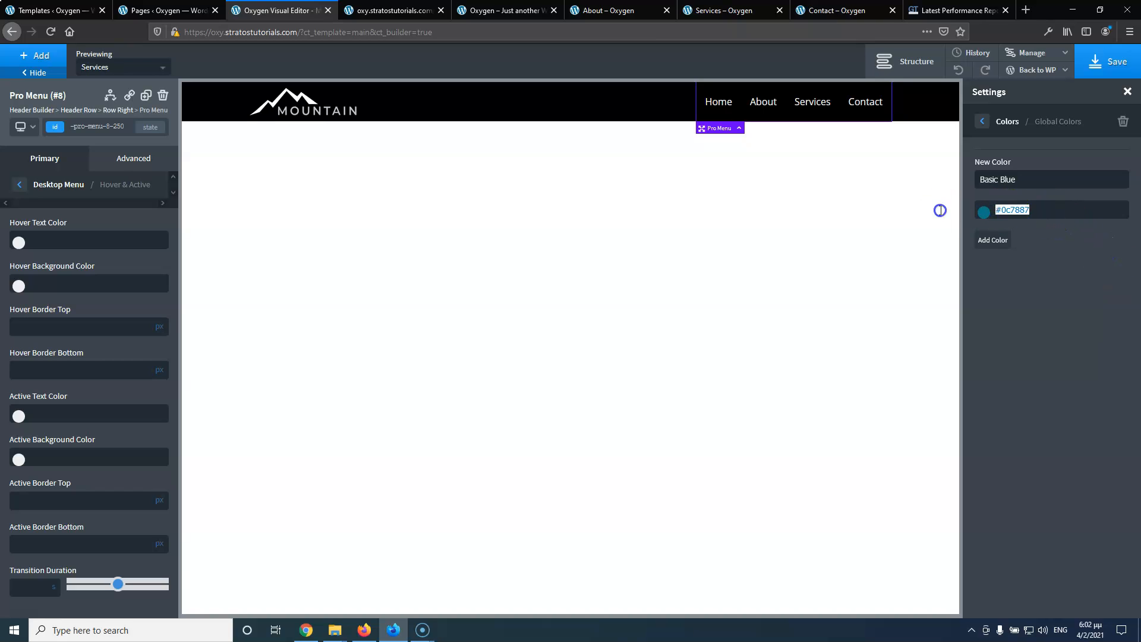
click(994, 240)
Add a second global colour named Hover, a lighter blue with the value #0da8bc
click(1046, 200)
click(1017, 255)
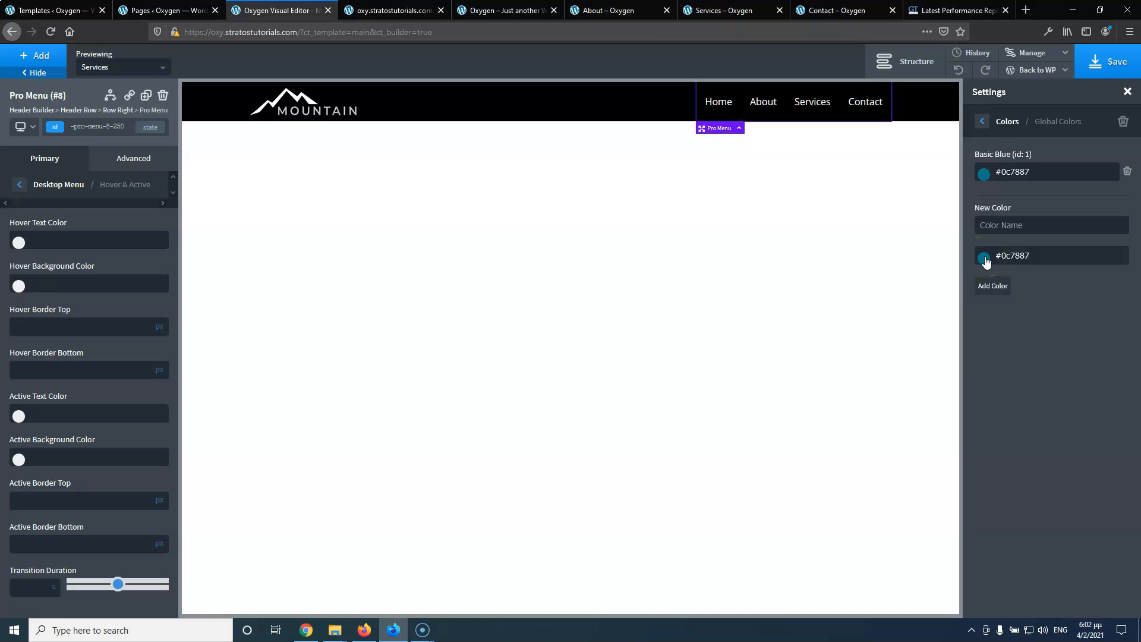
click(984, 258)
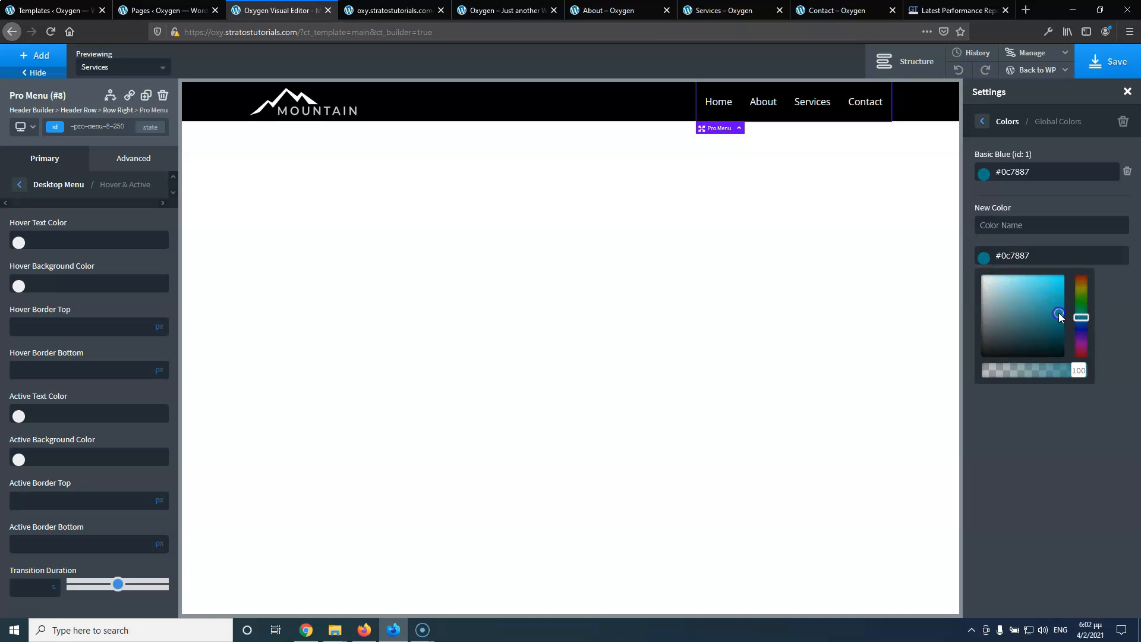
drag(1060, 317, 1057, 307)
click(991, 256)
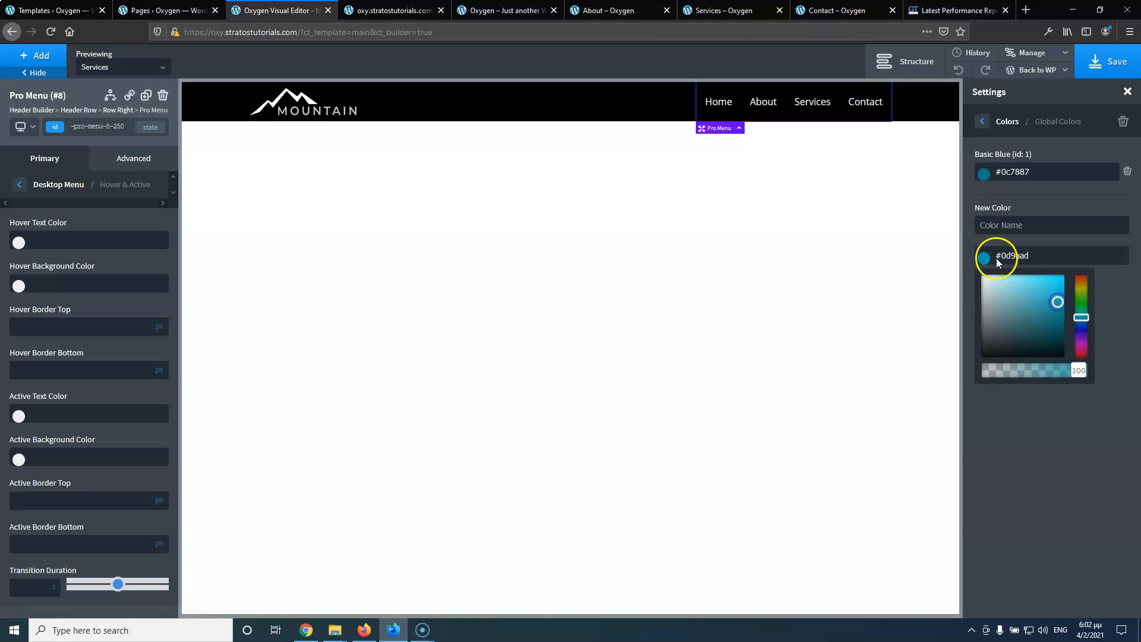
click(1057, 299)
drag(1060, 303, 1059, 298)
click(1037, 231)
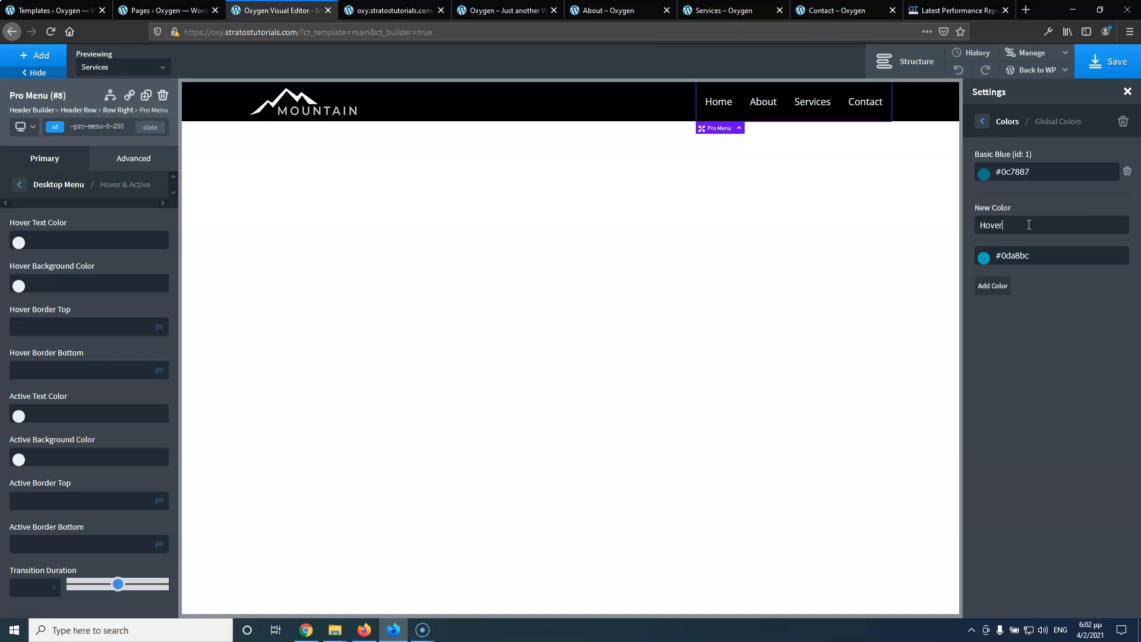
click(992, 286)
click(1029, 252)
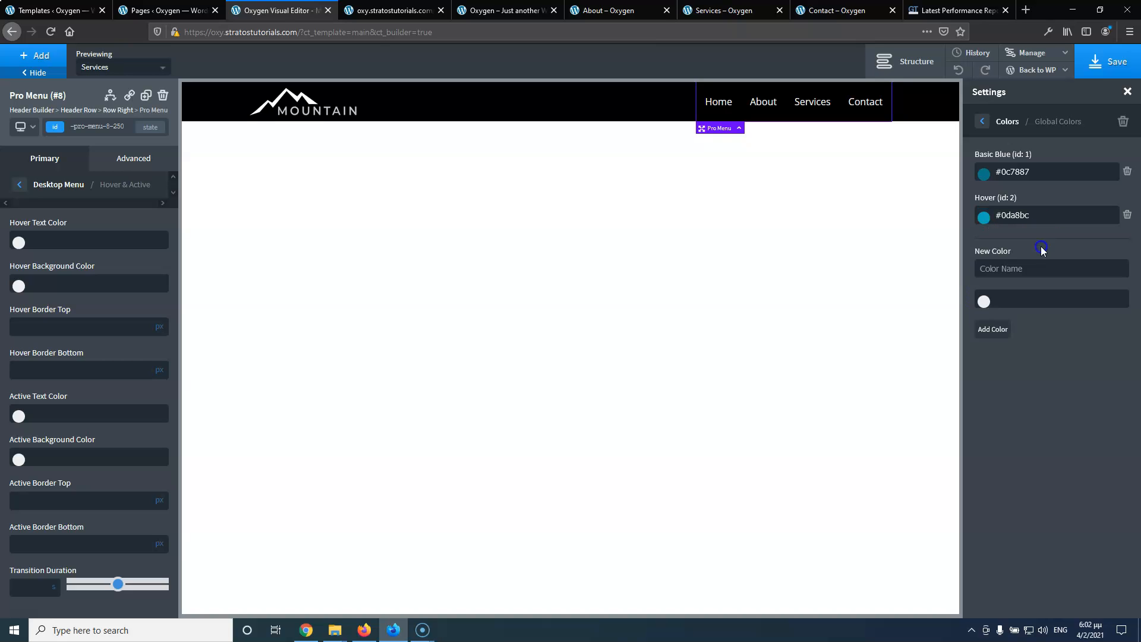
Pick the light grey #e8e8e8 for a new, still unnamed global colour
click(984, 301)
drag(1000, 348, 970, 325)
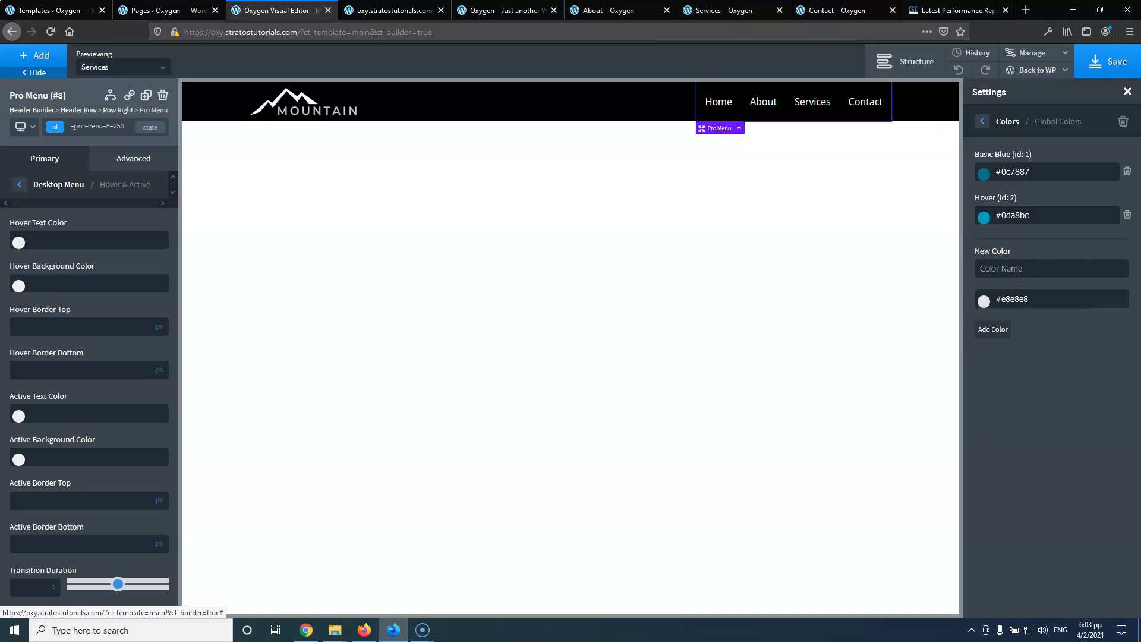
Examine the original Contact and Services pages, including the F.A.Q. section, as a reference for the light background colour
click(837, 10)
scroll(482, 313, down, 7)
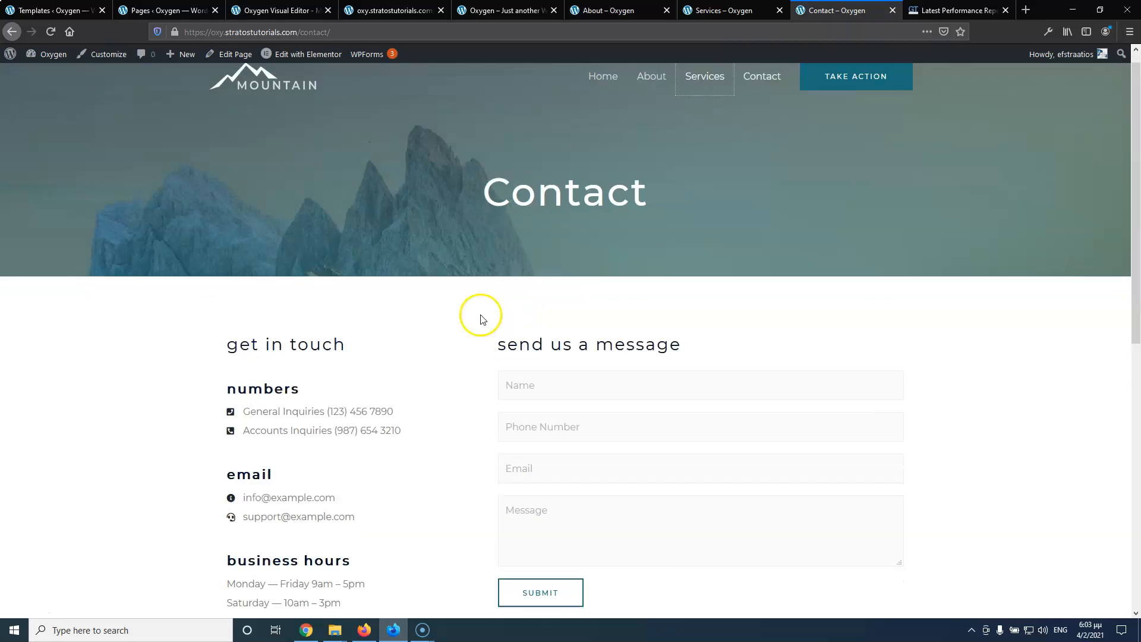
scroll(565, 94, up, 6)
scroll(544, 211, down, 5)
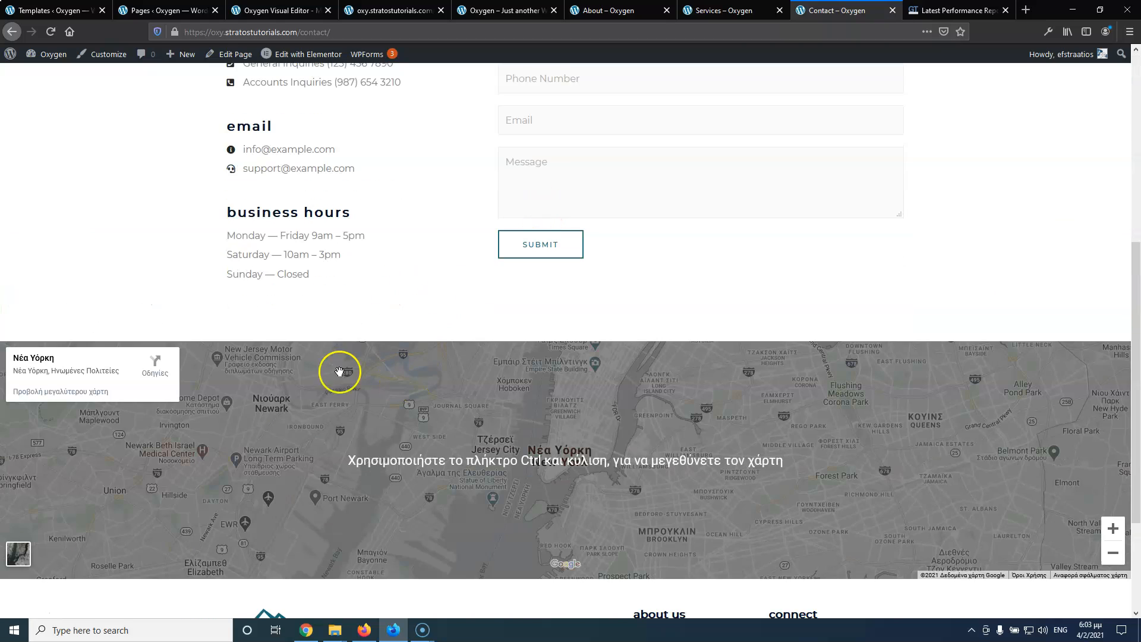
scroll(440, 285, down, 3)
scroll(525, 179, up, 9)
click(728, 9)
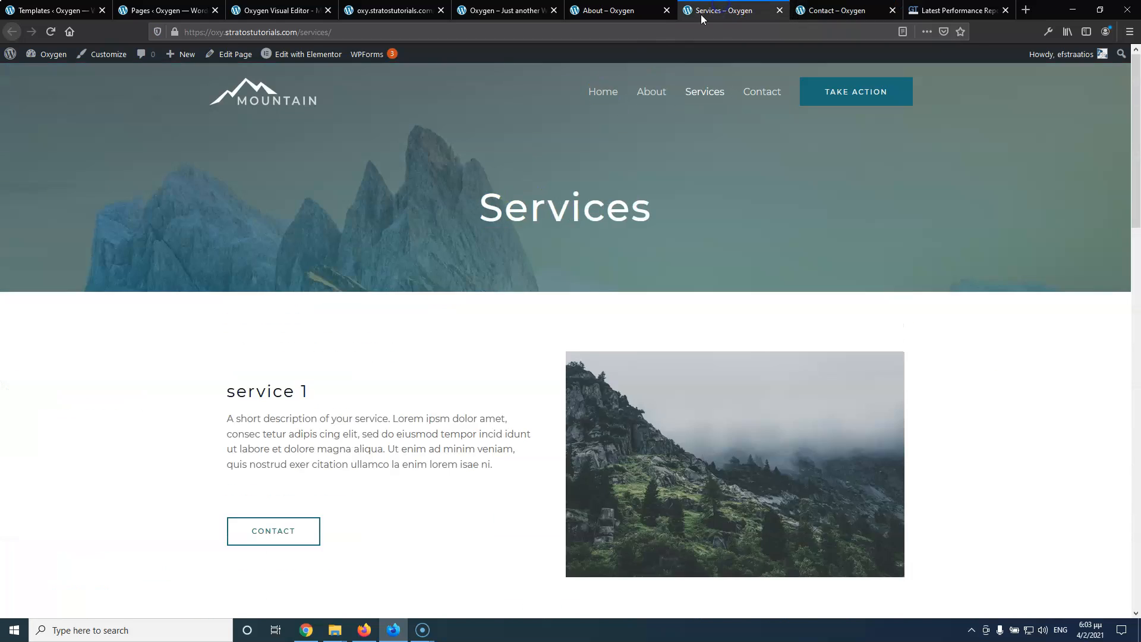
scroll(400, 275, down, 5)
scroll(458, 280, down, 5)
scroll(640, 325, down, 6)
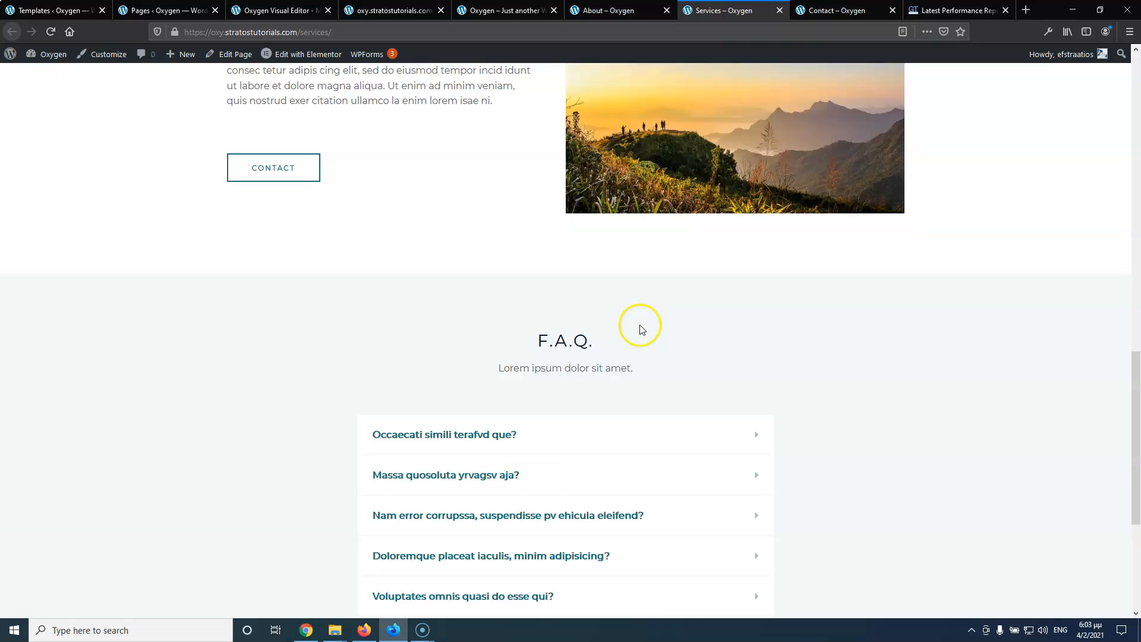
scroll(463, 268, up, 2)
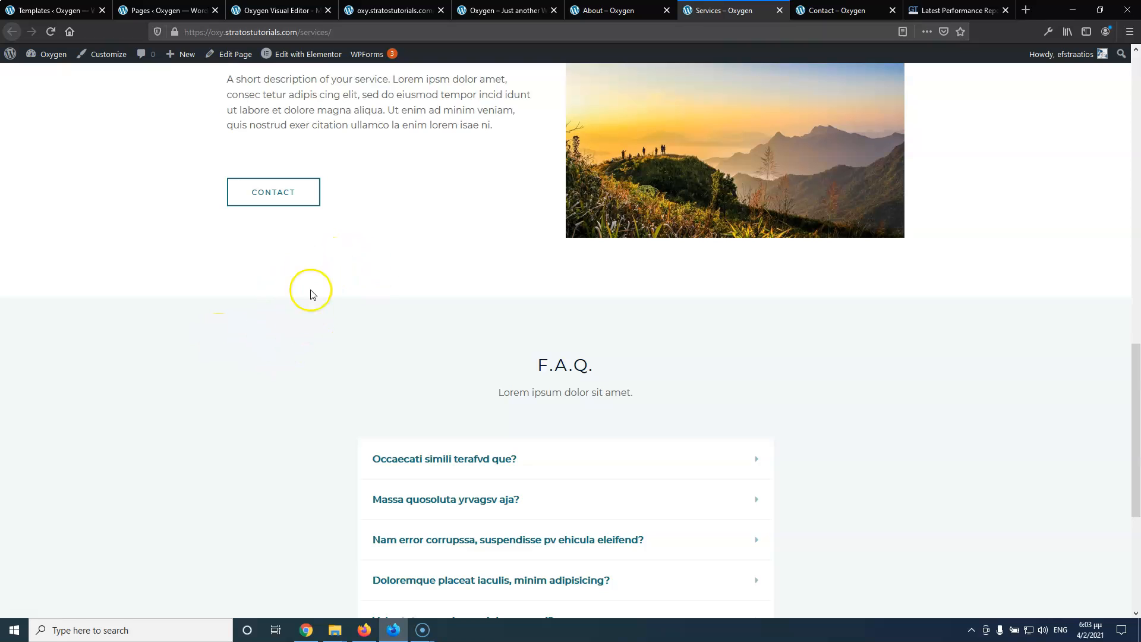
click(835, 11)
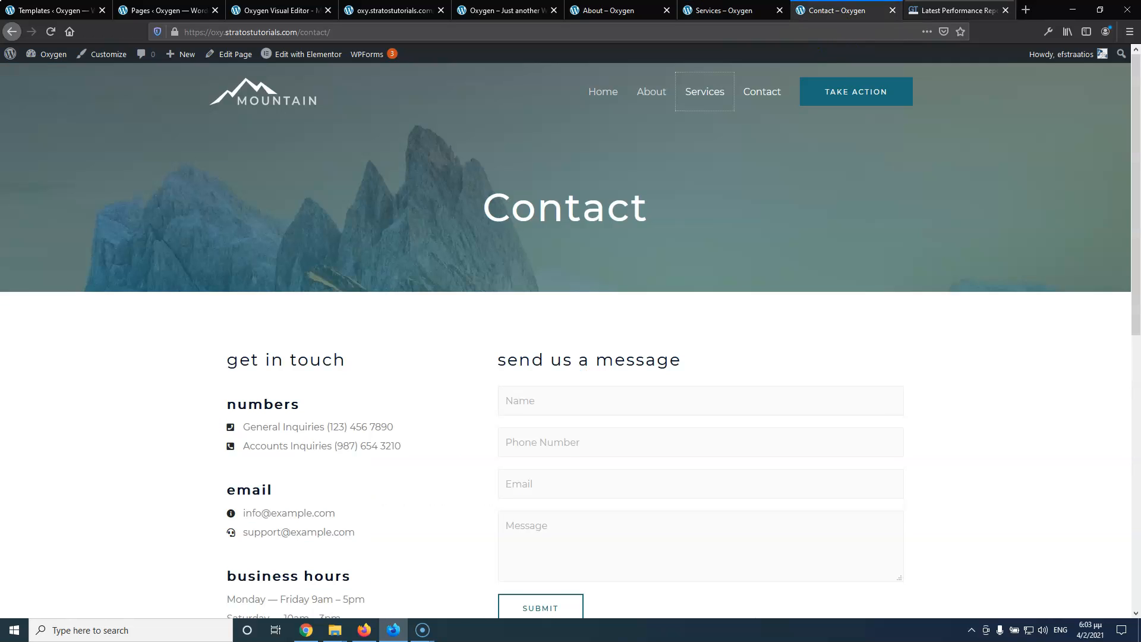
click(368, 11)
click(270, 5)
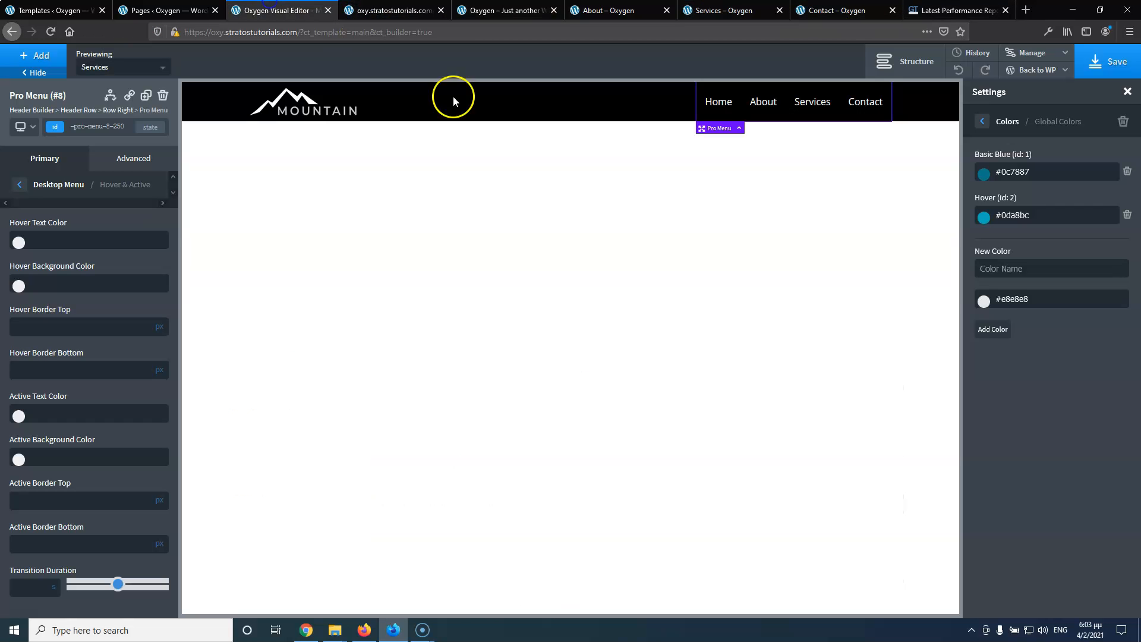
Add a third global colour named Off White with the value #f4f4f4 and save the template
click(982, 303)
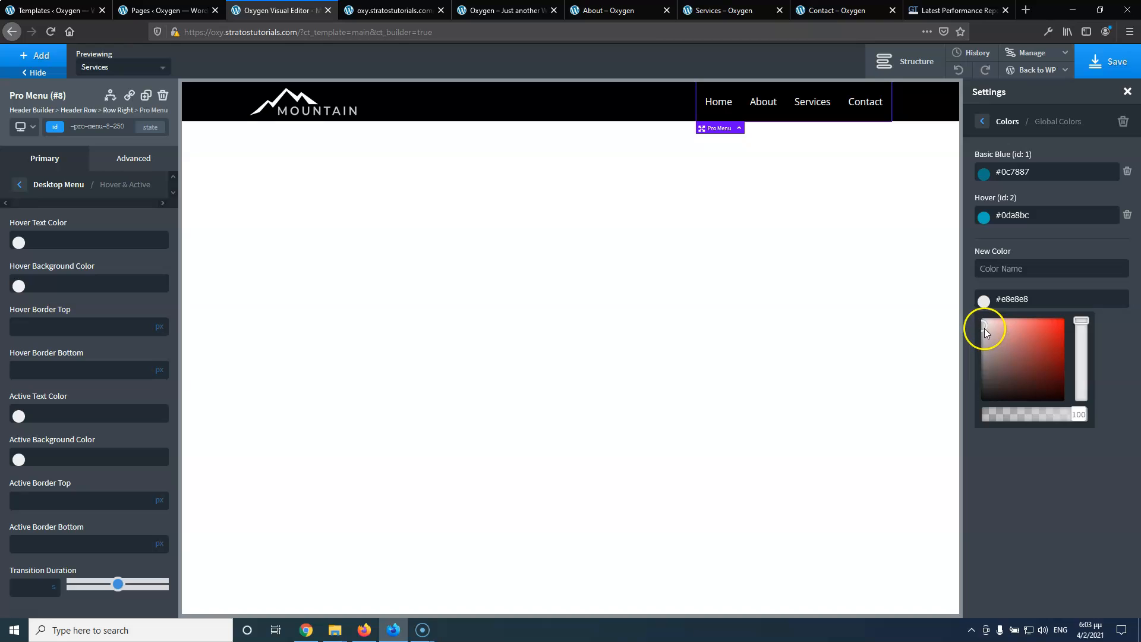
drag(981, 325, 976, 322)
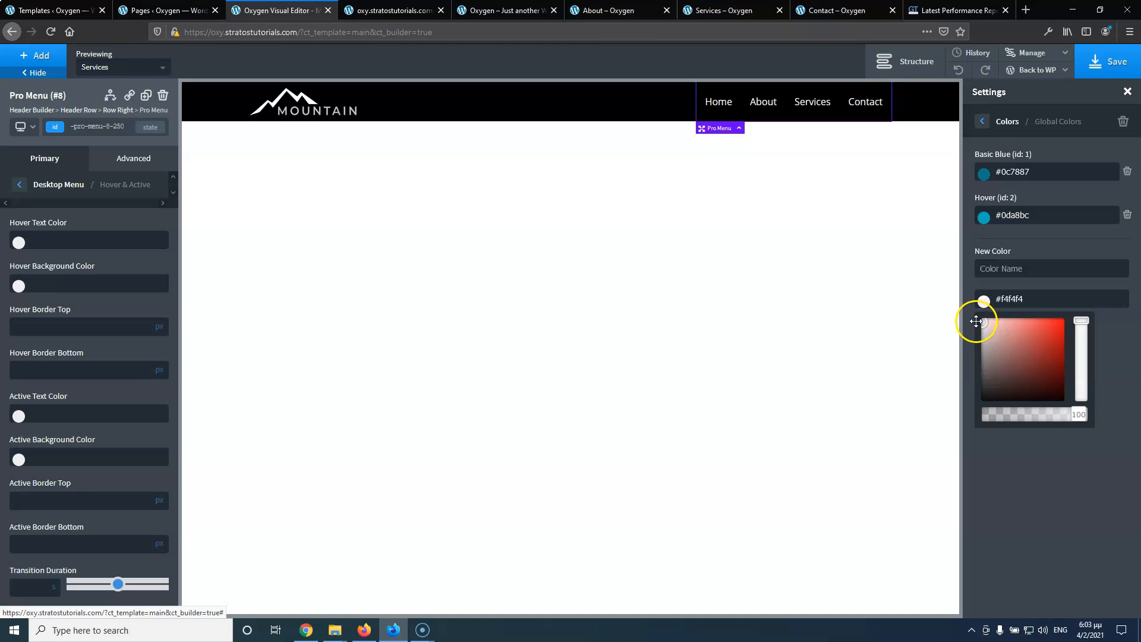
click(1013, 271)
text(Off White)
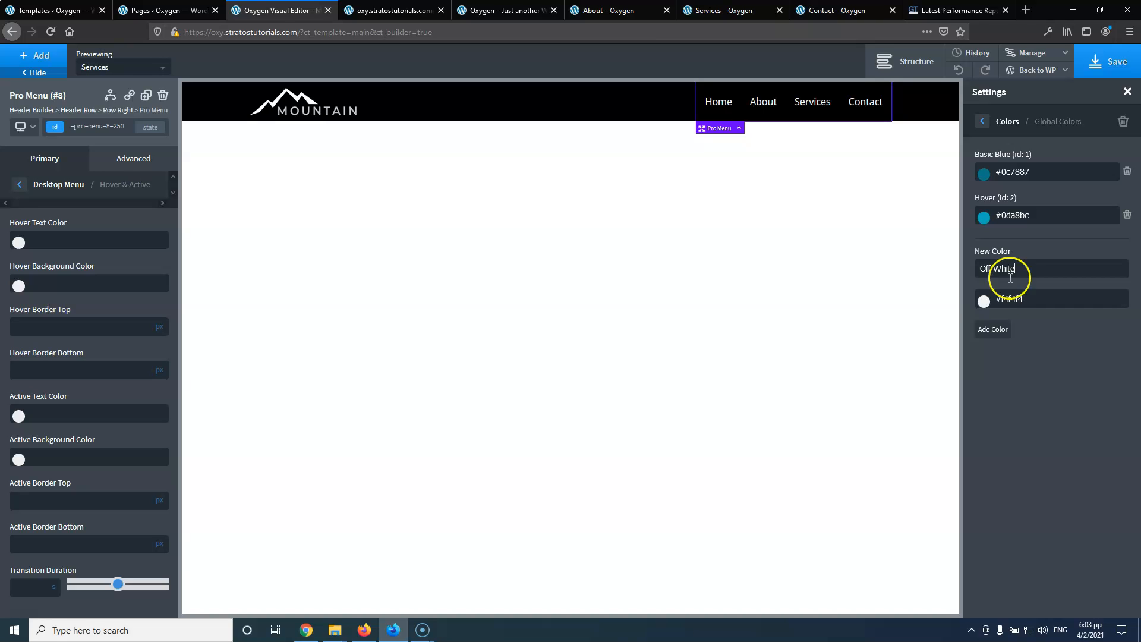
click(992, 328)
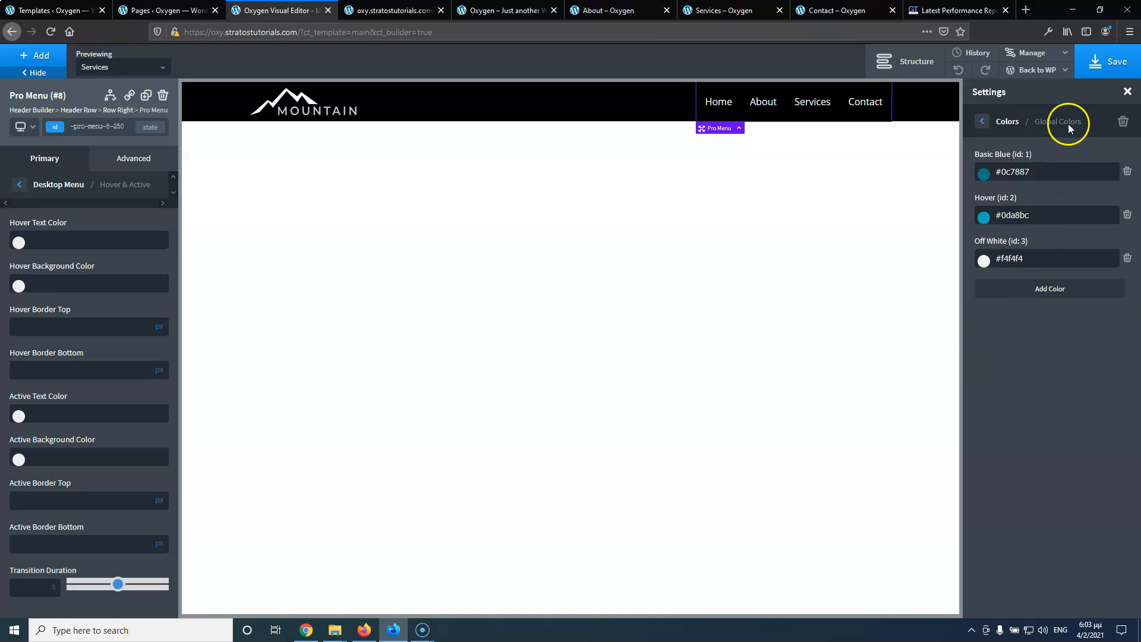
click(1107, 59)
Set the site's global display font to Roboto Mono
click(981, 123)
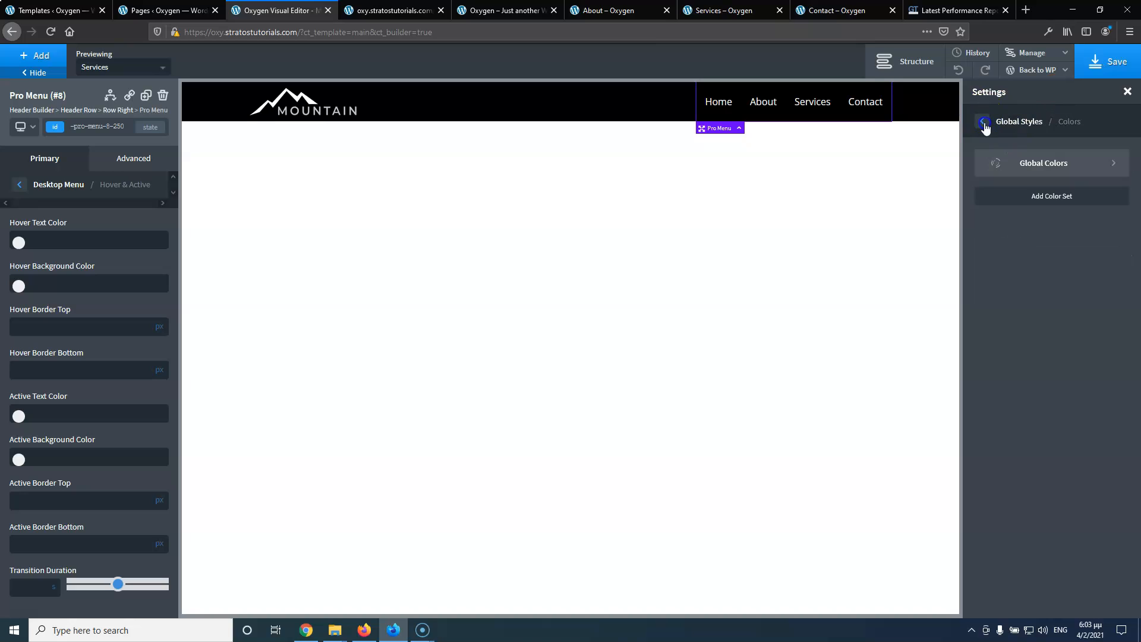
click(983, 122)
click(1044, 201)
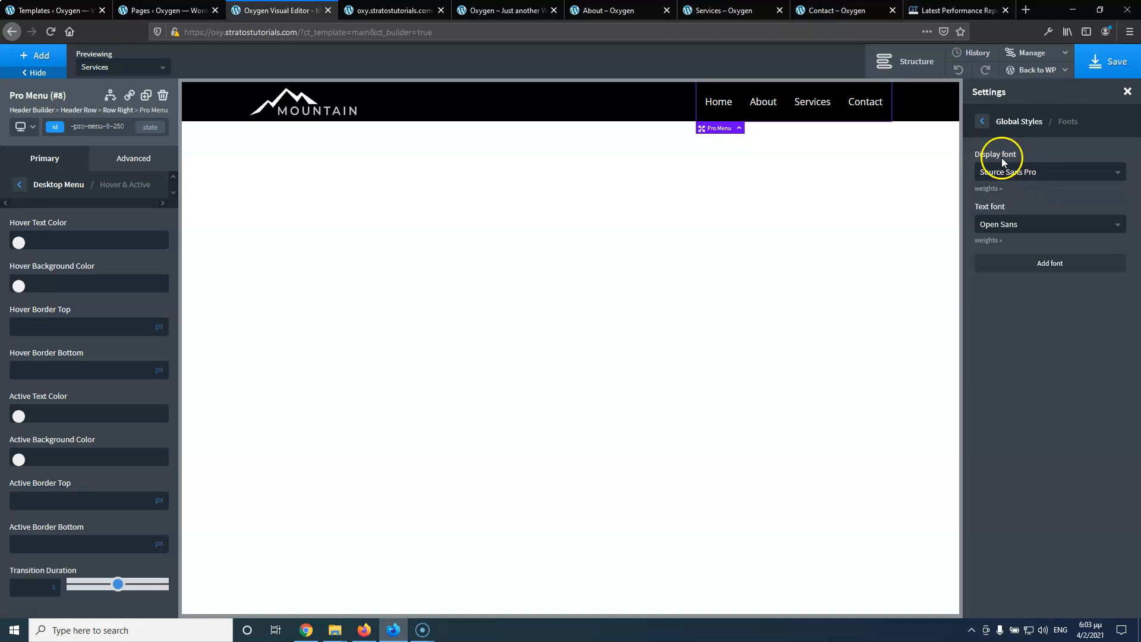
click(1047, 172)
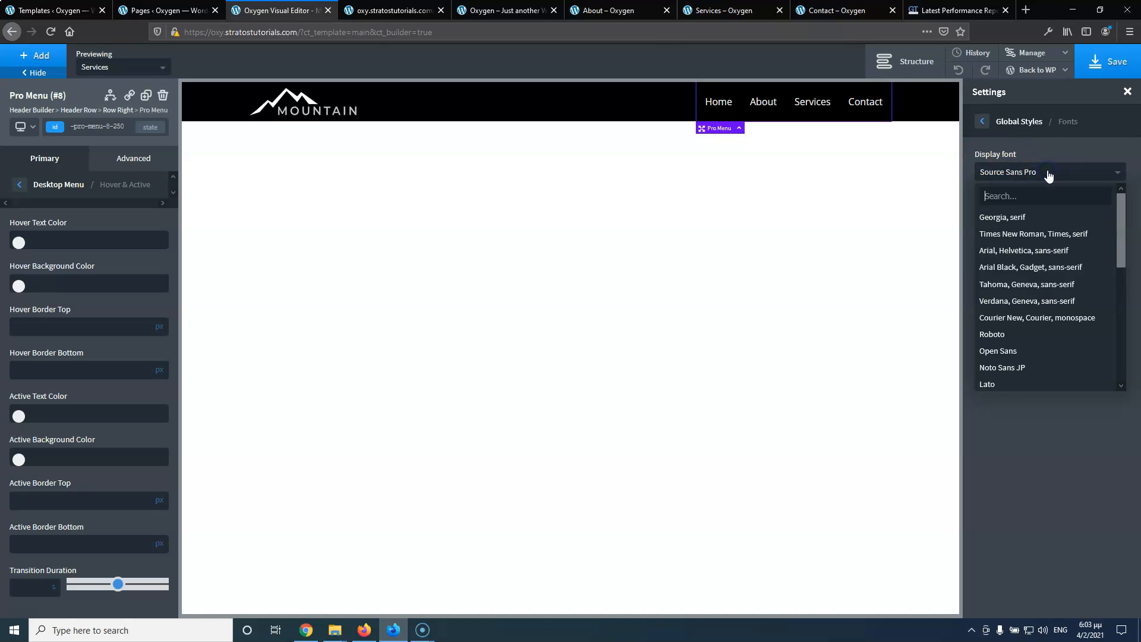
click(1039, 196)
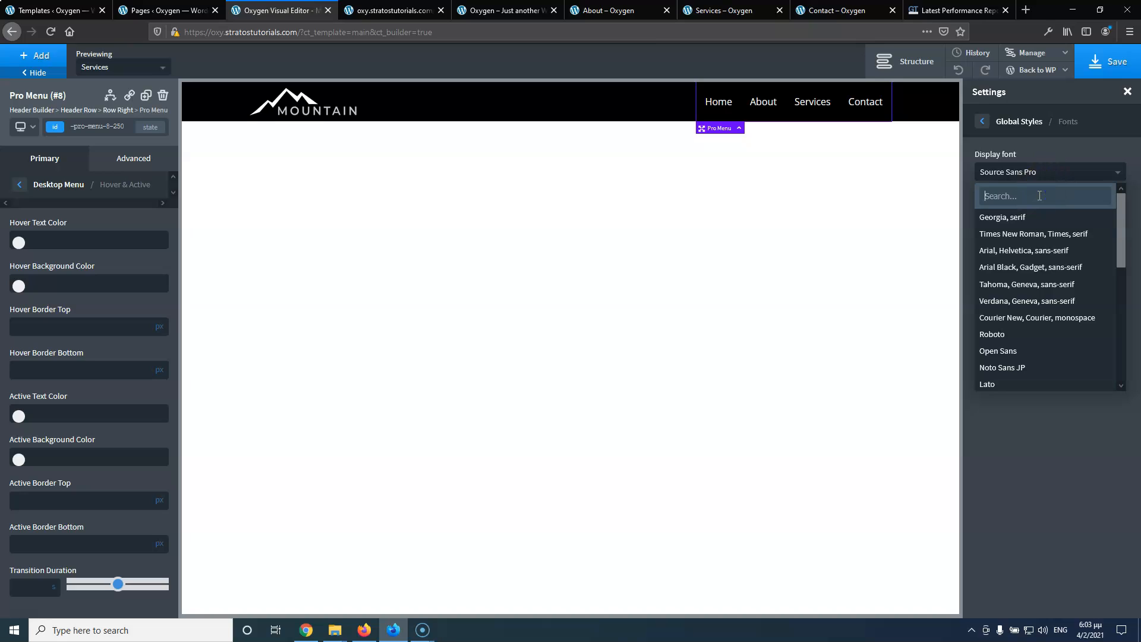
text(Robot)
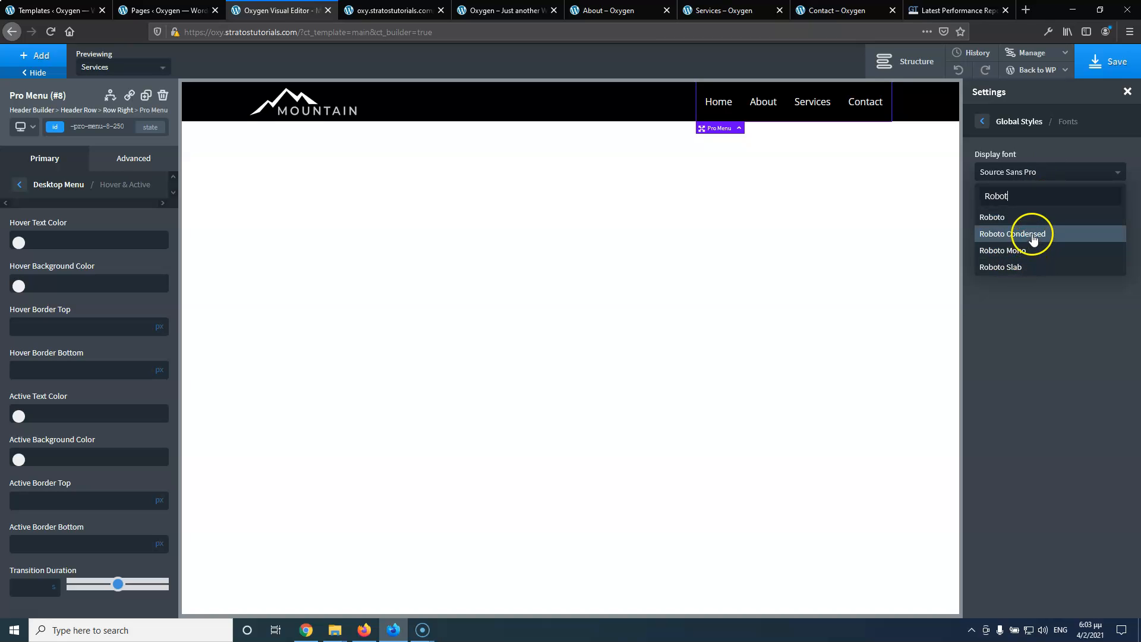
click(1023, 250)
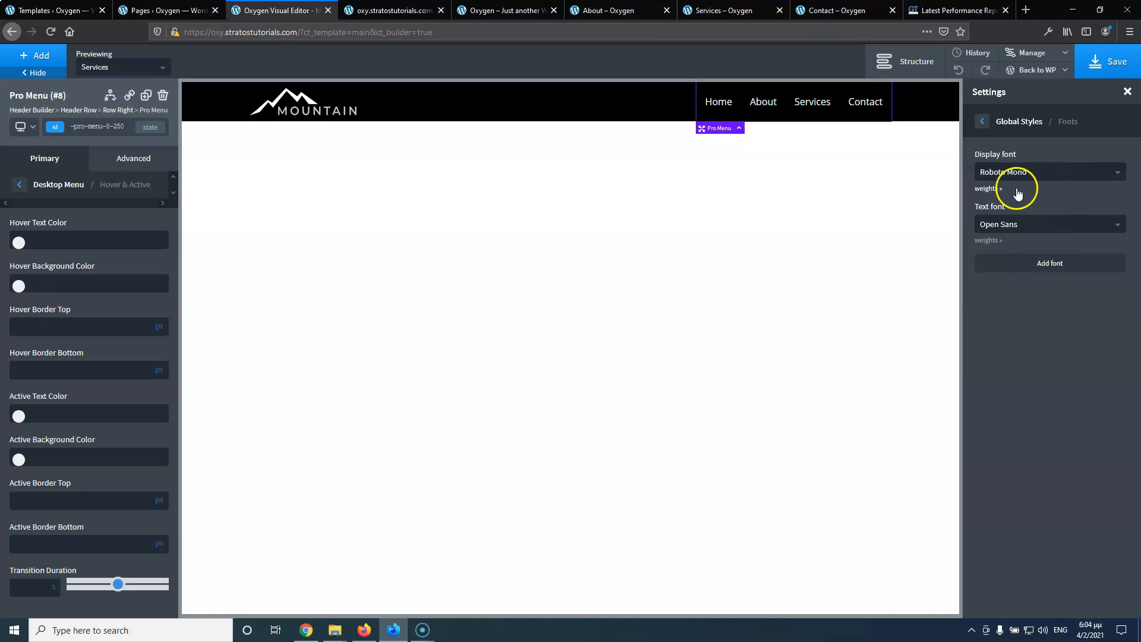
Enable the 500 and 700 weights for the global display font
click(990, 191)
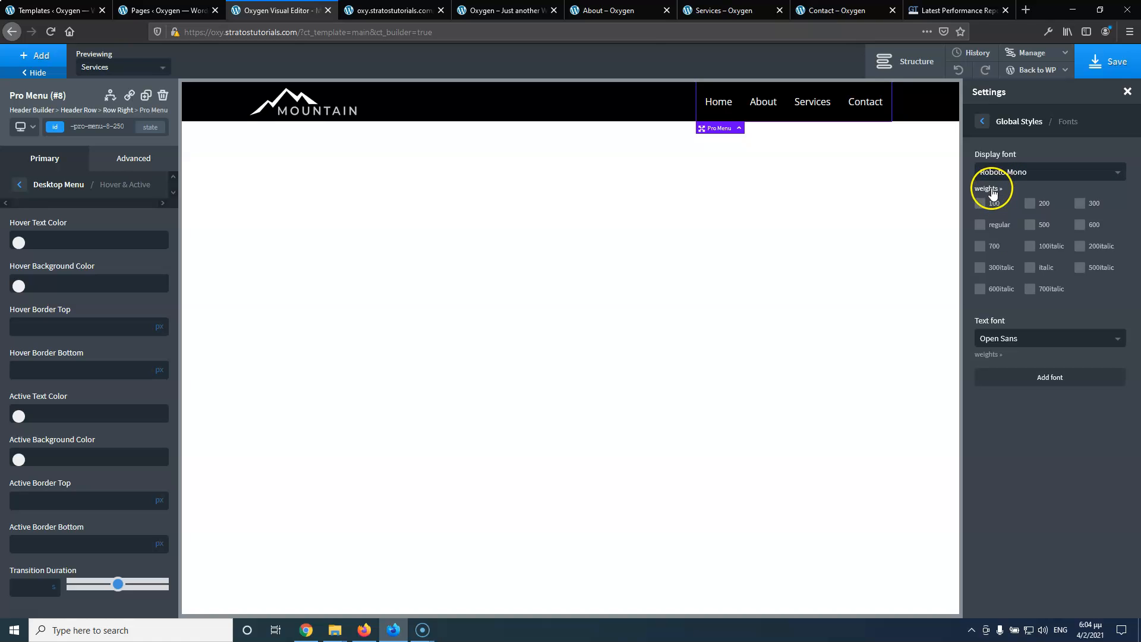
click(1029, 224)
click(981, 247)
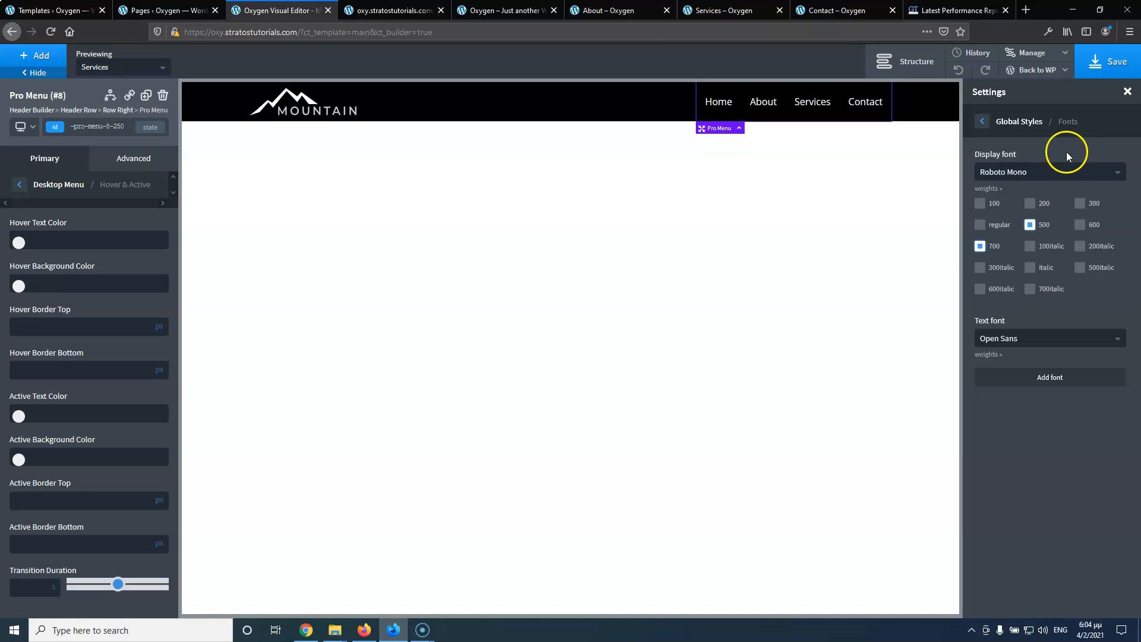
click(1065, 175)
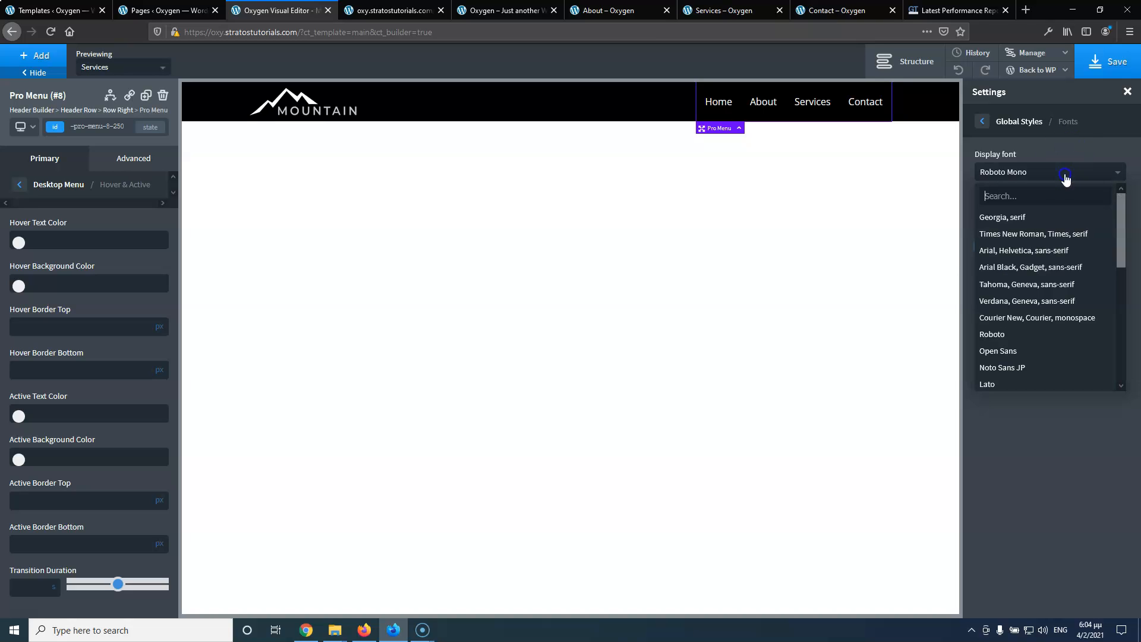
click(1083, 146)
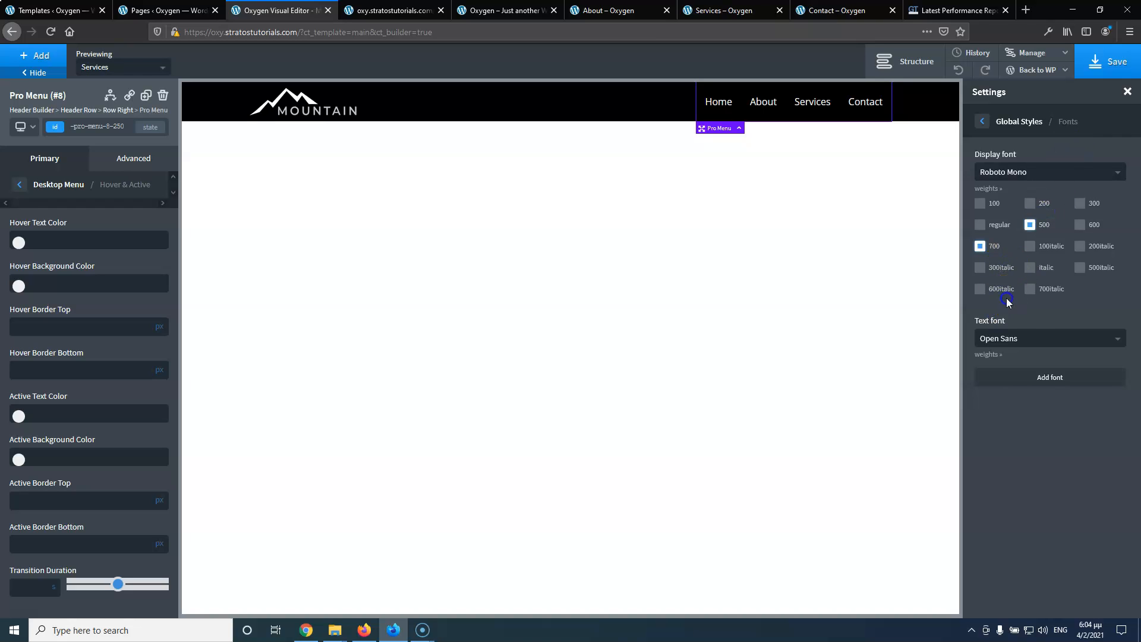
Set the site's global text font to Ubuntu Mono
click(1035, 338)
click(1041, 336)
click(988, 188)
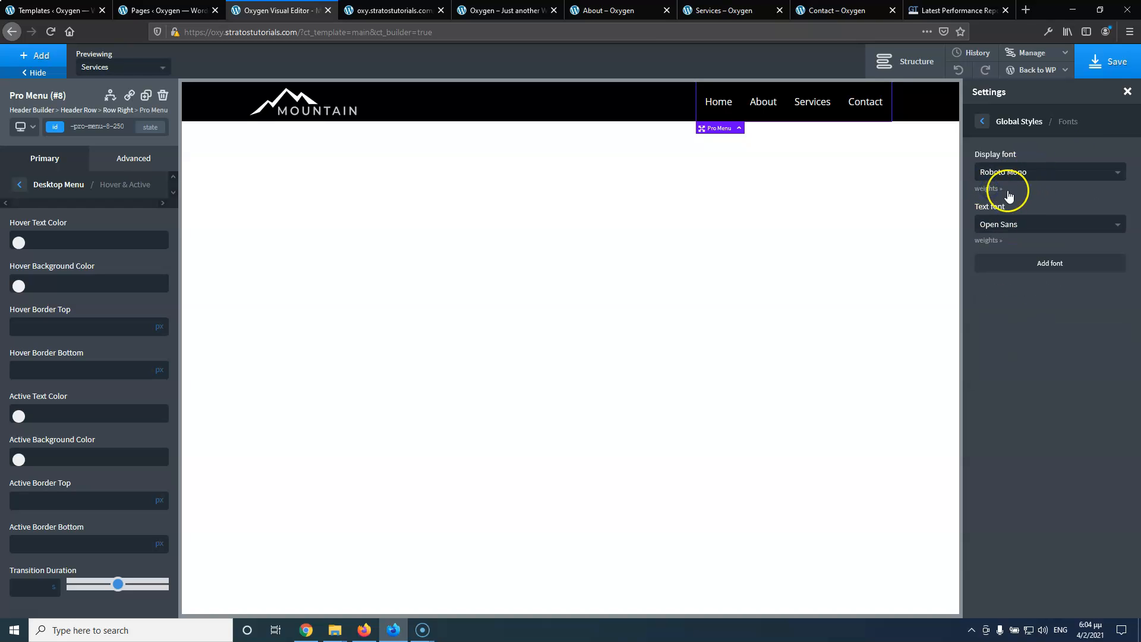
click(1027, 226)
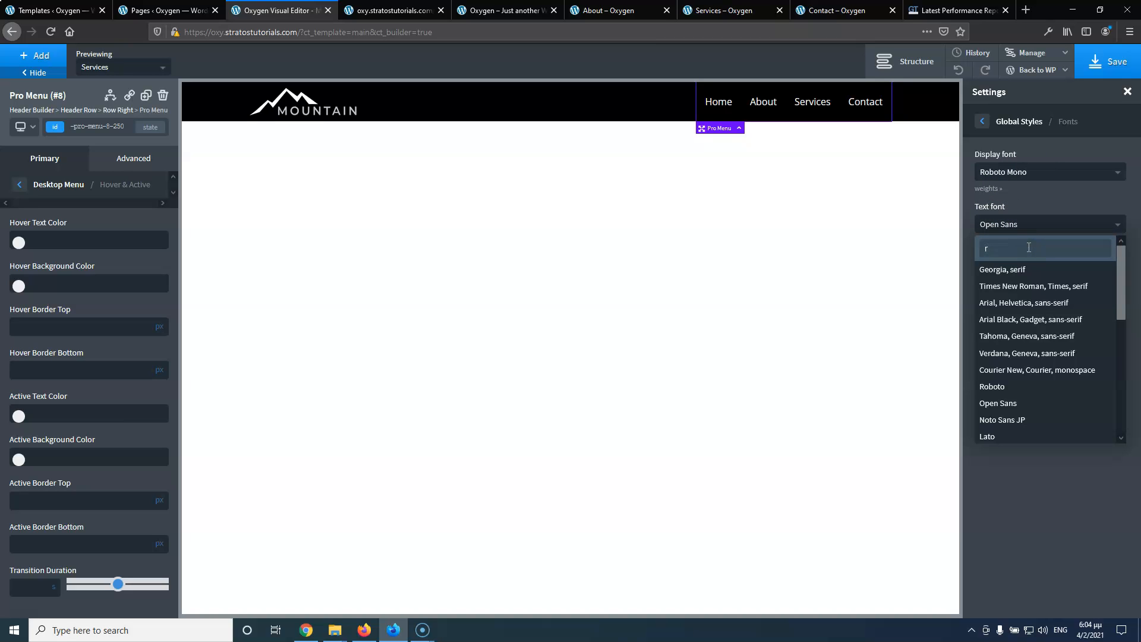
text(ro)
key(BackSpace)
key(BackSpace)
text(ubun)
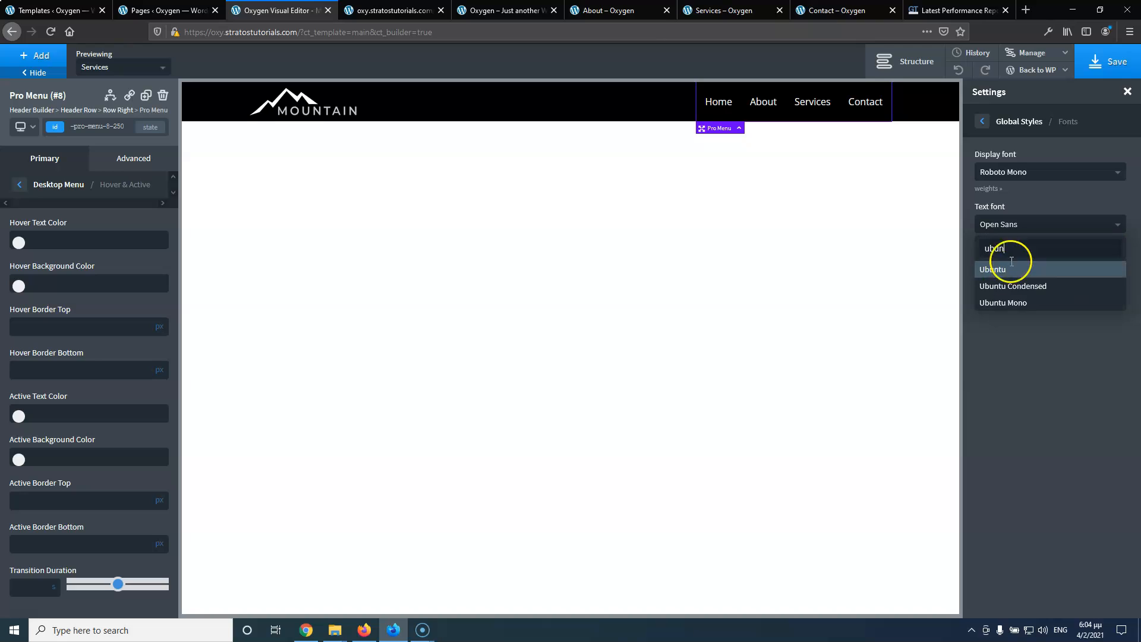
click(996, 304)
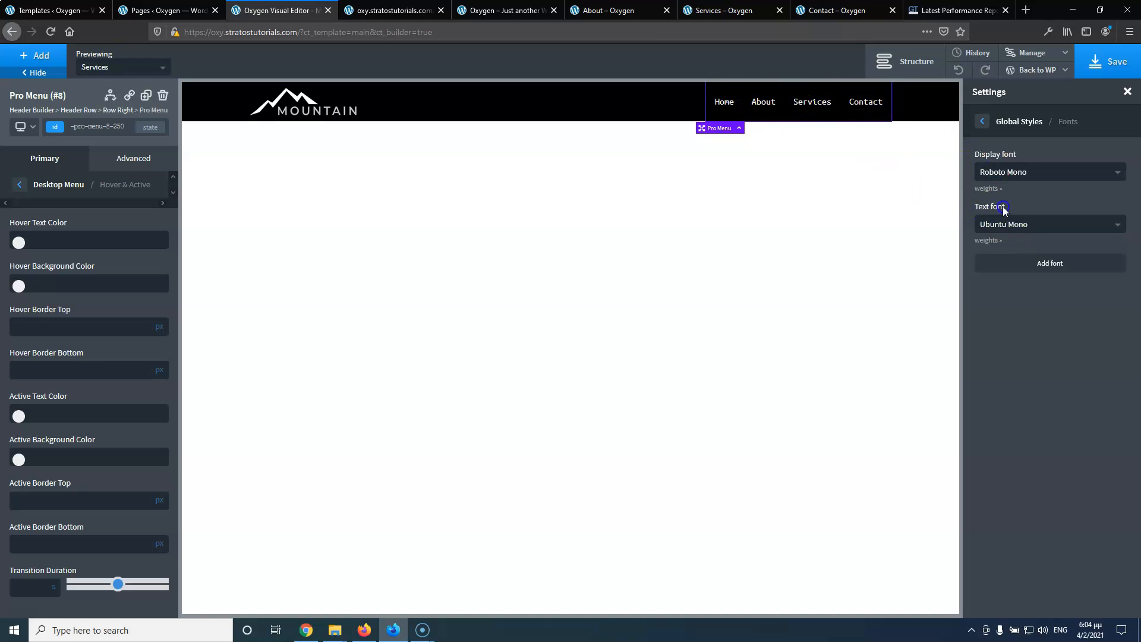
Enable the regular and 700 weights for the global text font and save the template
click(988, 240)
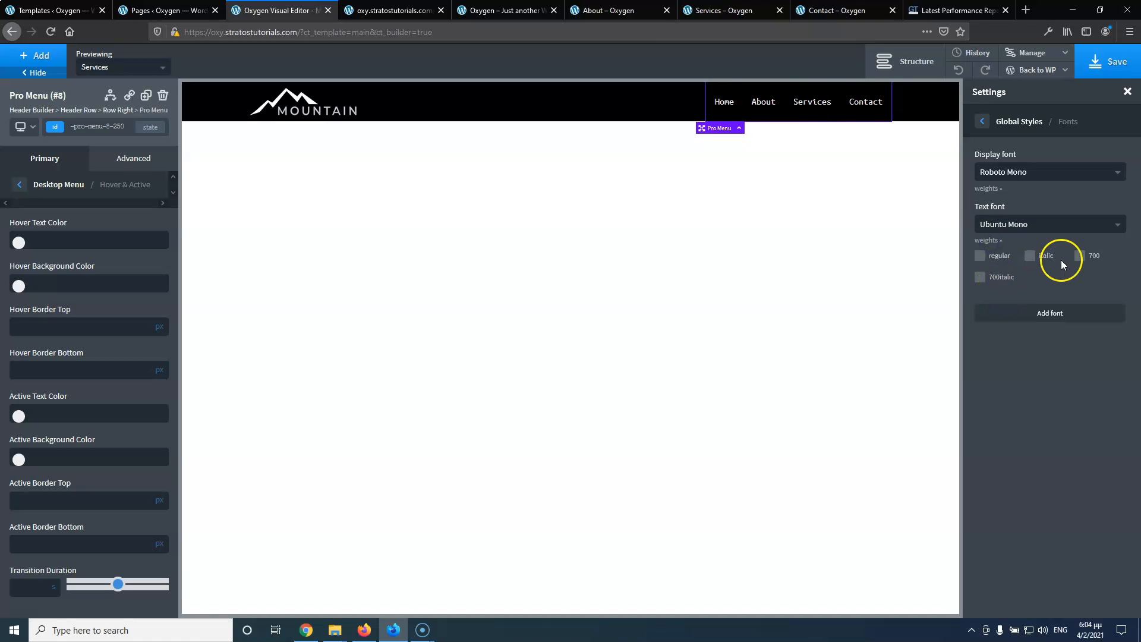
click(982, 257)
click(1087, 257)
click(988, 240)
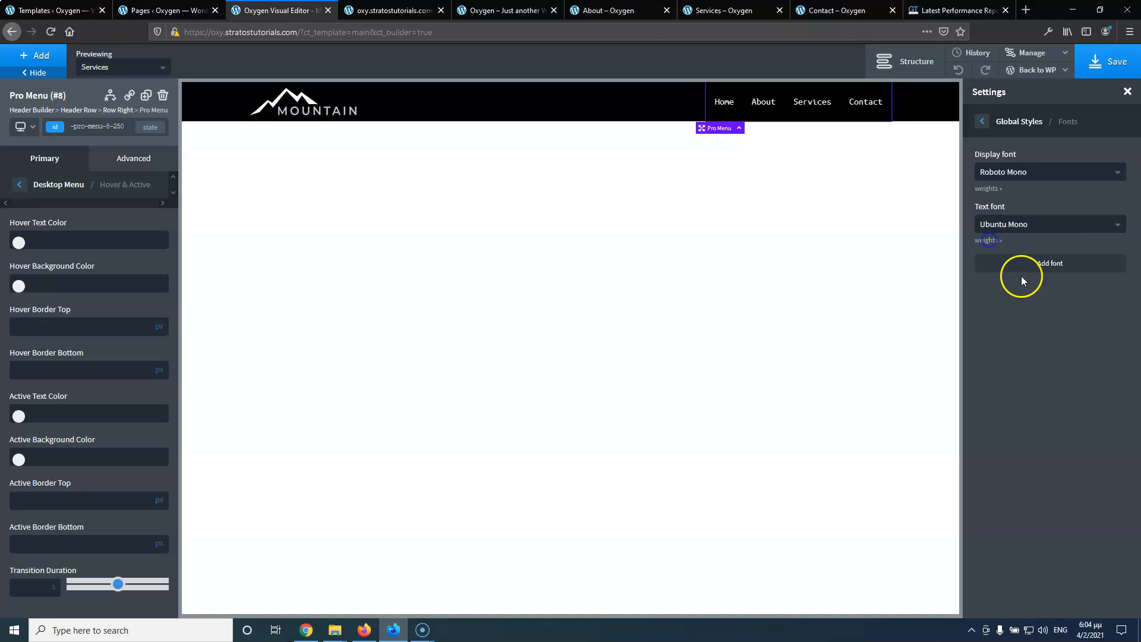
click(1109, 63)
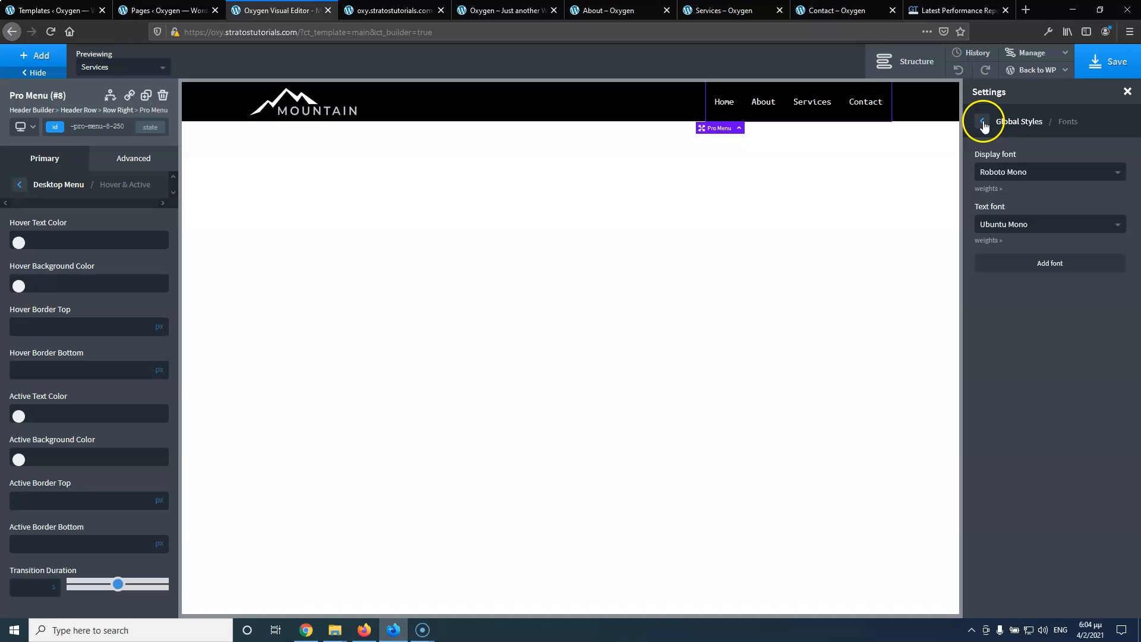
Examine the font sizes and weights in the site's global Headings settings
click(982, 122)
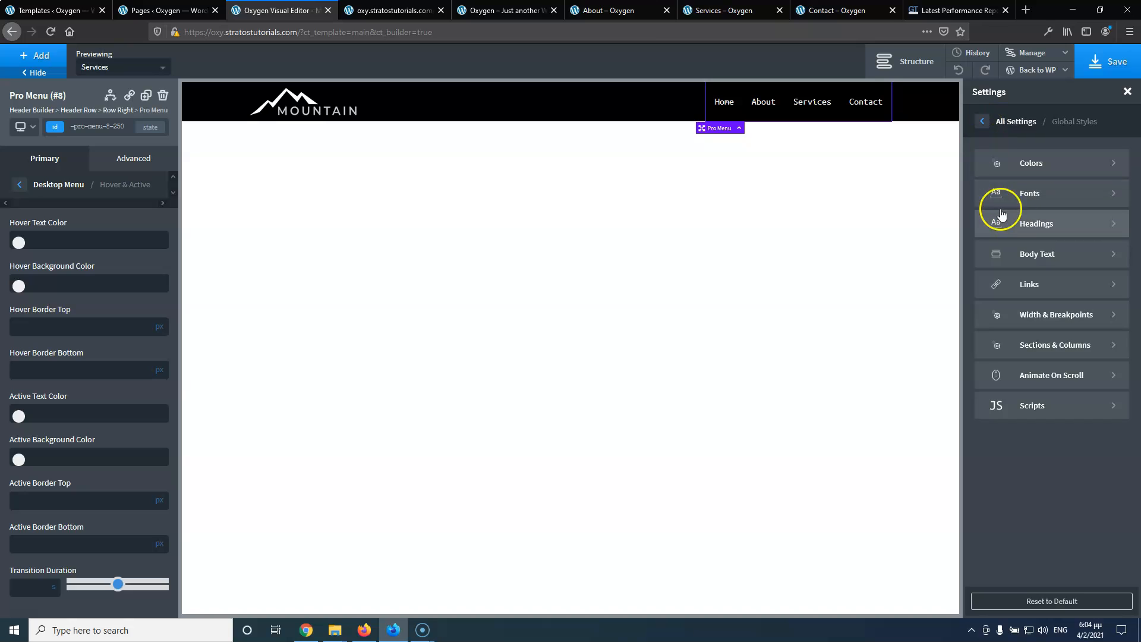
click(1047, 226)
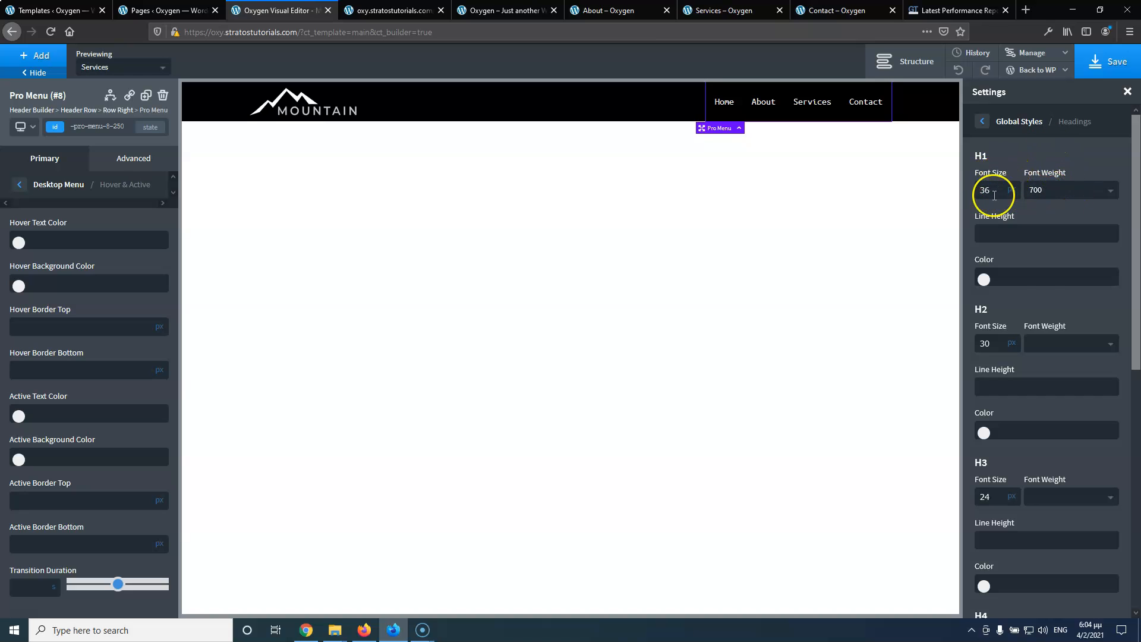
scroll(1042, 331, down, 3)
scroll(1042, 320, up, 3)
click(984, 123)
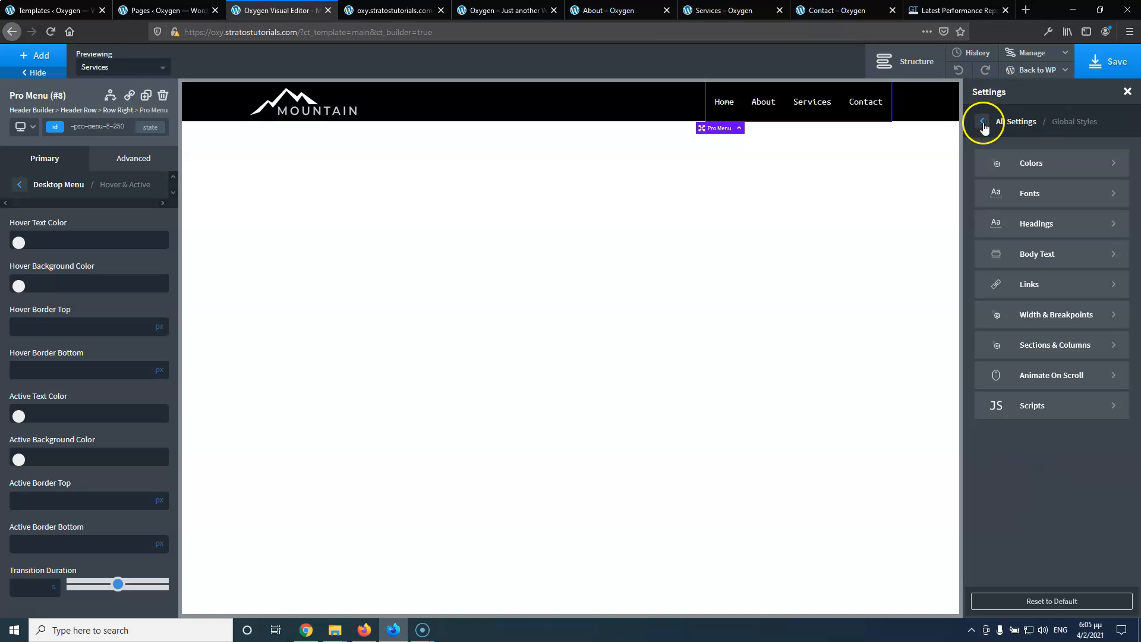
Set the global body text's font size to 17 px and its line height to 1.7
click(1048, 253)
drag(1005, 172, 956, 169)
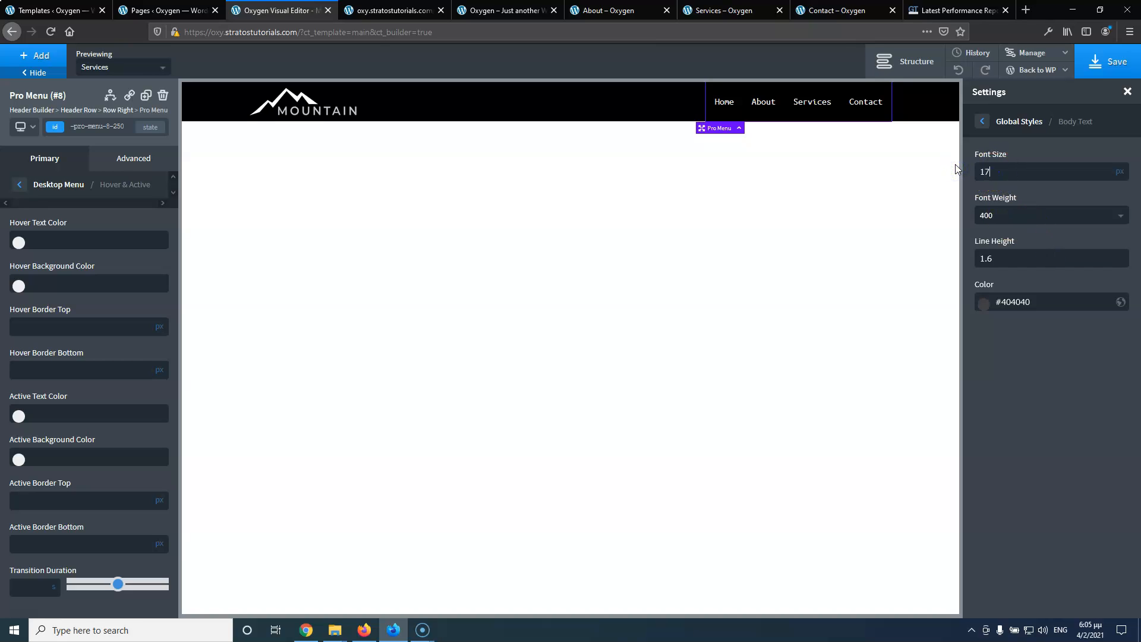
click(997, 258)
key(BackSpace)
text(7)
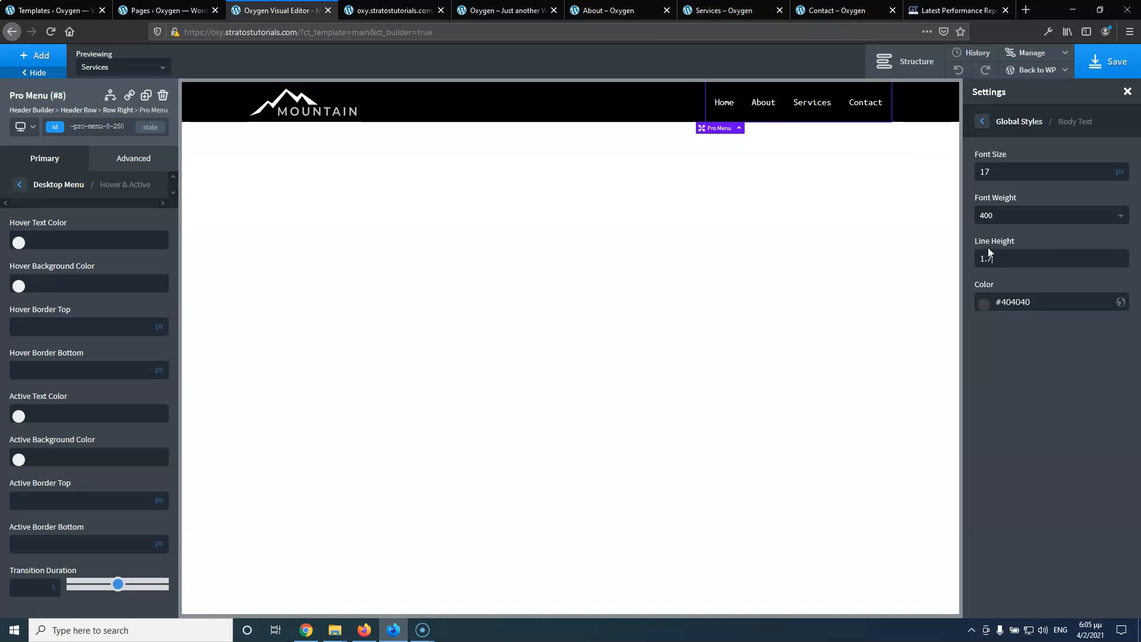
Darken the global body text color and set its font weight to 500
click(984, 306)
drag(985, 389, 978, 415)
click(1063, 520)
click(1011, 215)
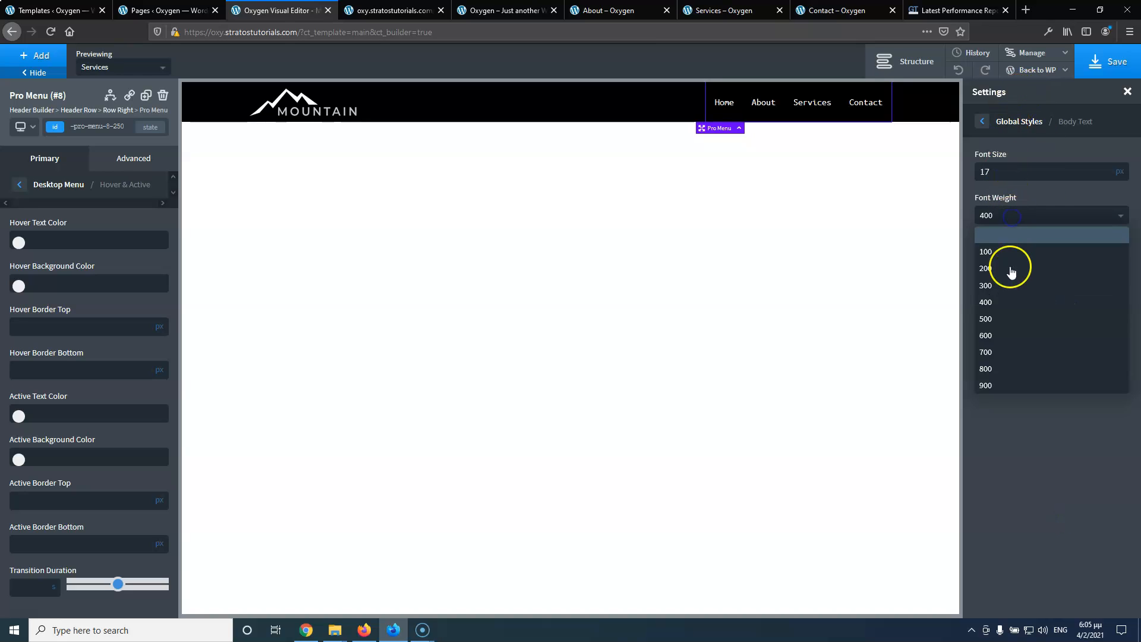
click(1004, 319)
click(983, 123)
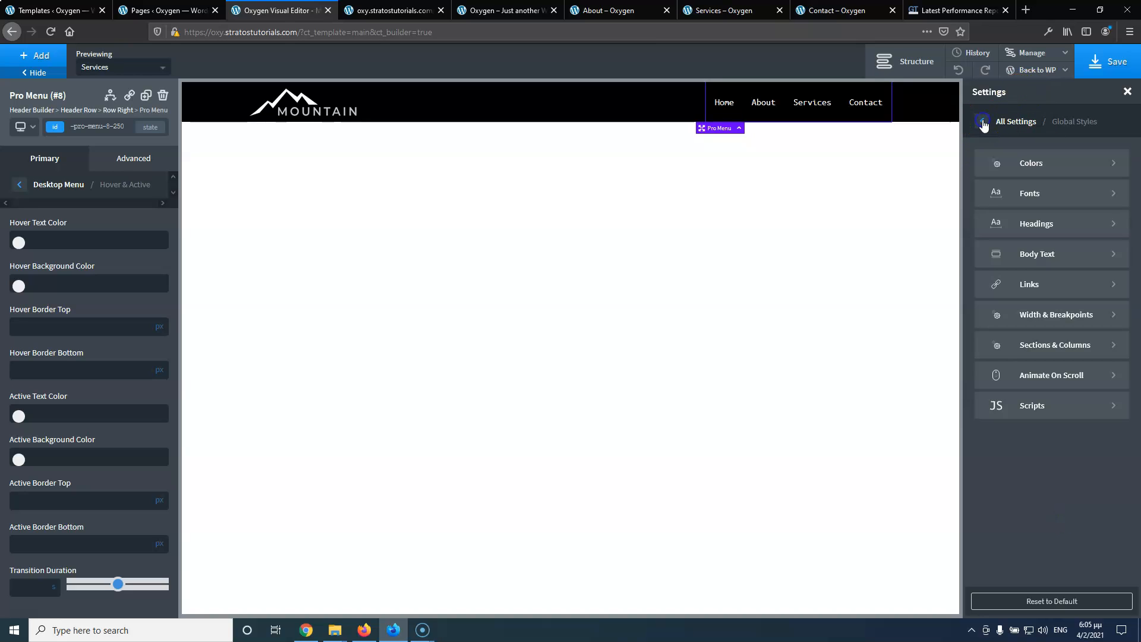
Set the global page width to 1200 px and save the template
click(1056, 287)
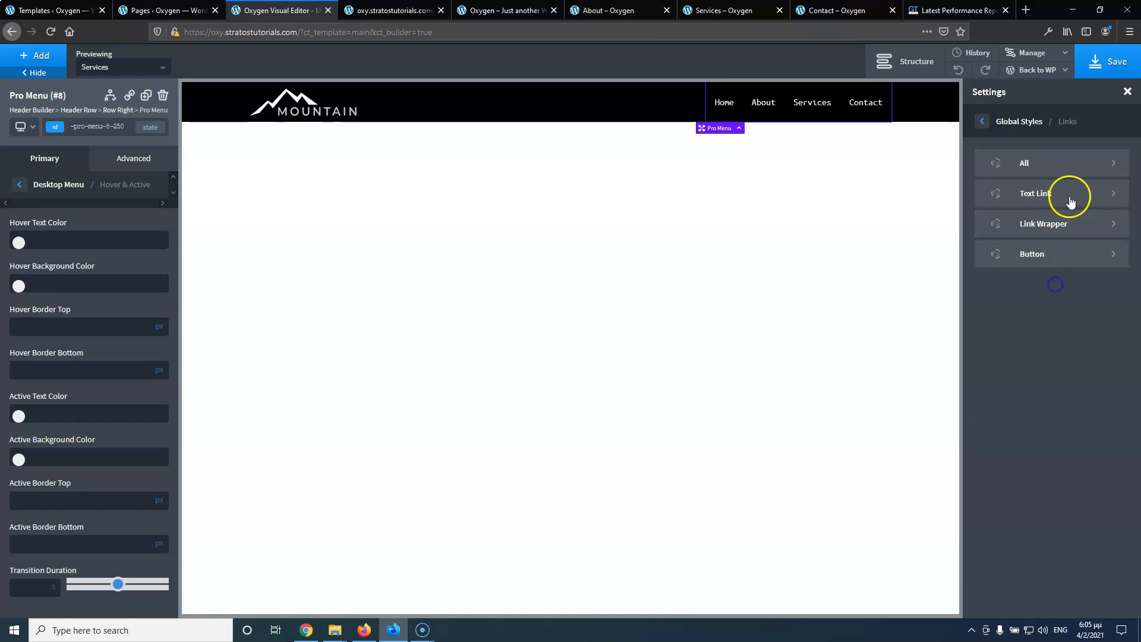
click(983, 122)
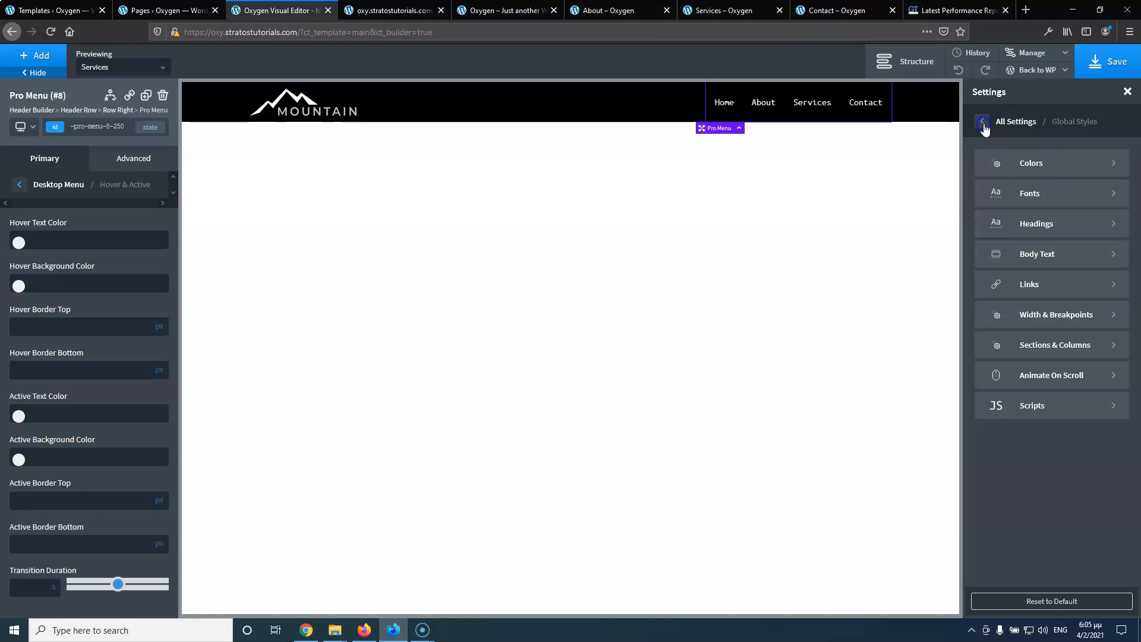
click(1069, 316)
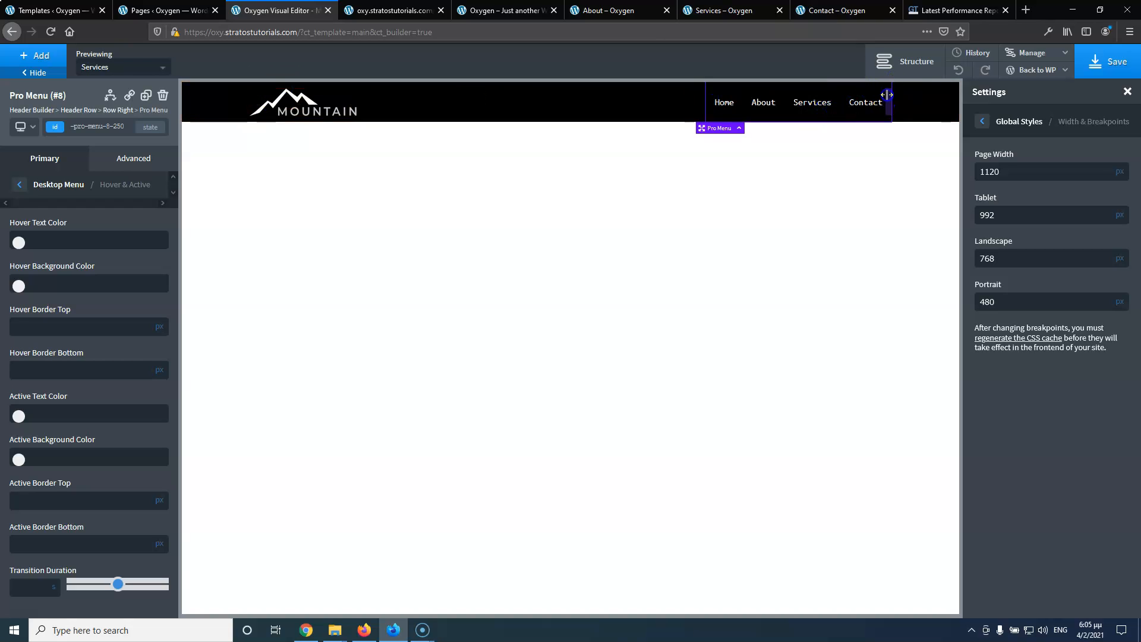
double_click(1020, 175)
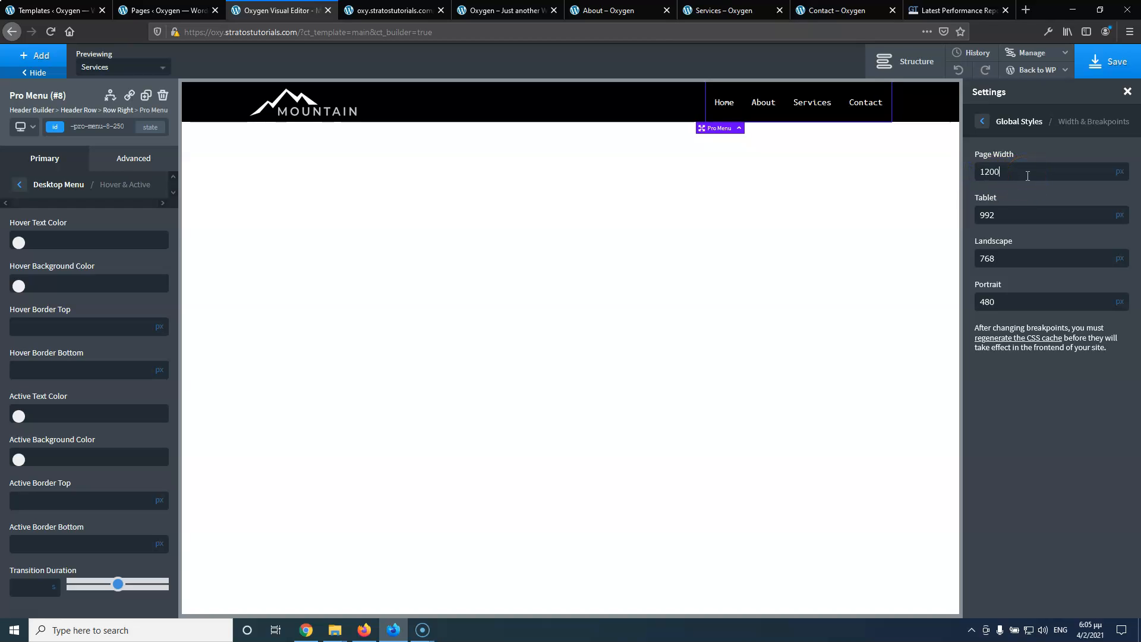
click(1120, 62)
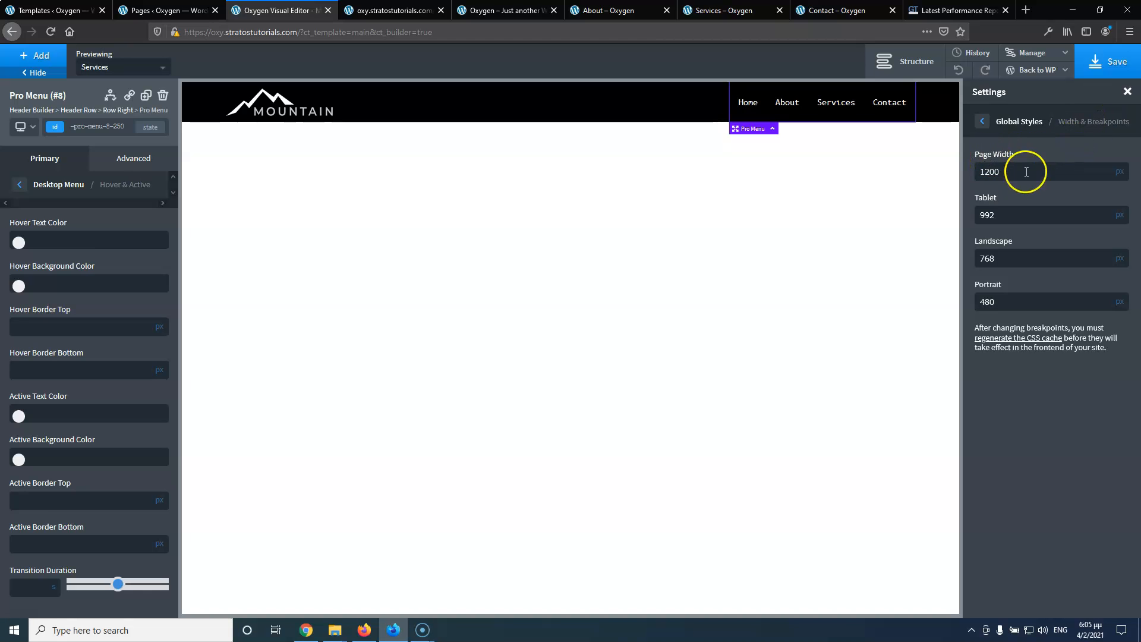
double_click(986, 173)
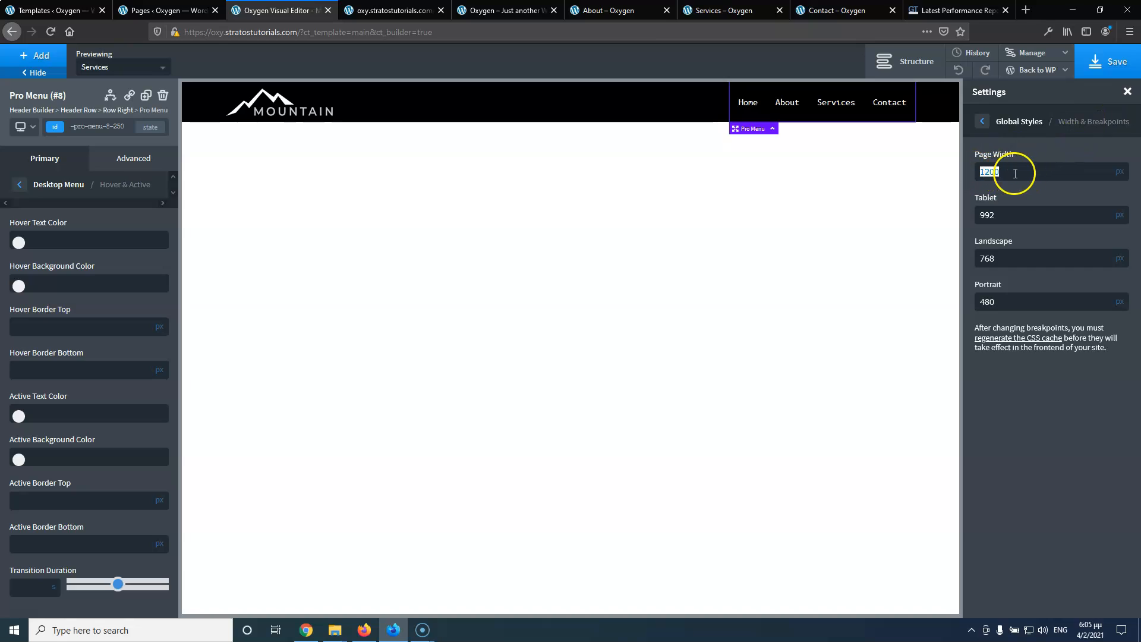
click(1029, 161)
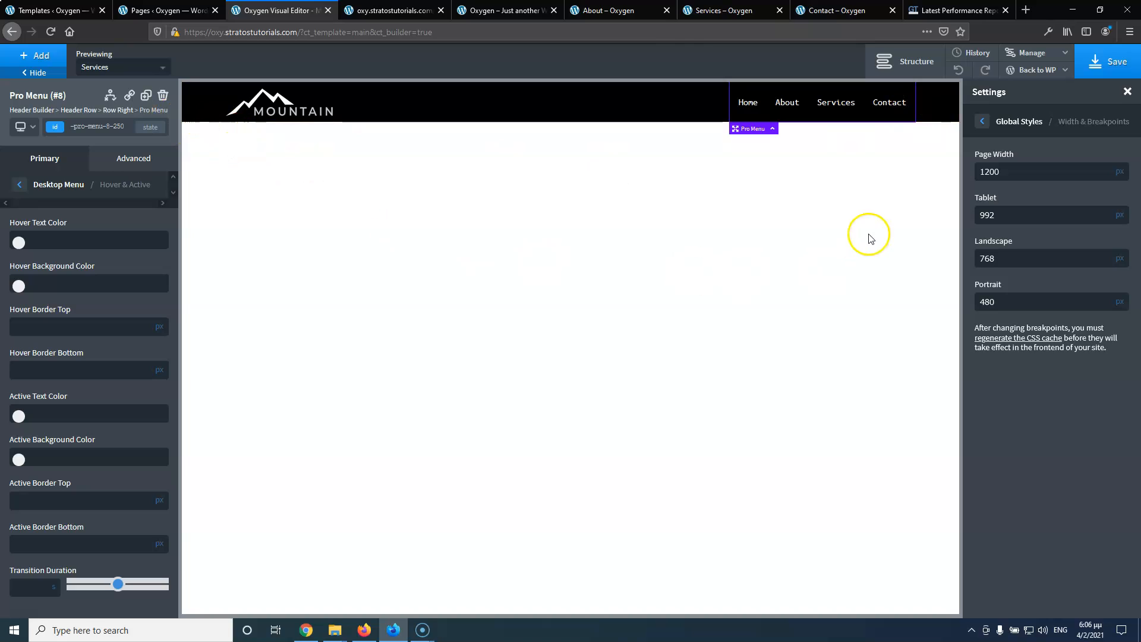
Set global Animate On Scroll to ease-in-out easing, animating only once and disabled below 992px, and save the template
click(983, 122)
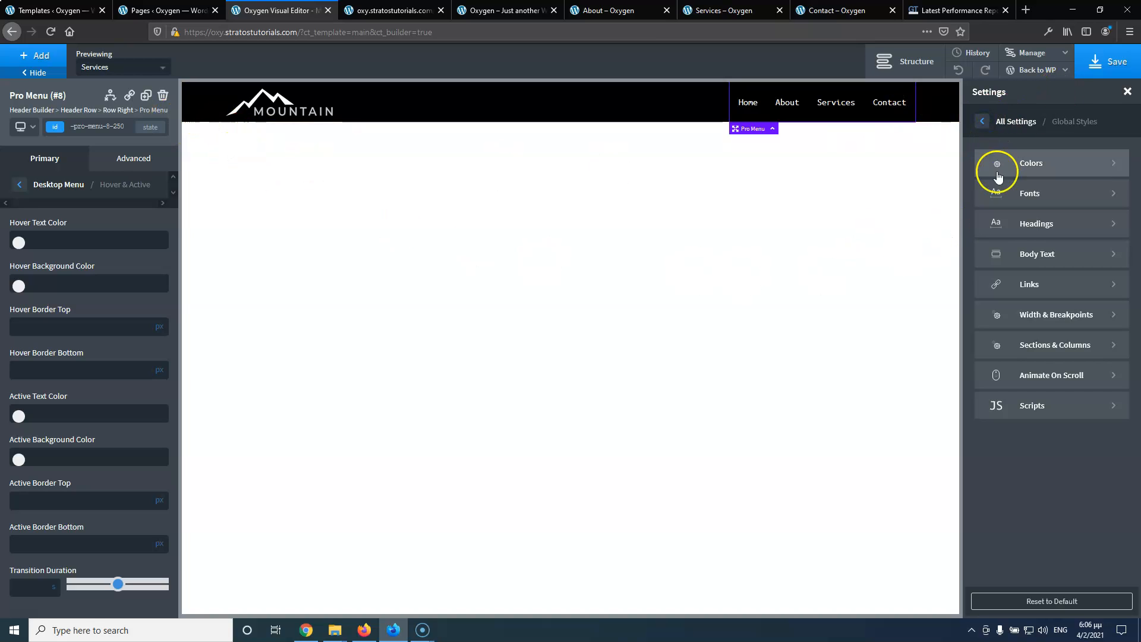
click(1051, 345)
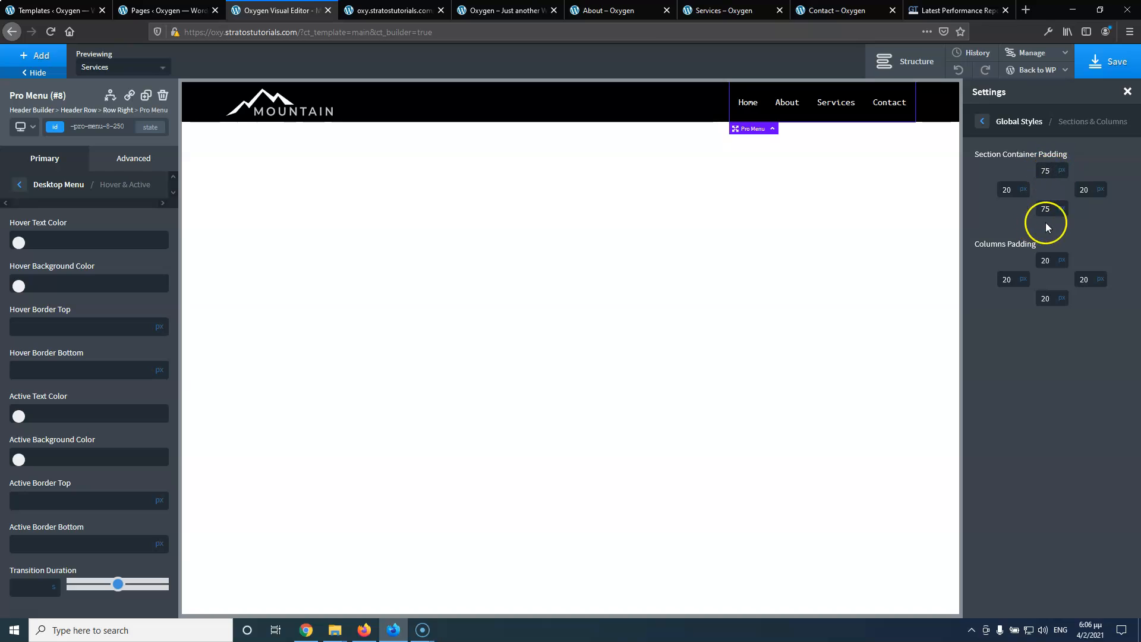
click(981, 122)
click(1048, 377)
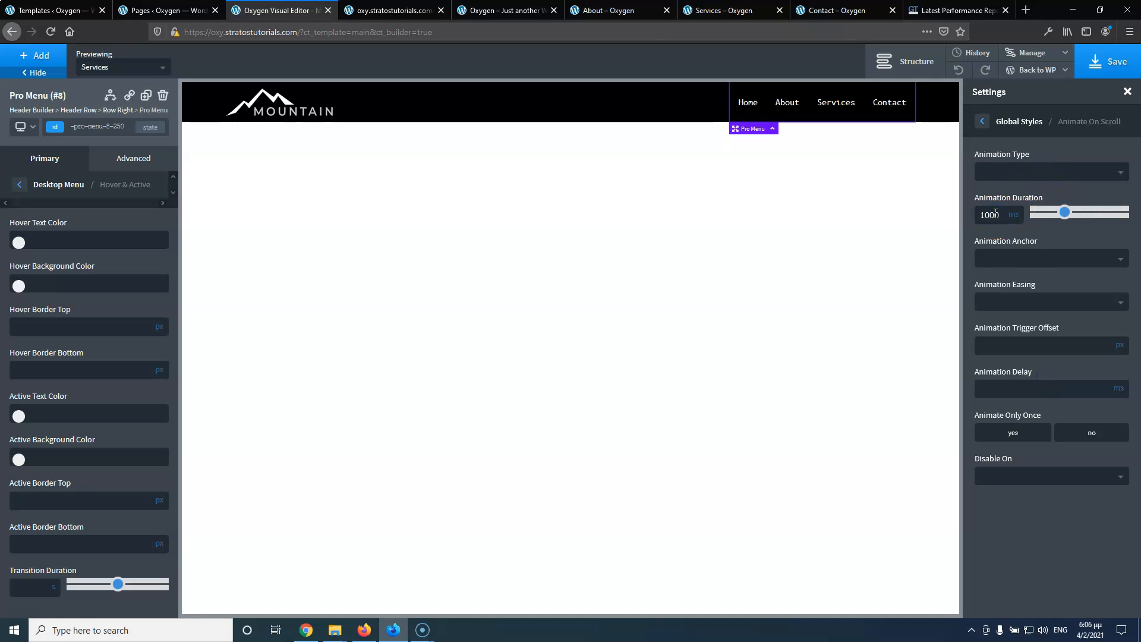
click(1025, 301)
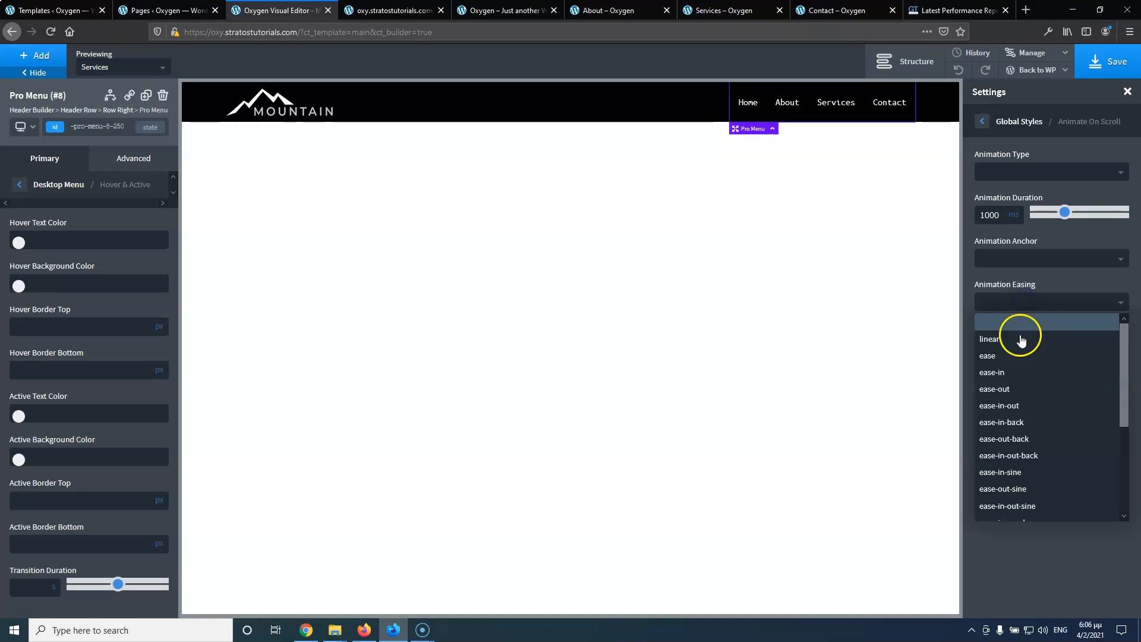
click(1019, 406)
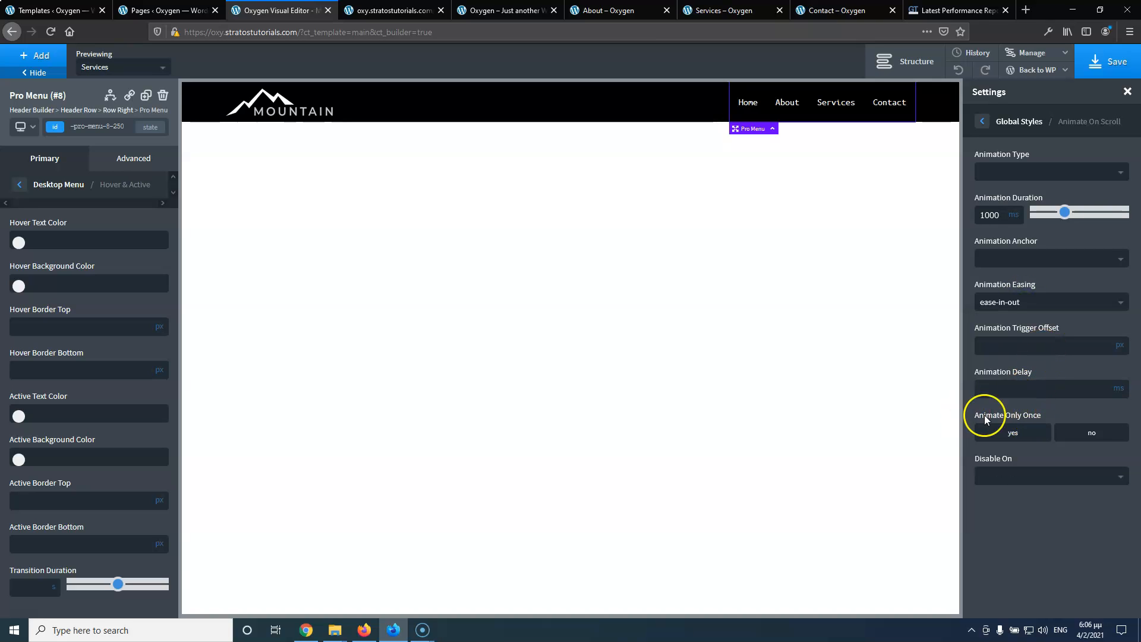
click(1014, 432)
click(1021, 476)
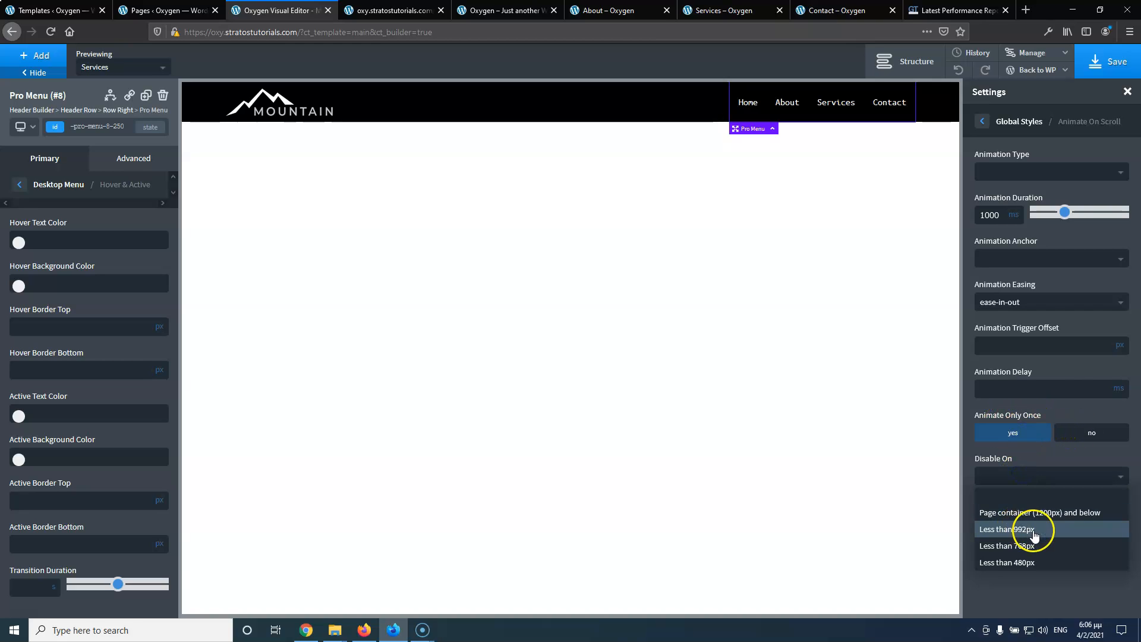
click(1034, 531)
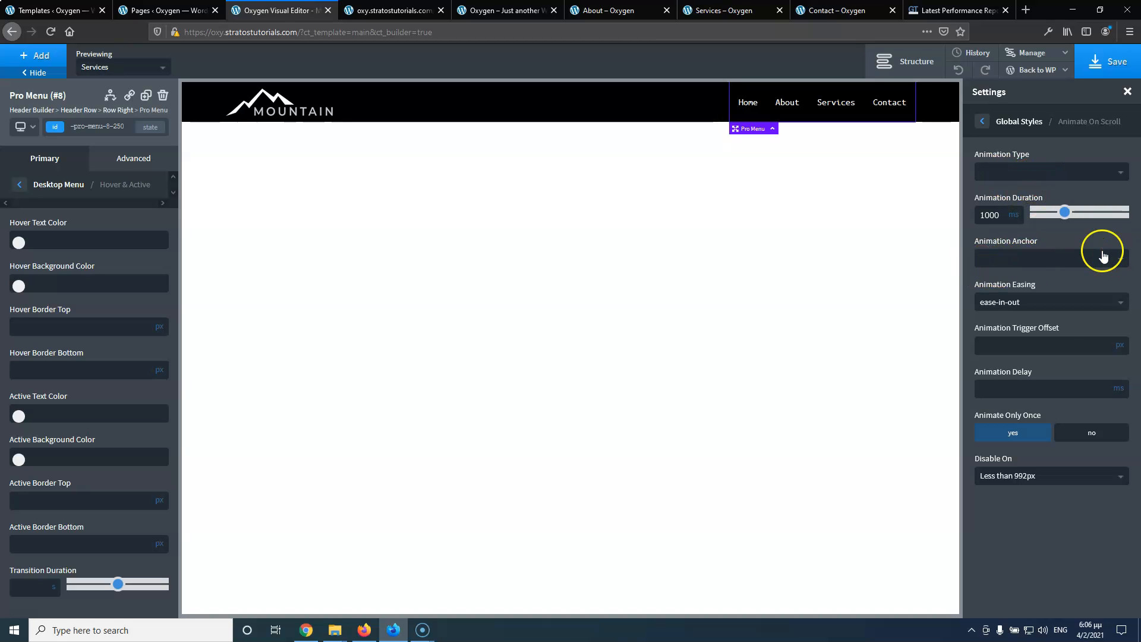
click(1102, 69)
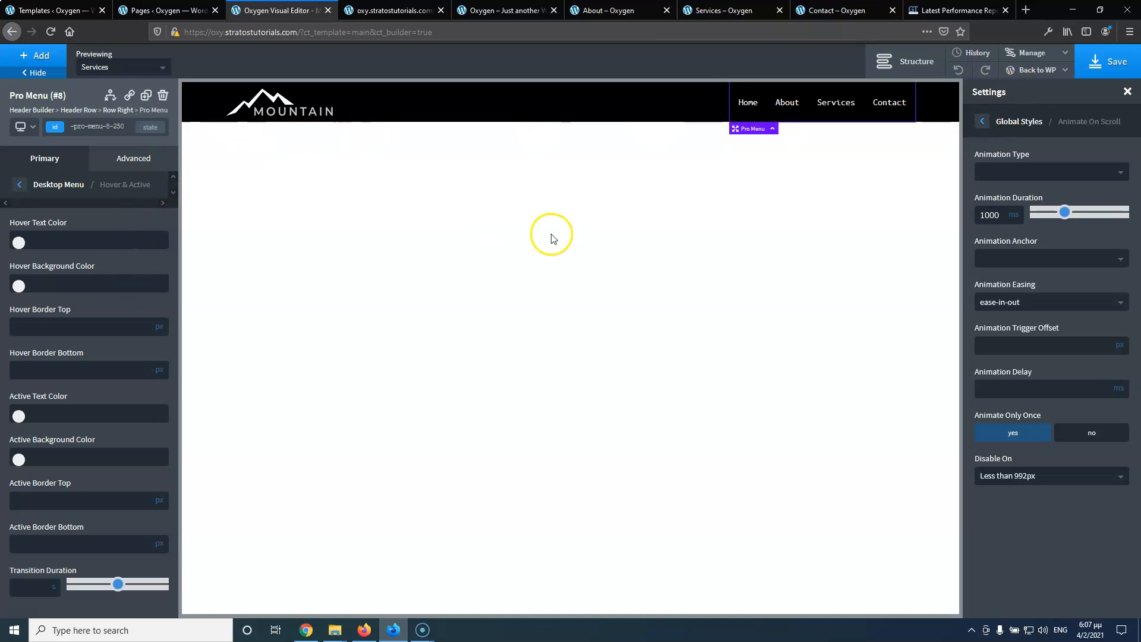
Add an Inner Content component to the Main template and display the template's structure tree
click(356, 216)
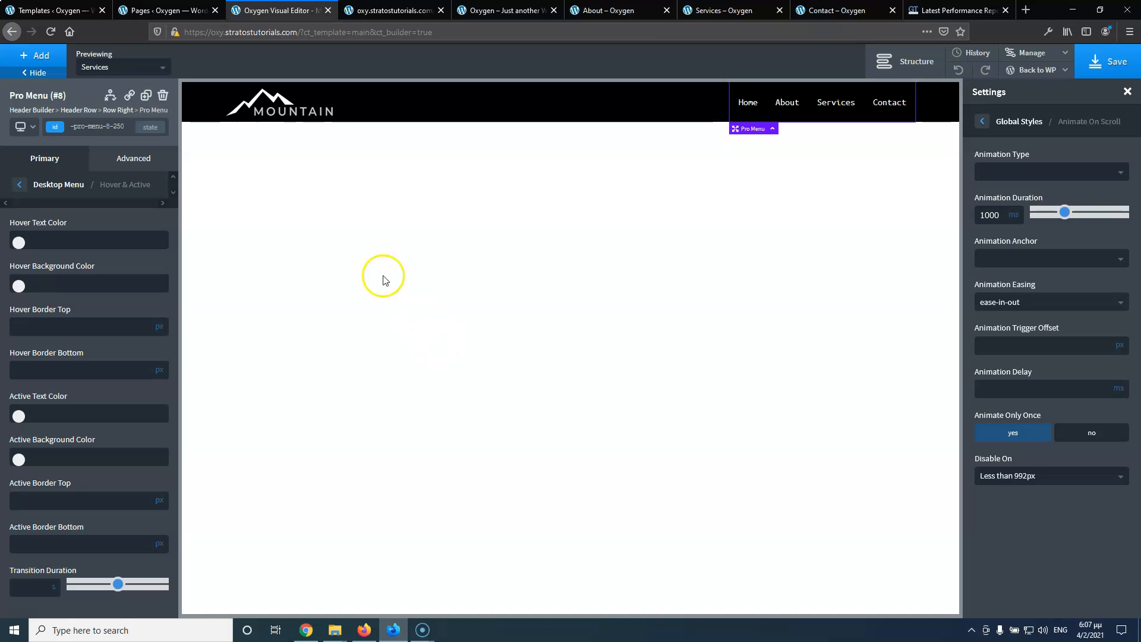
click(43, 55)
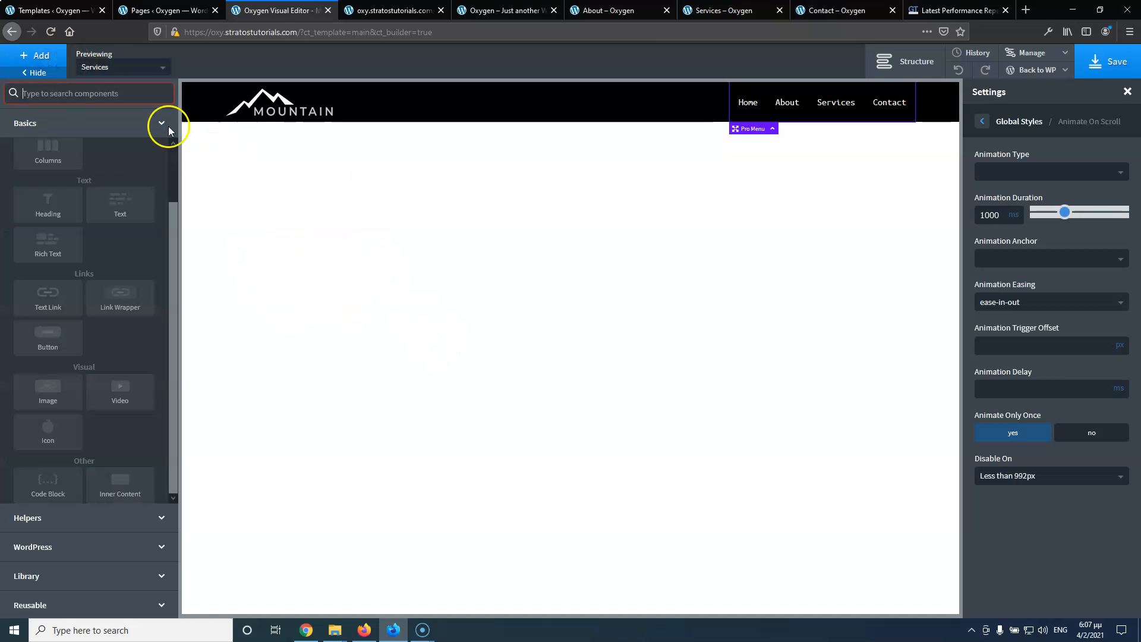
click(114, 95)
text(inn)
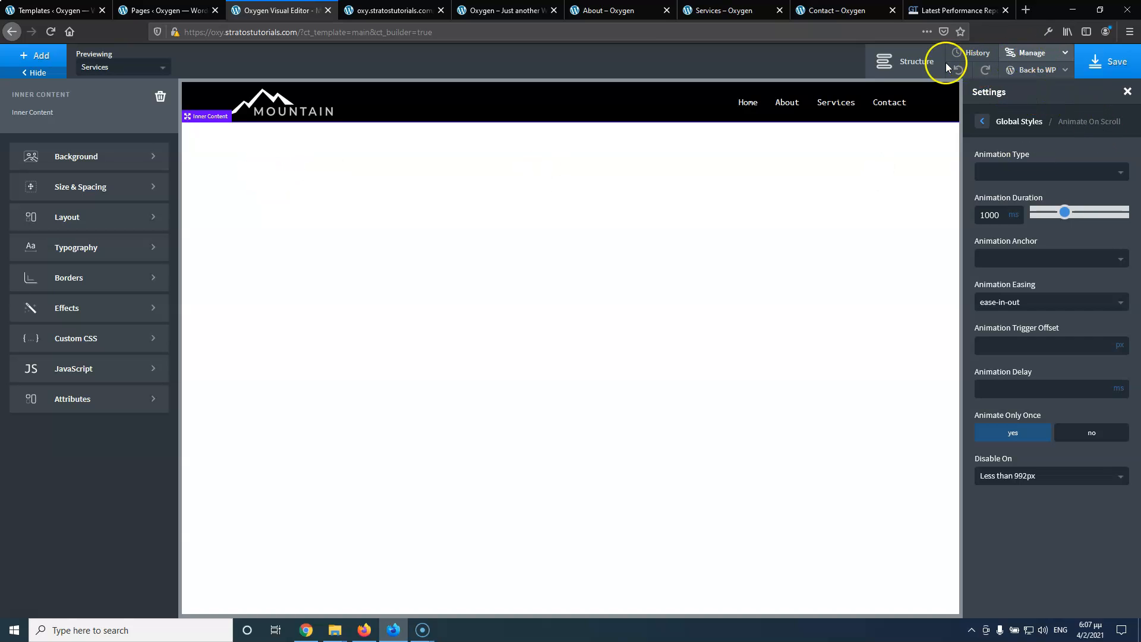
click(924, 66)
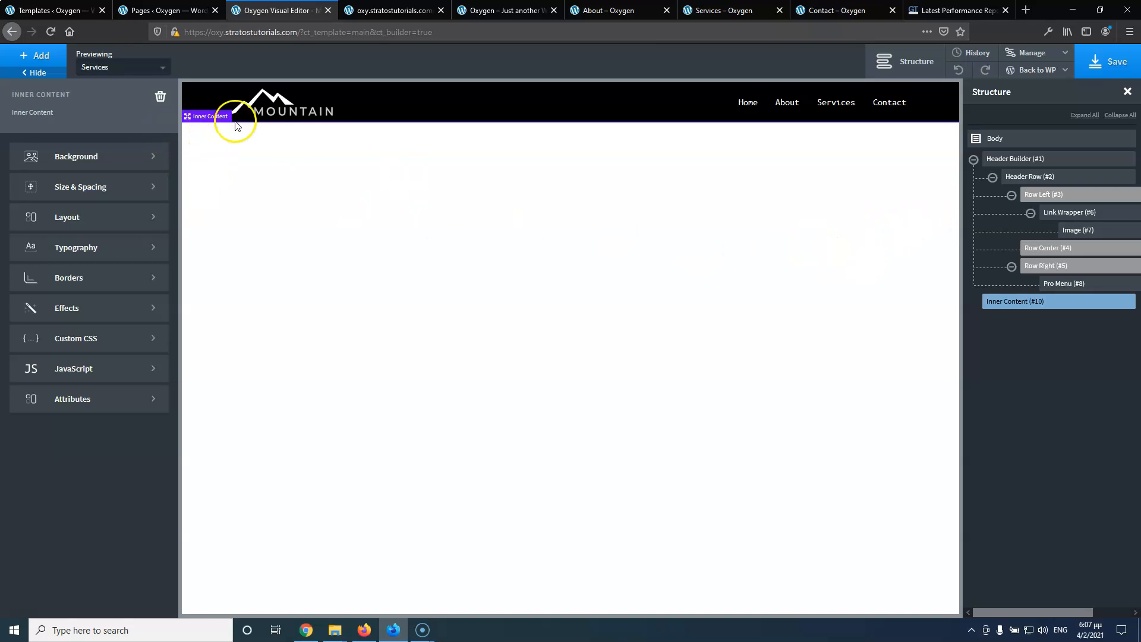
Add a Section component below the Inner Content to hold the footer
click(28, 57)
text(sect)
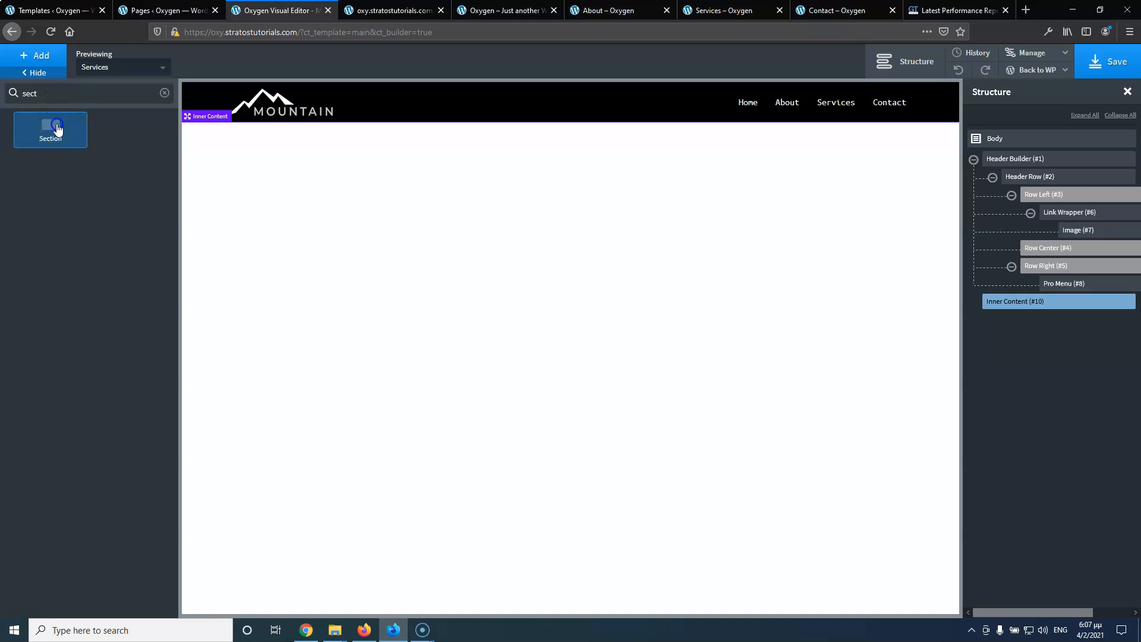
click(57, 130)
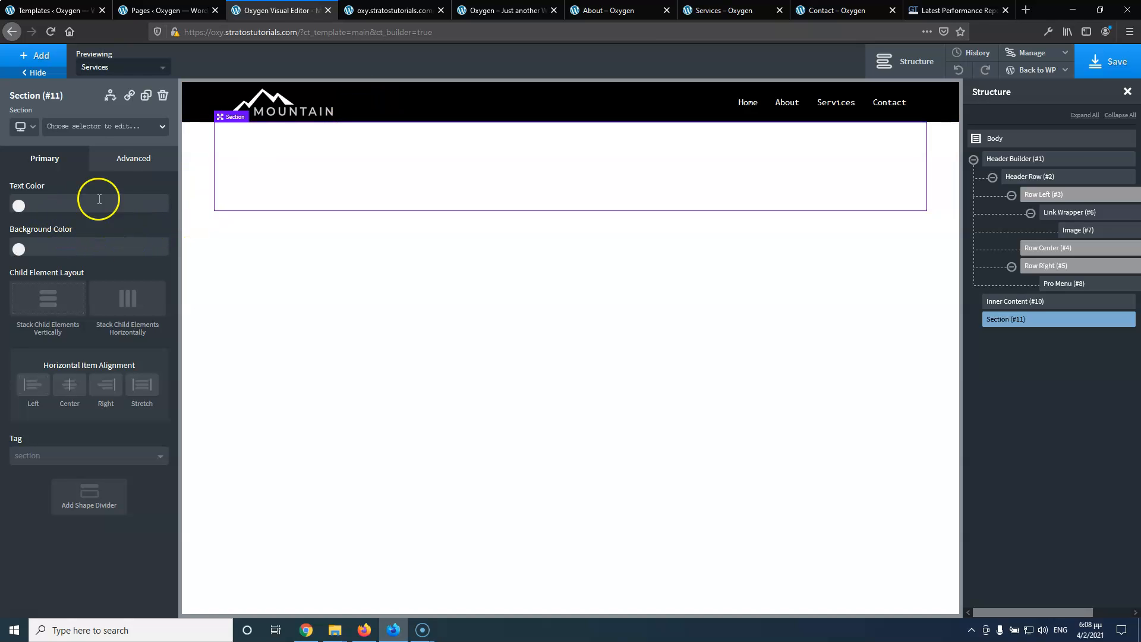
Set the new section's background color to #ffffff, using the footer of the existing home page as reference
click(513, 11)
scroll(465, 333, down, 15)
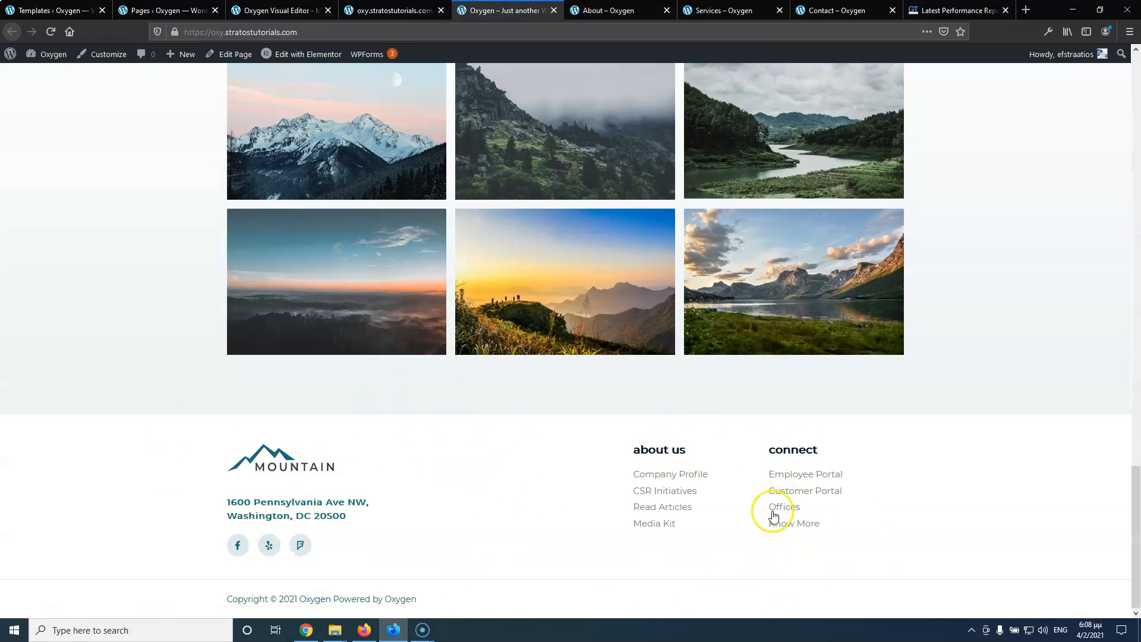
scroll(484, 458, up, 5)
scroll(481, 464, down, 3)
scroll(482, 465, down, 2)
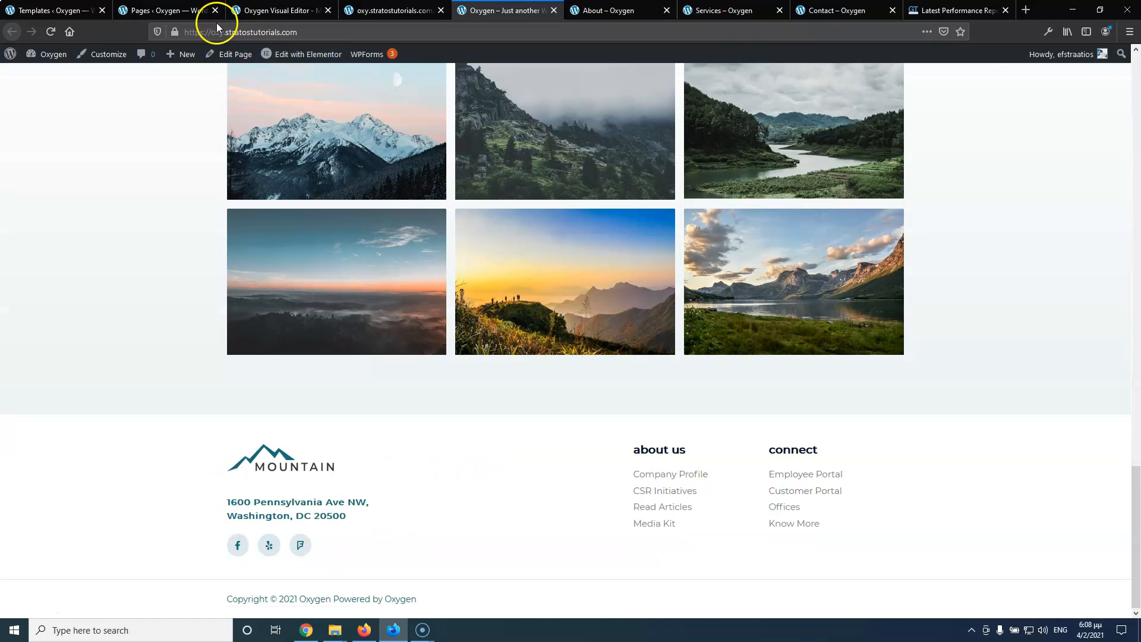
click(172, 15)
click(265, 12)
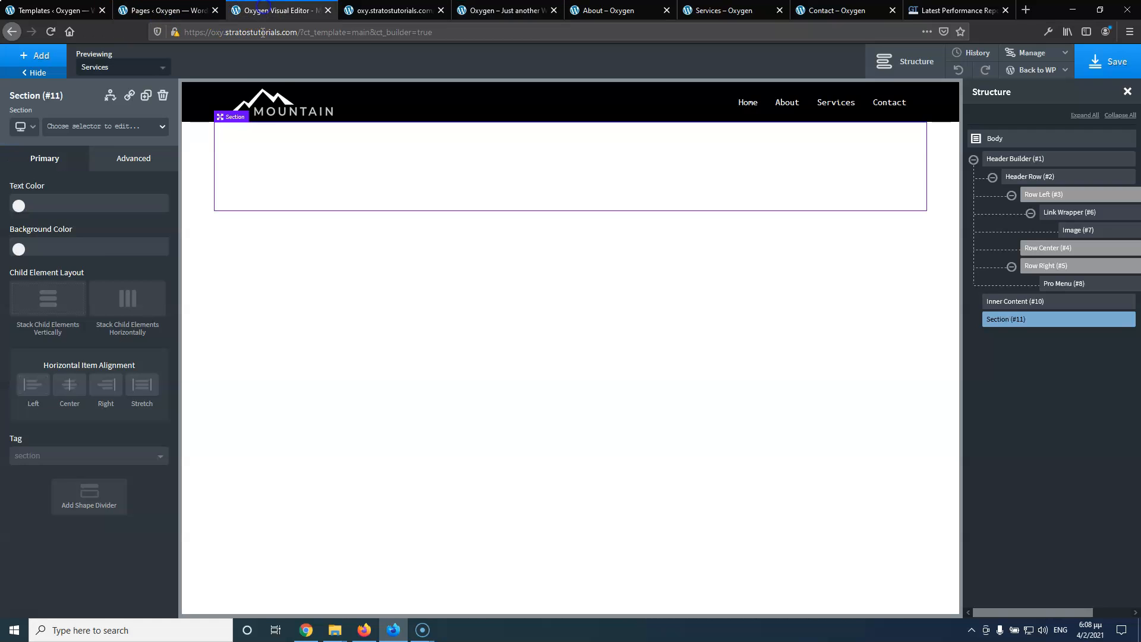
click(19, 252)
drag(44, 287, 16, 264)
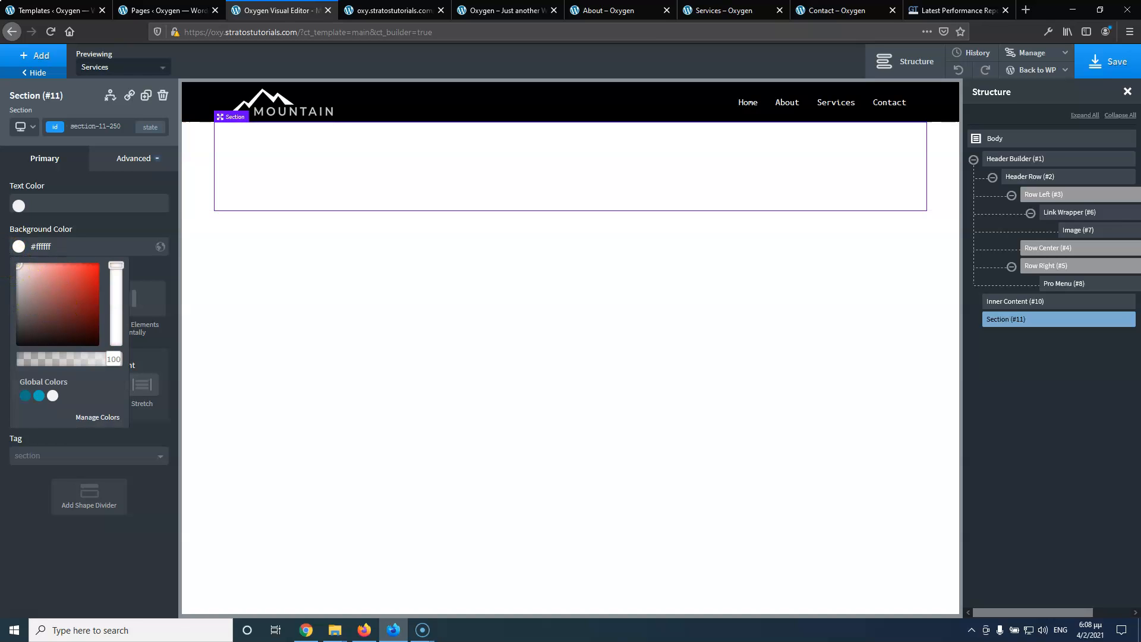
click(91, 181)
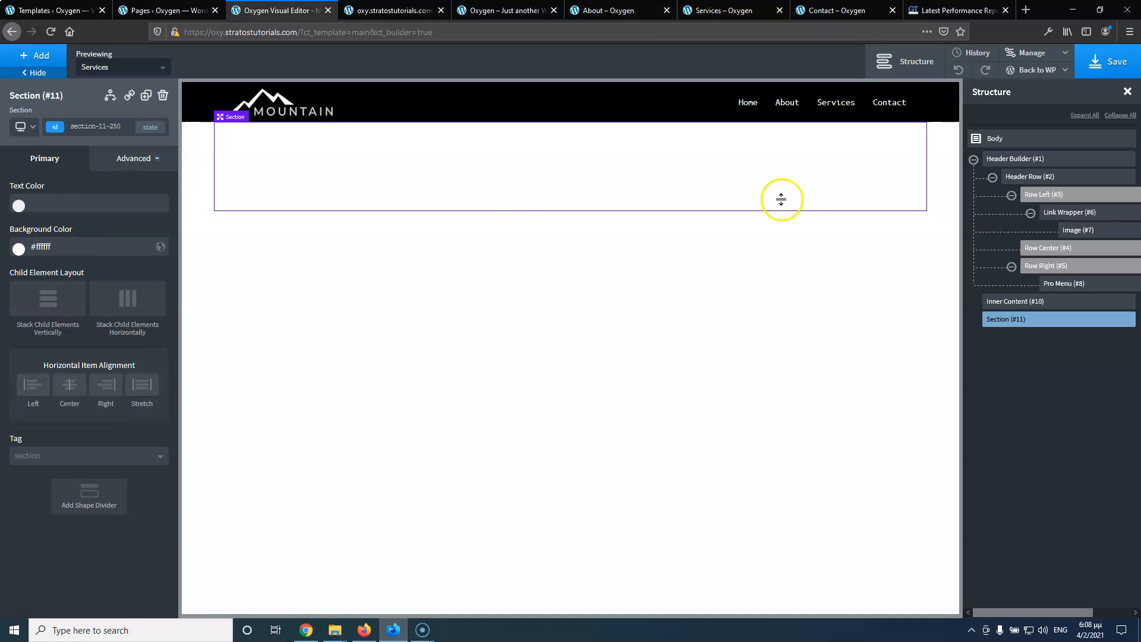
Set the Inner Content's minimum height to 75 vh and save the template
click(1021, 301)
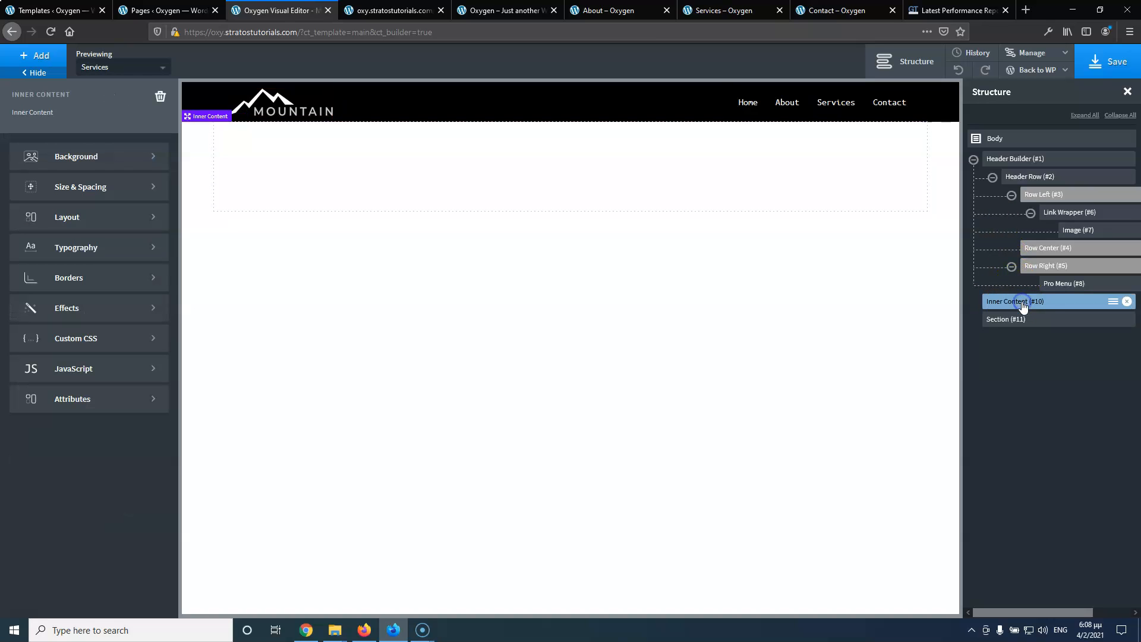
click(94, 189)
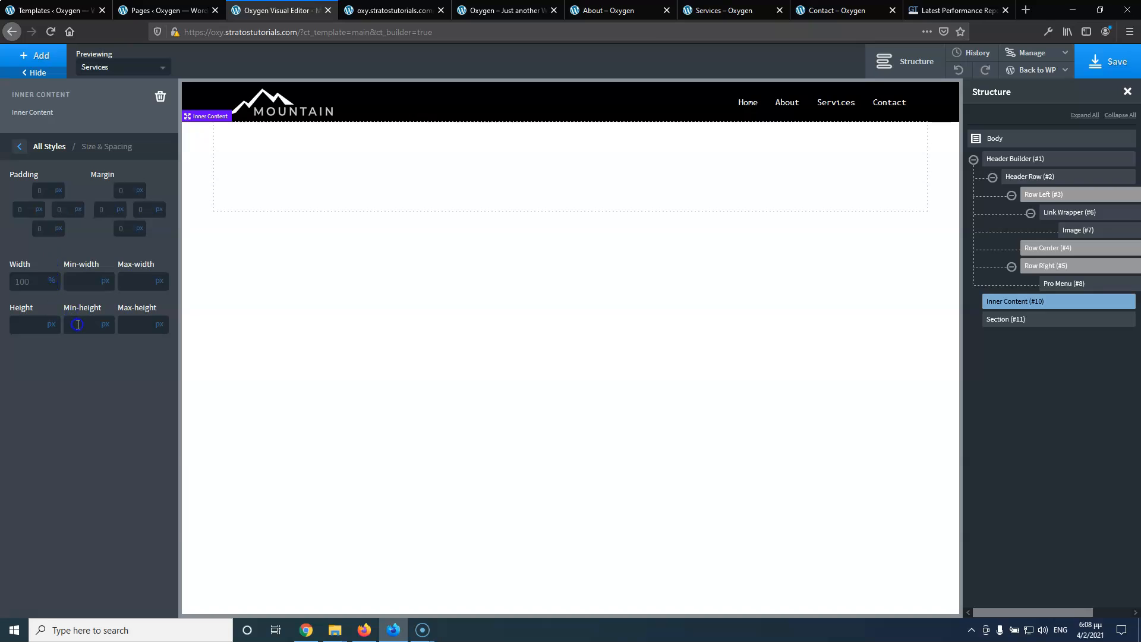
text(75)
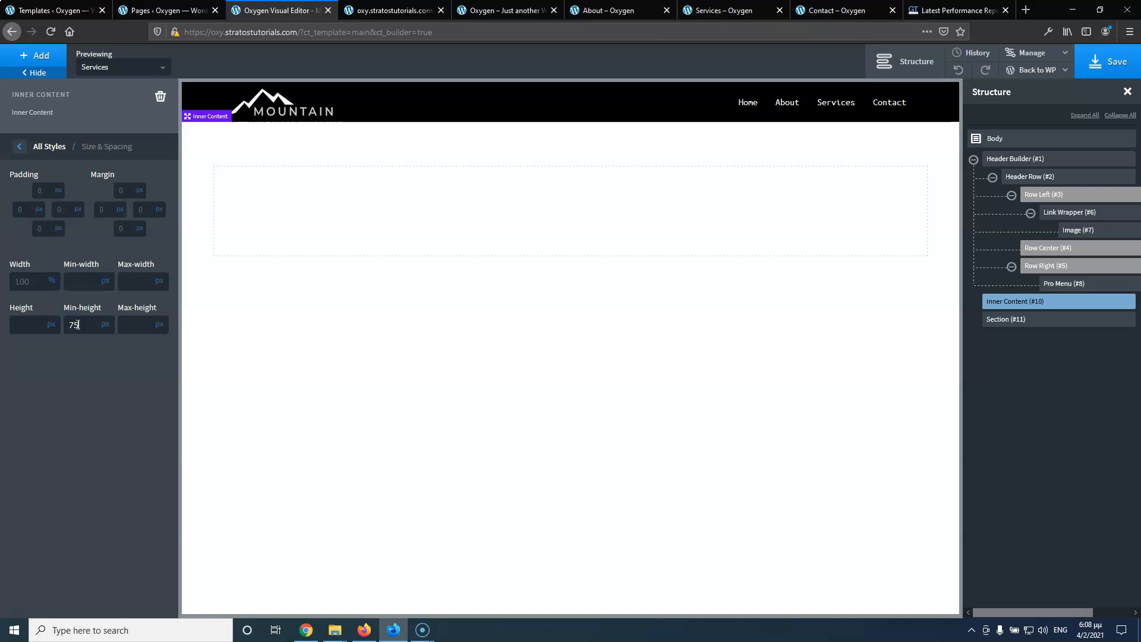
click(106, 325)
key(Up)
key(Up)
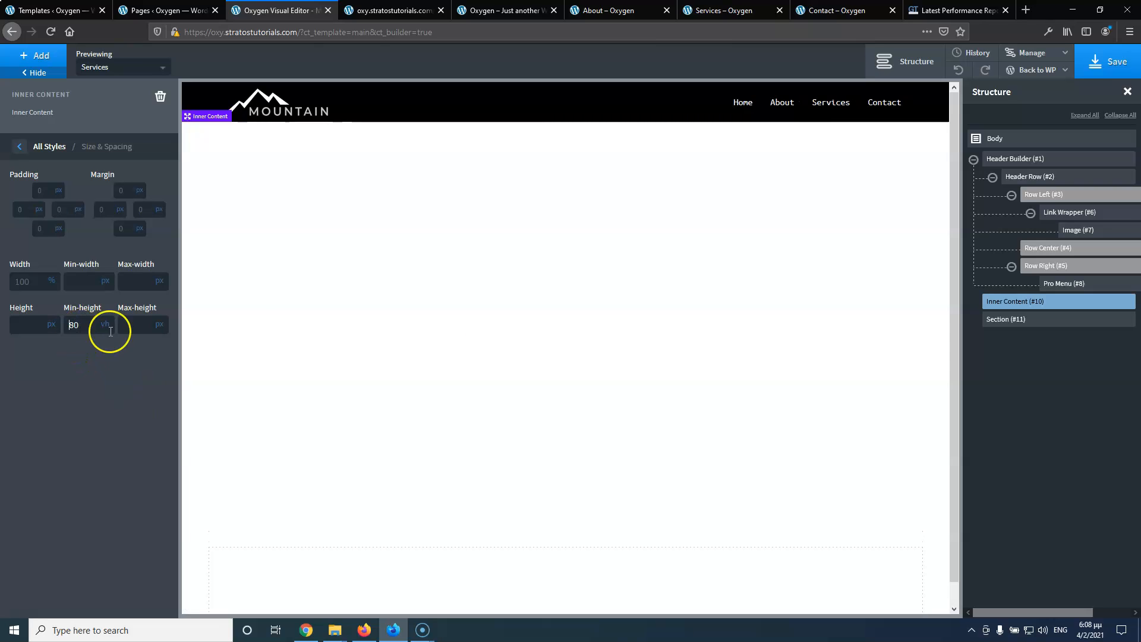
key(Down)
key(Down)
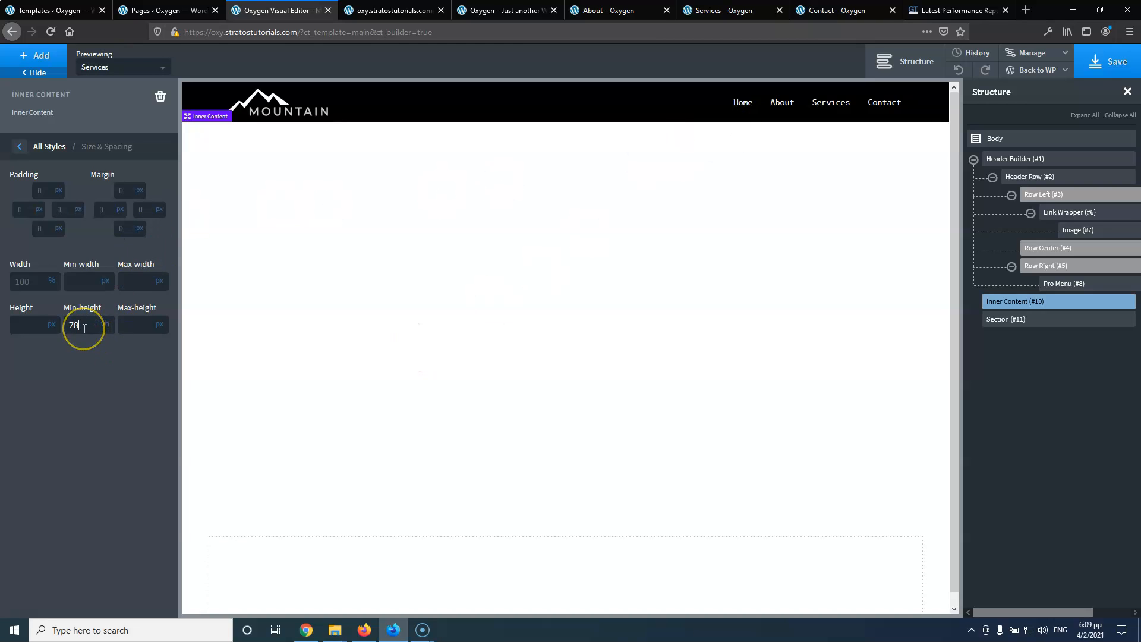
key(Down)
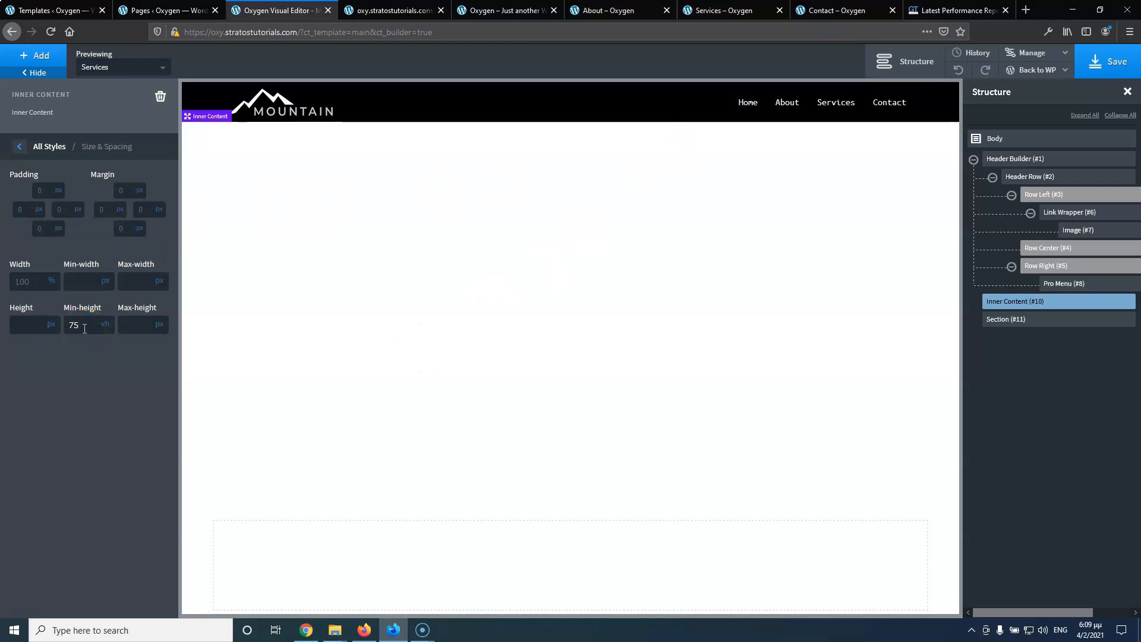
click(707, 116)
click(1107, 81)
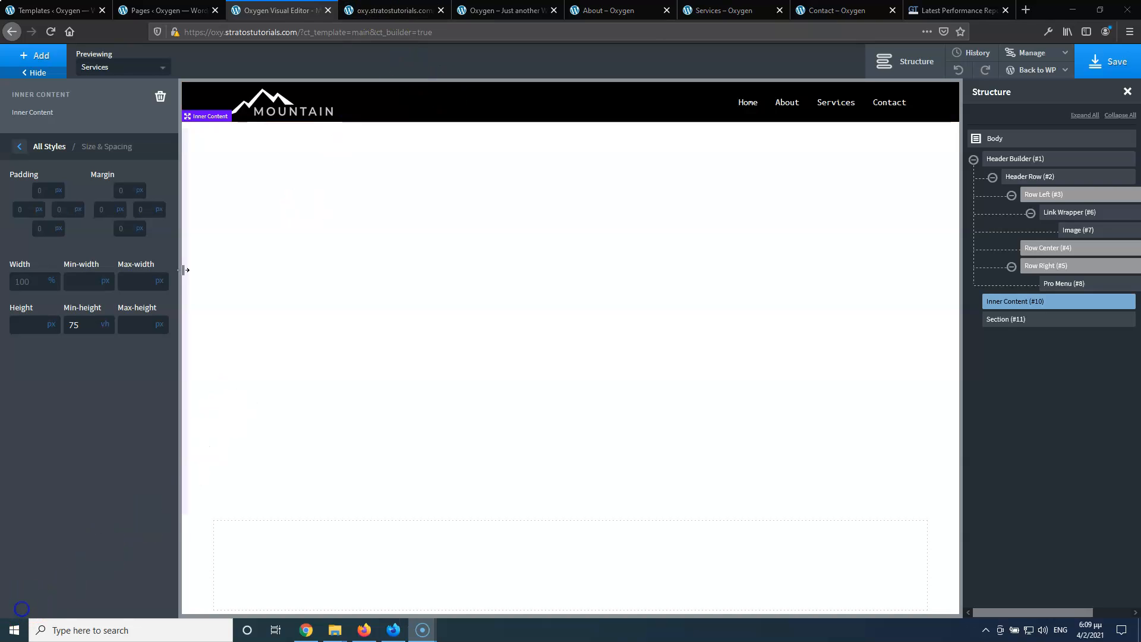
click(762, 107)
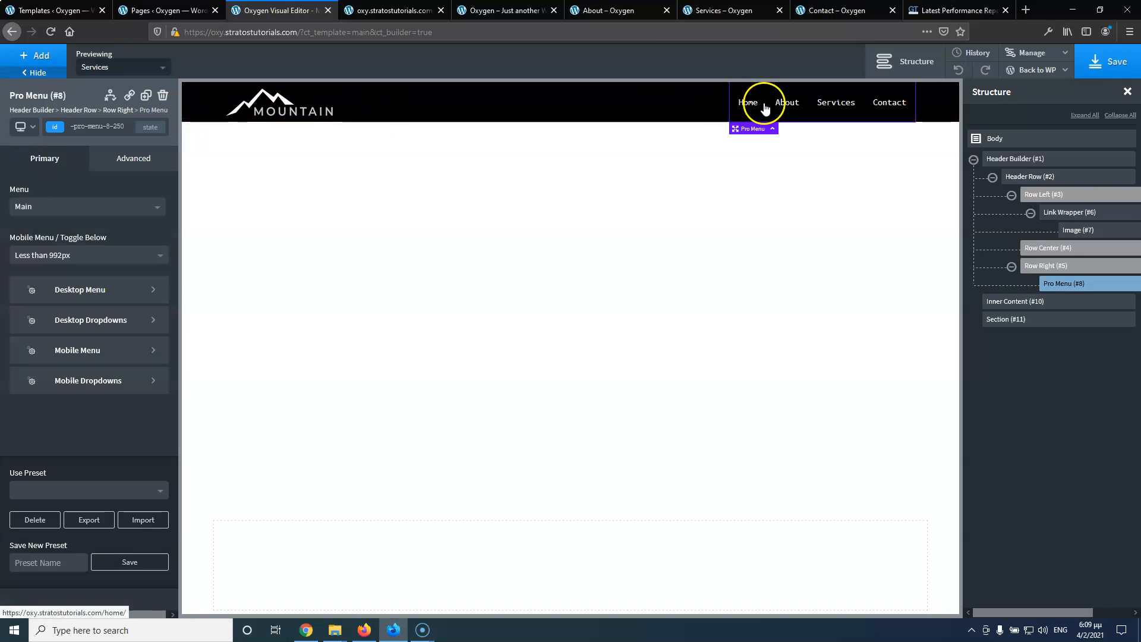
click(81, 291)
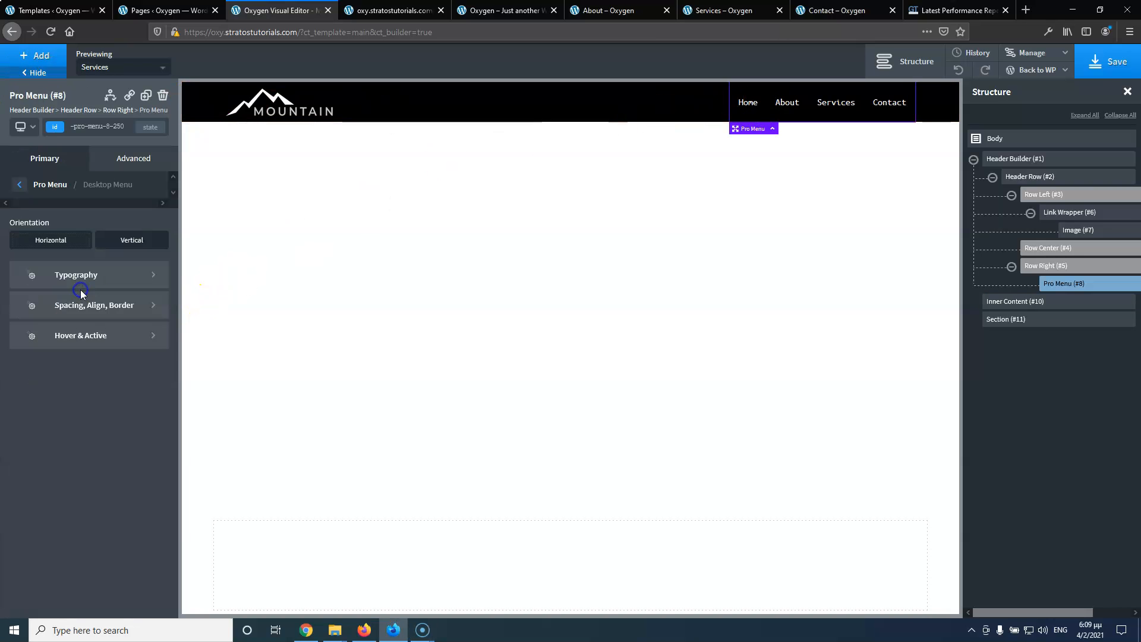
click(93, 336)
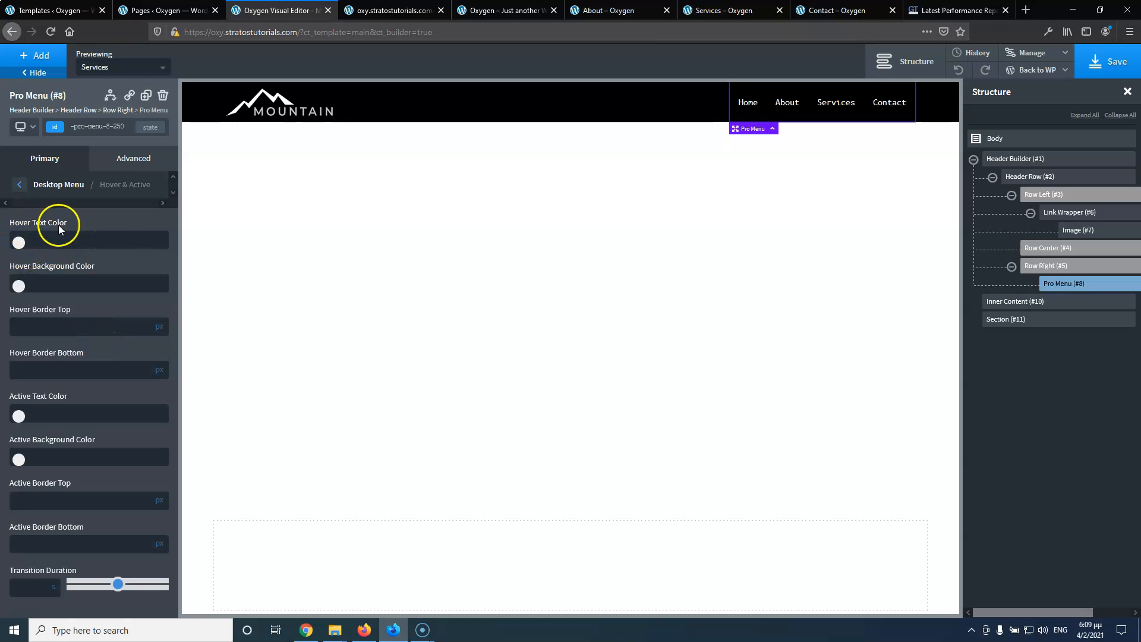
click(19, 245)
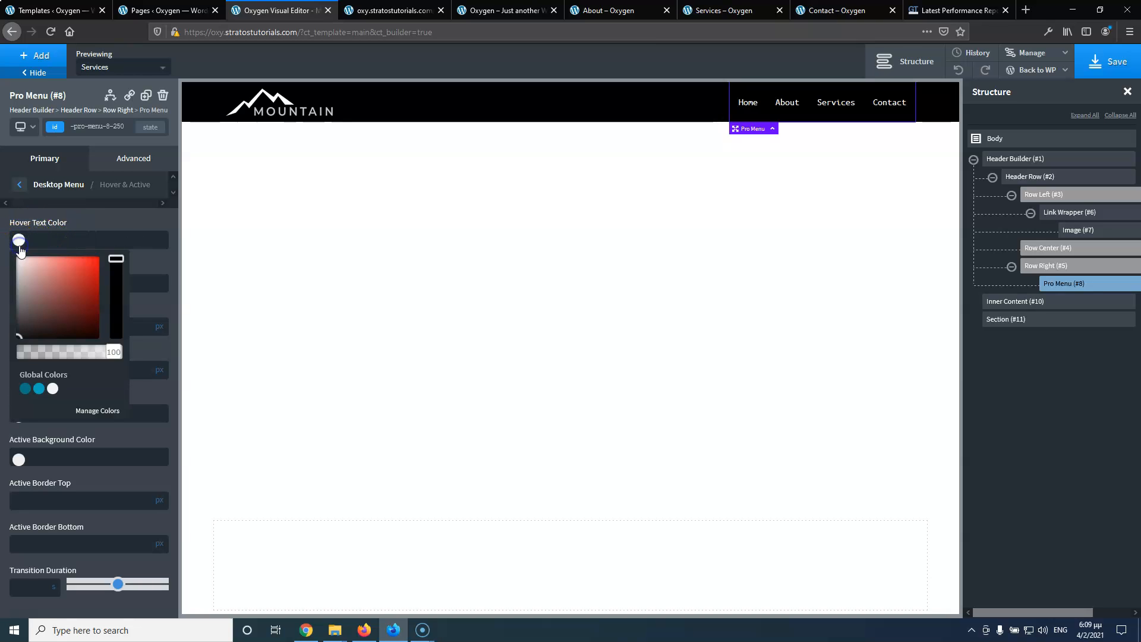
click(39, 389)
click(52, 244)
click(109, 216)
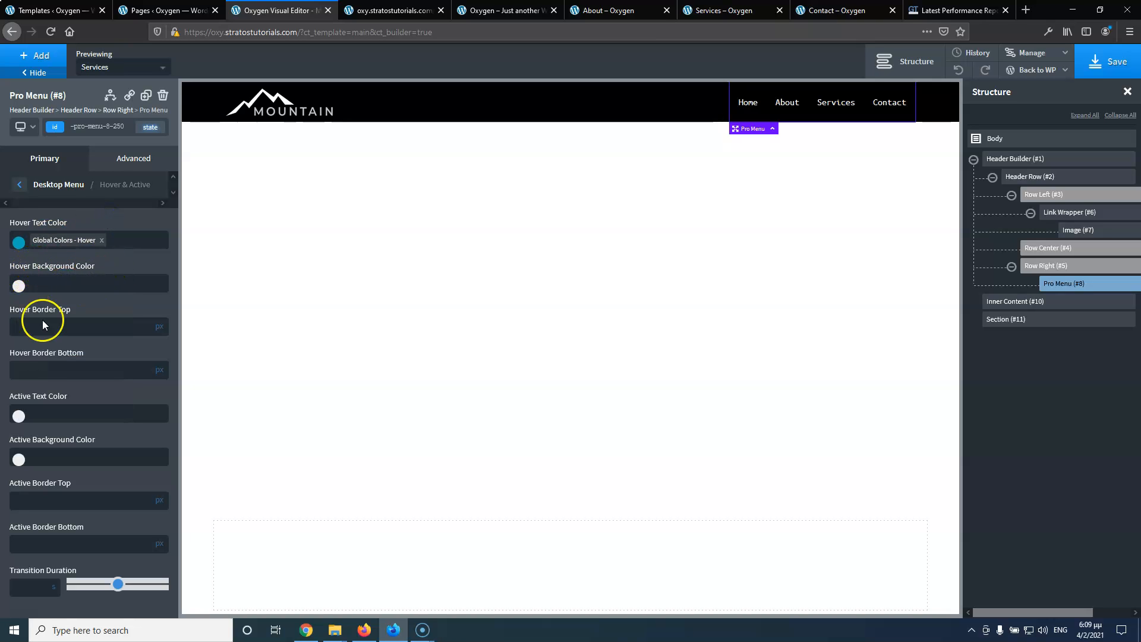
Set the desktop menu's active text color to the global Basic Blue color and save the template
click(19, 416)
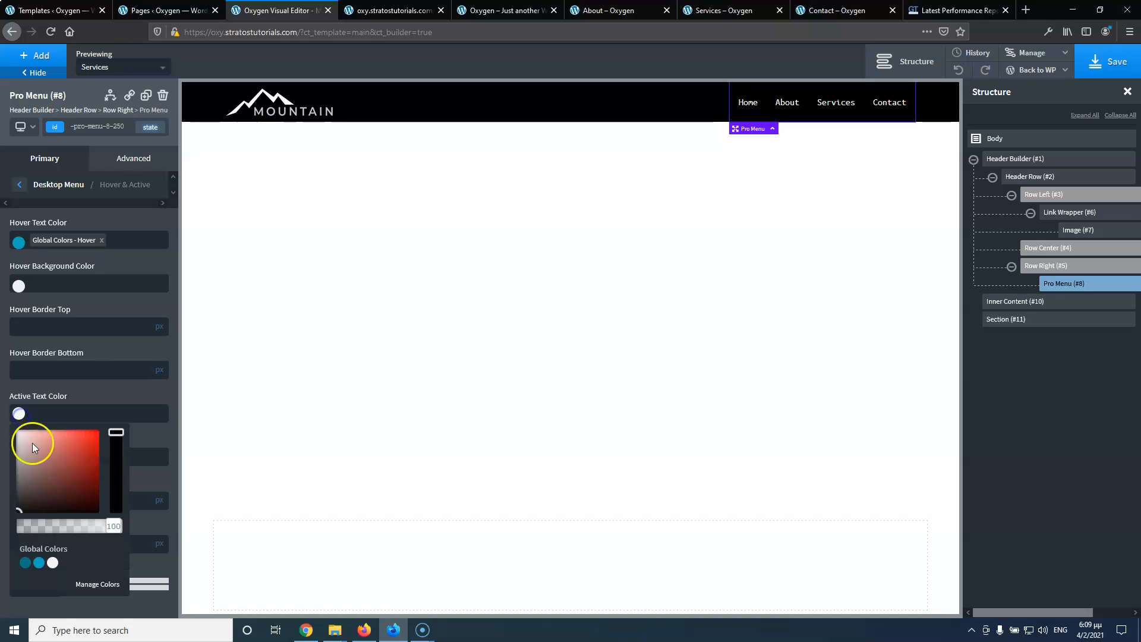
click(26, 563)
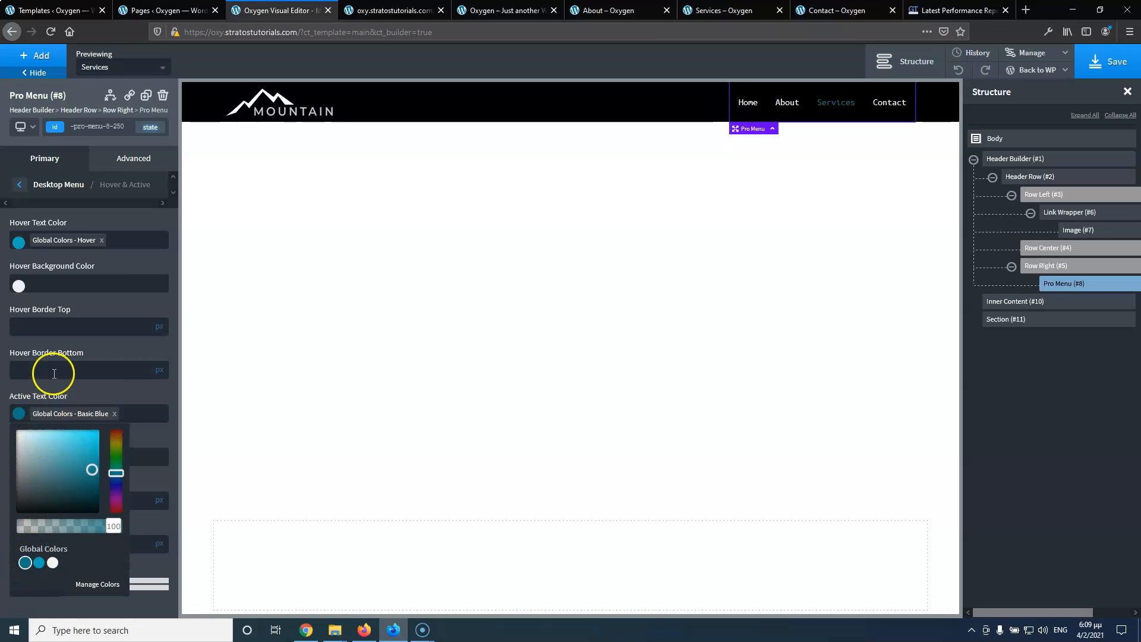
click(91, 389)
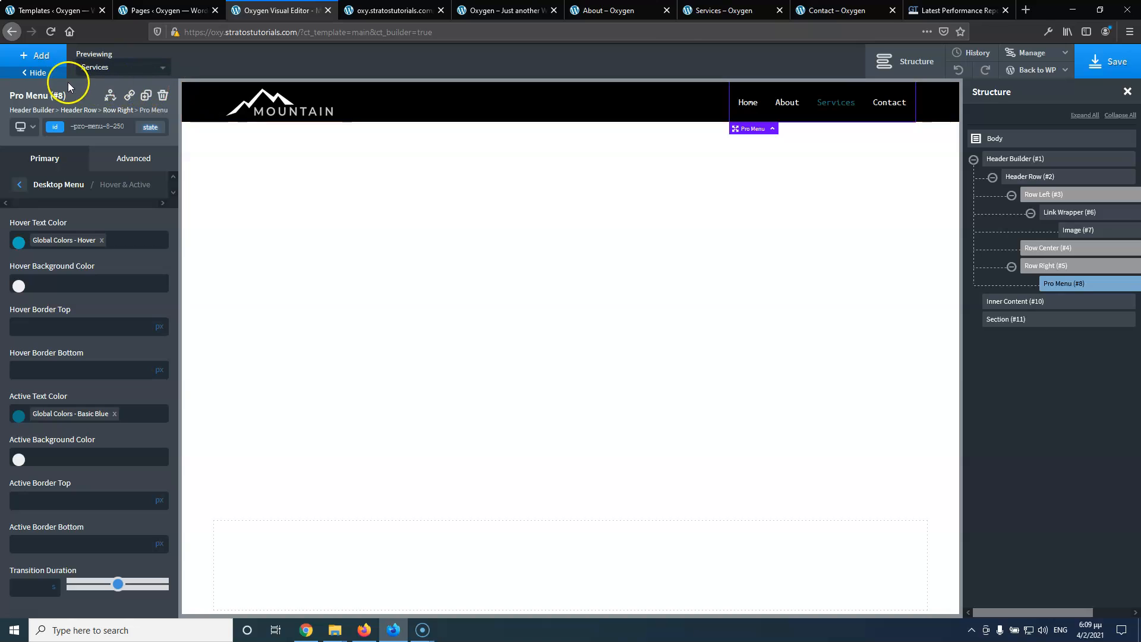
click(1111, 59)
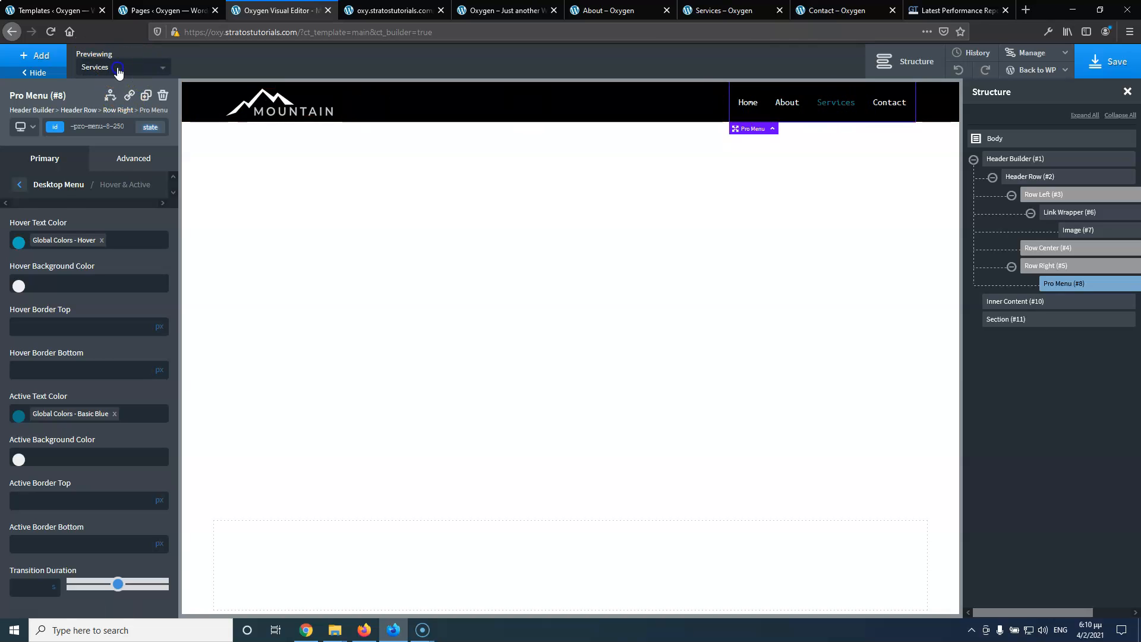
Preview the Main template with the Home page, then reload the builder and save the template again
click(89, 67)
click(98, 163)
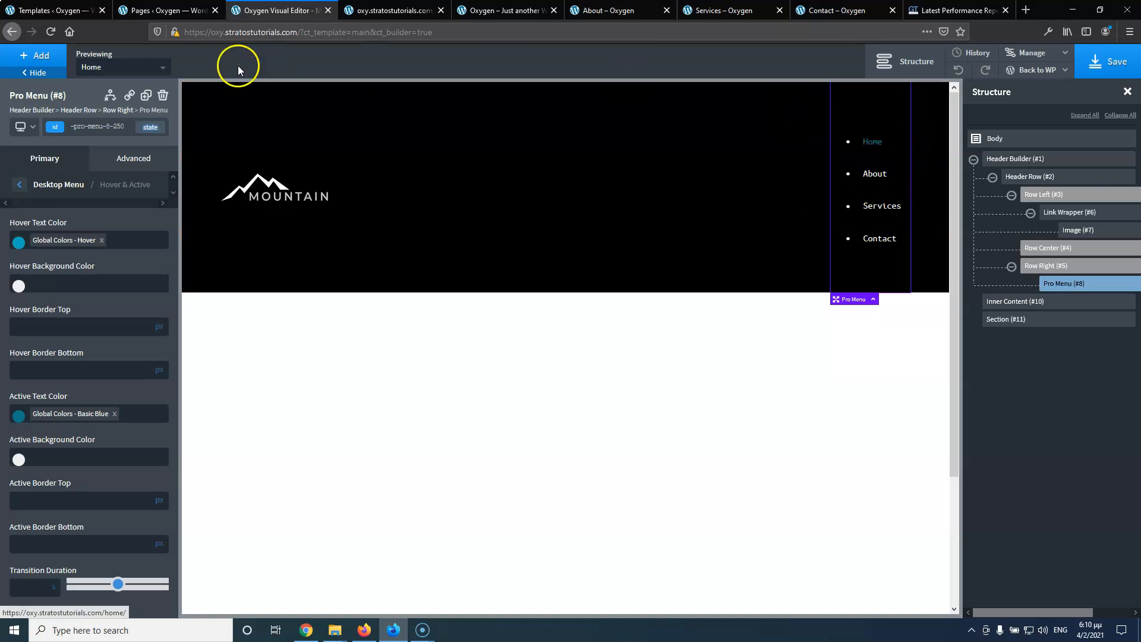
click(51, 32)
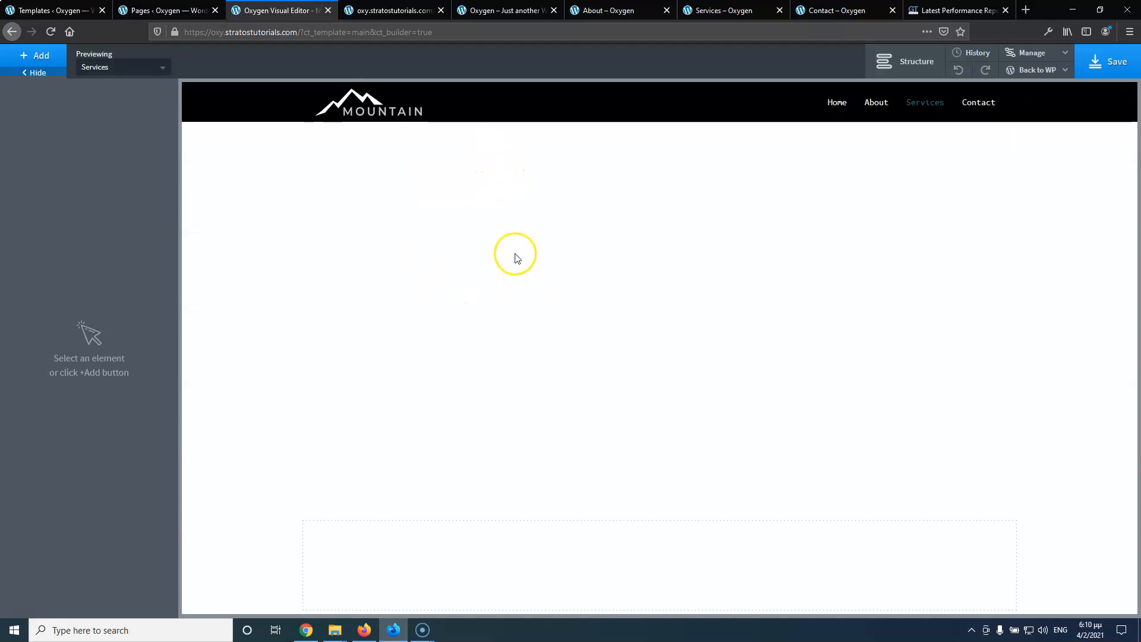
click(616, 236)
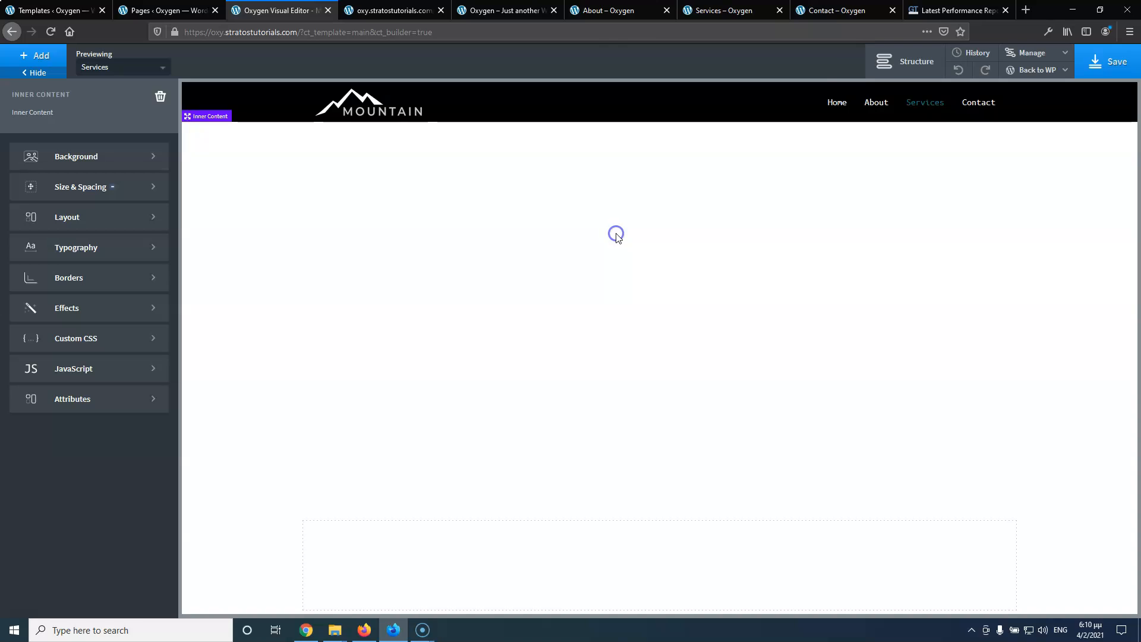
click(1115, 61)
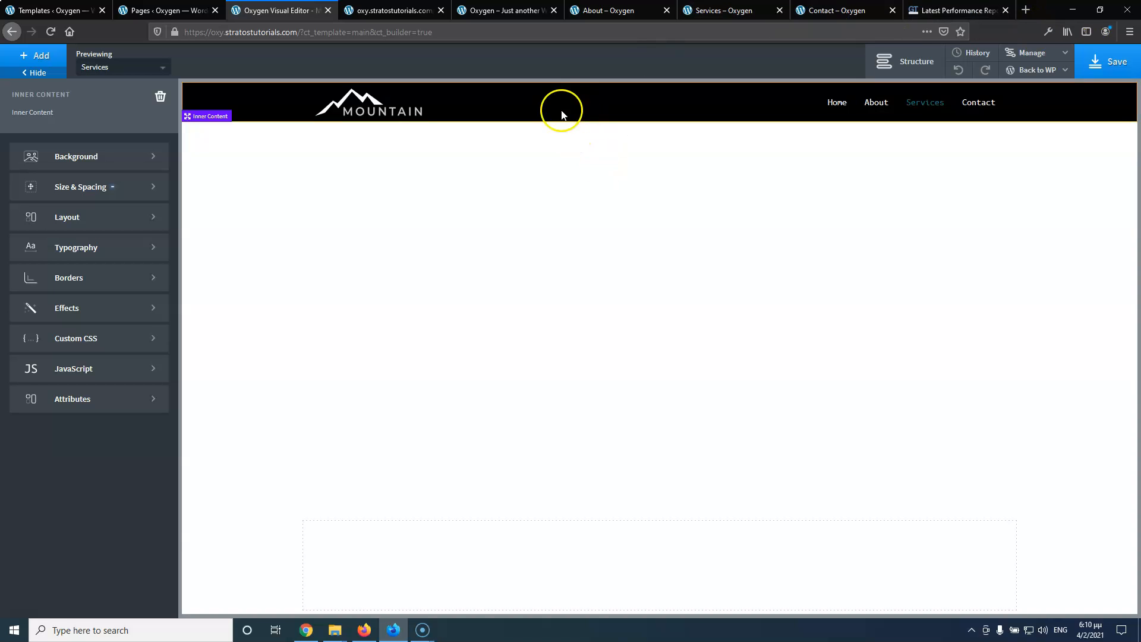
Close the Main template's editor and regenerate Oxygen's CSS cache from the notice on the refreshed WordPress Pages list
click(328, 11)
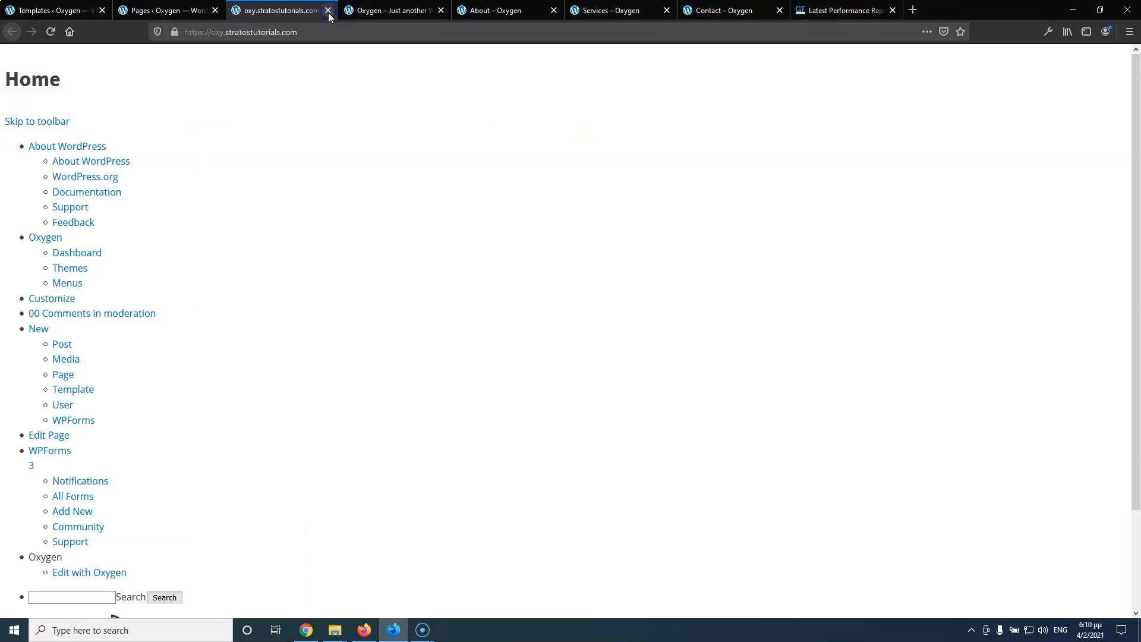
click(171, 13)
click(50, 33)
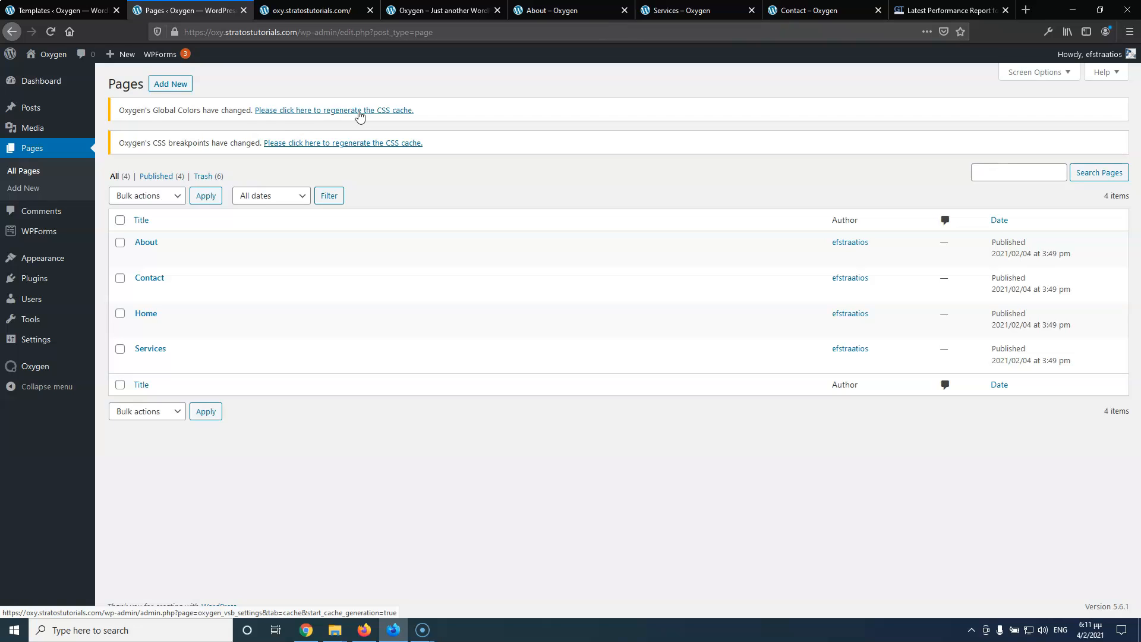
click(336, 113)
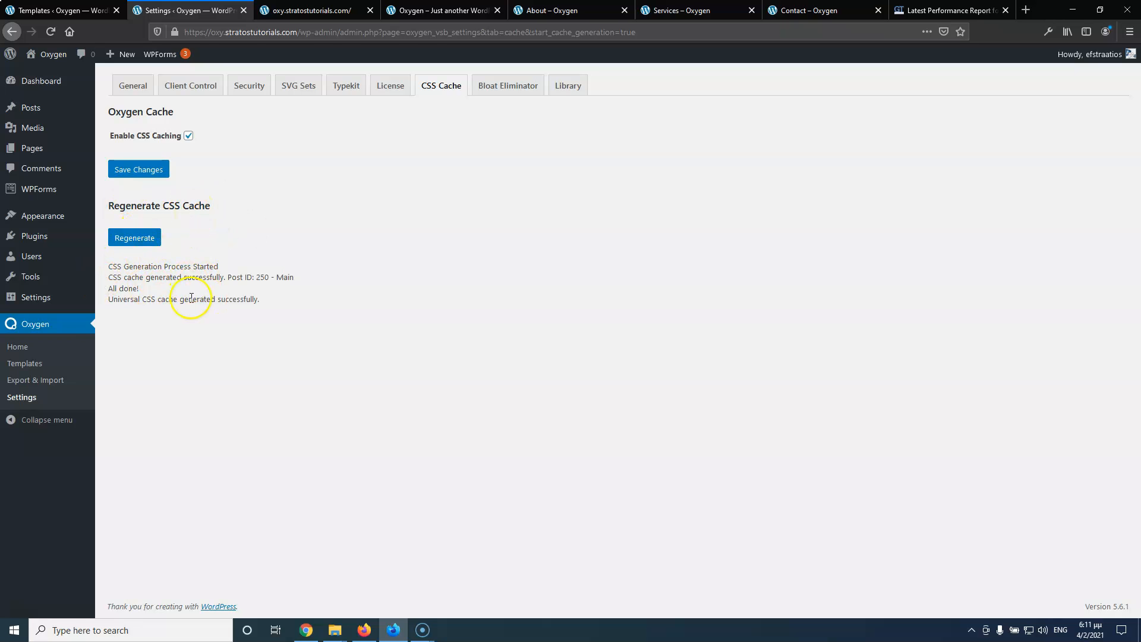
Open the Home page for editing with Oxygen from the list of all pages
mouse_move(77, 148)
click(123, 150)
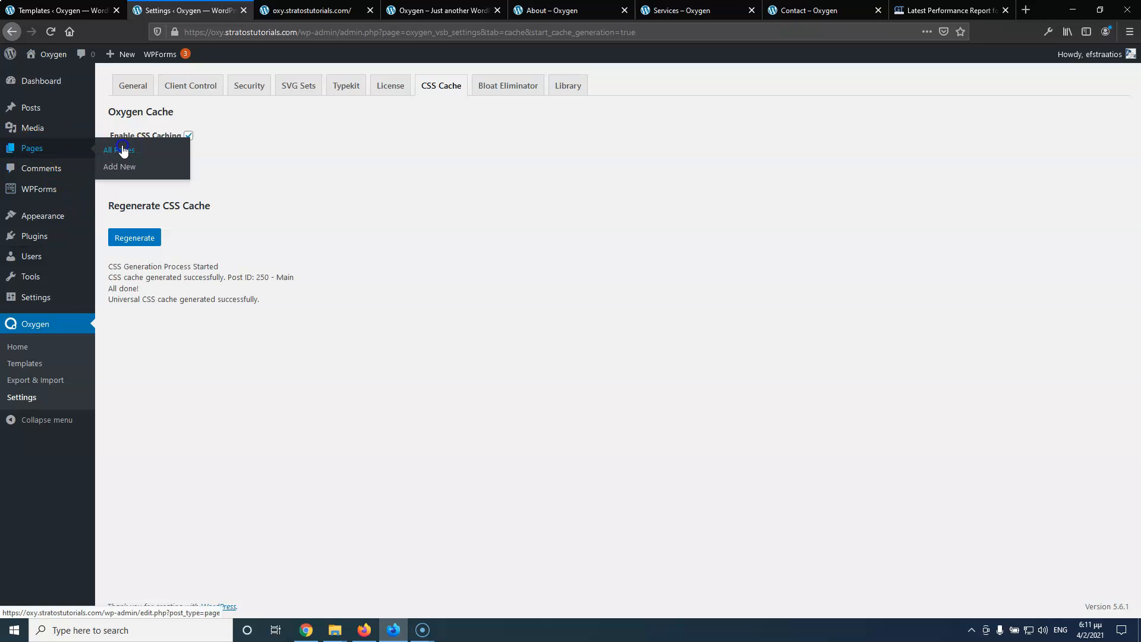
mouse_move(181, 262)
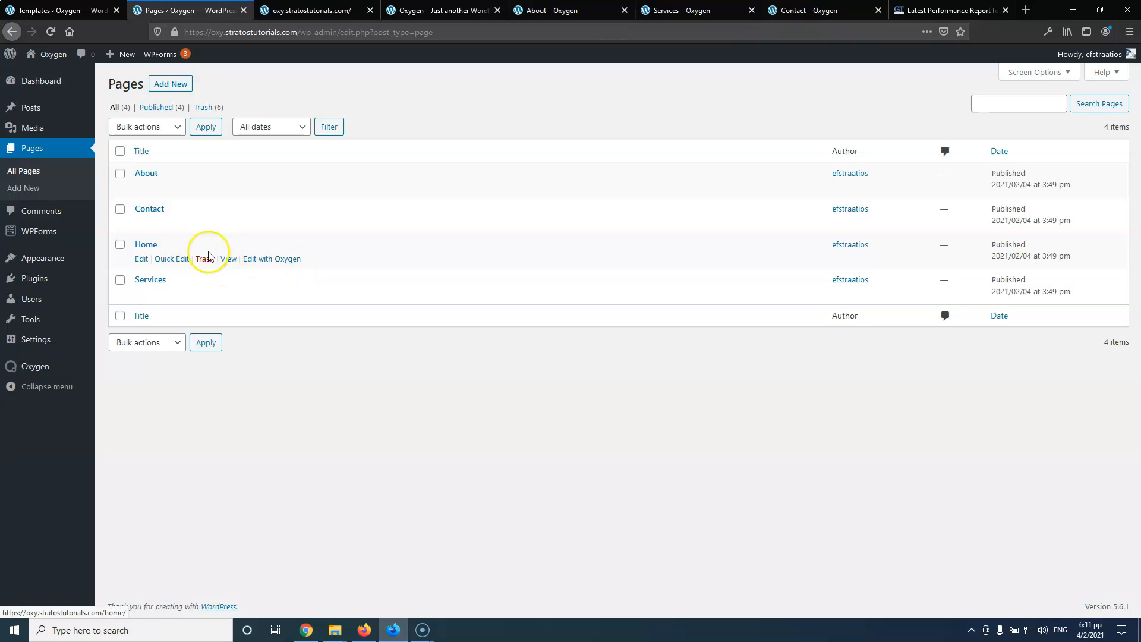
click(278, 261)
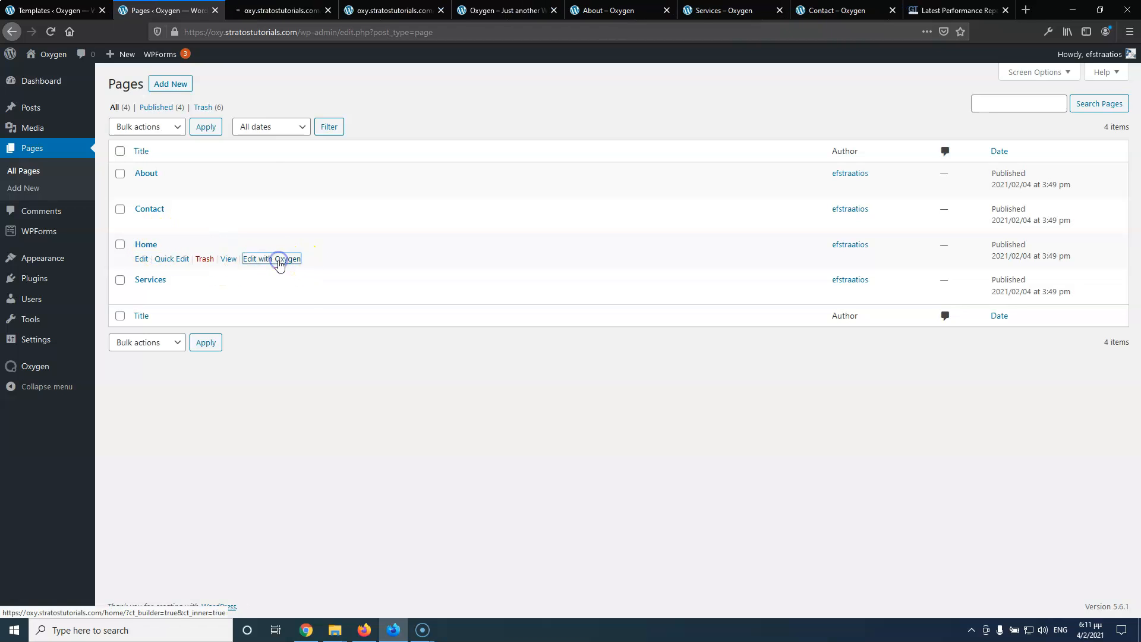
click(275, 6)
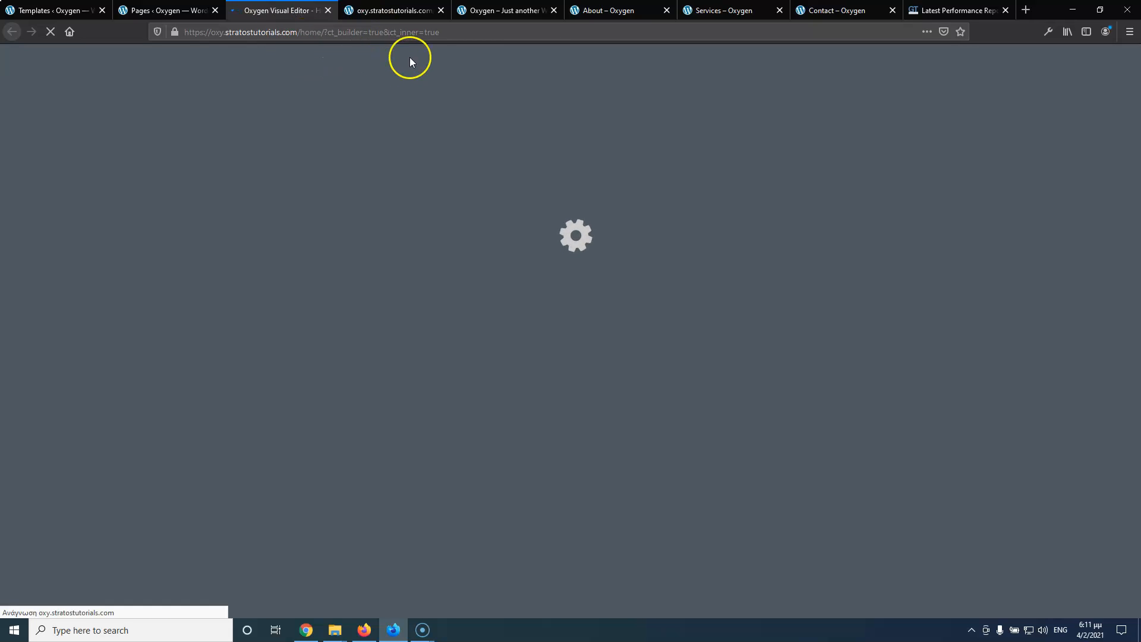
Review the original home page's hero area, close the unstyled Home page preview and return to the Home page's Oxygen editor
click(478, 11)
scroll(477, 291, up, 15)
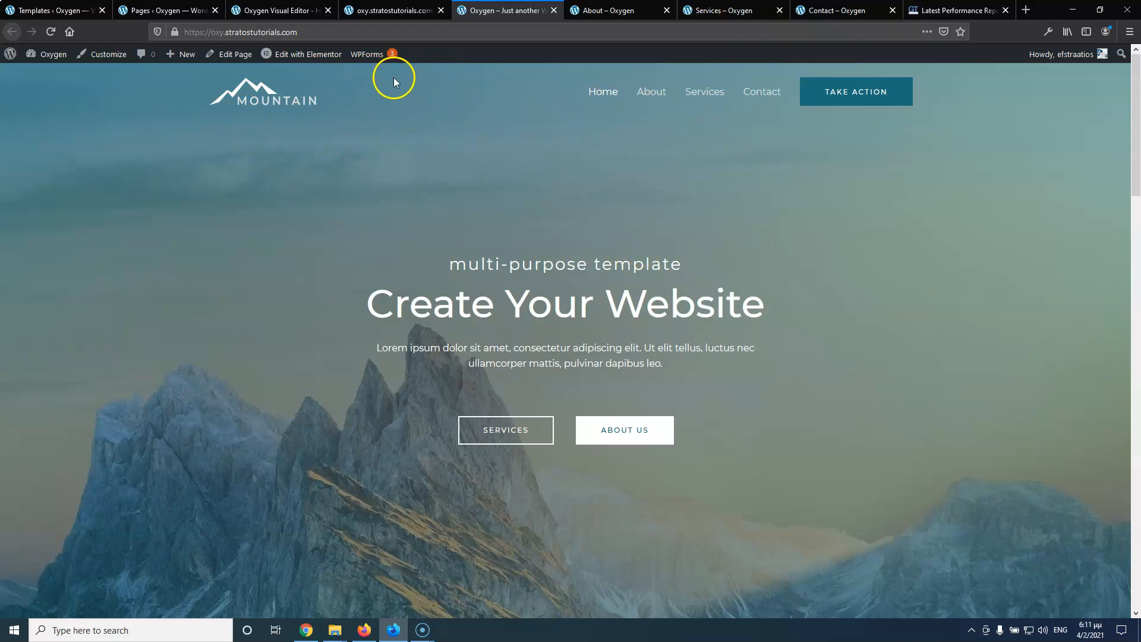
click(390, 10)
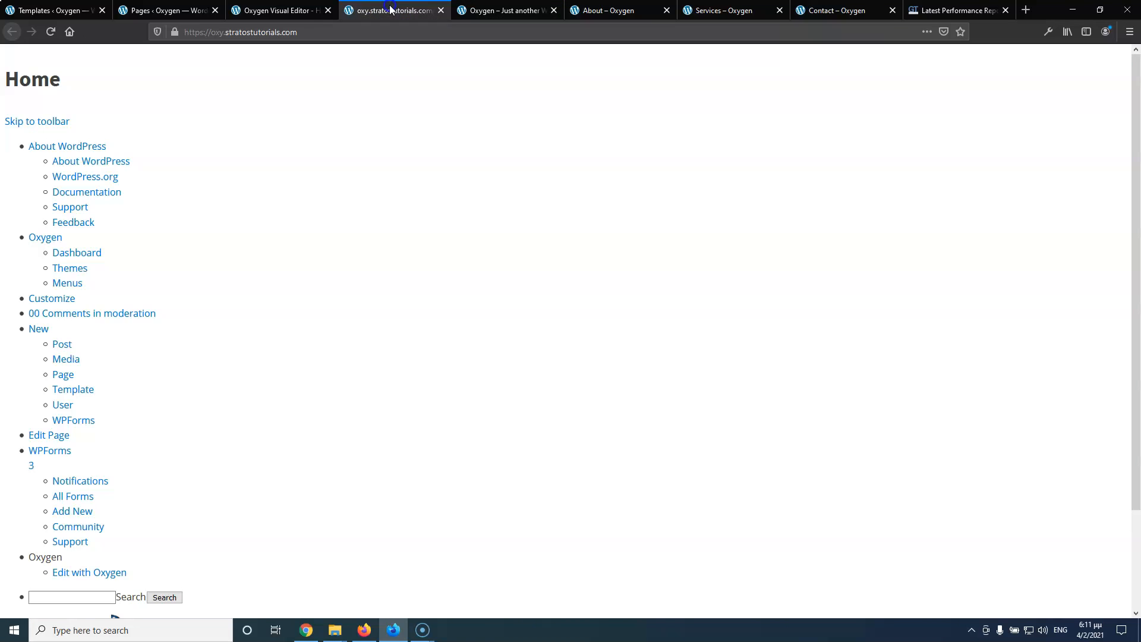
click(313, 10)
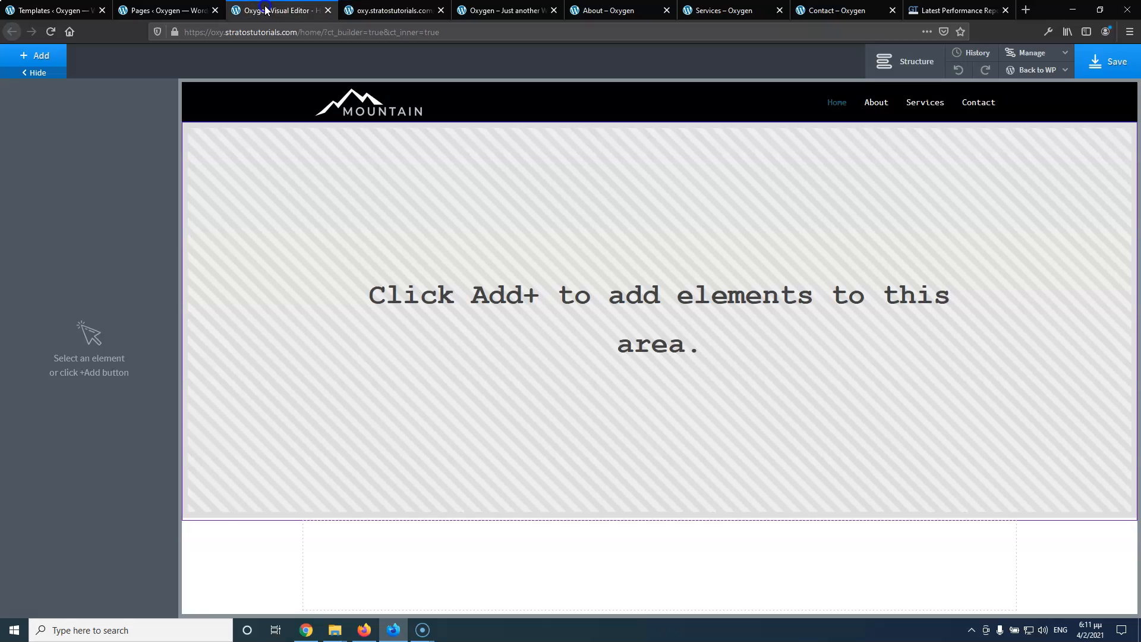
click(402, 14)
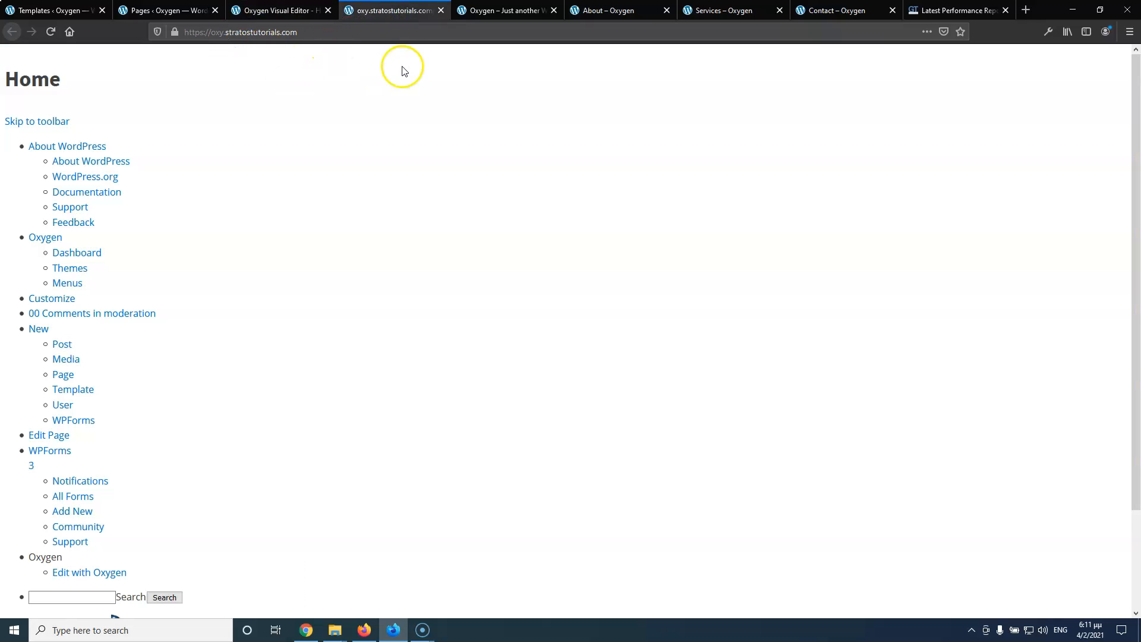
click(440, 10)
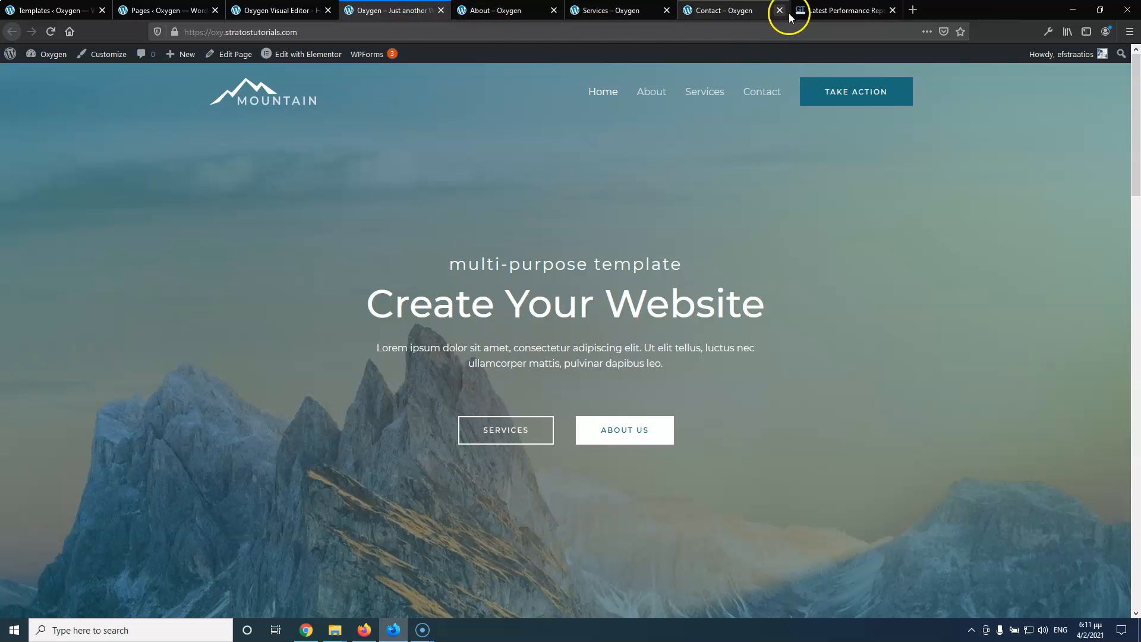
click(275, 12)
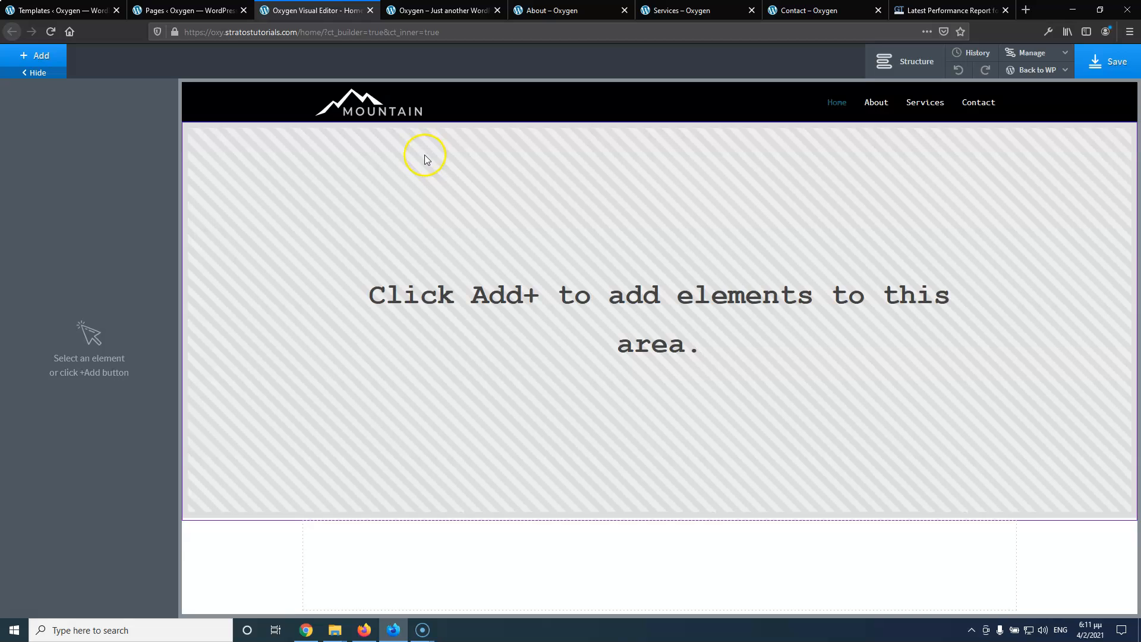
Add a Section component to the Home page's inner content and display the structure tree
click(37, 59)
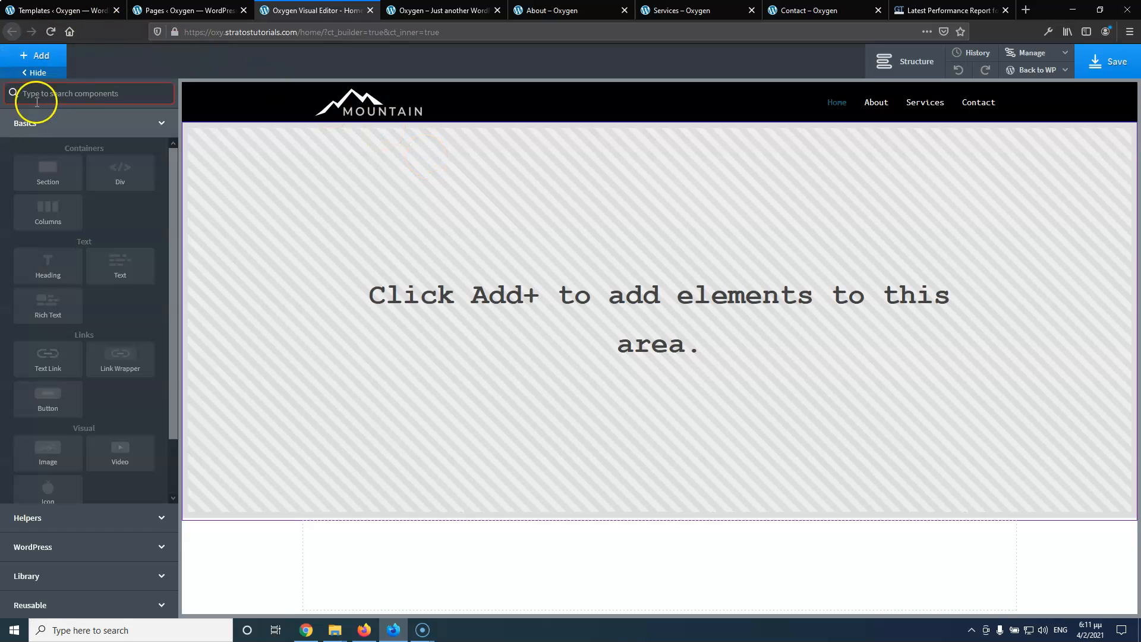
click(53, 177)
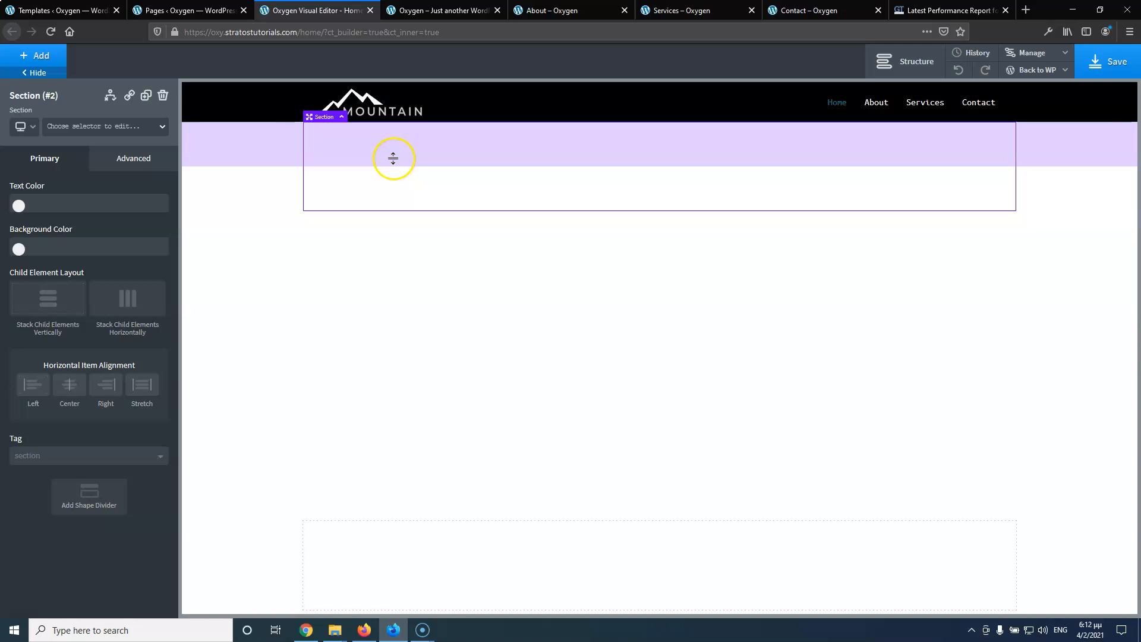
click(915, 59)
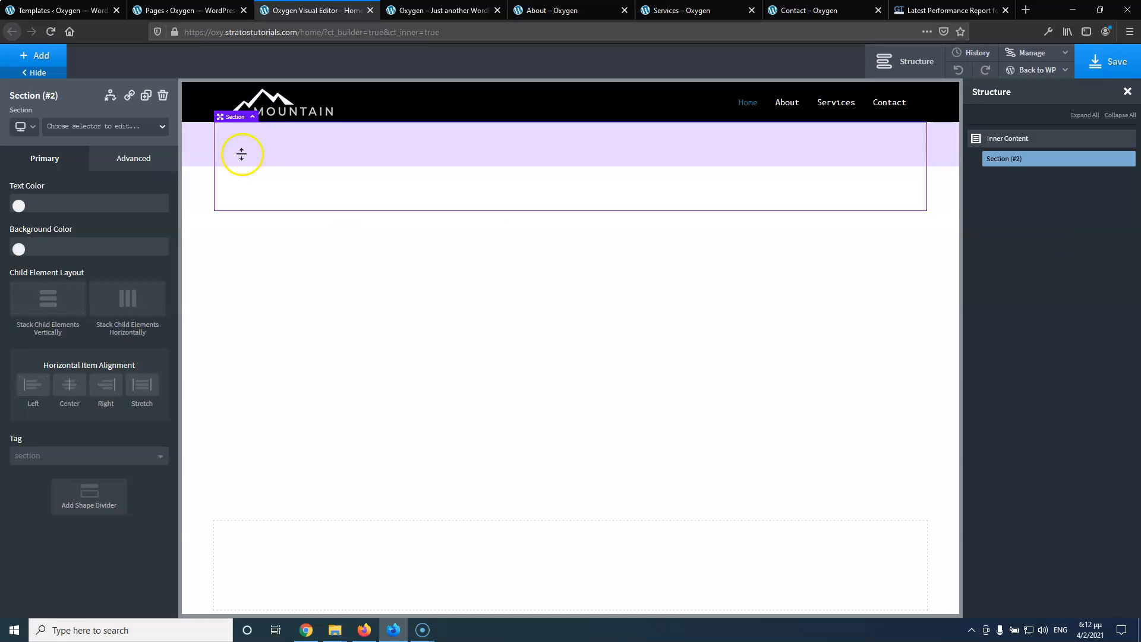
Use demo-screenshot.jpg as the section's background image and enlarge the section's bottom padding until the hero picture shows down to its buttons
click(115, 165)
click(105, 198)
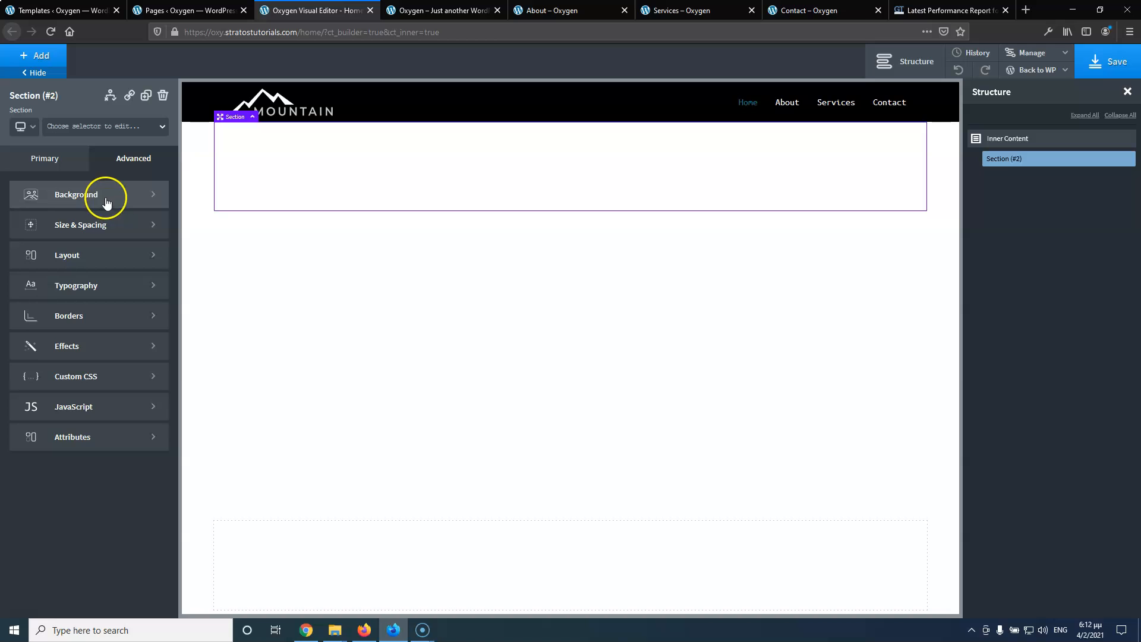
click(103, 266)
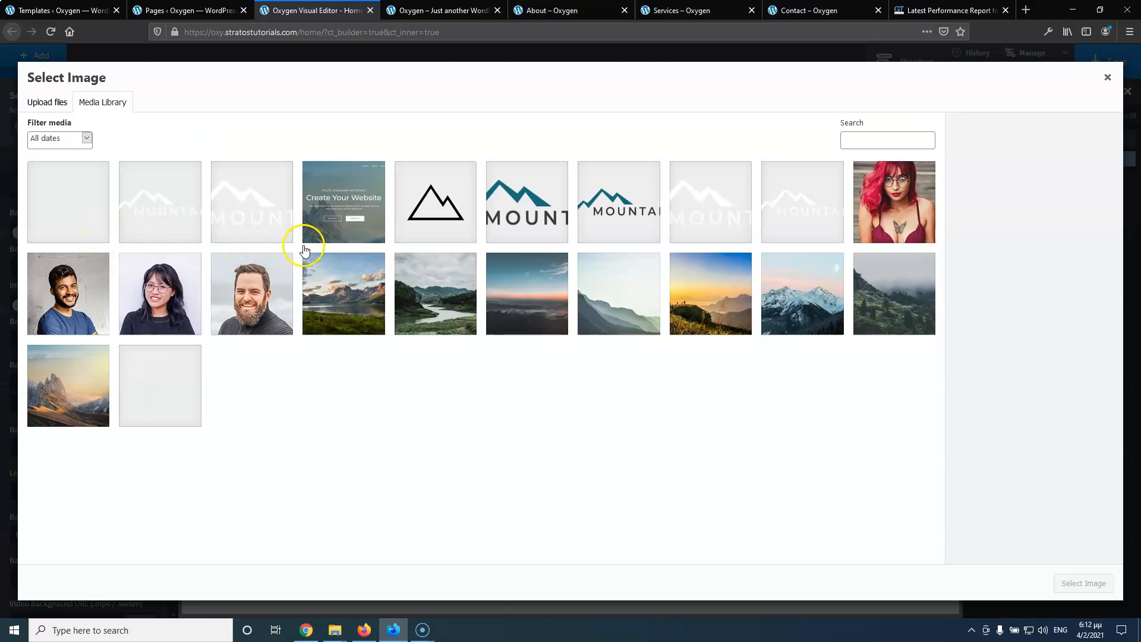
click(343, 229)
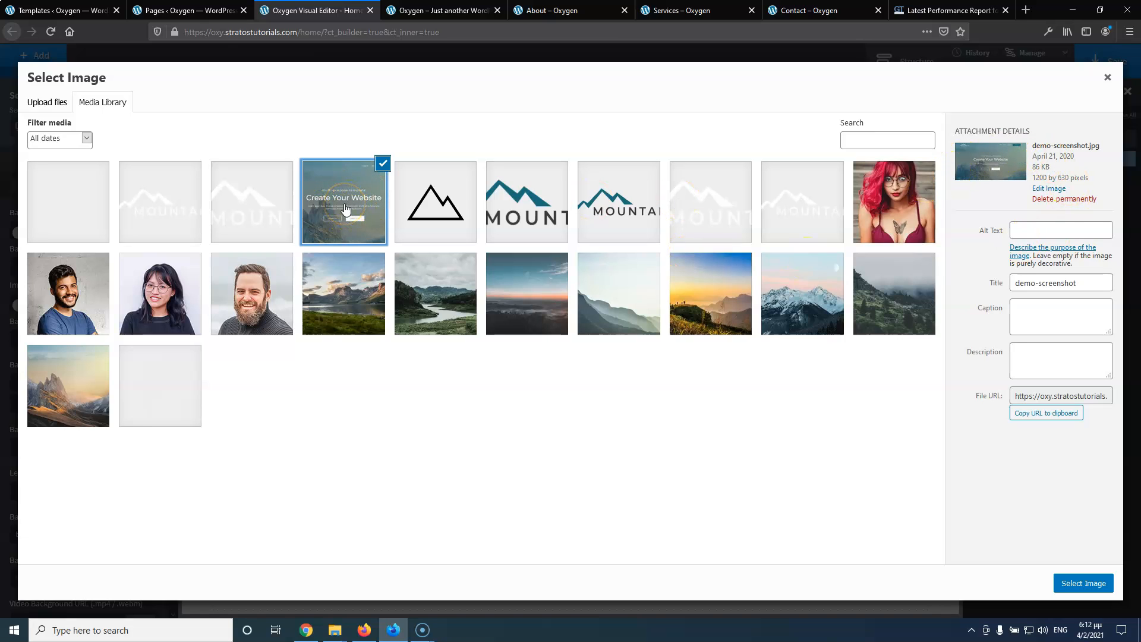
click(1085, 583)
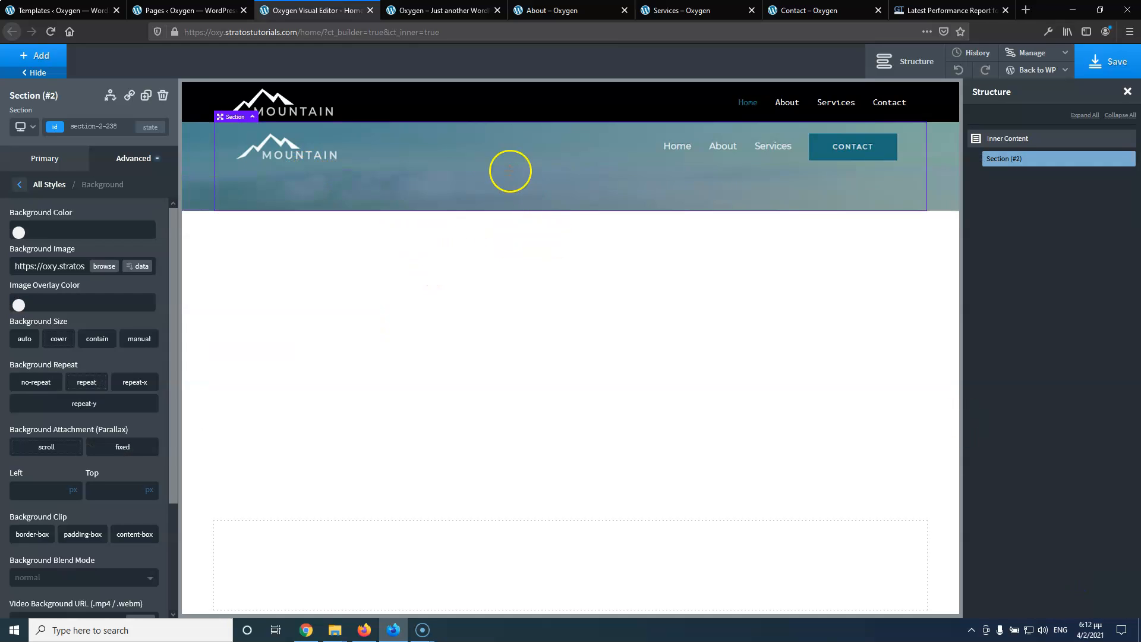
drag(512, 186, 516, 492)
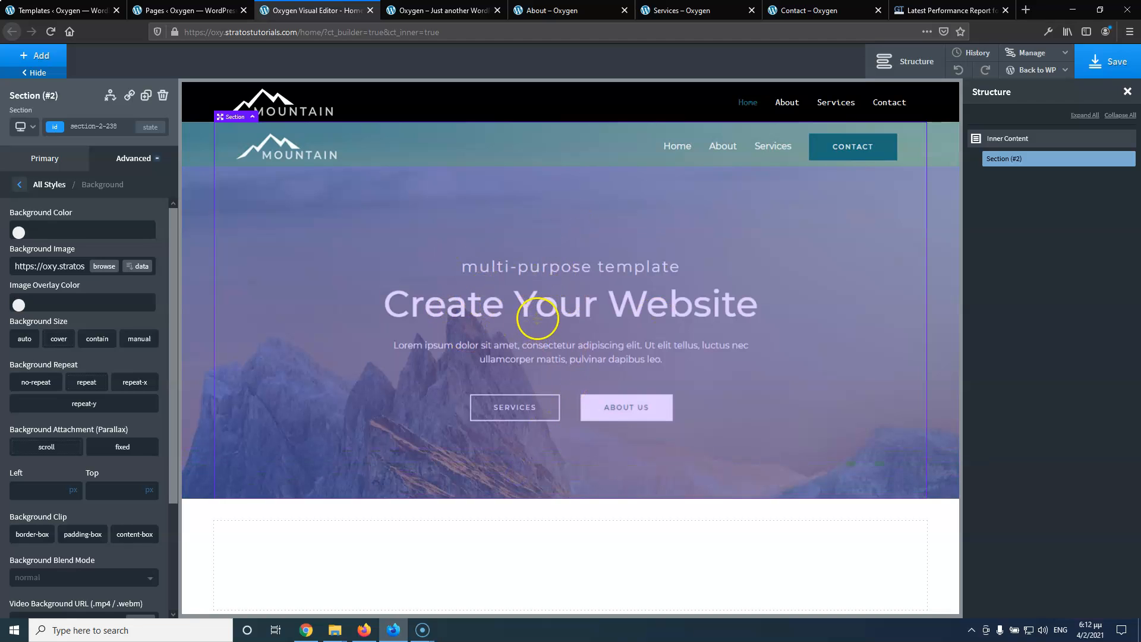
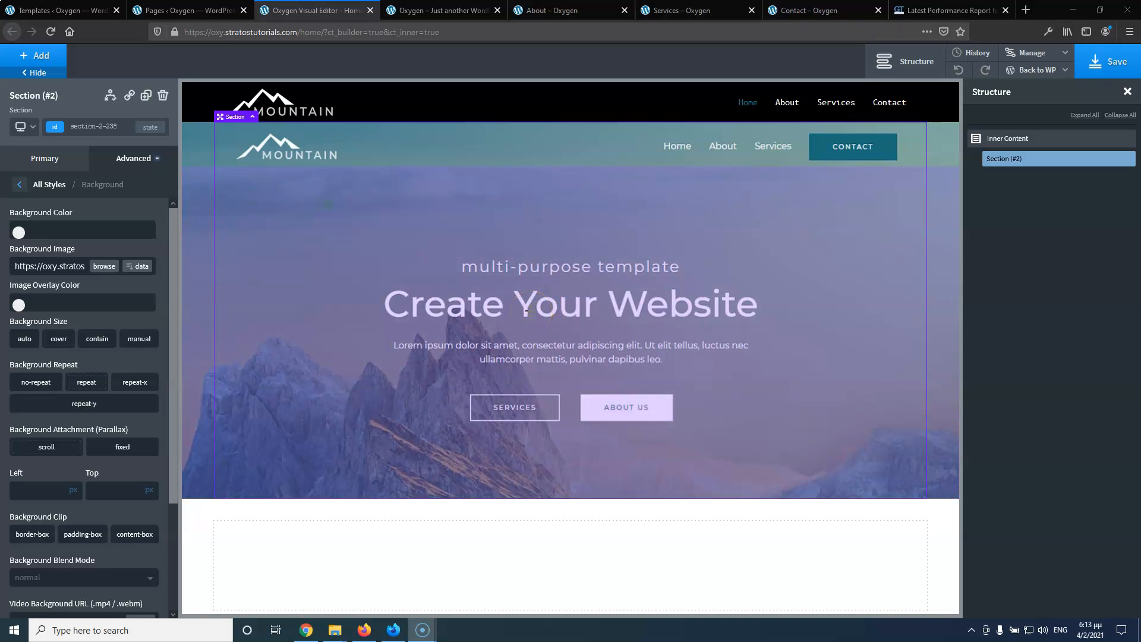
Shrink the section's bottom padding to a shallow band below the header and compare it with the original home page's hero area
drag(526, 310, 499, 188)
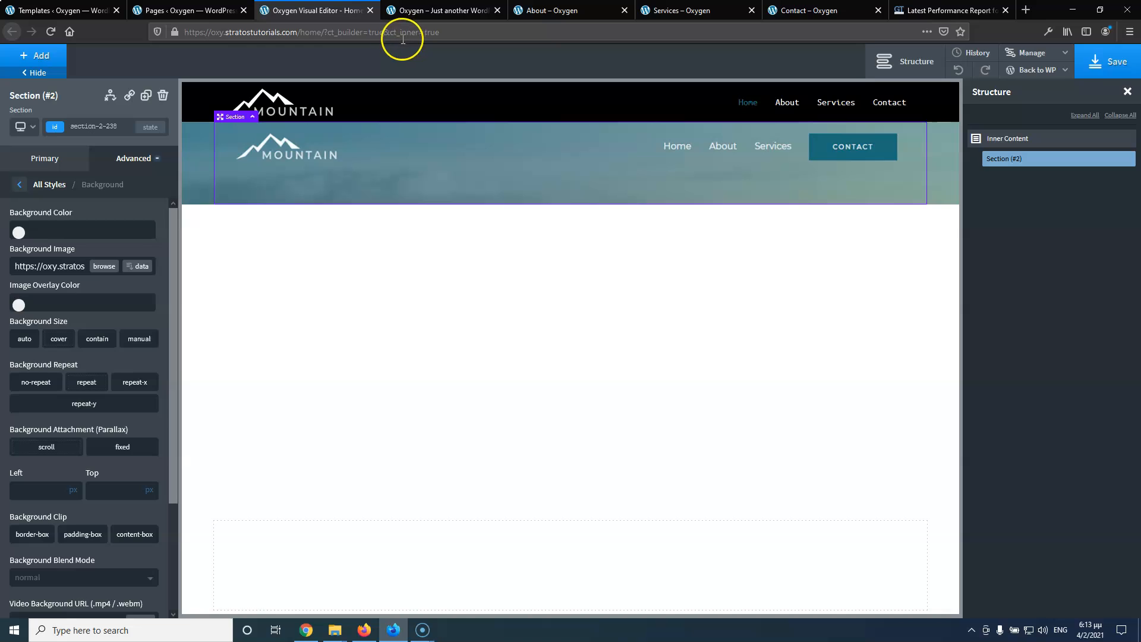
click(417, 18)
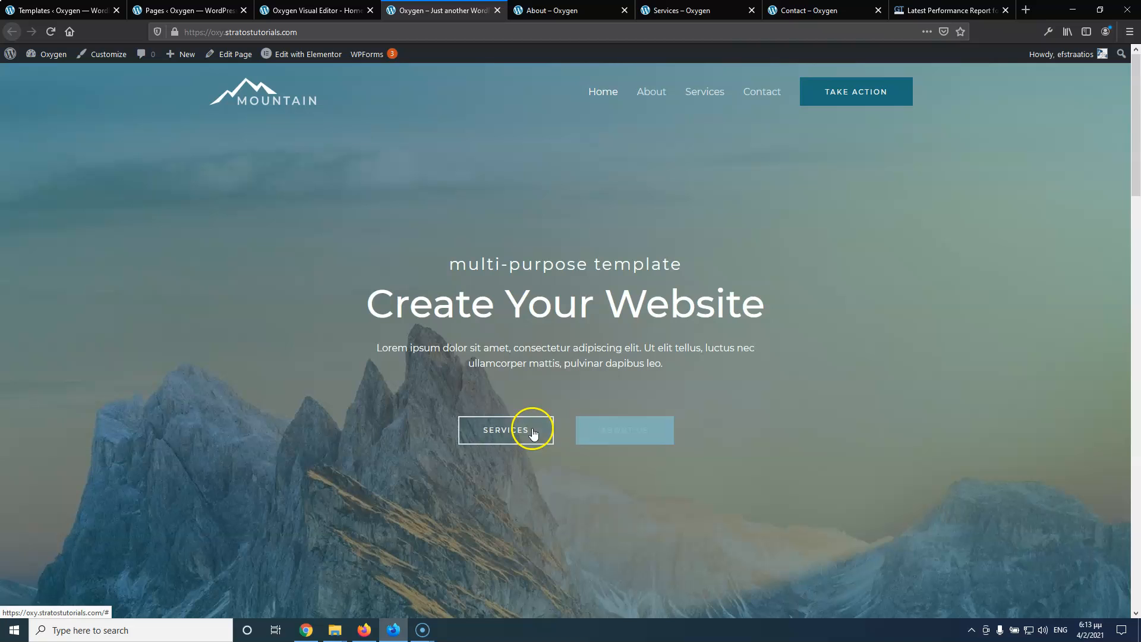
click(293, 11)
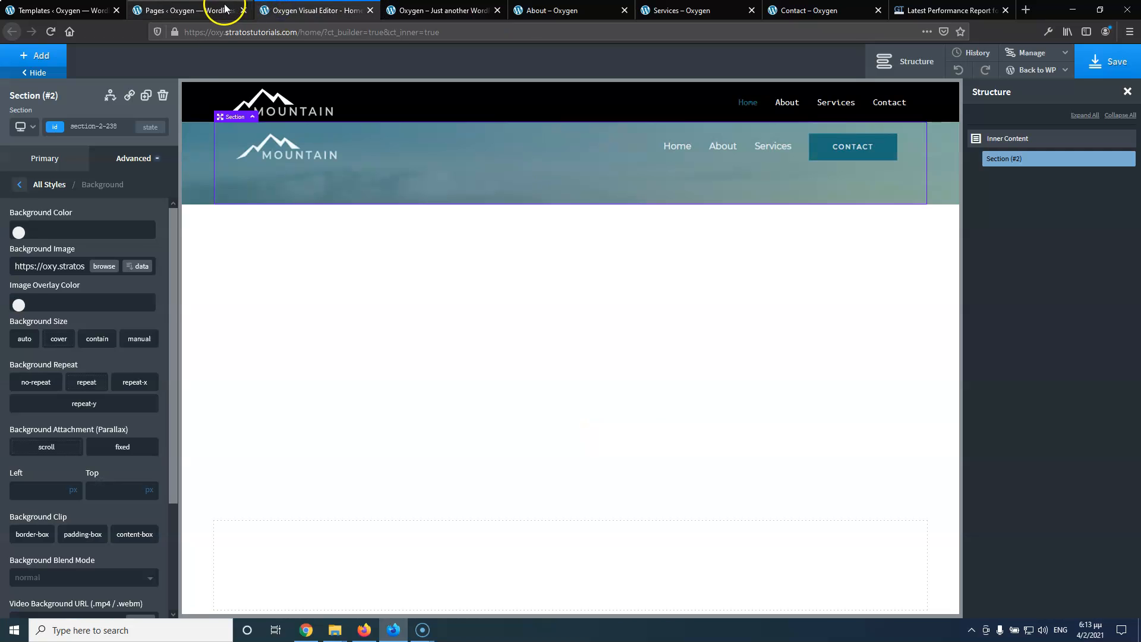
Browse the media library's landscape photos for a section background, checking the attachment details of several candidates
click(104, 266)
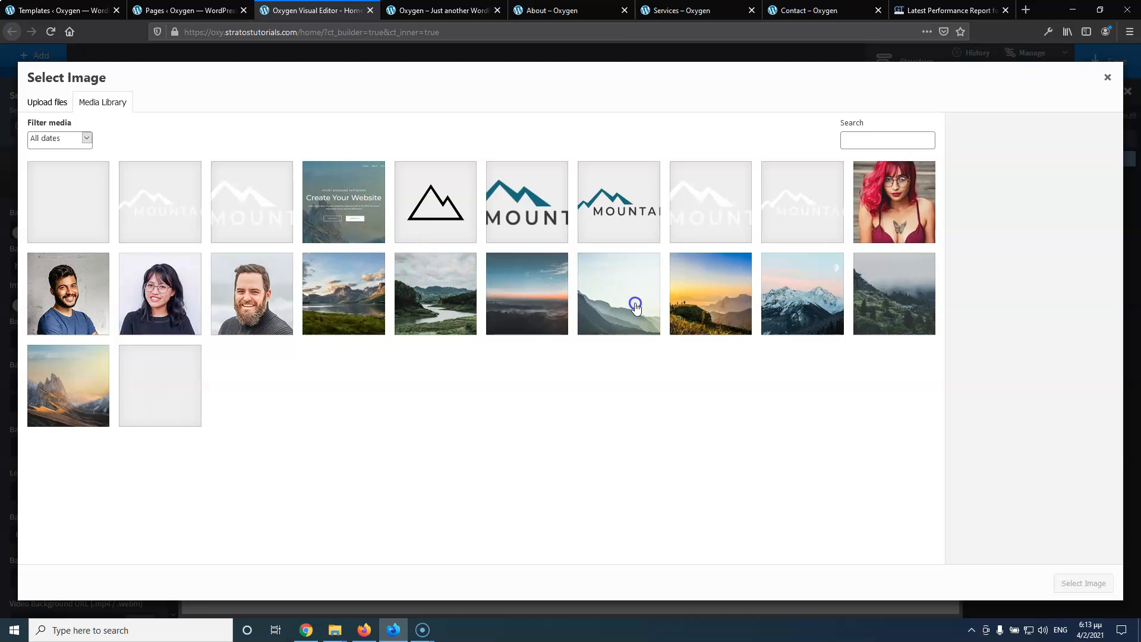
click(364, 232)
click(401, 282)
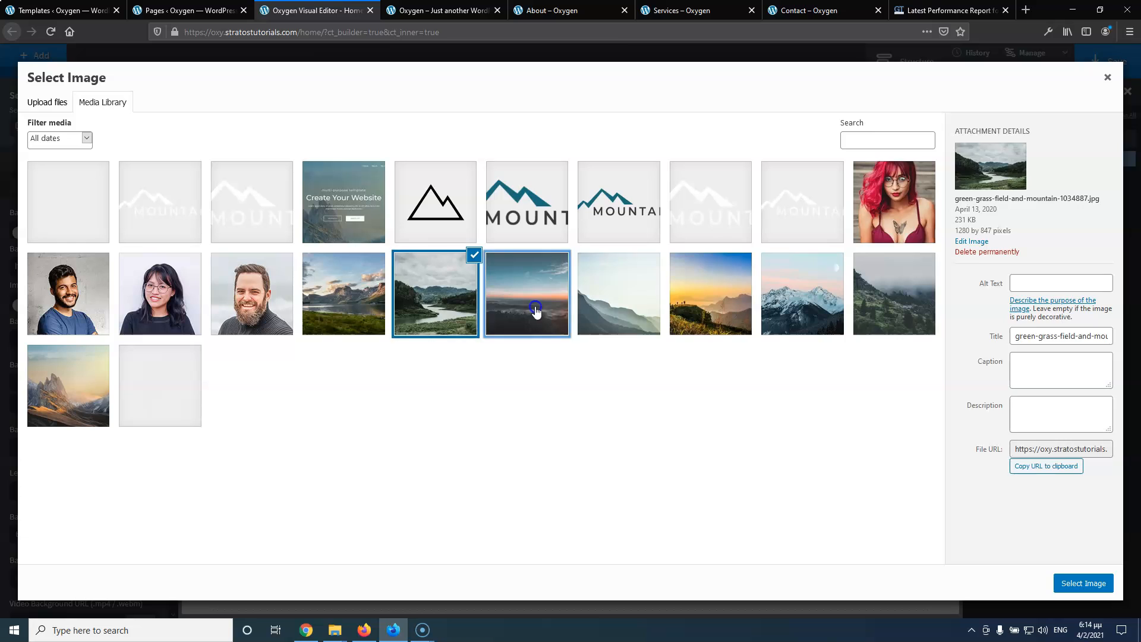
click(535, 309)
click(740, 309)
click(899, 308)
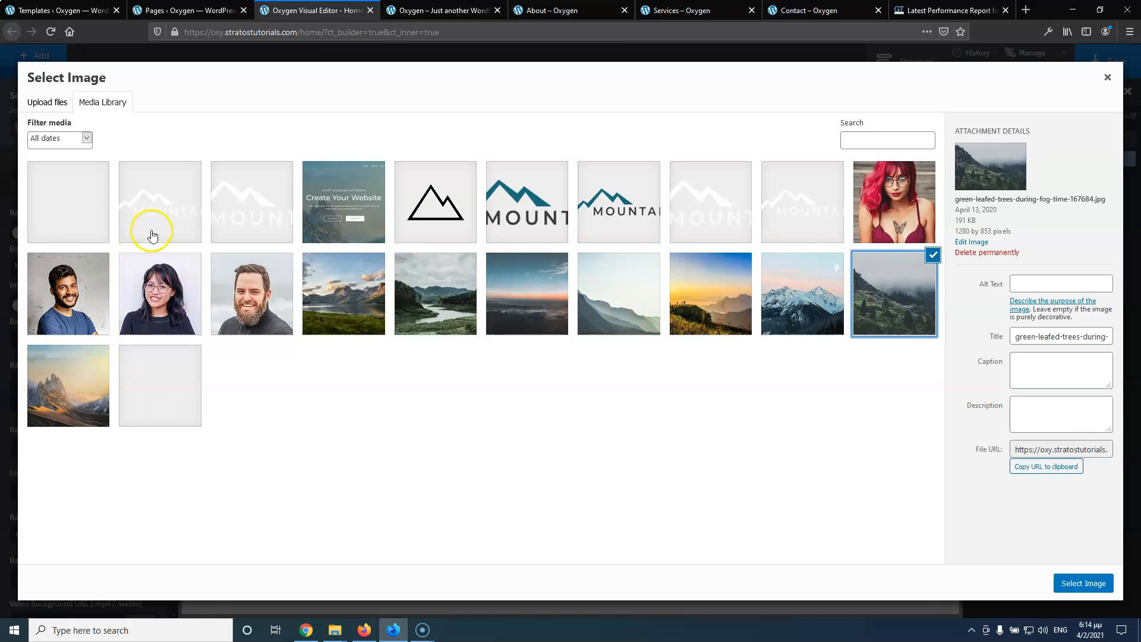
click(371, 278)
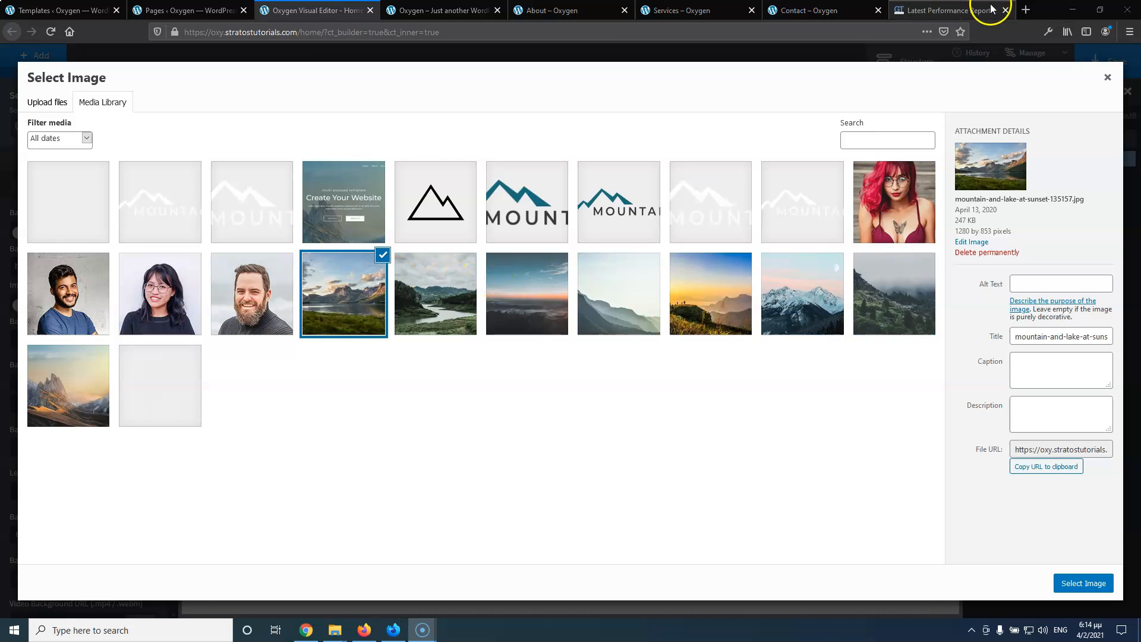
Search the web for astra starter themes in a new tab and open the Mountain template's live demo
click(1025, 10)
click(716, 28)
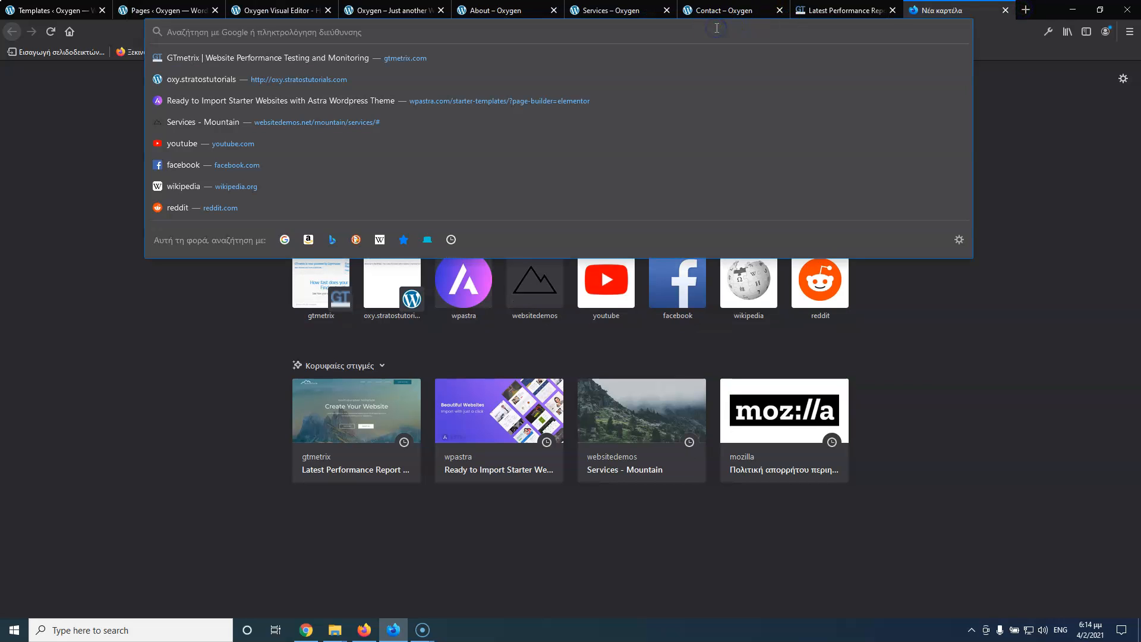
text(astr)
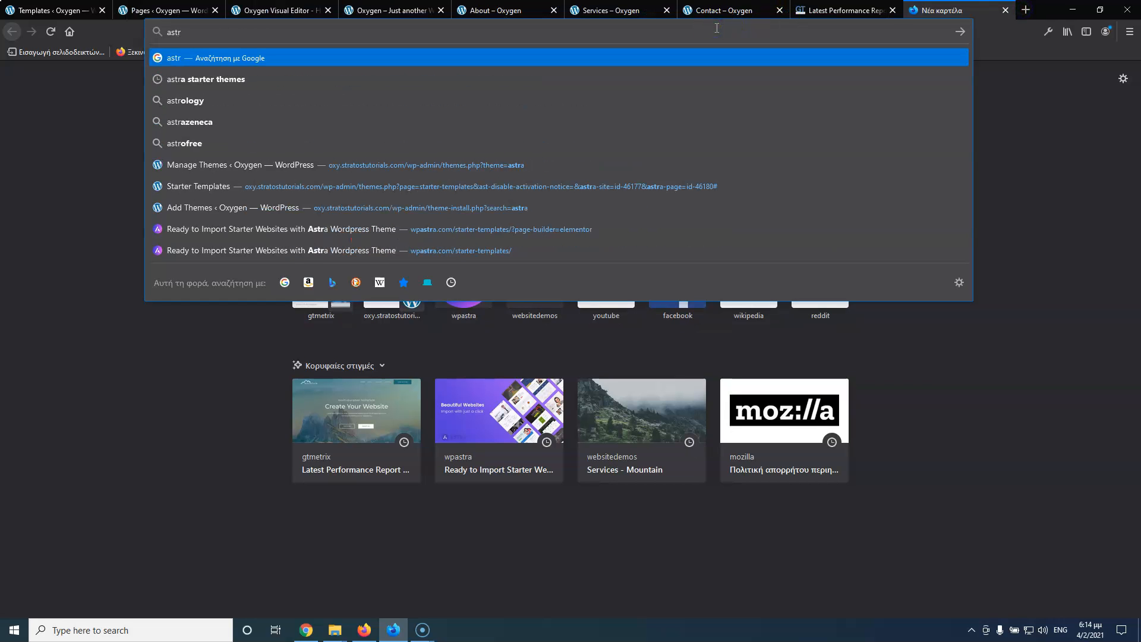
key(Down)
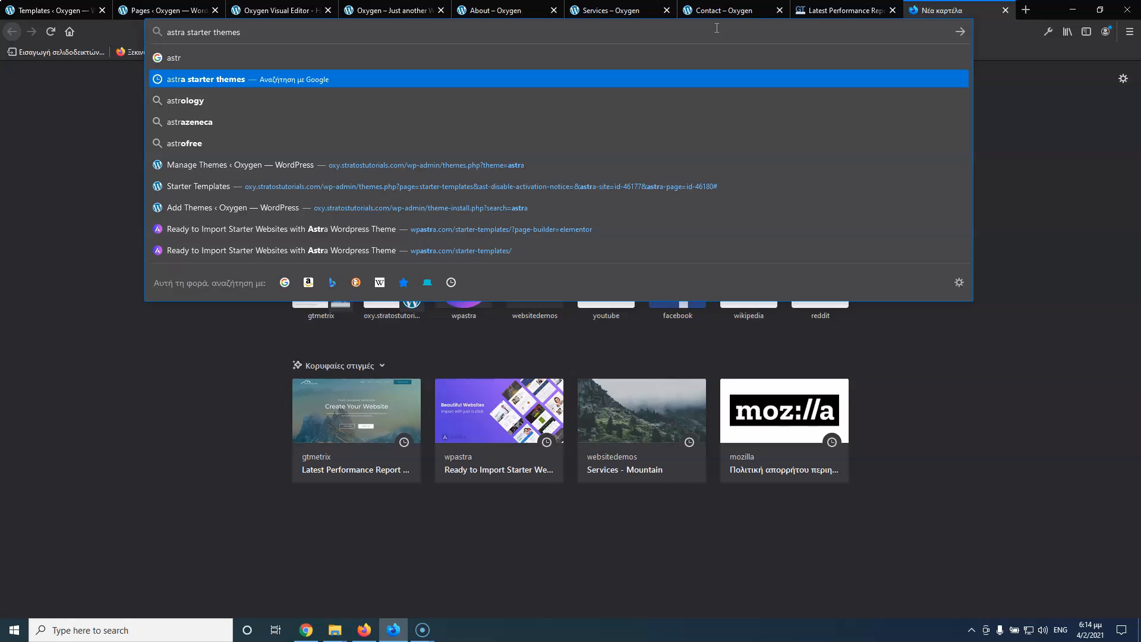
key(Return)
click(296, 168)
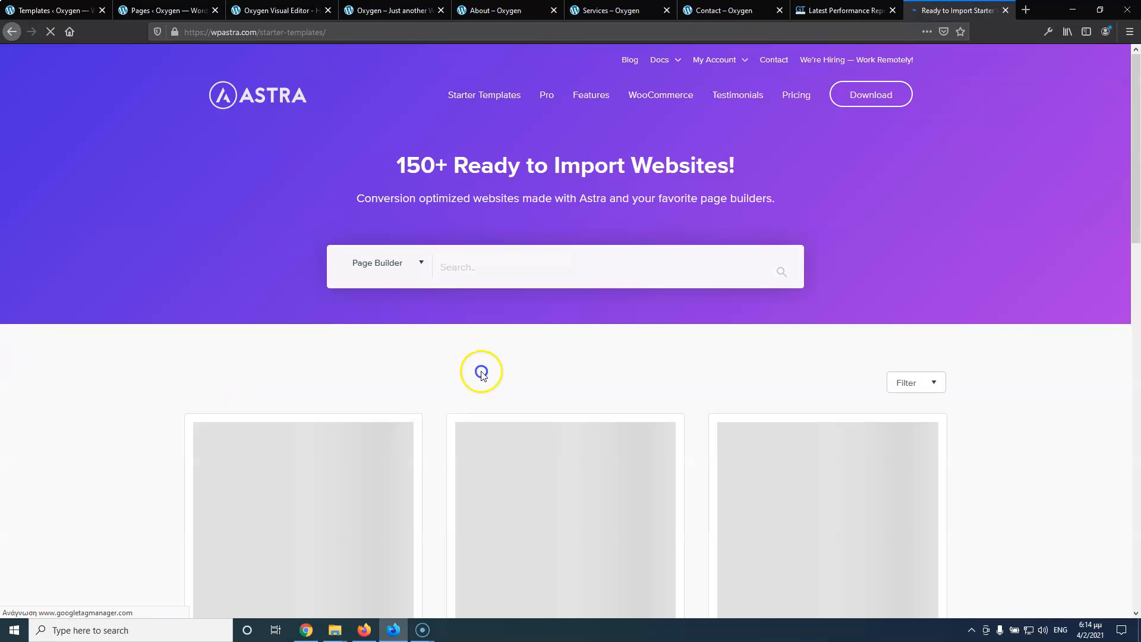
scroll(504, 364, down, 5)
click(542, 224)
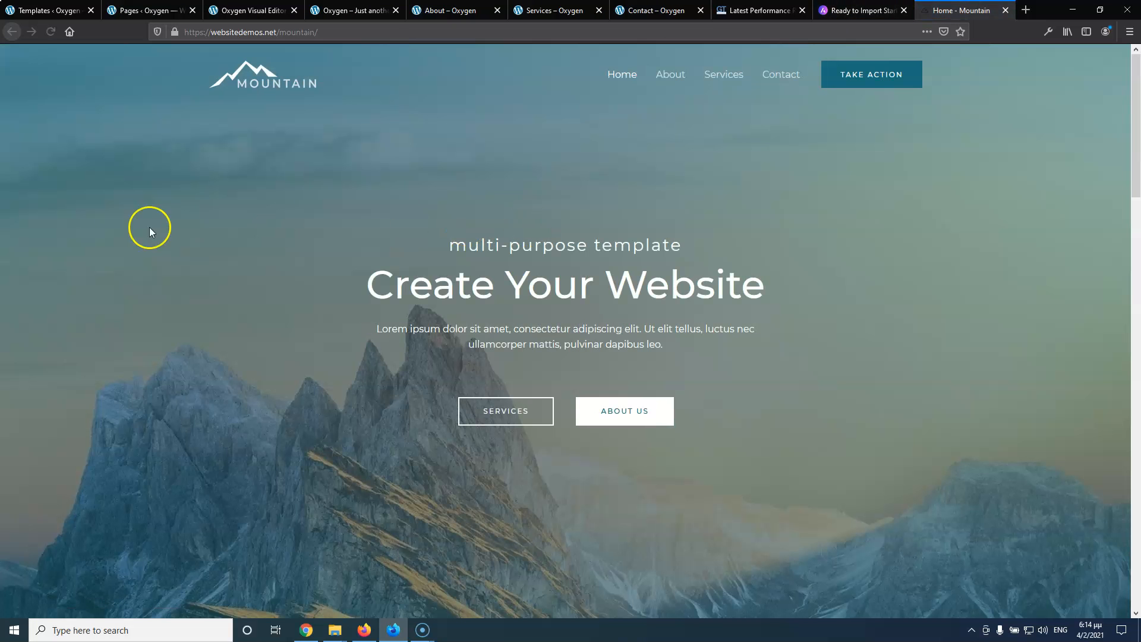
Open the element inspector on the Mountain demo and inspect the Create Your Website heading and the hero's background overlay
right_click(121, 229)
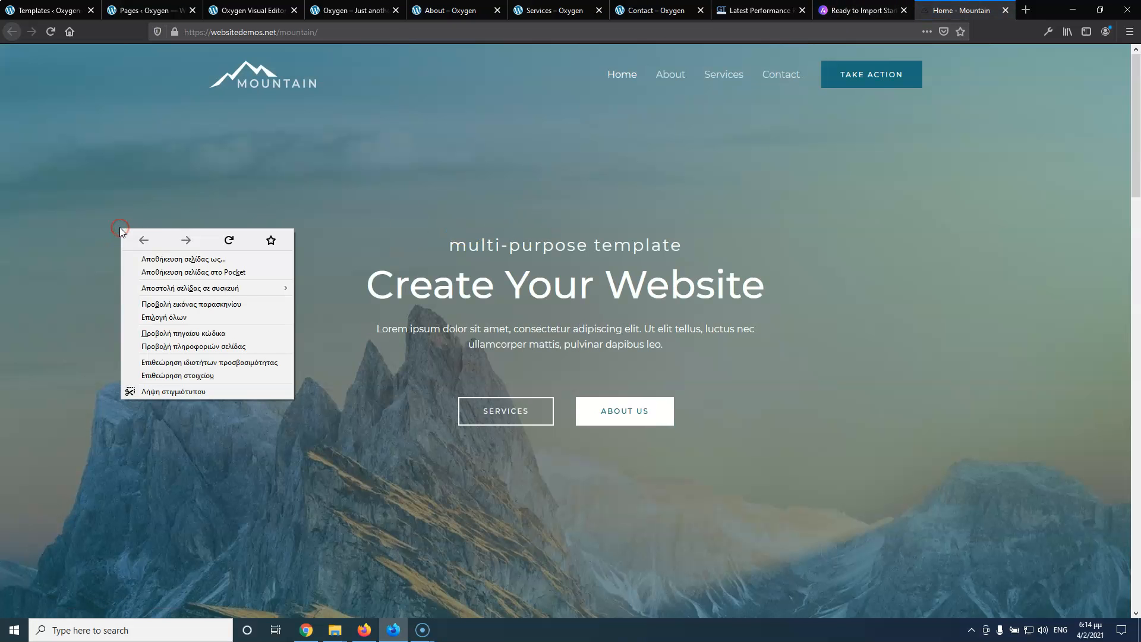
right_click(272, 483)
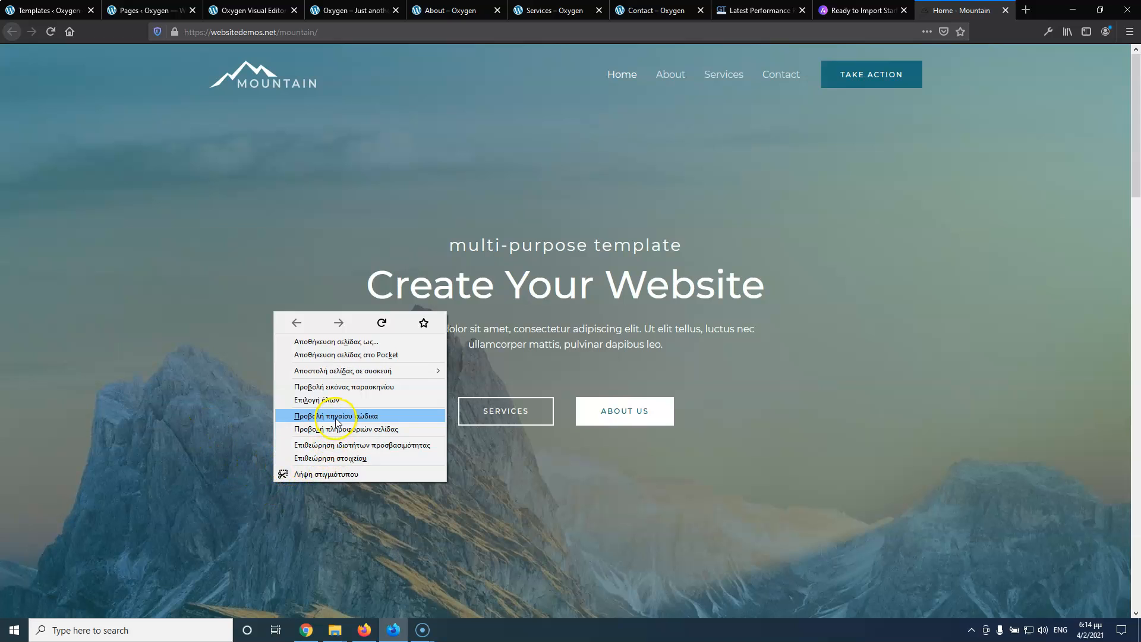
click(349, 458)
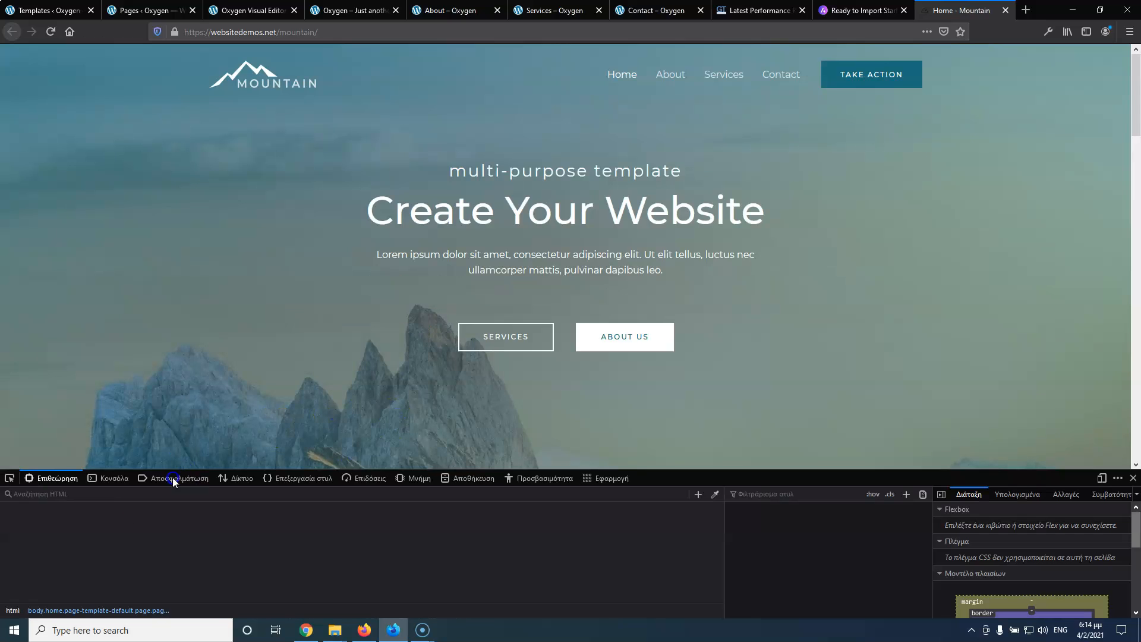
click(9, 478)
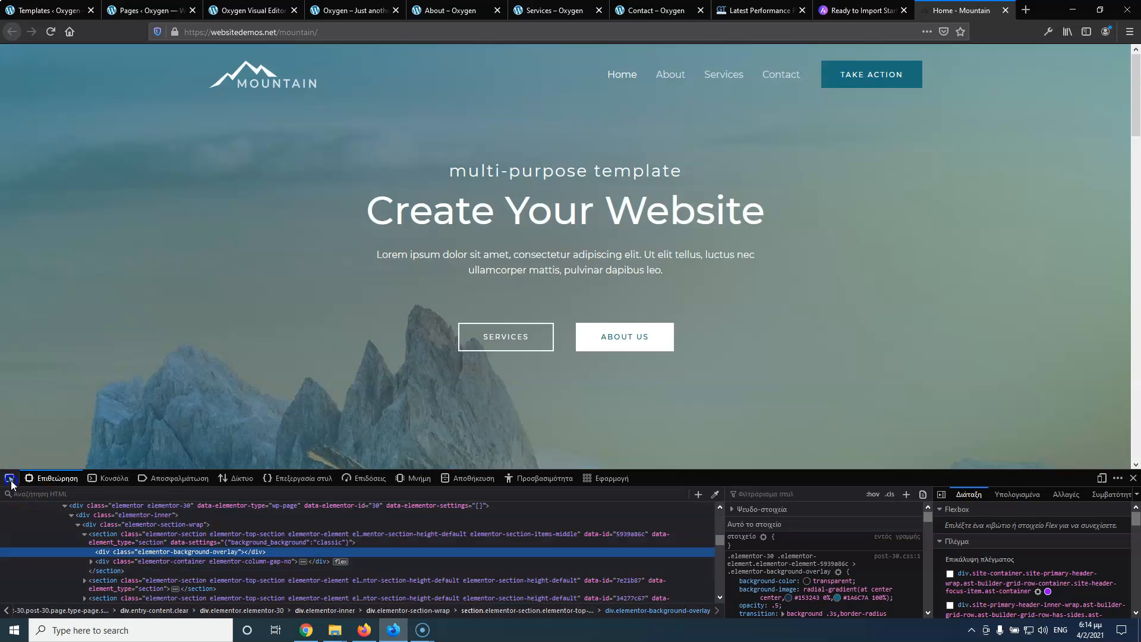
click(11, 478)
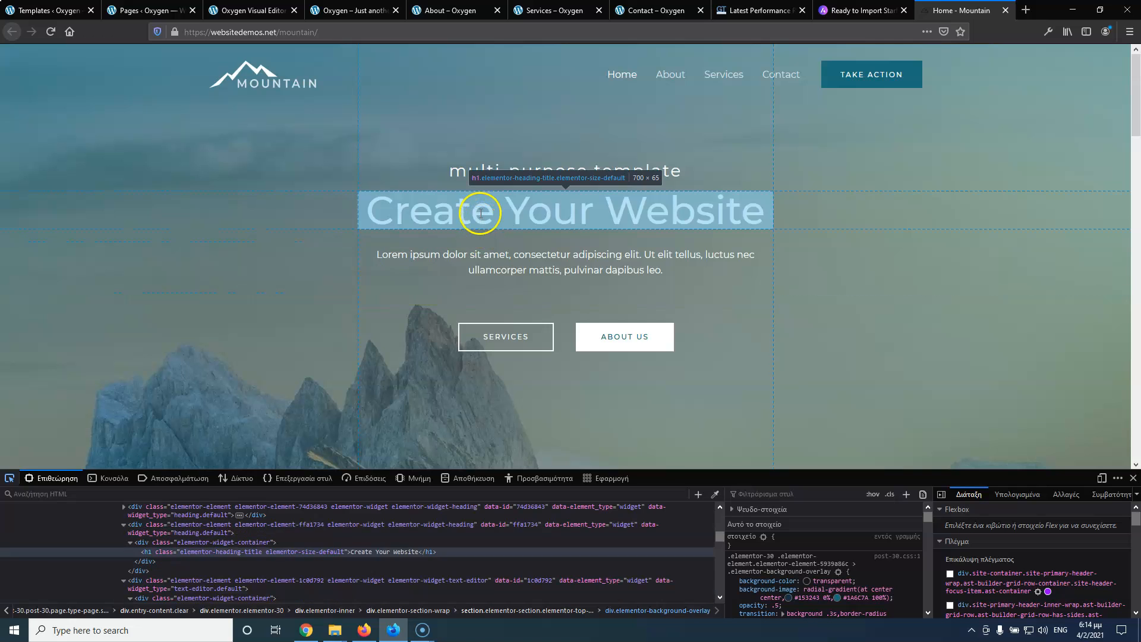
click(480, 212)
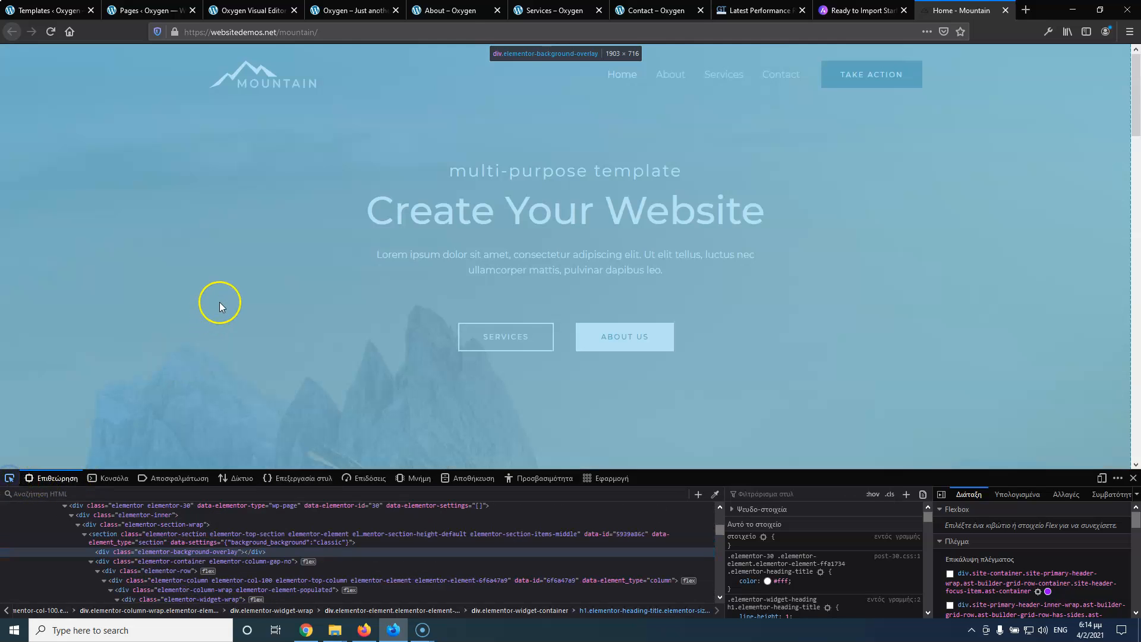
click(220, 301)
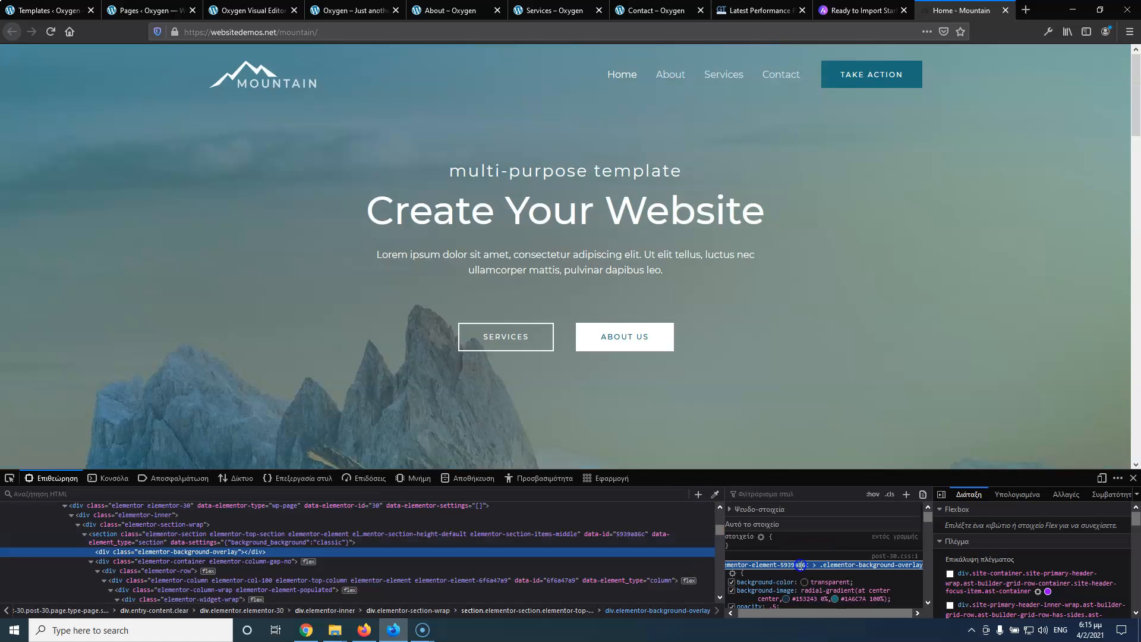
Examine the overlay's style rules and the hero section's, and open the section's background image landscape-mountains-sky-4843193.jpg
scroll(800, 566, down, 2)
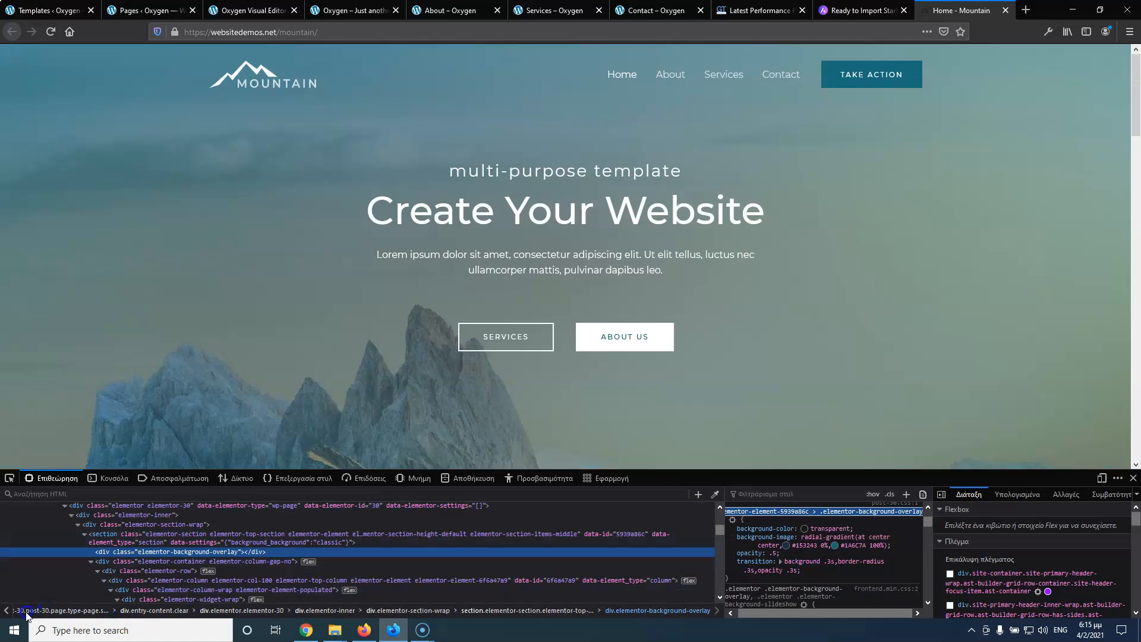
click(24, 612)
click(113, 538)
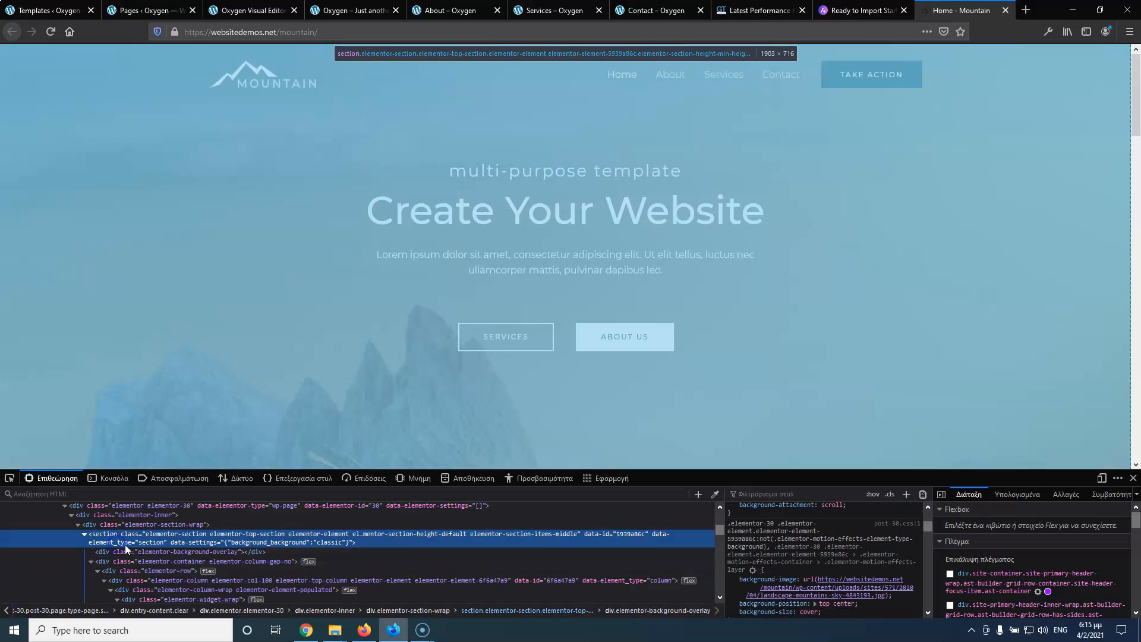
click(839, 581)
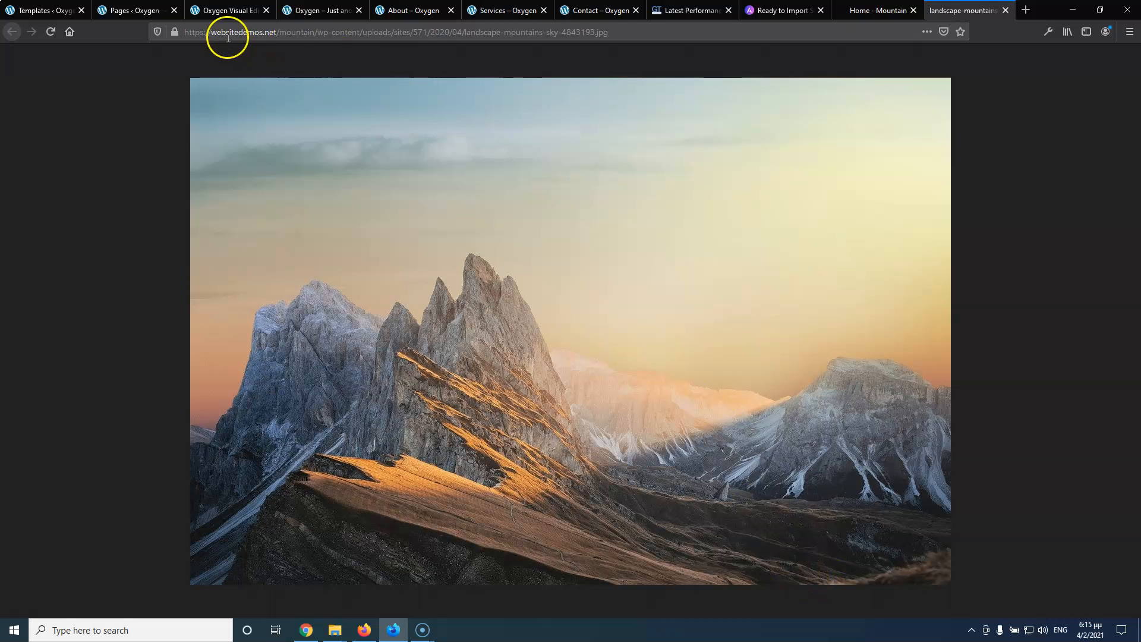
Review the demo hero section's background image, position and size rules, and view the full image once more
click(868, 10)
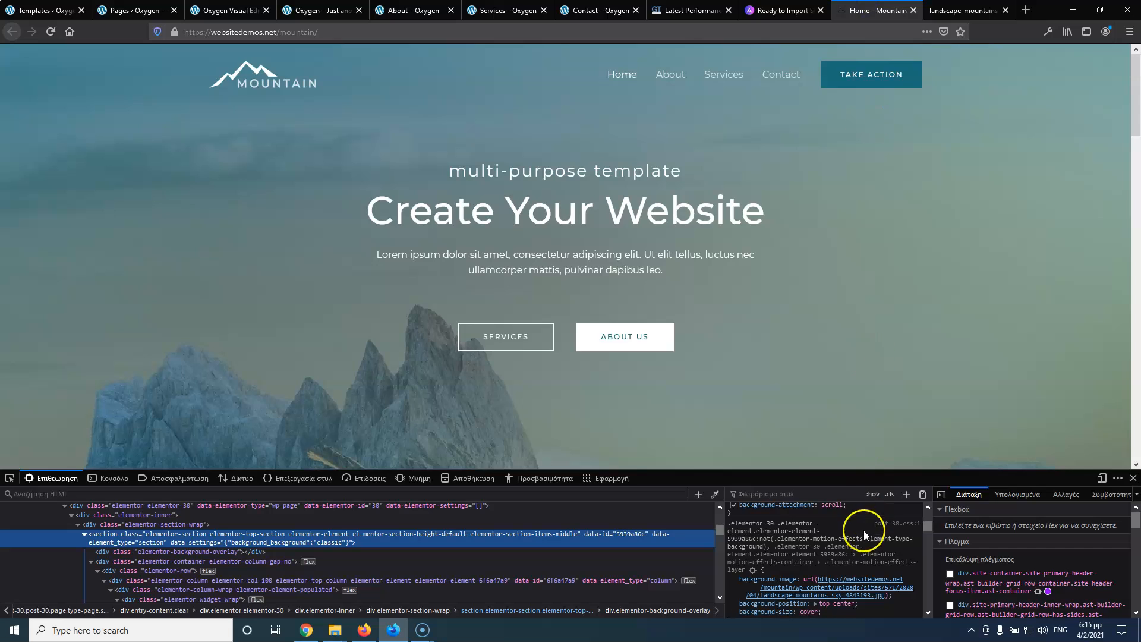
mouse_move(841, 584)
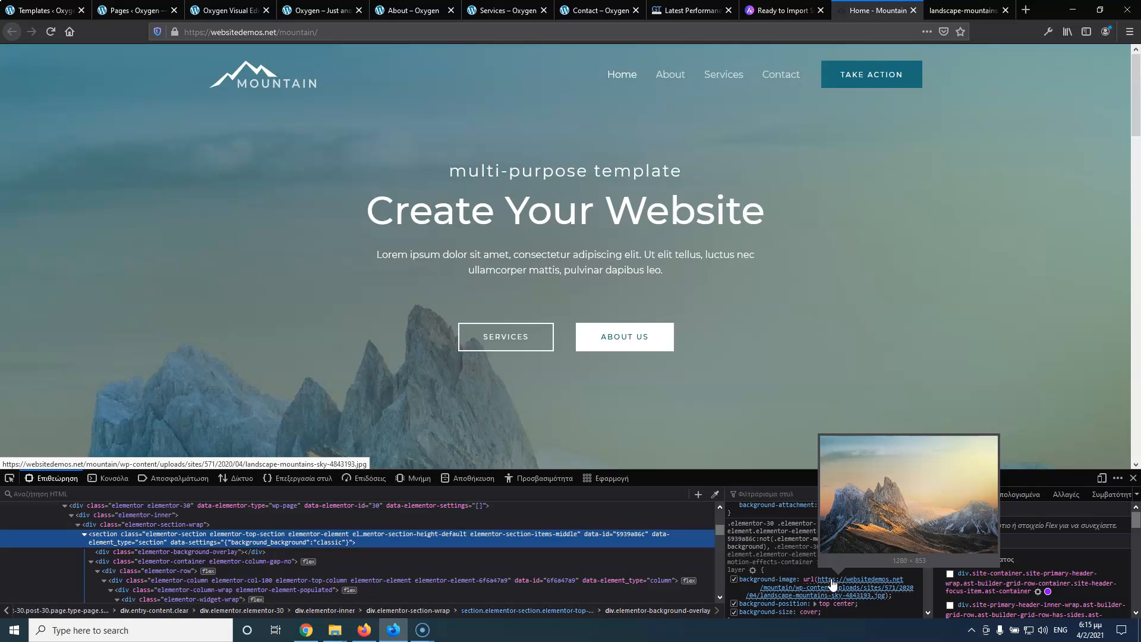
scroll(847, 588, down, 2)
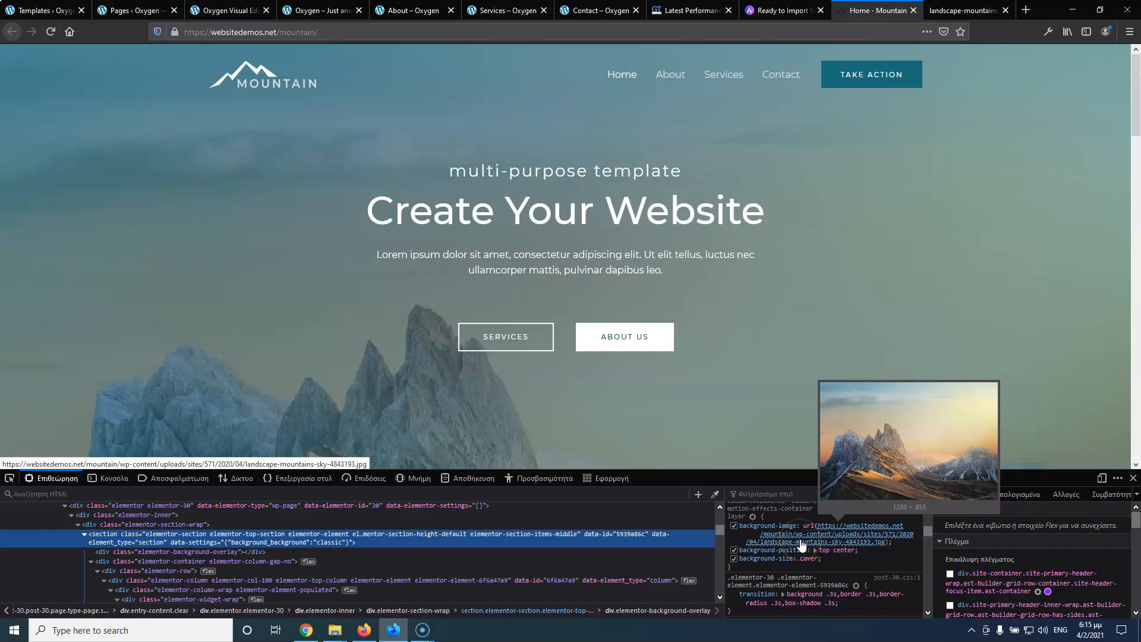
click(801, 544)
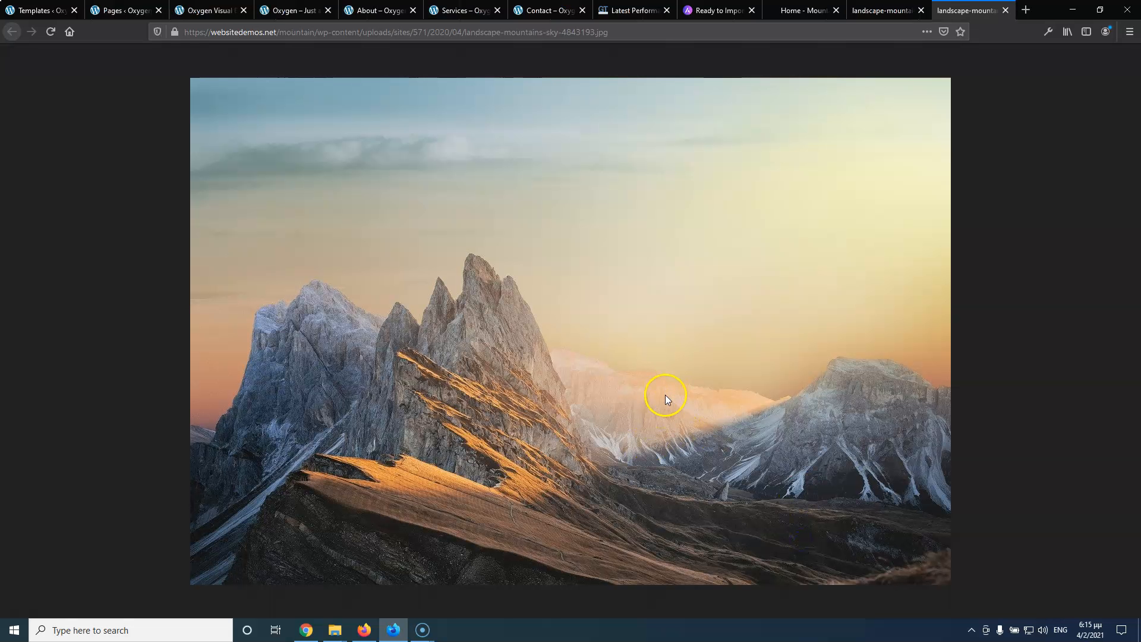
click(1005, 10)
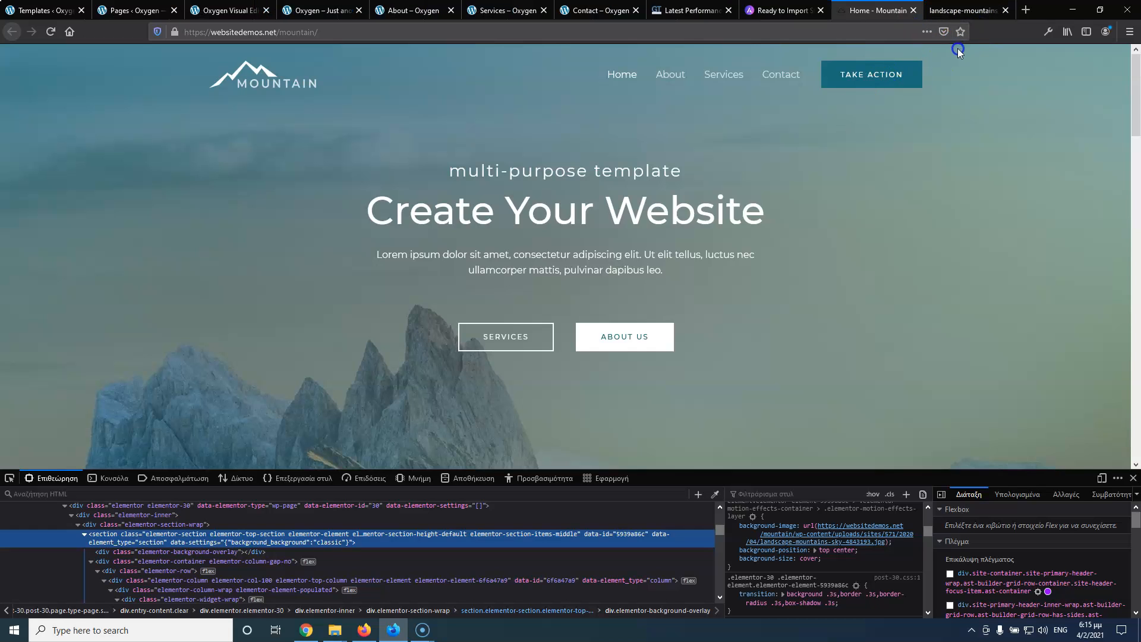
Close the demo tabs and check the media library details of green-grass-field-and-mountain-1034887.jpg and demo-screenshot.jpg in the Oxygen editor
click(914, 9)
click(914, 10)
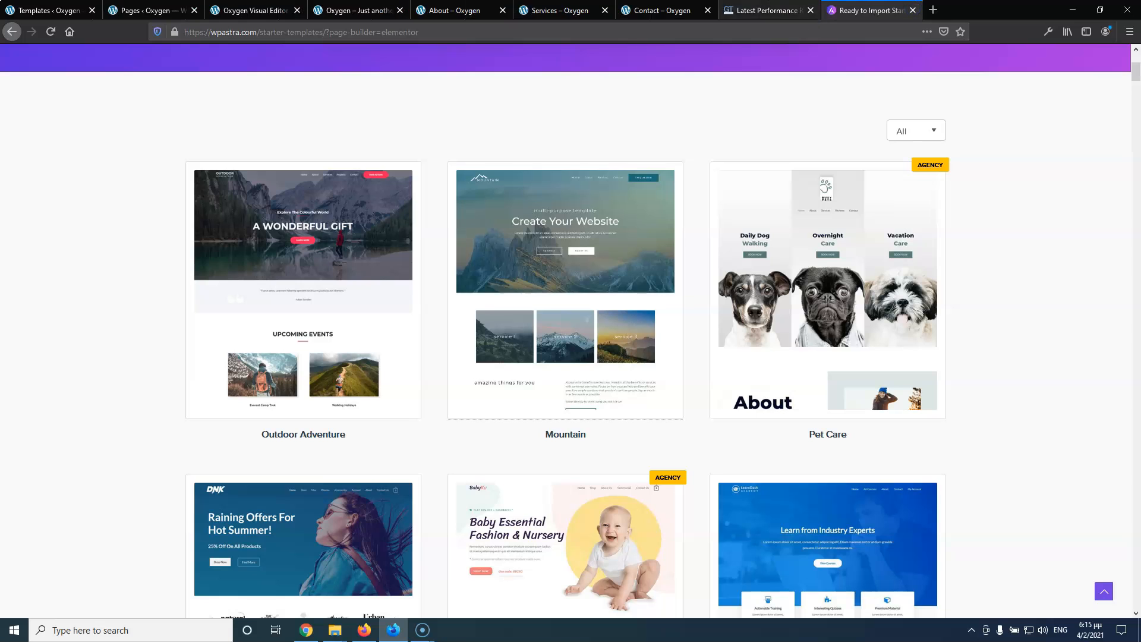
click(264, 10)
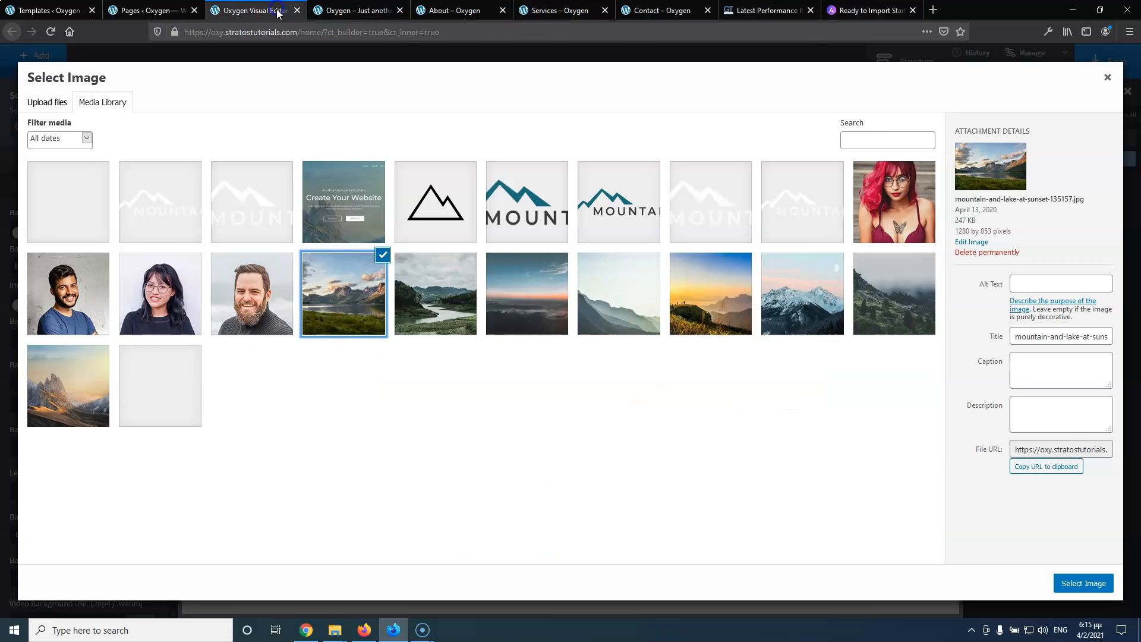
click(455, 296)
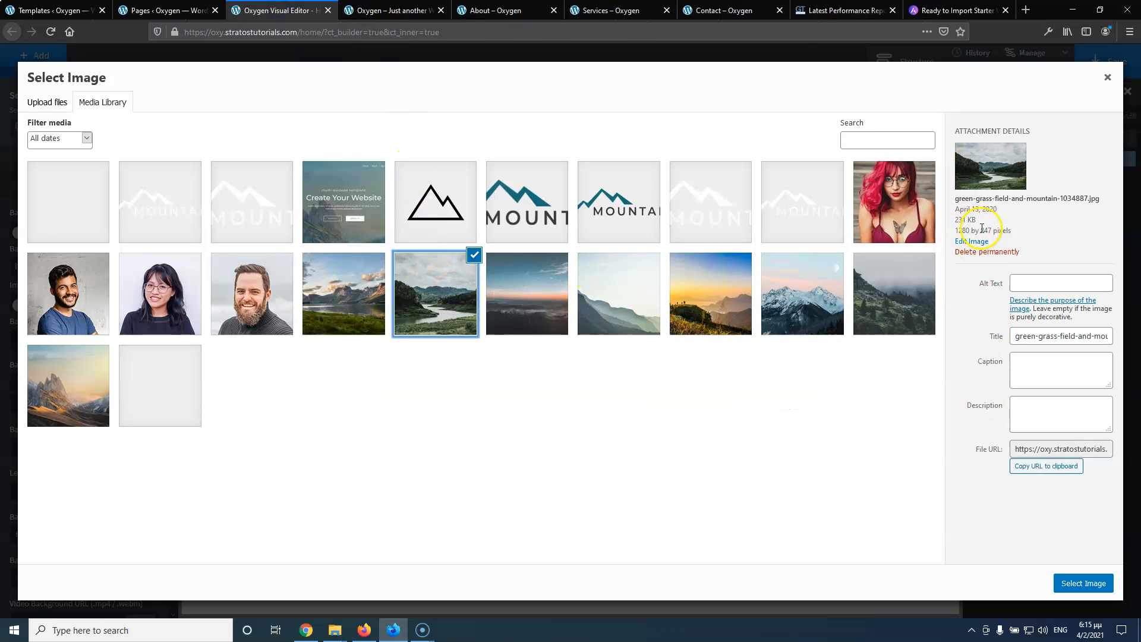
click(331, 195)
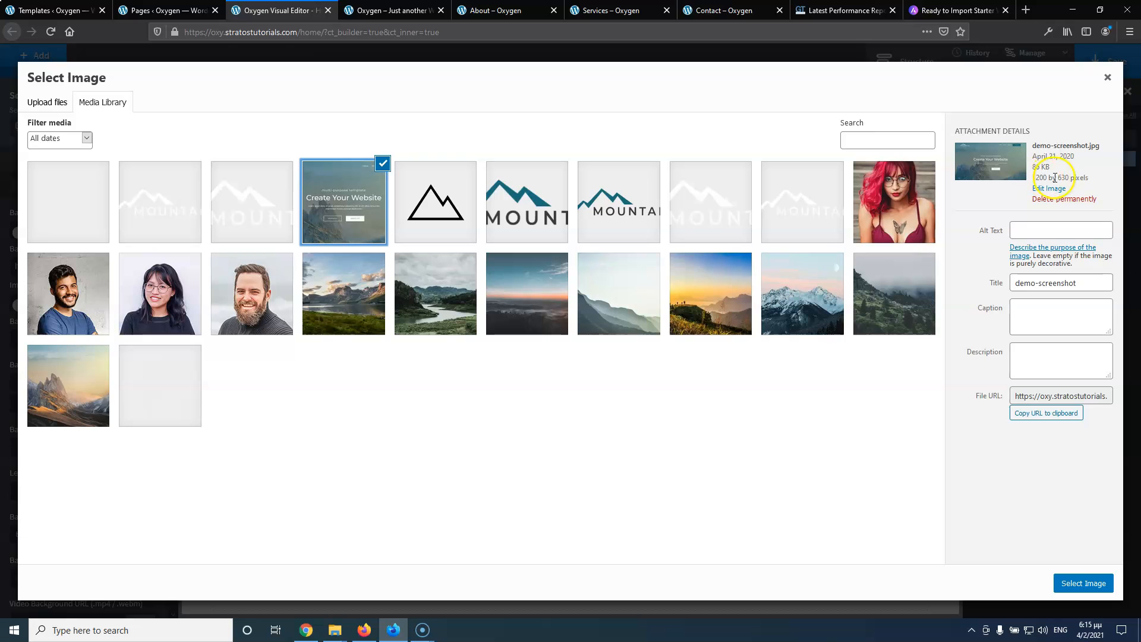
Copy the title of bird-s-eye-view-photography-of-green-forest-1208379.jpg into its alt text and use it as the section's background image
click(529, 293)
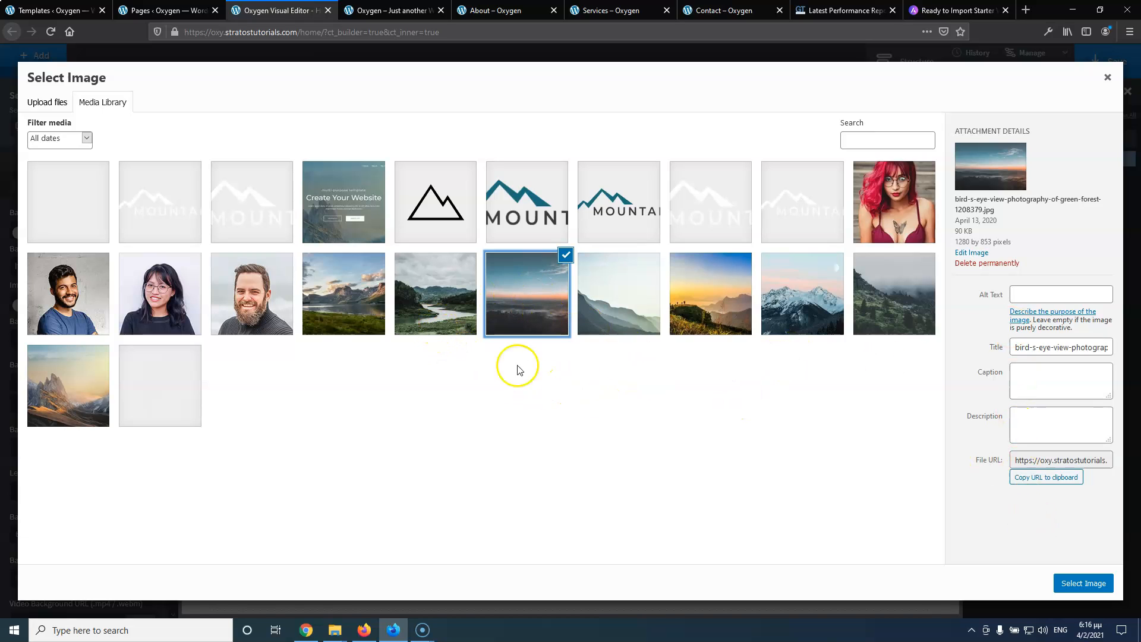
double_click(1045, 347)
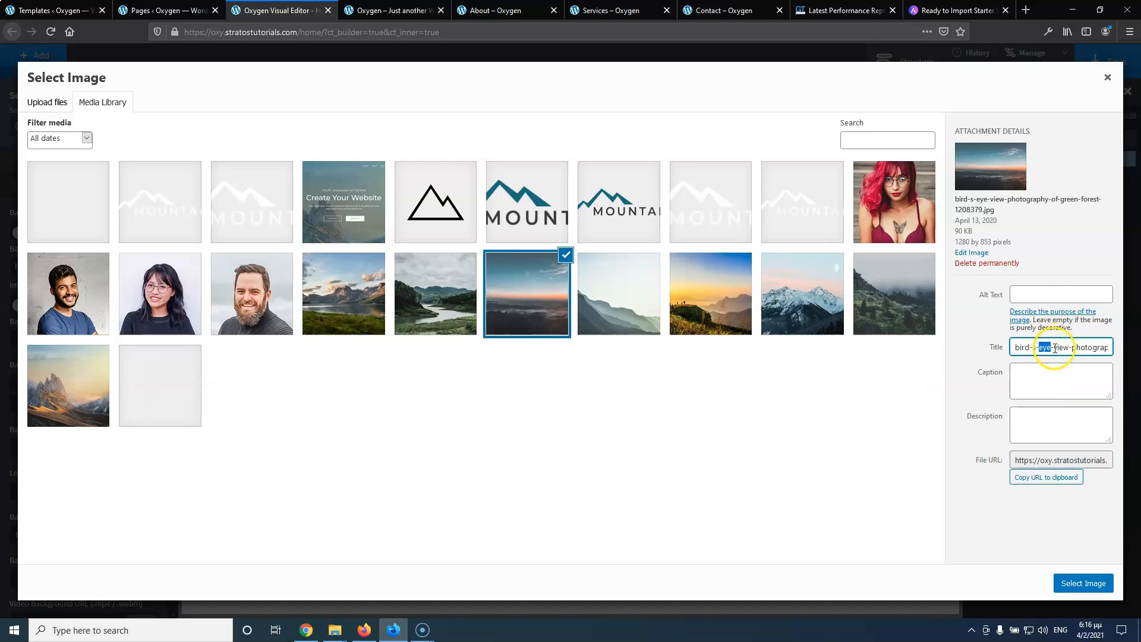
key(ctrl+a)
key(ctrl+c)
click(1064, 295)
key(ctrl+v)
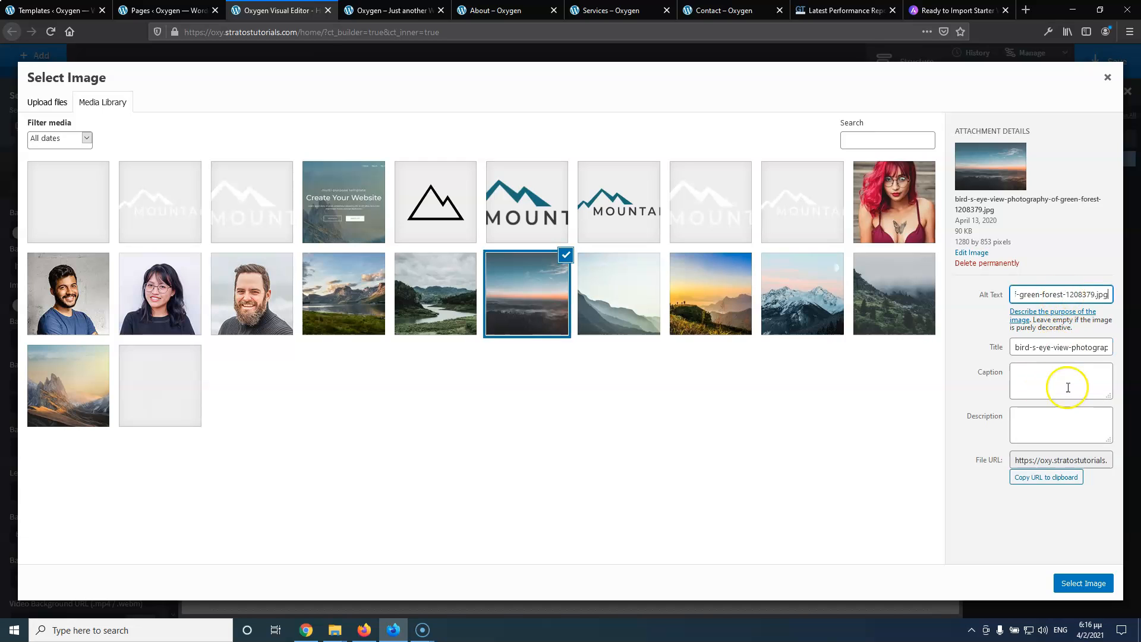
click(1083, 579)
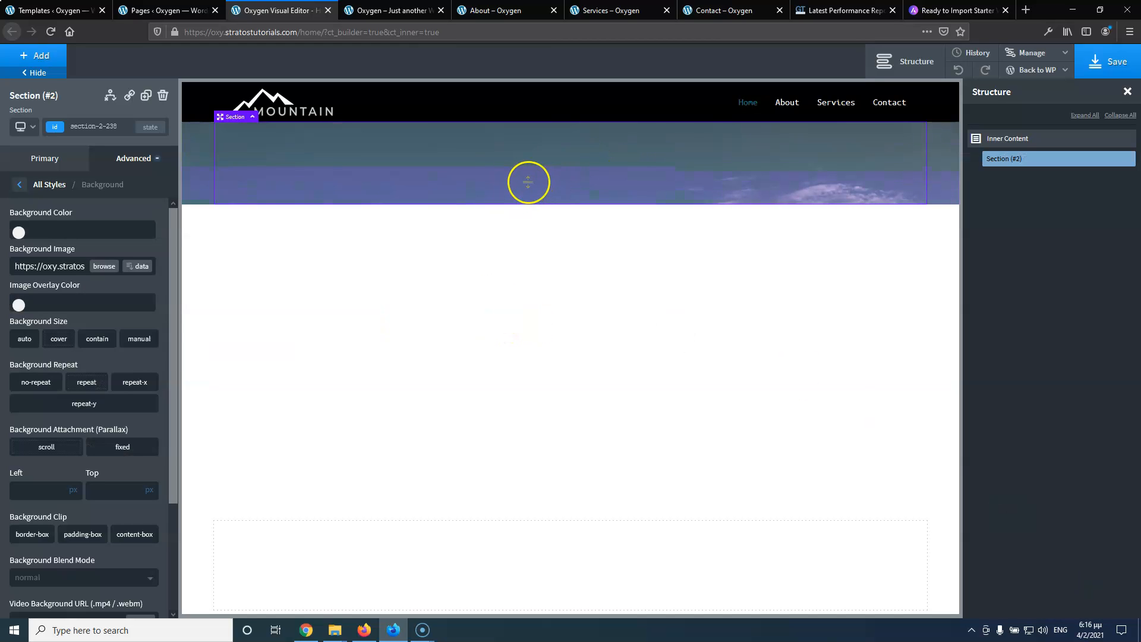
Set the section's background image size to cover with no-repeat, and add a heading inside the section
click(51, 343)
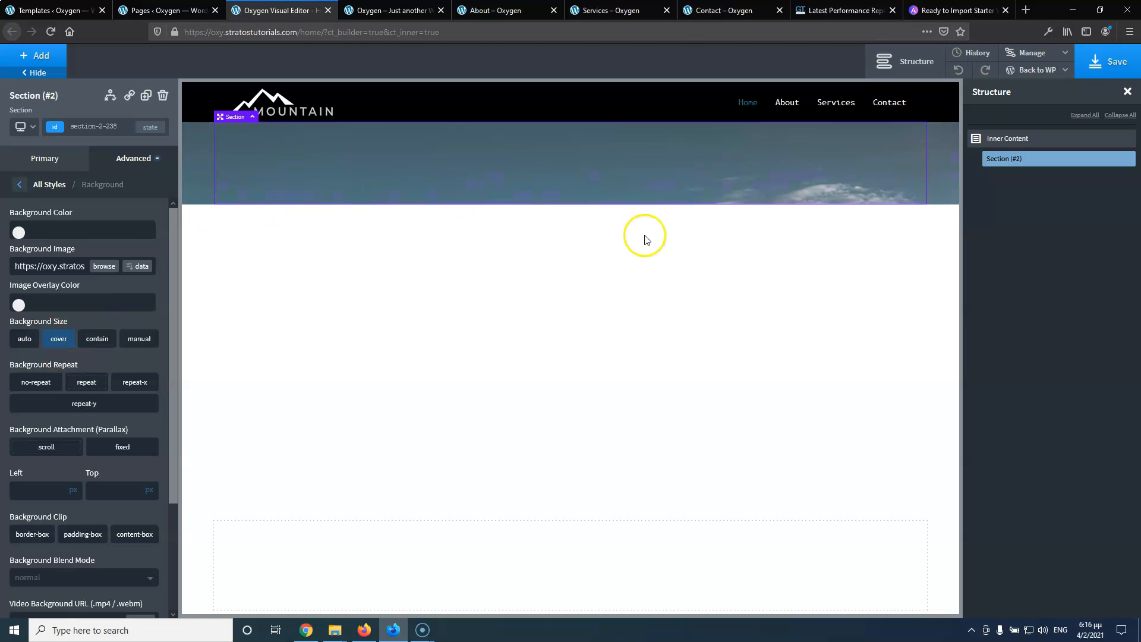
click(42, 388)
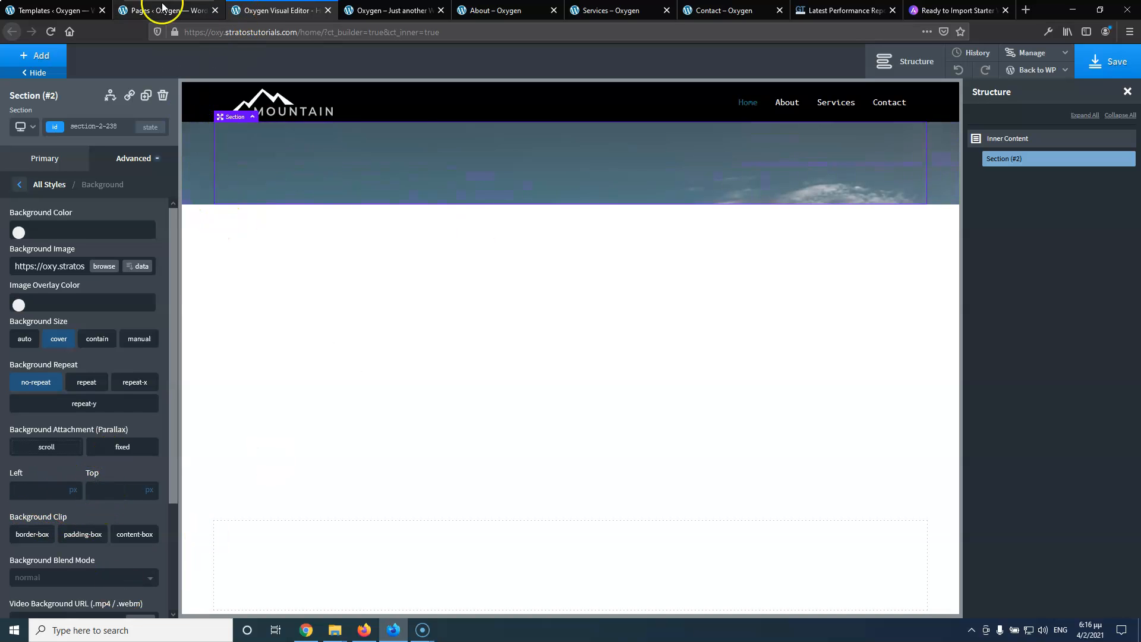
click(34, 62)
click(994, 140)
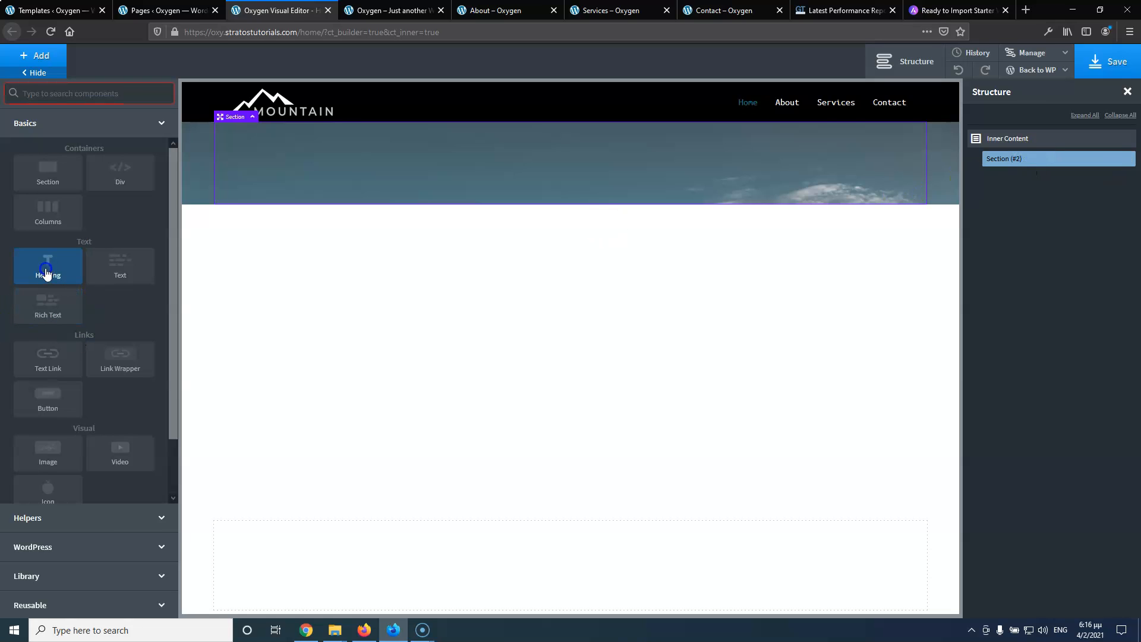
click(47, 264)
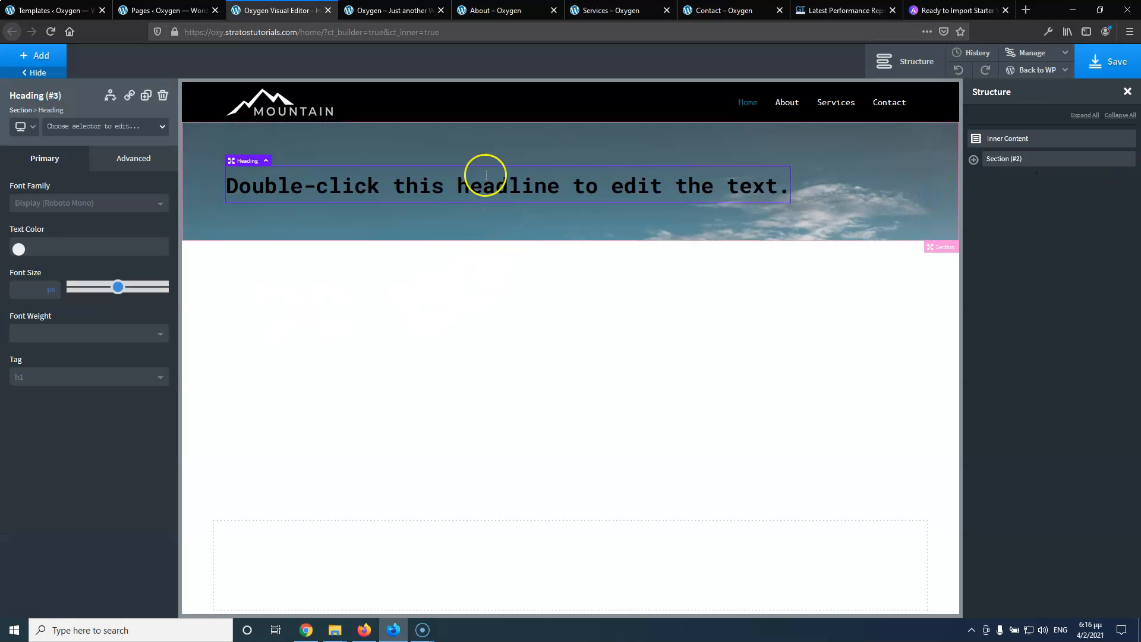
Copy the small tagline above the old home page's main title and use it as the heading's text, "Multi-purpose Template"
click(389, 10)
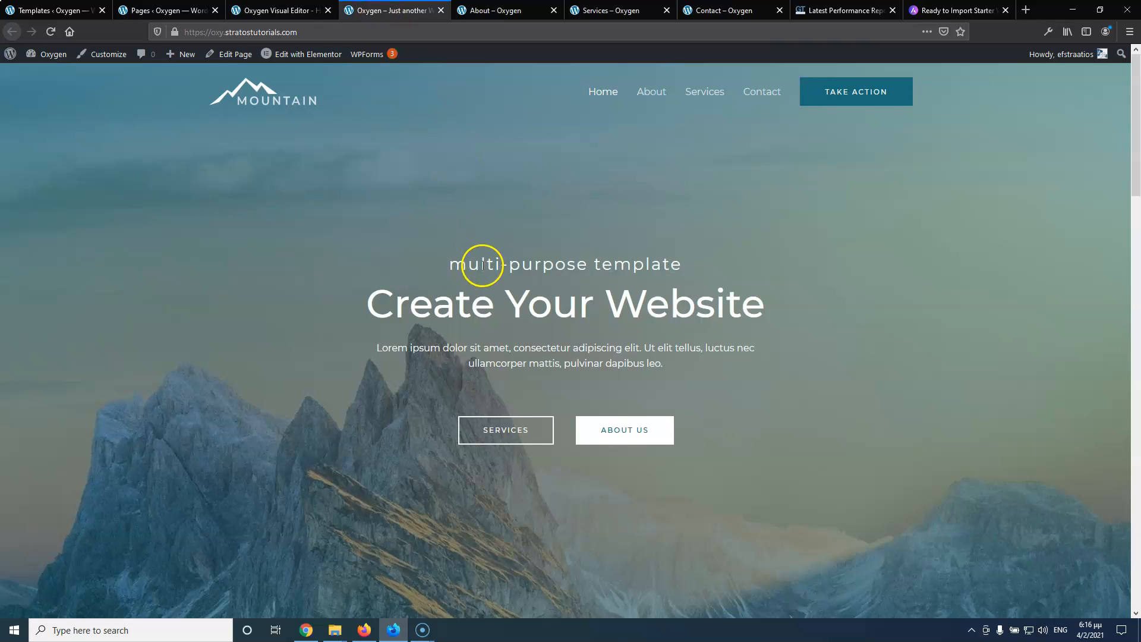
drag(449, 265, 674, 266)
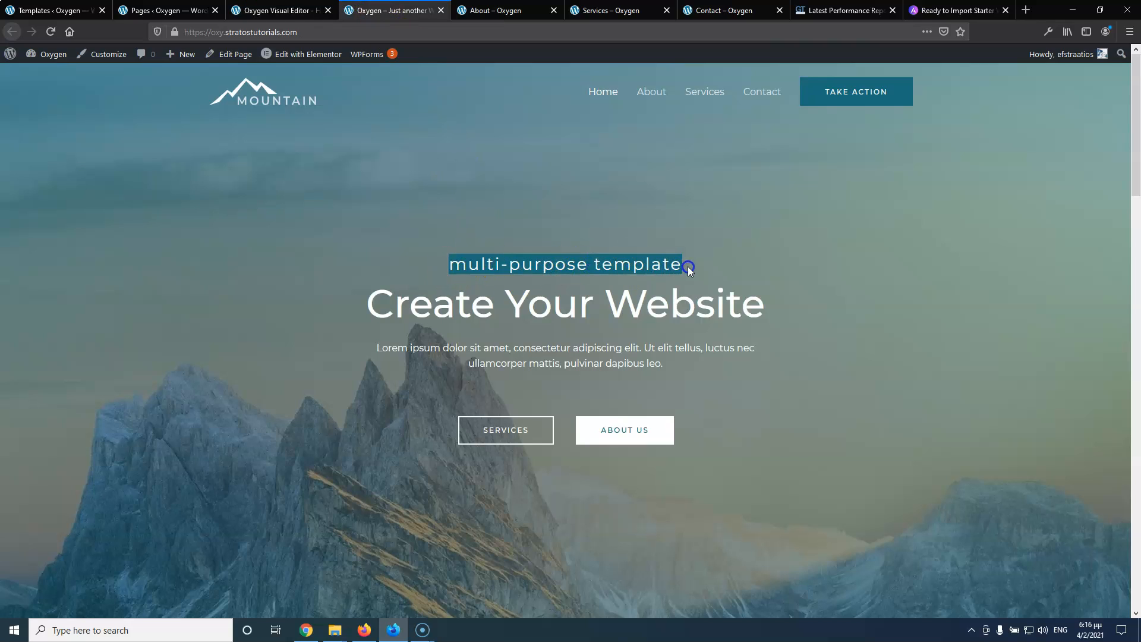
click(165, 10)
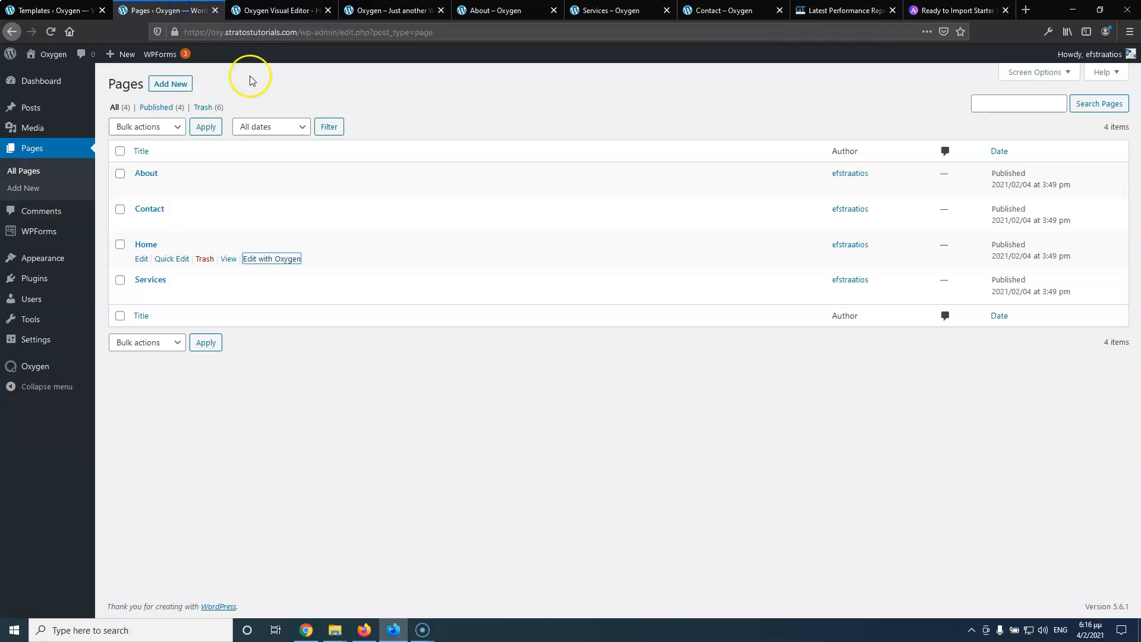
click(276, 11)
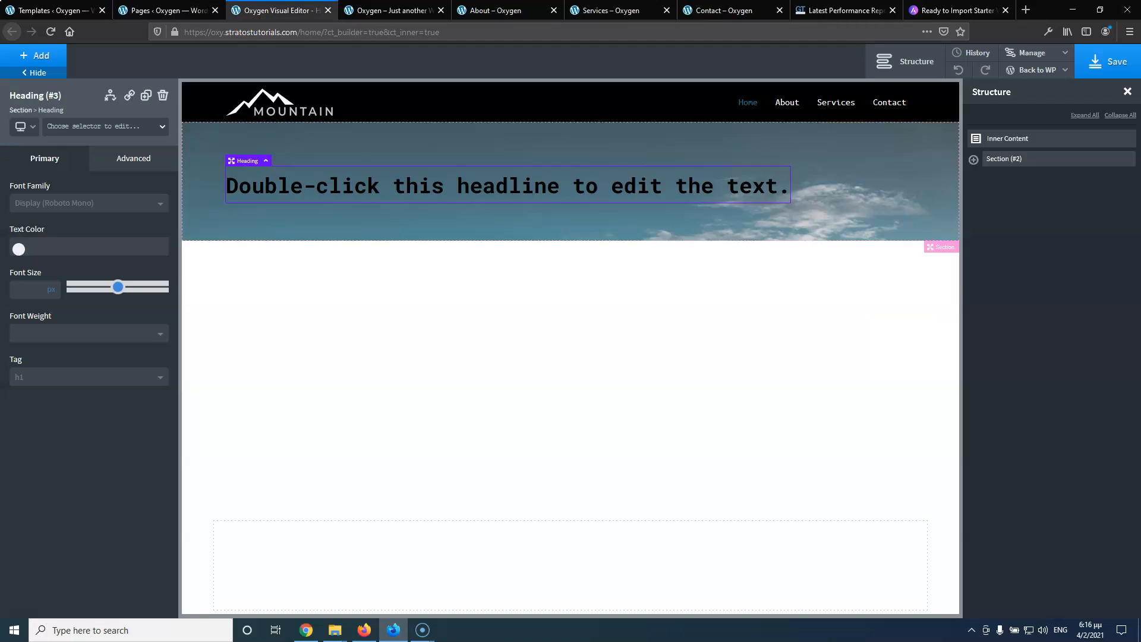
double_click(418, 185)
key(ctrl+v)
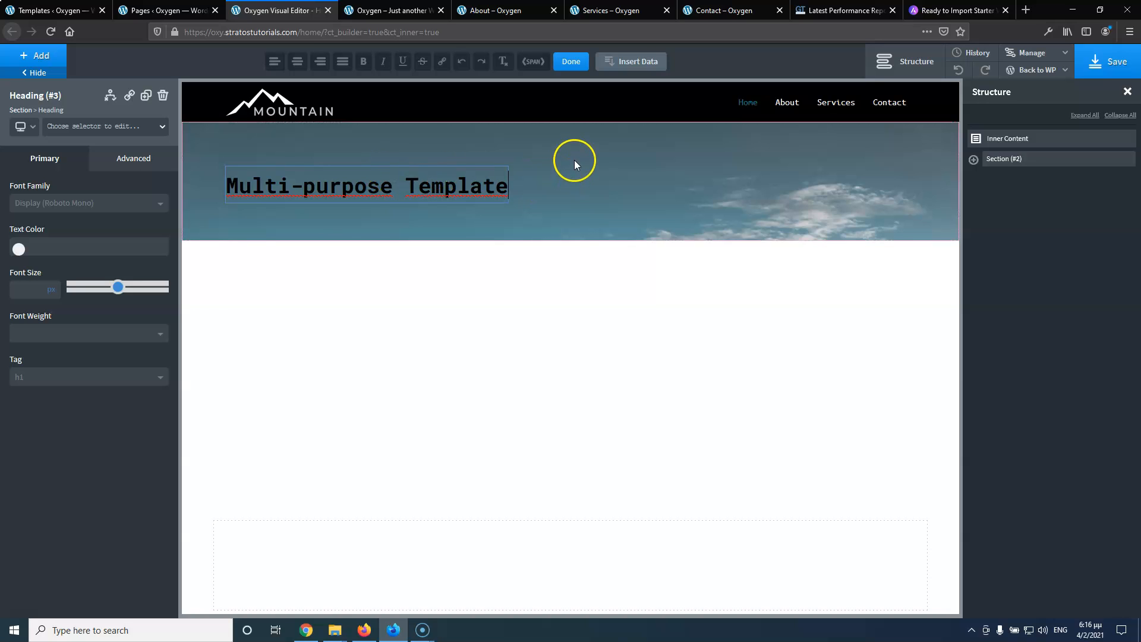
Give the "Multi-purpose Template" heading the text color #ffffff and the h2 tag
click(18, 249)
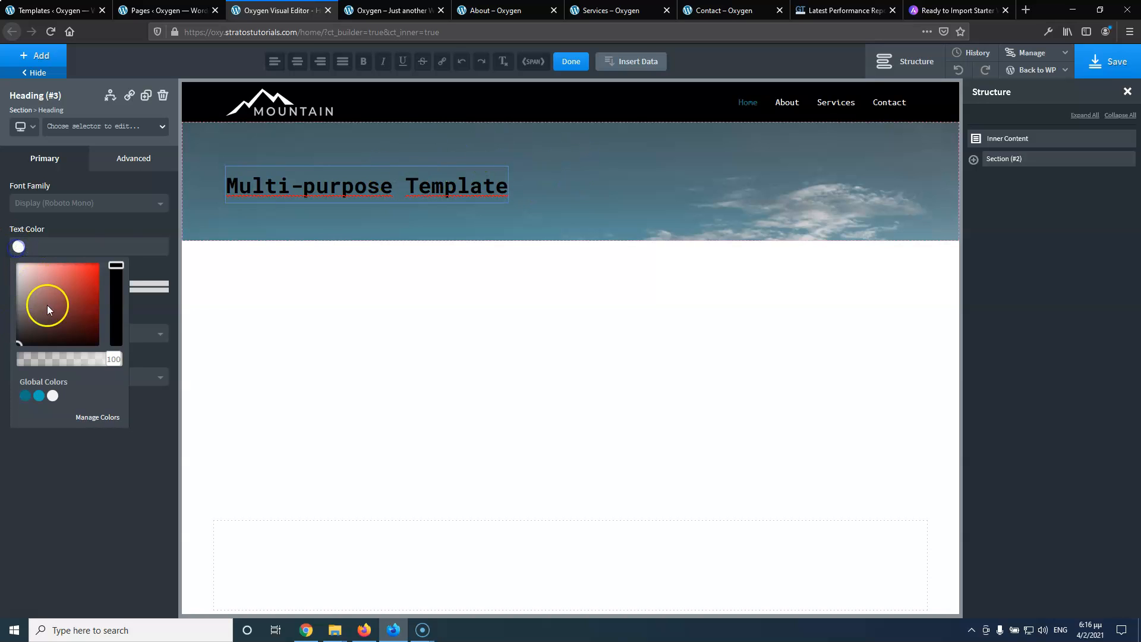
click(35, 299)
drag(34, 299, 13, 259)
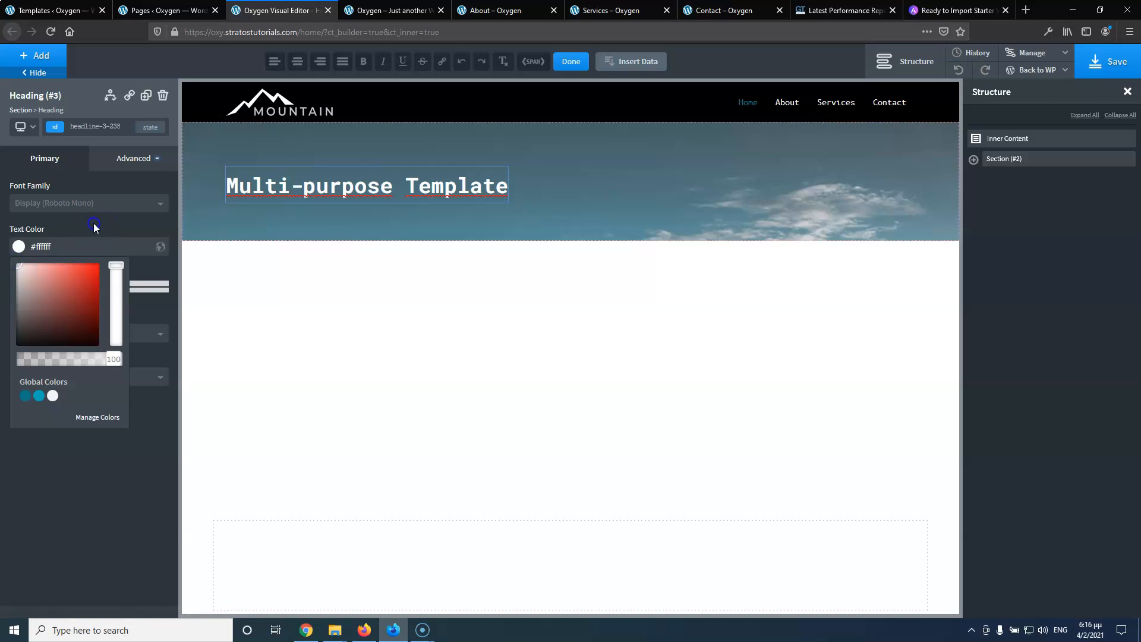
click(75, 267)
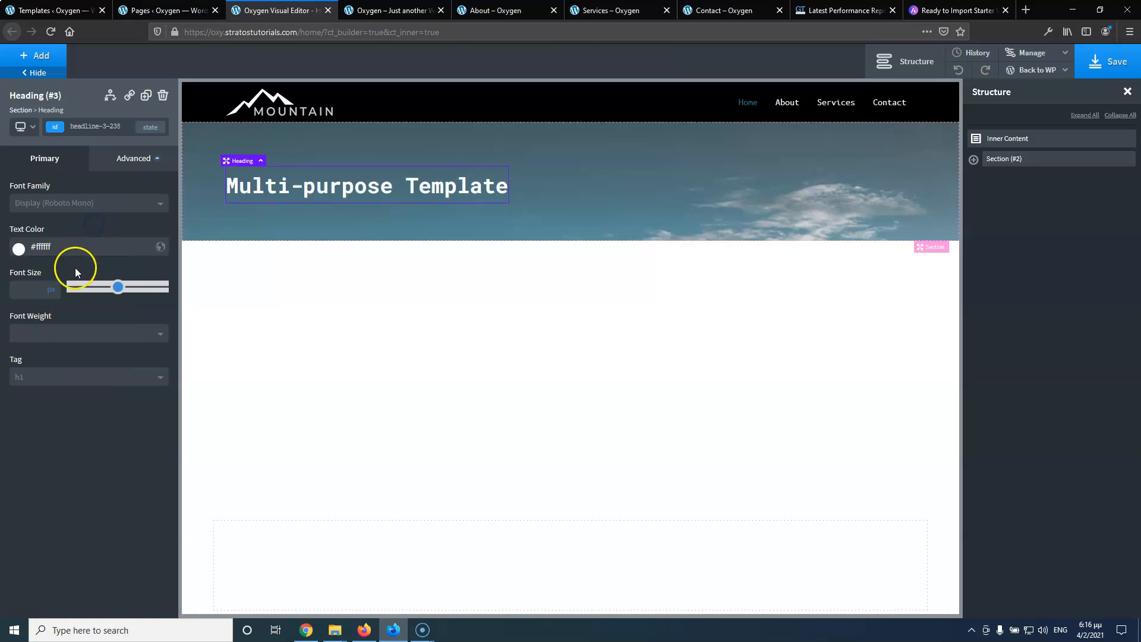
click(40, 377)
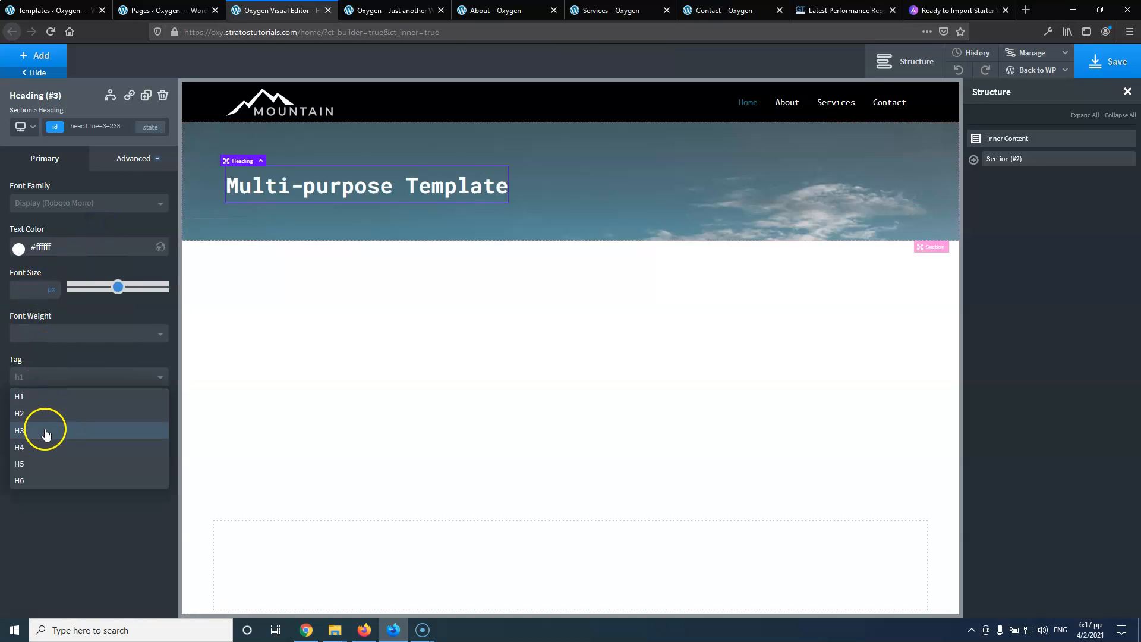
click(47, 416)
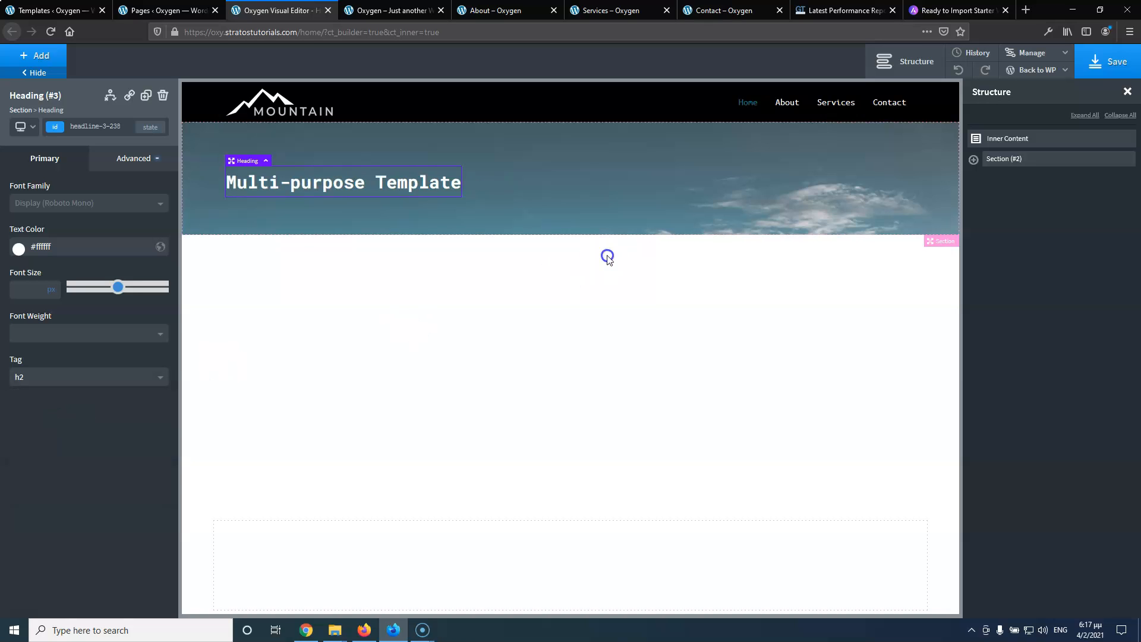
Stack the hero section's child elements vertically and align them horizontally to the center
click(590, 189)
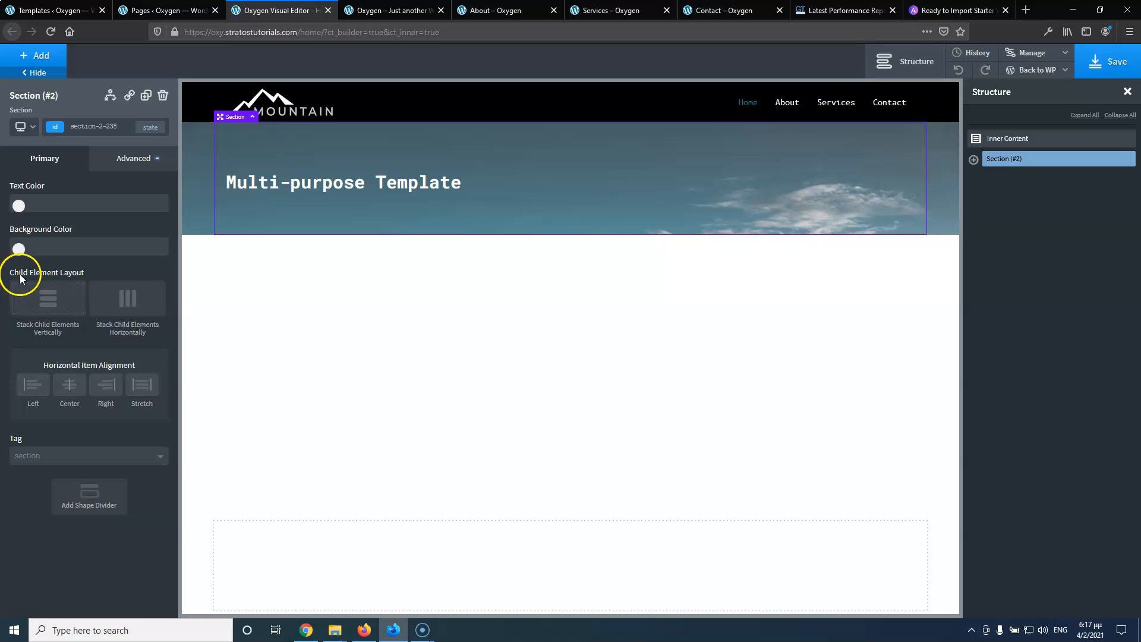
click(54, 304)
click(65, 387)
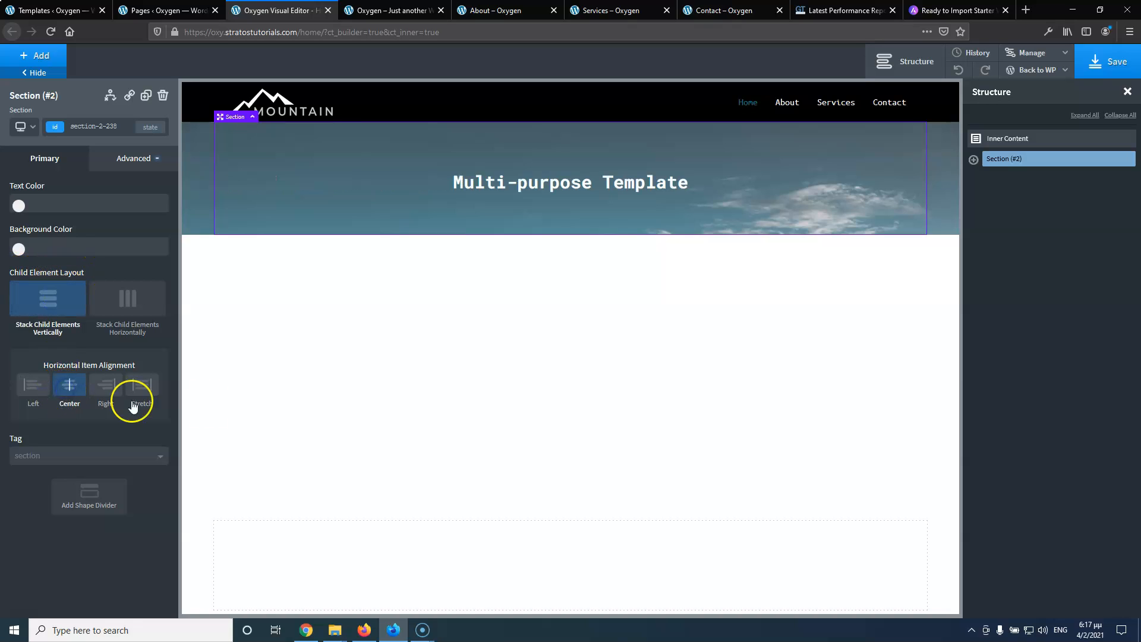
Add a second heading below the first with the text "Create Your Website" copied from the old home page, without the extra blank line
key(ctrl+Tab)
triple_click(539, 308)
key(ctrl+c)
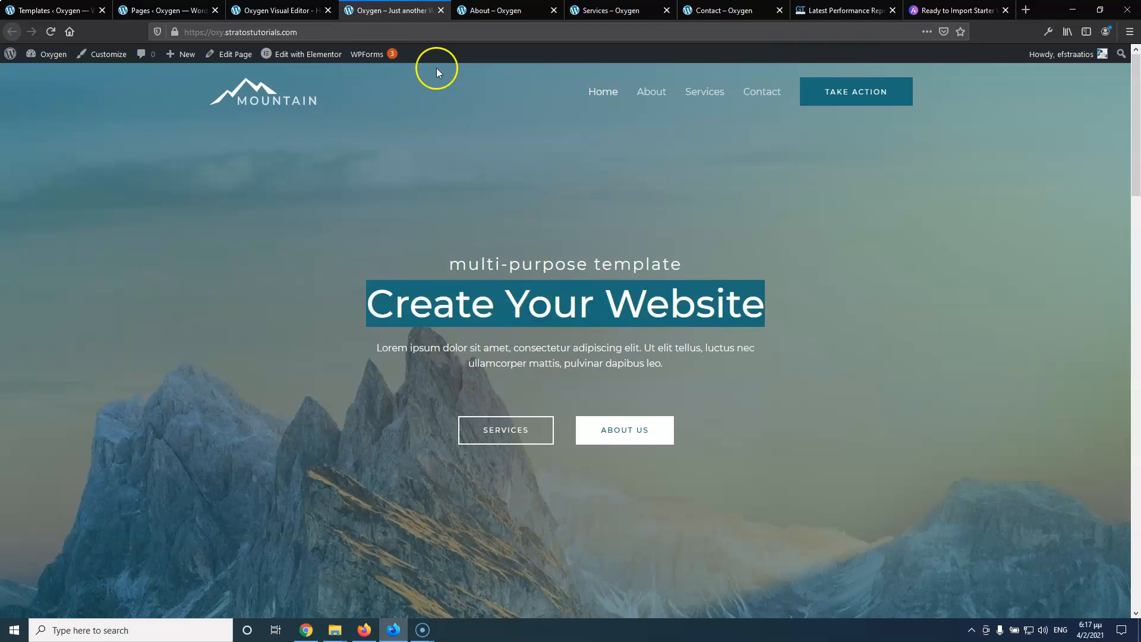
click(277, 10)
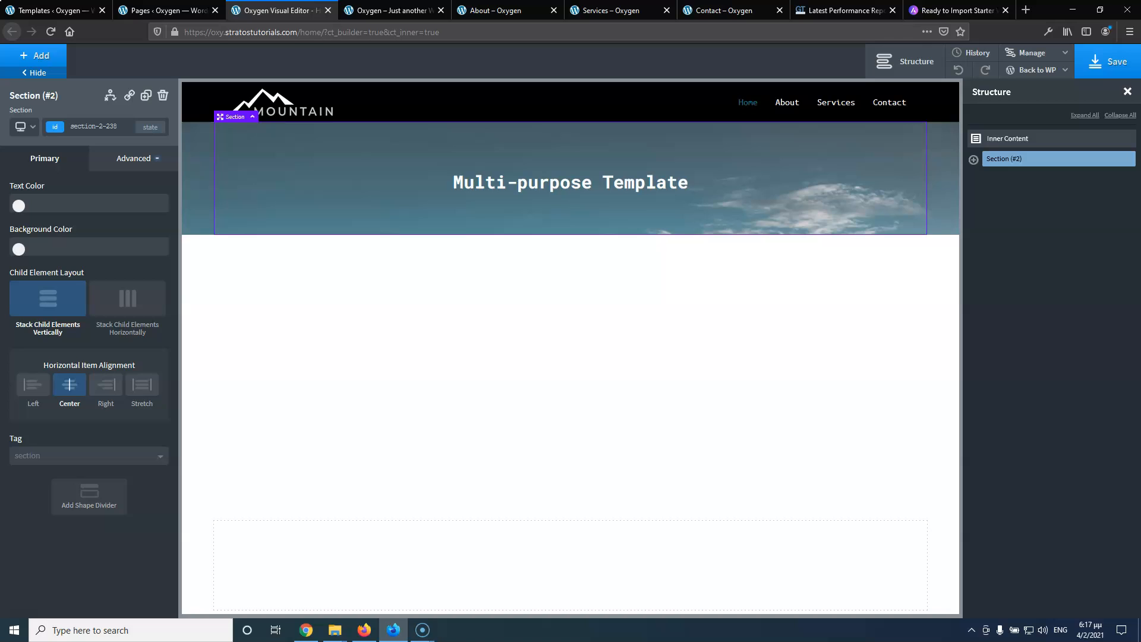
click(496, 184)
click(36, 55)
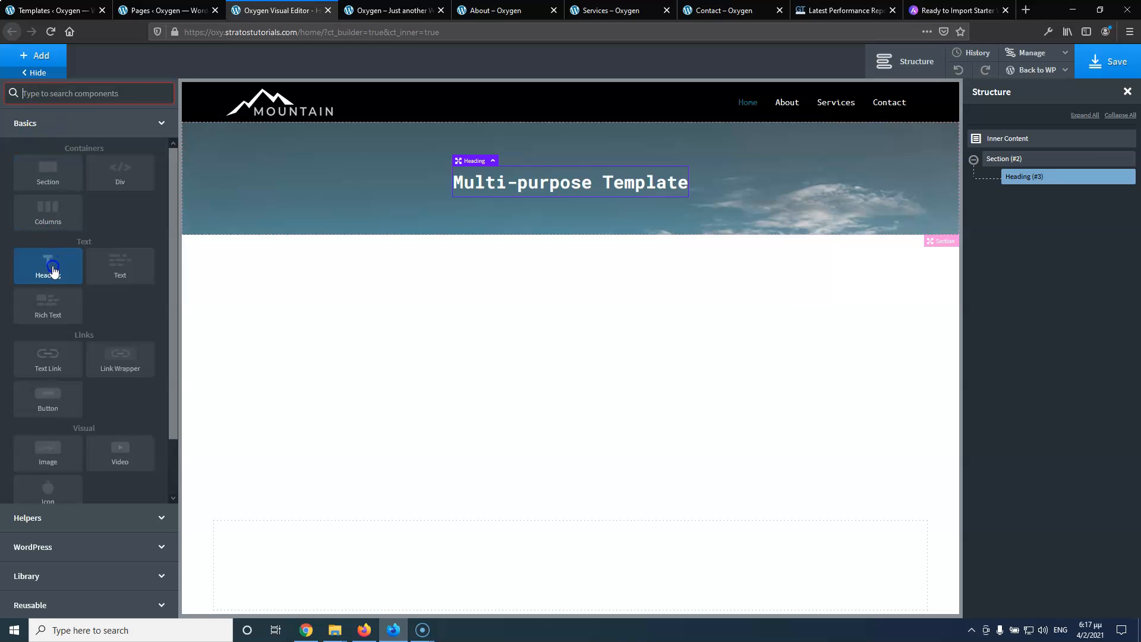
click(52, 270)
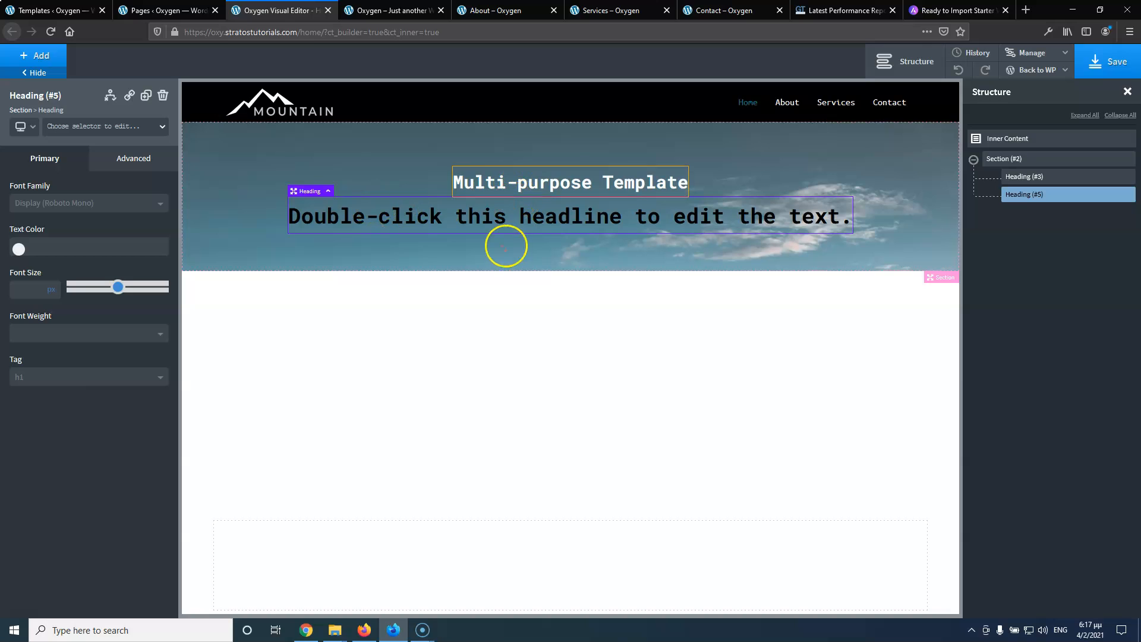
double_click(540, 216)
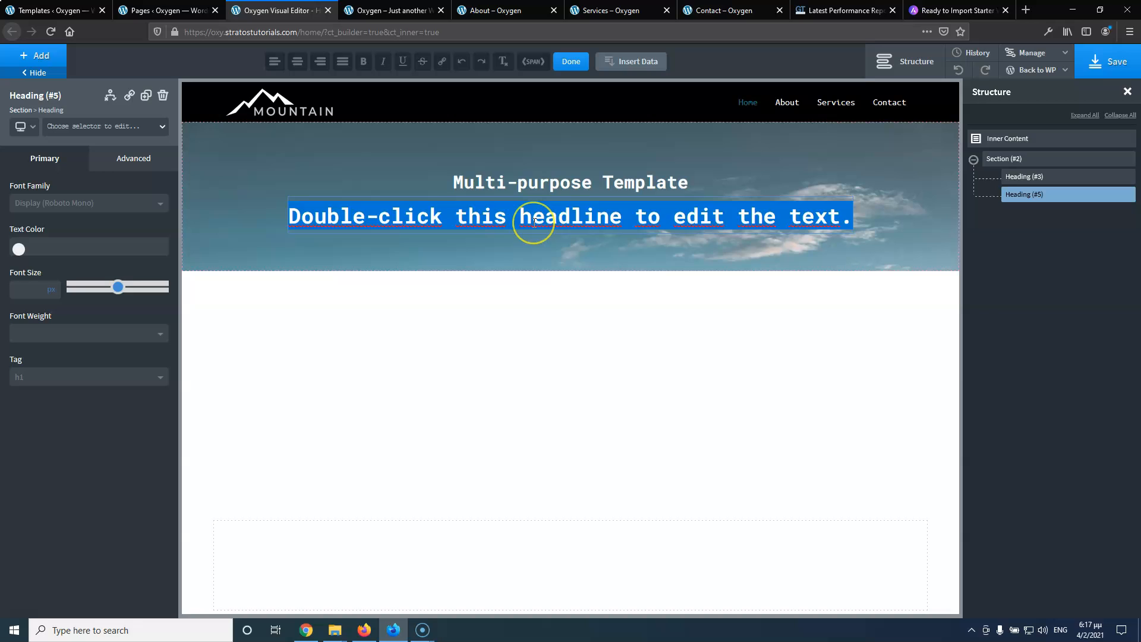
key(ctrl+v)
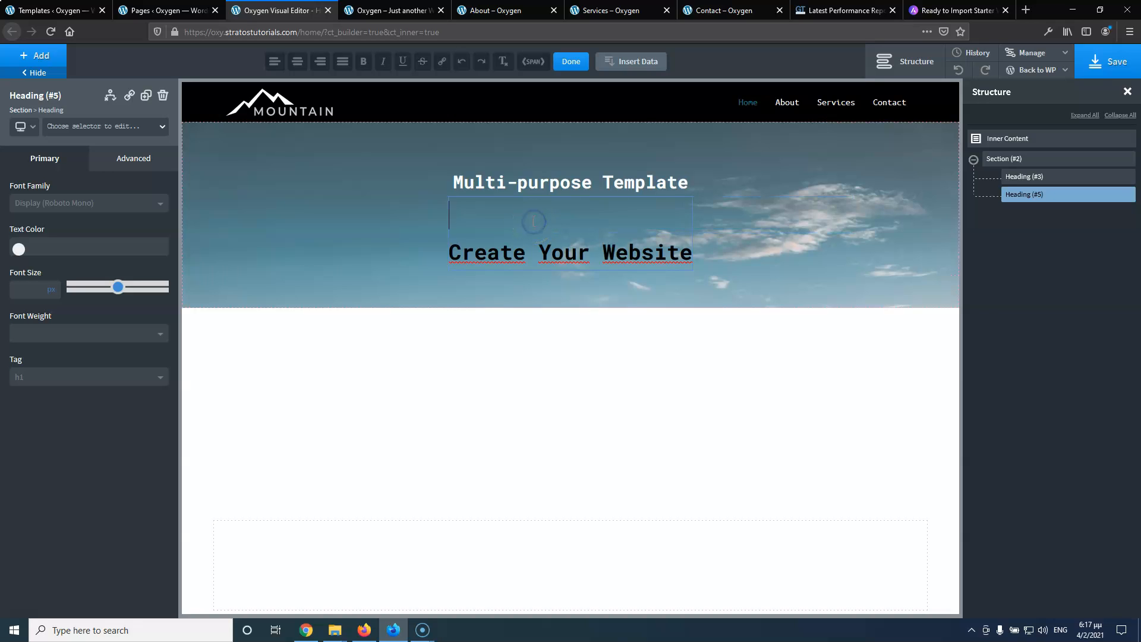
key(BackSpace)
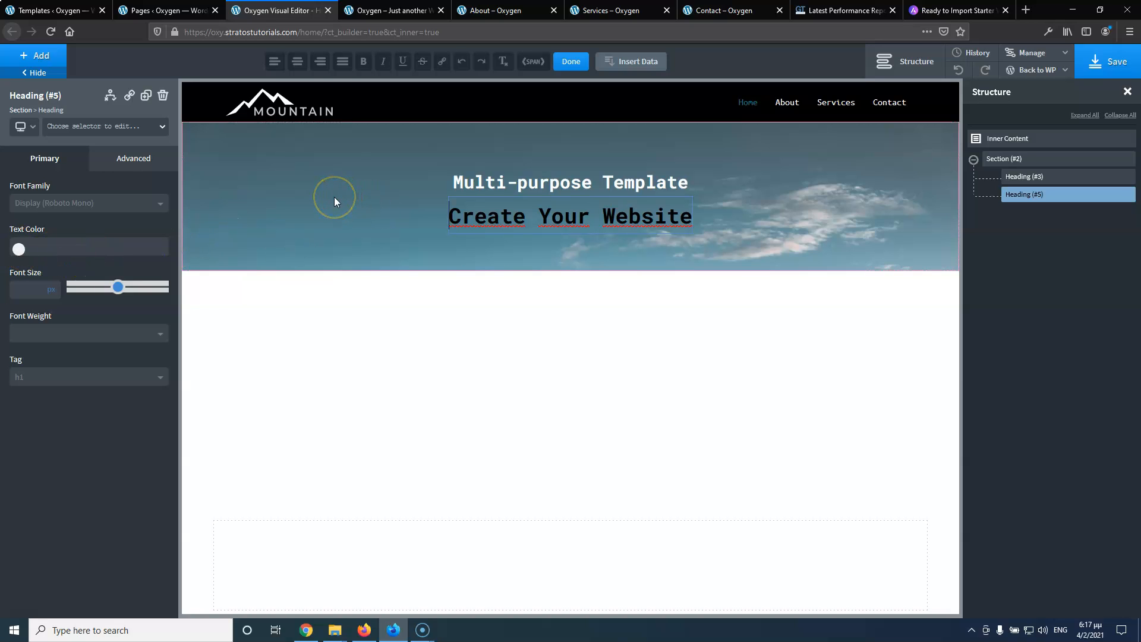
Check the old home page's hero text and set the whole hero section's text color to #ffffff
click(370, 7)
click(473, 352)
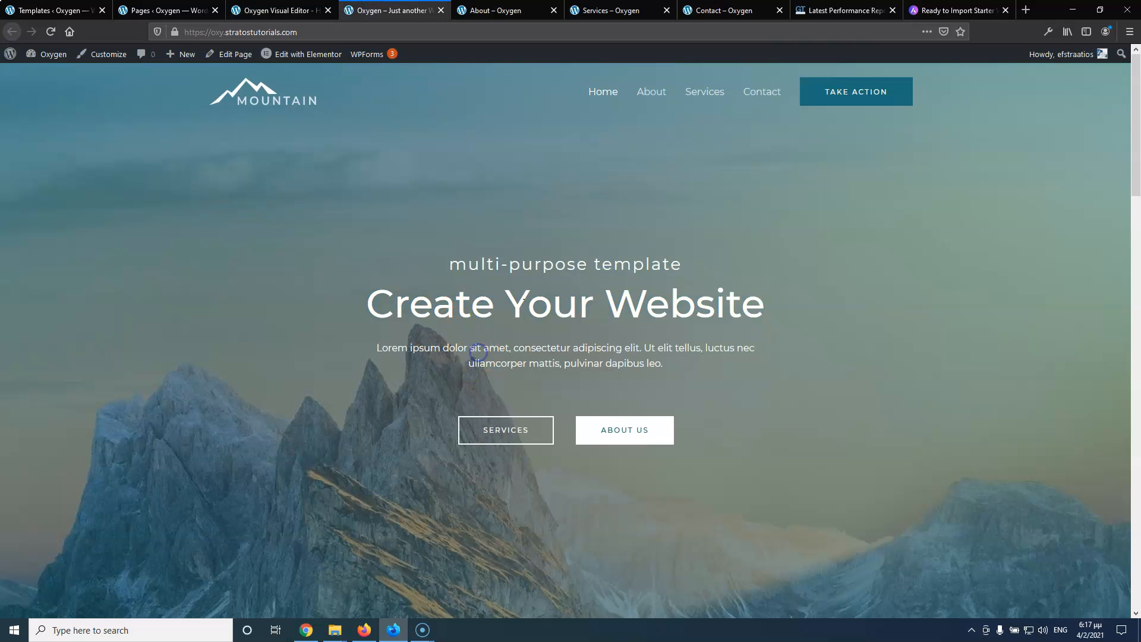
click(257, 9)
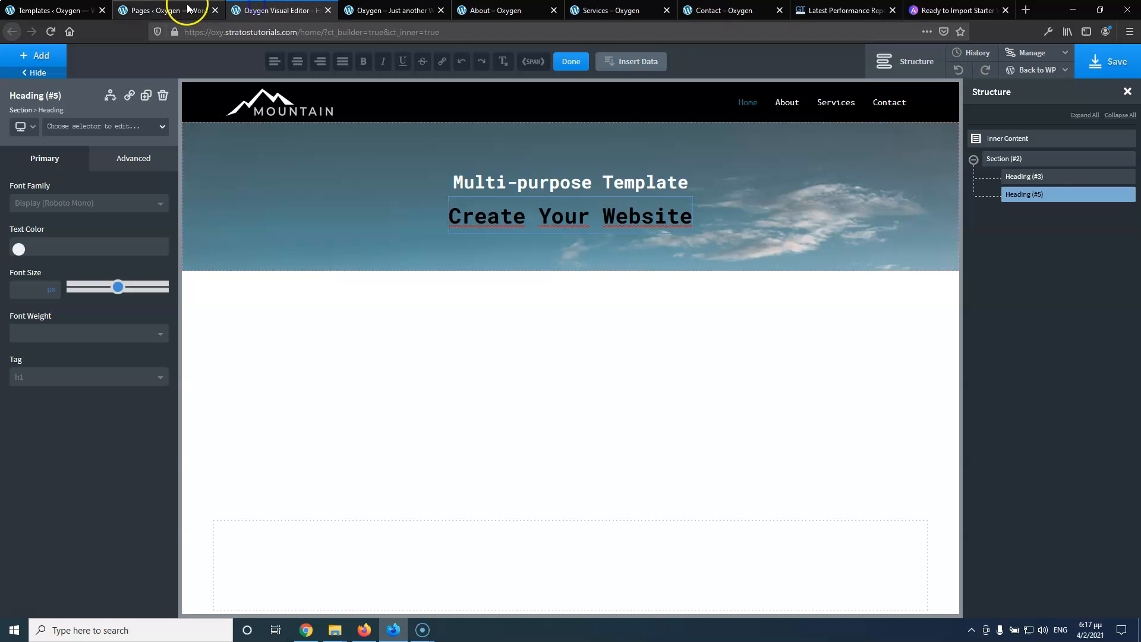
click(1032, 161)
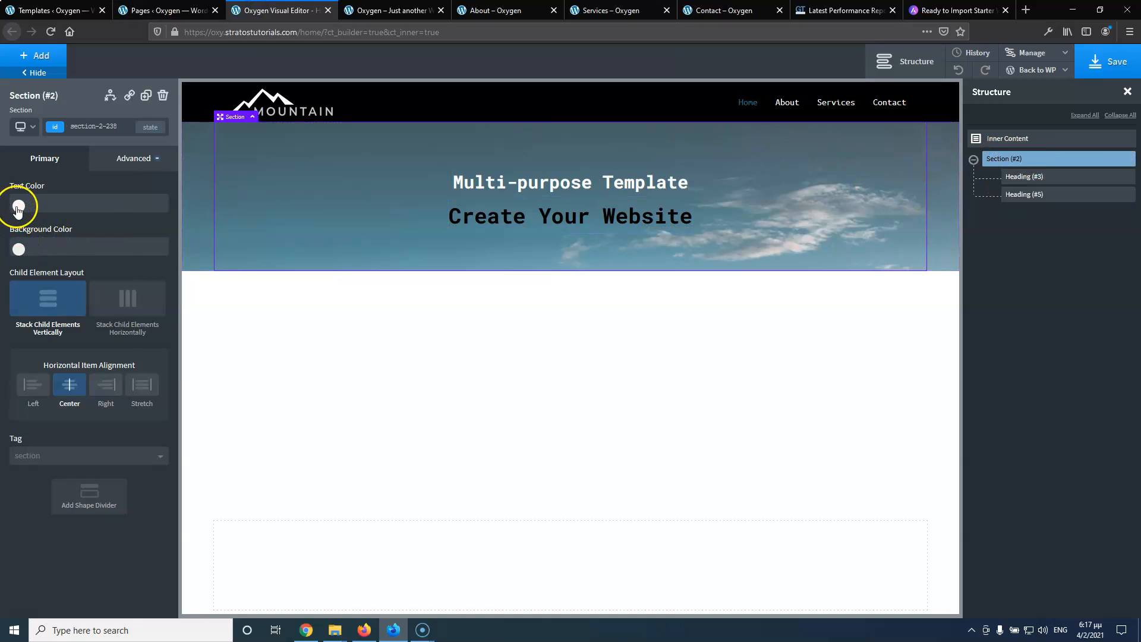
click(17, 206)
drag(31, 267, 5, 208)
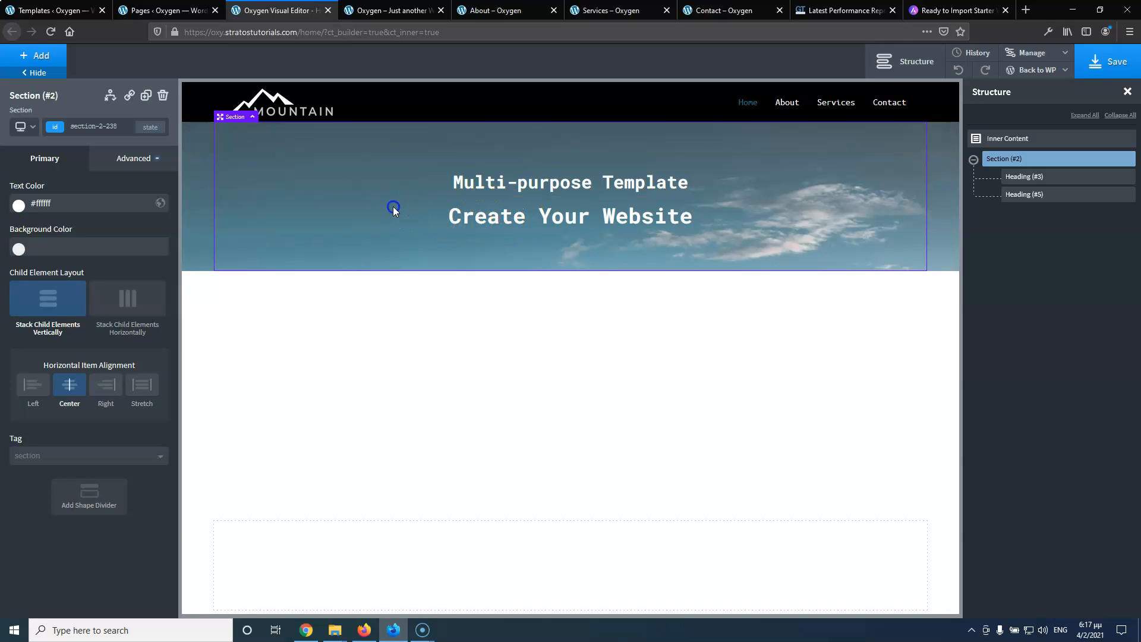
Add a text element below the headings and fill it with the Lorem ipsum paragraph copied from the old home page's hero
click(40, 55)
click(119, 263)
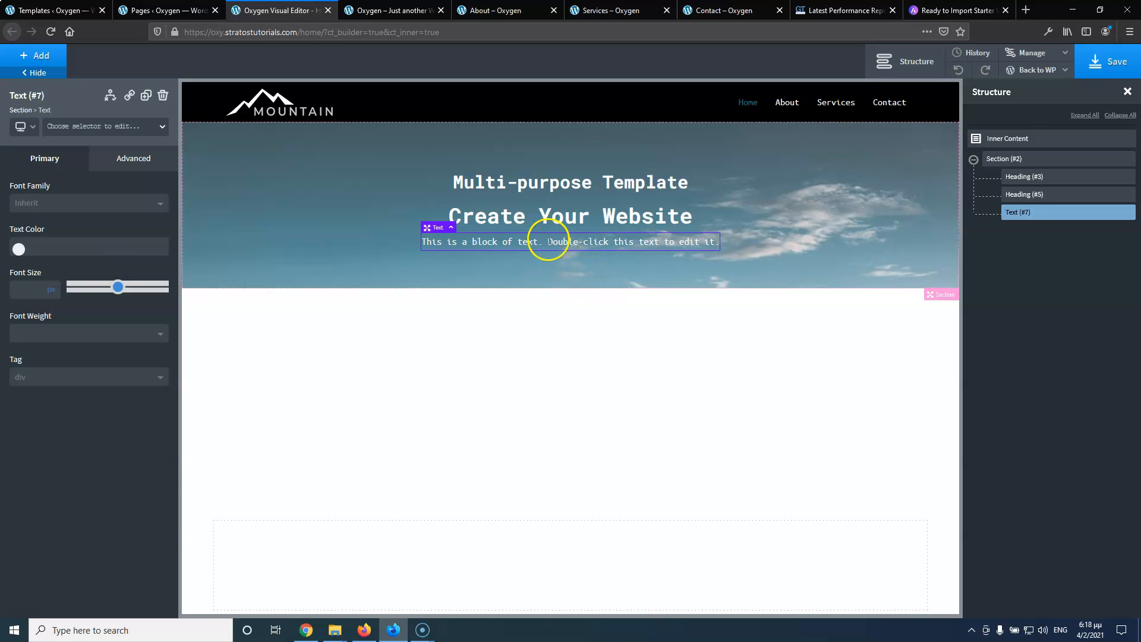
click(395, 10)
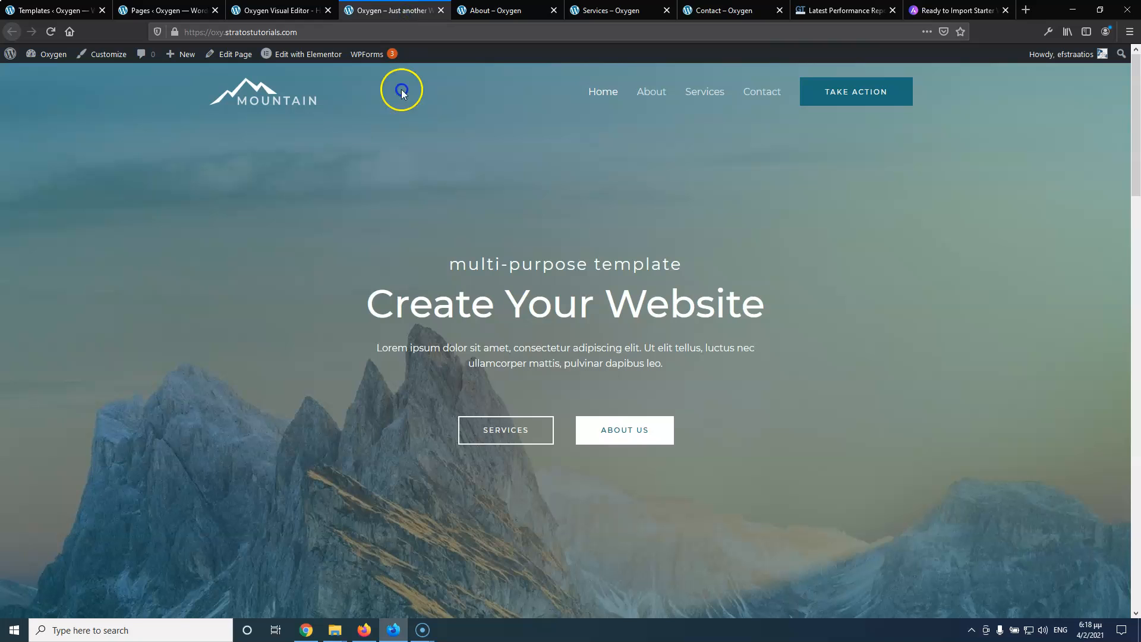
drag(377, 348, 671, 363)
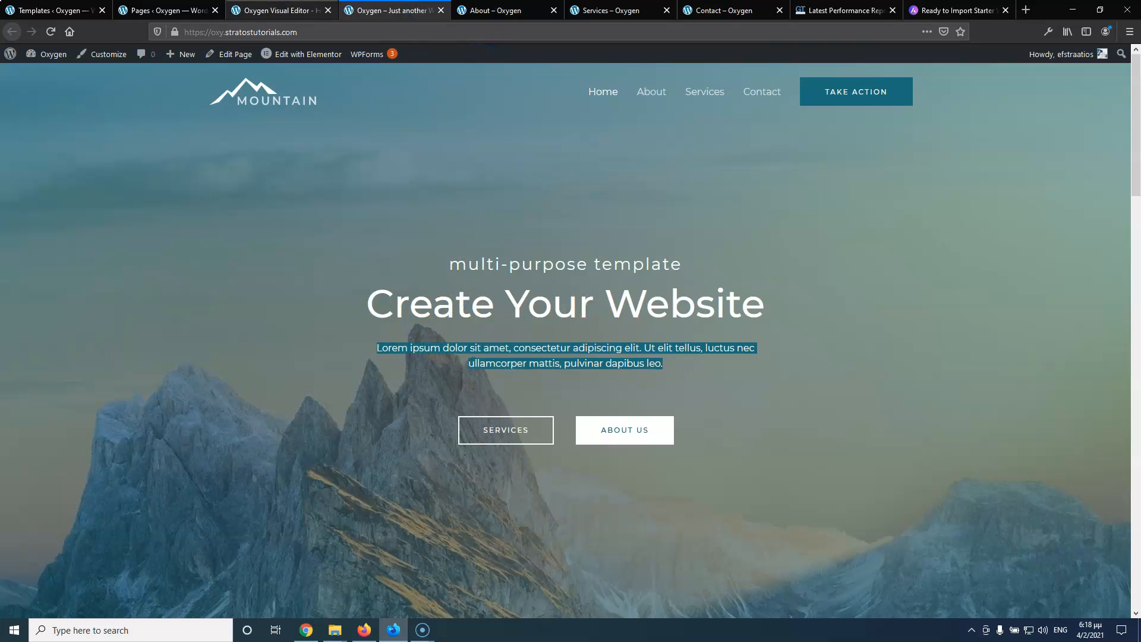
click(276, 10)
double_click(516, 244)
text(Lorem ipsum dolor sit amet, consectetur adipiscing elit. Ut elit tellus, luctus nec ullamcorper mattis, pulvinar dapibus leo.)
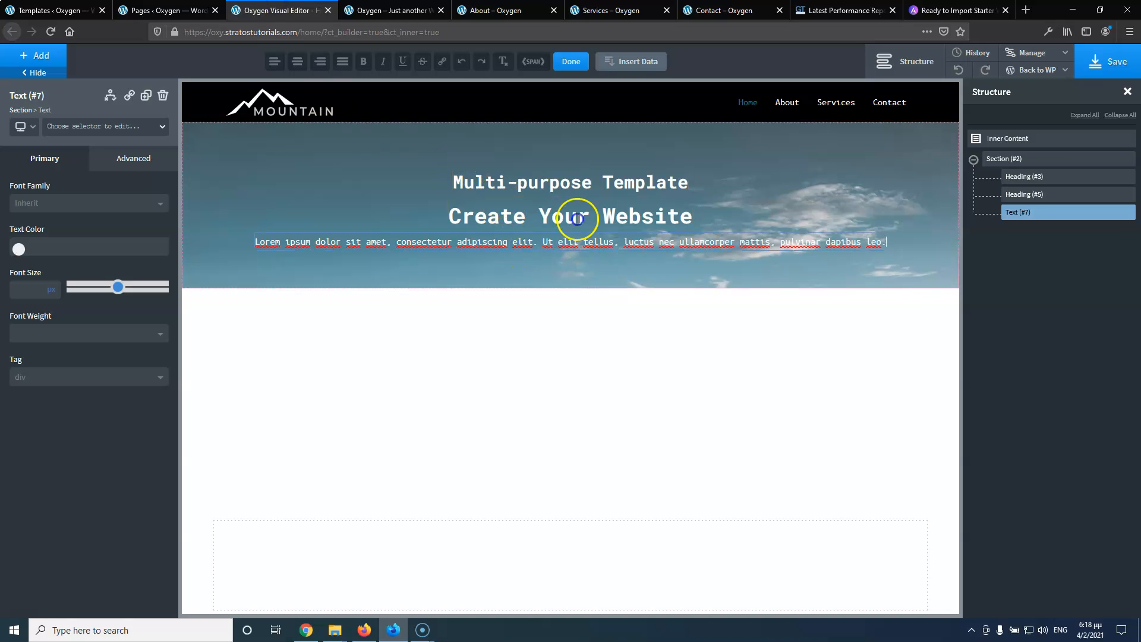
Break the hero paragraph into two lines after "luctus nec" and compare it with the old home page
click(364, 14)
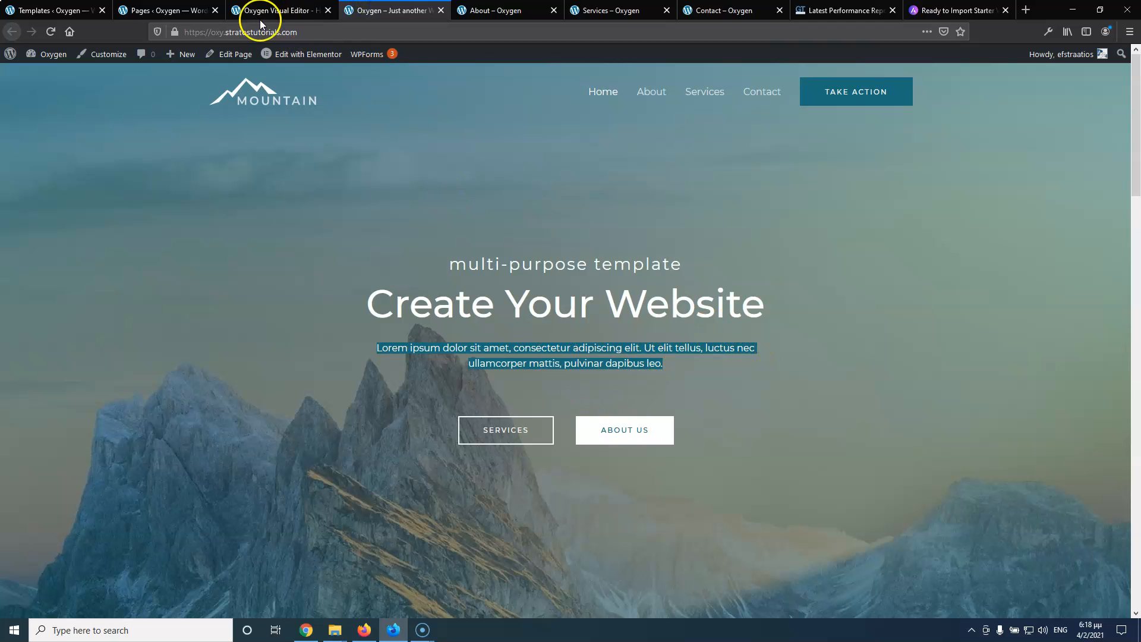
click(184, 10)
click(274, 10)
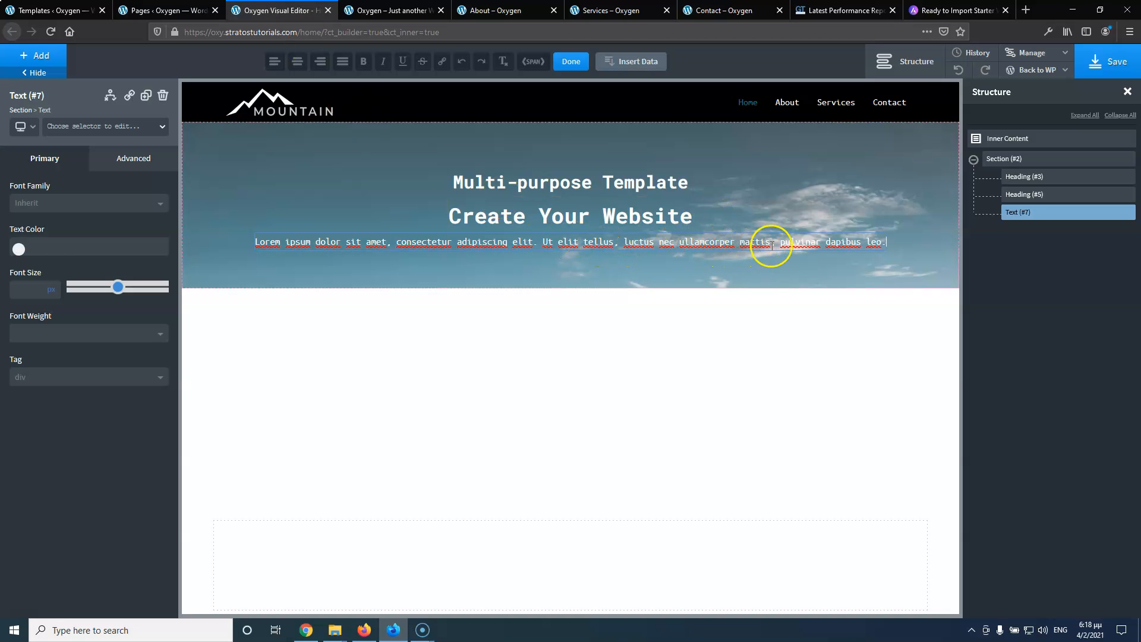
click(672, 244)
key(Return)
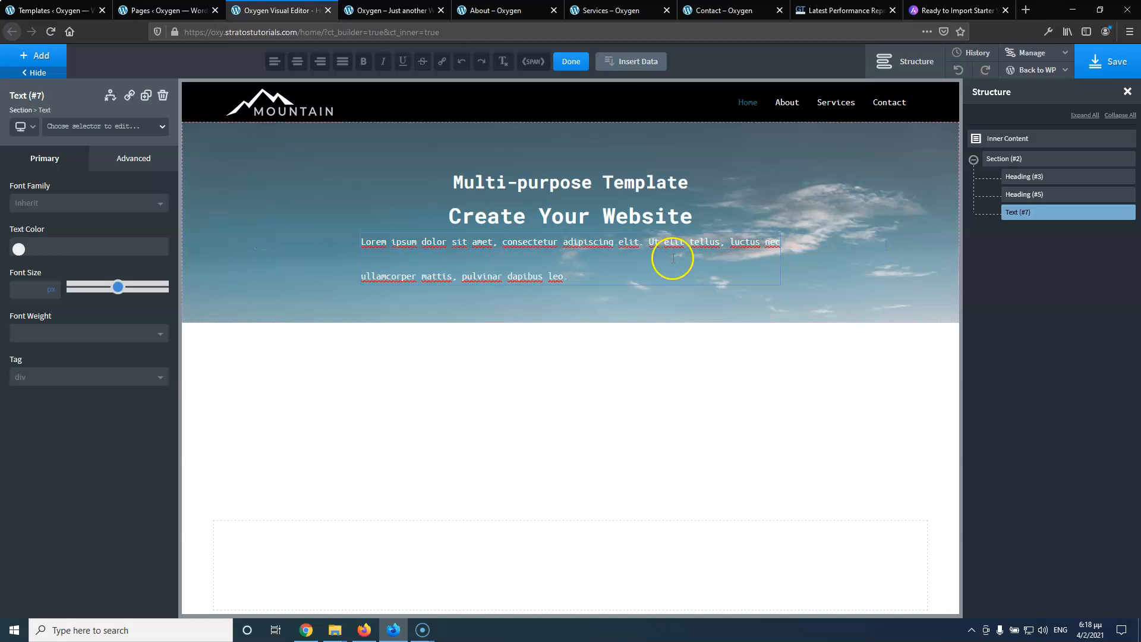
click(382, 12)
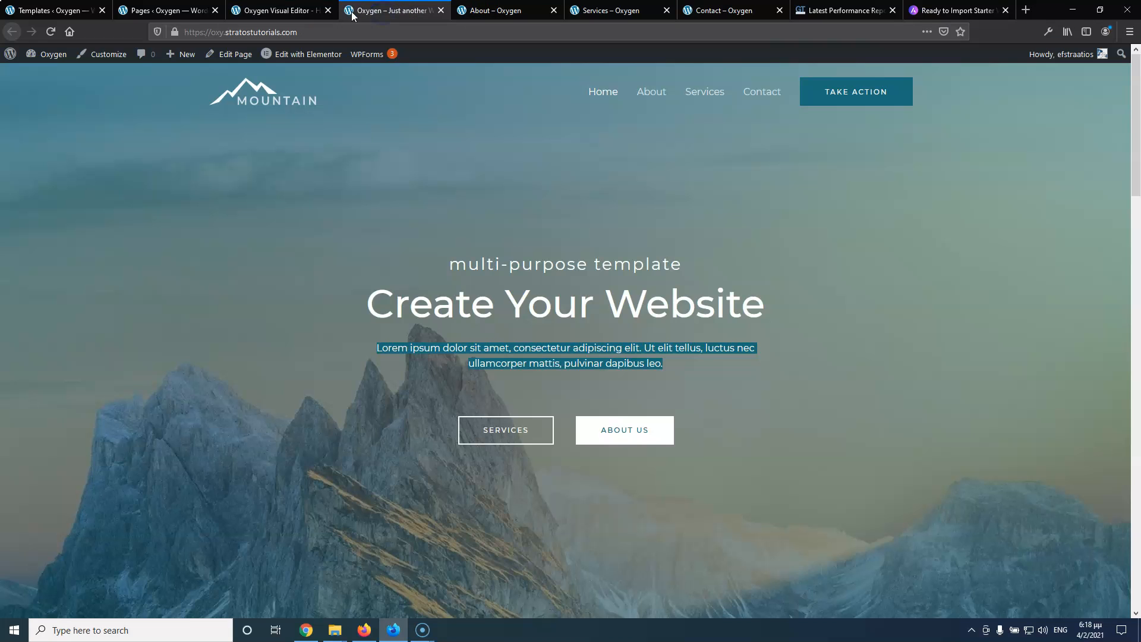
Center-align the Lorem ipsum paragraph's text in the hero section
click(306, 11)
key(BackSpace)
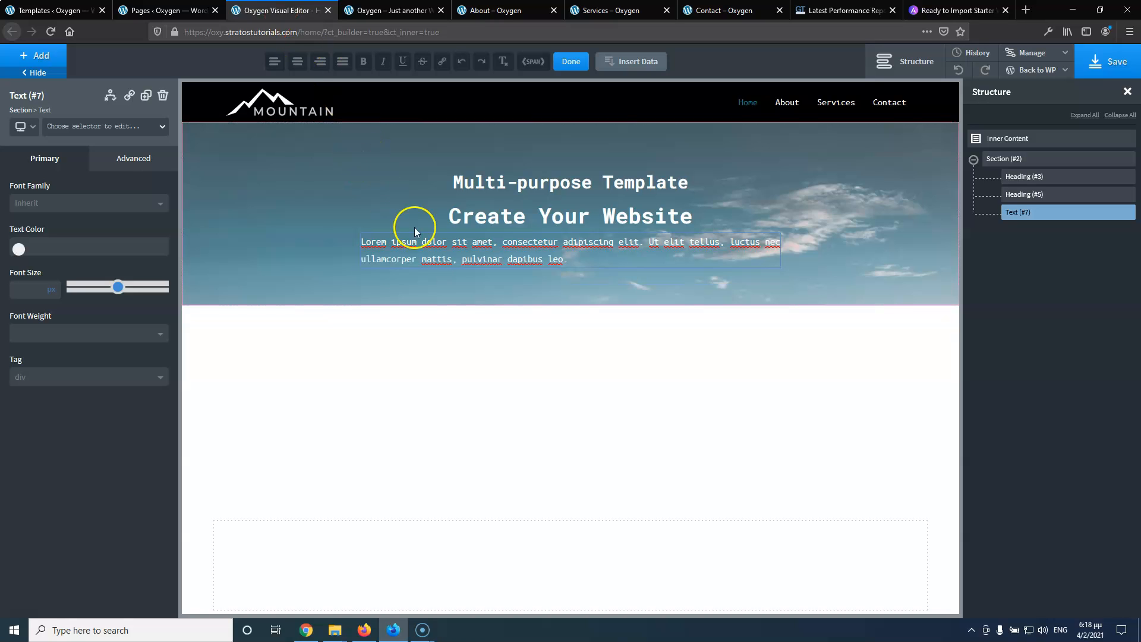
click(133, 158)
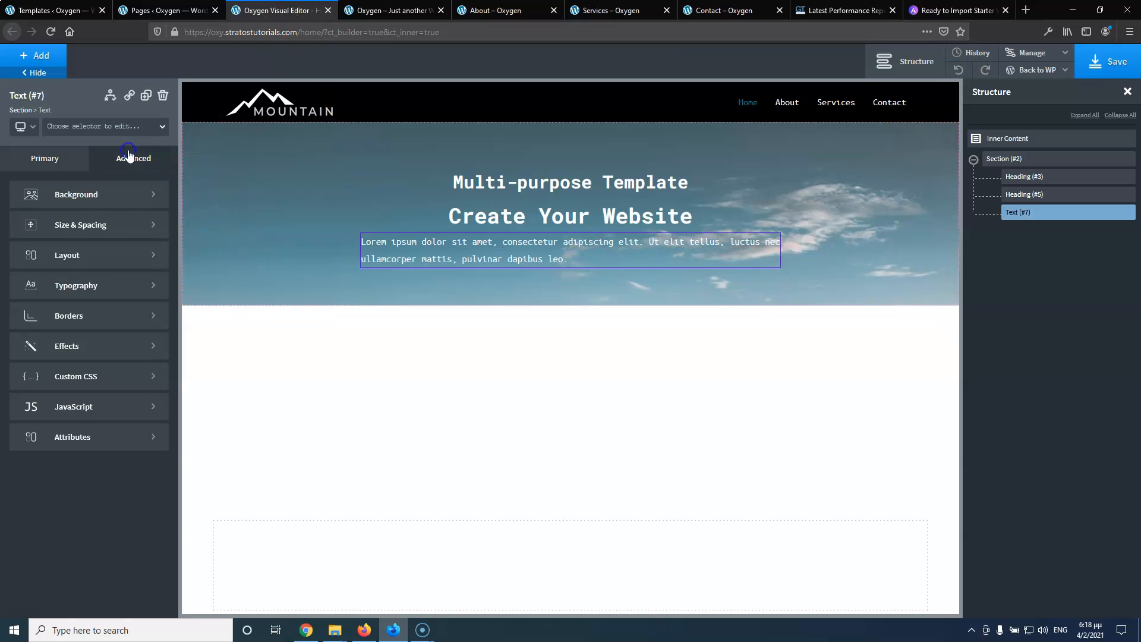
click(82, 290)
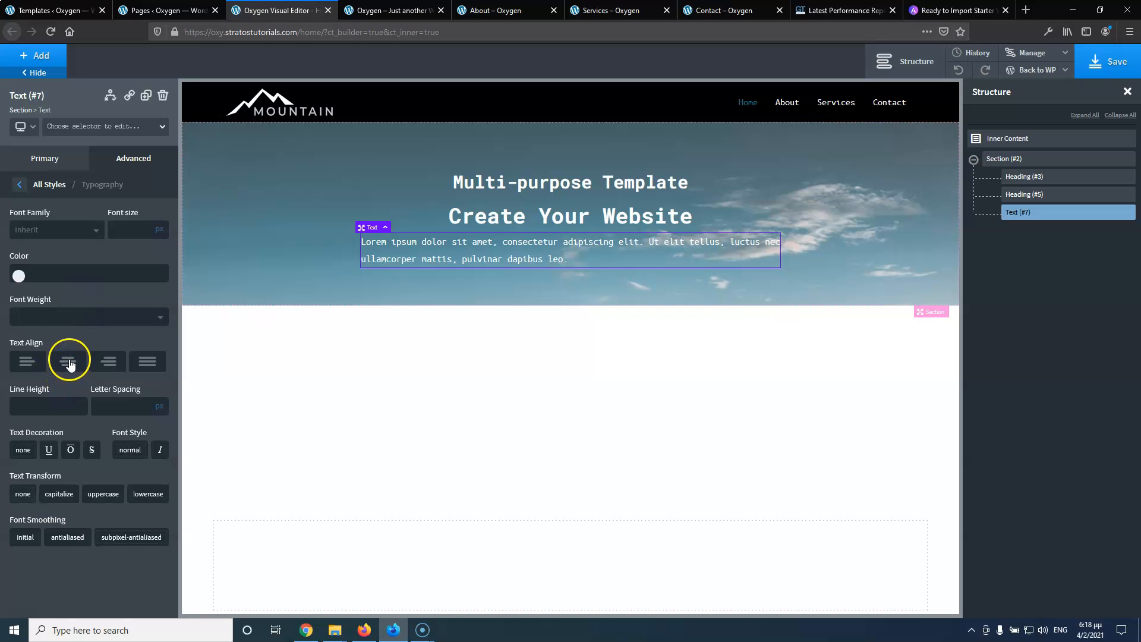
click(69, 364)
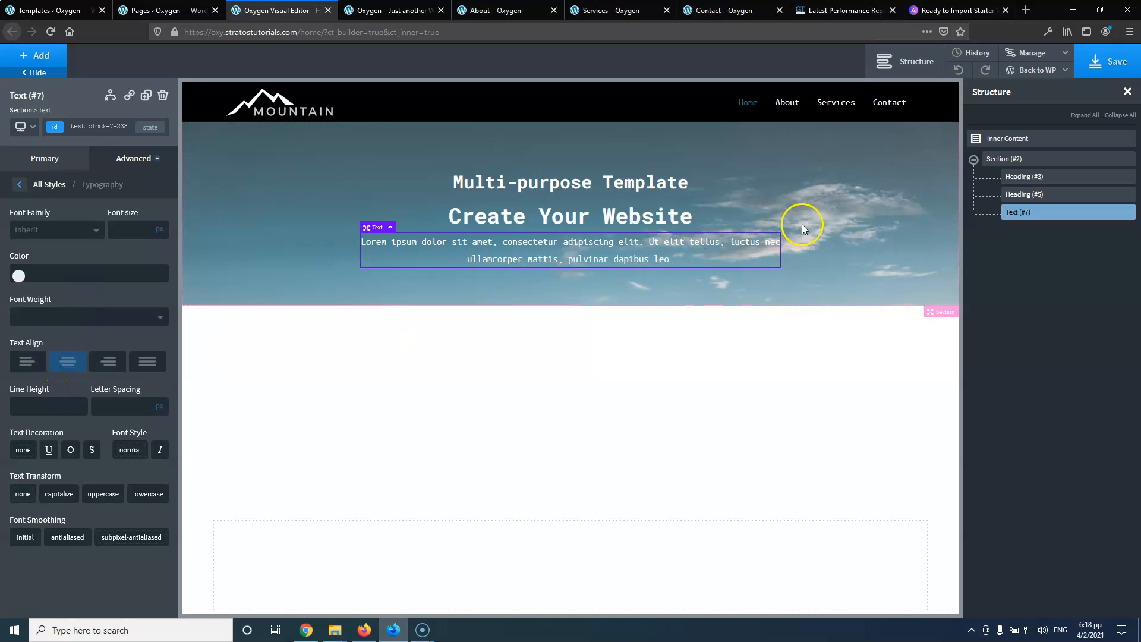
Add space below both hero headings, with a bottom margin of 27 px on the first and 23 px on the second
click(564, 184)
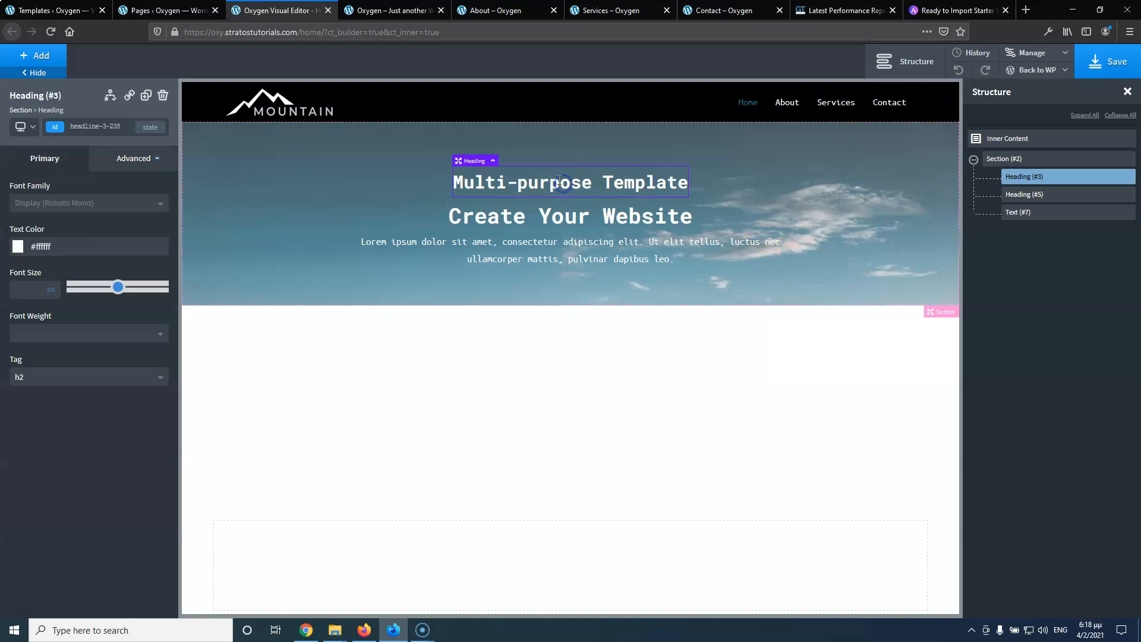
click(560, 197)
drag(561, 201, 559, 263)
click(560, 227)
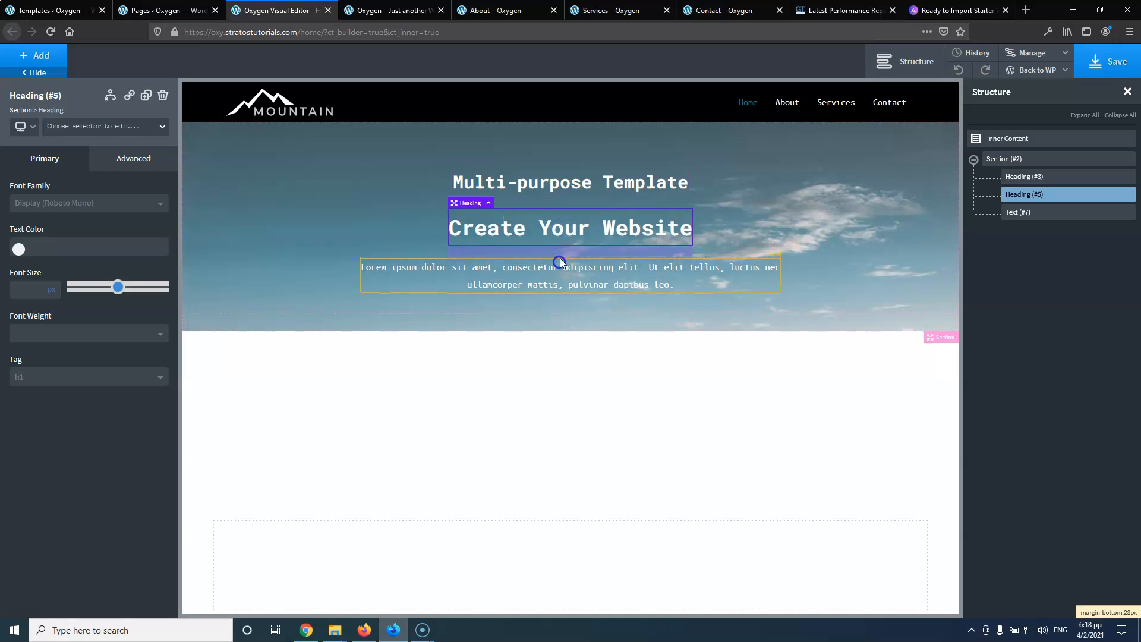
click(557, 184)
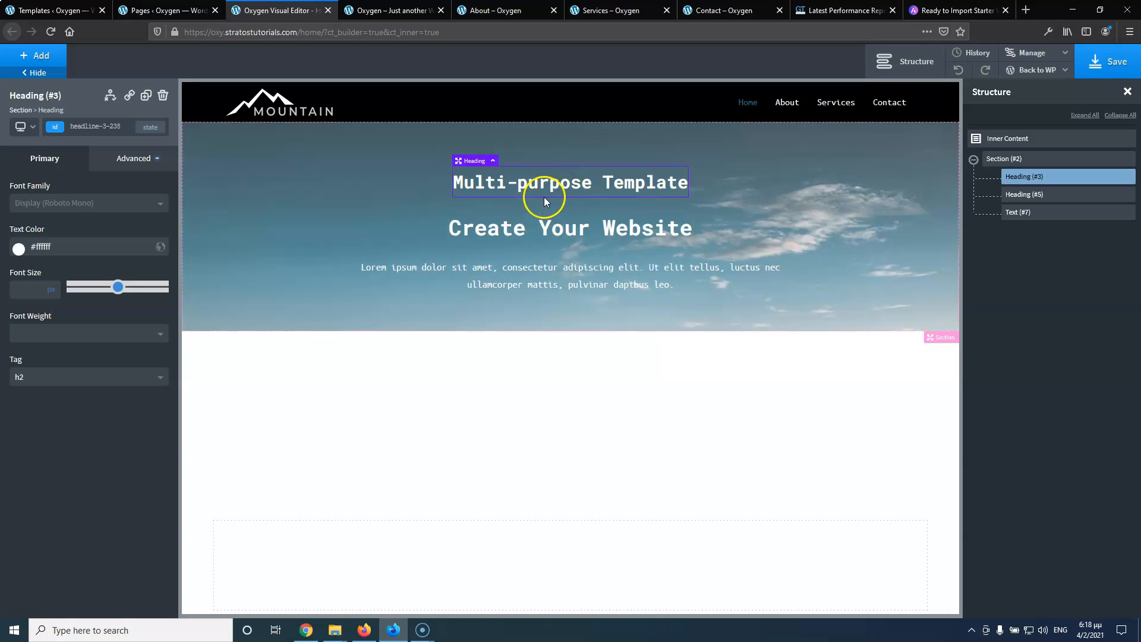
drag(551, 205, 550, 209)
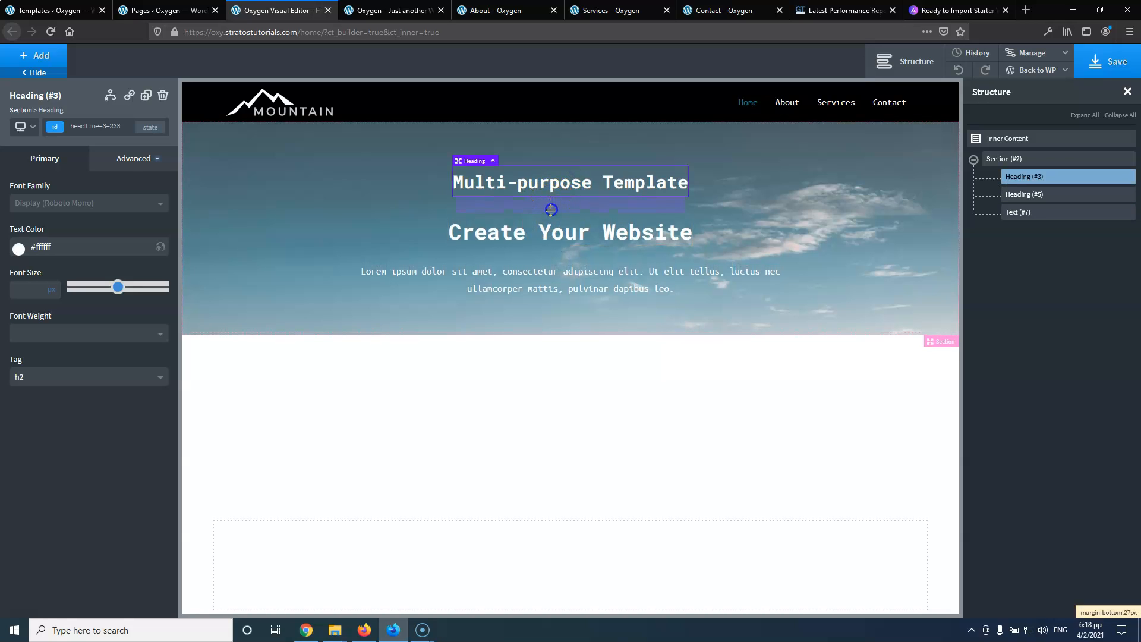
Set the "Multi-purpose Template" heading's bottom margin to 40 px and increase the bottom margin of "Create Your Website"
click(126, 160)
click(107, 226)
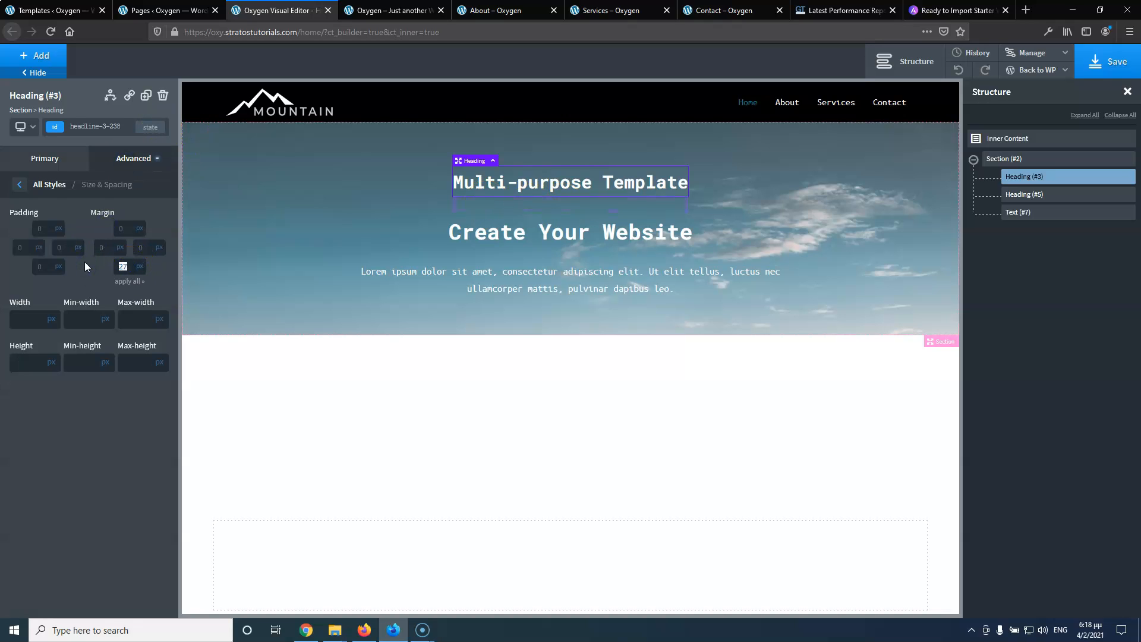
text(40)
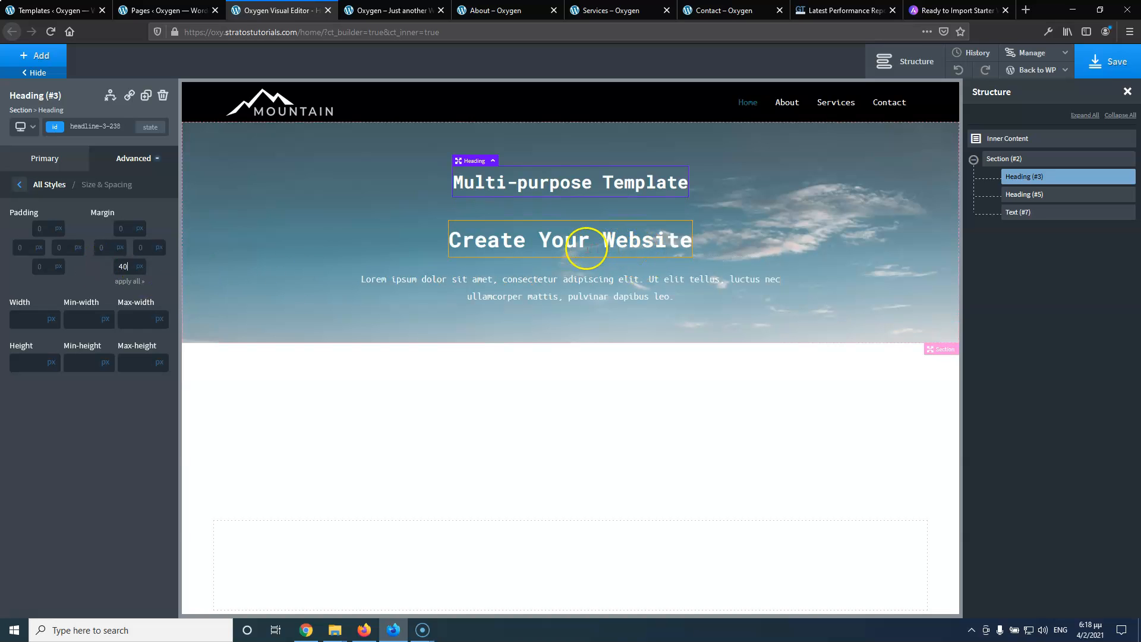
click(587, 249)
click(130, 158)
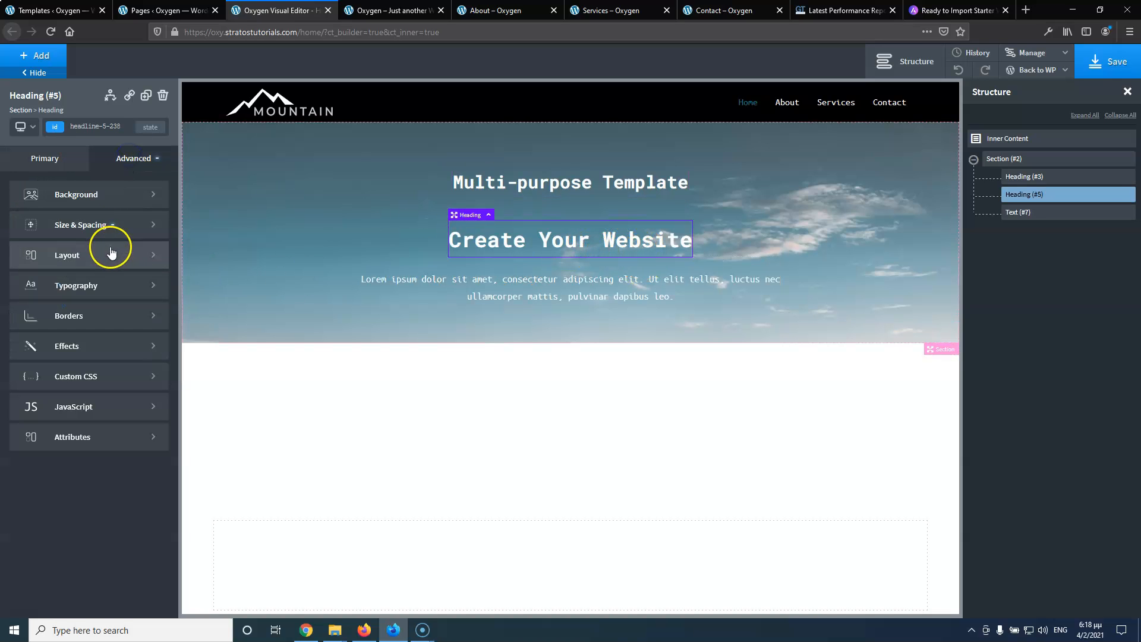
click(102, 224)
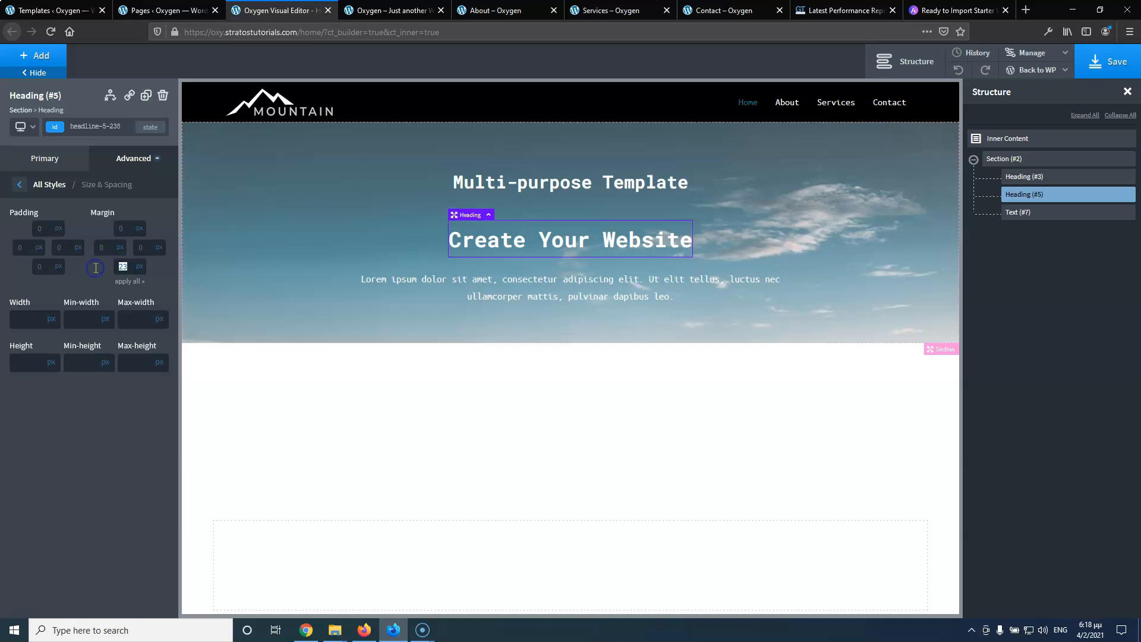
Set the hero paragraph's bottom margin to 40 px
click(603, 298)
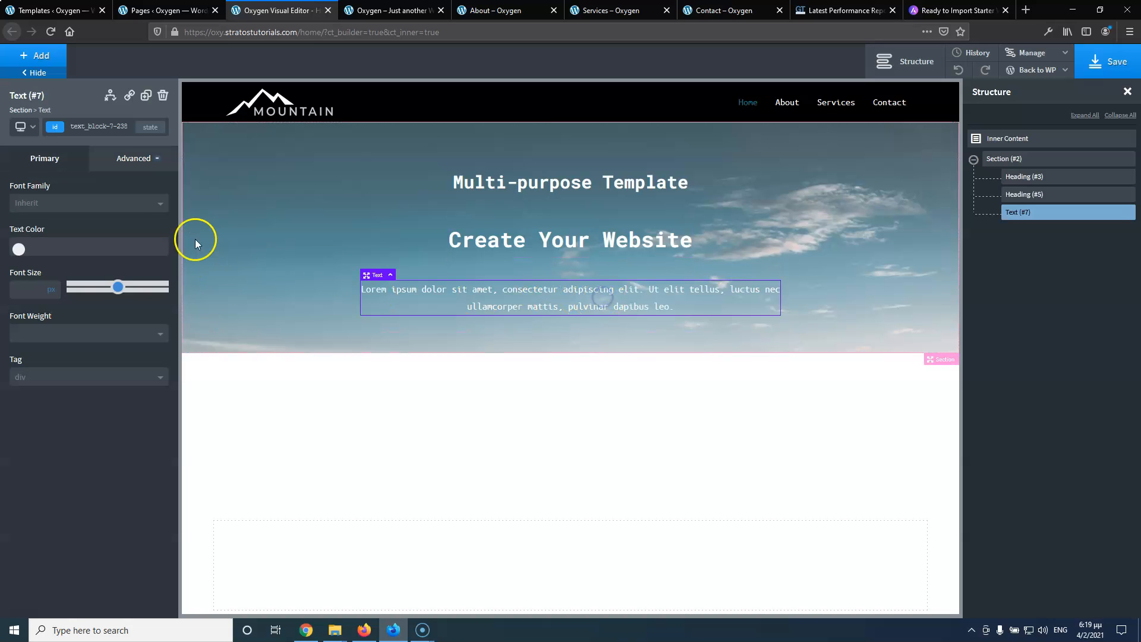
click(132, 158)
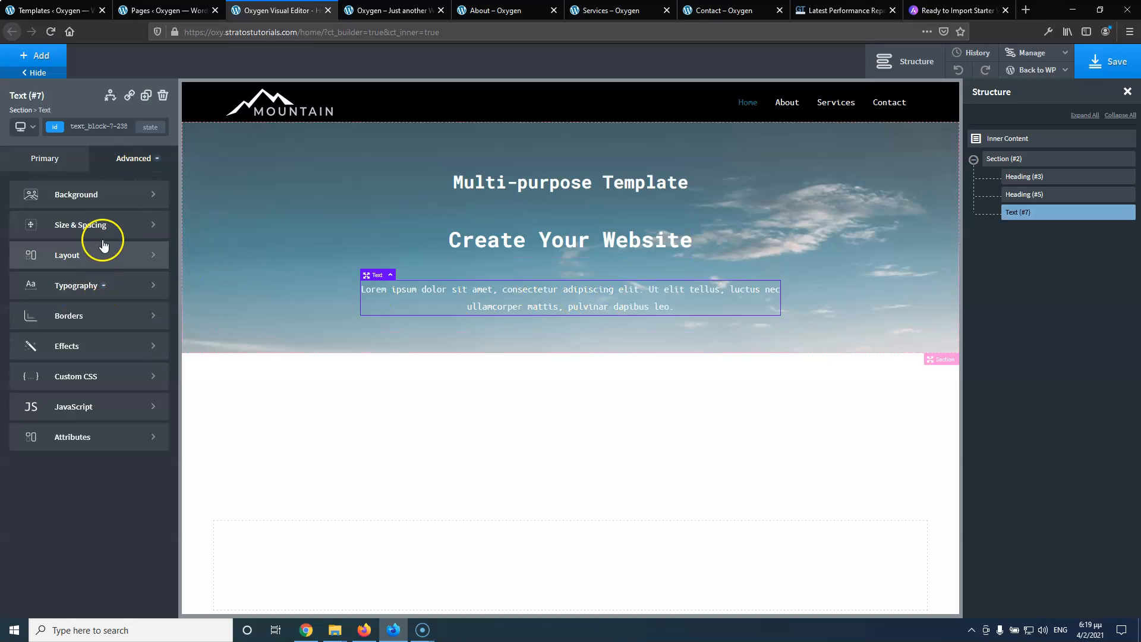
click(104, 227)
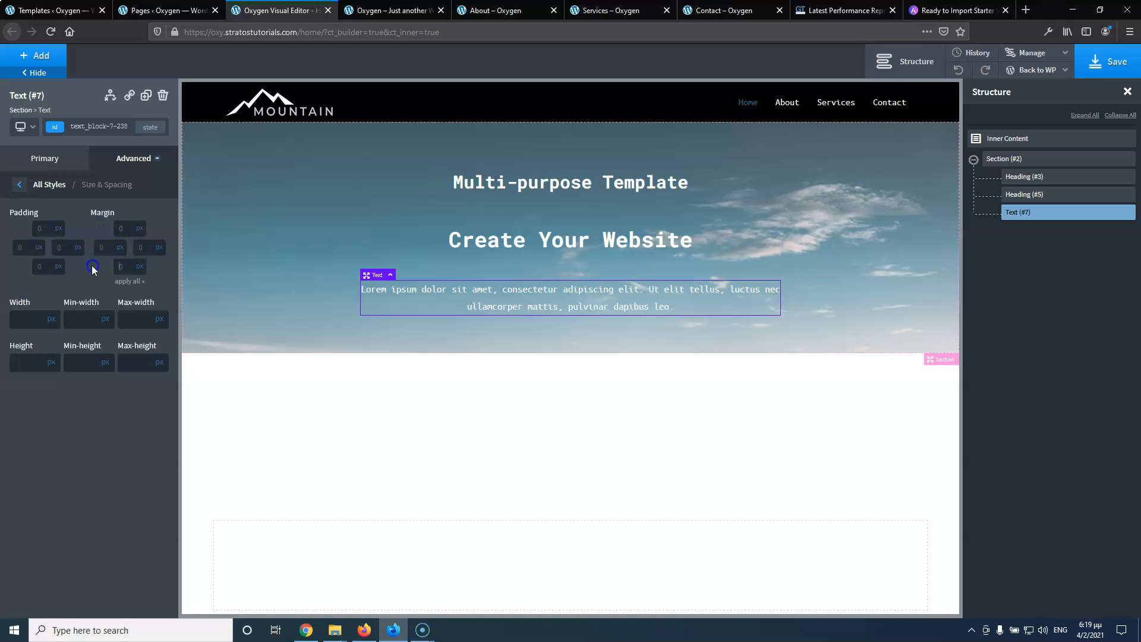
text(40)
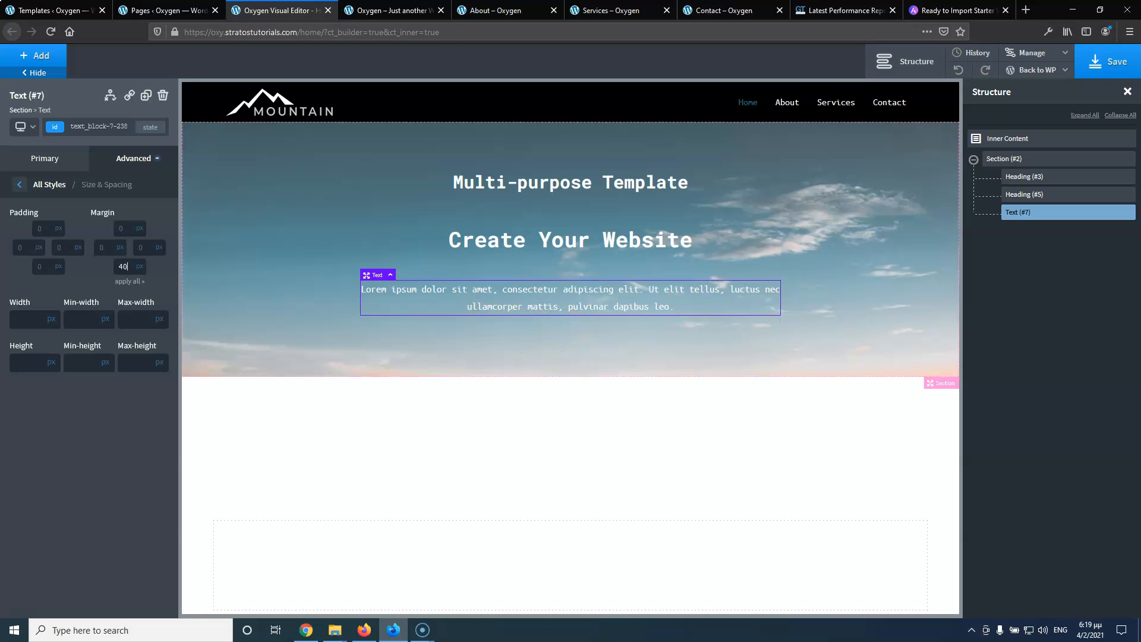
Check the buttons below the hero paragraph on the old home page
click(406, 11)
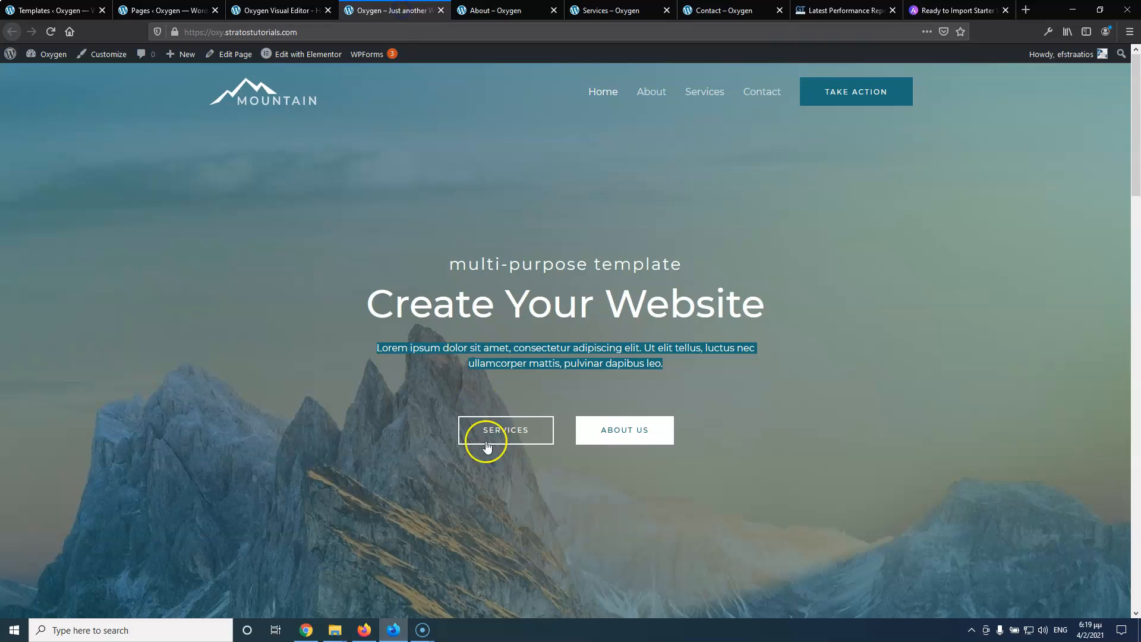
click(414, 375)
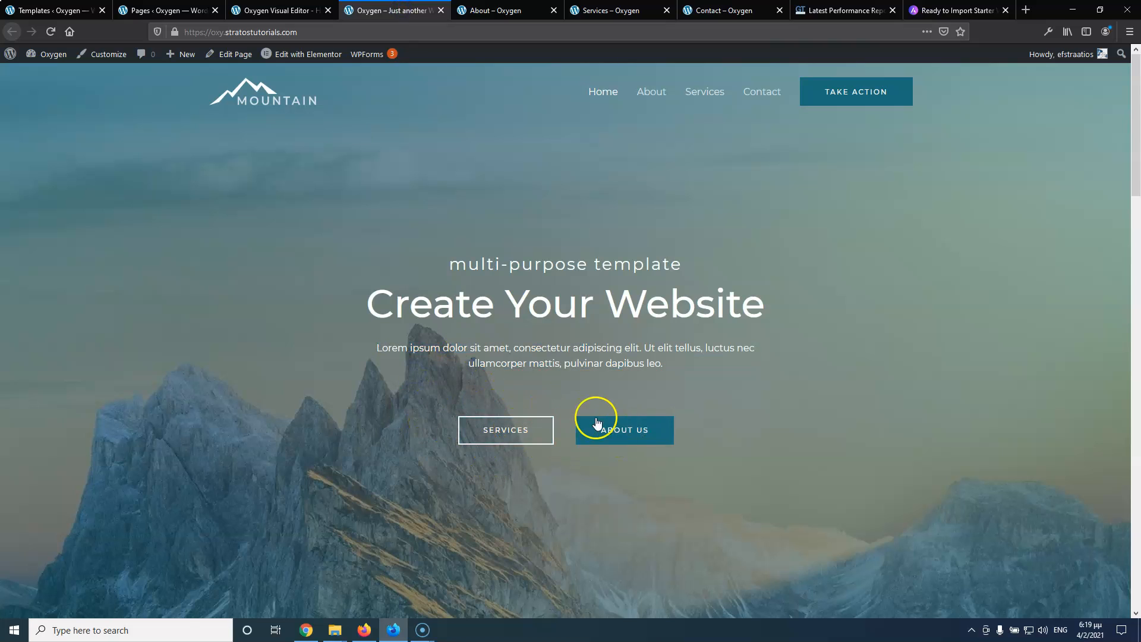
click(256, 10)
click(194, 9)
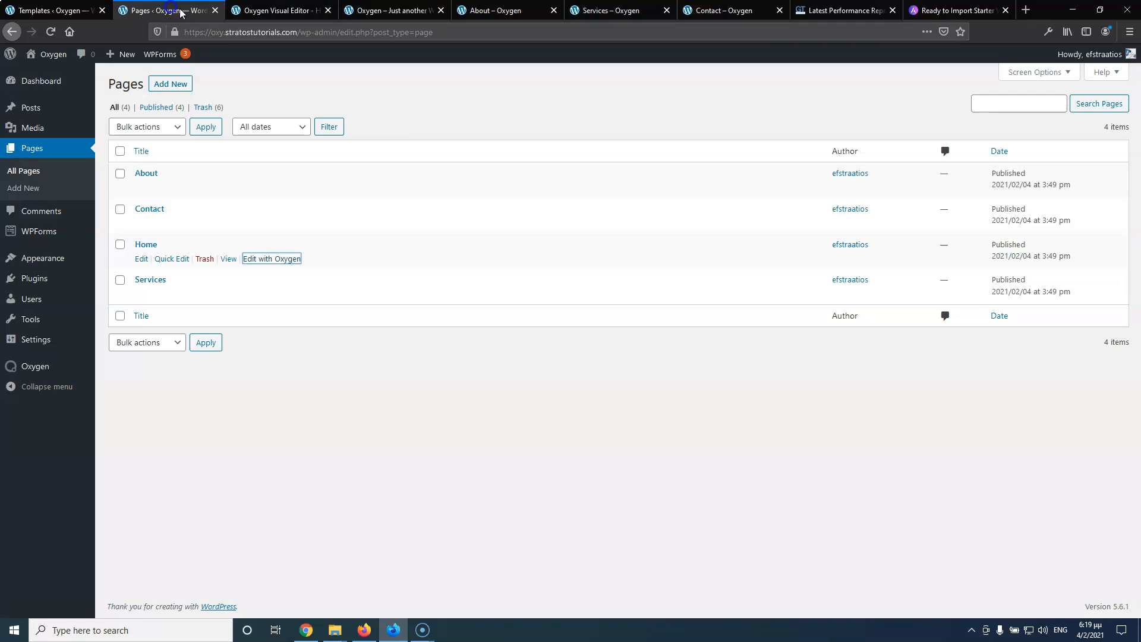
click(264, 12)
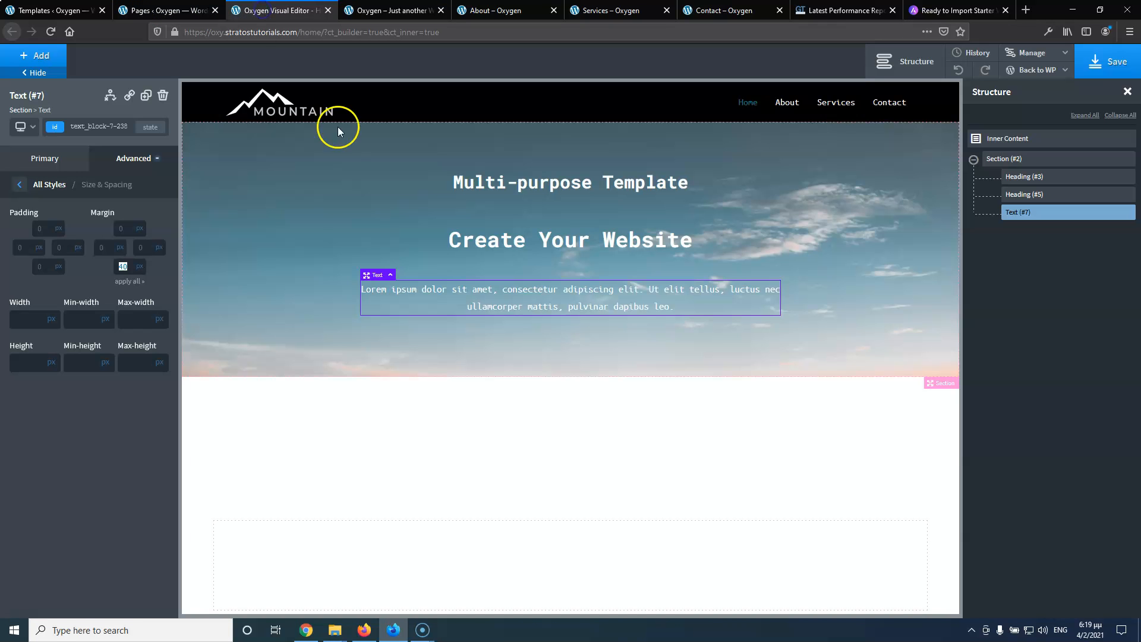
Add a button below the hero paragraph and duplicate it
click(347, 186)
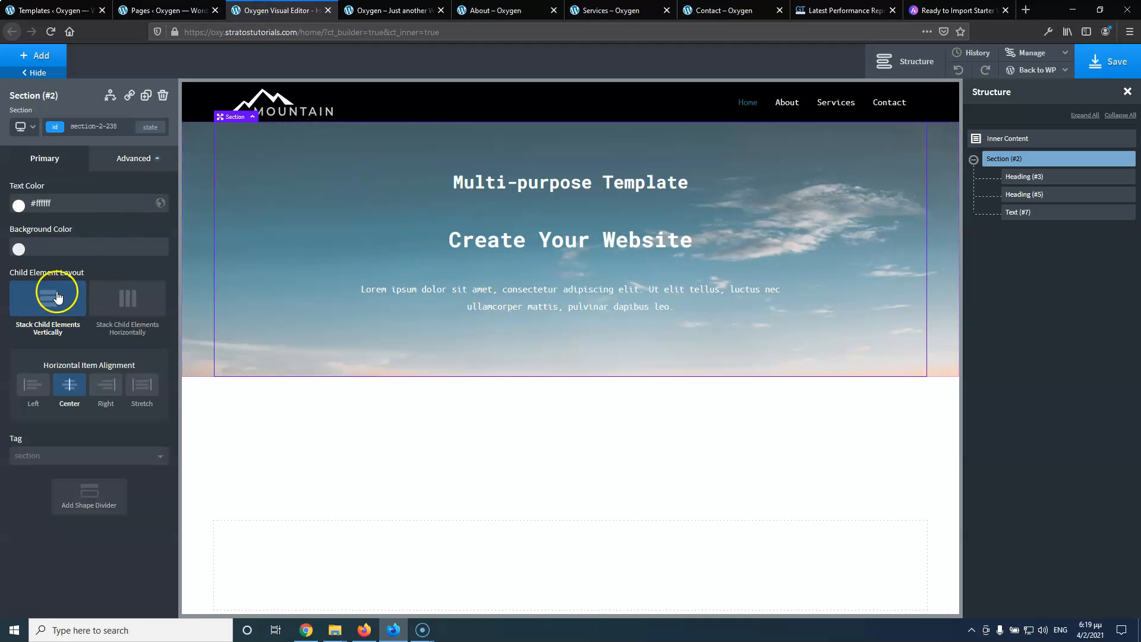
click(559, 303)
click(36, 55)
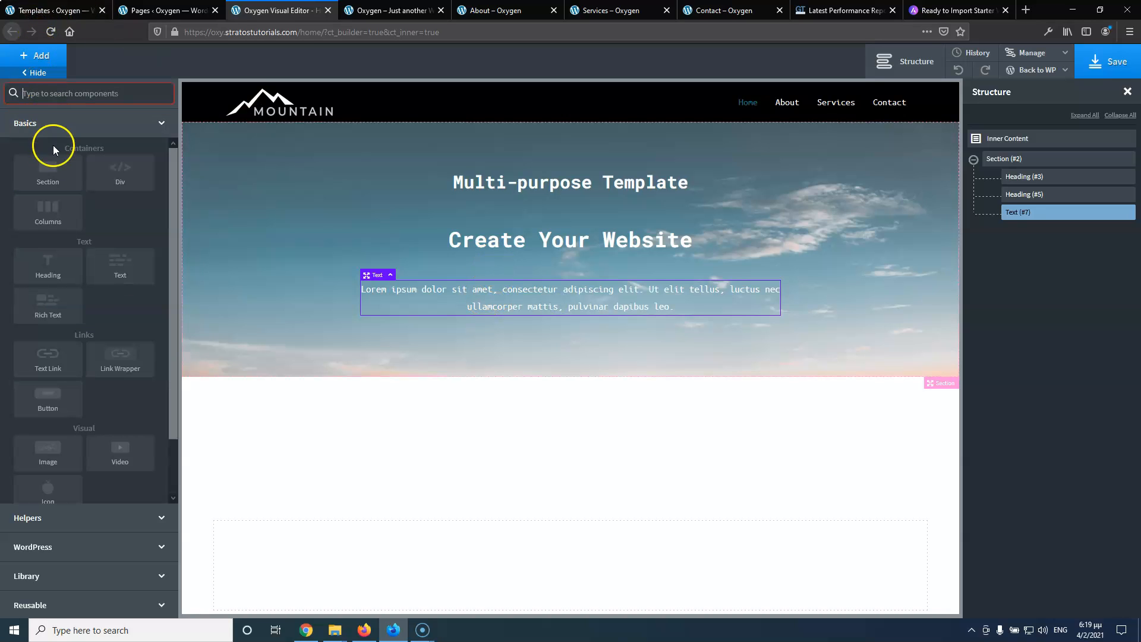
text(bu)
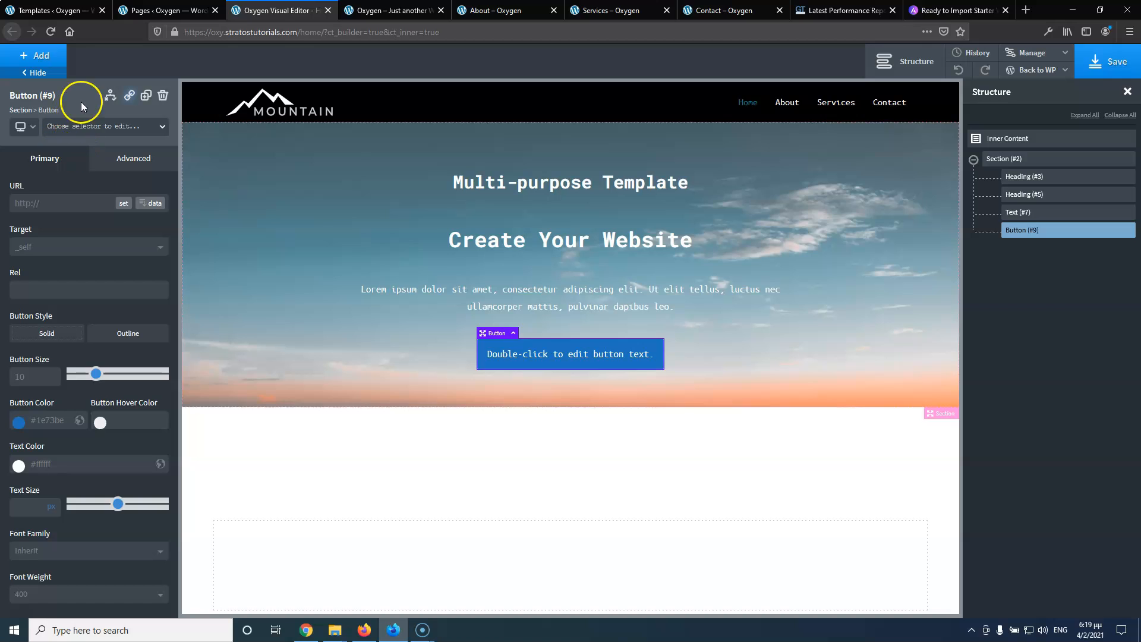
click(145, 97)
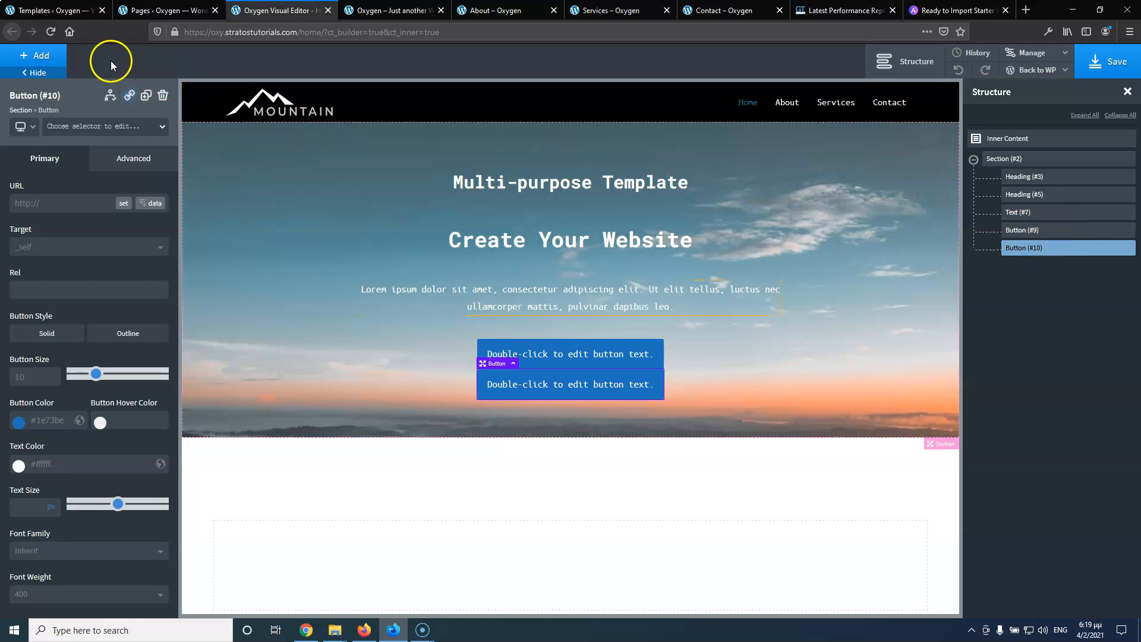
Add a div after the first button in the hero section
click(34, 57)
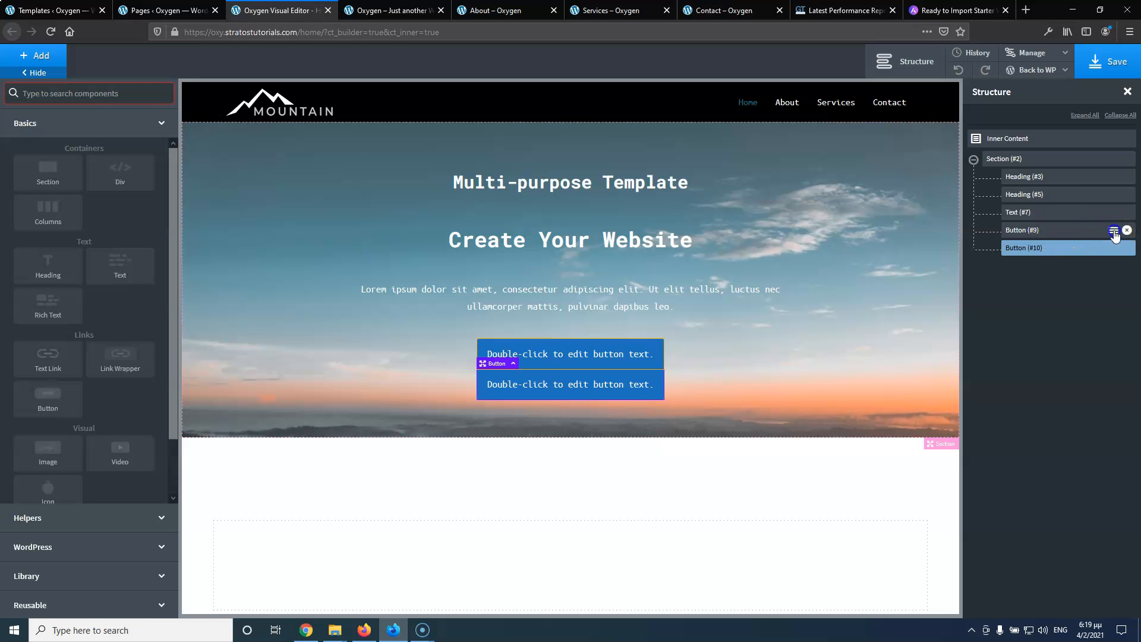
click(1114, 231)
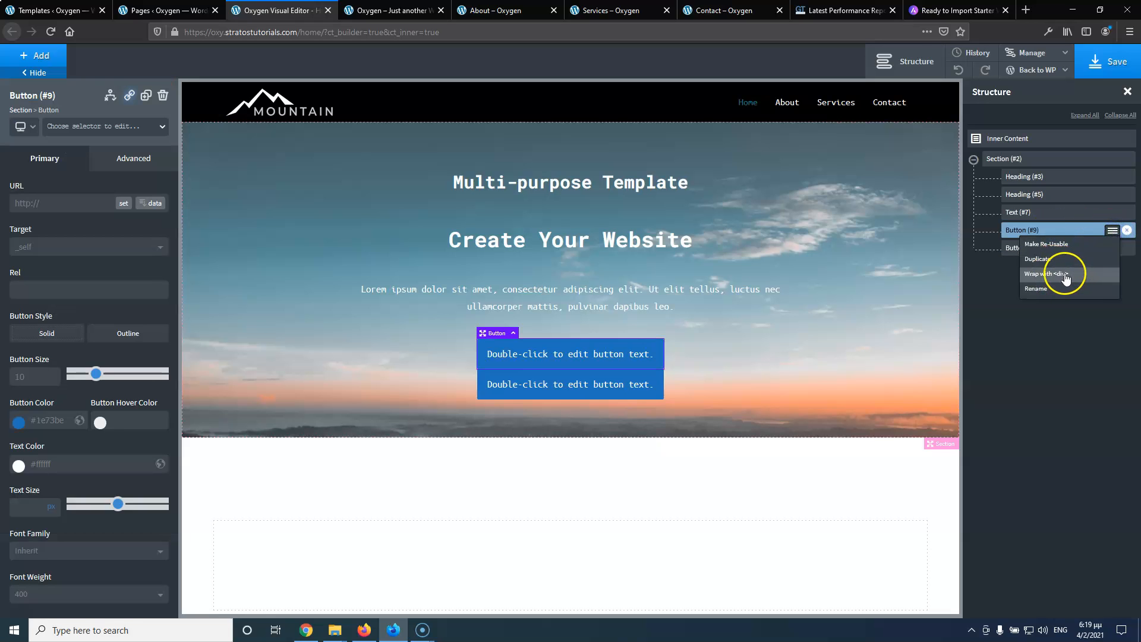
click(38, 56)
click(60, 95)
text(di)
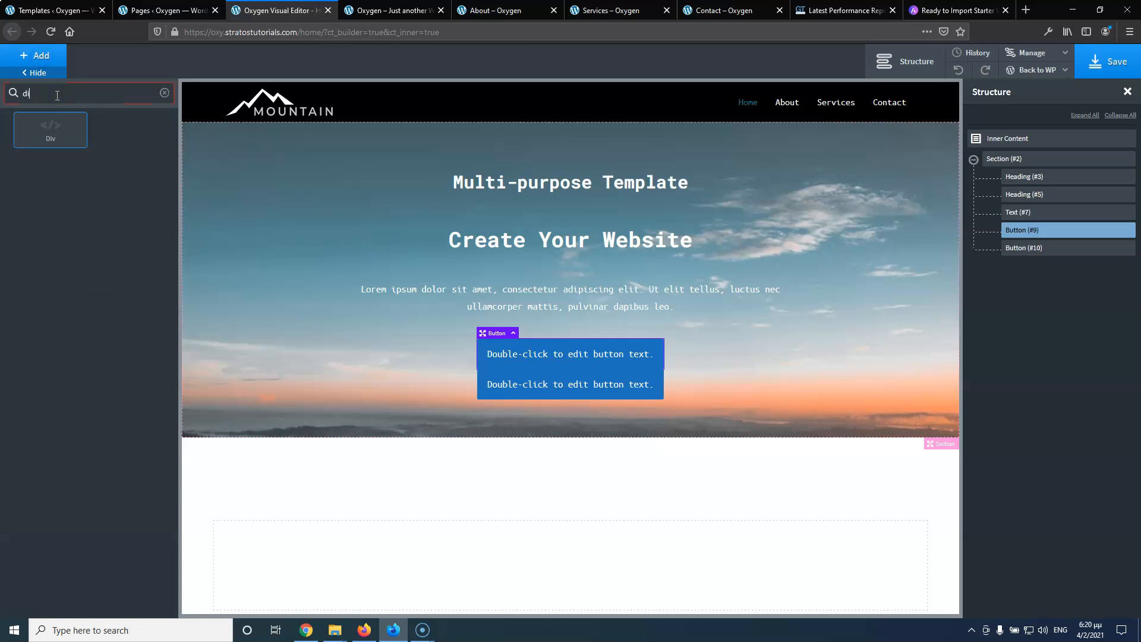
text(v)
click(47, 124)
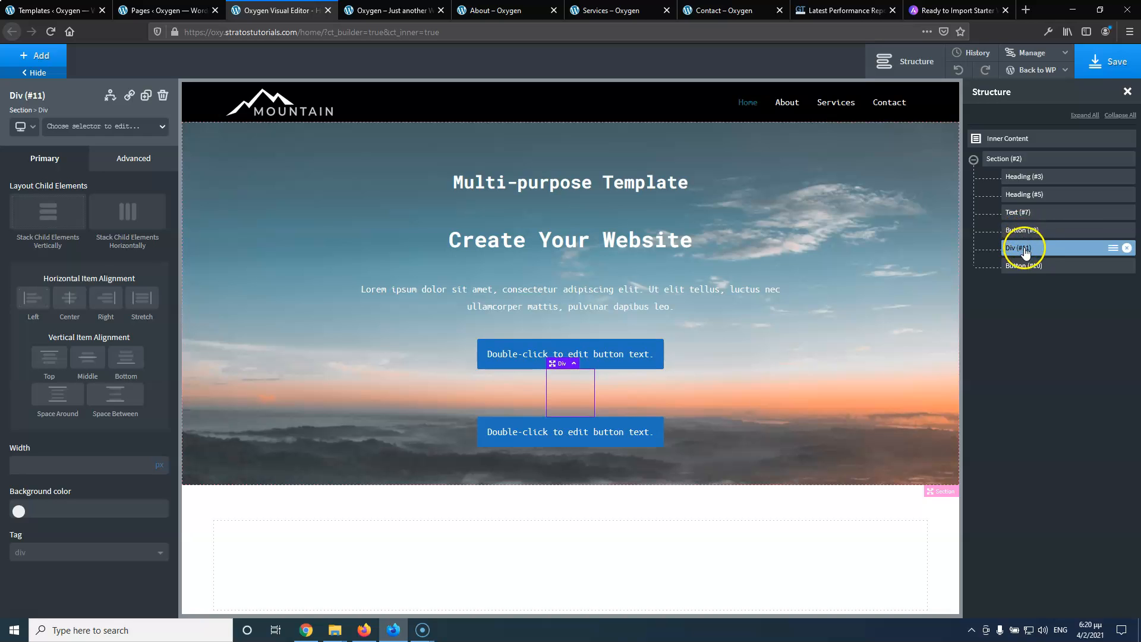
Move both hero buttons into the new div and stack the div's child elements horizontally
click(506, 367)
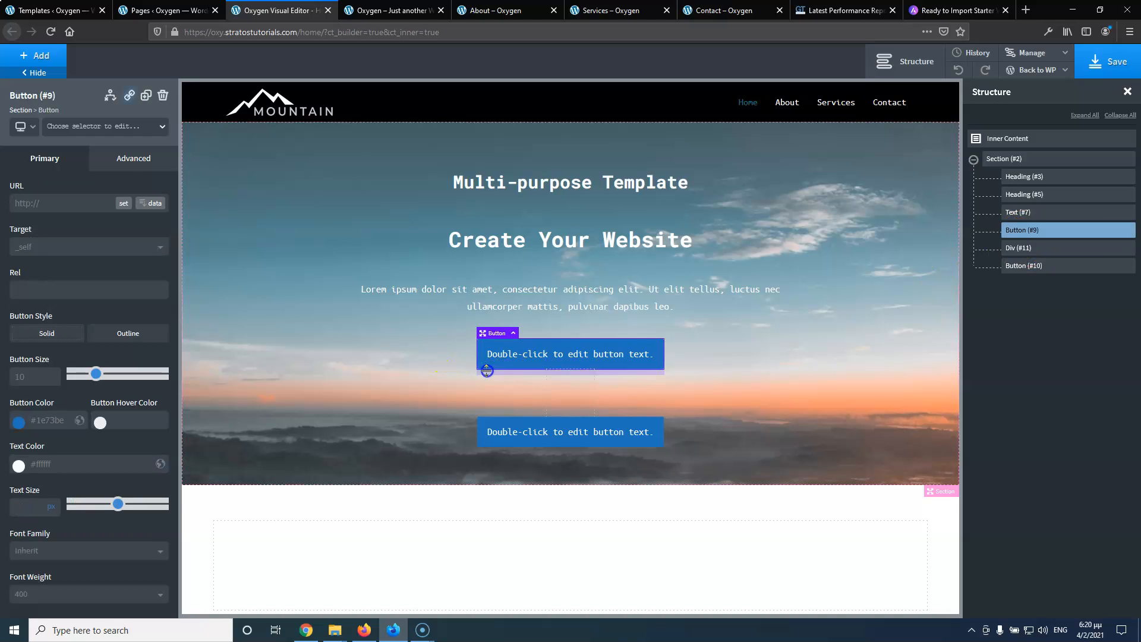
drag(483, 333, 555, 382)
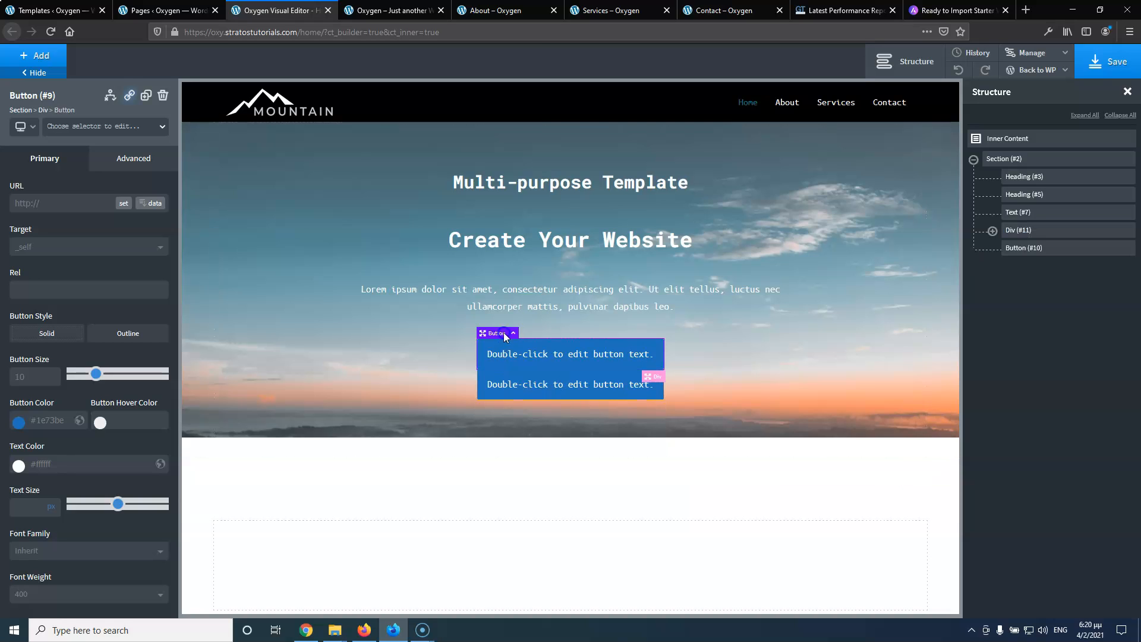
click(992, 231)
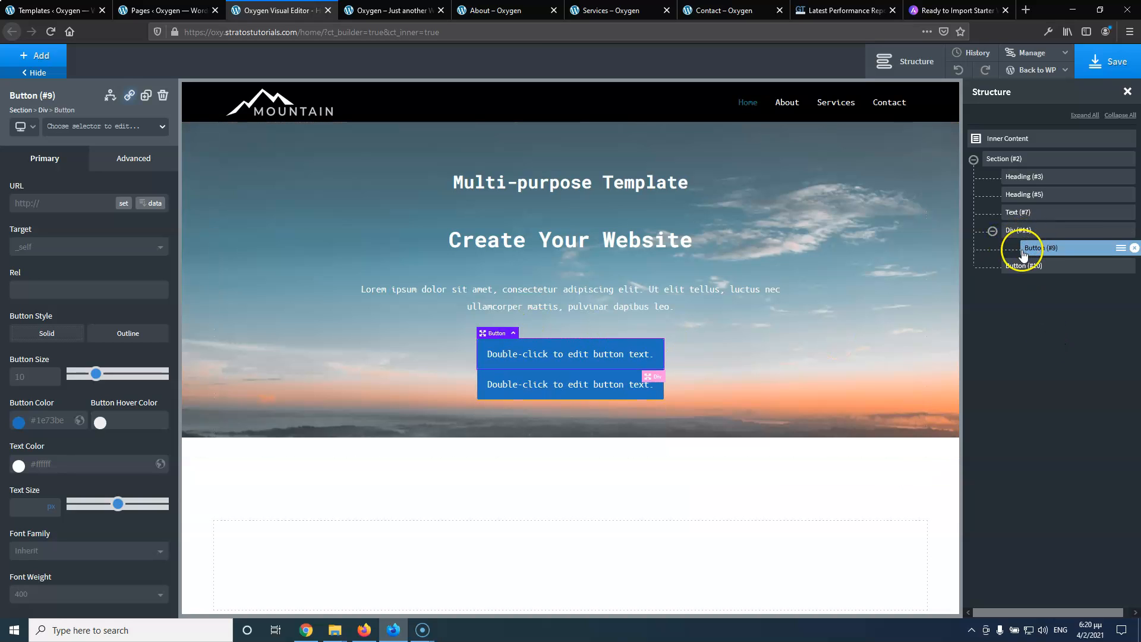
drag(1026, 258, 1048, 265)
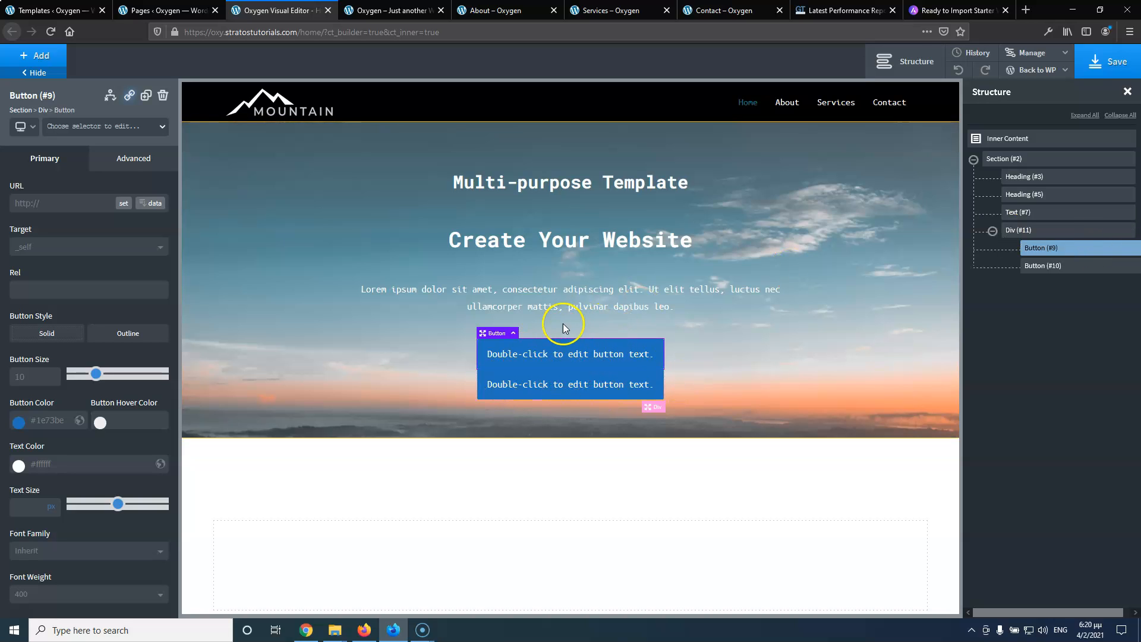
click(1039, 232)
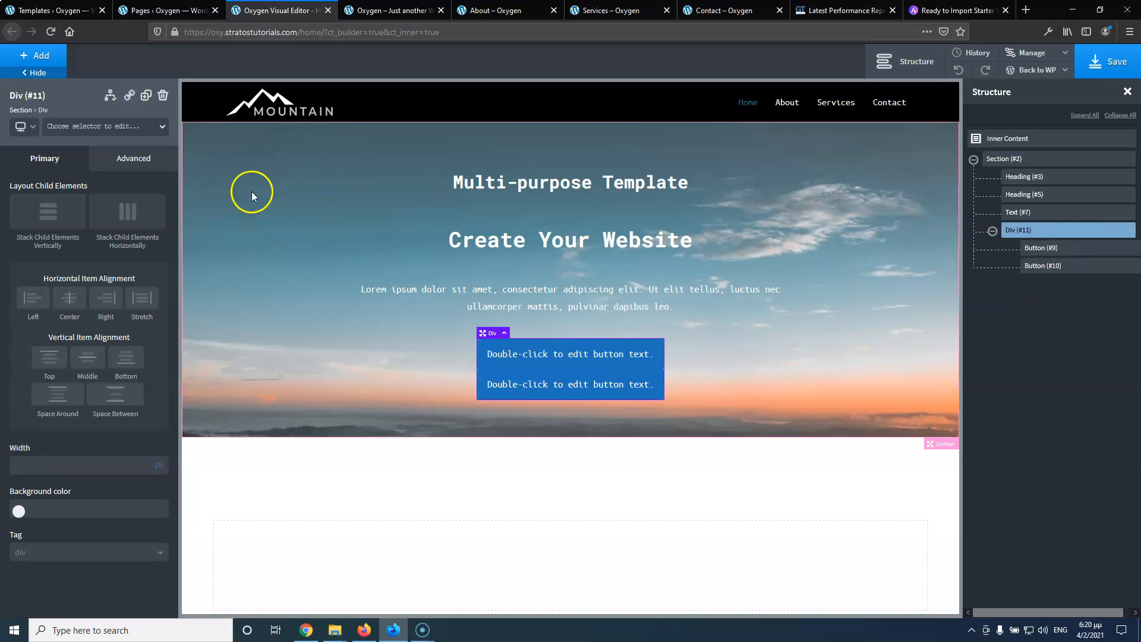
click(135, 216)
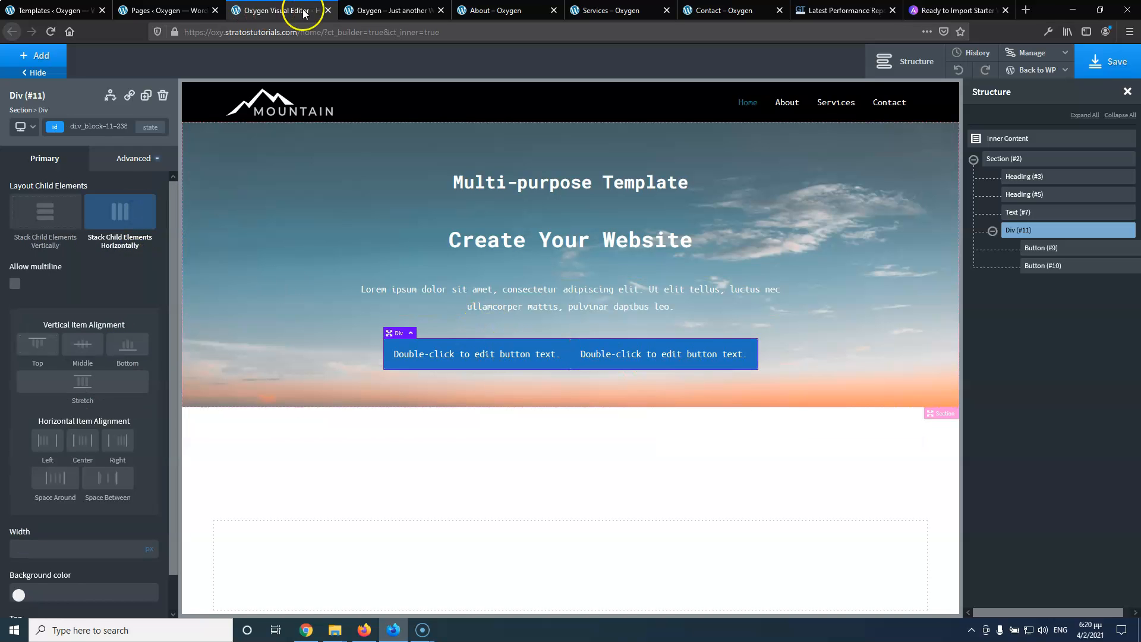
Replace the first hero button's placeholder text with "Services"
click(374, 10)
click(273, 16)
double_click(493, 355)
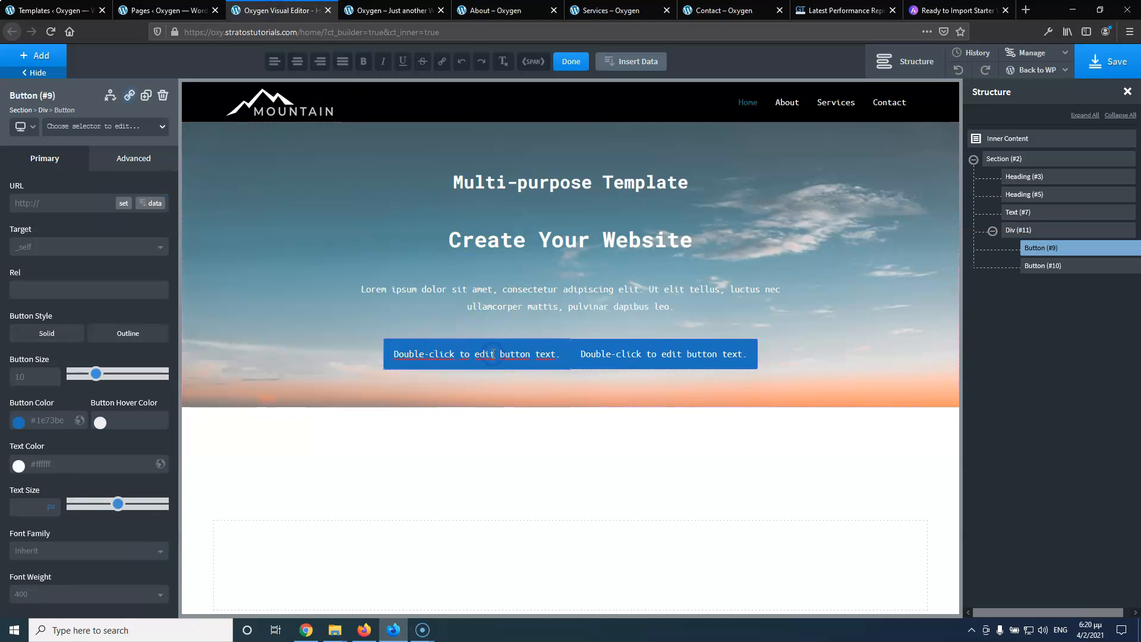
double_click(492, 354)
triple_click(492, 354)
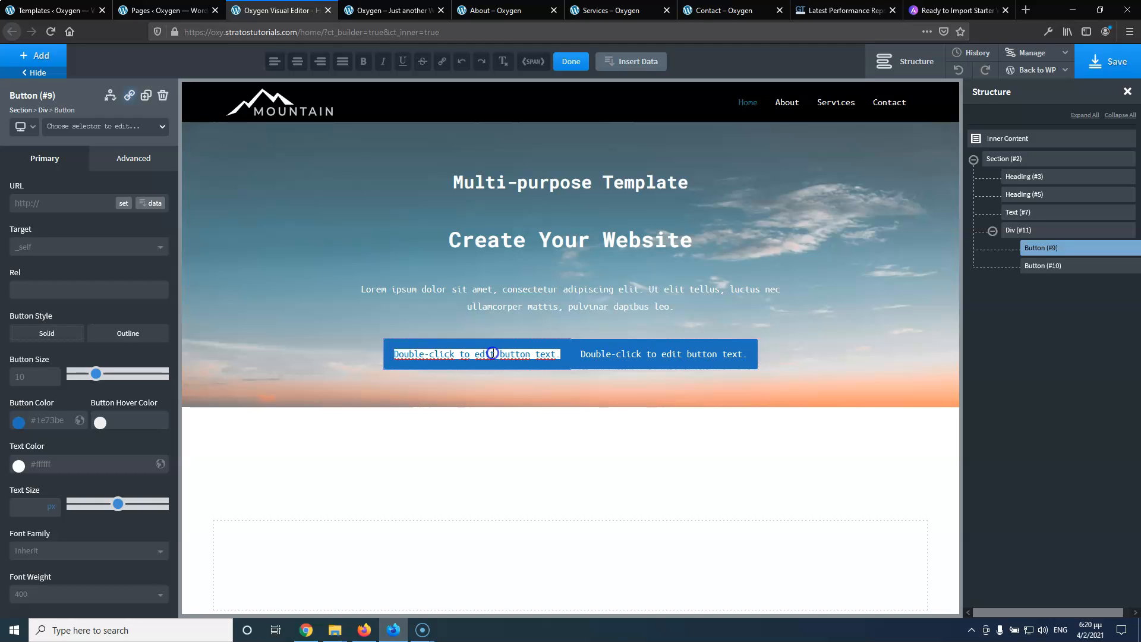
text(Servi)
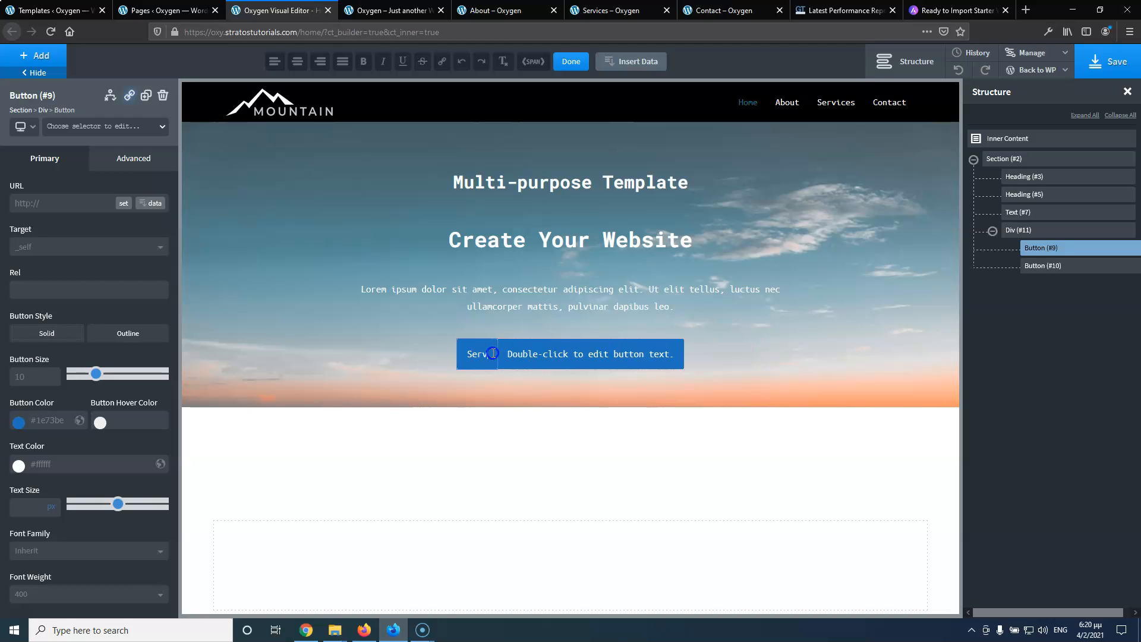
text(ces)
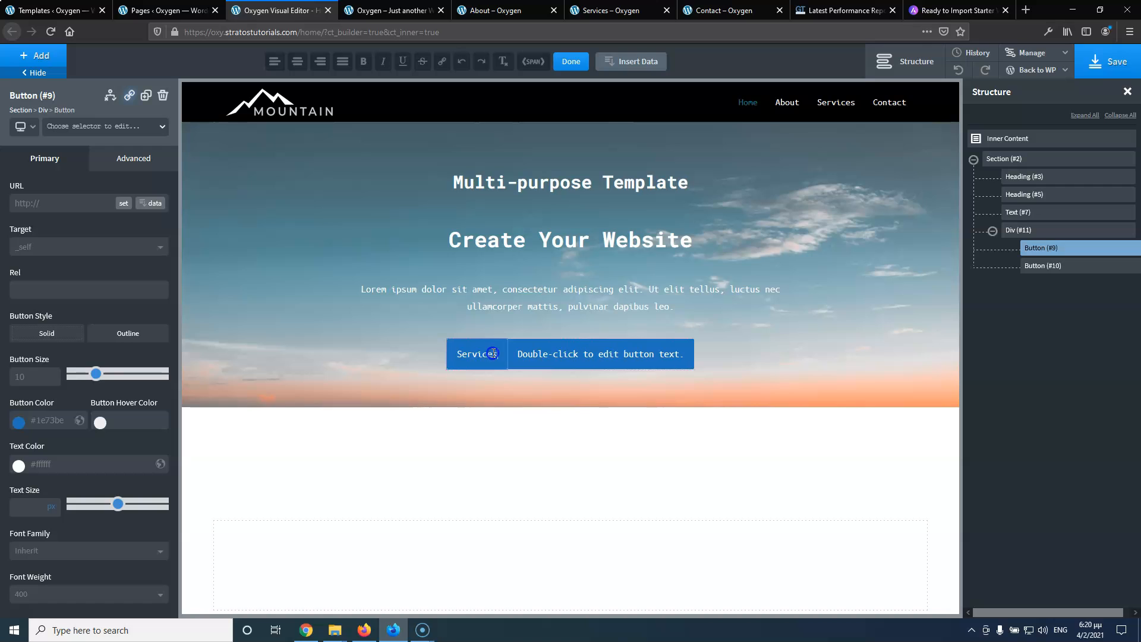
Replace the second hero button's placeholder text with "About Us", matching the old home page
click(395, 7)
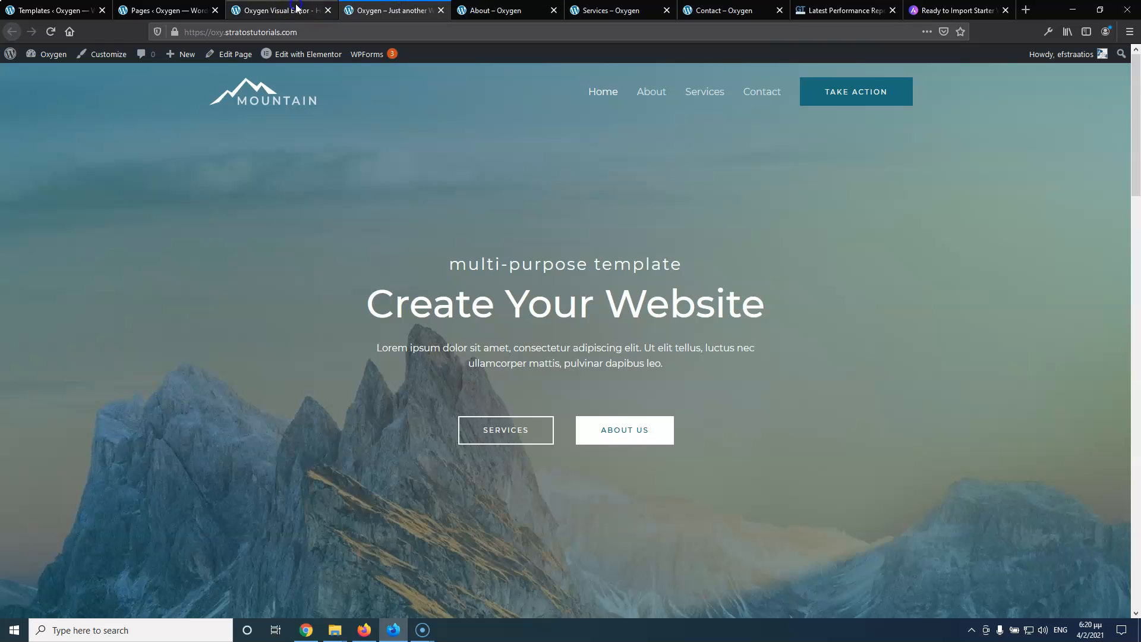
click(299, 8)
click(611, 355)
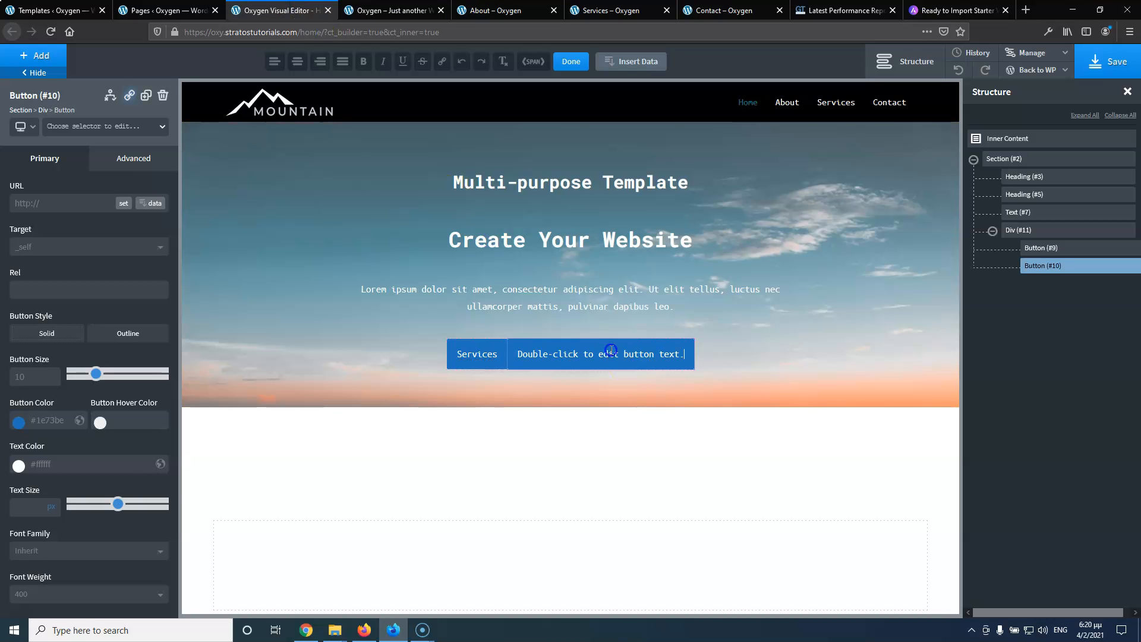
double_click(612, 350)
text(A)
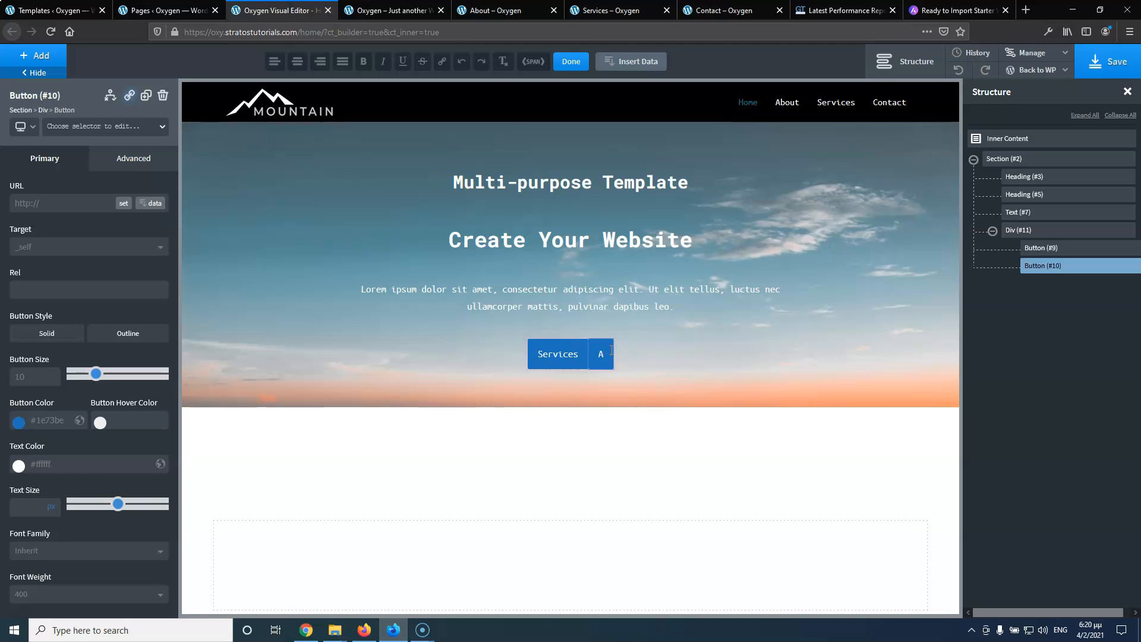
text(bout)
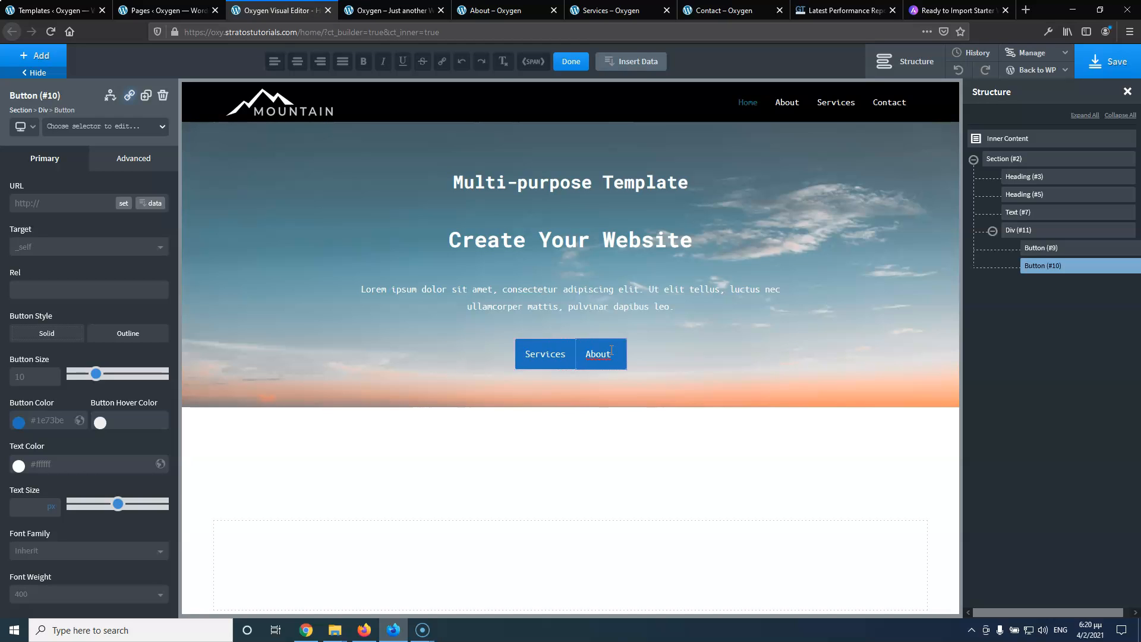
text( Us)
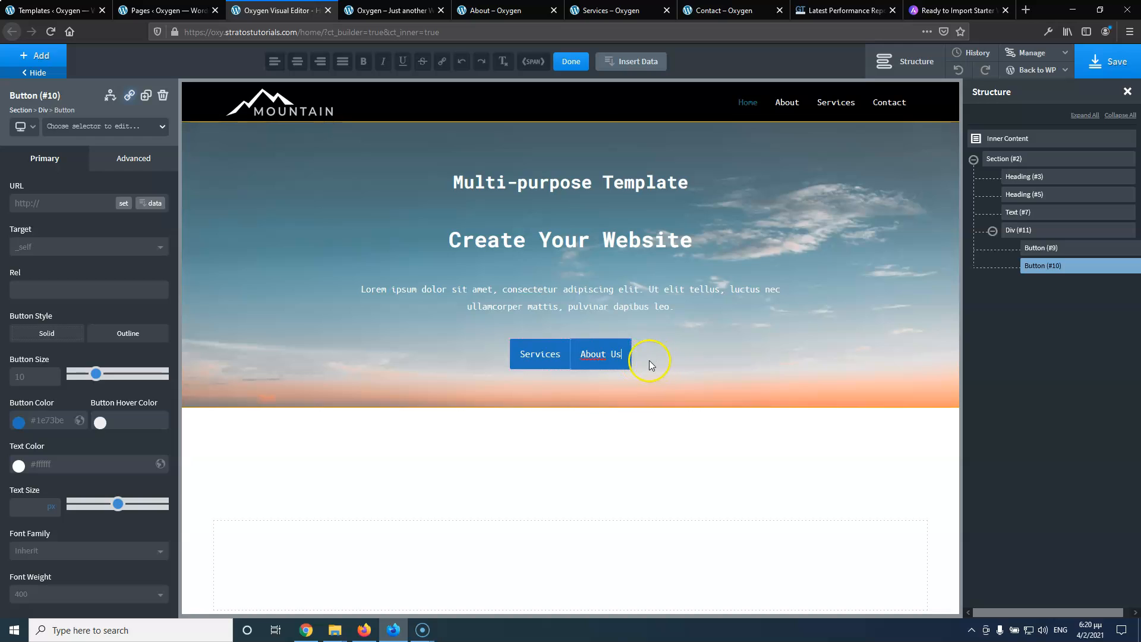
Set the Services button's right margin to 40 px
click(556, 349)
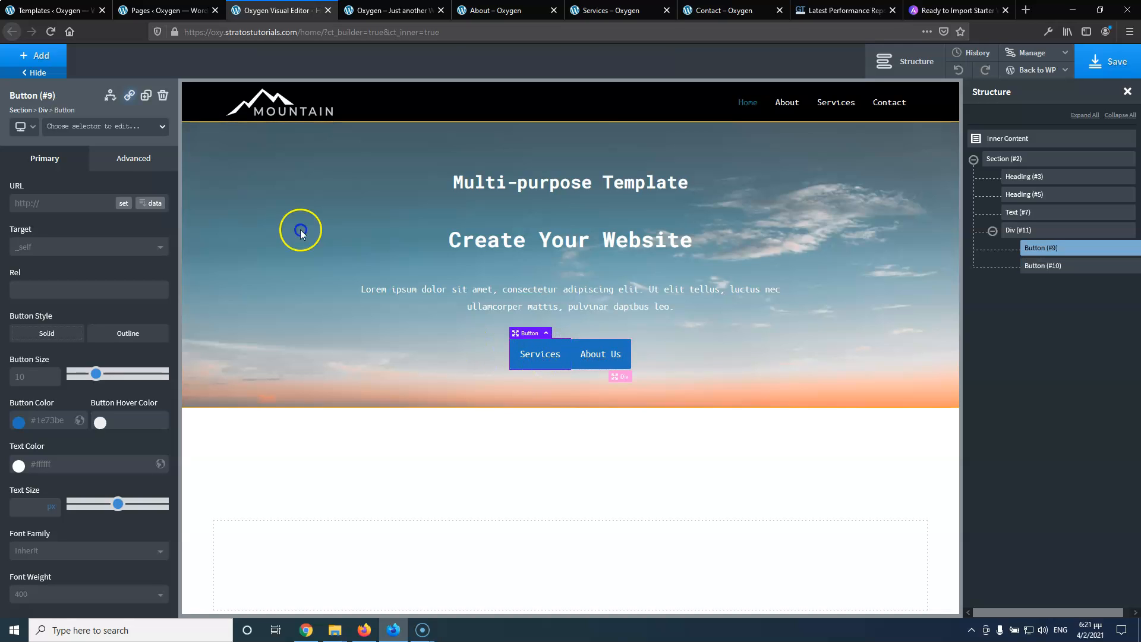
click(132, 164)
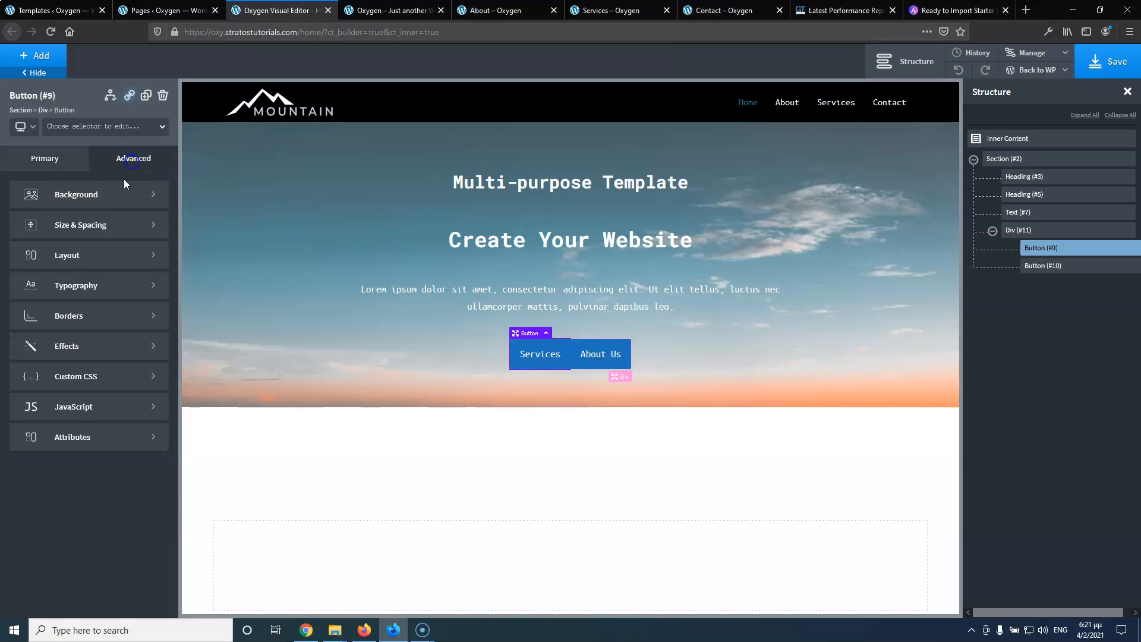
click(101, 227)
click(143, 248)
text(40)
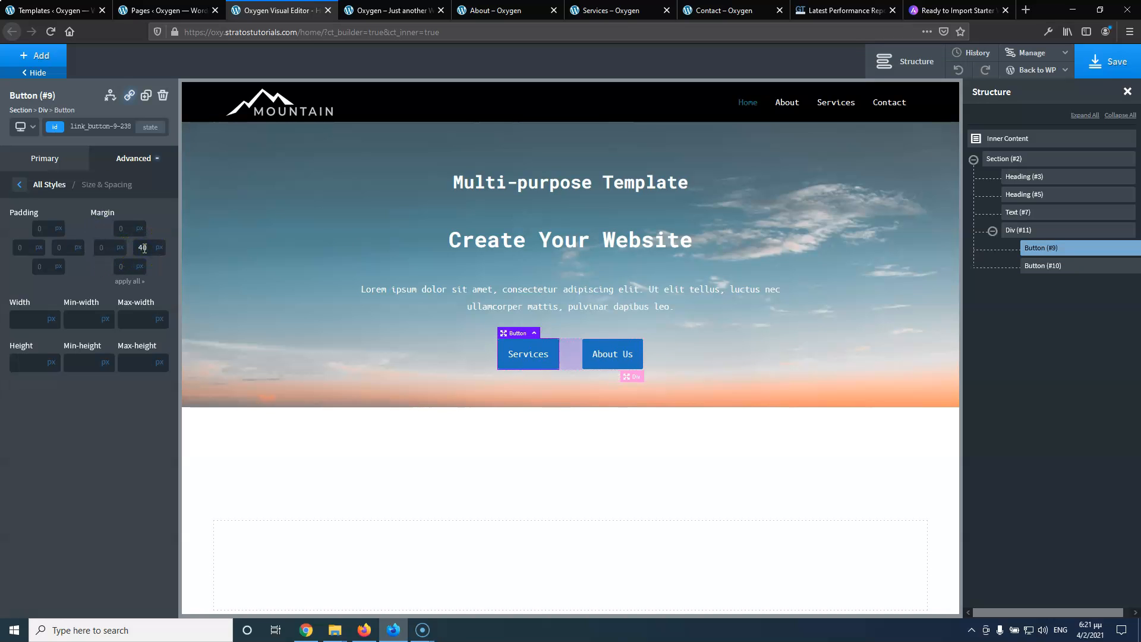
Examine the hero buttons' hover effects and the Our History button on the old home page
key(ctrl+Tab)
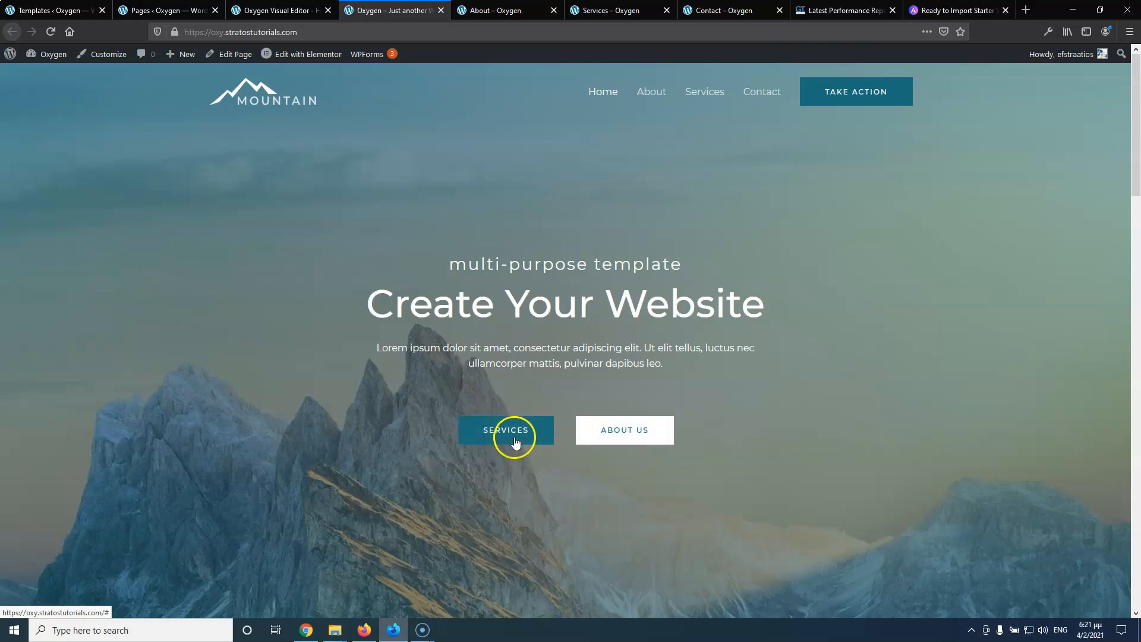
click(293, 8)
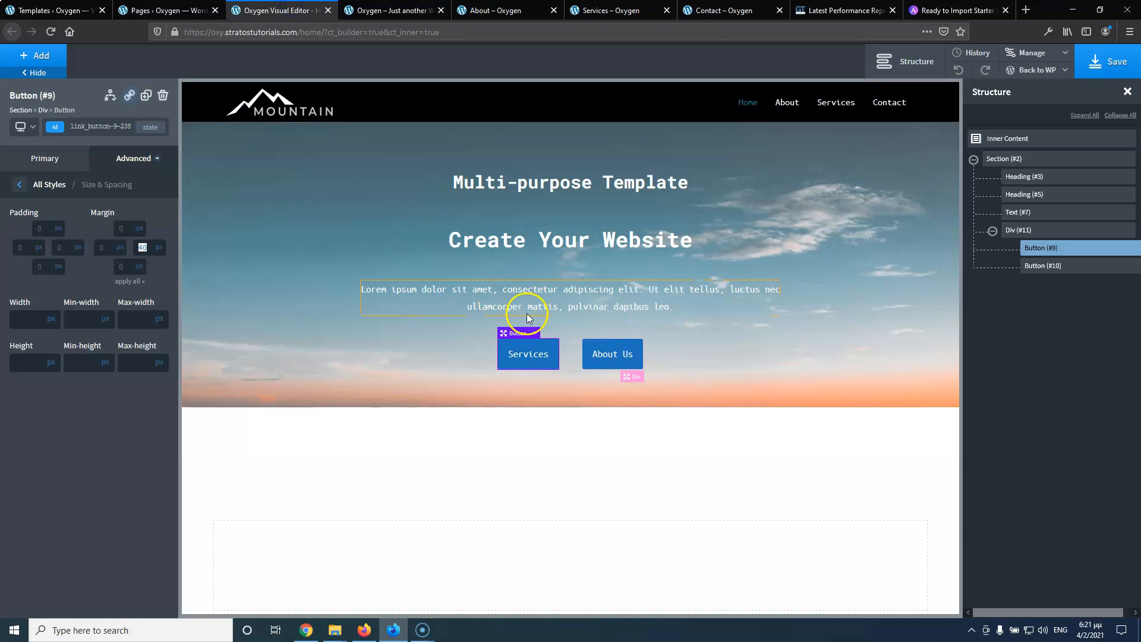
click(514, 351)
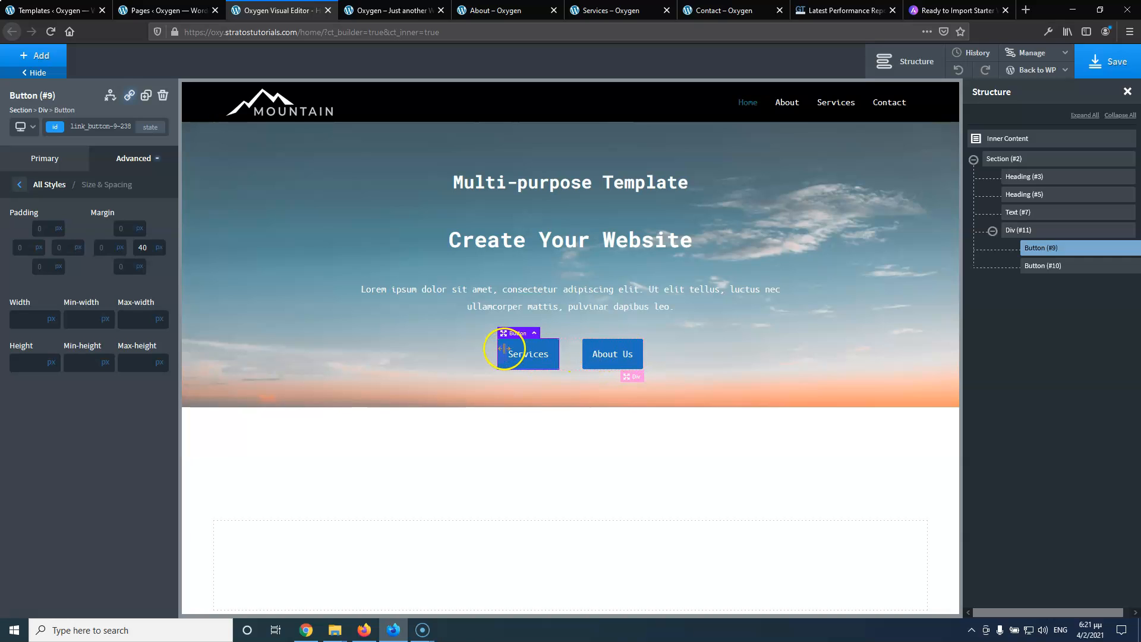
click(431, 11)
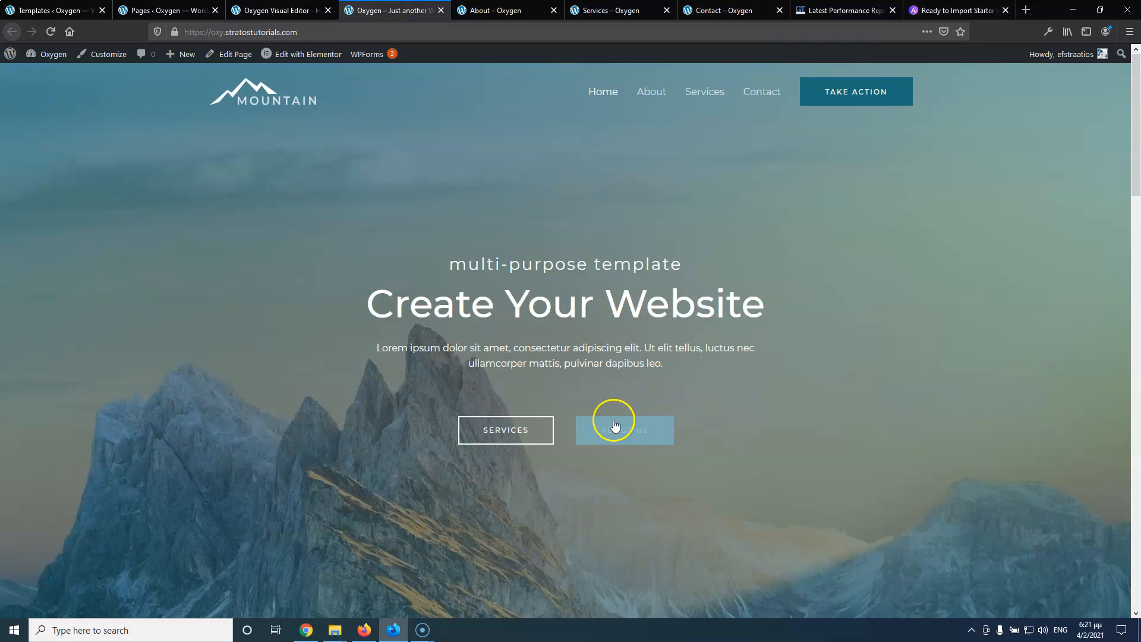
scroll(594, 410, down, 5)
scroll(518, 435, up, 2)
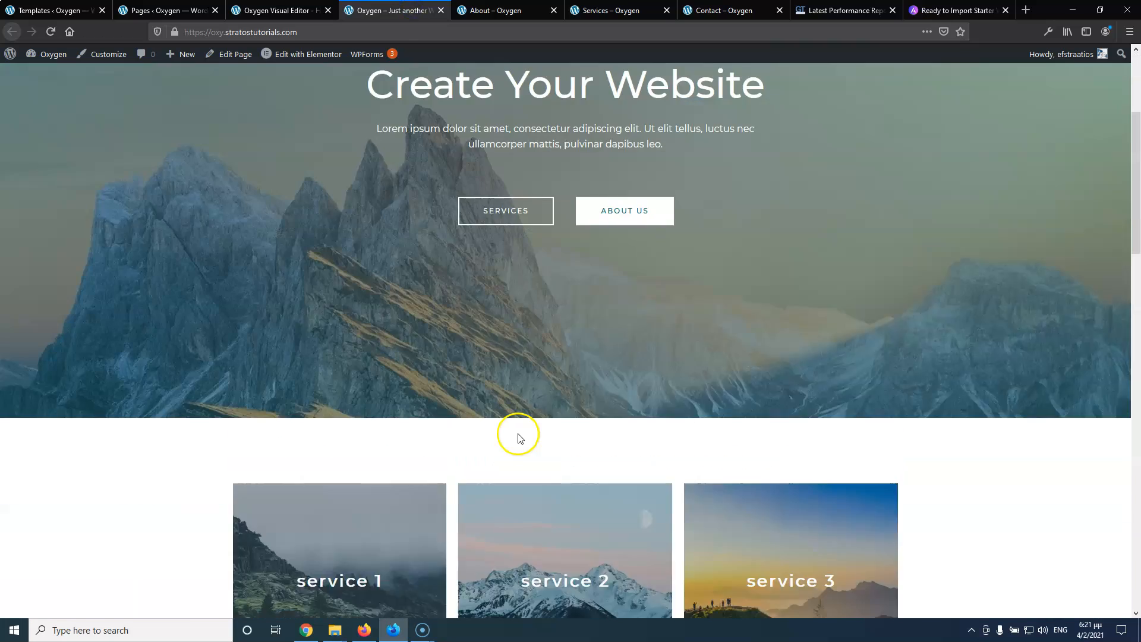
scroll(521, 435, down, 4)
scroll(630, 511, down, 3)
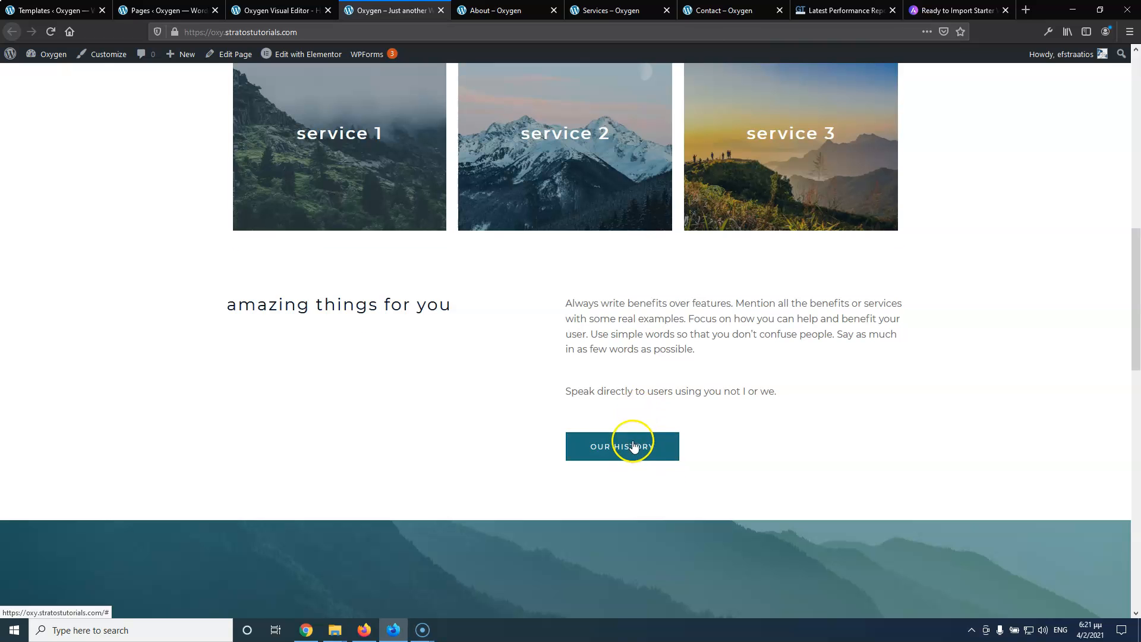
scroll(633, 446, up, 5)
scroll(591, 213, down, 4)
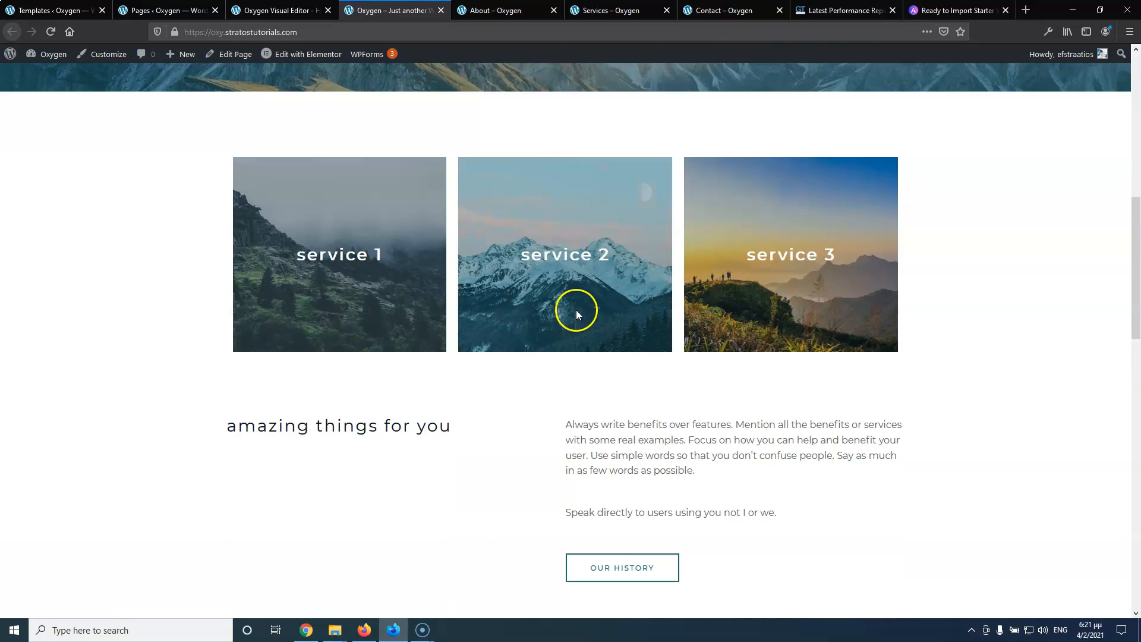
scroll(576, 309, down, 3)
scroll(623, 333, up, 8)
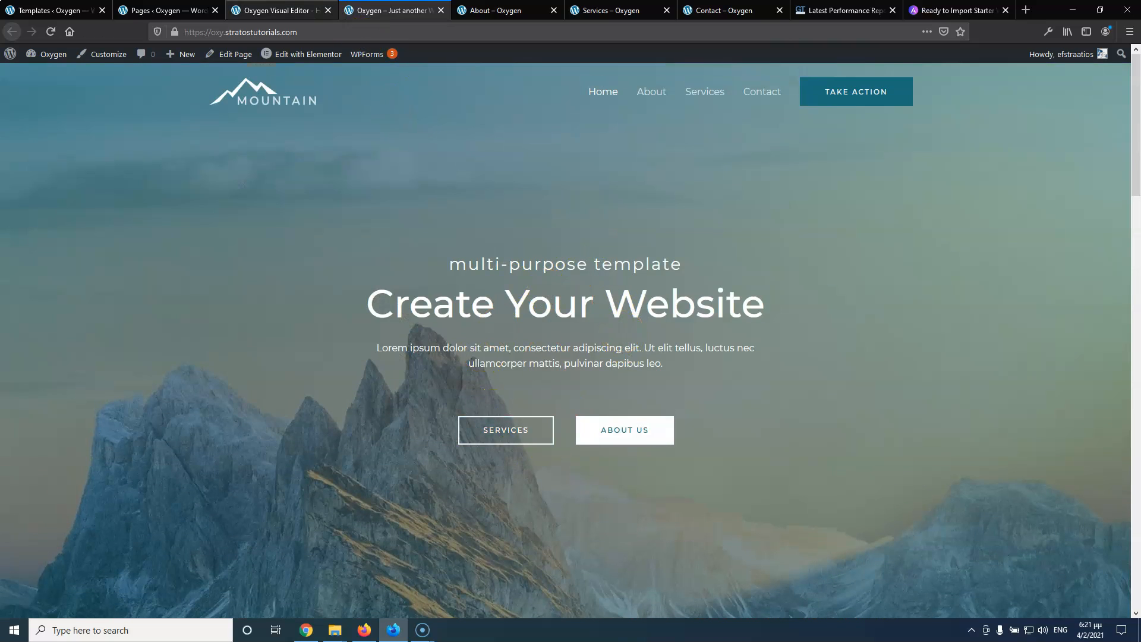
Add a new class to the Services button, with a name beginning with home-hero-services
click(276, 10)
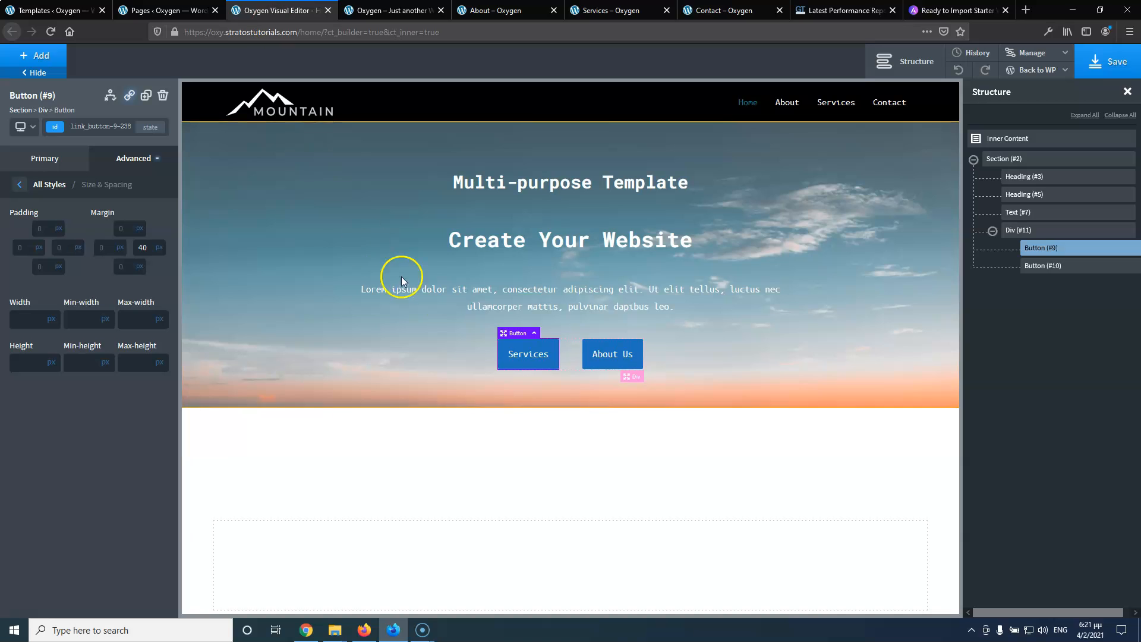
click(106, 124)
click(68, 152)
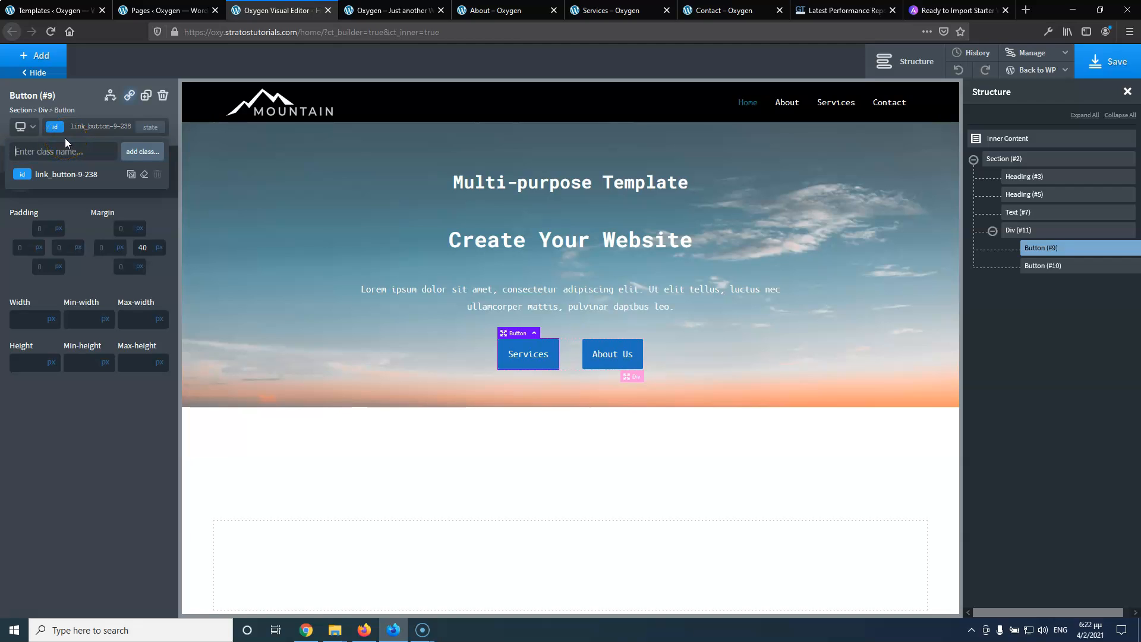
text(h)
text(tton)
key(Return)
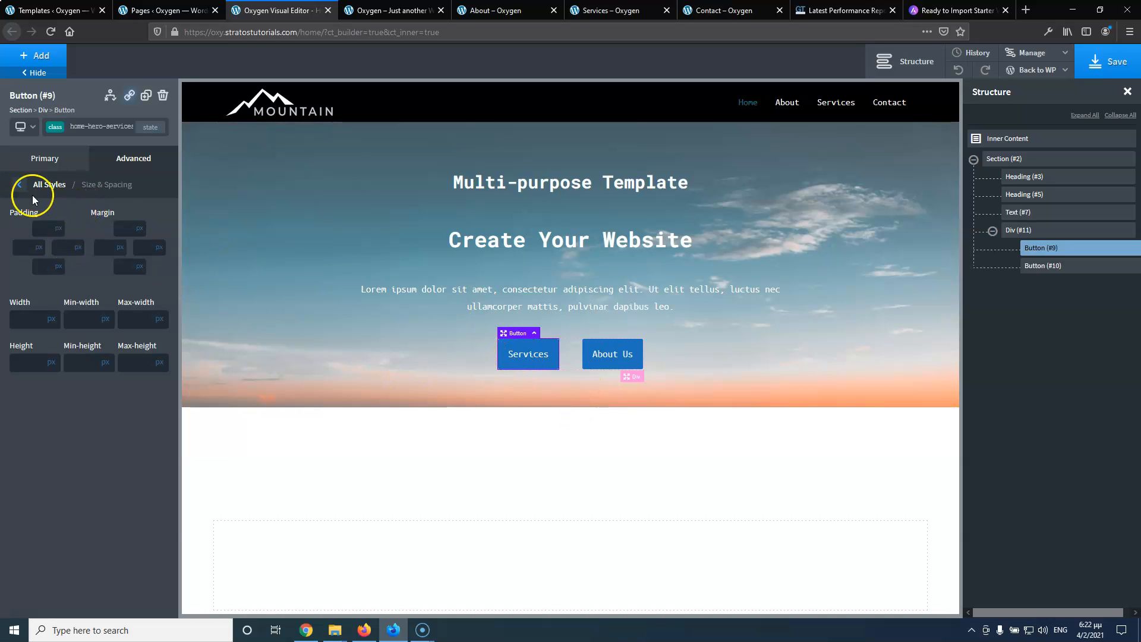
Make the Services button class's background transparent white, rgba(255,255,255,0)
click(121, 168)
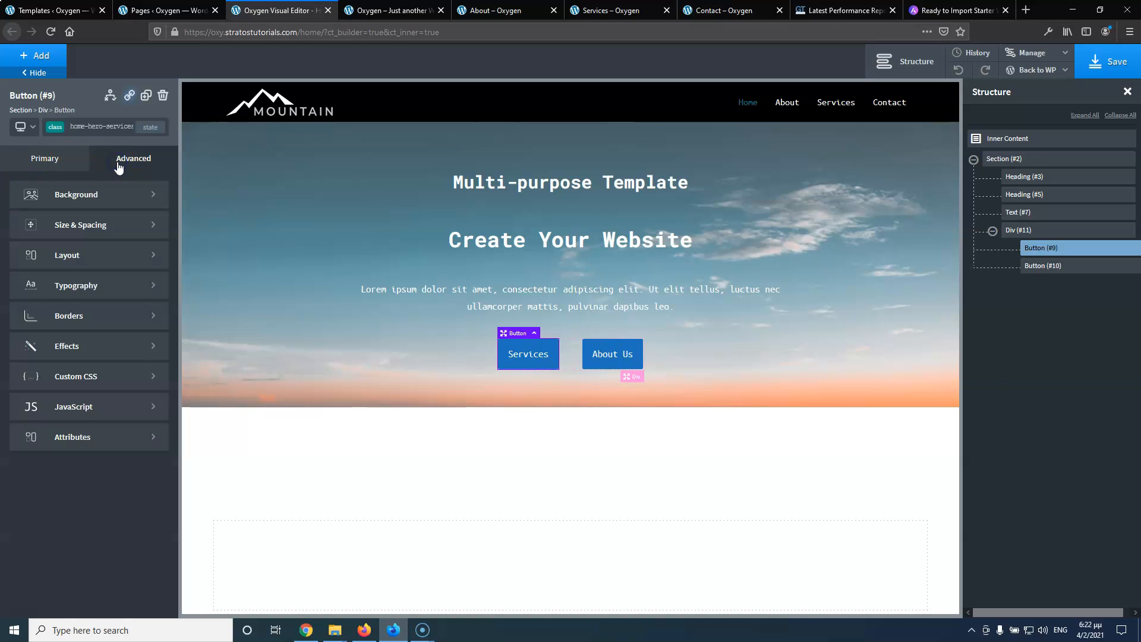
click(101, 202)
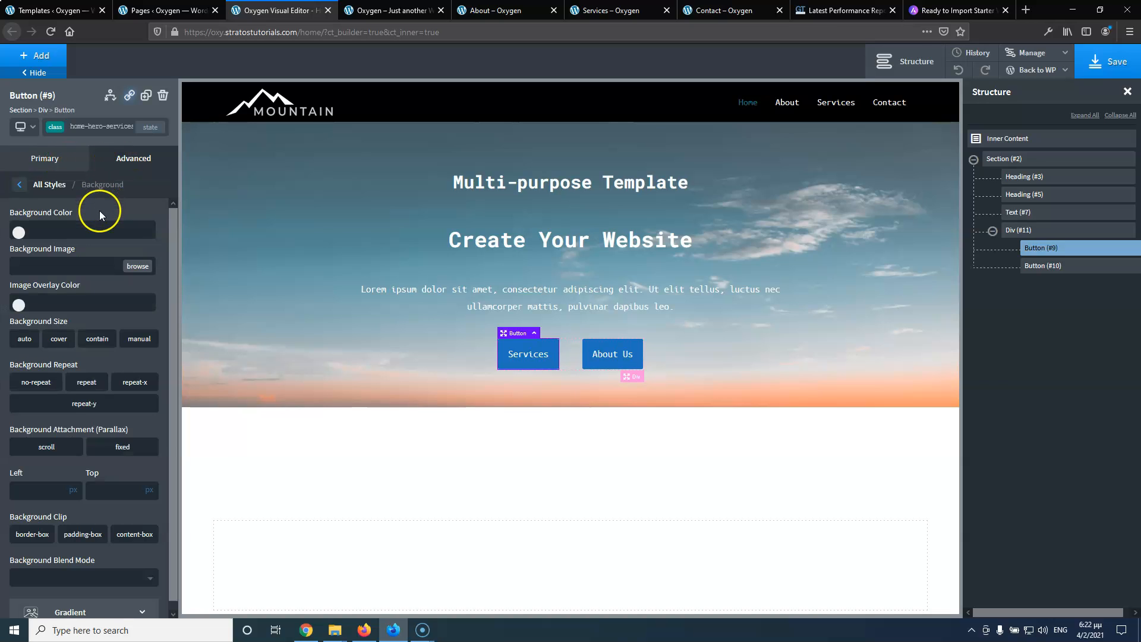
click(18, 231)
drag(71, 279, 19, 248)
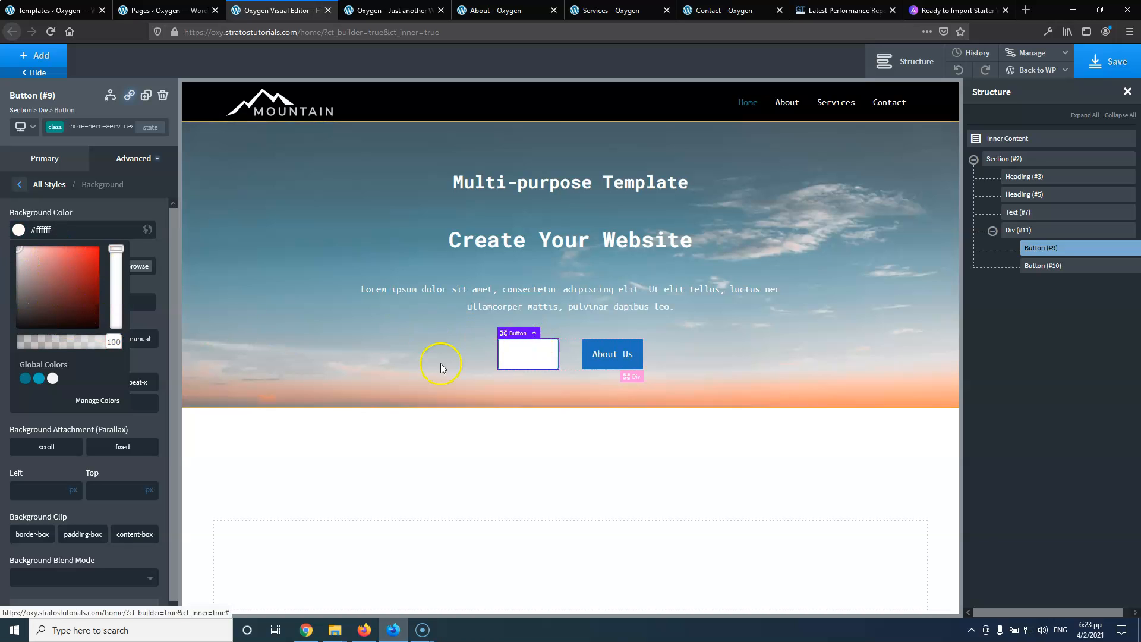
drag(116, 354, 7, 347)
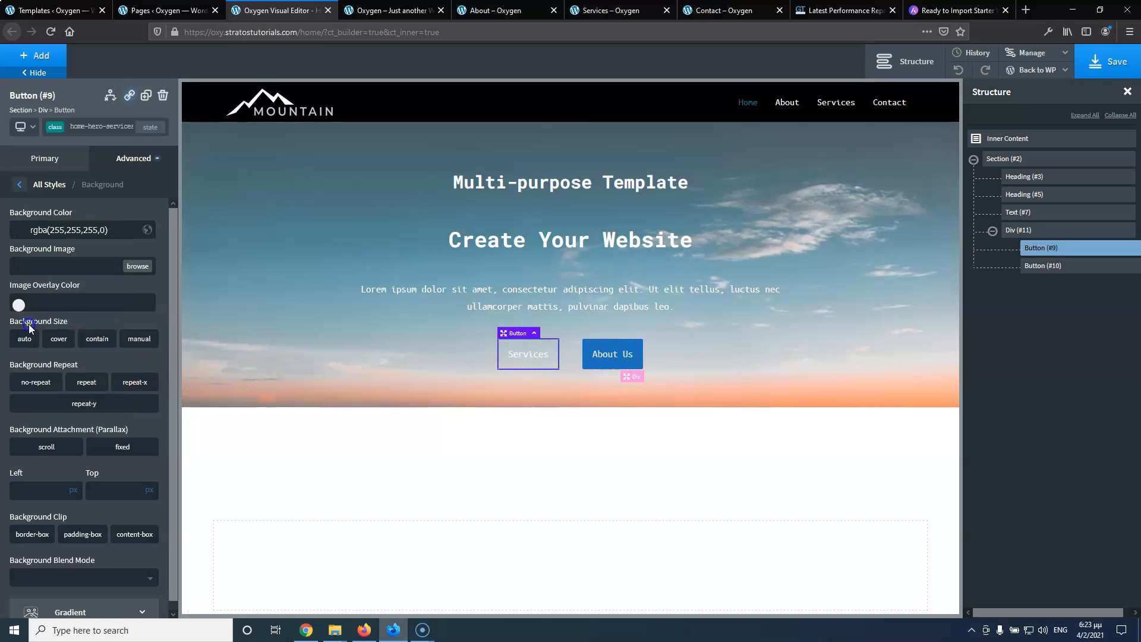
Give the Services button class a solid #ffffff border, comparing it with the button on the old home page
click(389, 10)
click(286, 12)
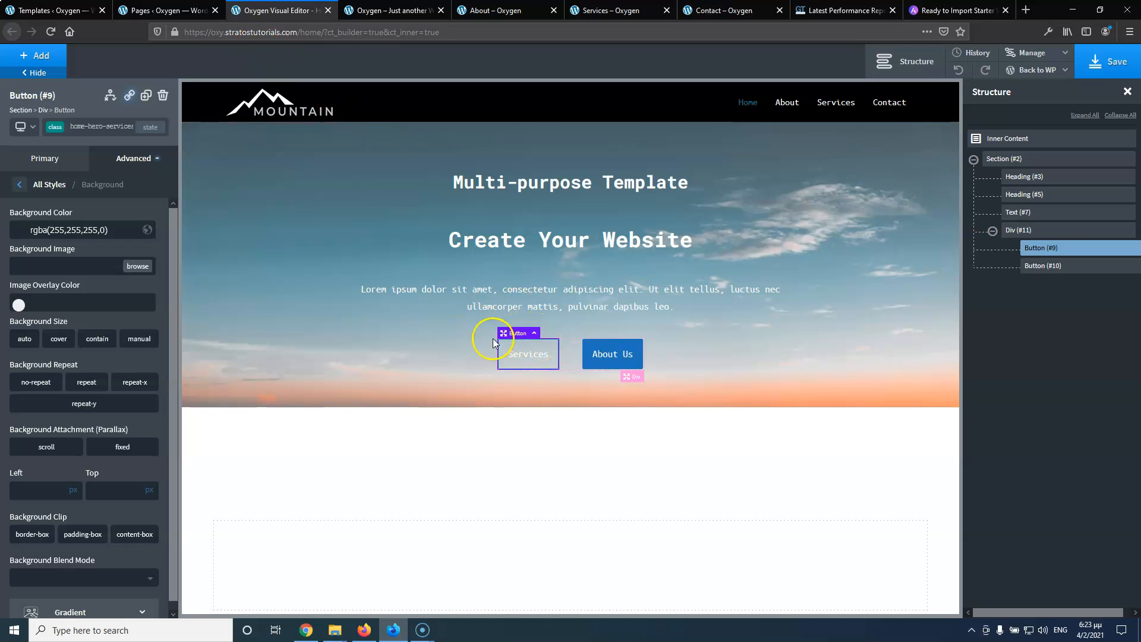
click(20, 184)
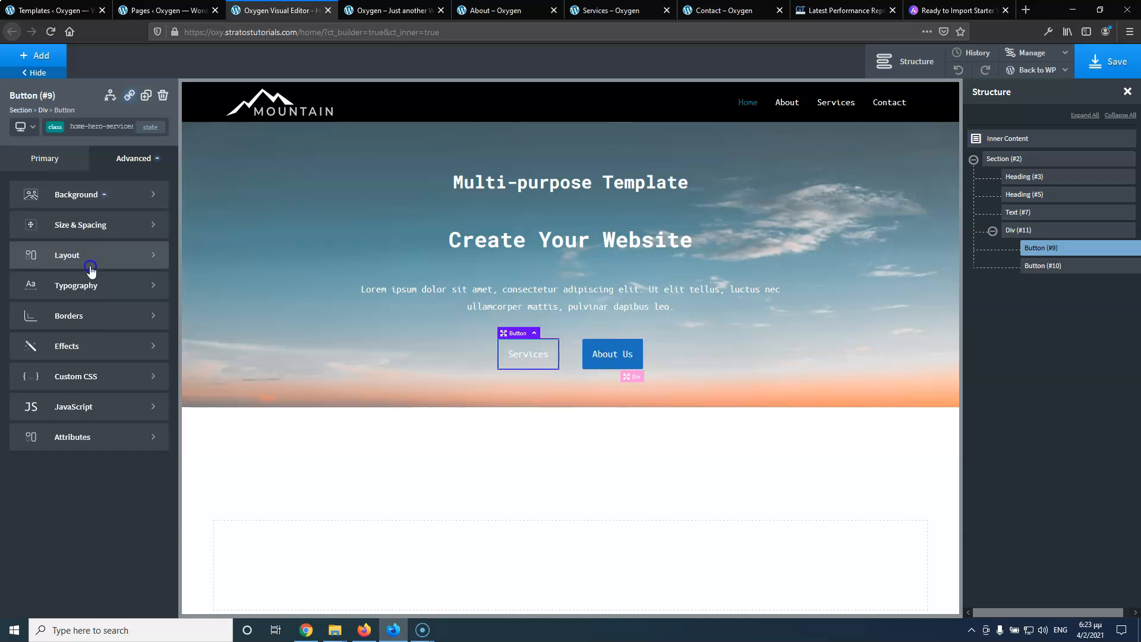
click(102, 320)
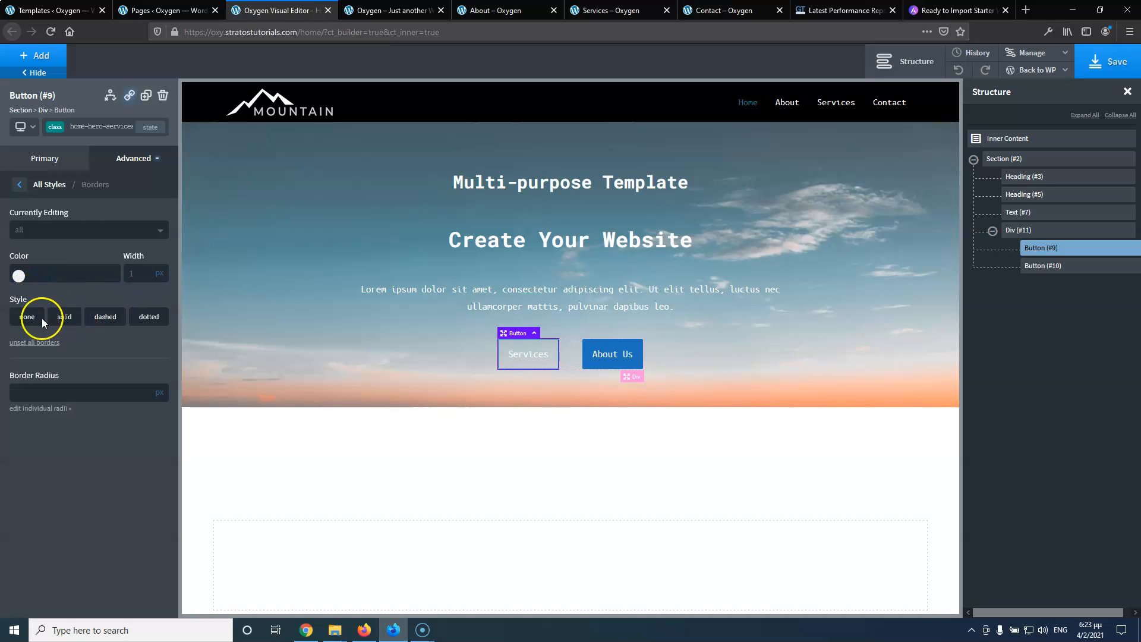
click(63, 318)
click(18, 277)
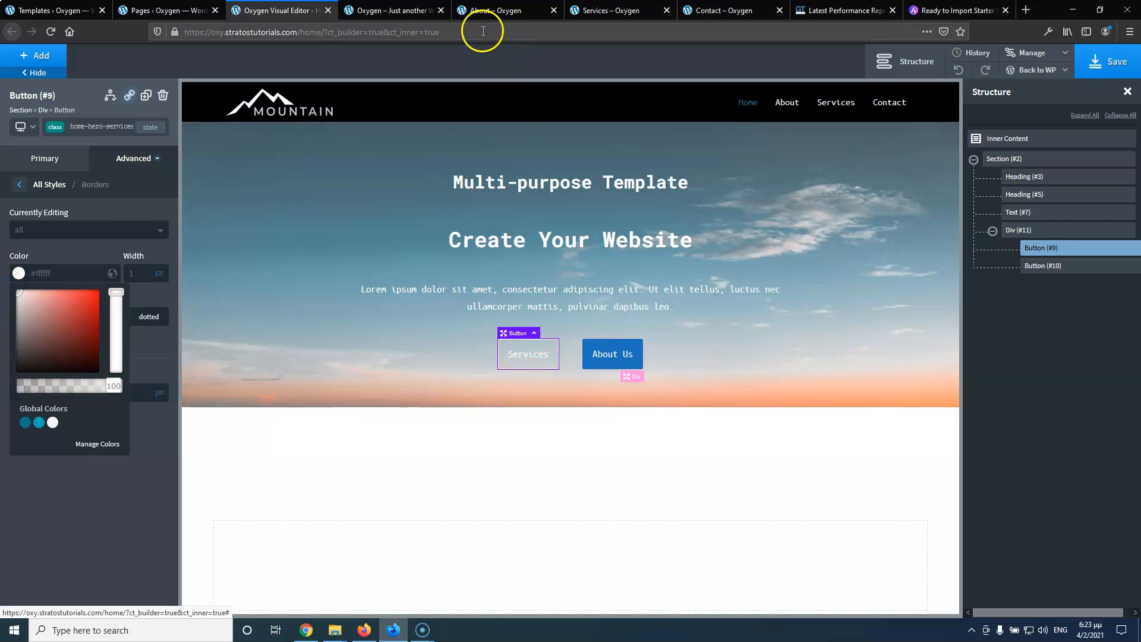
click(387, 11)
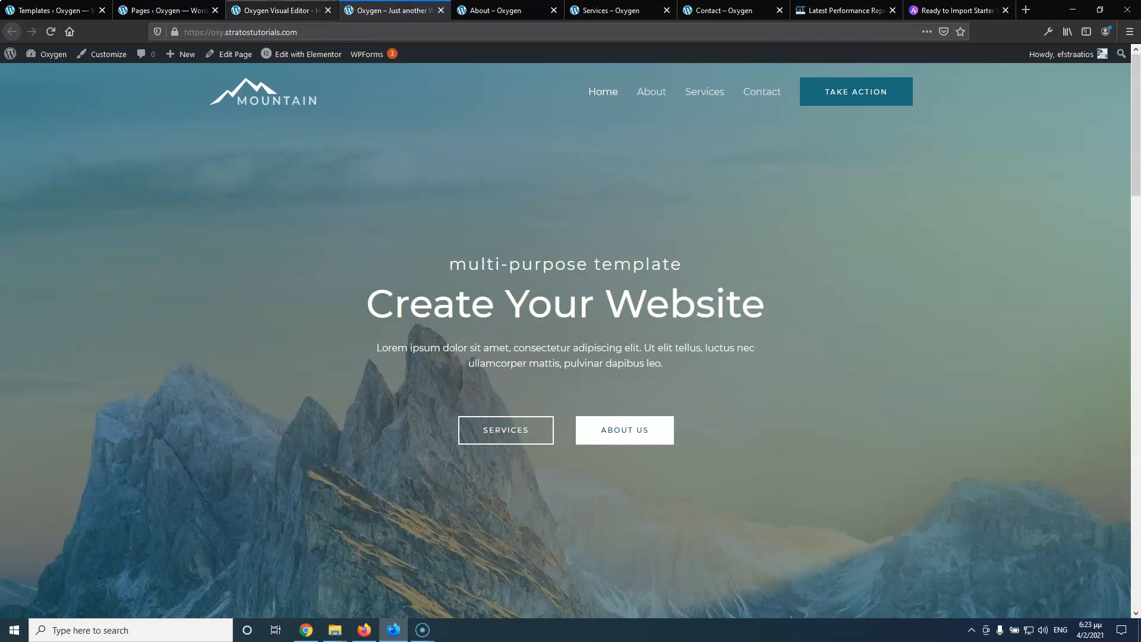
click(277, 11)
Set the left and right padding of the Services button class to 40 px each
click(20, 185)
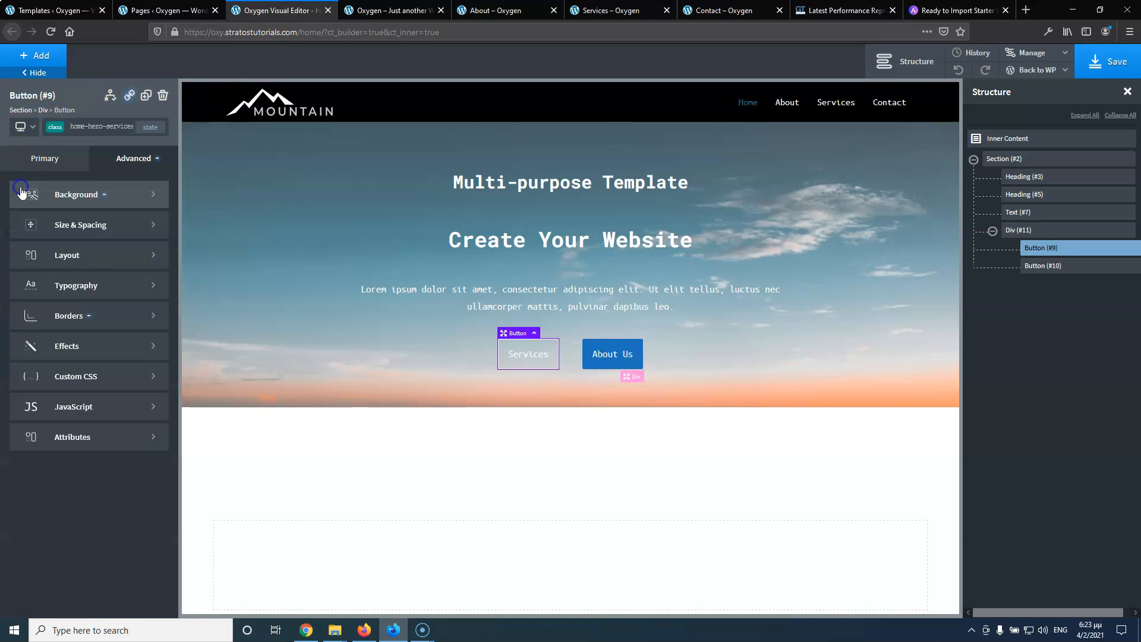
click(86, 227)
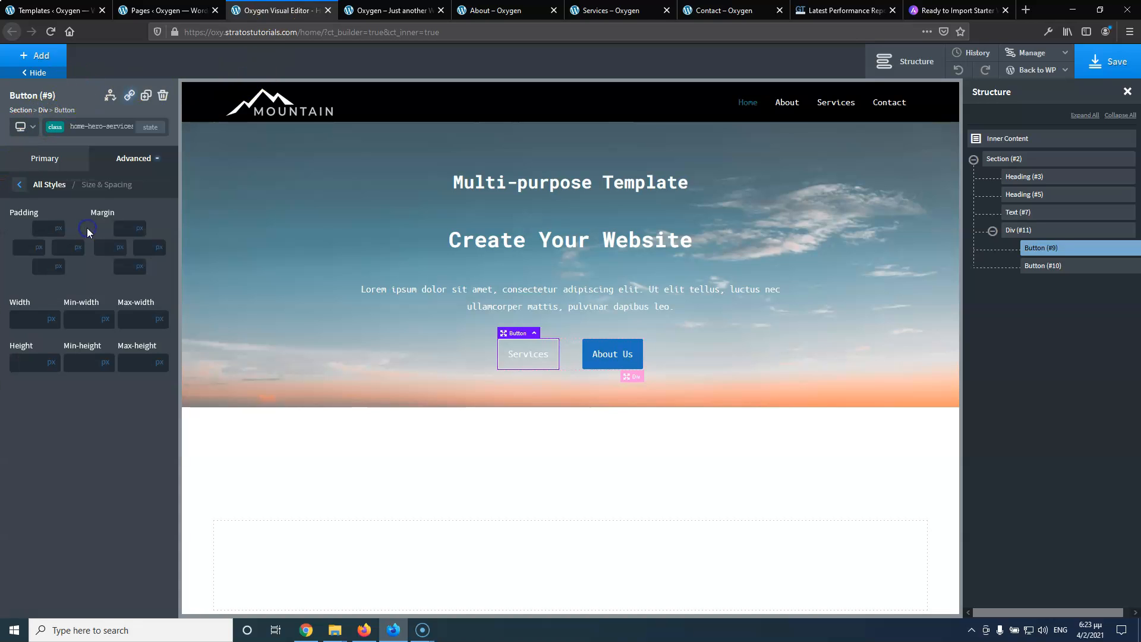
click(23, 249)
text(20)
click(64, 247)
text(2040)
double_click(22, 249)
text(40)
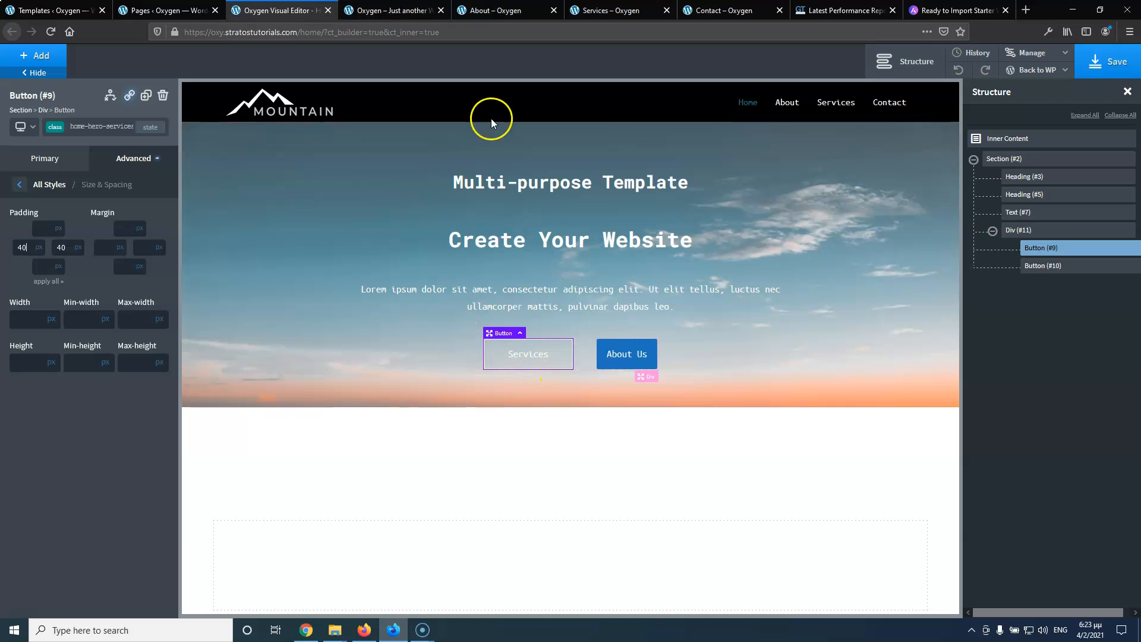
Check the Services button on the old home page and give the Services class's hover state the Basic Blue global background color
click(391, 10)
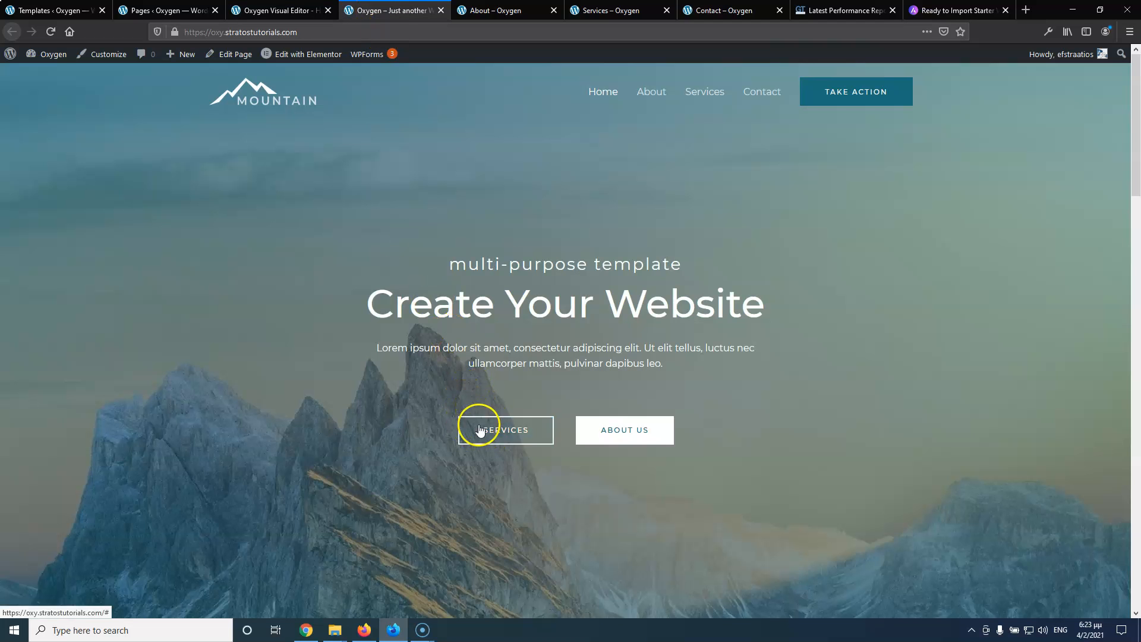
click(302, 8)
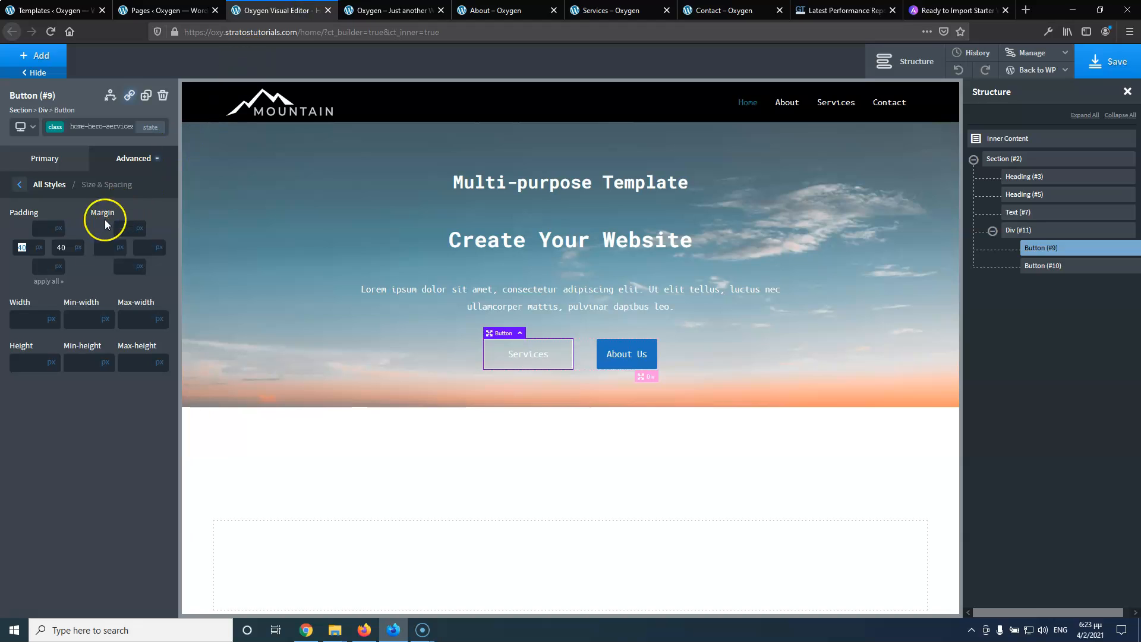
click(144, 128)
click(67, 165)
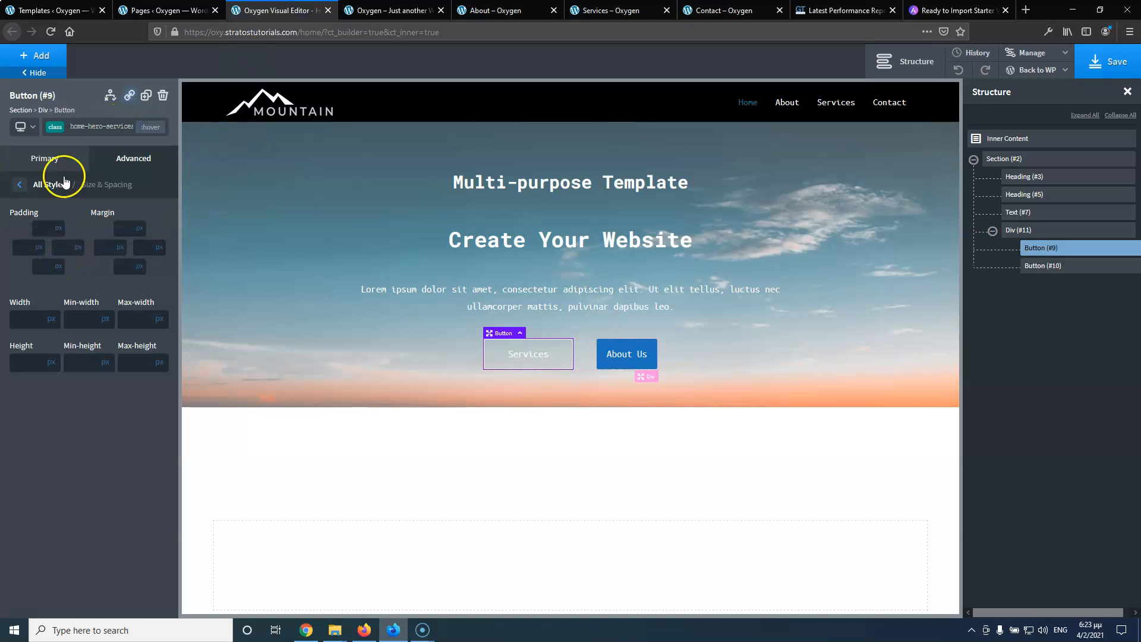
click(22, 186)
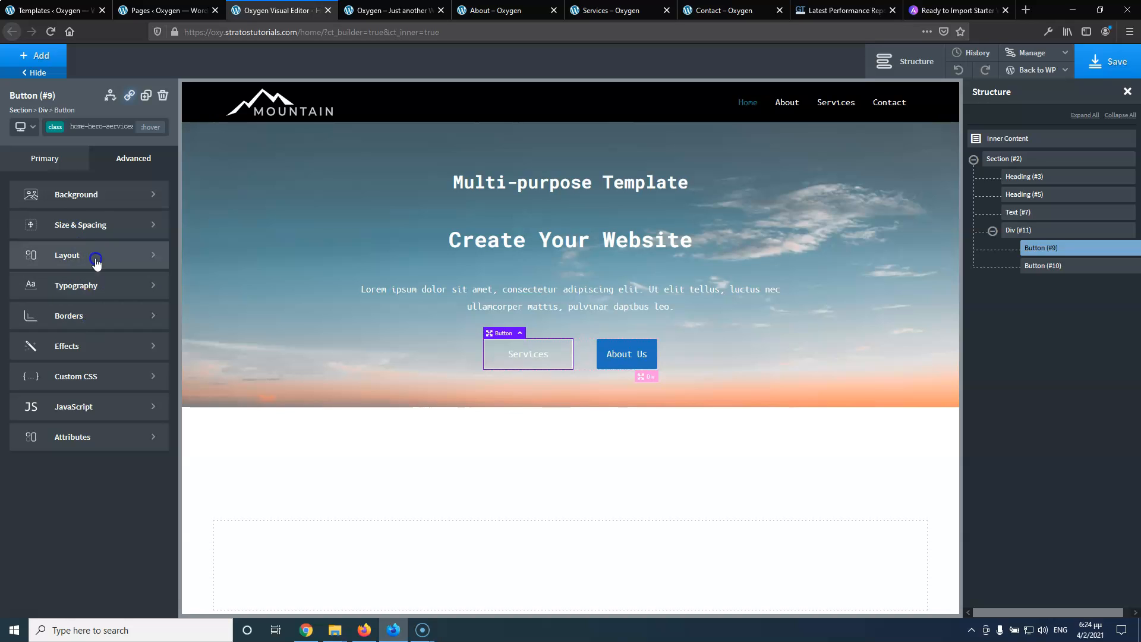
click(94, 194)
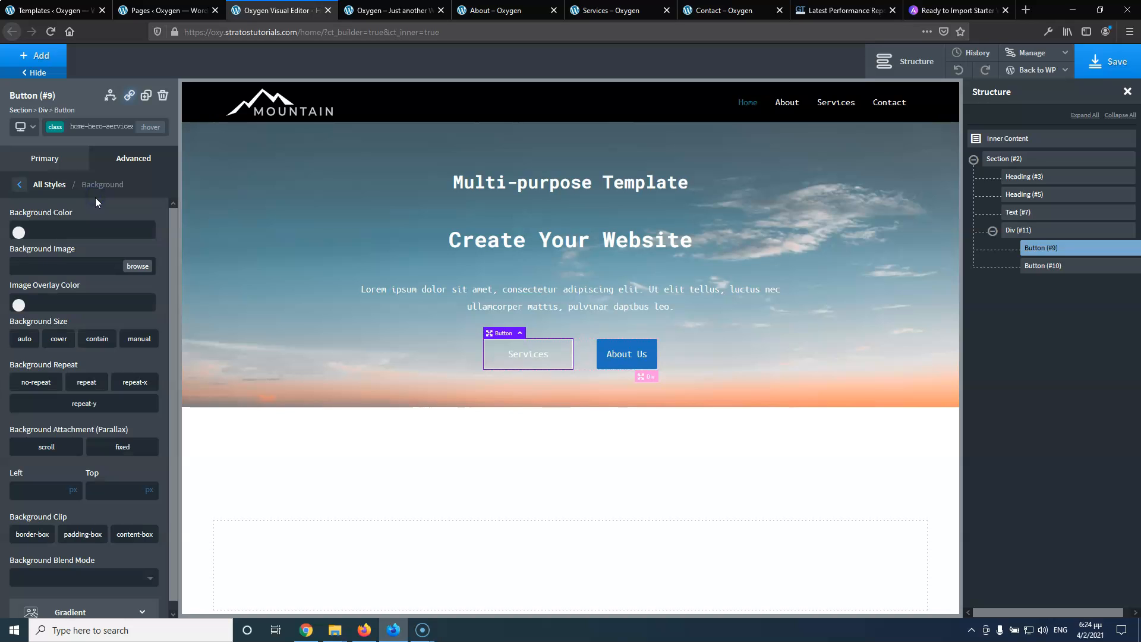
click(18, 233)
click(25, 380)
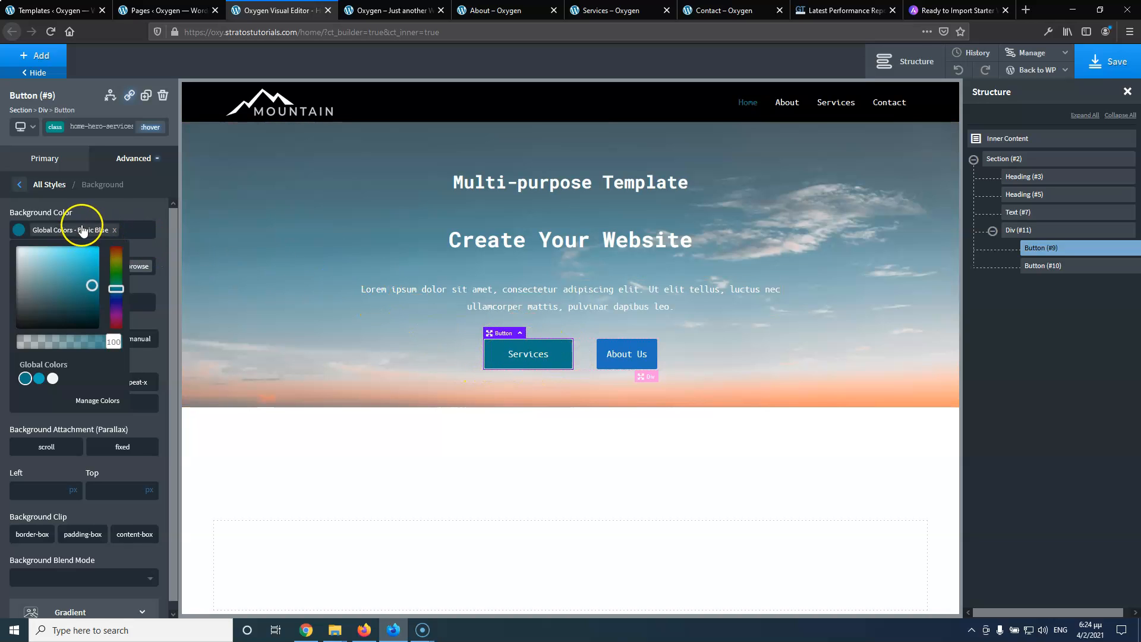
click(112, 213)
Give the Services class's hover state a 1 px border in the Basic Blue global color, and return to the original state
click(21, 186)
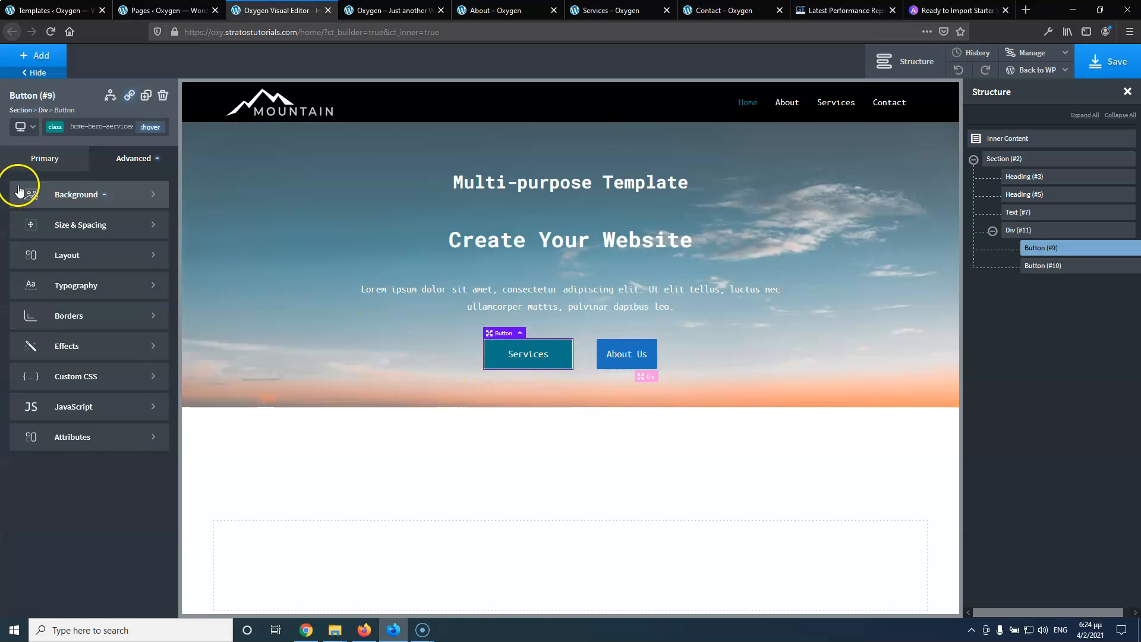
click(87, 319)
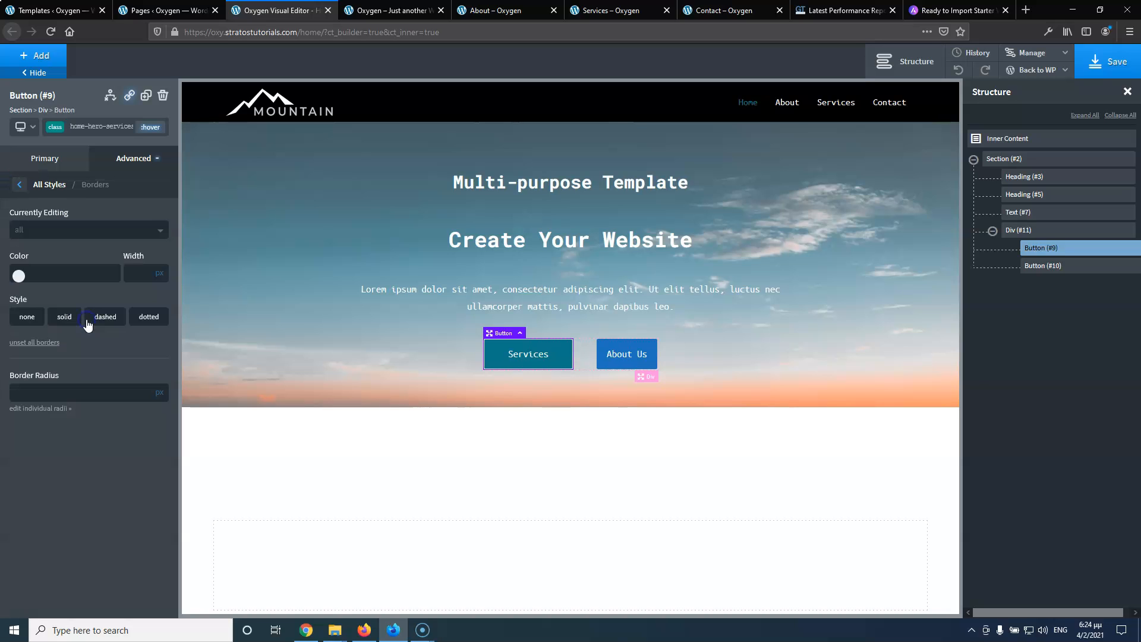
click(19, 275)
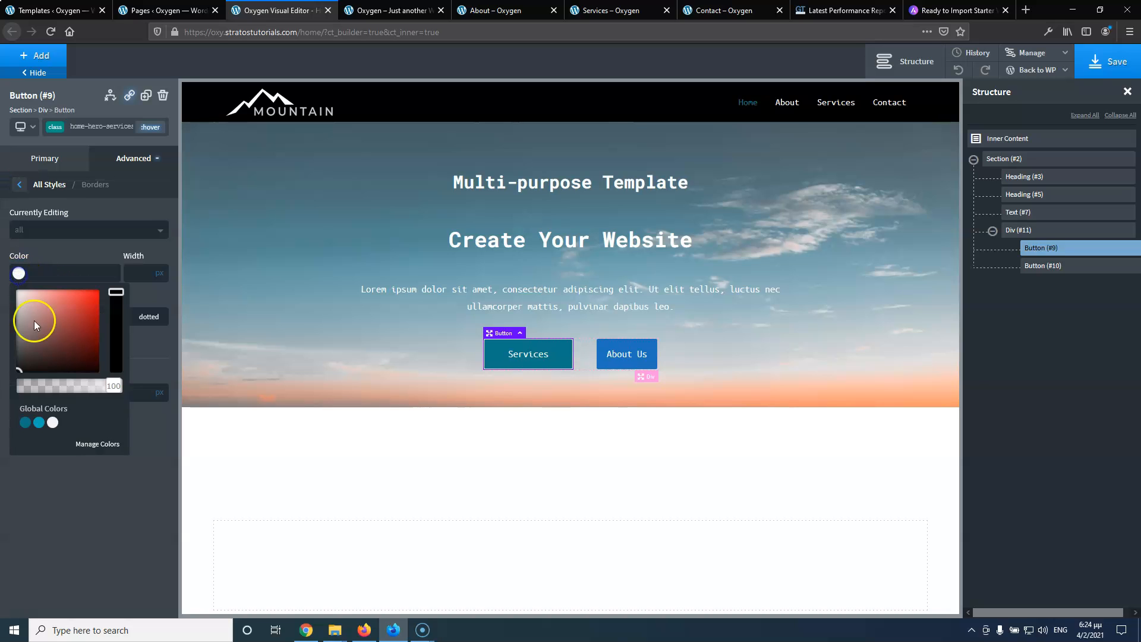
click(25, 423)
click(137, 272)
click(103, 254)
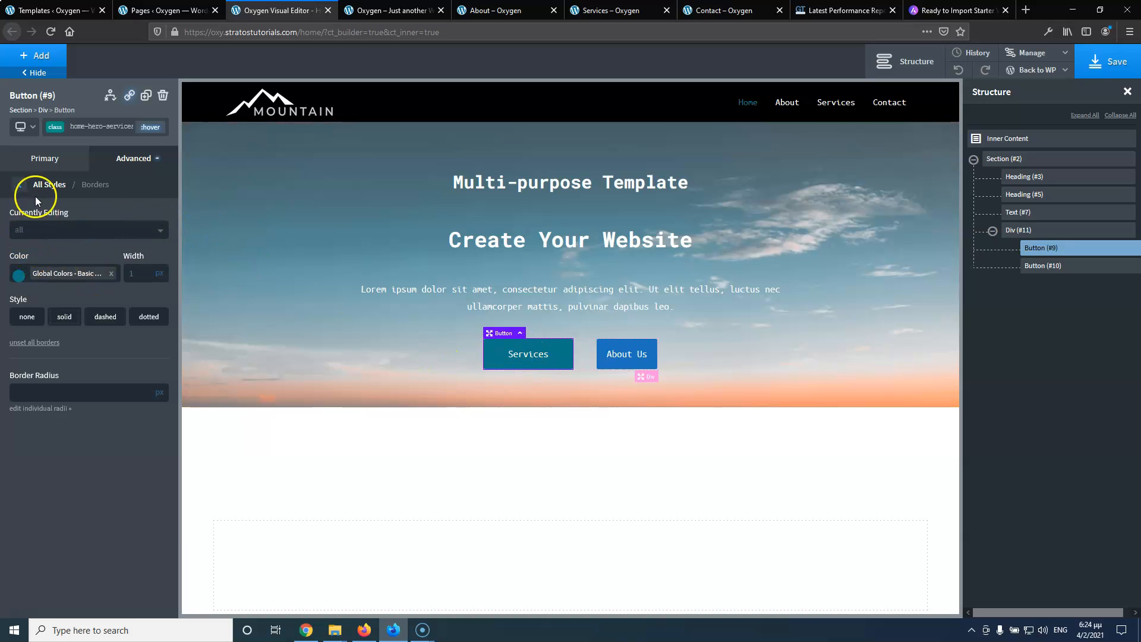
click(152, 127)
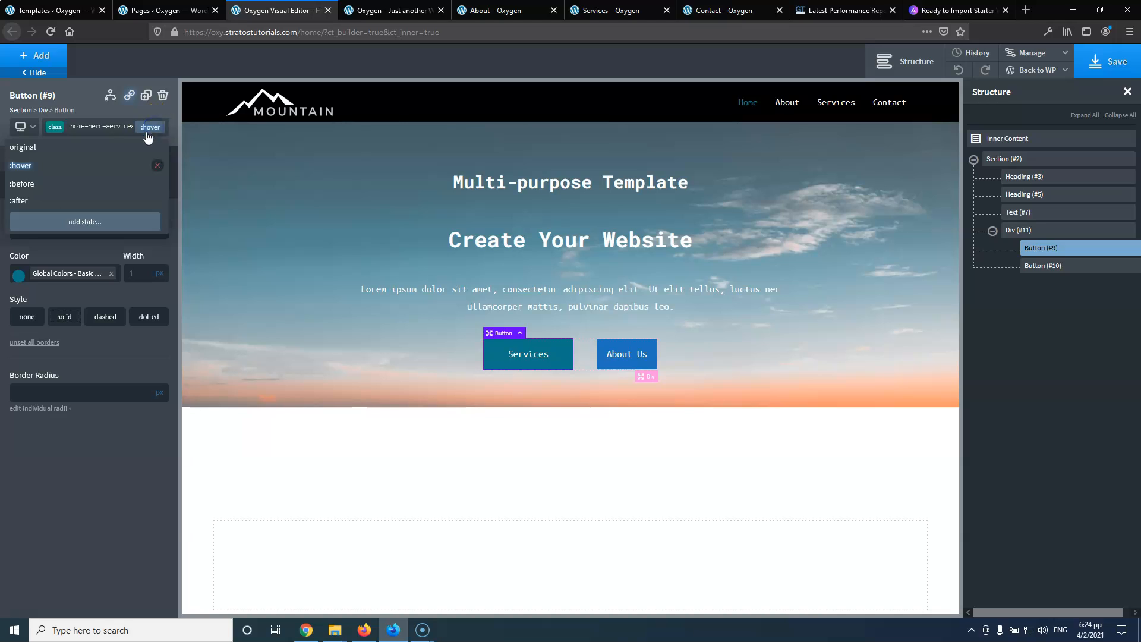
click(133, 147)
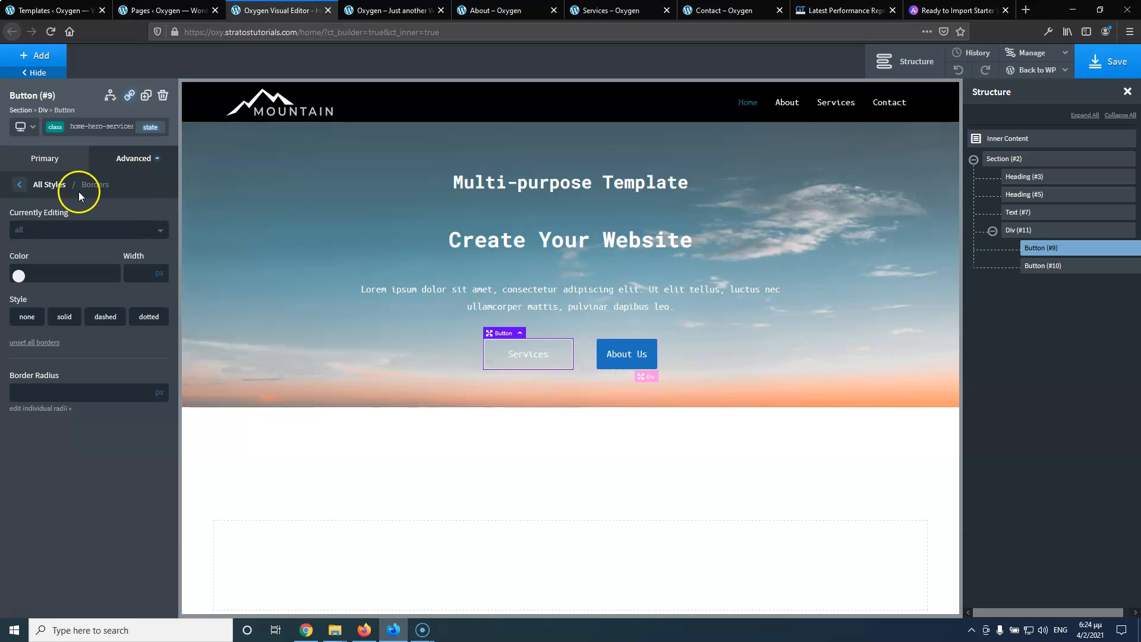
Set a 0.4 sec transition duration on the original state of the Services button's class and save the page
click(20, 186)
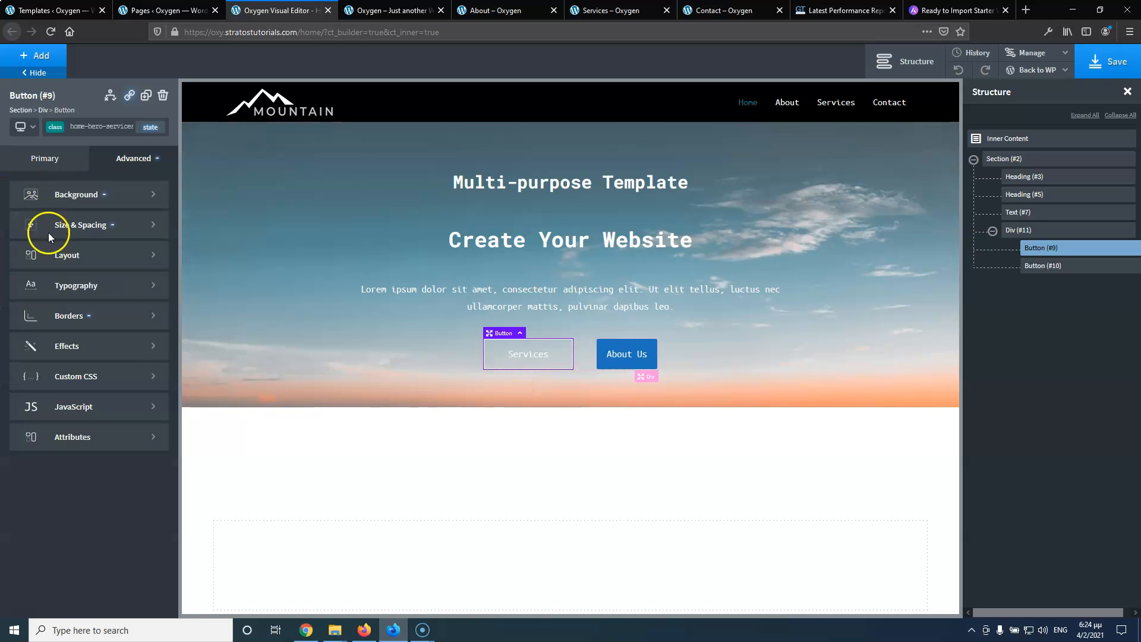
click(150, 127)
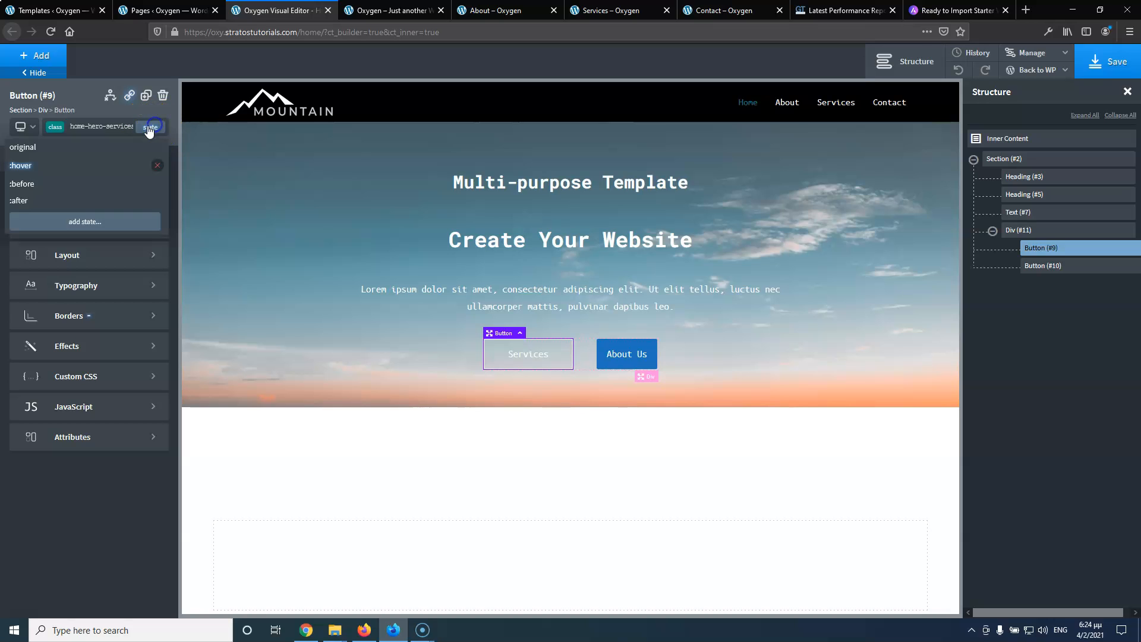
click(76, 147)
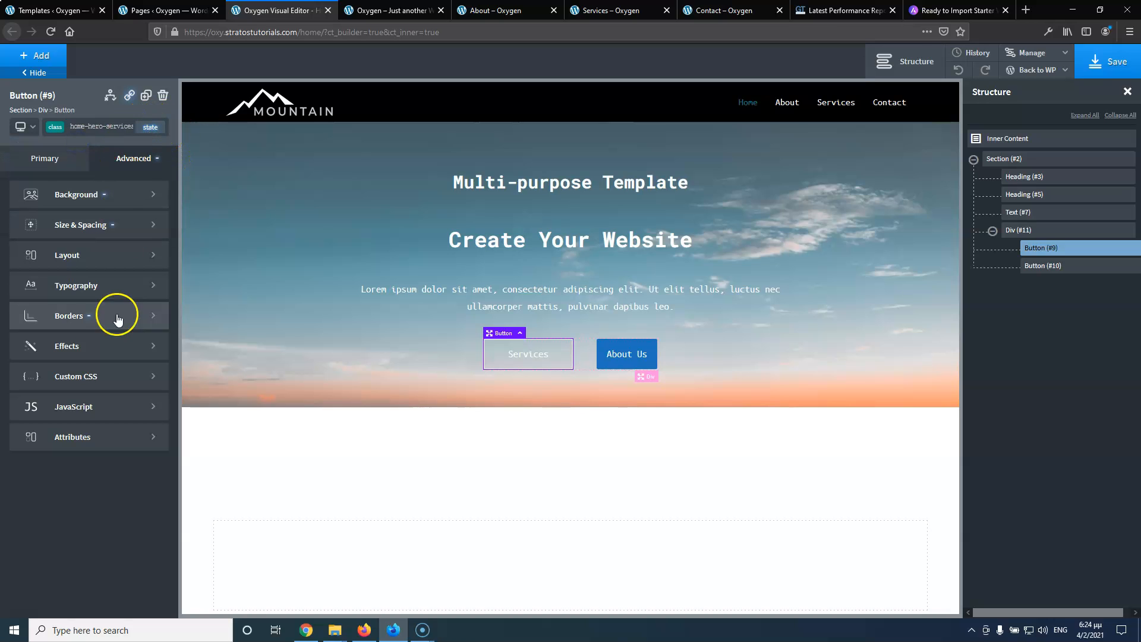
click(88, 347)
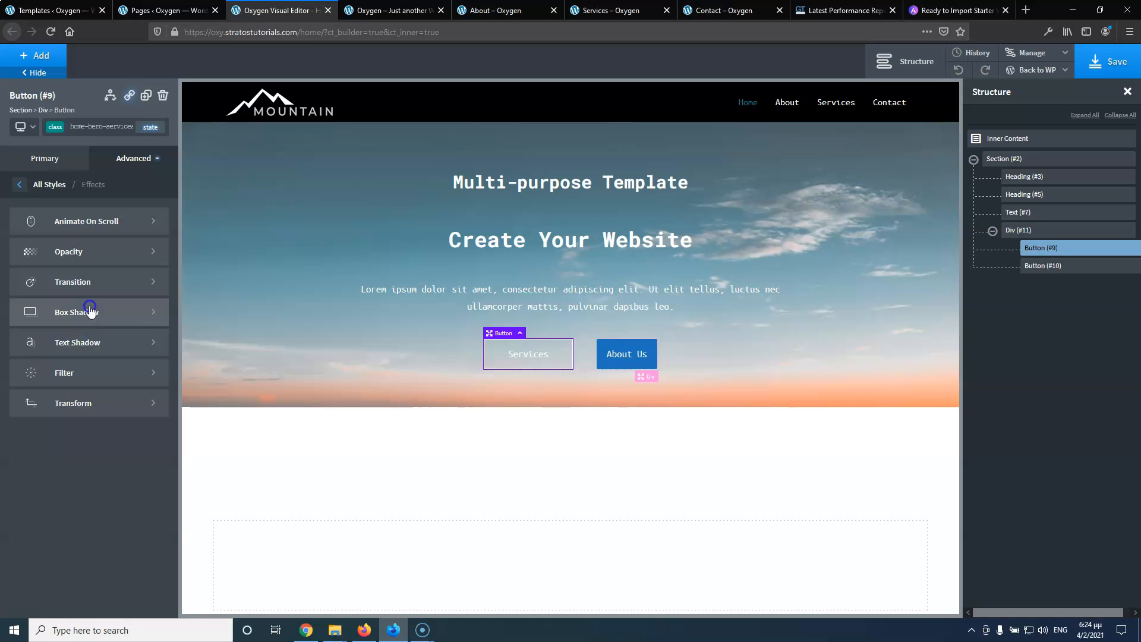
click(88, 280)
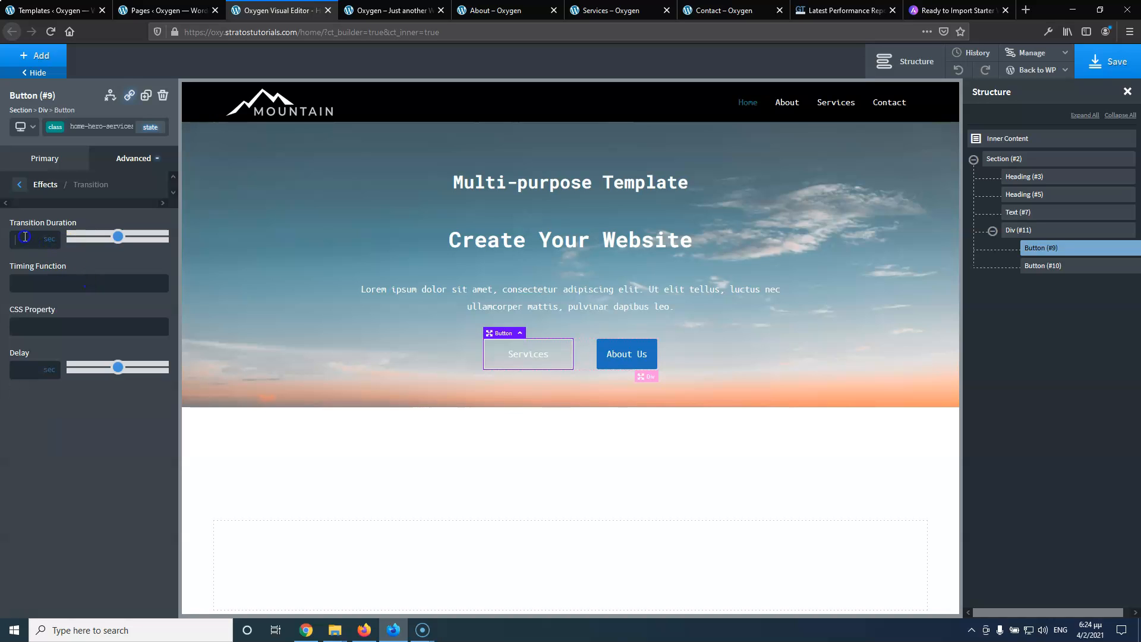
click(34, 240)
text(0.4)
click(1104, 62)
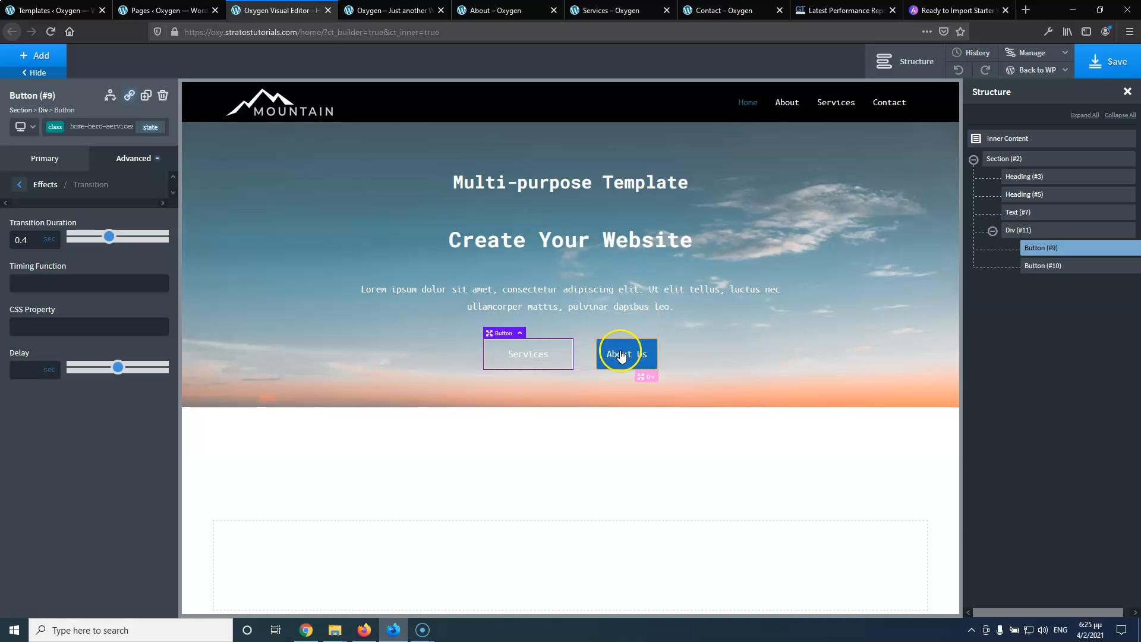
Add the class home-hero-aboutus-button to the About Us button
click(619, 356)
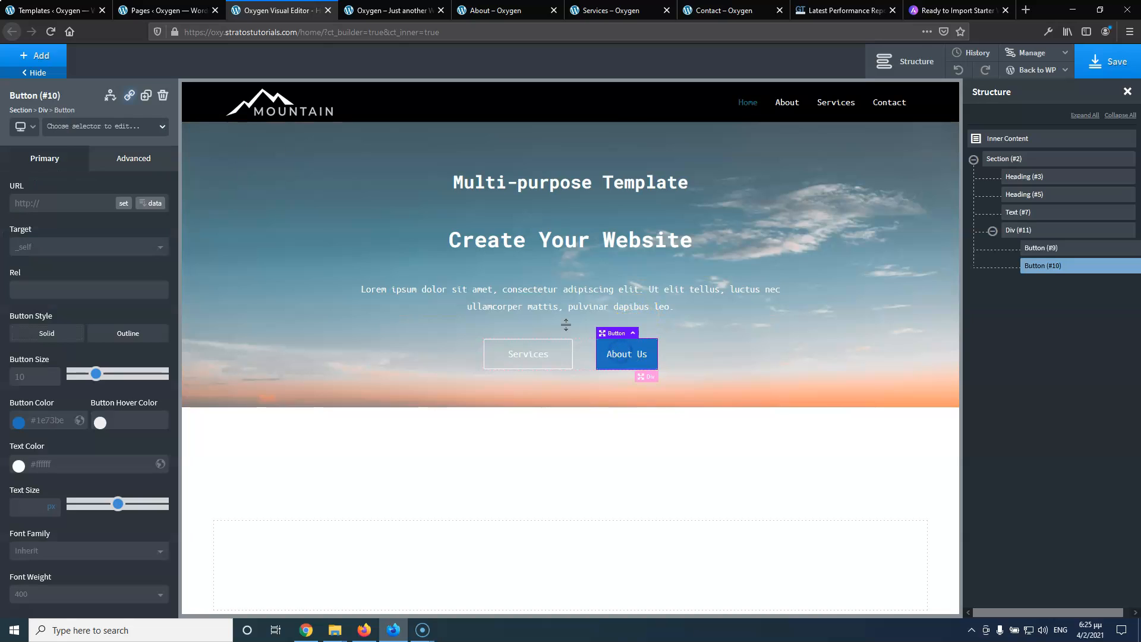
click(111, 126)
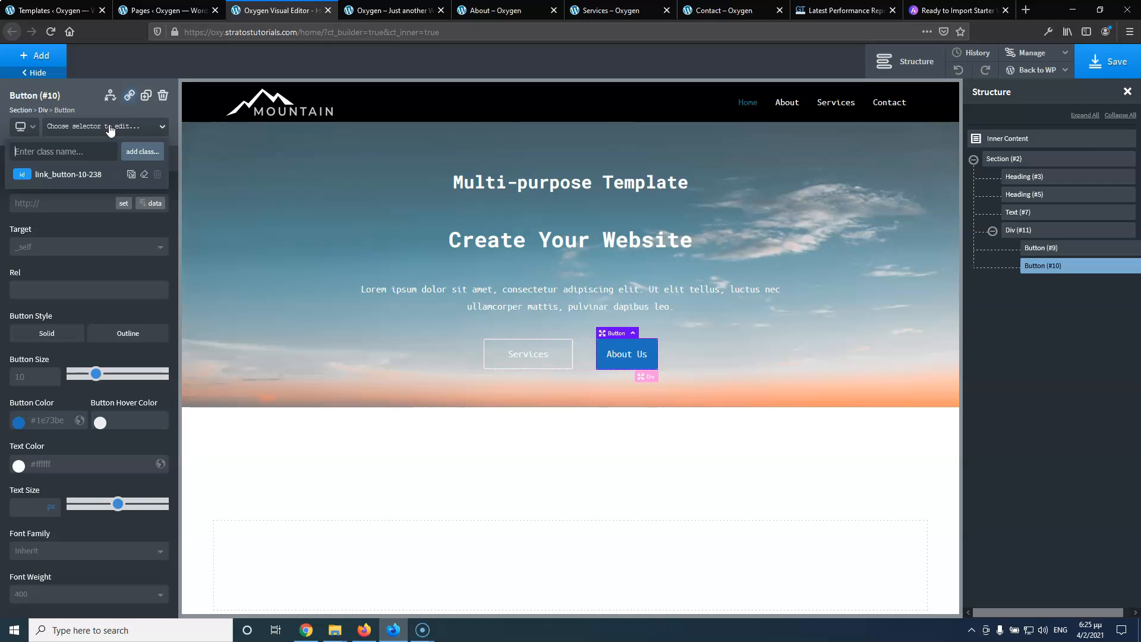
text(home-)
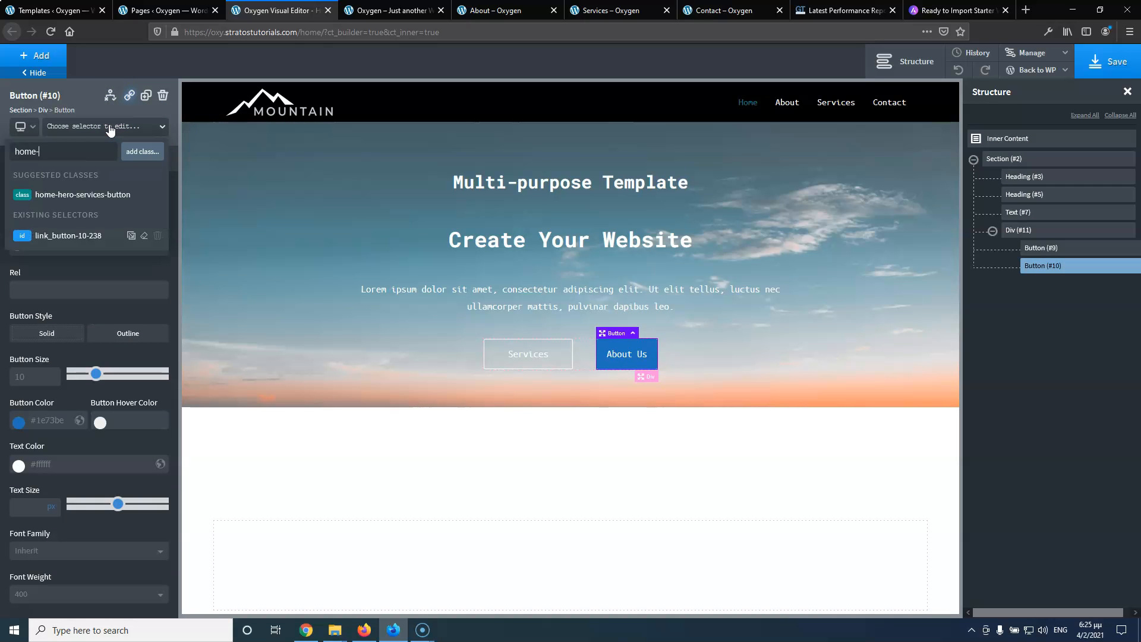
text(hero-aboutus-button)
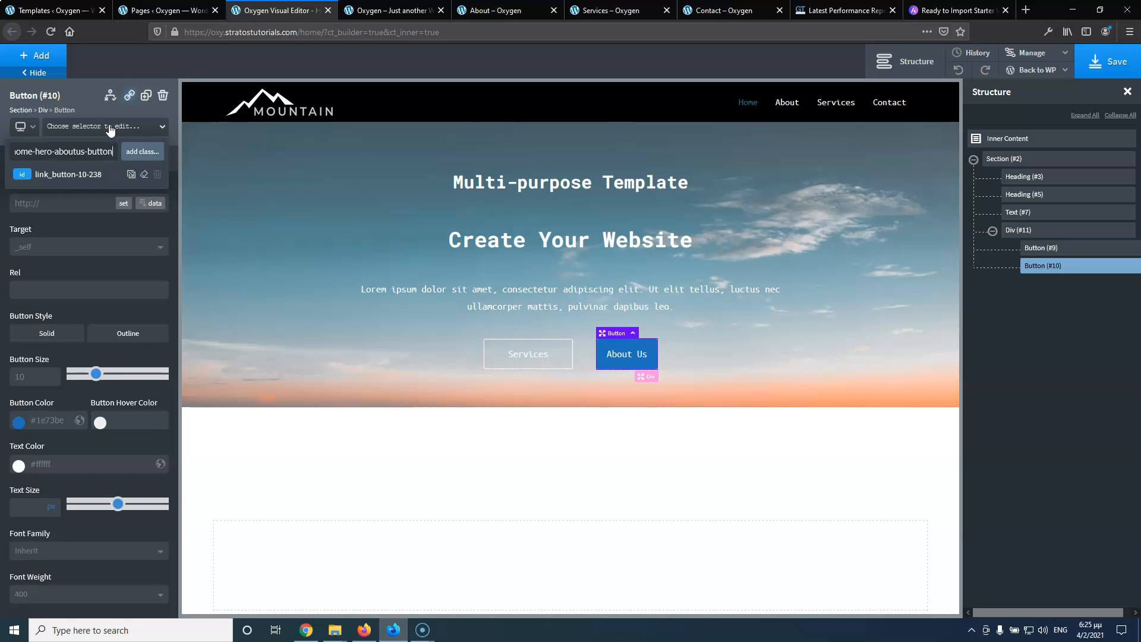
key(Return)
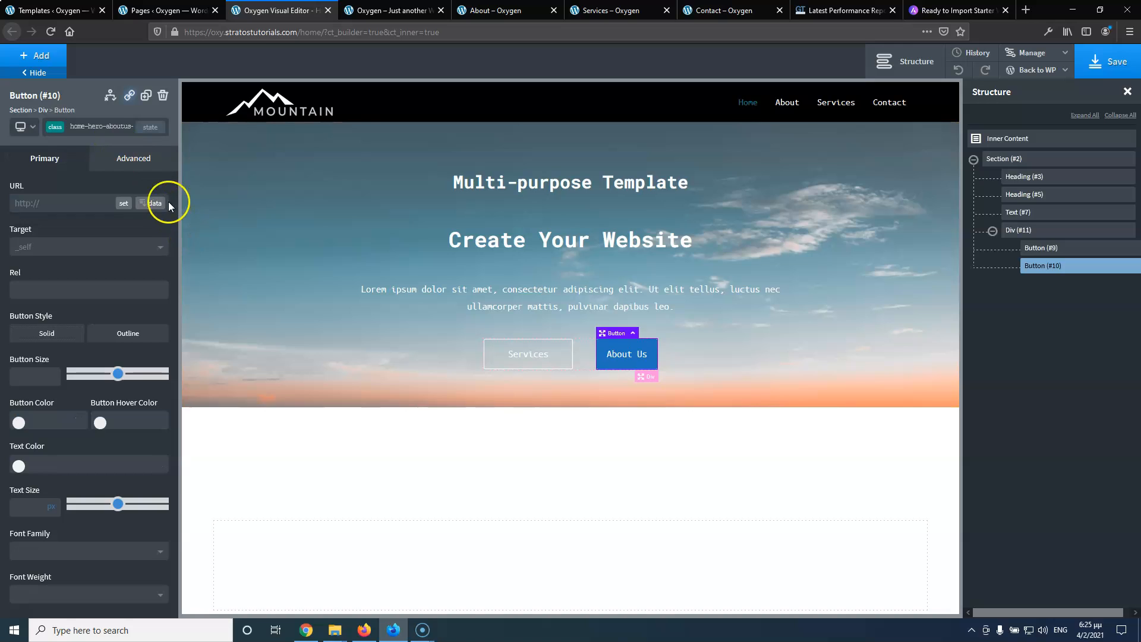
Check the About Us button on the reference home page and set this button's background color to #ffffff
click(127, 164)
click(96, 197)
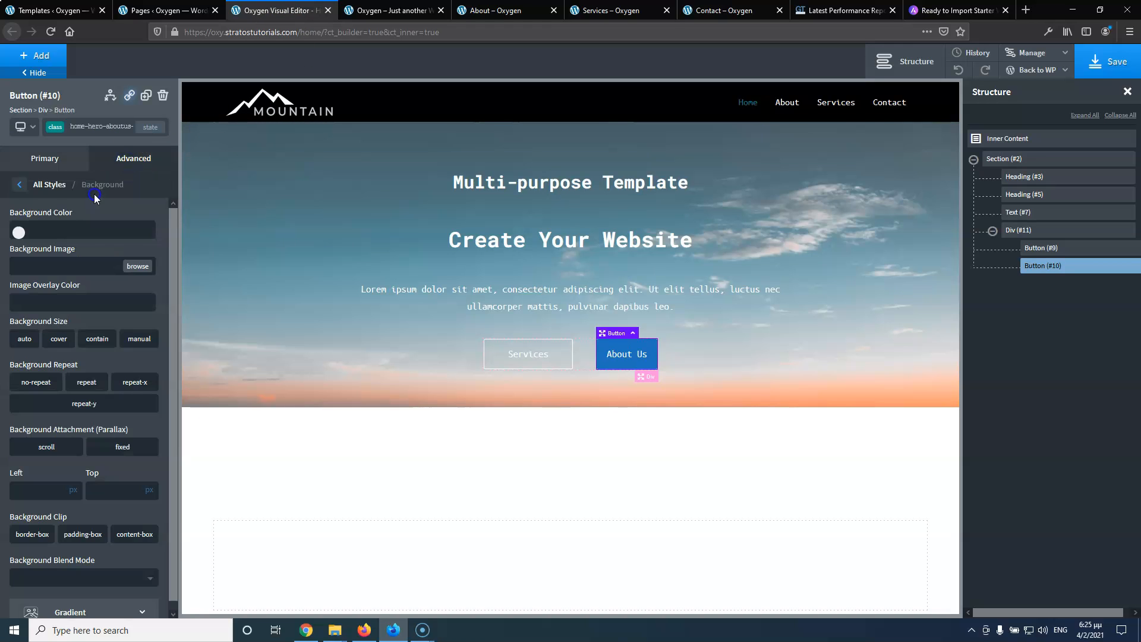
click(19, 231)
click(25, 378)
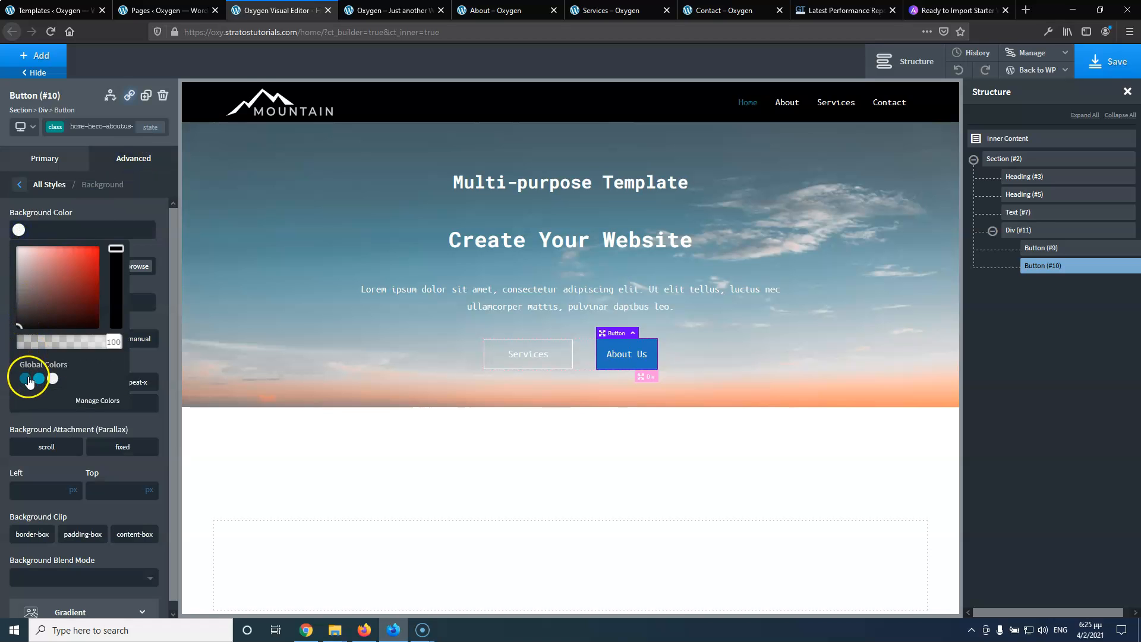
click(383, 7)
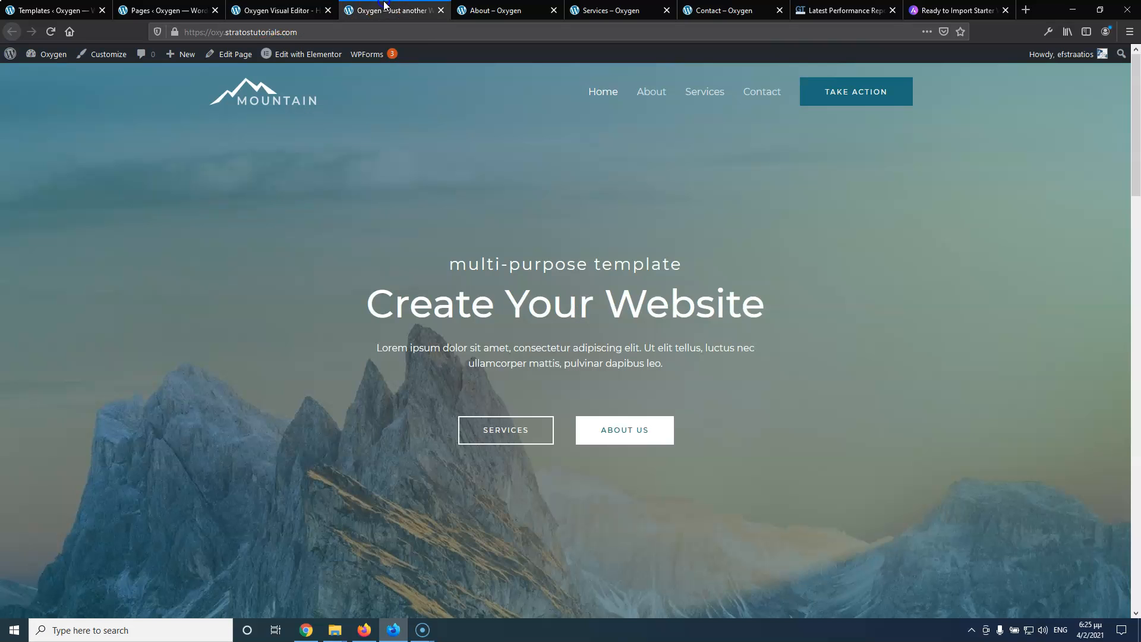
click(283, 12)
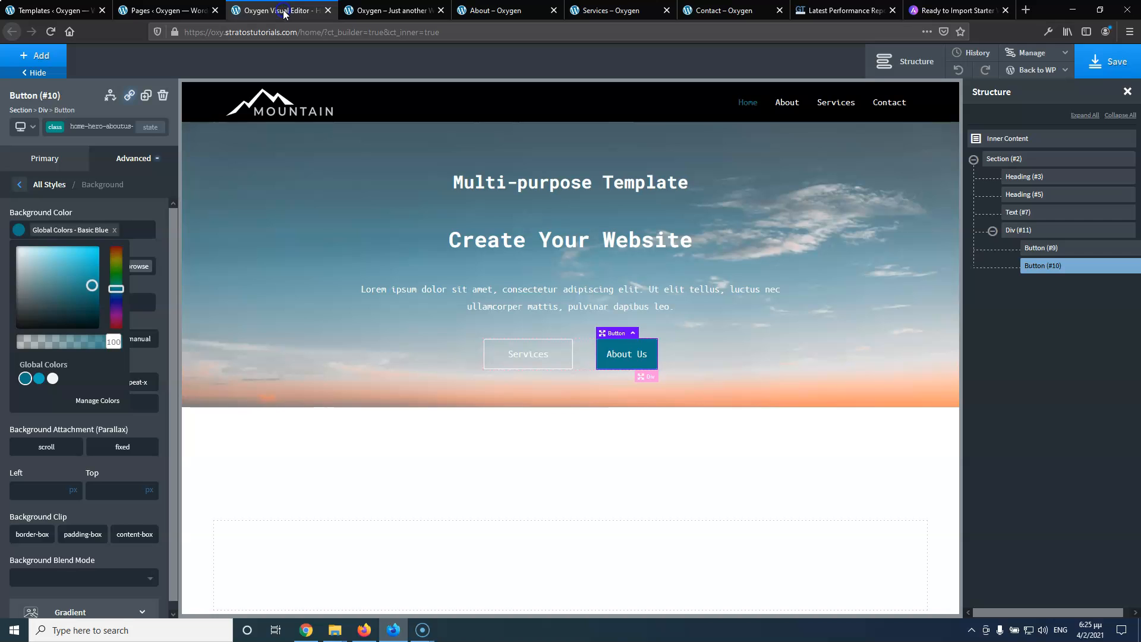
drag(52, 290, 6, 235)
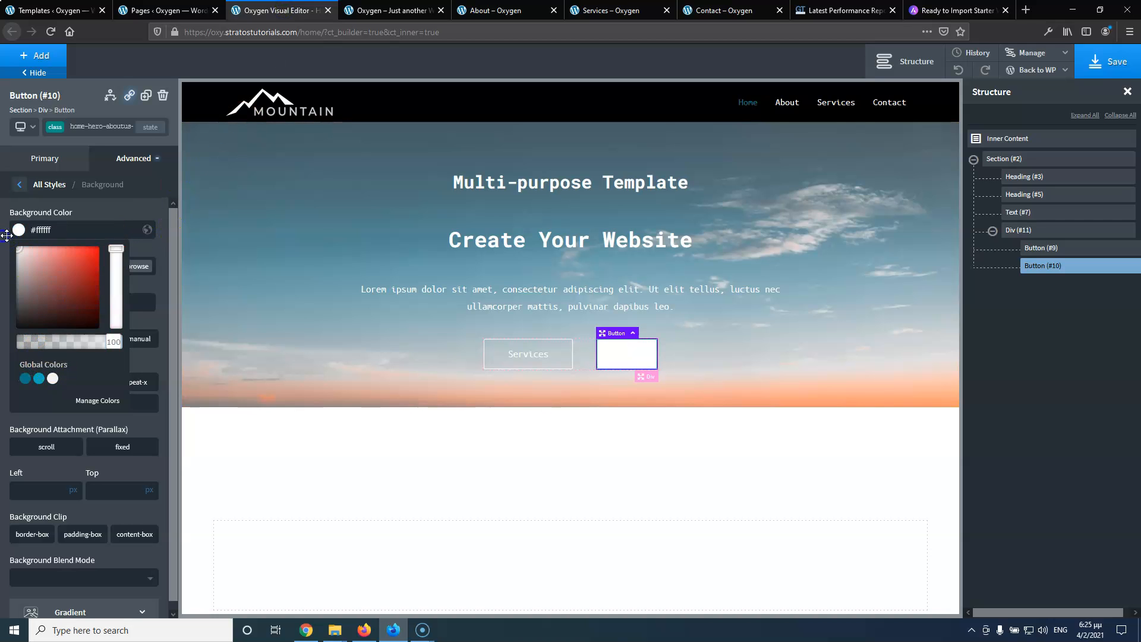
click(19, 233)
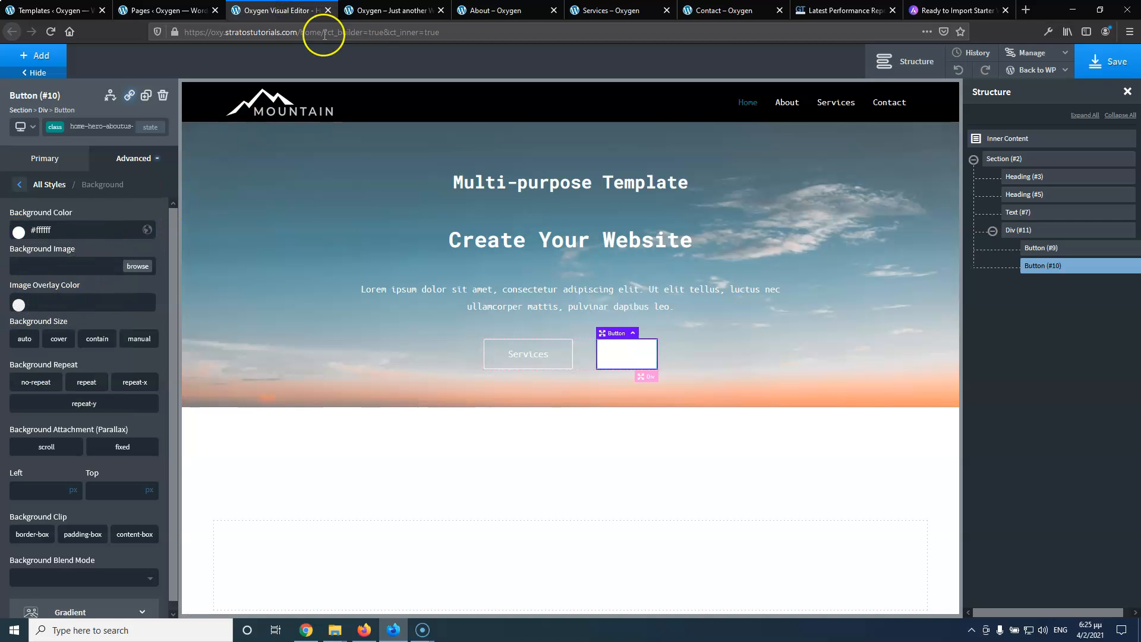
Set the About Us button's text color to the global color Basic Blue, matching the reference home page
click(380, 10)
click(260, 10)
click(19, 184)
click(48, 160)
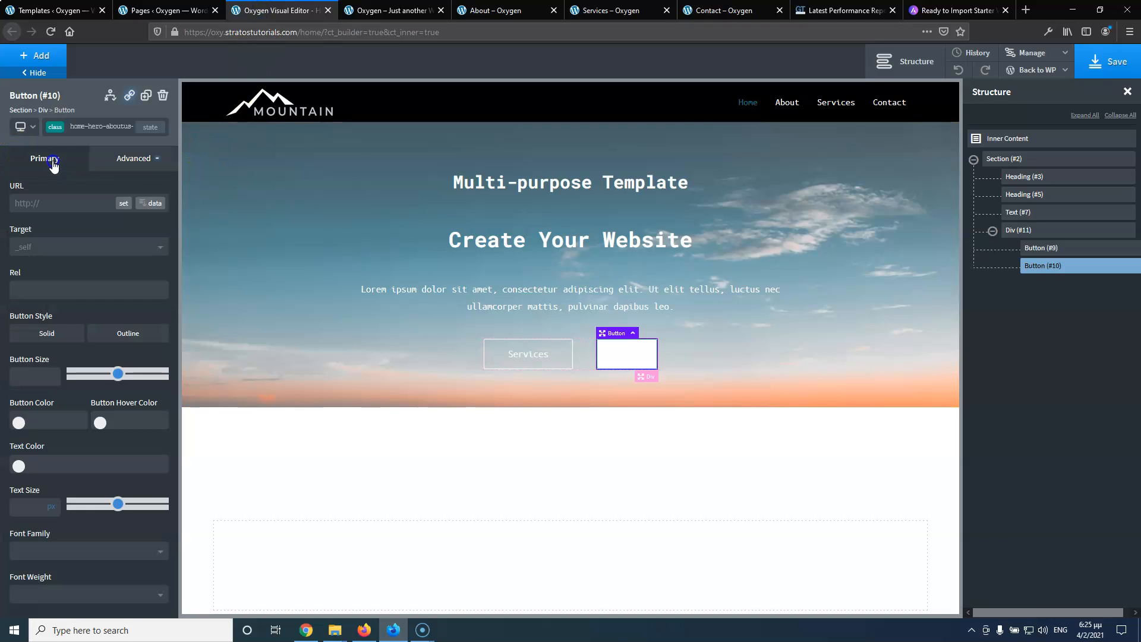
click(19, 463)
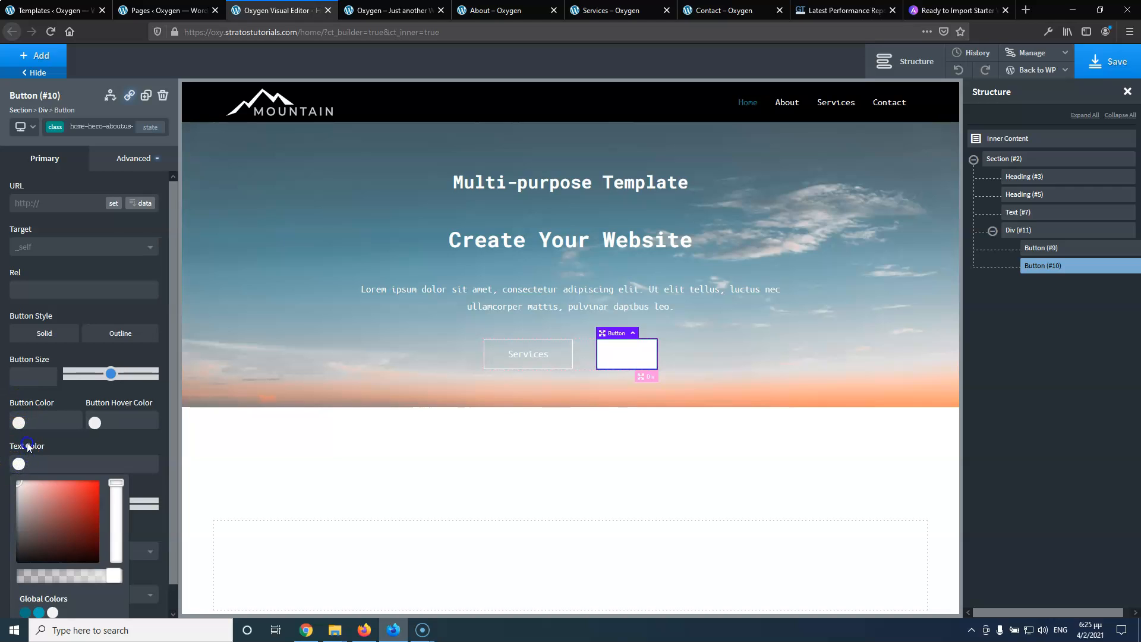
scroll(32, 464, down, 1)
click(25, 586)
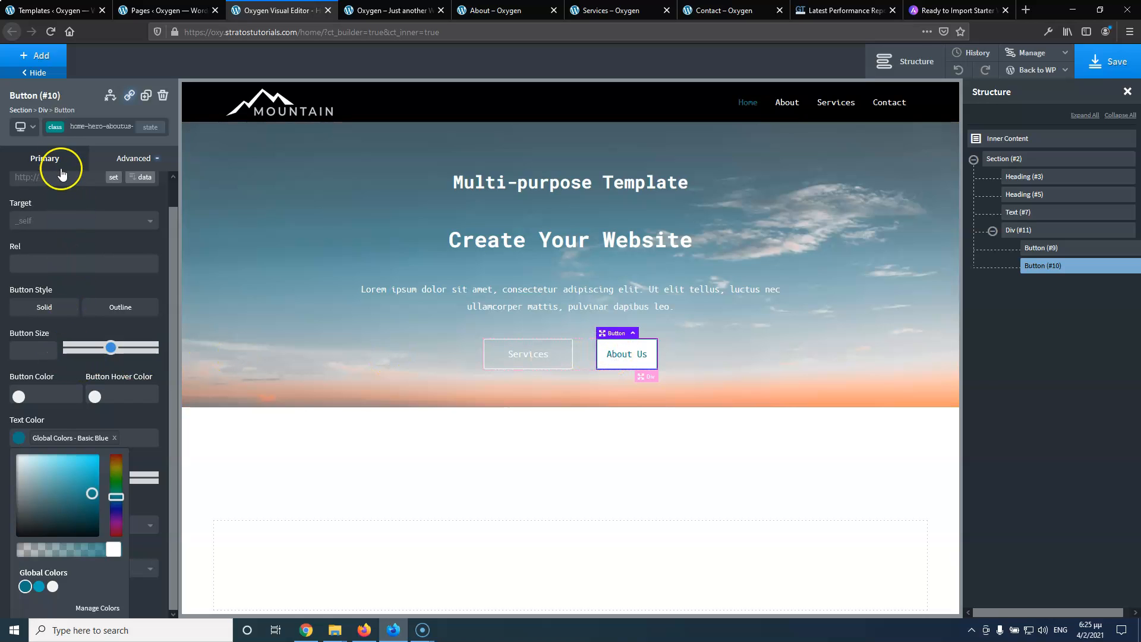
Set the About Us button's left and right padding to 40 px each
click(119, 159)
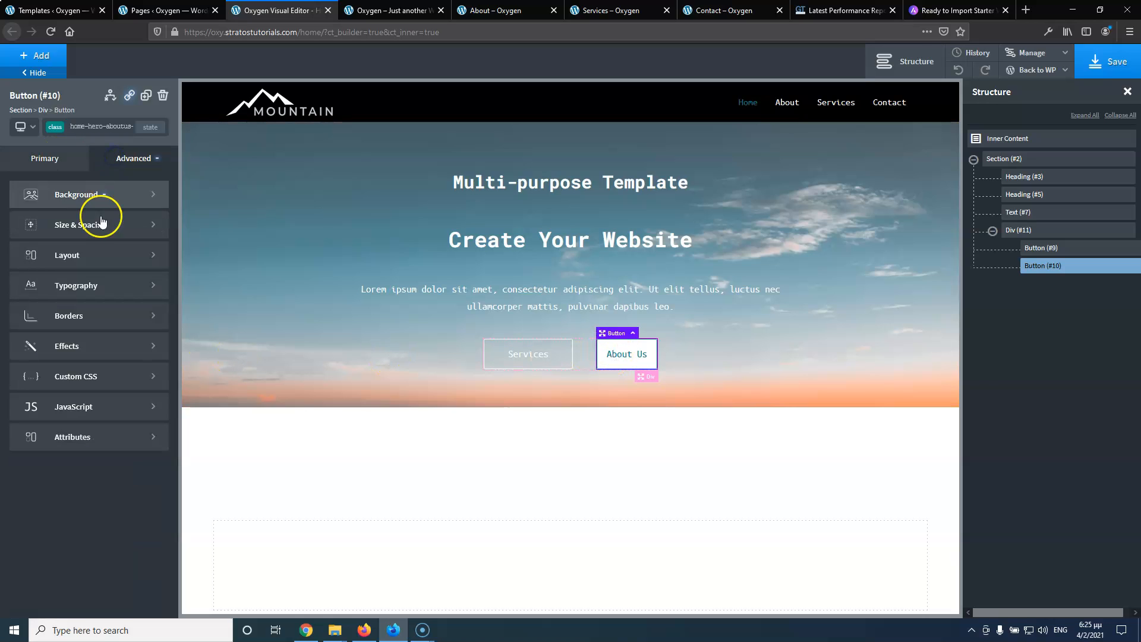
click(101, 222)
click(26, 247)
text(40)
click(66, 247)
text(40)
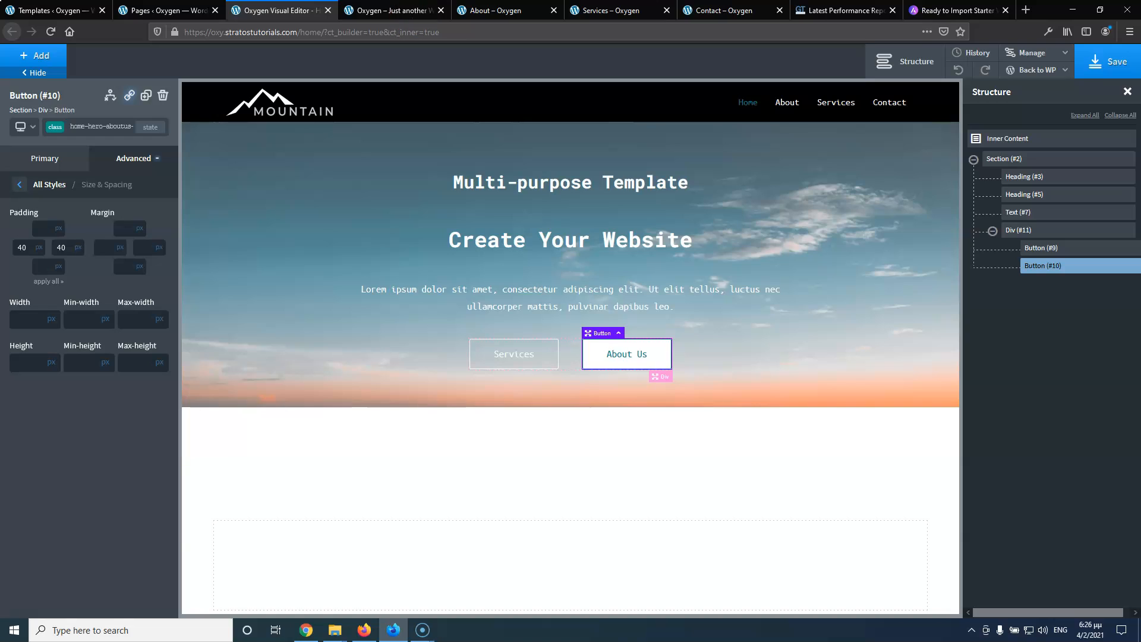
Check the reference button's hover effect and set the About Us button's hover background to the global color Basic Blue
click(365, 10)
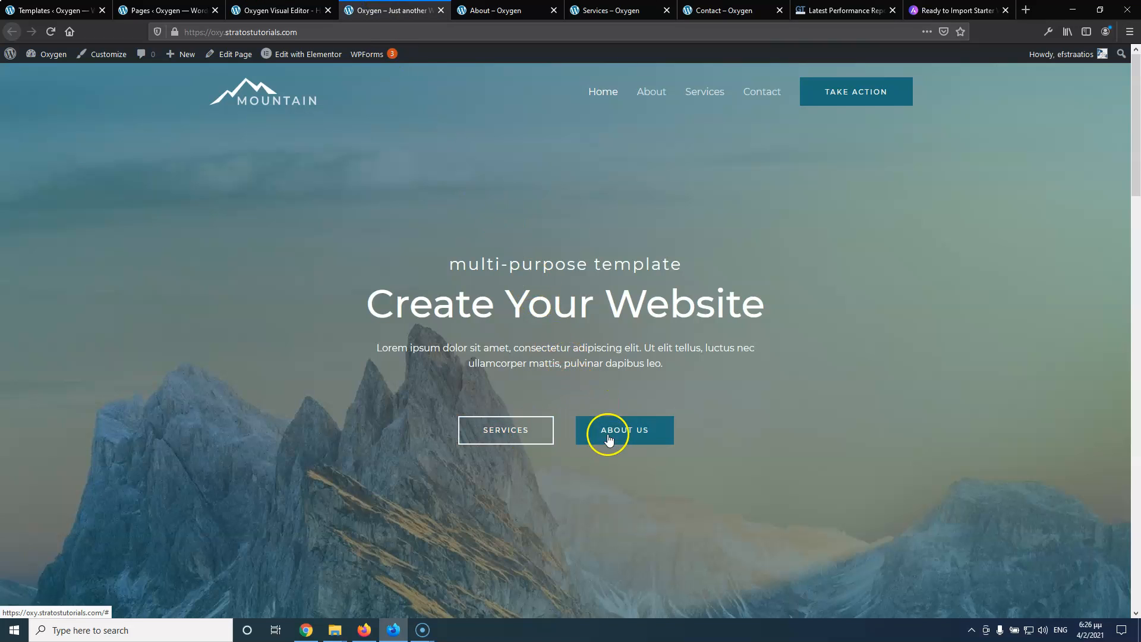
click(285, 10)
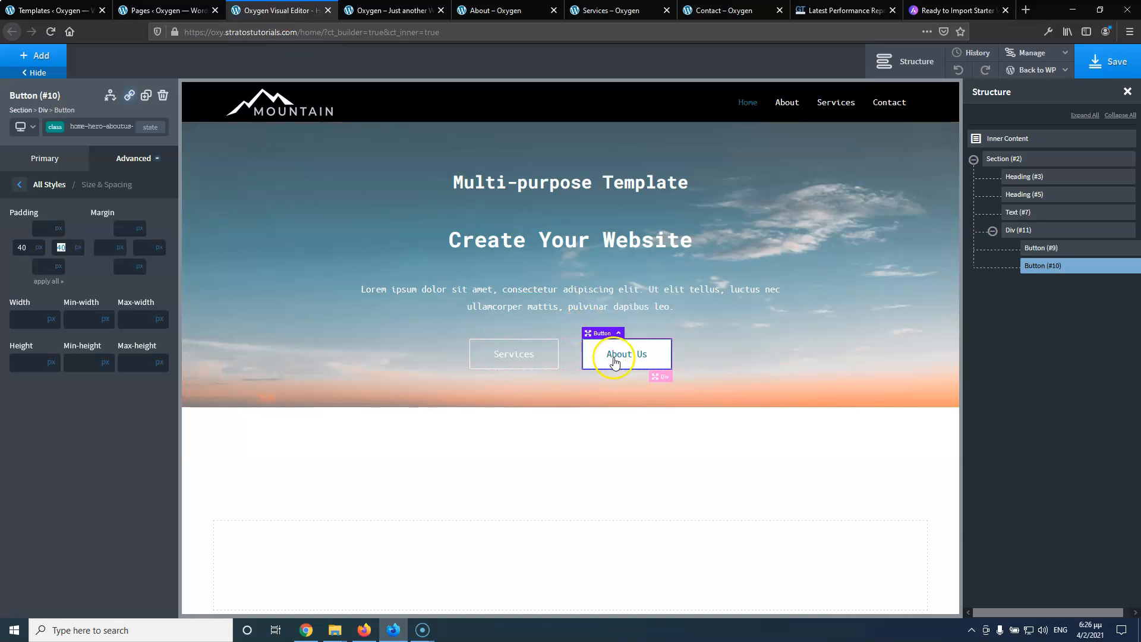
click(149, 127)
click(77, 163)
click(18, 186)
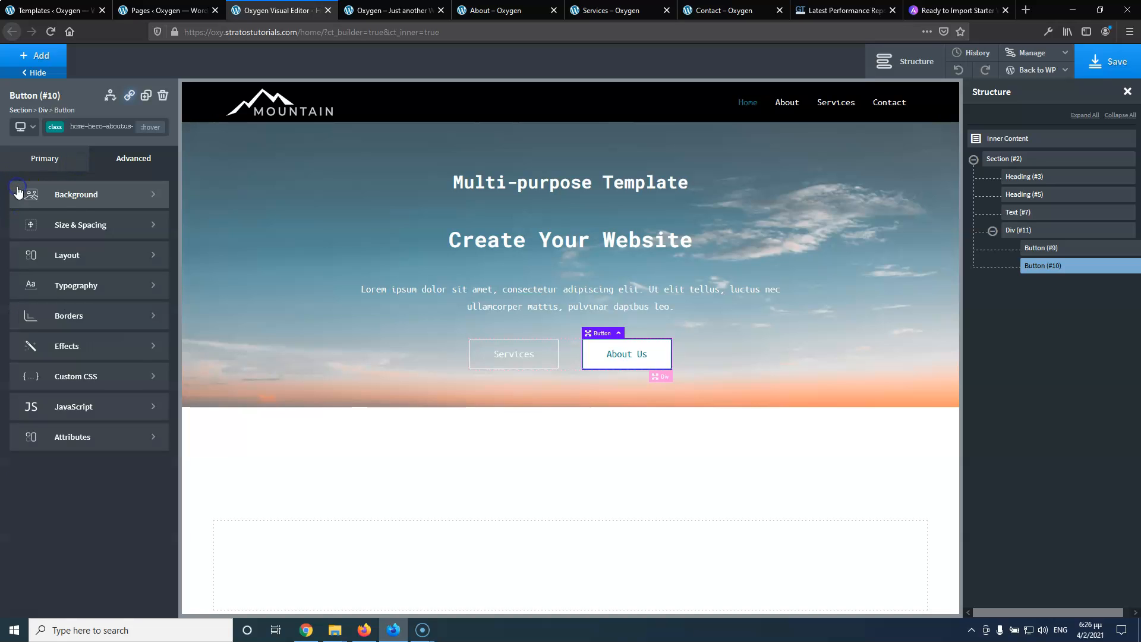
click(73, 194)
click(19, 232)
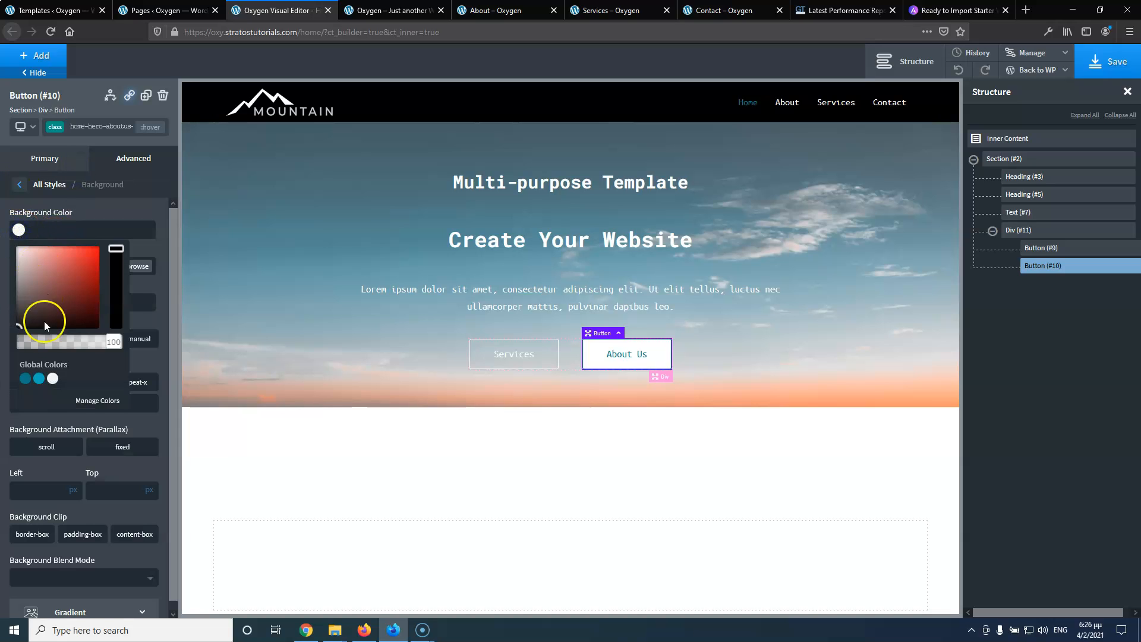
click(24, 379)
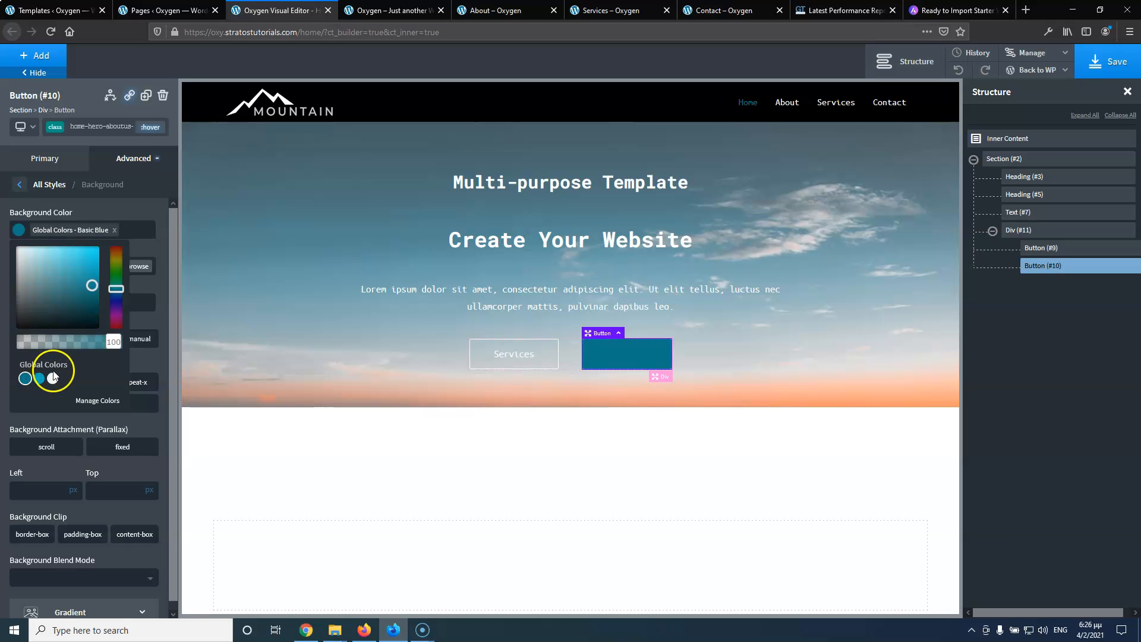
click(93, 212)
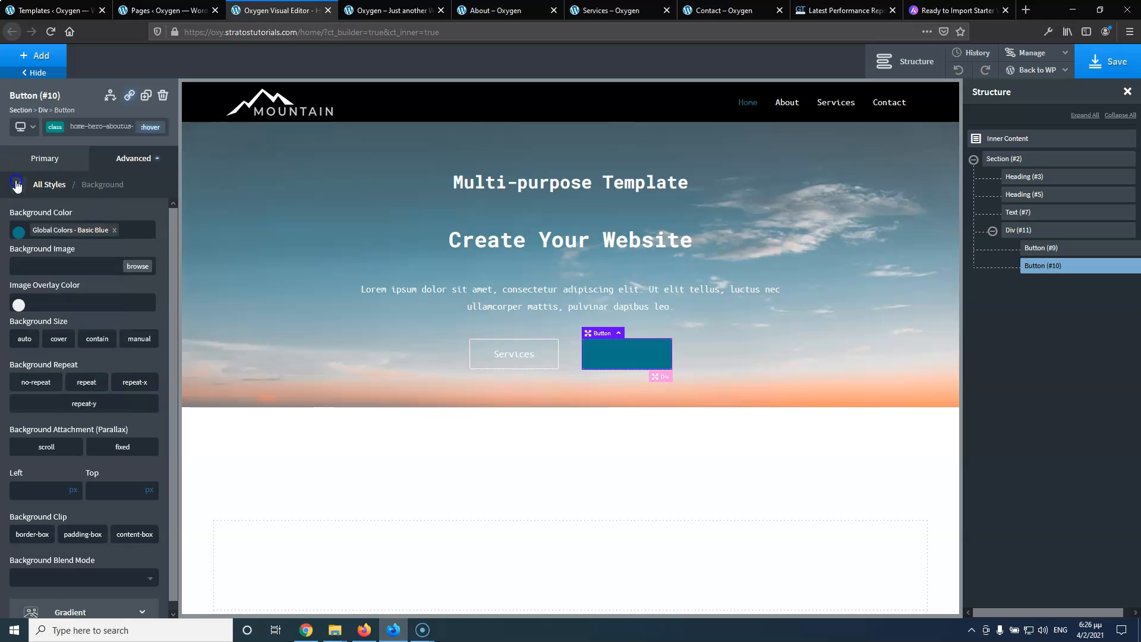
Set the About Us button's hover text color to #ffffff and save the page
click(16, 184)
click(40, 160)
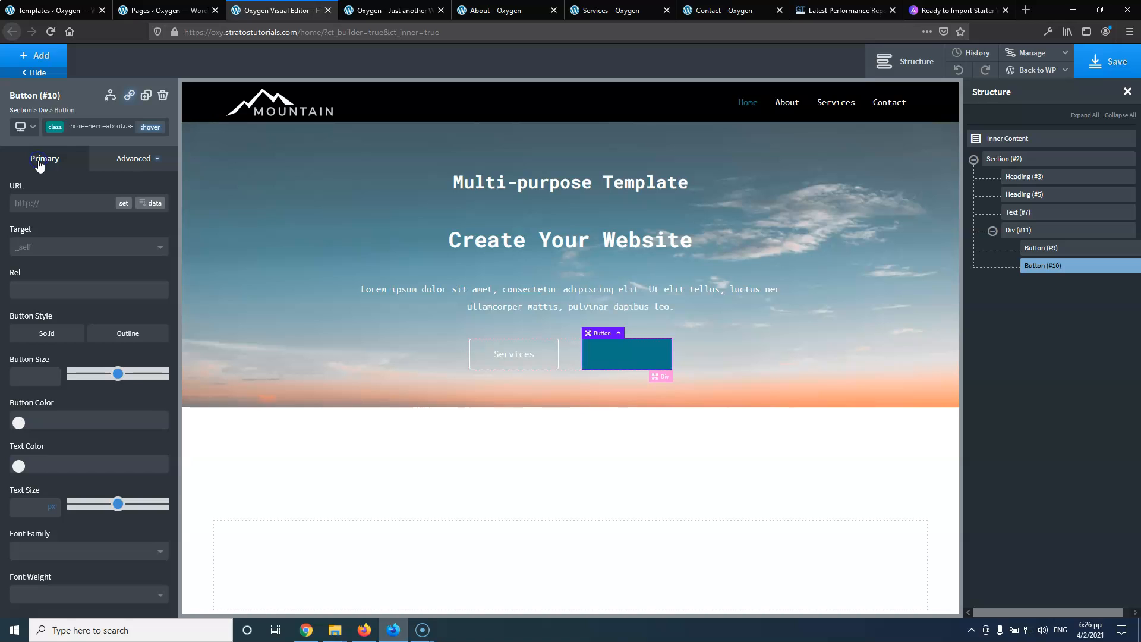
click(19, 465)
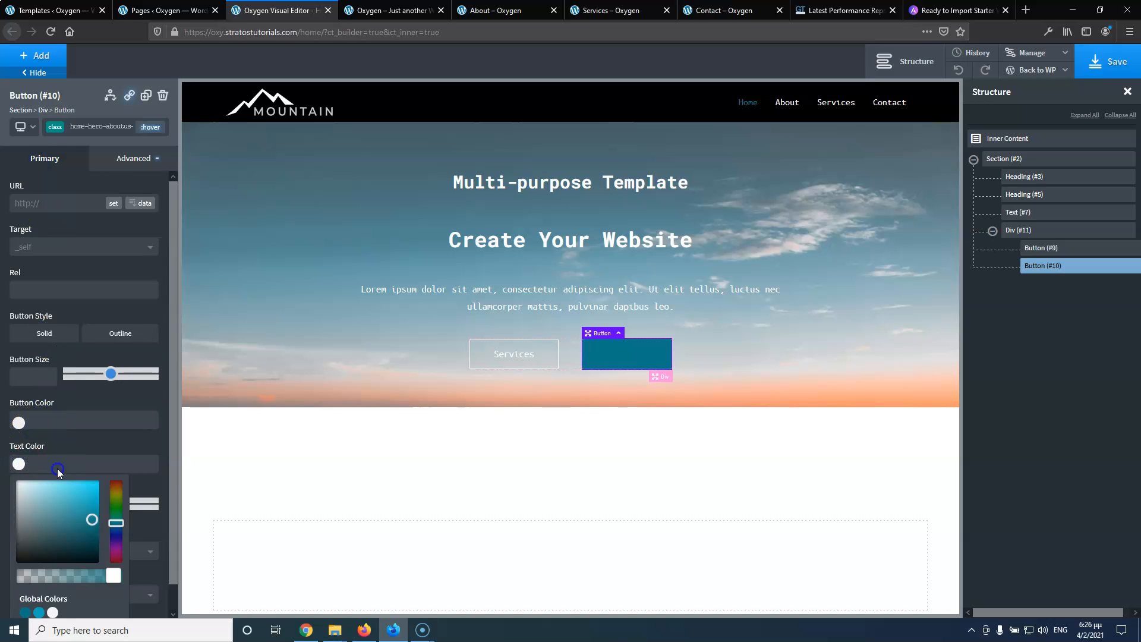
click(119, 190)
click(121, 159)
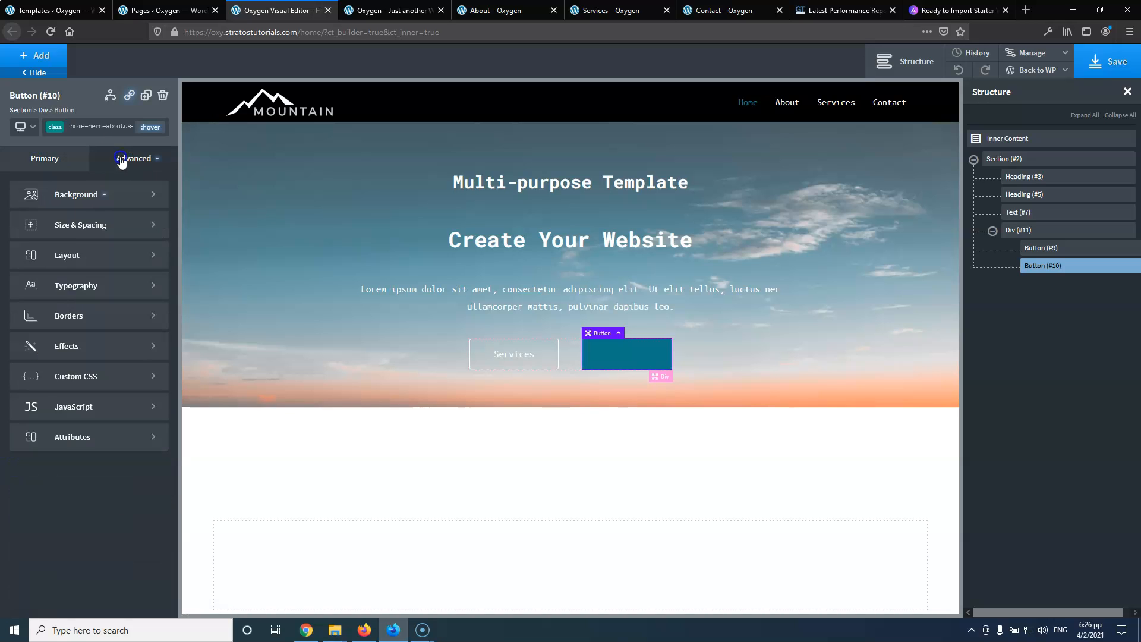
click(60, 287)
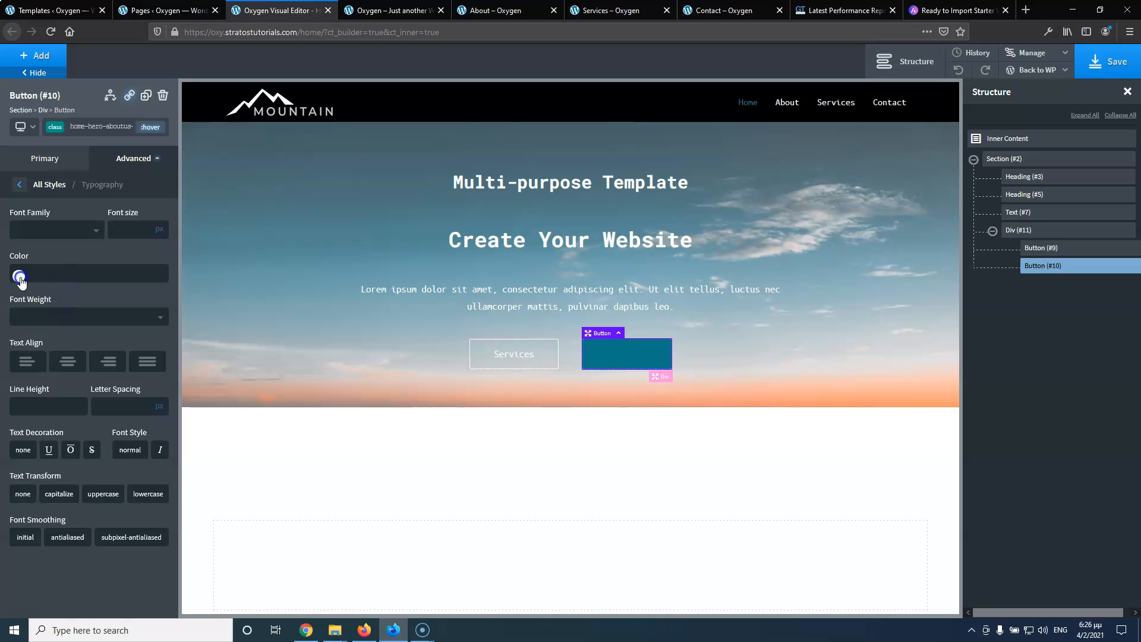
click(40, 185)
click(58, 161)
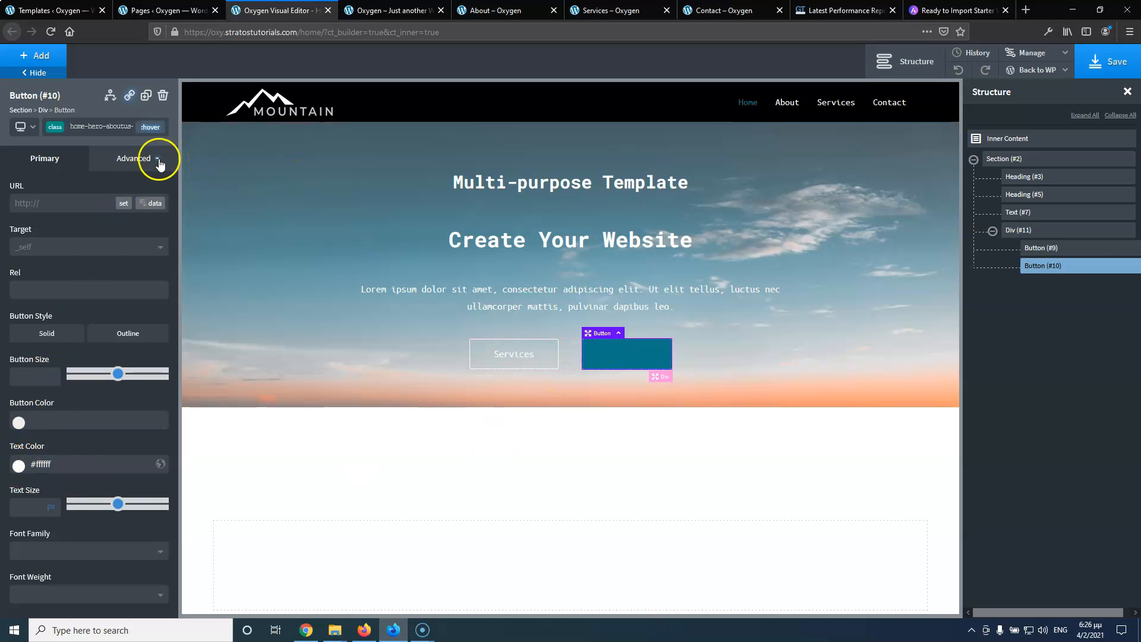
click(1109, 61)
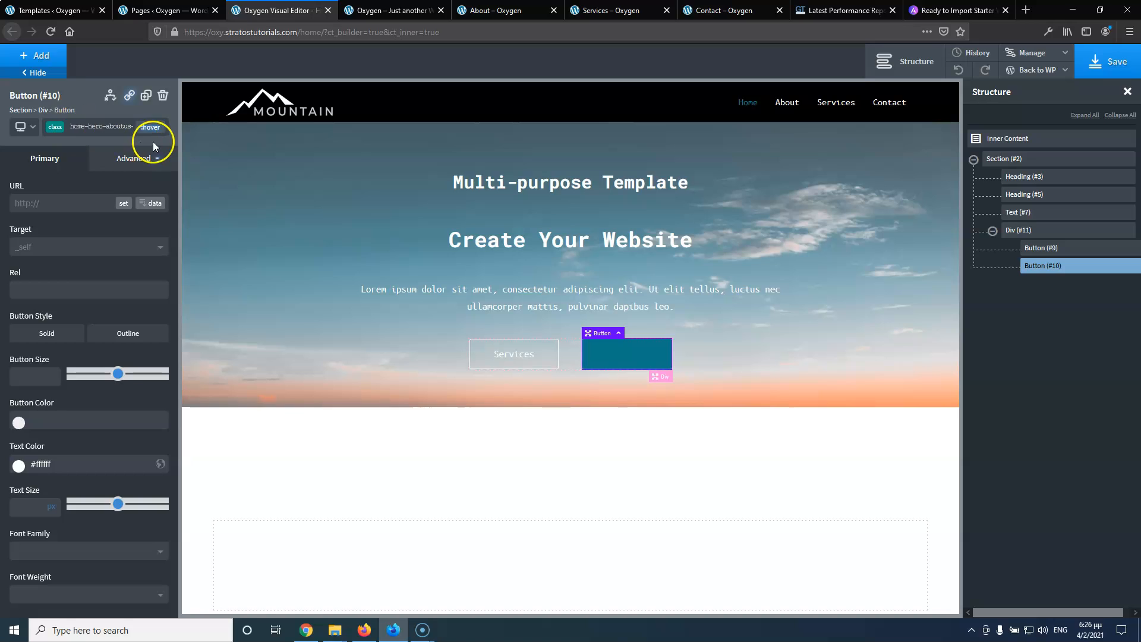
Compare the About Us button's original and hover states, and clear its text color in the hover state
click(151, 127)
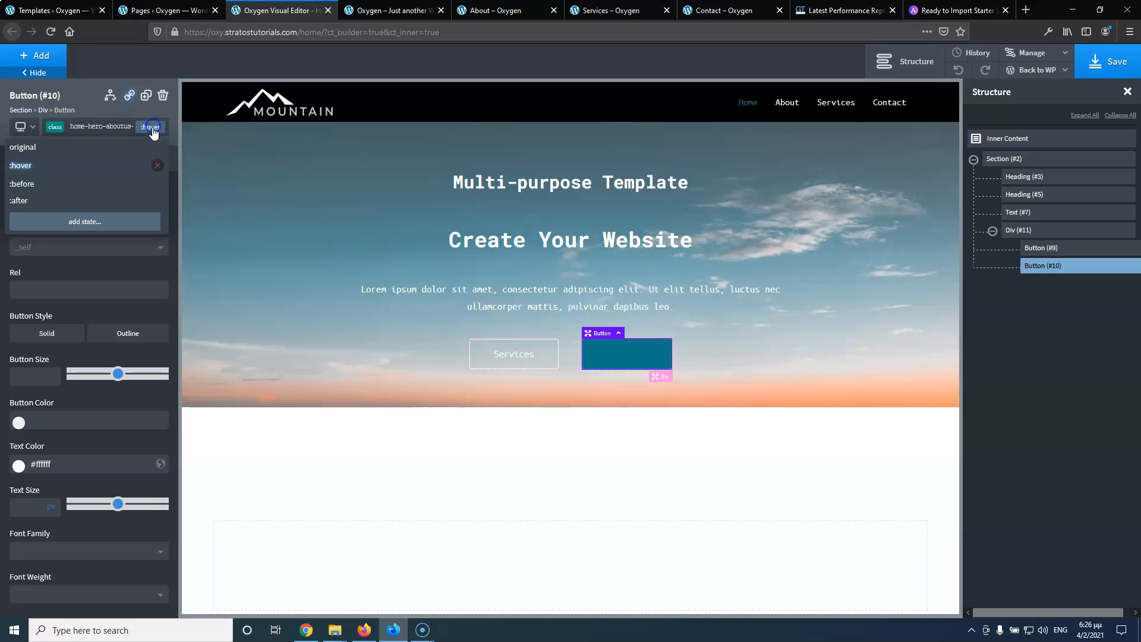
click(104, 147)
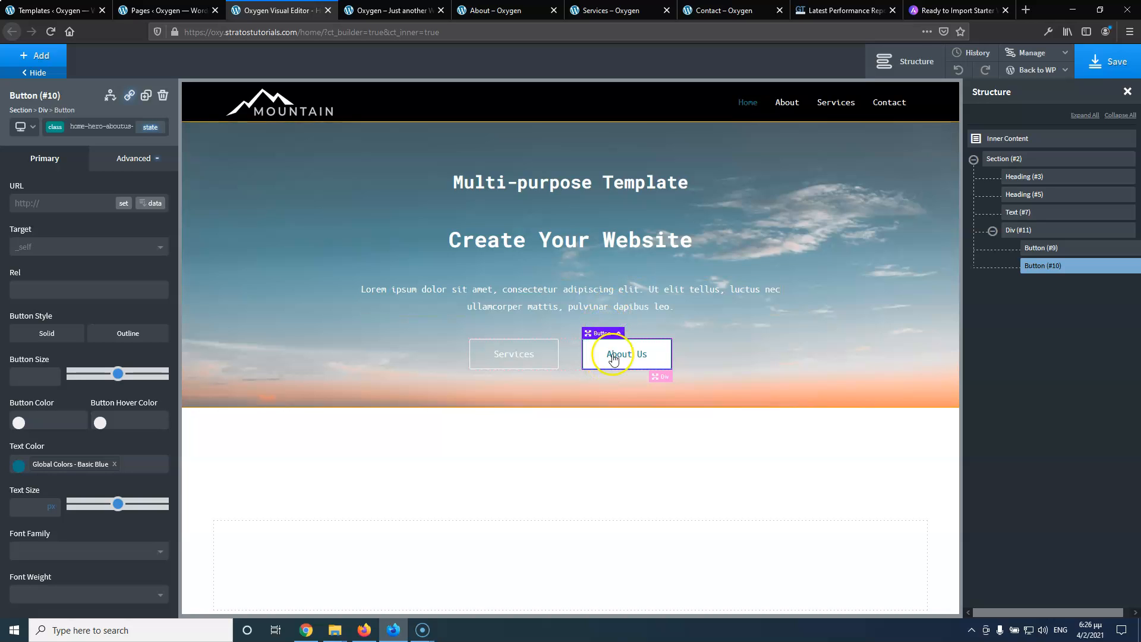
click(149, 130)
click(124, 162)
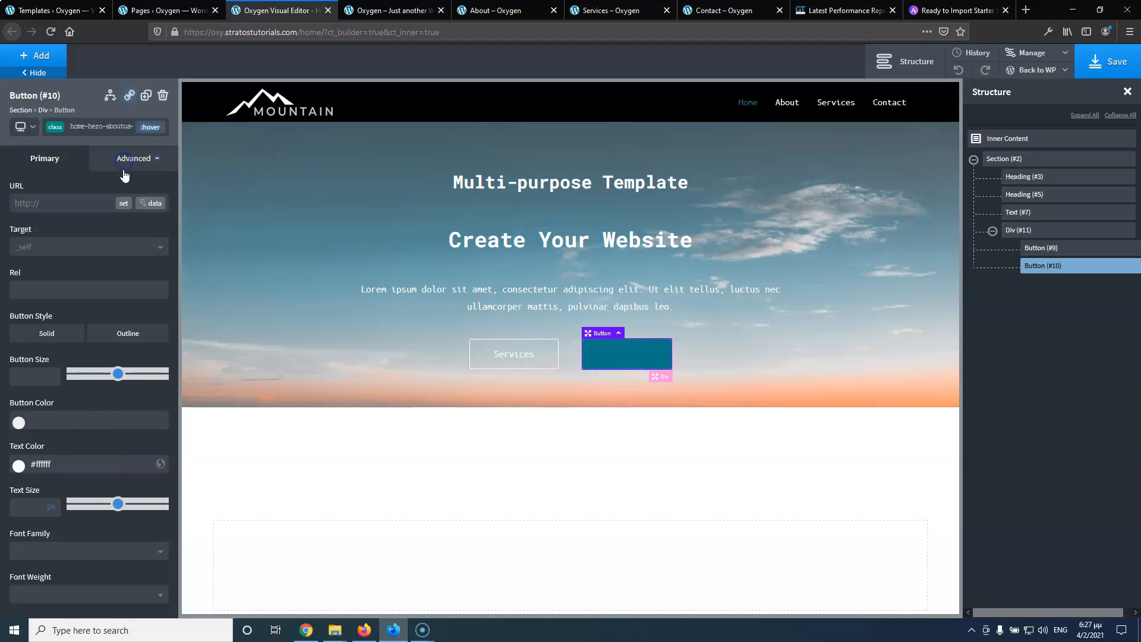
double_click(60, 463)
key(BackSpace)
Inspect the typography color setting of the About Us button's hover state
click(123, 170)
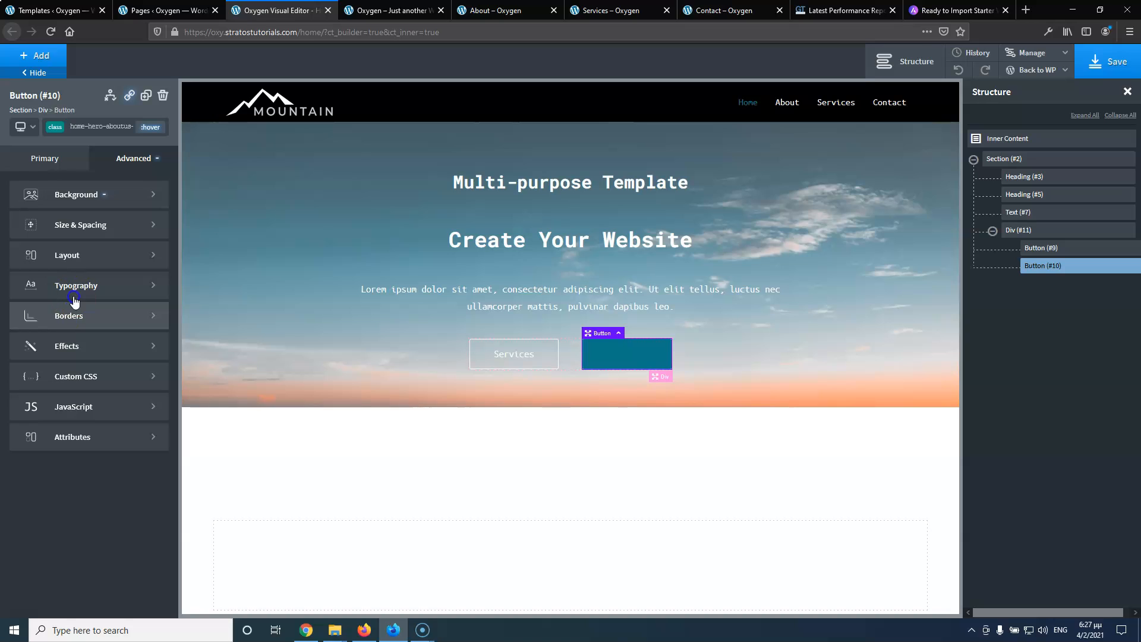
click(80, 284)
click(19, 275)
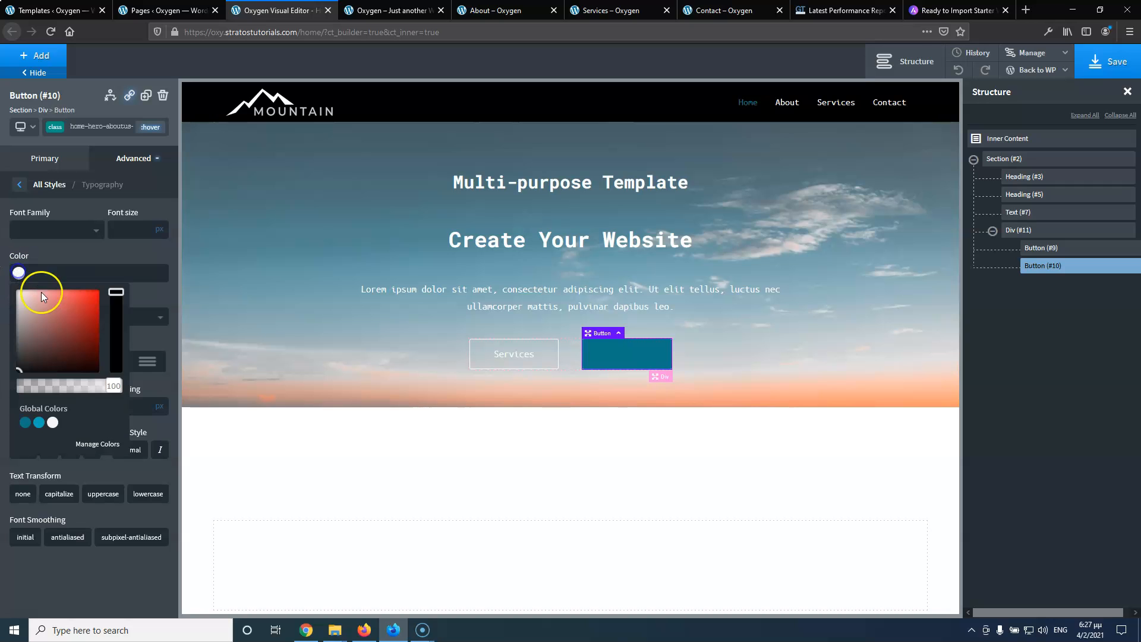
click(130, 250)
Return the About Us button to its original state and set its transition duration to 0.4 sec
click(143, 127)
click(23, 146)
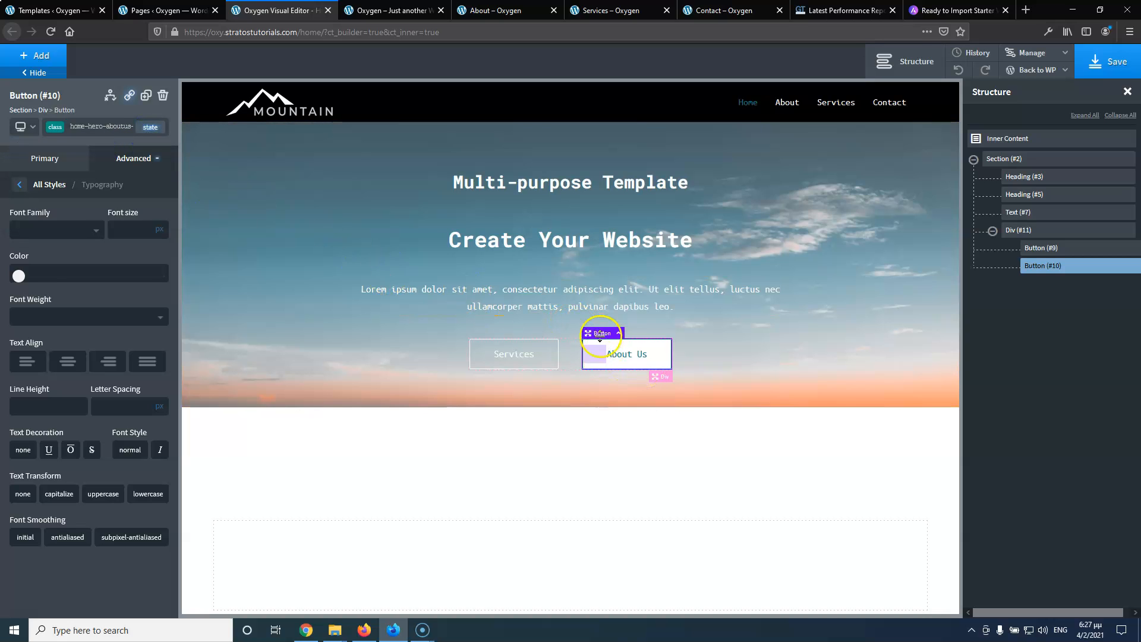
click(17, 187)
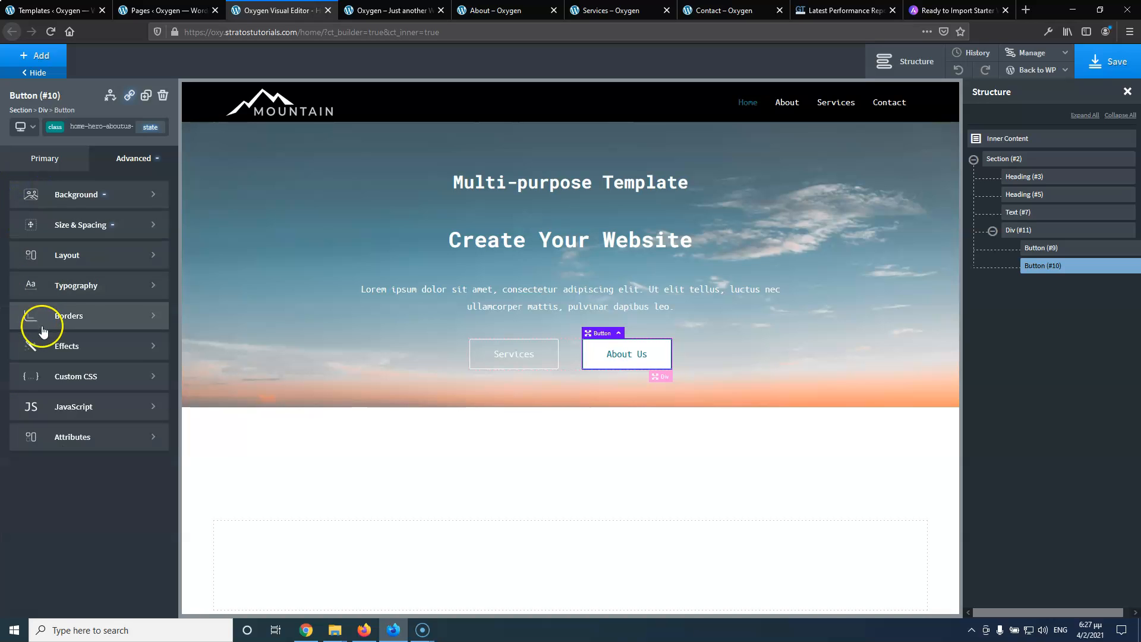
click(70, 349)
click(60, 285)
click(28, 239)
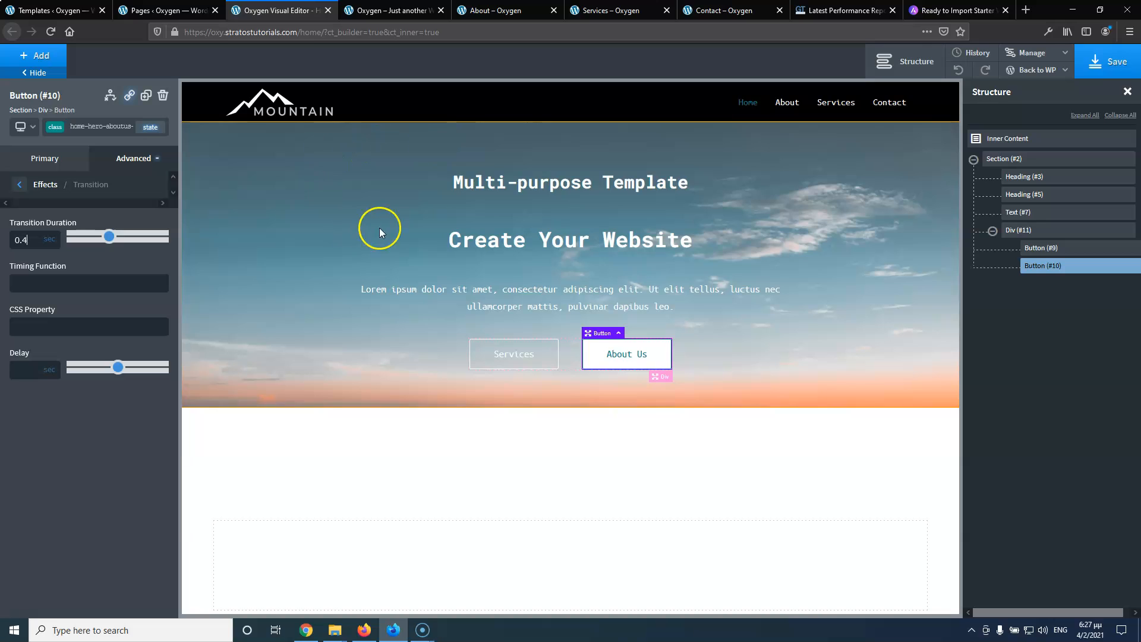
Open the hero section's advanced styles and compare the section's size with the reference home page hero
click(1047, 159)
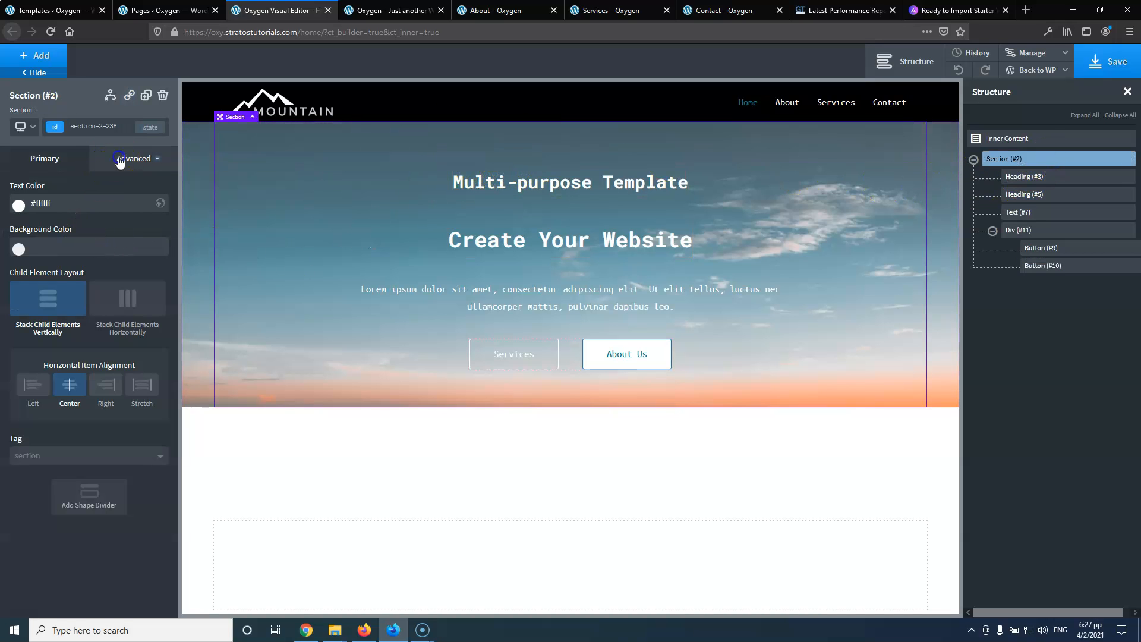
click(122, 158)
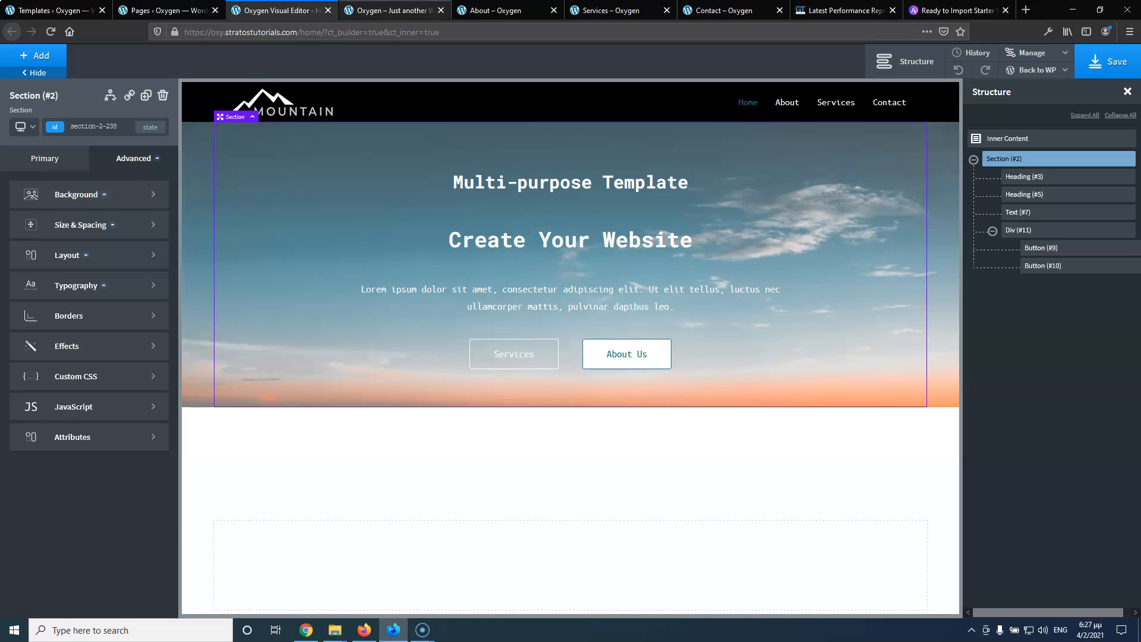
click(387, 10)
scroll(433, 262, down, 3)
scroll(433, 263, up, 3)
scroll(433, 263, down, 3)
scroll(433, 263, up, 3)
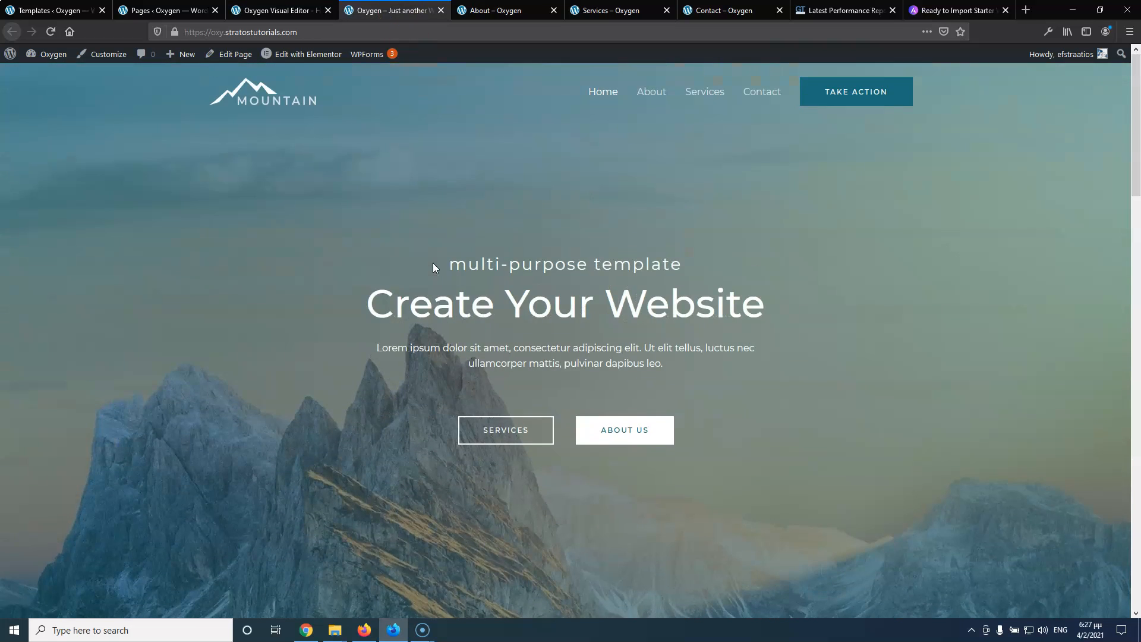
click(270, 11)
Set the hero section's top and bottom container padding to 250 px
click(85, 196)
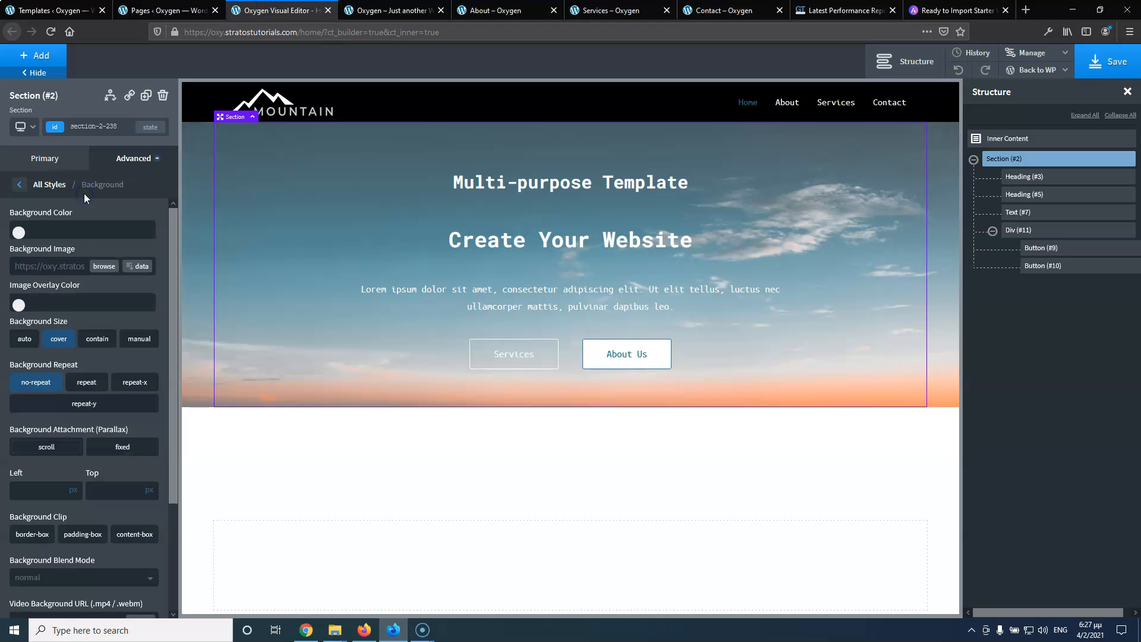
click(20, 185)
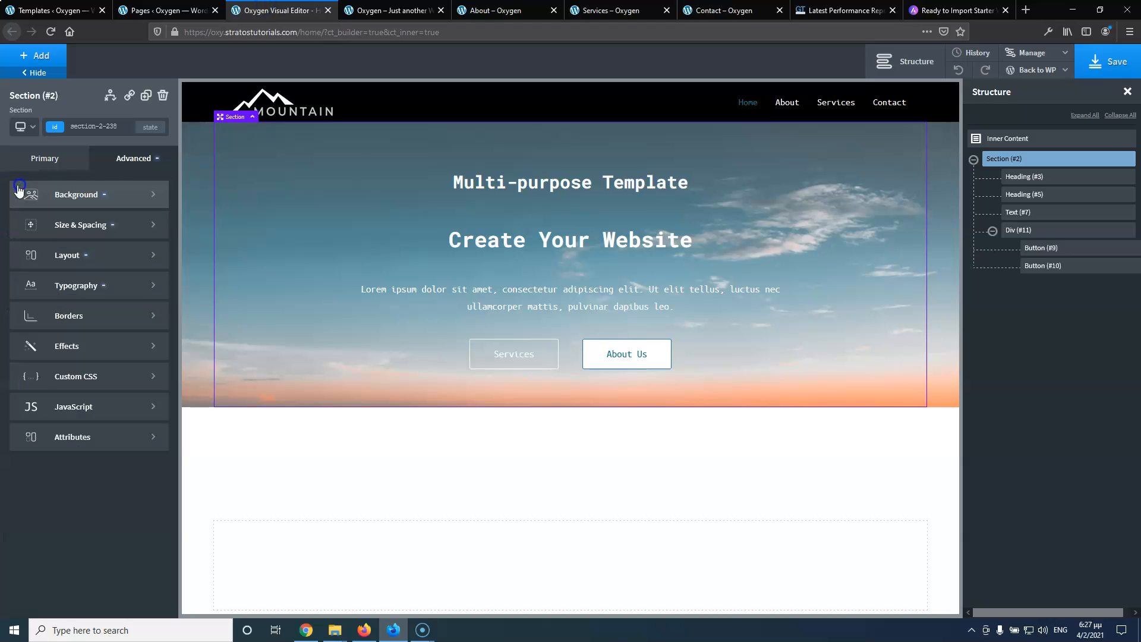
click(56, 227)
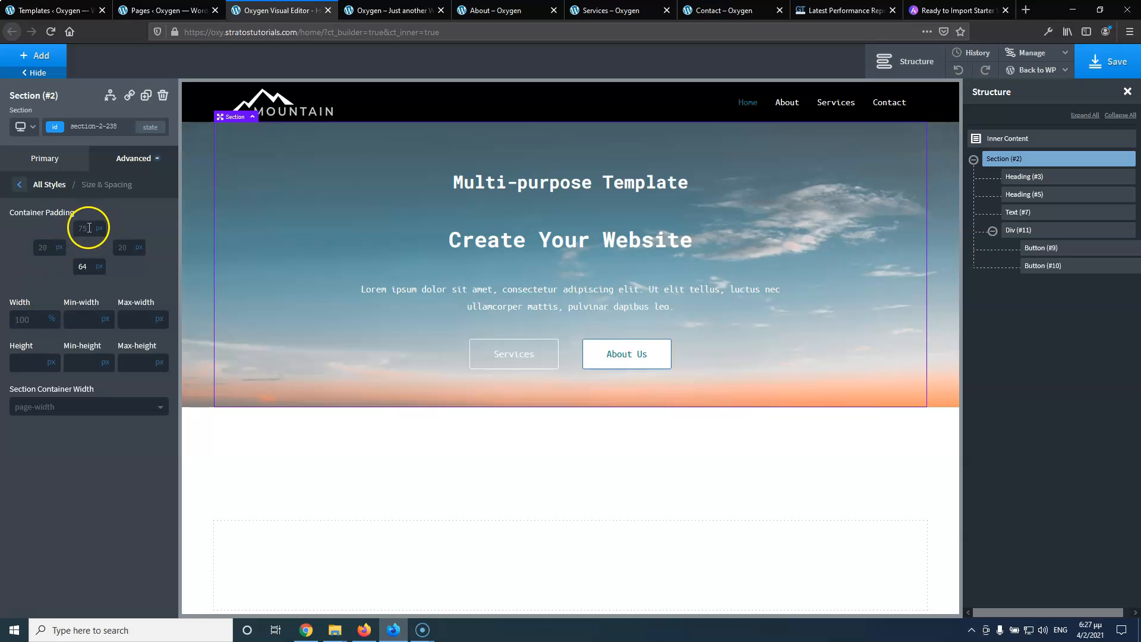
text(250)
click(84, 258)
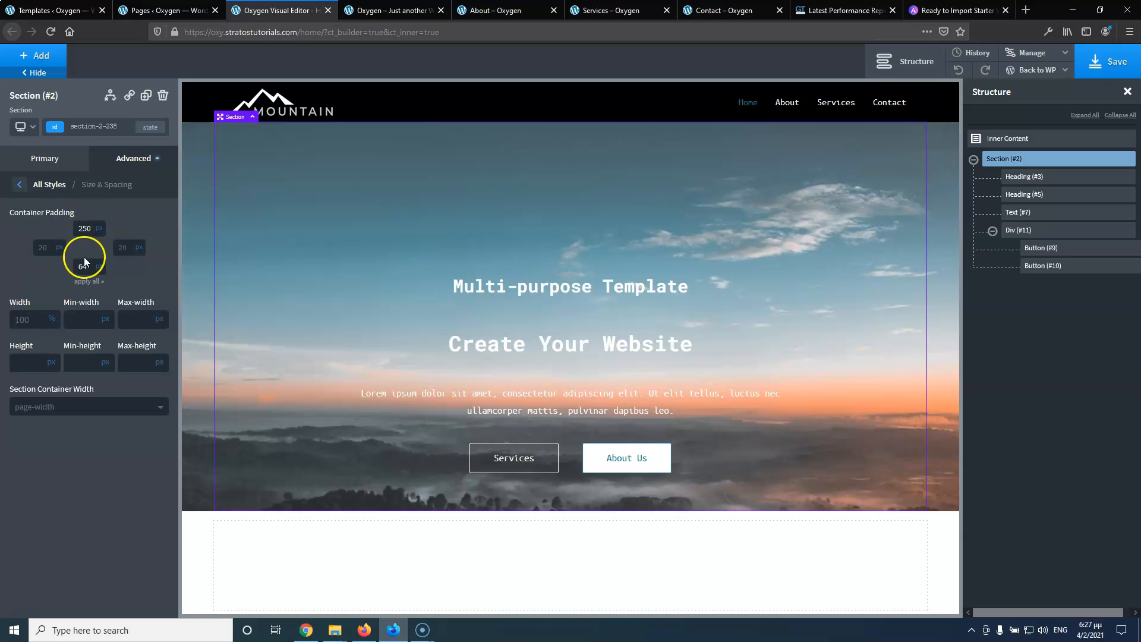
text(250)
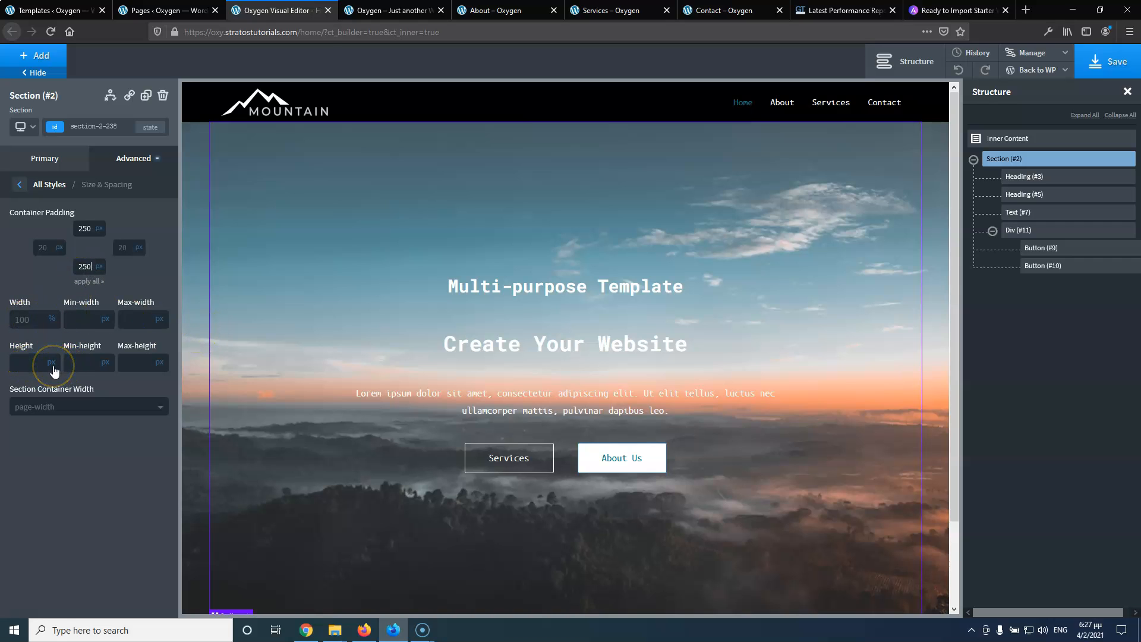
scroll(442, 331, down, 3)
scroll(444, 333, up, 3)
Look over the hero section's height unit options and its new spacing, and save the page
click(52, 364)
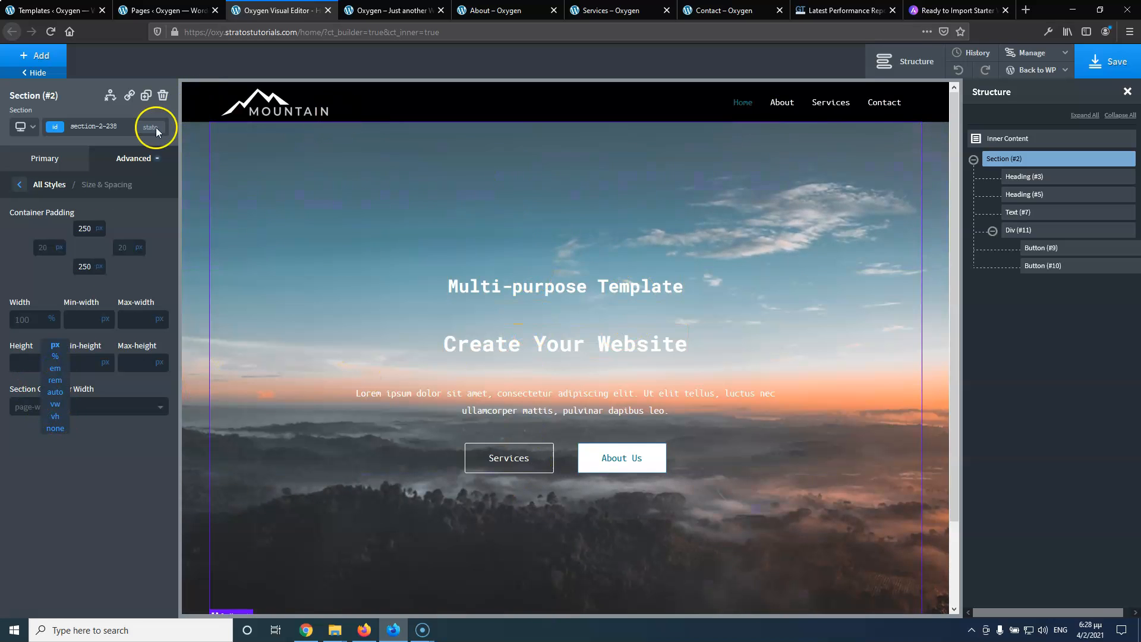
click(126, 217)
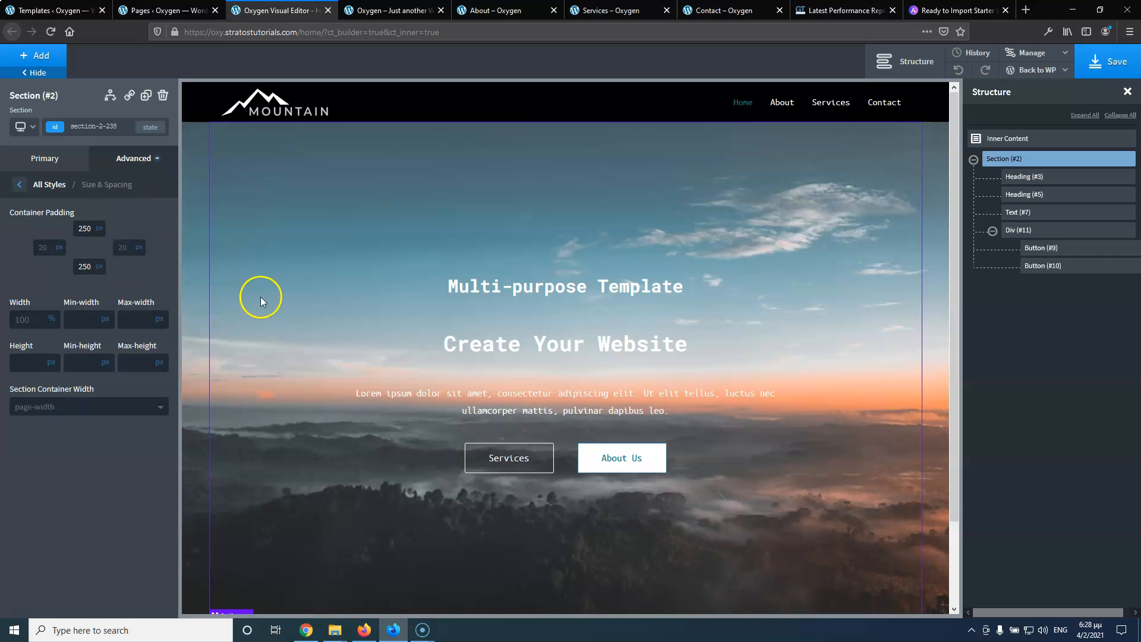
scroll(486, 233, down, 3)
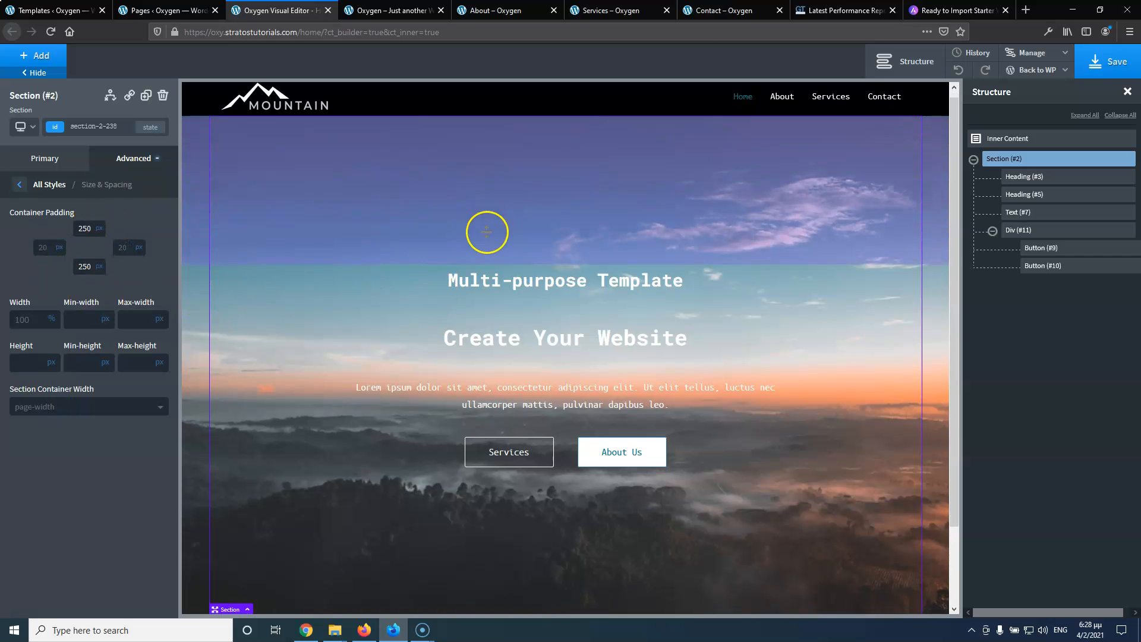
scroll(484, 244, up, 3)
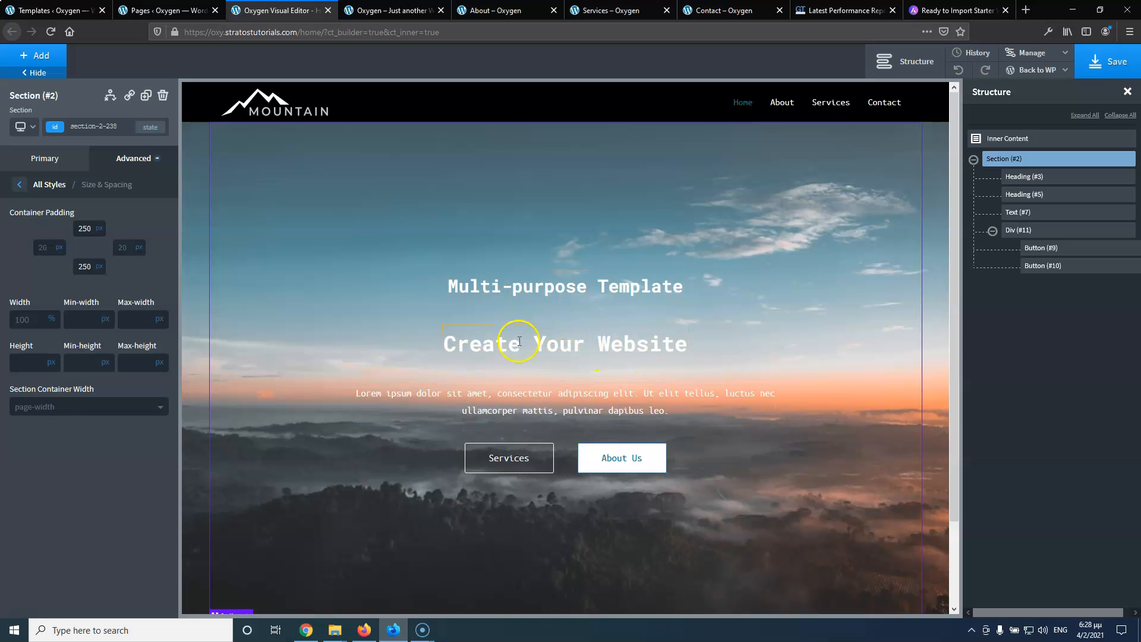
click(1116, 66)
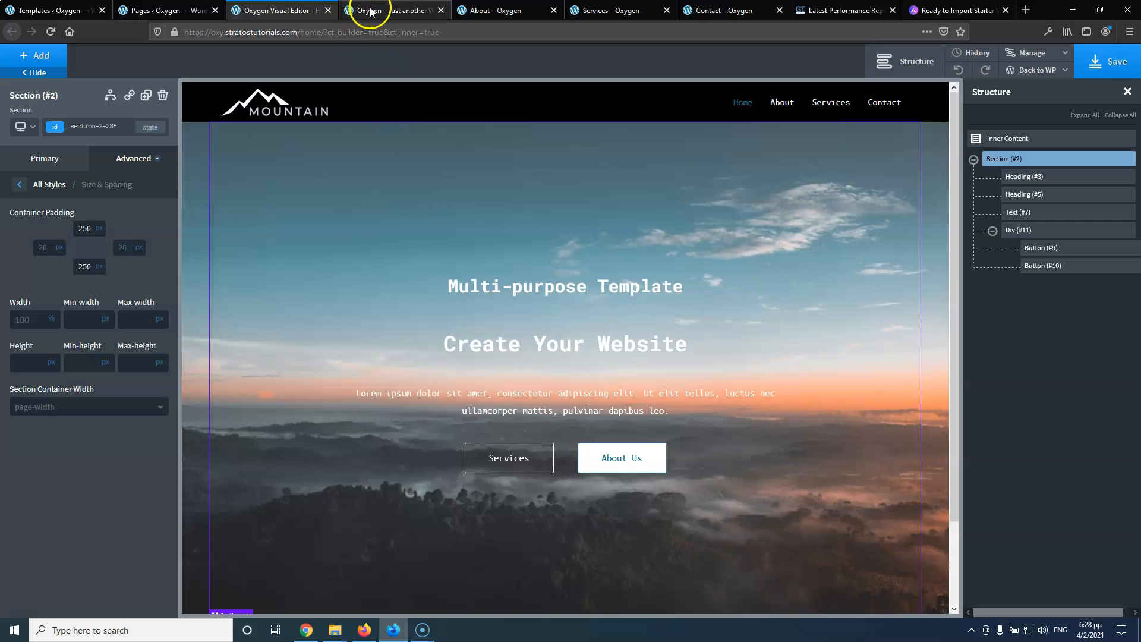
Compare the hero background with the tinted background of the reference home page
click(393, 12)
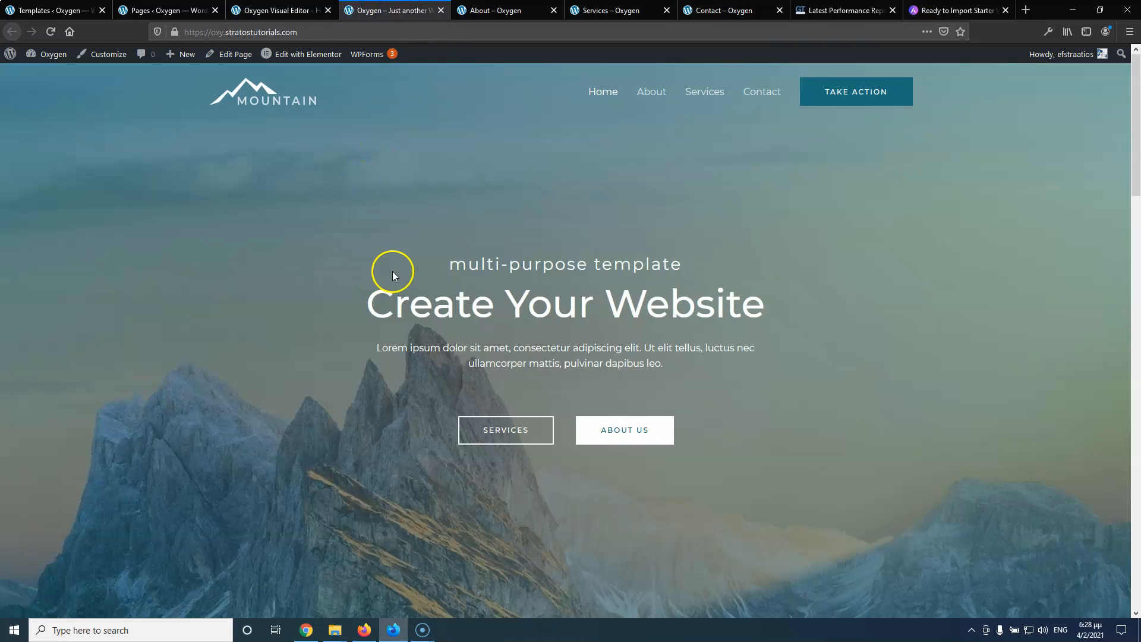
click(286, 12)
click(389, 18)
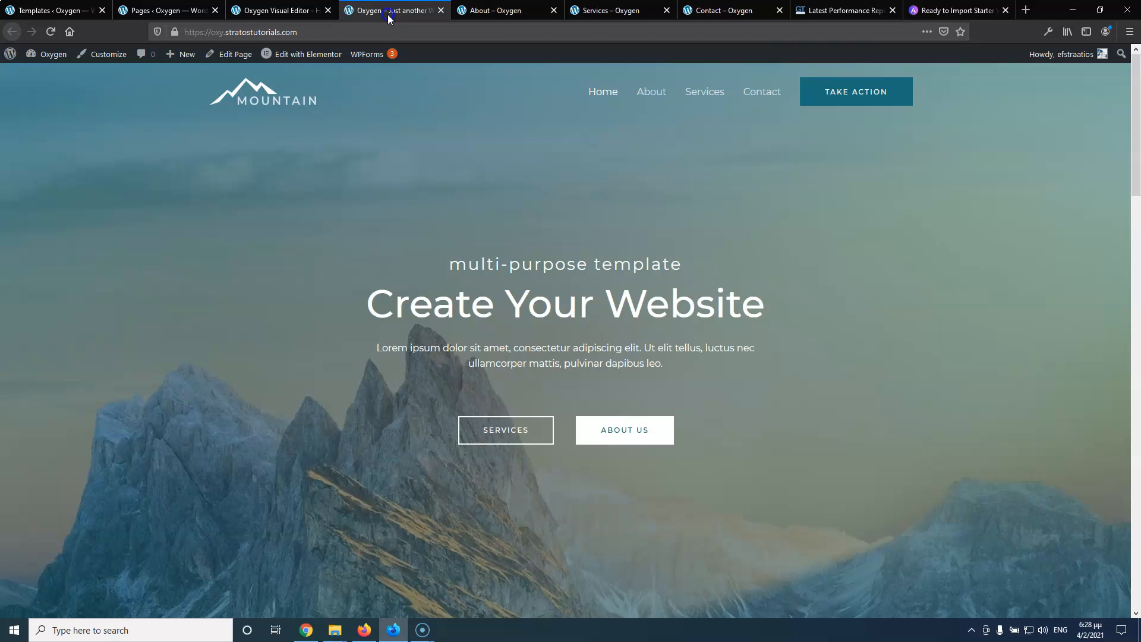
click(280, 11)
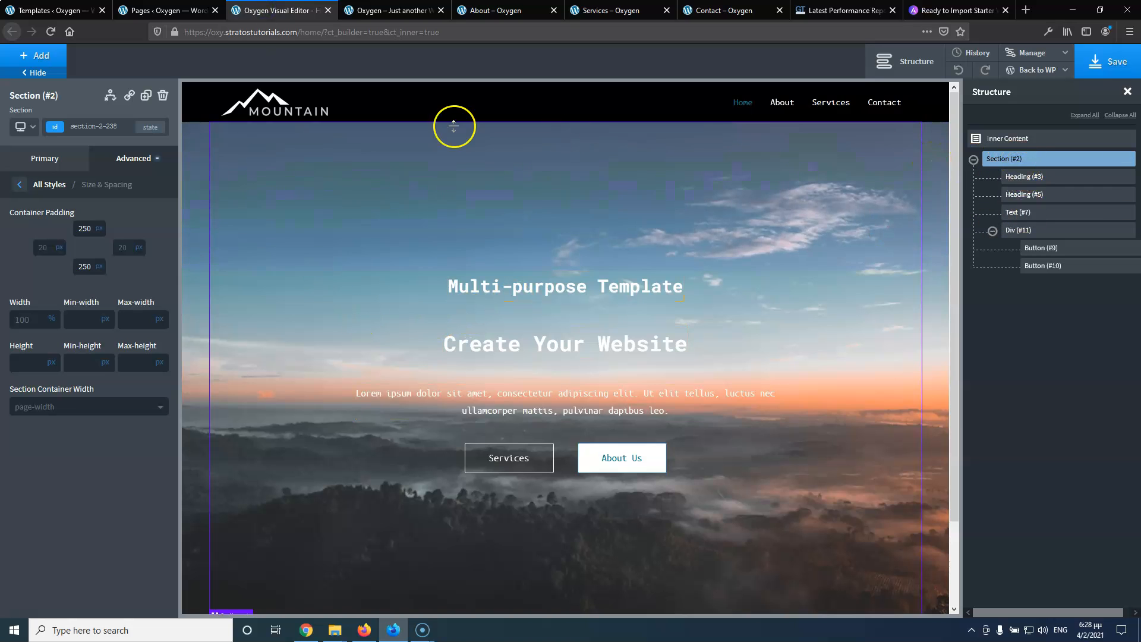
Set the hero section's image overlay to the global color Basic Blue with opacity reduced to 0.25, and save the page
click(21, 186)
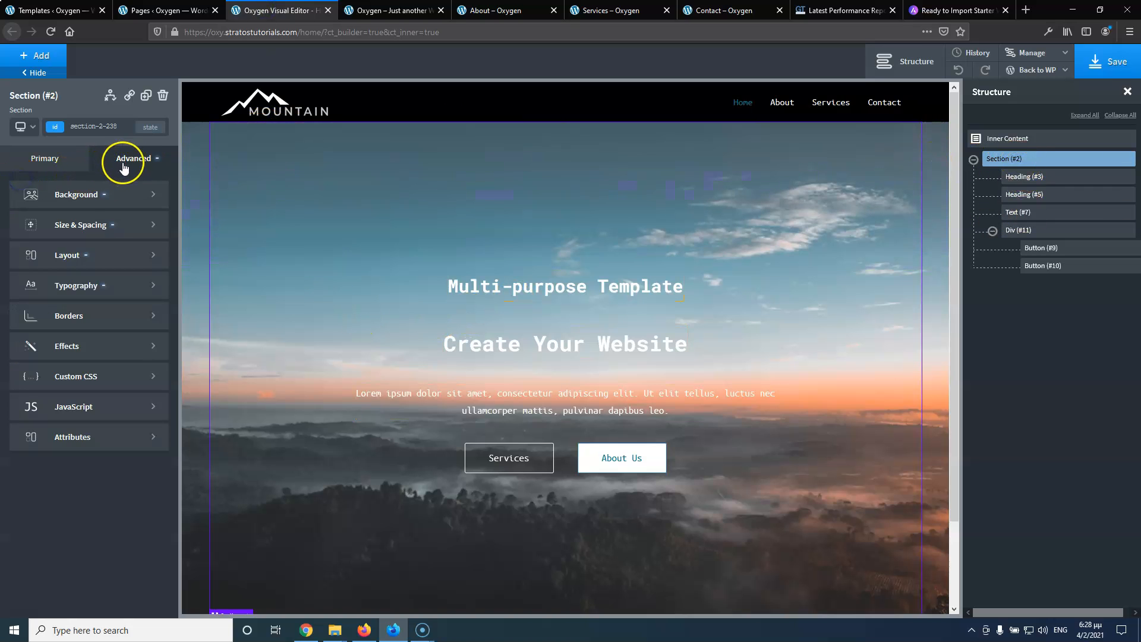
click(89, 193)
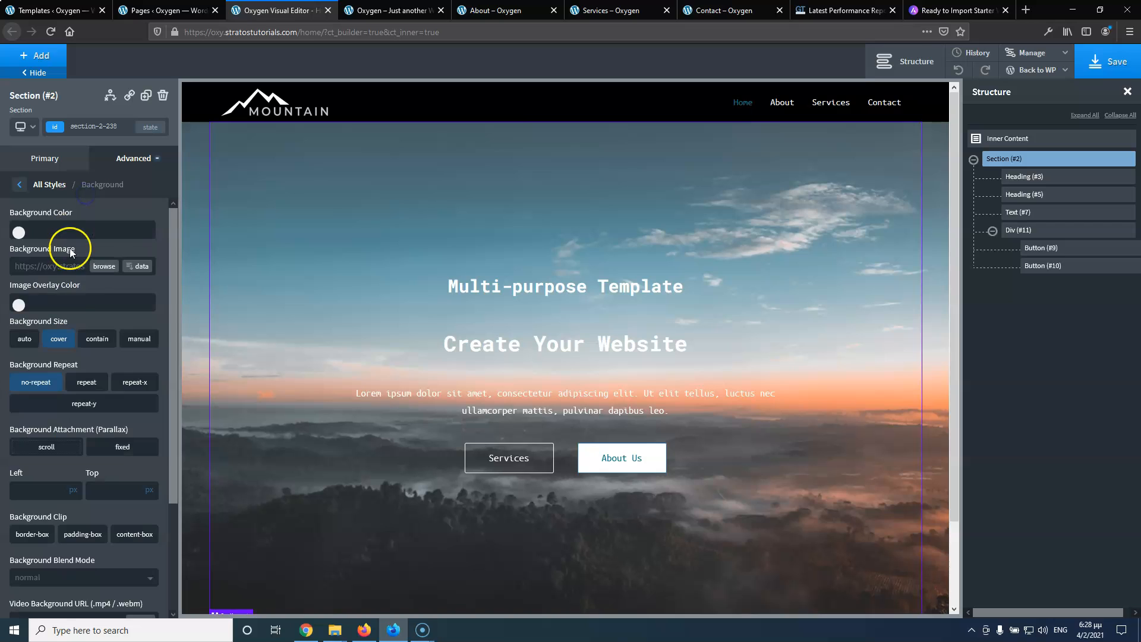
click(20, 305)
click(39, 451)
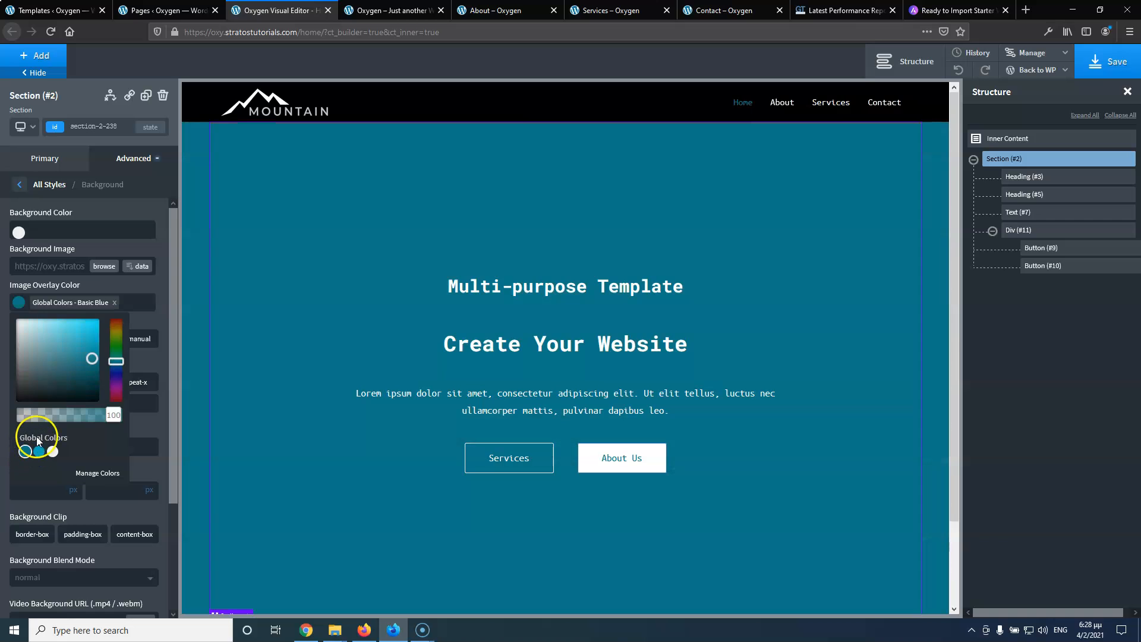
drag(113, 415, 49, 422)
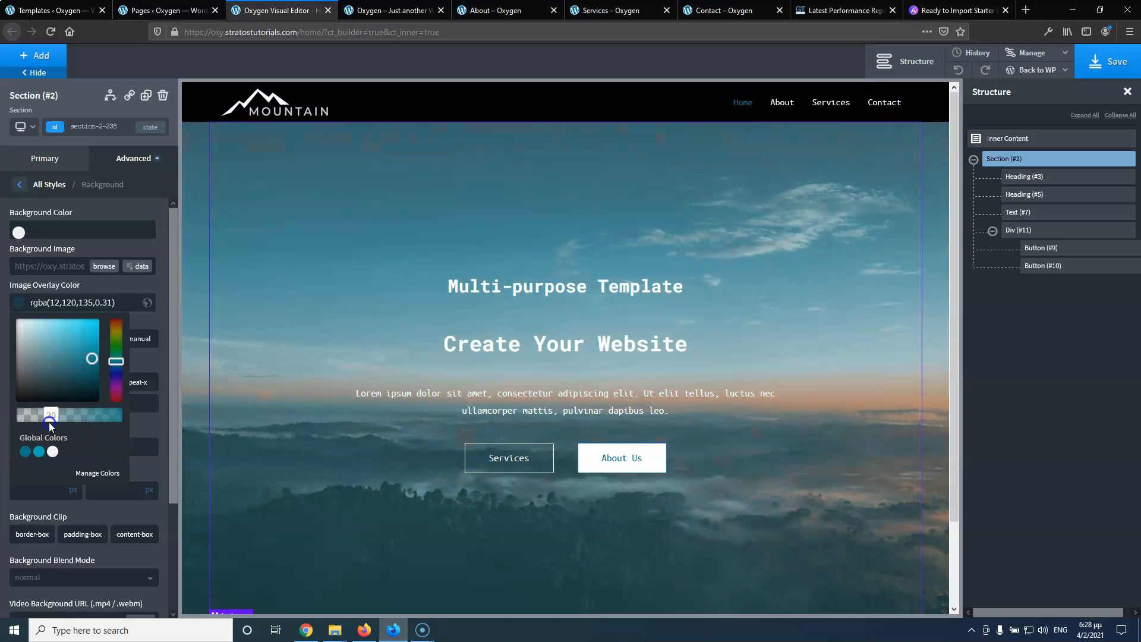
click(115, 286)
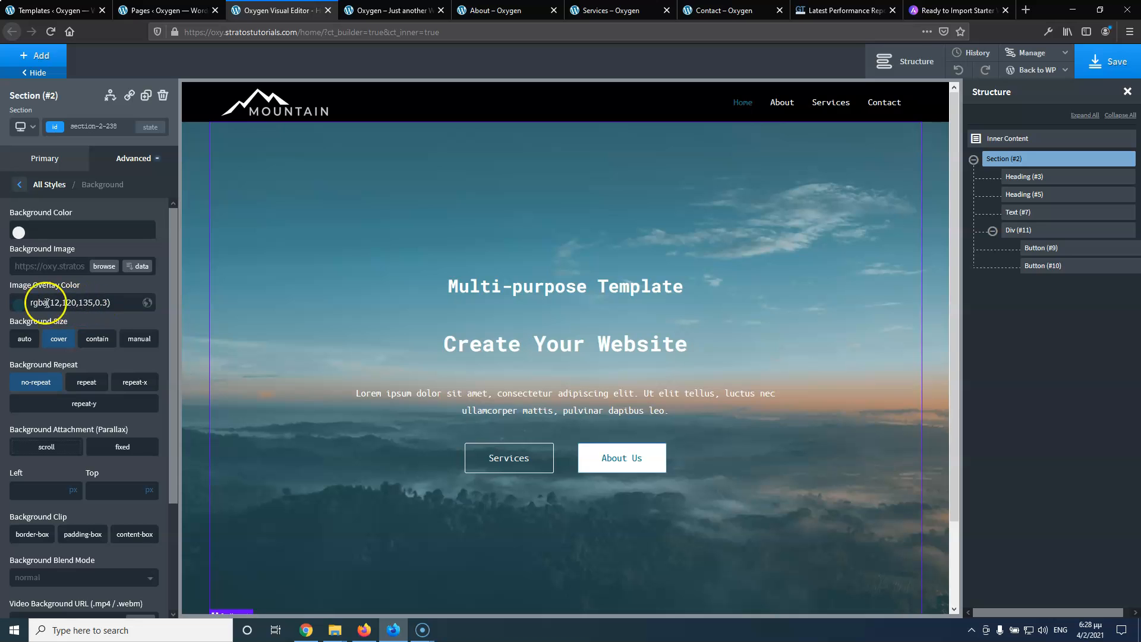
click(19, 303)
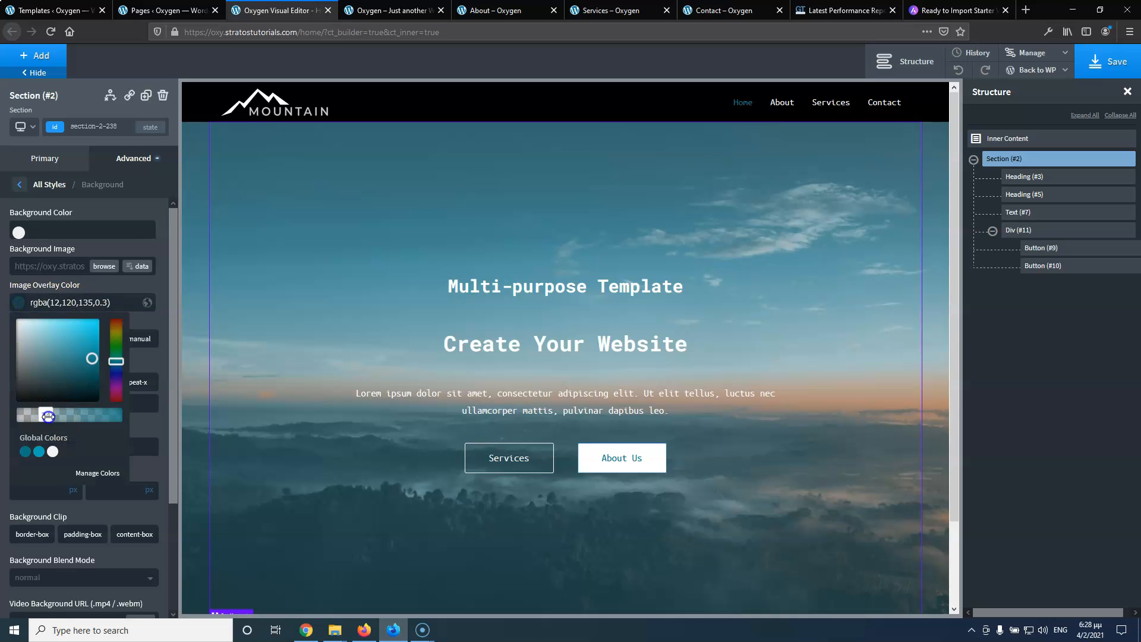
drag(48, 417, 45, 420)
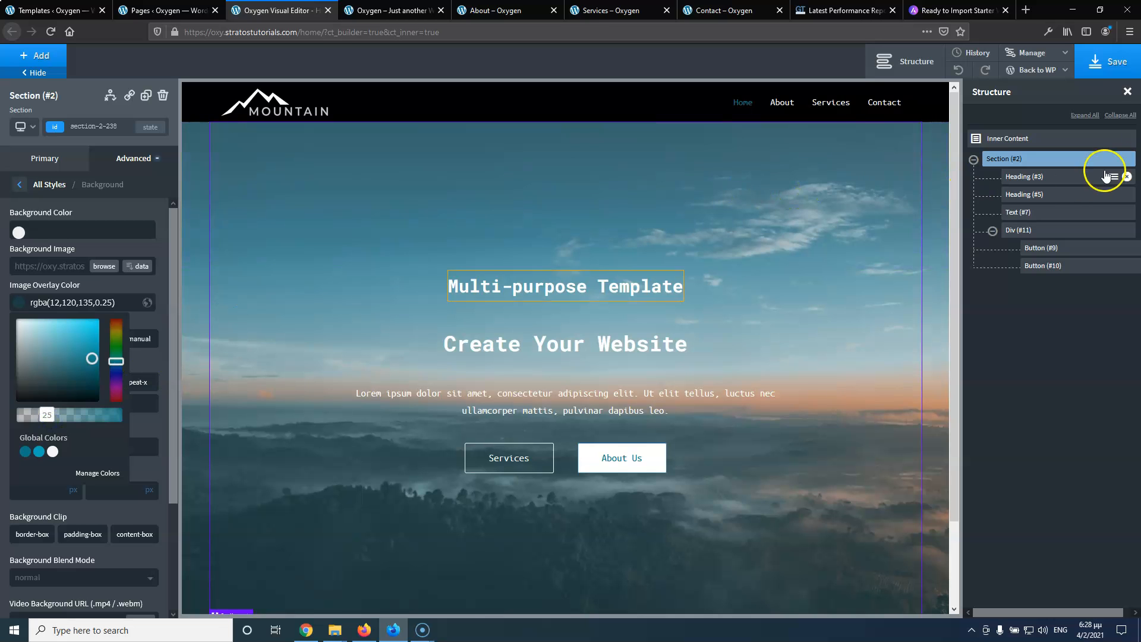
click(1113, 61)
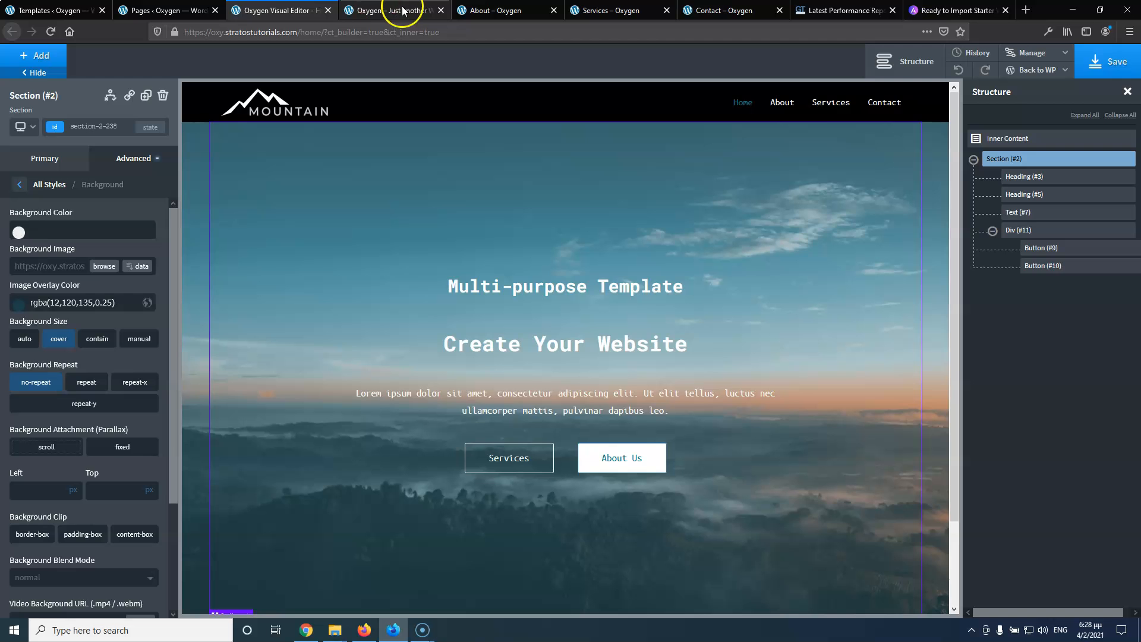
Compare the hero section with its new blue overlay against the reference home page
click(396, 10)
click(266, 8)
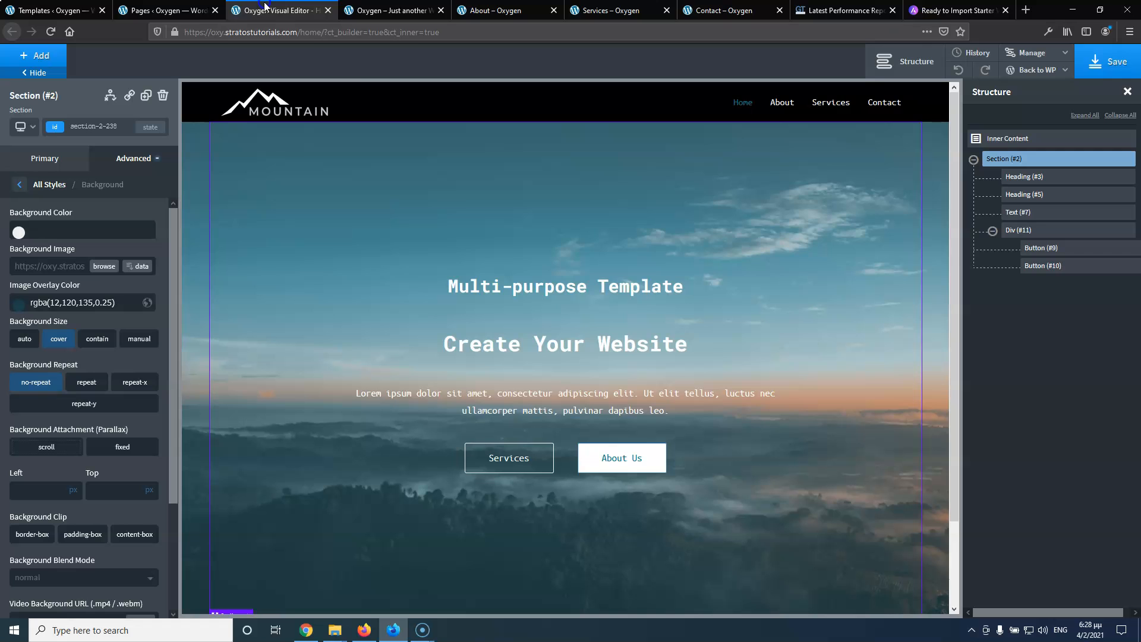
click(350, 11)
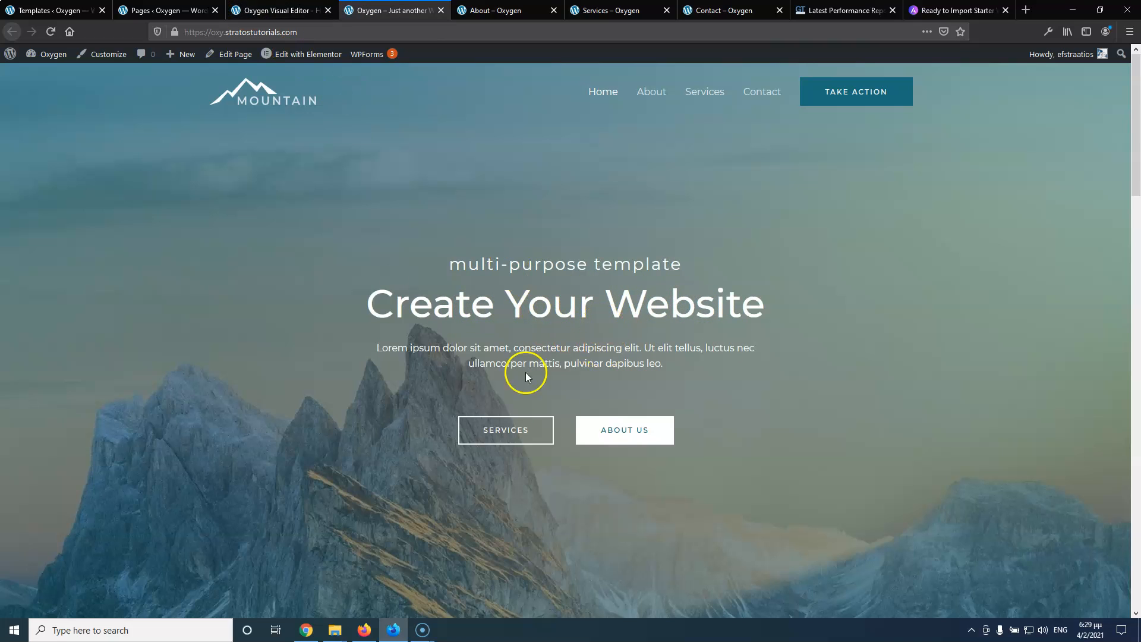
click(283, 9)
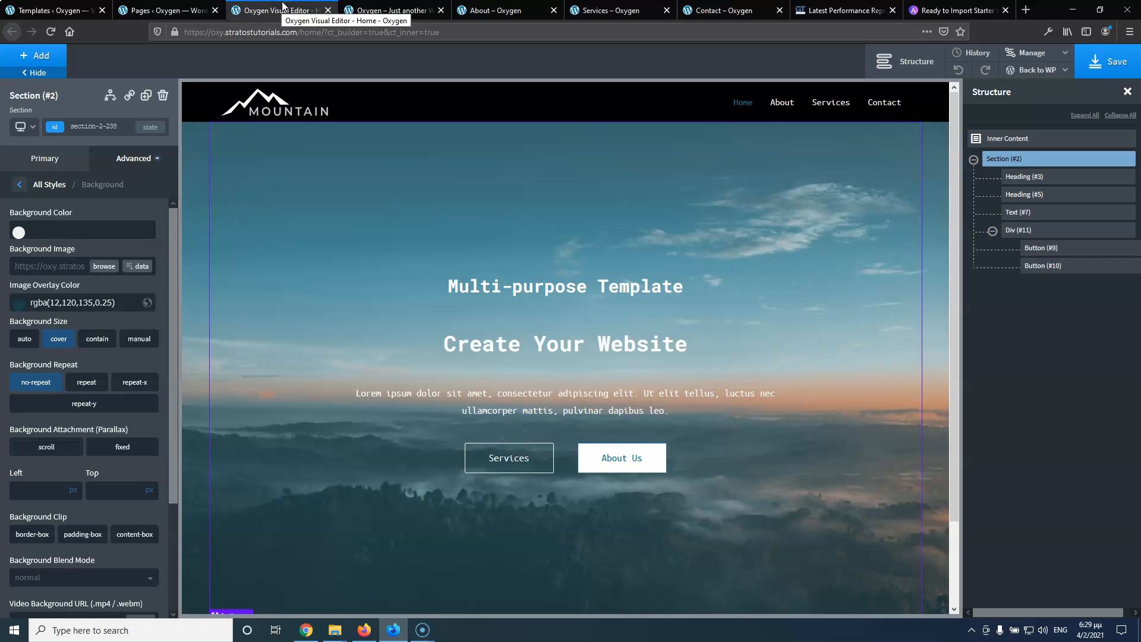
Close the home page's visual editor and open the list of Oxygen templates in the WordPress admin
click(159, 9)
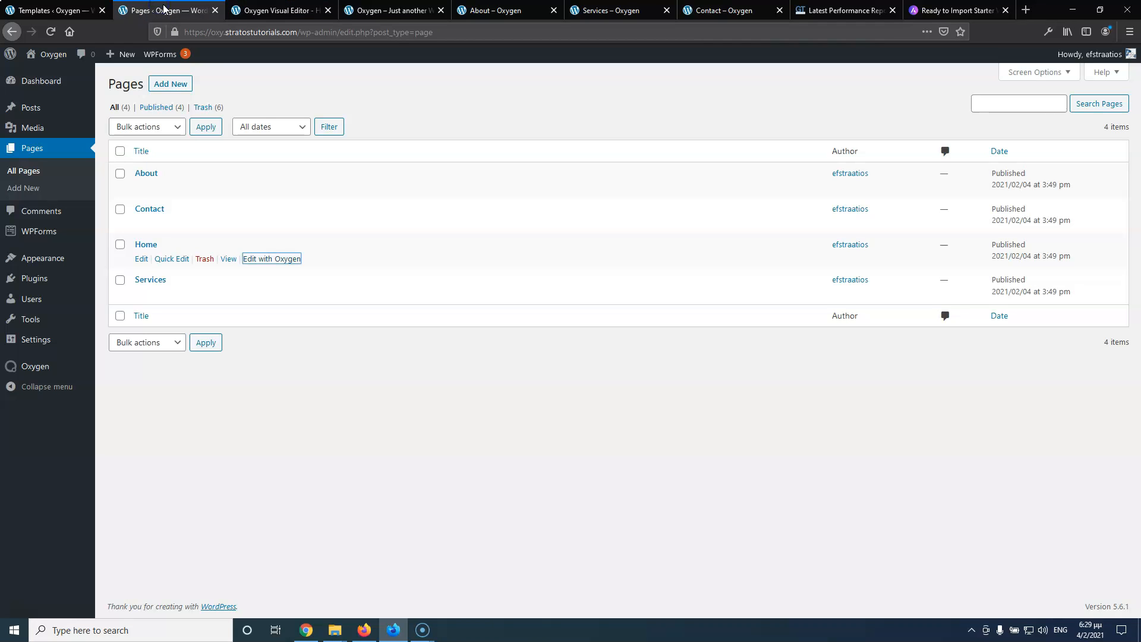
click(292, 12)
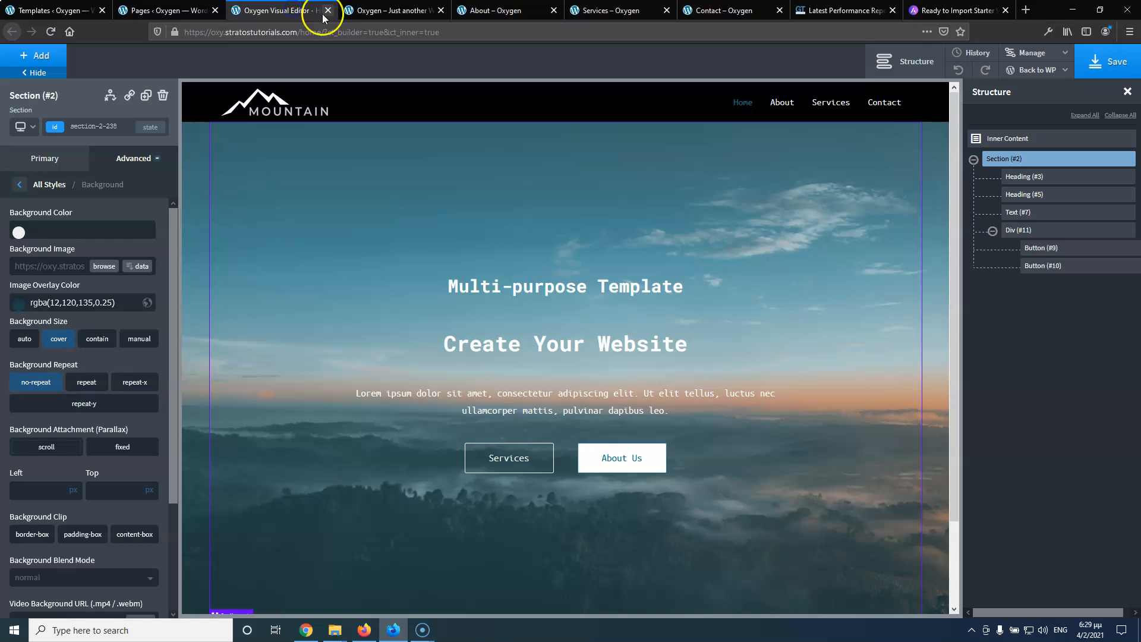
click(328, 11)
click(159, 9)
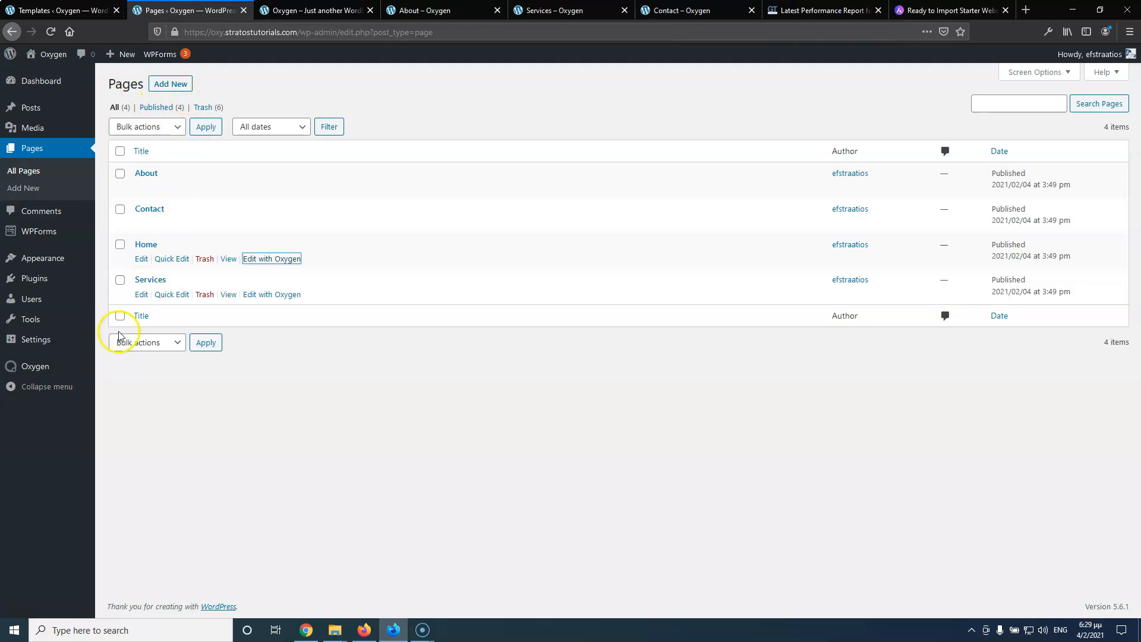
mouse_move(31, 371)
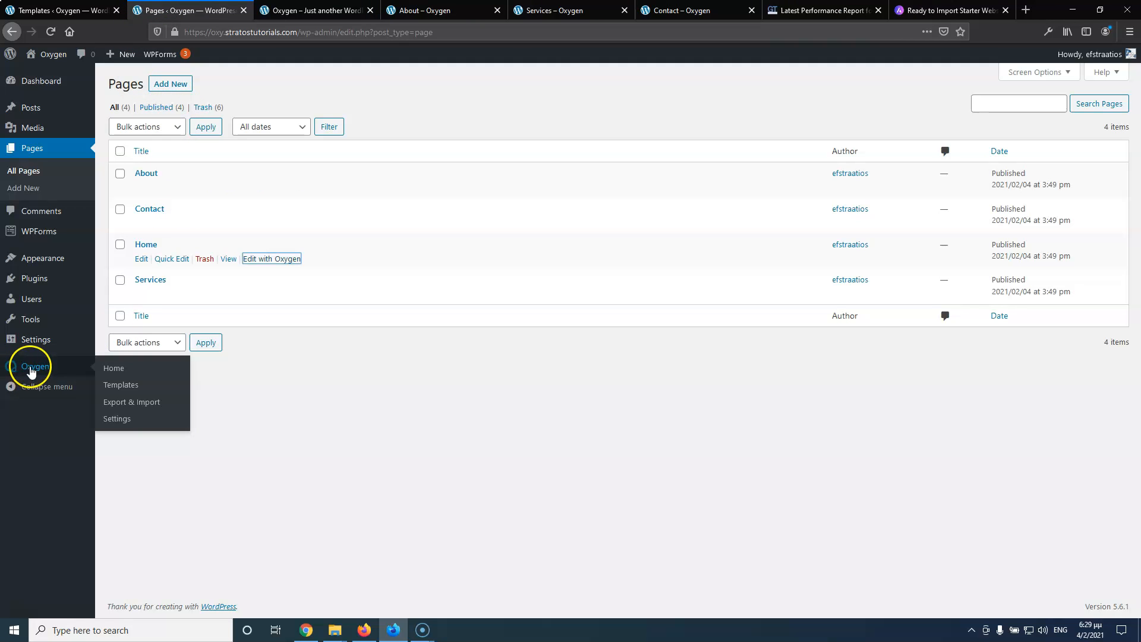
click(120, 386)
Open the Main template for editing in a new tab and launch it in the Oxygen builder anyway
mouse_move(168, 173)
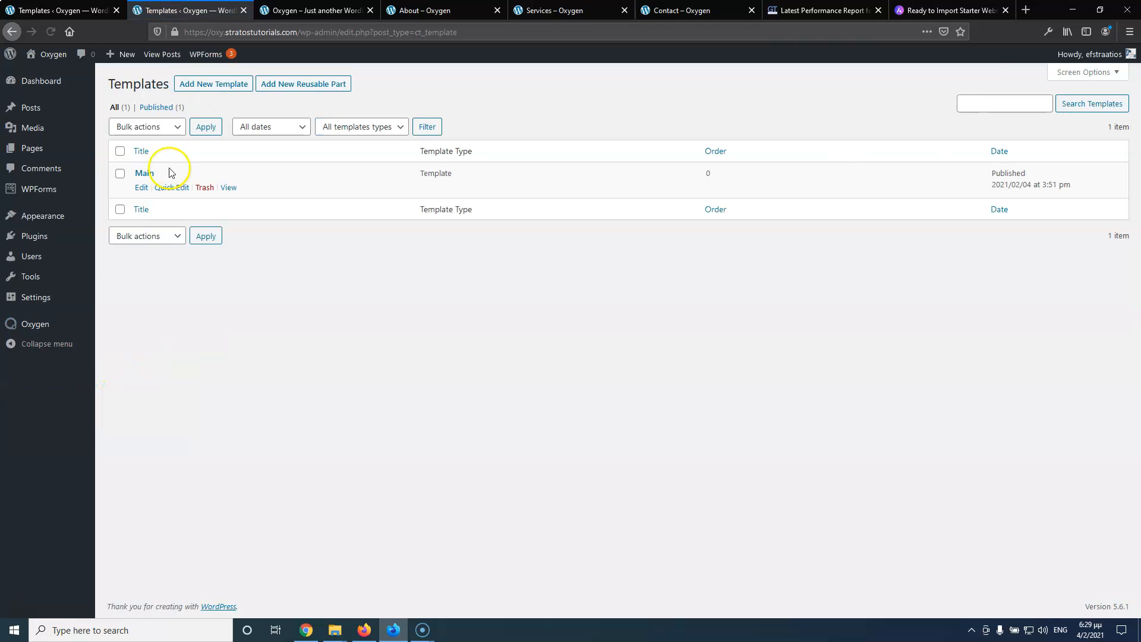
middle_click(141, 187)
click(267, 10)
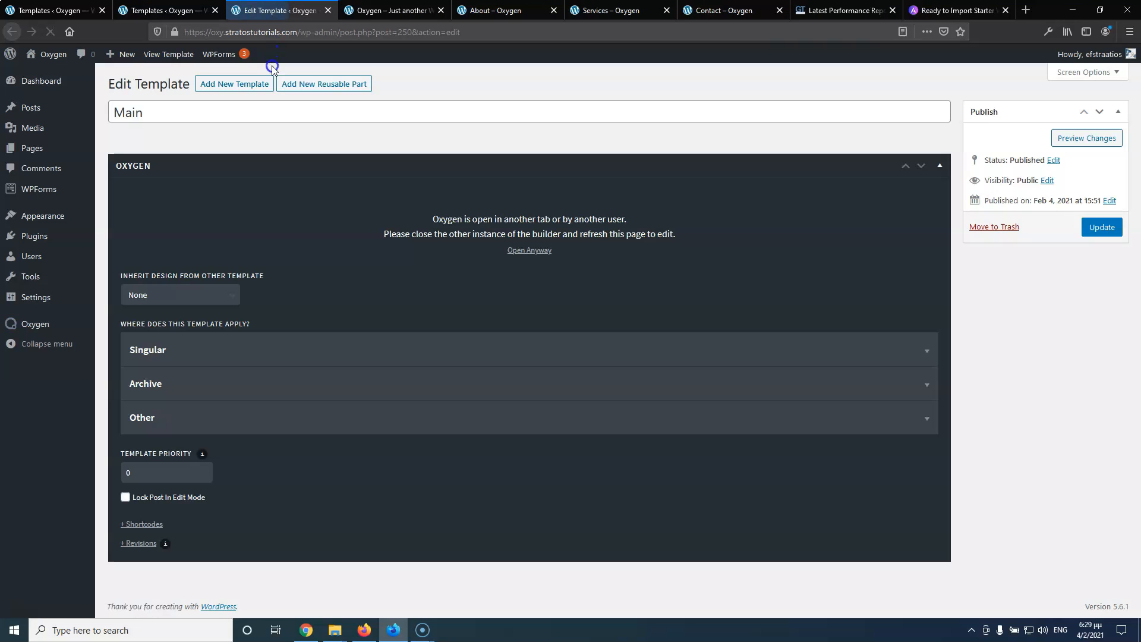
click(529, 251)
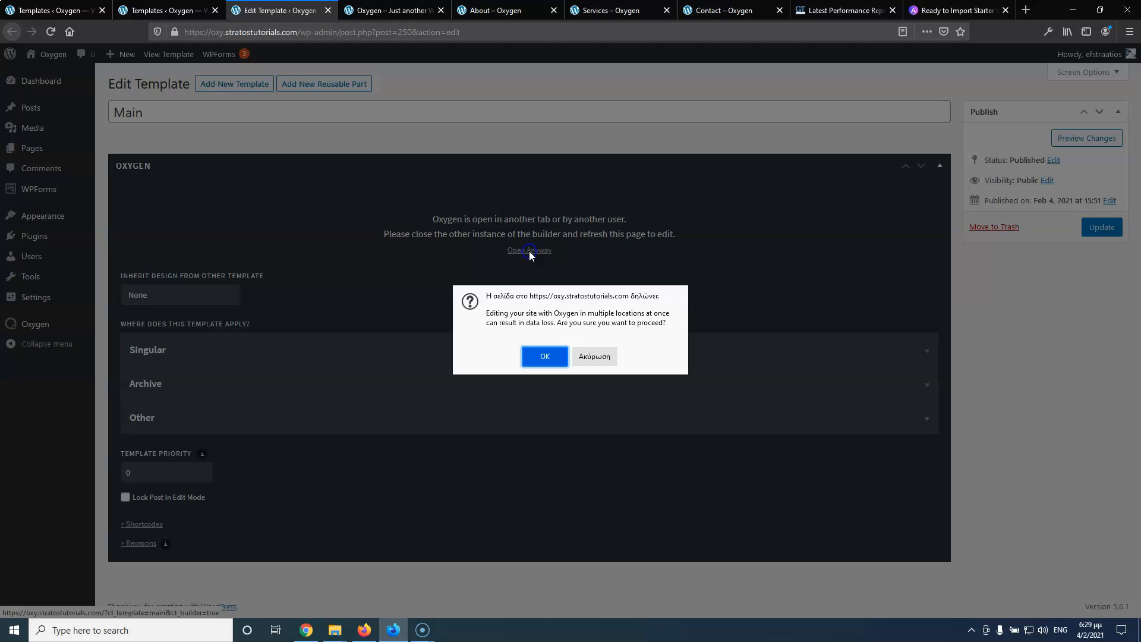
click(543, 357)
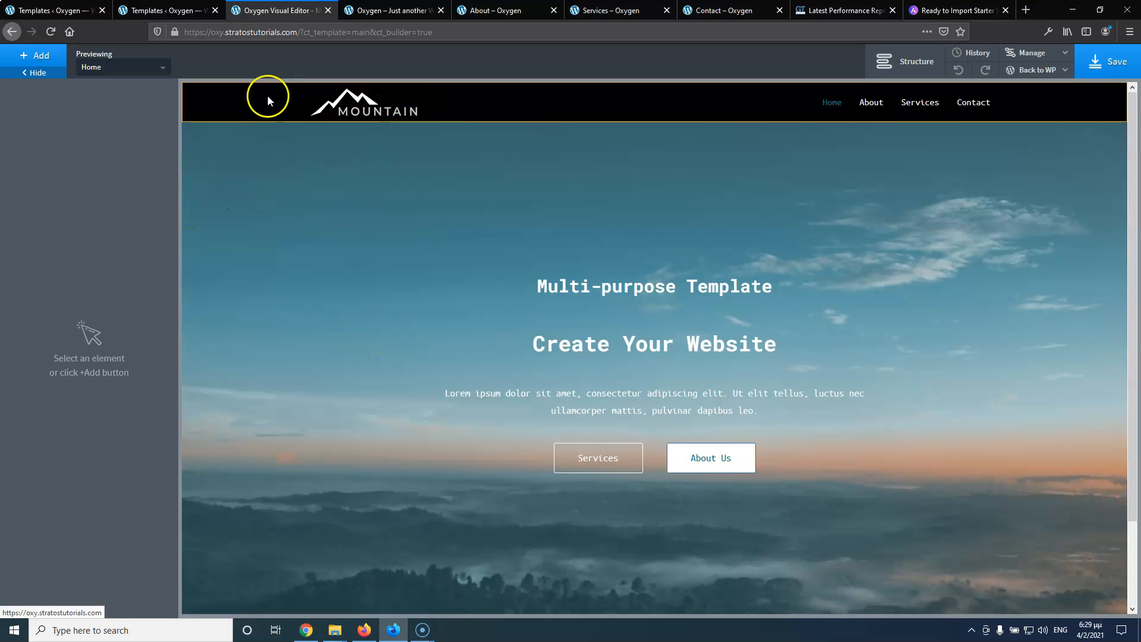
Clear the header row's black background color
click(243, 101)
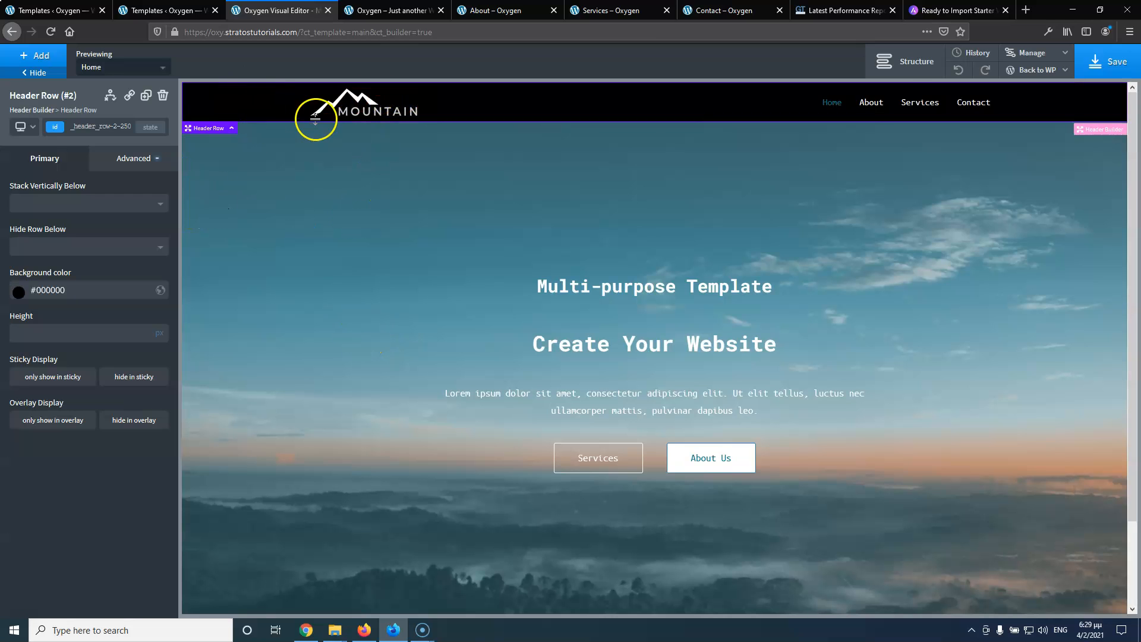
click(912, 64)
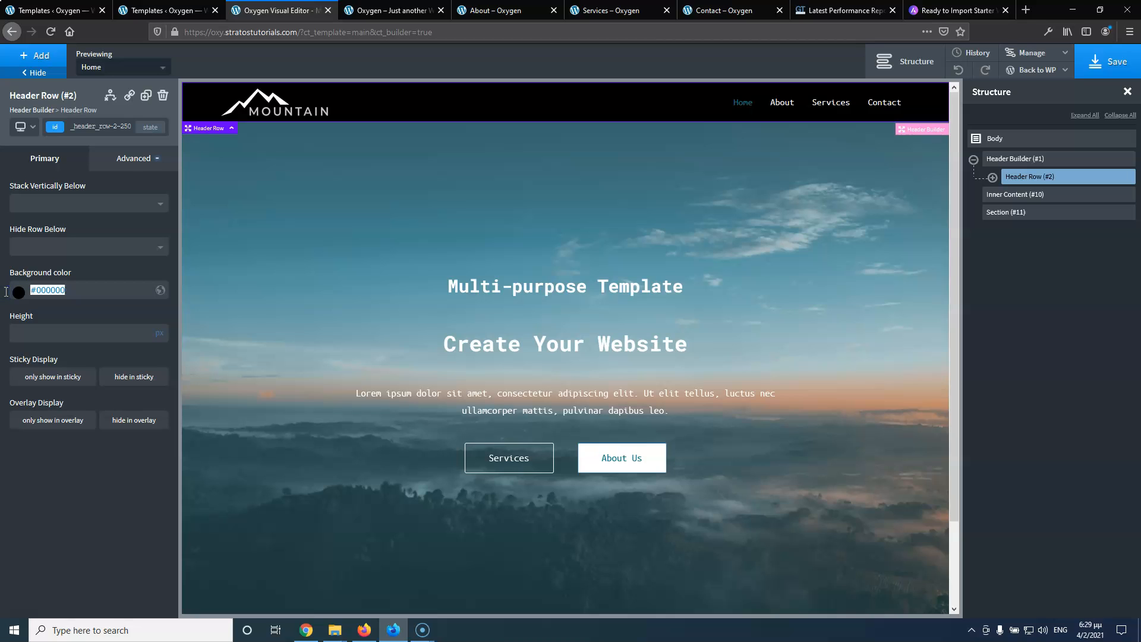
key(BackSpace)
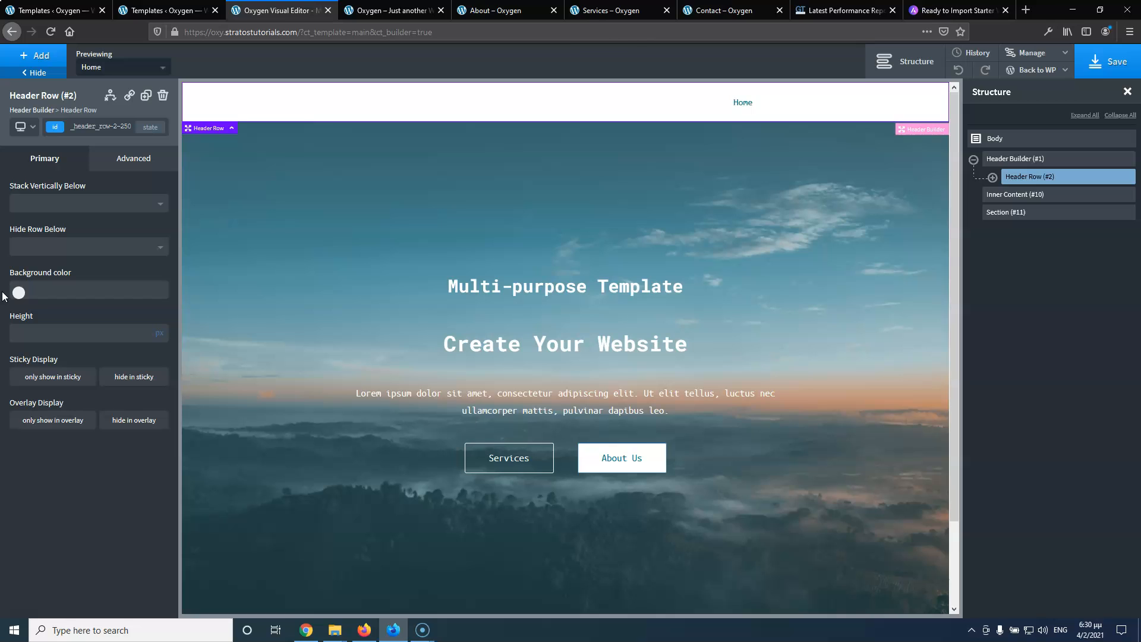
Try the Header Builder's overlay at or above 992px, set it to Always, and compare the header with the reference home page
click(1010, 160)
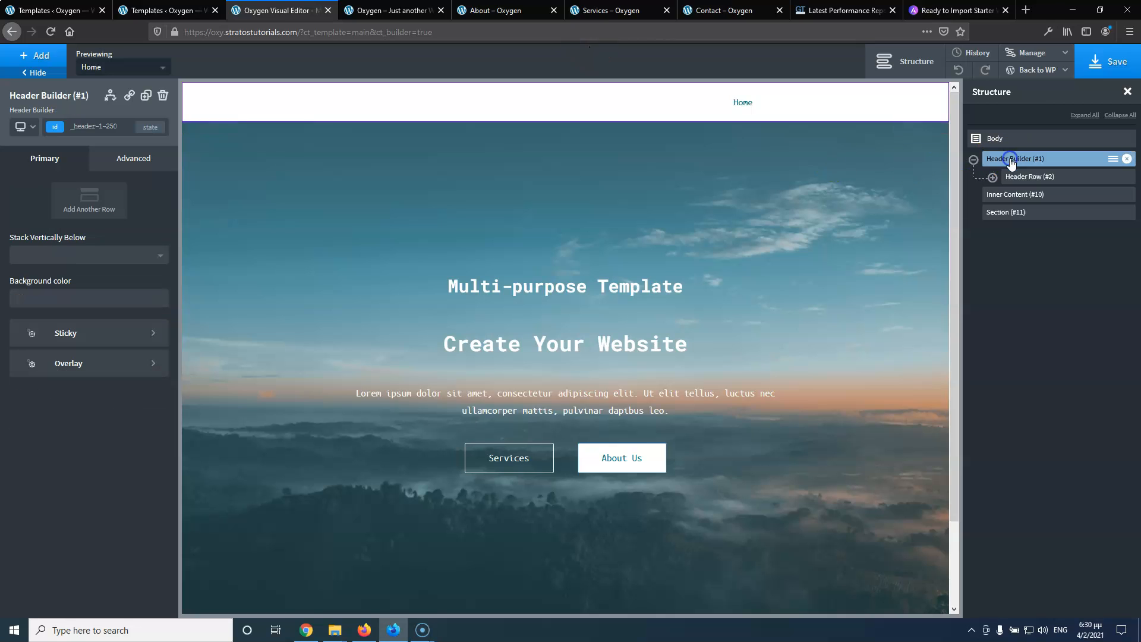
click(91, 369)
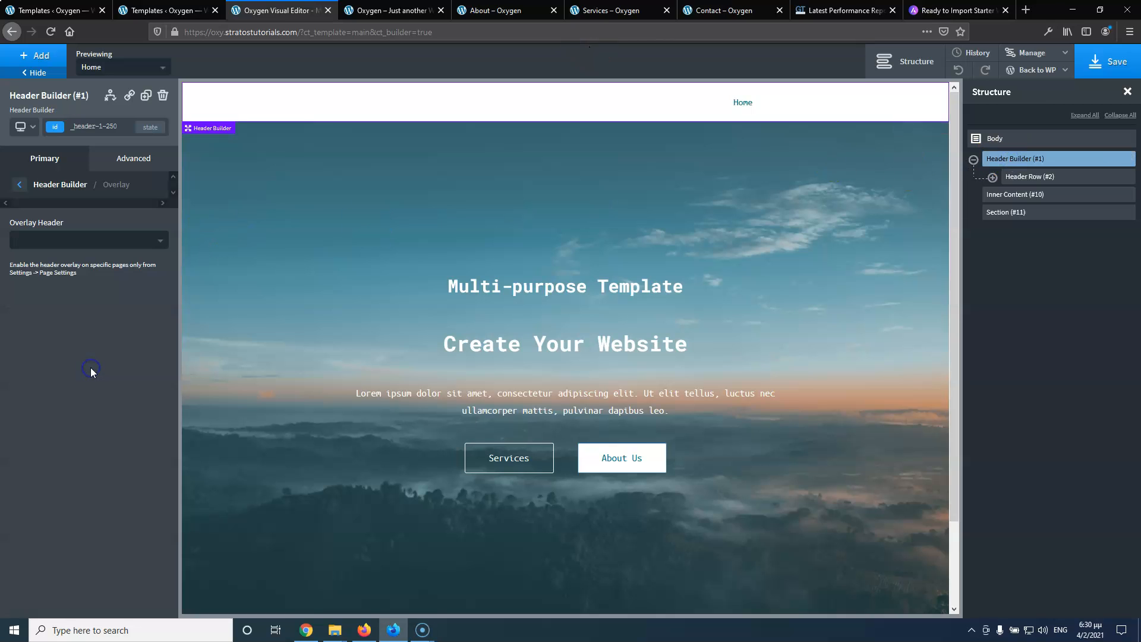
click(53, 238)
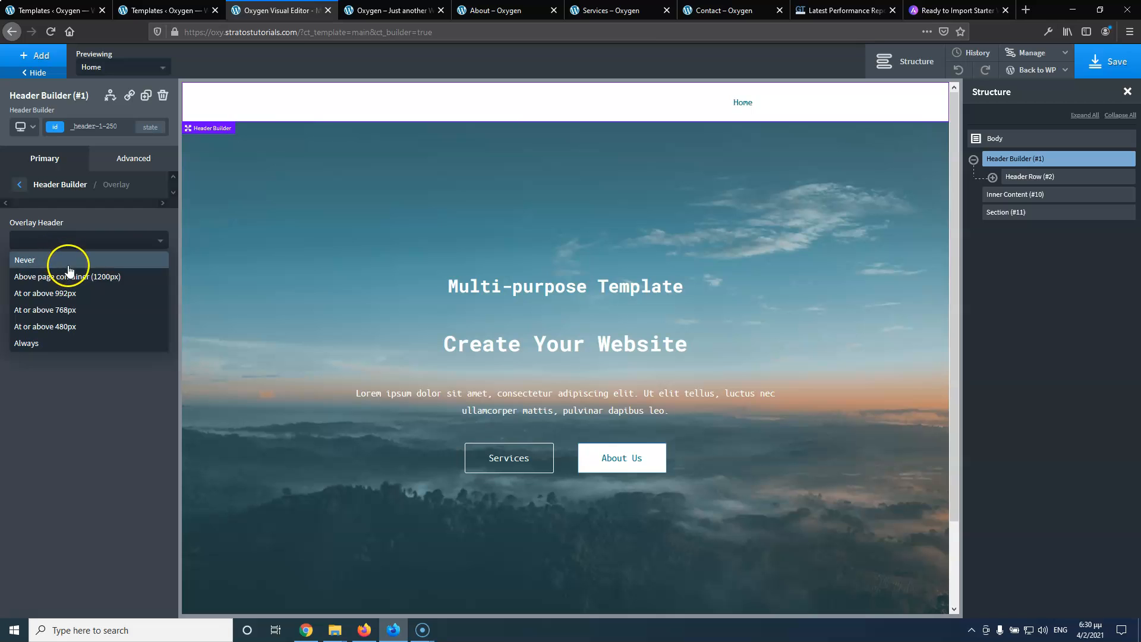
click(82, 293)
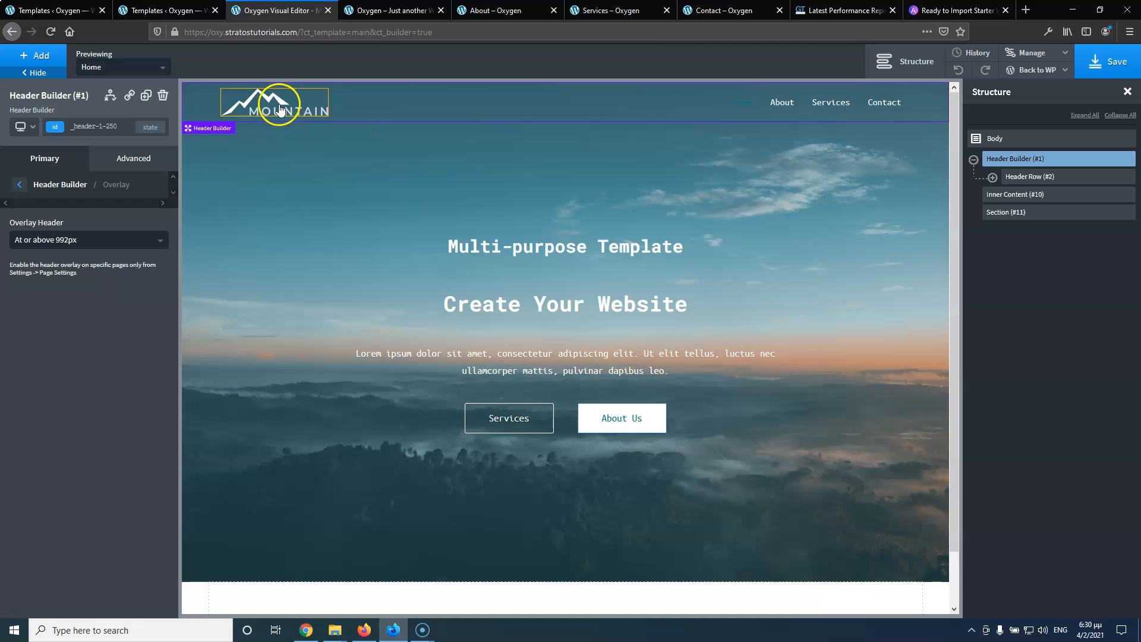
click(117, 239)
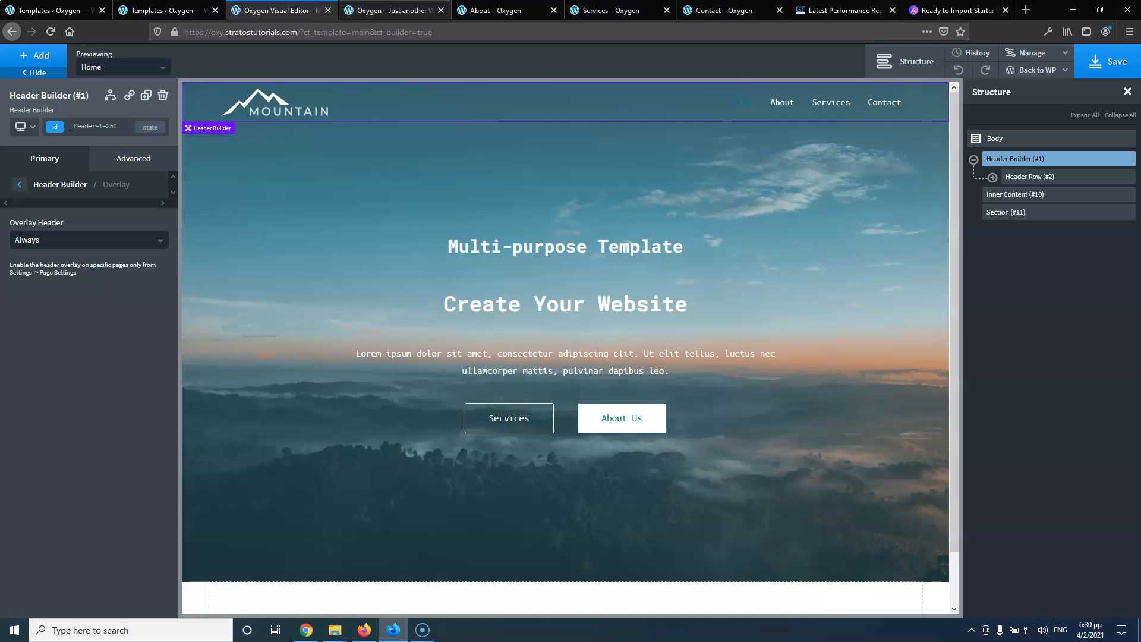
click(364, 10)
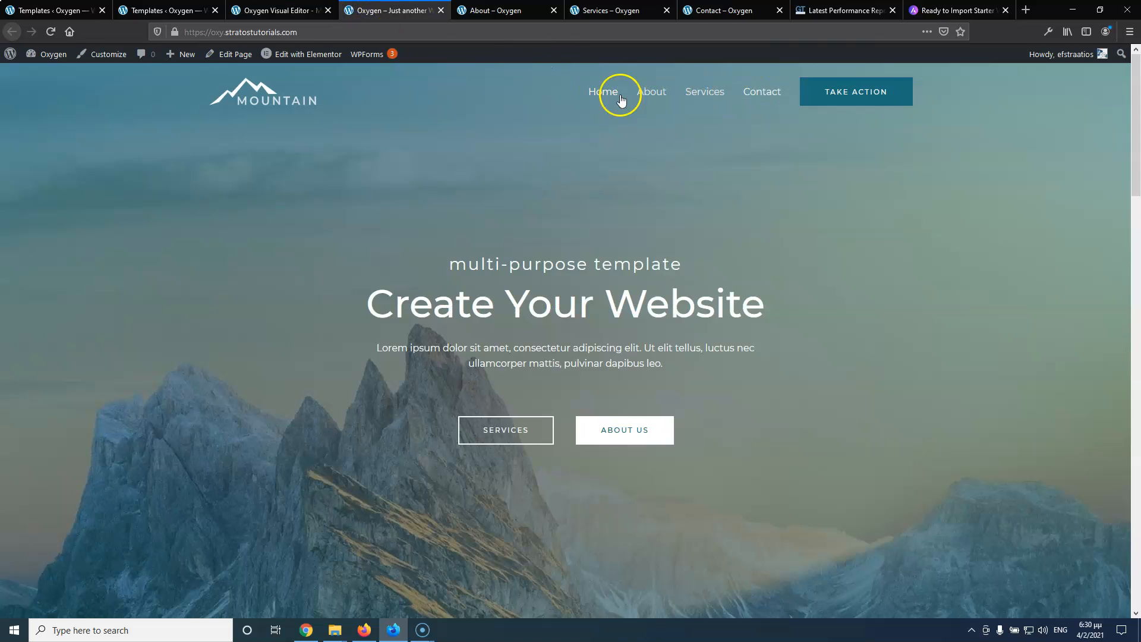
click(277, 10)
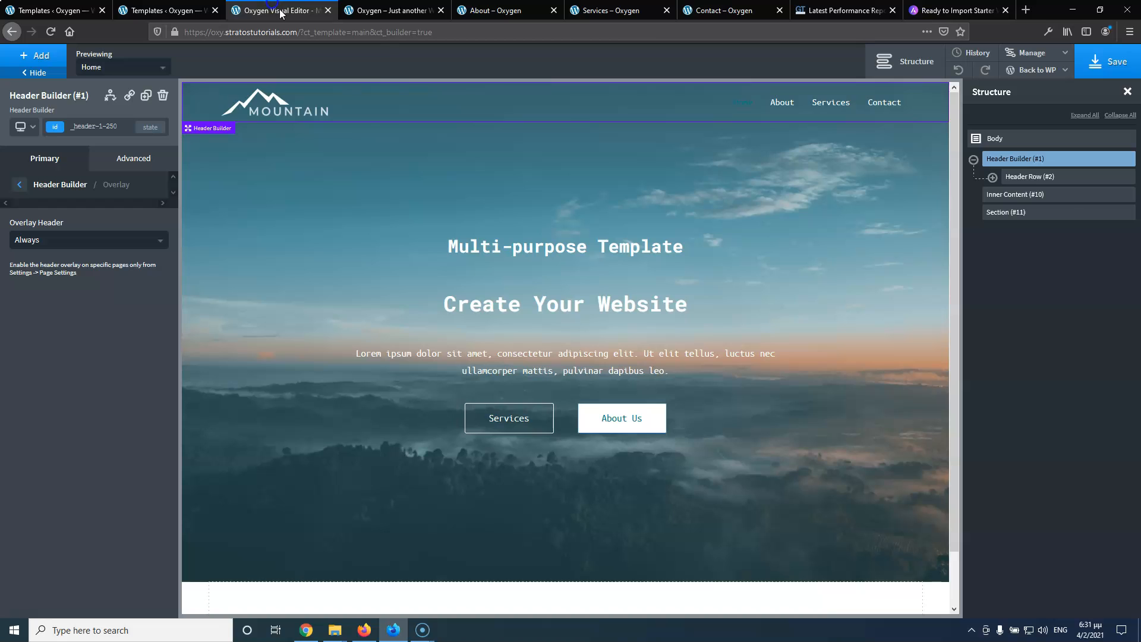
click(754, 110)
click(64, 294)
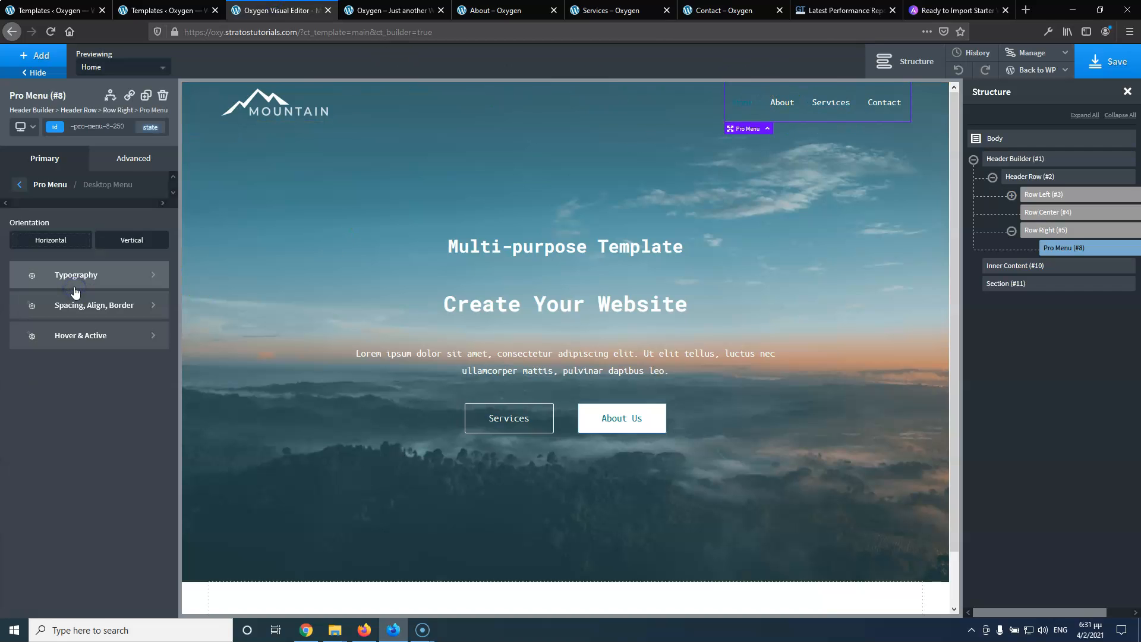
click(77, 304)
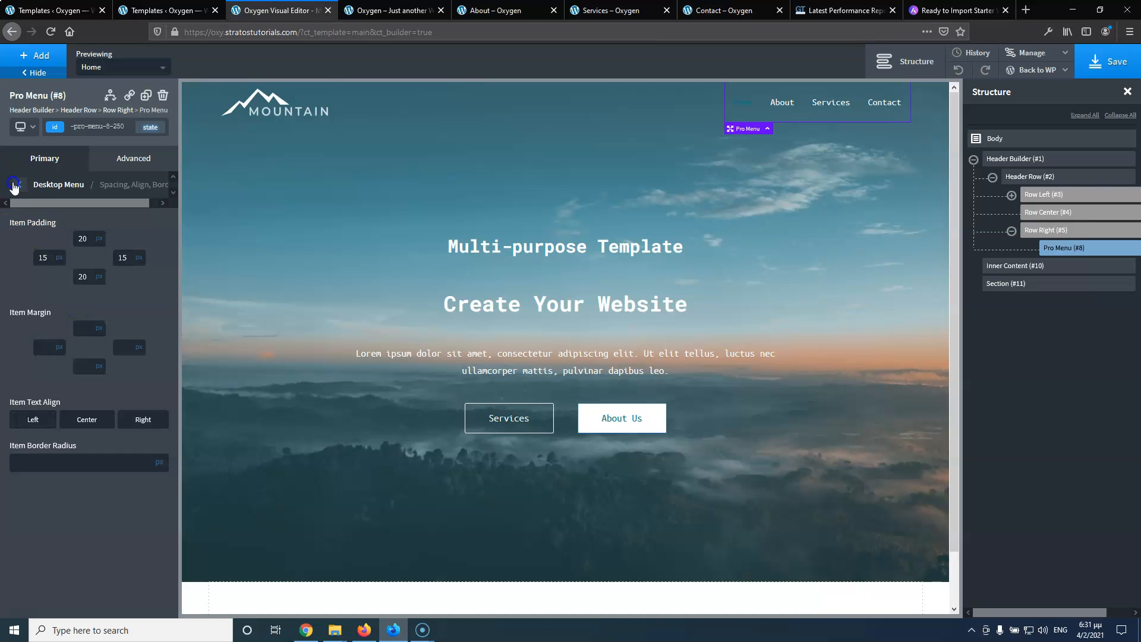
click(21, 189)
click(92, 276)
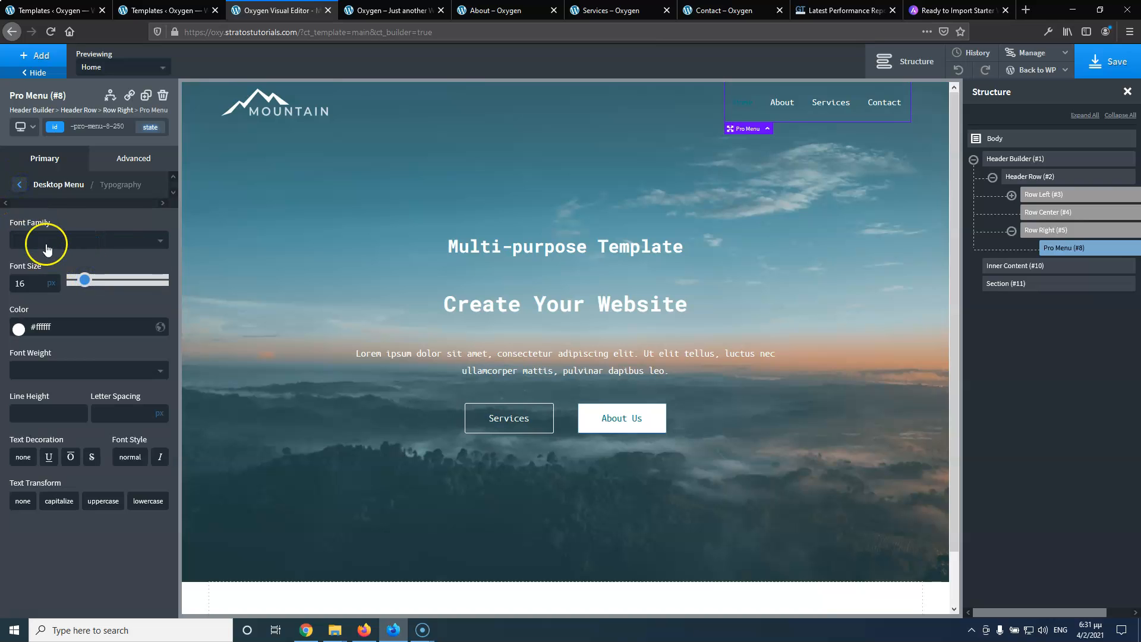
click(22, 189)
click(96, 331)
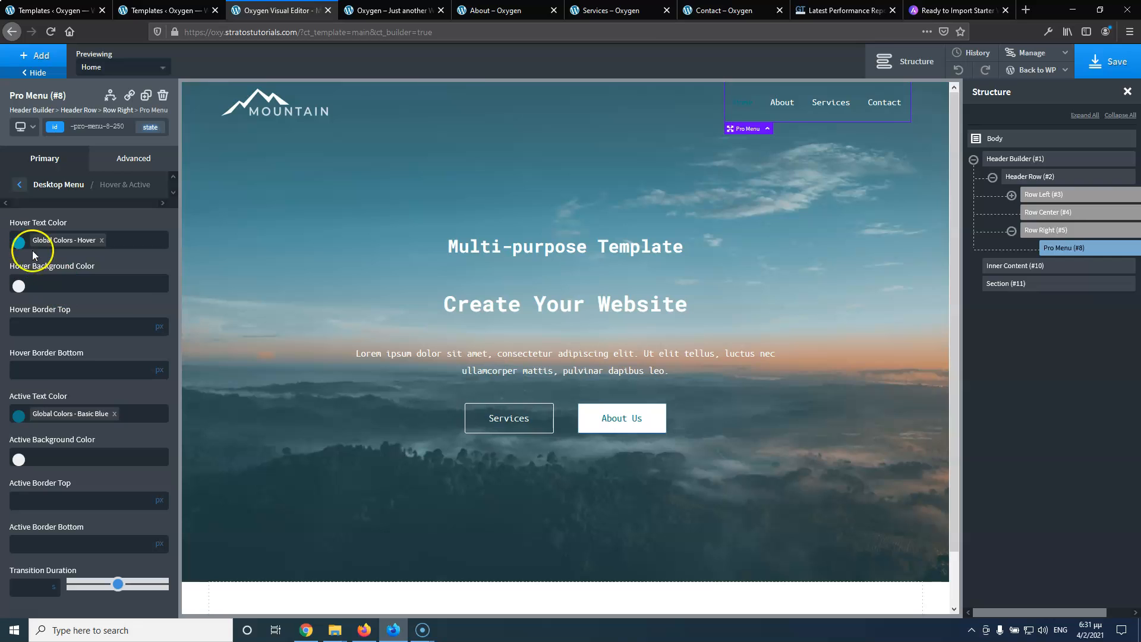
click(102, 240)
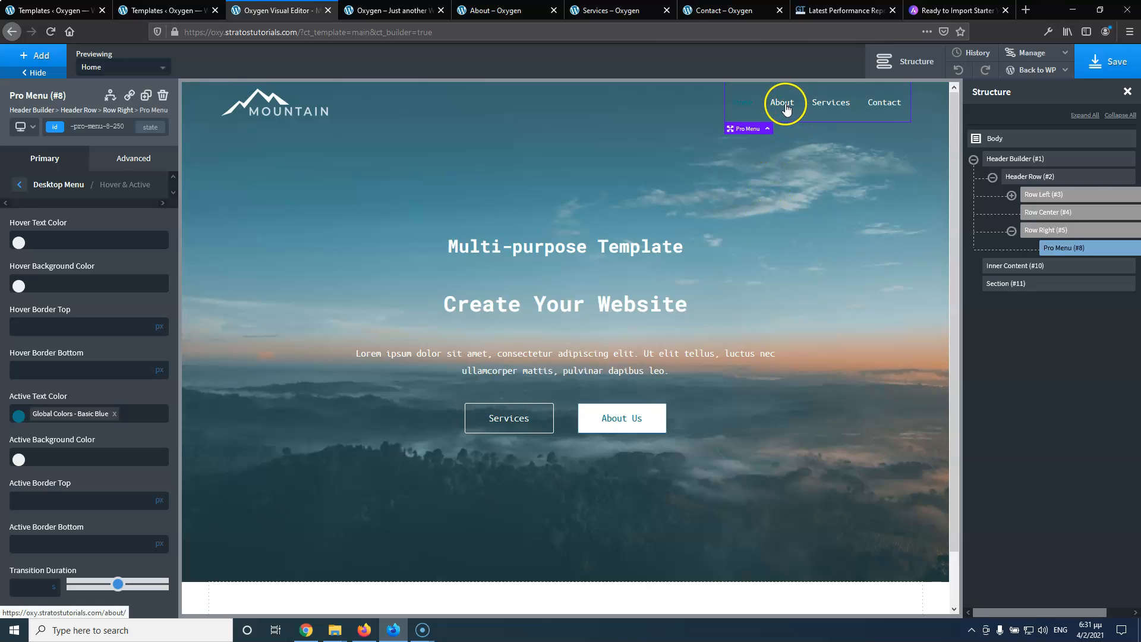
click(115, 413)
click(1132, 63)
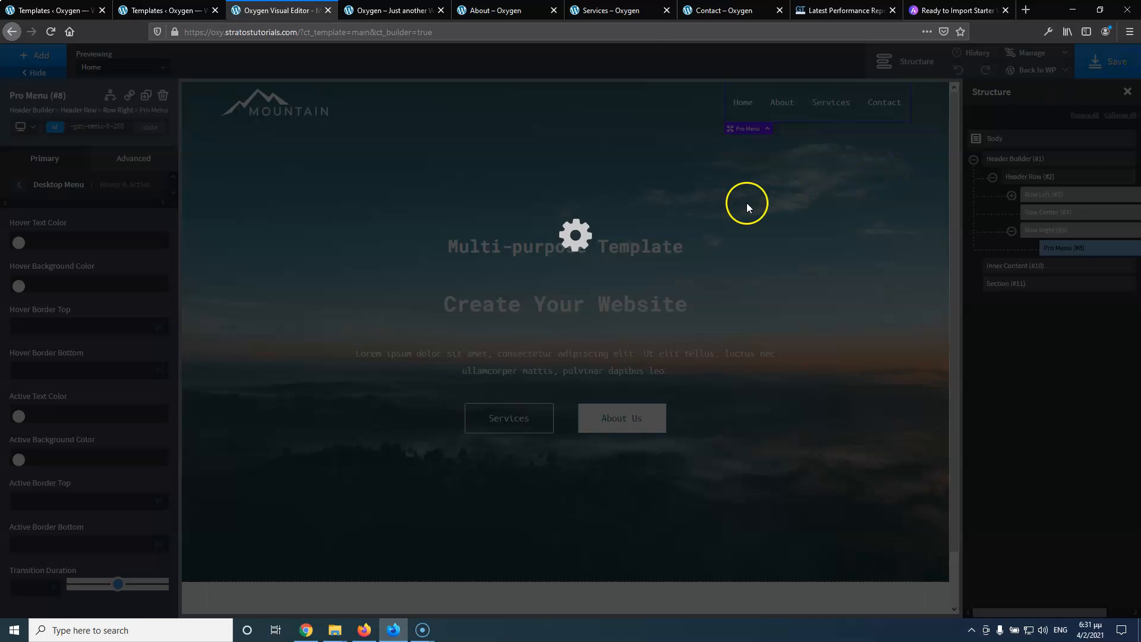
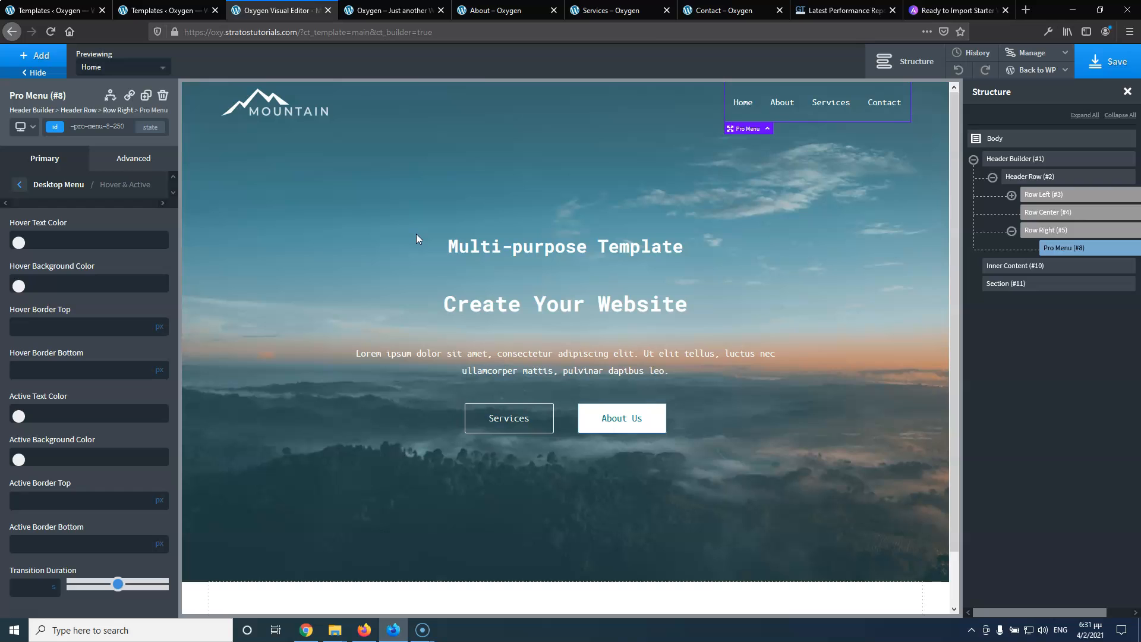
Set the tag of the empty section below the hero to footer
scroll(408, 248, down, 1)
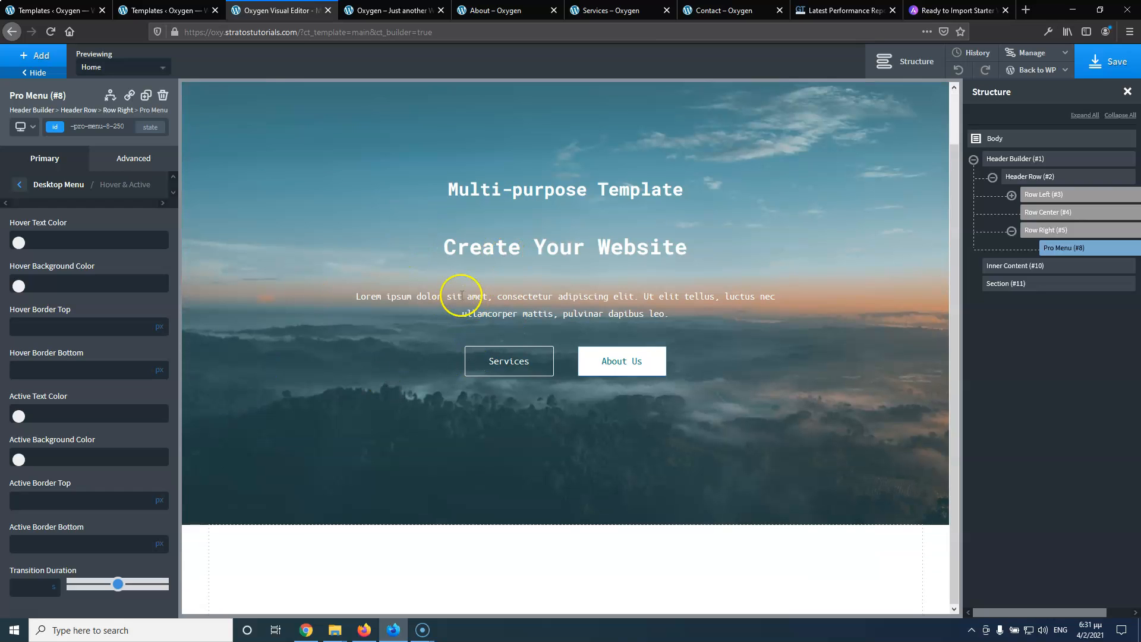
scroll(428, 273, up, 1)
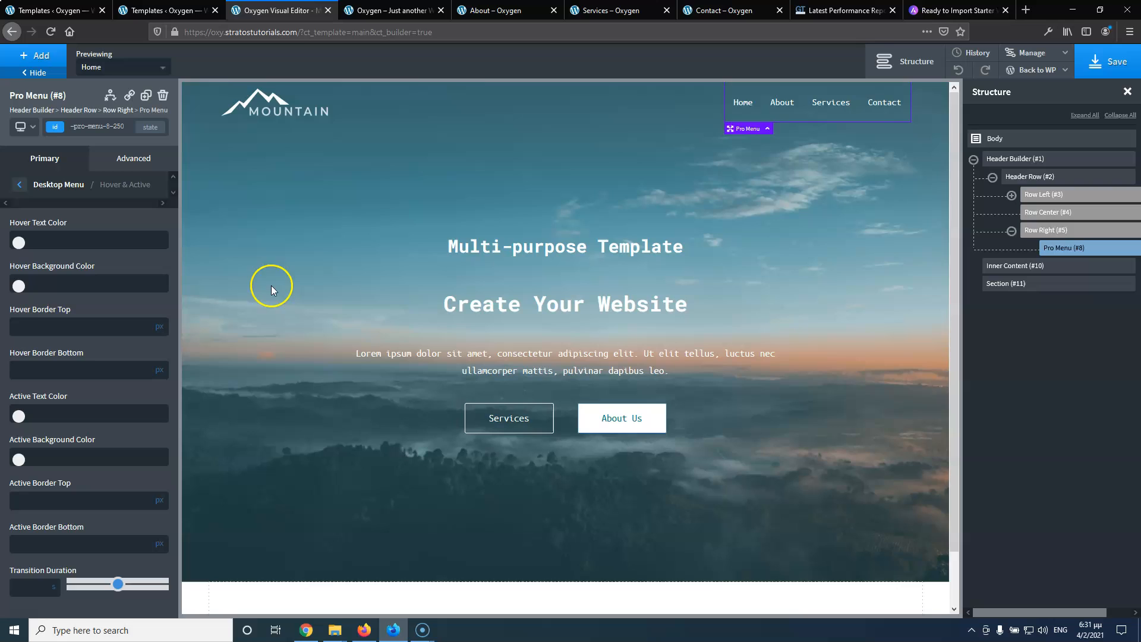
scroll(304, 419, down, 1)
click(328, 559)
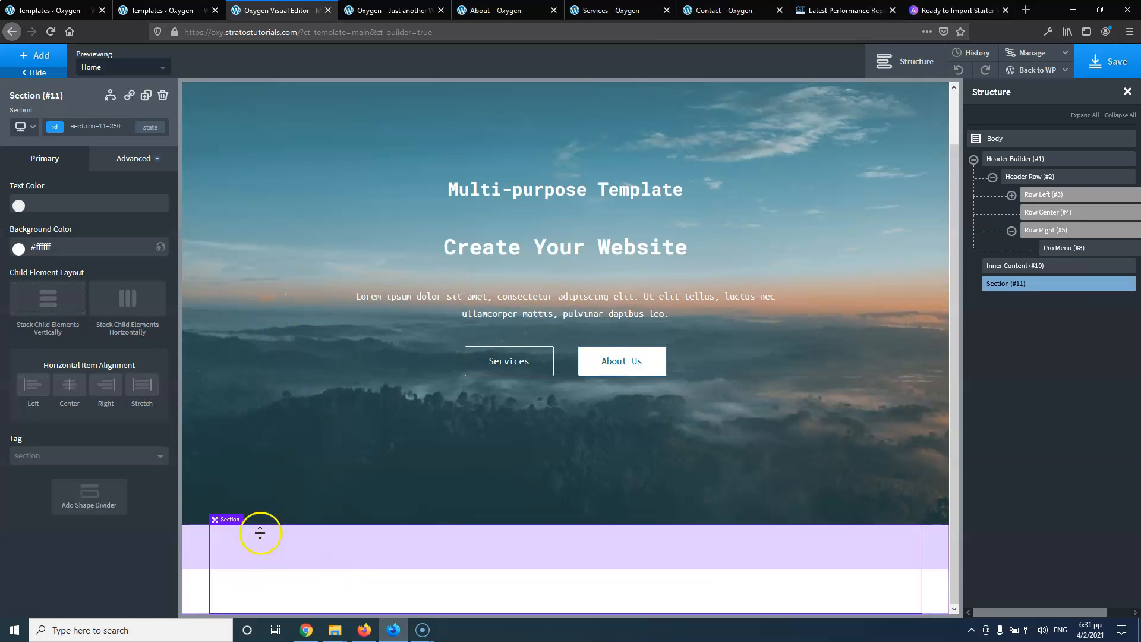
click(61, 456)
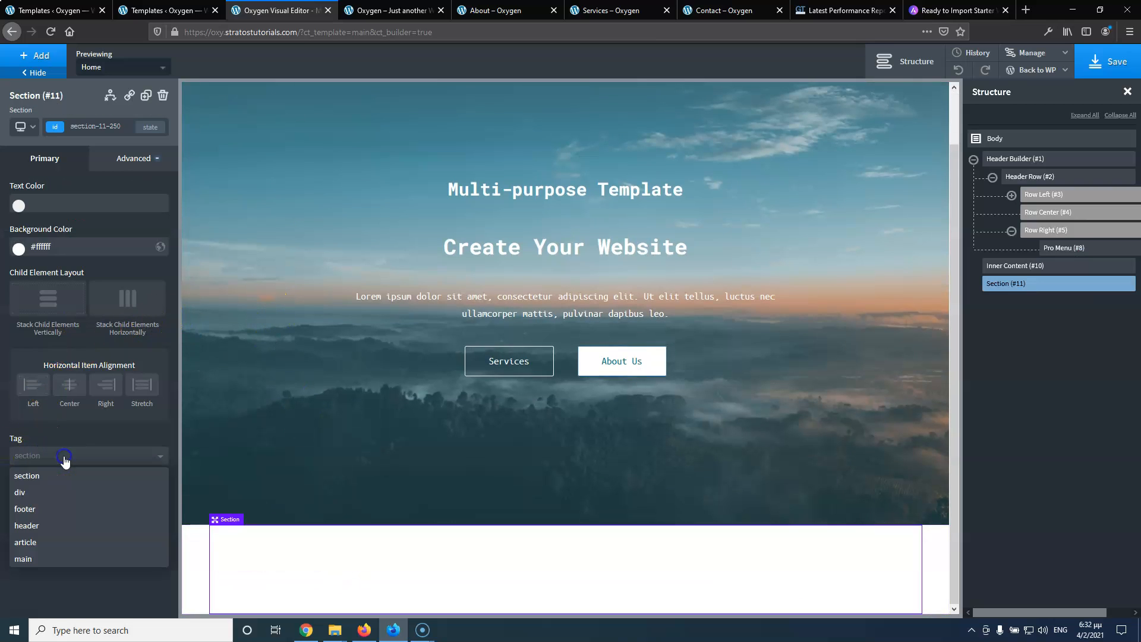
click(47, 515)
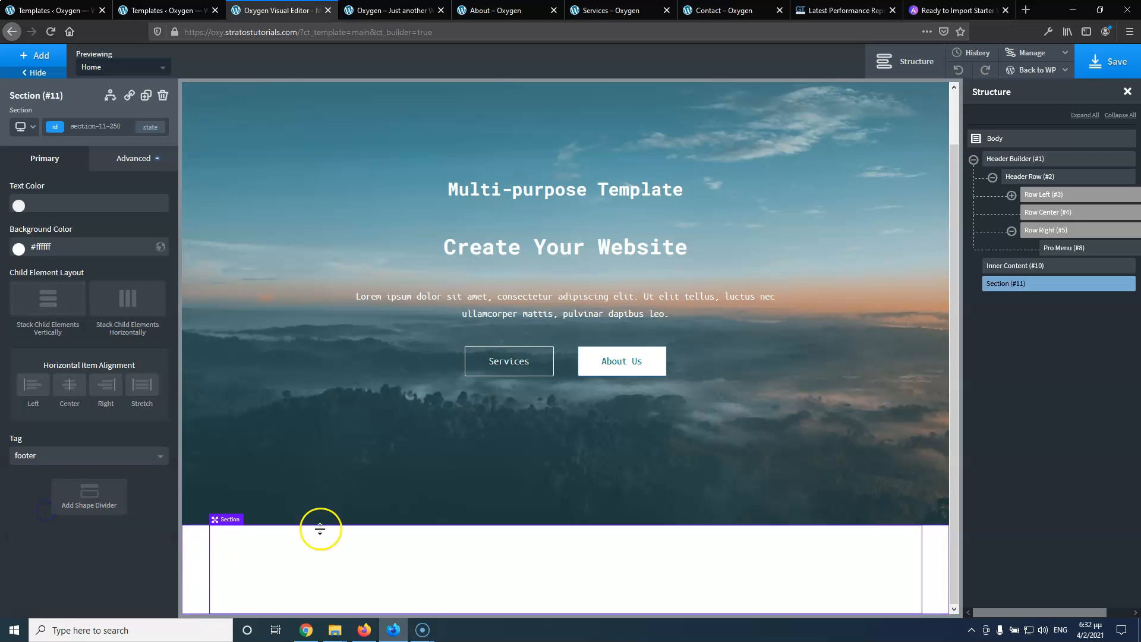
Examine the footer layout at the end of the reference home page
click(390, 10)
scroll(490, 315, down, 15)
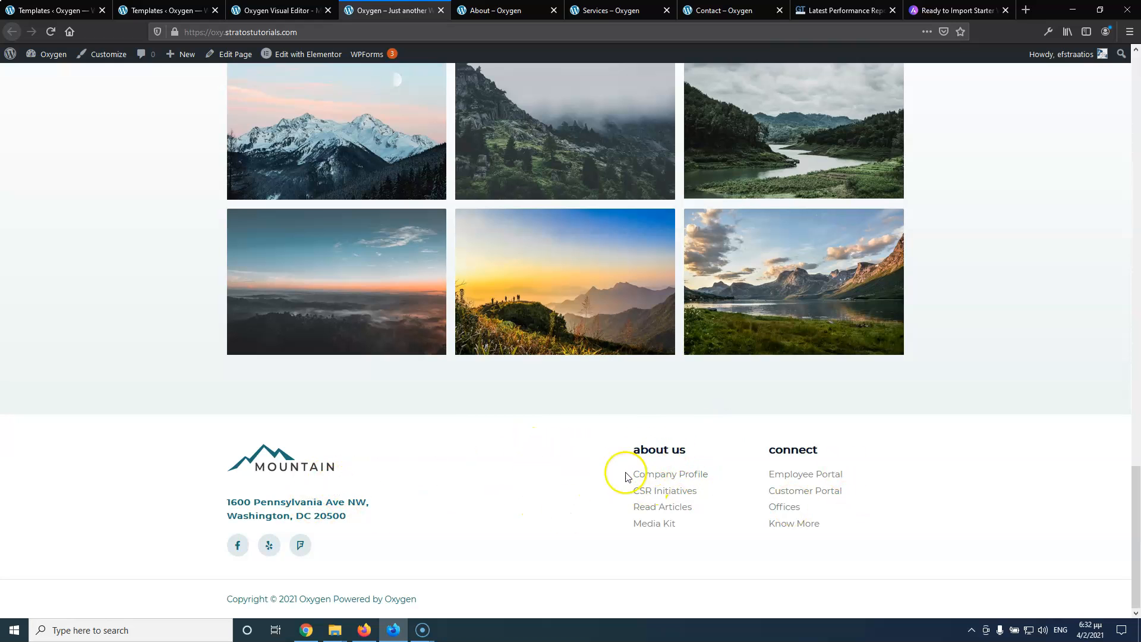
click(257, 9)
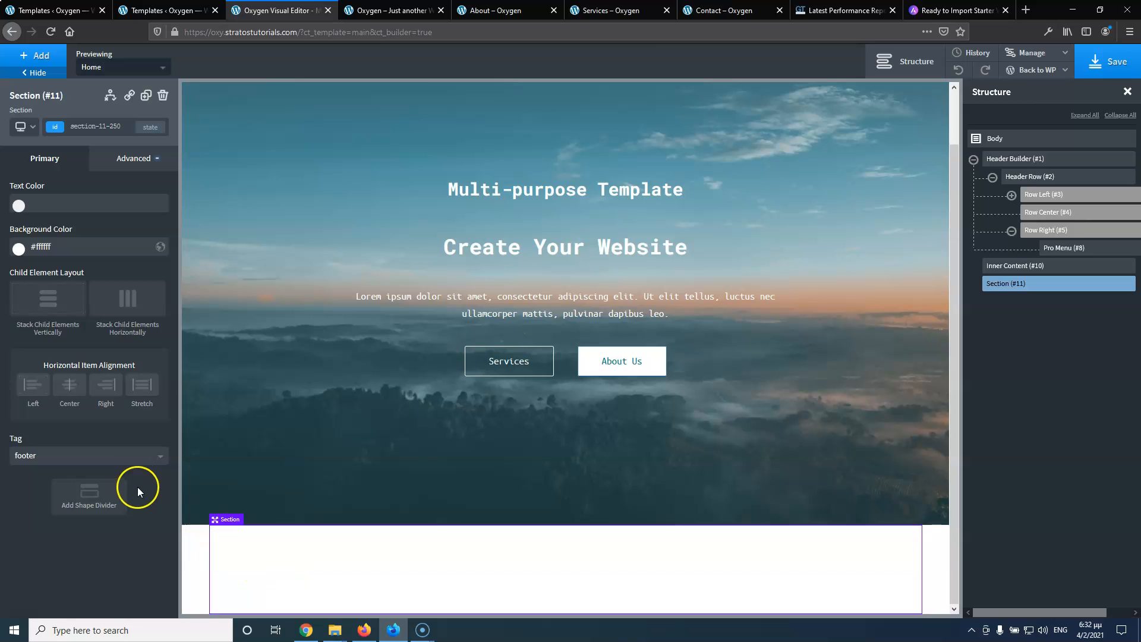
Add a columns element with three equal columns to the footer section and expand its nested divs in the structure
click(35, 53)
click(57, 215)
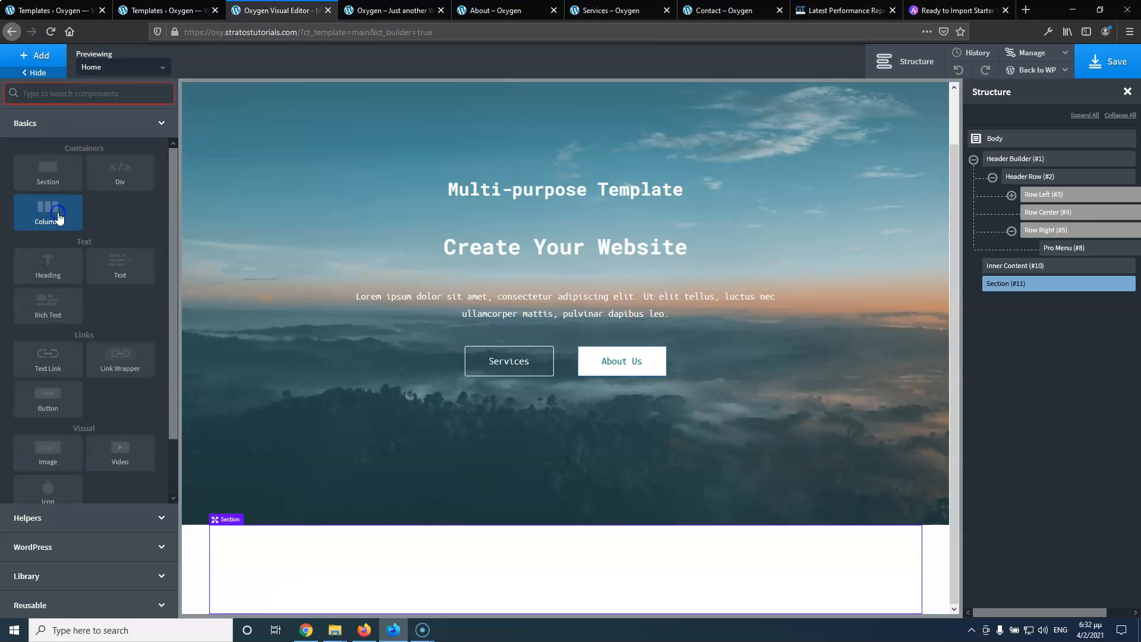
click(120, 223)
scroll(397, 331, down, 1)
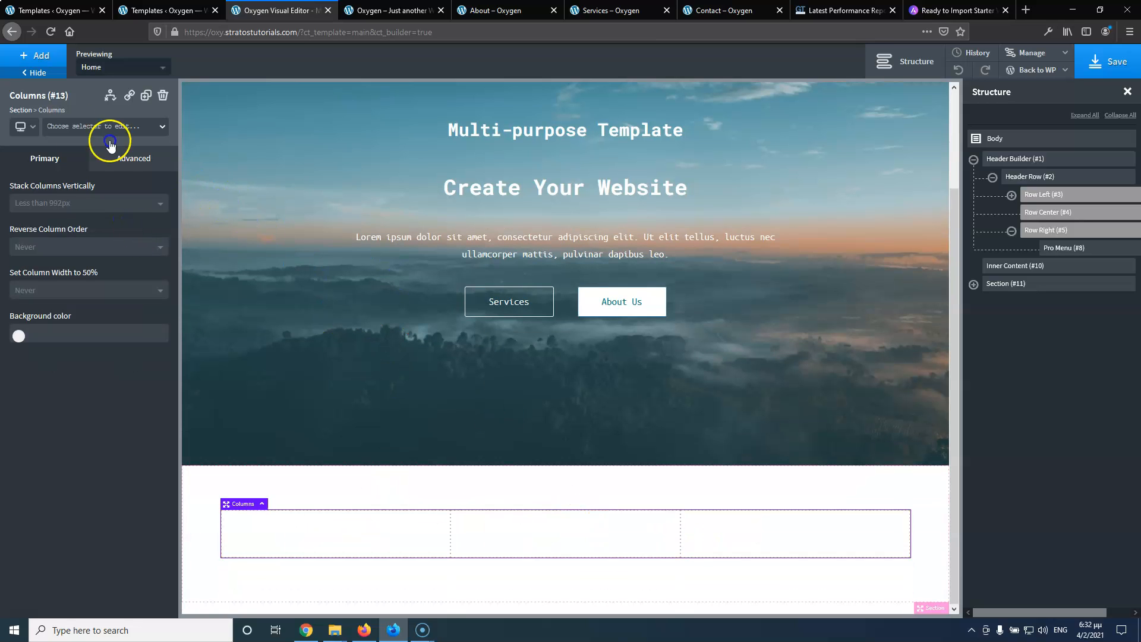
click(973, 284)
click(992, 301)
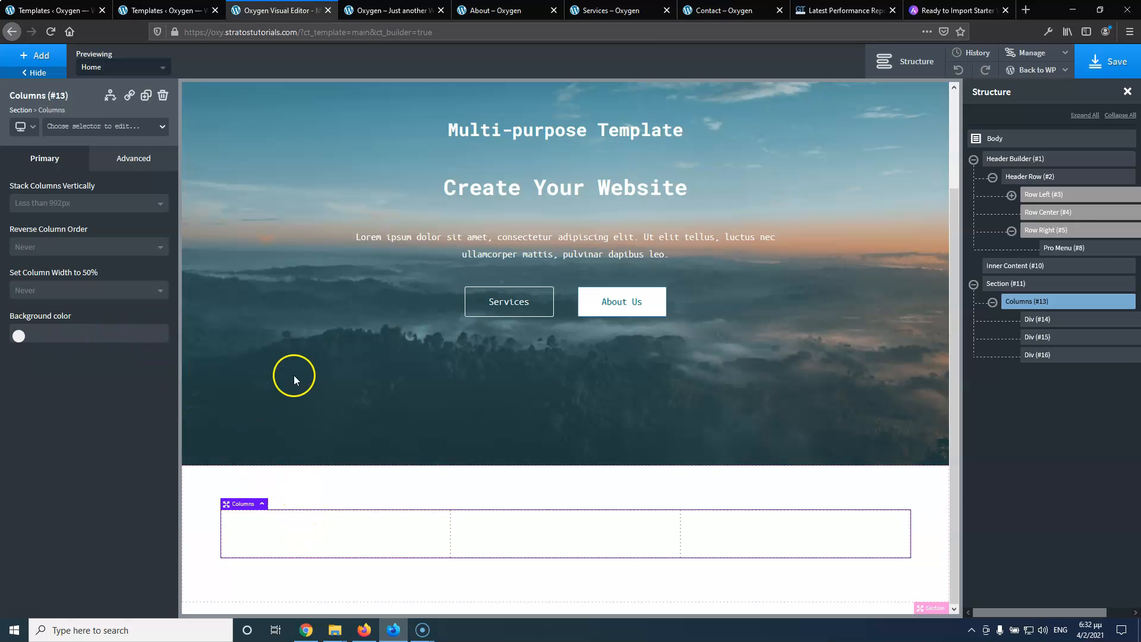
Copy the postal address from the reference home page's footer and return to the Main template editor
click(374, 11)
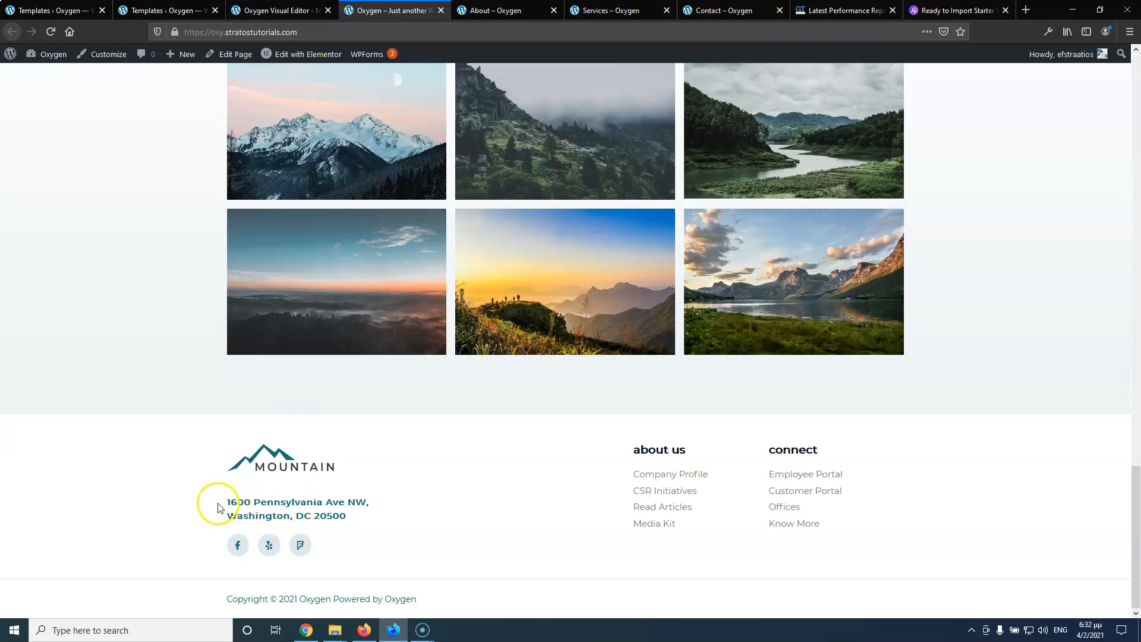
drag(224, 501, 357, 521)
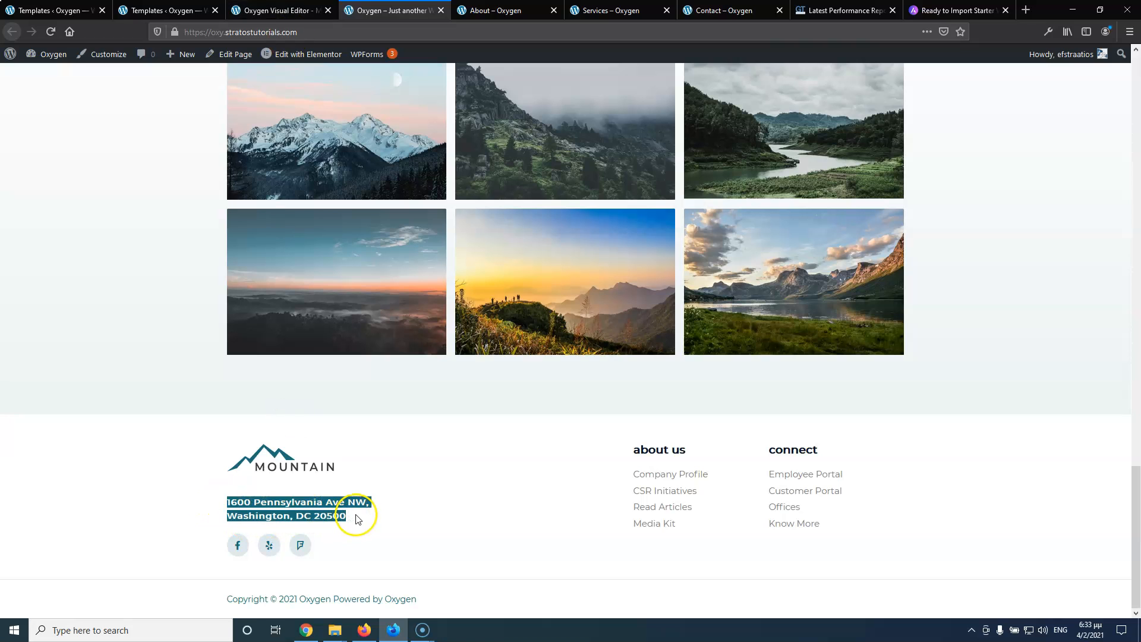
click(277, 10)
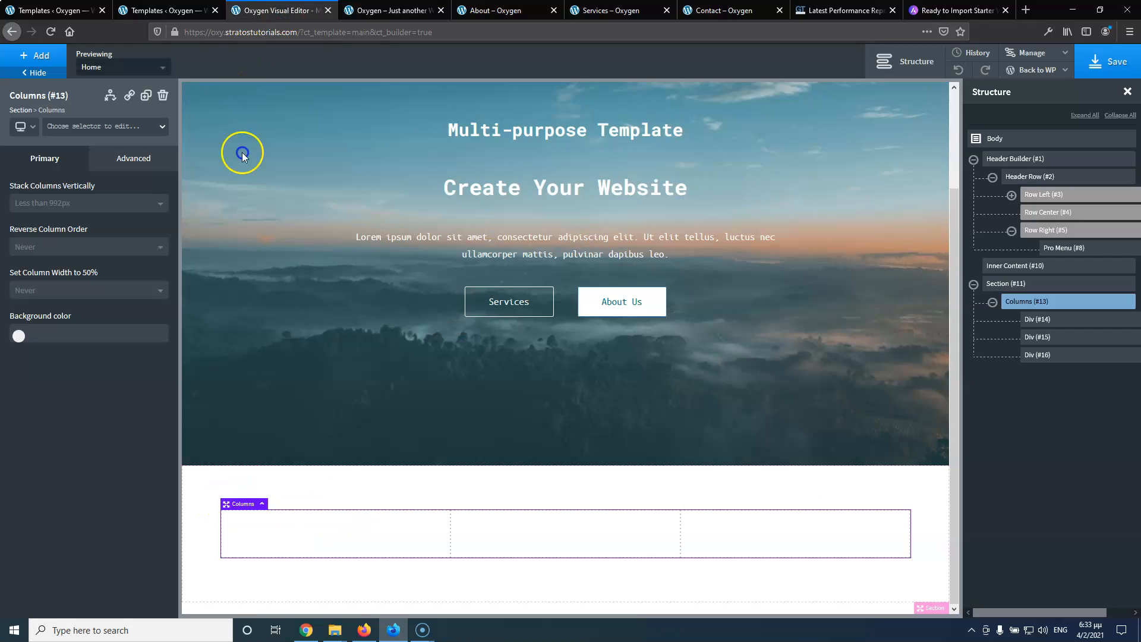
Add an image element to the first column of the footer, matching the logo placement on the reference page
click(295, 526)
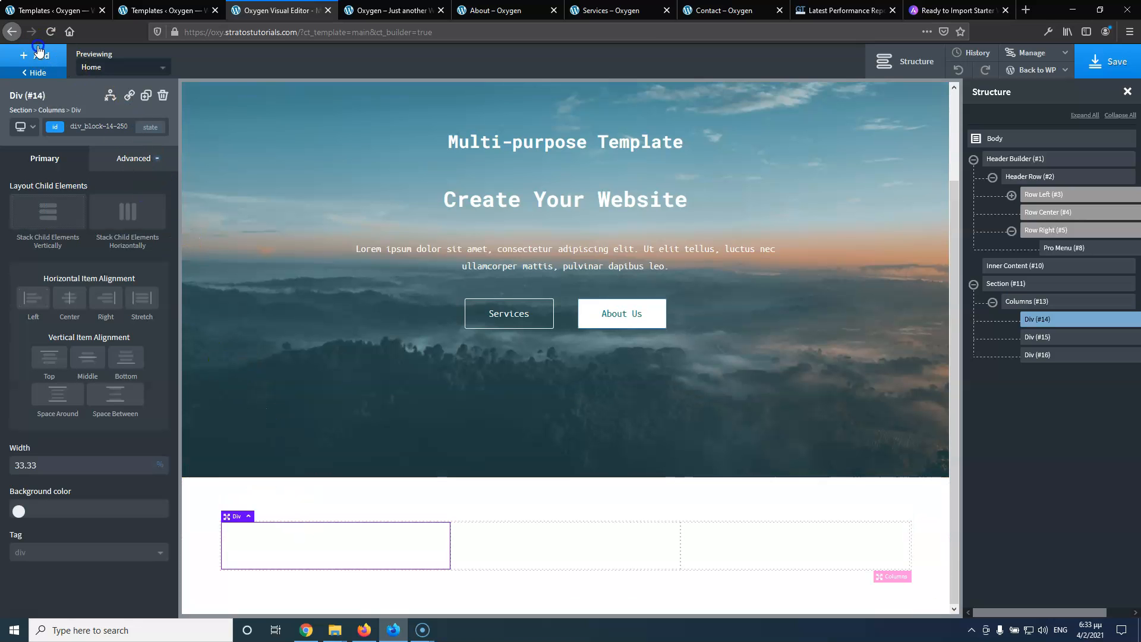
click(416, 10)
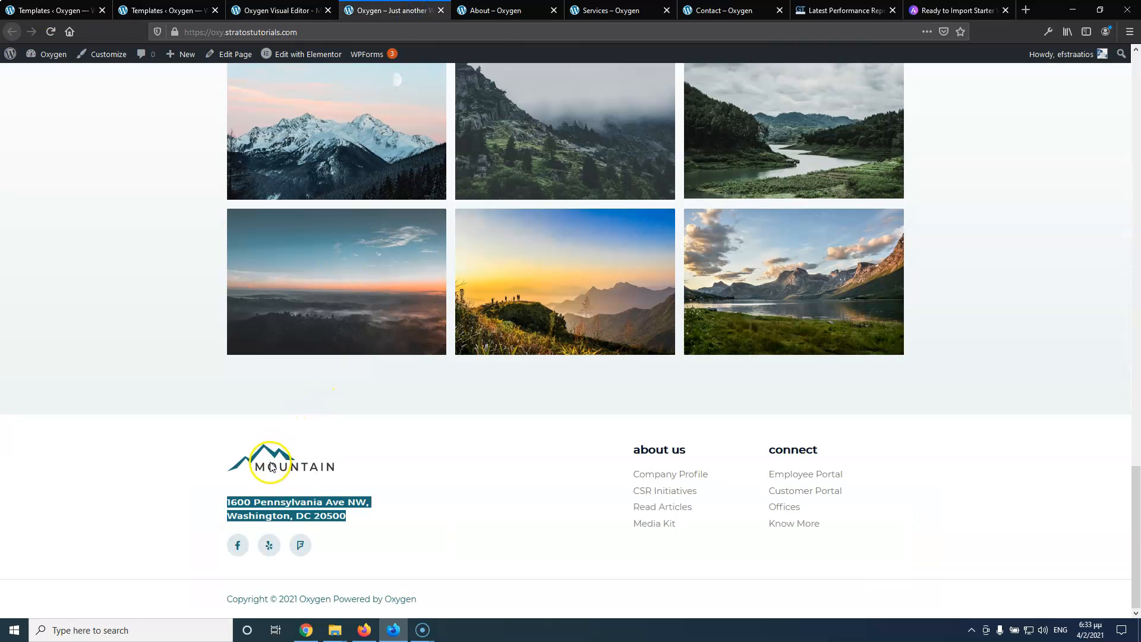
click(168, 461)
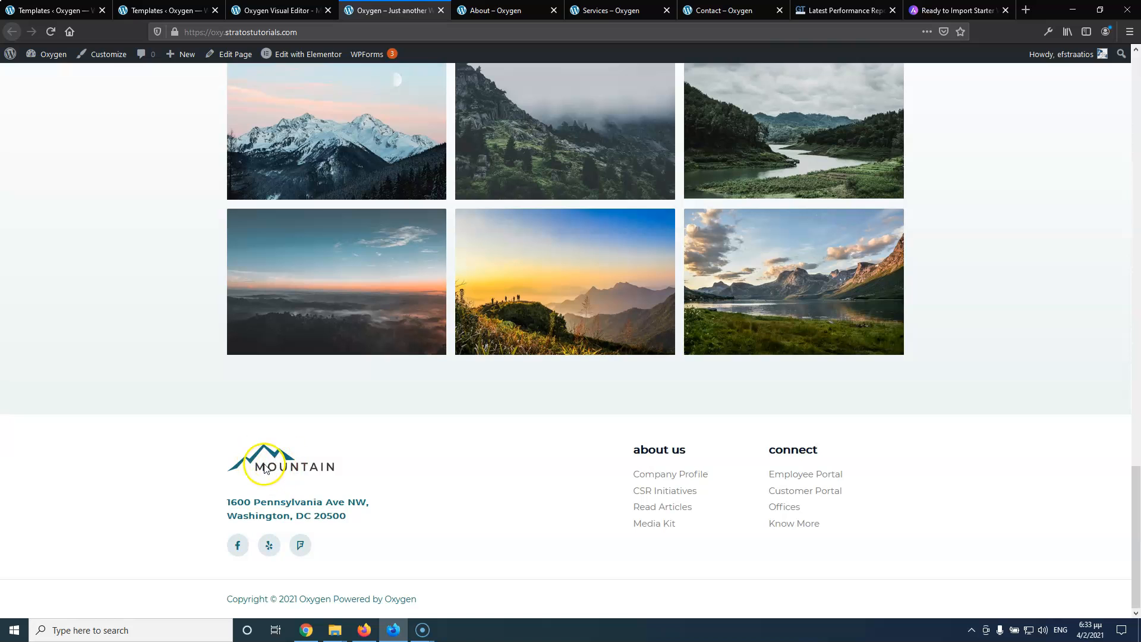
click(278, 10)
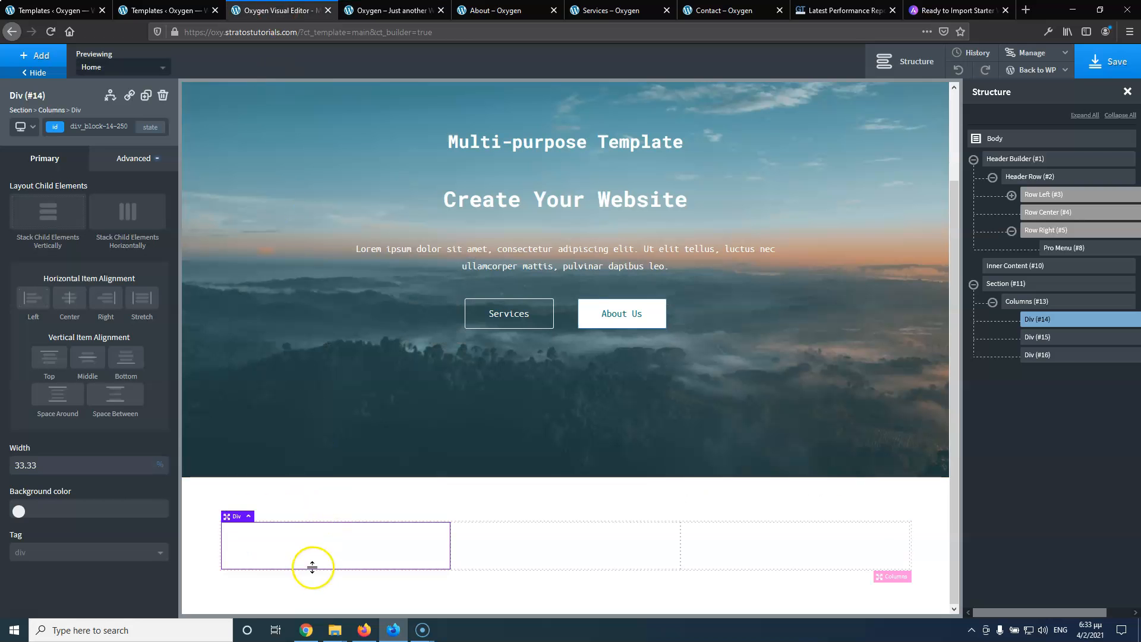
click(36, 55)
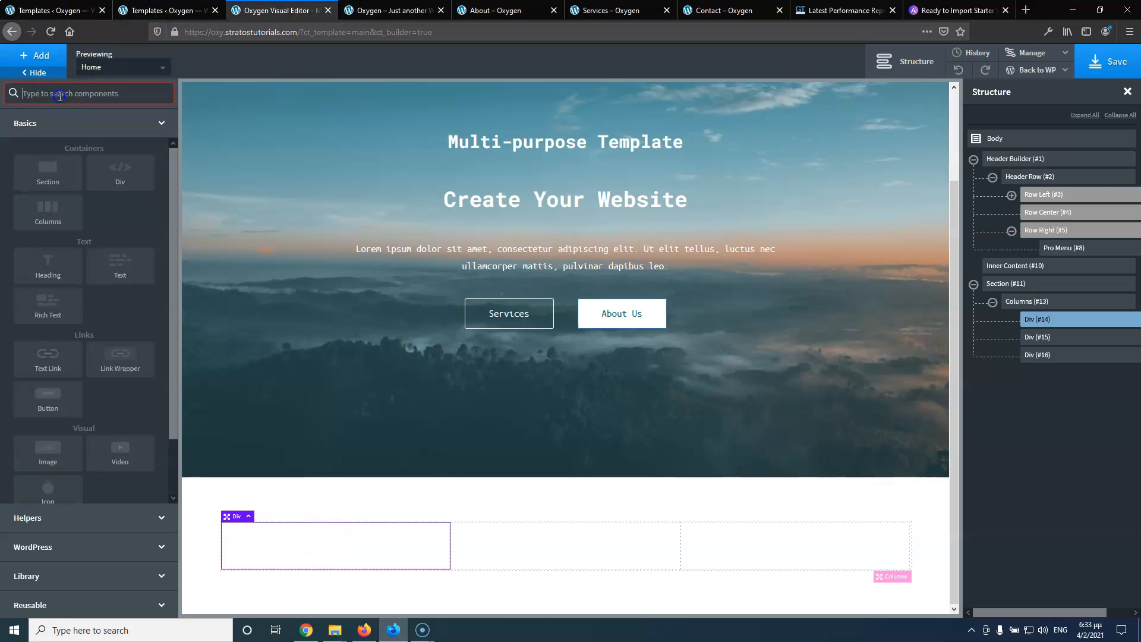
text(image)
click(49, 133)
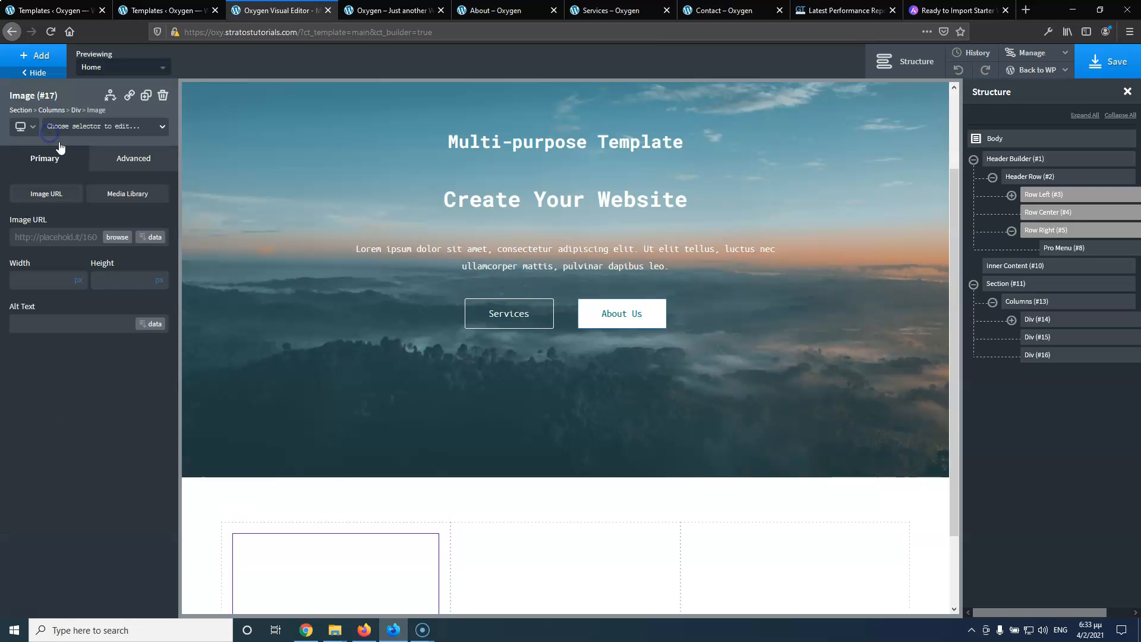
Use logo1-dark.png from the media library for the footer image, with title and alt text "logo footer"
click(118, 237)
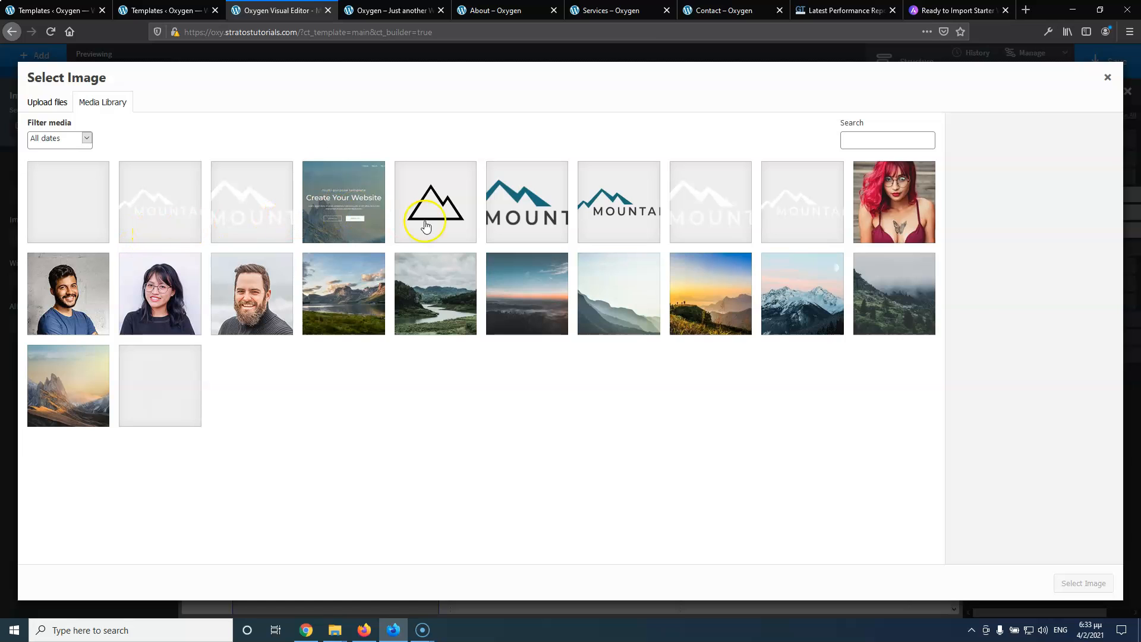
click(621, 202)
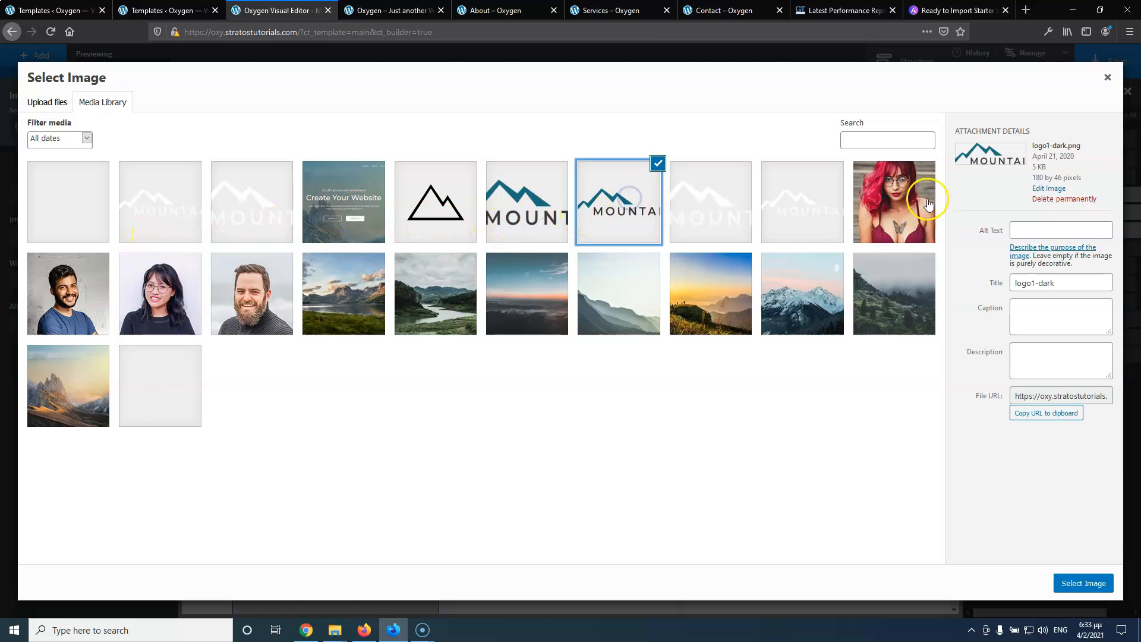
click(528, 194)
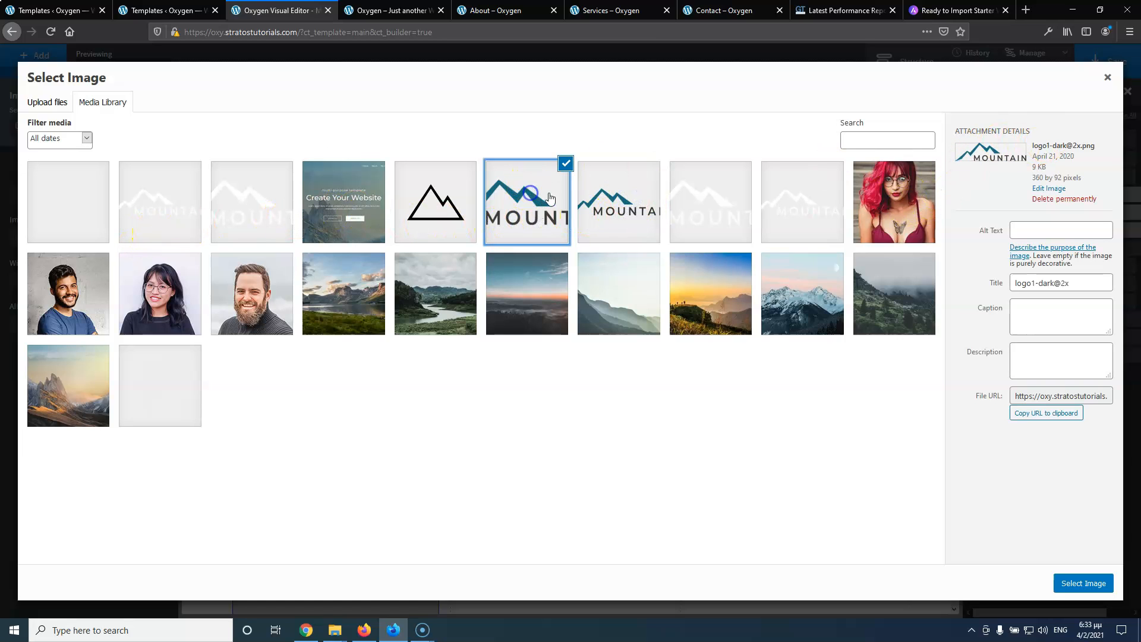
click(612, 201)
drag(1070, 282, 998, 283)
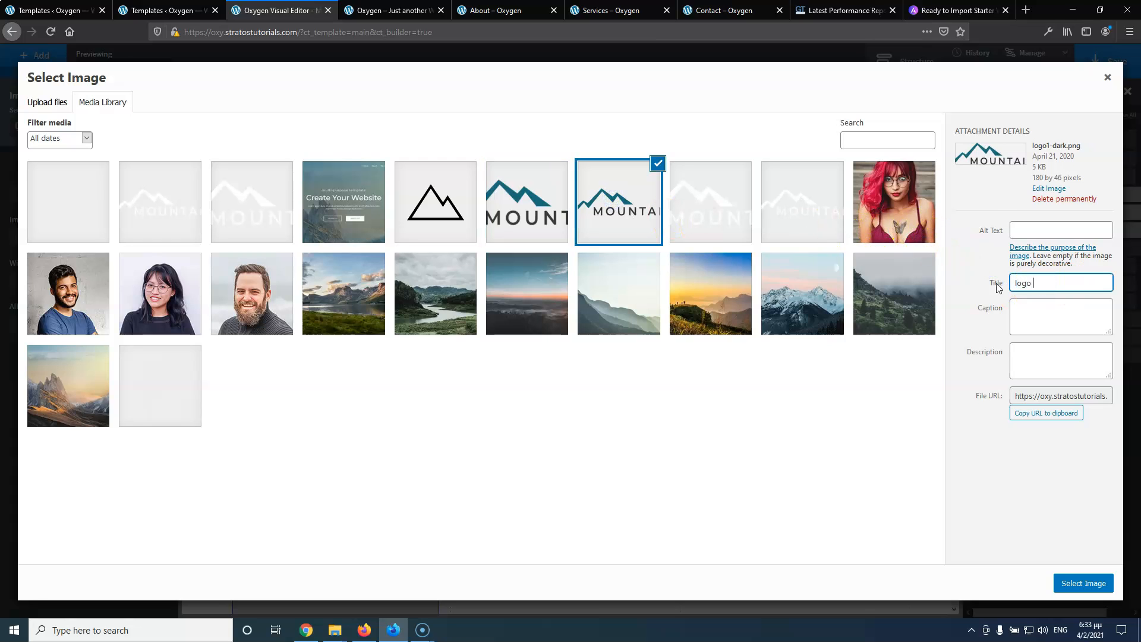
click(1027, 233)
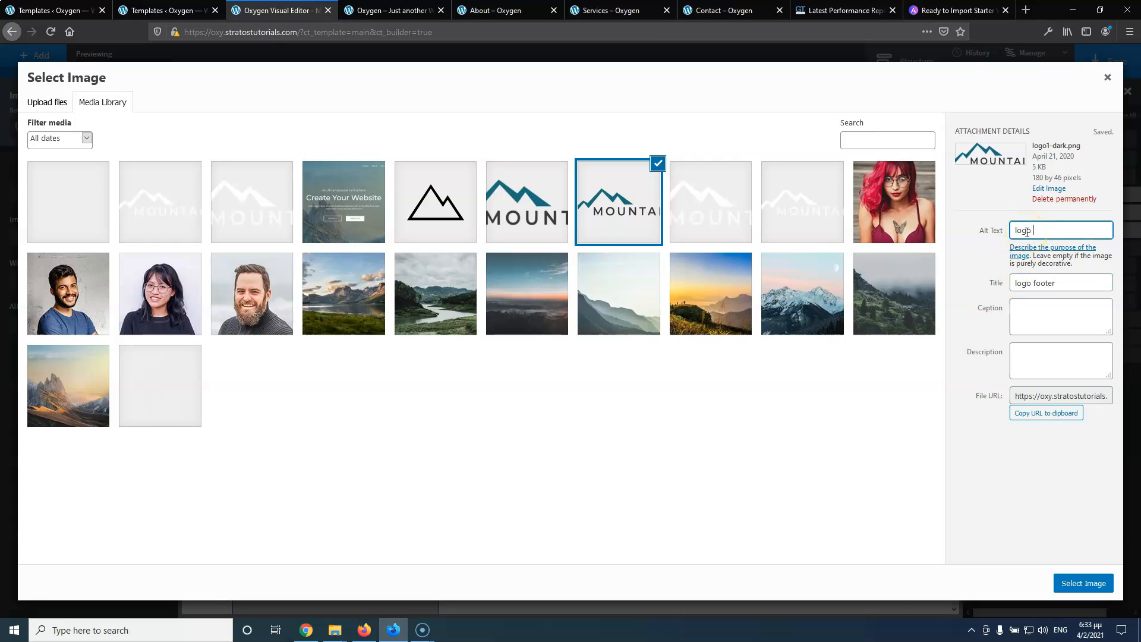
click(1084, 583)
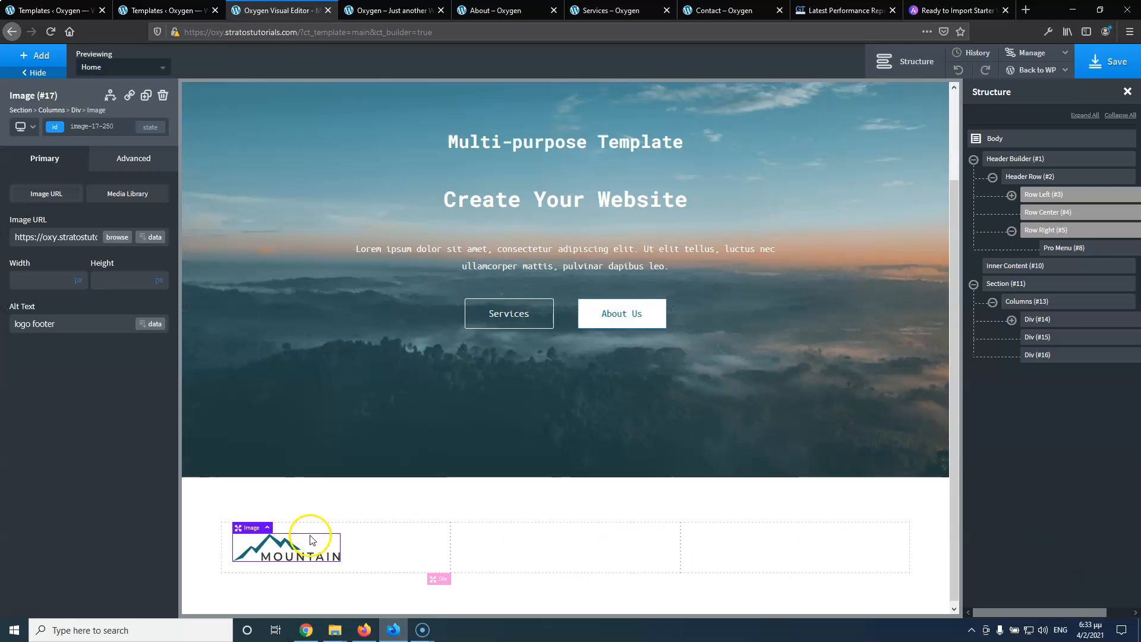
Add a heading element below the footer logo, checking the reference footer for its content
click(404, 11)
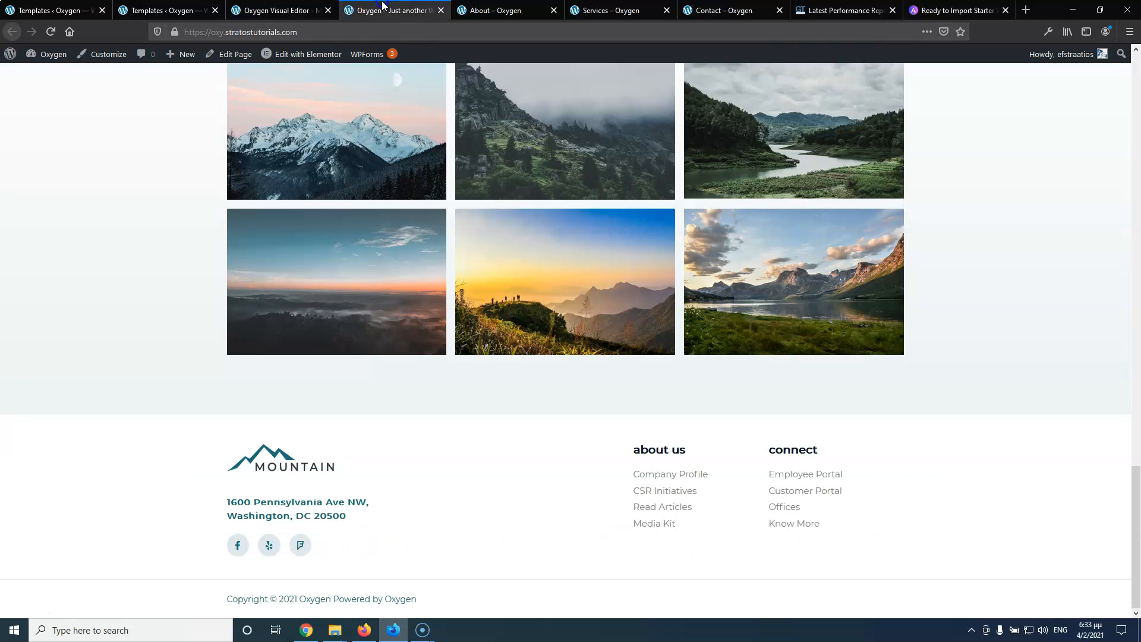
click(304, 4)
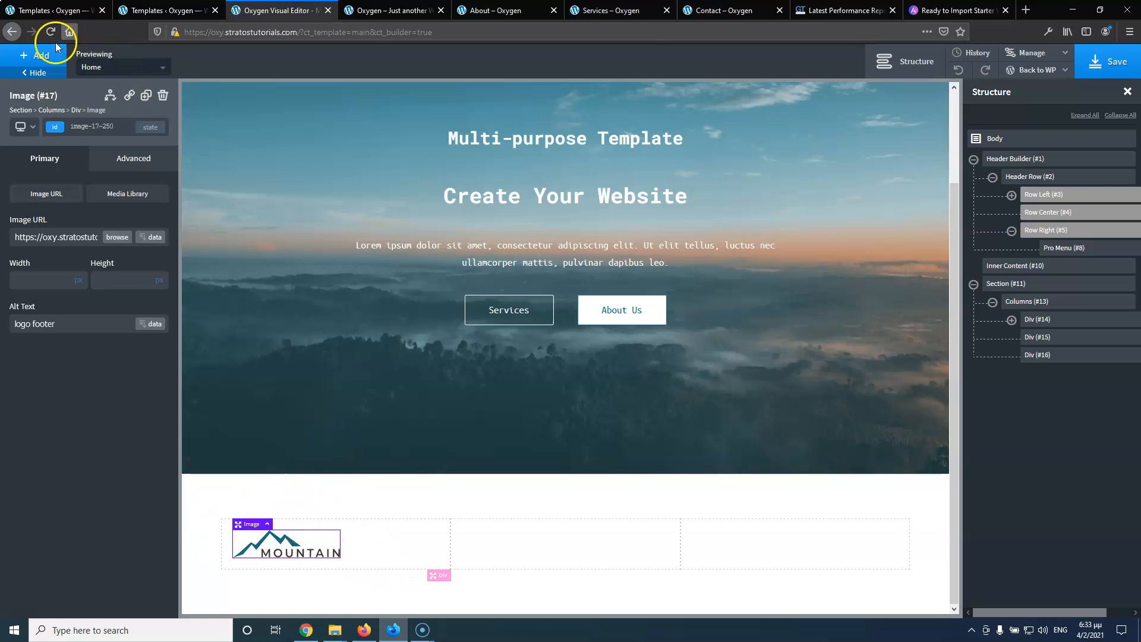
click(43, 62)
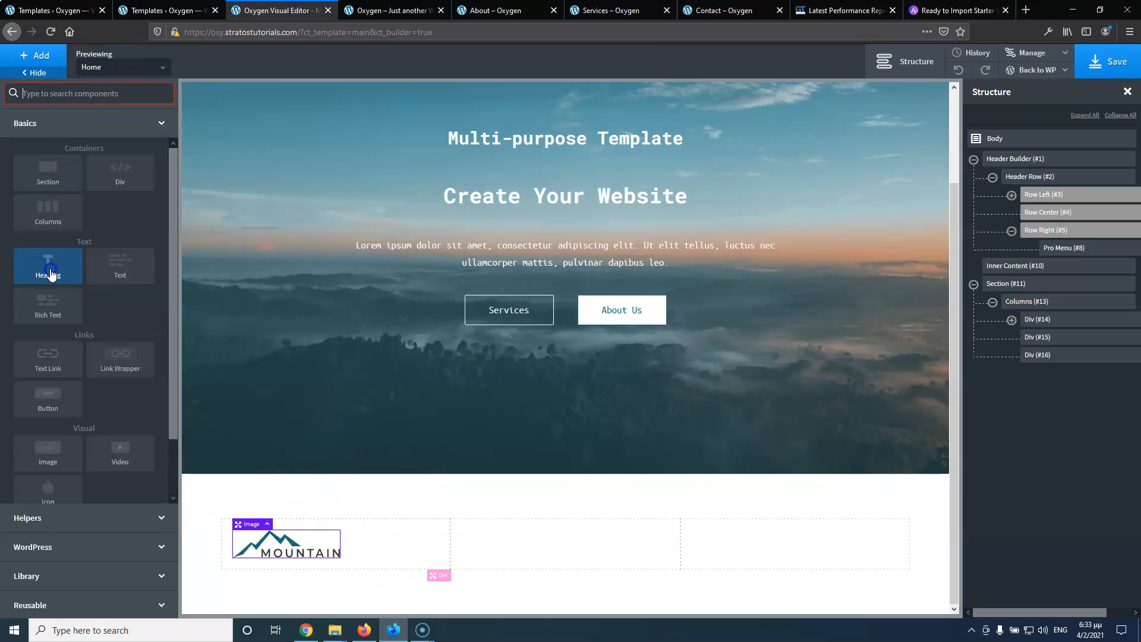
click(51, 269)
click(386, 10)
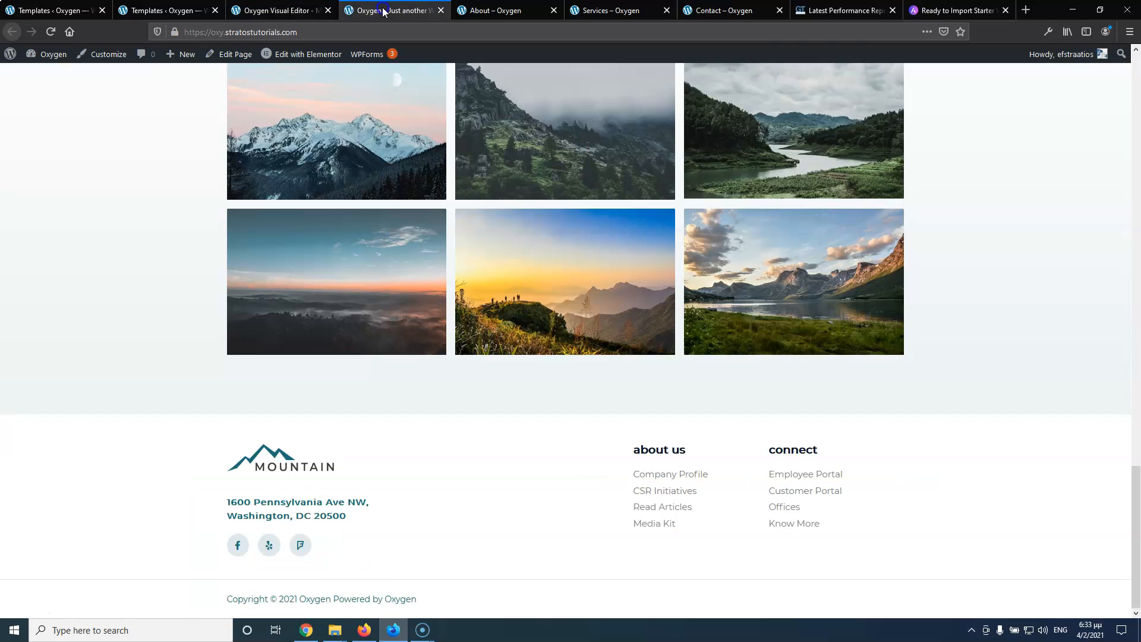
click(295, 10)
Replace the new heading's placeholder text with the copied postal address and set its tag to h4
scroll(301, 322, down, 2)
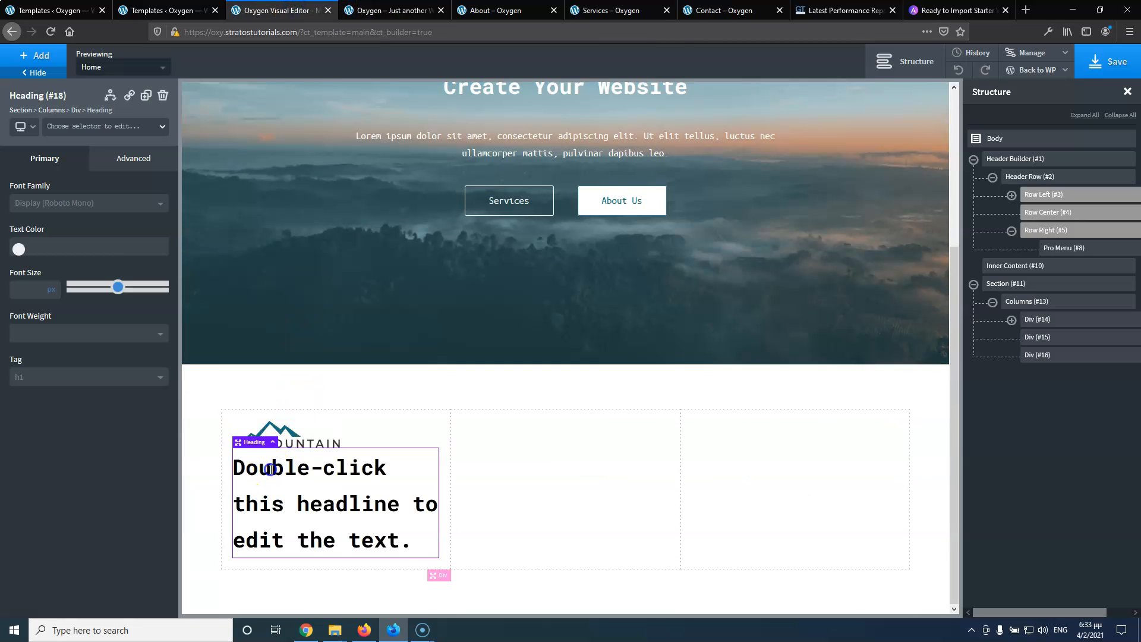
double_click(270, 469)
double_click(271, 469)
triple_click(270, 469)
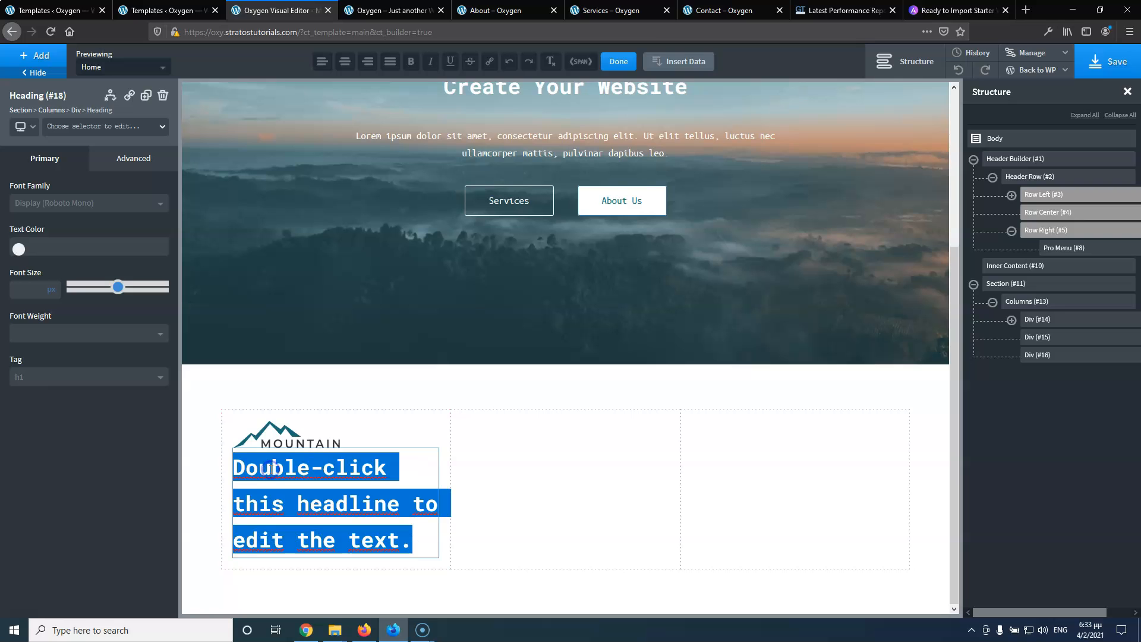
text(1600 Pennsylvania Ave NW, Washington, DC 20500)
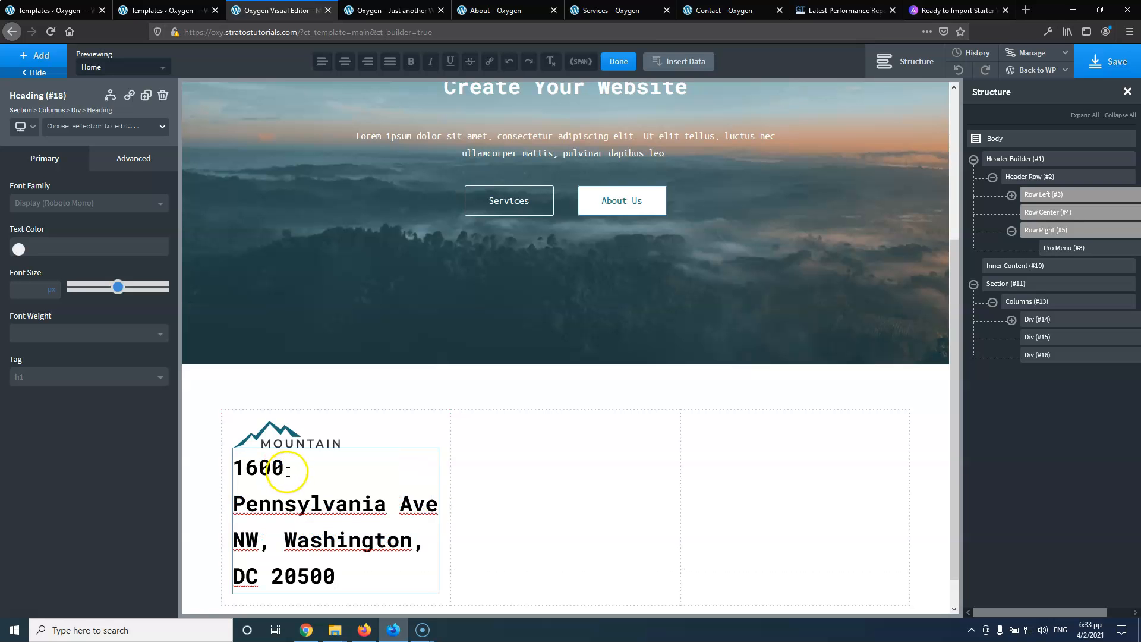
click(70, 381)
click(69, 447)
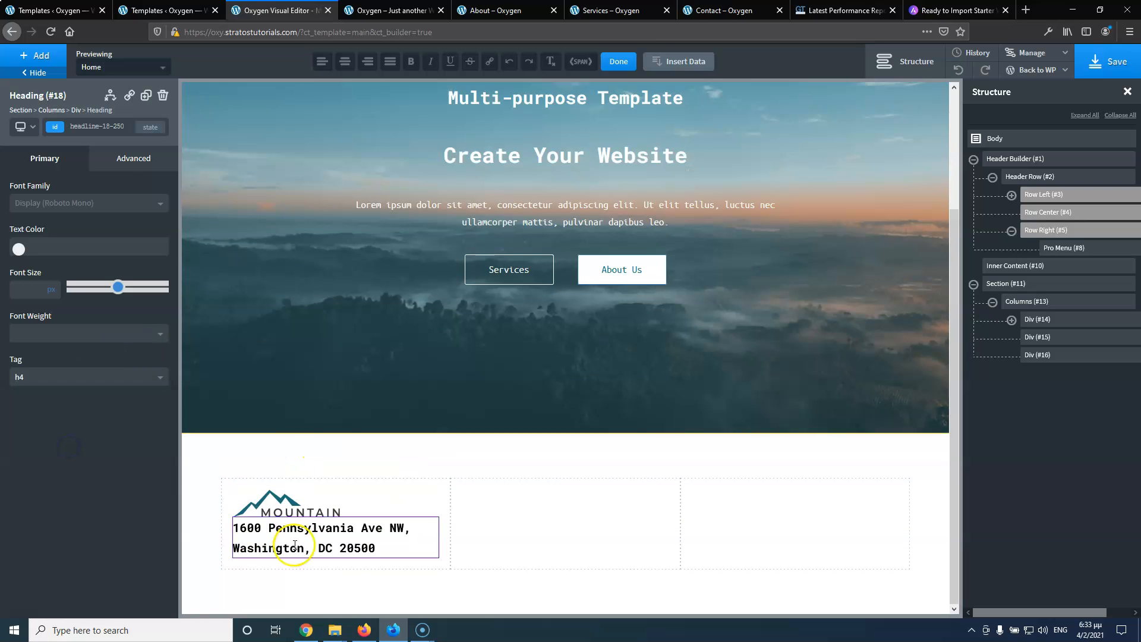
Give the footer logo image a bottom margin of 20 px
click(331, 511)
click(134, 158)
click(125, 233)
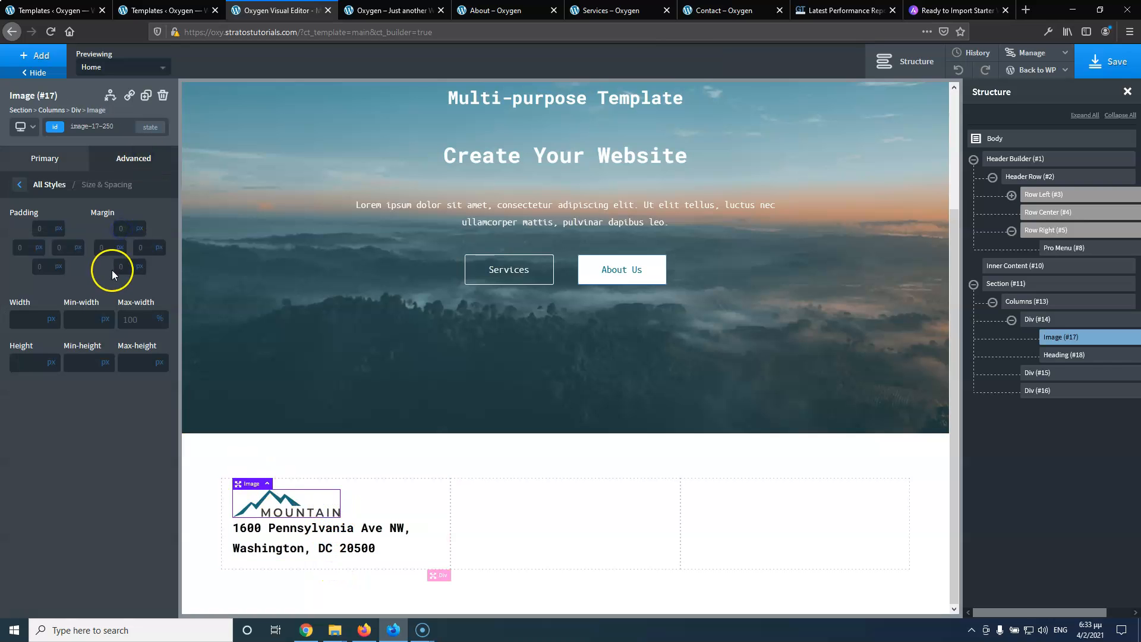
click(130, 262)
text(20)
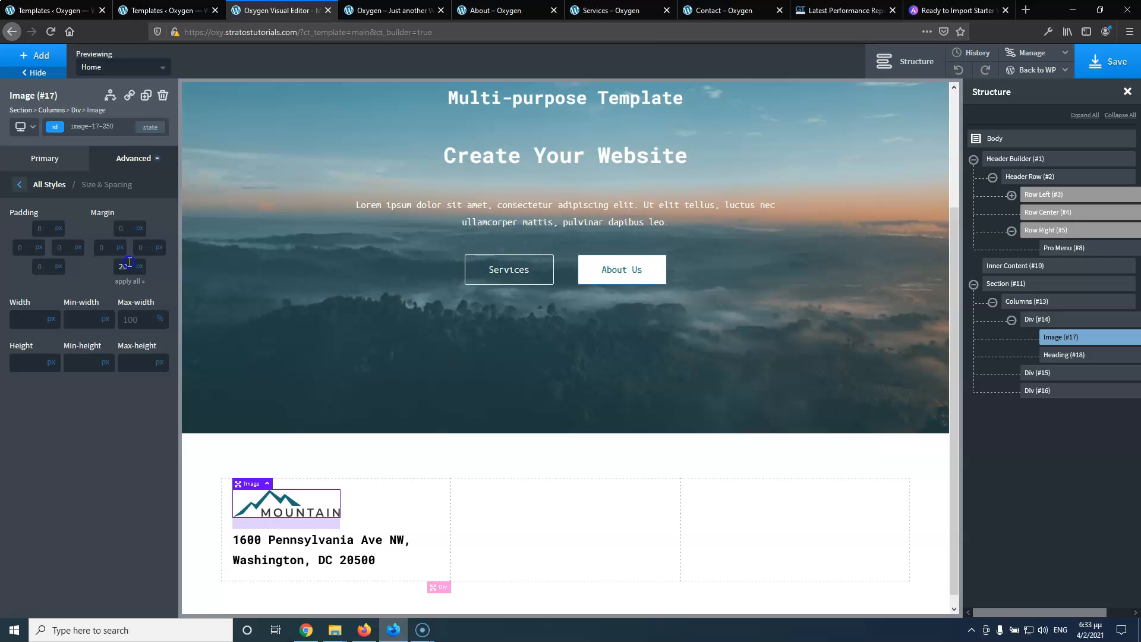
Set the address heading's text color to the global color Basic Blue
click(288, 541)
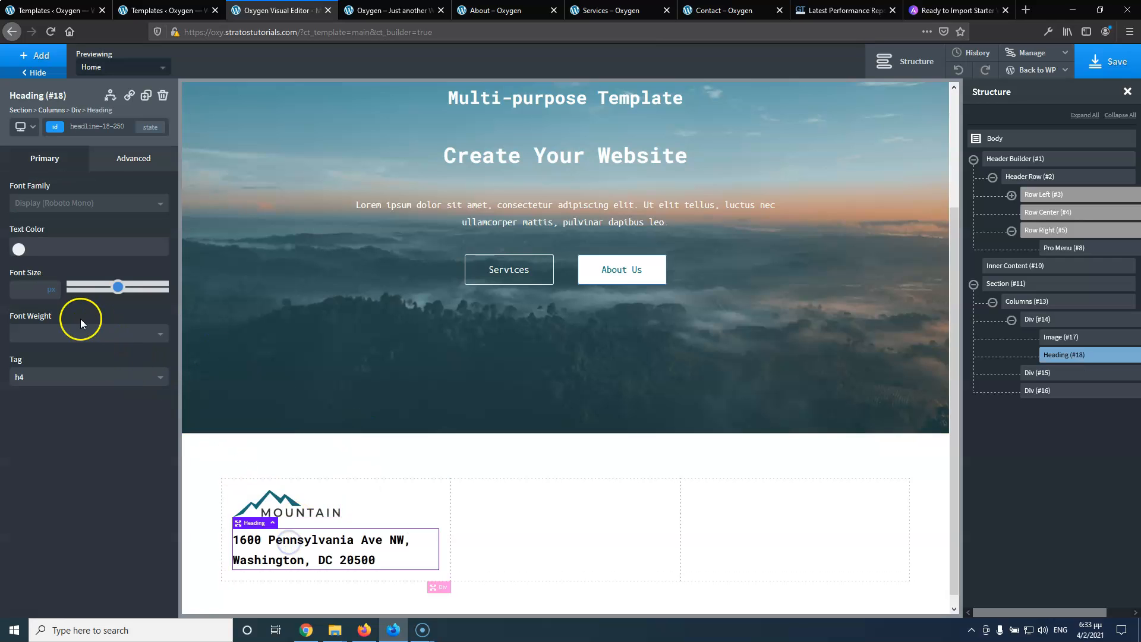
click(19, 246)
click(25, 398)
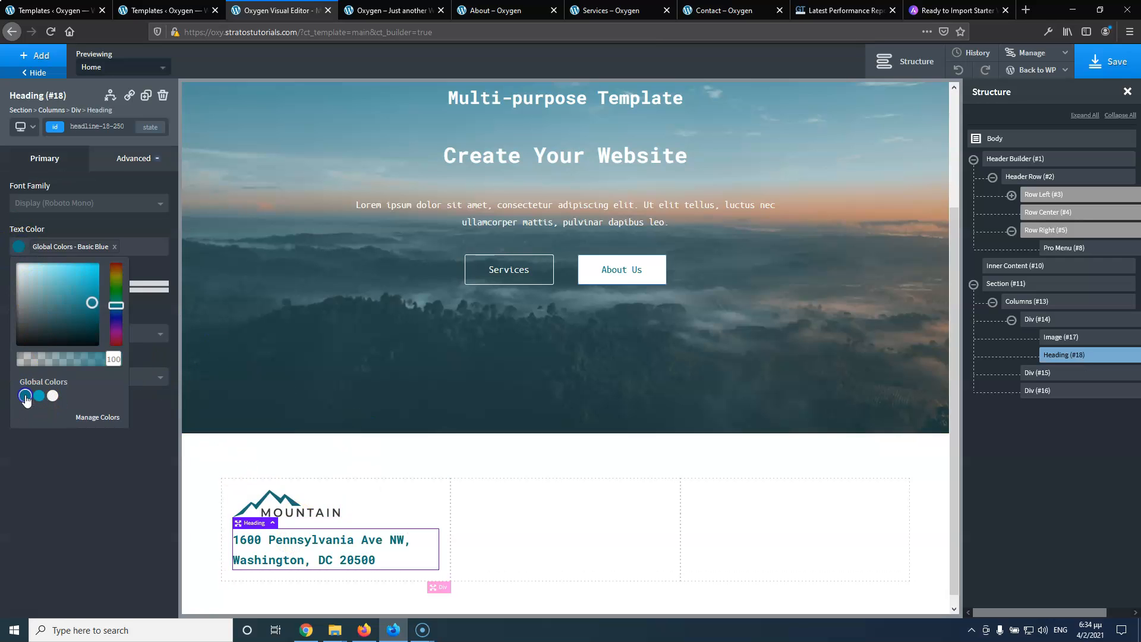
scroll(384, 515, down, 1)
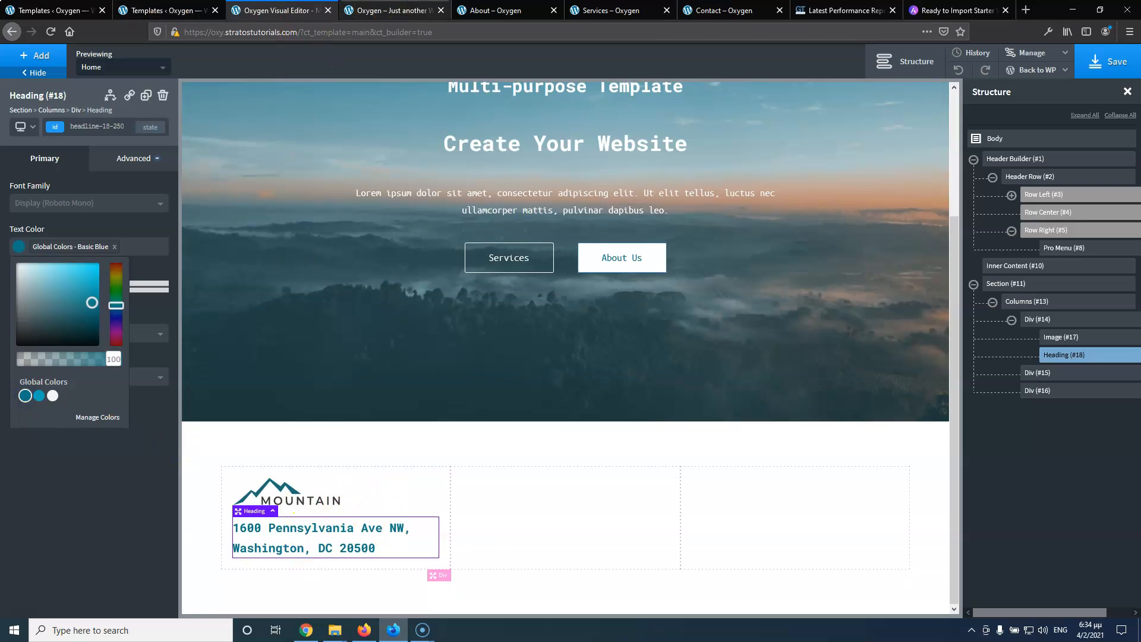
Check the reference footer's social icons, add a div below the address heading, and place an Icon element inside it
click(390, 10)
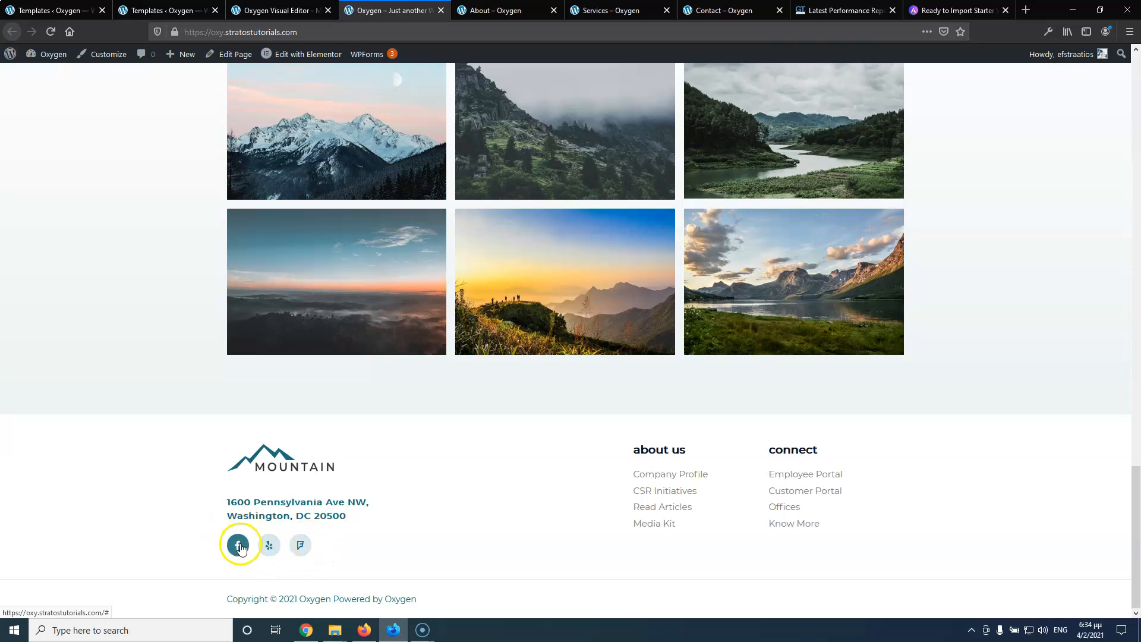
click(289, 12)
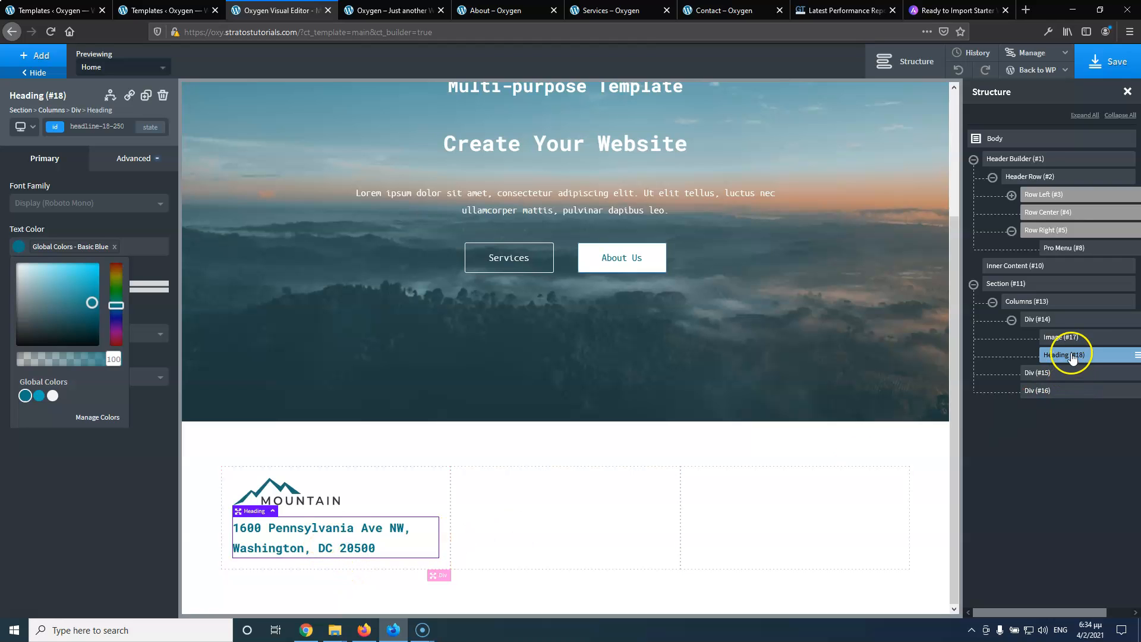
click(33, 58)
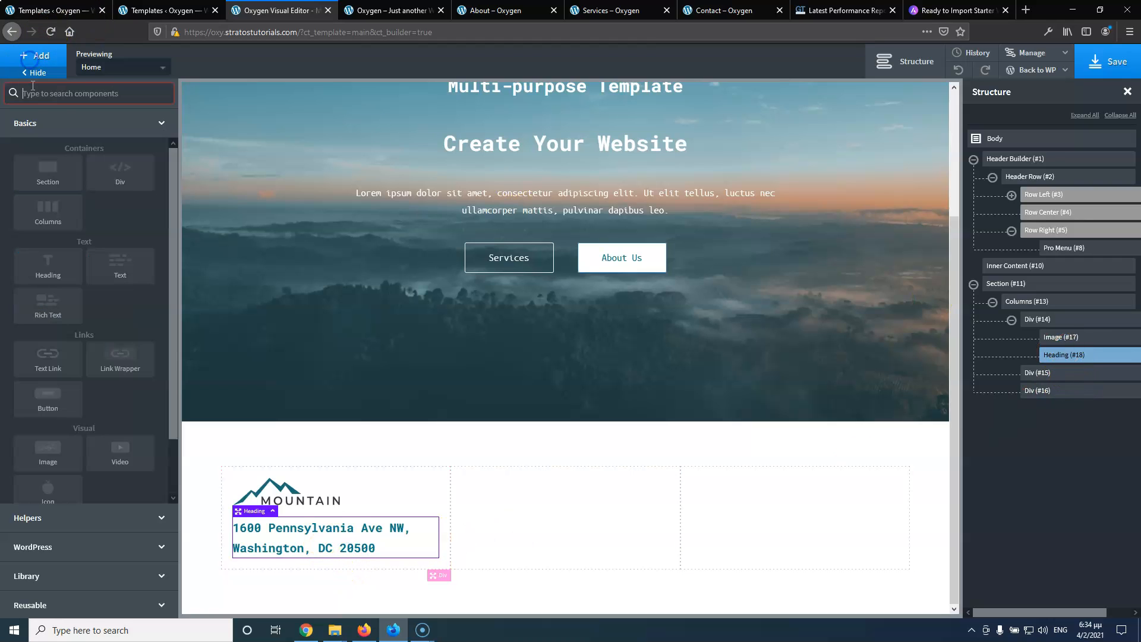
click(113, 168)
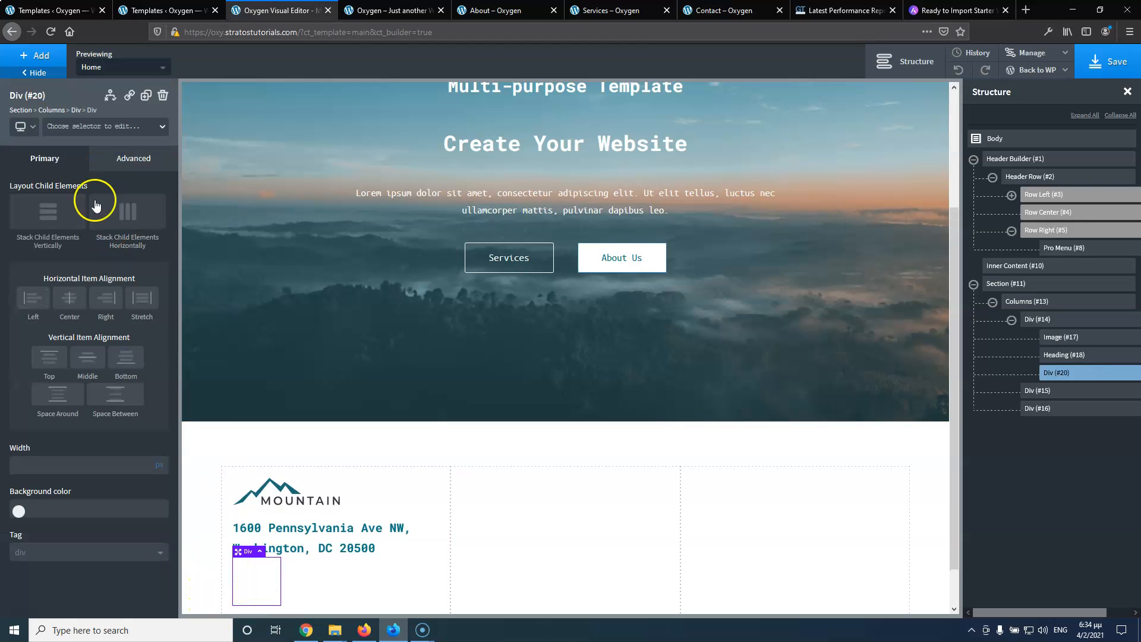
click(25, 58)
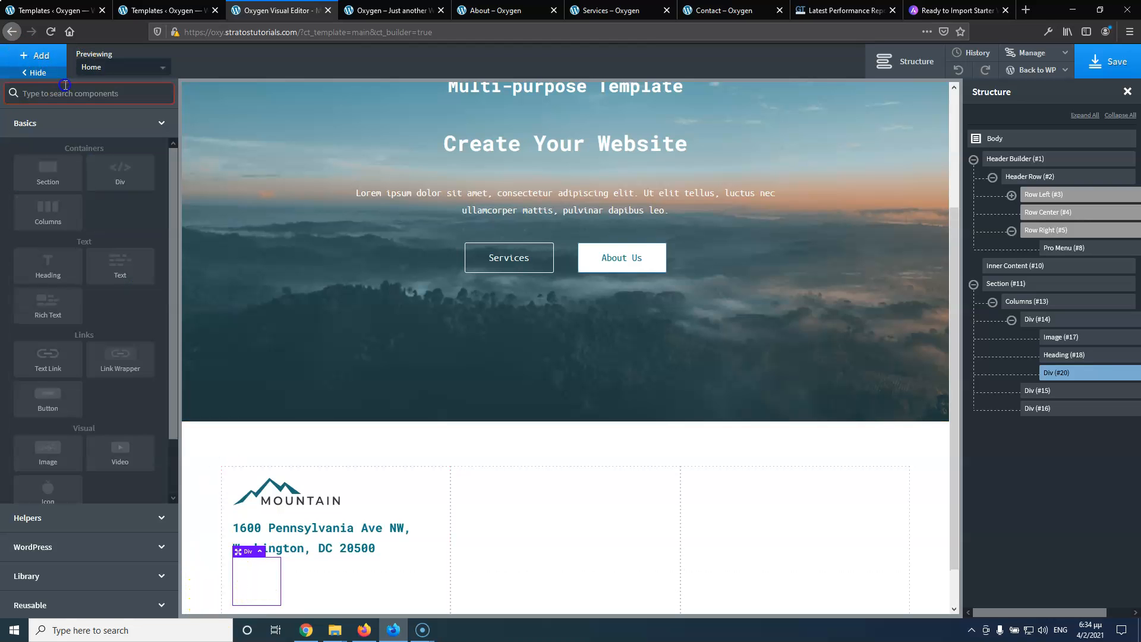
text(icon)
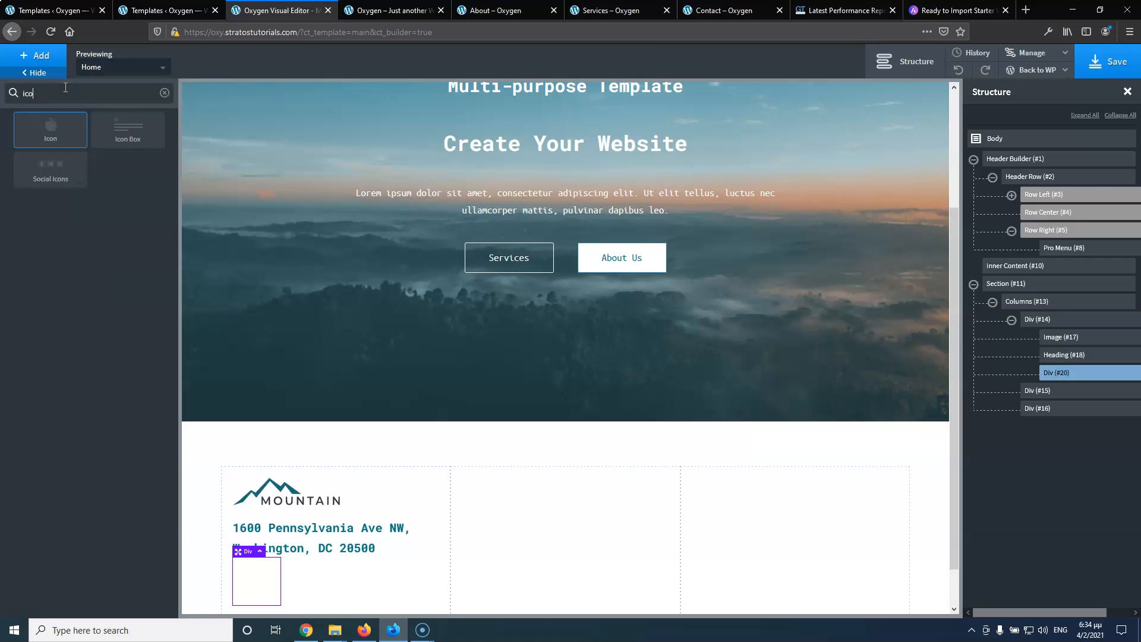
click(120, 135)
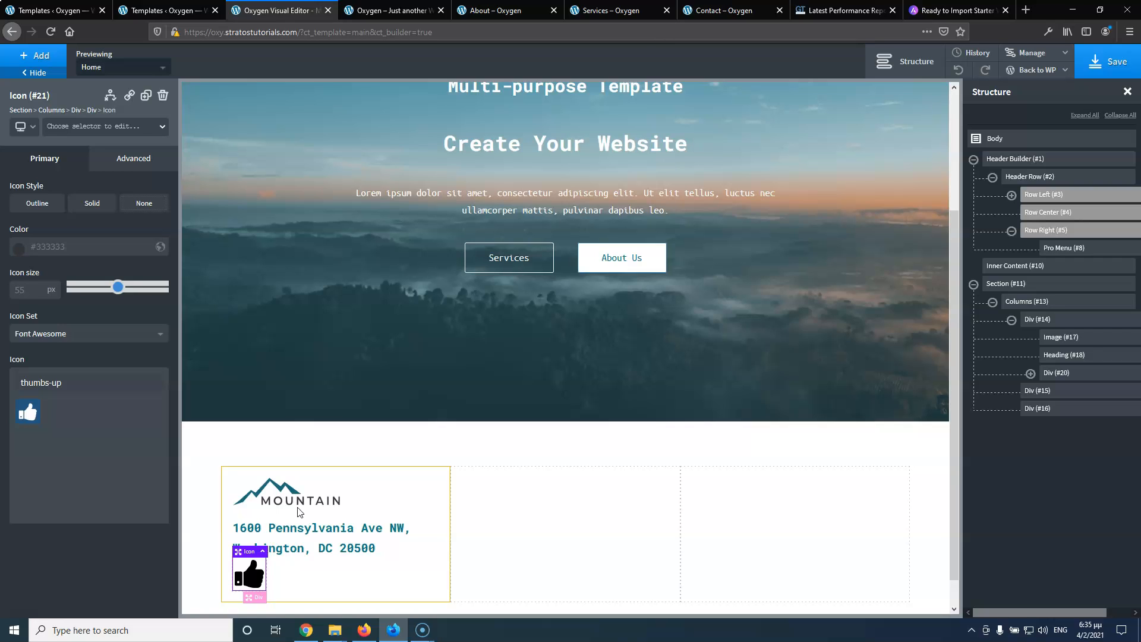
Assign a new footer-left-column icon class to the thumbs-up icon below the footer address
click(102, 126)
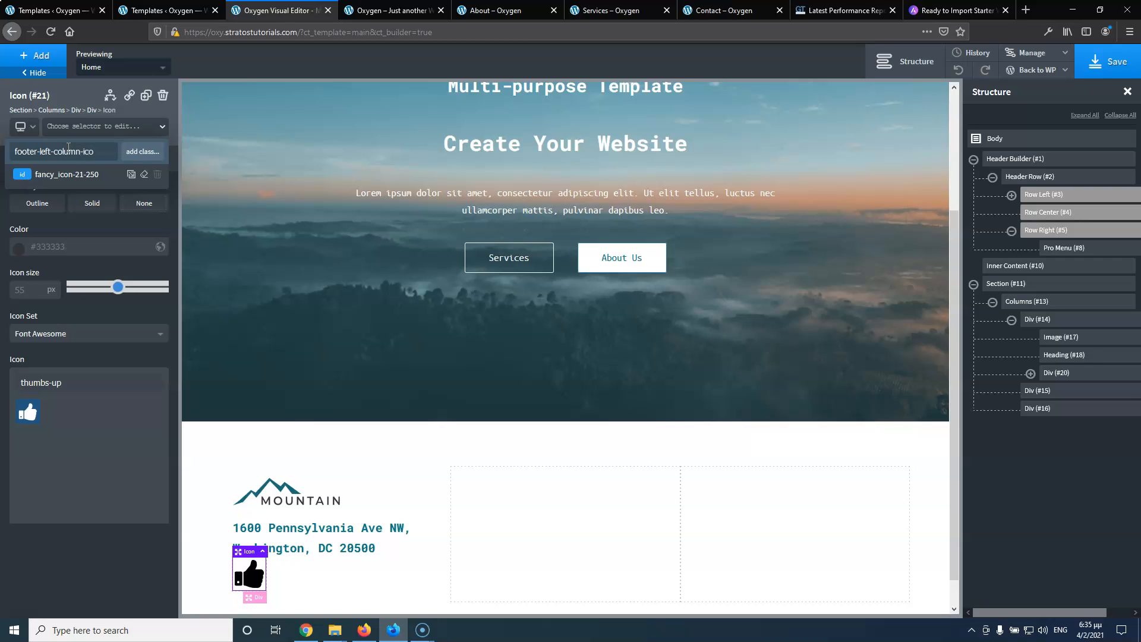
key(Return)
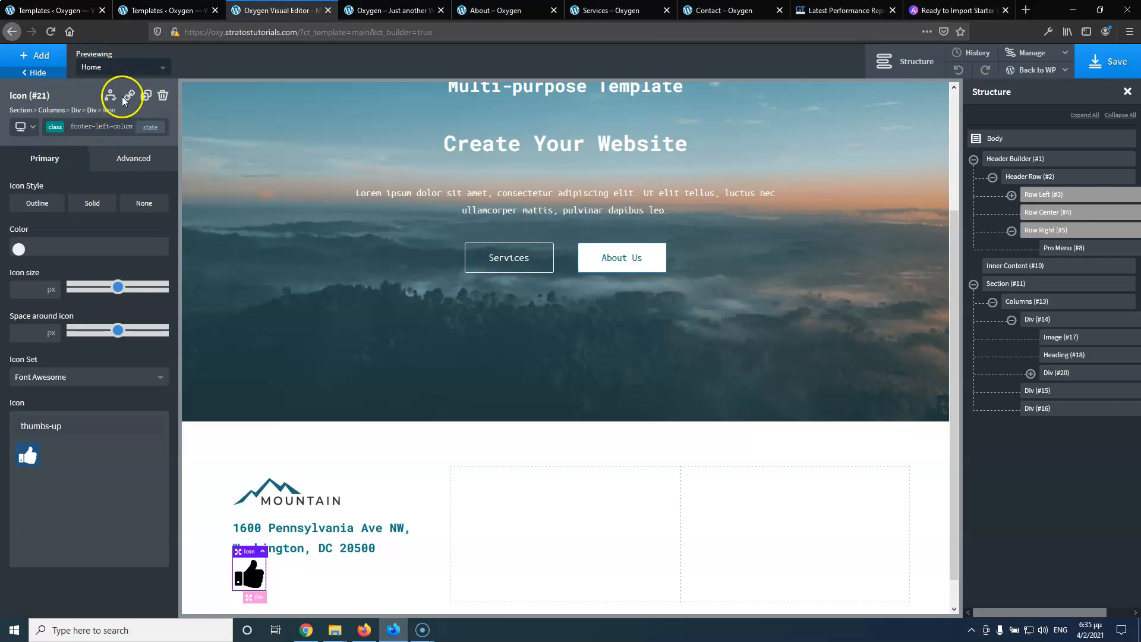
Duplicate the classed icon twice and stack the child elements of its parent div horizontally
click(146, 95)
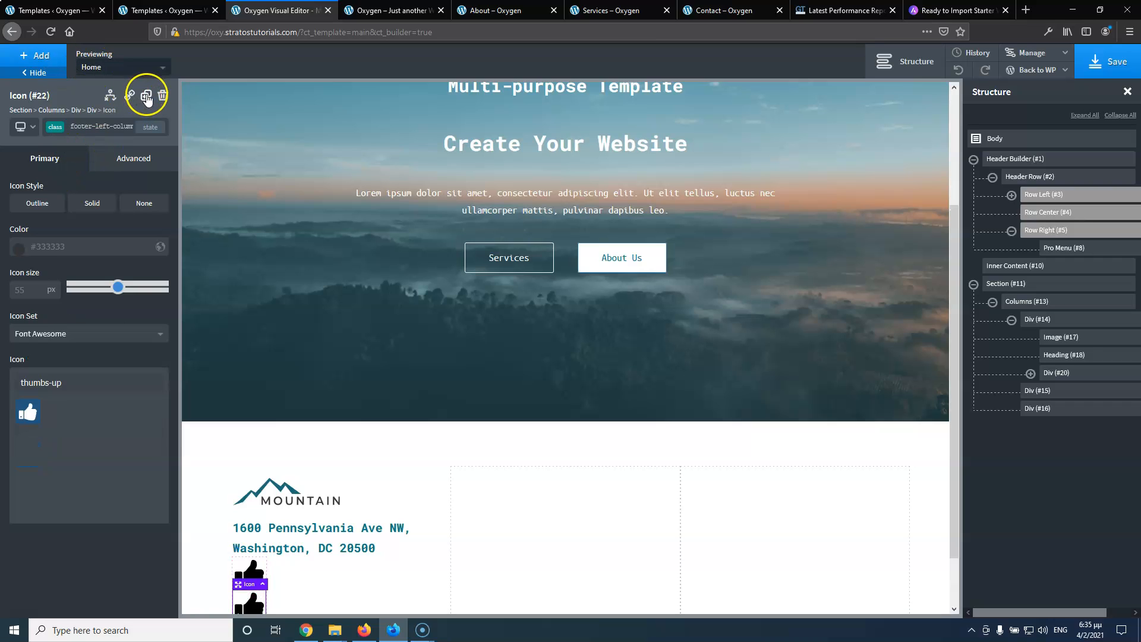
click(146, 96)
scroll(298, 240, down, 3)
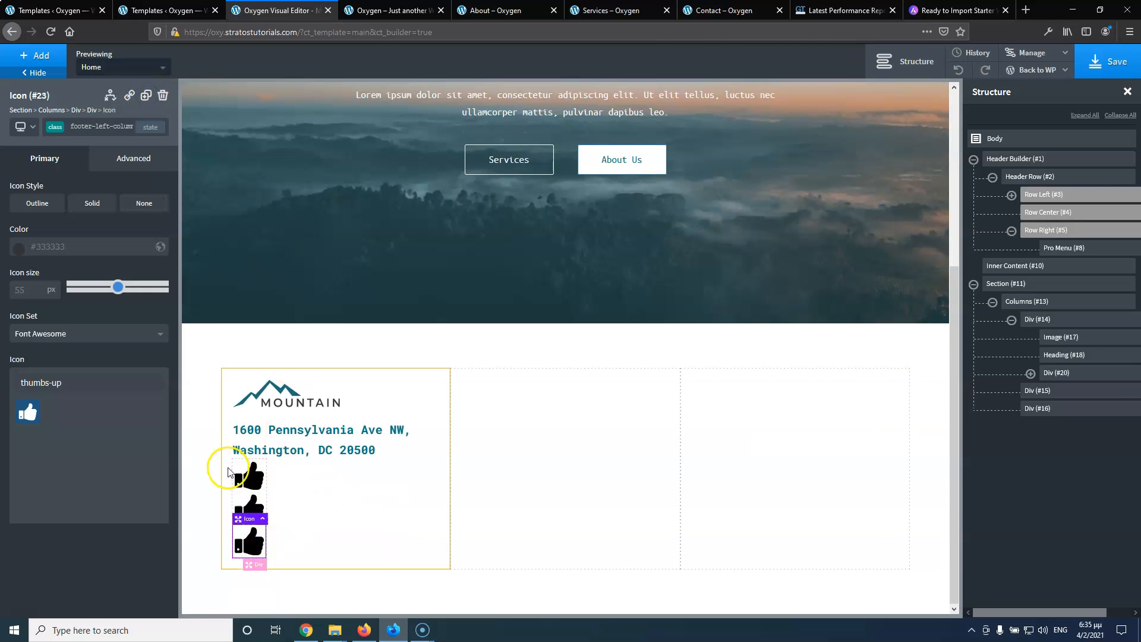
click(1057, 373)
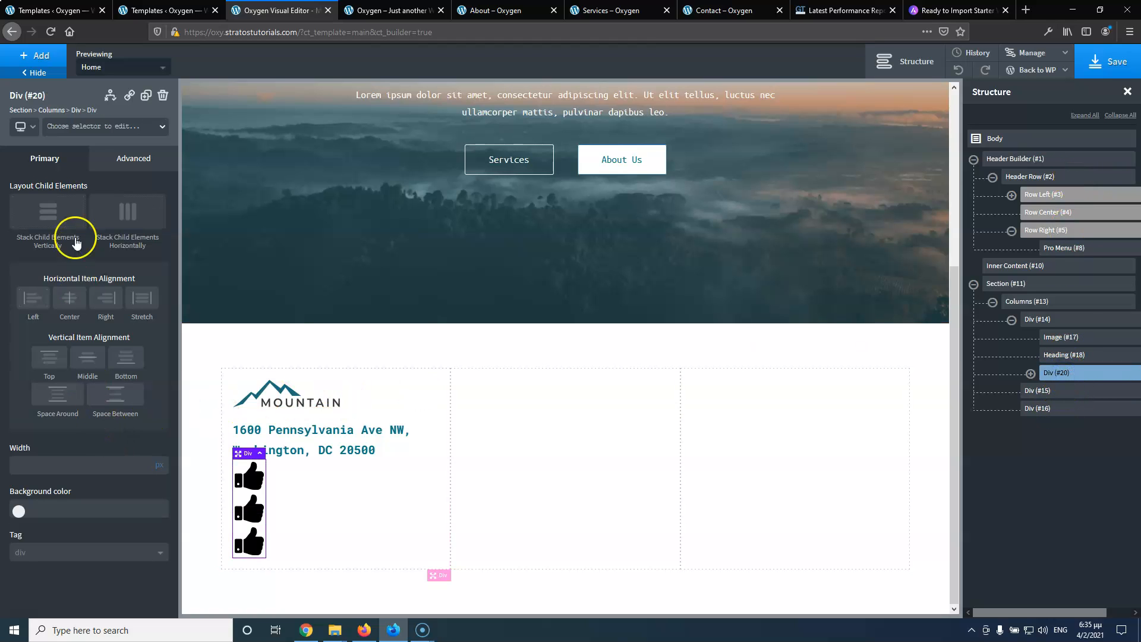
click(123, 215)
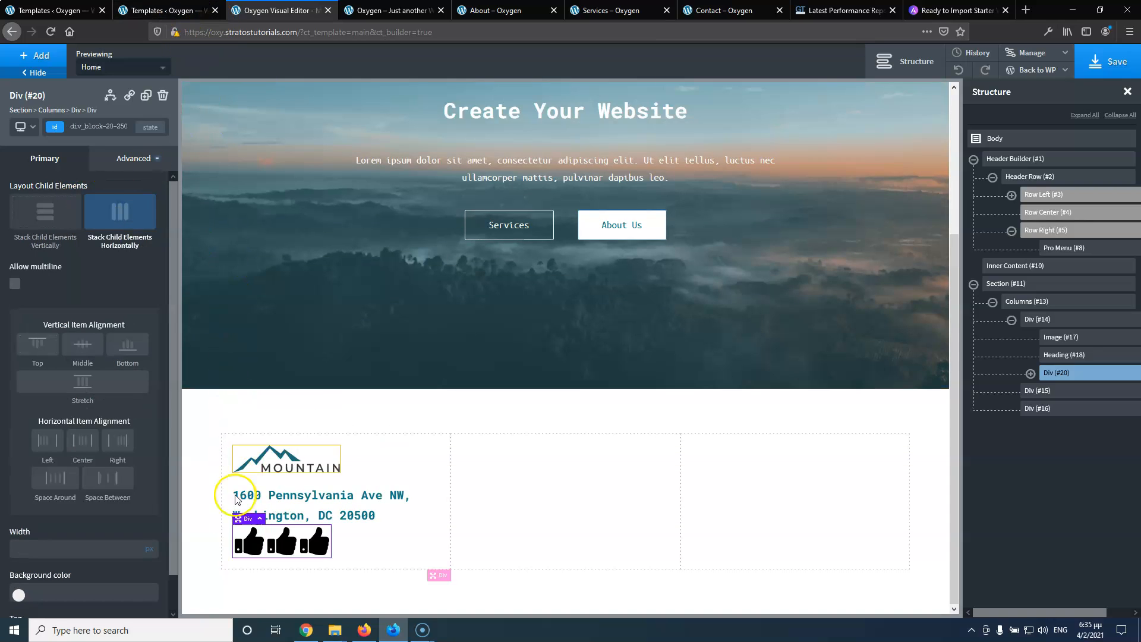
Give the footer icons' class a right margin of 10 px via the first icon
click(253, 537)
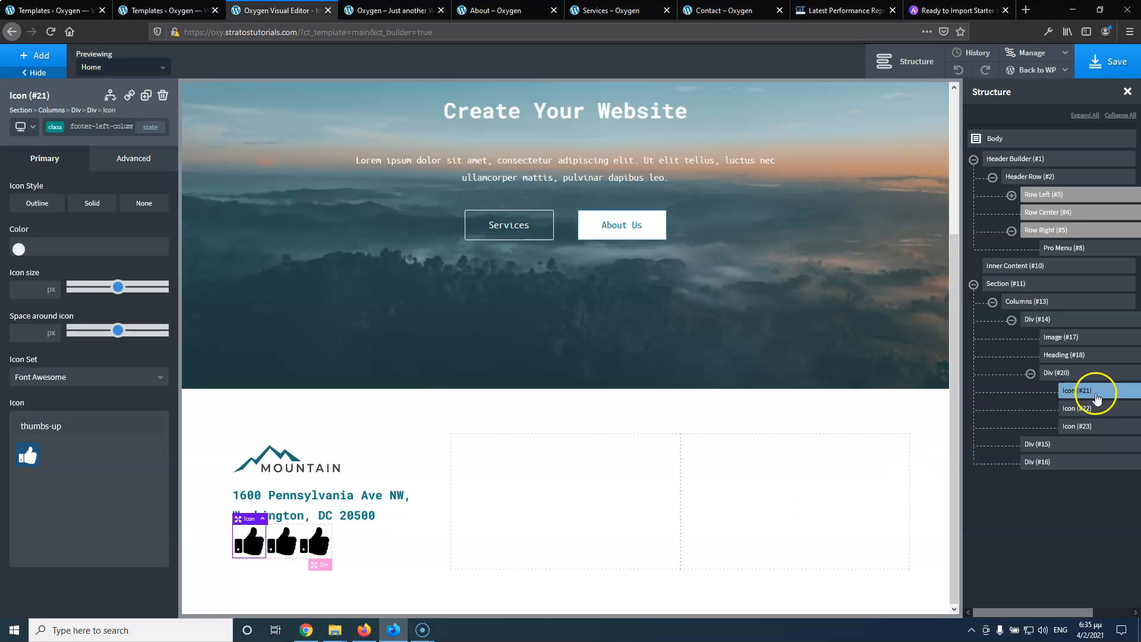
click(129, 155)
click(100, 230)
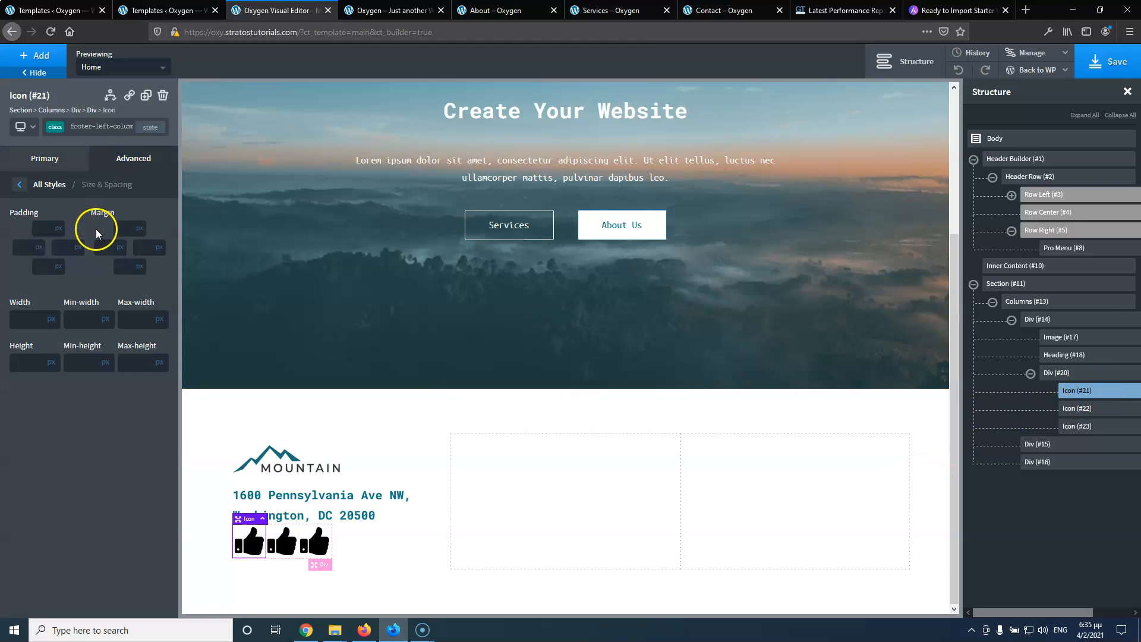
click(141, 246)
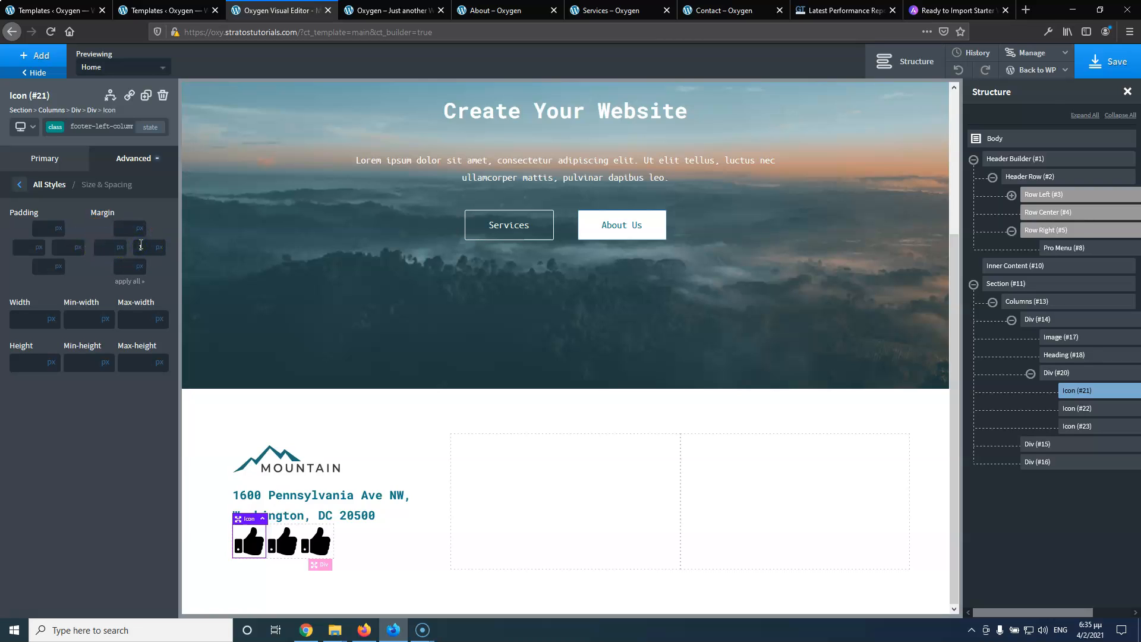
text(10)
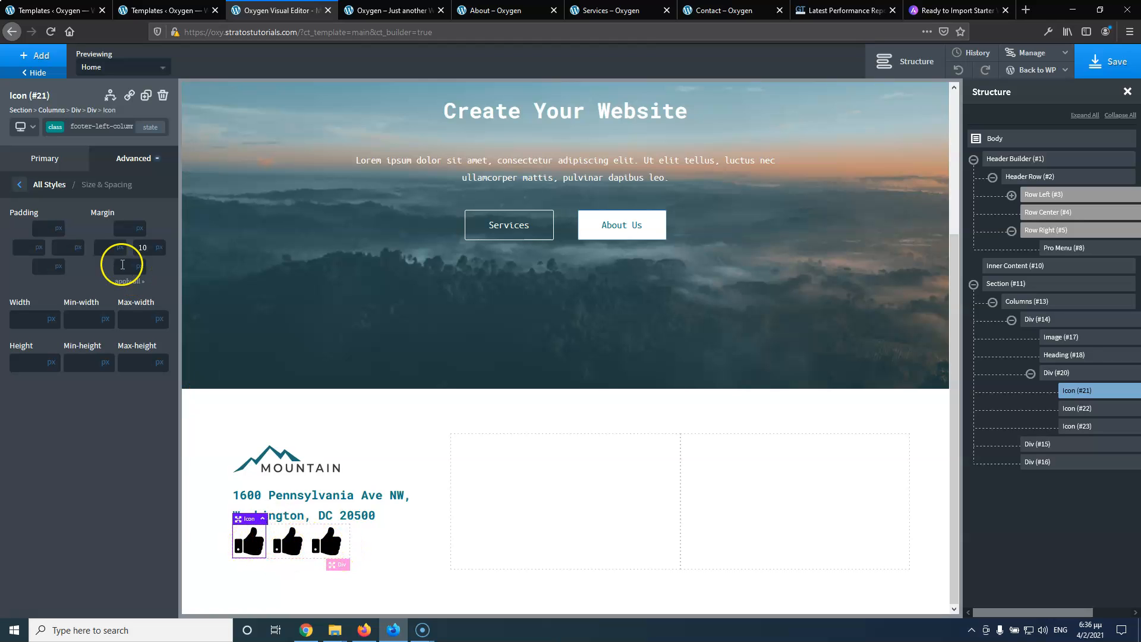
click(19, 184)
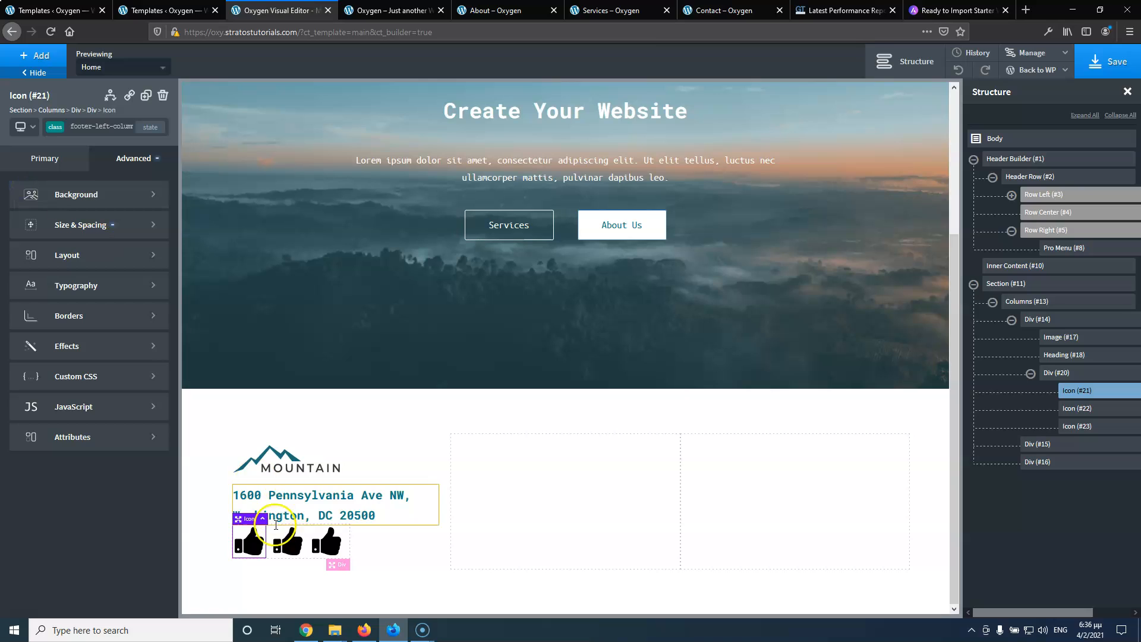
Switch the footer icons to the Solid style with a Basic Blue background at about 0.17 opacity, comparing with the reference footer
click(55, 160)
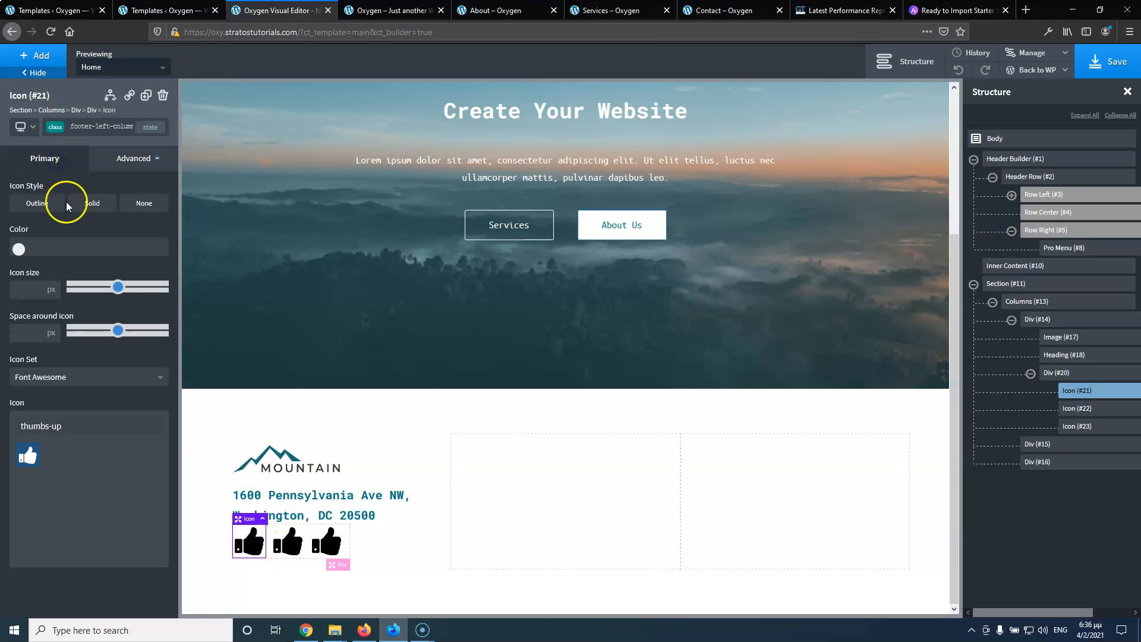
click(87, 202)
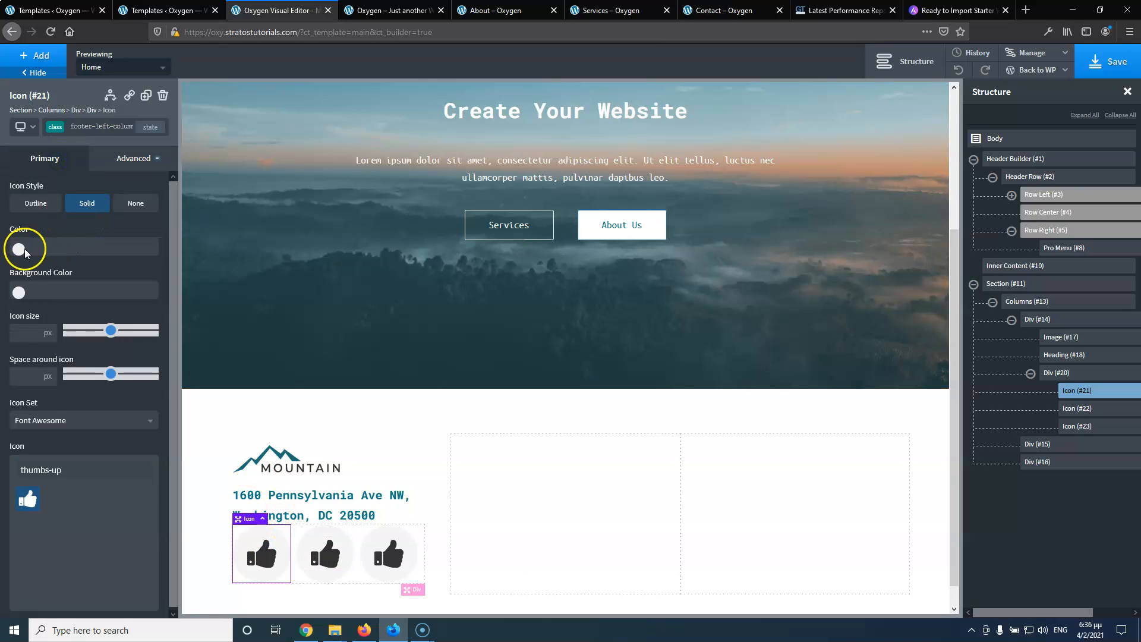
click(18, 291)
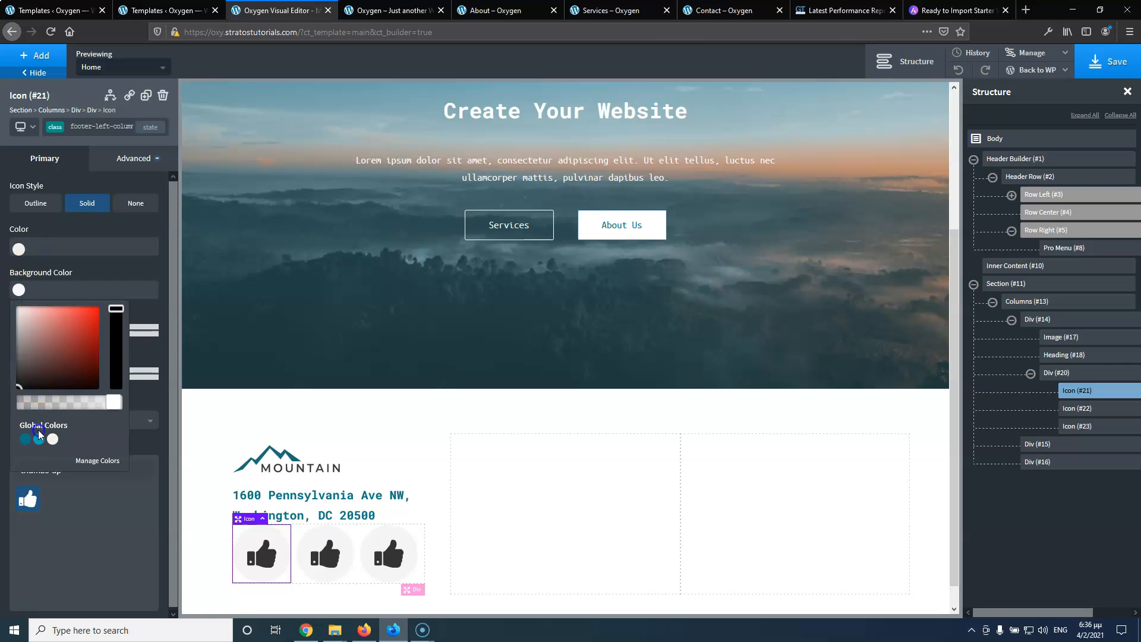
click(26, 440)
click(354, 15)
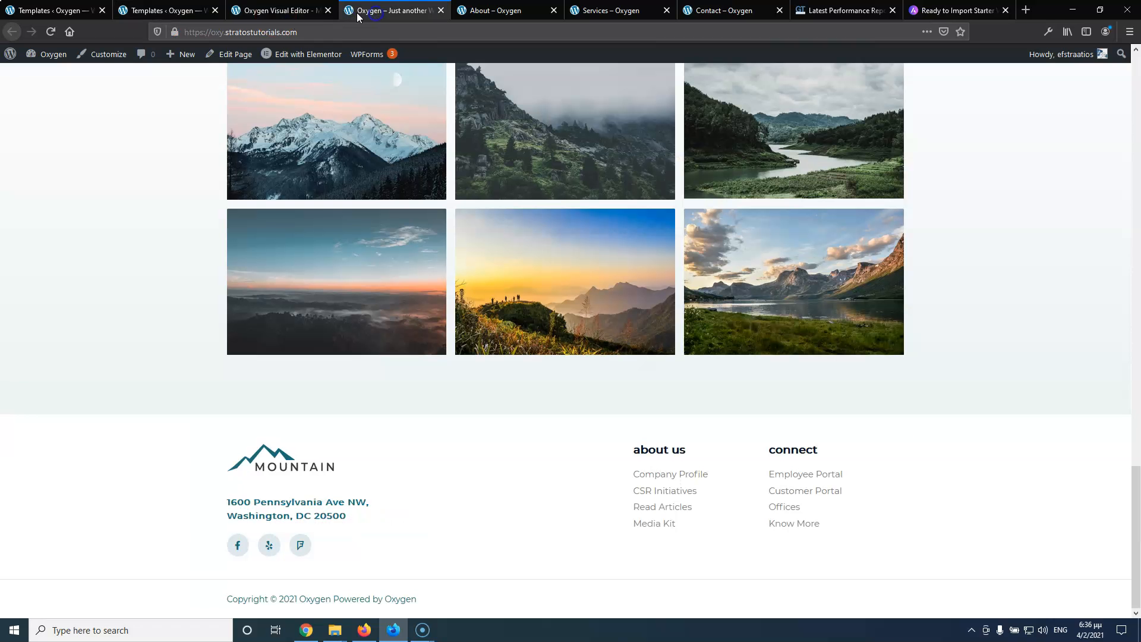
click(269, 12)
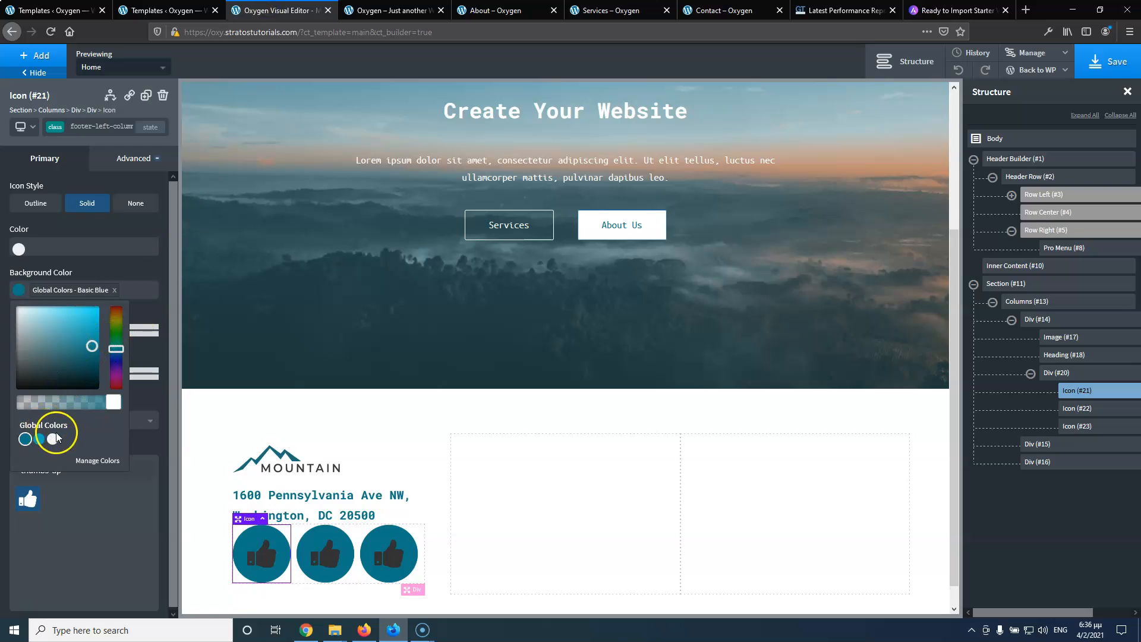
click(380, 12)
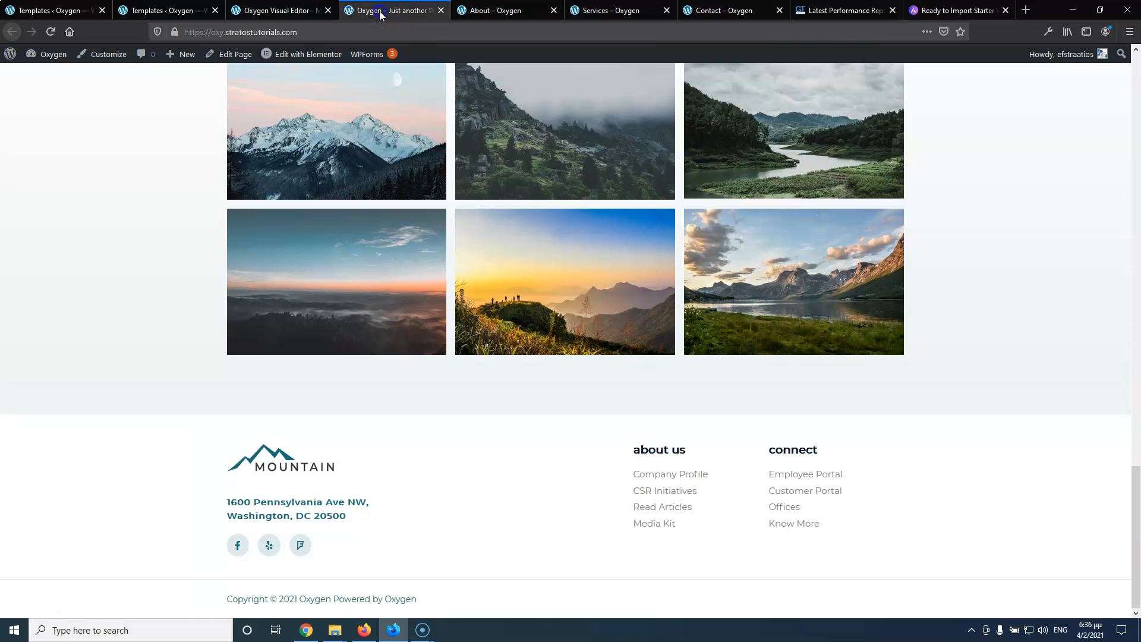
click(286, 10)
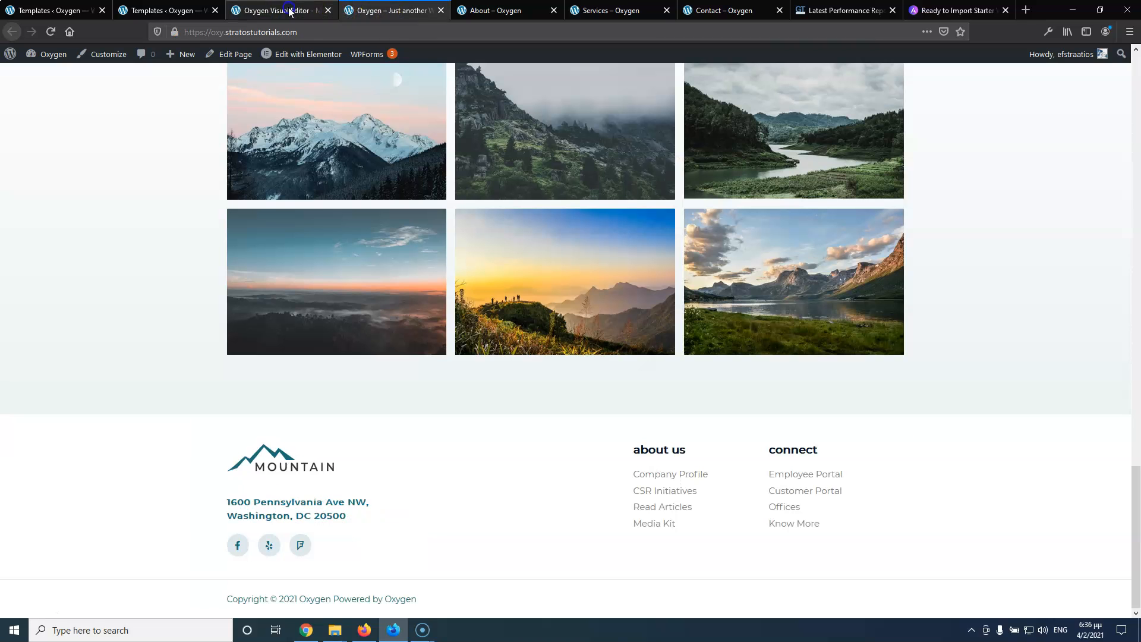
drag(113, 401, 36, 411)
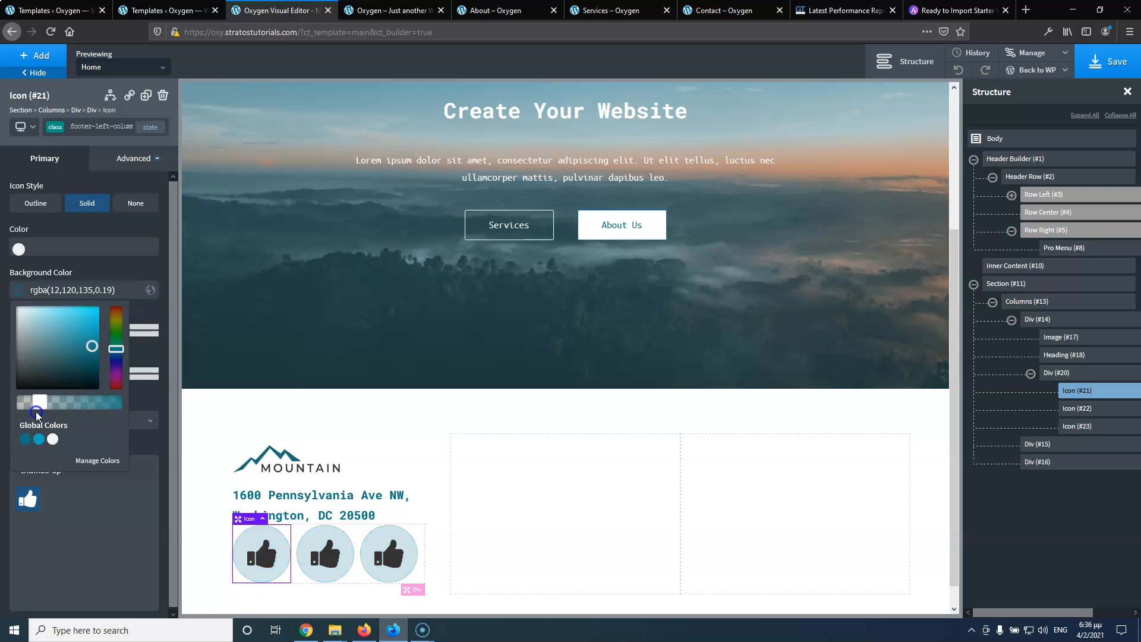
click(88, 269)
Set the footer icons' color to the global color Basic Blue
click(19, 248)
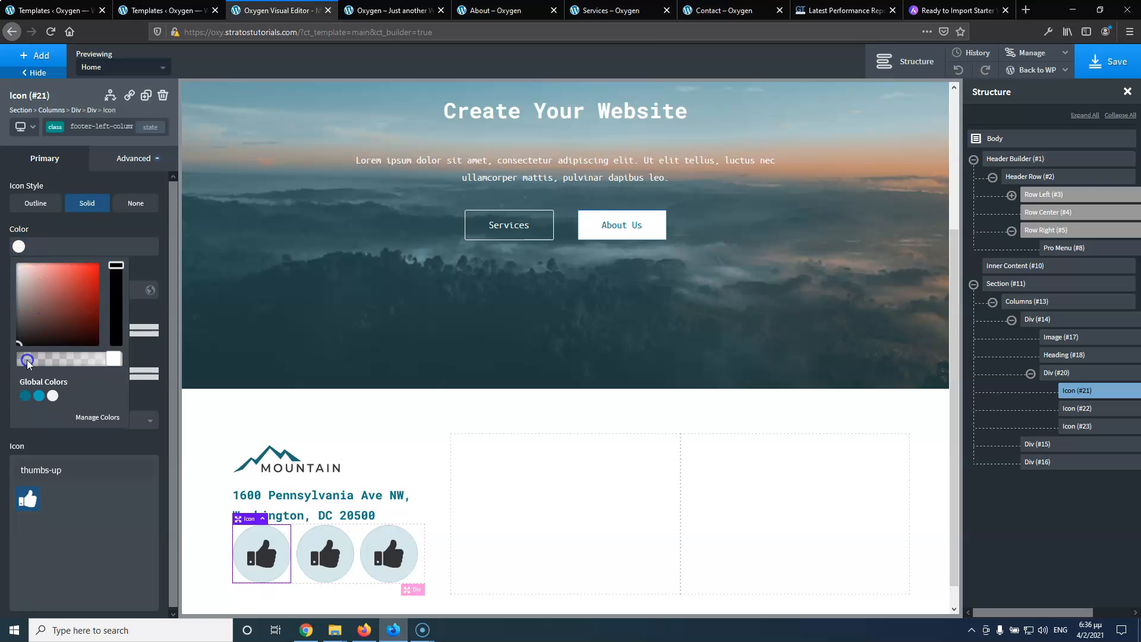
click(23, 395)
click(99, 229)
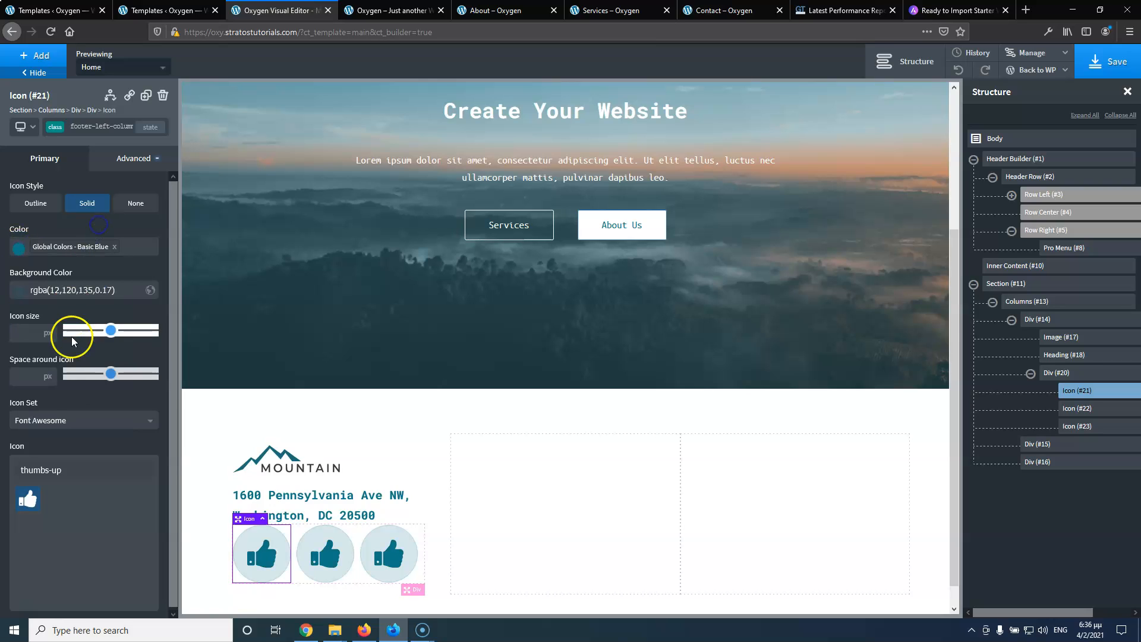
Lower the opacity of the footer icons' background color to 0.09
click(20, 289)
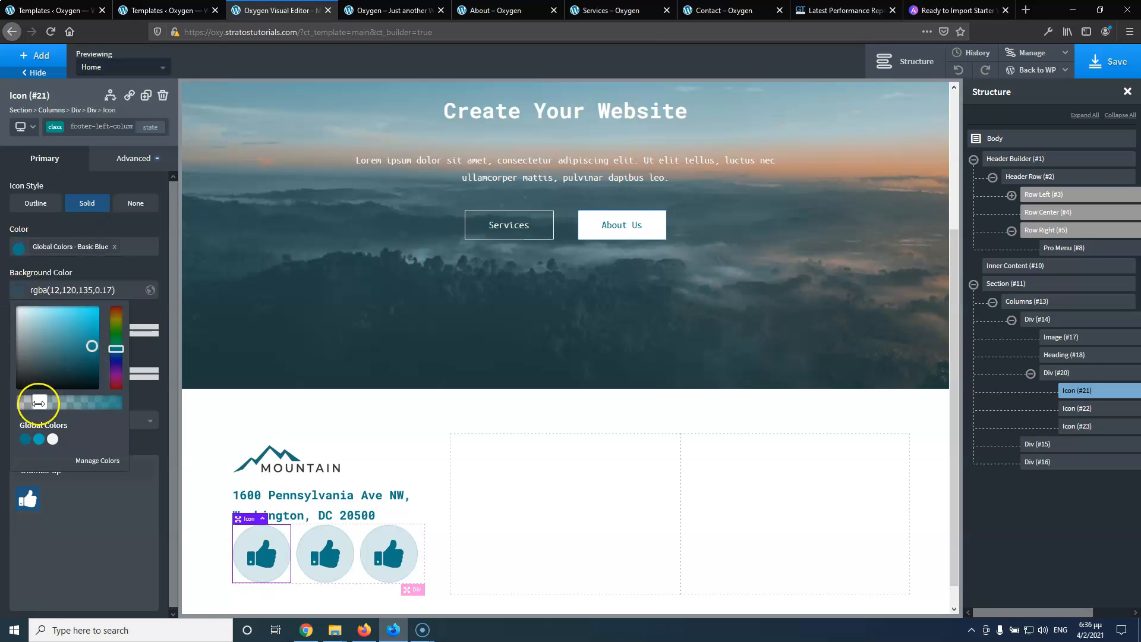
drag(38, 402, 29, 404)
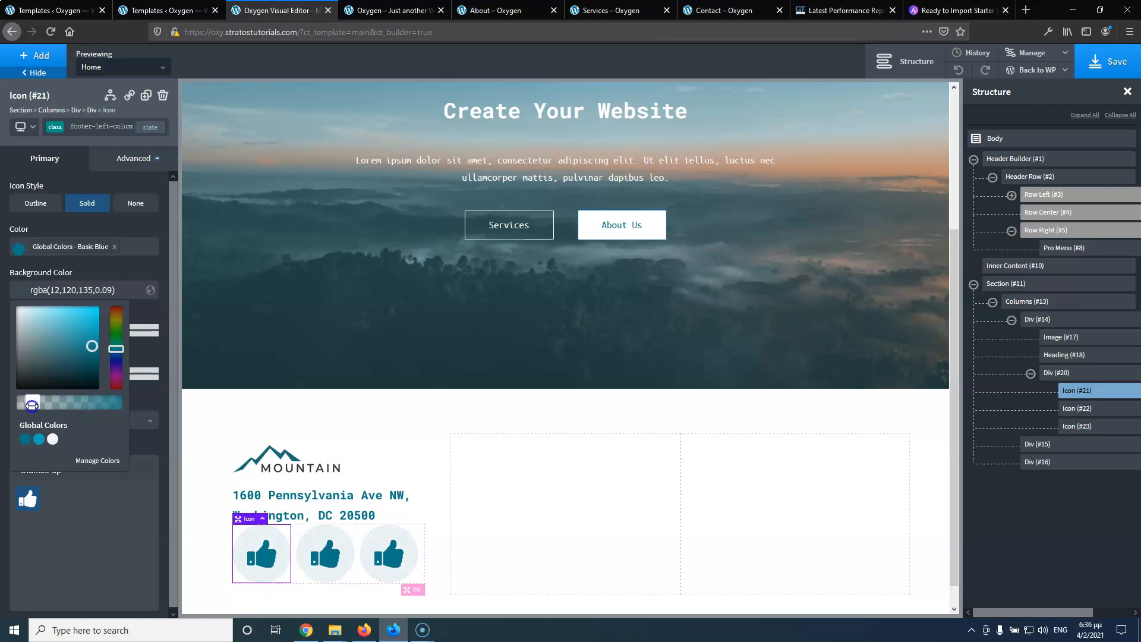
click(99, 271)
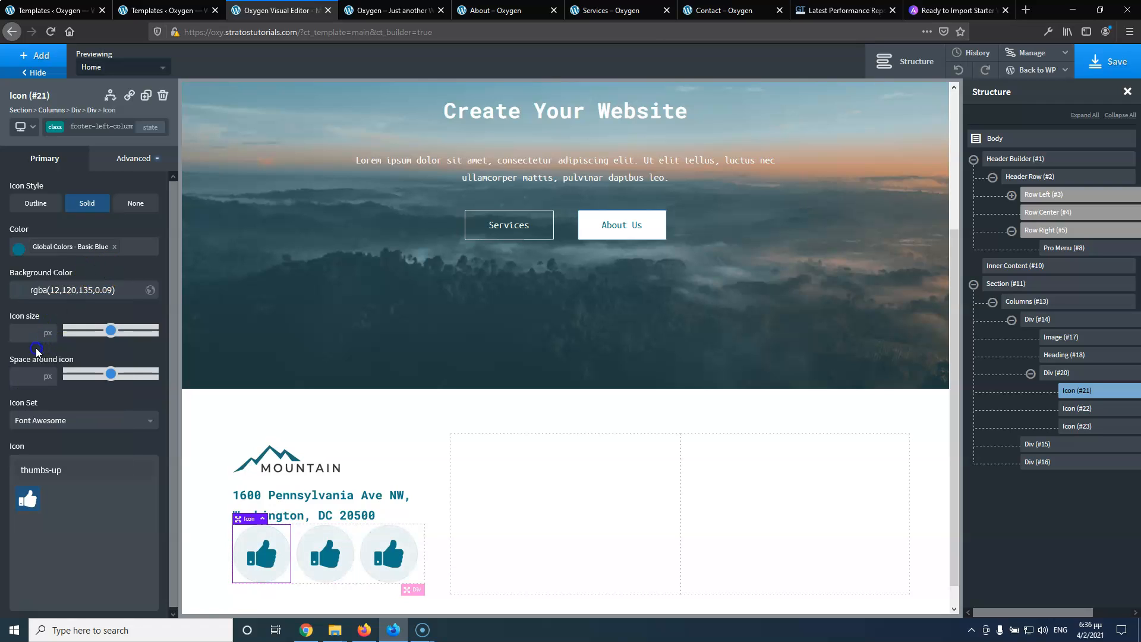
Set the footer icon size to 25 px and, after comparing with the reference footer, the space around the icon to 10 px
text(25)
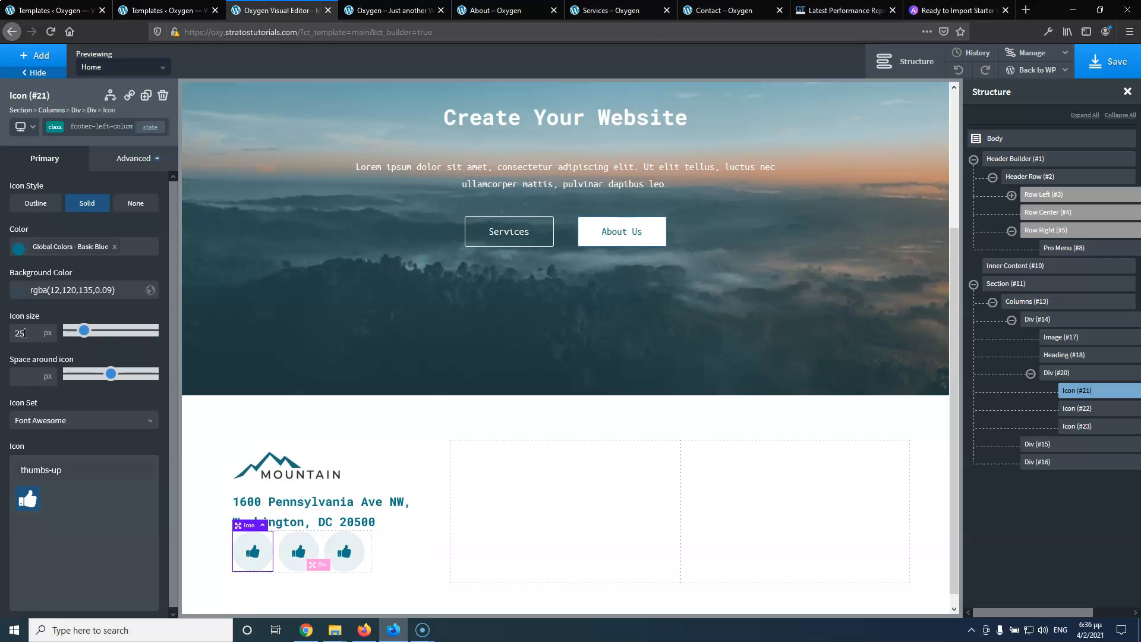
click(28, 374)
text(15)
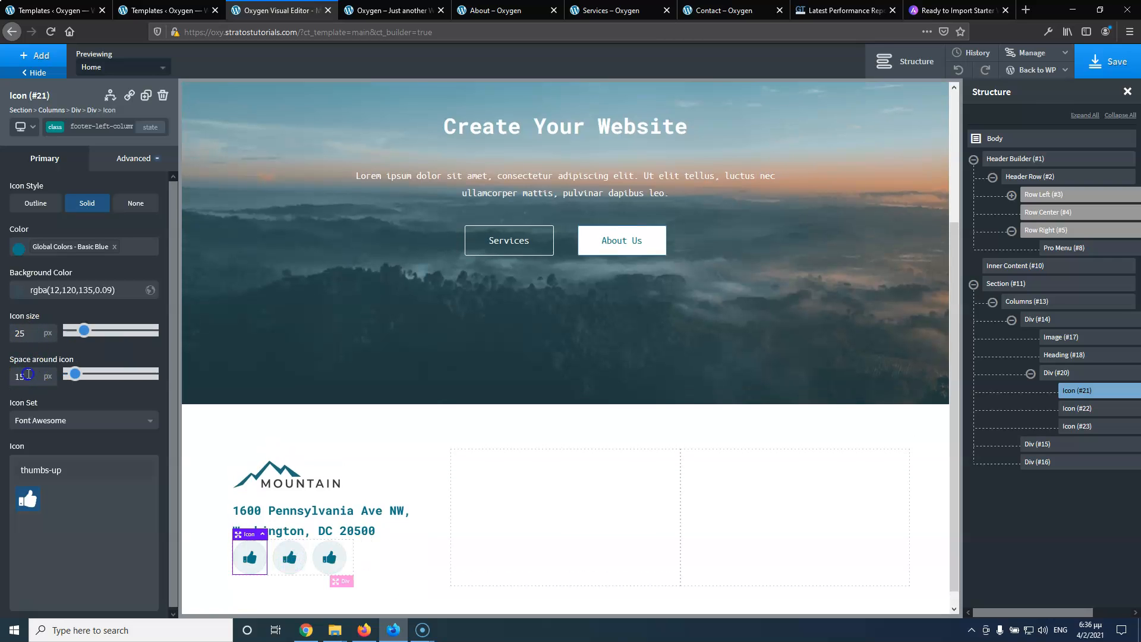
click(365, 13)
click(298, 11)
click(143, 391)
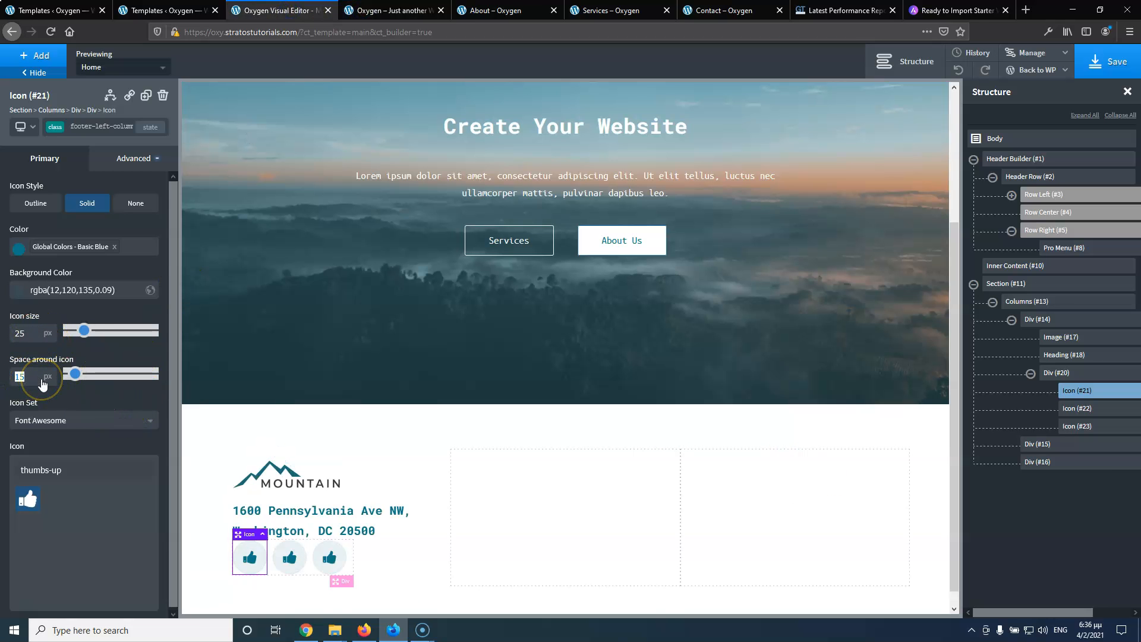
text(12)
key(Down)
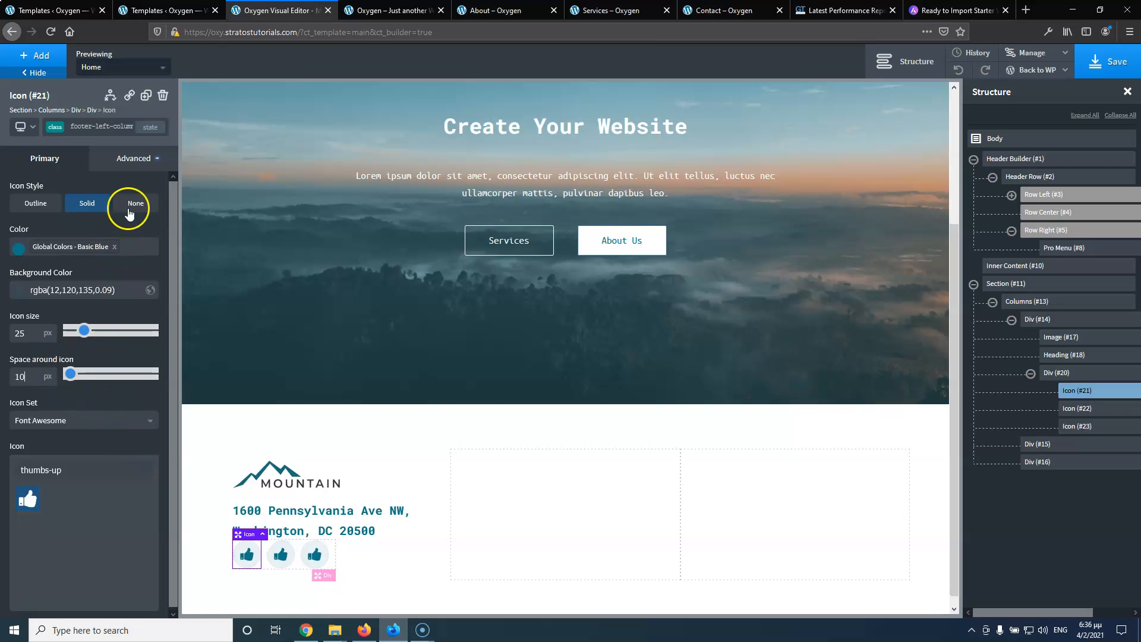
Set the footer icons' right margin to 25 px, checking the spacing against the reference footer
click(133, 158)
click(121, 226)
double_click(145, 247)
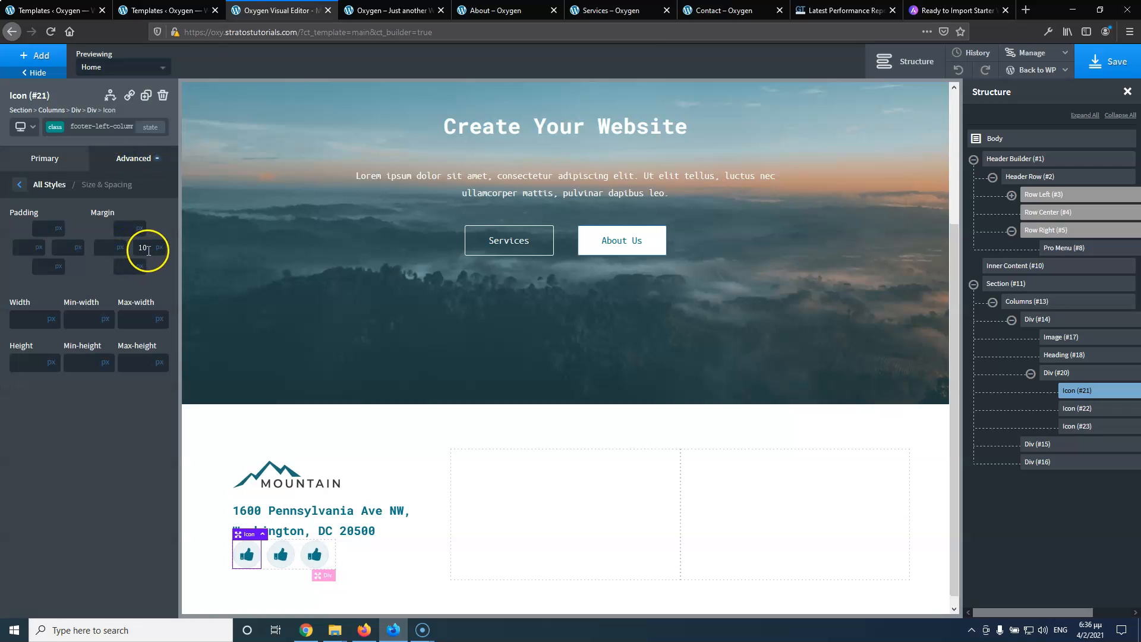
text(30)
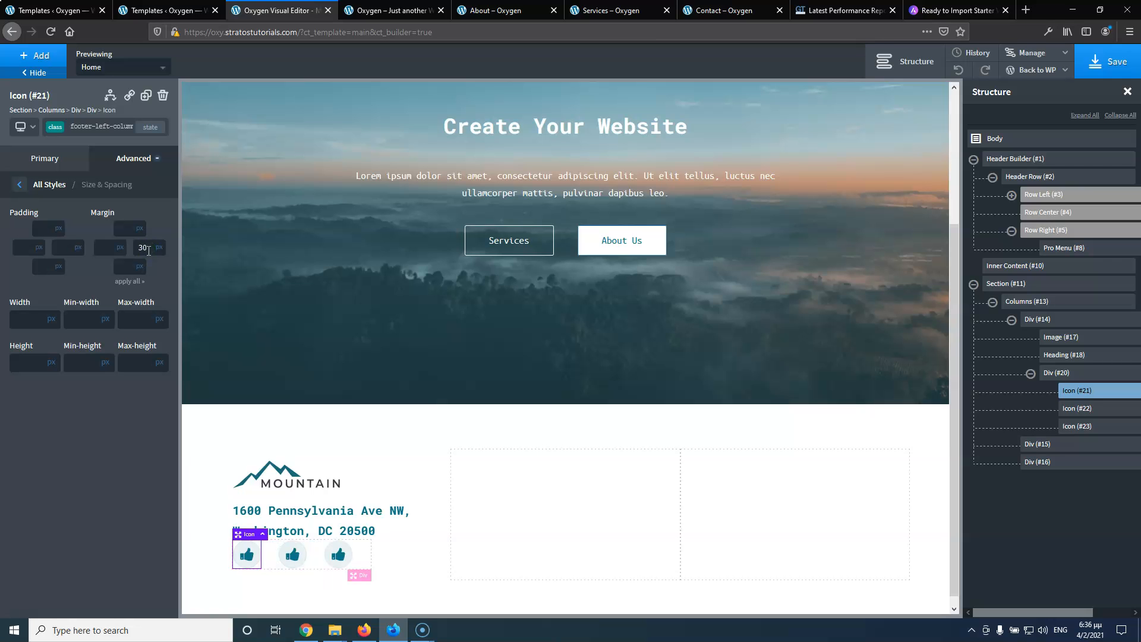
click(378, 10)
click(238, 10)
key(Down)
key(Down)
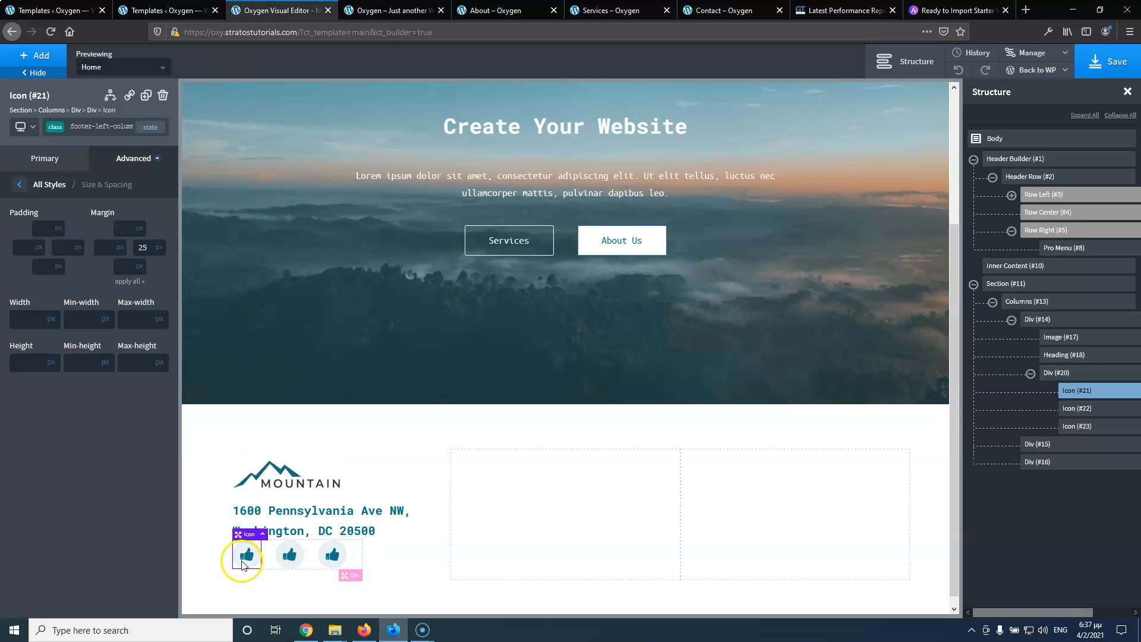
Check the reference footer's social icons and change the first thumbs-up icon to the plain Facebook "f" icon
click(385, 10)
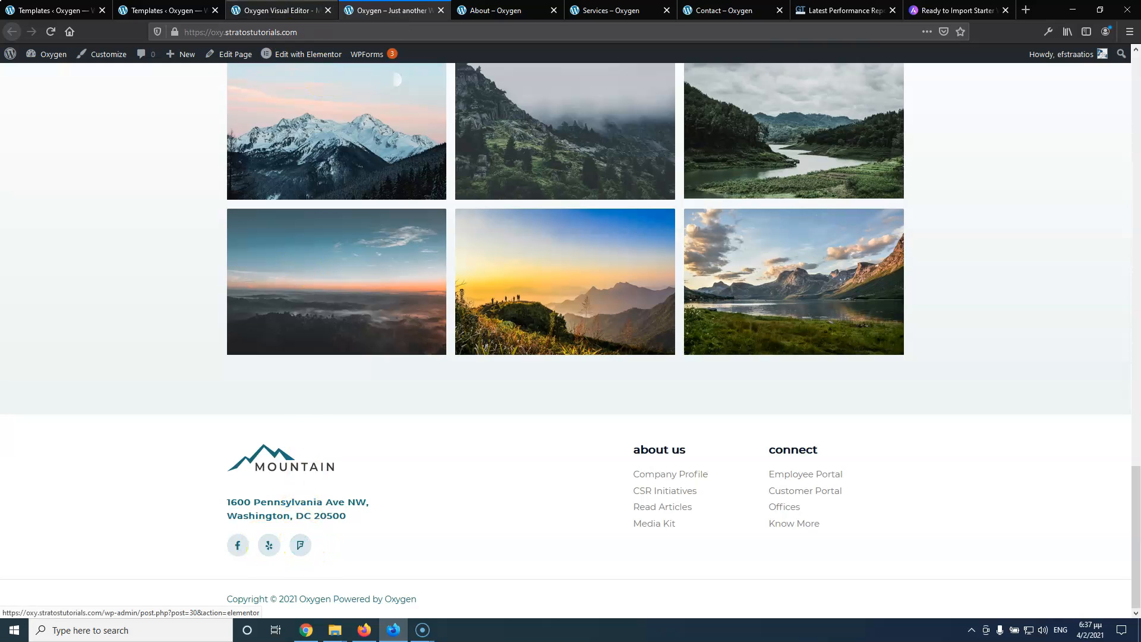
key(ctrl+shift+Tab)
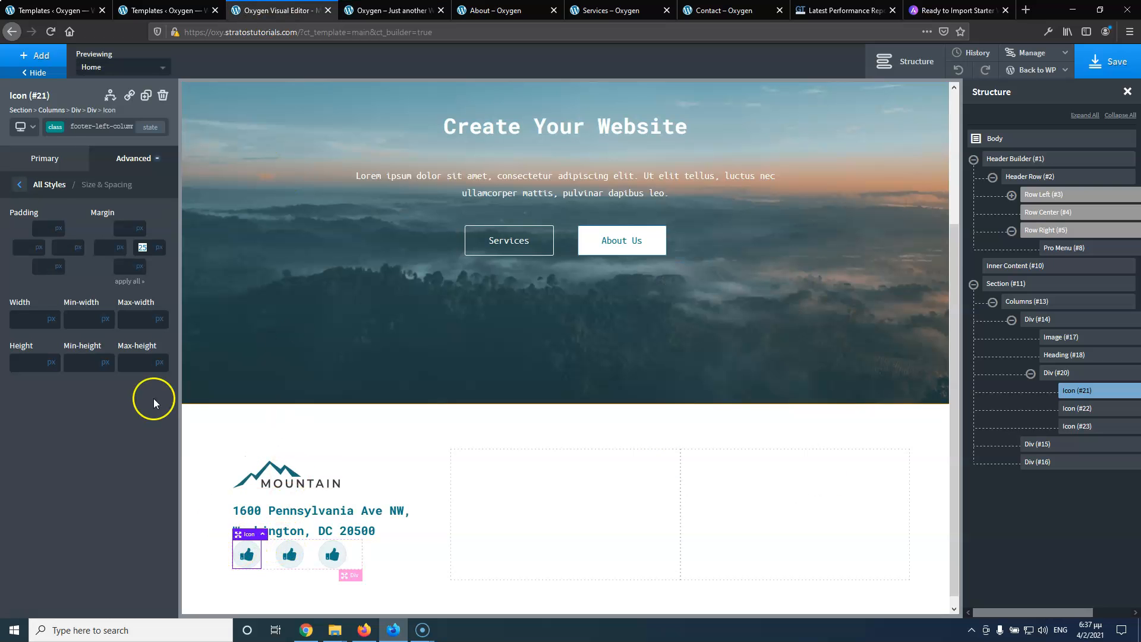
click(45, 158)
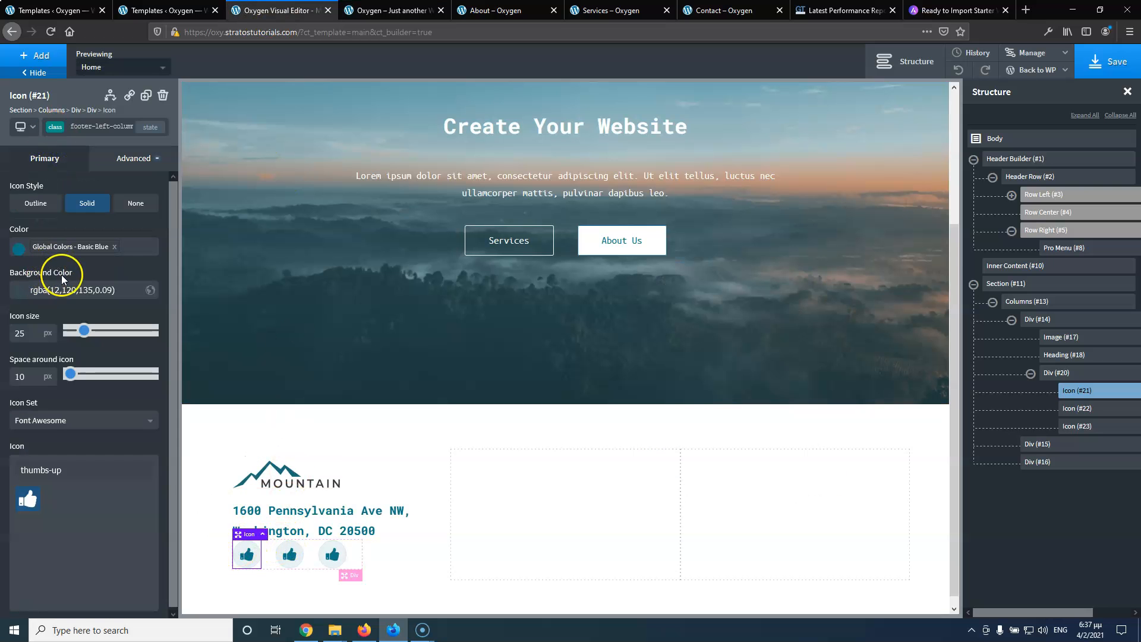
drag(69, 477, 6, 468)
text(facebook)
click(112, 501)
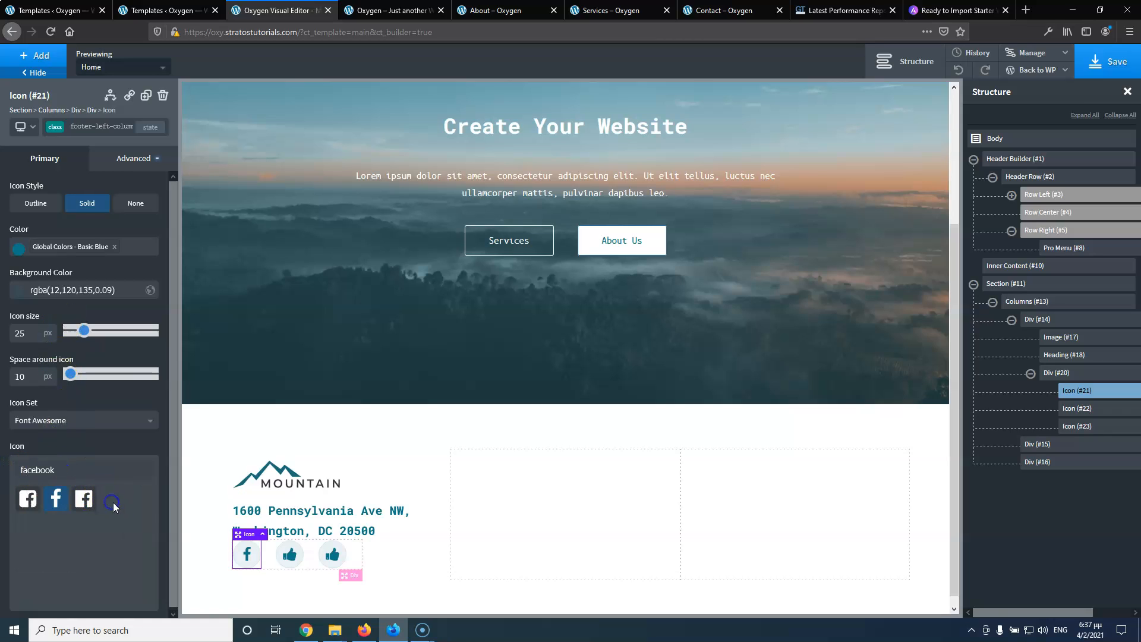
Change the middle footer social icon from the thumbs-up to the Instagram icon
click(284, 559)
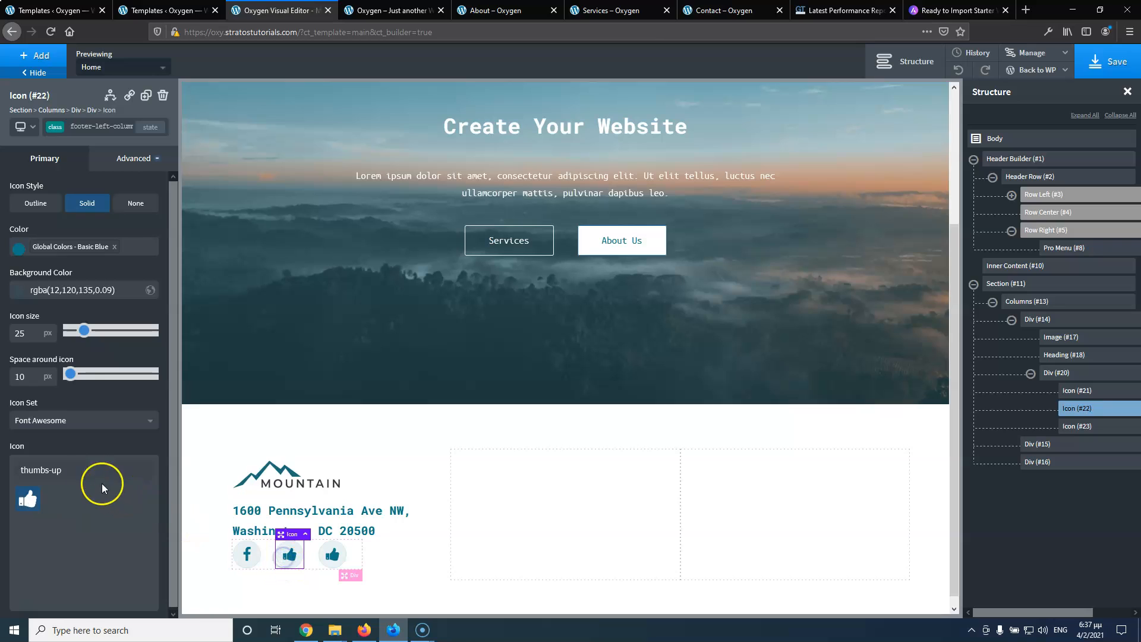
click(82, 467)
key(ctrl+a)
text(instagram)
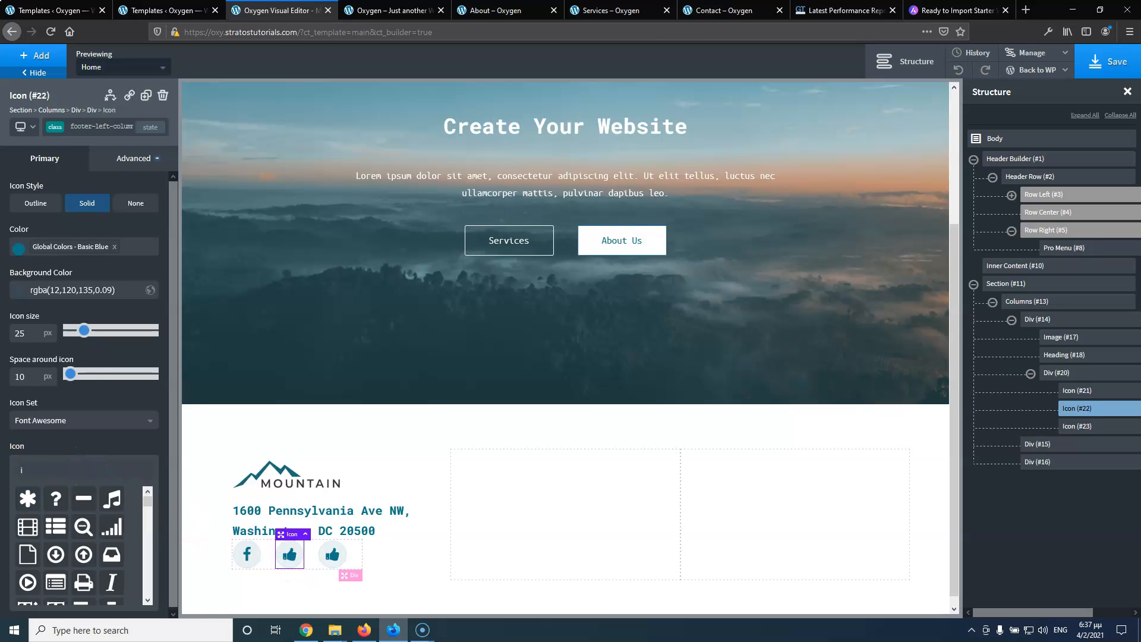
click(28, 499)
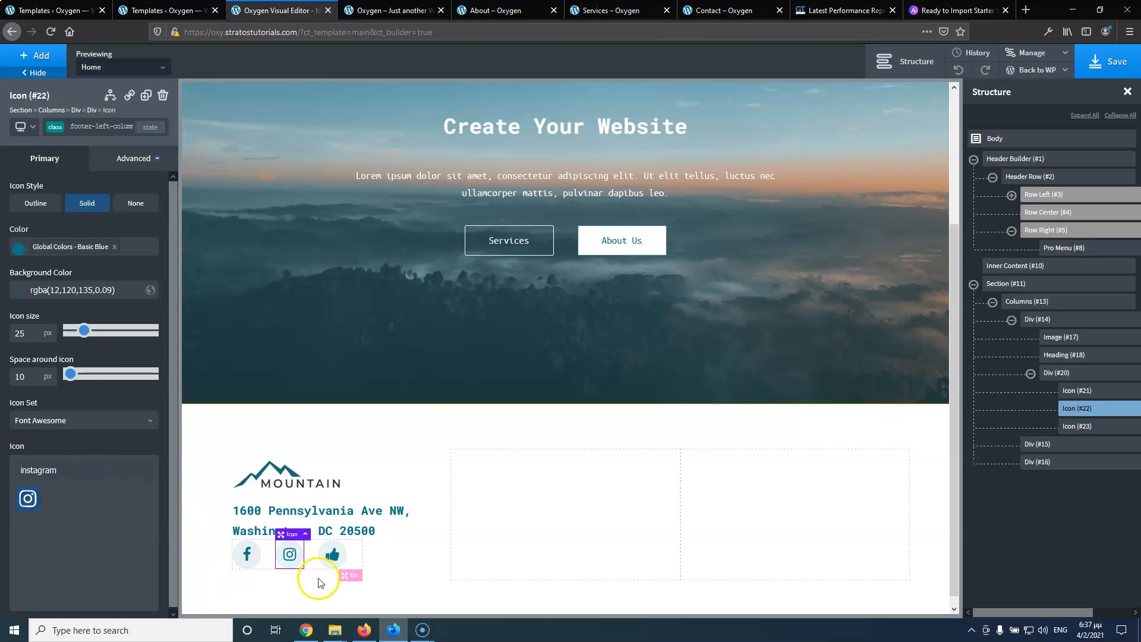
Change the third footer social icon from the thumbs-up to the plain Twitter bird icon
click(332, 555)
click(43, 467)
key(ctrl+a)
text(tw)
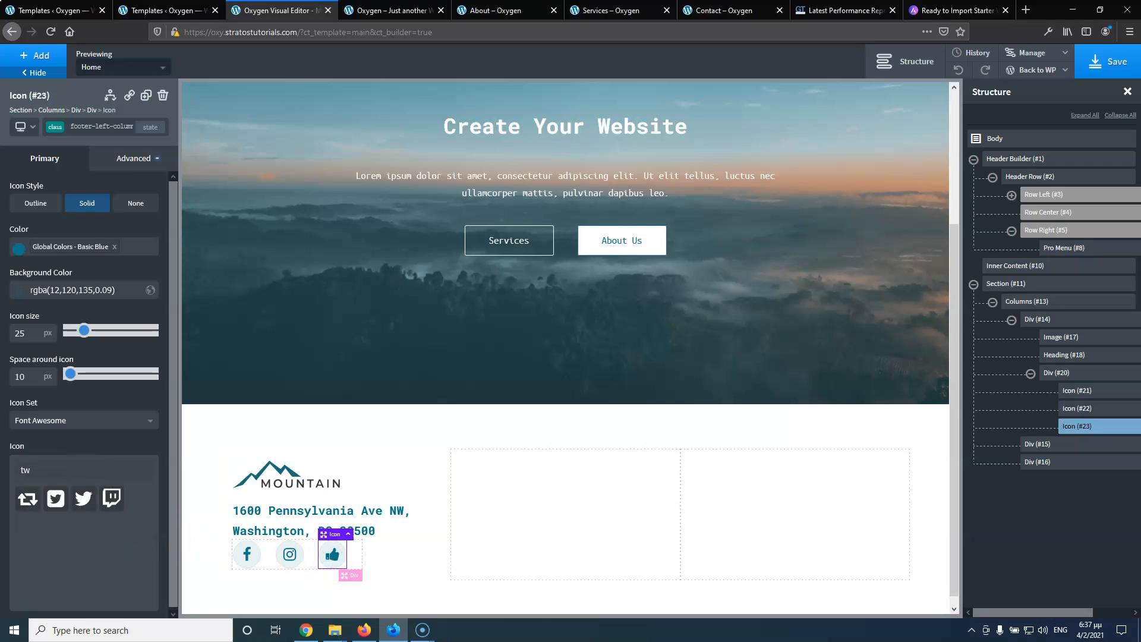
click(84, 498)
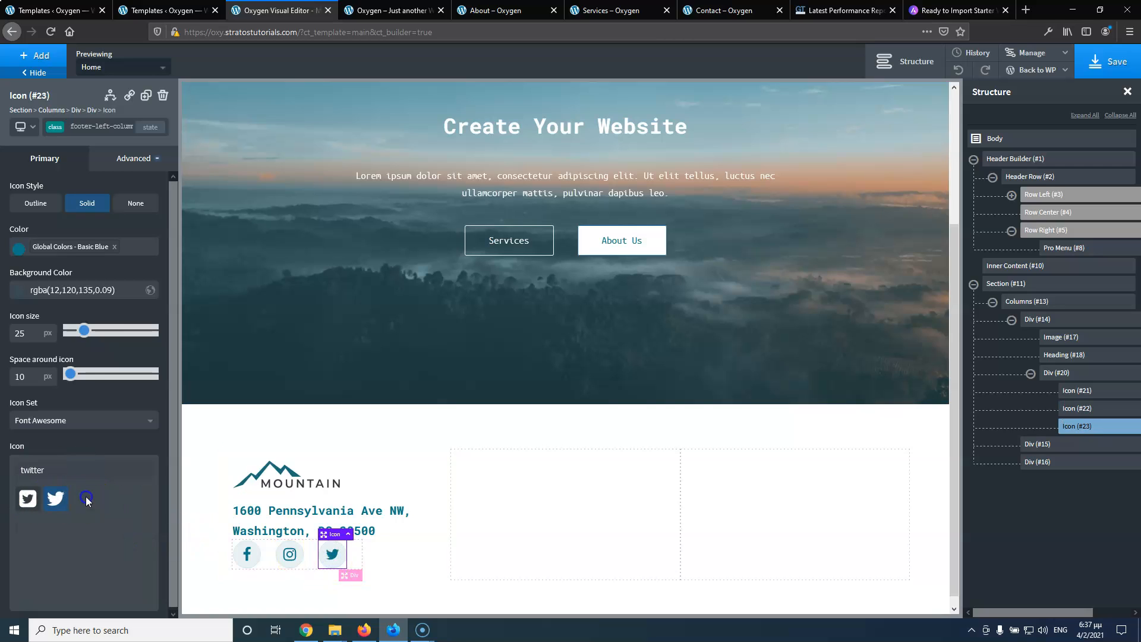
Wrap the footer's Facebook icon in a link wrapper, dismissing the link dialog without entering a URL
click(246, 555)
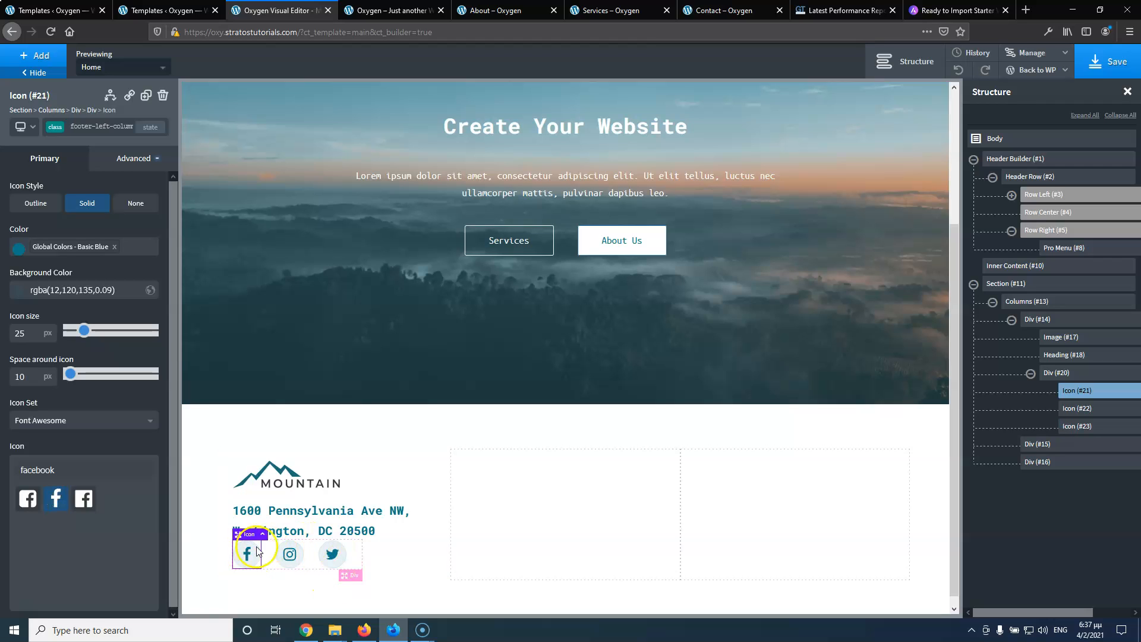
scroll(256, 547, down, 1)
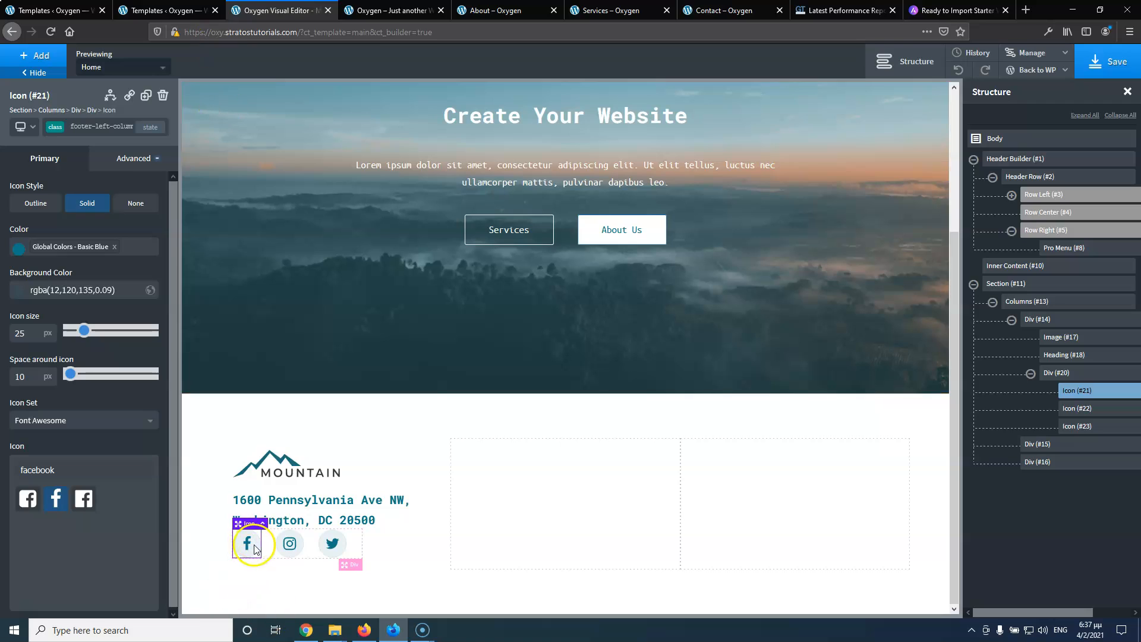
click(129, 96)
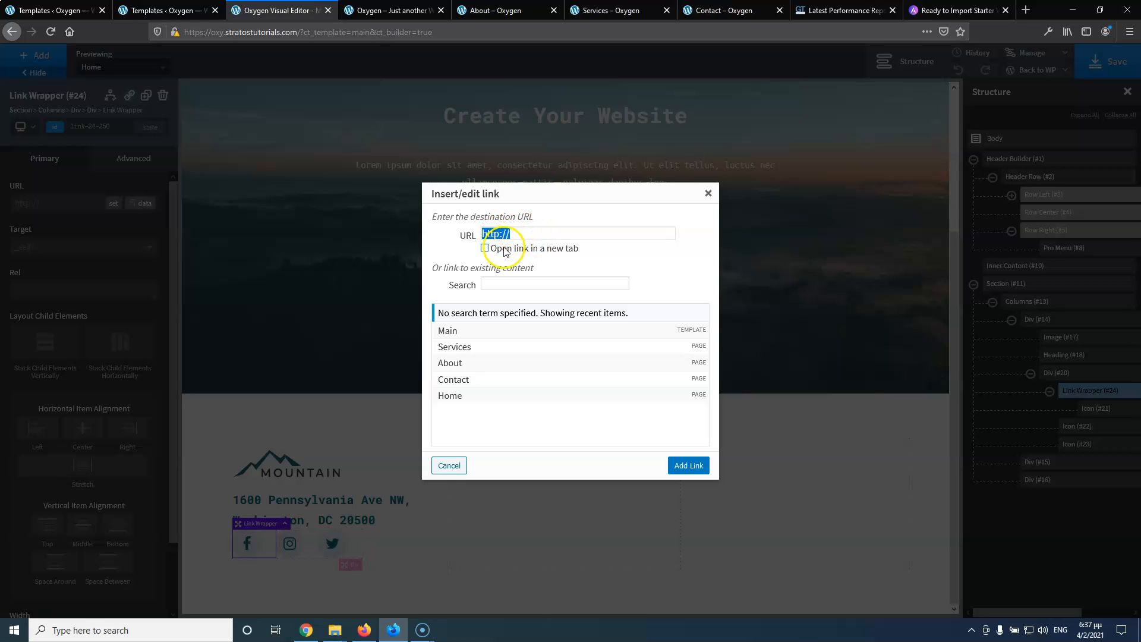
click(449, 465)
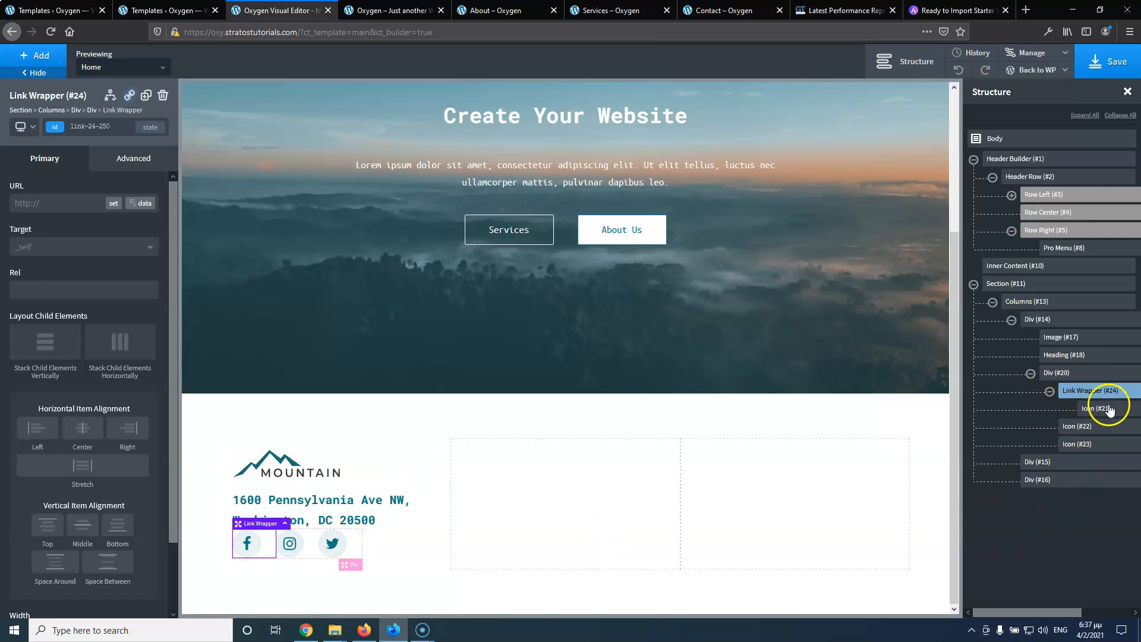
Try the _blank target on the Facebook icon's link wrapper and reset the target to the empty option
click(1088, 392)
click(53, 247)
click(38, 292)
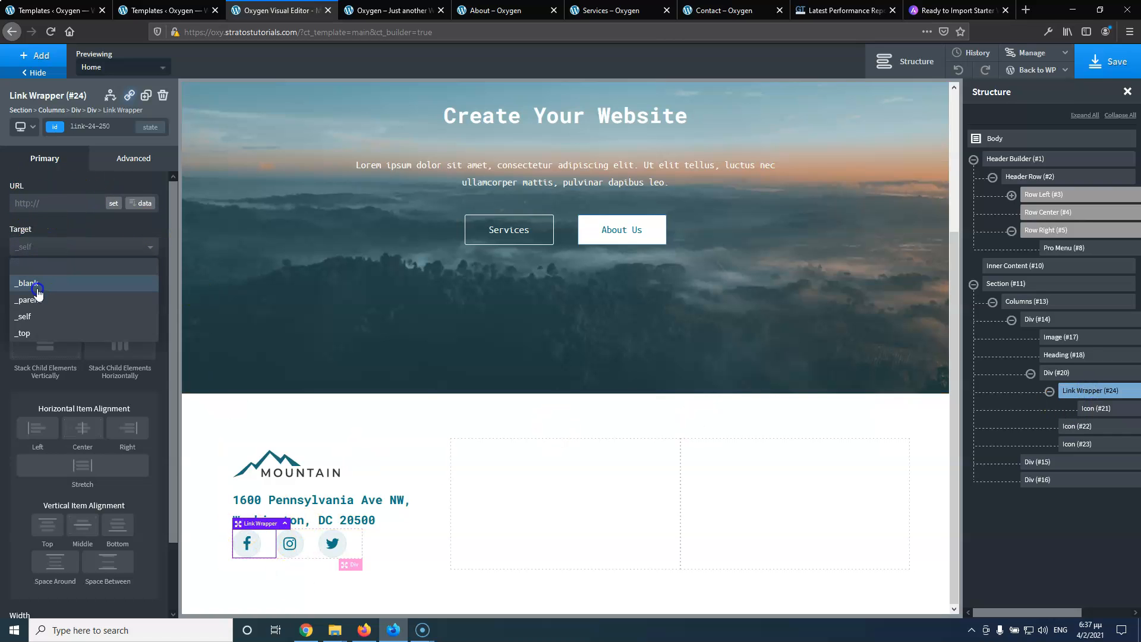
click(58, 247)
click(56, 266)
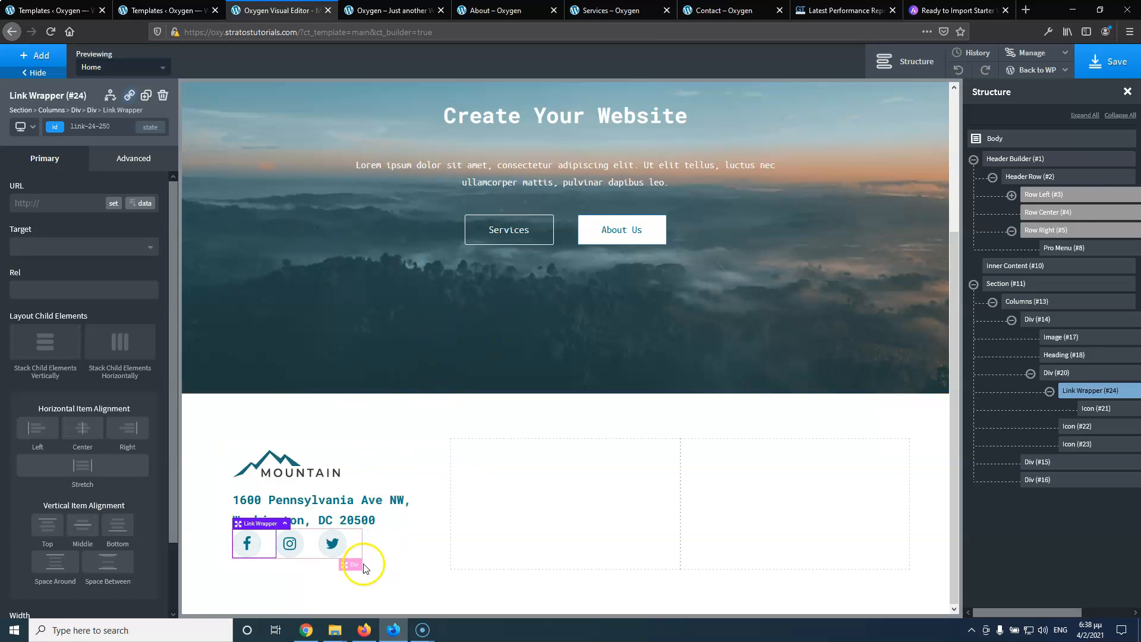
Save the template and check the "about us" and "connect" columns in the reference site's footer
click(1106, 68)
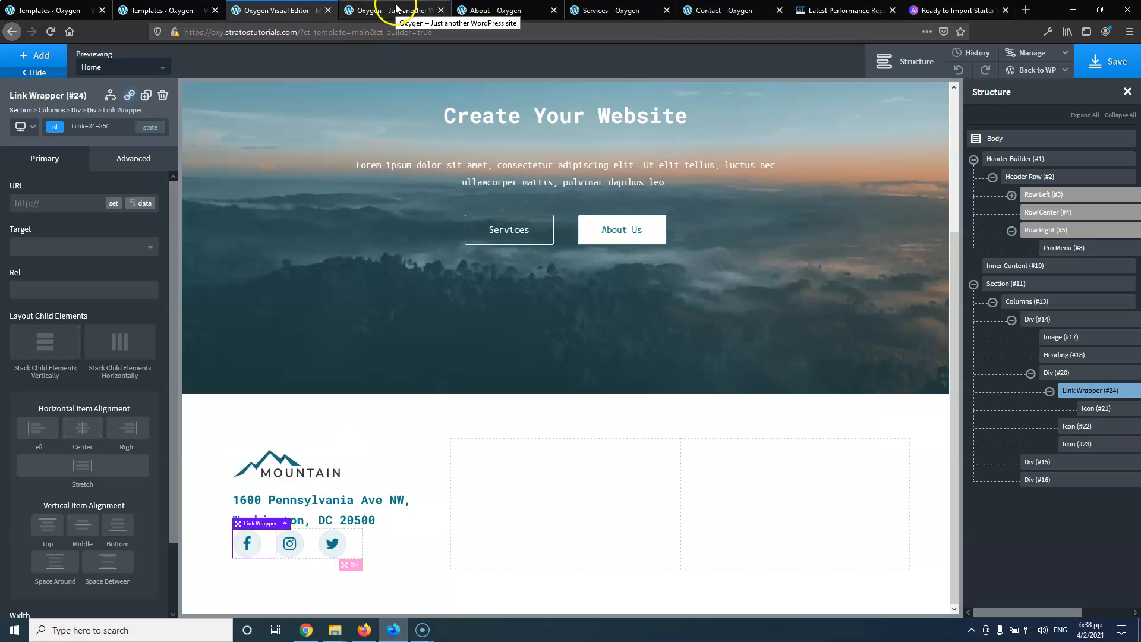
click(395, 10)
drag(686, 450, 644, 450)
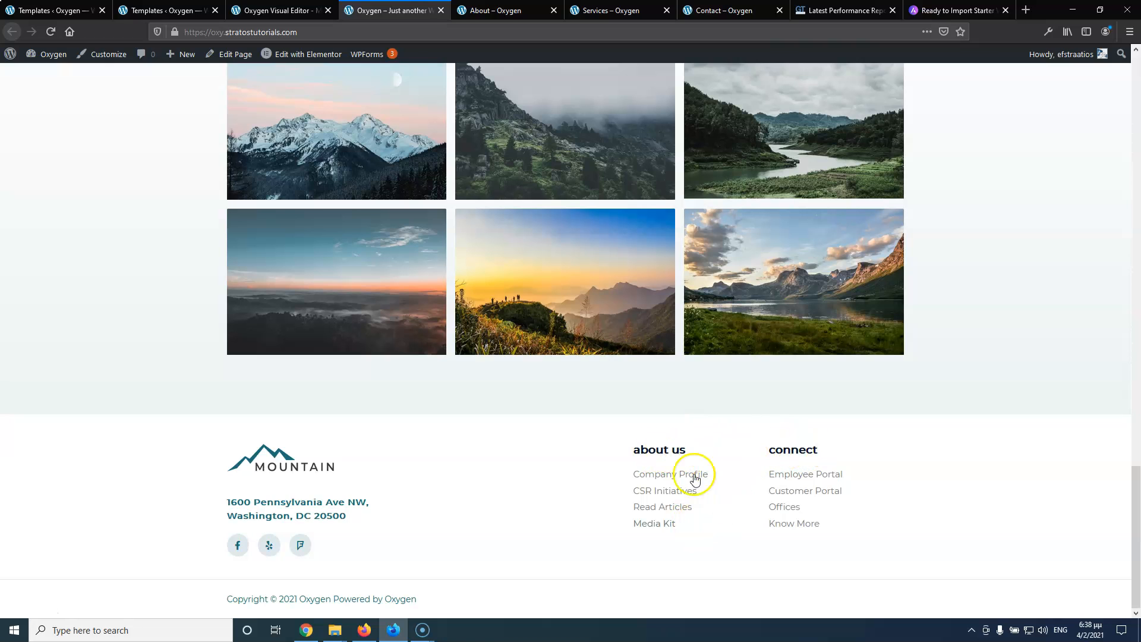
click(279, 10)
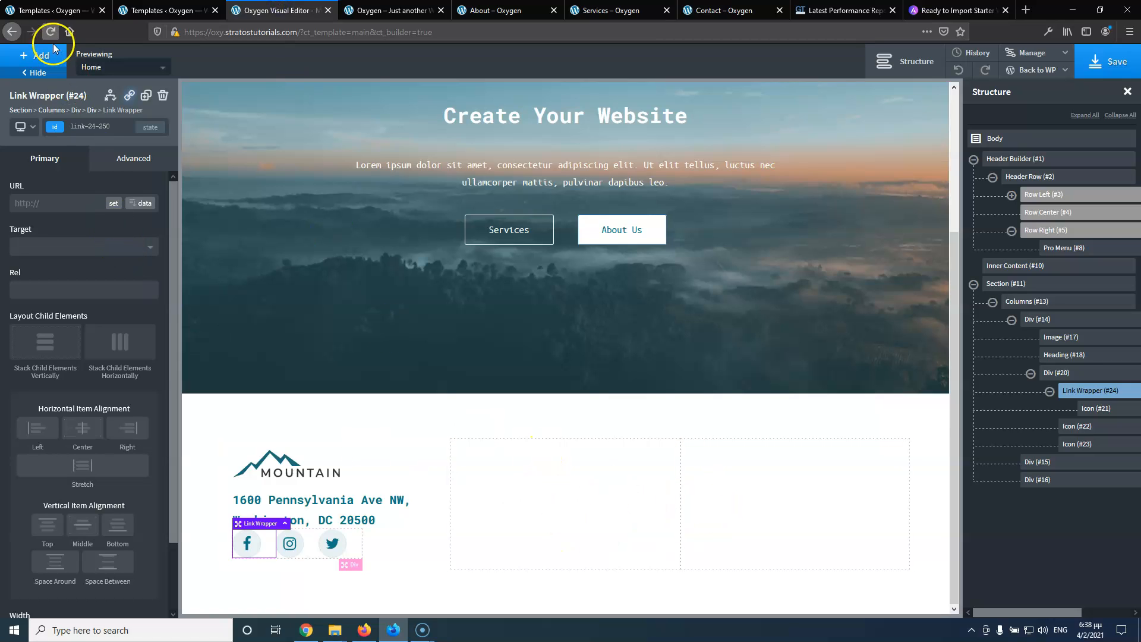
Add a heading to the footer's middle column and set its text to "About Us"
click(527, 512)
click(61, 72)
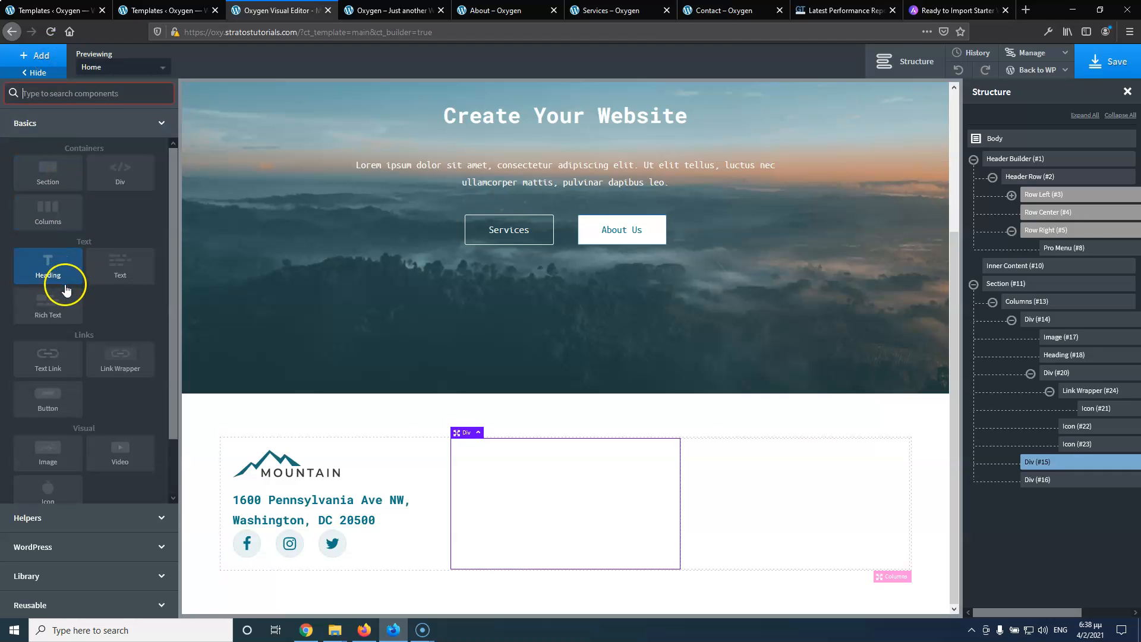
click(61, 268)
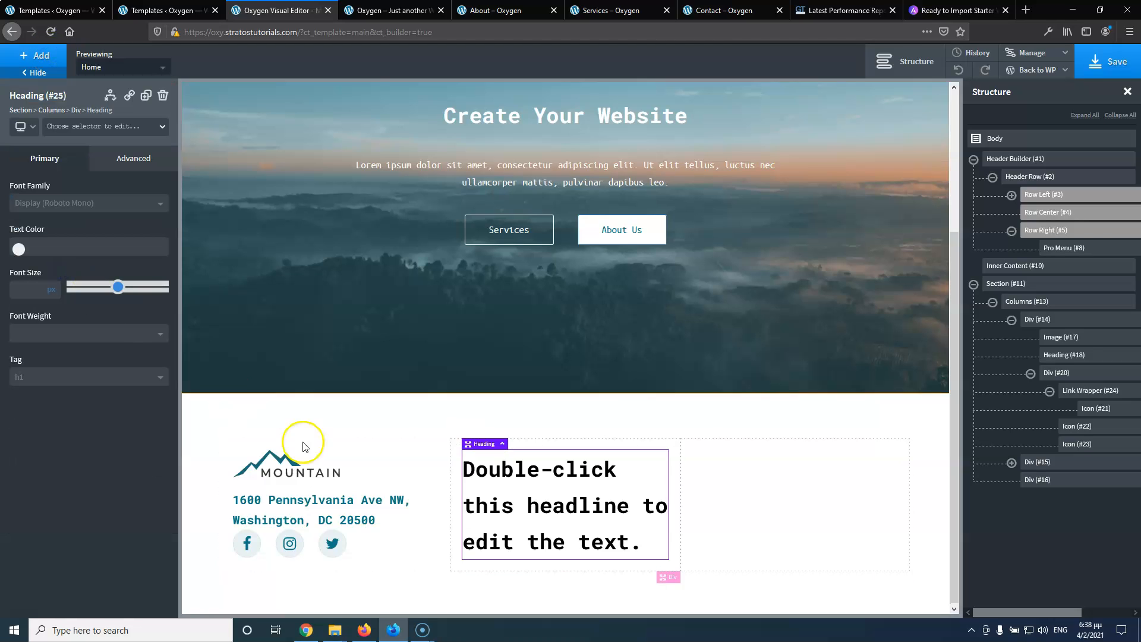
double_click(499, 505)
text(About Us)
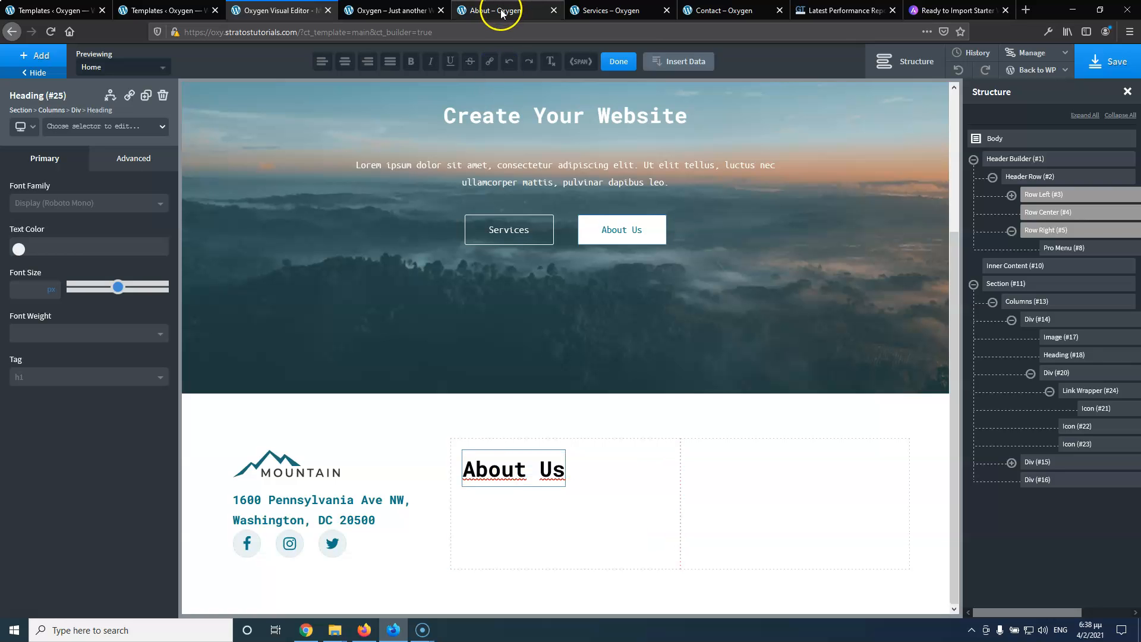
Compare with the reference footer and set the "About Us" heading's tag to h4
click(386, 11)
click(278, 11)
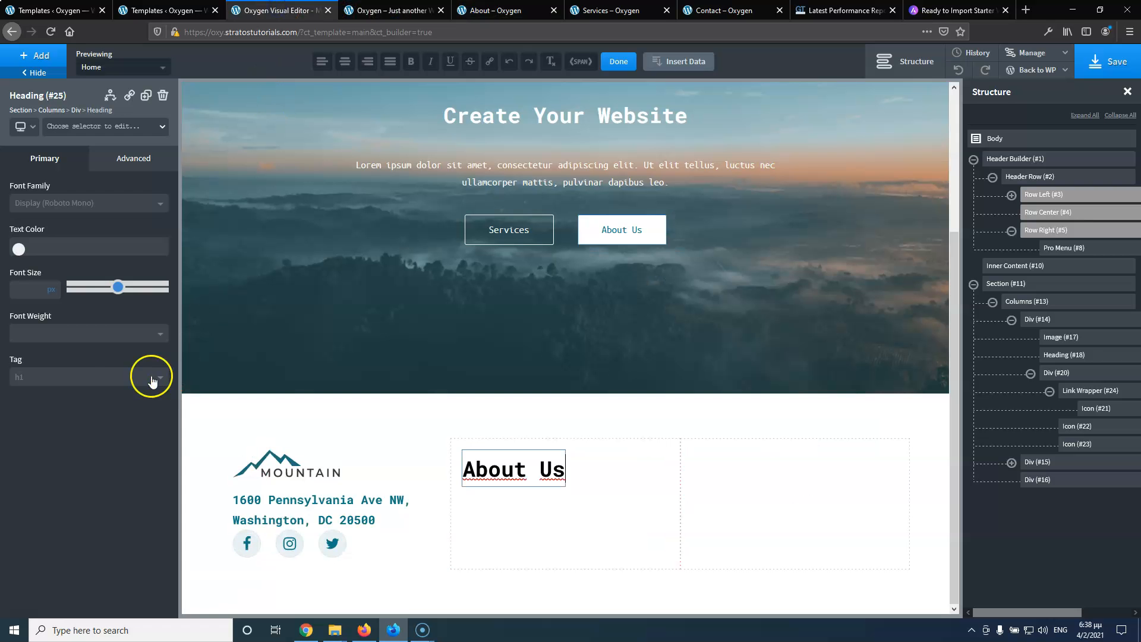
click(33, 378)
click(31, 445)
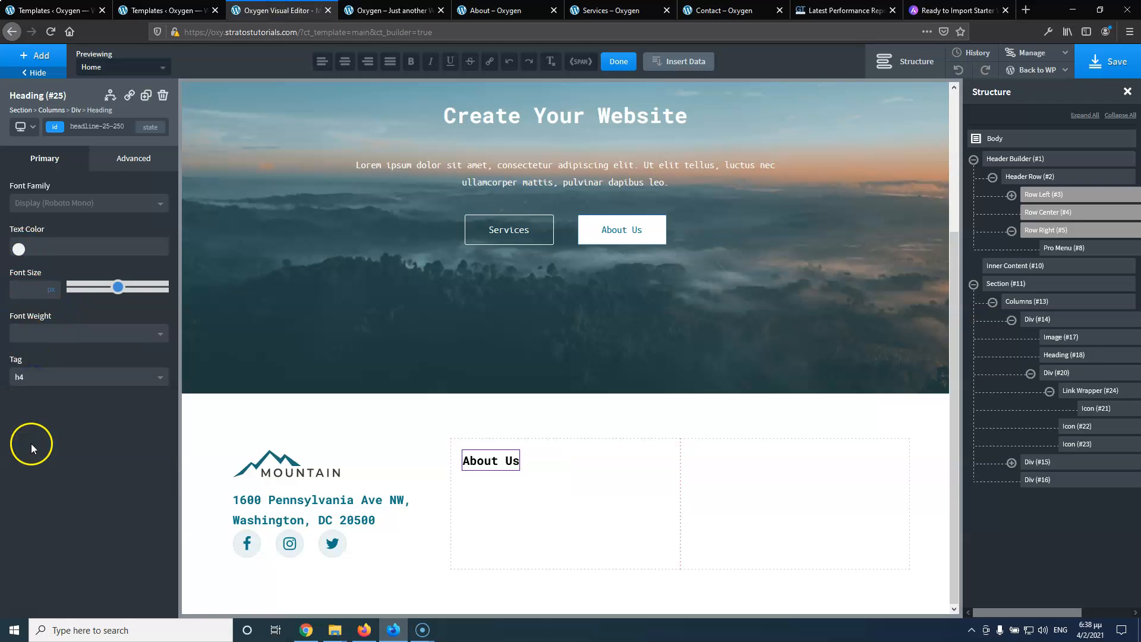
Check the links in the reference footer and add a text link below the "About Us" heading in the middle column
click(555, 525)
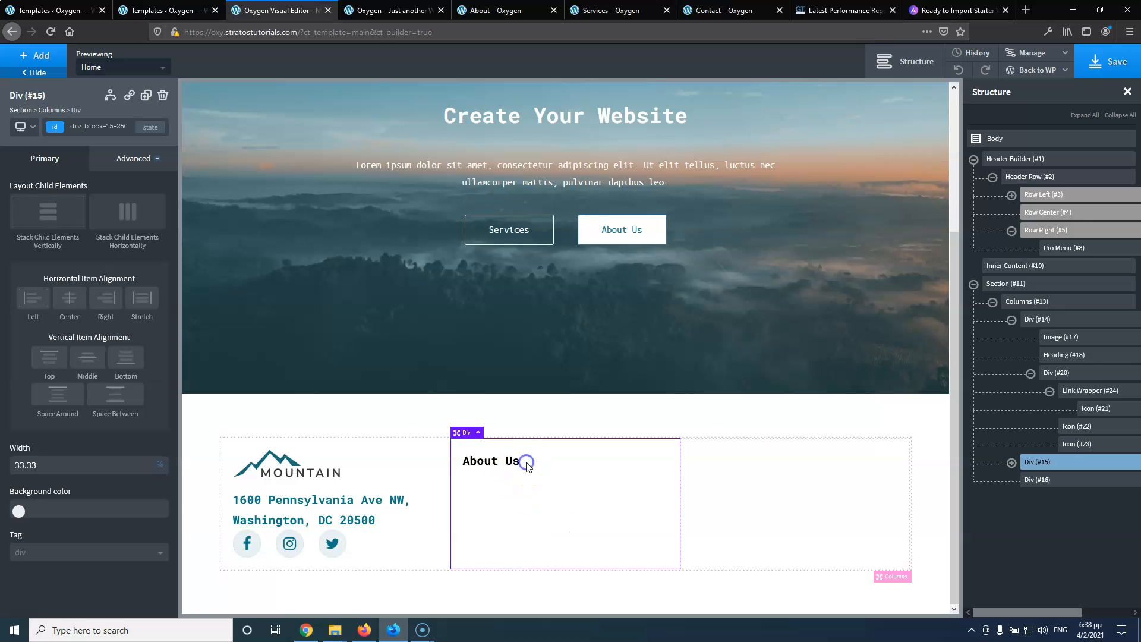
click(393, 10)
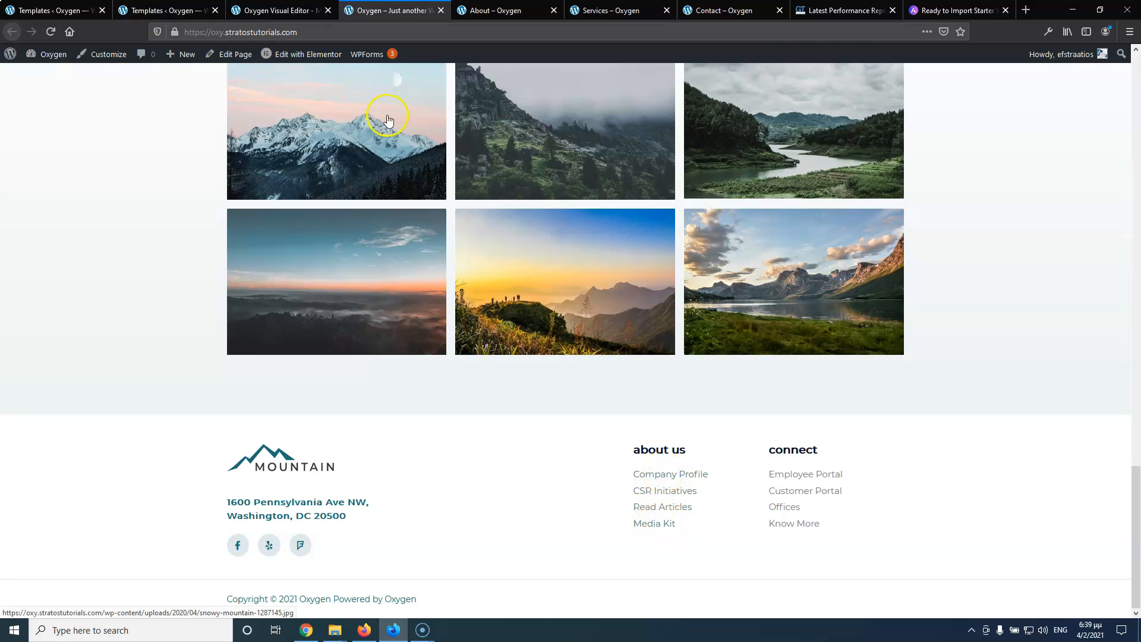
click(168, 11)
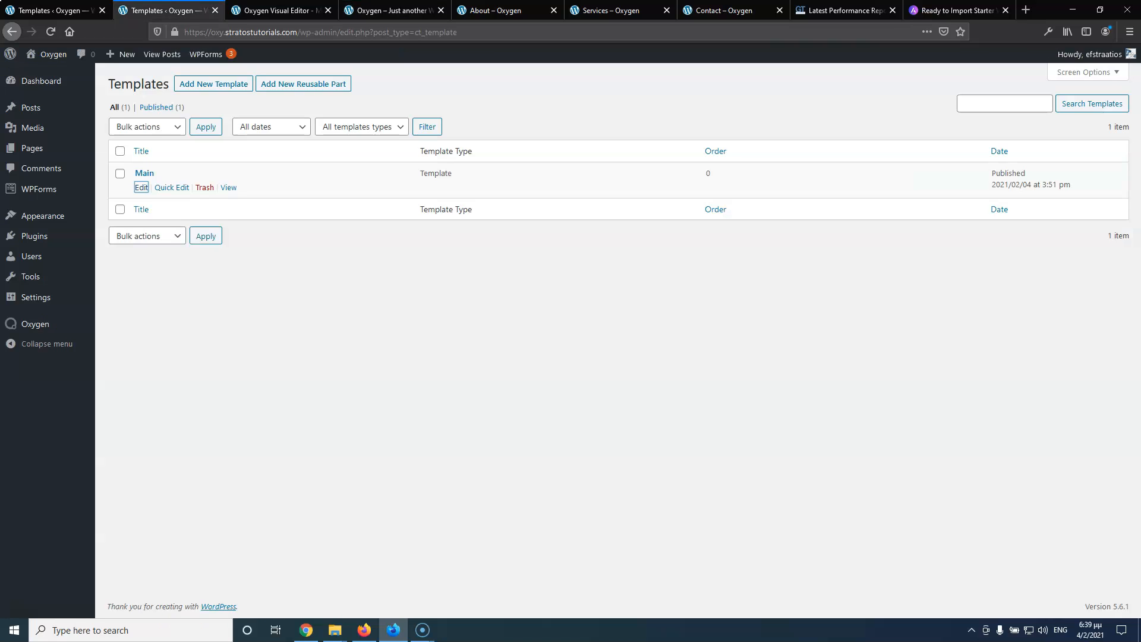
click(277, 10)
click(37, 56)
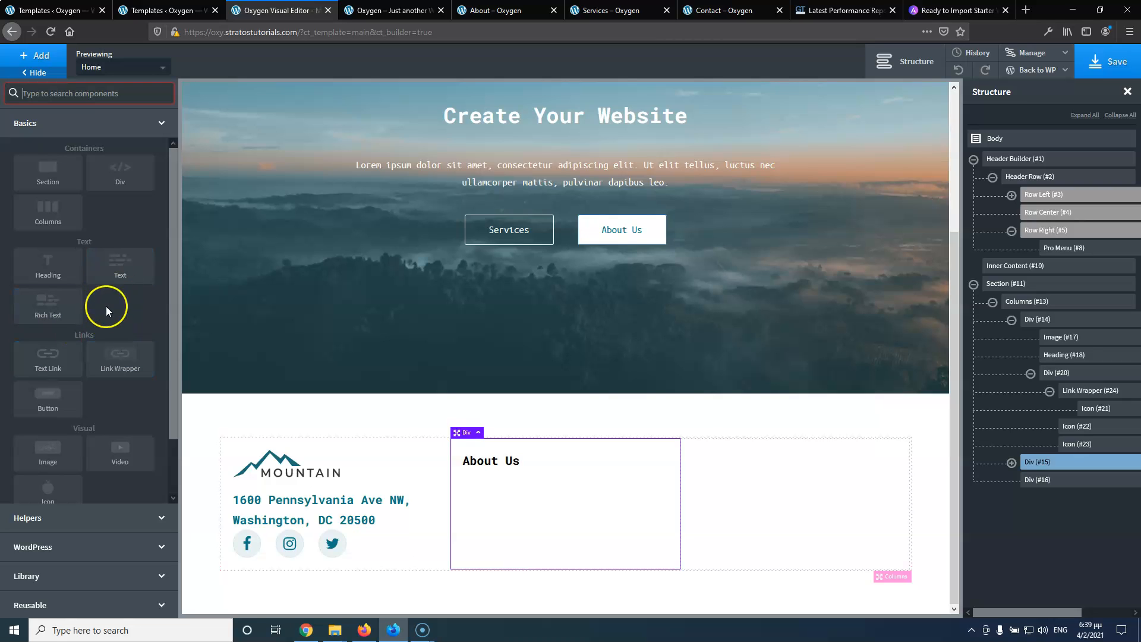
click(50, 359)
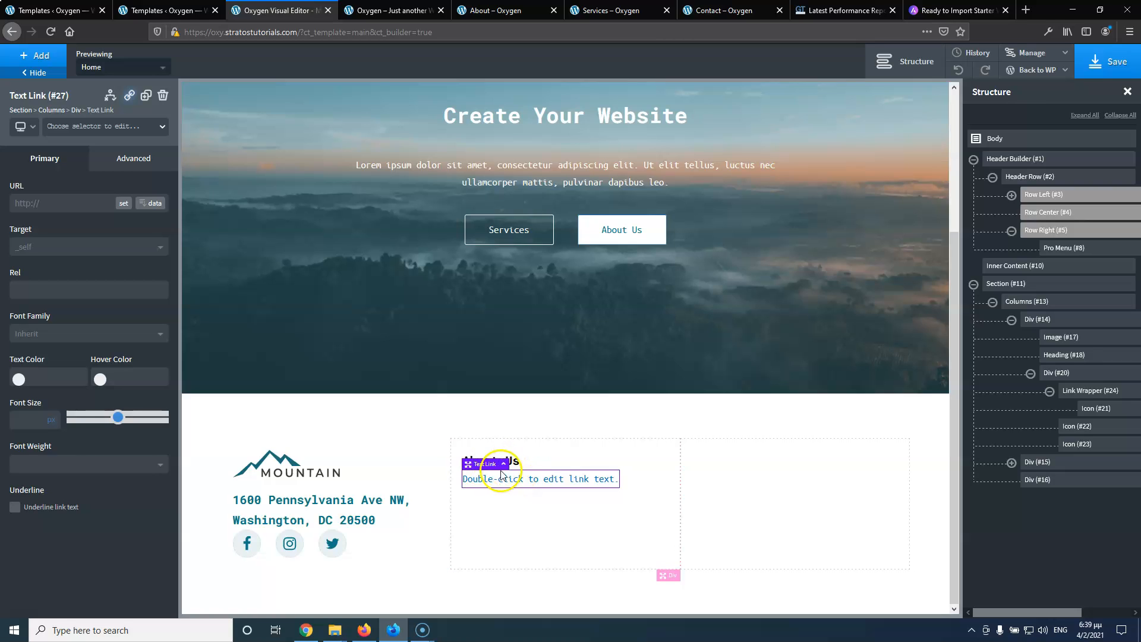
Assign a new class named footer-linkable-text to the text link under "About Us"
click(85, 139)
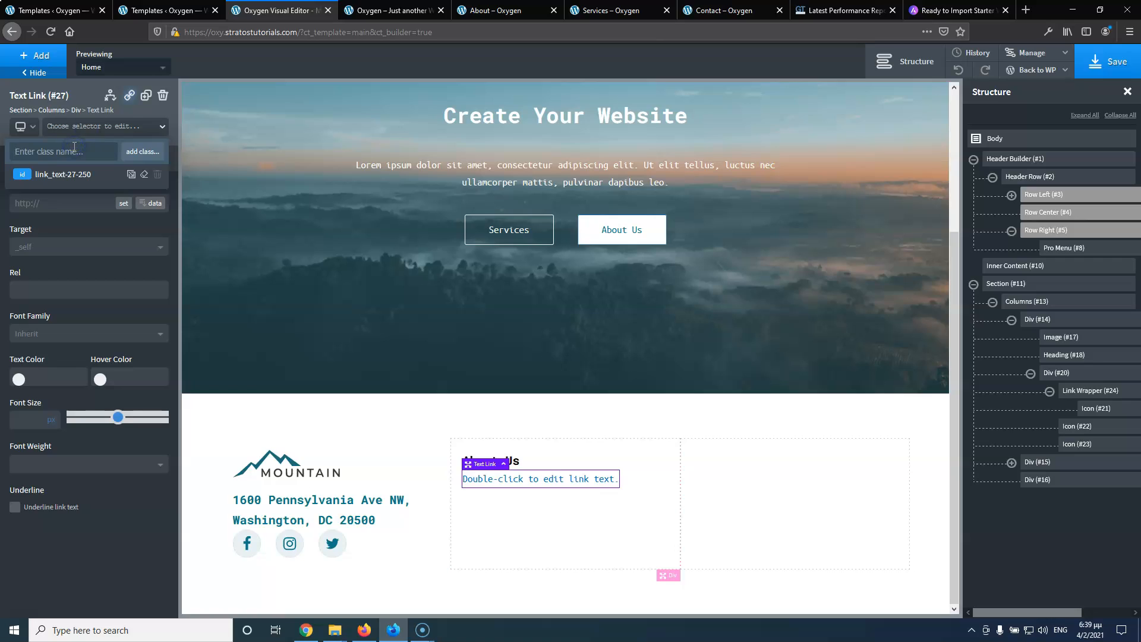
text(f)
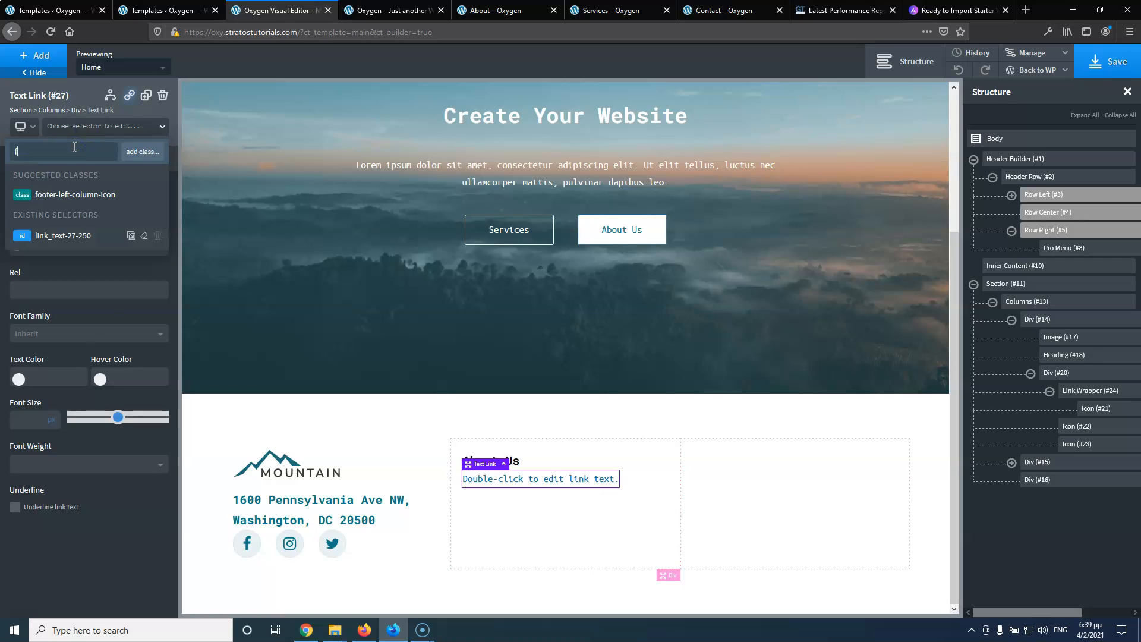
text(ooter-linkable-text)
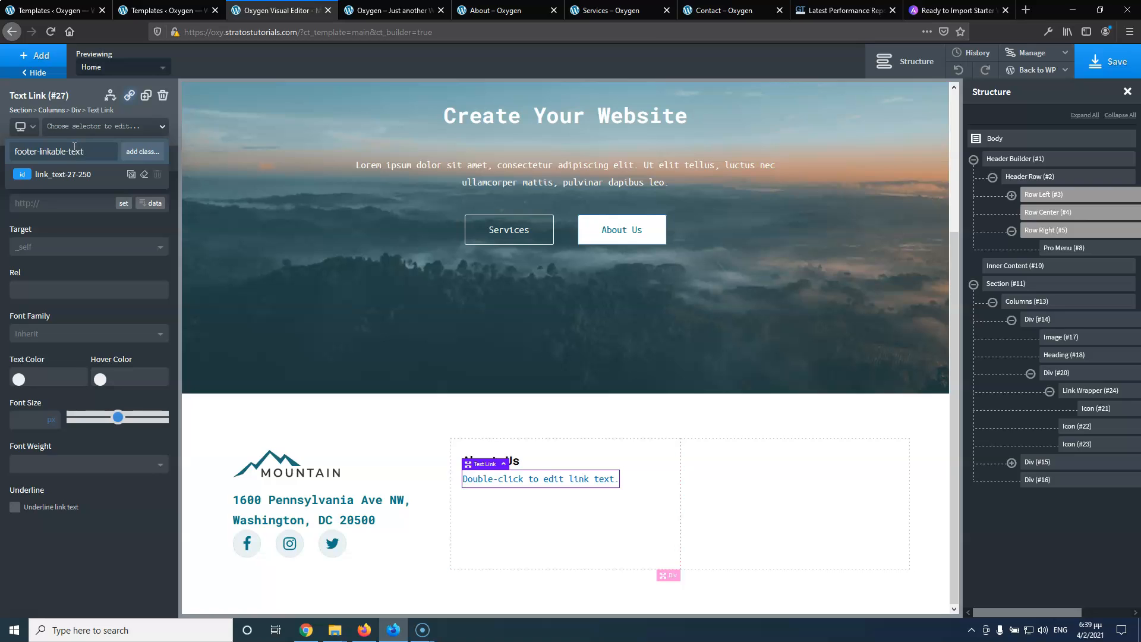
key(Return)
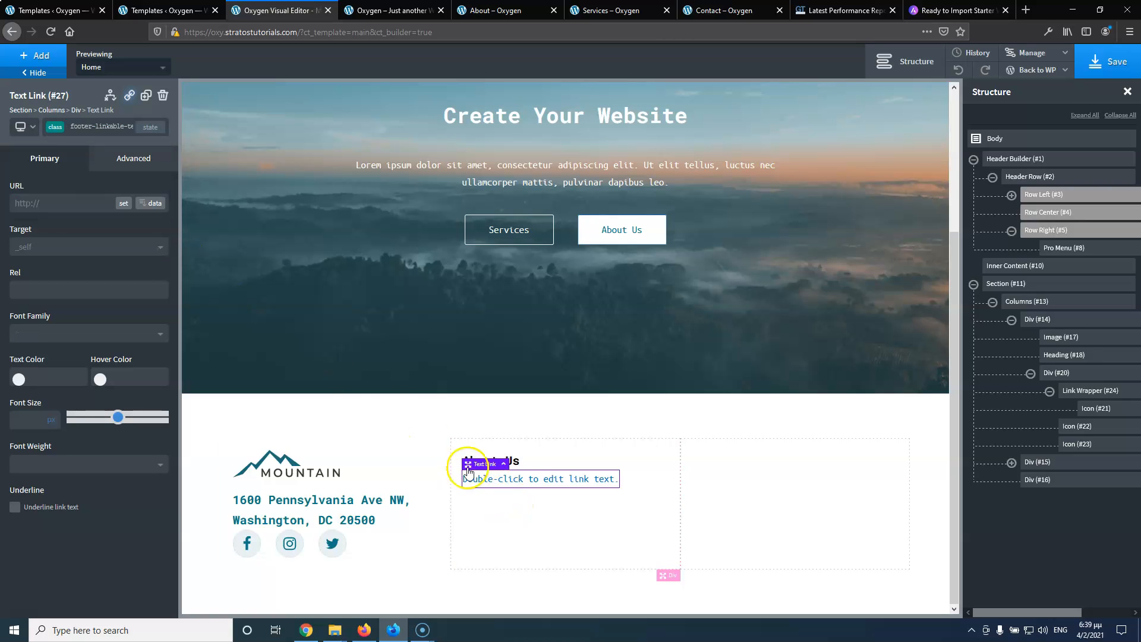
Duplicate the footer text link three times to make four links under "About Us"
click(145, 96)
click(145, 96)
click(146, 97)
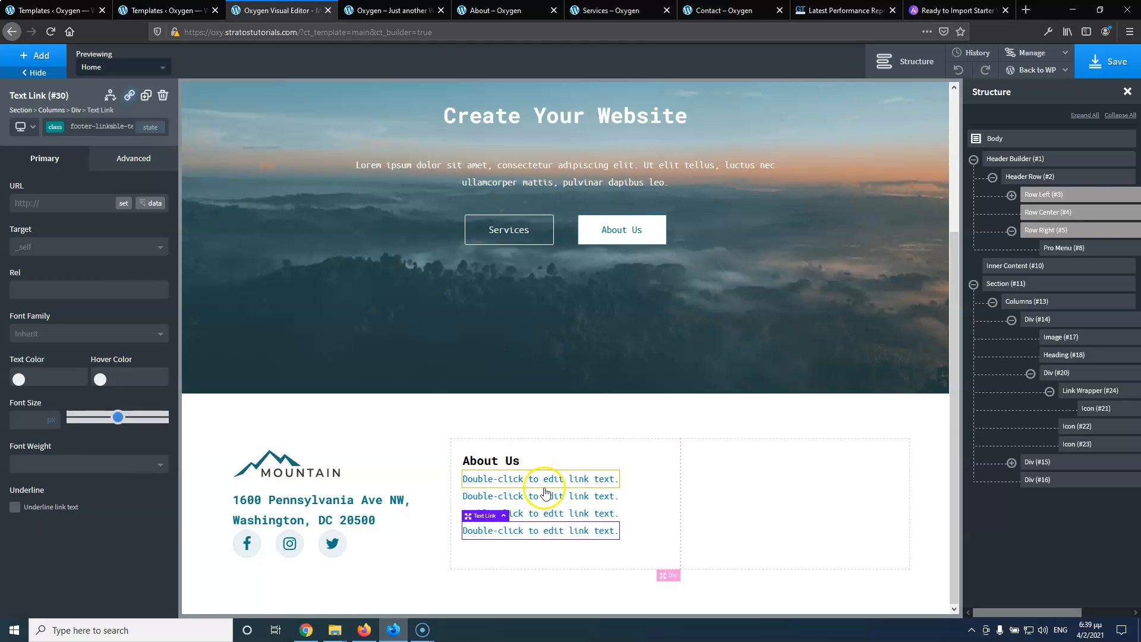
Give the footer-linkable-text class a bottom margin of 10 px
click(504, 480)
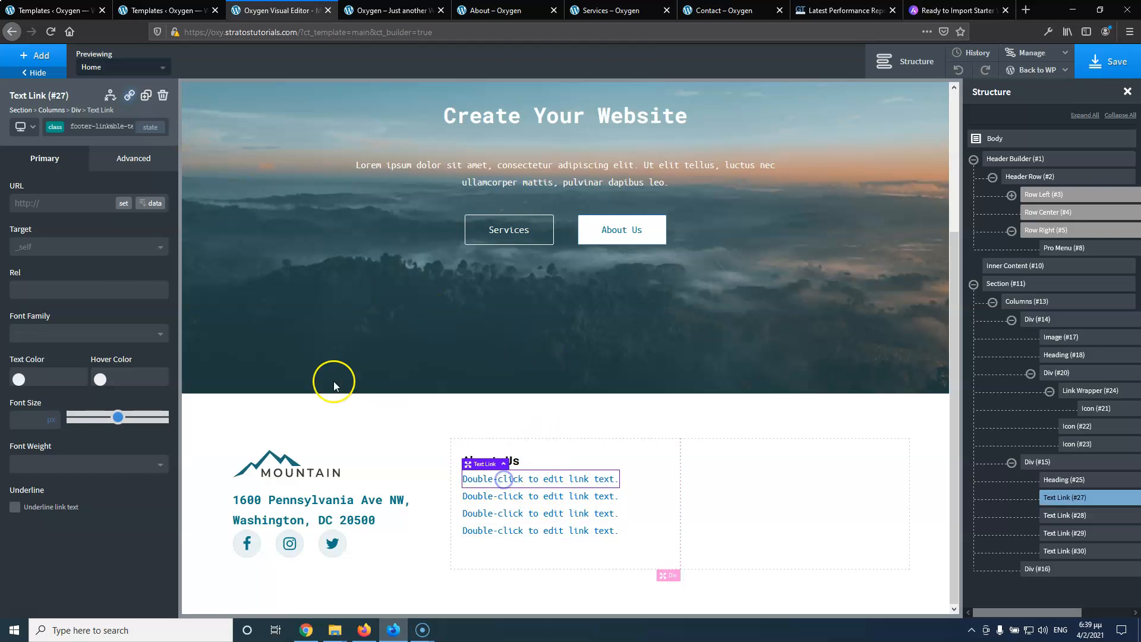
click(133, 161)
click(93, 221)
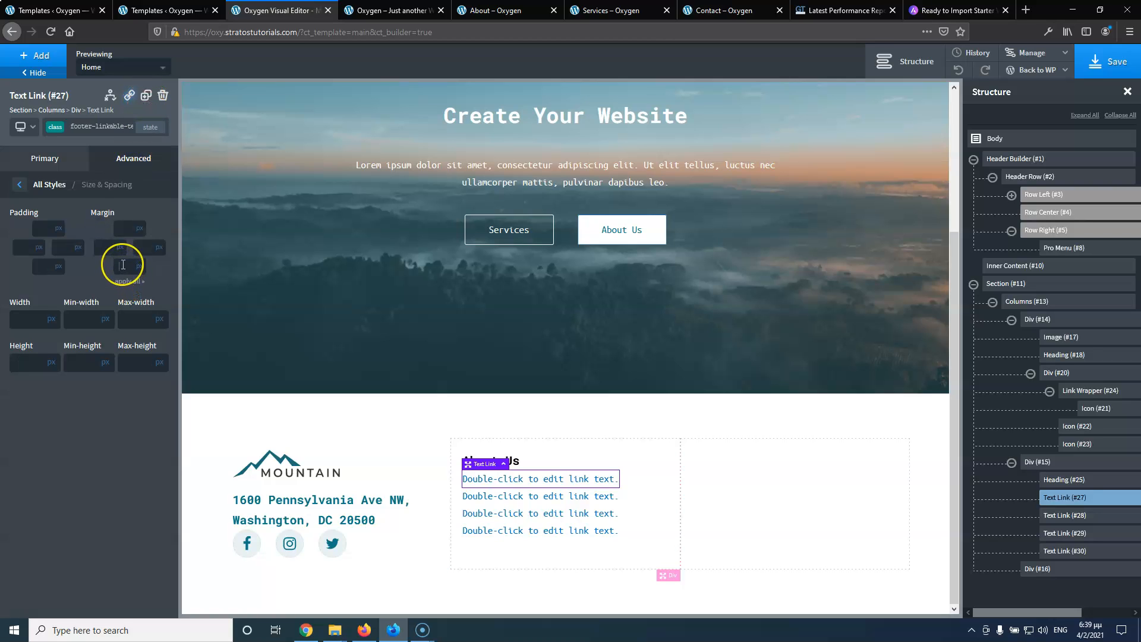
text(10)
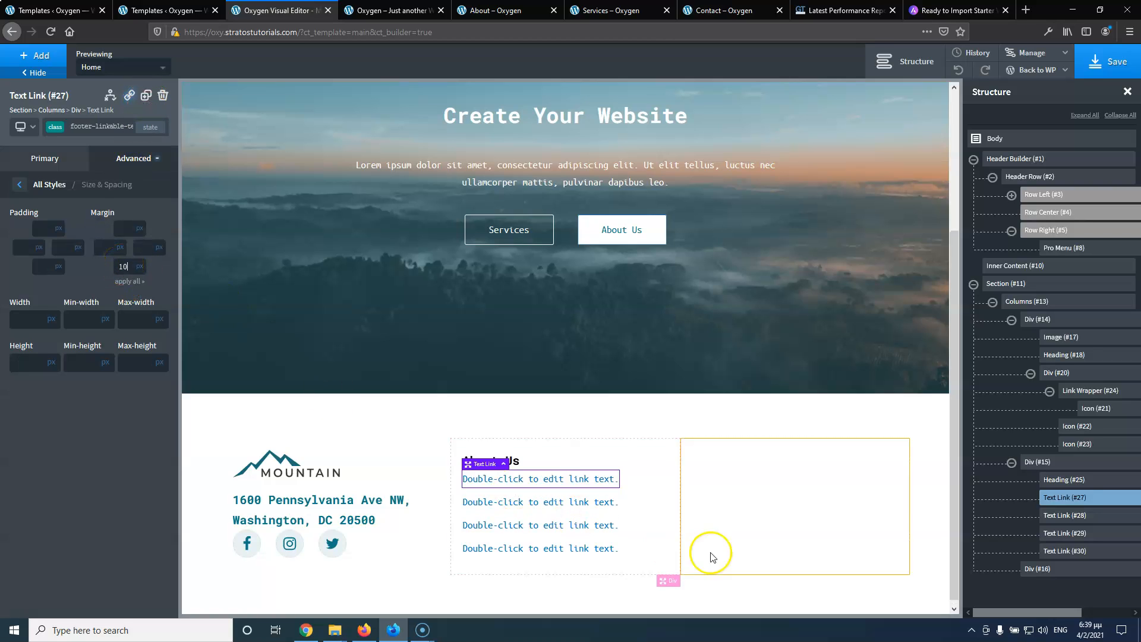
Duplicate the "About Us" heading and move the copy into the footer's empty right column
click(542, 455)
click(514, 461)
click(156, 137)
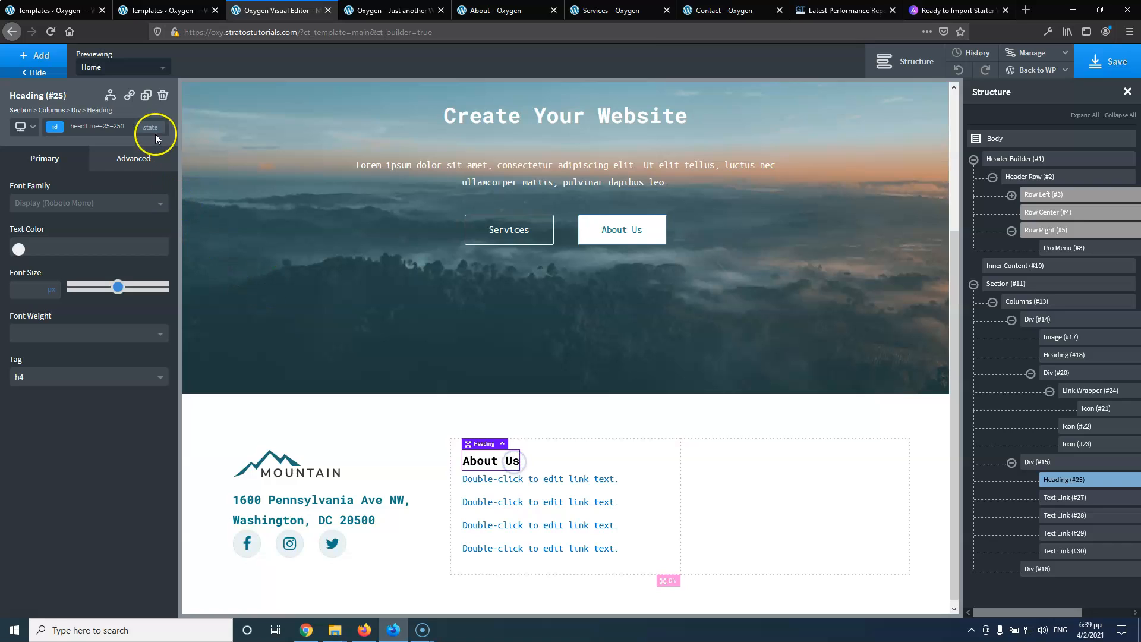
click(145, 100)
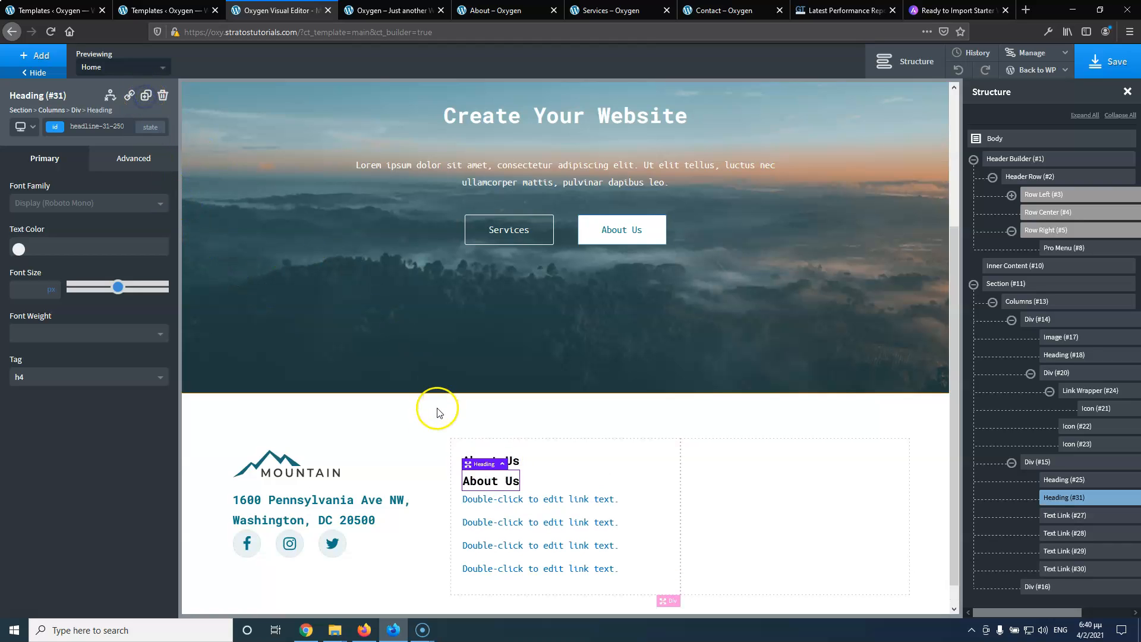
drag(474, 464, 697, 466)
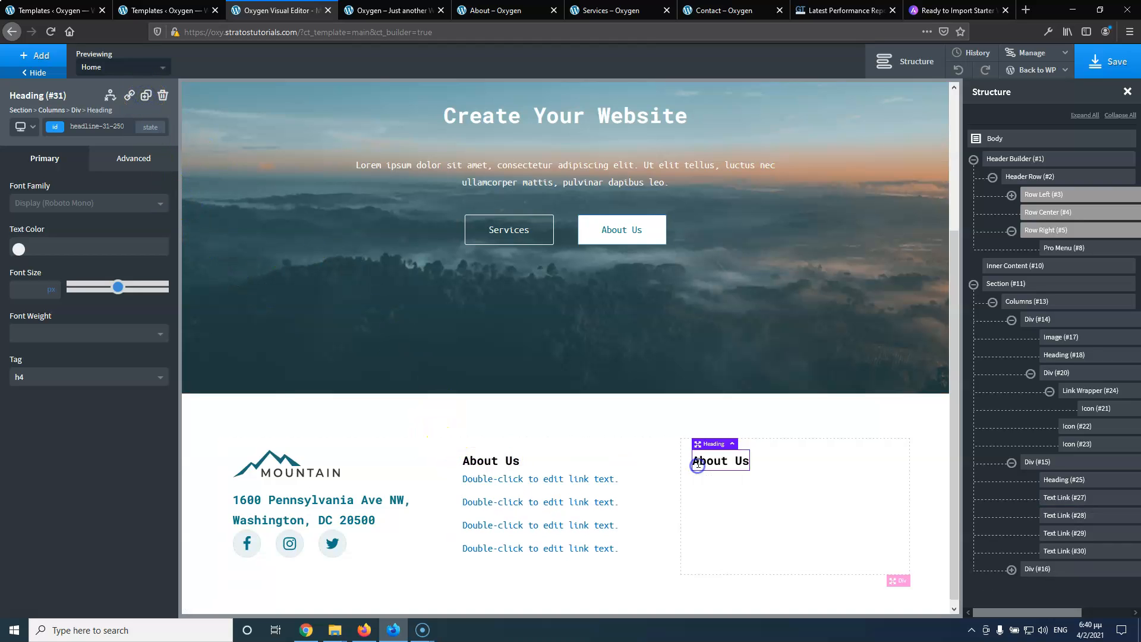
Copy a text link from under "About Us" into the footer's right column and duplicate it there to make four links
click(544, 482)
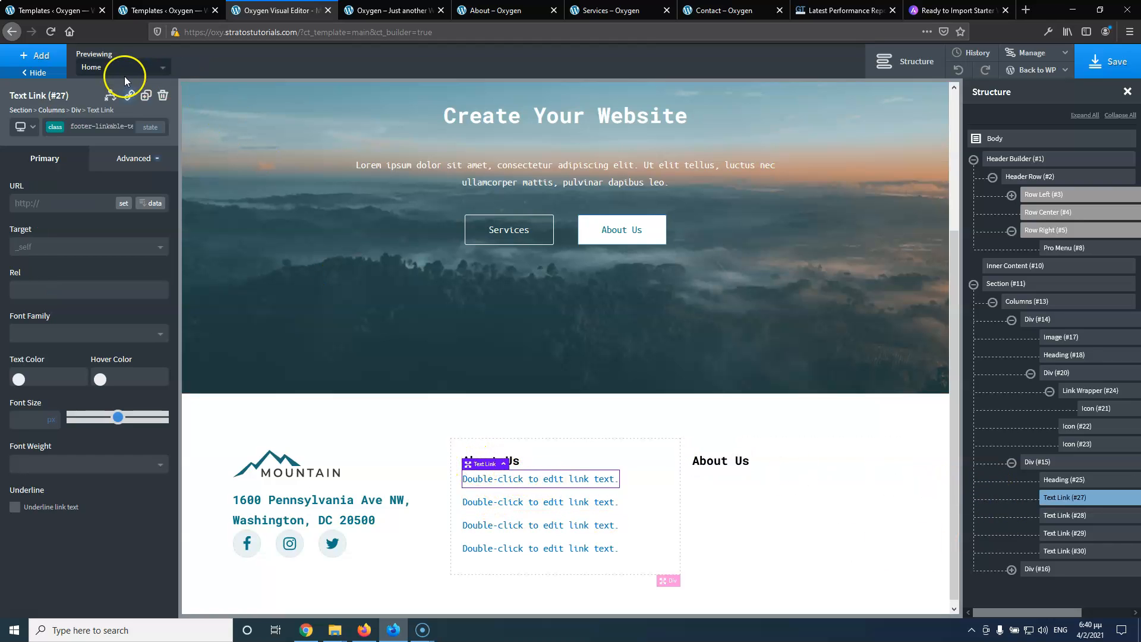
click(145, 96)
drag(473, 486, 719, 492)
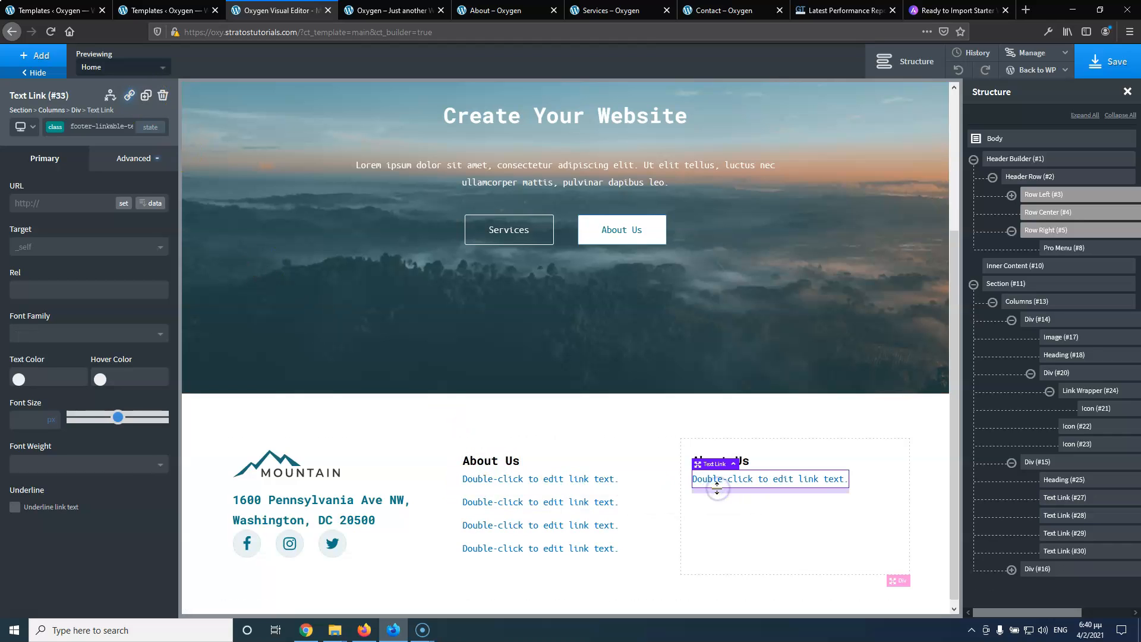
click(144, 96)
click(145, 95)
click(144, 95)
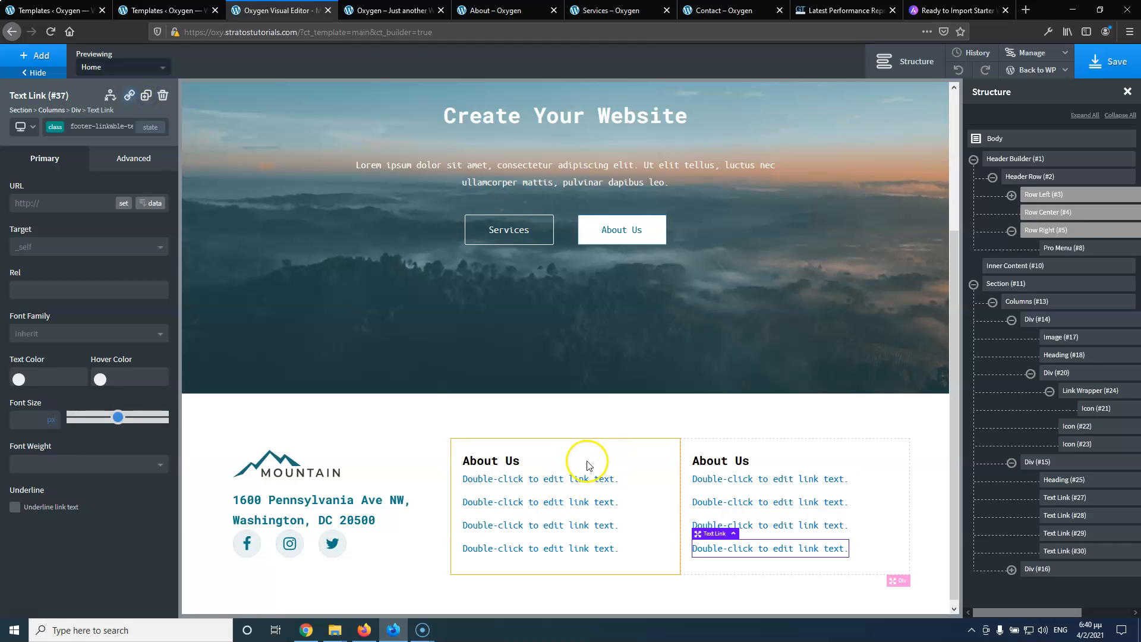
Give the headings of the footer's middle and right columns a bottom margin of 10 px each
click(482, 461)
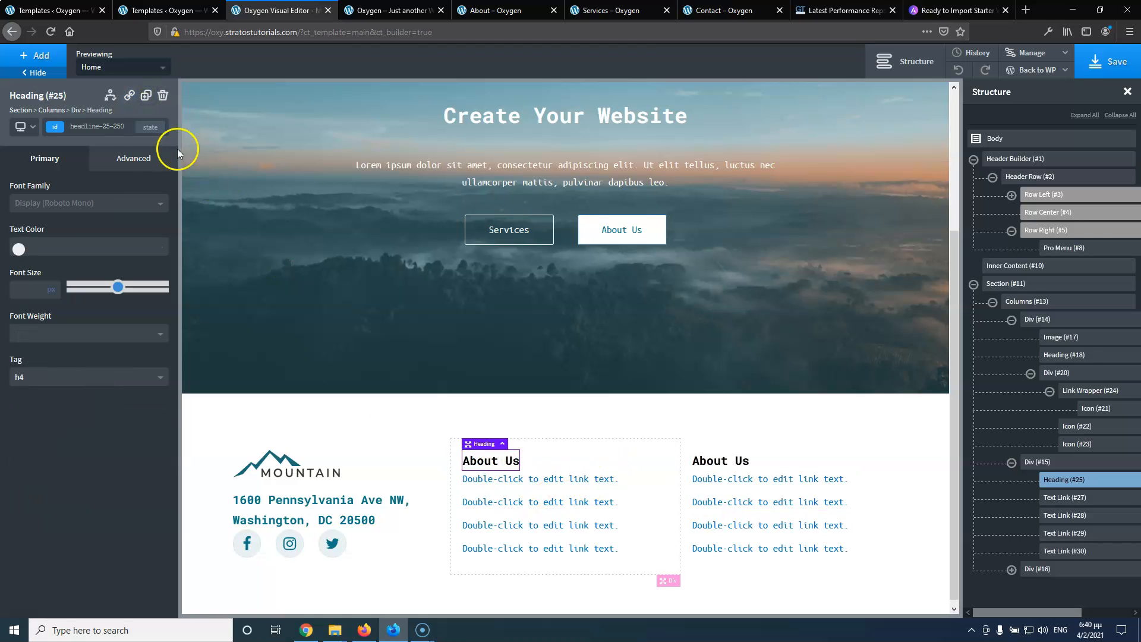
click(116, 158)
click(112, 232)
click(128, 264)
text(10)
click(722, 461)
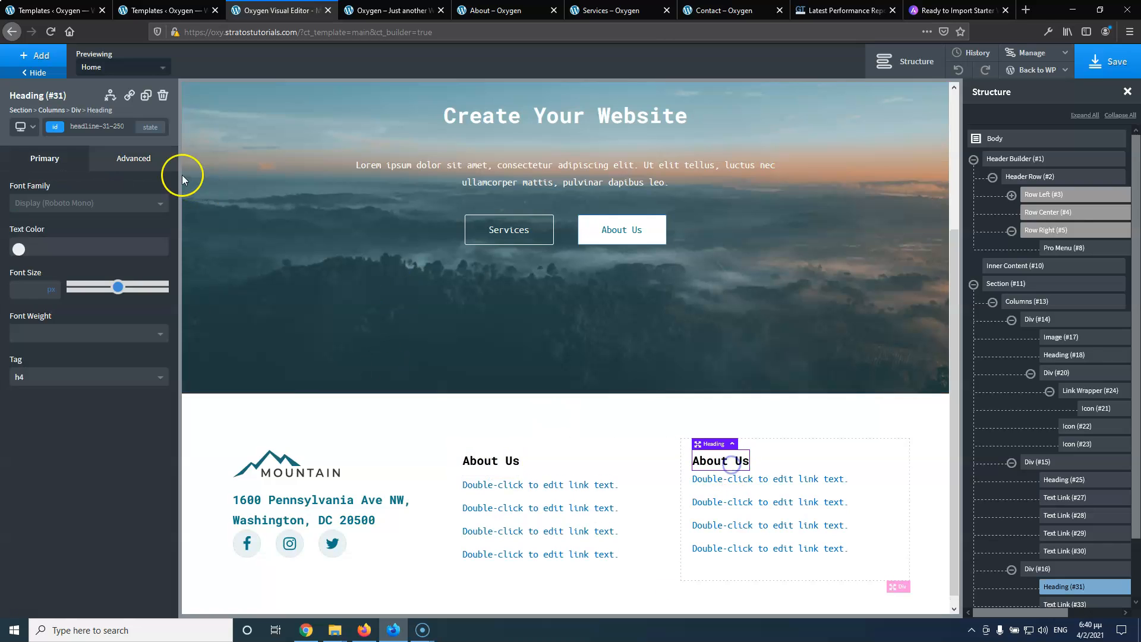
click(133, 158)
click(119, 233)
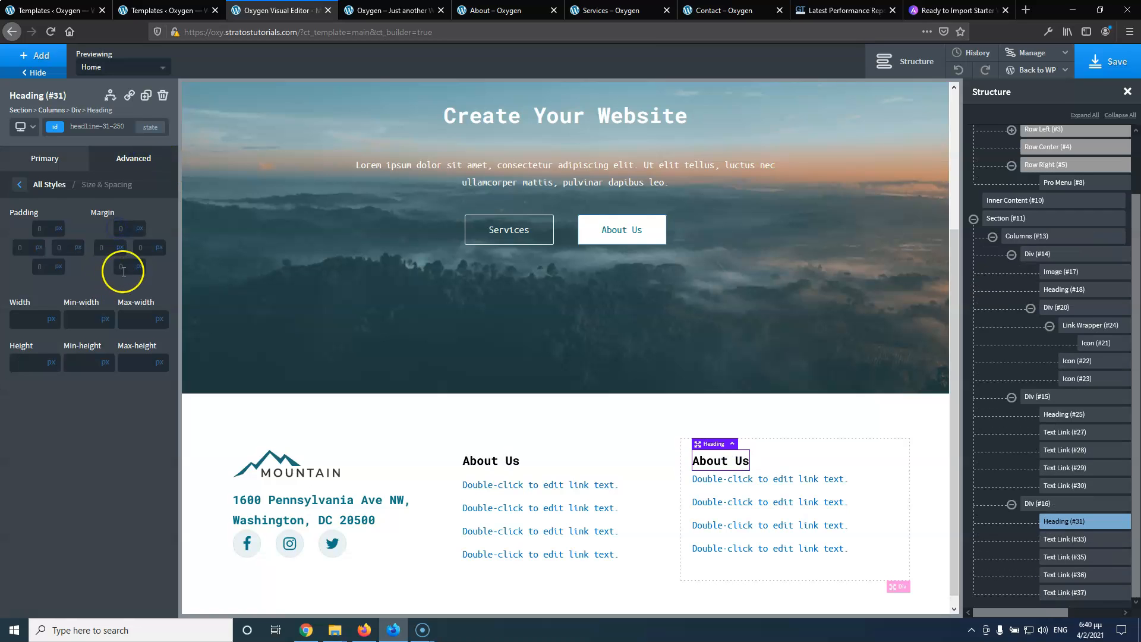
text(10)
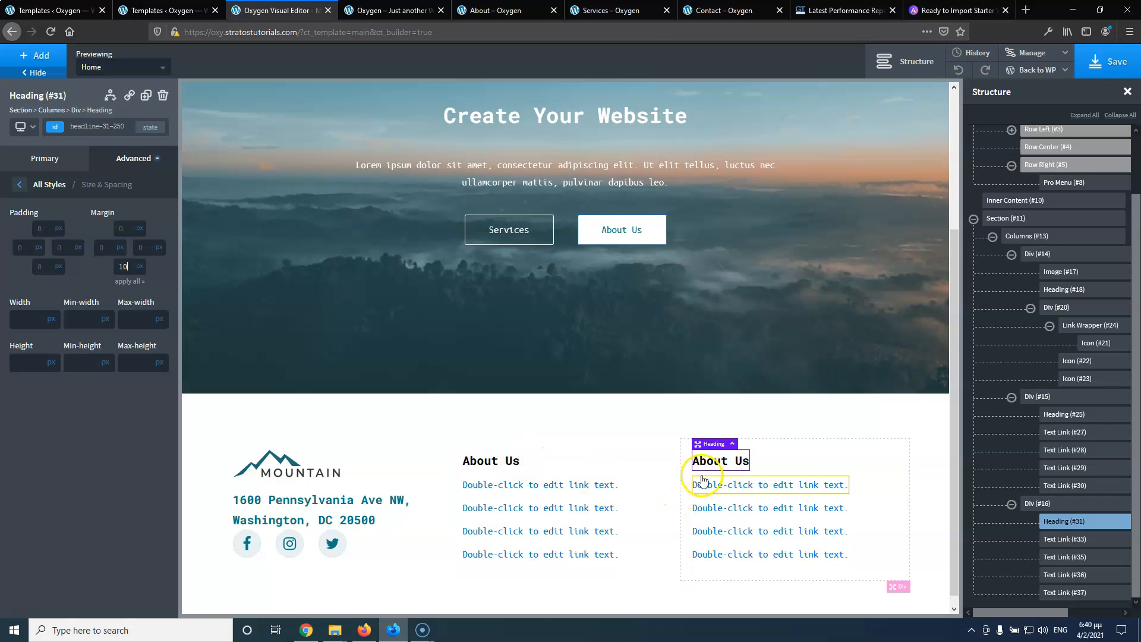
Check the last footer heading on the reference home page and rename the right column's heading to "Connect"
click(475, 10)
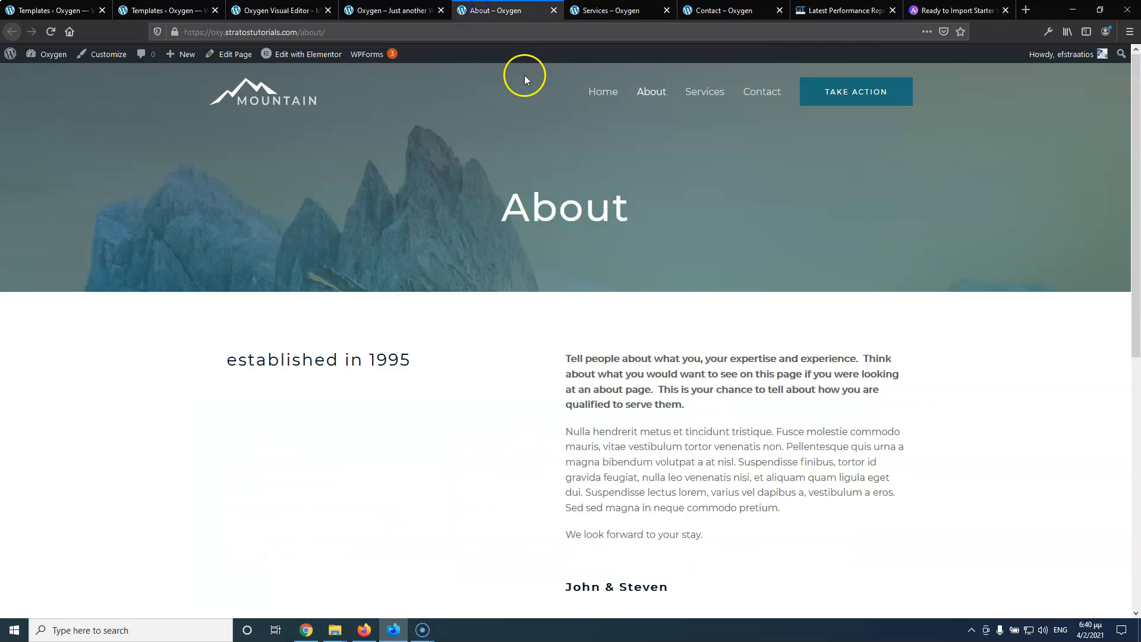
click(385, 10)
double_click(794, 450)
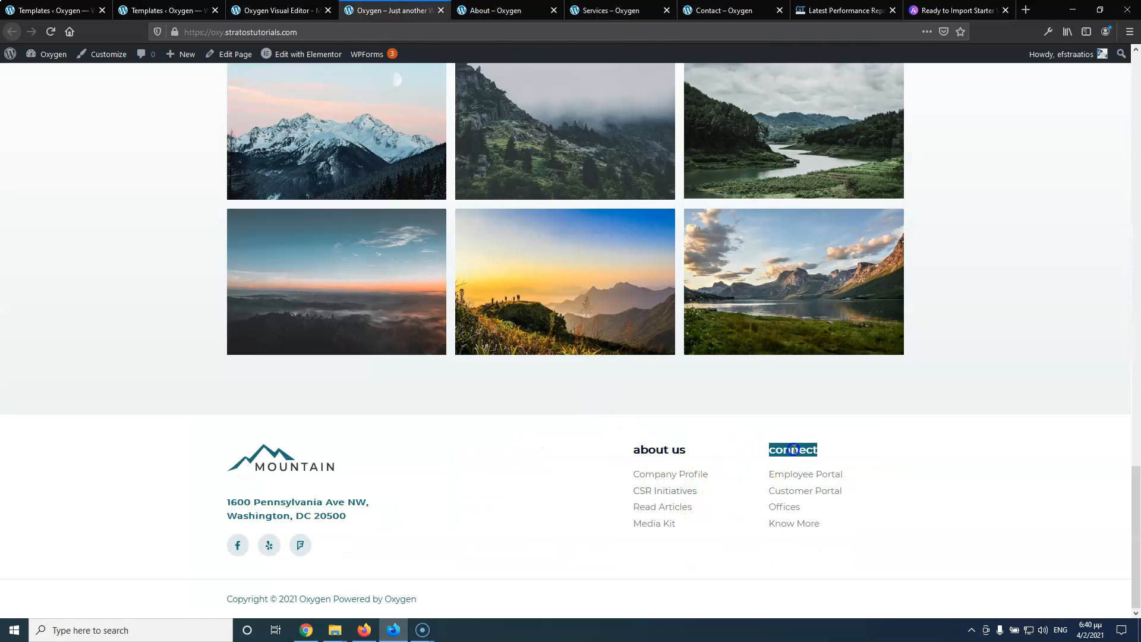
click(292, 11)
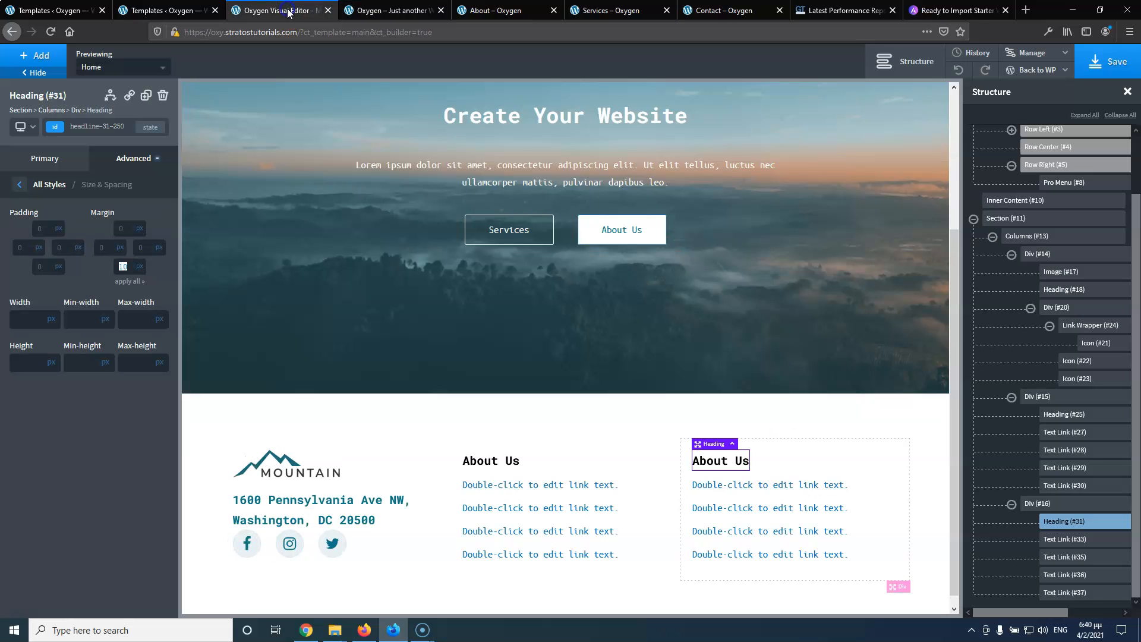
double_click(725, 459)
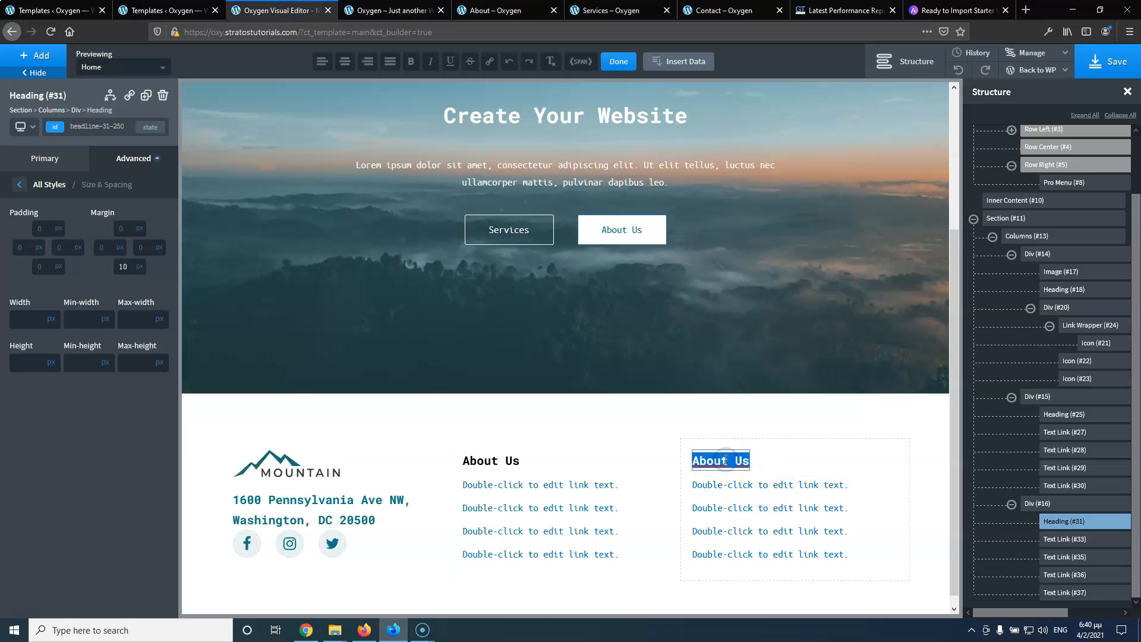
text(Connect)
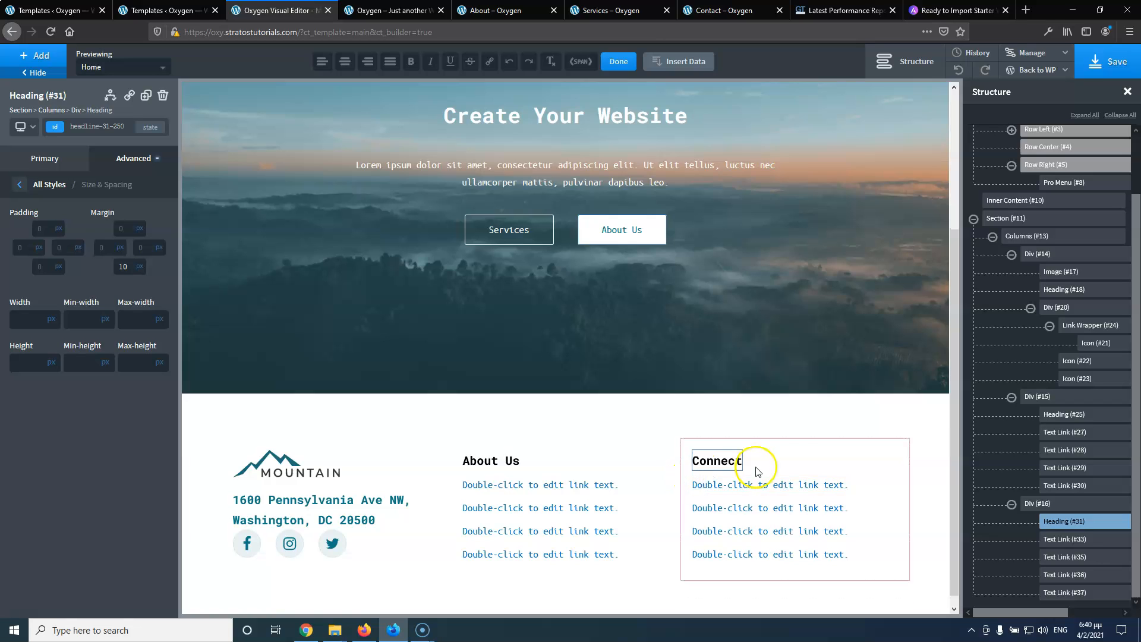
click(794, 458)
Reduce the footer section's top and bottom padding to only a few pixels
click(572, 424)
drag(574, 427, 574, 387)
drag(573, 591, 573, 556)
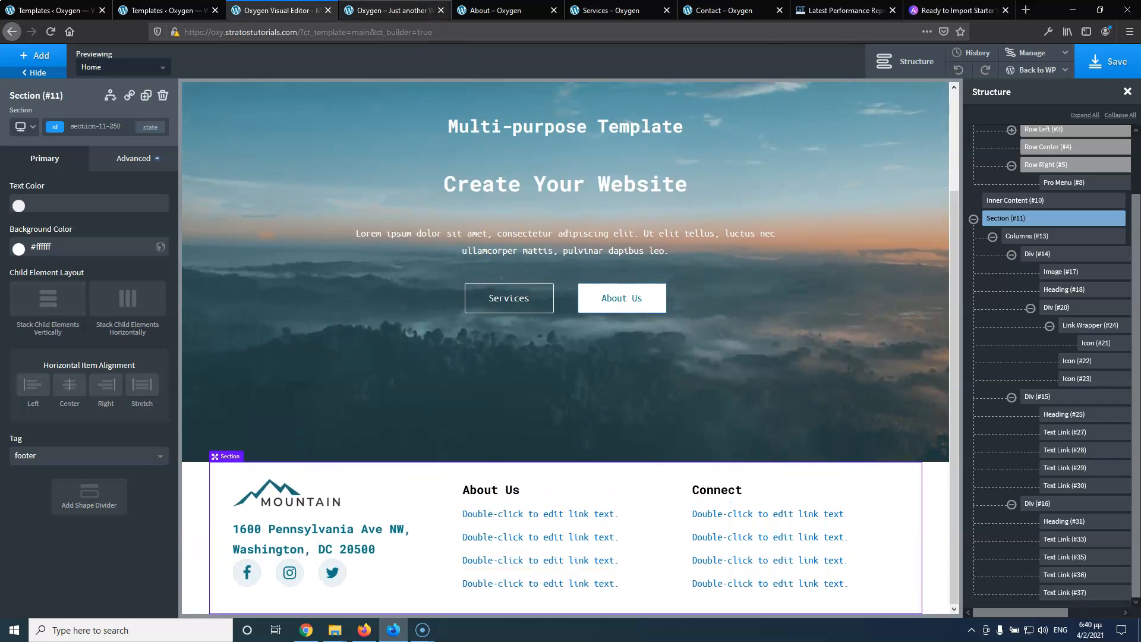
Compare the link spacing with the reference footer, set the footer-linkable-text class's bottom margin to 2 px, and save the template
click(385, 10)
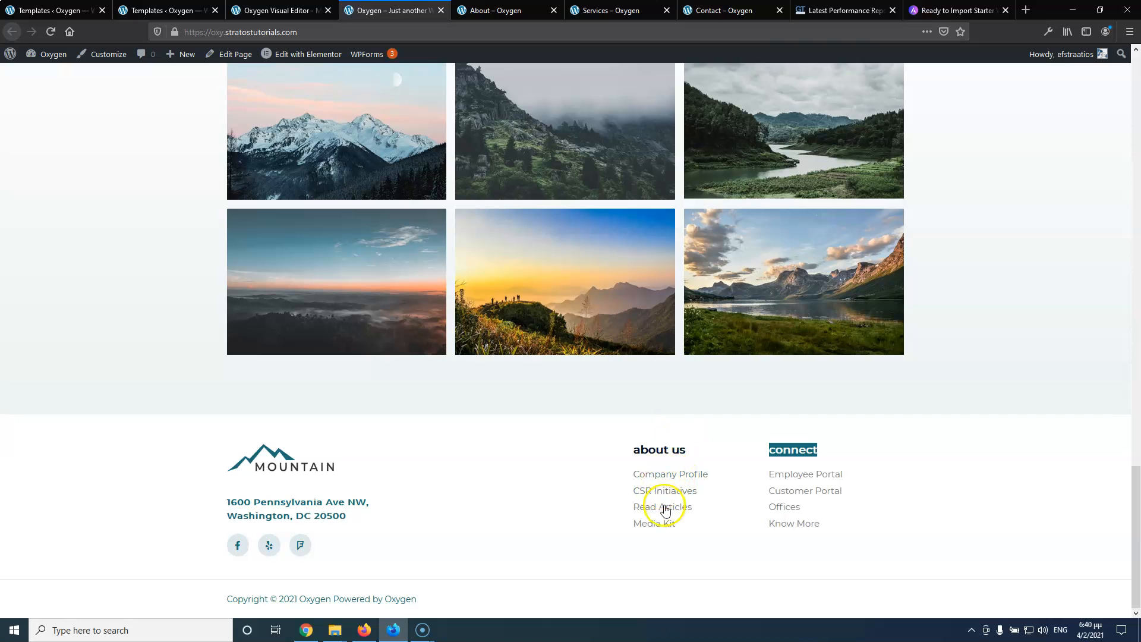
click(287, 11)
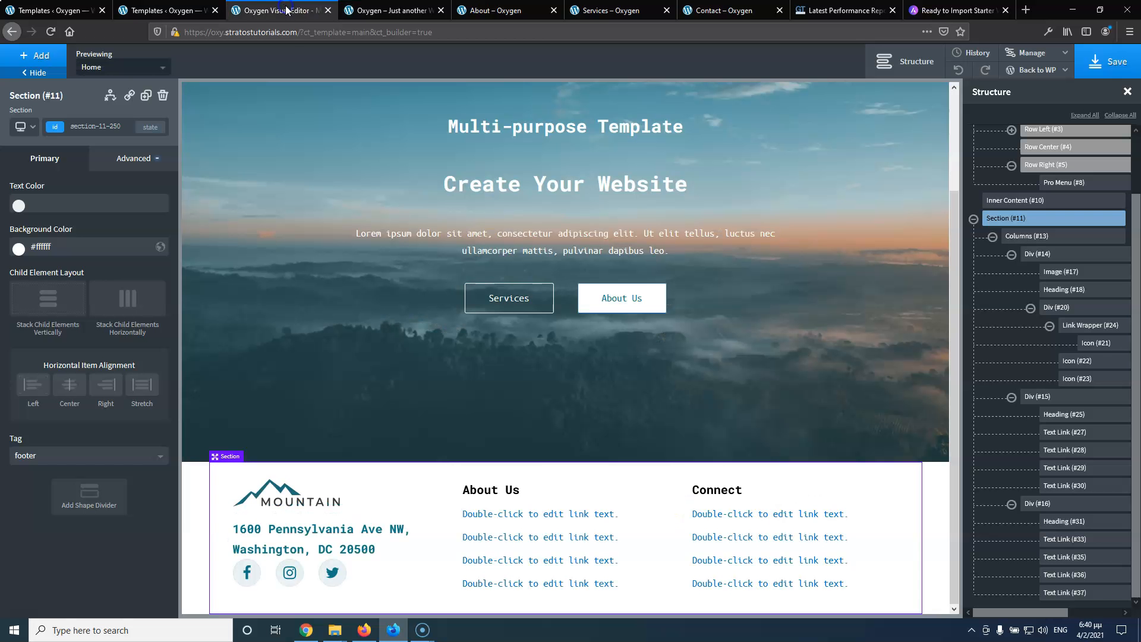
click(554, 516)
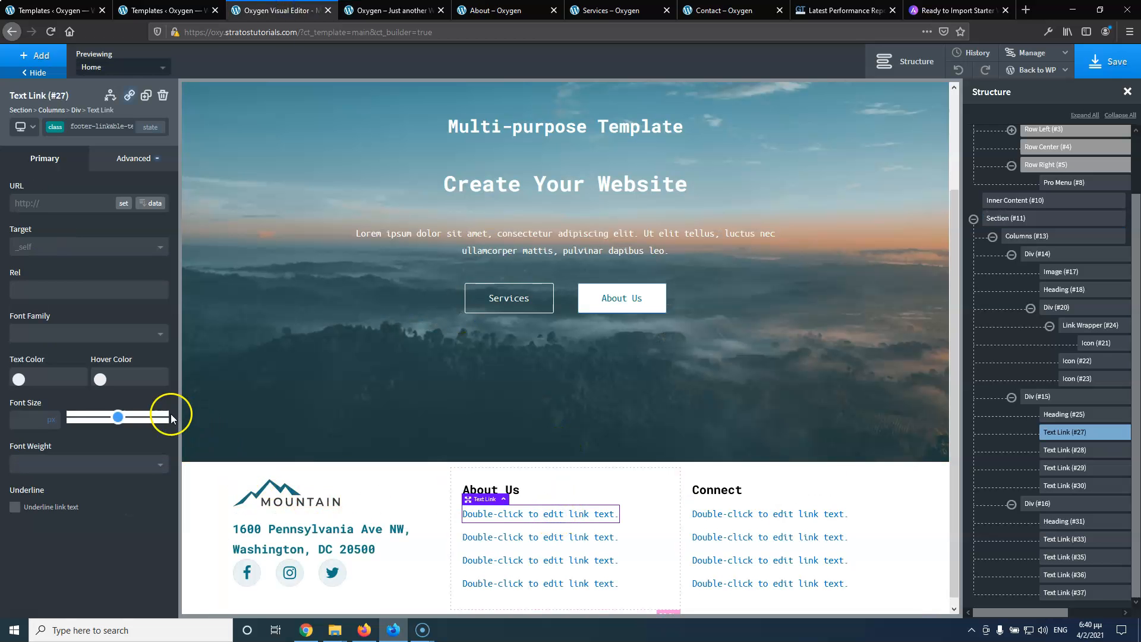
click(131, 162)
click(104, 224)
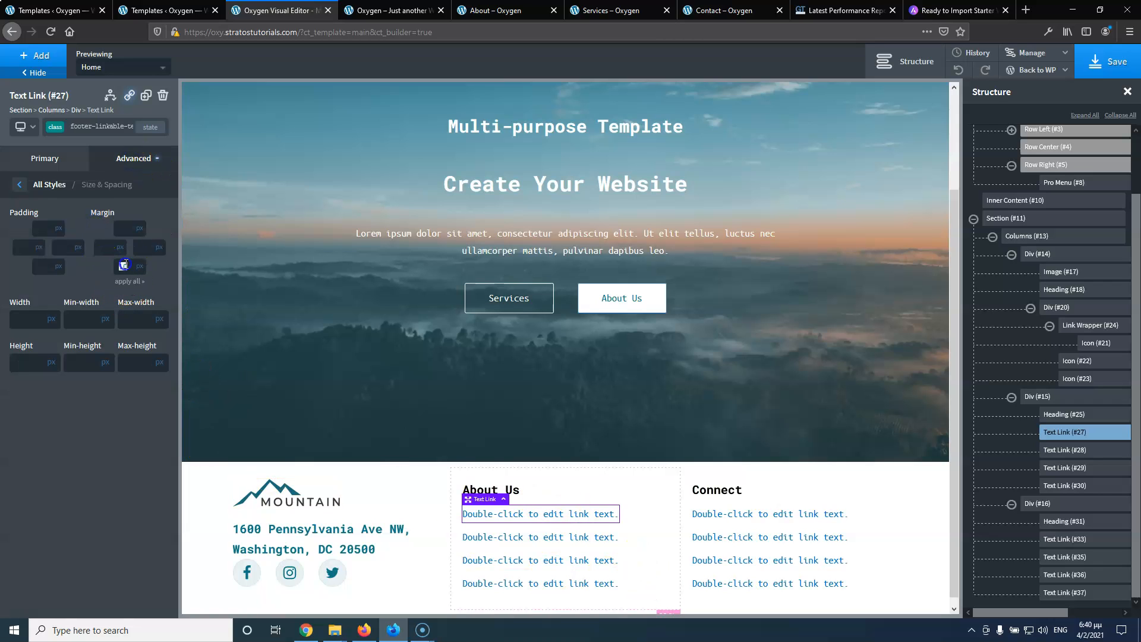
text(4)
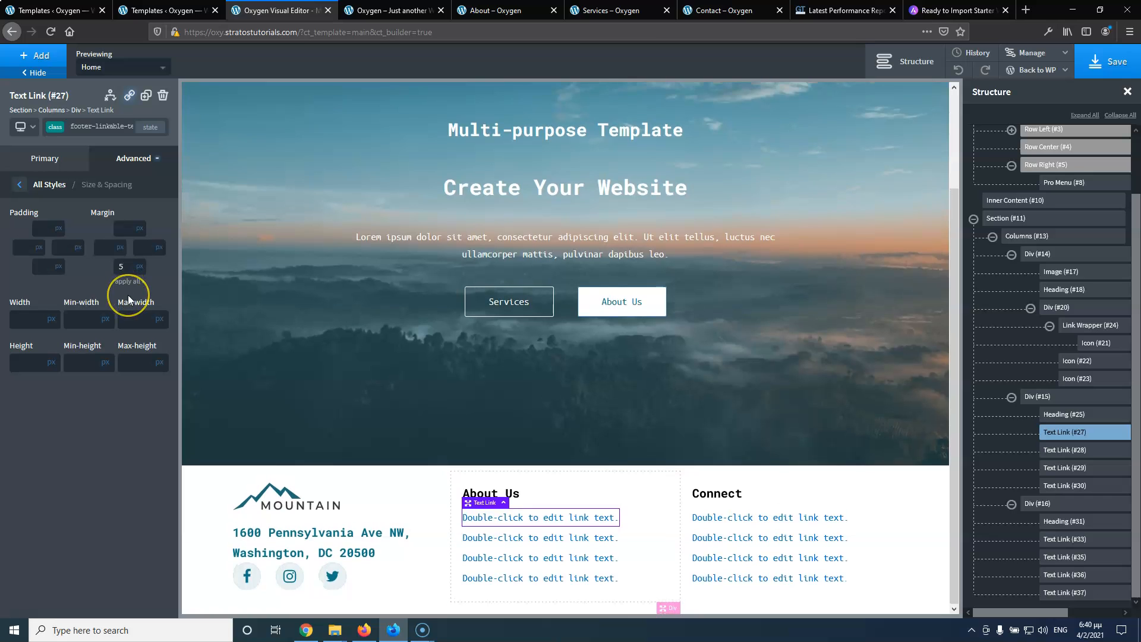
key(BackSpace)
text(2)
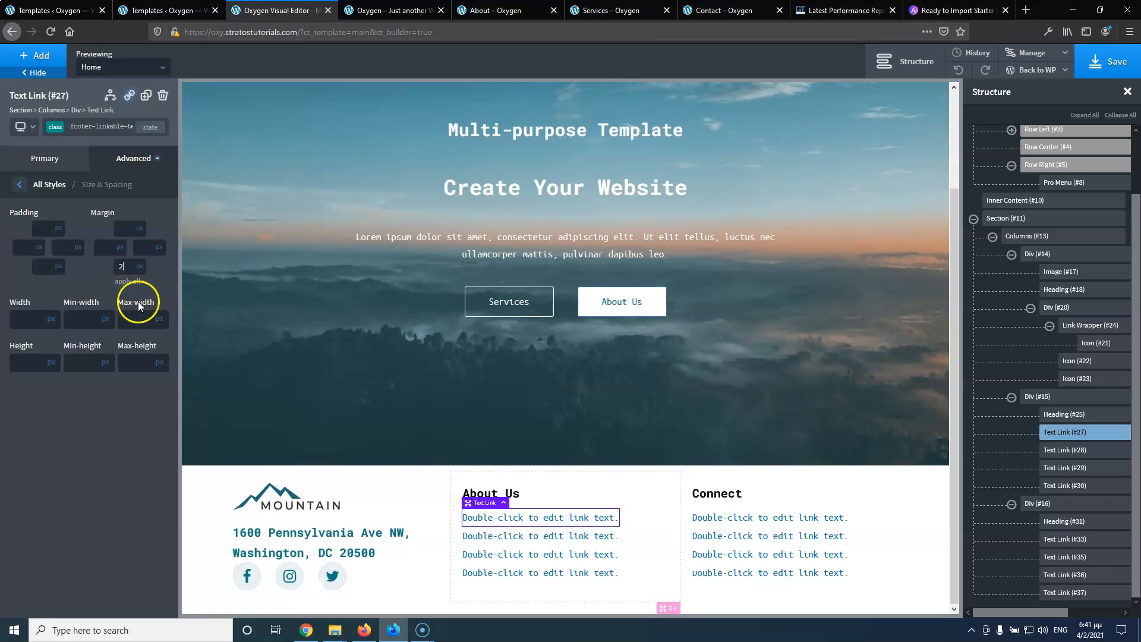
click(1100, 60)
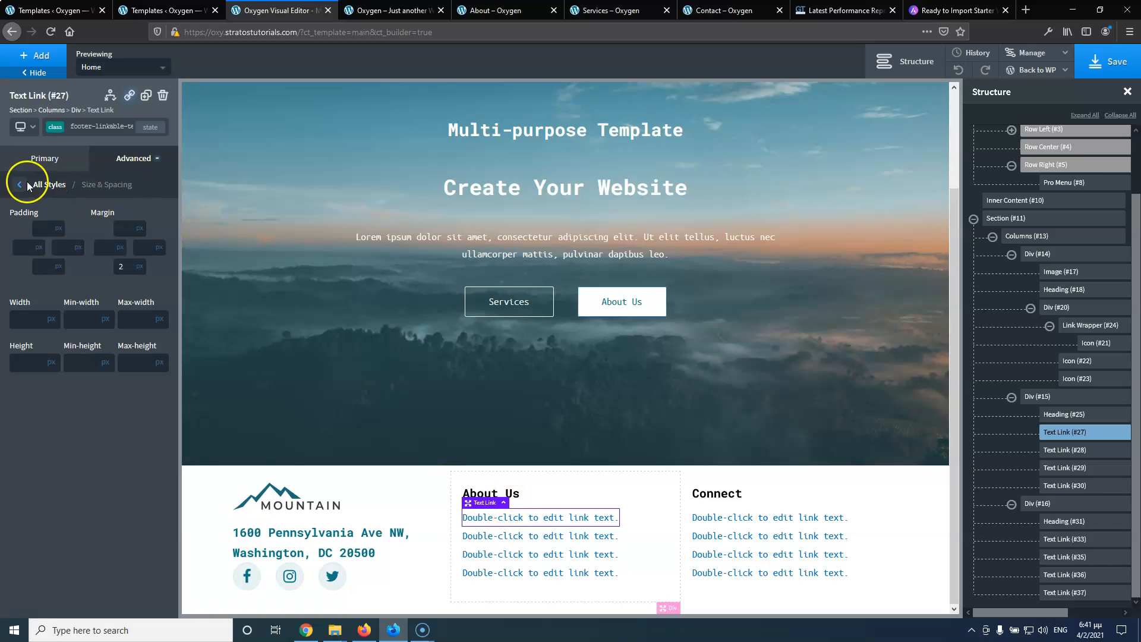
Set the text color of the footer-linkable-text class to black (#000000)
click(34, 160)
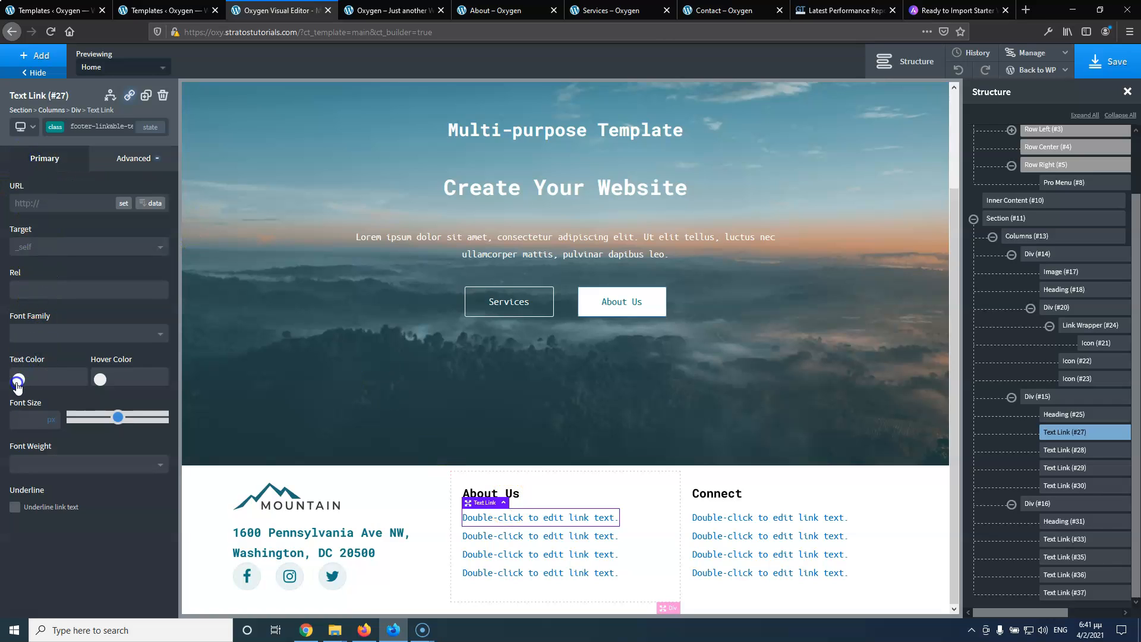
click(18, 380)
click(21, 473)
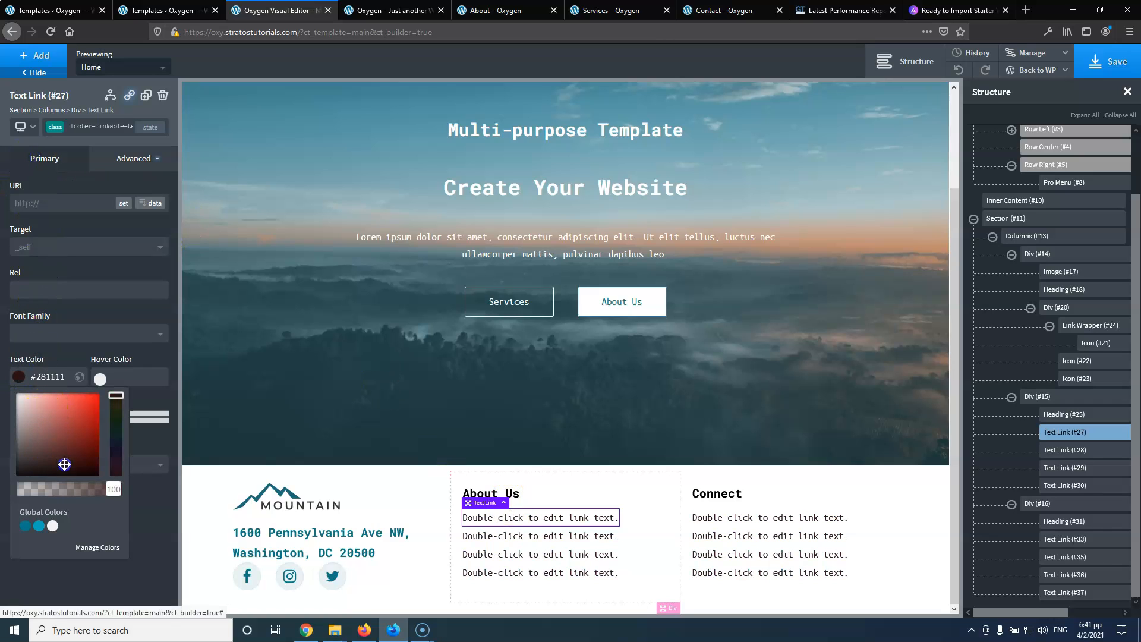
Examine the reference home page's footer, including the divider and copyright line below the columns, against the rebuilt footer
click(386, 10)
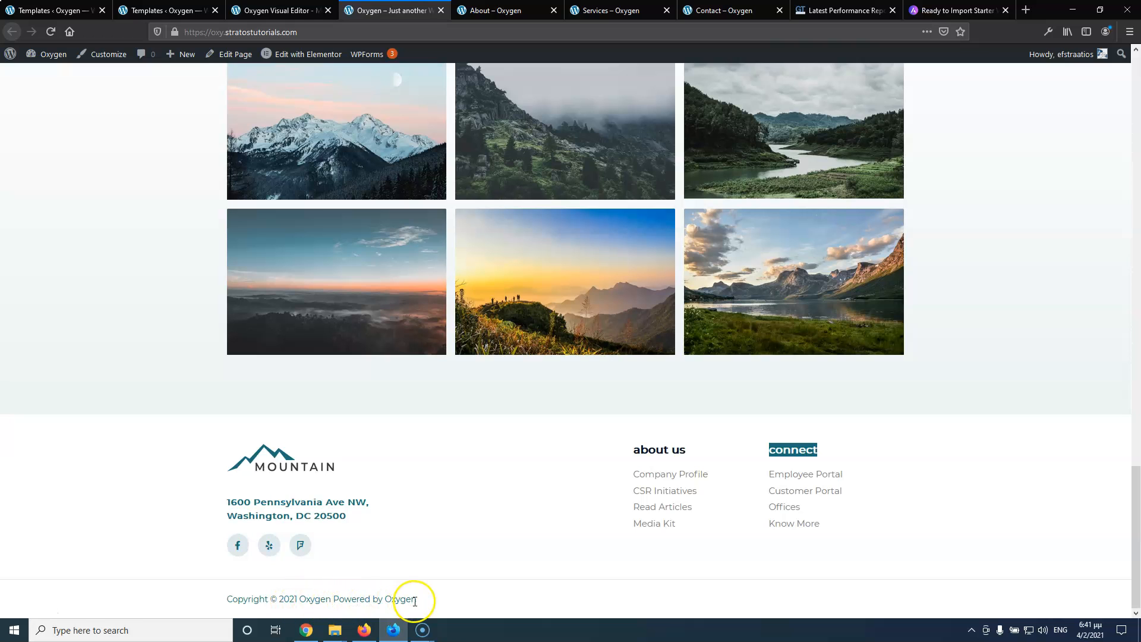
click(291, 9)
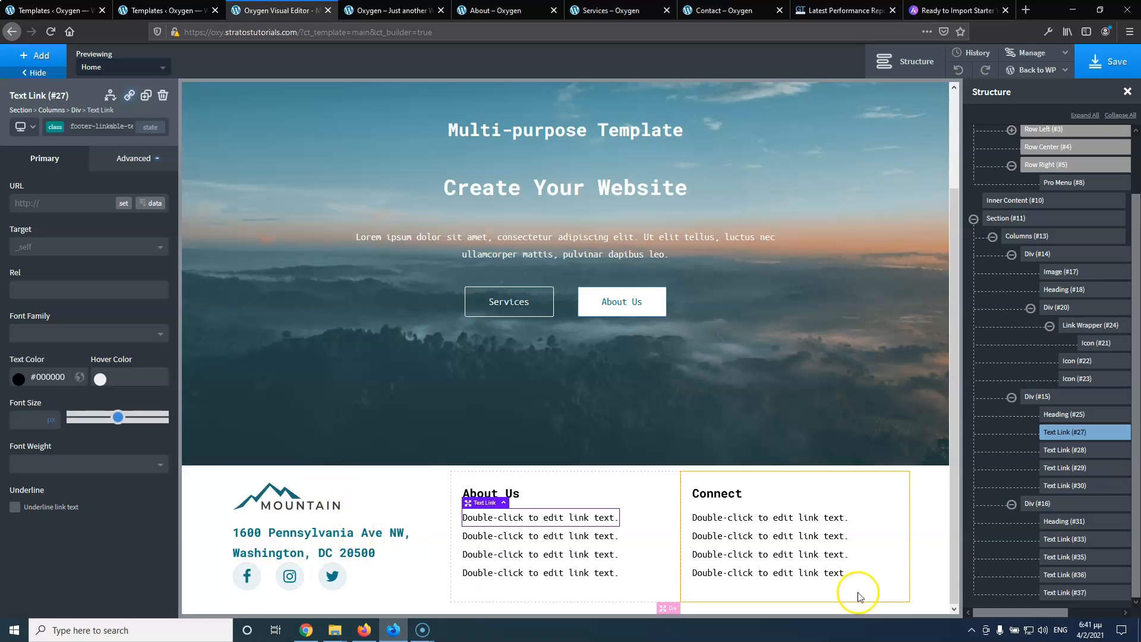
click(166, 14)
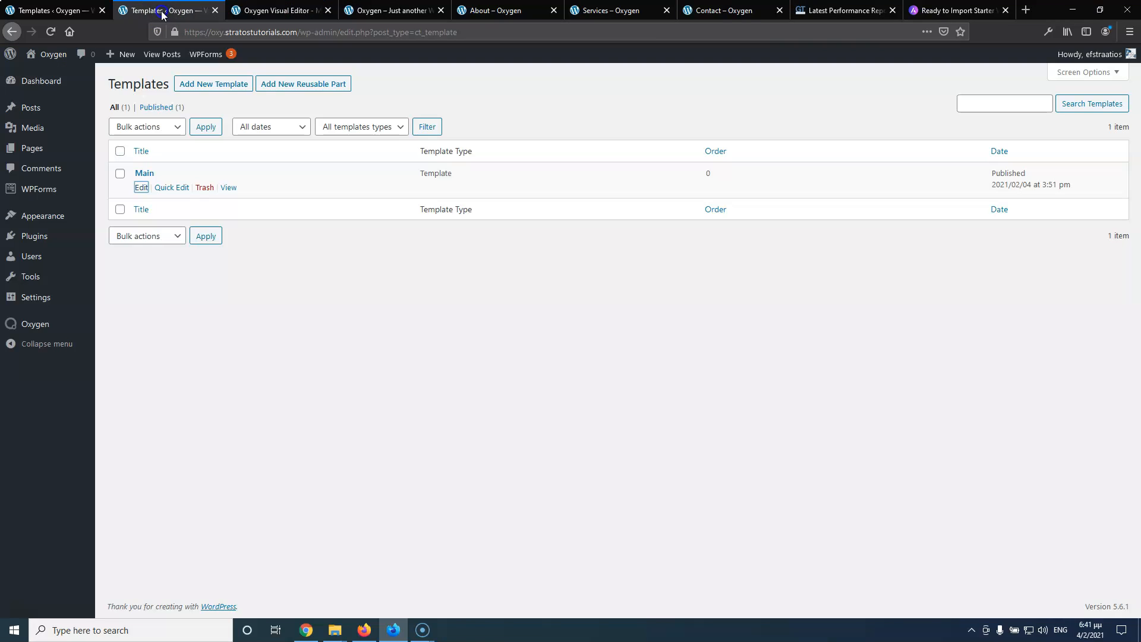
click(245, 14)
click(350, 11)
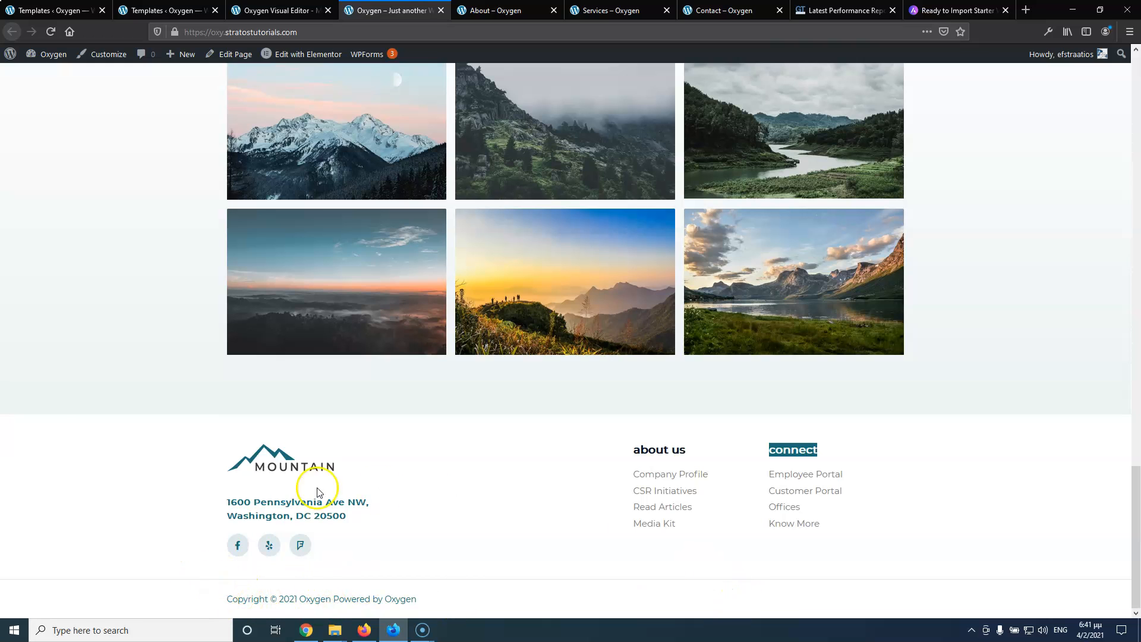
click(276, 11)
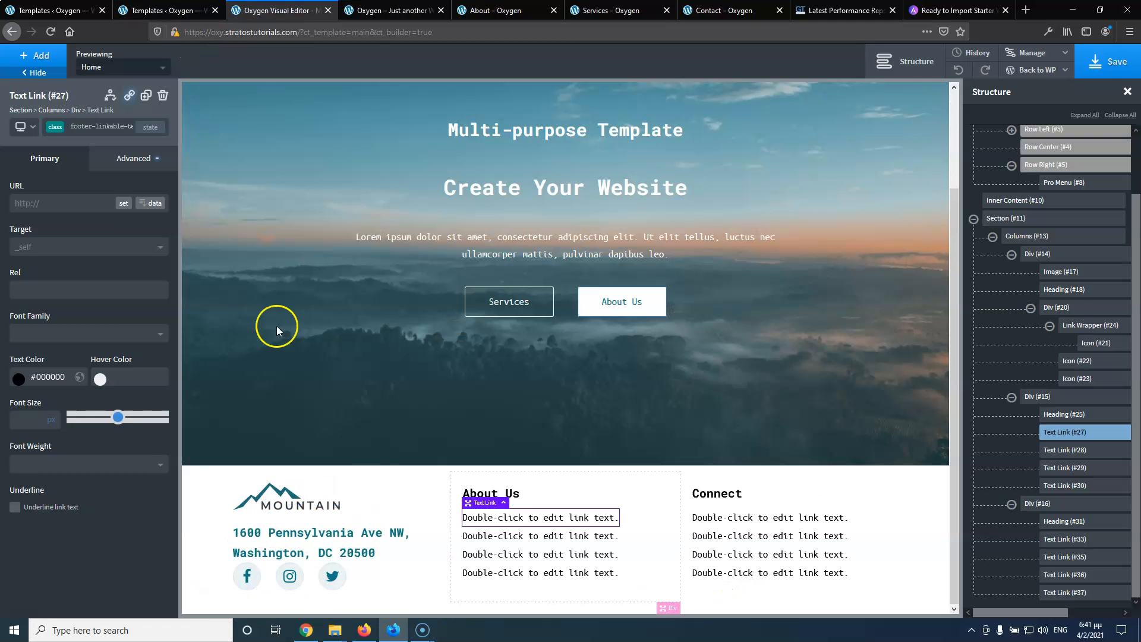
click(389, 10)
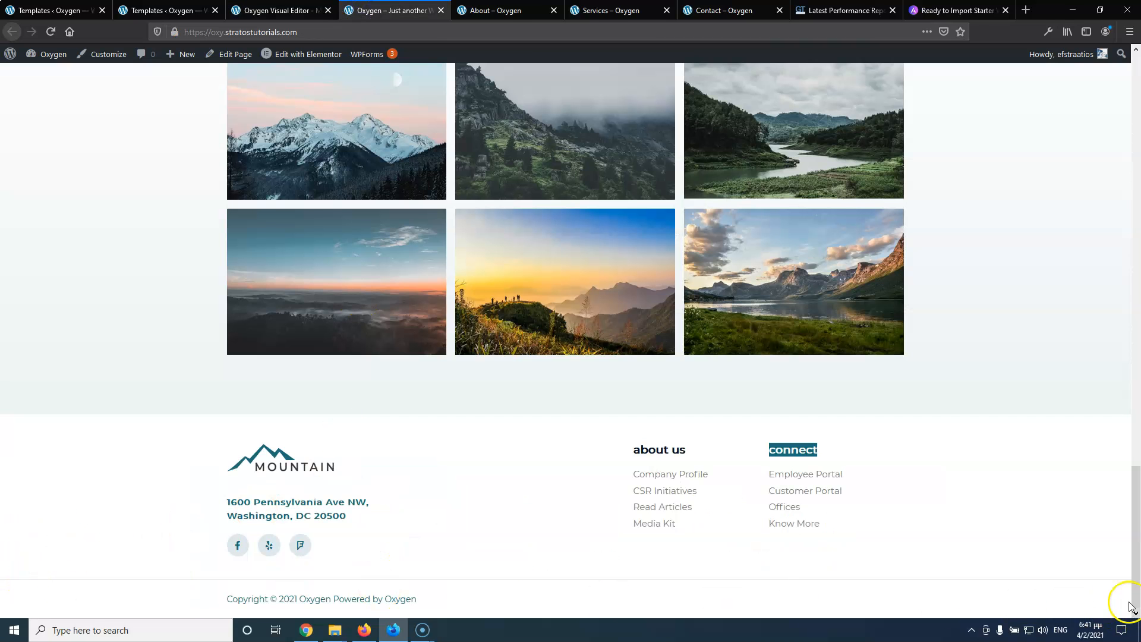
click(273, 11)
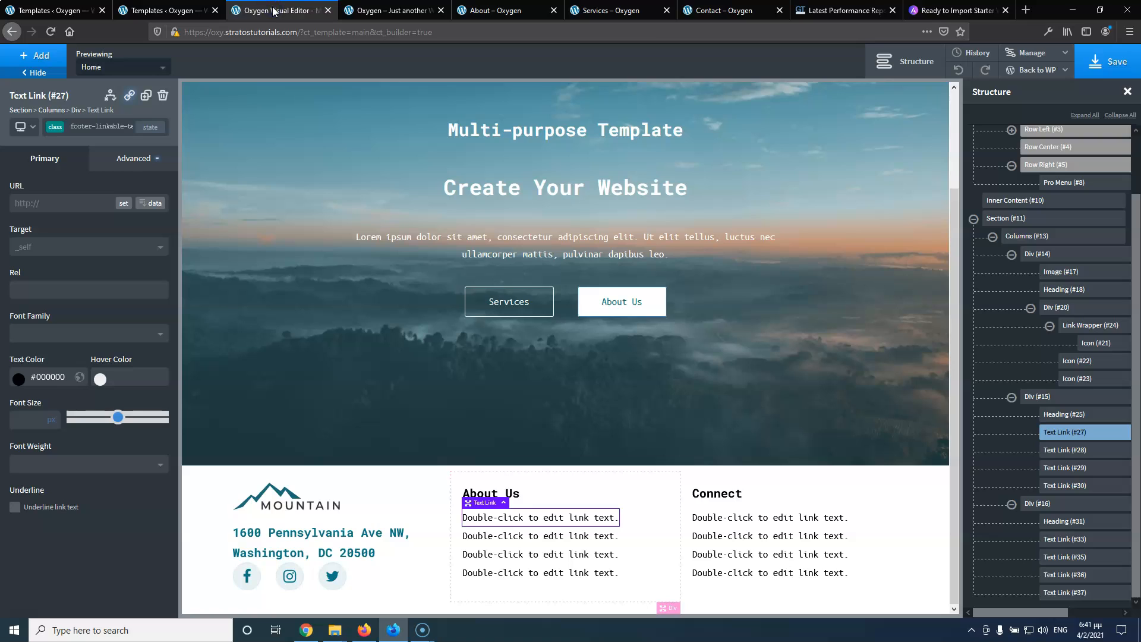
Add a new section below the footer section with the three columns
click(35, 55)
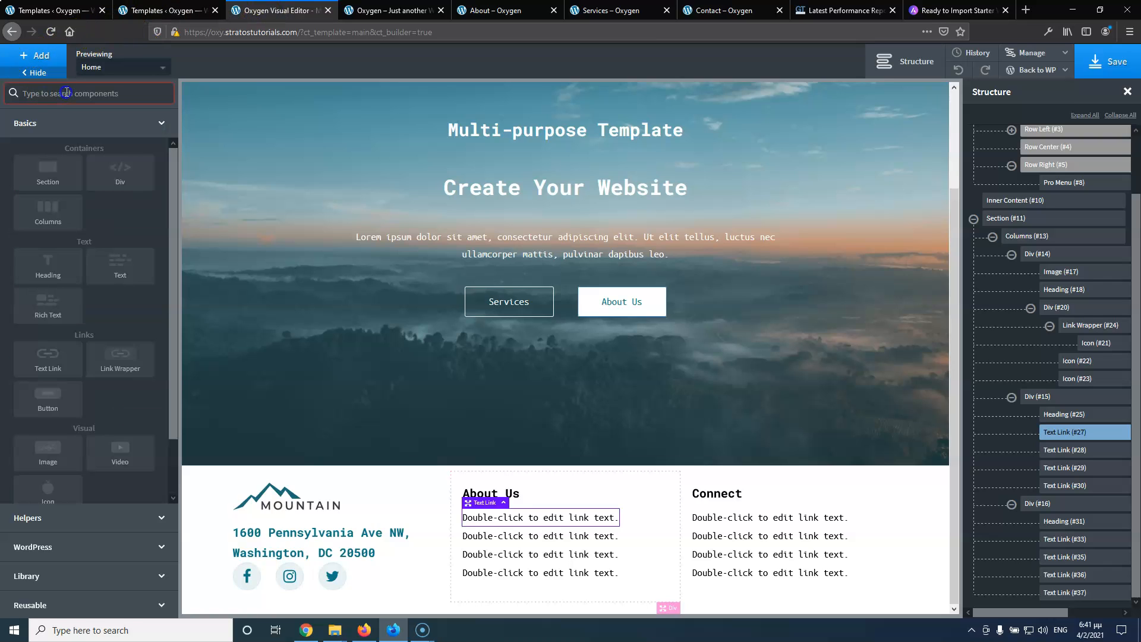
click(47, 172)
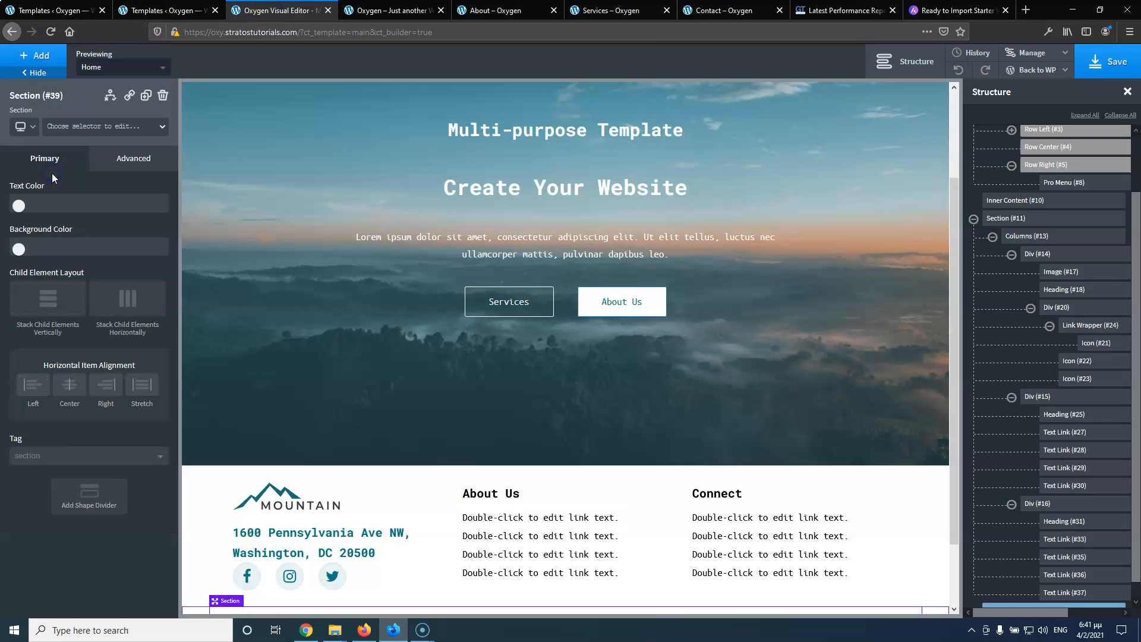
scroll(511, 528, down, 2)
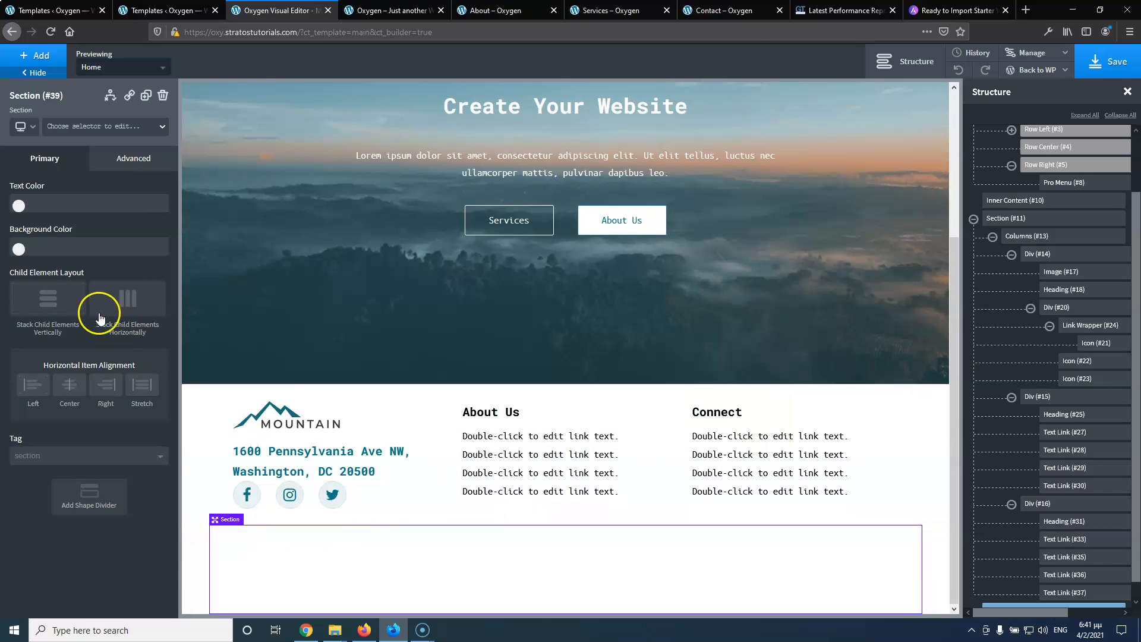
Give the new section below the footer columns a 1 px solid top border in the global Basic Blue at strongly reduced opacity
click(132, 166)
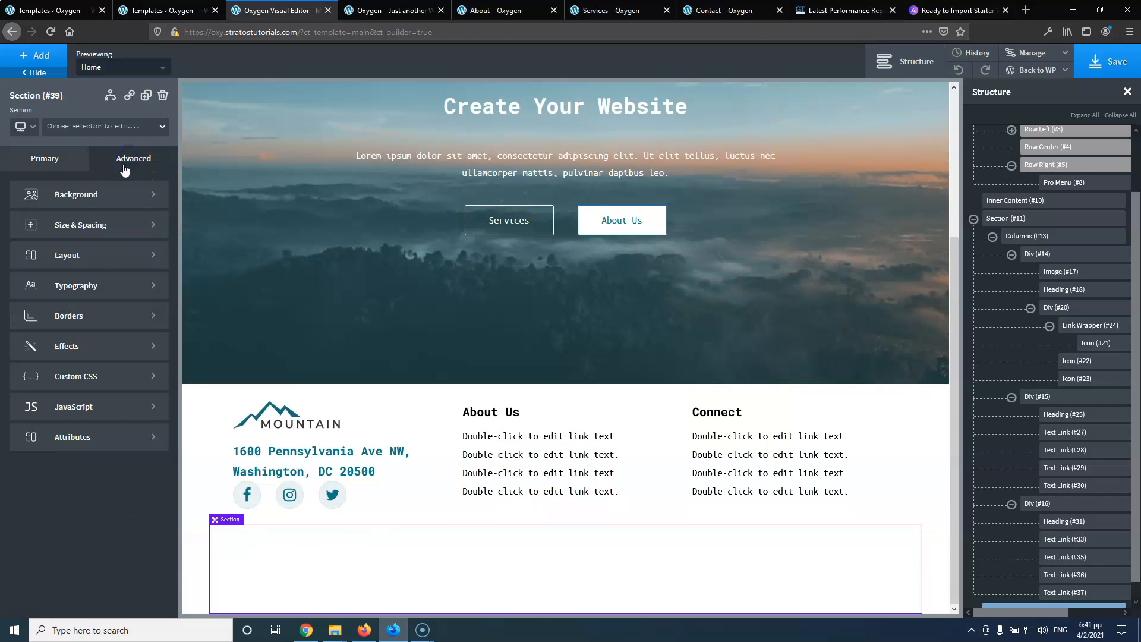
click(93, 315)
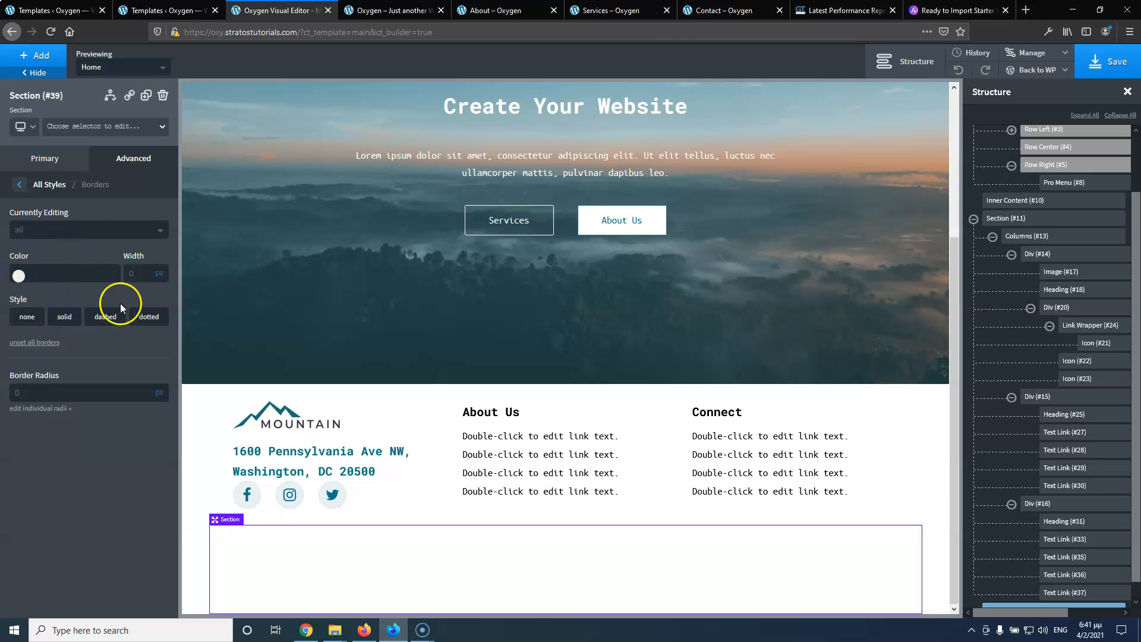
click(82, 237)
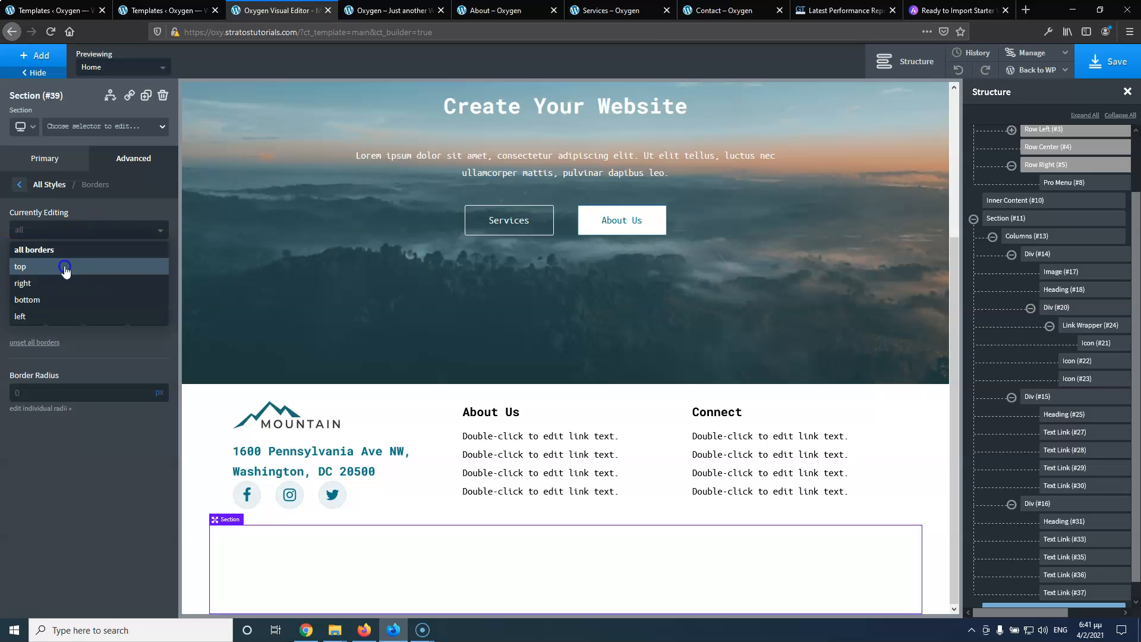
click(70, 266)
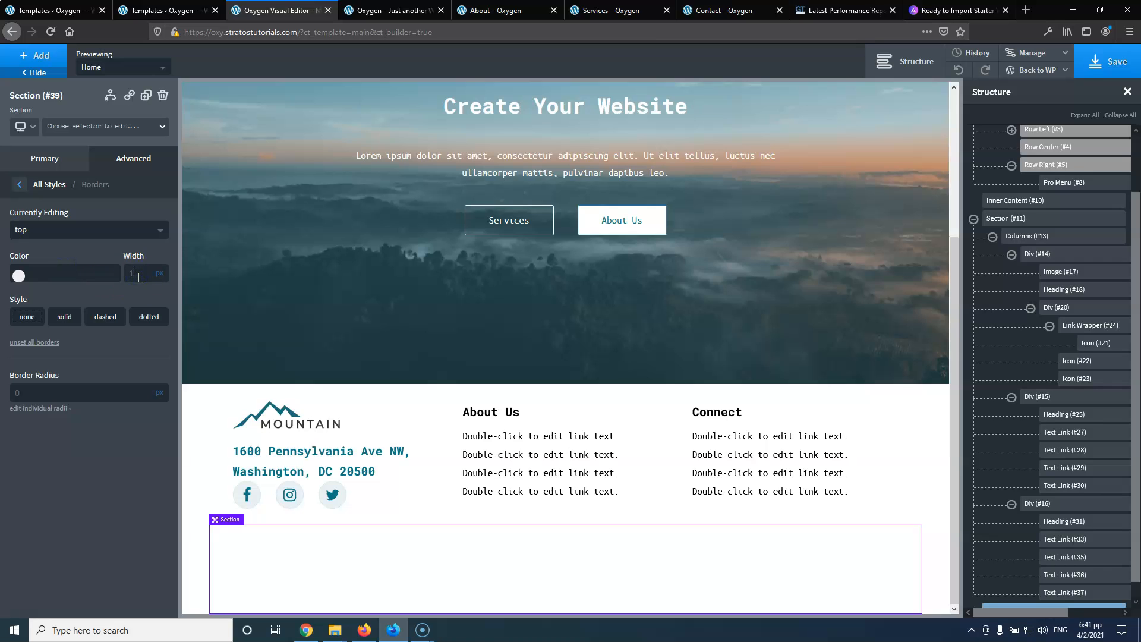
click(64, 316)
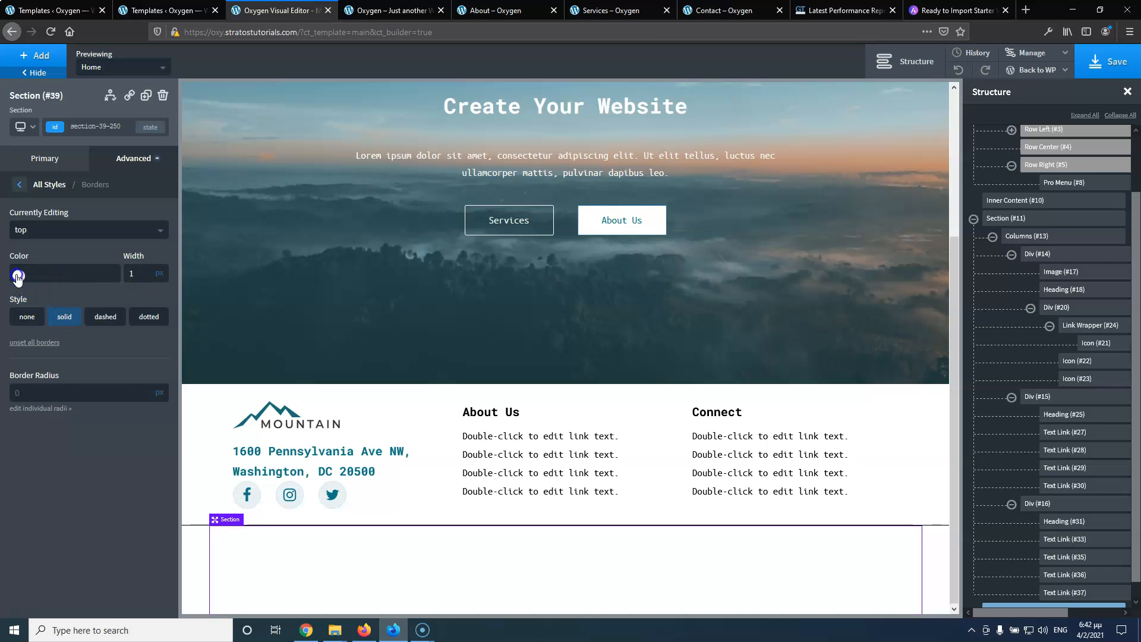
click(18, 275)
click(25, 422)
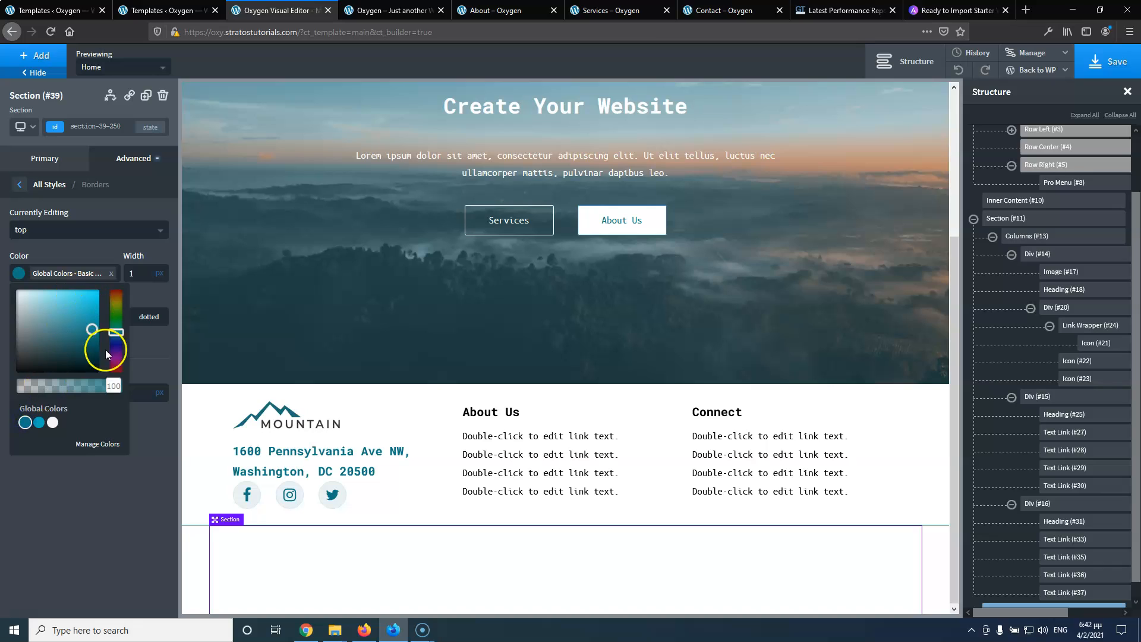
drag(111, 387, 39, 389)
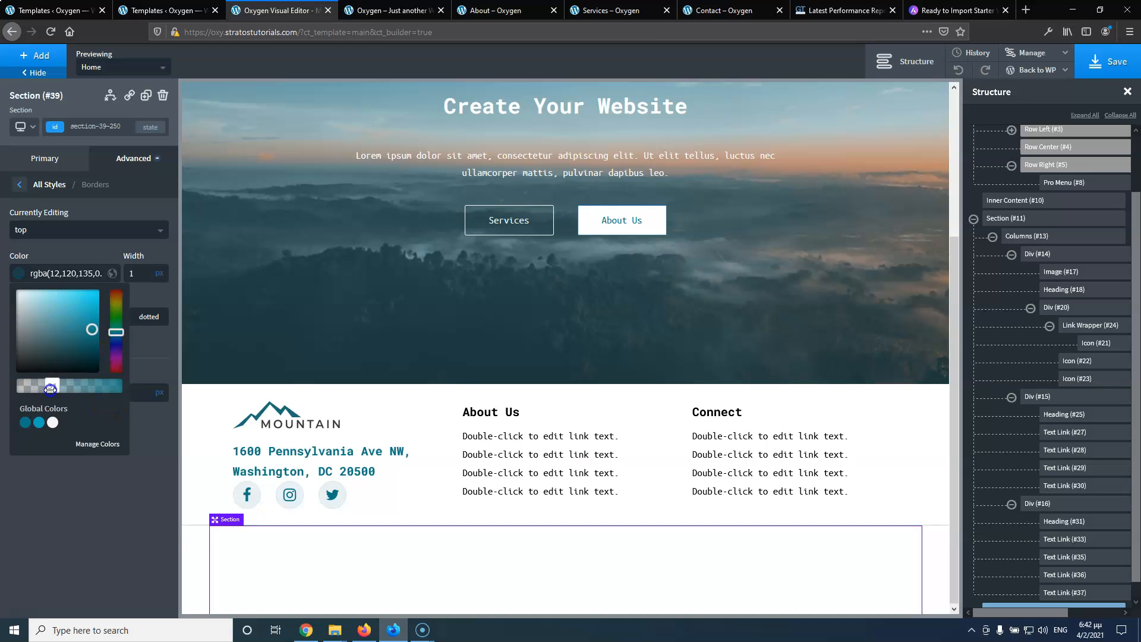
click(116, 247)
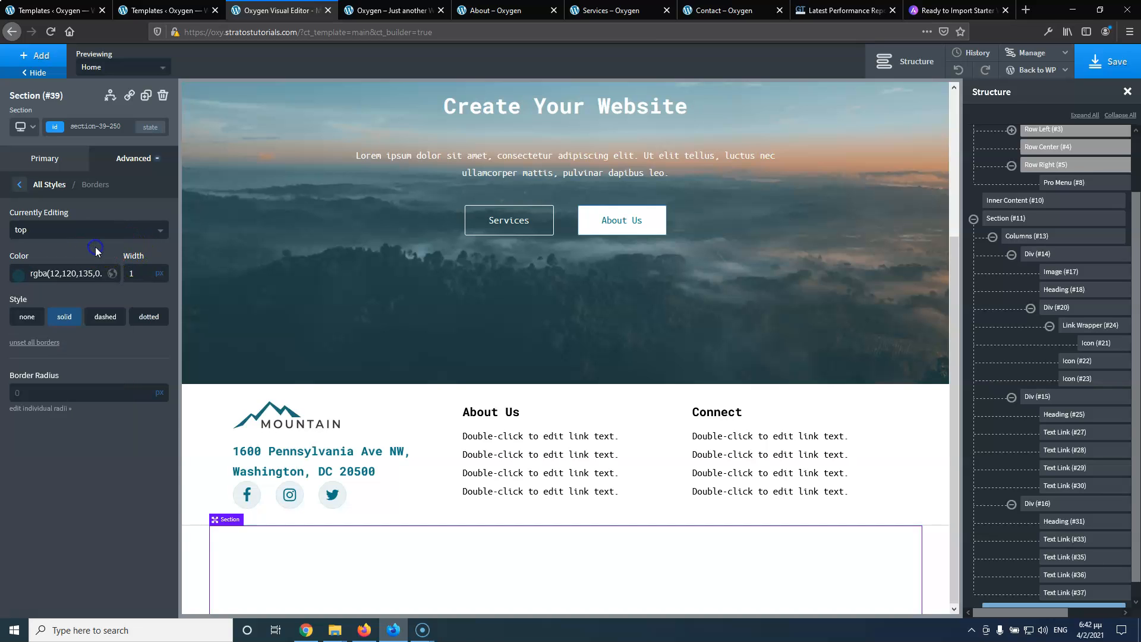
Copy the reference footer's copyright line into a new text element in the bordered section: "Copyright © 2021 Oxygen Powered by Oxygen"
click(368, 11)
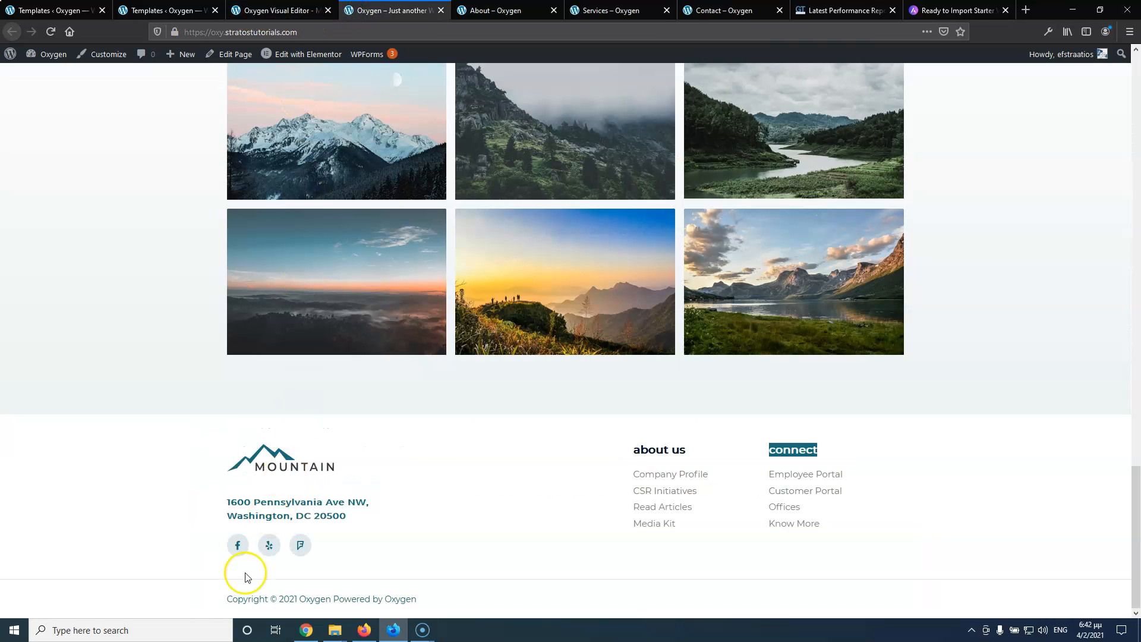
drag(224, 603, 367, 610)
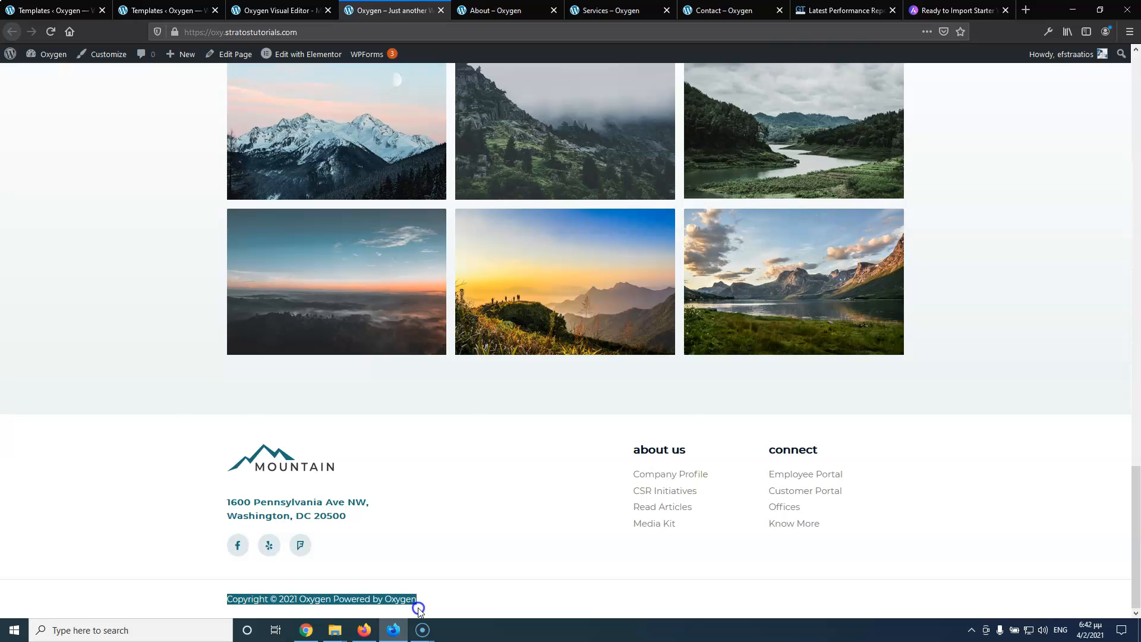
click(279, 11)
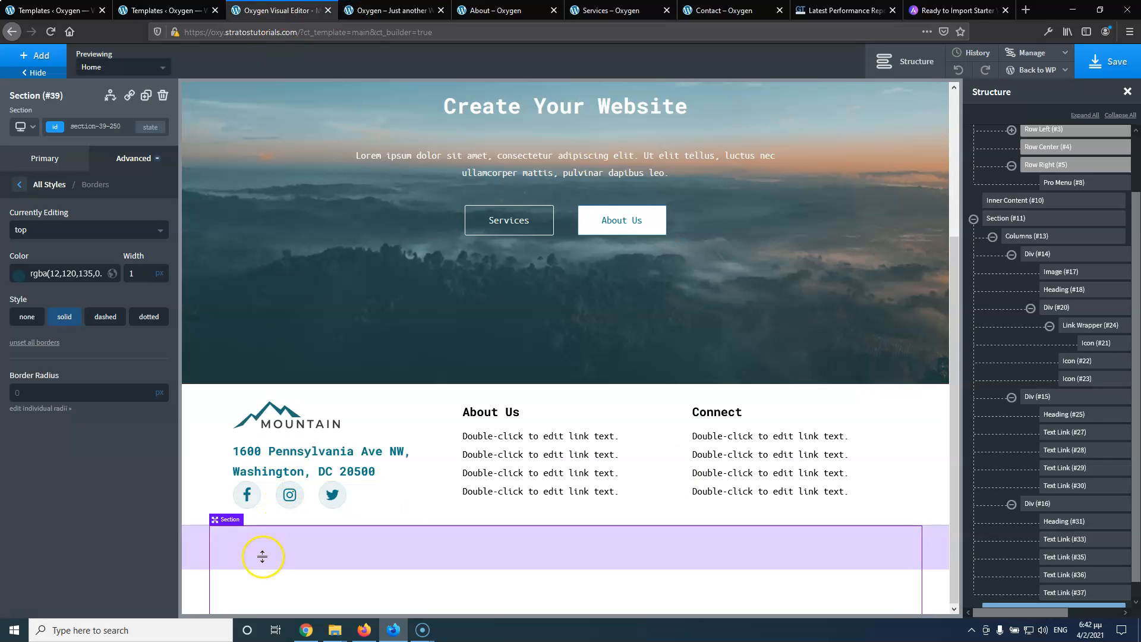
click(36, 55)
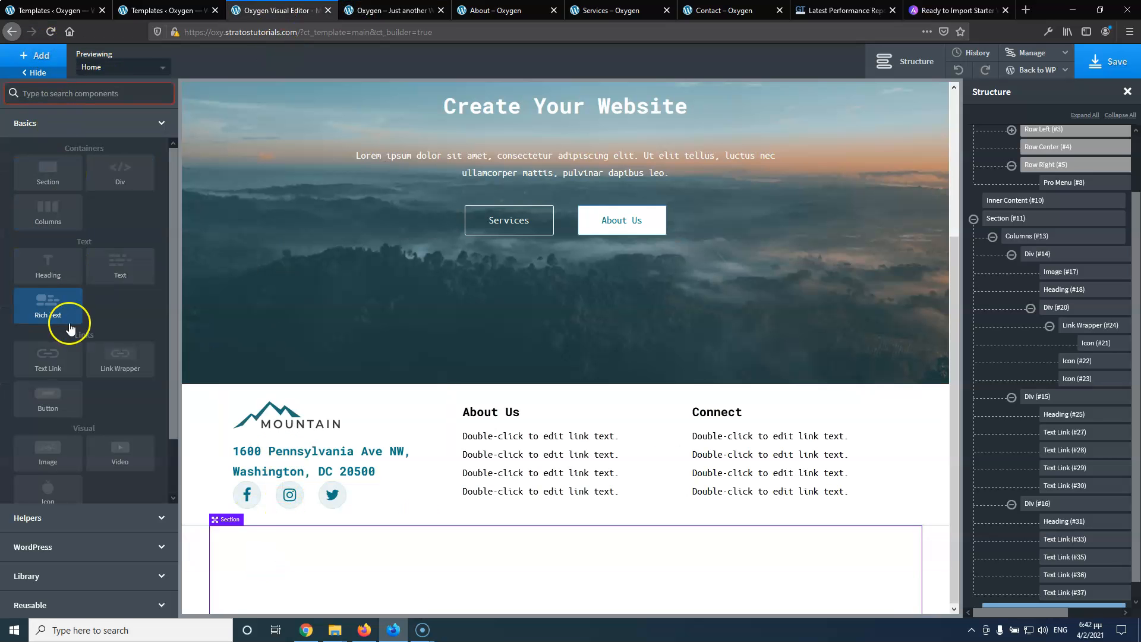
click(119, 267)
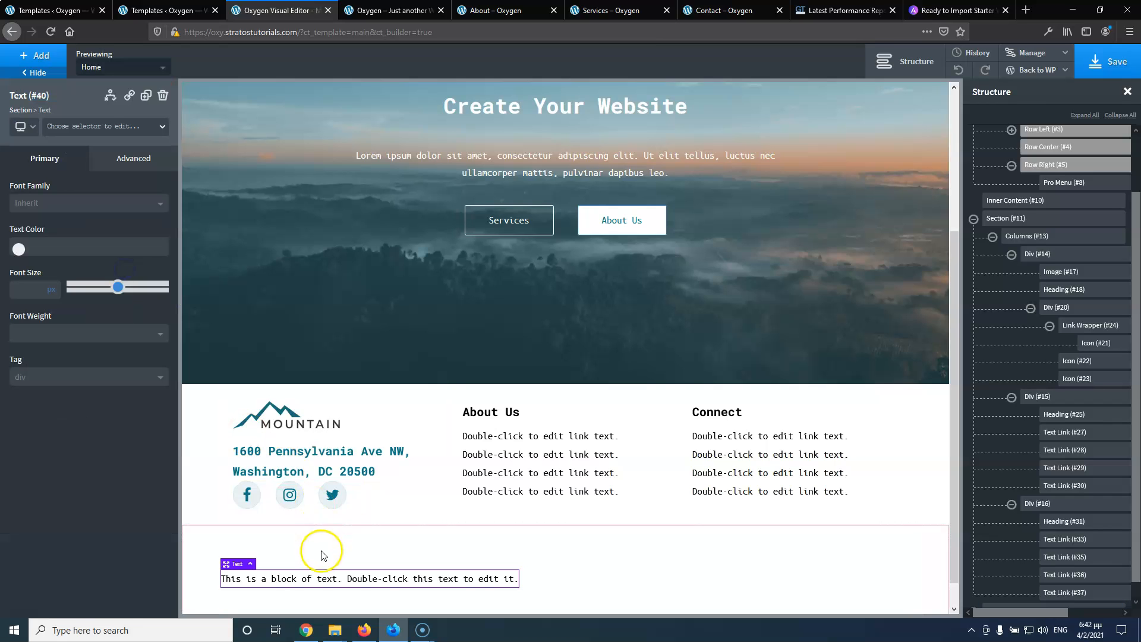
double_click(291, 578)
text(Copyright © 2021 Oxygen Powered by Oxygen)
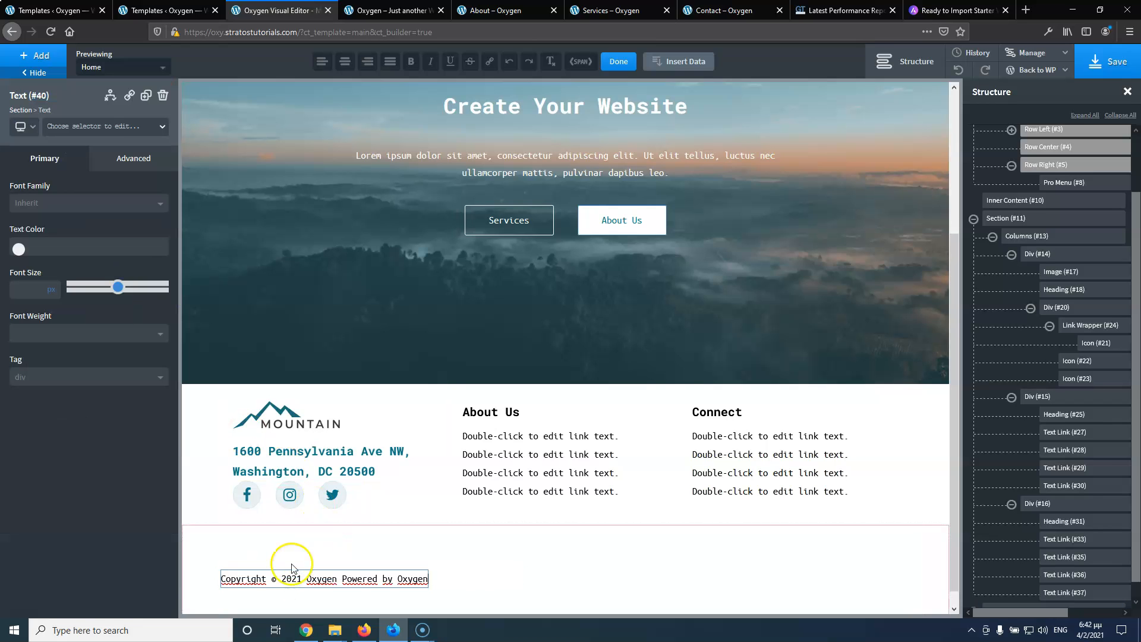
Reduce the copyright section's padding to about 29 px above and 28 px below the text, and compare it with the reference footer
click(302, 545)
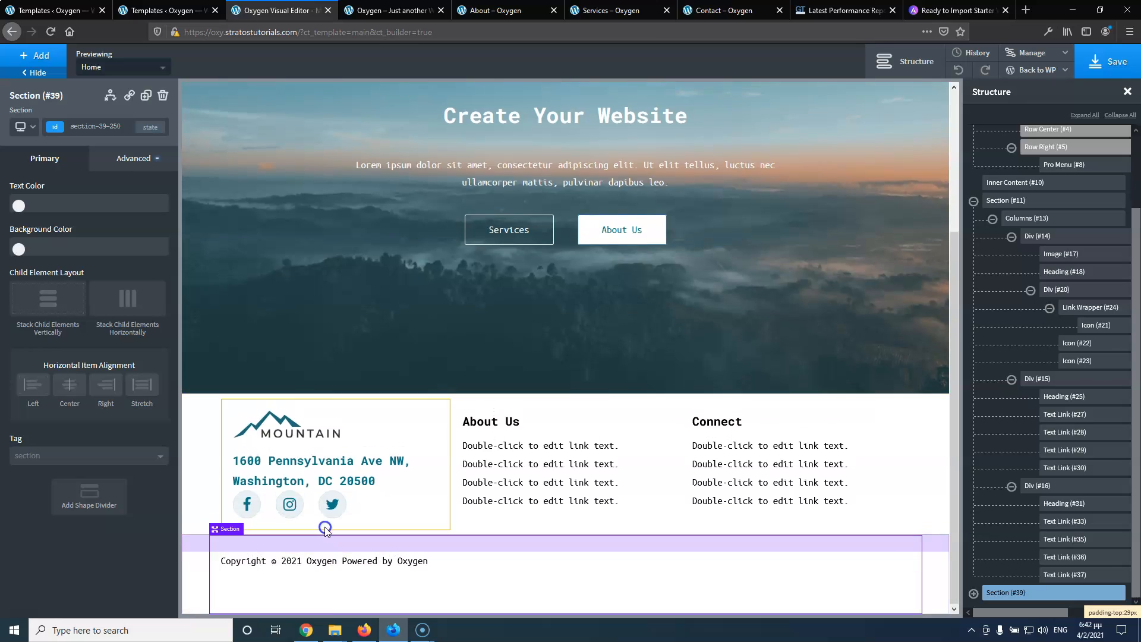
drag(327, 597, 329, 570)
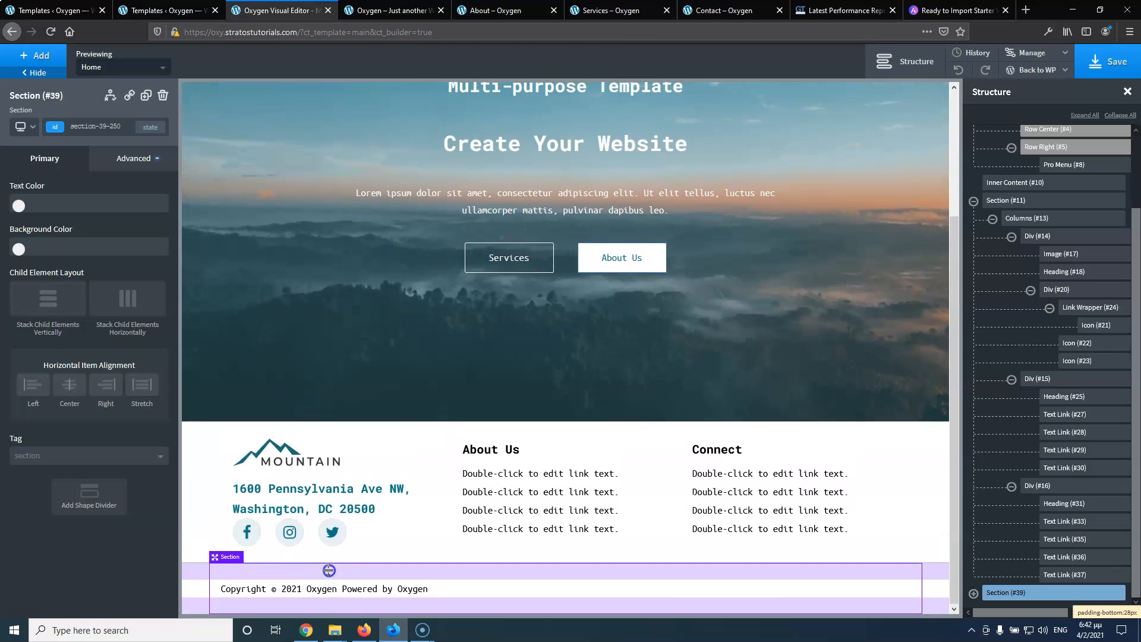
click(352, 10)
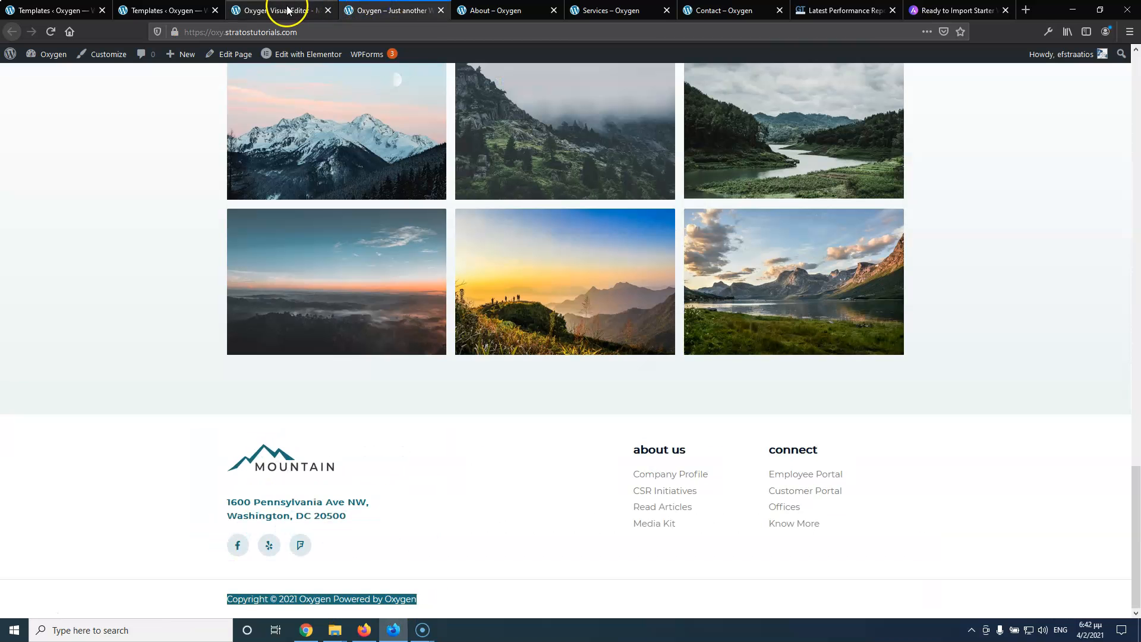
click(468, 545)
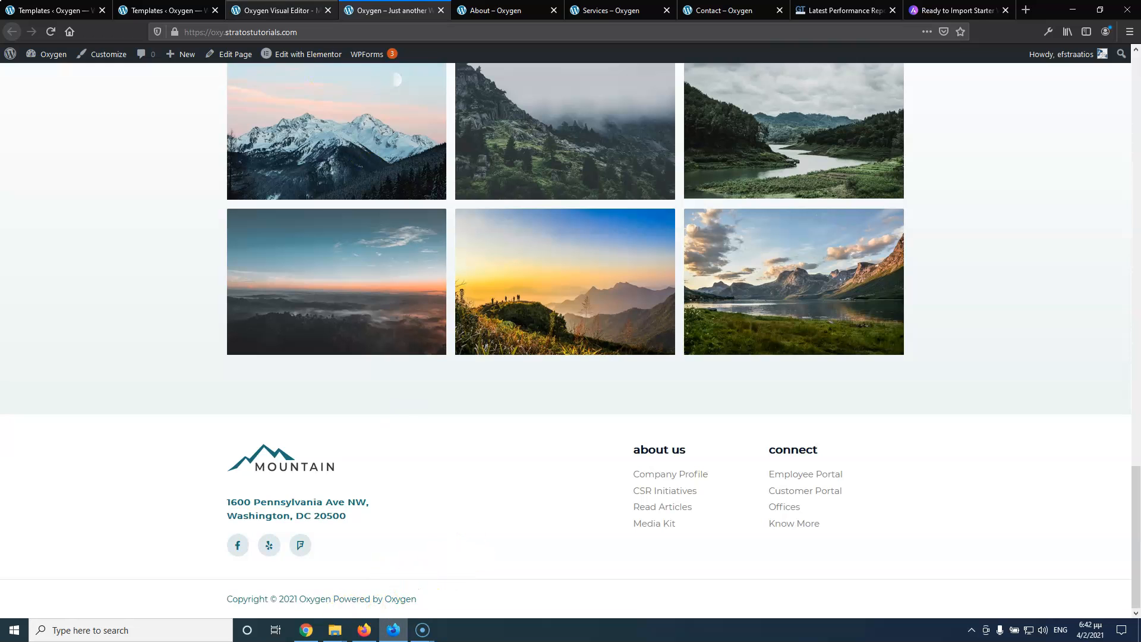
Set the copyright text's color to the global Basic Blue and save the template
click(279, 10)
double_click(252, 587)
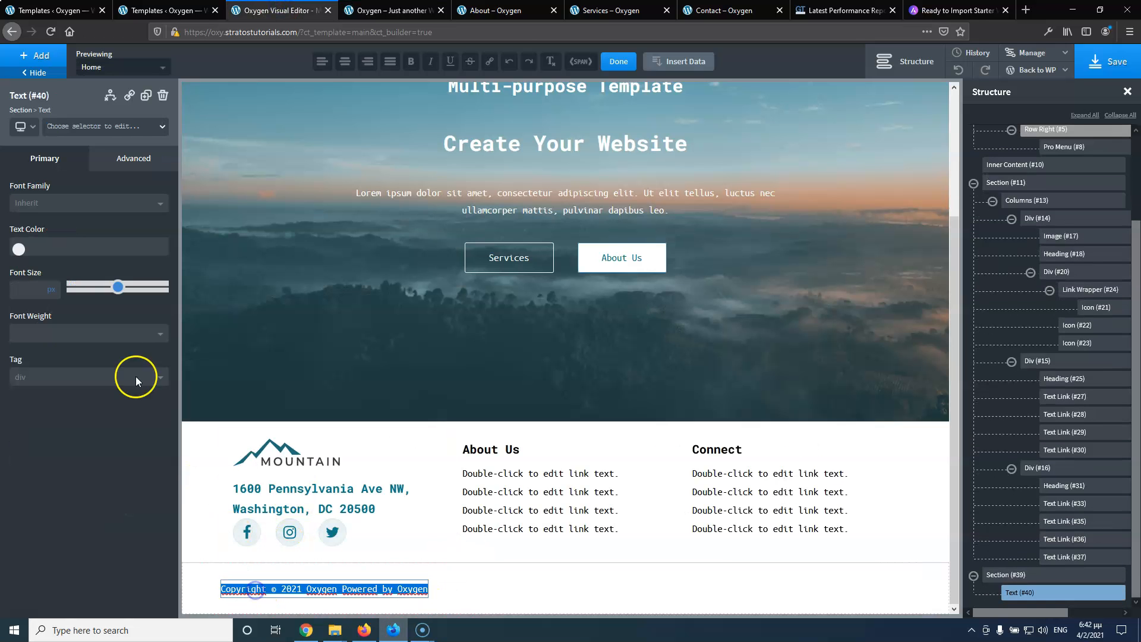
click(19, 249)
click(24, 396)
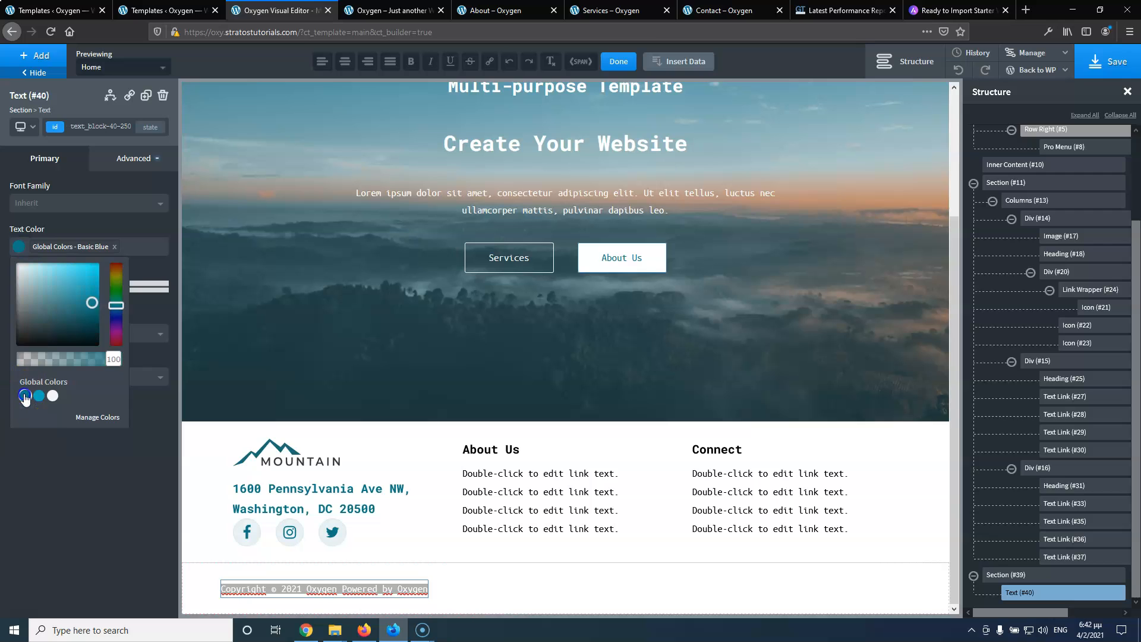
click(570, 581)
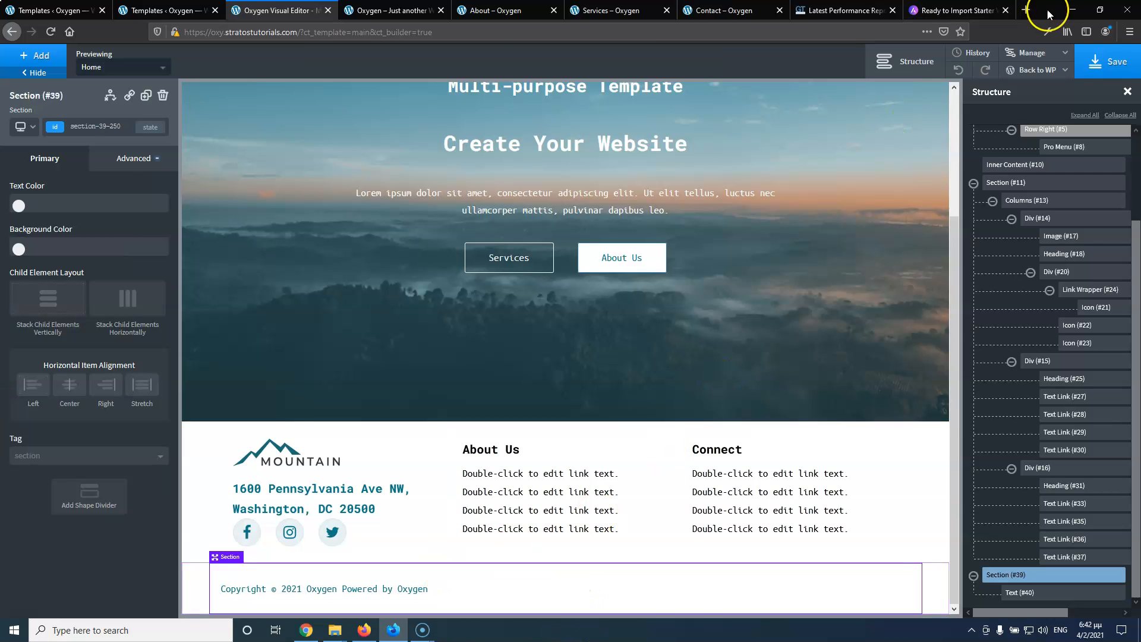
click(1111, 62)
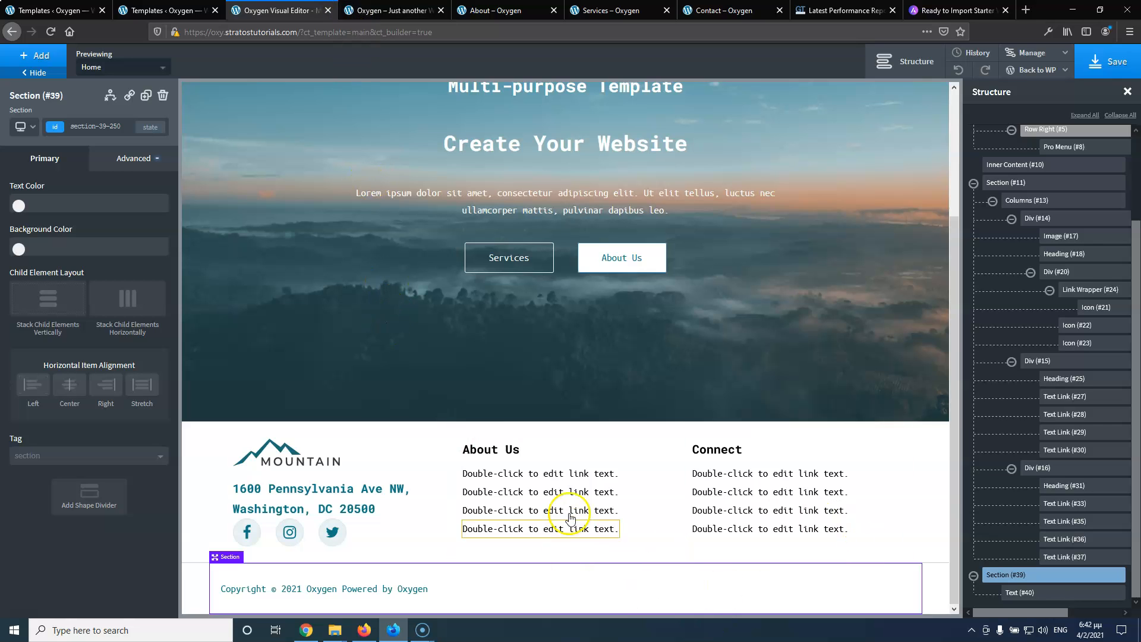
Preview the template at the Page container (1200px) and below breakpoint, checking header and footer, and return to All devices
scroll(482, 292, up, 3)
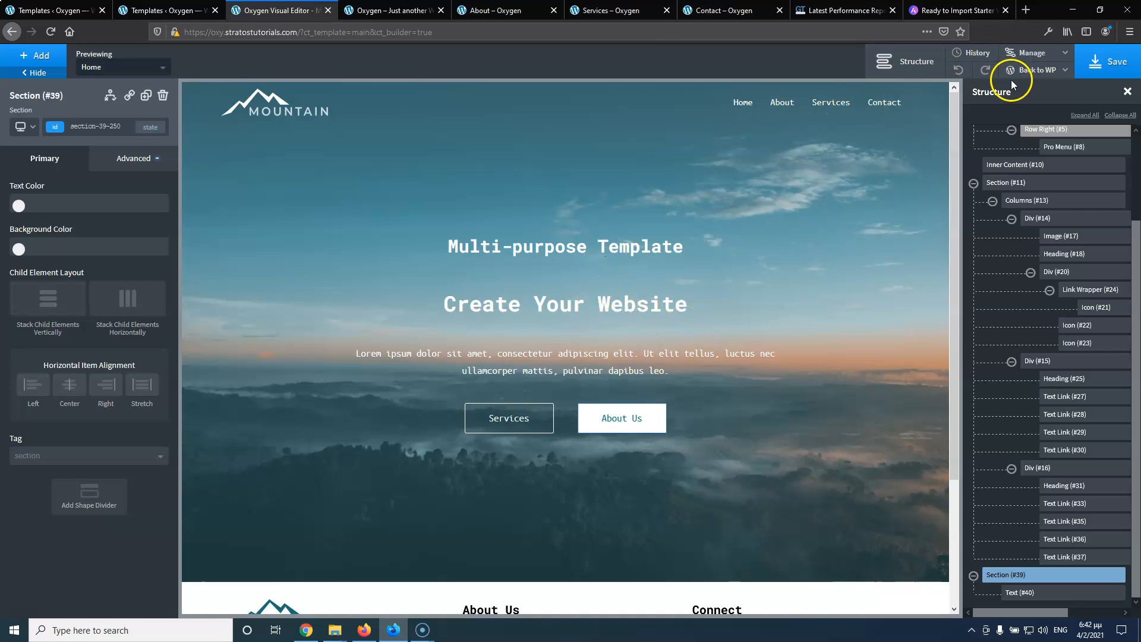
click(27, 128)
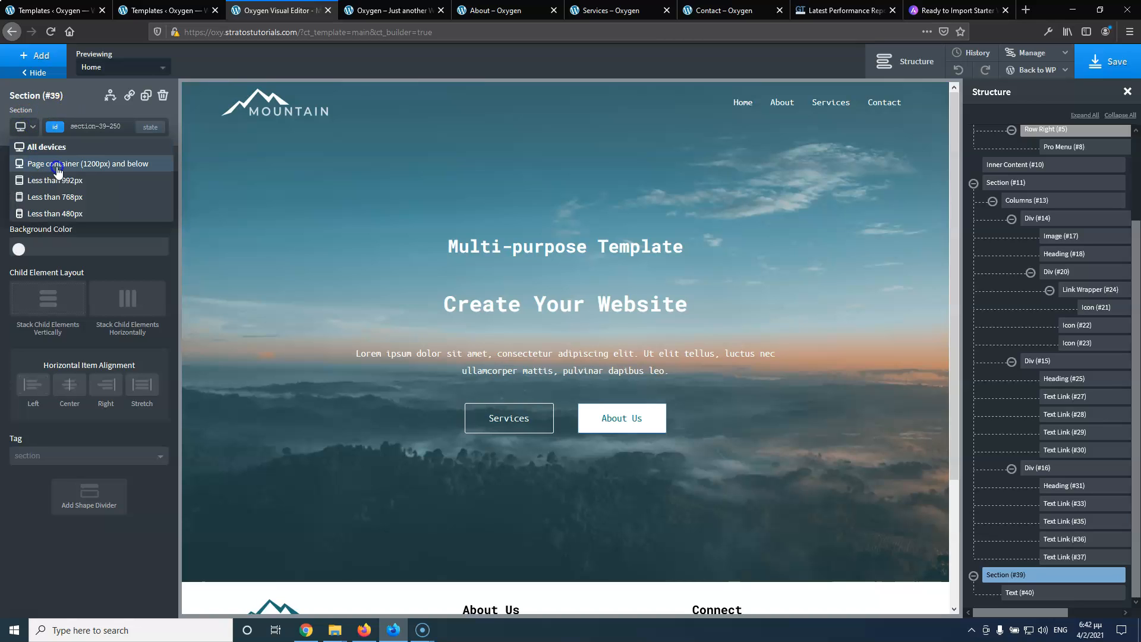
click(103, 166)
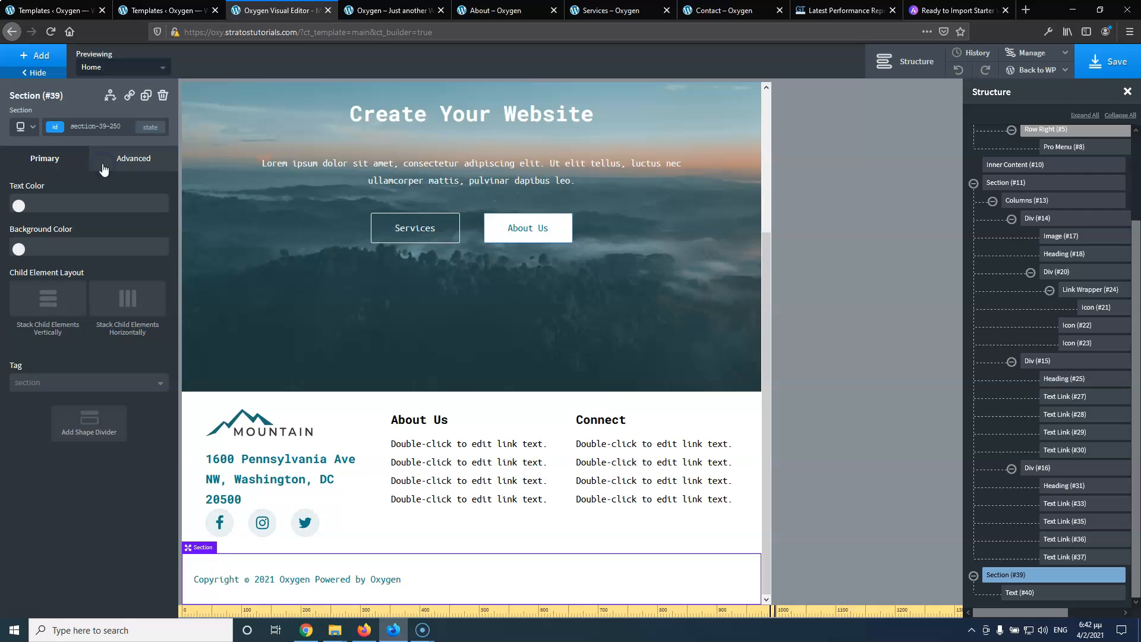
scroll(342, 261, up, 3)
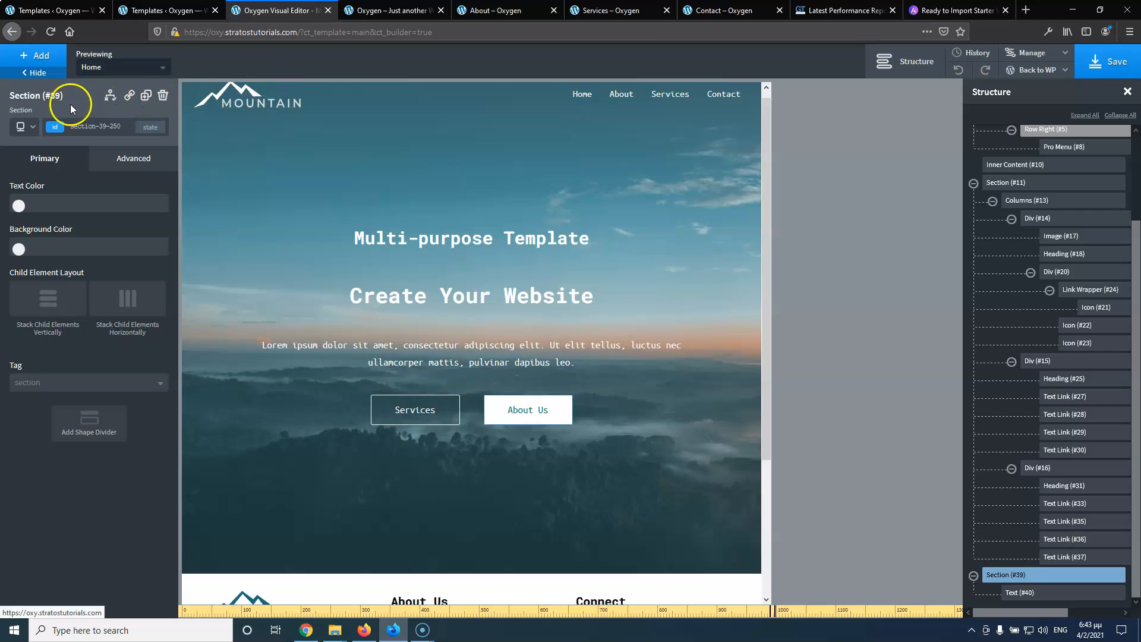
click(23, 126)
click(39, 155)
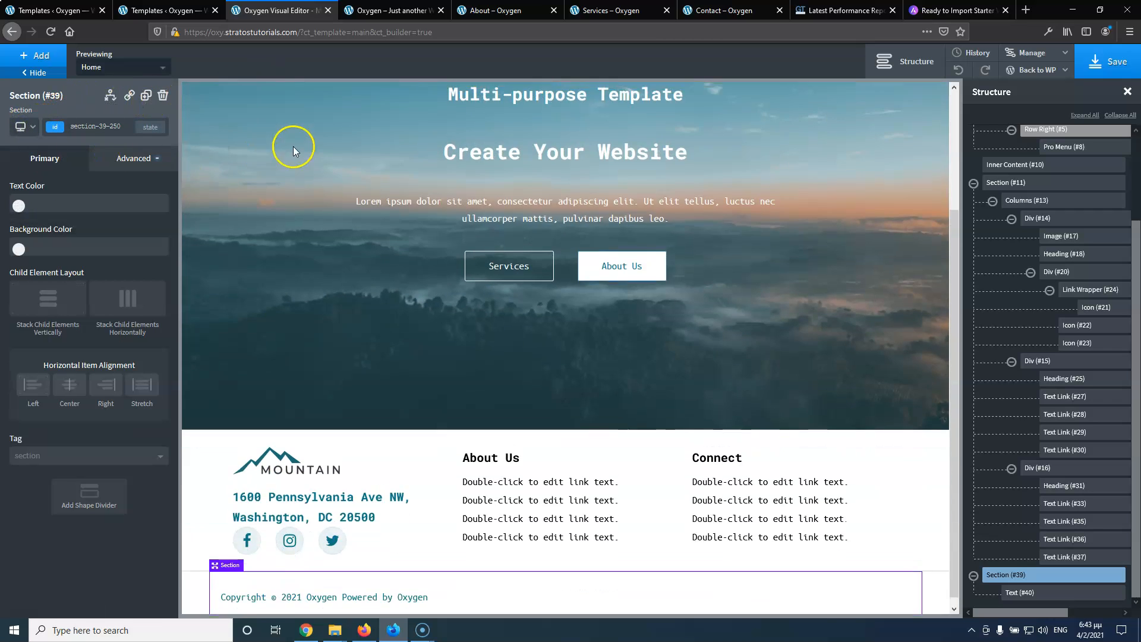
Set the footer address heading's font size to 18 px for the Page container (1200px) and below breakpoint
click(274, 113)
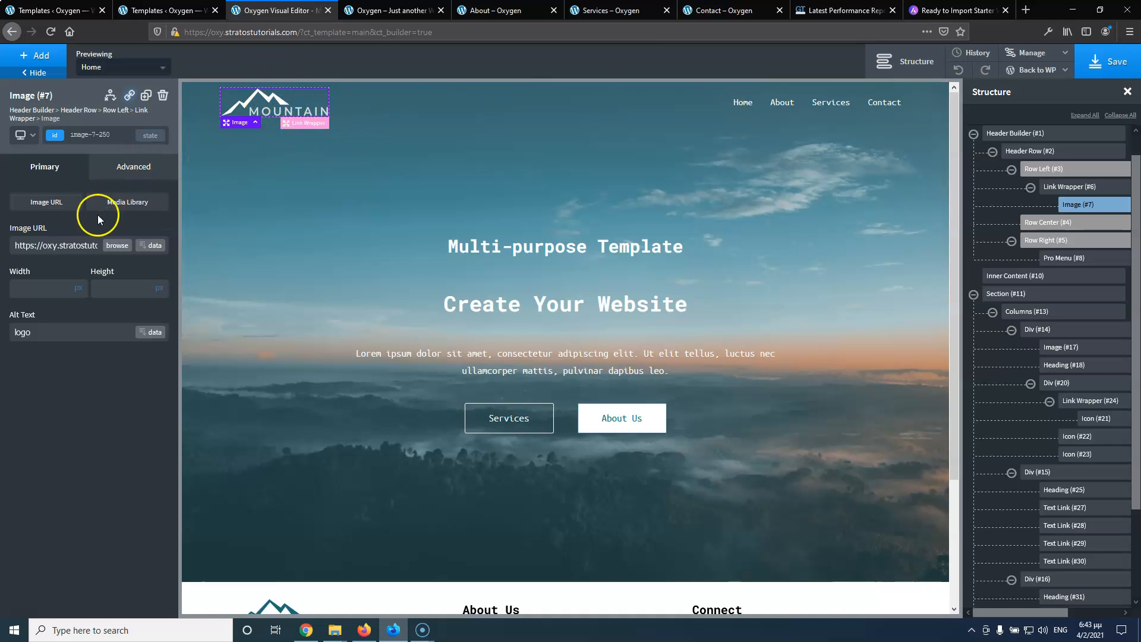
click(31, 137)
click(43, 173)
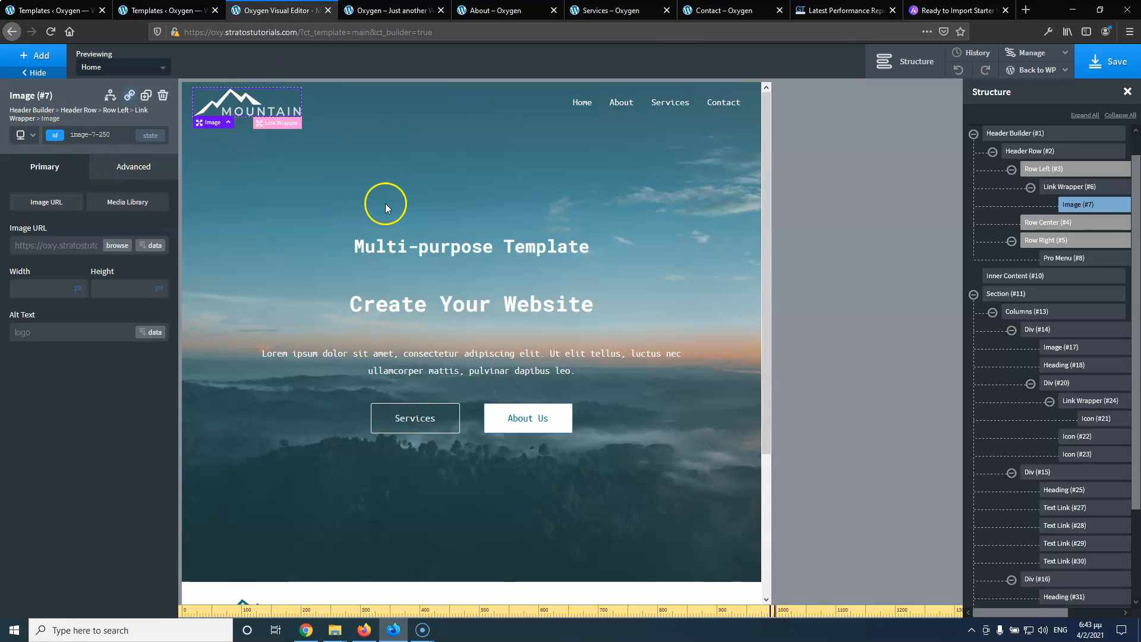
scroll(419, 219, down, 3)
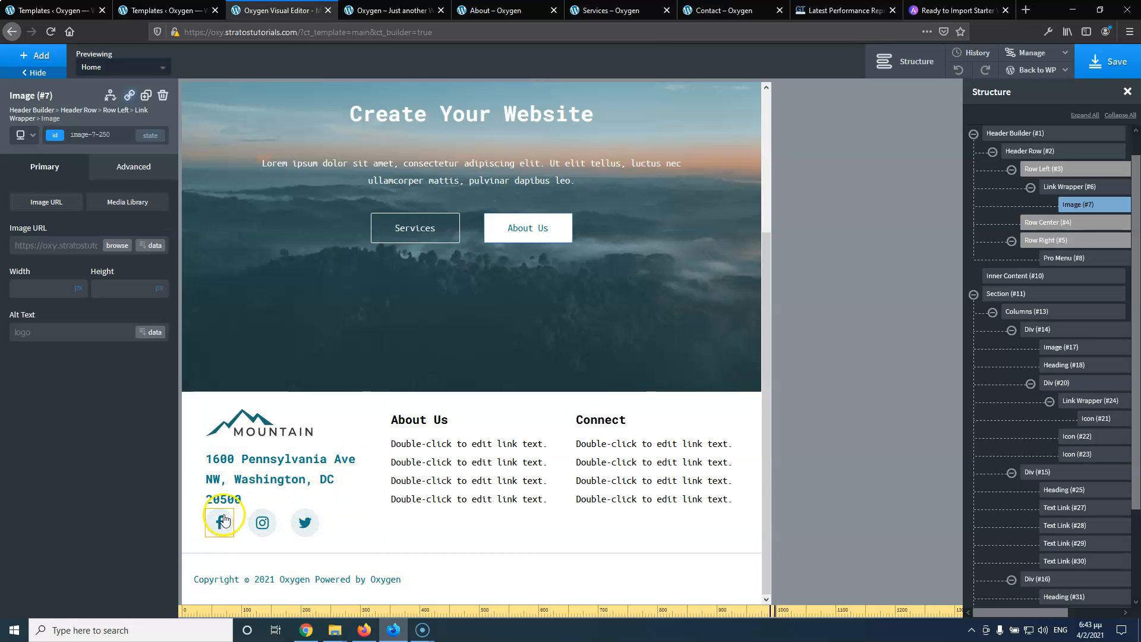
click(241, 480)
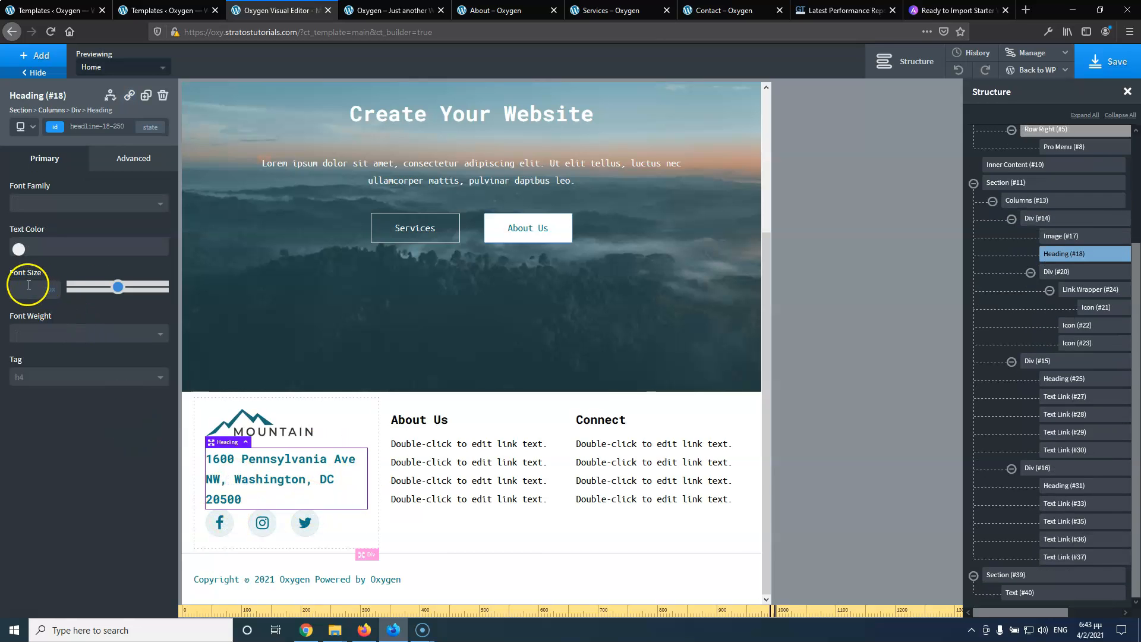
text(22)
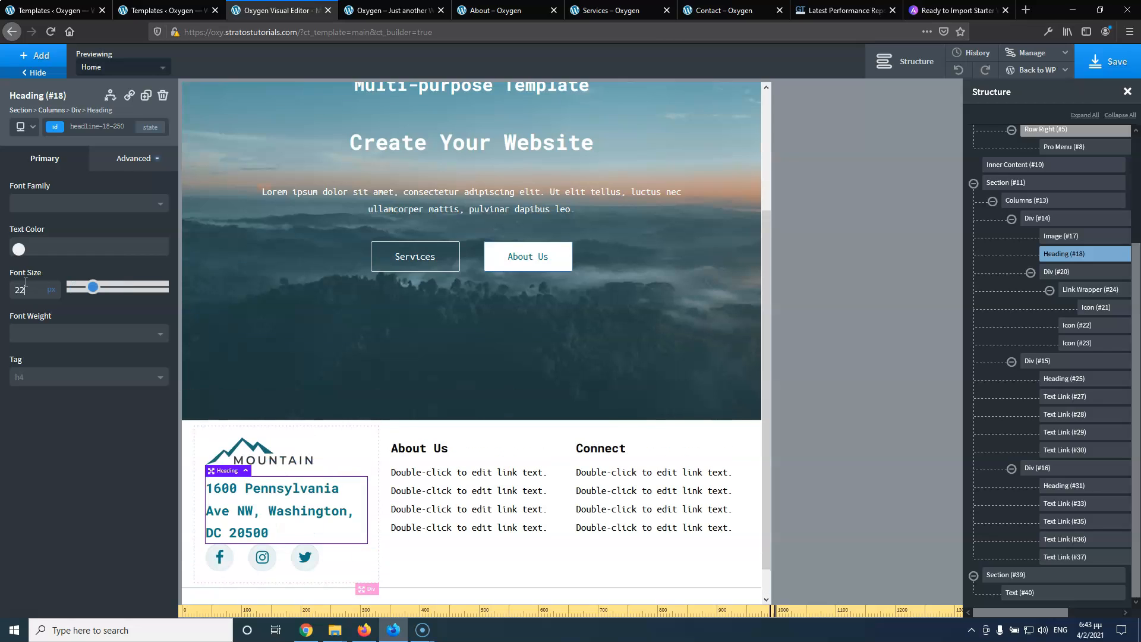
key(Down)
key(Down)
key(Down)
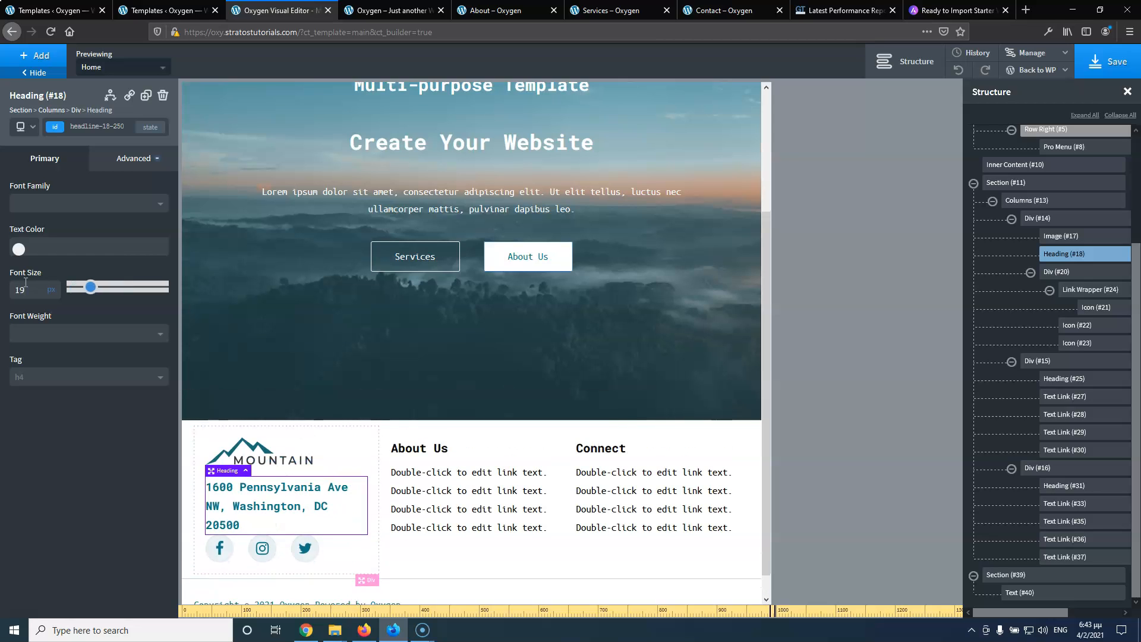
key(Down)
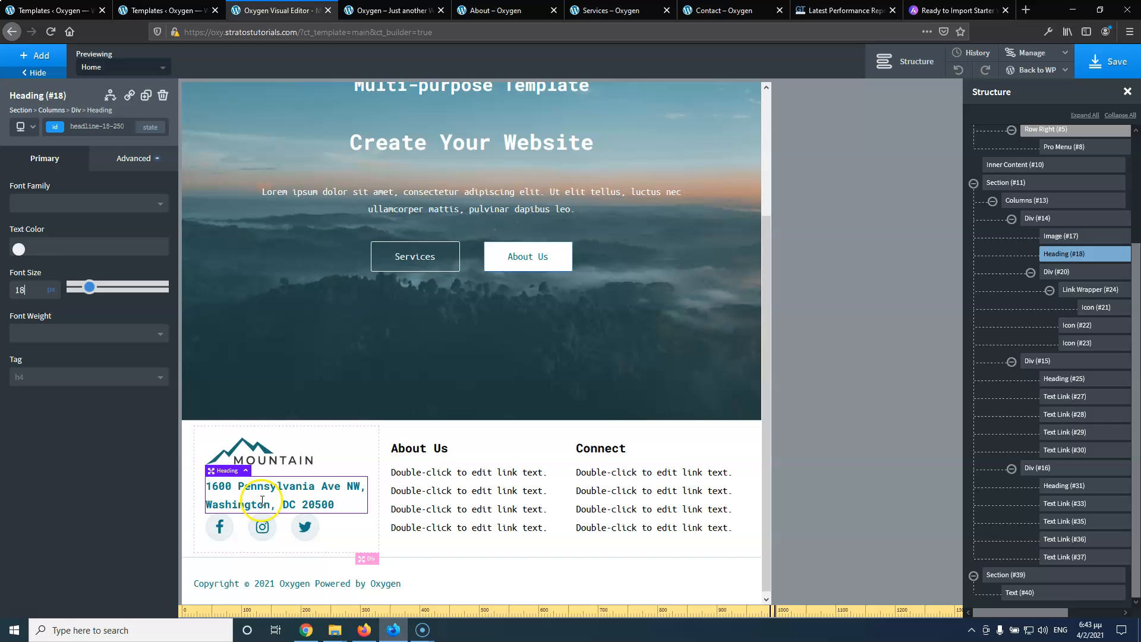
Set the footer address heading's bottom margin to 5 px for All devices
click(123, 159)
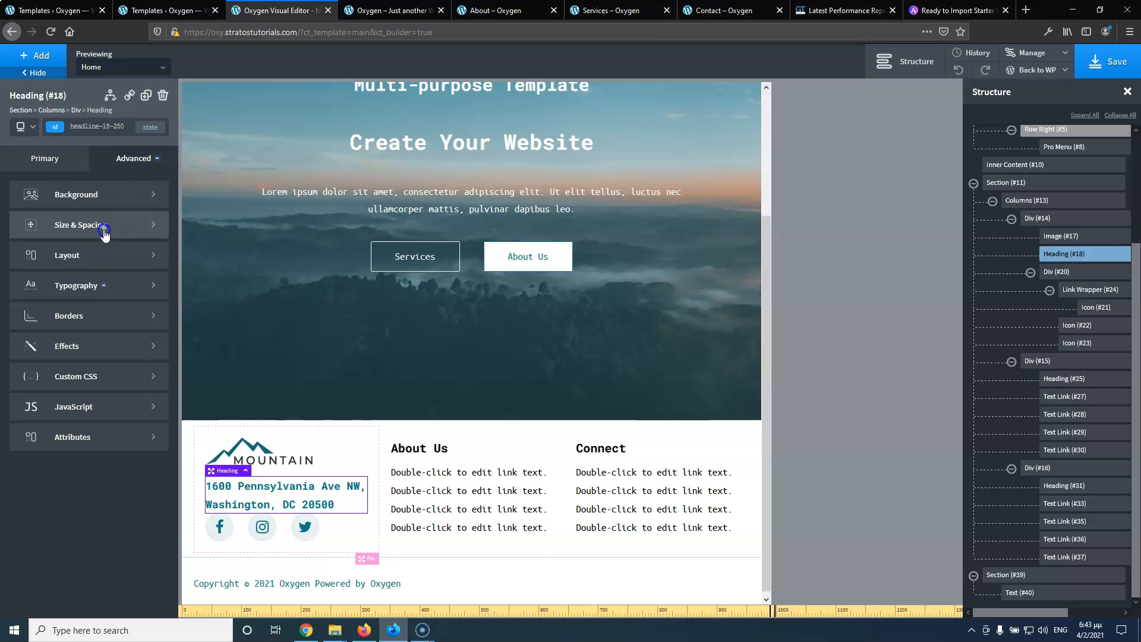
click(102, 230)
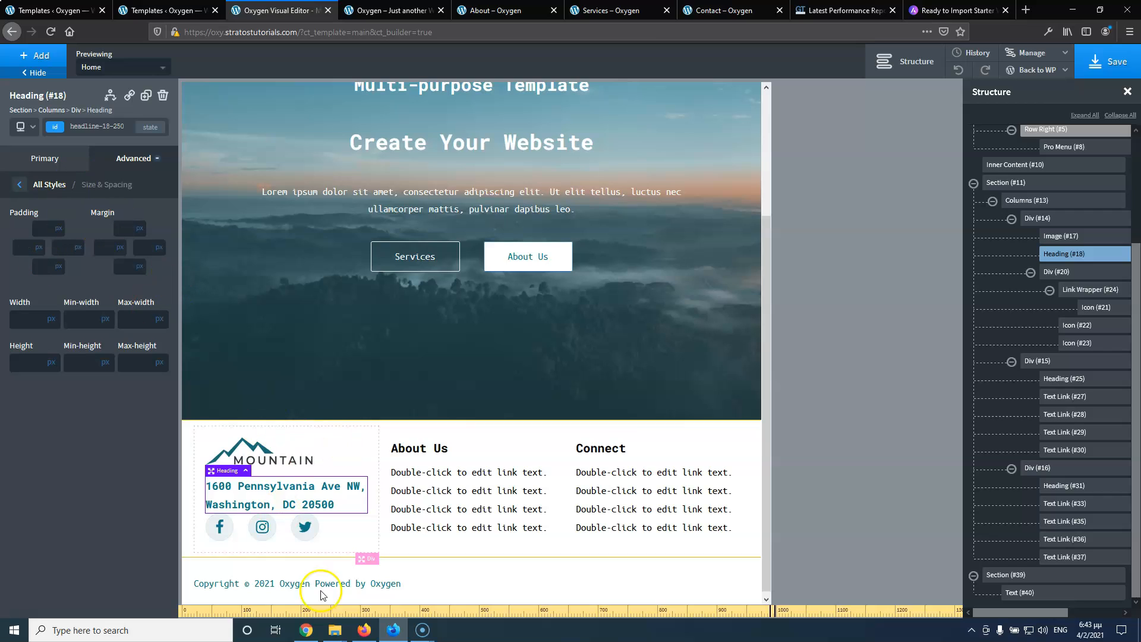
click(26, 130)
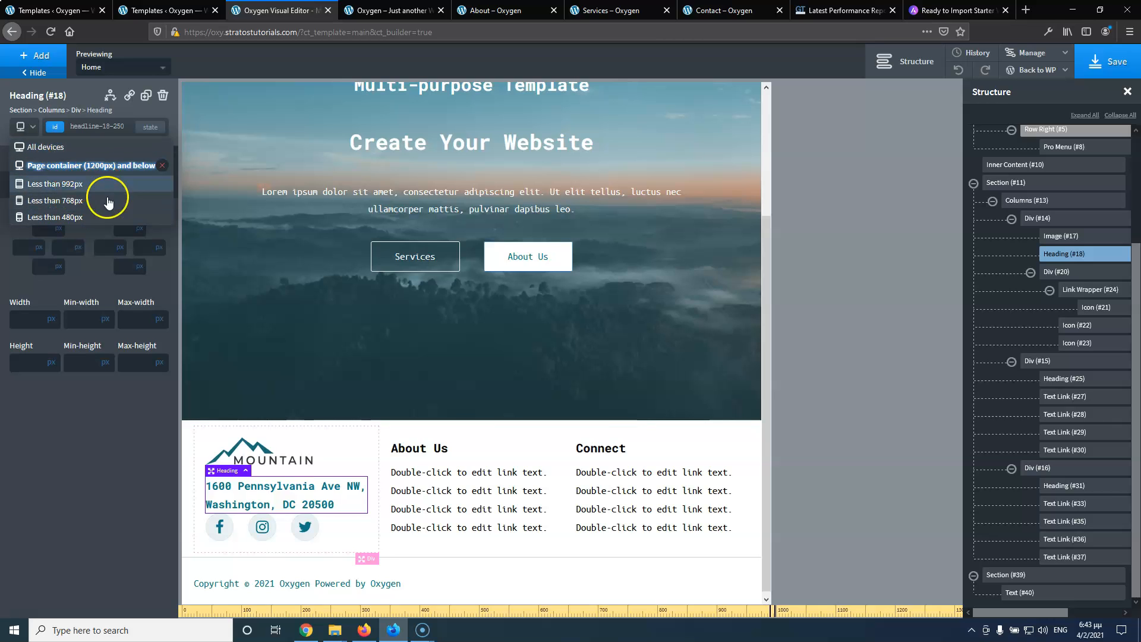
click(44, 147)
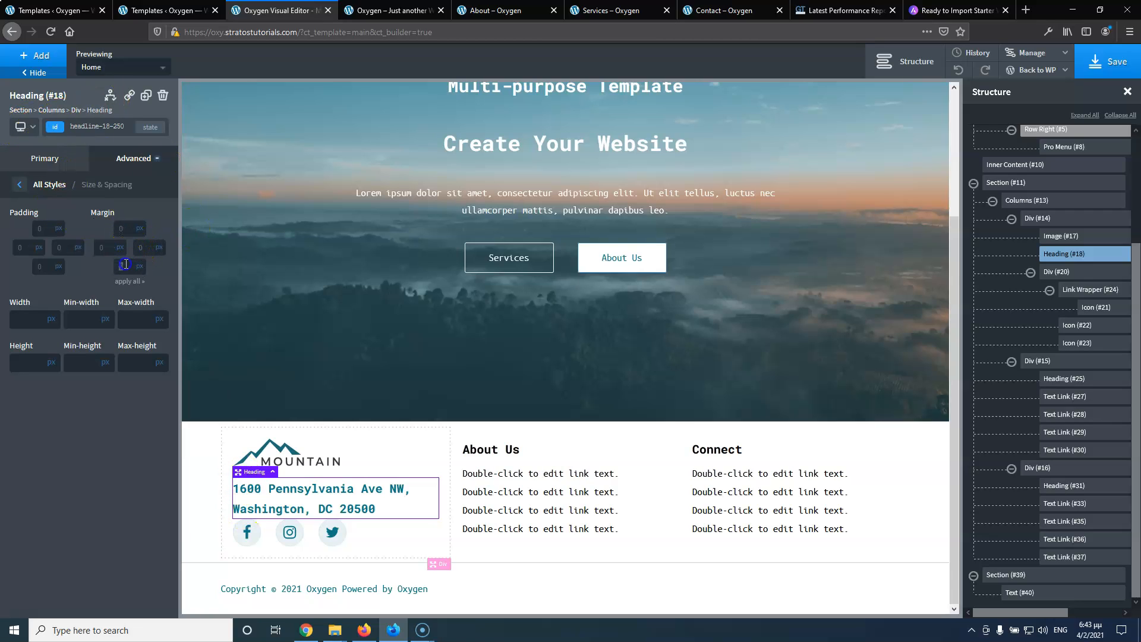
text(5)
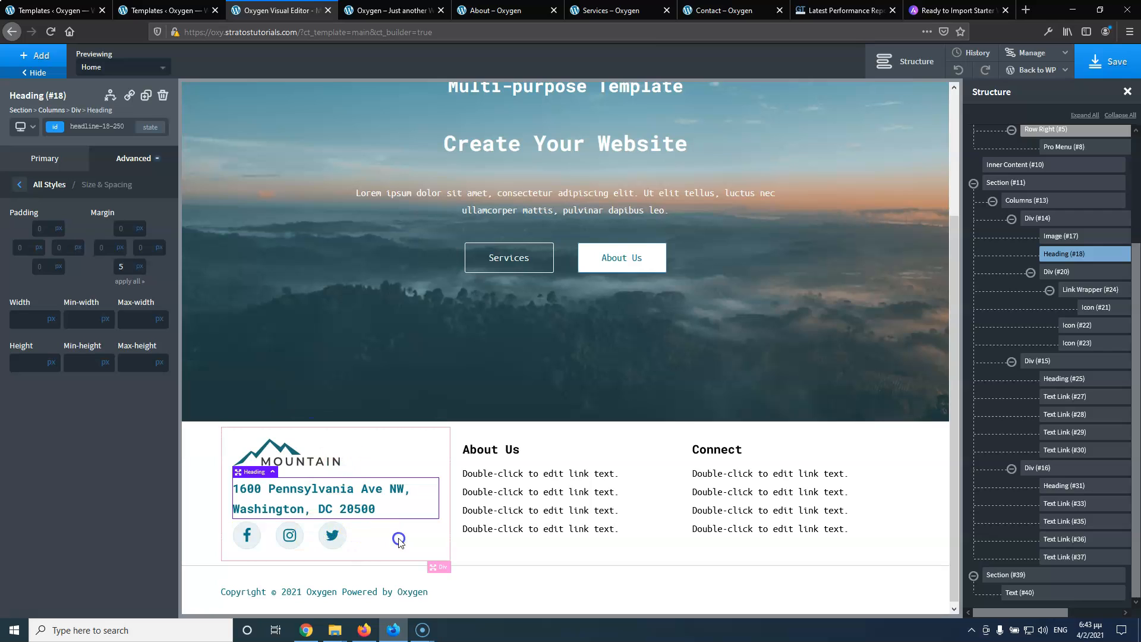
click(89, 202)
Check the footer layout at the Page container (1200px) and below, Less than 992px and Less than 768px breakpoints
click(32, 132)
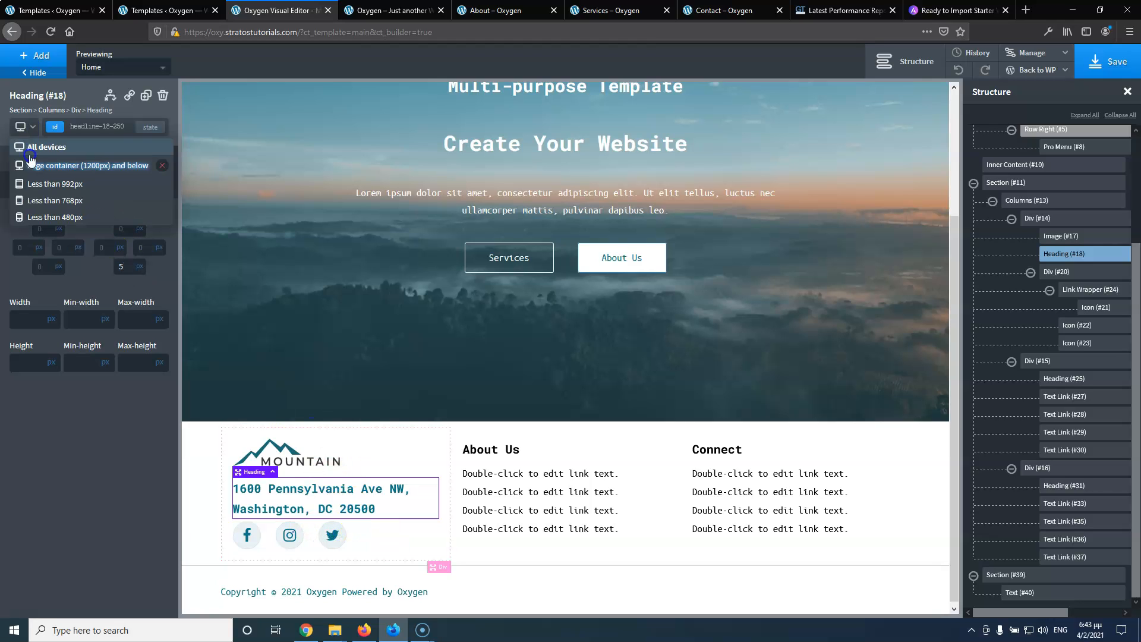
click(47, 167)
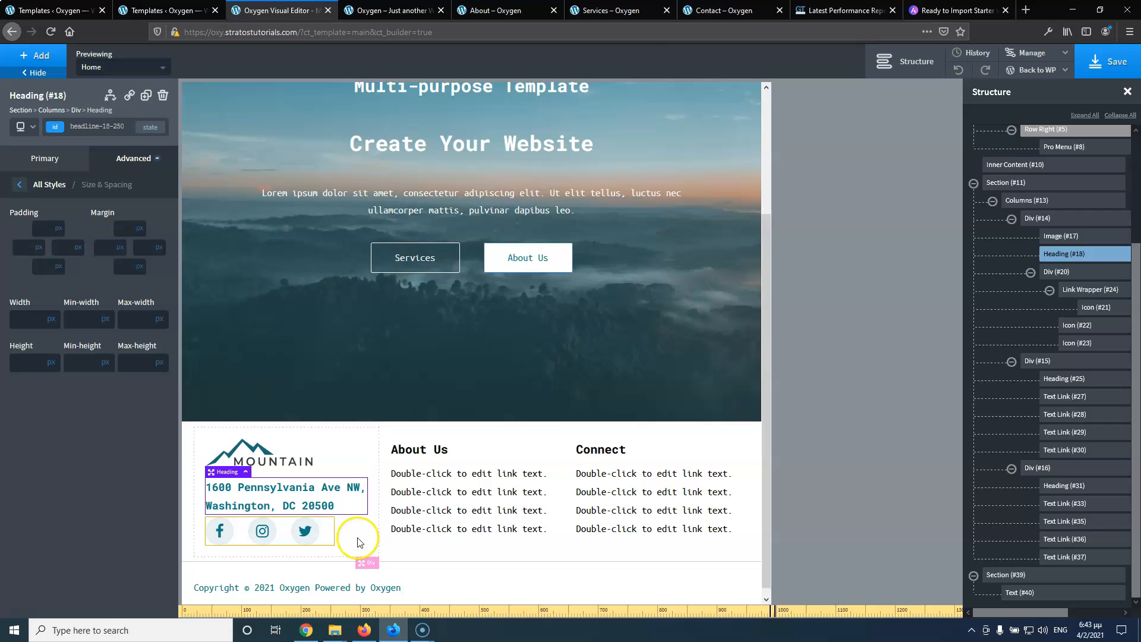
click(29, 127)
click(53, 184)
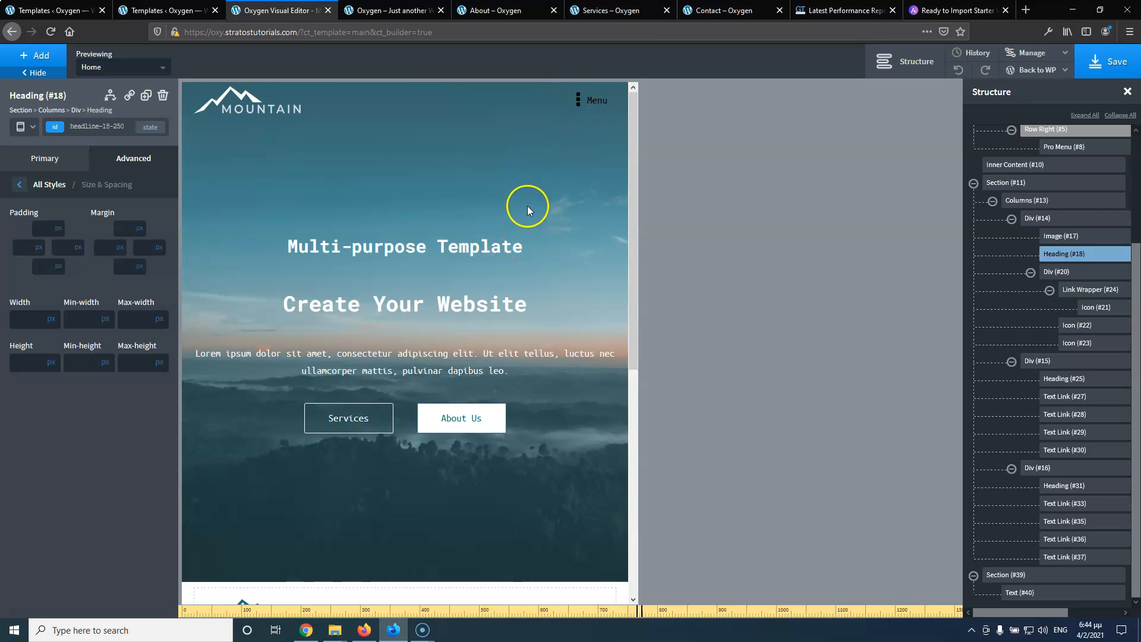
scroll(526, 208, down, 6)
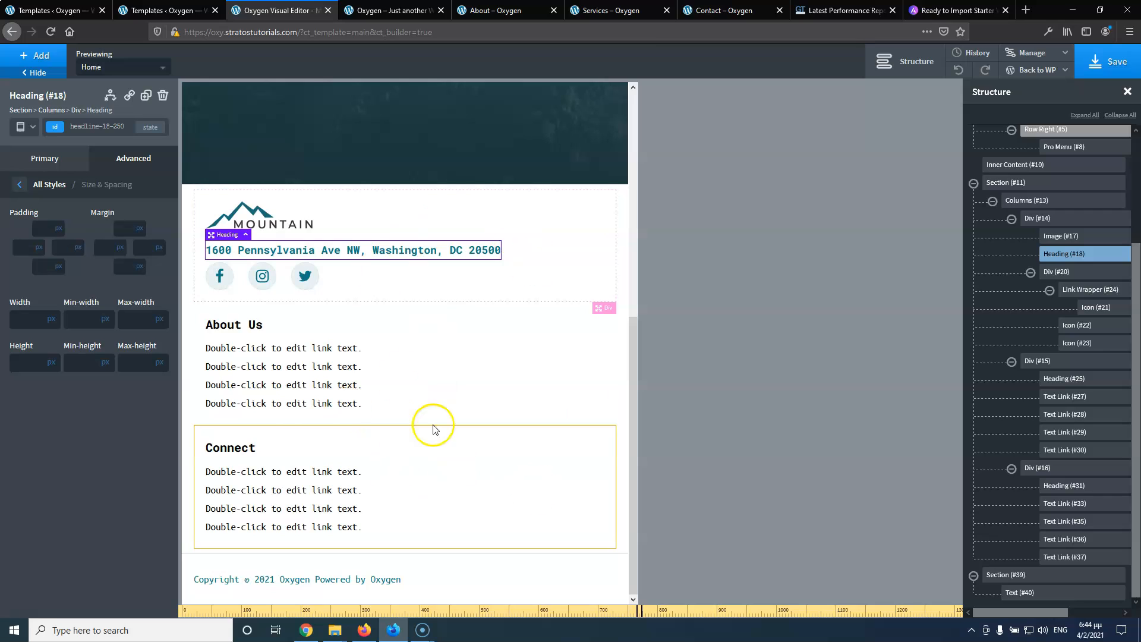
click(33, 128)
click(37, 186)
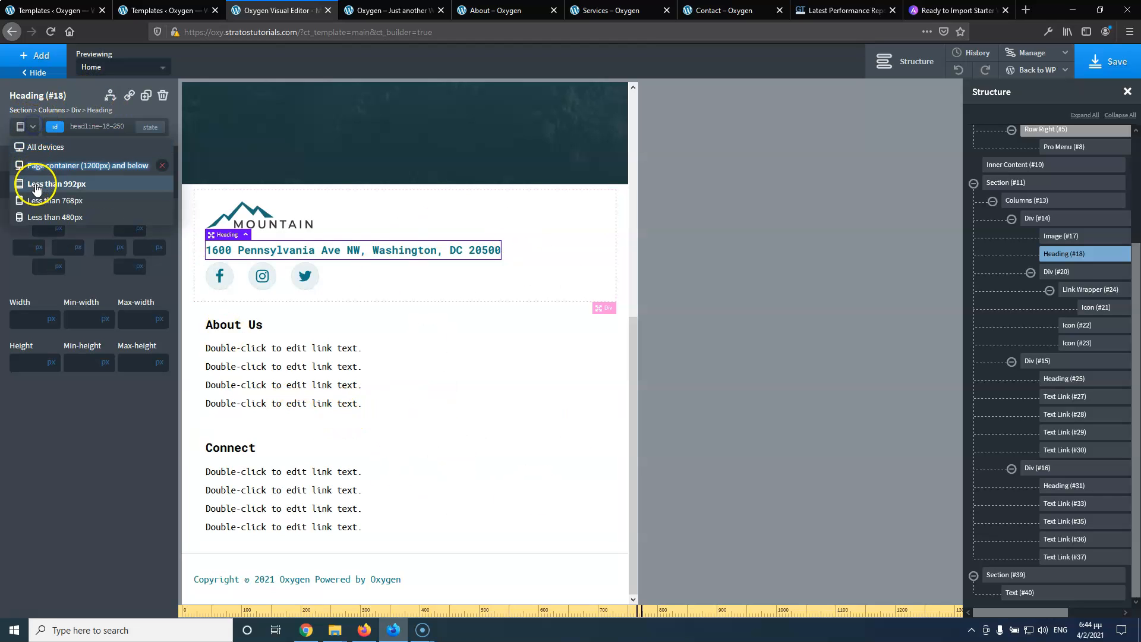
click(38, 201)
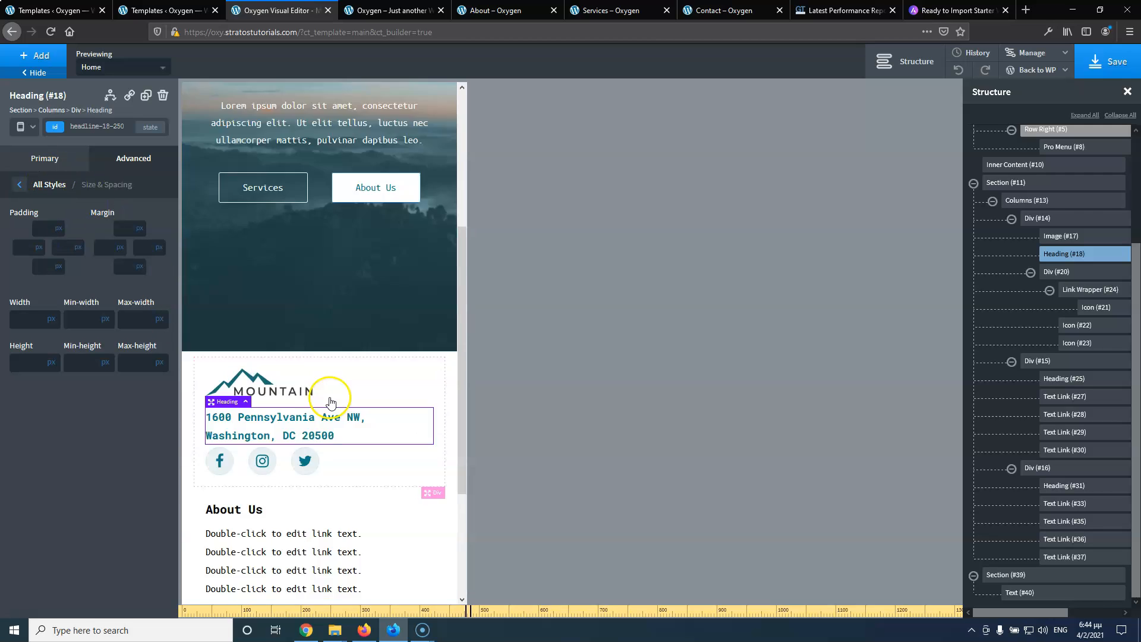
scroll(331, 402, down, 3)
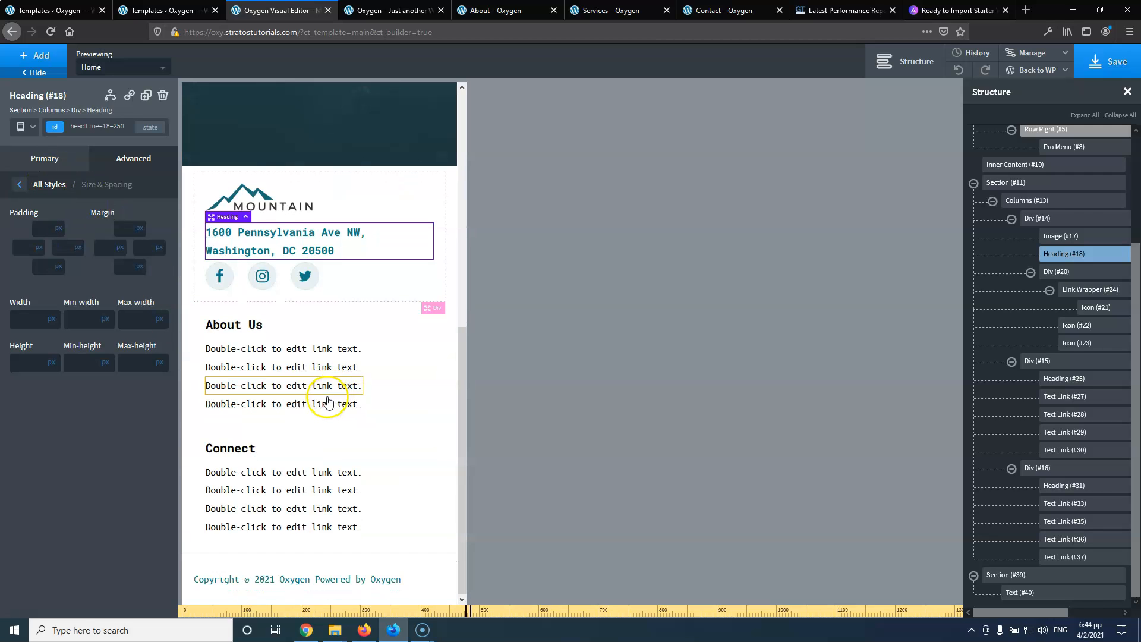
click(42, 132)
click(78, 205)
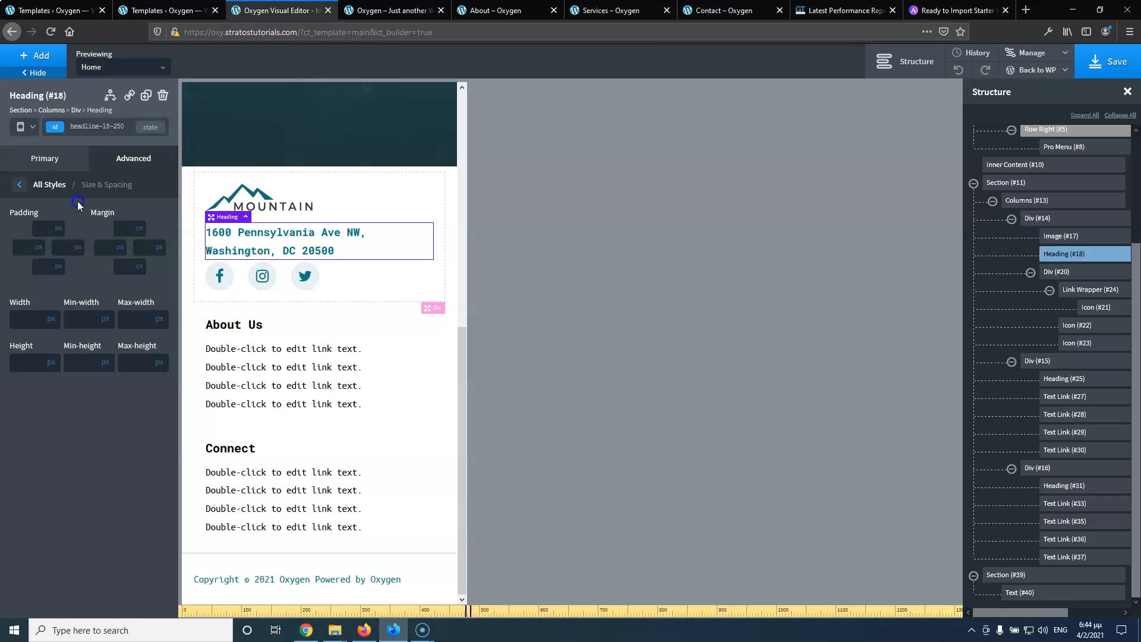
Preview the template at the Less than 480px breakpoint, examining the header, hero and footer
click(23, 128)
click(66, 216)
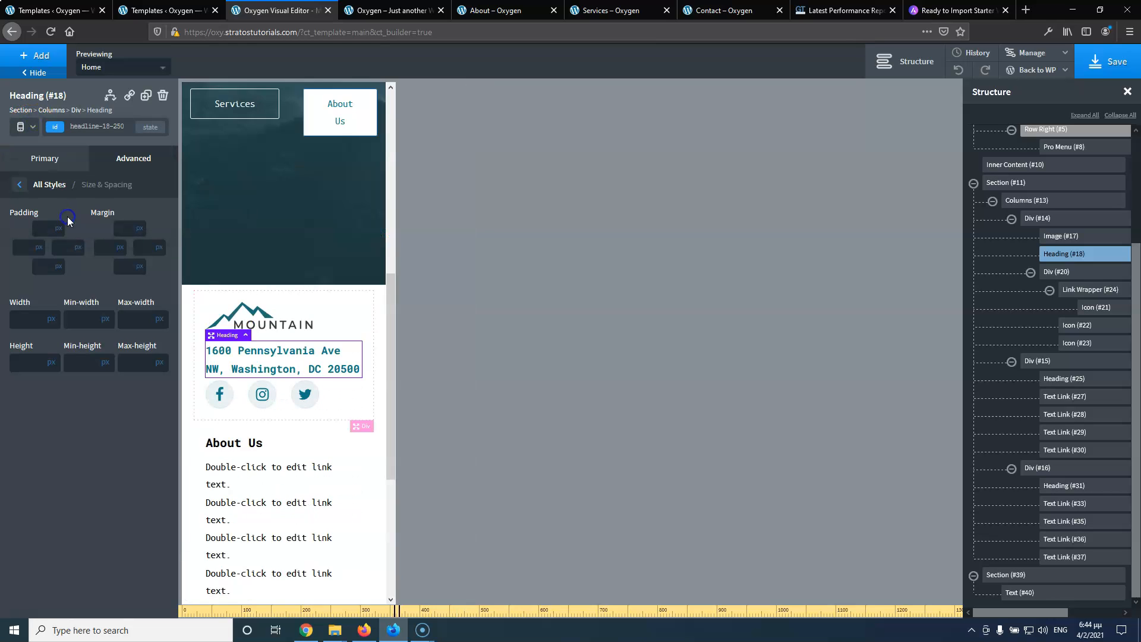
scroll(315, 315, up, 7)
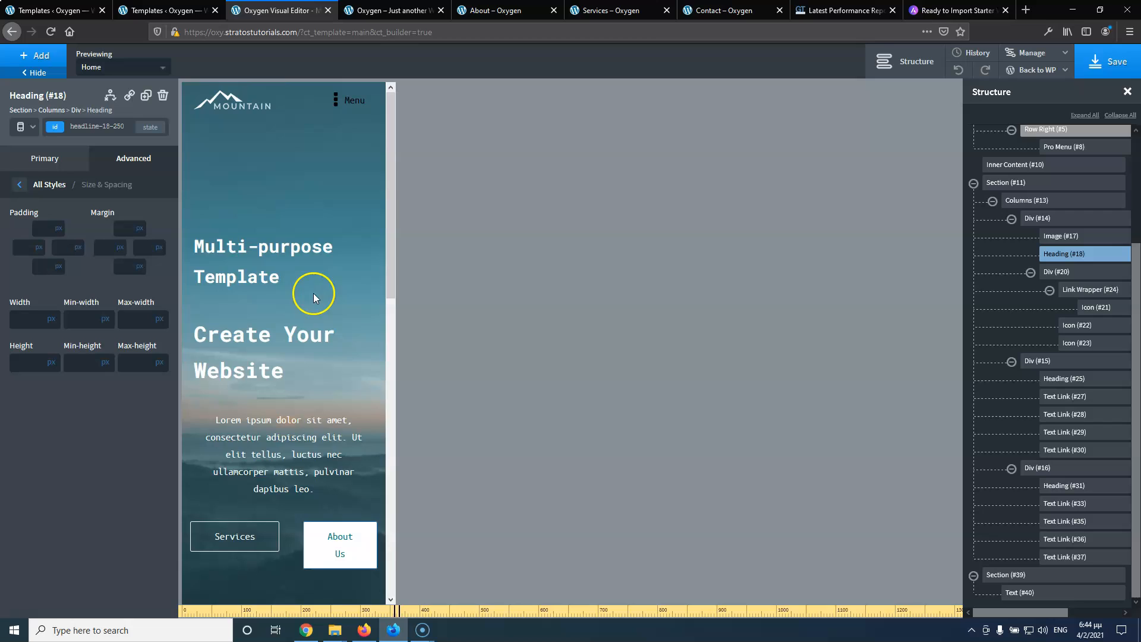
scroll(301, 258, down, 10)
scroll(301, 258, up, 10)
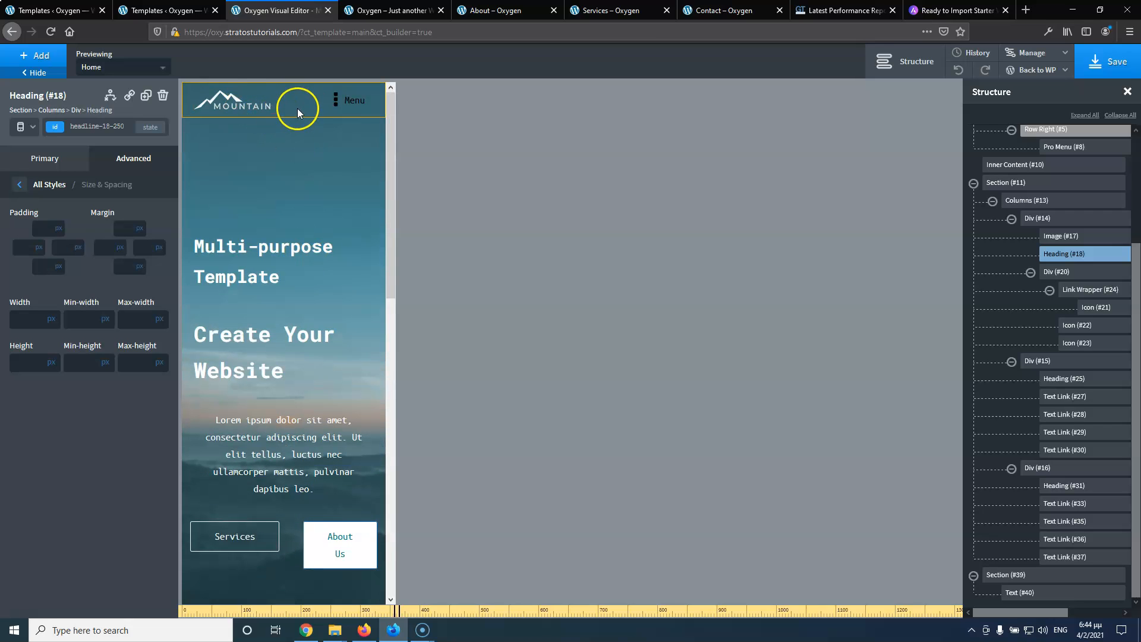
scroll(297, 108, down, 10)
scroll(321, 247, up, 6)
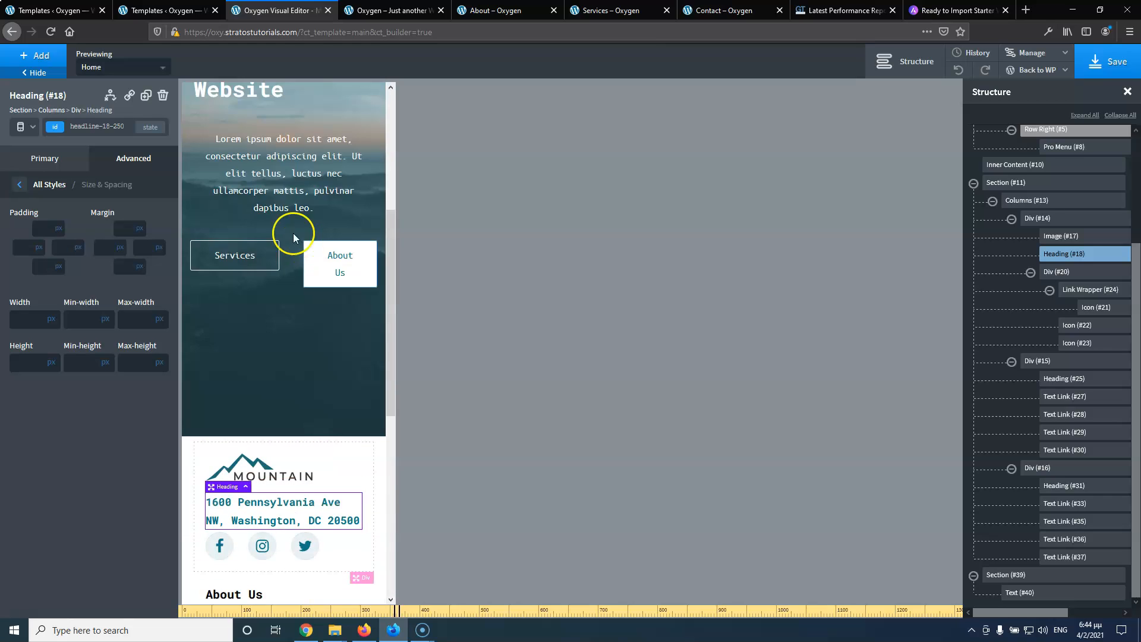
scroll(256, 176, up, 5)
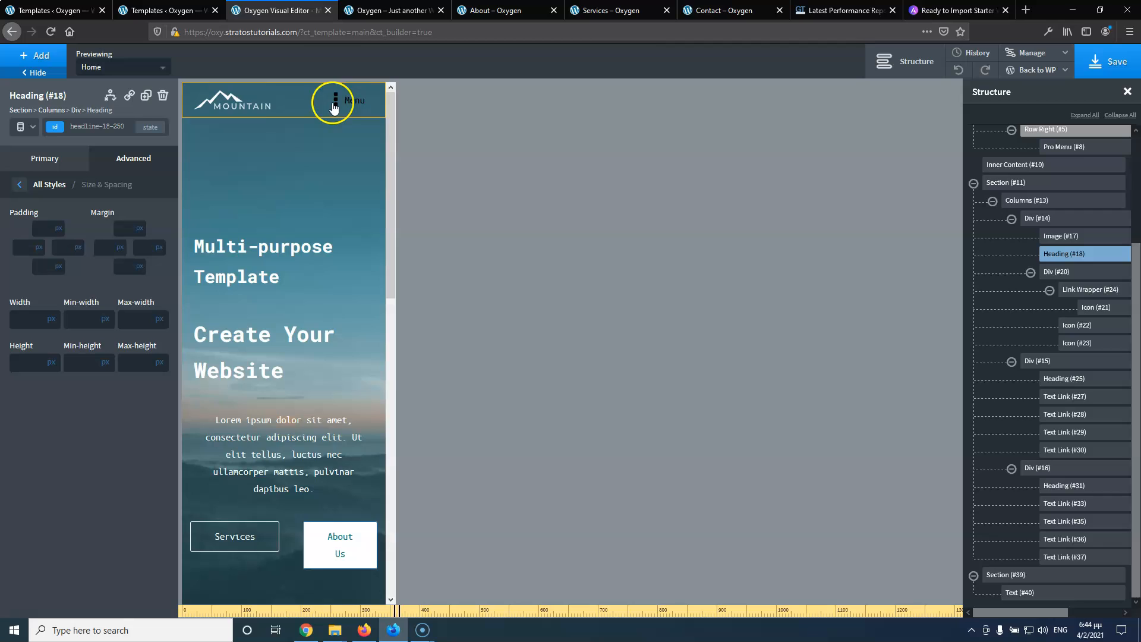
Set the footer address heading's font size to 17 px for the Less than 480px breakpoint
scroll(345, 214, down, 10)
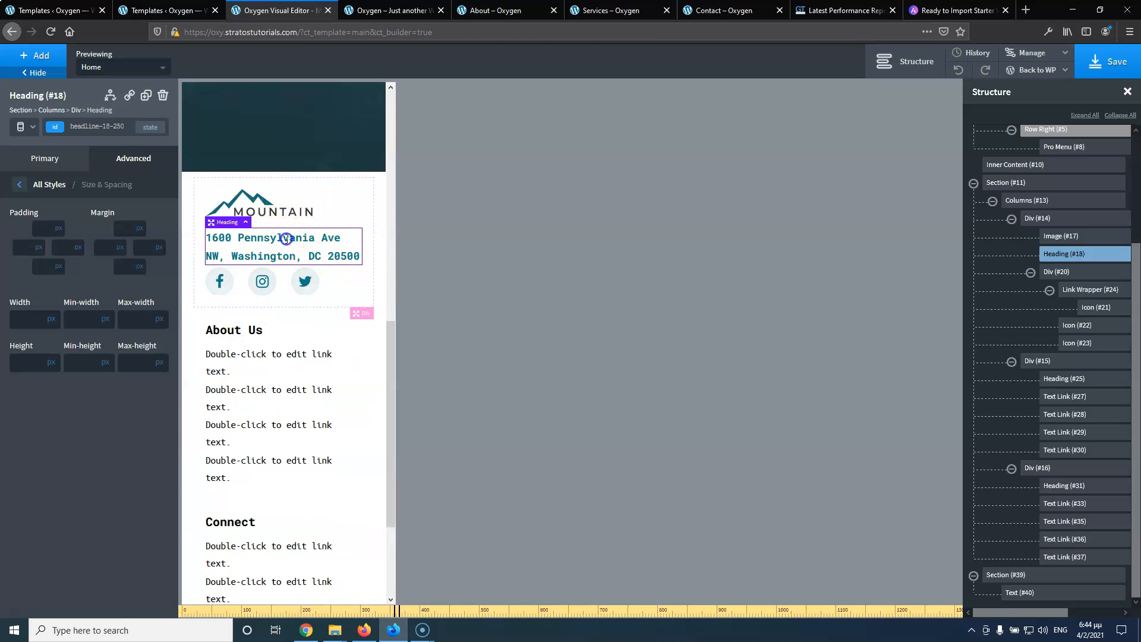
click(53, 157)
click(17, 292)
text(17)
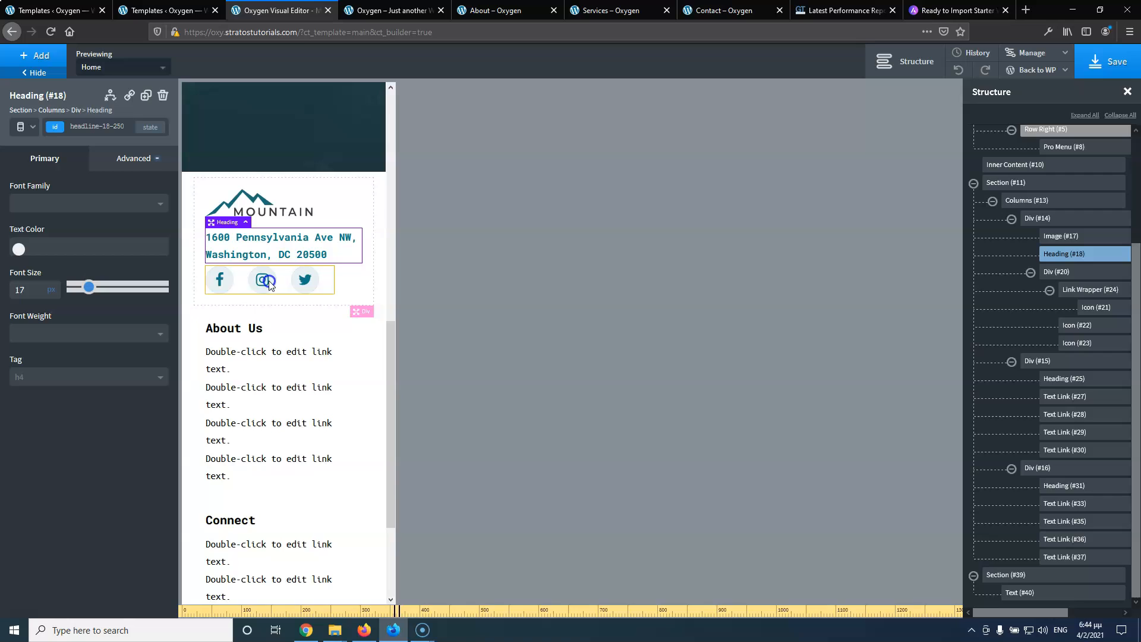
Set the footer text links' class font size to 15 px for the Less than 480px breakpoint
scroll(261, 303, down, 1)
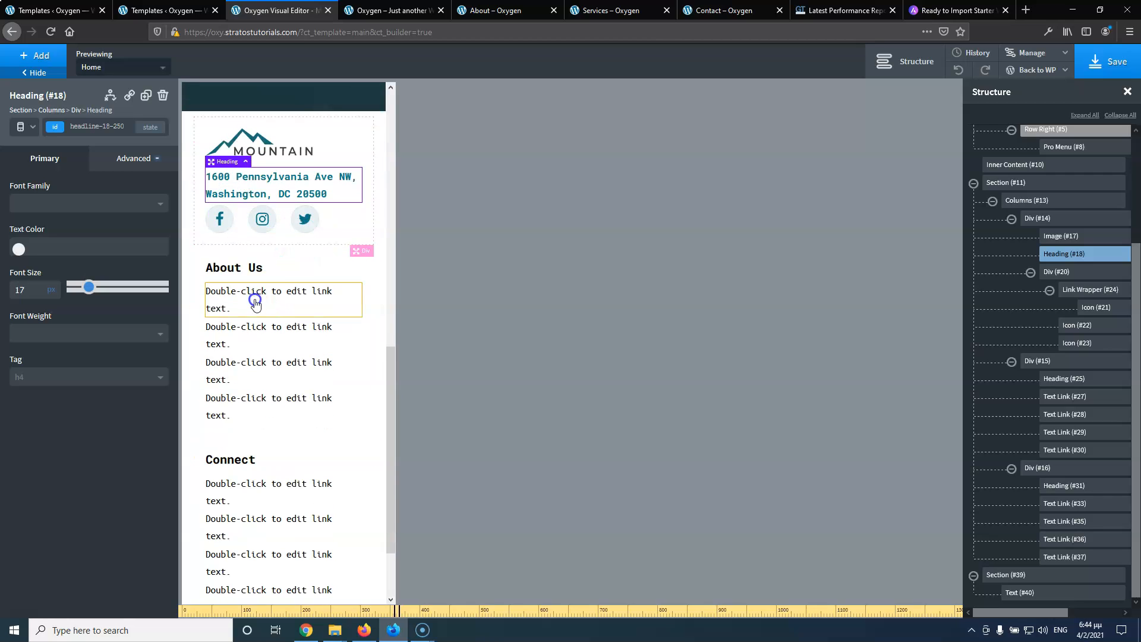
scroll(256, 303, down, 2)
click(254, 195)
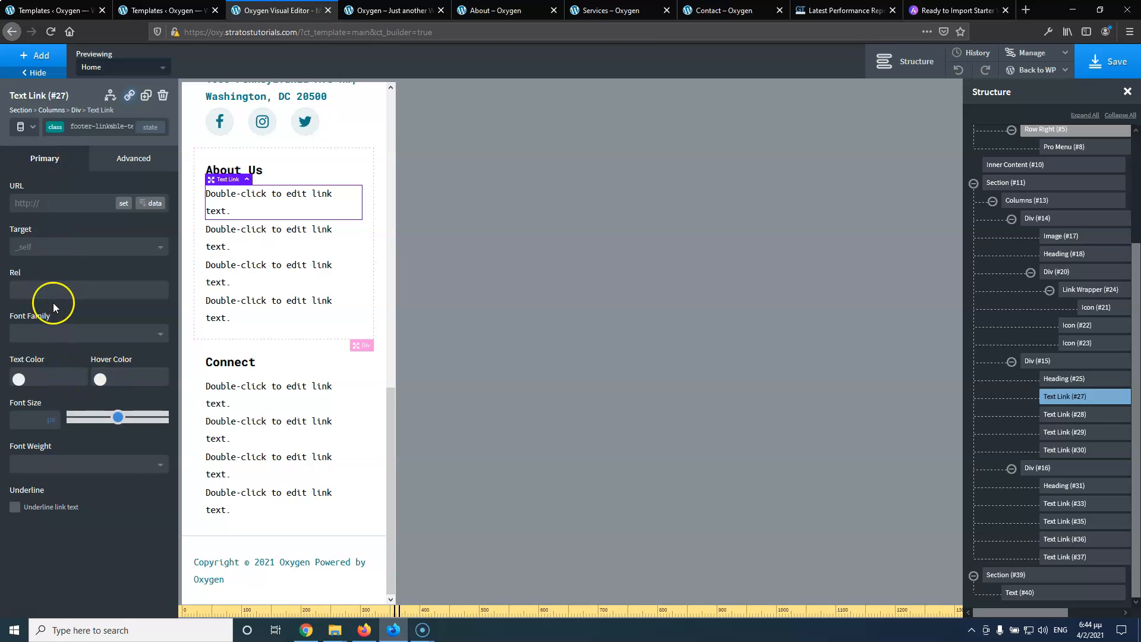
text(15)
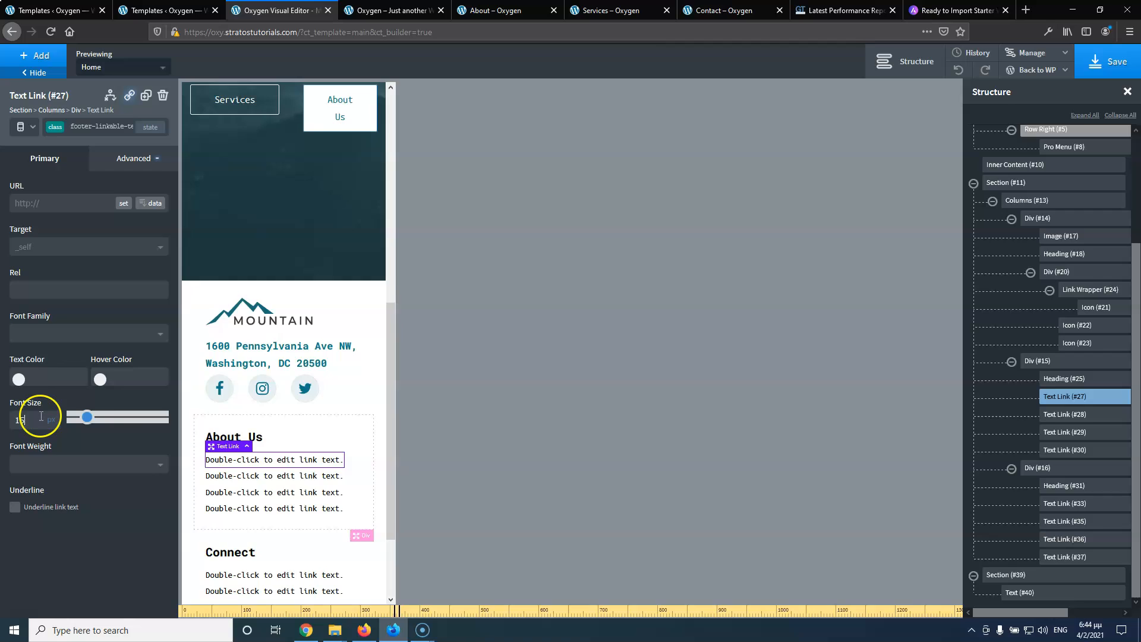
Set the copyright text's font size to 13 px for the Less than 480px breakpoint and save the template
click(224, 563)
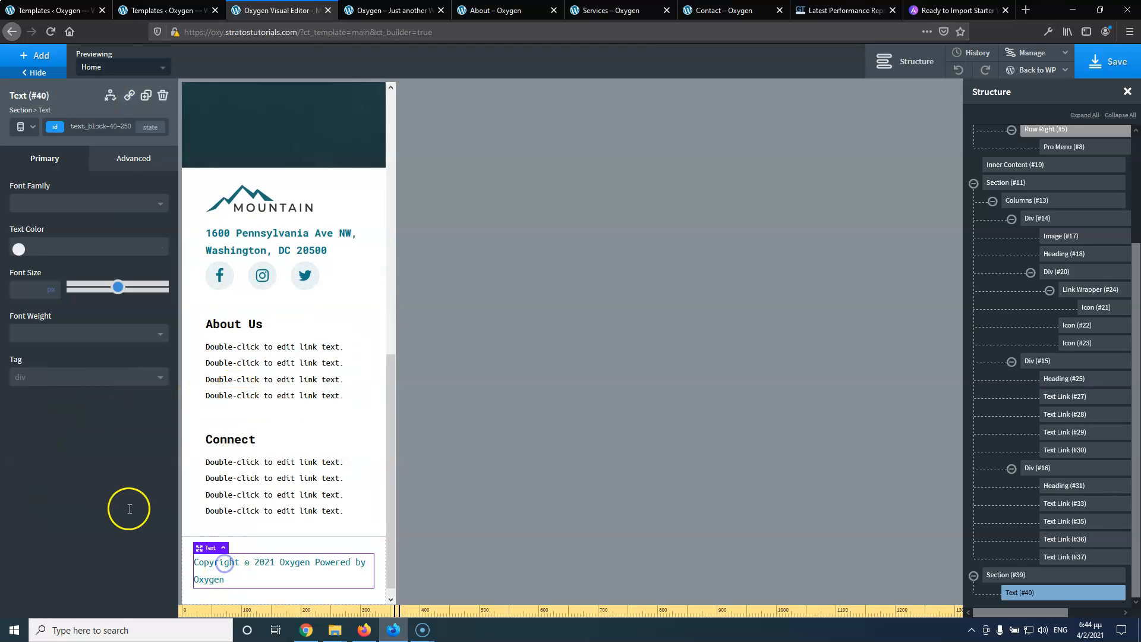
click(30, 290)
text(13)
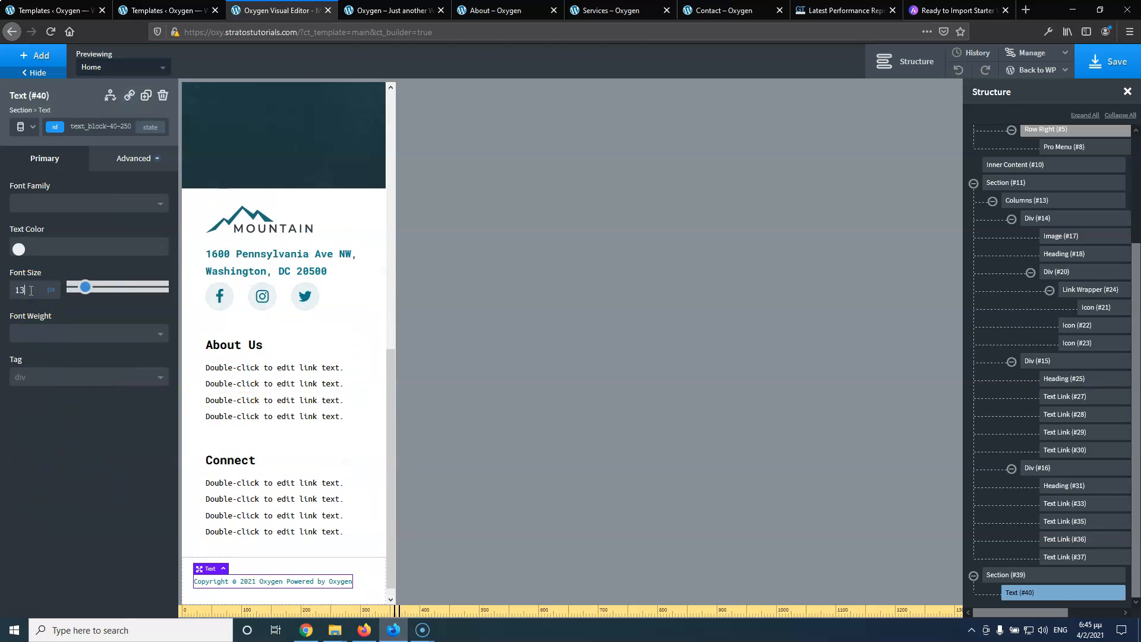
click(1084, 74)
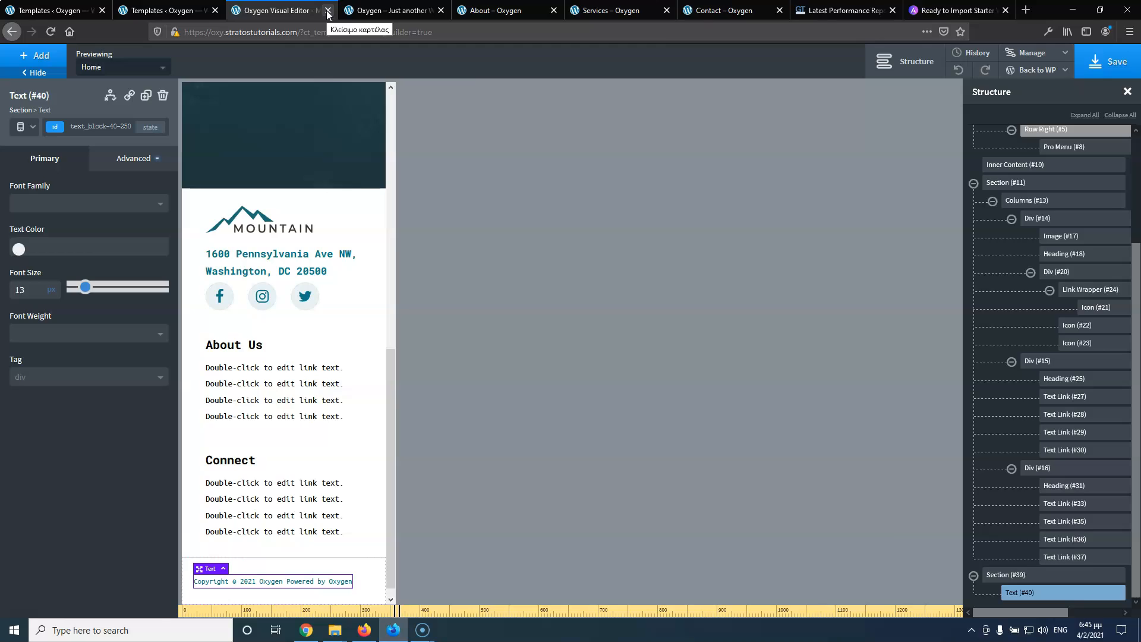
Close the template editor and open the Home page from the WordPress pages list in the Oxygen builder, overriding the open-instance lock
click(327, 14)
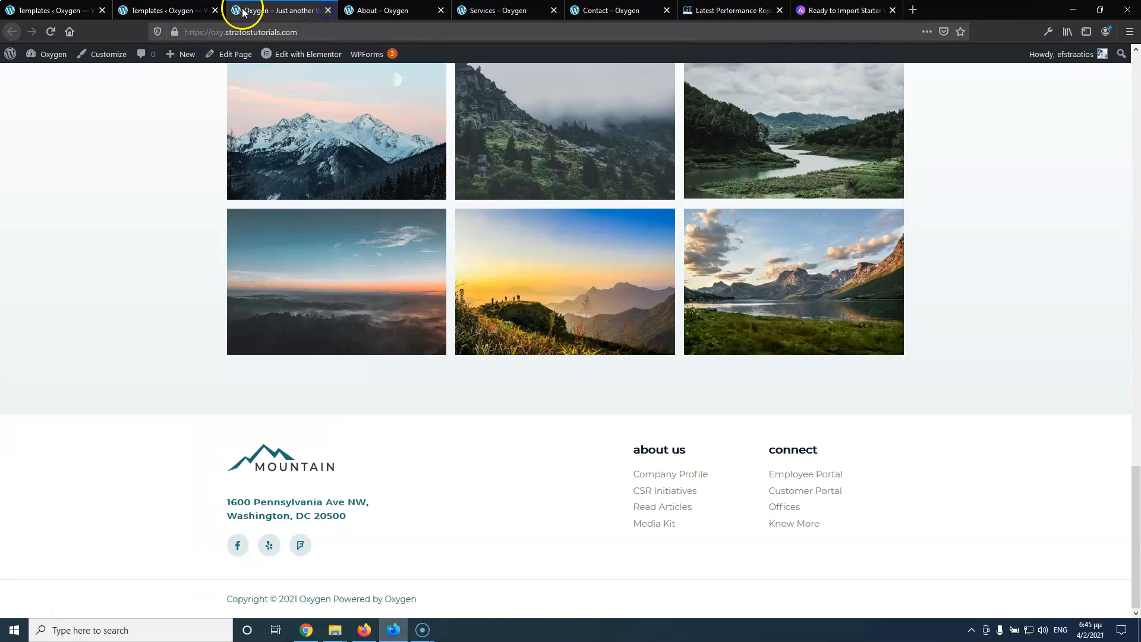
click(196, 10)
mouse_move(31, 149)
click(125, 153)
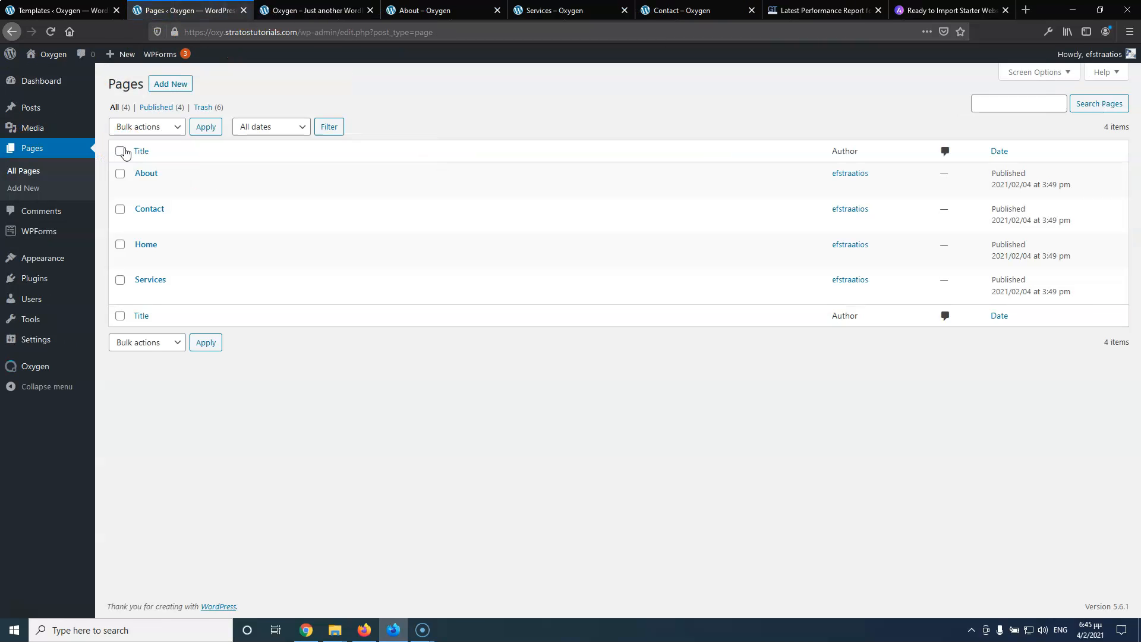
mouse_move(146, 248)
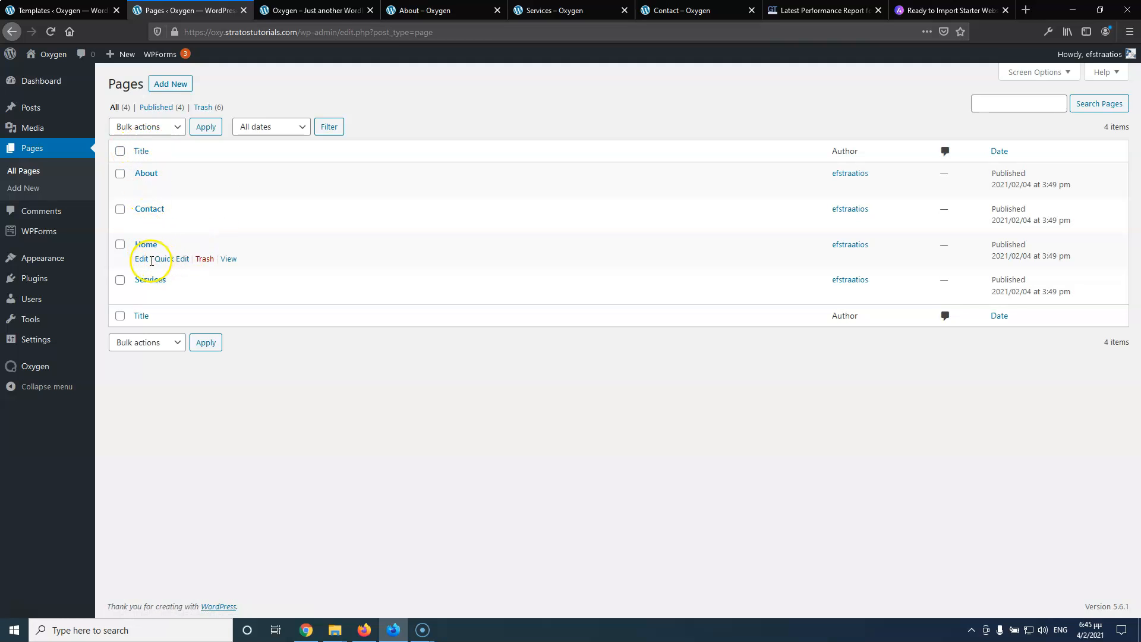
middle_click(149, 260)
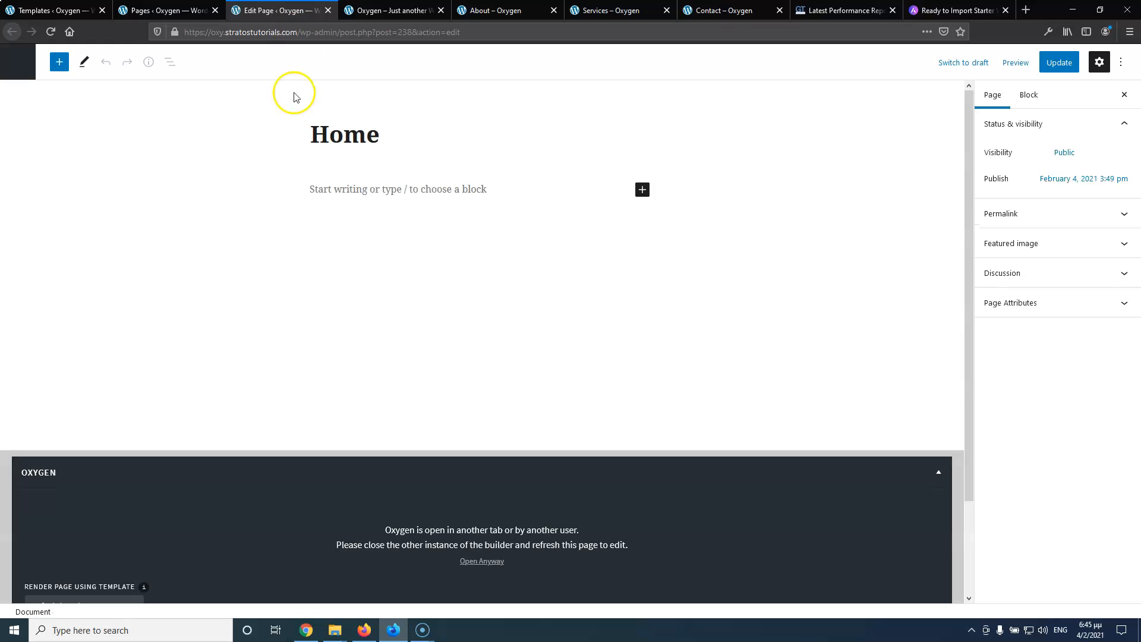
click(489, 562)
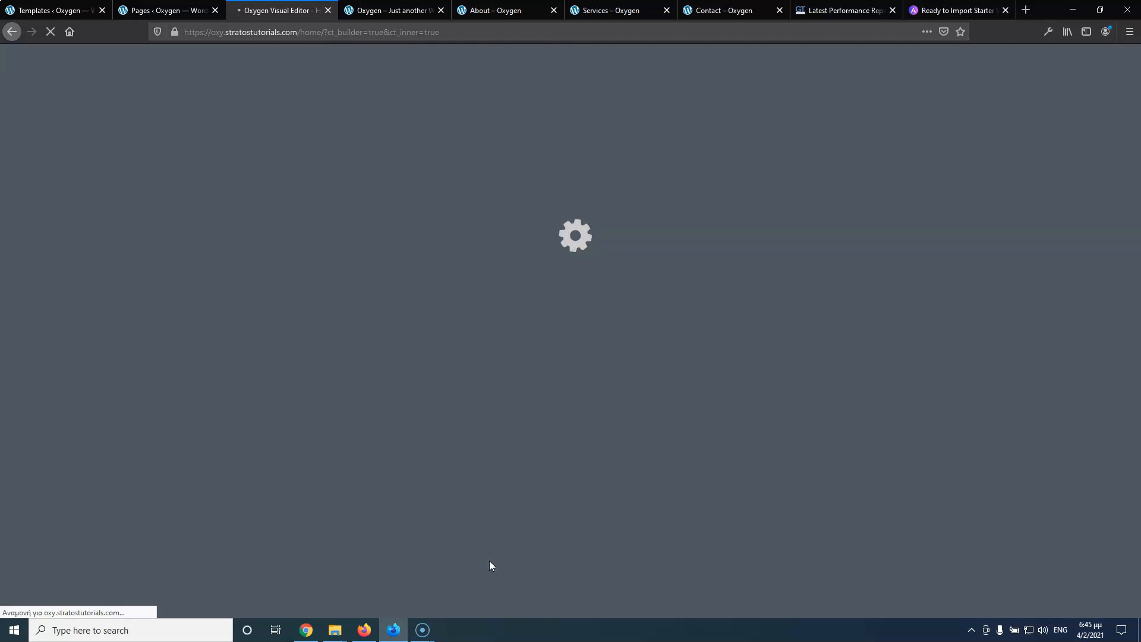
Examine the section with the three service image boxes below the hero on the reference home page
click(397, 8)
scroll(395, 204, up, 20)
scroll(395, 205, down, 6)
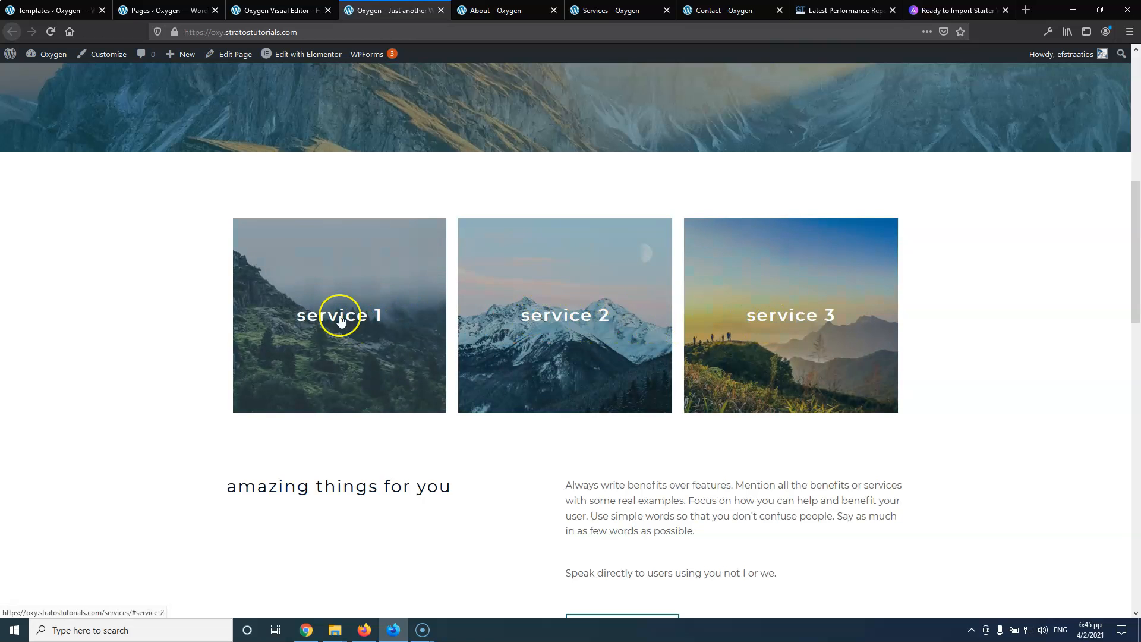
Return to the Home page in the builder, show its element structure and review the layout between hero and footer
click(280, 8)
scroll(483, 245, down, 3)
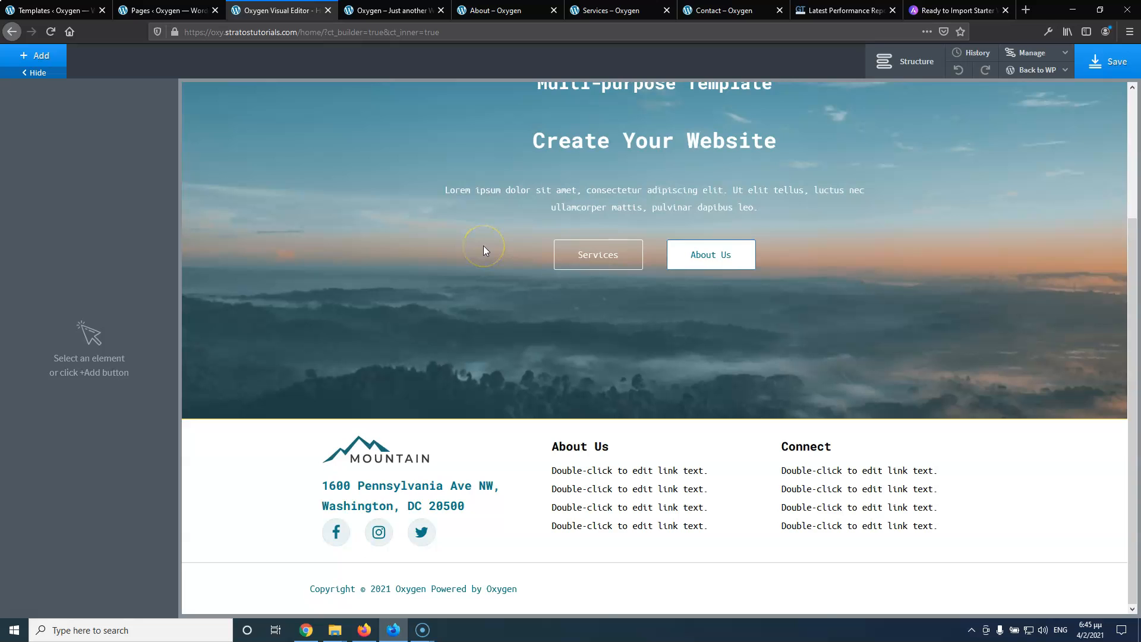
scroll(388, 287, up, 5)
click(905, 61)
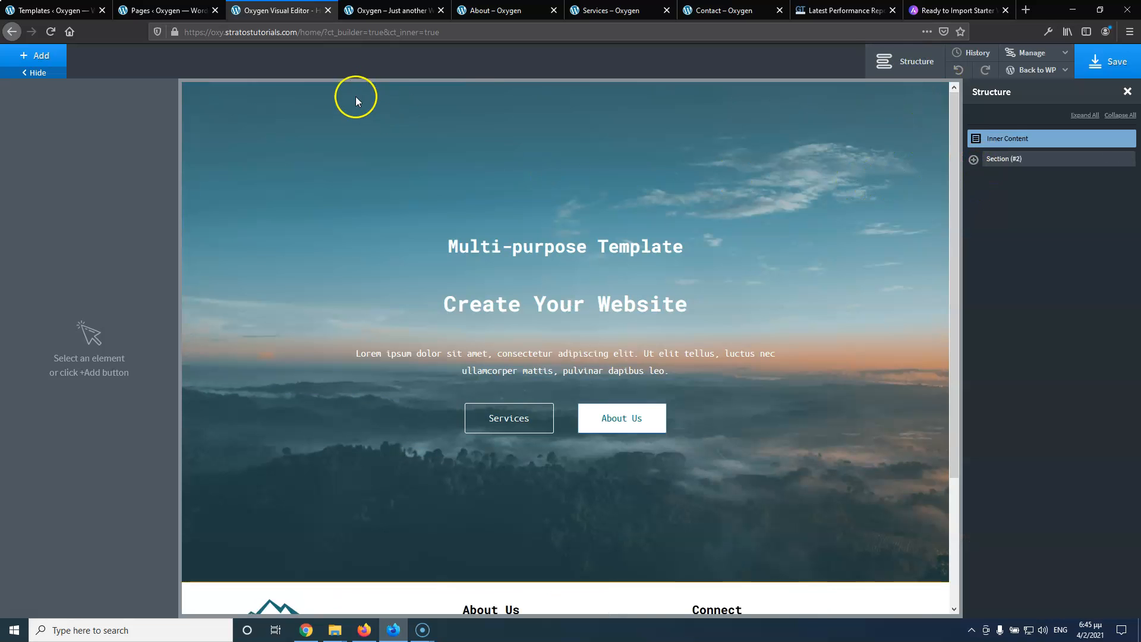
scroll(606, 373, down, 3)
scroll(619, 454, up, 3)
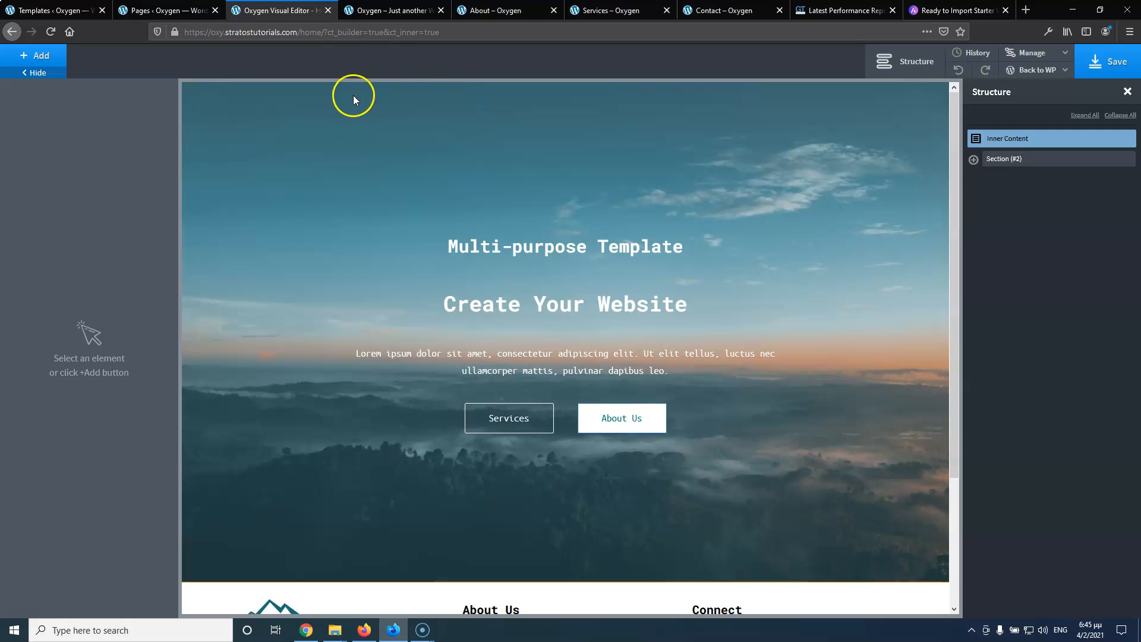
Check the top of the reference home page, and open and reload the Oxygen site's live front page in a new tab
click(377, 11)
scroll(162, 127, up, 5)
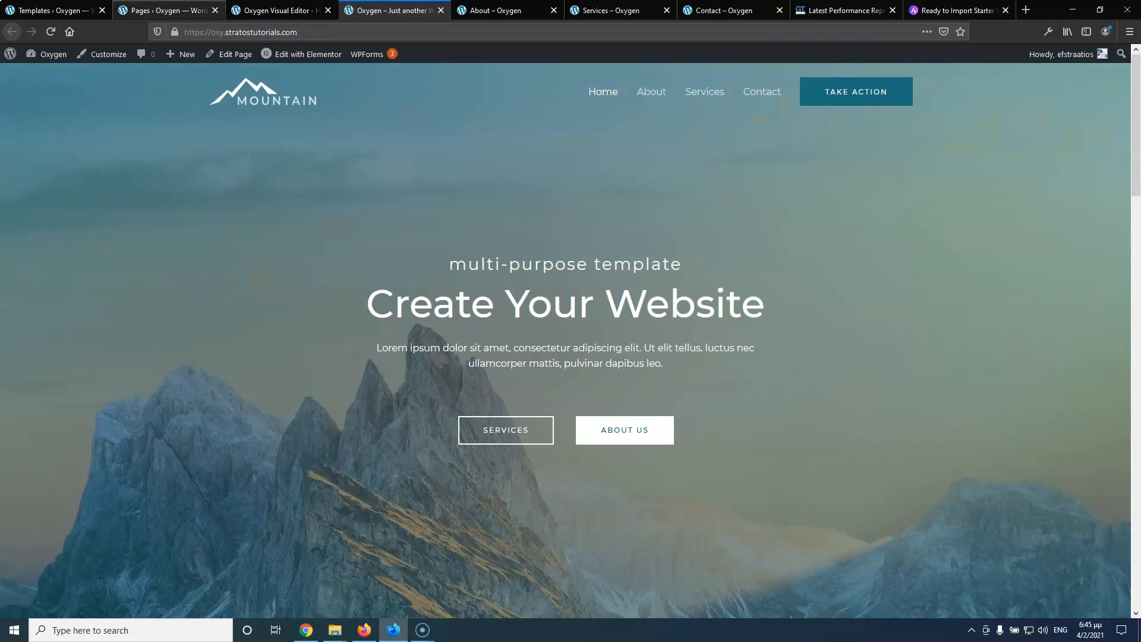
click(152, 10)
mouse_move(51, 55)
click(49, 76)
click(248, 11)
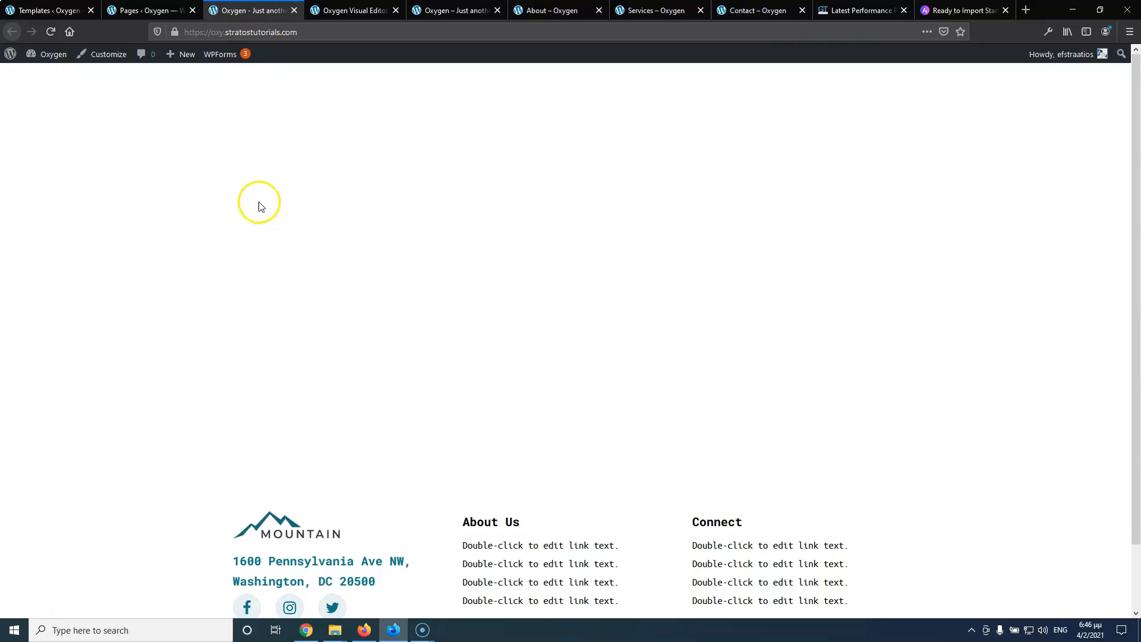
click(153, 10)
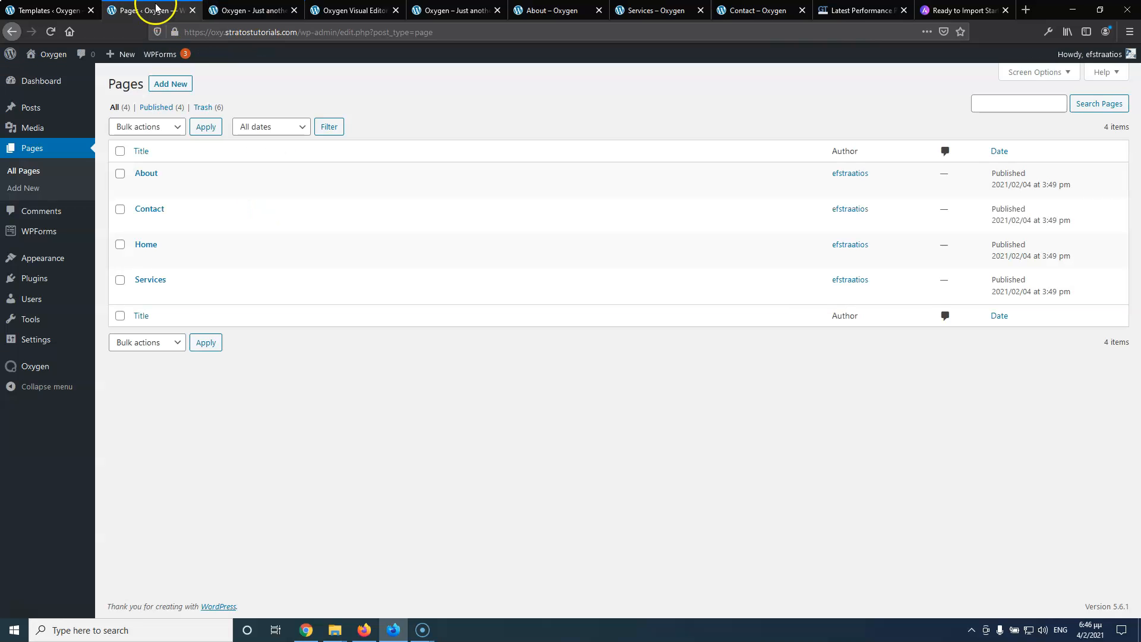
click(244, 11)
click(50, 33)
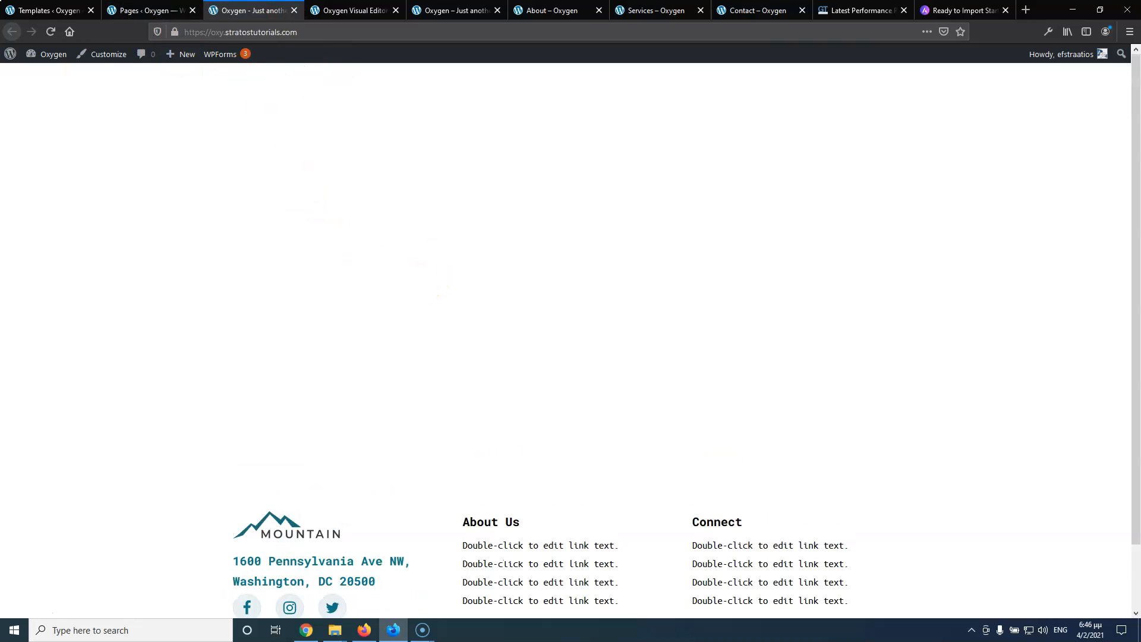
Set the static page Home as the homepage in the WordPress reading settings, save the changes and reload the live front page
click(146, 8)
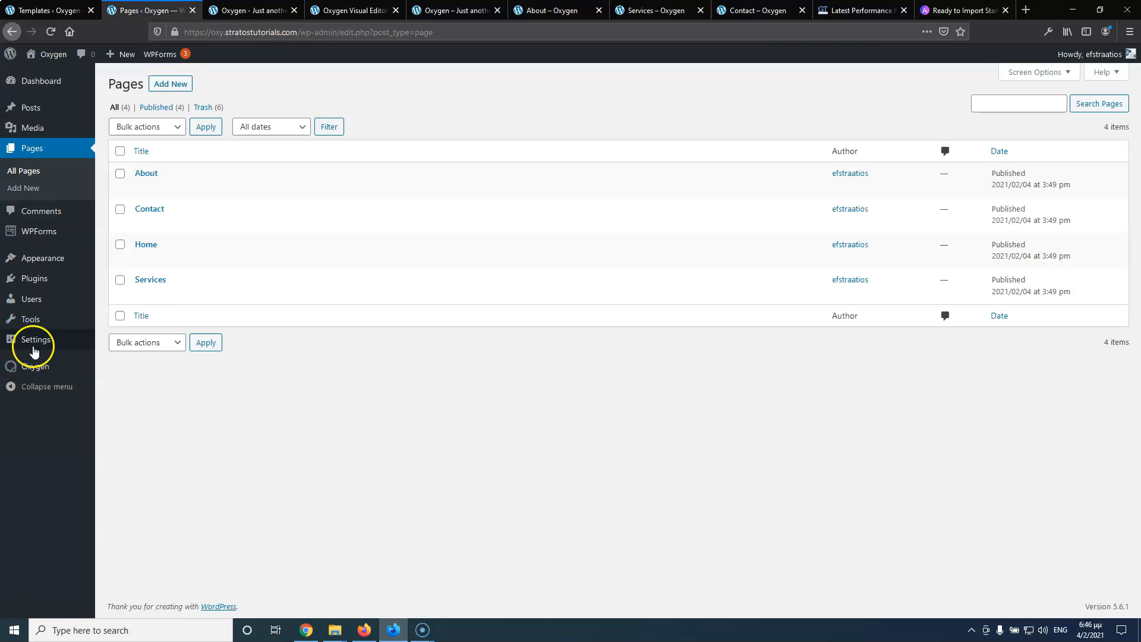
mouse_move(94, 349)
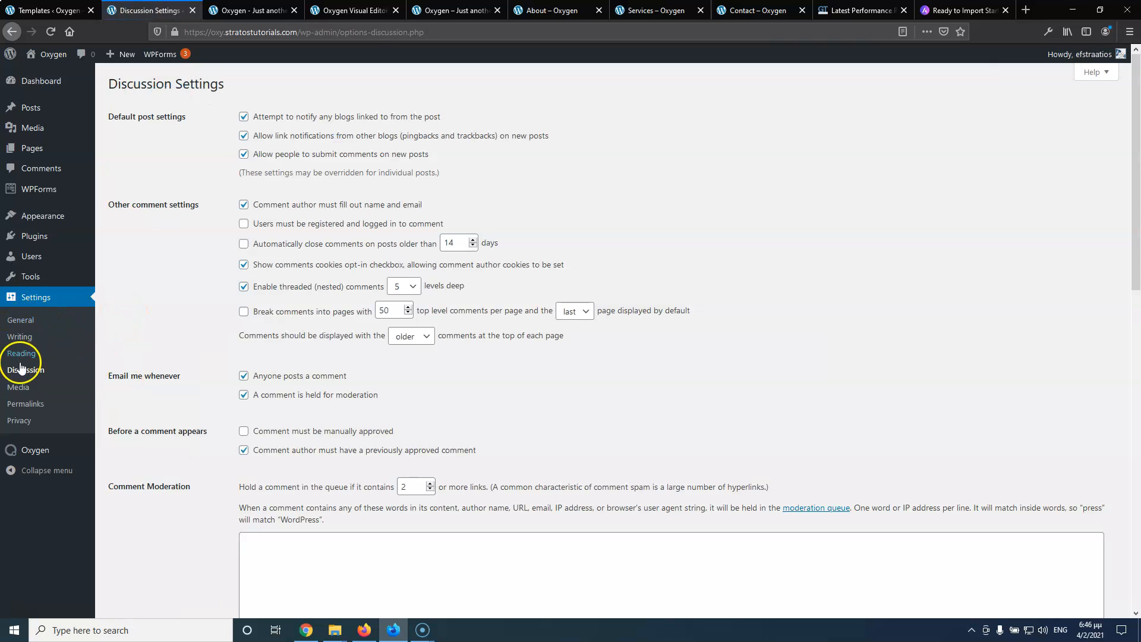
click(24, 358)
click(243, 135)
click(323, 170)
click(331, 232)
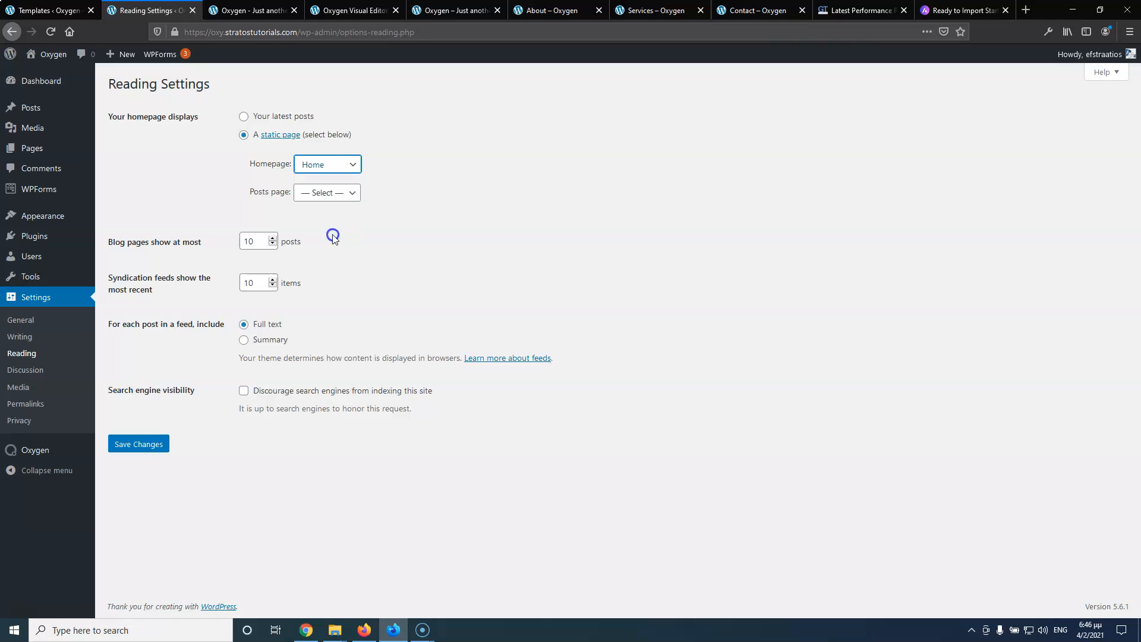
click(151, 445)
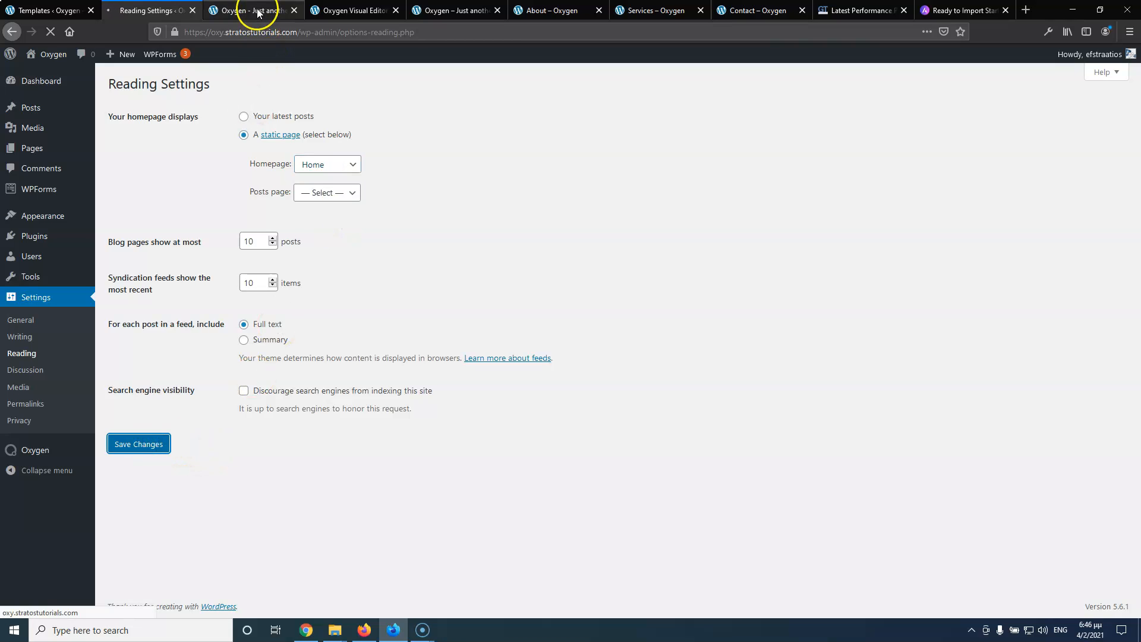
click(263, 11)
click(52, 32)
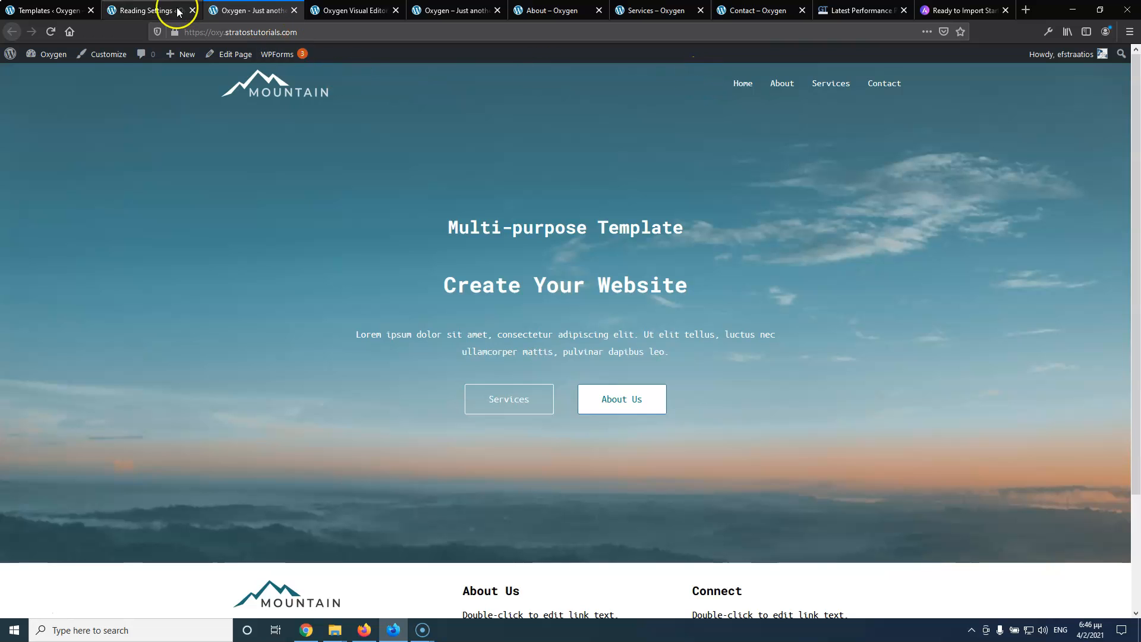
Close the Home page's Oxygen builder tab, confirming leaving the page, and return to the live front page
click(167, 13)
click(458, 10)
click(547, 9)
click(350, 9)
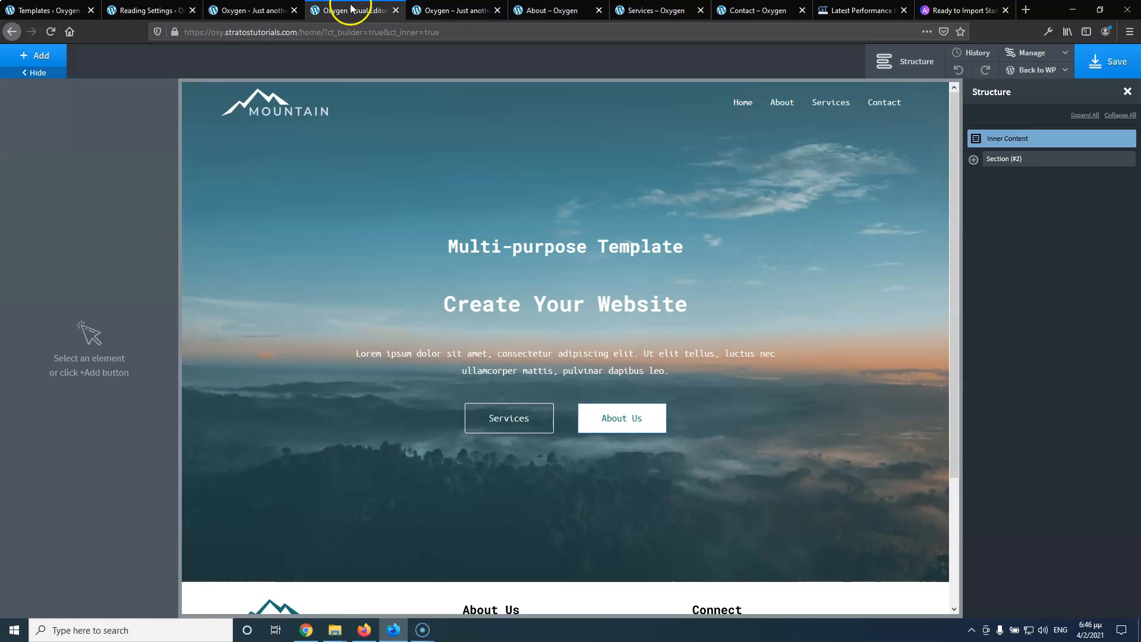
click(396, 11)
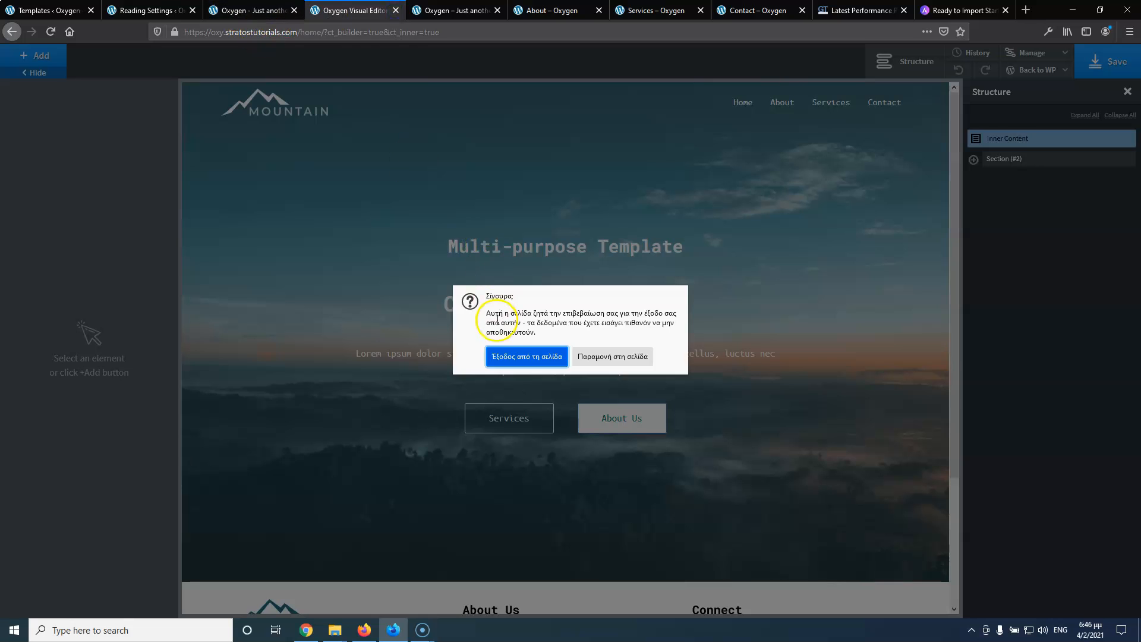
click(516, 355)
click(276, 13)
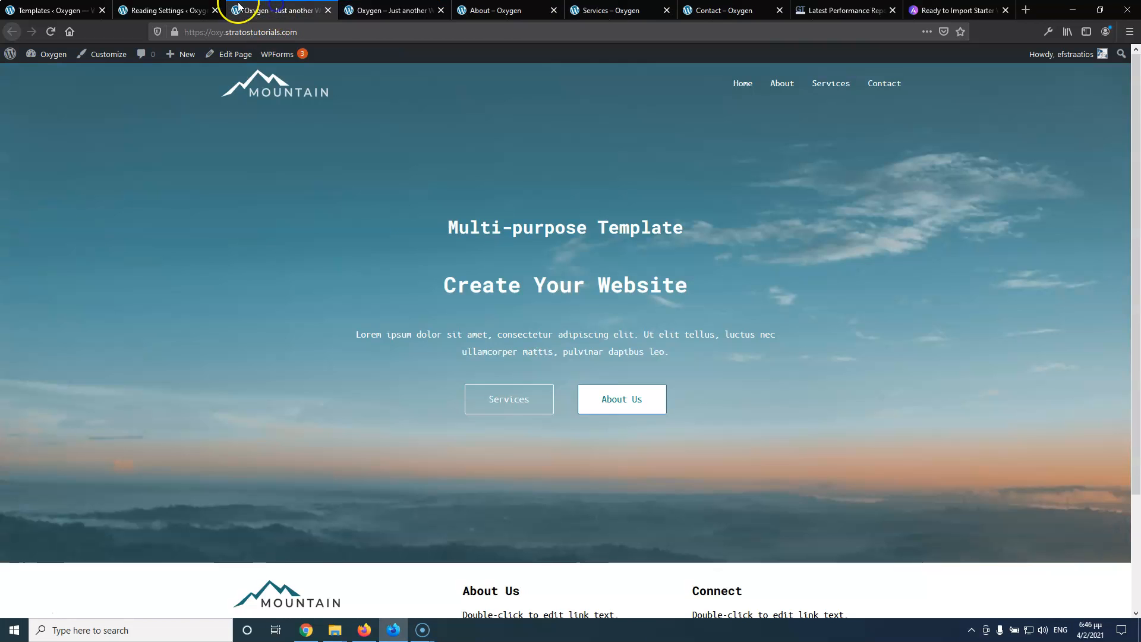
Open the Main template from the Oxygen templates list in the builder, overriding the open-instance lock
click(182, 9)
mouse_move(36, 452)
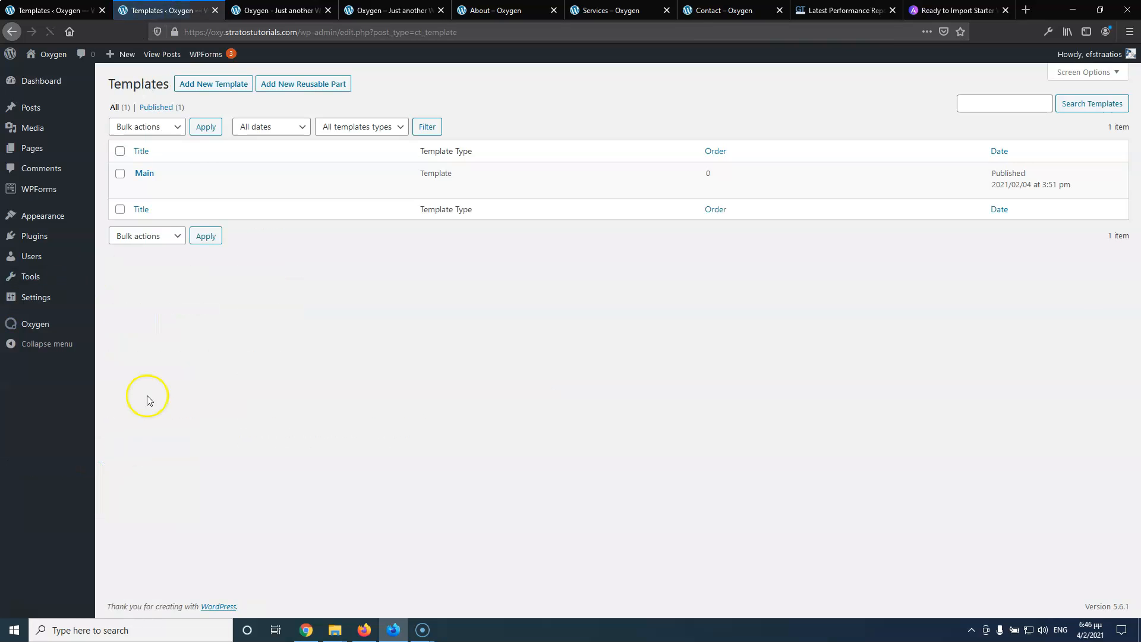
middle_click(141, 187)
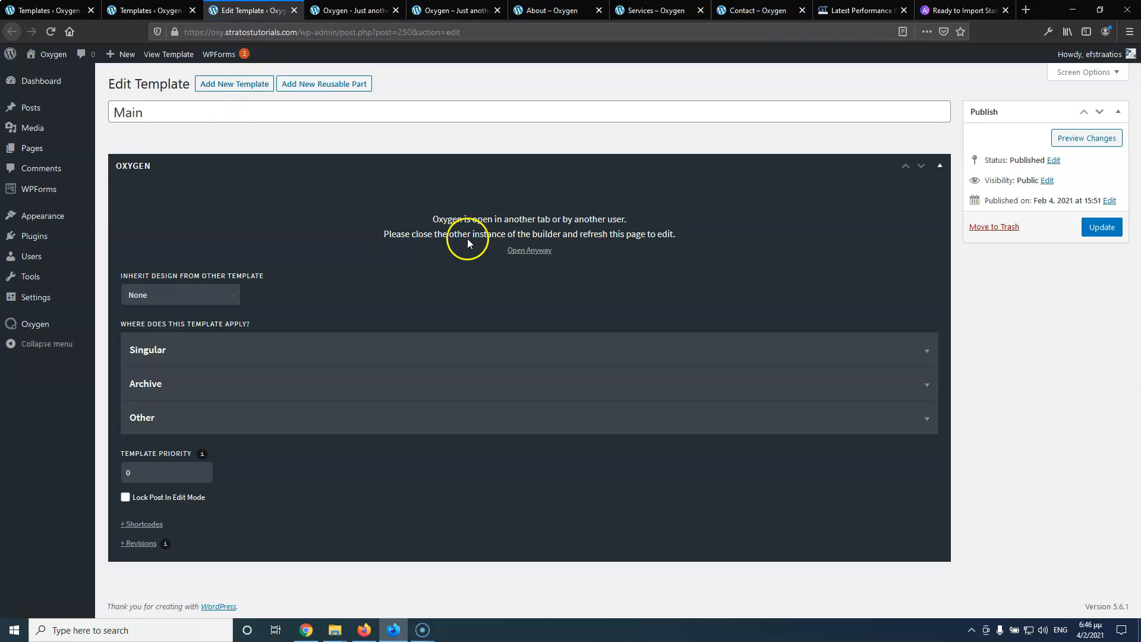
click(533, 250)
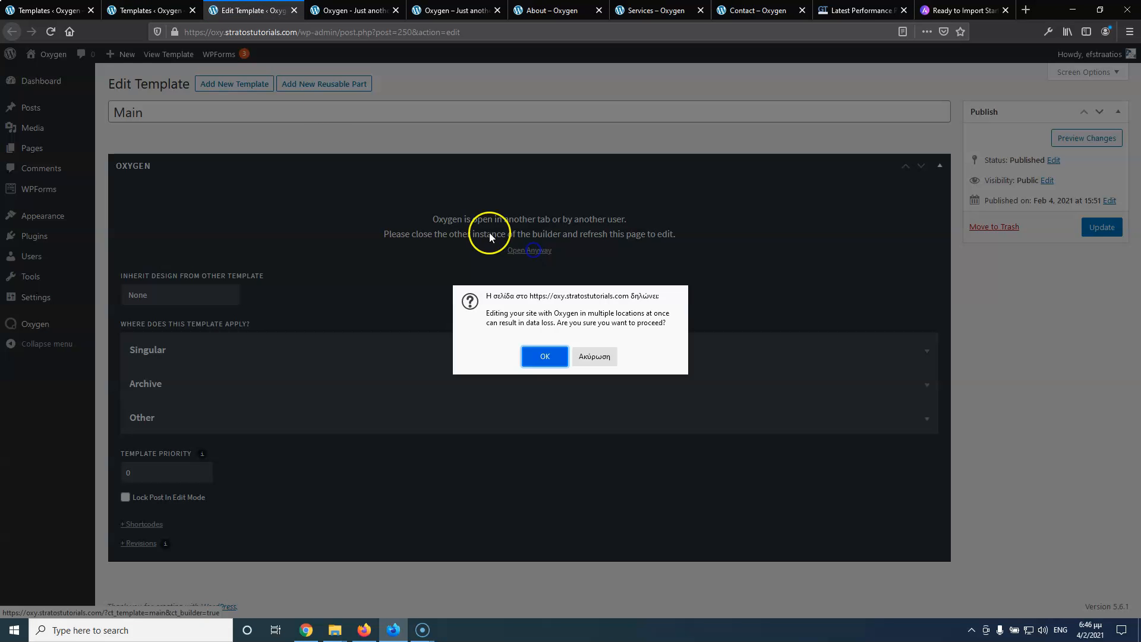
click(544, 359)
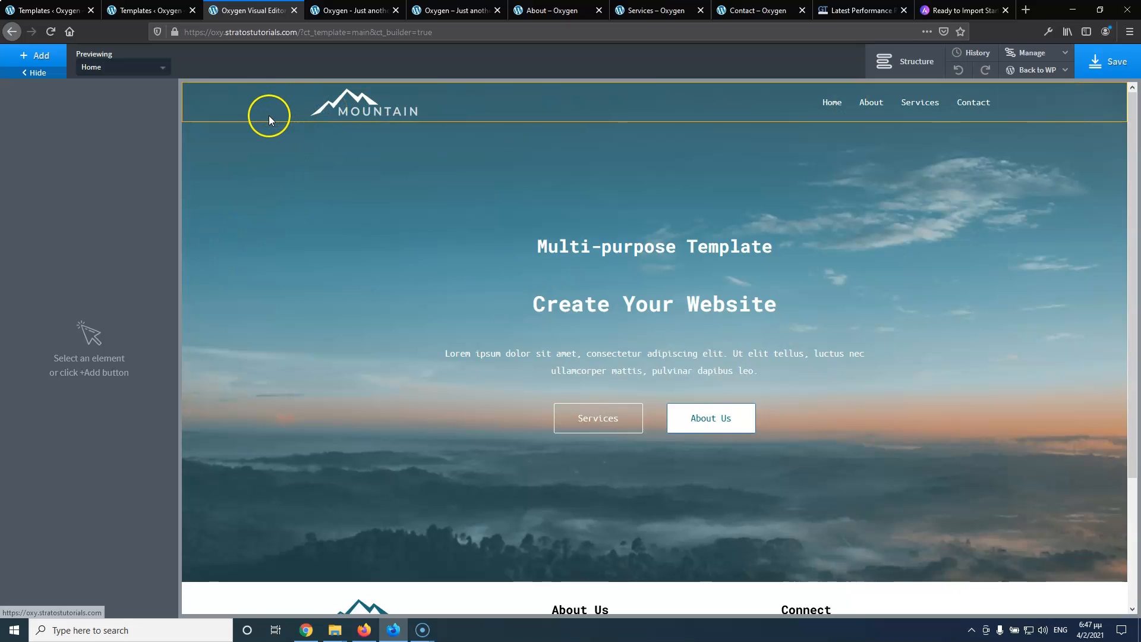
Set the Header Builder's z-index to 1, save the Main template and close its editor
click(255, 107)
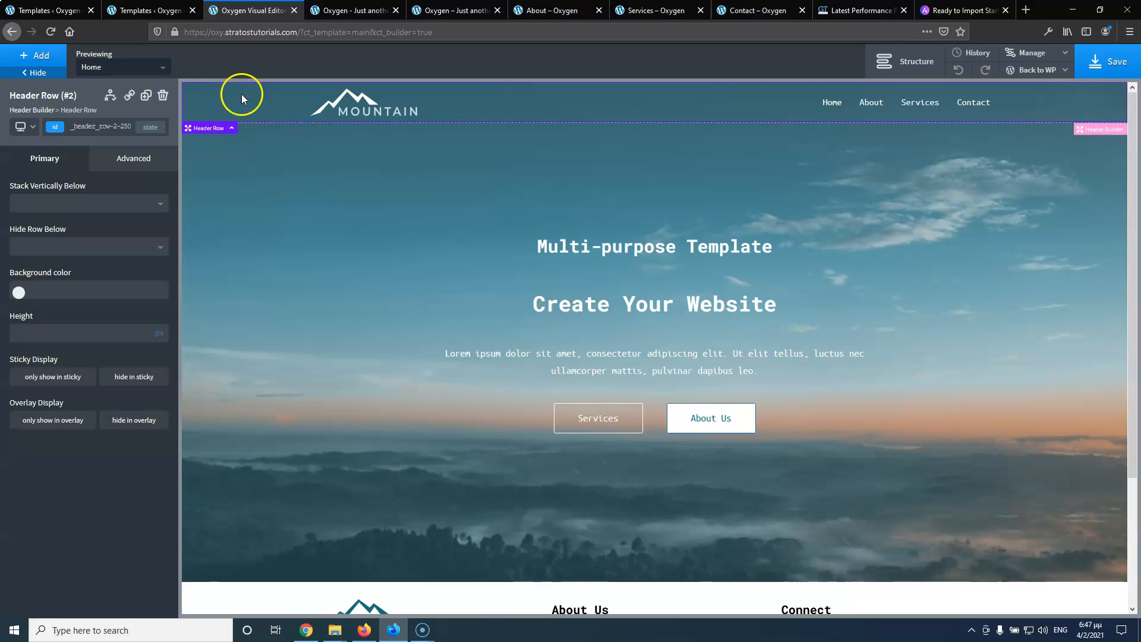
click(903, 62)
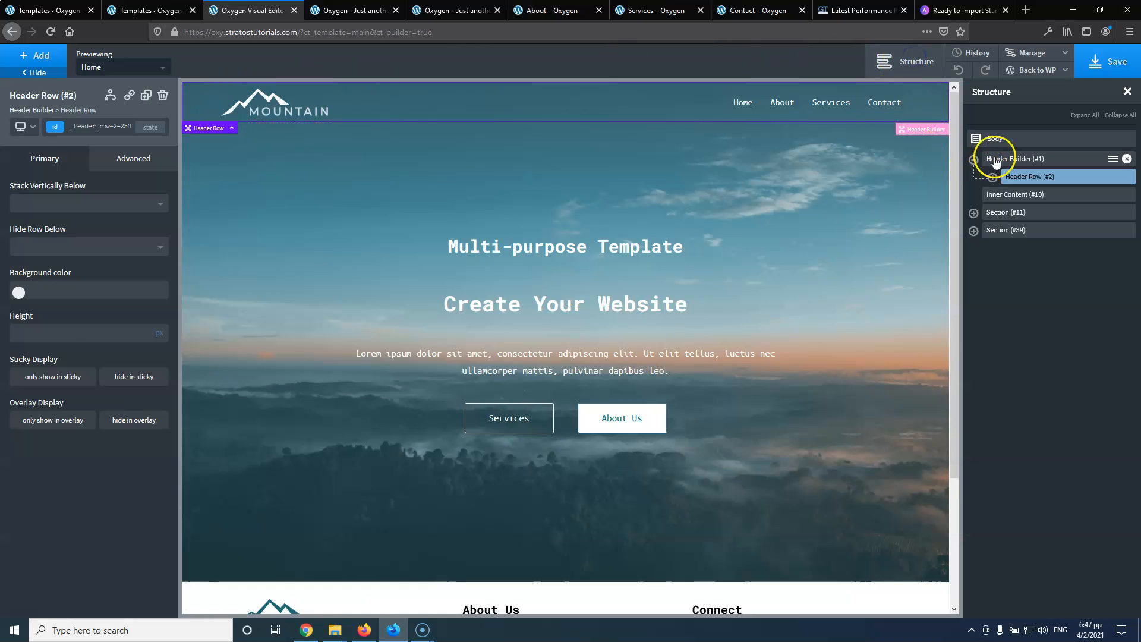
click(1017, 163)
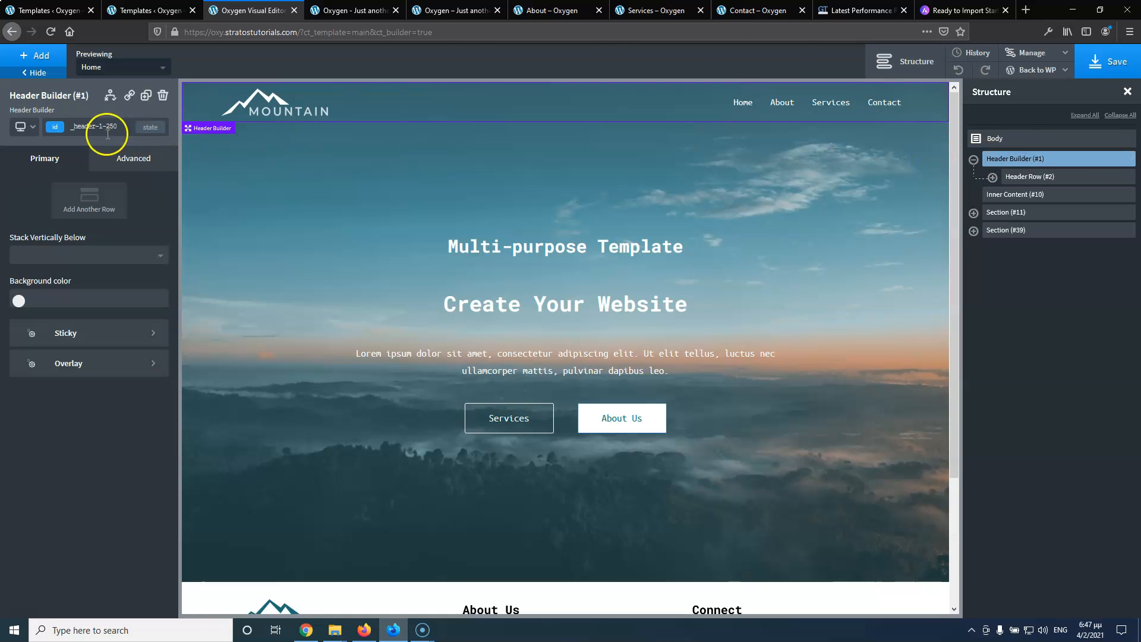
click(127, 159)
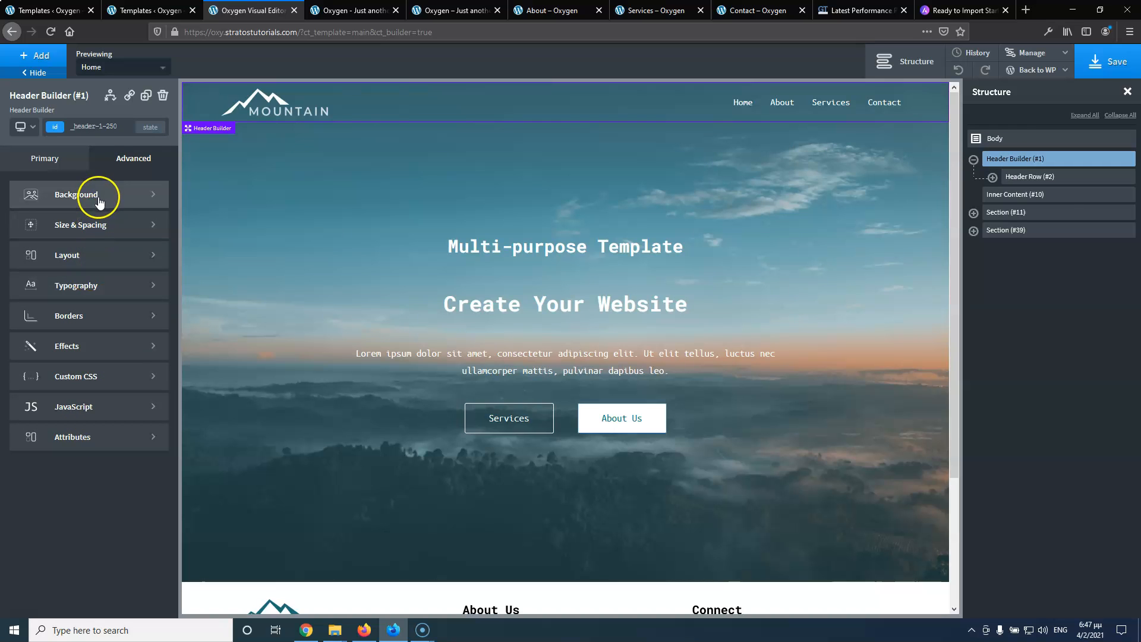
click(99, 265)
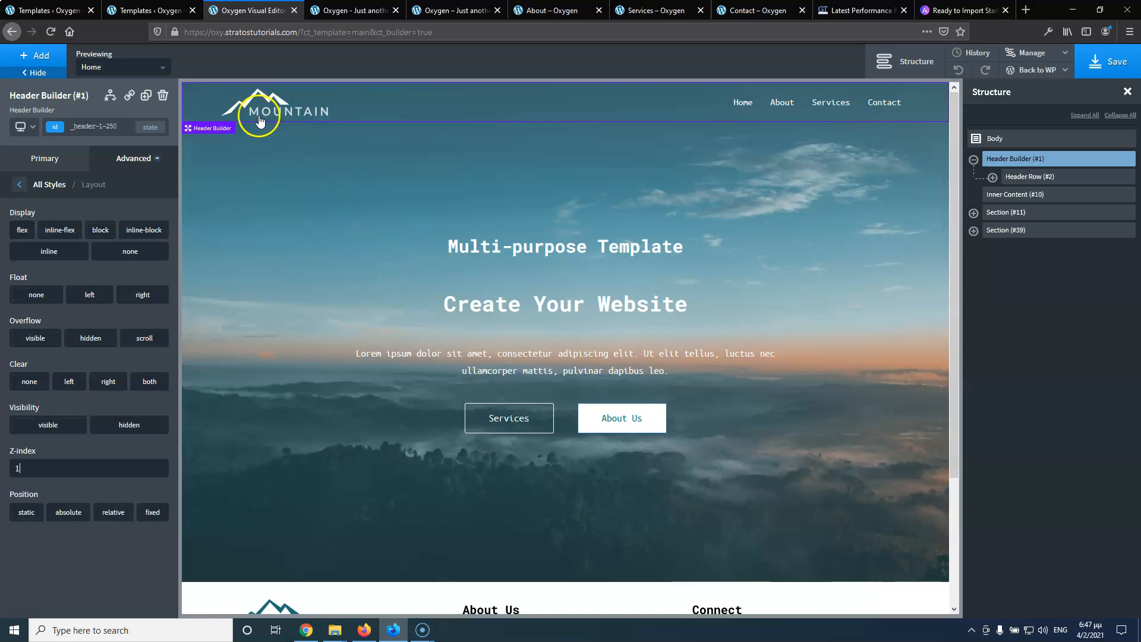
click(1096, 68)
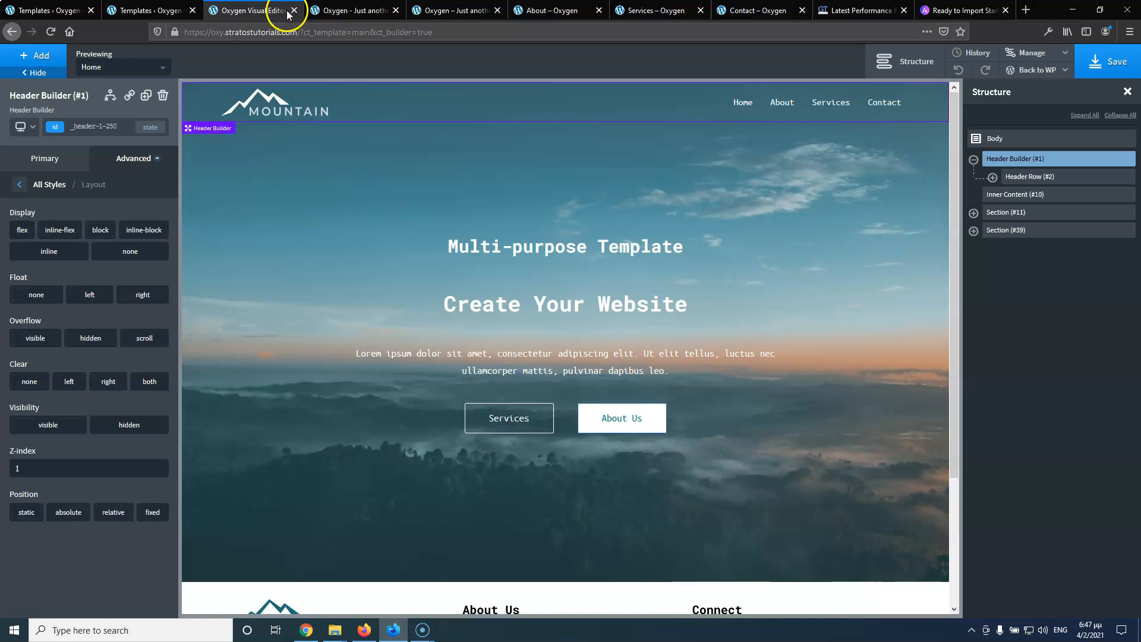
click(295, 10)
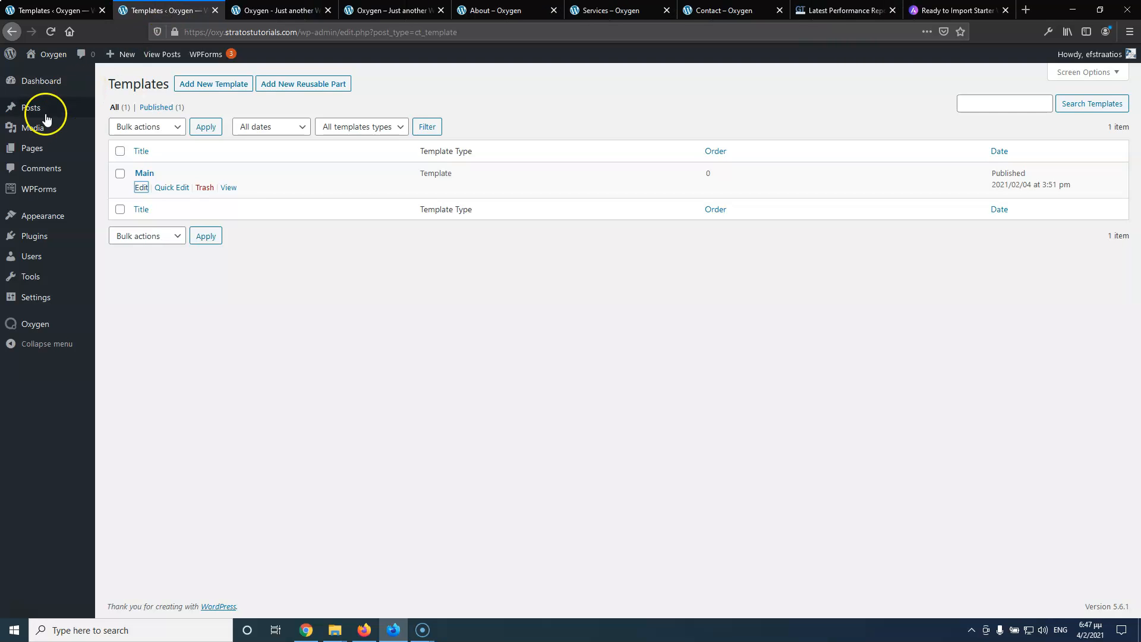
Open the Home page from the WordPress pages list in the Oxygen builder, overriding the open-instance lock
mouse_move(29, 150)
click(127, 150)
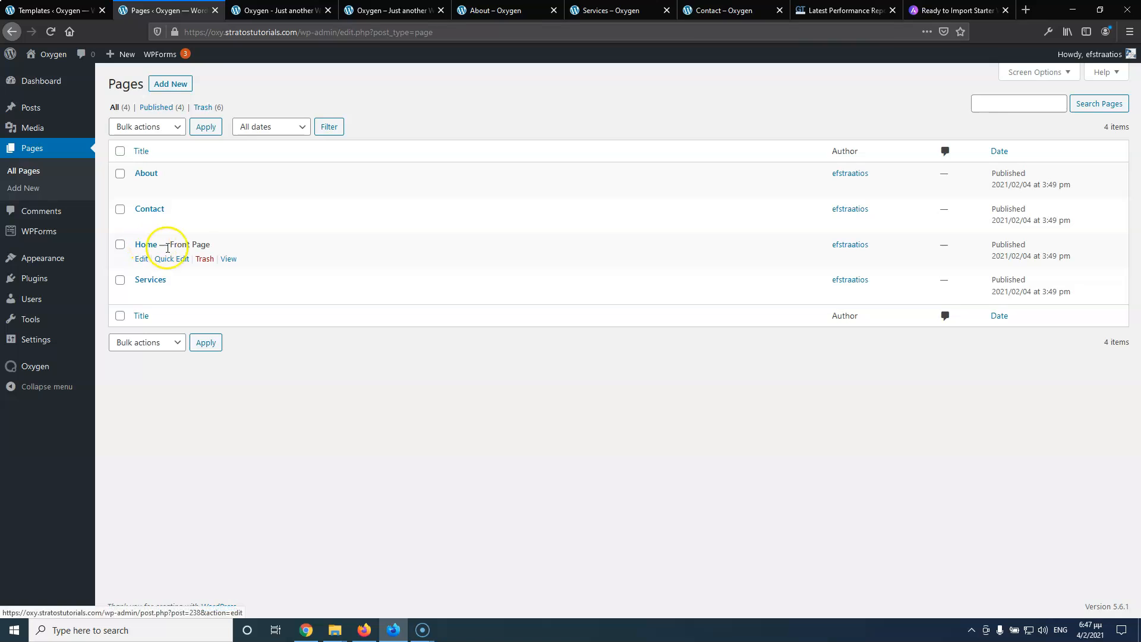
click(141, 259)
click(252, 10)
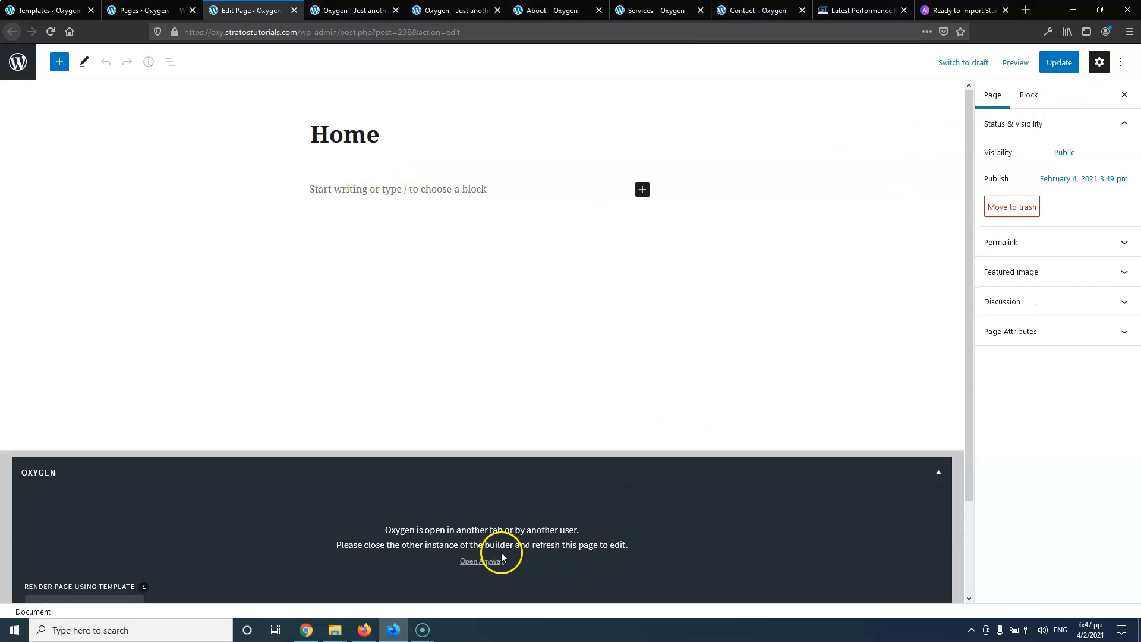
click(481, 561)
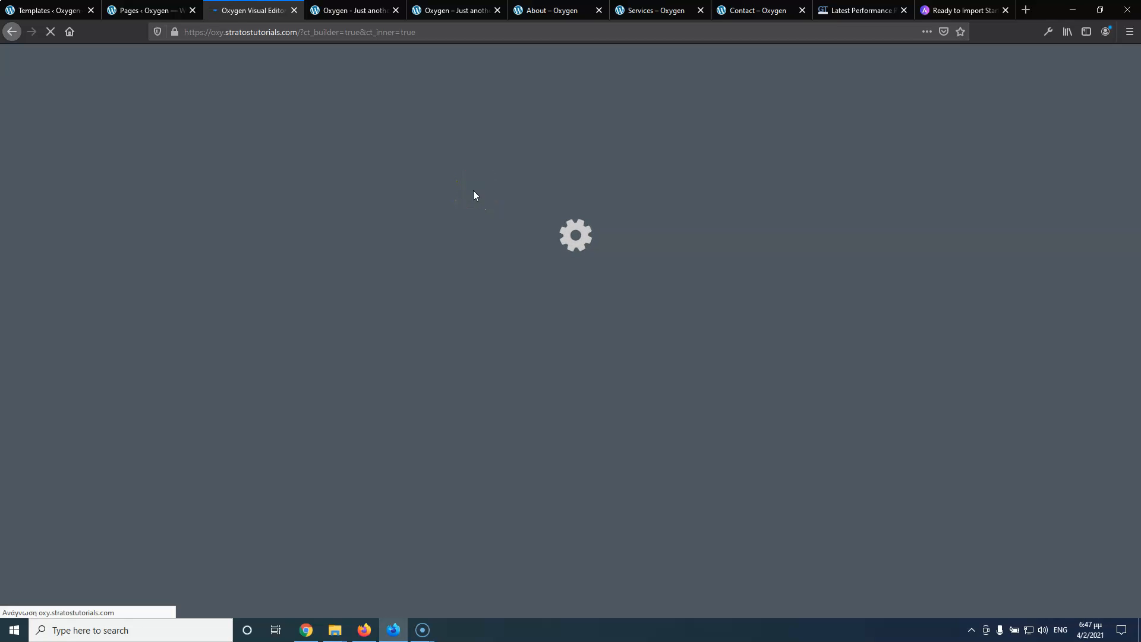
click(467, 195)
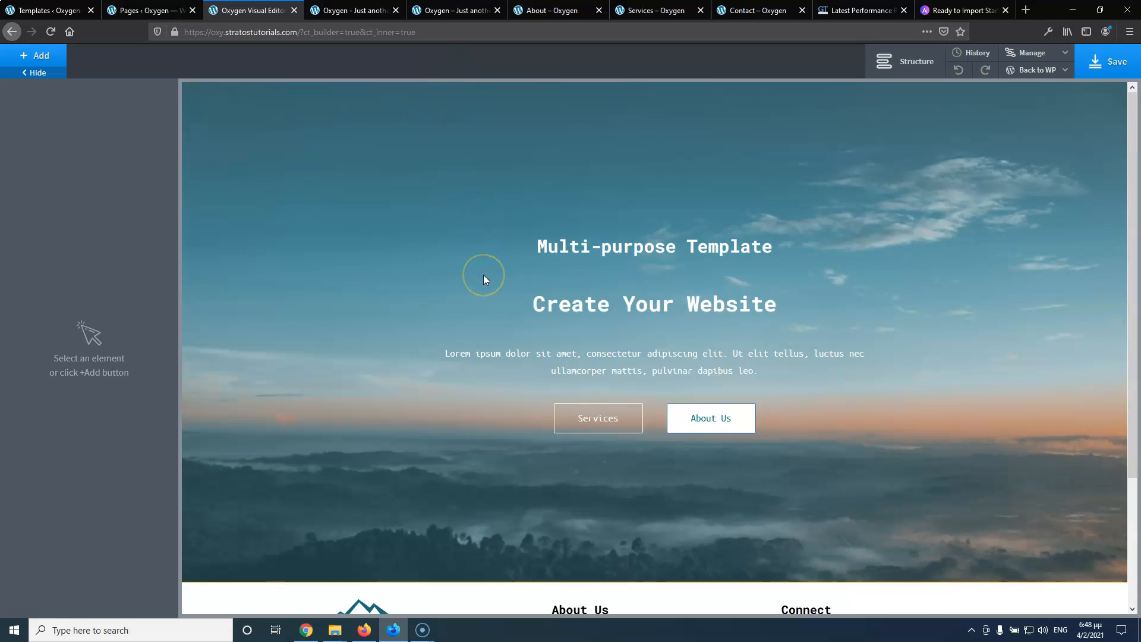
Show the Home page's element structure and add a new section directly below the hero section
scroll(483, 280, down, 5)
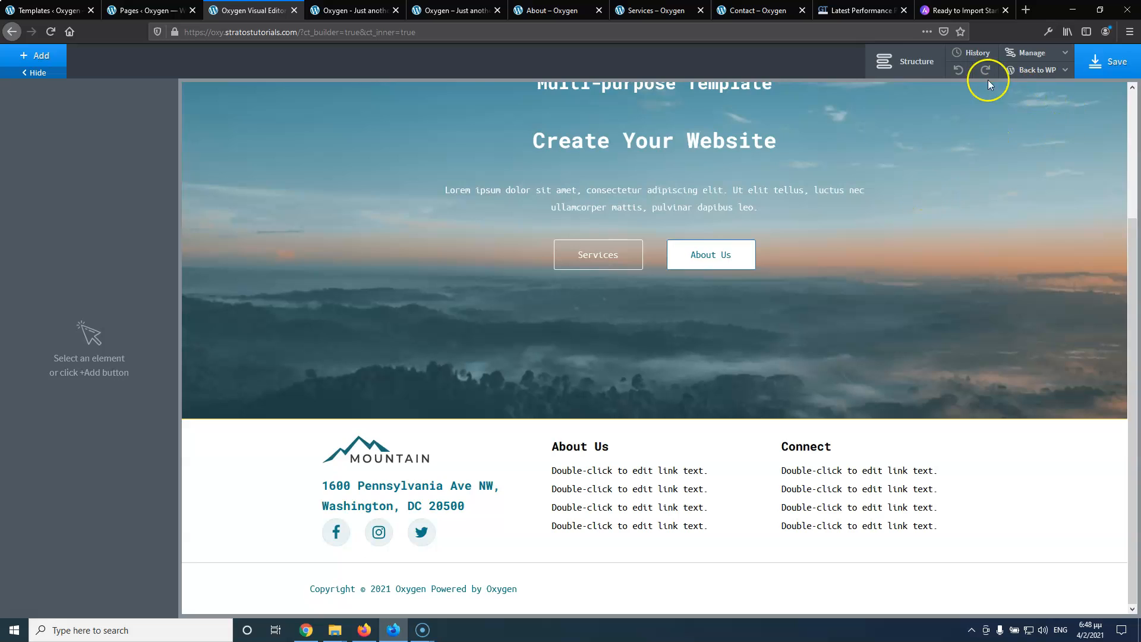
click(904, 61)
scroll(571, 178, up, 5)
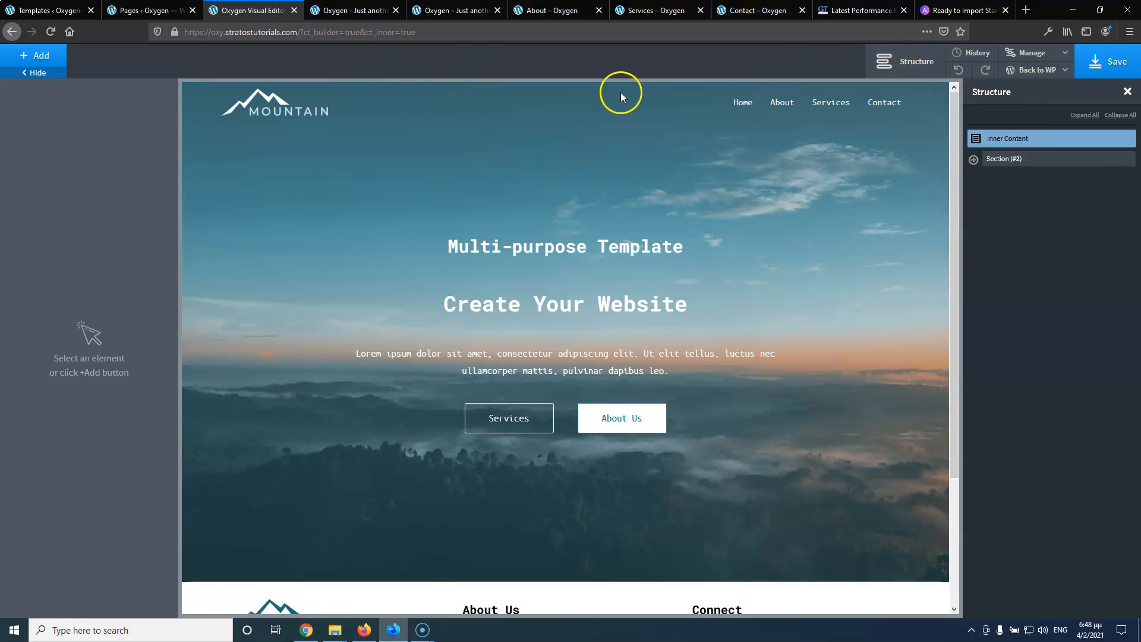
click(259, 238)
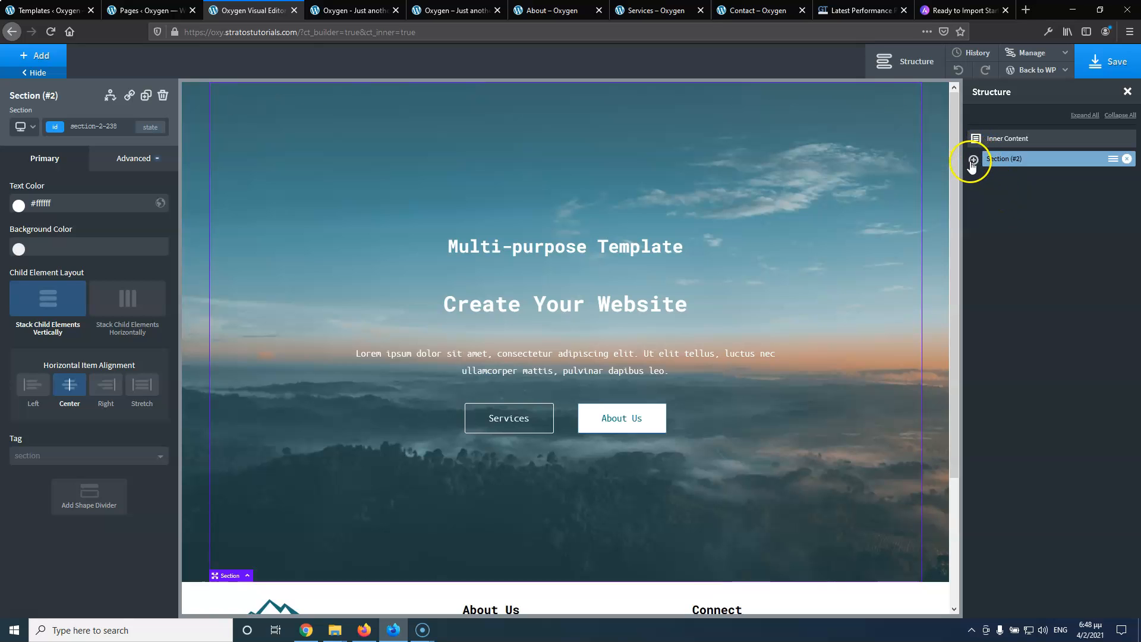
click(46, 55)
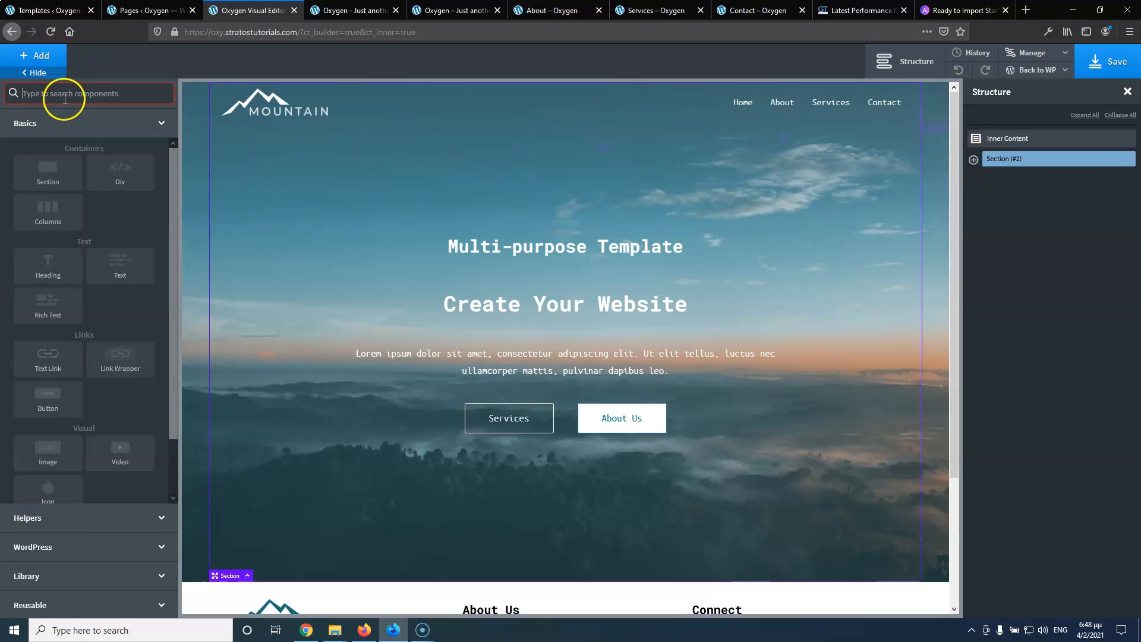
click(42, 171)
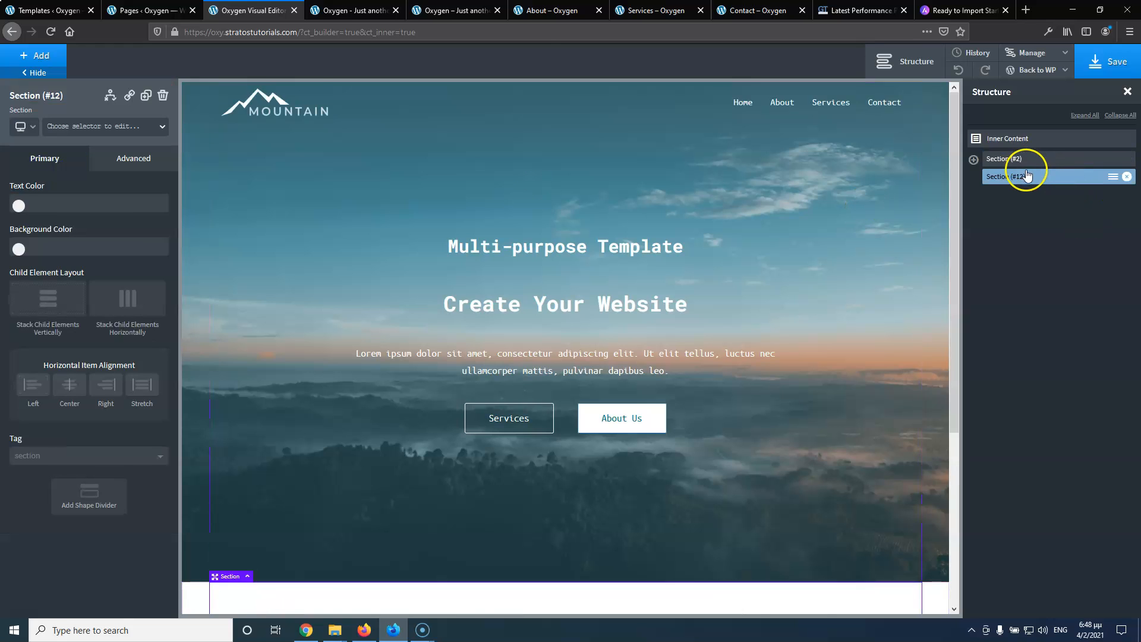
scroll(853, 255, down, 4)
Compare the live front page with the reference home page and examine the reference's three service image boxes
click(356, 10)
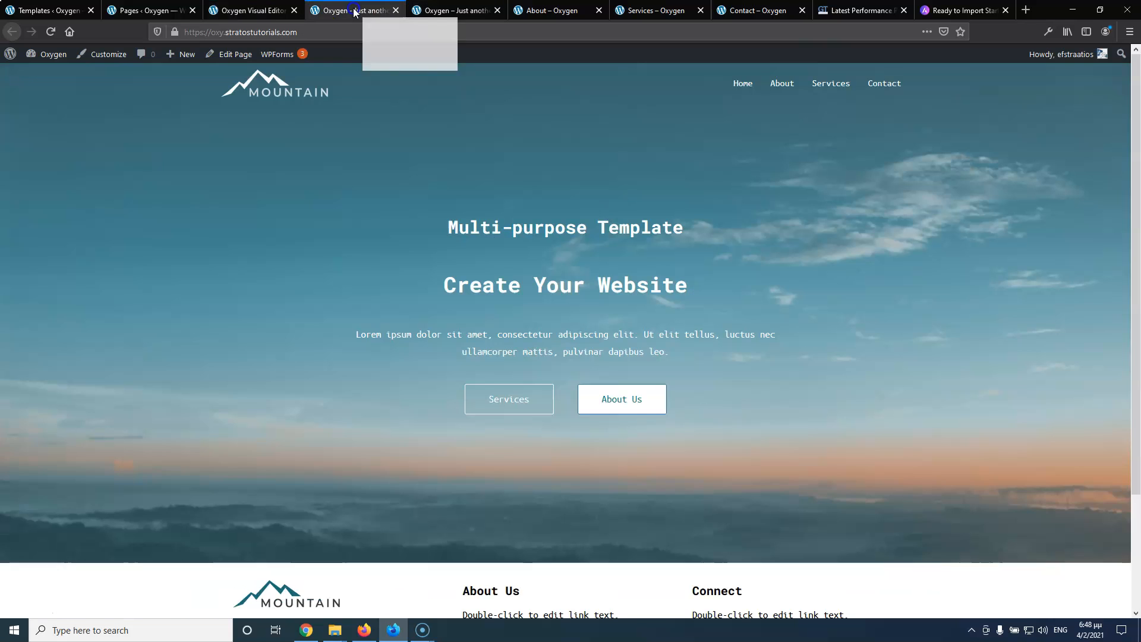
scroll(484, 248, down, 3)
click(439, 5)
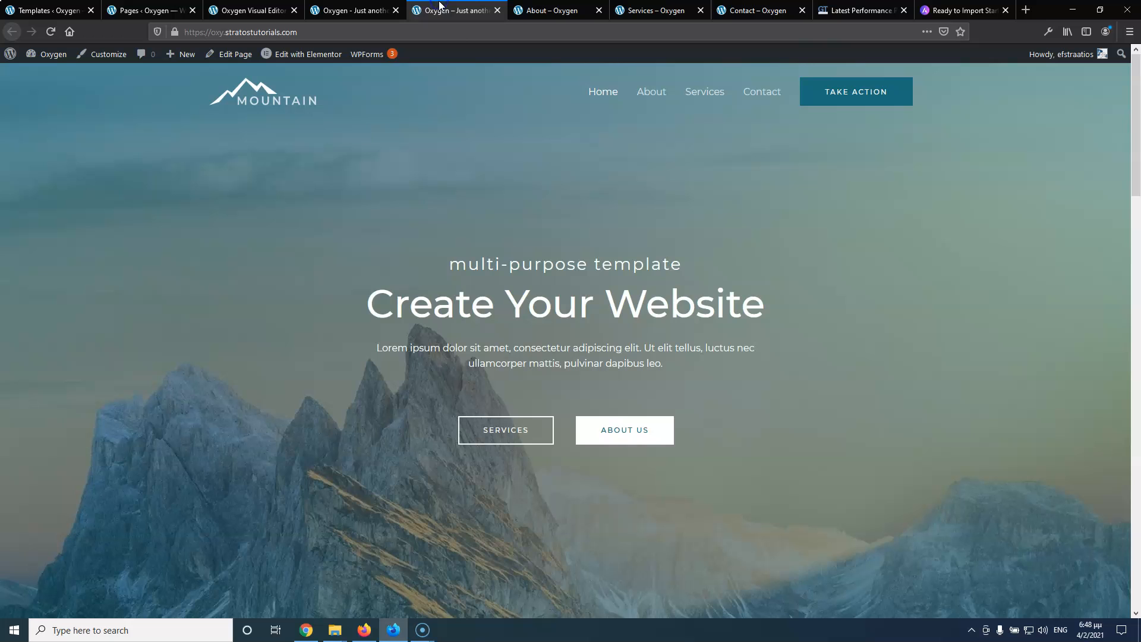
scroll(529, 165, down, 7)
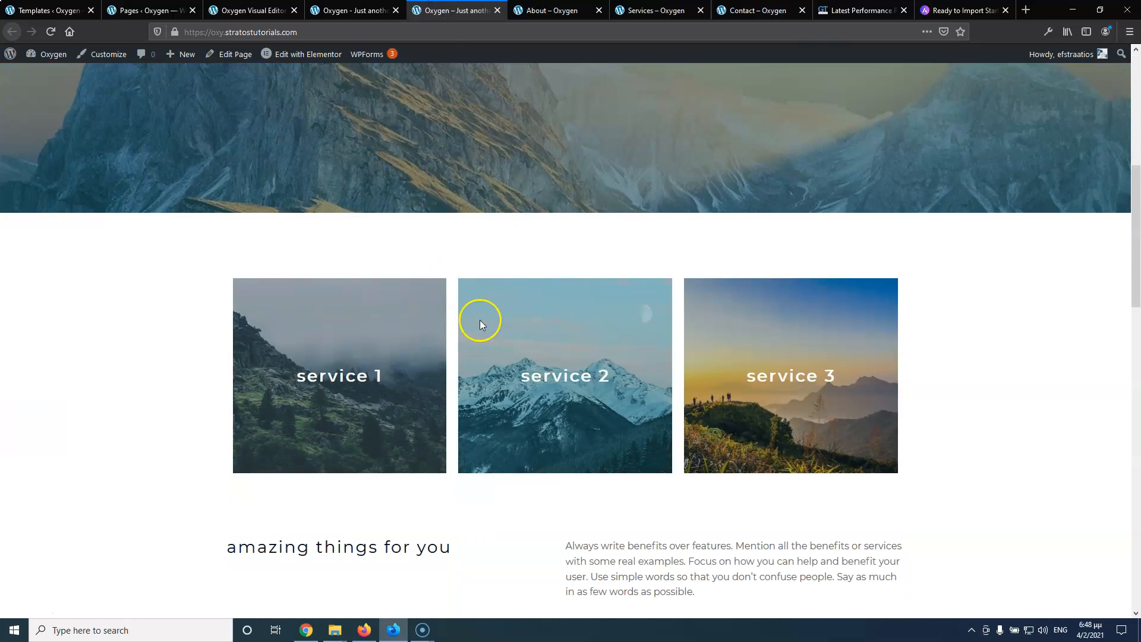
Insert a columns element with three equal columns into the new section below the hero
scroll(535, 345, down, 3)
scroll(583, 280, up, 3)
click(345, 8)
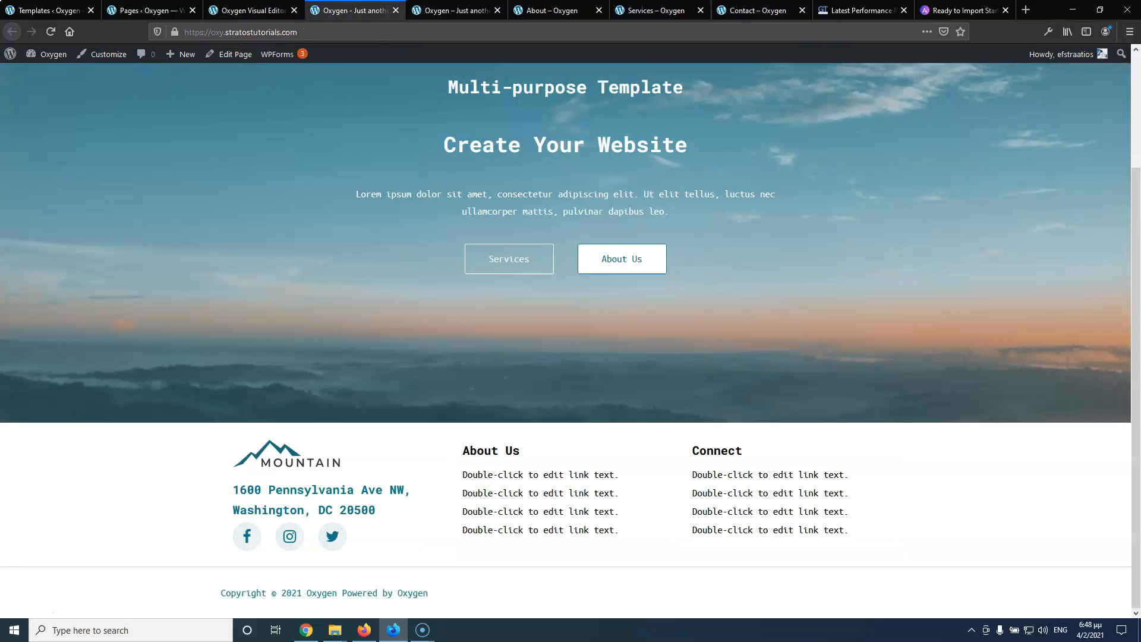
click(252, 10)
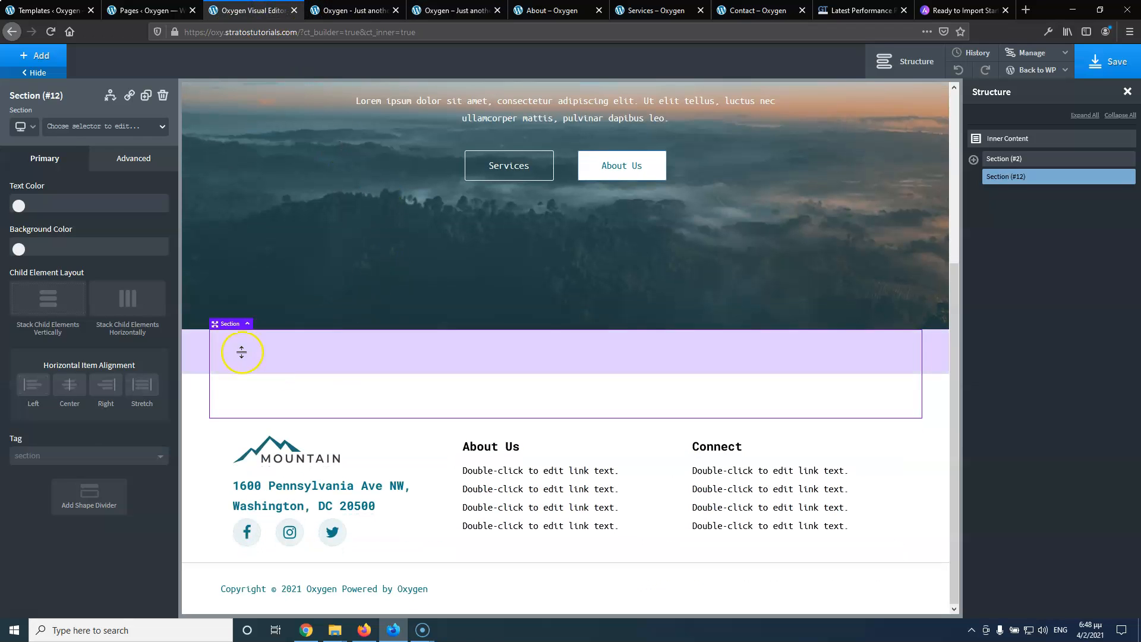
click(35, 55)
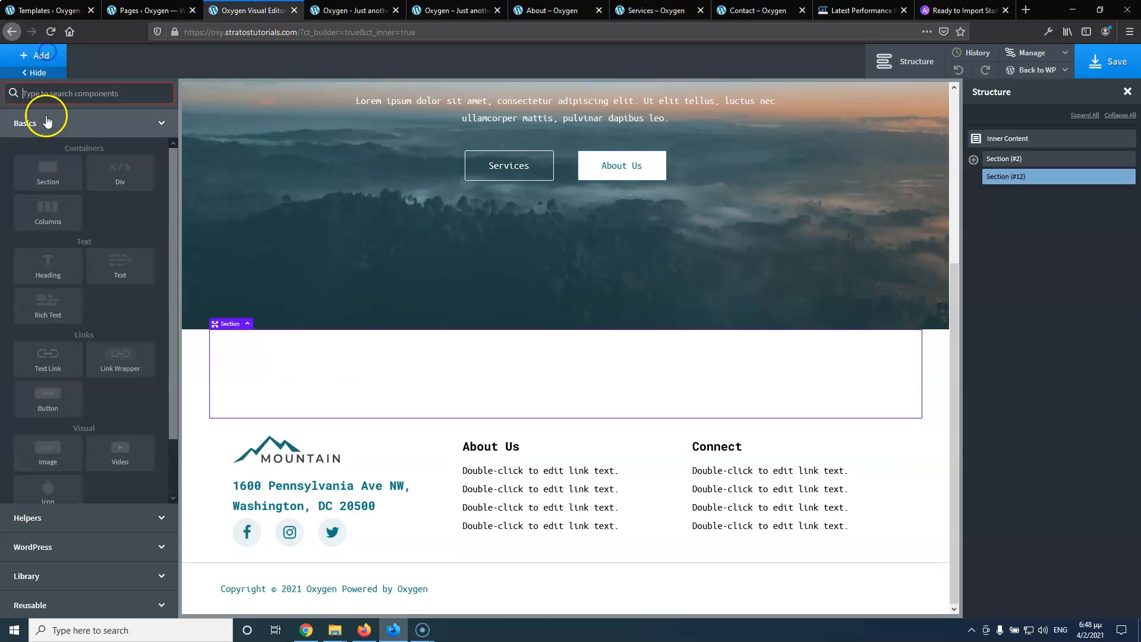
click(43, 221)
click(134, 226)
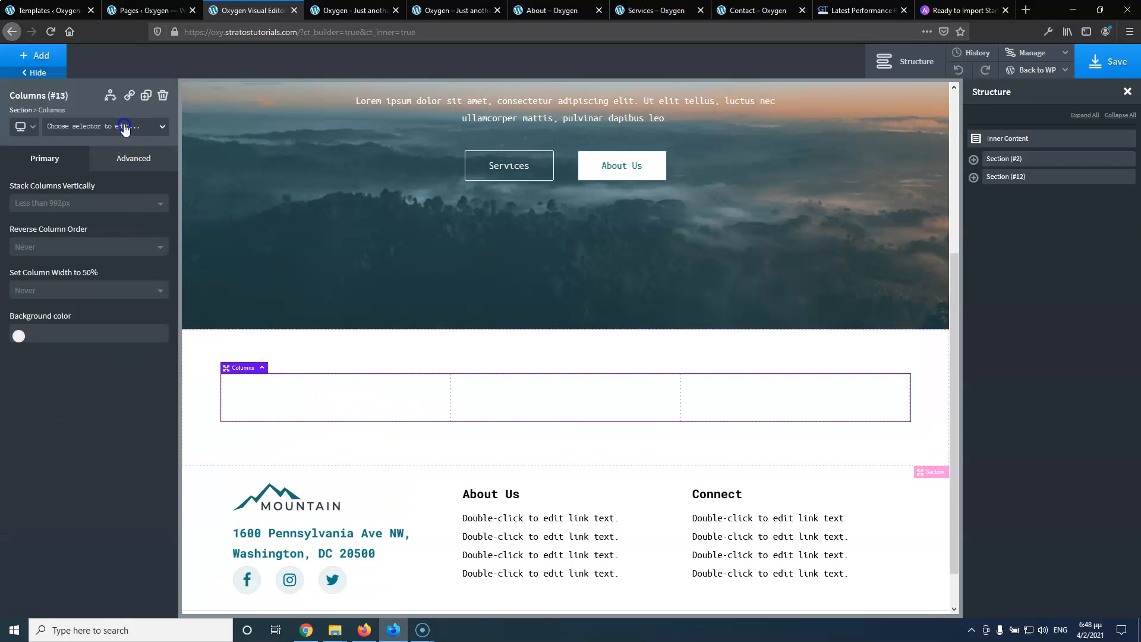
Expand the new section's columns in the structure tree, select the first column div and check the reference page's service boxes
click(973, 176)
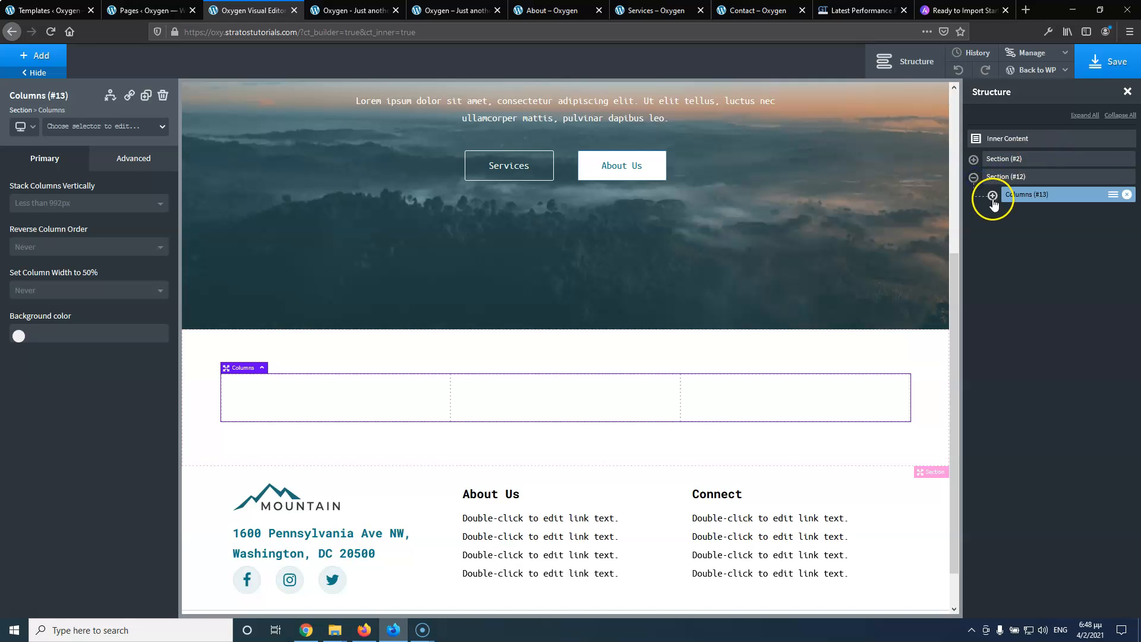
click(993, 195)
click(1056, 213)
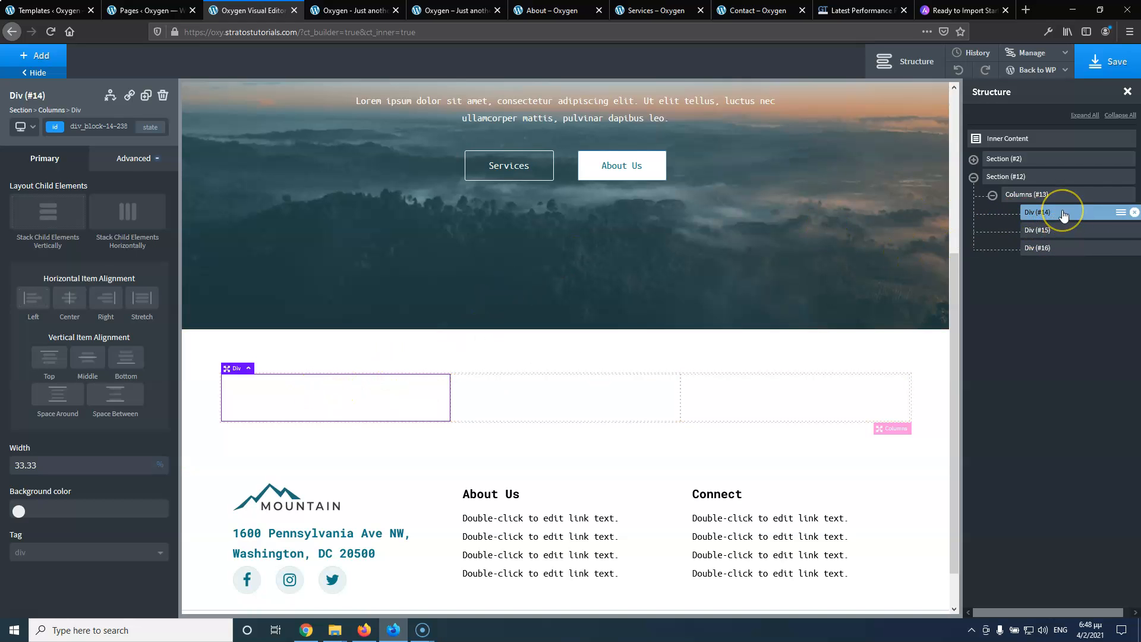
click(337, 7)
click(422, 8)
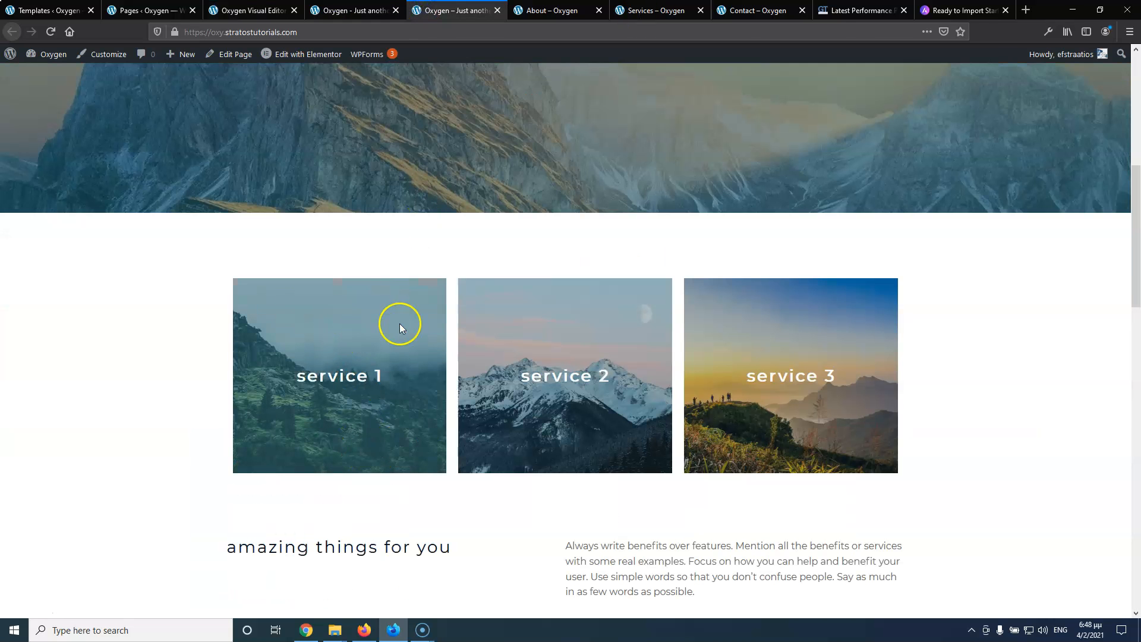
click(323, 11)
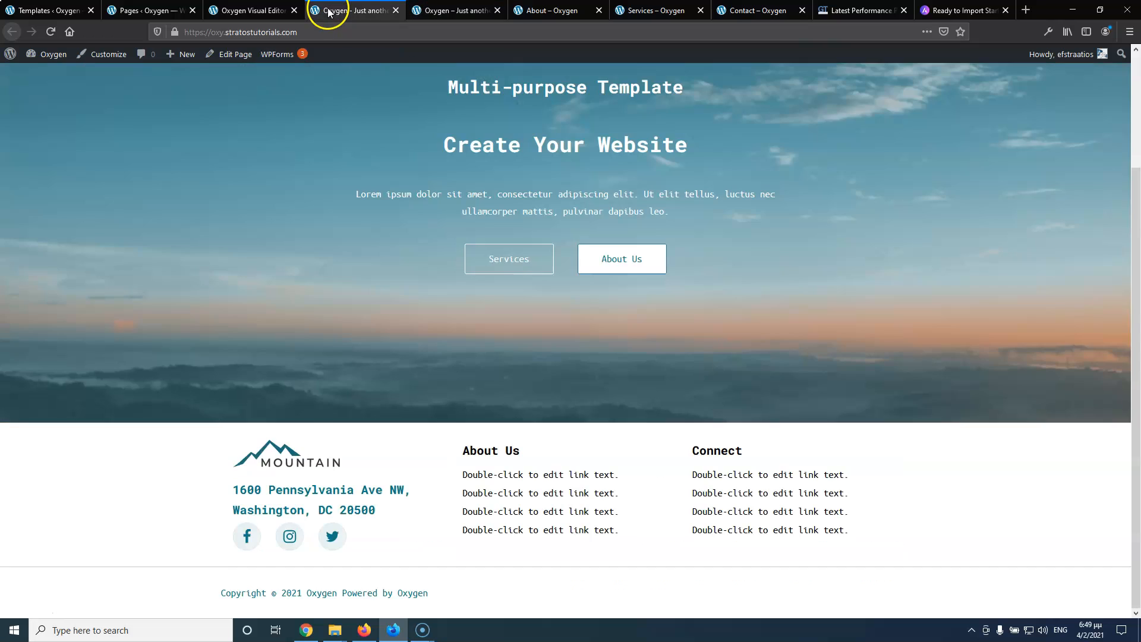
click(276, 11)
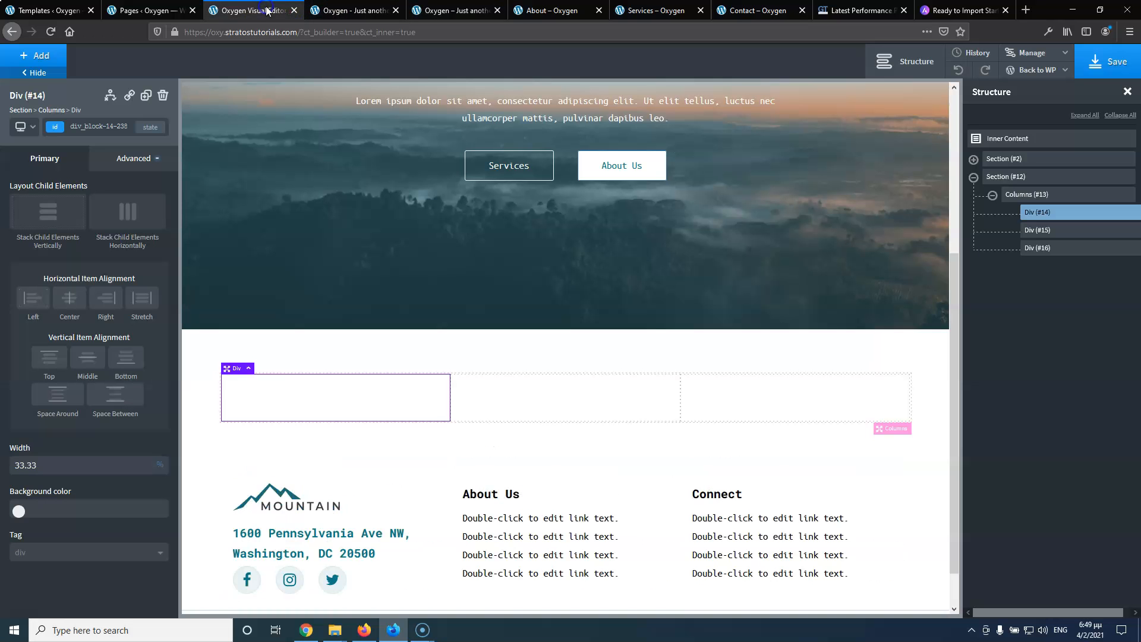
Add the class home-services-column-divs to the first column div
click(94, 123)
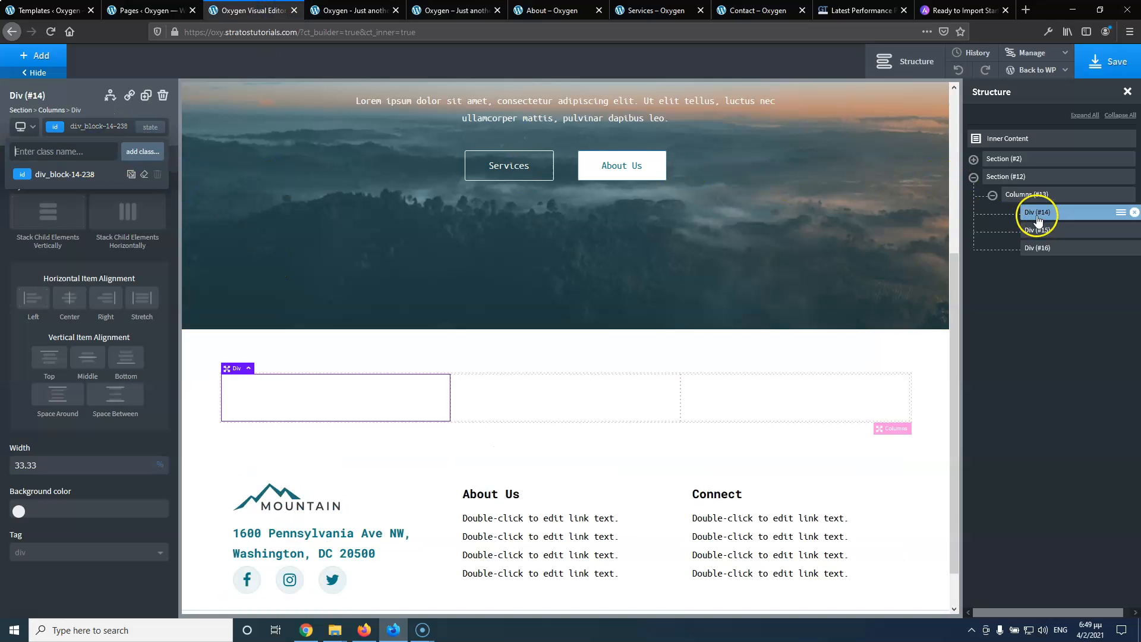
click(82, 151)
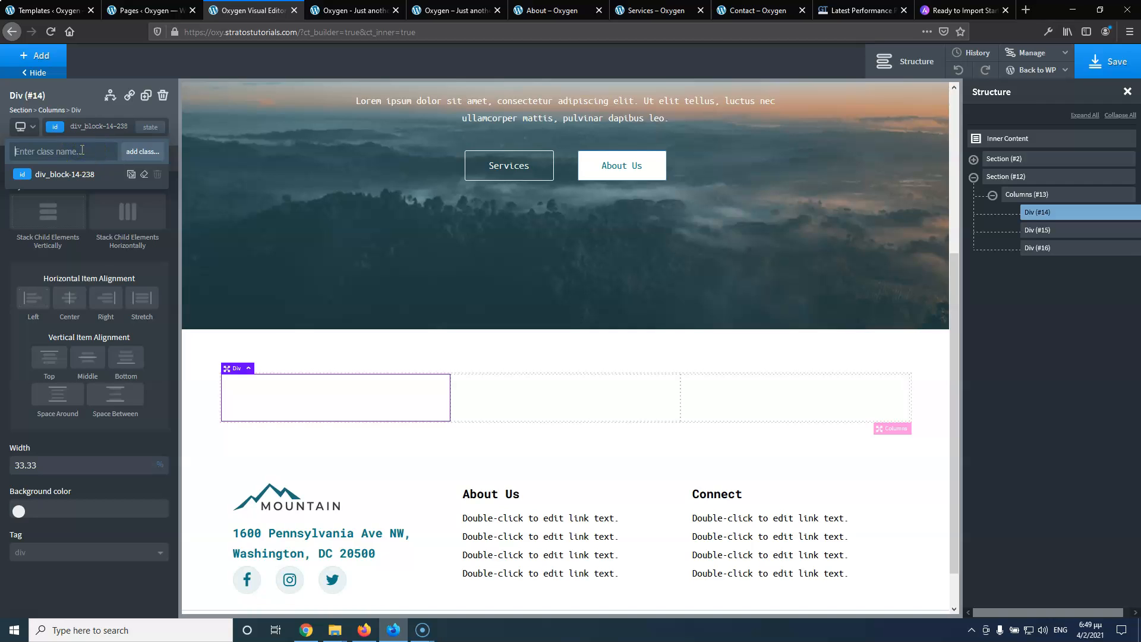
text(home-)
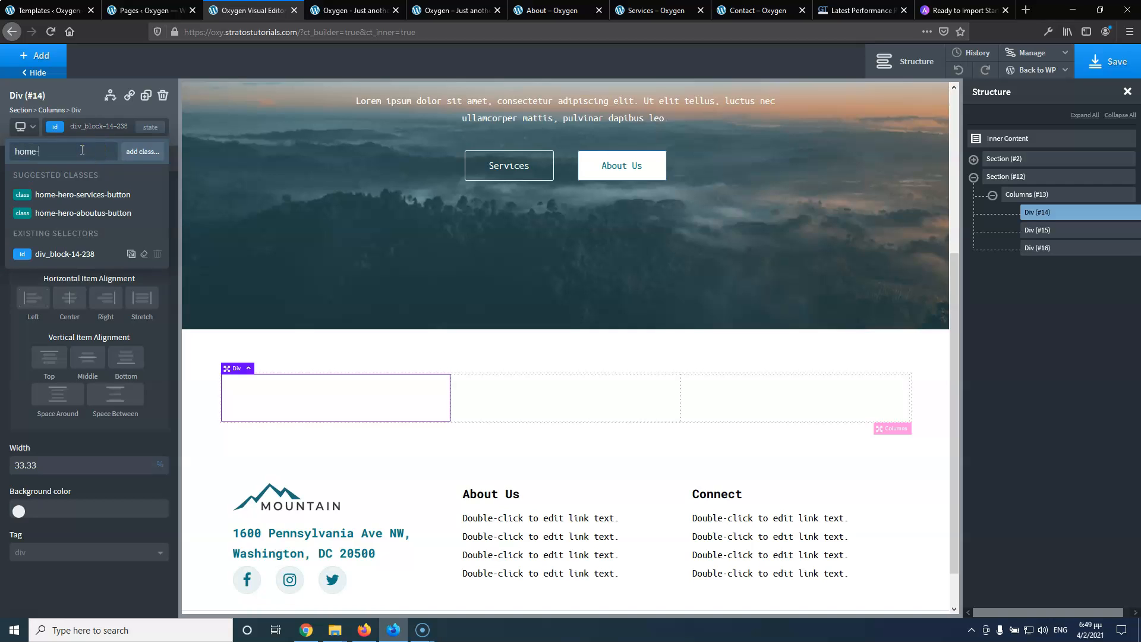
text(services-column-divs)
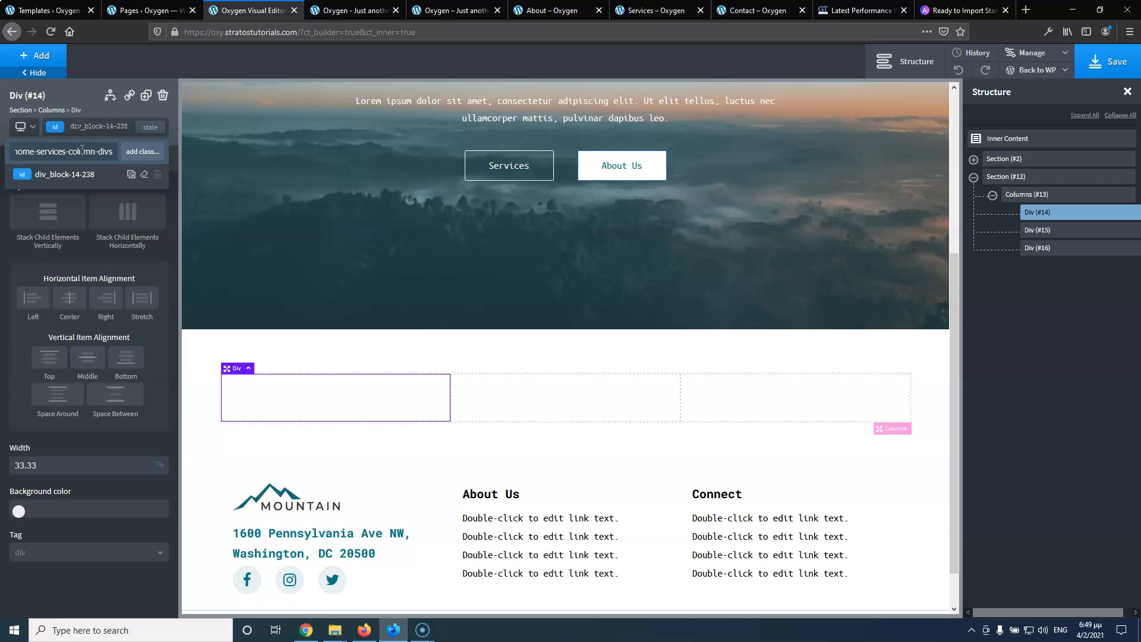
key(Return)
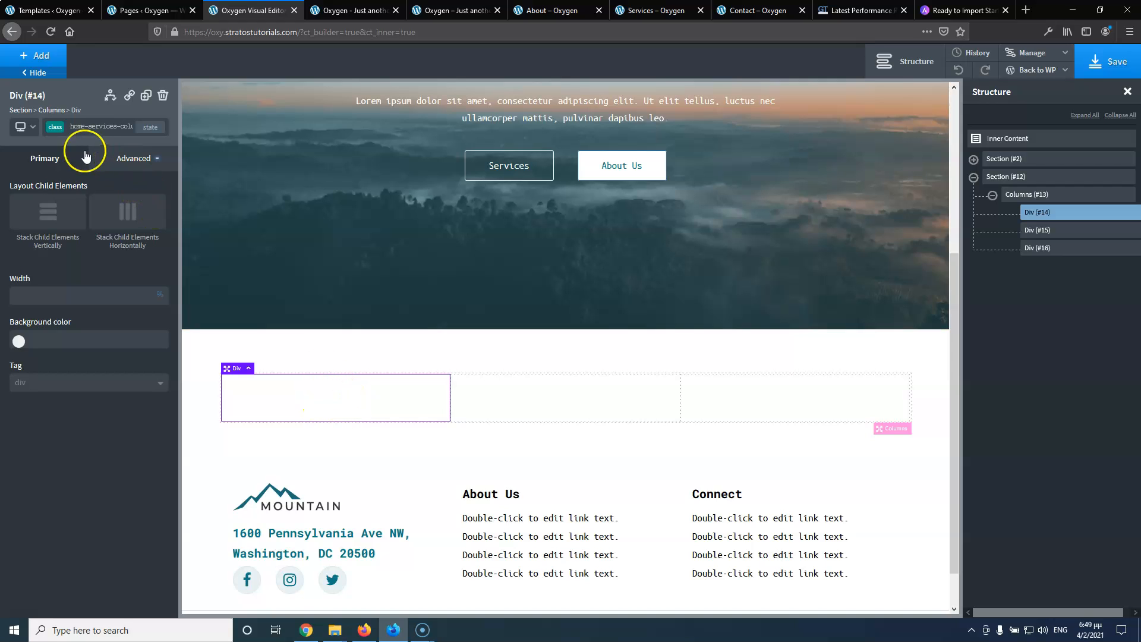
Try to paste the first column's class name as a new class on the middle column div
click(101, 126)
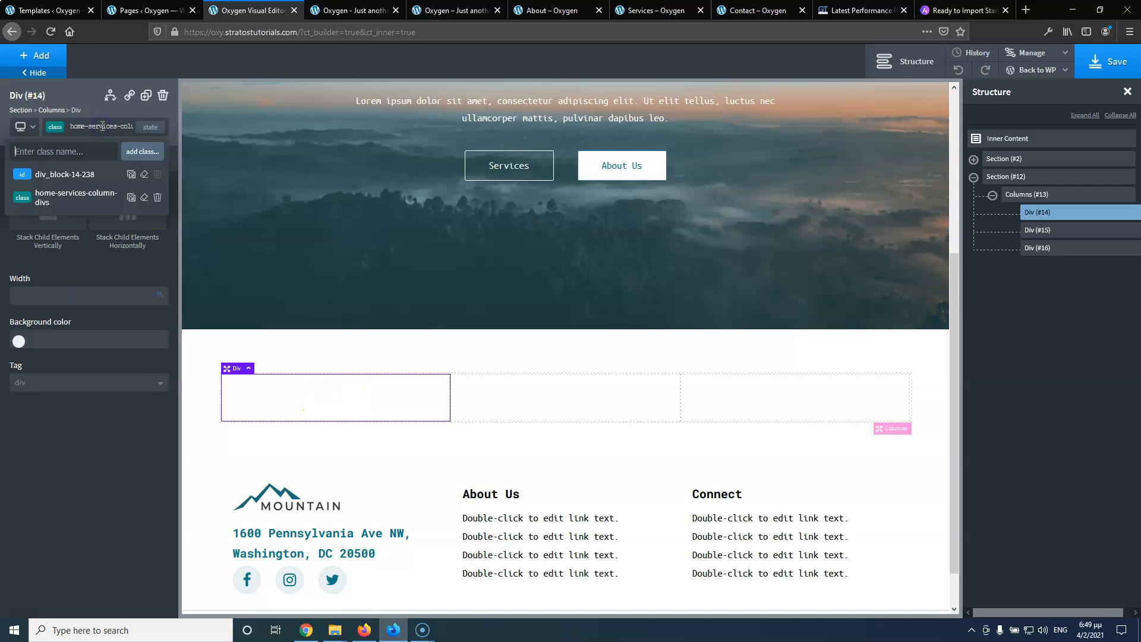
click(601, 395)
click(99, 126)
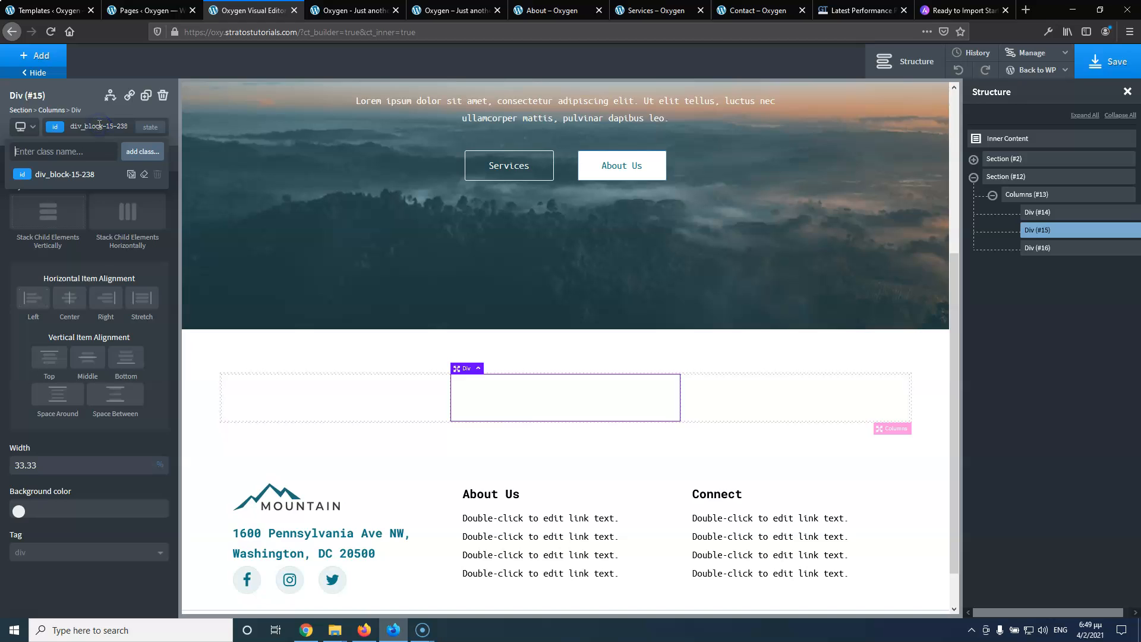
key(Return)
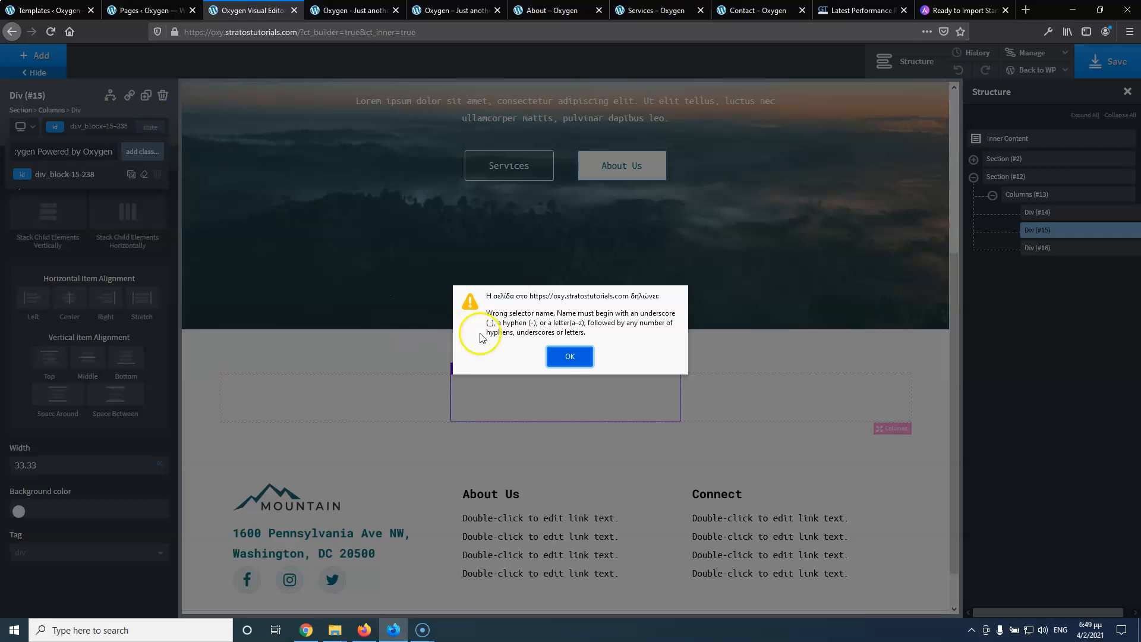
click(569, 356)
click(83, 131)
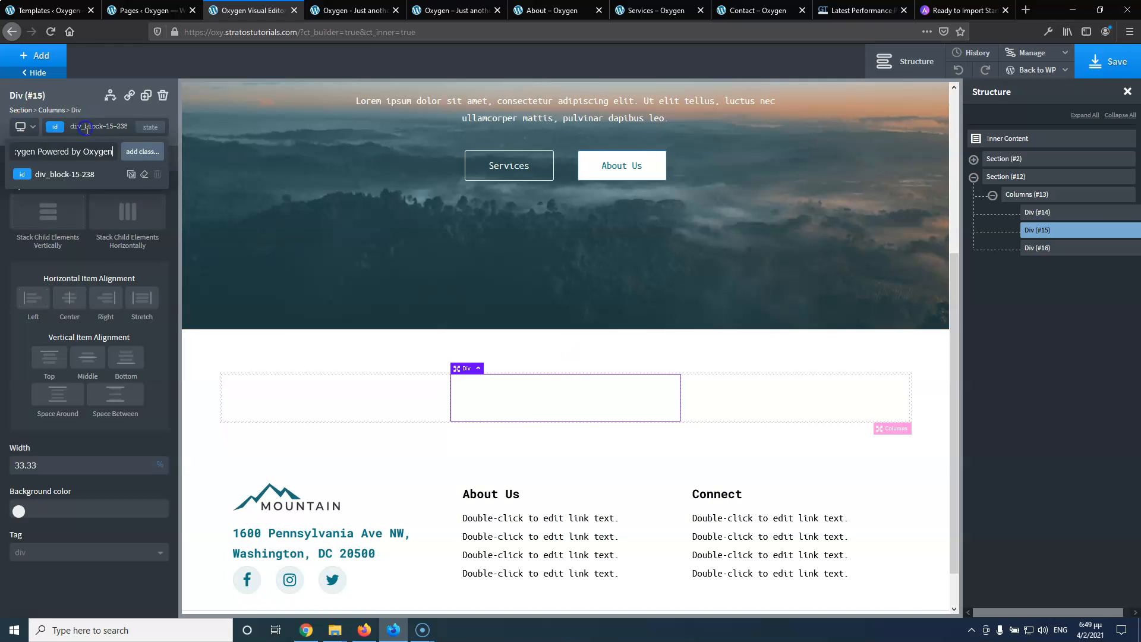
Copy the class name home-services-column-divs from the first column div and add it as a class to the middle column div
click(359, 393)
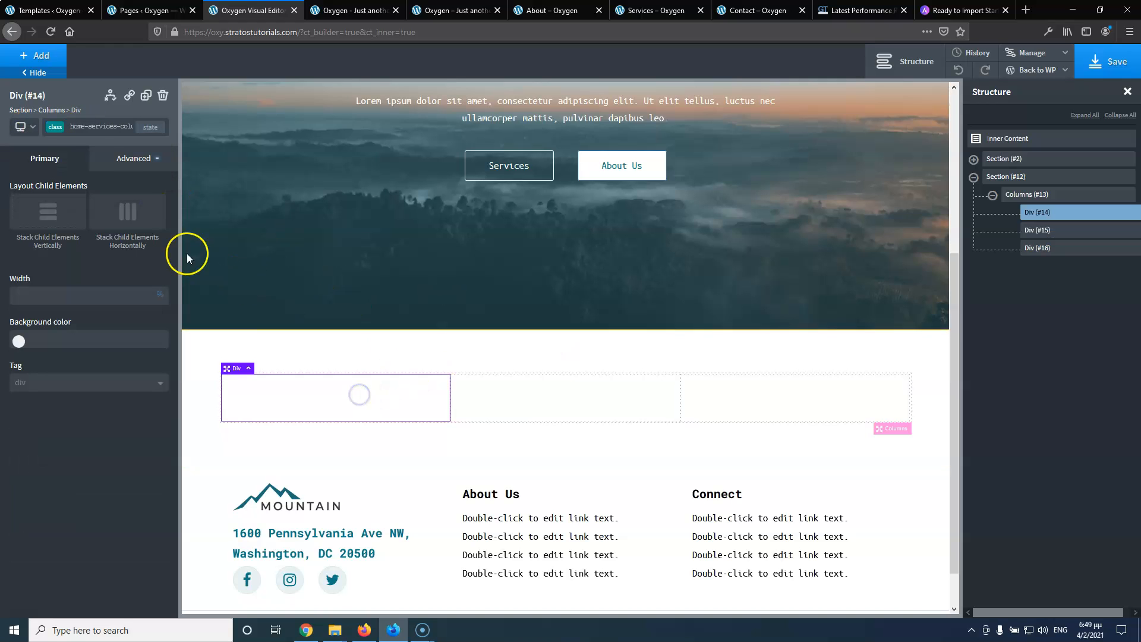
click(91, 127)
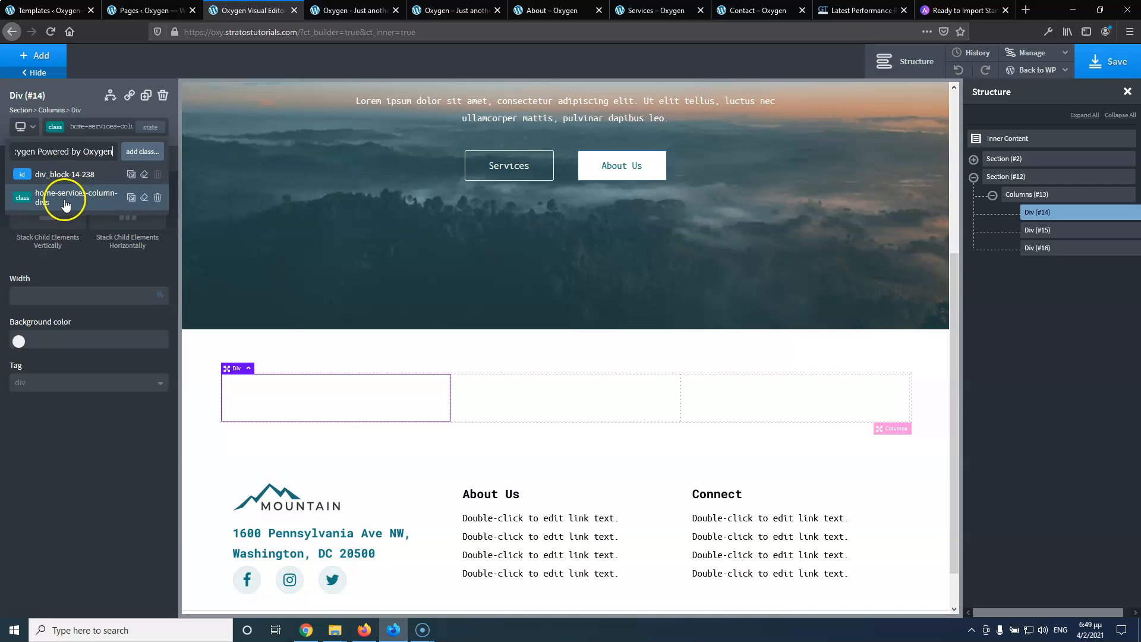
click(66, 202)
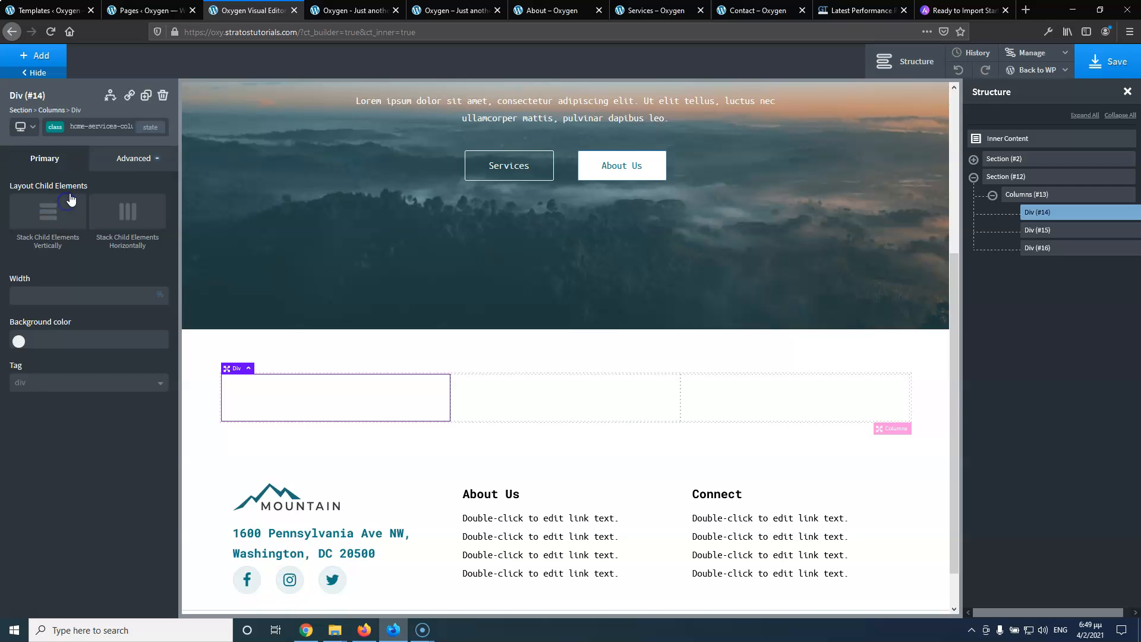
double_click(92, 125)
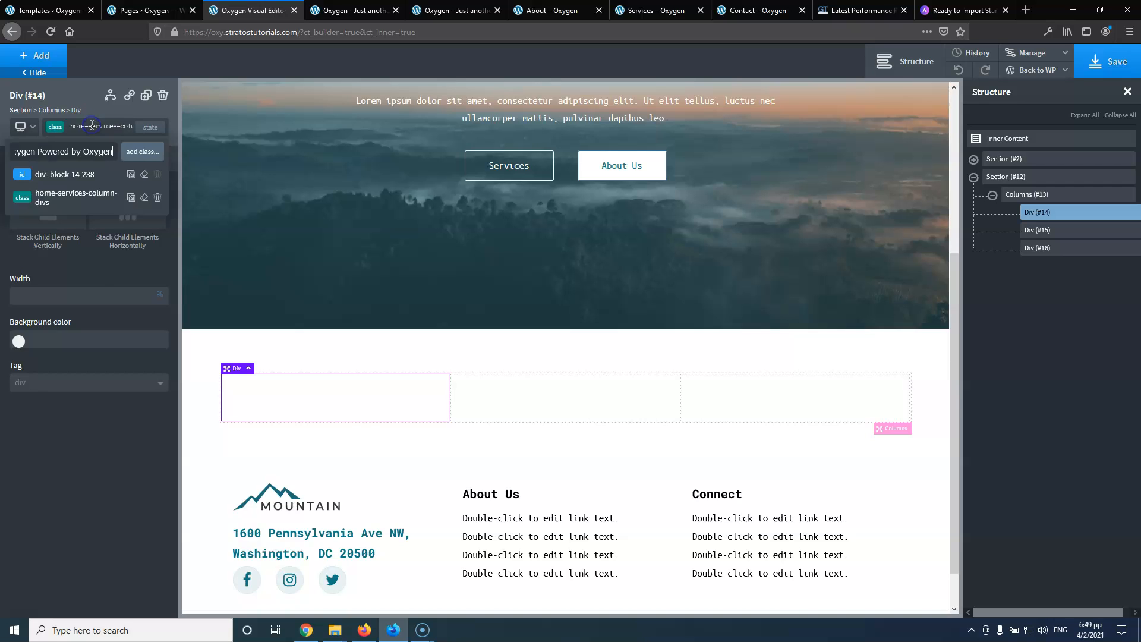
triple_click(92, 125)
triple_click(92, 125)
key(ctrl+c)
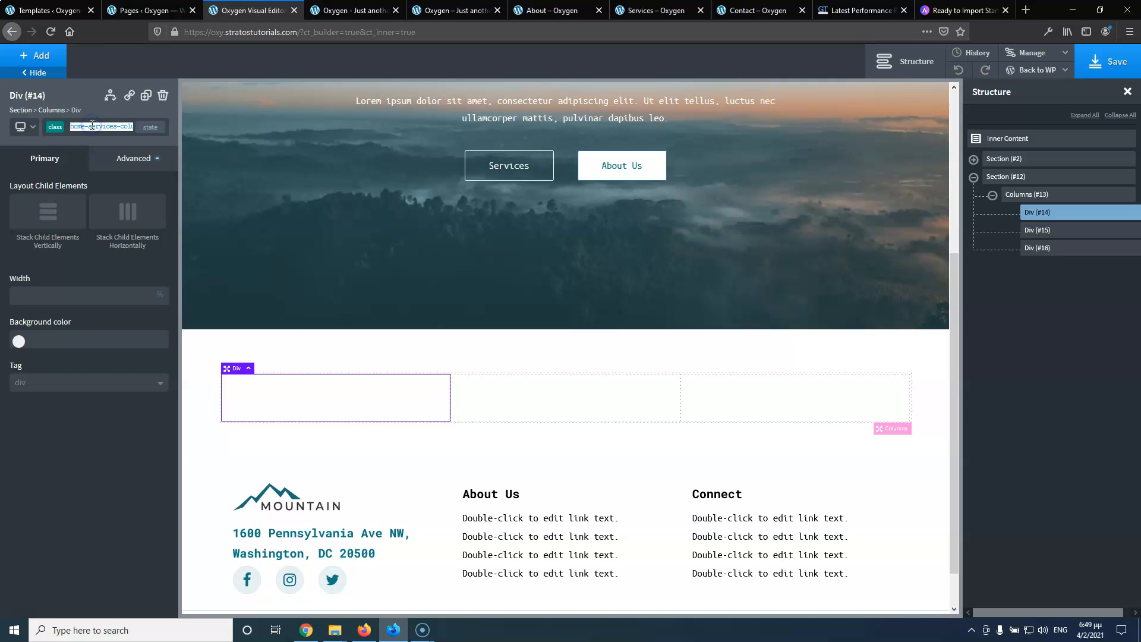
click(547, 385)
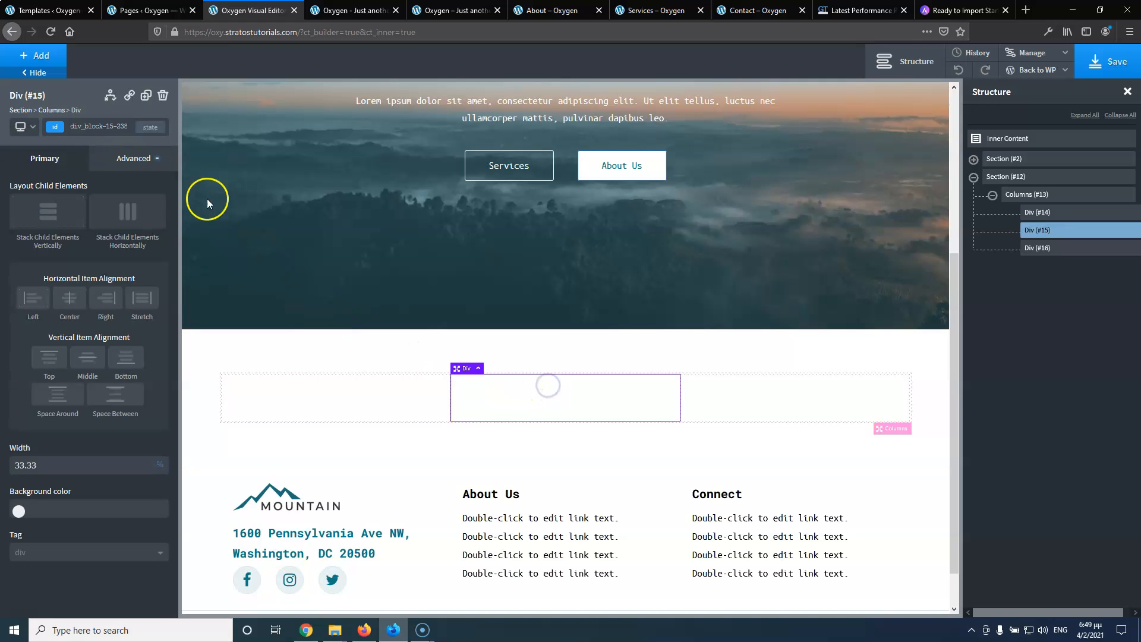
click(104, 127)
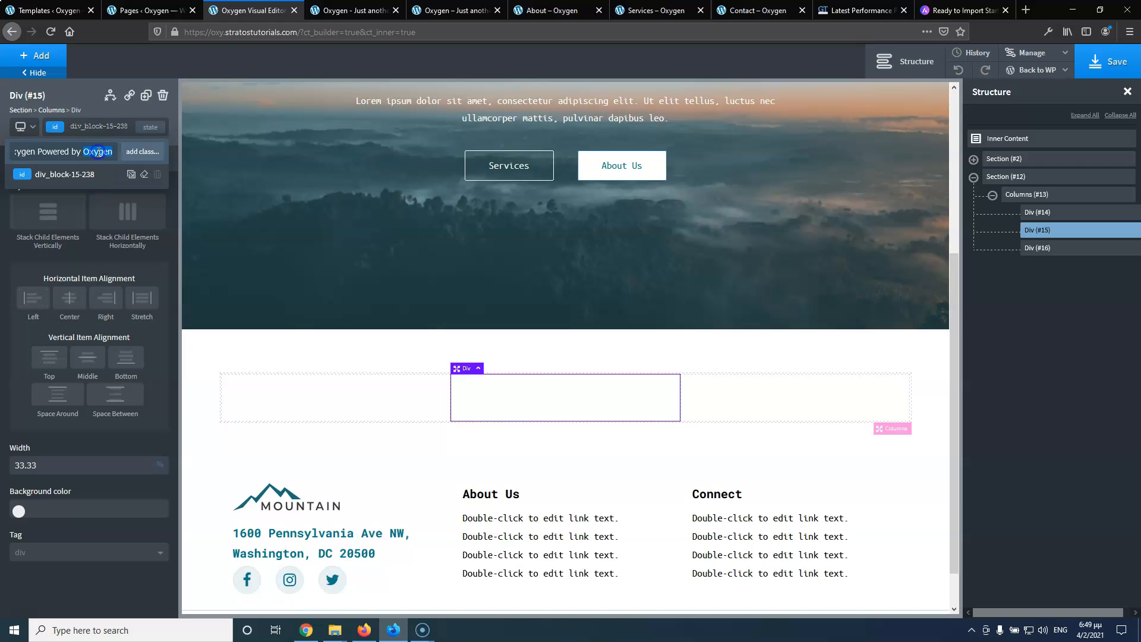
key(ctrl+v)
click(146, 150)
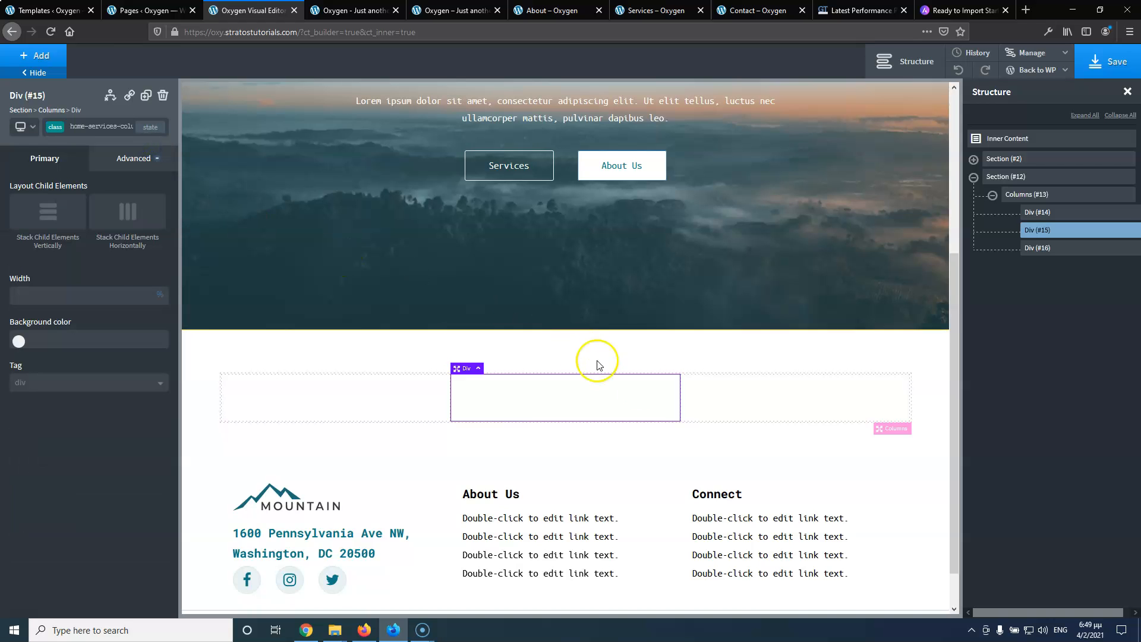
Assign the suggested class home-services-column-divs to the third column div
click(713, 406)
click(101, 126)
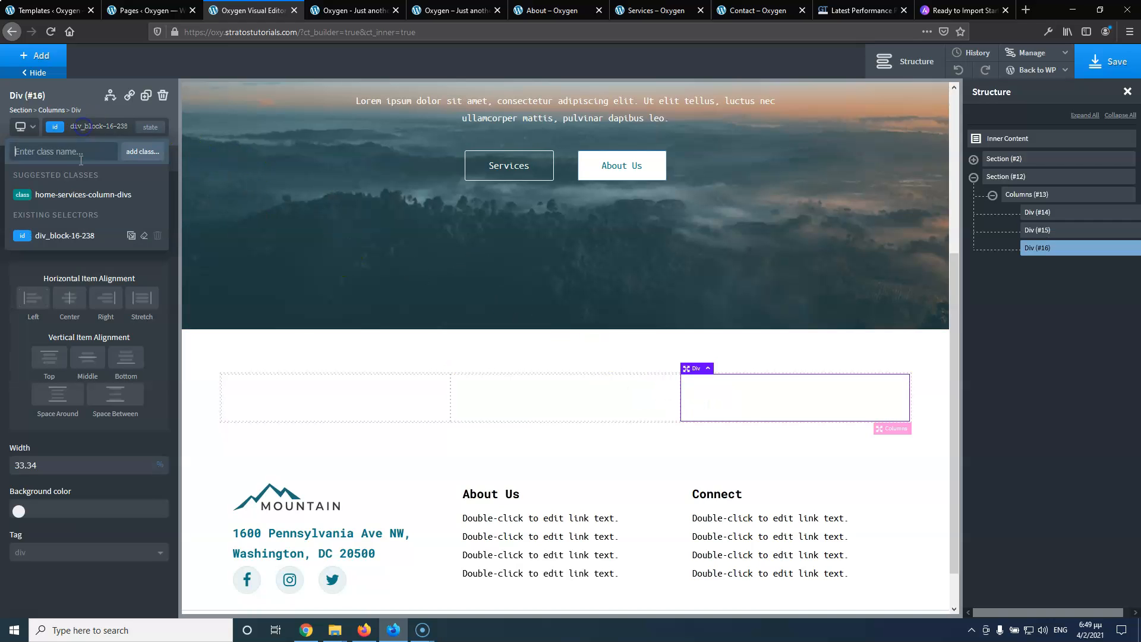
click(65, 199)
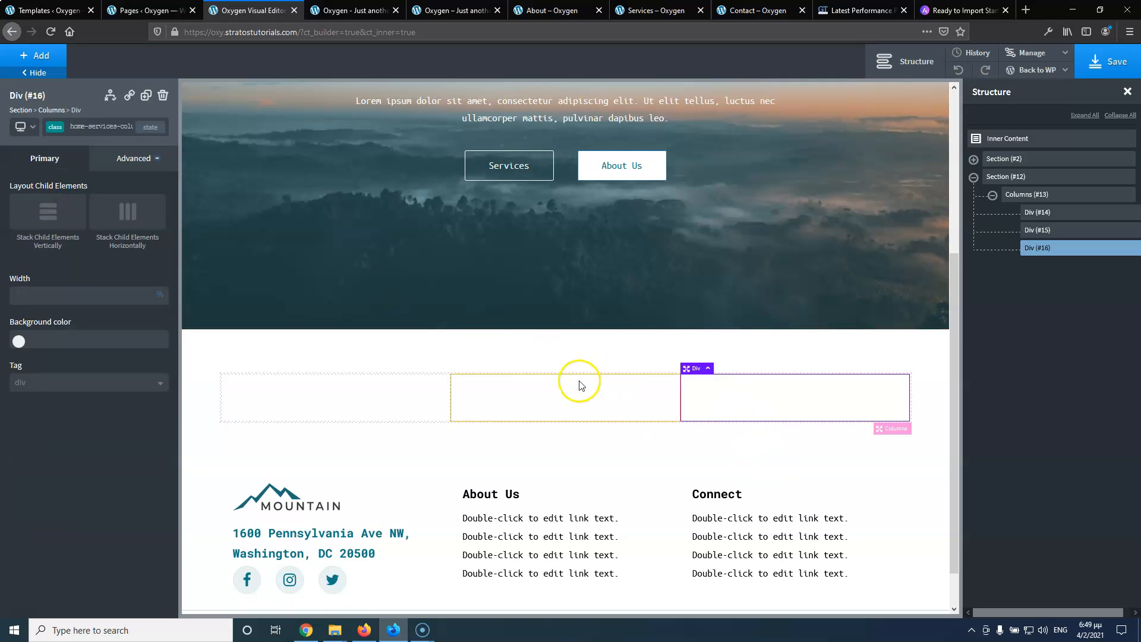
Set the height of the home-services-column-divs class to 250 px and compare the boxes with the reference page's service boxes
click(386, 387)
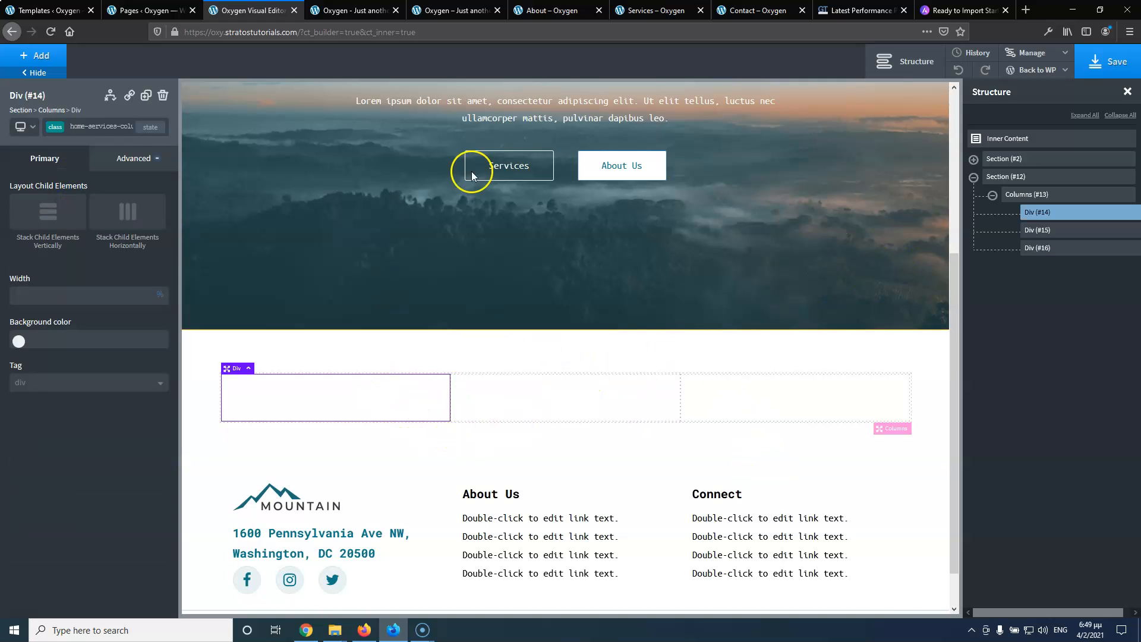
click(118, 158)
click(60, 158)
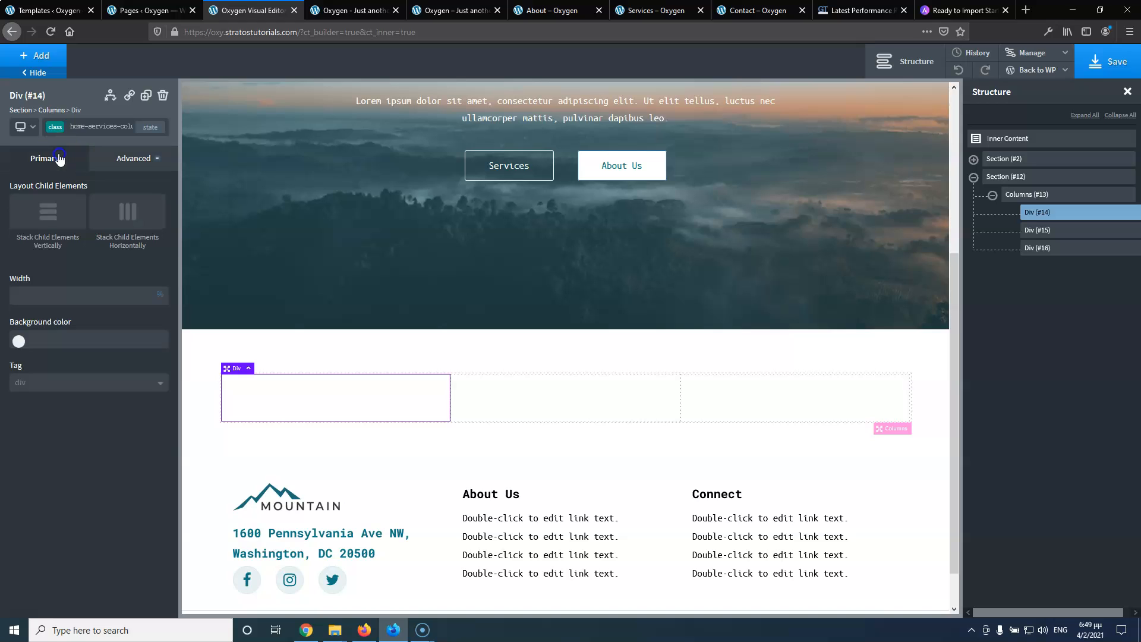
click(123, 158)
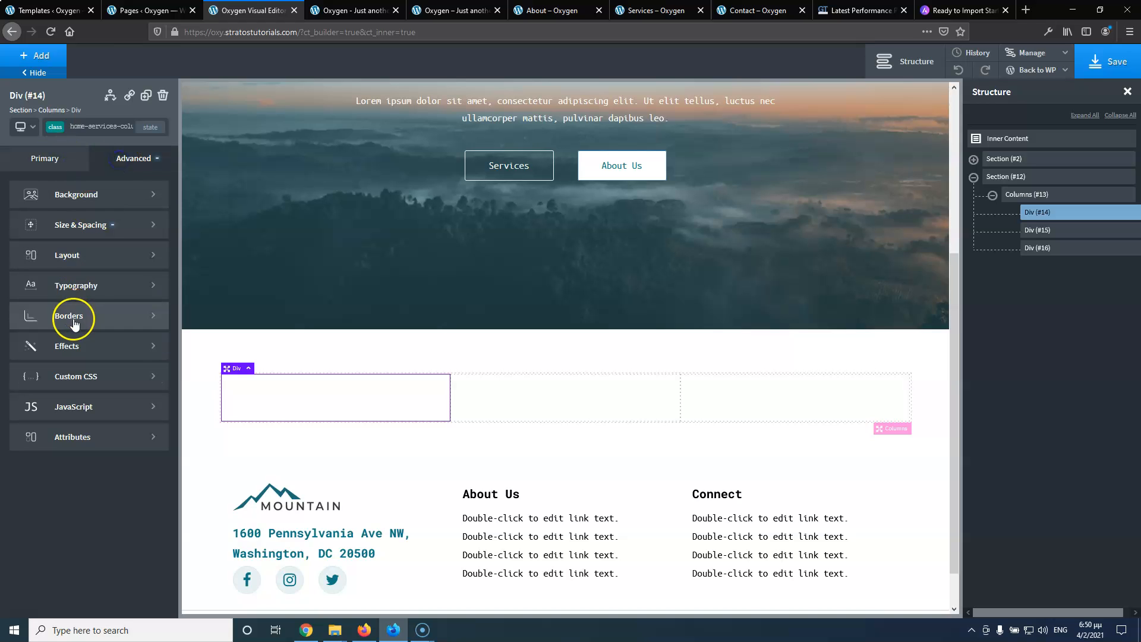
click(91, 225)
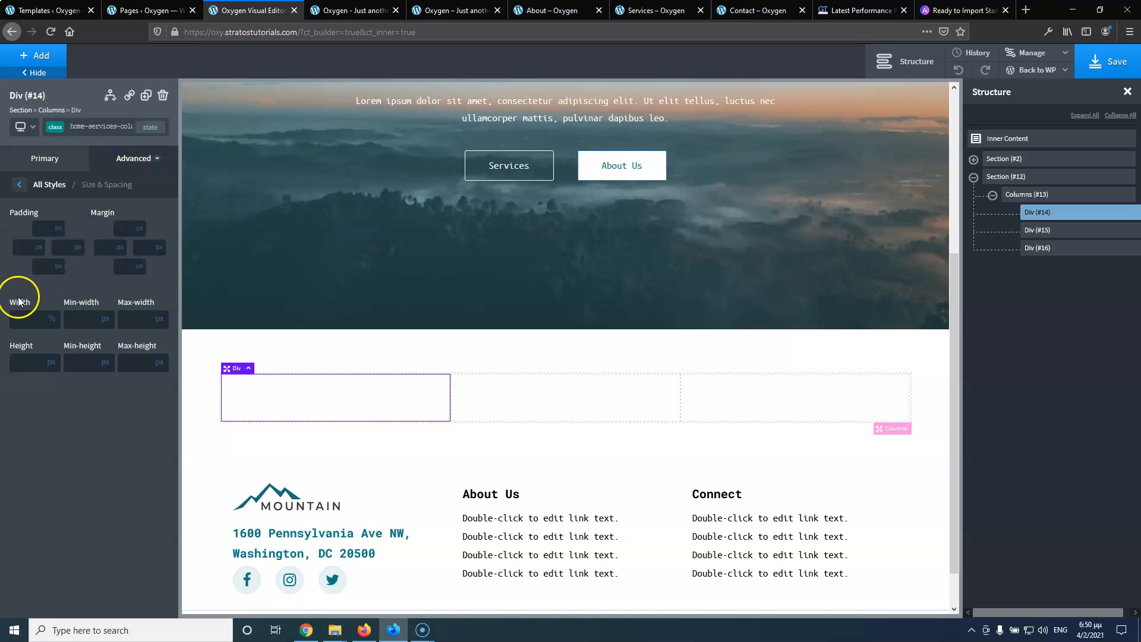
click(22, 361)
text(250)
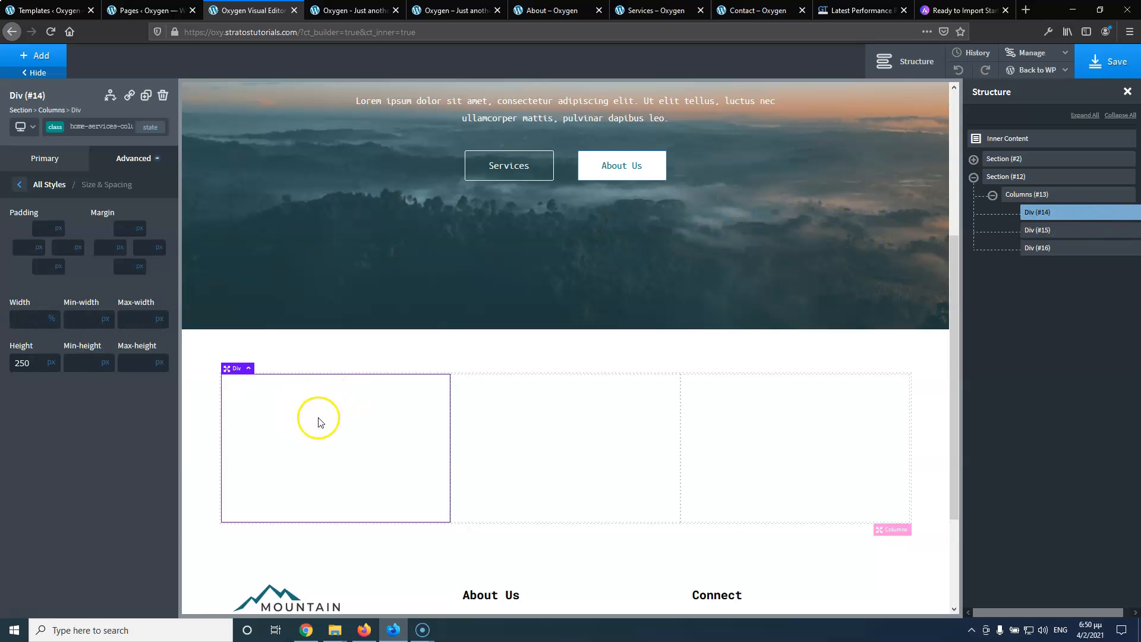
click(453, 10)
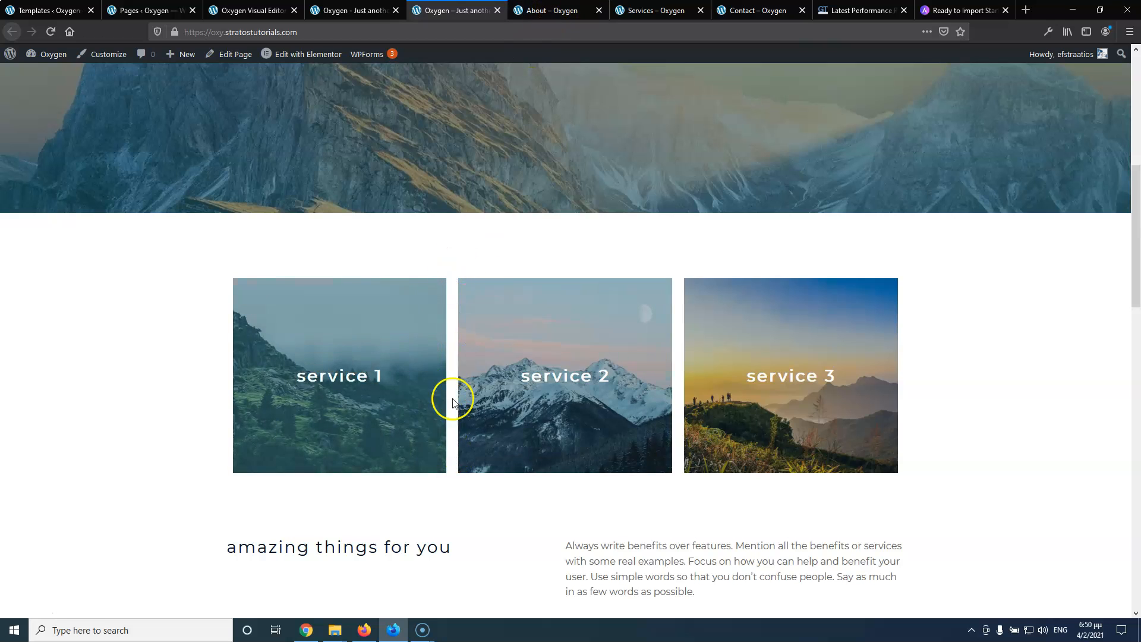
click(353, 12)
click(256, 11)
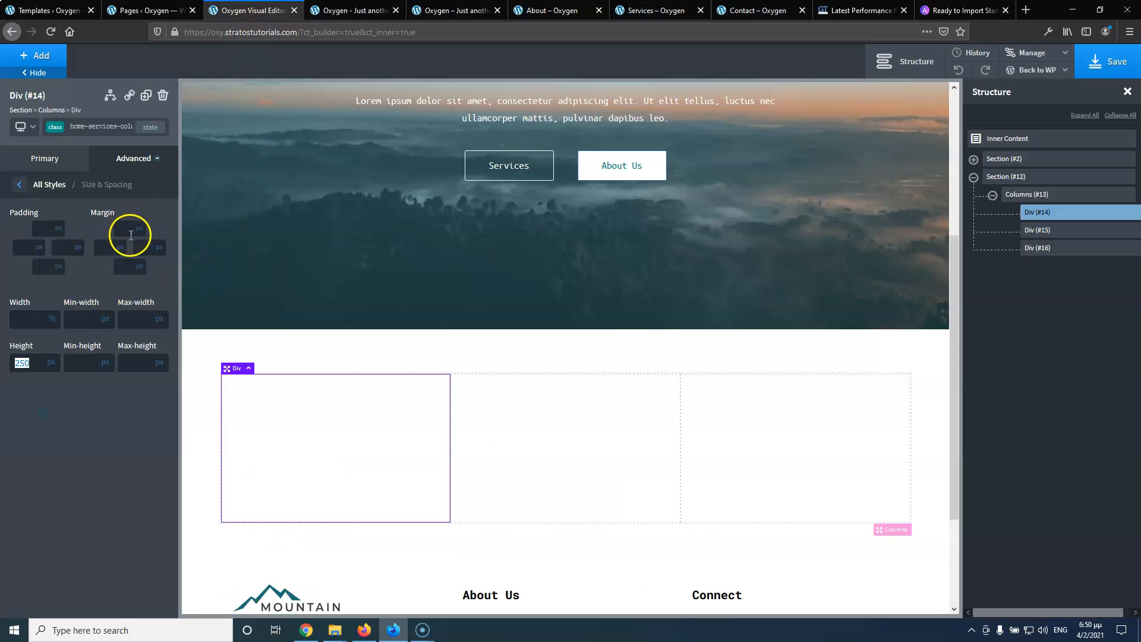
Set the home-services-column-divs class's right margin to 20 px and its width to 30%
click(143, 250)
text(20)
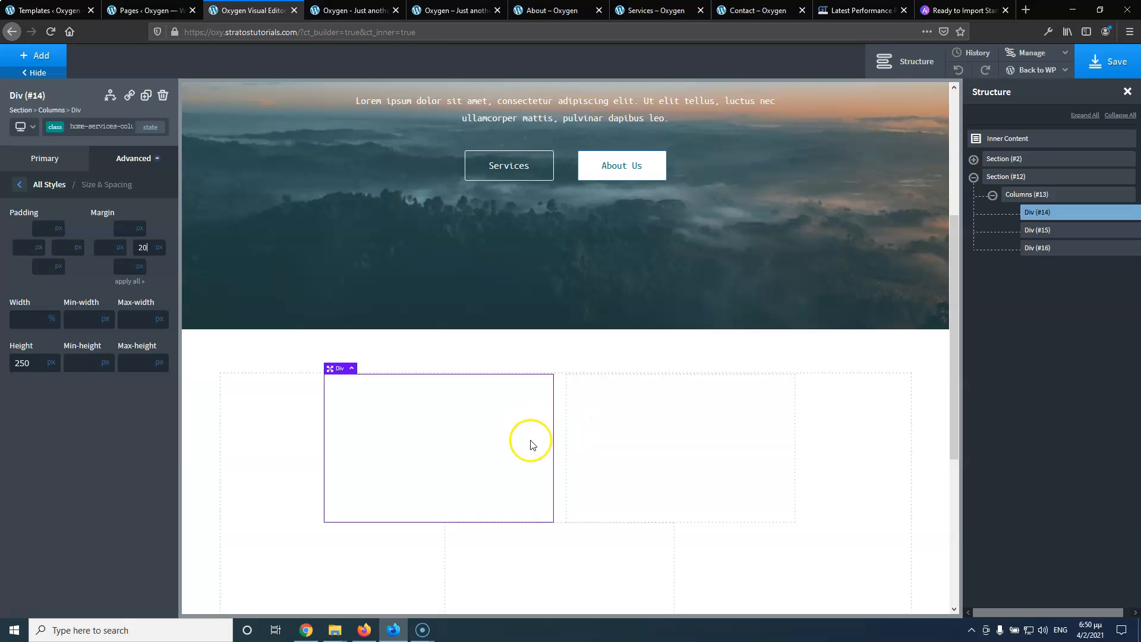
scroll(523, 455, down, 2)
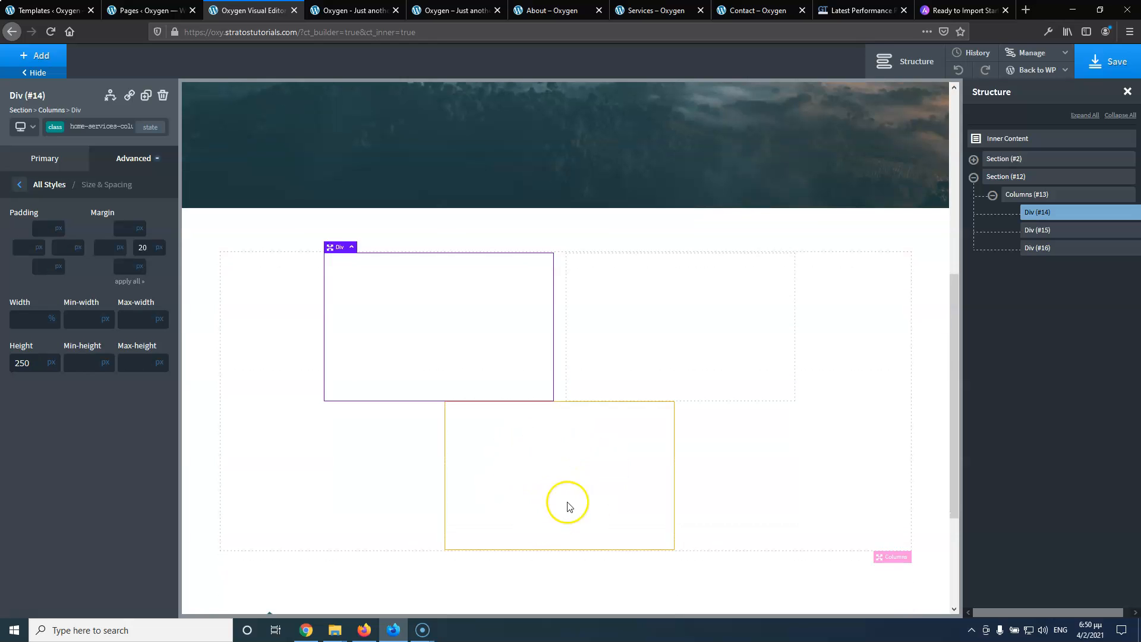
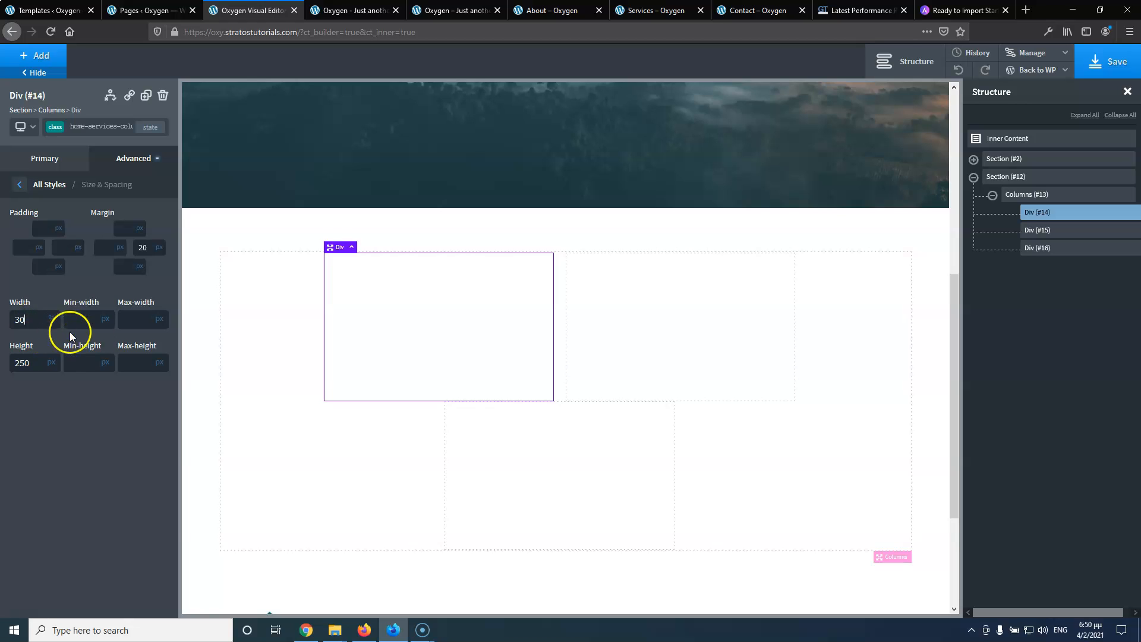
Check the width settings of the three column divs under the shared class
click(706, 344)
click(461, 351)
click(659, 336)
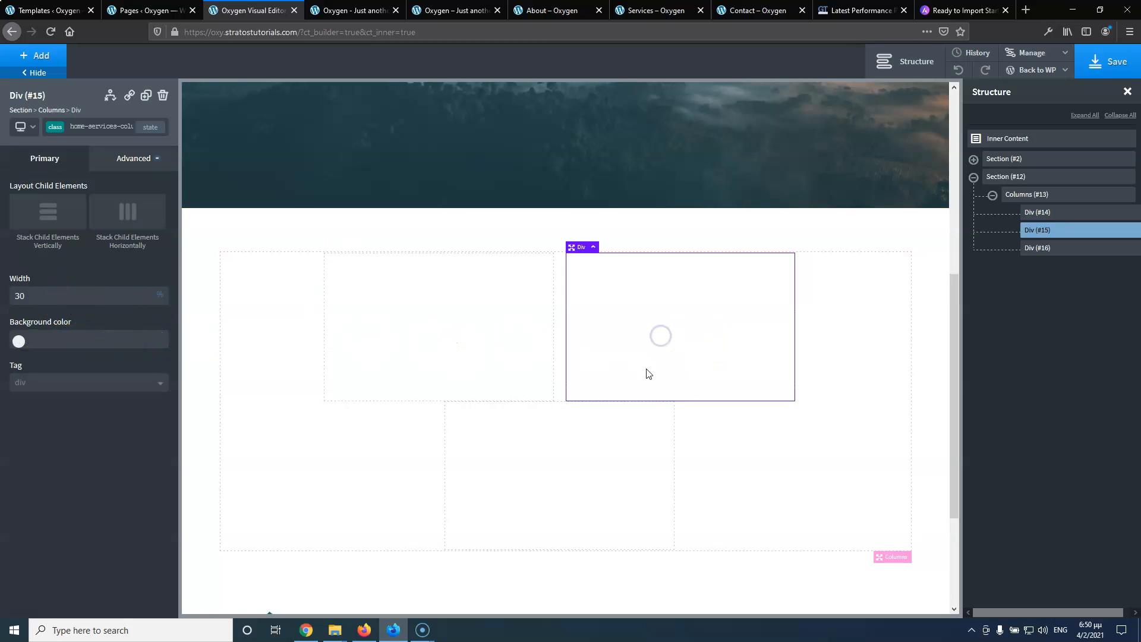
click(576, 454)
click(463, 316)
double_click(47, 296)
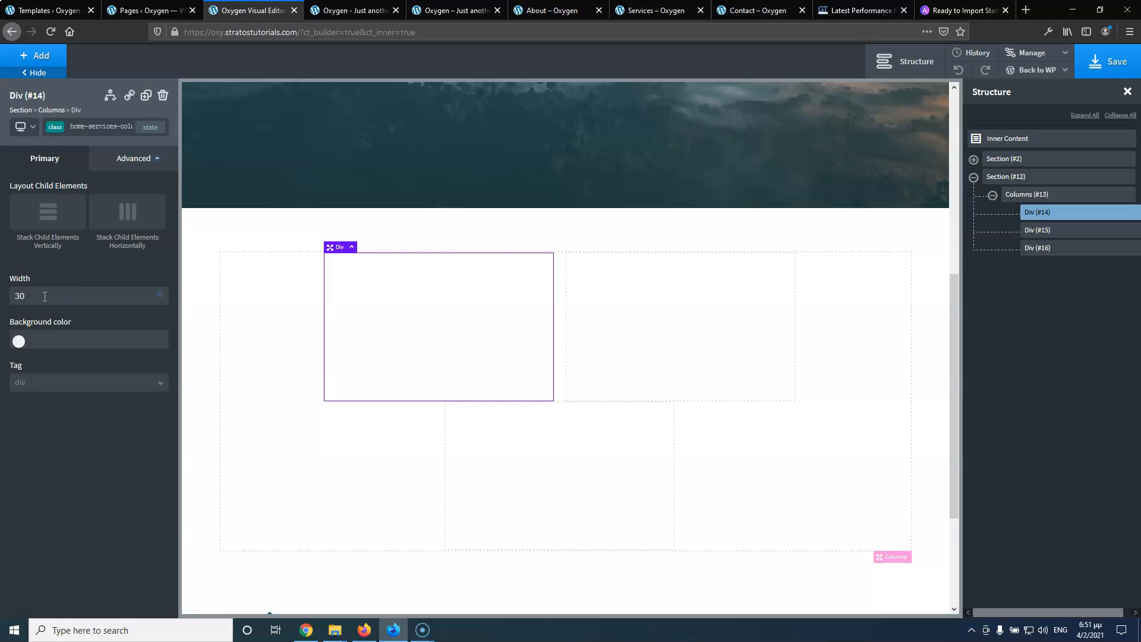
Switch the first column div to its own ID and clear its individual width
click(99, 126)
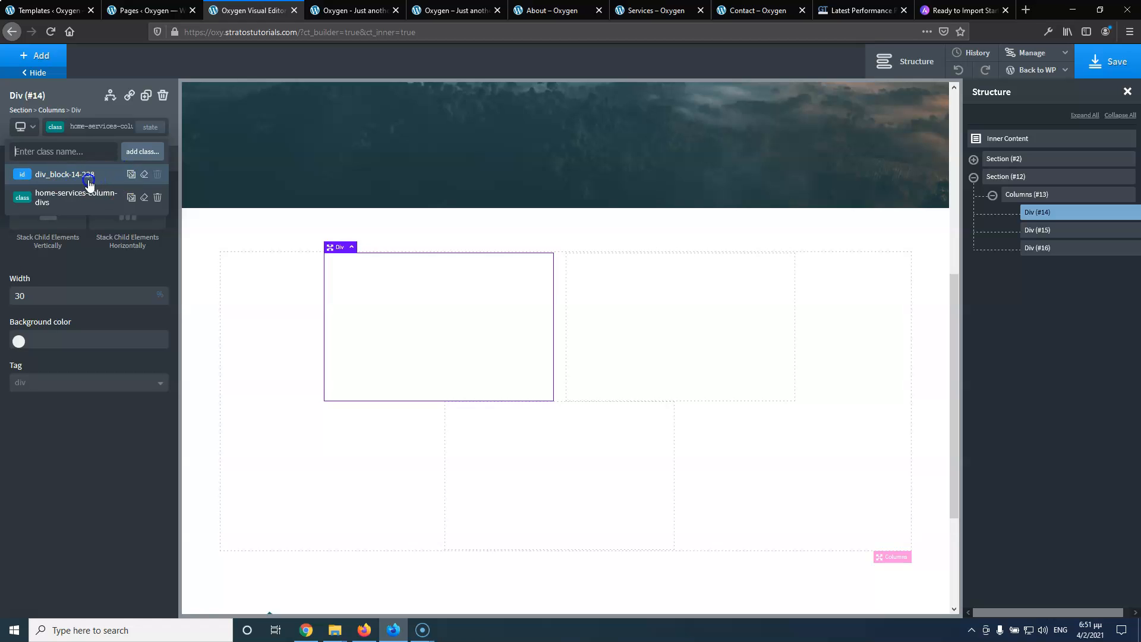
click(56, 175)
drag(32, 465, 9, 466)
key(BackSpace)
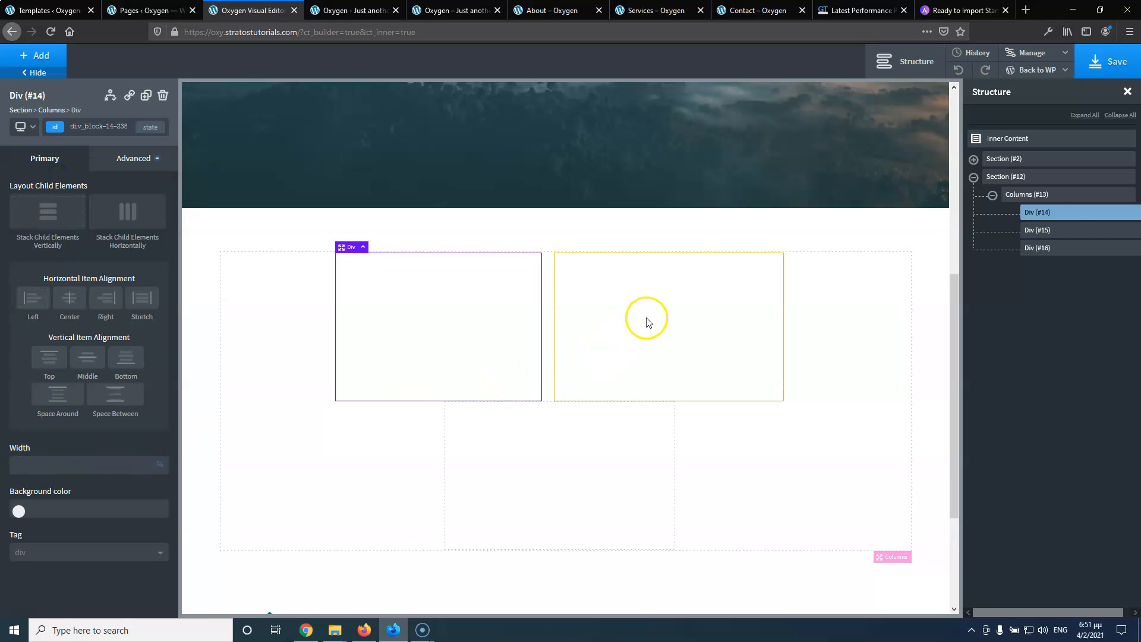
Clear the width of the home-services-column-divs class from the middle column div and check the third and middle divs
click(1052, 235)
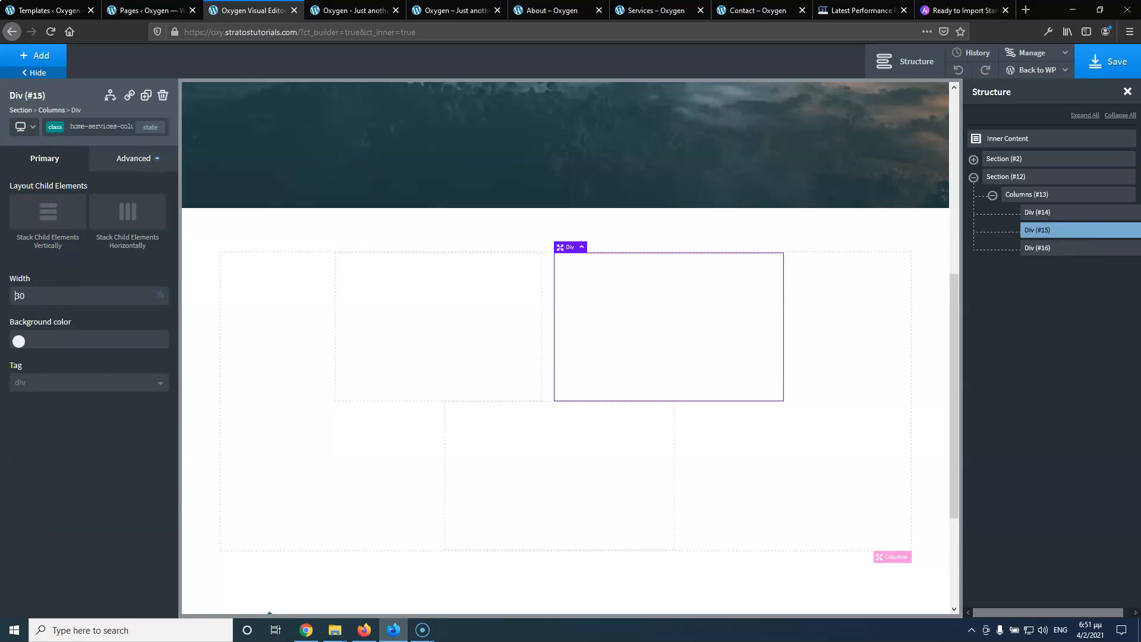
click(1050, 252)
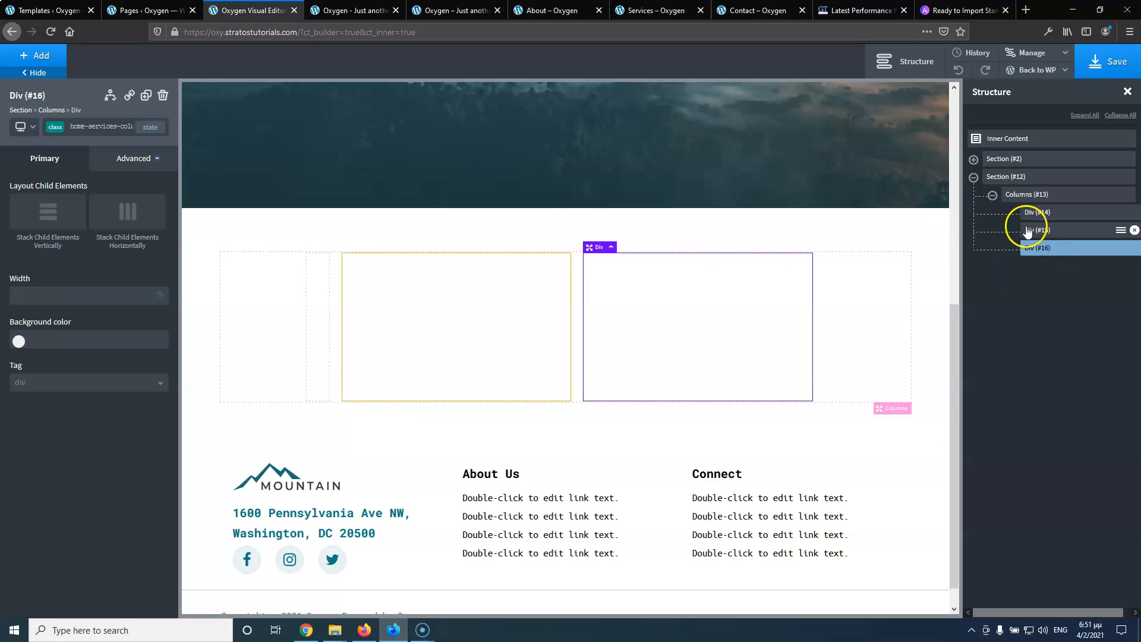
click(1039, 232)
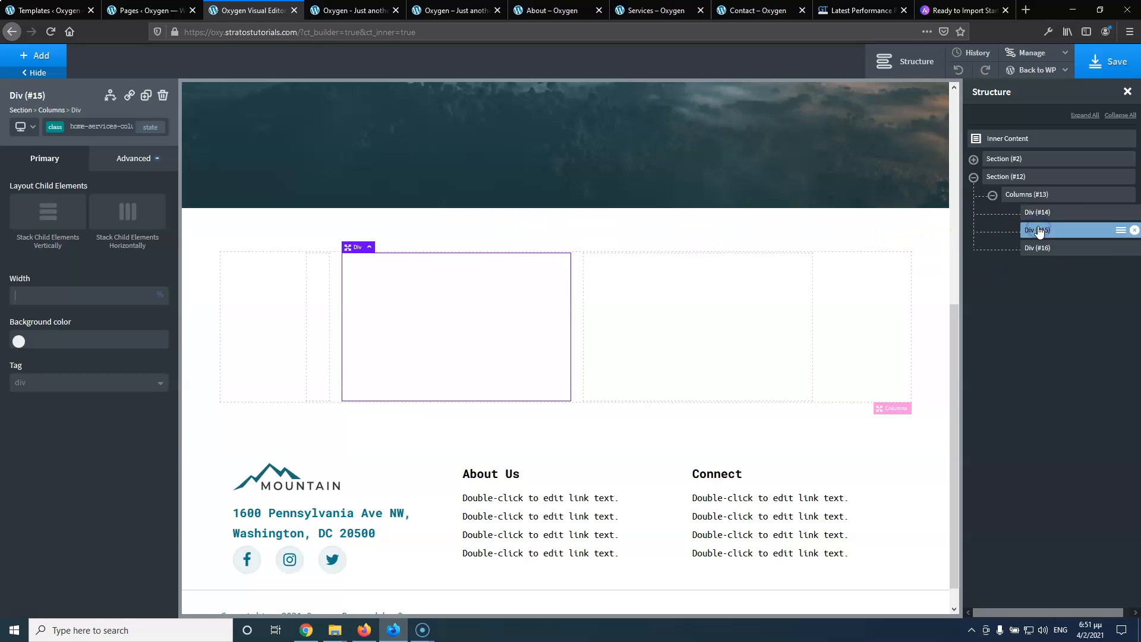
Clear the ID-level width of the second column div (Div #15)
click(88, 127)
click(76, 179)
click(51, 466)
key(ctrl+a)
key(BackSpace)
Switch the third column div (Div #16) to its ID and clear its ID-level width
click(1072, 248)
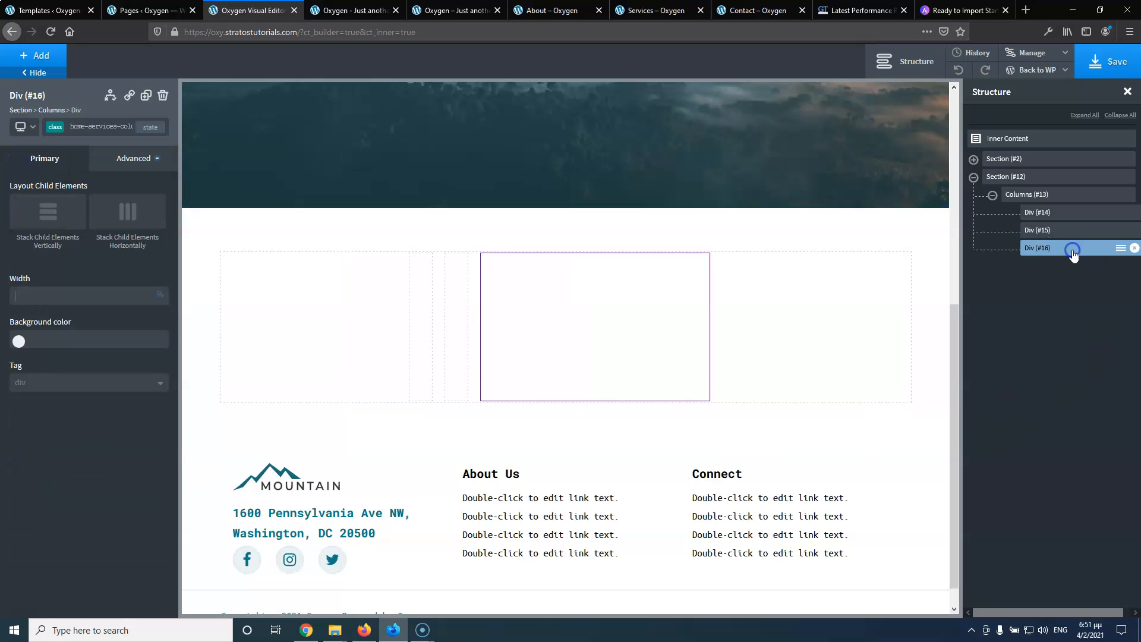
click(113, 128)
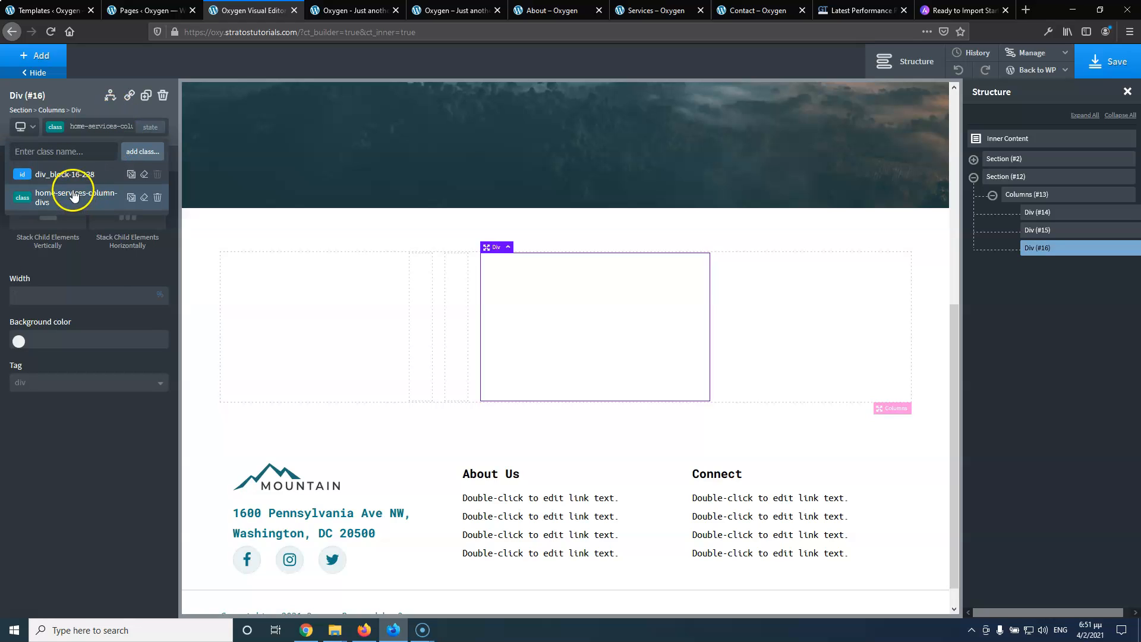
click(74, 173)
click(15, 464)
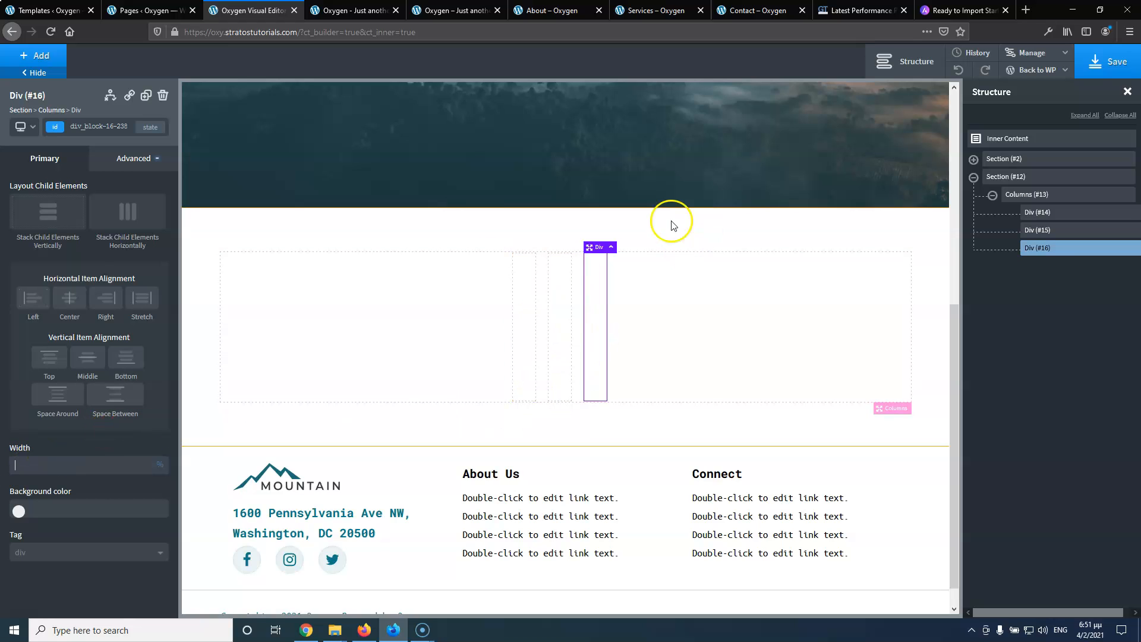
Set the width of the home-services-column-divs class to 31% and save the page
click(71, 128)
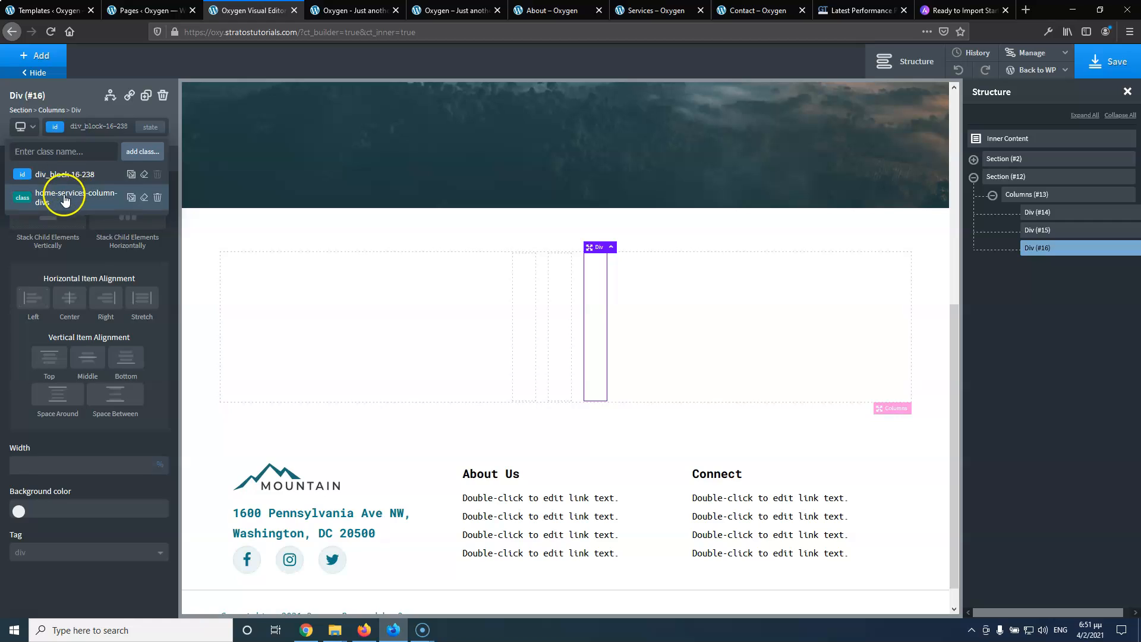
click(61, 201)
click(66, 299)
text(30)
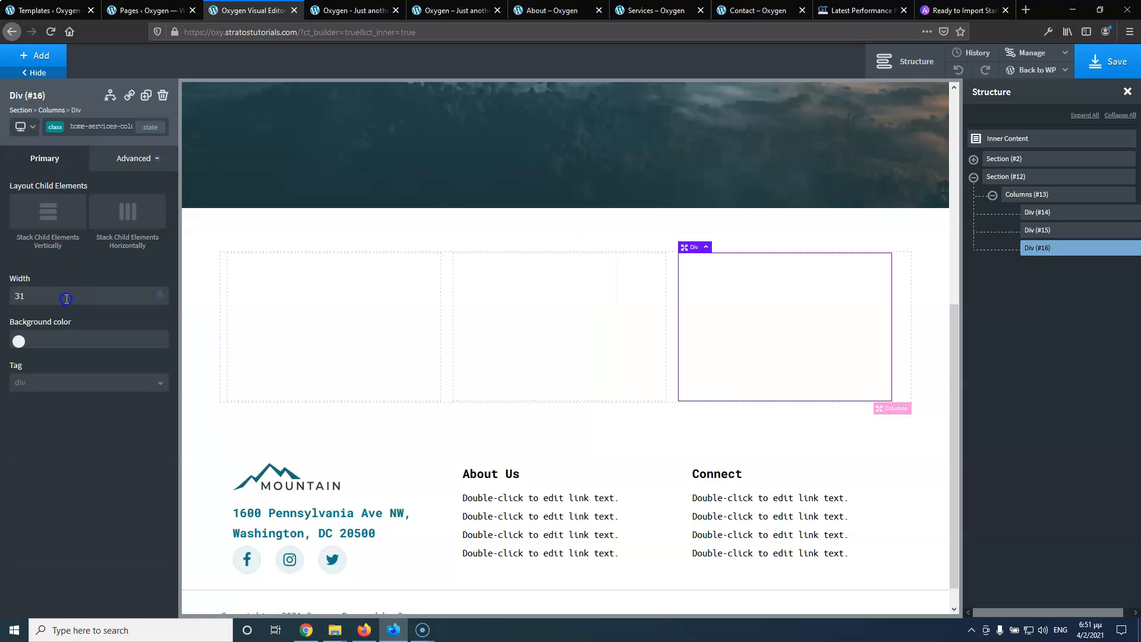
key(Up)
key(Up)
key(Down)
click(1096, 59)
Compare with the service boxes on the reference home page and set the home-services-column-divs class height to 300 px
click(122, 159)
click(353, 8)
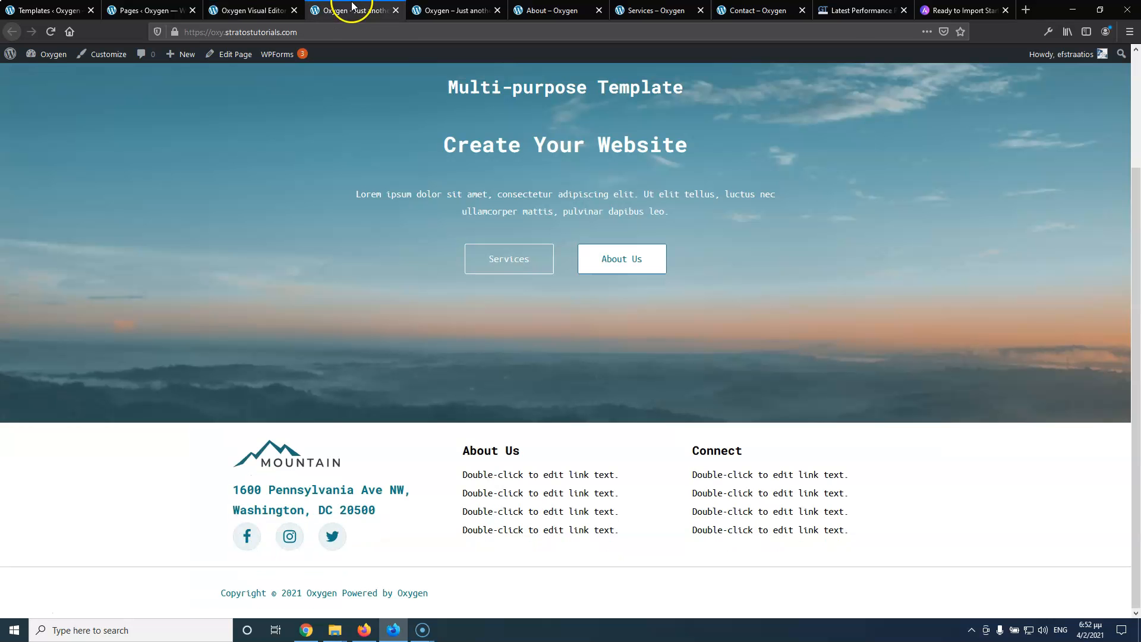
click(453, 10)
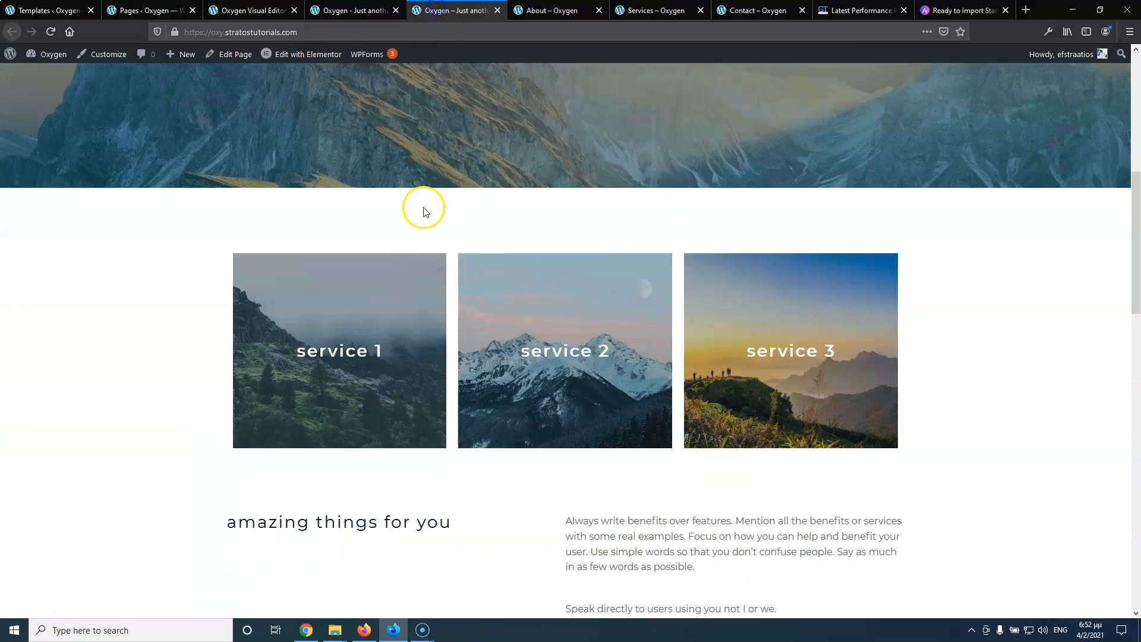
scroll(386, 214, down, 3)
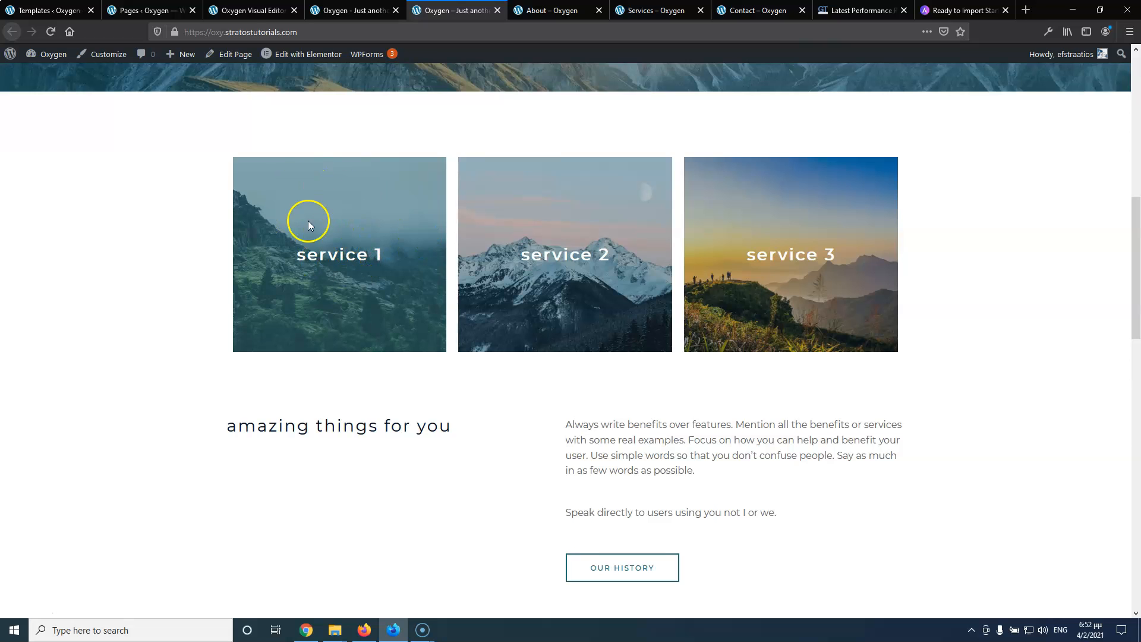
click(260, 7)
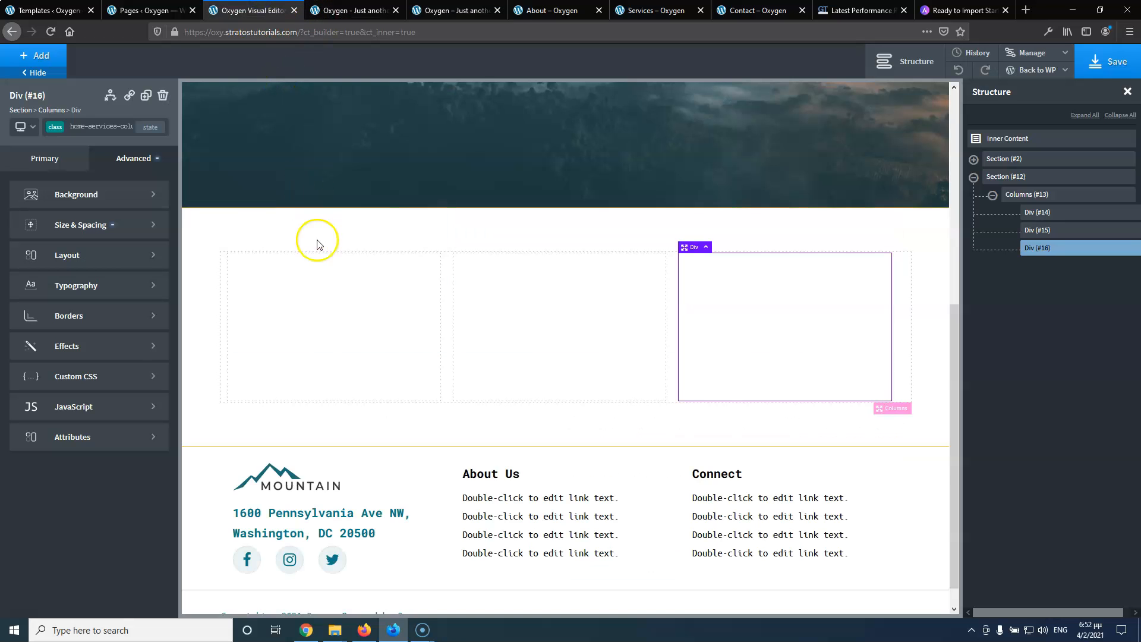
click(81, 229)
double_click(29, 367)
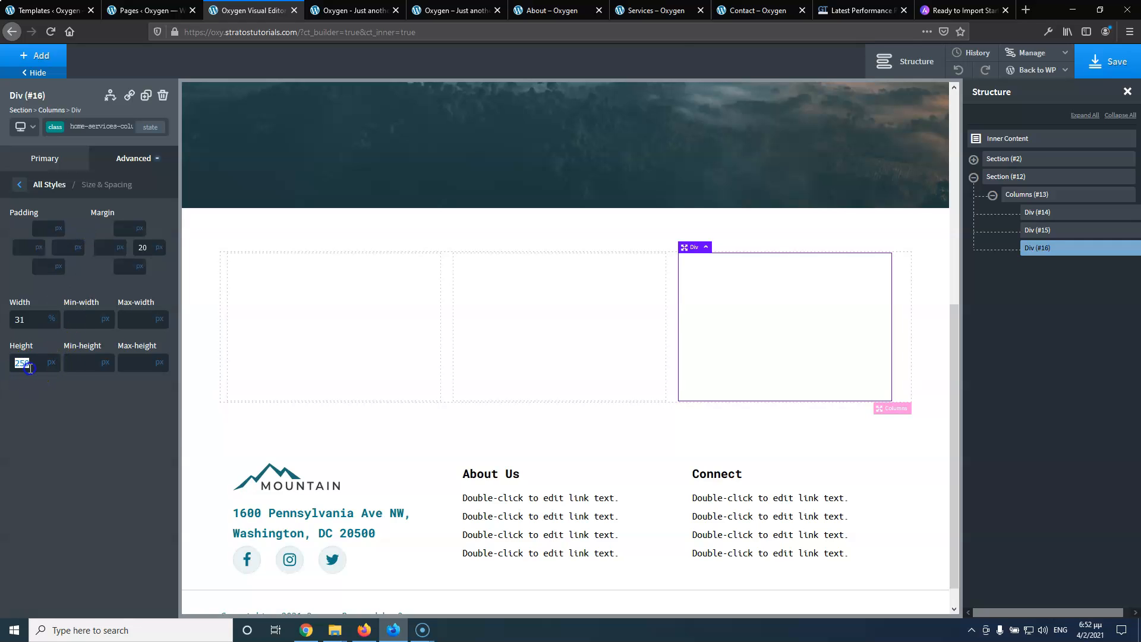
text(300)
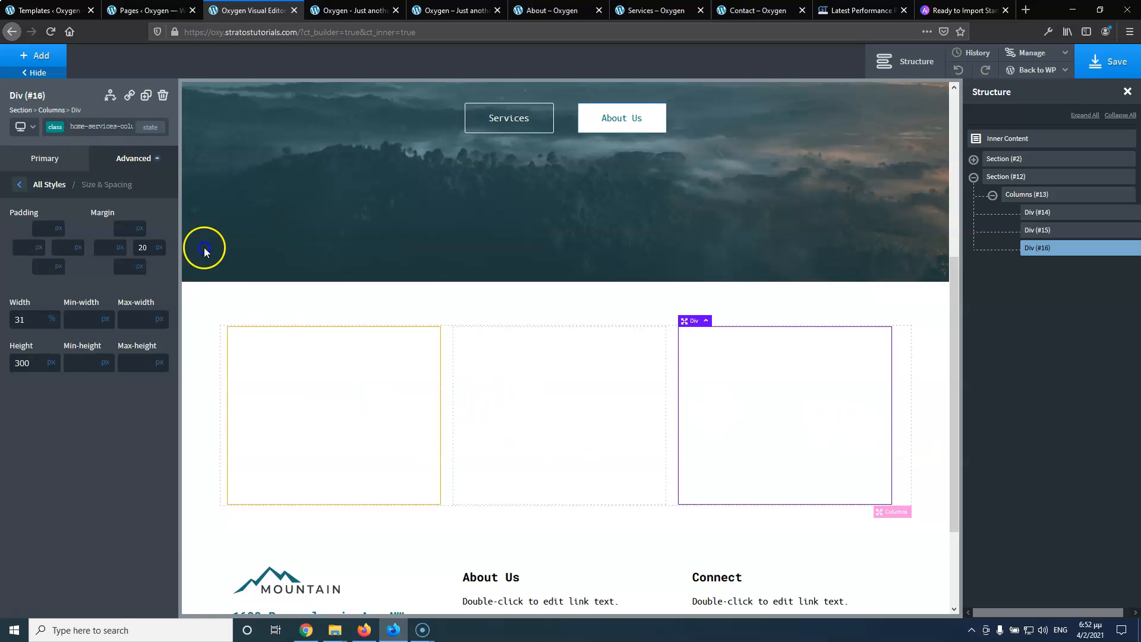
Try green-leafed-trees-during-fog-time-167684.jpg, with the class name pasted as alt text, as the home-services-column-divs class's background image
click(19, 185)
click(84, 197)
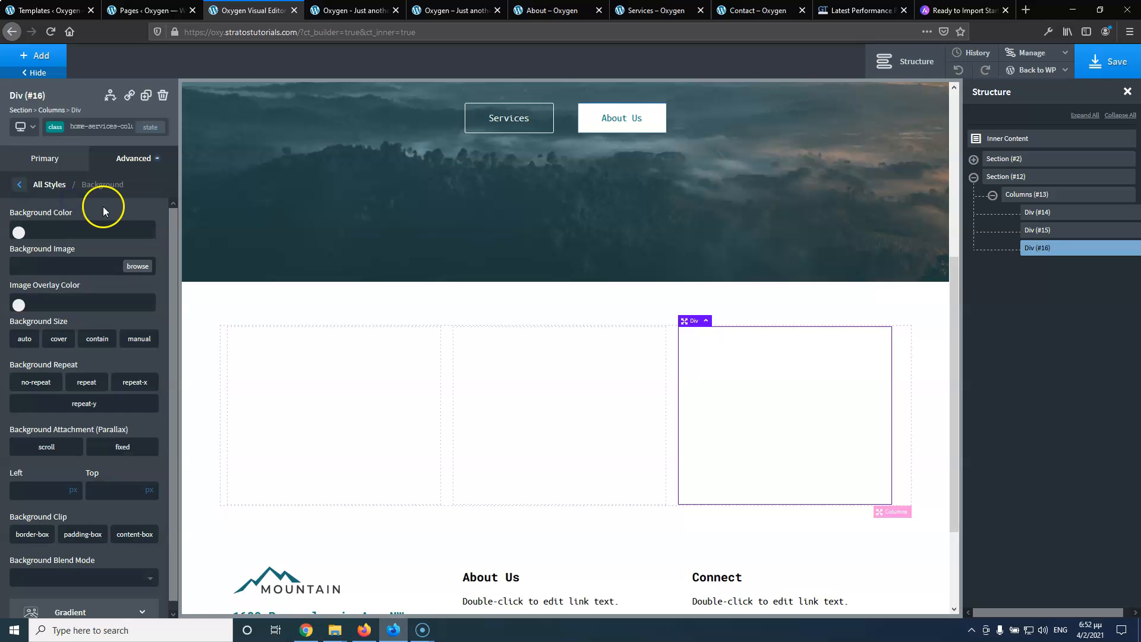
click(455, 11)
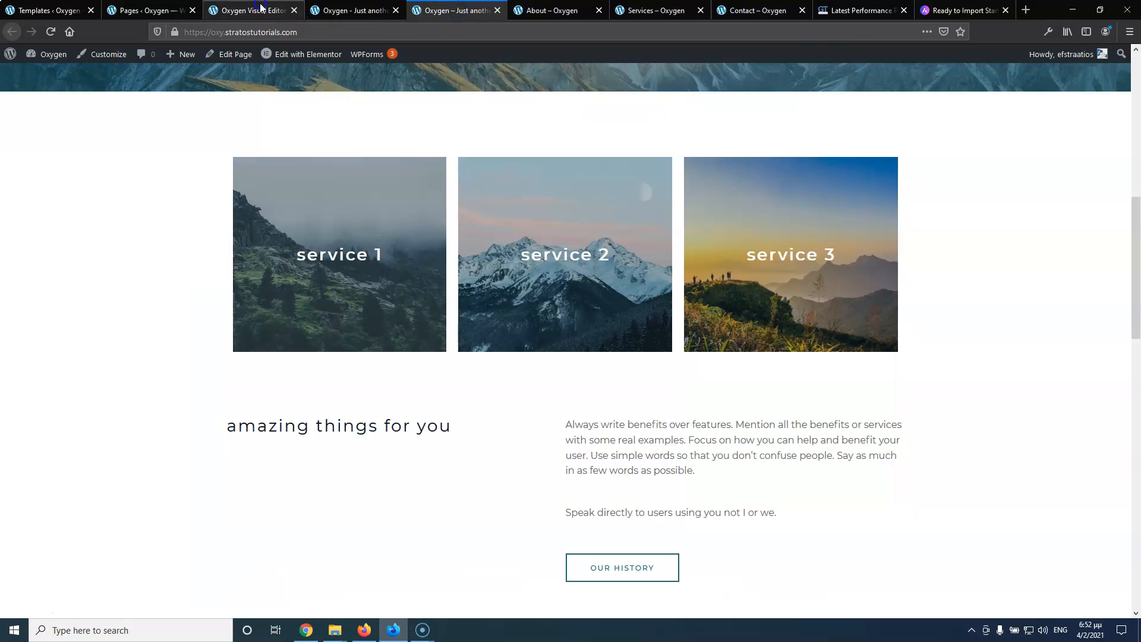
click(255, 10)
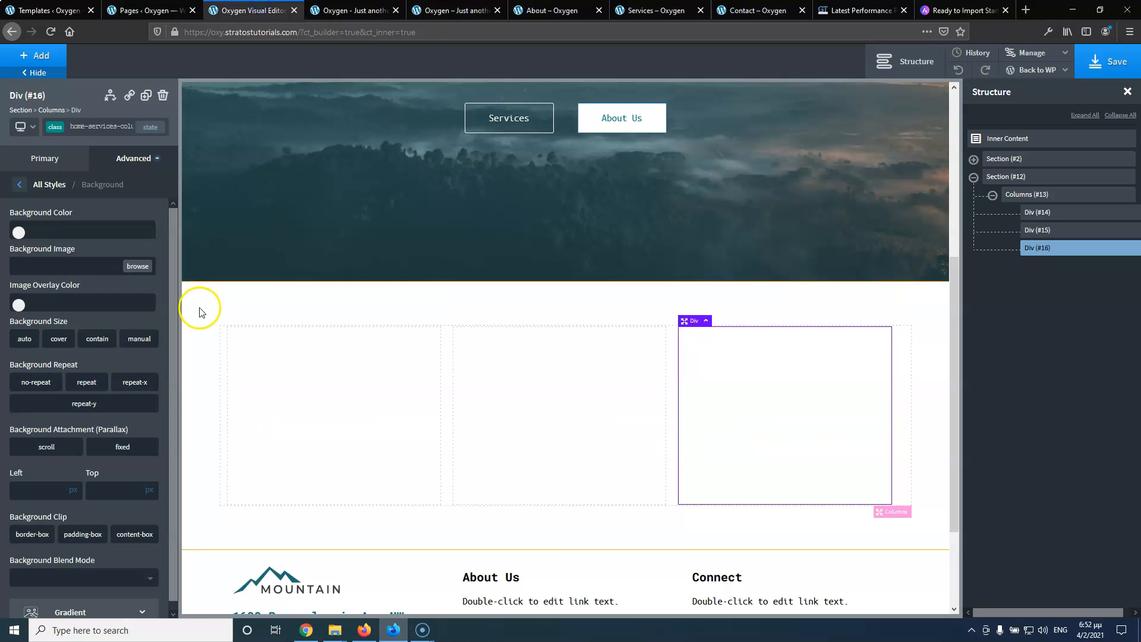
click(137, 266)
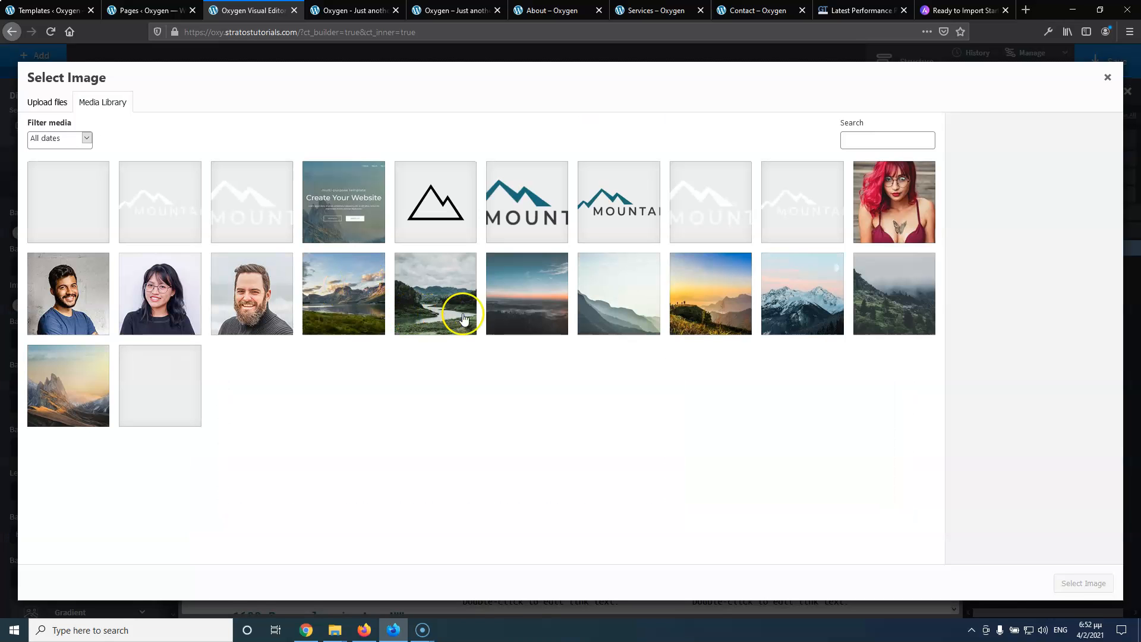
click(891, 291)
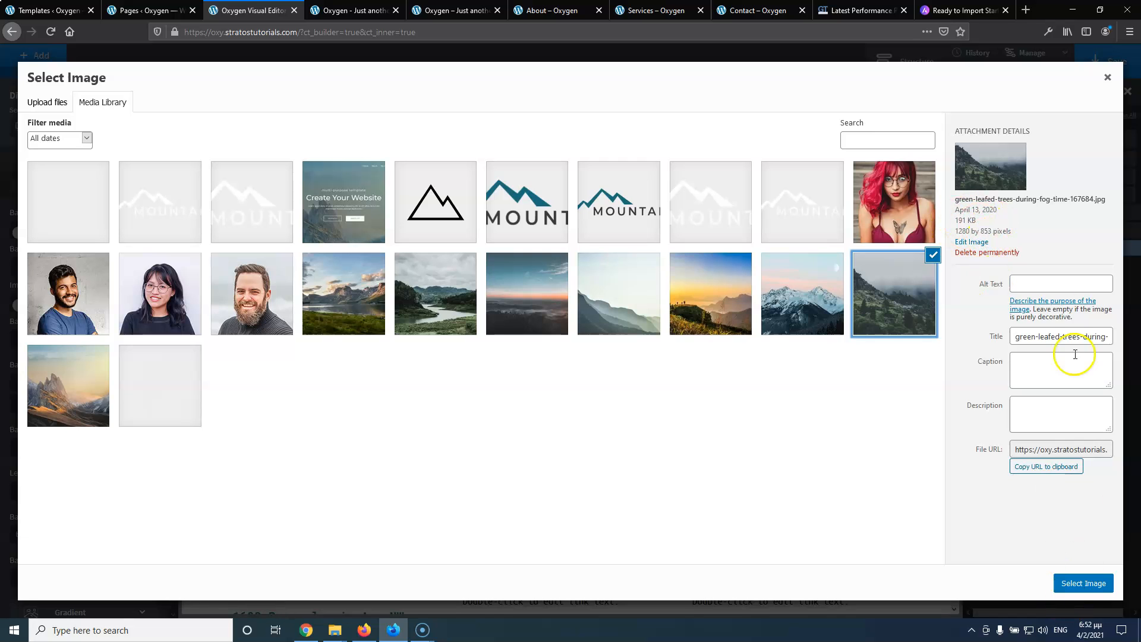
click(1066, 283)
key(ctrl+v)
click(1075, 581)
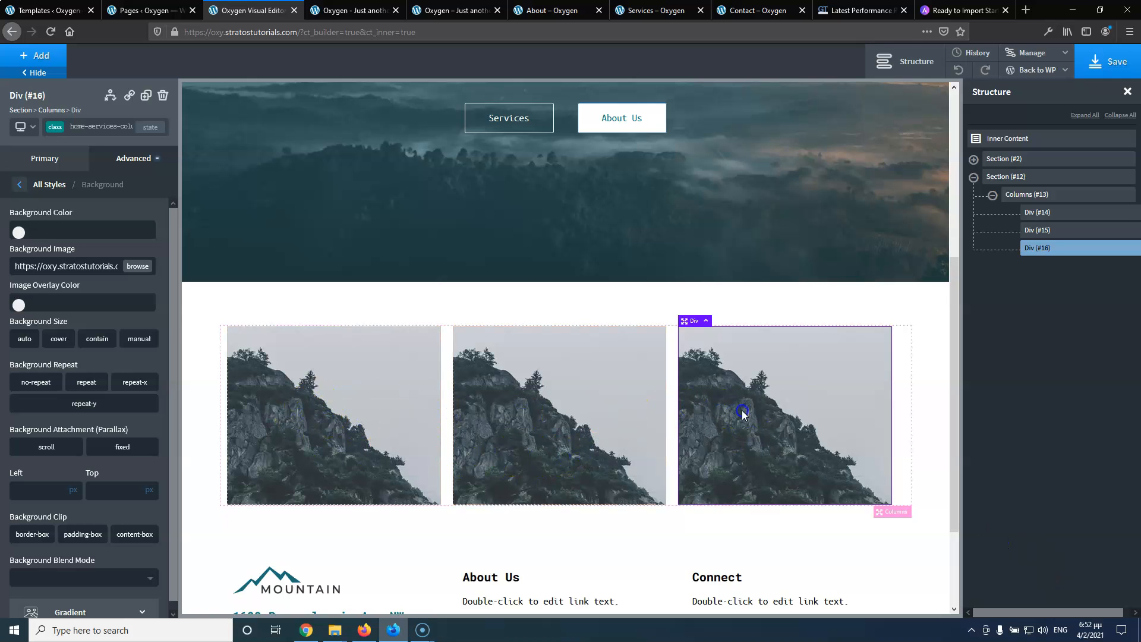
Remove the background image from the home-services-column-divs class
triple_click(65, 269)
key(BackSpace)
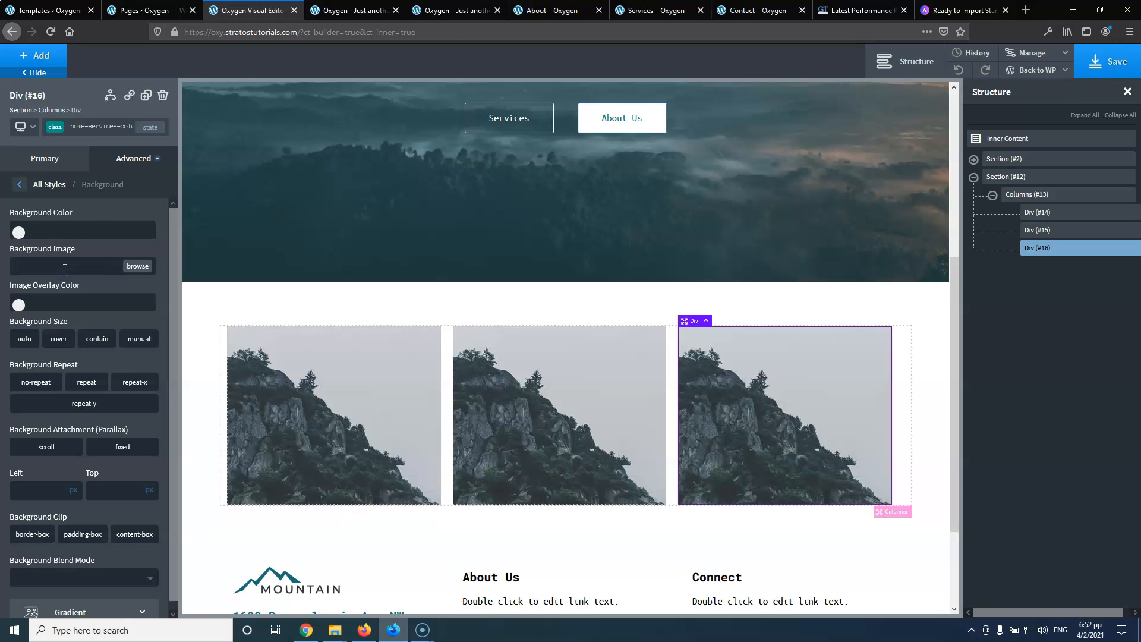
click(90, 127)
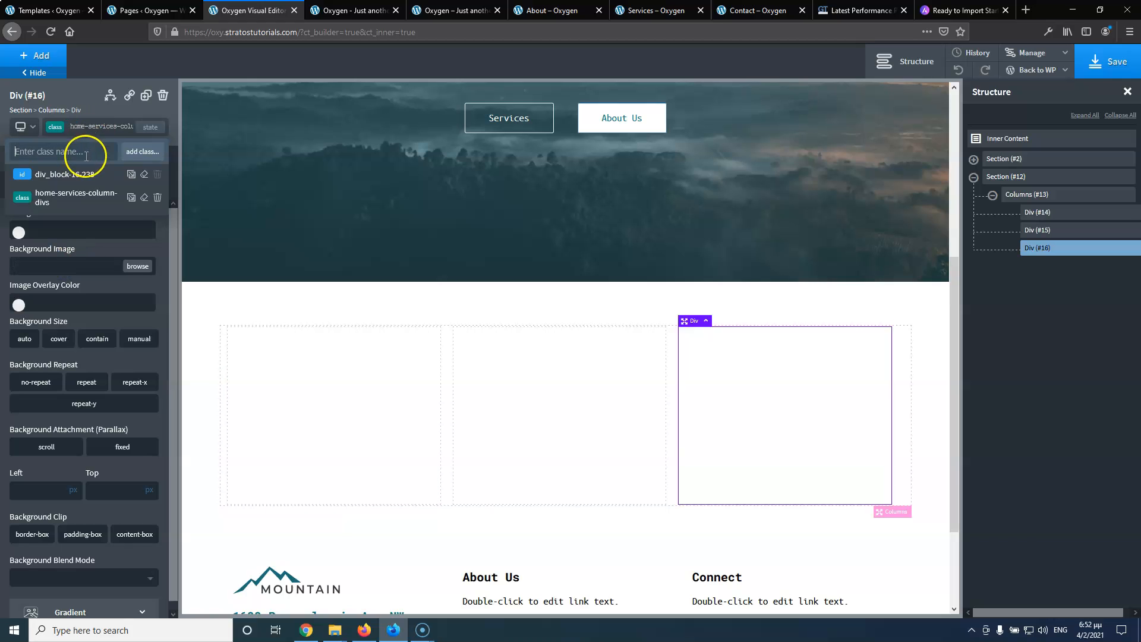
Set green-leafed-trees-during-fog-time-167684.jpg as the ID-level background image of the first column div (Div #14)
click(1040, 212)
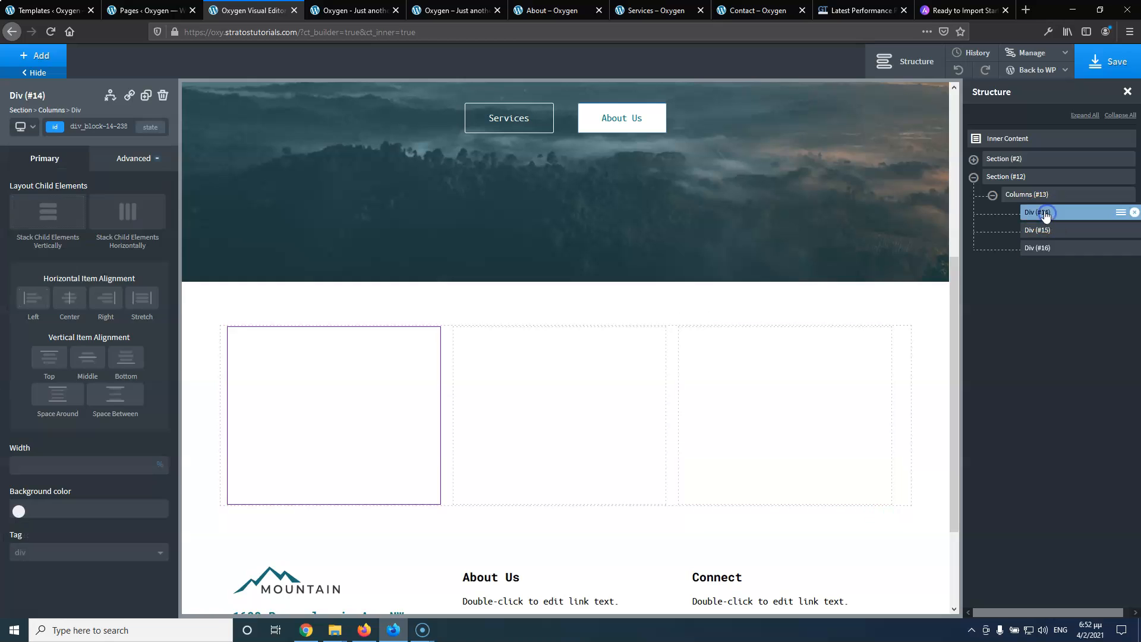
click(92, 128)
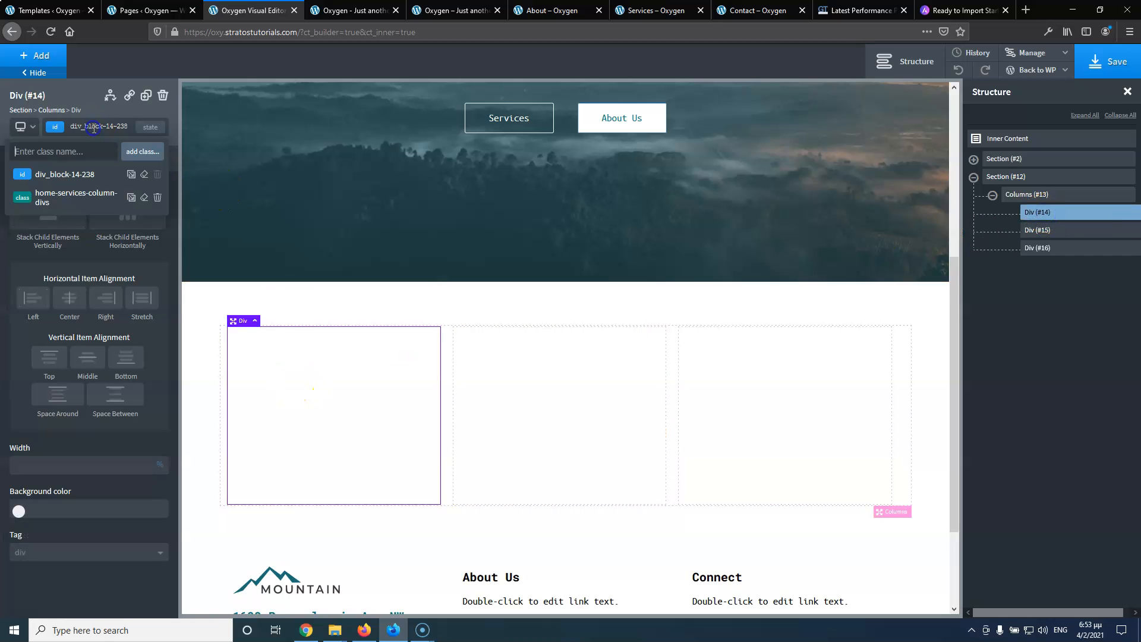
click(84, 173)
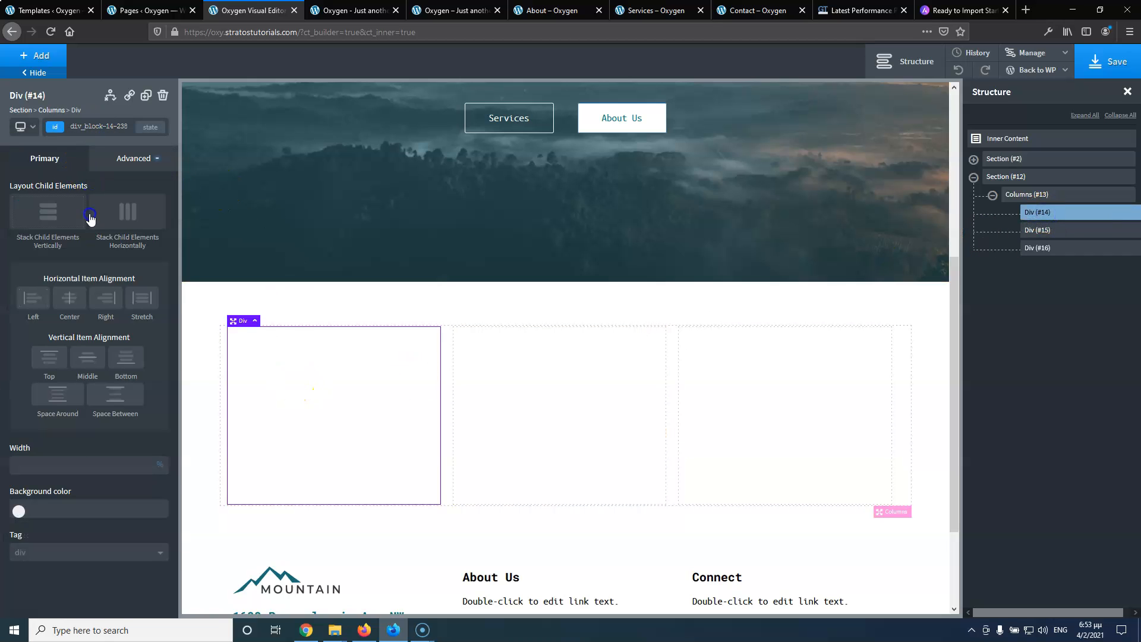
click(129, 160)
click(80, 200)
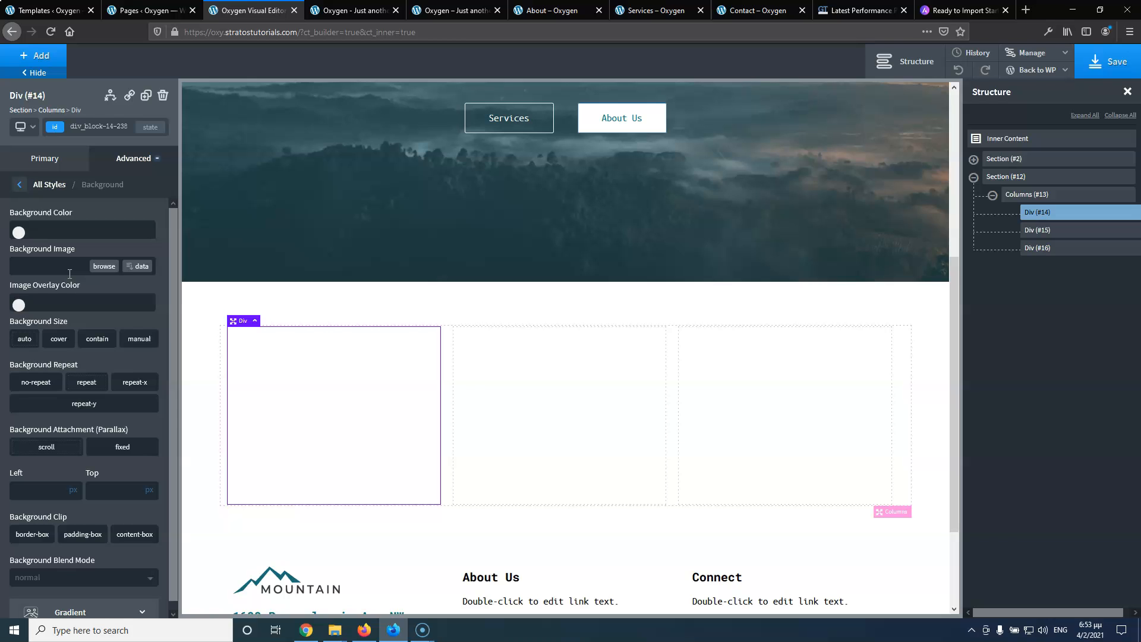
click(94, 125)
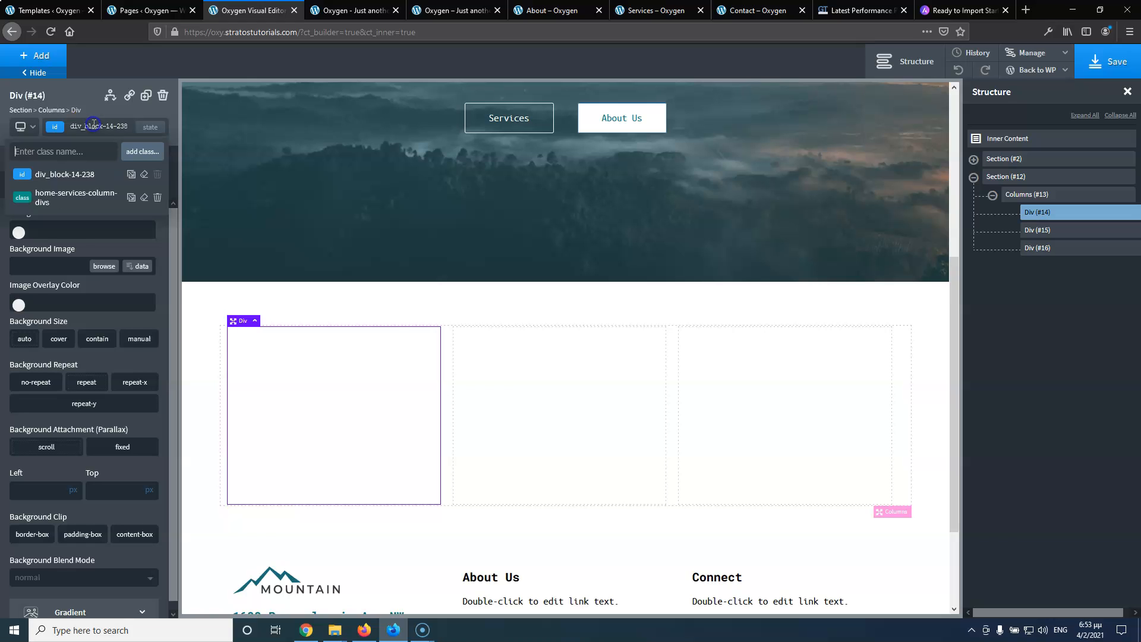
click(59, 182)
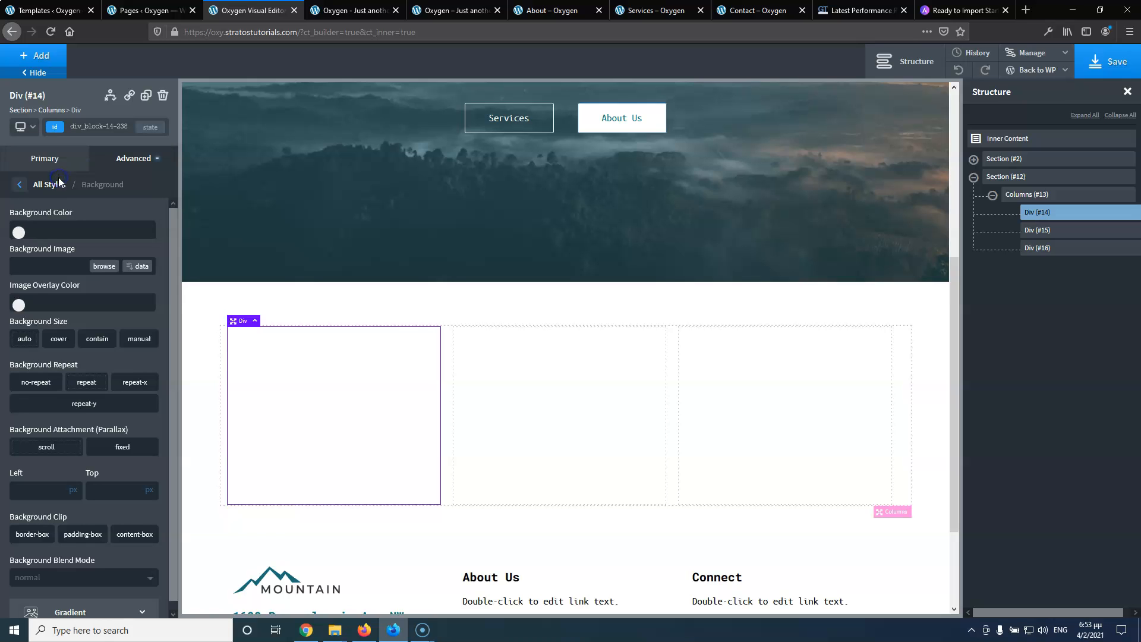
click(102, 267)
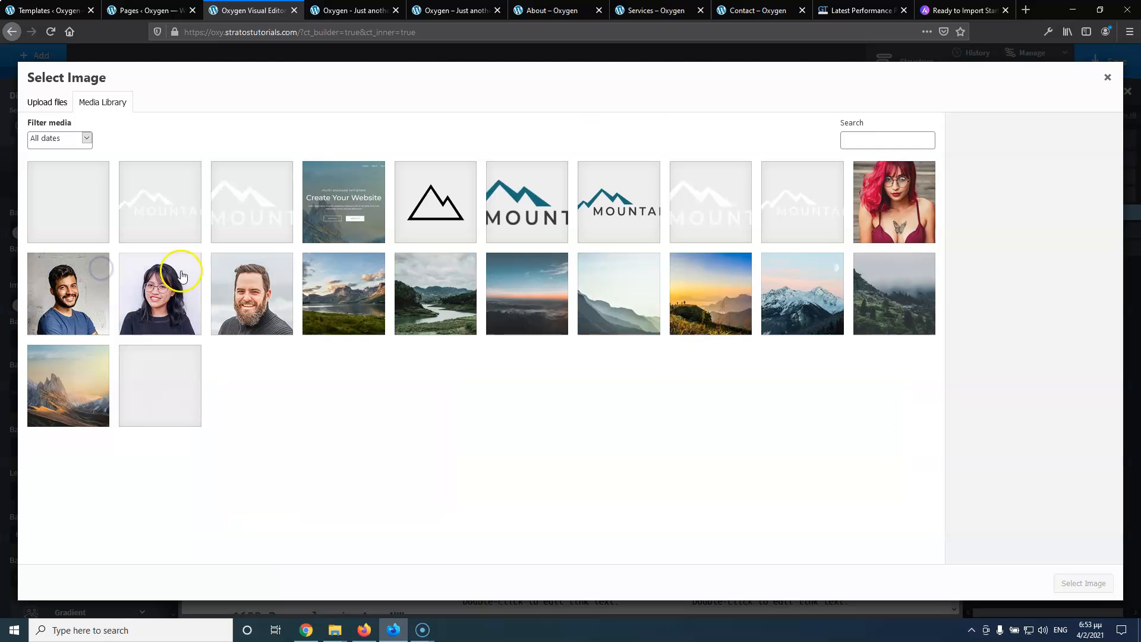
click(881, 302)
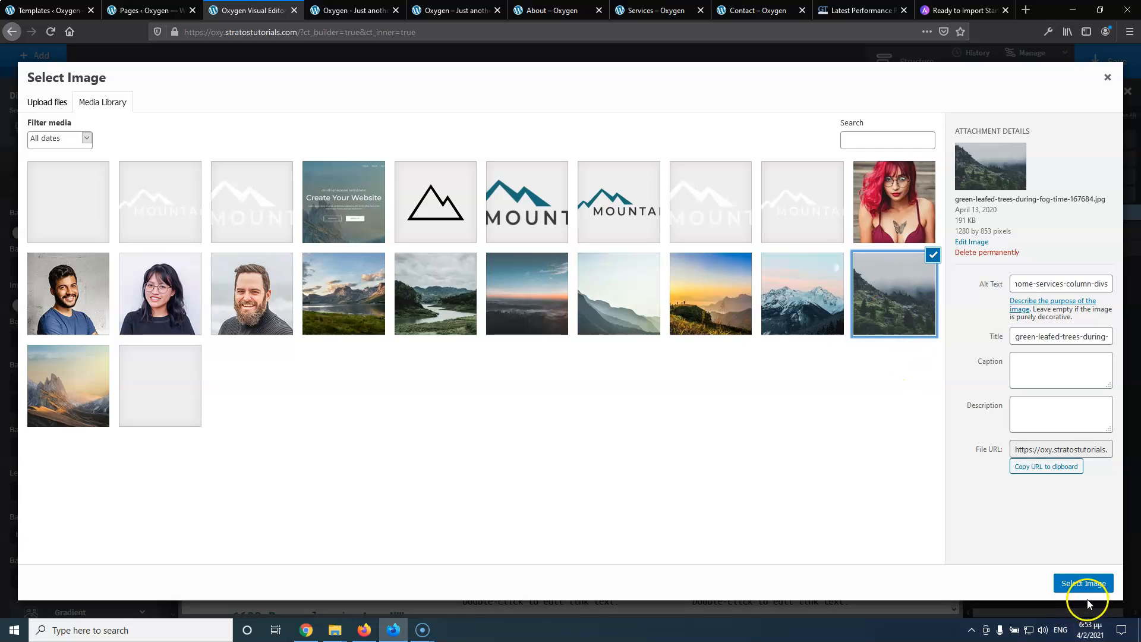
click(1082, 582)
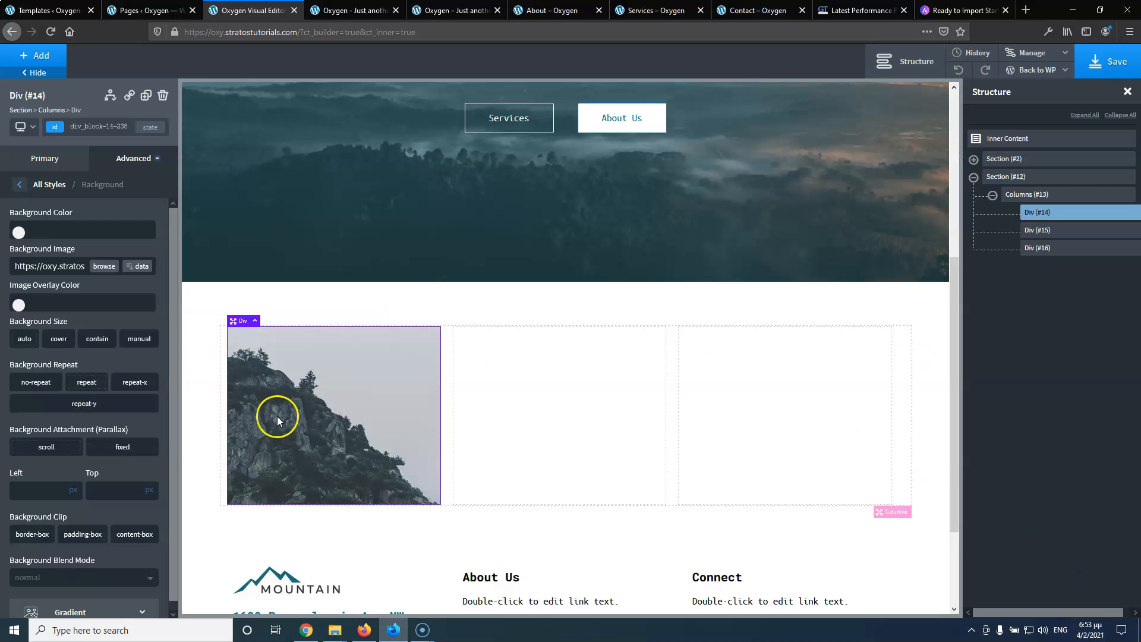
Check the reference service boxes and set the first div's background size to cover and background repeat to no-repeat
click(466, 7)
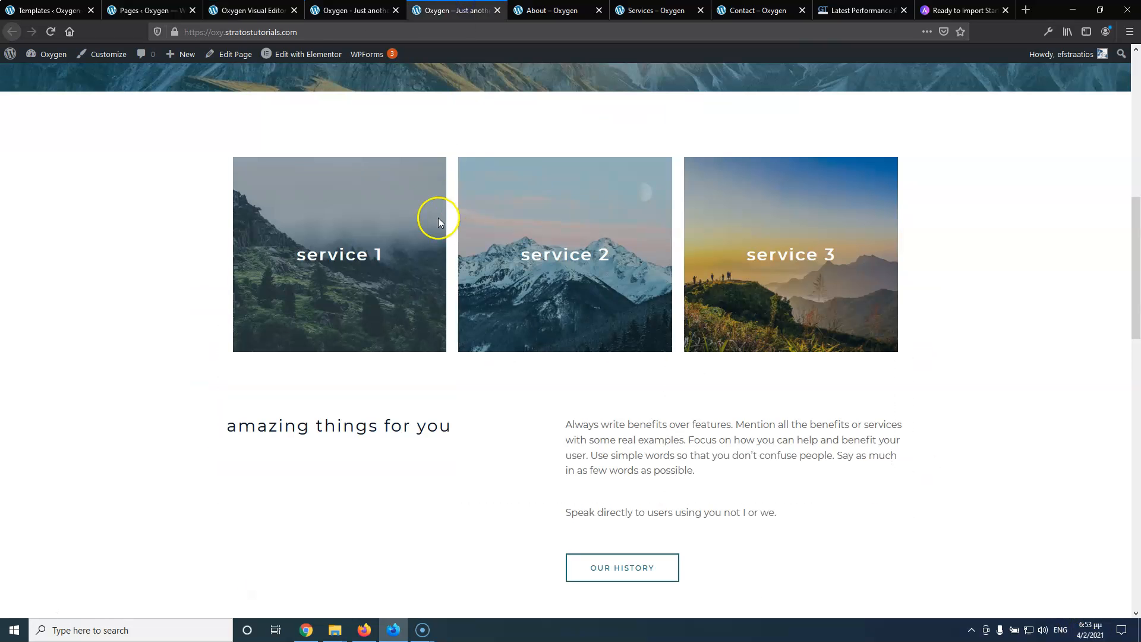
click(254, 11)
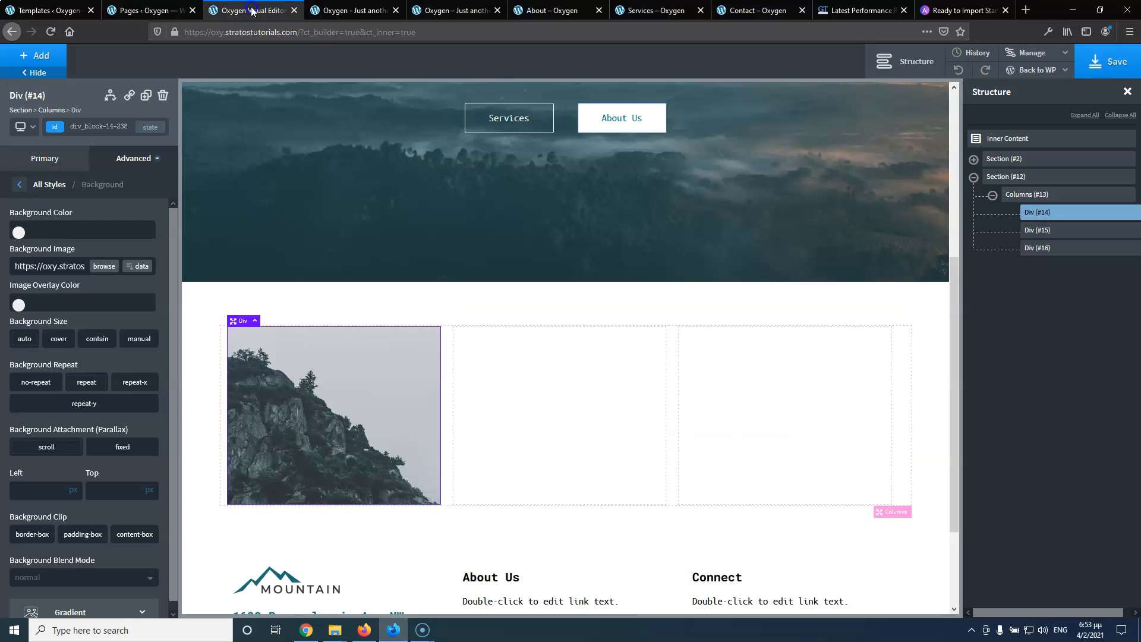
click(58, 339)
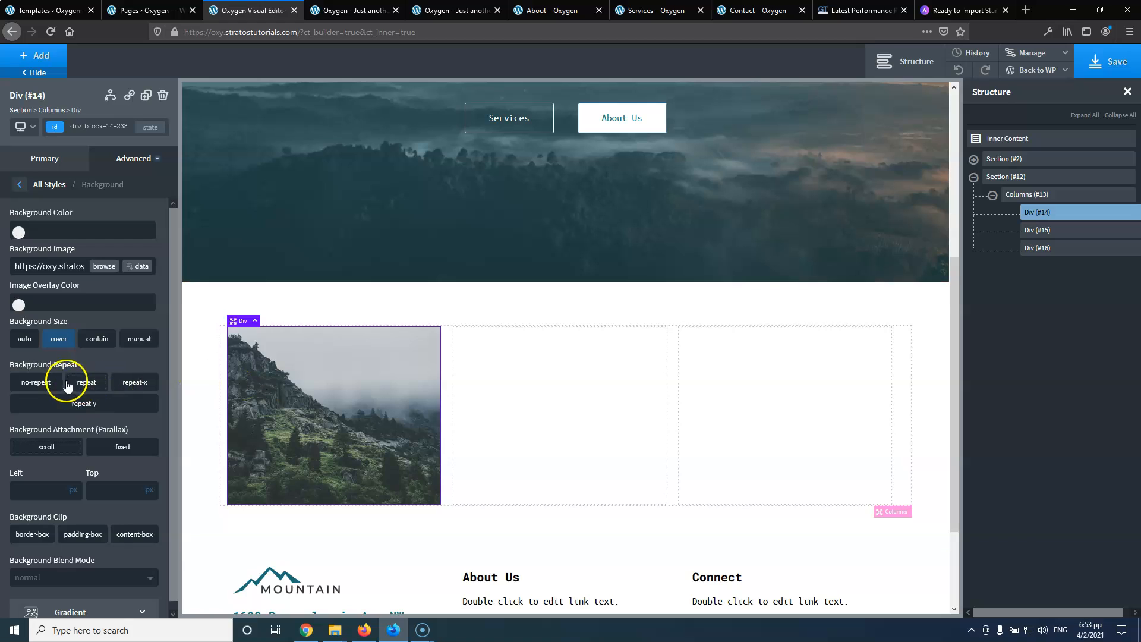
click(37, 383)
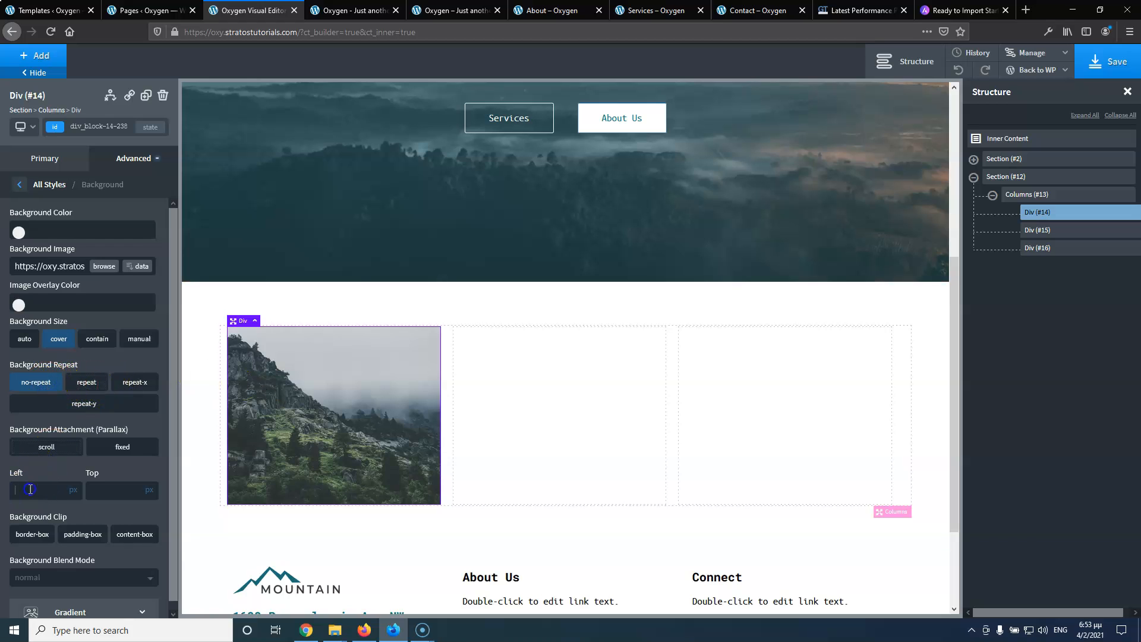
Position the first div's background image at 50% left and 50% top
text(50)
click(89, 502)
click(73, 490)
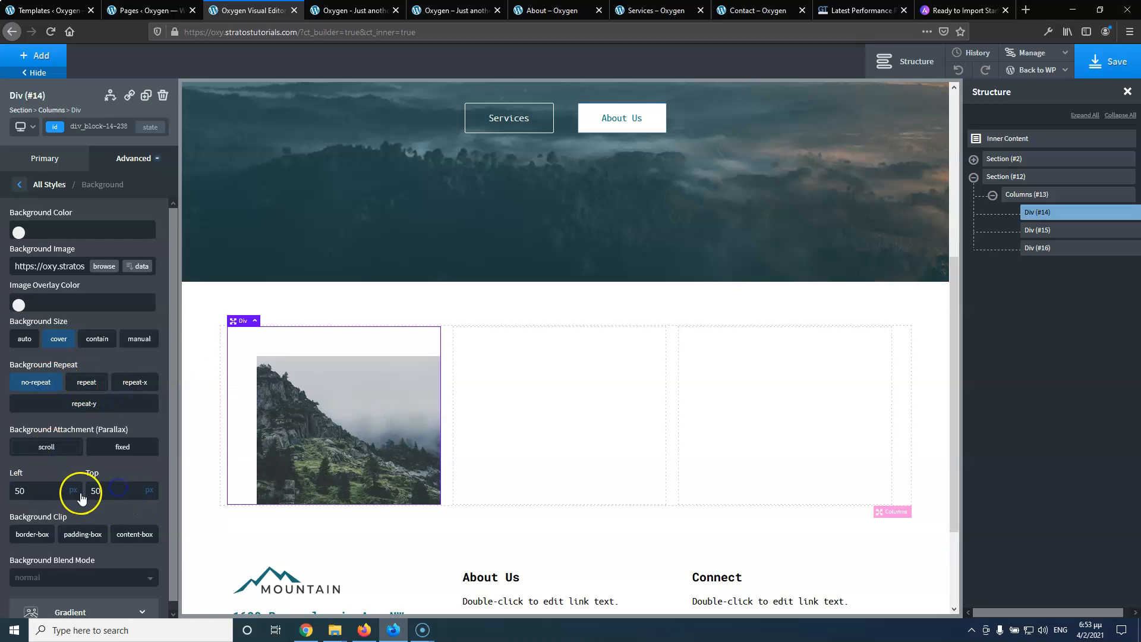
click(112, 489)
text(50)
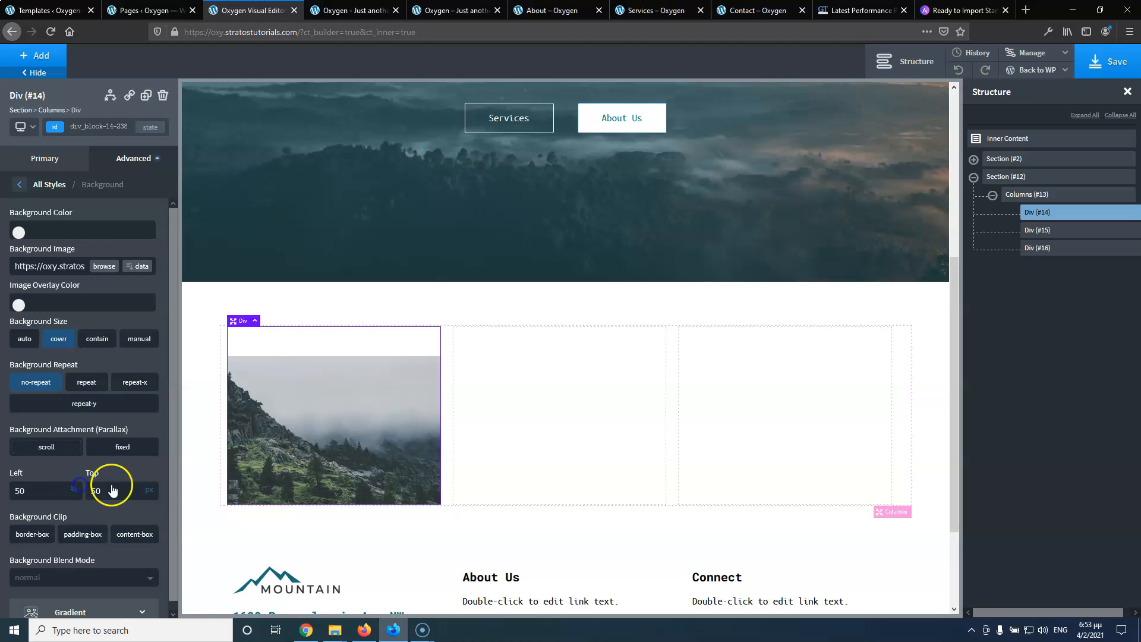
click(149, 490)
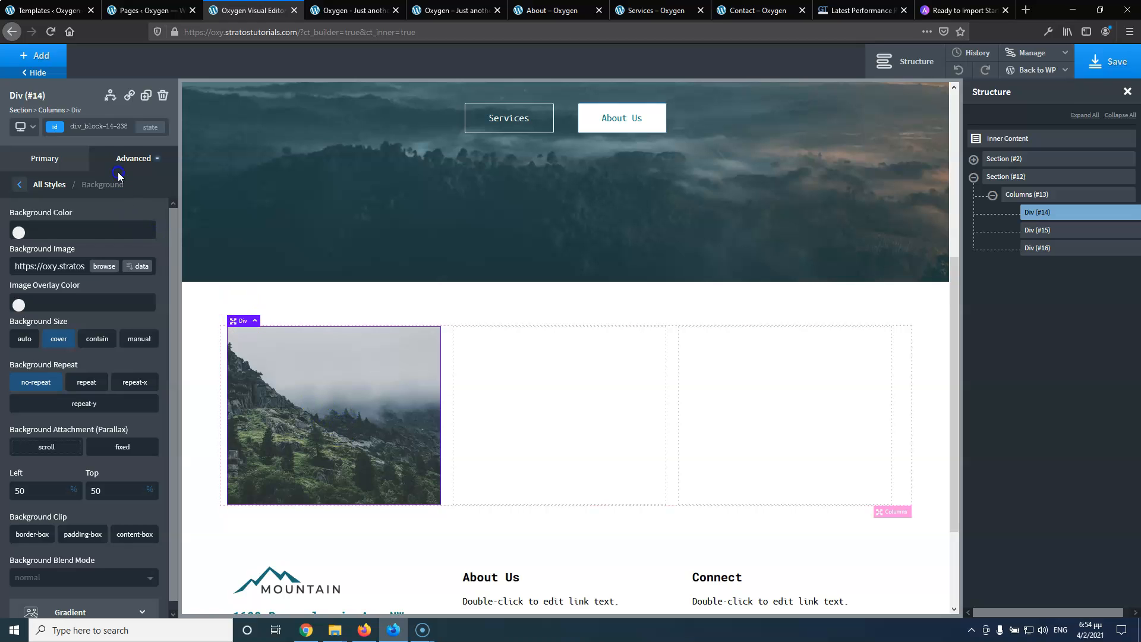
Select the home-services-column-divs class on Div #14 and check the hover overlay on the reference page's service boxes
click(115, 121)
click(82, 195)
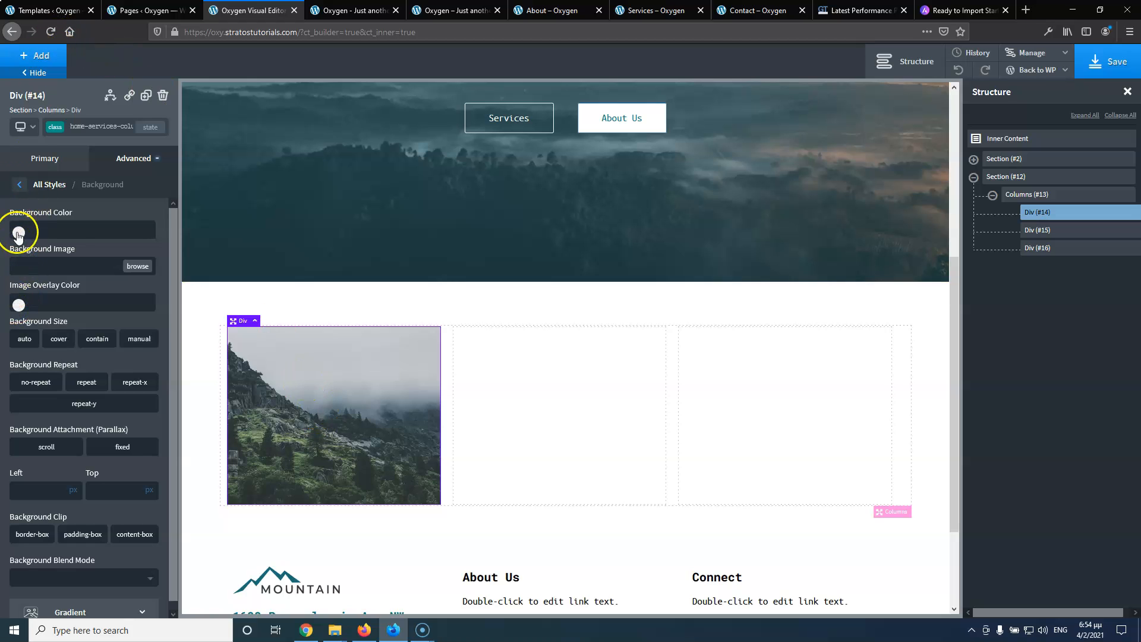
click(294, 395)
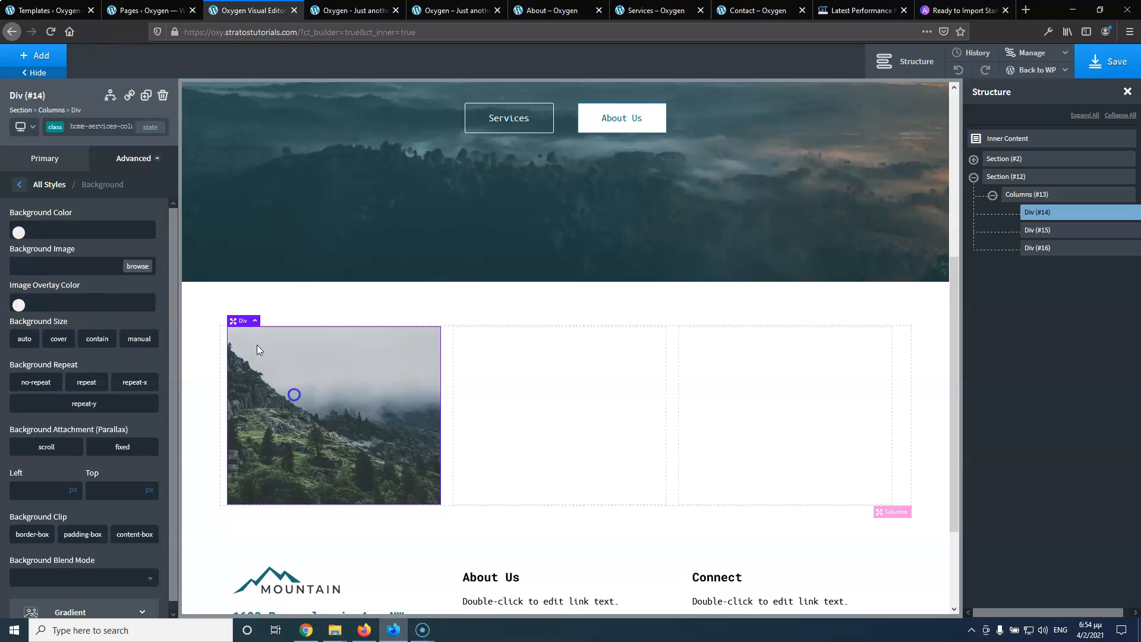
click(42, 159)
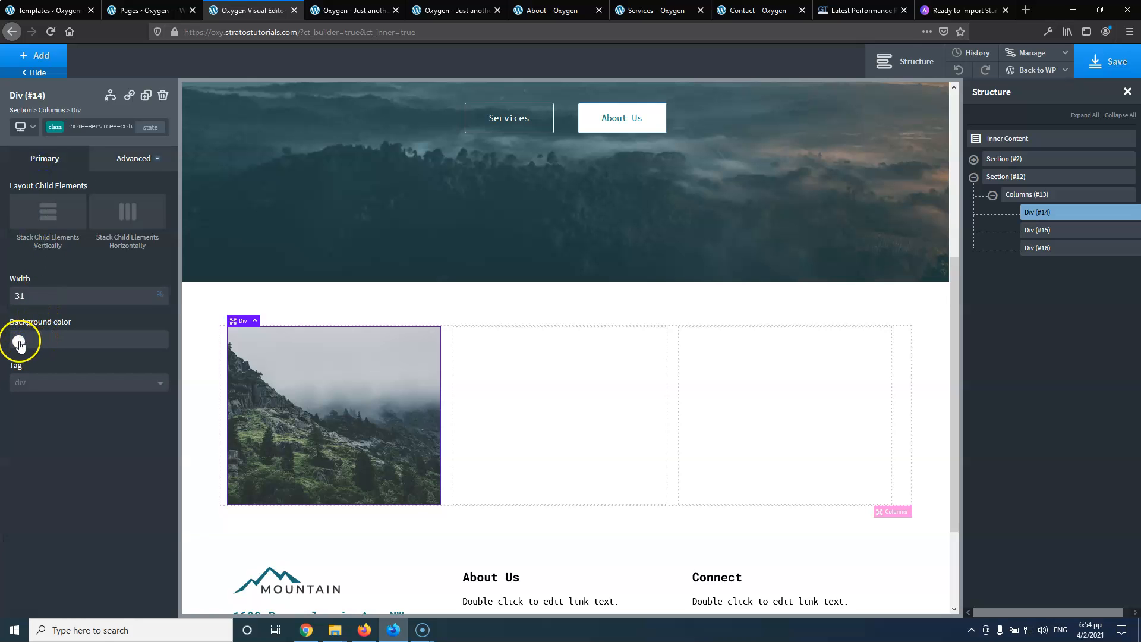
click(363, 14)
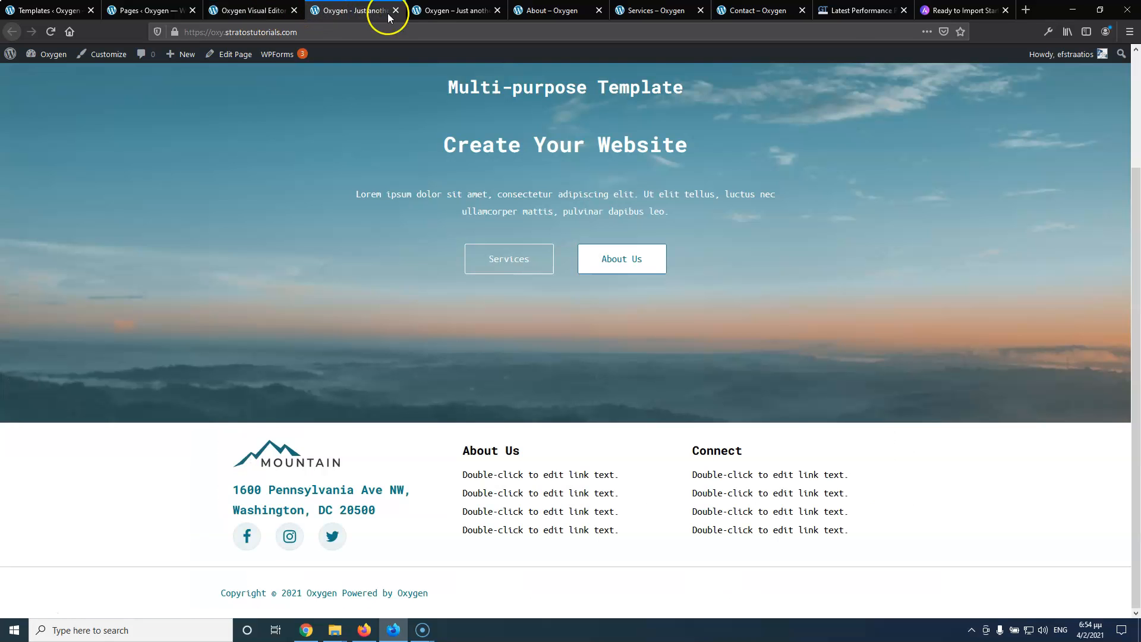
click(443, 17)
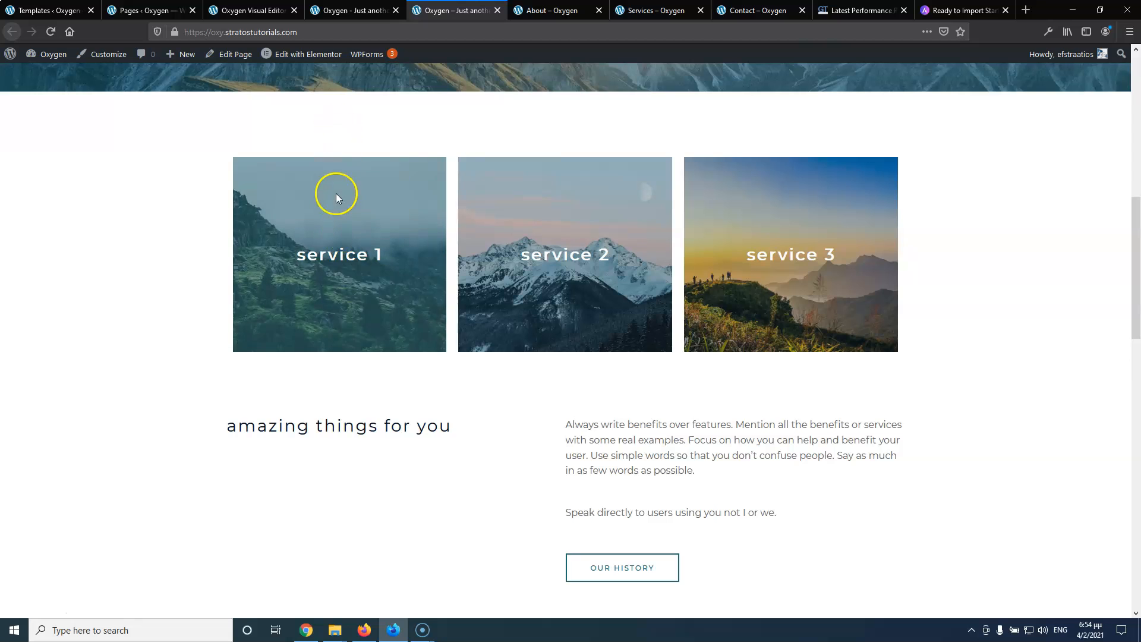
click(242, 8)
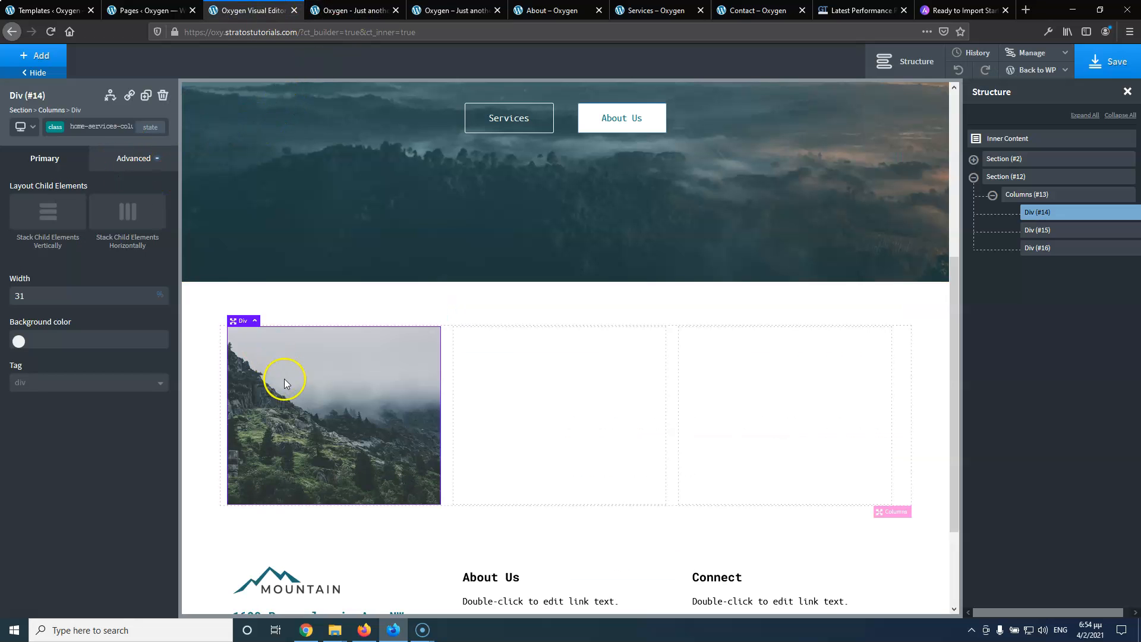
Give the home-services-column-divs class's hover state a Basic Blue image overlay at 28% opacity, and return to the original state
click(135, 163)
click(102, 192)
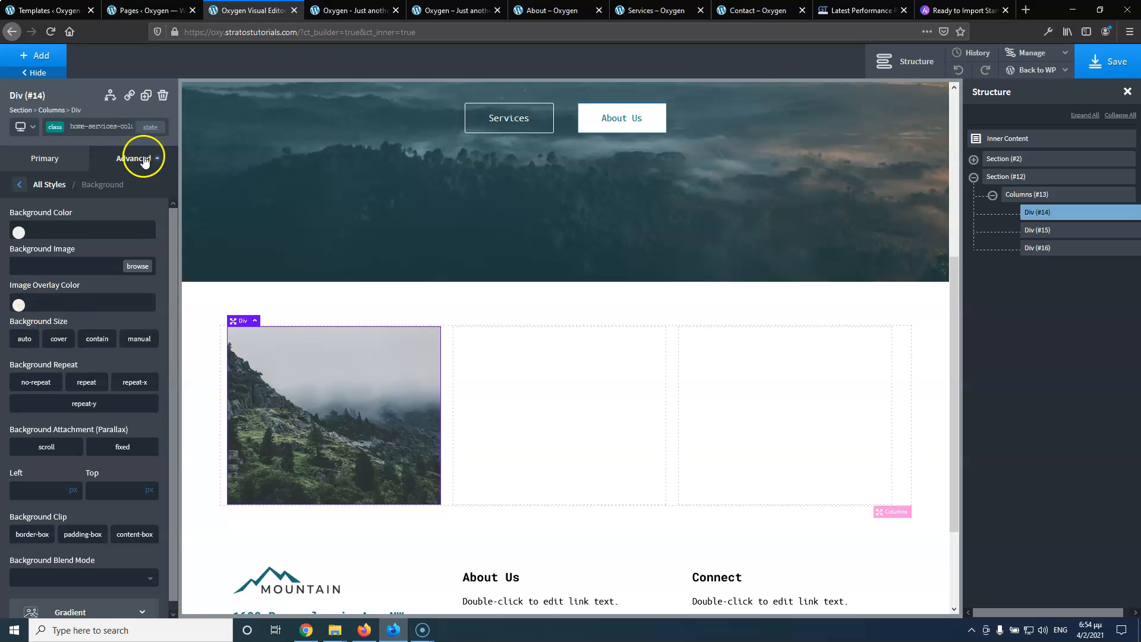
click(149, 128)
click(74, 167)
click(21, 305)
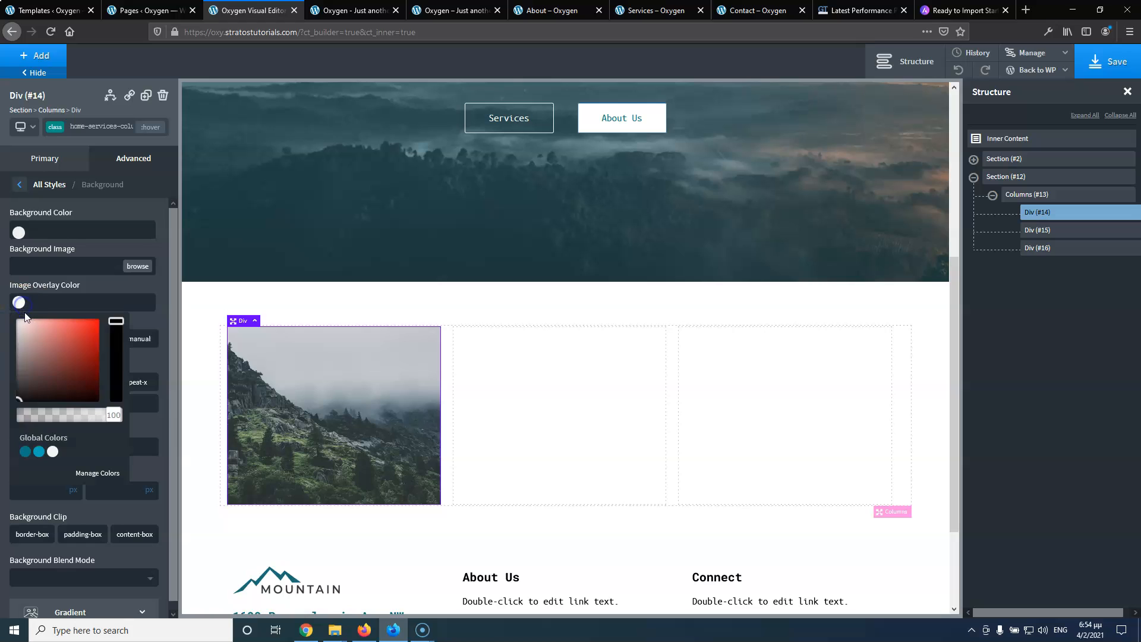
click(25, 452)
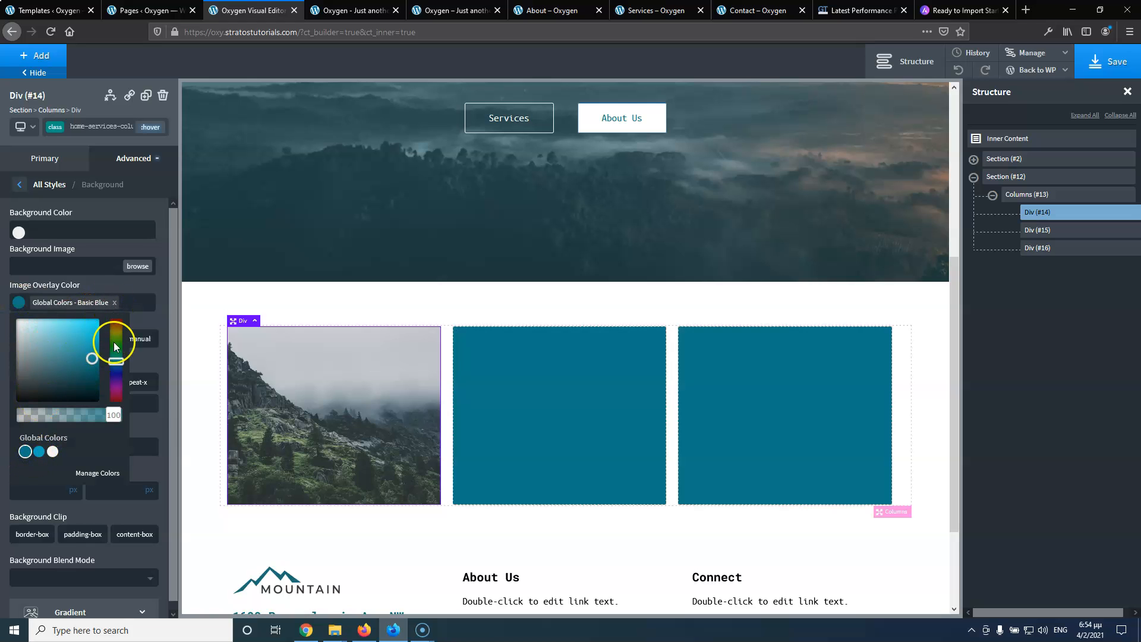
drag(108, 420, 49, 422)
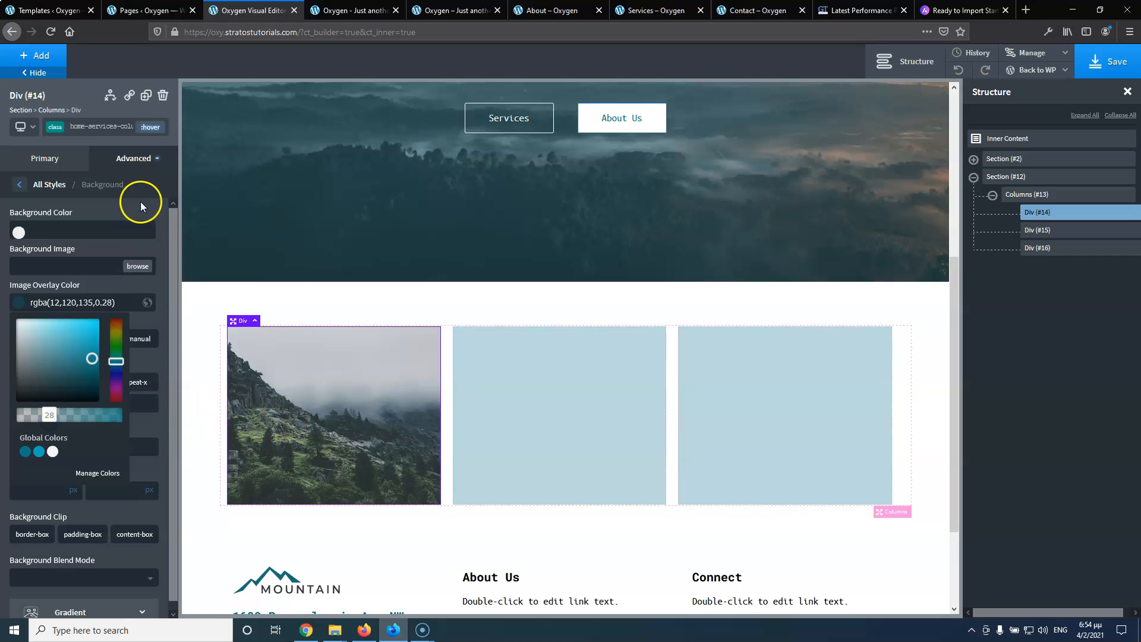
click(150, 127)
click(140, 150)
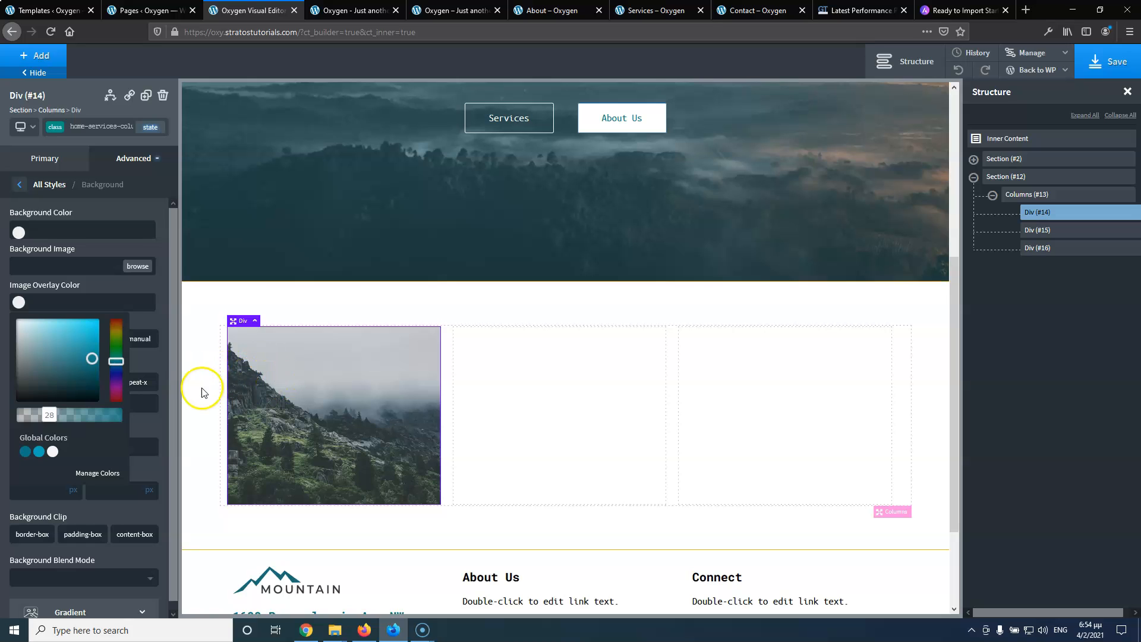
click(185, 369)
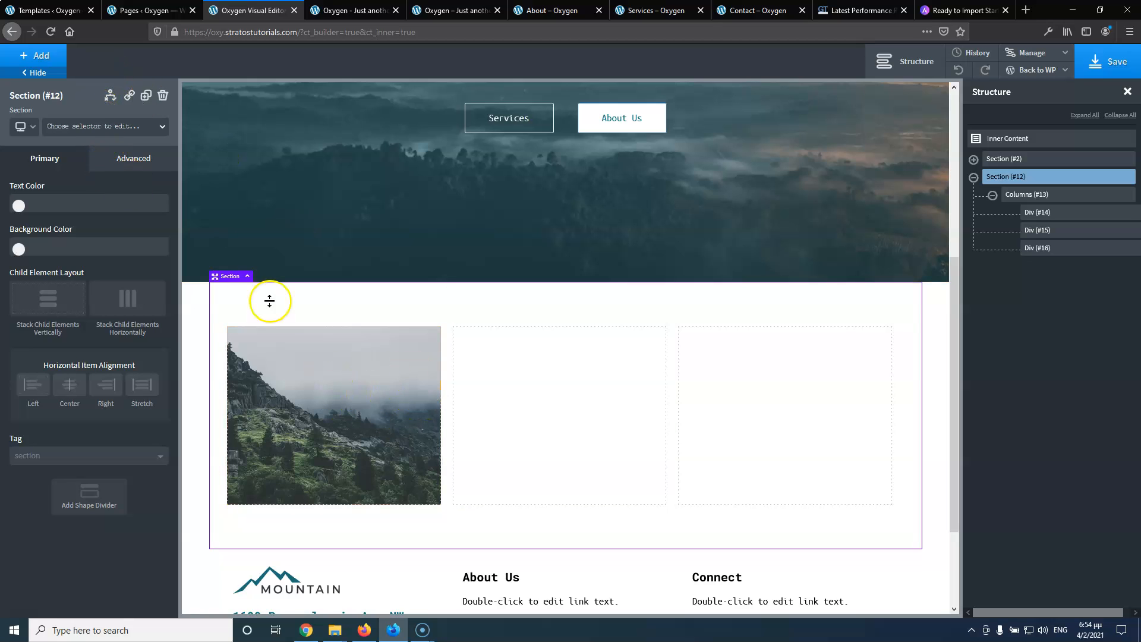
click(141, 161)
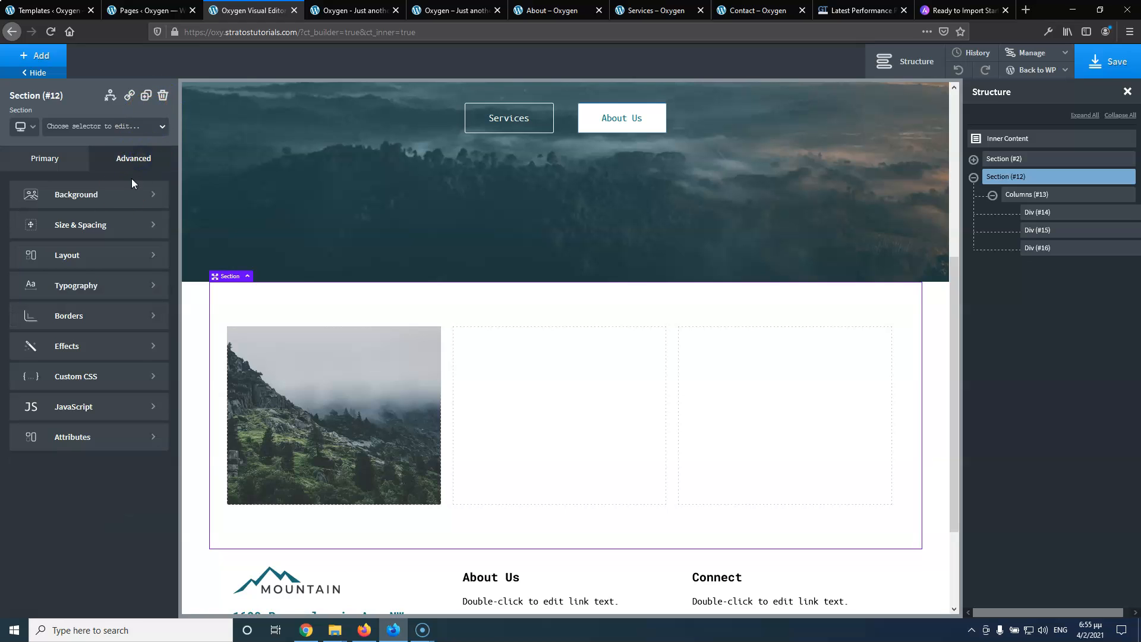
click(101, 231)
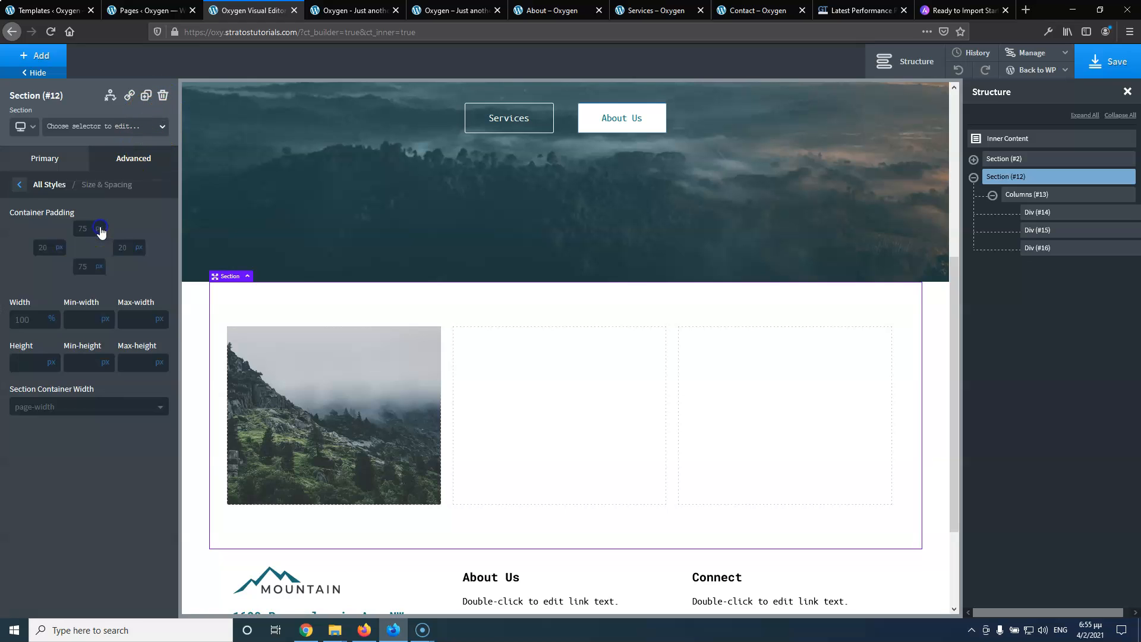
Raise the opacity of the image overlay colour in the home-services-column-divs class's hover state to 55%
click(249, 377)
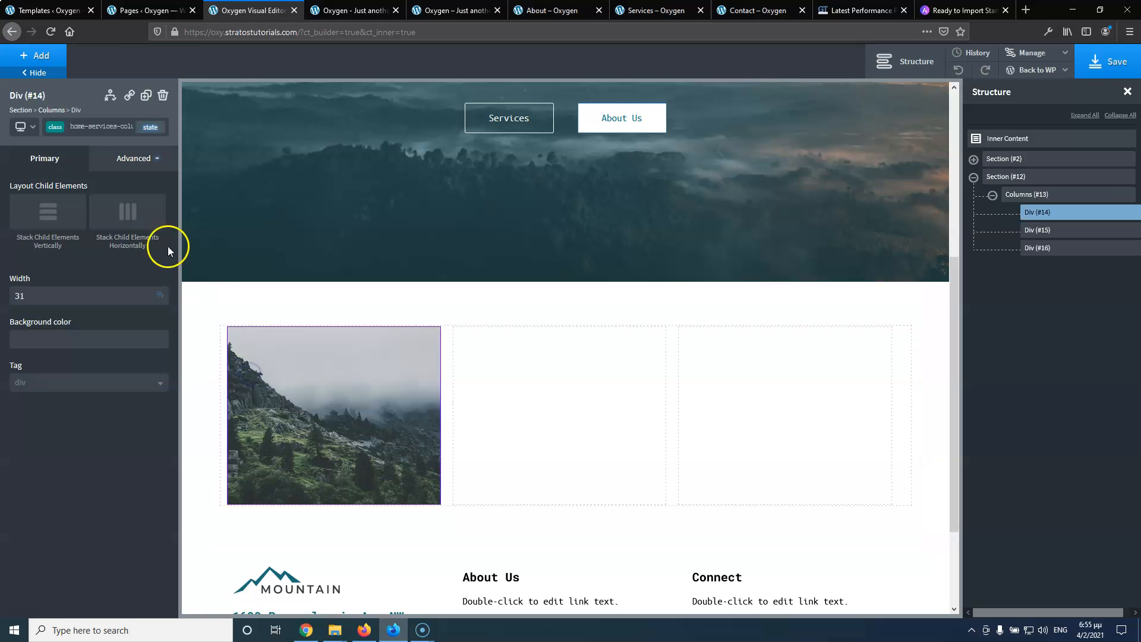
click(153, 129)
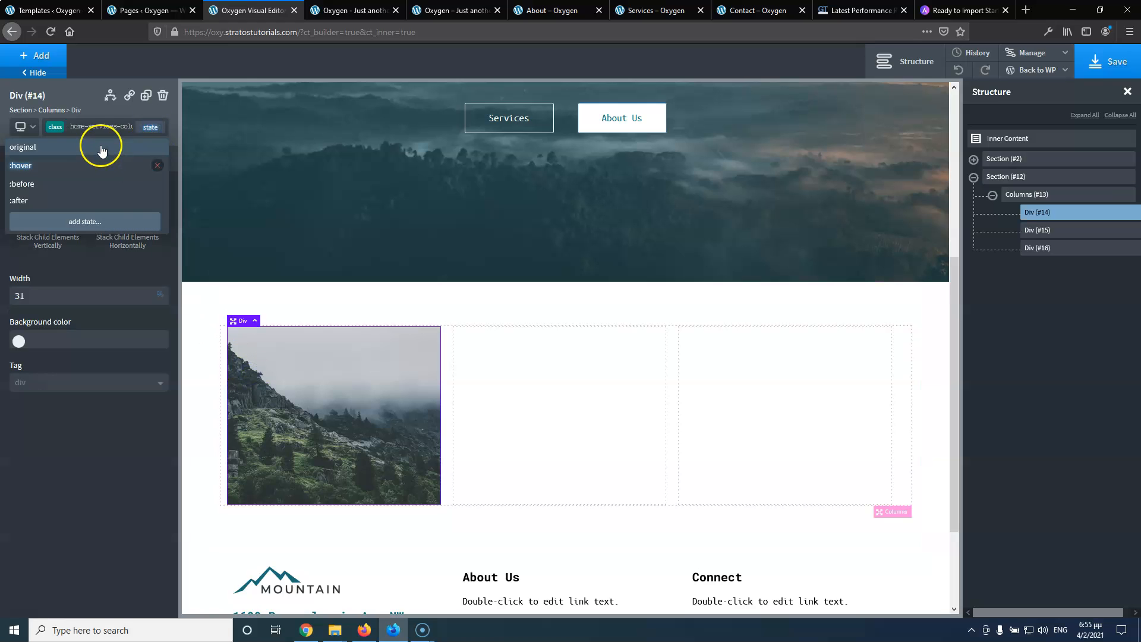
click(98, 164)
click(138, 158)
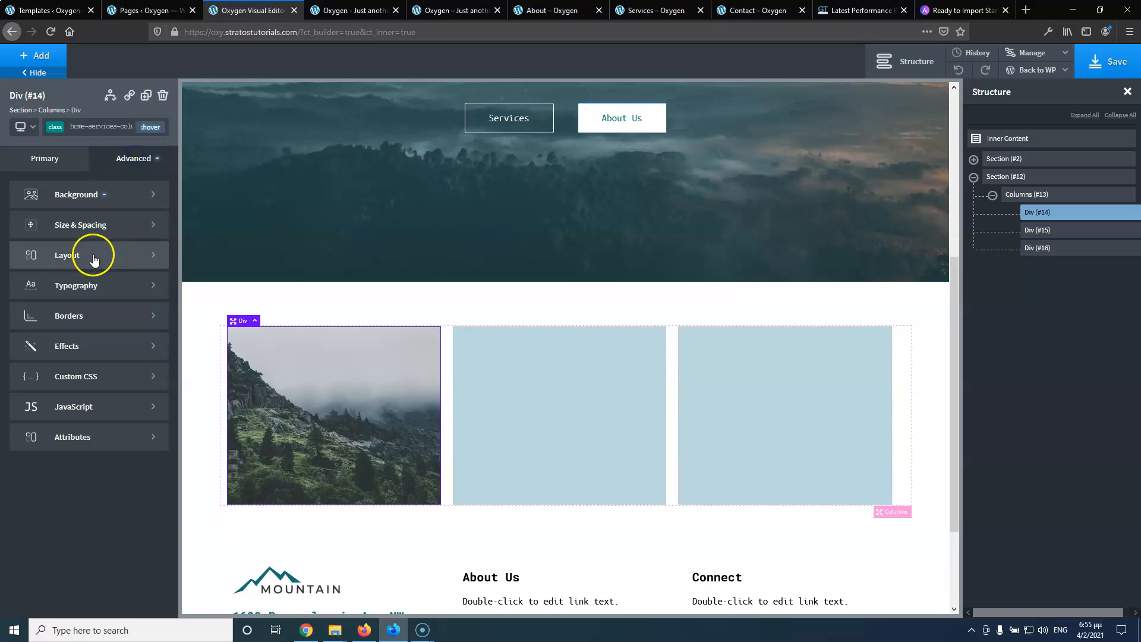
click(91, 226)
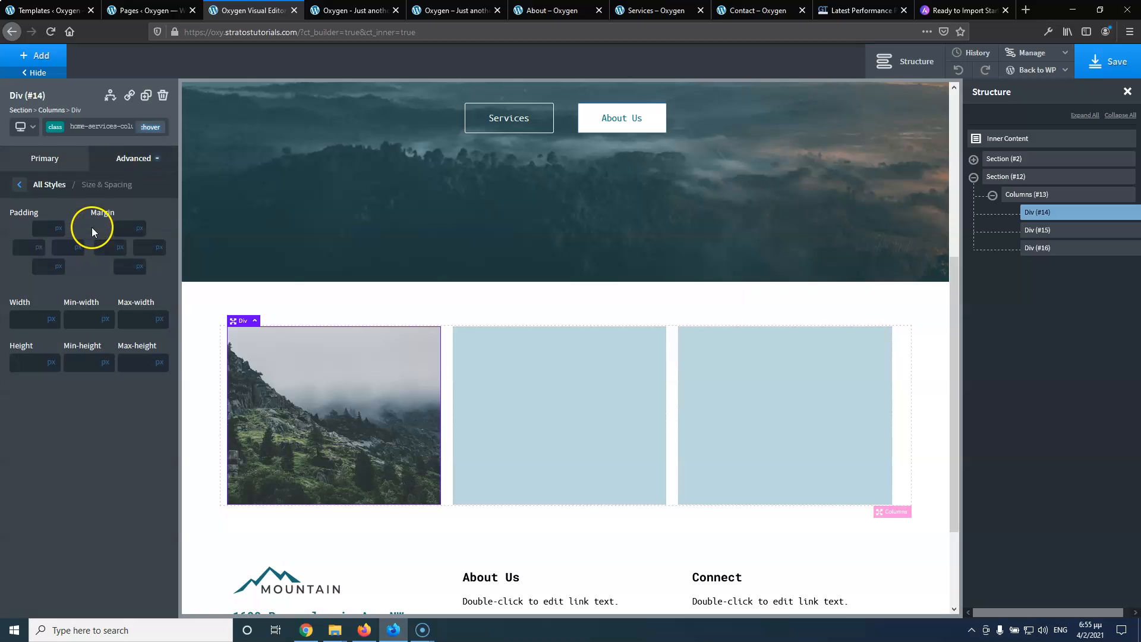
click(20, 185)
click(76, 198)
click(13, 304)
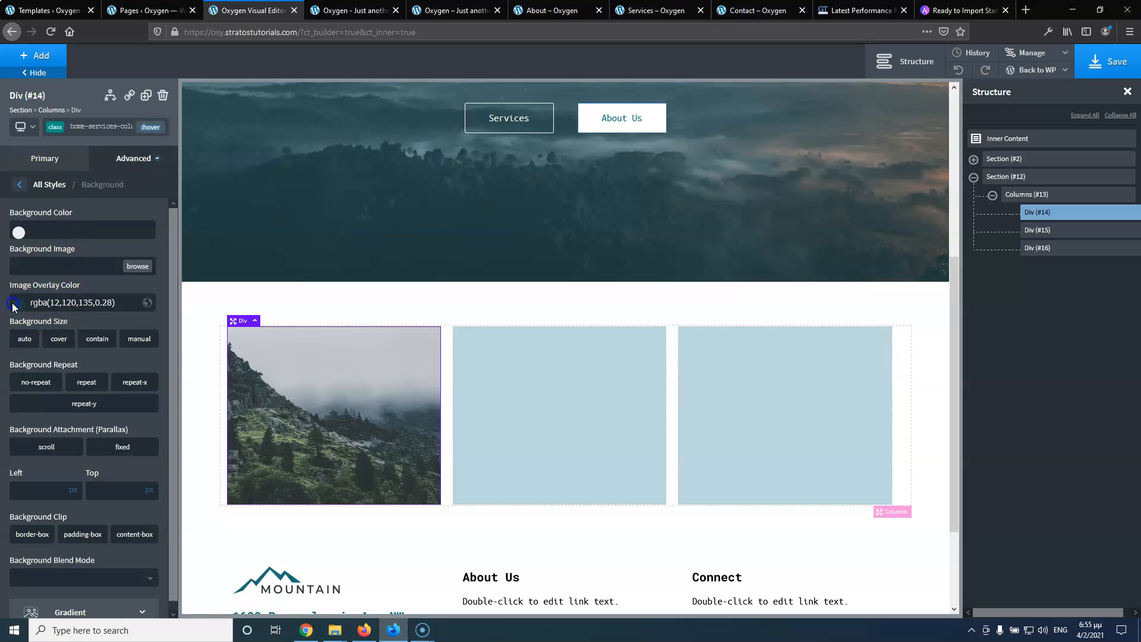
click(22, 308)
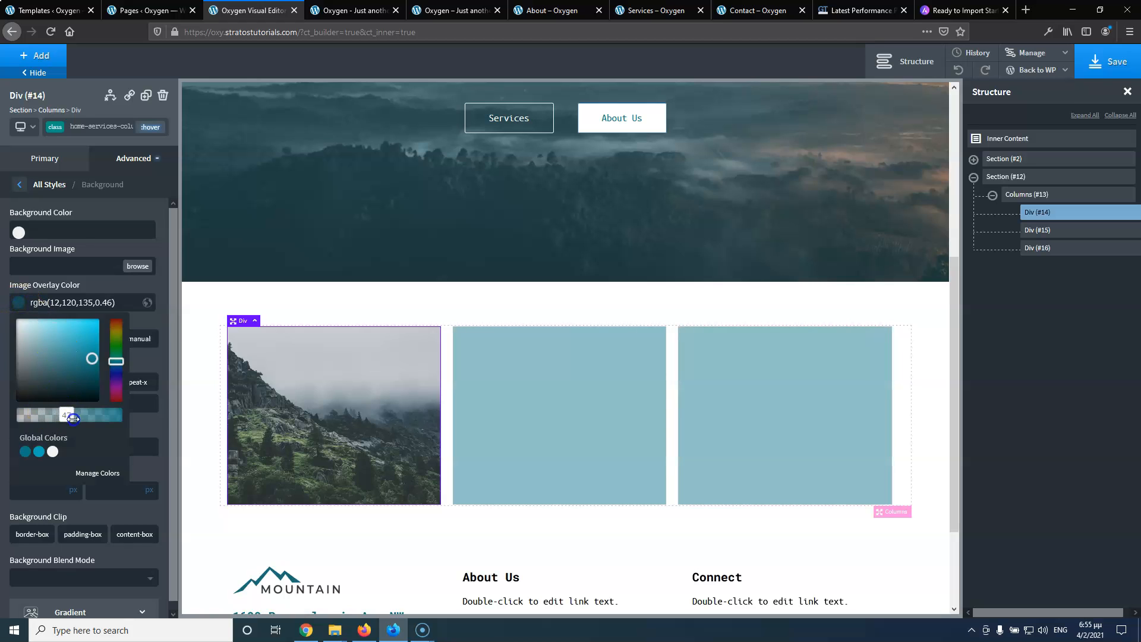
drag(73, 418, 74, 418)
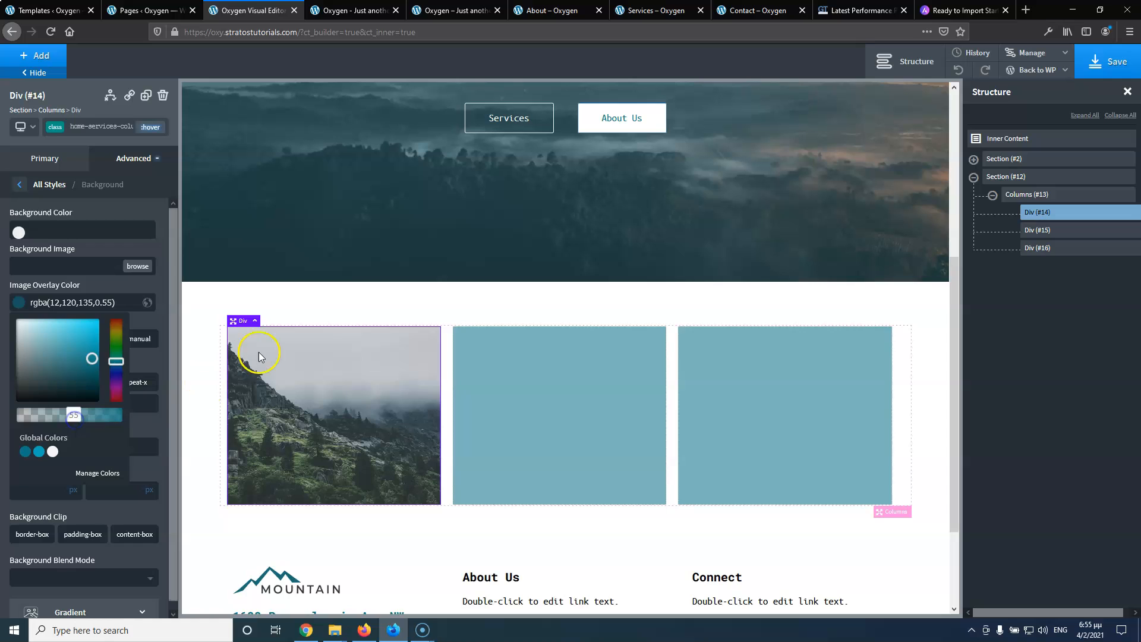
Return Div #14's class to its original state and check the hover overlay and the list of selectors
click(287, 313)
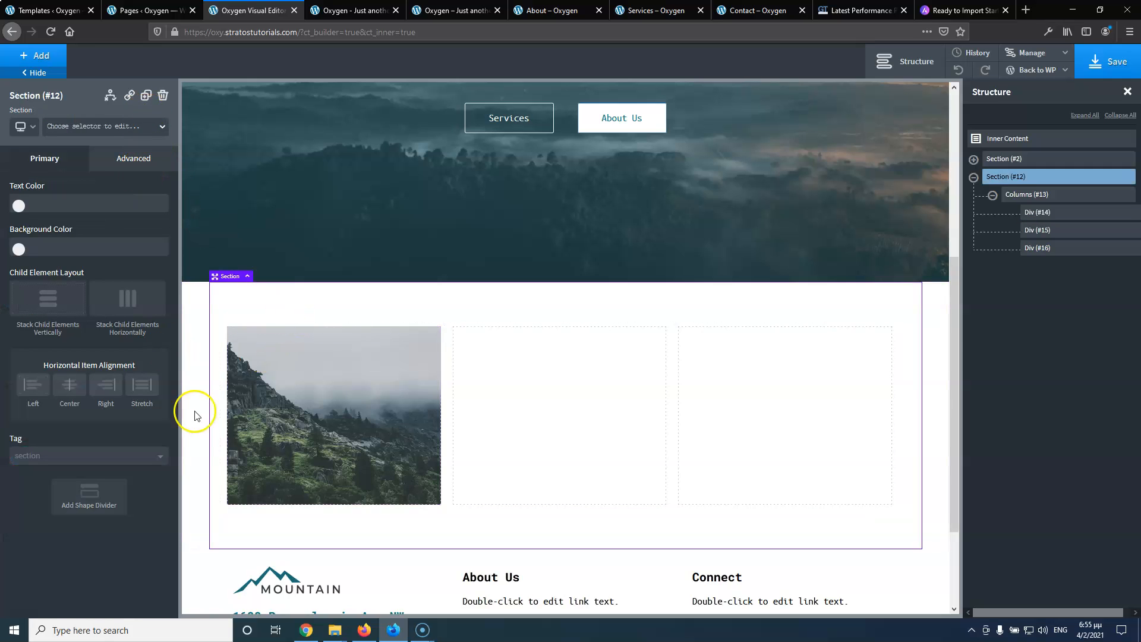
click(275, 438)
click(148, 128)
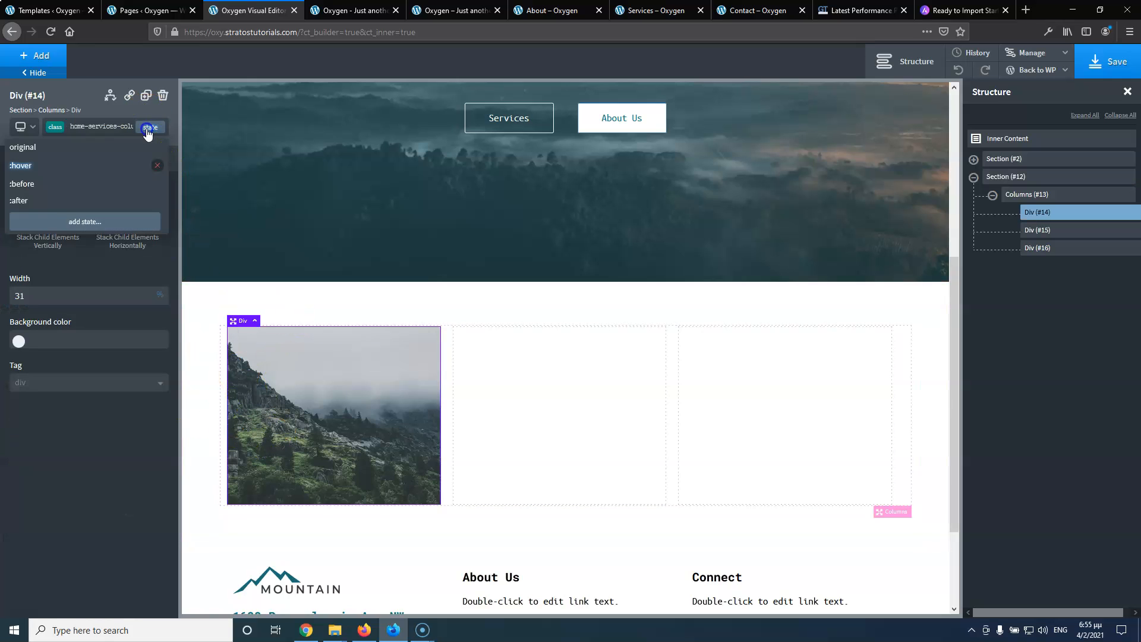
click(98, 149)
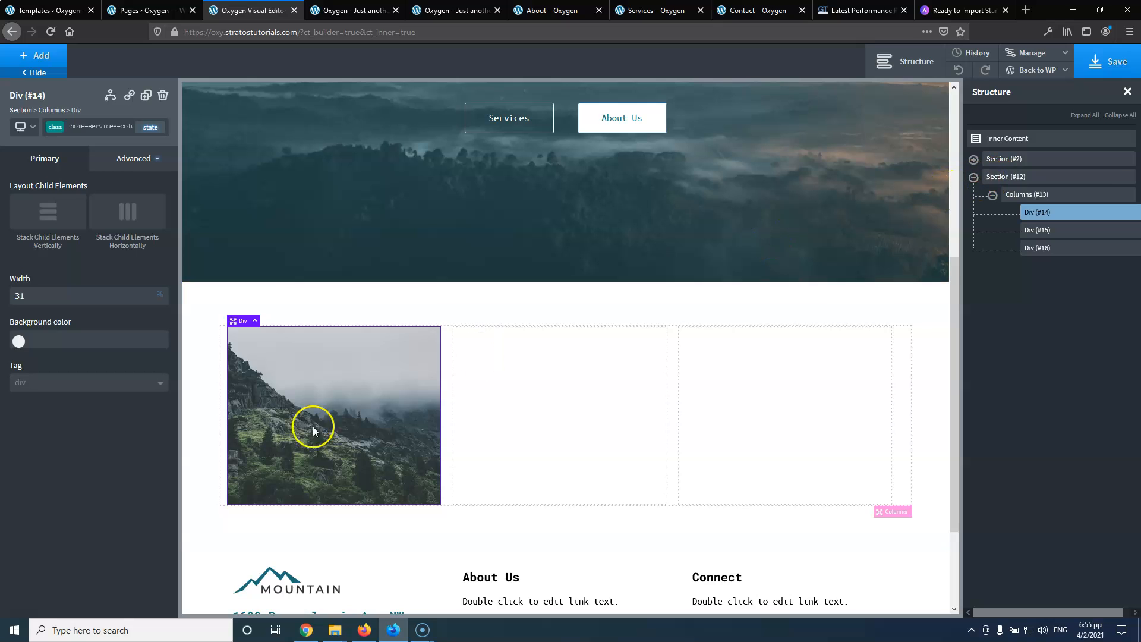
click(25, 611)
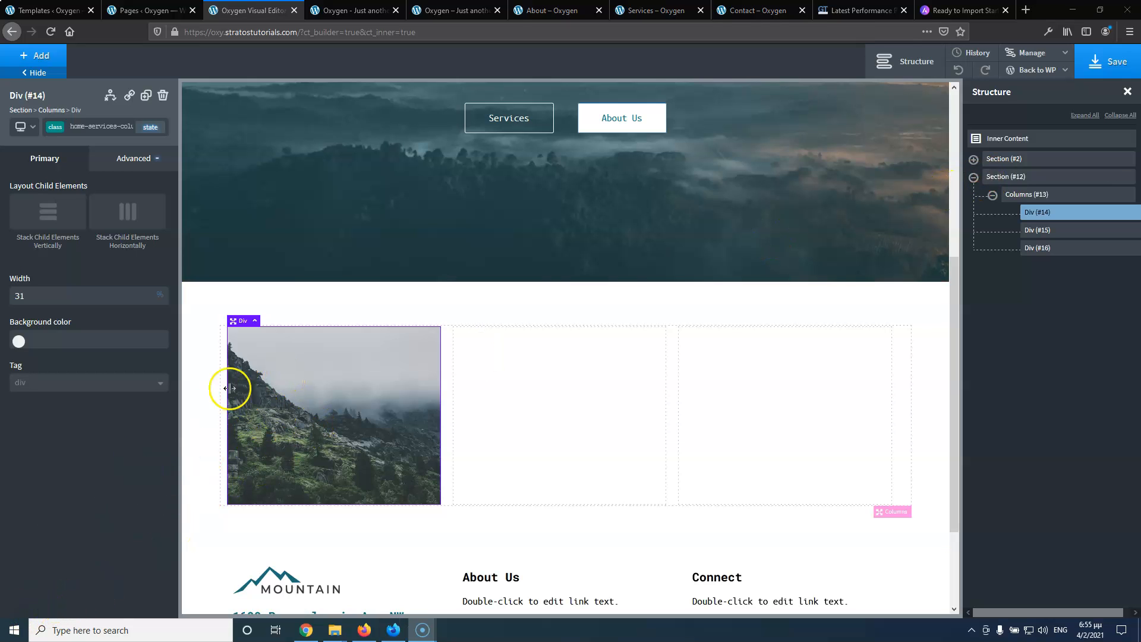
click(113, 128)
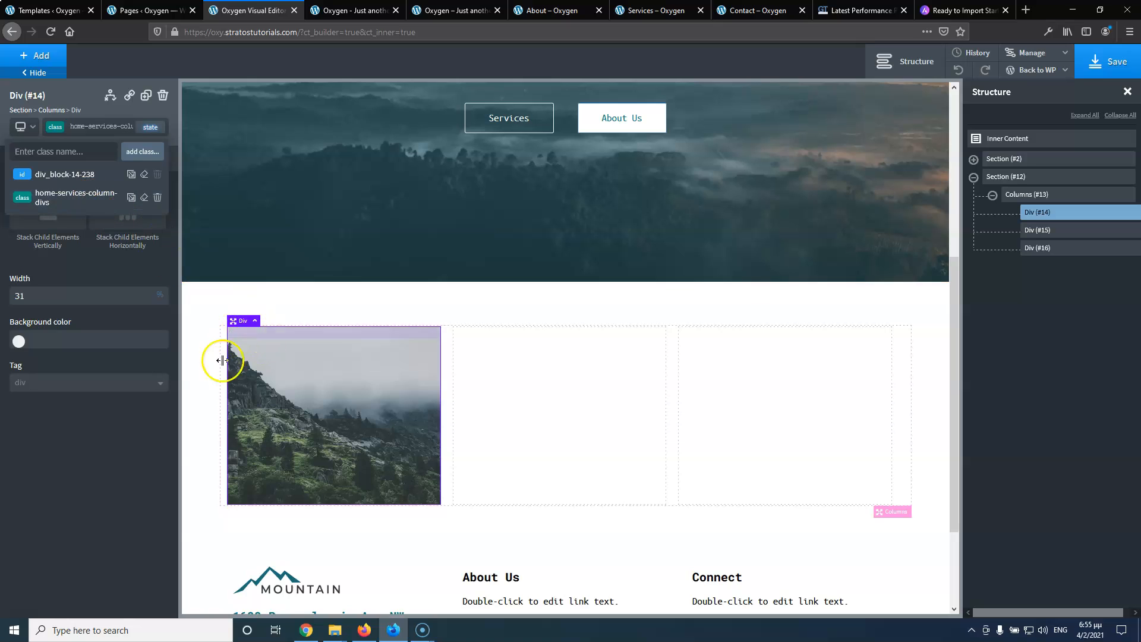
click(207, 412)
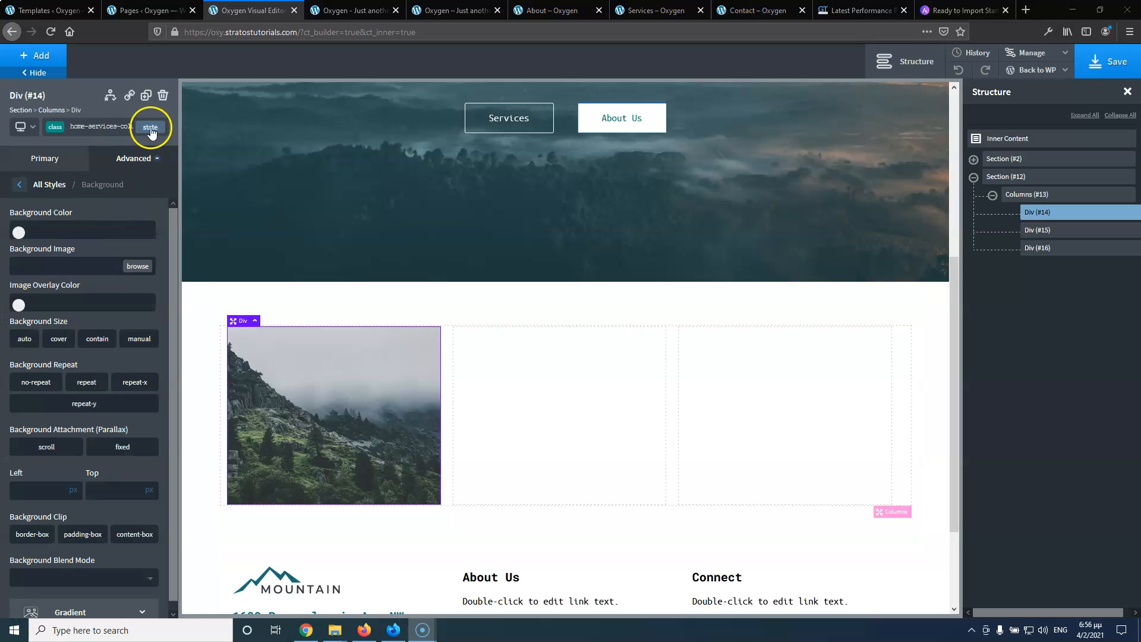
Remove the hover styles from the home-services-column-divs class
click(151, 128)
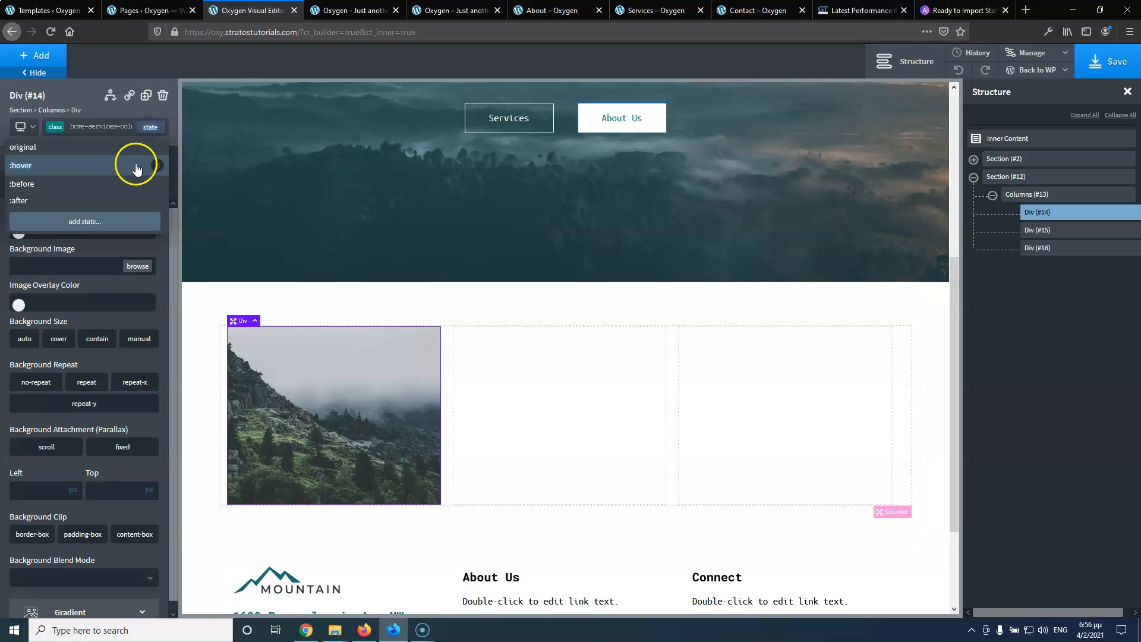
click(159, 165)
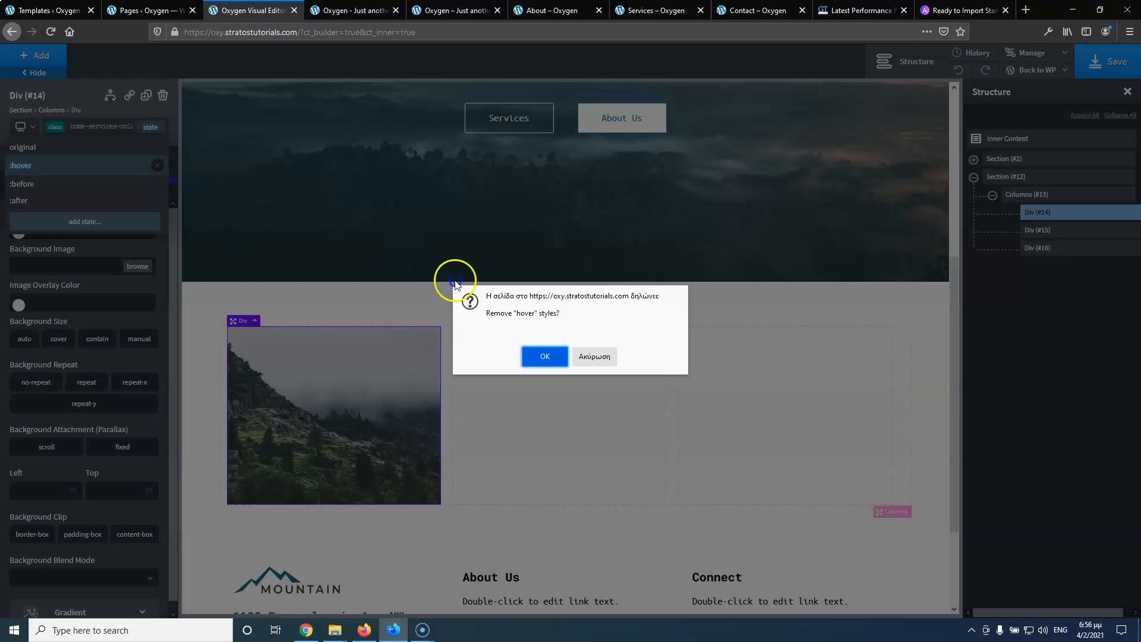
click(543, 355)
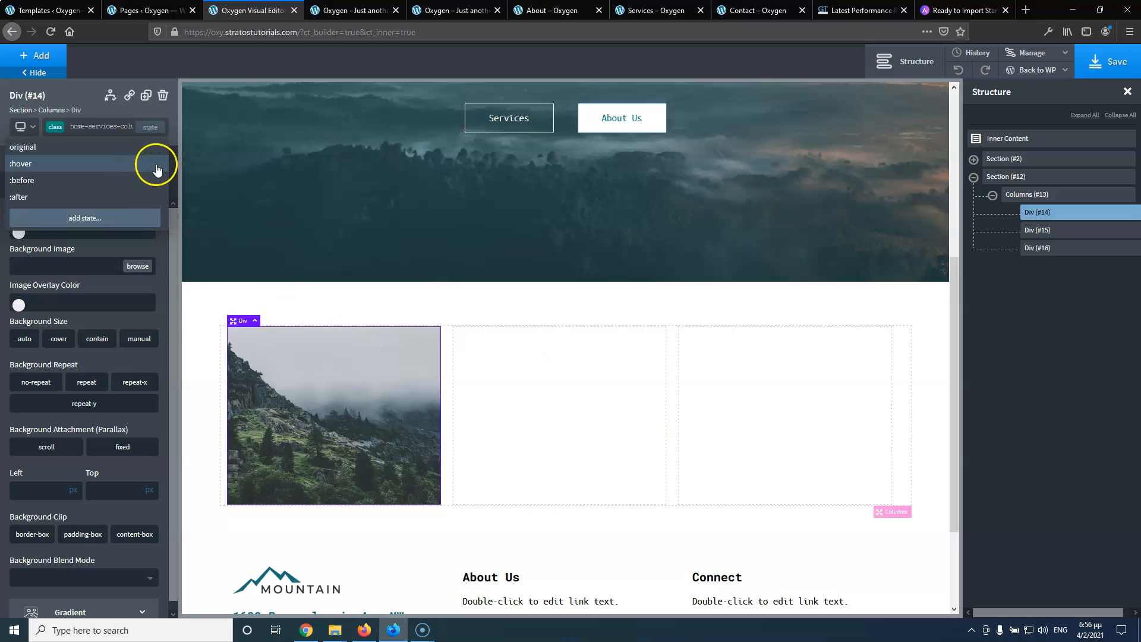
click(458, 308)
Give the hover state of Div #14's own id a Basic Blue image overlay at 30% opacity, and return to the original state
click(289, 395)
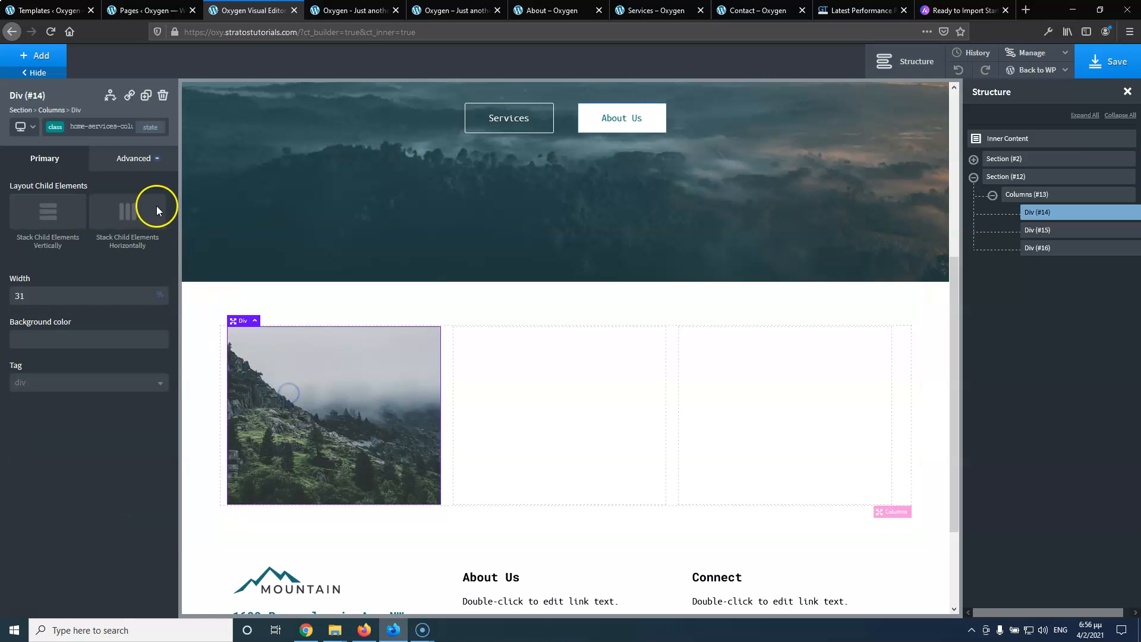
click(117, 126)
click(74, 178)
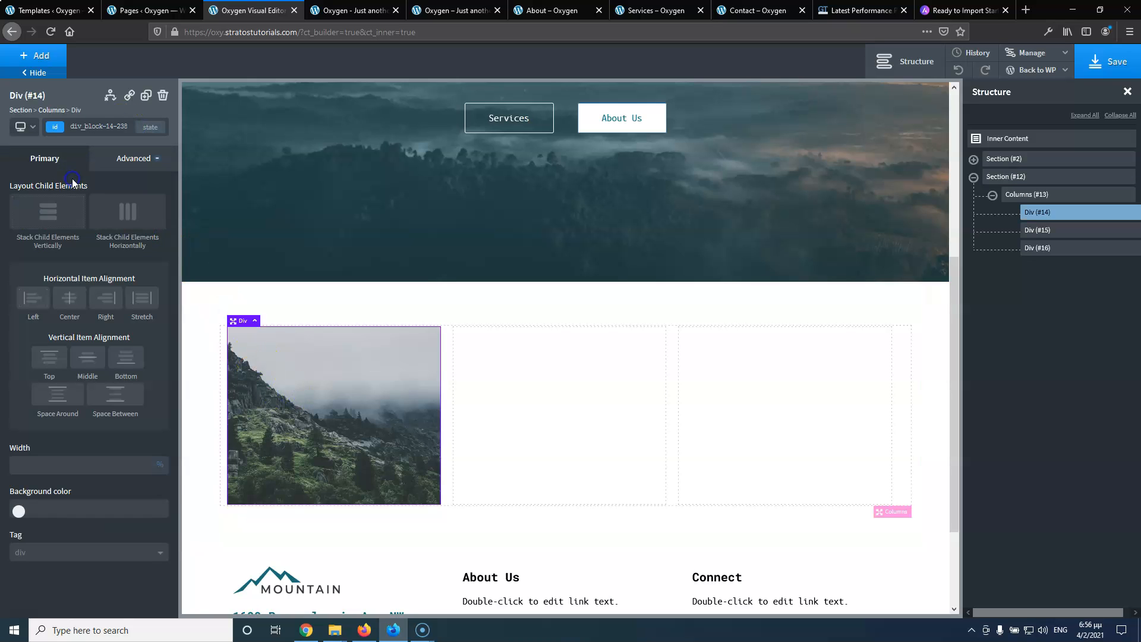
click(123, 158)
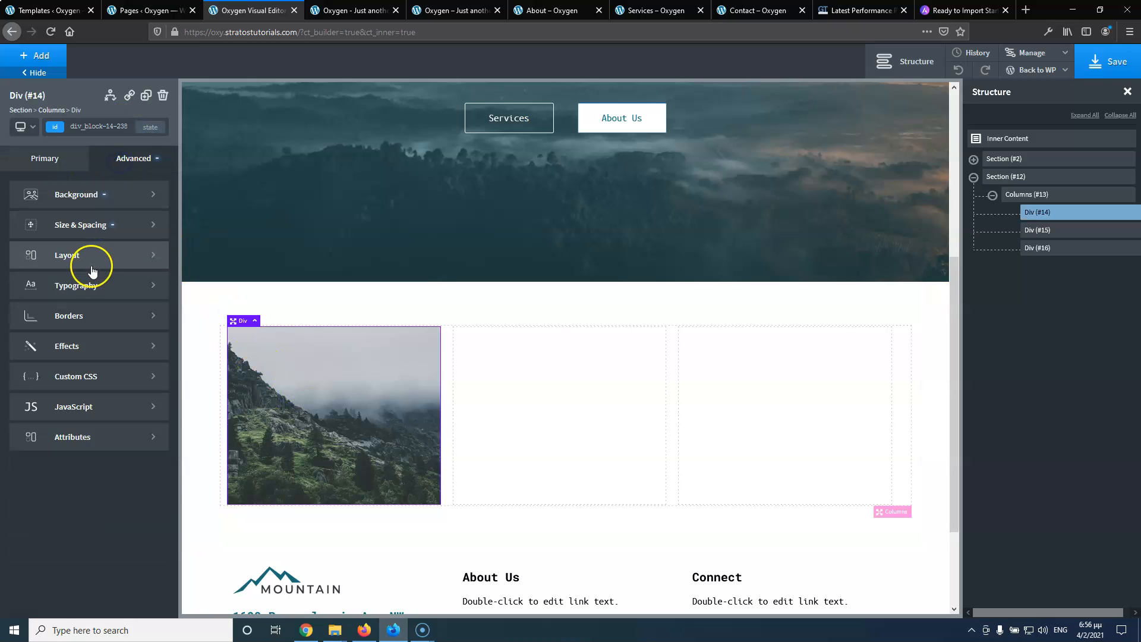
click(87, 195)
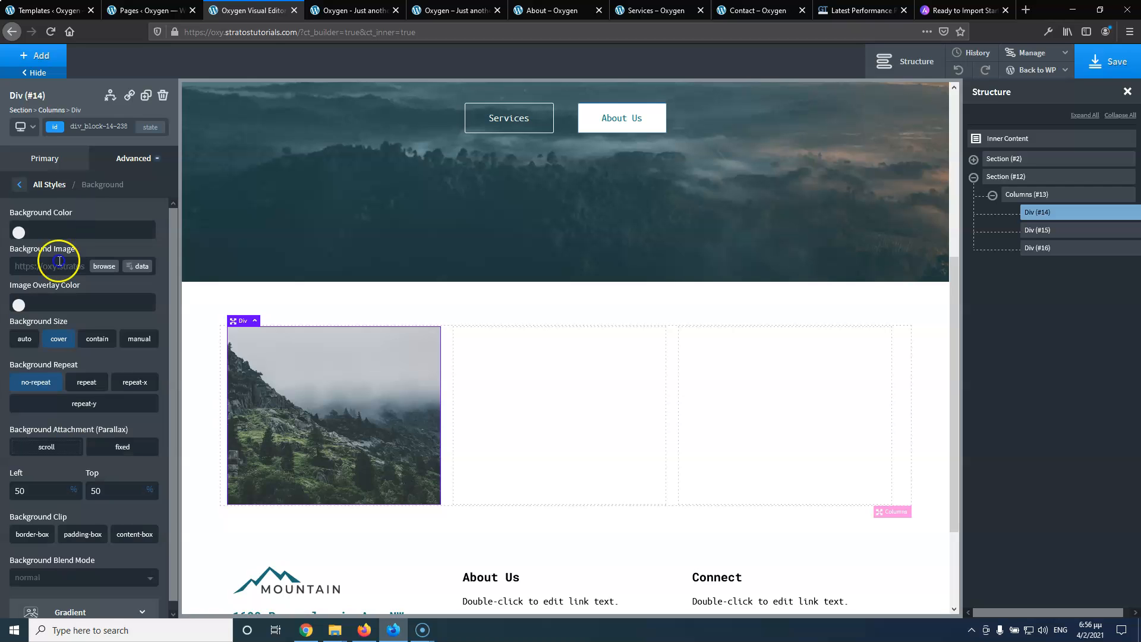
click(19, 306)
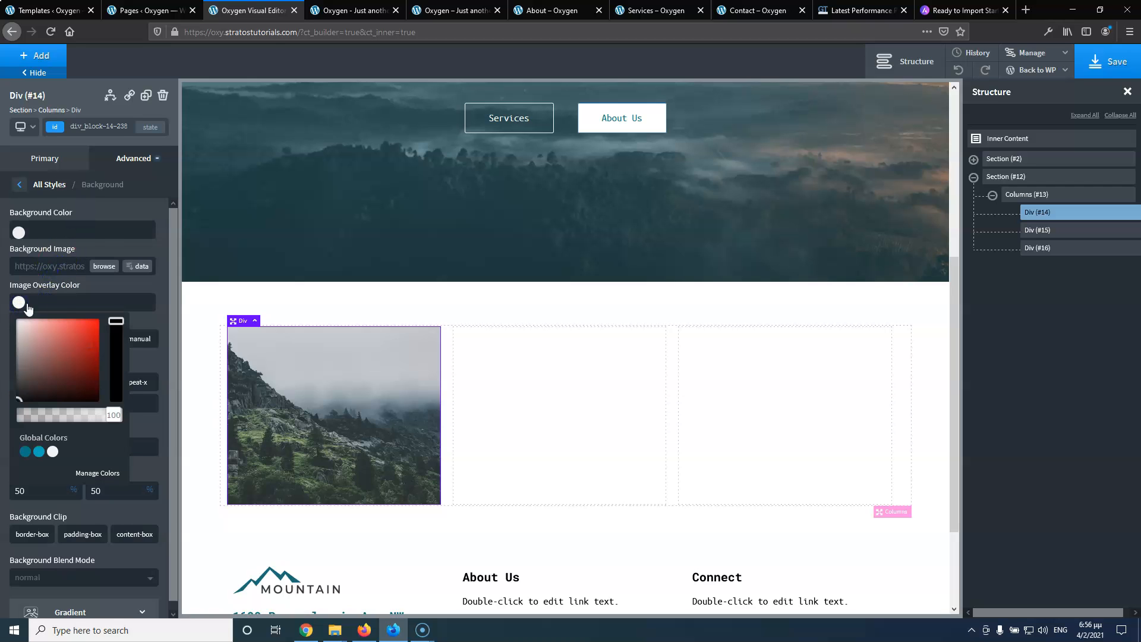
click(145, 132)
click(96, 165)
click(25, 451)
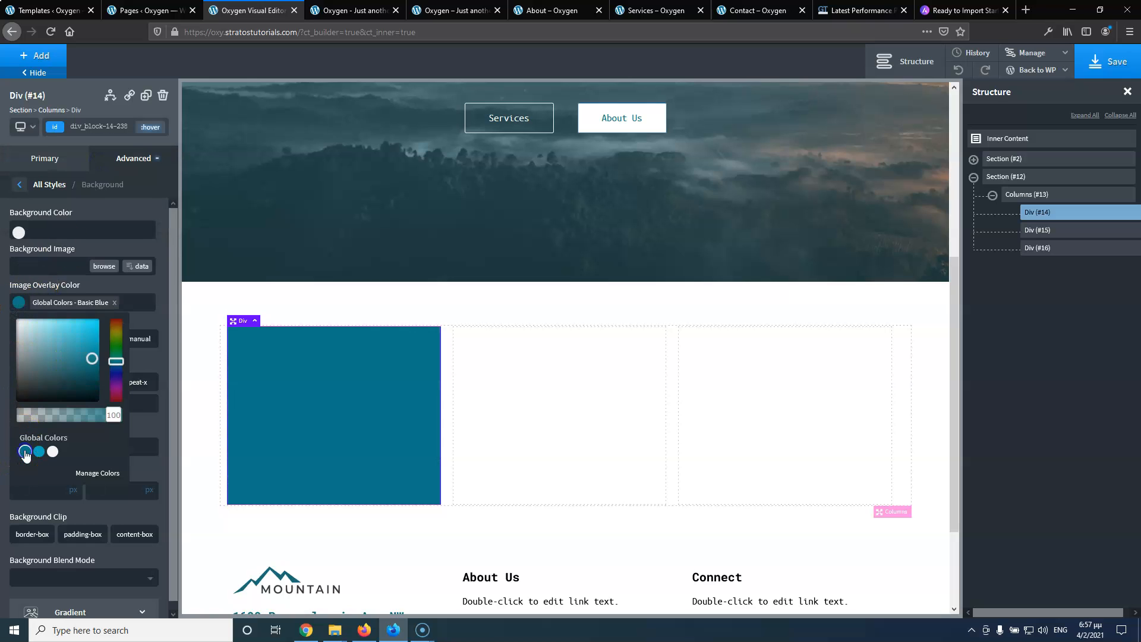
drag(111, 418, 49, 424)
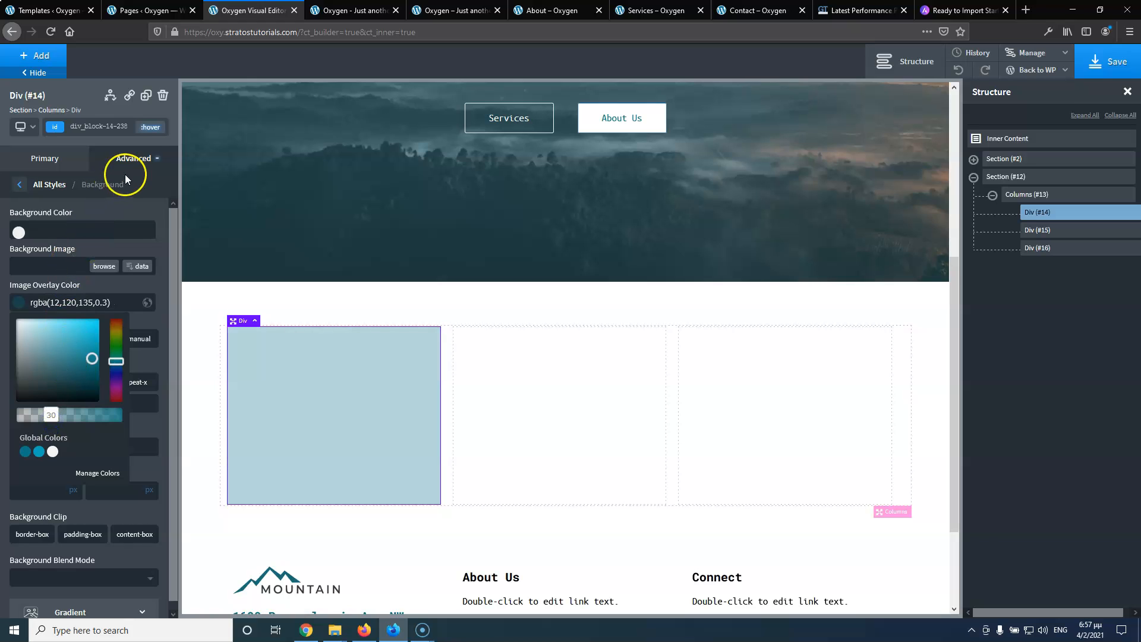
click(150, 126)
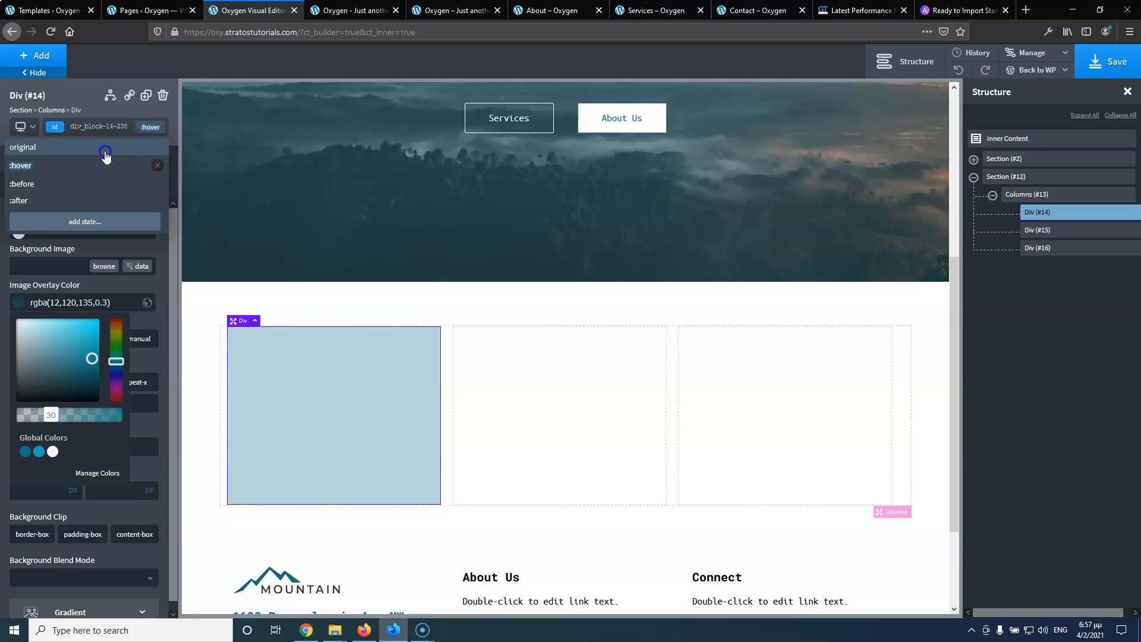
click(113, 148)
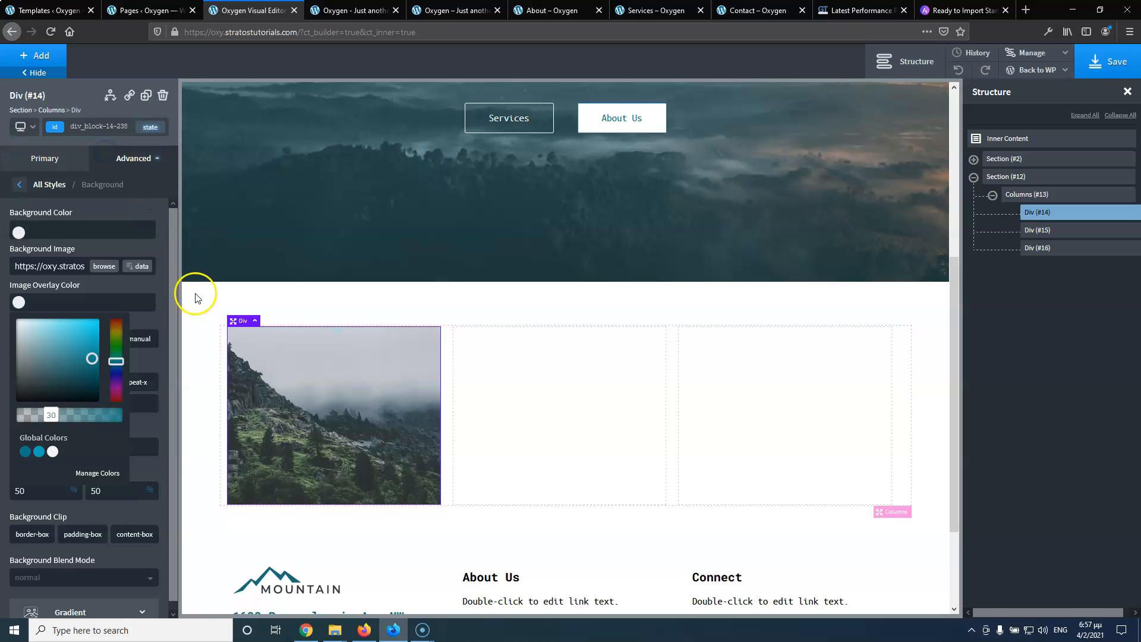
Set green-leafed-trees-during-fog-time-167684.jpg as the background image of Div #14's id in the hover state, and return to the original state
click(199, 403)
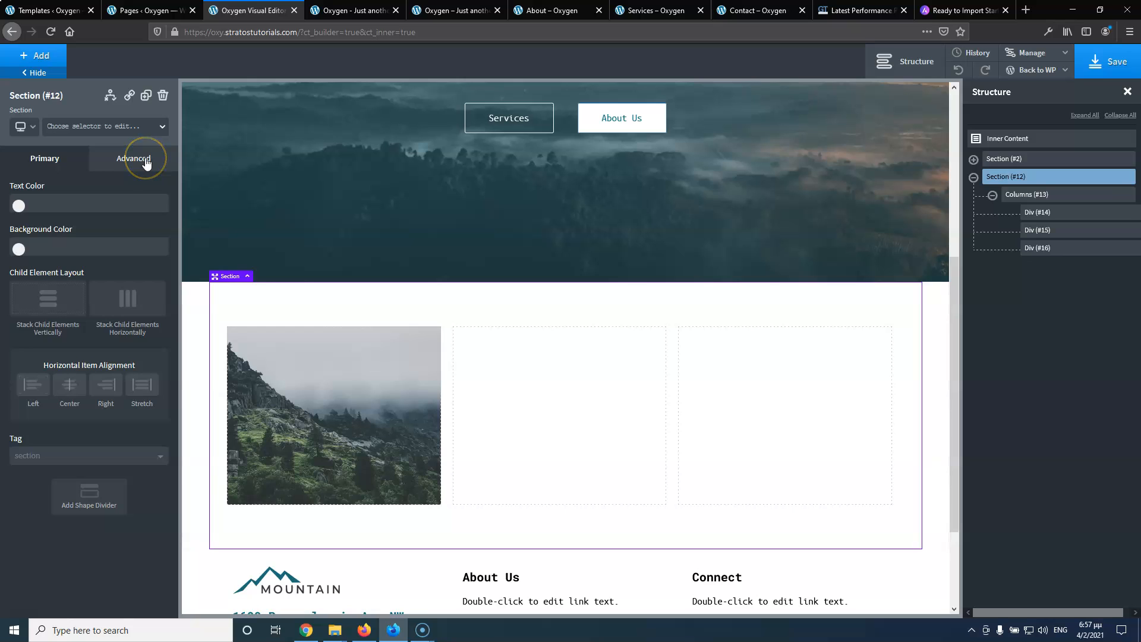
click(146, 161)
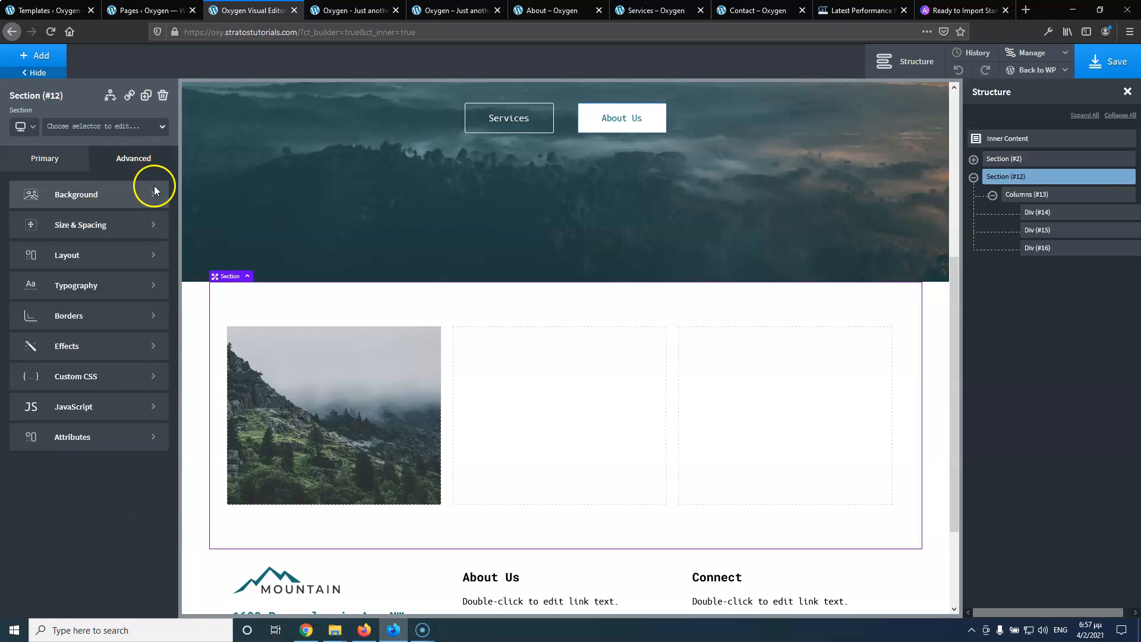
click(253, 414)
click(137, 163)
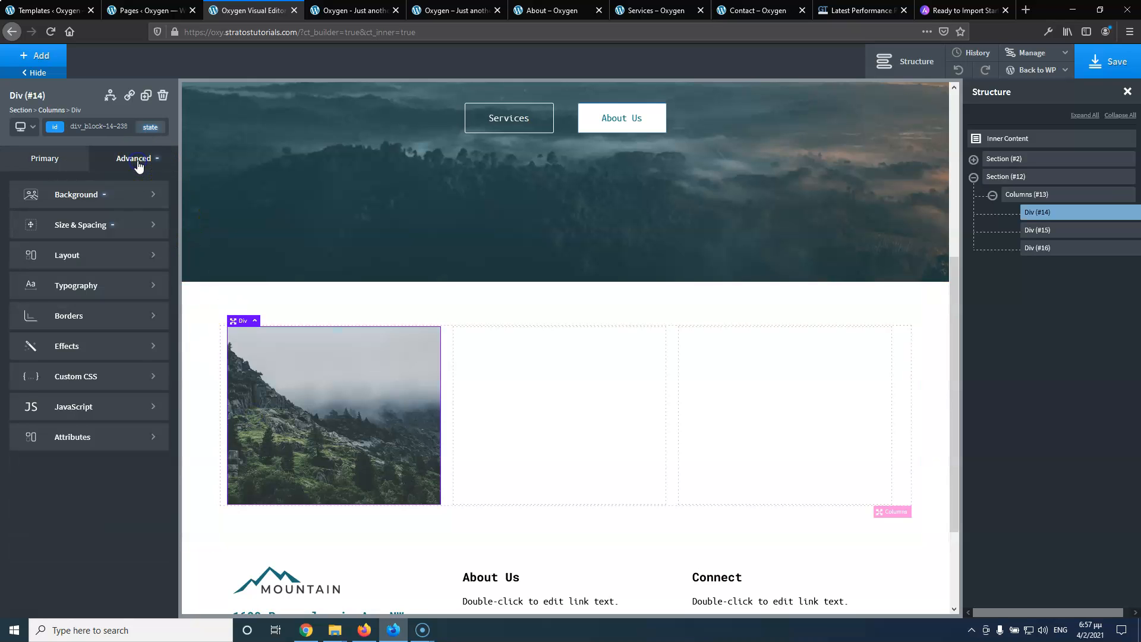
click(108, 230)
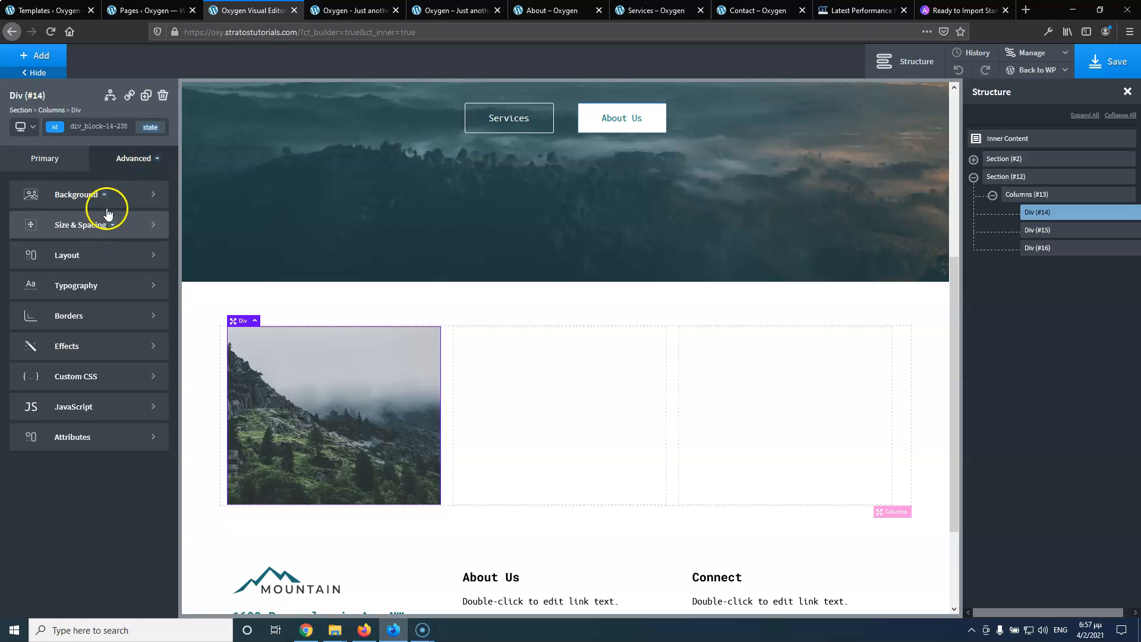
click(107, 205)
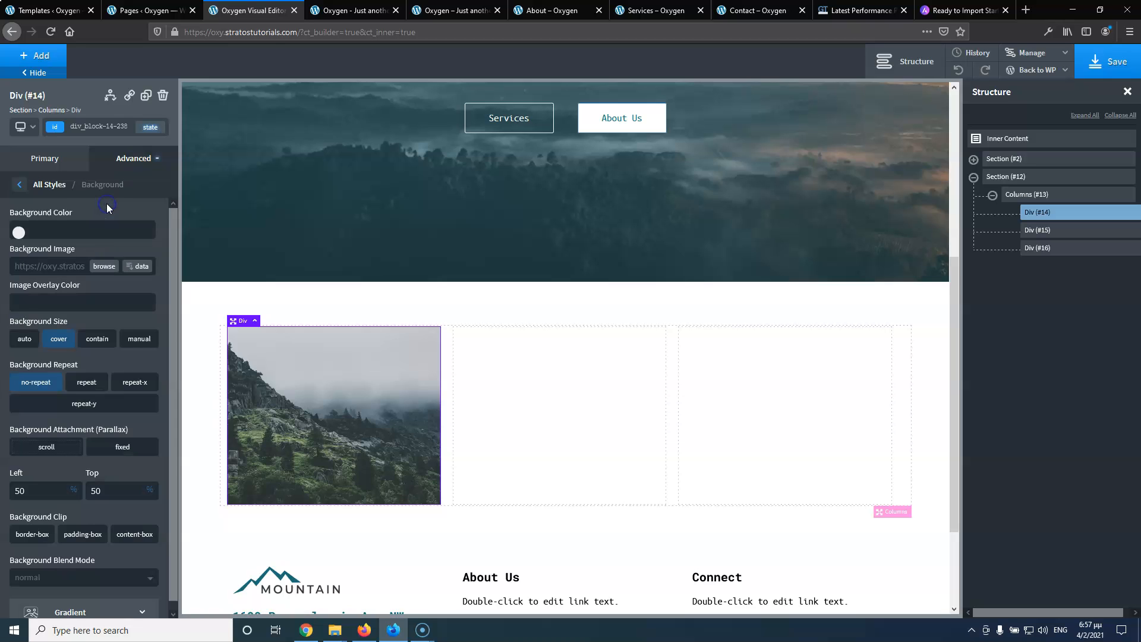
click(151, 126)
click(101, 171)
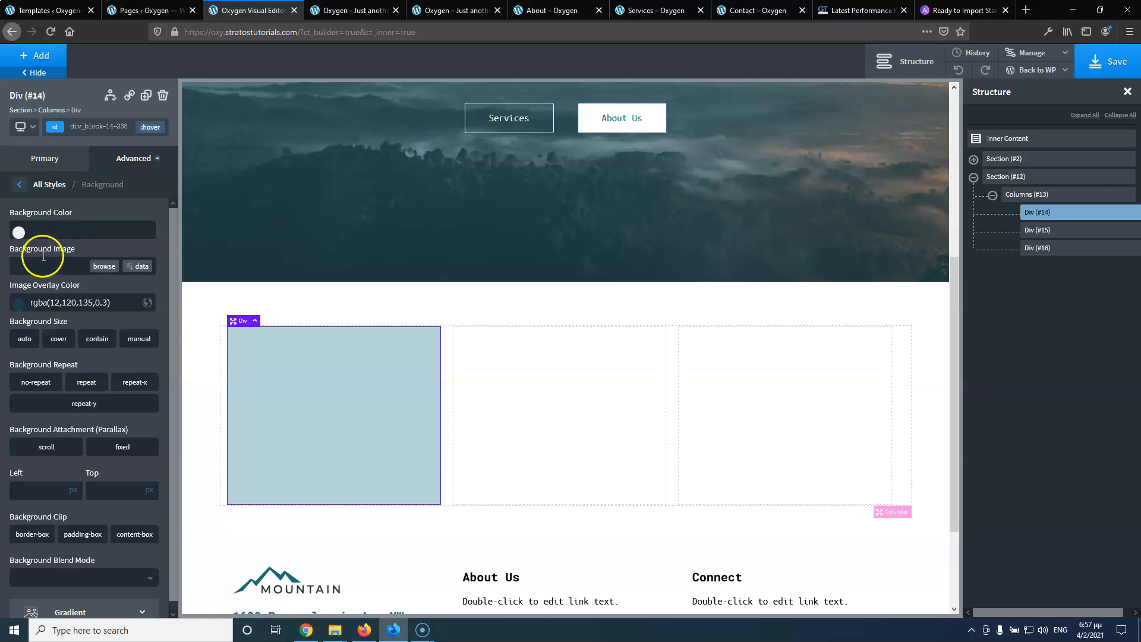
click(92, 266)
click(885, 286)
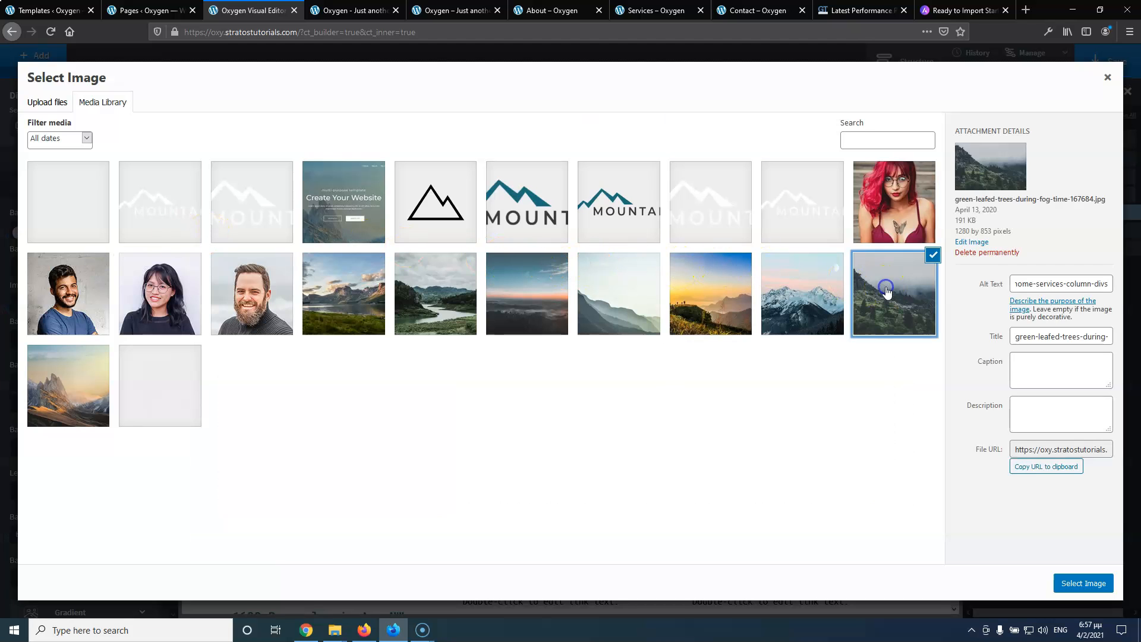
click(1078, 584)
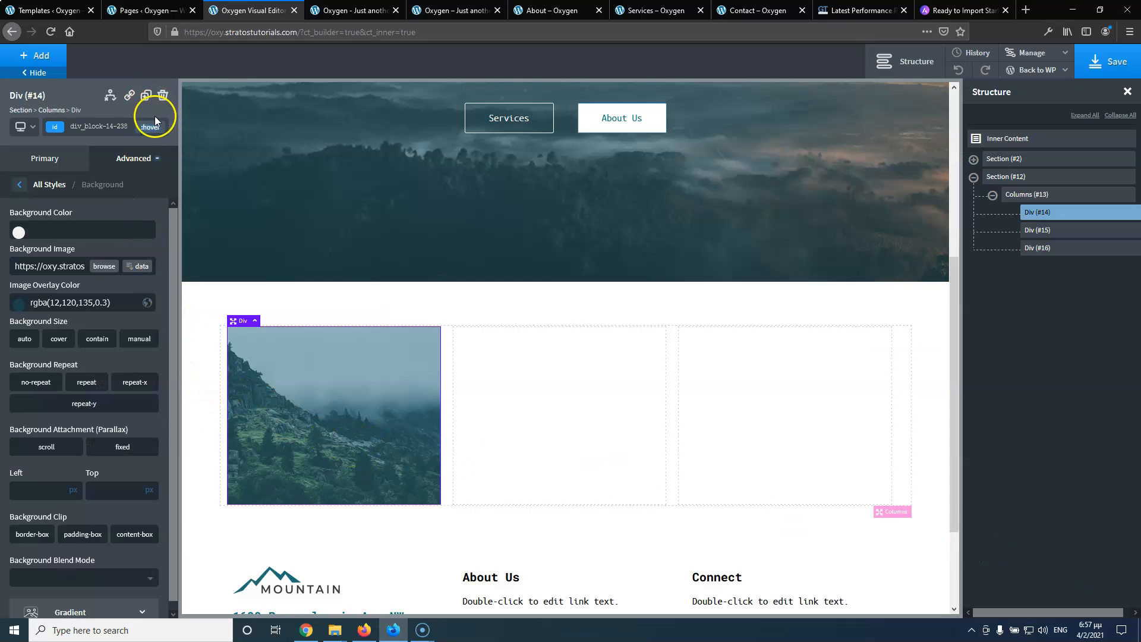
click(143, 131)
click(123, 148)
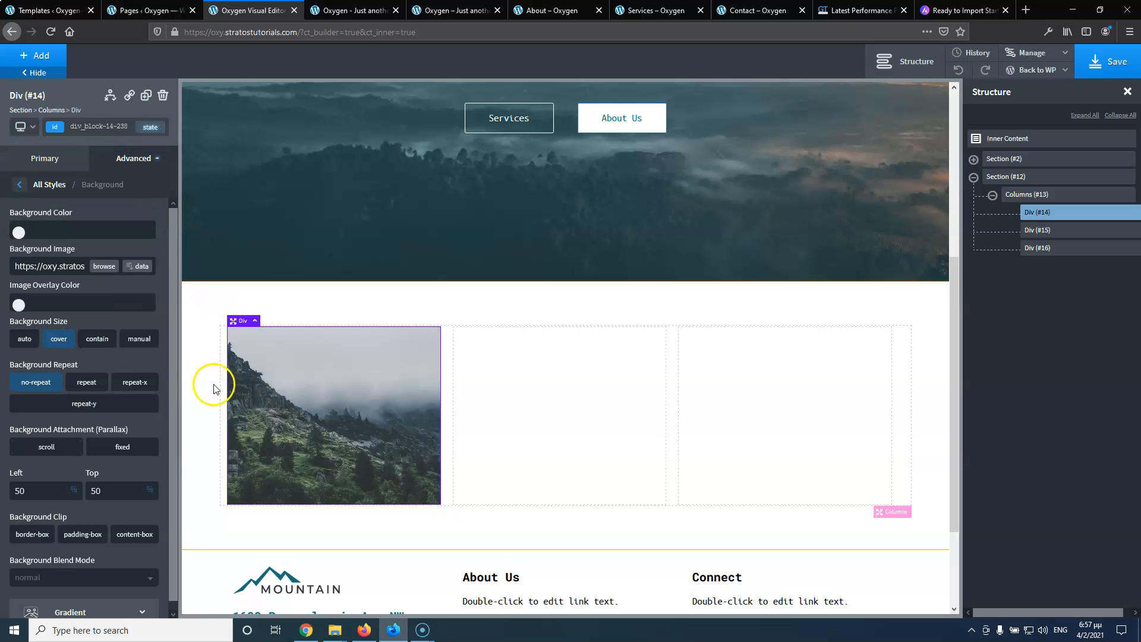
Save the page and switch Div #14's active selector to the home-services-column-divs class
click(1108, 61)
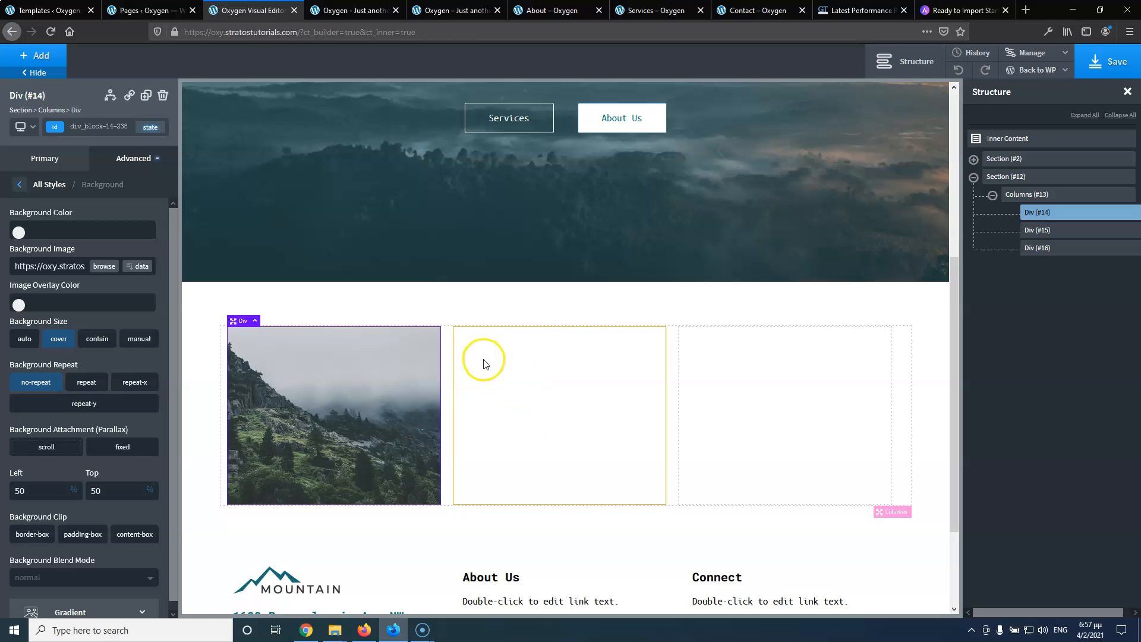
click(97, 128)
click(71, 194)
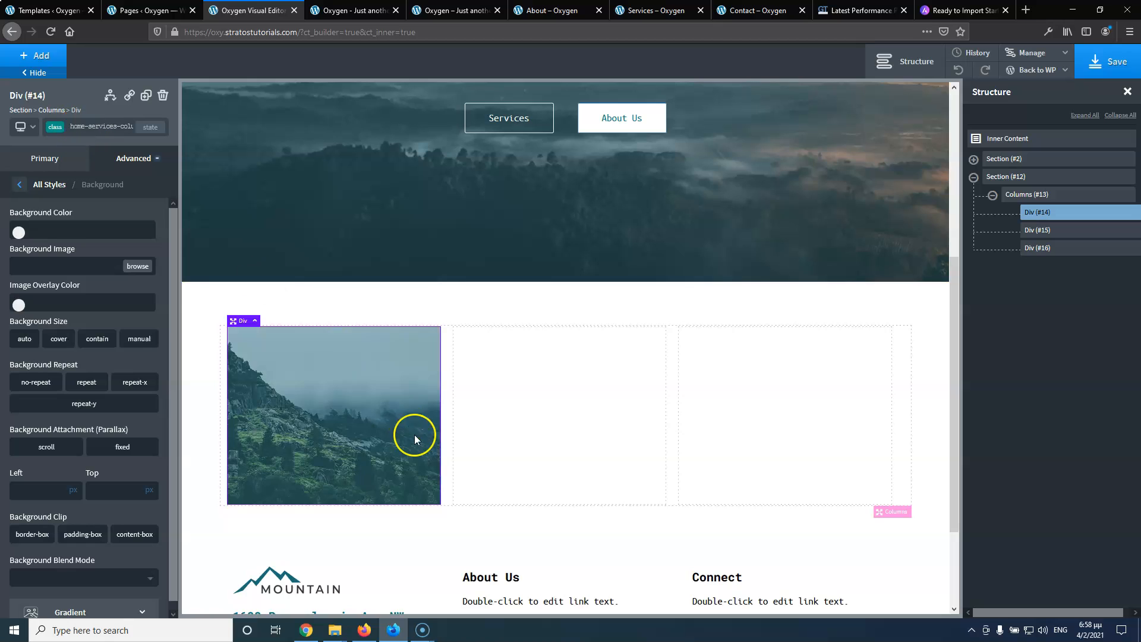
Add a heading inside Div #14 and compare it with the service 1 box on the reference home page
click(324, 415)
click(26, 74)
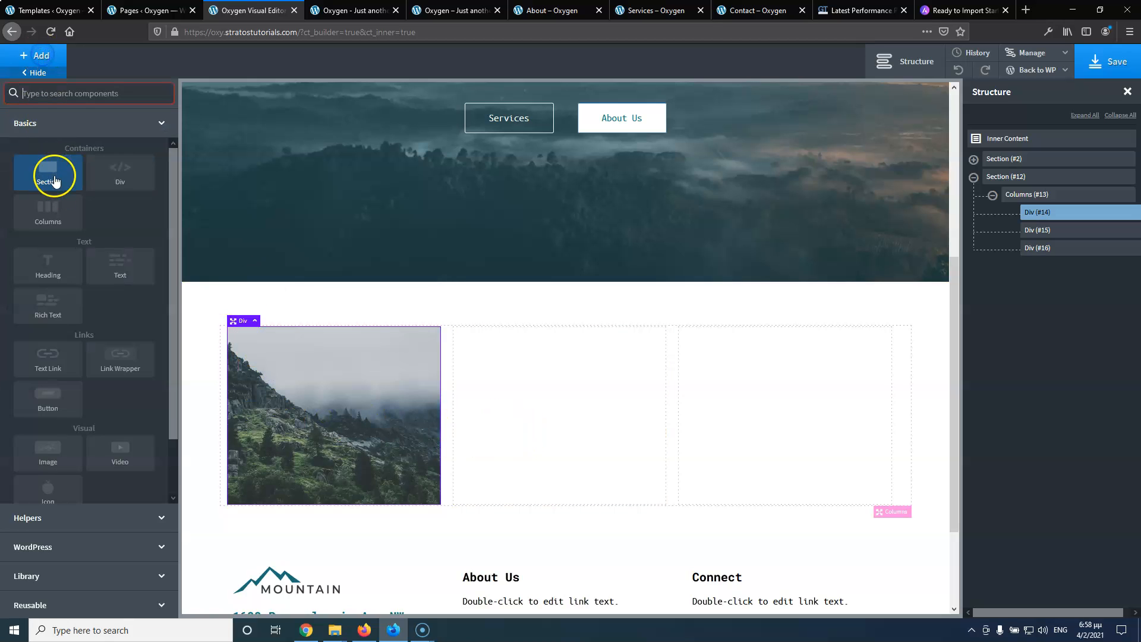
click(49, 268)
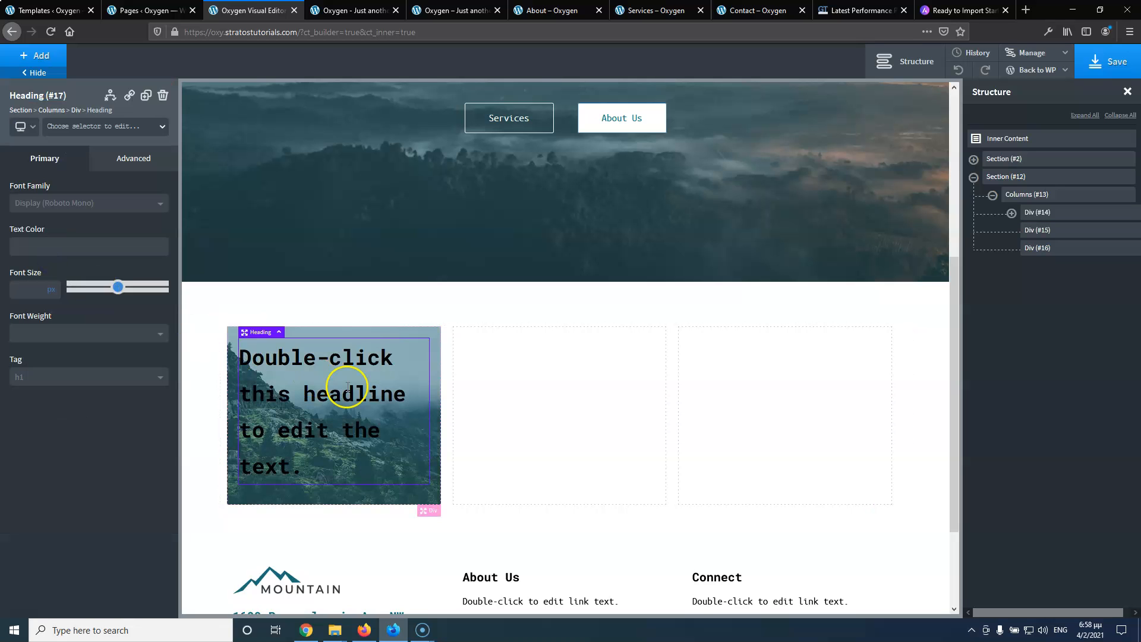
click(471, 10)
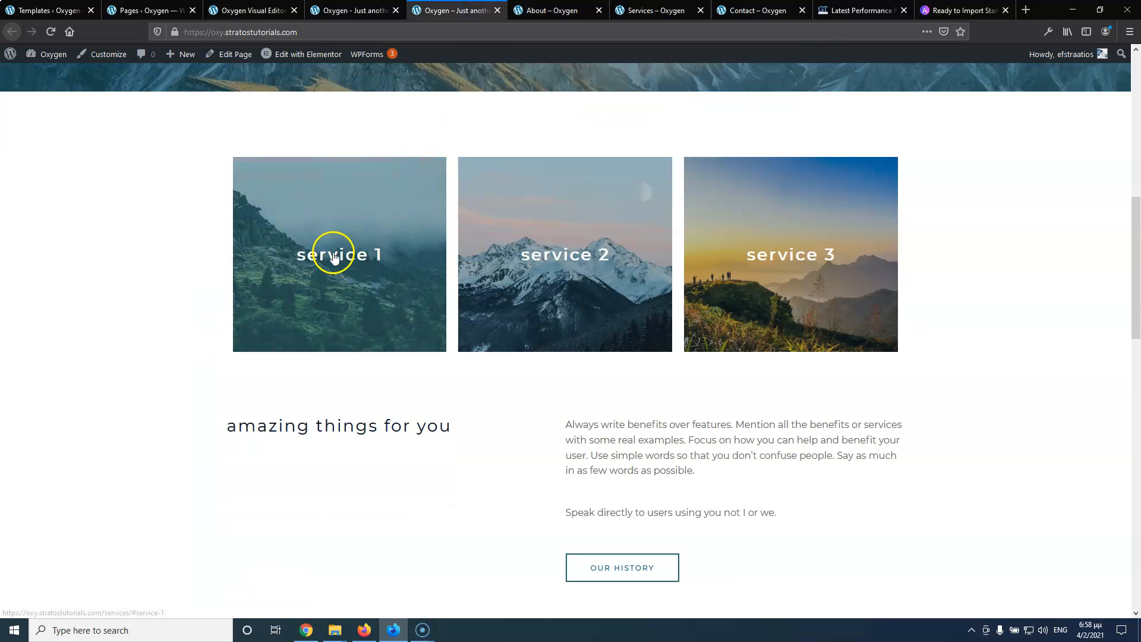
click(252, 10)
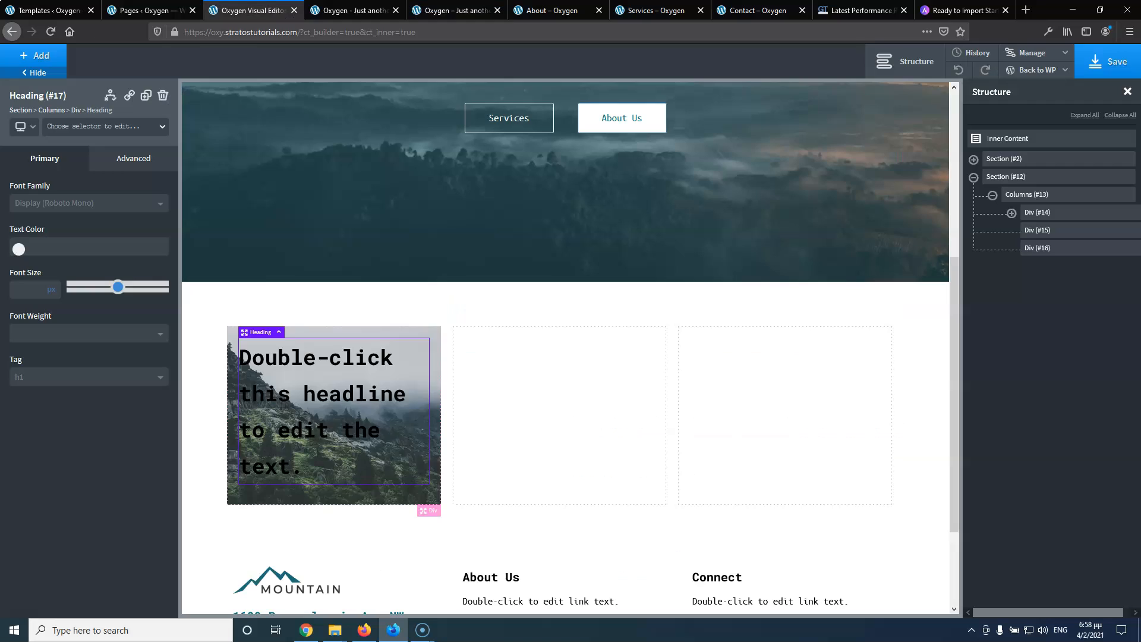
Set the text color of the heading in Div #14 to white, #ffffff
double_click(288, 358)
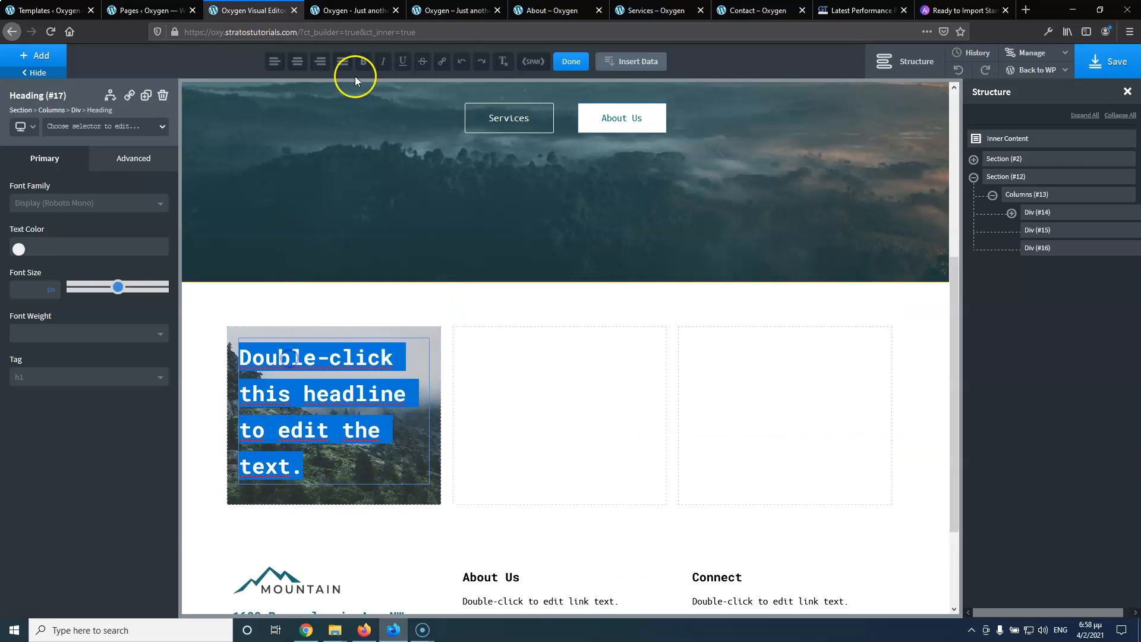
click(75, 248)
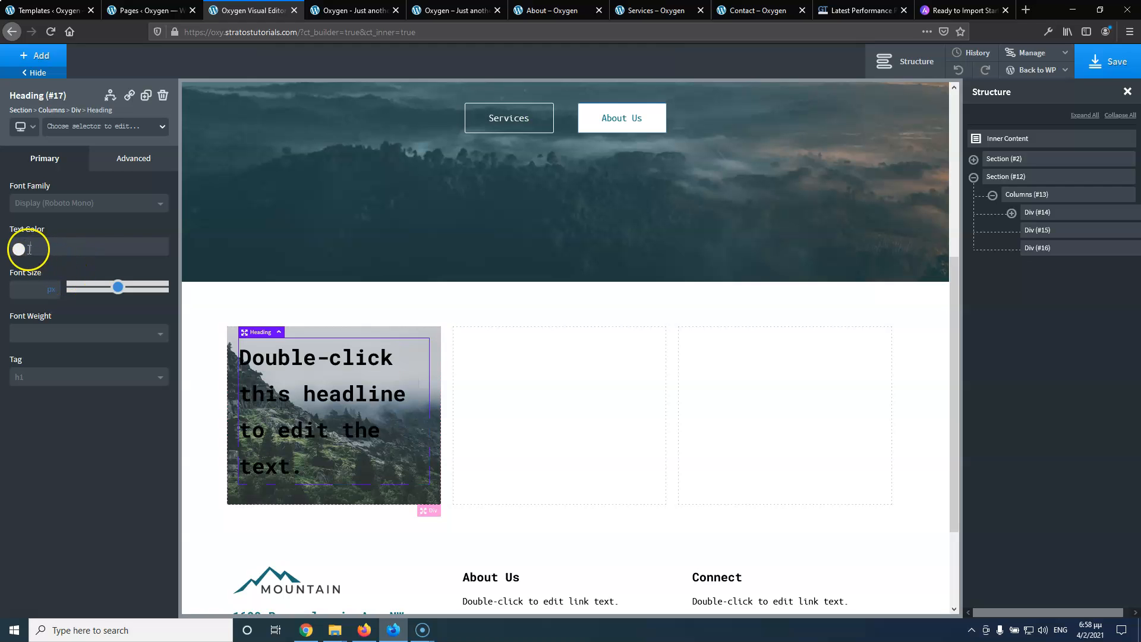
click(29, 249)
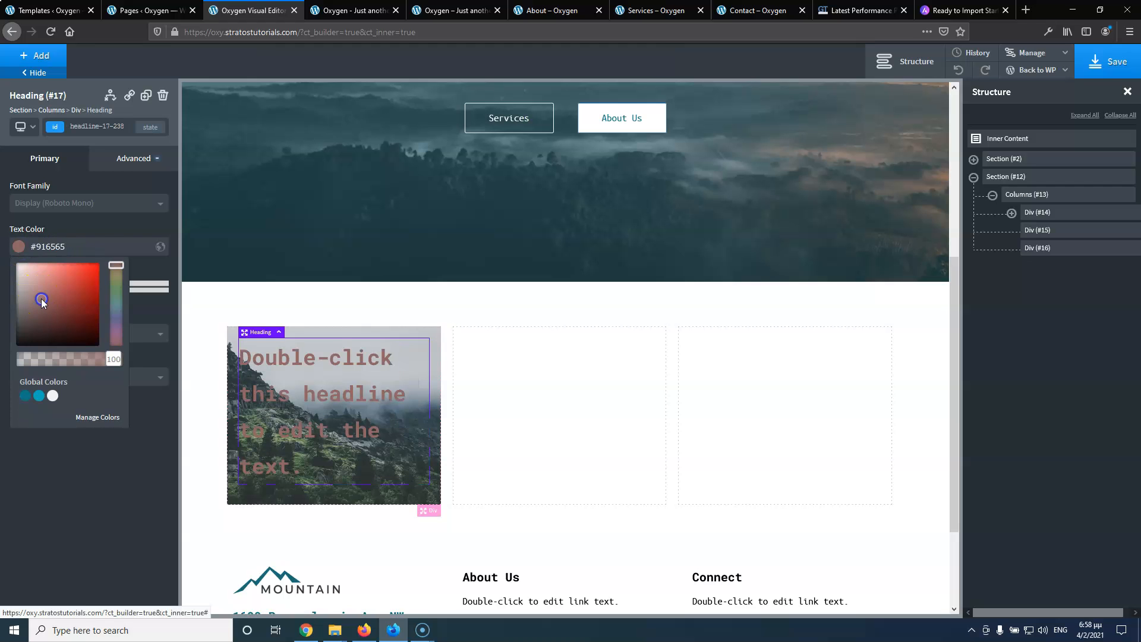
drag(41, 298, 3, 253)
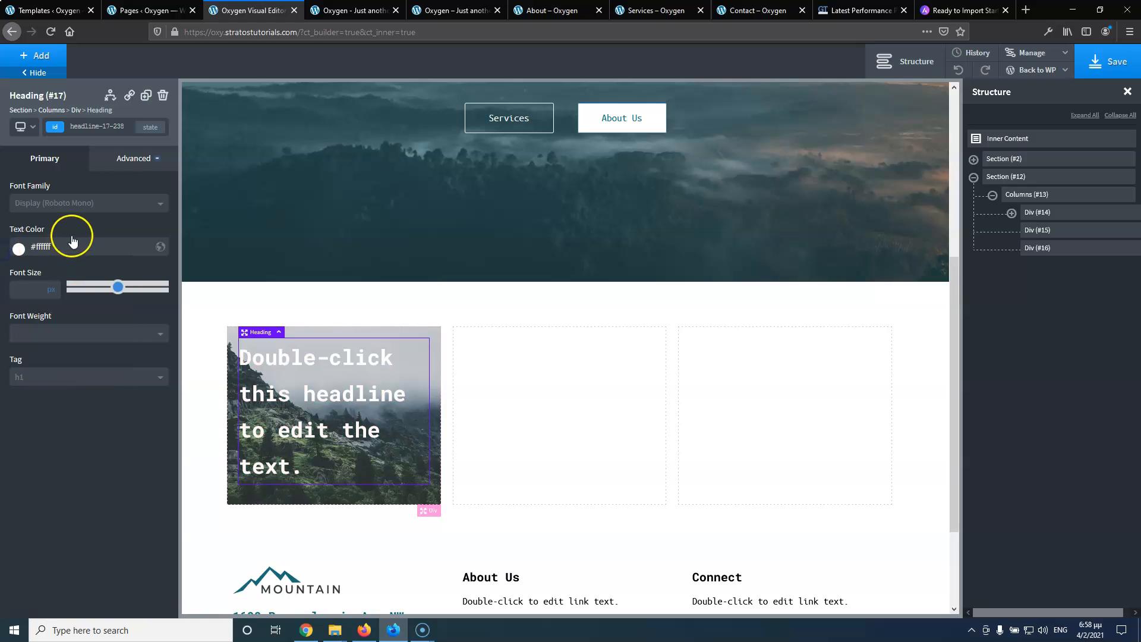
Change the heading's tag to H3 and its text to "Service 1"
click(56, 377)
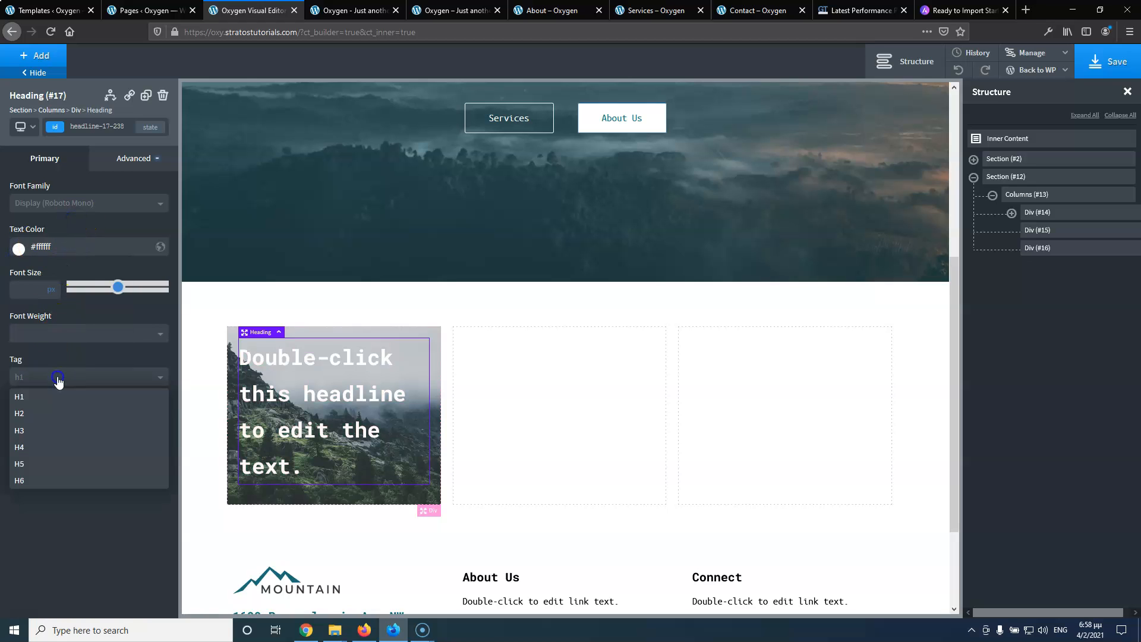
click(56, 431)
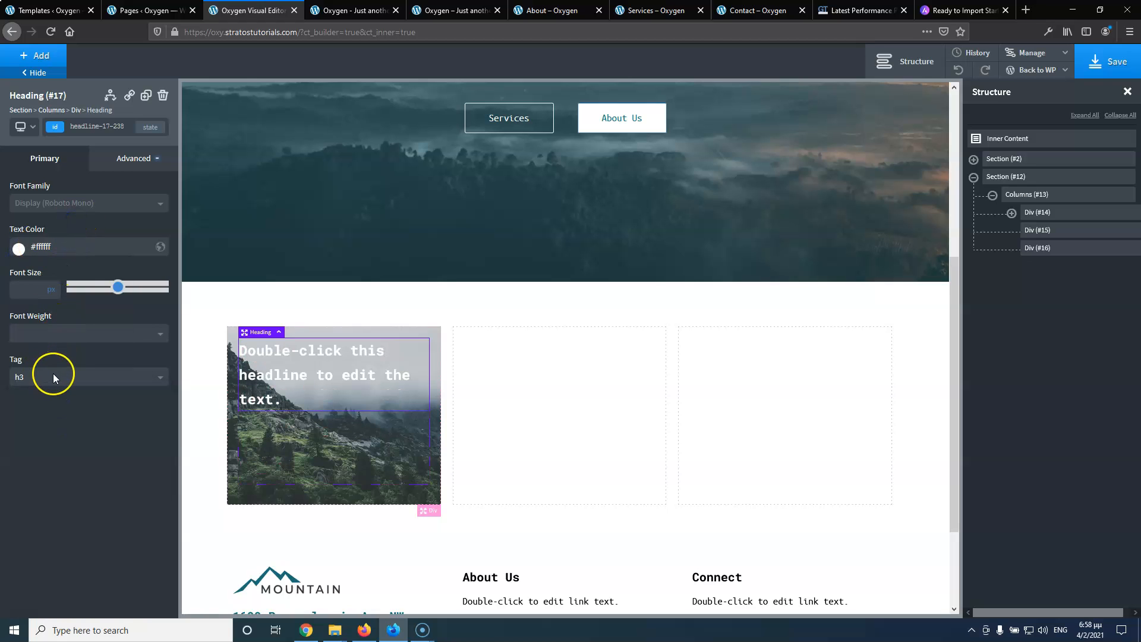
double_click(291, 362)
text(Service 1)
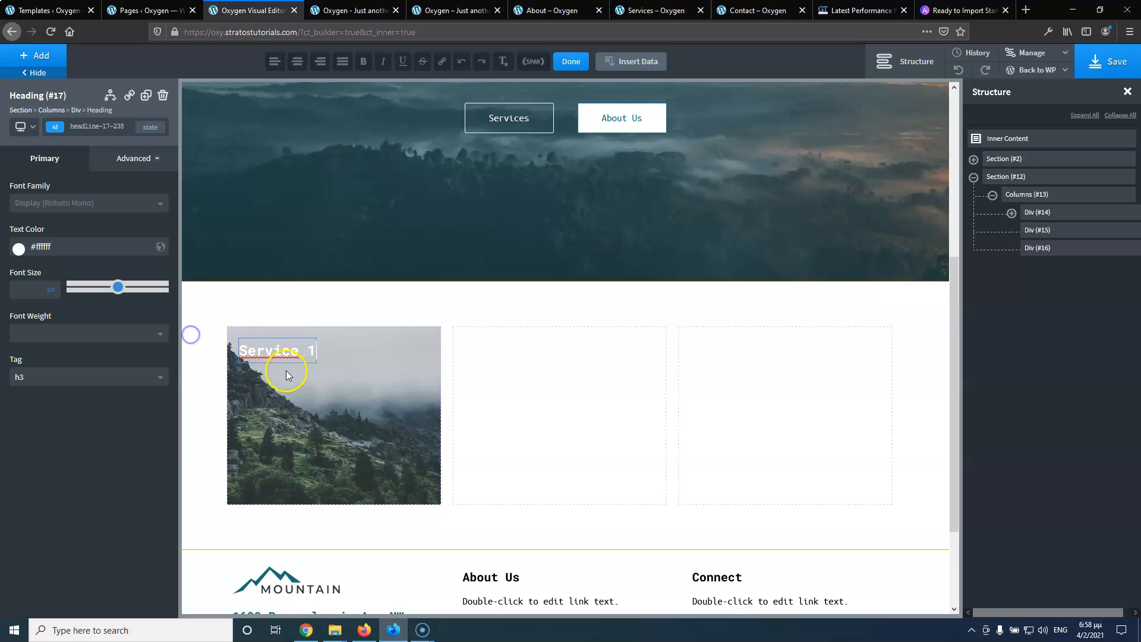
Stack the child elements of the home-services-column-divs class vertically, aligned center horizontally and middle vertically, and select the Service 1 heading
click(331, 372)
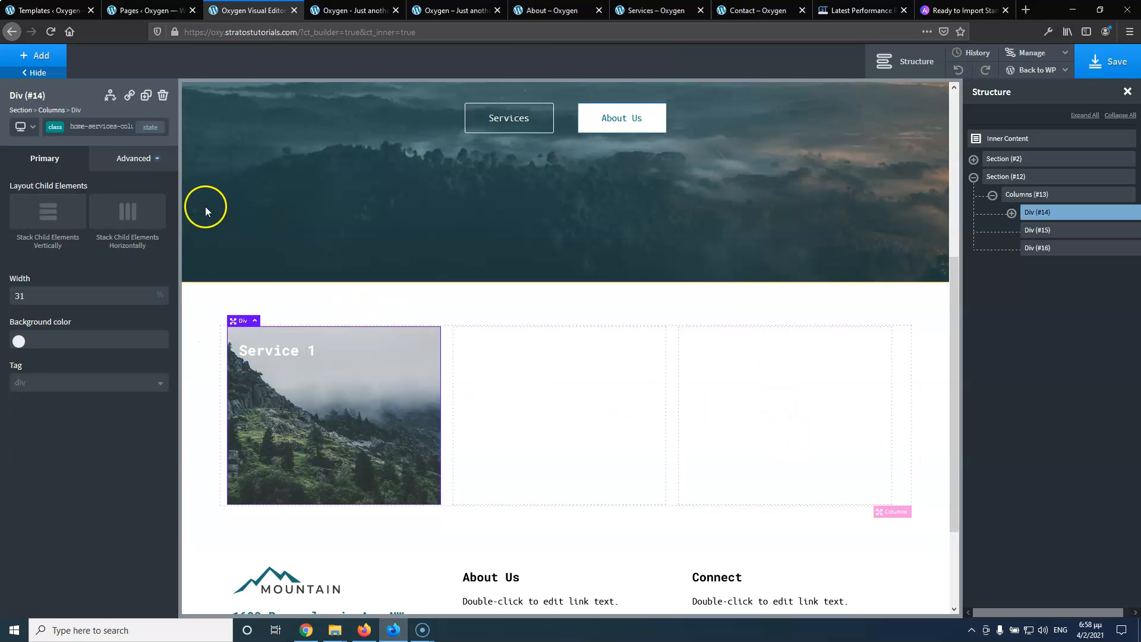
click(56, 216)
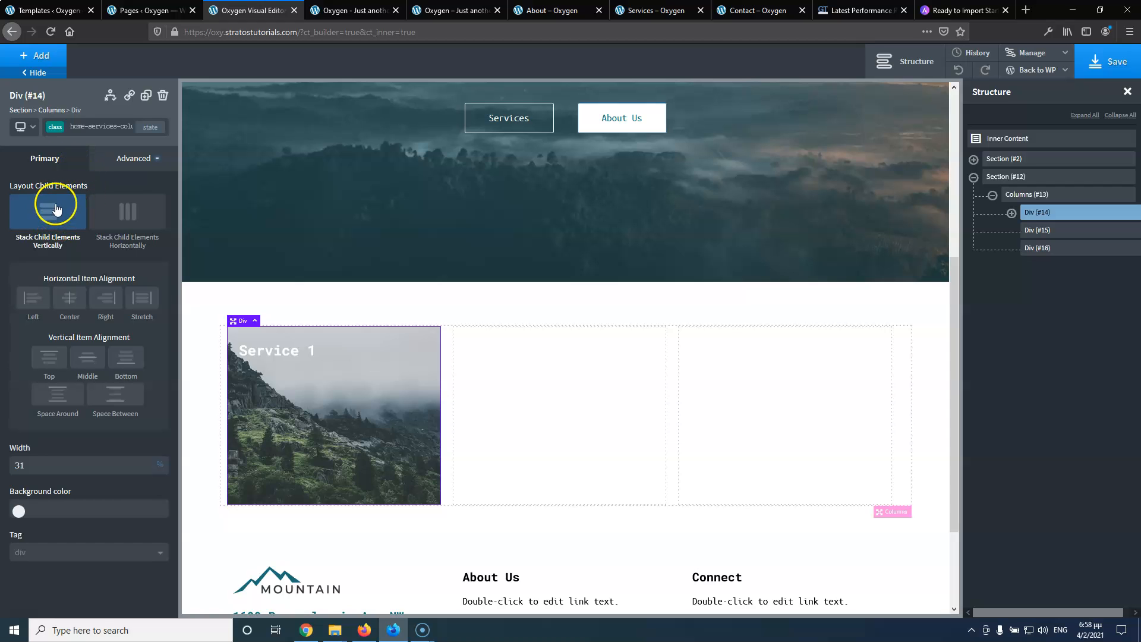
click(70, 301)
click(88, 357)
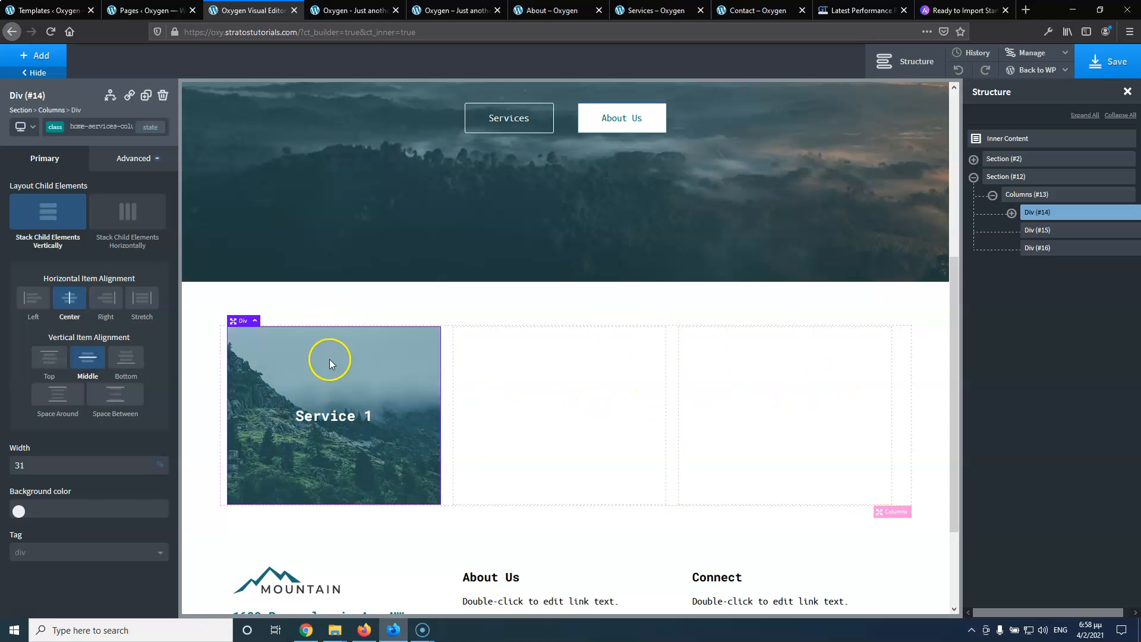
click(335, 415)
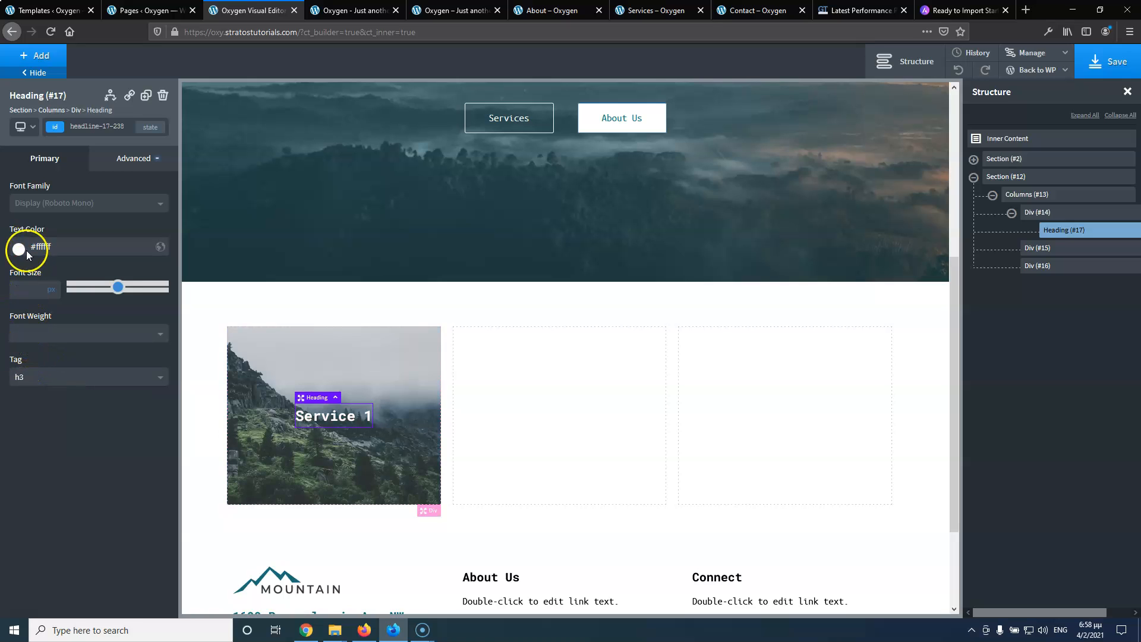
Change the tag of the Service 1 heading to h2
click(45, 384)
click(42, 412)
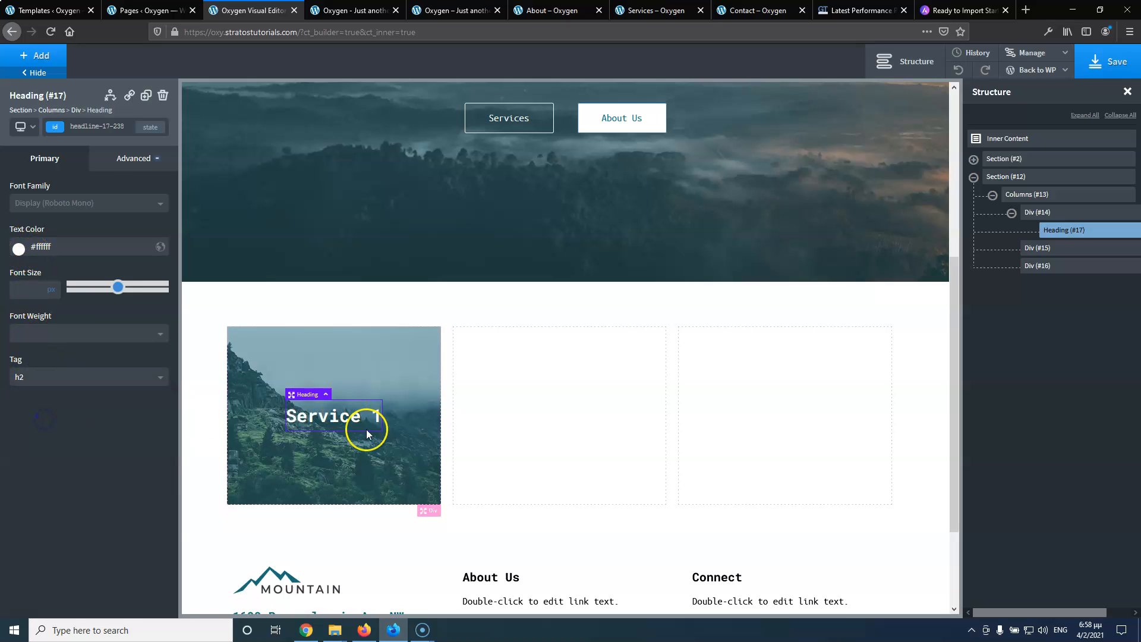
Check the service 2 box on the reference home page and set snowy-mountain-1287145.jpg as Div #15's background image, reusing its title as alt text
click(550, 369)
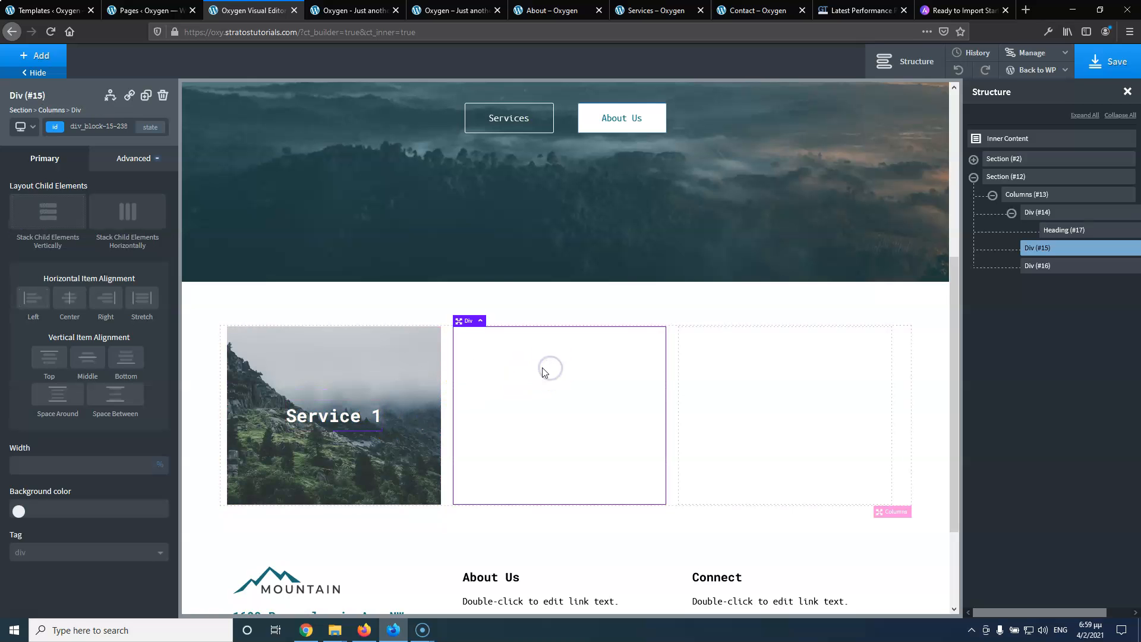
click(459, 11)
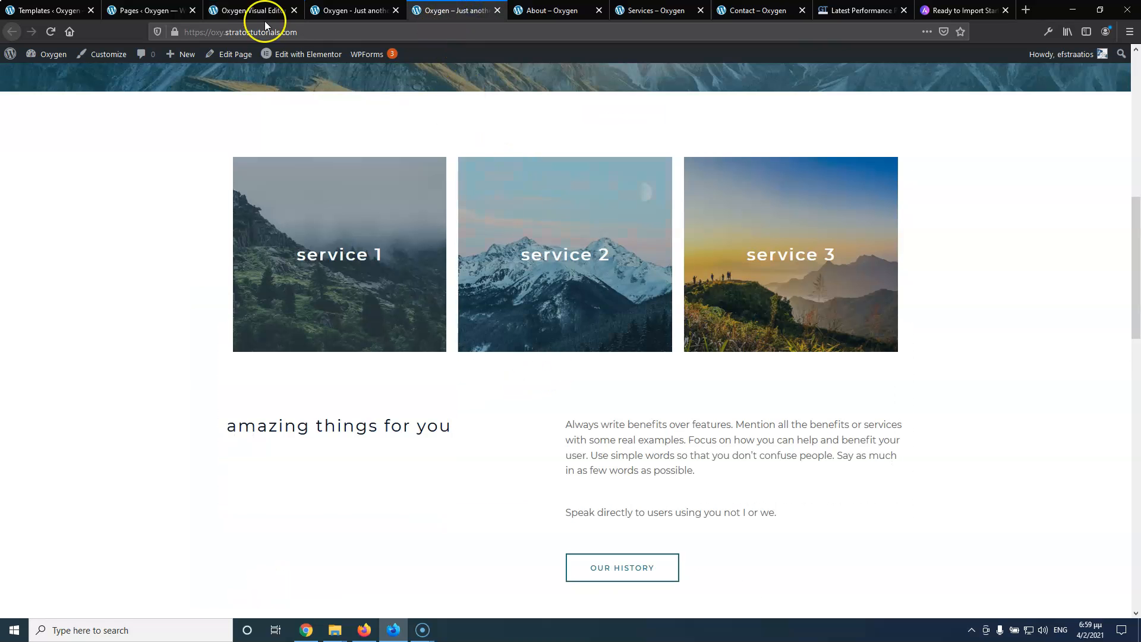
click(240, 10)
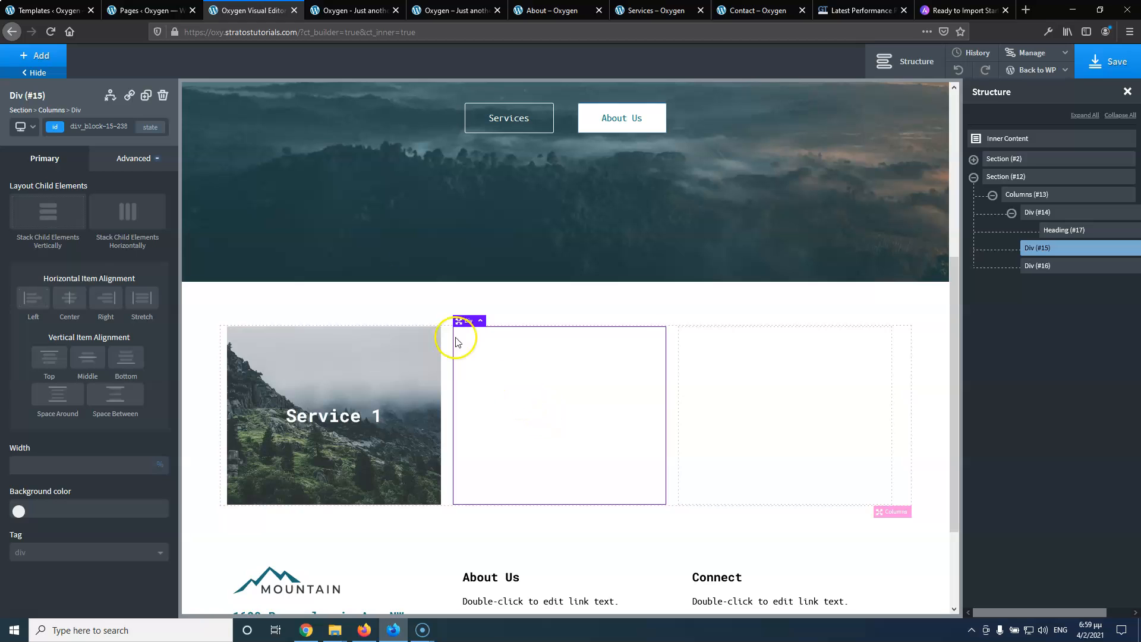
click(108, 126)
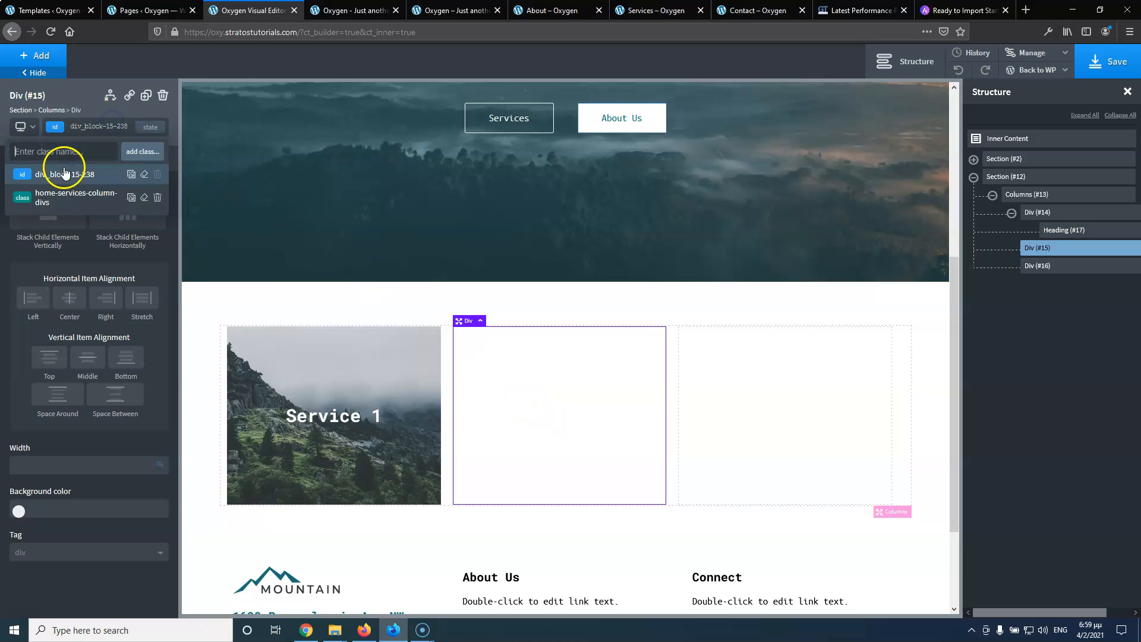
click(107, 112)
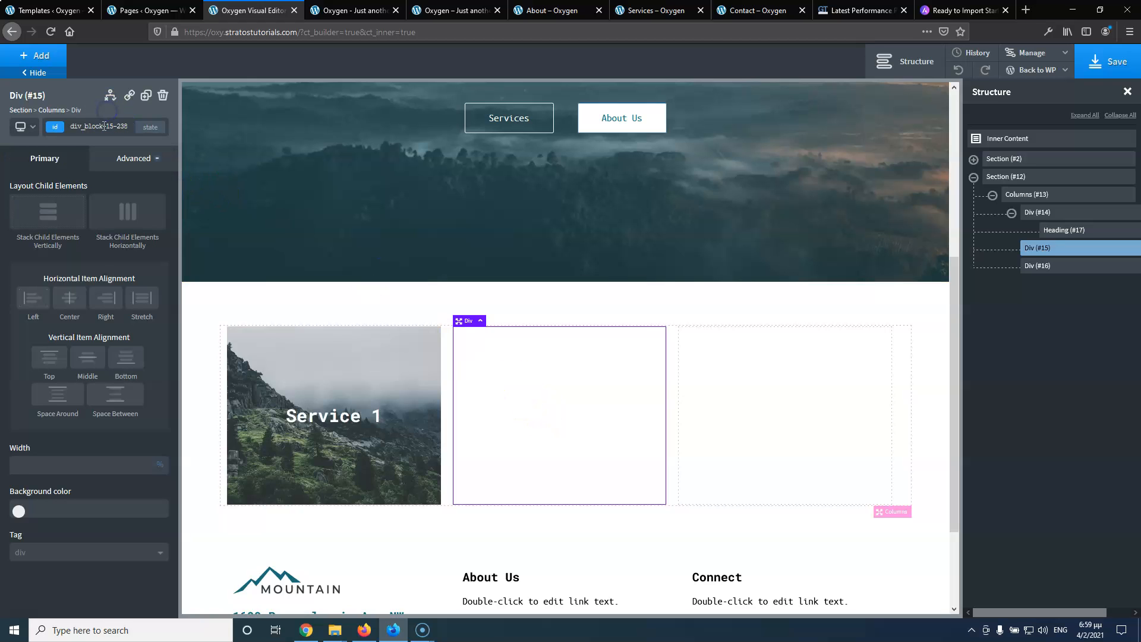
click(115, 158)
click(77, 193)
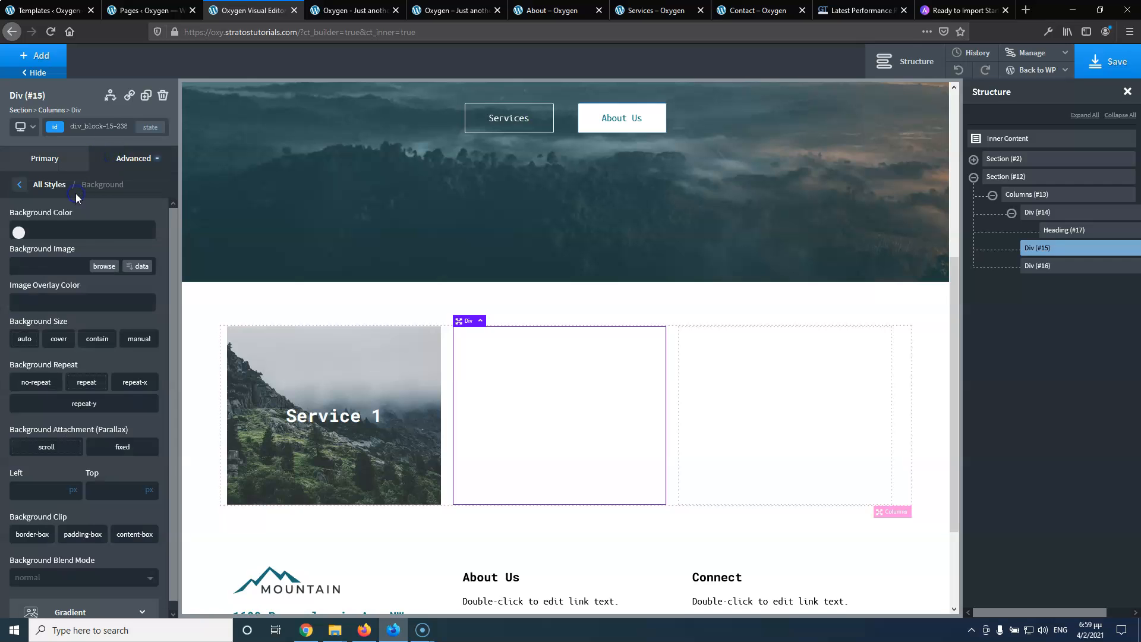
click(100, 263)
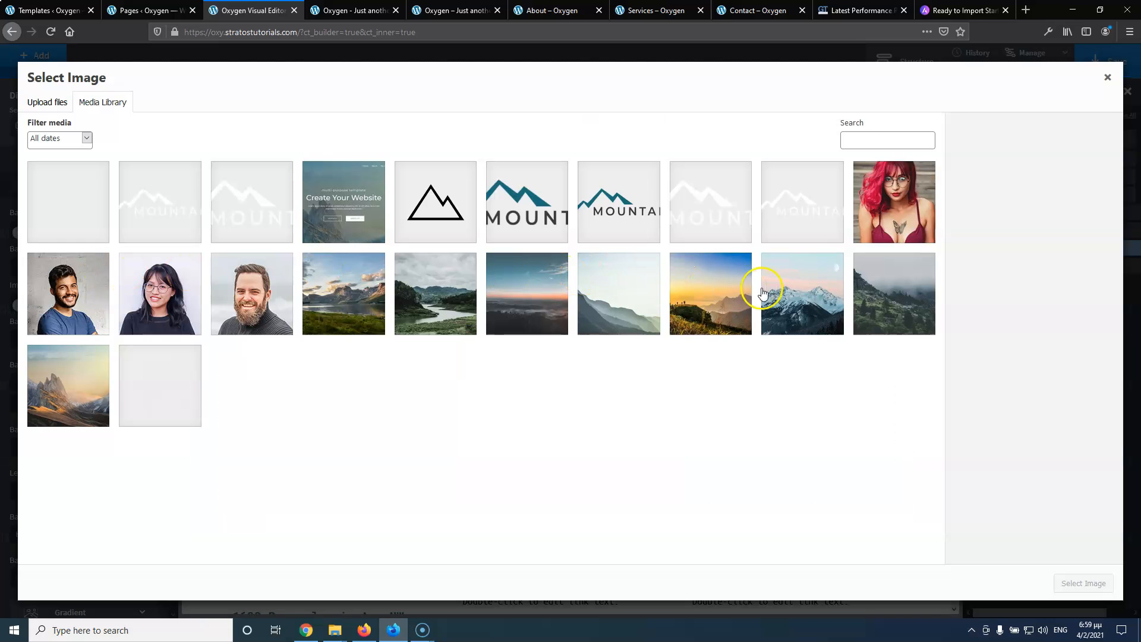
click(763, 292)
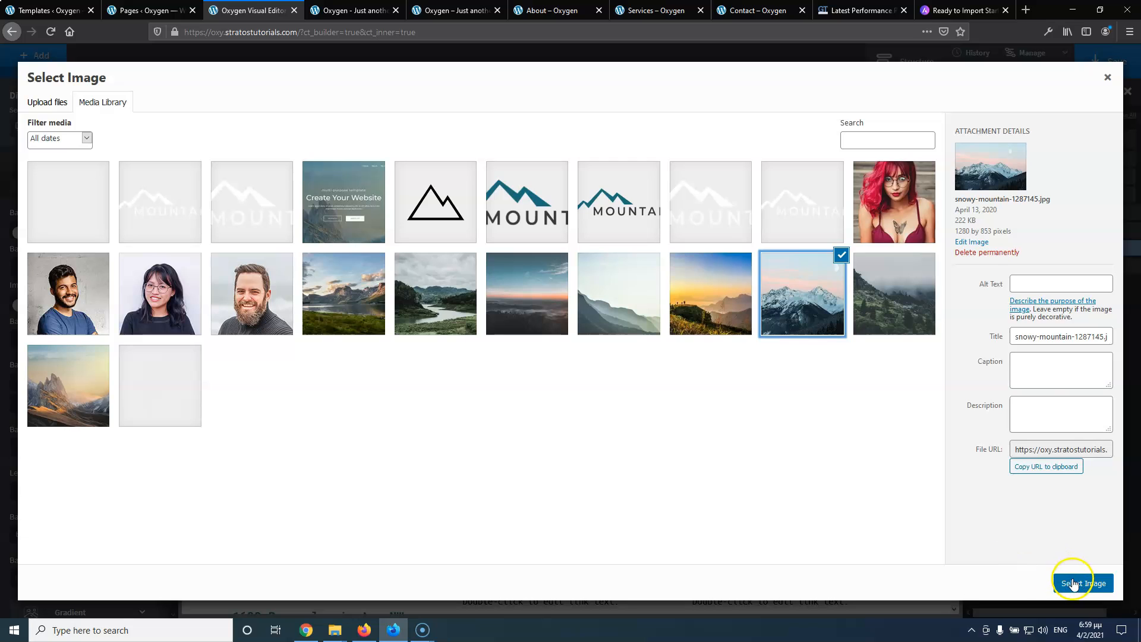
drag(1070, 338, 1068, 325)
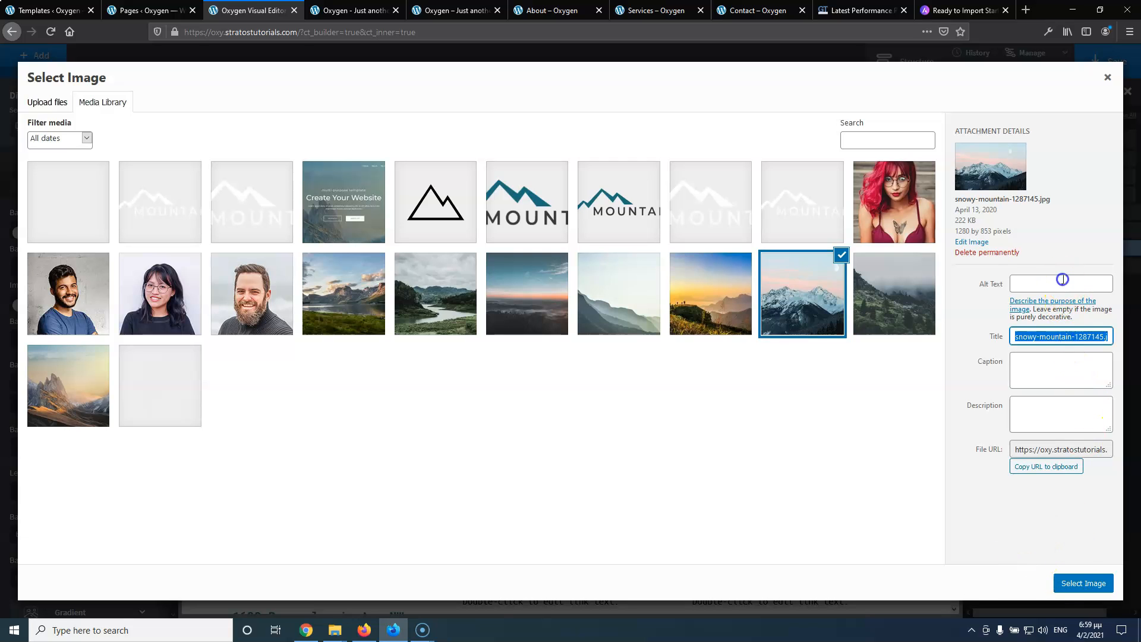
click(1075, 581)
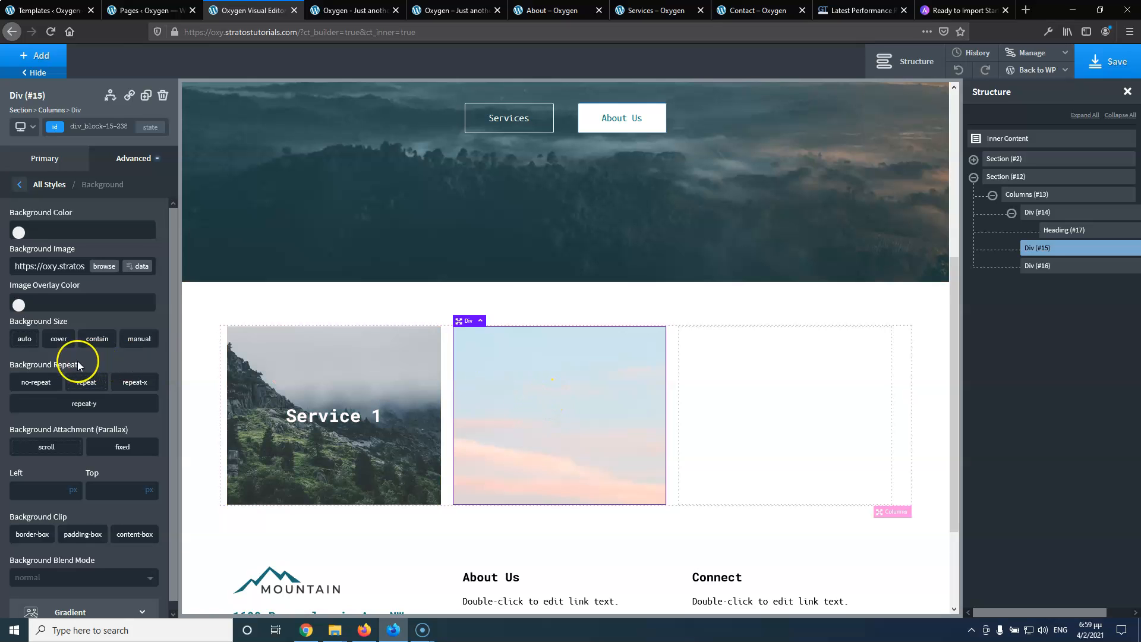
Set Div #15's background to cover size with no-repeat, positioned 50% from the left and 50% from the top
click(59, 338)
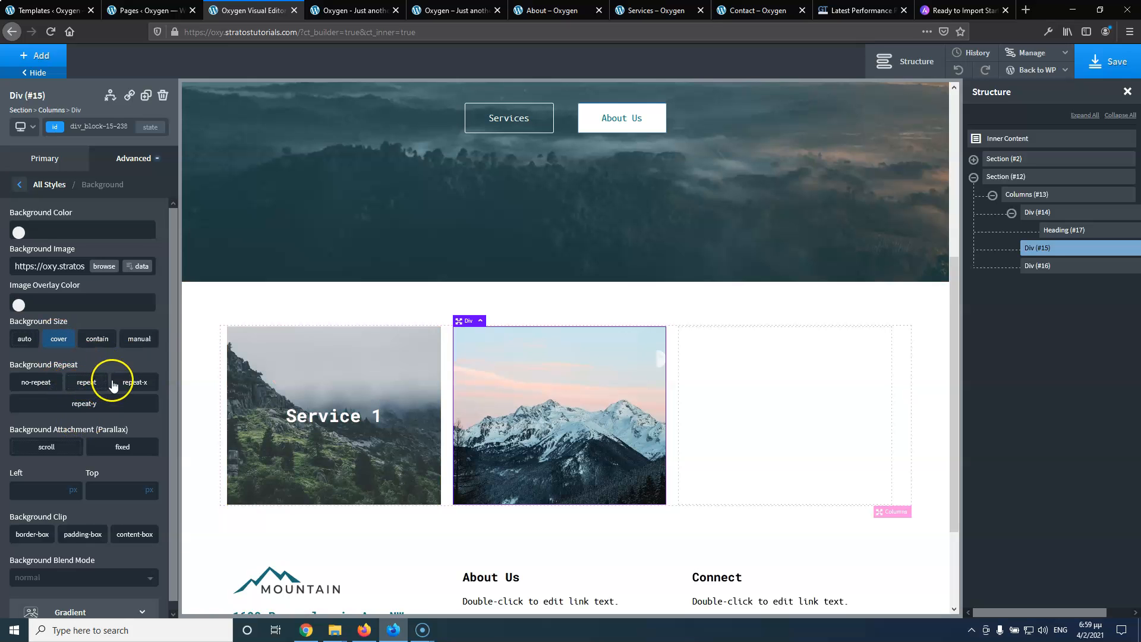
click(43, 382)
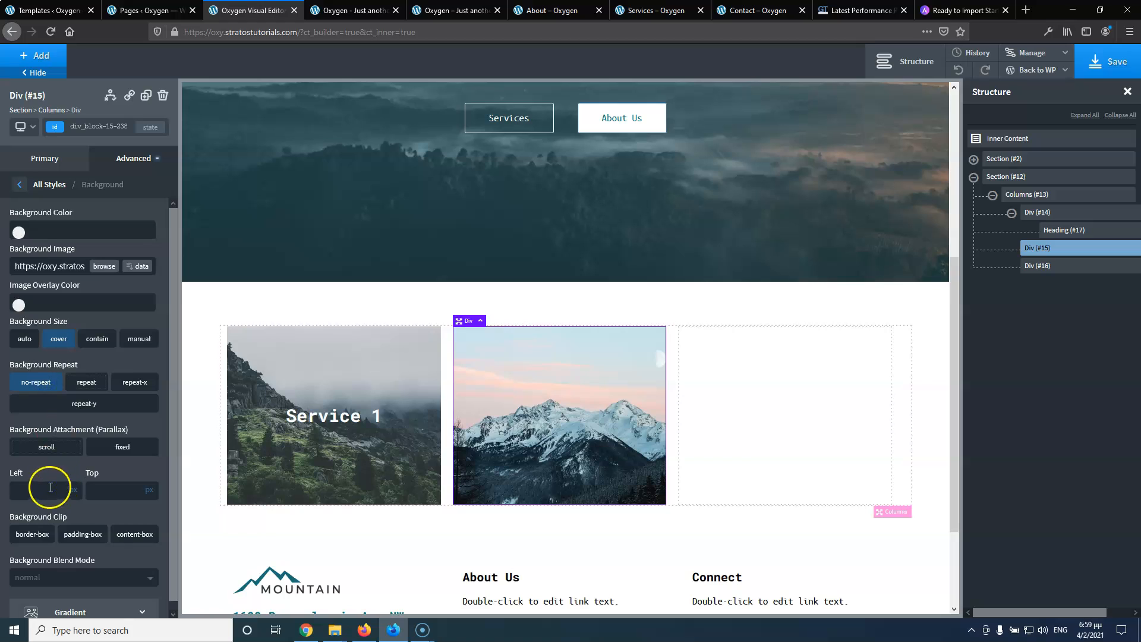
text(50)
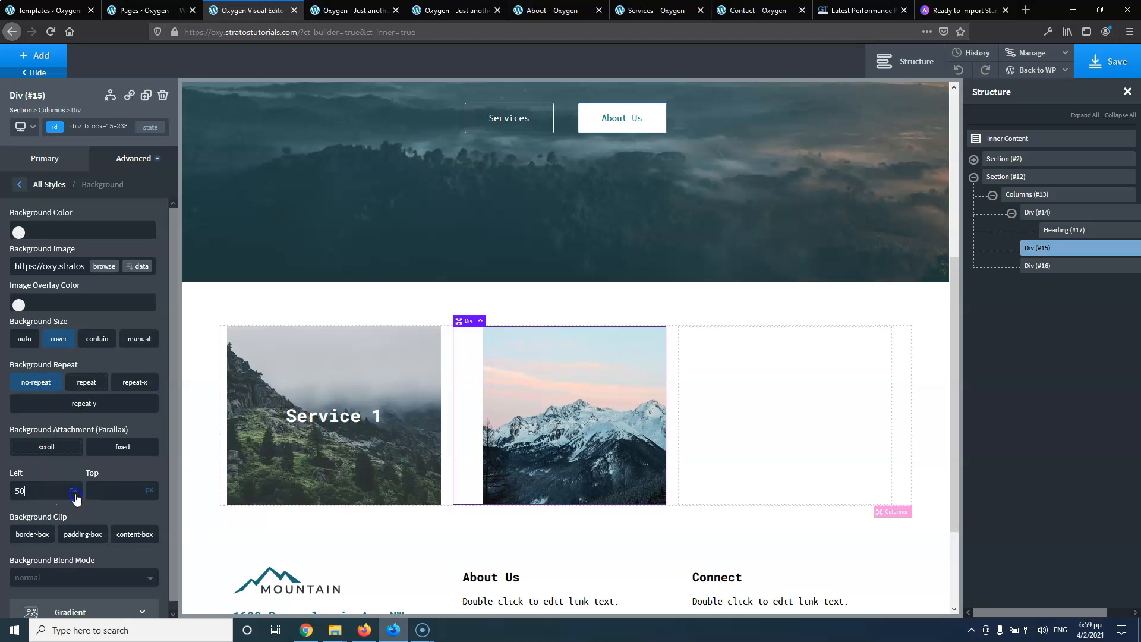
click(76, 485)
click(101, 490)
text(50)
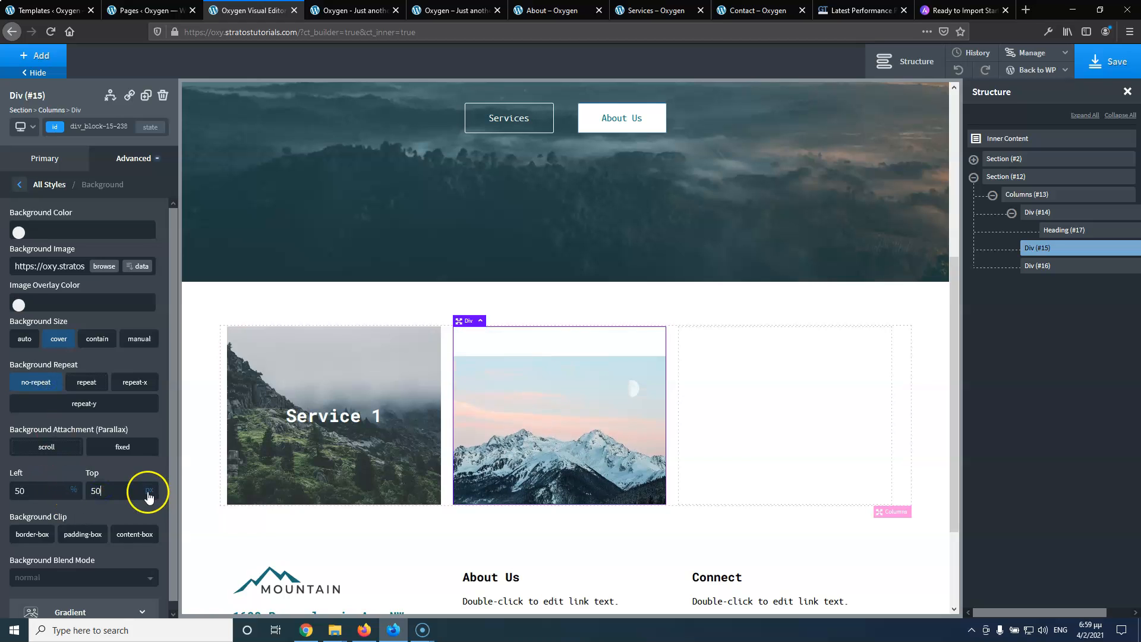
click(151, 486)
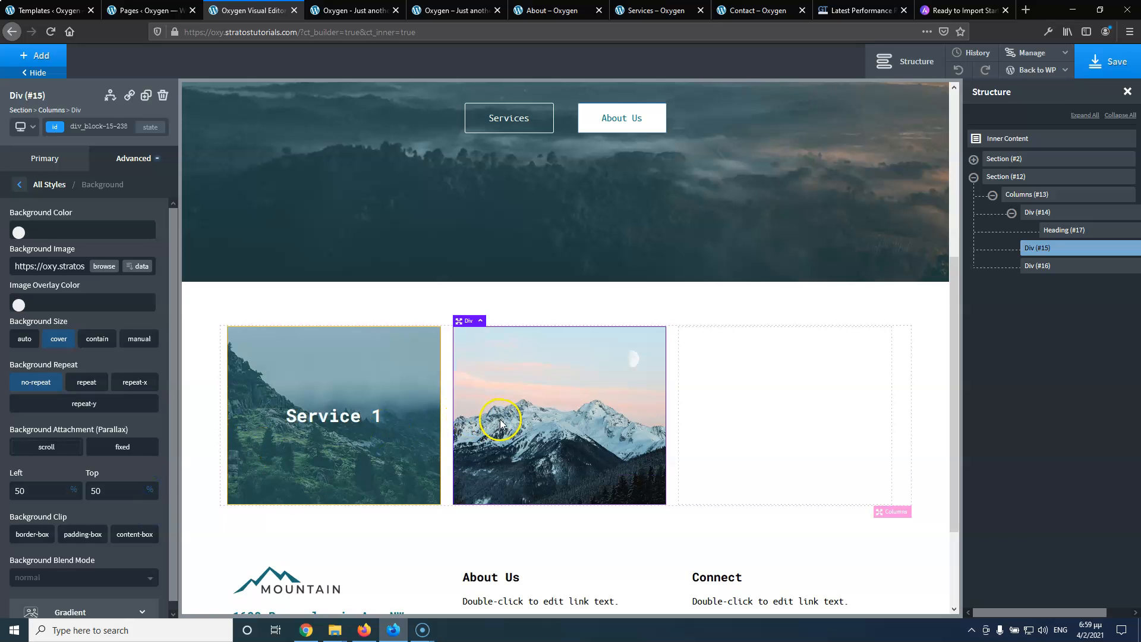
Duplicate the Service 1 heading twice and move one copy into Div #15
click(359, 416)
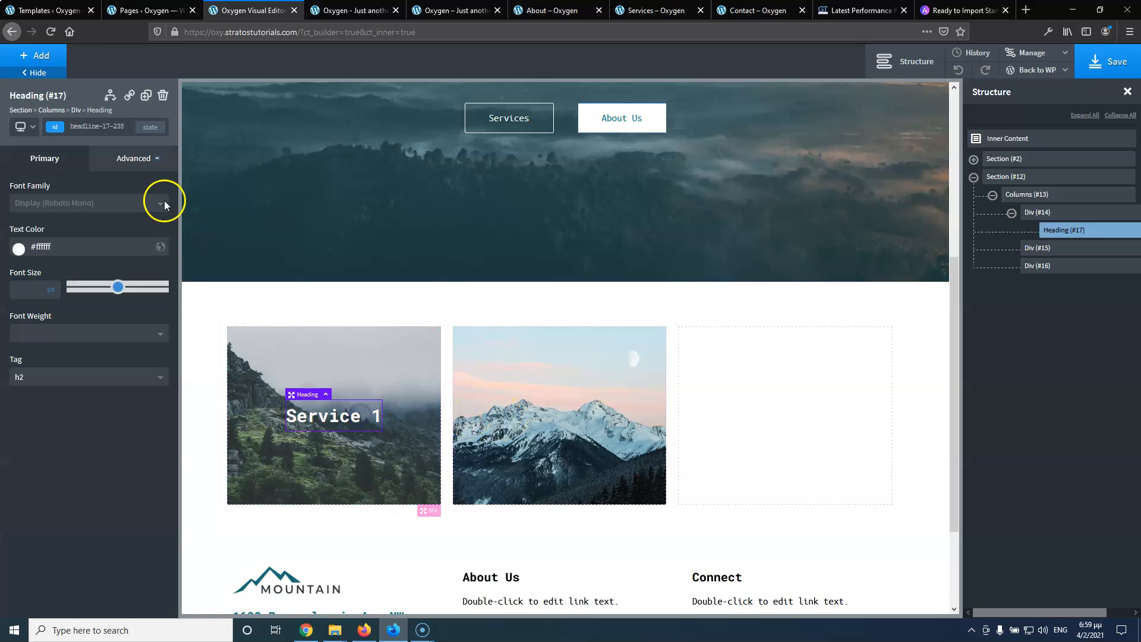
click(146, 96)
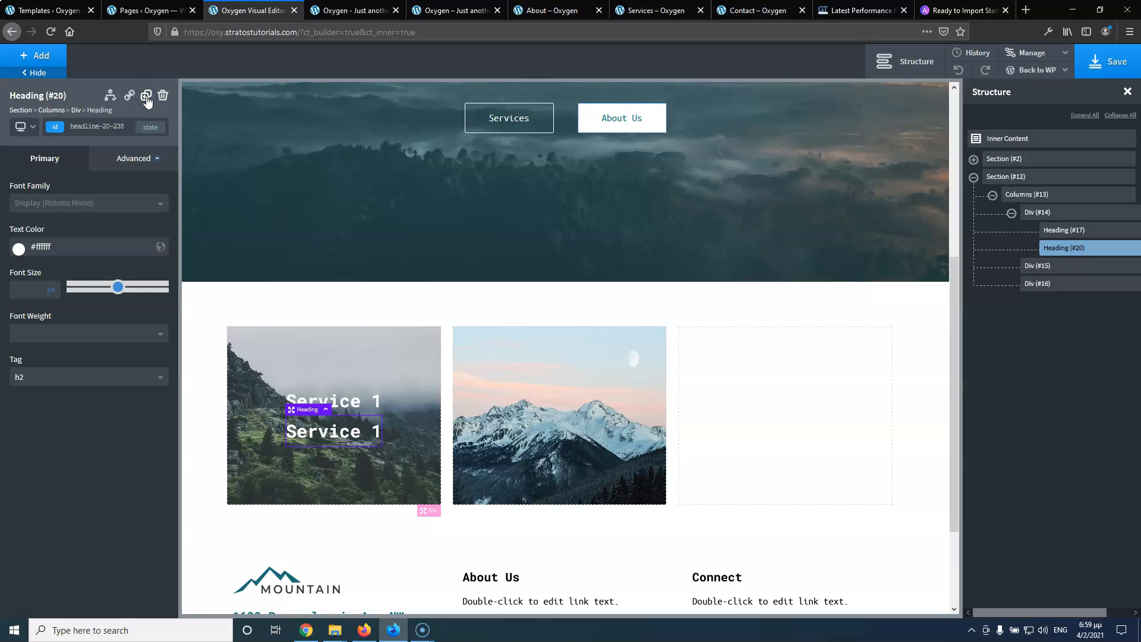
click(145, 96)
drag(290, 424, 516, 400)
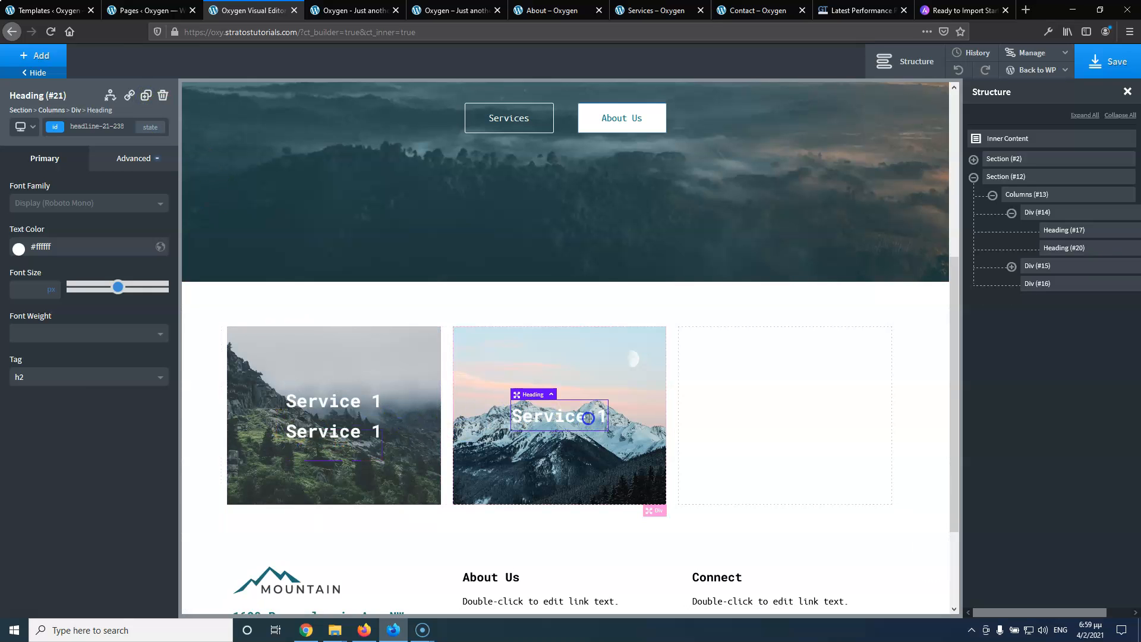
Change the heading text in Div #15 to "Service 2" and select Div #15
double_click(588, 418)
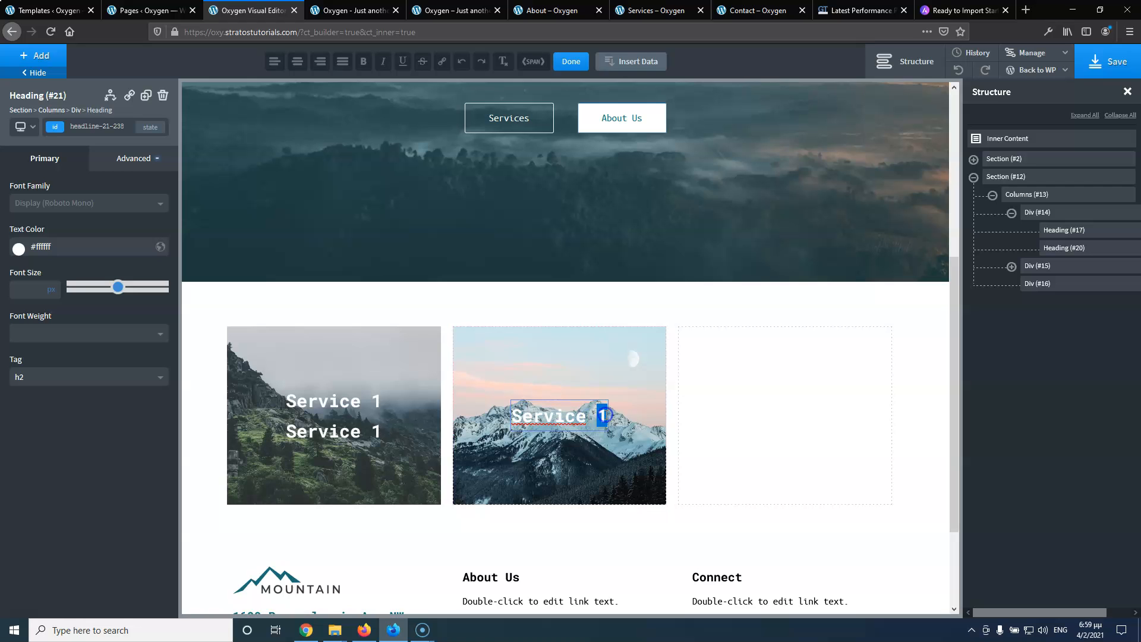
click(775, 407)
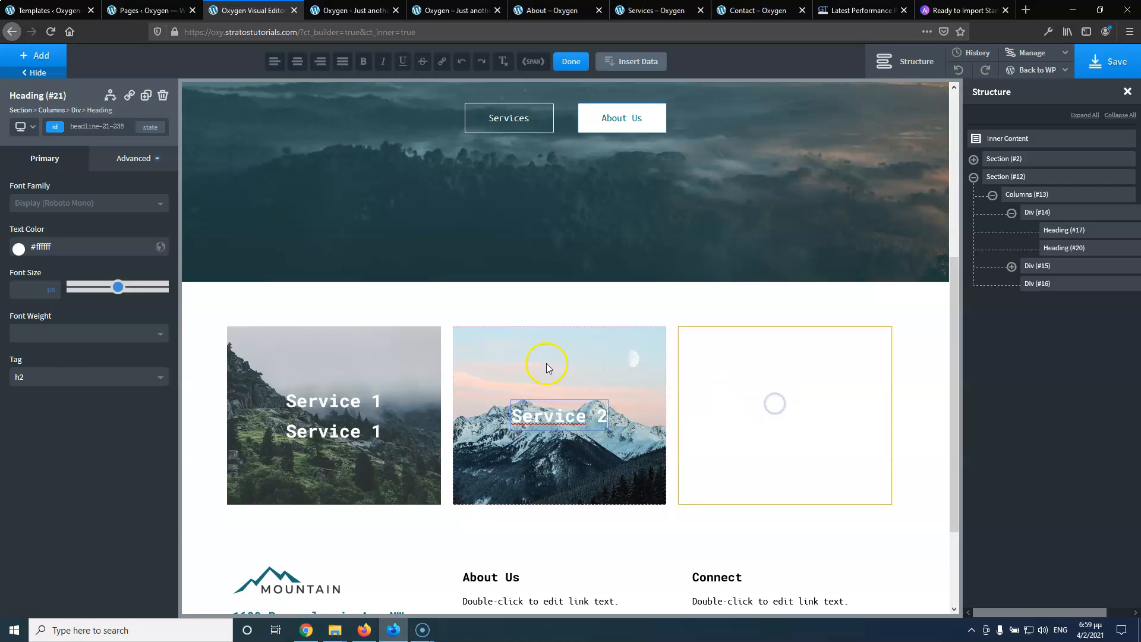
click(527, 359)
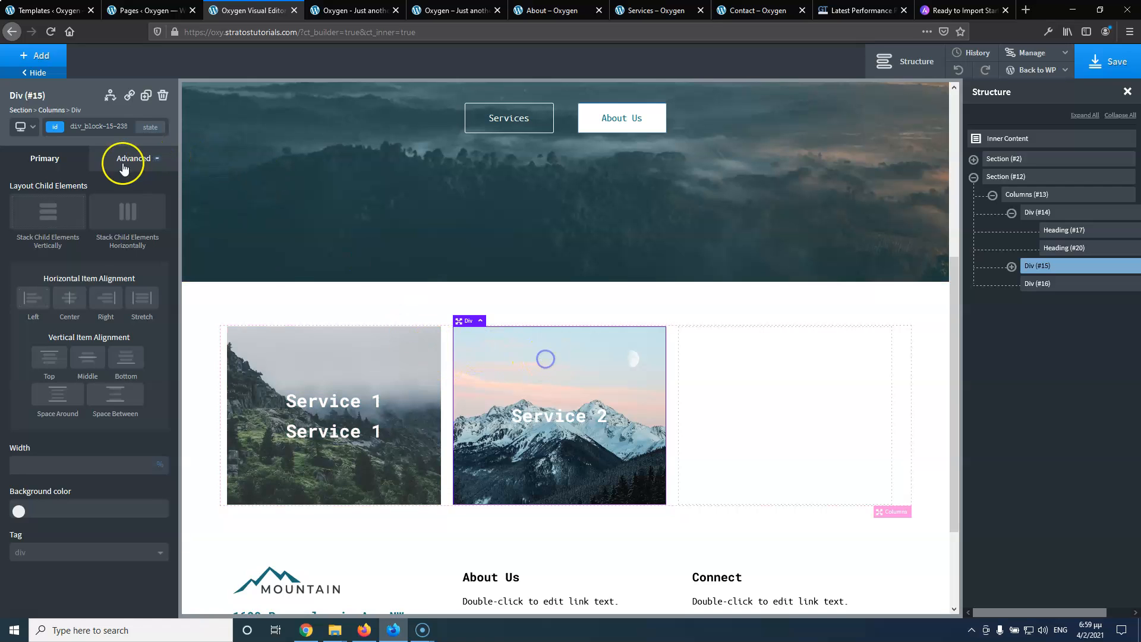
Set snowy-mountain-1287145.jpg as the background image for the hover state of Div #15
click(126, 159)
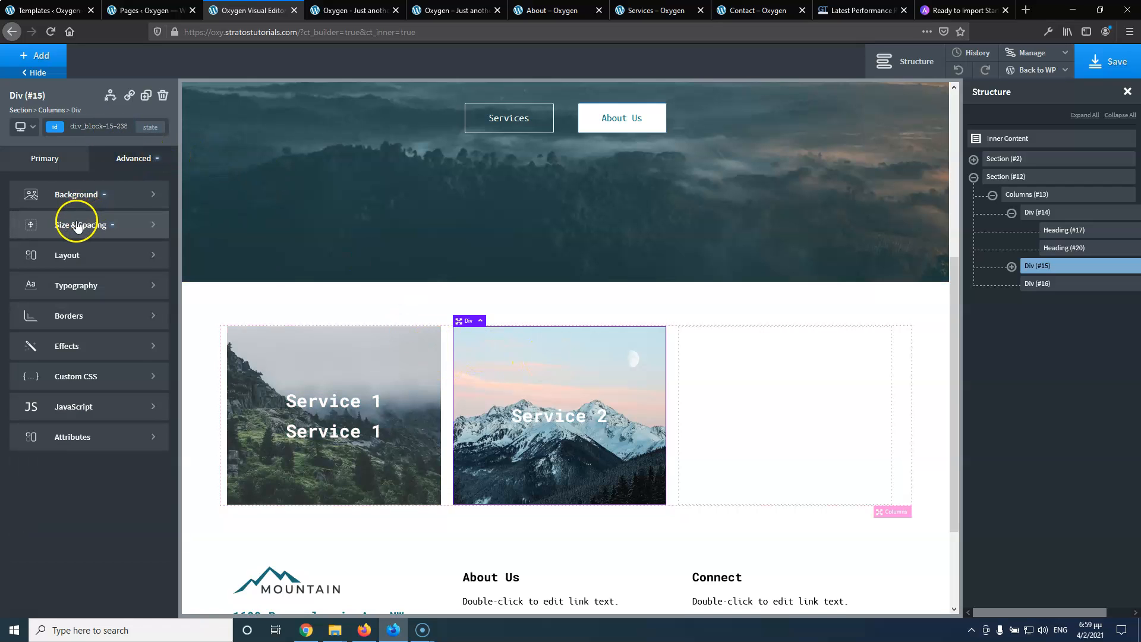
click(76, 227)
click(25, 184)
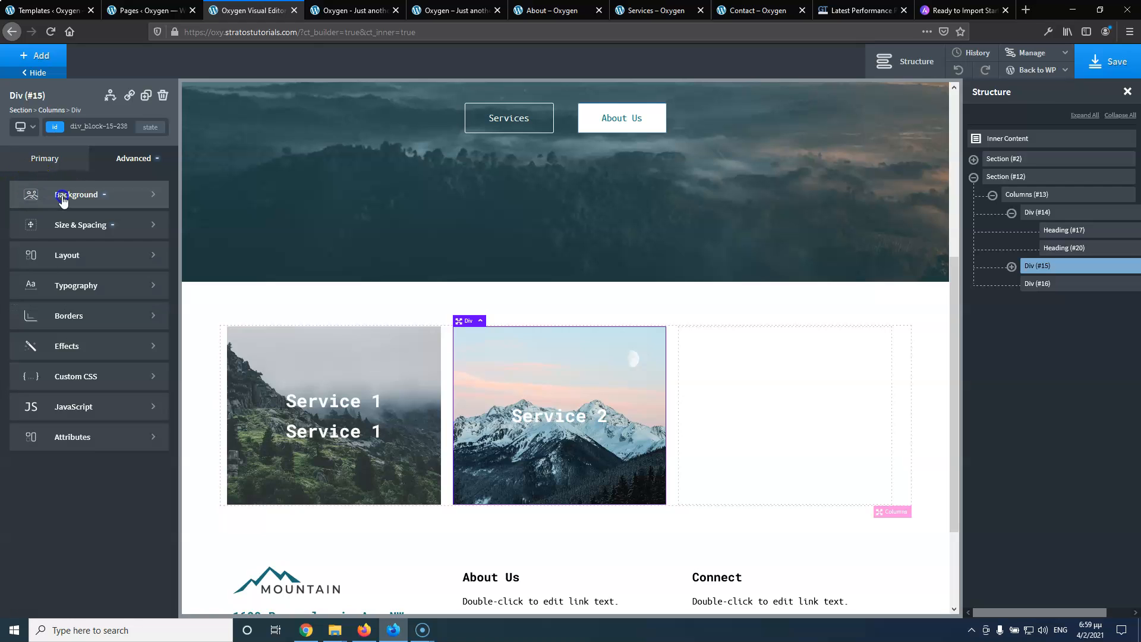
click(62, 200)
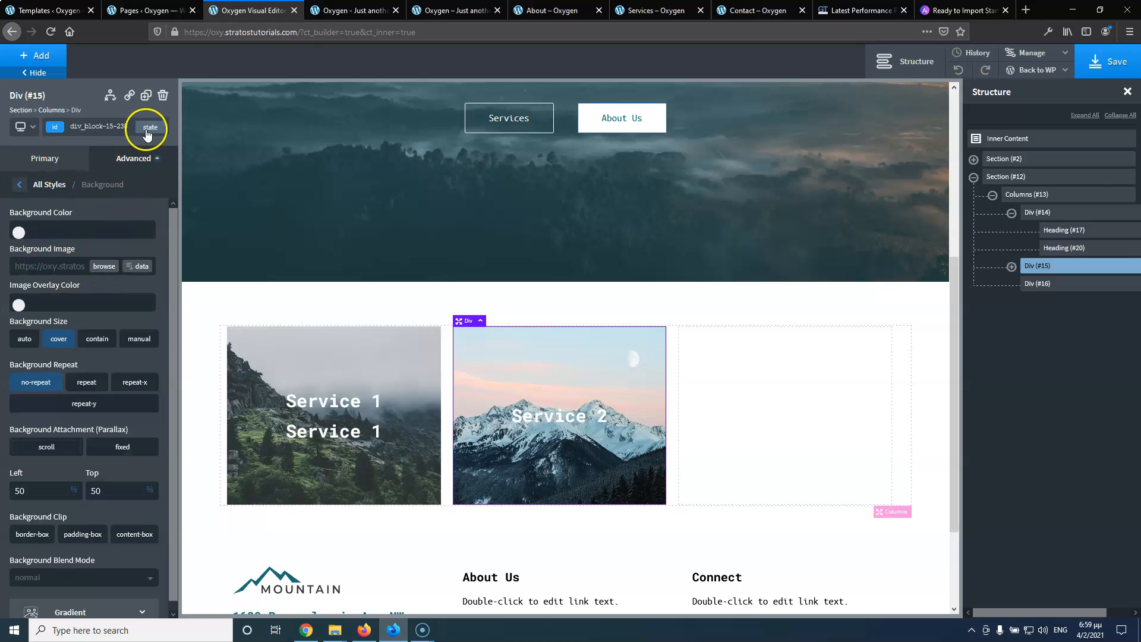
click(147, 132)
click(101, 162)
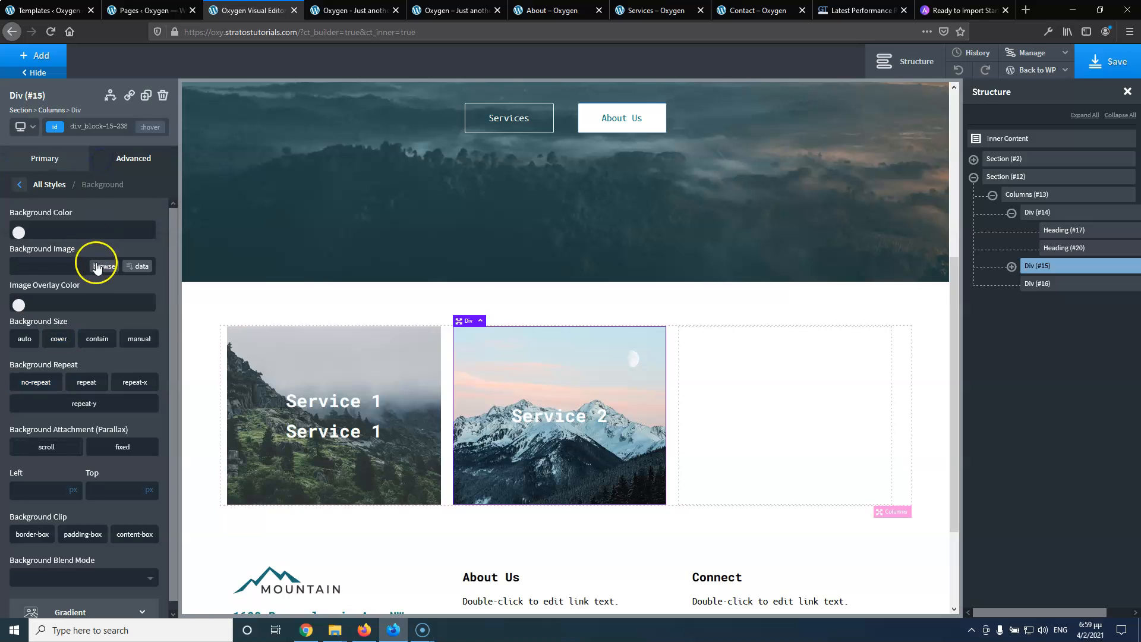
click(98, 266)
click(777, 289)
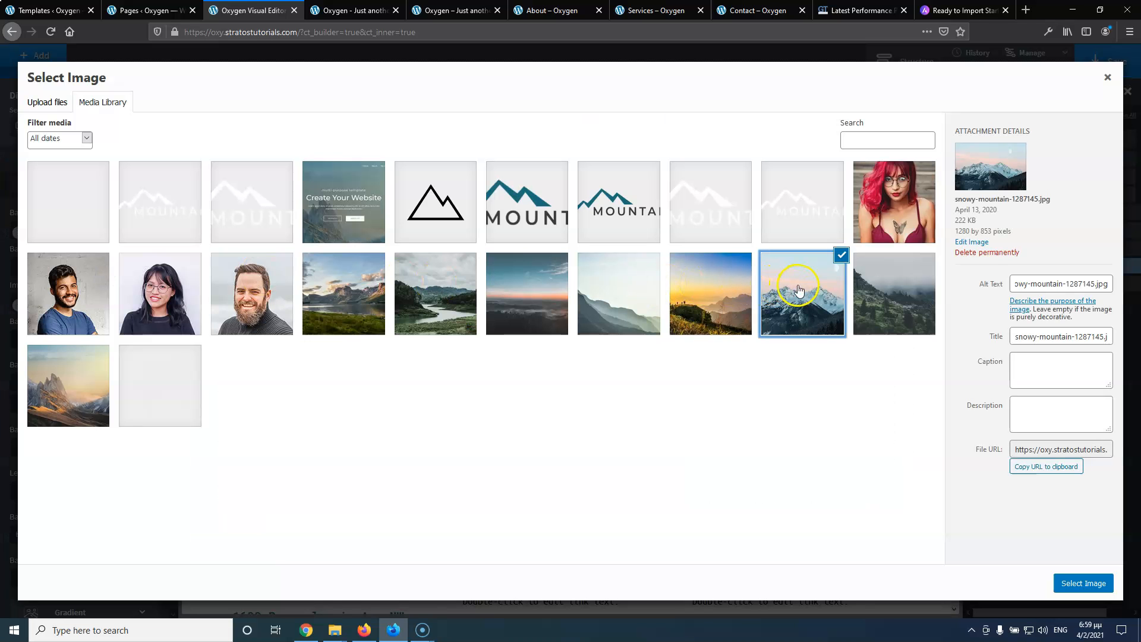
click(1073, 584)
Set the hover background size of Div #15 to cover and its image overlay color to the global color Basic Blue
click(57, 342)
click(19, 306)
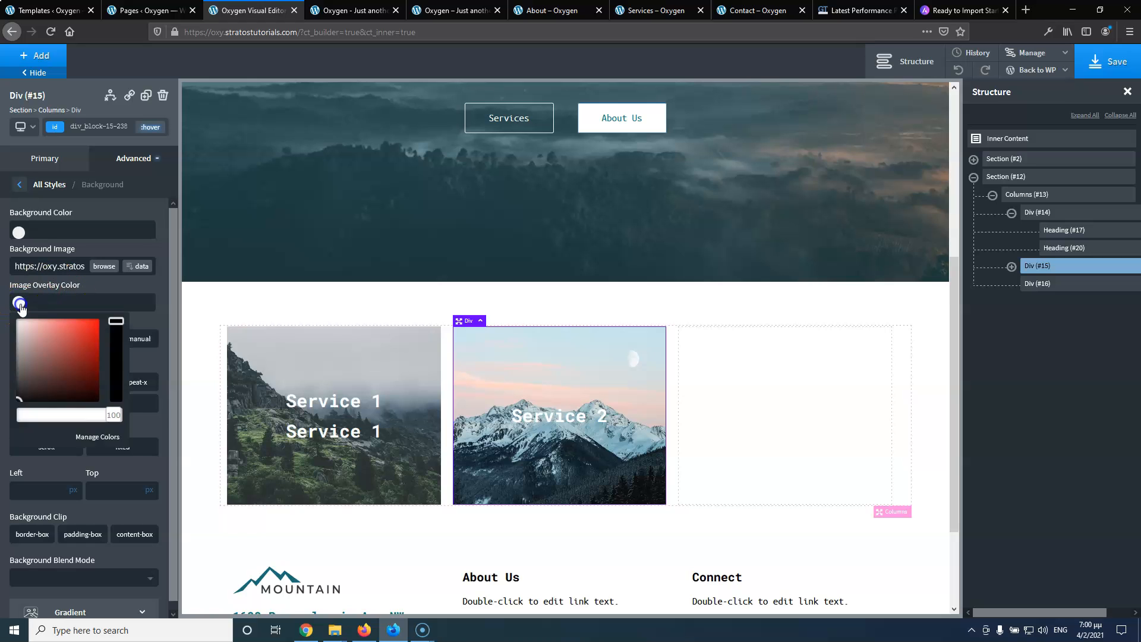
click(25, 451)
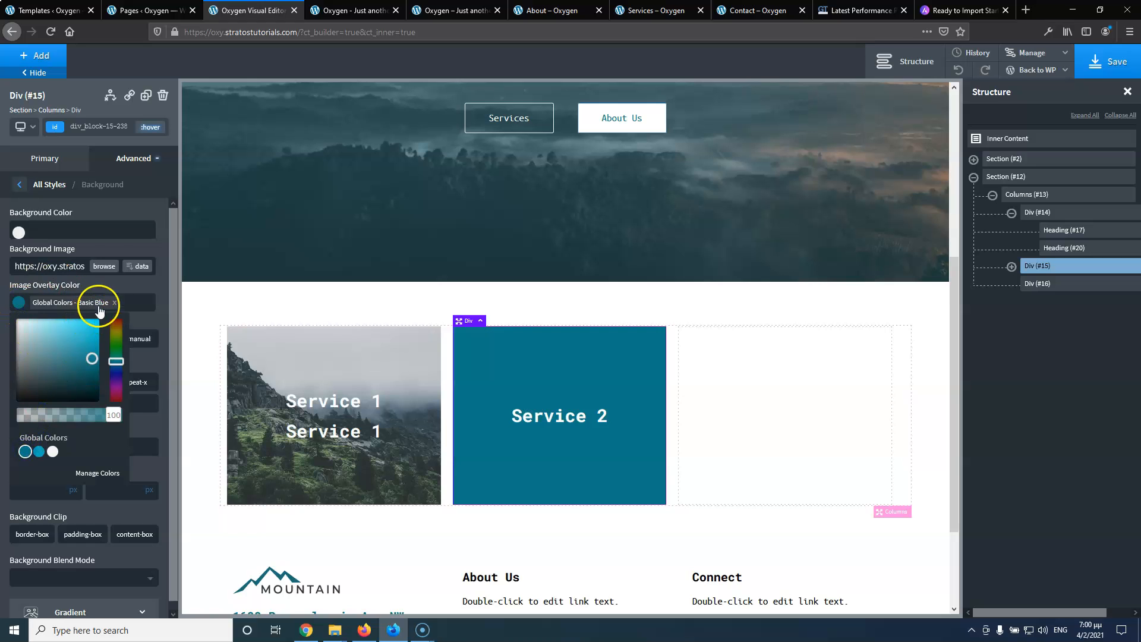
Check the image overlay color in the hover state of Div #14, using the div's ID background settings, and return to its original state
click(252, 331)
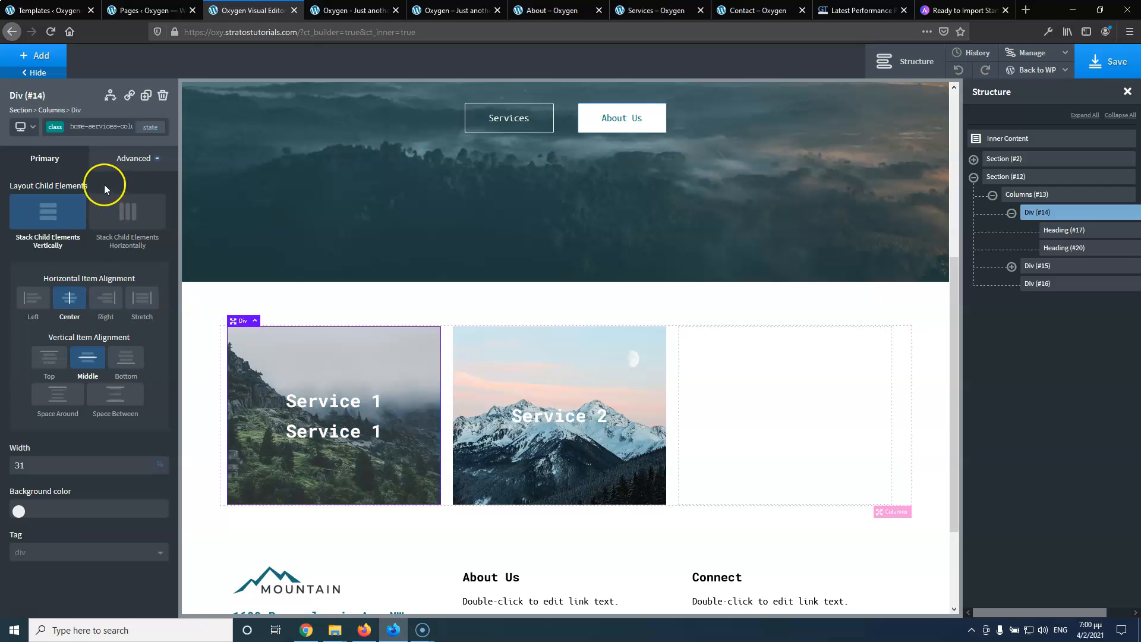
click(121, 129)
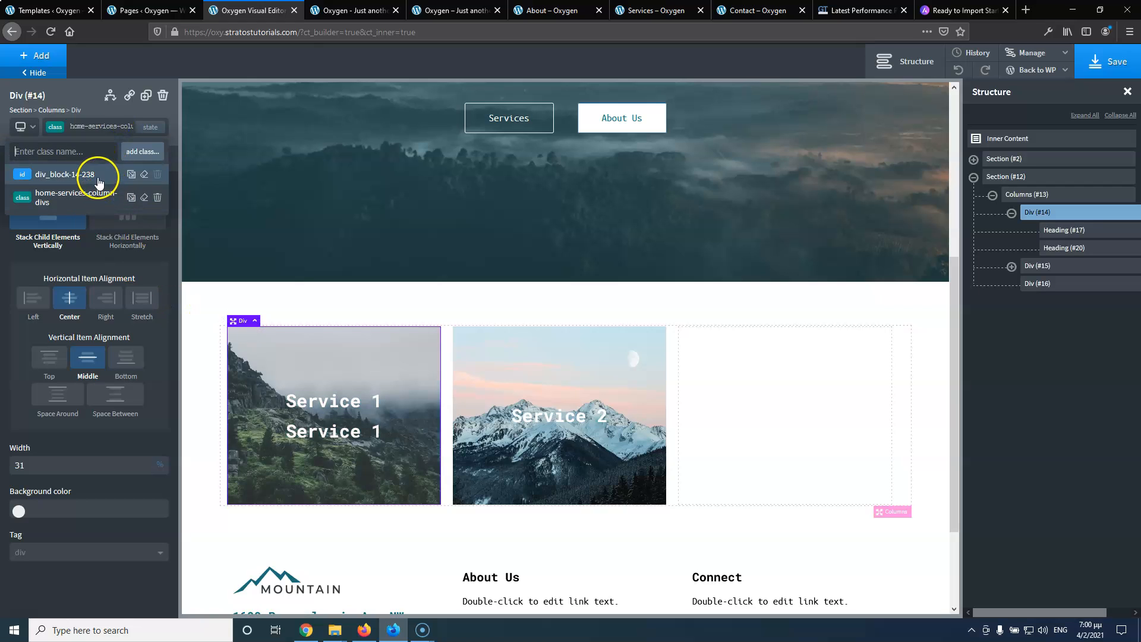
click(107, 172)
click(129, 166)
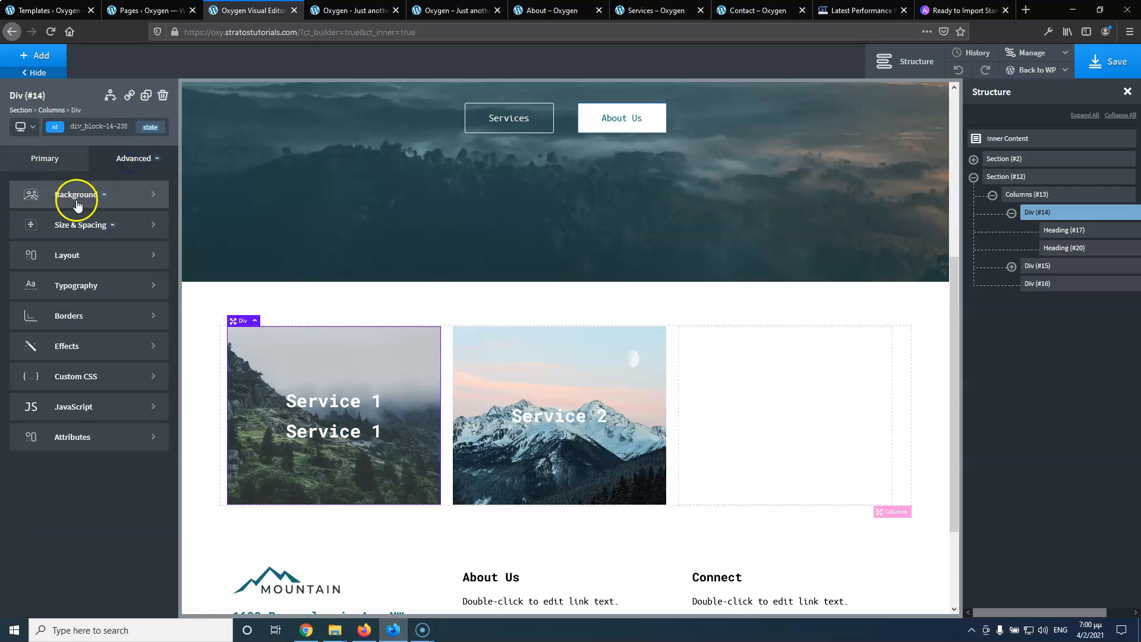
click(76, 195)
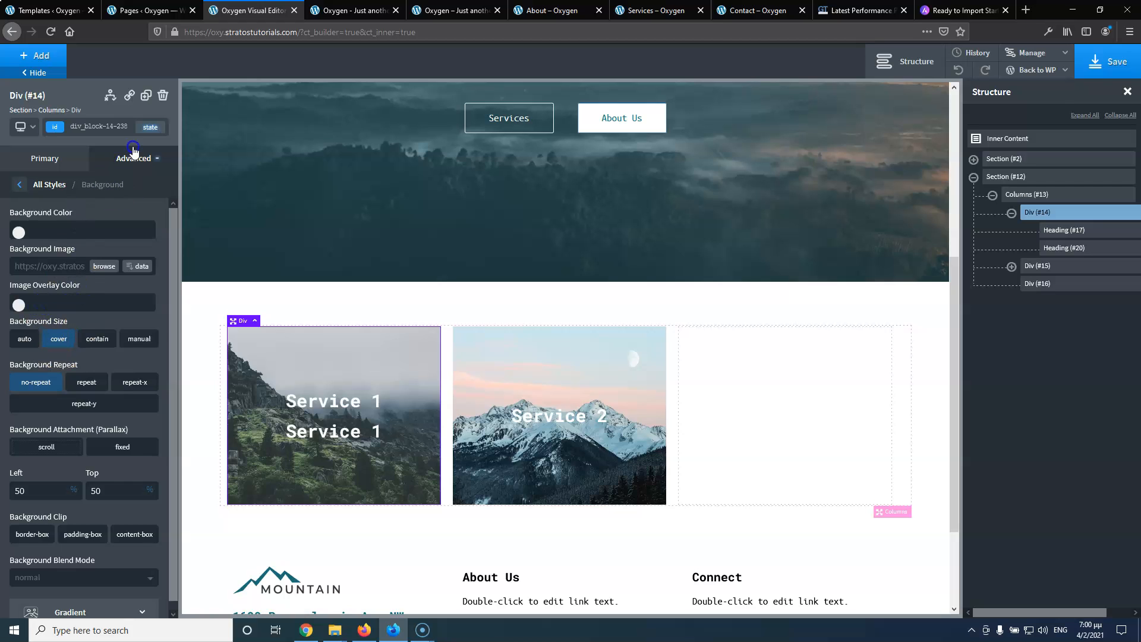
click(150, 127)
click(123, 165)
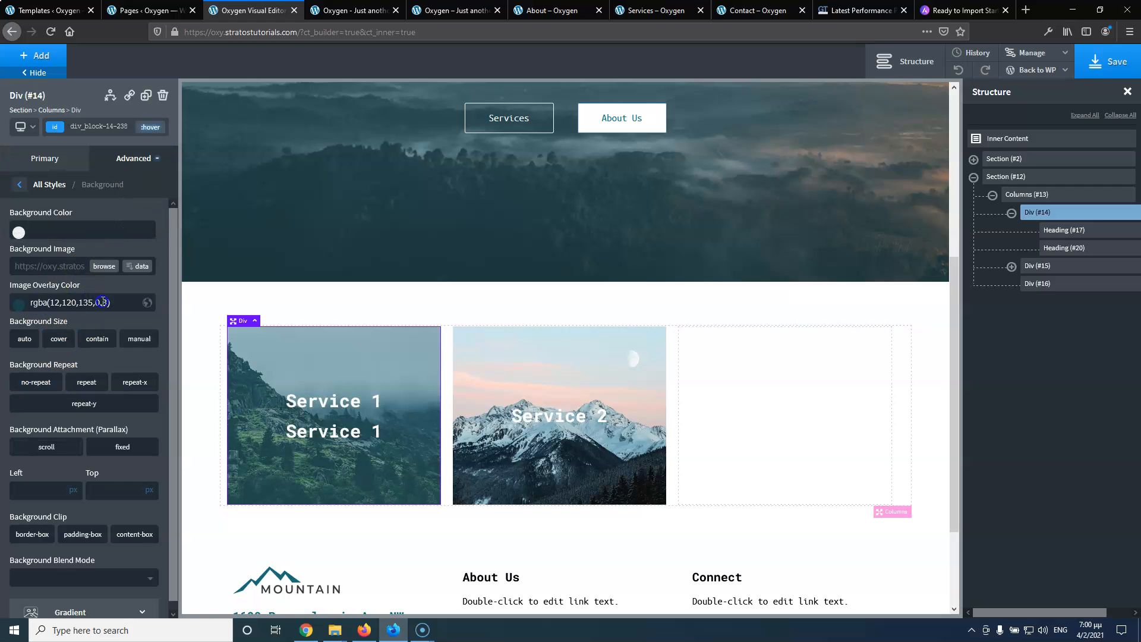
click(150, 127)
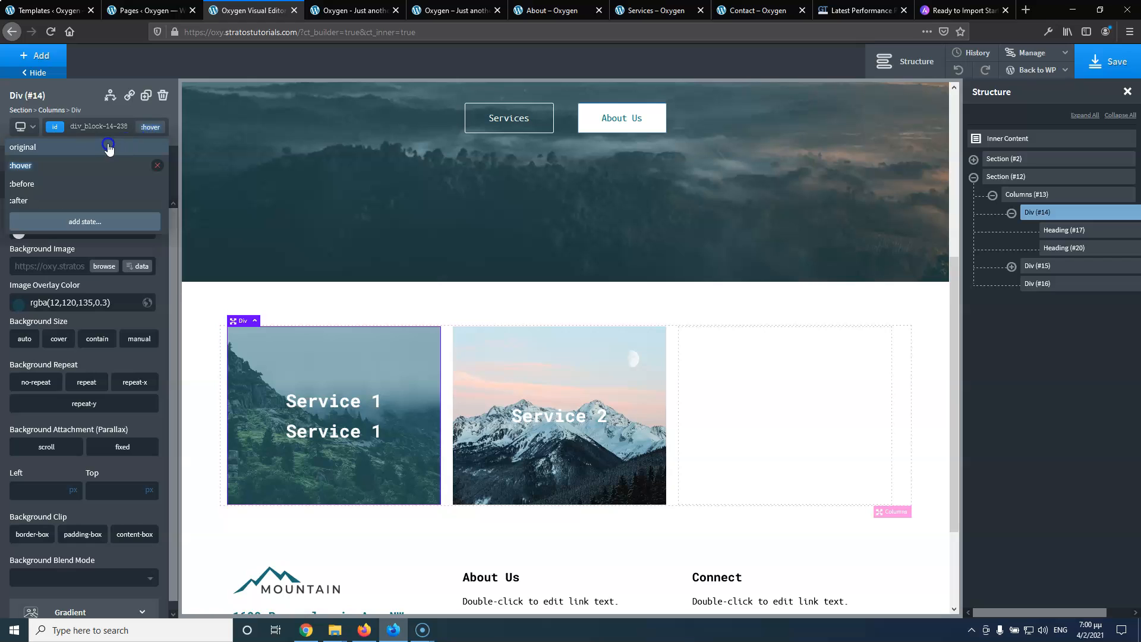
click(107, 146)
Reduce the hover image overlay color of Div #15 to 30% opacity, rgba(12,120,135,0.3), and return the div to its original state
click(505, 369)
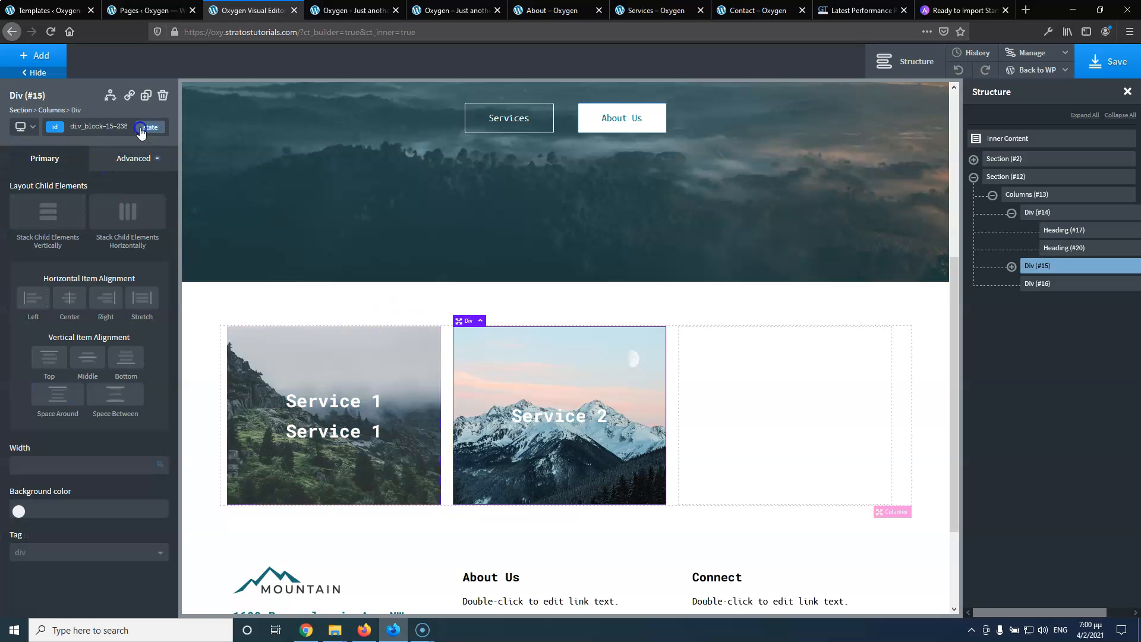
click(143, 127)
click(94, 168)
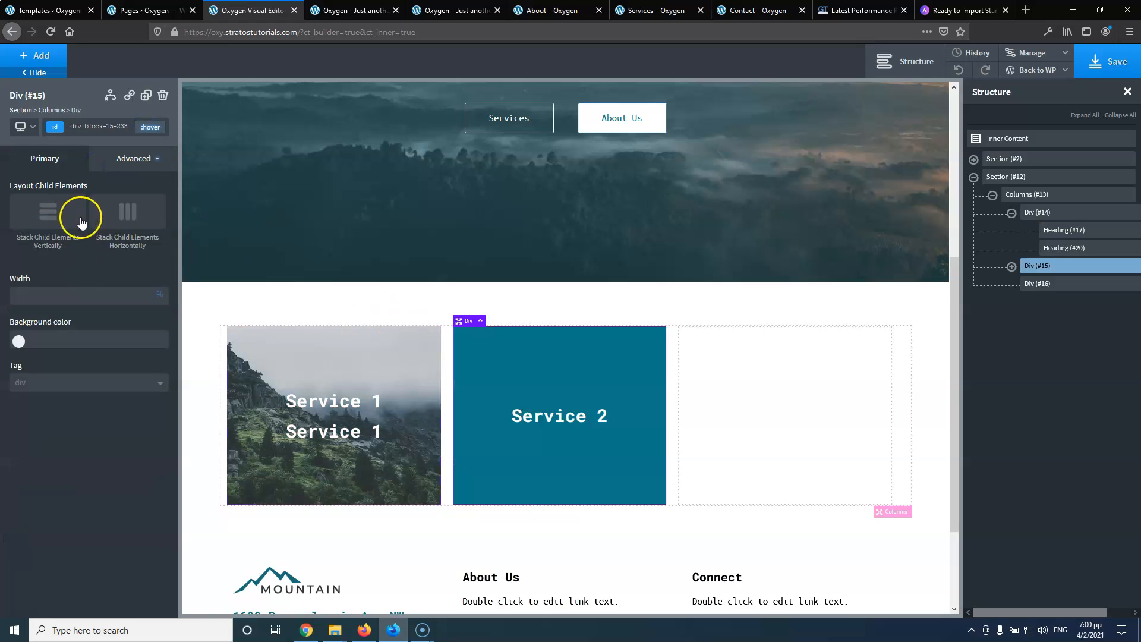
click(137, 159)
click(66, 191)
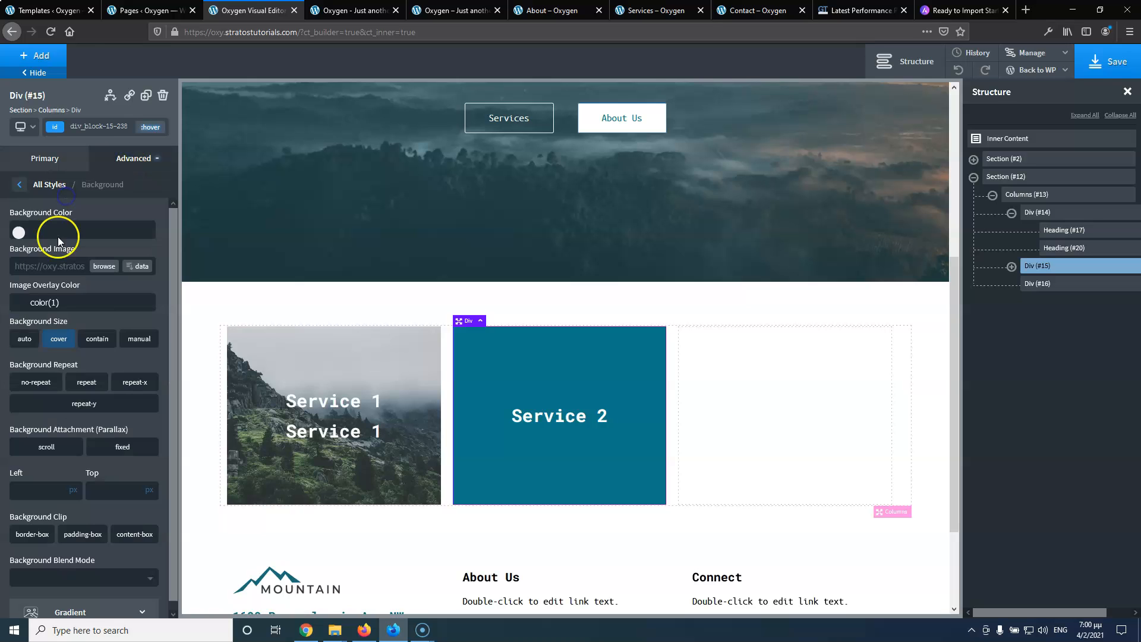
click(19, 303)
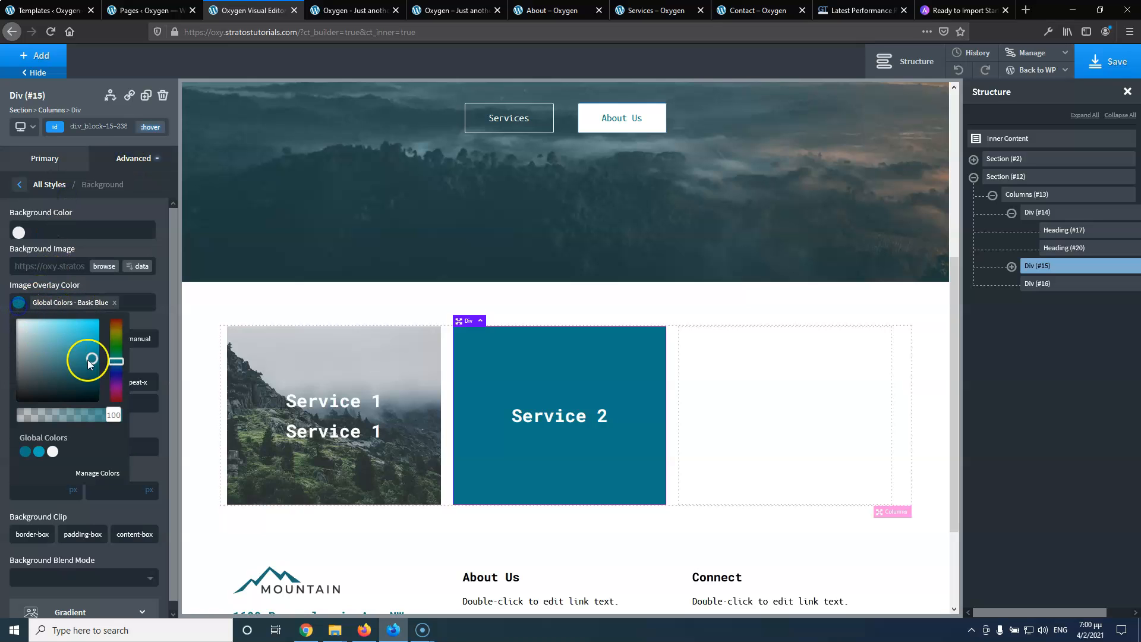
drag(119, 421, 53, 419)
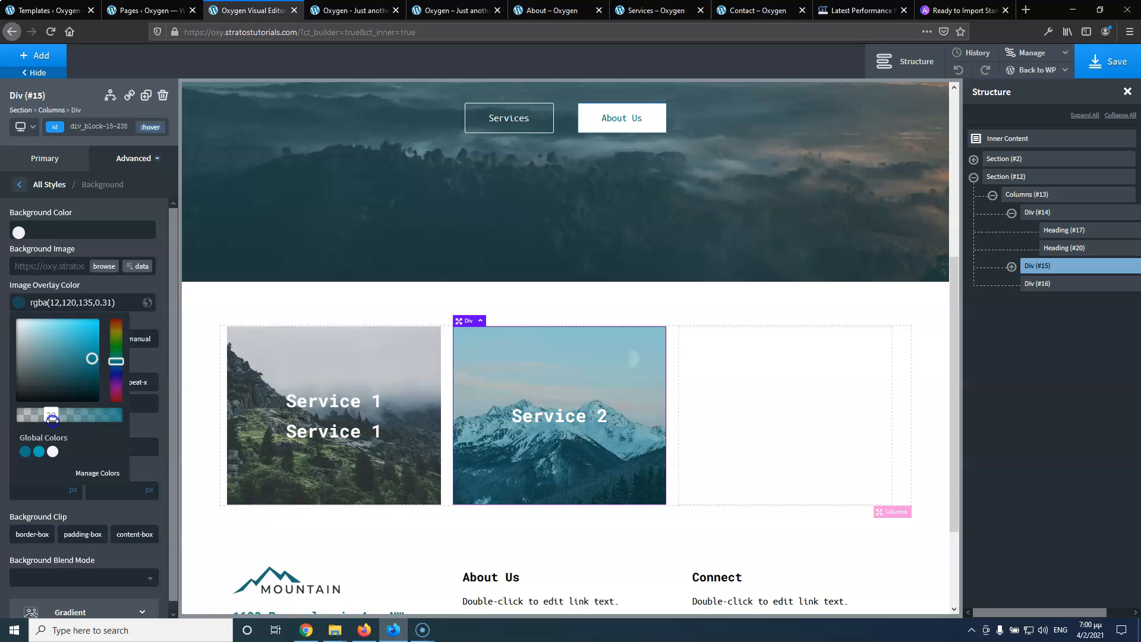
click(120, 287)
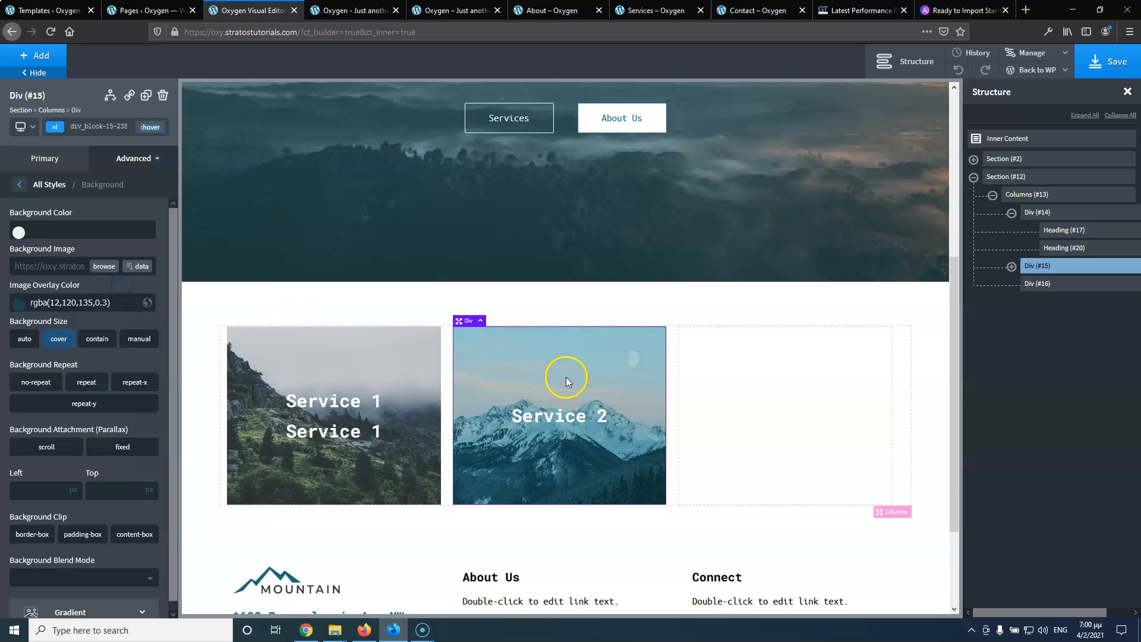
click(148, 129)
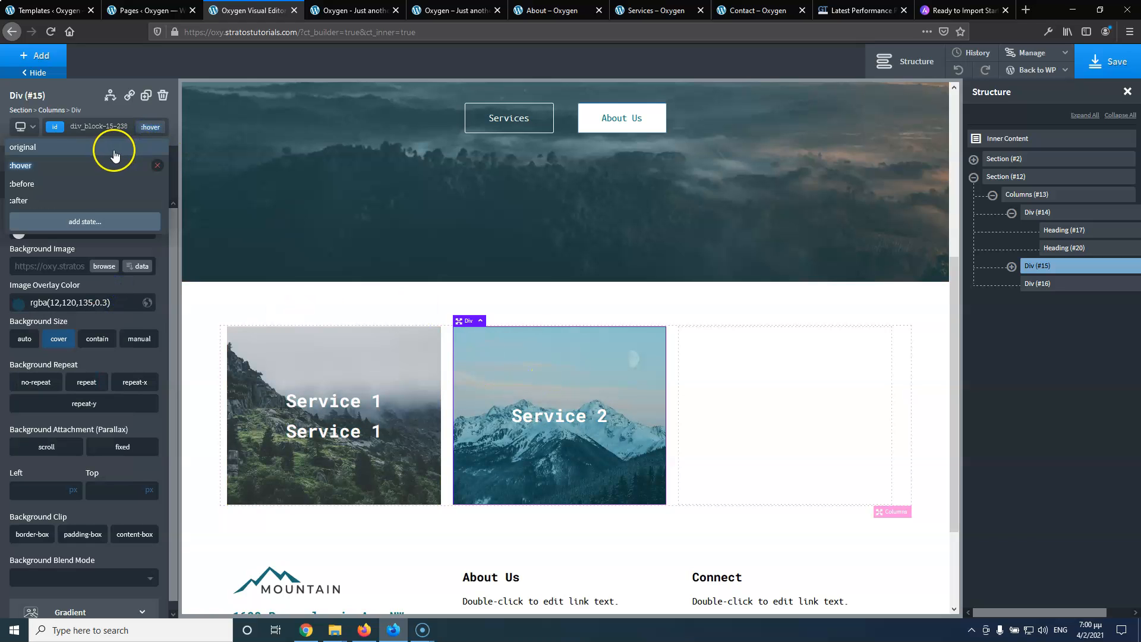
click(114, 149)
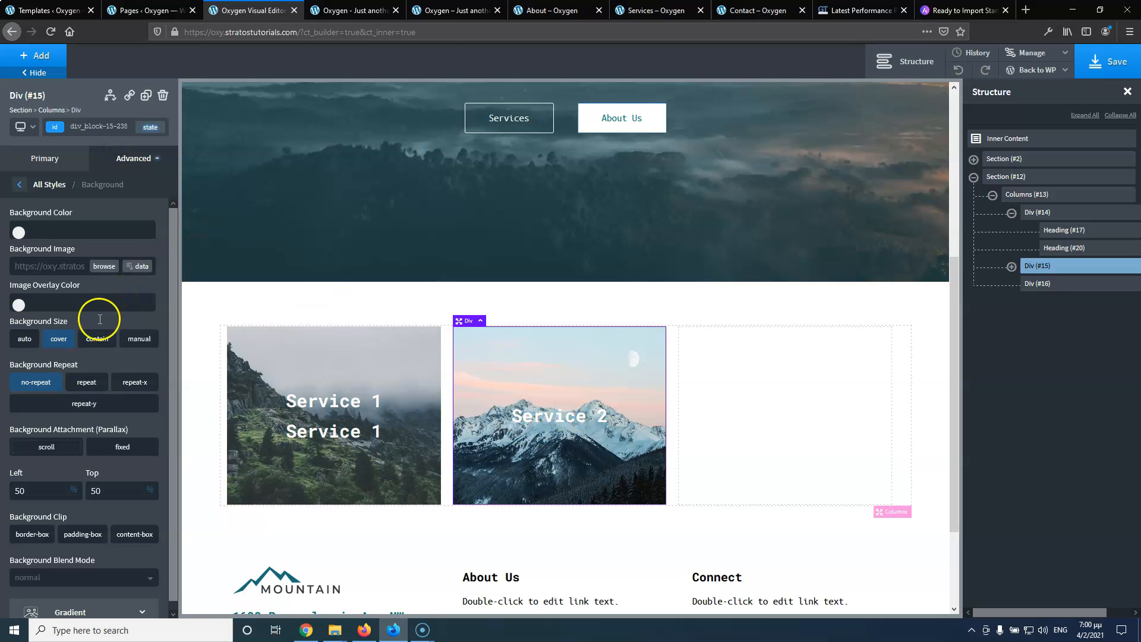
Set the transition duration of Div #15 to 0.4 seconds in its original state
scroll(65, 410, down, 1)
click(21, 186)
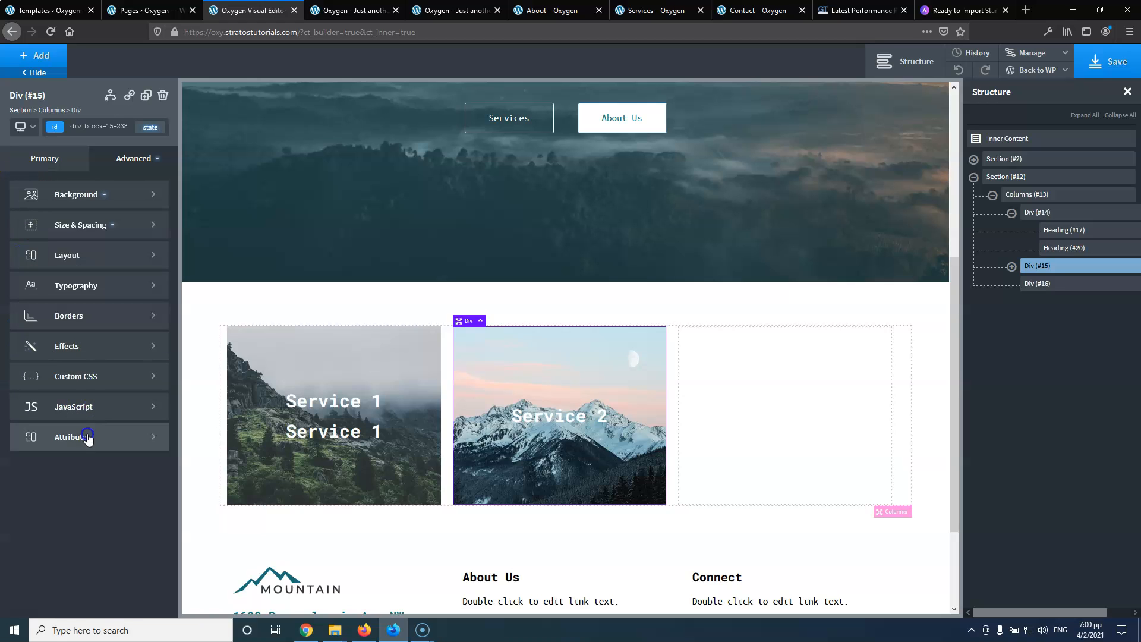
click(90, 351)
click(90, 283)
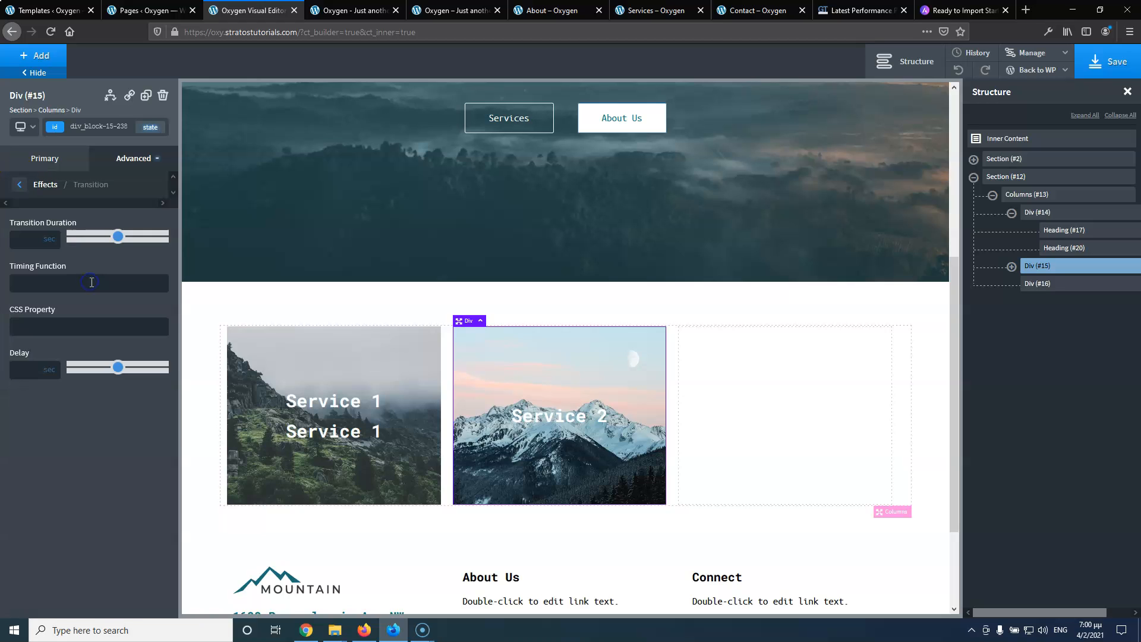
click(25, 241)
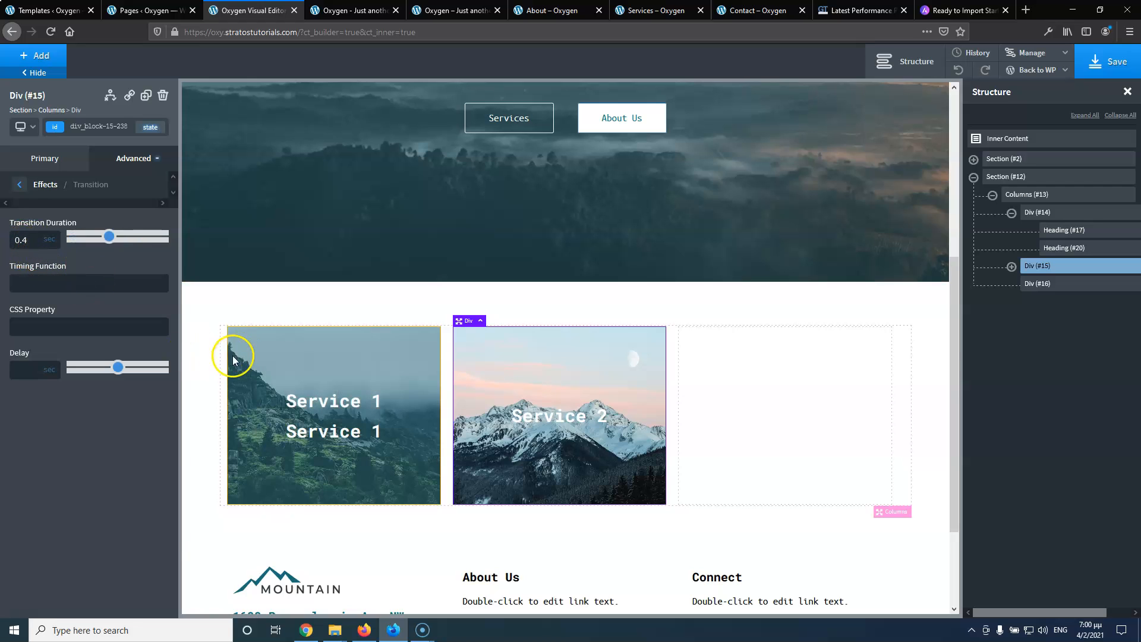
Set the transition duration of Div #14 to 0.4 seconds
click(253, 356)
click(119, 157)
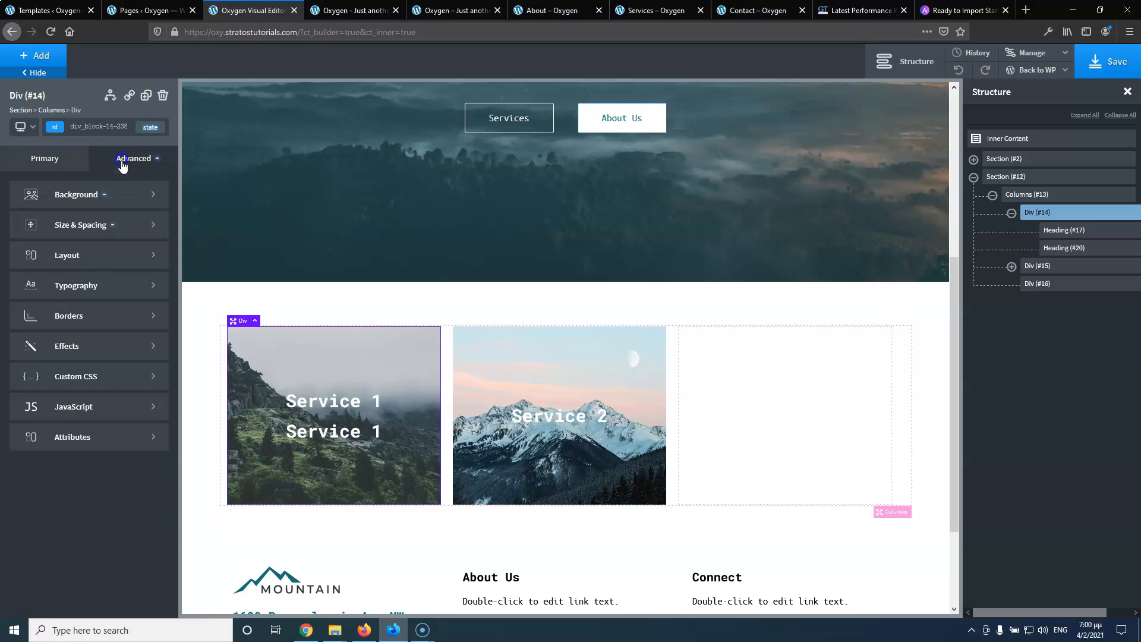
click(97, 341)
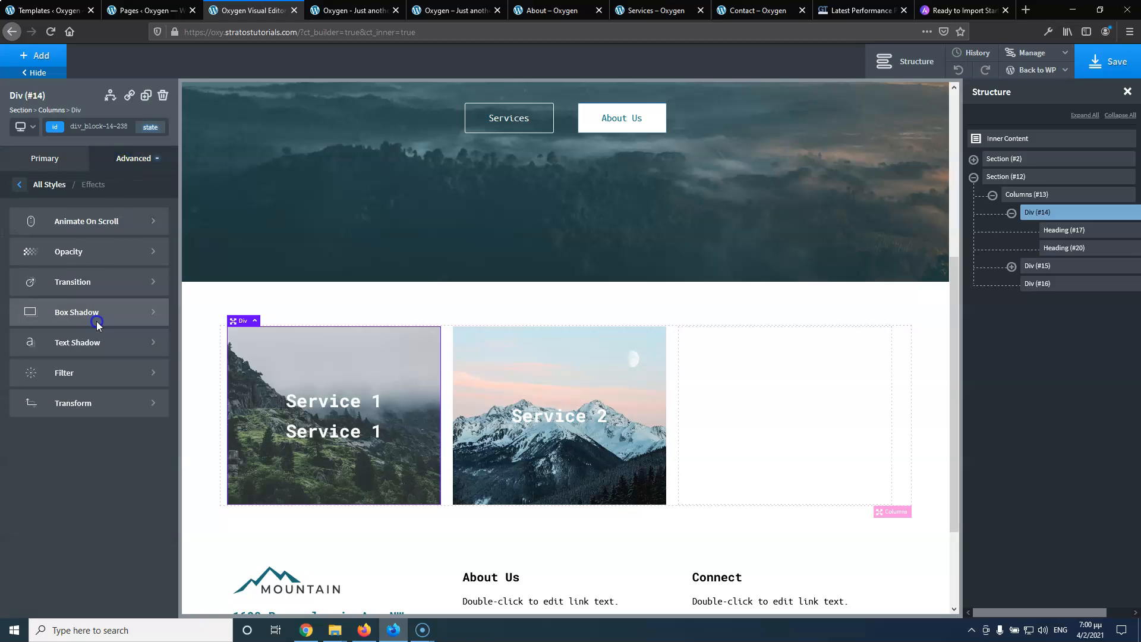
click(87, 281)
click(34, 239)
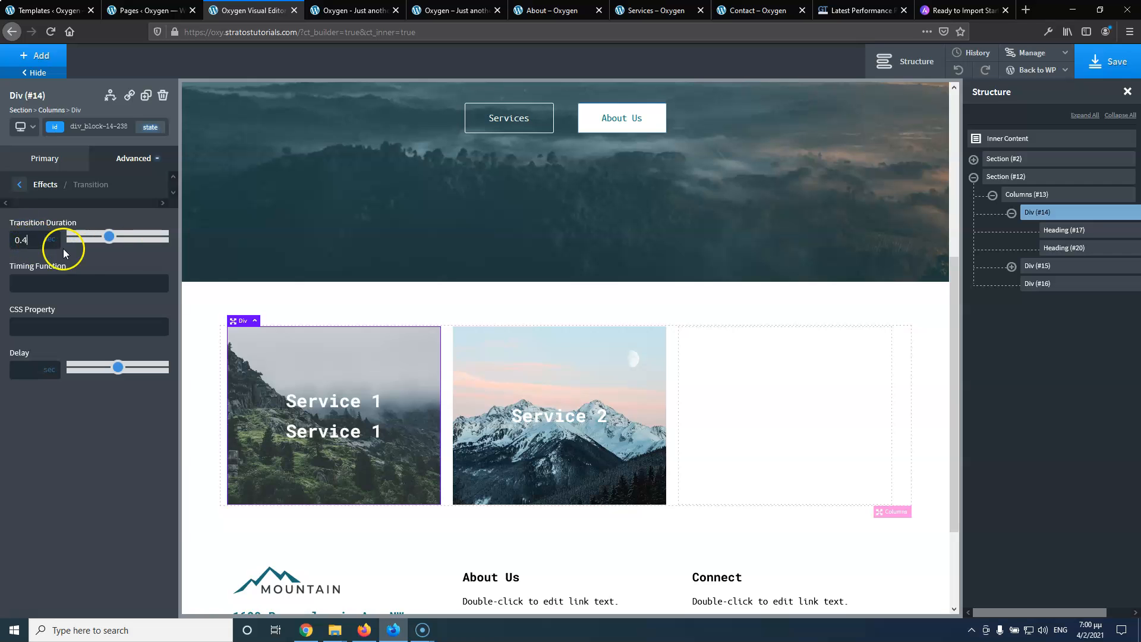
Move the duplicate Service 1 heading from Div #14 into the empty third column, Div #16
click(764, 359)
click(310, 431)
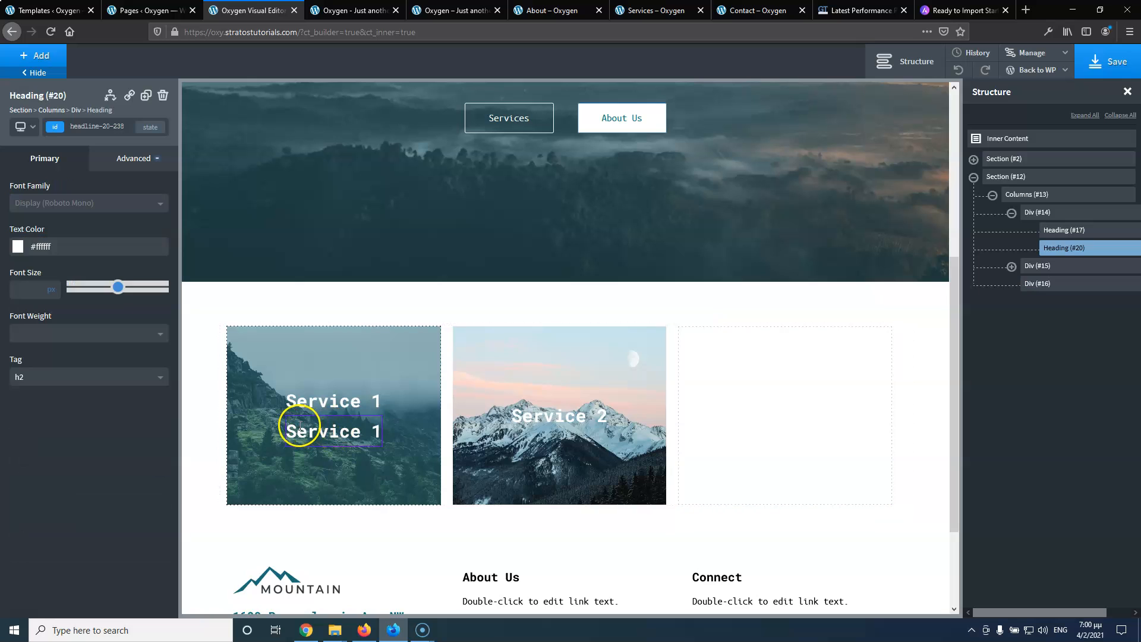
drag(291, 410, 732, 395)
Set photo-of-people-standing-on-top-of-mountain-near-grasses-733162.jpg as the background image on the ID of Div #16, copying the image title into its alt text
click(719, 350)
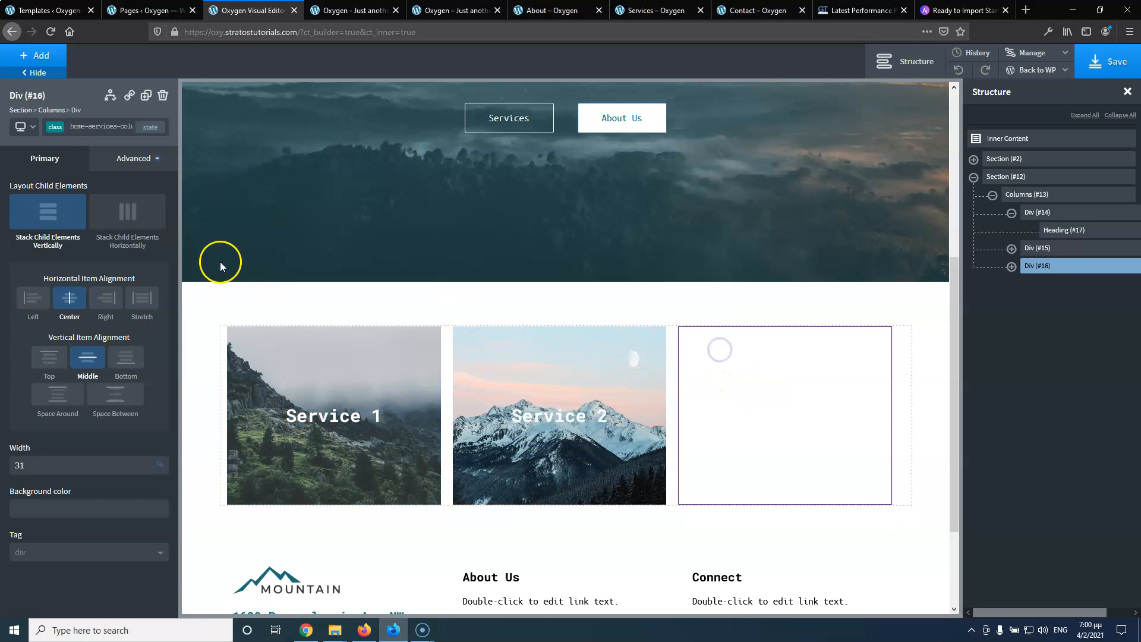
click(94, 126)
click(78, 175)
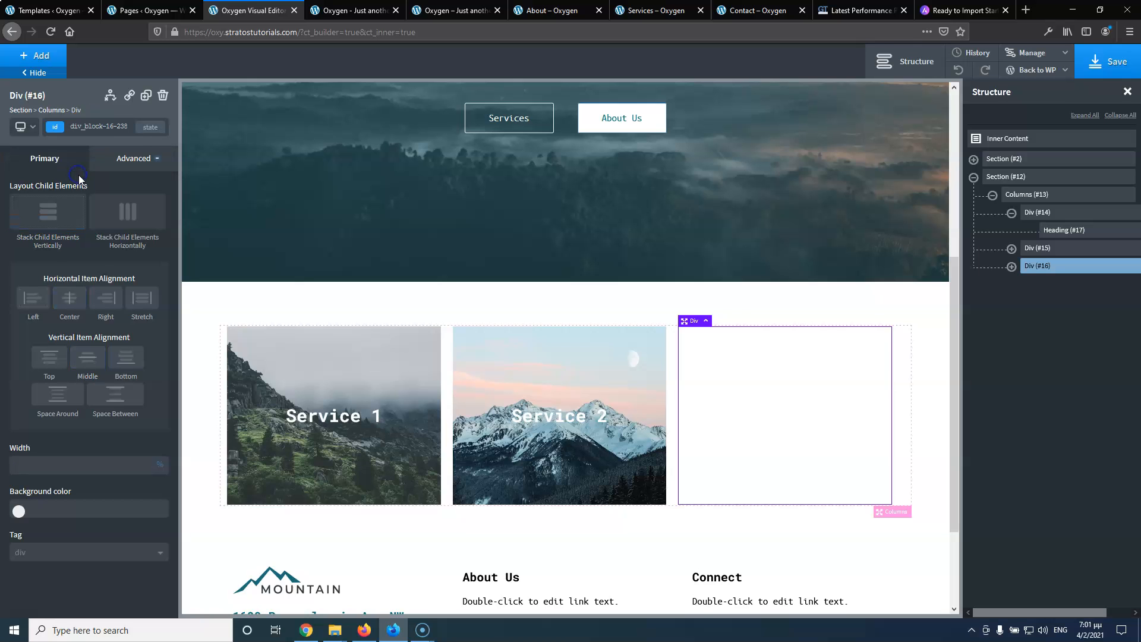
click(452, 10)
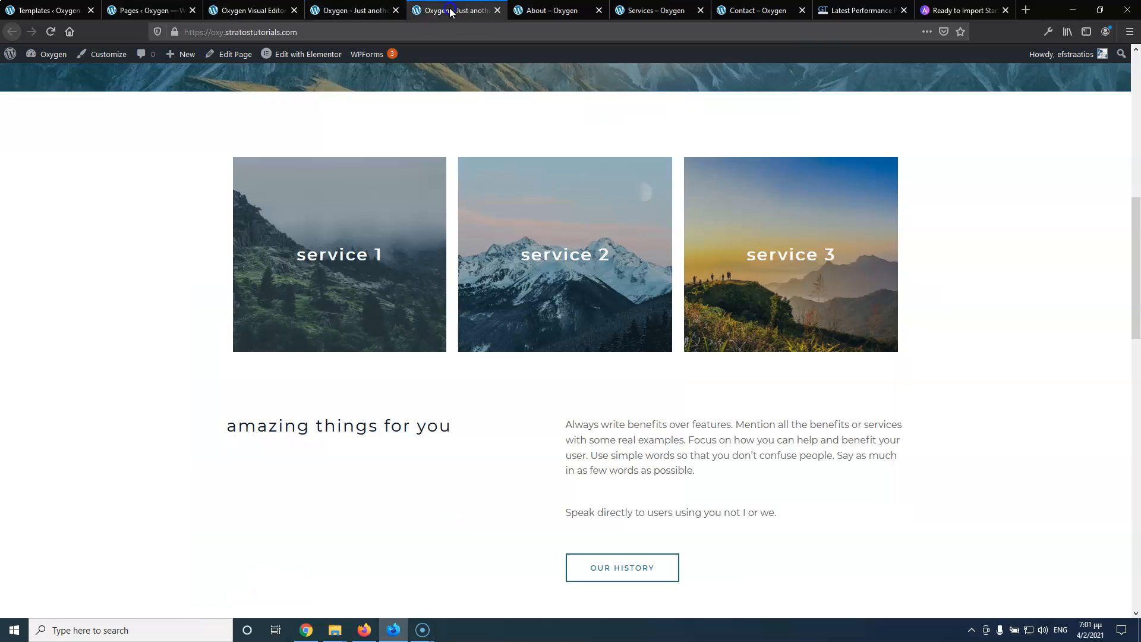
click(259, 13)
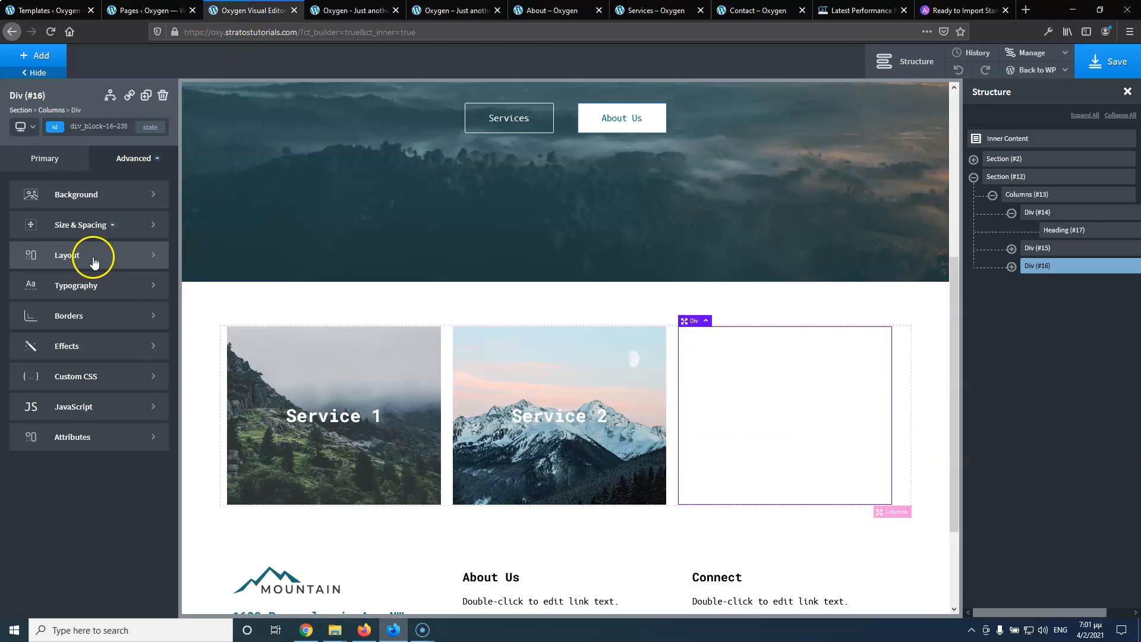
click(100, 196)
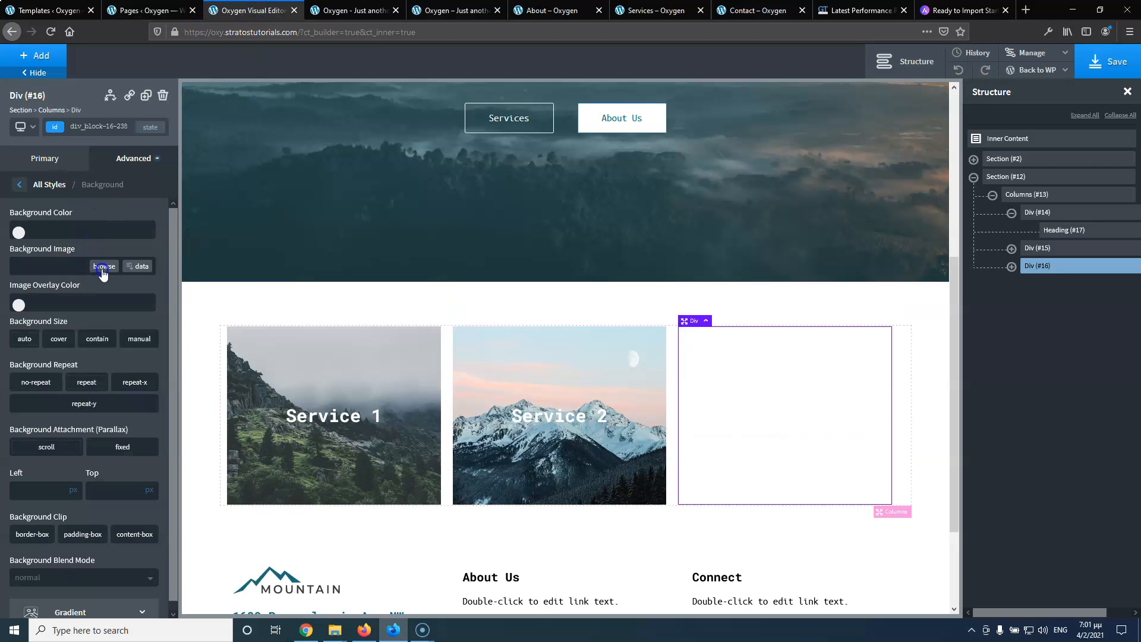
click(103, 269)
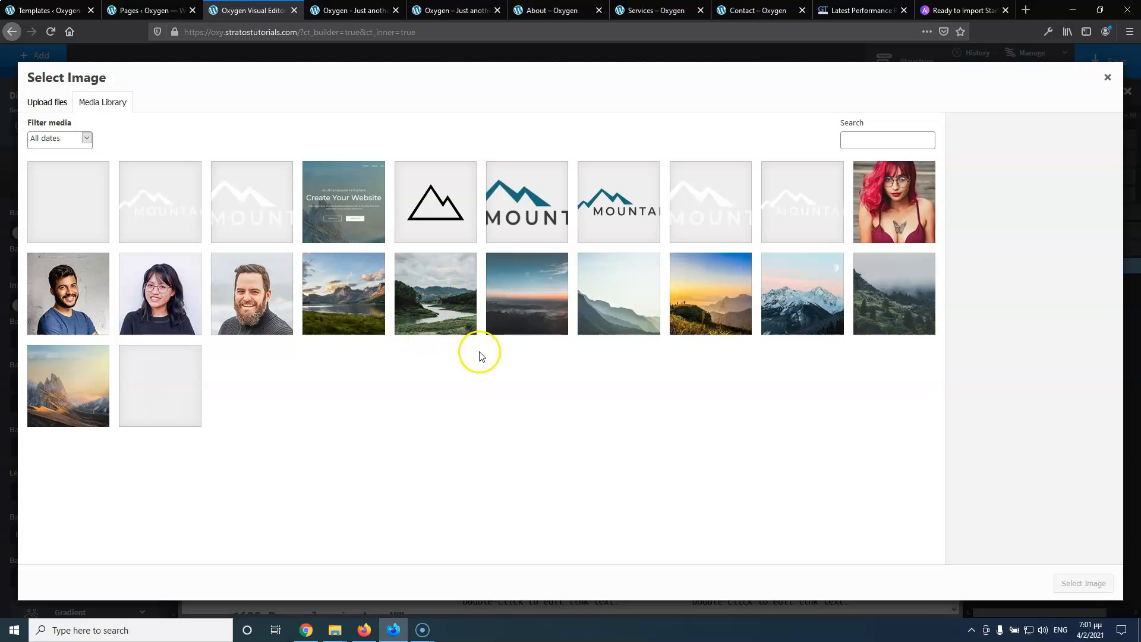
click(716, 315)
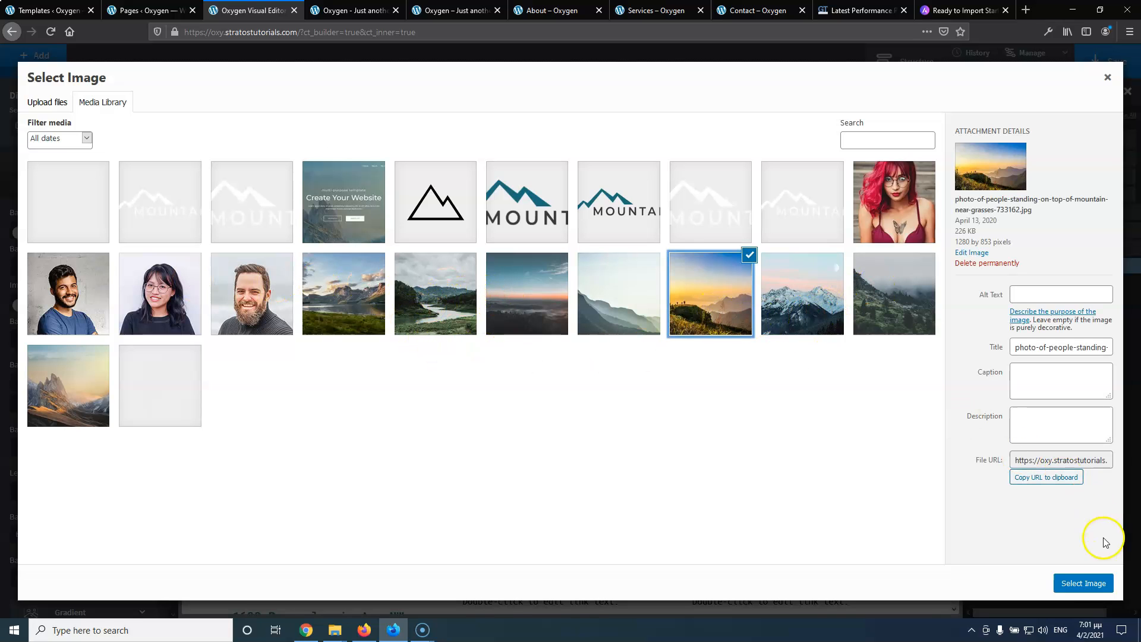
triple_click(1057, 348)
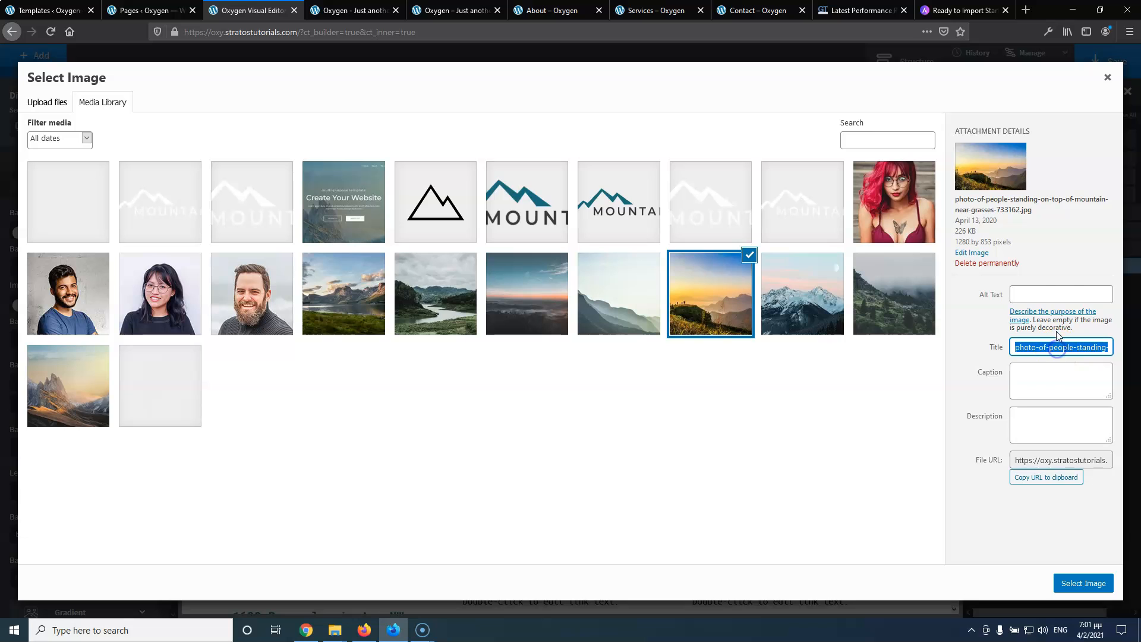
click(1056, 294)
text(photo-of-people-standing-on-top-of-mountain-near-grasses-733162)
click(1084, 583)
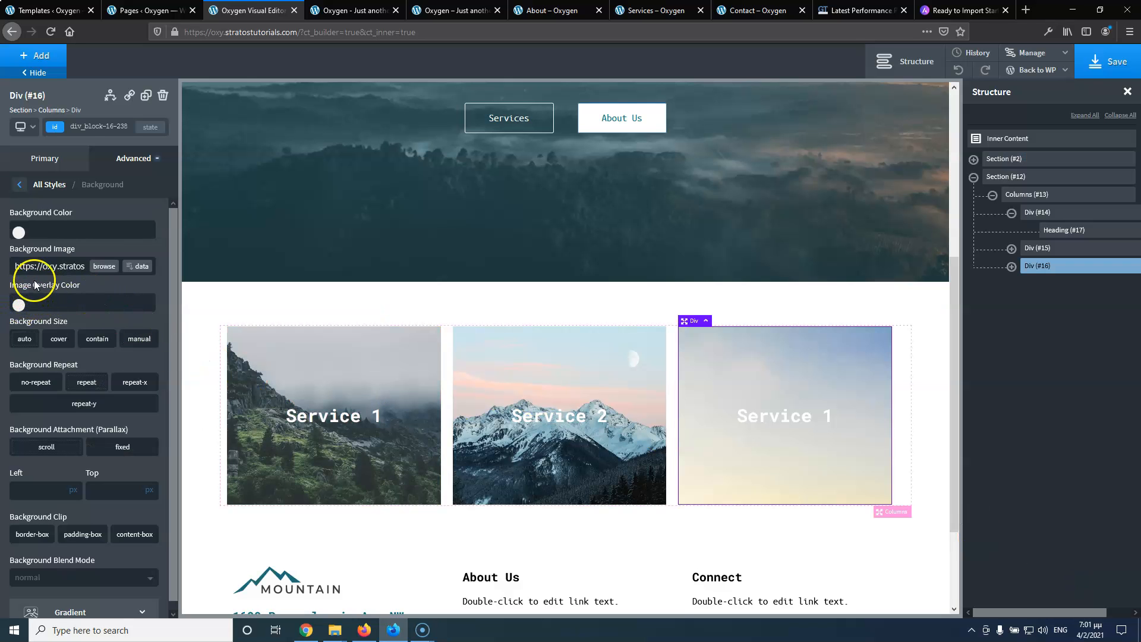
For the hover state of Div #16, set photo-of-people-standing-on-top-of-mountain-near-grasses-733162.jpg as background image and the global color Basic Blue as image overlay
click(147, 126)
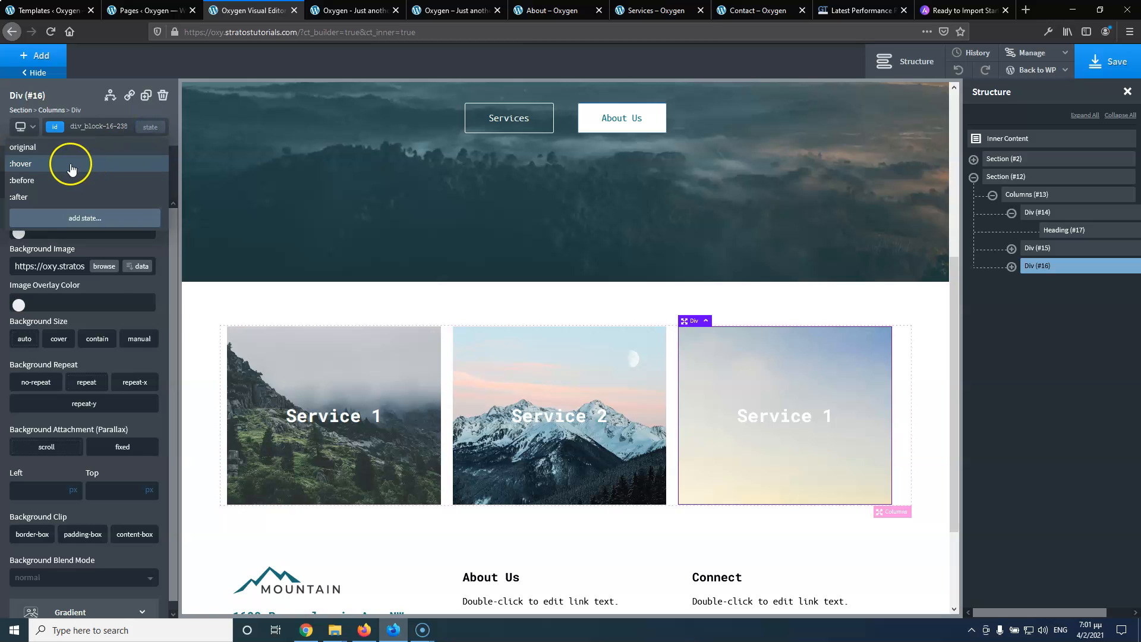
click(70, 161)
click(104, 266)
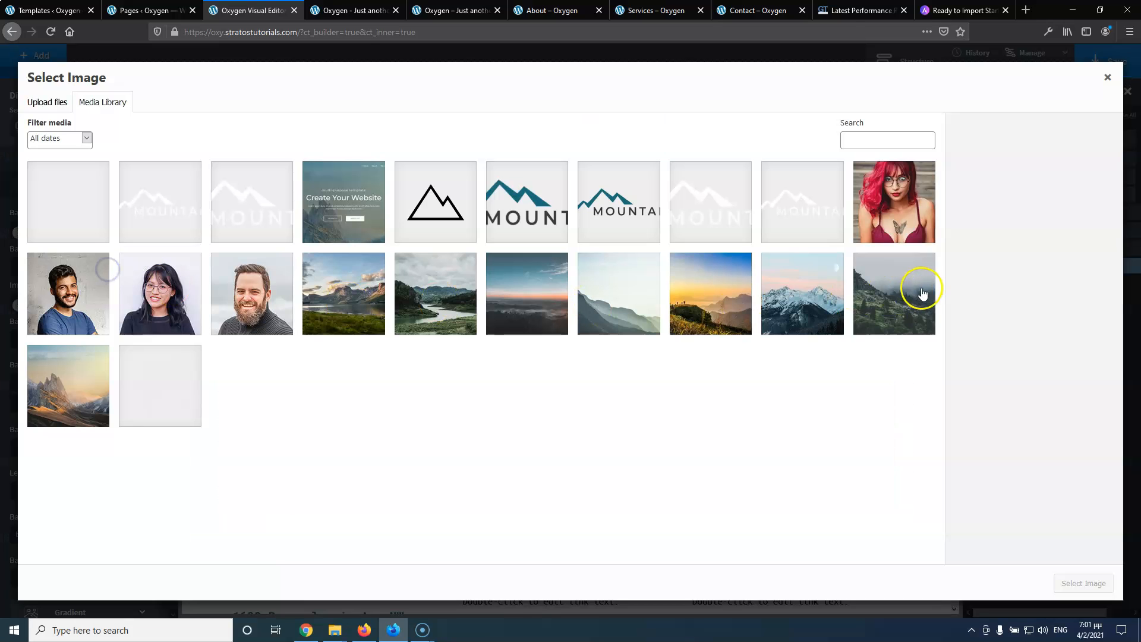
click(905, 293)
click(731, 302)
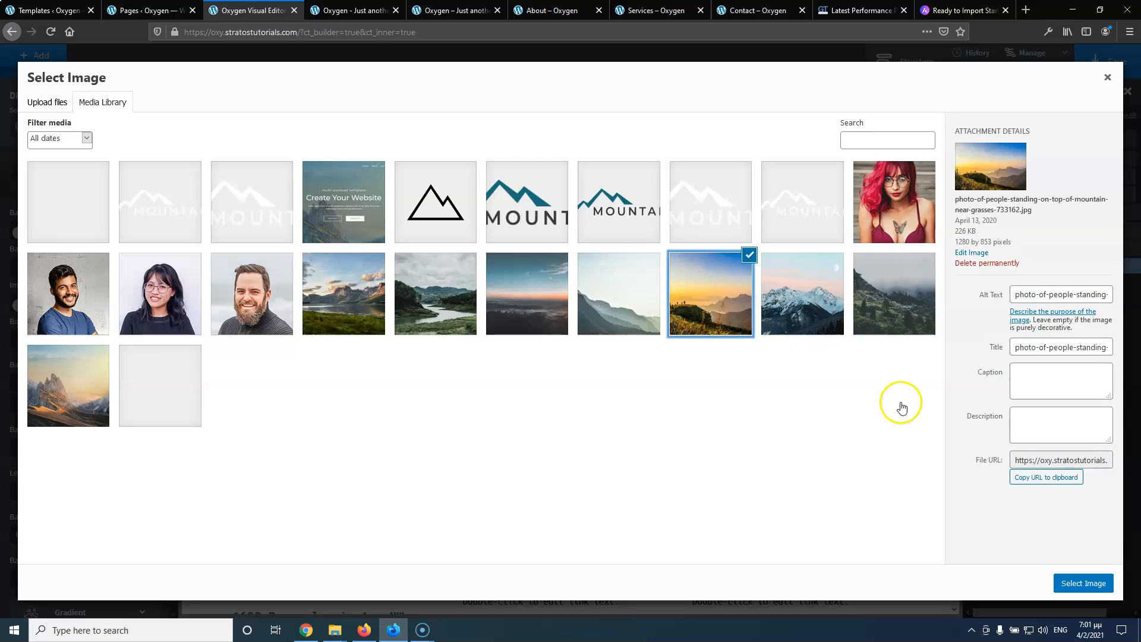
click(1109, 588)
click(19, 301)
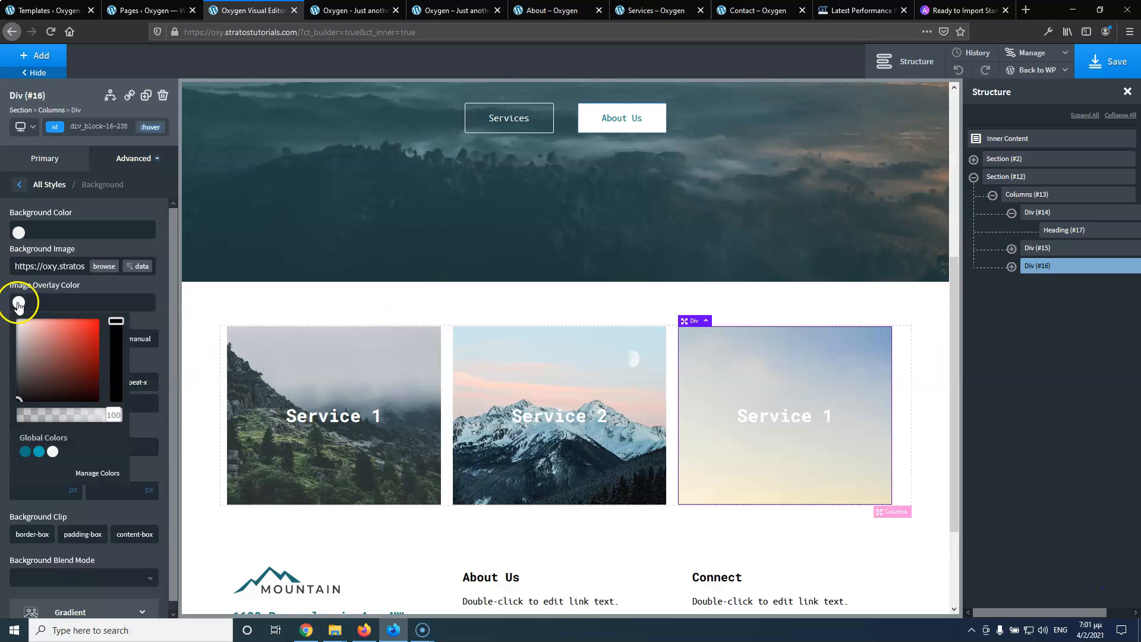
click(23, 452)
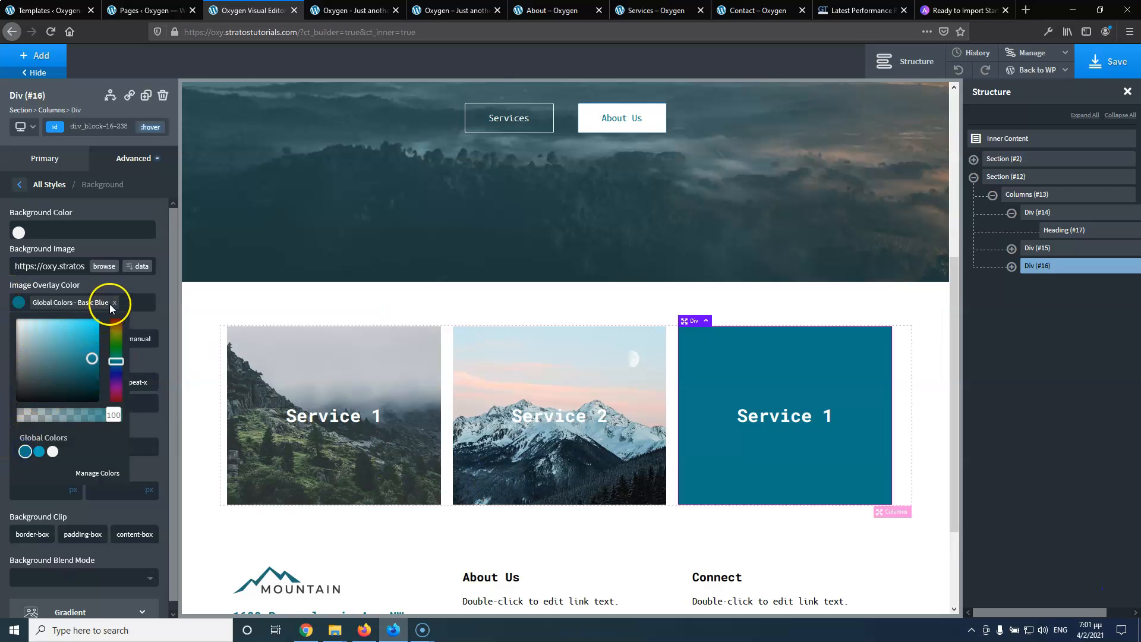
Set the hover image overlay of Div #16 to rgba(12,120,135,0.30) and return the div to its original state
drag(110, 414, 54, 421)
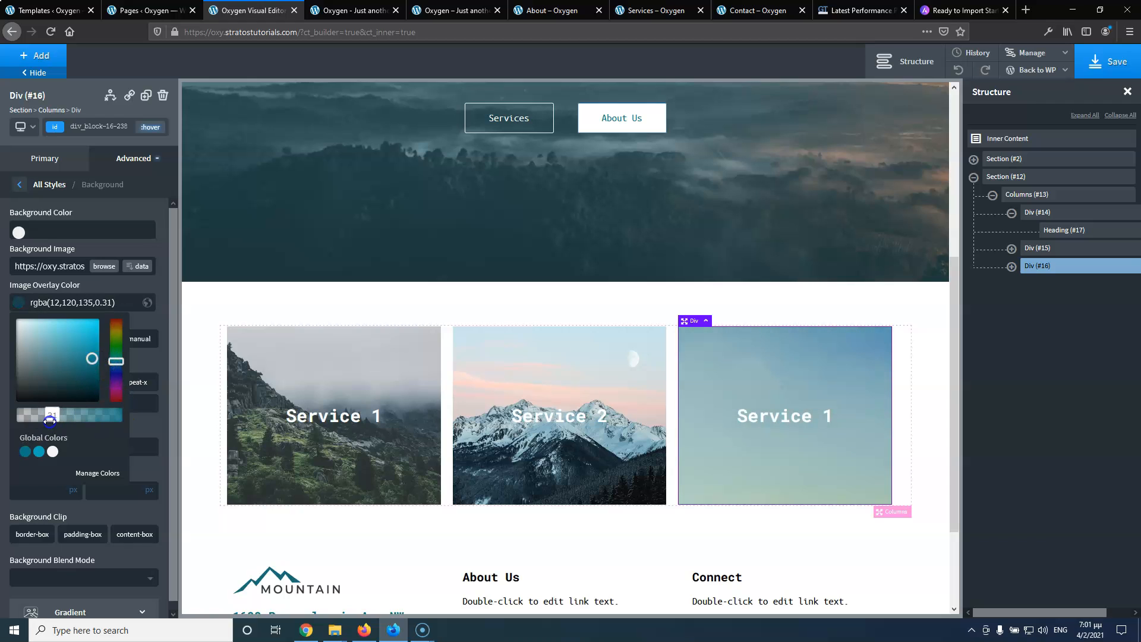
click(110, 287)
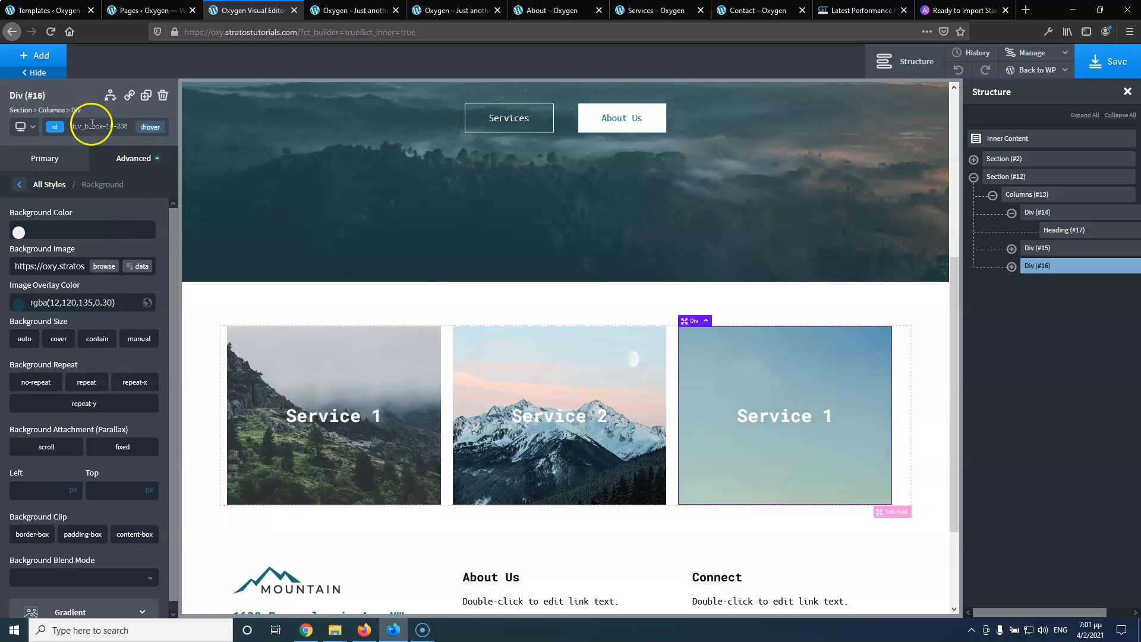
click(151, 127)
click(103, 160)
Set the transition duration of Div #16 to 0.4 seconds and save the page
click(18, 187)
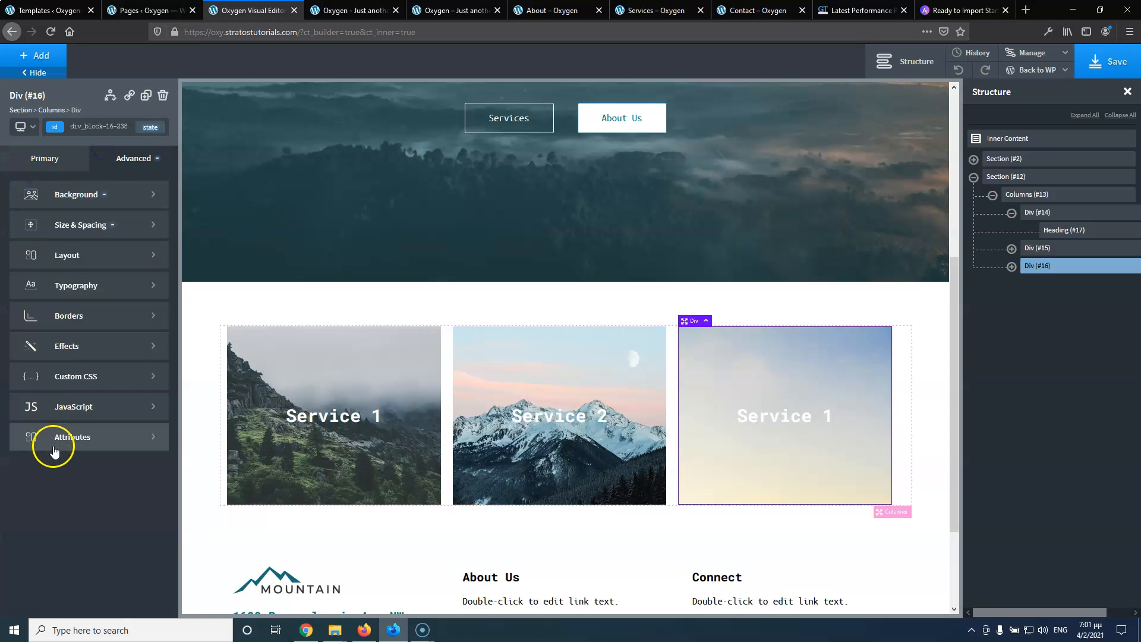
click(52, 440)
click(21, 186)
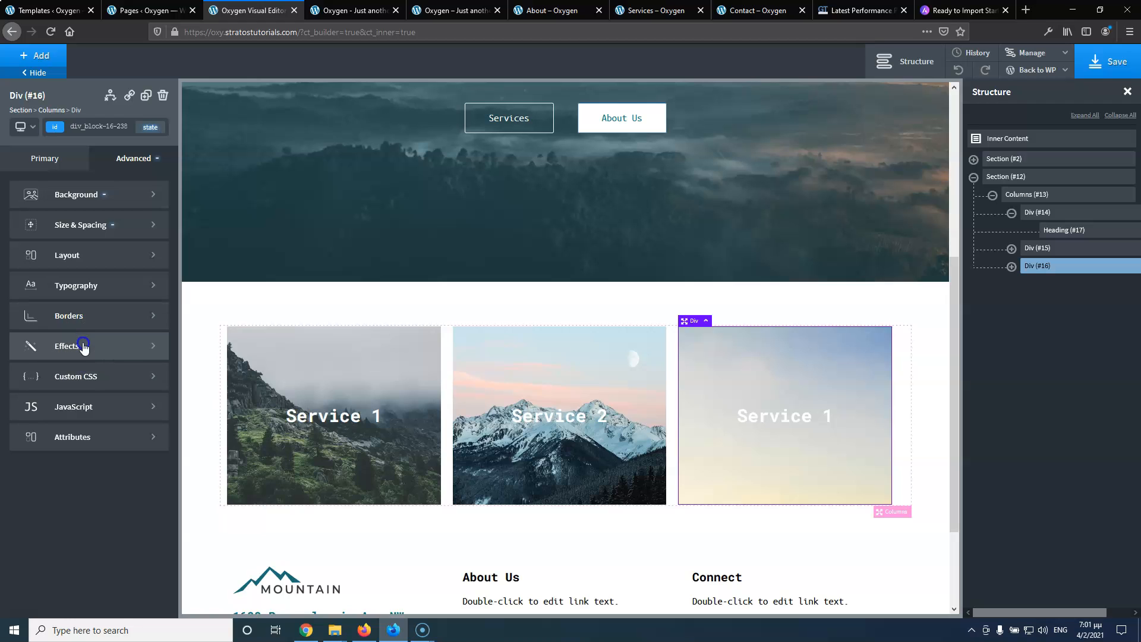
click(83, 347)
click(83, 280)
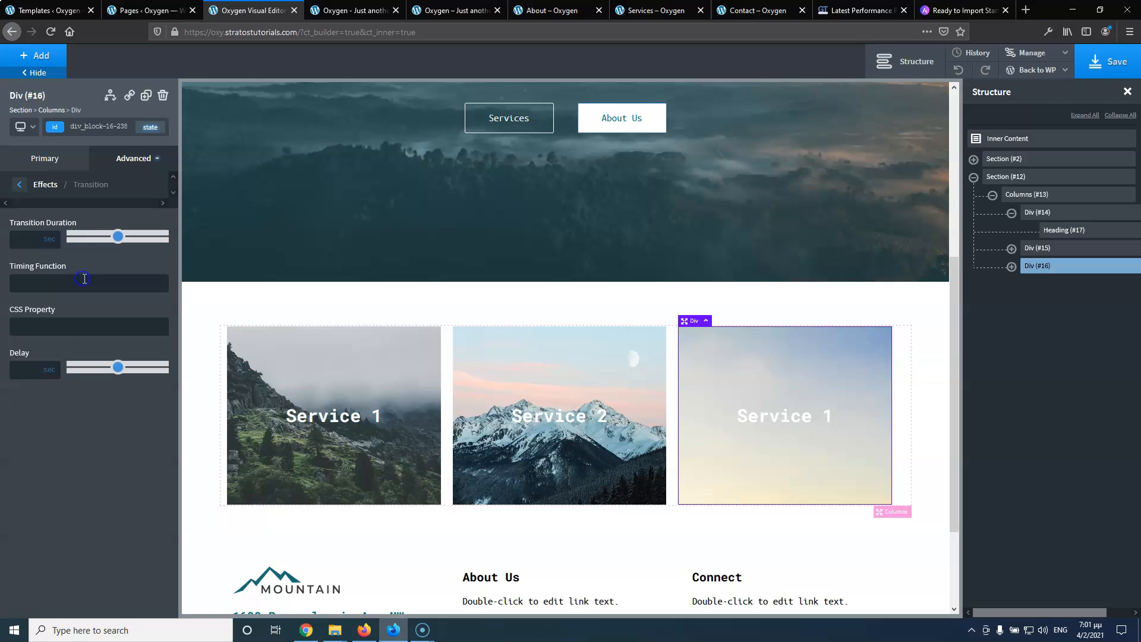
click(32, 238)
text(0.4)
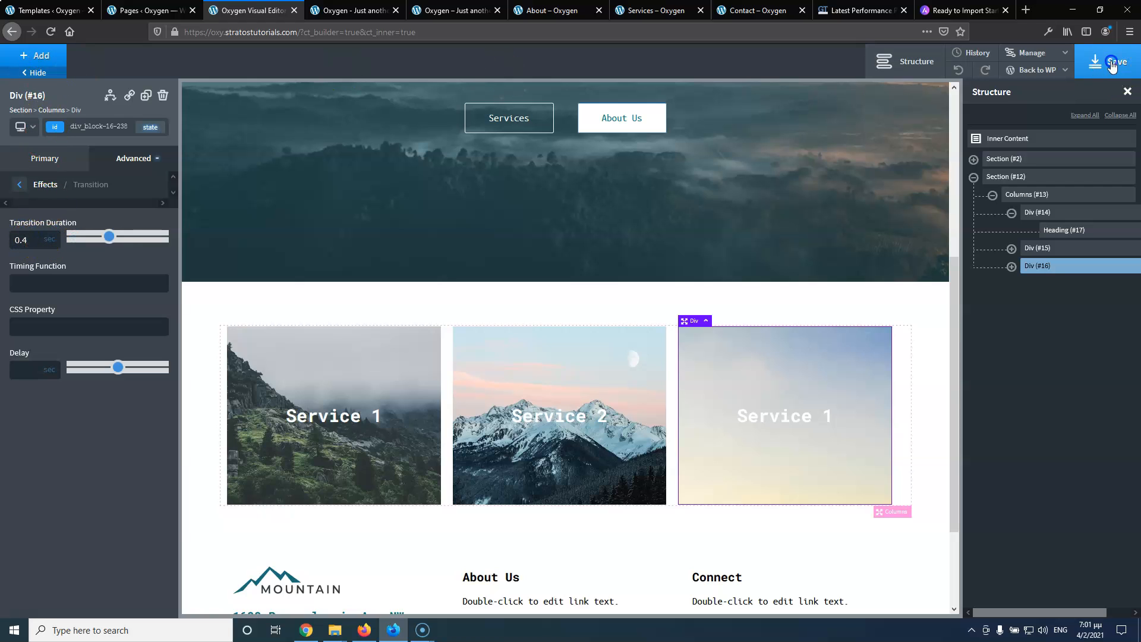
click(1110, 65)
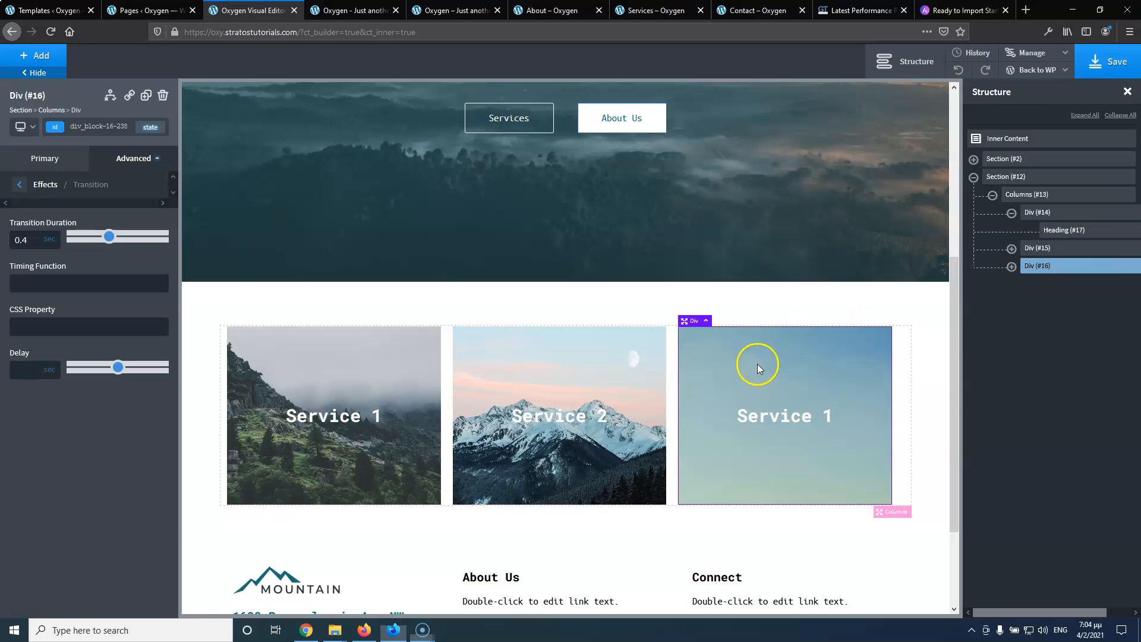
Inspect the home-services-column-divs class settings on Div #16, Div #15 and Div #14
click(98, 126)
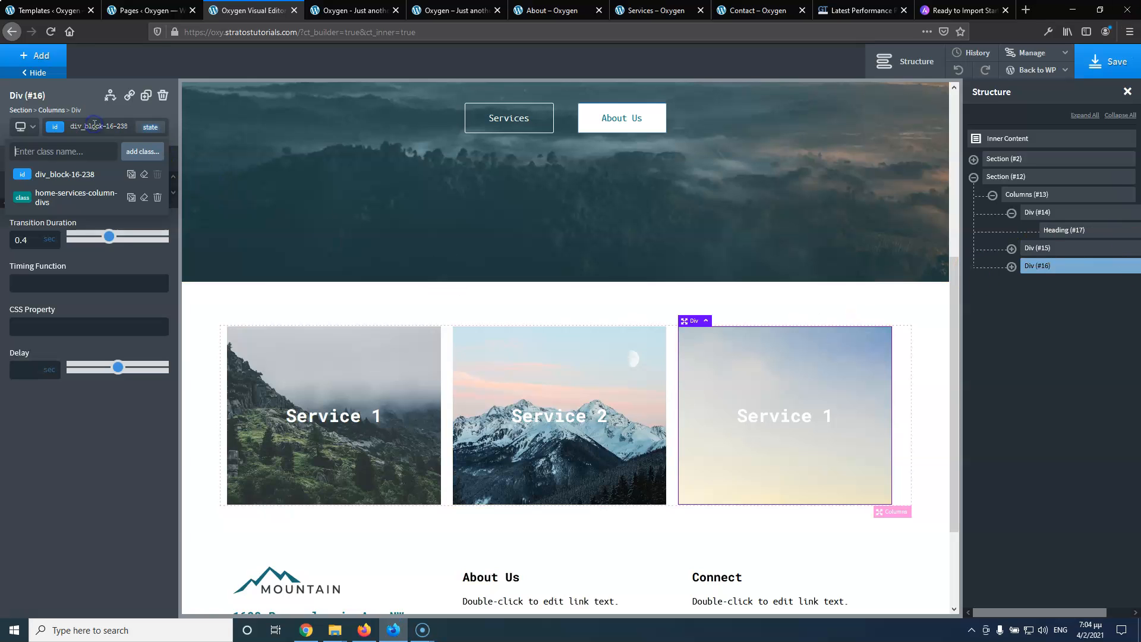
click(68, 194)
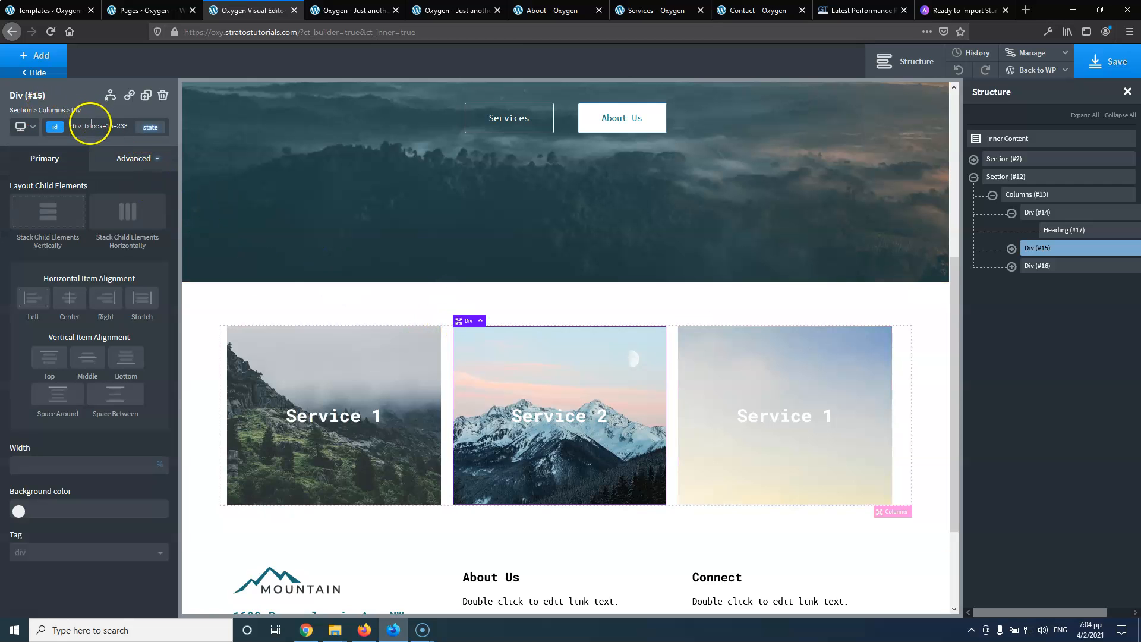
click(90, 124)
click(83, 183)
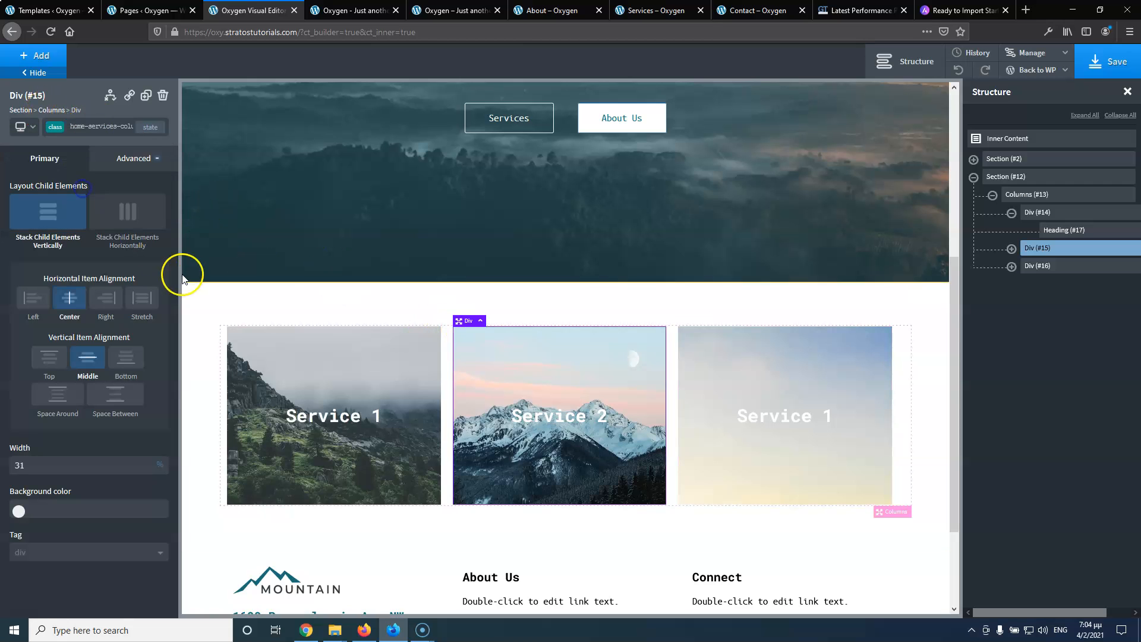
click(260, 355)
click(92, 121)
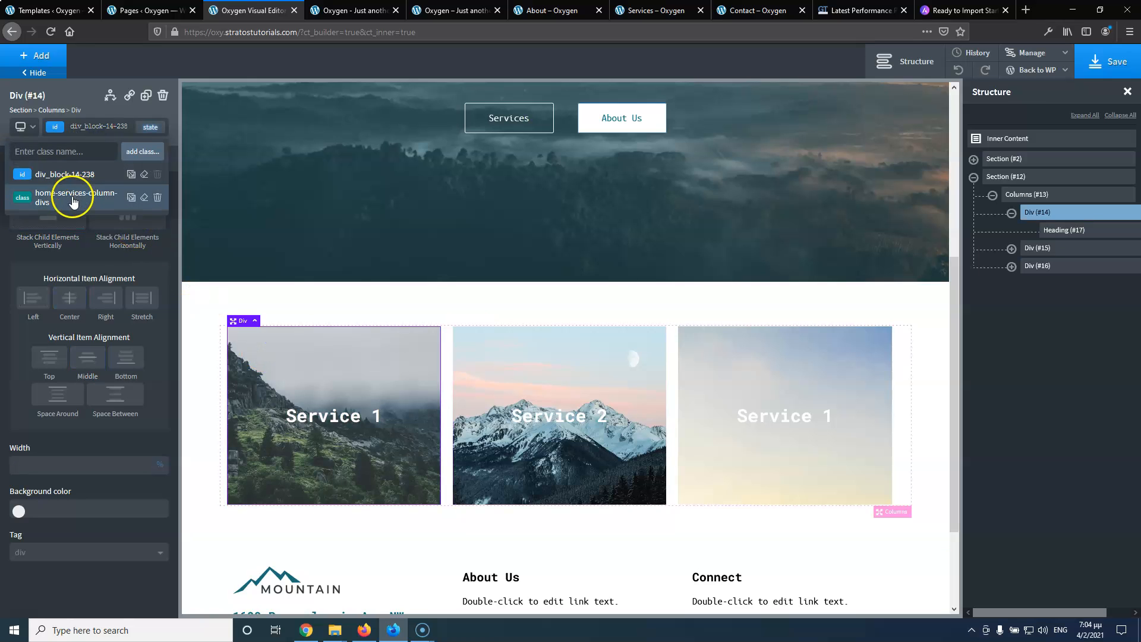
click(72, 202)
Compare the hover effects of the service columns with those on the reference home page
mouse_move(432, 416)
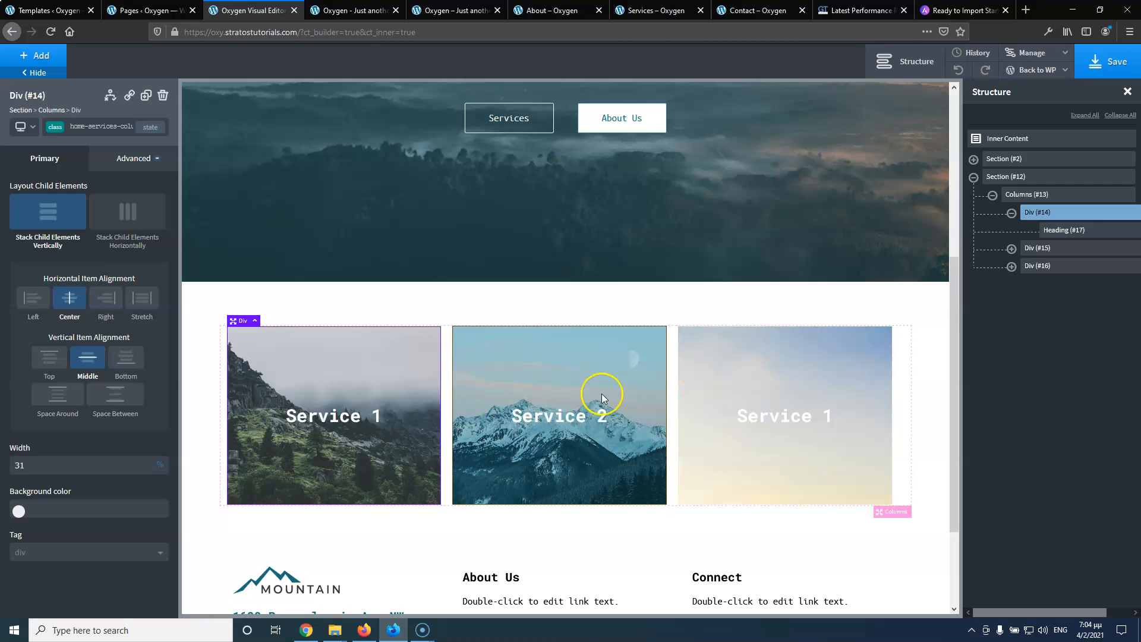
scroll(513, 398, down, 2)
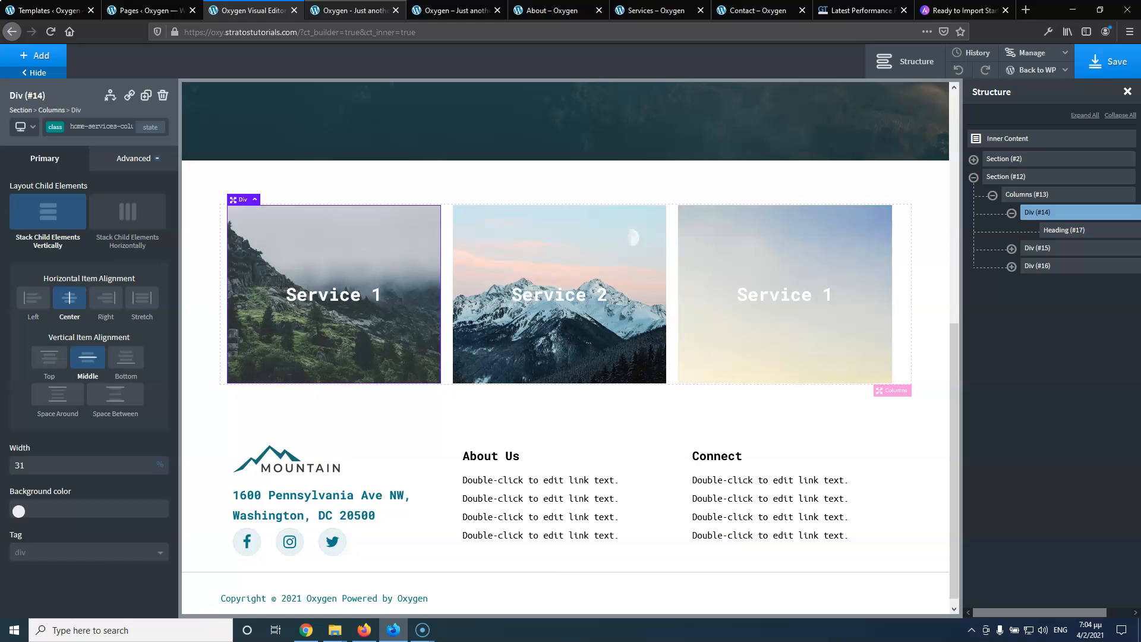
click(454, 10)
click(538, 267)
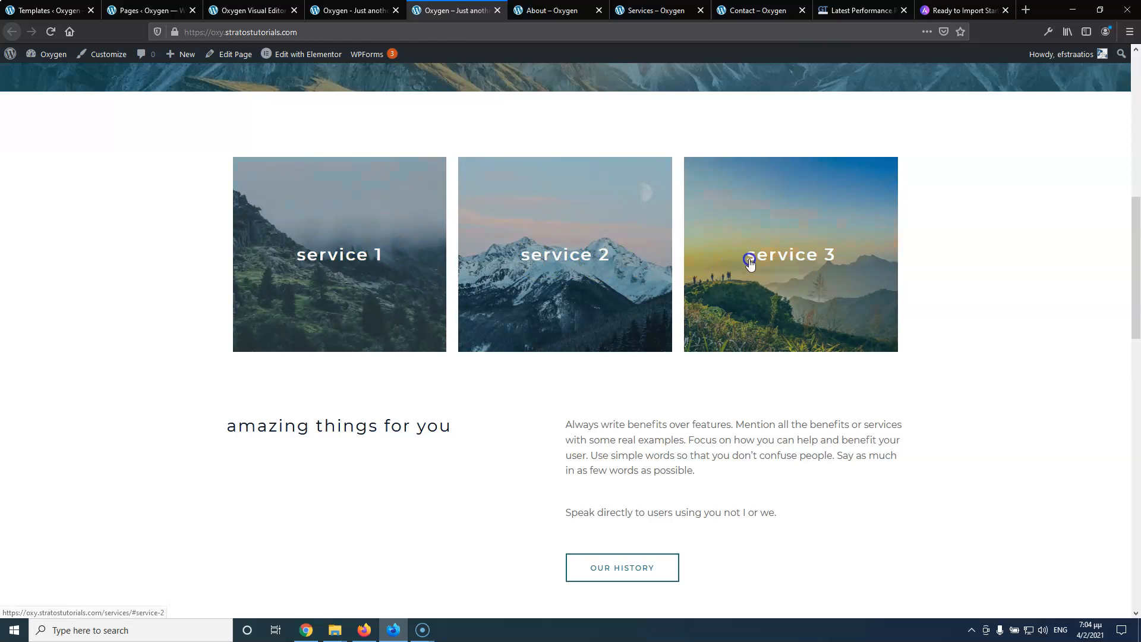
click(267, 10)
Wrap the Service 1 heading in the first column in a link wrapper without a destination URL
click(327, 319)
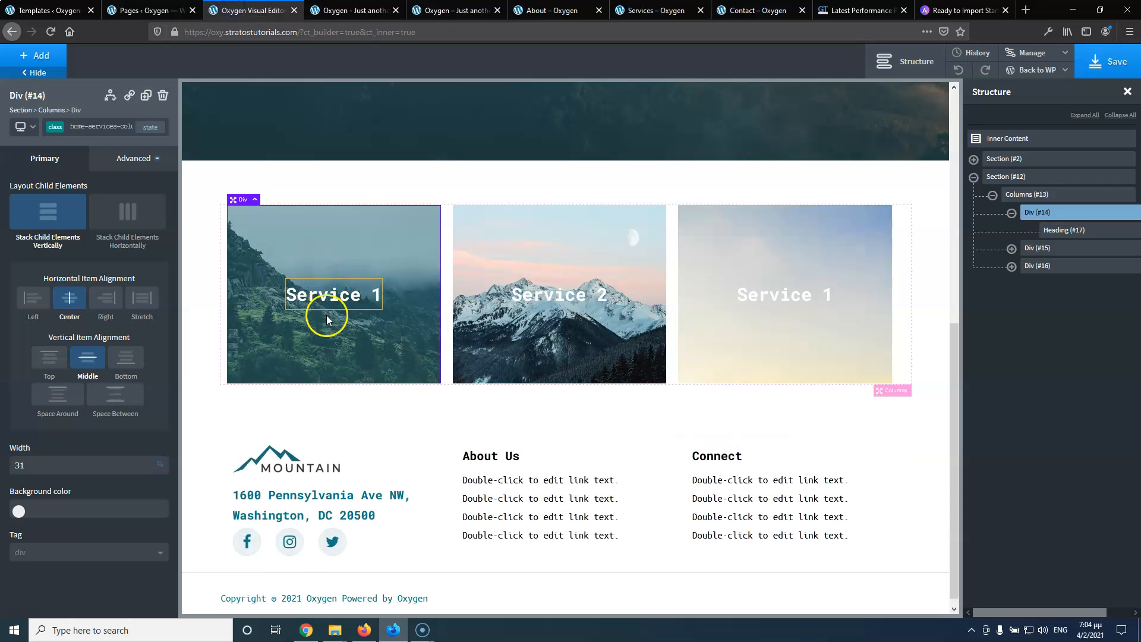
click(327, 298)
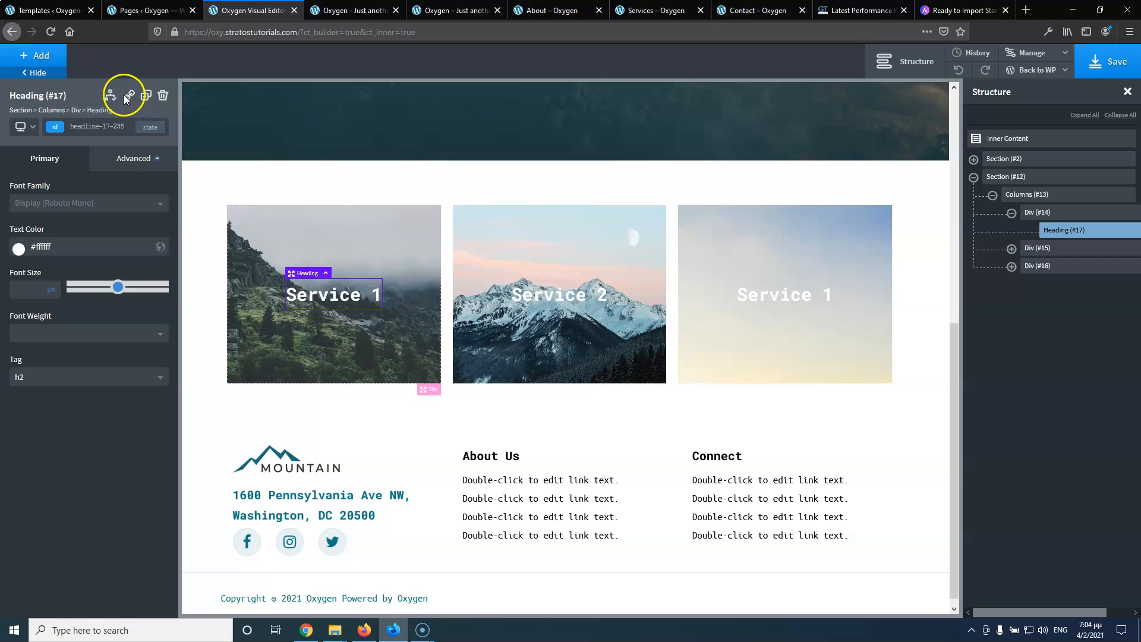
click(126, 97)
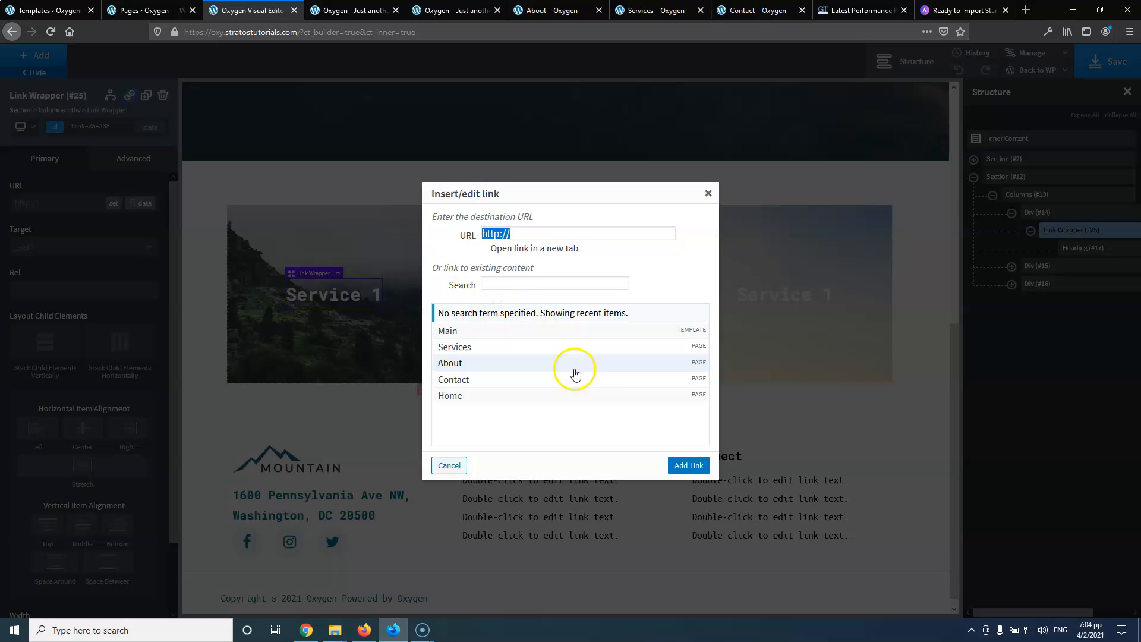
click(707, 193)
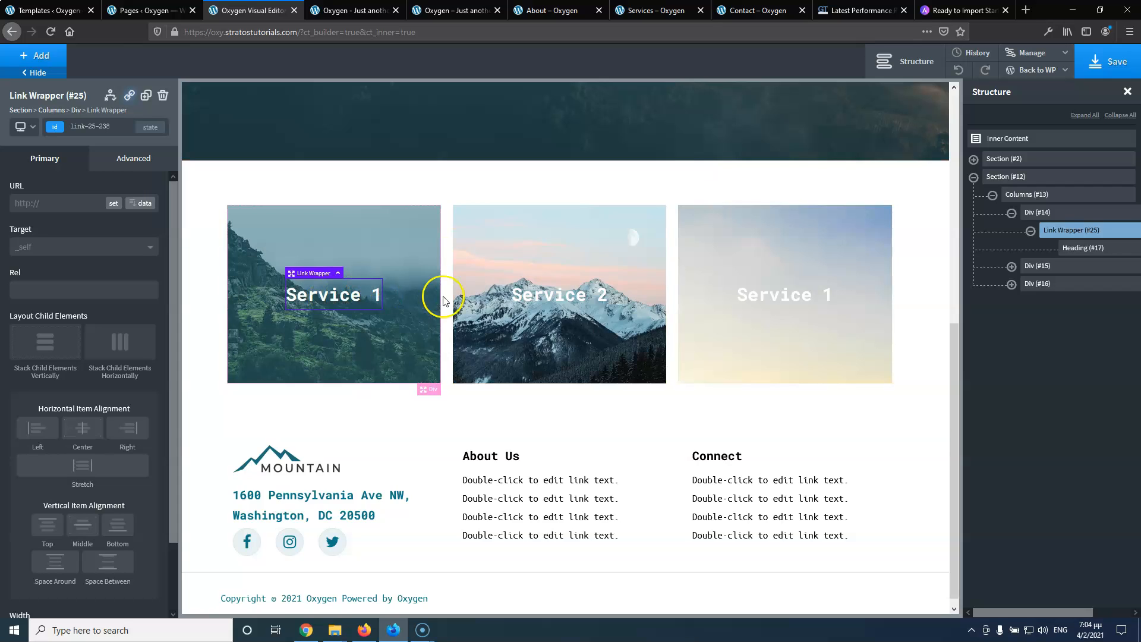
Wrap the headings of the second and third service columns in link wrappers, leaving their URLs empty
click(531, 296)
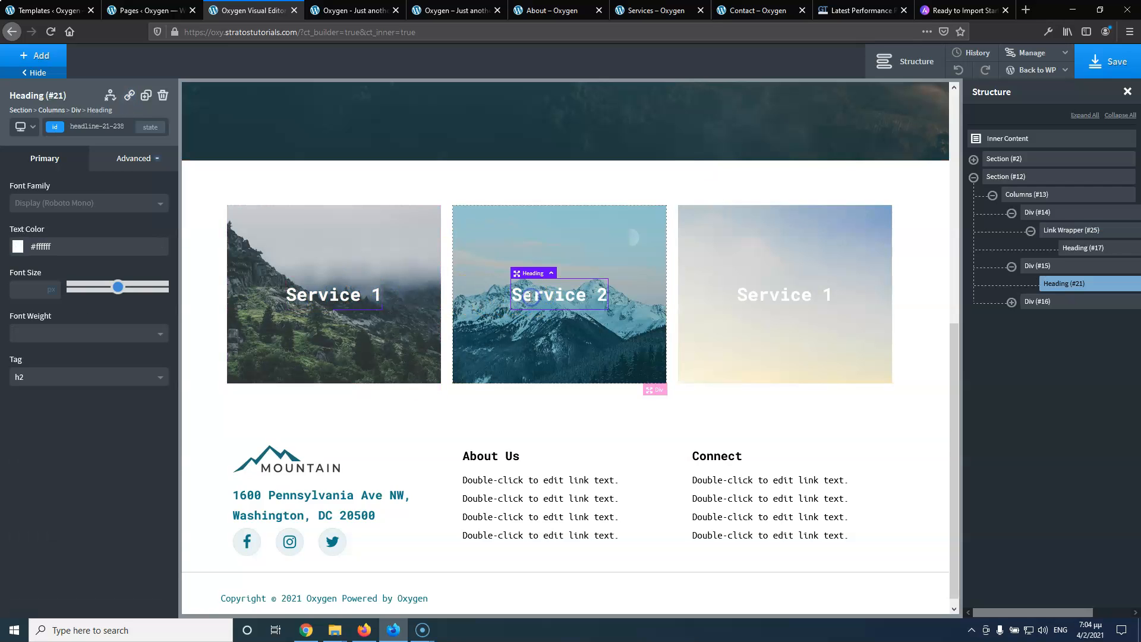
click(130, 96)
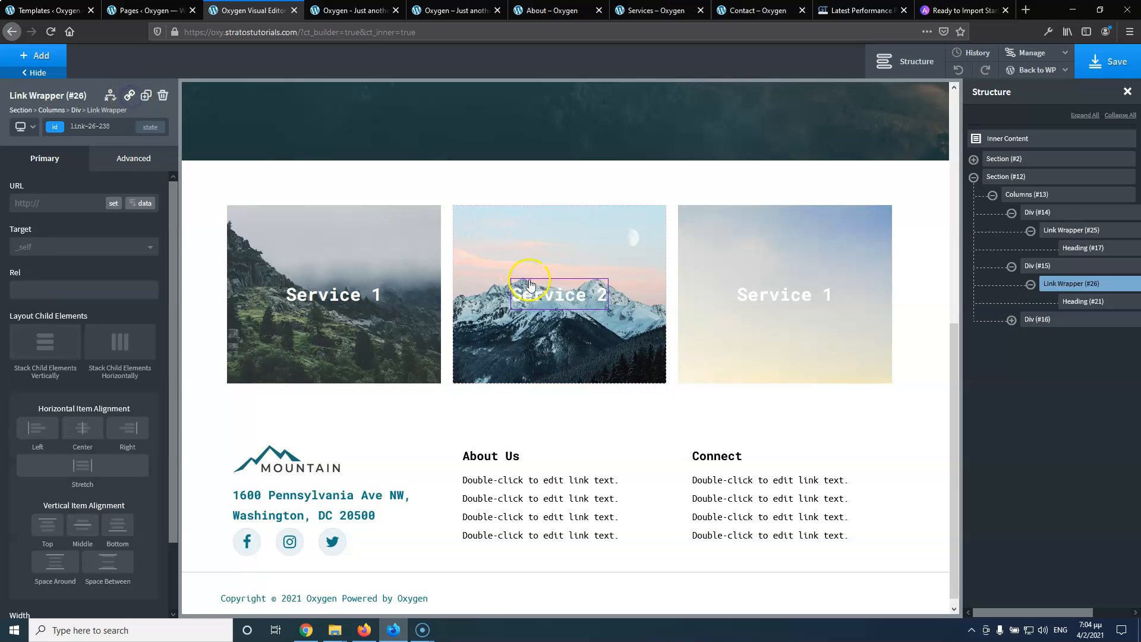
click(451, 465)
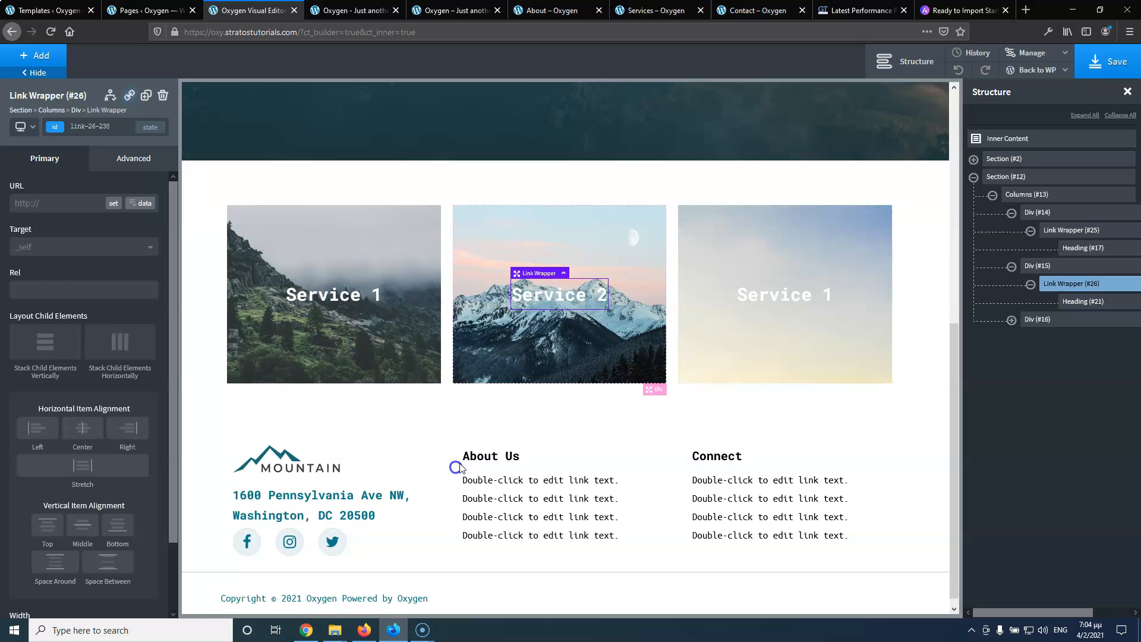
click(787, 294)
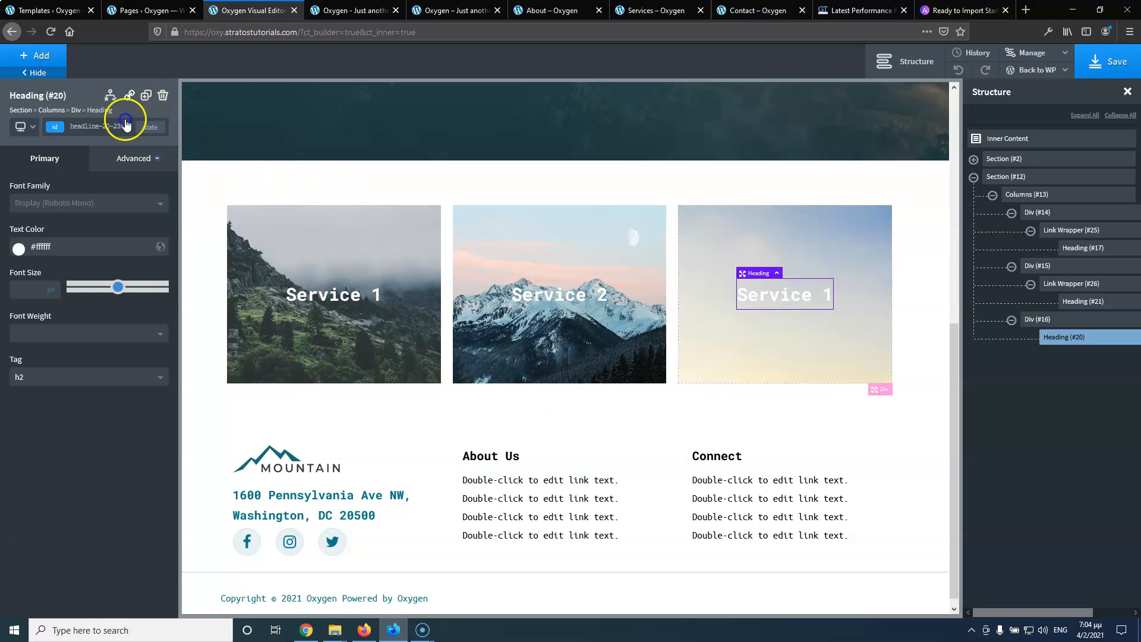
click(129, 96)
click(449, 467)
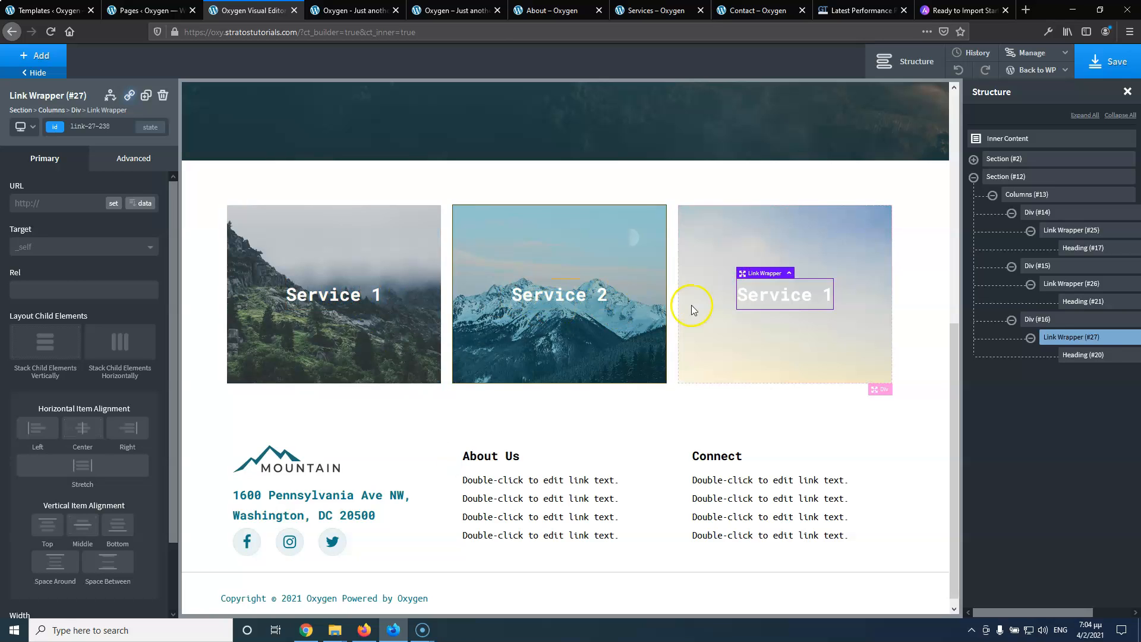
Change the heading text in the third column to Service 3
click(823, 296)
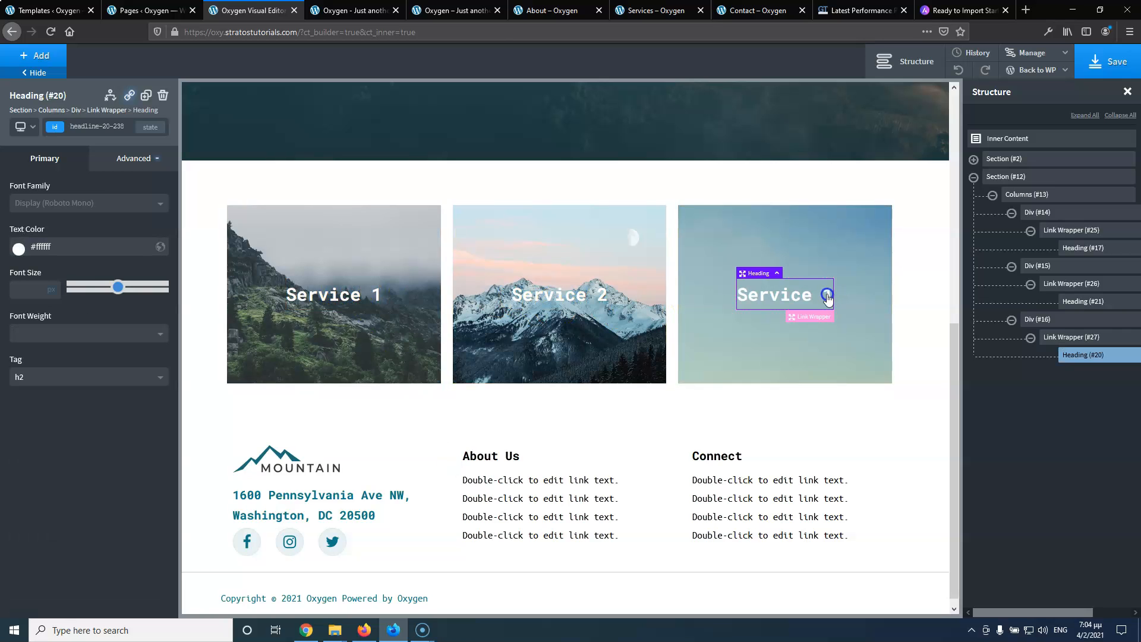
double_click(828, 297)
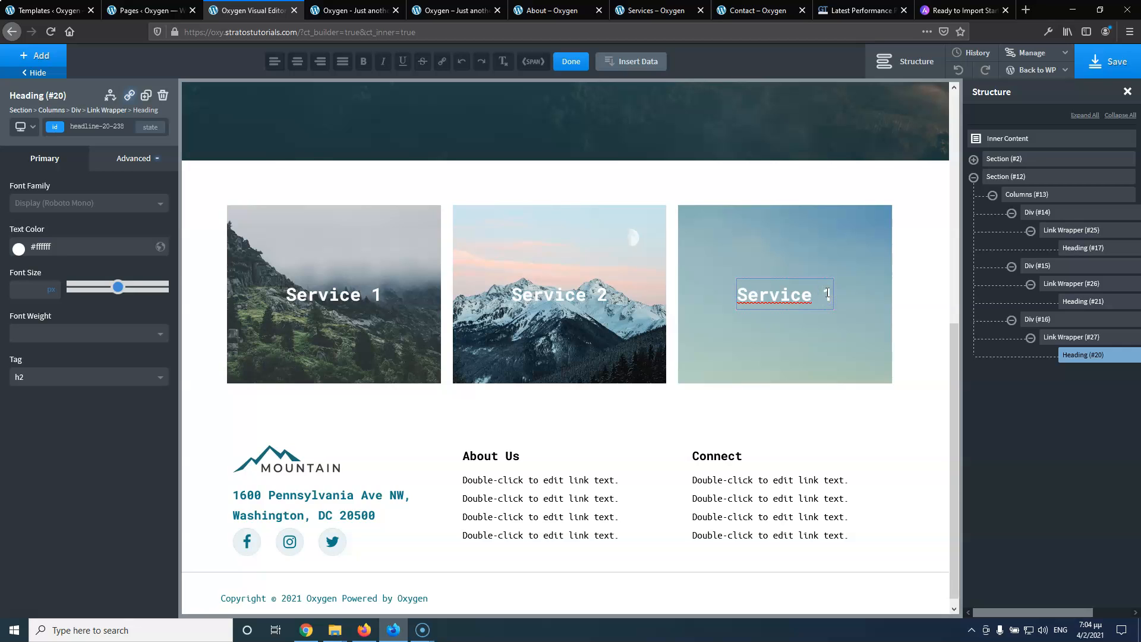
Examine the layout and heading of the "amazing things for you" block below the services on the reference home page
click(450, 10)
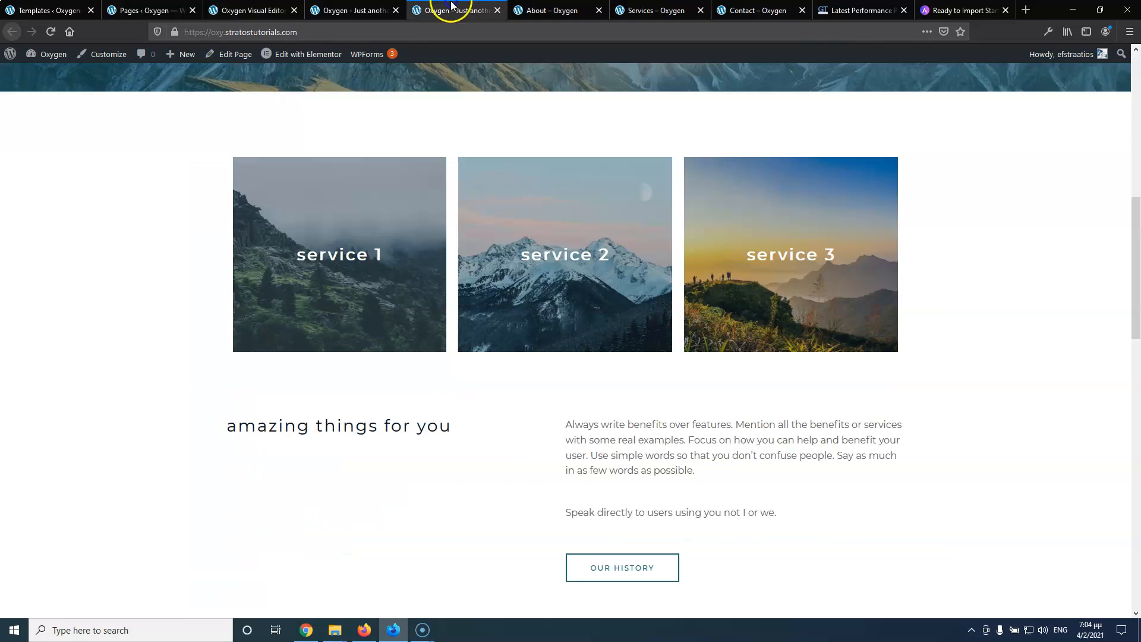
scroll(454, 262, down, 3)
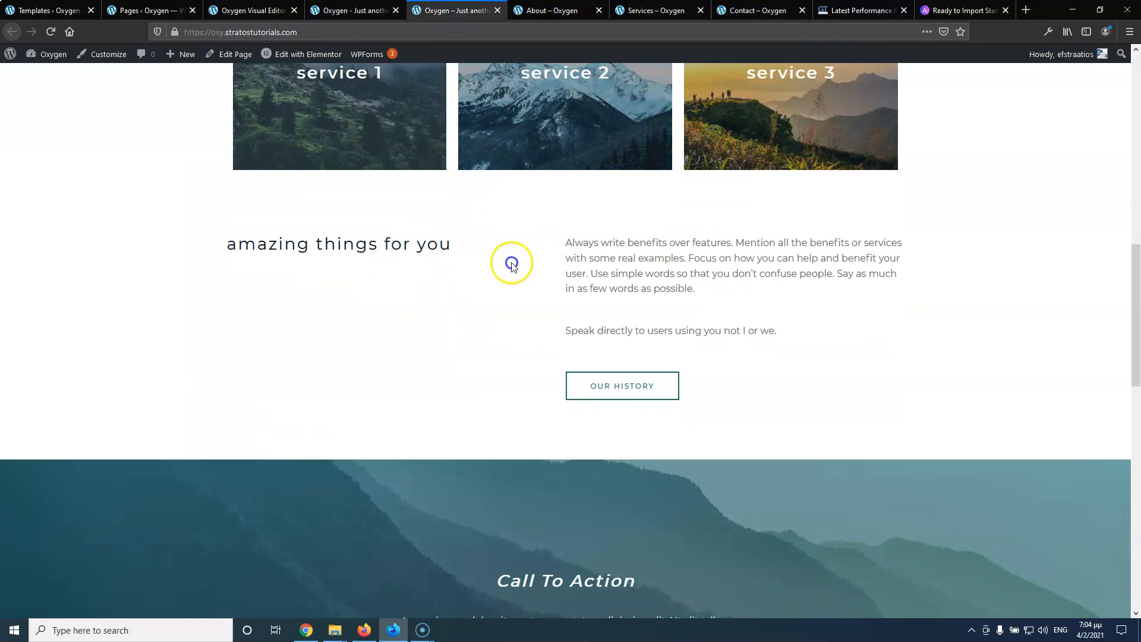
triple_click(389, 245)
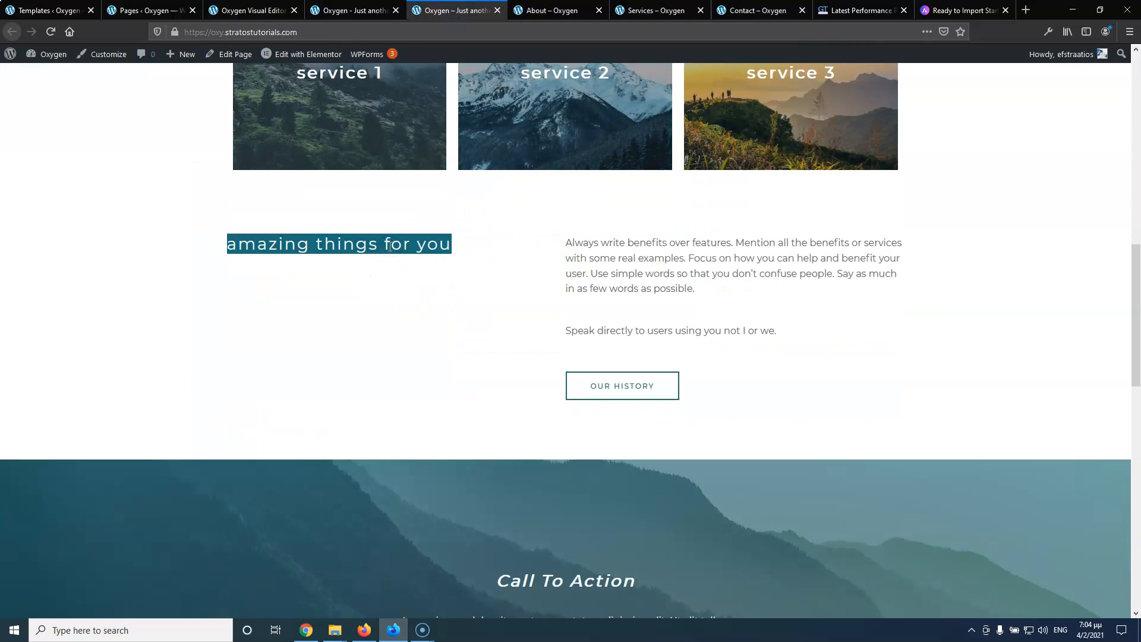
click(341, 10)
click(262, 10)
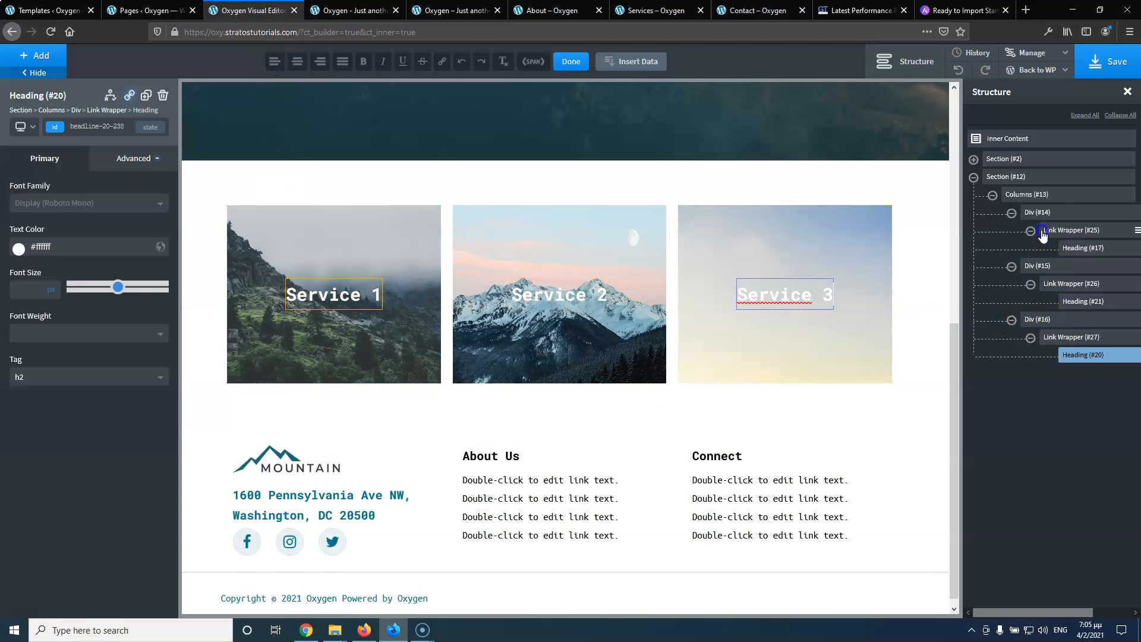
Add a Columns element with the 50 50 layout below the service columns in Section #12
click(1033, 202)
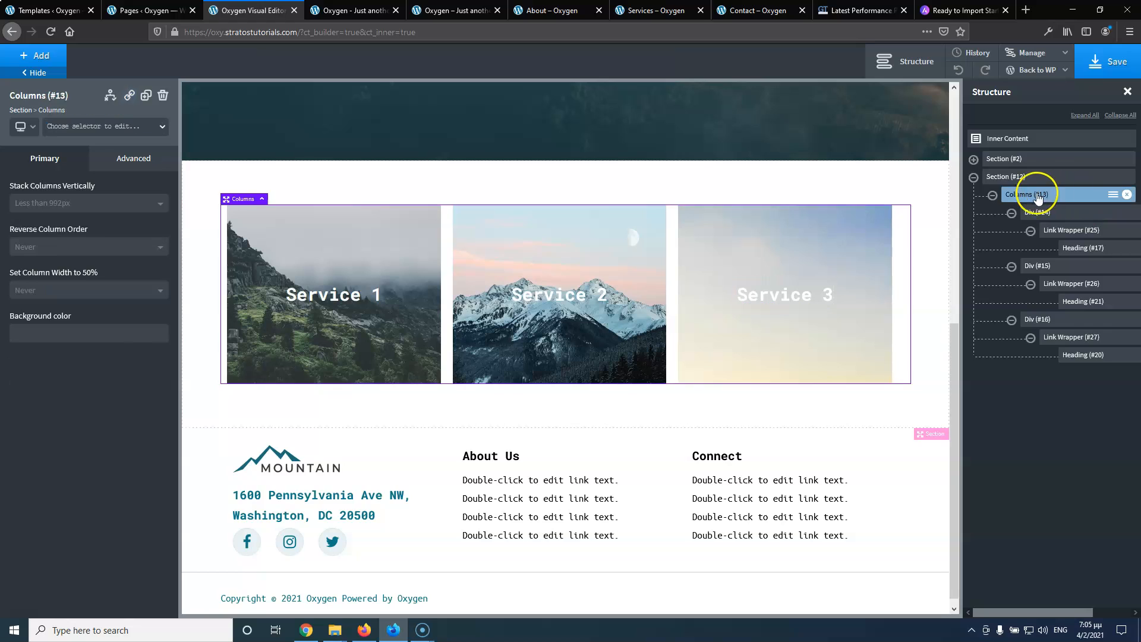
click(993, 198)
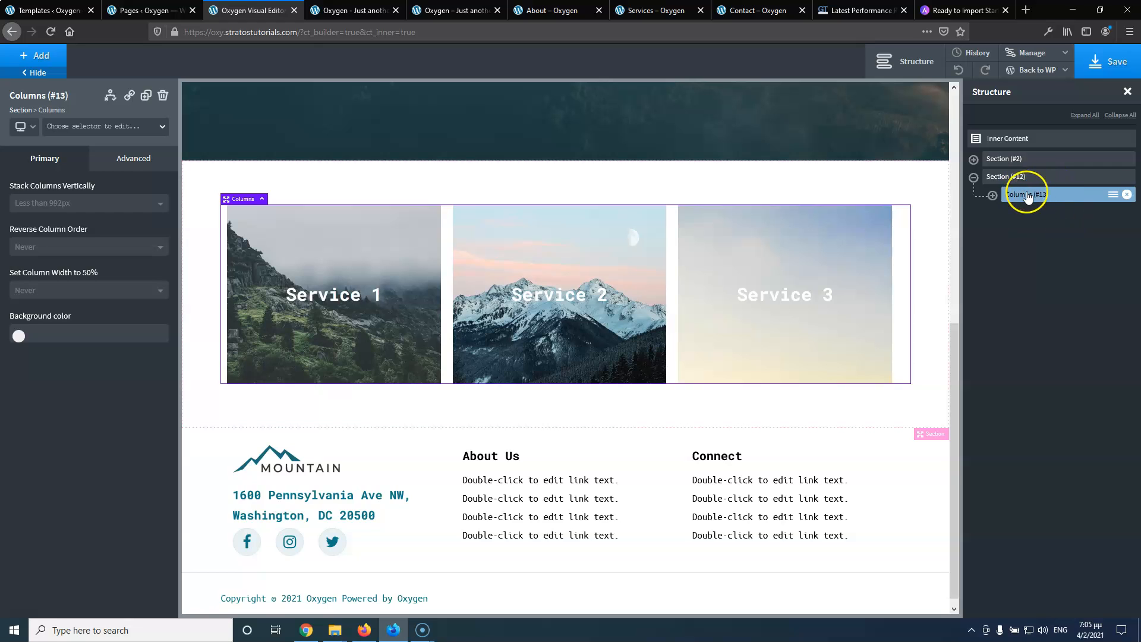
click(50, 59)
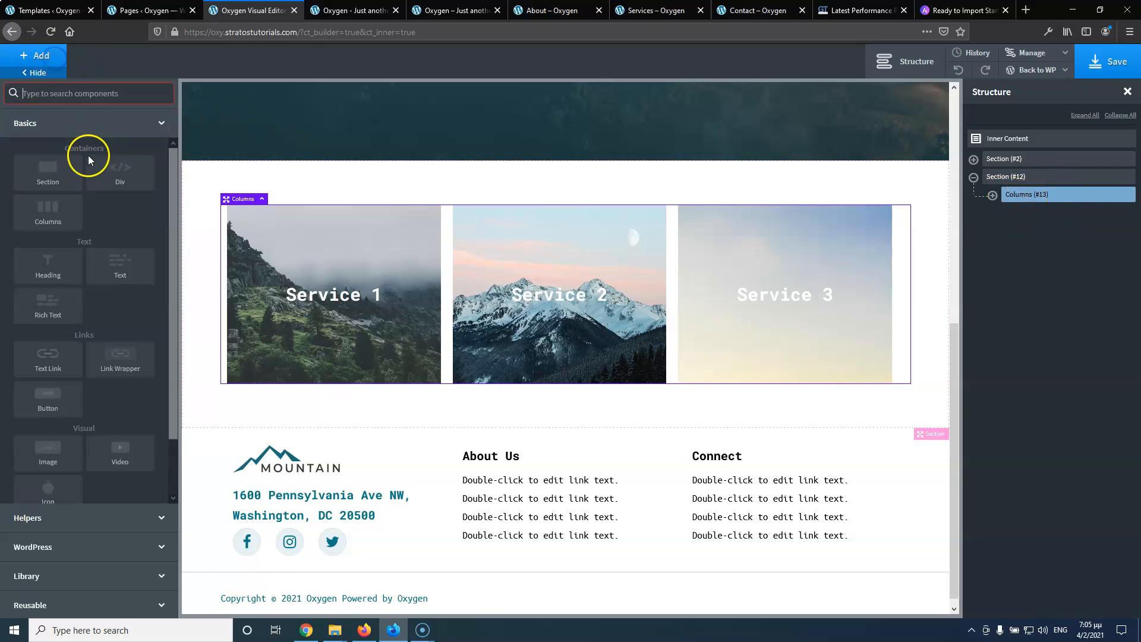
click(54, 216)
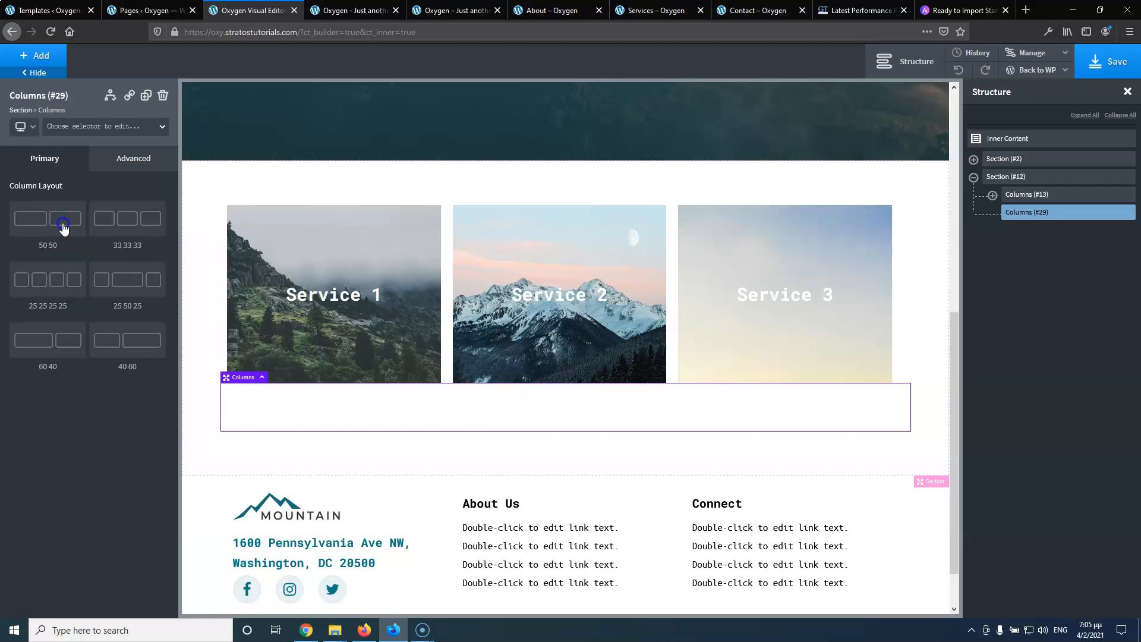
click(64, 225)
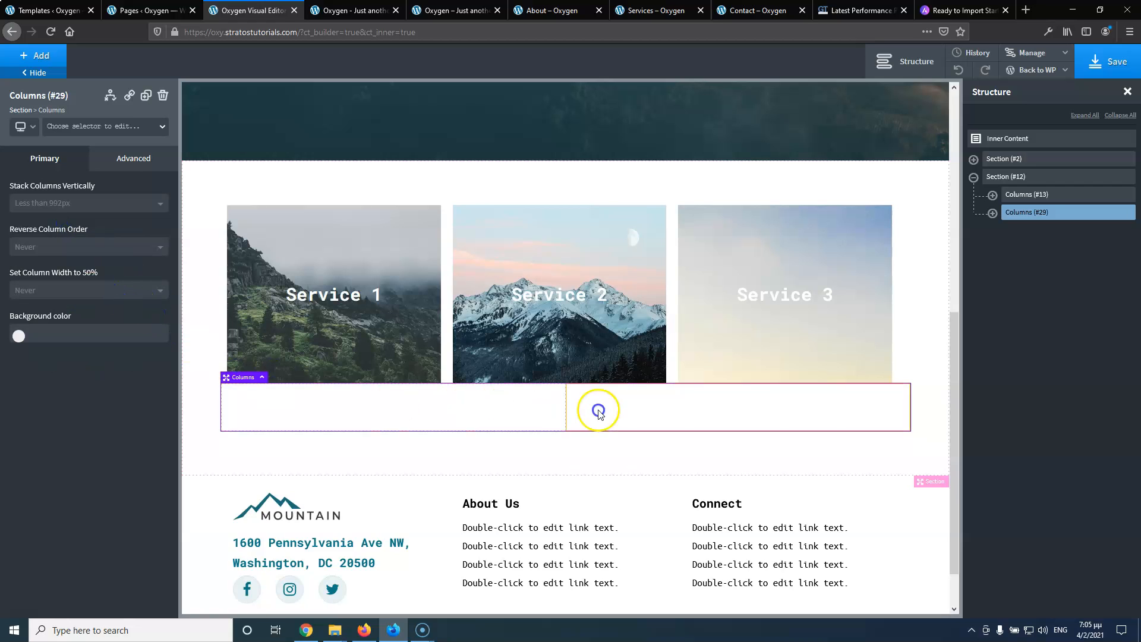
Set the bottom margin of the three-column services element, Columns #13, to 40 px
click(1052, 195)
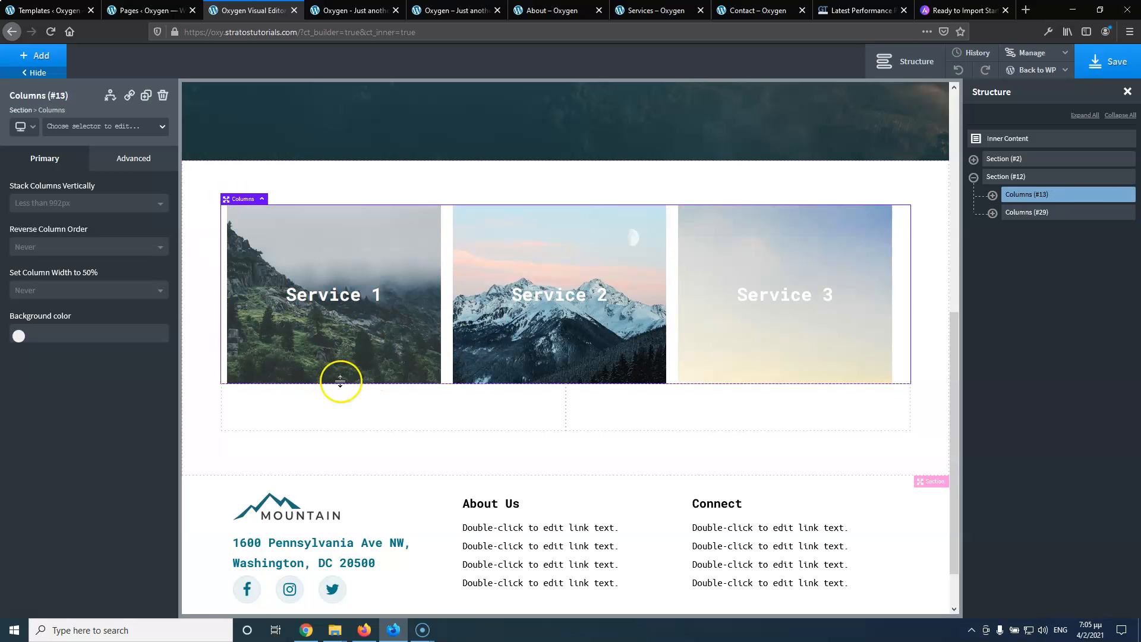
click(132, 160)
click(100, 224)
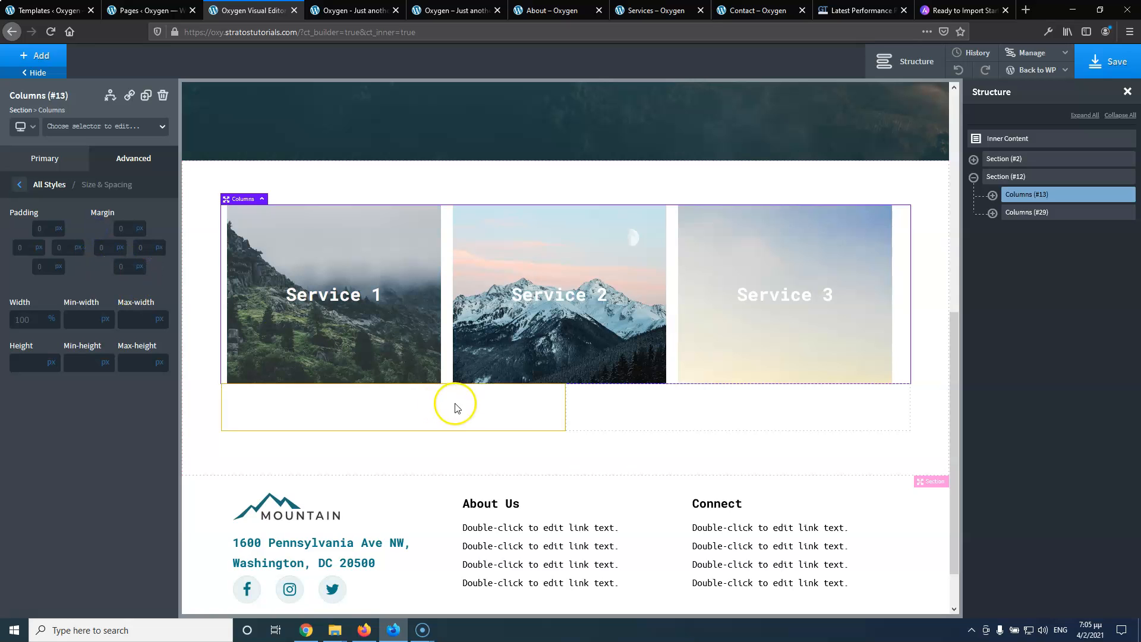
drag(574, 389, 573, 412)
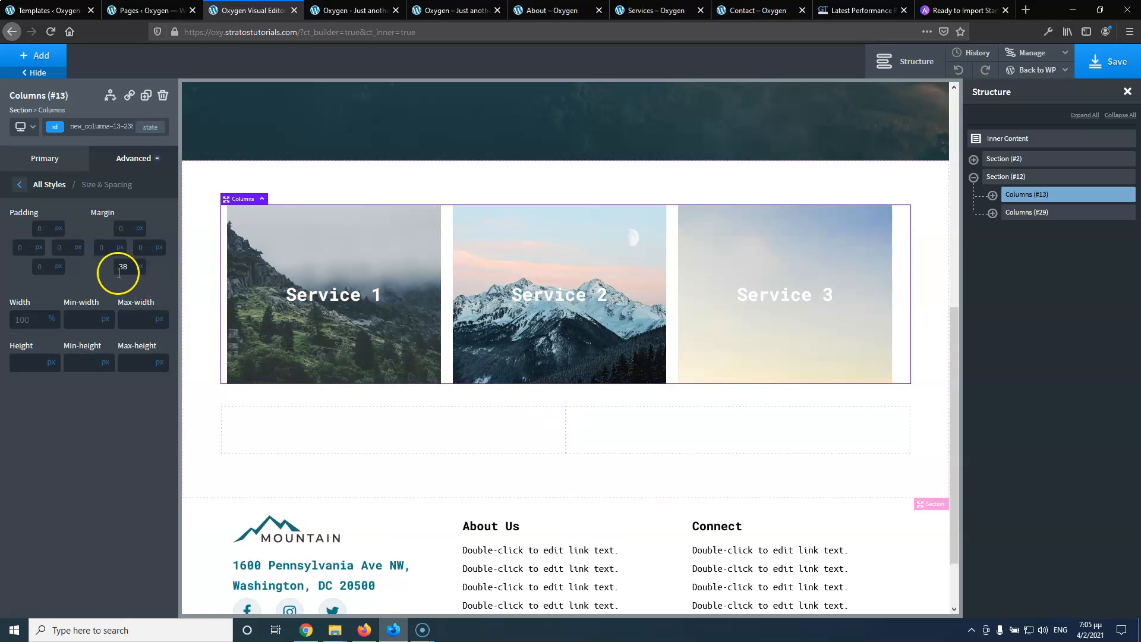
text(40)
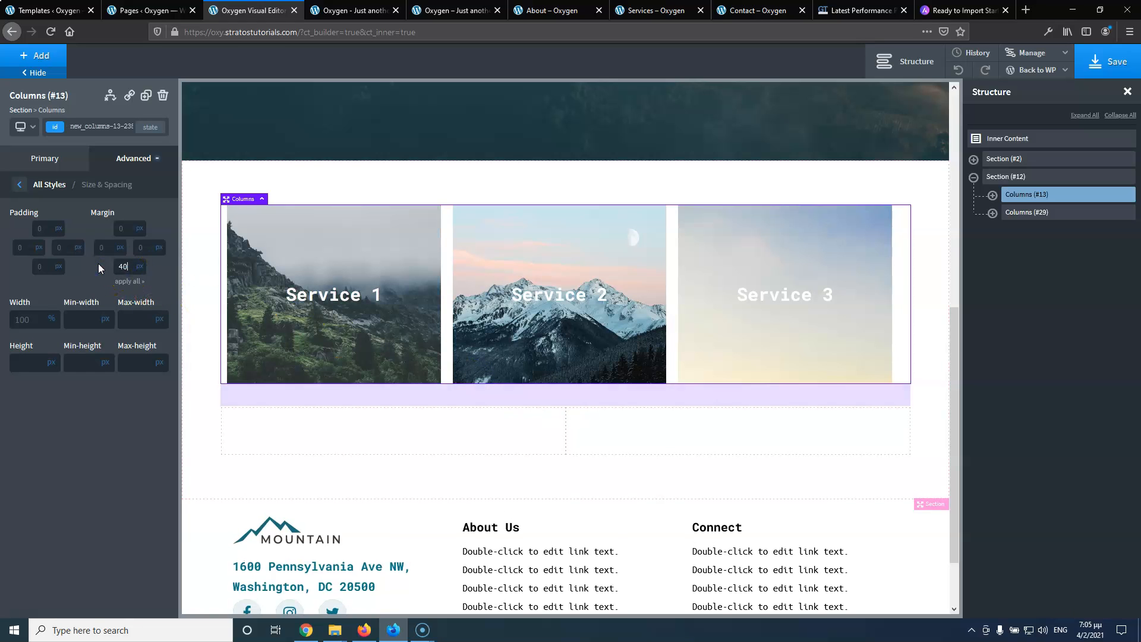
Add a heading reading "Amazing Things for You" to the first column of the new two-column row and set its tag to h3
click(333, 434)
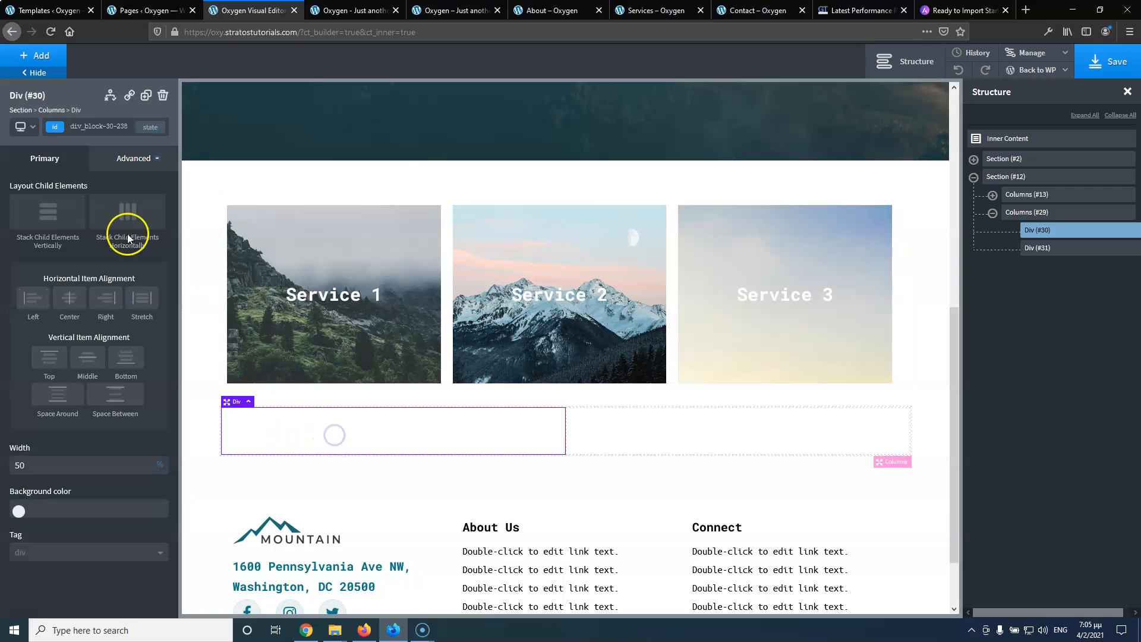
click(50, 61)
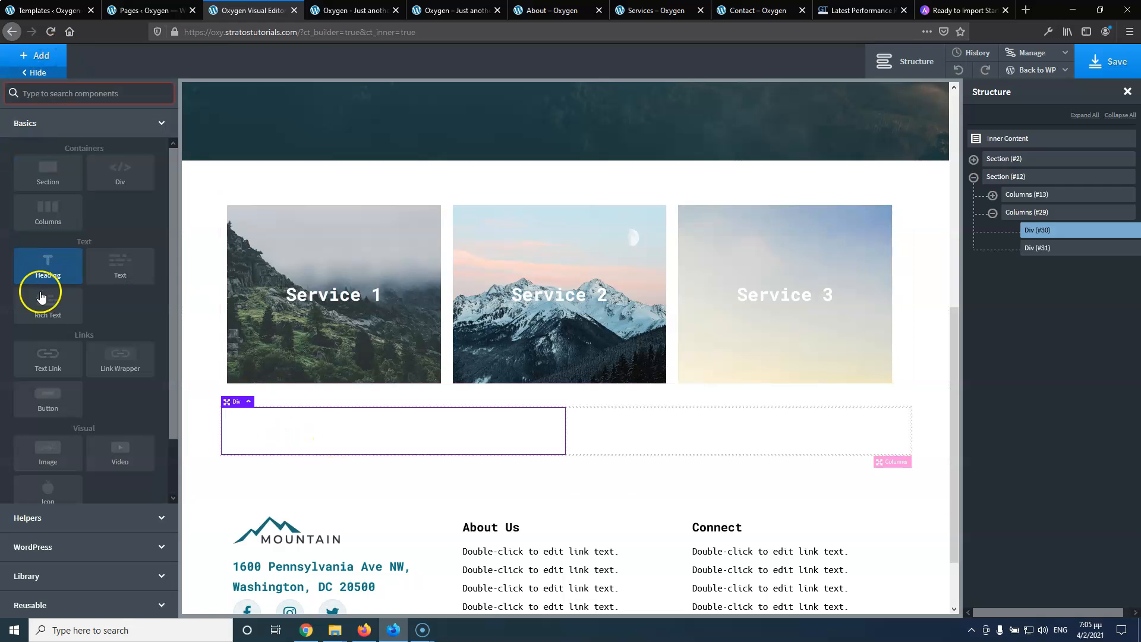
click(53, 259)
click(267, 441)
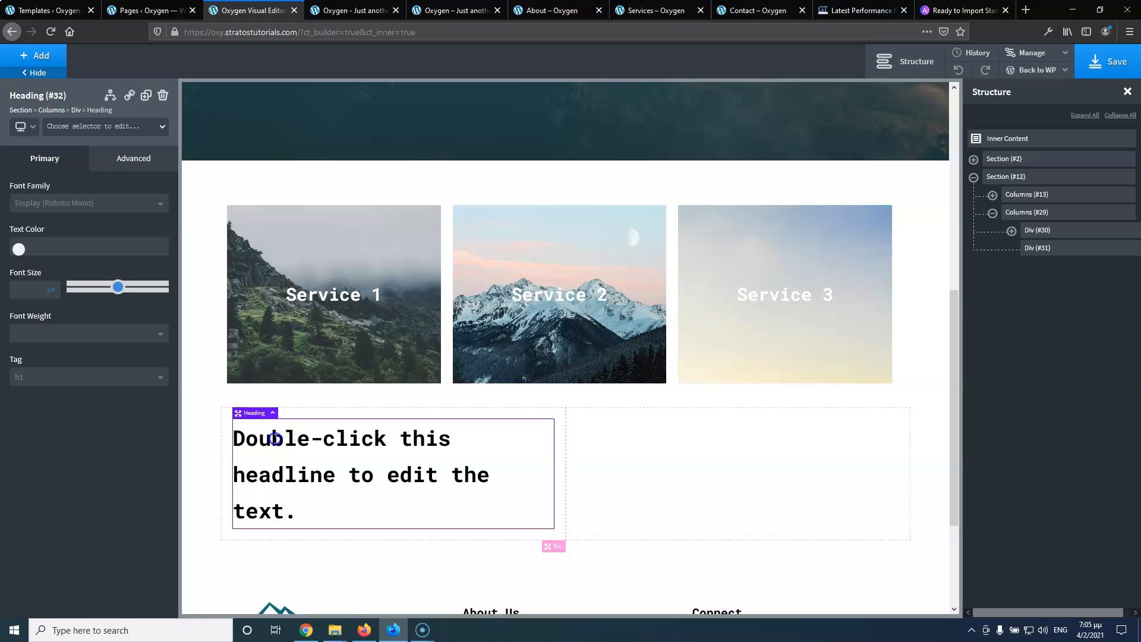
double_click(274, 438)
text(Amazing Things for You)
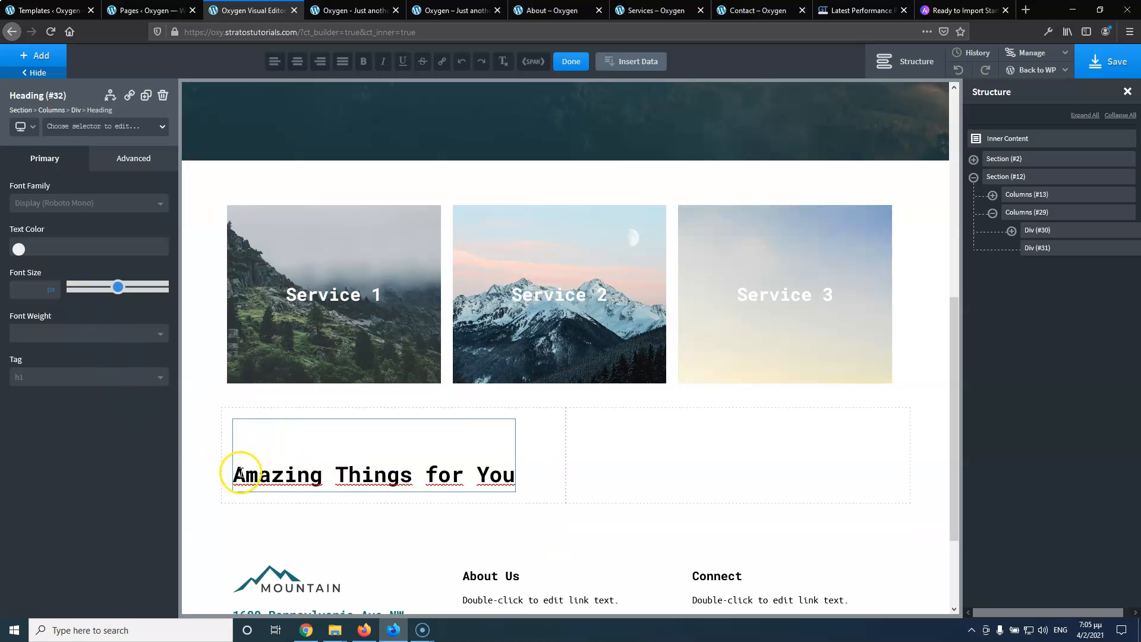
key(BackSpace)
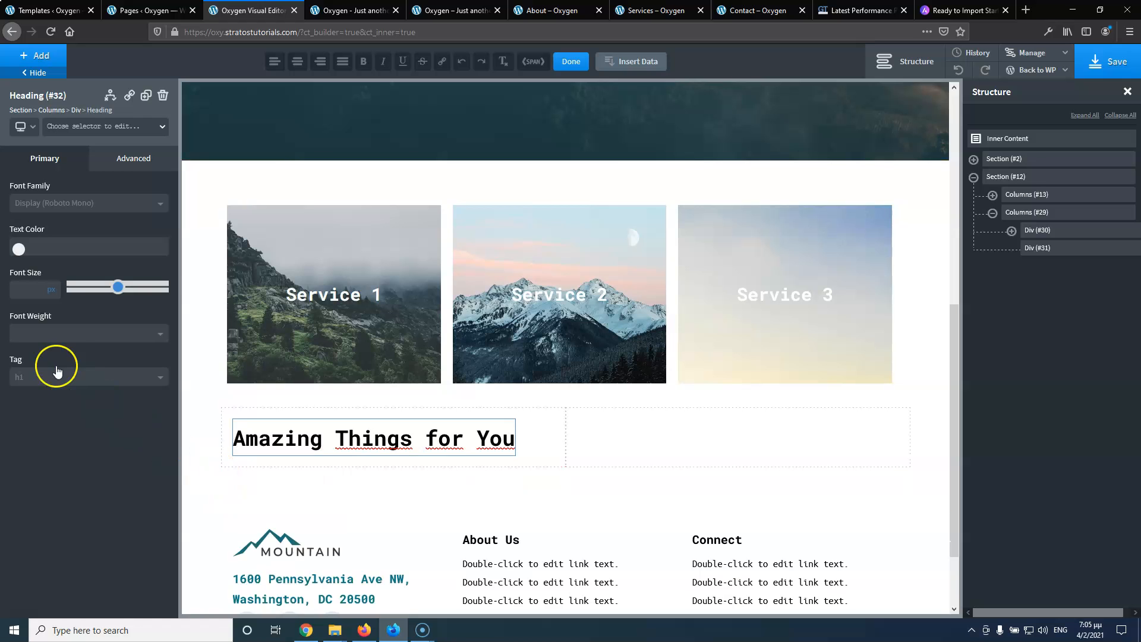
click(39, 378)
click(39, 431)
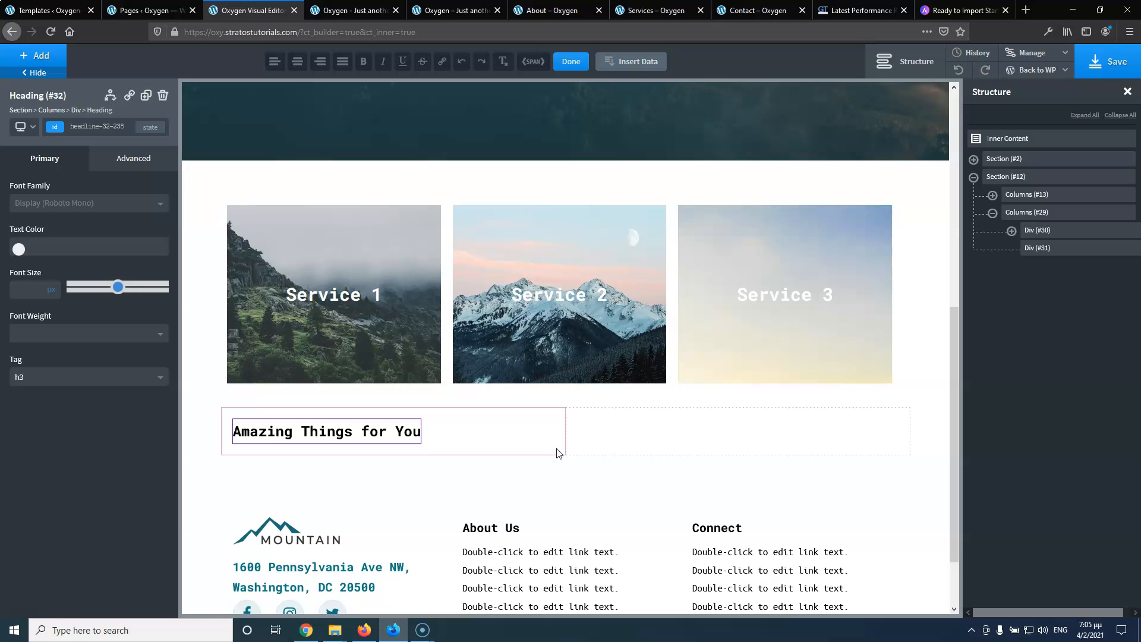
Copy the two paragraphs beside the "amazing things for you" heading on the reference home page
click(419, 11)
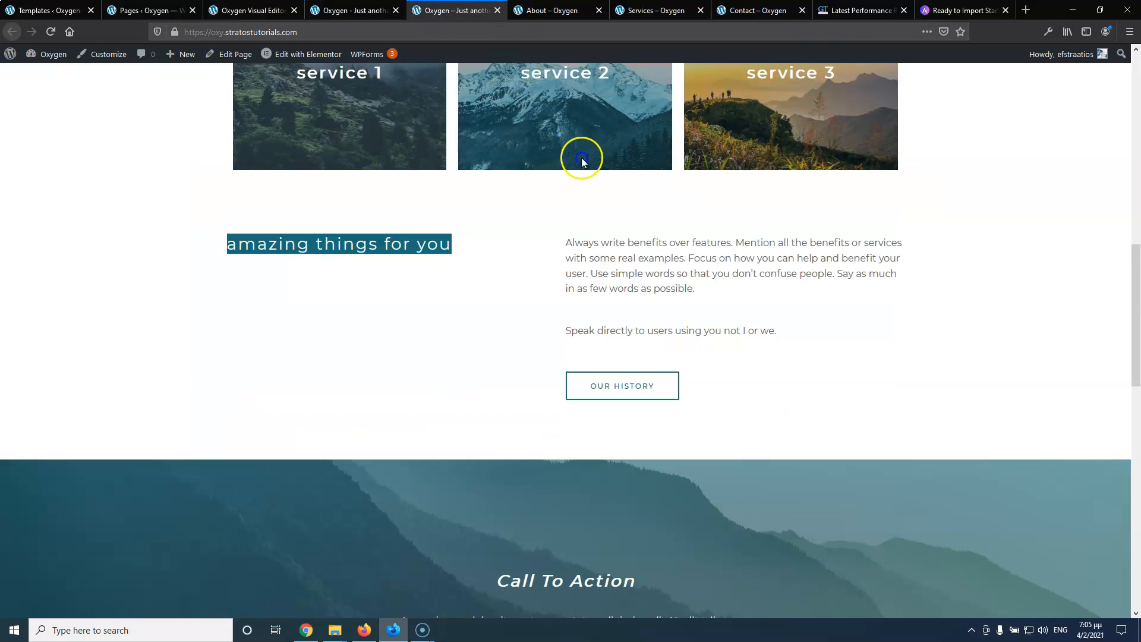
drag(567, 242, 783, 331)
key(ctrl+c)
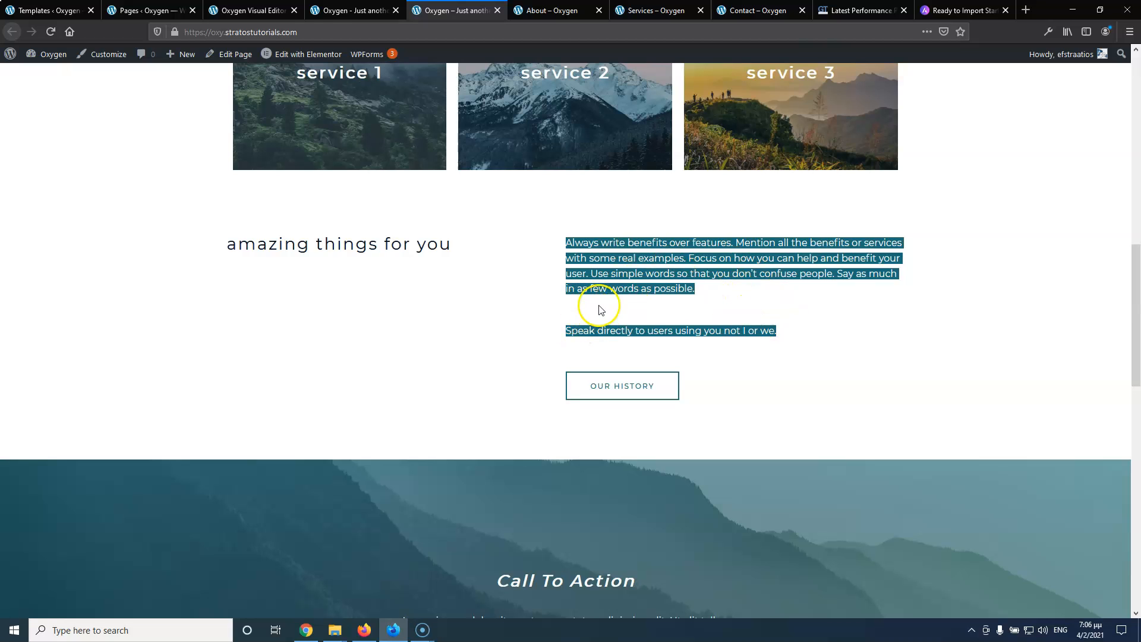
Add a Rich Text element to the second column of the two-column row in the Oxygen editor
click(259, 12)
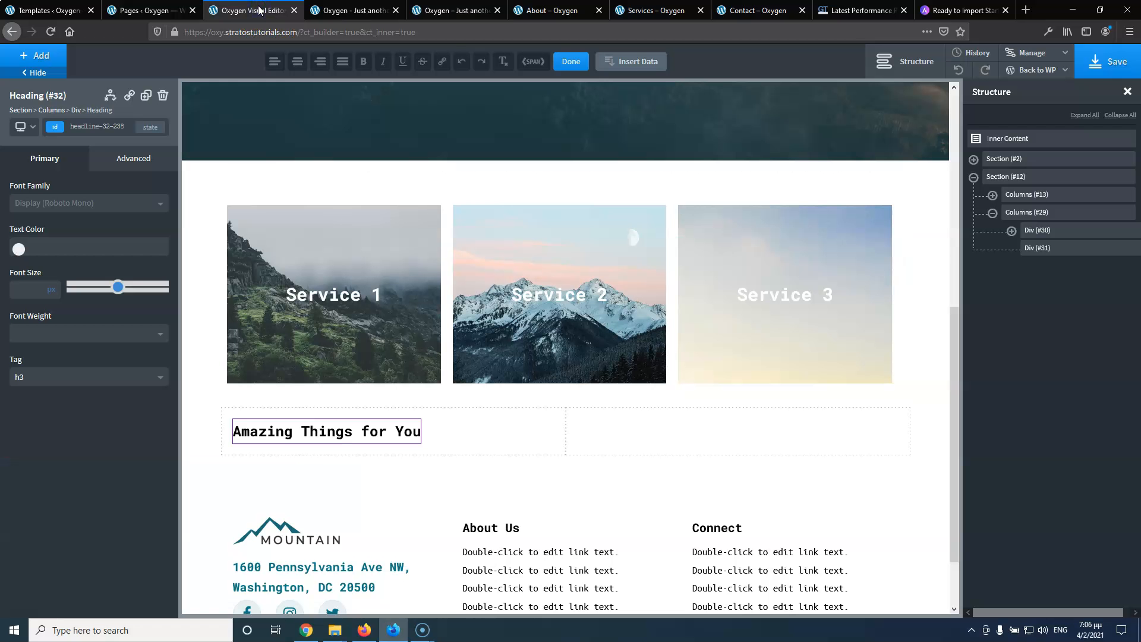
click(55, 59)
click(656, 433)
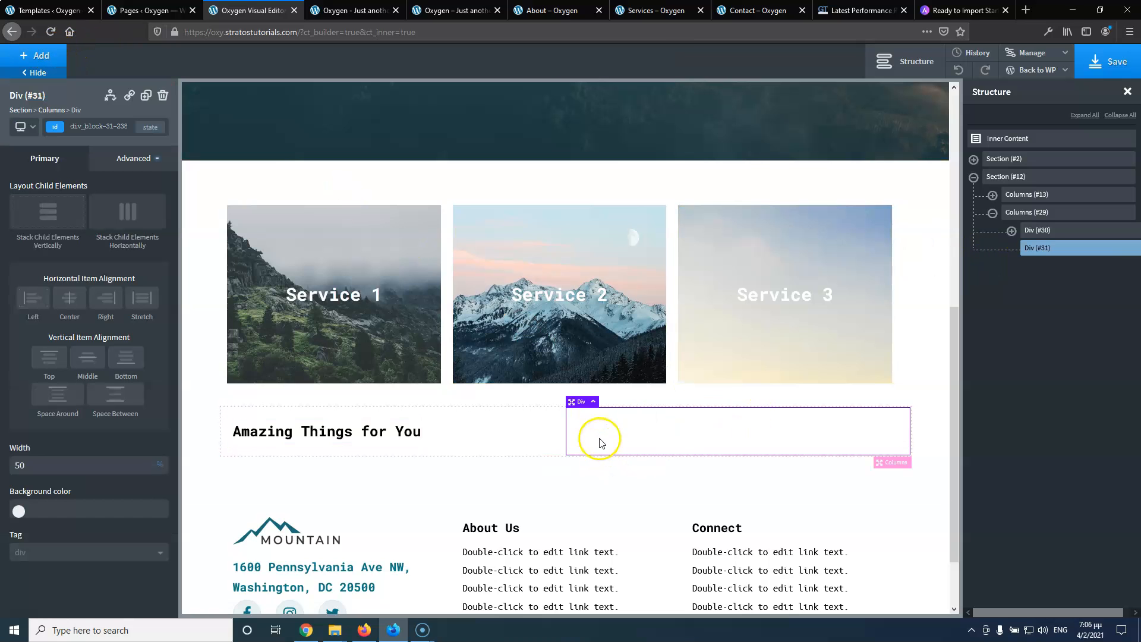
click(37, 56)
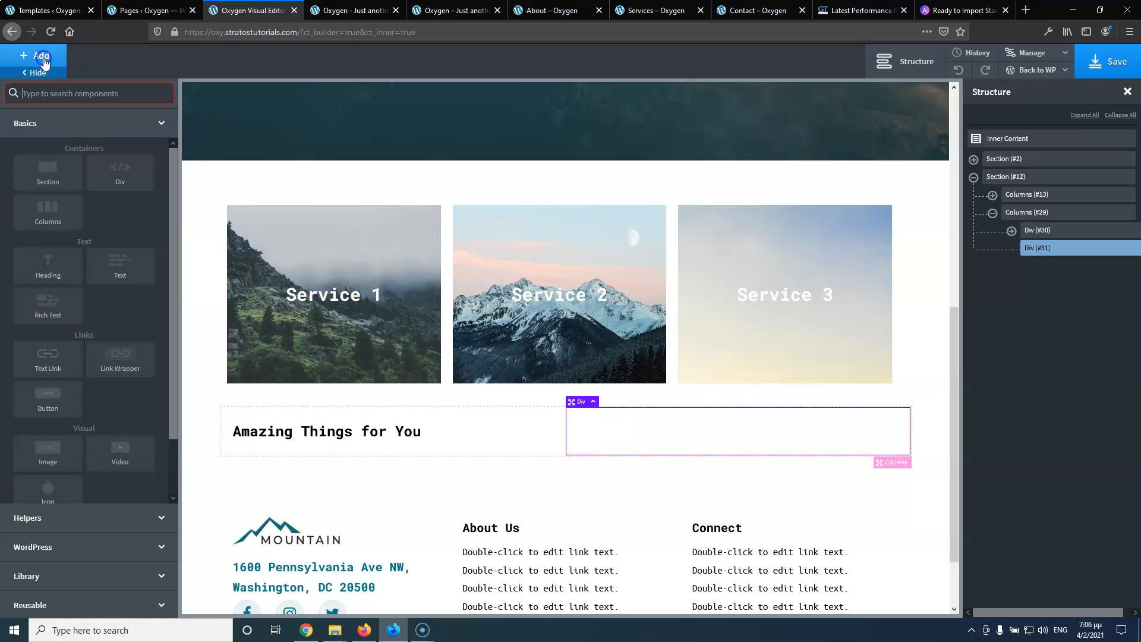
click(57, 274)
click(57, 305)
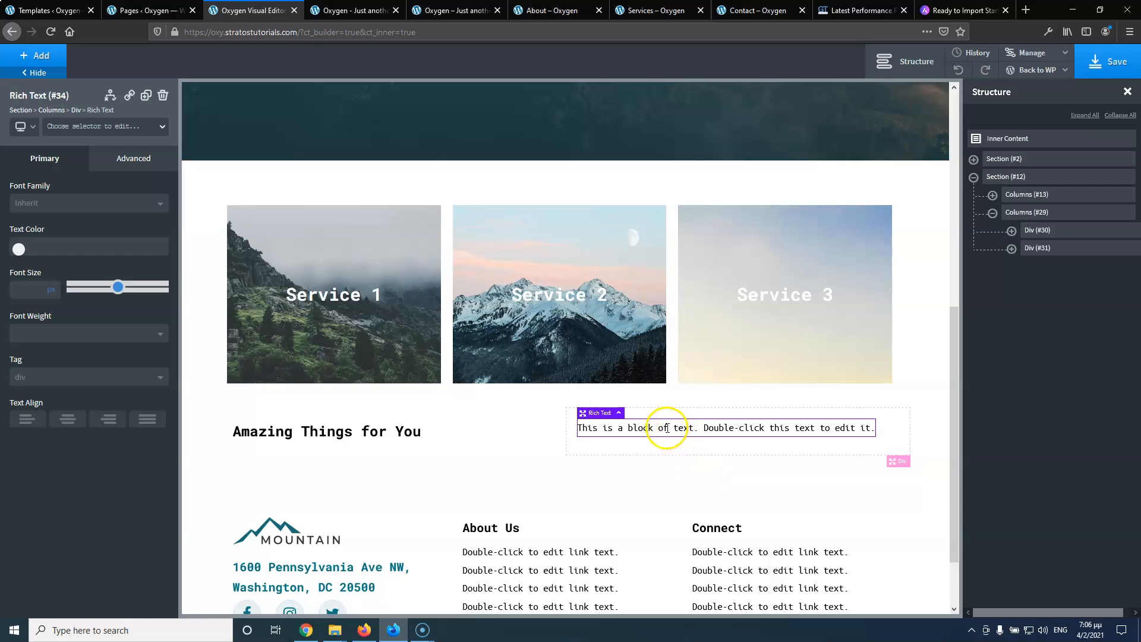
Replace the placeholder in the Rich Text element with the two copied benefits paragraphs
double_click(666, 429)
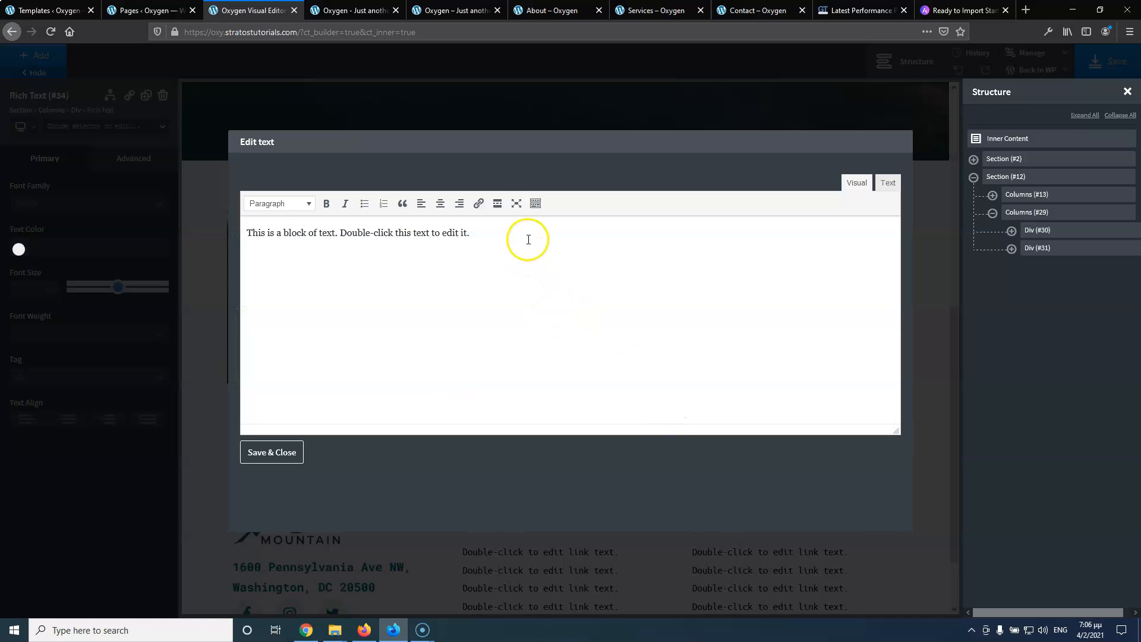
drag(519, 226, 250, 217)
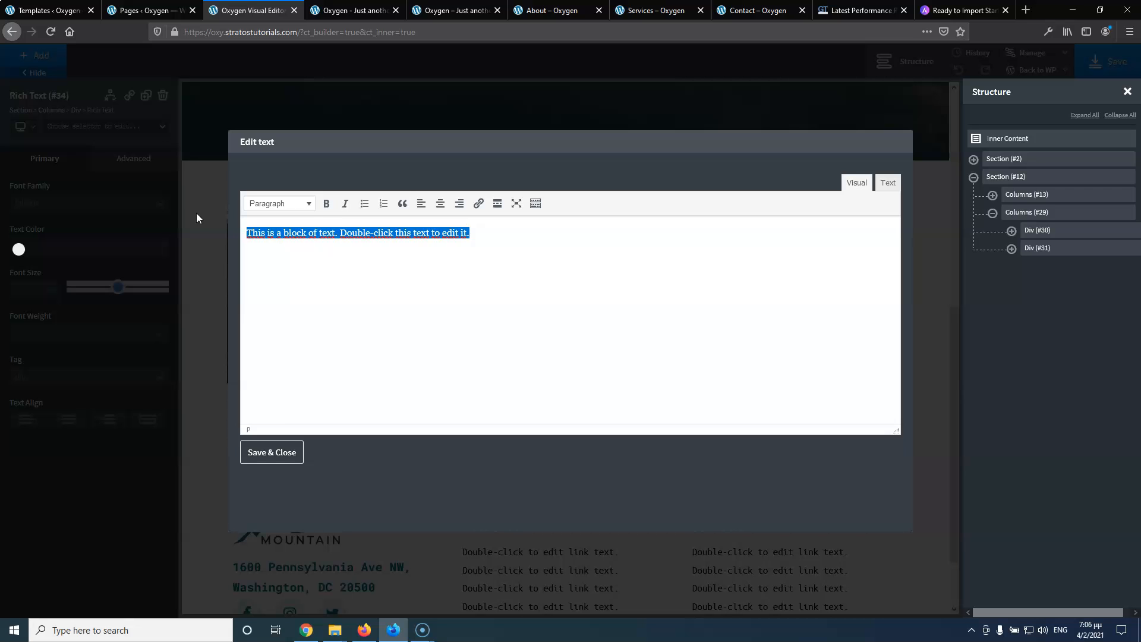
key(ctrl+v)
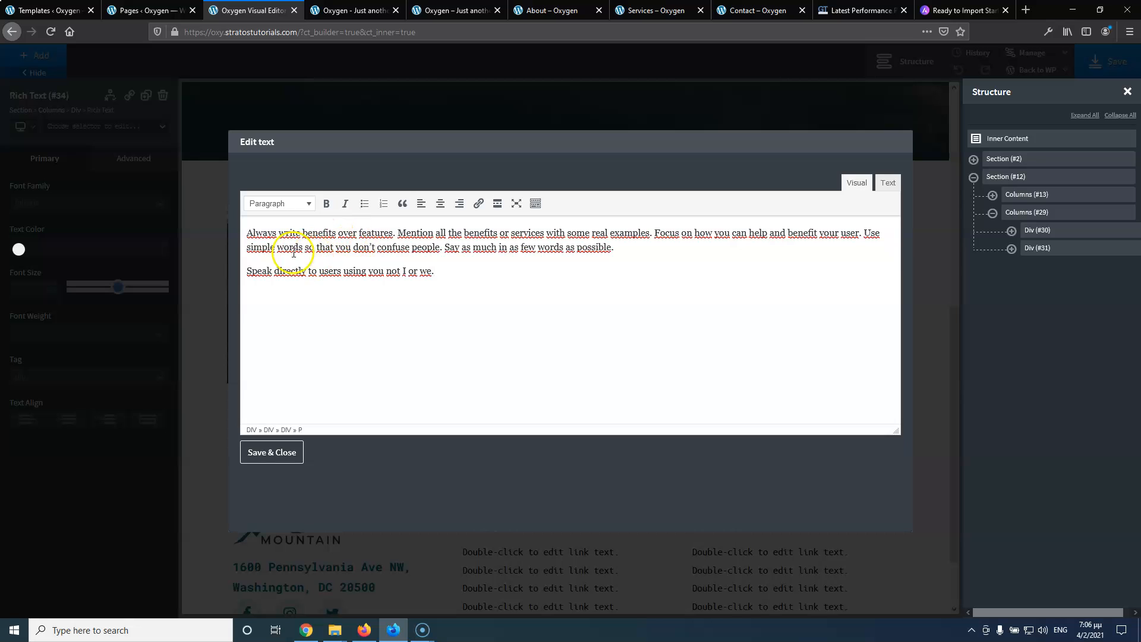
Replace the pasted Elementor div markup in the HTML source with the plain paragraphs, remove a leading blank line, and save the text
click(885, 184)
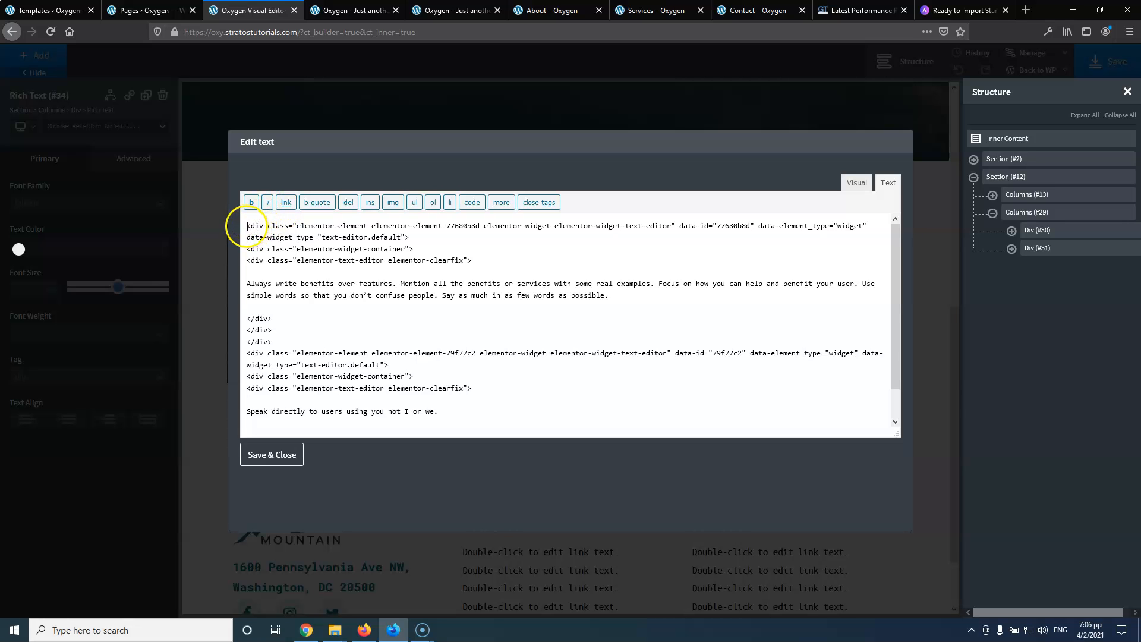
click(458, 10)
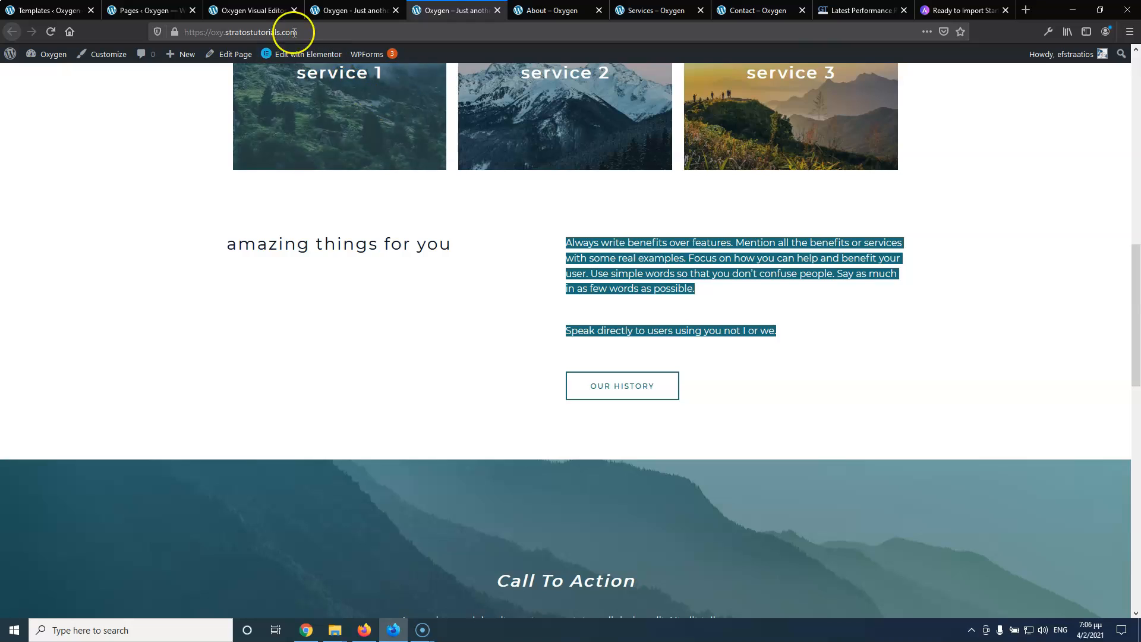
click(256, 8)
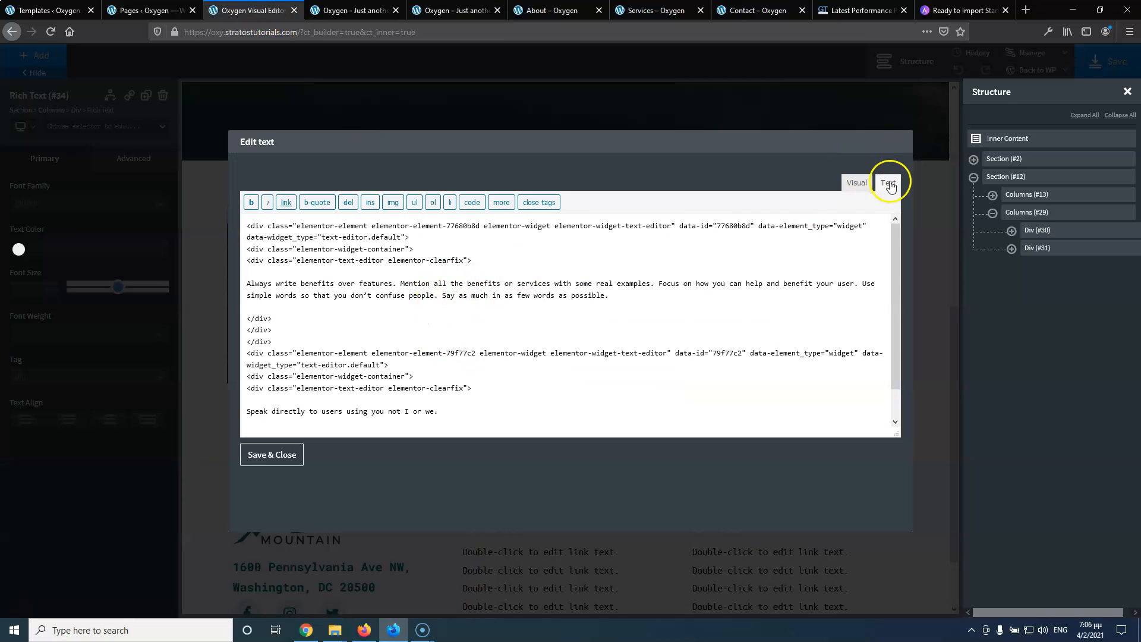
click(405, 300)
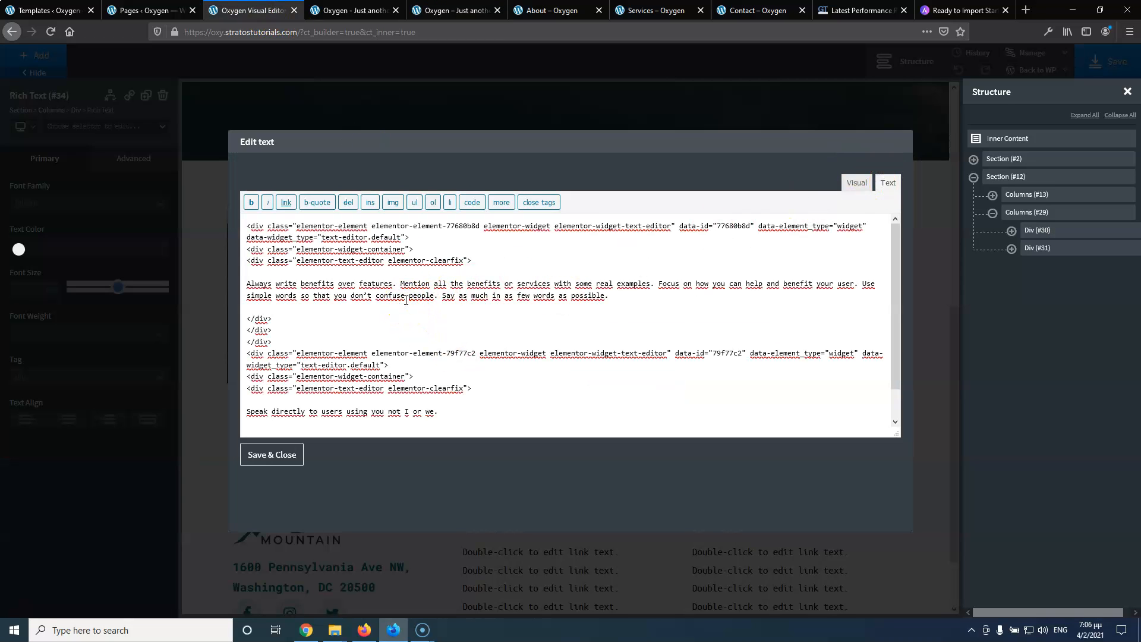
key(ctrl+a)
key(ctrl+v)
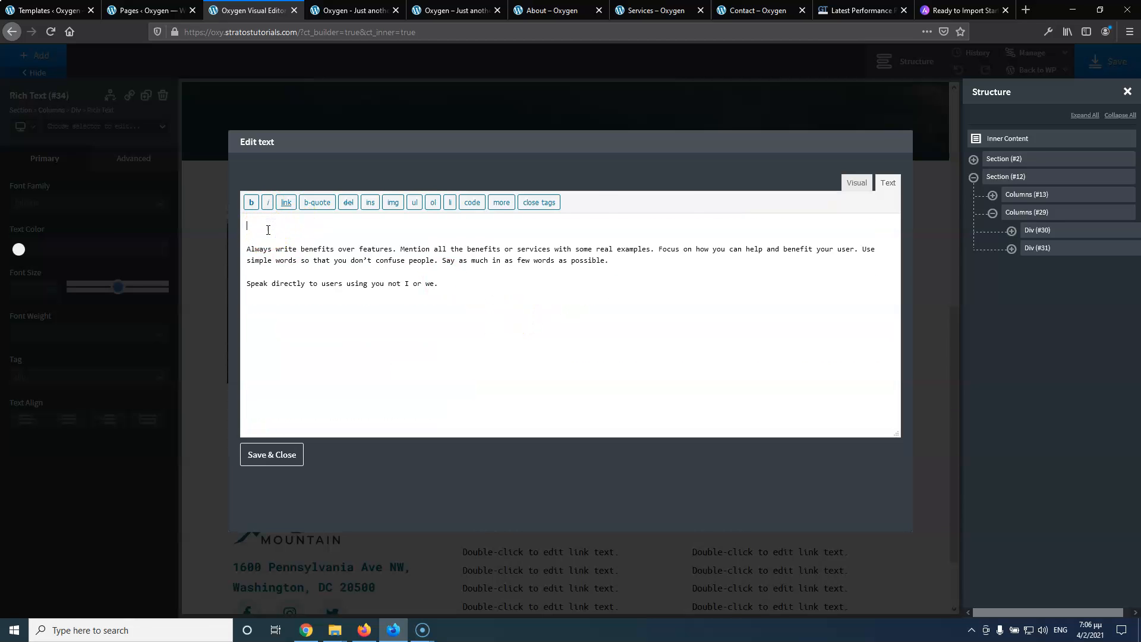
key(Delete)
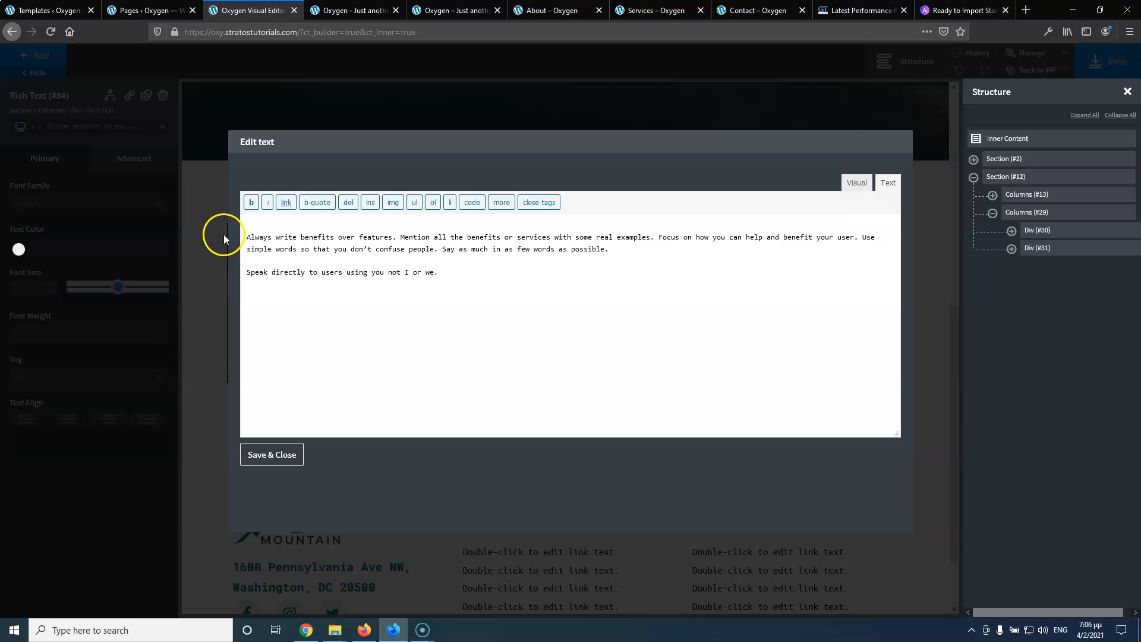
click(856, 182)
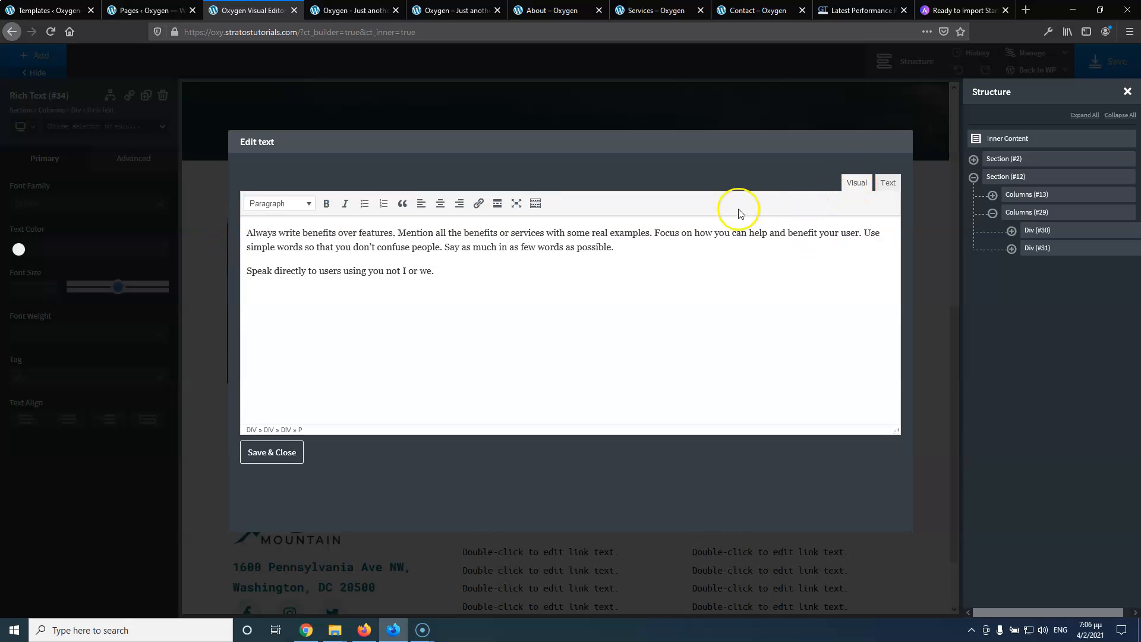
click(273, 453)
Add a Button below the rich text in the second column and label it "Our History", matching the reference page
click(455, 10)
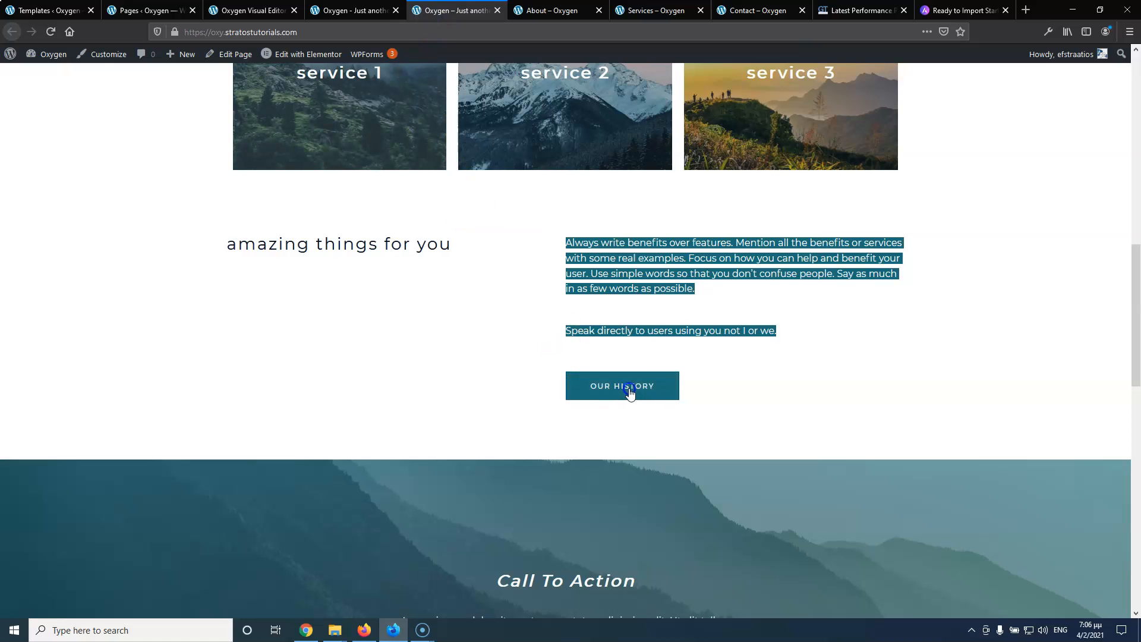
click(253, 10)
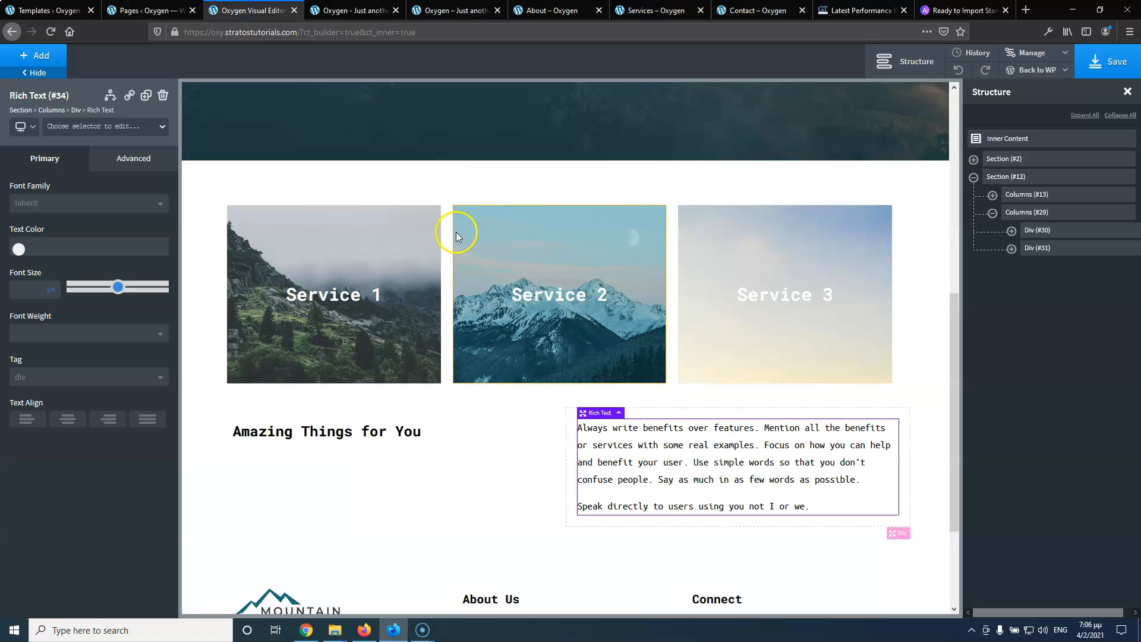
click(37, 59)
text(bu)
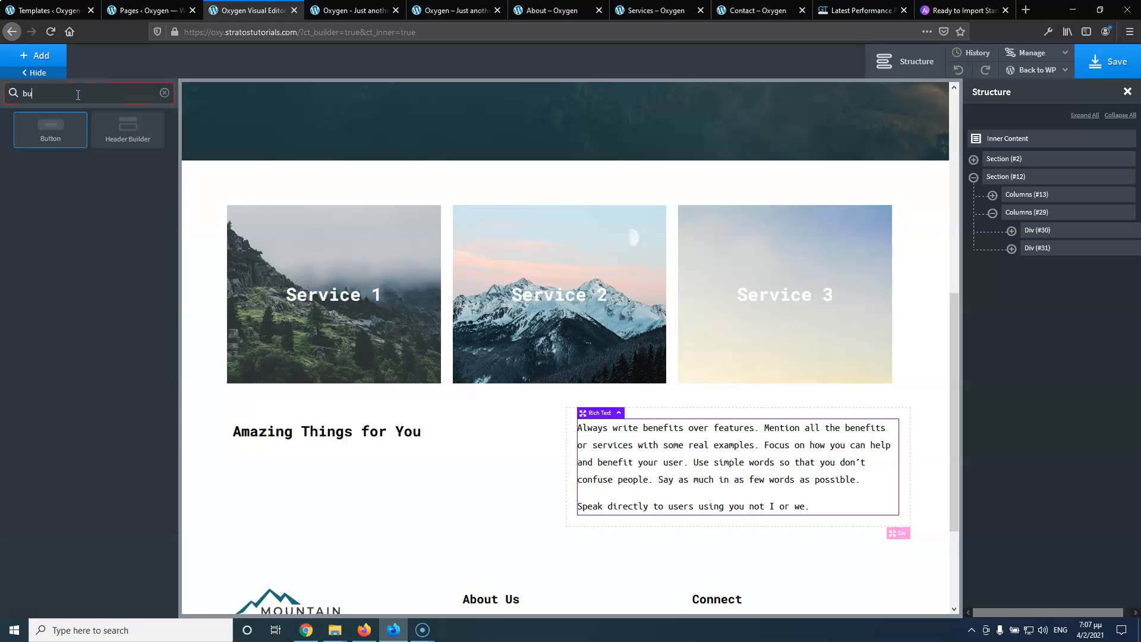
click(62, 123)
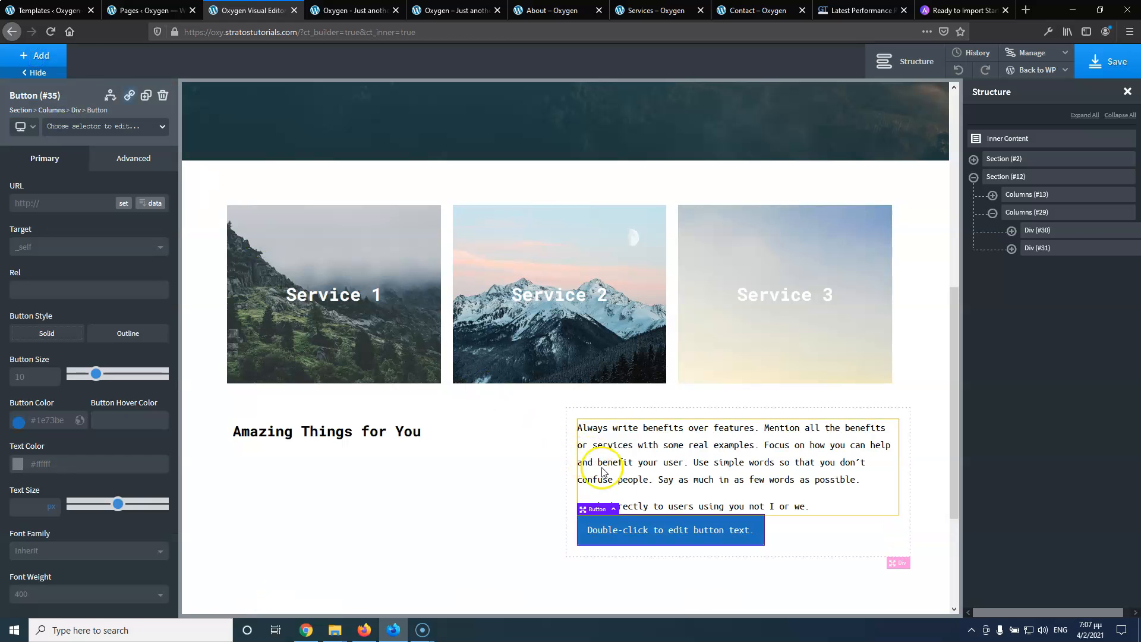
double_click(667, 532)
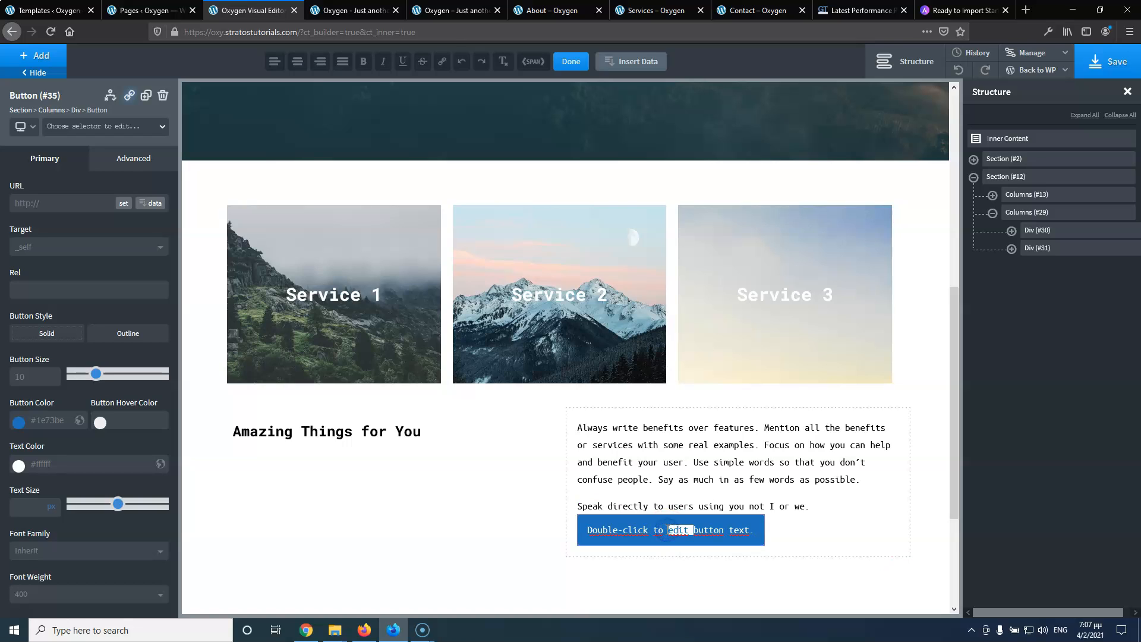
triple_click(667, 530)
text(Our History)
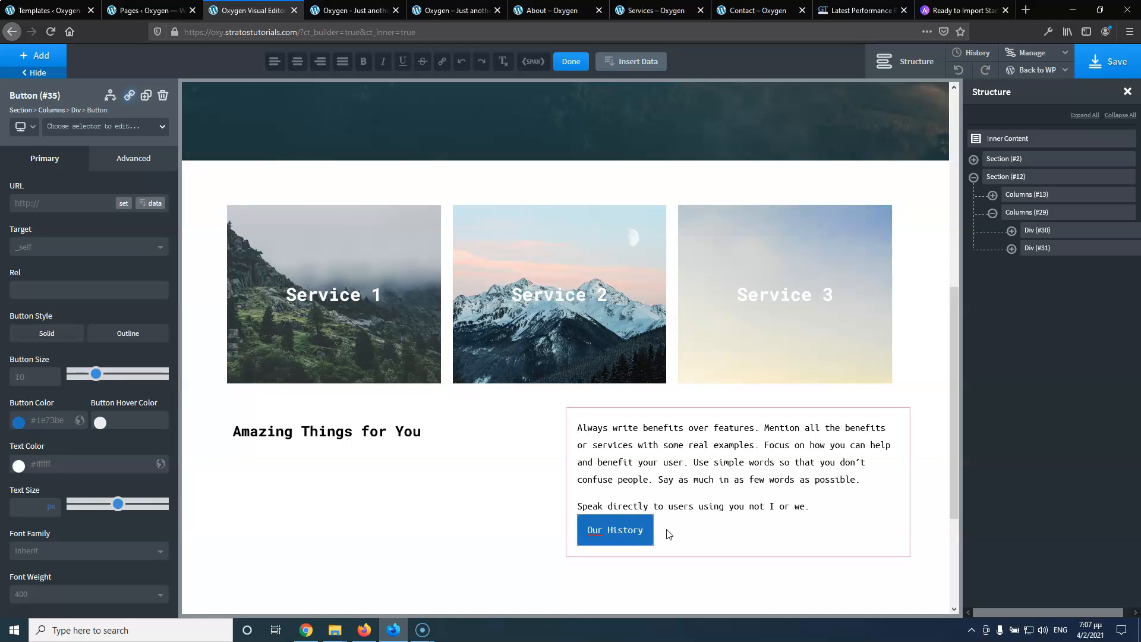
Apply the existing home-hero-aboutus-button class to the Our History button, using the reference page's button as a guide
click(456, 10)
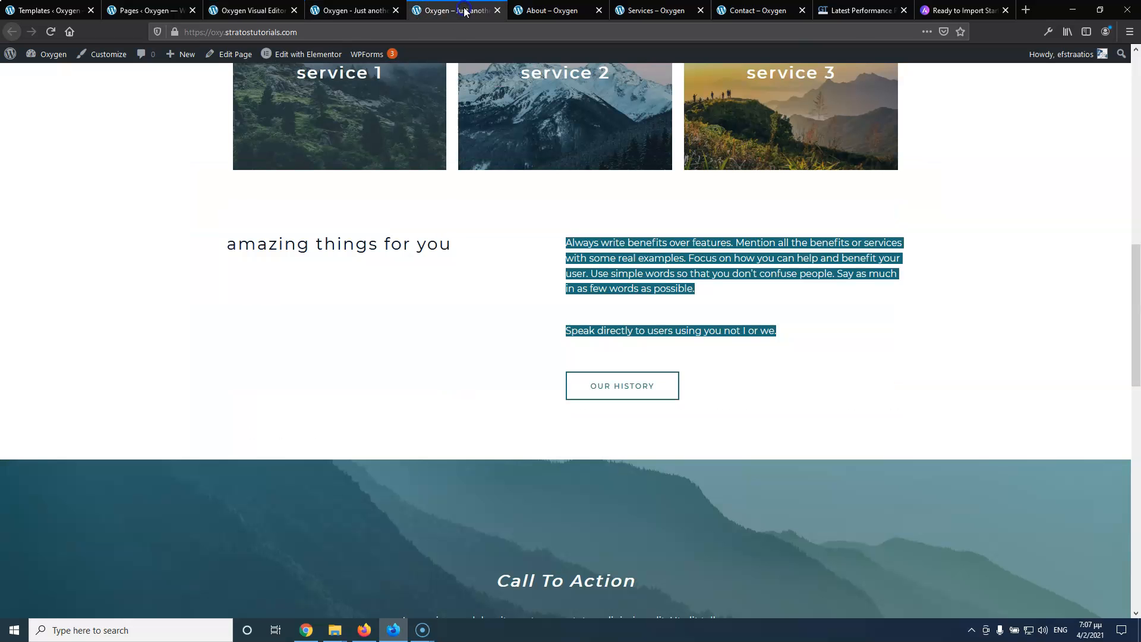
click(291, 10)
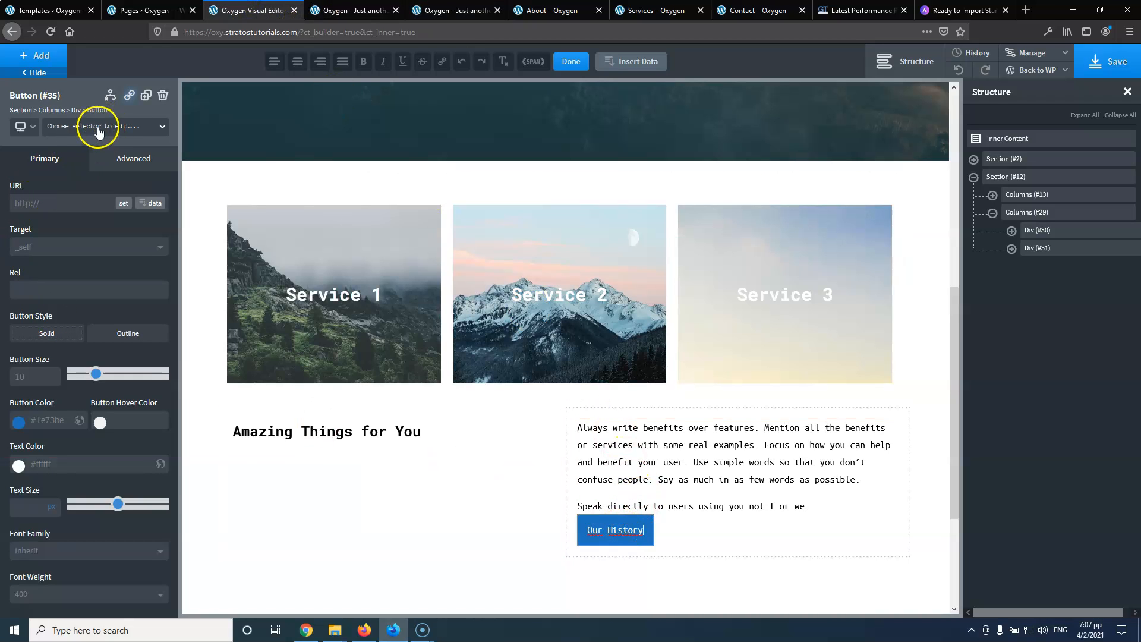
click(98, 127)
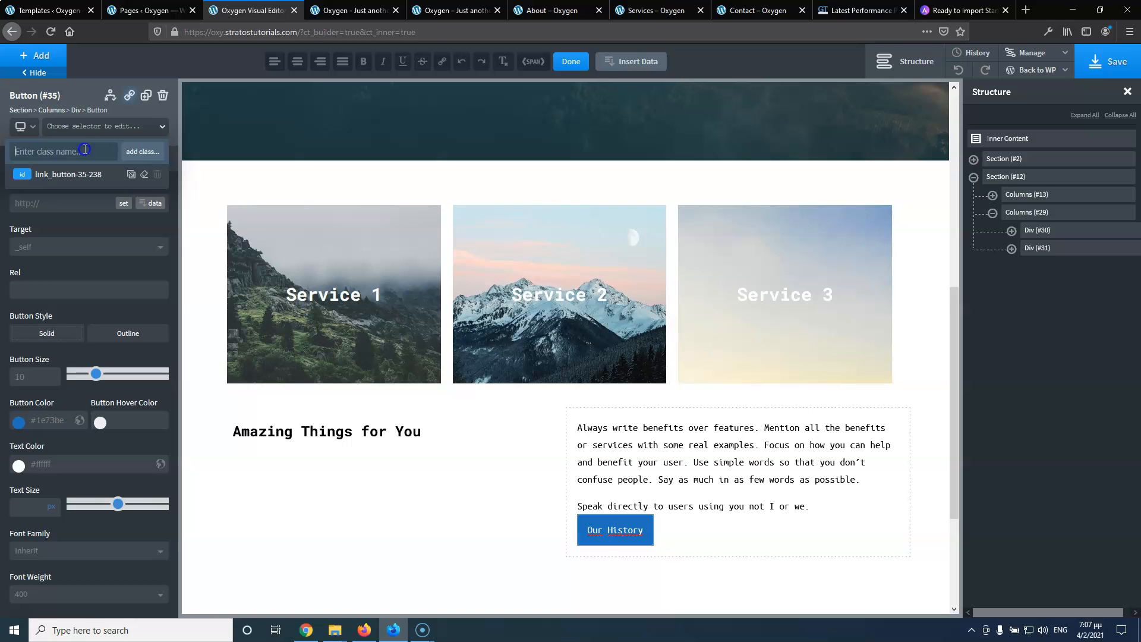
text(he)
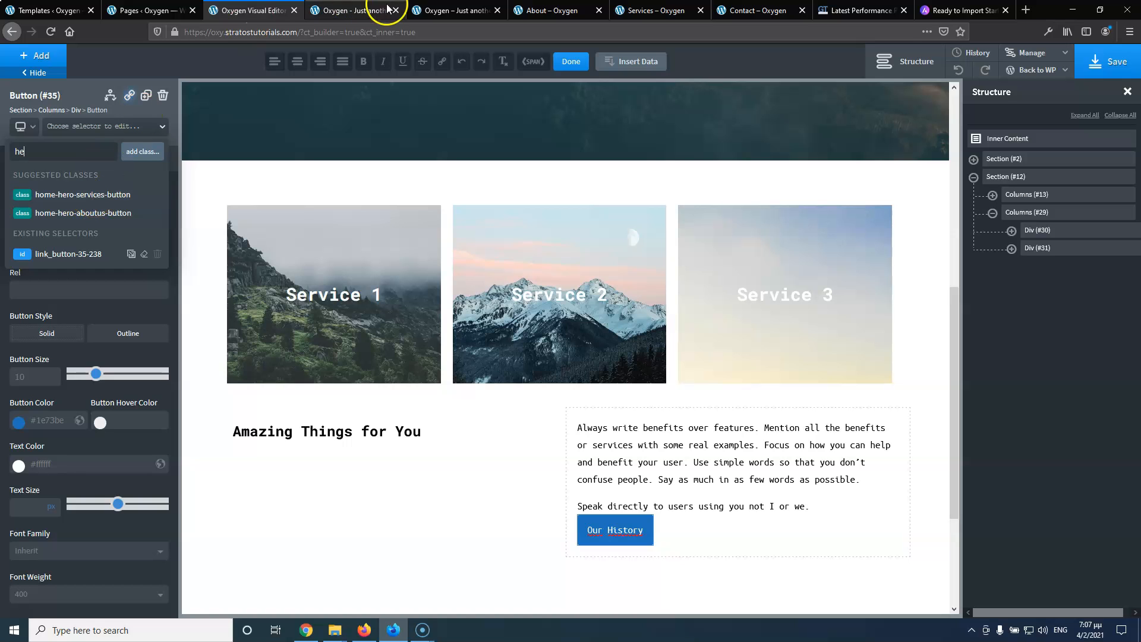
scroll(471, 247, up, 7)
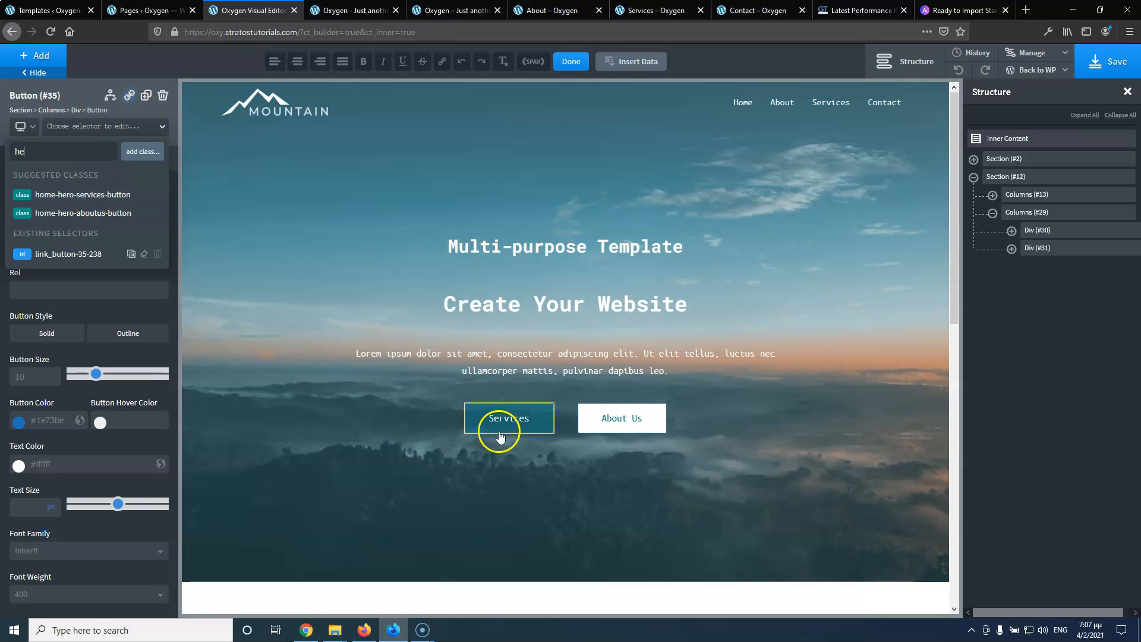
scroll(321, 247, down, 8)
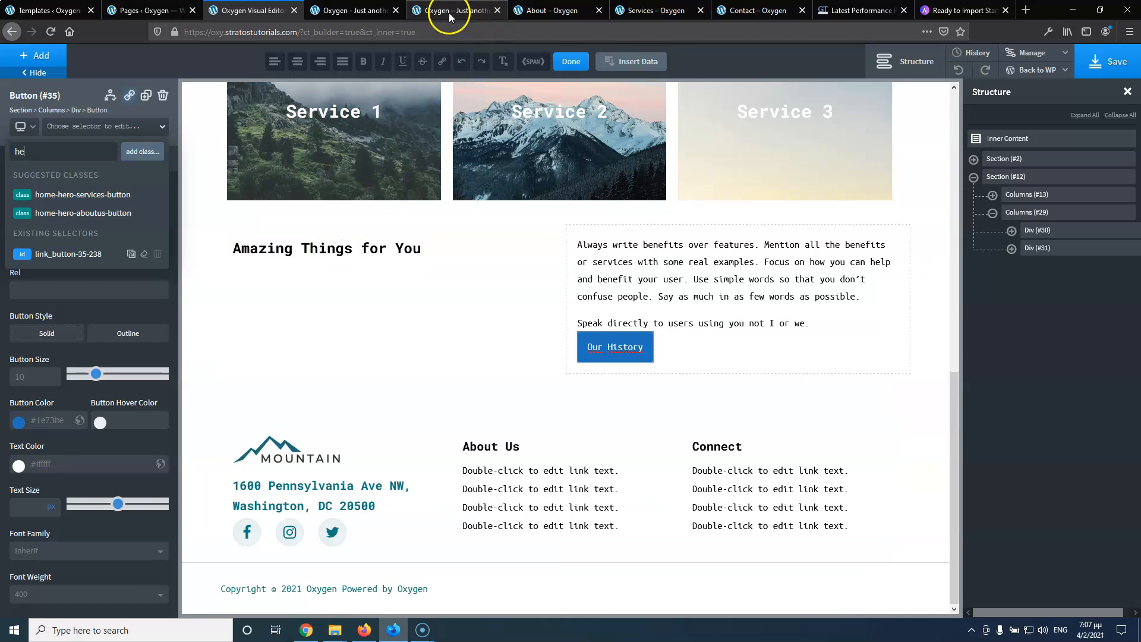
click(448, 12)
click(229, 10)
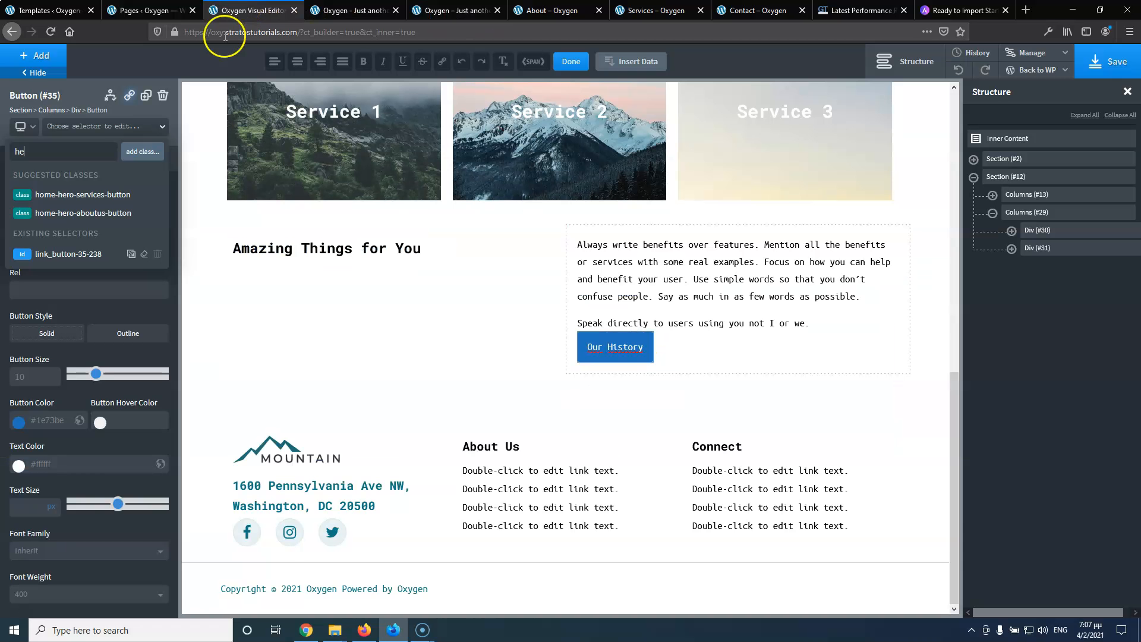
click(123, 215)
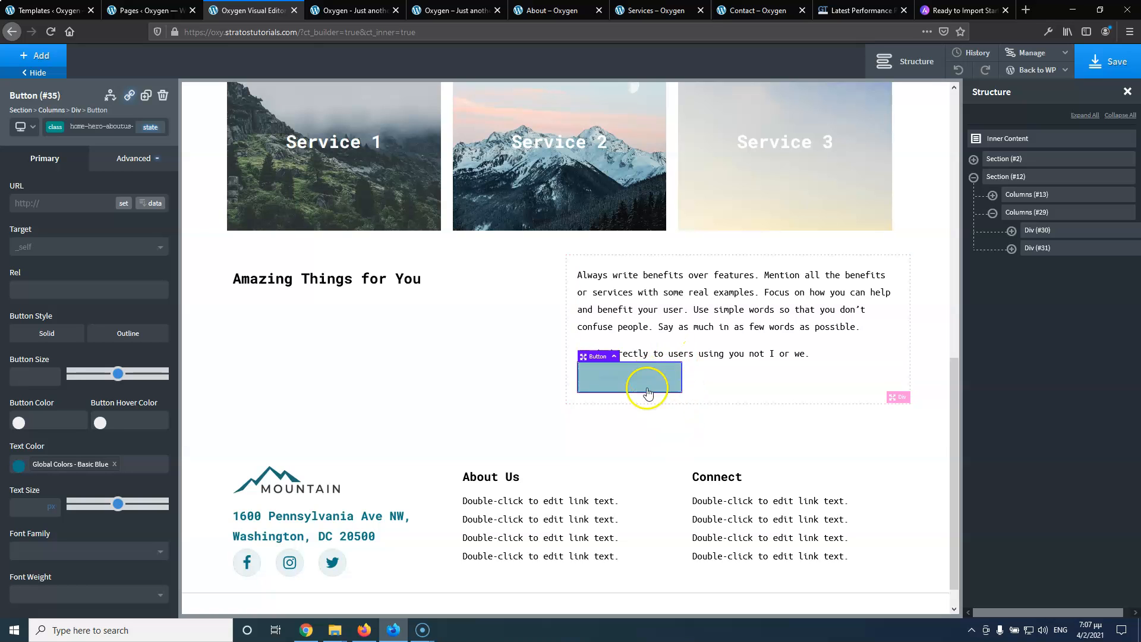
Compare the Our History button with the reference page and give the rich text above it a 35 px bottom margin
click(451, 10)
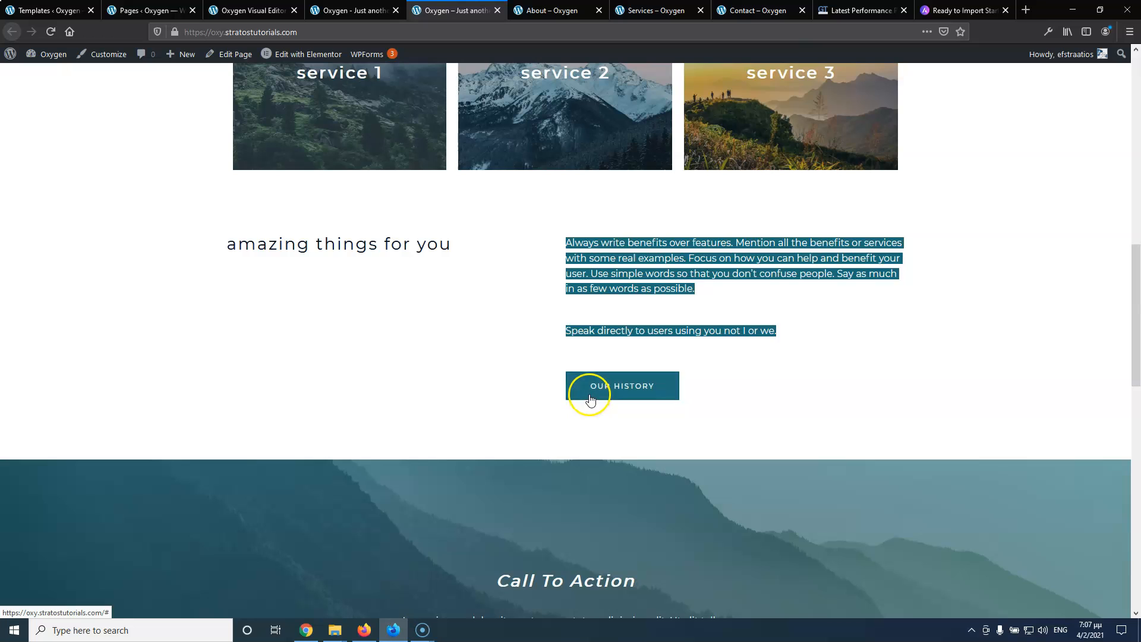
scroll(567, 360, up, 10)
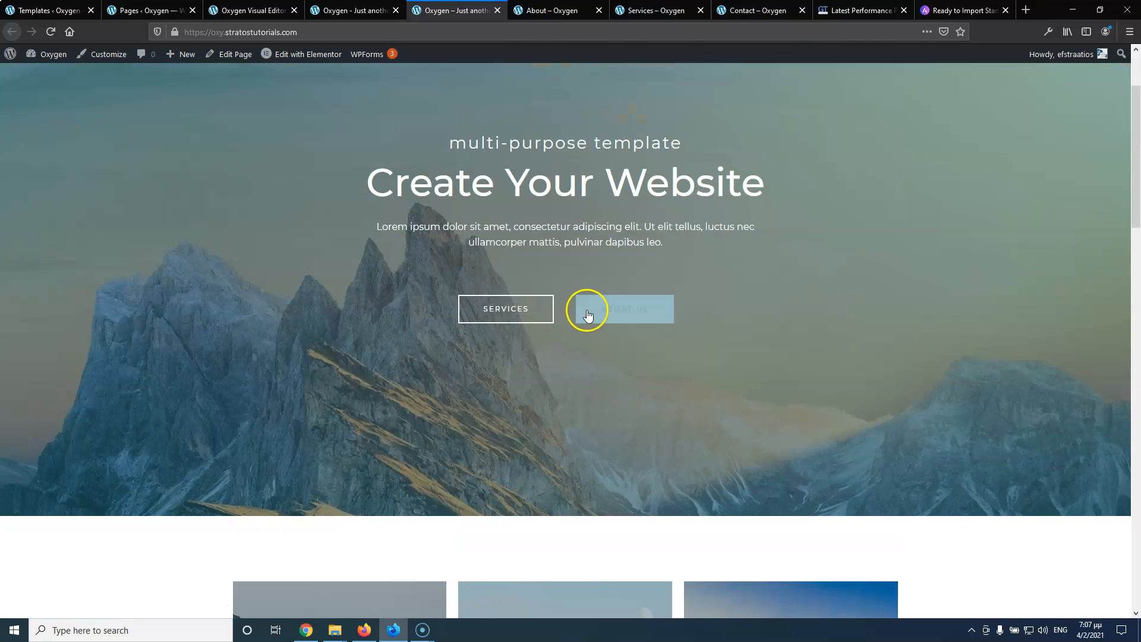
scroll(633, 299, down, 10)
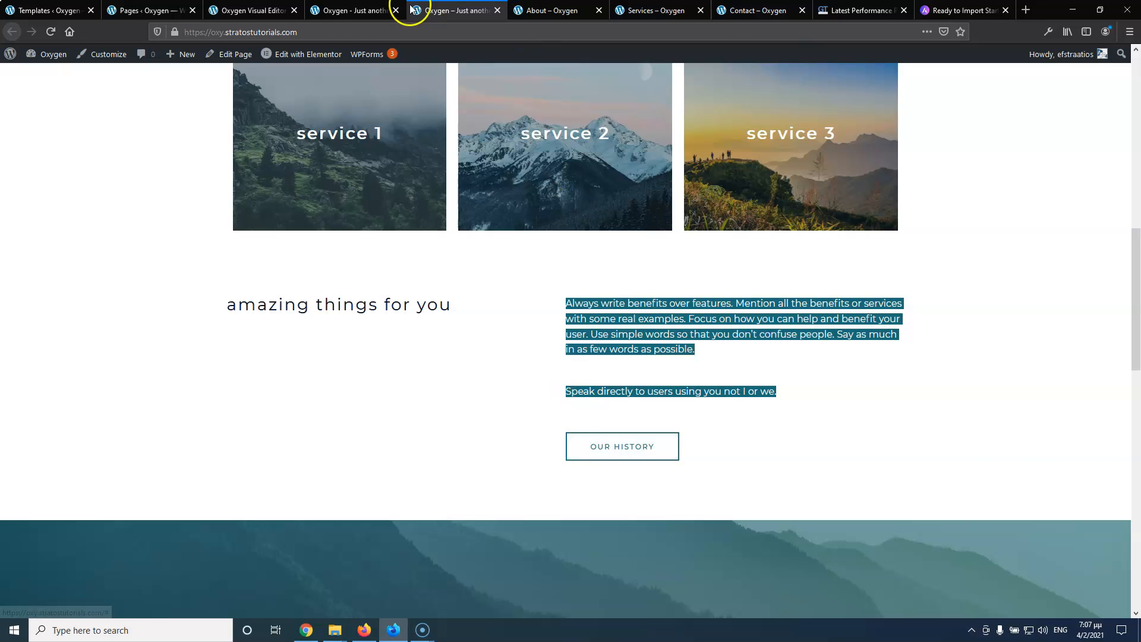
click(374, 10)
click(252, 10)
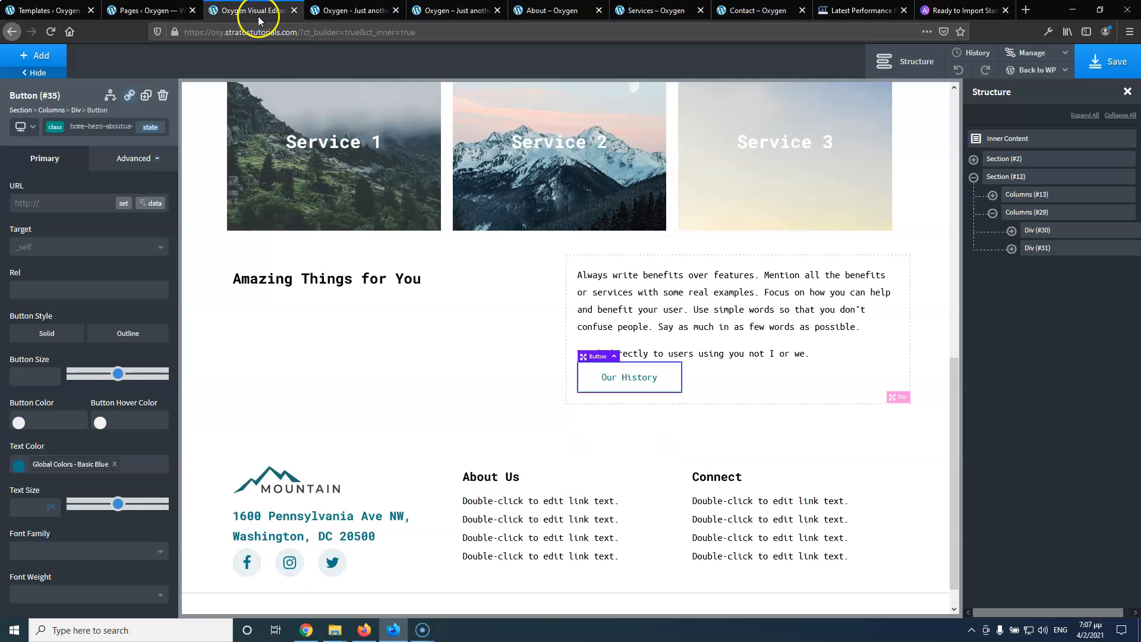
scroll(654, 332, up, 1)
click(673, 353)
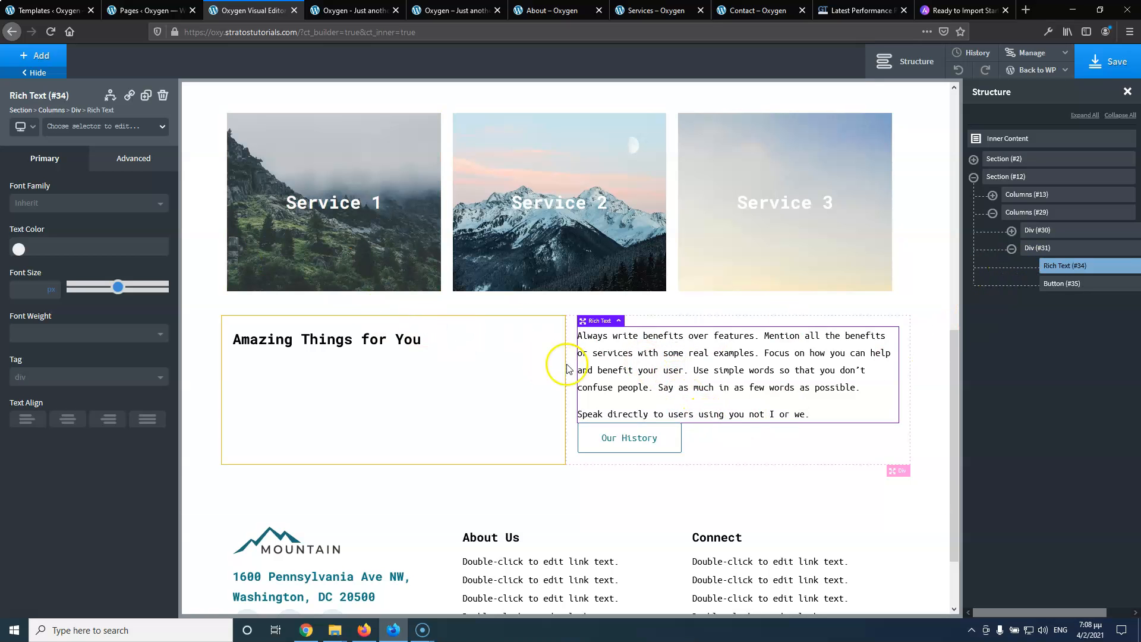
drag(642, 423, 641, 456)
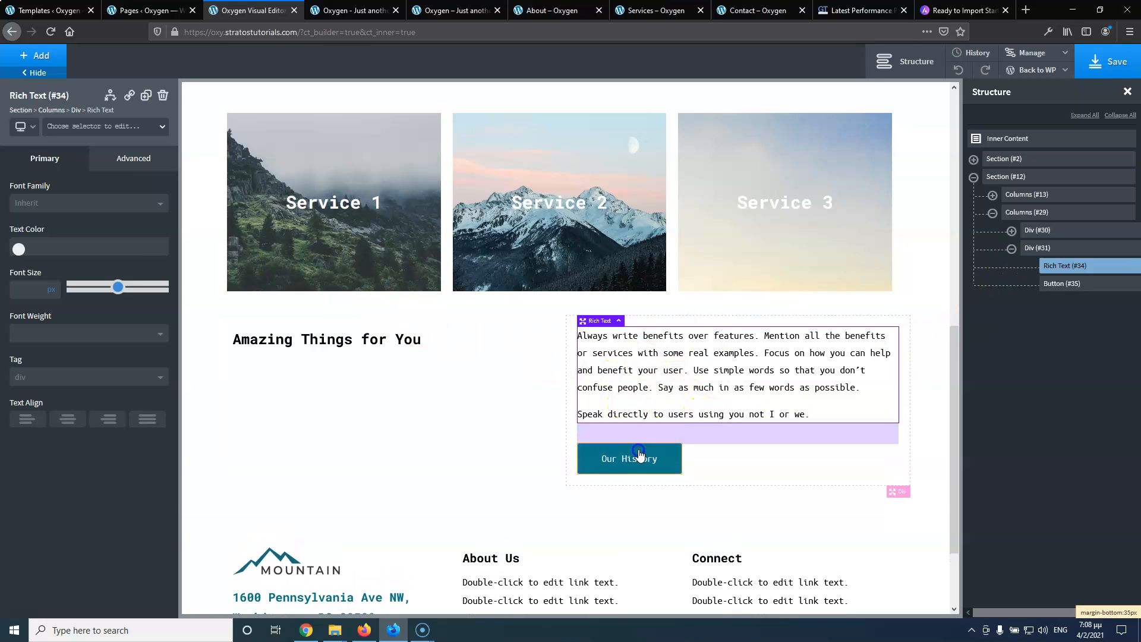
scroll(526, 385, down, 2)
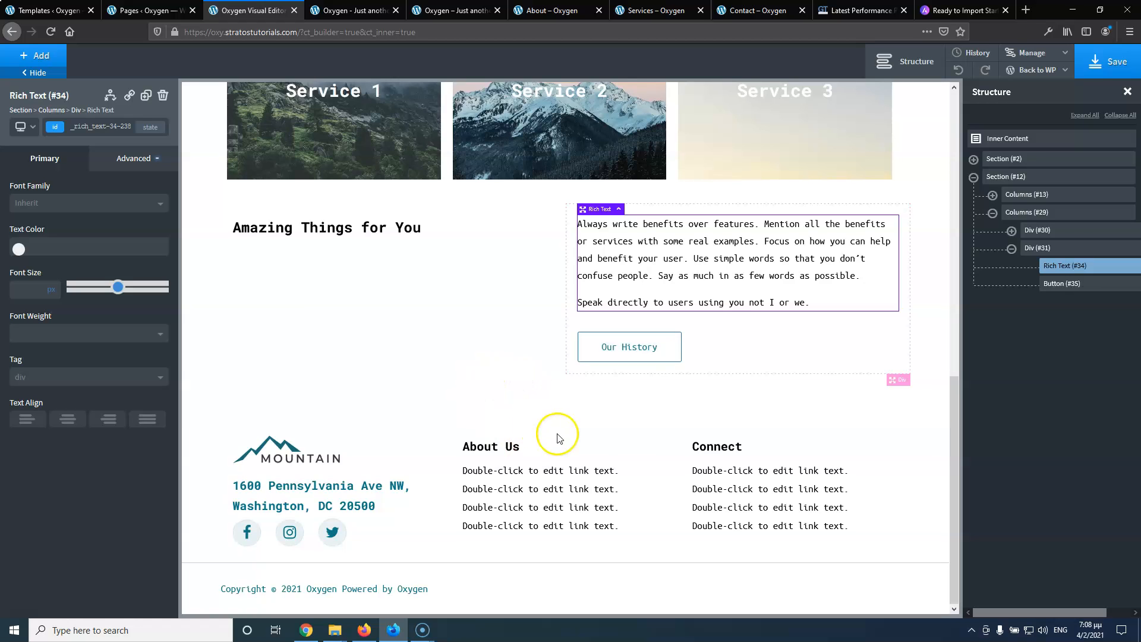
Save the page and reload the live site to check the "Amazing Things for You" block, returning to the editor
click(1096, 63)
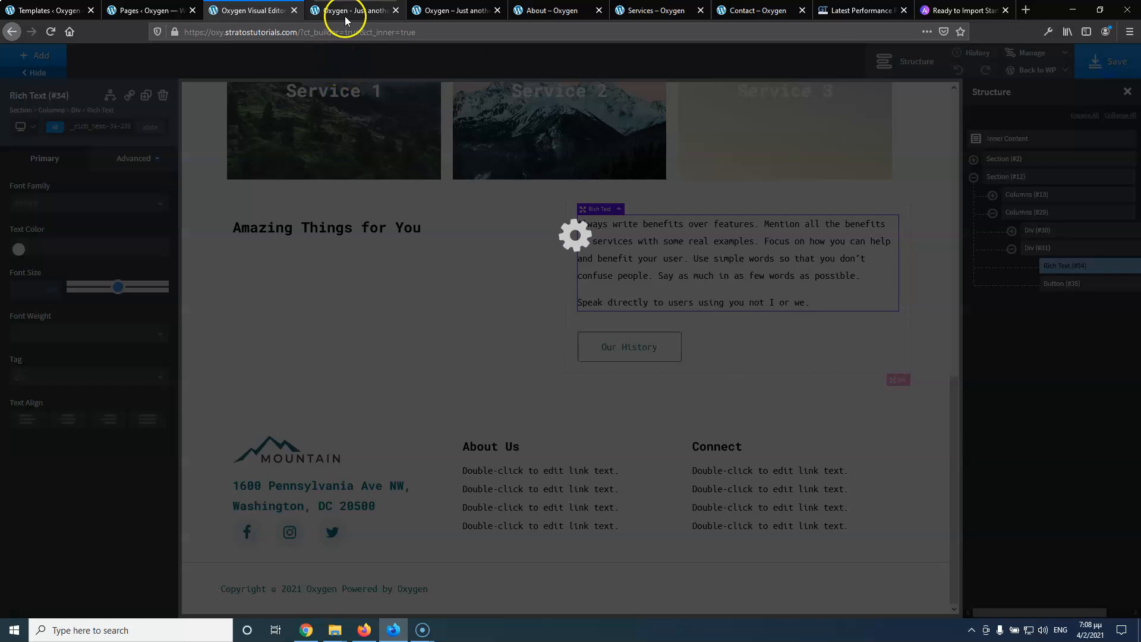
click(346, 18)
click(50, 31)
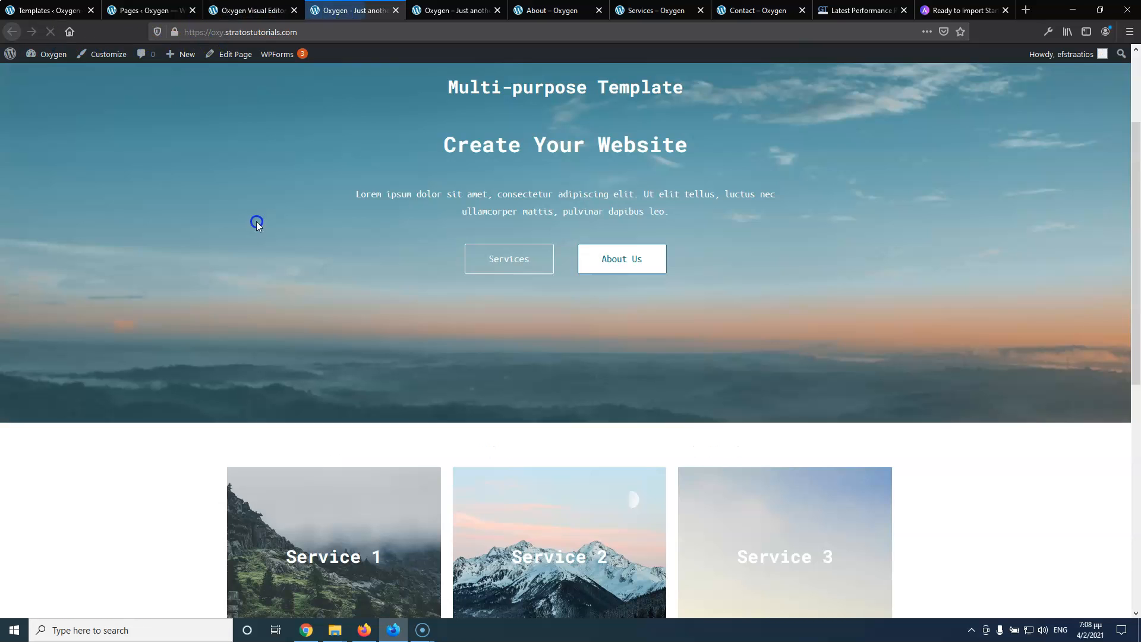
scroll(255, 221, down, 4)
scroll(256, 222, down, 3)
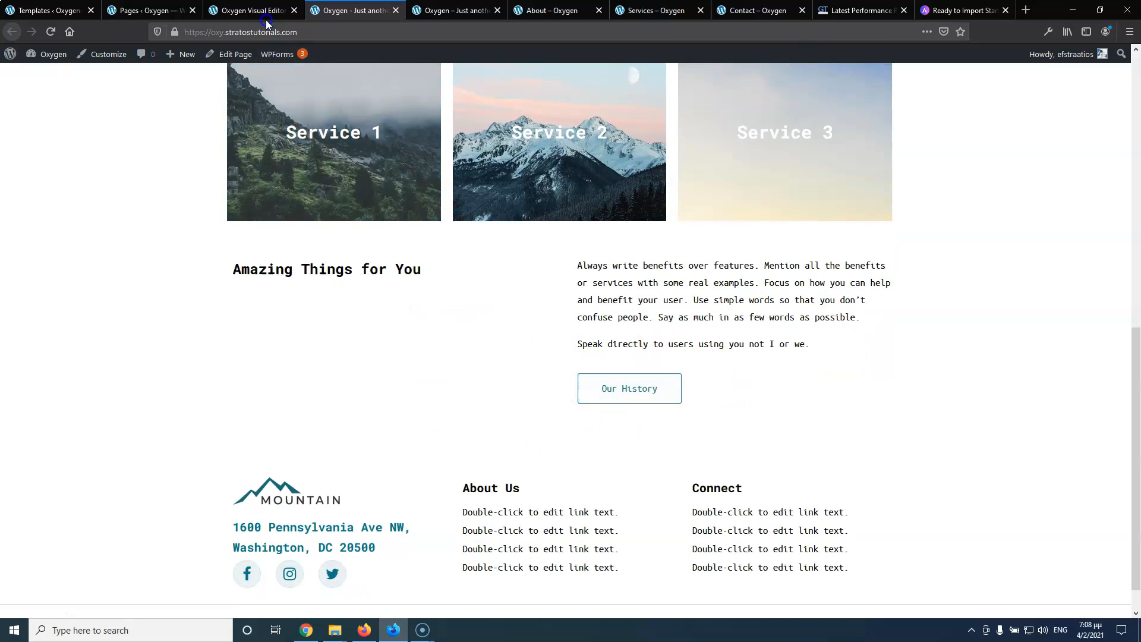
click(250, 12)
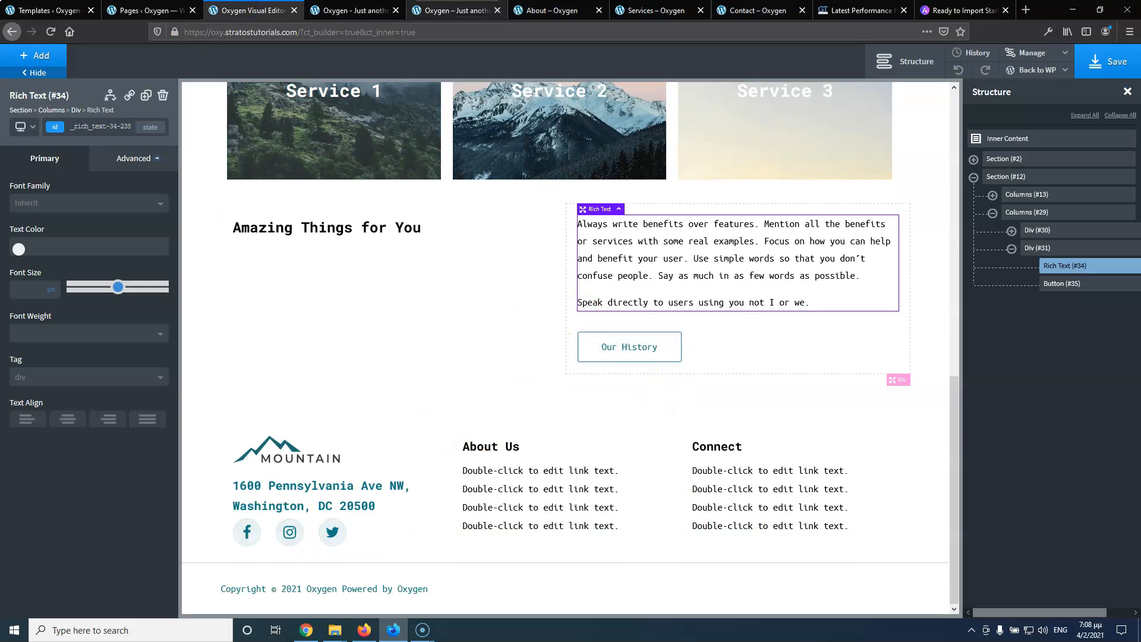
Check the reference page's Call To Action block and add a new section below the services section, collapsing that section's structure tree
click(457, 10)
scroll(516, 295, down, 6)
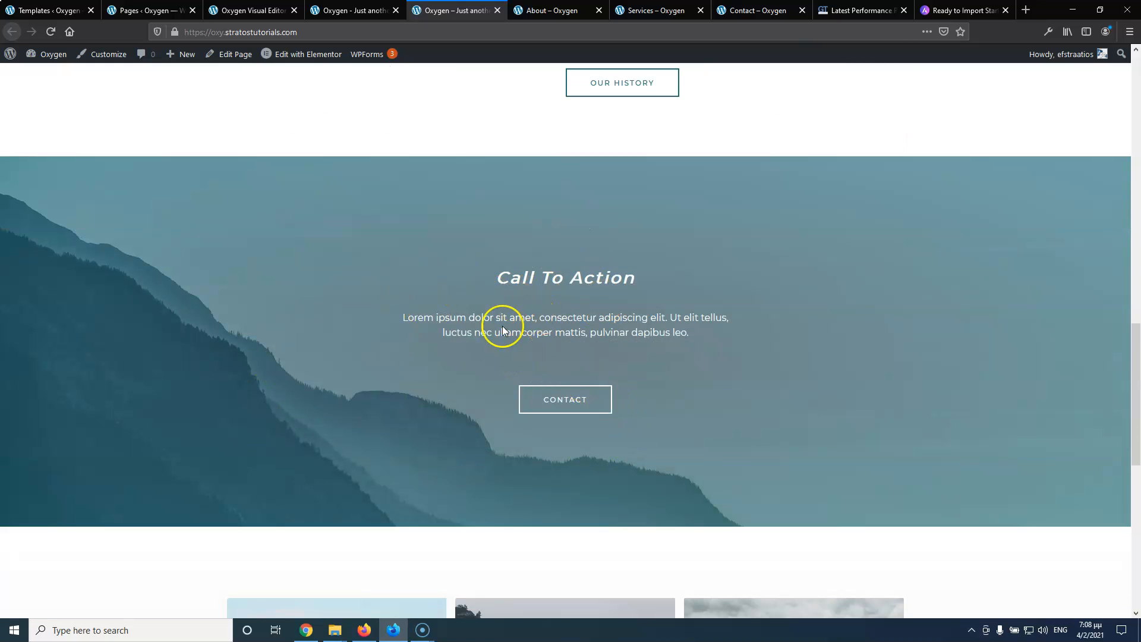
drag(496, 278, 613, 276)
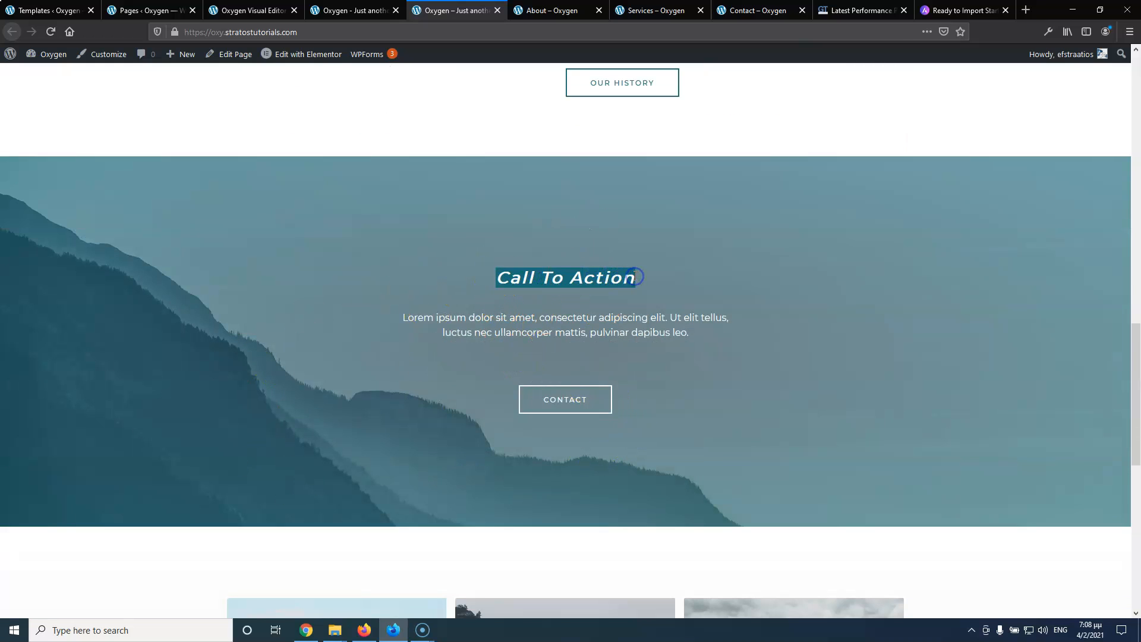
click(241, 11)
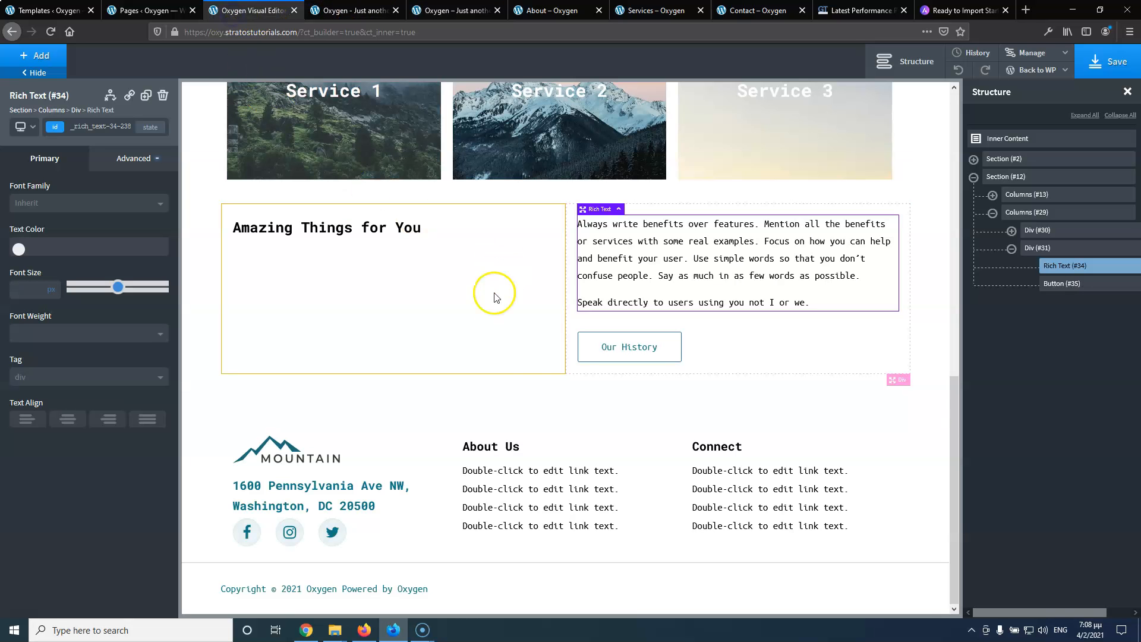
click(1015, 177)
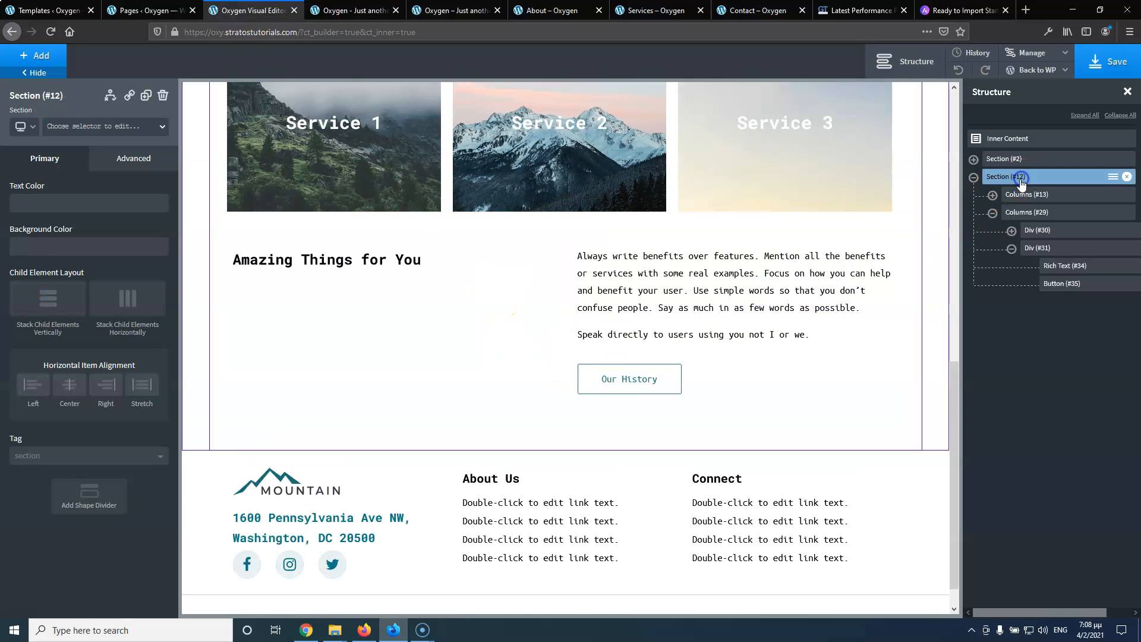
click(37, 55)
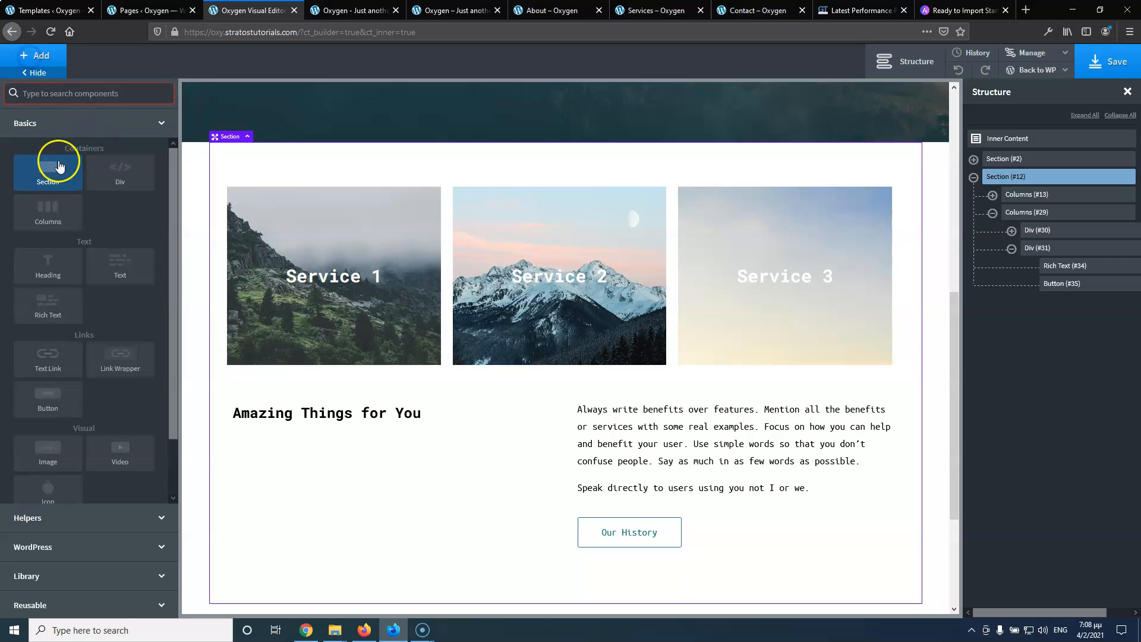
click(44, 171)
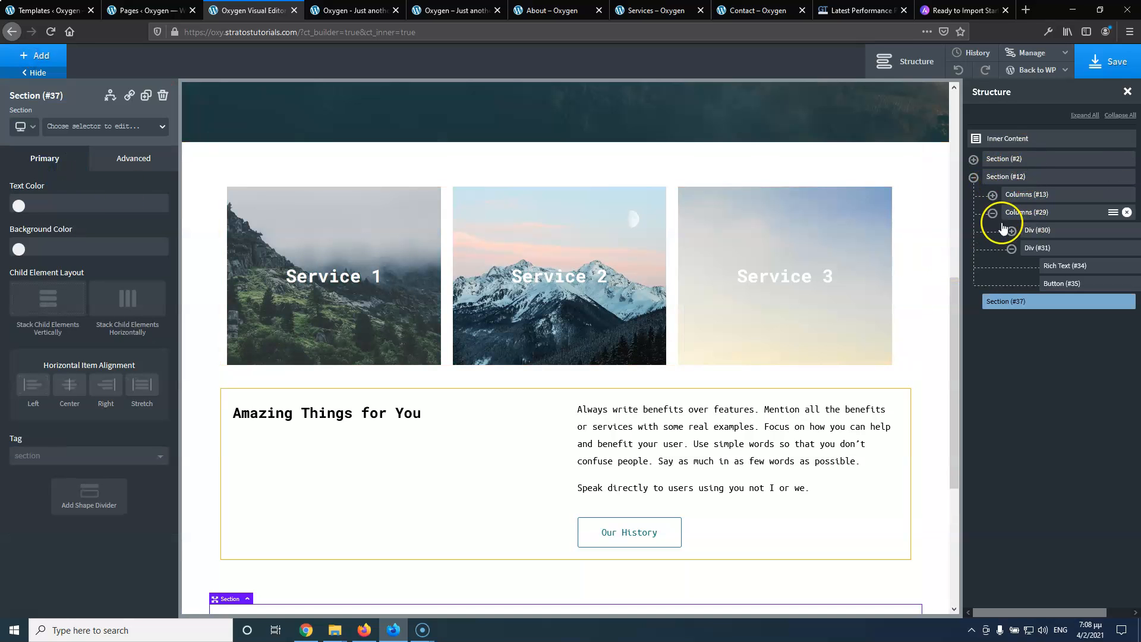
click(973, 176)
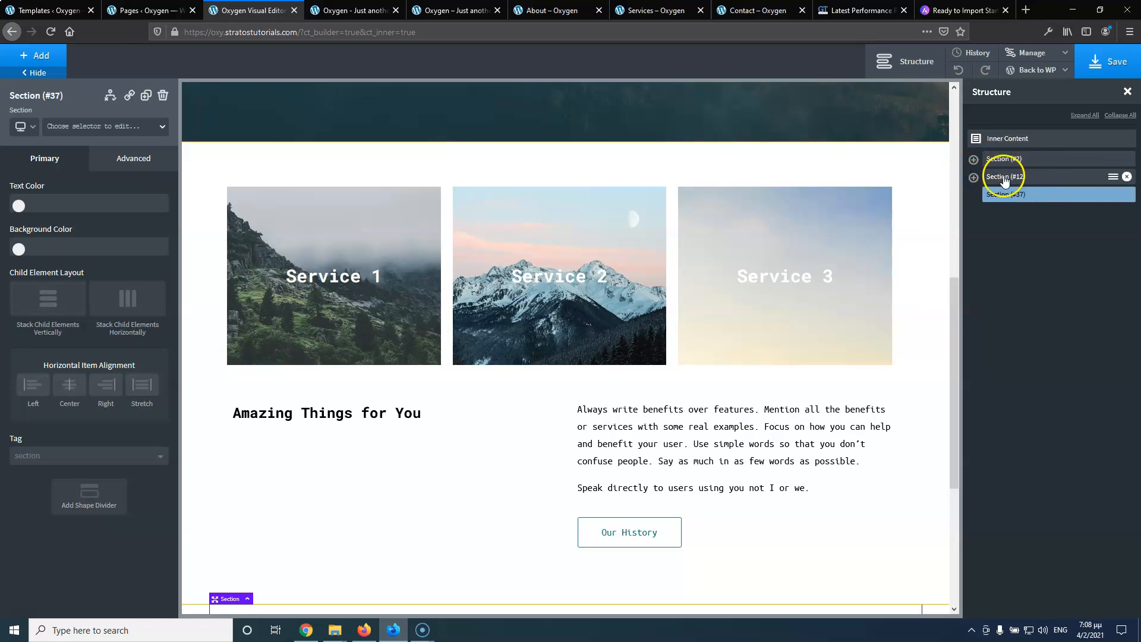
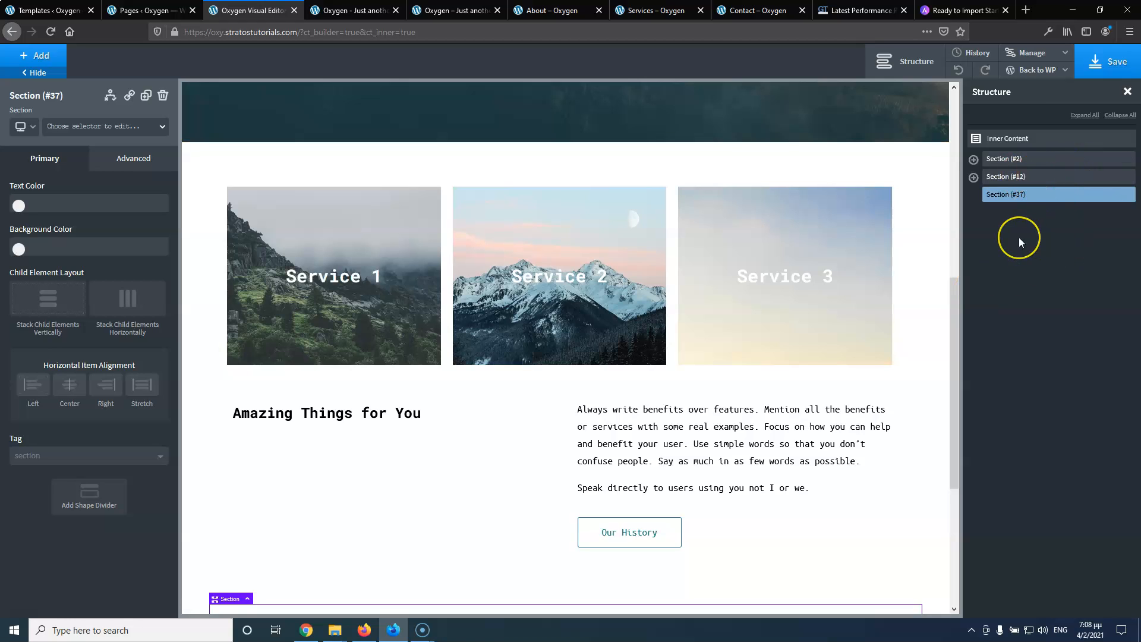
Add a Heading to the new empty section and set its text to "Call to Action"
scroll(382, 326, down, 4)
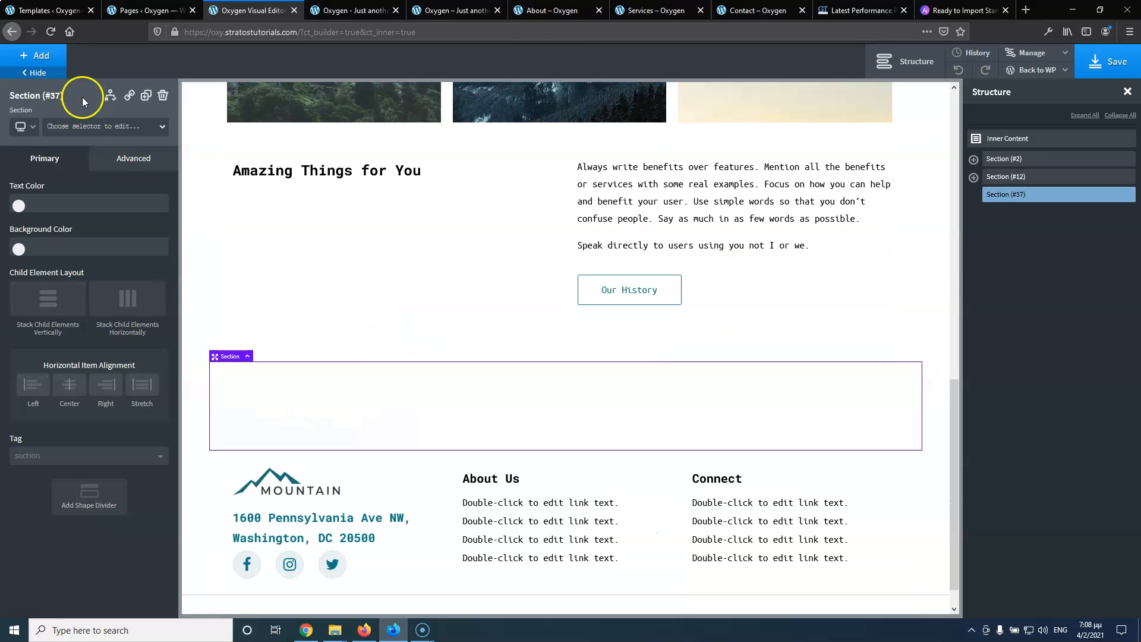
click(38, 56)
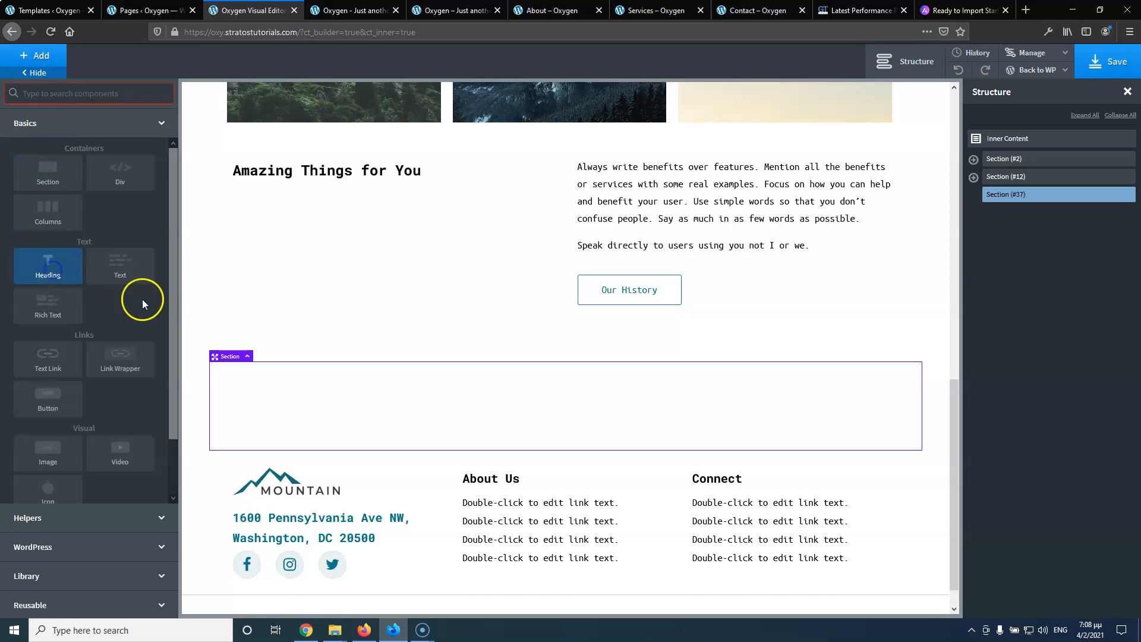
click(522, 388)
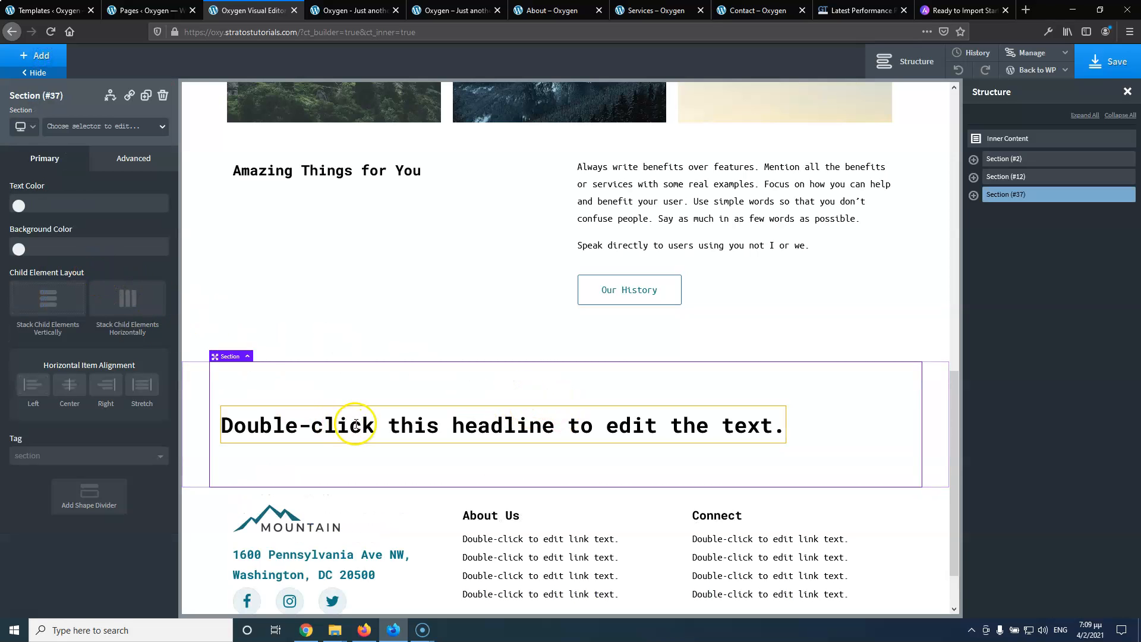
double_click(379, 425)
text(Call to Action)
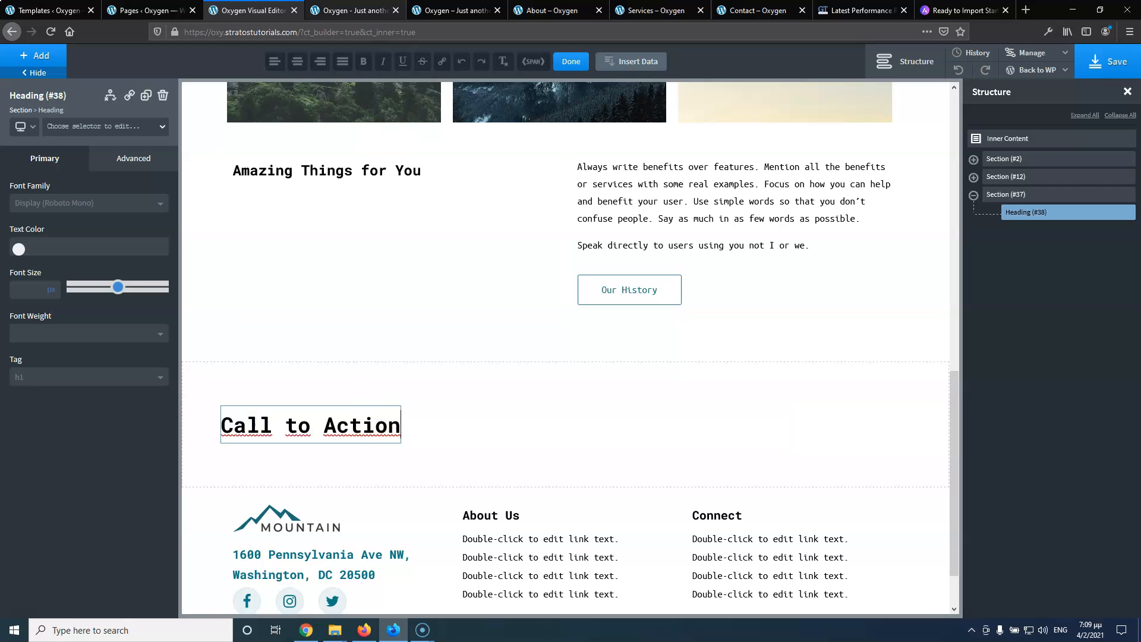
Set the Call to Action section's text color to white (#ffffff), following the reference page
click(452, 10)
click(249, 11)
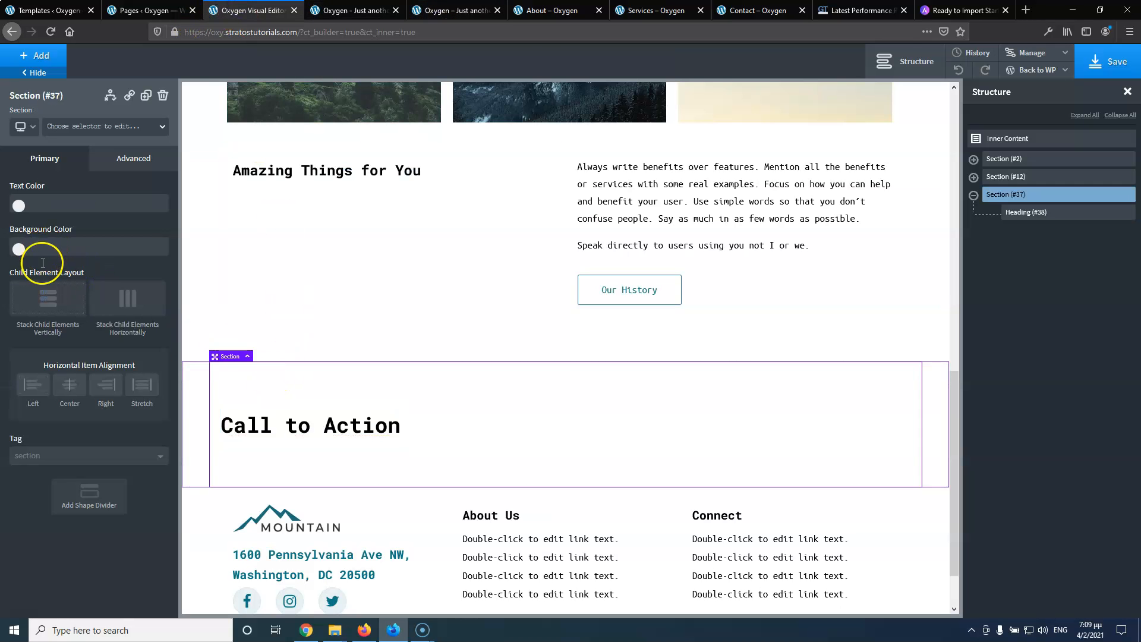
click(19, 207)
drag(40, 282, 9, 209)
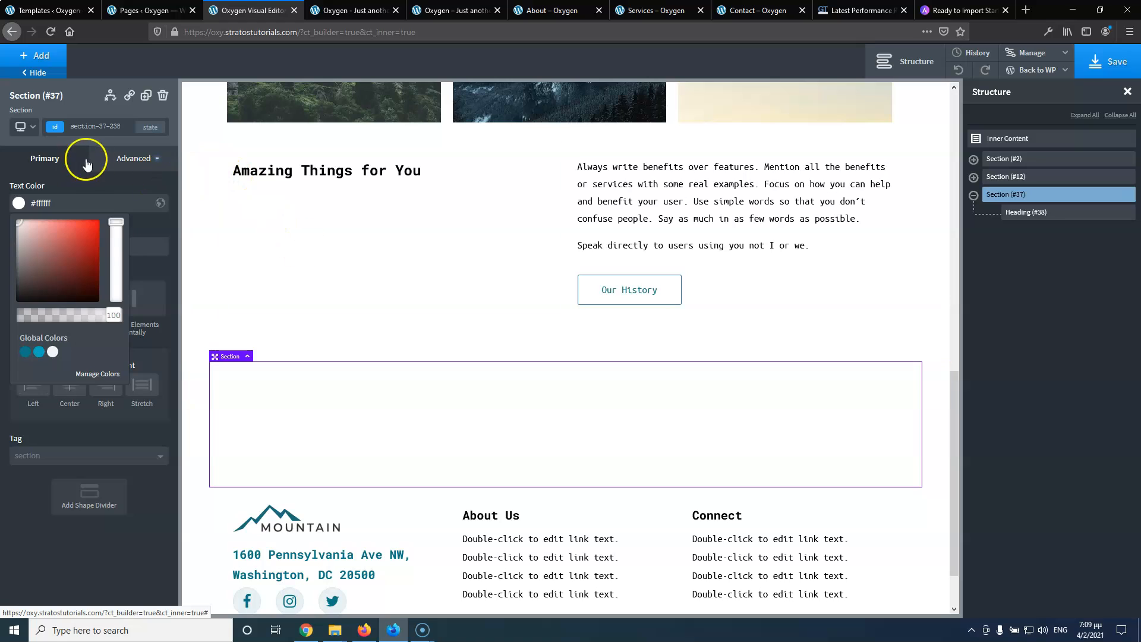
Set the Call to Action section's background image to fogs-on-green-mountain-1054222.jpg from the media library, following the reference page
click(125, 158)
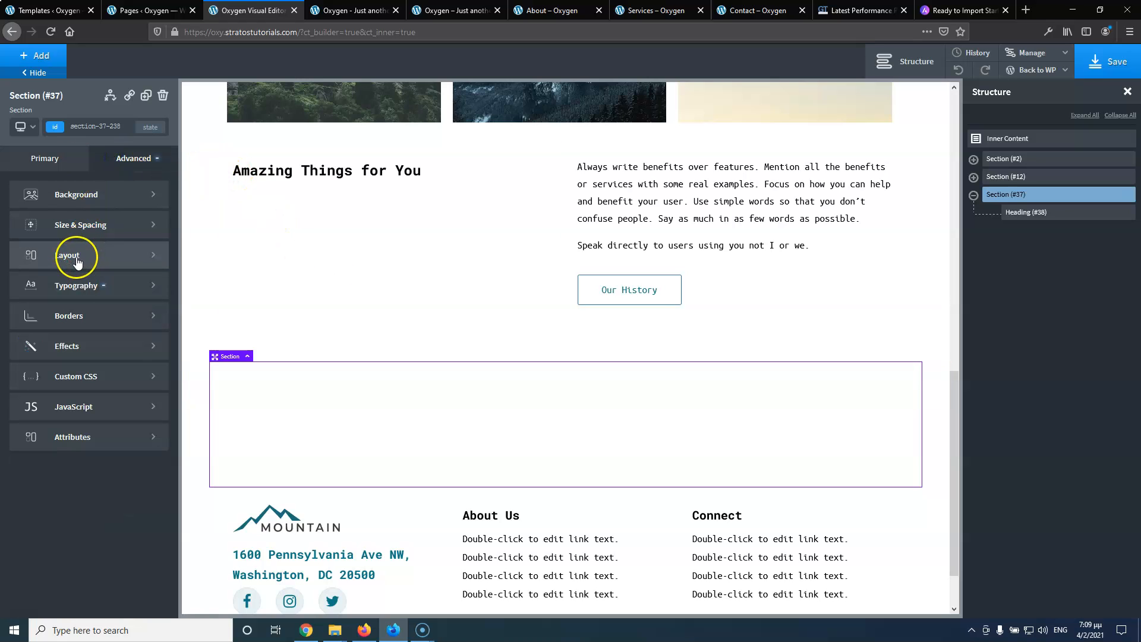
click(87, 199)
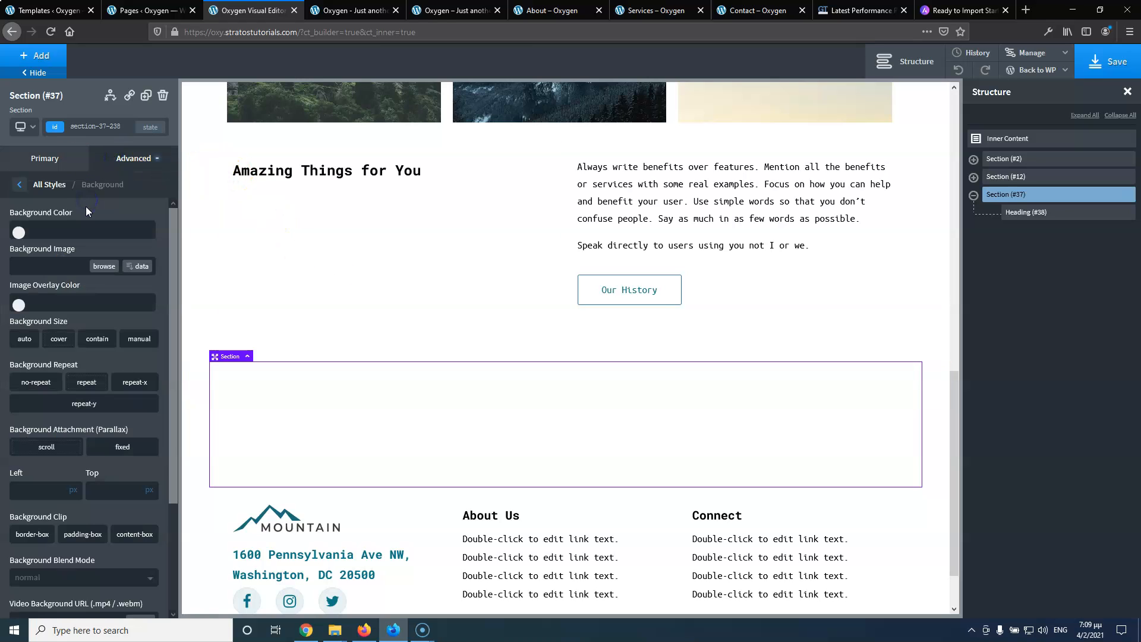
click(427, 11)
click(250, 11)
click(100, 268)
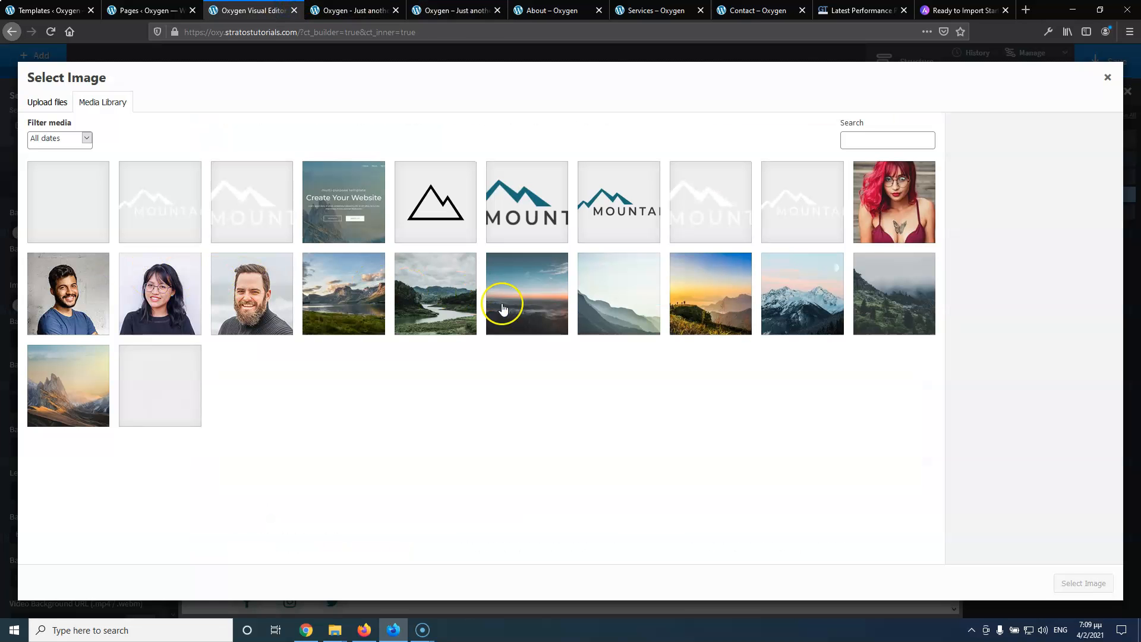
click(607, 312)
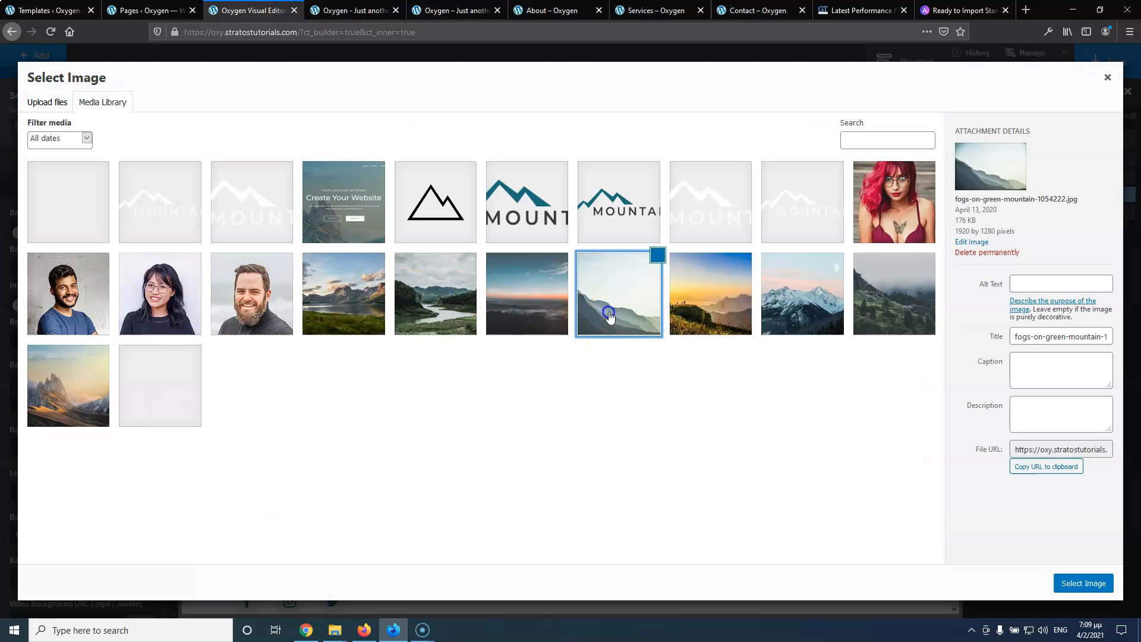
click(1080, 580)
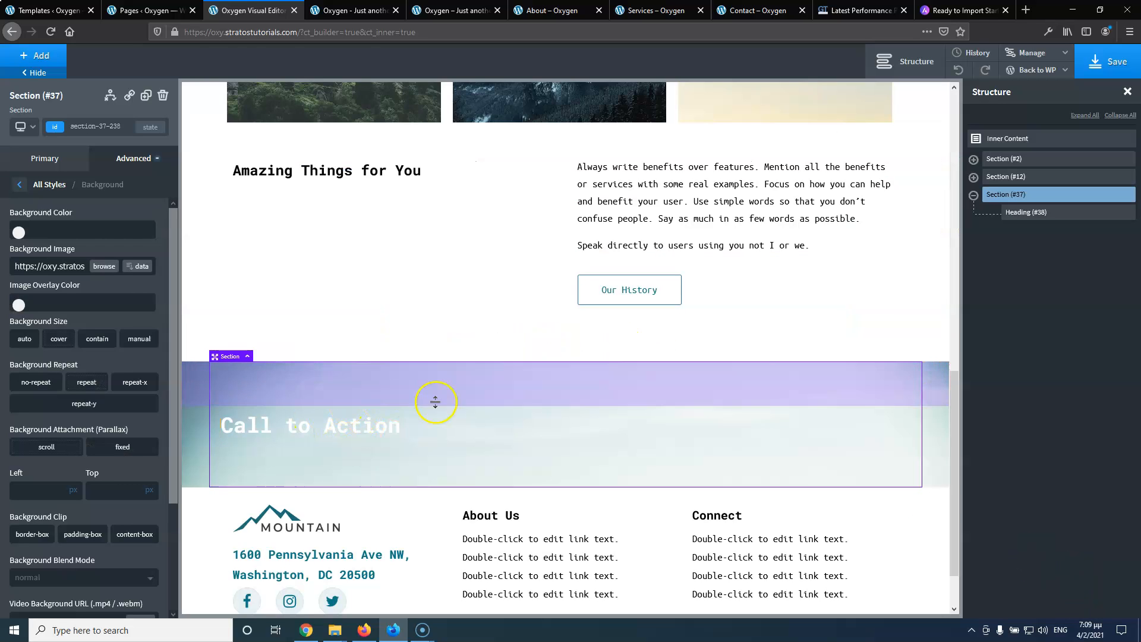
Following the reference page, give the section's background image a teal overlay from the global colors at 0.51 opacity, rgba(12,120,135,0.51)
click(452, 10)
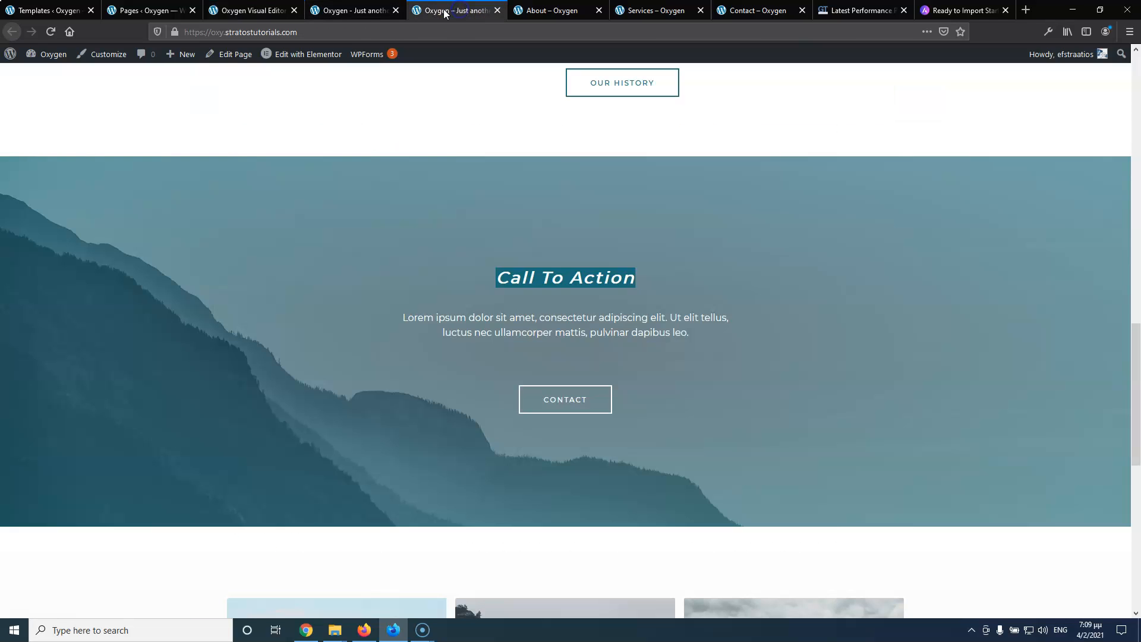
click(255, 11)
click(18, 303)
click(25, 451)
drag(115, 416, 70, 422)
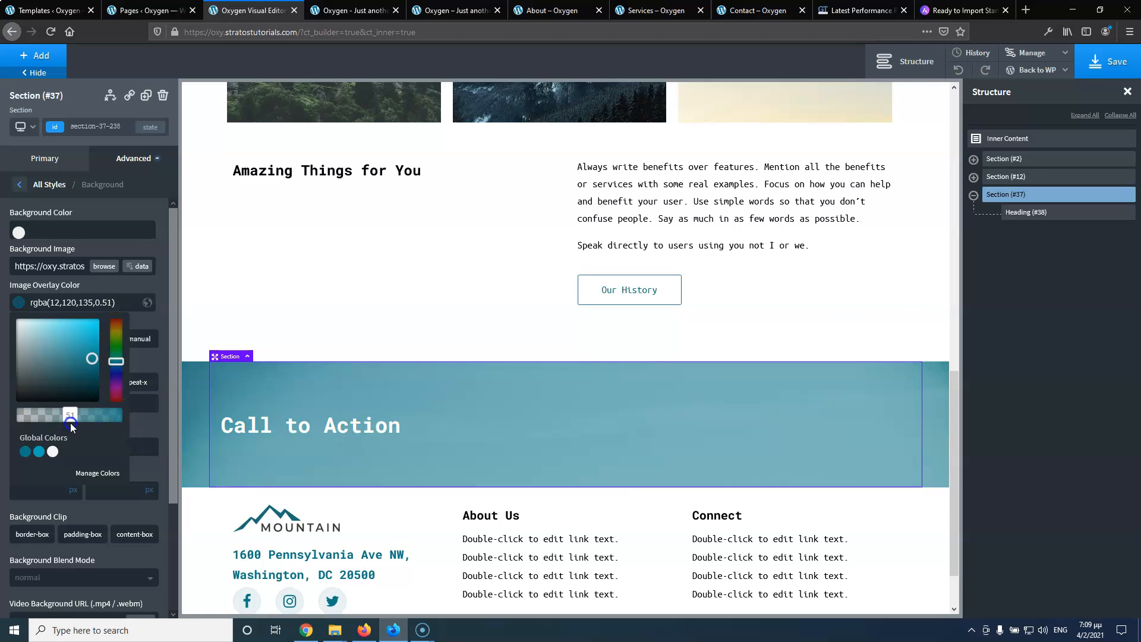
click(146, 282)
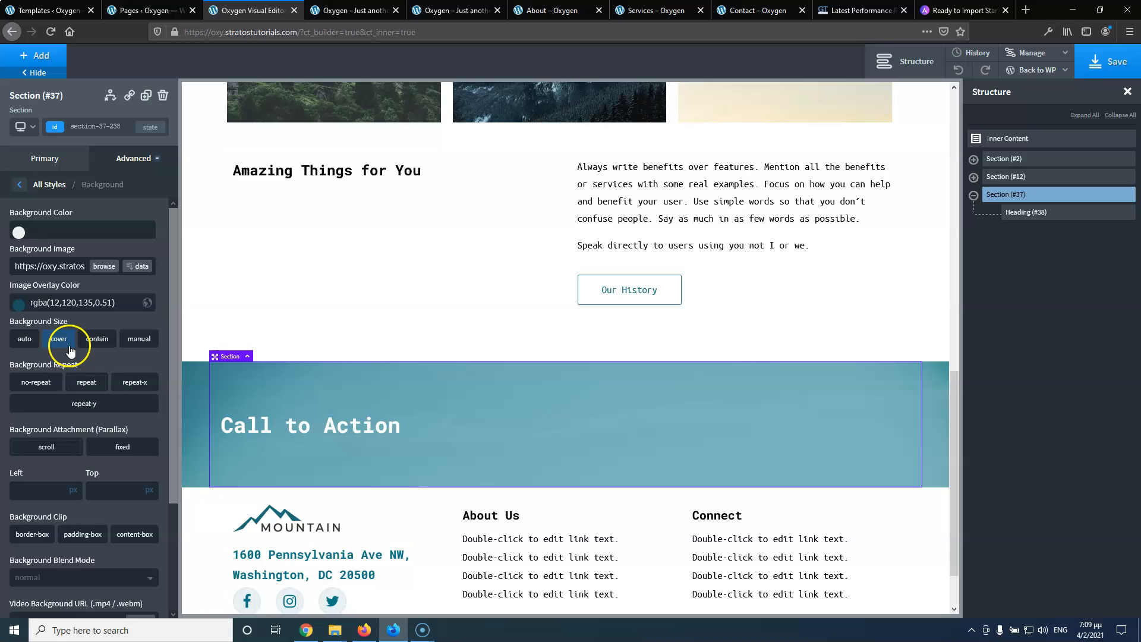
Set the section's background size to cover and its attachment to fixed, and check the parallax effect
click(123, 448)
scroll(382, 428, up, 3)
scroll(384, 429, down, 3)
scroll(384, 428, down, 2)
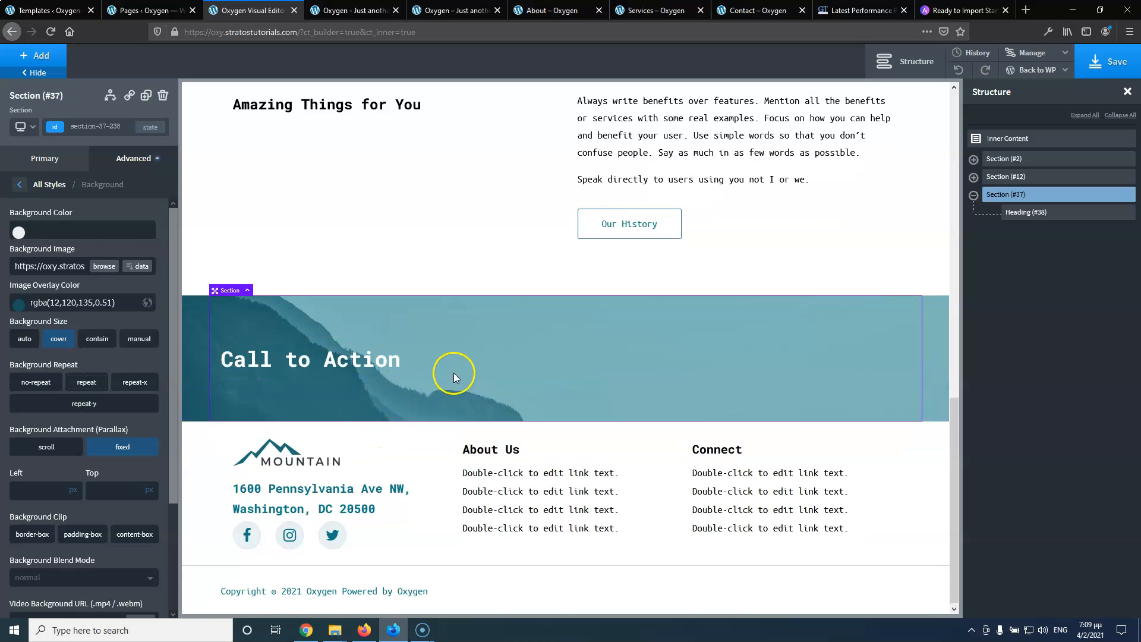
scroll(454, 374, up, 3)
scroll(453, 373, down, 3)
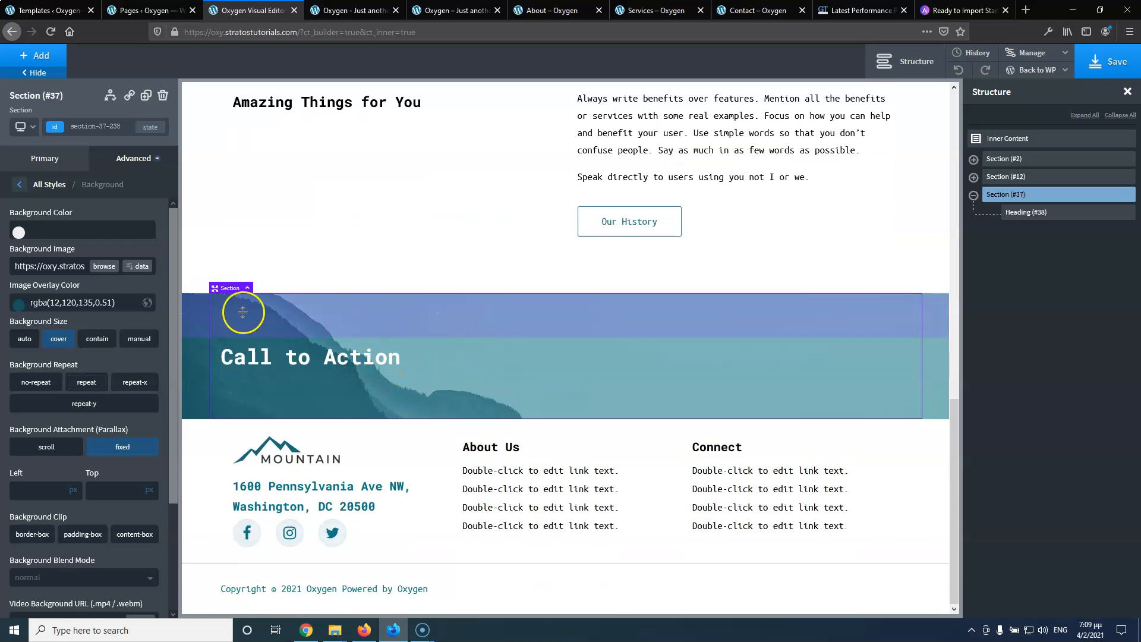
Stack the Call to Action section's child elements vertically and align them horizontally to the center
click(44, 158)
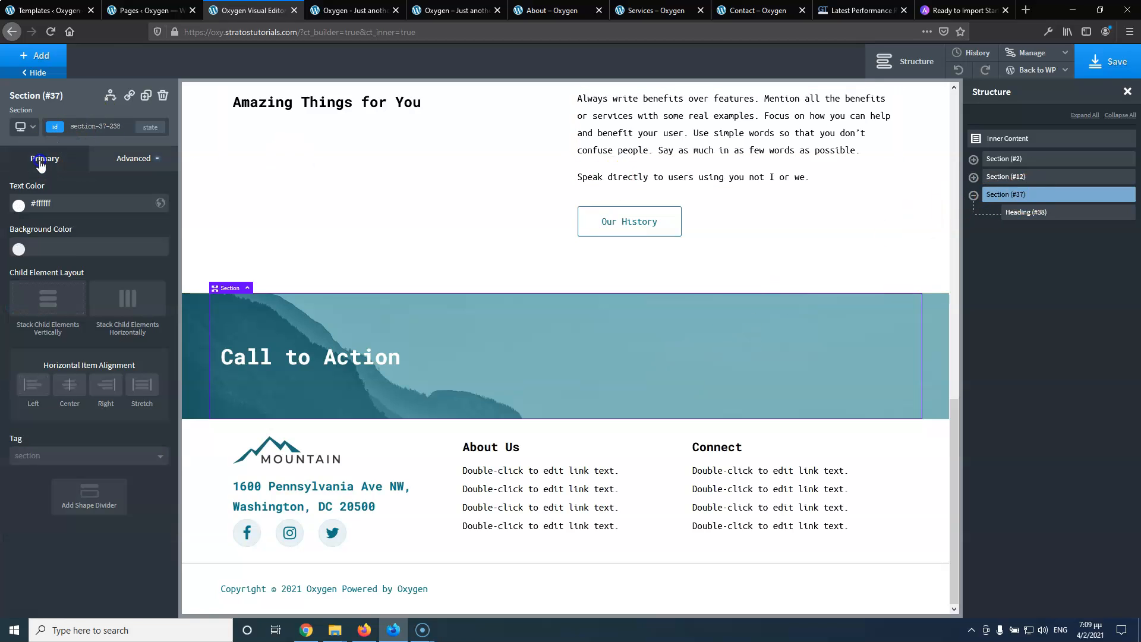
click(59, 297)
click(70, 384)
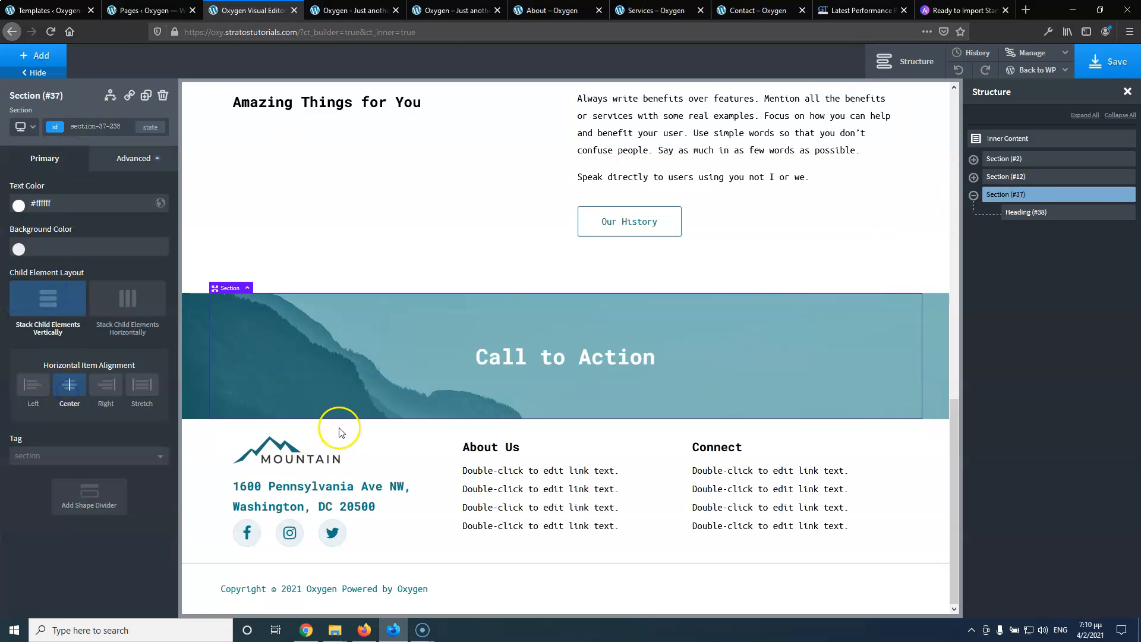
Copy the Lorem ipsum paragraph from the reference page's Call To Action block and return to the editor
click(449, 10)
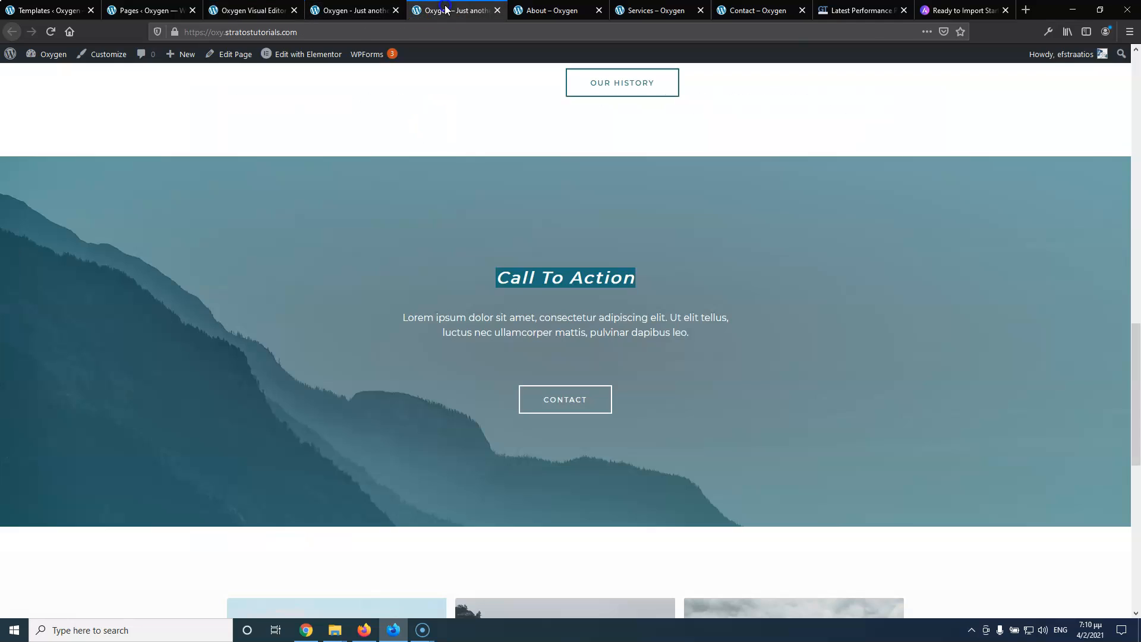
drag(401, 318, 707, 344)
key(ctrl+c)
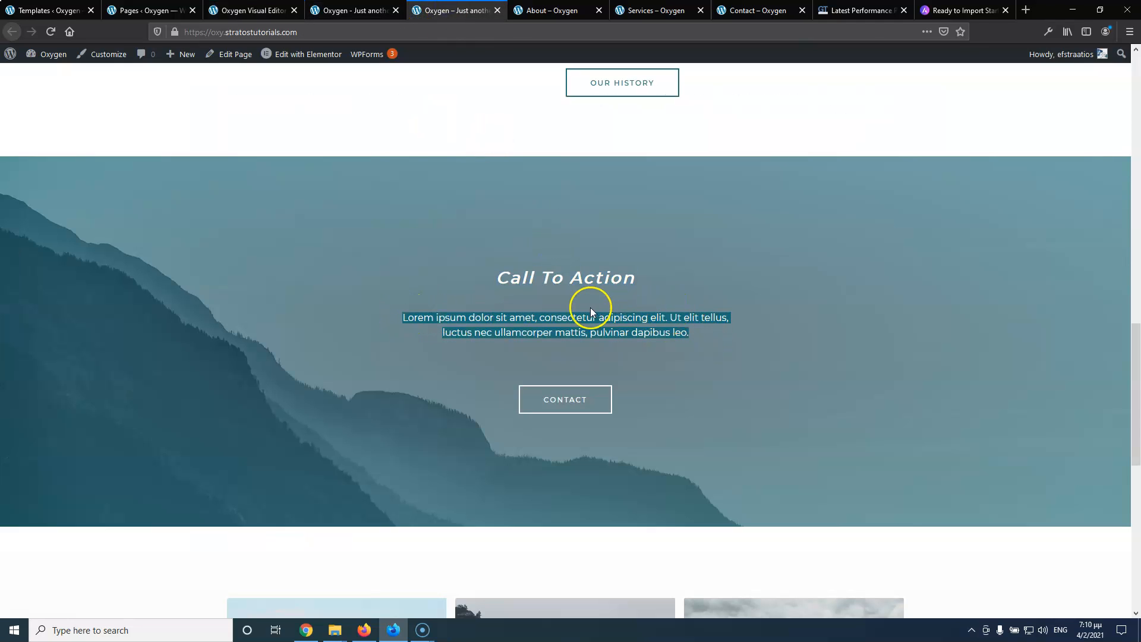
scroll(590, 308, up, 10)
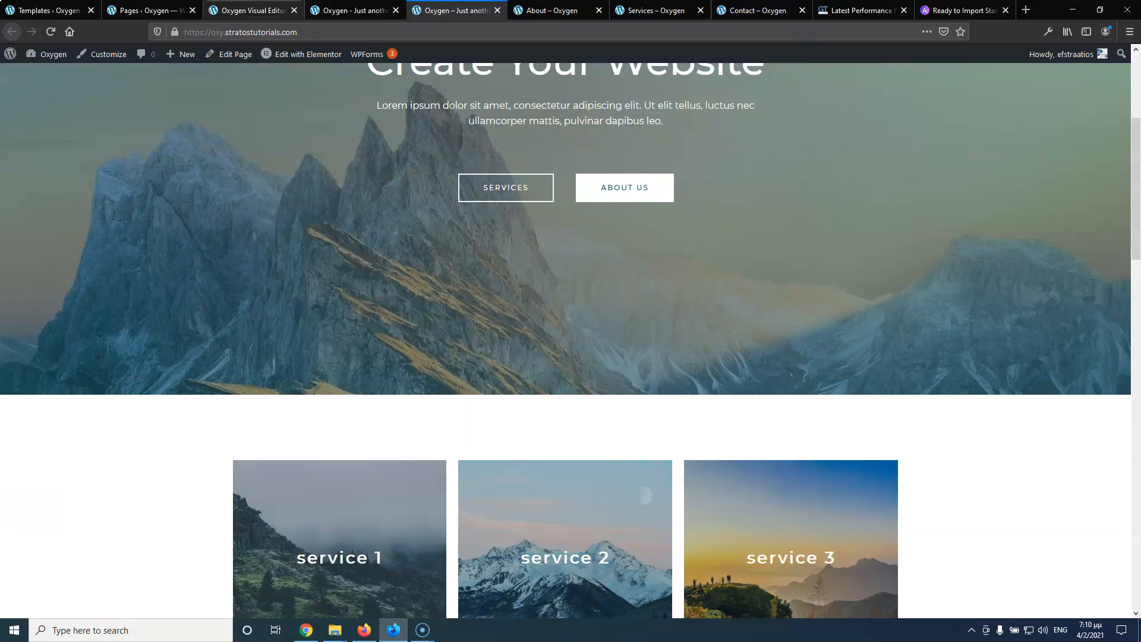
click(261, 7)
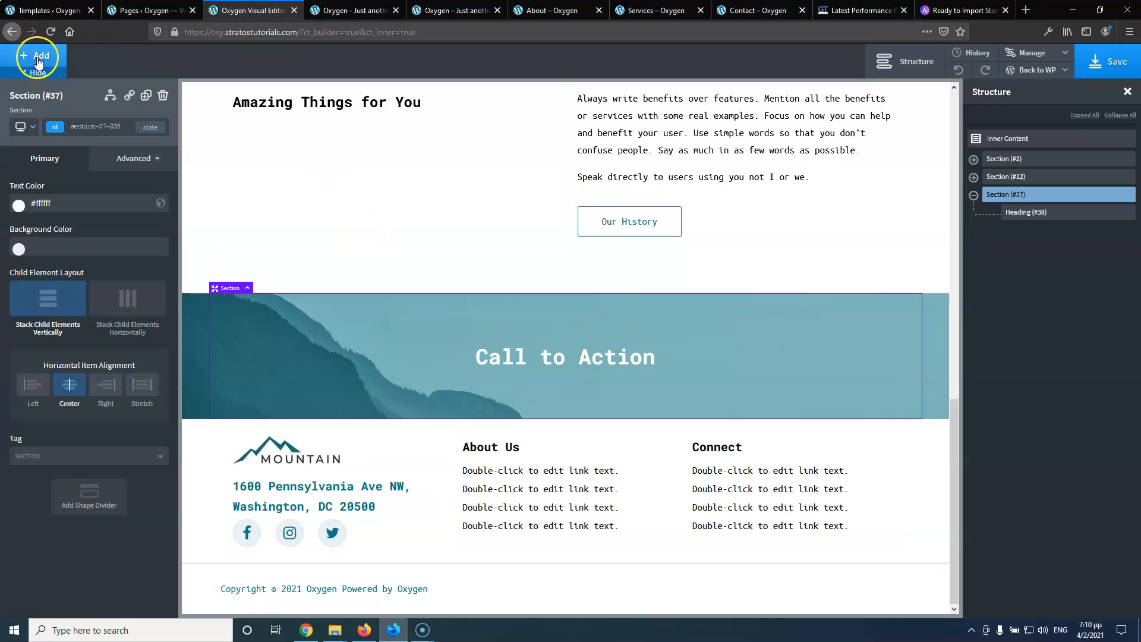
Add a Text element below the "Call to Action" heading and replace its content with the copied Lorem ipsum paragraph
click(492, 358)
click(40, 57)
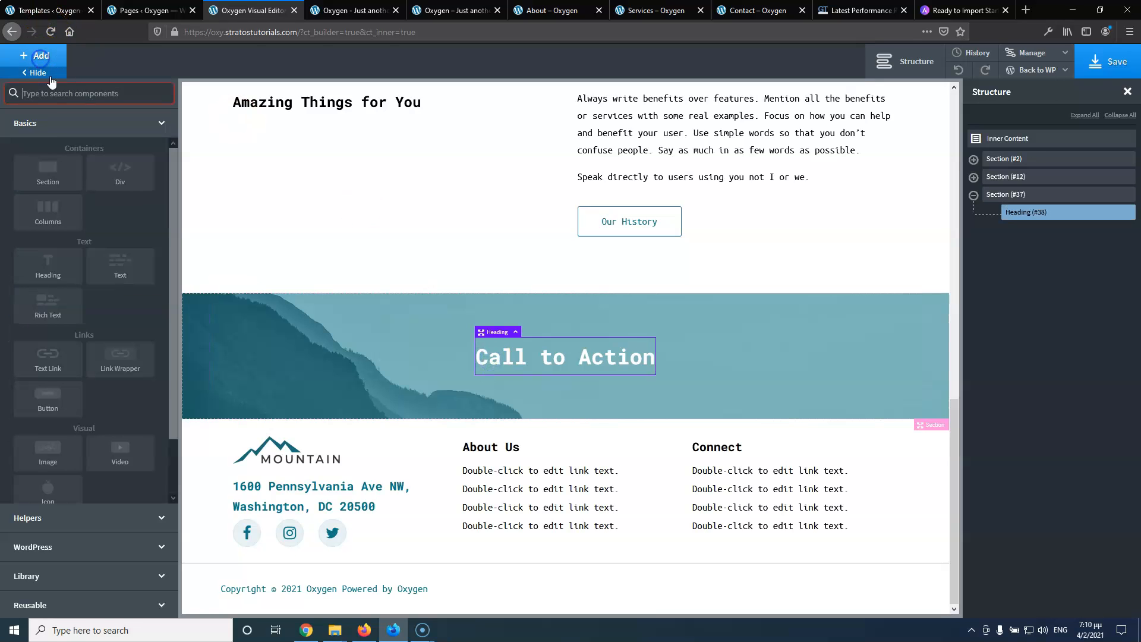
click(114, 274)
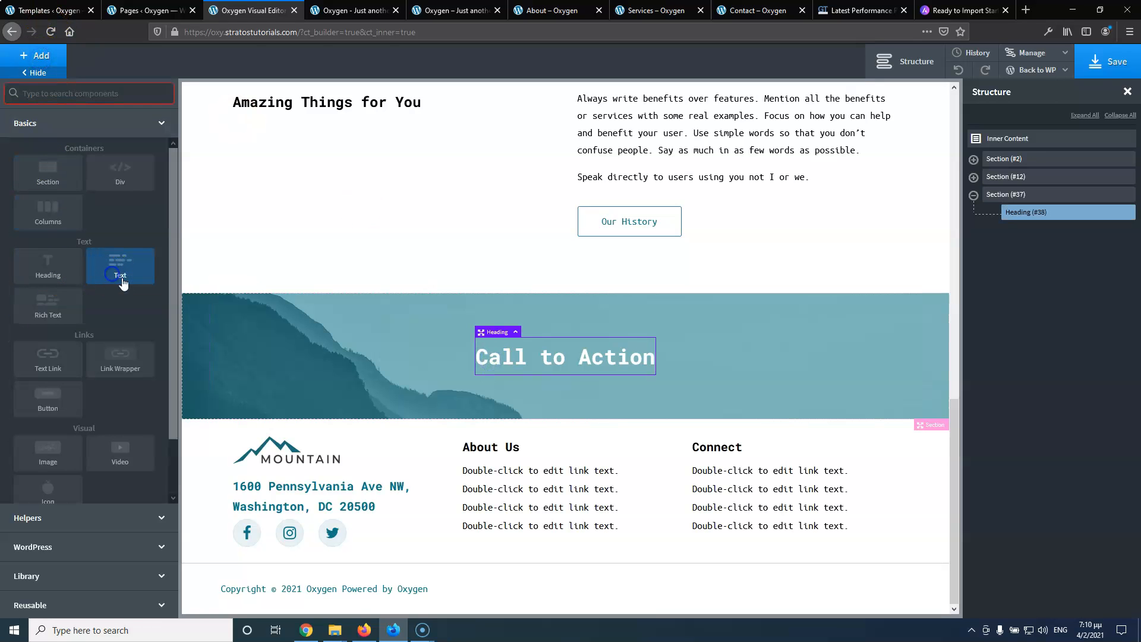
double_click(496, 384)
key(ctrl+a)
key(ctrl+v)
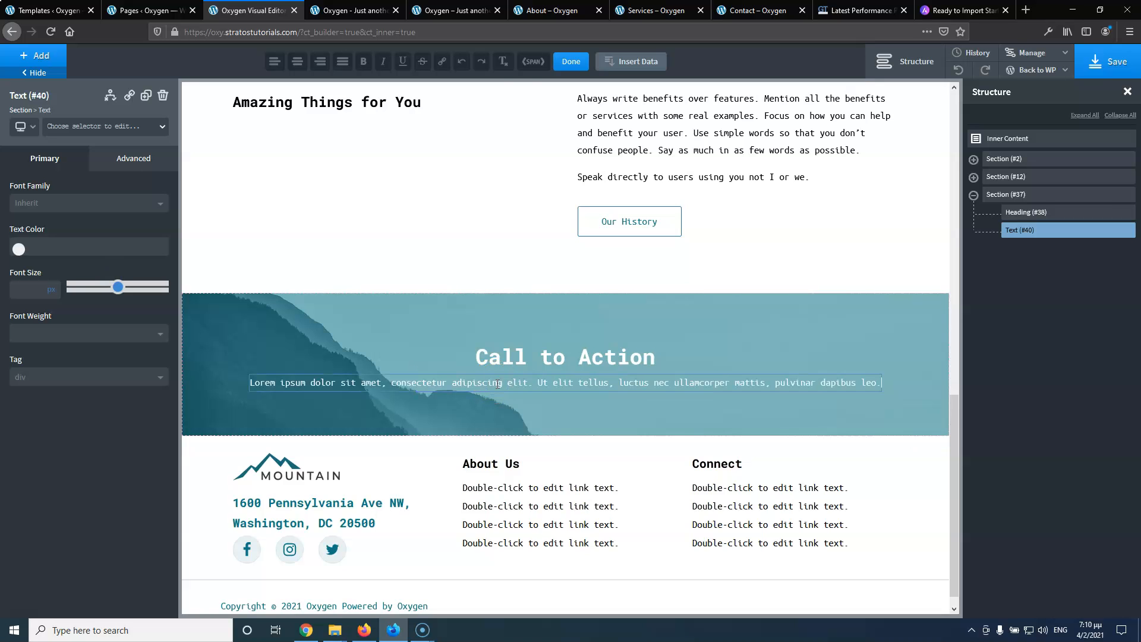
Check the reference paragraph's line wrapping and break the new text into two lines after "Ut elit tellus,"
click(434, 10)
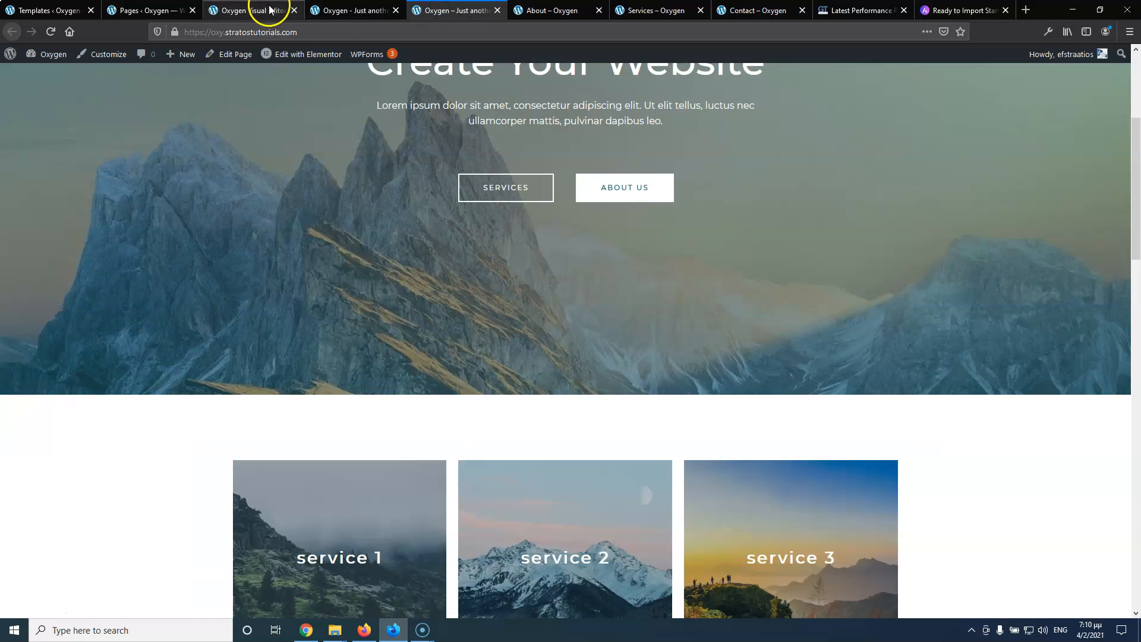
scroll(499, 232, down, 4)
scroll(517, 221, up, 1)
scroll(635, 295, down, 3)
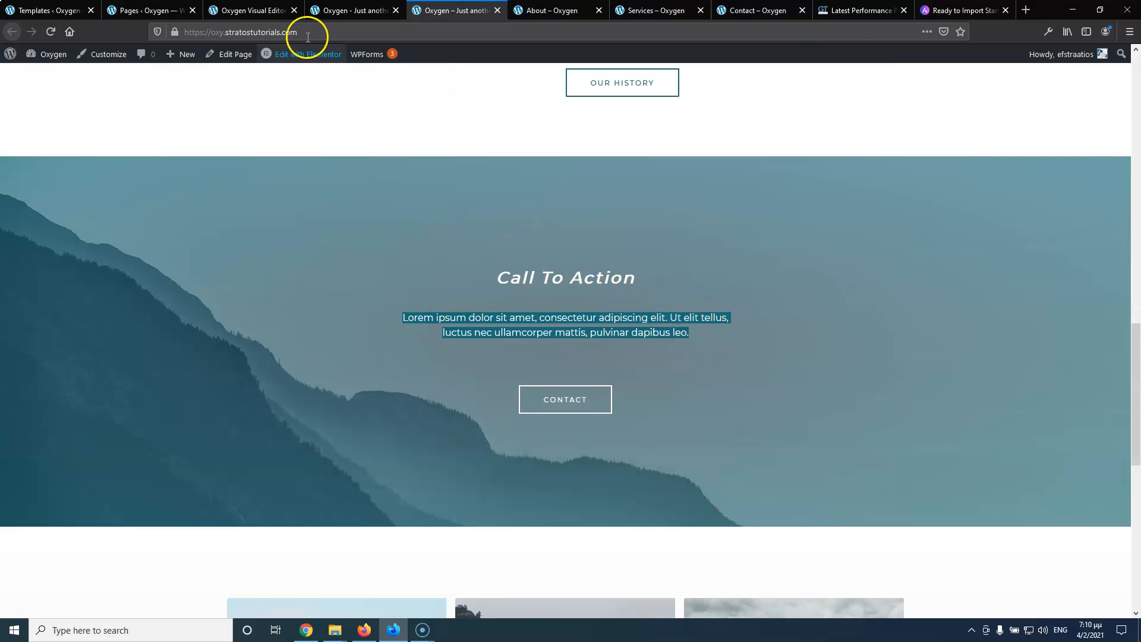
click(240, 10)
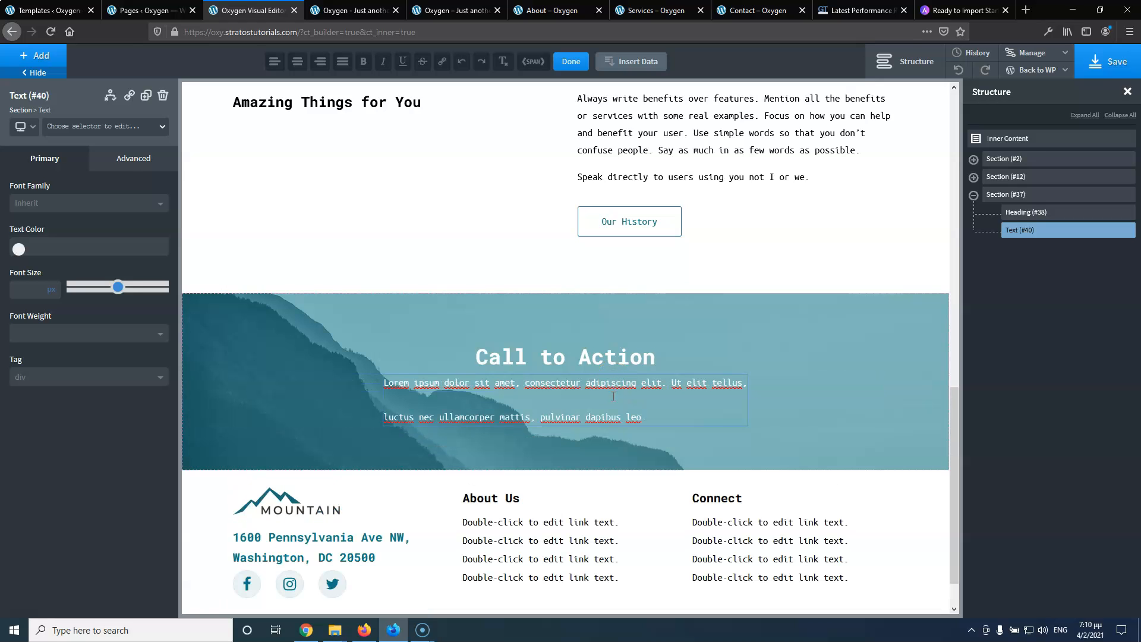
key(BackSpace)
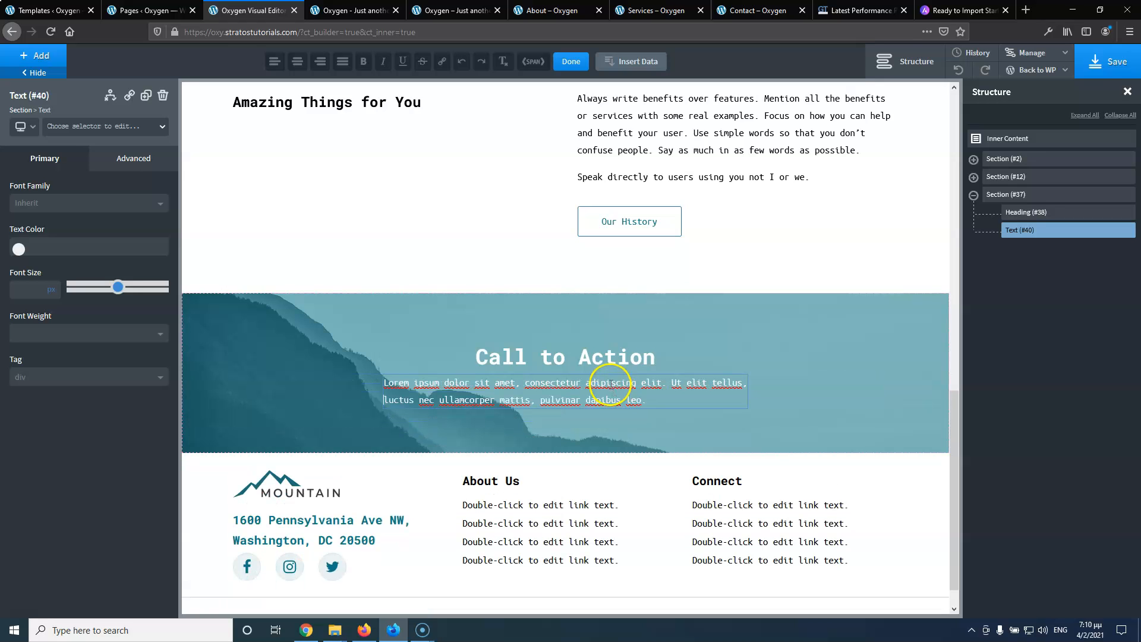
Center-align the text of the Lorem ipsum paragraph in the Call to Action section
click(104, 158)
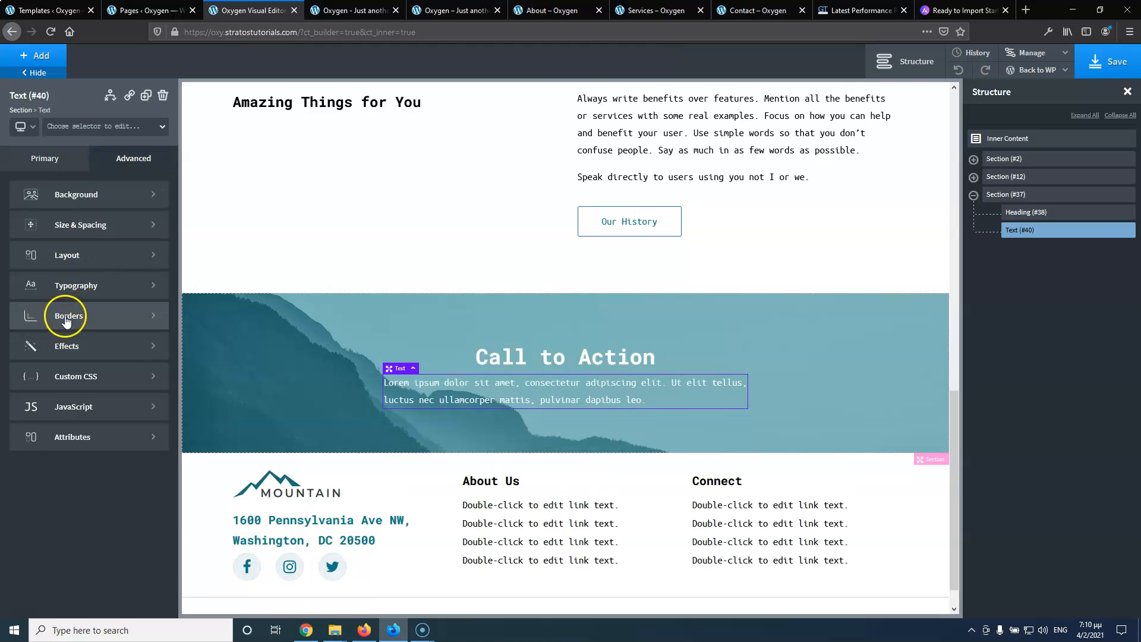
click(77, 285)
click(70, 362)
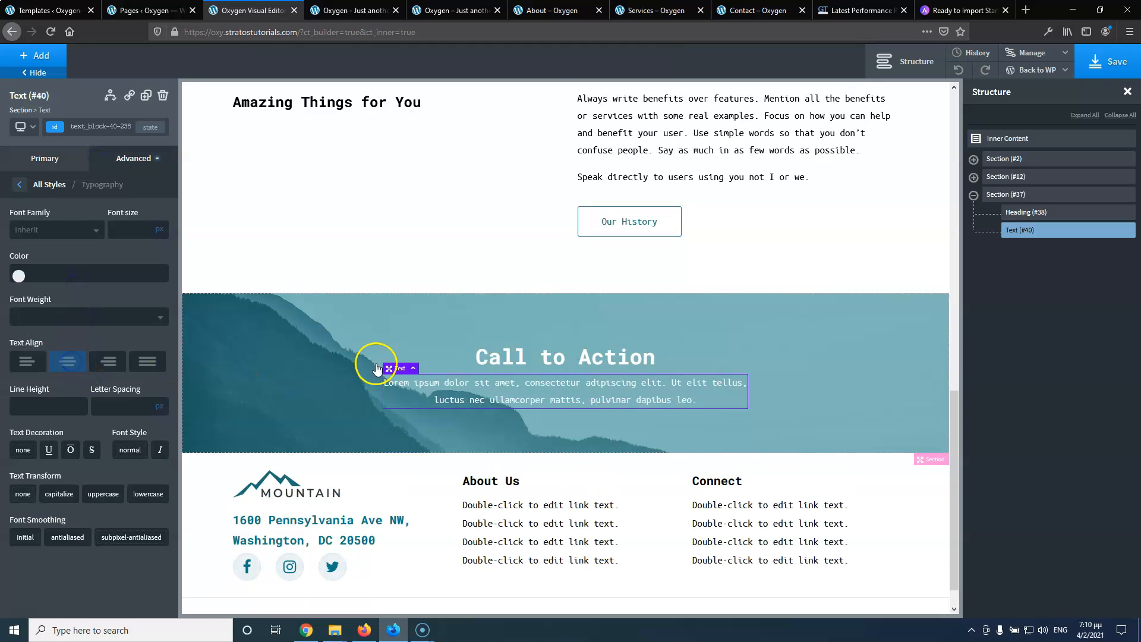
Set the "Call to Action" heading's bottom margin to 40 px
click(552, 360)
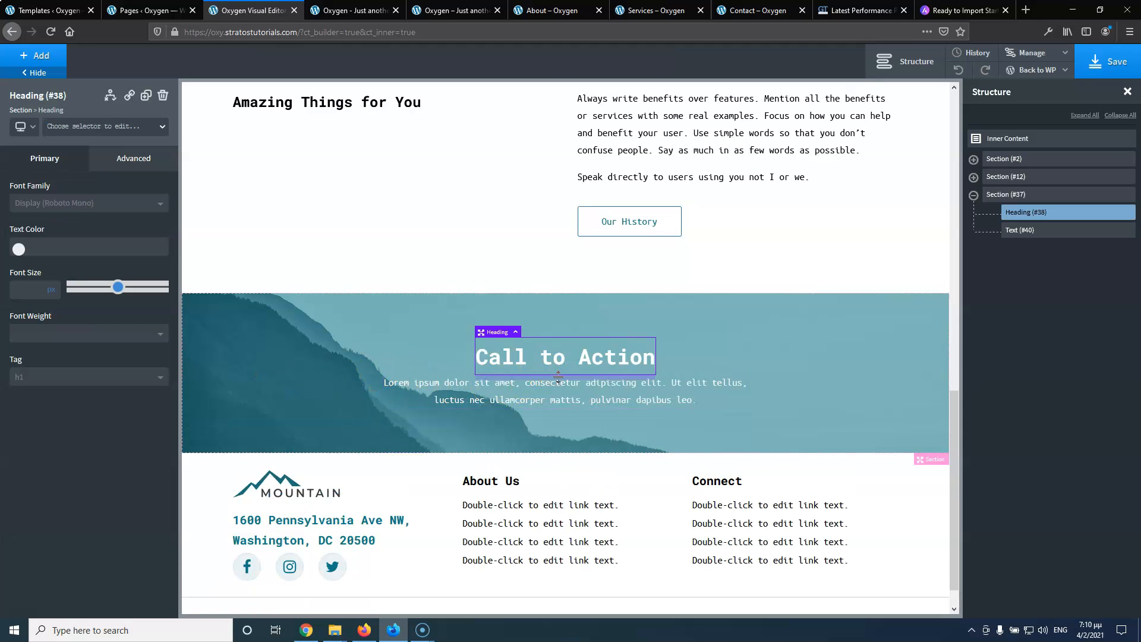
click(138, 158)
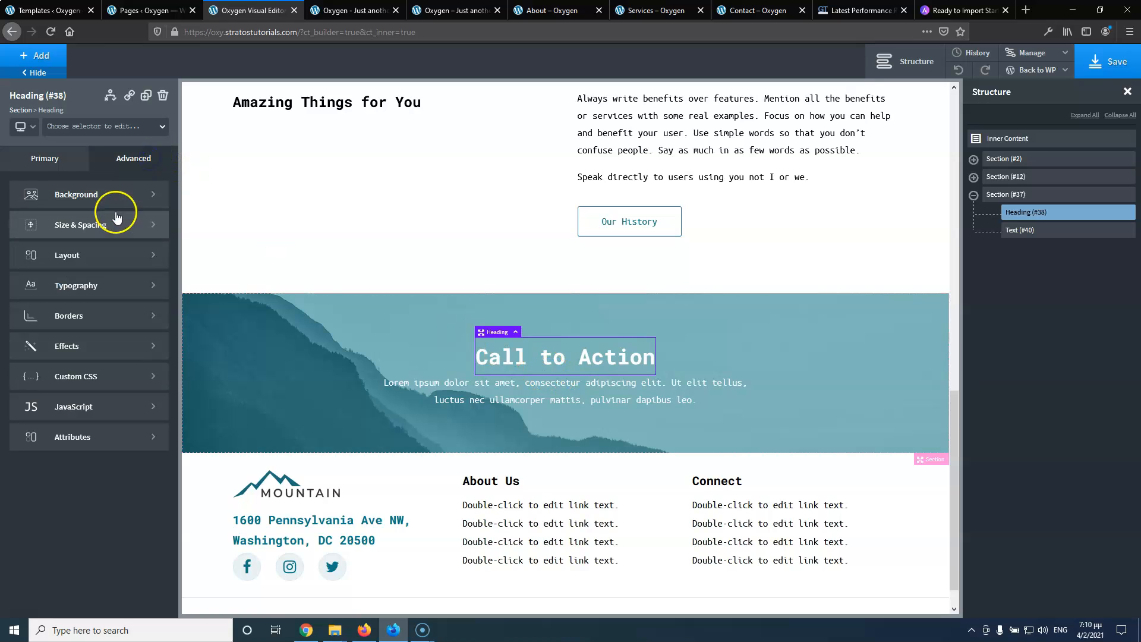
click(98, 235)
click(126, 266)
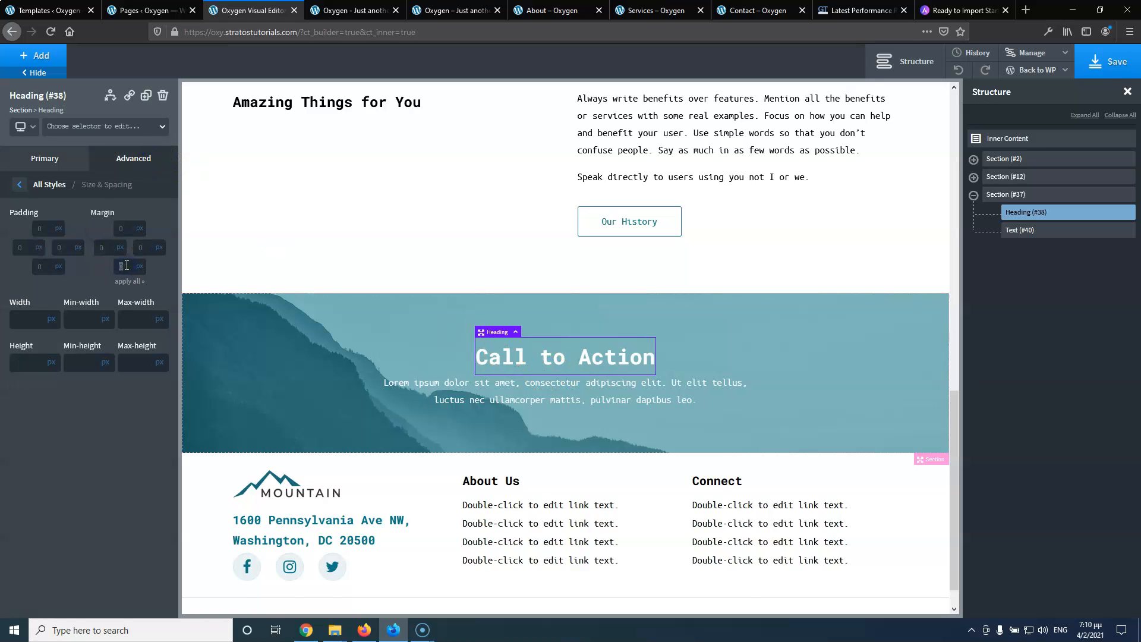
text(40)
Set the bottom margin of the Lorem ipsum text below the heading to 40 px
click(620, 420)
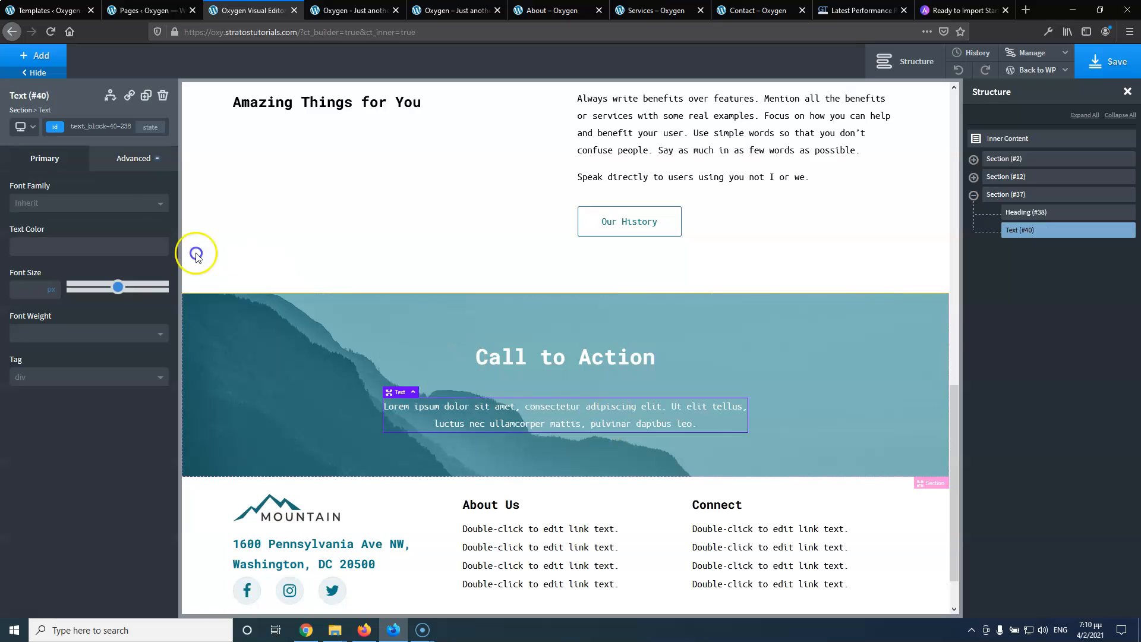
click(108, 159)
click(105, 225)
click(122, 267)
text(40)
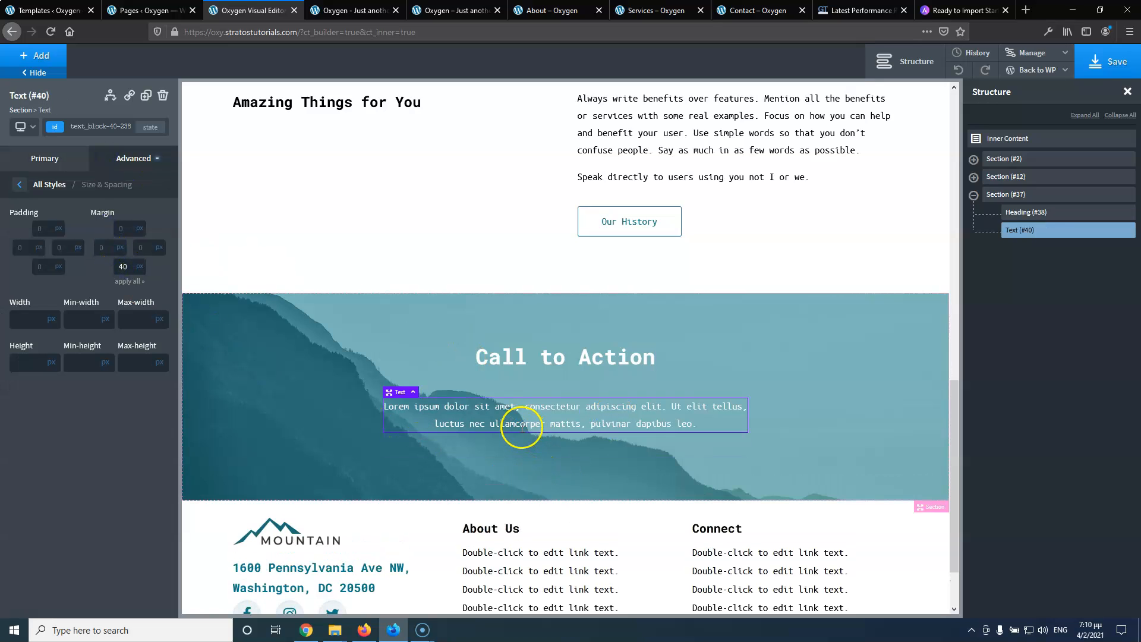
Add a Button below the Lorem ipsum text and label it "Contact", following the reference page
click(38, 76)
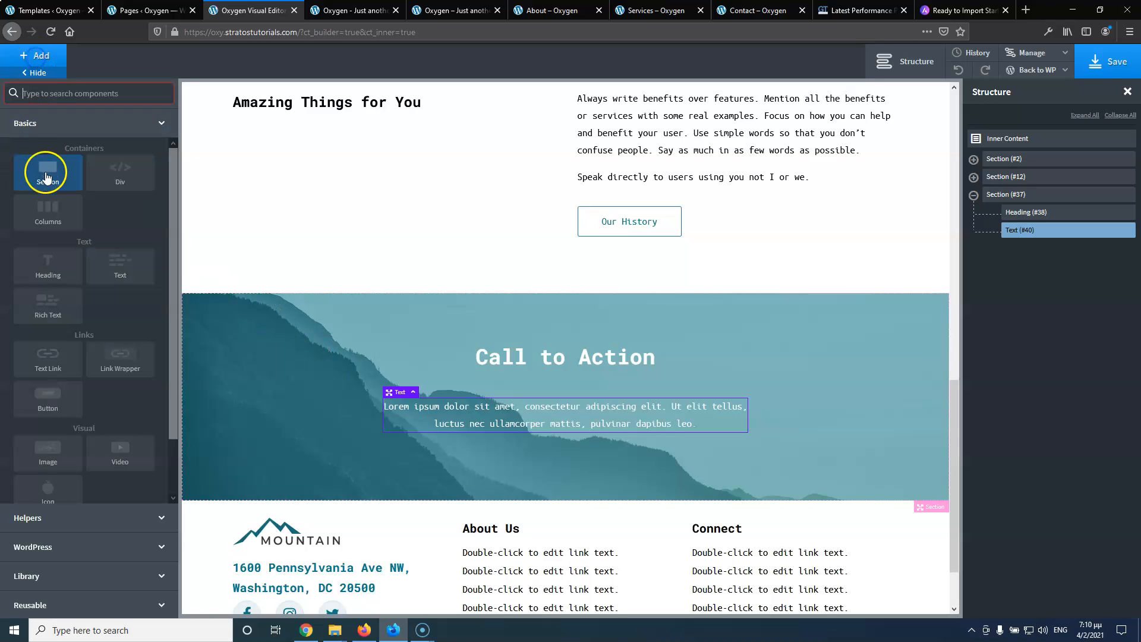
click(52, 421)
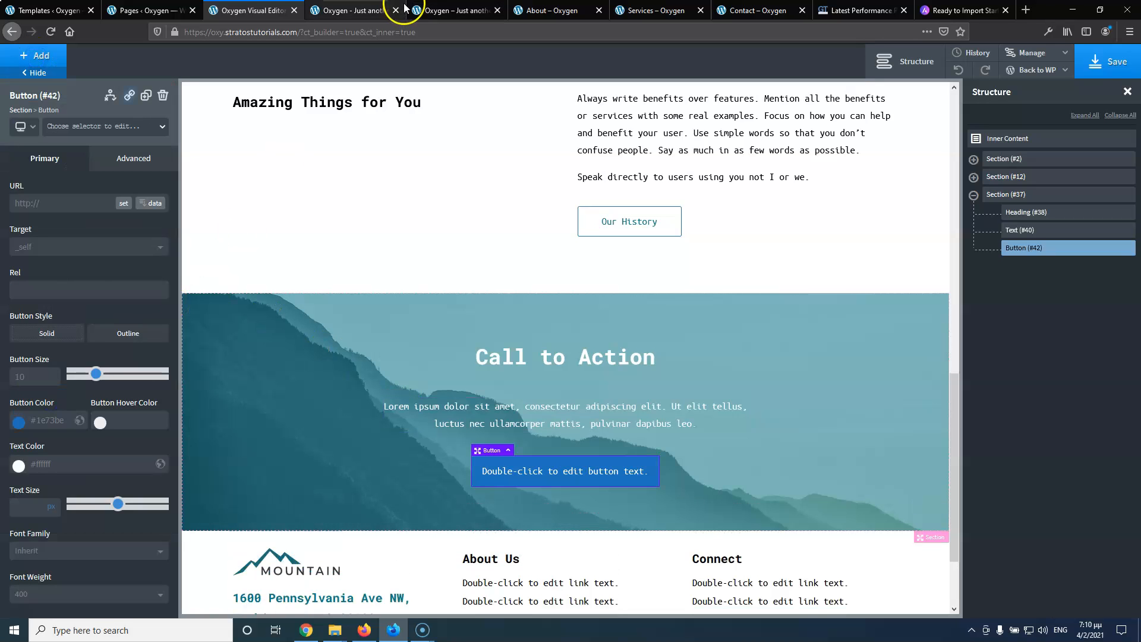
click(440, 10)
click(274, 12)
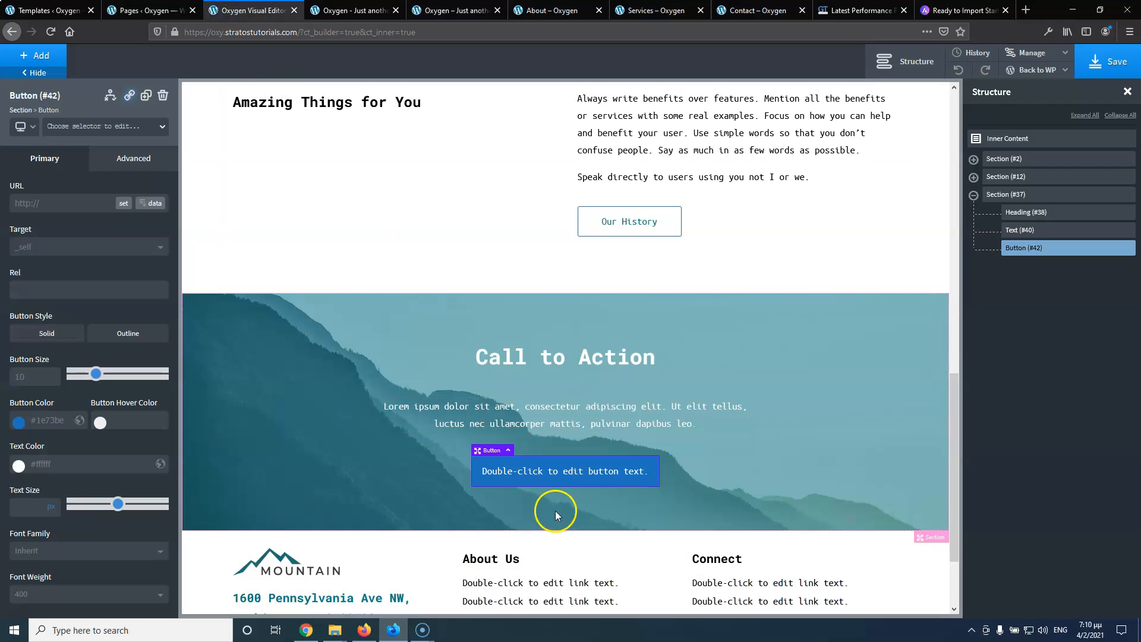
double_click(553, 472)
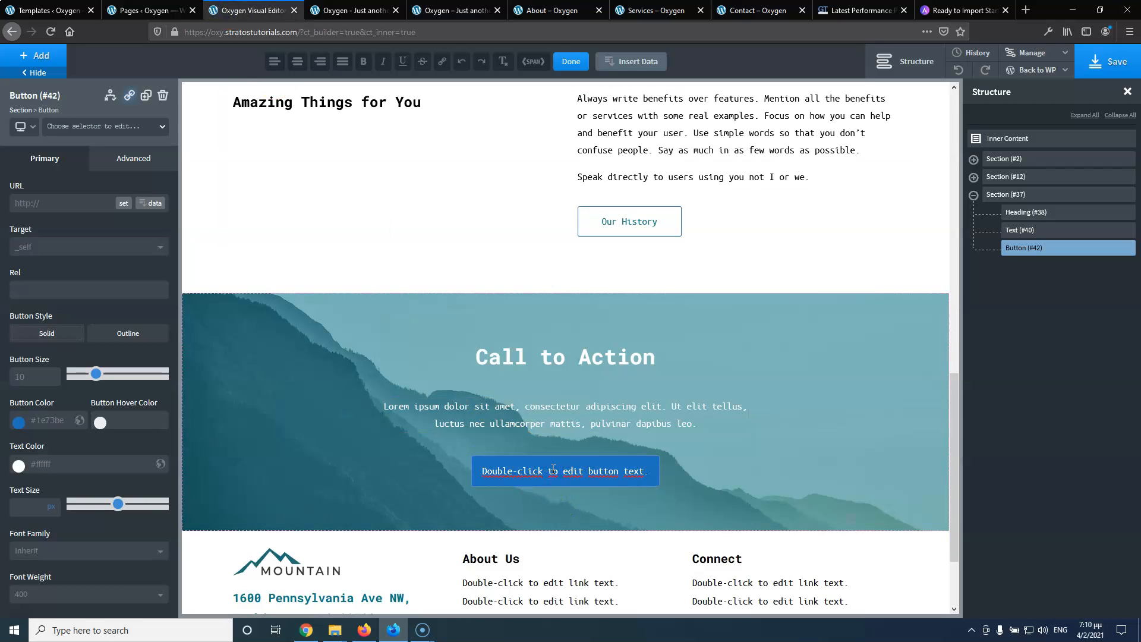
key(ctrl+a)
text(Co)
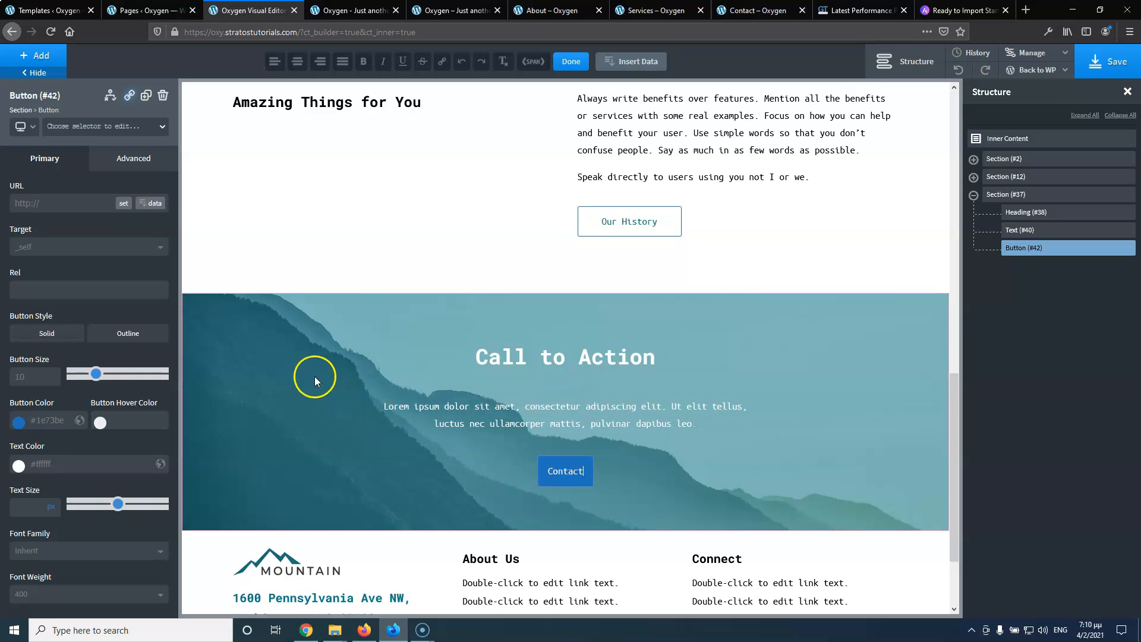
Try the home-hero-aboutus-button class on the Contact button, compare it with the reference page, and remove the class again
click(116, 127)
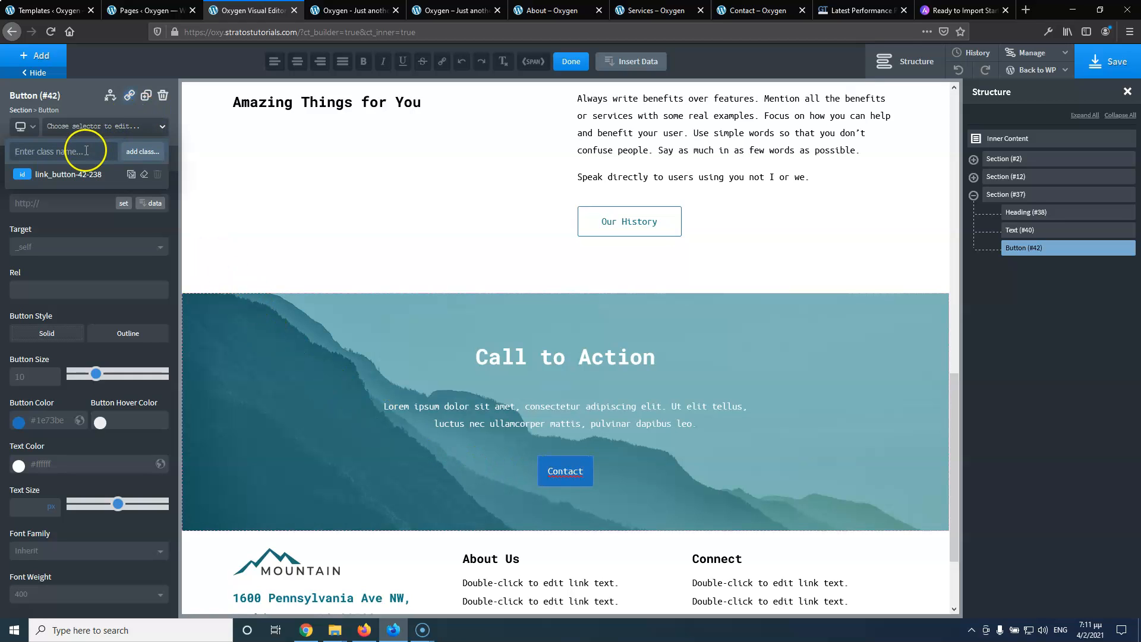
text(hom)
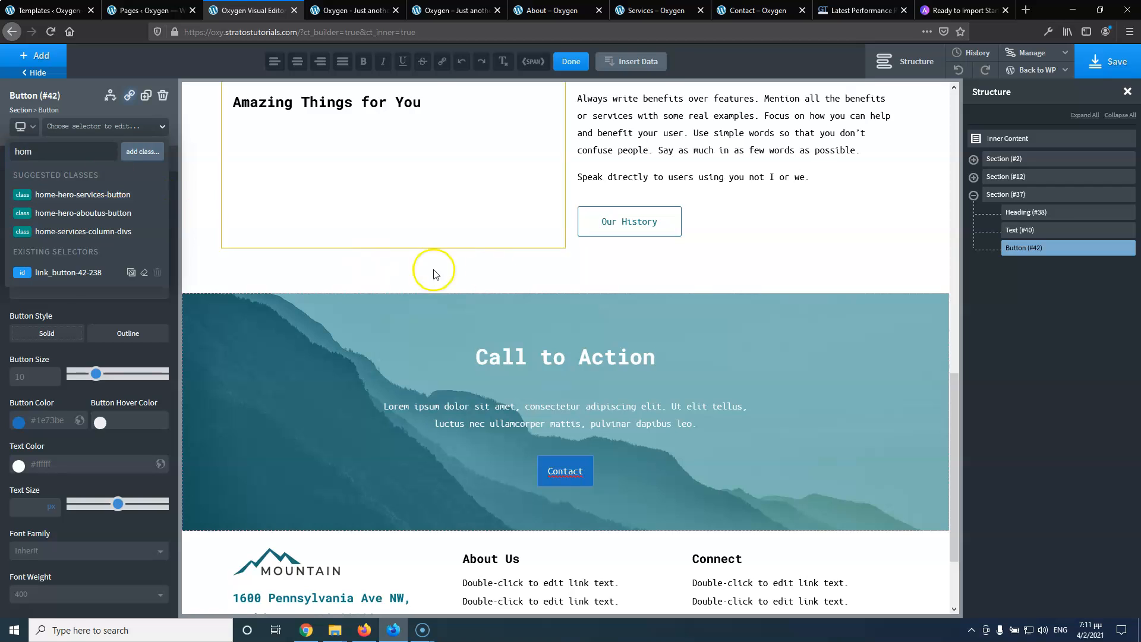
scroll(516, 274, up, 10)
scroll(594, 273, down, 9)
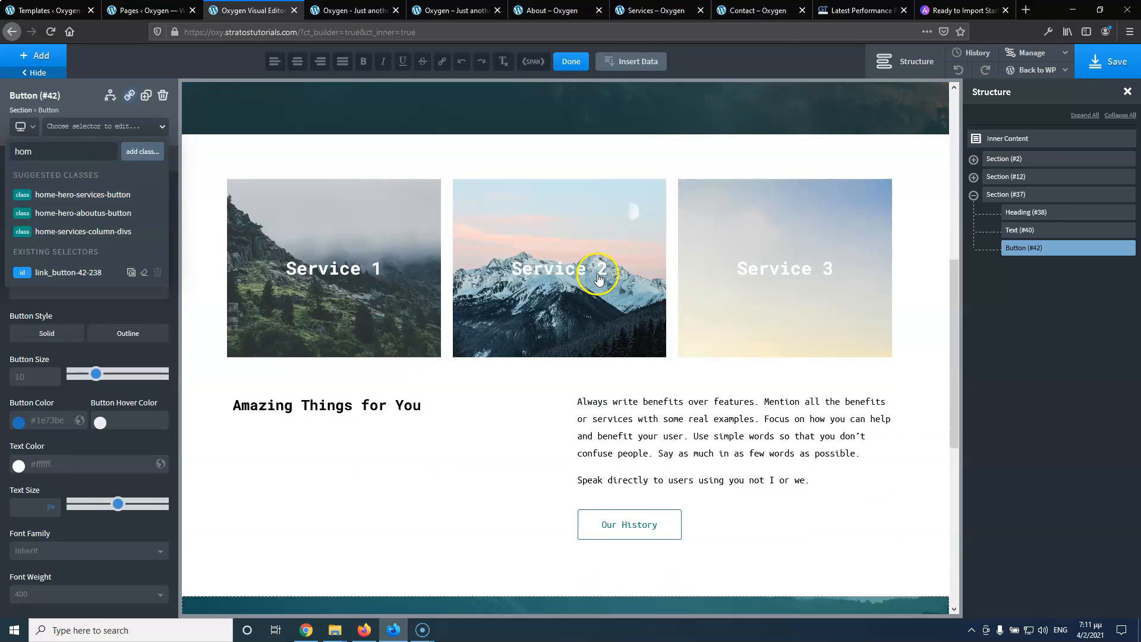
click(106, 219)
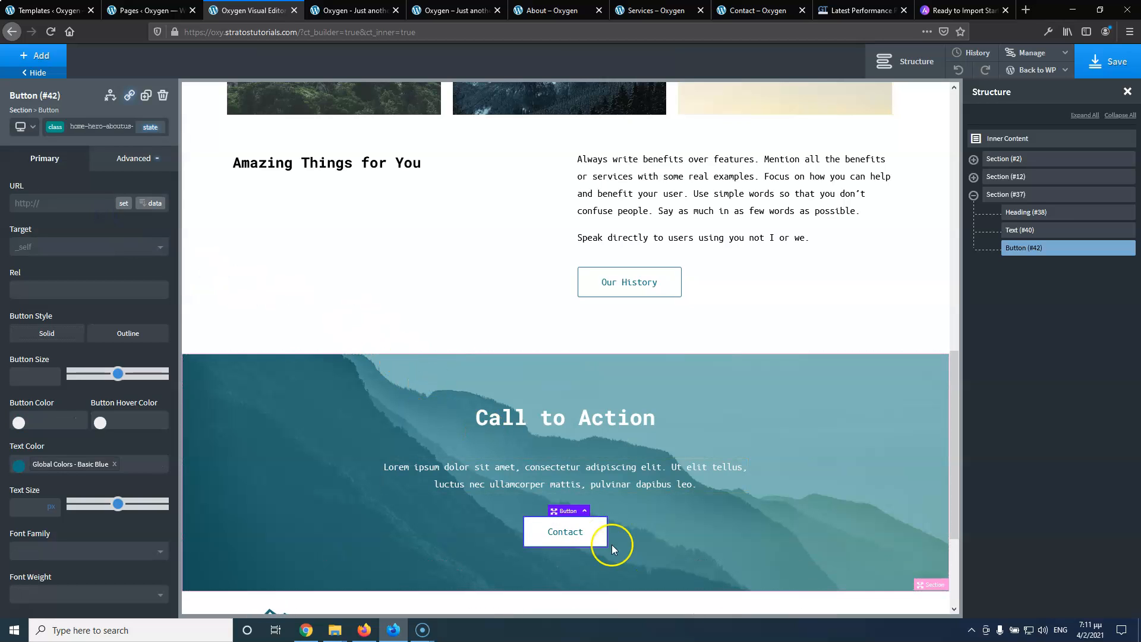
click(487, 10)
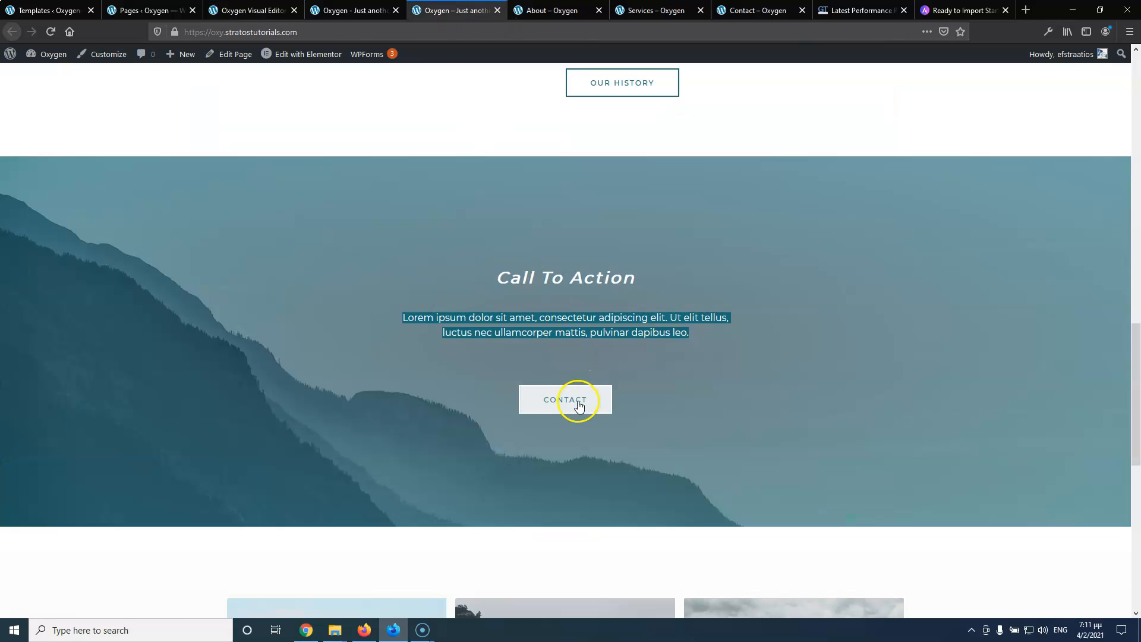
scroll(466, 284, up, 15)
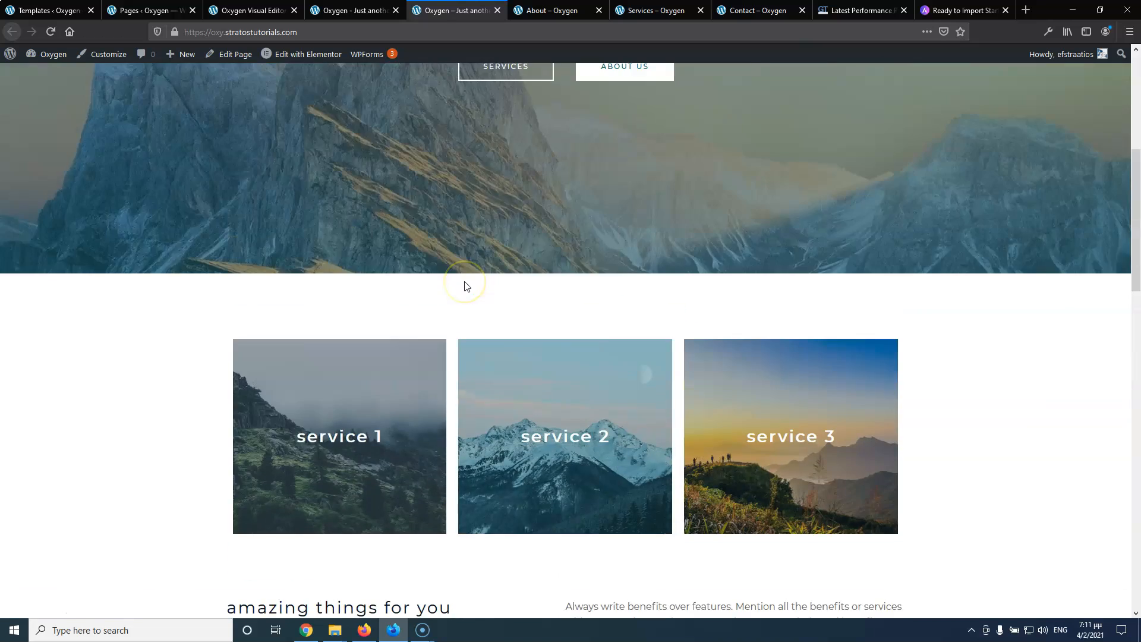
click(272, 10)
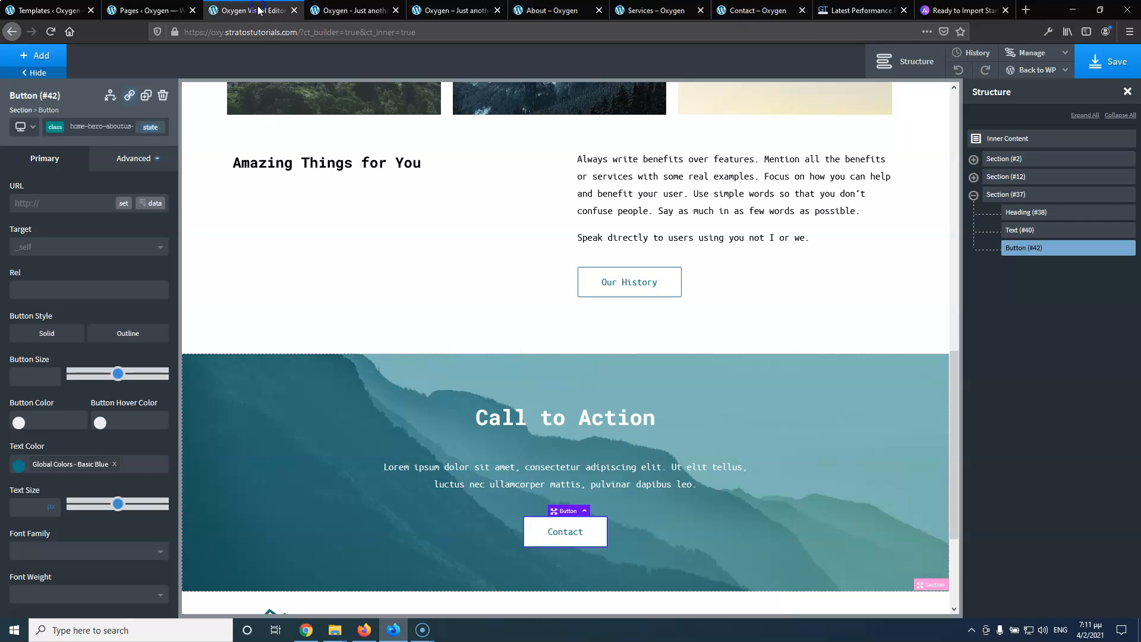
click(113, 126)
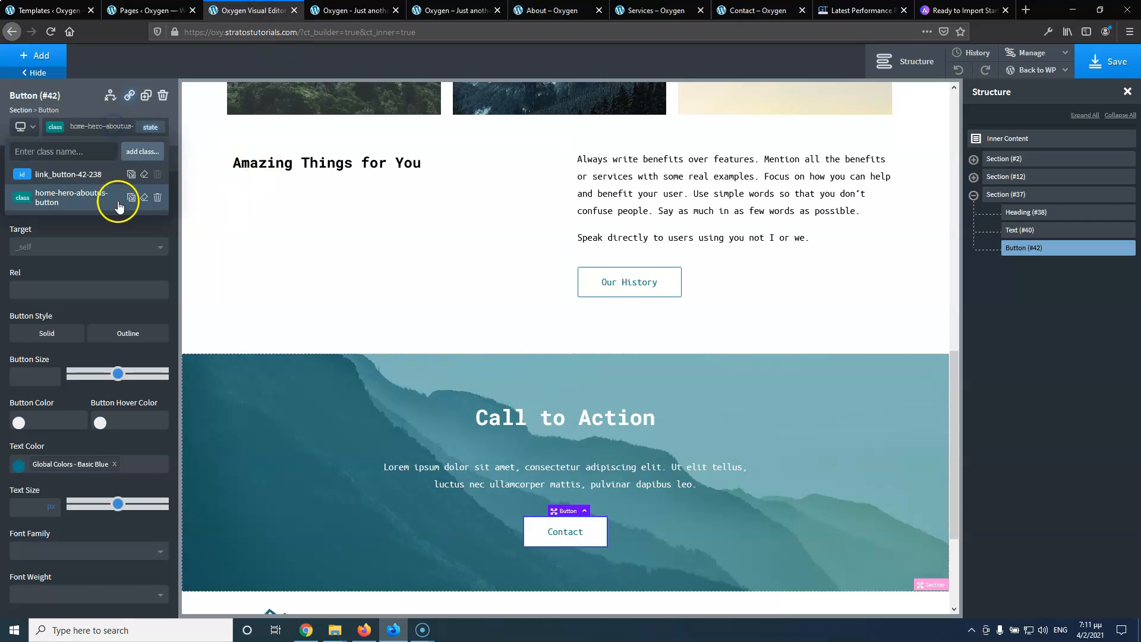
click(157, 199)
Apply the existing home-hero-services-button class to the Contact button in the Call to Action section
click(83, 126)
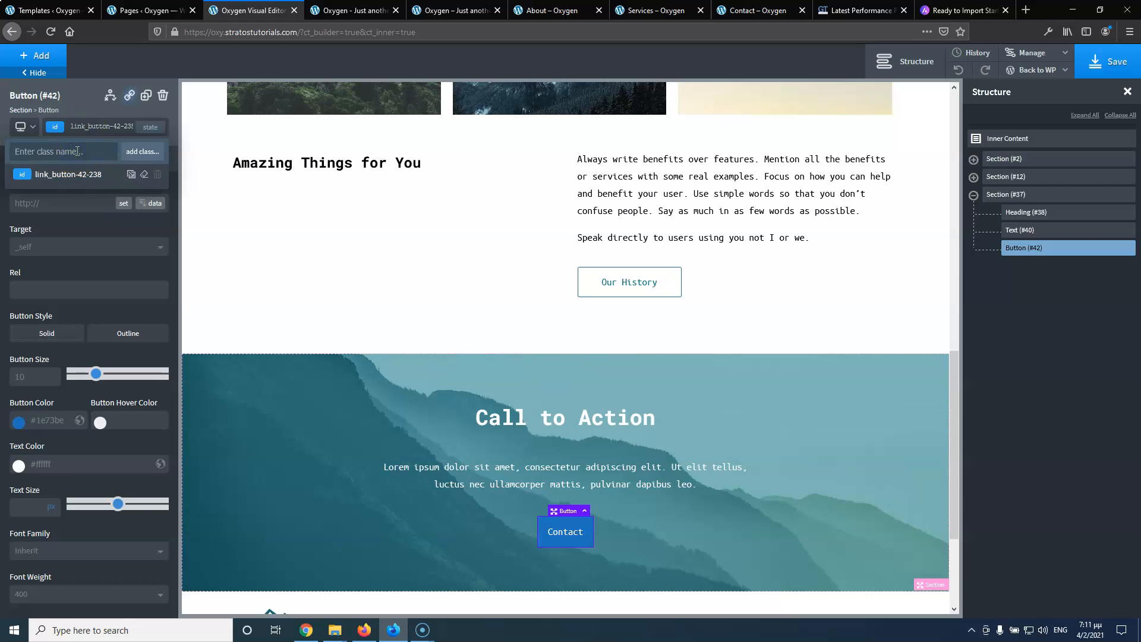
text(h)
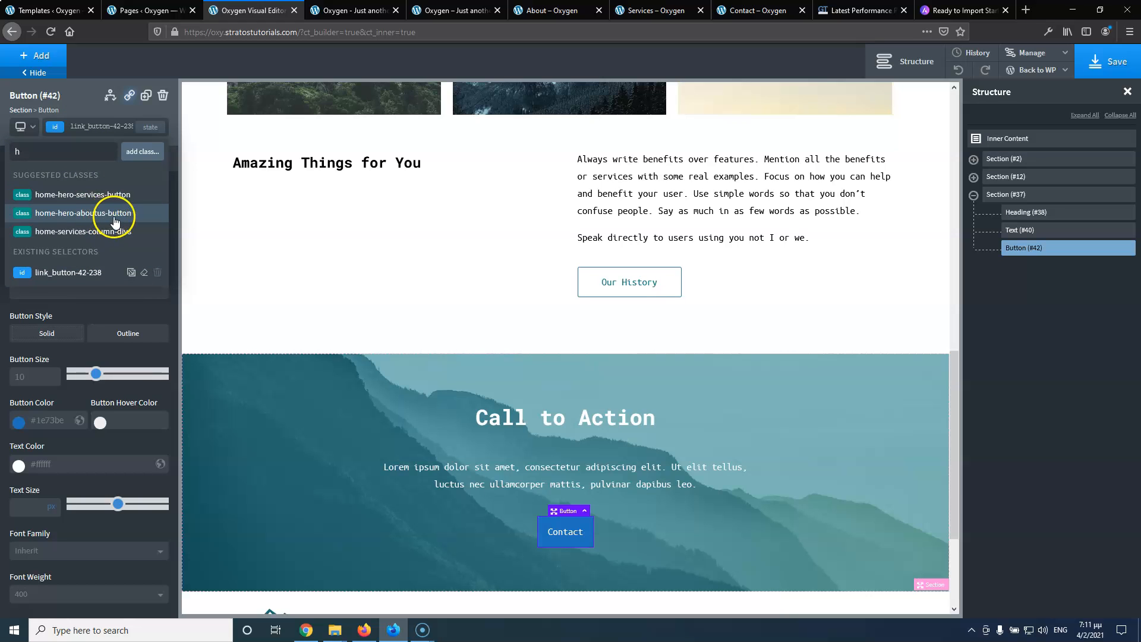
click(116, 194)
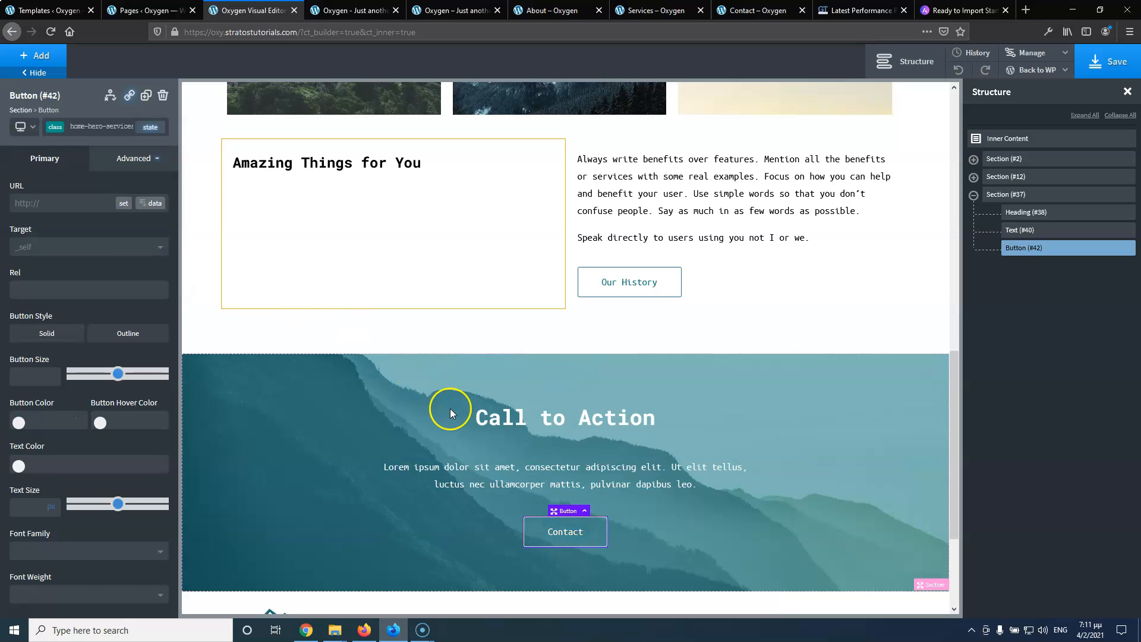
Set the Call to Action section's top and bottom container padding to 150 px
scroll(451, 409, down, 2)
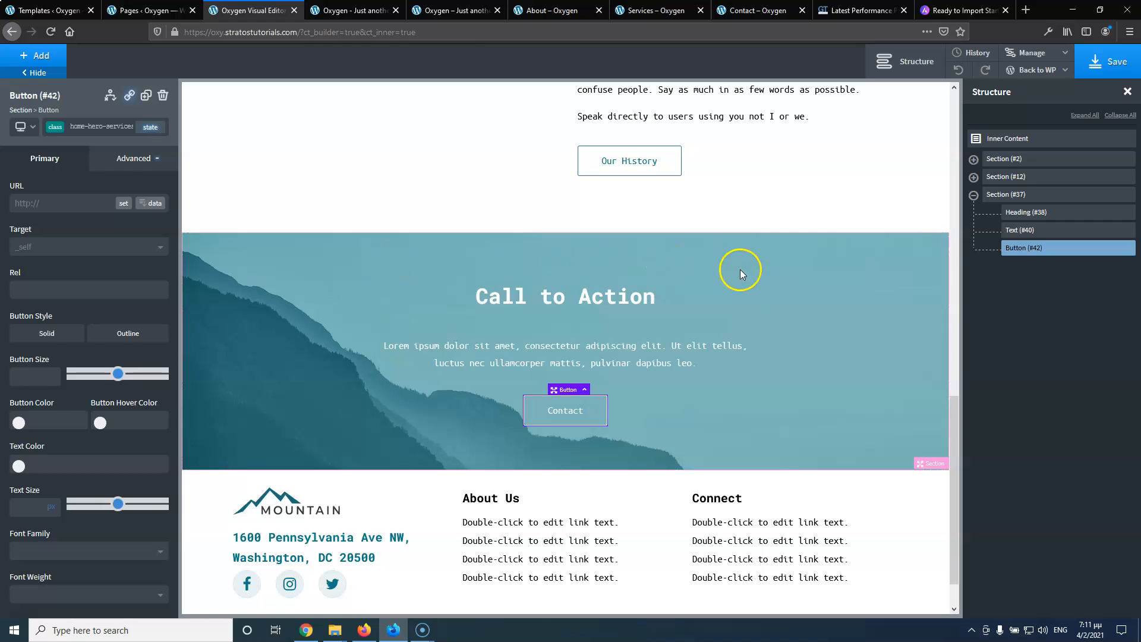
click(725, 286)
click(135, 160)
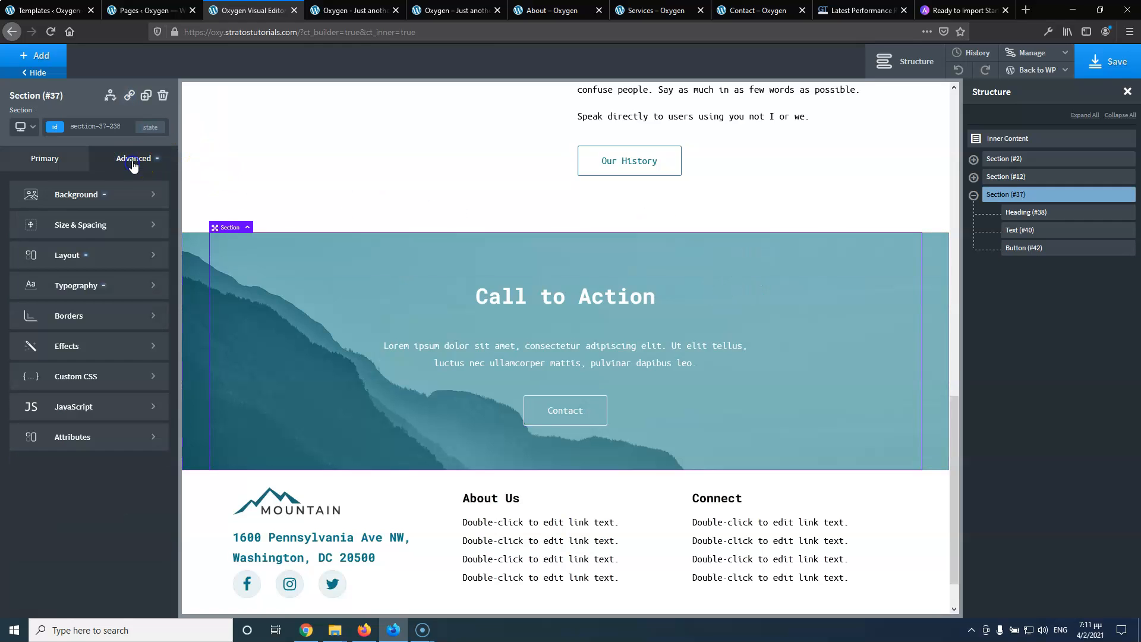
click(78, 224)
double_click(90, 229)
text(150)
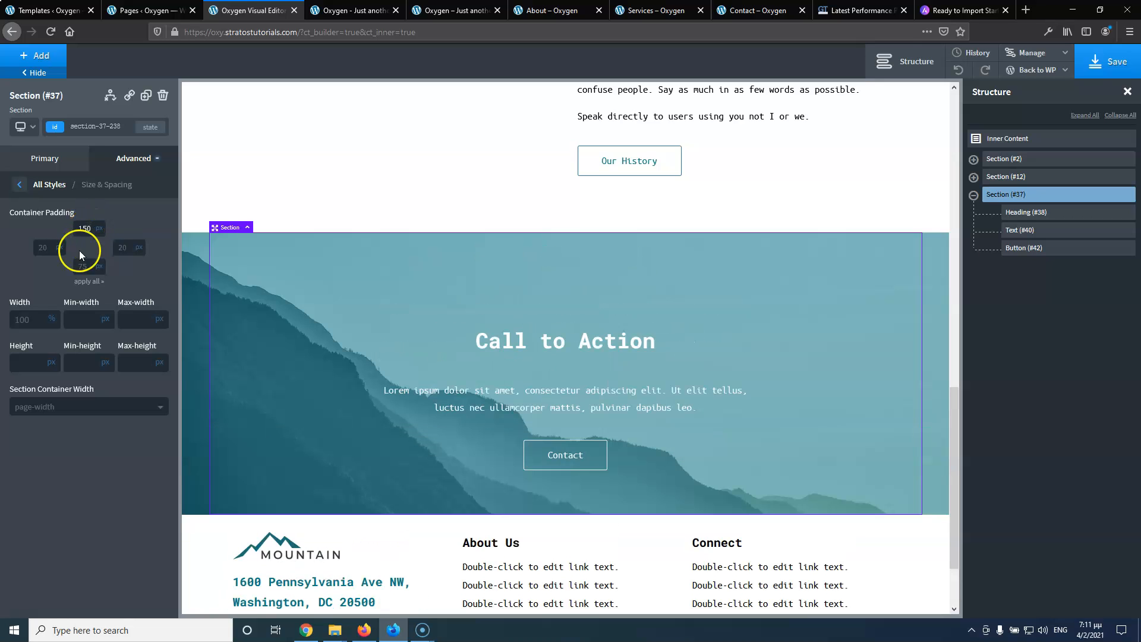
double_click(82, 265)
text(150)
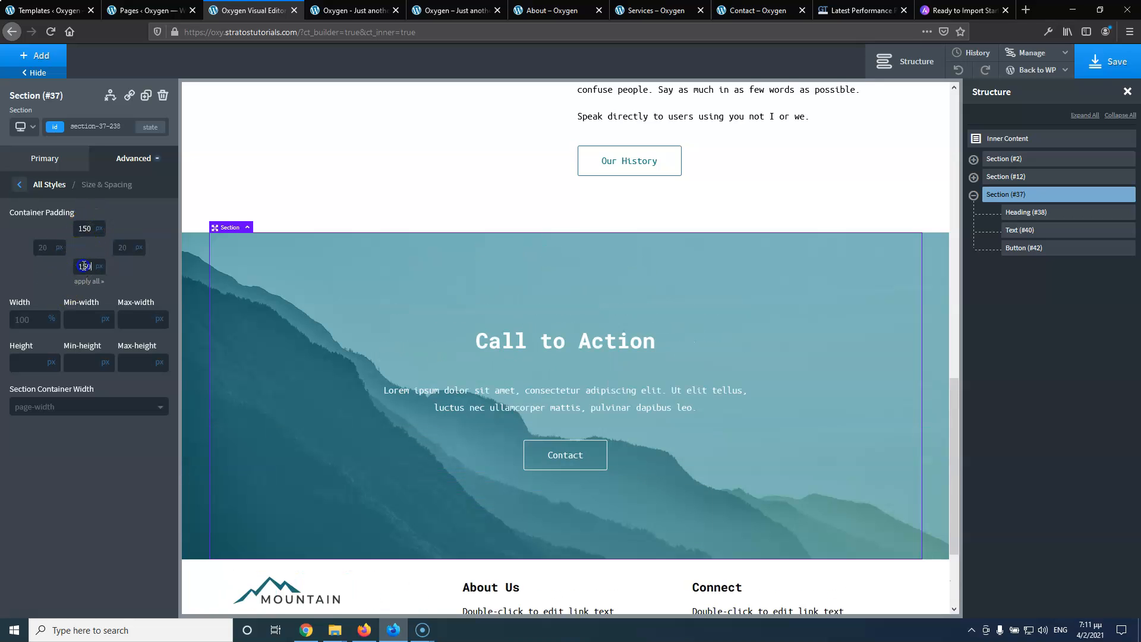
scroll(498, 347, down, 2)
scroll(498, 347, up, 4)
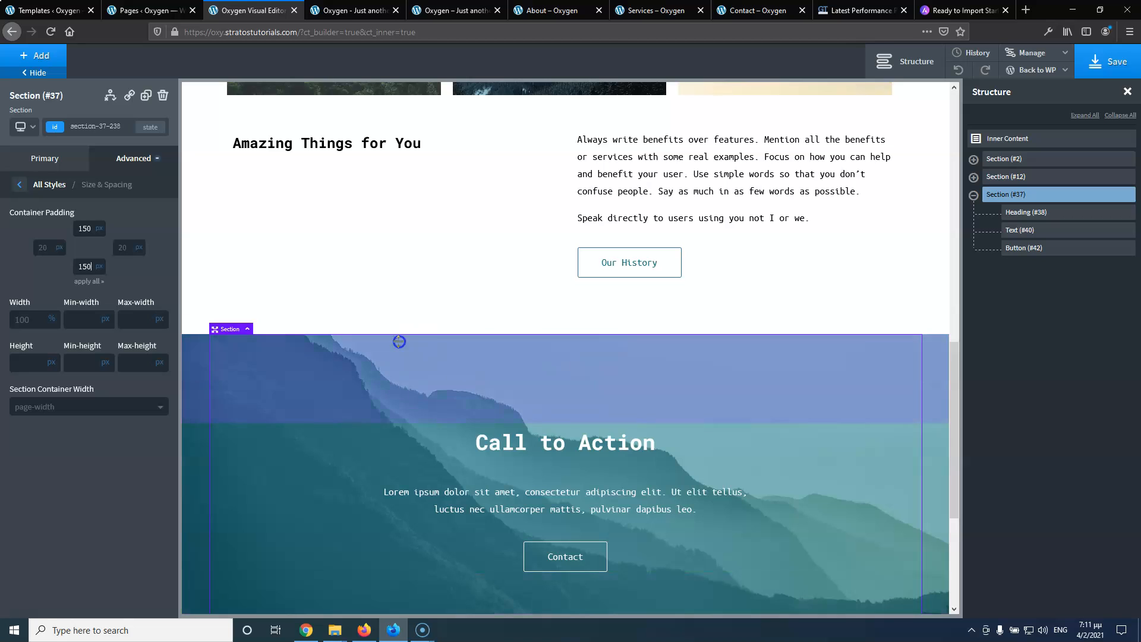
Add a new section below the Call to Action section and place a Gallery component inside it
click(35, 55)
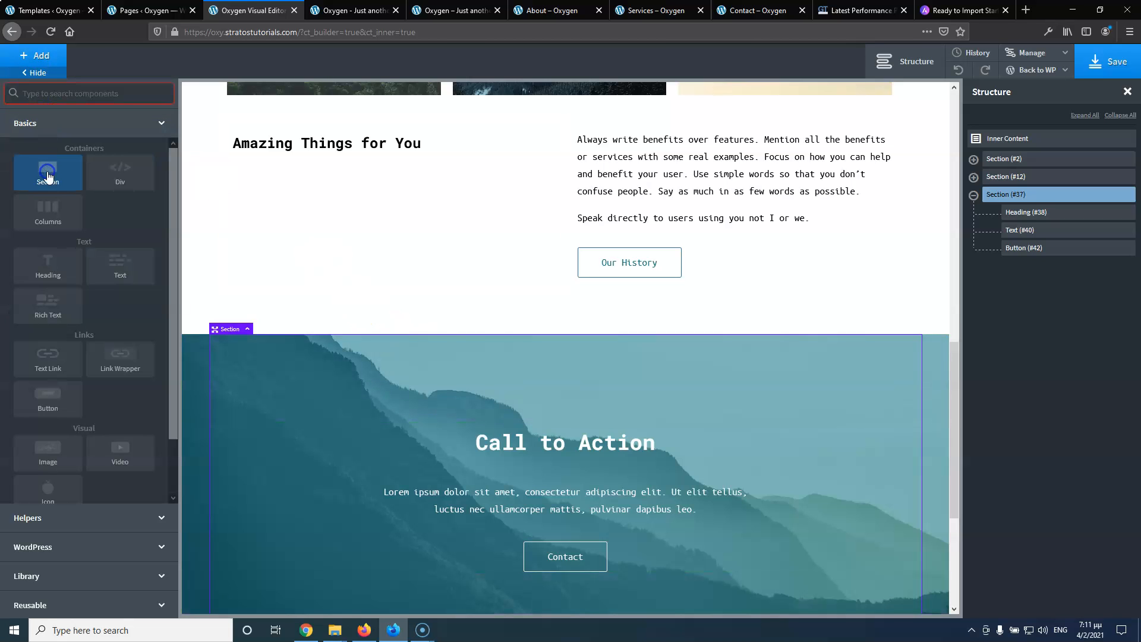
click(47, 171)
scroll(318, 278, down, 4)
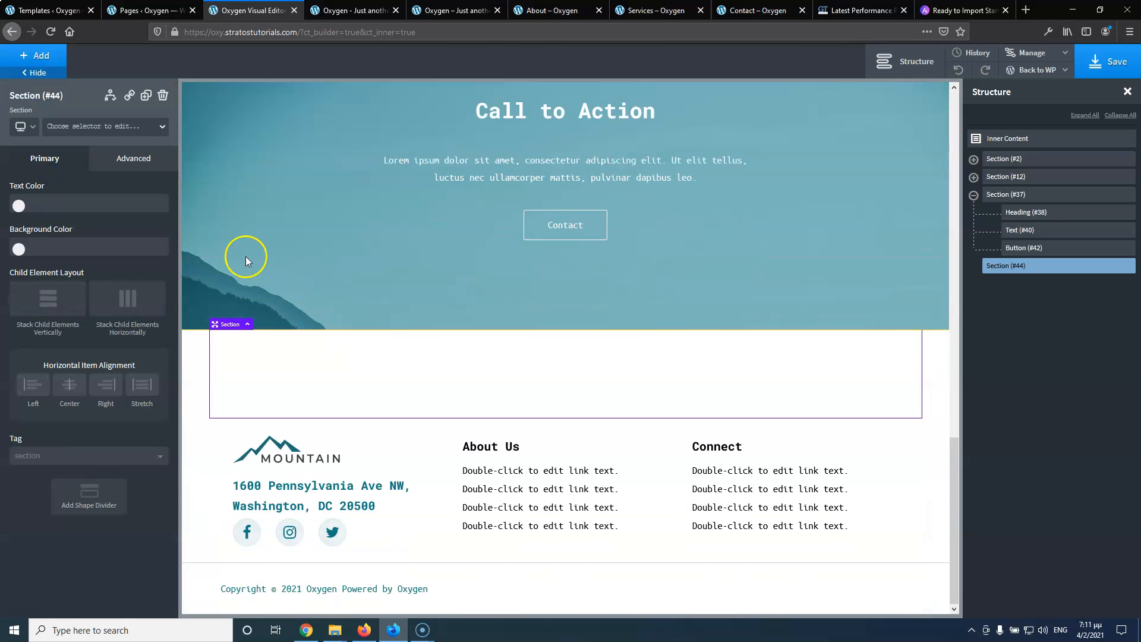
click(41, 57)
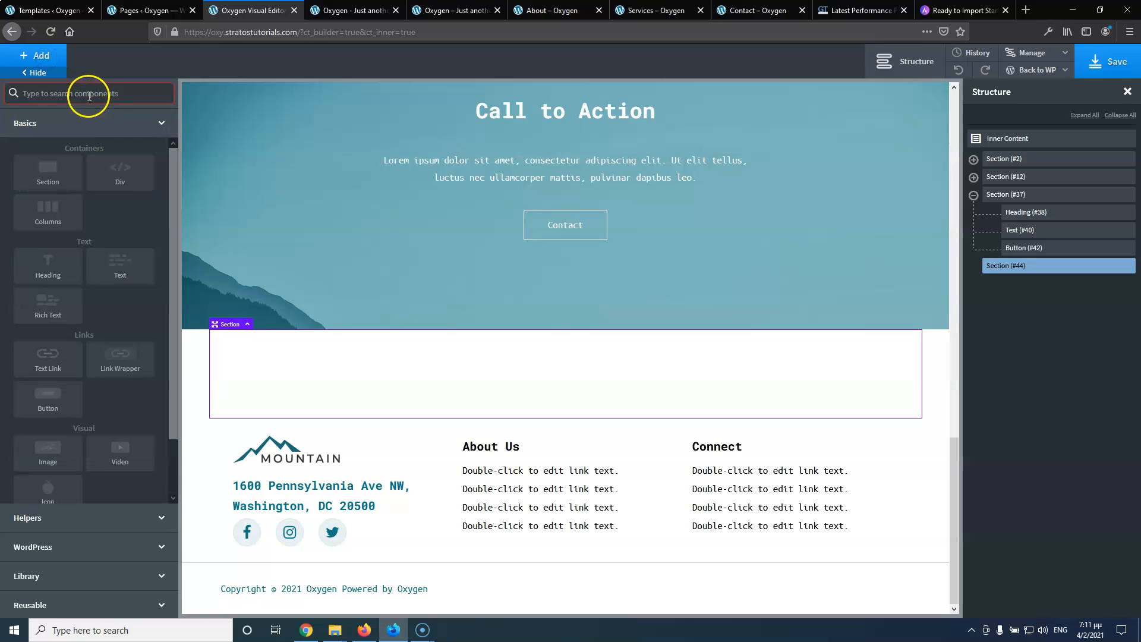
text(gallery)
click(57, 127)
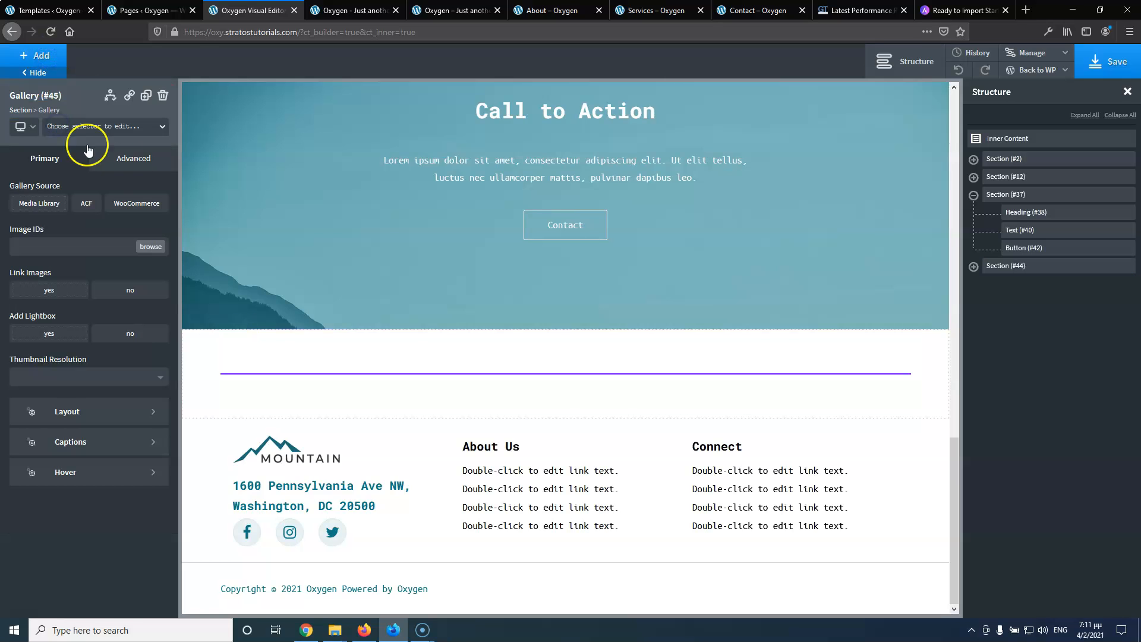
Following the reference page's gallery, select the cloudy lake, river valley, dusk, misty ridge, sunrise and snowy mountain images for the new gallery
click(483, 8)
scroll(469, 277, down, 8)
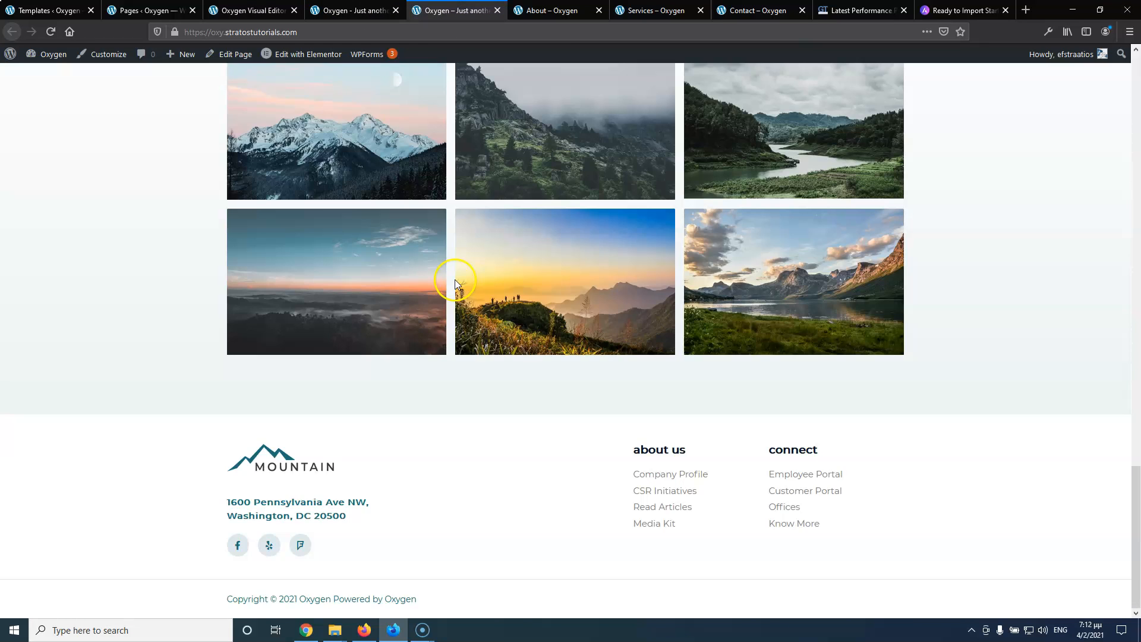
scroll(455, 321, up, 3)
click(255, 11)
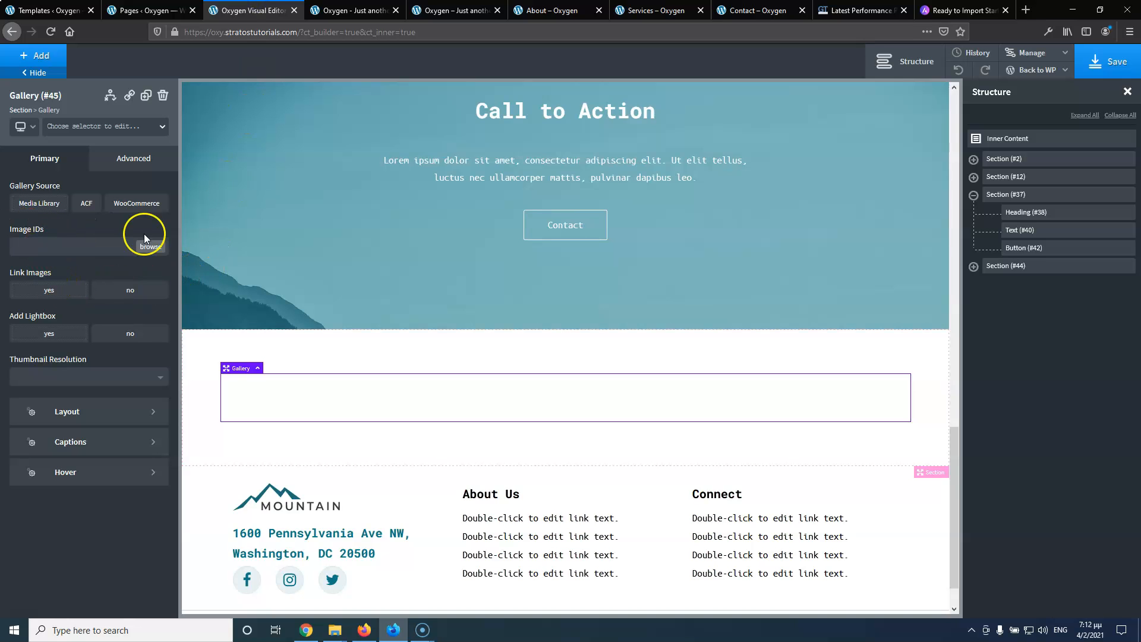
click(148, 250)
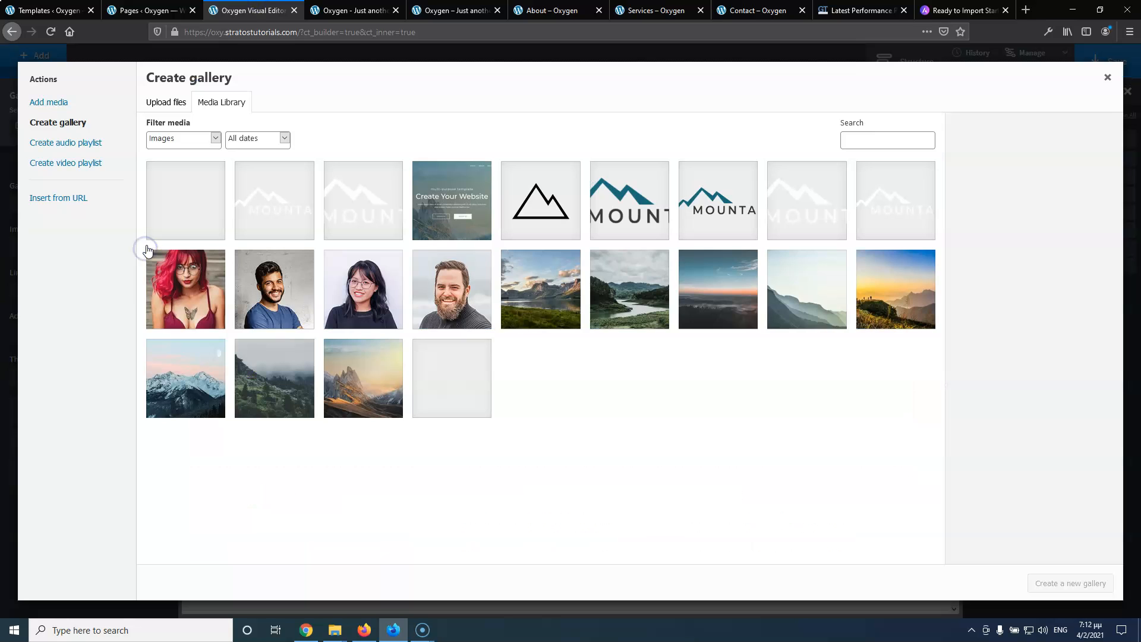
click(547, 300)
click(598, 296)
click(720, 302)
click(786, 299)
click(894, 300)
click(168, 413)
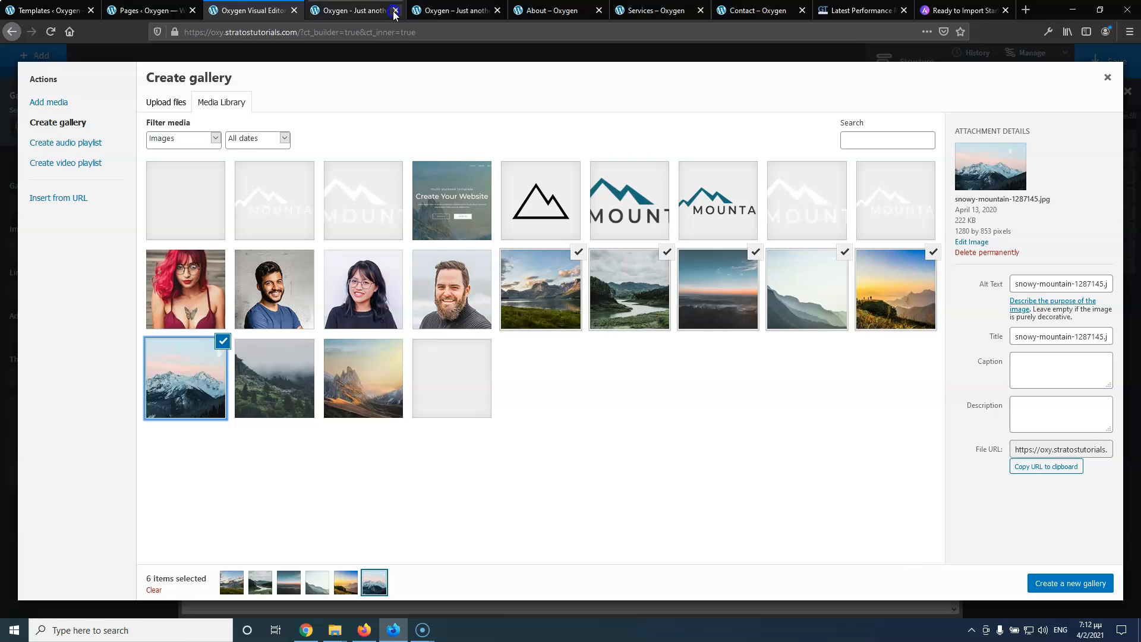
Compare the selected images with the reference page's gallery and deselect the pale misty ridge image
click(440, 9)
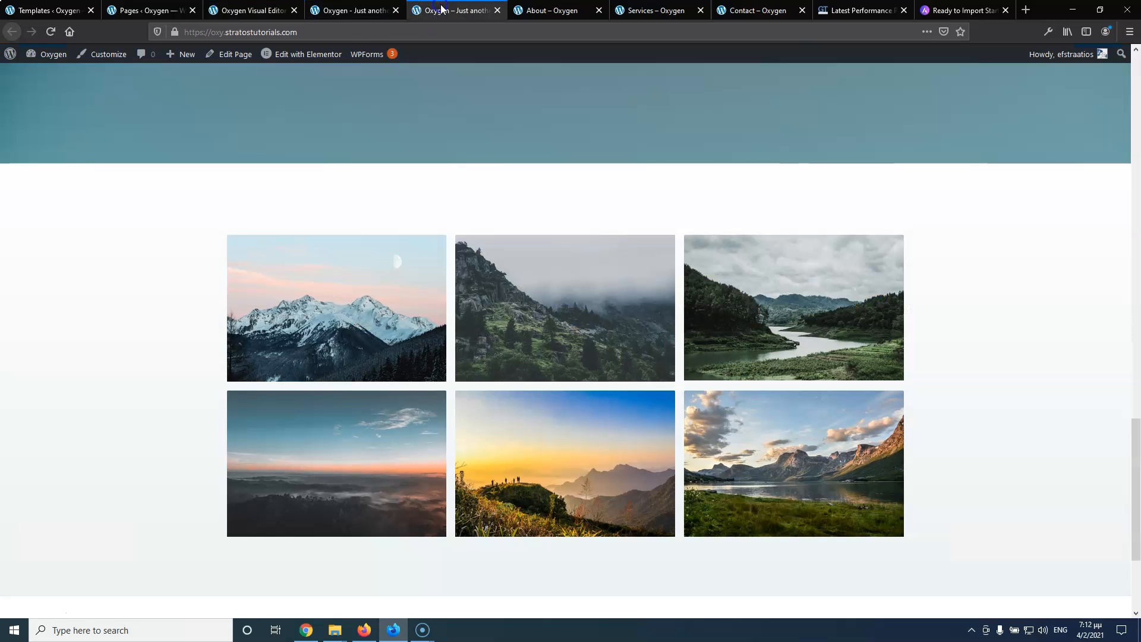
click(257, 10)
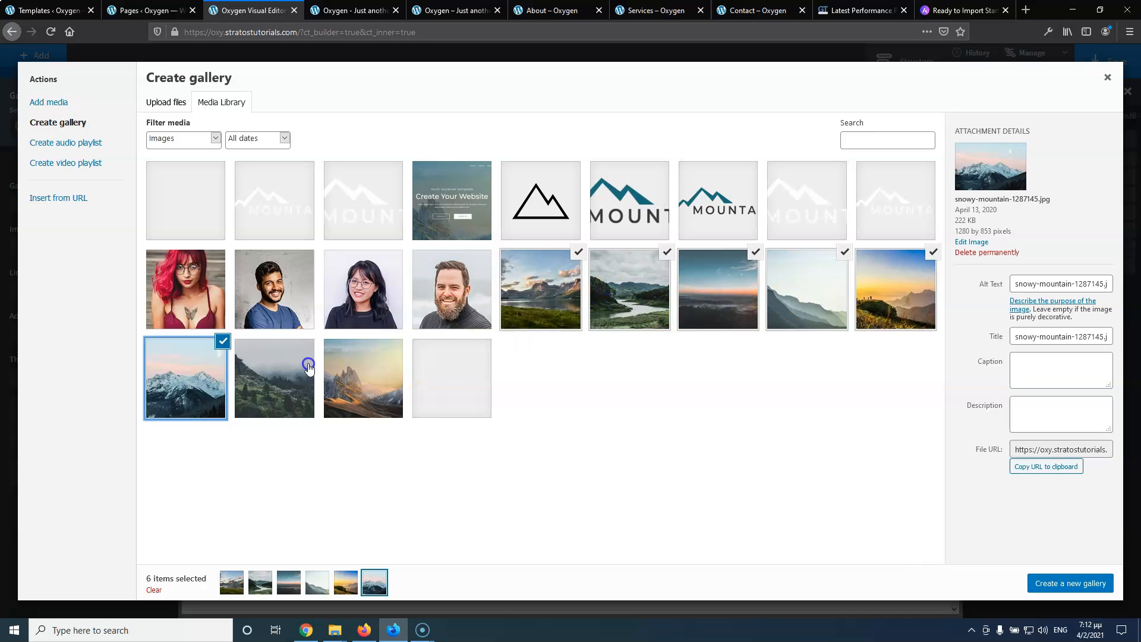
click(351, 8)
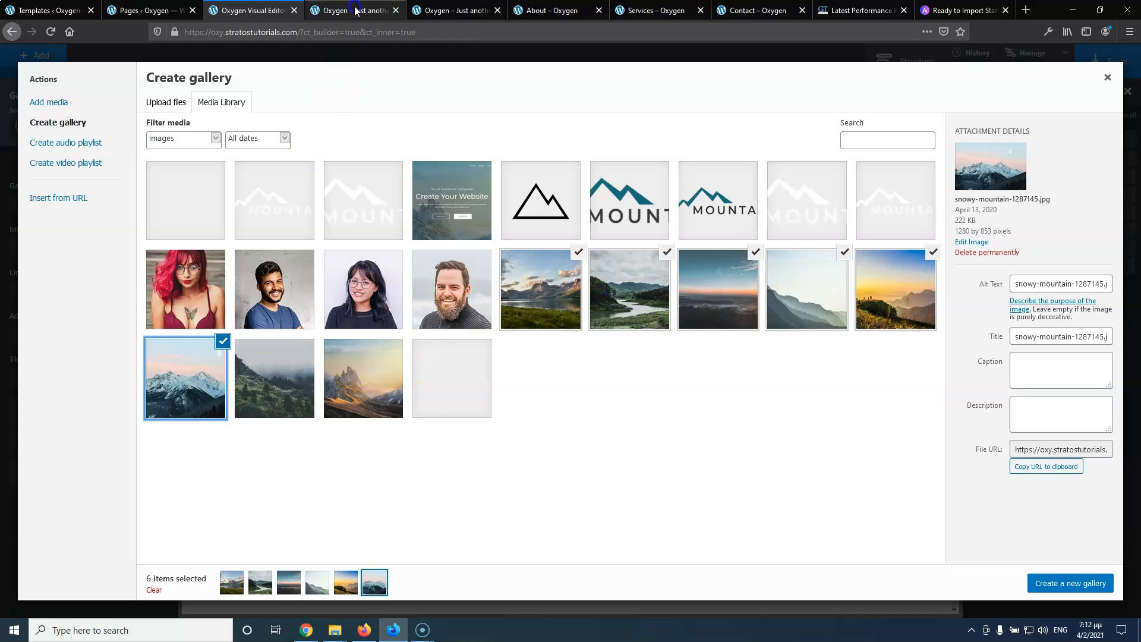
click(450, 10)
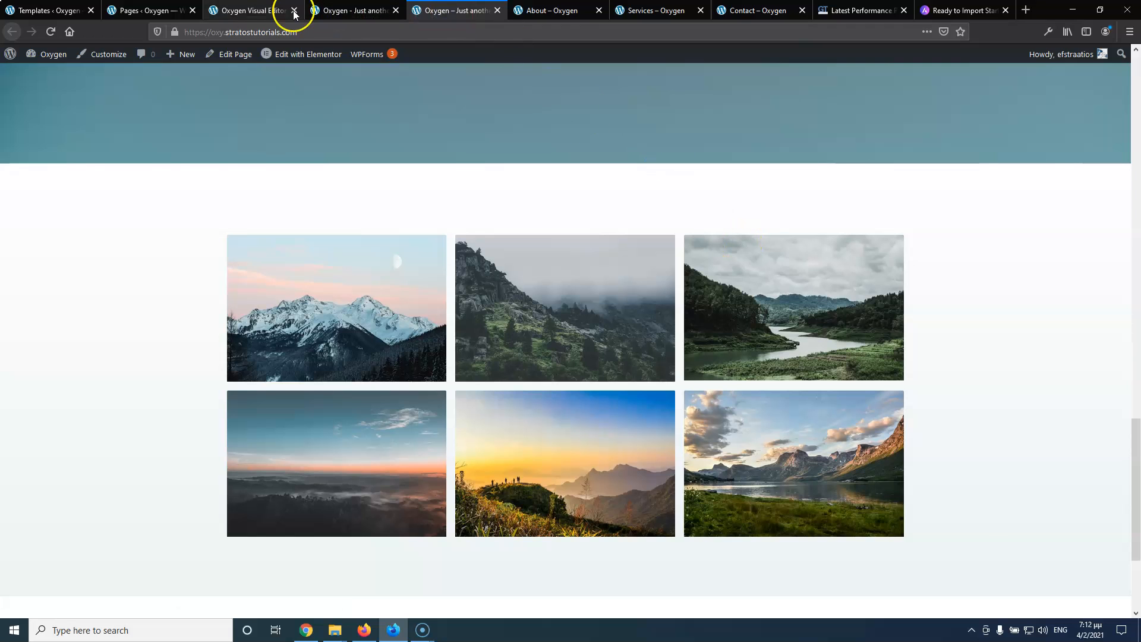
click(262, 12)
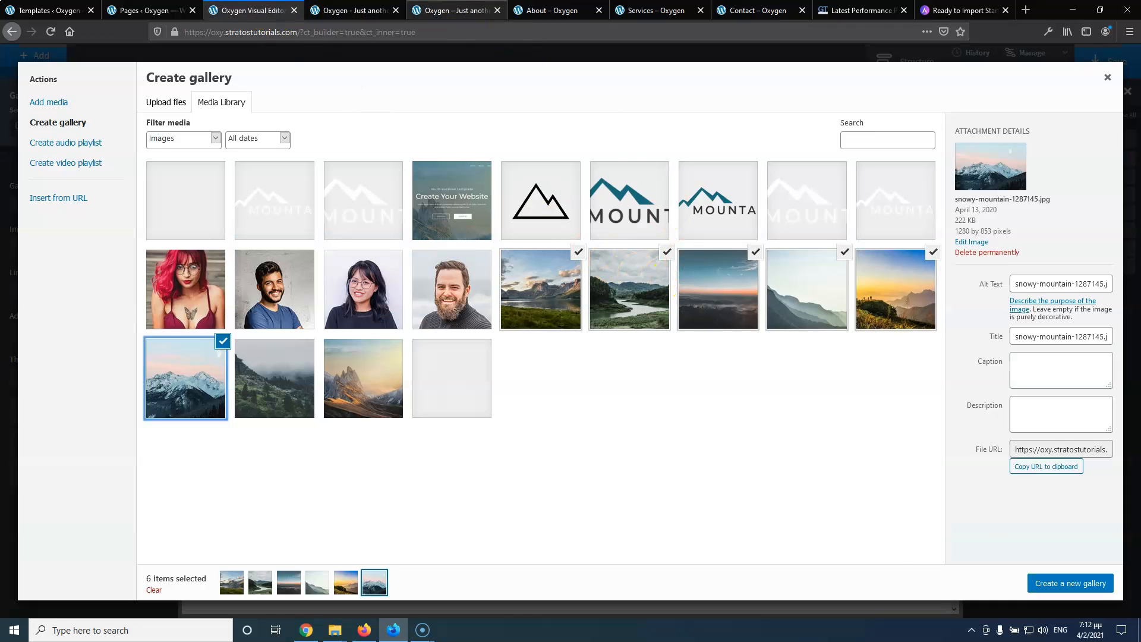
click(447, 8)
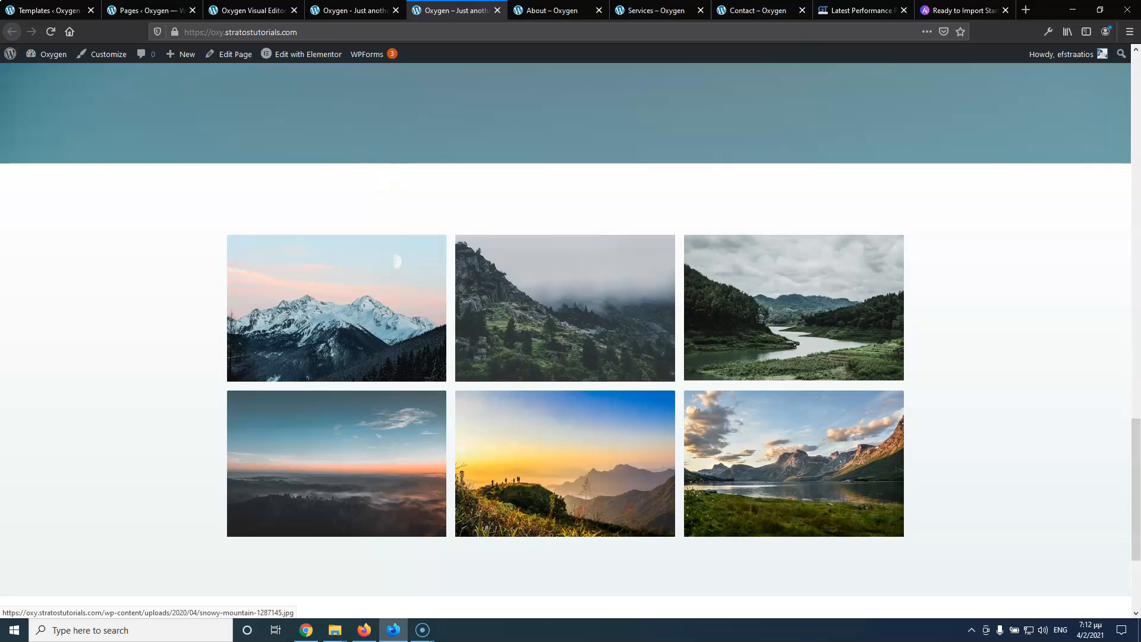
click(273, 13)
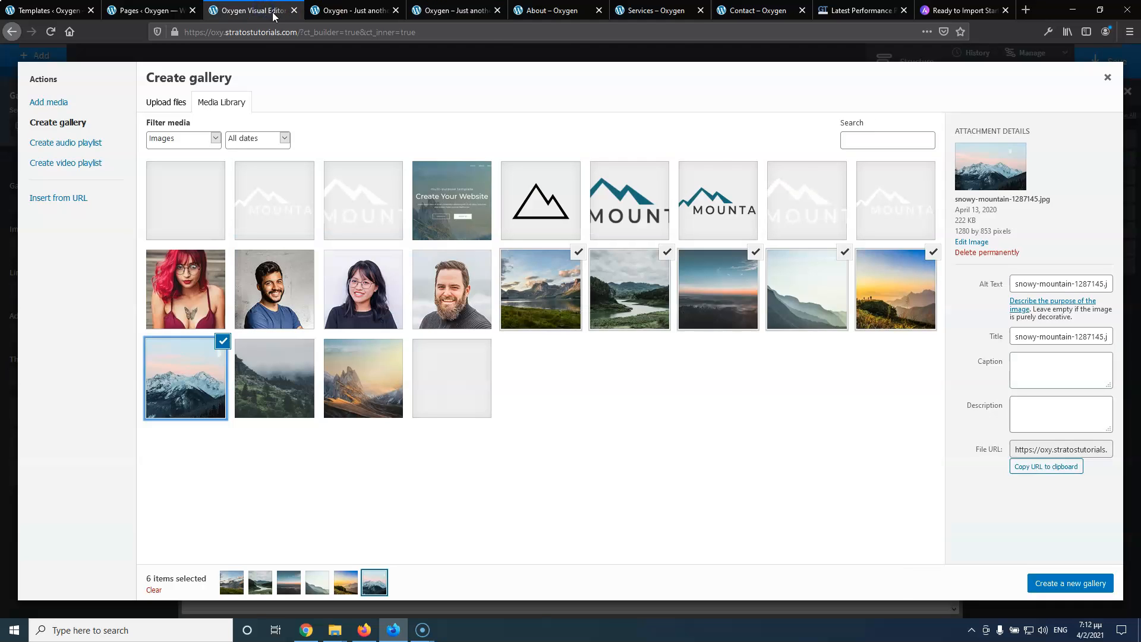
click(471, 15)
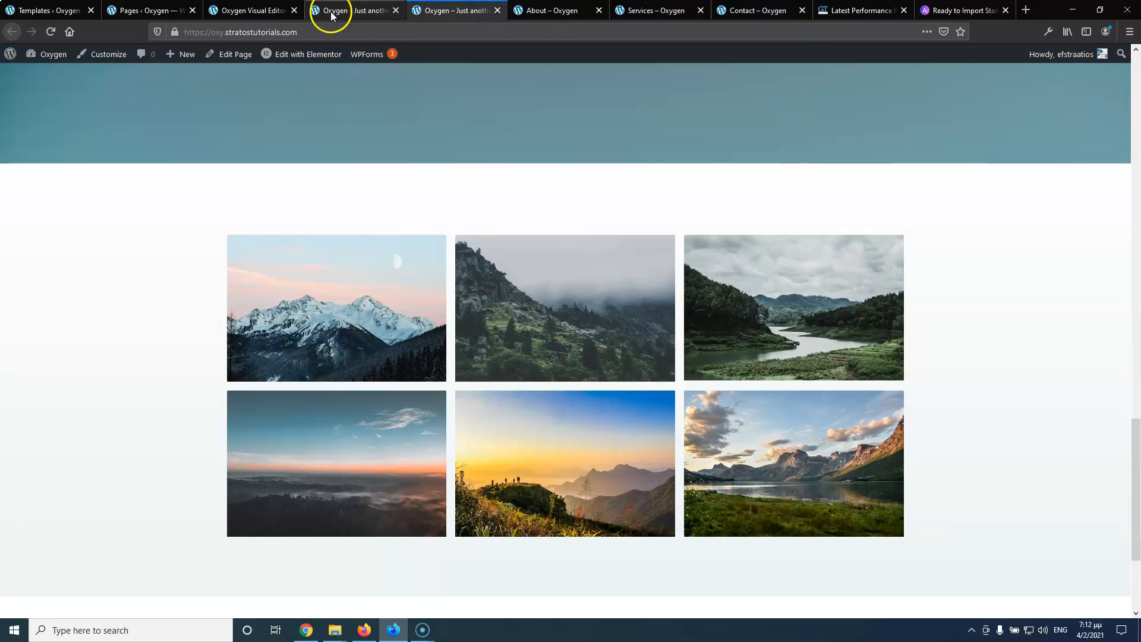
click(255, 12)
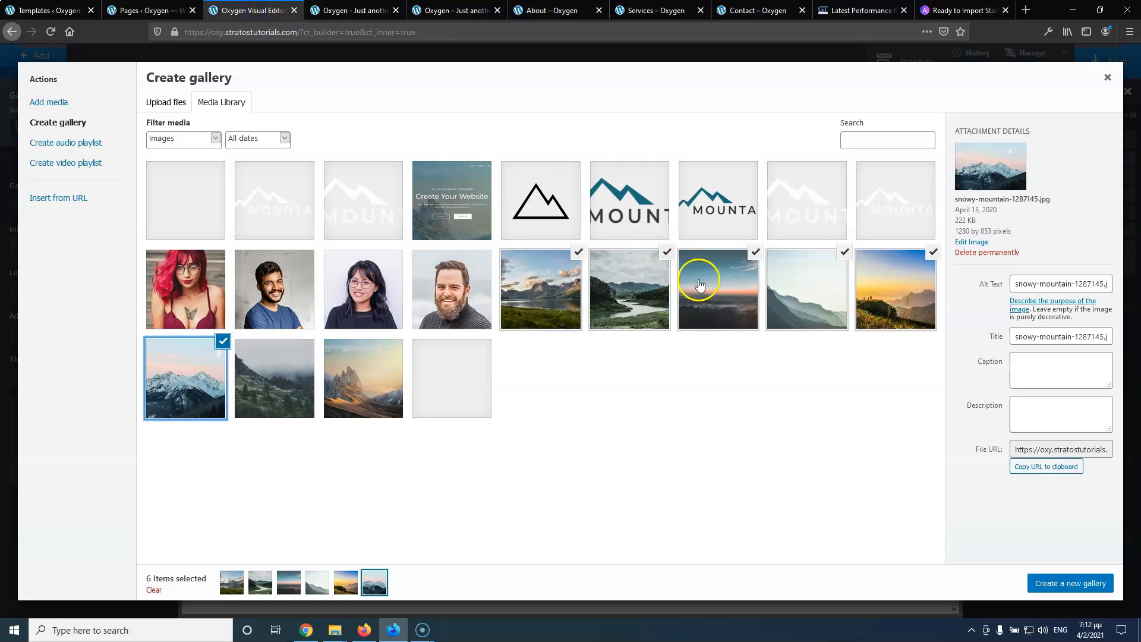
click(843, 252)
click(440, 10)
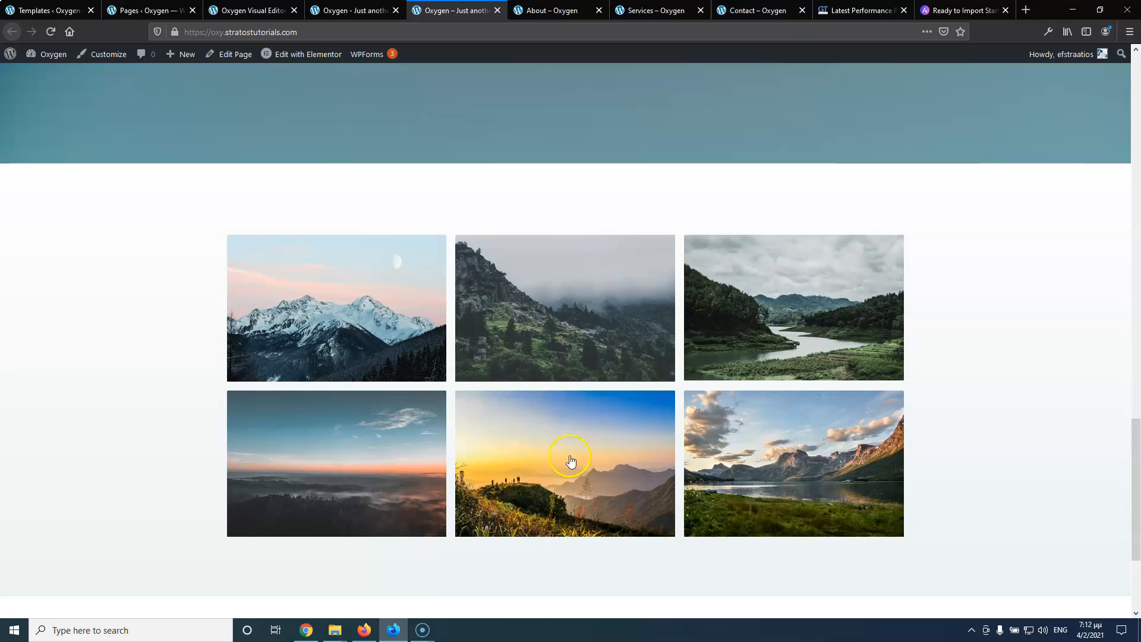
click(251, 10)
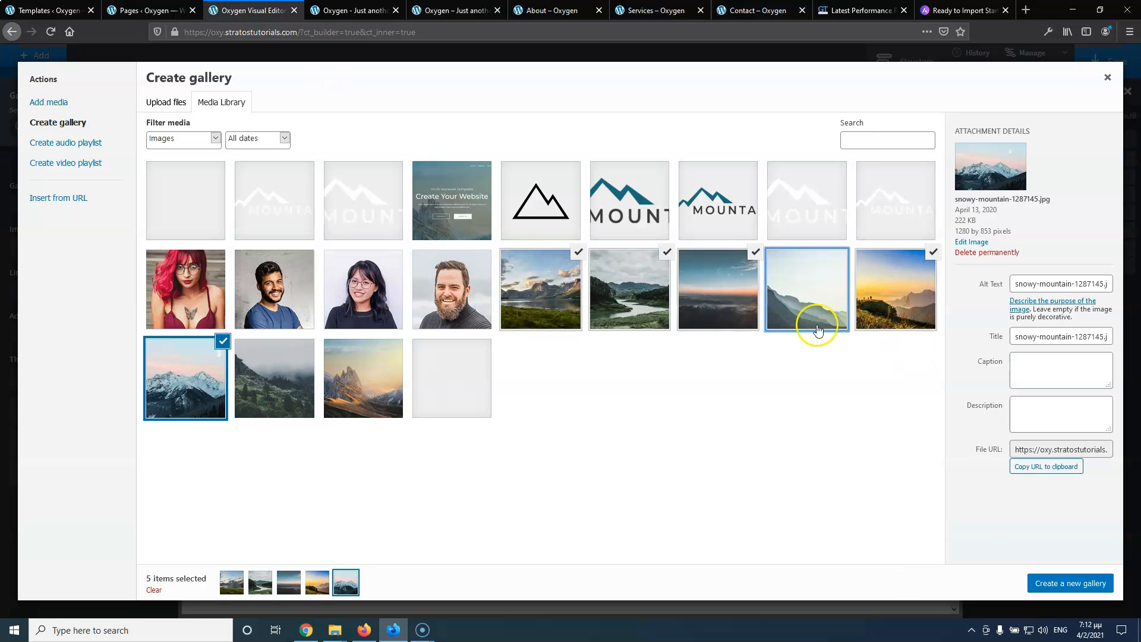
Add the foggy green hillside image to the selection, create the gallery and insert it into the new section
click(255, 378)
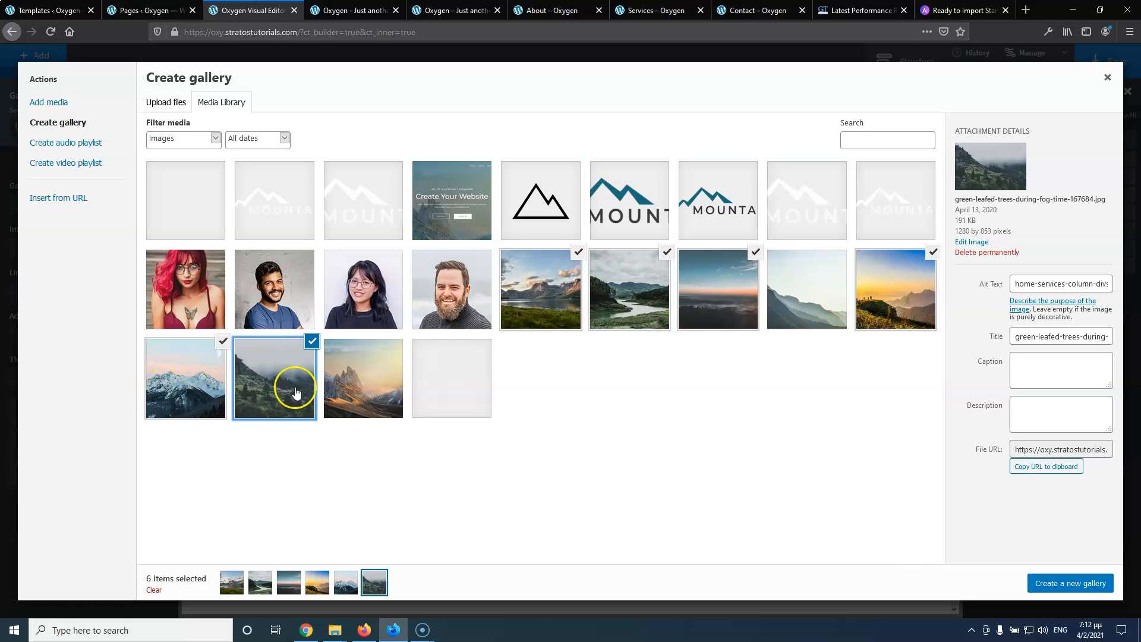
click(1069, 587)
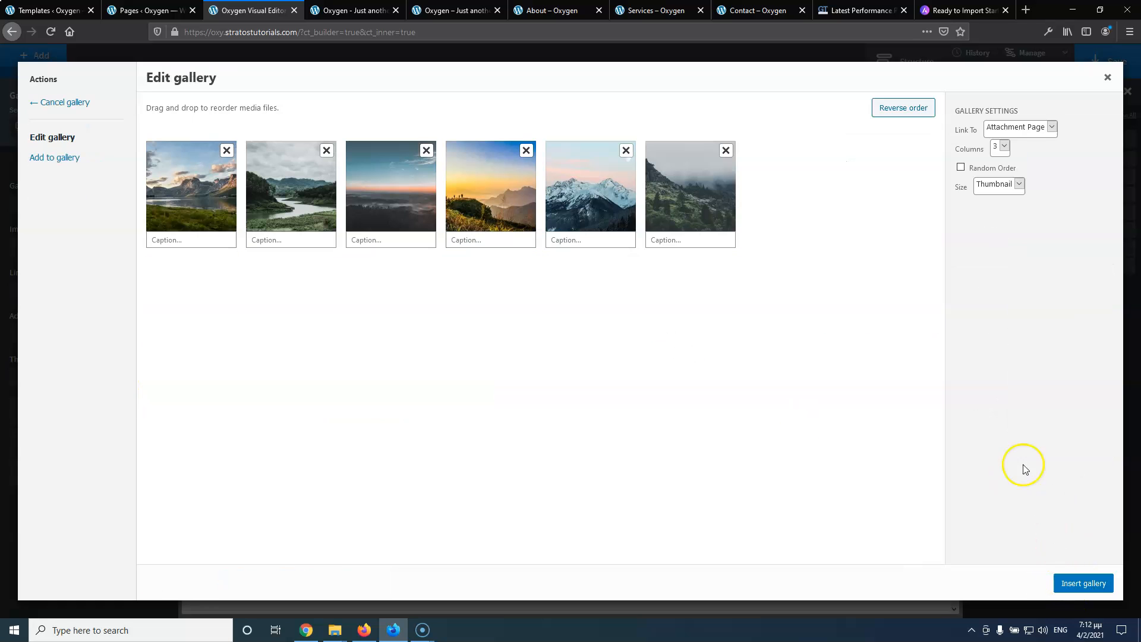
click(1082, 585)
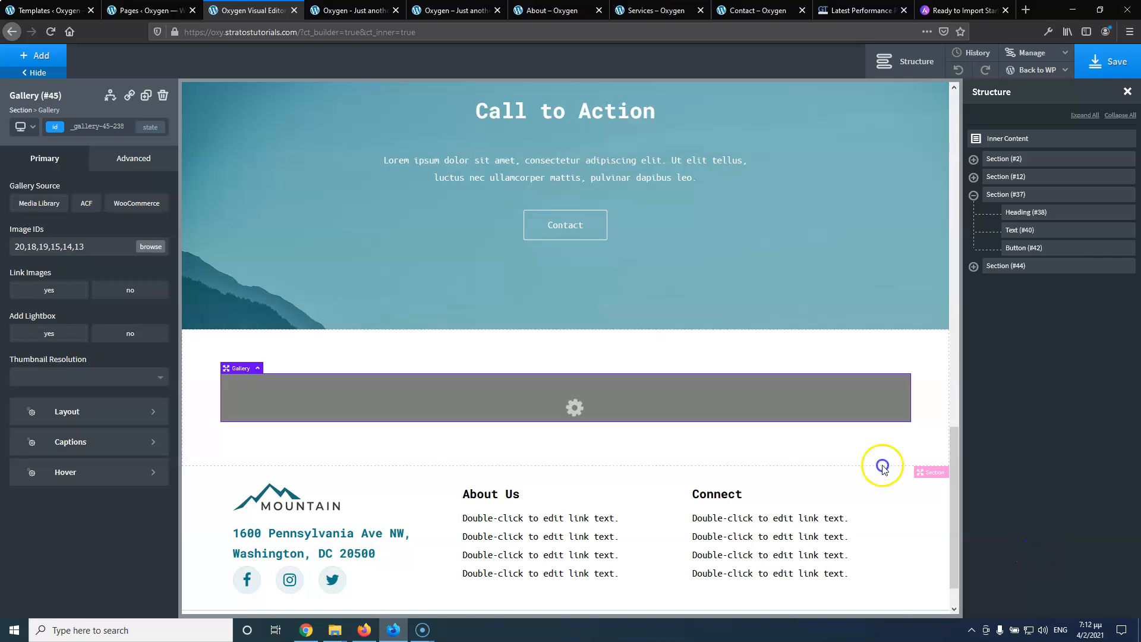
scroll(511, 398, down, 2)
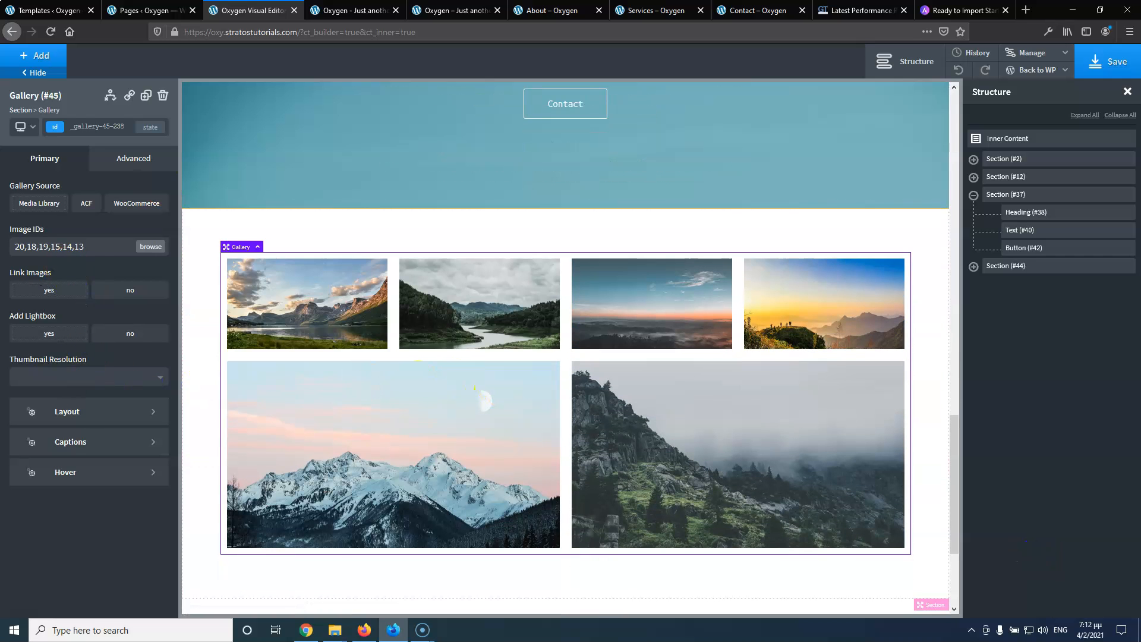
Check how the reference gallery opens its images, and enable image links and the lightbox for the new gallery
click(432, 8)
click(336, 463)
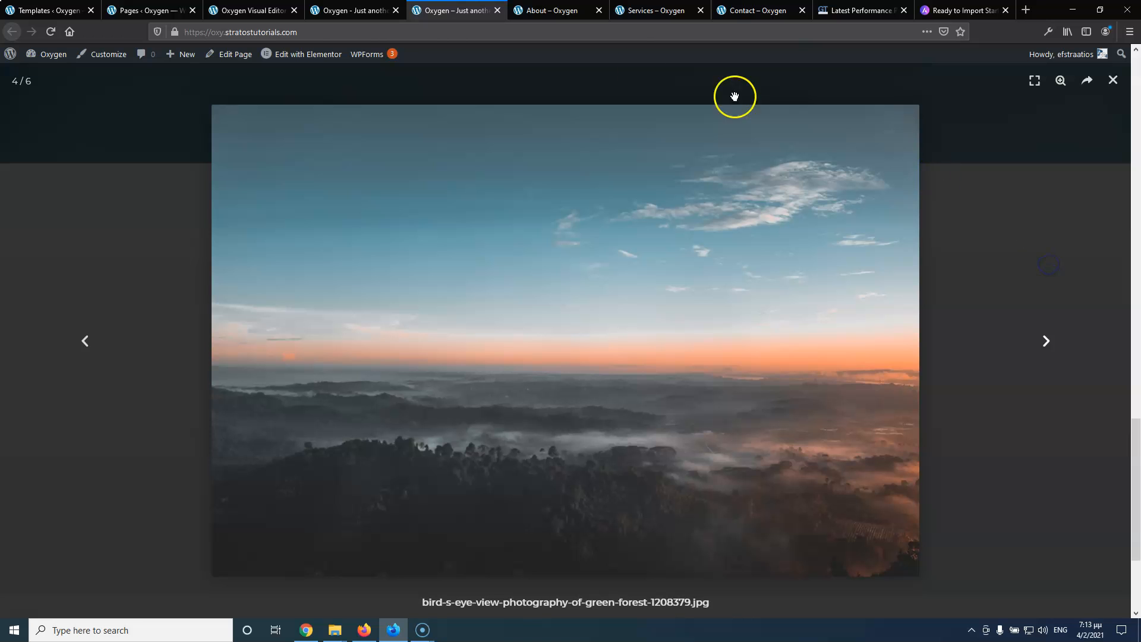
click(321, 106)
click(327, 9)
click(276, 9)
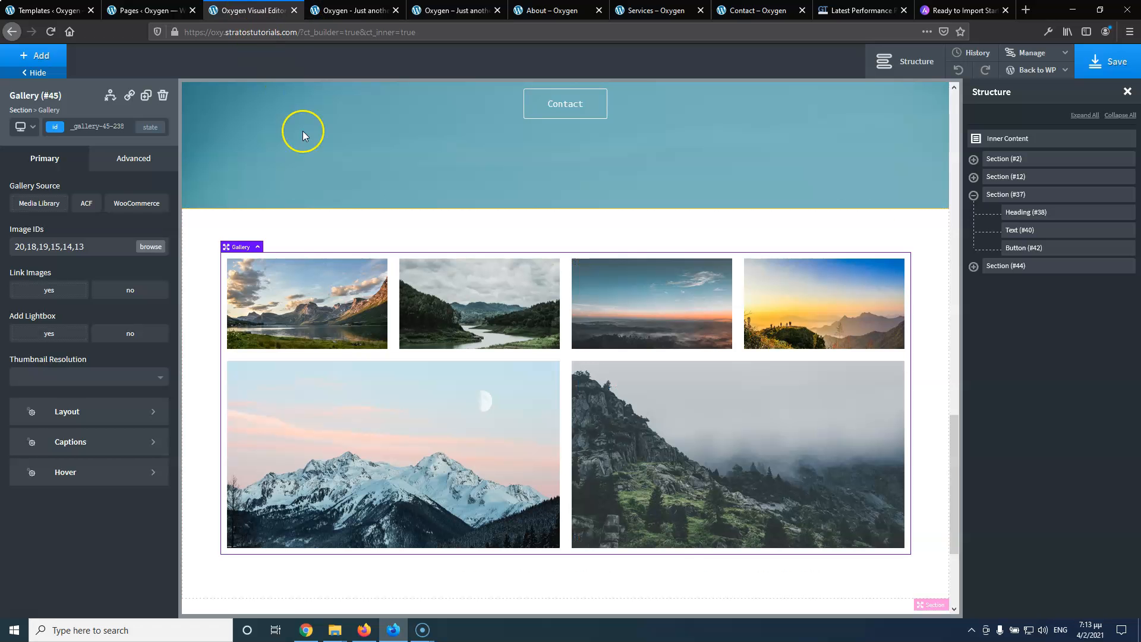
click(55, 293)
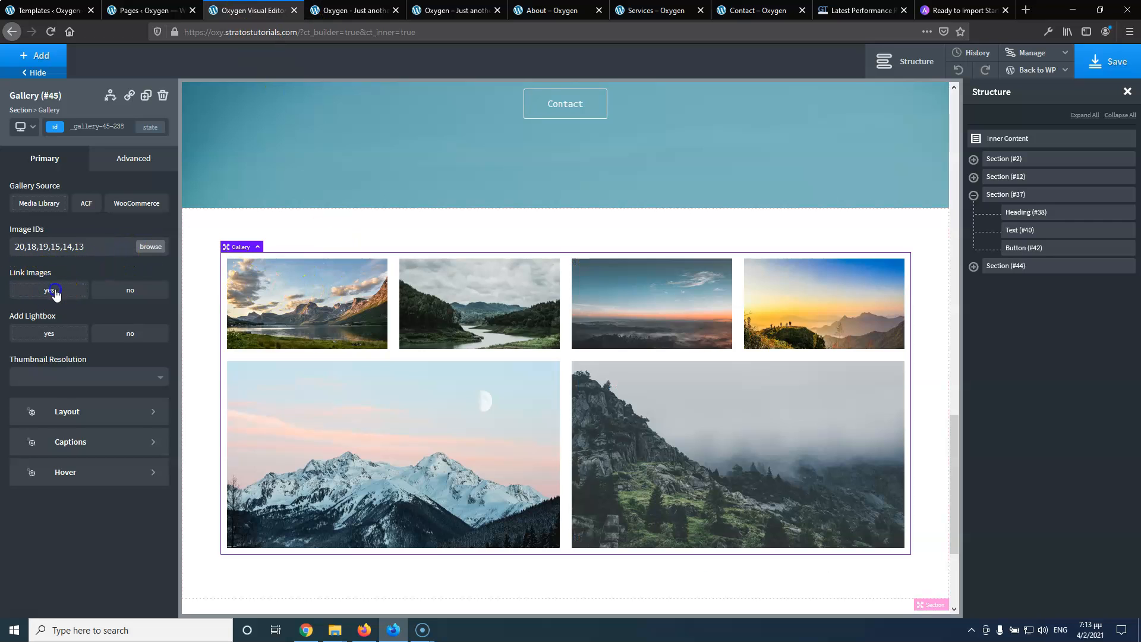
click(59, 337)
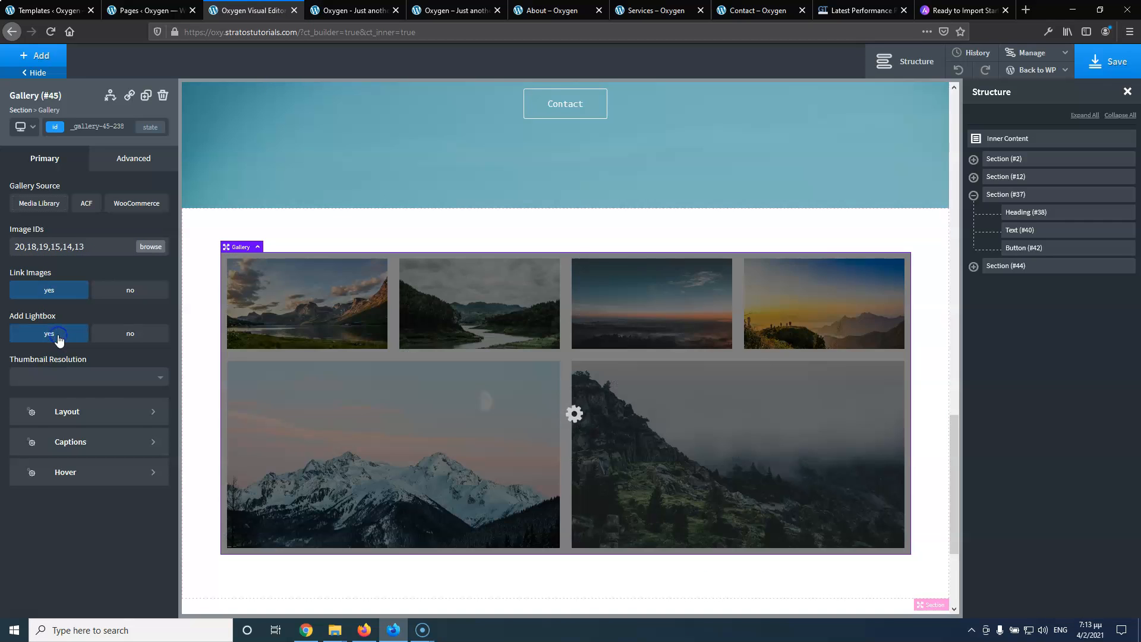
Set the gallery's thumbnail resolution to medium and its layout to 3 images per row
click(94, 380)
click(82, 410)
click(89, 414)
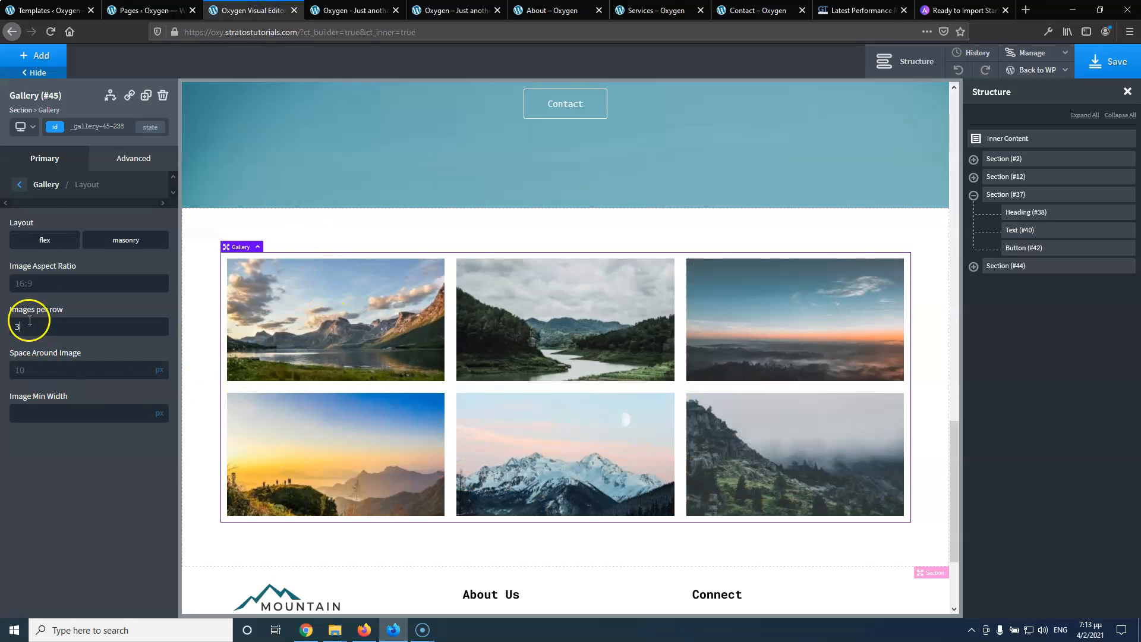
click(20, 184)
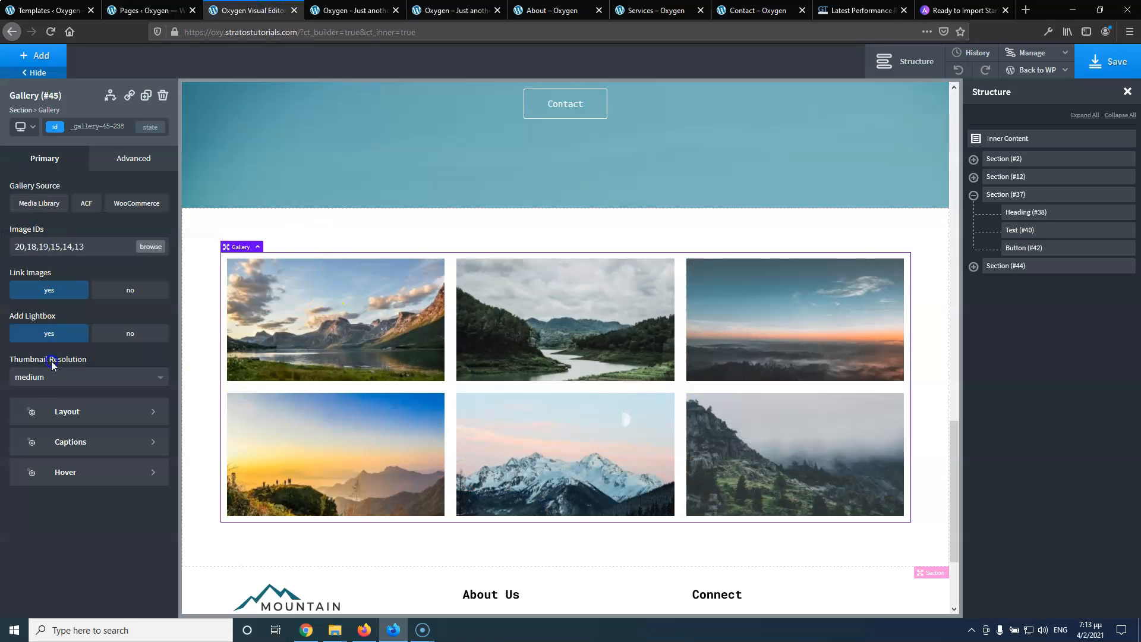
Change the gallery's thumbnail resolution to medium_large
click(52, 380)
click(57, 430)
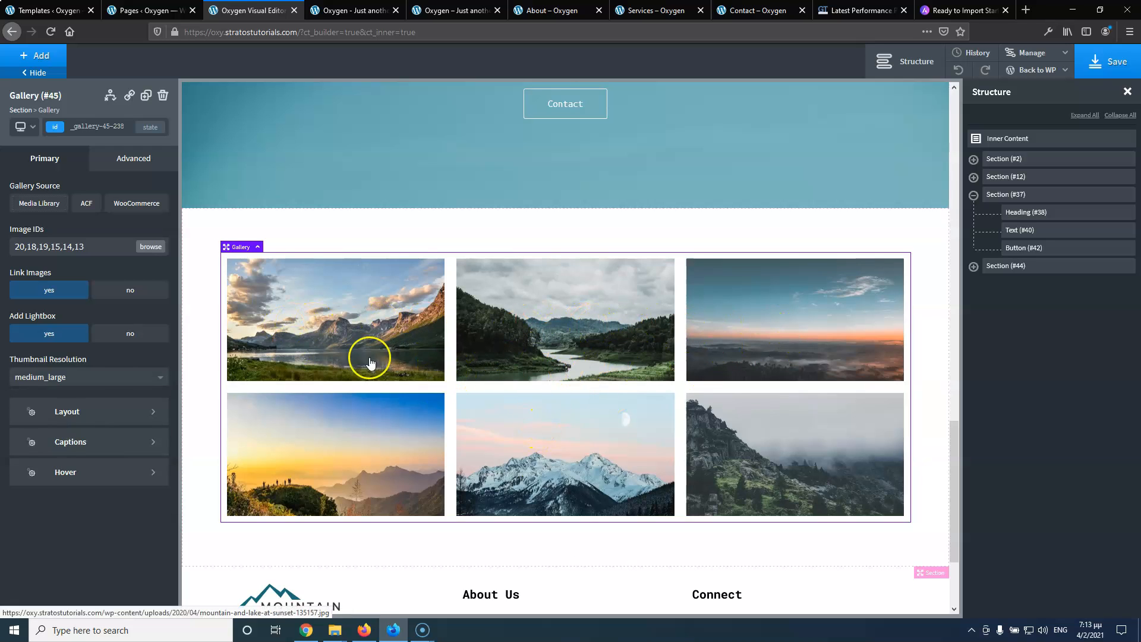
click(93, 379)
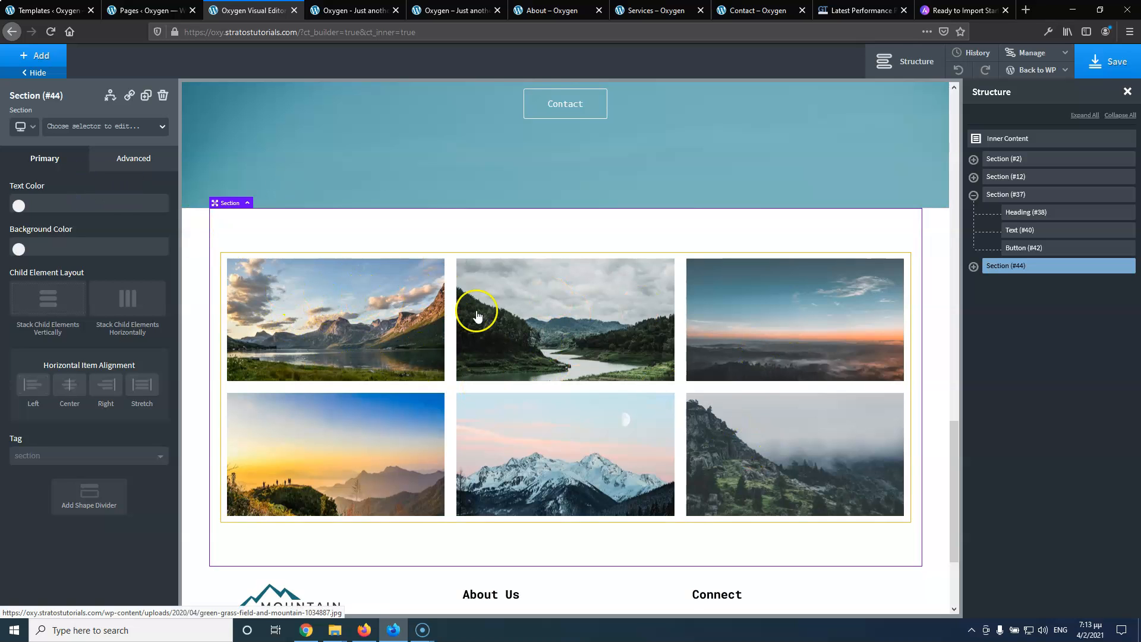
Compare the gallery's image order with the reference page, keep the current image selection, and save the page
click(432, 8)
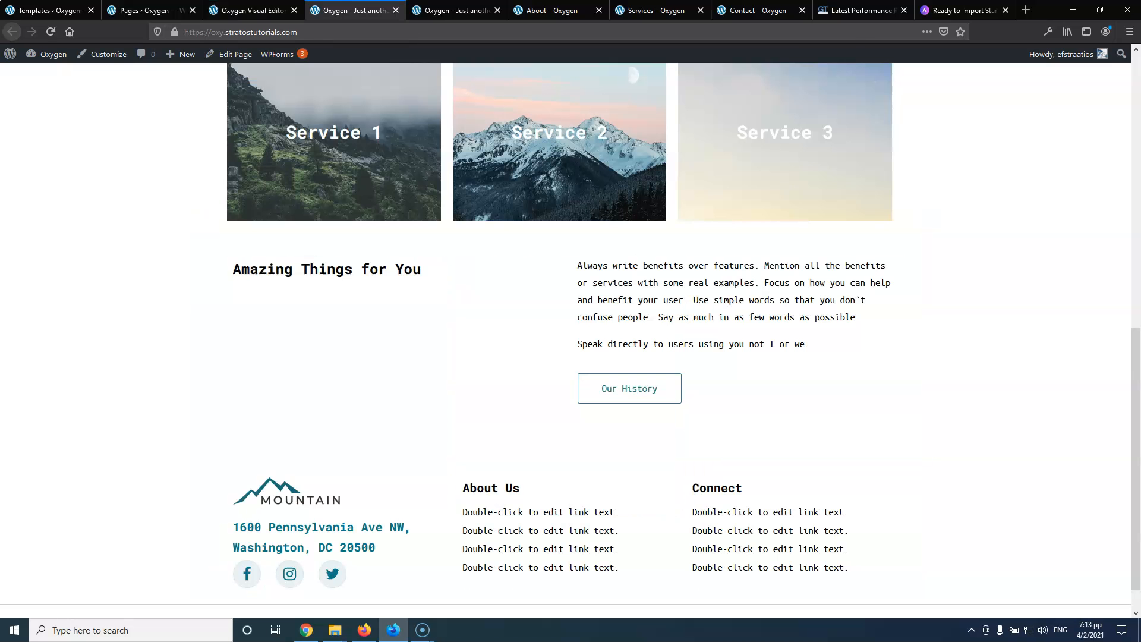
click(432, 8)
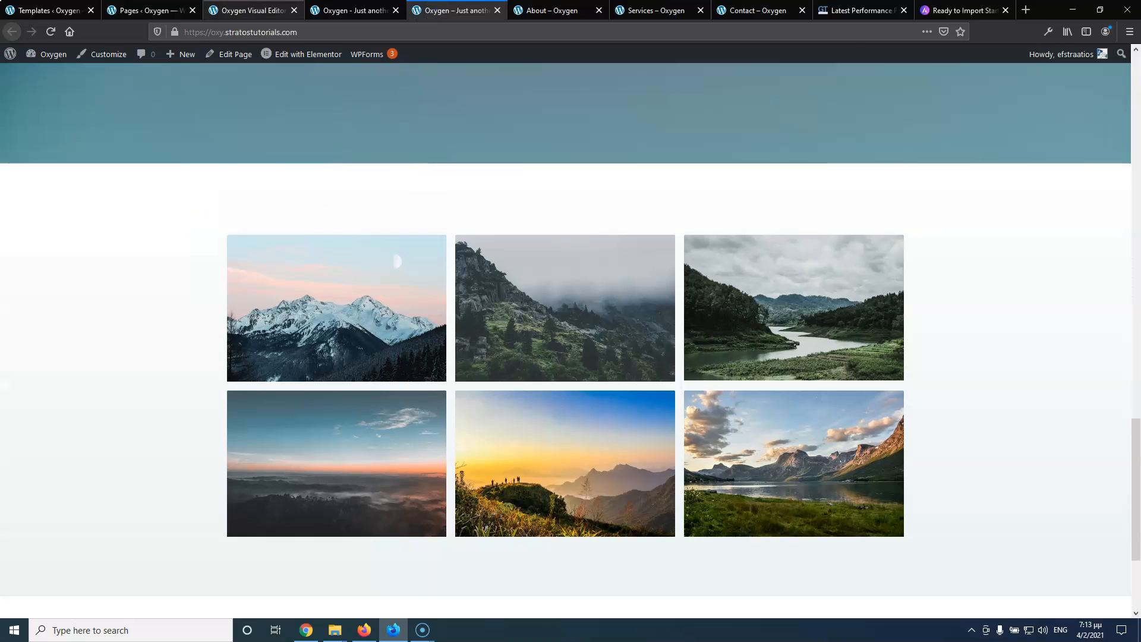
click(253, 10)
click(369, 336)
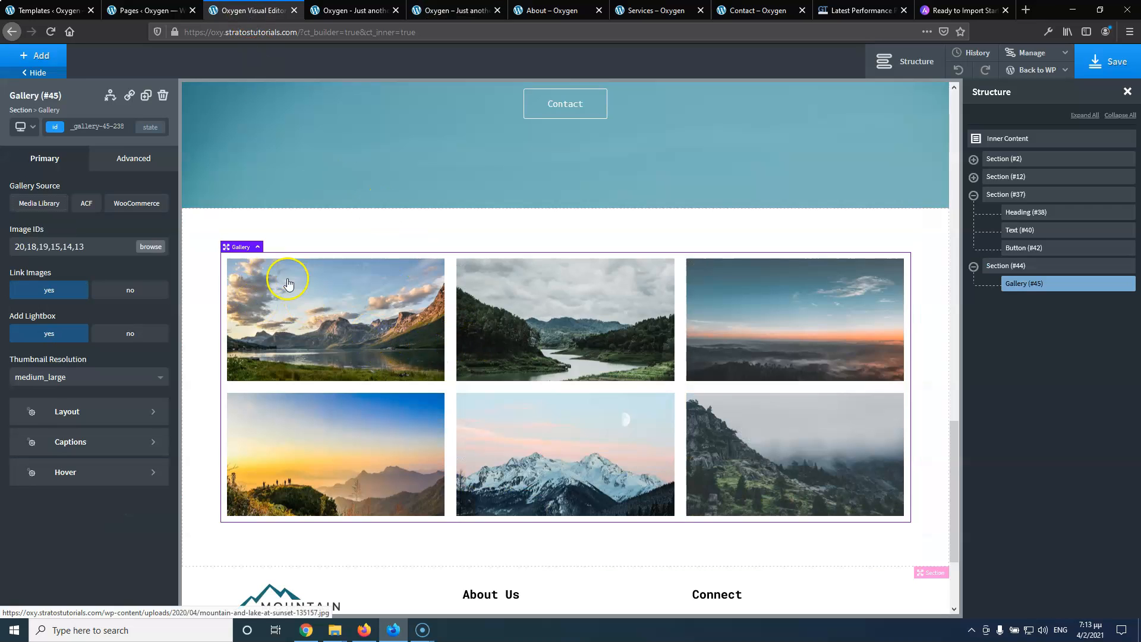
click(150, 246)
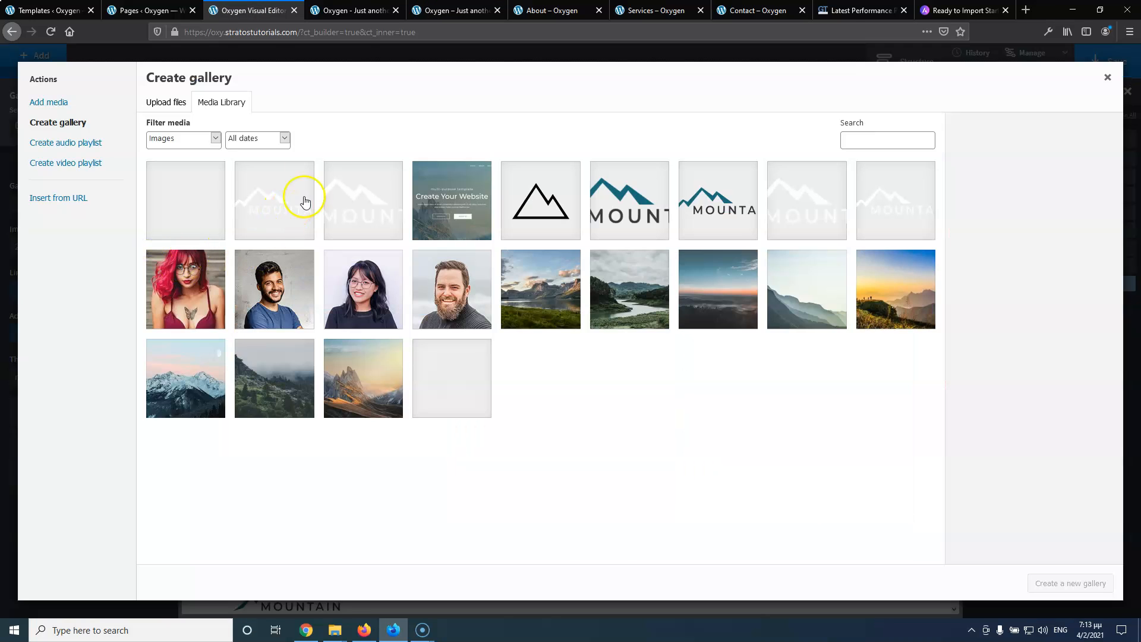
click(1107, 78)
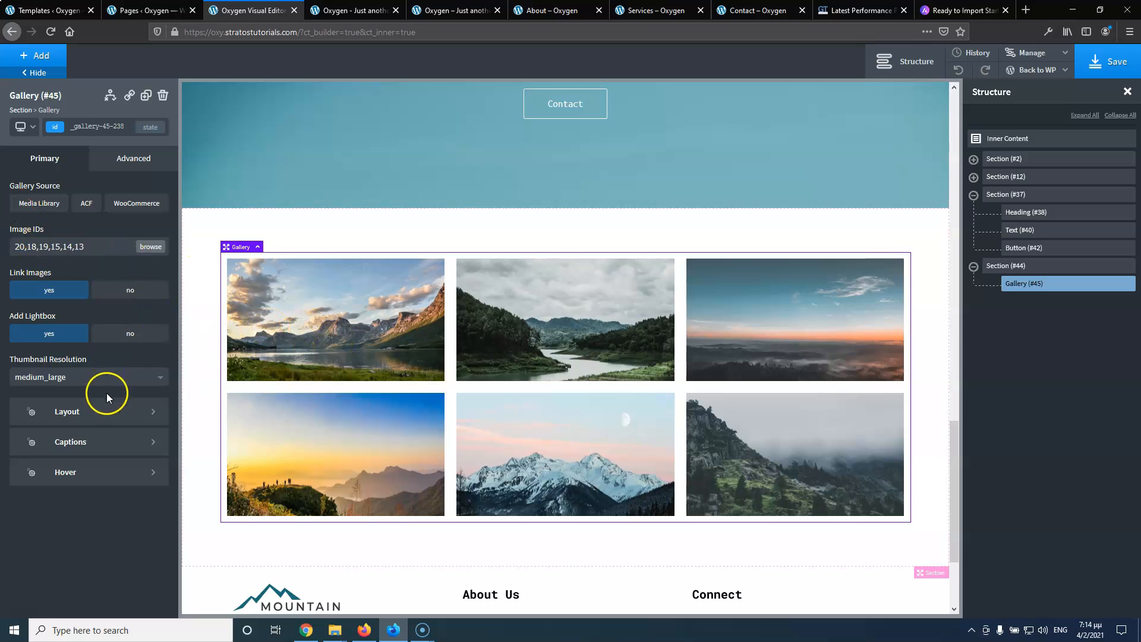
click(1111, 60)
Examine the background of the reference page's gallery section against its surrounding sections
click(336, 8)
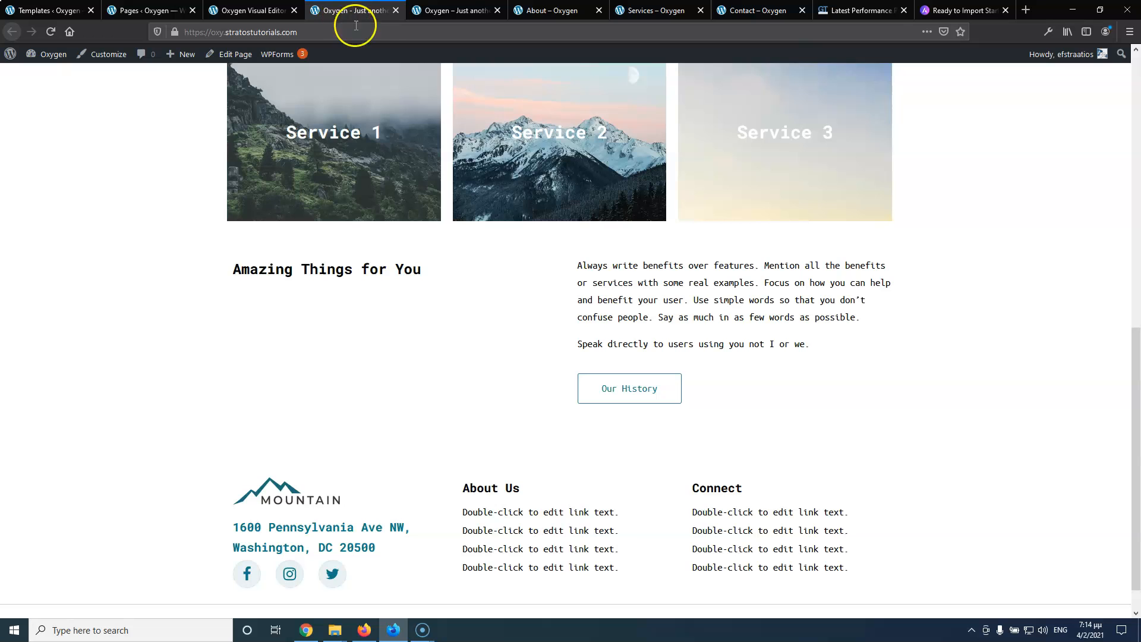
click(470, 10)
scroll(500, 249, down, 3)
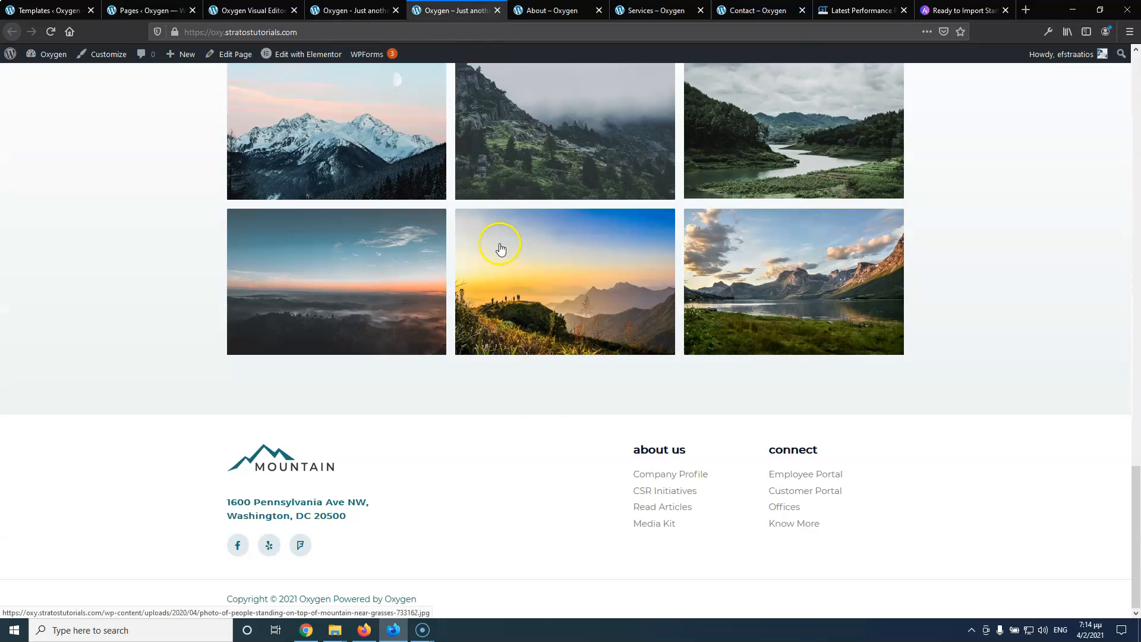
scroll(160, 260, up, 5)
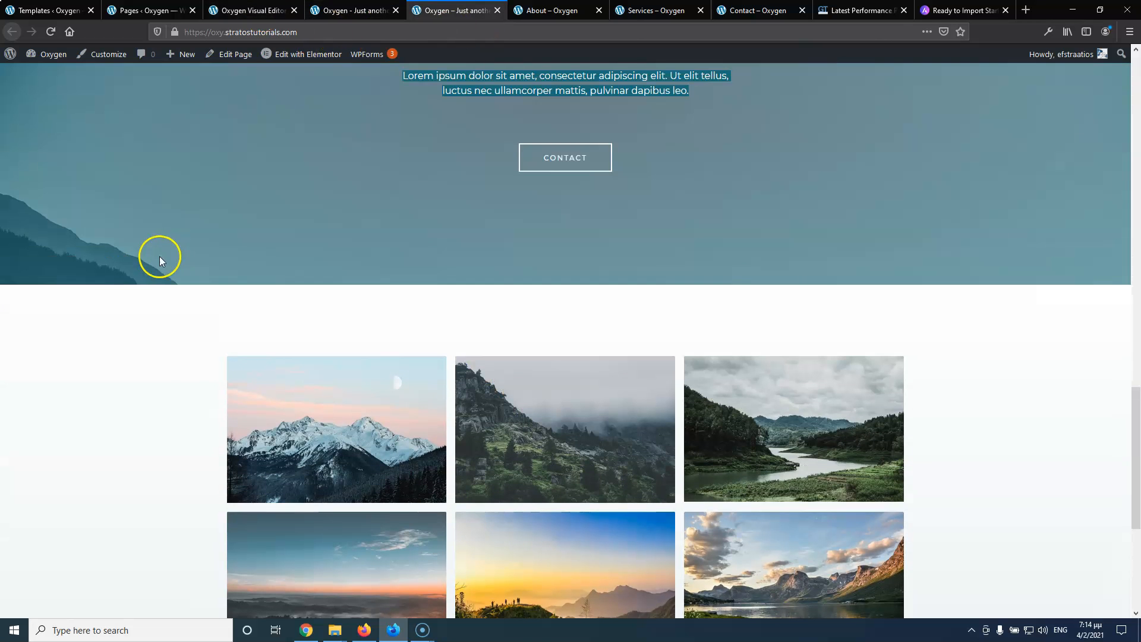
click(93, 367)
scroll(211, 327, up, 11)
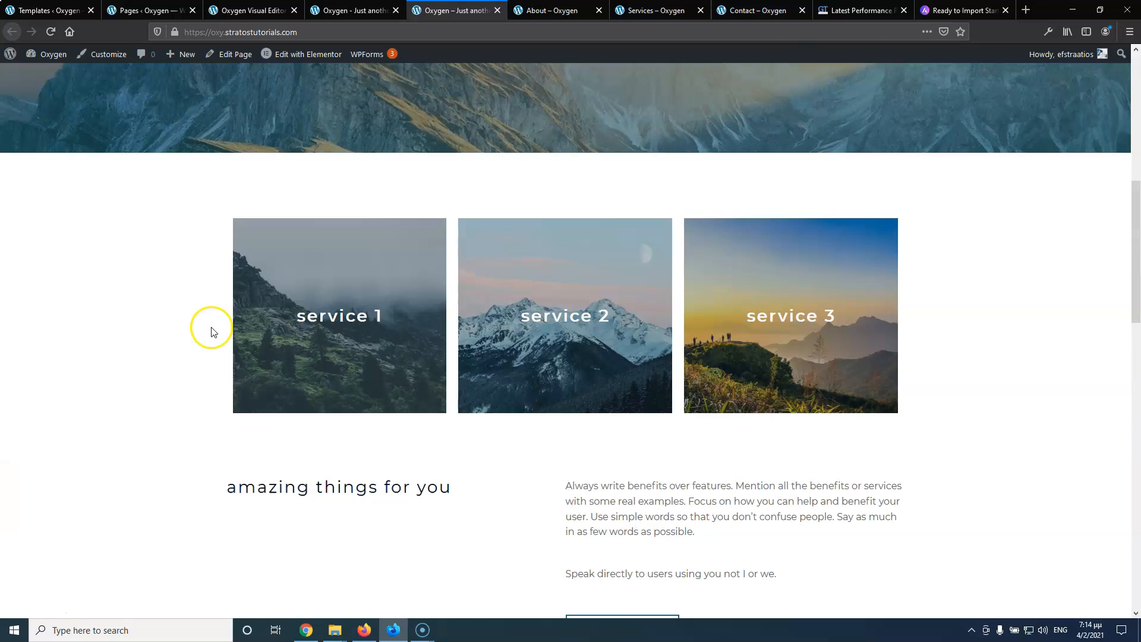
scroll(213, 326, down, 8)
scroll(213, 325, down, 7)
click(345, 9)
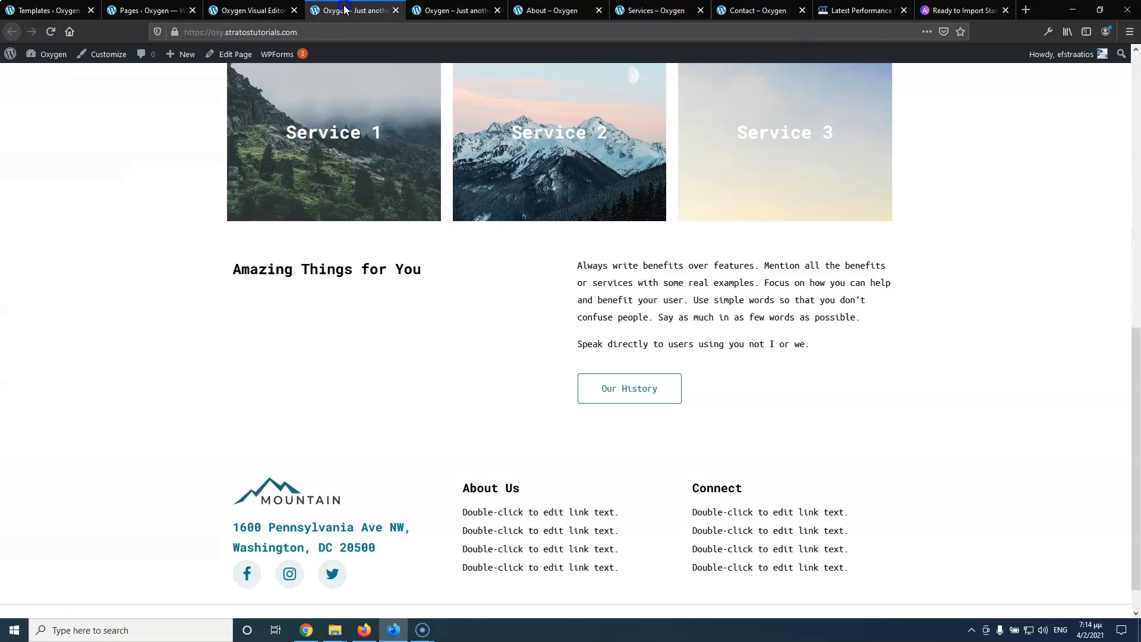
Set the gallery section's background to the global color Off White and save the page
click(254, 10)
click(199, 249)
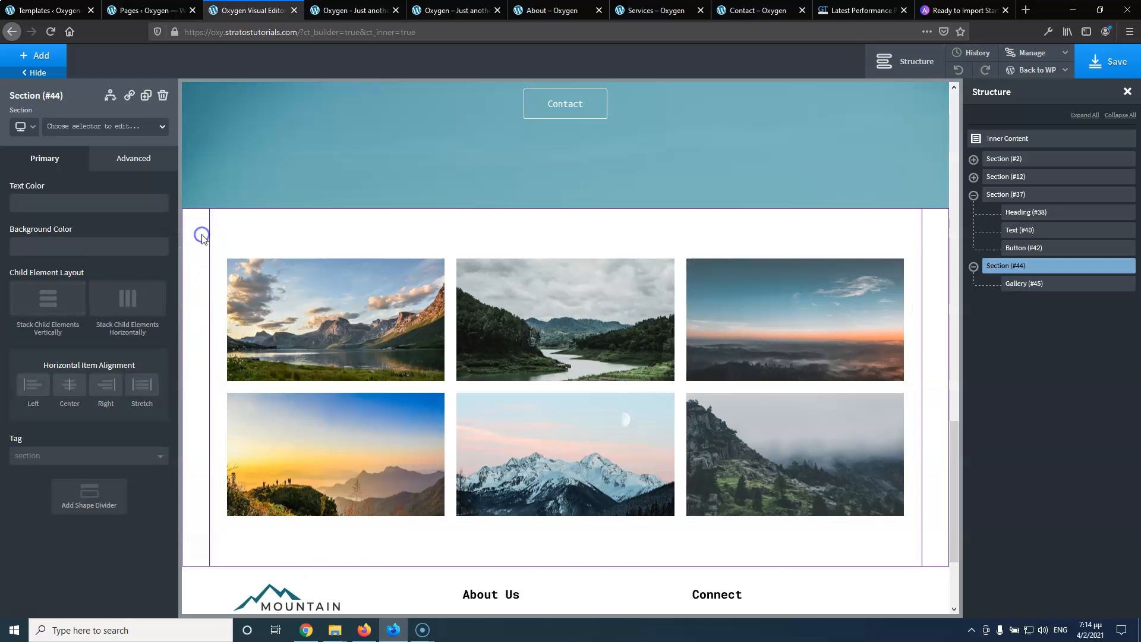
click(17, 250)
click(53, 395)
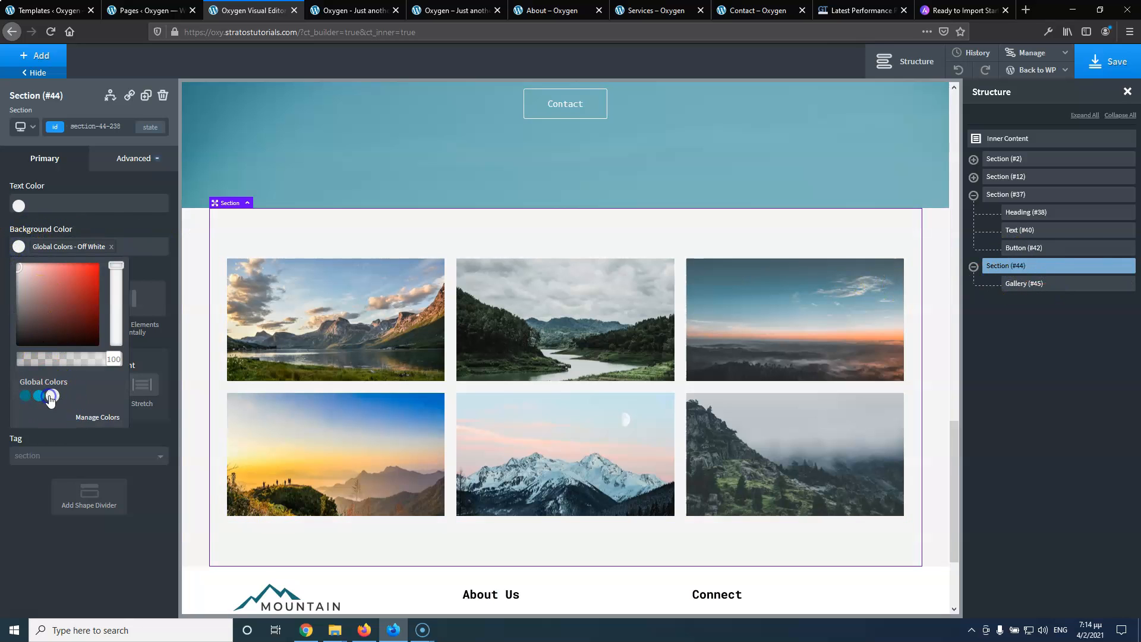
click(1109, 66)
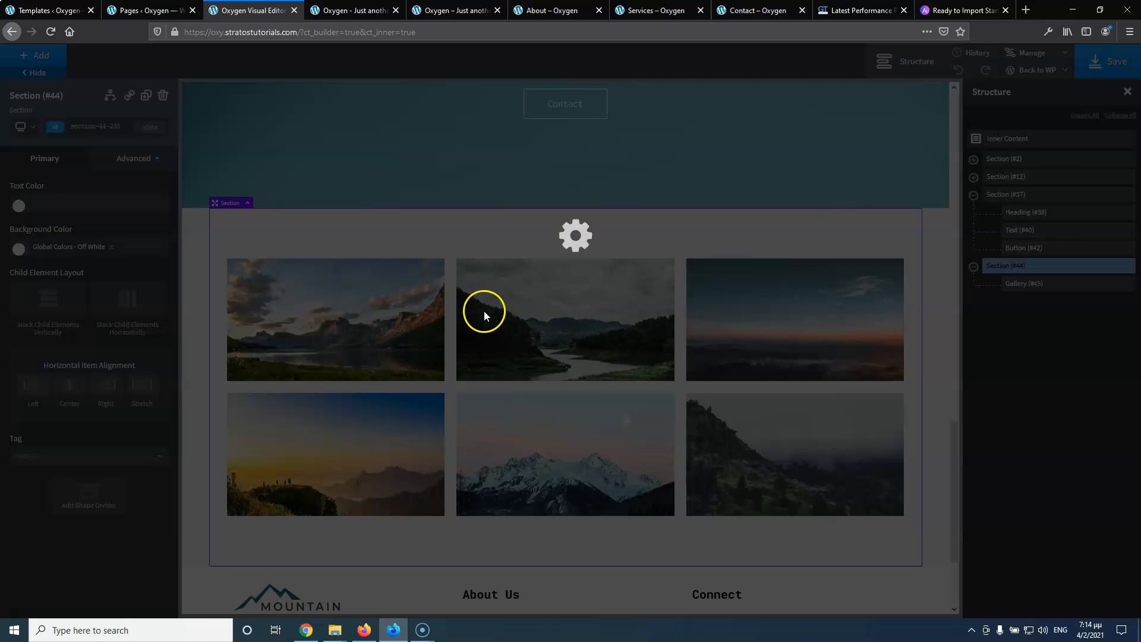
Compare the gallery's lower area and footer in the builder with those of the reference page
scroll(280, 517, down, 3)
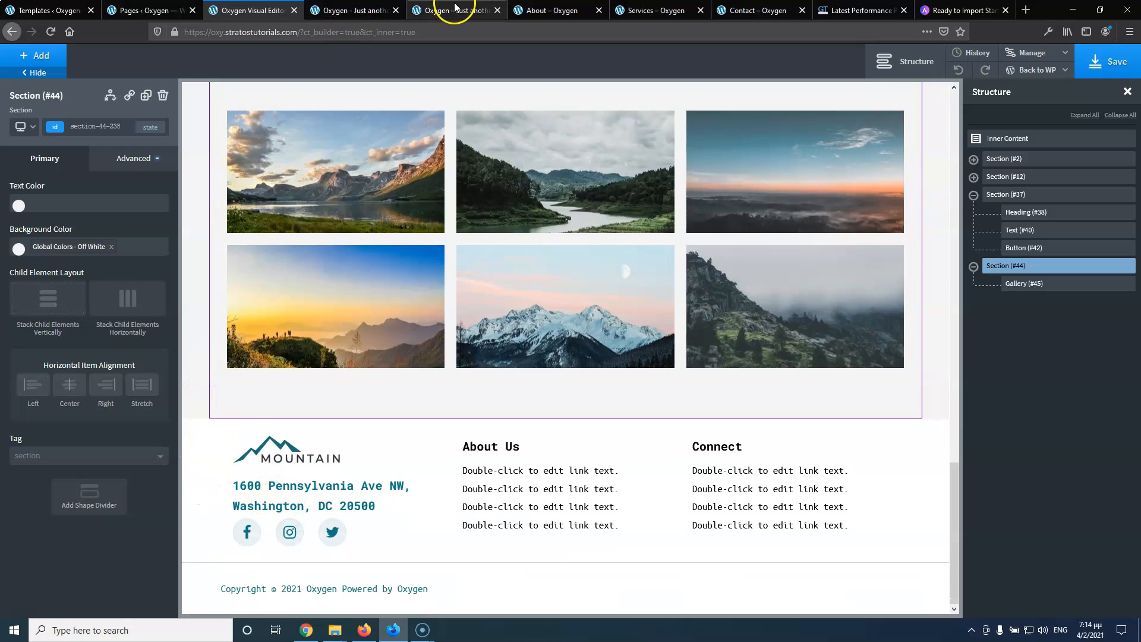
click(438, 11)
scroll(153, 472, down, 1)
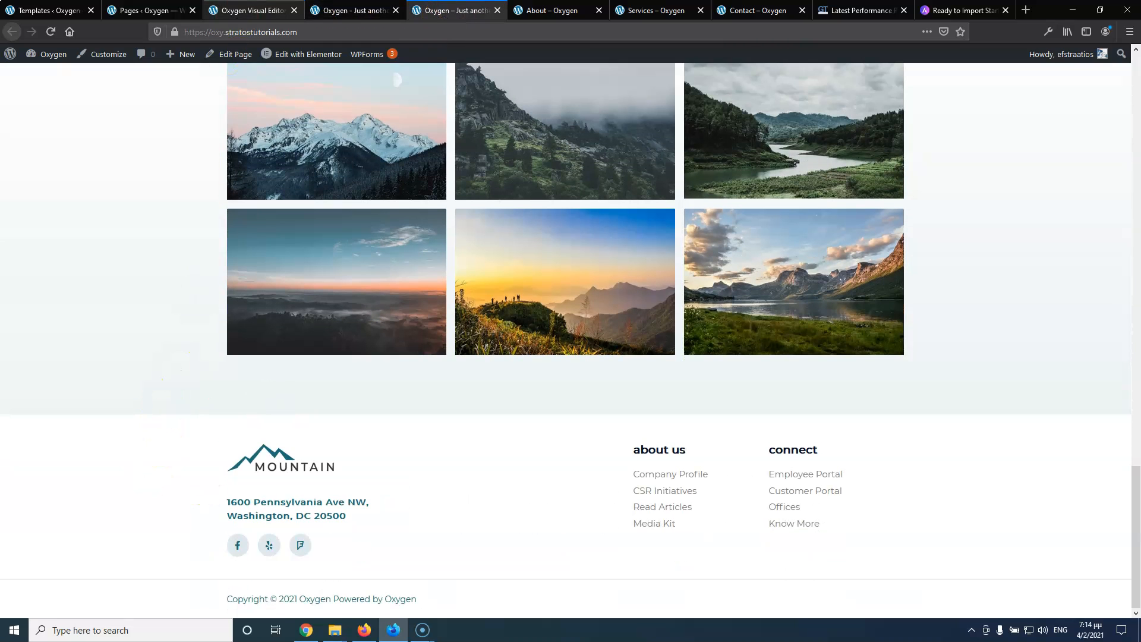
click(255, 10)
Reload the rebuilt home page and review it from the hero section through the gallery to the footer
click(355, 8)
click(51, 32)
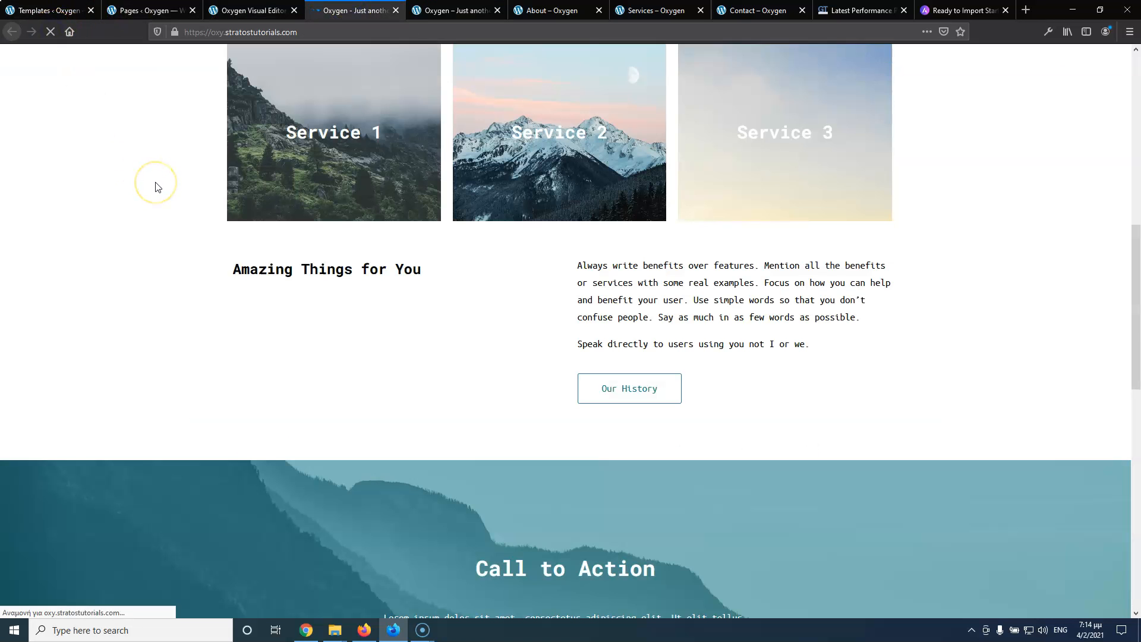
scroll(315, 280, down, 4)
scroll(323, 280, up, 15)
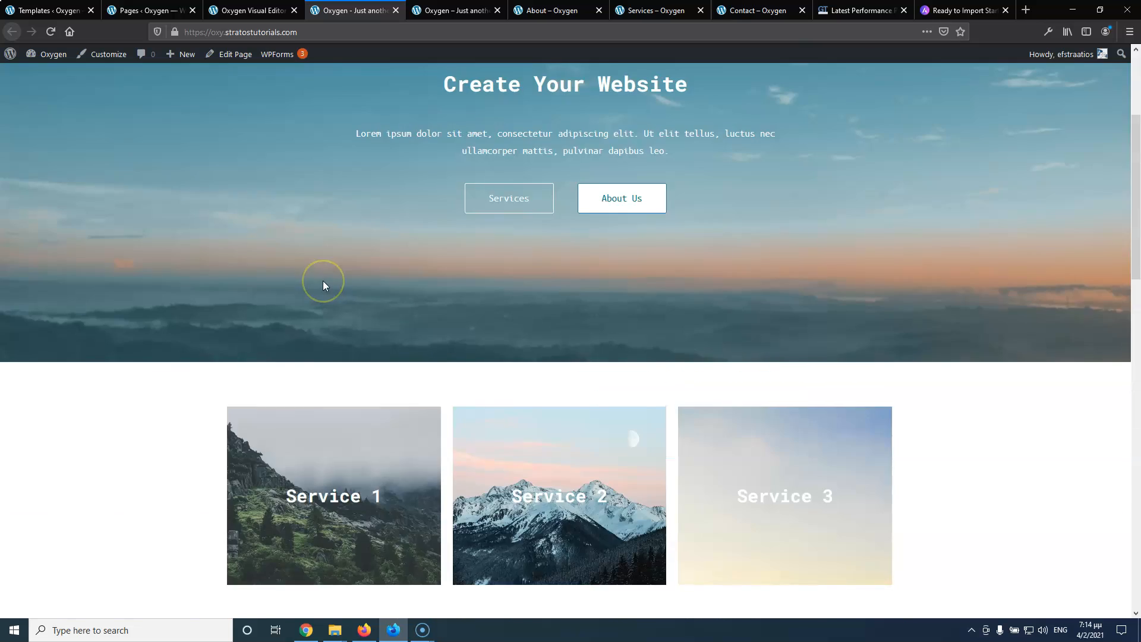
scroll(514, 280, down, 5)
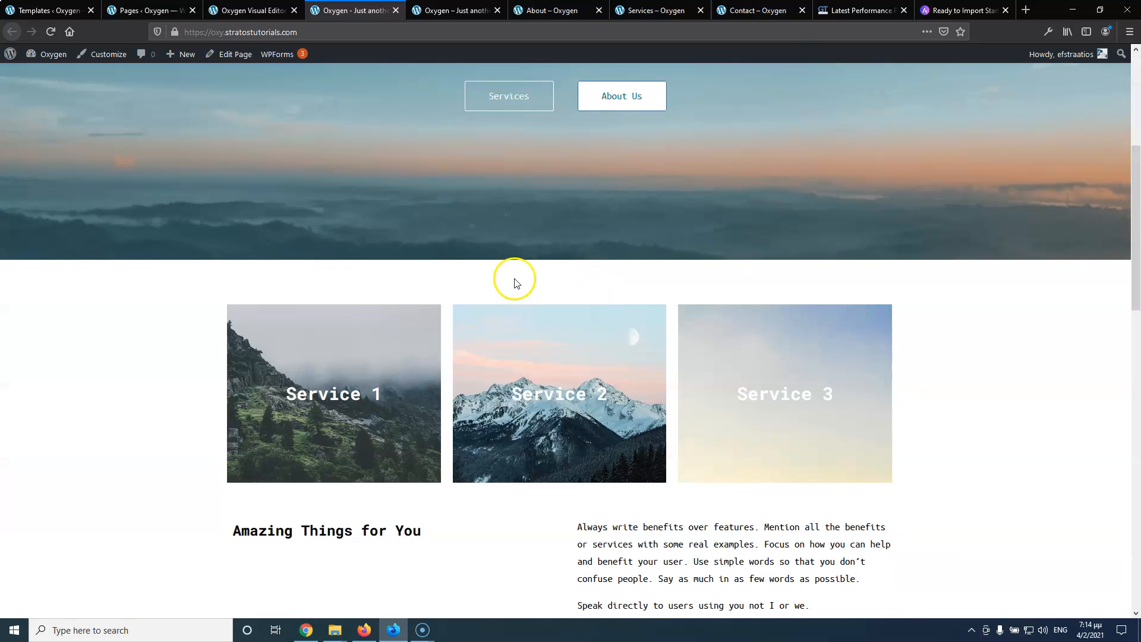
scroll(279, 198, down, 3)
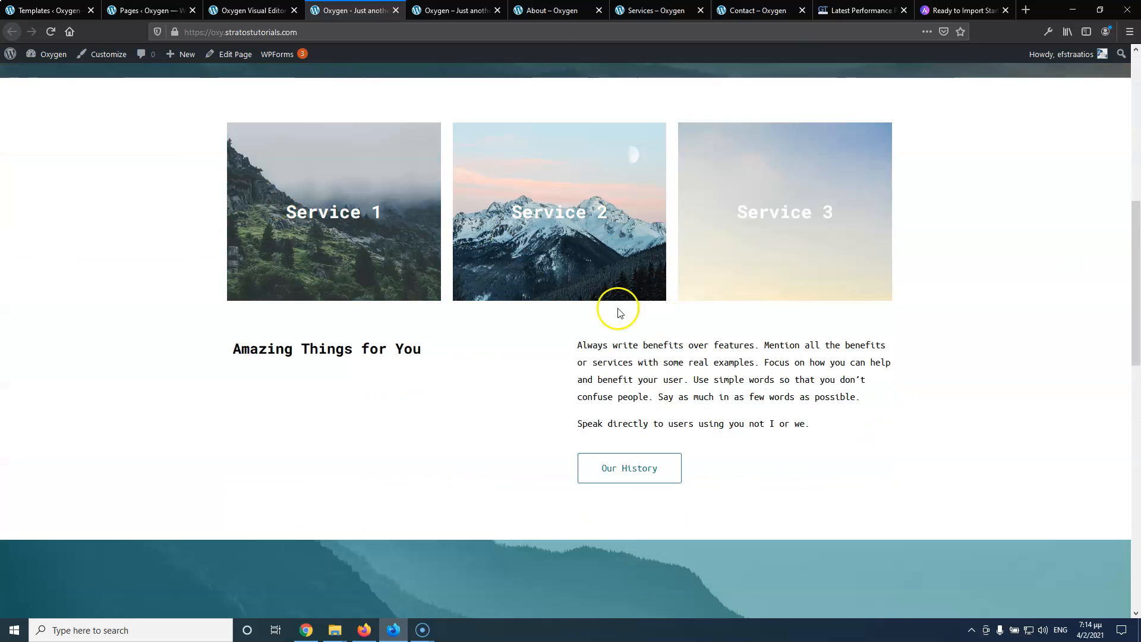
scroll(573, 374, down, 3)
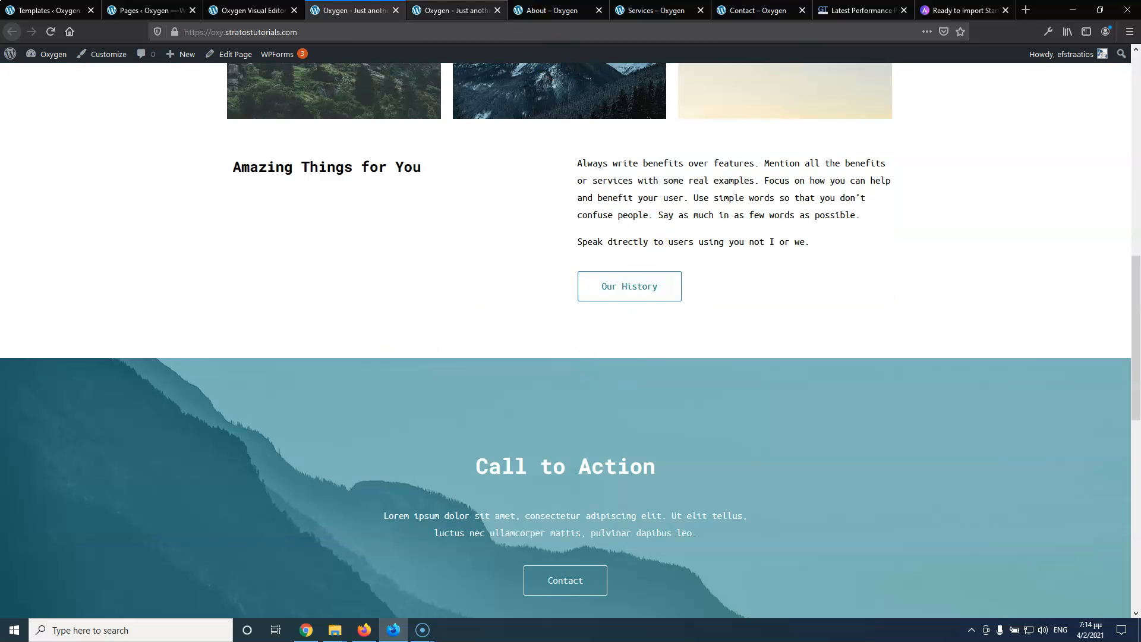
scroll(558, 357, down, 7)
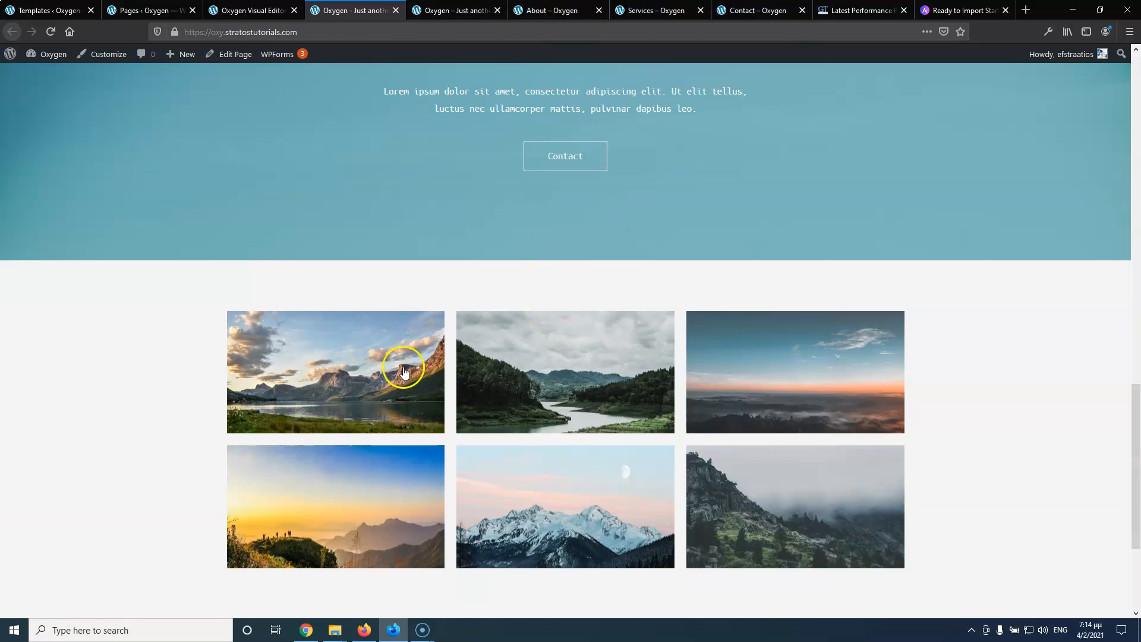
scroll(402, 372, down, 3)
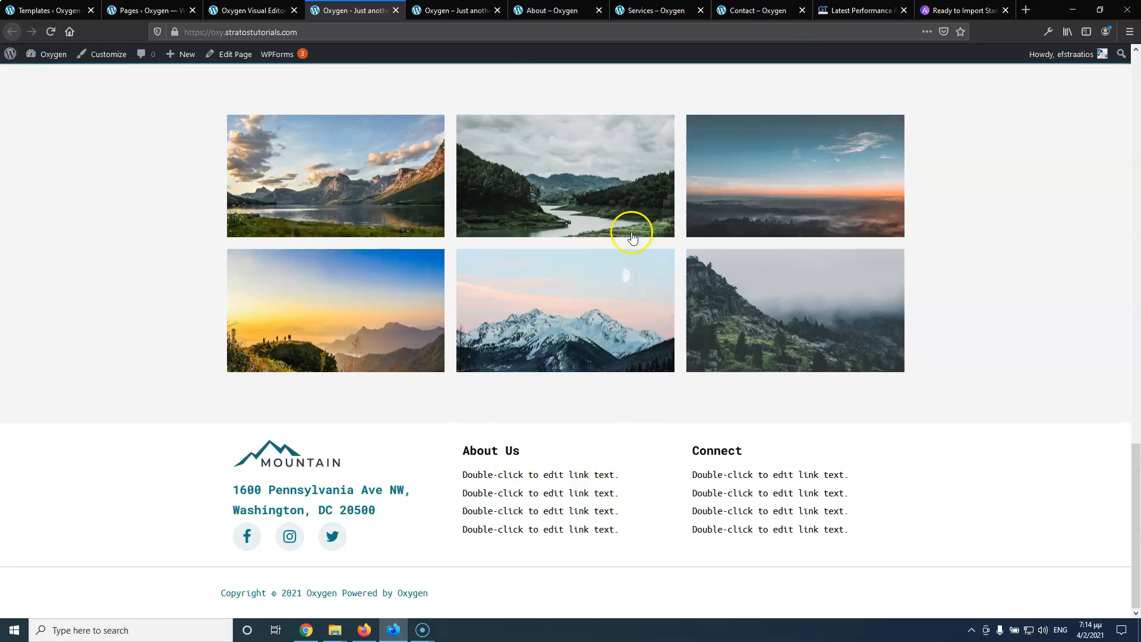
drag(325, 33, 123, 31)
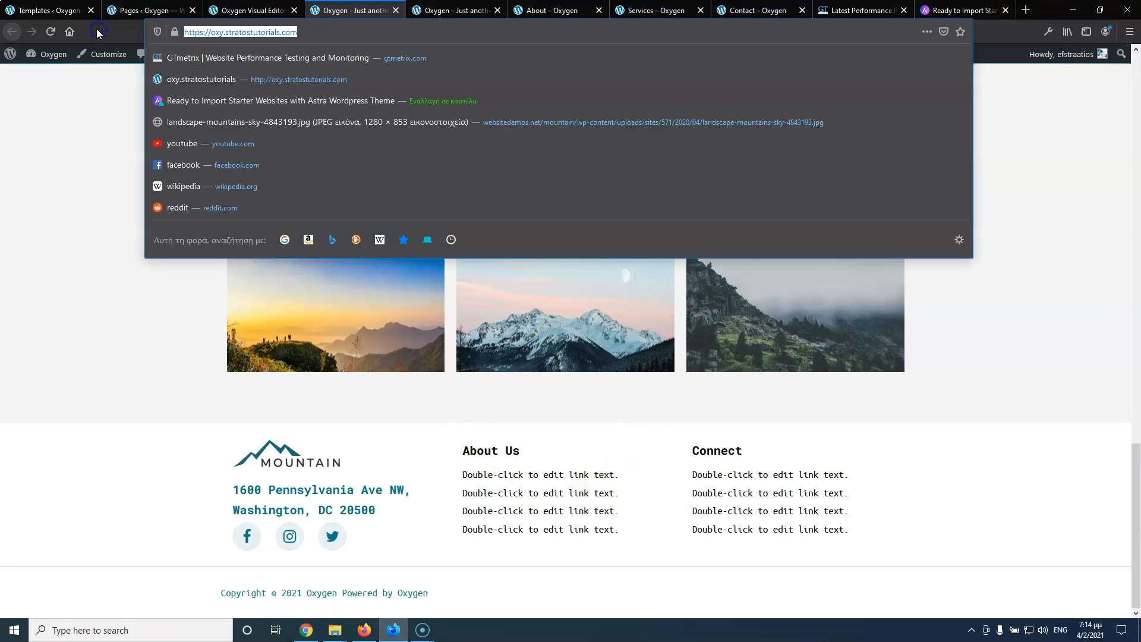
click(971, 13)
click(853, 30)
text(g)
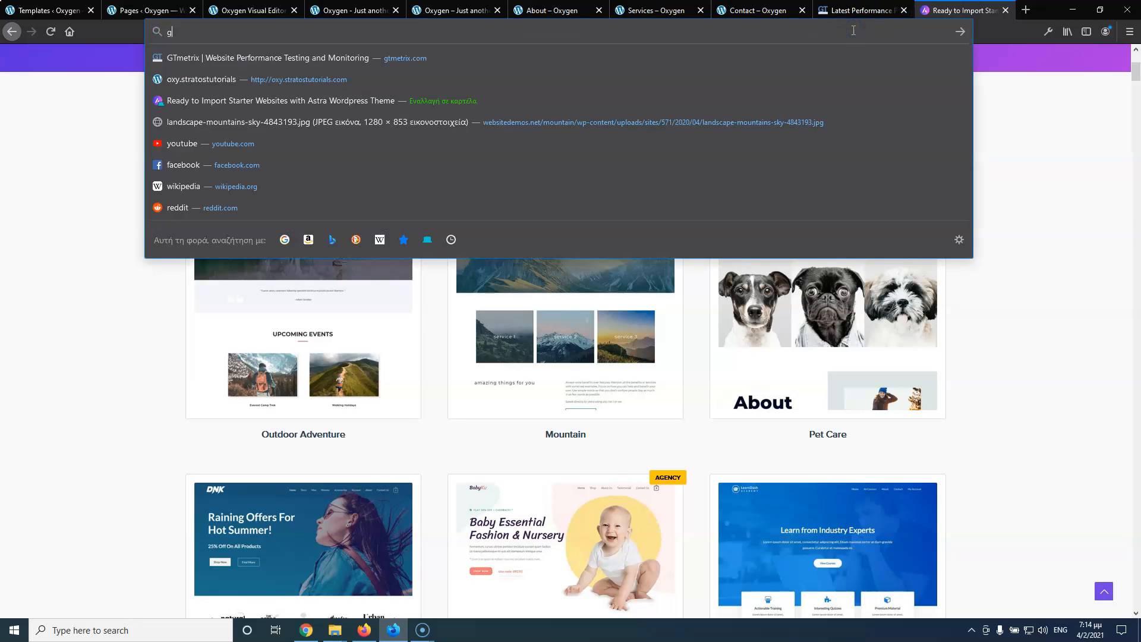
text(t)
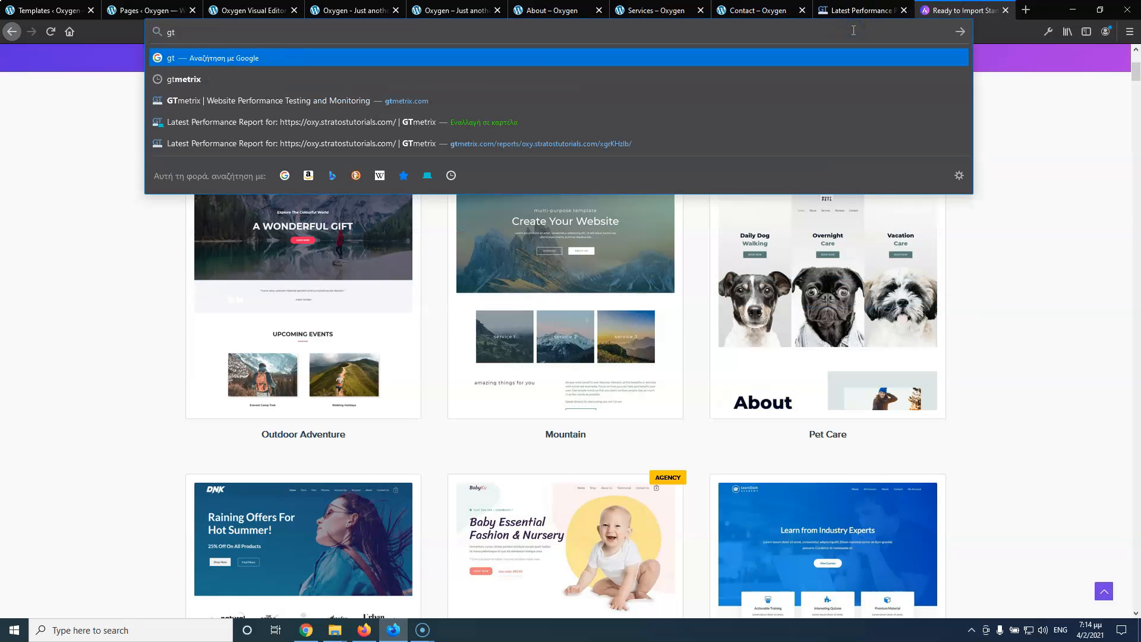
text(me)
click(298, 166)
click(349, 369)
text(https://oxy.stratostutorials.com/)
click(883, 371)
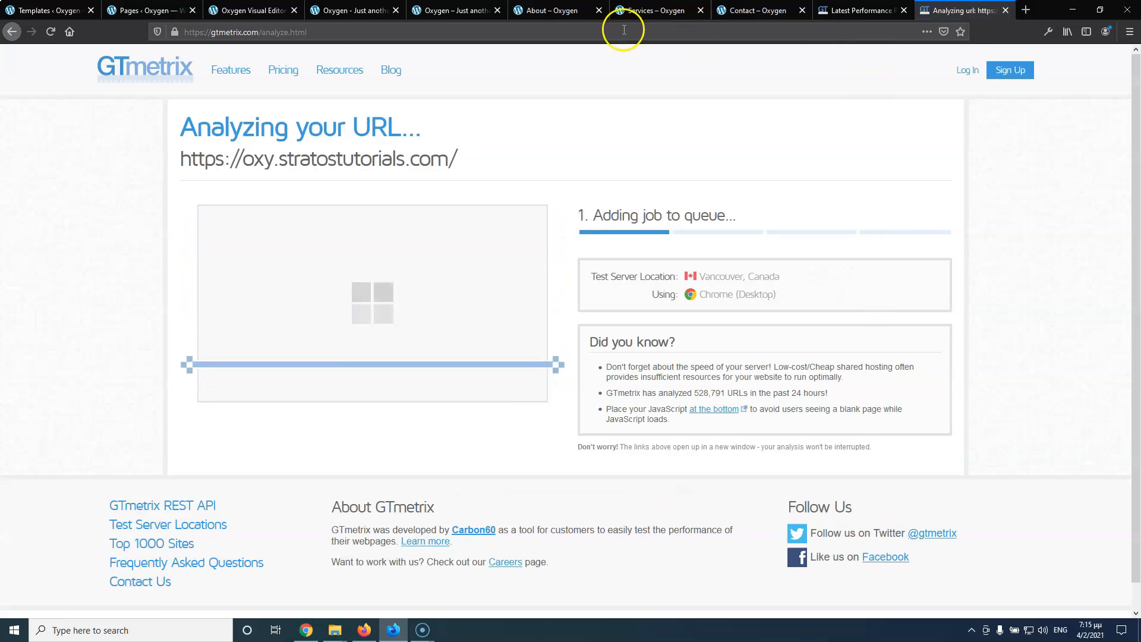
Page through the gallery images in the rebuilt home page's lightbox, close it, and open the About page from the site navigation
click(222, 11)
click(368, 10)
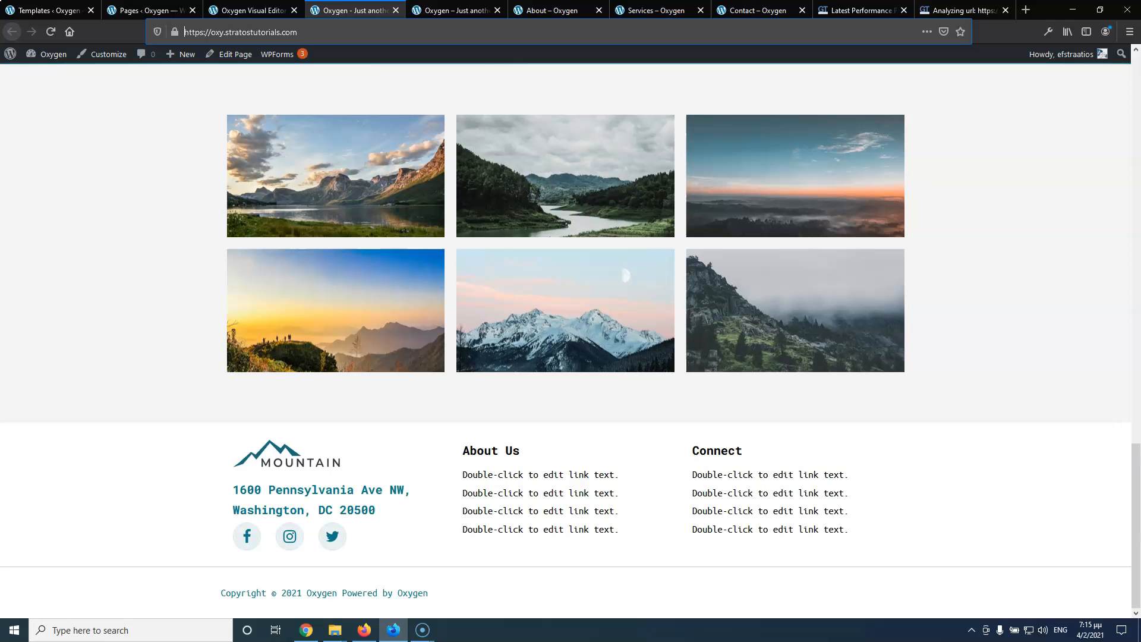
click(362, 170)
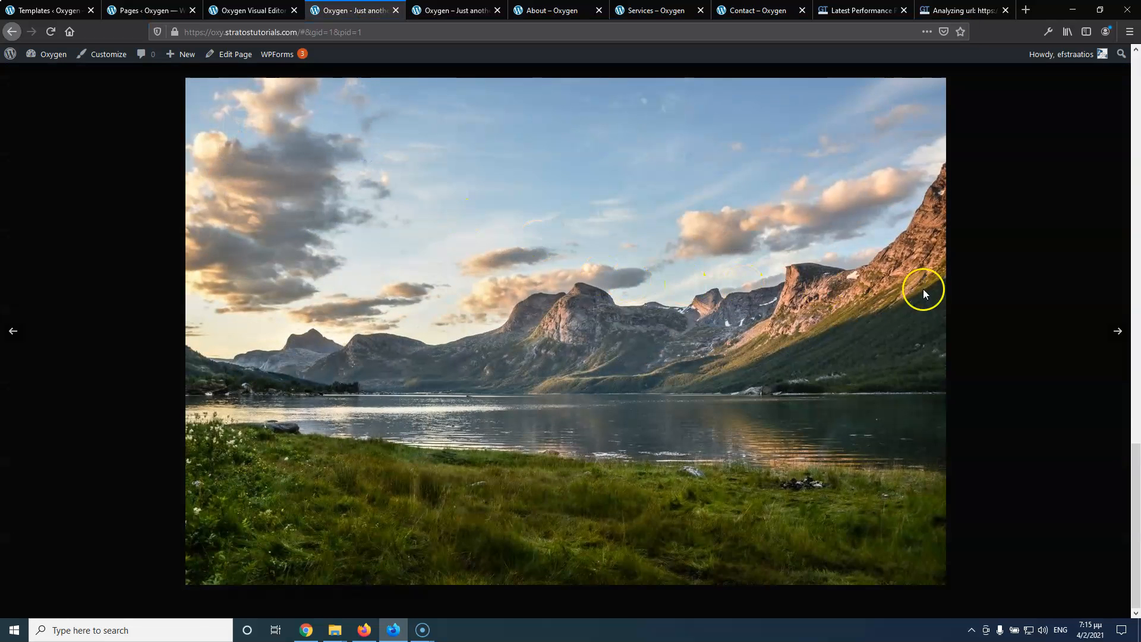
click(1119, 331)
click(1118, 331)
click(1118, 331)
click(1070, 276)
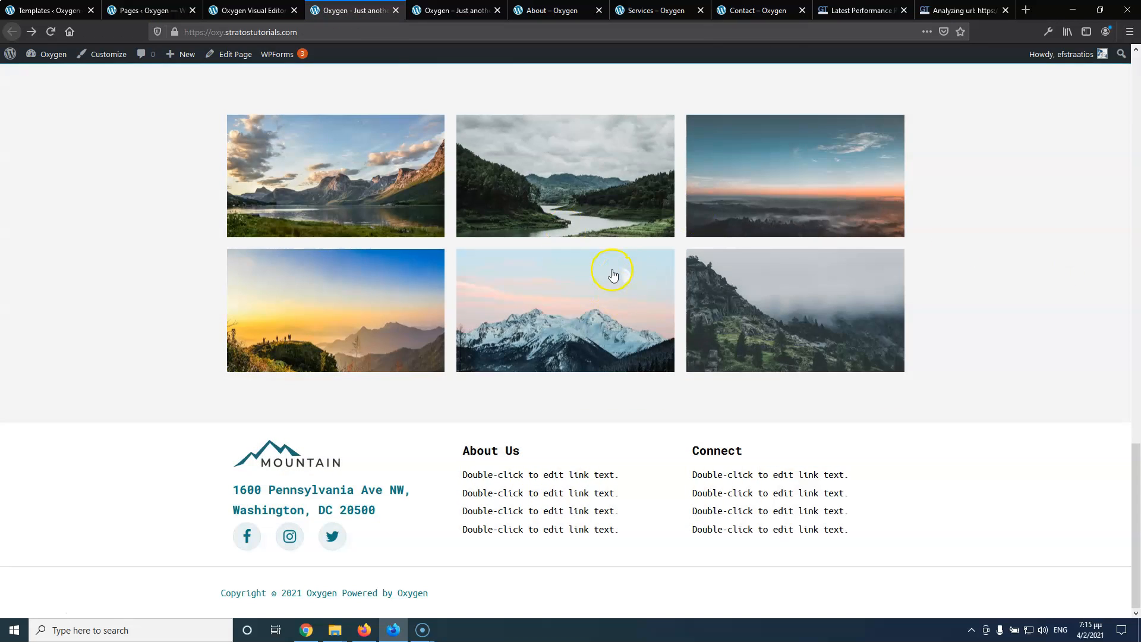
scroll(613, 274, up, 15)
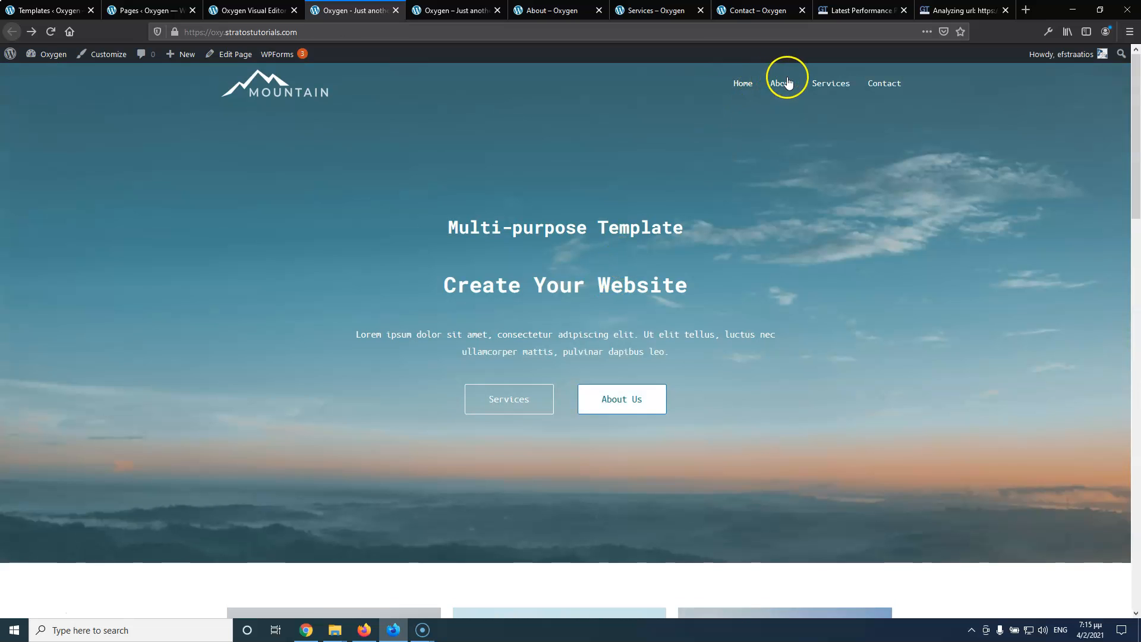
click(783, 85)
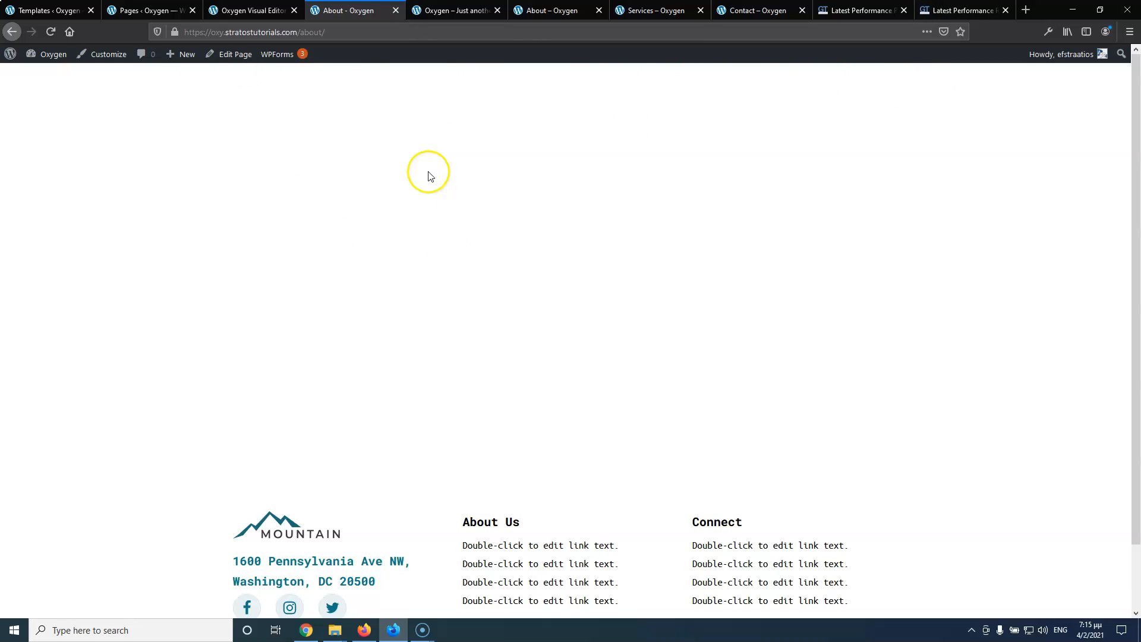
Compare the new GTmetrix report with the earlier one on top issues, fully loaded time, total page size and page requests
click(963, 10)
scroll(523, 315, down, 10)
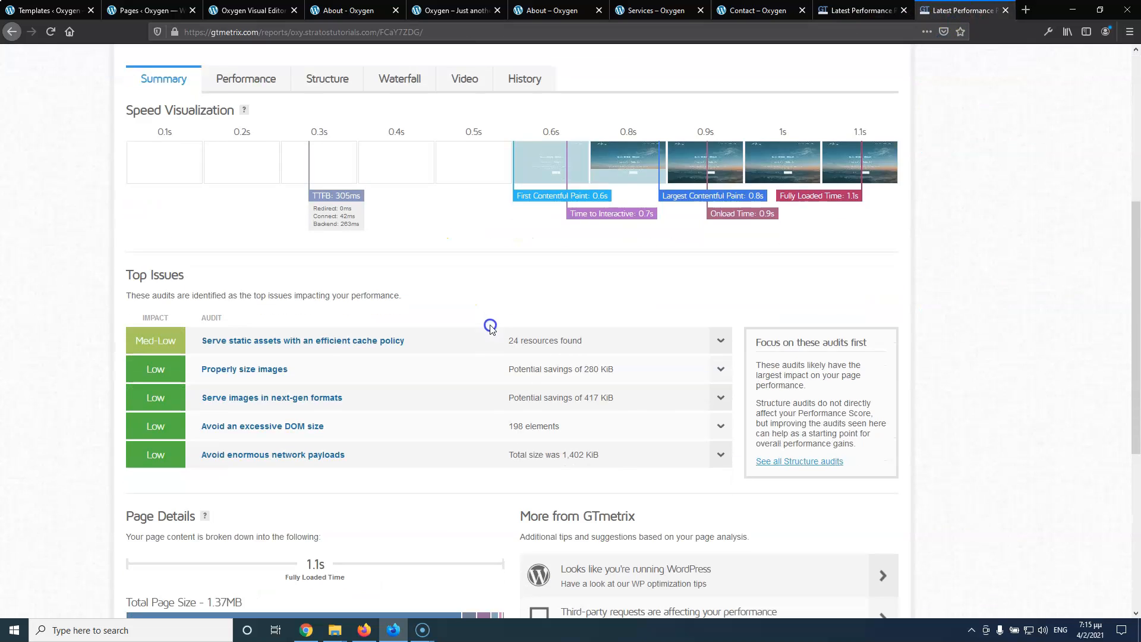
click(858, 16)
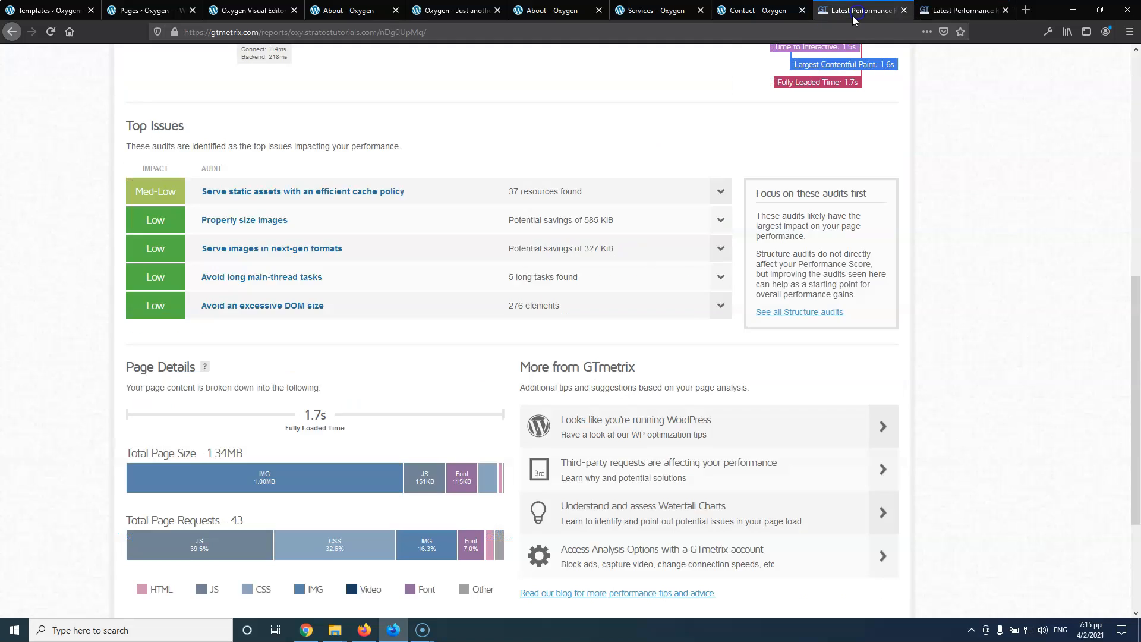
scroll(629, 249, down, 3)
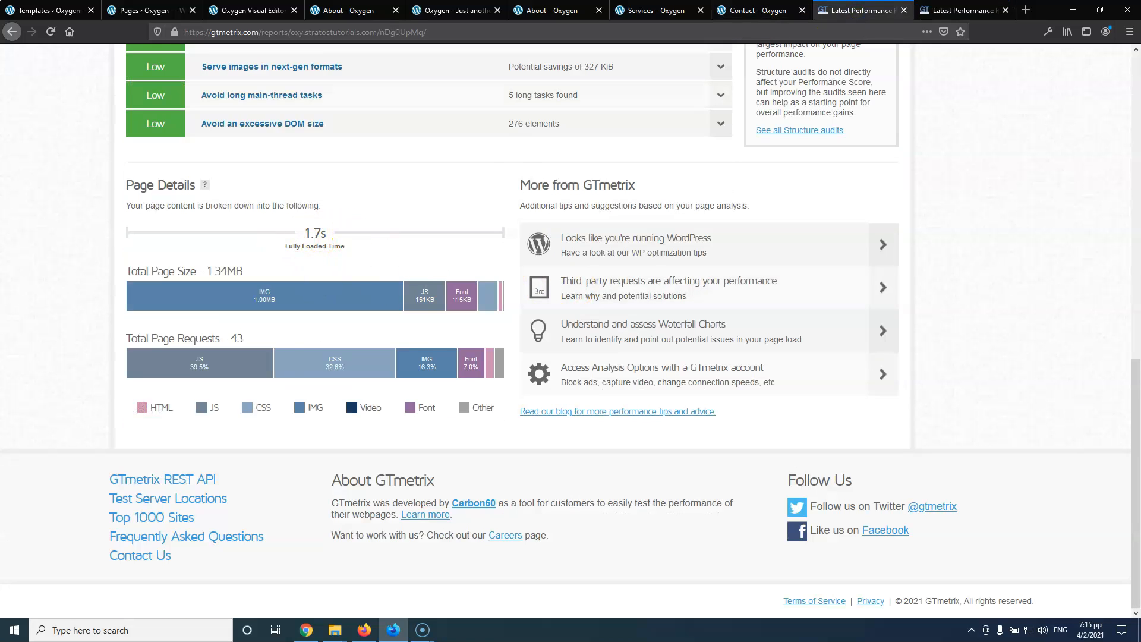
click(958, 10)
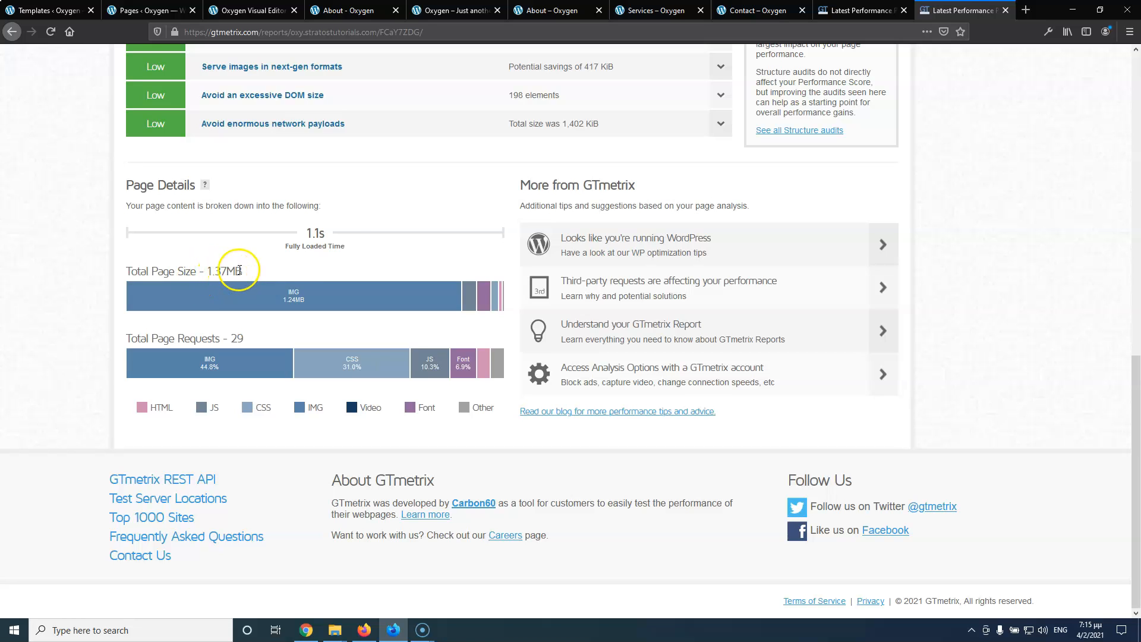
click(849, 10)
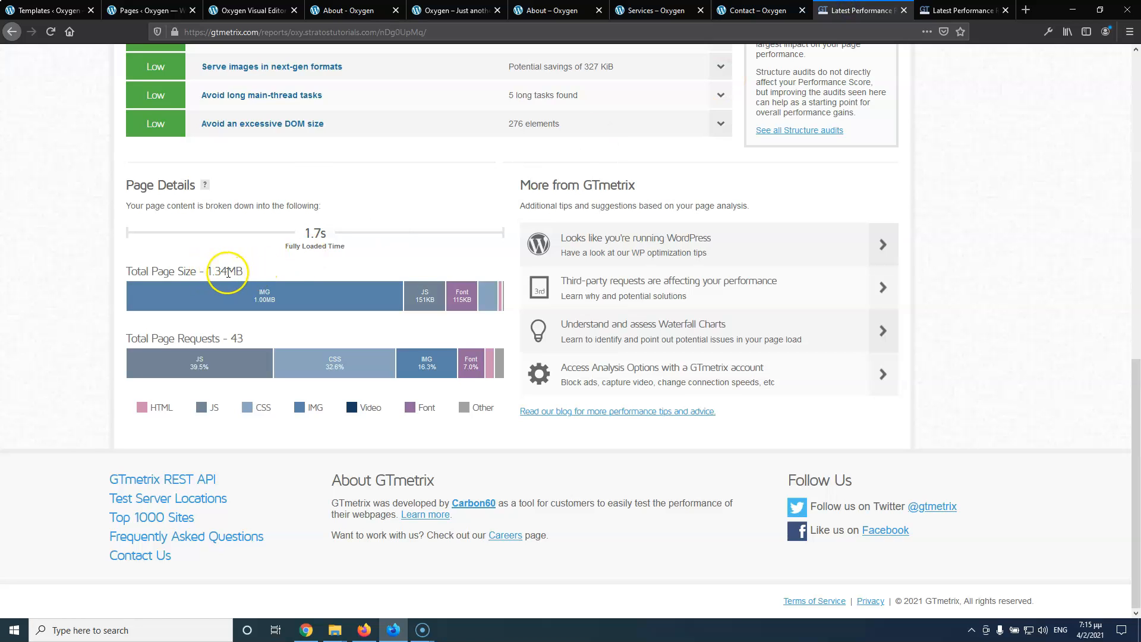
click(954, 18)
mouse_move(295, 306)
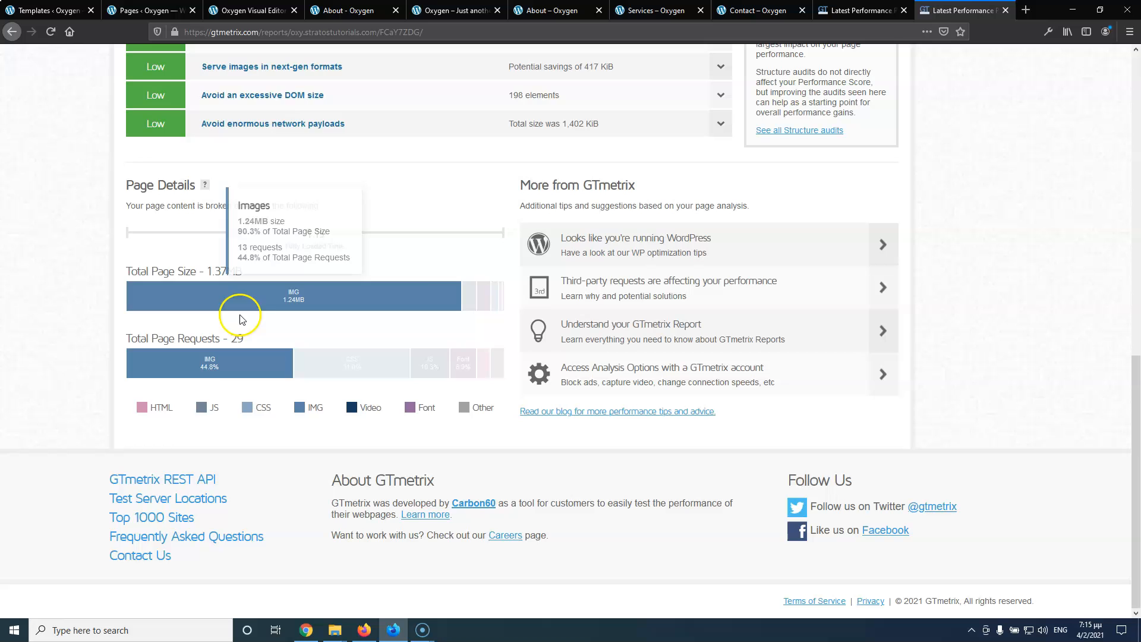
click(859, 13)
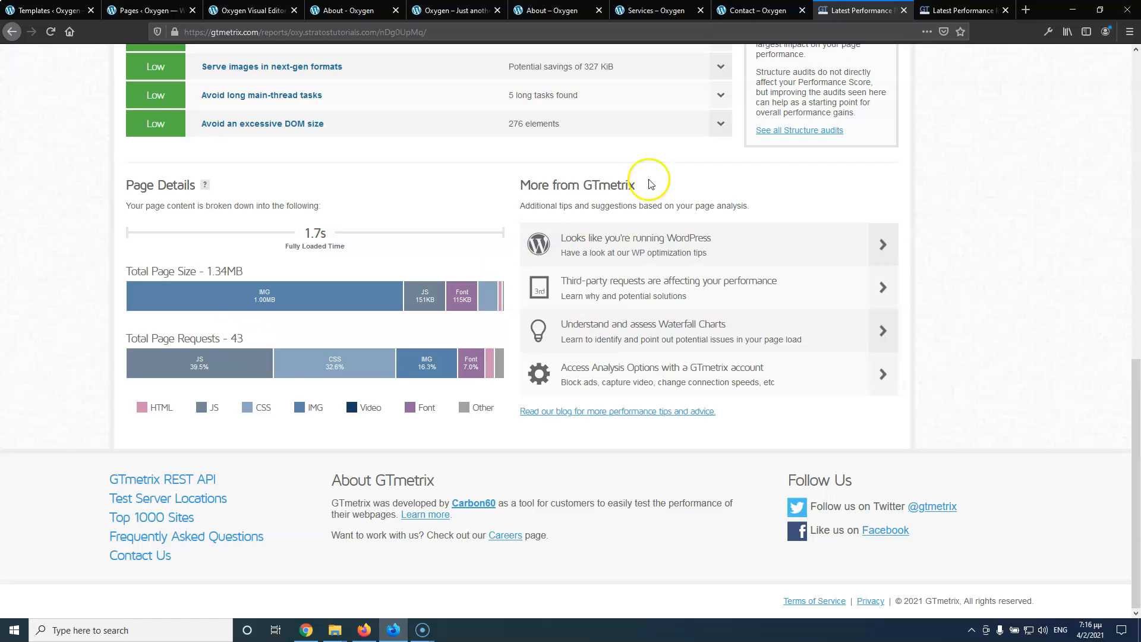
click(943, 12)
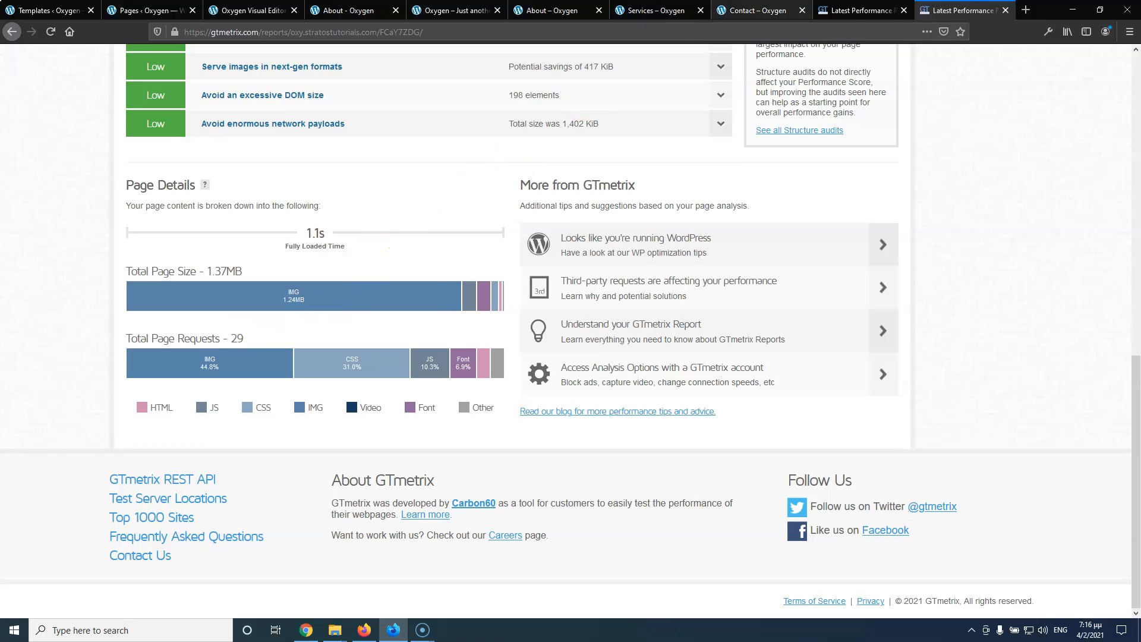
click(855, 10)
click(947, 7)
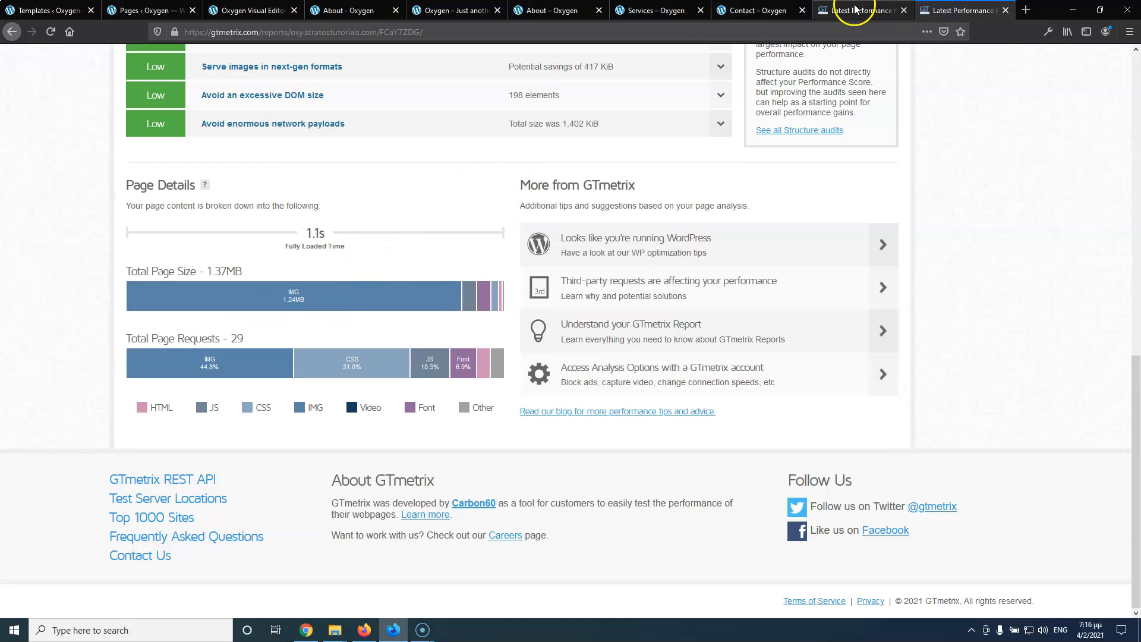
Close both GTmetrix reports and the reference home page
click(891, 10)
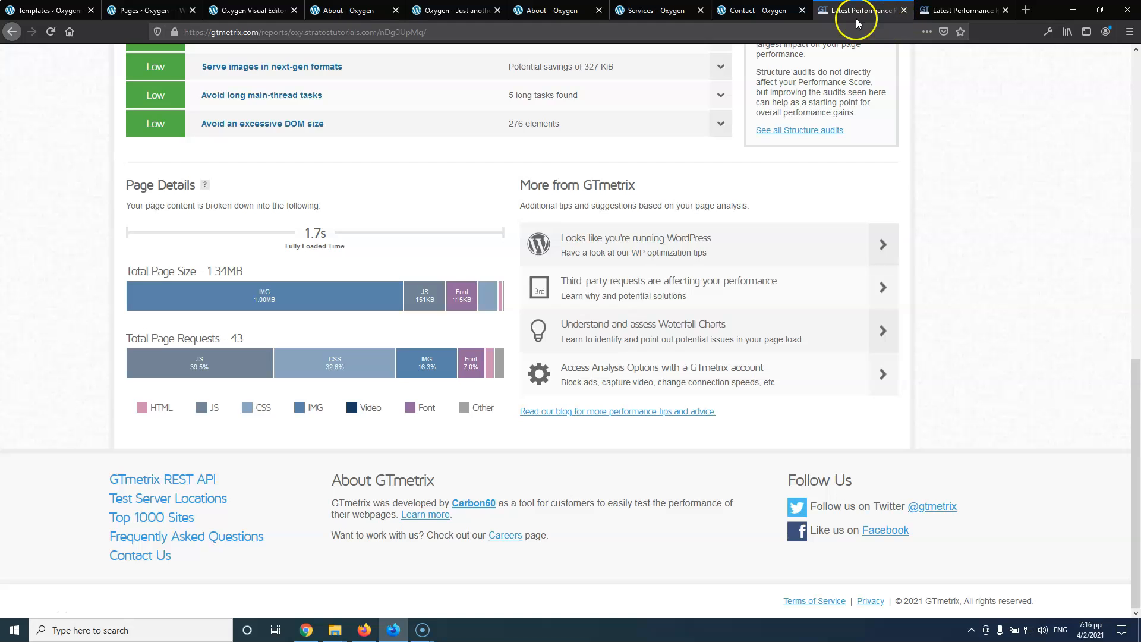
click(903, 10)
click(903, 11)
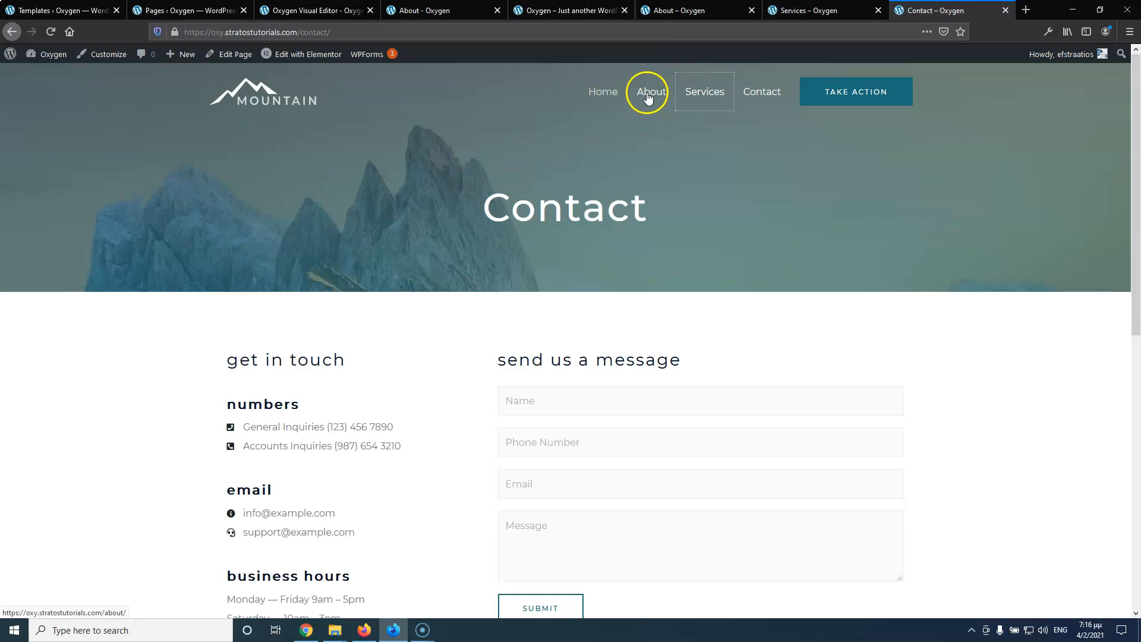
click(538, 11)
scroll(497, 153, up, 3)
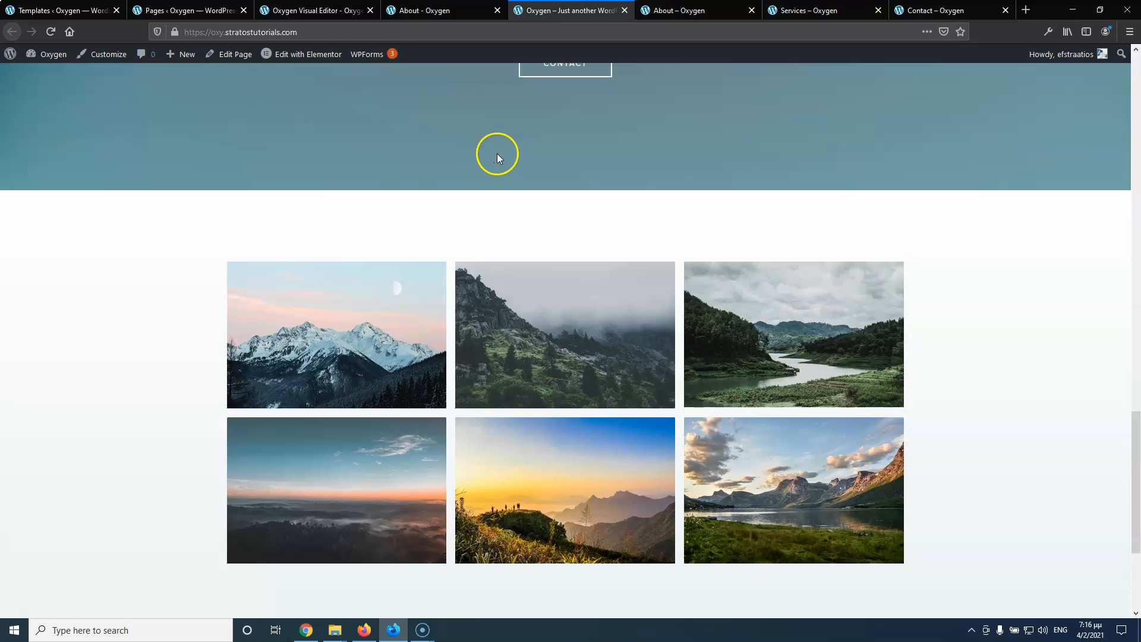
scroll(497, 154, up, 5)
click(624, 10)
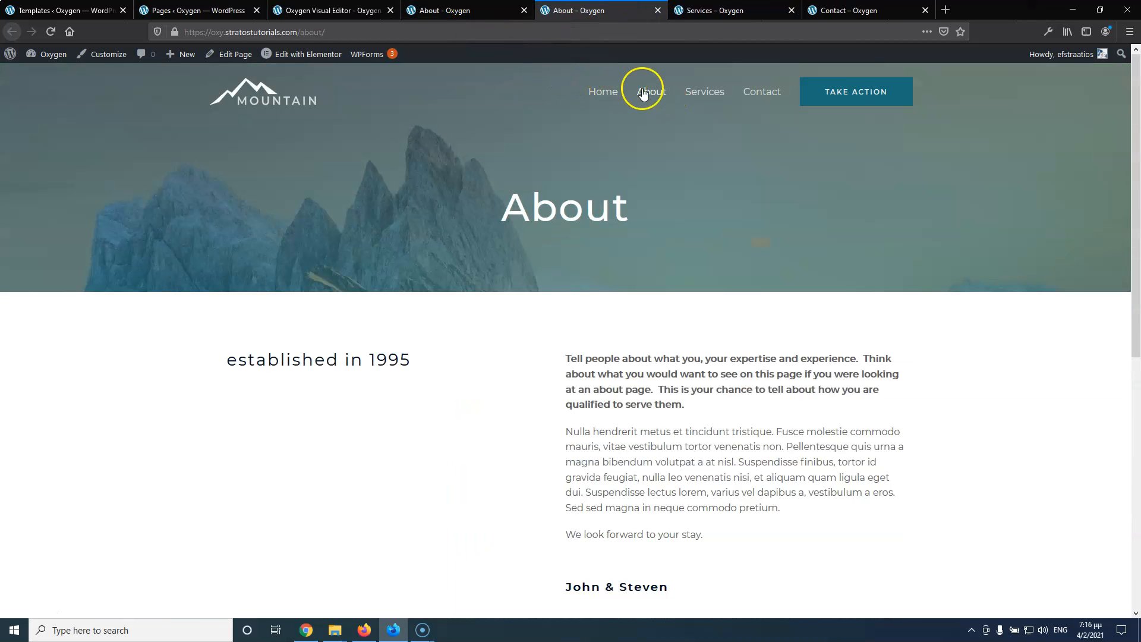
Check the rebuilt site's About page and return to the home page in the Oxygen Visual Editor
click(452, 11)
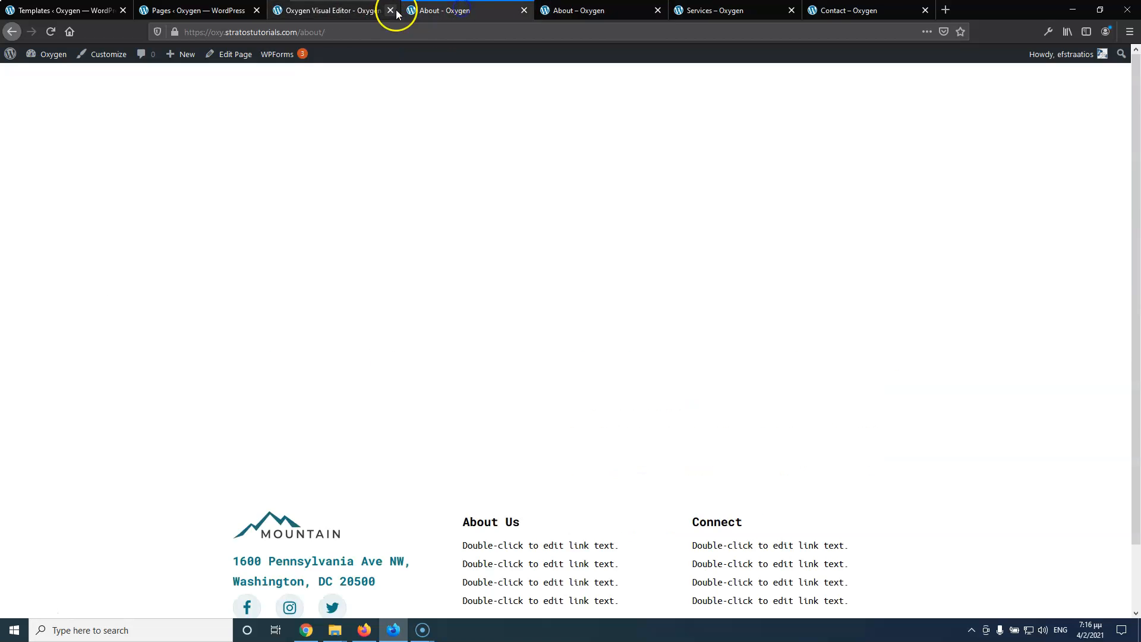
click(339, 11)
scroll(473, 105, up, 8)
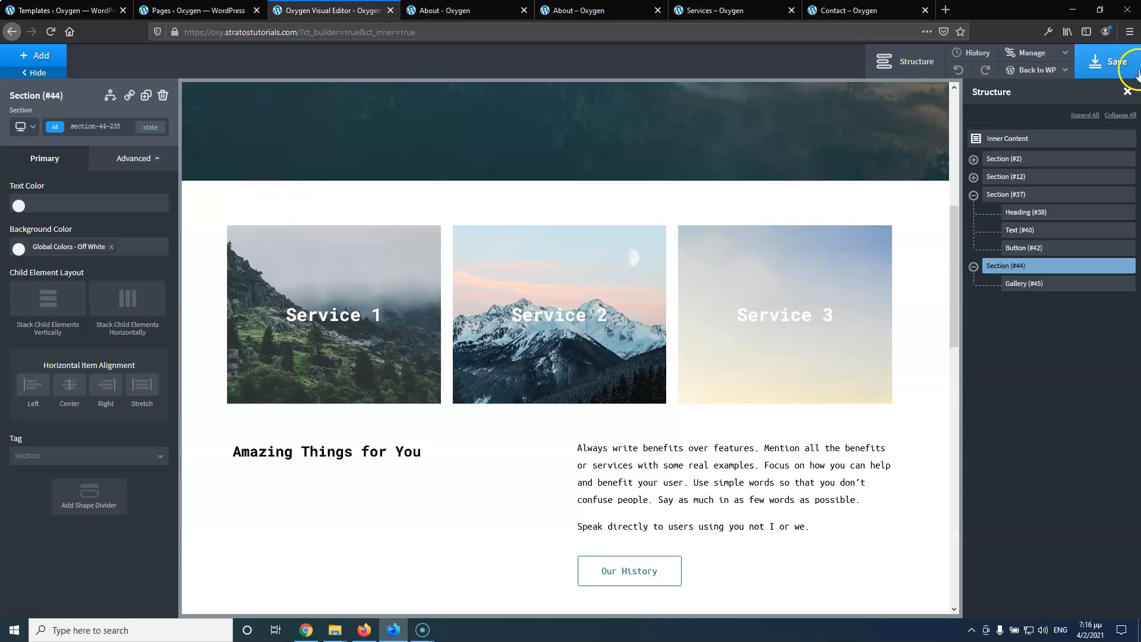
Close the finished builder tab and open the About page in the Oxygen visual editor, overriding the open-elsewhere notice
click(390, 10)
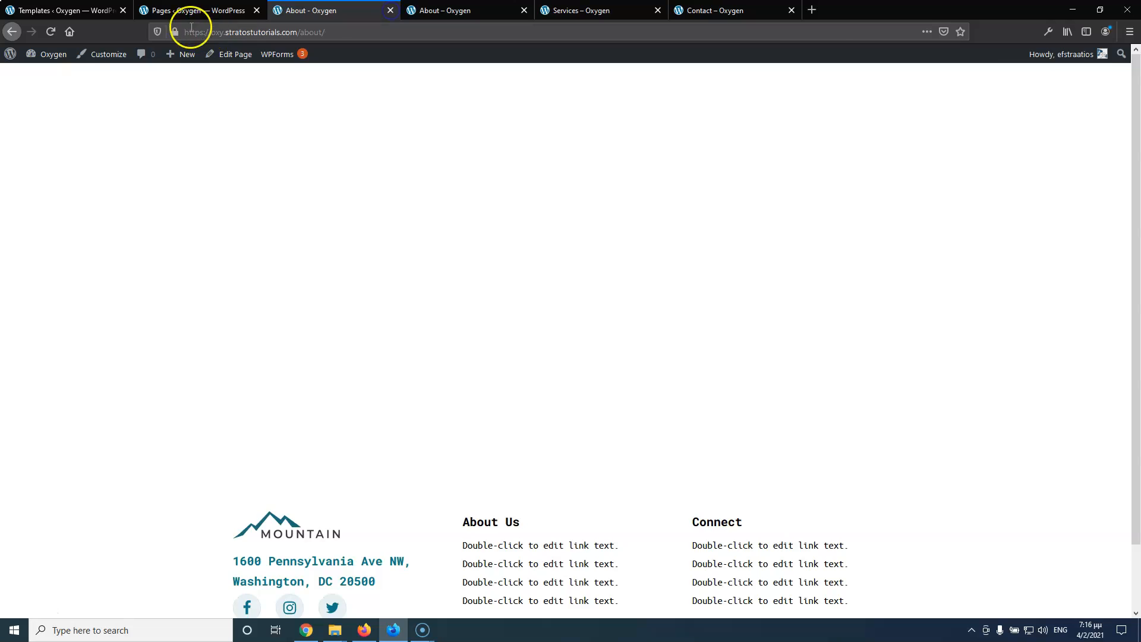
click(189, 11)
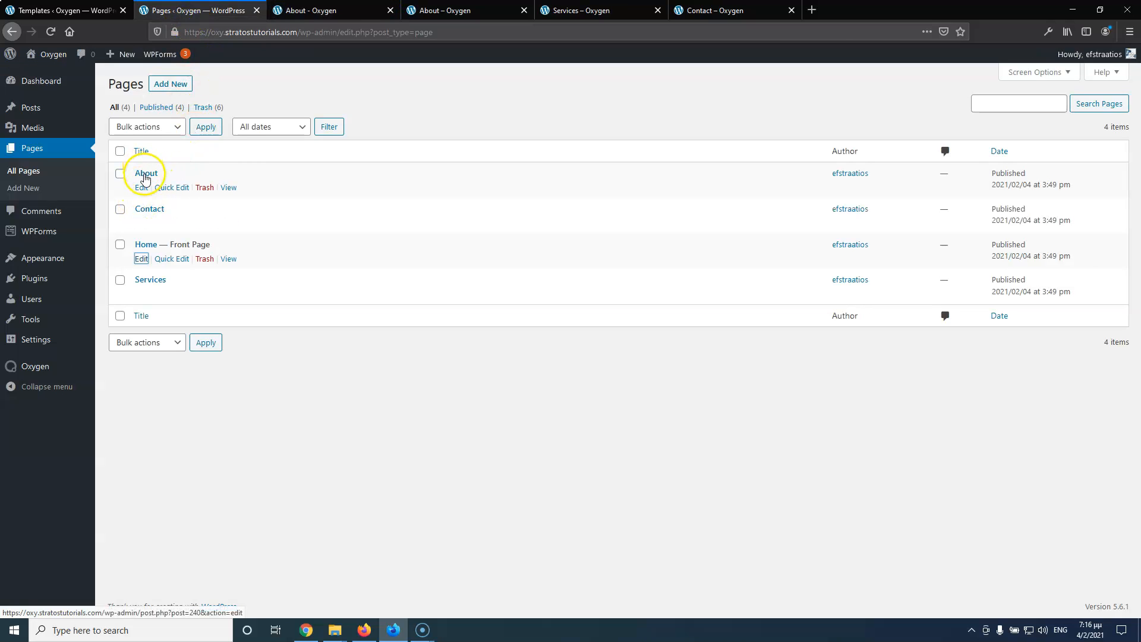
middle_click(140, 188)
click(352, 7)
click(571, 10)
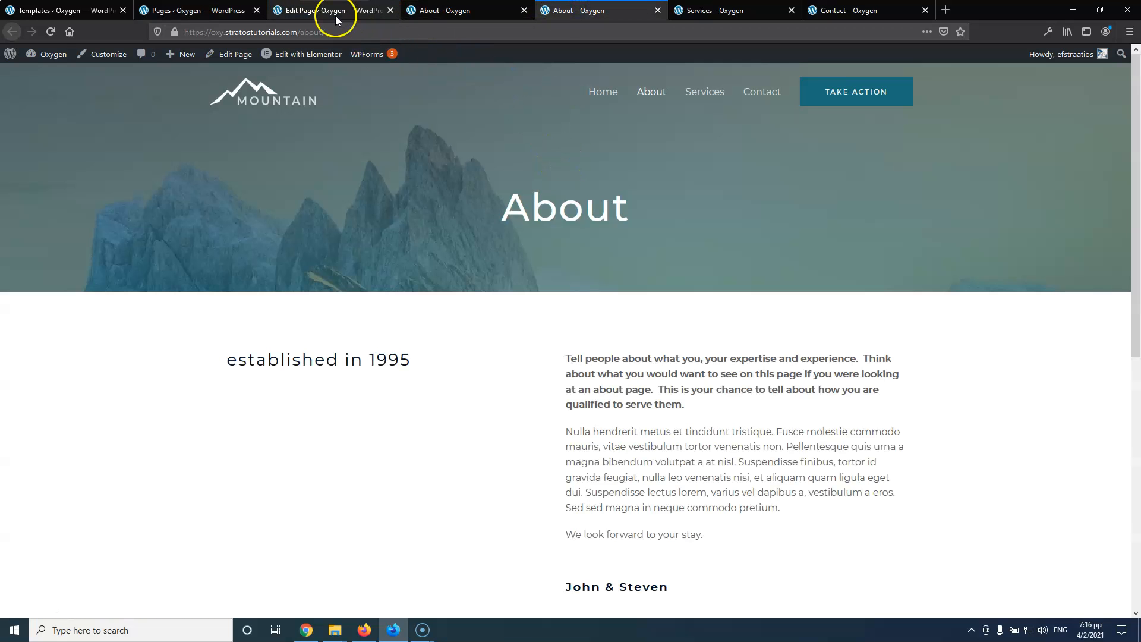
click(331, 10)
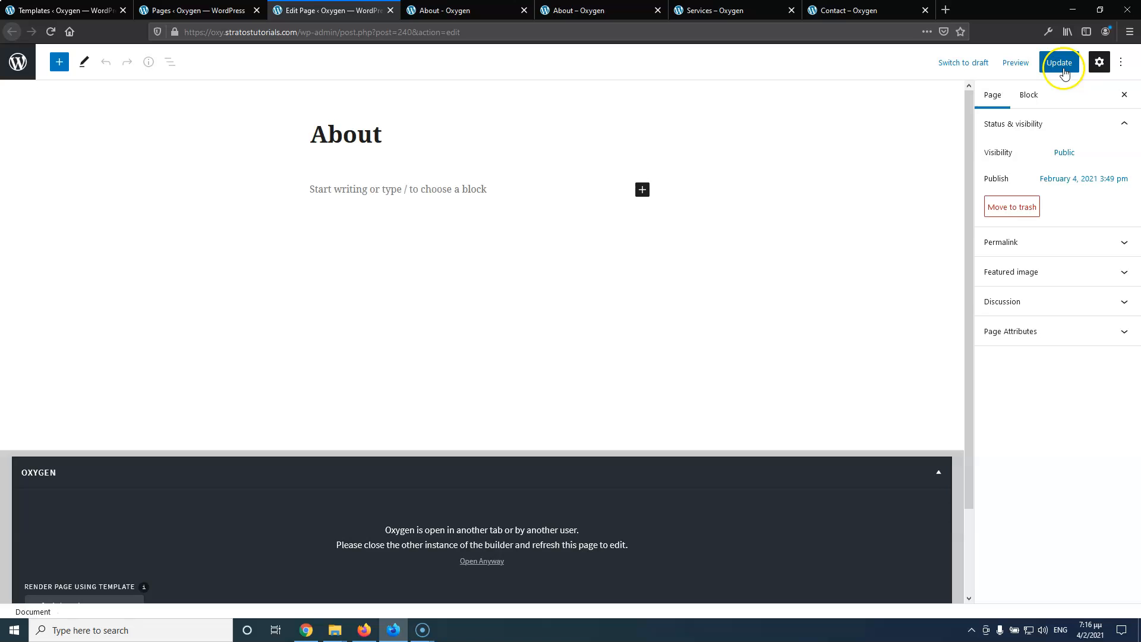
click(486, 561)
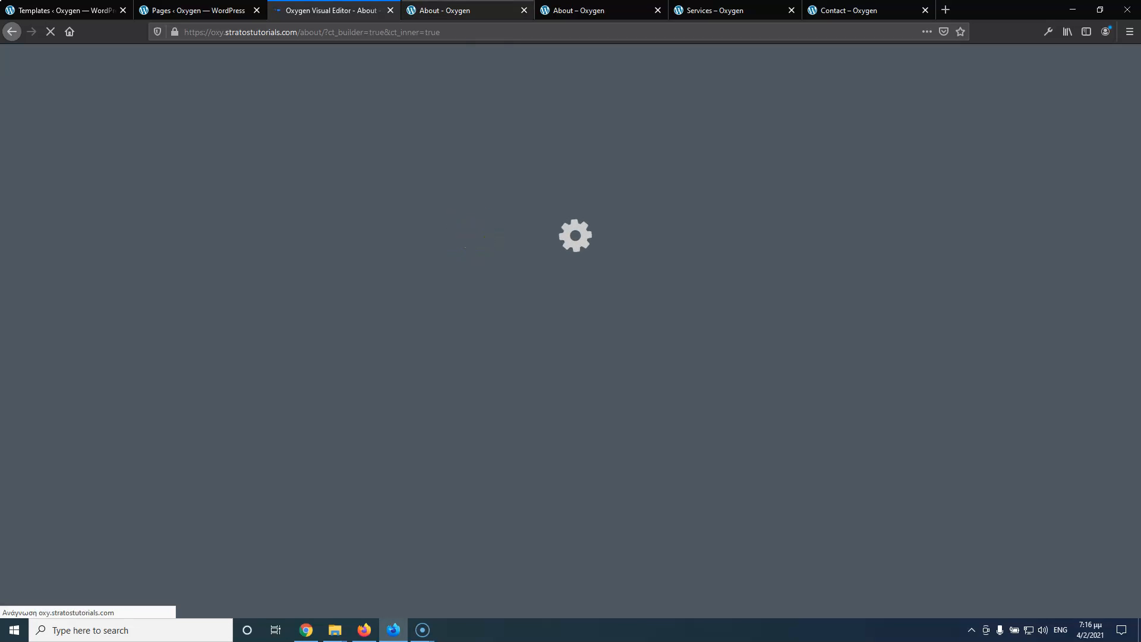
Add a section to the empty About page and show the page's structure tree
click(586, 8)
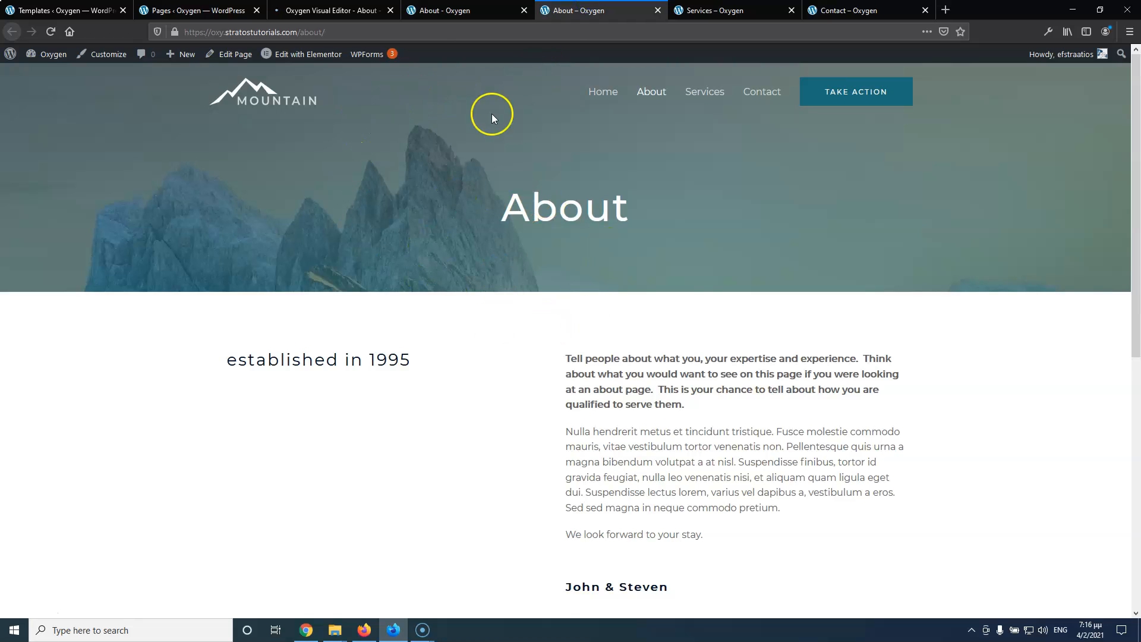
click(350, 10)
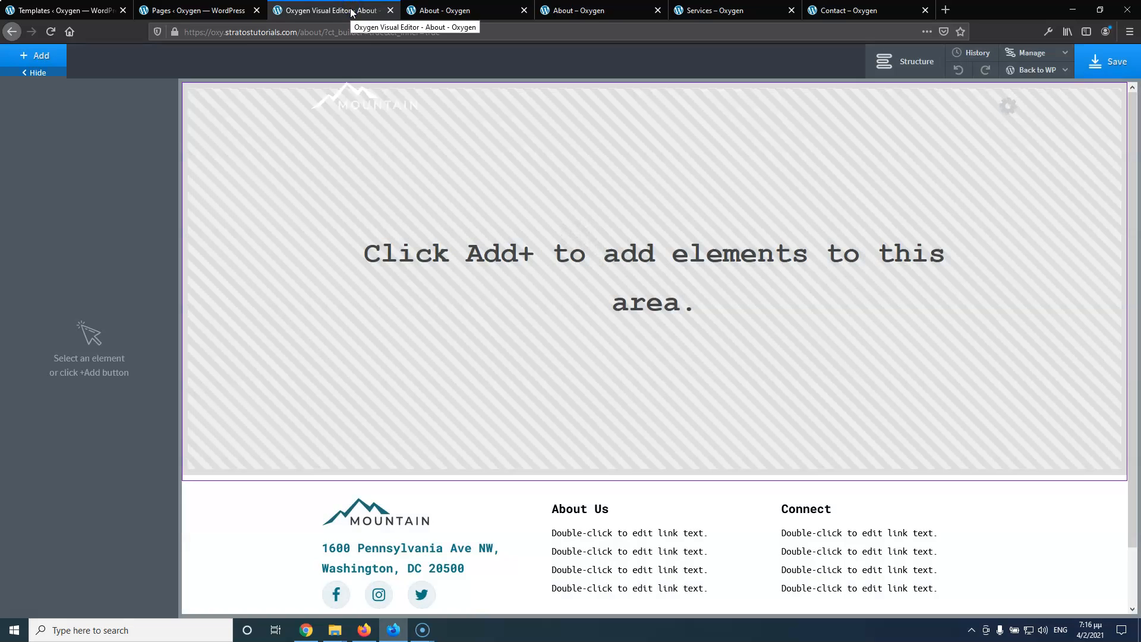
click(37, 55)
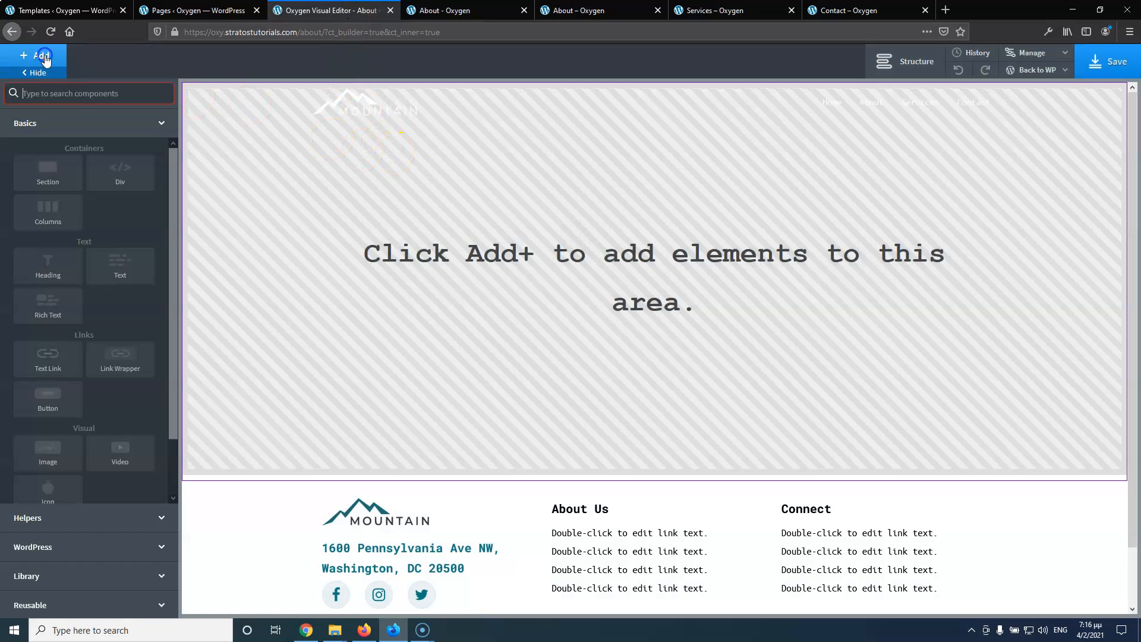
click(56, 172)
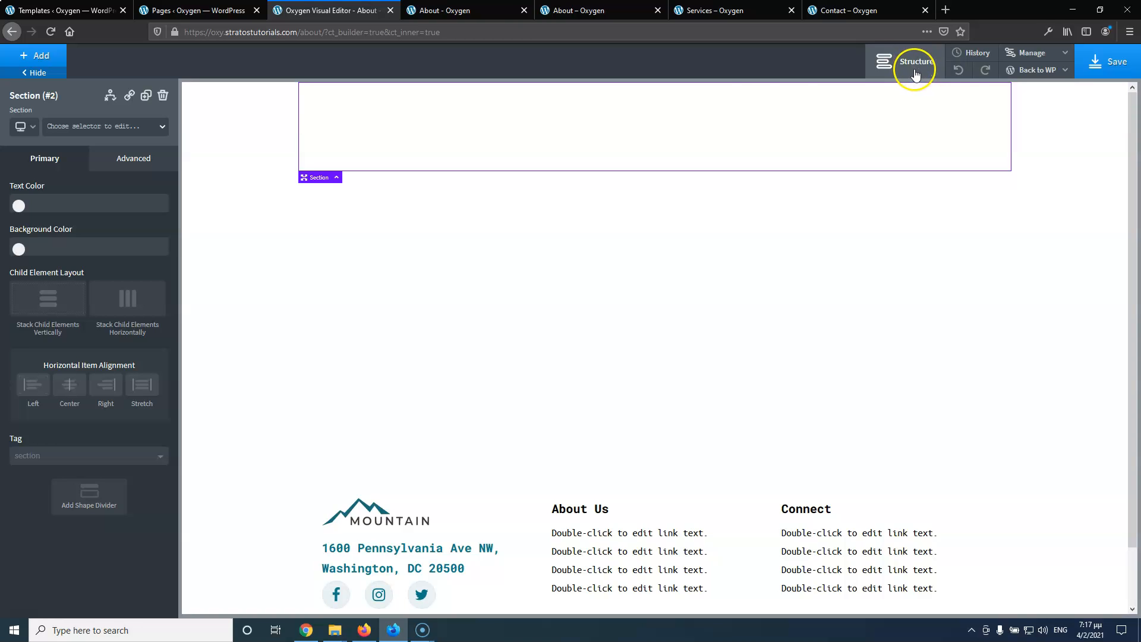
click(918, 69)
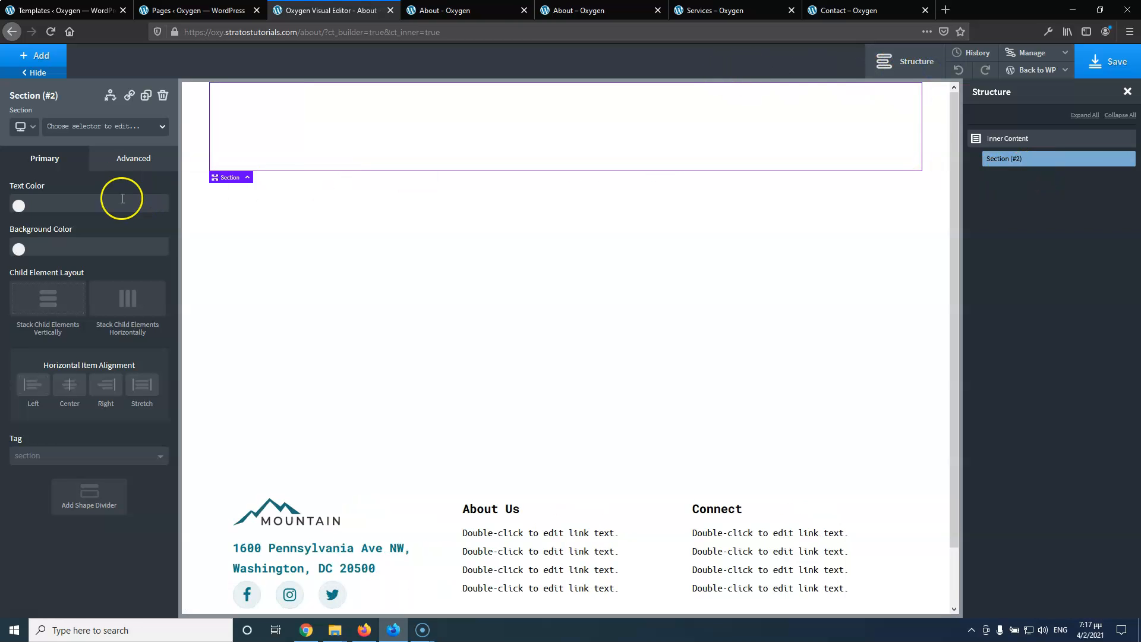
Set the new section's background image to demo-screenshot.jpg from the media library
click(107, 155)
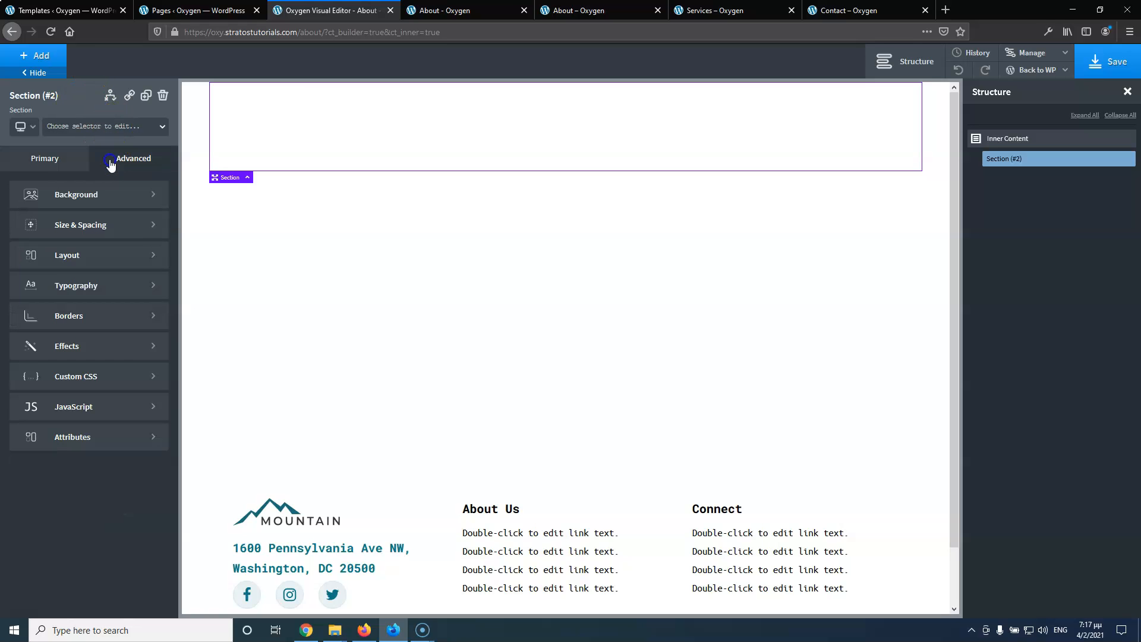
click(82, 203)
click(102, 262)
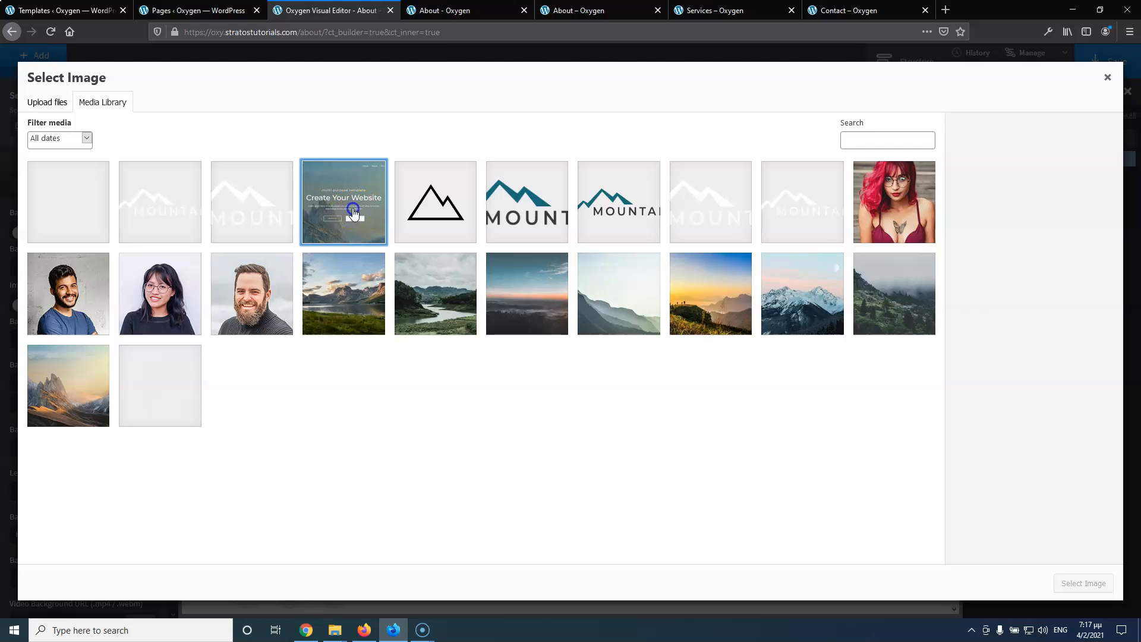
click(344, 209)
click(1082, 583)
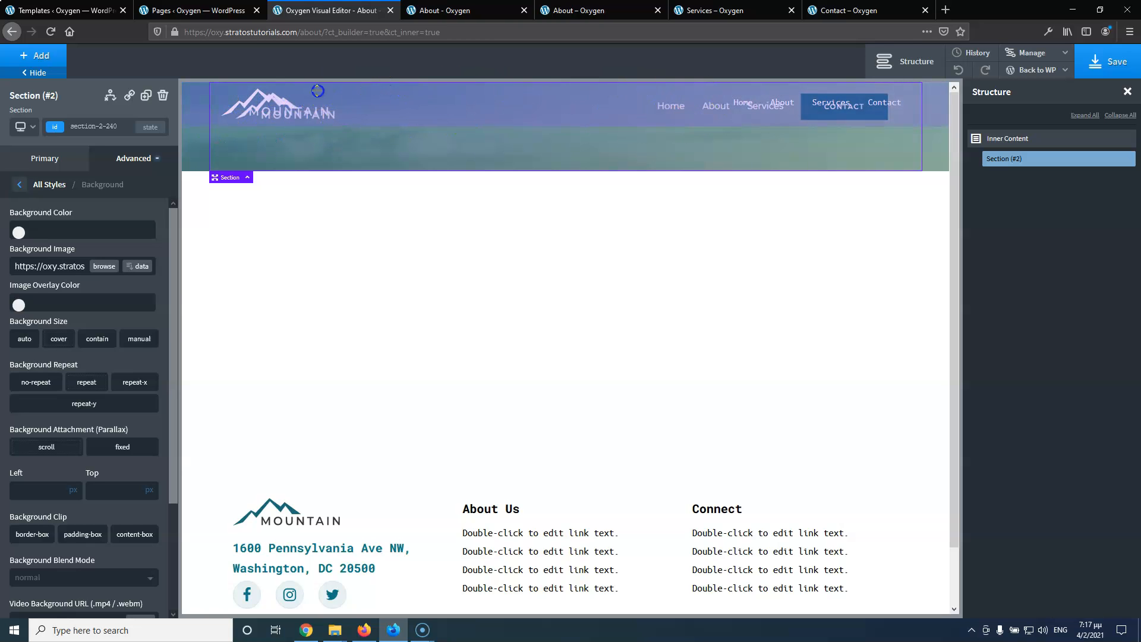
Reopen the background image selection, pick the bird-s-eye-view photo, and compare it with the live home page's hero image
click(100, 269)
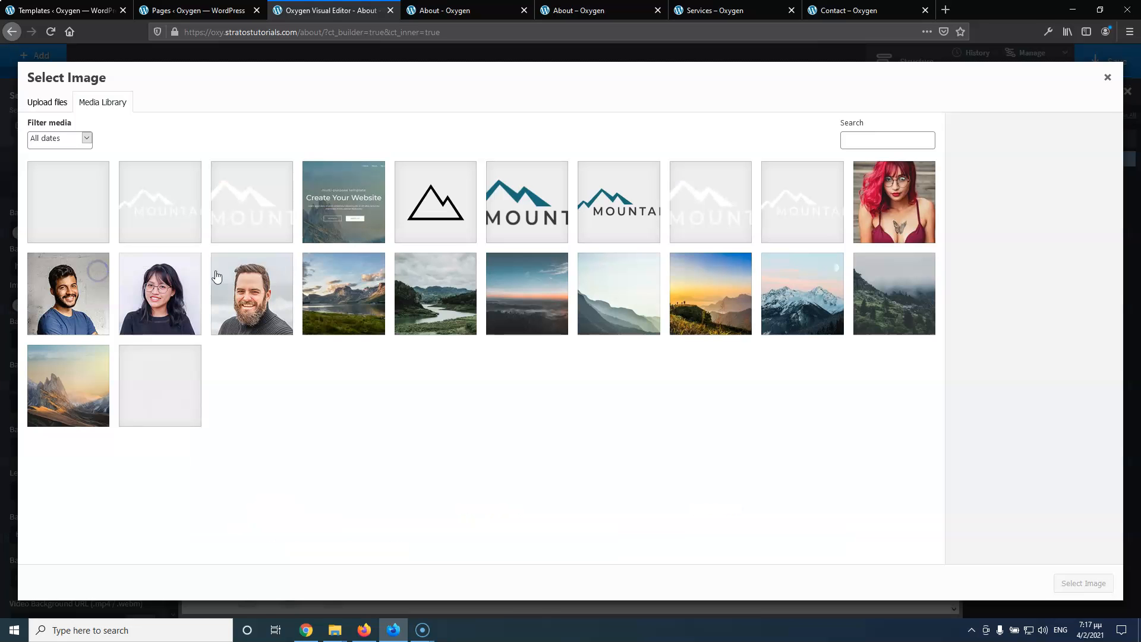
click(522, 294)
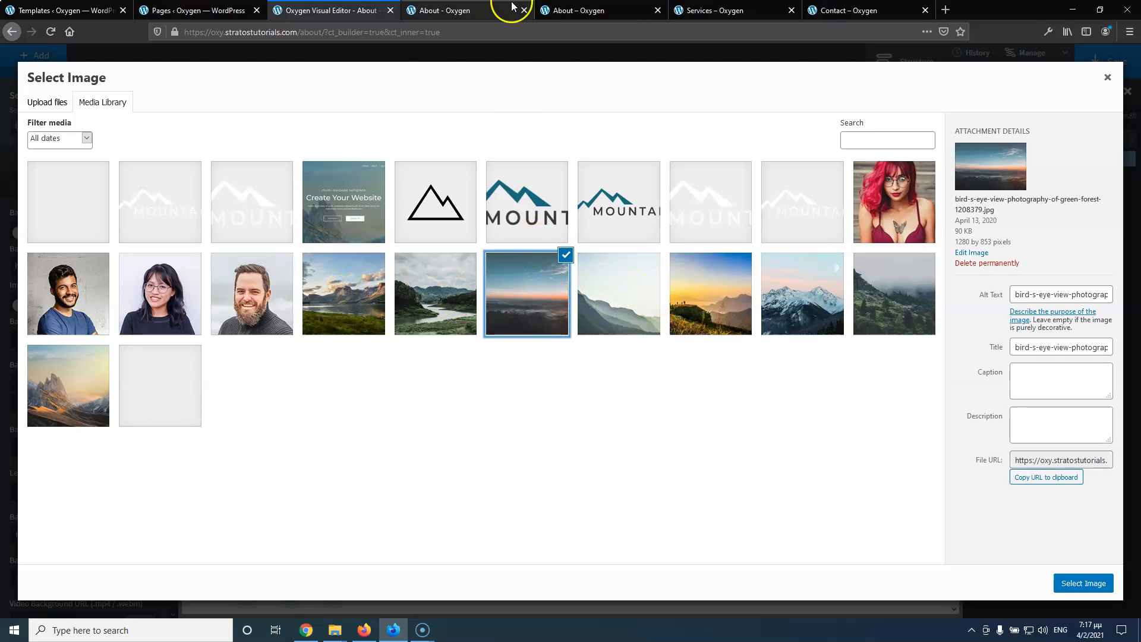
click(198, 10)
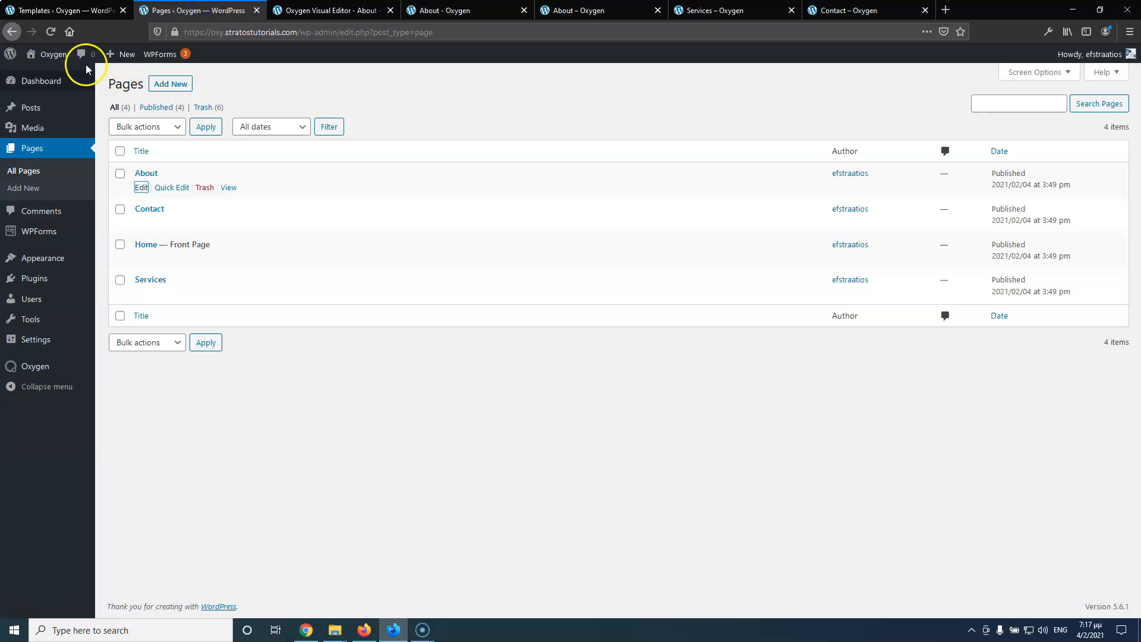
middle_click(44, 72)
click(305, 7)
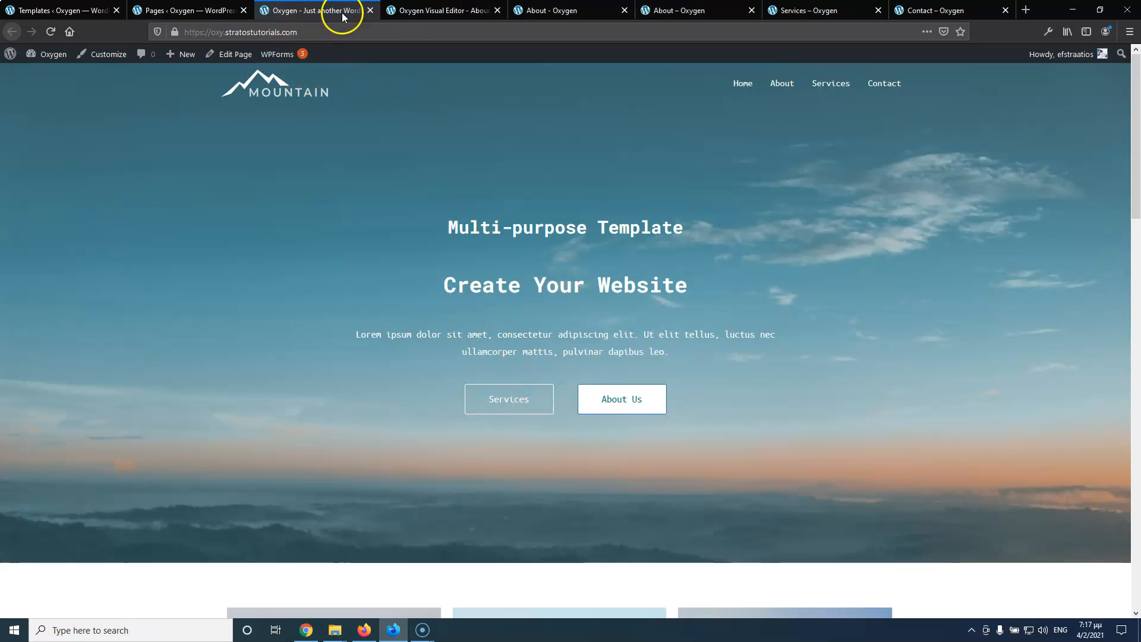
click(370, 10)
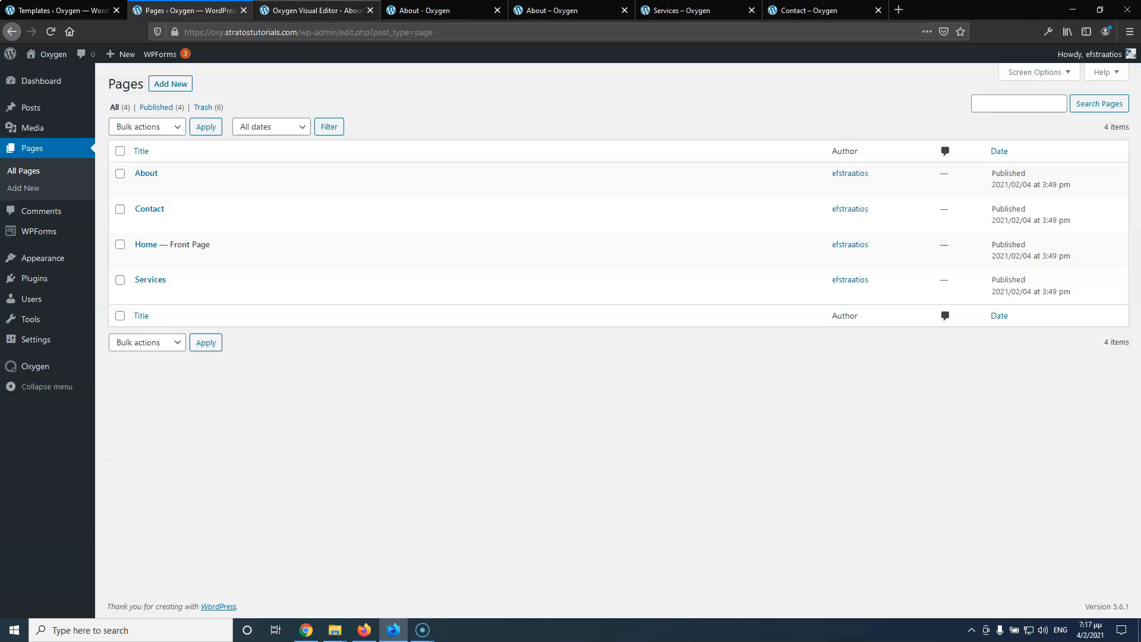
click(256, 8)
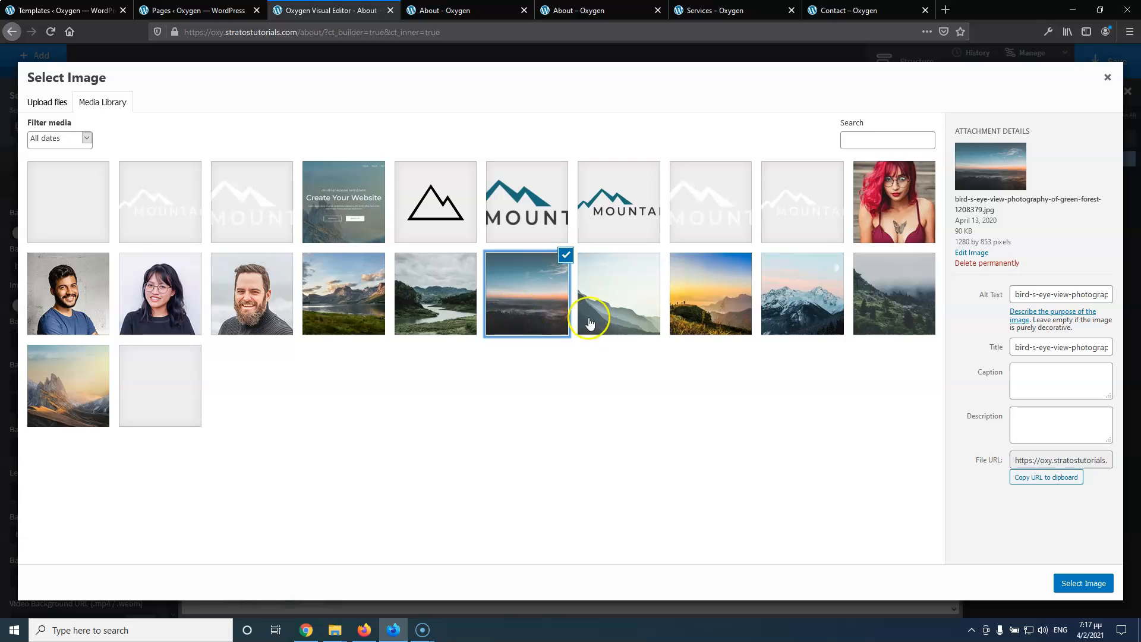
Set the section's background image to landscape-mountains-sky-4843193.jpg from the media library
click(55, 402)
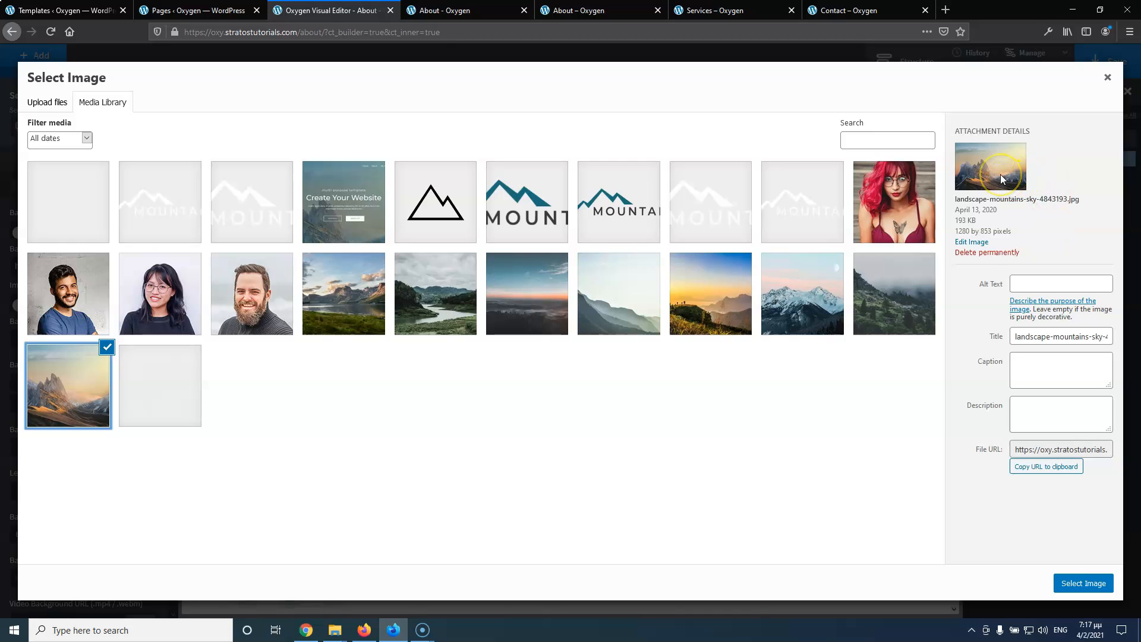
click(346, 205)
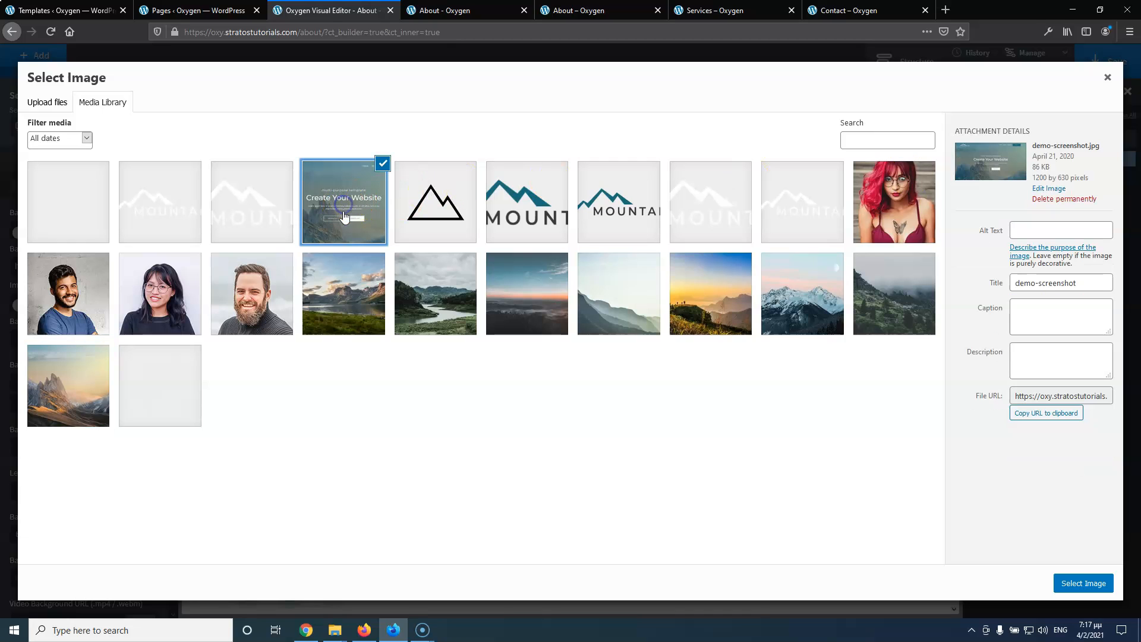
click(64, 392)
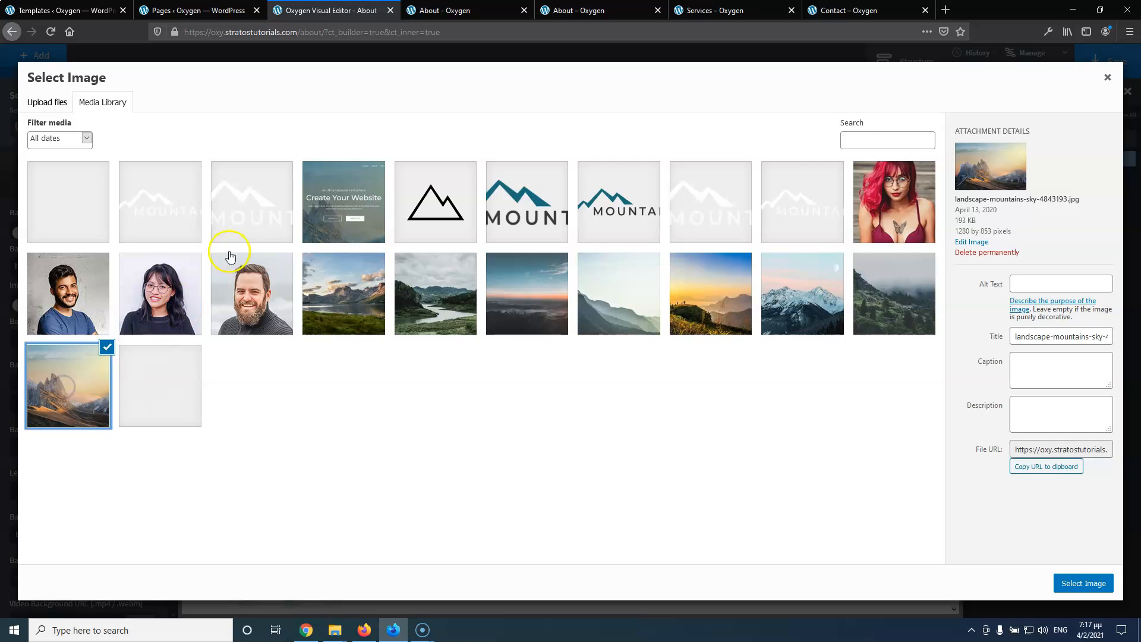
click(350, 201)
click(66, 378)
click(1082, 588)
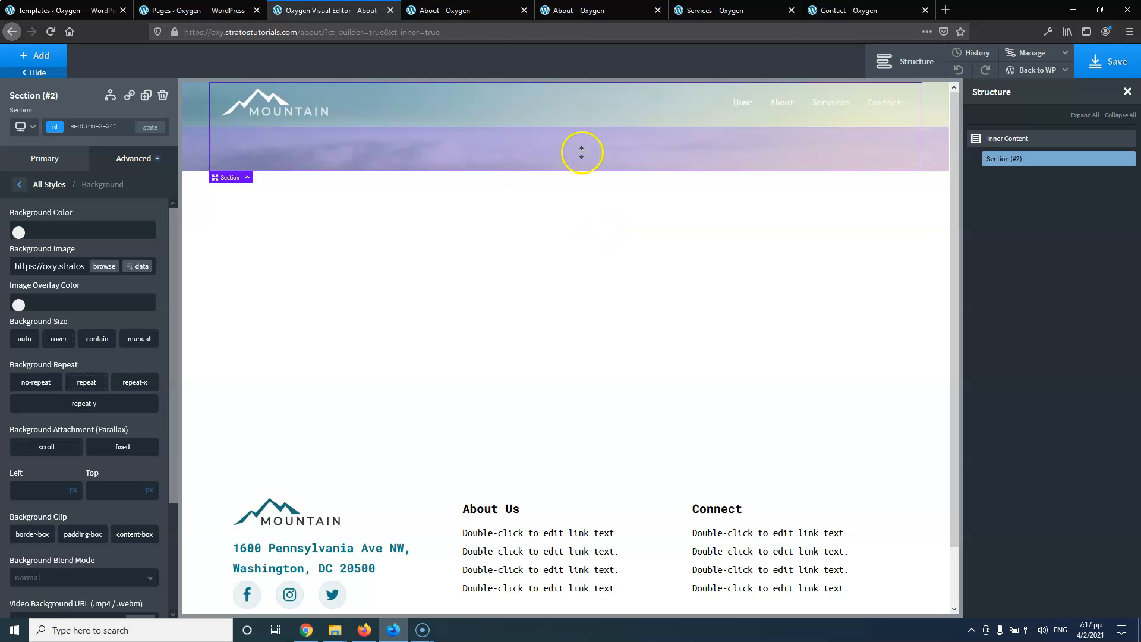
Stretch the section's bottom padding to about 556 px, comparing the hero with the reference About page
click(589, 13)
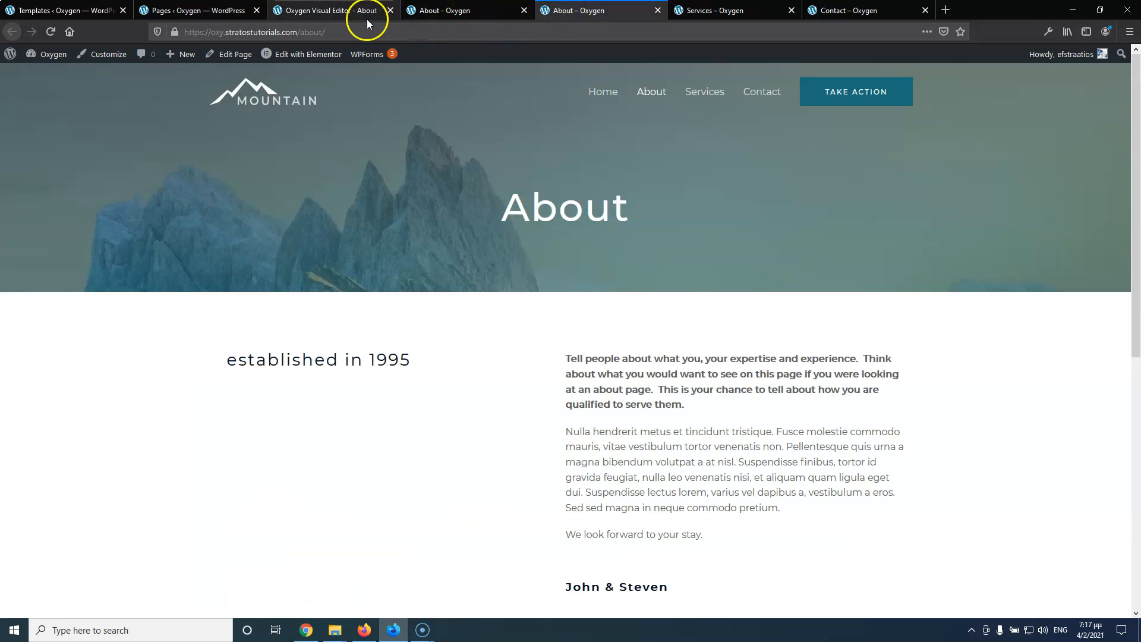
click(347, 13)
drag(308, 141, 429, 457)
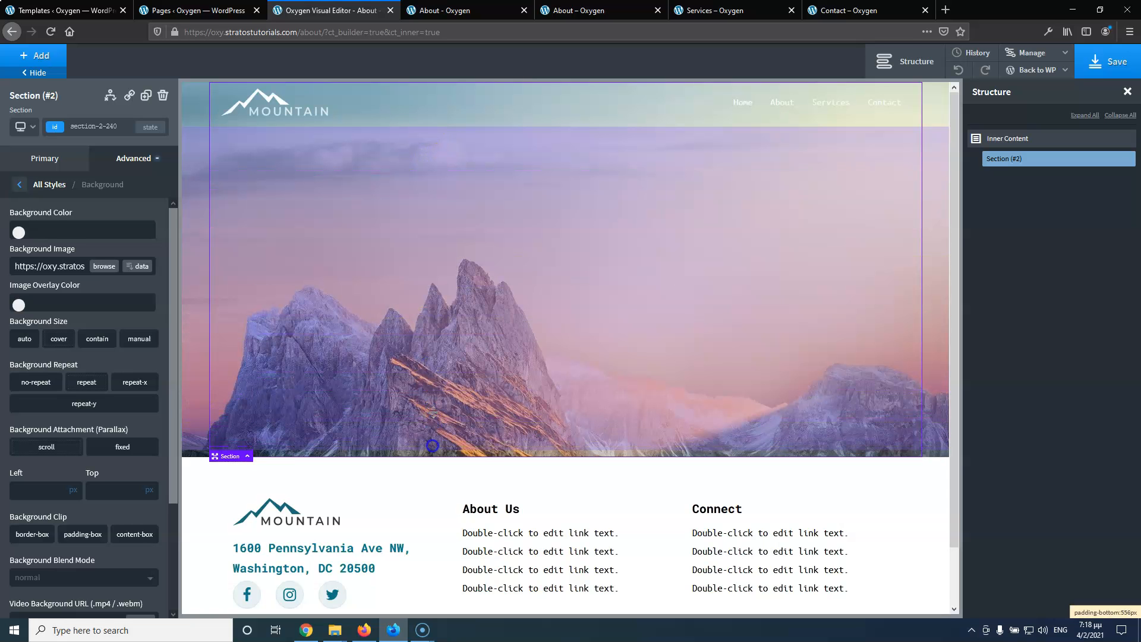
click(594, 11)
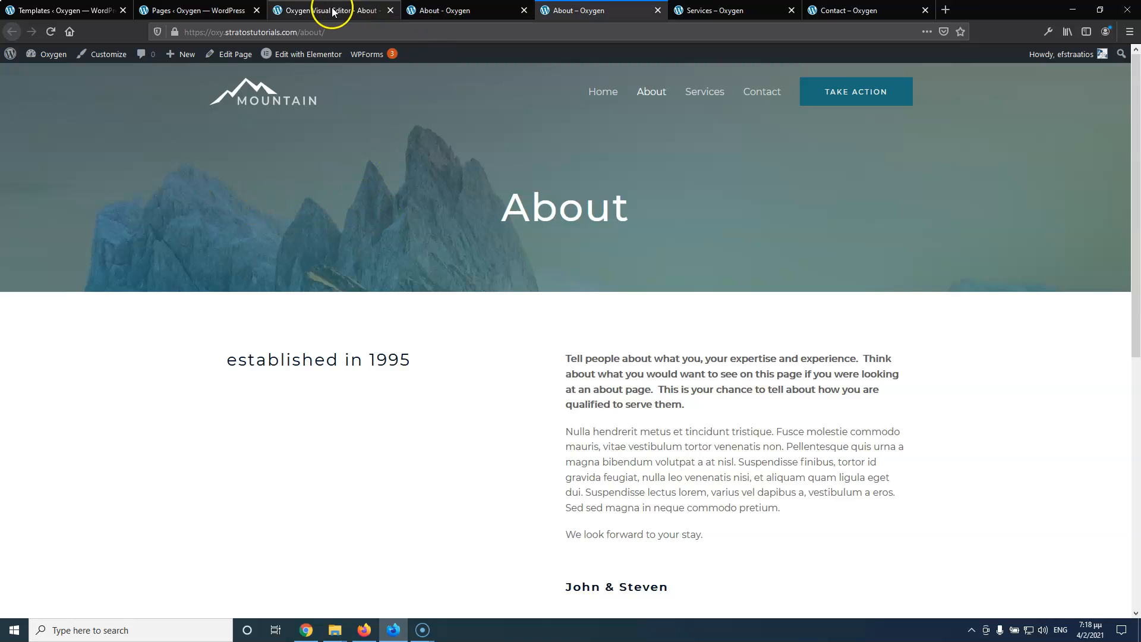
click(297, 11)
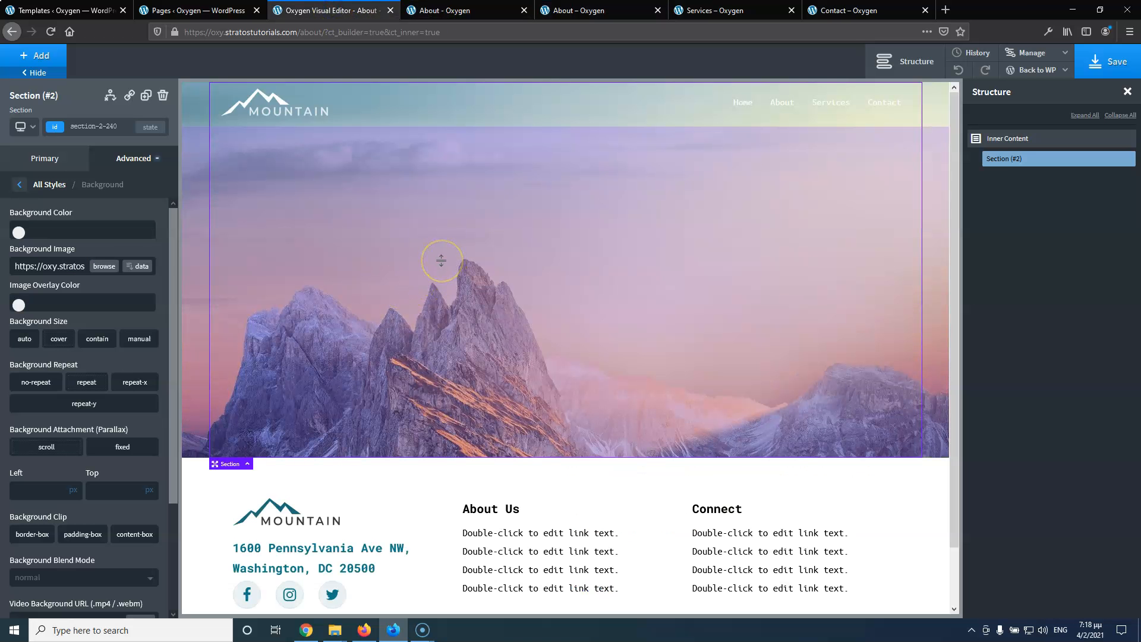
Set the section's background size to cover and its background position to 50% left and 50% top
click(444, 11)
click(330, 10)
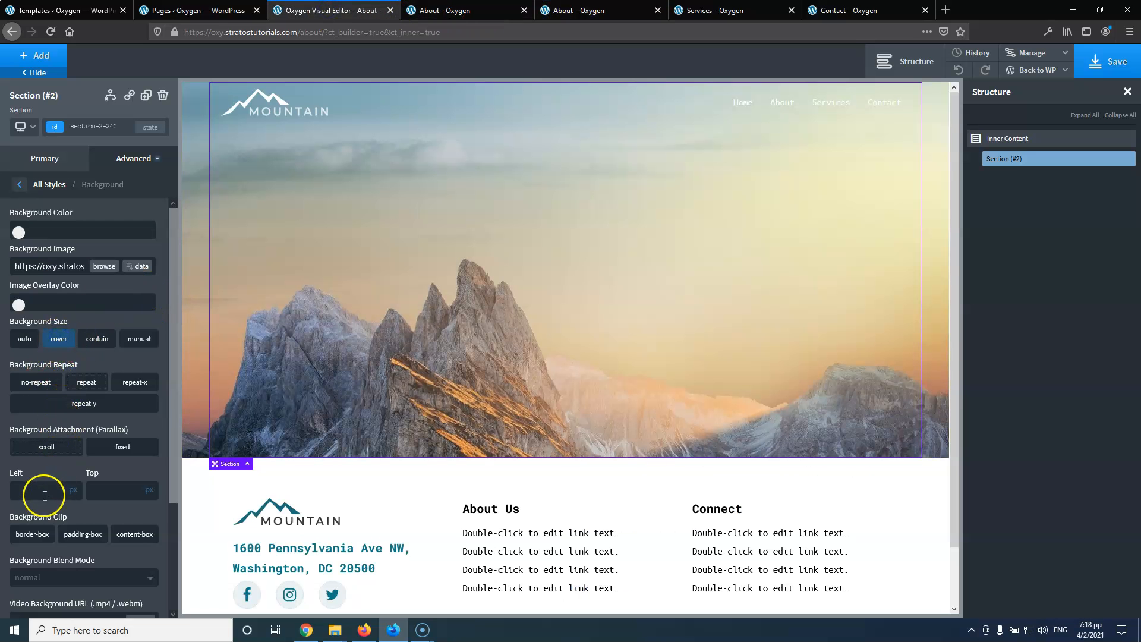
text(50)
click(111, 489)
text(50)
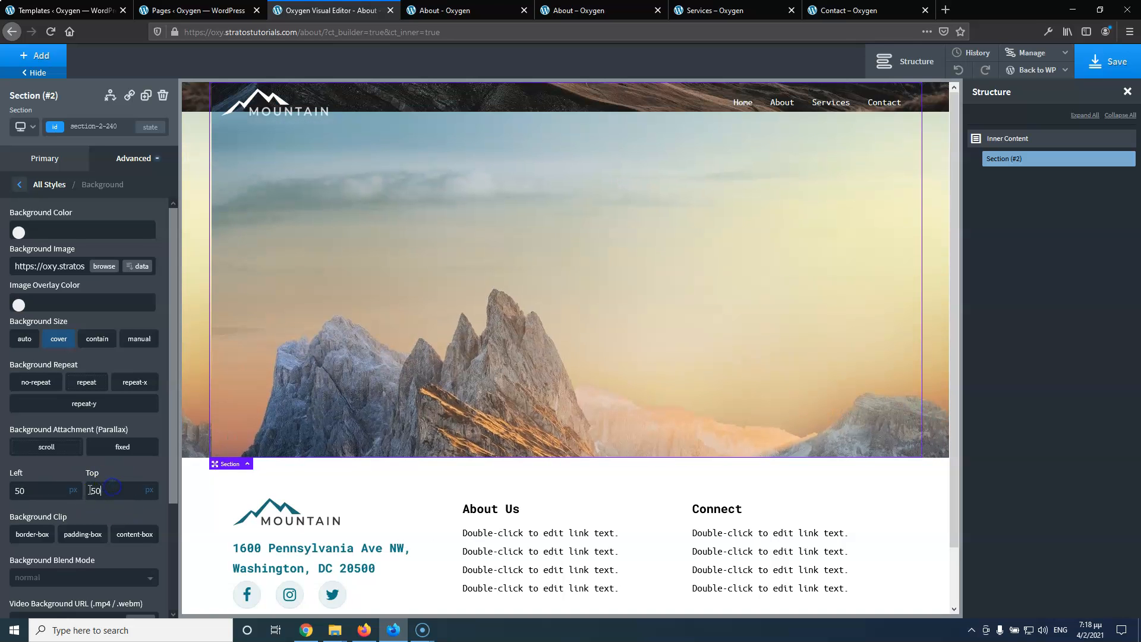
click(73, 494)
click(73, 483)
click(148, 490)
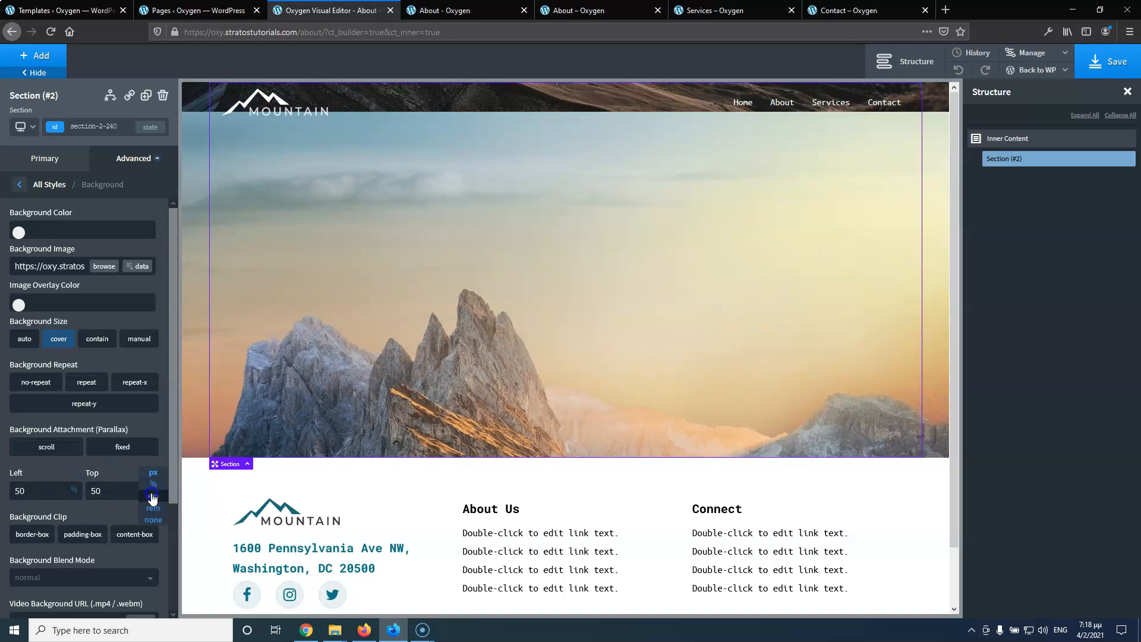
click(154, 485)
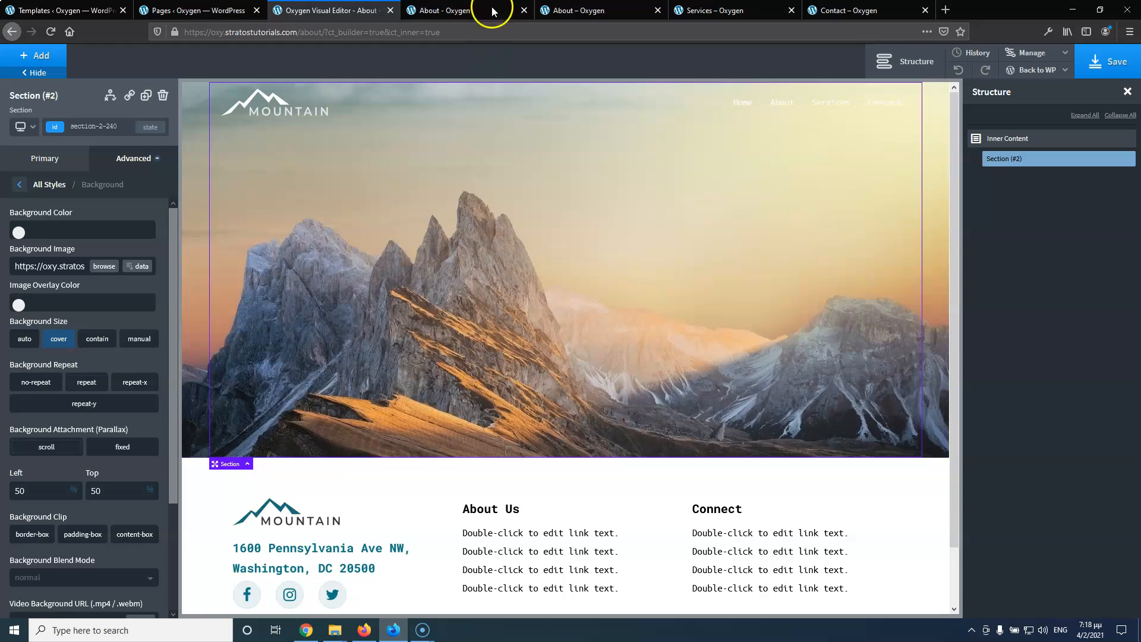
Match the reference About page's tint by adding a Basic Blue image overlay at 0.5 opacity to the section, and save
click(600, 10)
click(332, 10)
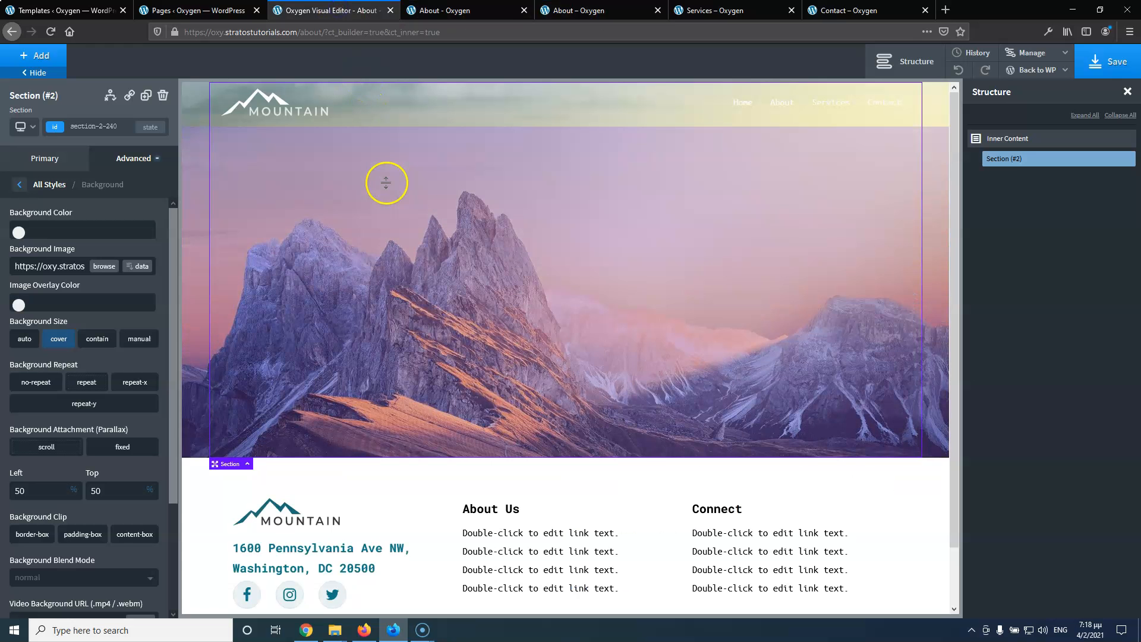
click(546, 10)
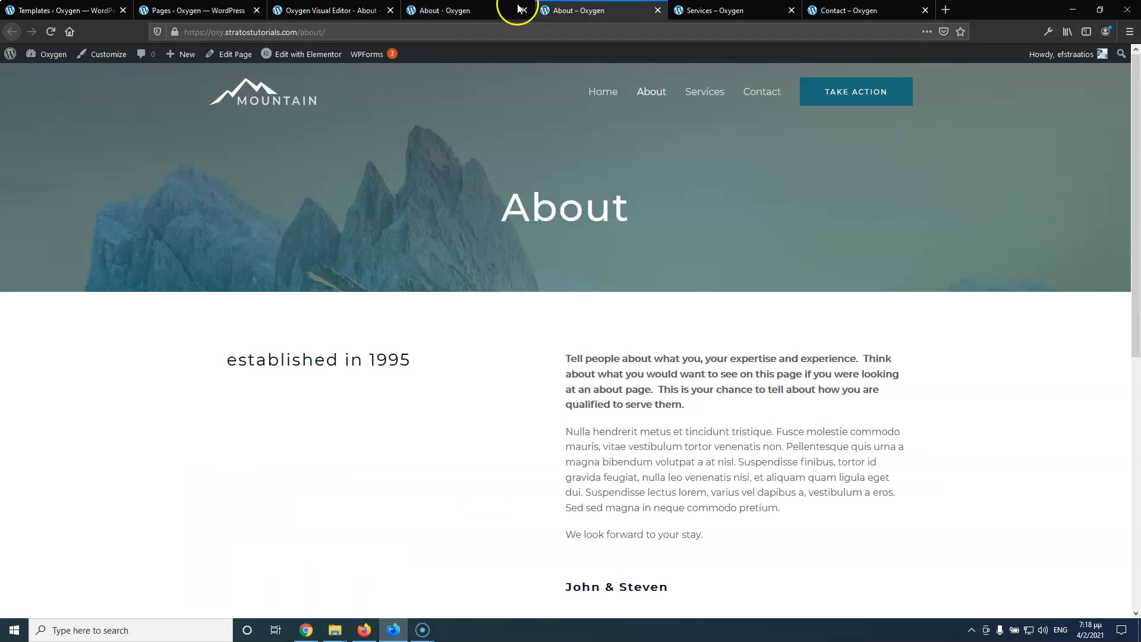
click(328, 11)
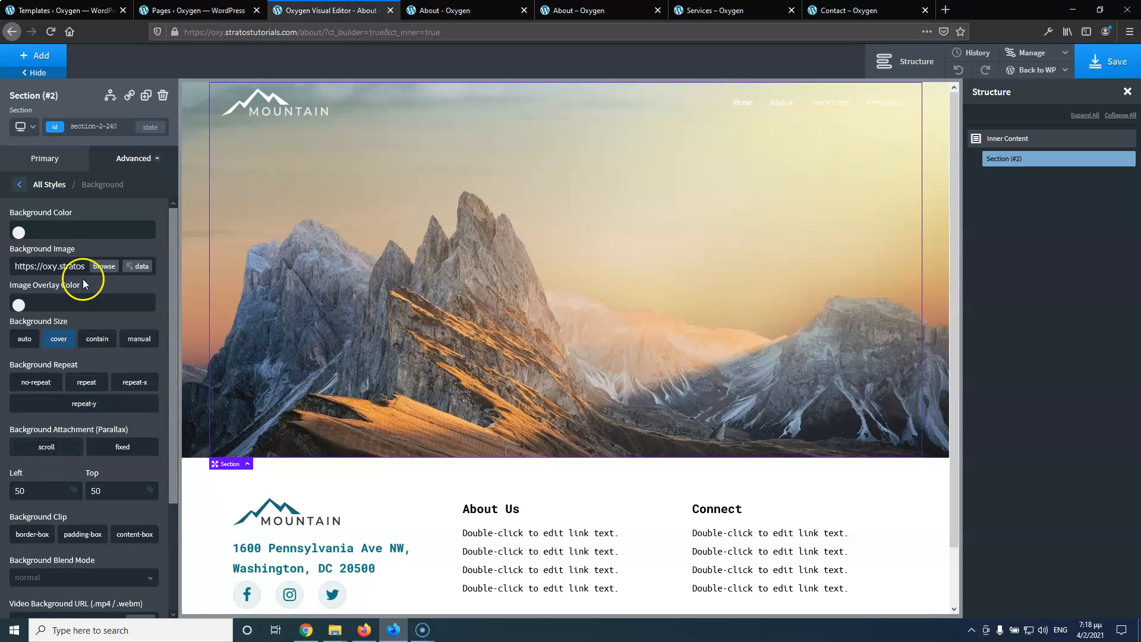
click(19, 304)
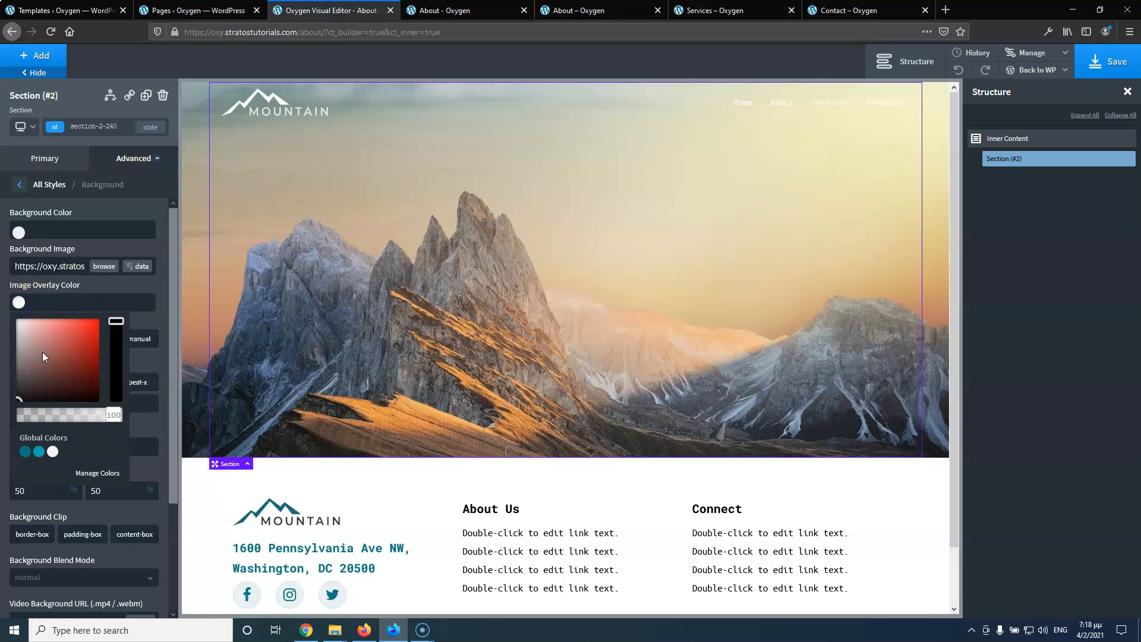
click(25, 452)
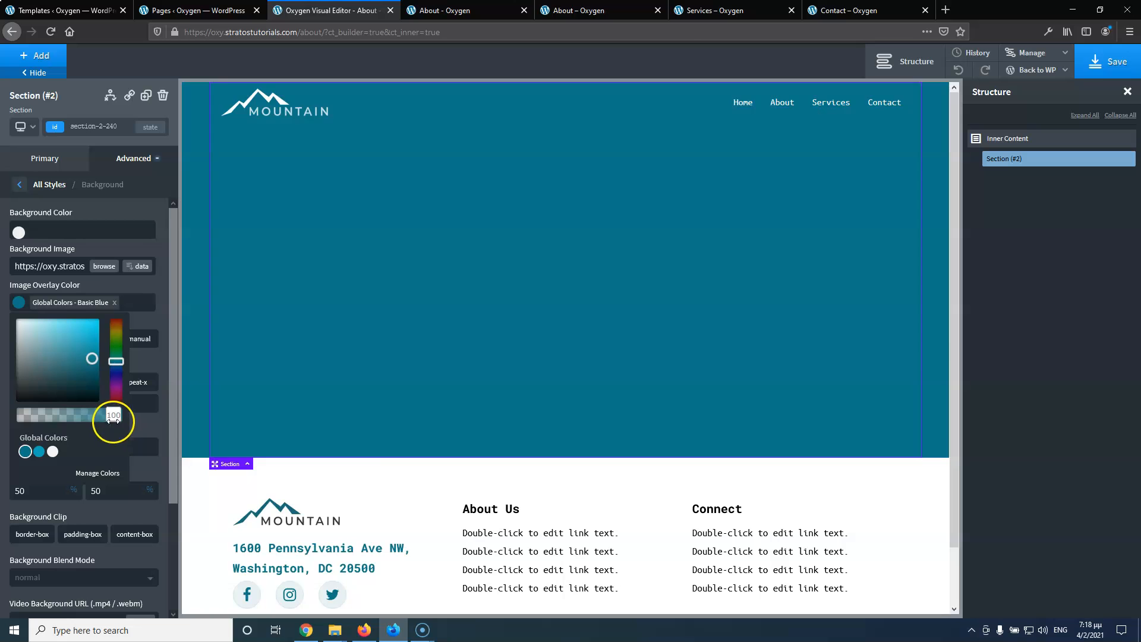
drag(113, 419, 79, 420)
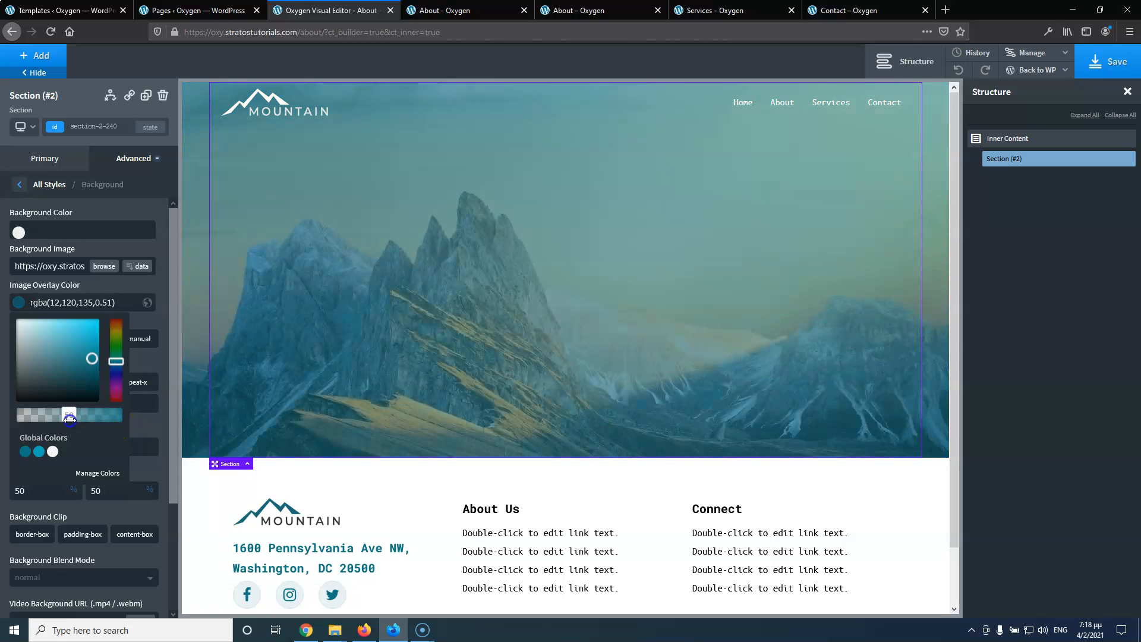
click(1106, 61)
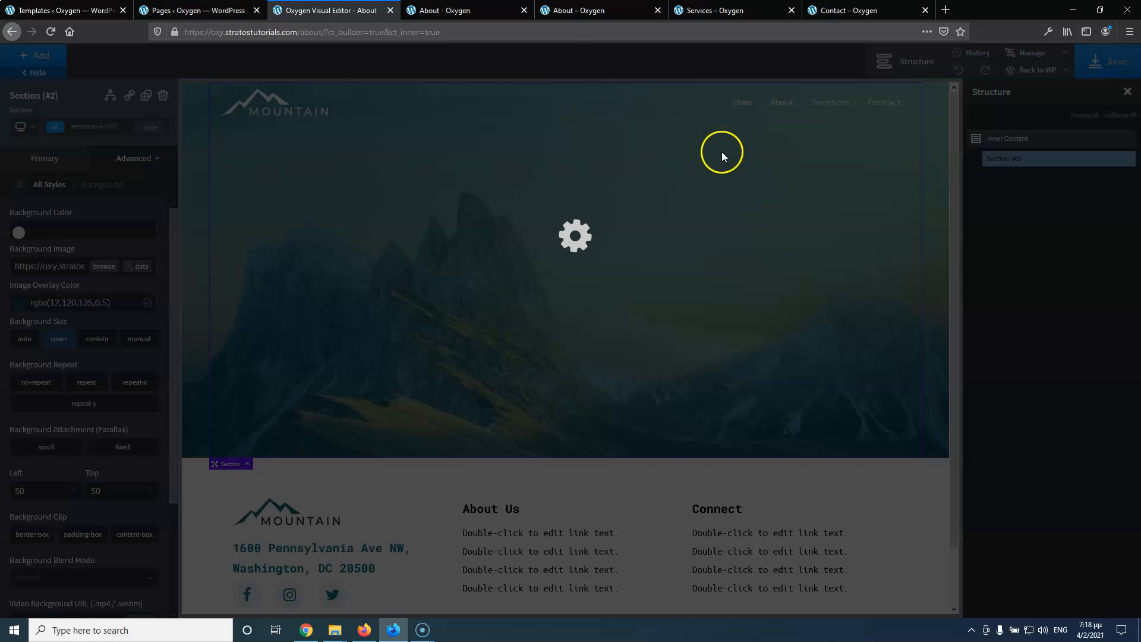
Set the section's background top position to 80%, save, and compare the hero with the reference About page
click(591, 10)
click(312, 11)
double_click(104, 490)
text(80)
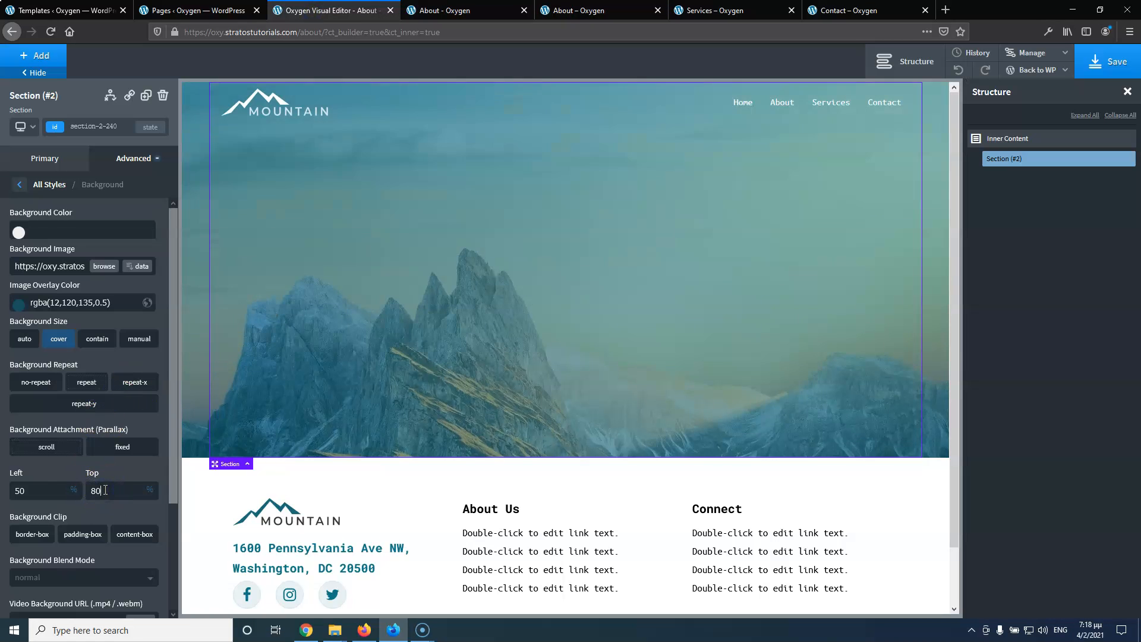
click(311, 434)
click(1113, 74)
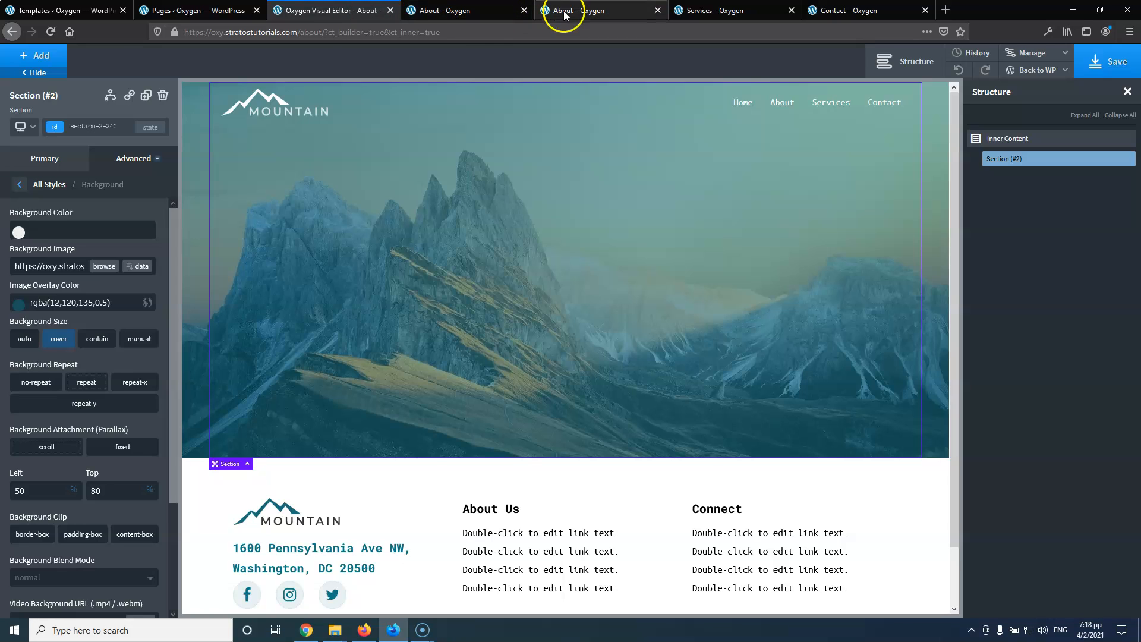
click(555, 14)
click(325, 19)
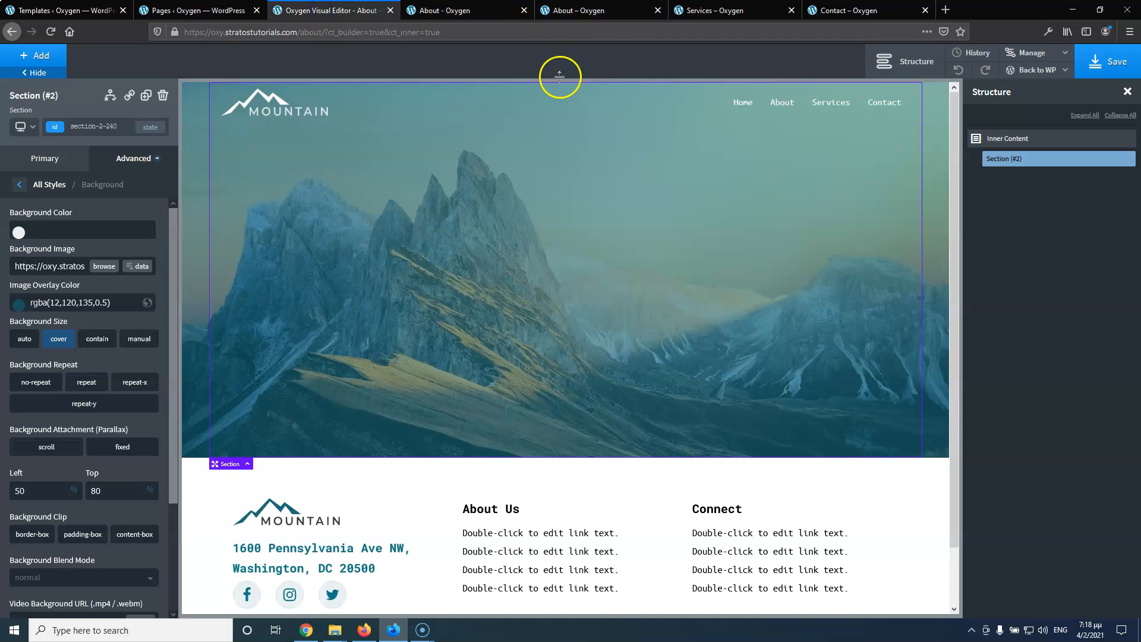
click(596, 10)
click(343, 19)
Open the Home page from the WordPress page list in the Oxygen visual editor
click(207, 8)
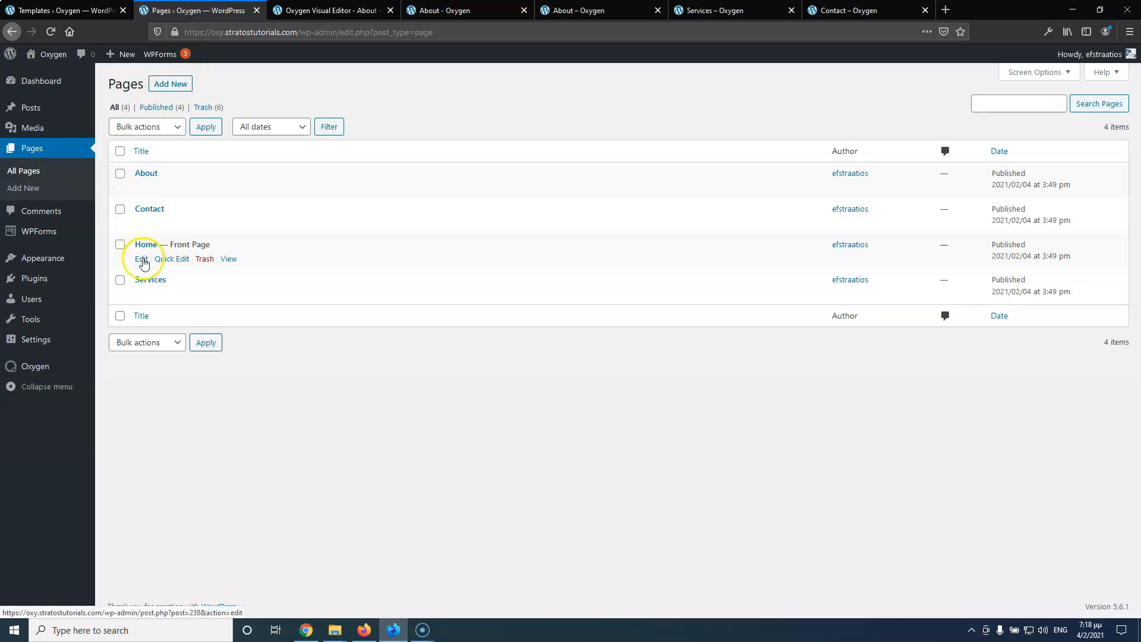
middle_click(143, 260)
click(326, 9)
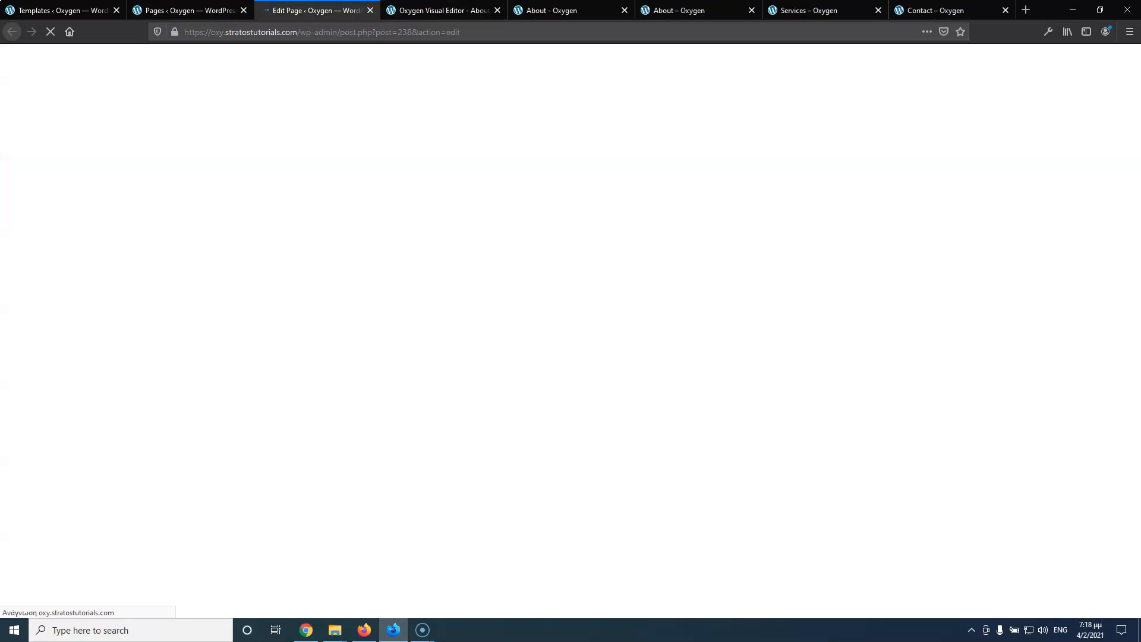
click(469, 556)
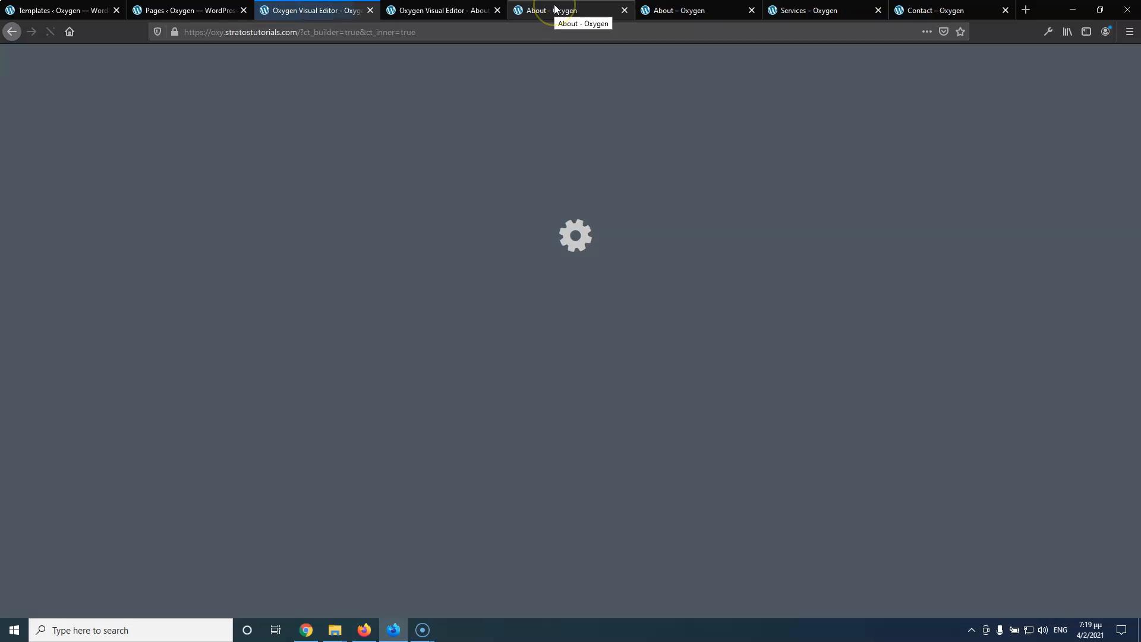
click(574, 11)
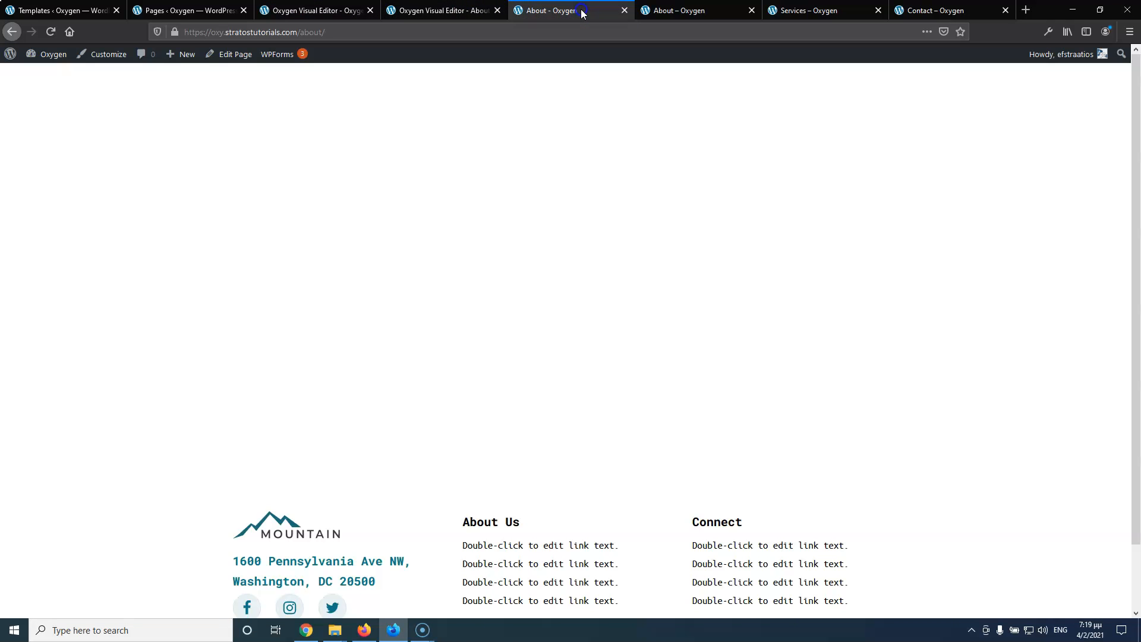
click(436, 7)
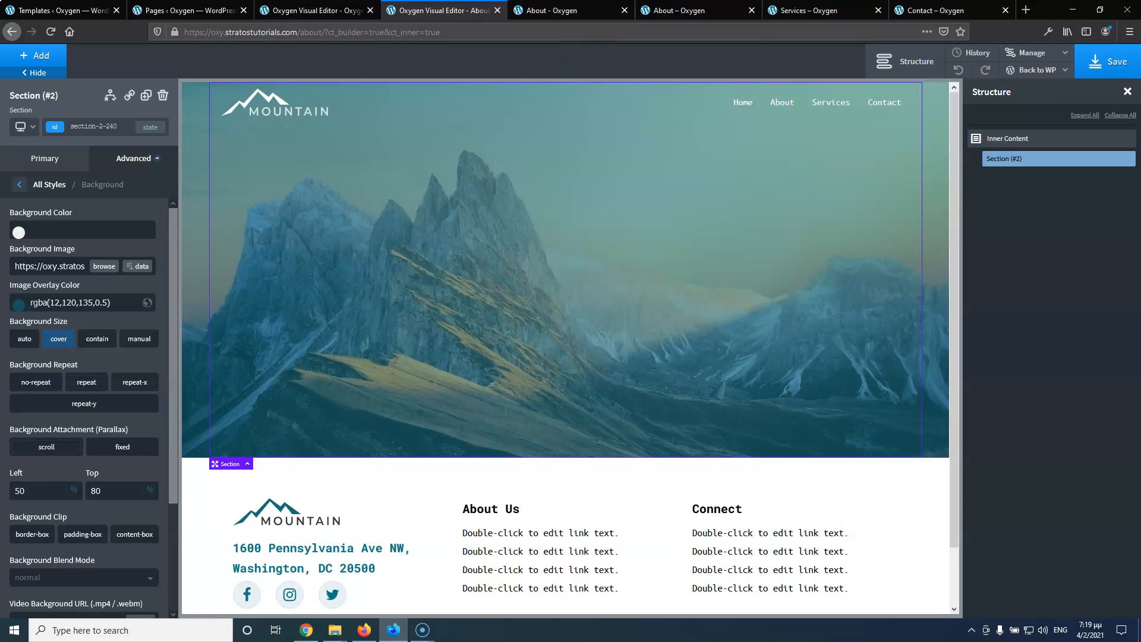
click(202, 11)
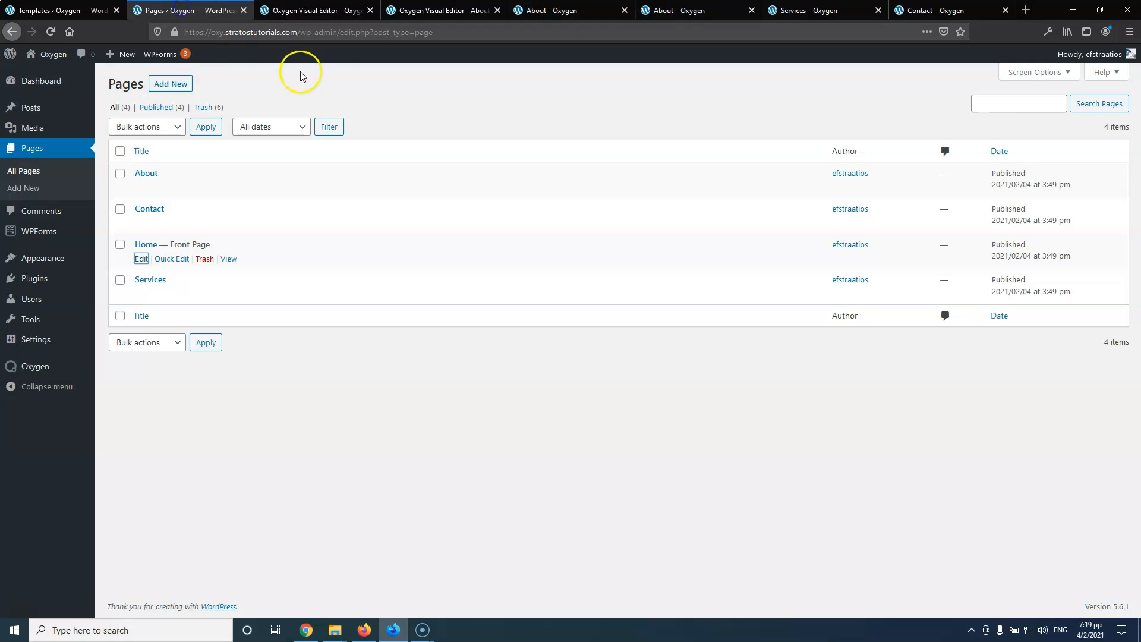
click(295, 14)
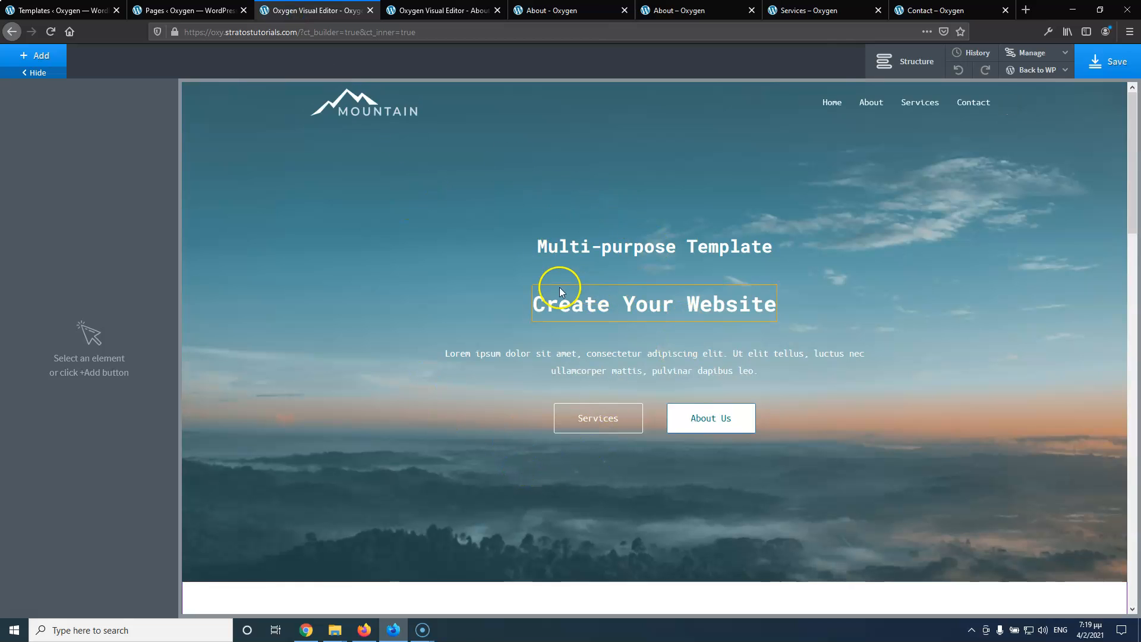
Replace the Home page hero section's background image with landscape-mountains-sky-4843193.jpg from the media library
click(406, 187)
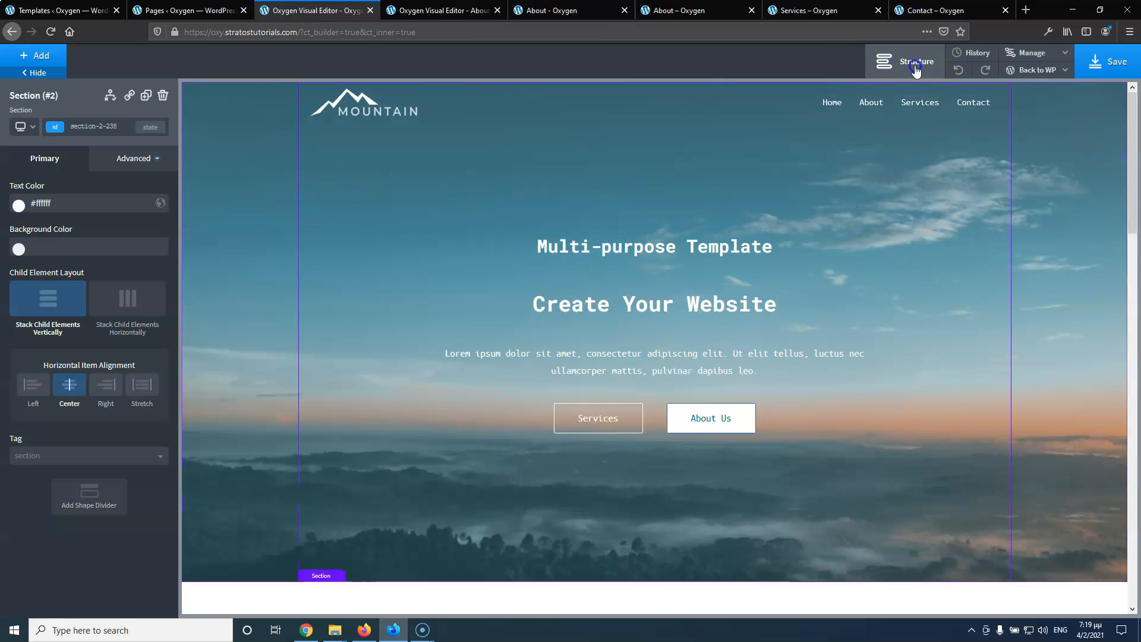
click(915, 65)
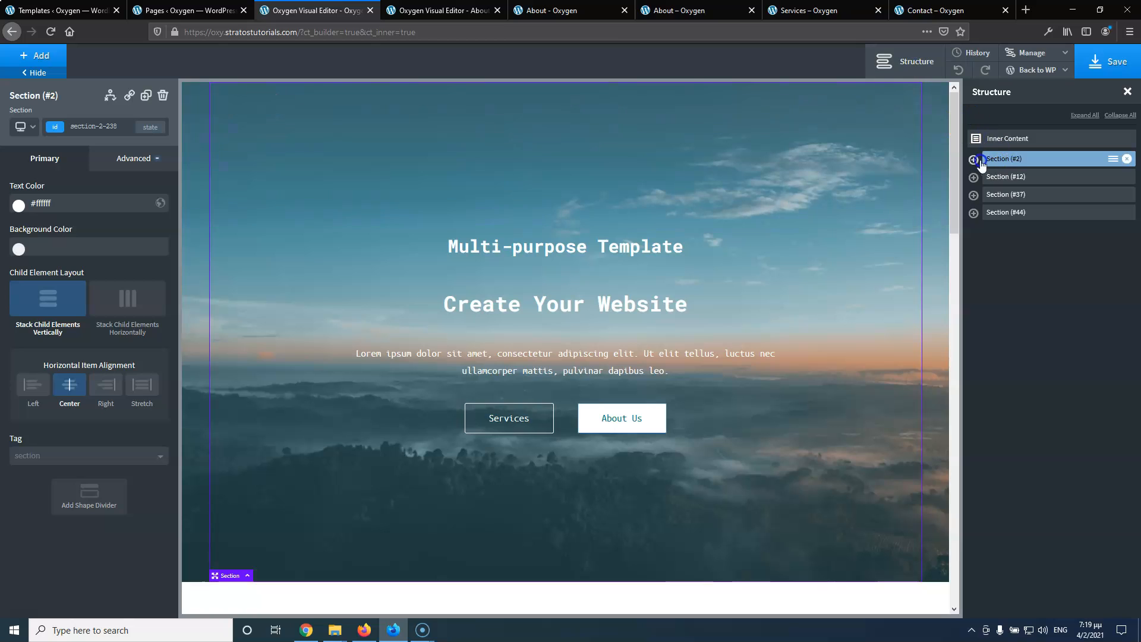
click(111, 158)
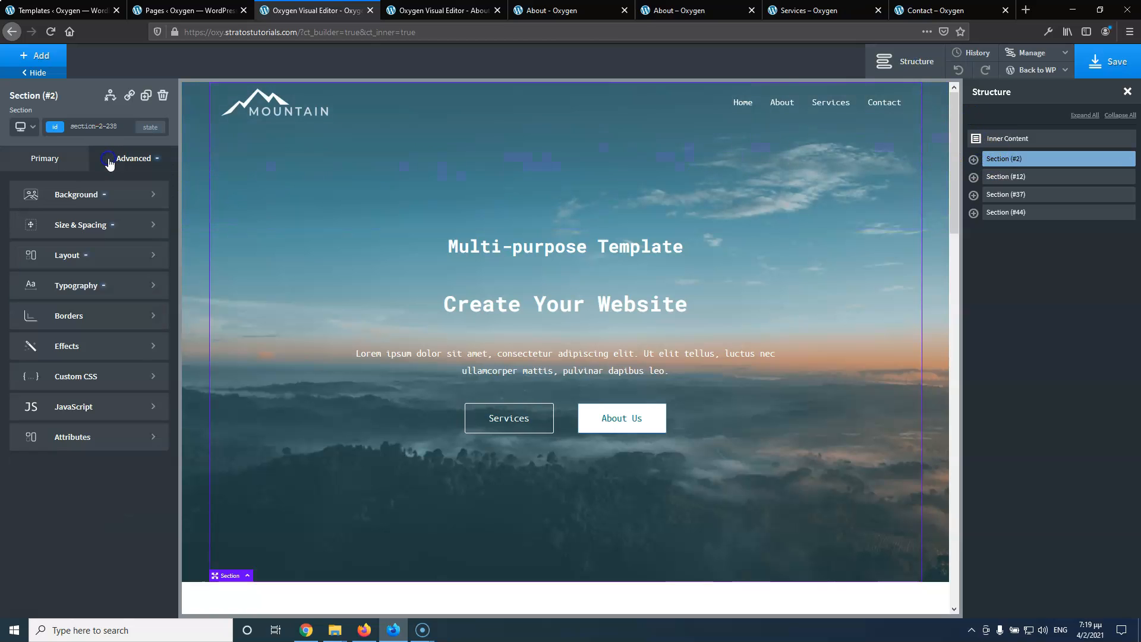
click(83, 231)
click(20, 184)
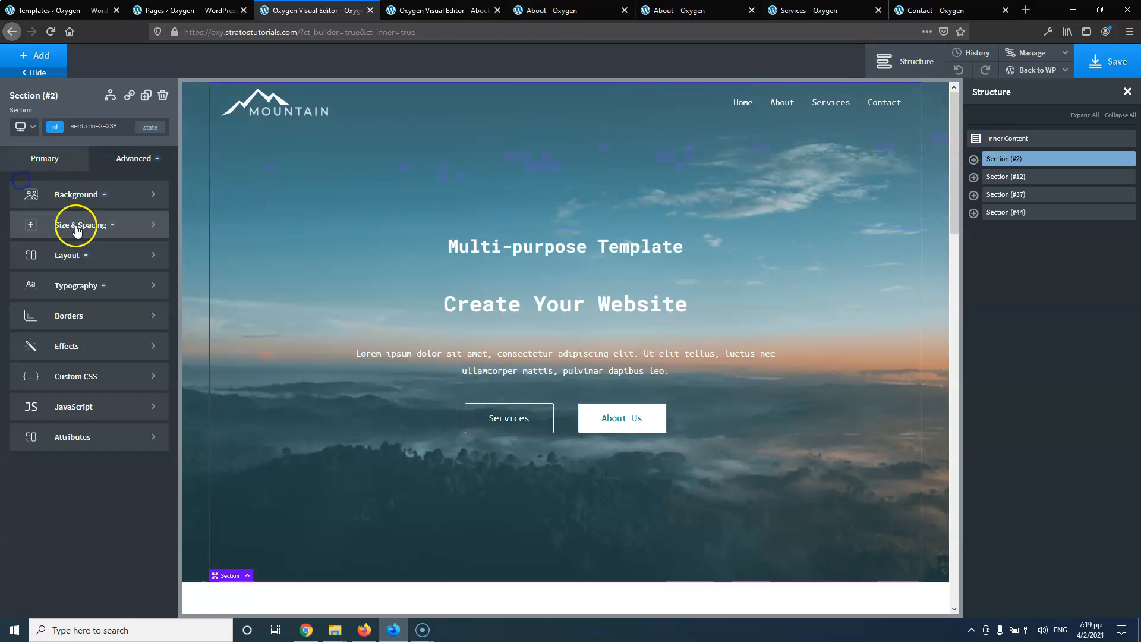
click(77, 196)
click(104, 265)
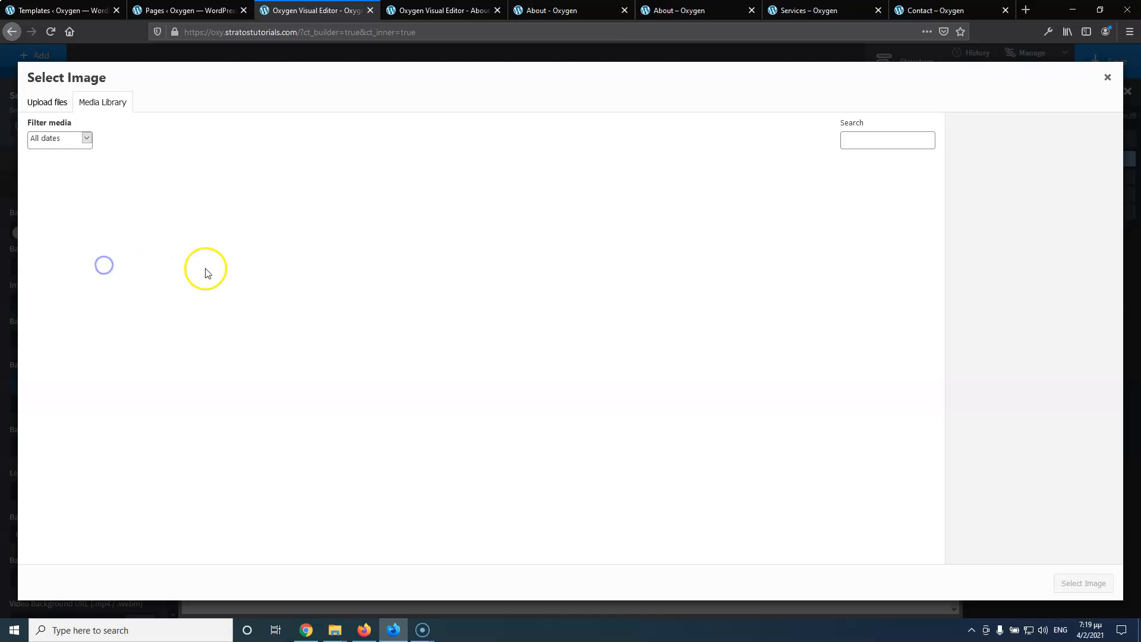
click(90, 381)
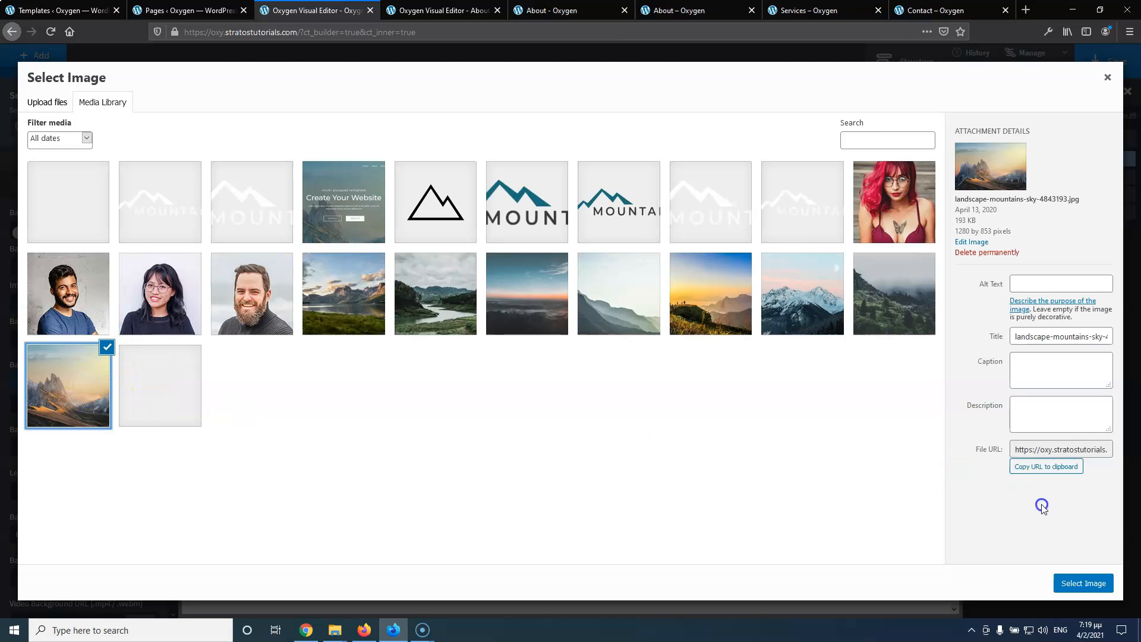
click(1077, 584)
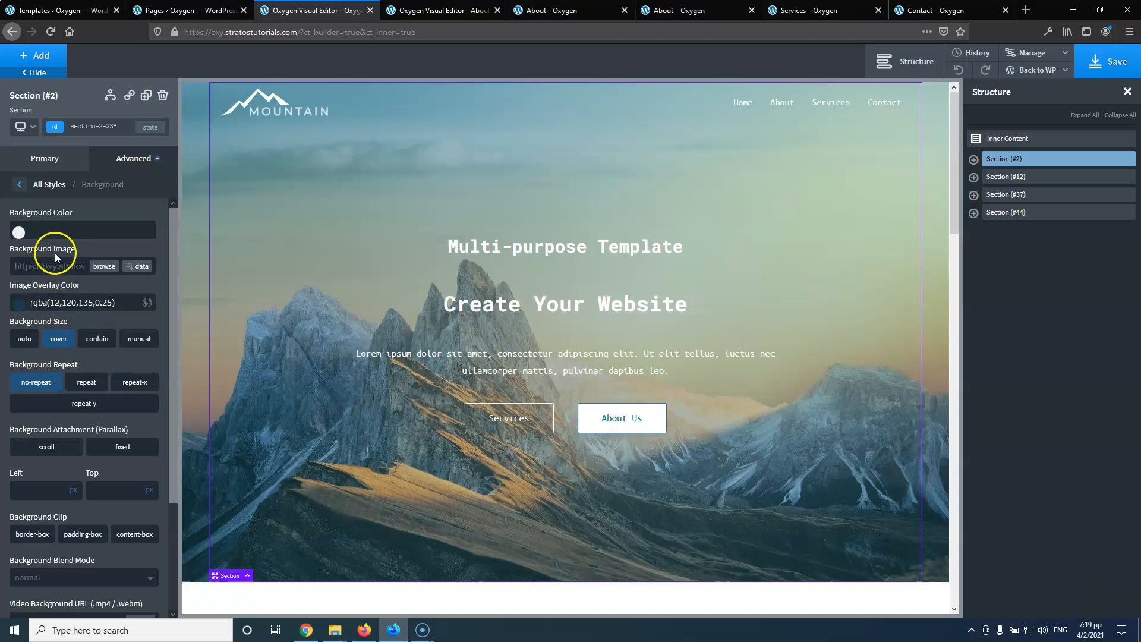
Set the Home hero's image overlay opacity to 0.6, save the page and close its editor
click(20, 303)
drag(47, 415, 74, 419)
click(1102, 60)
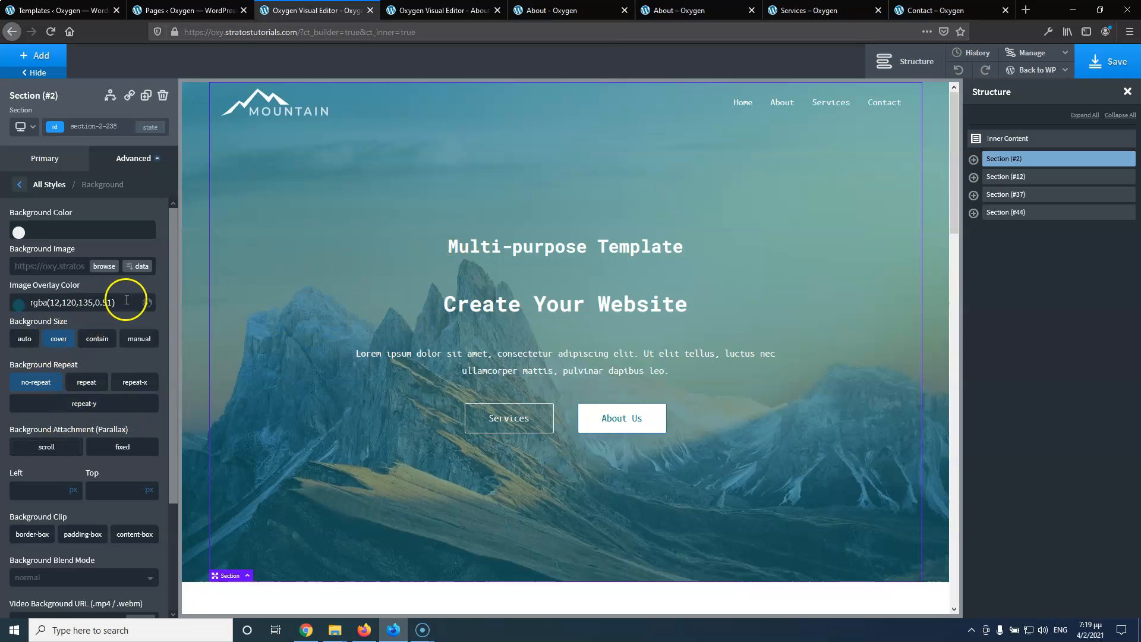
click(20, 302)
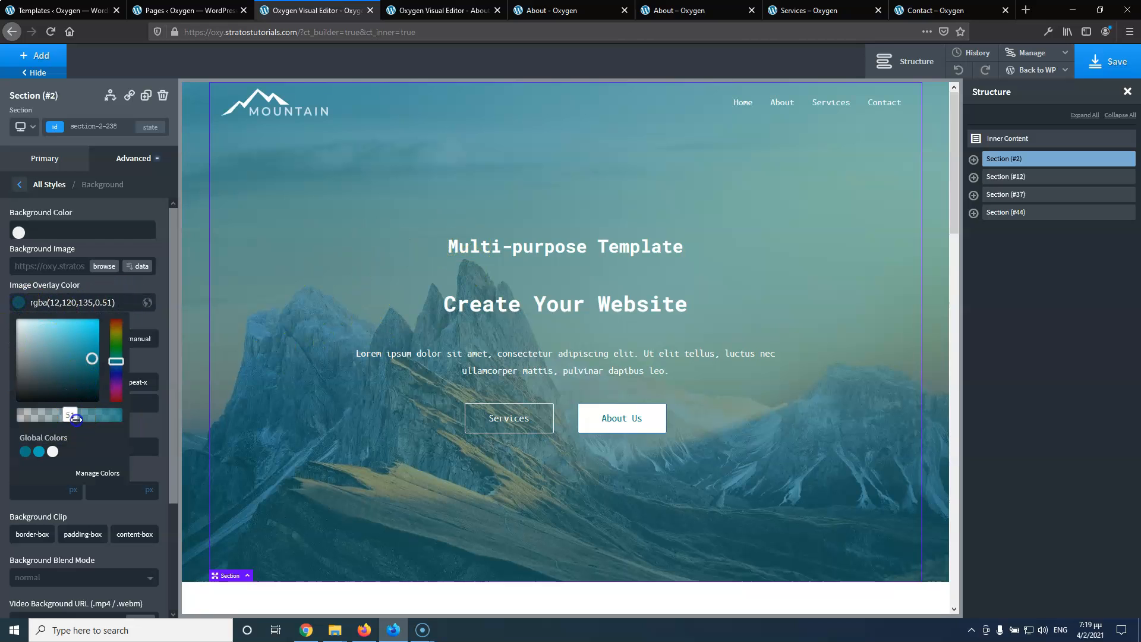
drag(76, 420, 83, 420)
click(1111, 62)
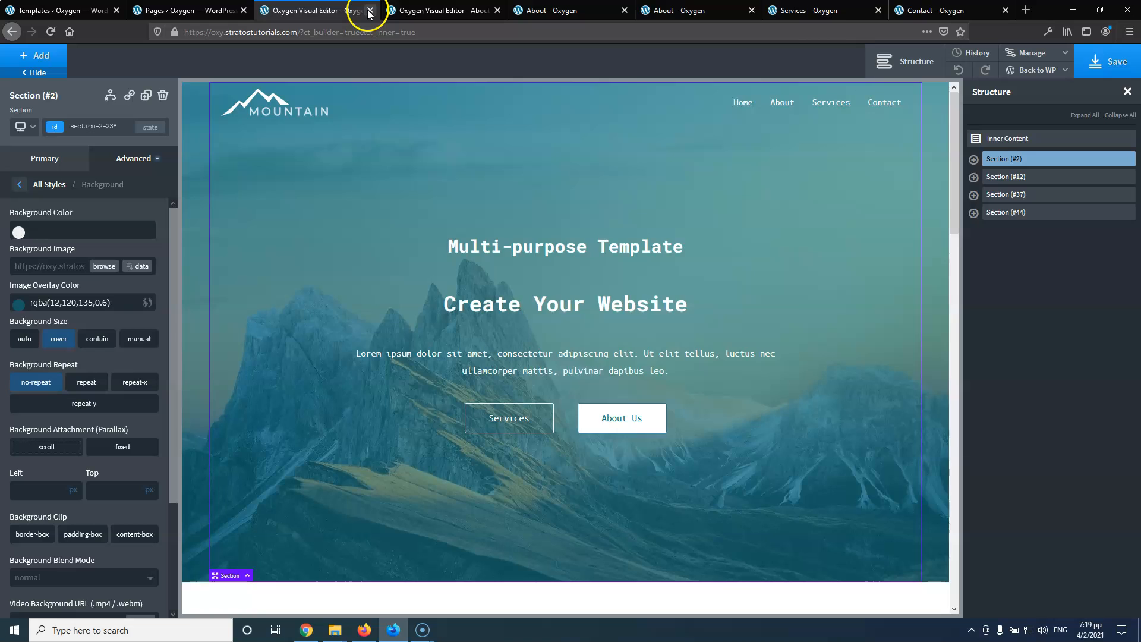
click(369, 10)
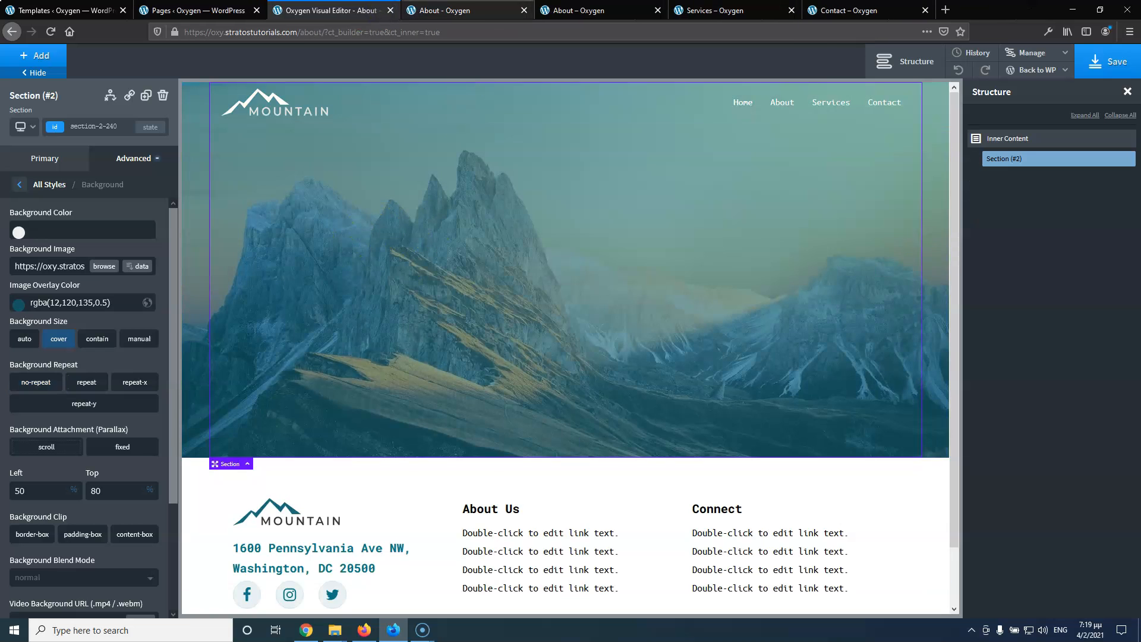
Add a heading reading "About" to the About page's hero section, following the title on the reference About page
click(493, 8)
click(555, 11)
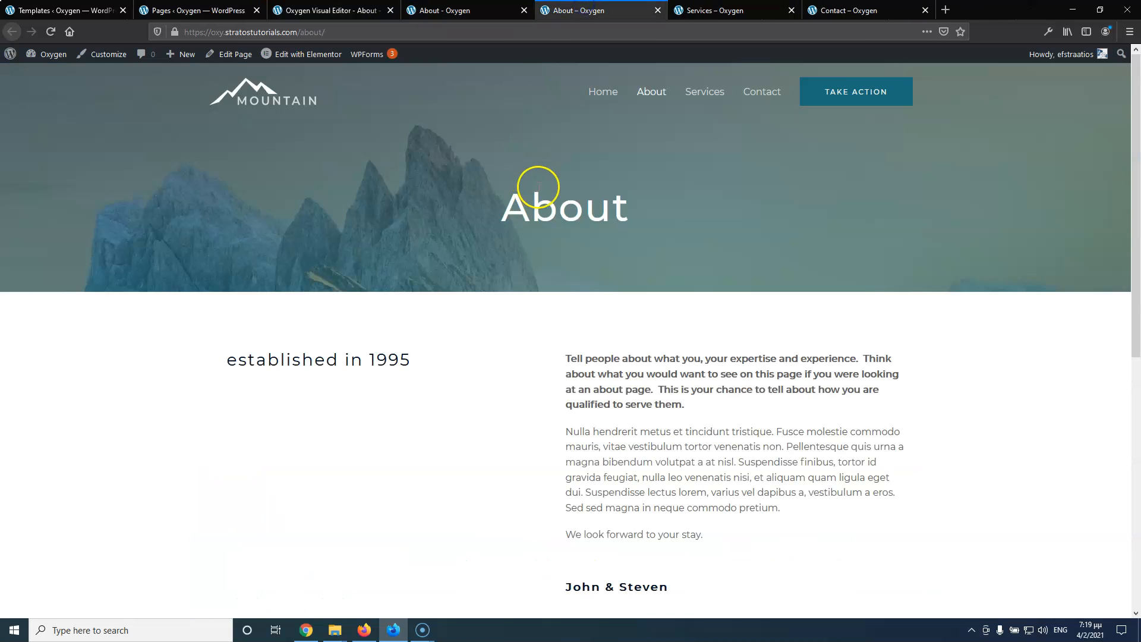
double_click(569, 212)
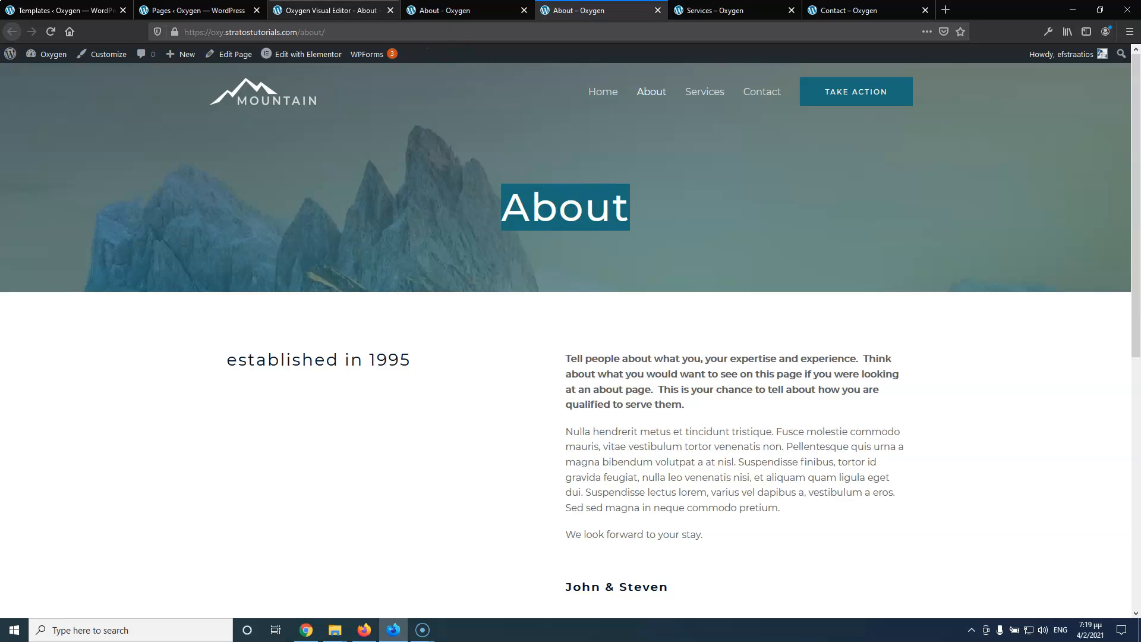
click(343, 11)
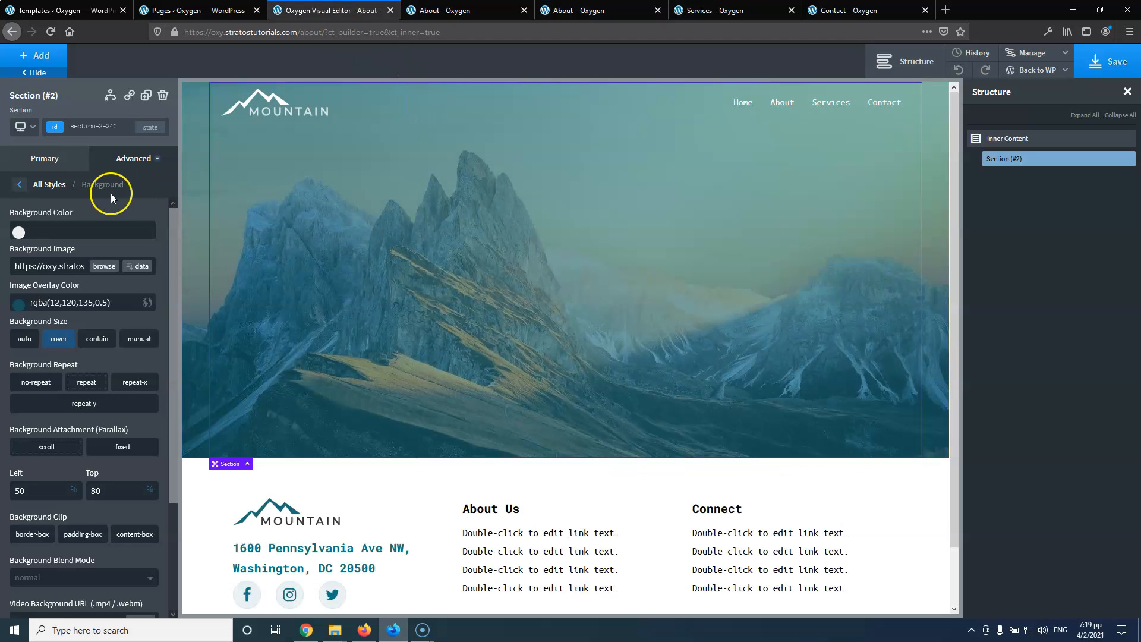
click(26, 59)
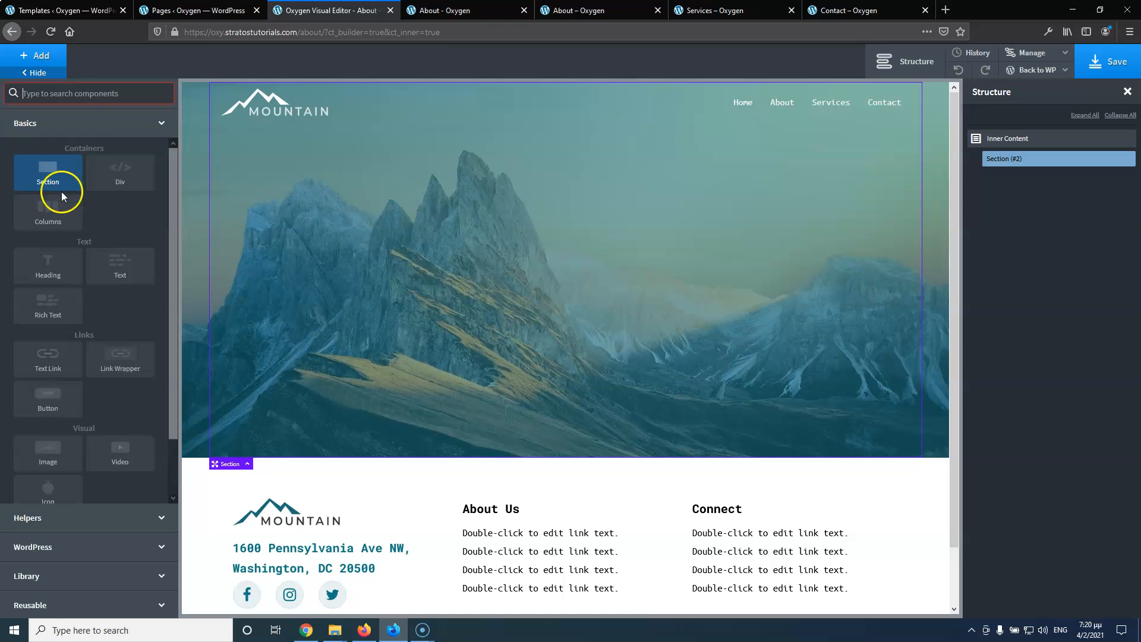
click(52, 268)
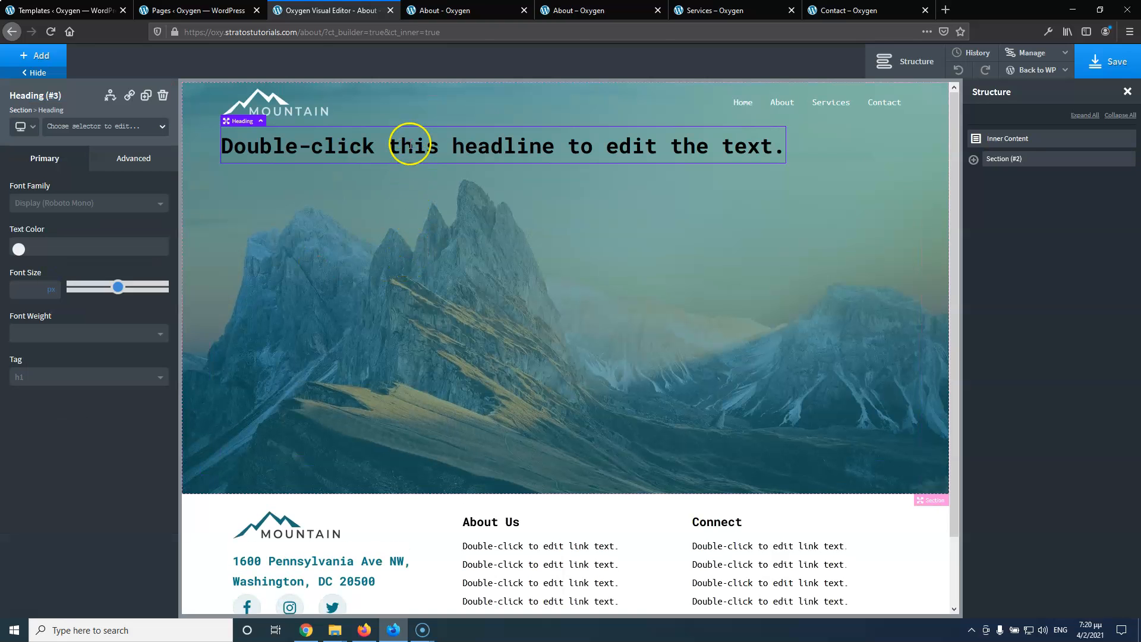
double_click(367, 139)
text(About)
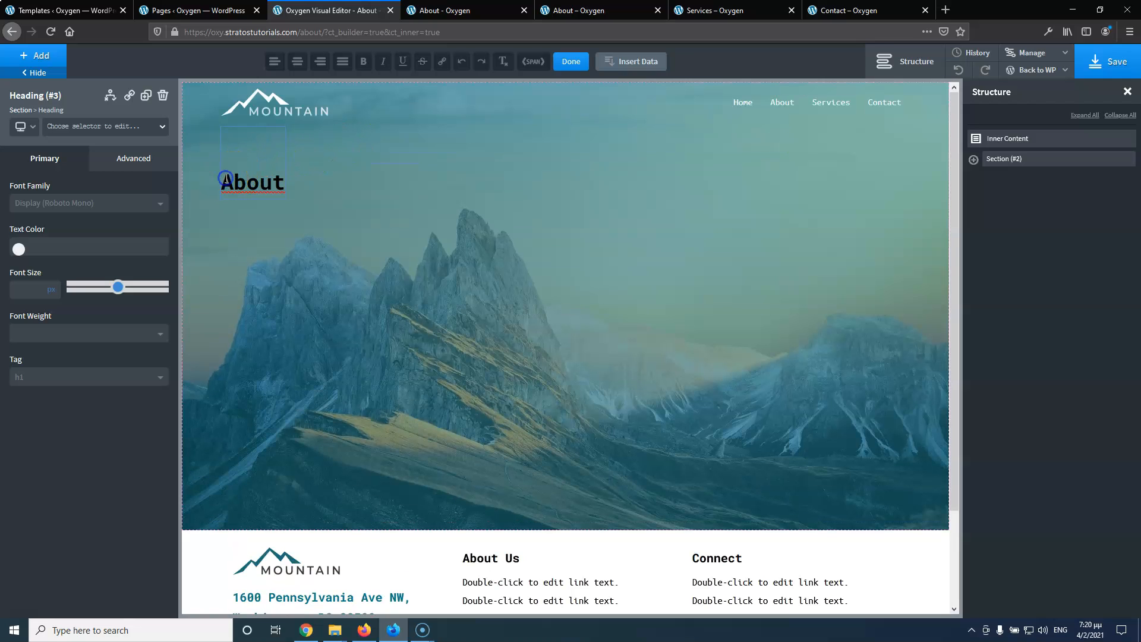
key(BackSpace)
click(348, 140)
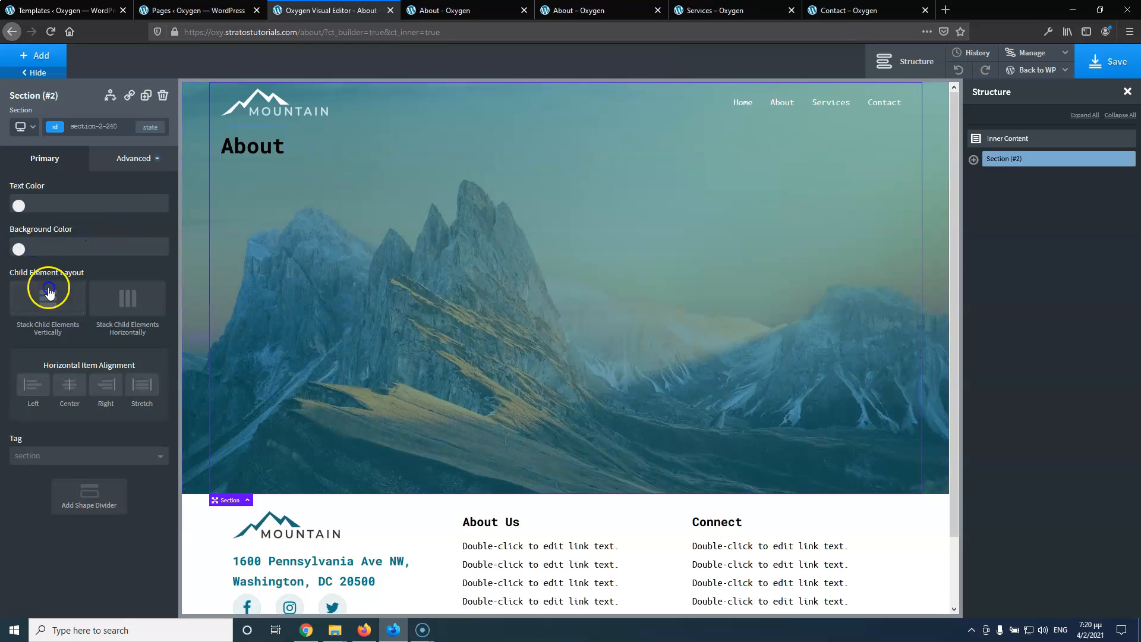
Stack the About hero section's child elements horizontally with Middle vertical alignment and Center horizontal alignment
click(50, 309)
click(70, 384)
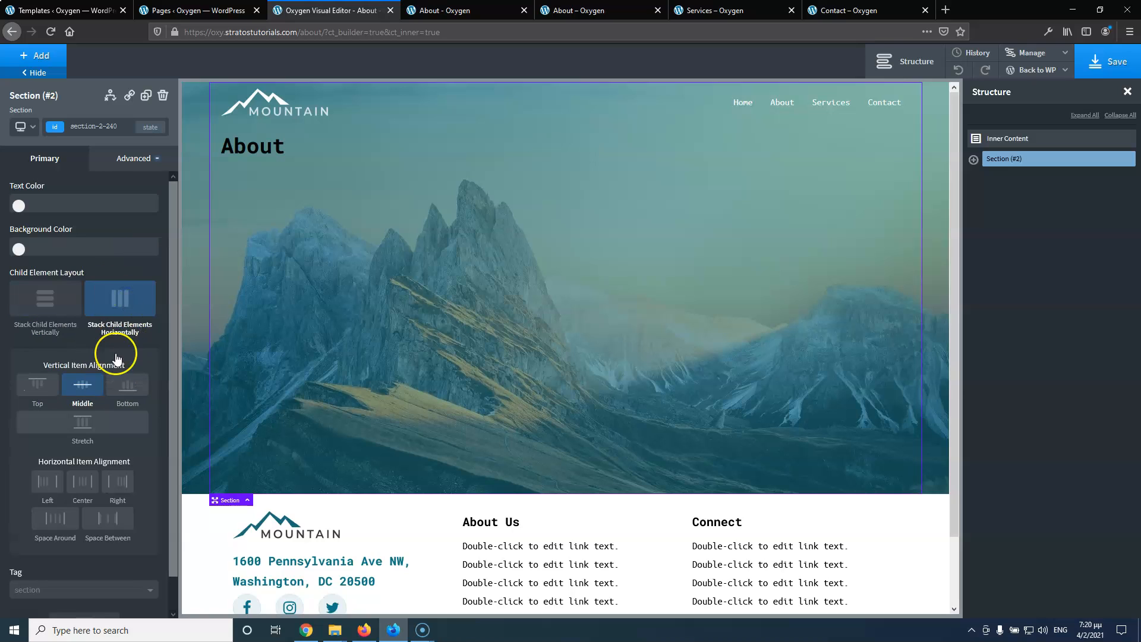
click(82, 485)
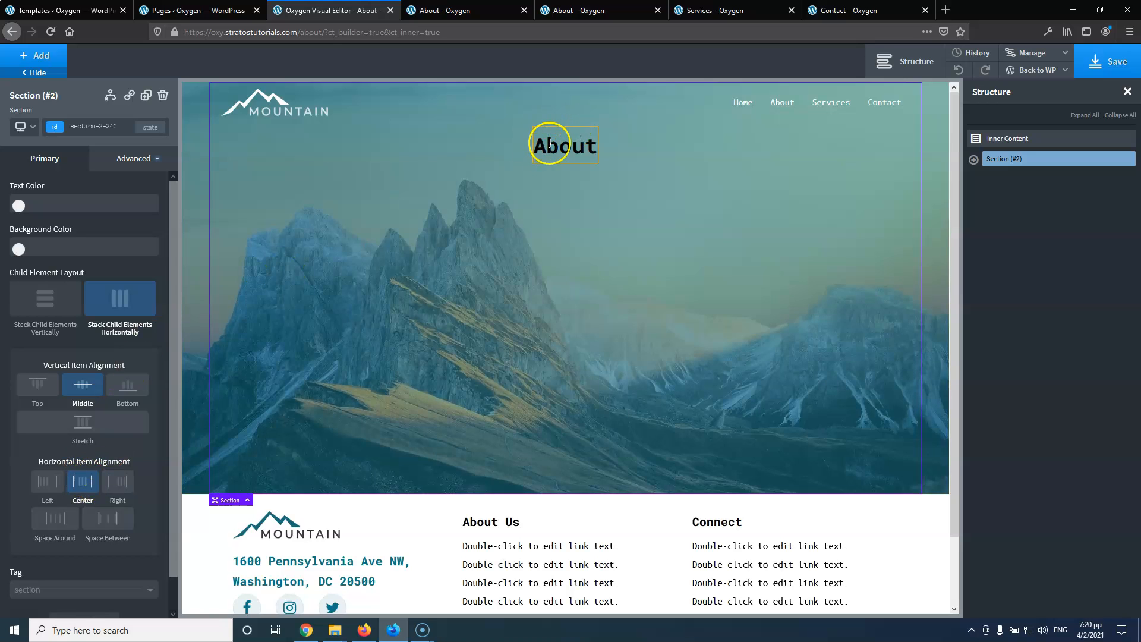
click(80, 388)
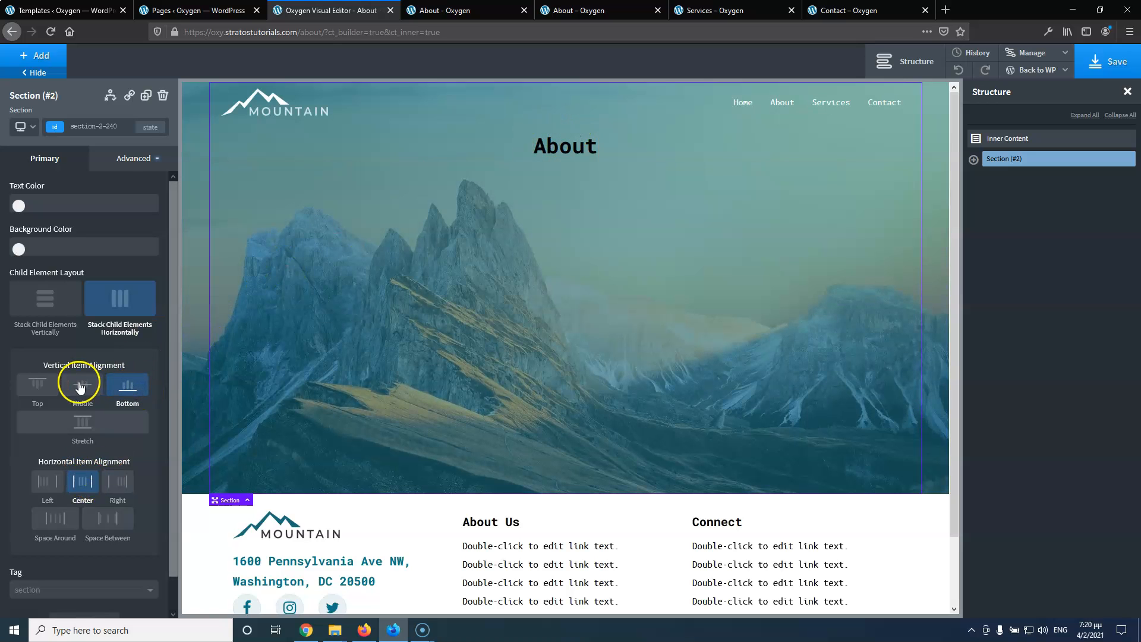
click(40, 383)
click(87, 385)
Reduce the About hero section's bottom padding to 108 px and stack its child elements vertically
click(420, 444)
drag(437, 445, 471, 180)
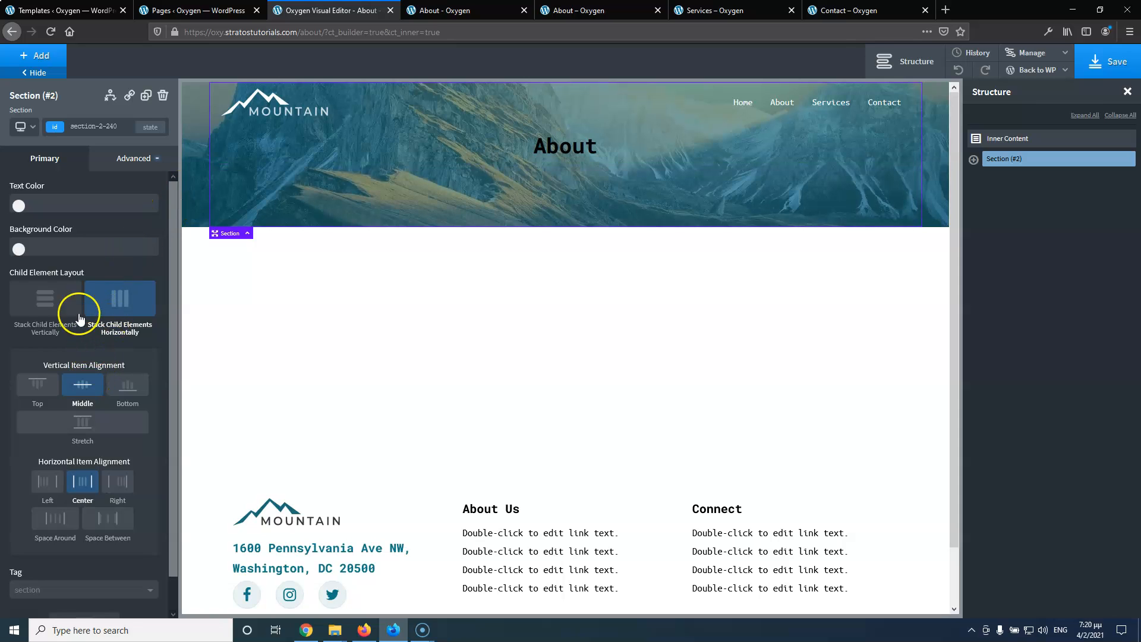
click(51, 297)
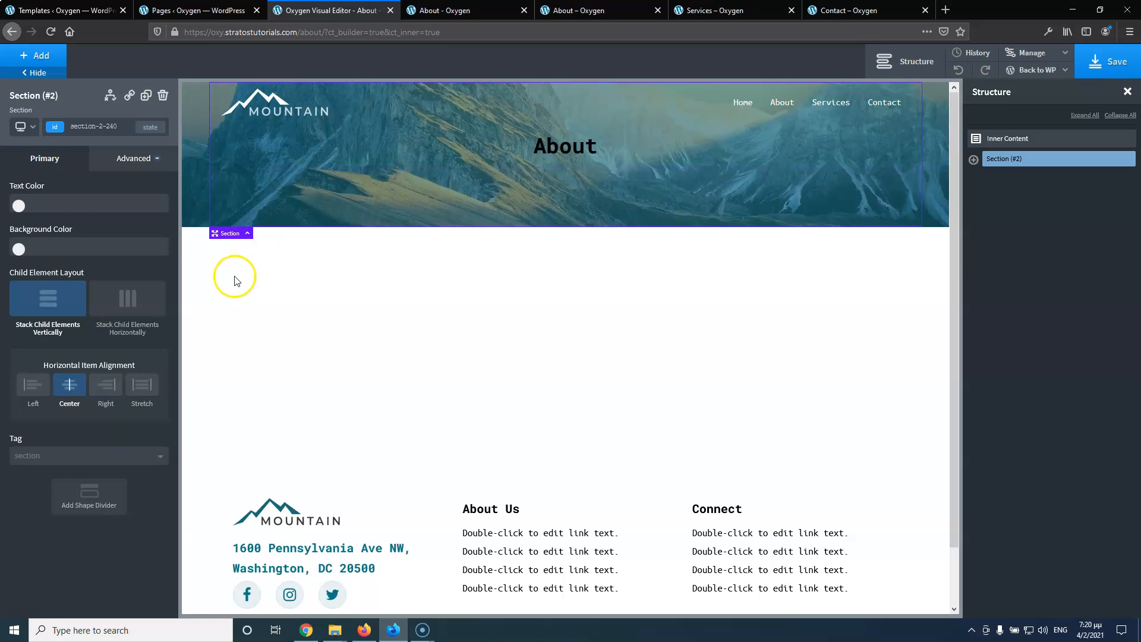
Set the About hero section's height to 500 px
click(118, 161)
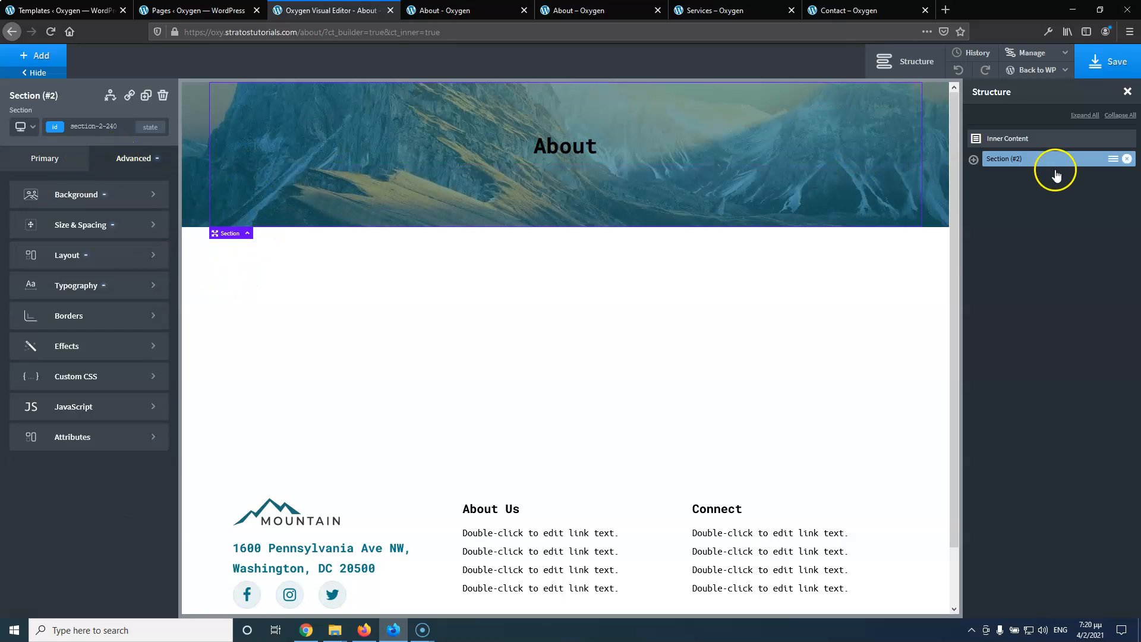
click(84, 229)
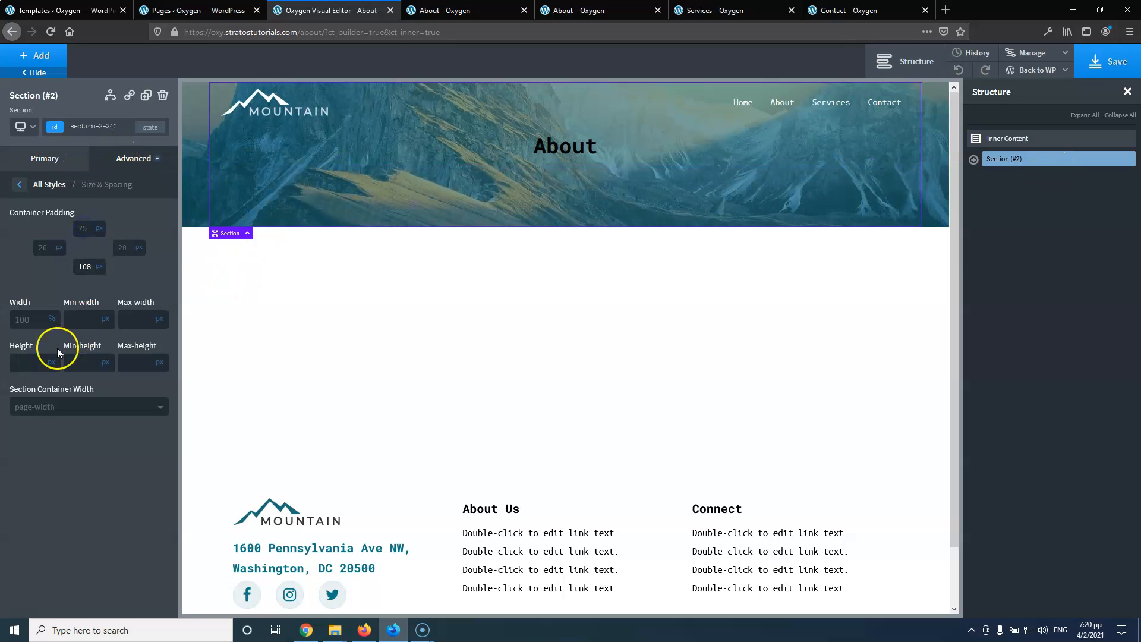
text(500)
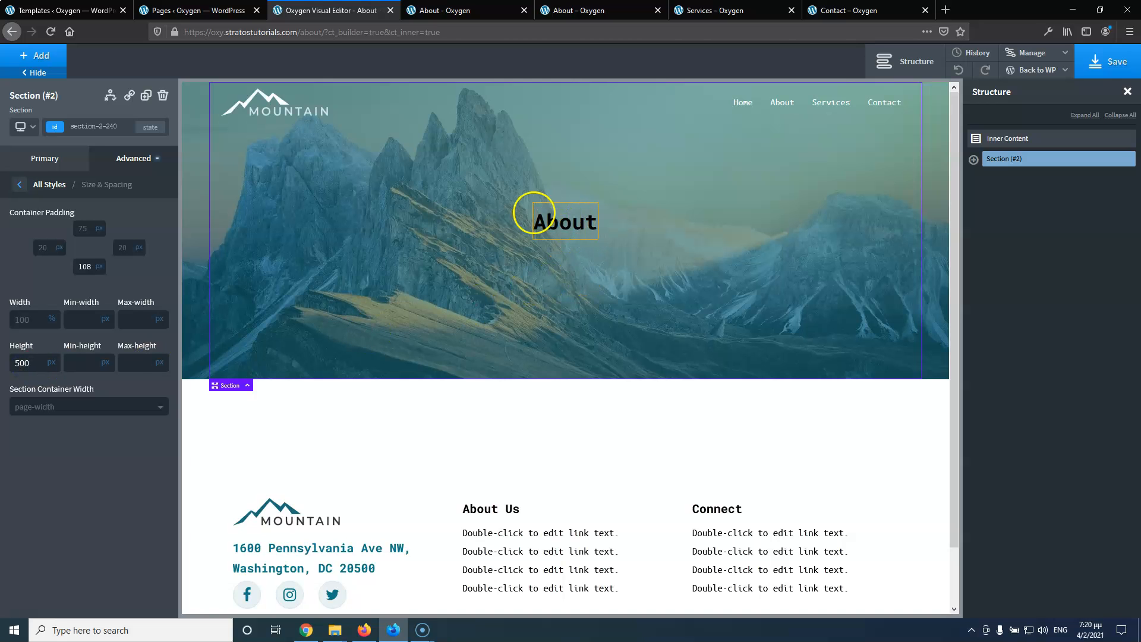
Try the hero's vertical and horizontal stacking with the Middle and Center alignments switched off, ending on vertical stacking with Center
click(66, 155)
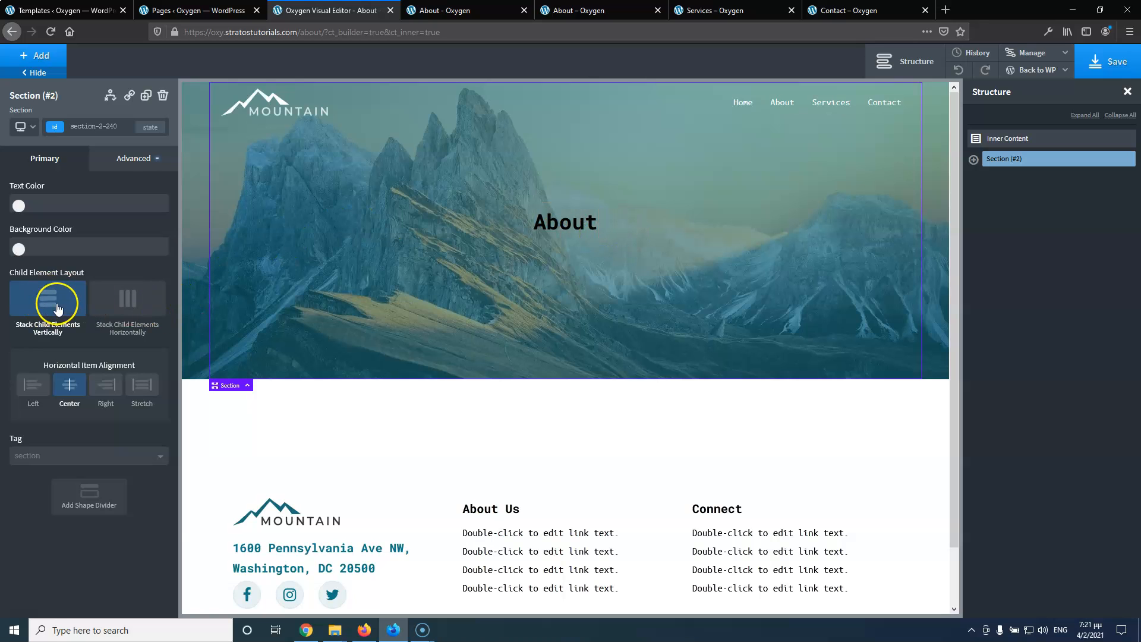
click(69, 386)
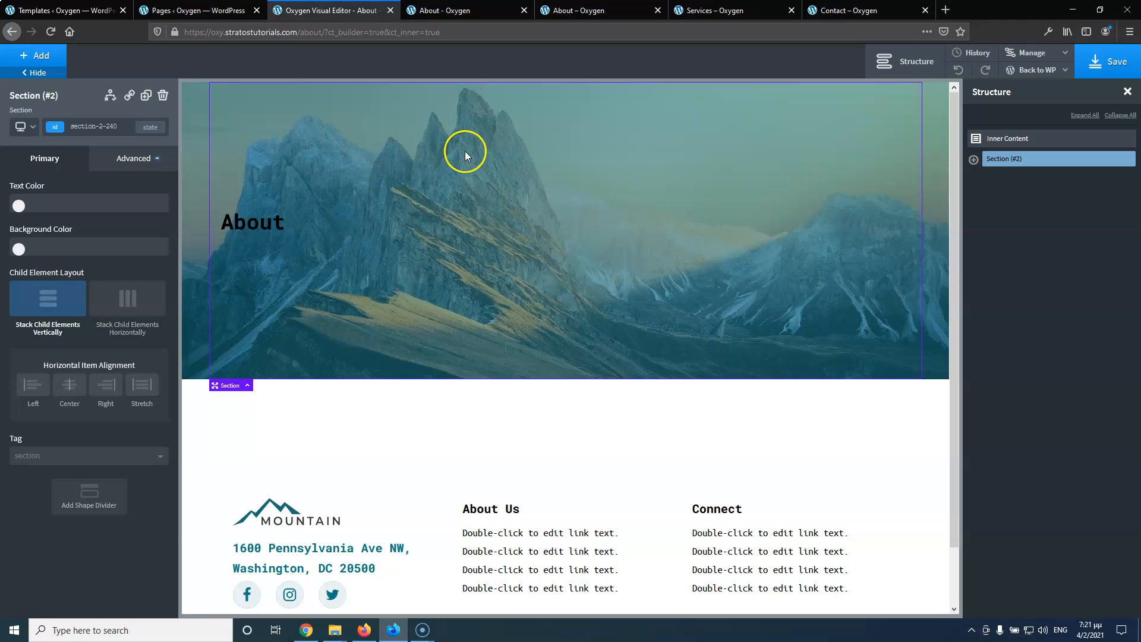
click(121, 303)
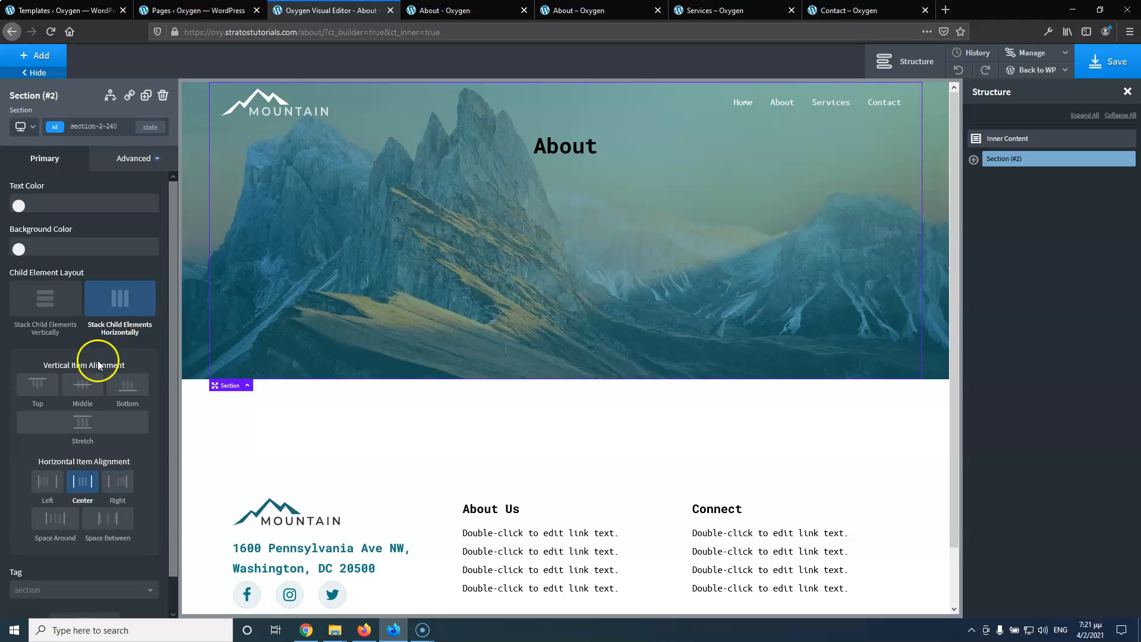
click(52, 302)
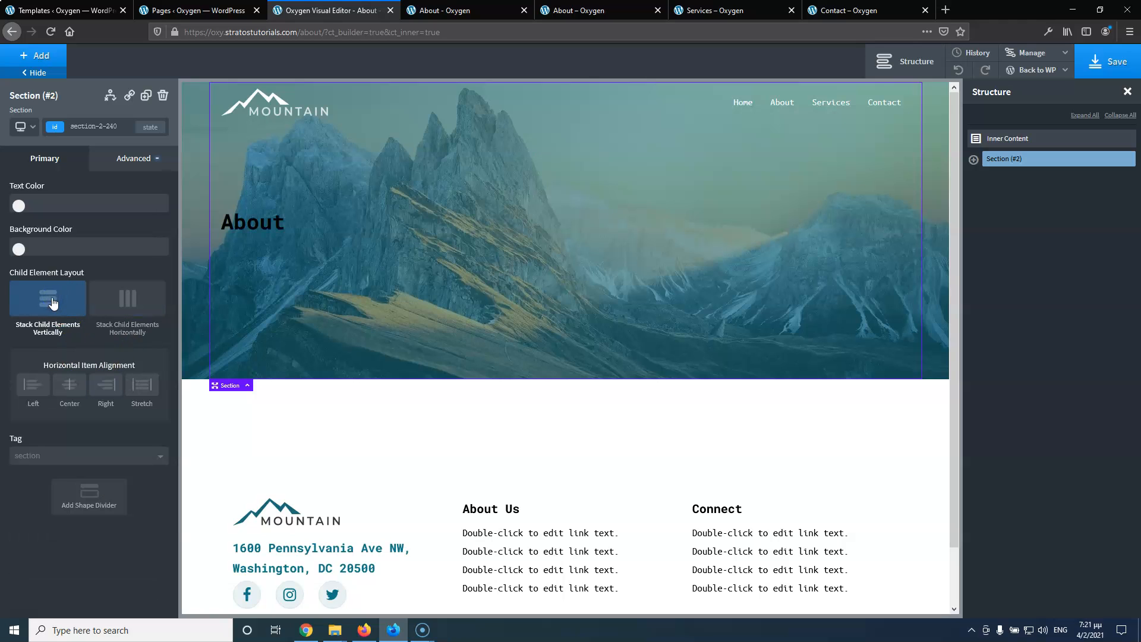
click(113, 307)
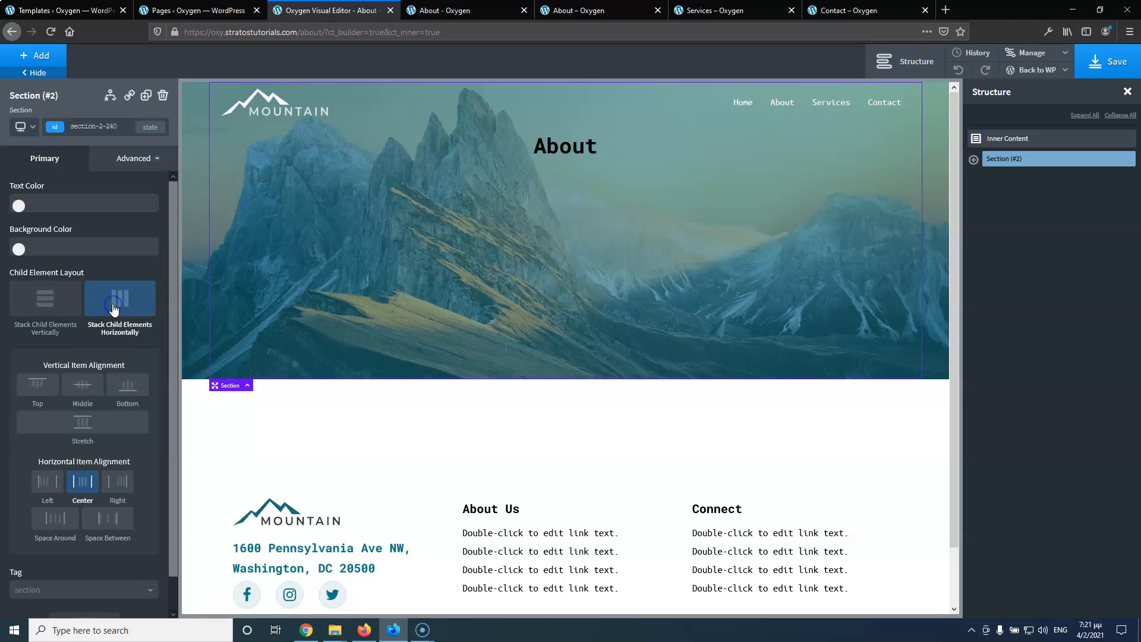
click(82, 482)
click(62, 305)
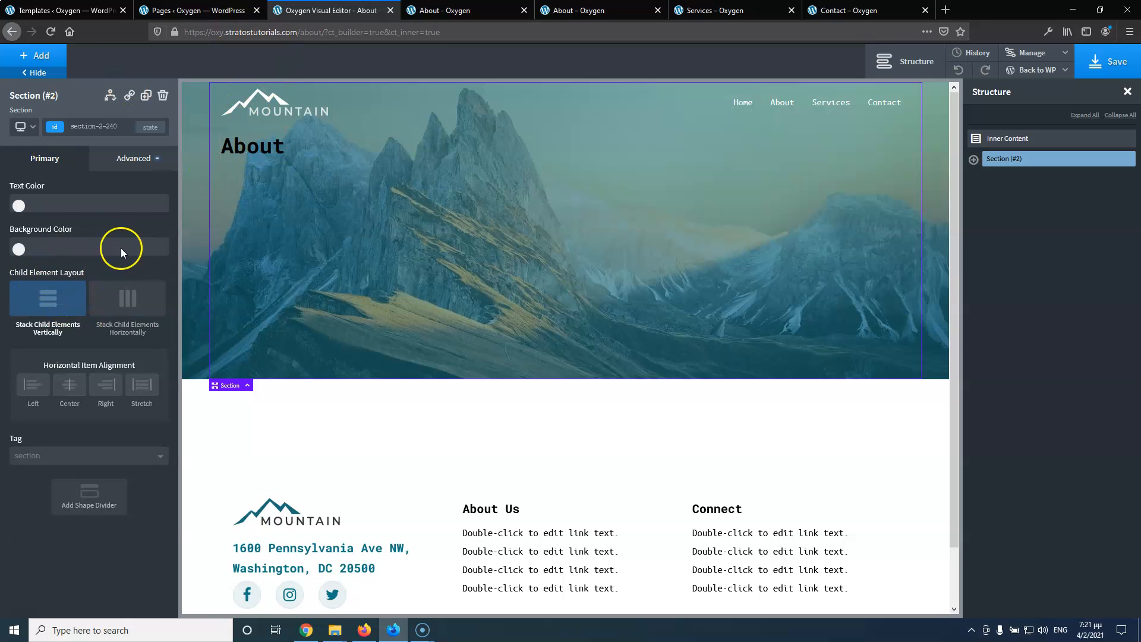
click(70, 384)
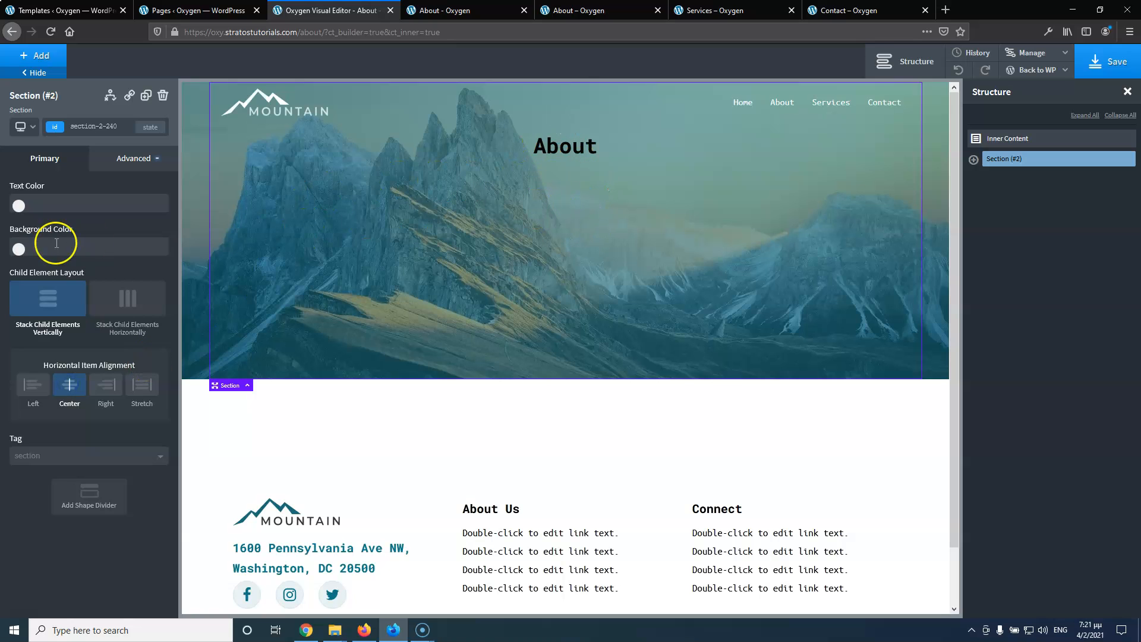
Reapply Middle and Center alignment to the hero under horizontal stacking and return its child elements to vertical stacking
click(130, 302)
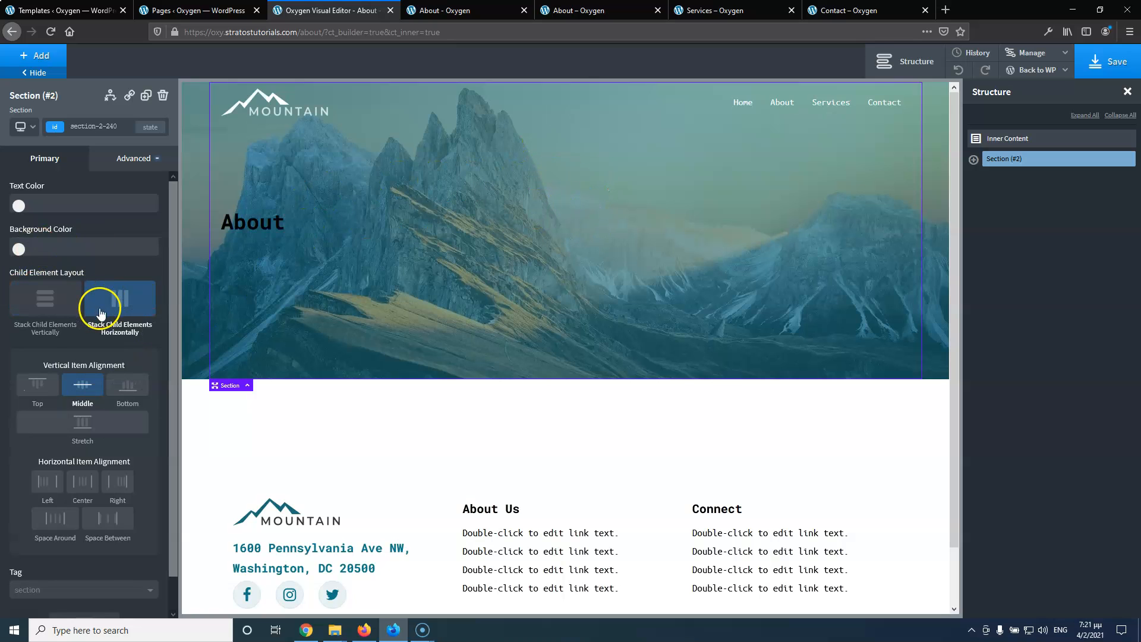
click(85, 390)
click(87, 387)
click(57, 304)
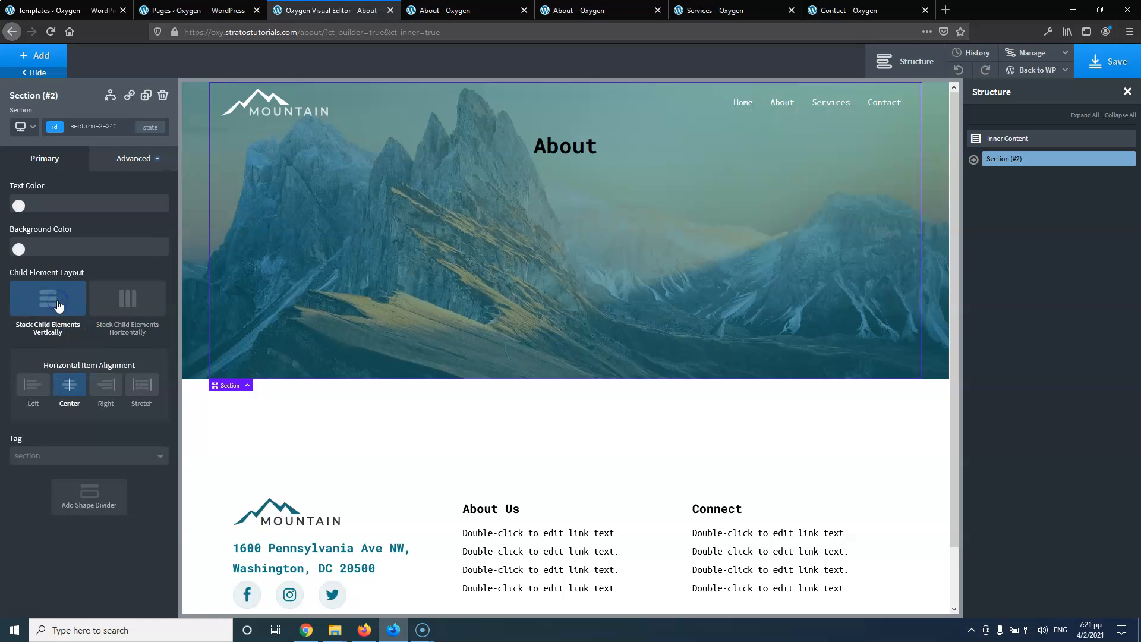
click(109, 301)
click(85, 483)
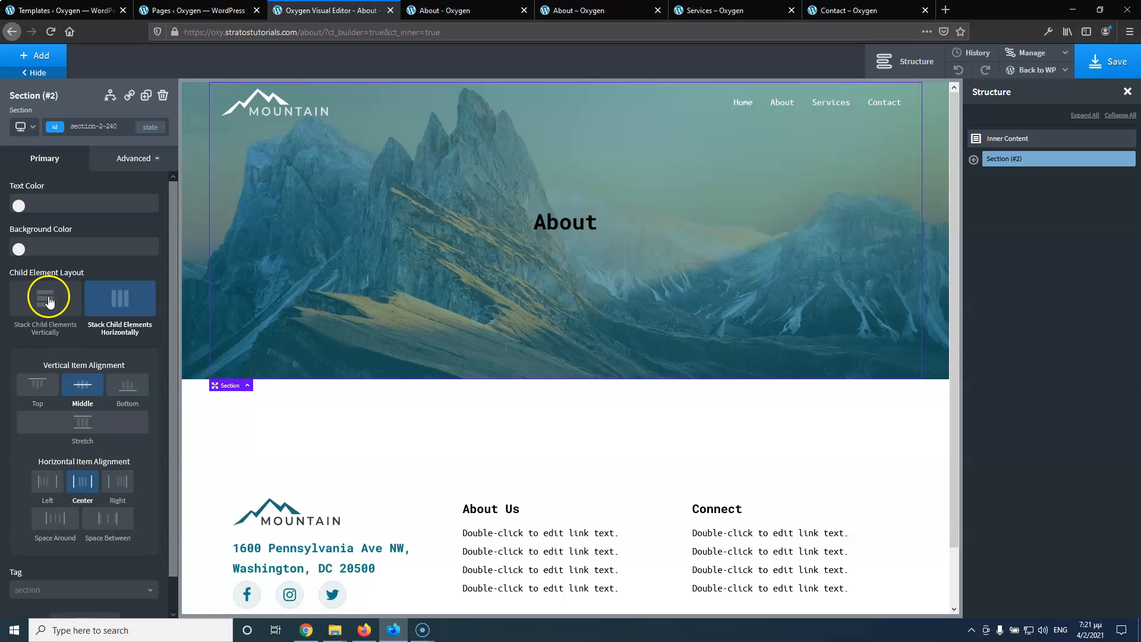
click(49, 302)
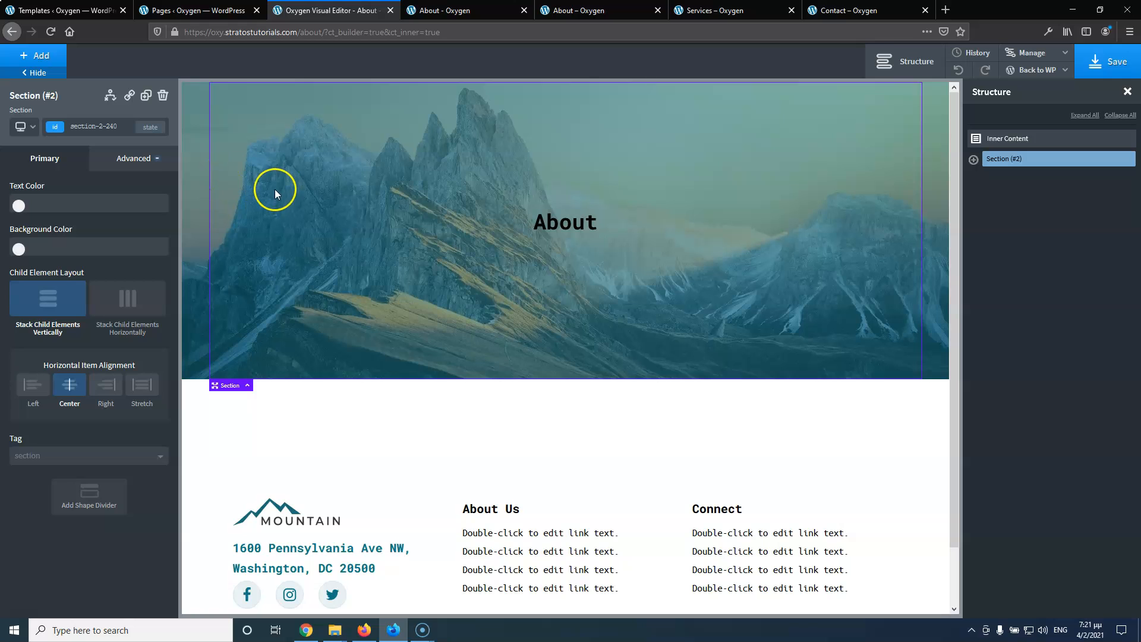
Compare the hero with the reference About page and set the hero section's height to 300 px
click(565, 13)
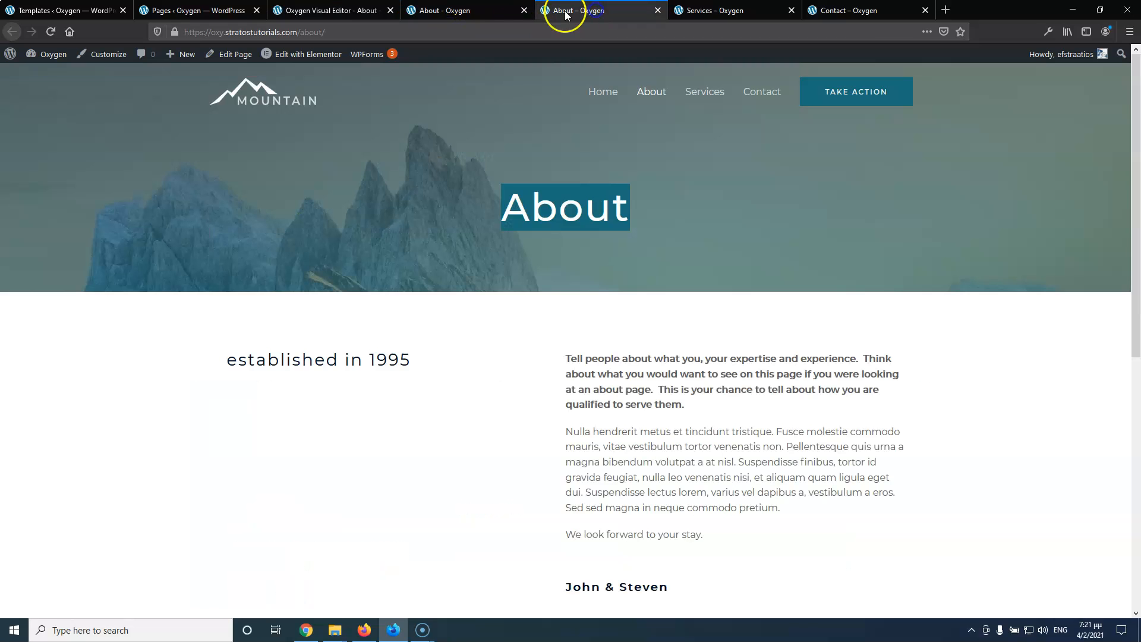
click(342, 14)
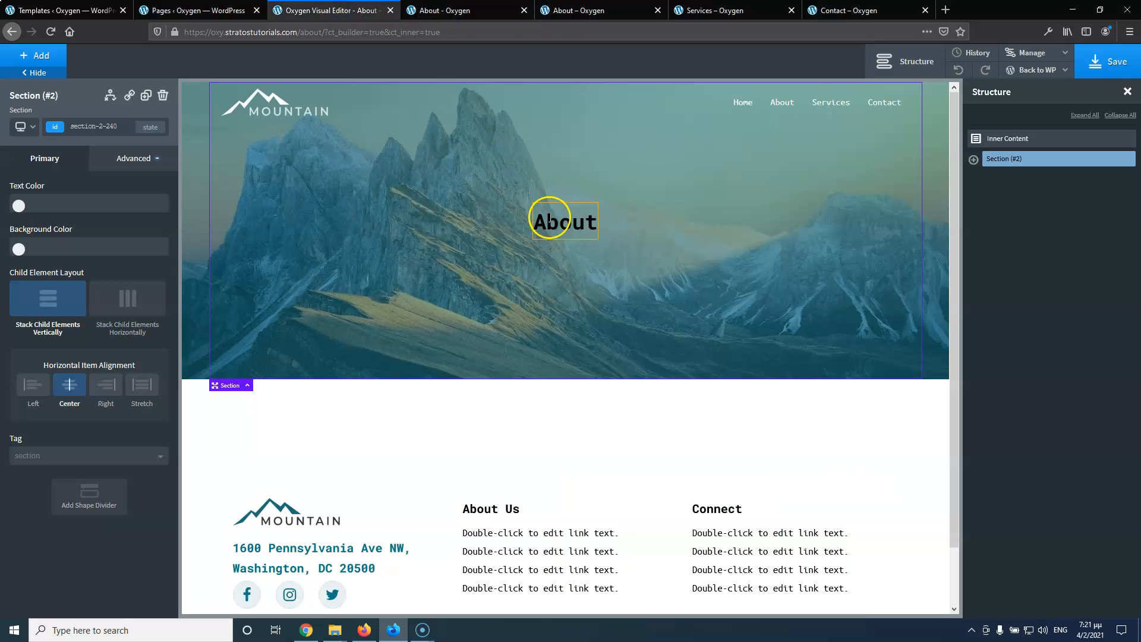
click(555, 218)
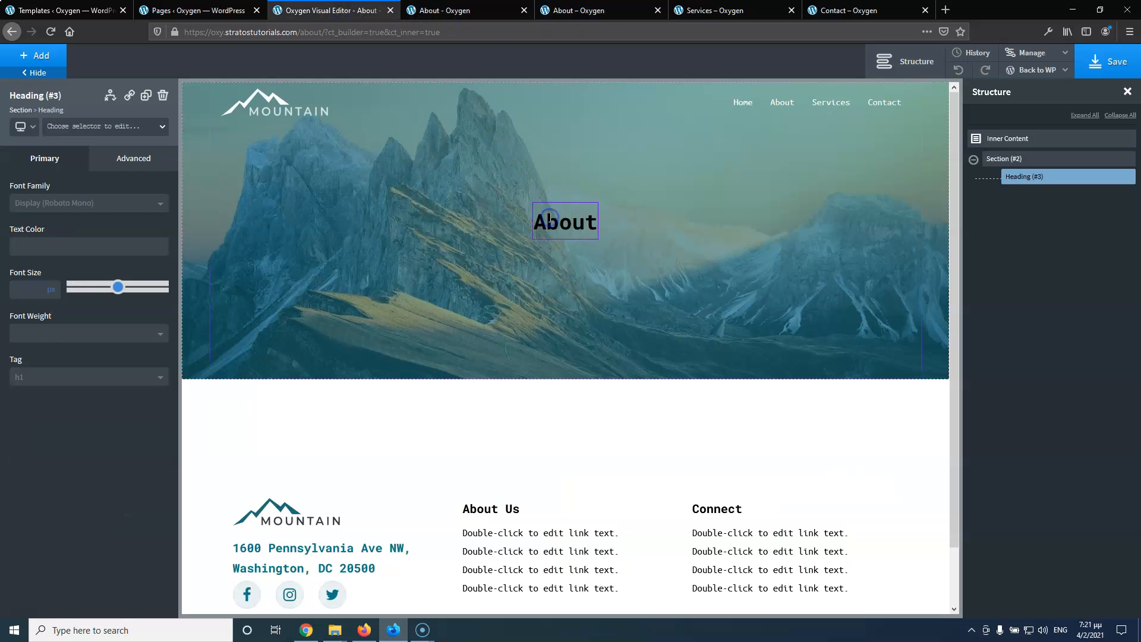
click(480, 254)
click(565, 13)
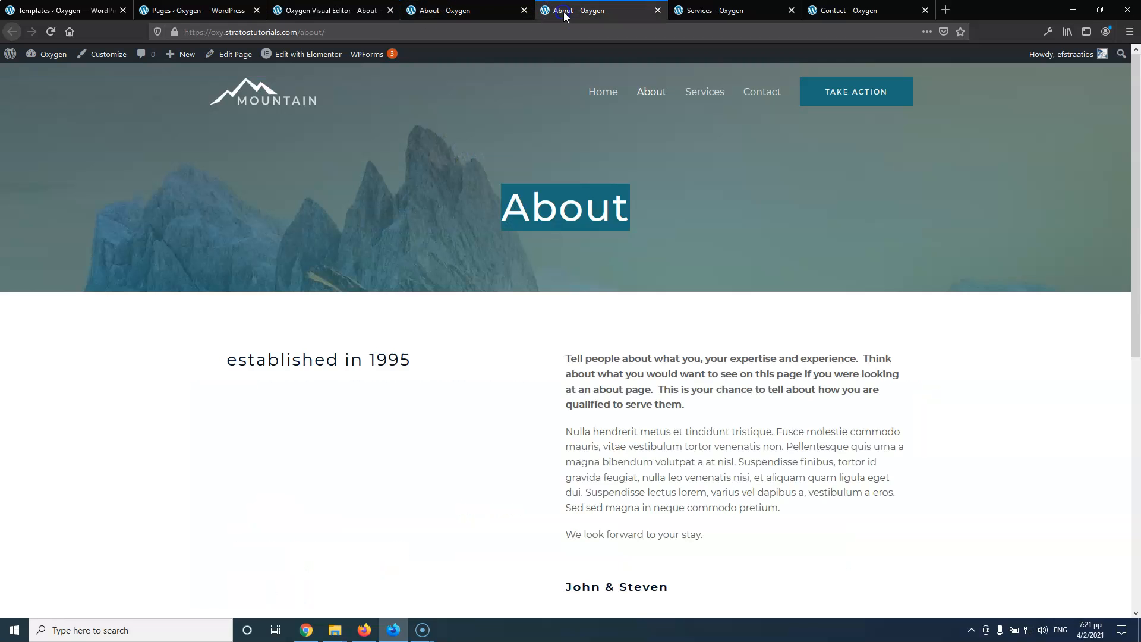
click(308, 11)
click(134, 158)
click(48, 208)
click(26, 363)
text(300)
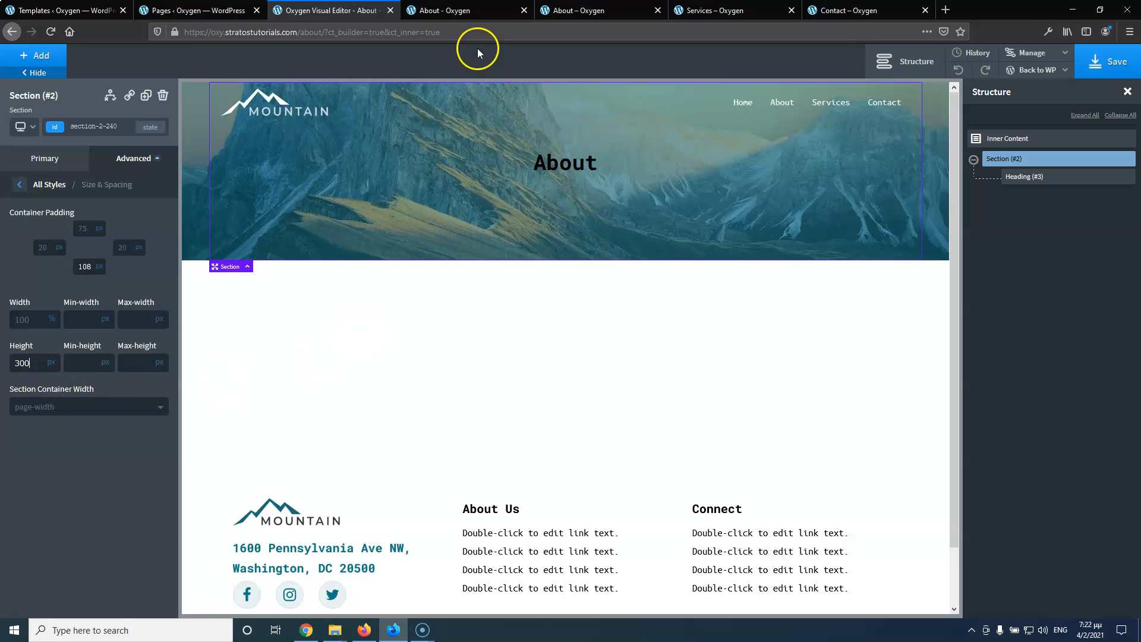
Check the reference About page again and set the hero section's height to 400 px
click(570, 12)
click(324, 9)
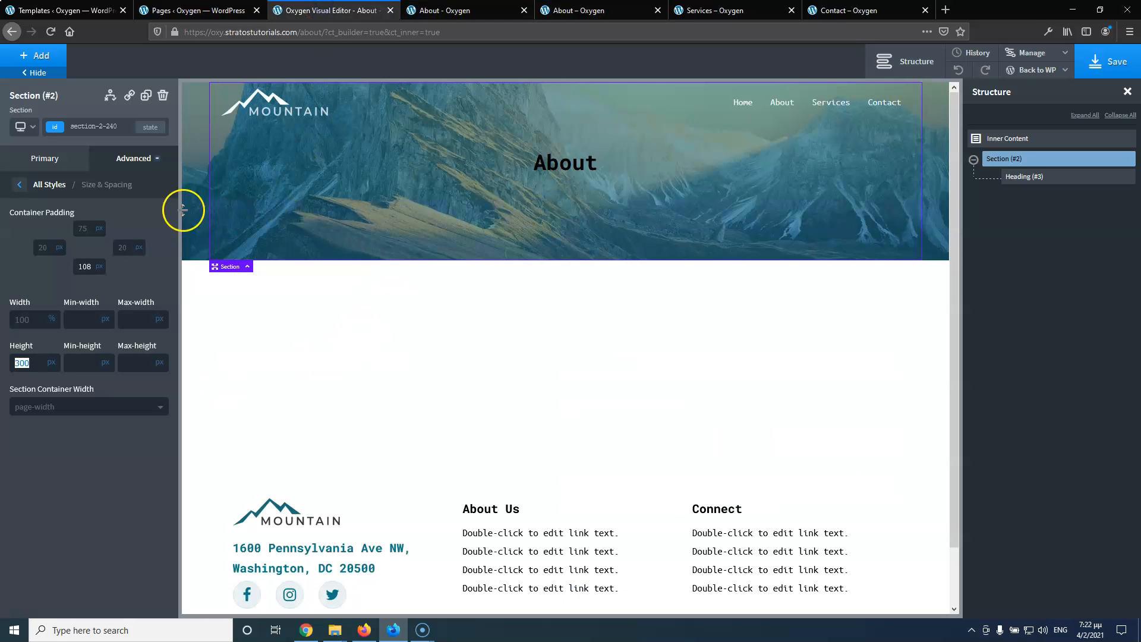
click(34, 362)
text(400)
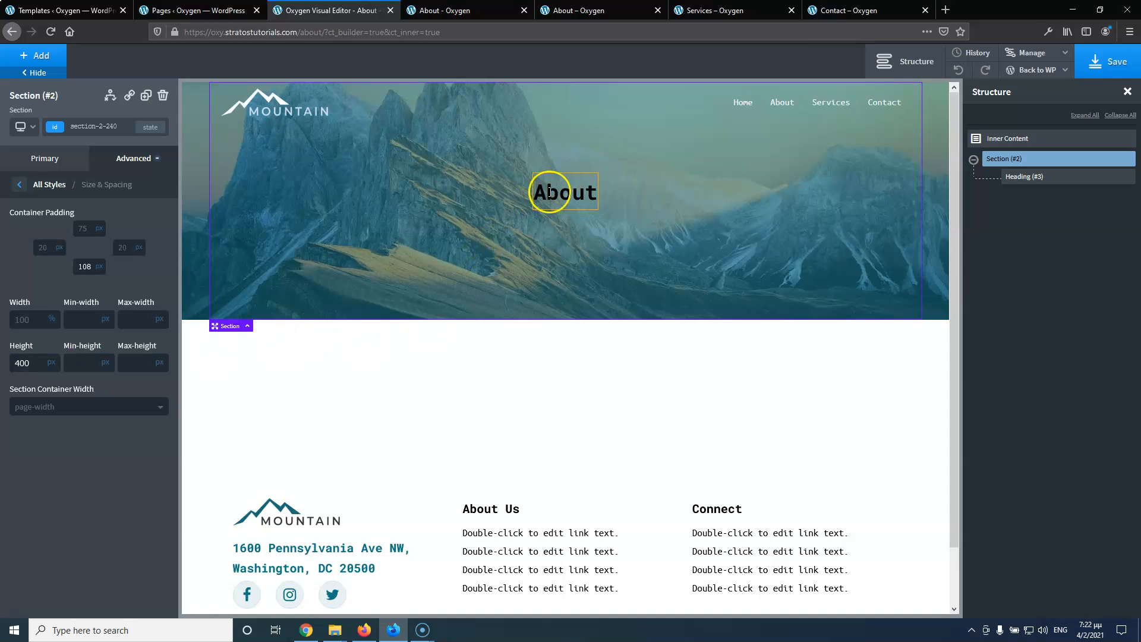
Set the hero section's text color to white (#ffffff) so that it applies to the About heading
click(552, 191)
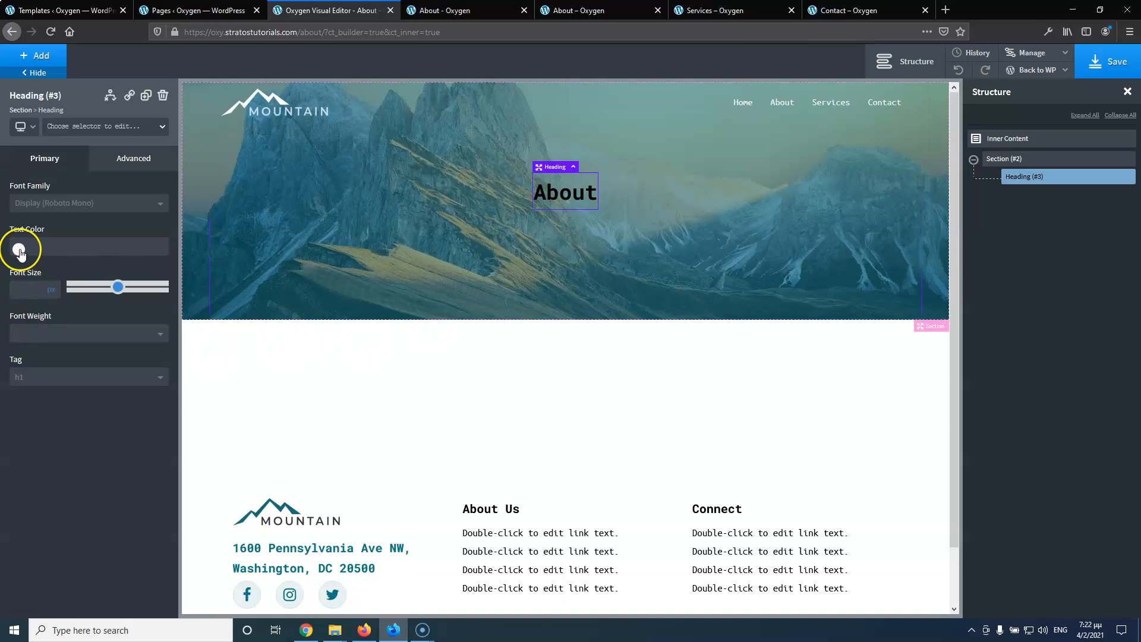
click(357, 173)
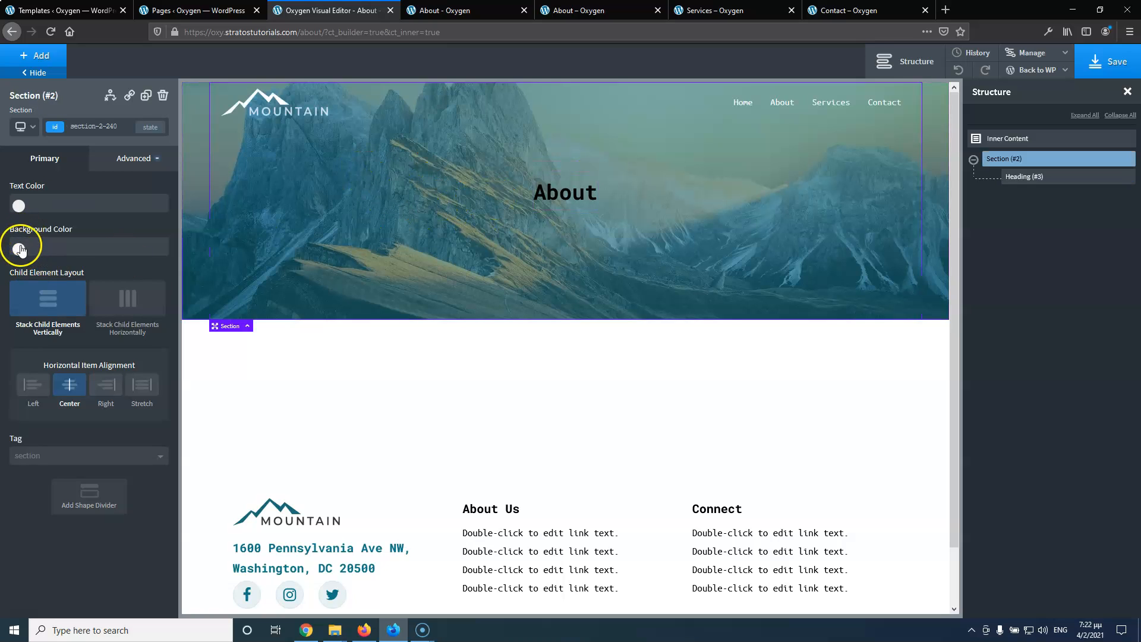
click(18, 204)
click(33, 250)
drag(33, 250, 17, 221)
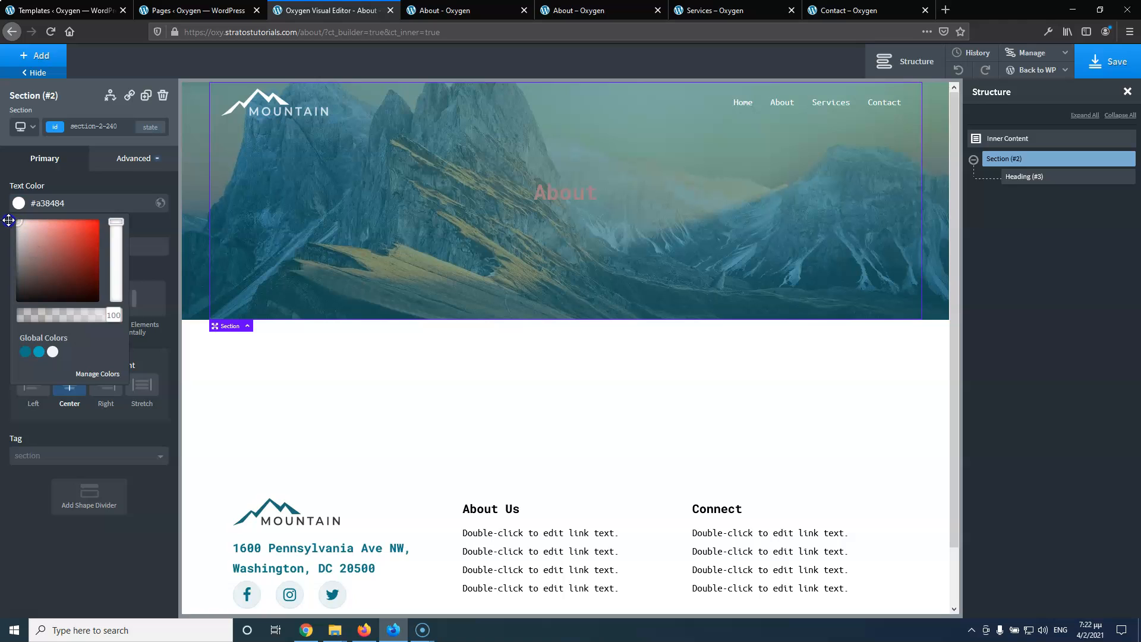
click(438, 231)
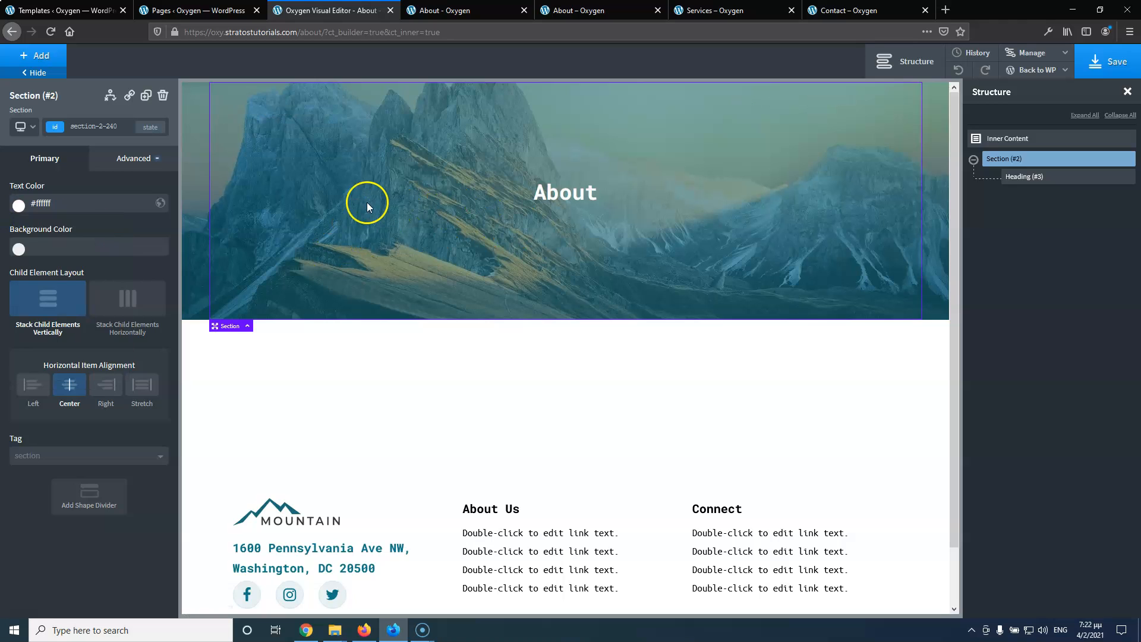
Add a class named pages-title-section to the About hero section
click(120, 127)
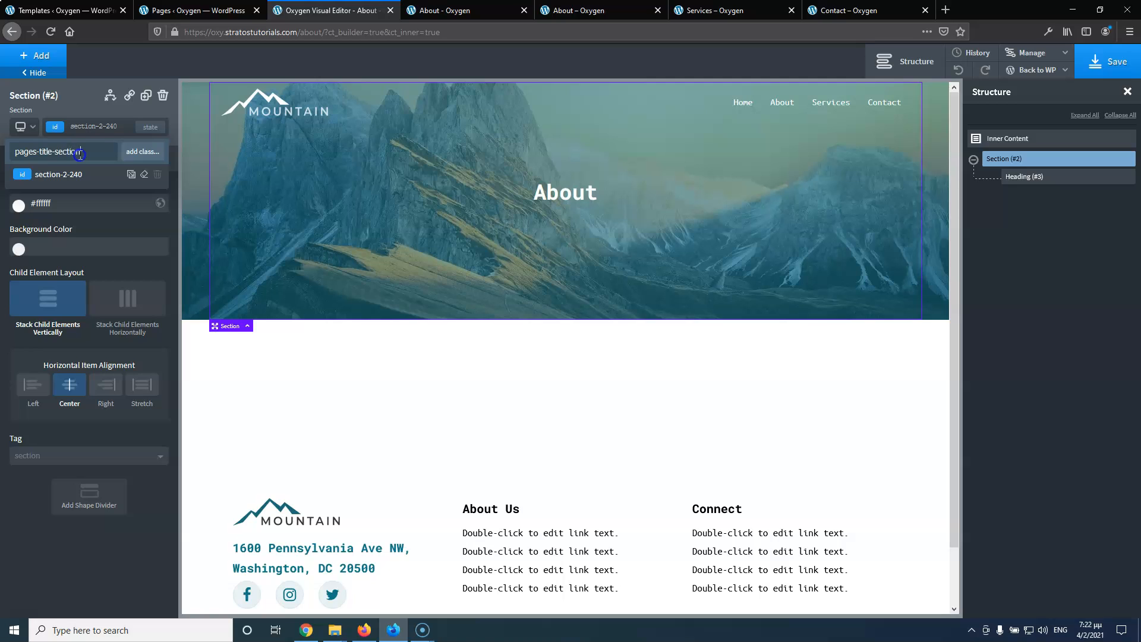
key(Return)
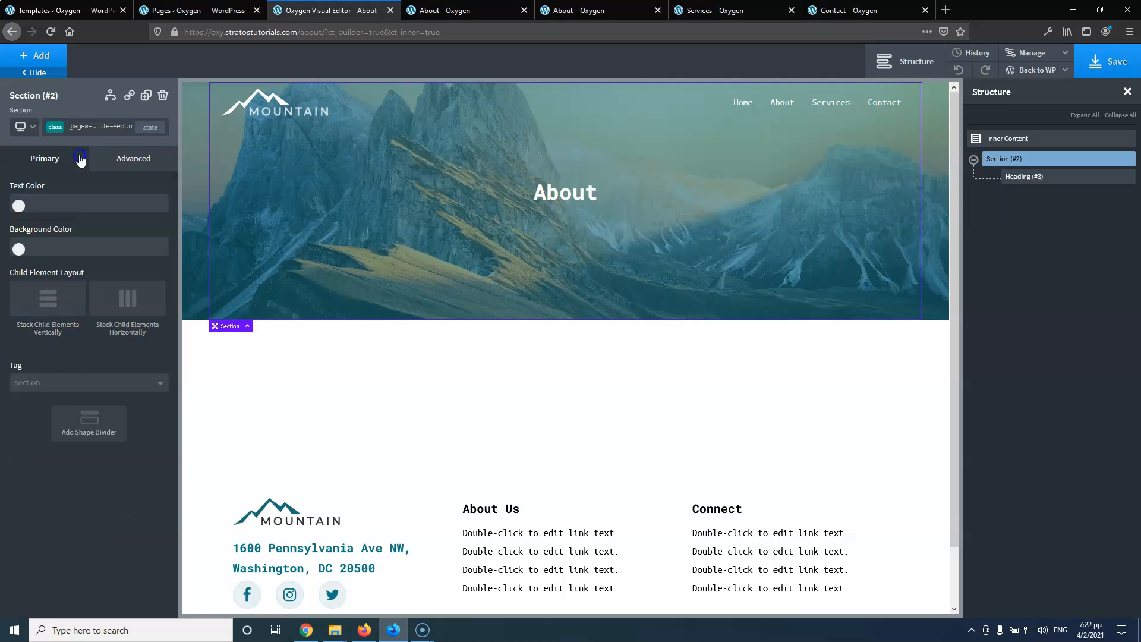
Copy the hero section's ID styles from section-2-240 into the pages-title-section class
click(123, 132)
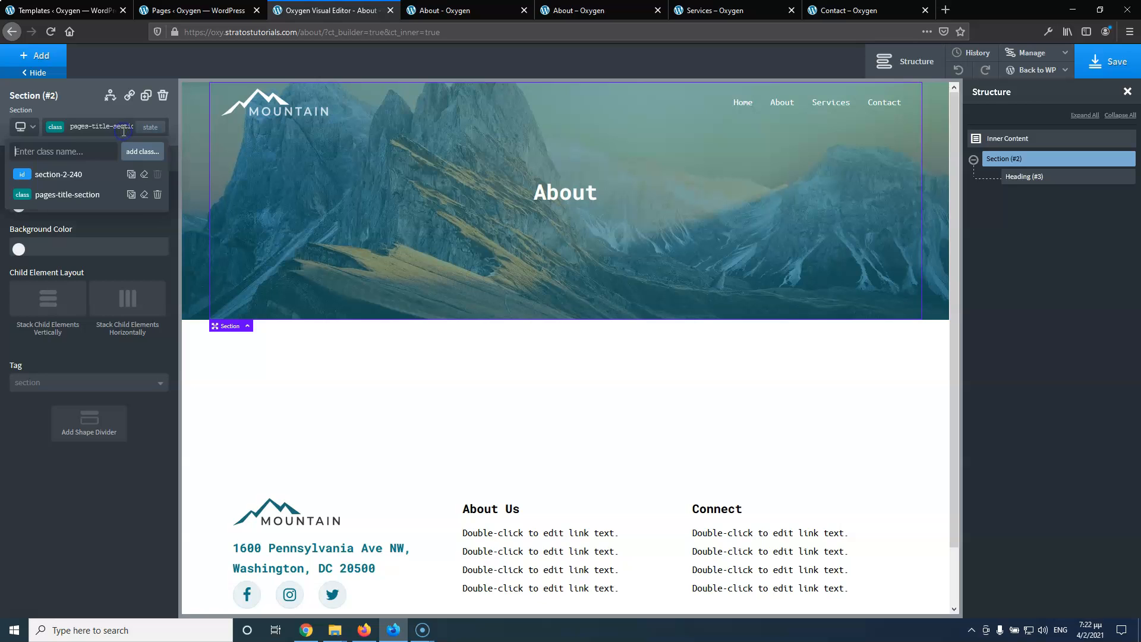
click(80, 174)
click(102, 125)
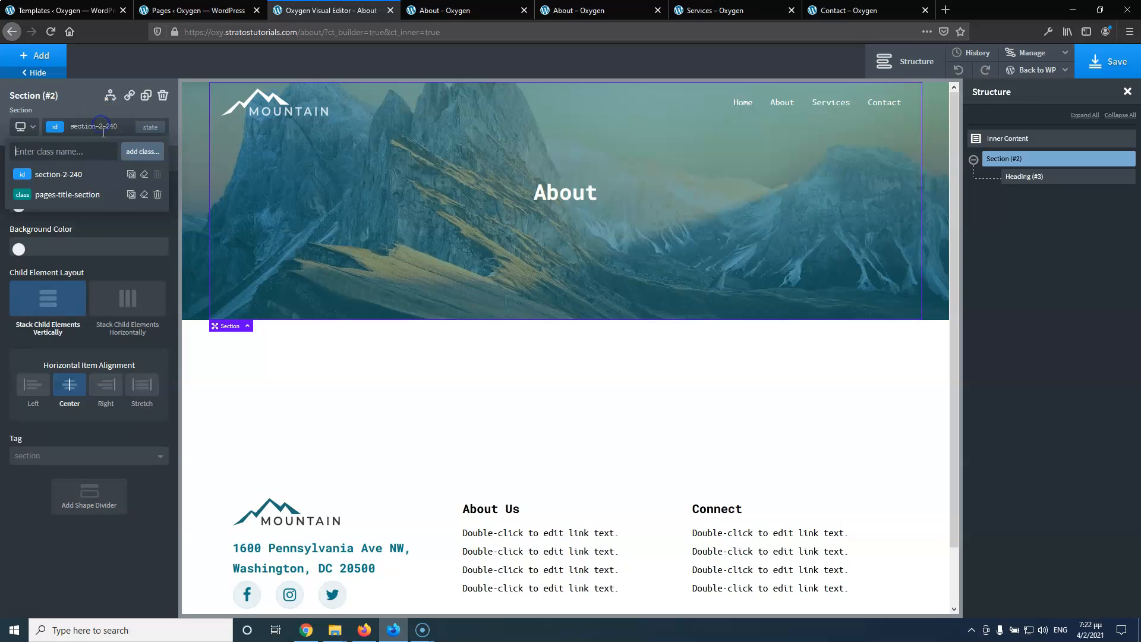
click(131, 177)
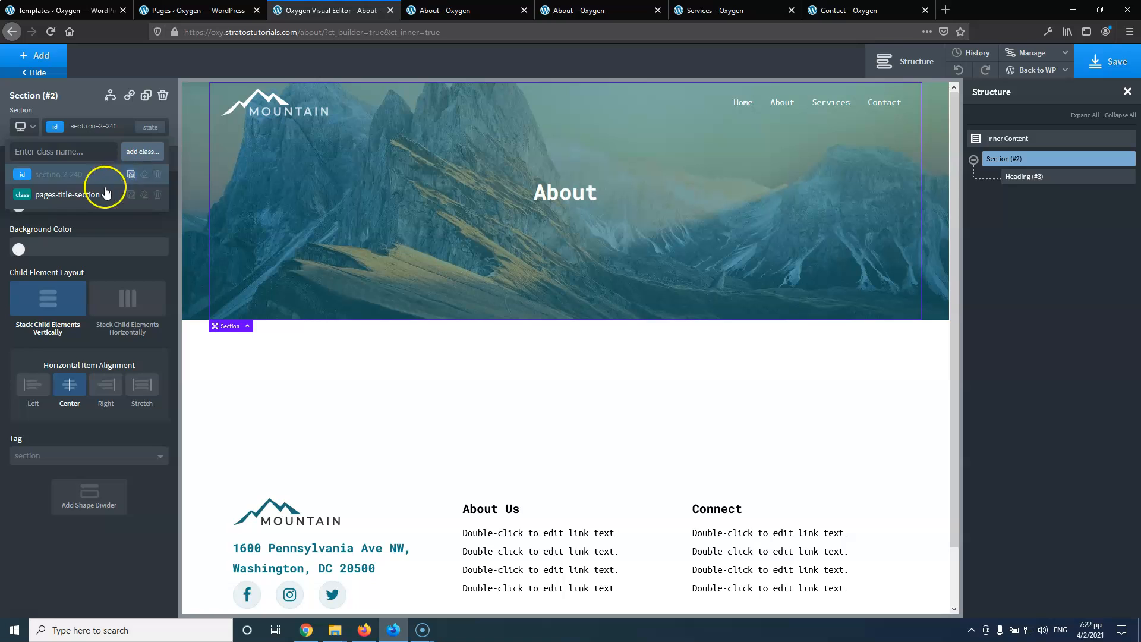
click(71, 195)
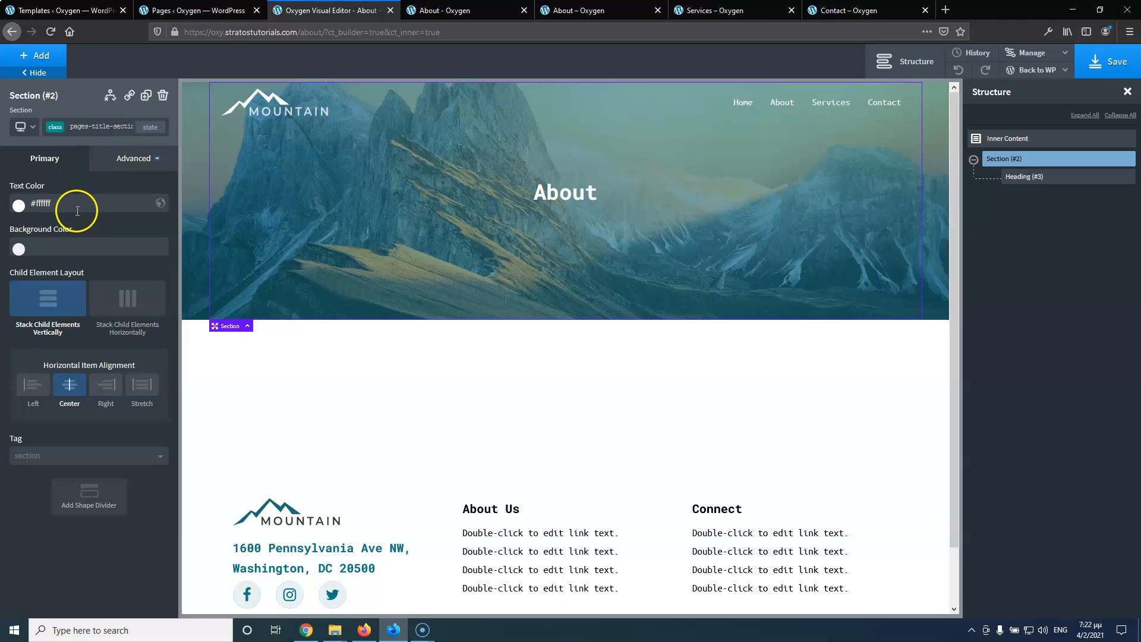
Clear the hero section's ID styles under section-2-240 and make the pages-title-section class the active selector
click(107, 121)
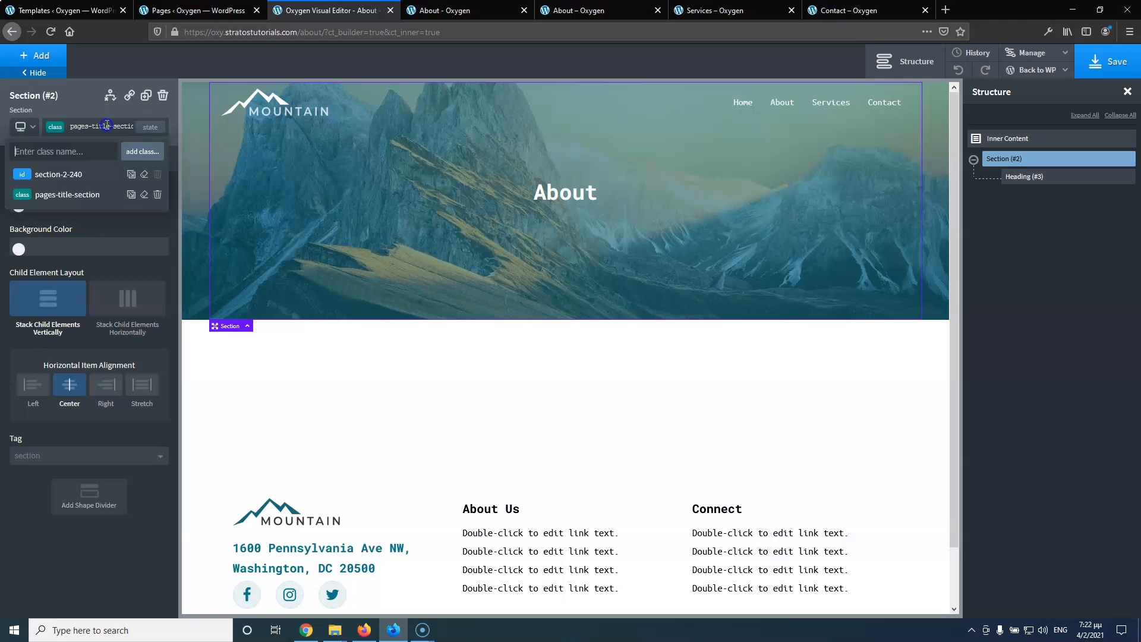
click(145, 174)
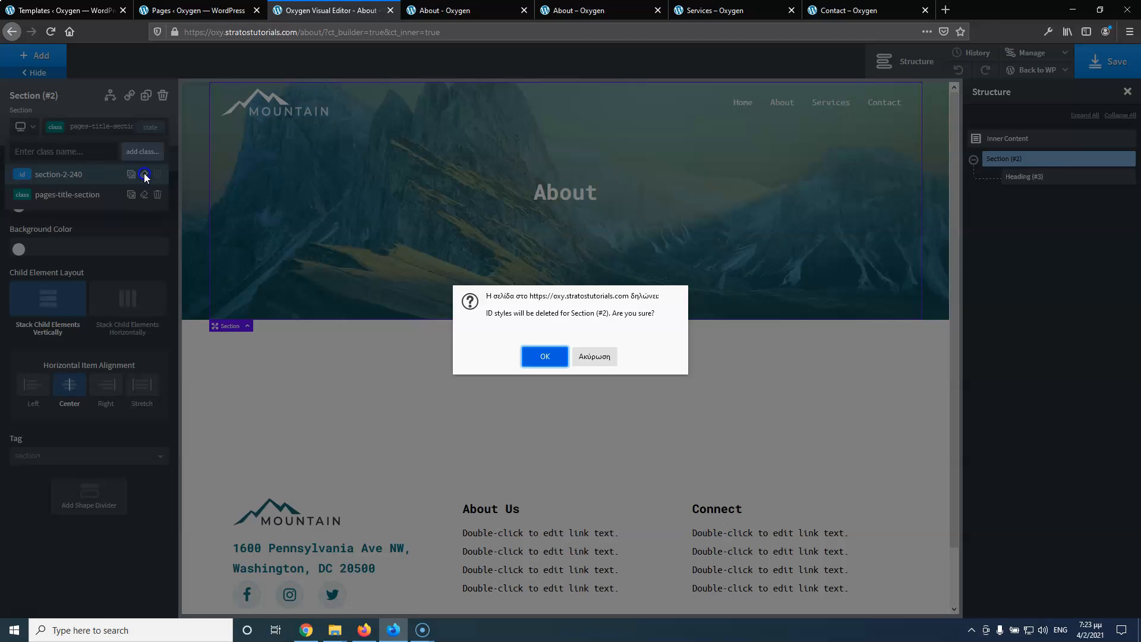
click(568, 360)
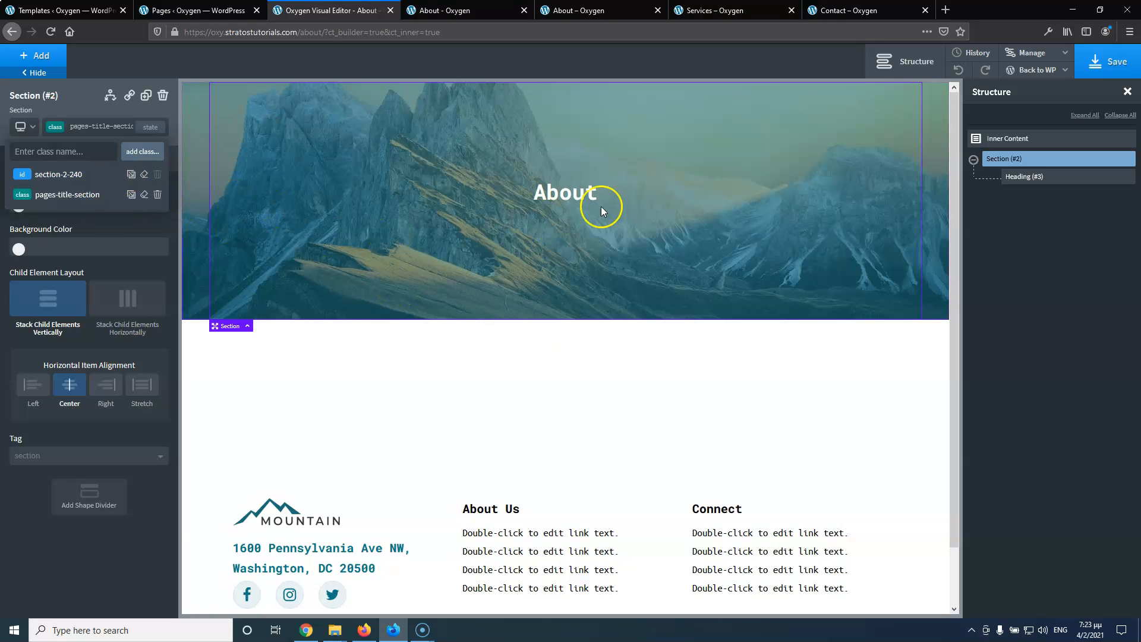
click(76, 195)
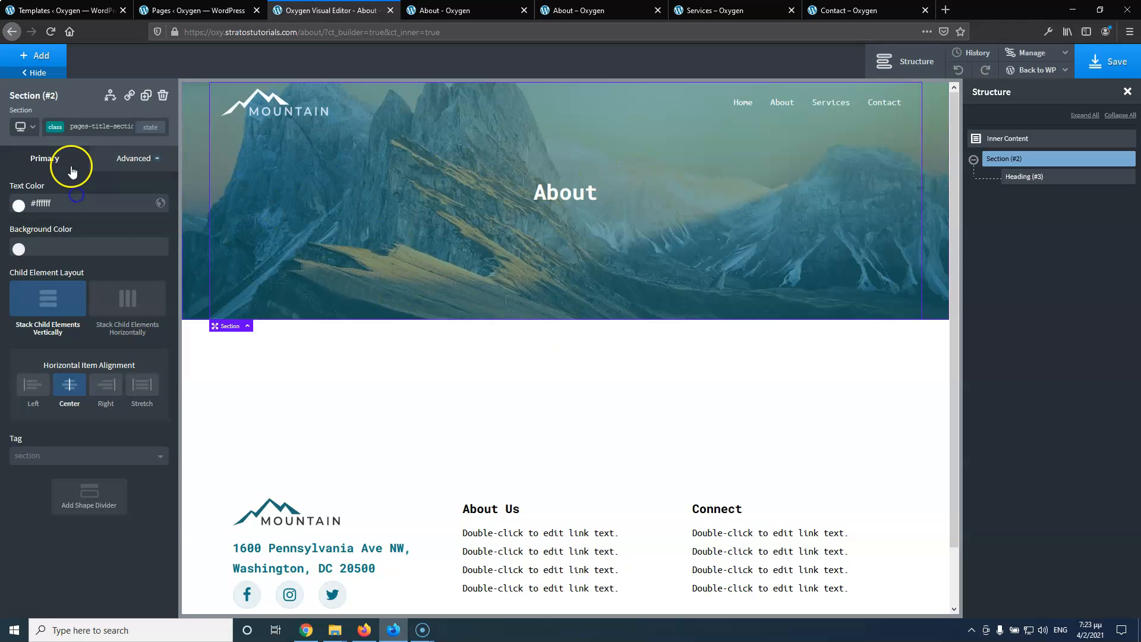
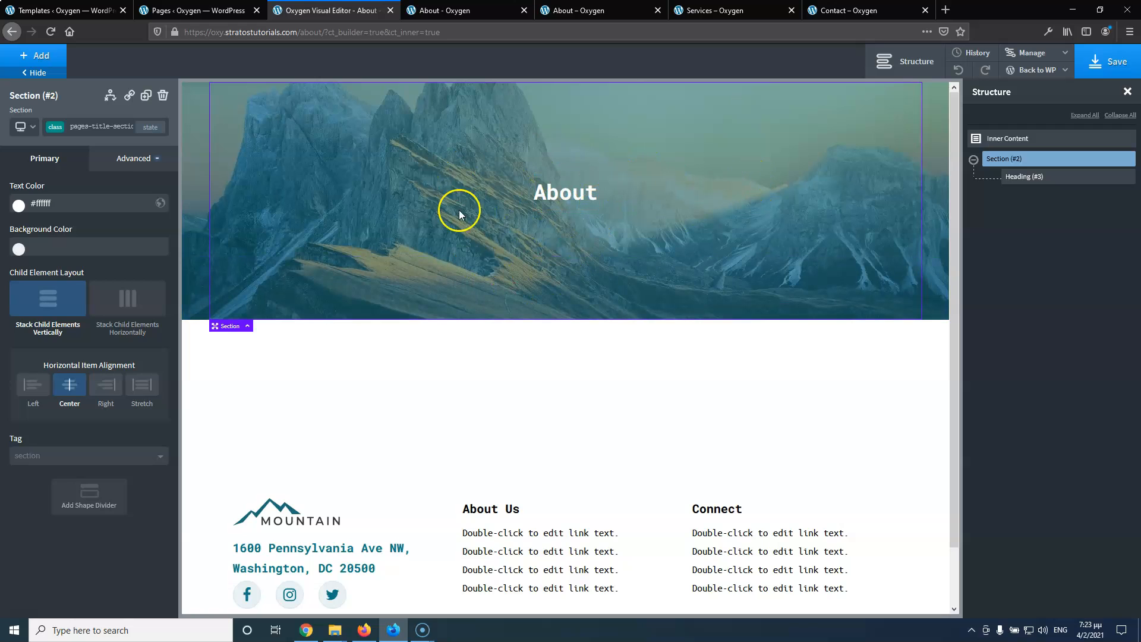
Check the reference About page's introduction and add a section below the hero containing a 50 50 column layout
click(591, 10)
scroll(544, 248, down, 7)
scroll(542, 250, up, 5)
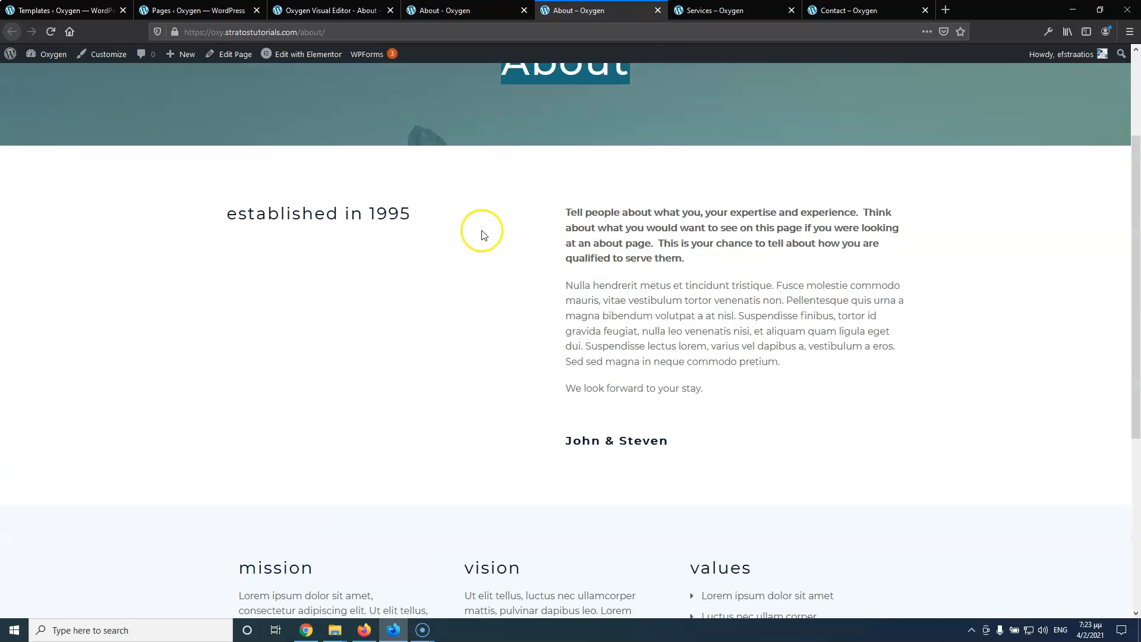
drag(225, 215, 403, 214)
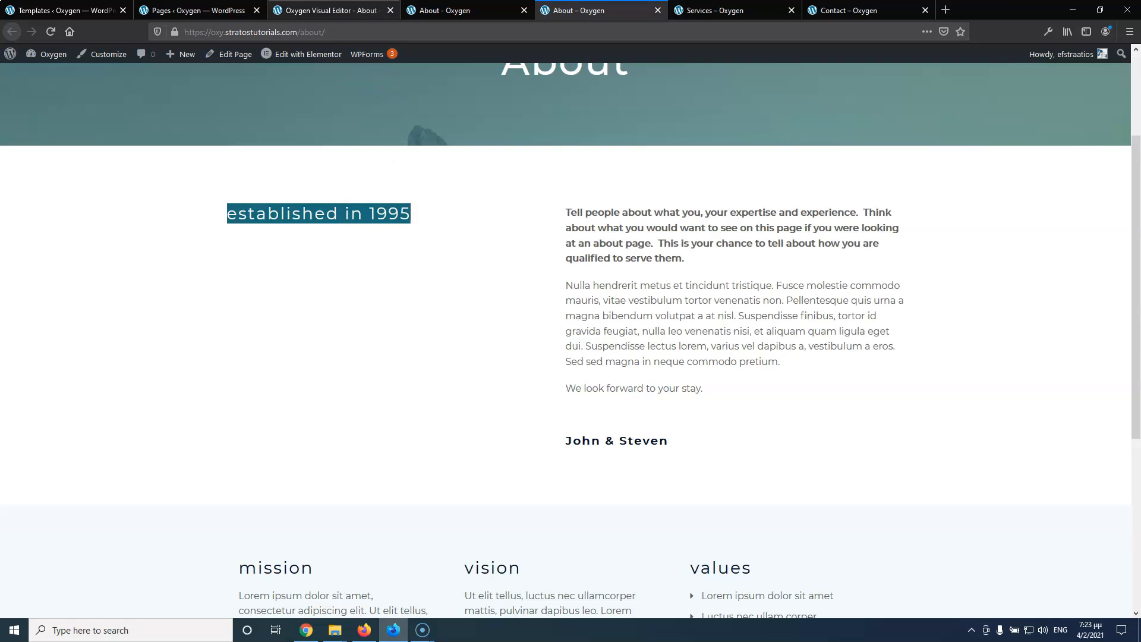
click(321, 10)
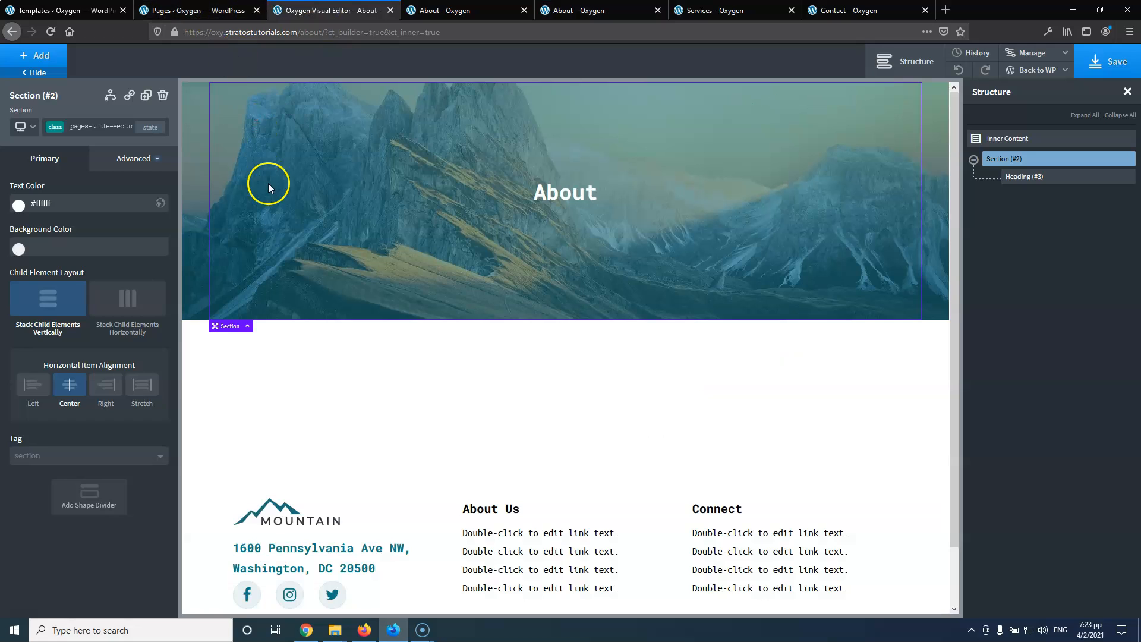
click(34, 54)
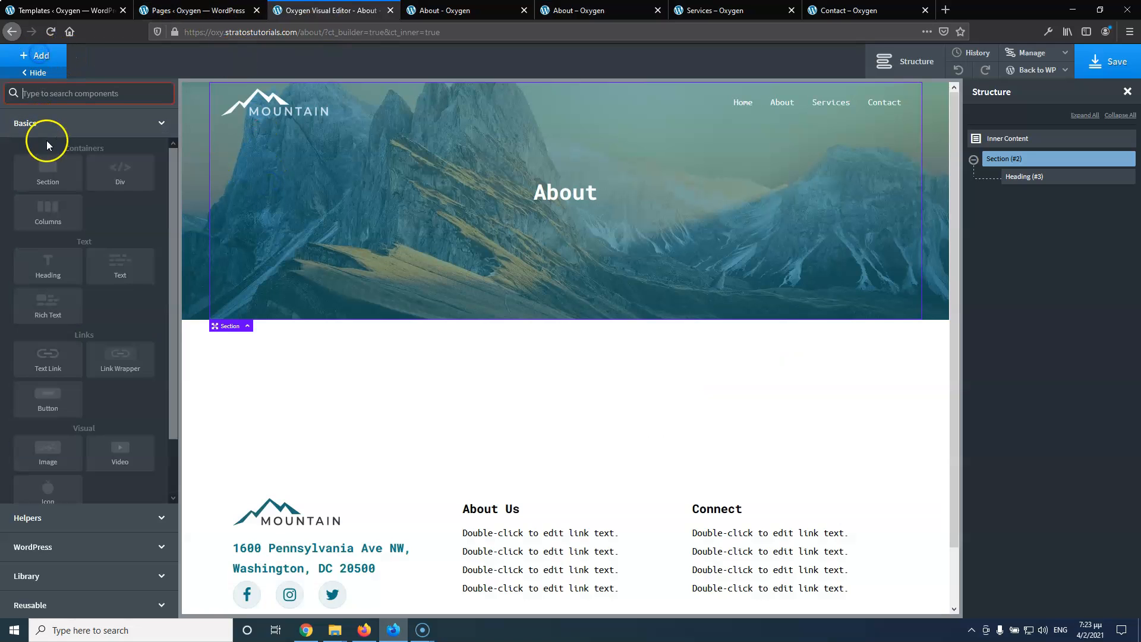
click(41, 167)
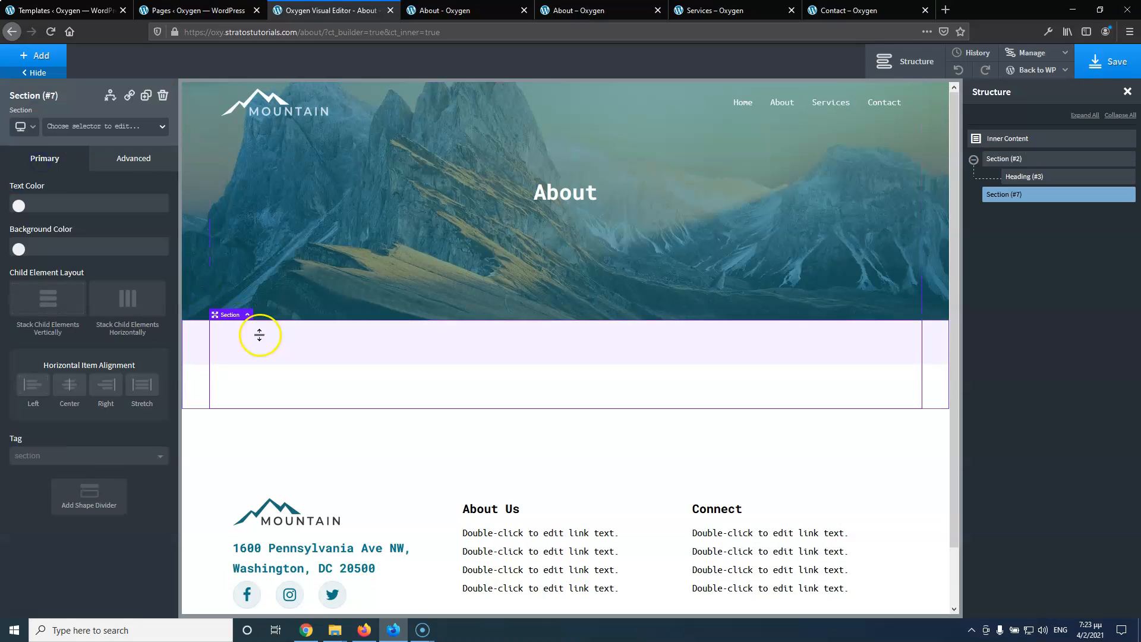
click(25, 60)
click(46, 207)
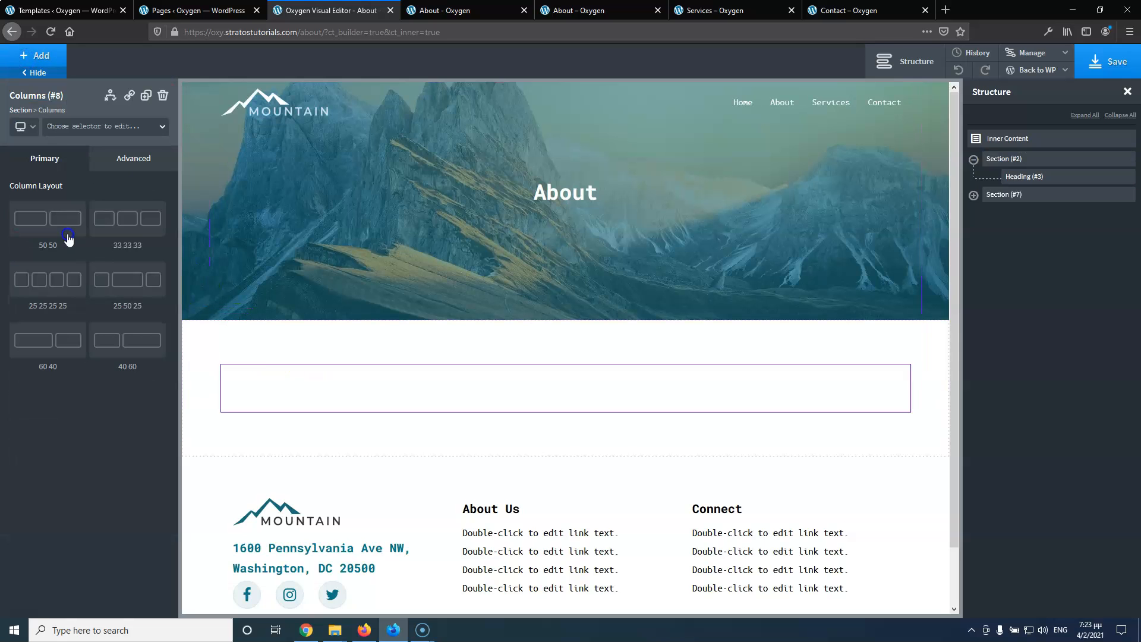
click(53, 231)
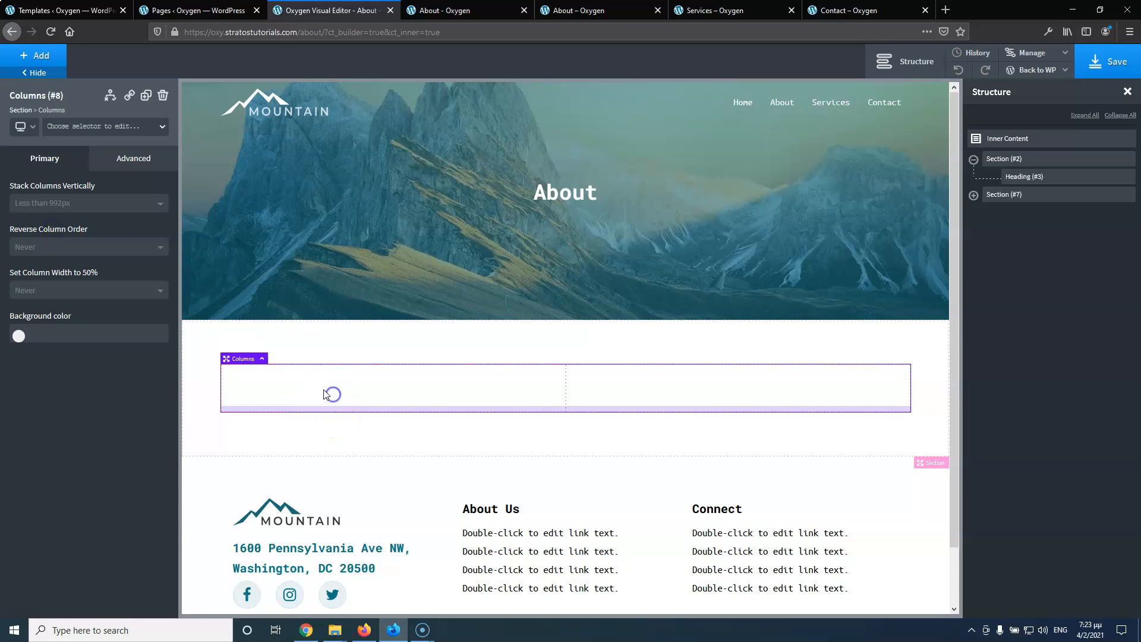
Add a heading reading "Established in 1995" to the first column of the new section
click(331, 392)
click(43, 60)
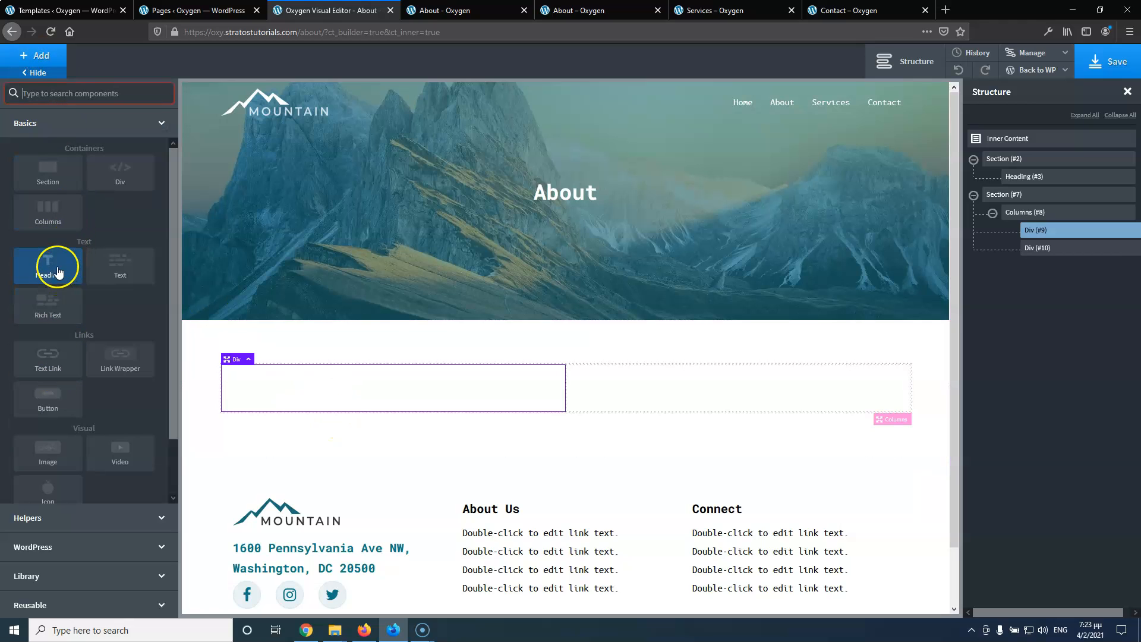
scroll(60, 268, down, 3)
scroll(60, 269, up, 3)
click(57, 265)
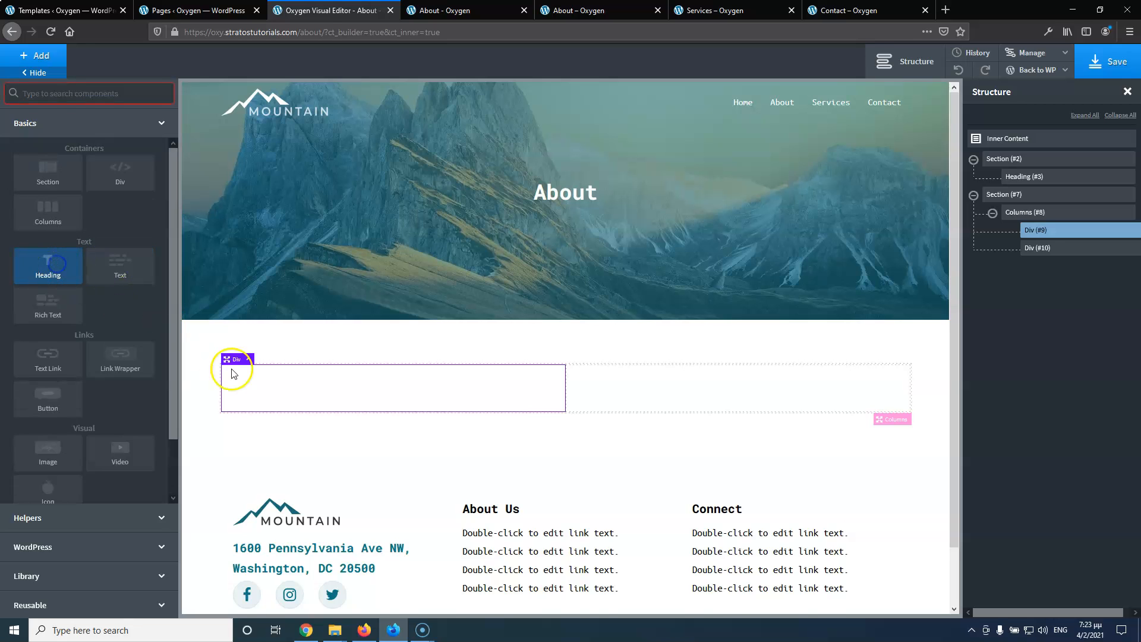
double_click(280, 402)
text(Established in 1995)
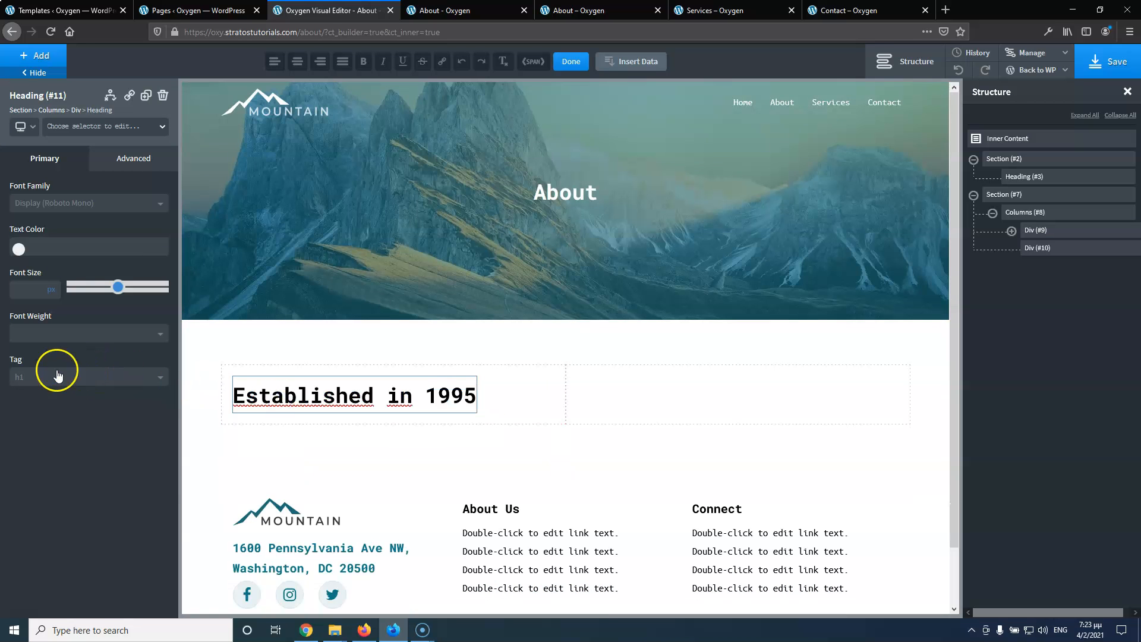
Try the h3 tag on the "Established in 1995" heading and set its tag to h2
click(56, 375)
click(46, 435)
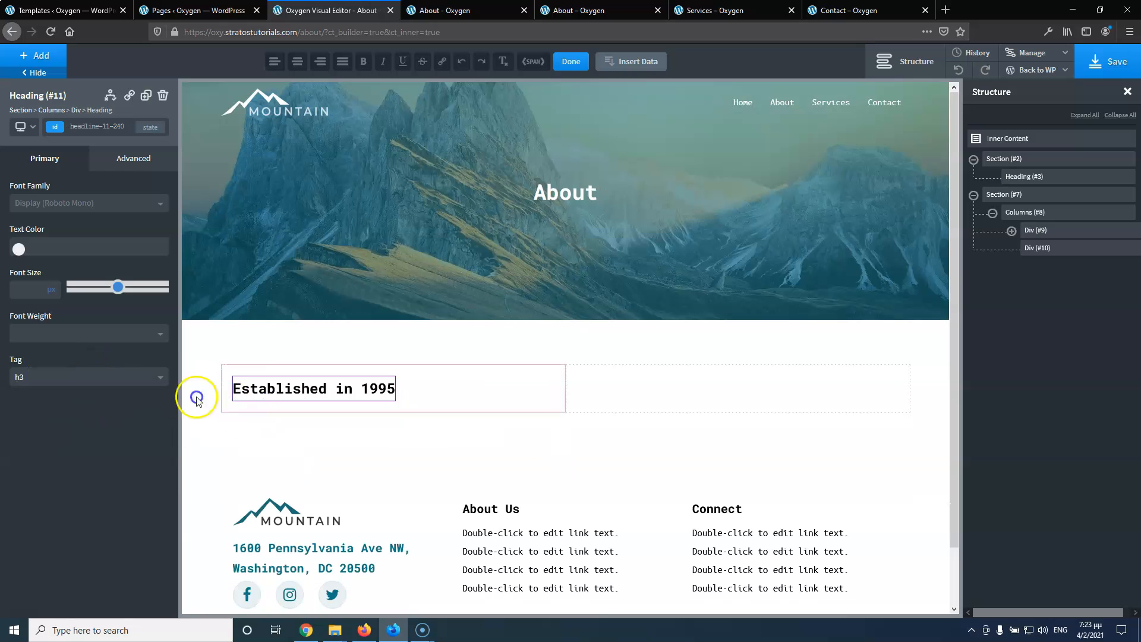
click(65, 378)
click(64, 414)
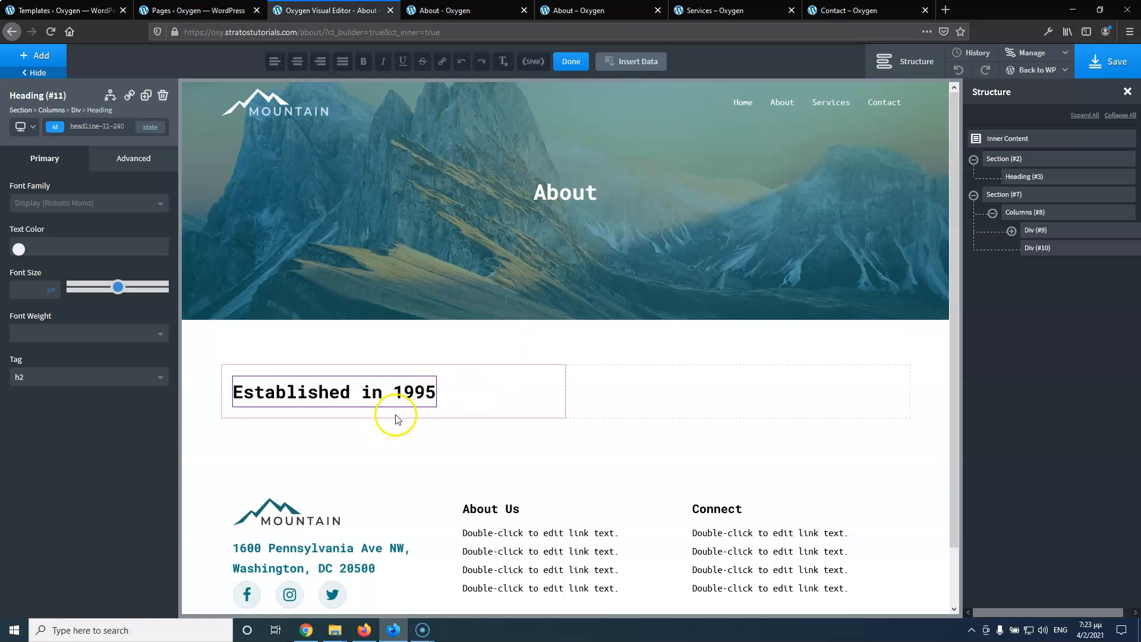
Copy the introductory paragraphs and the signature line from the reference About page
click(462, 12)
click(576, 10)
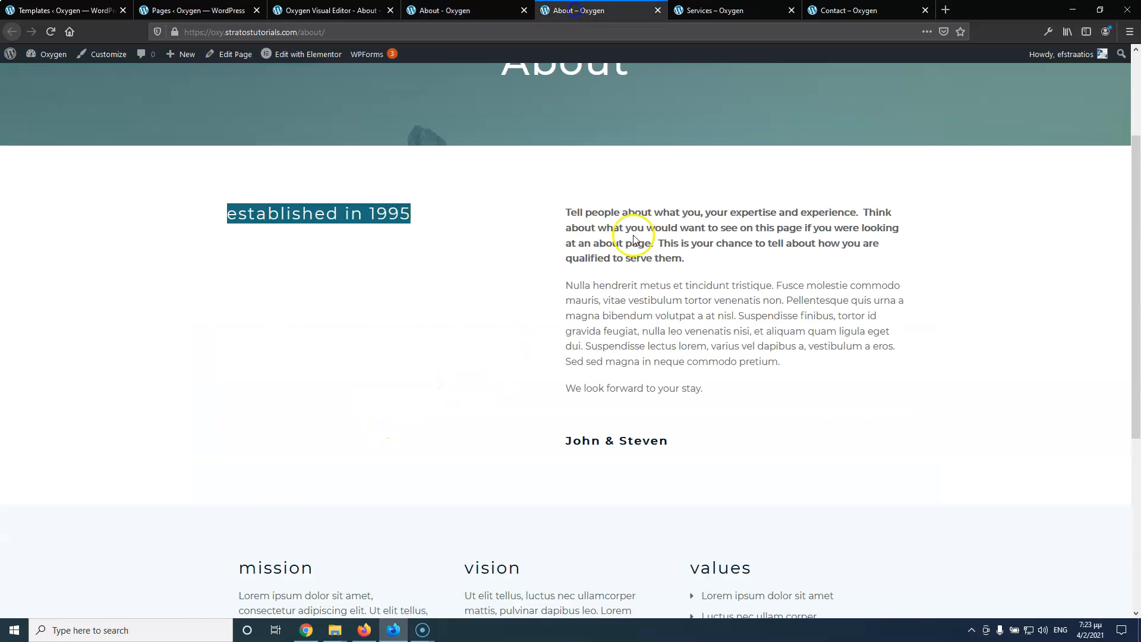
drag(567, 211, 678, 440)
key(ctrl+c)
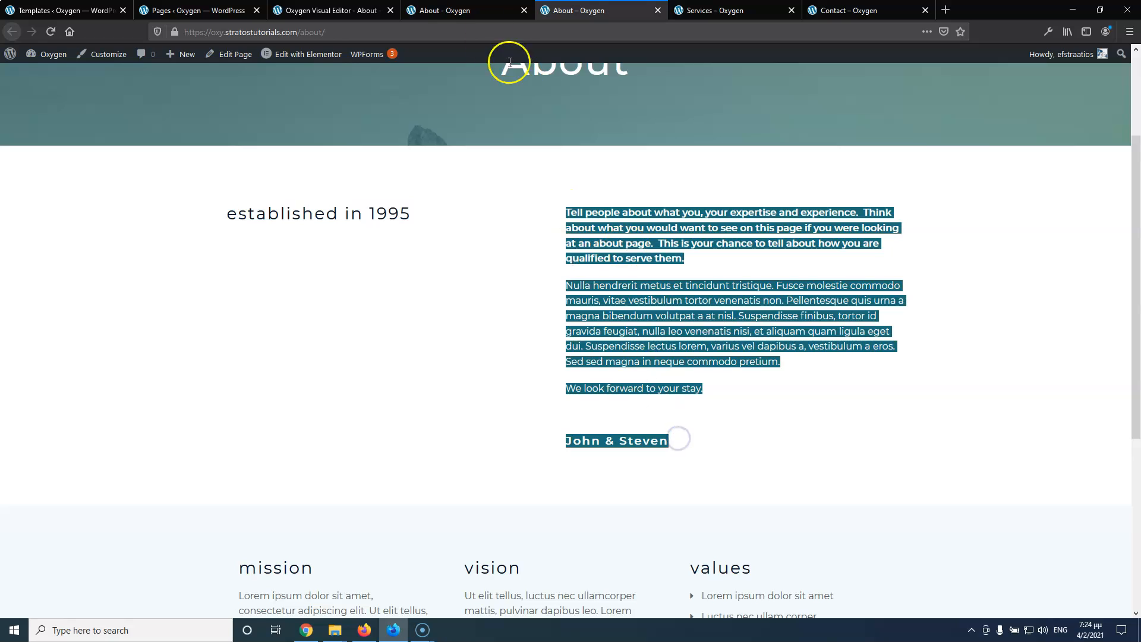
Return to the builder and add a Rich Text element to the new section's empty second column
click(331, 11)
click(596, 393)
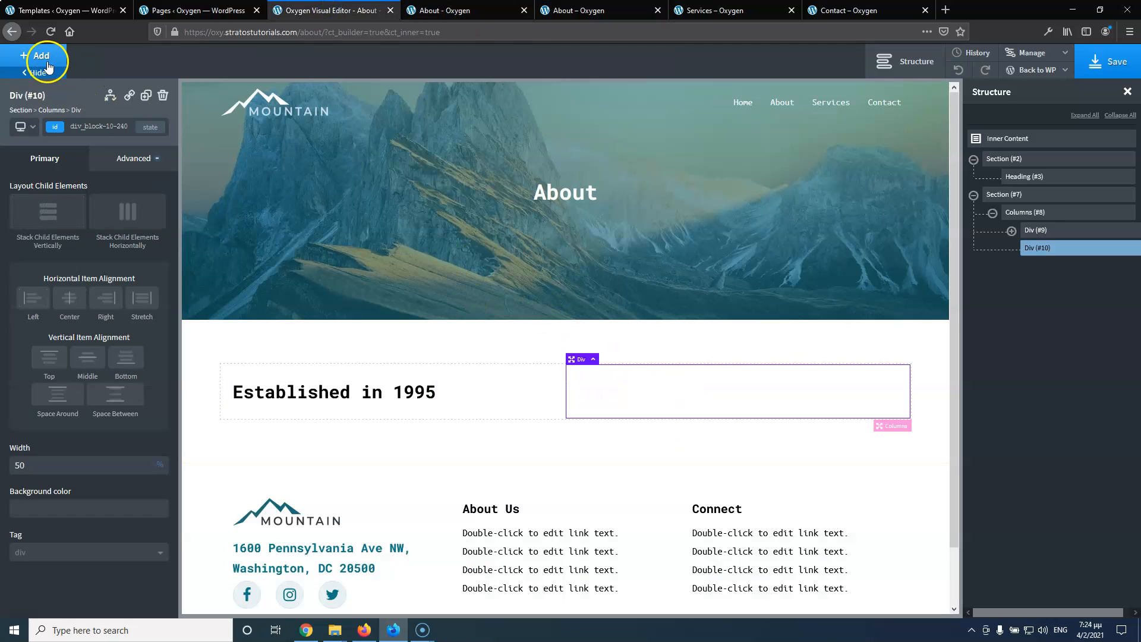
click(37, 56)
click(60, 317)
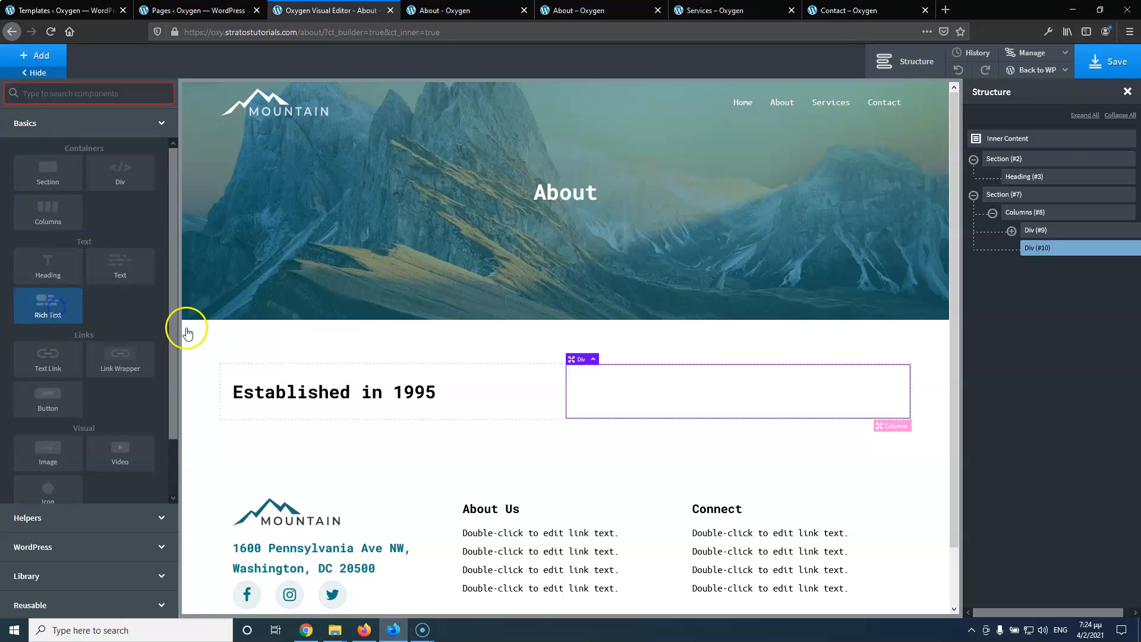
Replace the Rich Text element's placeholder with the copied introduction, pasting it as plain text
double_click(629, 385)
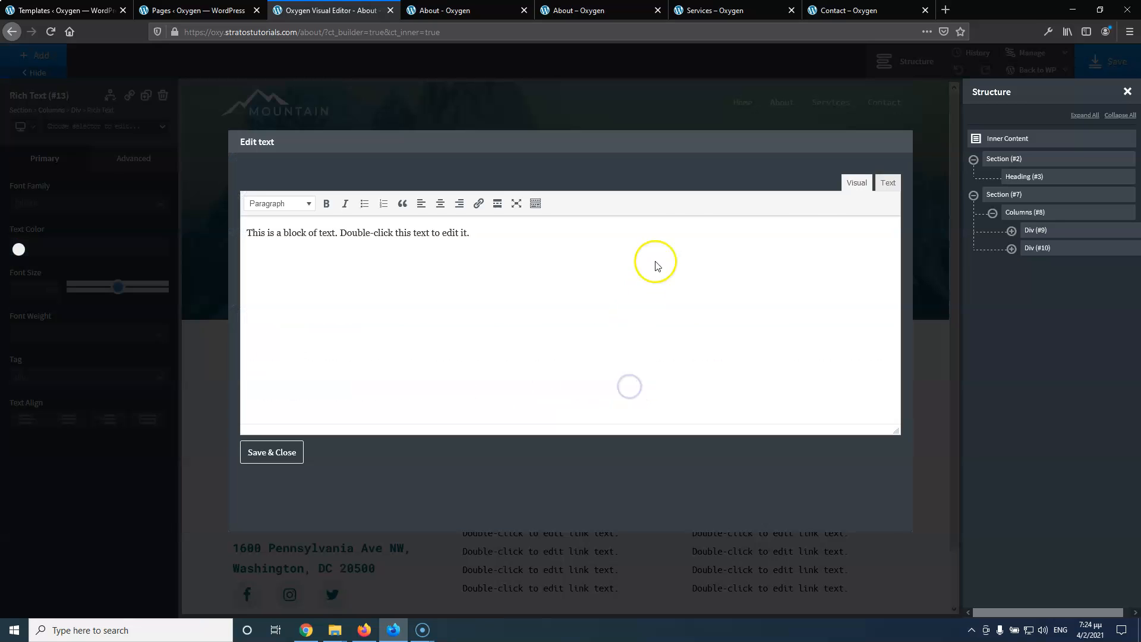
click(888, 183)
click(432, 285)
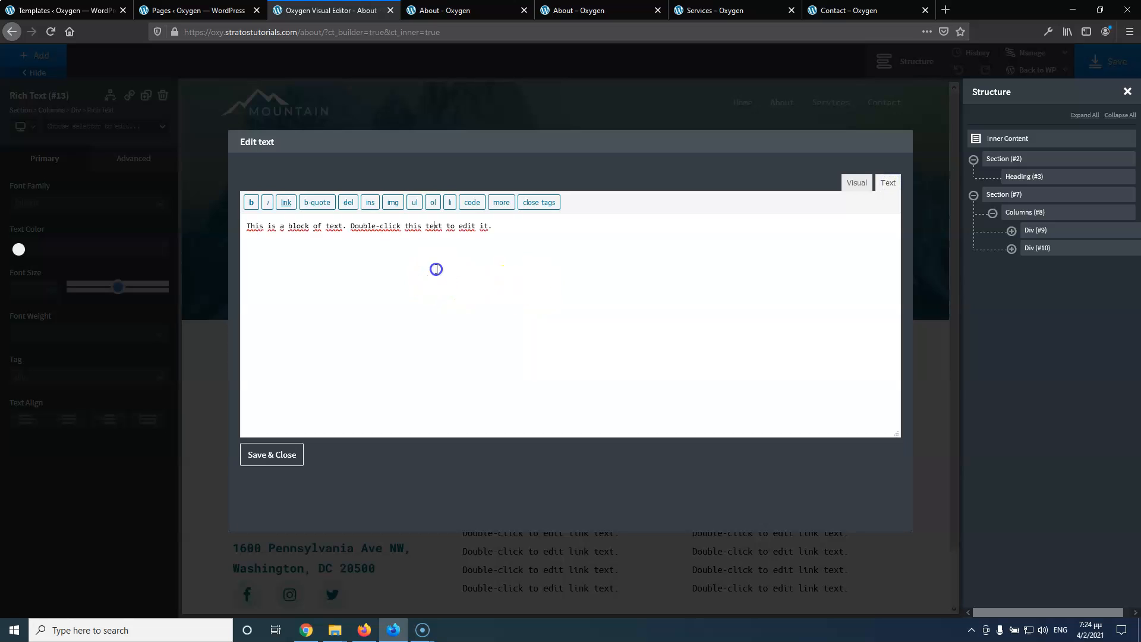
key(ctrl+a)
key(ctrl+v)
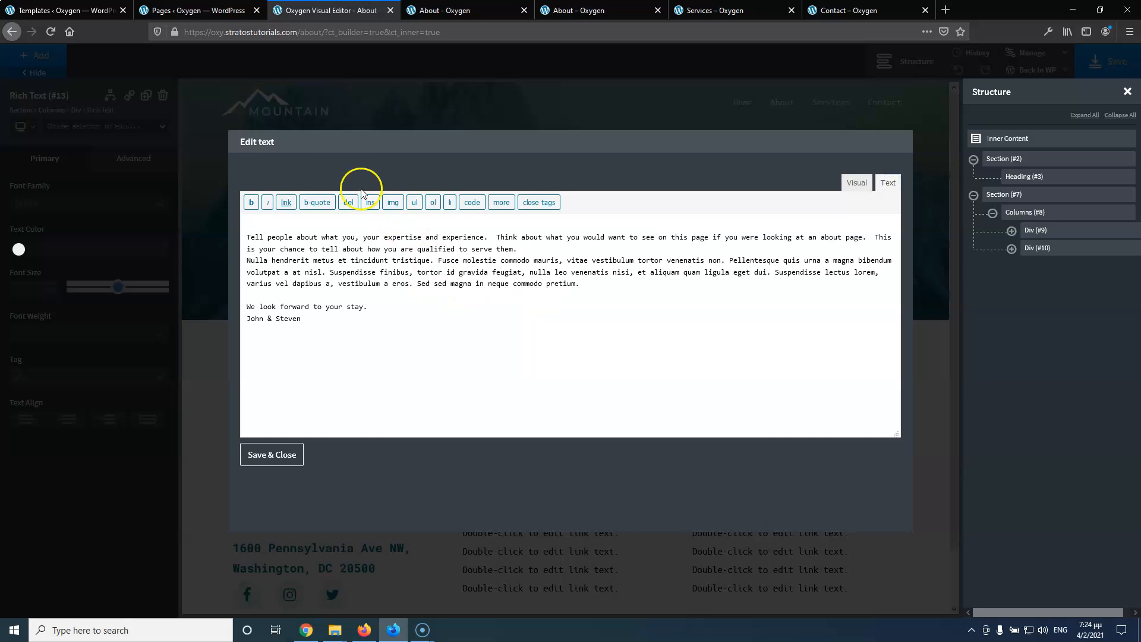
Remove the blank first line, insert a blank line above the signature, and show the text in the visual editor
key(Delete)
click(311, 276)
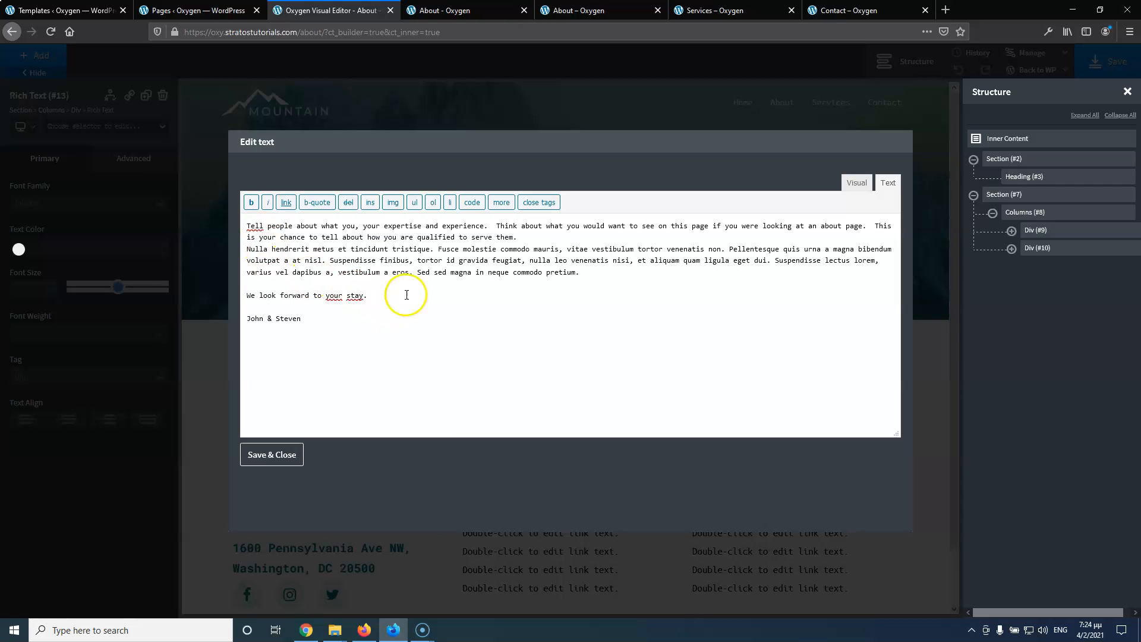
click(858, 183)
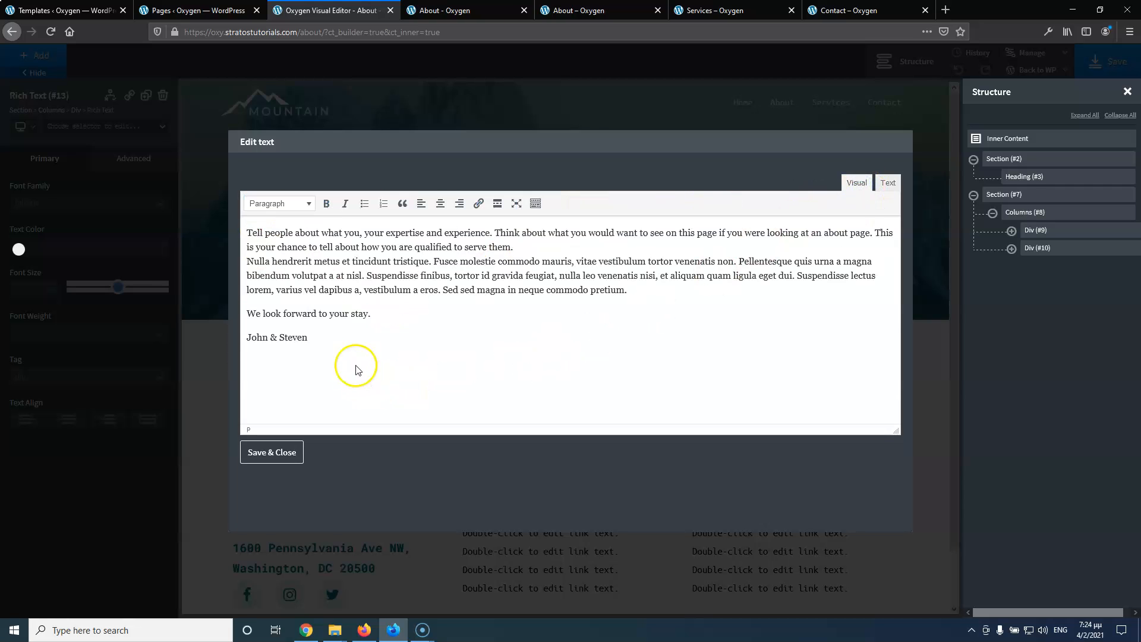
Following the reference page's formatting, insert a blank line after the first introductory paragraph and make that paragraph bold
click(571, 10)
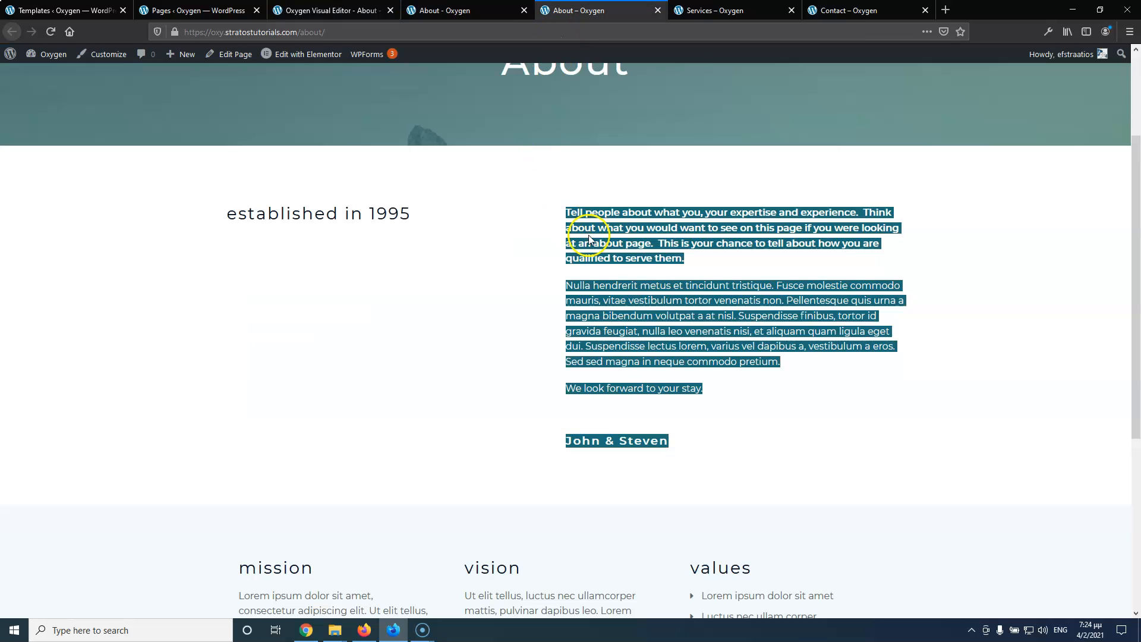
click(531, 265)
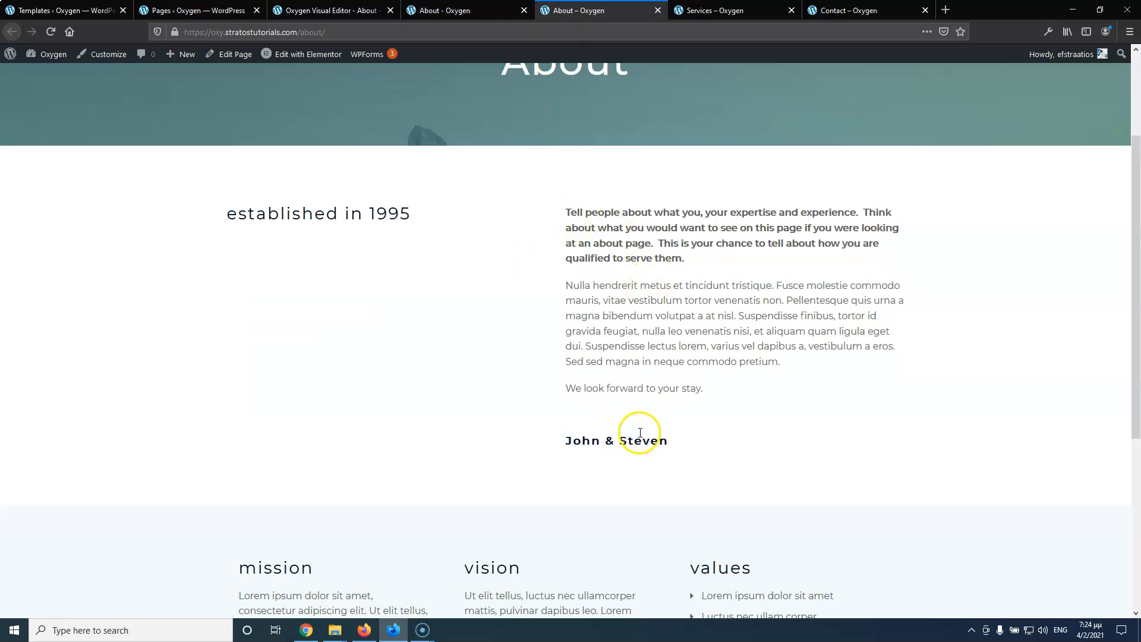
click(335, 11)
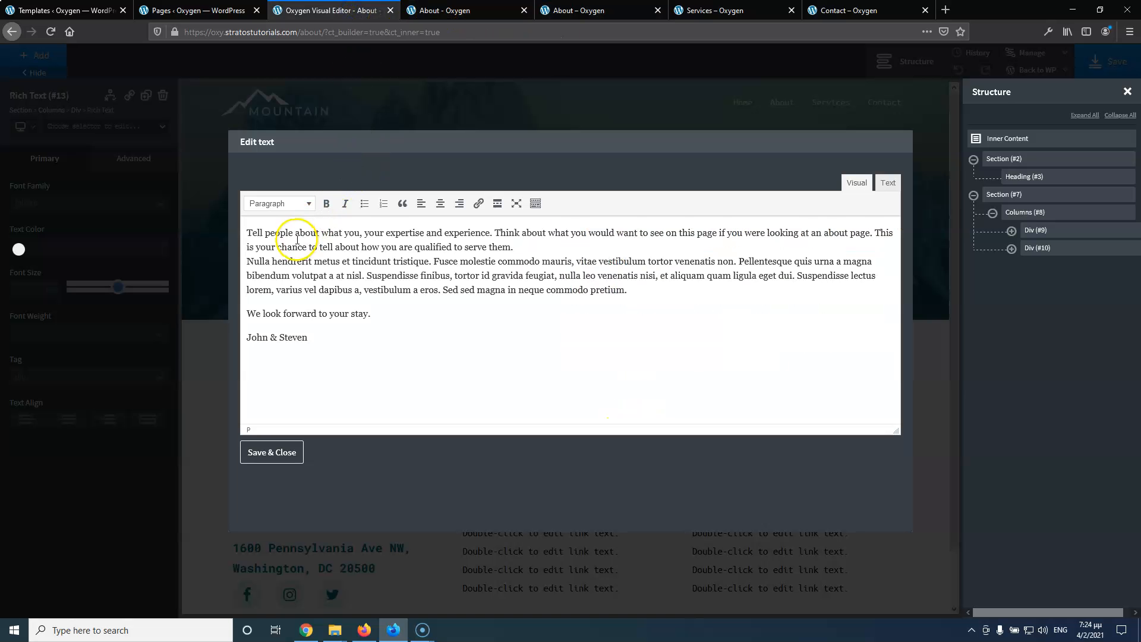
click(588, 10)
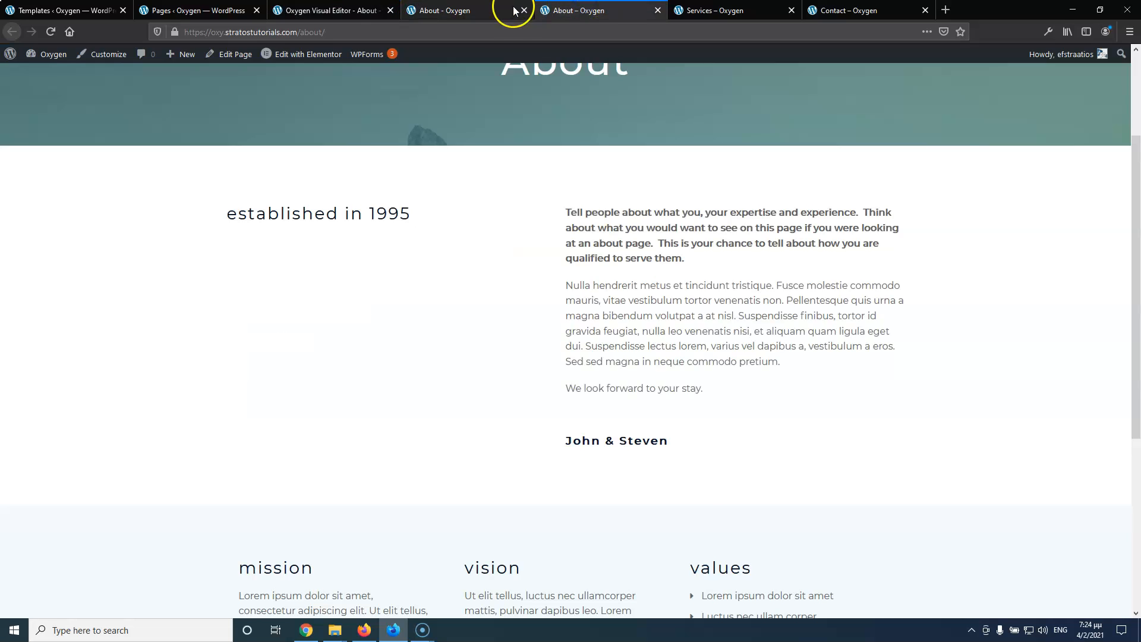
click(331, 11)
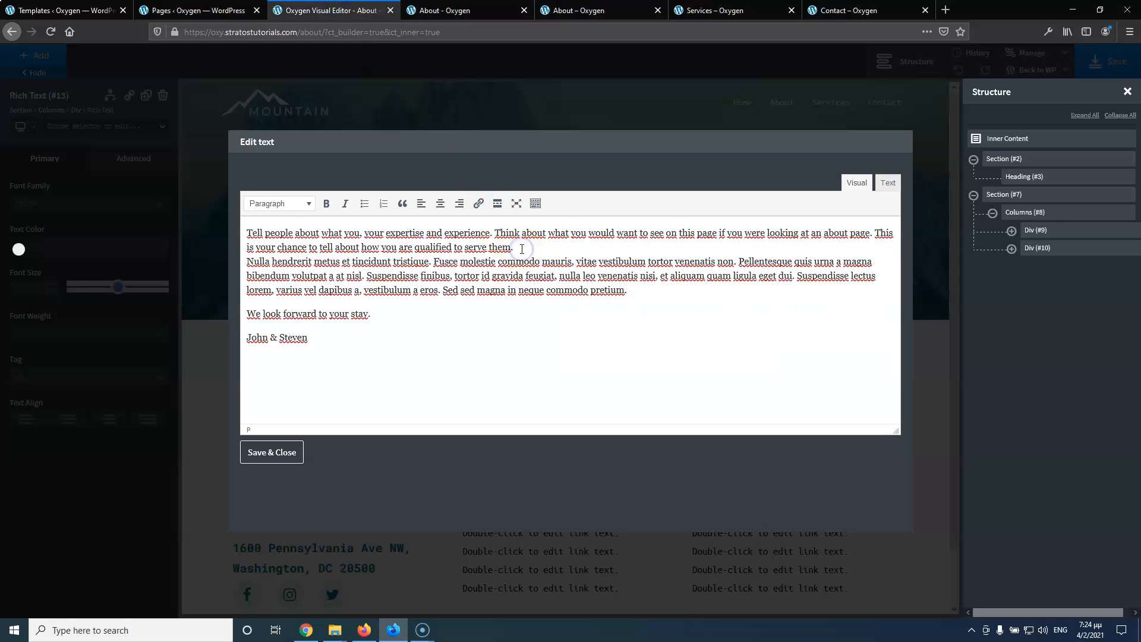
key(Return)
click(469, 243)
drag(248, 233, 537, 249)
click(326, 204)
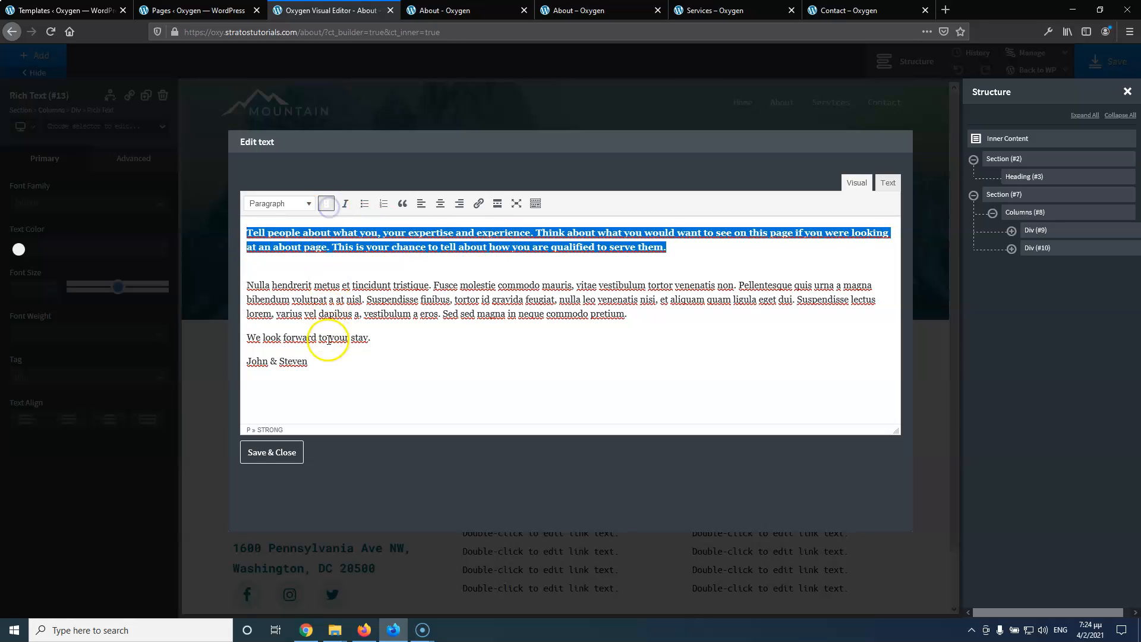
Make the signature line bold, then save and close the text editor
drag(308, 361, 268, 368)
click(327, 200)
click(286, 452)
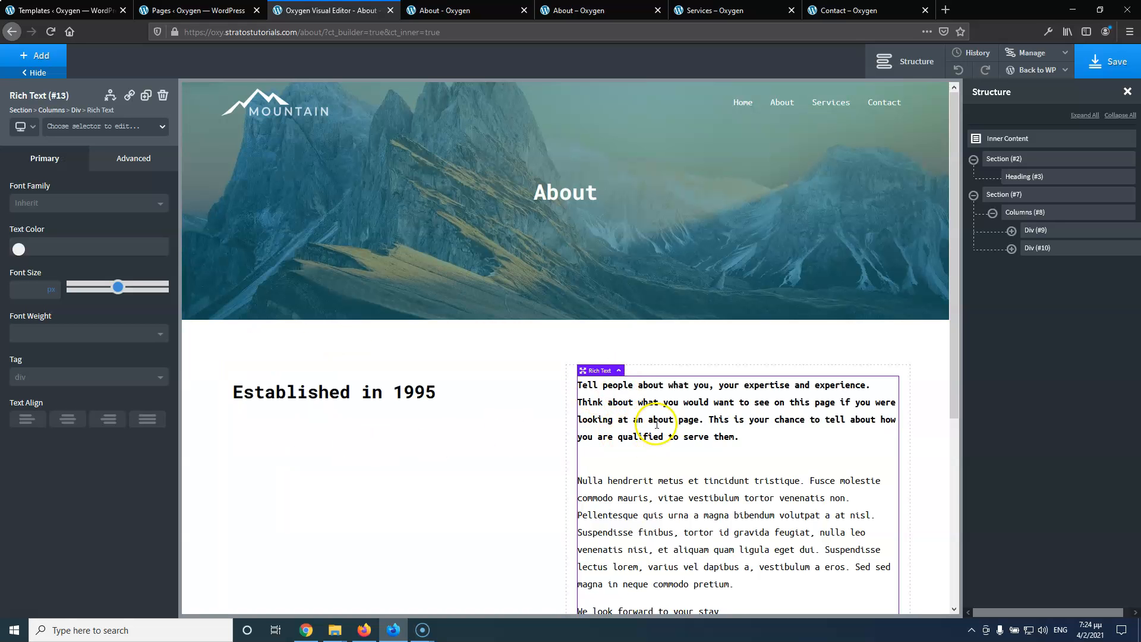
Compare the finished introduction with the reference About page and examine the reference's mission, vision and values section
scroll(618, 380, down, 2)
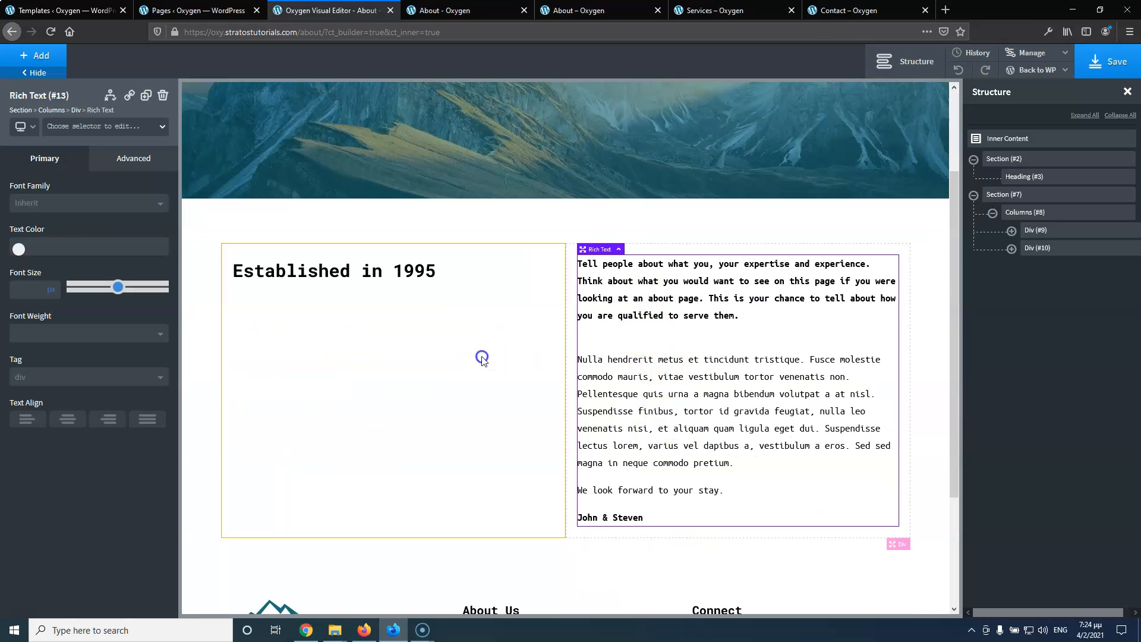
click(482, 358)
click(568, 8)
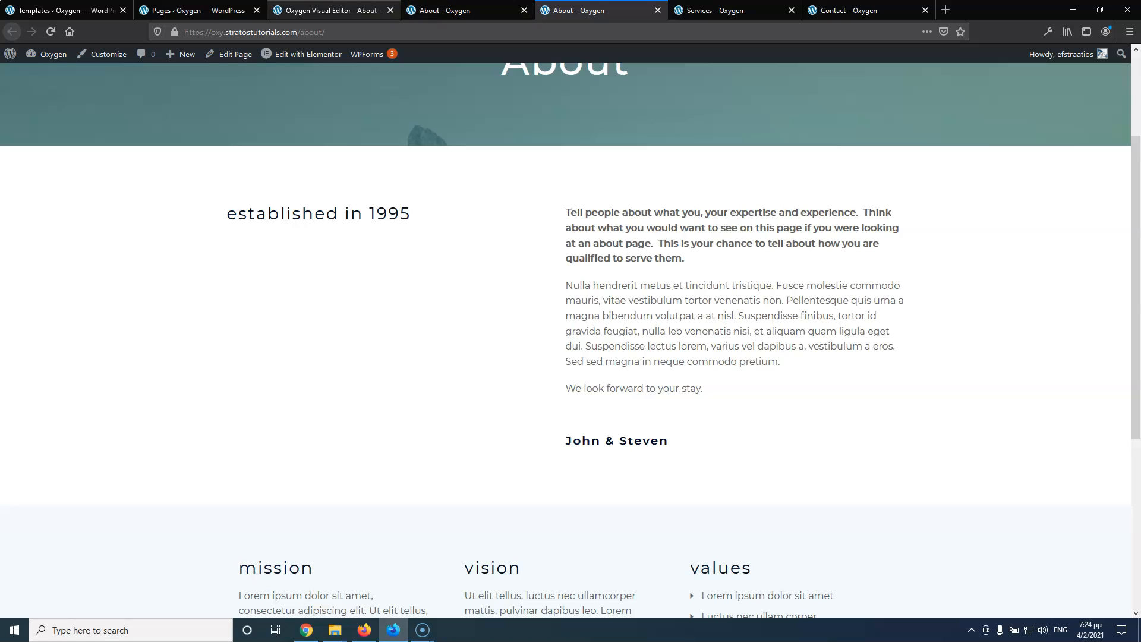
click(357, 9)
scroll(447, 259, down, 3)
click(594, 8)
scroll(593, 267, down, 5)
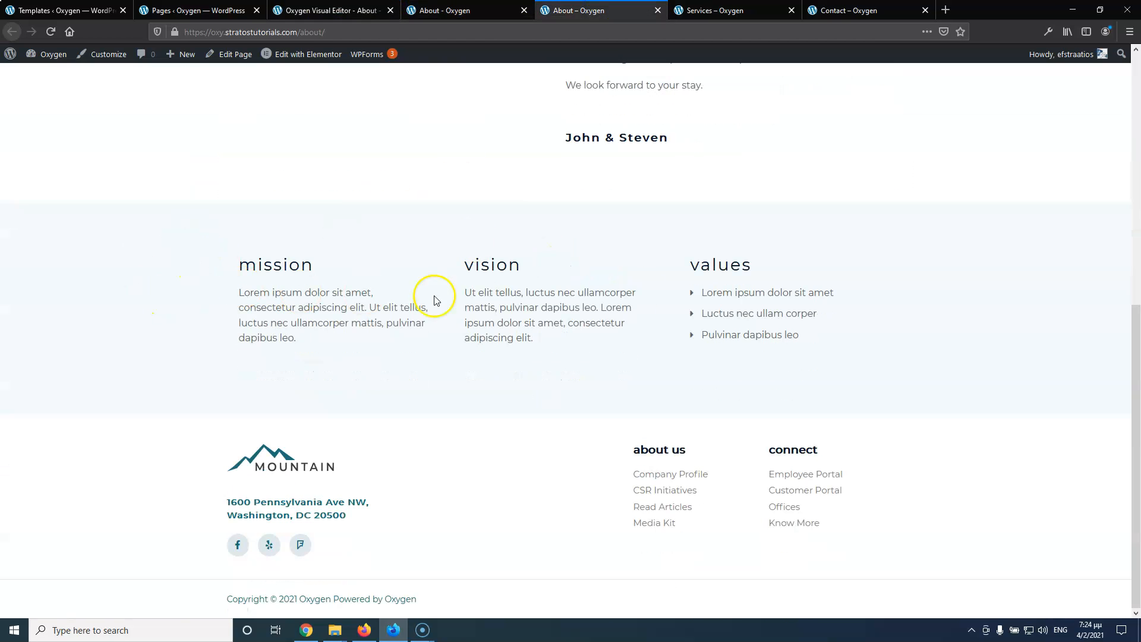
scroll(629, 299, up, 3)
scroll(522, 298, down, 3)
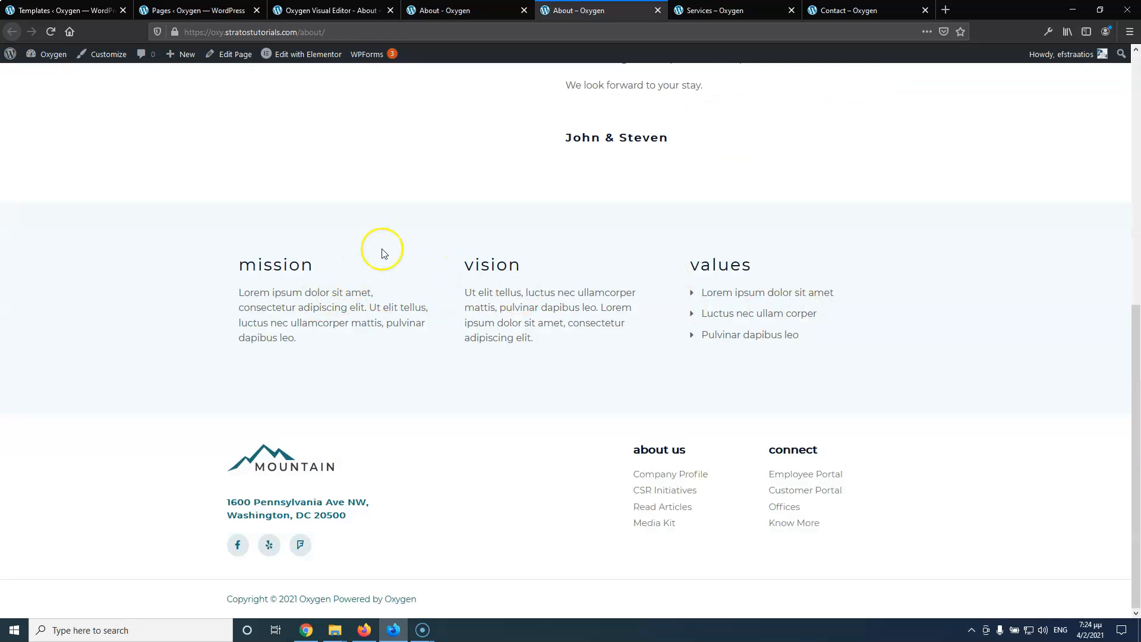
scroll(214, 232, up, 7)
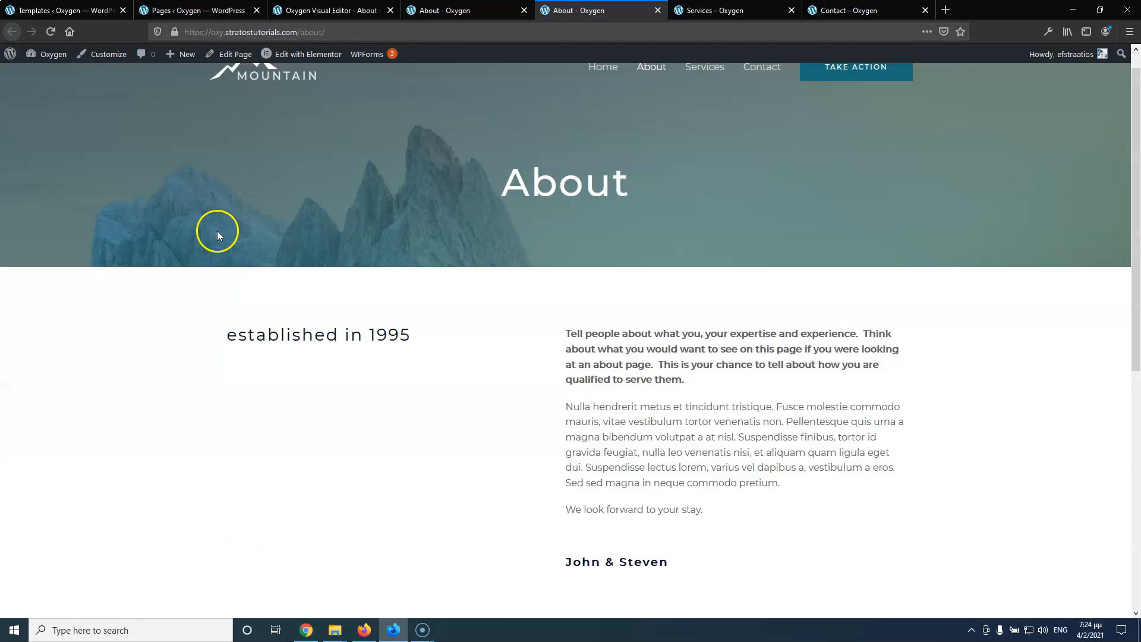
scroll(217, 234, down, 5)
double_click(259, 382)
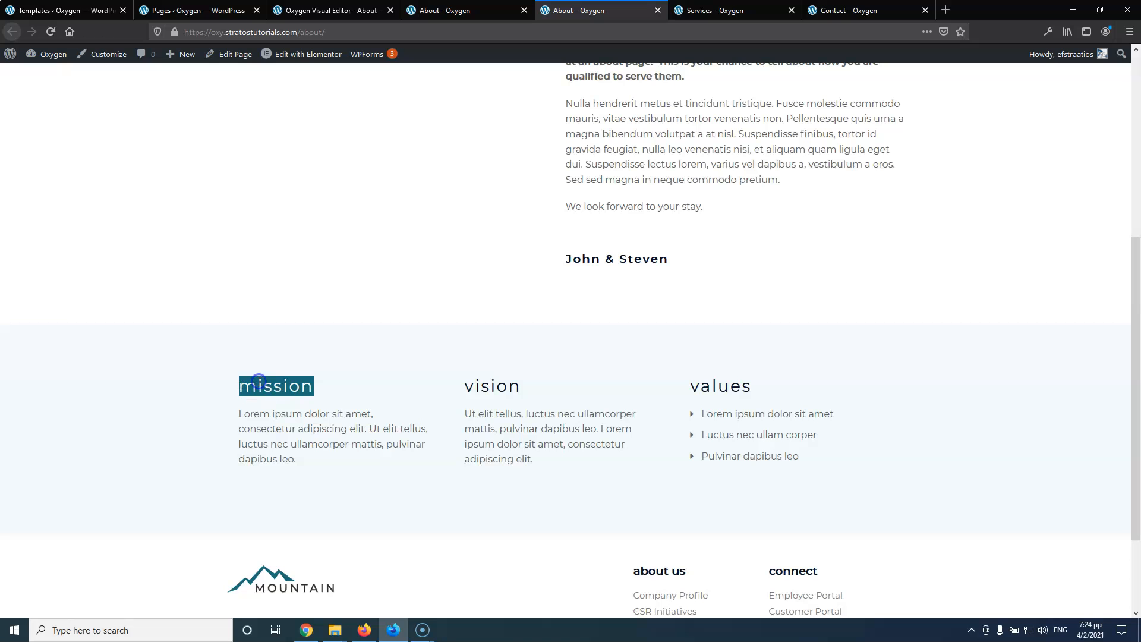
Back in the builder, add a new section below the introduction and insert columns with the 33 33 33 layout
click(310, 8)
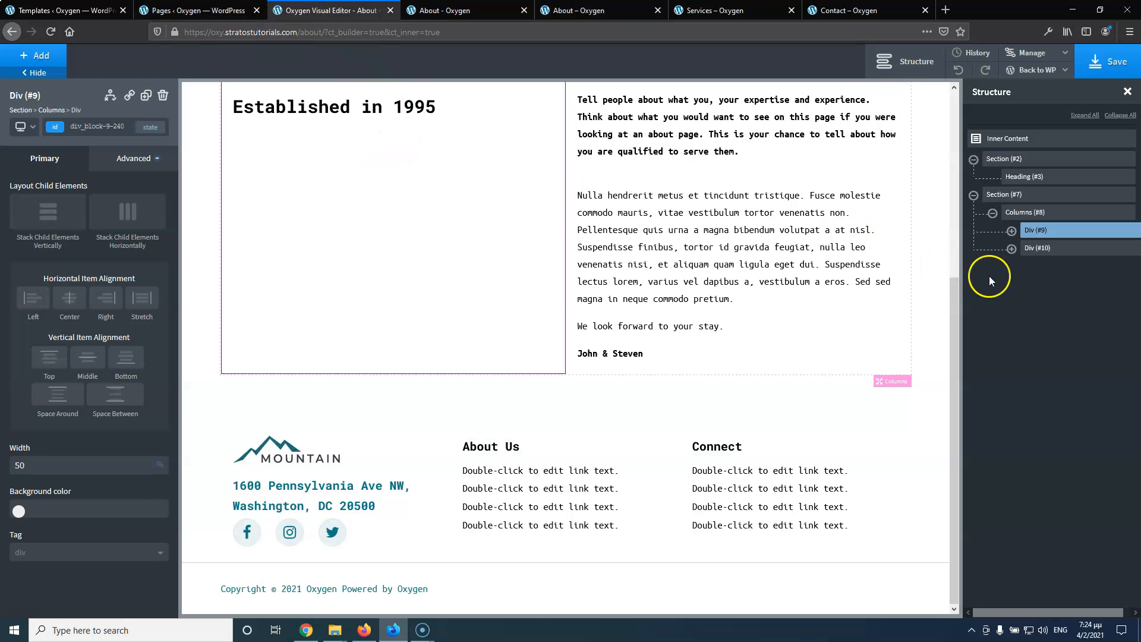
click(1047, 195)
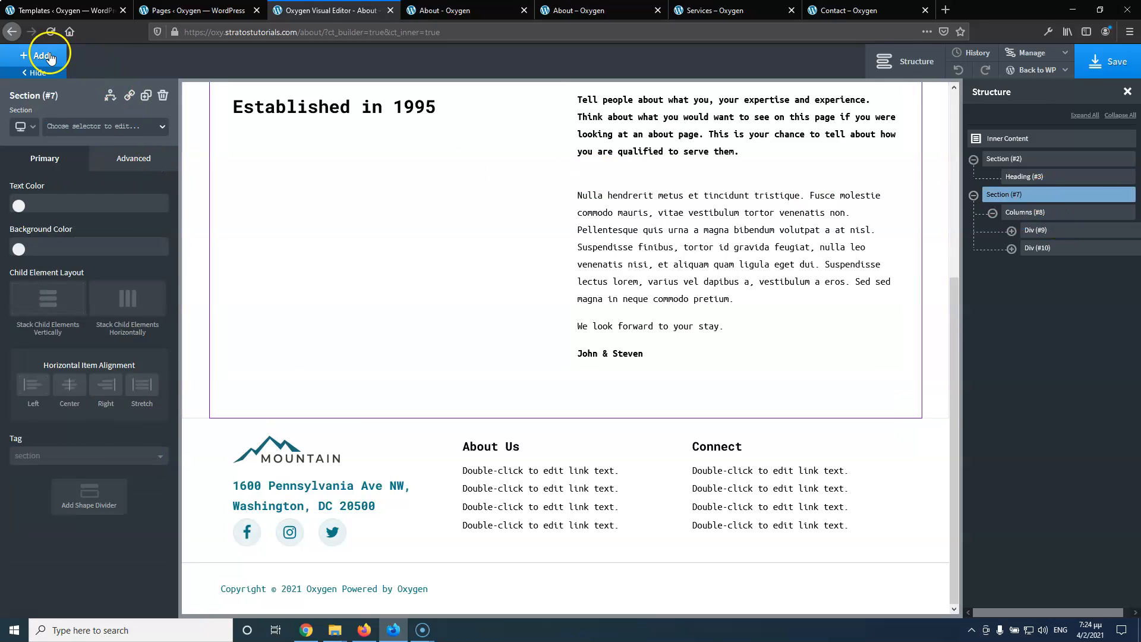
click(50, 57)
click(52, 170)
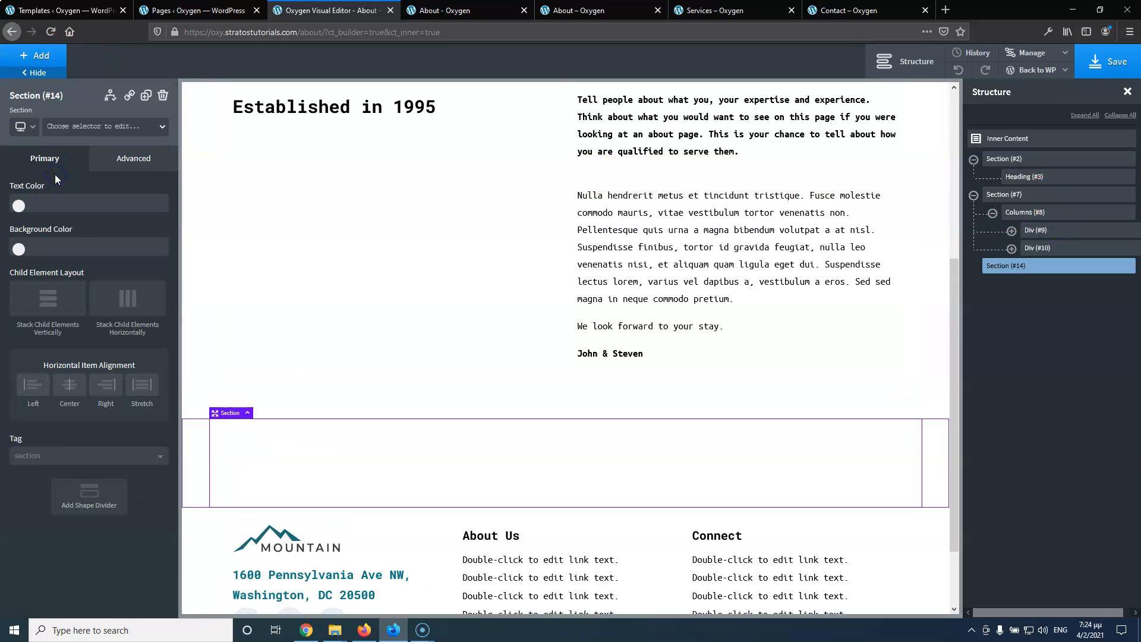
click(39, 55)
click(45, 216)
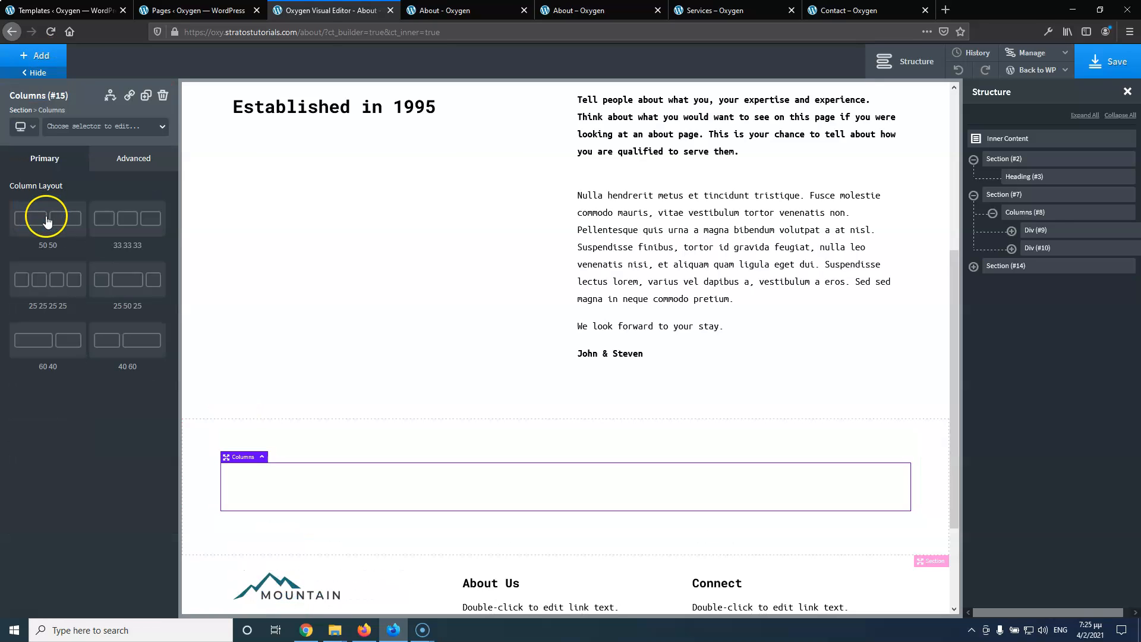
click(118, 231)
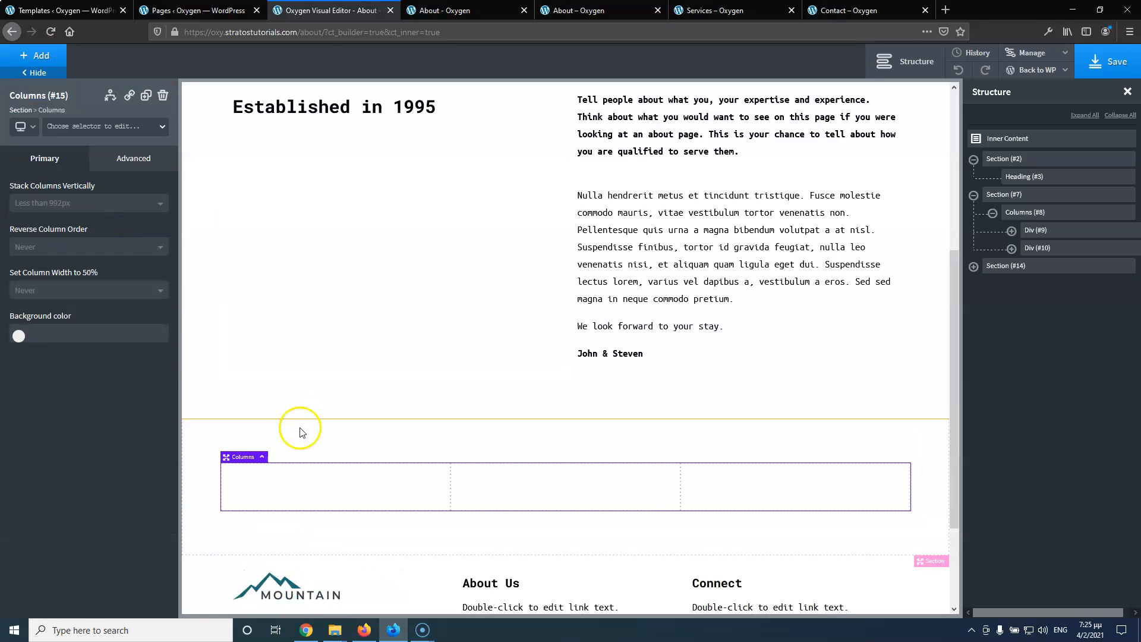
Add a heading reading "Mission" to the new section's first column and set its tag to H2
click(293, 480)
click(41, 57)
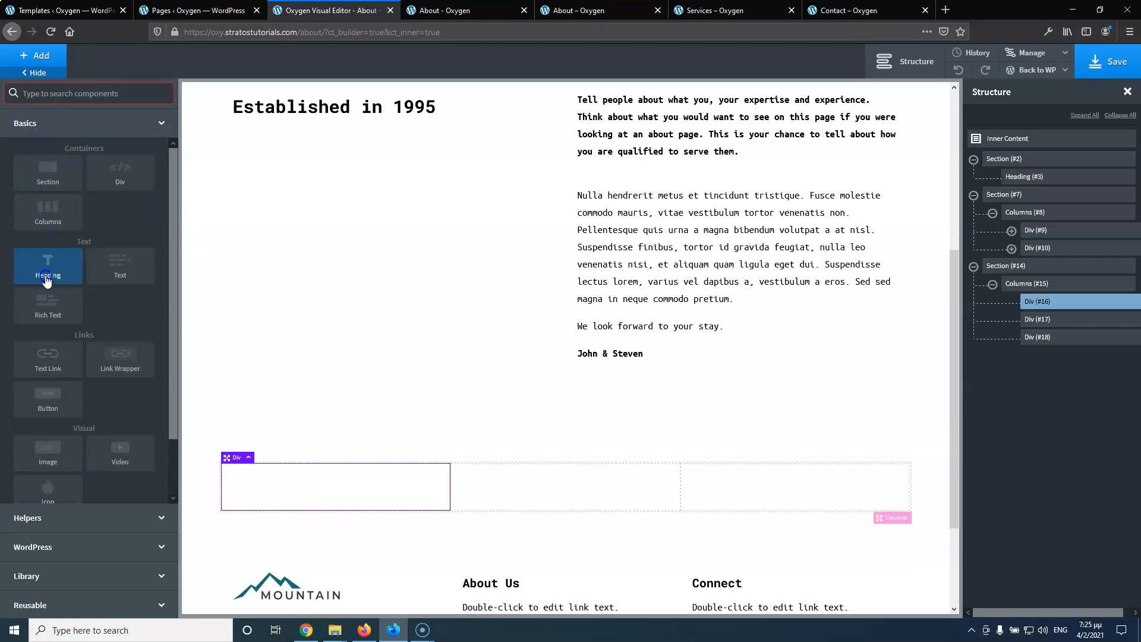
click(47, 279)
double_click(293, 492)
text(Mission)
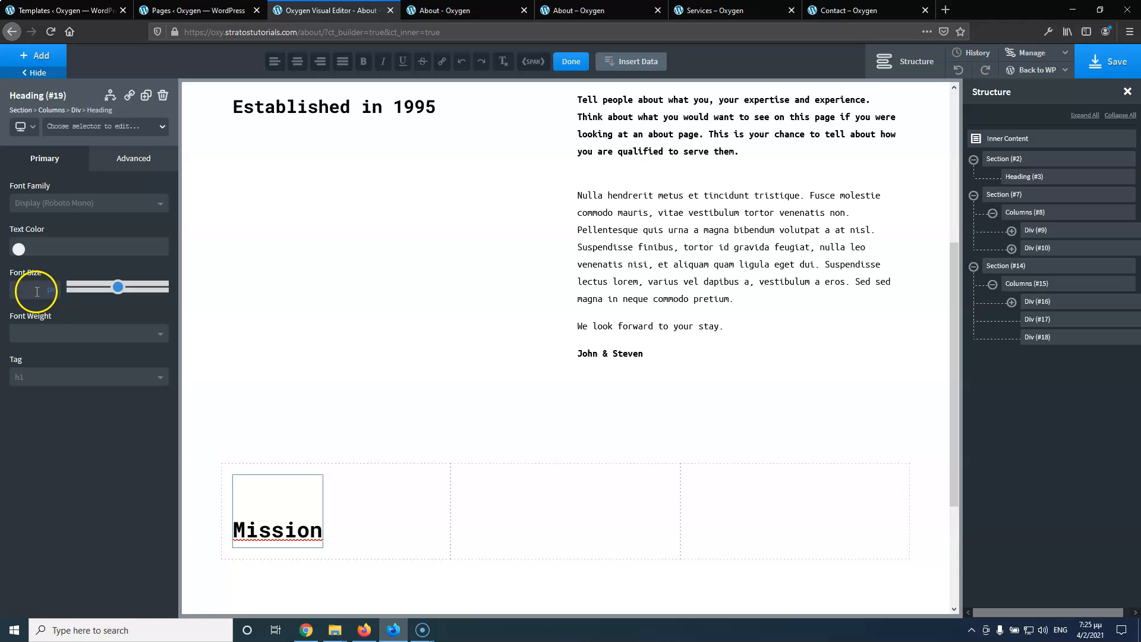
click(36, 377)
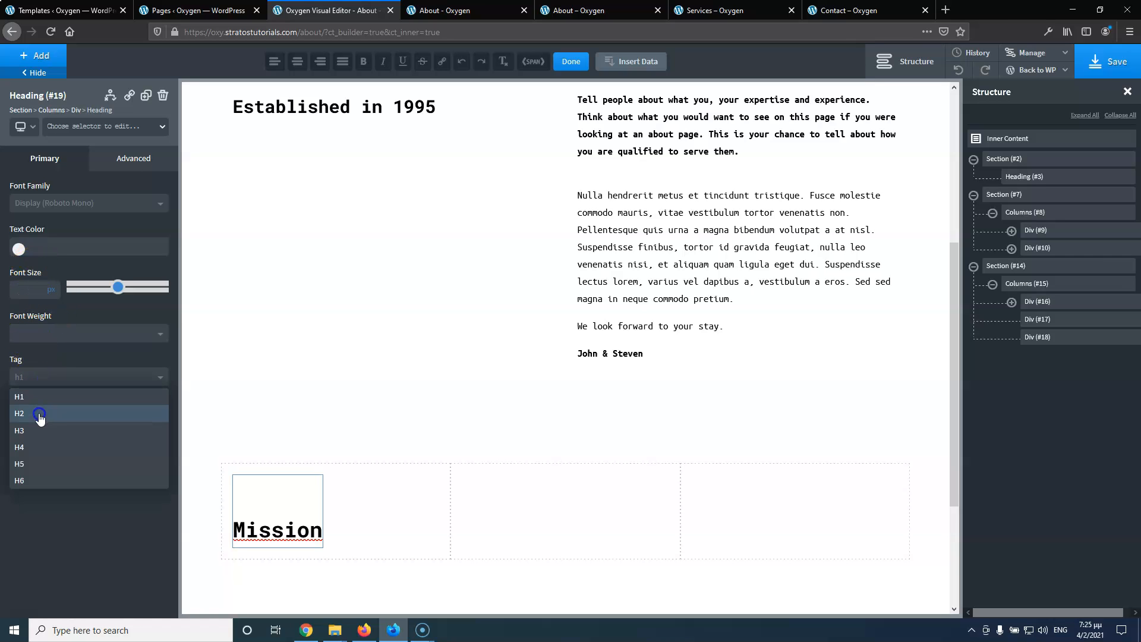
click(39, 414)
Remove the blank line above the text in the Mission heading, staying on the page if asked to leave
click(236, 521)
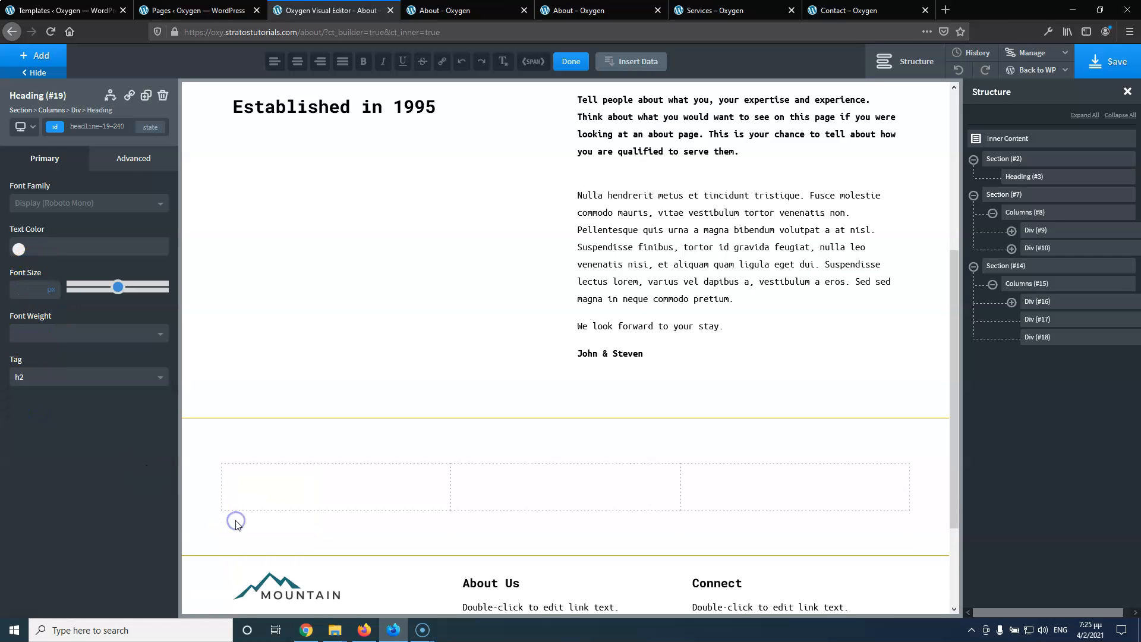
click(237, 521)
key(BackSpace)
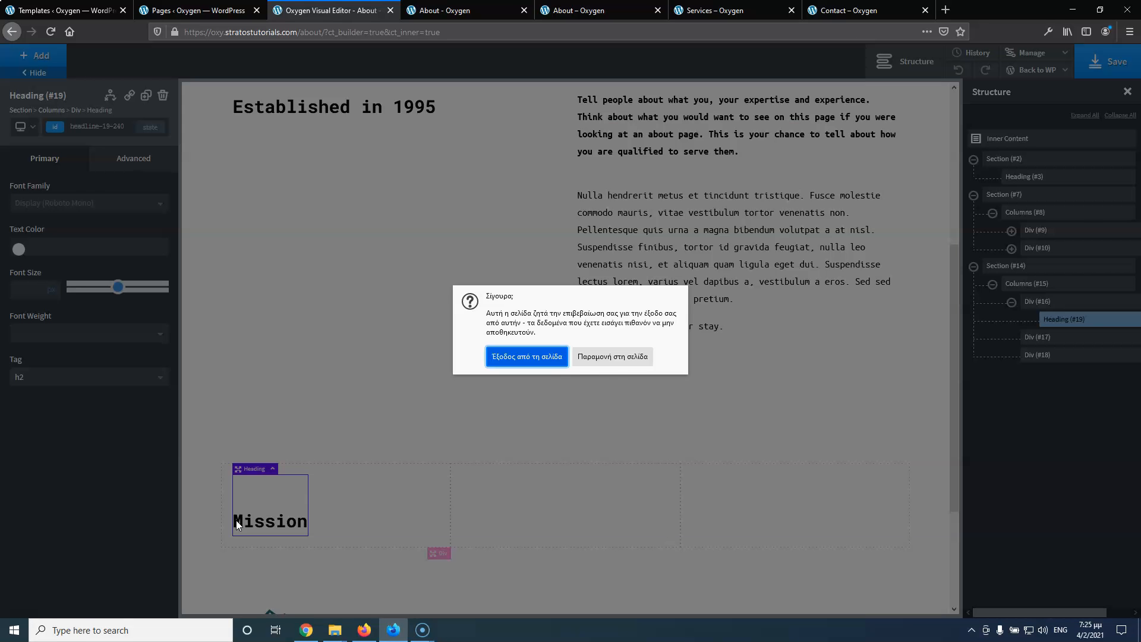
click(600, 359)
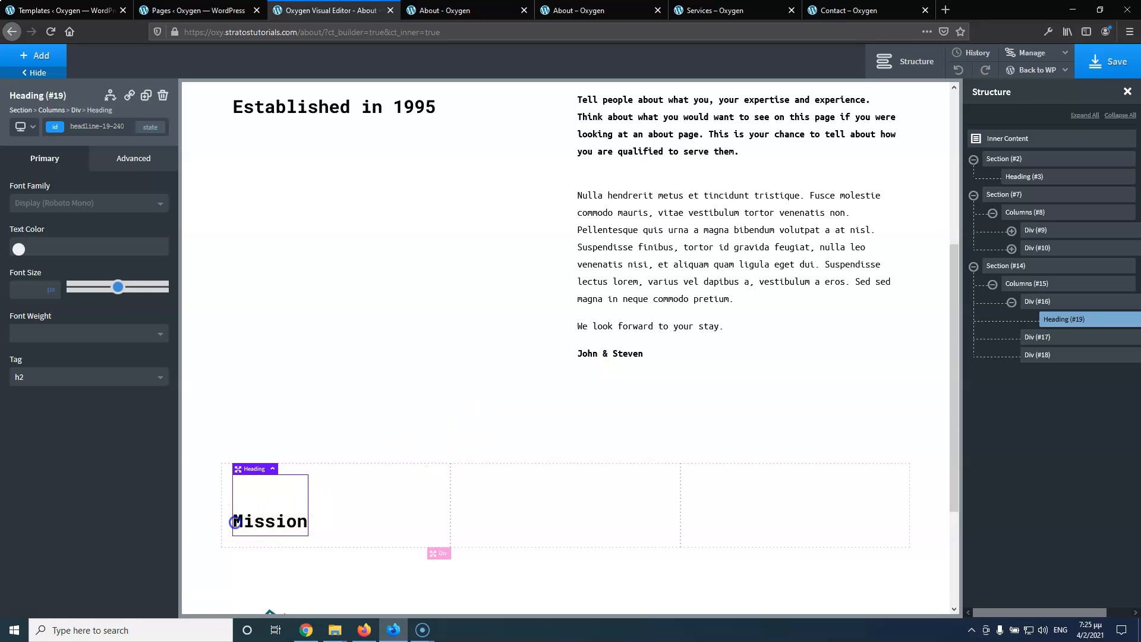
double_click(236, 521)
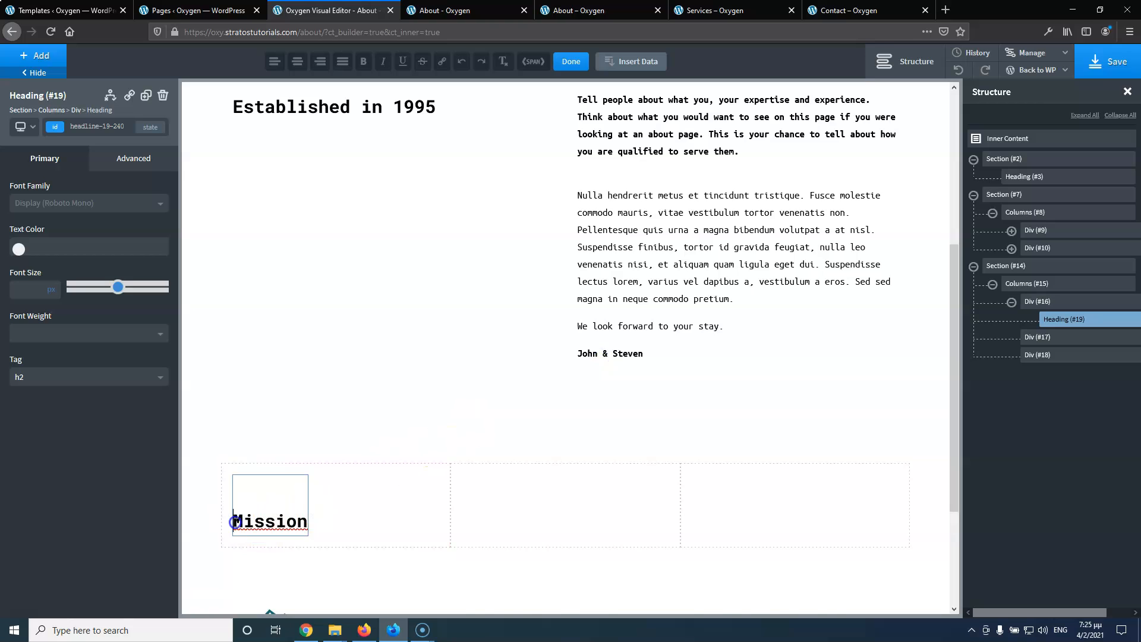
key(BackSpace)
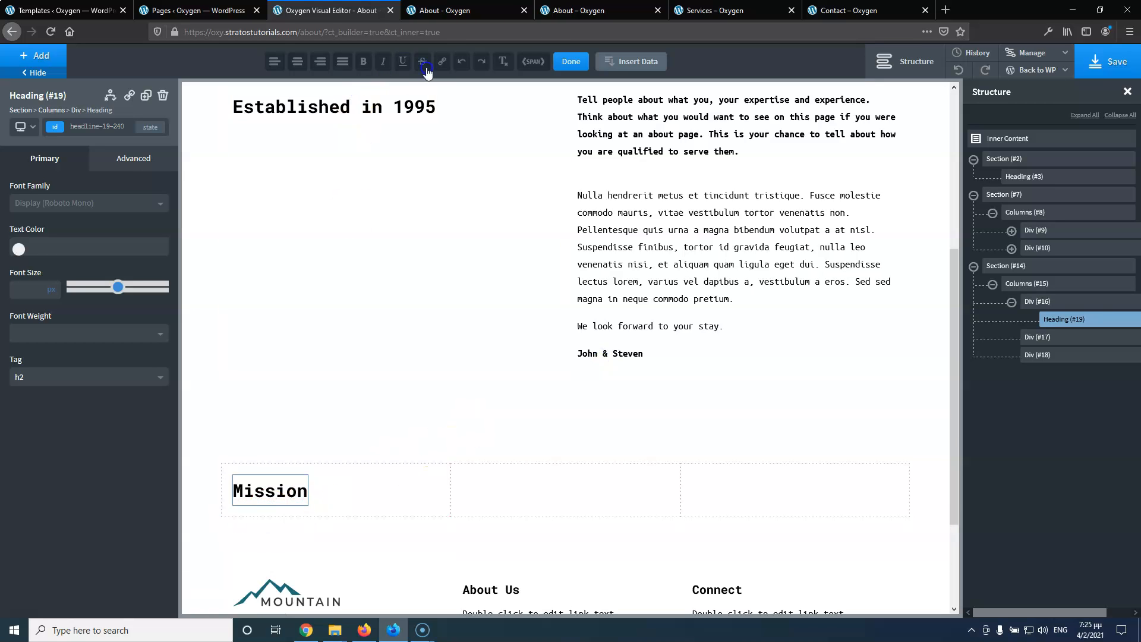
Copy the paragraph under the mission heading on the reference About page
click(583, 9)
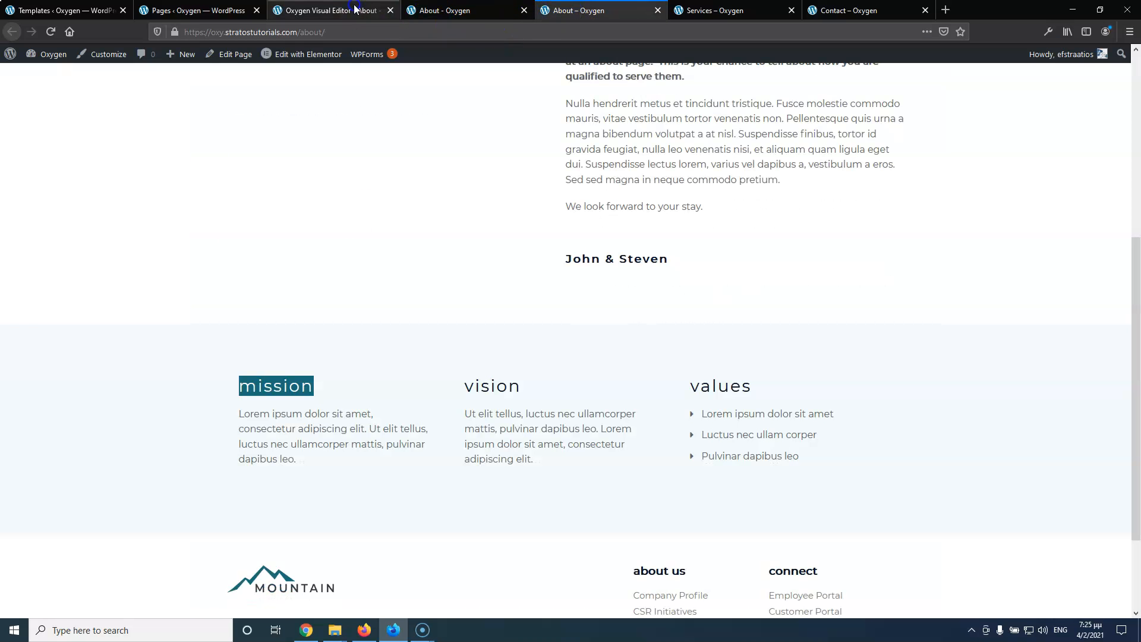
drag(240, 414, 308, 461)
key(ctrl+c)
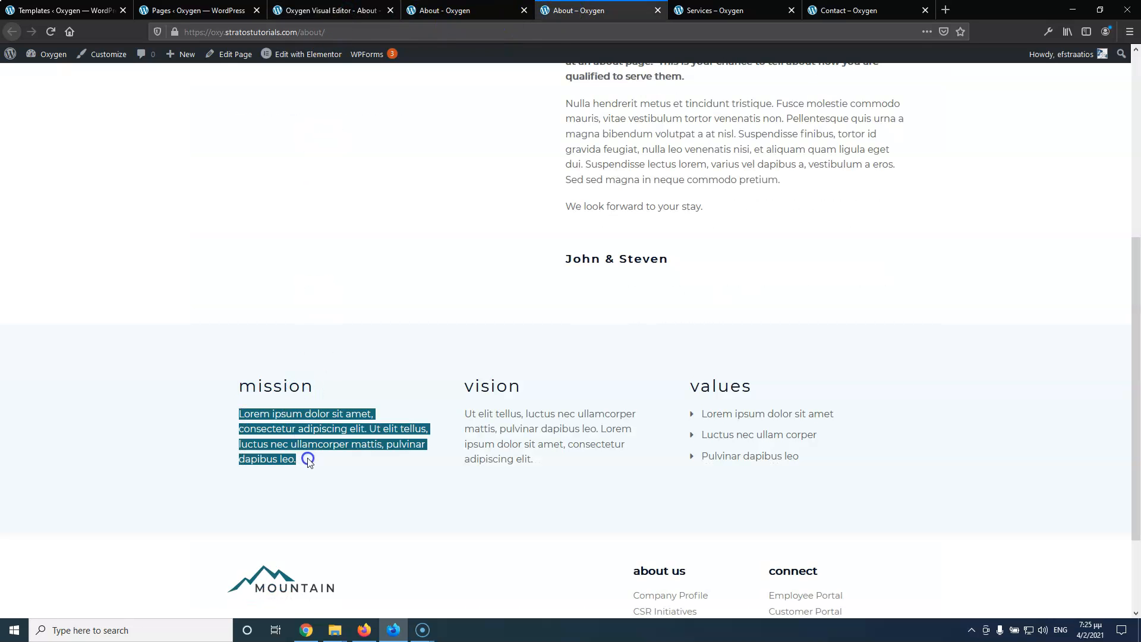
Return to the builder, add a Text element under the Mission heading and replace its placeholder with the copied paragraph
click(346, 6)
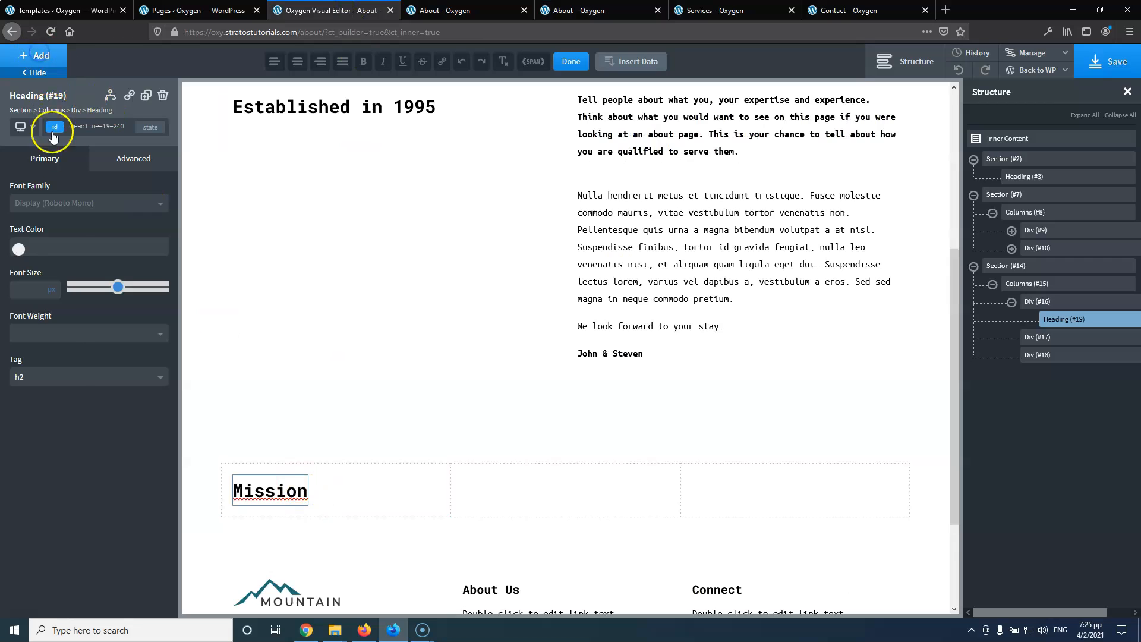
click(112, 270)
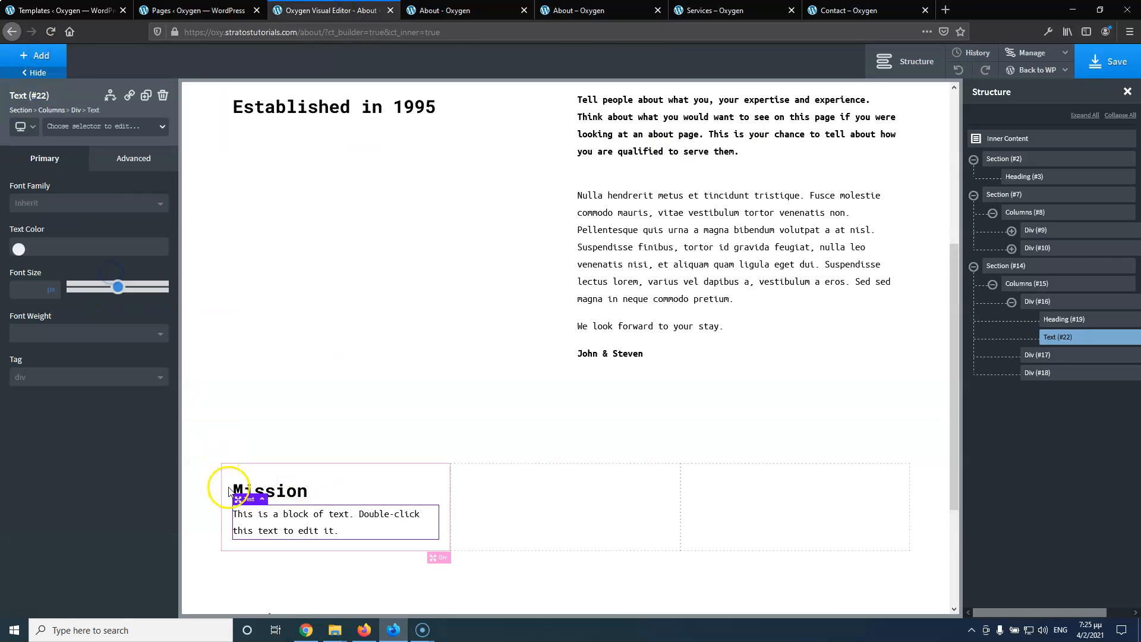
double_click(259, 514)
key(ctrl+v)
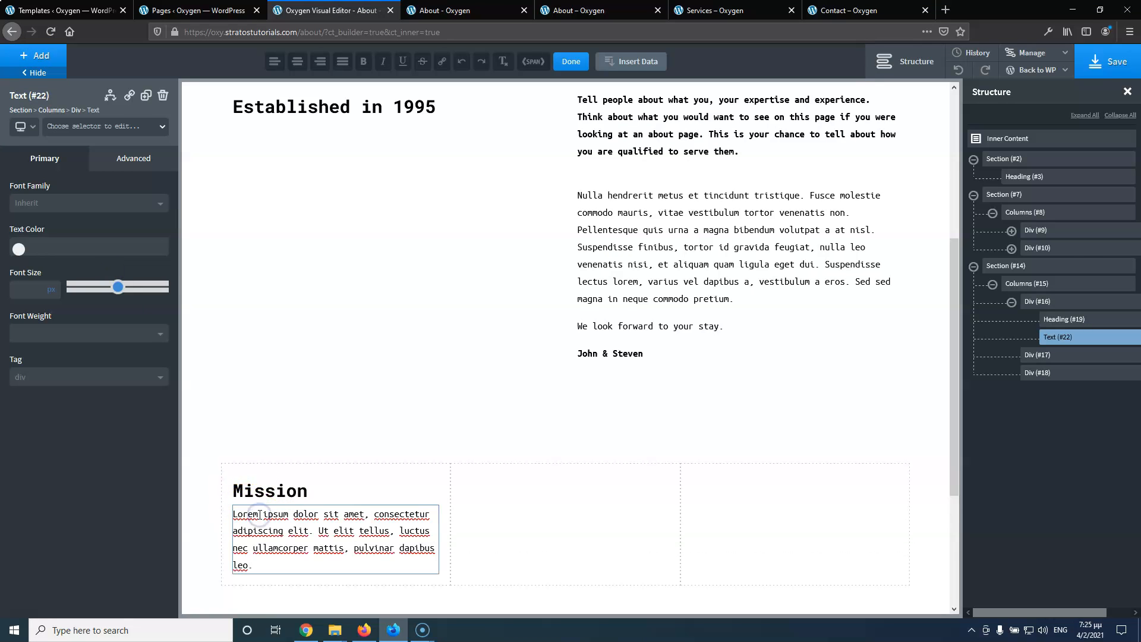
Add a small bottom margin to the Mission heading and check the spacing against the reference page
click(267, 502)
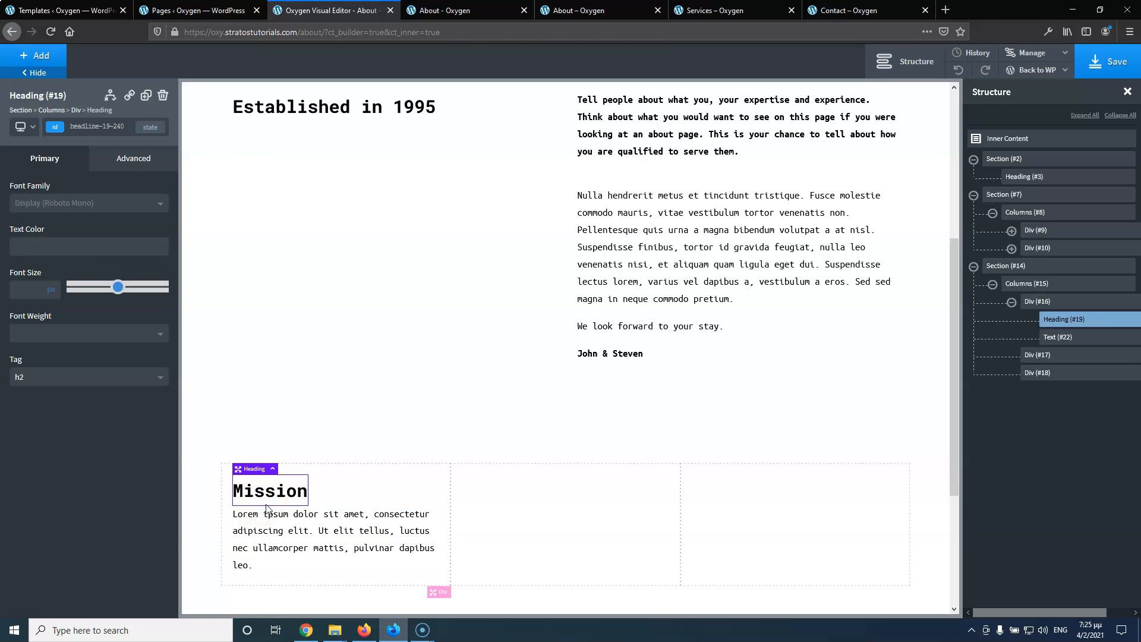
drag(264, 505, 462, 514)
click(597, 11)
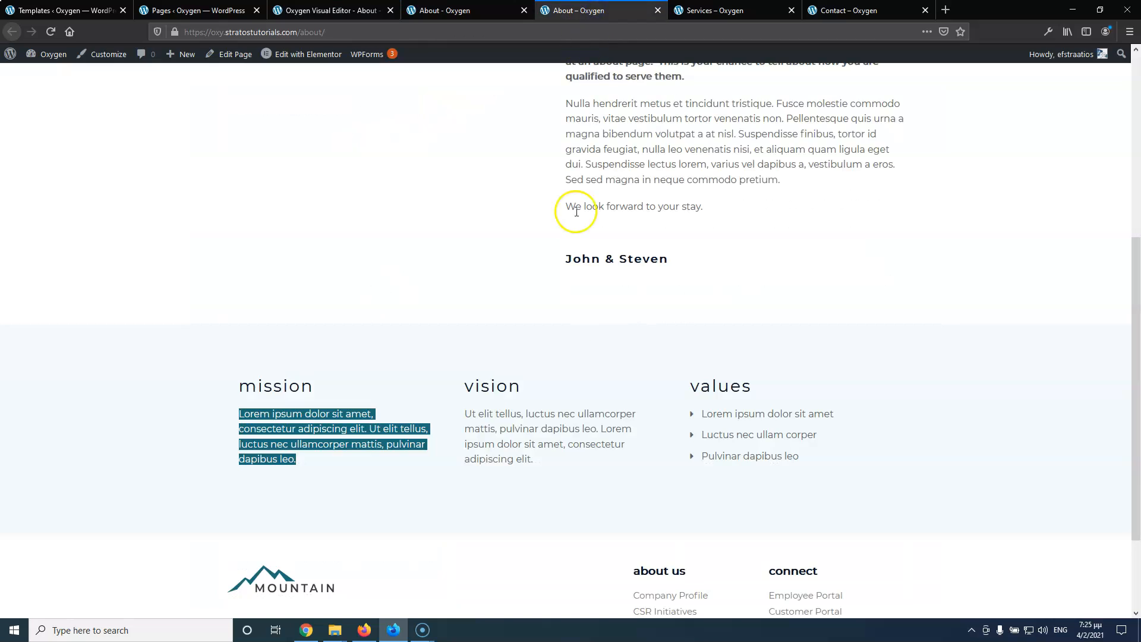
Return to the builder and duplicate the Mission heading
click(332, 12)
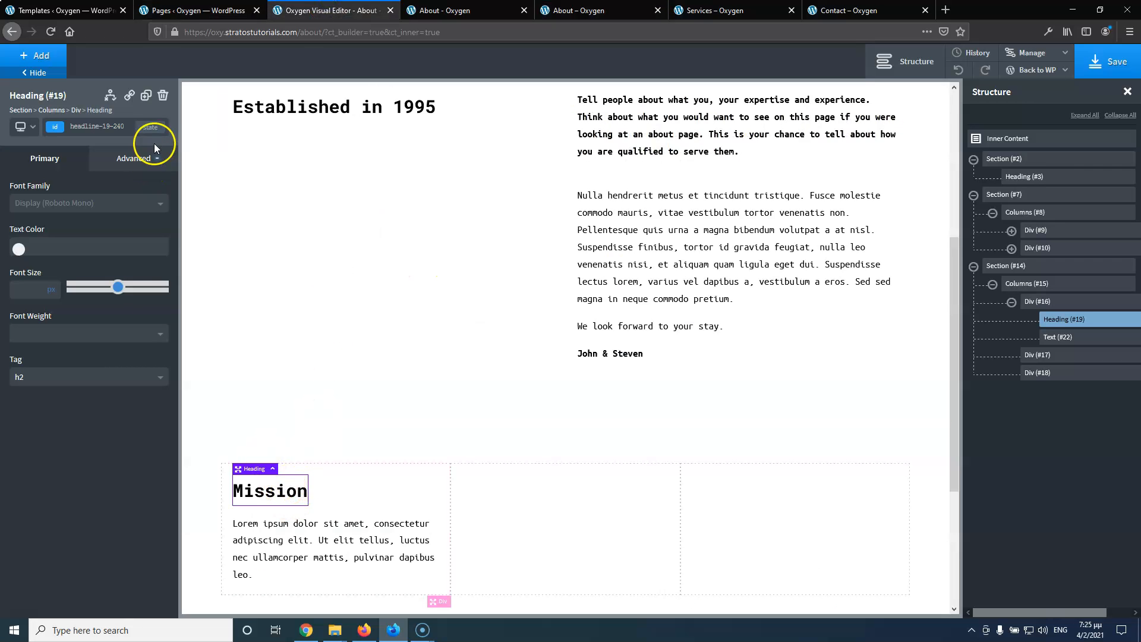
click(145, 97)
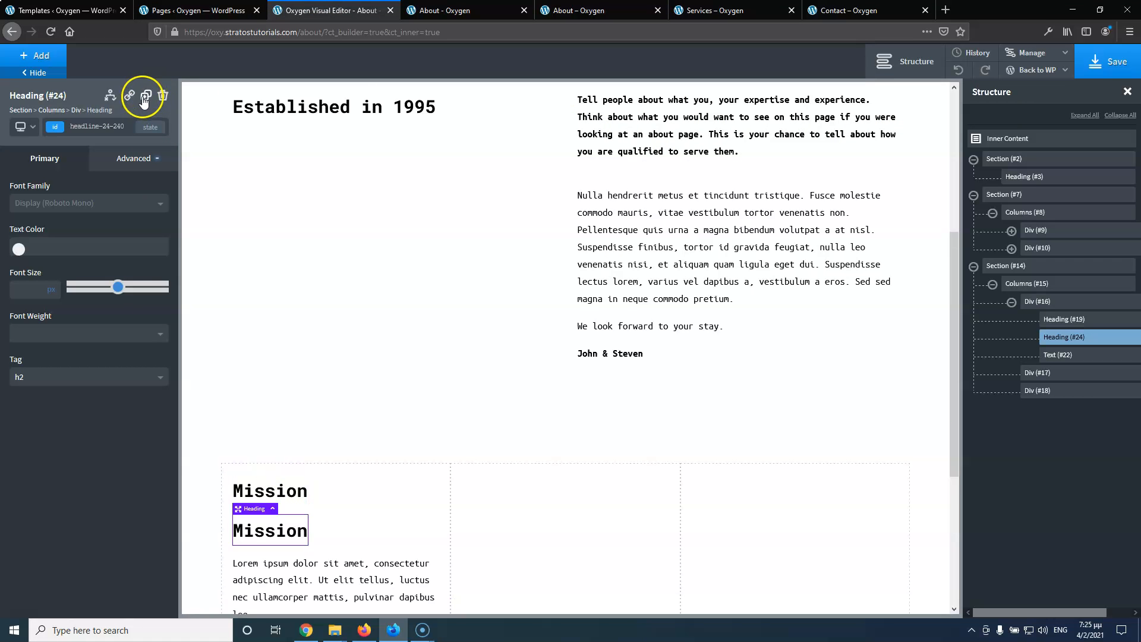
Duplicate the Mission heading once more and move the two copies into the second and third columns
click(145, 96)
scroll(250, 306, down, 2)
drag(239, 427, 497, 374)
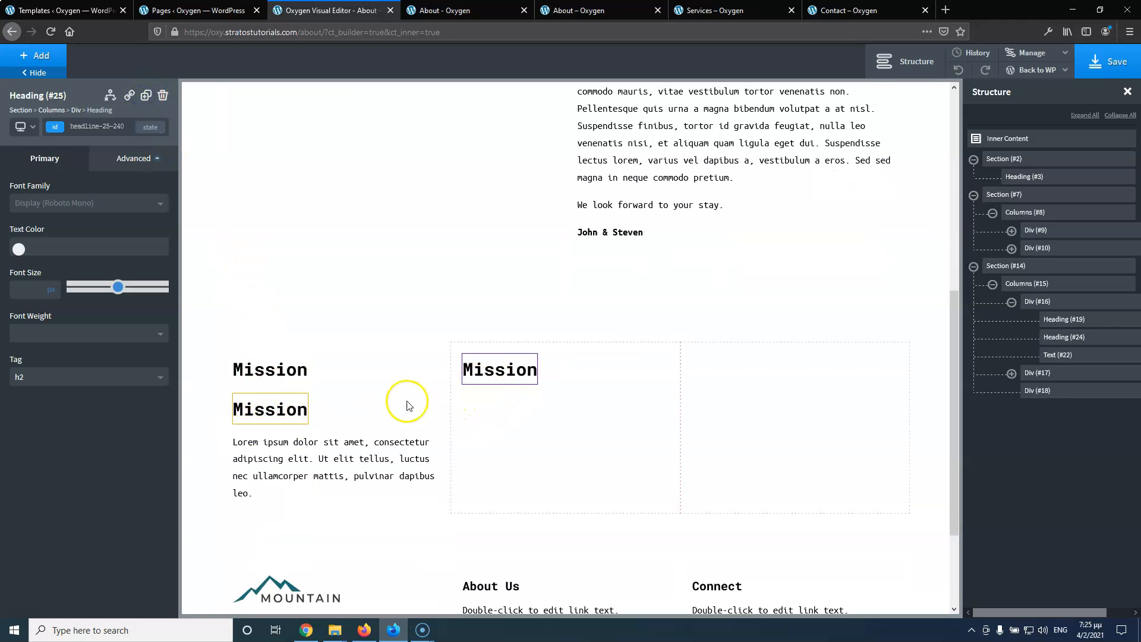
click(240, 410)
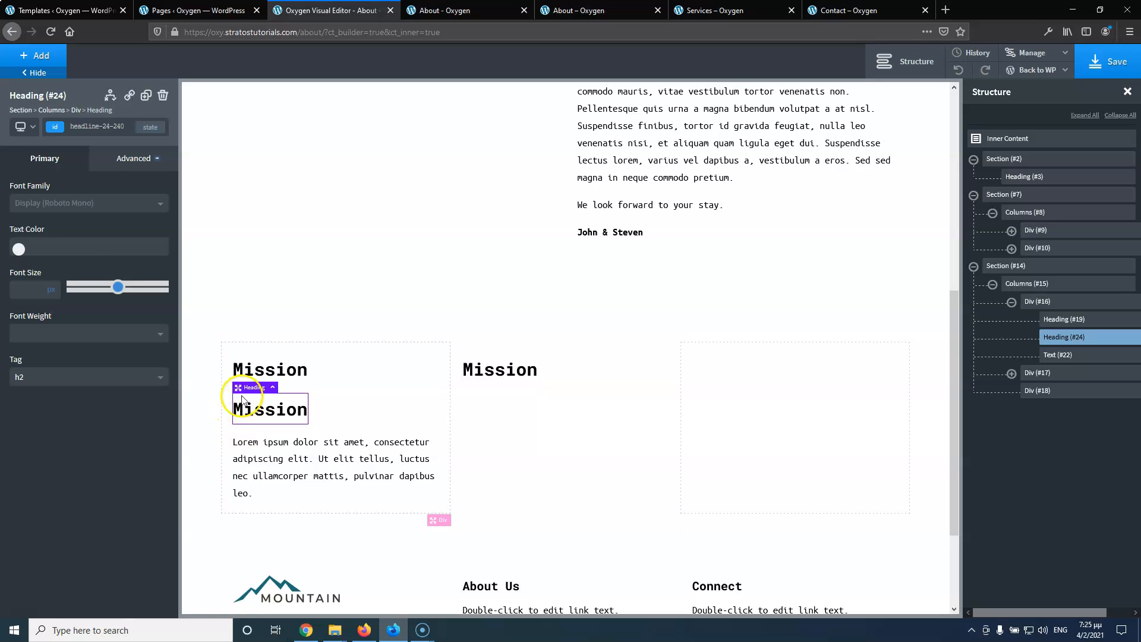
drag(238, 386, 704, 373)
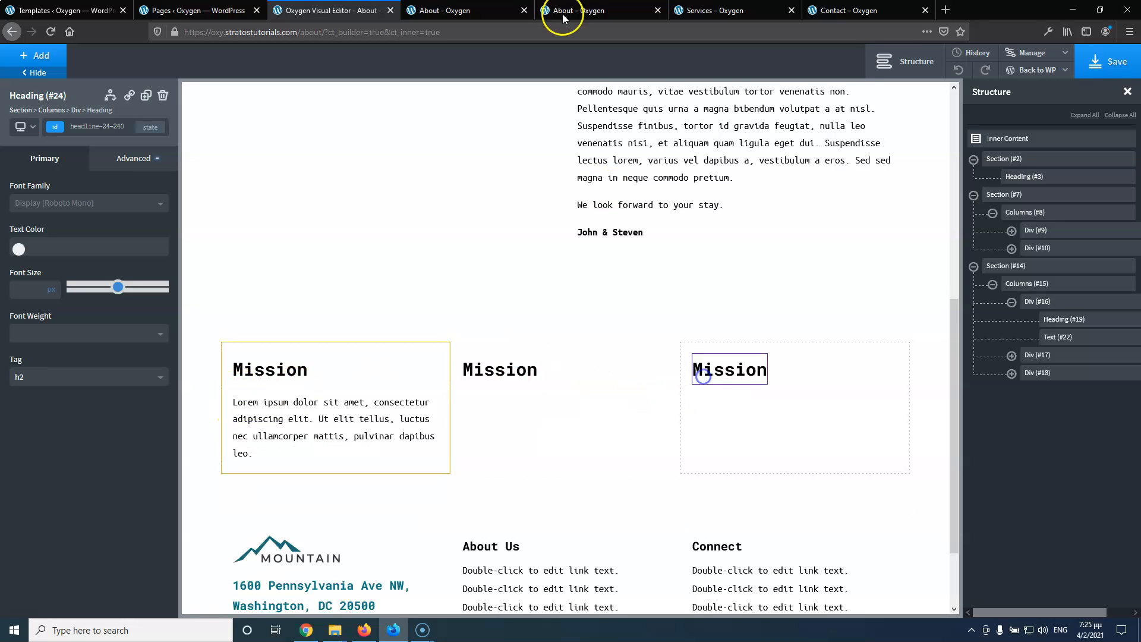
Check the second column's heading on the reference About page and rename the middle column's heading to Vision in the builder
click(579, 11)
double_click(482, 382)
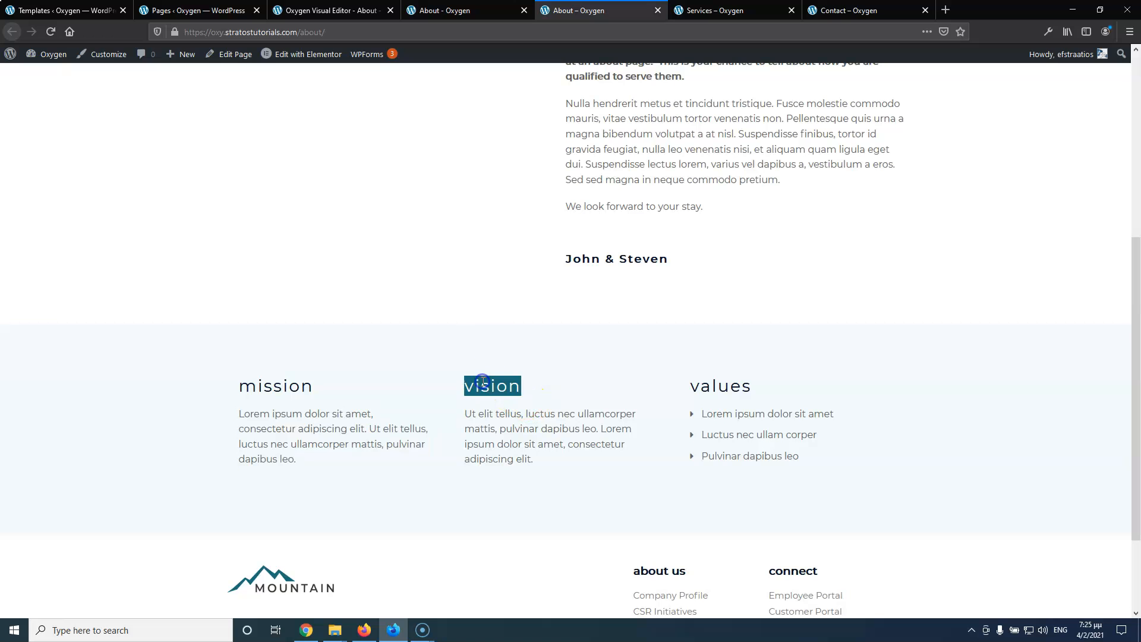
key(ctrl+Page_Up)
key(ctrl+Page_Up)
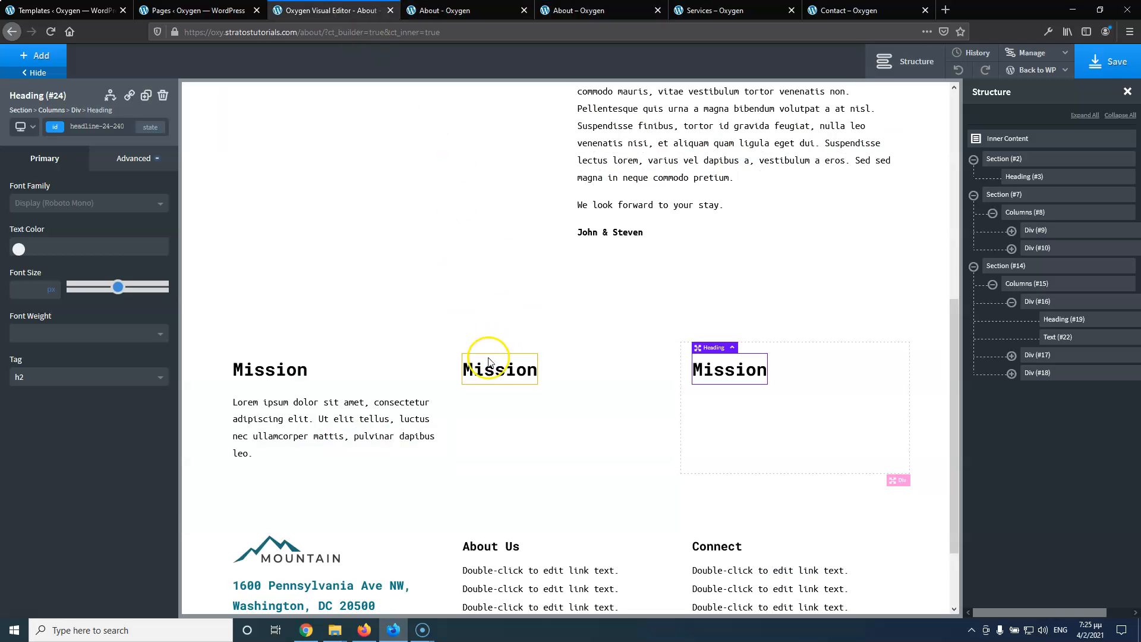
click(489, 364)
double_click(489, 364)
text(Vision)
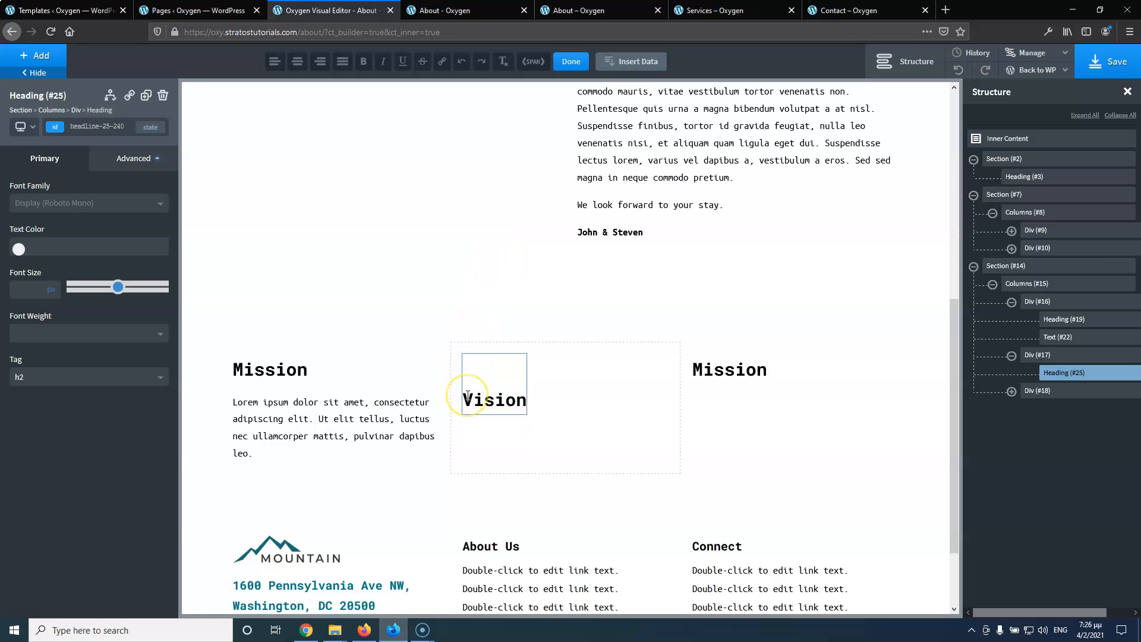
key(BackSpace)
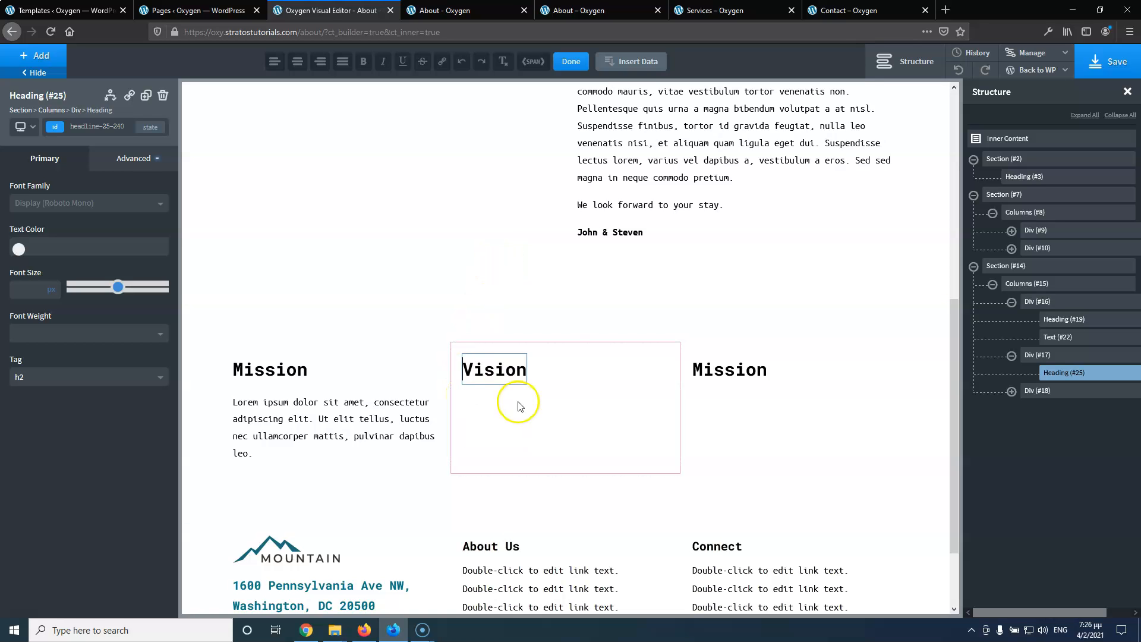
Check the third column's heading on the reference page and rename the third column's heading to Values in the builder
double_click(728, 370)
click(618, 10)
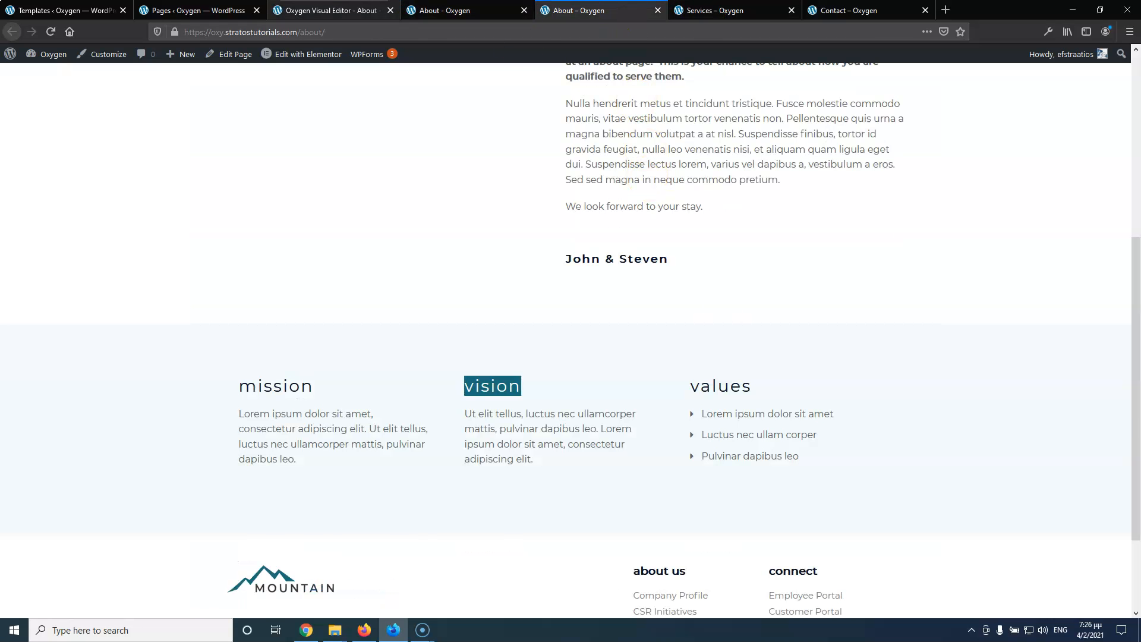
click(309, 11)
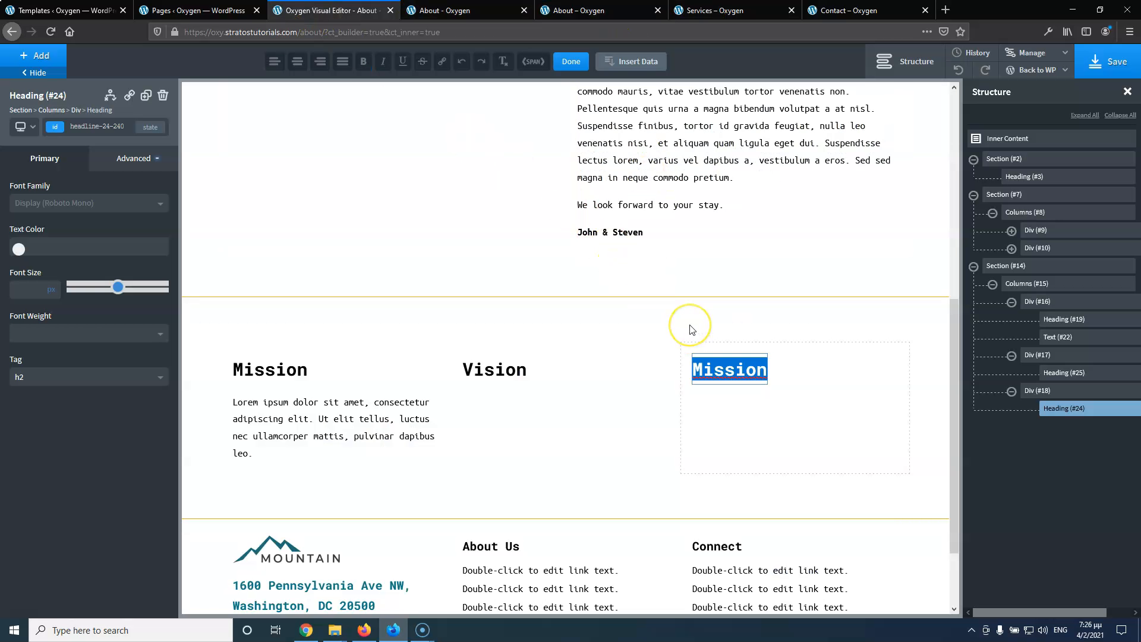
text(Values)
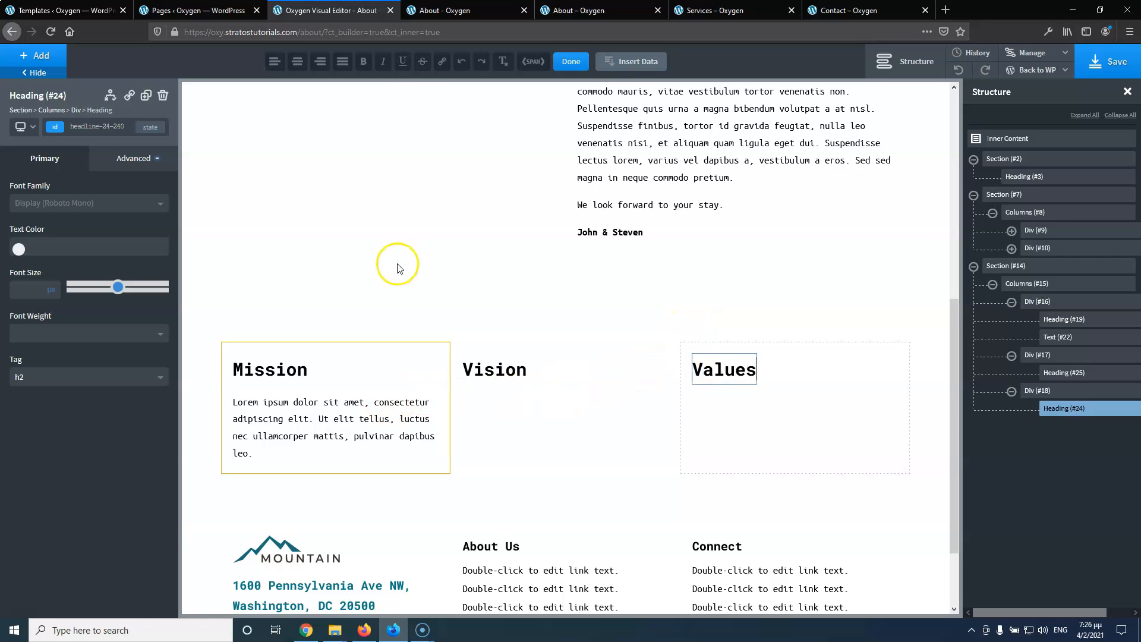
Duplicate the paragraph in the Mission column and move the copy under the Vision heading
click(285, 410)
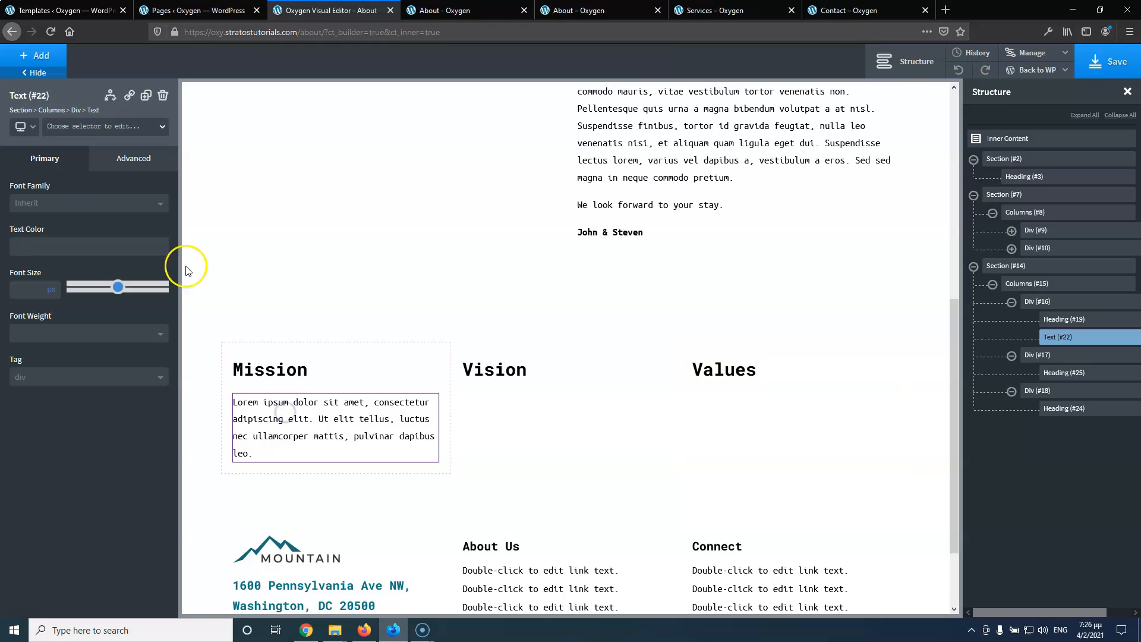
click(145, 97)
drag(239, 456, 532, 429)
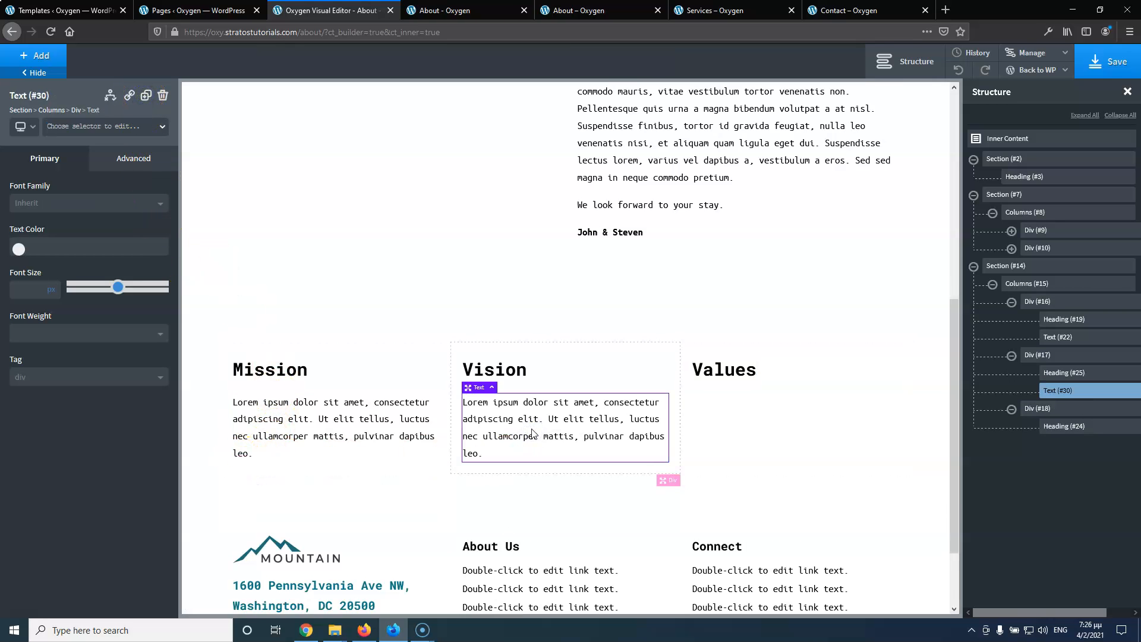
Add a Div under the Values heading in the third column and check the values list on the reference page
click(571, 10)
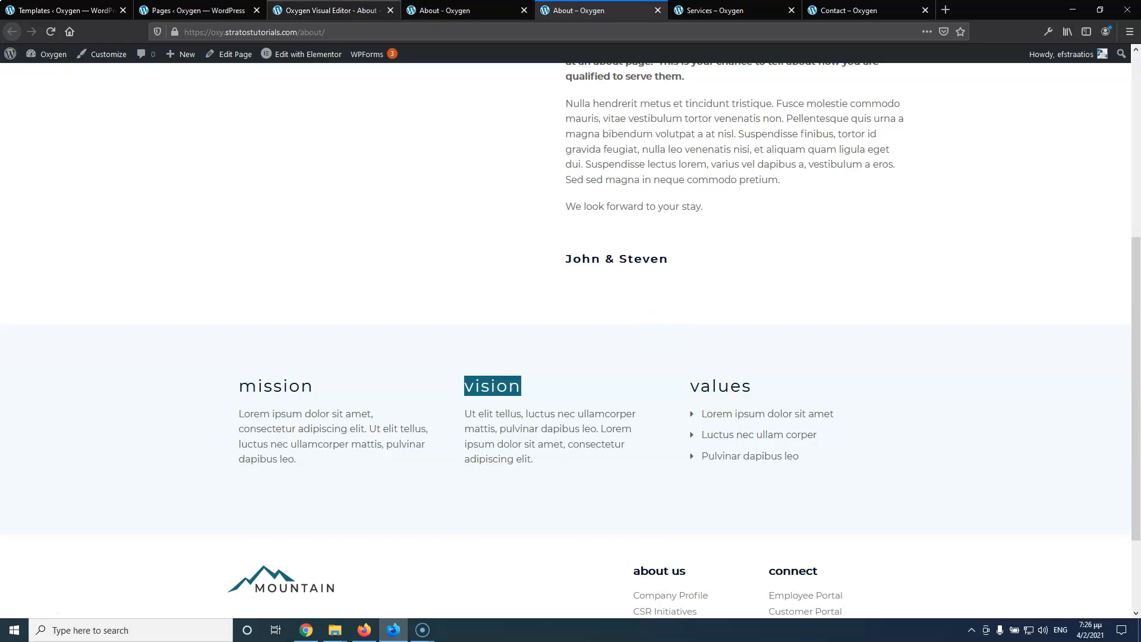
click(367, 10)
click(734, 400)
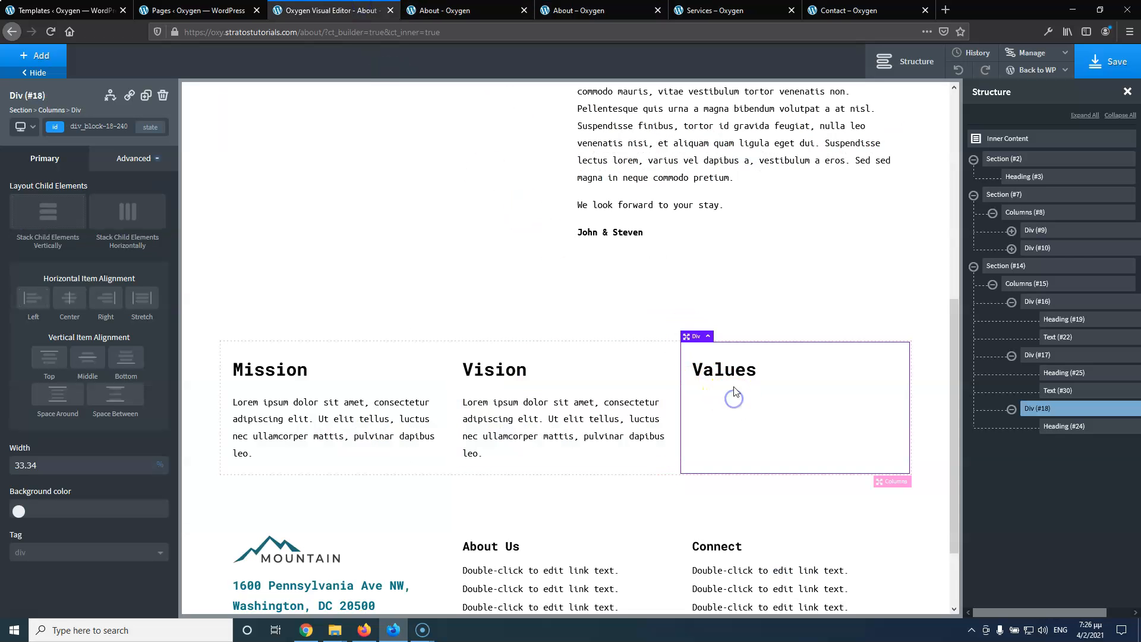
click(732, 372)
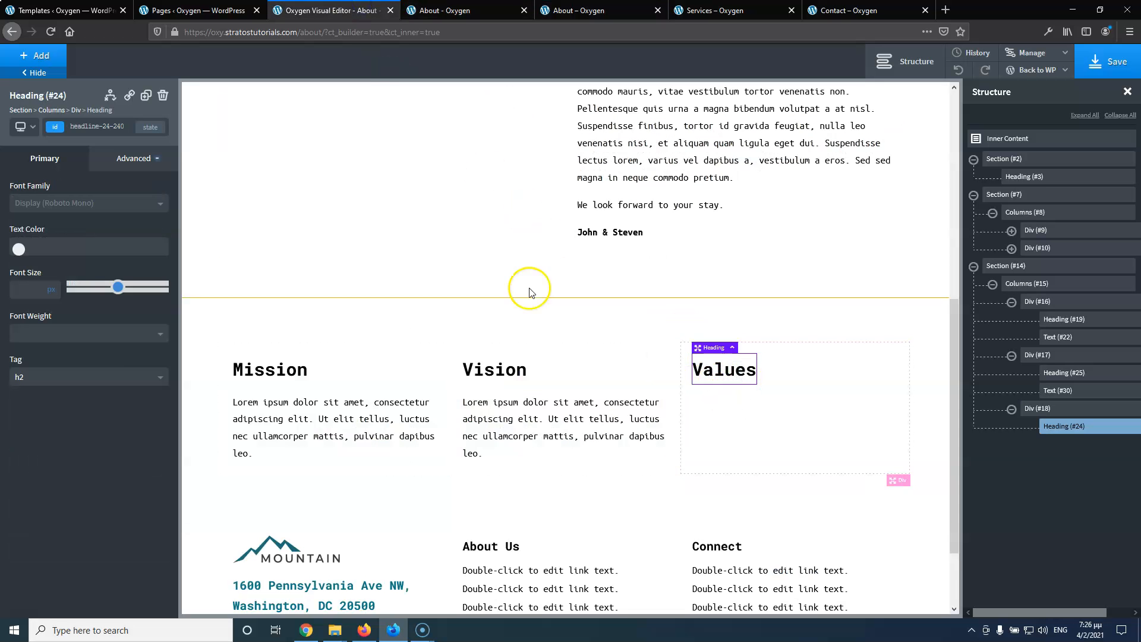
click(38, 56)
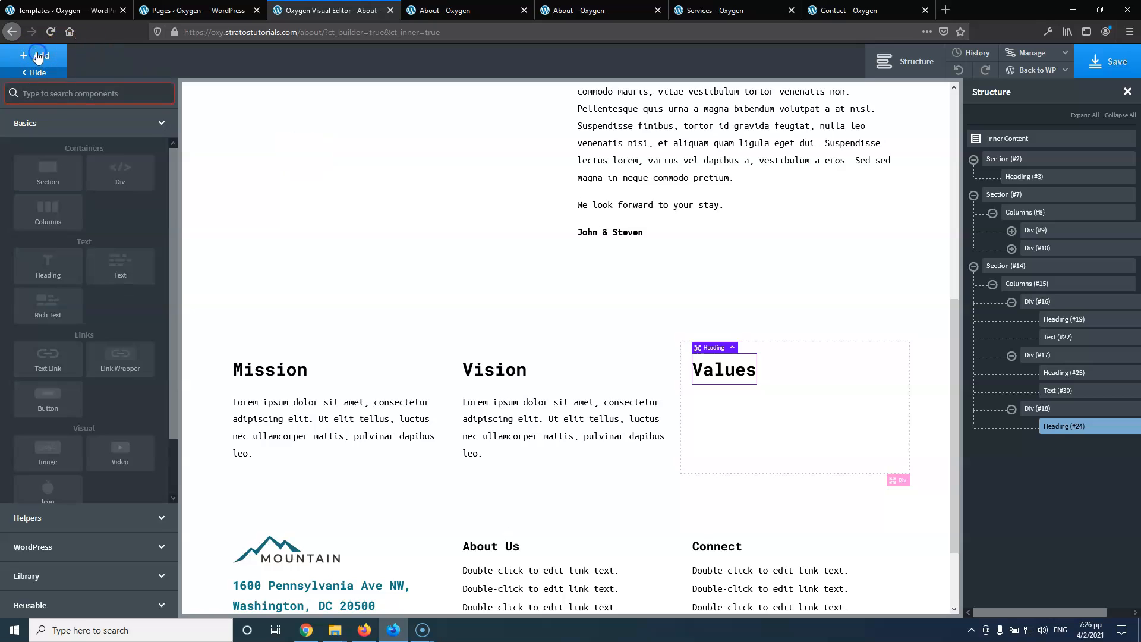
click(107, 174)
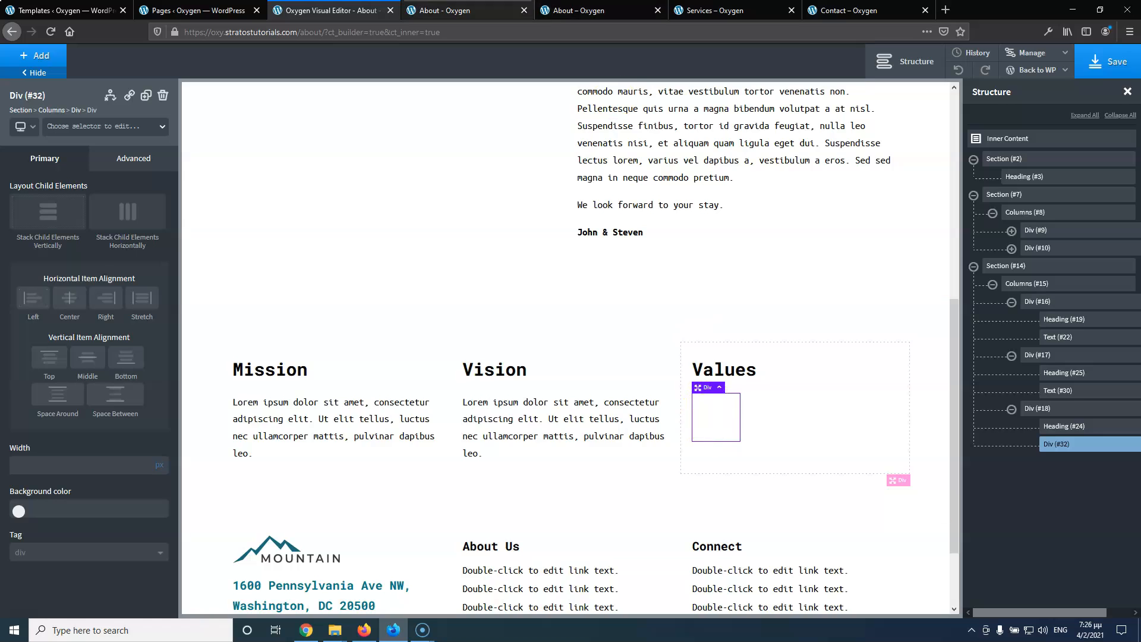
click(594, 8)
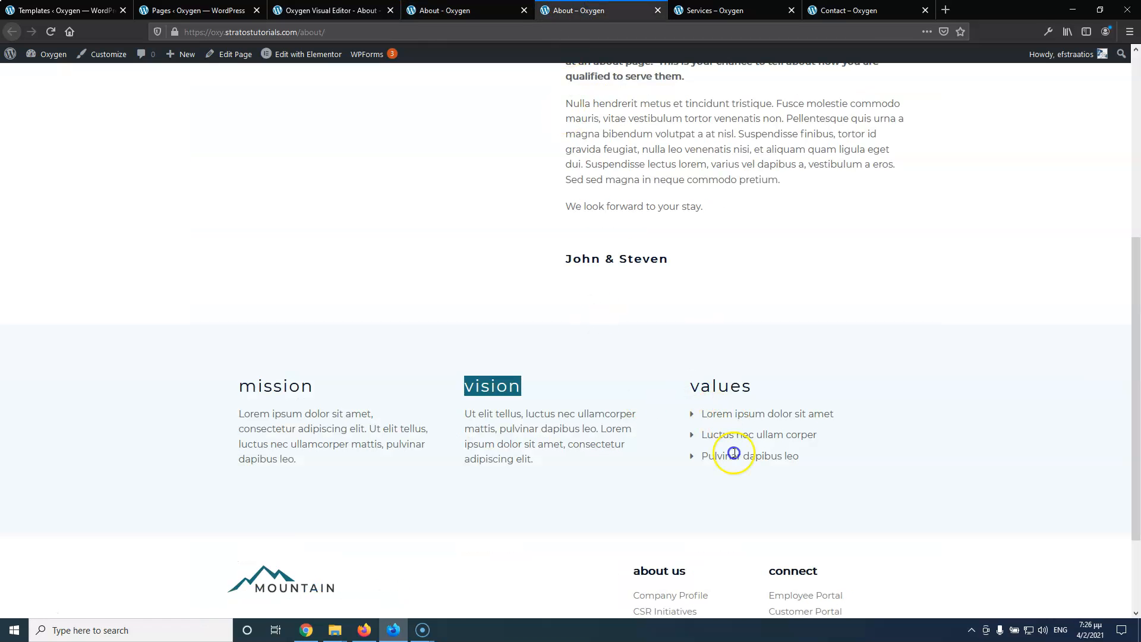
click(330, 11)
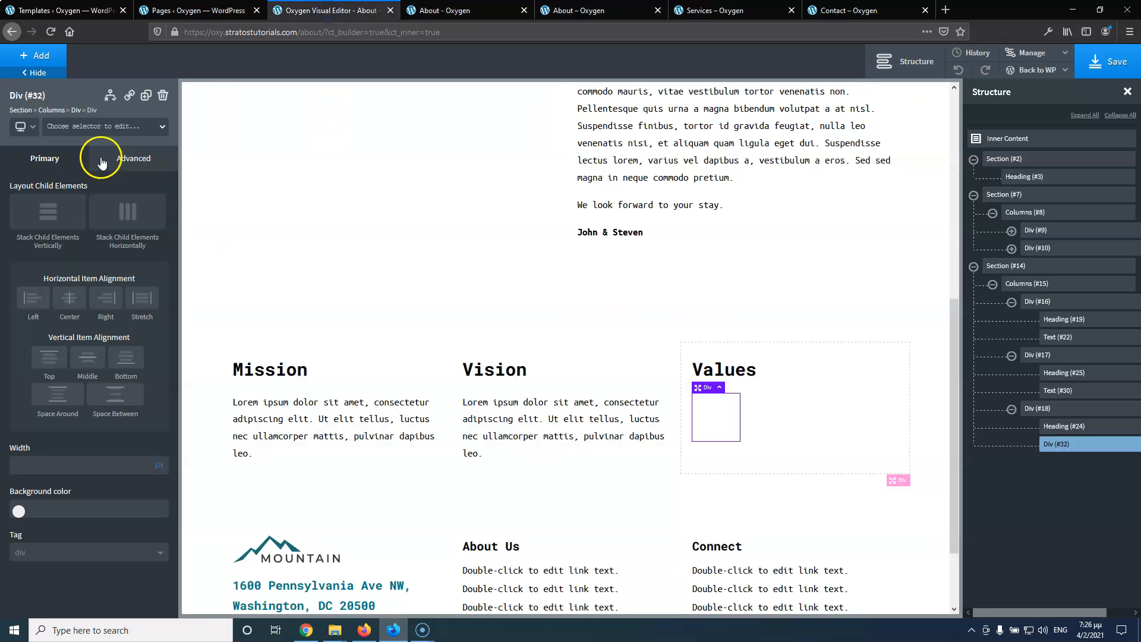
Assign the new class about-values-row-div to the div under the Values heading
click(90, 127)
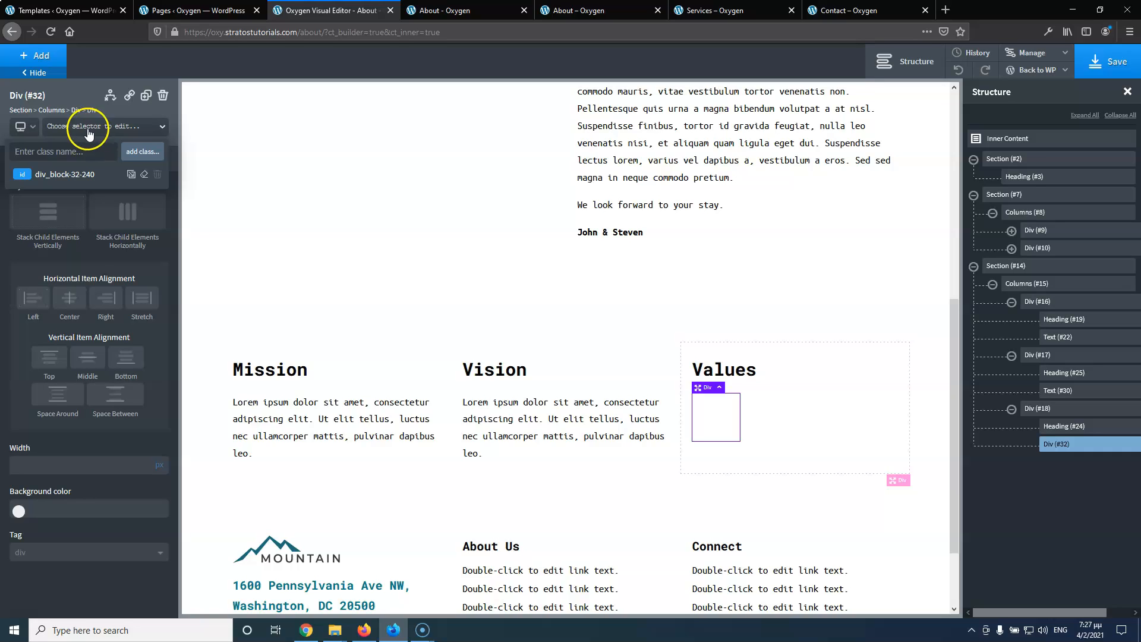
click(89, 149)
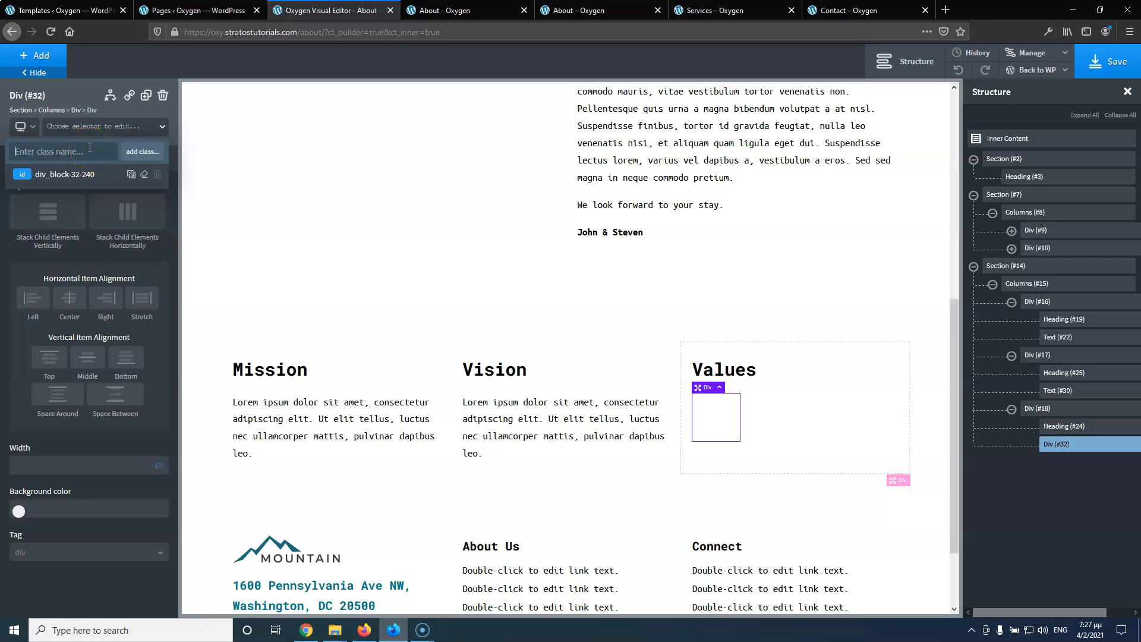
scroll(351, 306, up, 7)
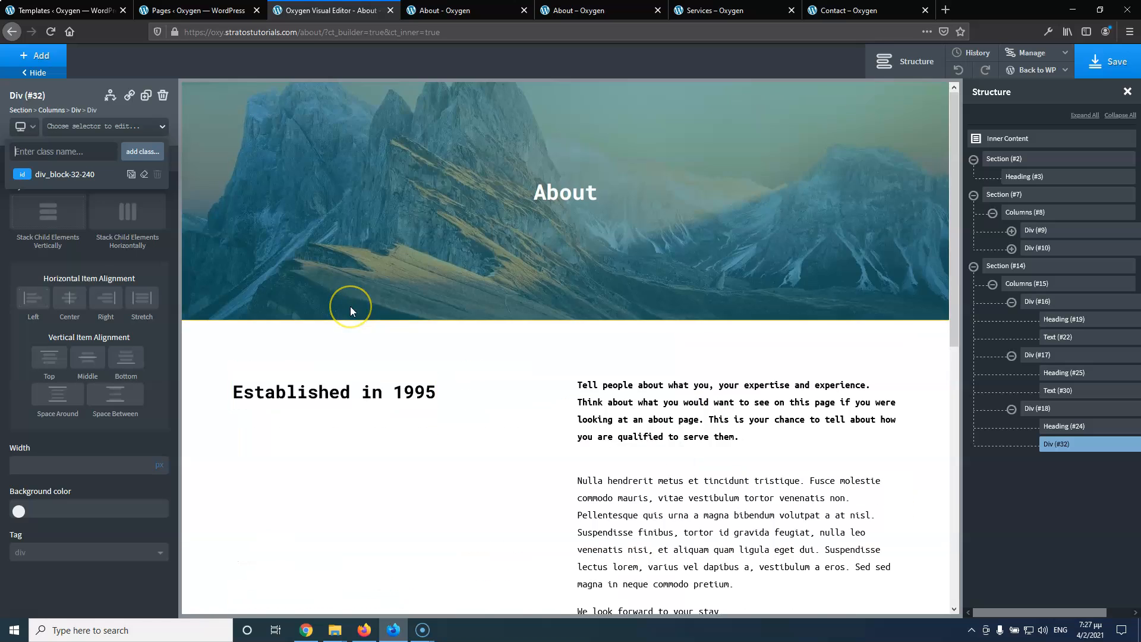
scroll(350, 306, down, 7)
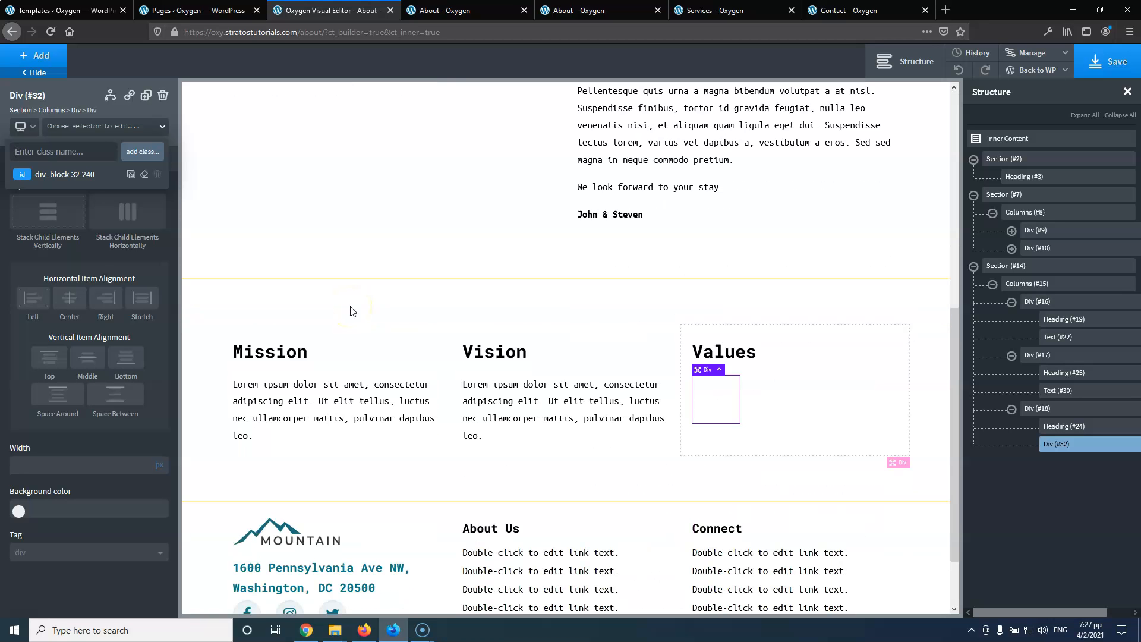
text(a)
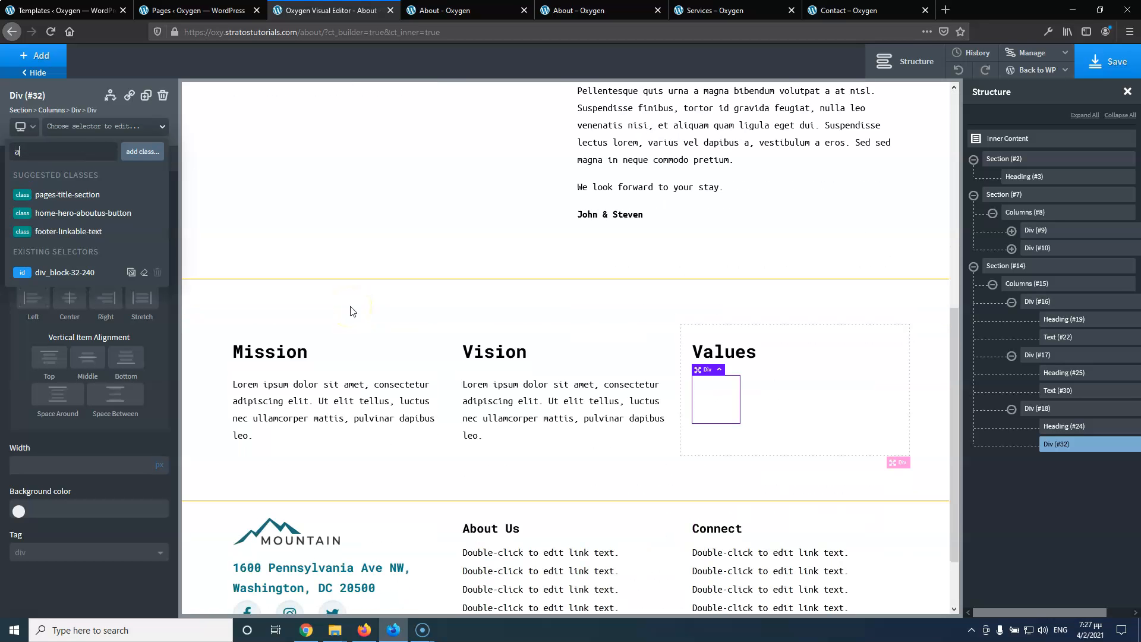
text(bout)
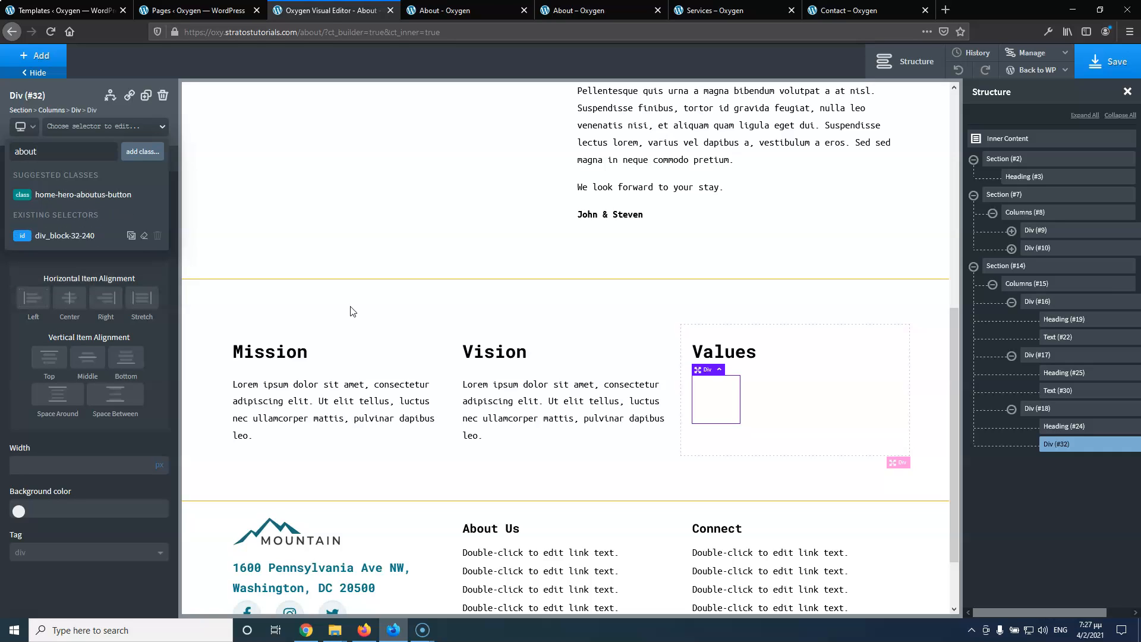
text(-values-row-)
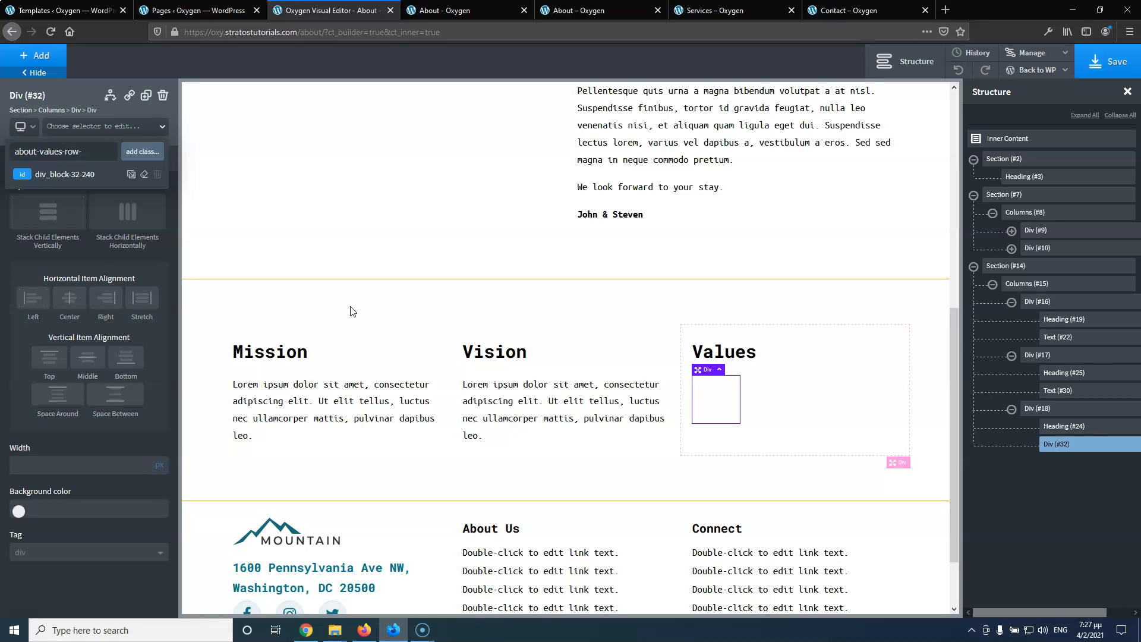
key(Return)
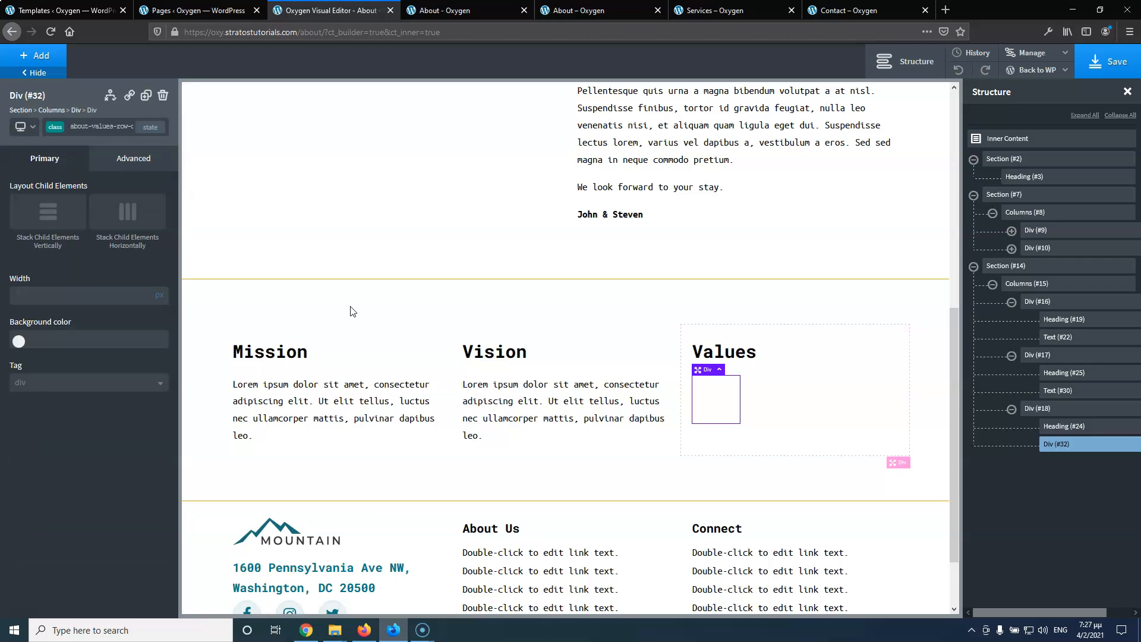
Add an Icon inside the div under the Values heading and assign it the new class about-values-icon
click(47, 57)
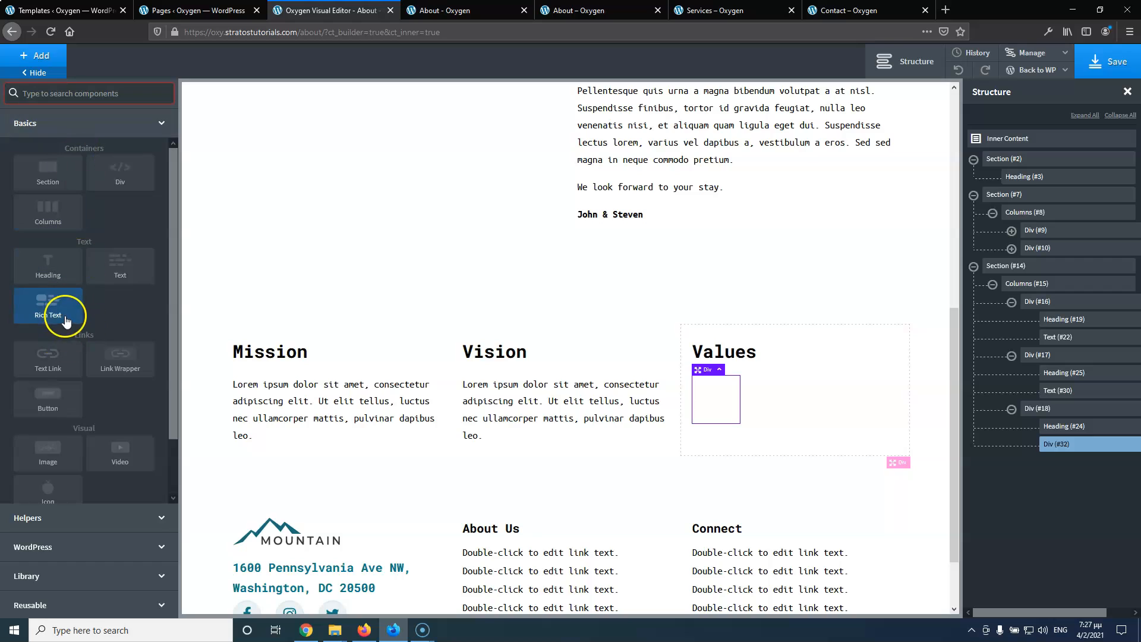
click(56, 497)
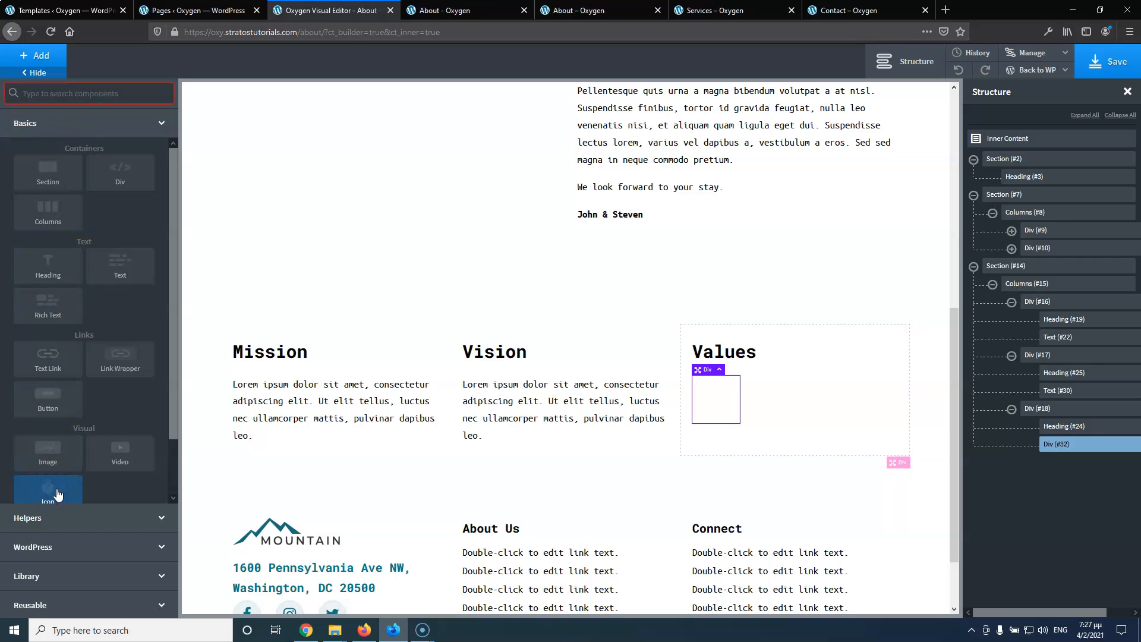
click(101, 127)
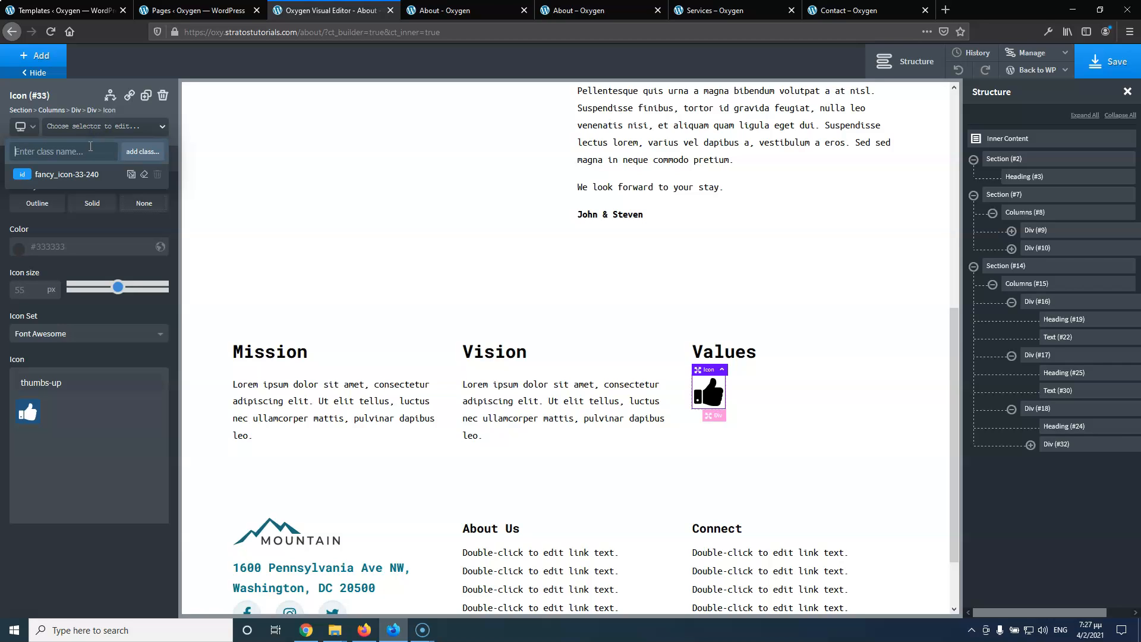
text(abo)
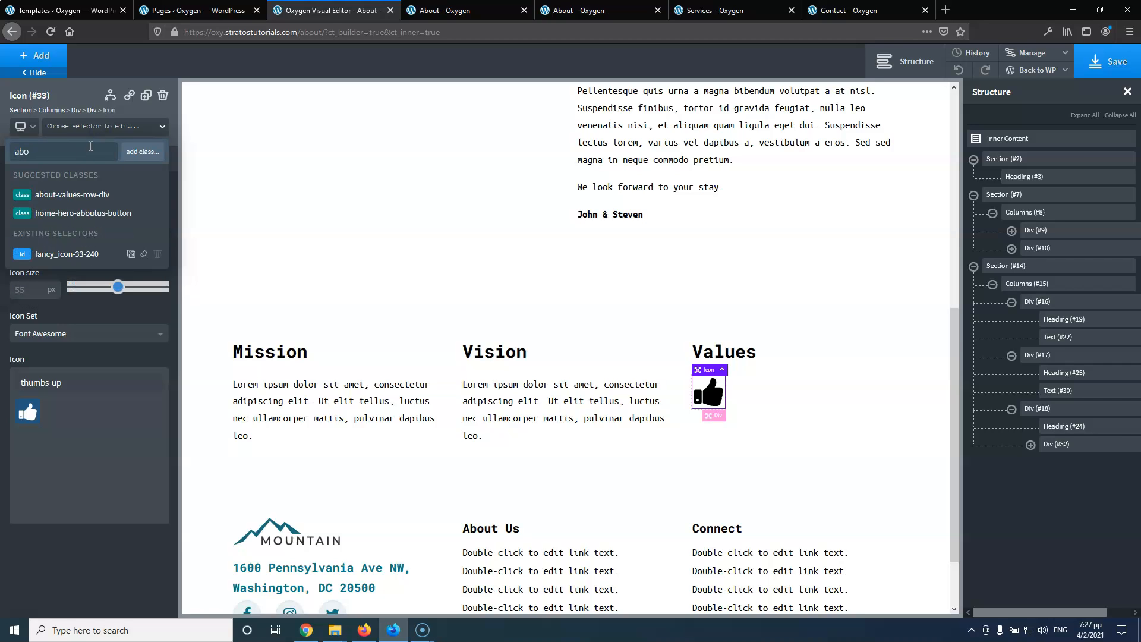
text(ut-)
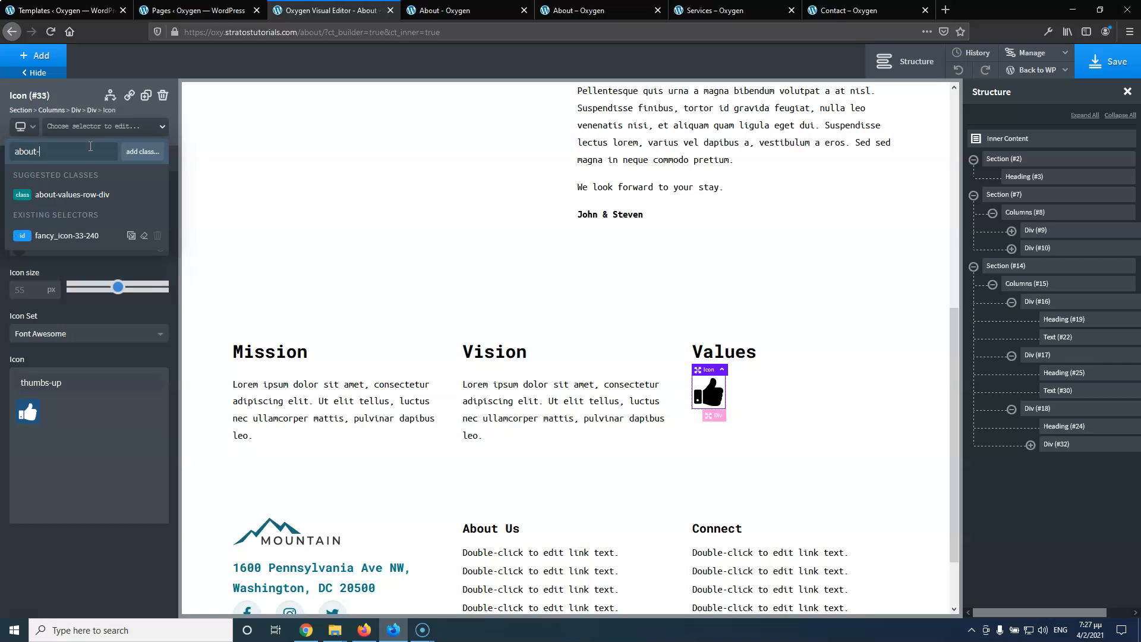
text(valus)
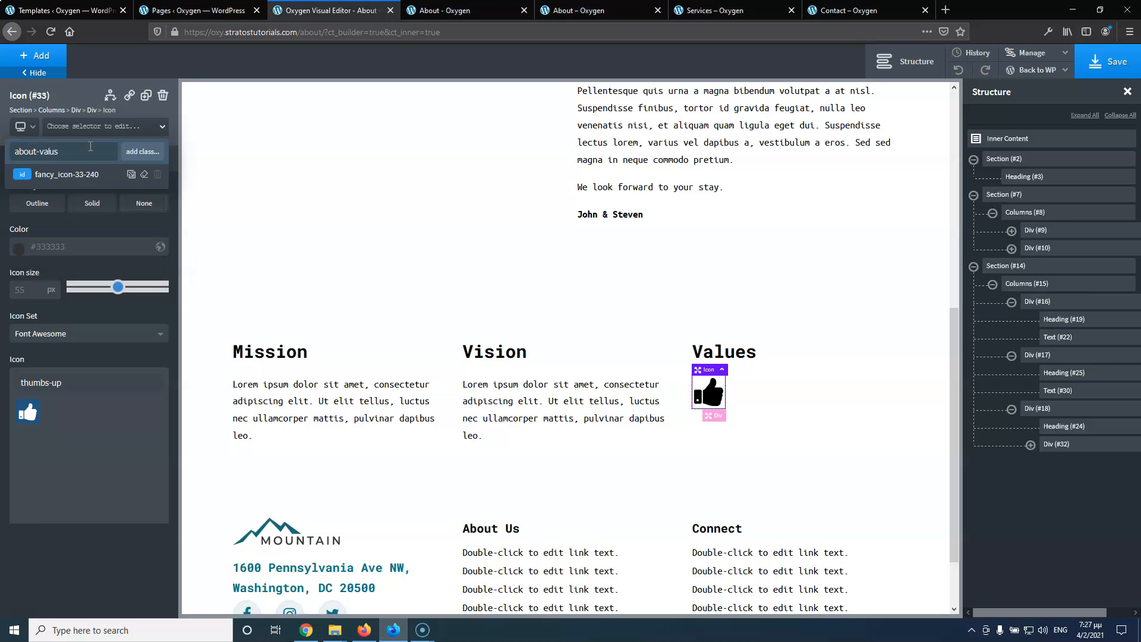
key(BackSpace)
key(BackSpace)
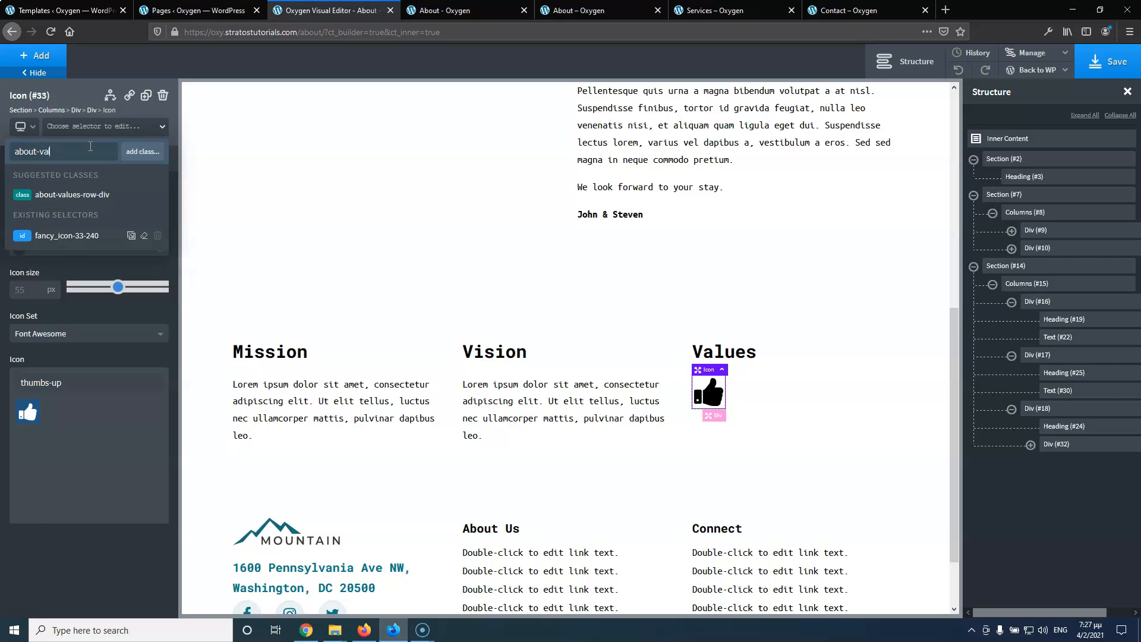
text(ues-icon)
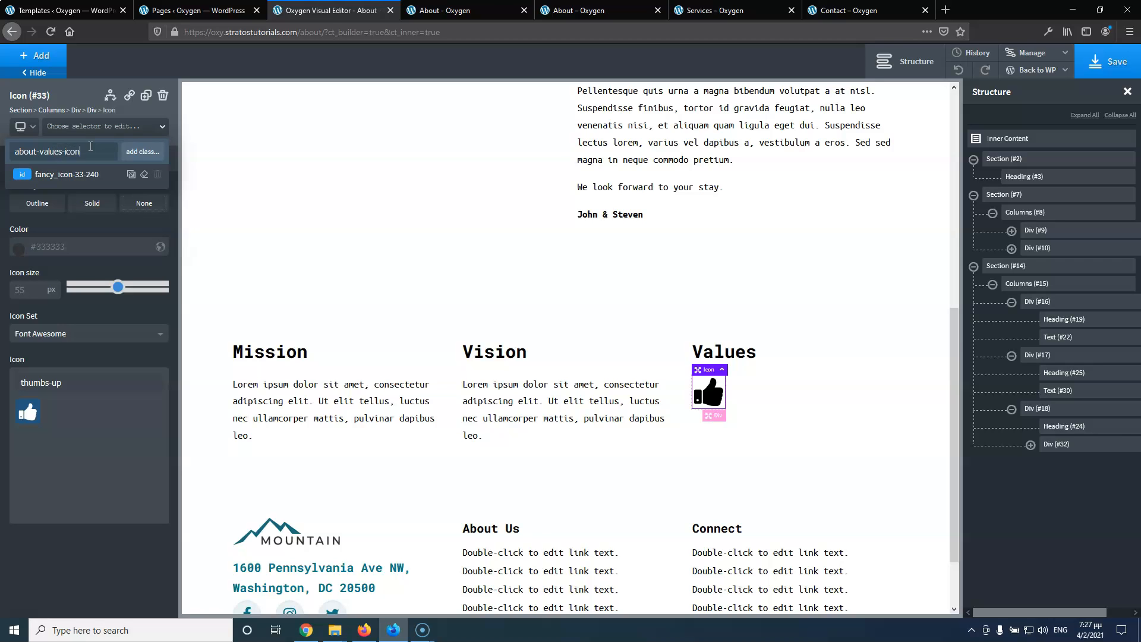
key(Return)
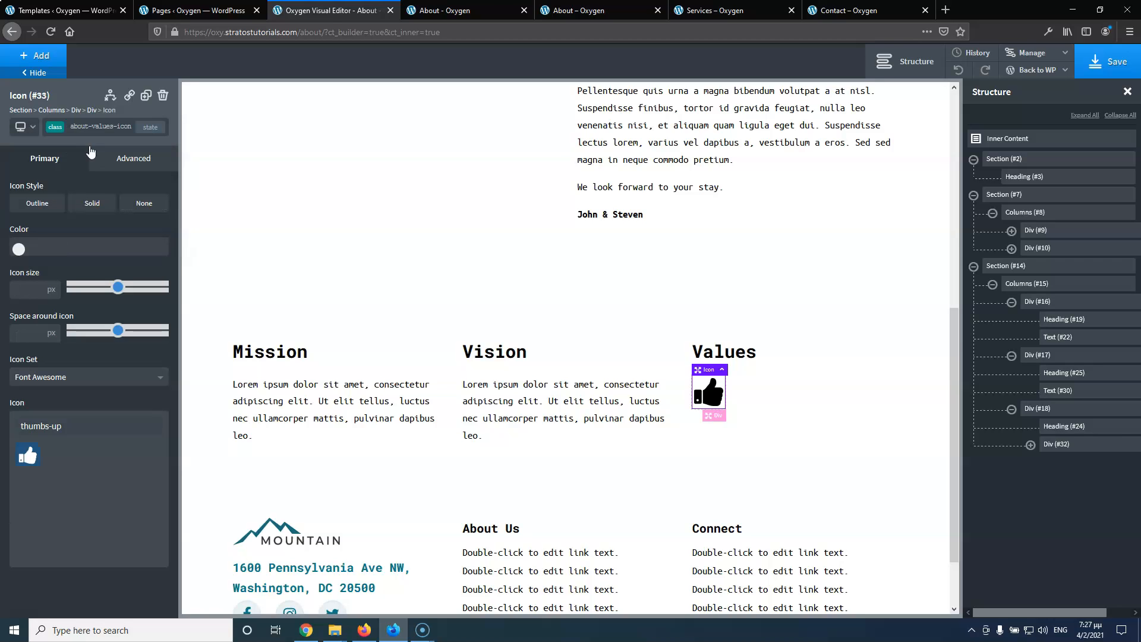
Add a Text element below the icon in the Values div and assign it the new class about-values-text
click(36, 54)
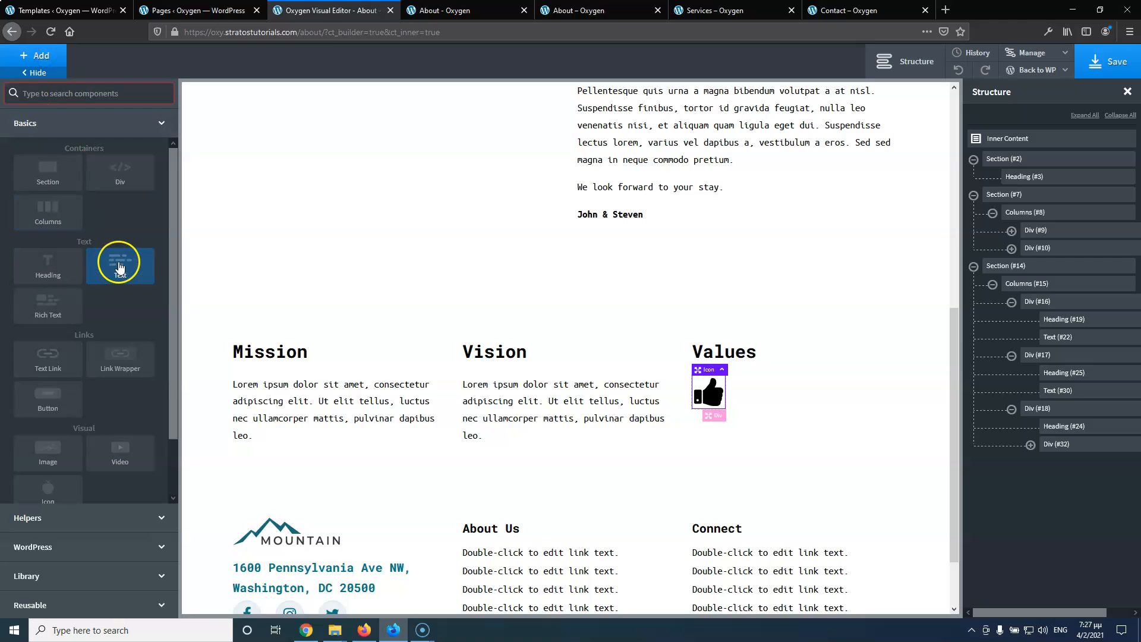
click(119, 264)
click(88, 127)
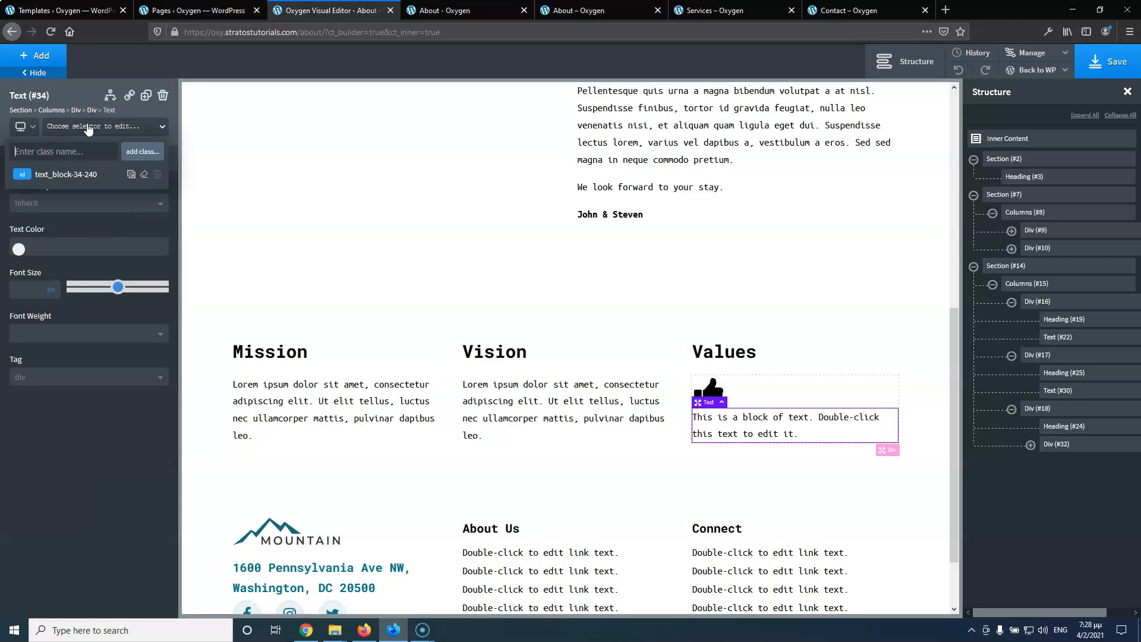
text(about)
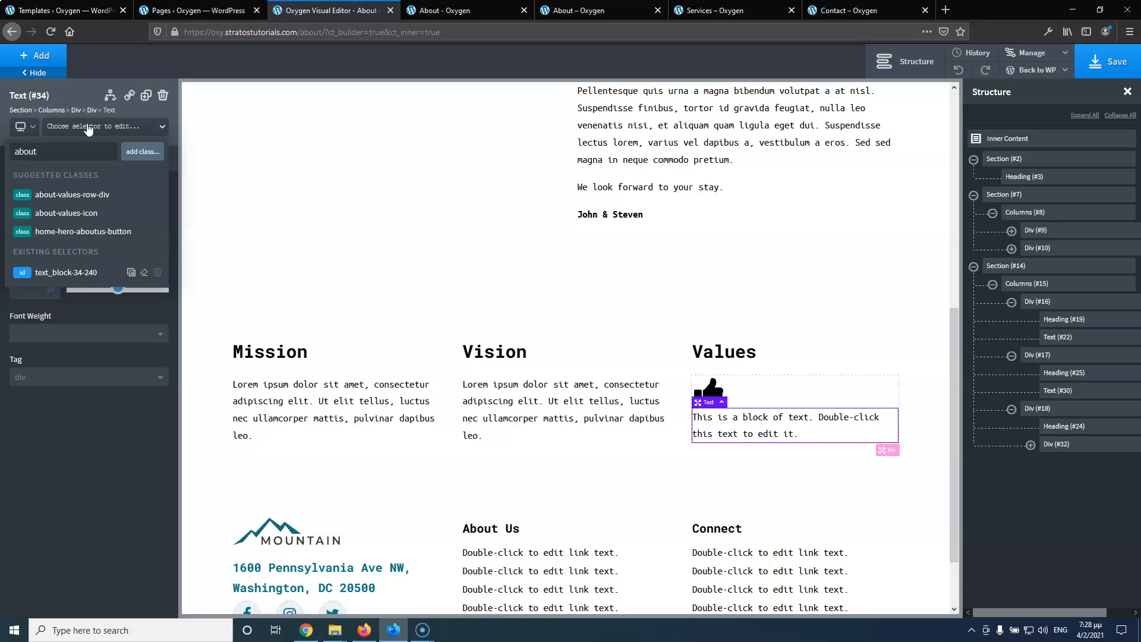
text(-)
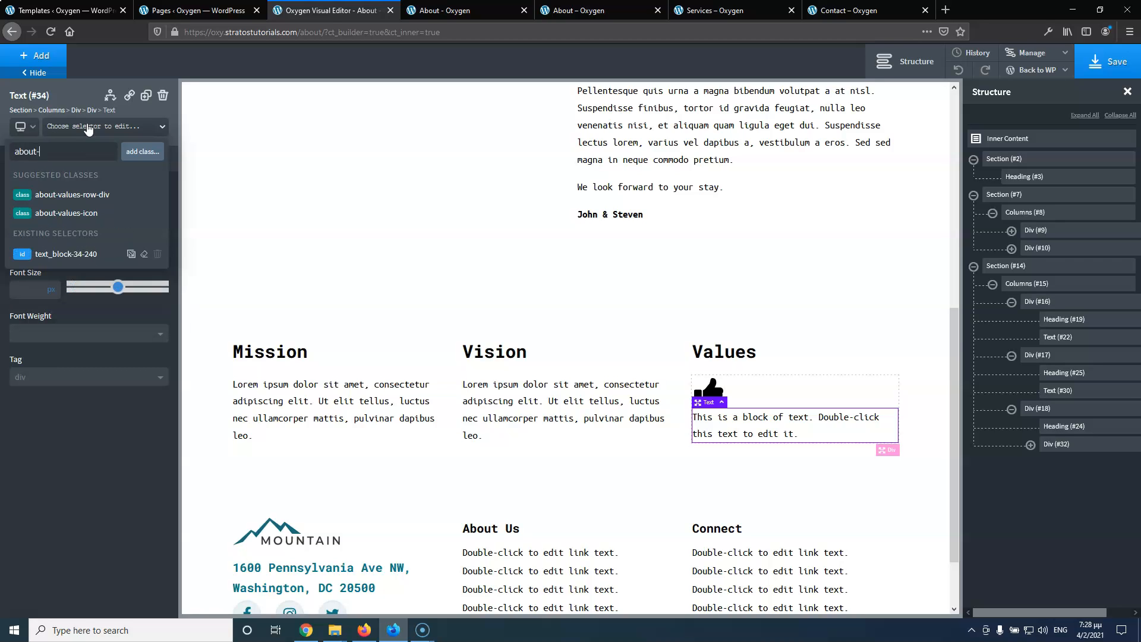
text(values-text)
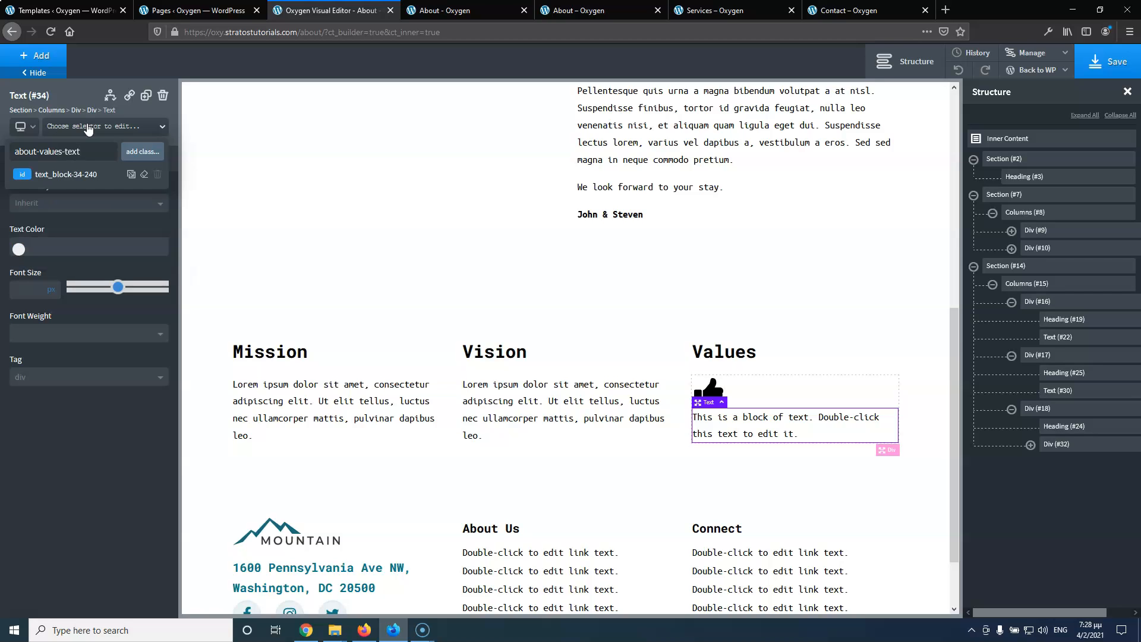
key(Return)
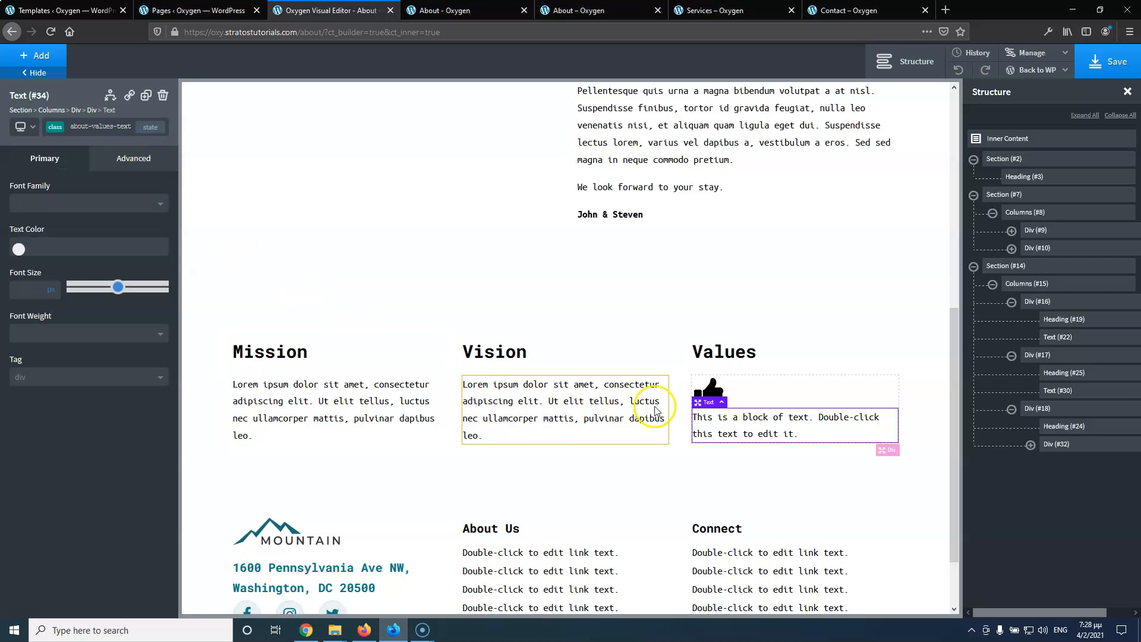
Stack the about-values-row-div's child elements horizontally and align them vertically to the middle
click(753, 394)
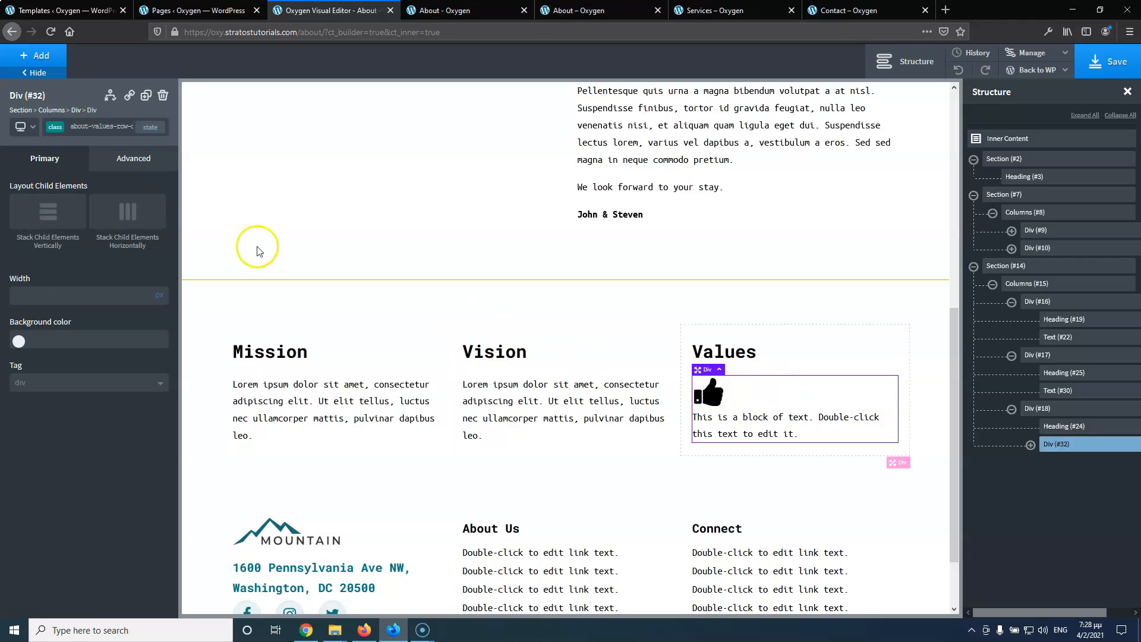
click(127, 214)
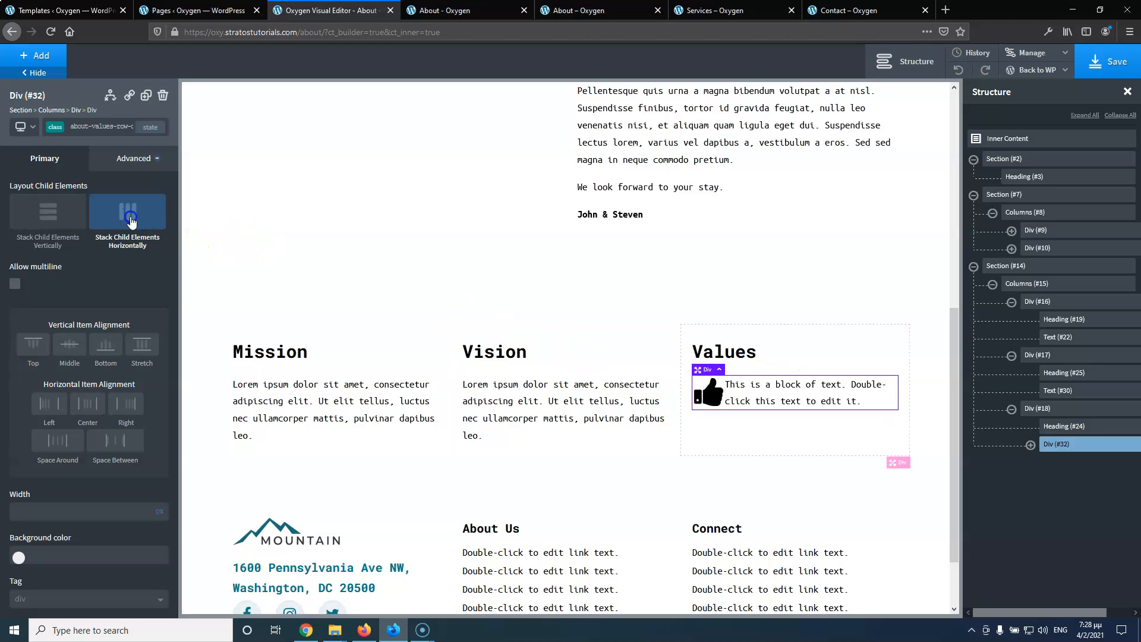
click(67, 347)
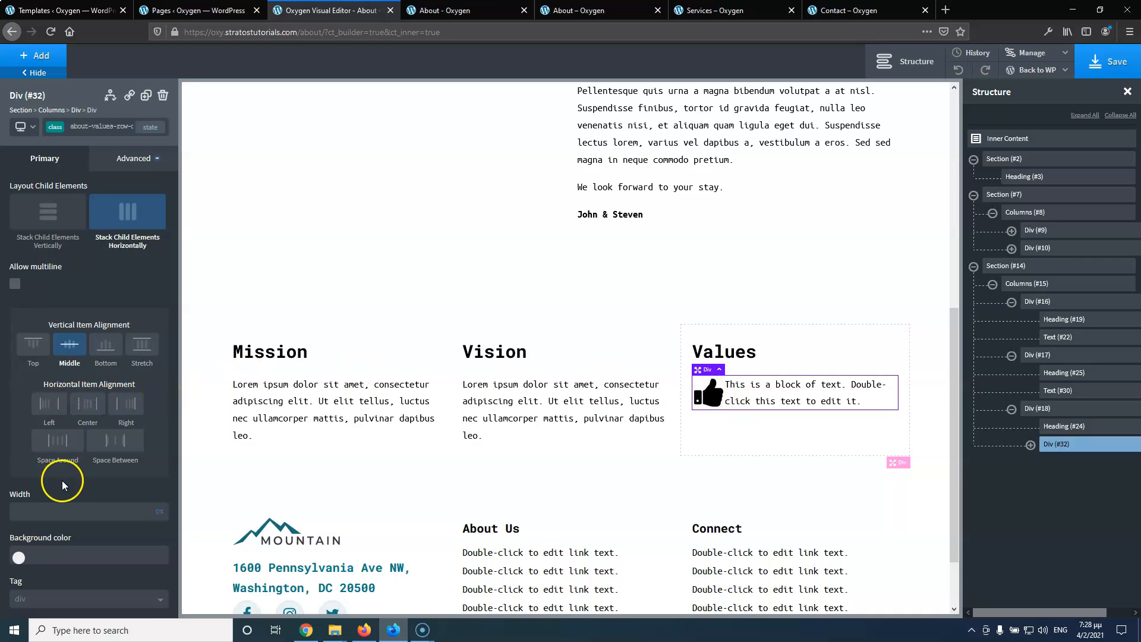
Check the bullet style of the reference page's values list and replace the thumbs-up icon with the solid play triangle
click(710, 394)
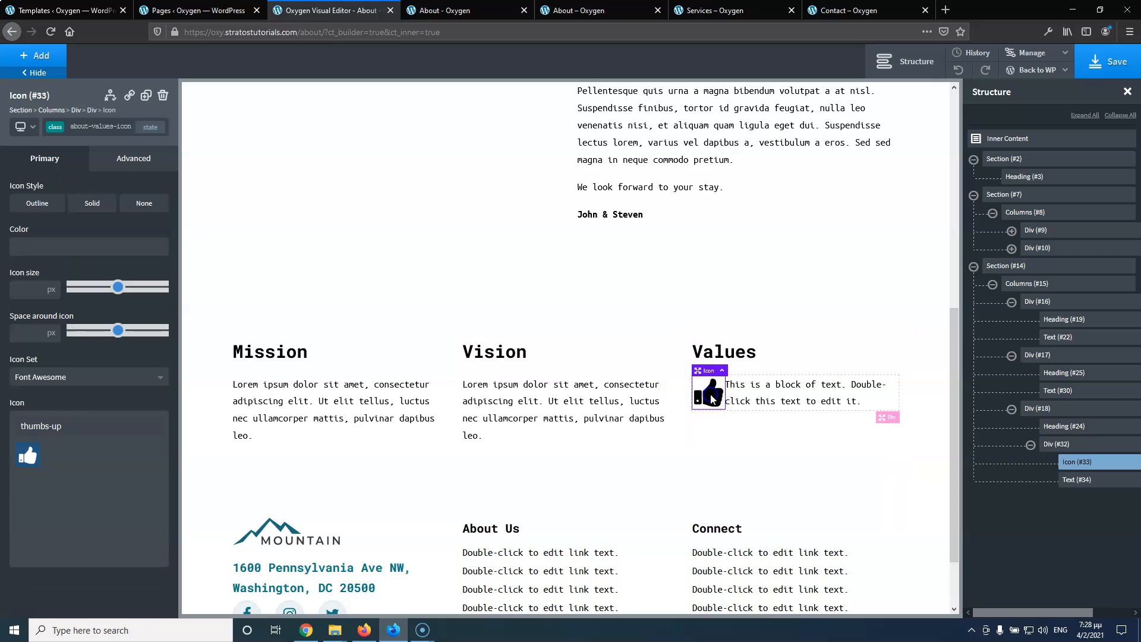
click(571, 10)
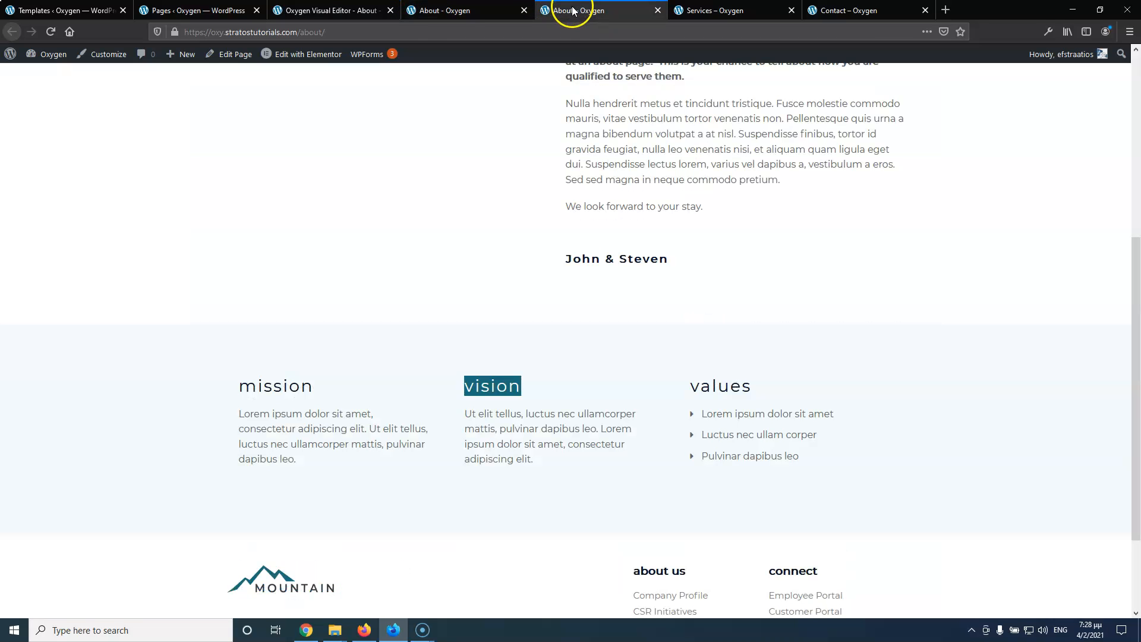
click(332, 10)
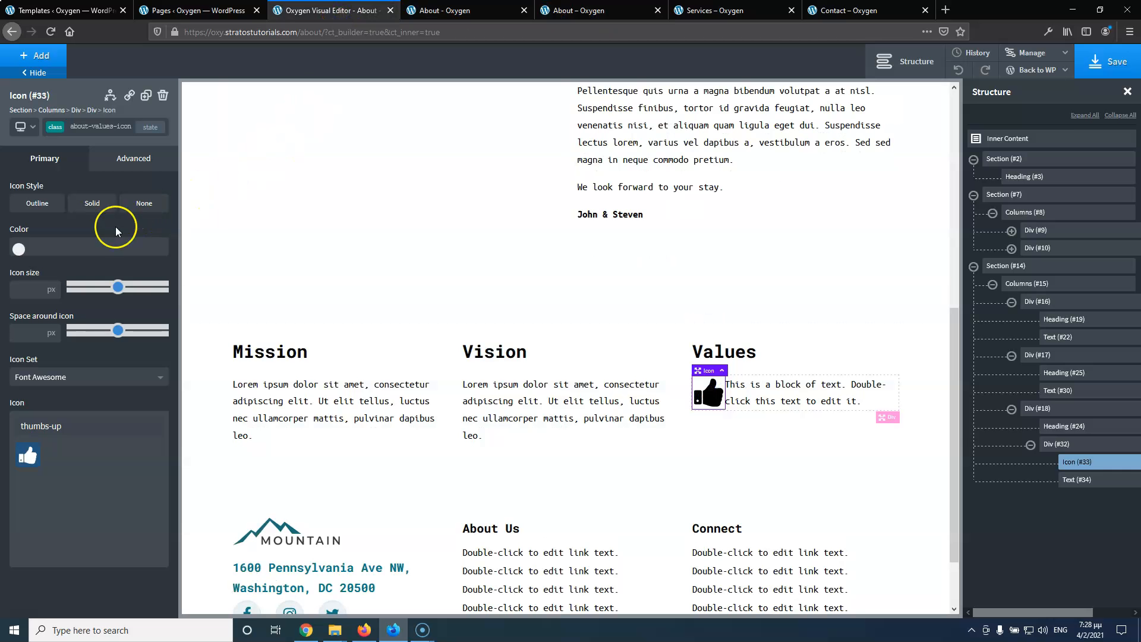
click(71, 430)
key(ctrl+a)
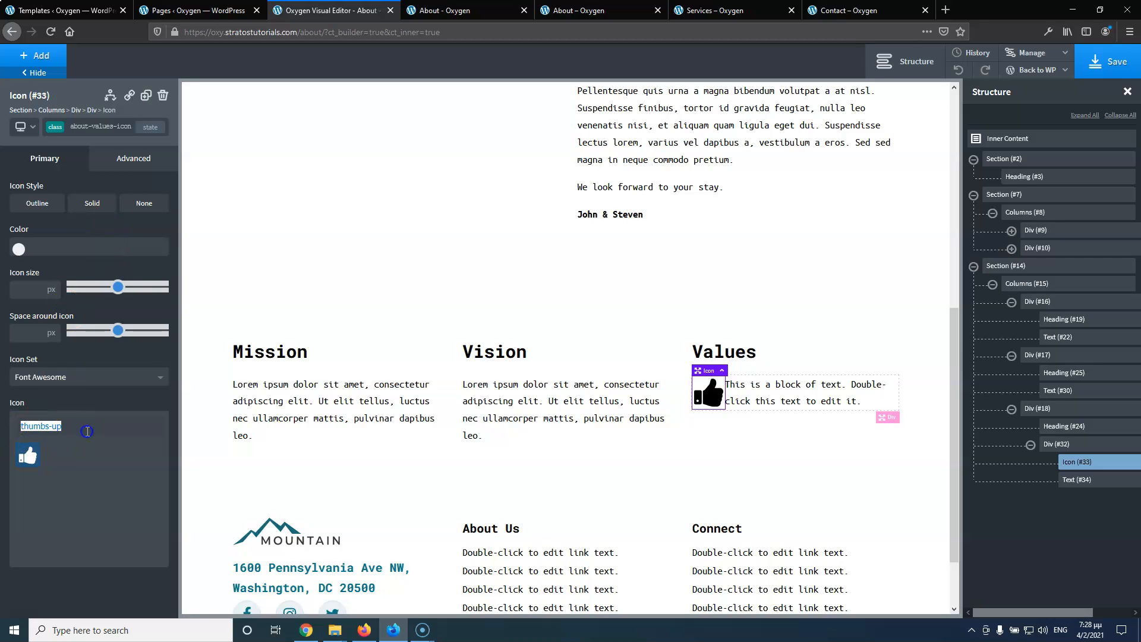
key(BackSpace)
scroll(92, 450, down, 3)
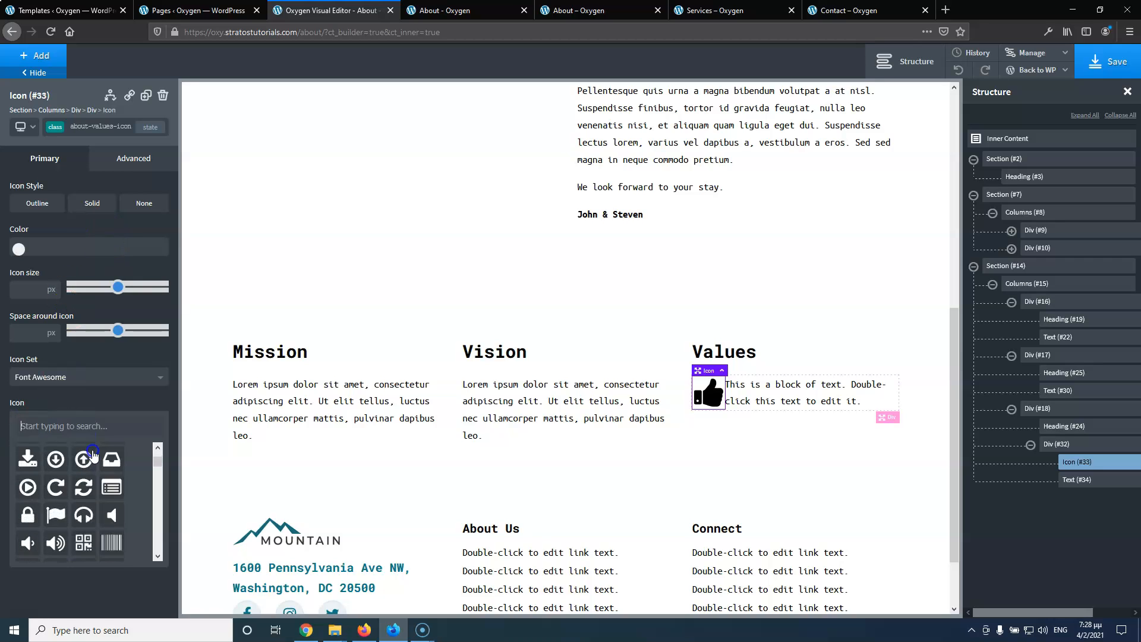
scroll(92, 451, down, 5)
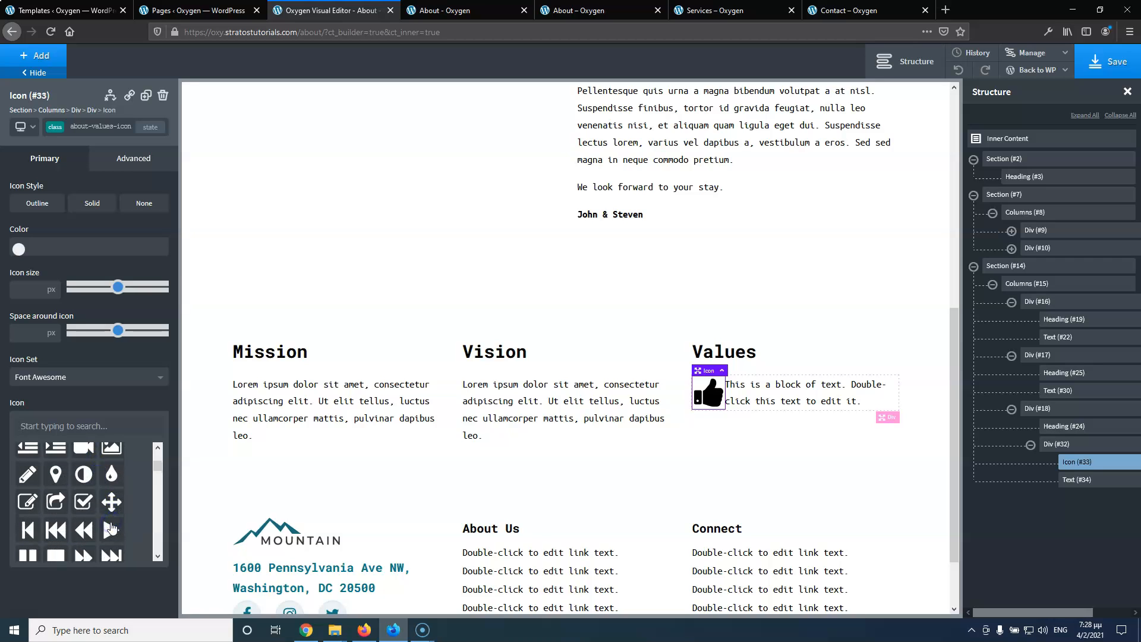
click(111, 524)
Set the icon size of the about-values-icon class to 15 px
text(10)
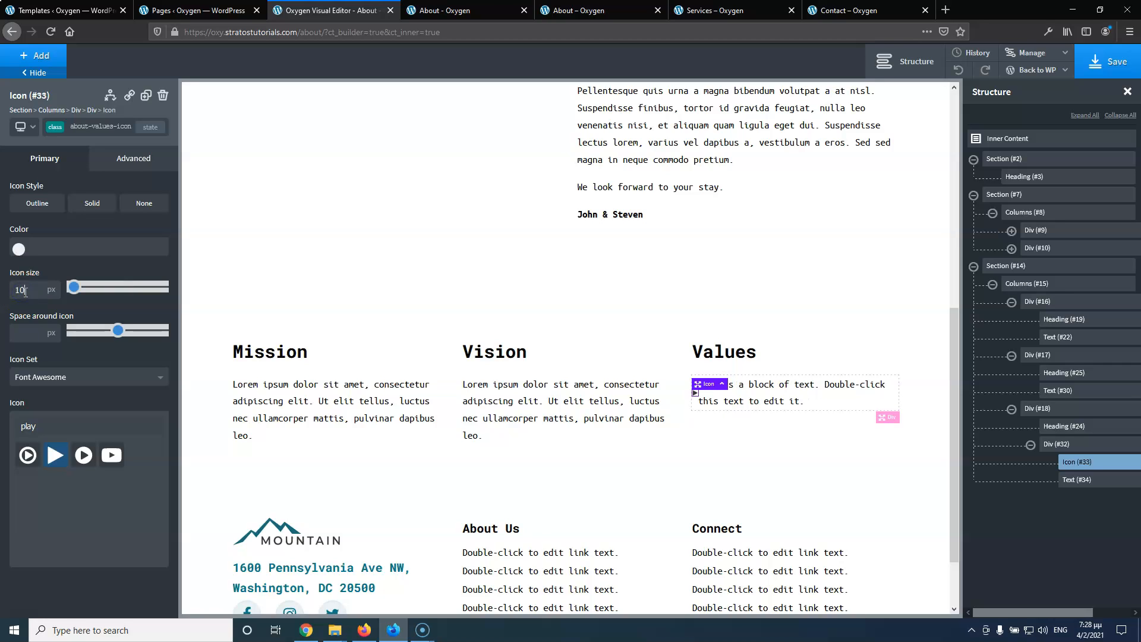
key(Up)
key(Up)
key(Up)
key(Up)
key(Up)
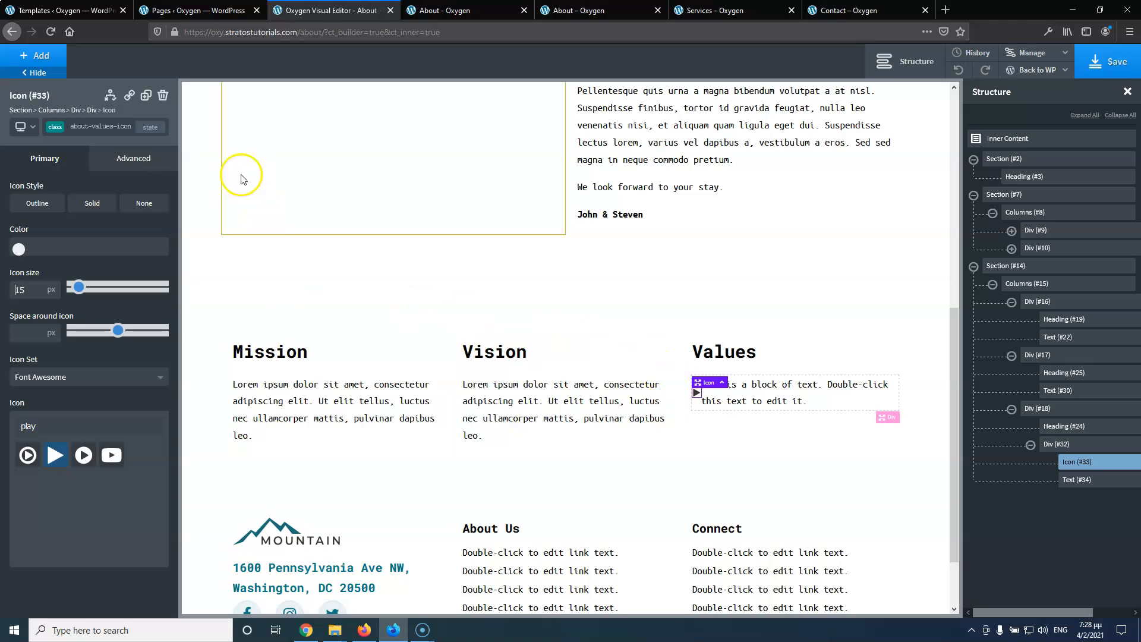
Compare the icon spacing with the reference page and set the about-values-icon class's right margin to 10 px
click(146, 159)
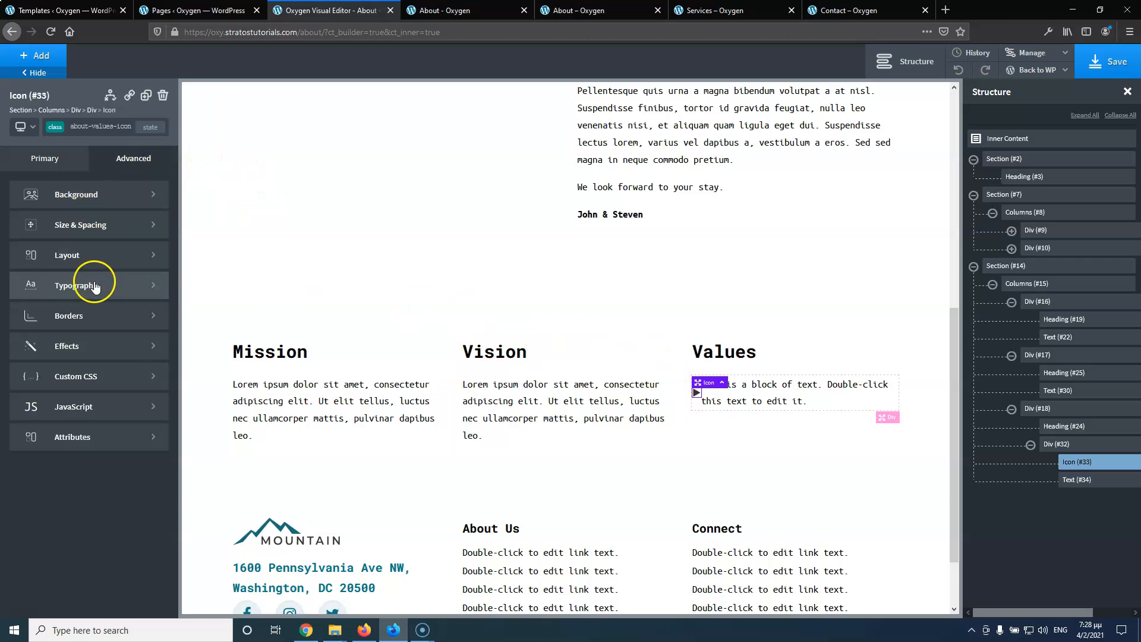
click(101, 224)
click(145, 247)
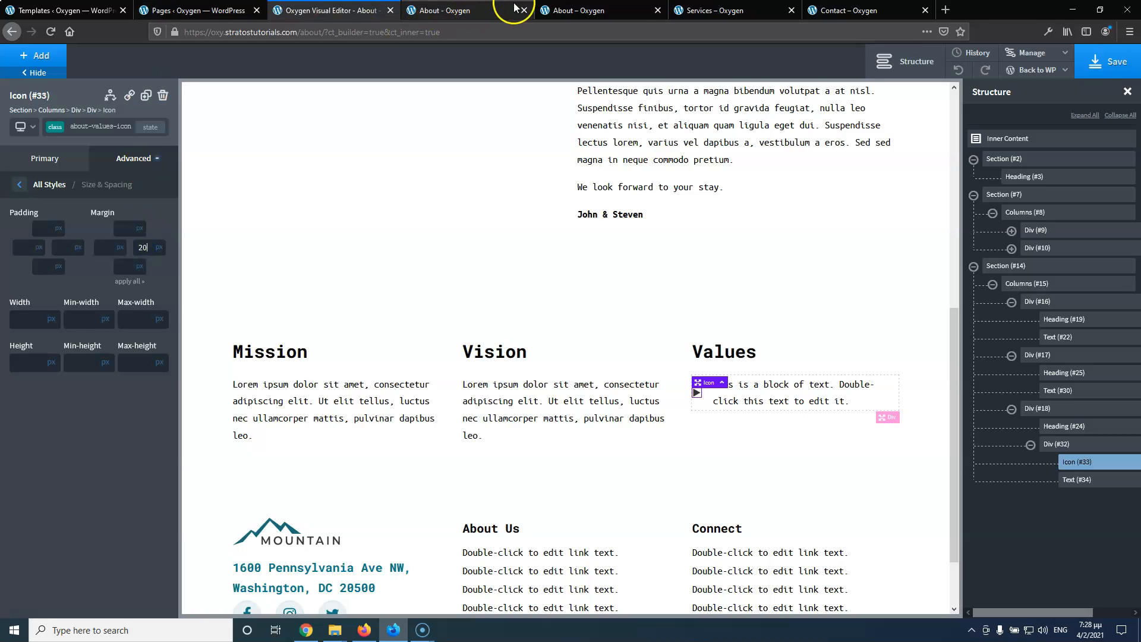
click(579, 8)
click(301, 9)
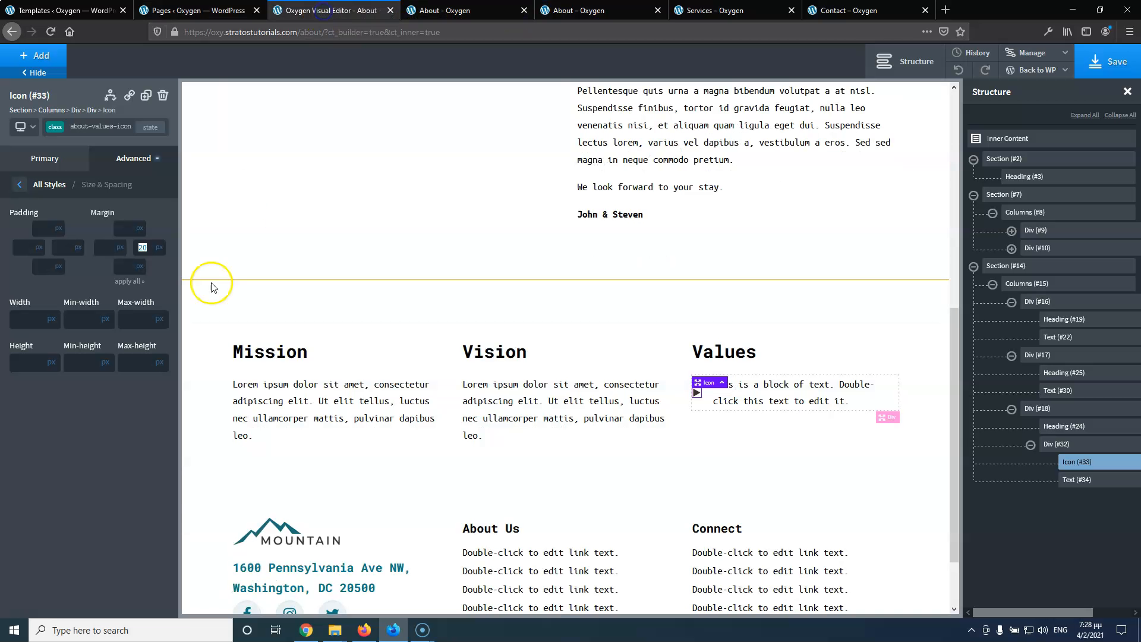
text(14)
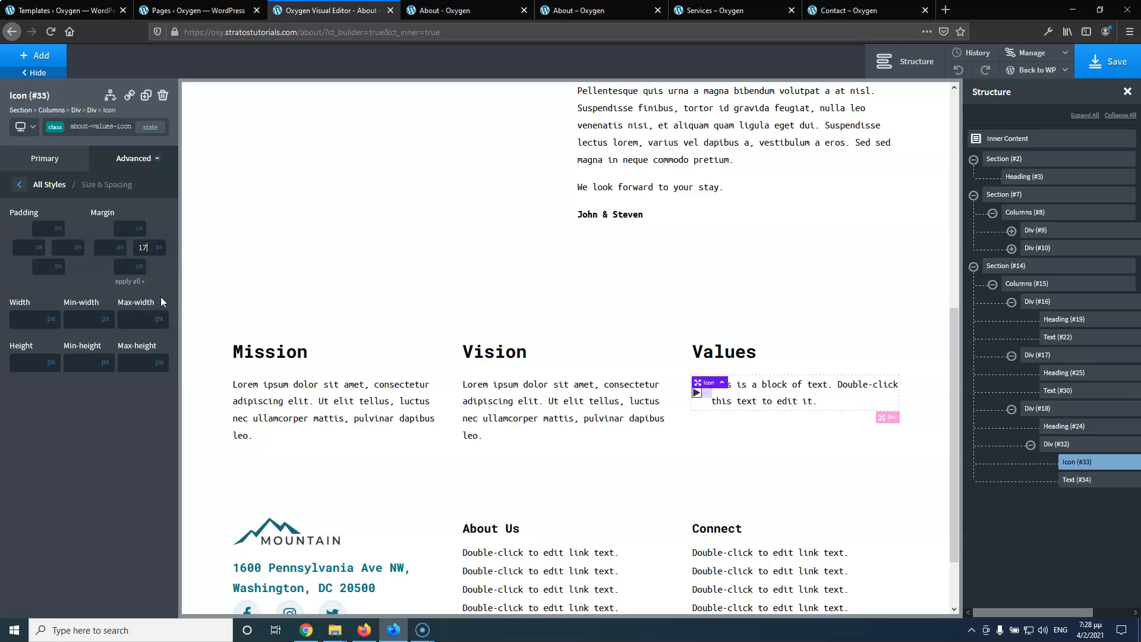
key(BackSpace)
text(1)
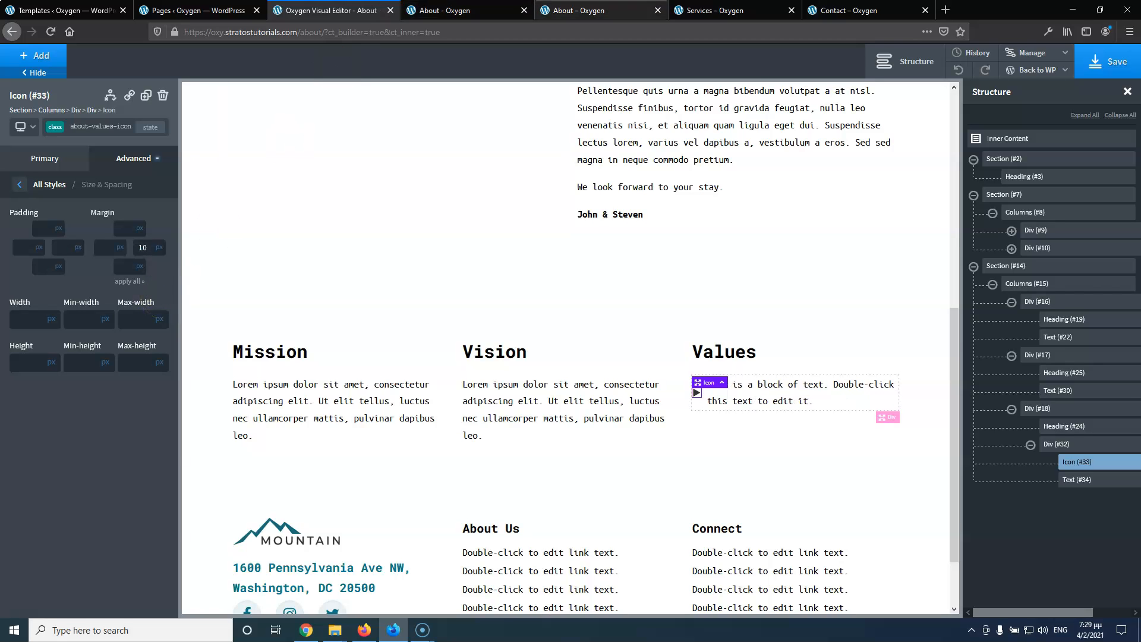
Copy "Lorem ipsum dolor sit amet" from the reference page's values list and replace the placeholder text beside the play icon with it
click(595, 11)
drag(700, 414, 829, 413)
key(ctrl+c)
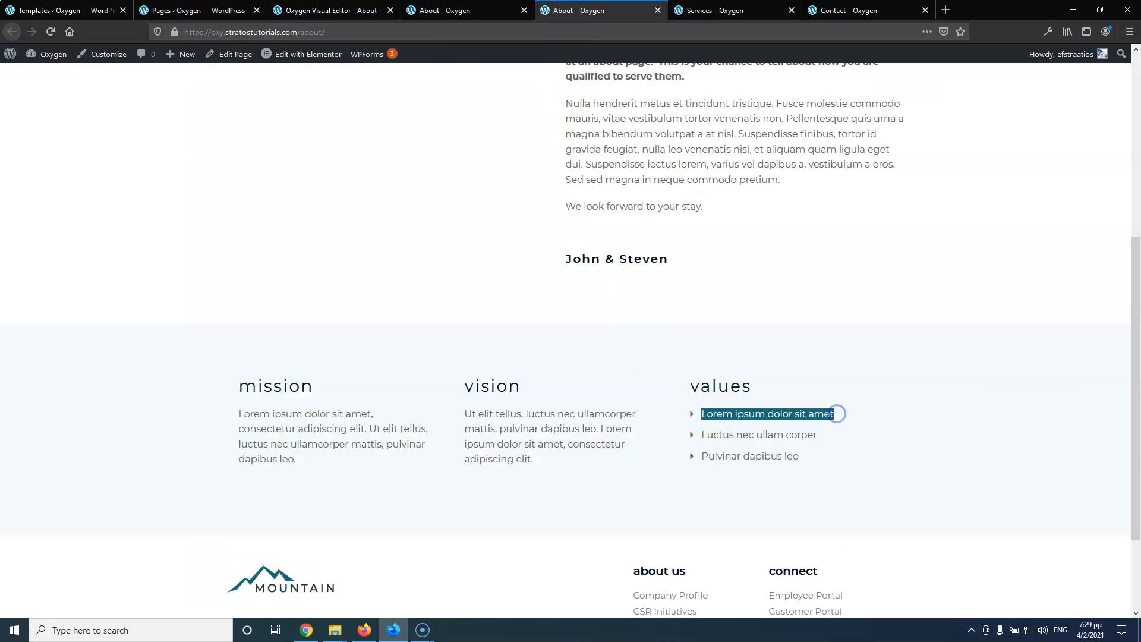
click(369, 11)
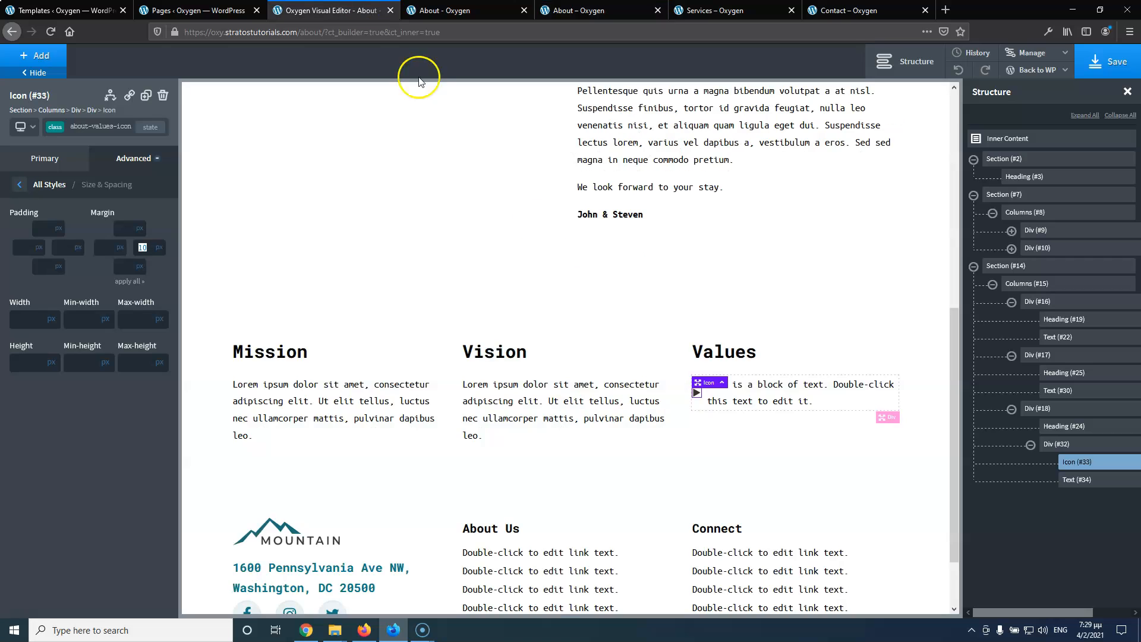
click(769, 395)
double_click(769, 392)
key(ctrl+v)
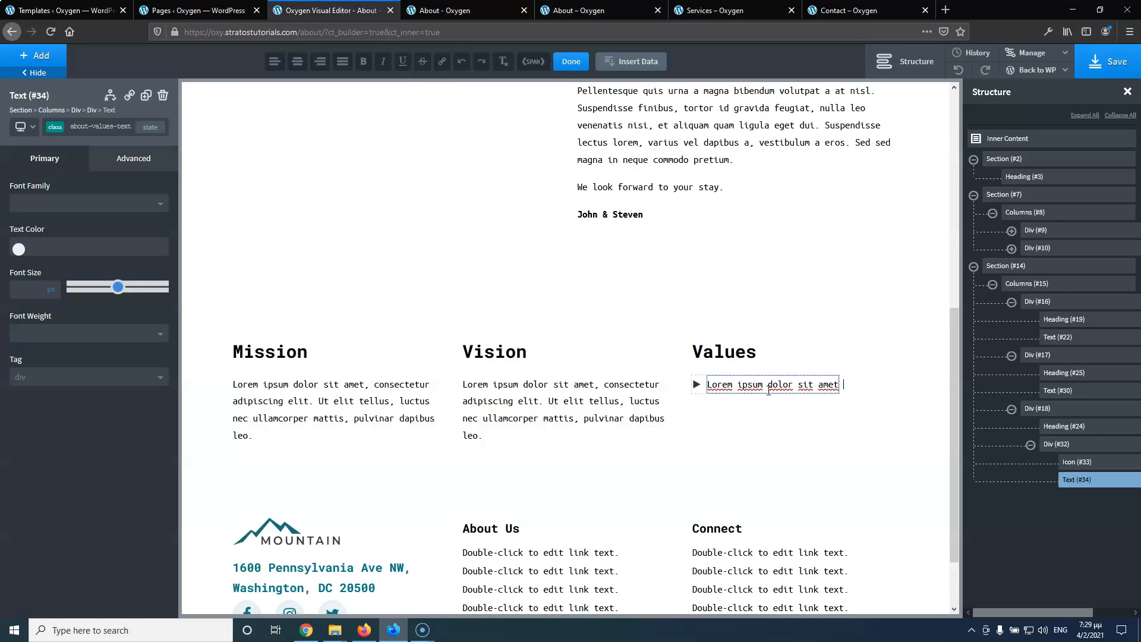
click(698, 385)
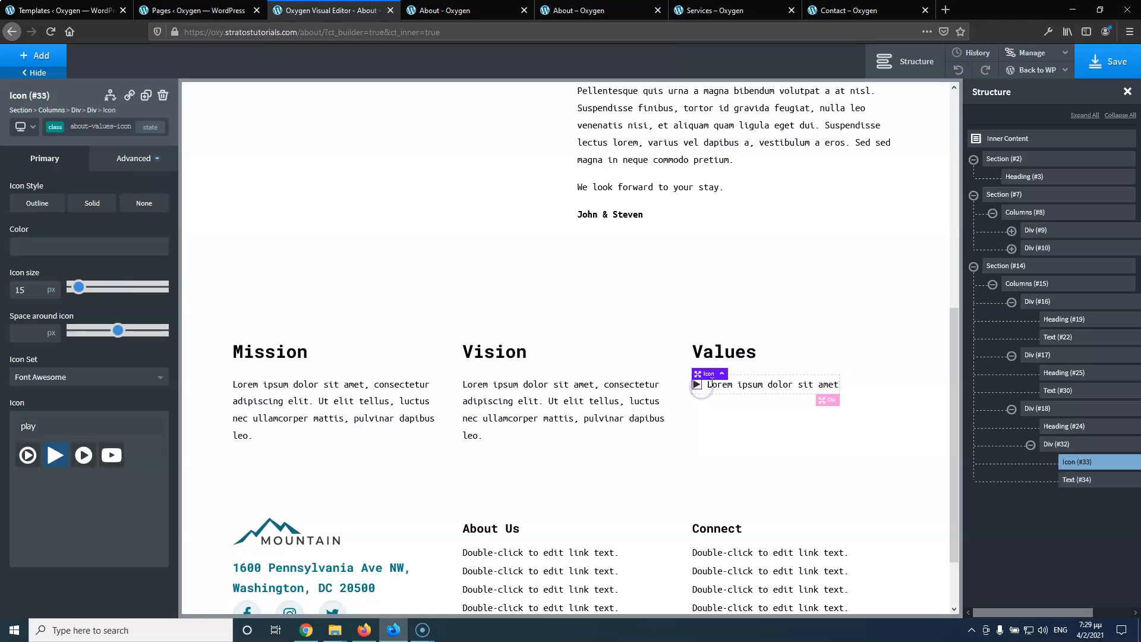
Set the right margin of the about-values-icon class to 13 px
click(141, 160)
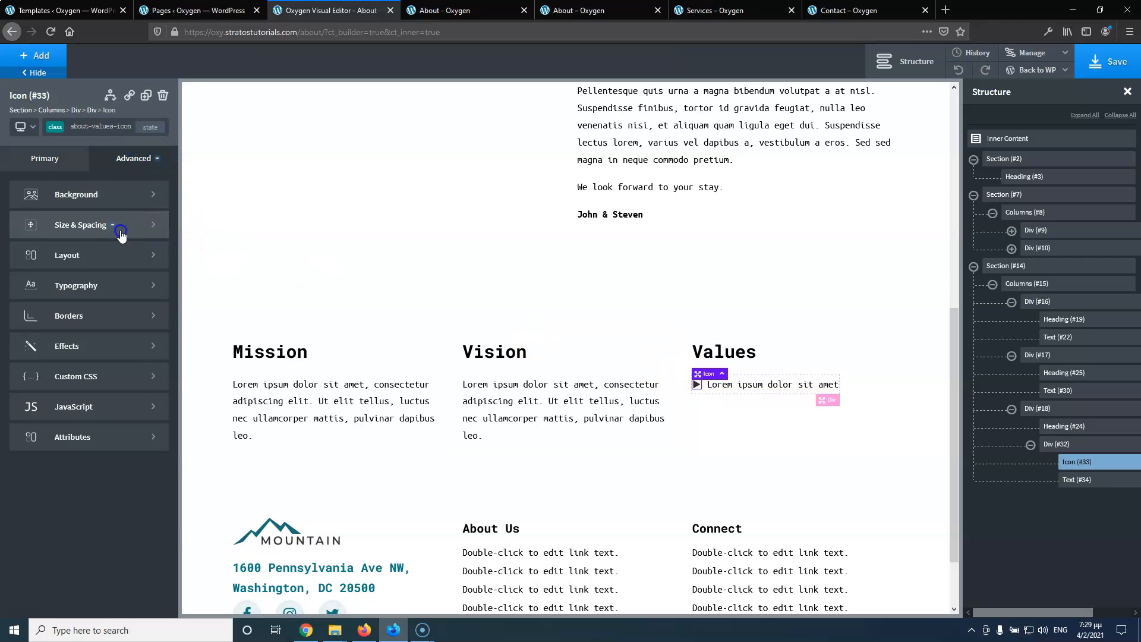
click(119, 224)
double_click(143, 247)
text(12)
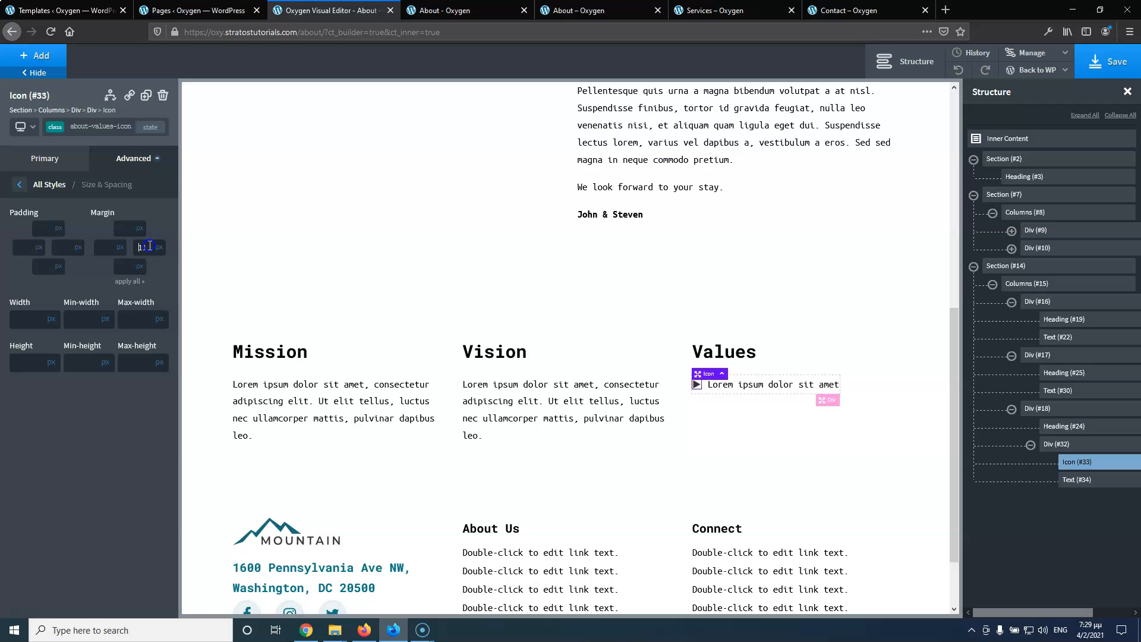
key(Up)
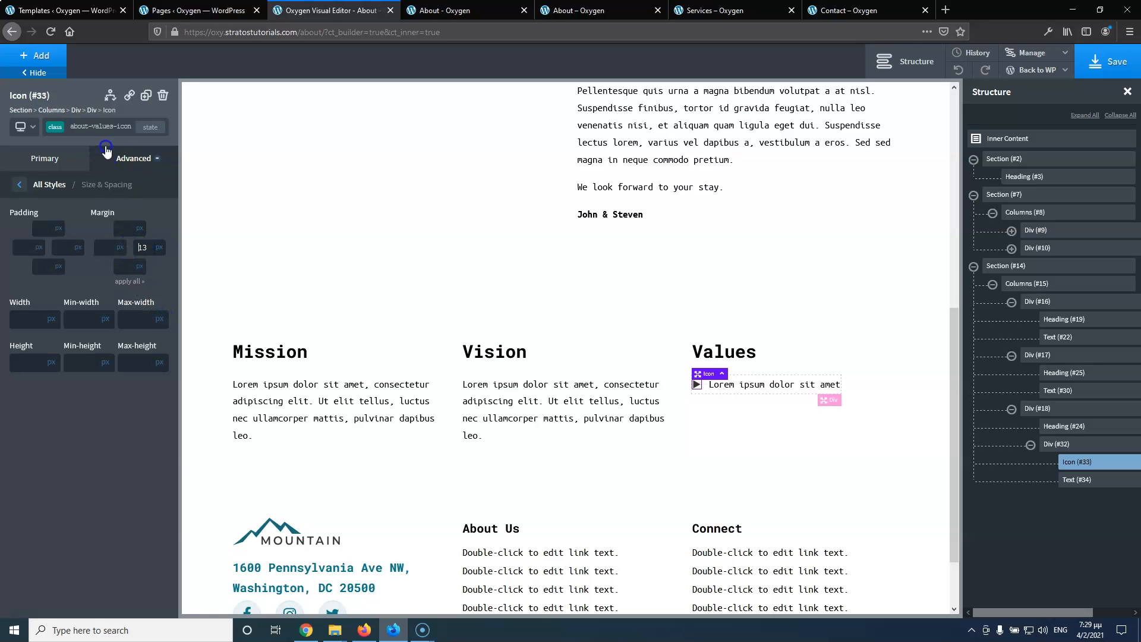
Duplicate the whole icon-and-text row in the Values column twice to make a three-item list, removing the stray icon copy
click(145, 96)
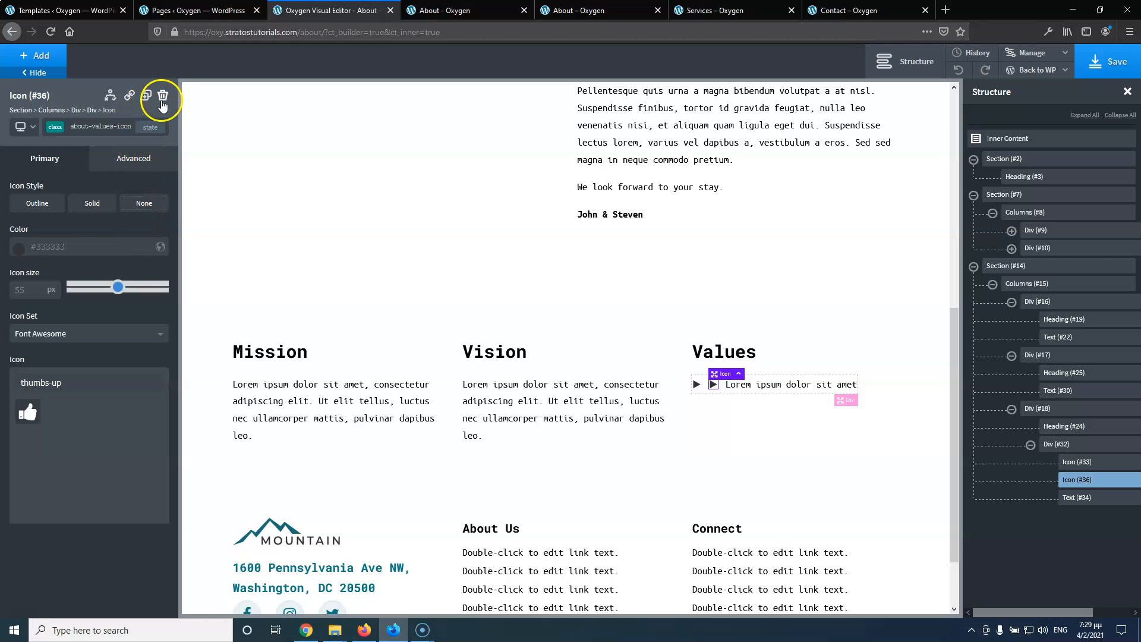
click(162, 98)
click(1083, 445)
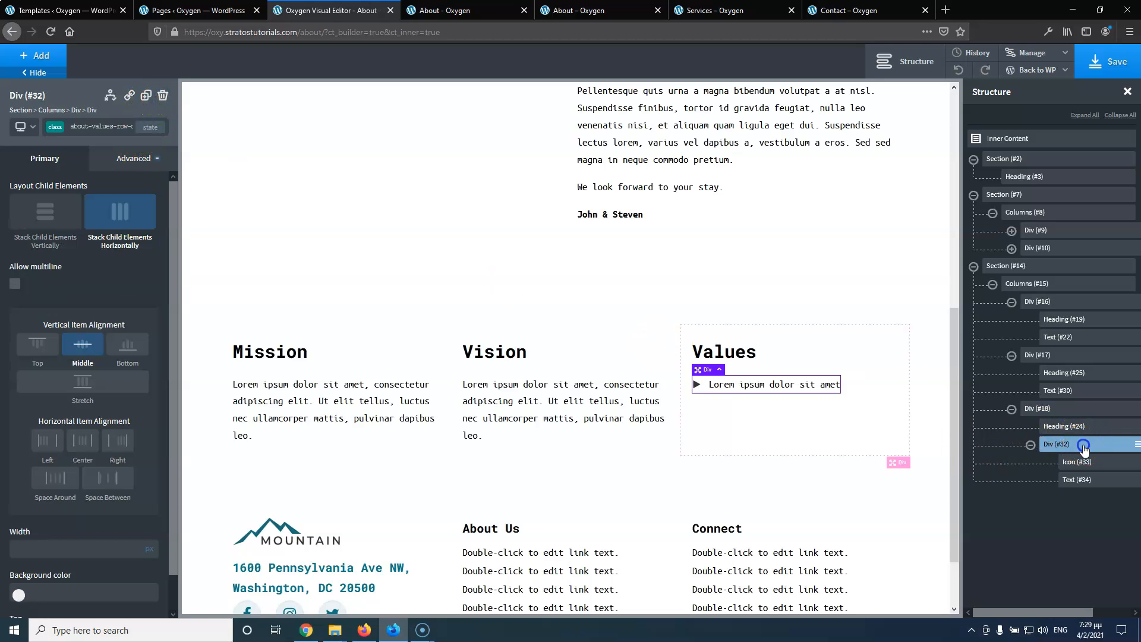
click(145, 95)
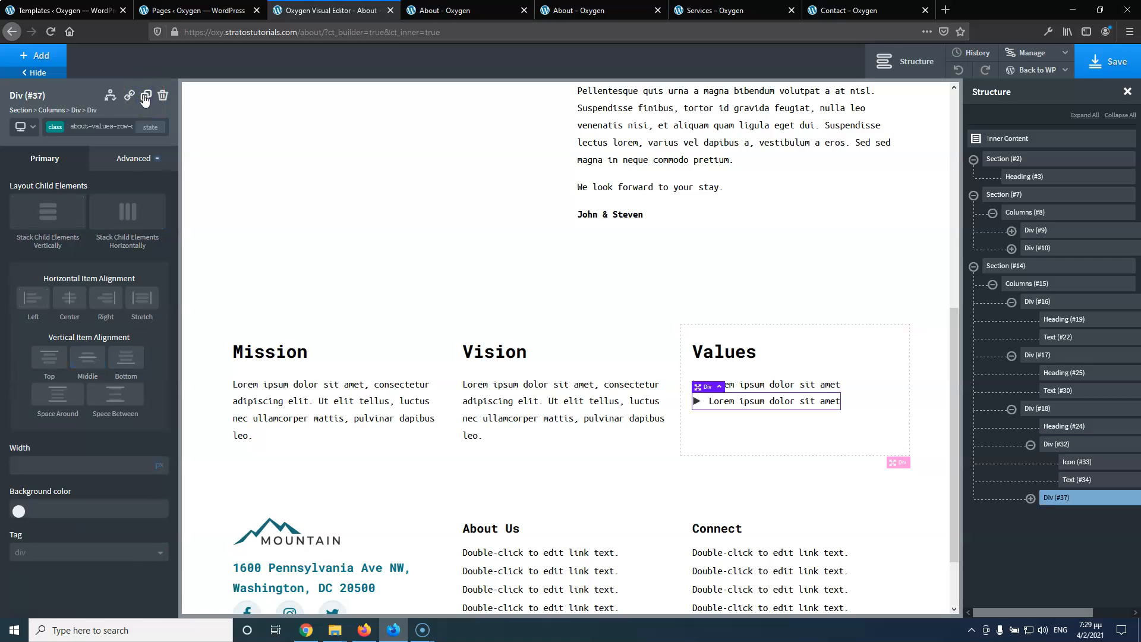
click(145, 97)
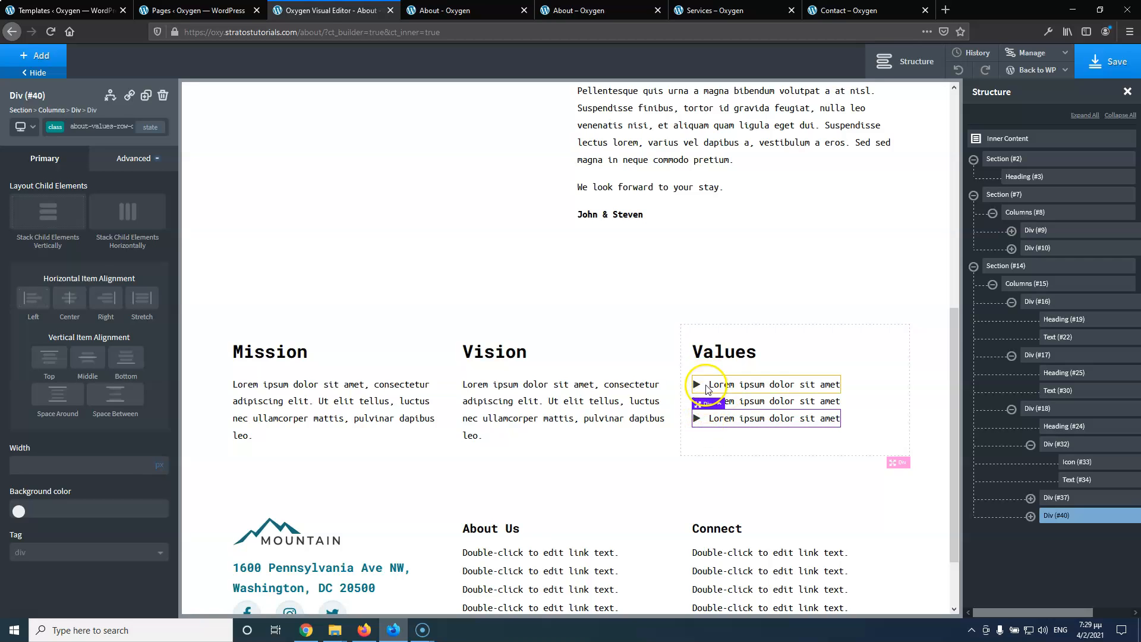
Set the bottom margin of the values row class to 10 px and compare the row spacing with the reference page
click(135, 172)
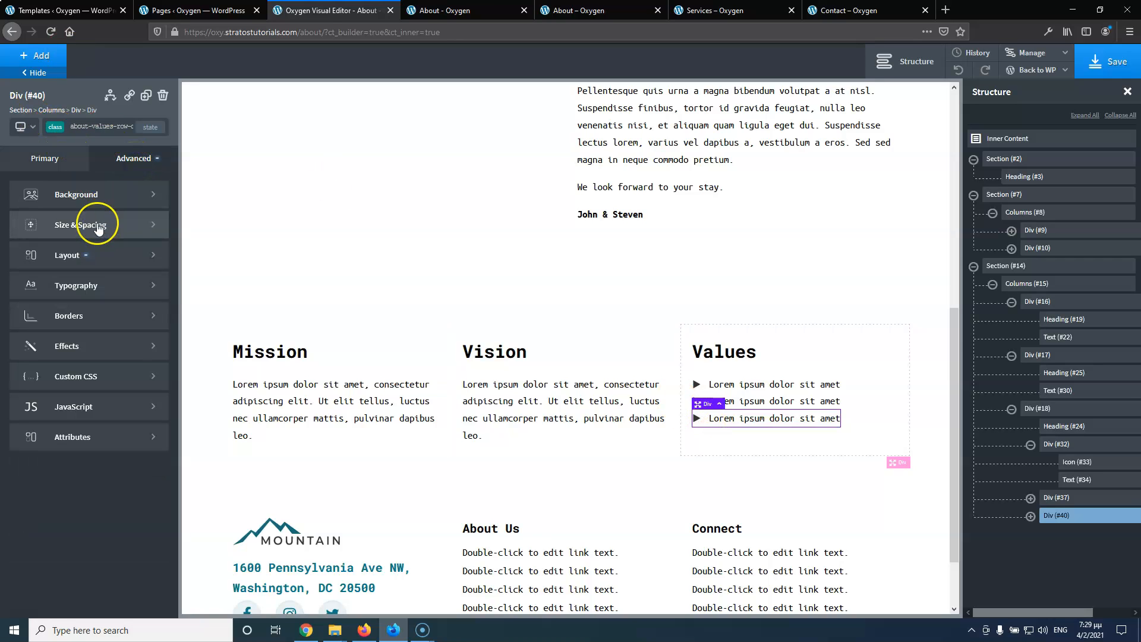
click(116, 224)
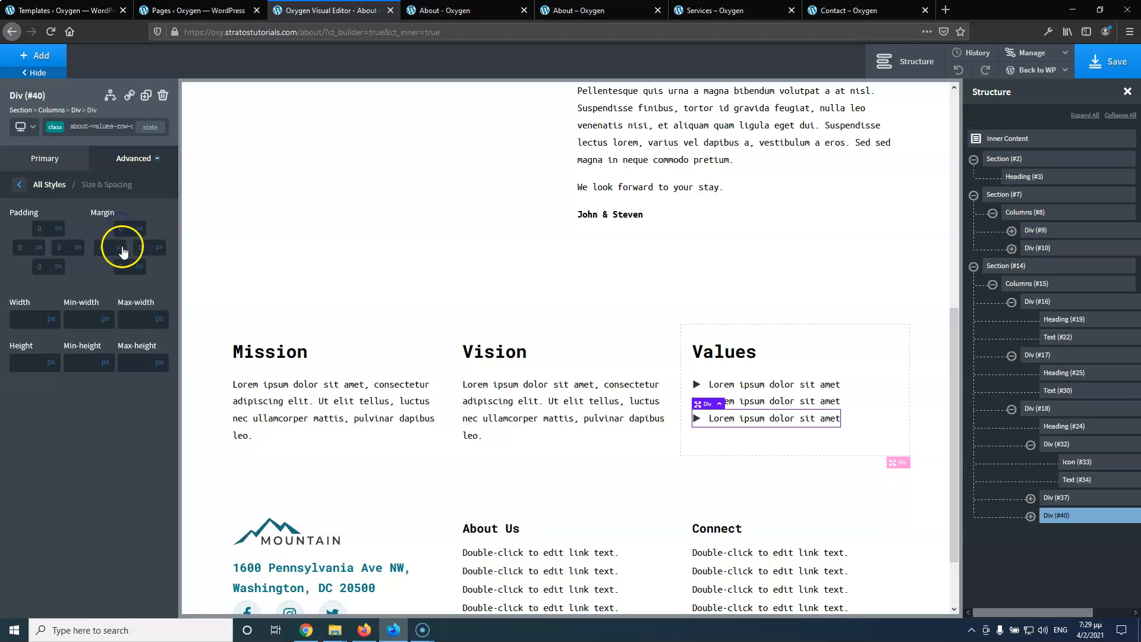
click(131, 266)
text(10)
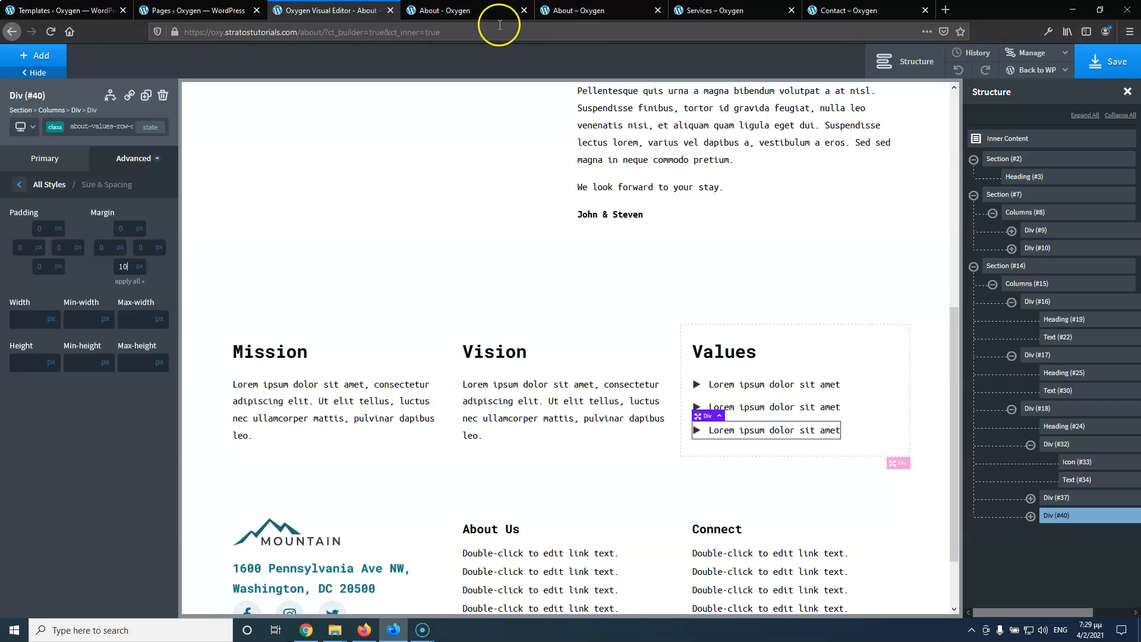
click(588, 10)
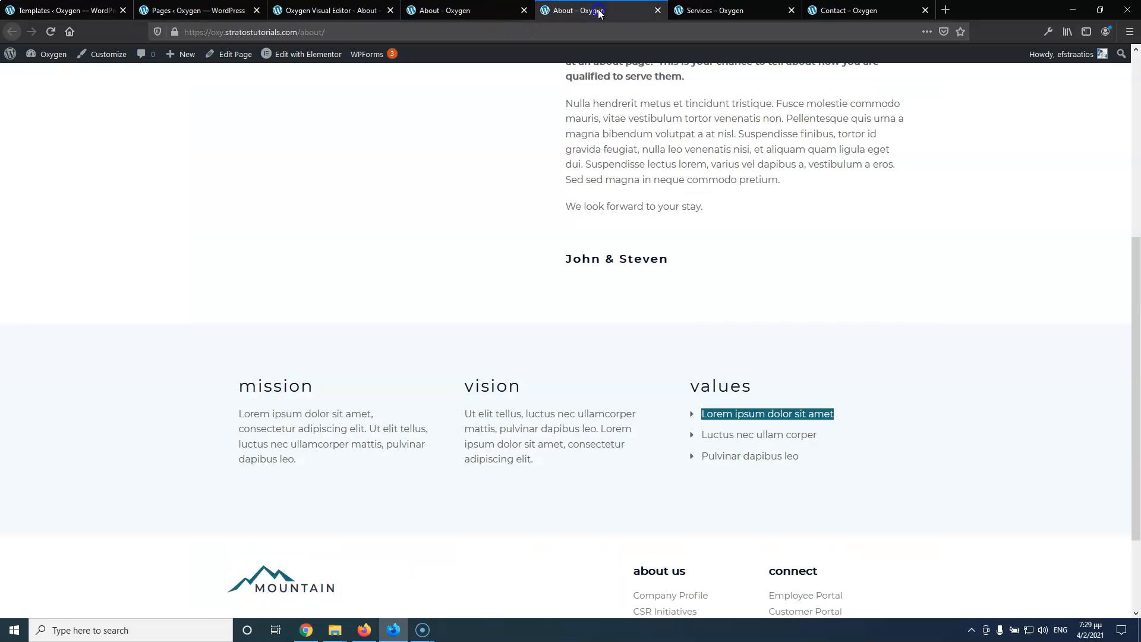
click(328, 9)
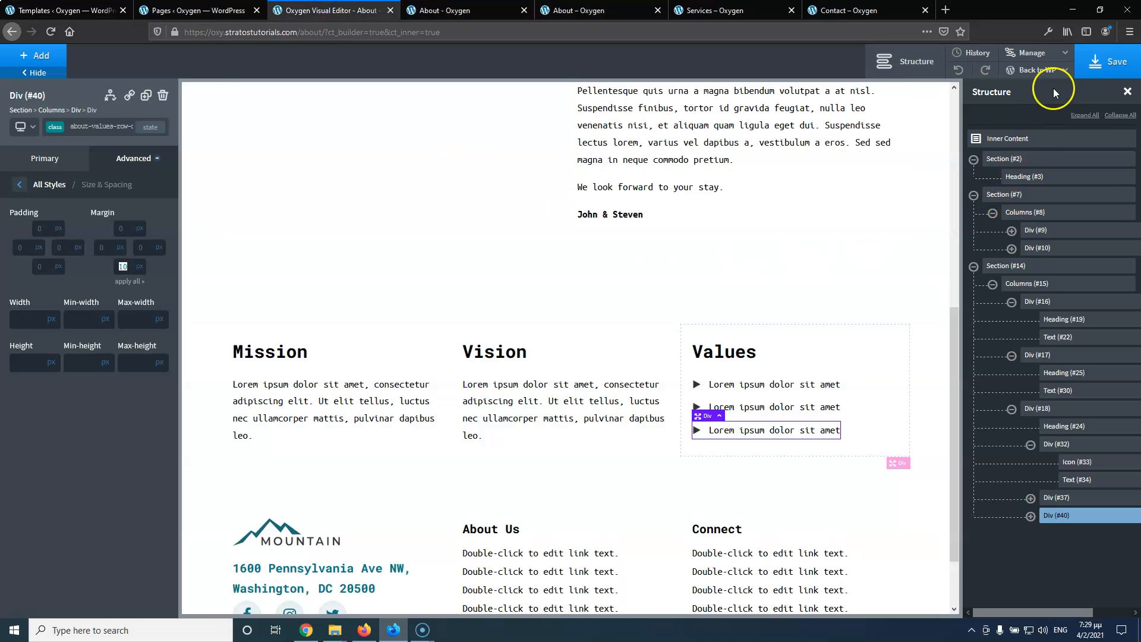
Set the background of the mission, vision and values section to the global colour Off White and save the page
click(216, 315)
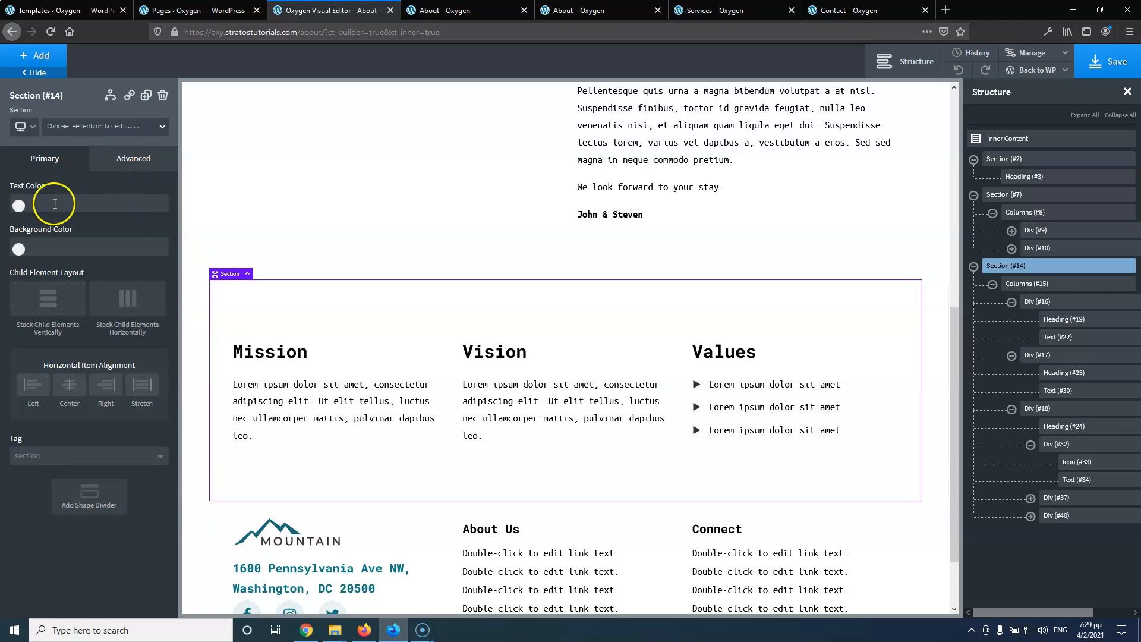
click(18, 249)
click(54, 396)
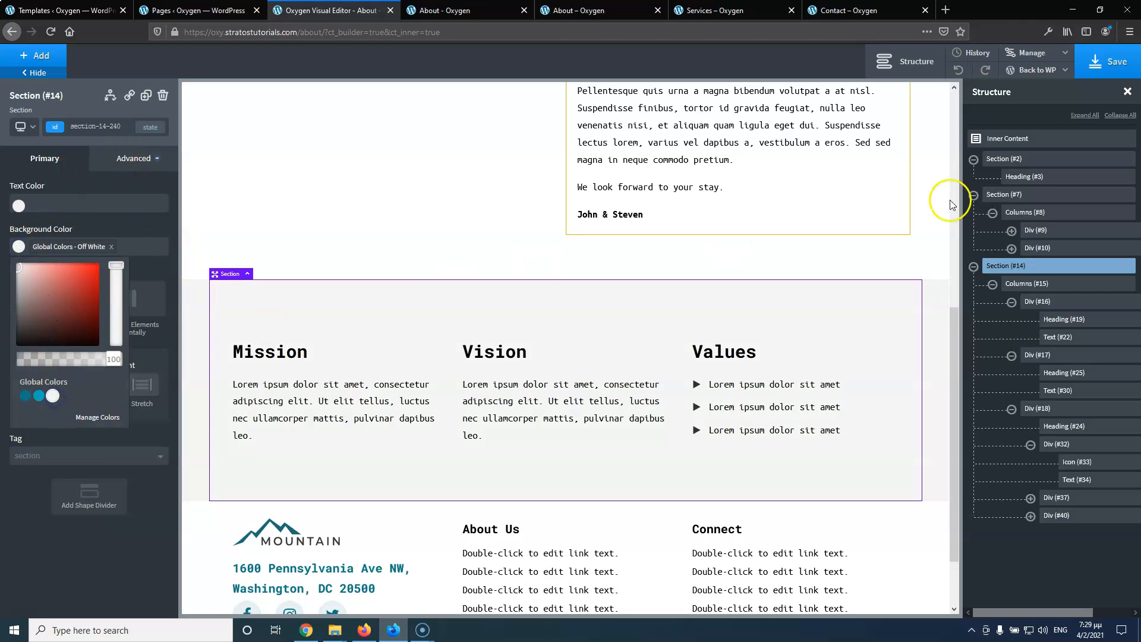
click(1100, 63)
Reload the live About page and check its sections and header against the reference page and the editor
click(600, 10)
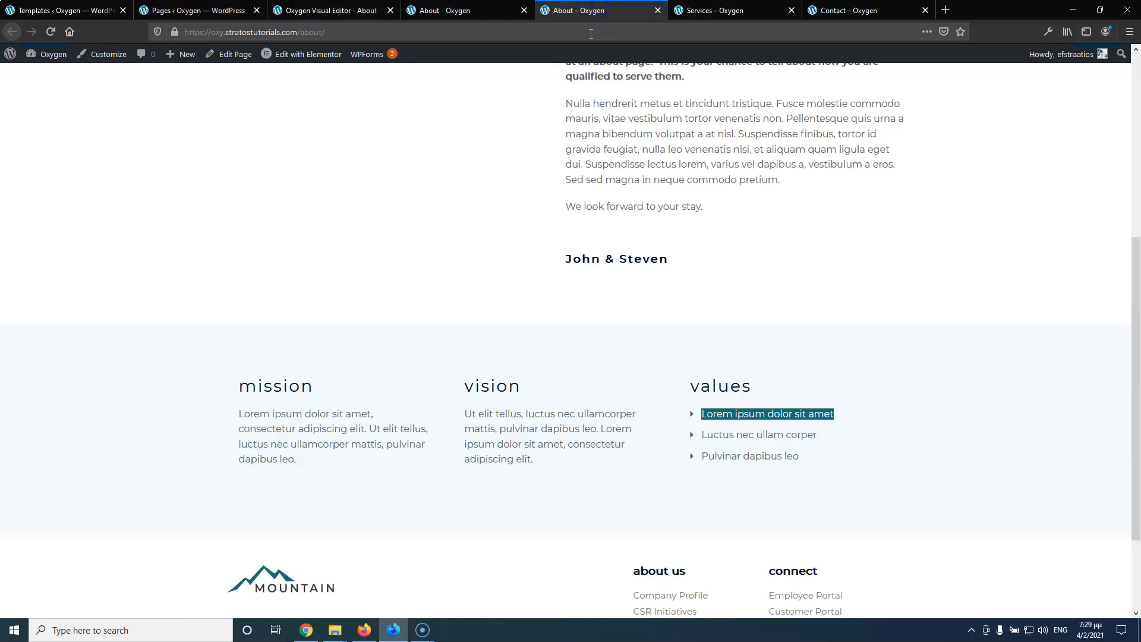
click(448, 10)
click(52, 32)
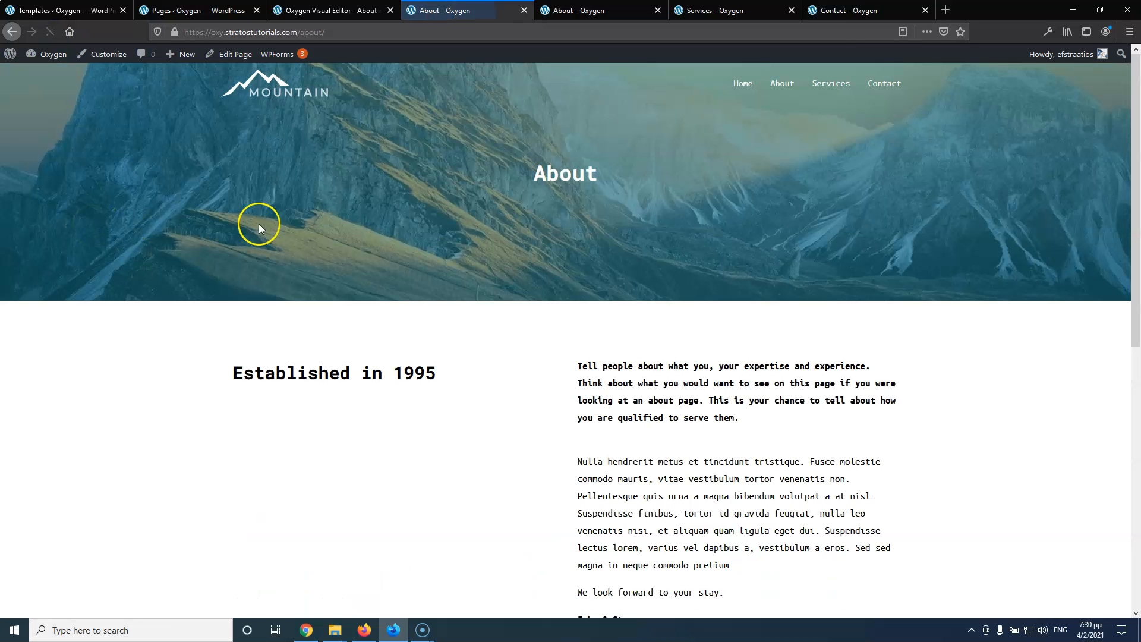
scroll(601, 221, down, 8)
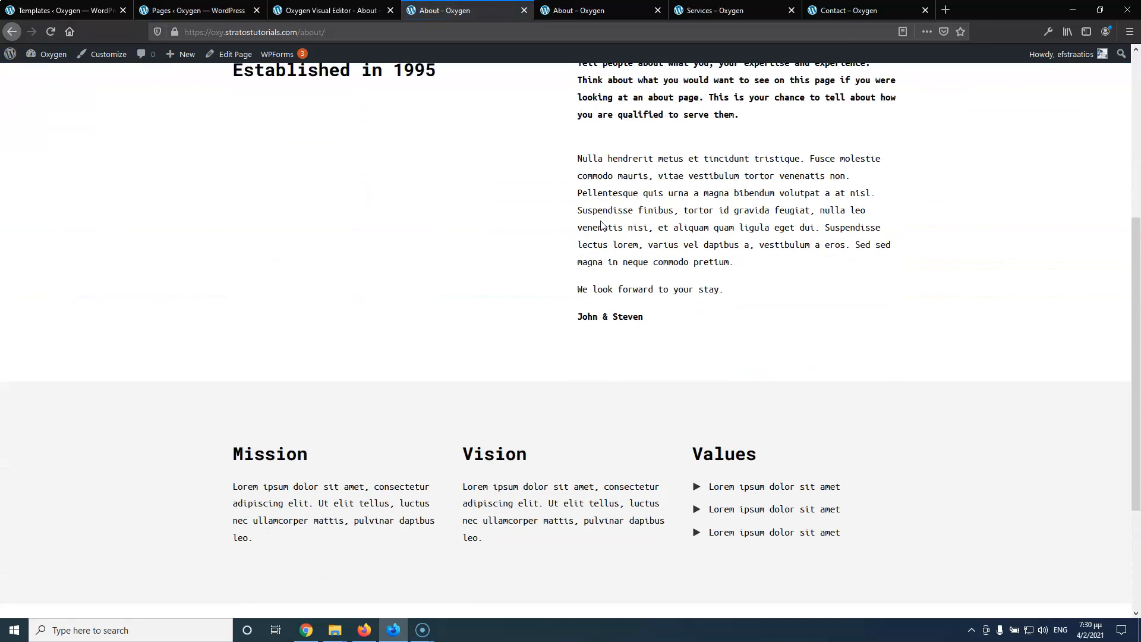
scroll(534, 475, up, 8)
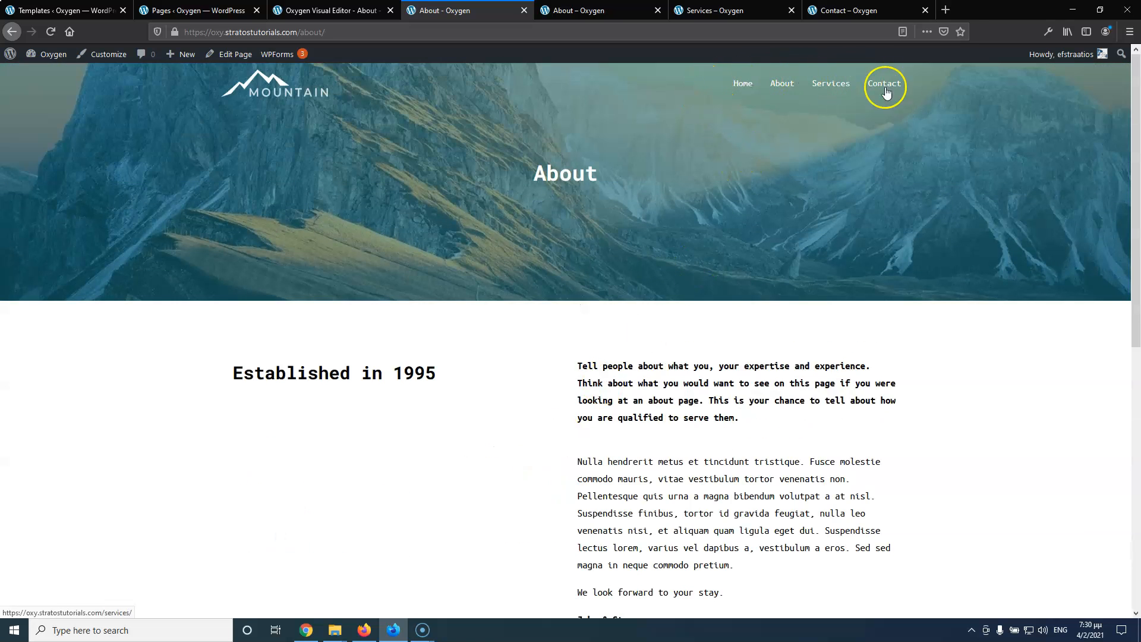
click(572, 12)
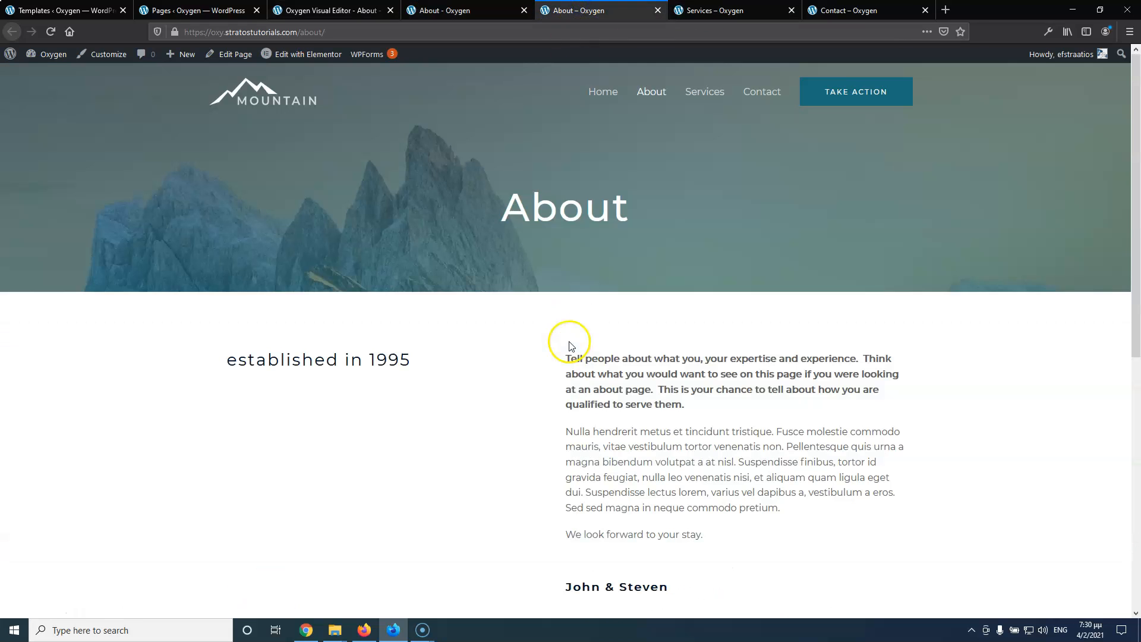
click(348, 7)
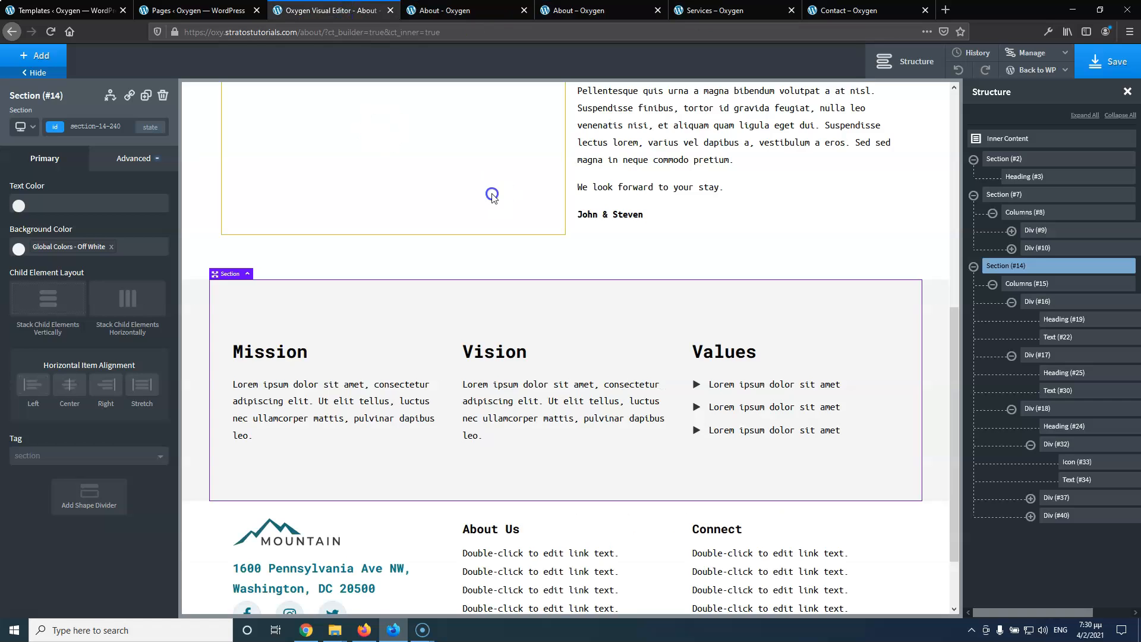
scroll(525, 507, up, 10)
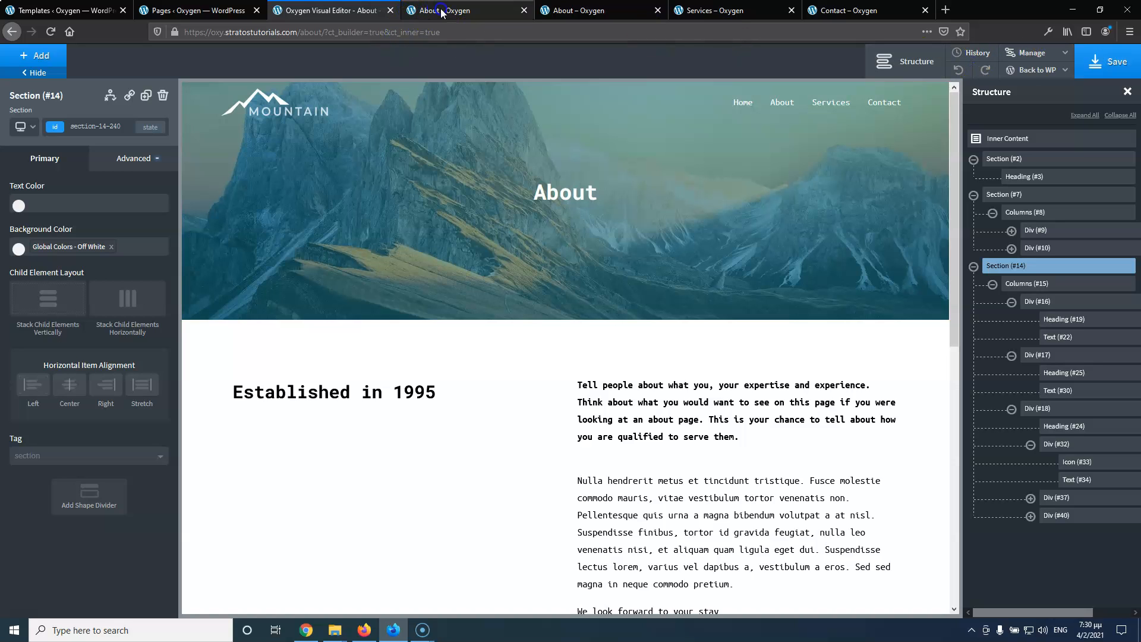
Close the About page editor, open the live Services page and compare it with the reference Services page
click(390, 11)
click(318, 12)
click(831, 87)
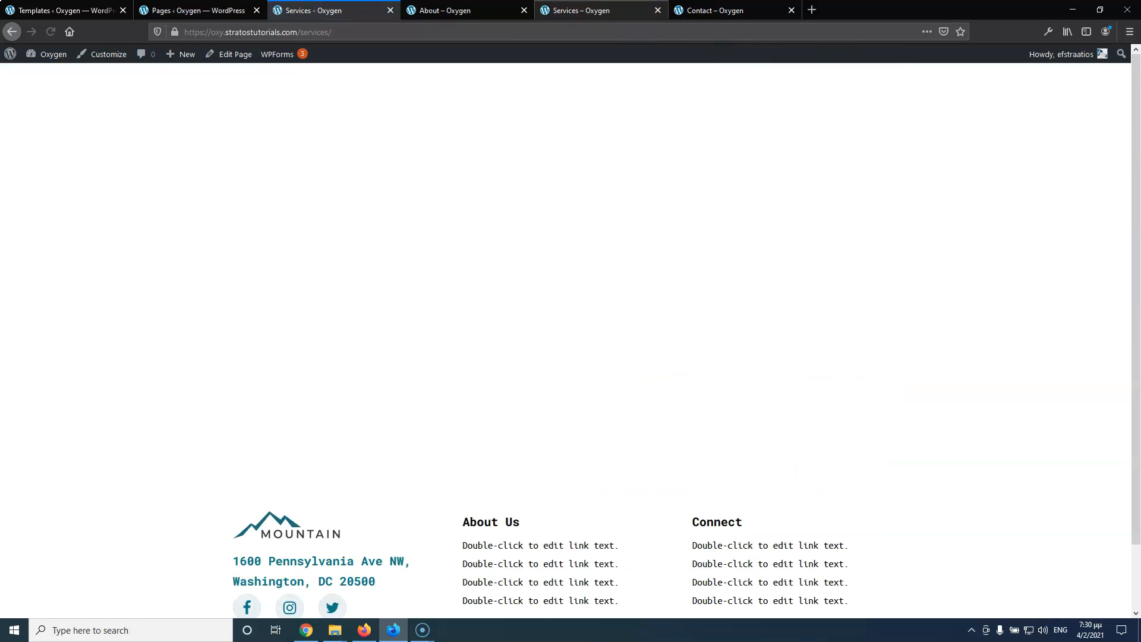
click(585, 10)
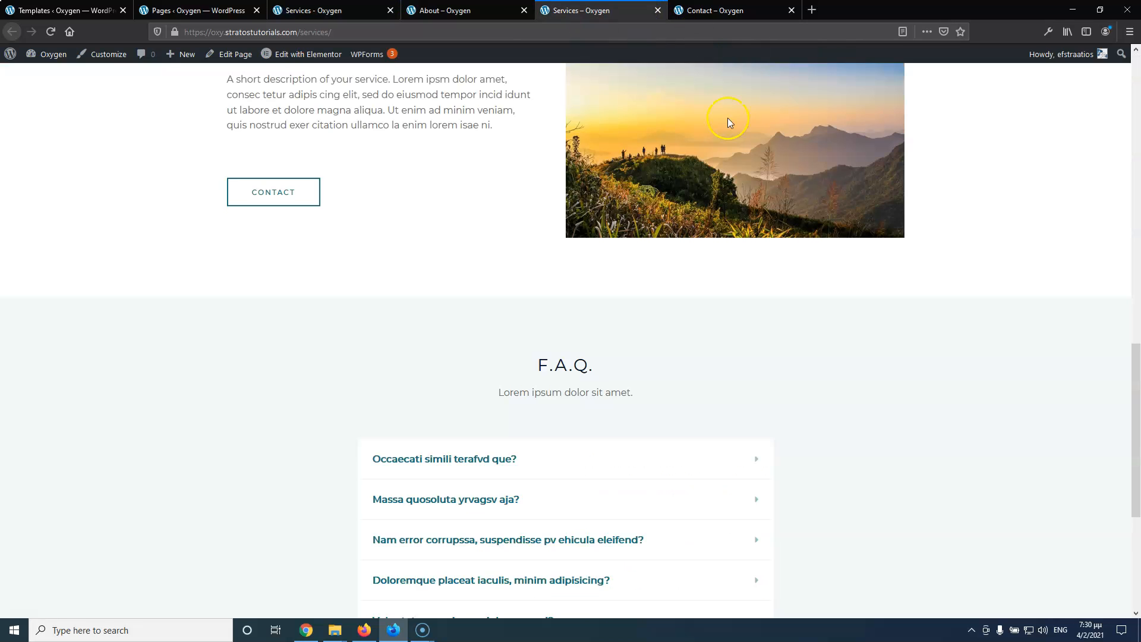
scroll(772, 149, up, 6)
scroll(853, 174, up, 6)
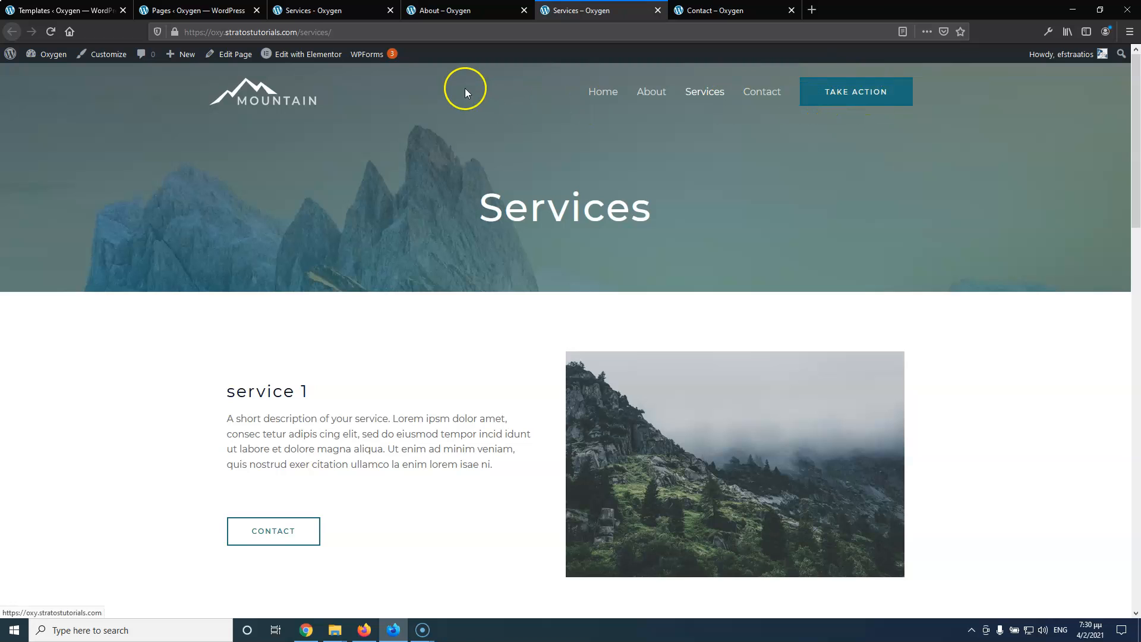
click(294, 11)
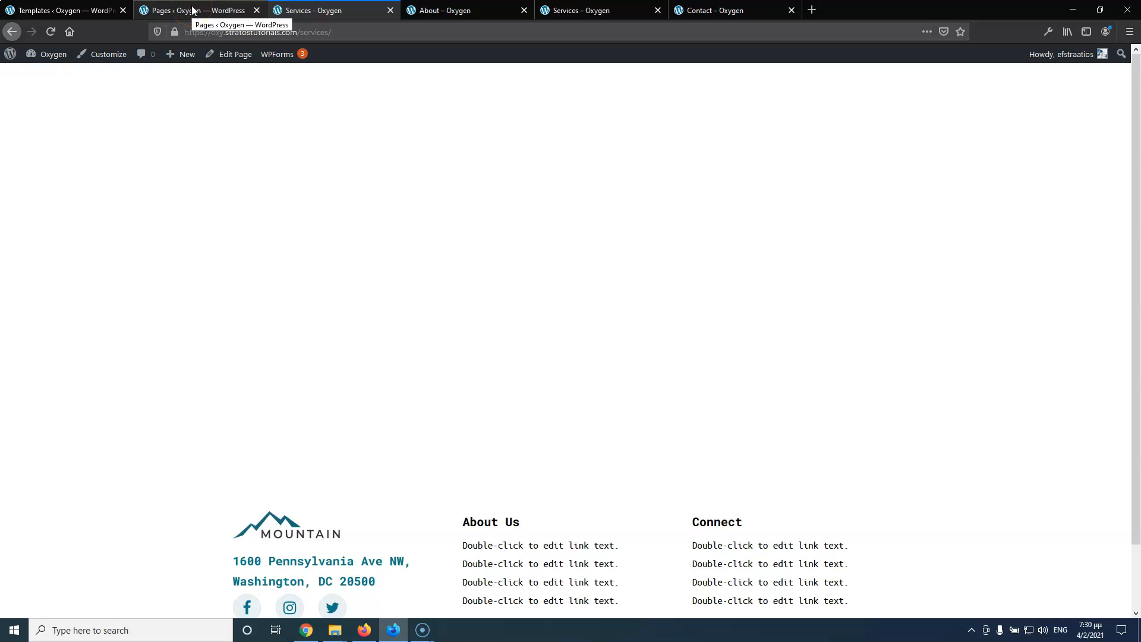
Open the Home page from the WordPress pages list for editing with Oxygen
click(192, 11)
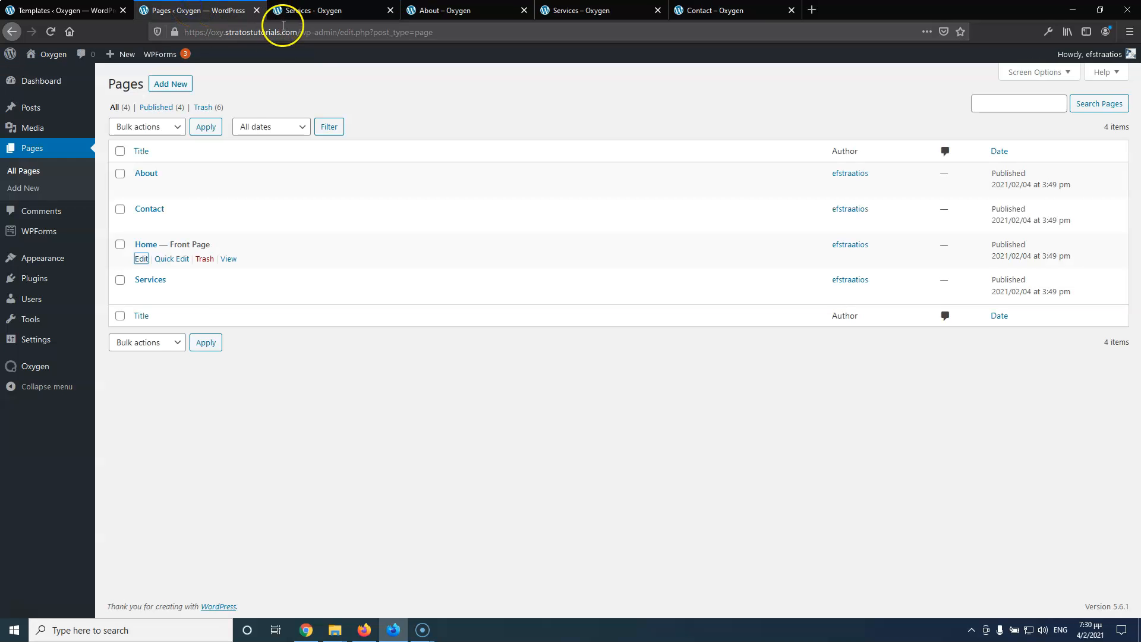
middle_click(143, 260)
click(320, 10)
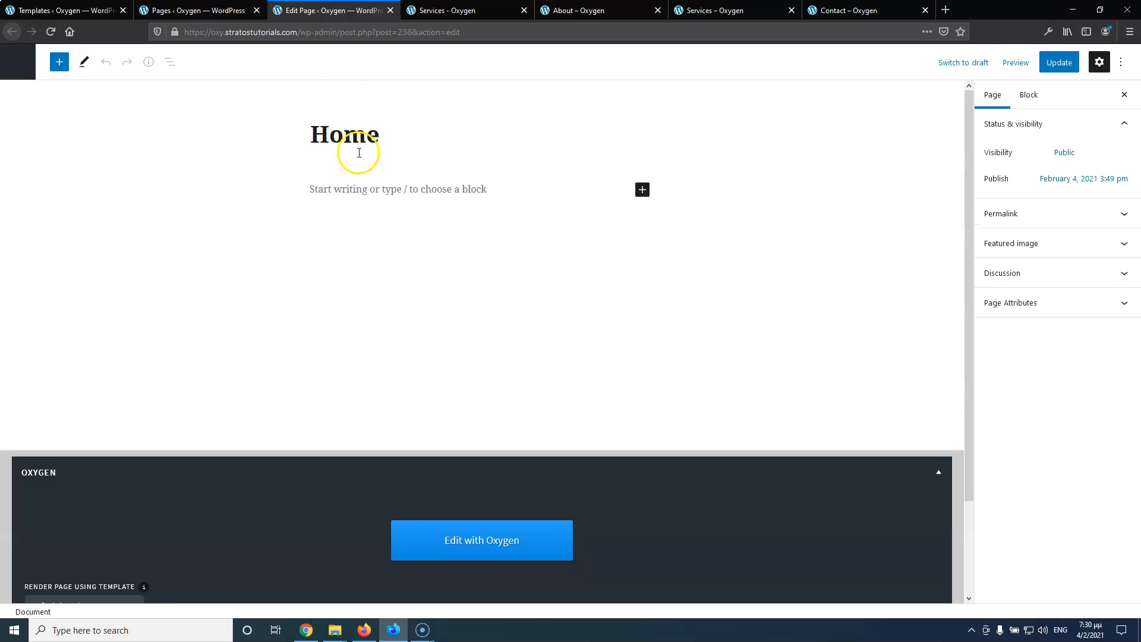
click(478, 535)
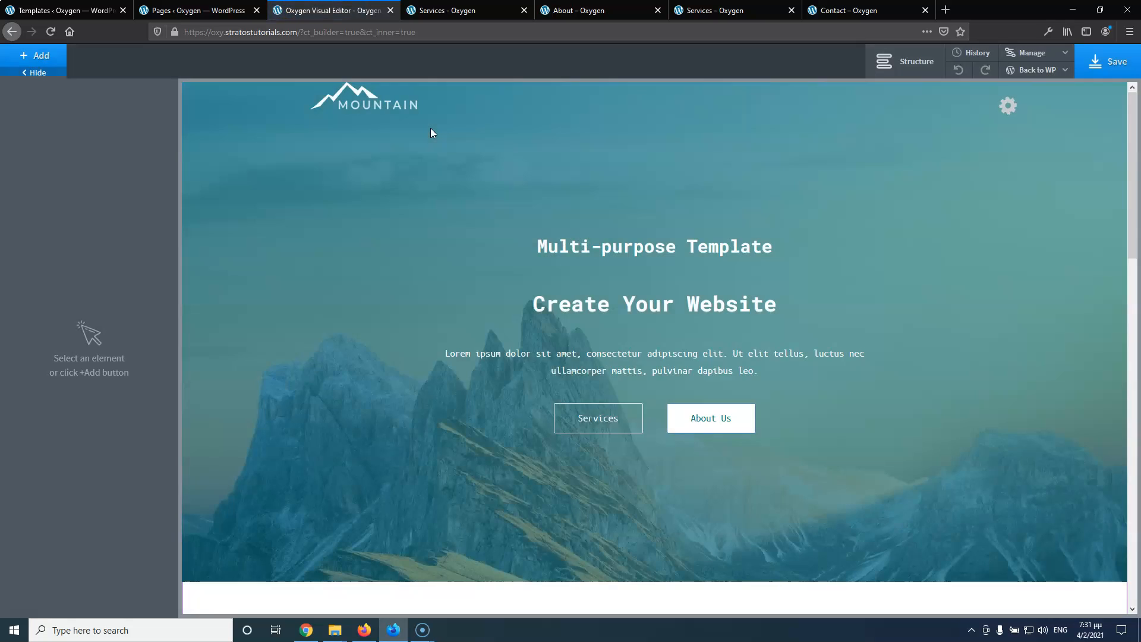
Show the Home page structure with the hero section selected and inspect the layout at the breakpoint about 990 px wide
click(269, 186)
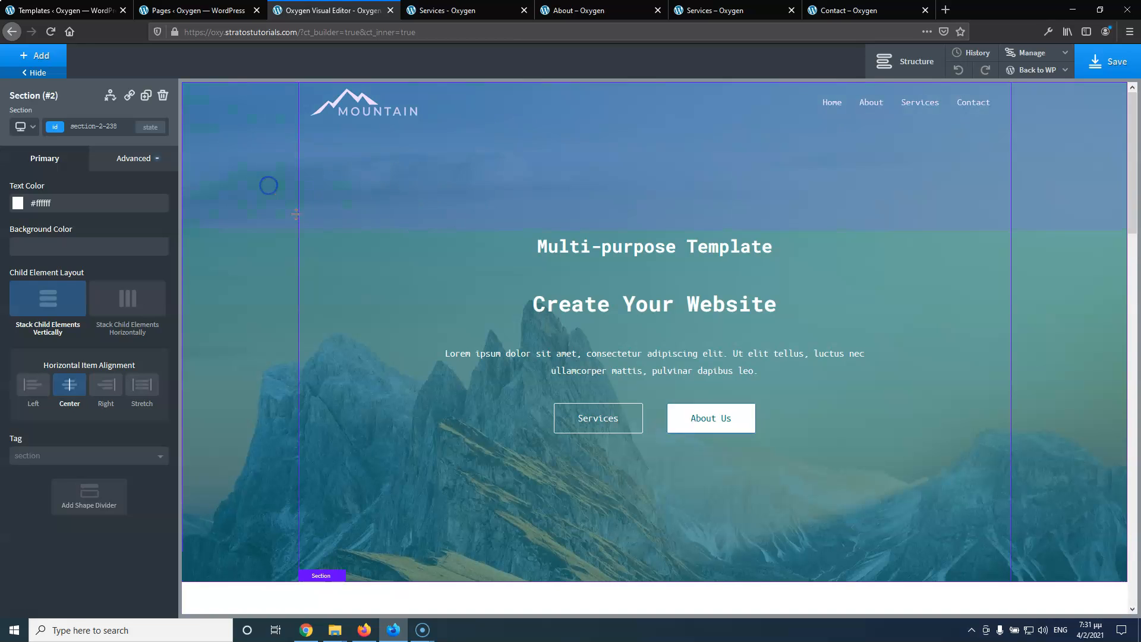
click(915, 60)
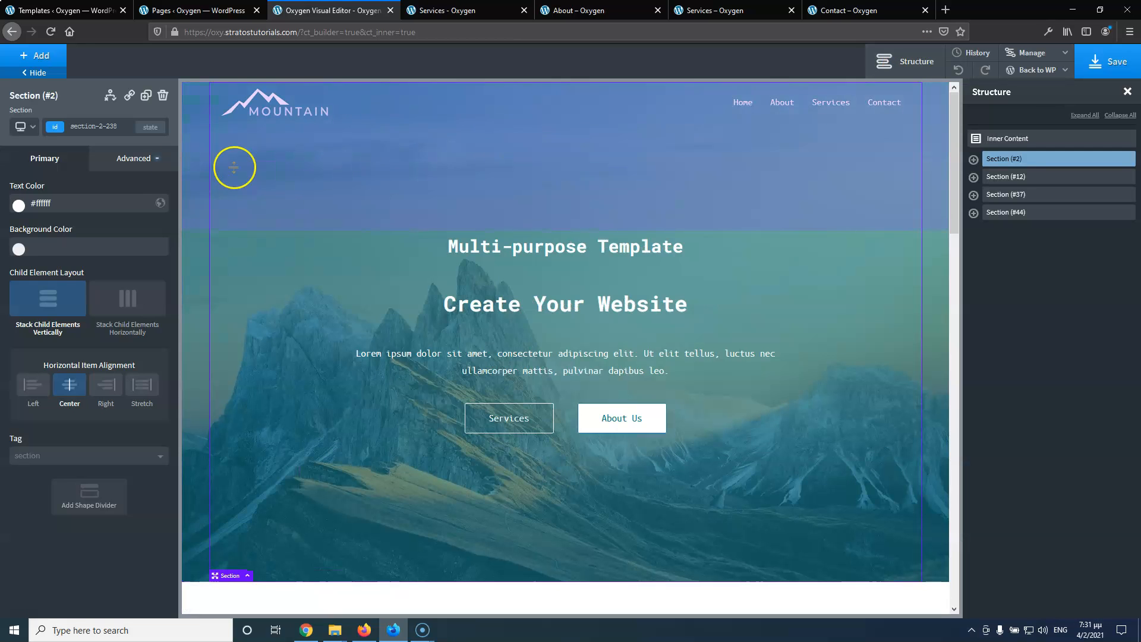
click(27, 127)
click(45, 169)
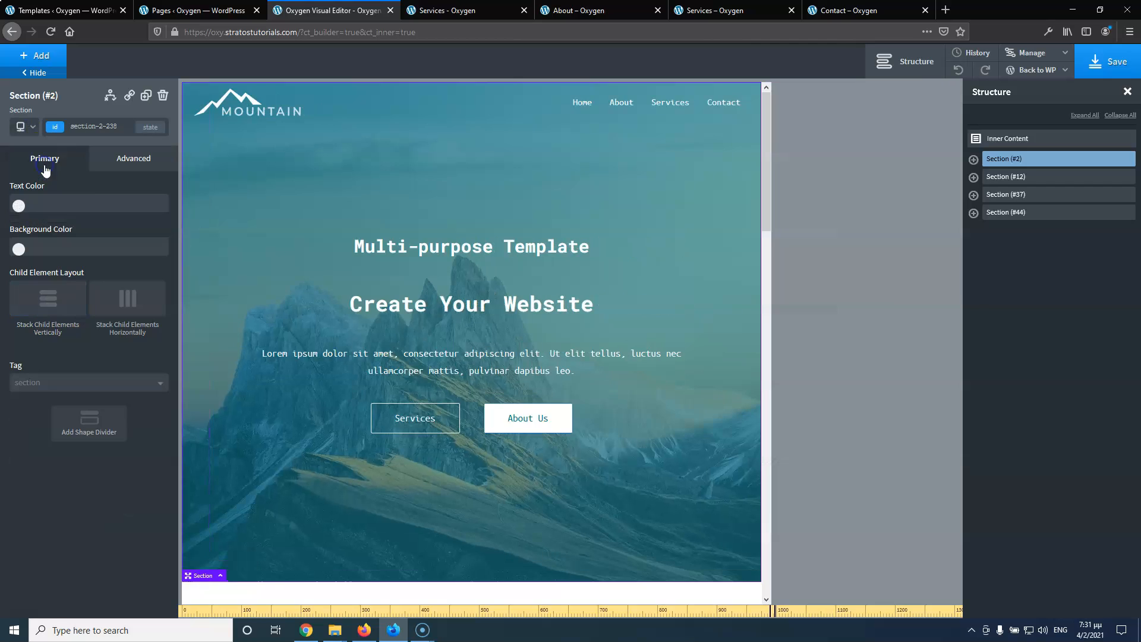
scroll(447, 340, down, 5)
scroll(447, 341, down, 10)
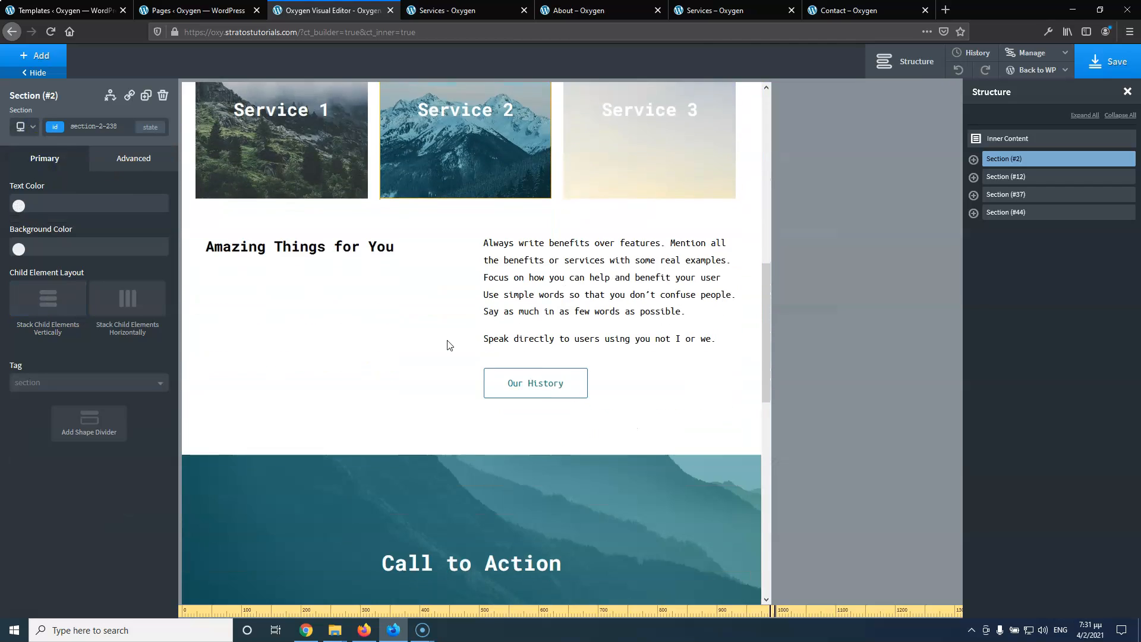
scroll(447, 340, up, 15)
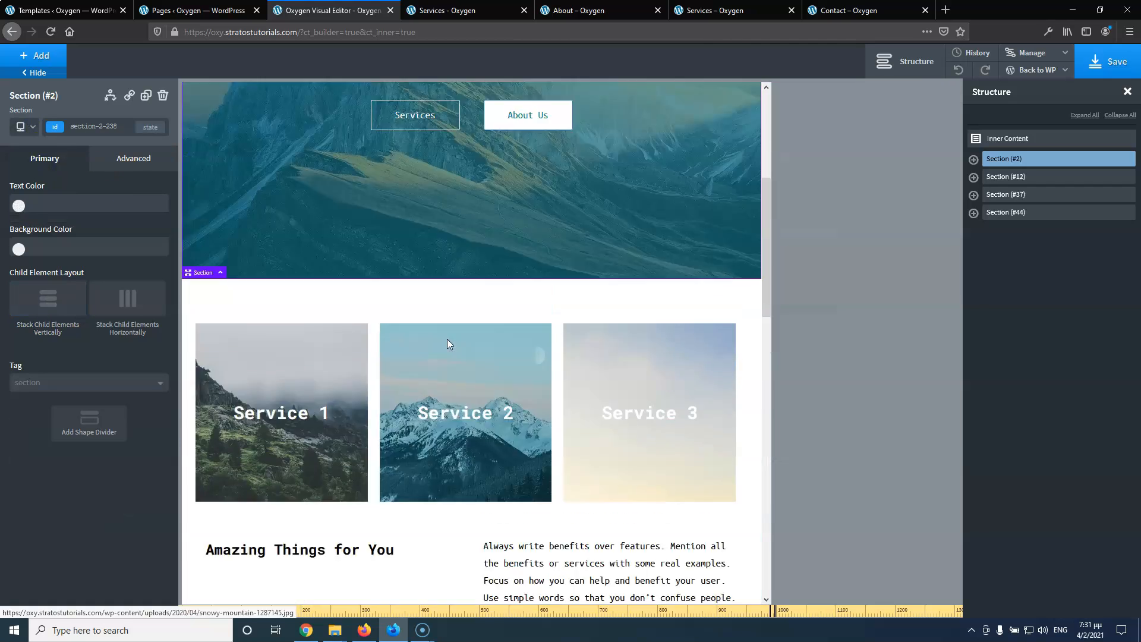
Switch the Home page to the less than 992px breakpoint and inspect how the three service cards stack
click(33, 126)
click(32, 127)
click(32, 126)
click(55, 196)
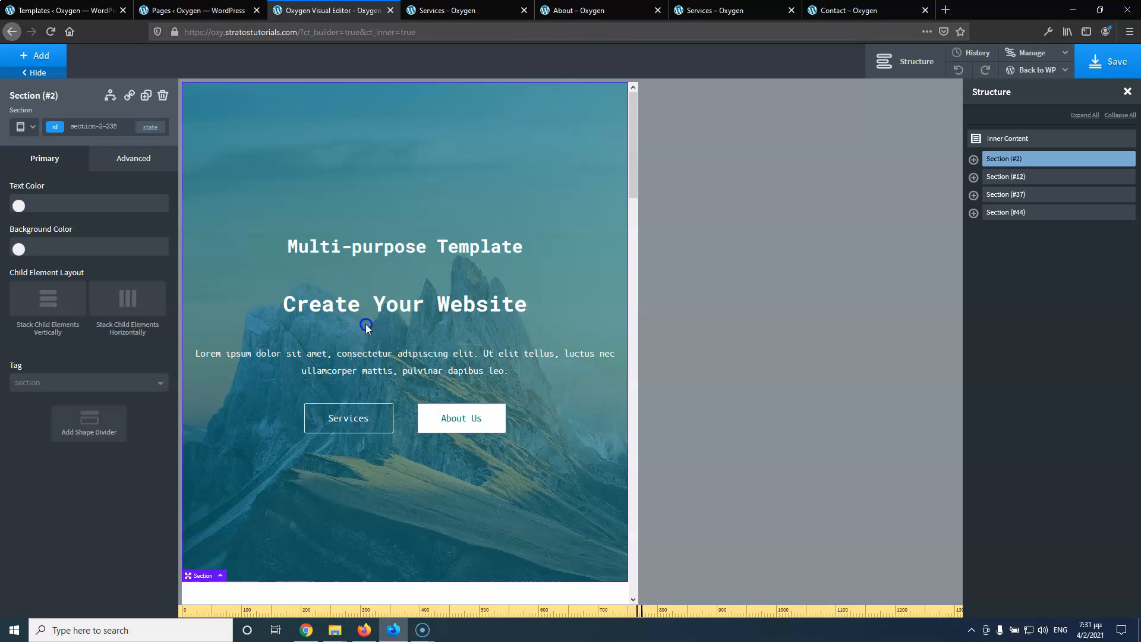
scroll(388, 309, down, 7)
scroll(390, 295, down, 1)
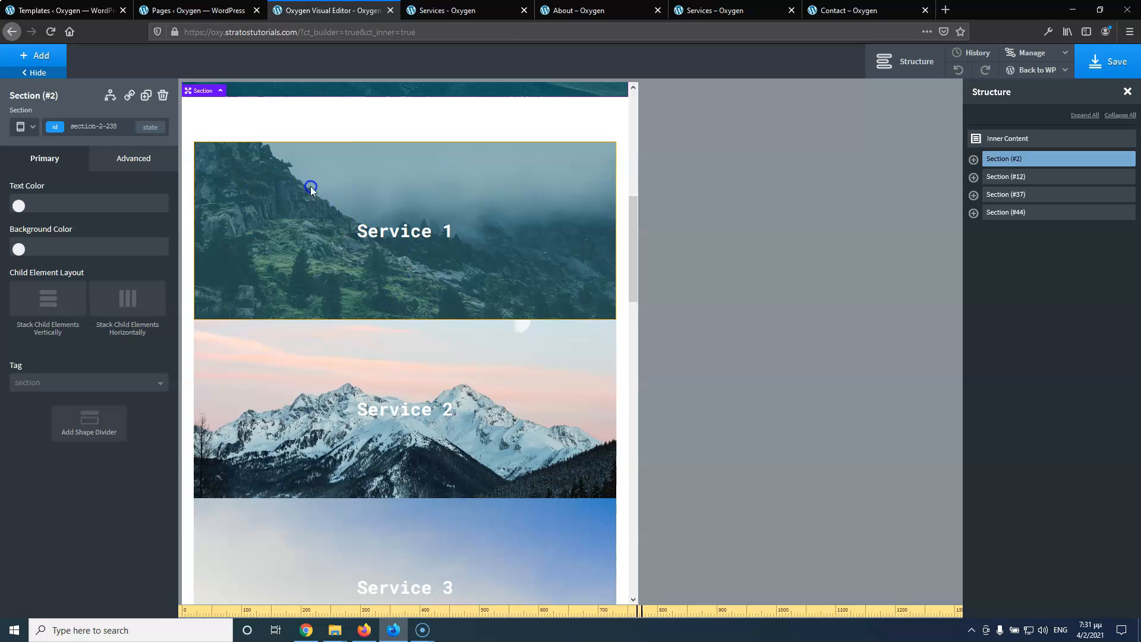
scroll(307, 315, down, 3)
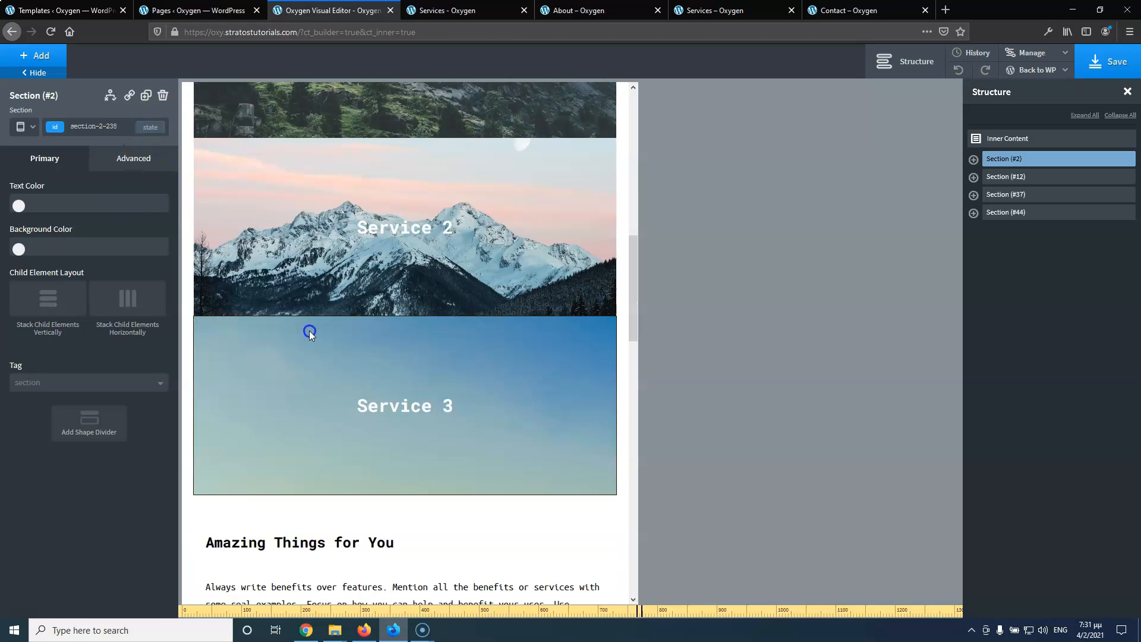
scroll(312, 284, up, 5)
scroll(336, 338, down, 3)
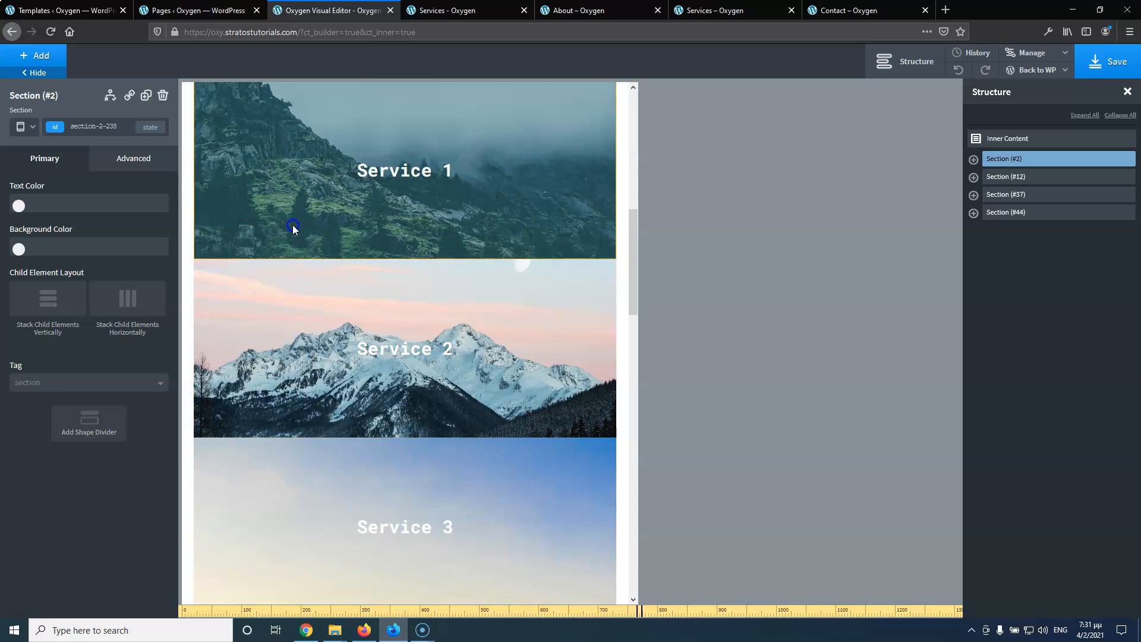
Give the service cards' home-services-column-divs class a 20 px bottom margin at less than 992px and check the page's spacing
click(302, 183)
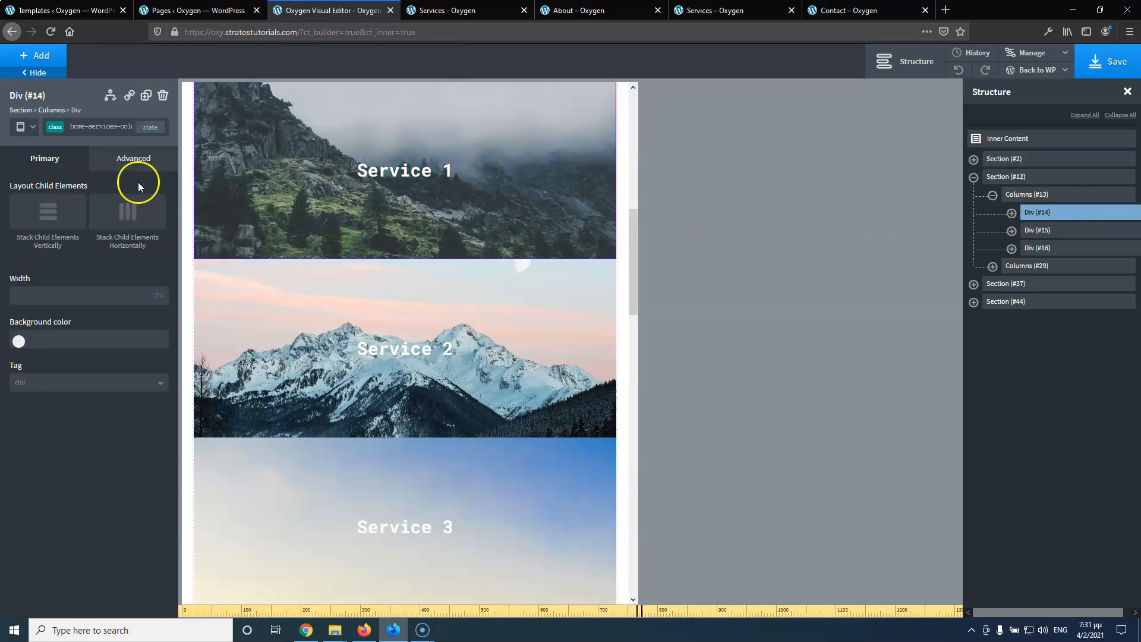
click(122, 159)
click(108, 224)
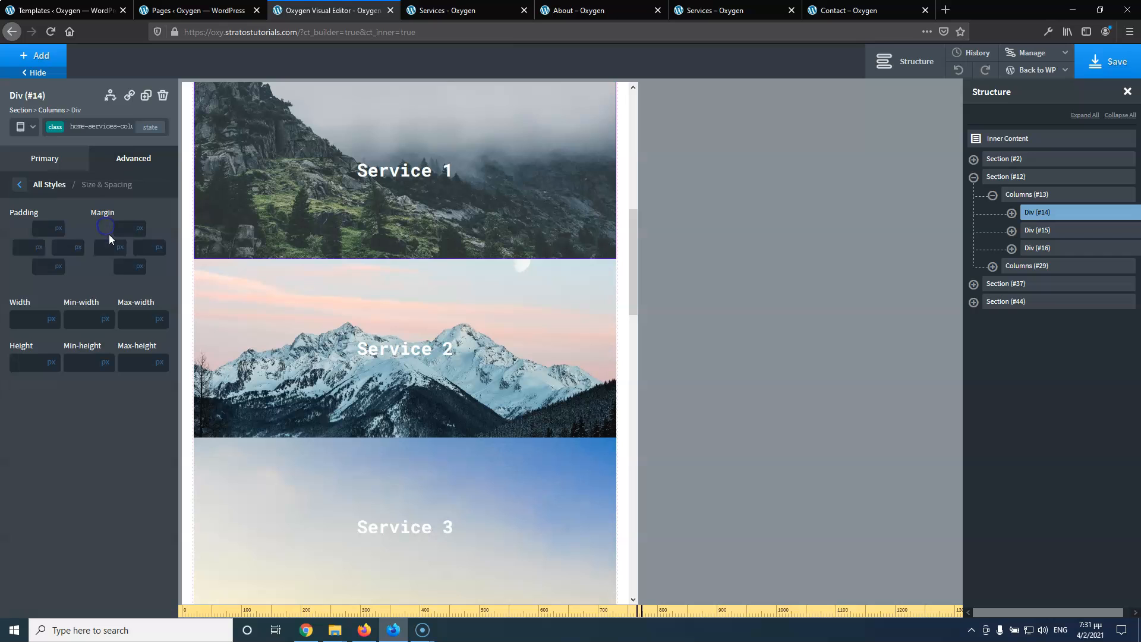
text(20)
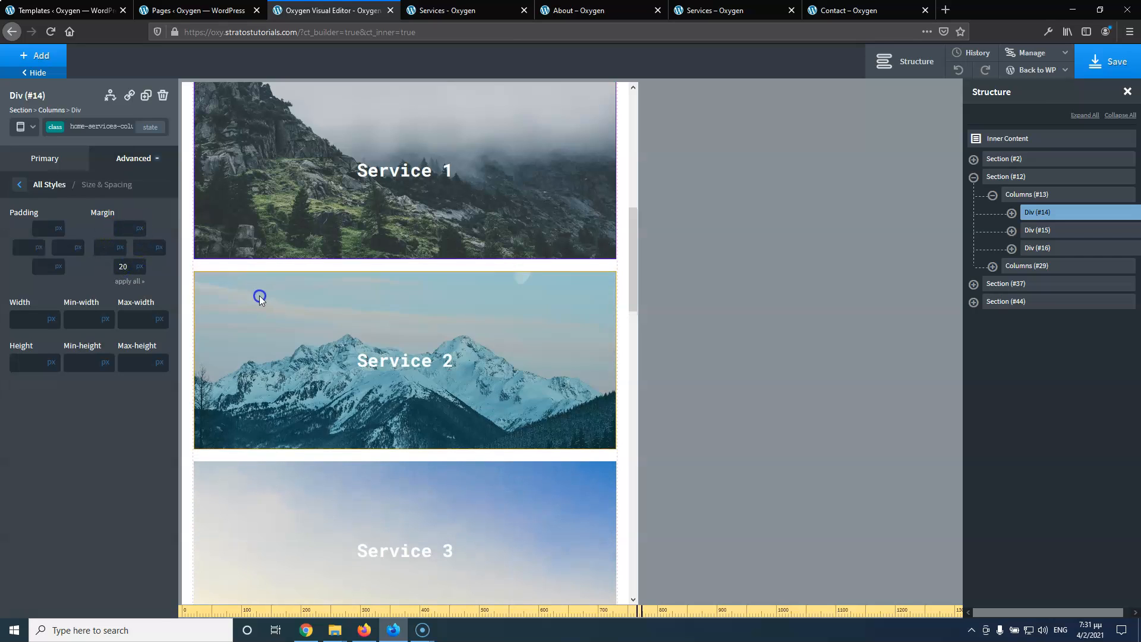
scroll(259, 295, down, 2)
scroll(307, 288, up, 1)
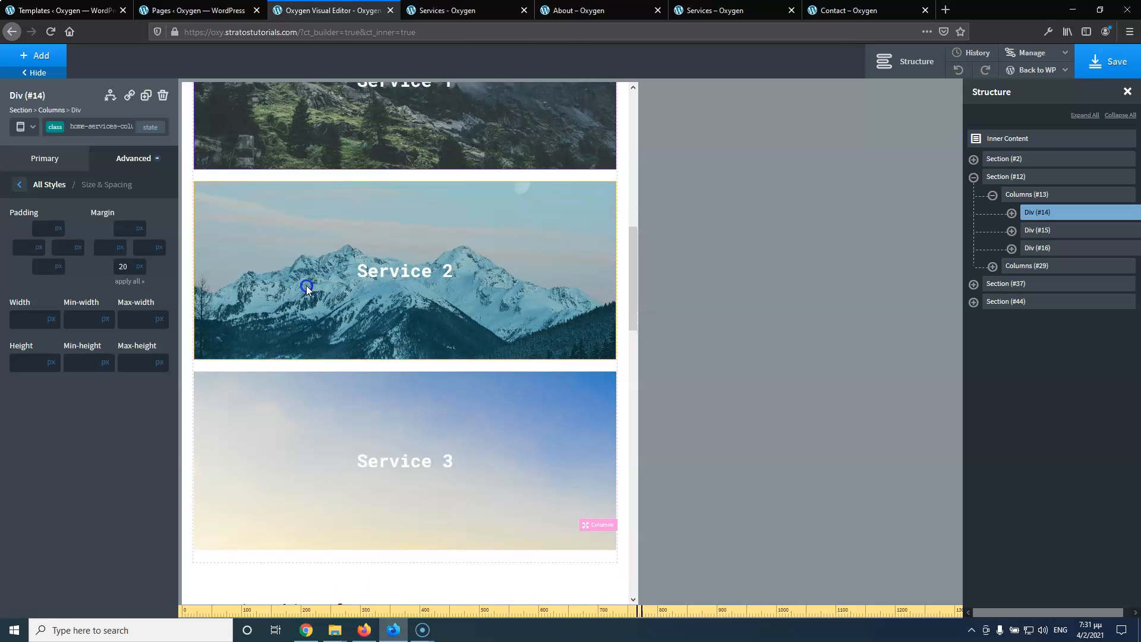
scroll(307, 289, down, 6)
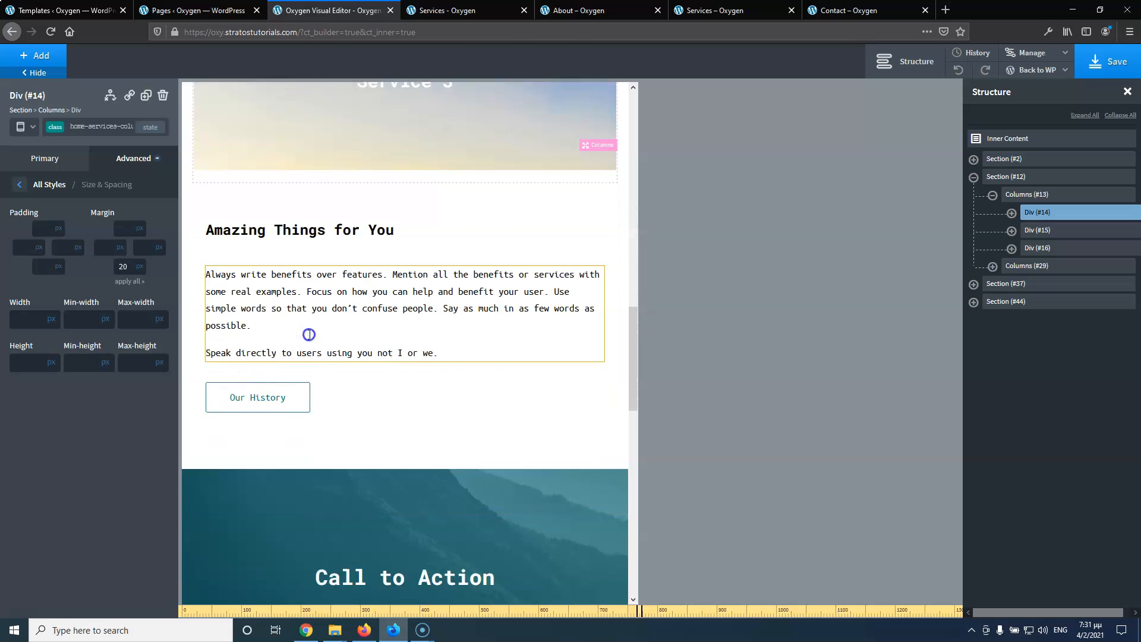
scroll(308, 333, down, 5)
scroll(308, 334, up, 18)
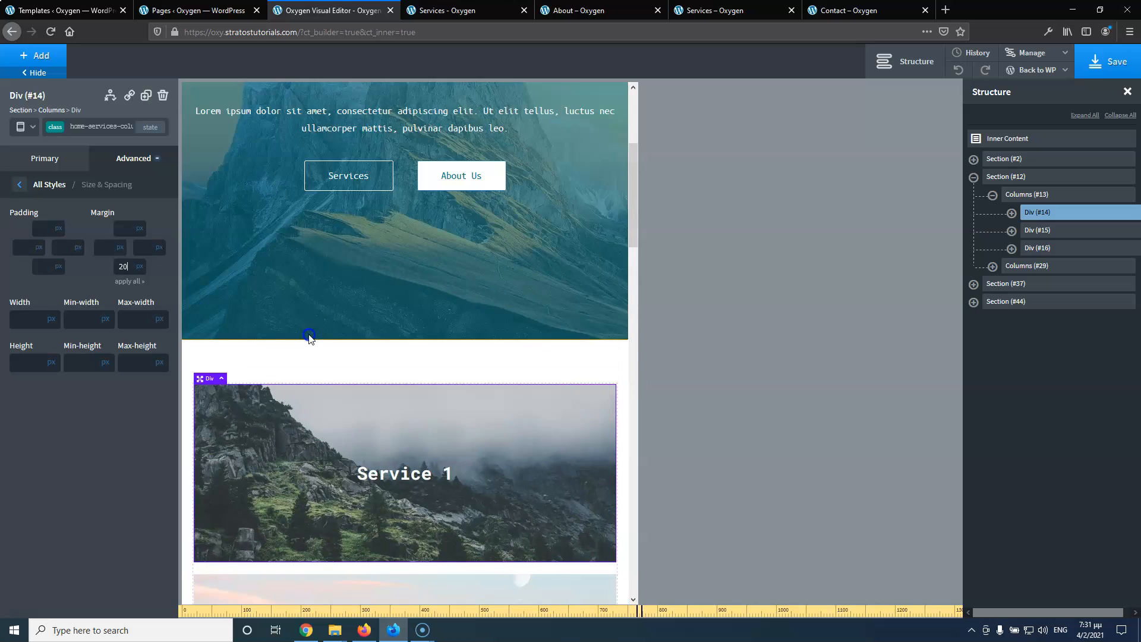
Set the width of the service cards' class to 50% at the less than 992px breakpoint
scroll(308, 334, down, 2)
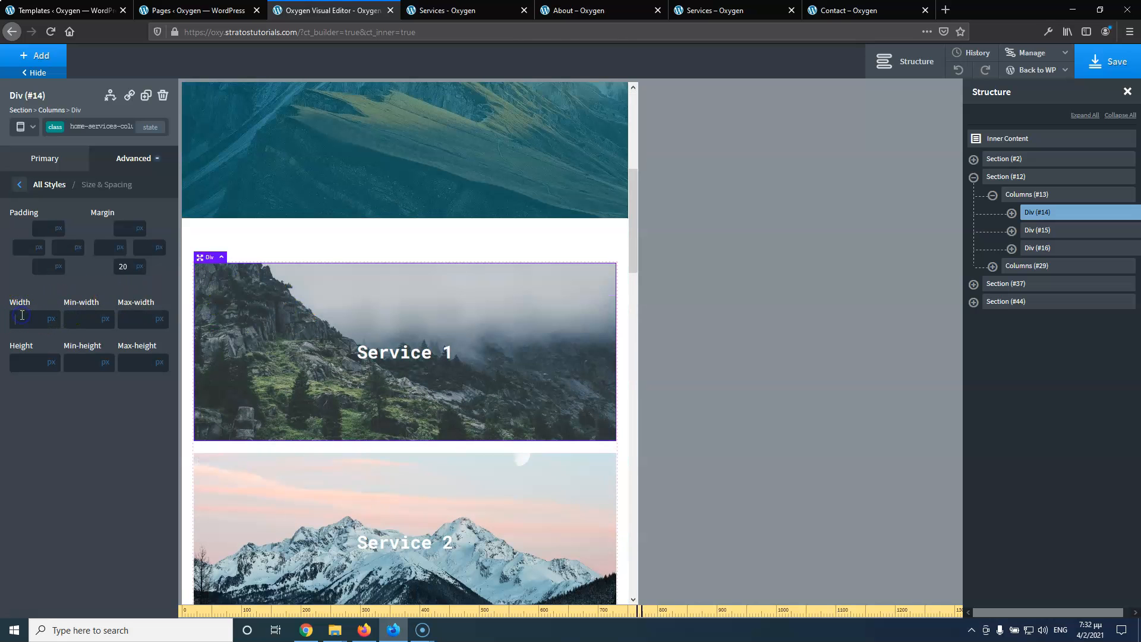
click(54, 321)
click(54, 315)
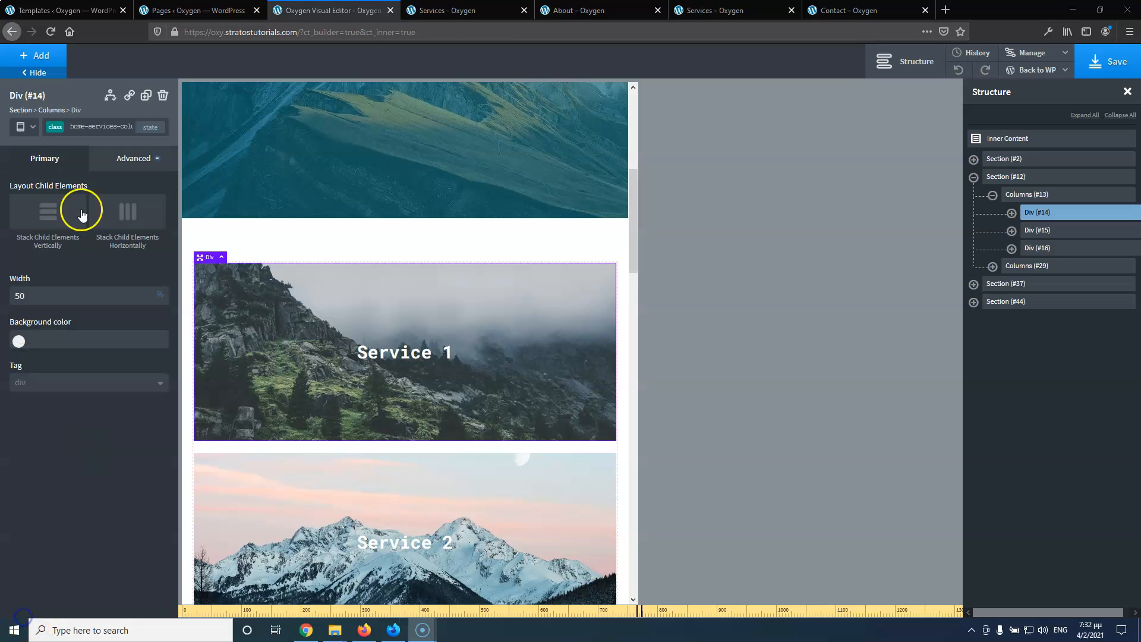
Try a 50% width on the Service 1 div's ID, clear it and return to the home-services-column-divs class
click(112, 124)
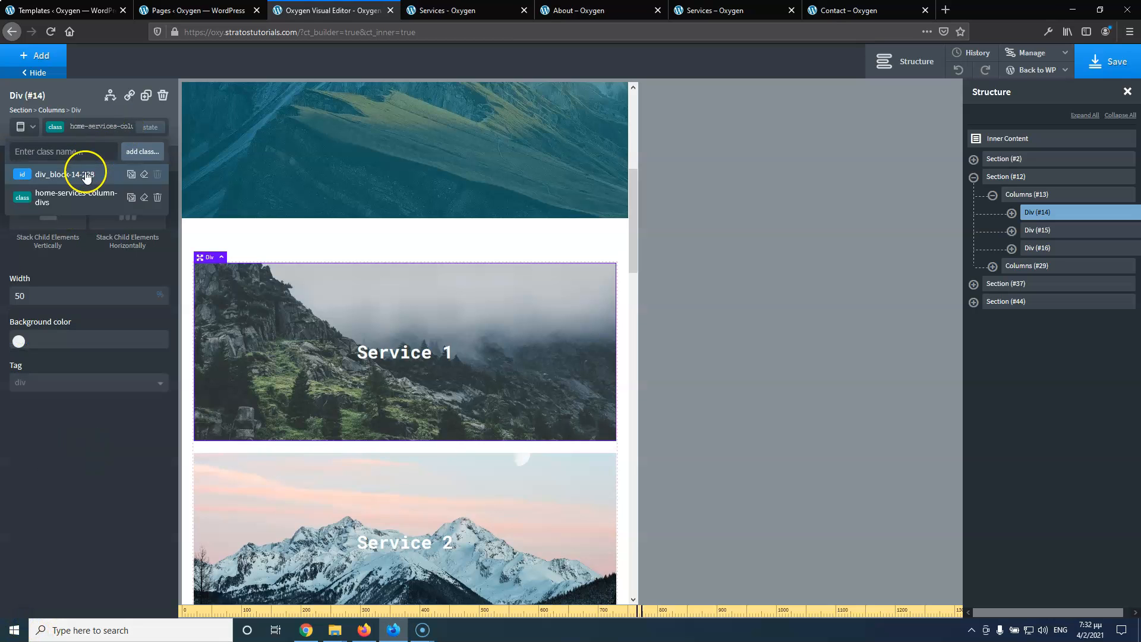
click(83, 172)
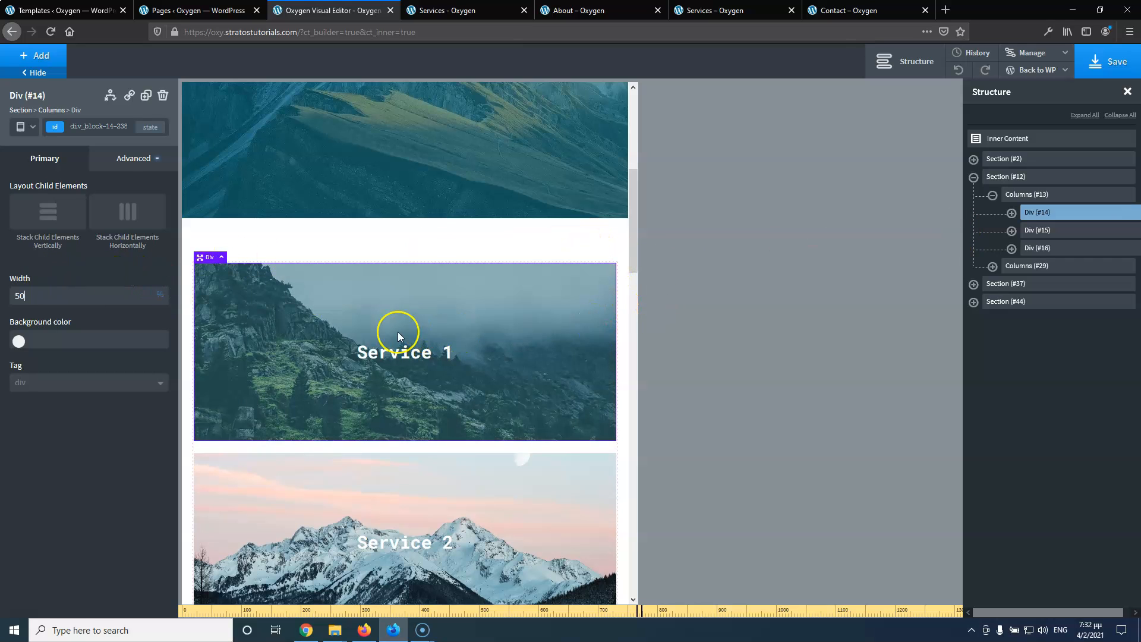
click(41, 299)
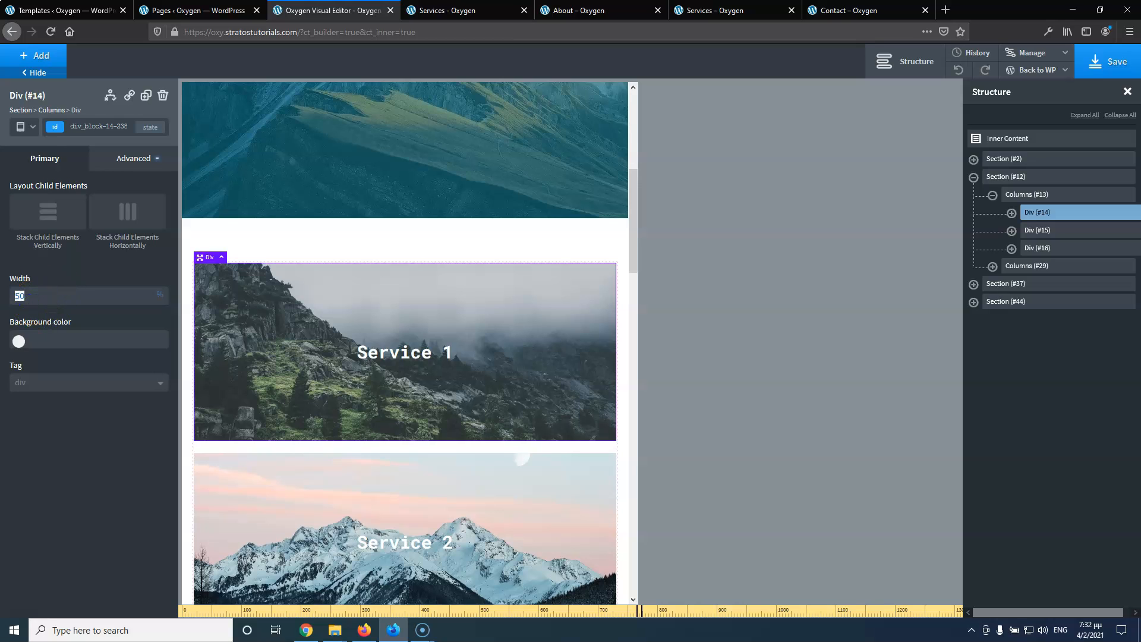
click(95, 126)
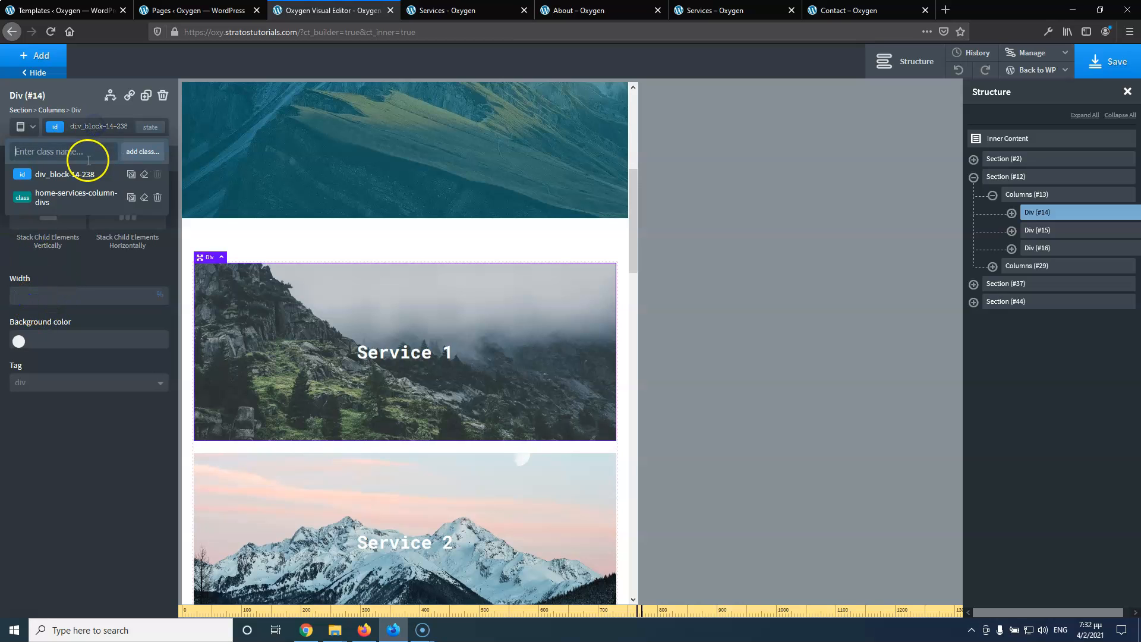
click(75, 197)
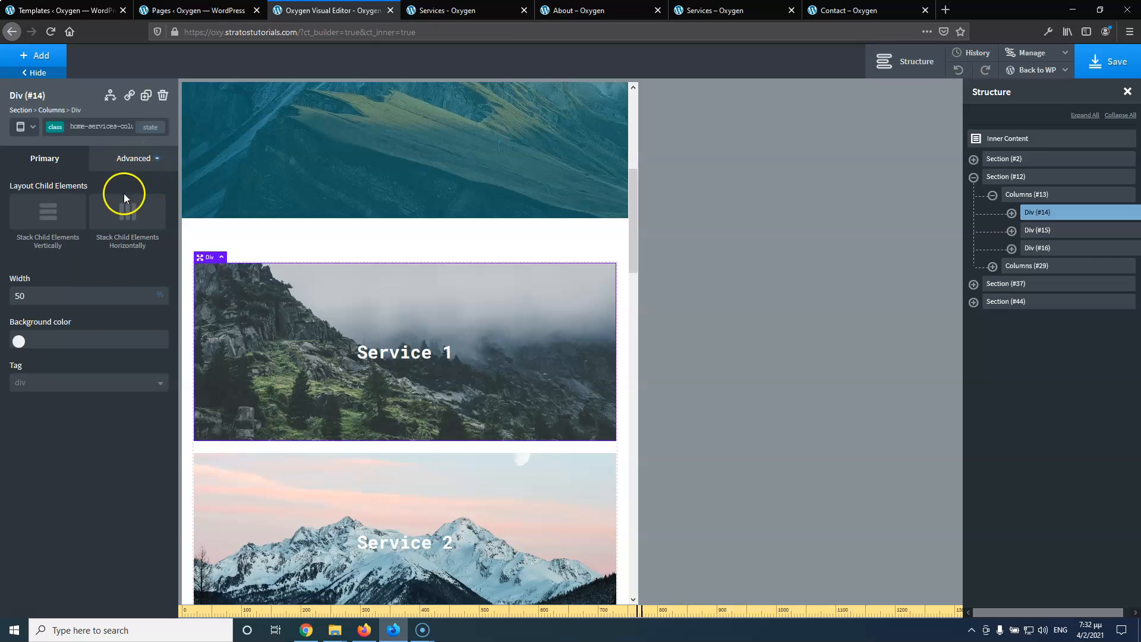
Try pixels instead of percent as the unit for the service cards' width of 50
click(124, 158)
click(33, 224)
double_click(30, 319)
click(52, 318)
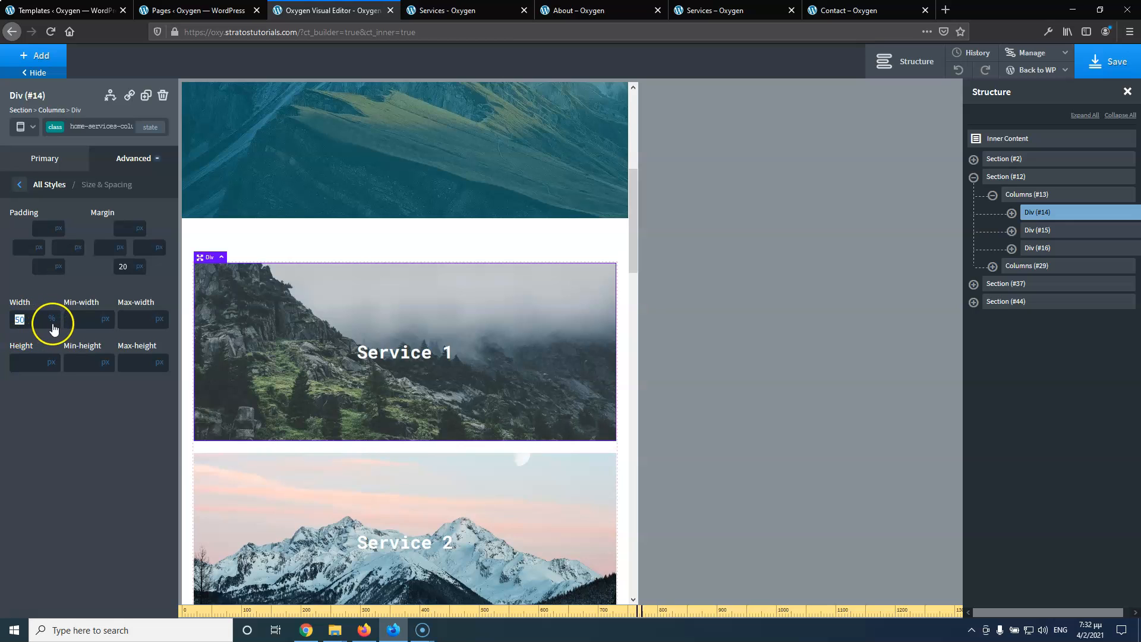
click(55, 304)
Check the service cards' width and spacing settings for all devices, and return to the less than 992px breakpoint
click(21, 127)
click(43, 149)
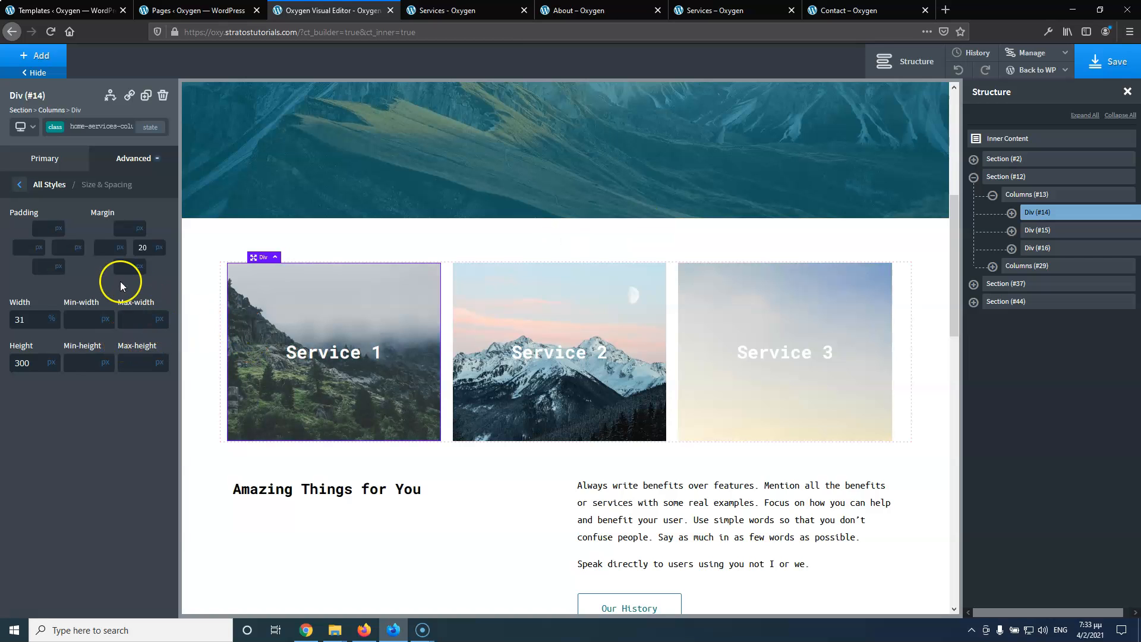
click(338, 288)
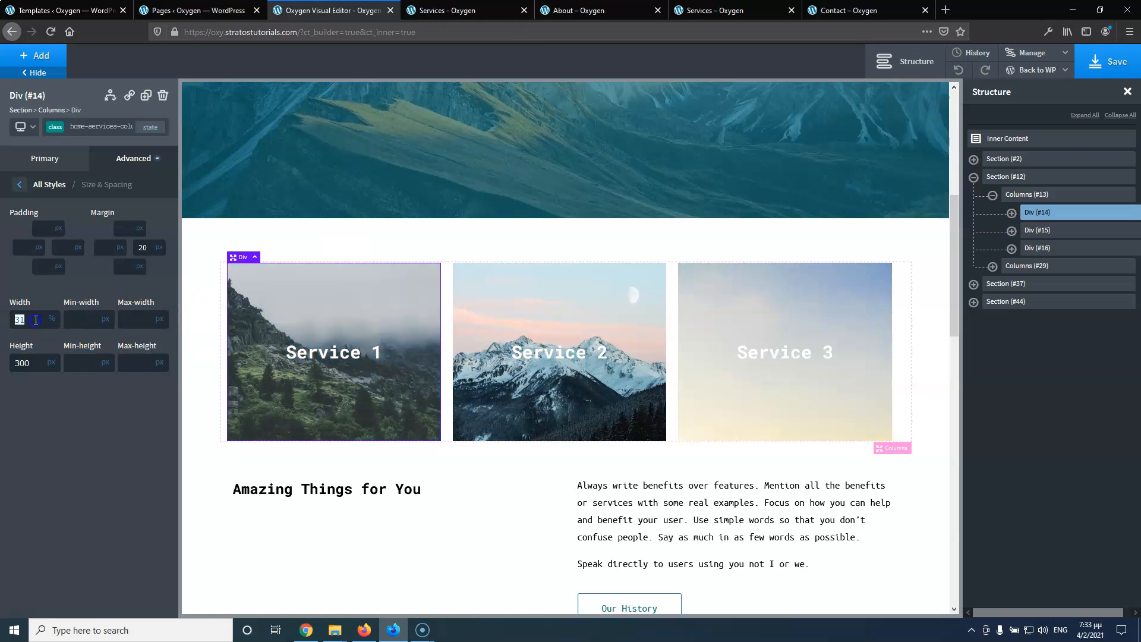
click(35, 321)
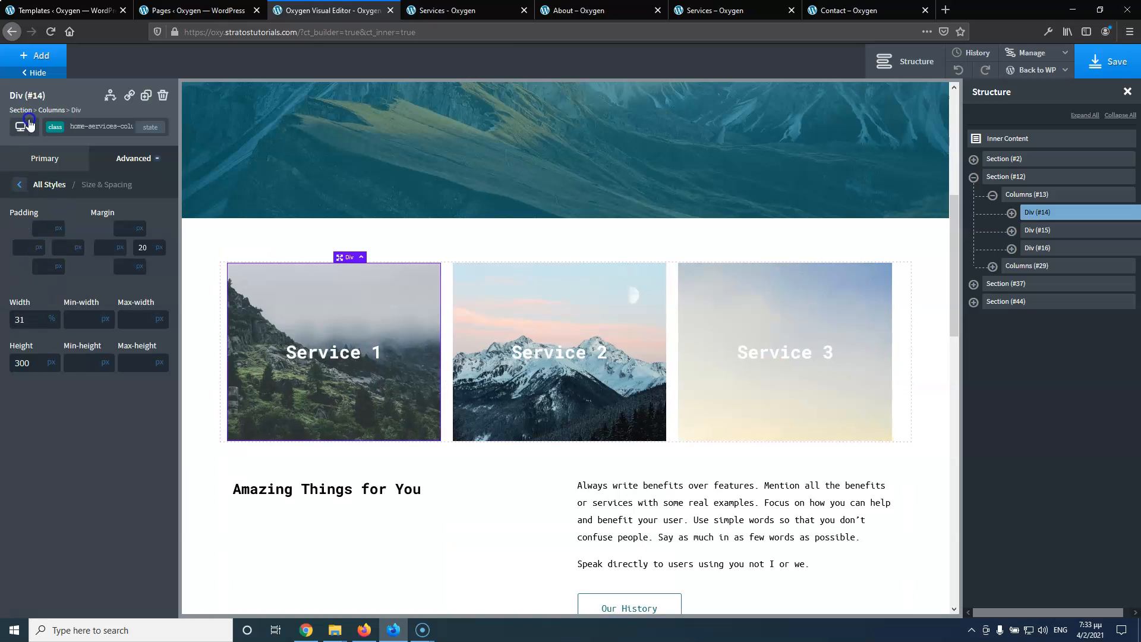
click(30, 132)
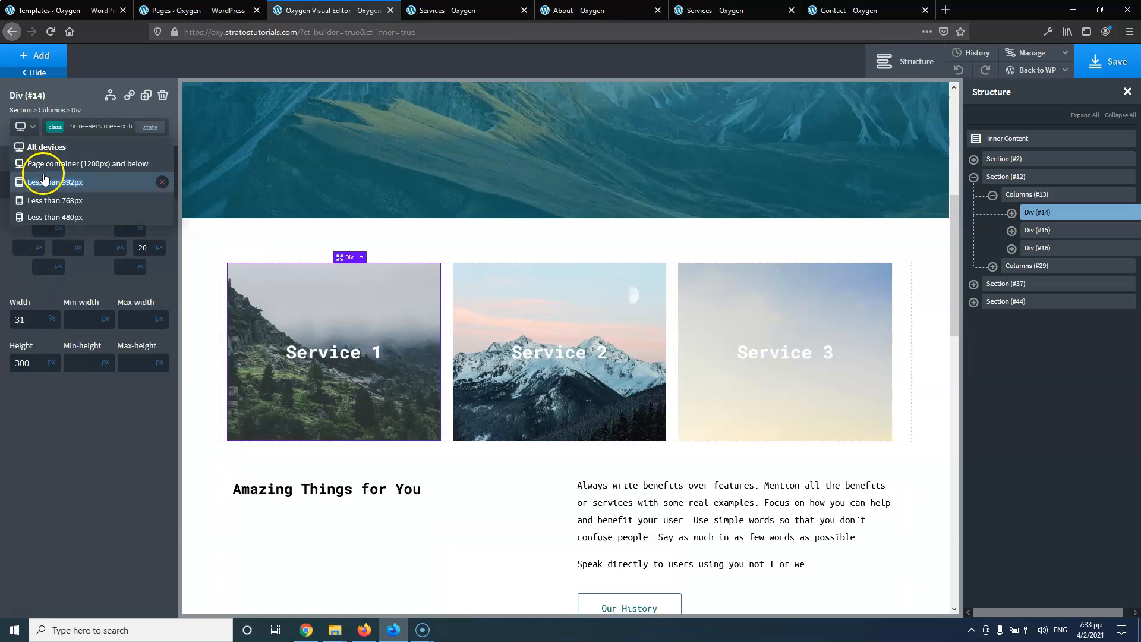
click(51, 186)
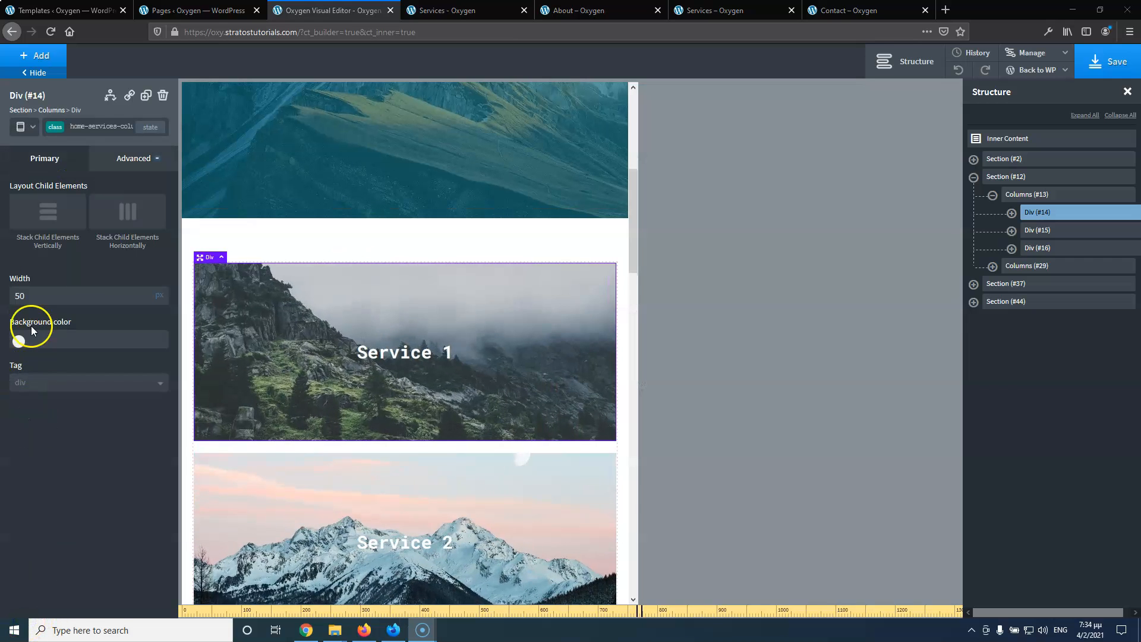
Set the service cards' columns to stack vertically at less than 768px and review the three cards
click(1049, 195)
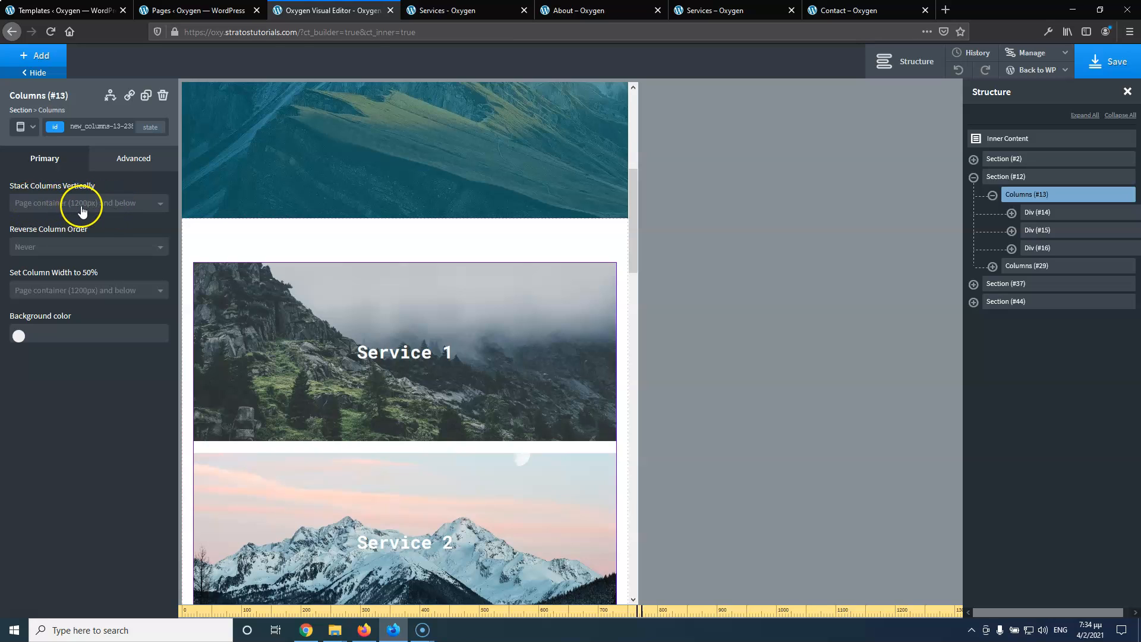
click(142, 203)
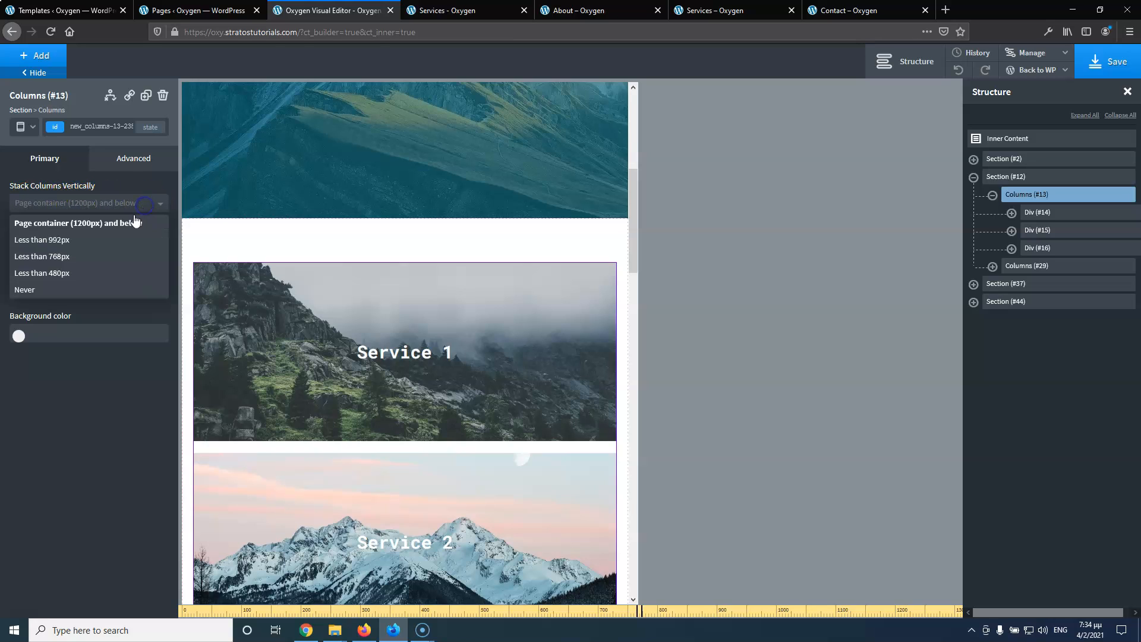
click(94, 239)
click(97, 196)
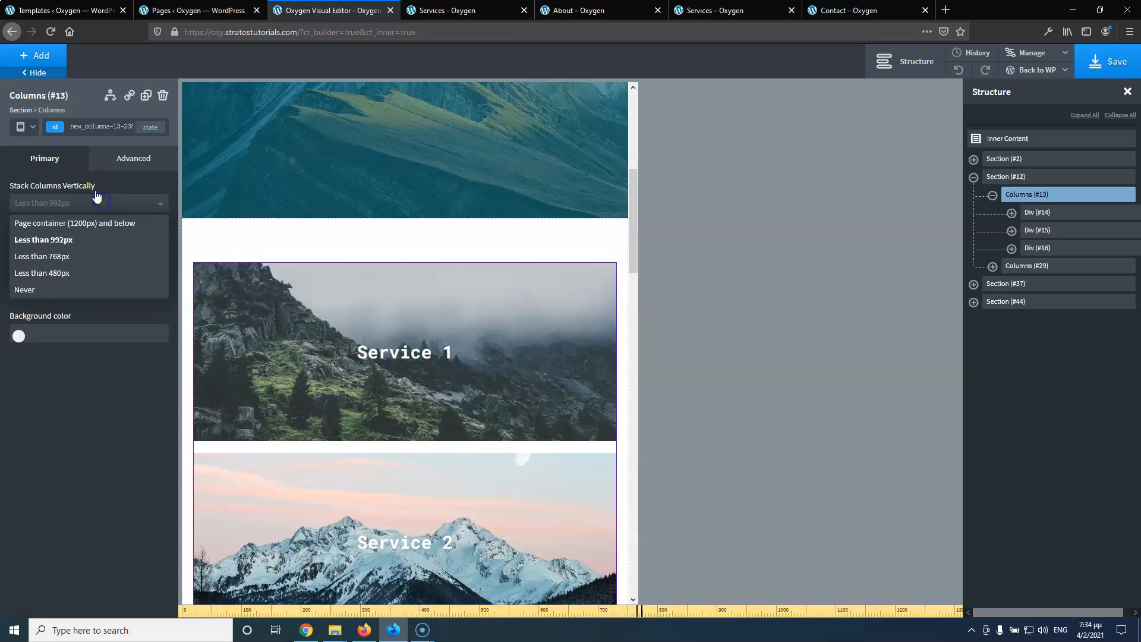
click(32, 131)
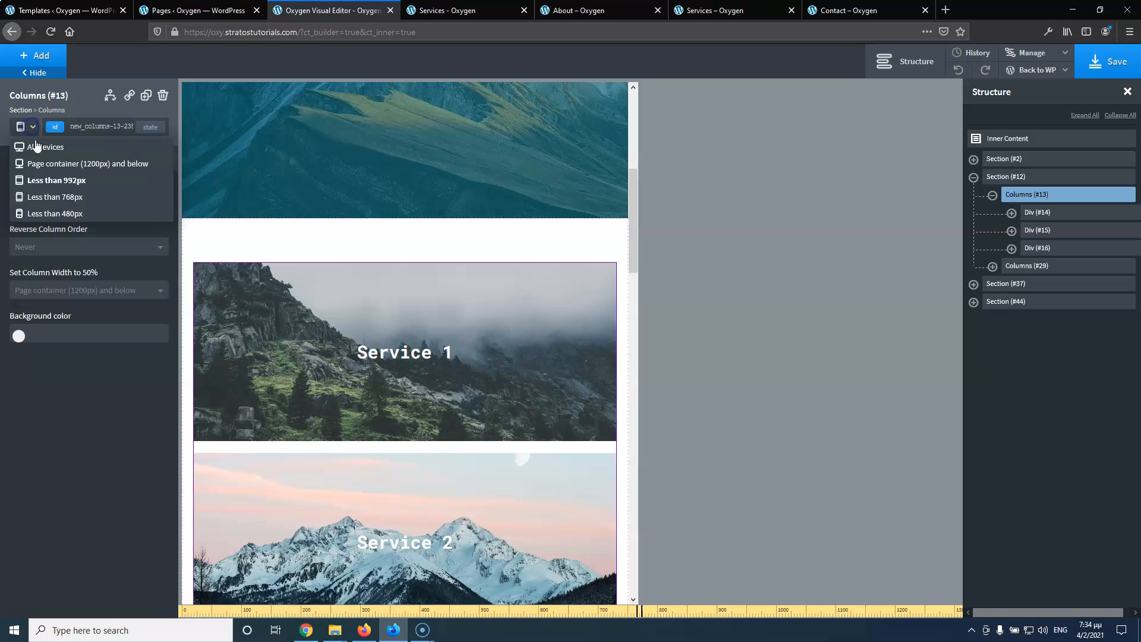
click(78, 101)
click(93, 205)
click(89, 255)
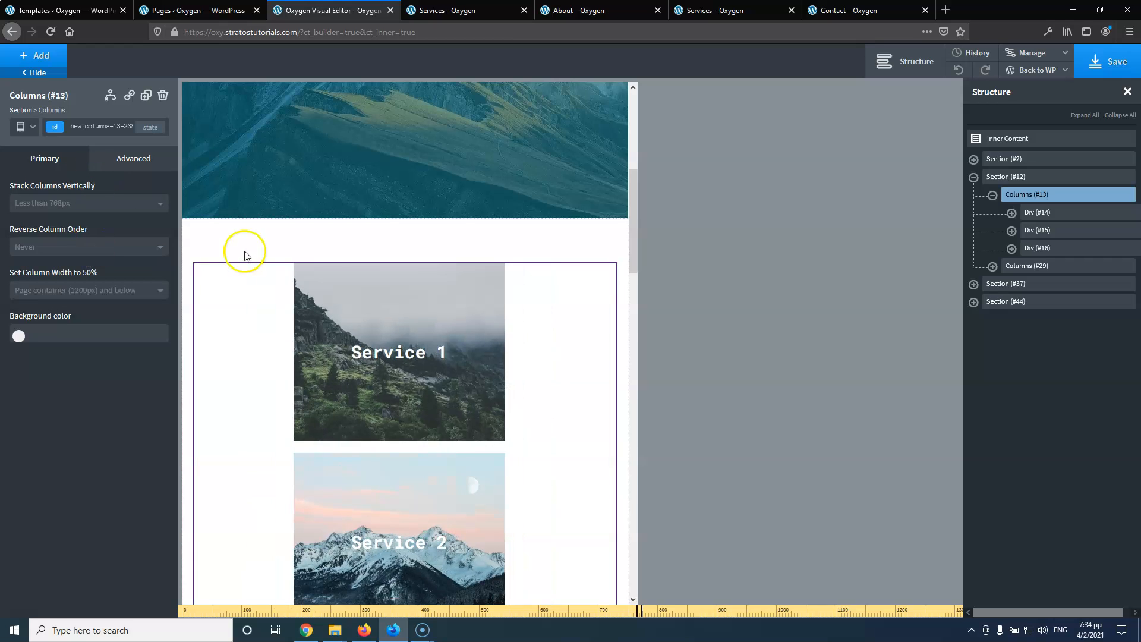
scroll(217, 375, down, 4)
scroll(221, 376, down, 3)
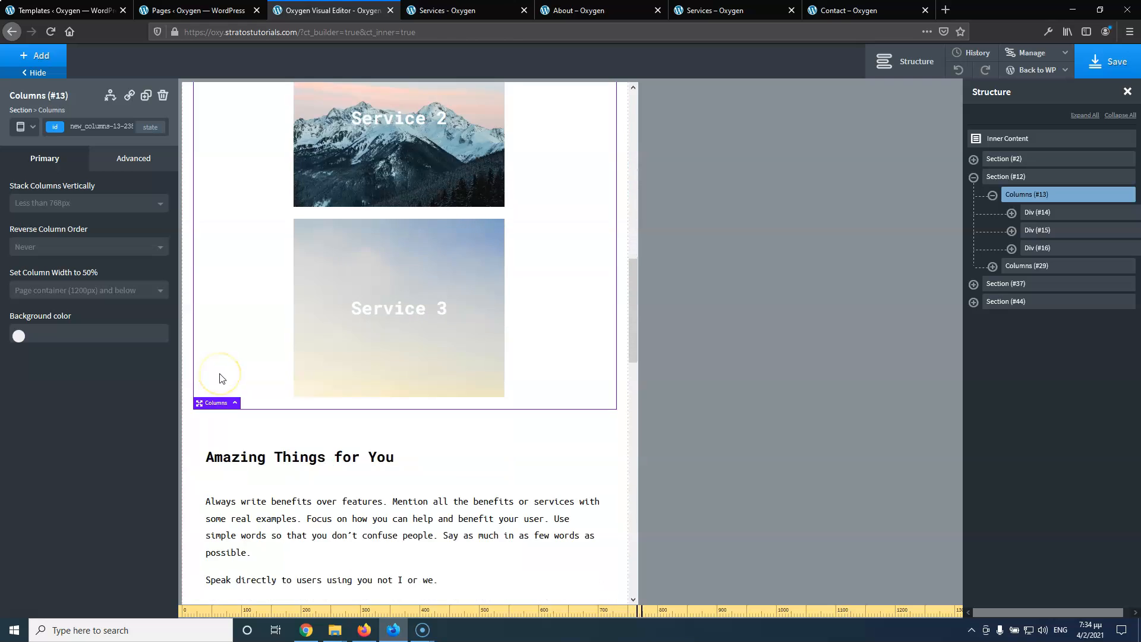
scroll(225, 375, up, 4)
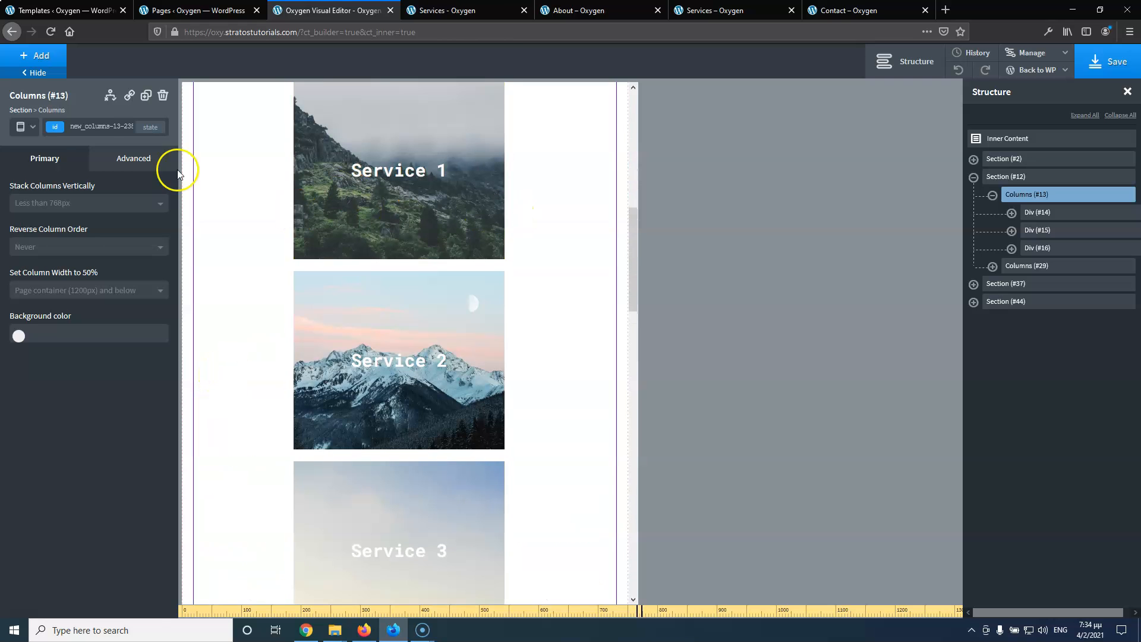
Set the width of the Service 1 div's class back to 50 with percent as the unit
click(97, 156)
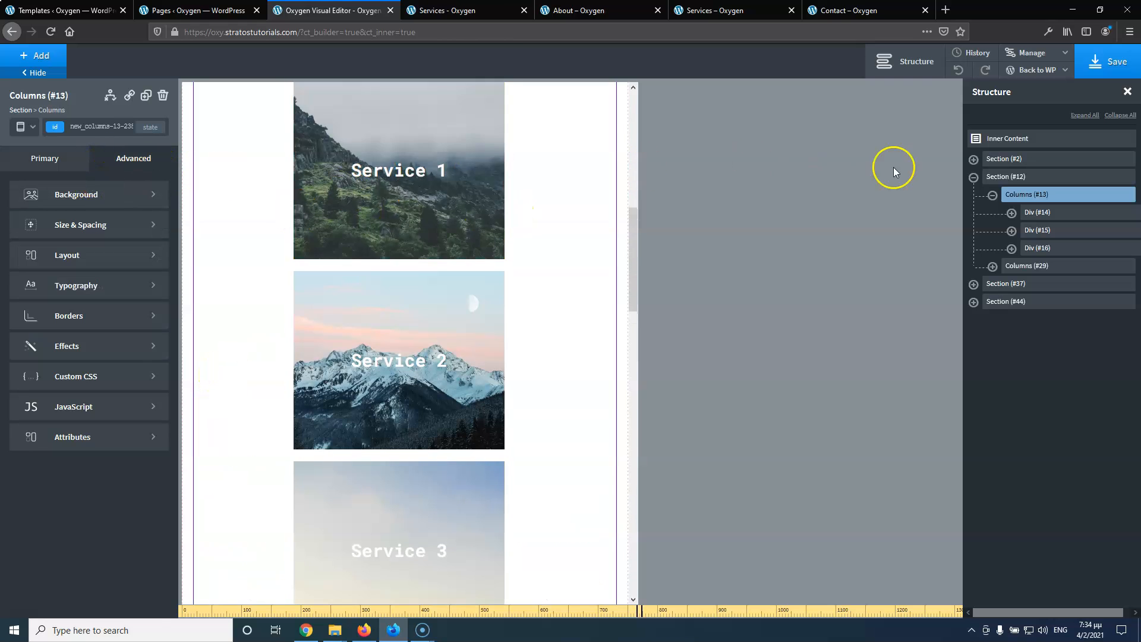
click(1088, 214)
click(80, 293)
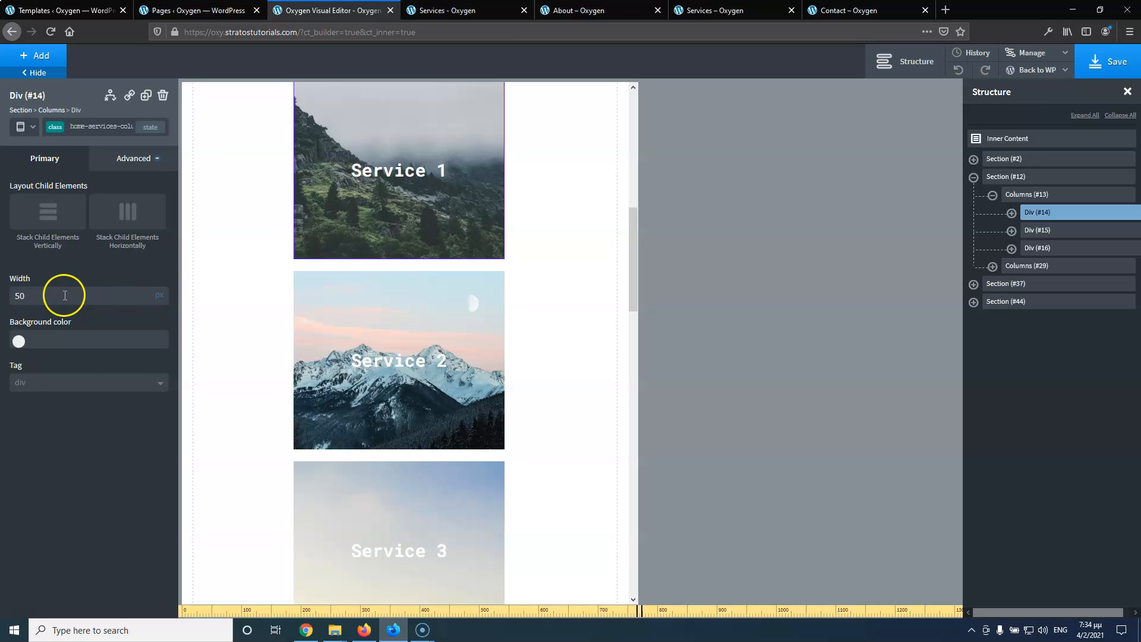
text(0)
click(160, 291)
Review the remaining Home page sections down to the footer and switch to the less than 768px breakpoint
scroll(416, 324, down, 8)
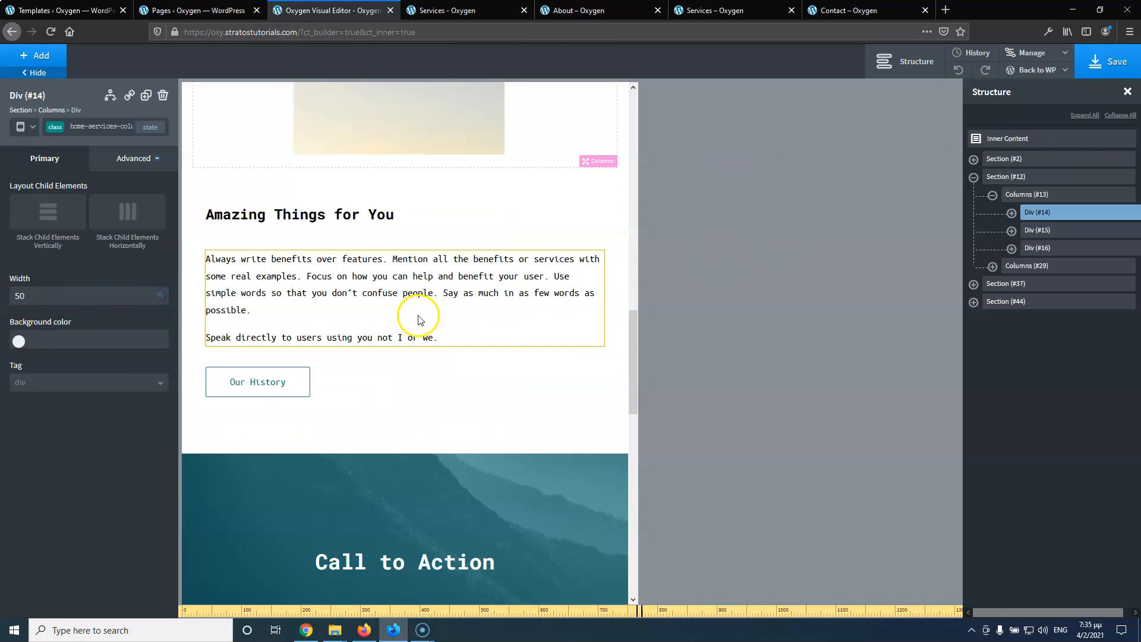
scroll(340, 244, down, 10)
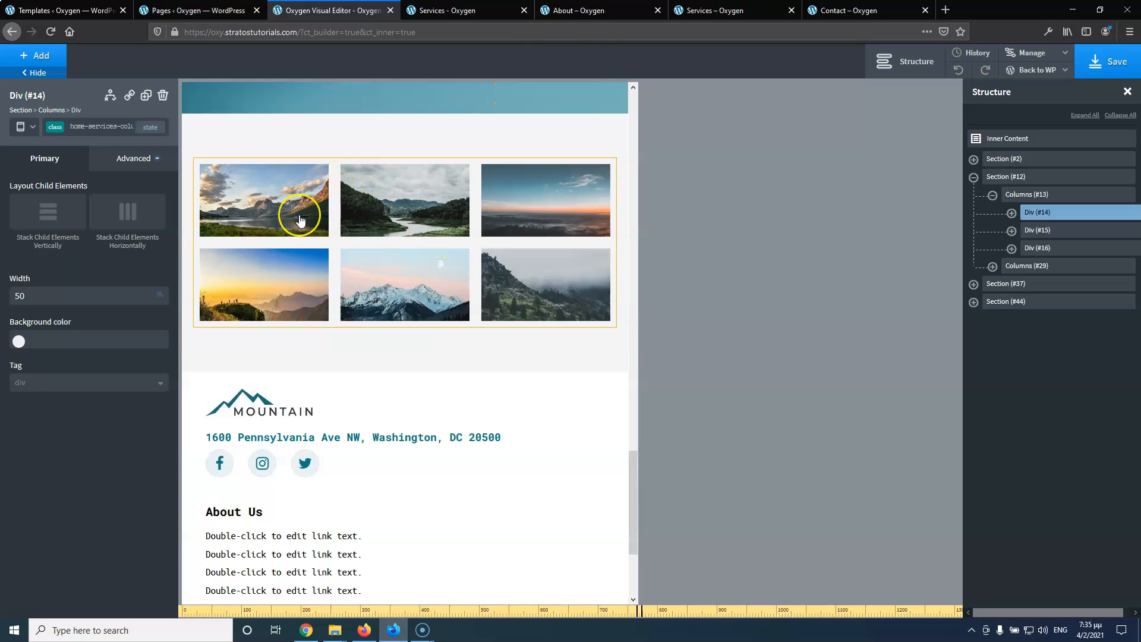
click(21, 126)
click(45, 201)
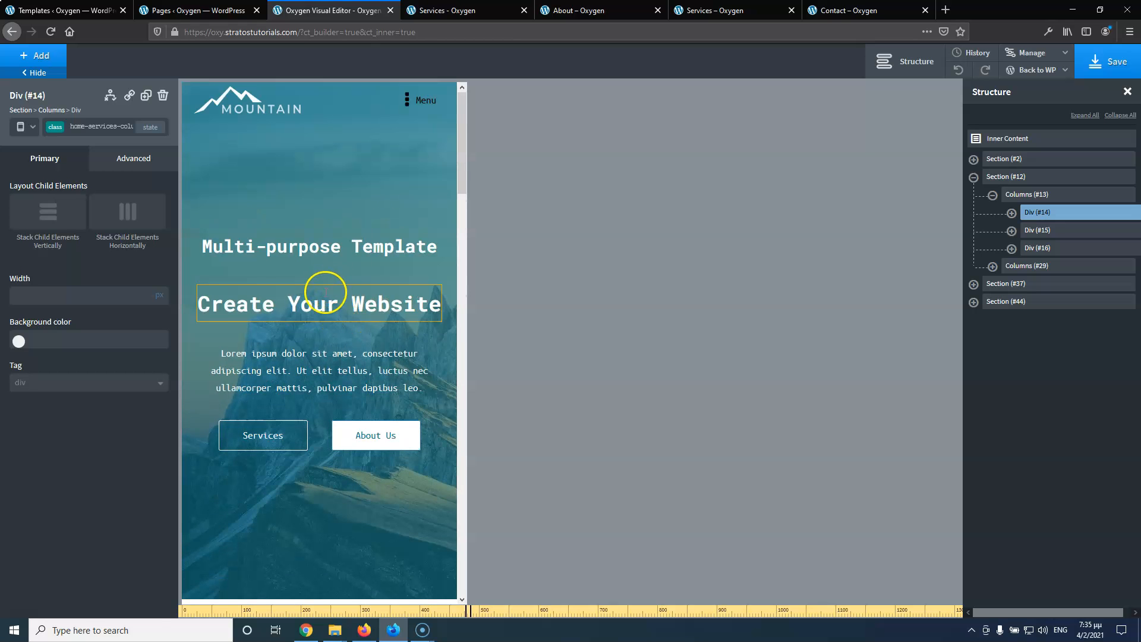
Set the font size of the hero's "Create Your Website" heading to 20 px and "Multi-purpose Template" to 18 px
click(322, 302)
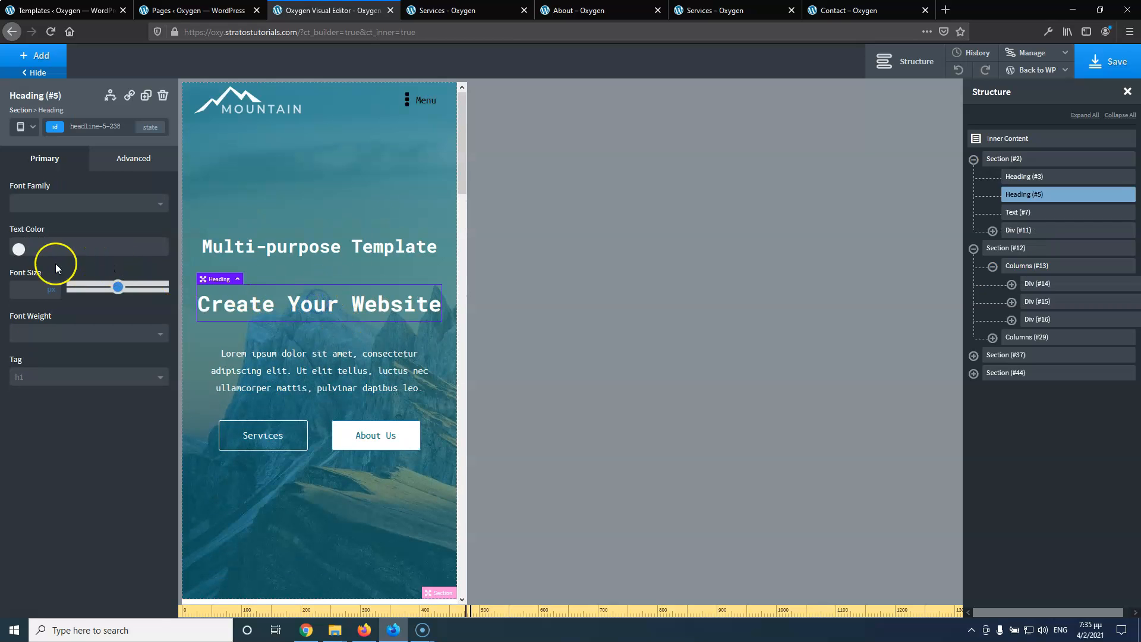
click(26, 287)
text(20)
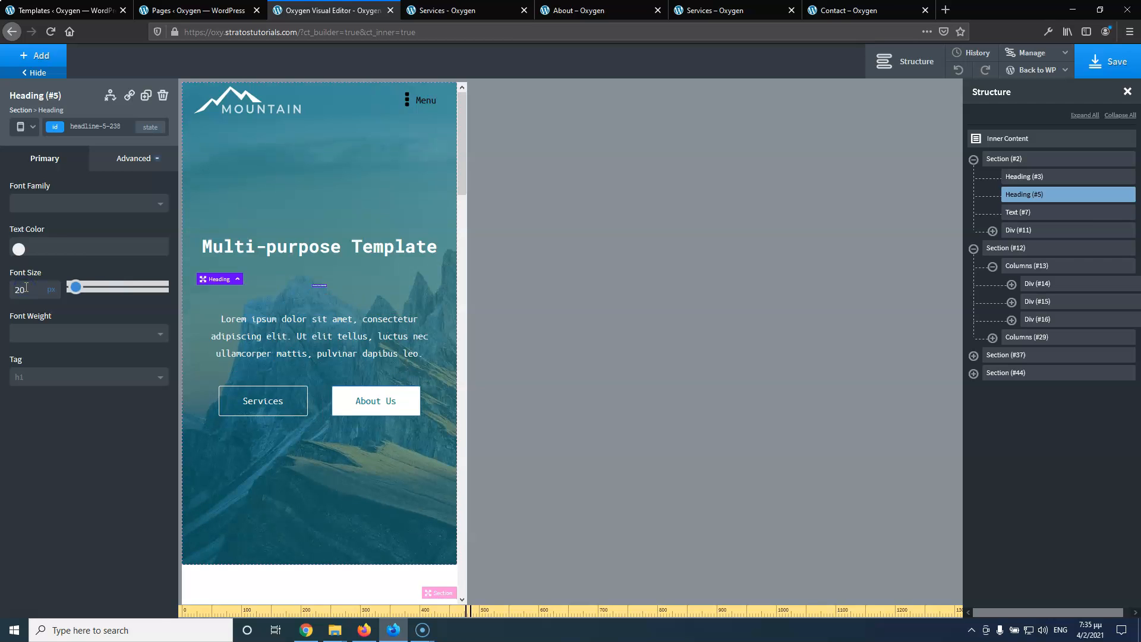
click(289, 253)
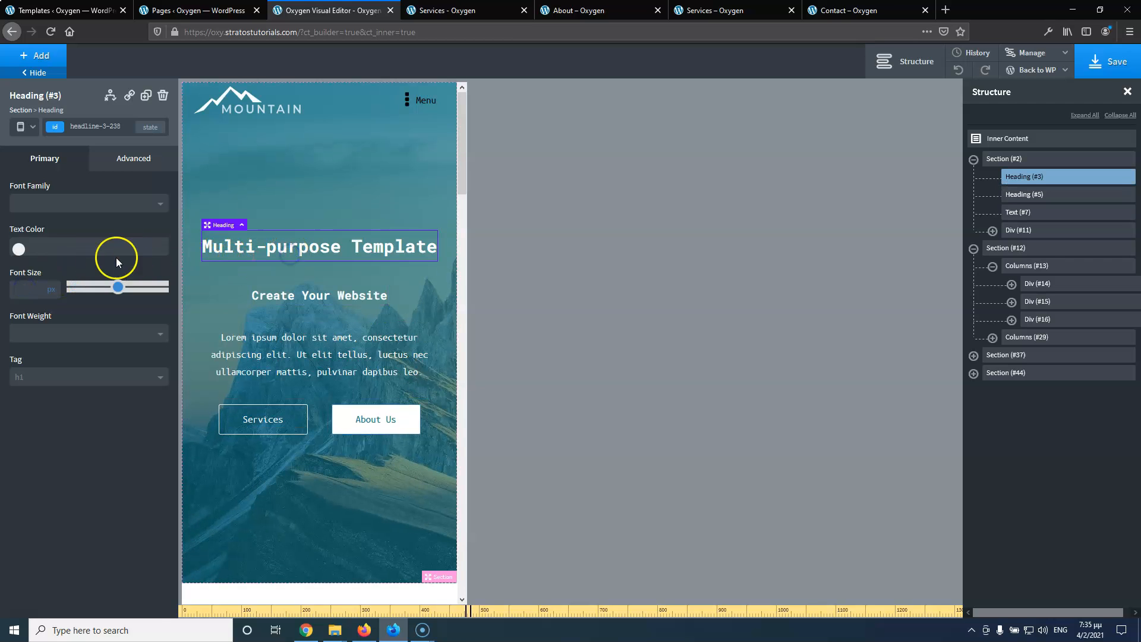
text(18)
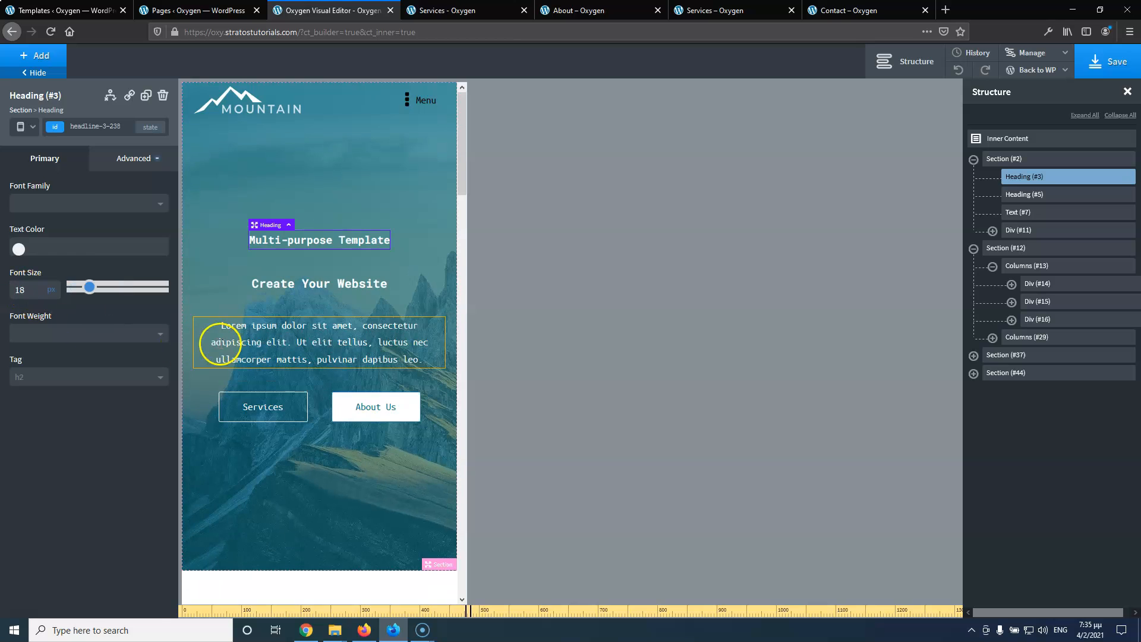
Set the font size of the "Call to Action" heading to 20 px
scroll(310, 325, down, 15)
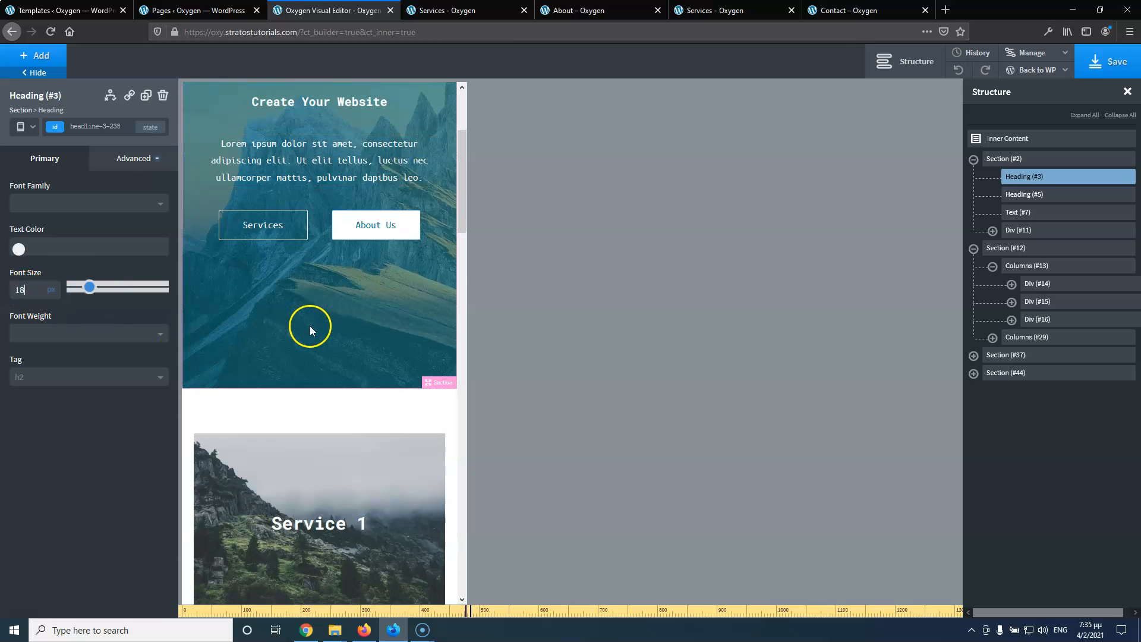
scroll(310, 326, down, 6)
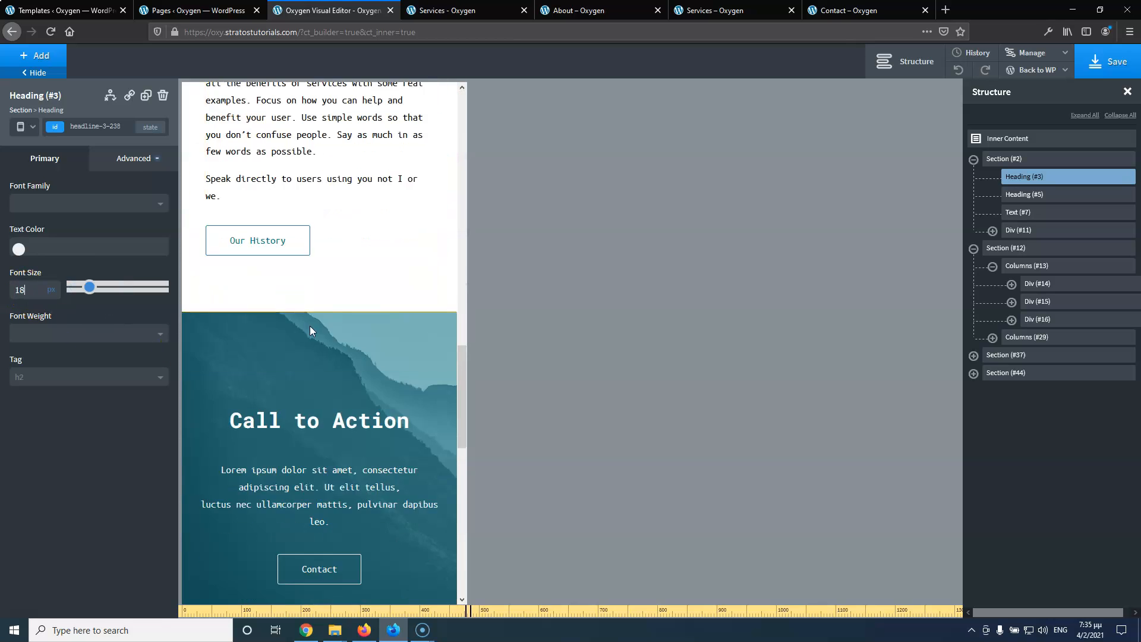
click(321, 234)
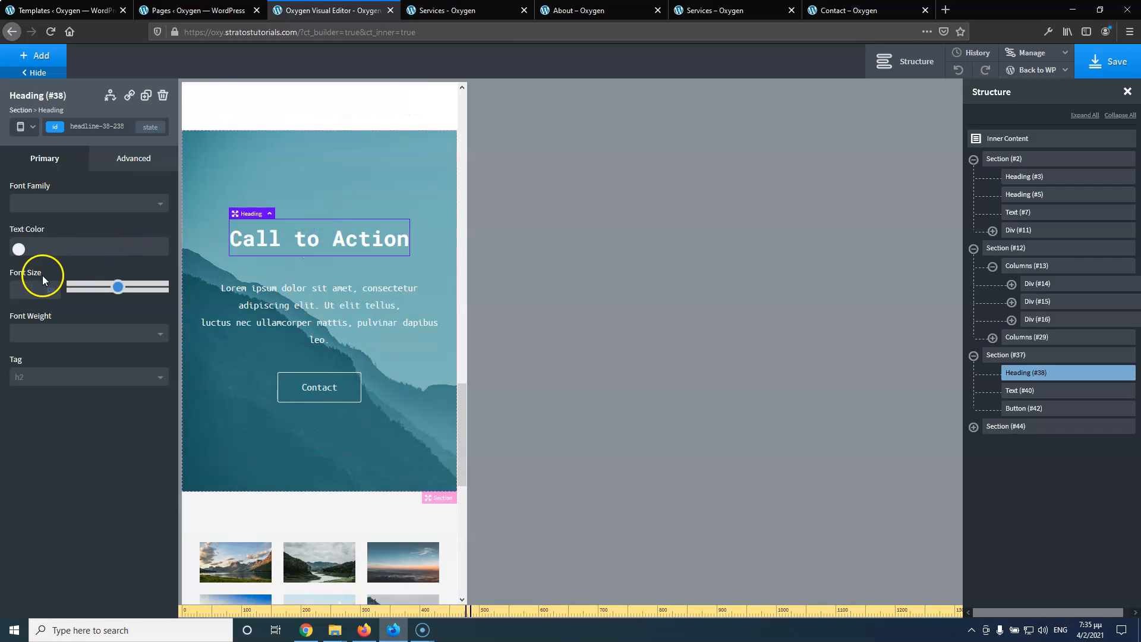
click(25, 287)
text(20)
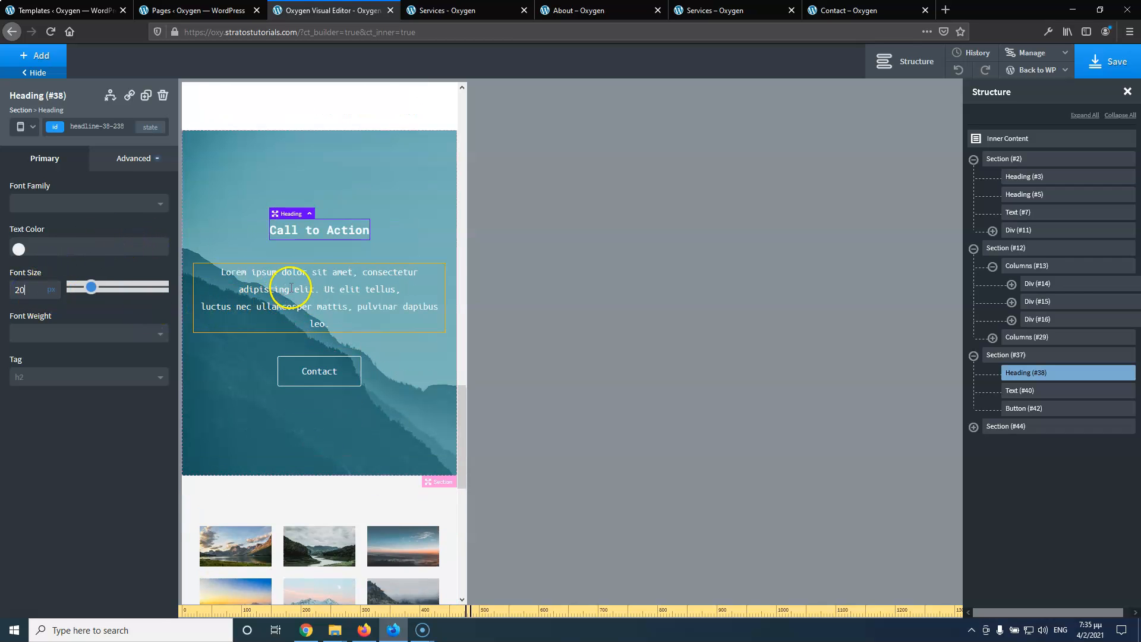
Set the image gallery's layout to 2 images per row
scroll(296, 289, down, 3)
click(237, 360)
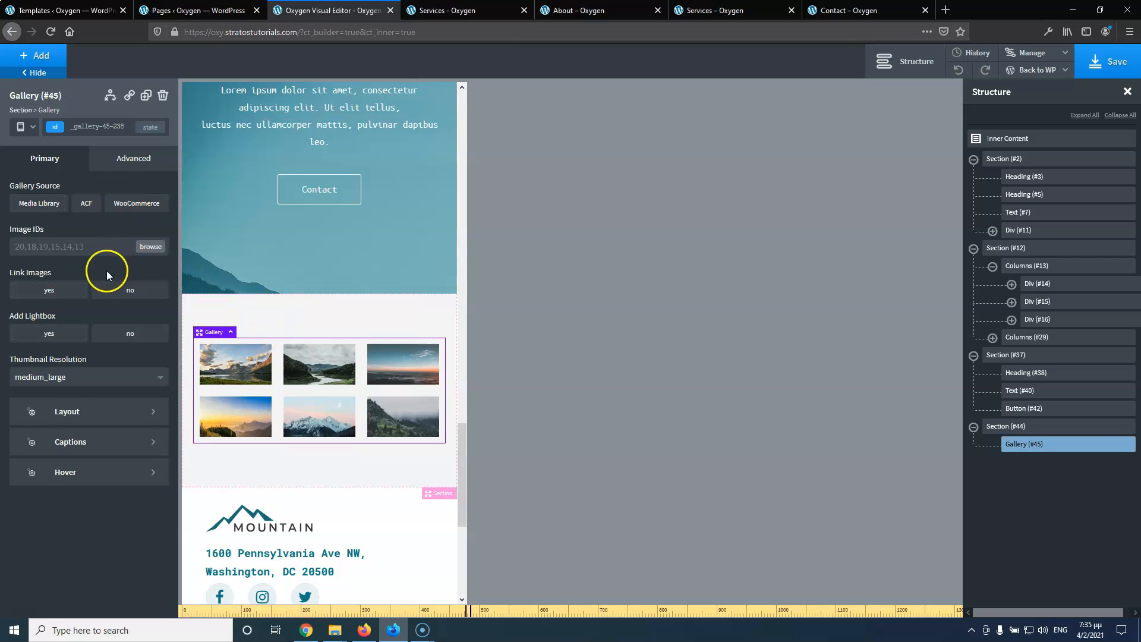
click(83, 412)
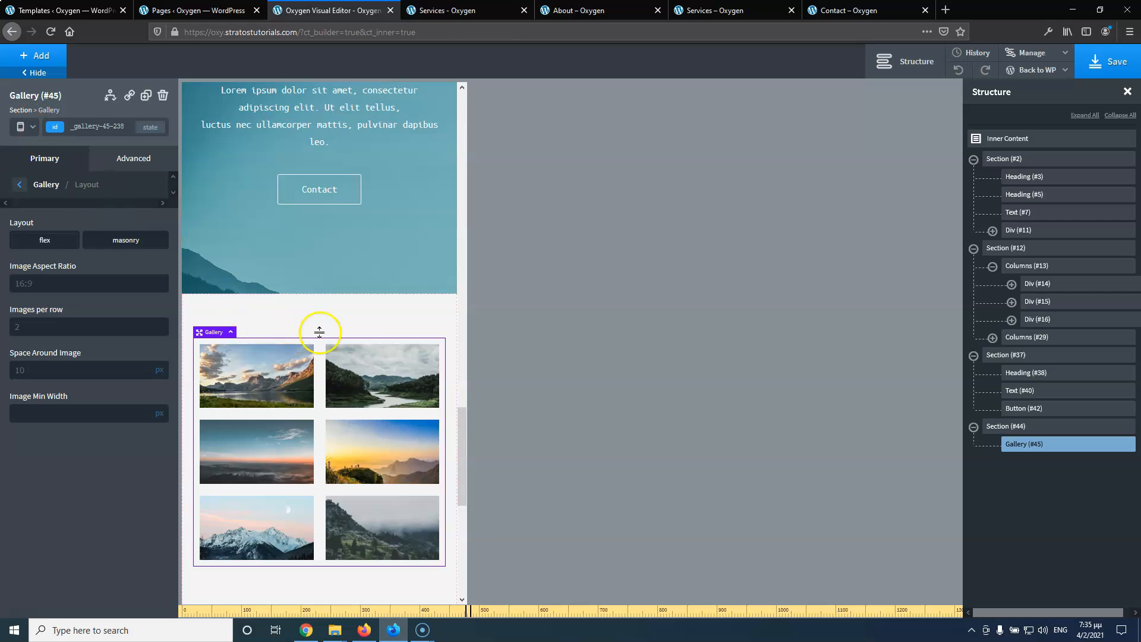
At the less than 480px breakpoint, stack the hero div's Services and About Us buttons vertically
scroll(321, 332, up, 5)
scroll(326, 337, up, 4)
click(27, 127)
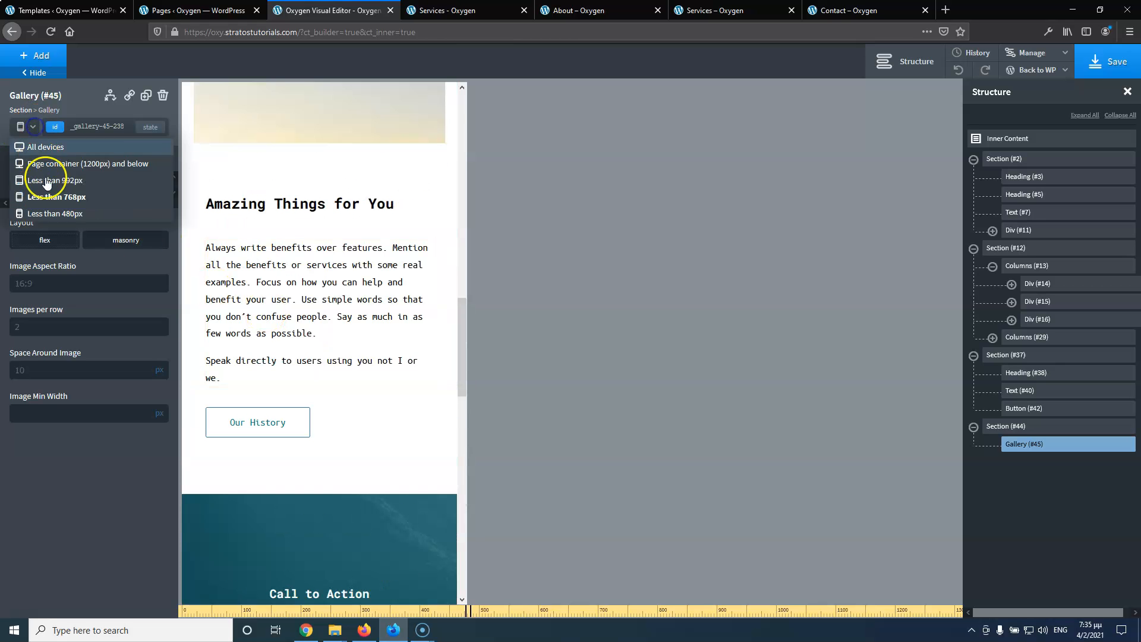
click(59, 218)
scroll(283, 334, up, 15)
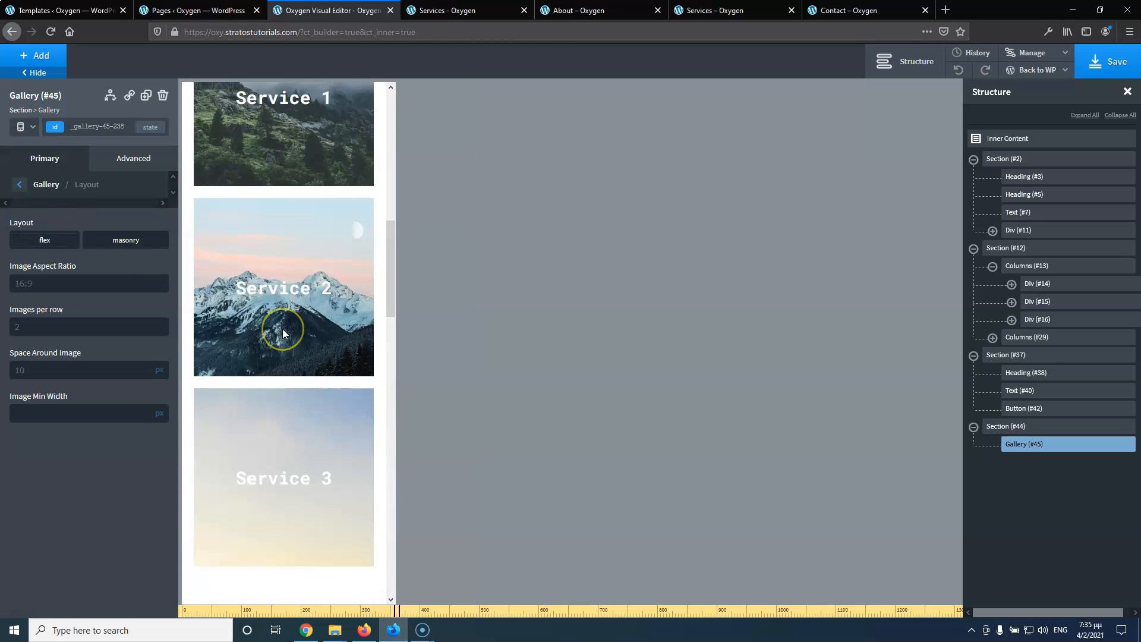
scroll(282, 330, up, 2)
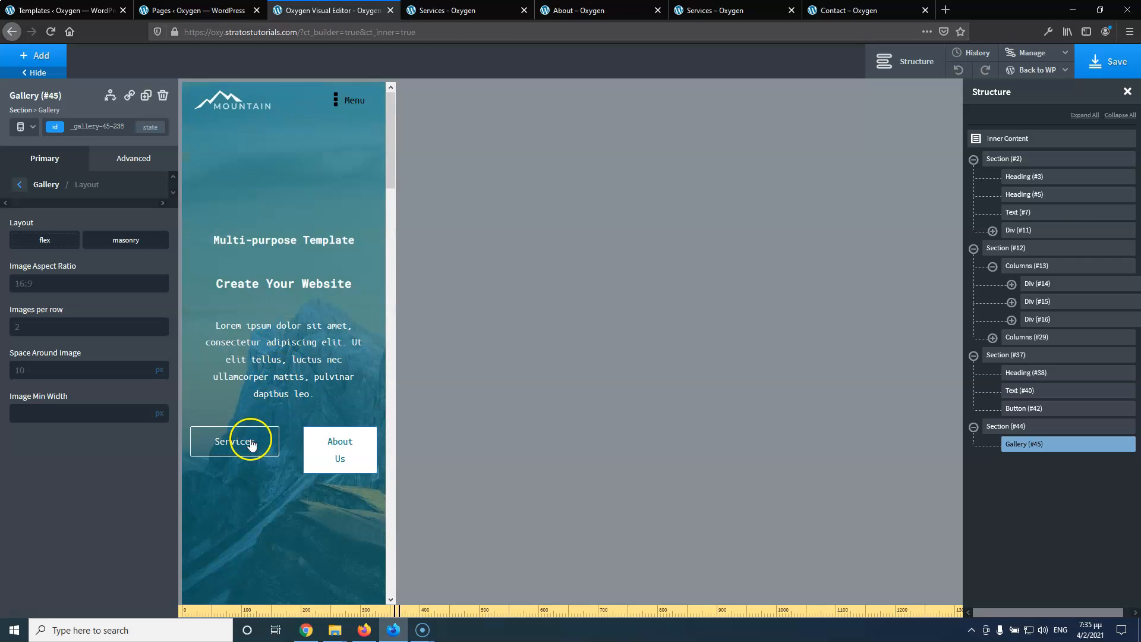
click(291, 463)
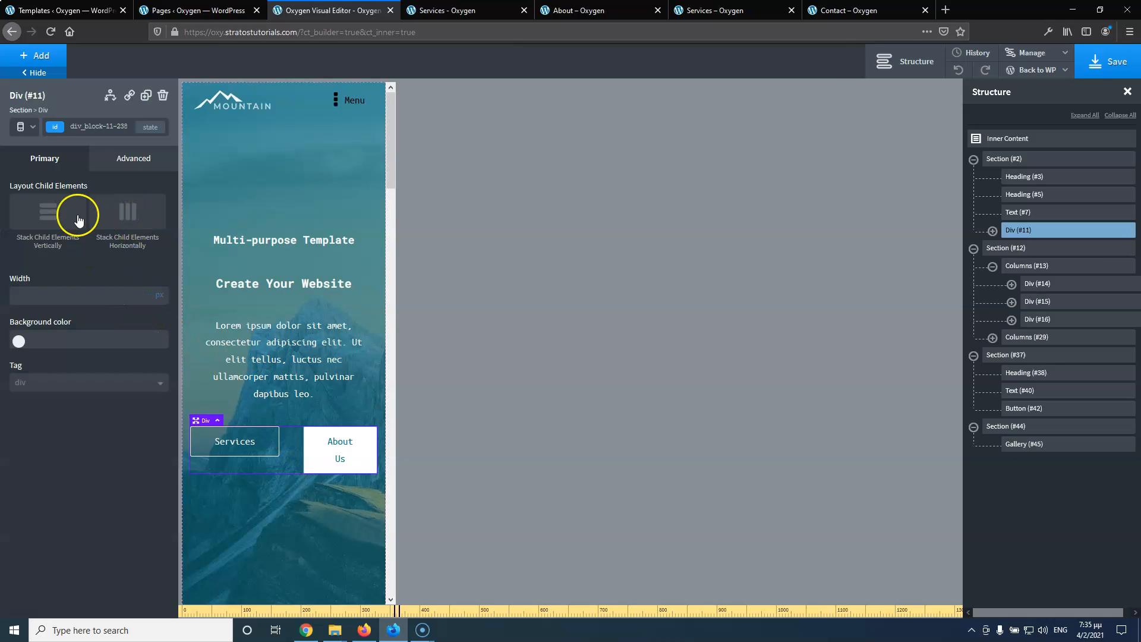
click(54, 215)
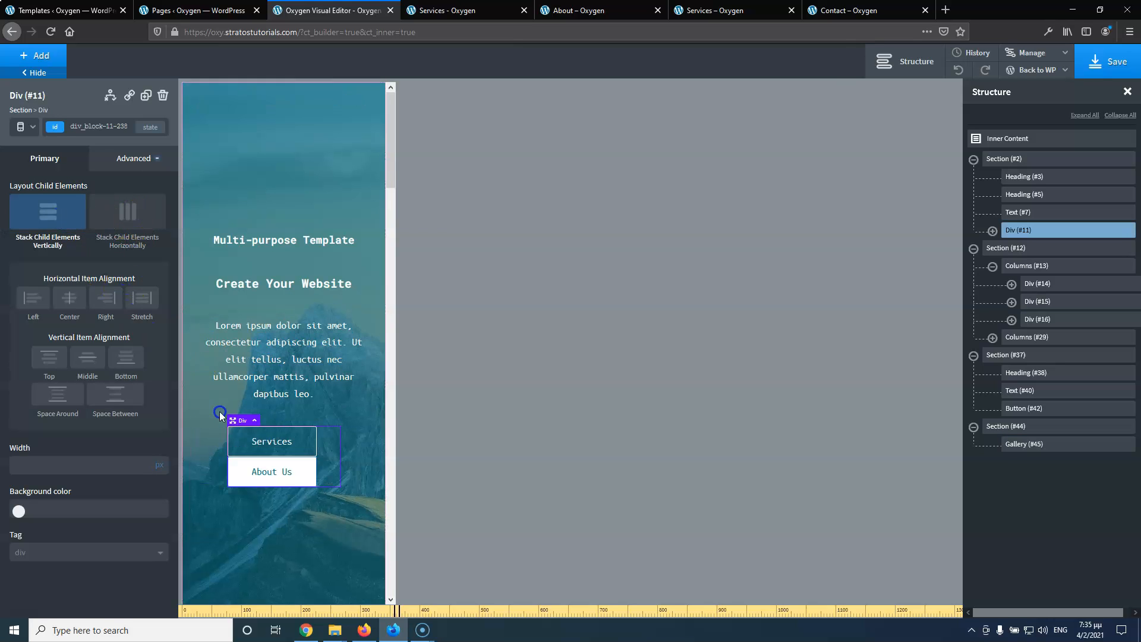
Set the bottom margin of the hero's Services button to 20 px on its own ID instead of its class
click(127, 158)
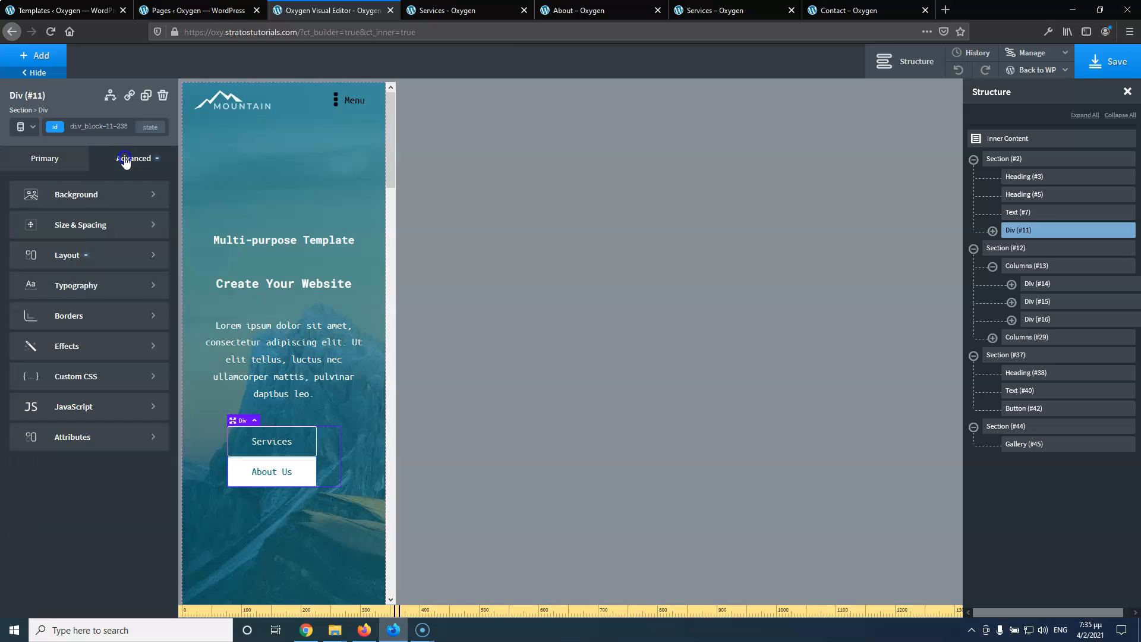
click(93, 228)
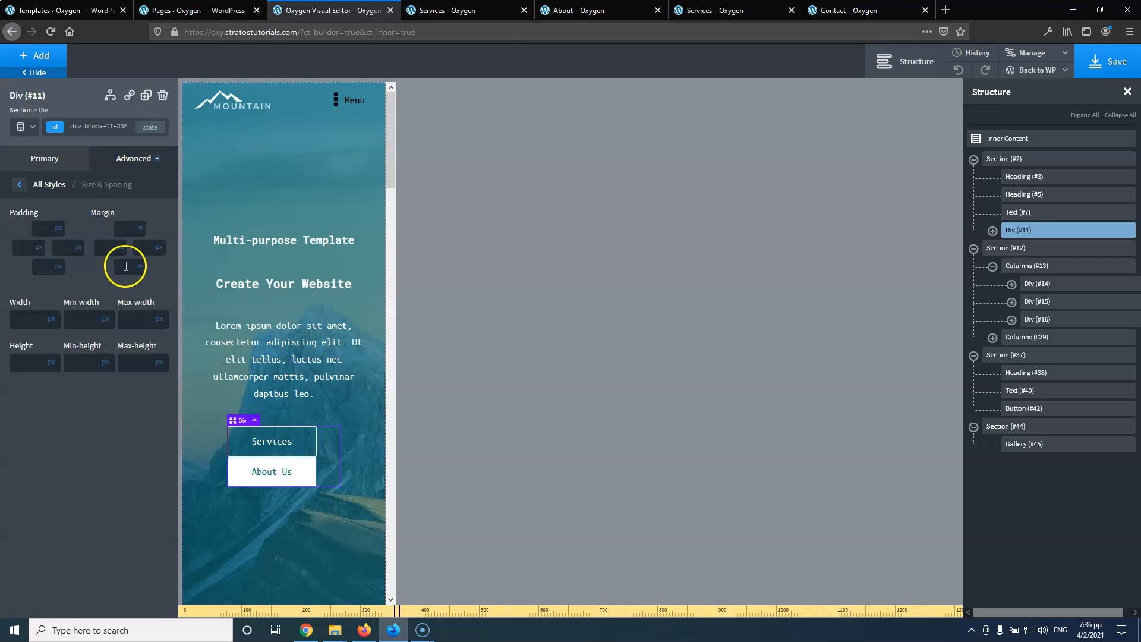
click(271, 441)
click(132, 161)
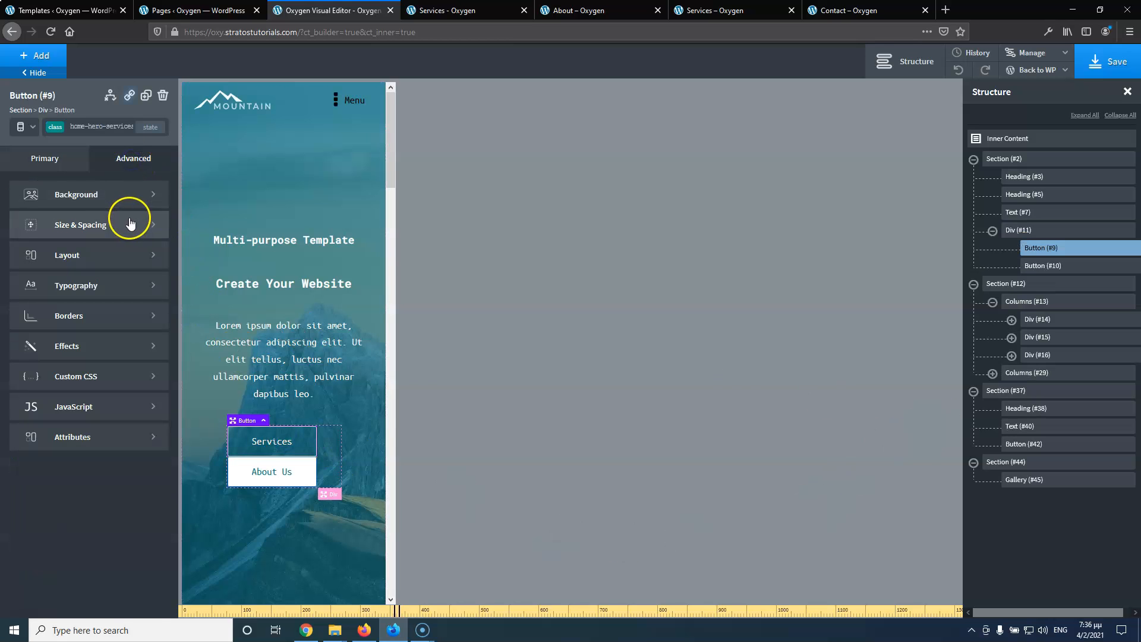
click(114, 225)
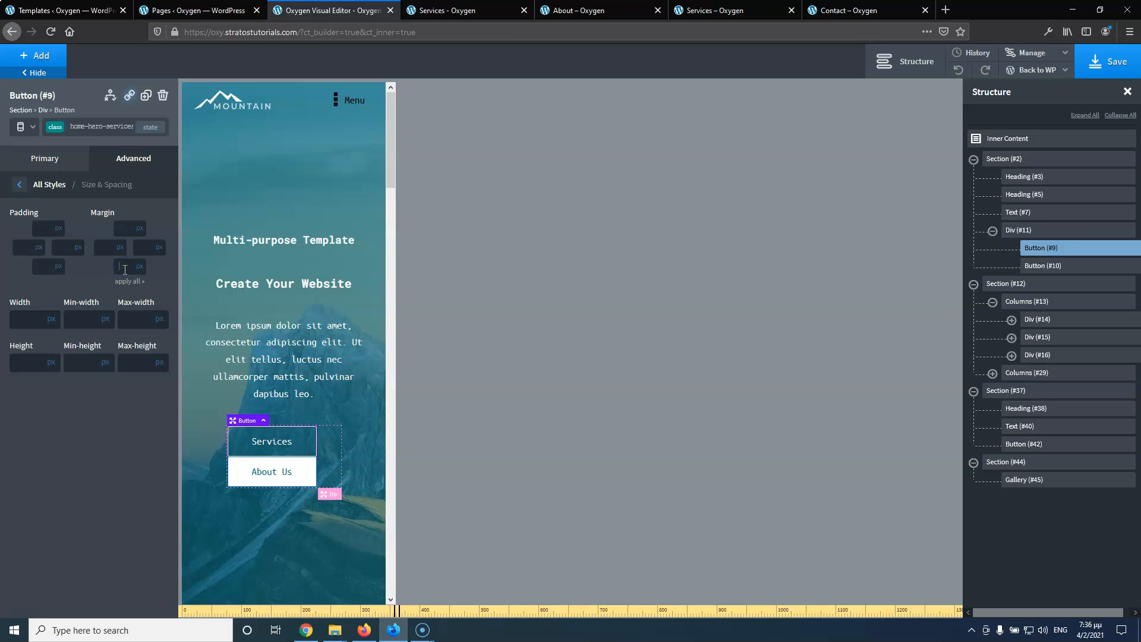
click(103, 128)
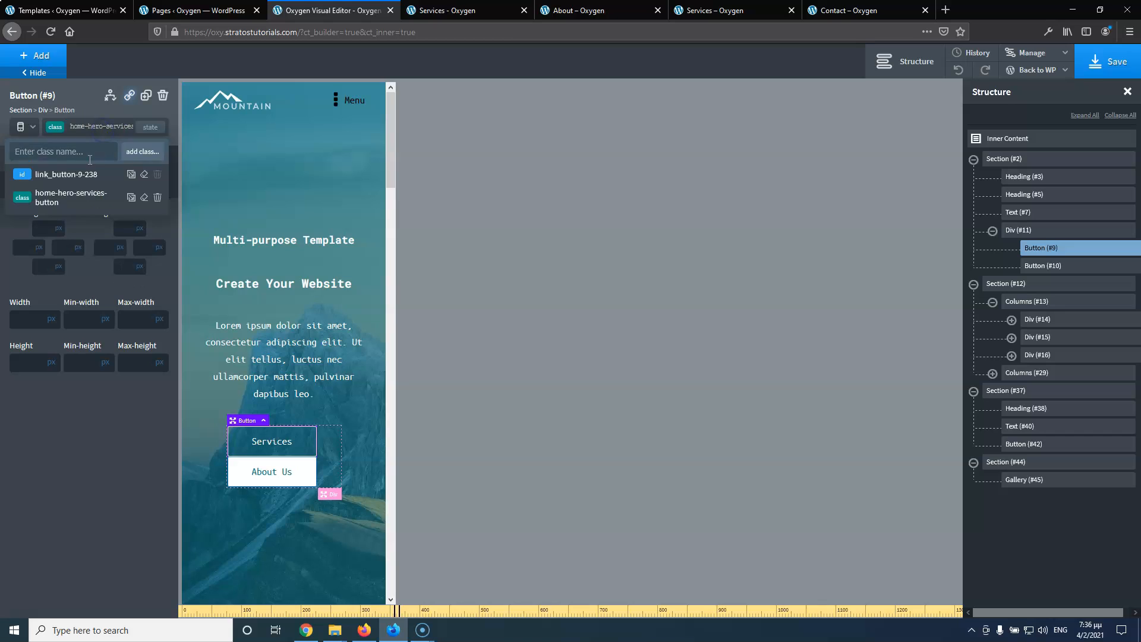
click(77, 178)
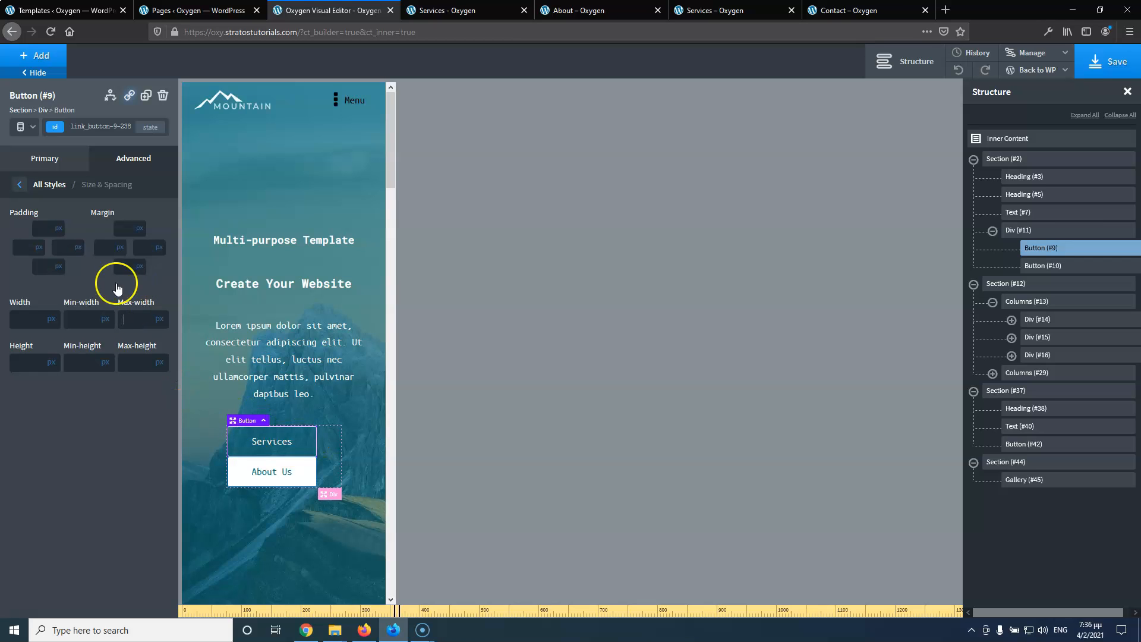
click(145, 319)
text(2)
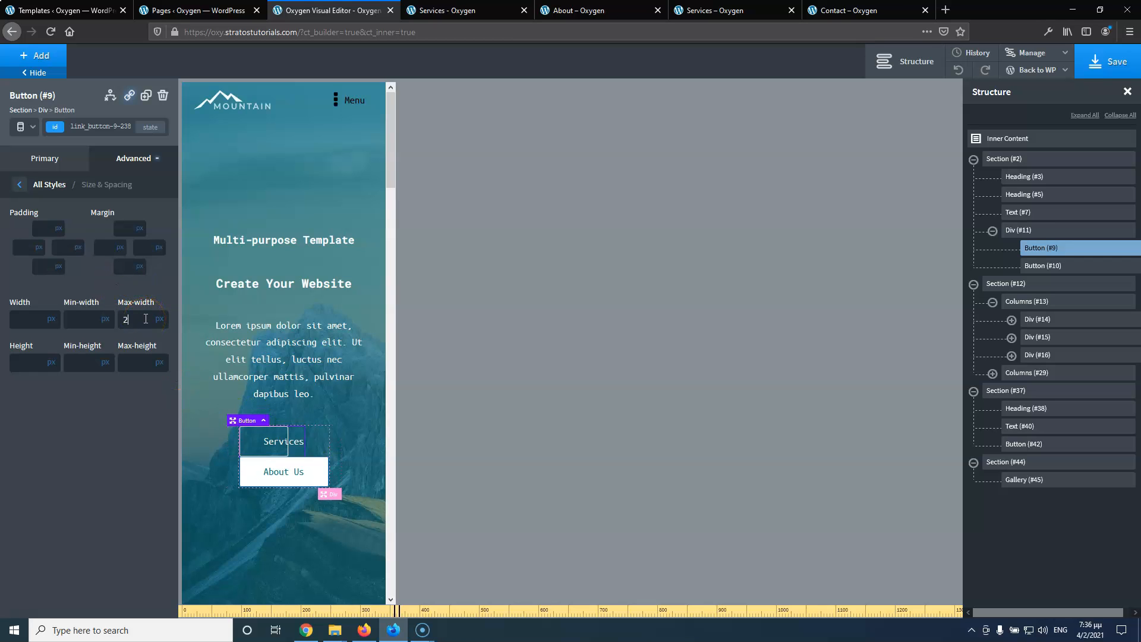
key(BackSpace)
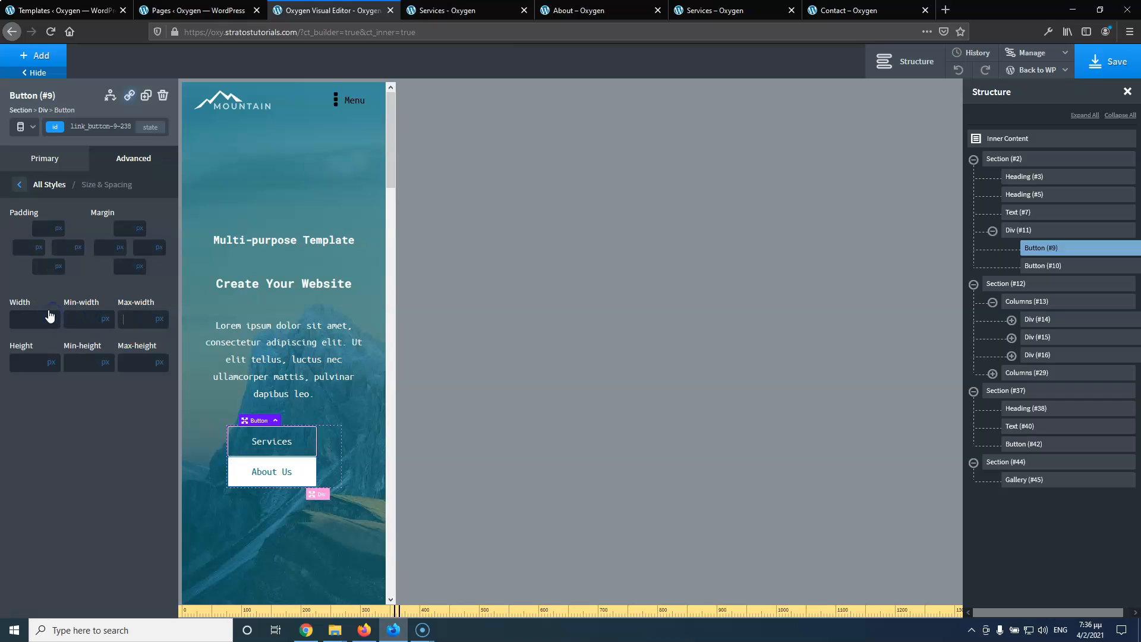
click(124, 268)
text(20)
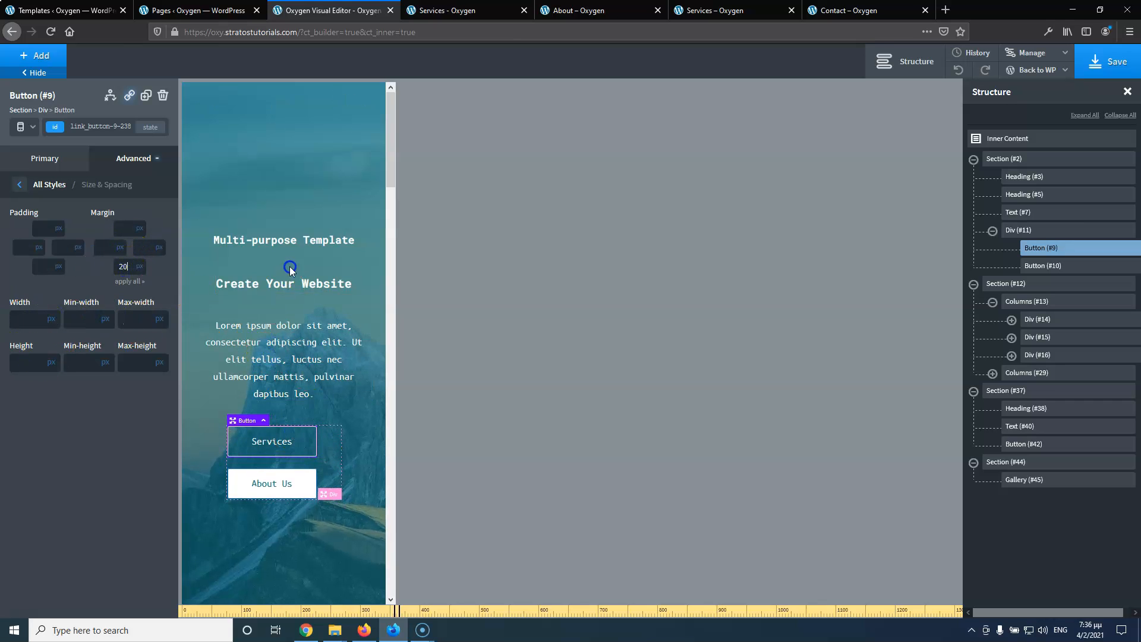
Save the Home page after checking it down to the footer, and close its builder tab
scroll(290, 268, down, 10)
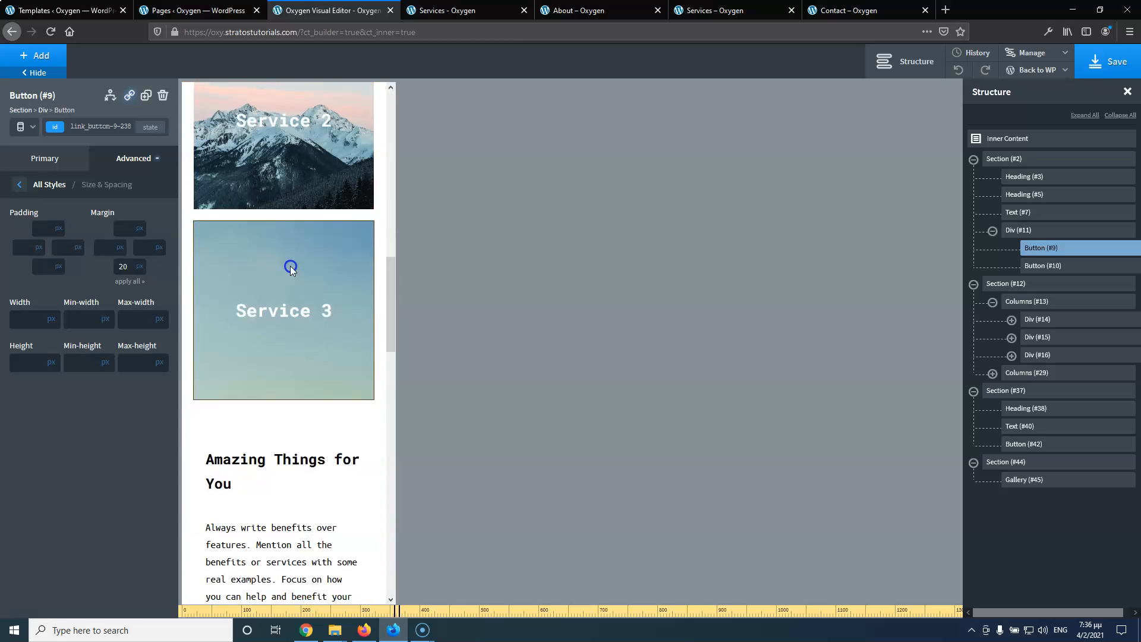
scroll(290, 269, down, 15)
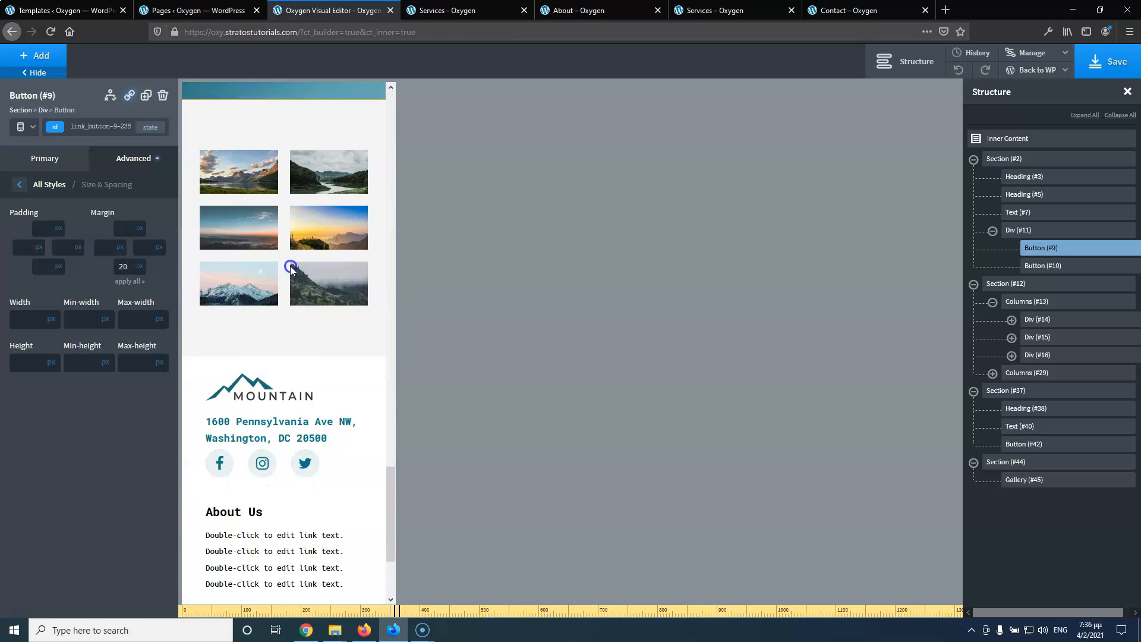
scroll(291, 285, down, 3)
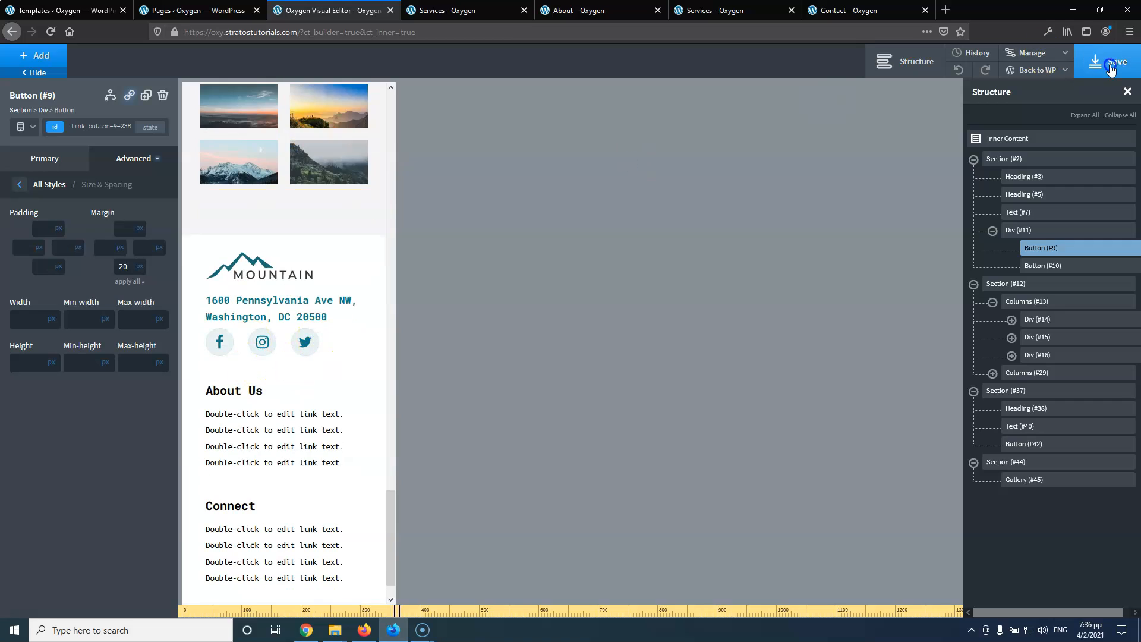
click(1110, 66)
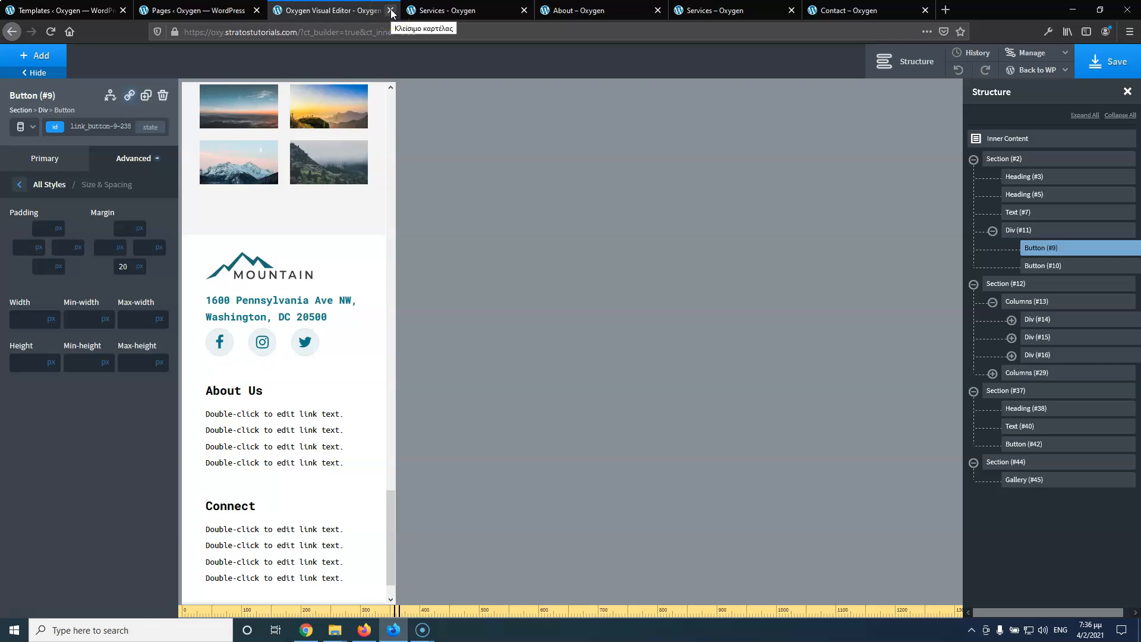
click(391, 10)
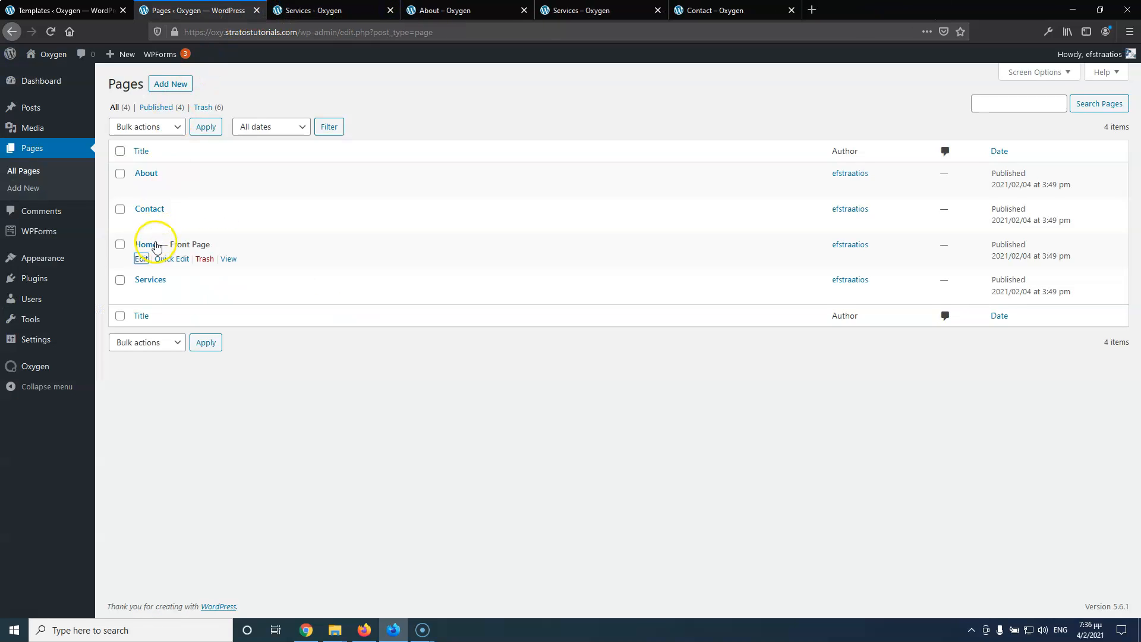
Open the About page for editing in a new tab and launch it in the Oxygen builder anyway
middle_click(142, 187)
click(304, 8)
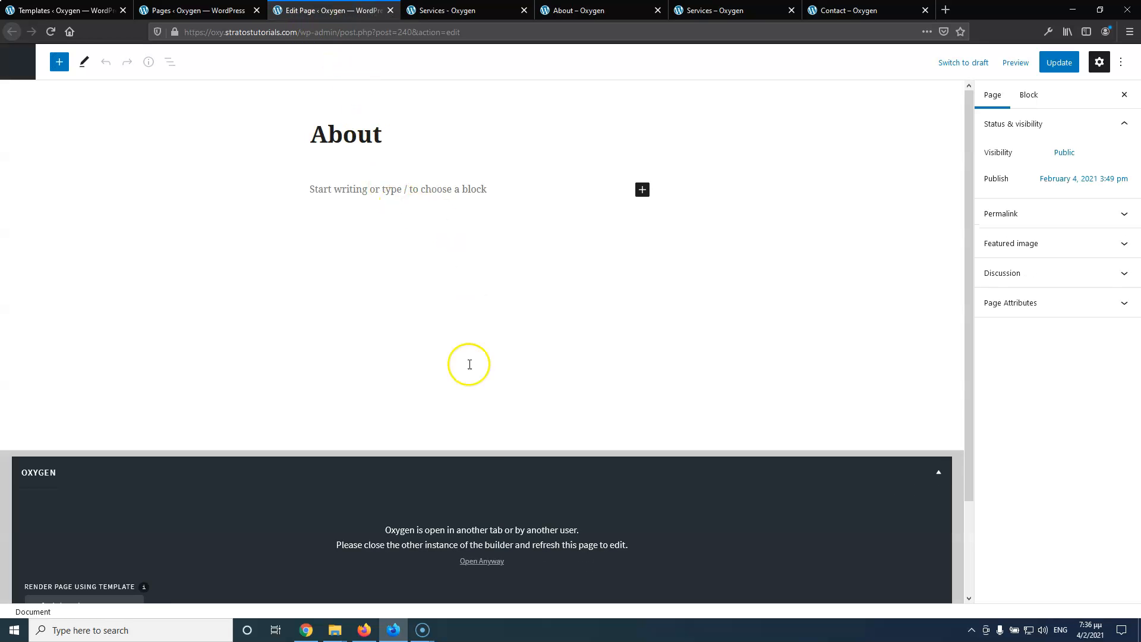
click(482, 562)
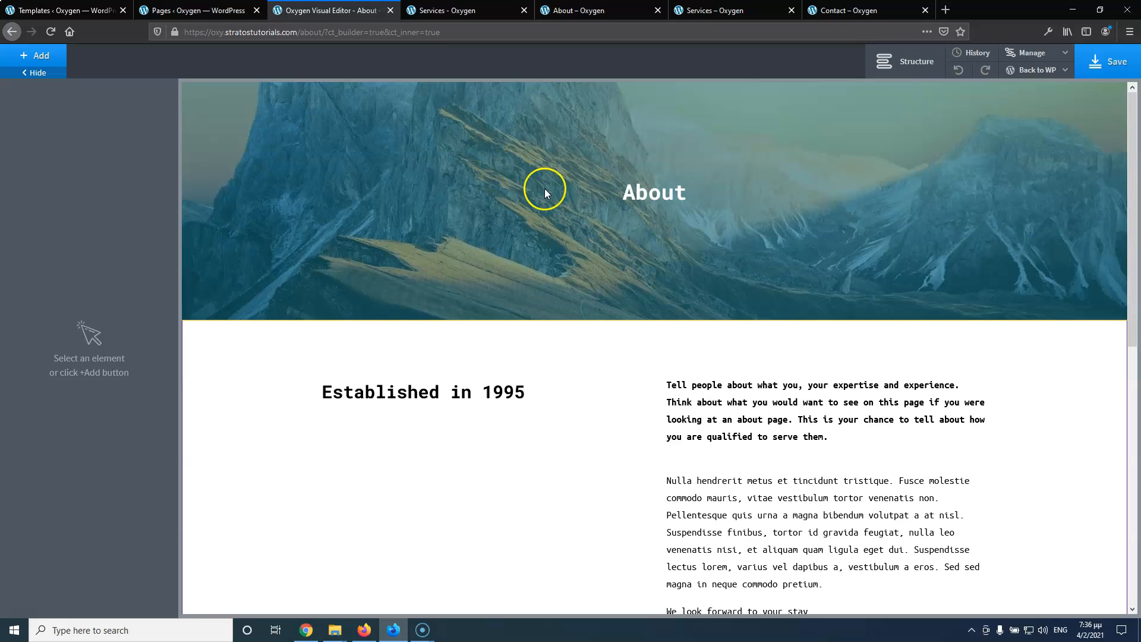
Show the About page's structure and review its sections at the Page container (1200px) and below breakpoint
click(540, 198)
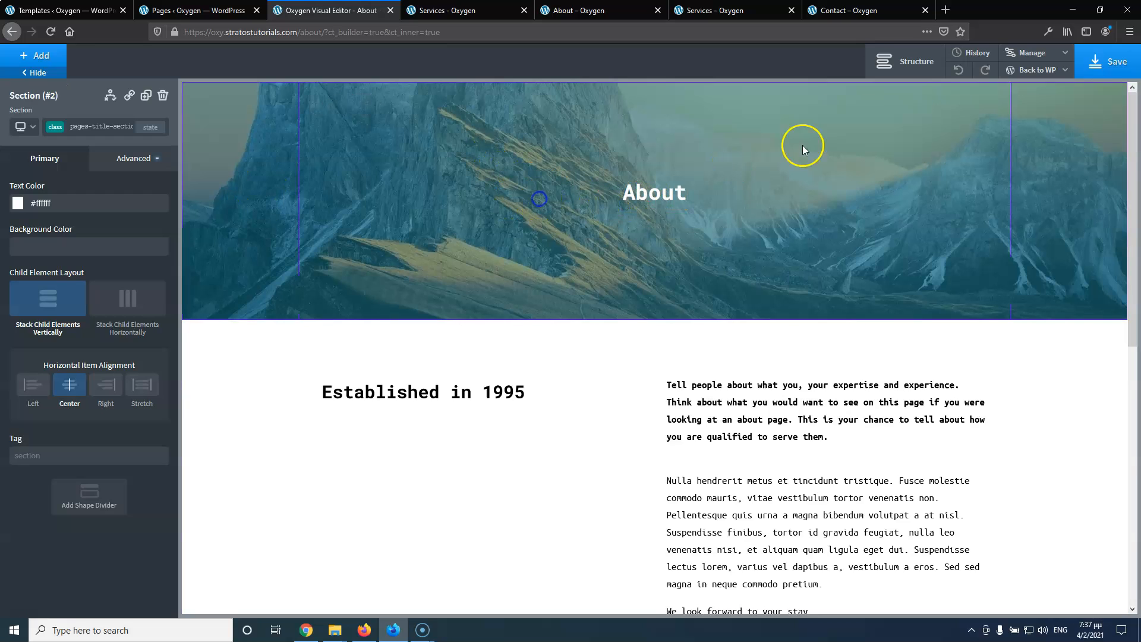
click(908, 60)
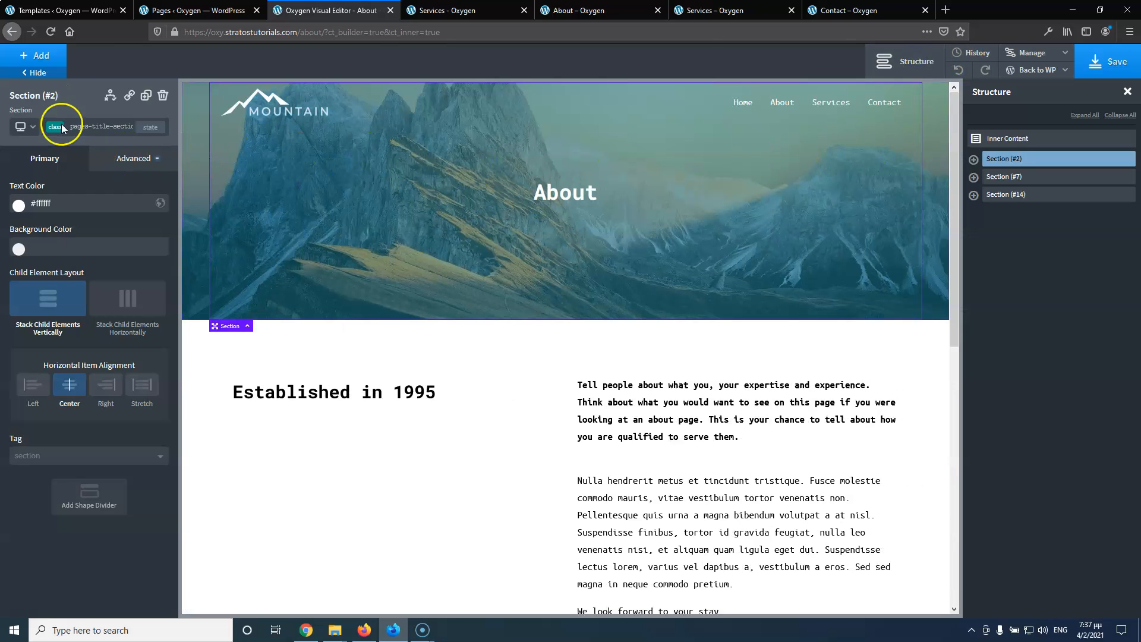
click(24, 127)
click(34, 166)
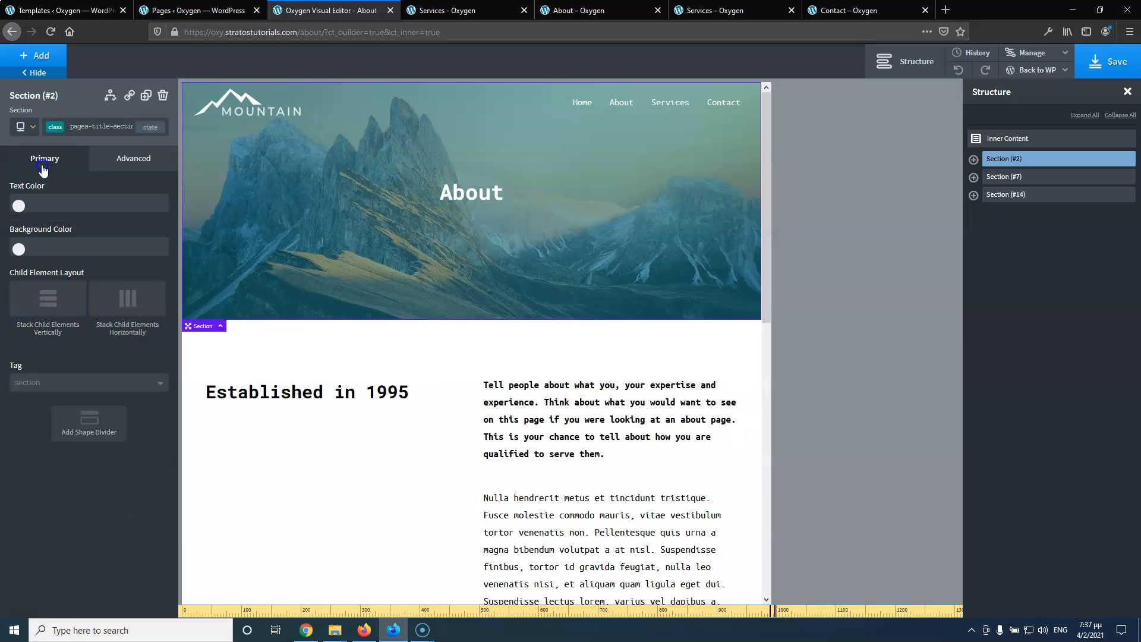
scroll(331, 226, down, 3)
scroll(330, 226, down, 7)
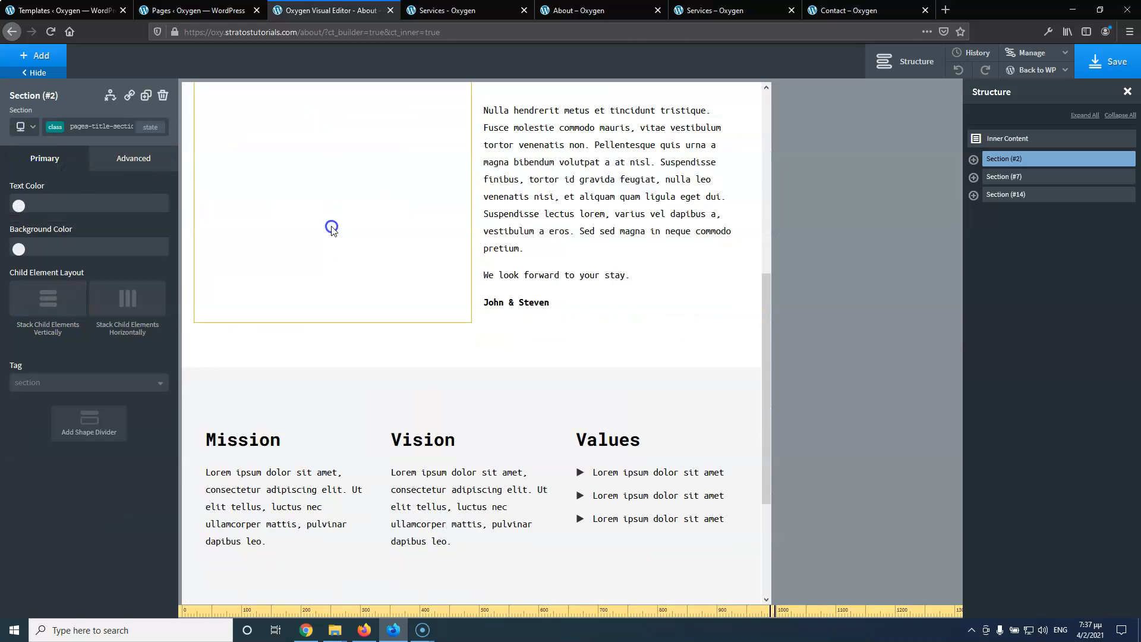
Review the About page from its title down to the footer at the Less than 992px and Less than 768px breakpoints
scroll(331, 226, up, 8)
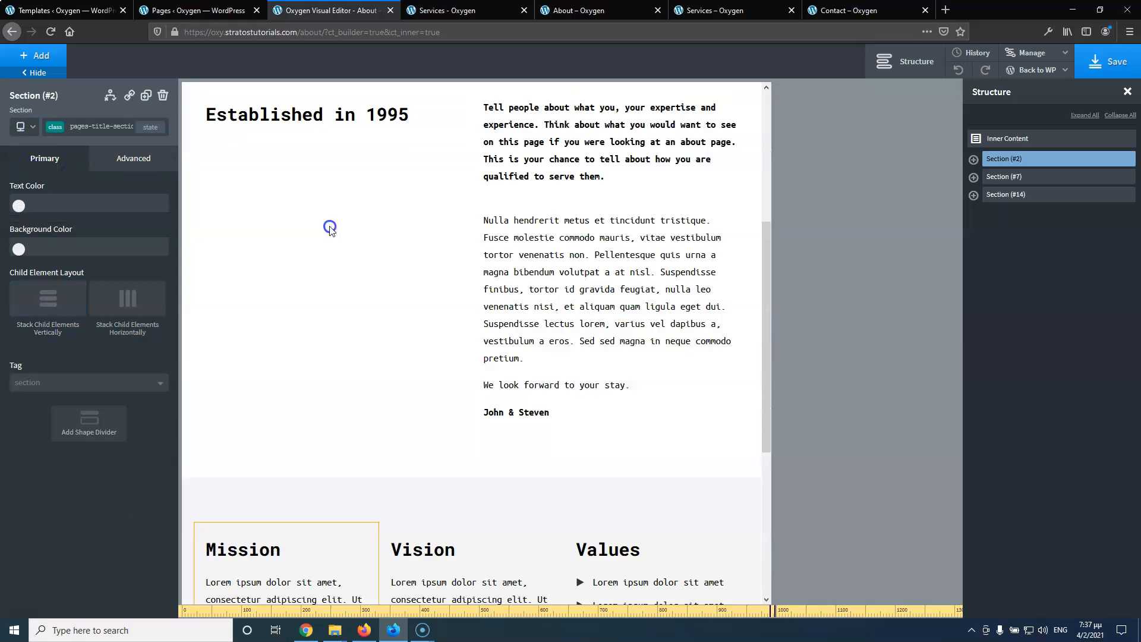
click(36, 131)
click(45, 193)
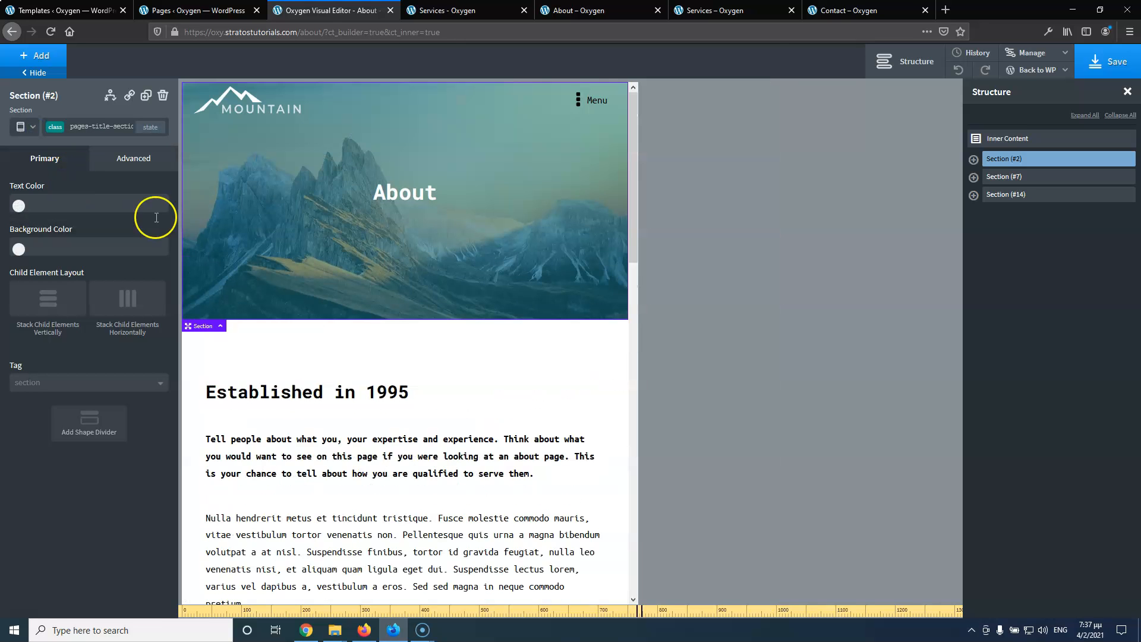
scroll(370, 270, down, 15)
scroll(372, 278, up, 6)
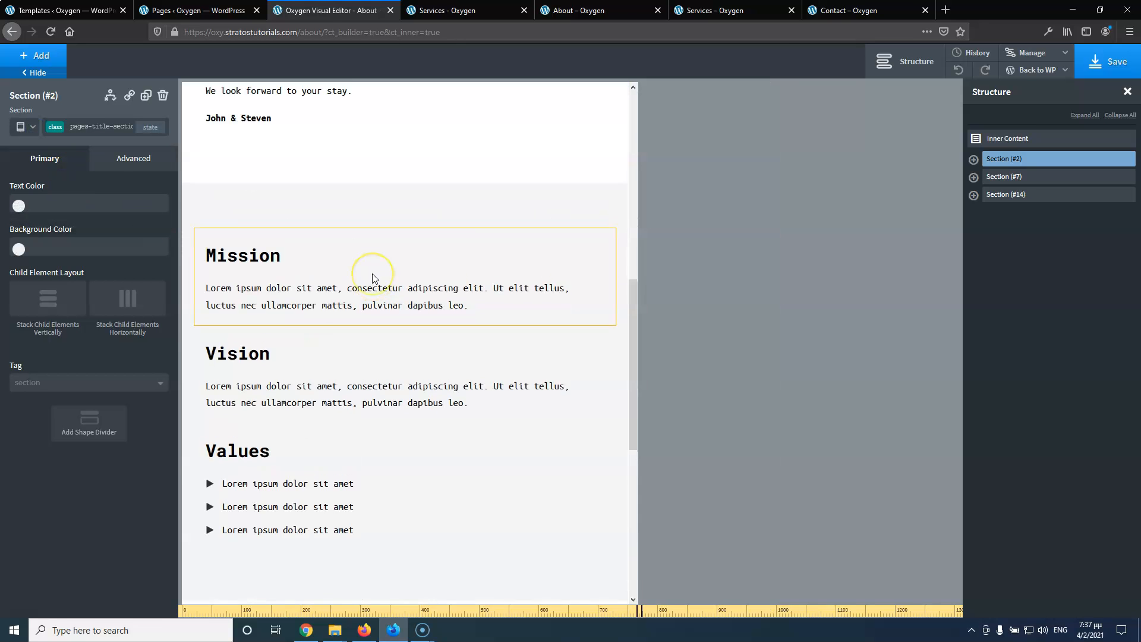
scroll(372, 278, up, 8)
click(24, 126)
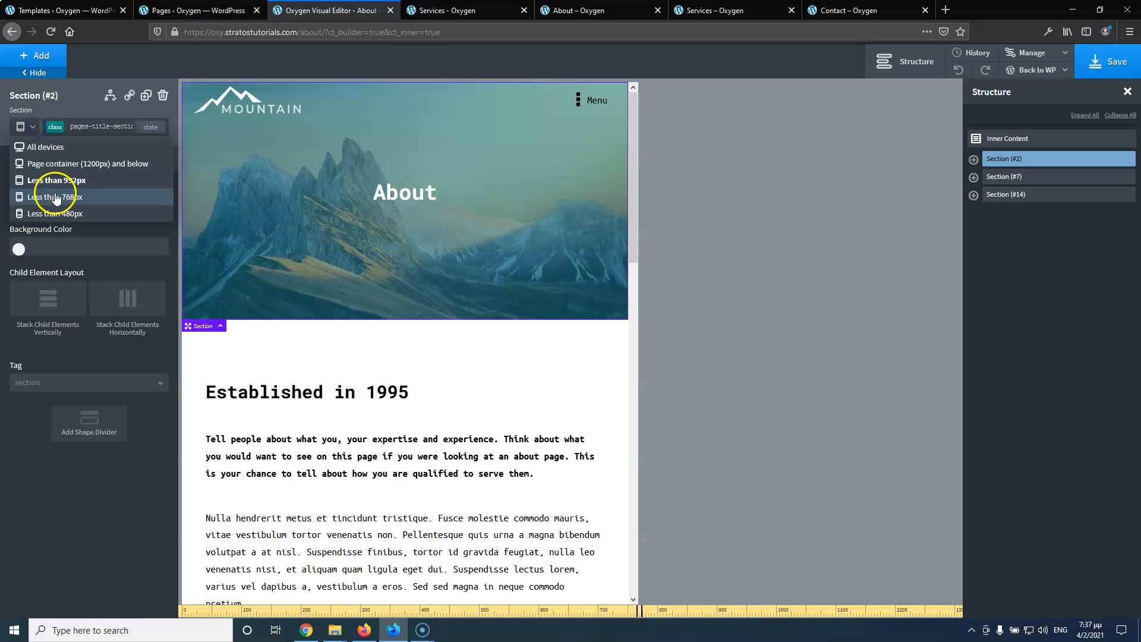
click(56, 197)
scroll(294, 300, down, 10)
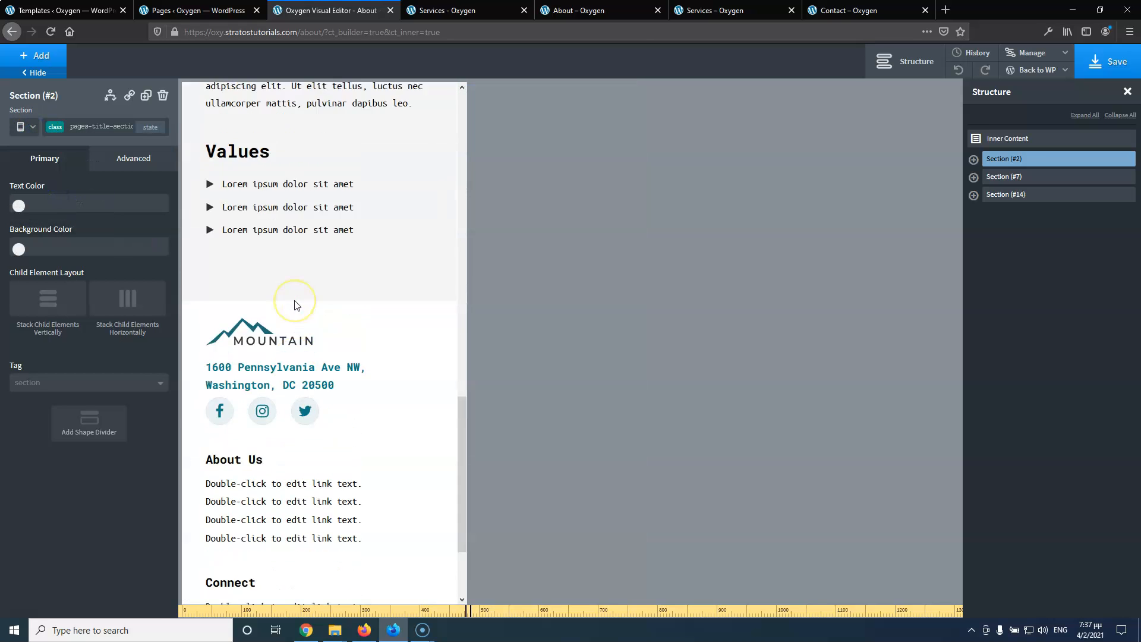
scroll(294, 303, up, 12)
Check the whole About page layout at the Less than 480px breakpoint
click(23, 127)
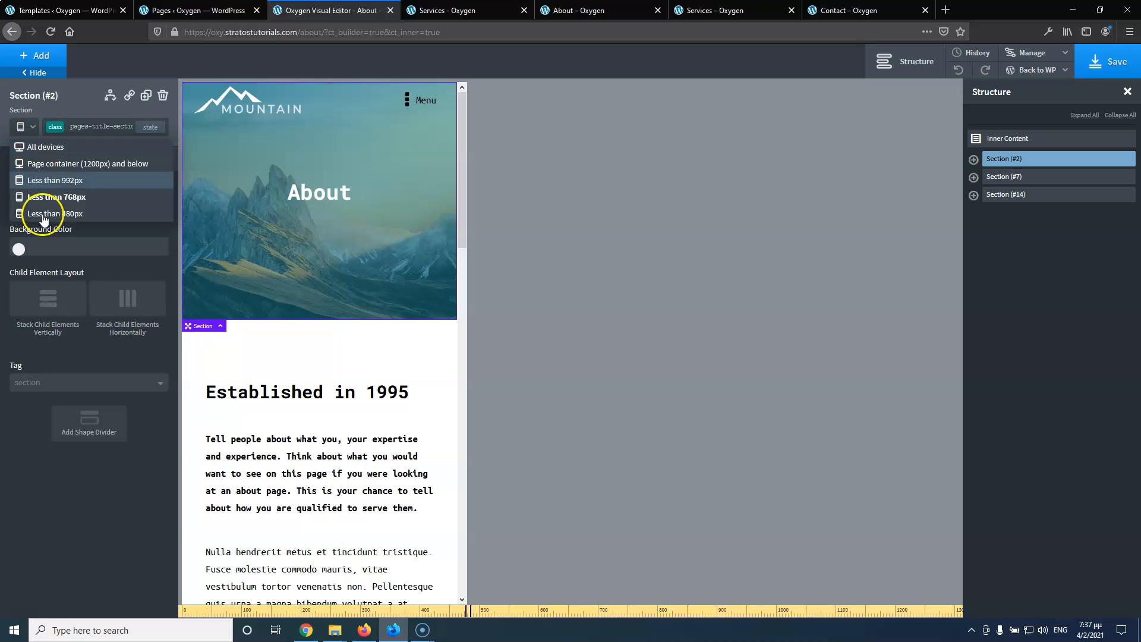
click(43, 214)
scroll(286, 342, down, 10)
scroll(286, 349, up, 10)
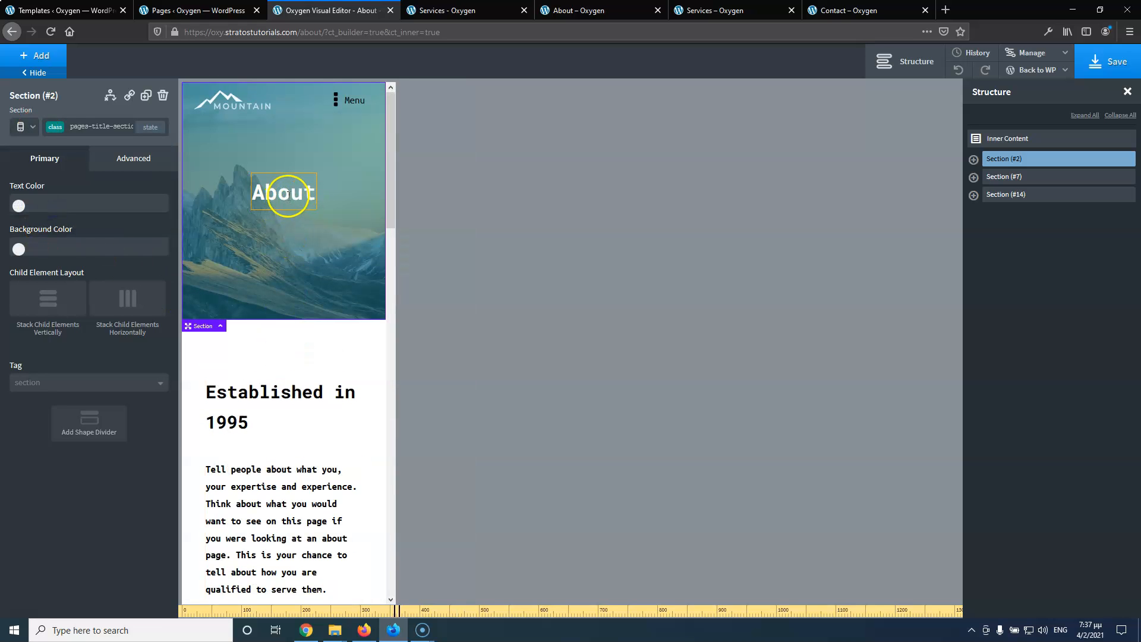
scroll(280, 243, down, 10)
scroll(288, 250, up, 5)
scroll(318, 343, up, 10)
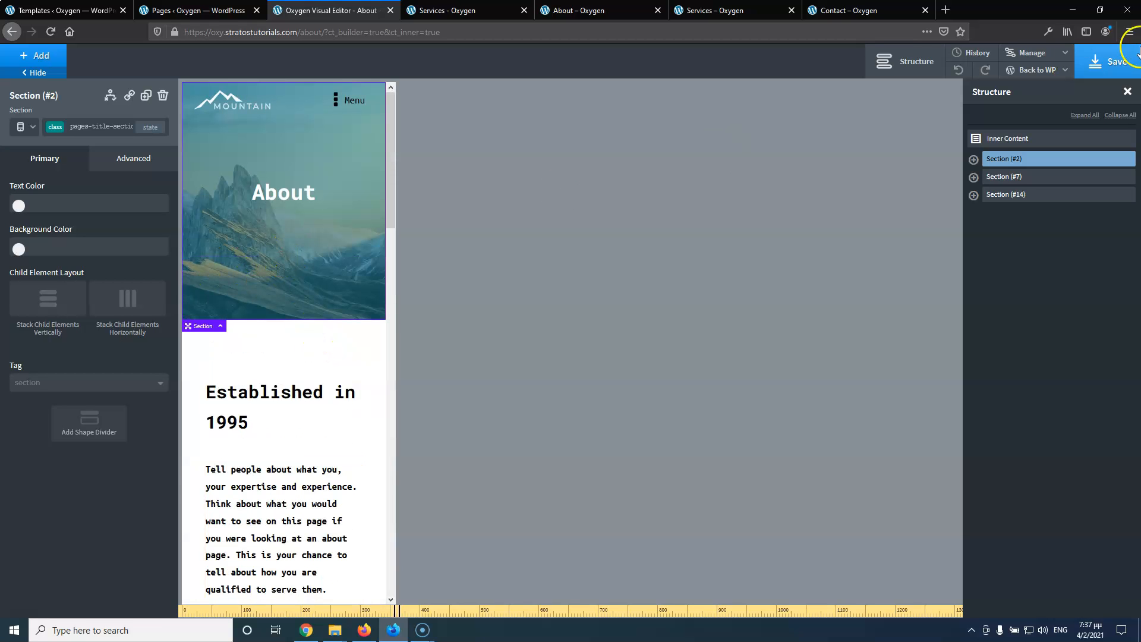
Save the About page and stay on it when asked to confirm leaving its builder tab
click(1113, 64)
click(390, 10)
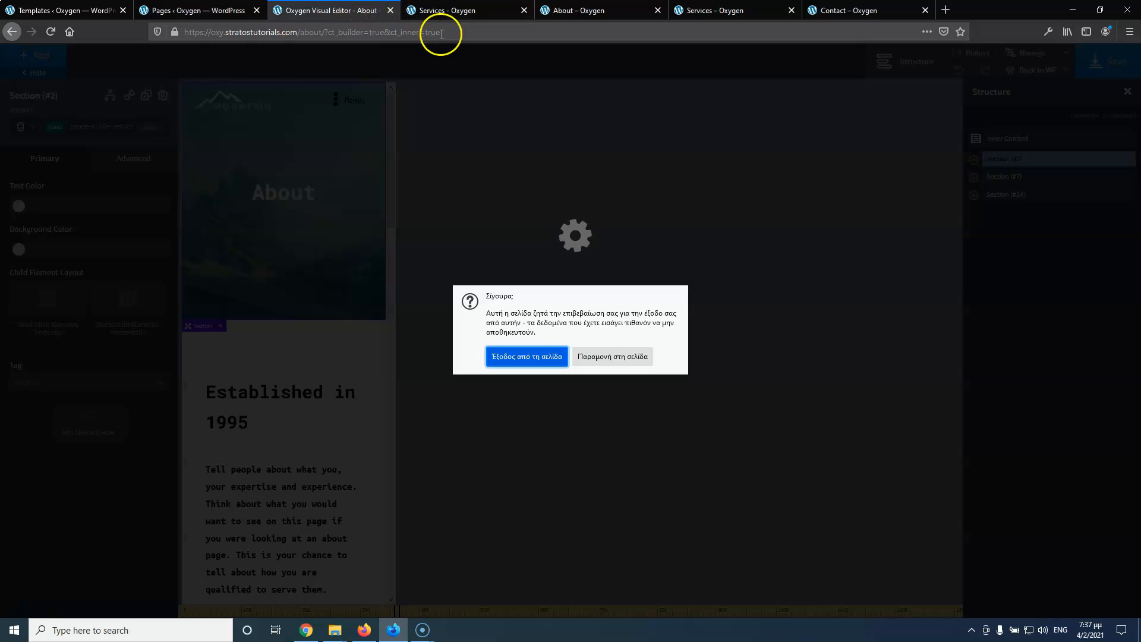
click(609, 357)
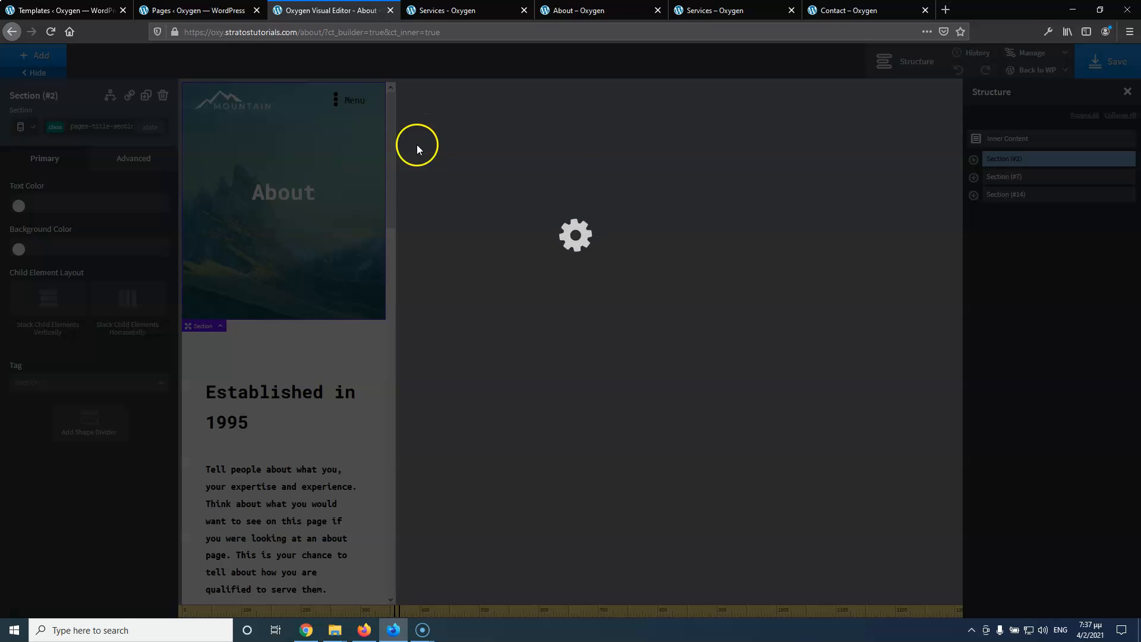
Open the Services page for editing in a new tab and place that tab right after the About builder's tab
click(443, 11)
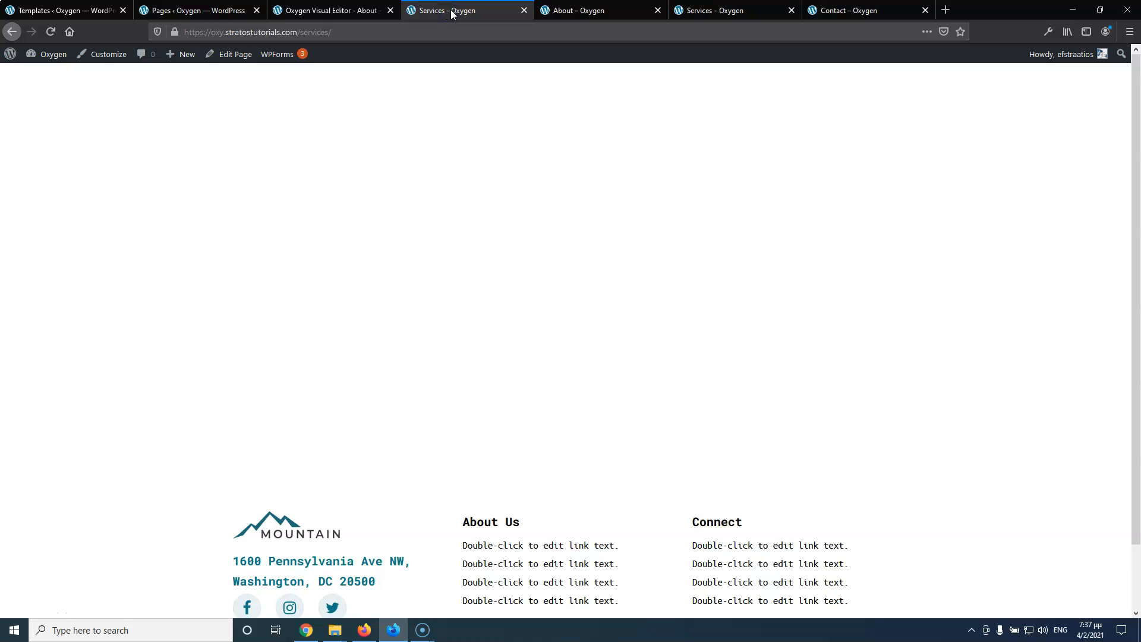
middle_click(233, 54)
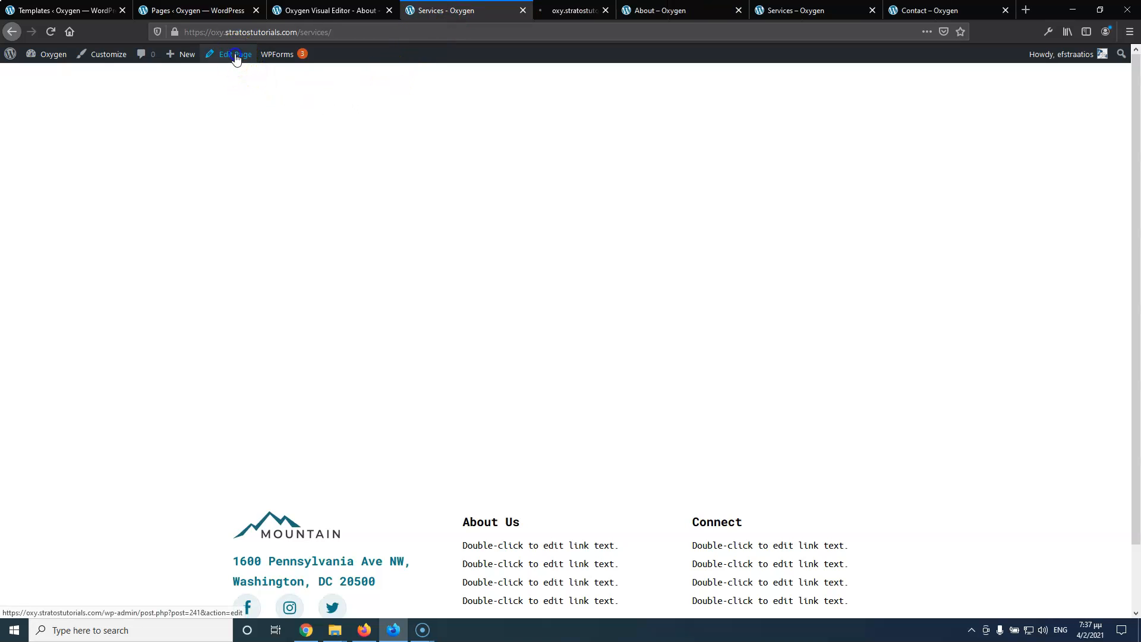
drag(560, 7, 392, 9)
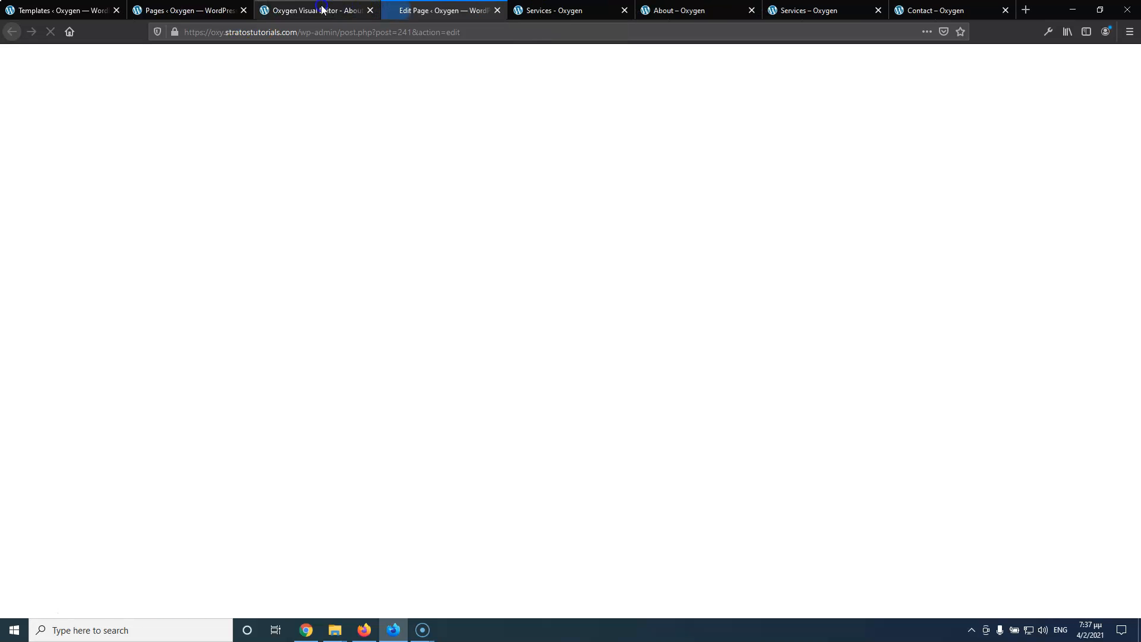
Close the About page's builder tab, confirming the exit, and launch the Services page in the Oxygen builder anyway
click(322, 8)
click(370, 11)
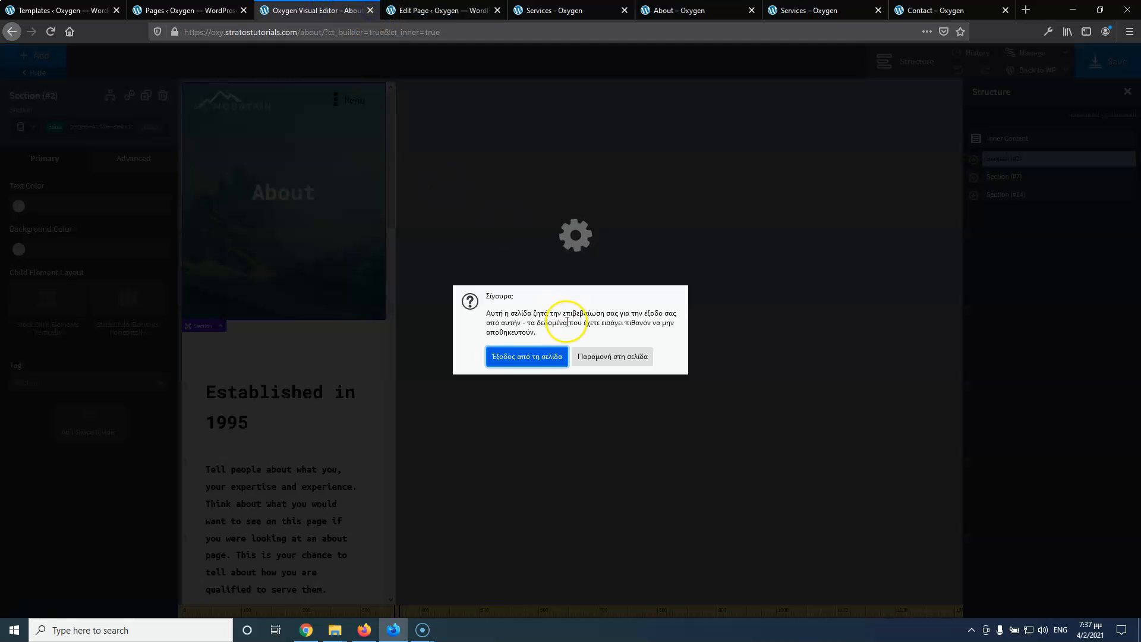
click(525, 356)
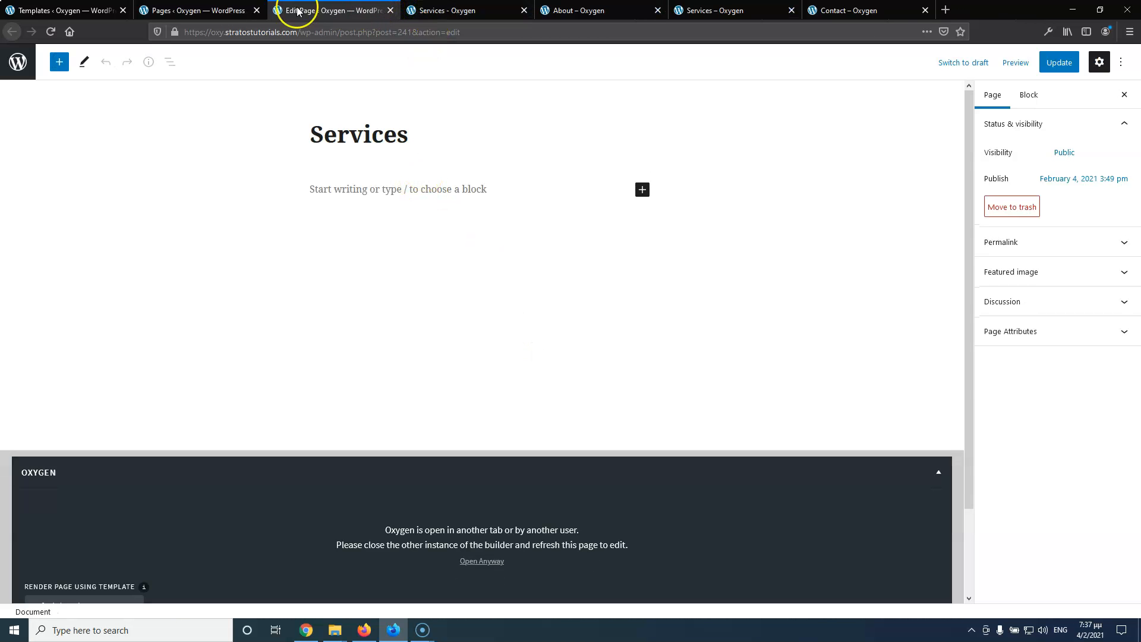
scroll(450, 424, down, 2)
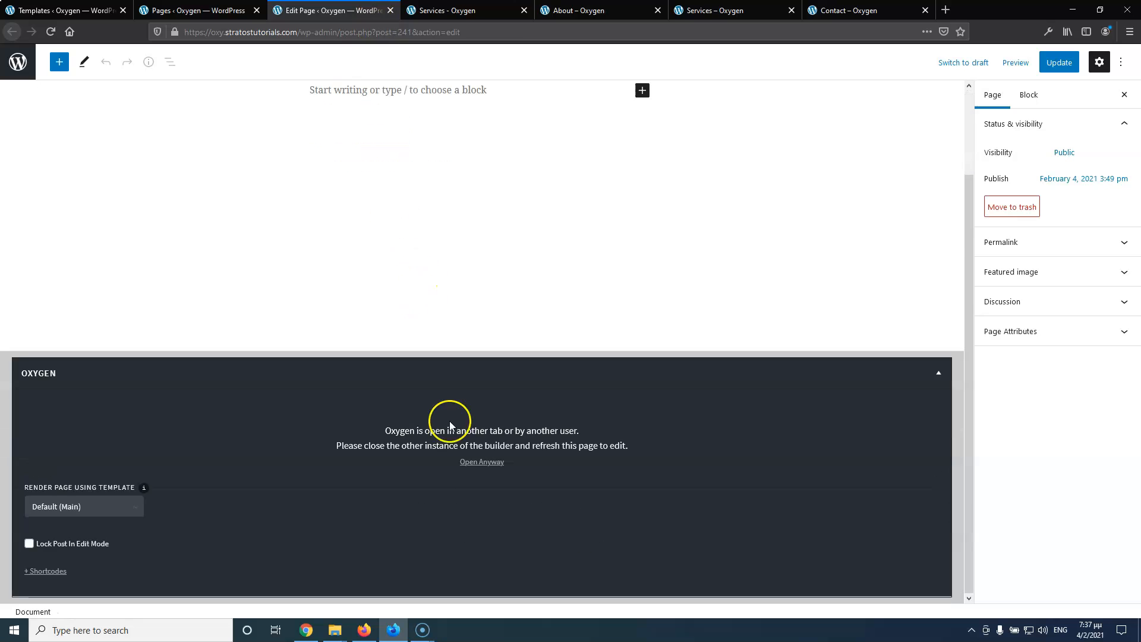
click(486, 464)
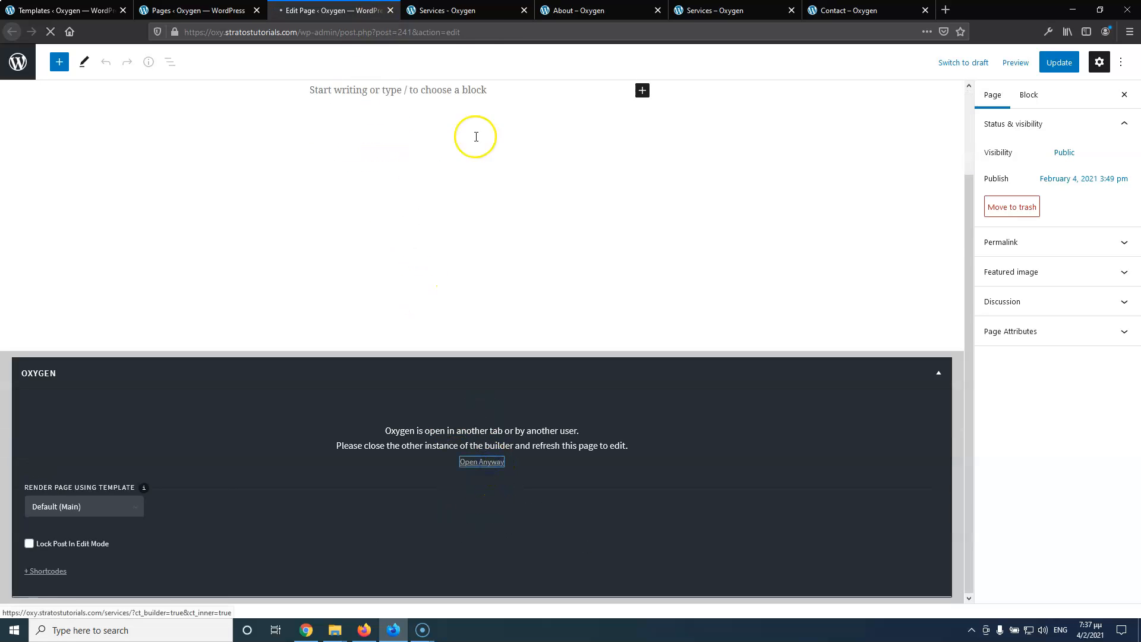
Close the reference site's About tab, glance at its Services page, and return to the Services builder tab
click(465, 13)
click(553, 12)
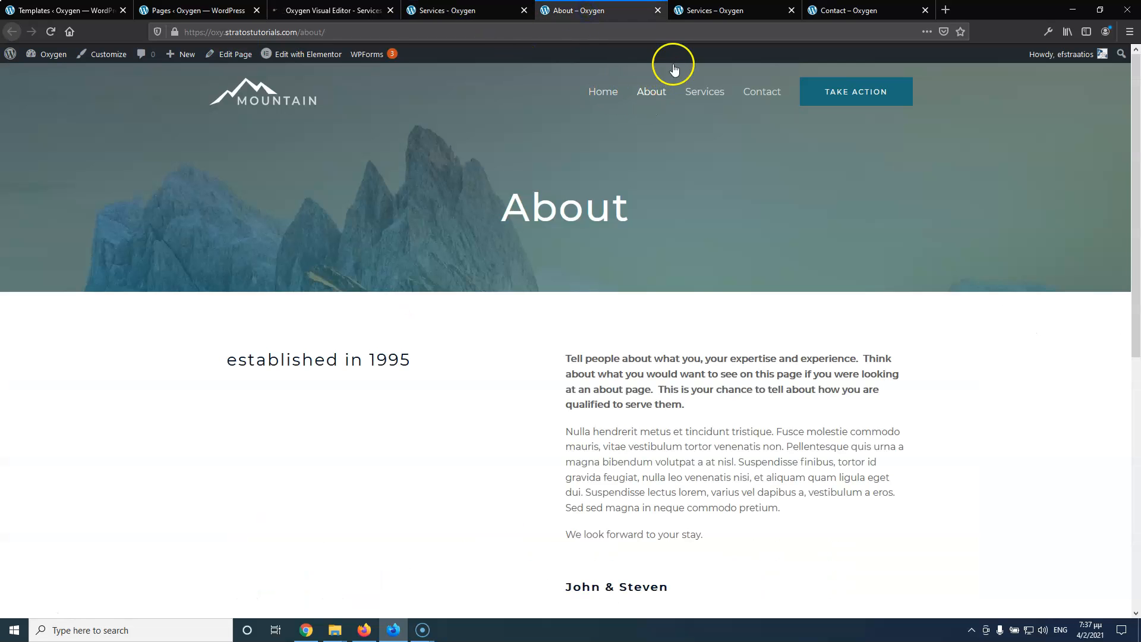
click(657, 11)
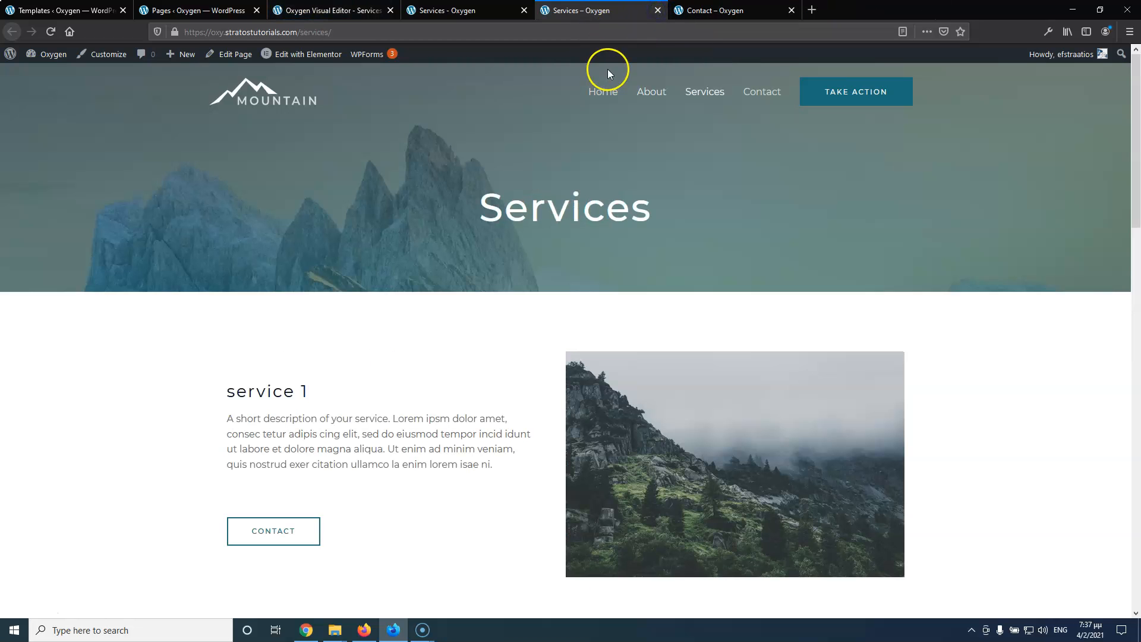
click(356, 11)
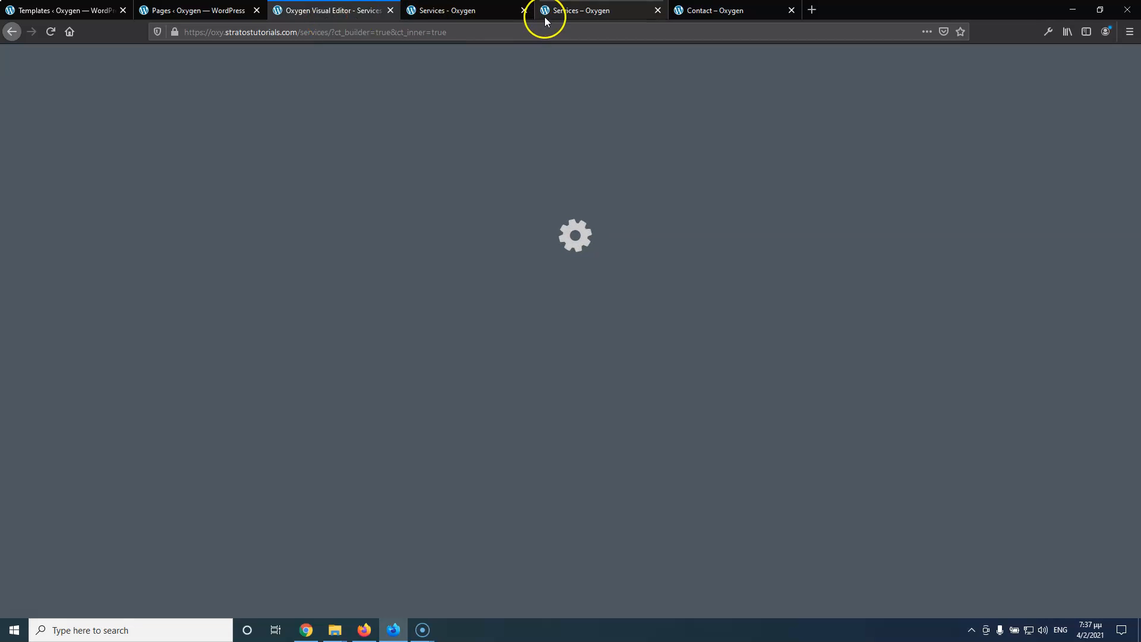
click(582, 16)
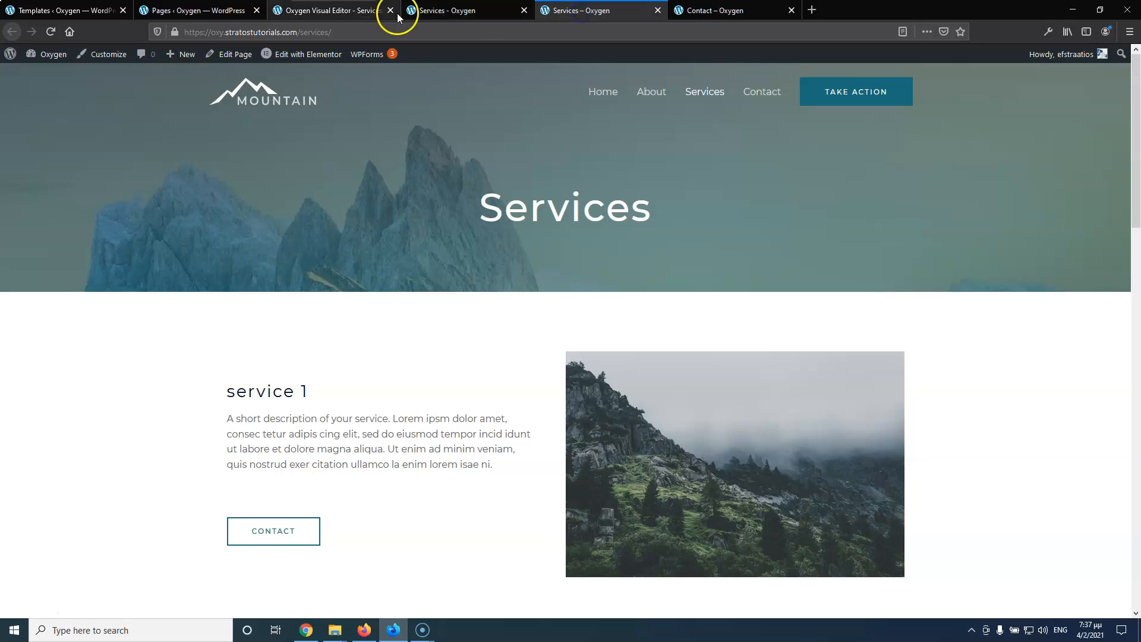
click(300, 6)
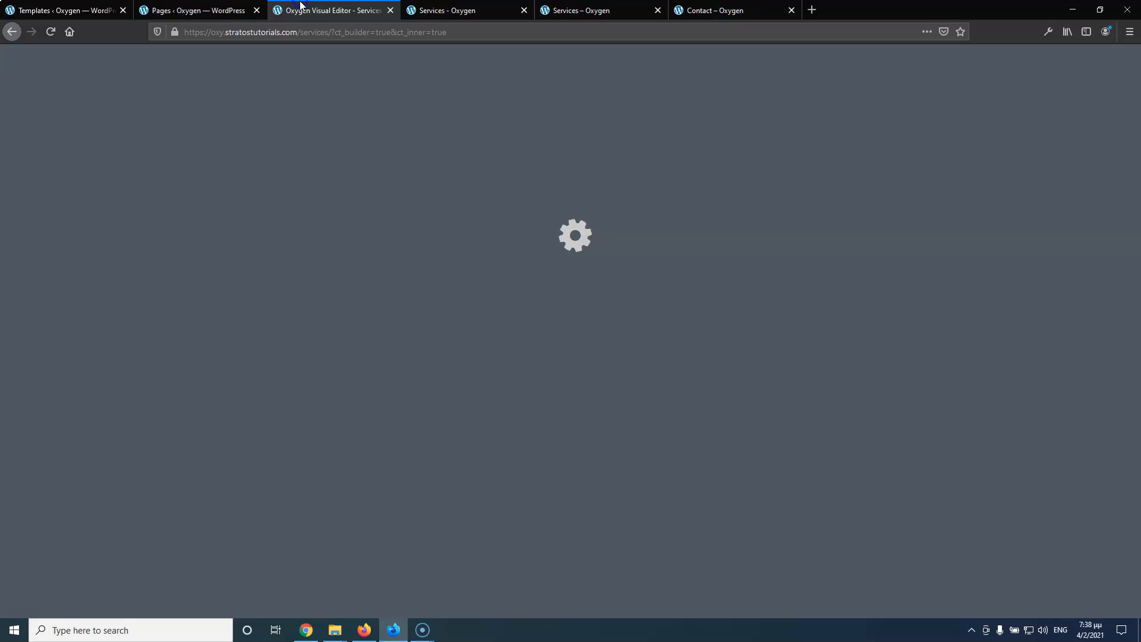
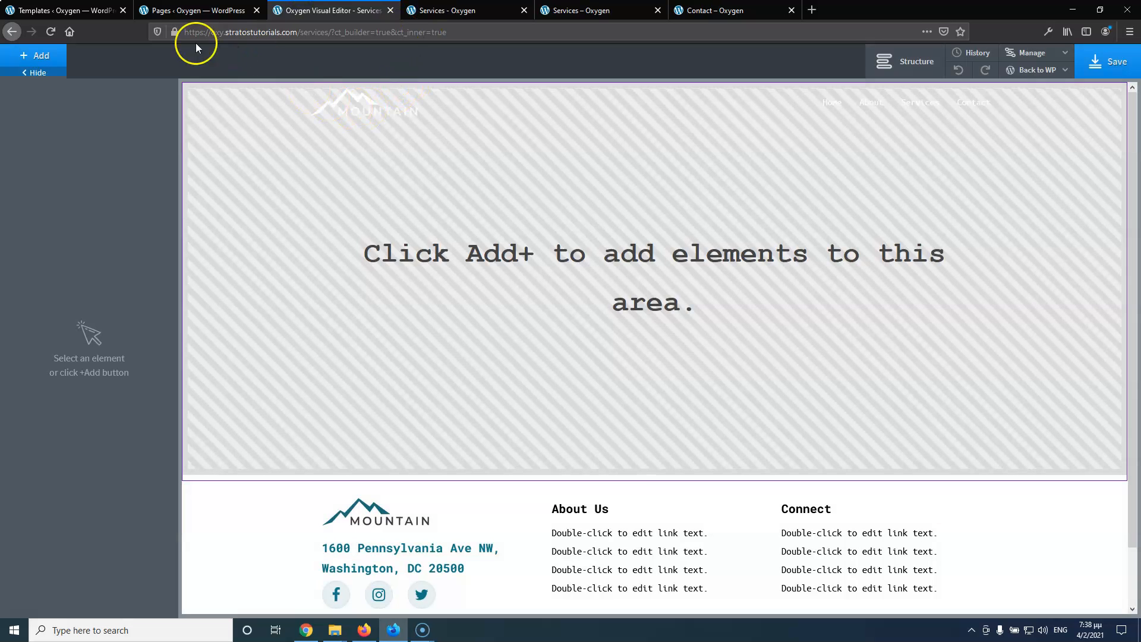
Add a Section to the empty Services page and assign it the existing class pages-title-section
click(38, 55)
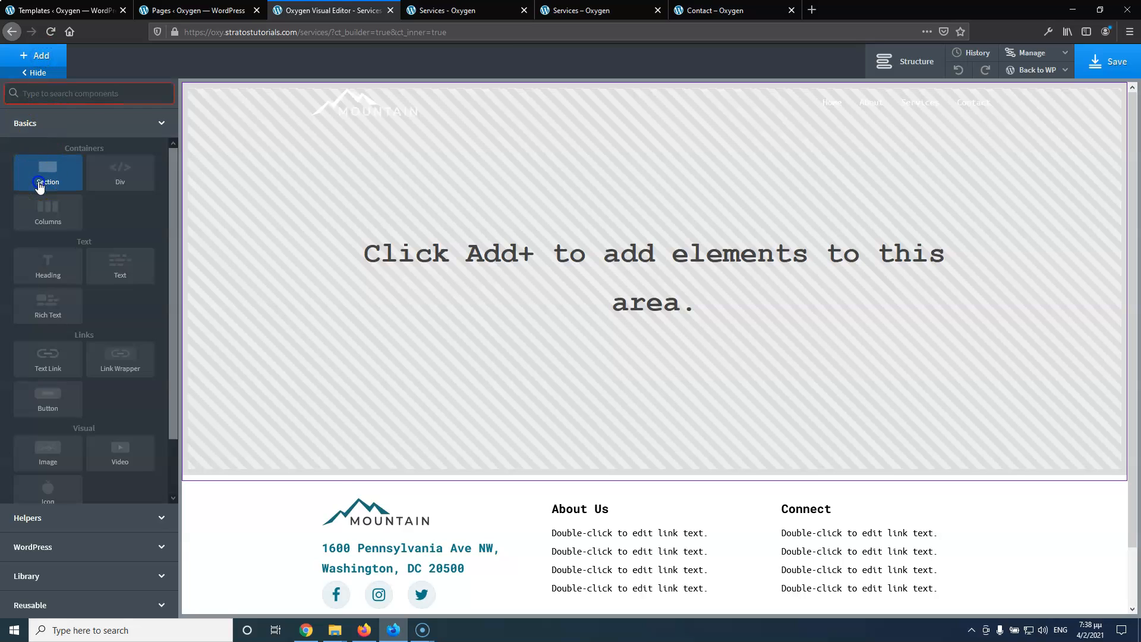
click(39, 185)
click(112, 126)
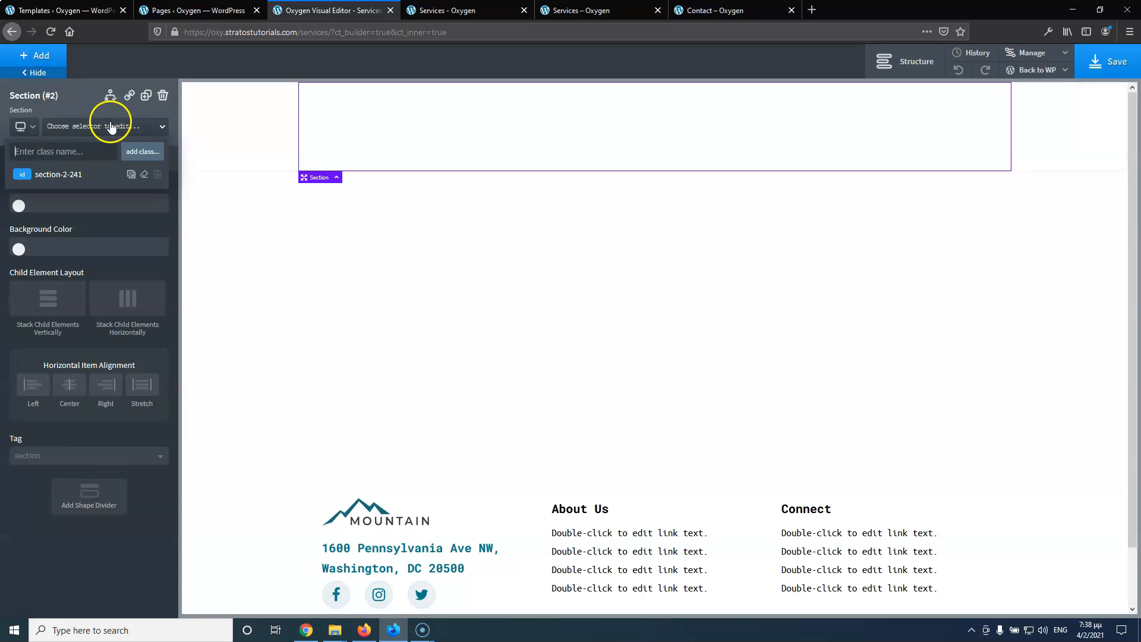
text(p)
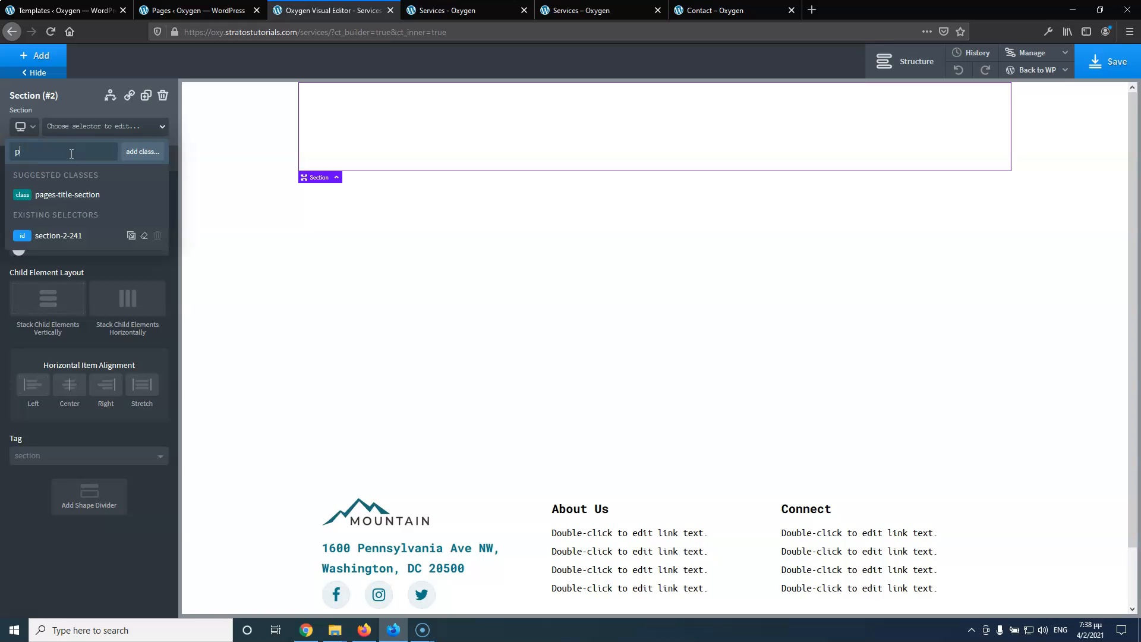
click(77, 193)
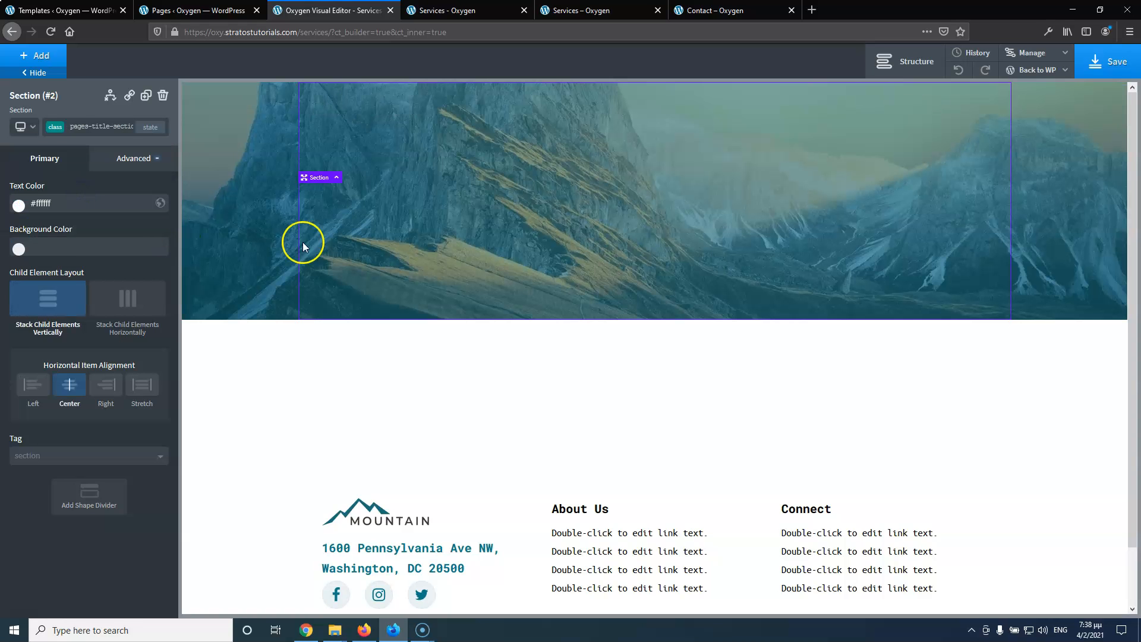
Add a Heading inside the title section and set its text to "Services", matching the reference page
click(37, 56)
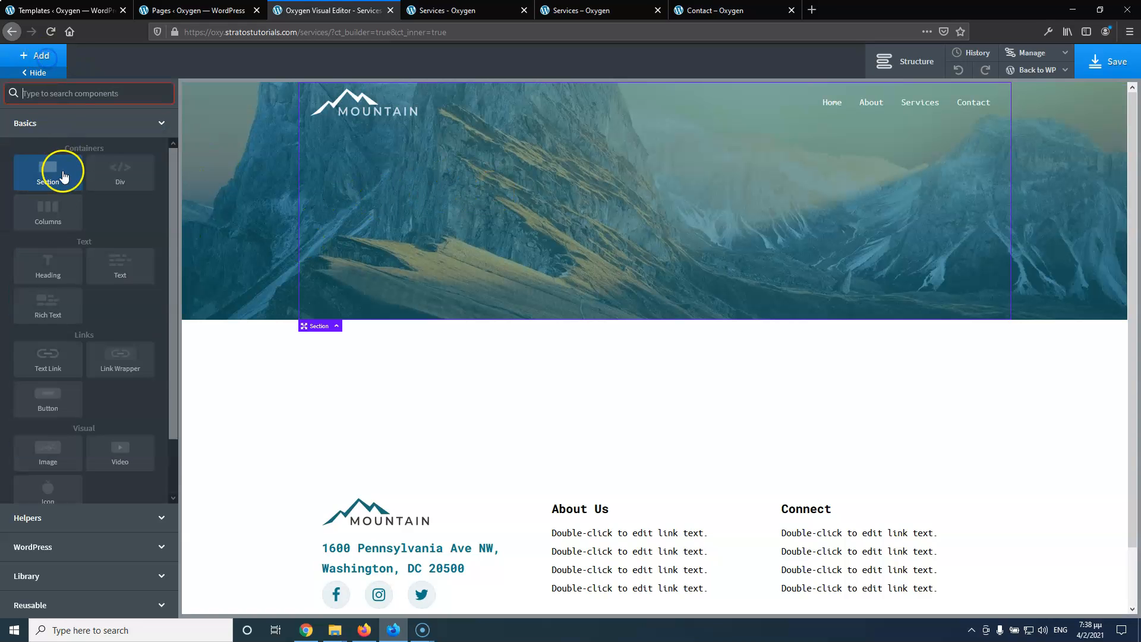
click(59, 266)
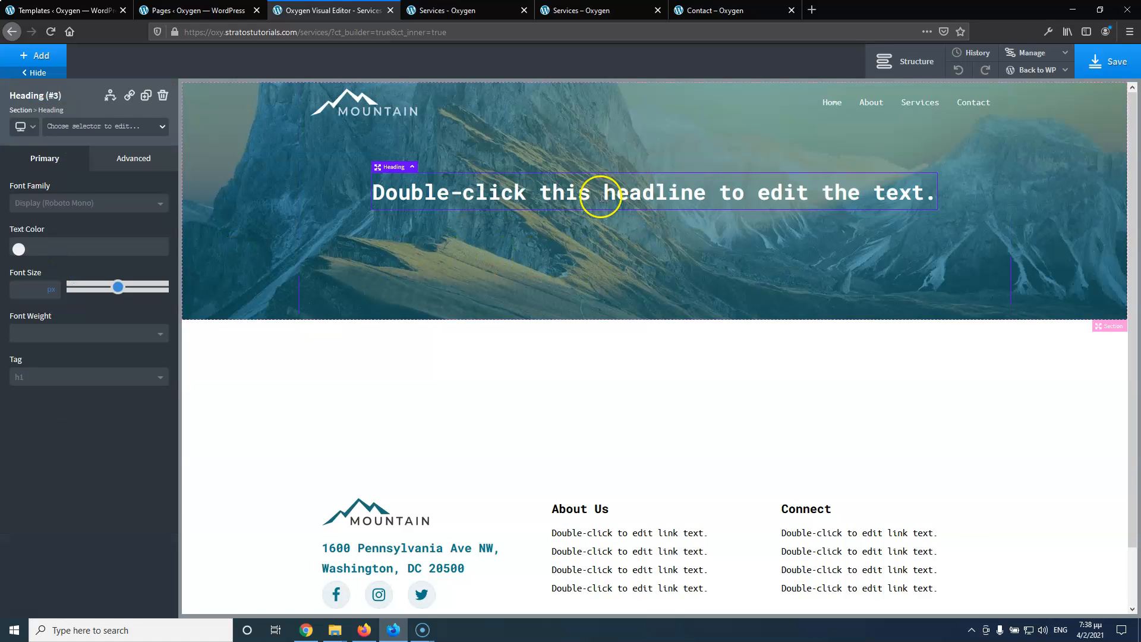
click(592, 10)
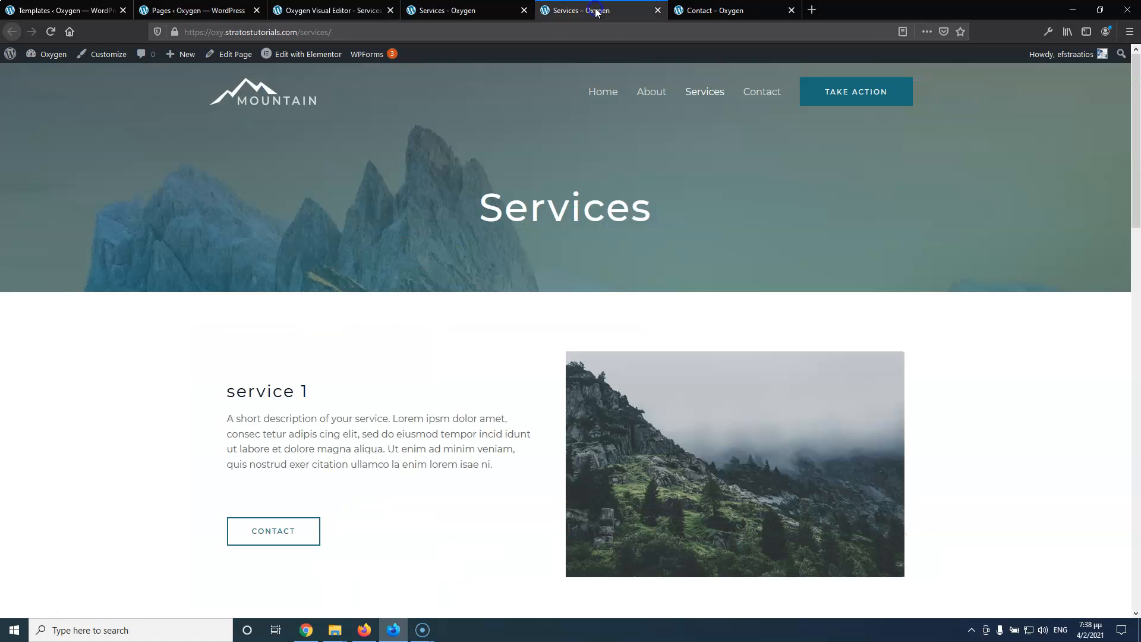
click(573, 191)
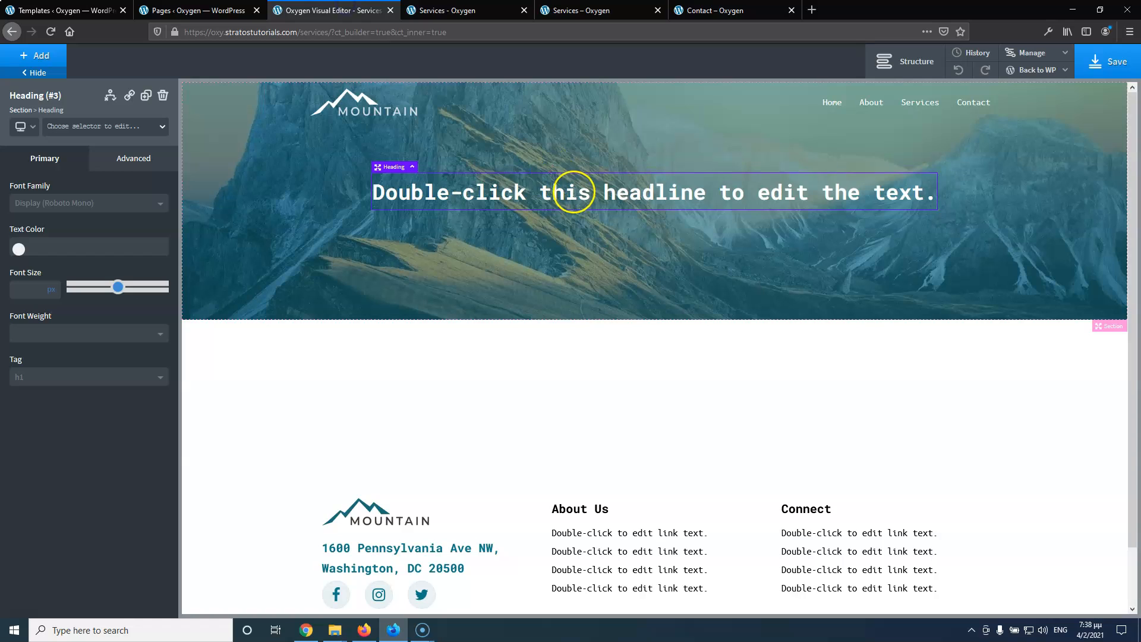
double_click(574, 191)
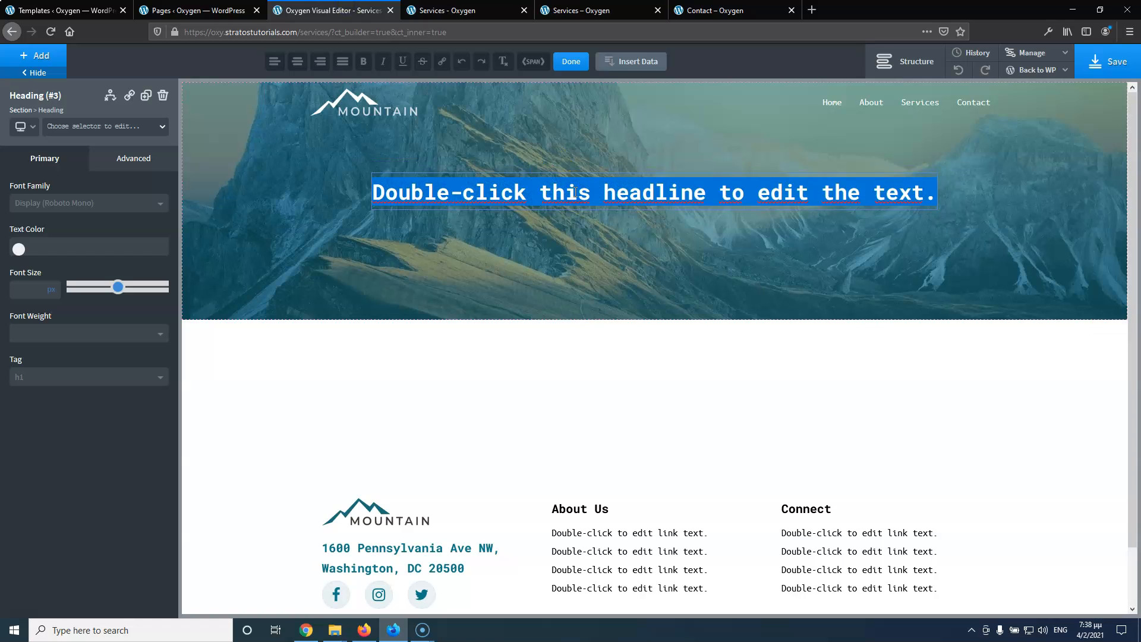
text(Services)
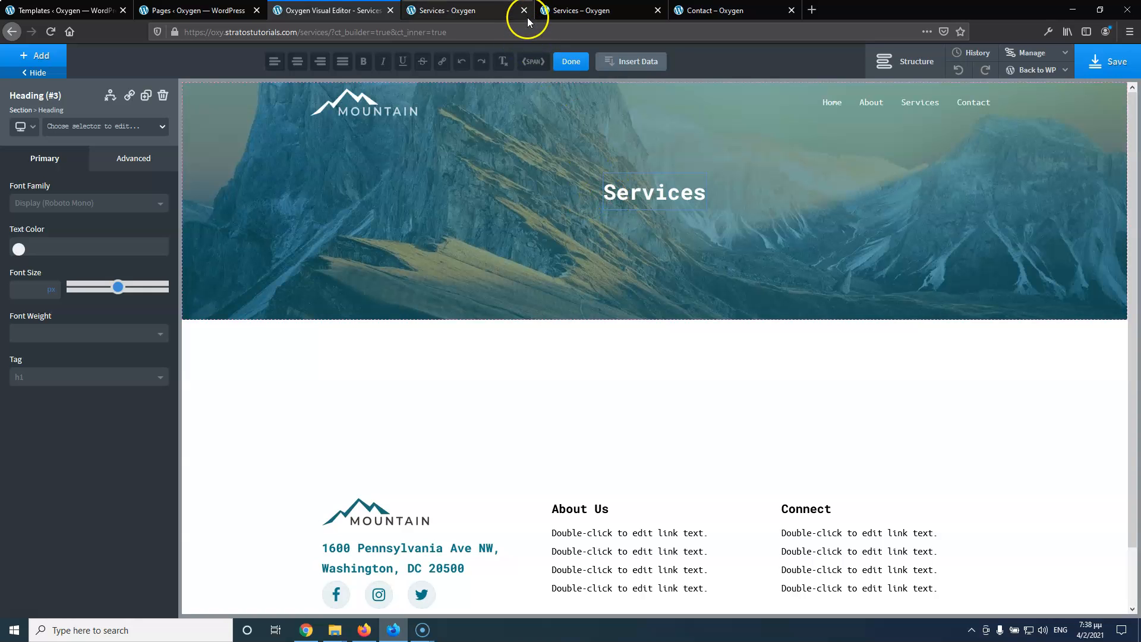
Examine the reference Services page's layout, from the service rows down past the F.A.Q. section
click(567, 10)
scroll(569, 133, down, 10)
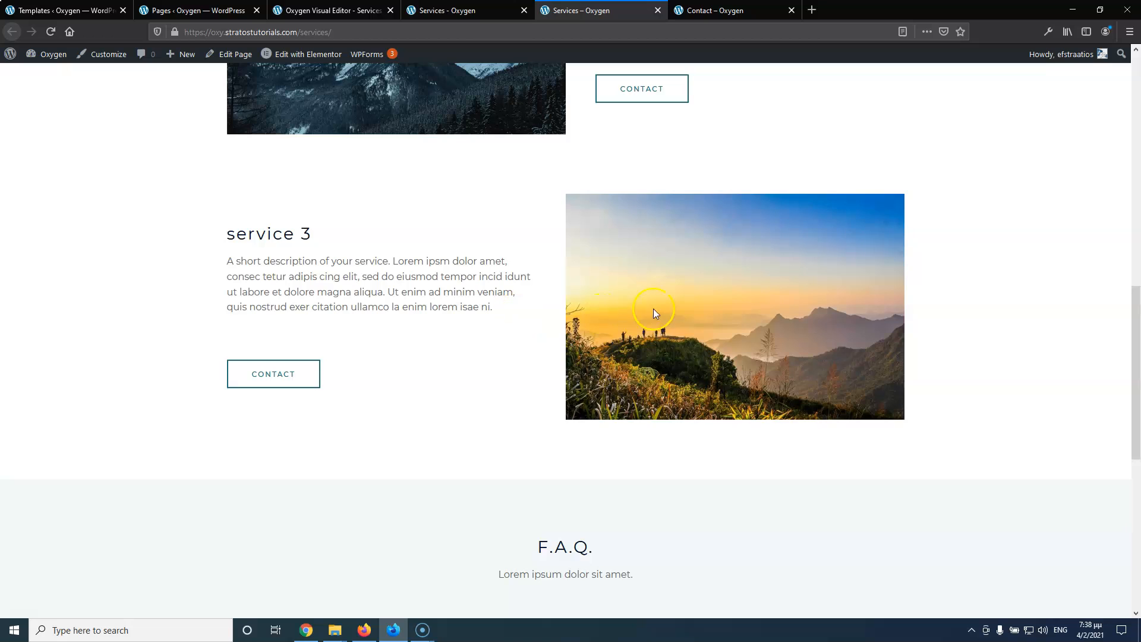
scroll(637, 295, down, 6)
scroll(510, 297, up, 8)
scroll(581, 229, up, 10)
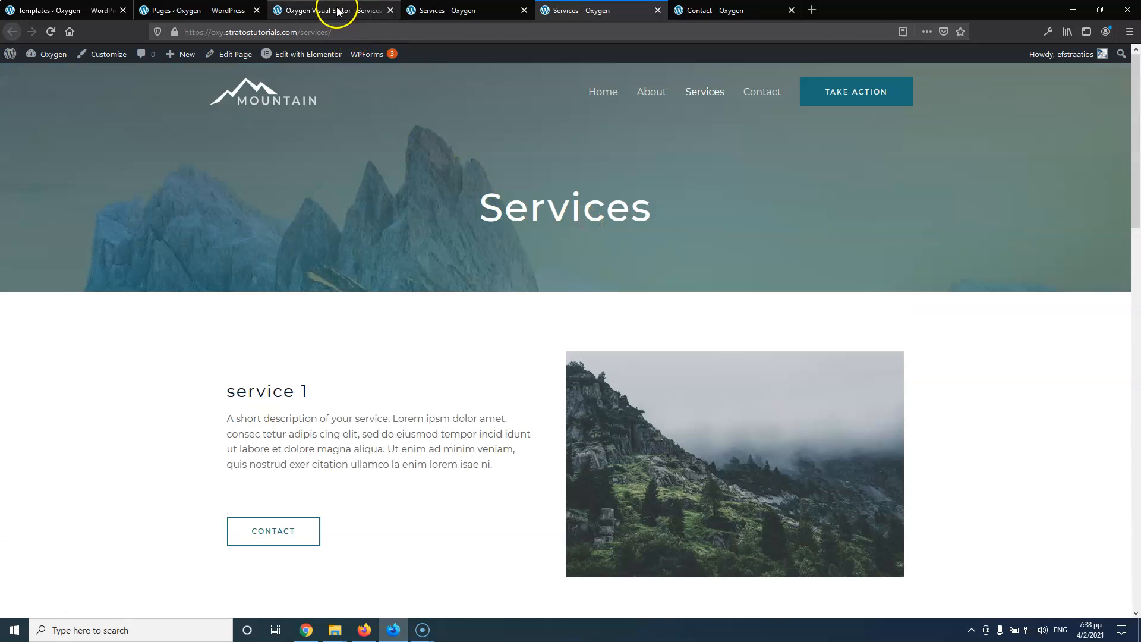
Return to the Services builder and add a new Section below the title section, with two equal Columns inside it
scroll(331, 239, down, 5)
scroll(332, 240, up, 5)
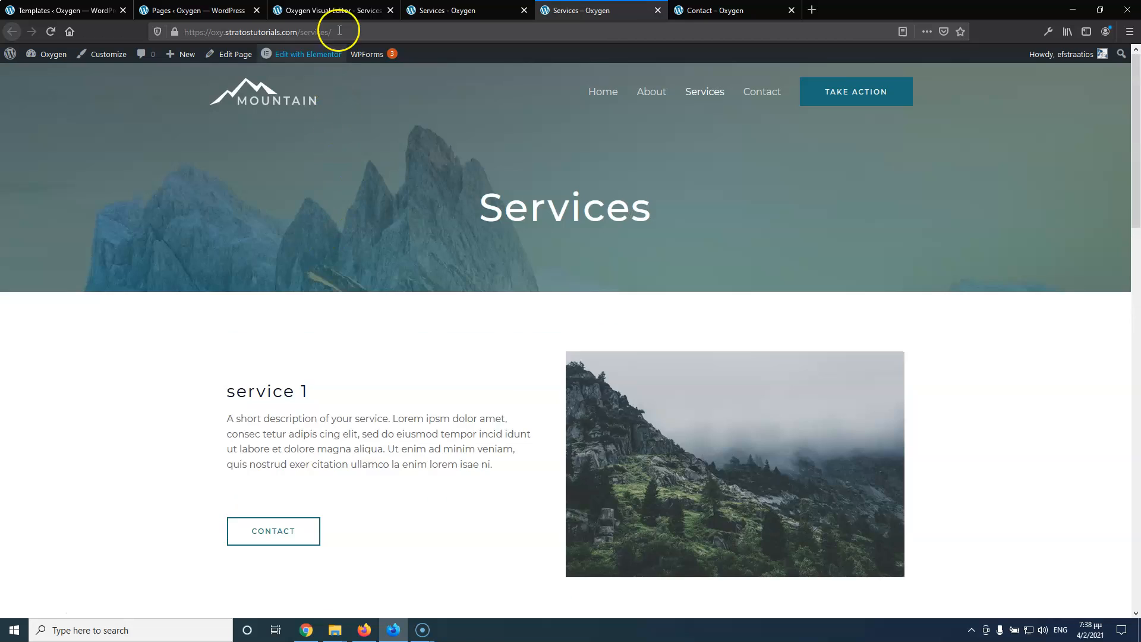
click(333, 11)
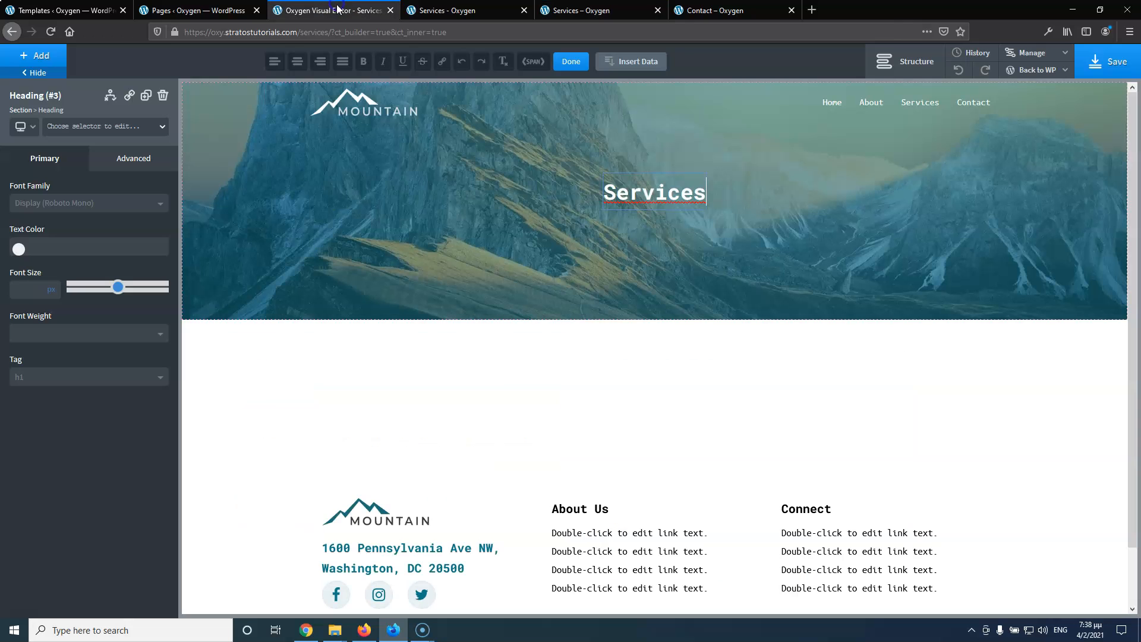
click(42, 55)
click(49, 177)
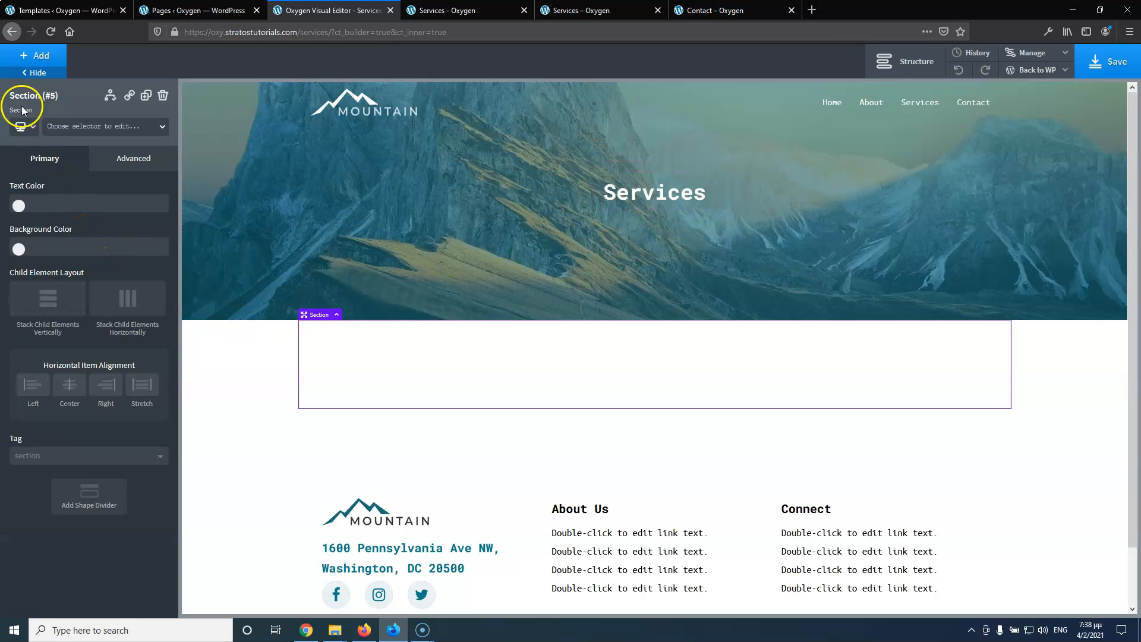
click(33, 55)
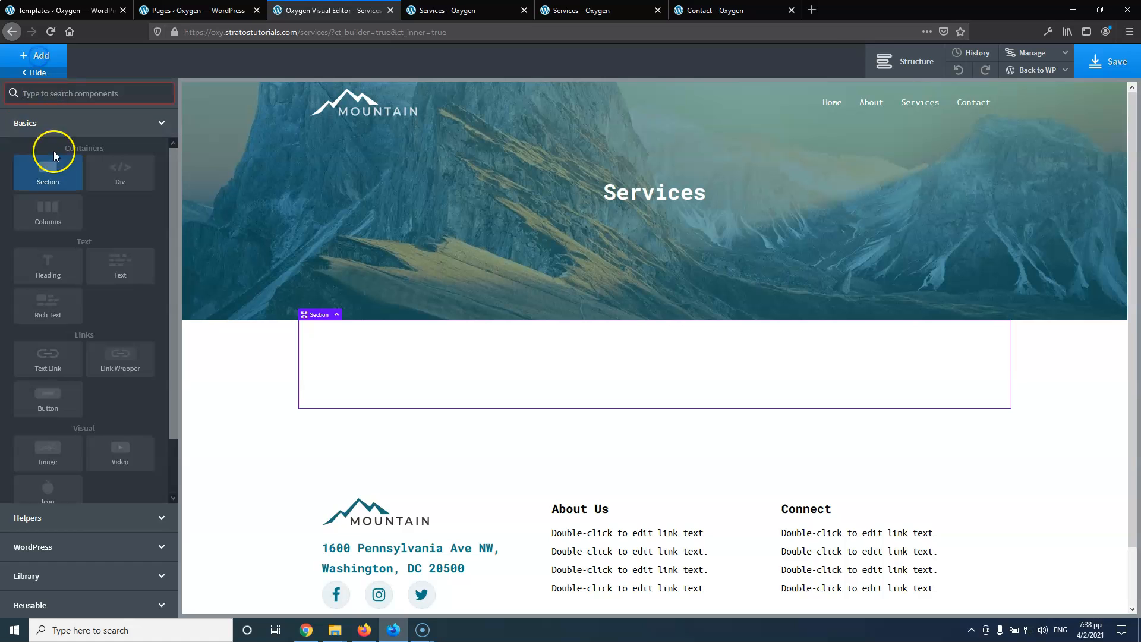
click(55, 227)
click(65, 227)
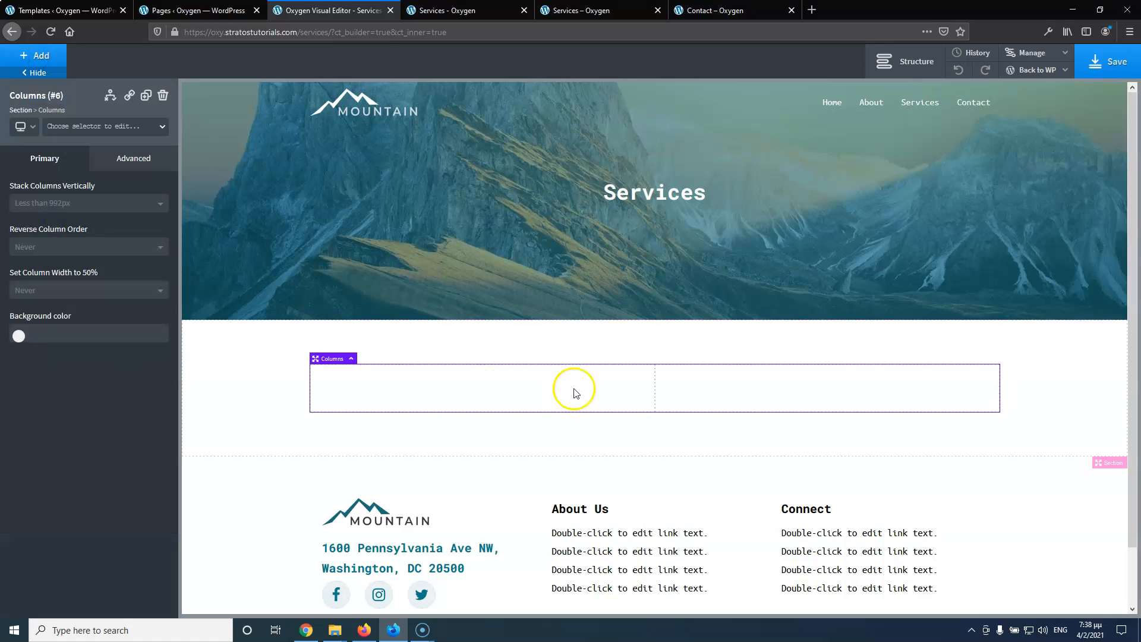
Check the service 1 title on the reference page, then add a Heading with tag H2 to the first column in the builder
click(581, 10)
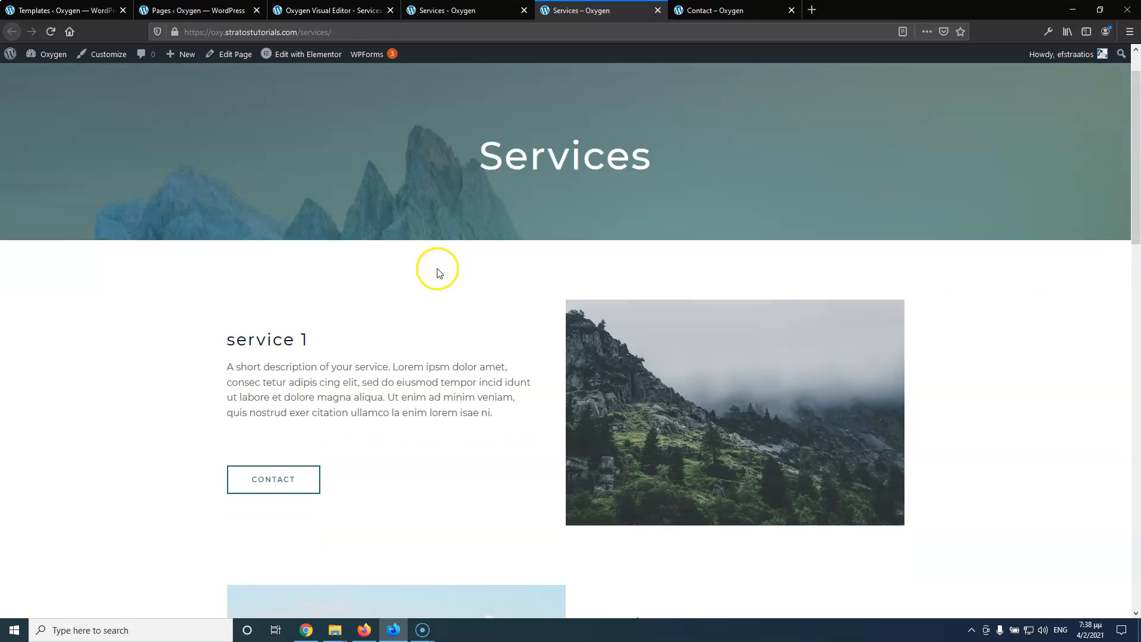
scroll(437, 273, down, 1)
drag(228, 270, 315, 277)
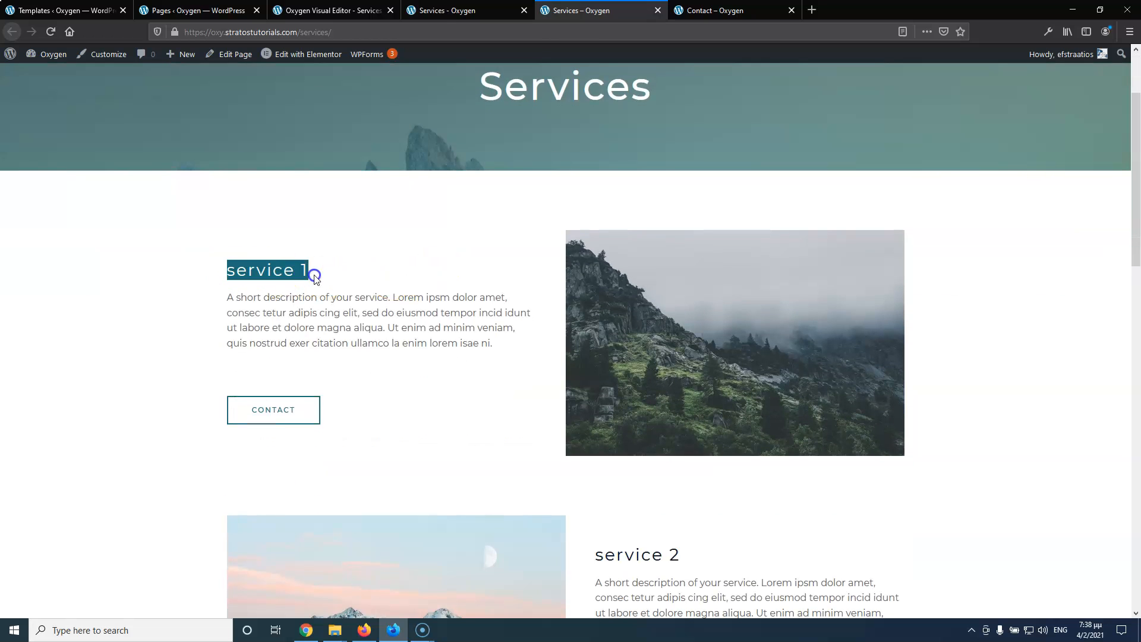
click(428, 10)
click(341, 10)
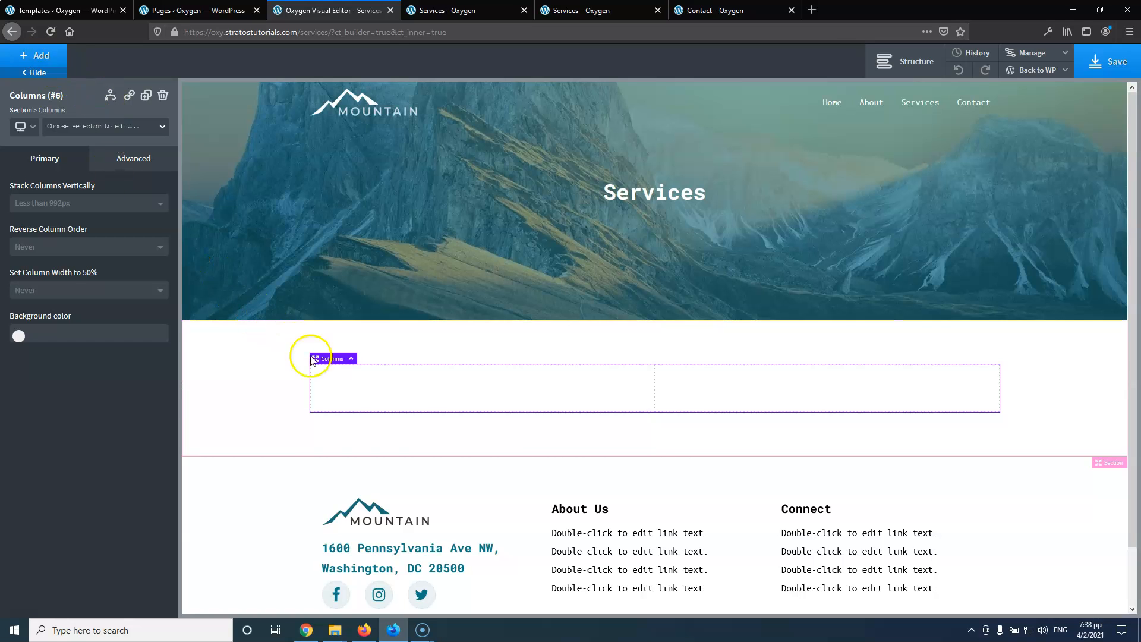
click(37, 55)
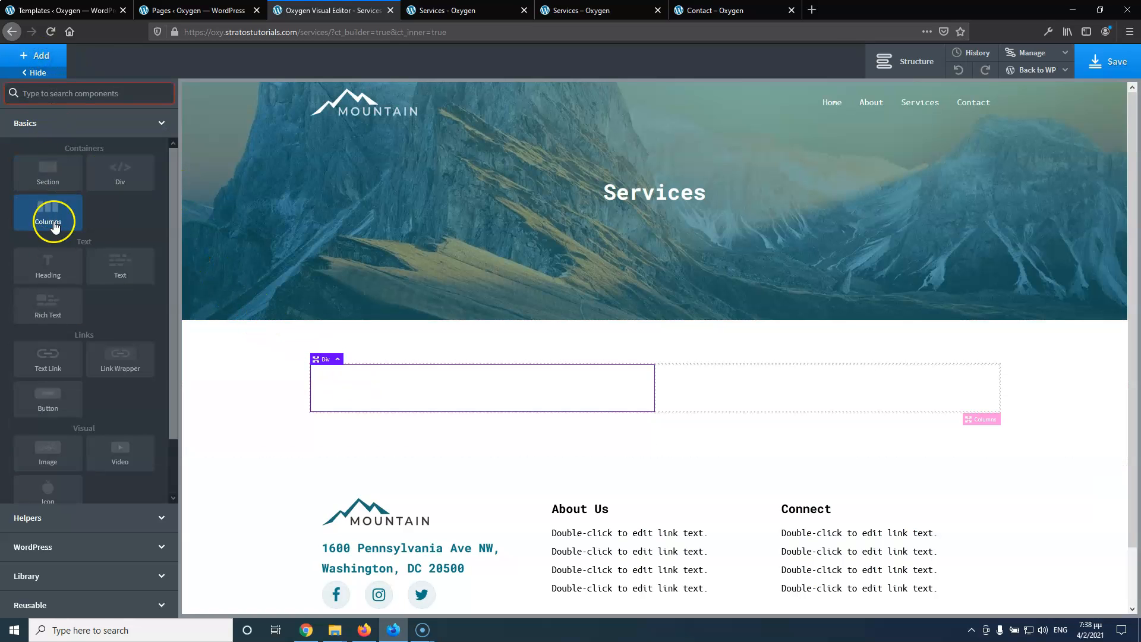
click(51, 271)
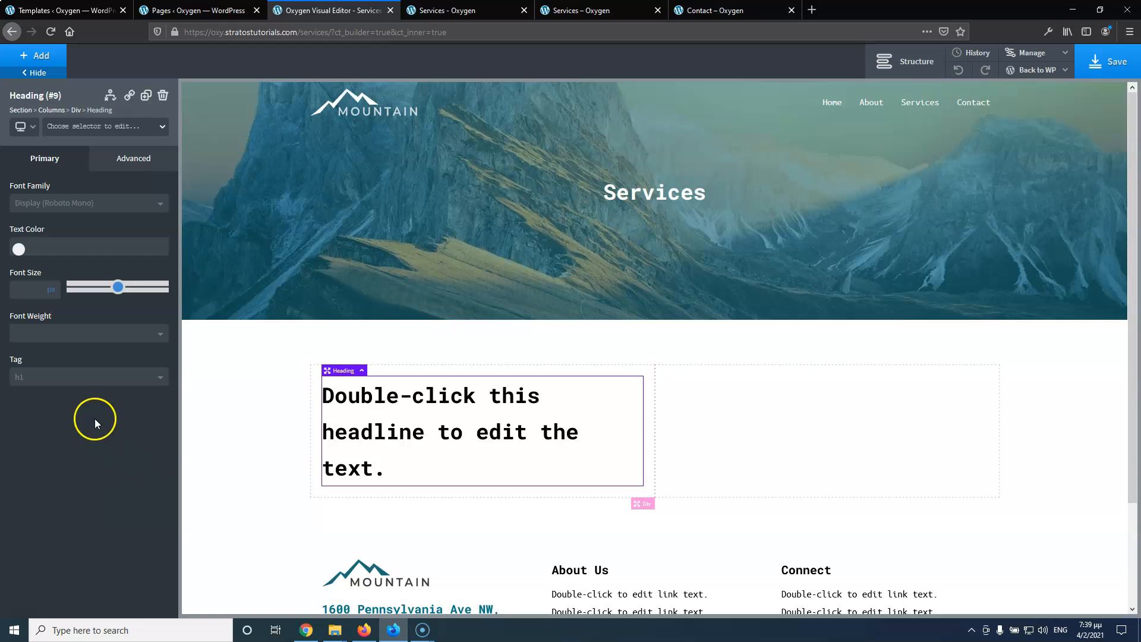
click(72, 380)
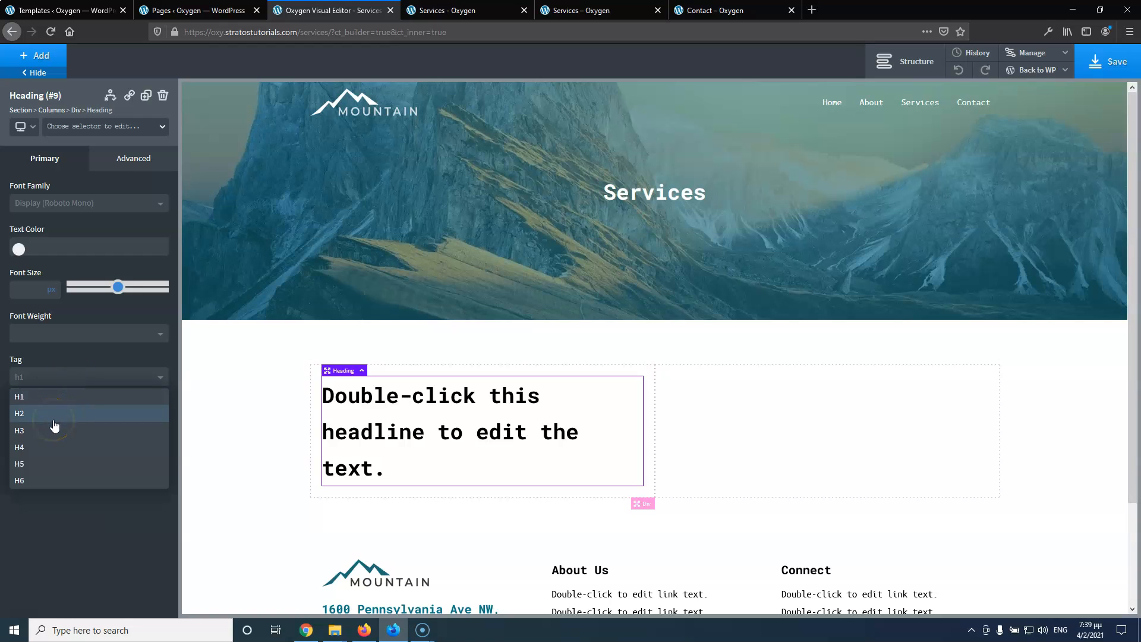
click(54, 421)
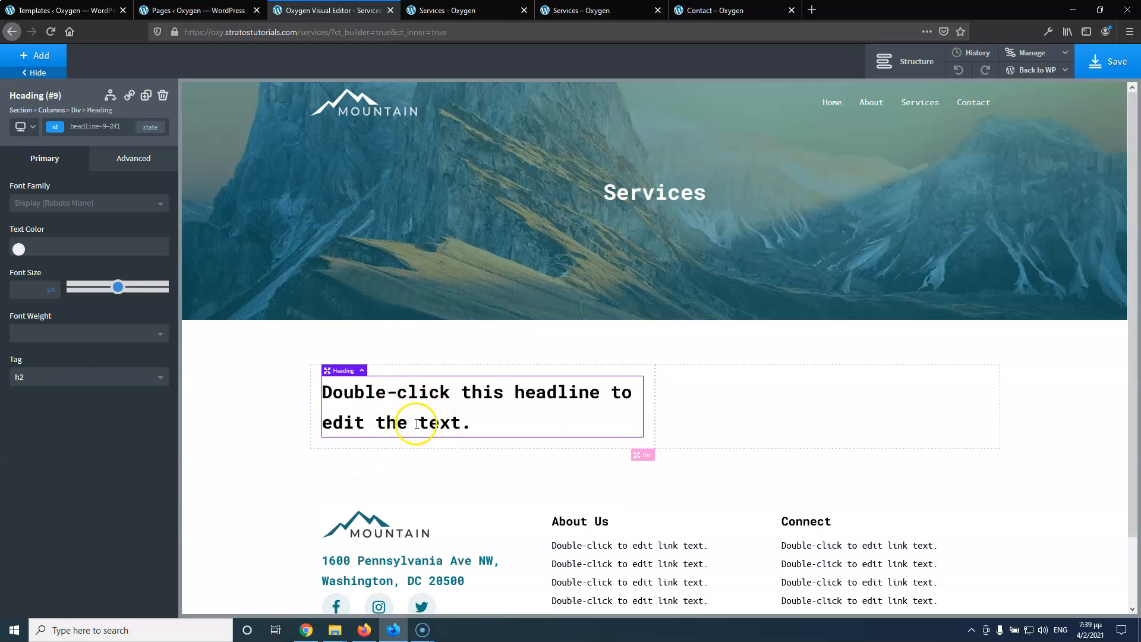
Compare with the reference service headings and assign the new class services-service-heading to the column's heading
click(548, 12)
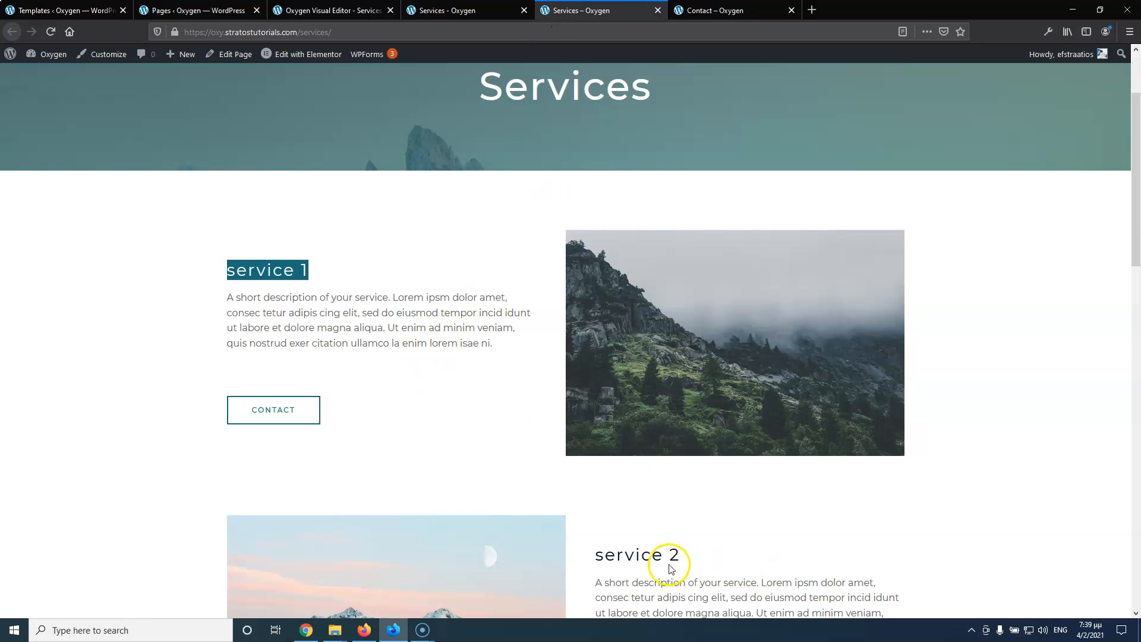
click(359, 7)
click(90, 129)
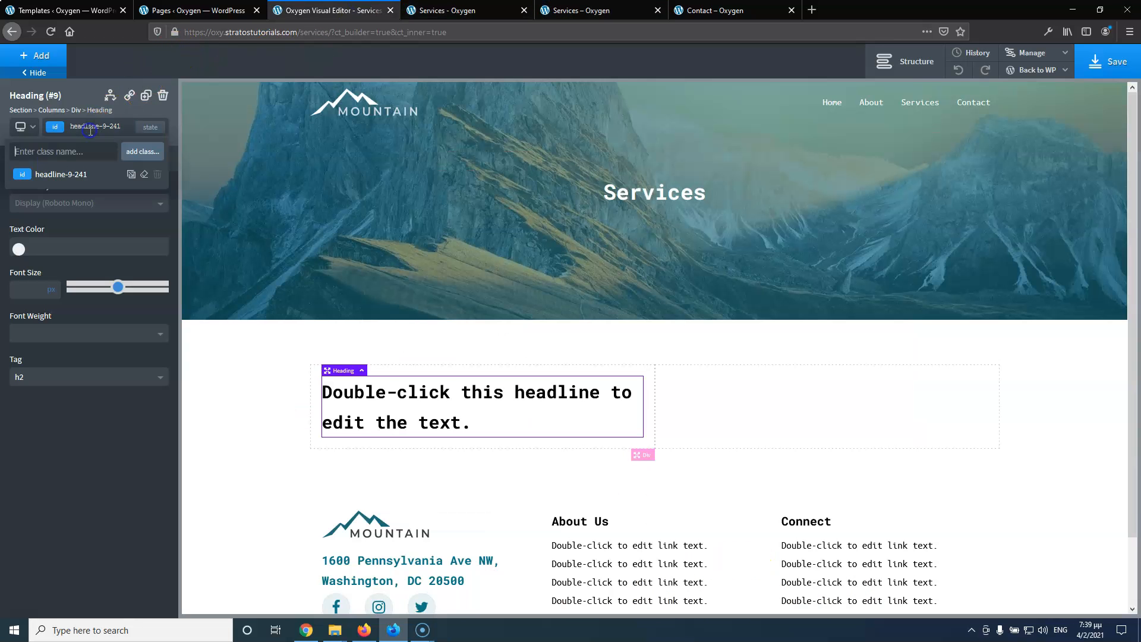
text(serv)
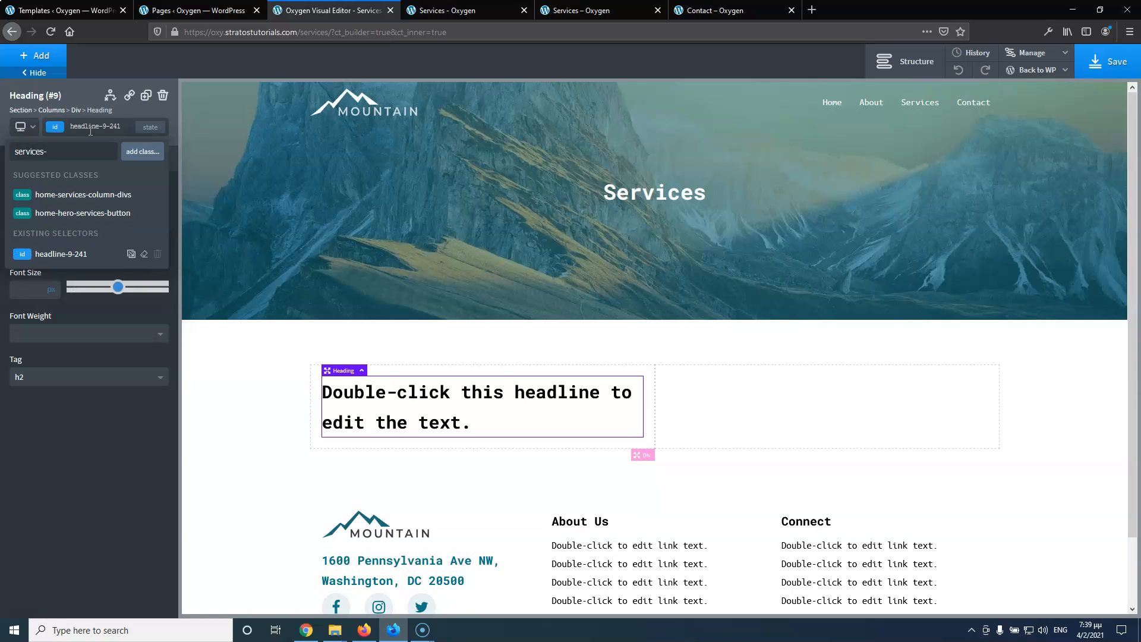
text(ices-s)
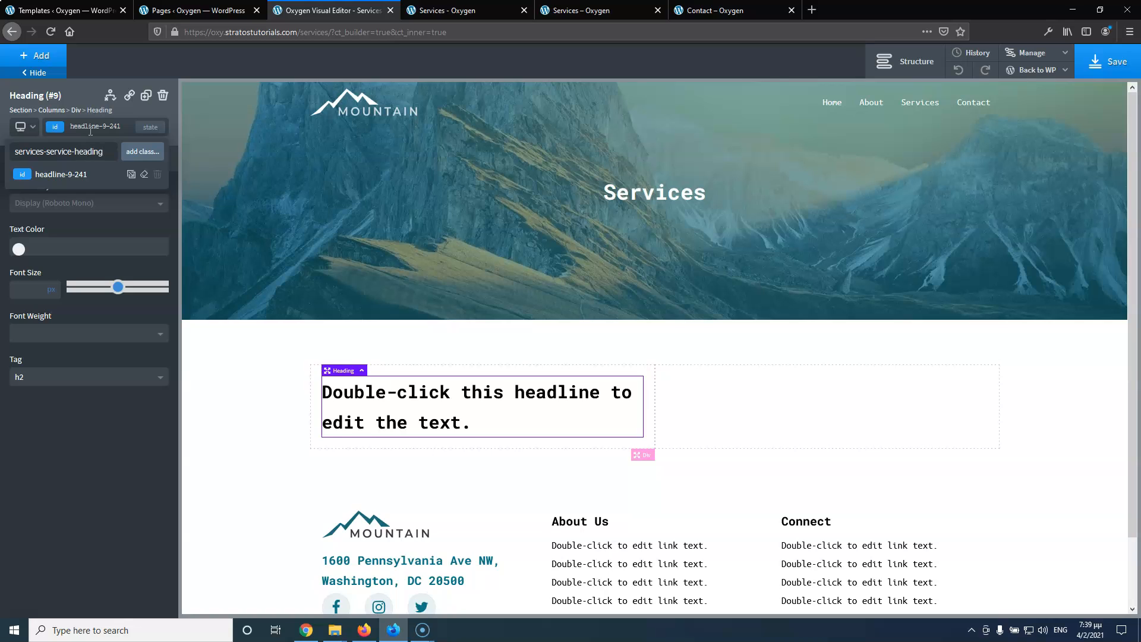
text(ervice-heading)
key(Return)
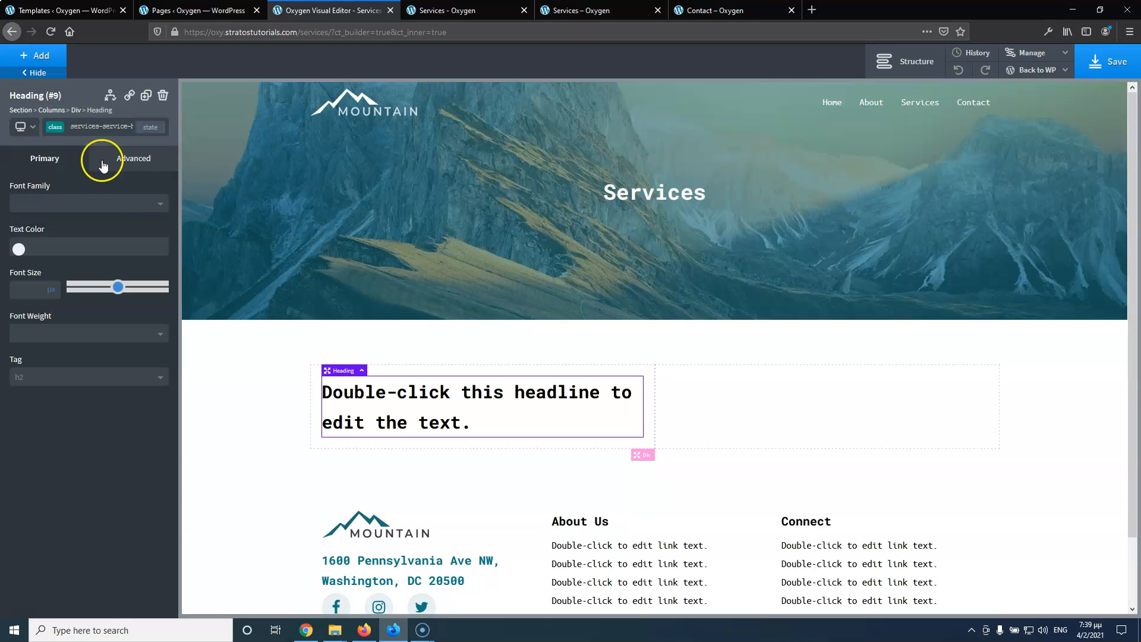
Set the text of the first column's heading to "Service 1"
double_click(412, 395)
text(Service 1)
click(463, 386)
Copy the service 1 description from the reference page into a new Text element below the "Service 1" heading
click(582, 15)
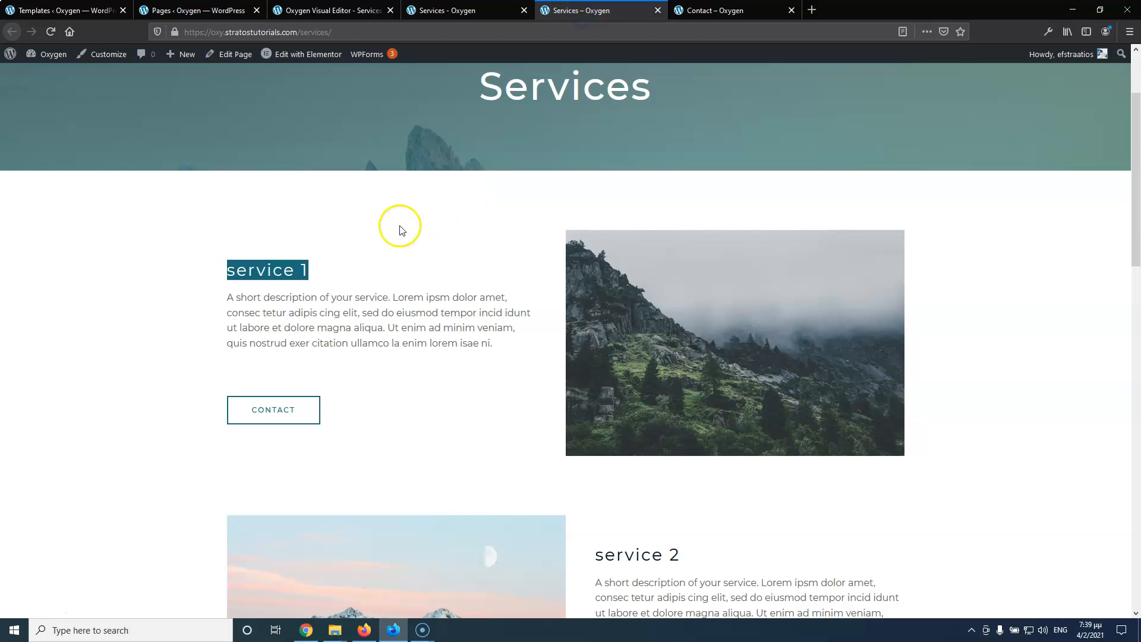
drag(228, 297, 498, 349)
key(ctrl+c)
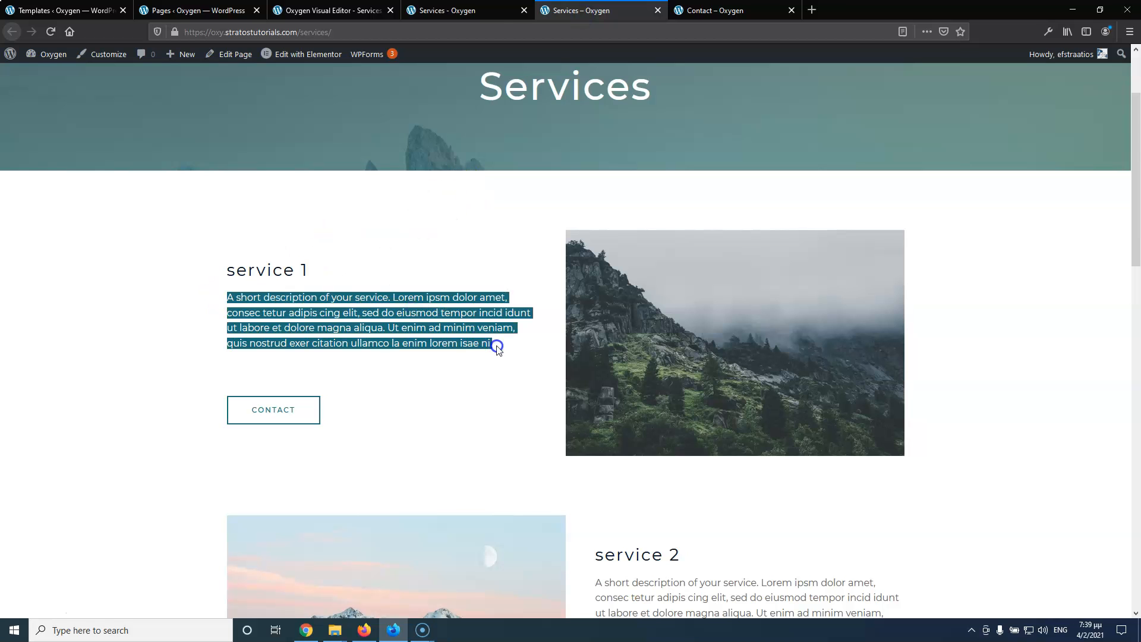
click(341, 12)
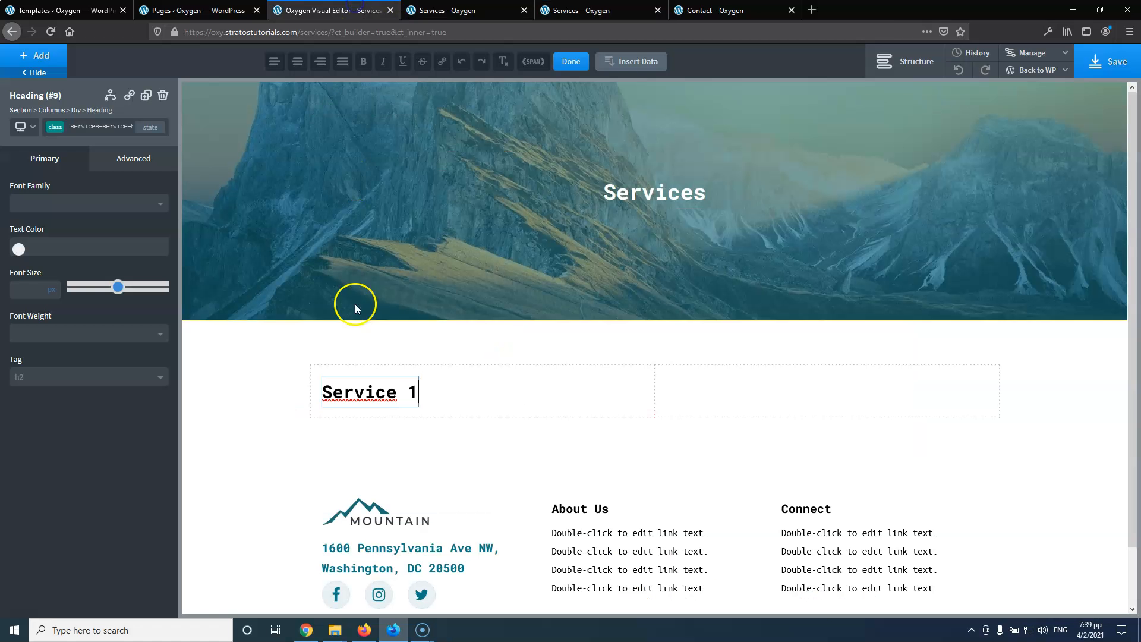
click(34, 54)
click(121, 270)
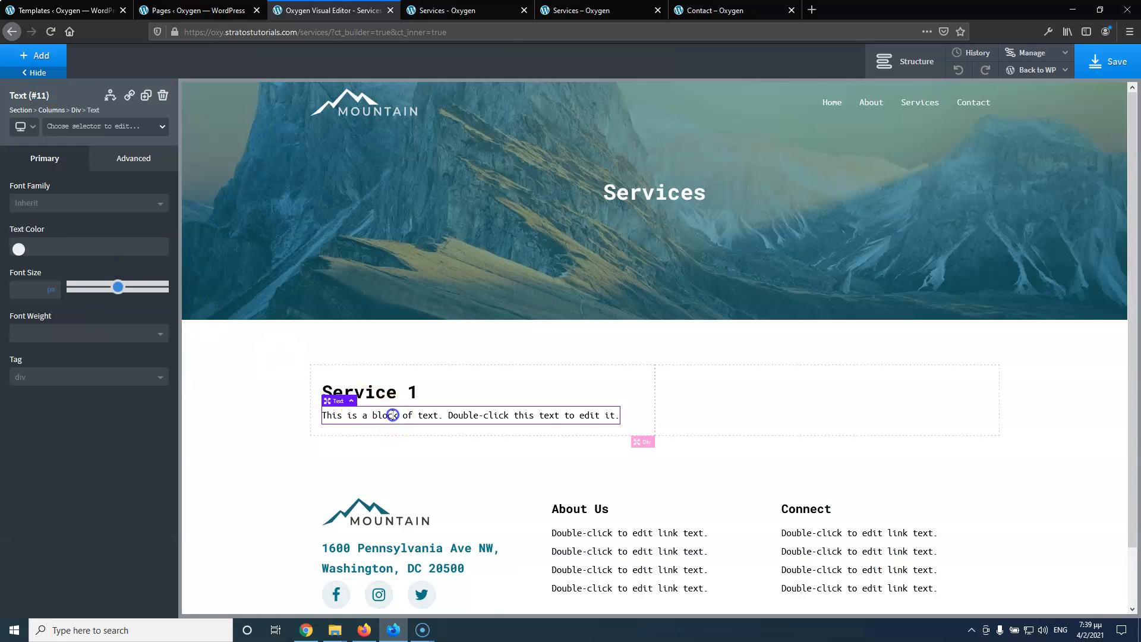
double_click(393, 415)
key(ctrl+a)
key(ctrl+v)
Give the "Service 1" heading's services-service-heading class a bottom margin of 20 px
click(359, 381)
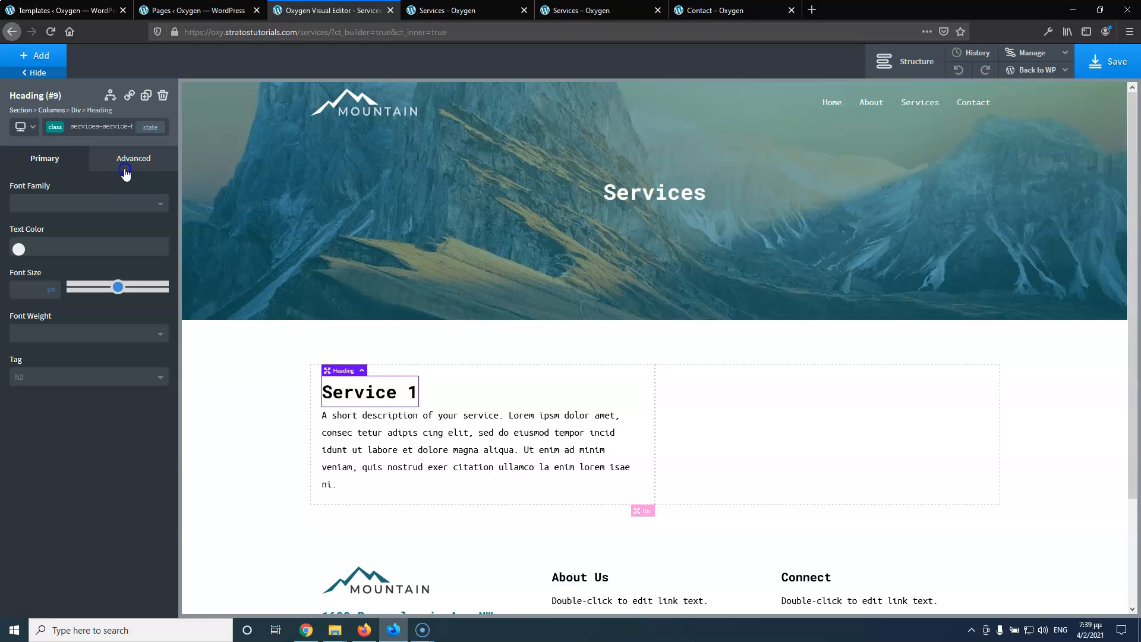
click(125, 171)
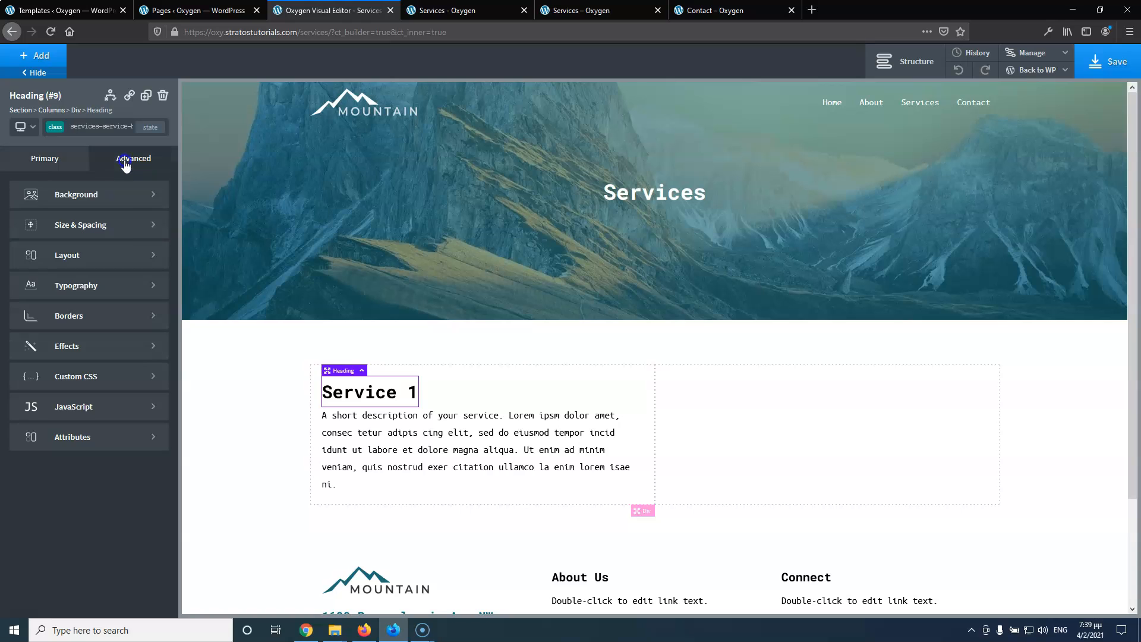
click(113, 230)
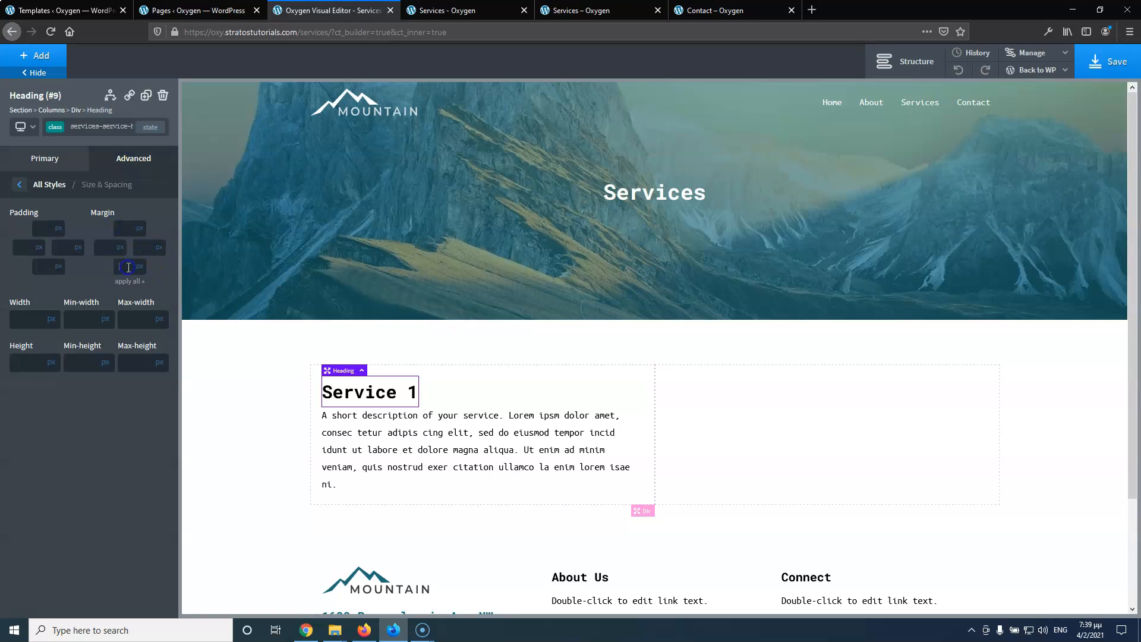
click(128, 267)
text(20)
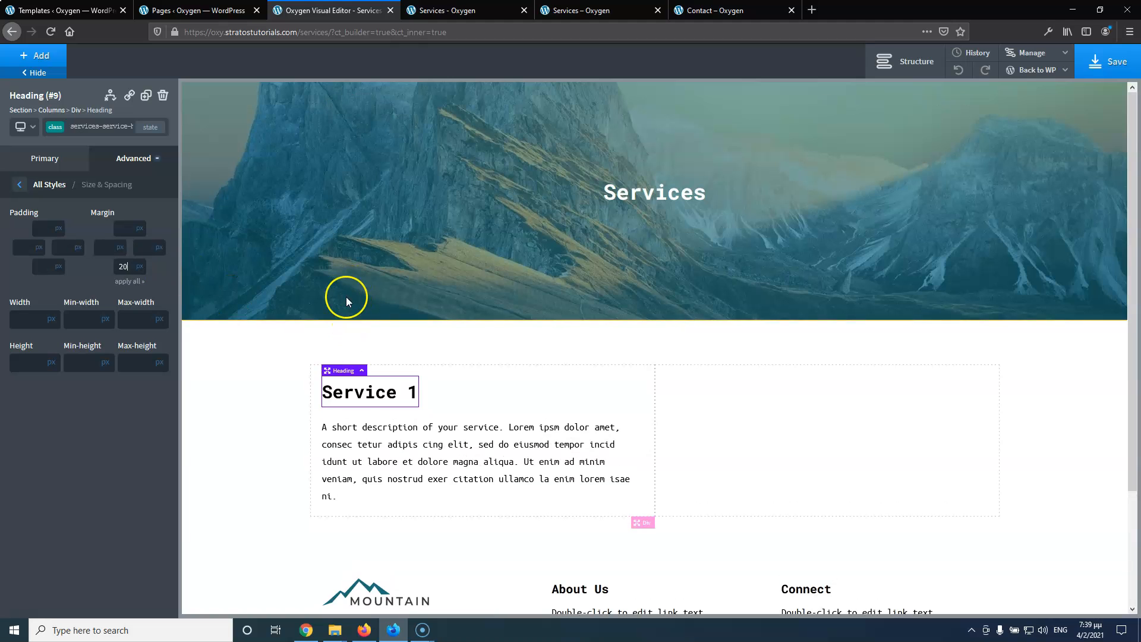
Set the bottom margin of the service description text to 20 px
click(360, 445)
click(133, 158)
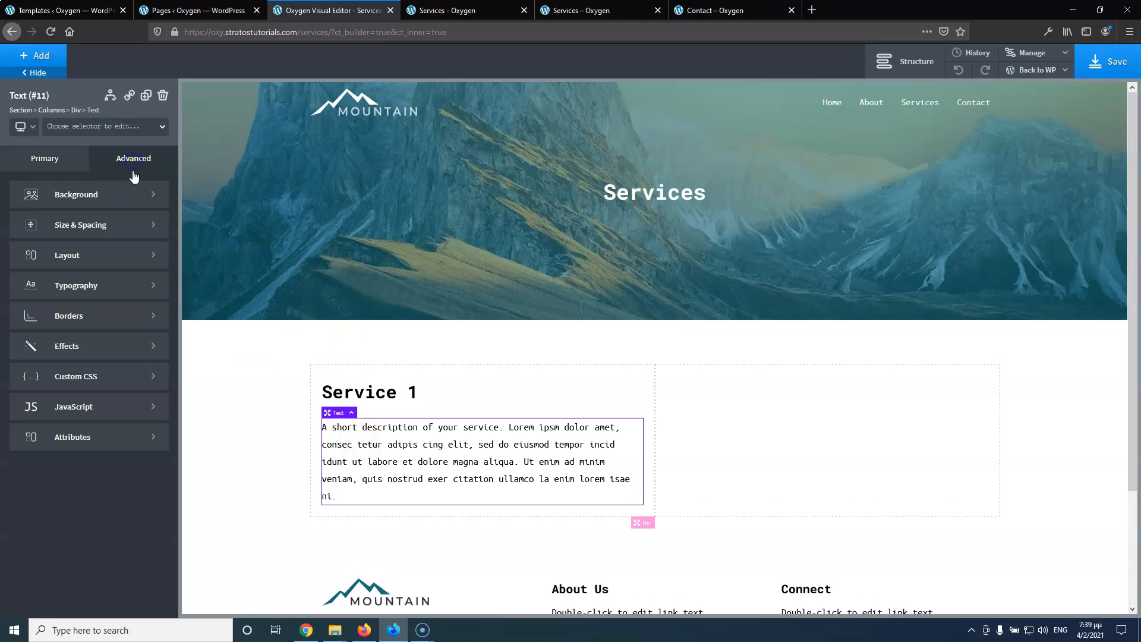
click(108, 235)
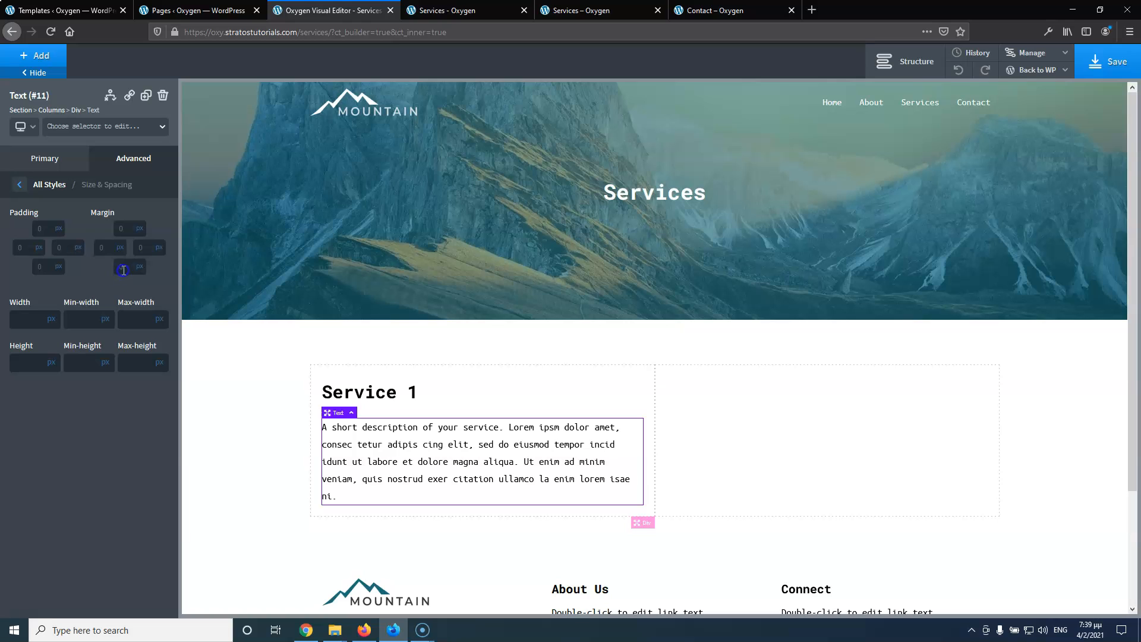
text(20)
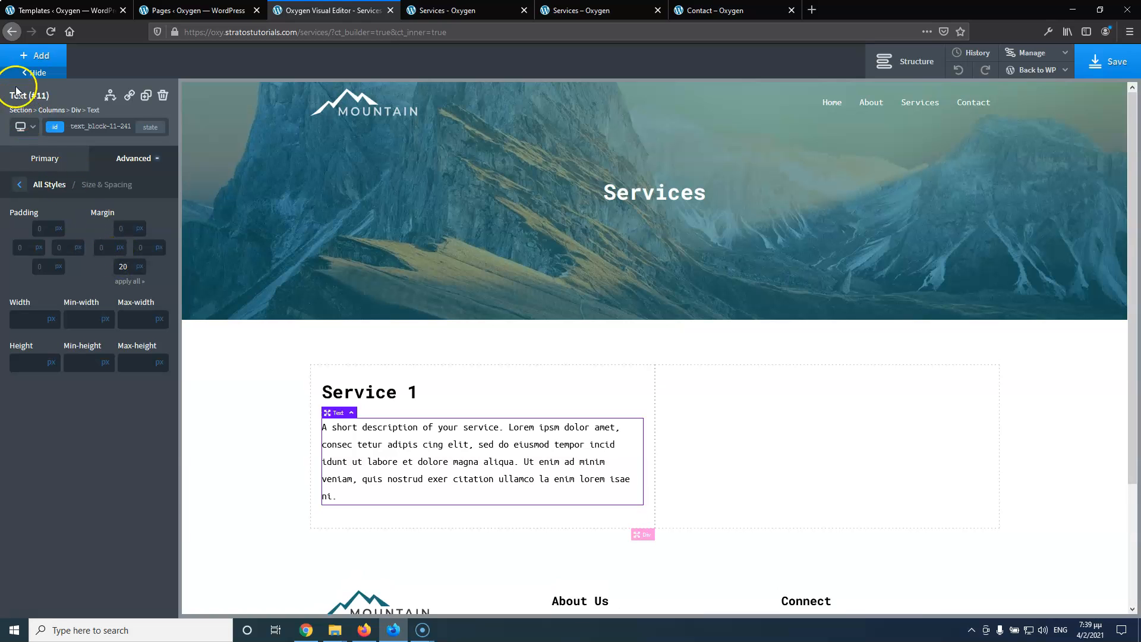
Add a Button component below the Service 1 description text
click(34, 57)
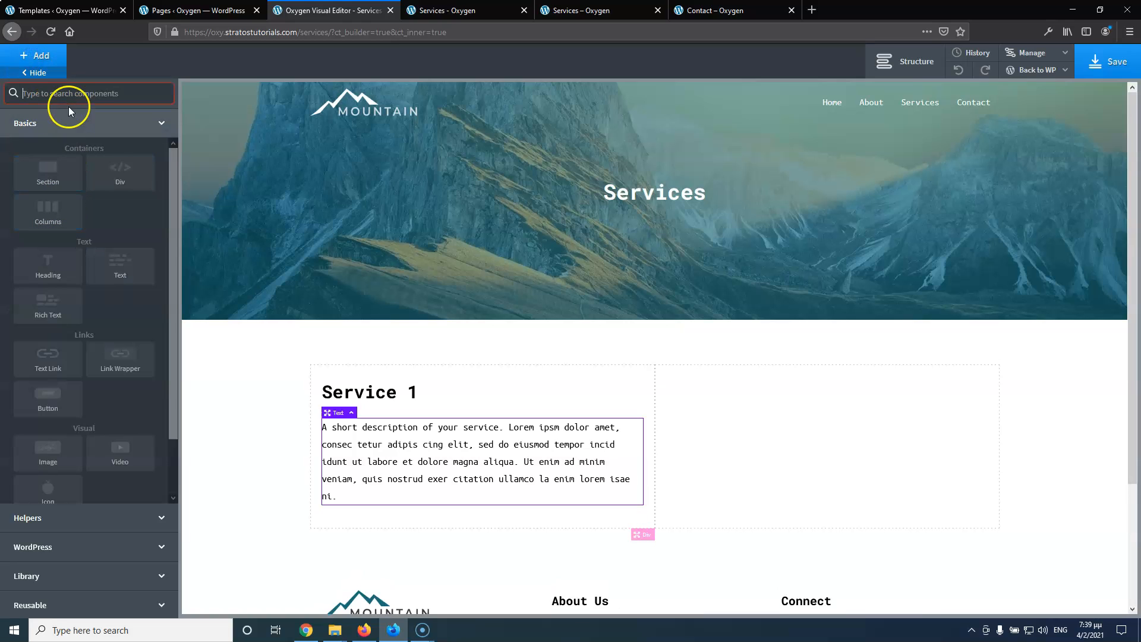
text(bu)
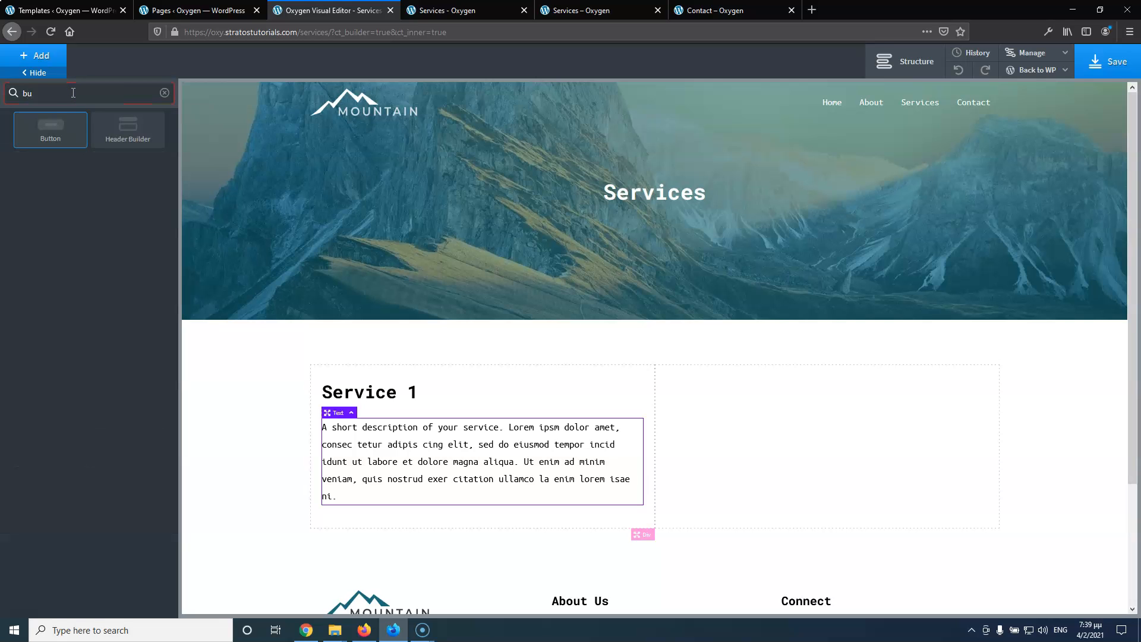
click(57, 121)
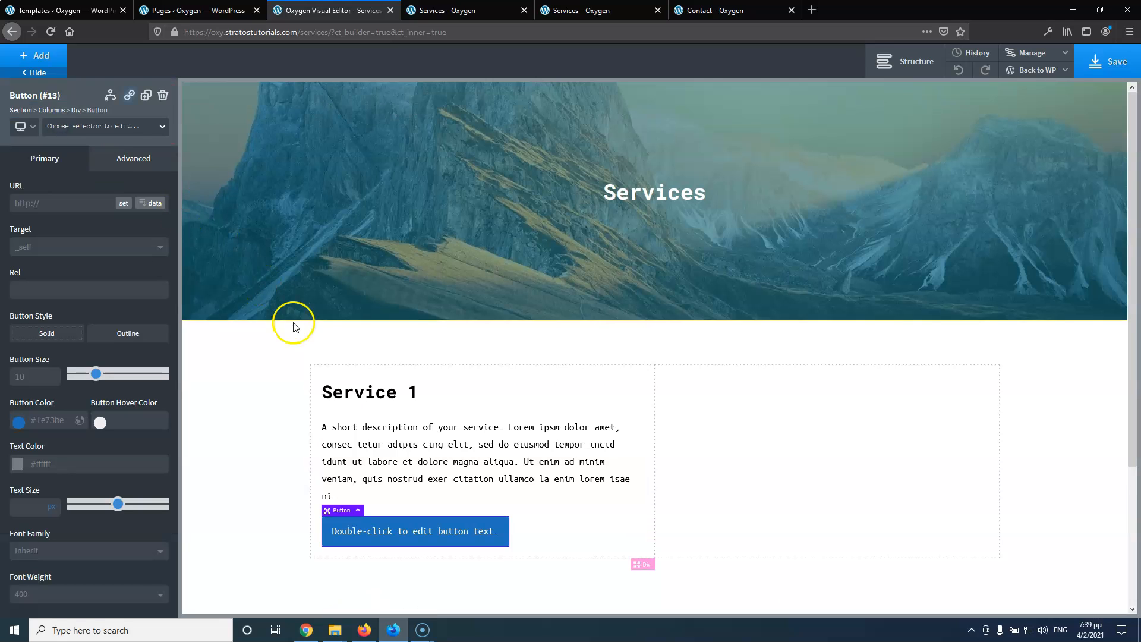
Review the service buttons on the reference Services page and set the new button's text to "Contact"
click(579, 11)
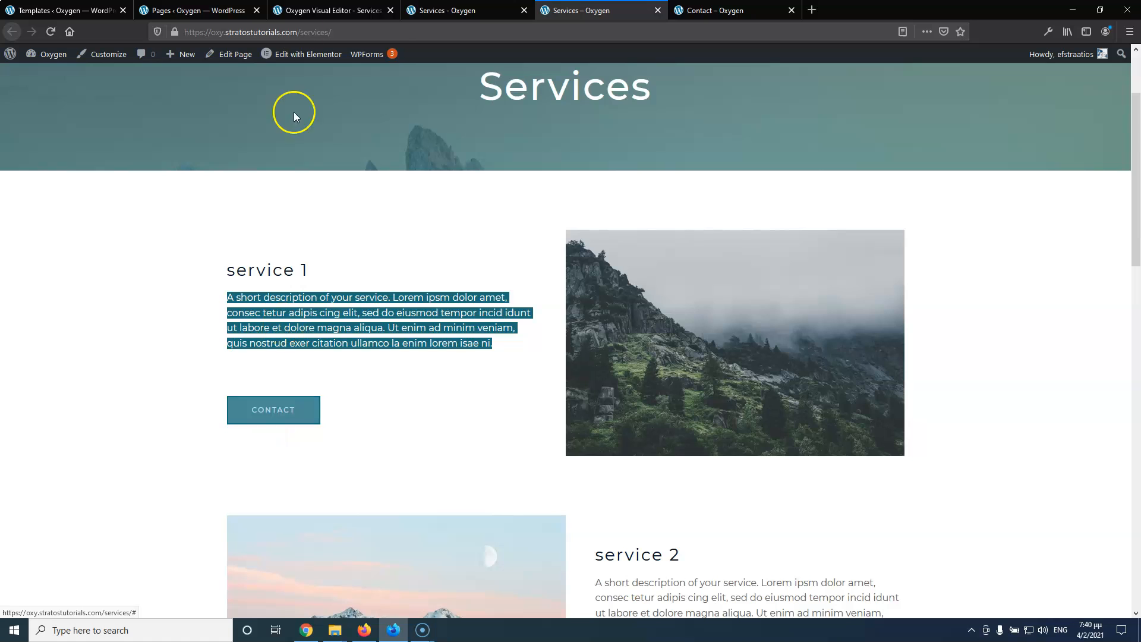
scroll(565, 295, down, 8)
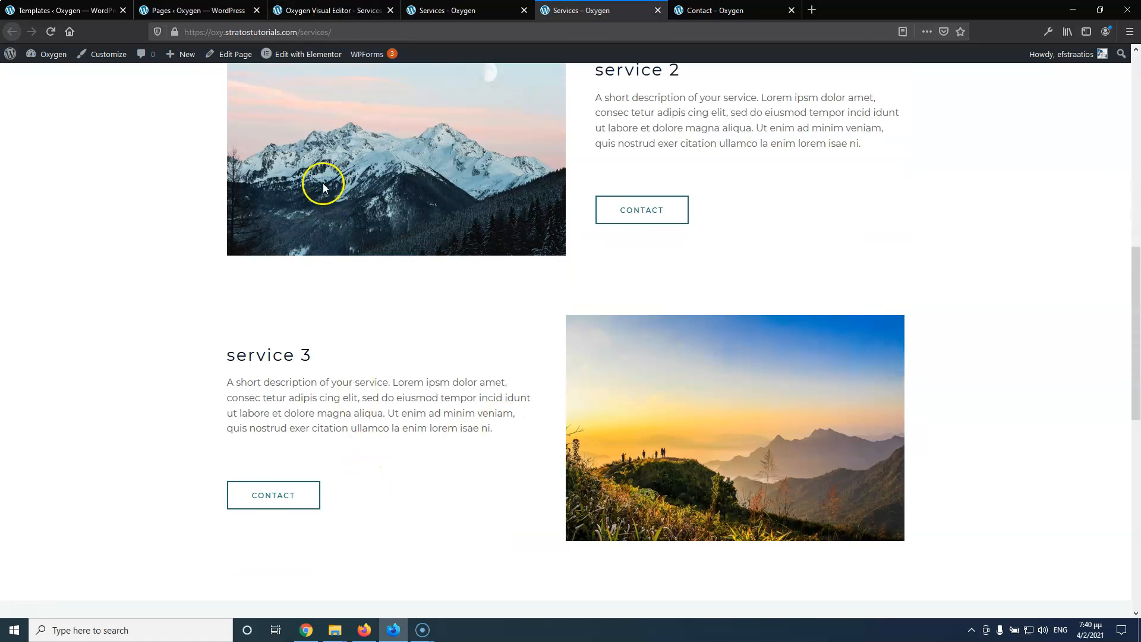
scroll(321, 166, up, 8)
click(321, 8)
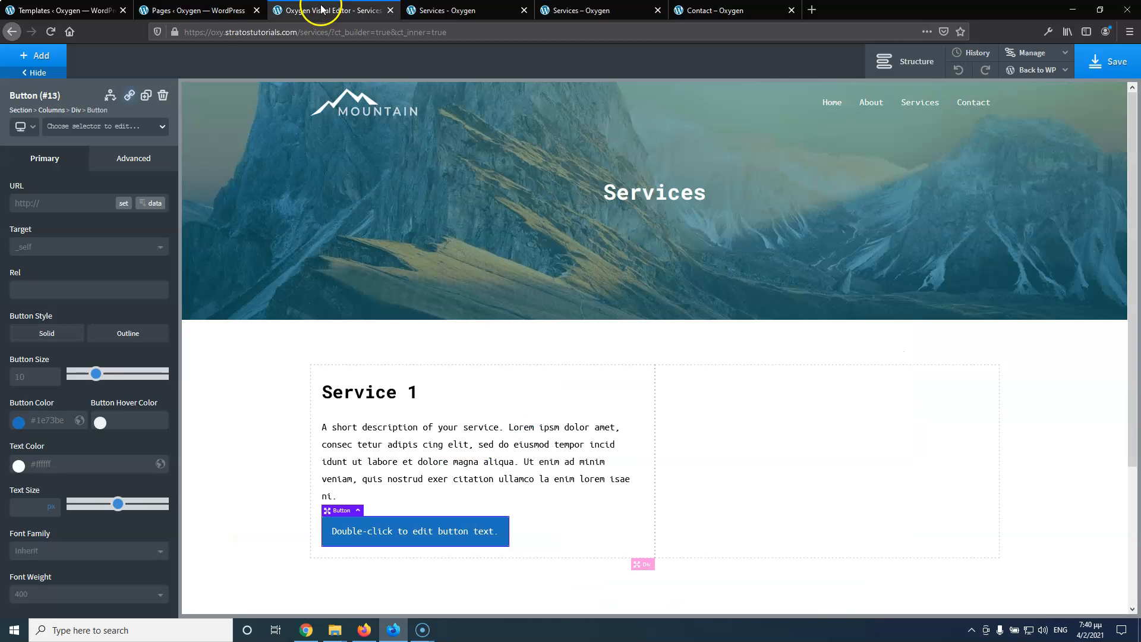
double_click(375, 532)
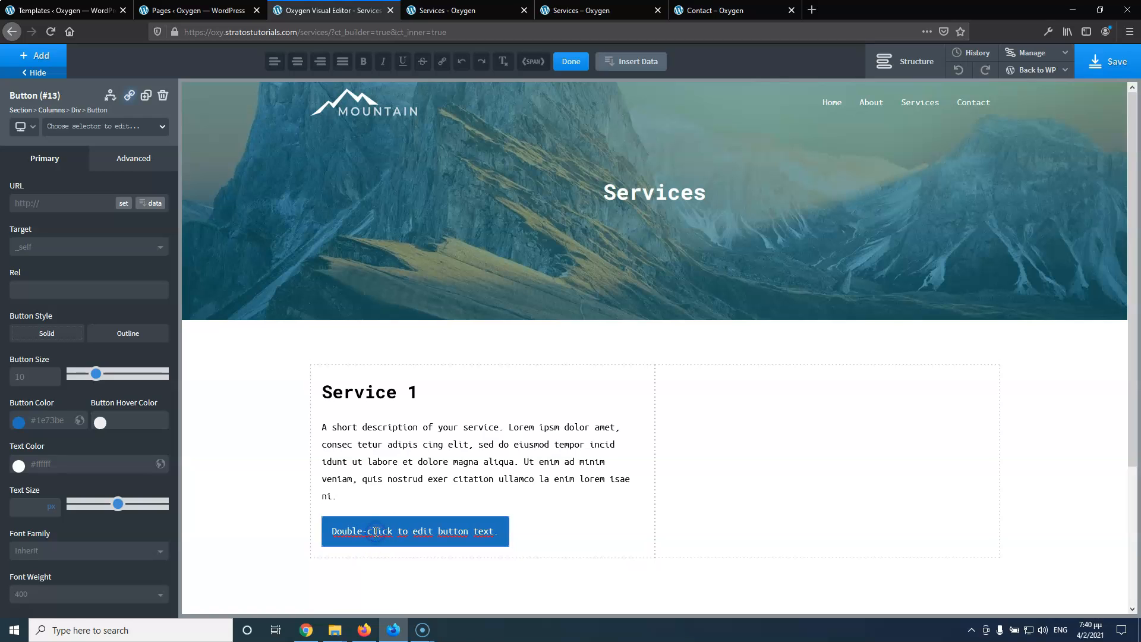
key(ctrl+a)
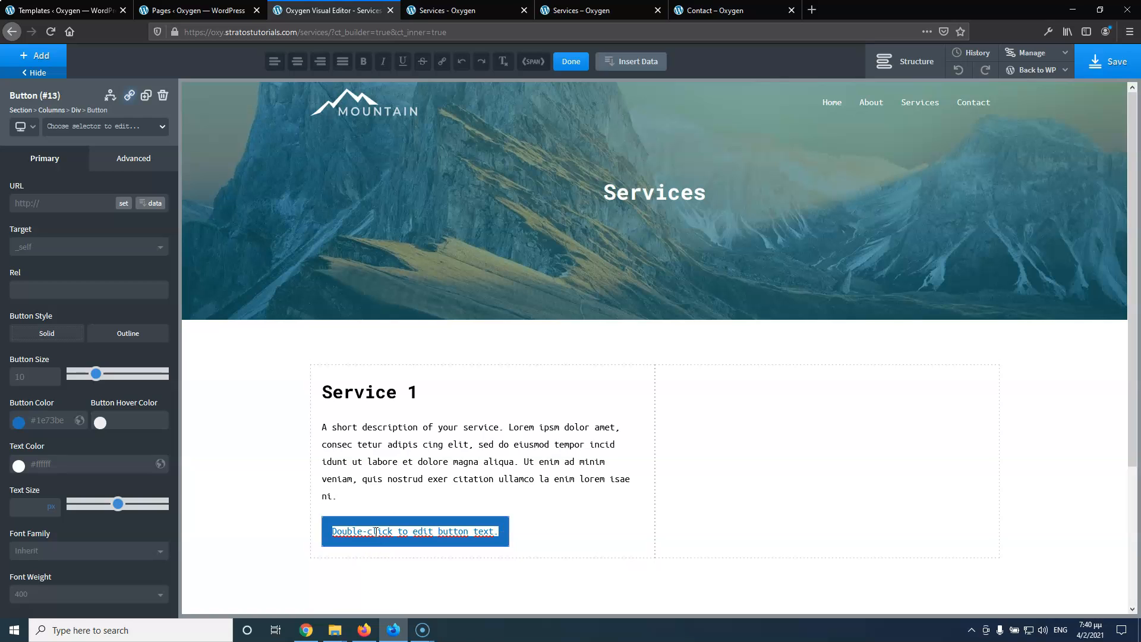
text(Contact)
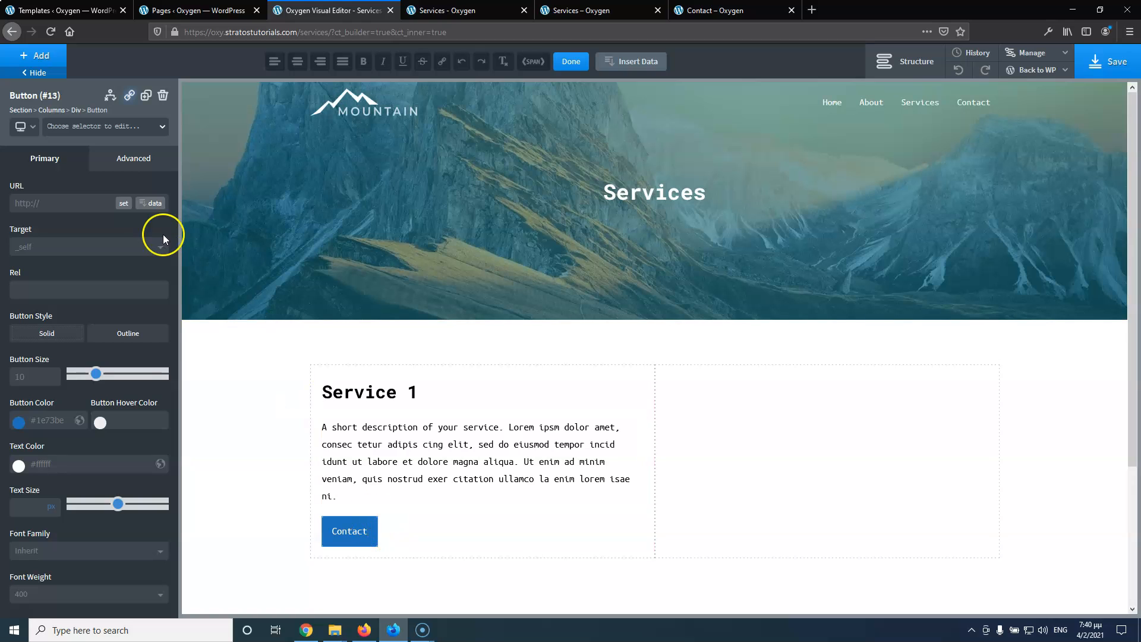
Try the existing home-hero-services-button class on the Contact button and compare it with the reference Services page
click(123, 127)
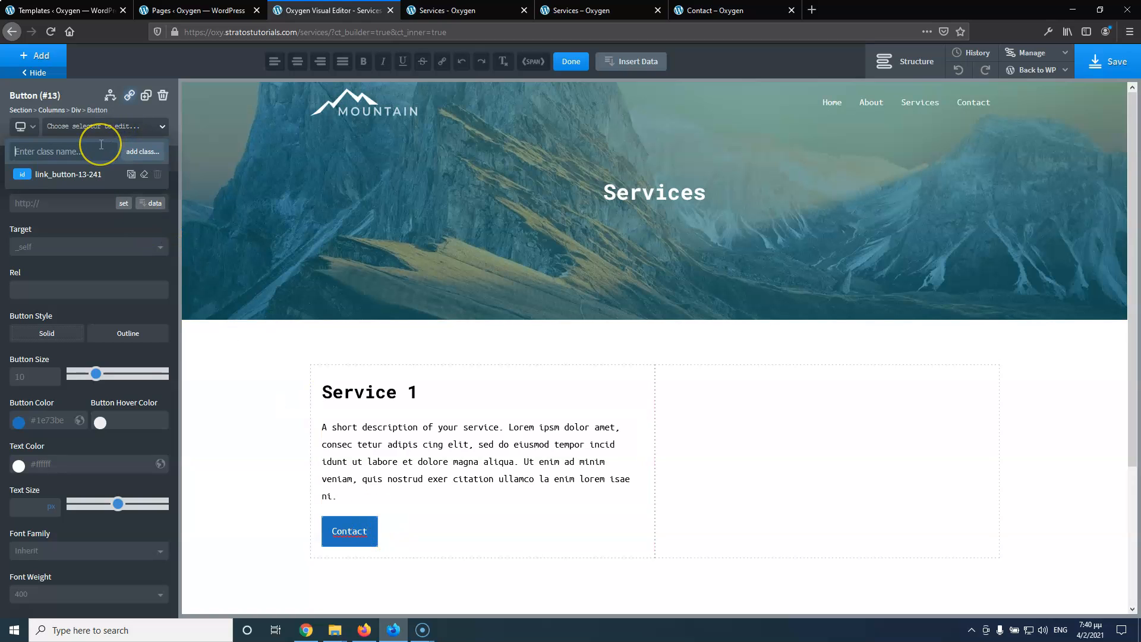
text(ho)
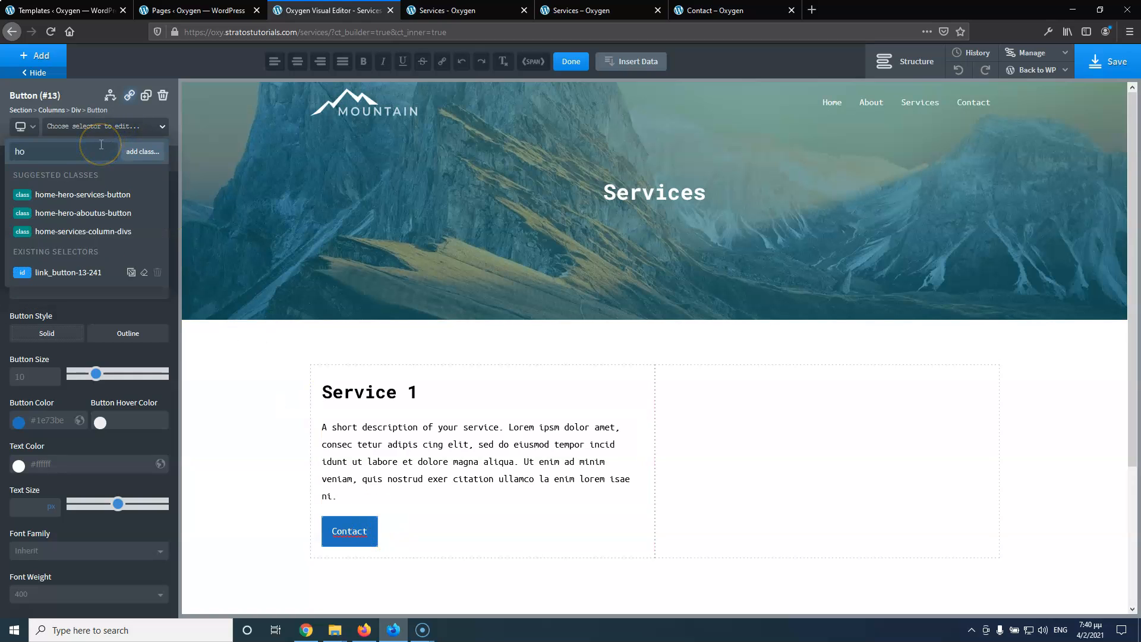
click(103, 200)
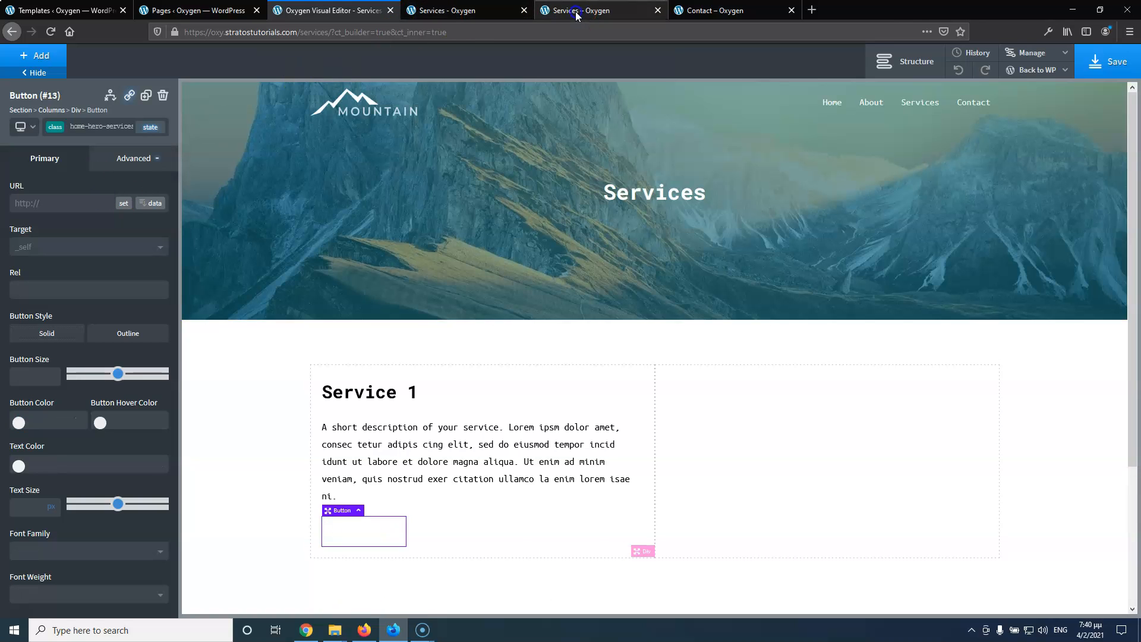
click(577, 11)
click(357, 10)
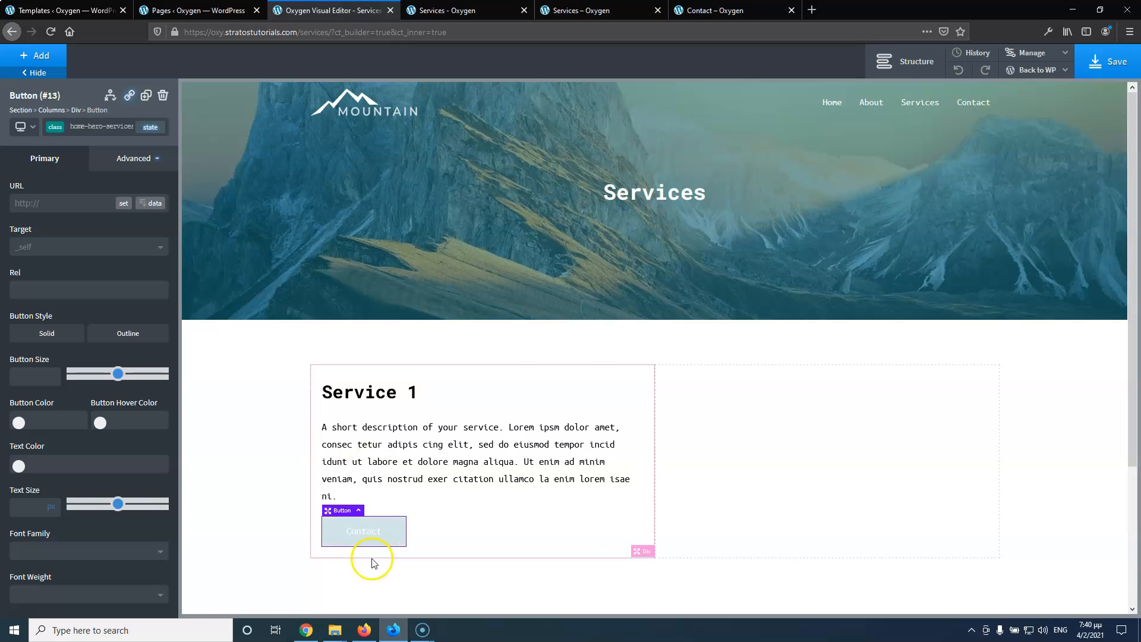
click(580, 10)
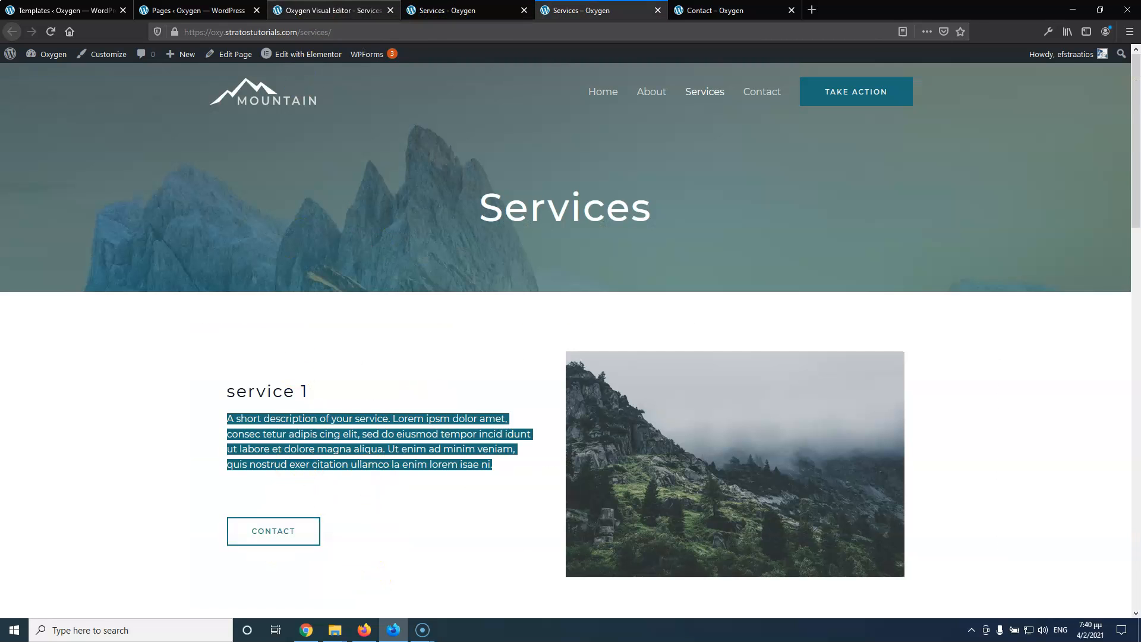
click(345, 10)
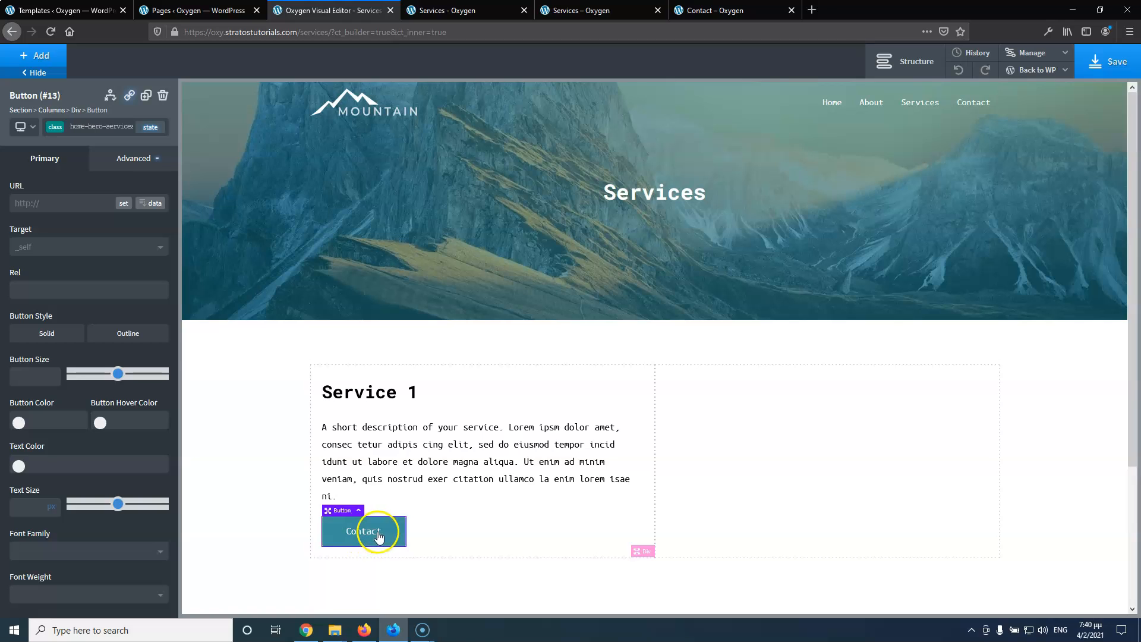
Remove the home-hero-services-button class from the Contact button
click(121, 126)
click(89, 146)
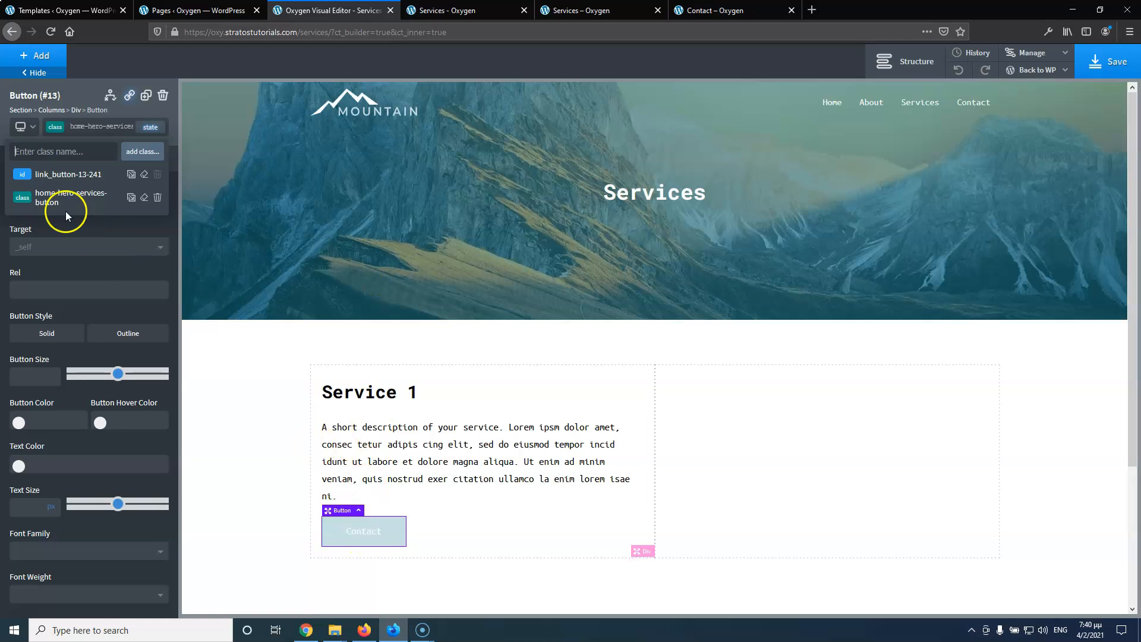
click(157, 197)
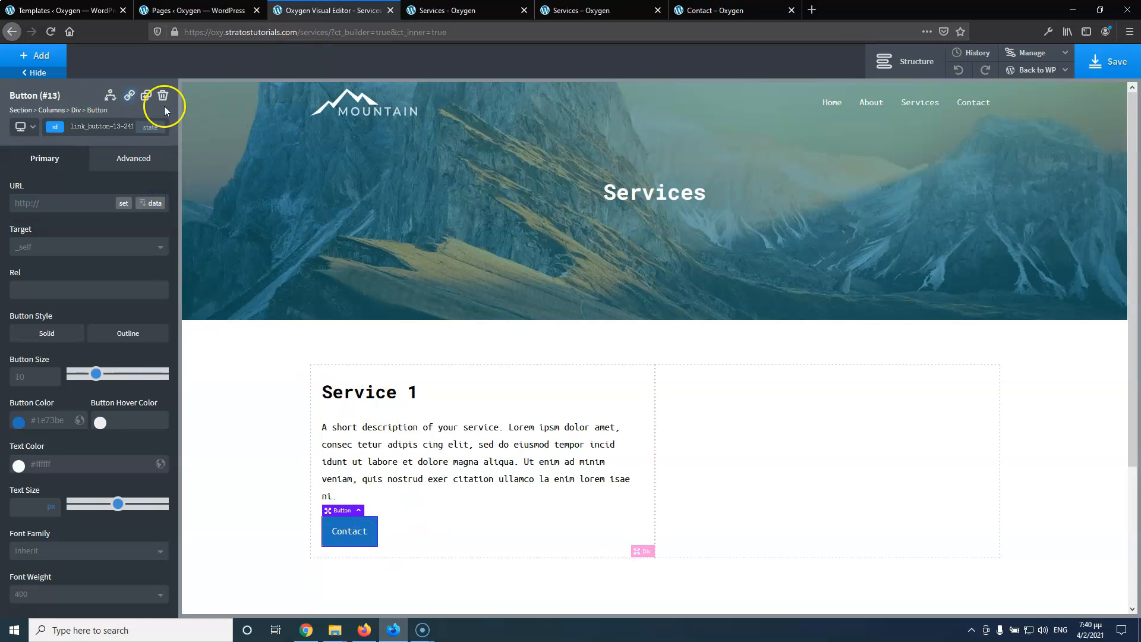
Add a new class "services-service-but" to the Contact button
click(89, 127)
click(65, 154)
text(serv)
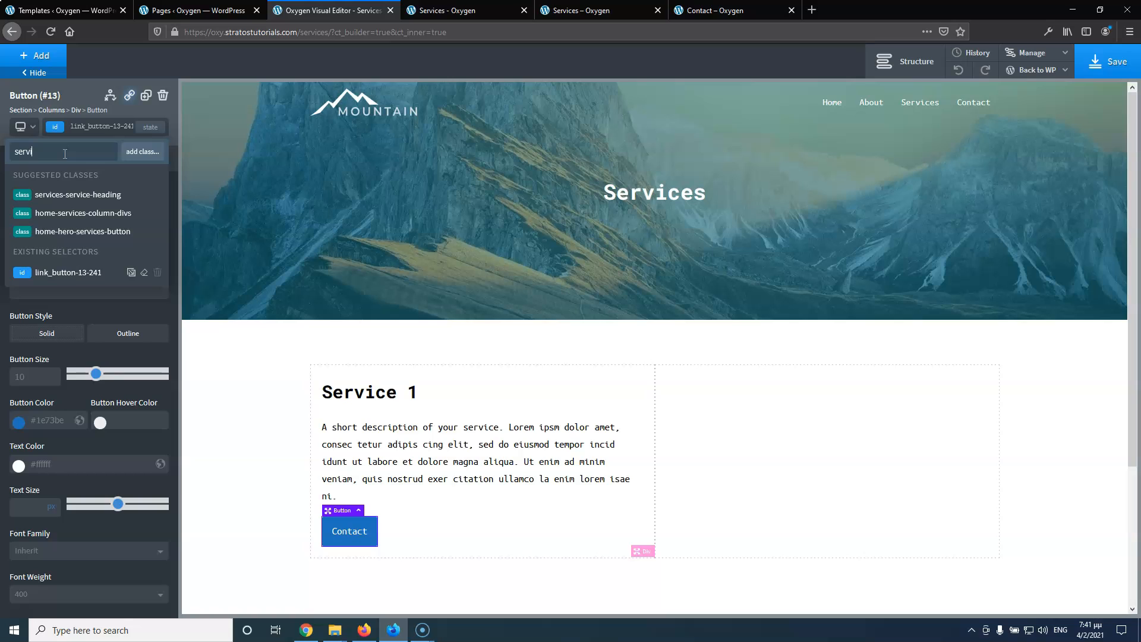
text(ice-)
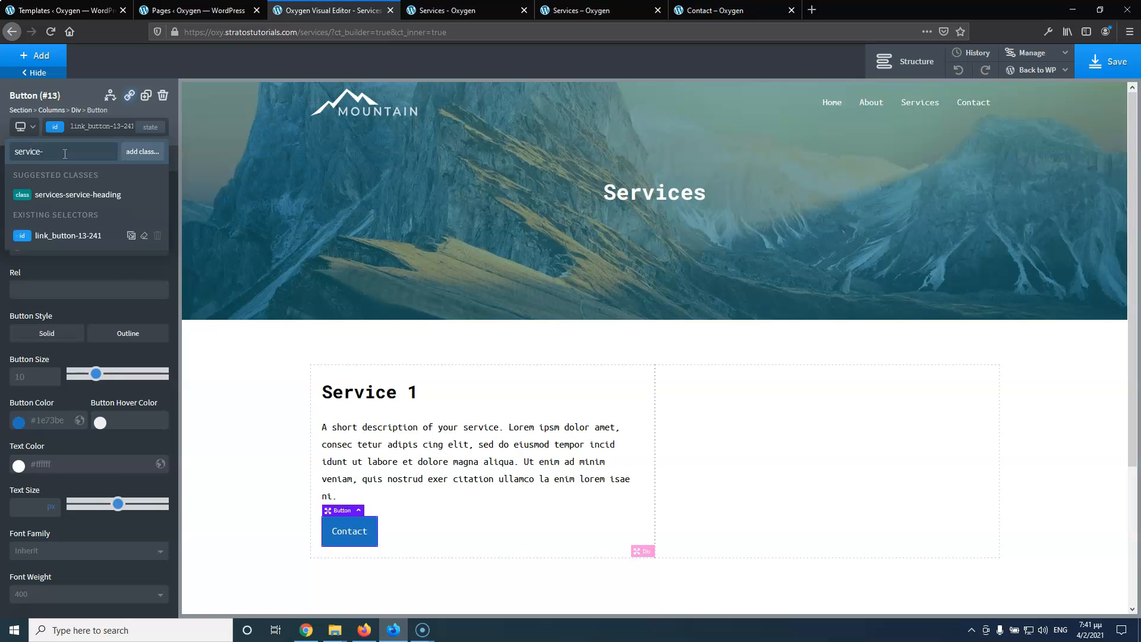
key(BackSpace)
text(s-)
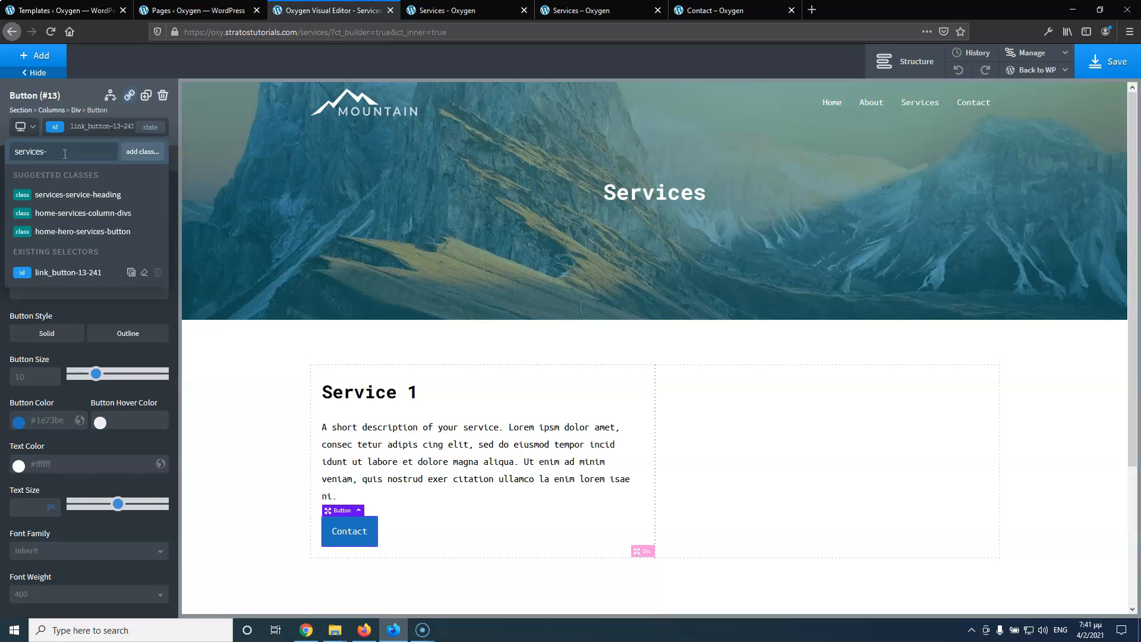
text(service-but)
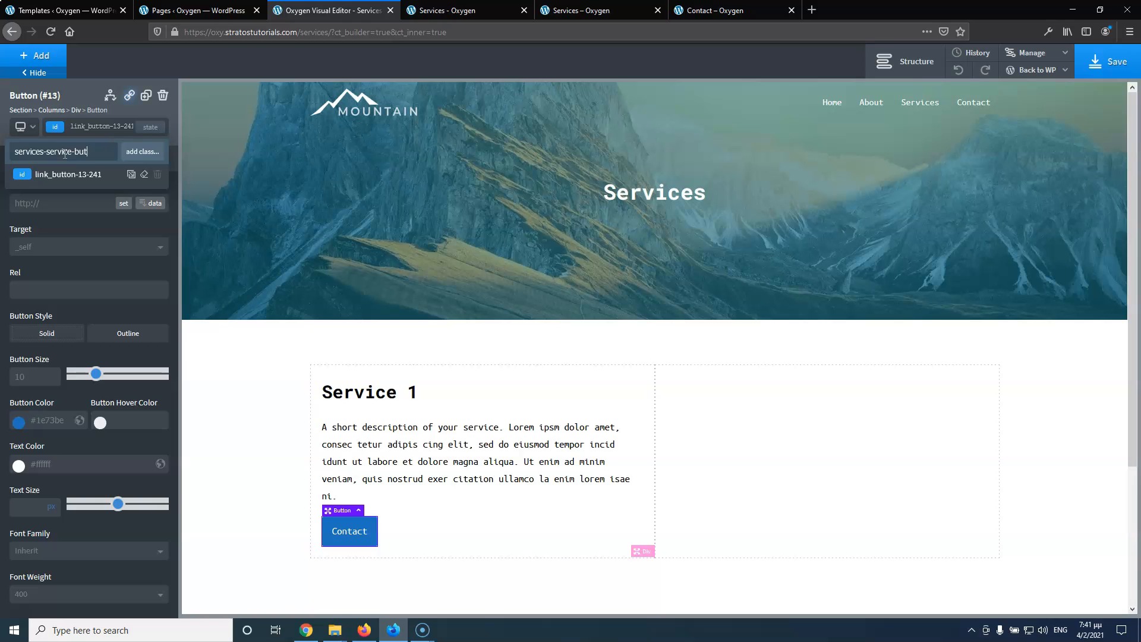
key(Return)
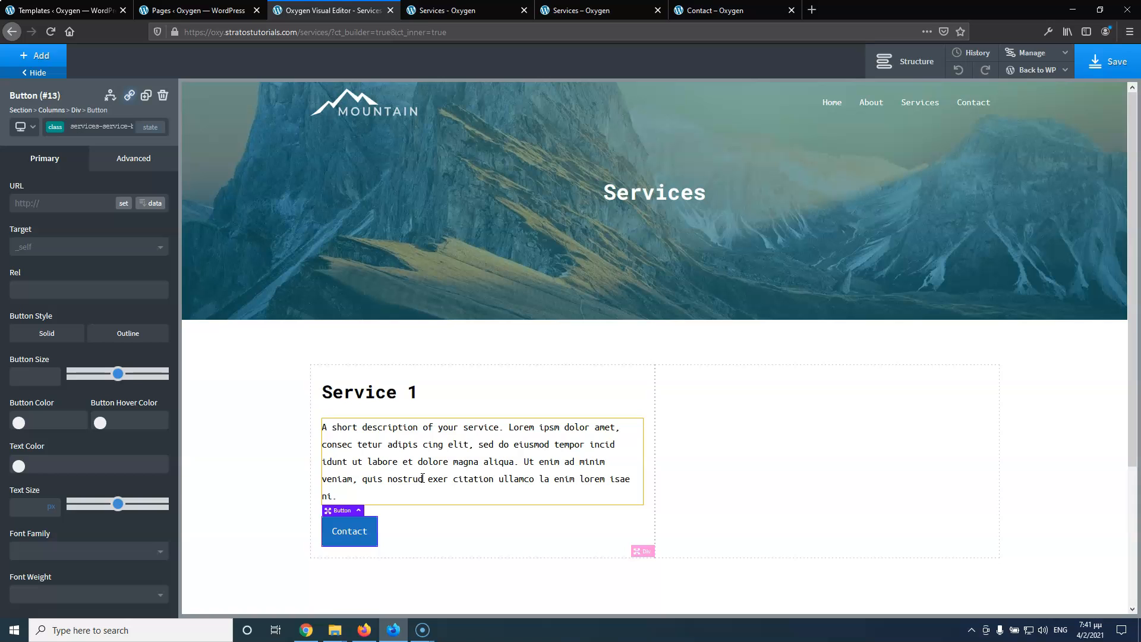
Match the reference button by setting the button color to white (#ffffff) and the text color to the global Basic Blue
click(583, 9)
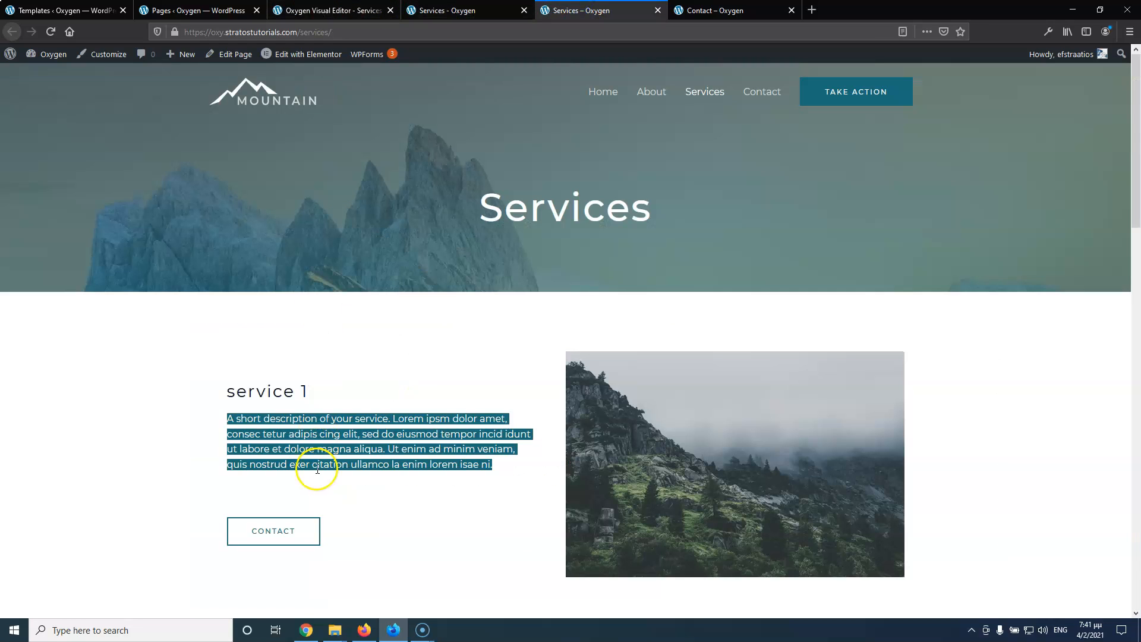
click(295, 7)
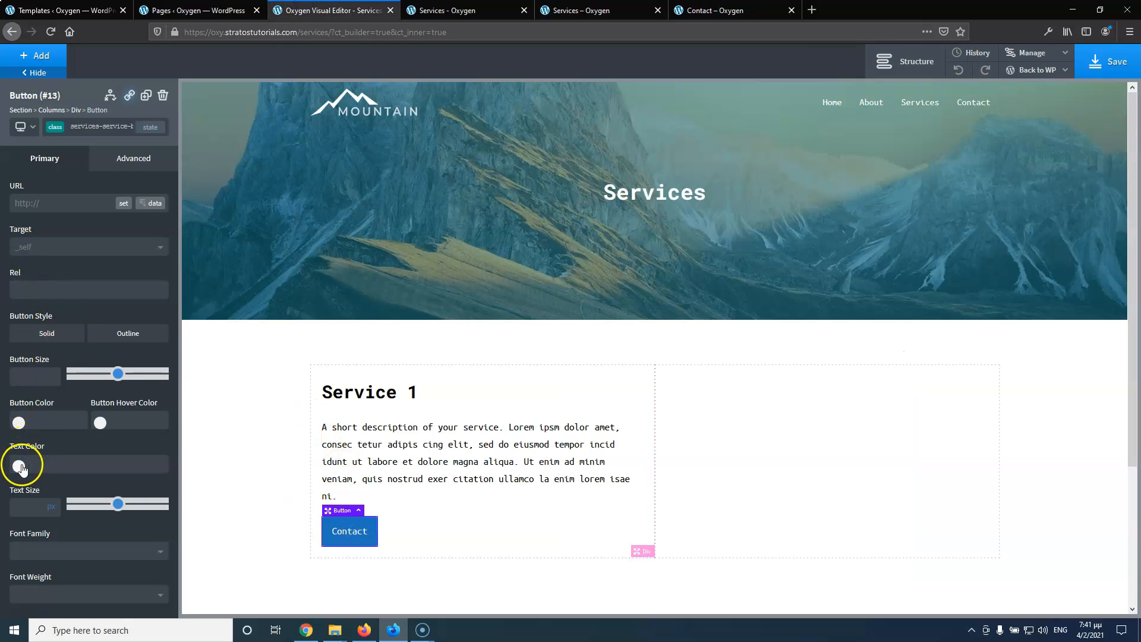
click(20, 423)
drag(48, 455, 6, 427)
click(23, 465)
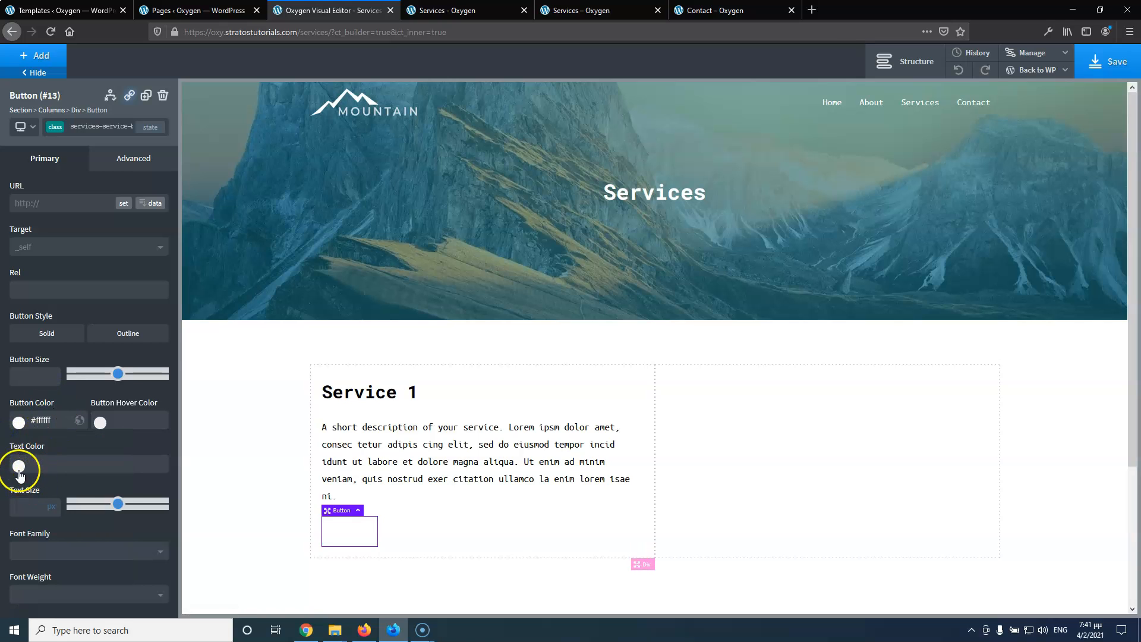
scroll(37, 601, down, 1)
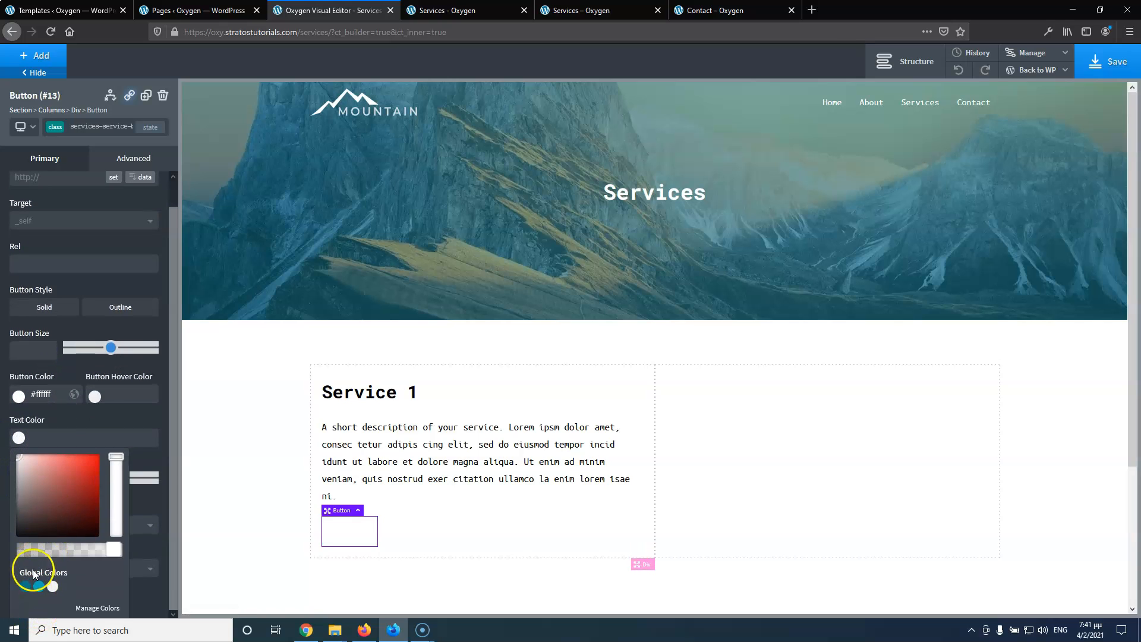
click(25, 585)
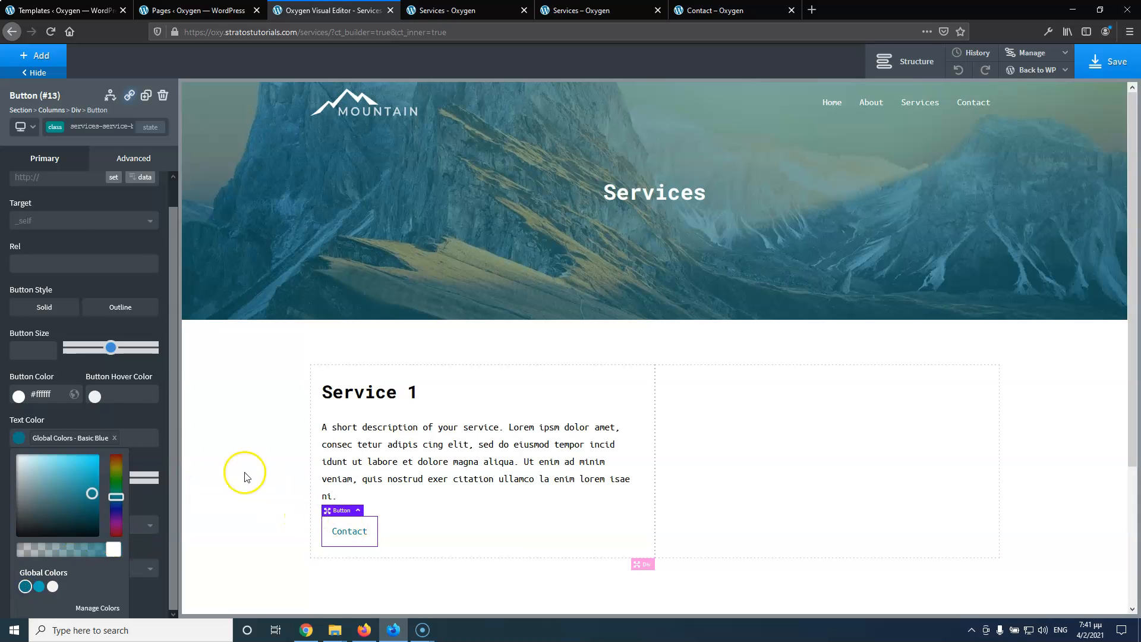
Set the Contact button's left and right padding to 40 px
click(141, 162)
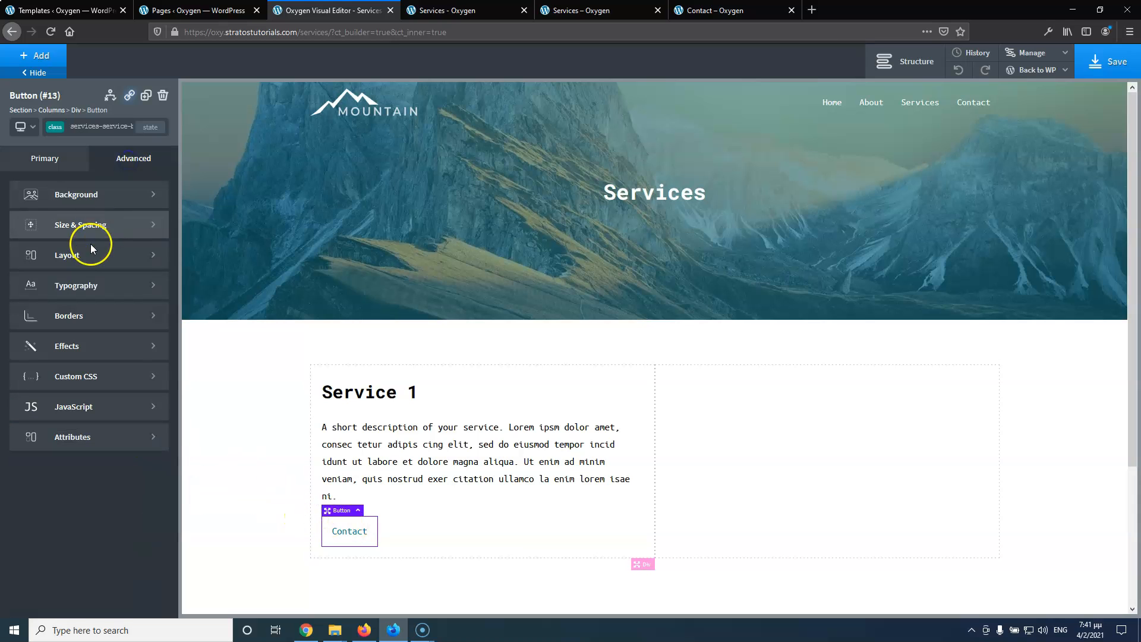
click(92, 223)
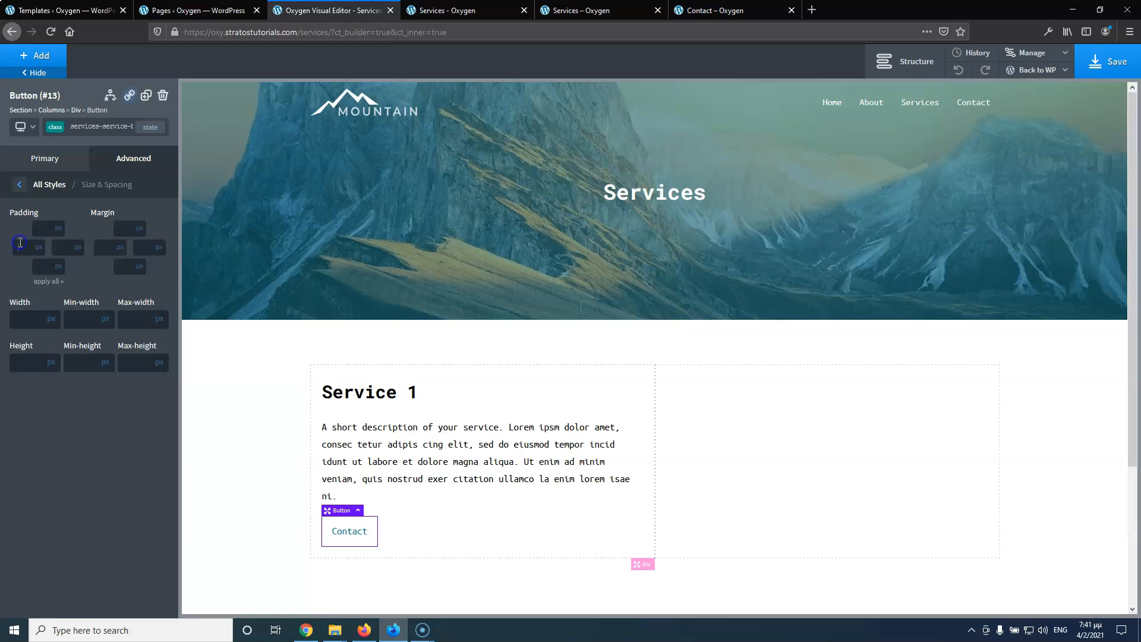
text(40)
click(59, 248)
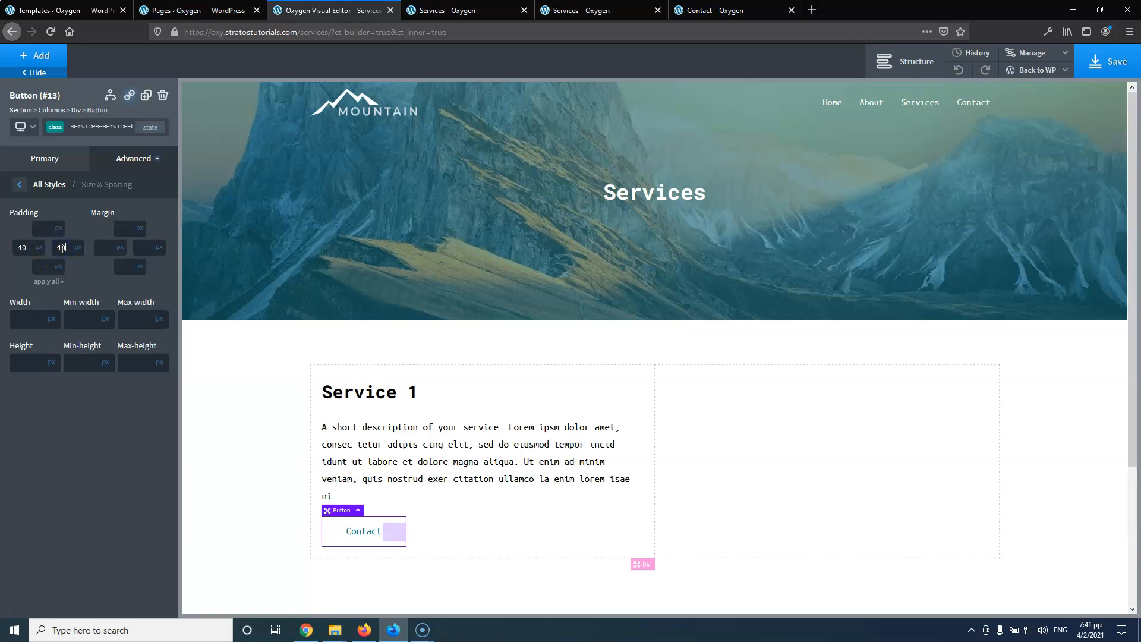
Give the Contact button a solid 1 px border in the global Basic Blue color
click(19, 188)
click(76, 316)
click(65, 317)
click(129, 275)
click(62, 318)
click(17, 274)
click(25, 422)
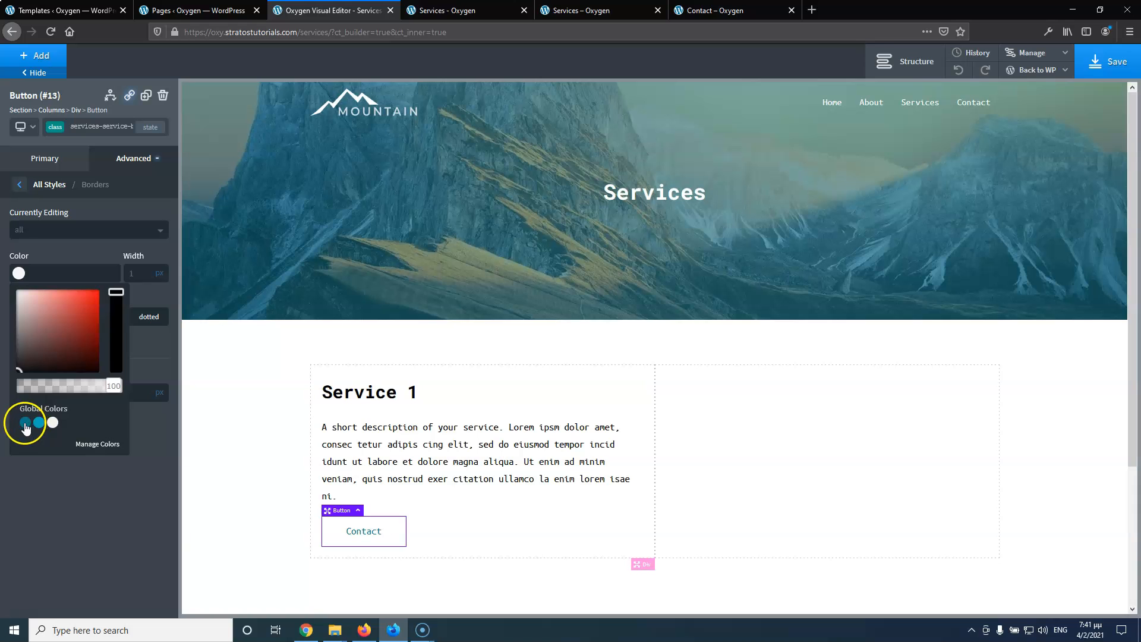
Set the Contact button's background color in its hover state to the global Basic Blue, as on the reference page
click(563, 14)
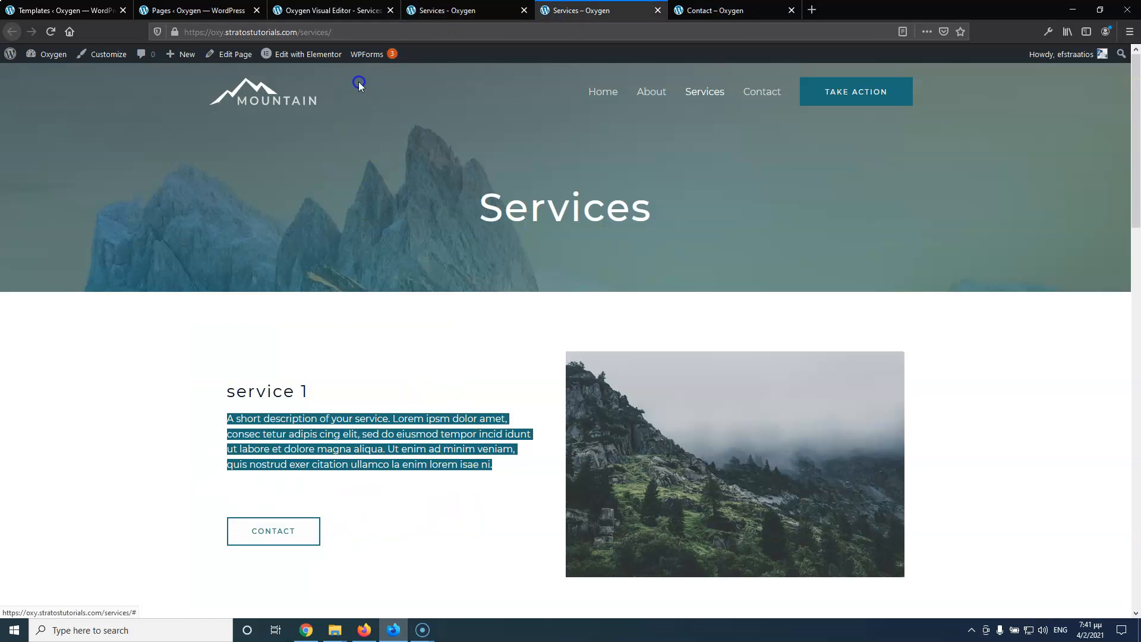
click(339, 15)
click(150, 127)
click(92, 167)
click(133, 472)
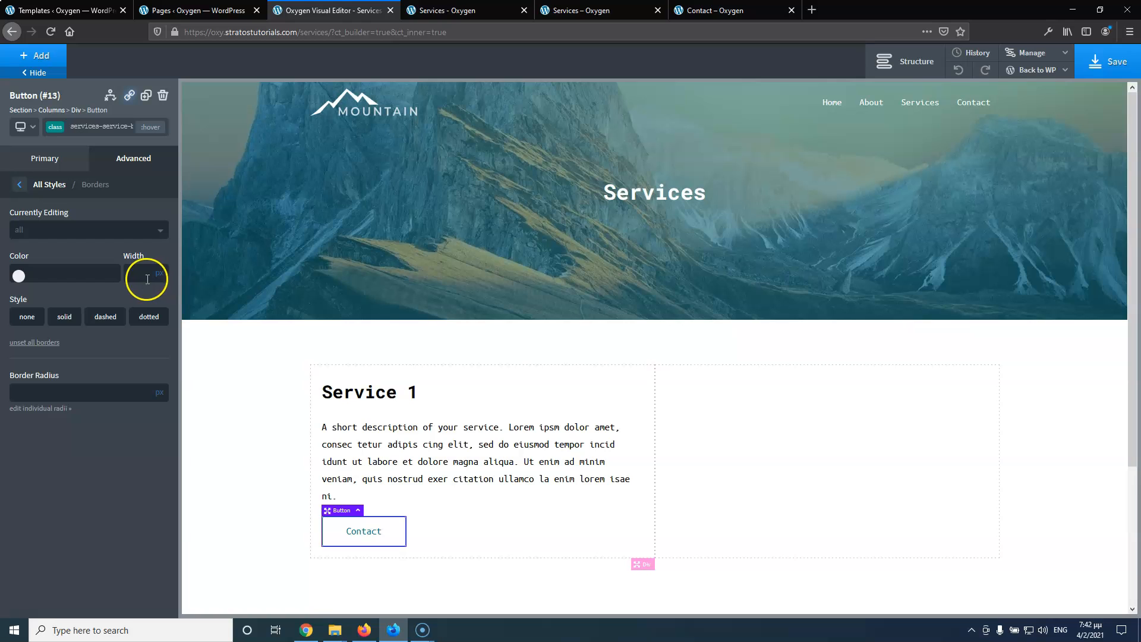
click(19, 184)
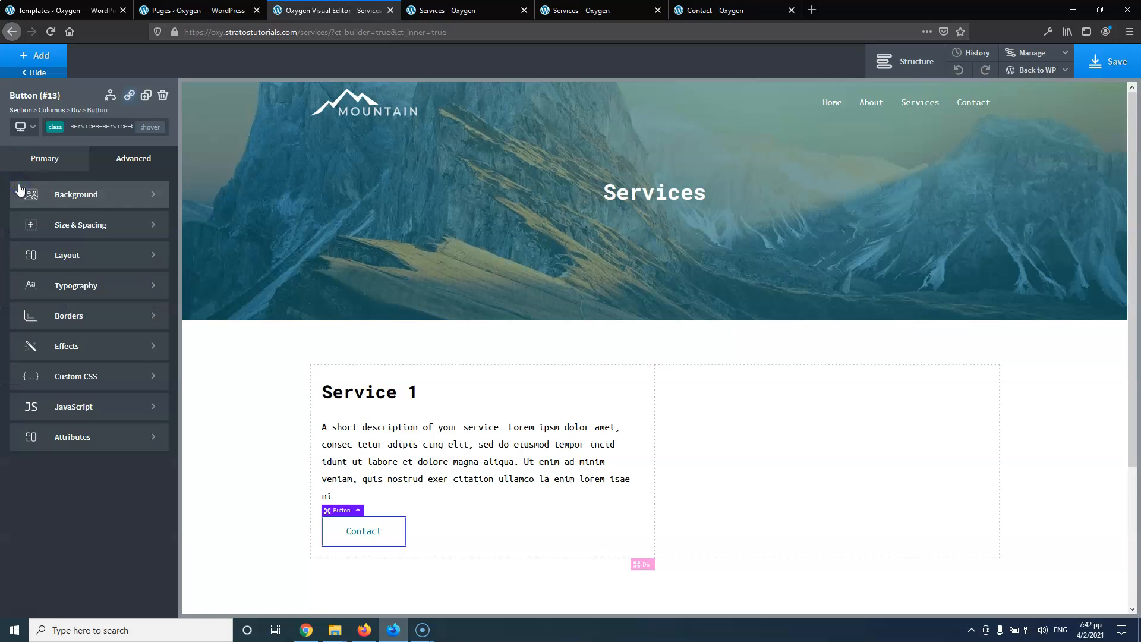
click(80, 194)
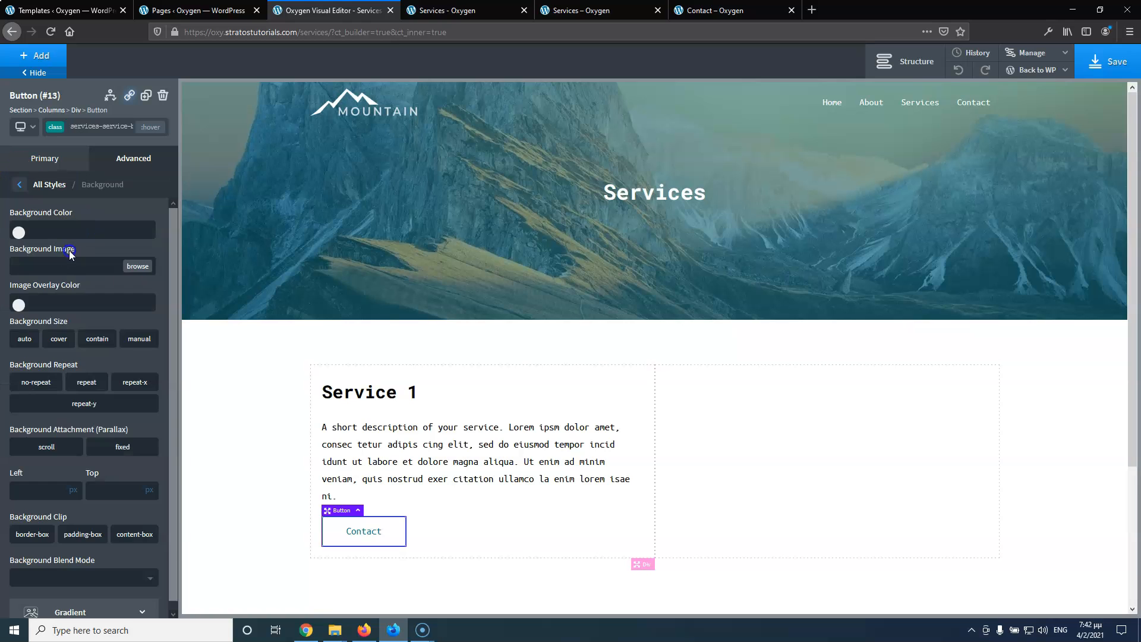
click(18, 235)
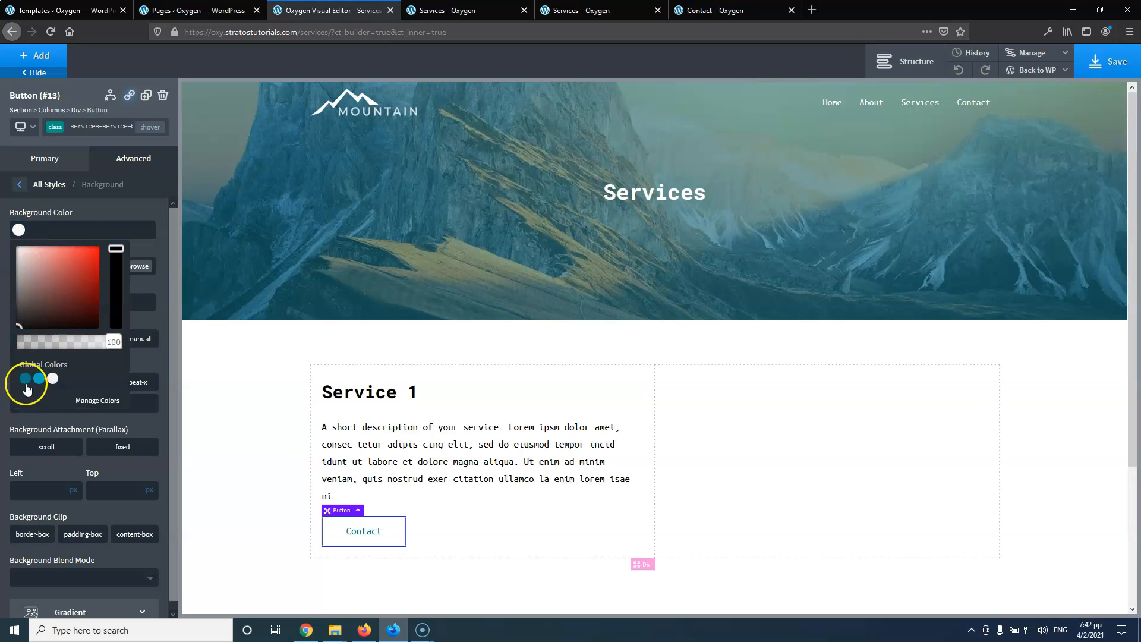
click(26, 378)
click(86, 208)
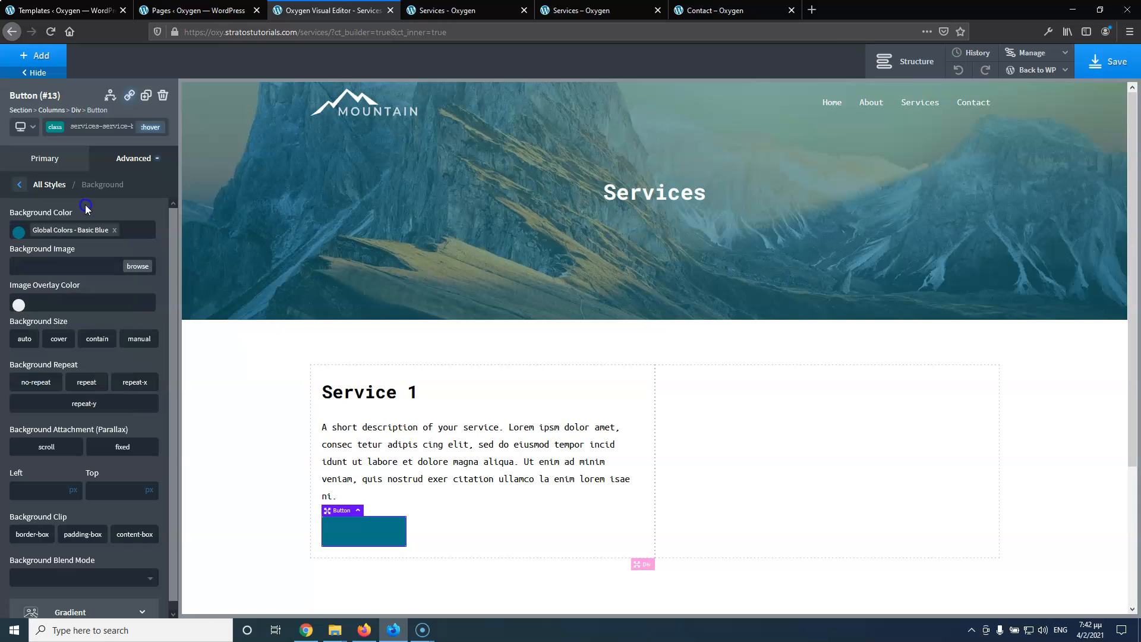
Set the Contact button's hover text color to white (#ffffff)
click(19, 186)
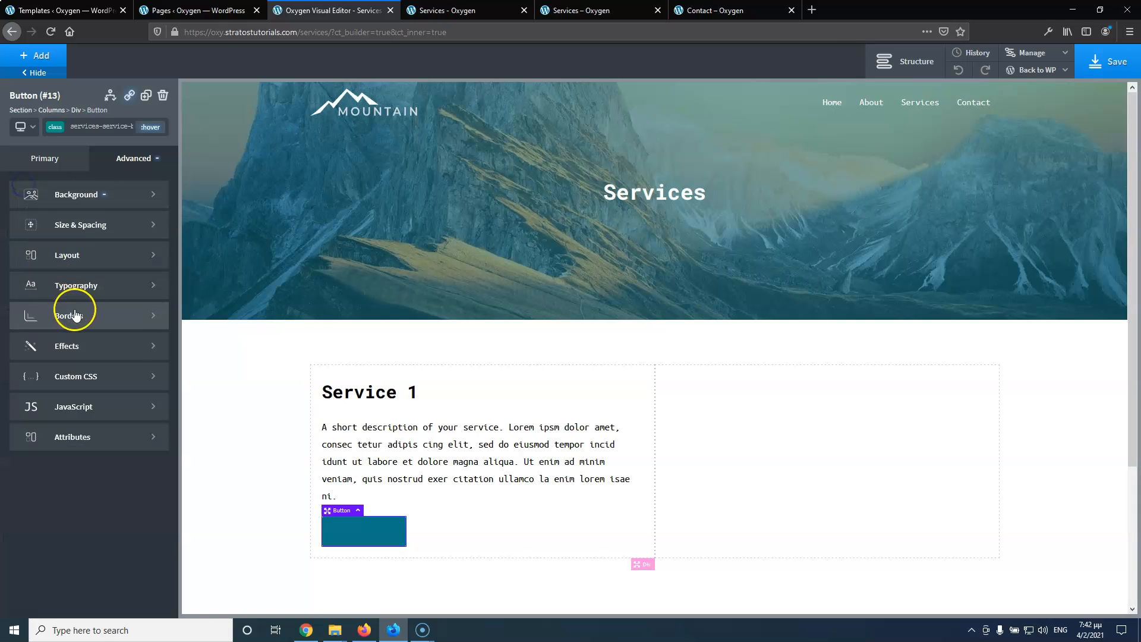
click(85, 286)
click(18, 277)
drag(32, 323, 7, 278)
Return the Contact button to its original state, set its transition duration to 0.4 sec and save the page
click(149, 127)
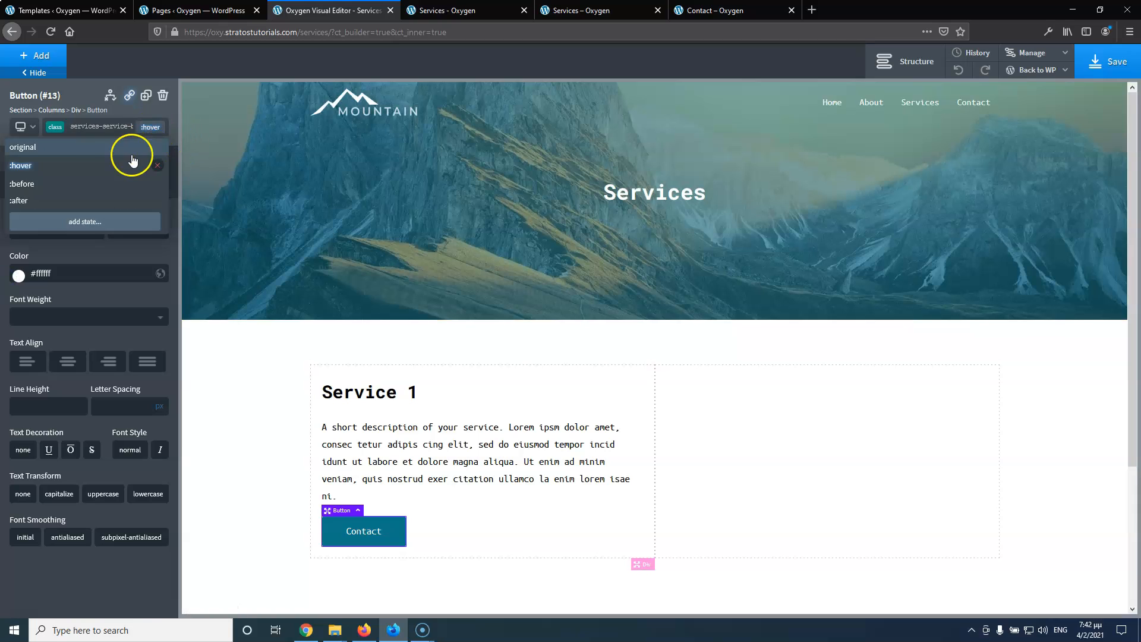
click(94, 151)
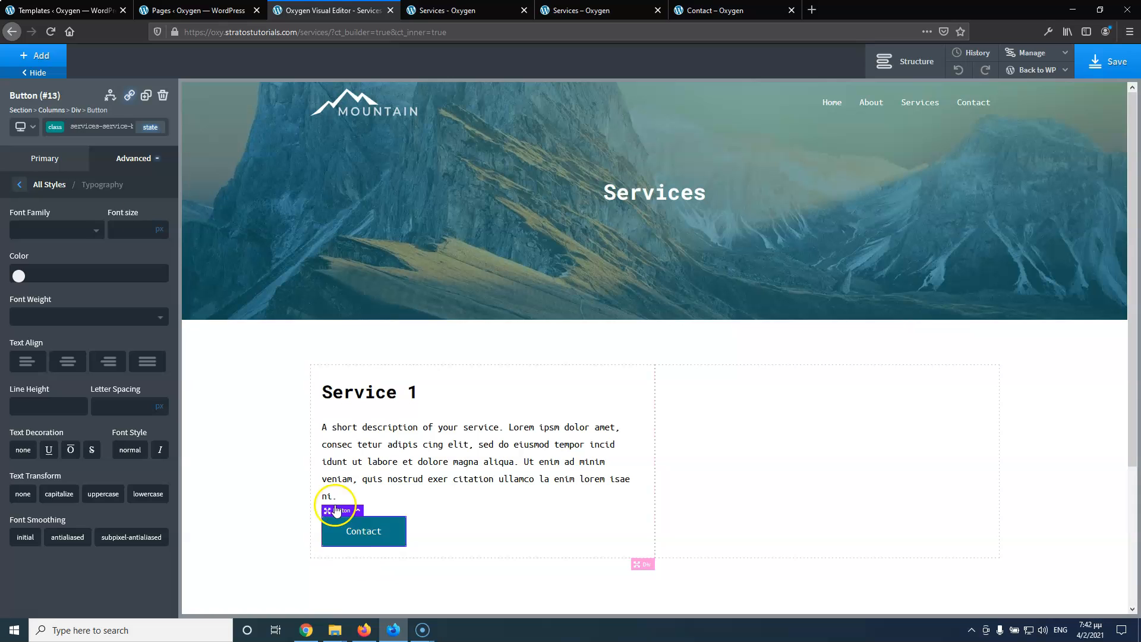
click(41, 159)
click(108, 161)
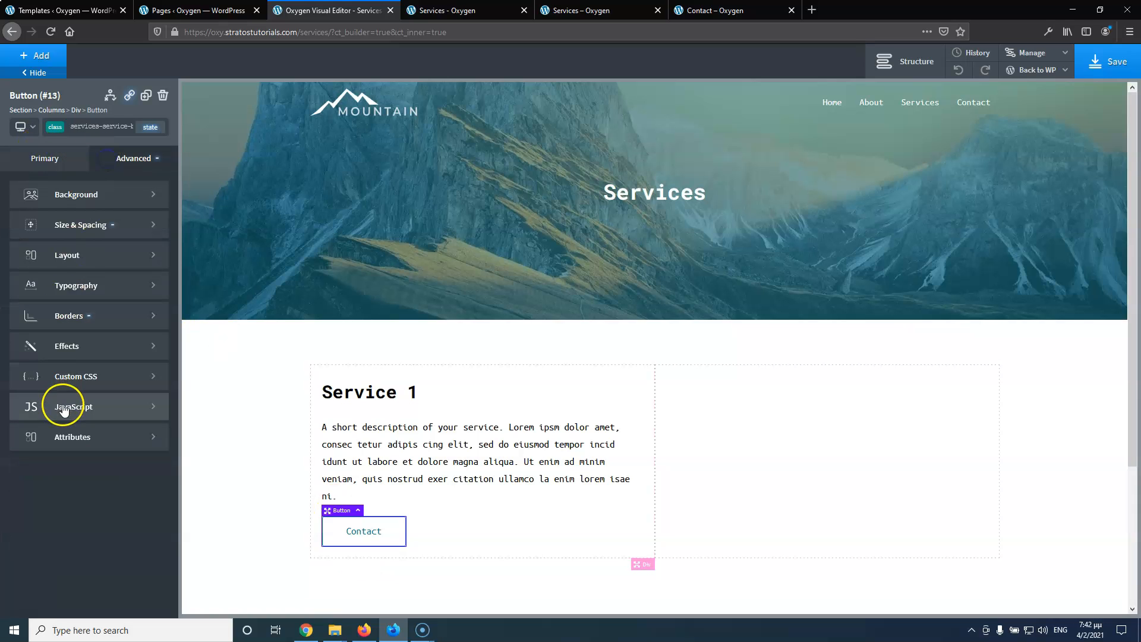
click(83, 347)
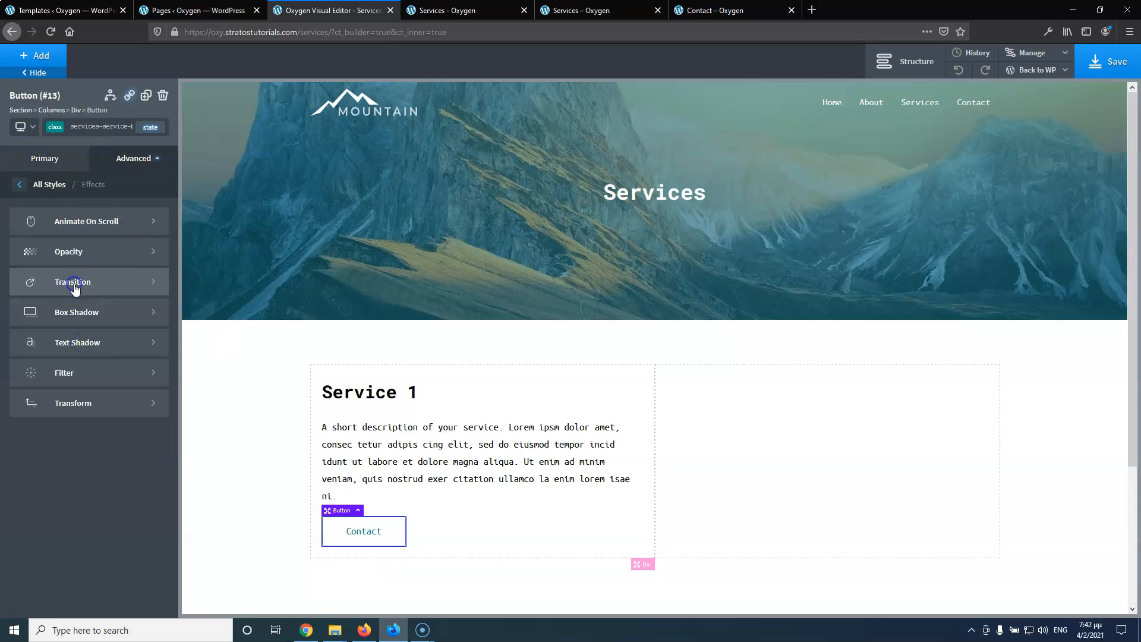
click(77, 283)
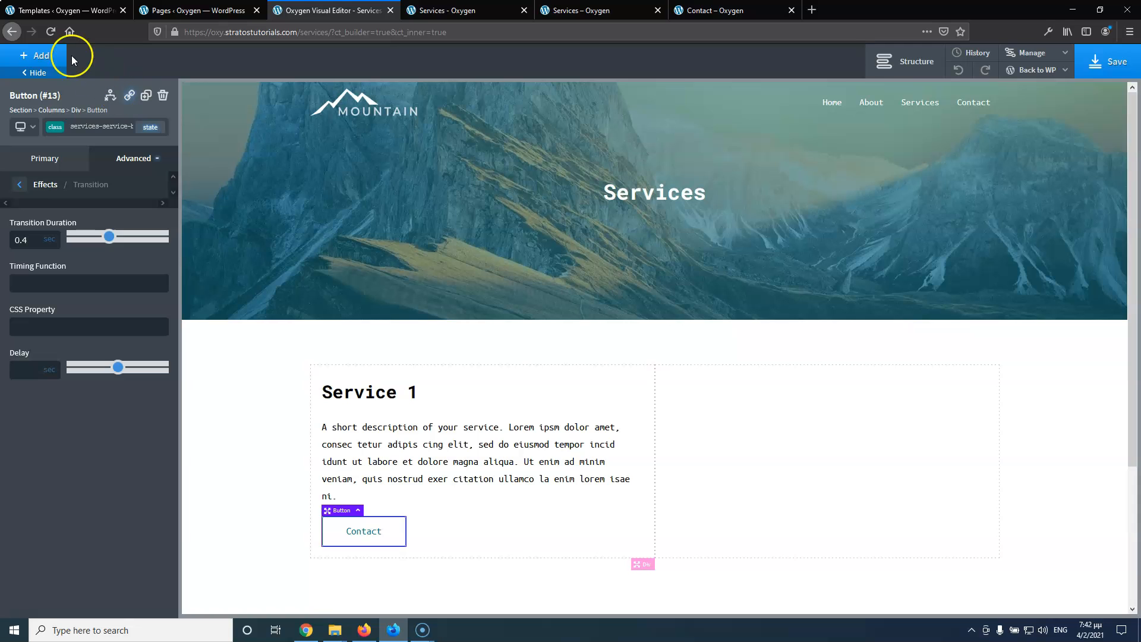
click(1101, 64)
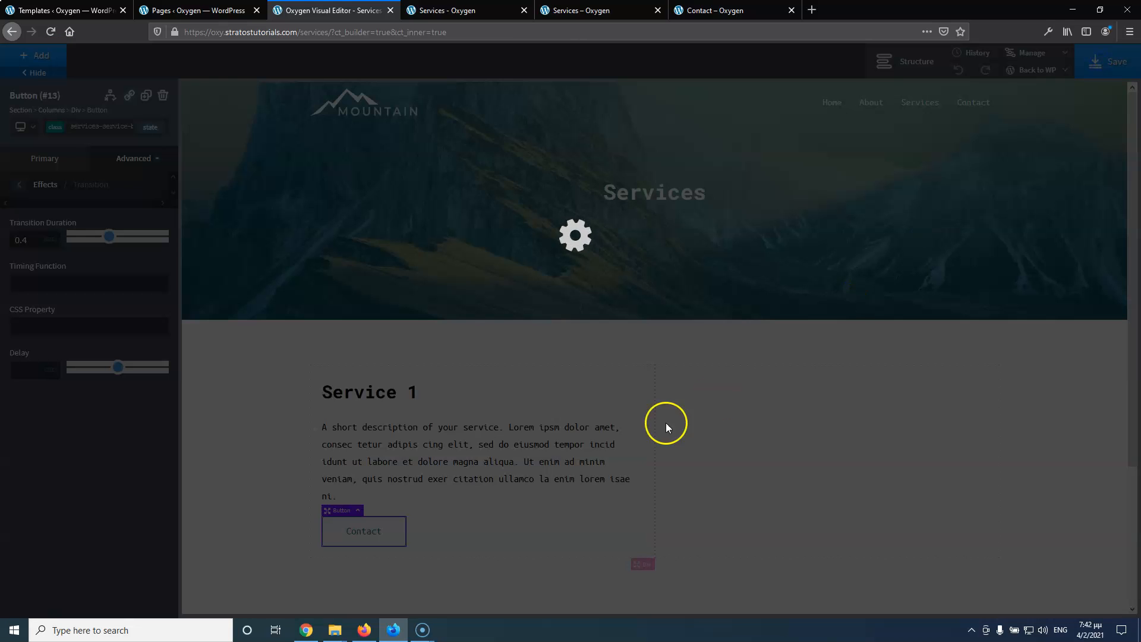
Add an Image element to the empty column beside the Service 1 text, following the reference layout
click(576, 9)
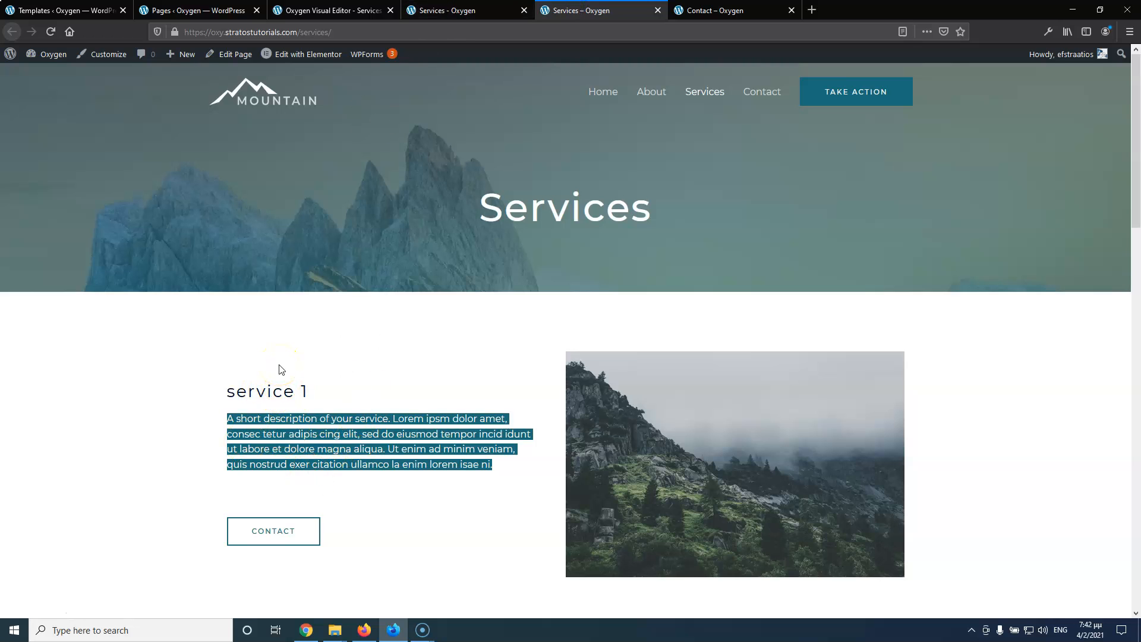
click(333, 10)
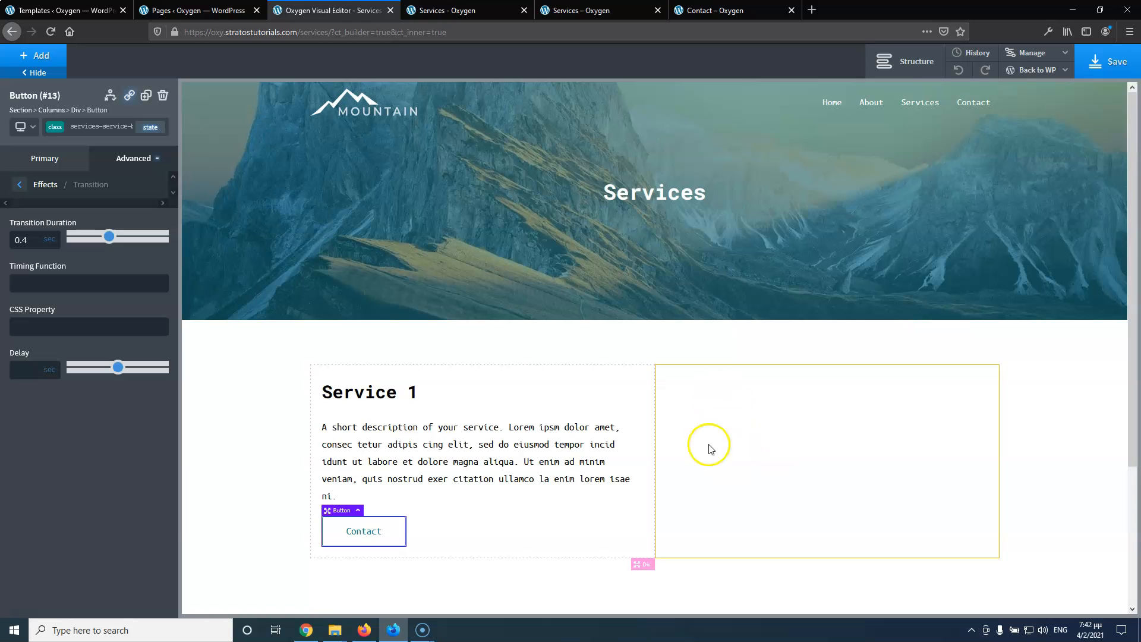
click(774, 447)
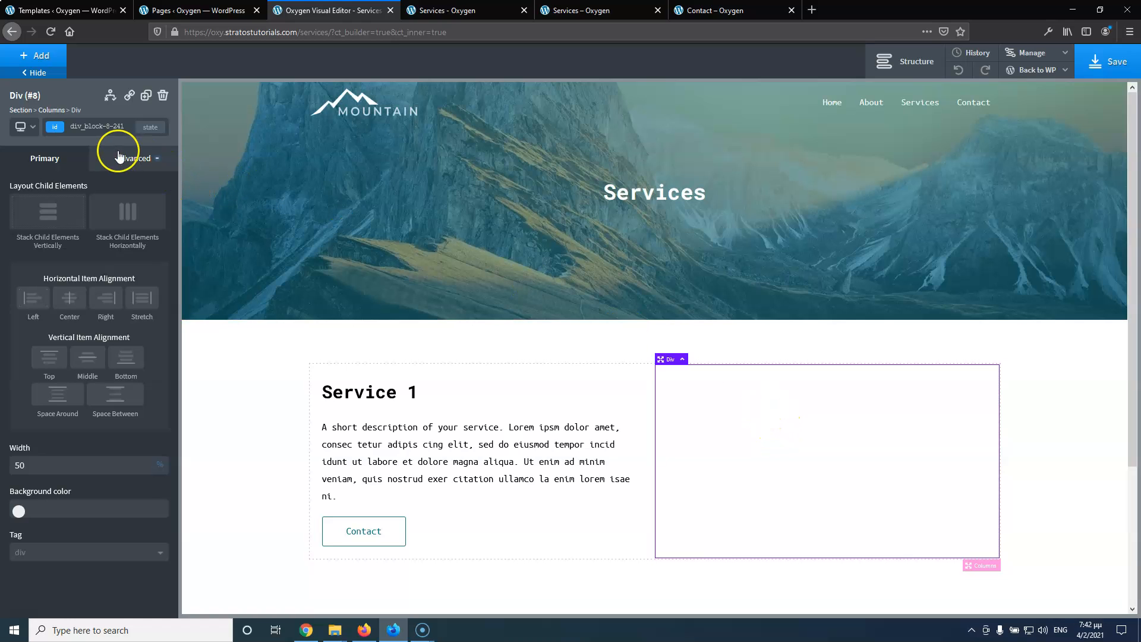
click(36, 56)
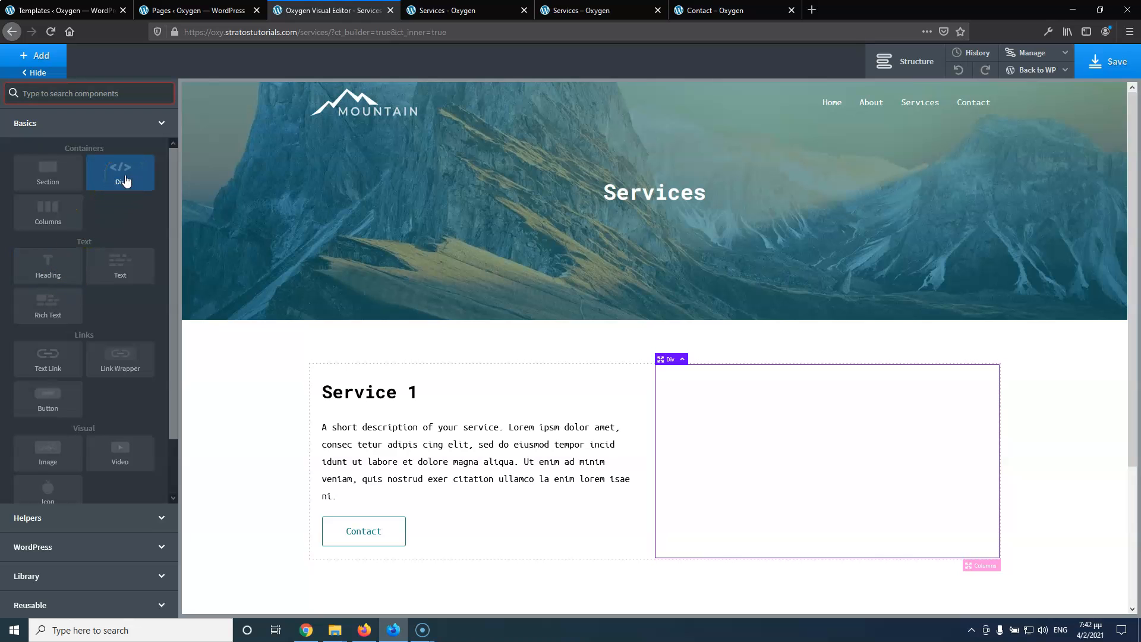
drag(124, 180, 766, 370)
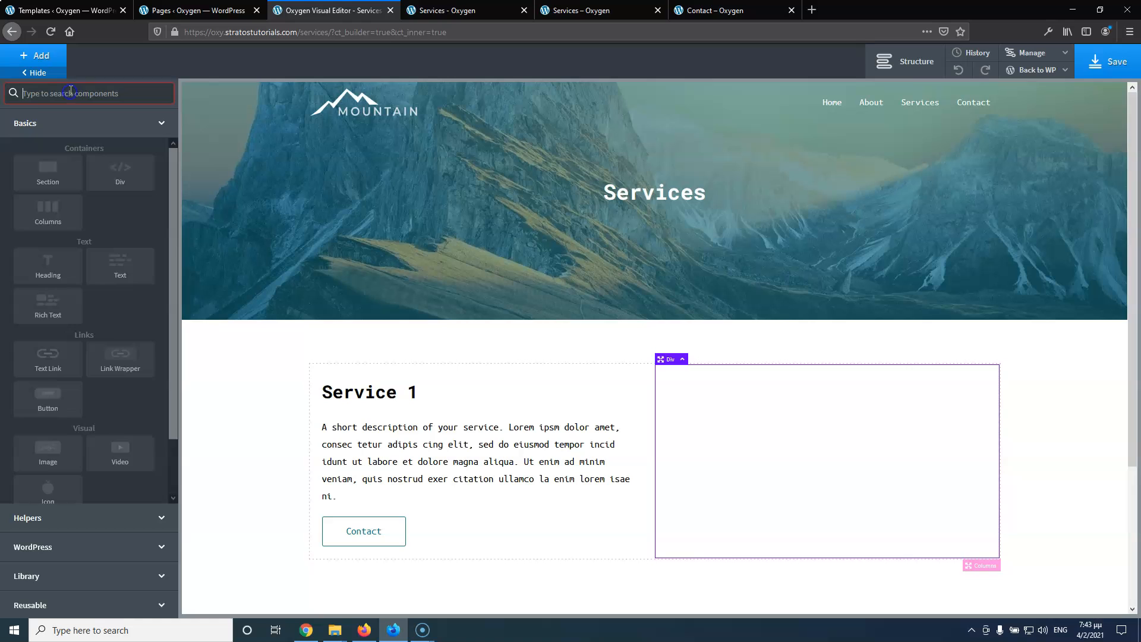
text(im)
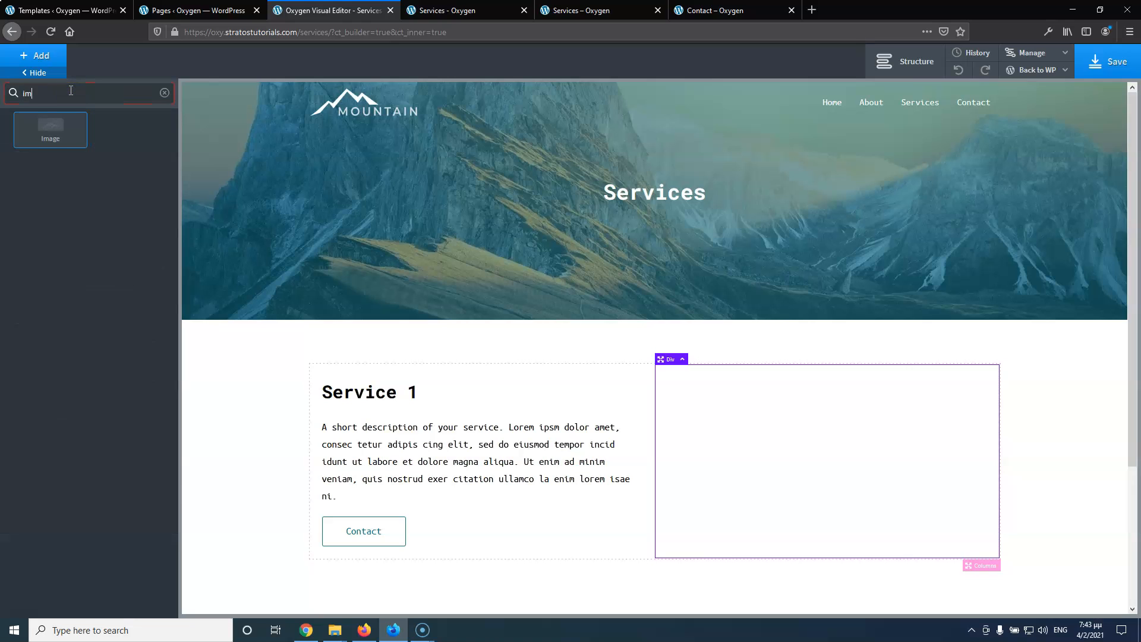
click(52, 121)
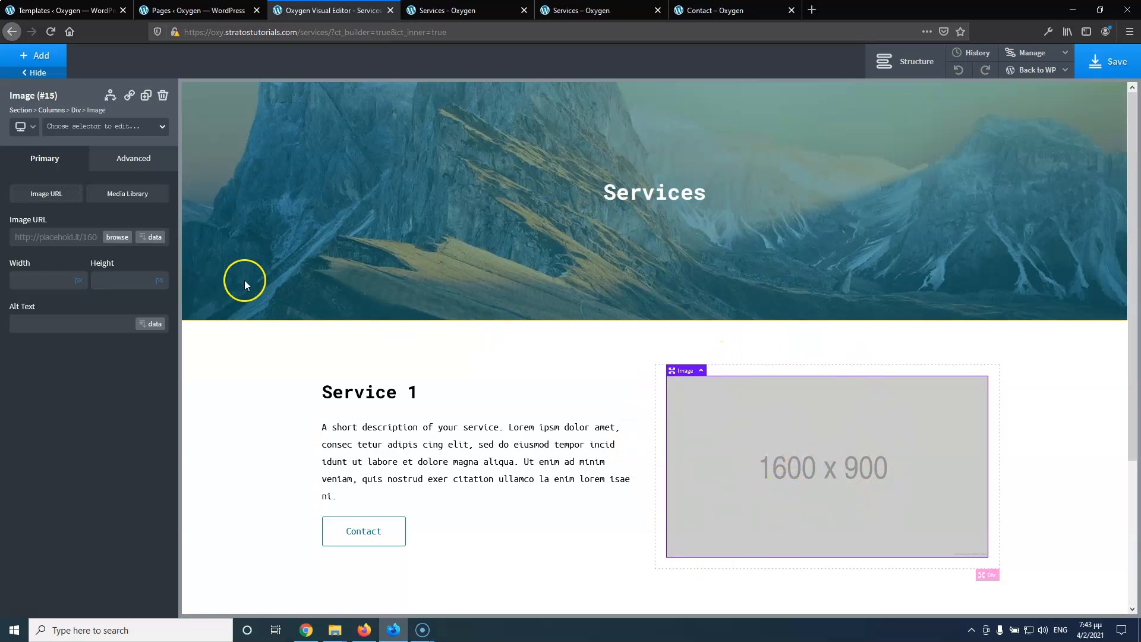
Use green-leafed-trees-during-fog-time-167684.jpg from the media library as the Service 1 image, matching the reference, and save the page
click(564, 5)
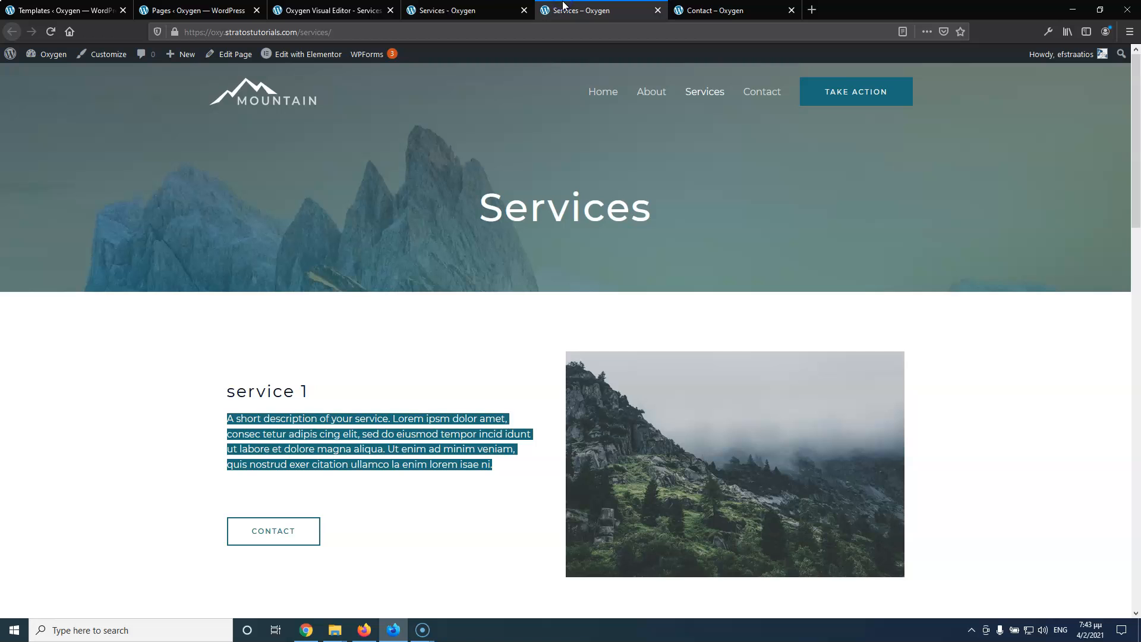
click(345, 7)
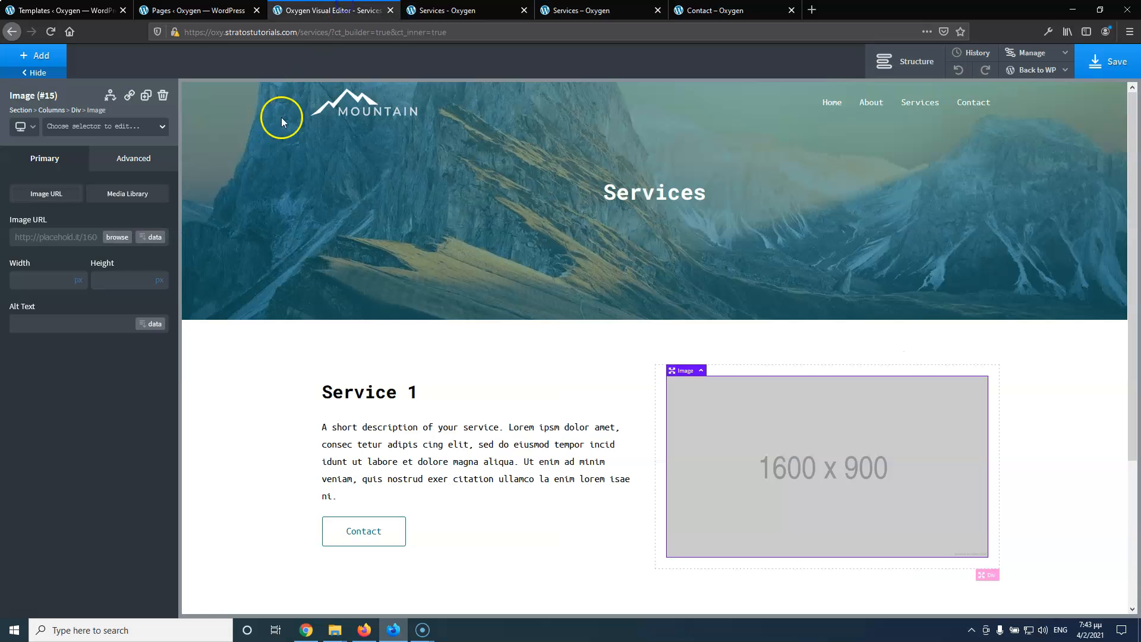
click(109, 233)
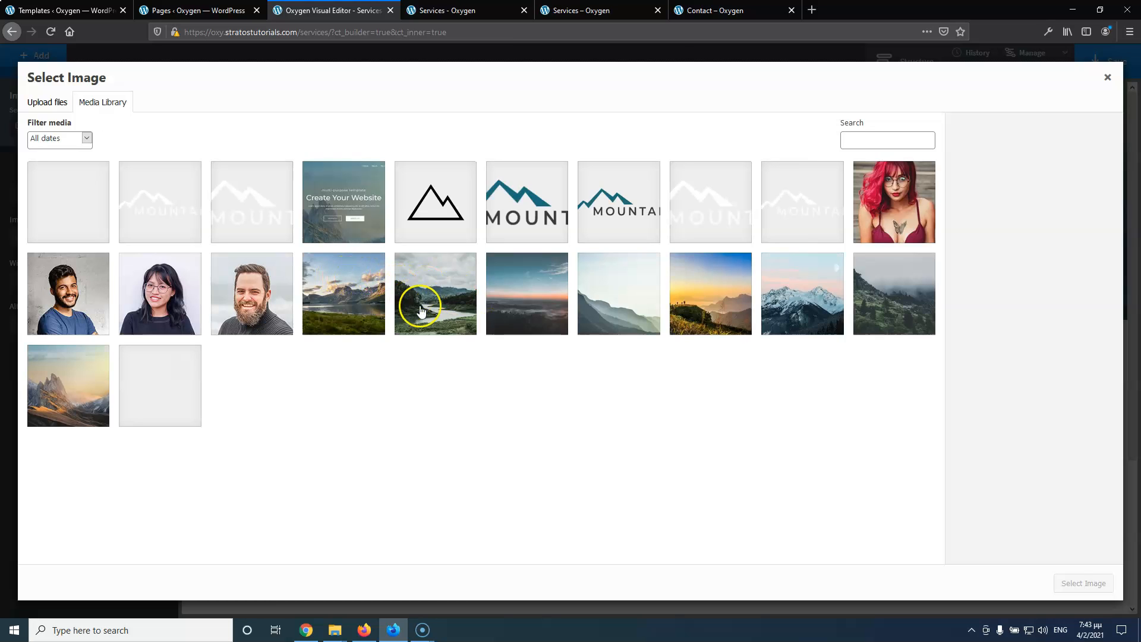
click(902, 288)
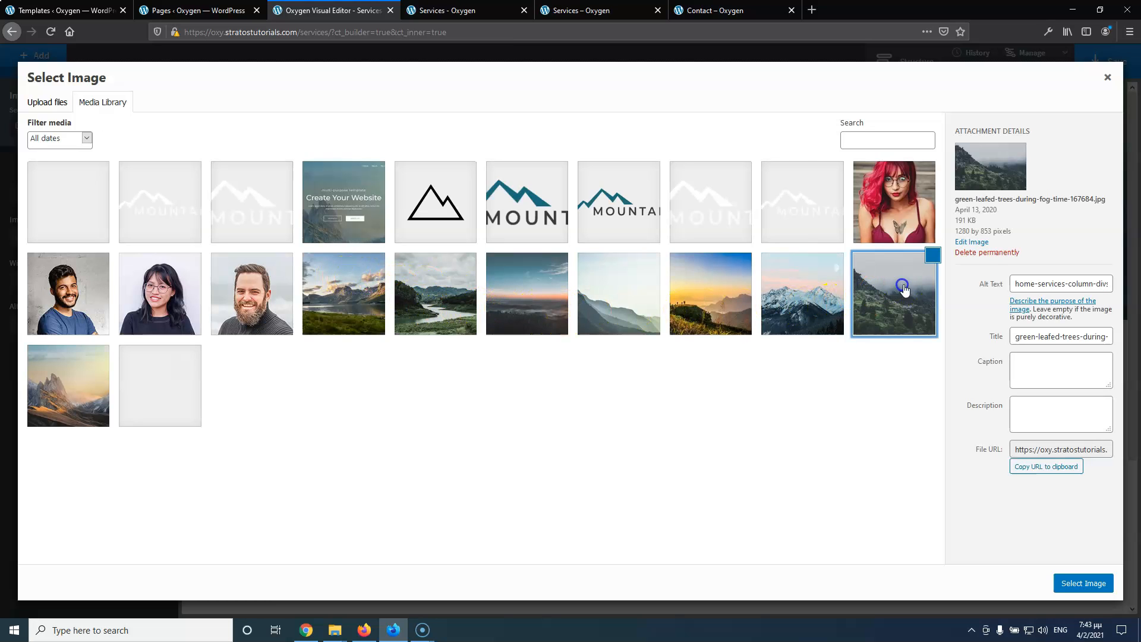
click(1082, 583)
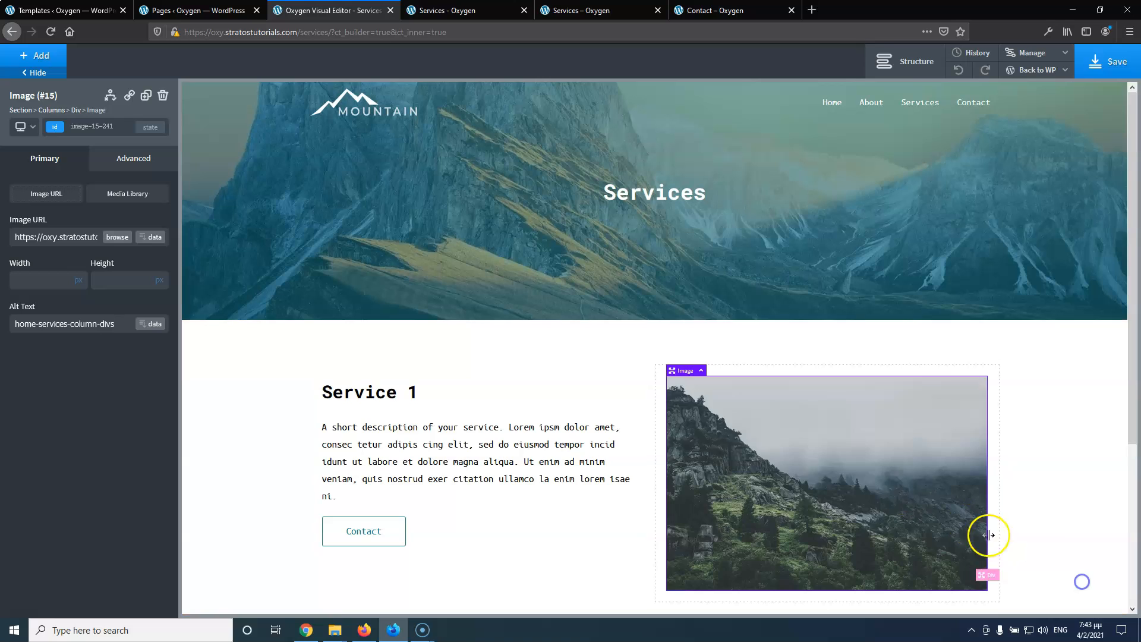
scroll(781, 415, down, 2)
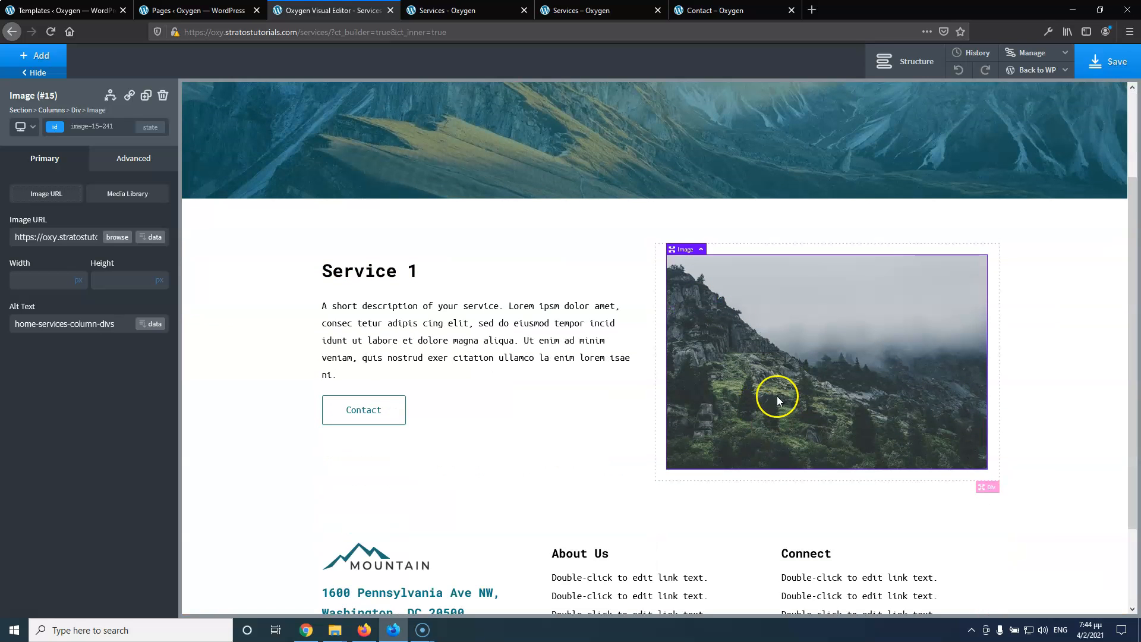
click(1110, 54)
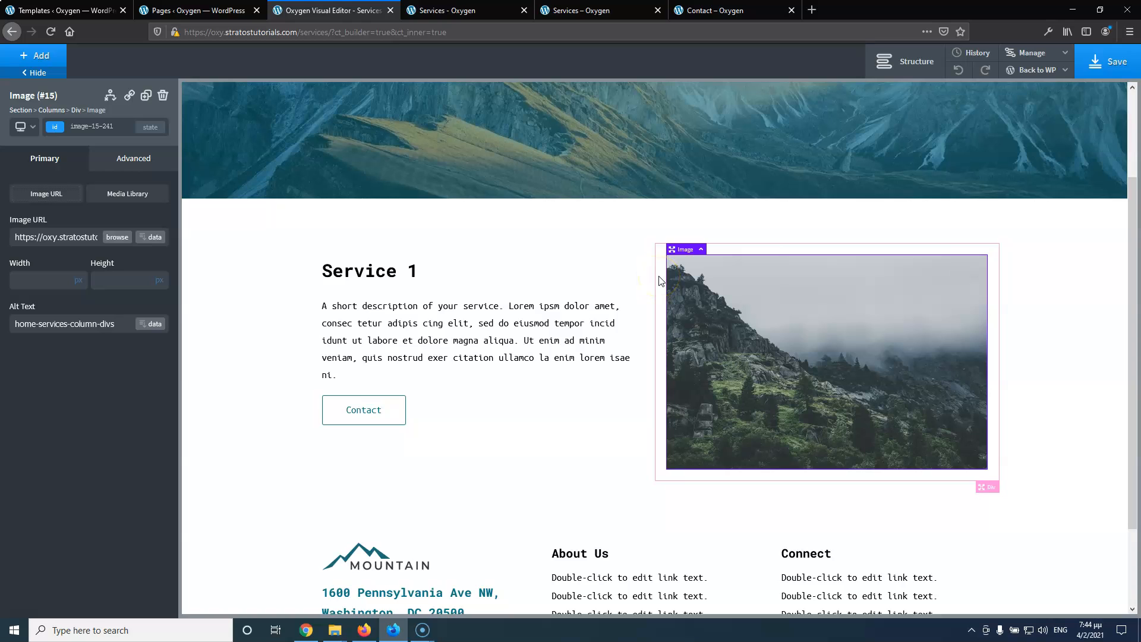
Set the padding of the div holding the Service 1 image to 0 px on all four sides and save the page
click(658, 276)
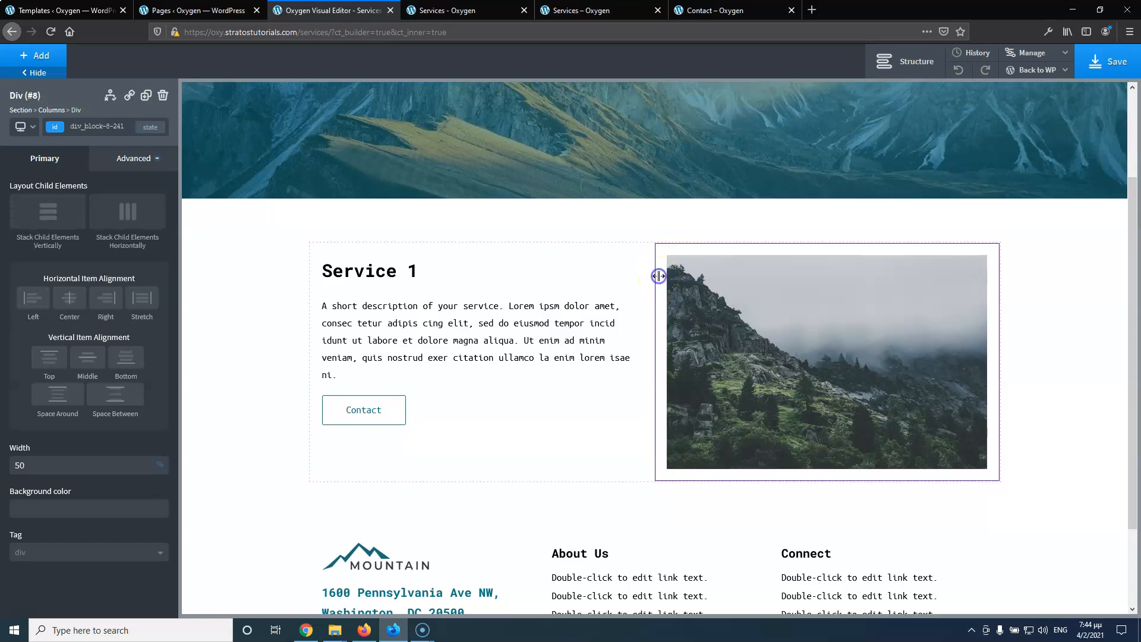
click(129, 157)
click(85, 236)
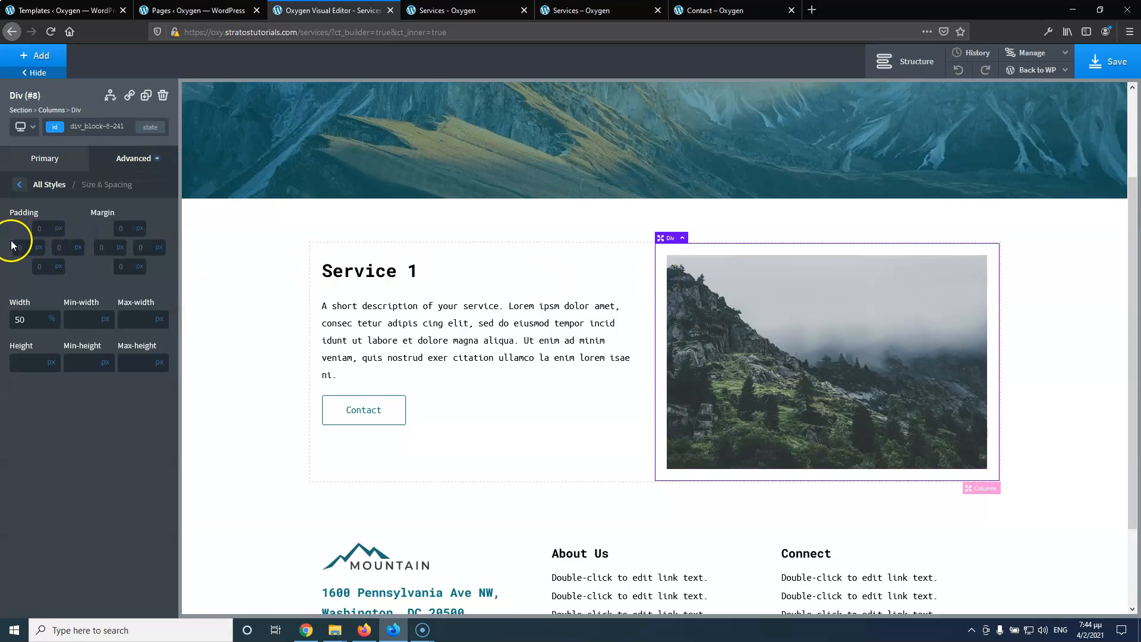
text(0)
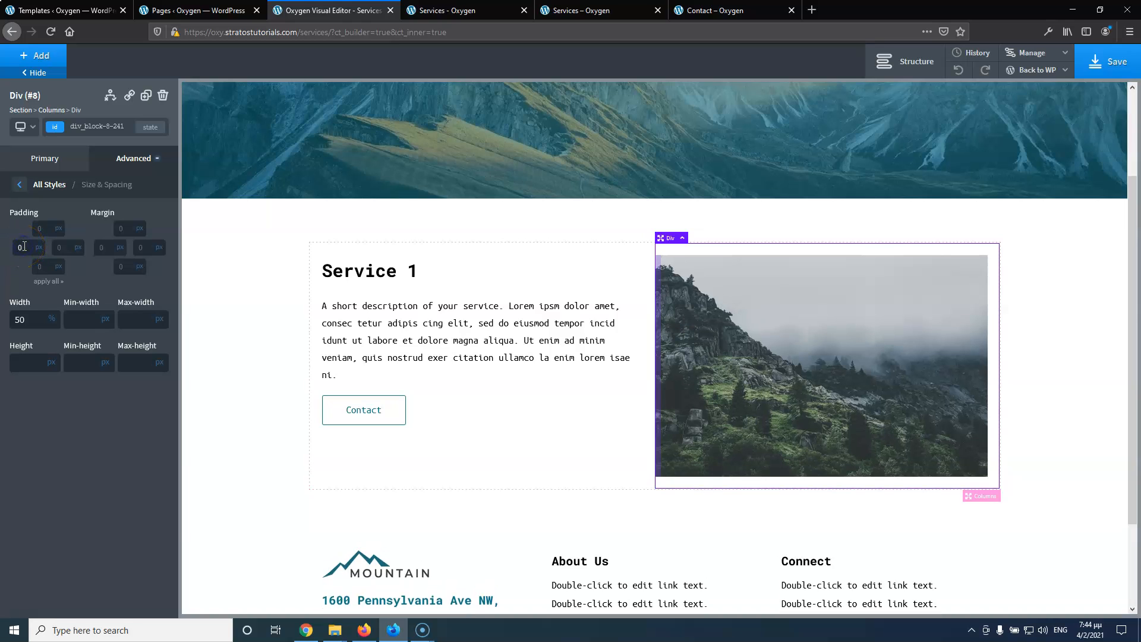
click(67, 248)
text(0)
click(41, 228)
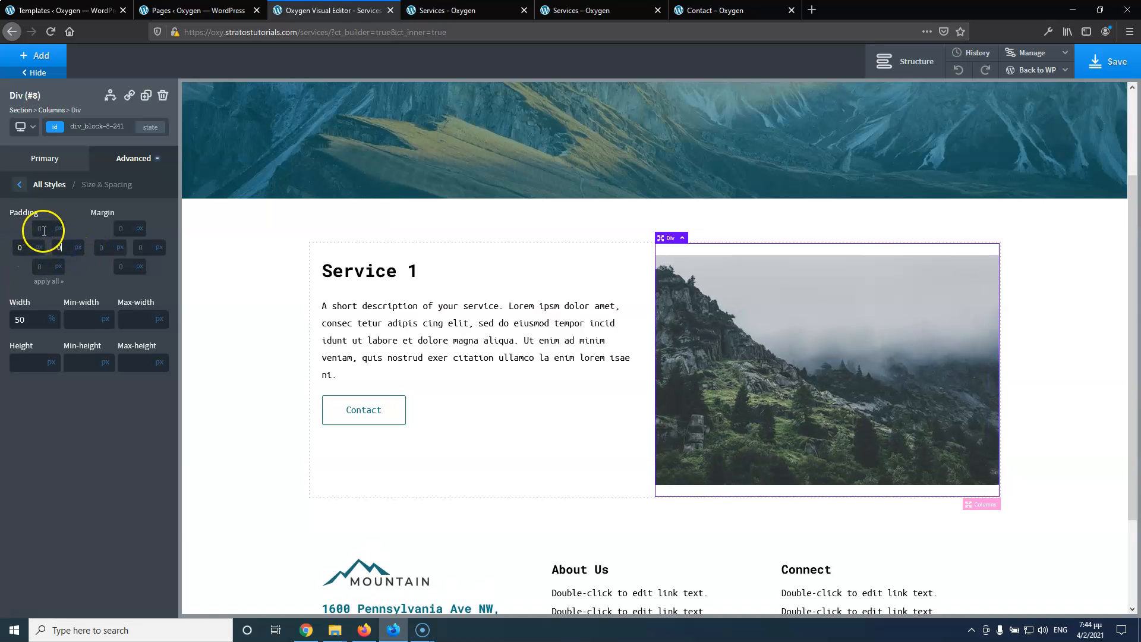
text(0)
click(41, 266)
text(0)
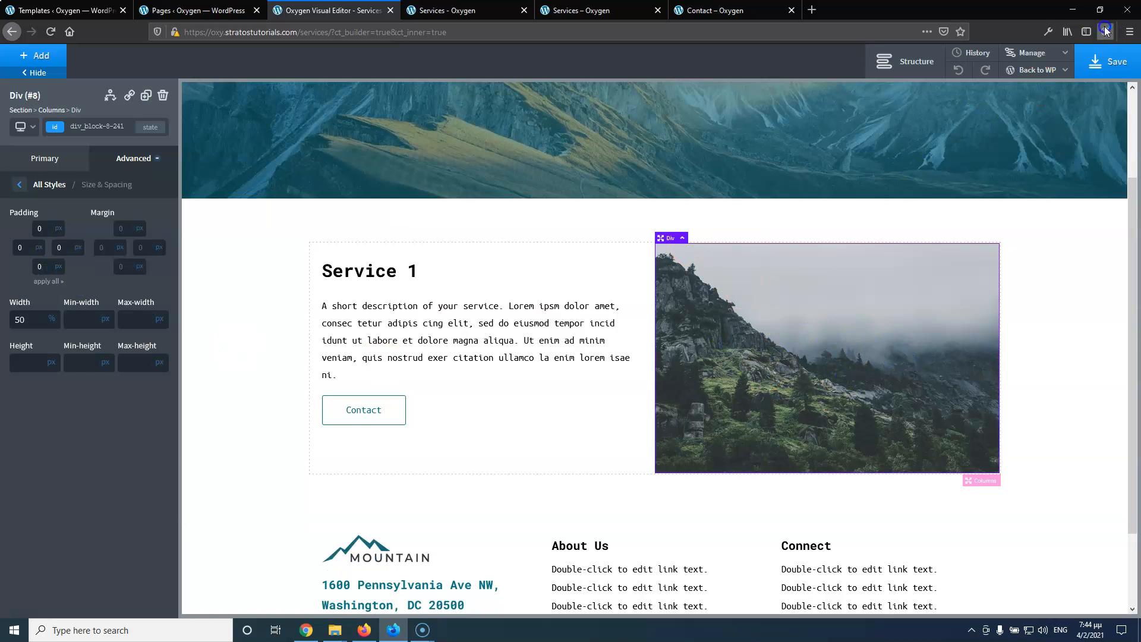
click(1107, 61)
Examine the layout of the service 2 block on the reference Services page and return to the page editor
click(476, 10)
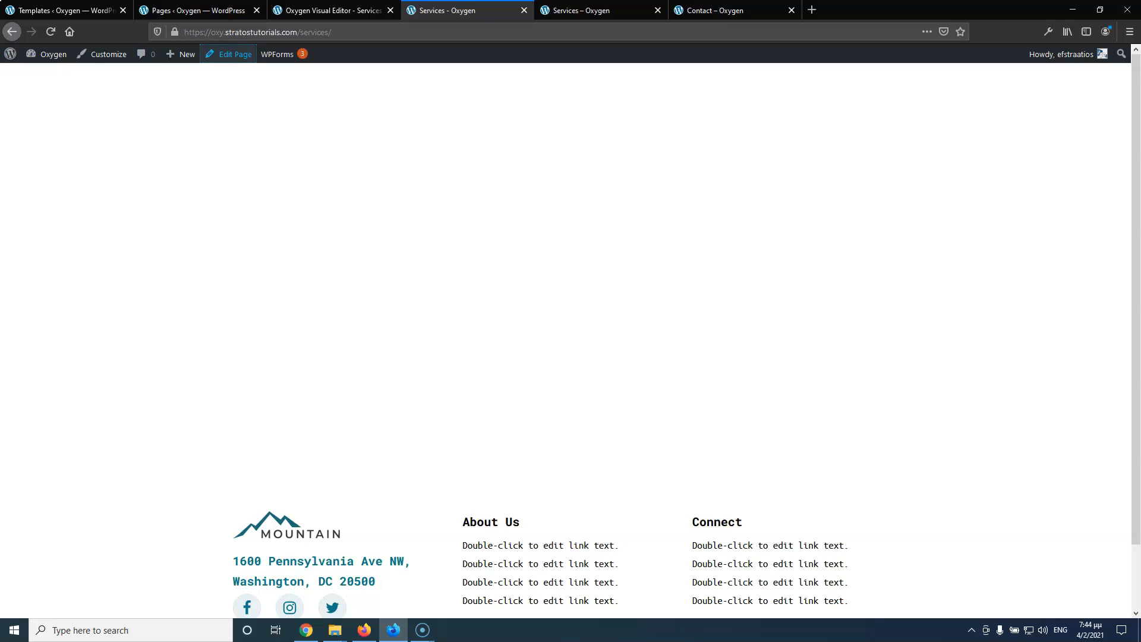
click(579, 10)
scroll(538, 360, down, 6)
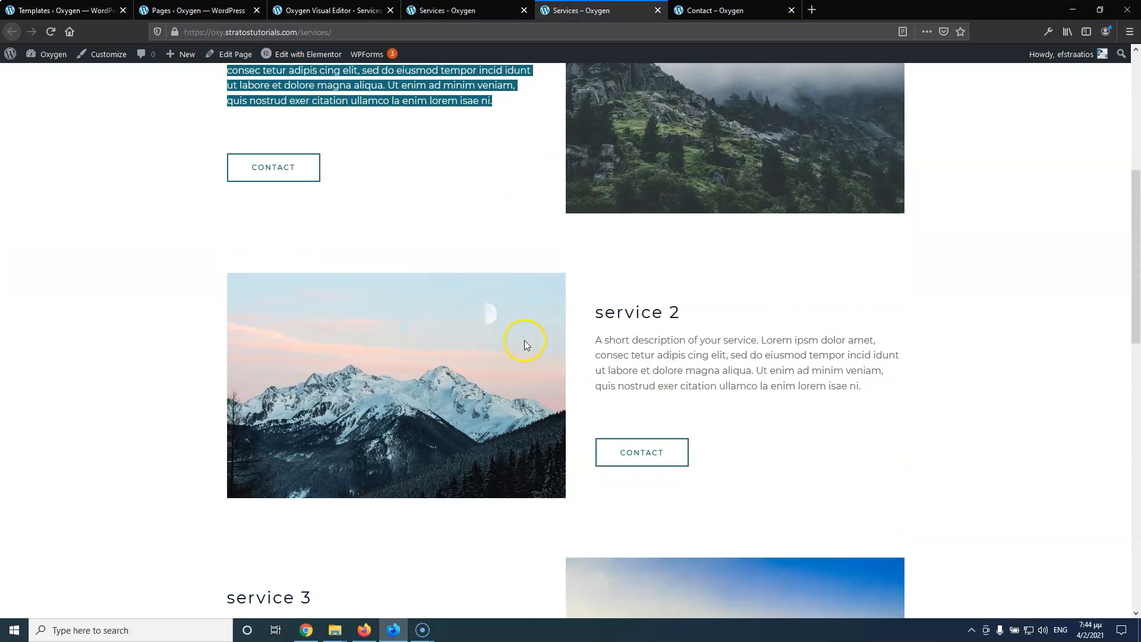
click(369, 10)
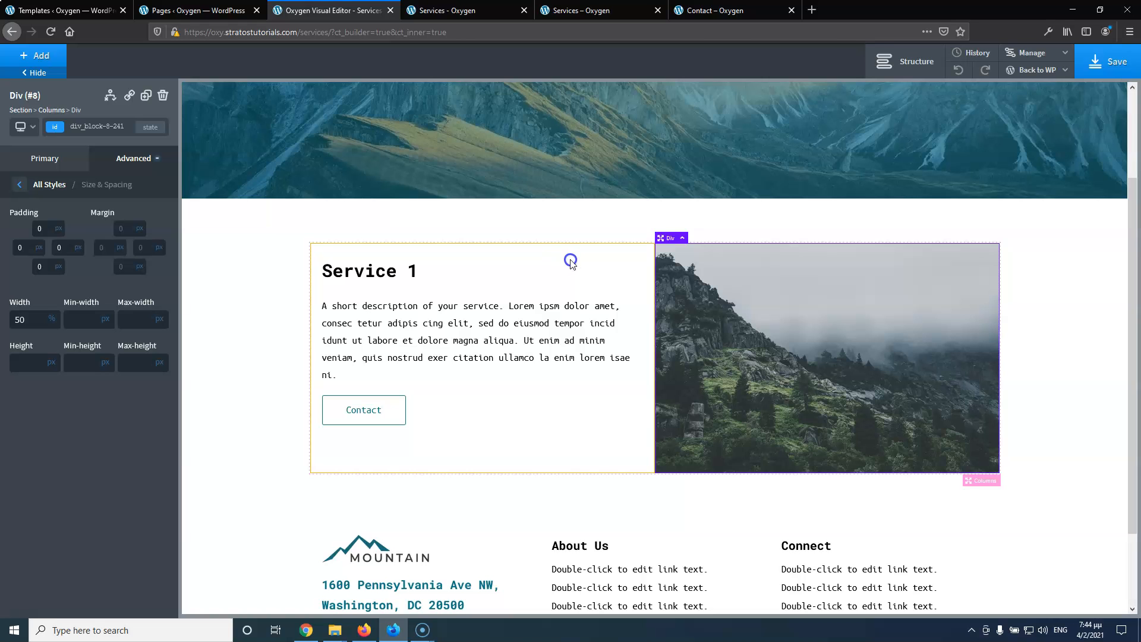
Assign the new class services-service-columns to the Columns element holding the Service 1 block
scroll(571, 262, down, 2)
scroll(568, 260, up, 2)
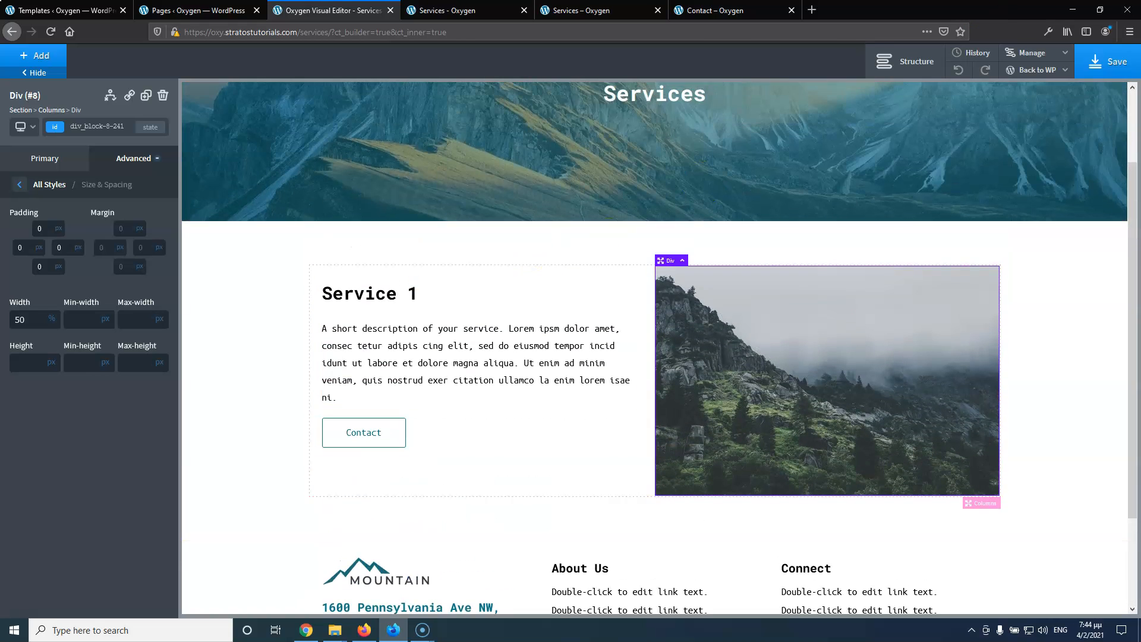
click(887, 61)
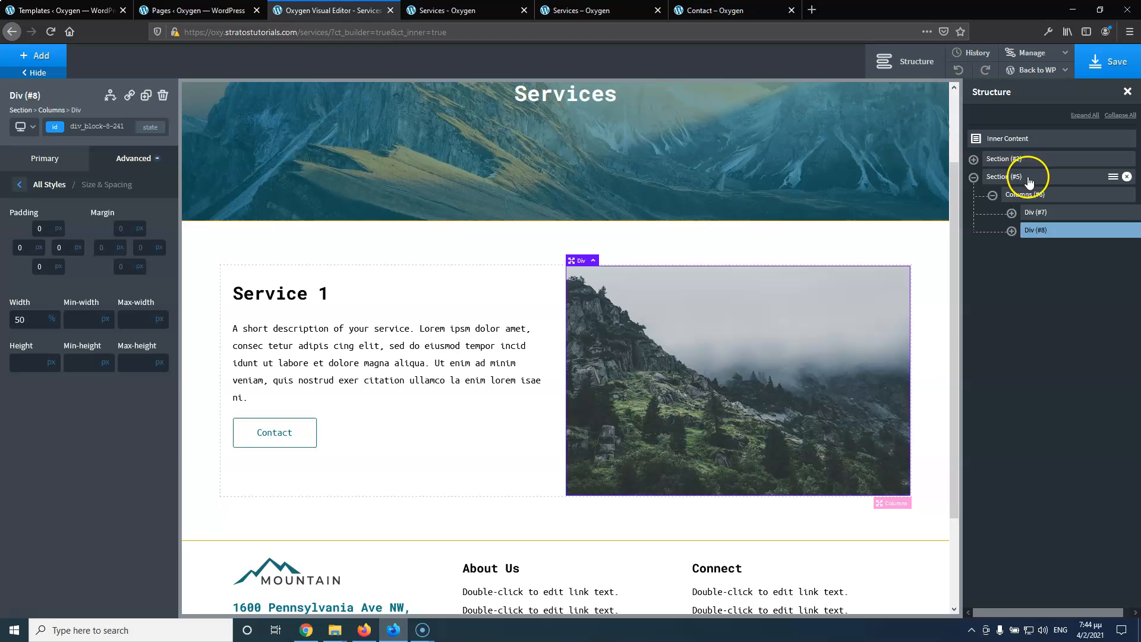
click(1051, 193)
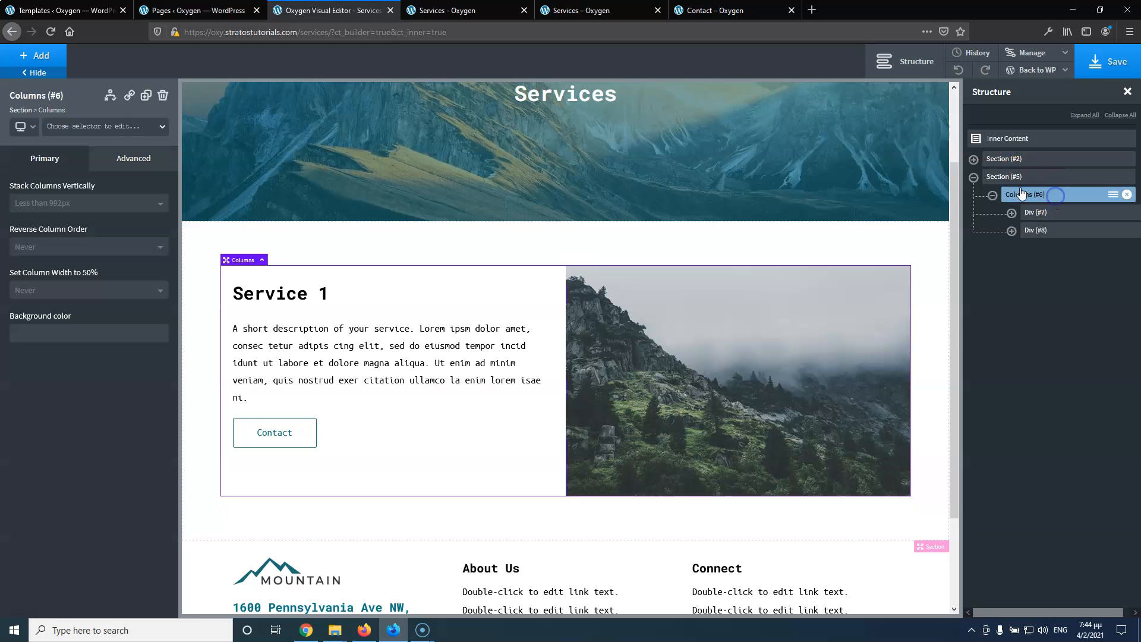
click(108, 127)
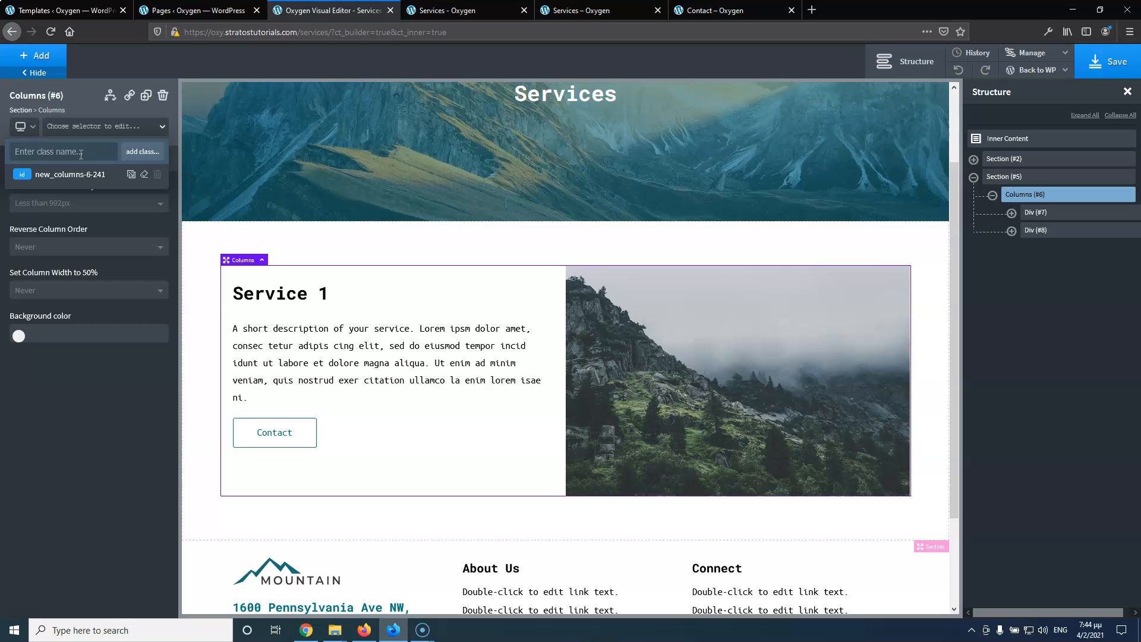
text(serve)
key(BackSpace)
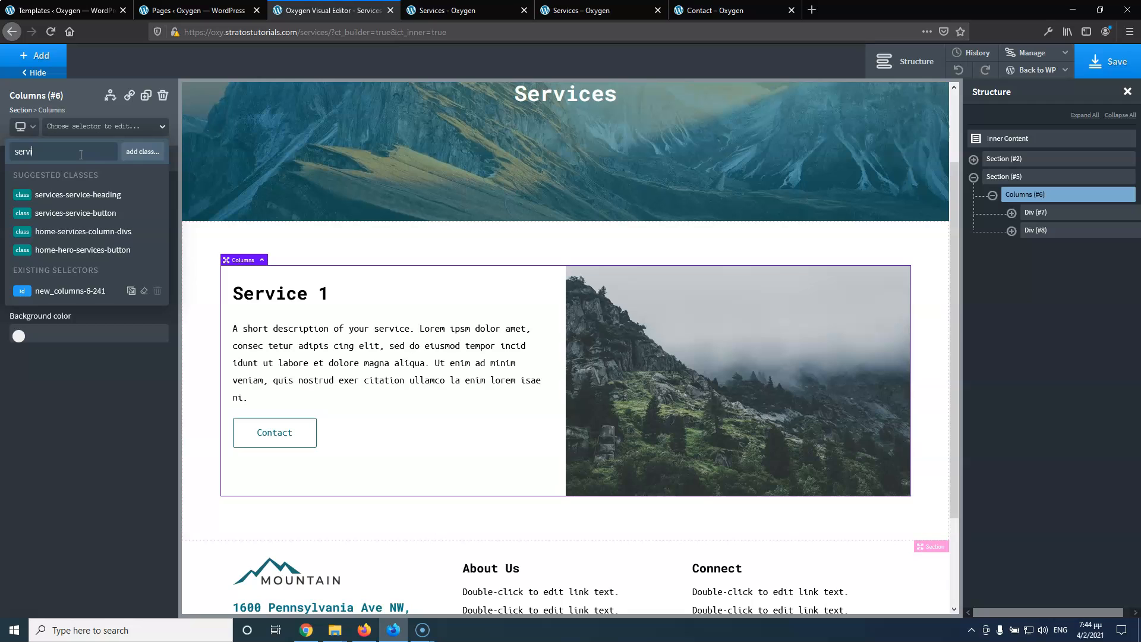
text(ices-service)
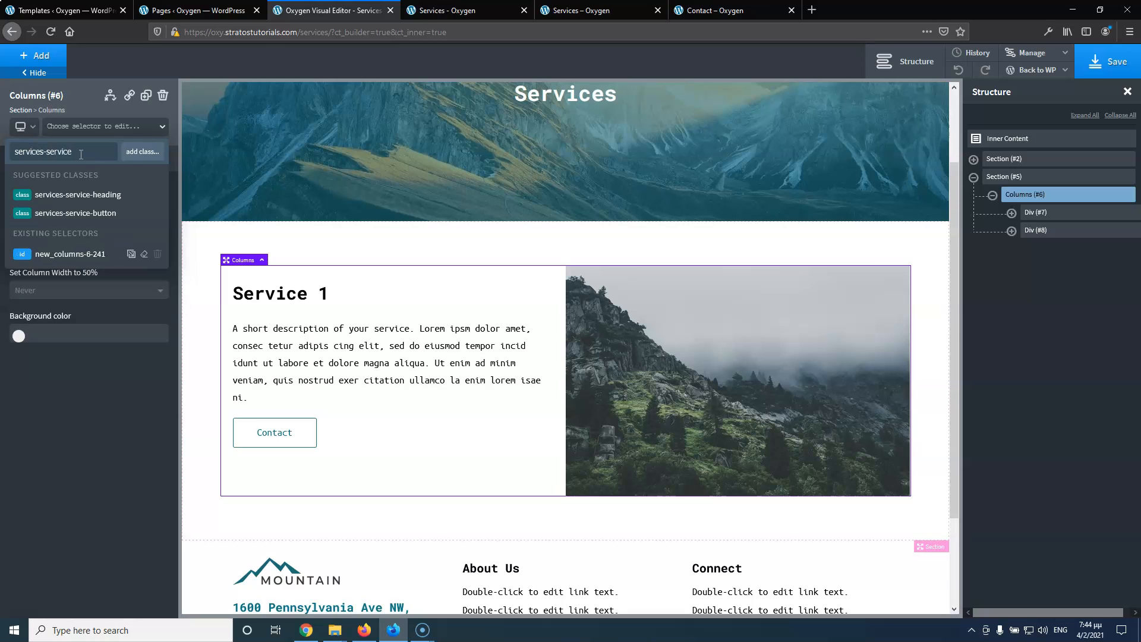
text(-columns)
key(Return)
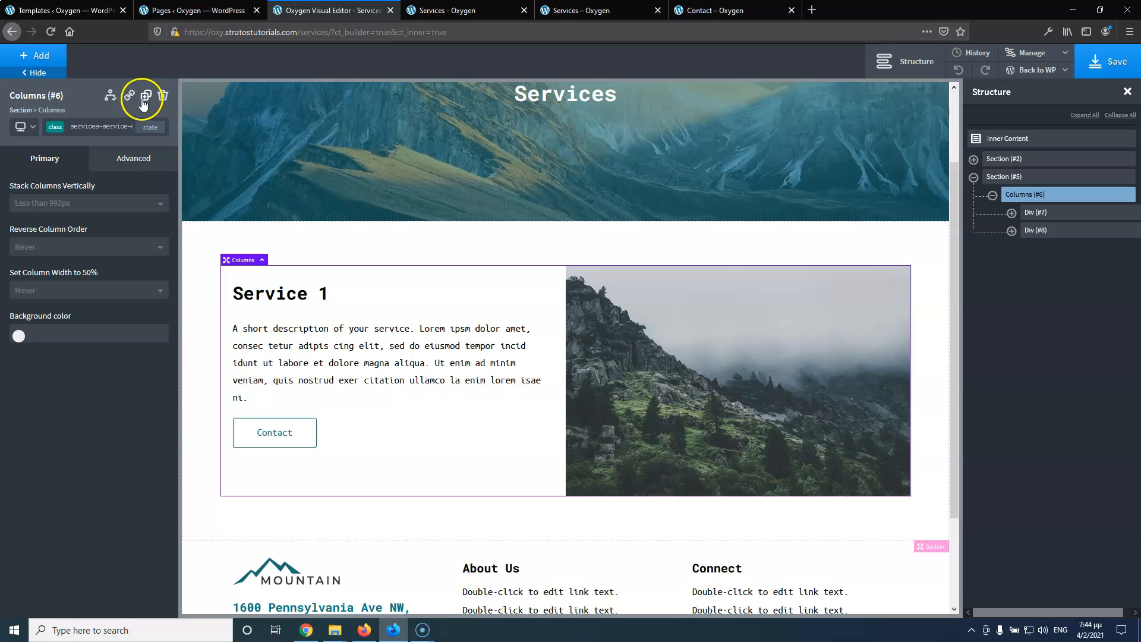
Duplicate the Service 1 columns twice and, in the middle block, move the image div before the text div to match the reference
click(144, 97)
click(145, 97)
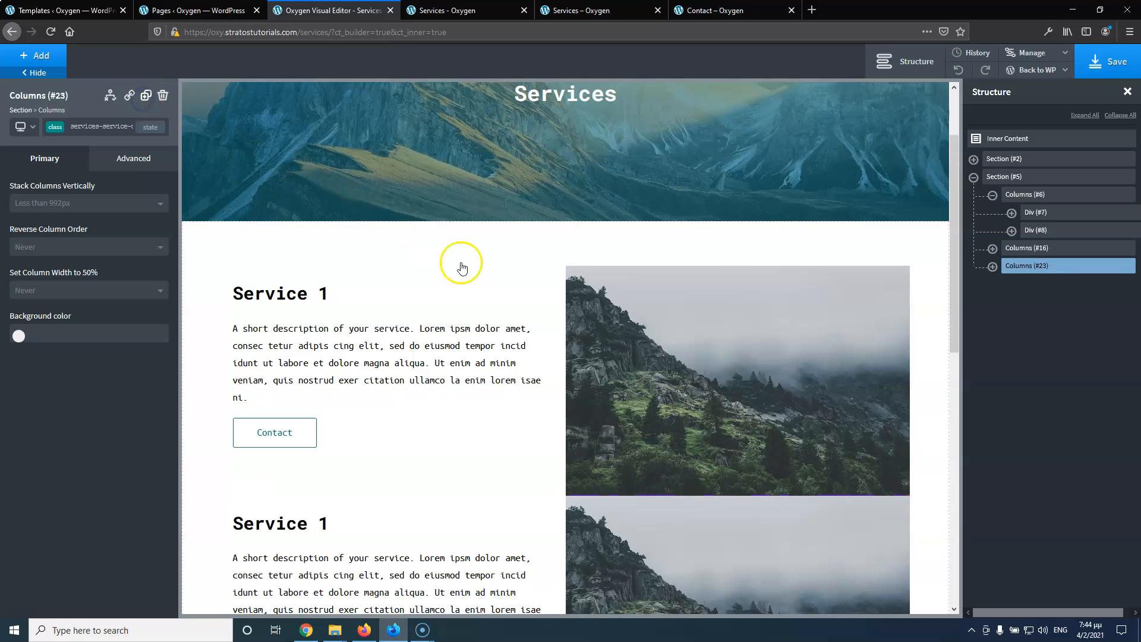
scroll(510, 311, down, 3)
click(633, 405)
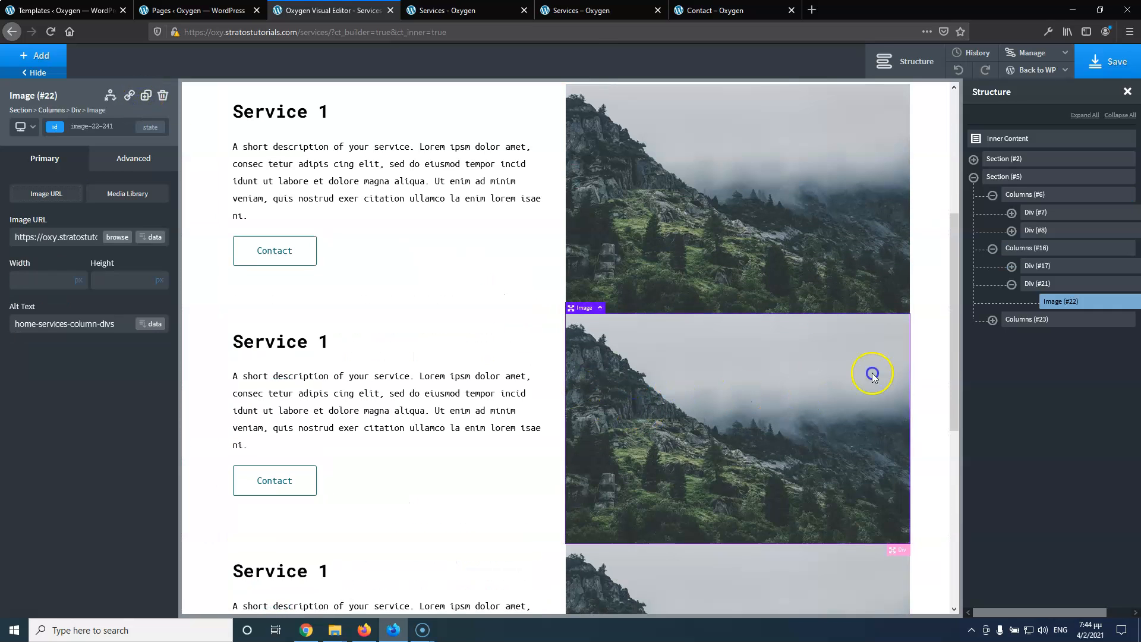
click(1010, 286)
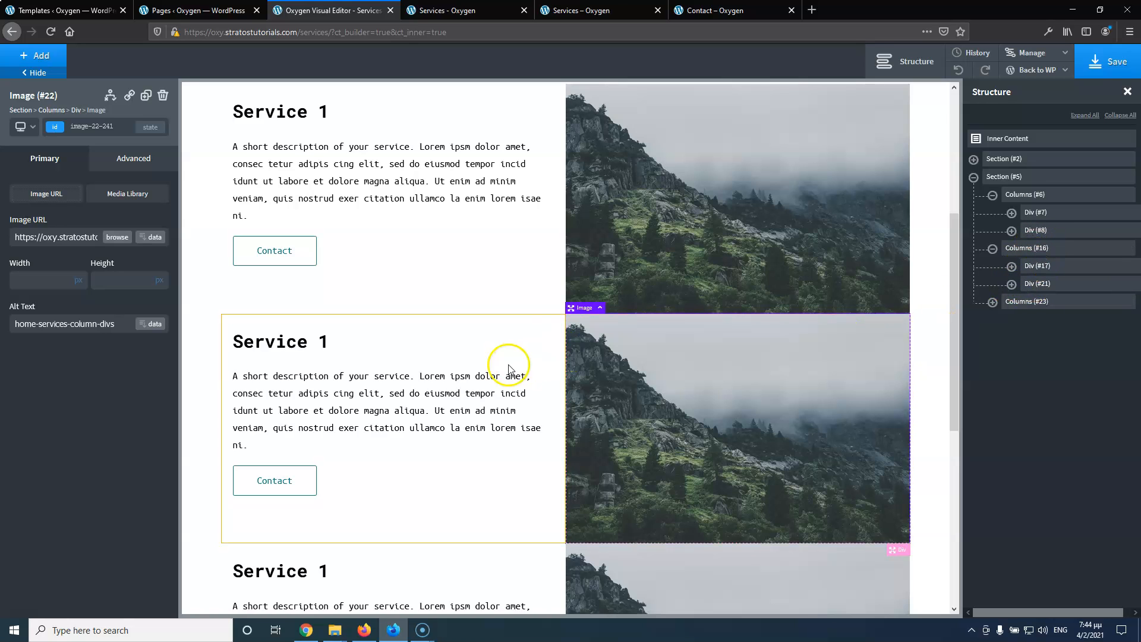
click(591, 8)
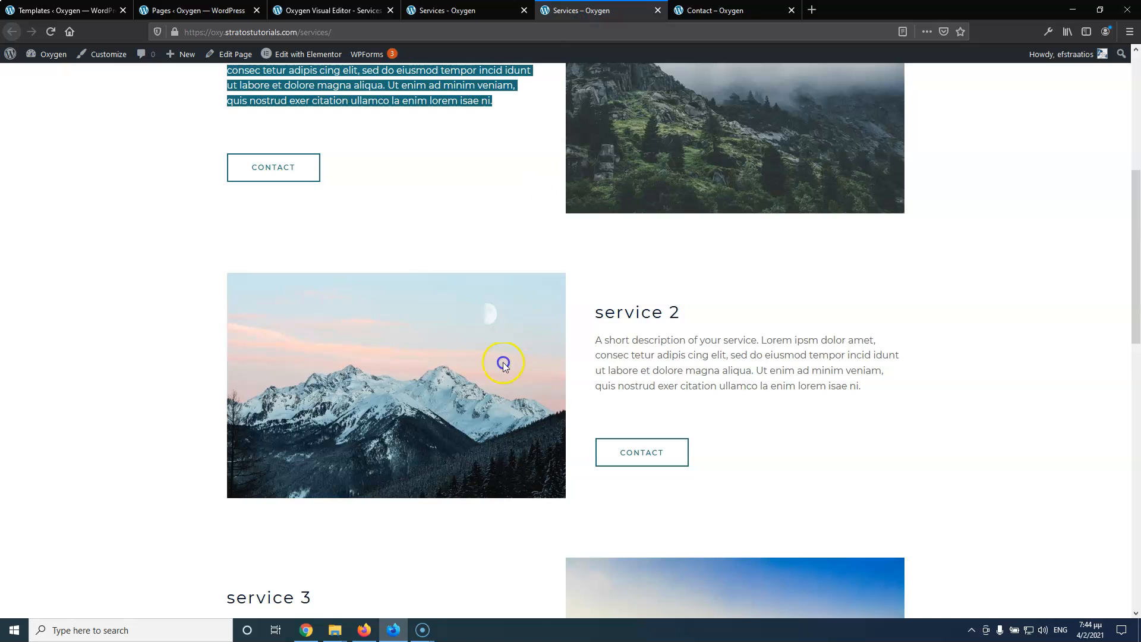
click(351, 10)
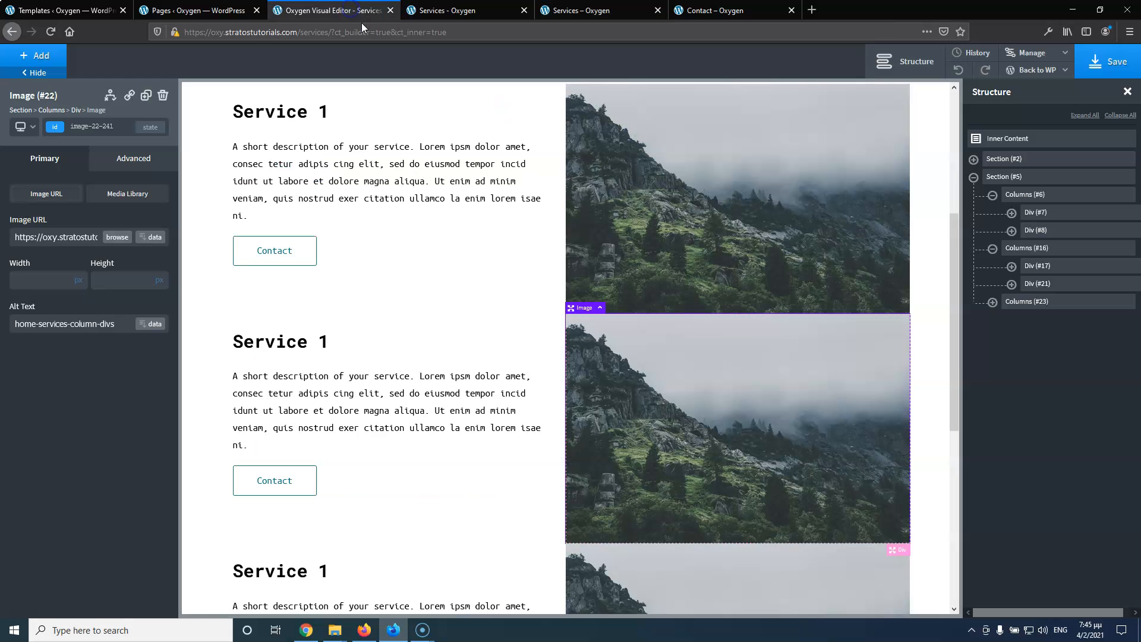
drag(1044, 282, 1034, 264)
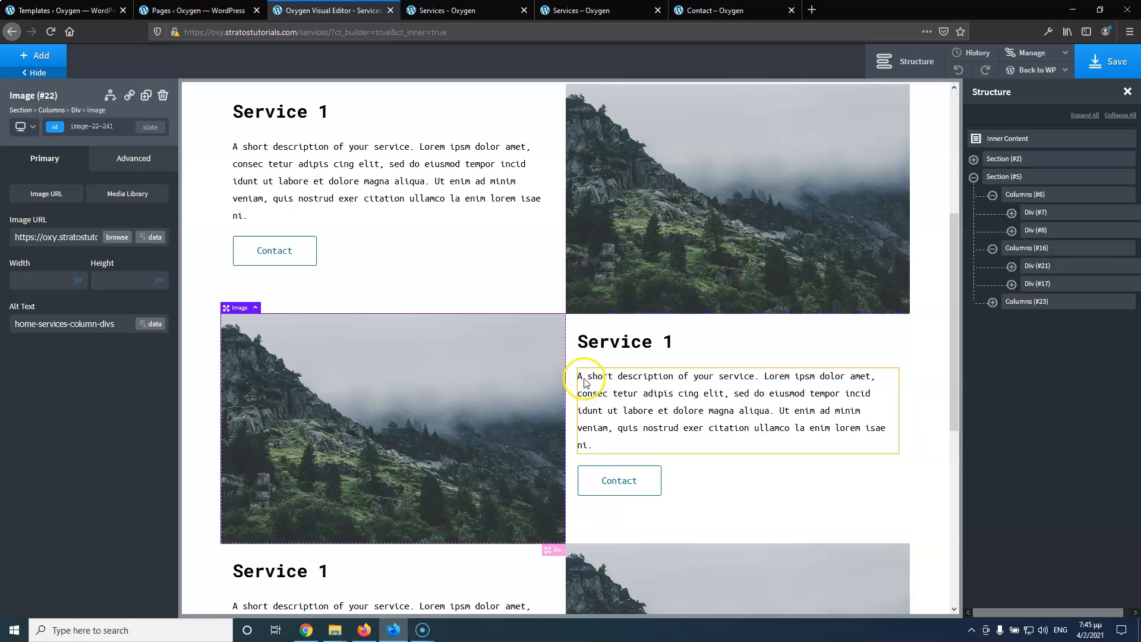
Set a 40 px bottom margin on the services-service-columns class and save the page
click(1031, 197)
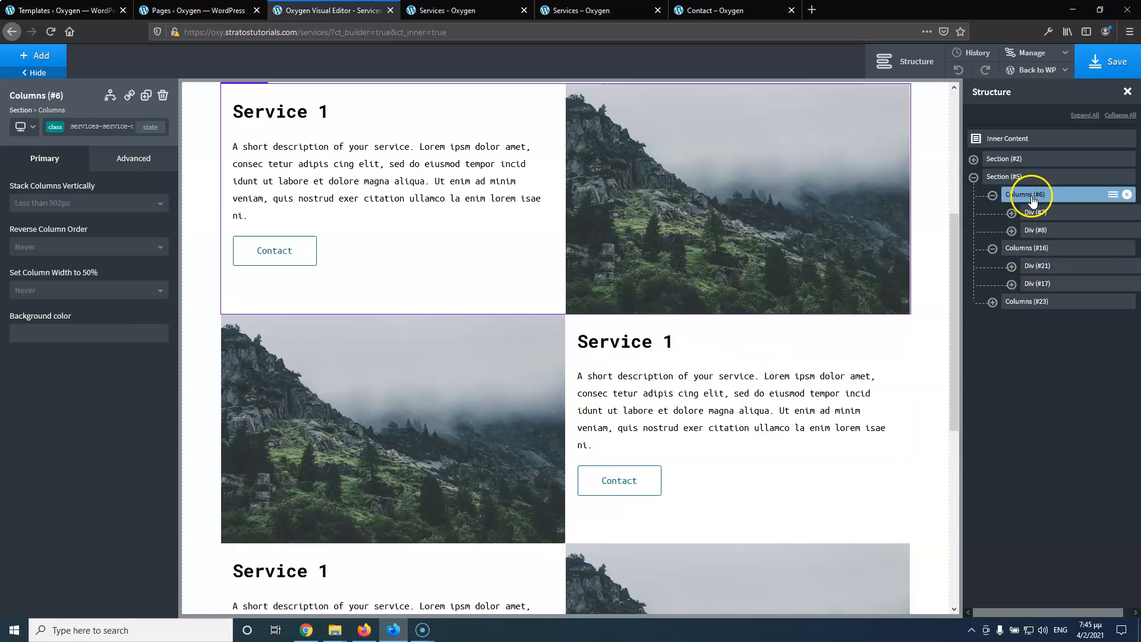
click(134, 157)
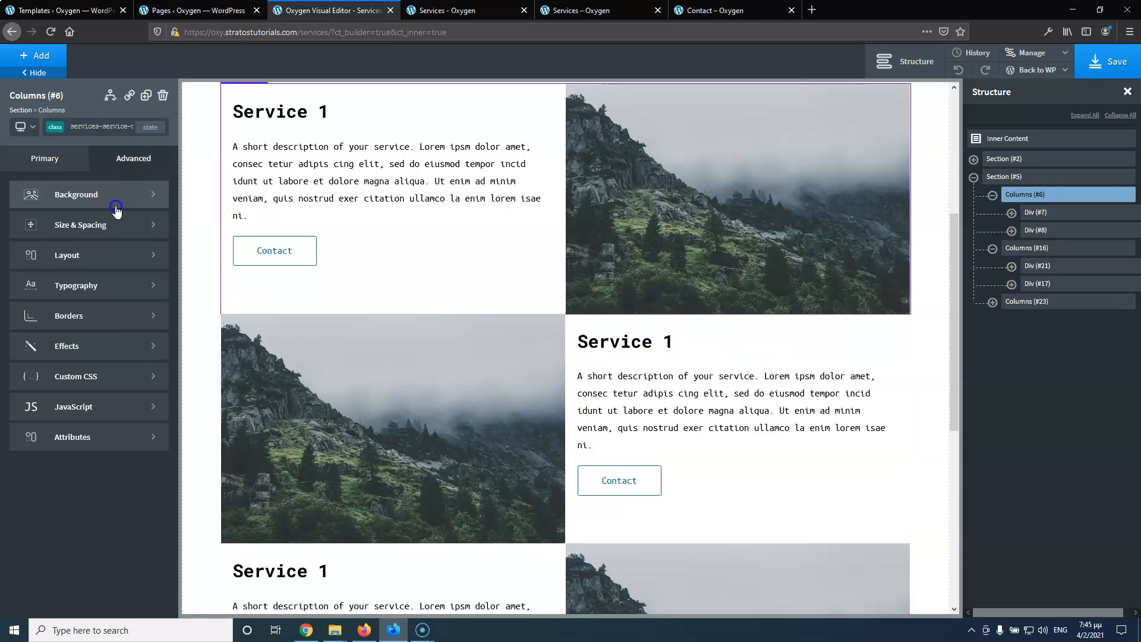
click(73, 229)
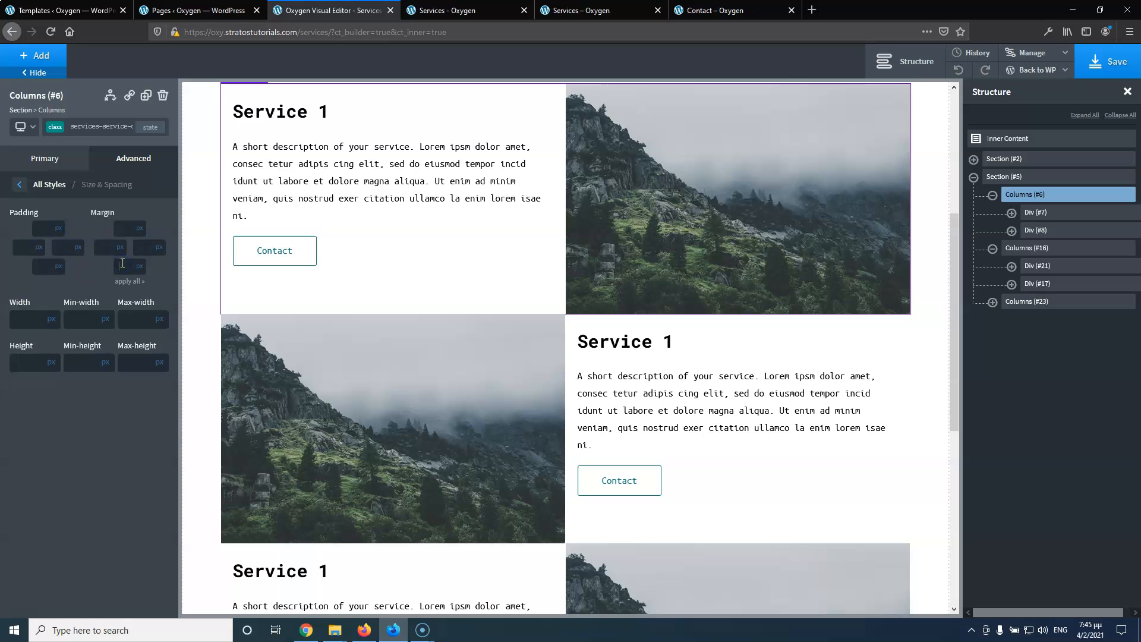
click(122, 263)
text(40)
scroll(497, 410, down, 3)
scroll(496, 413, up, 2)
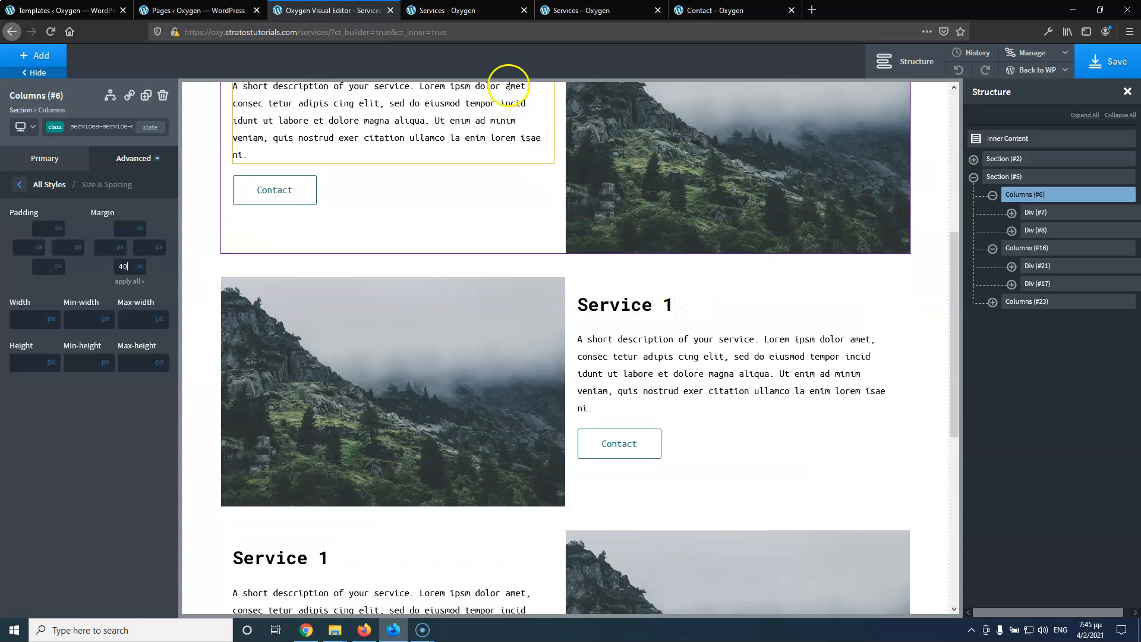
click(1104, 61)
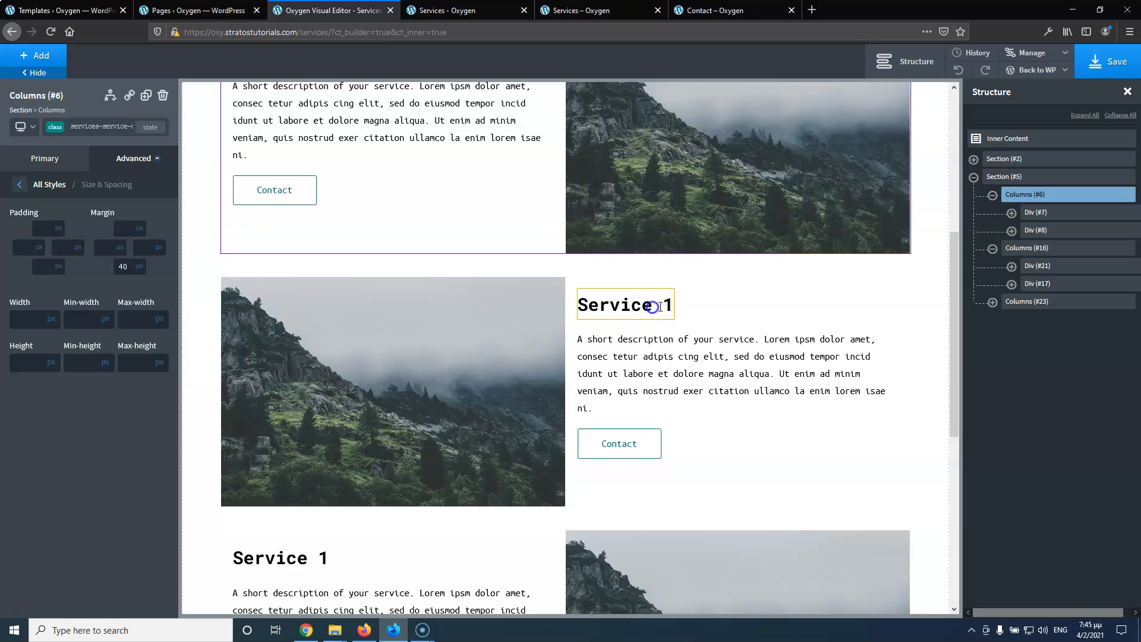
Change the headings of the two duplicated blocks to Service 2 and Service 3
click(654, 306)
click(666, 304)
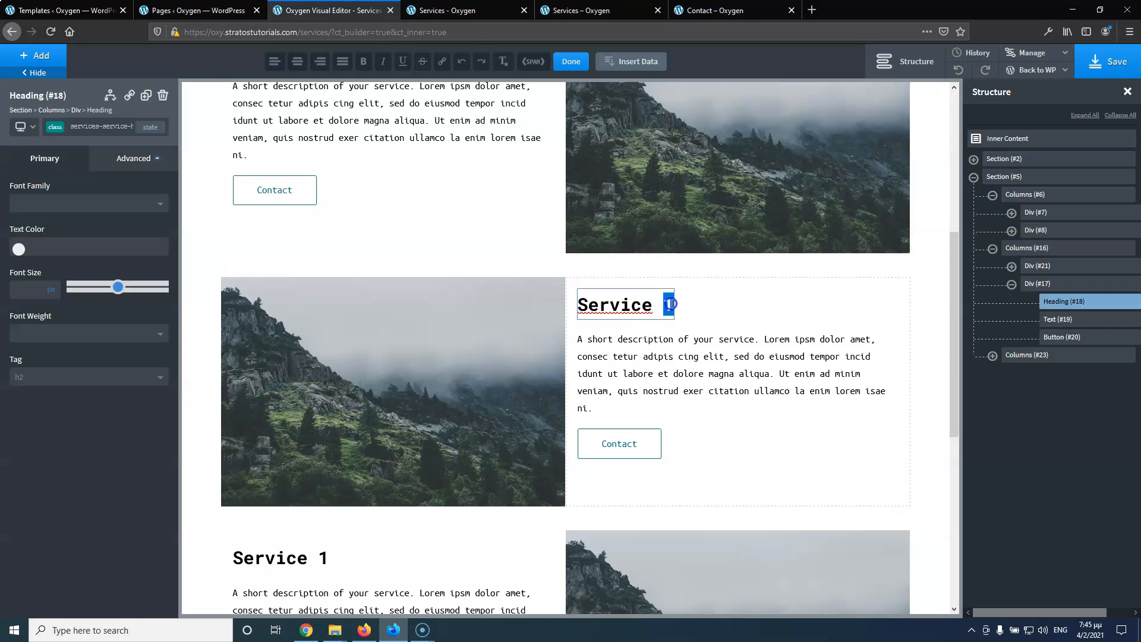
text(2)
scroll(382, 453, down, 3)
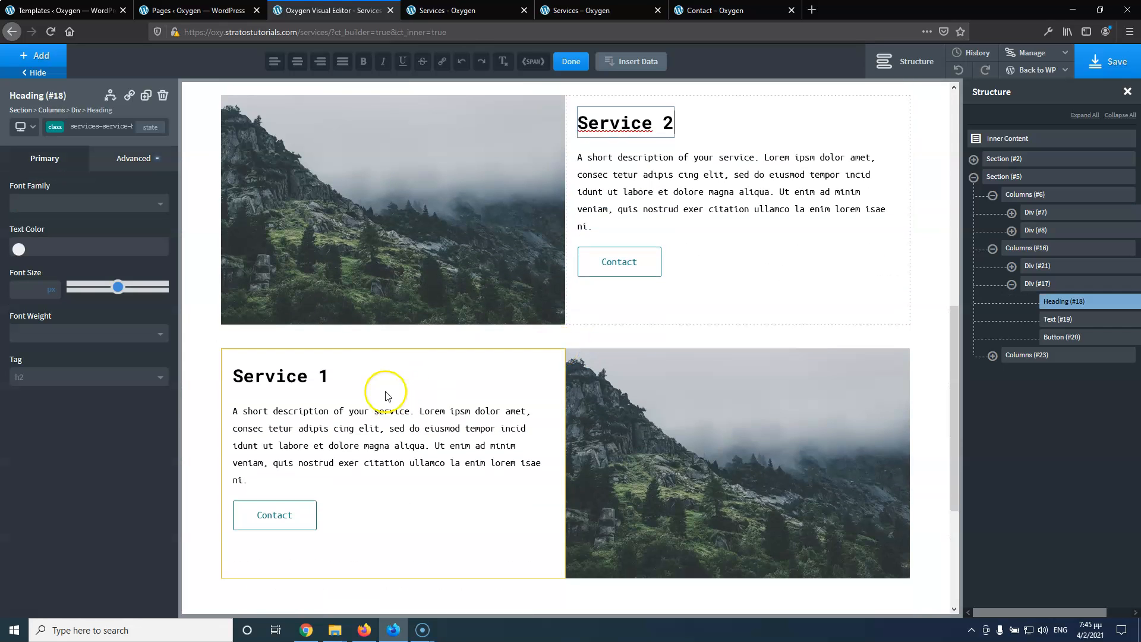
click(309, 375)
click(320, 375)
text(3)
Replace the Service 2 image with snowy-mountain-1287145.jpg from the media library, following the reference page
scroll(414, 265, up, 2)
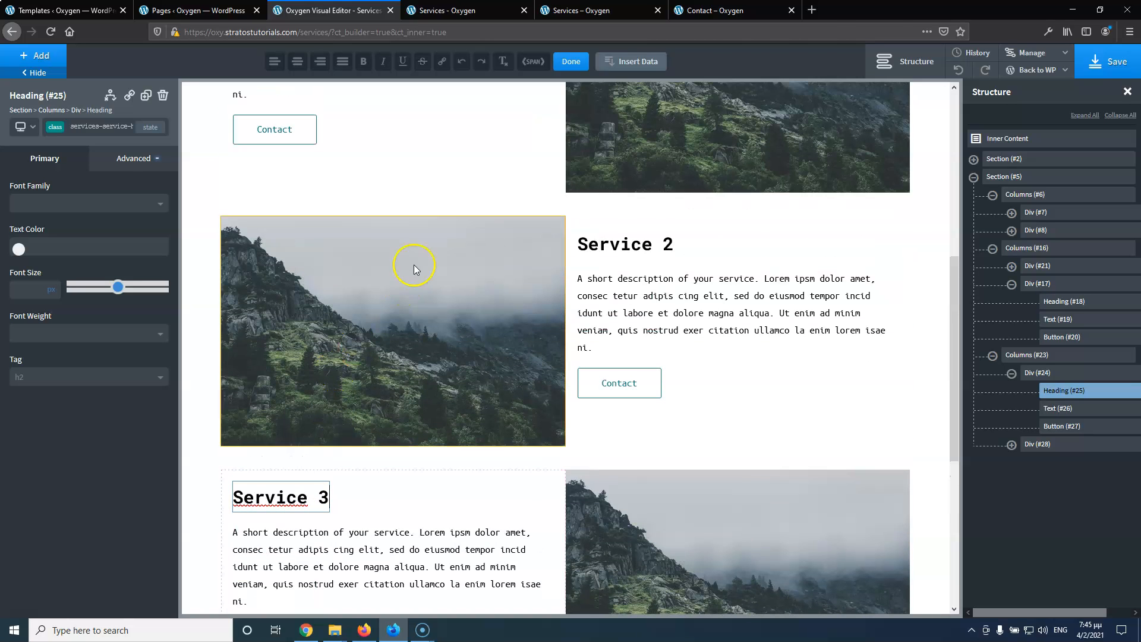
click(576, 7)
click(333, 11)
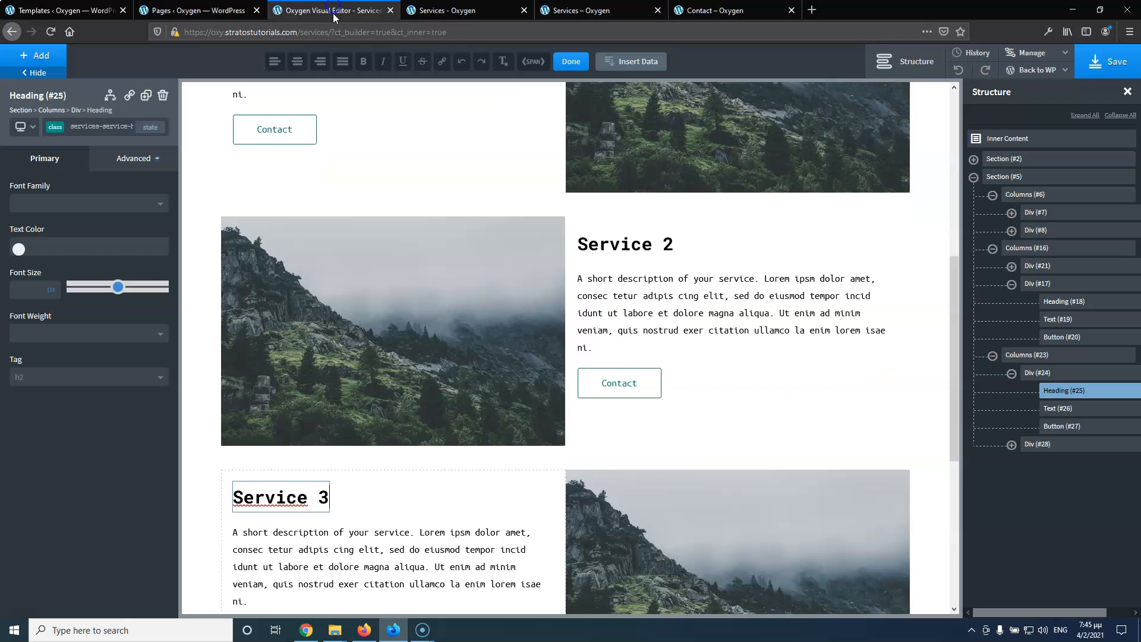
click(211, 283)
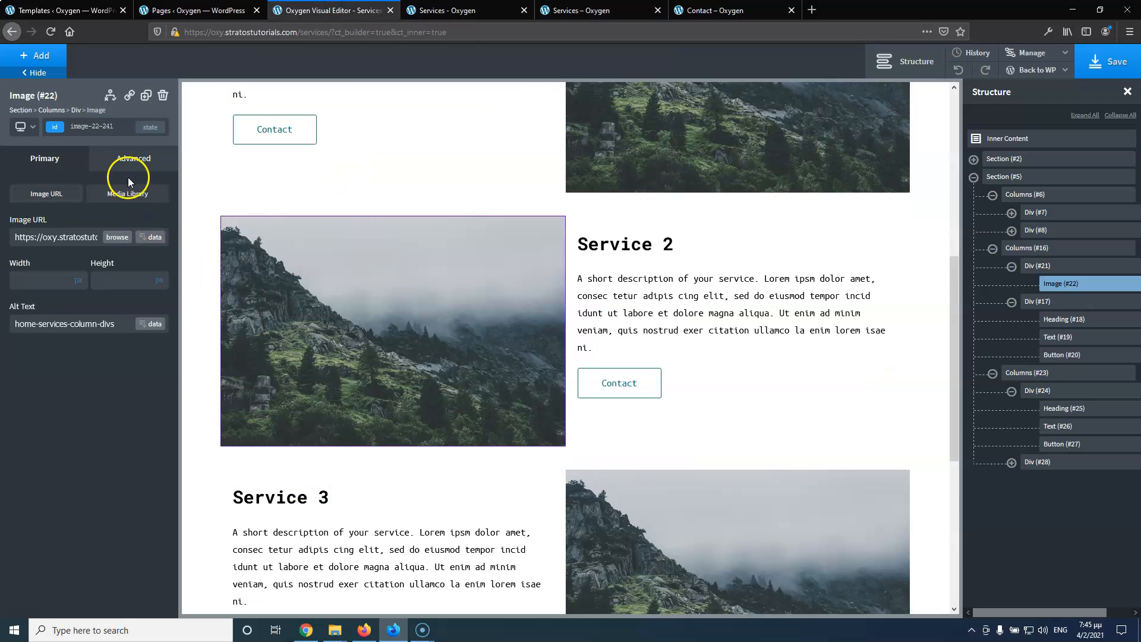
click(115, 238)
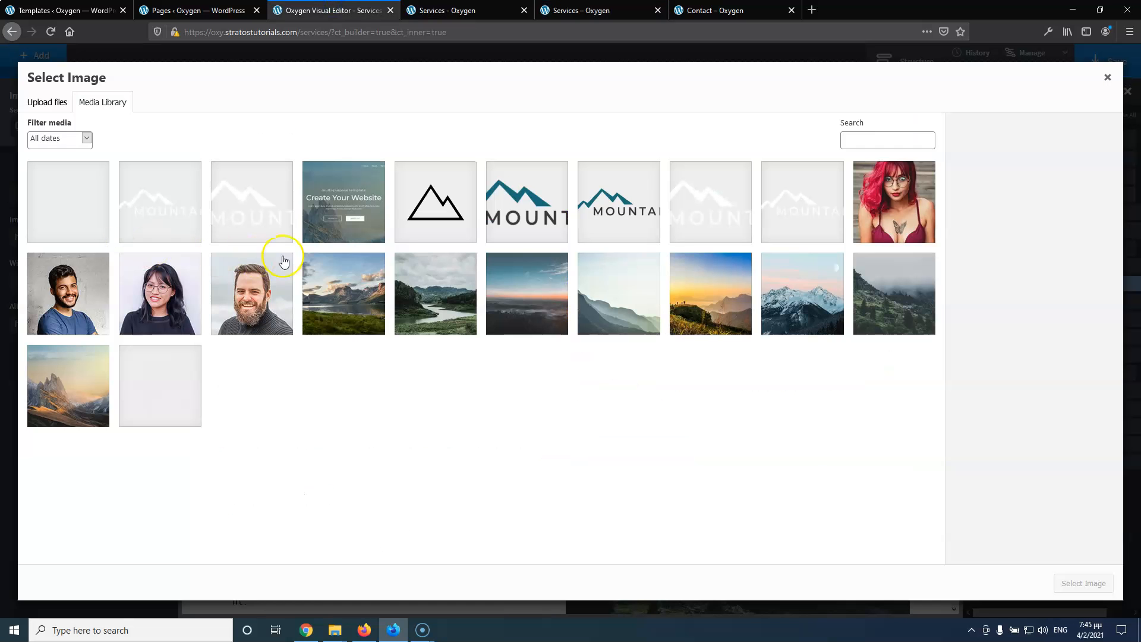
click(801, 304)
click(1066, 578)
Replace the Service 3 image with photo-of-people-standing-on-top-of-mountain-near-grasses-733162.jpg from the media library, matching the reference, and save the page
scroll(483, 373, down, 3)
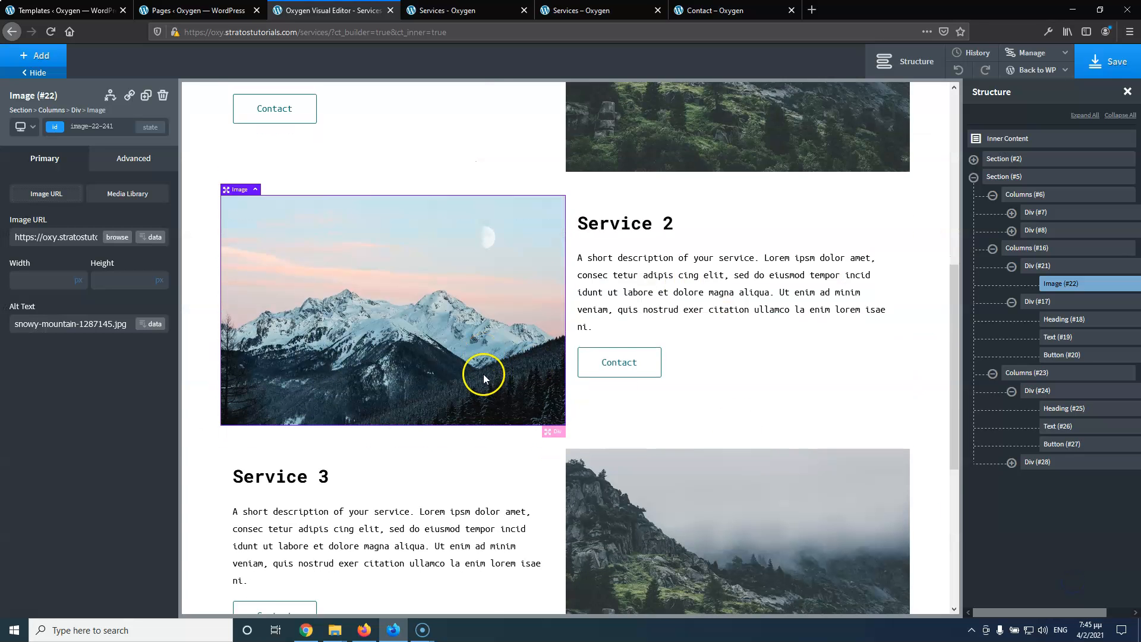
click(700, 420)
click(591, 10)
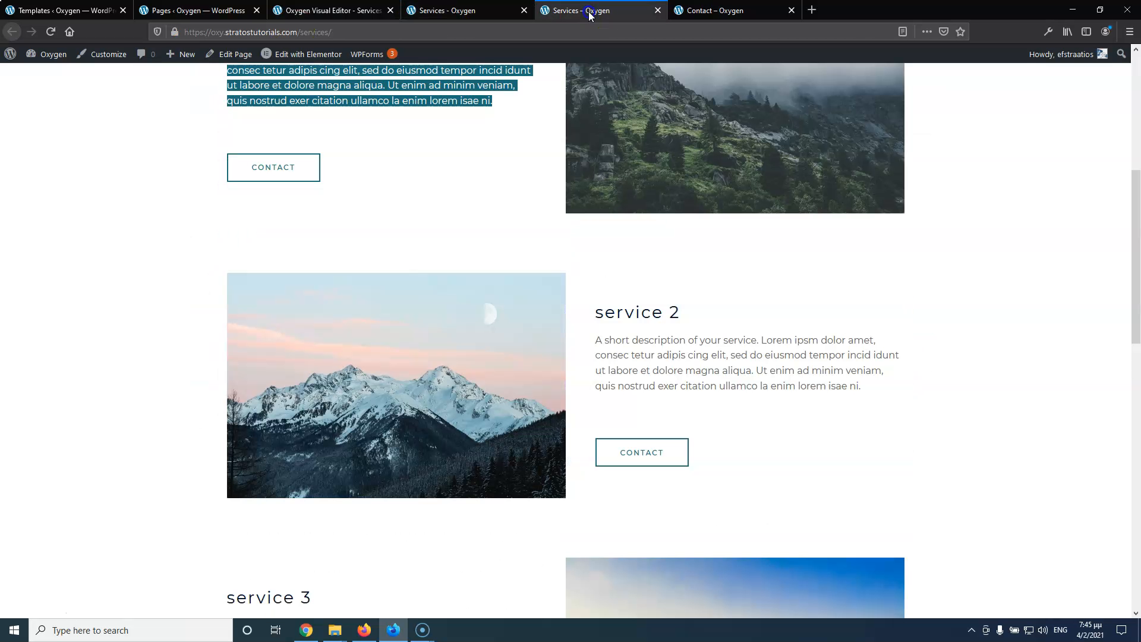
scroll(558, 269, down, 5)
scroll(558, 269, down, 3)
scroll(662, 265, up, 2)
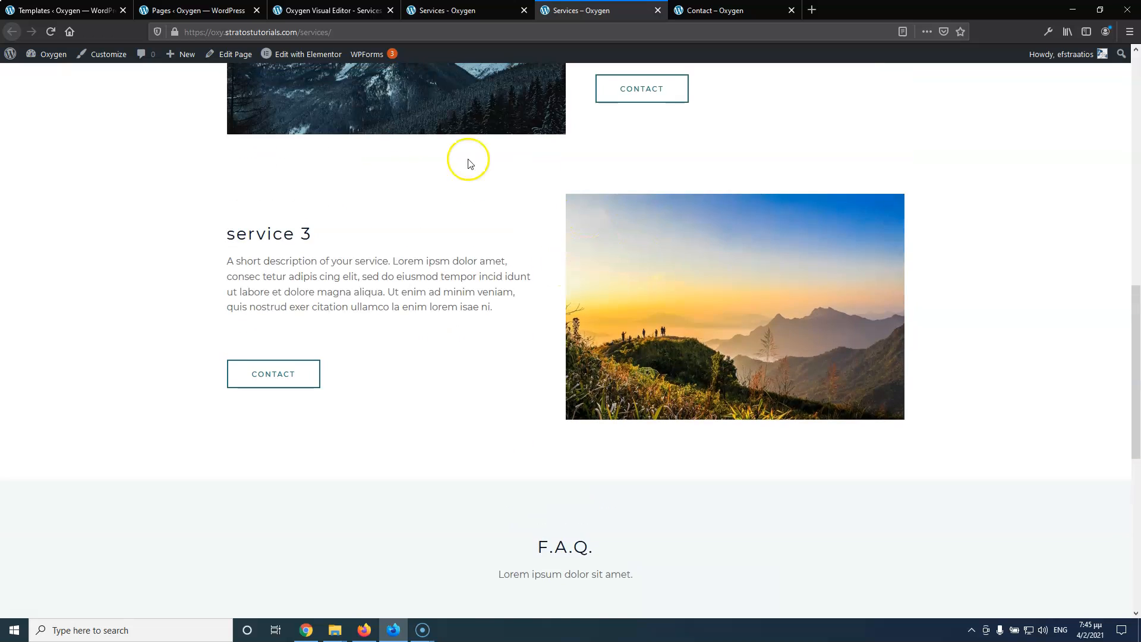
click(313, 12)
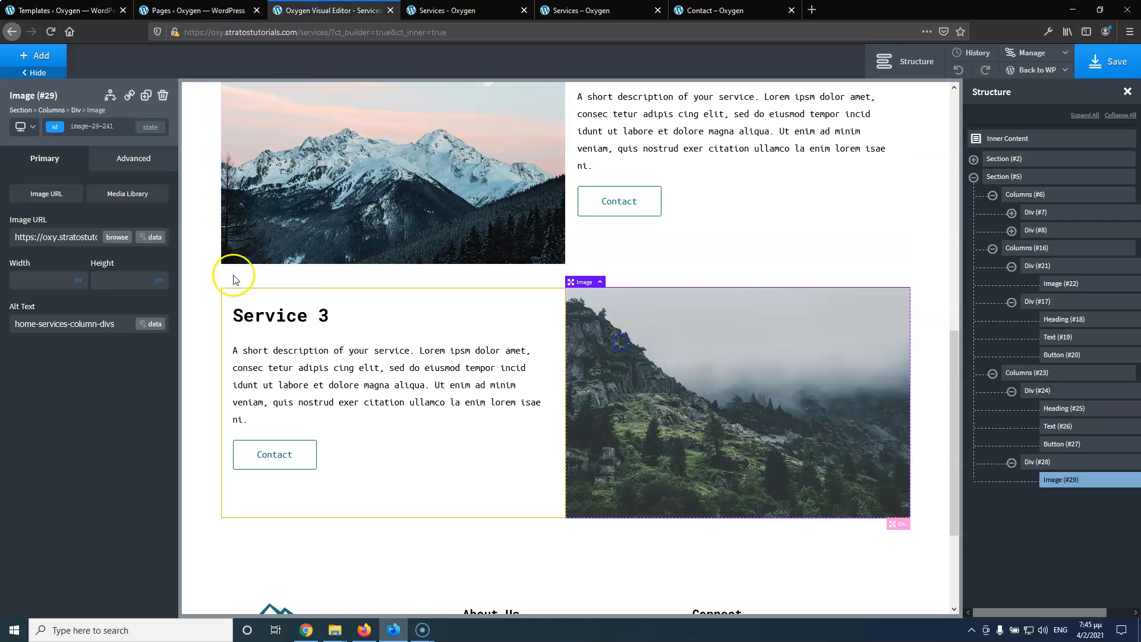
click(108, 238)
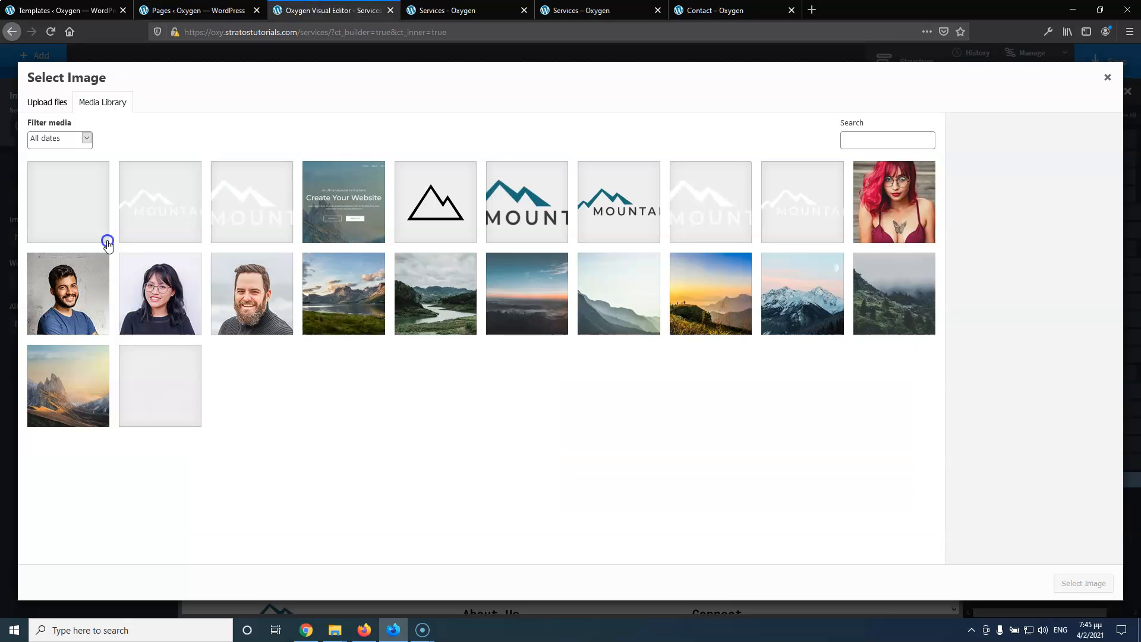
click(685, 301)
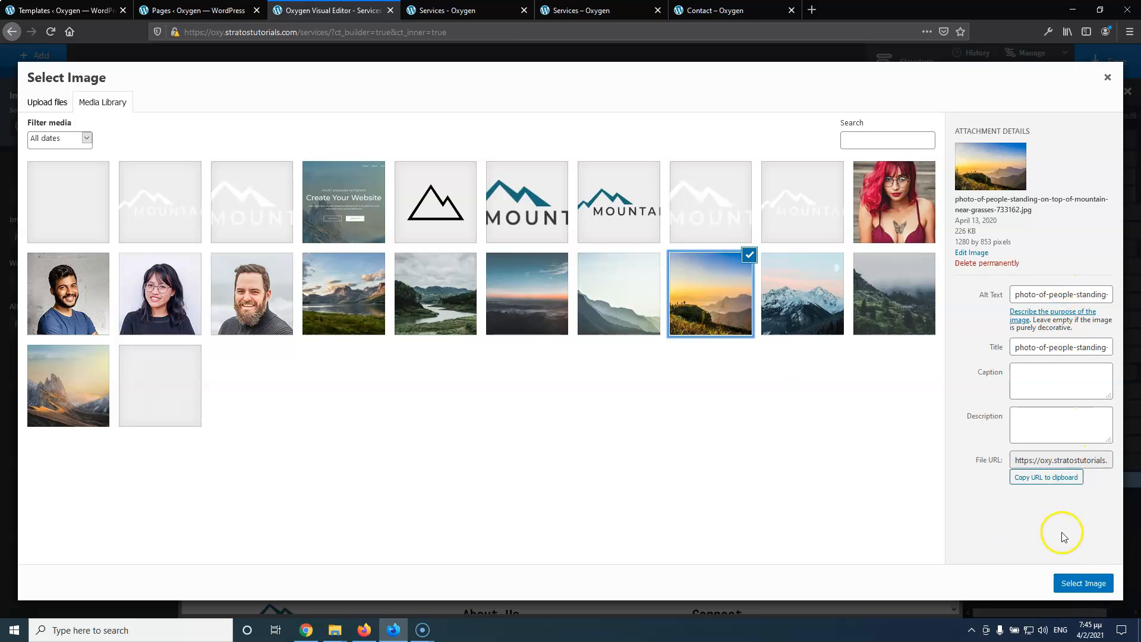
click(1081, 583)
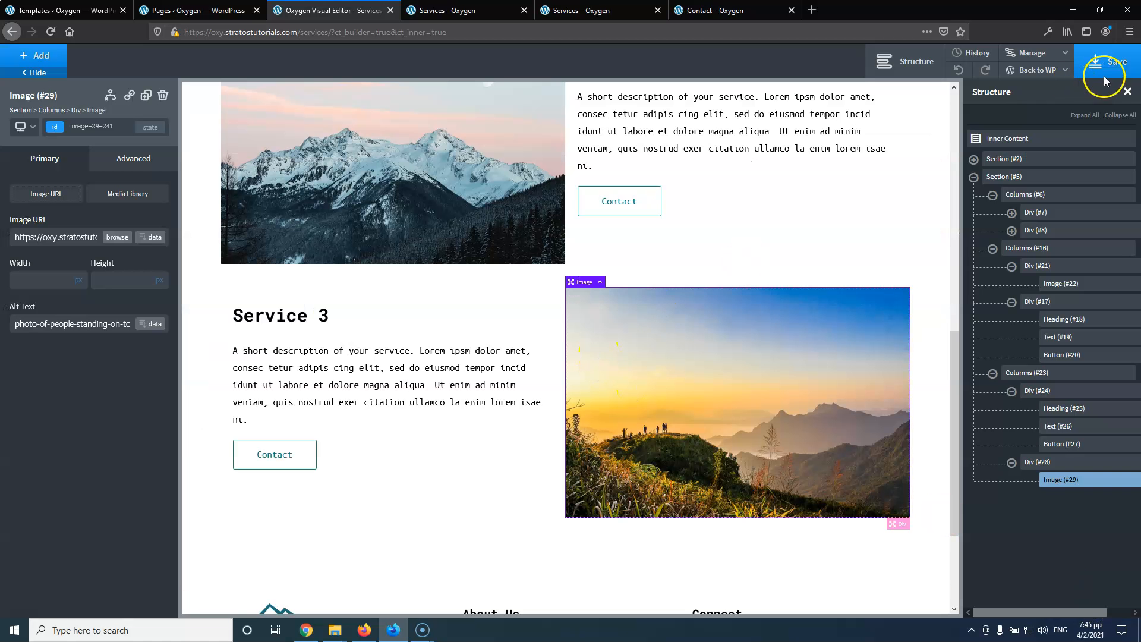
click(1104, 78)
Reload the live Services page and compare its three service blocks with the reference page
click(460, 12)
click(50, 31)
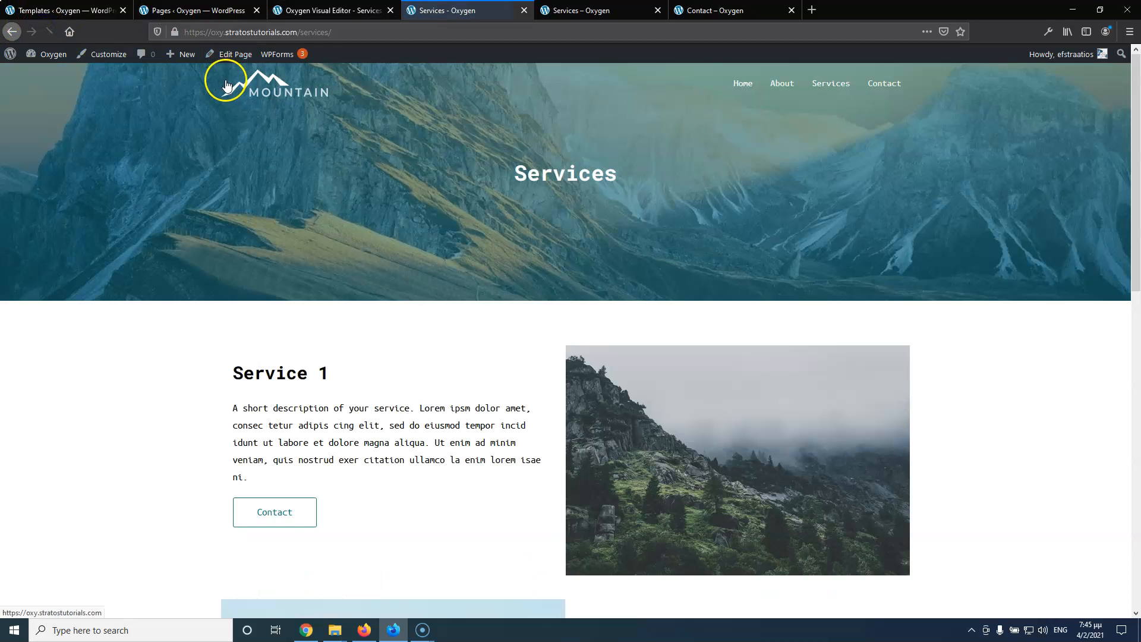
scroll(415, 221, down, 10)
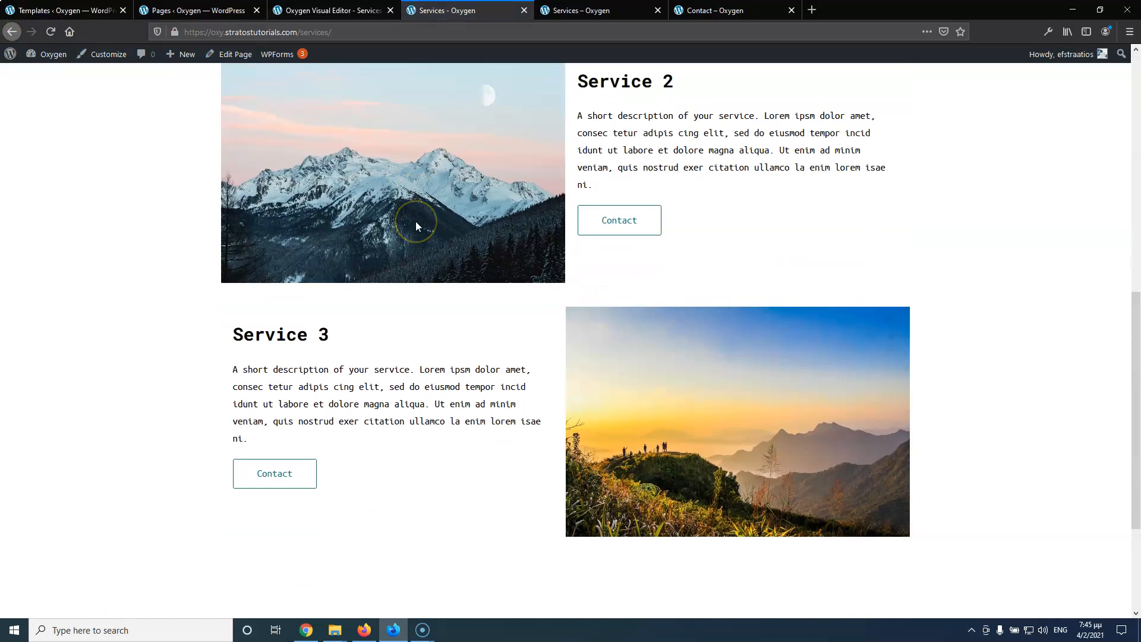
scroll(415, 221, down, 2)
click(611, 11)
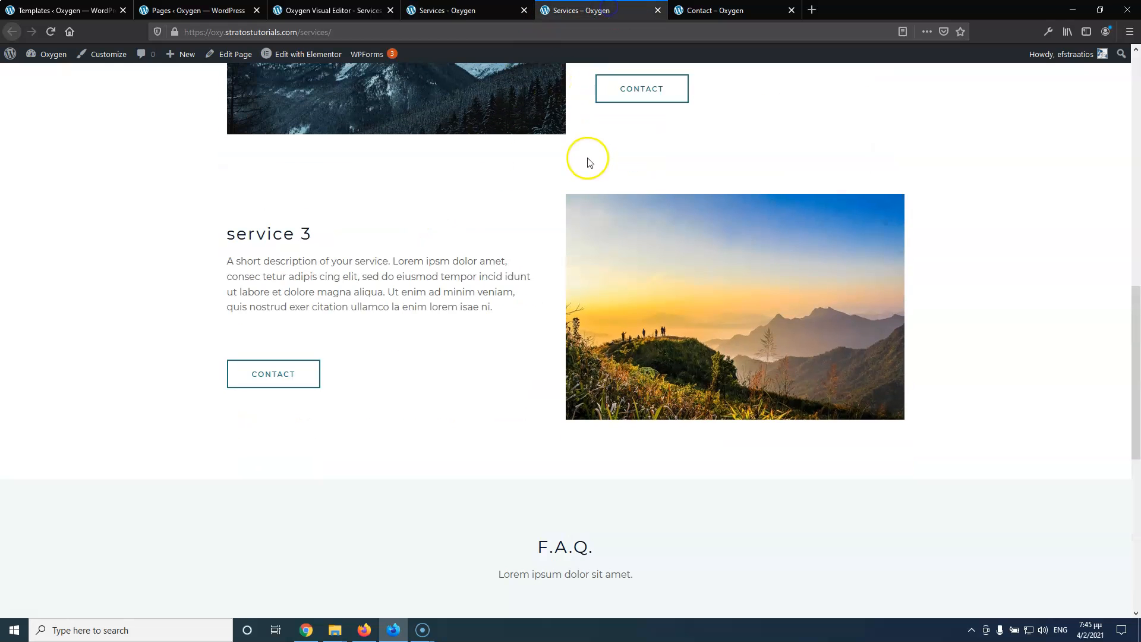
scroll(589, 161, up, 8)
triple_click(525, 174)
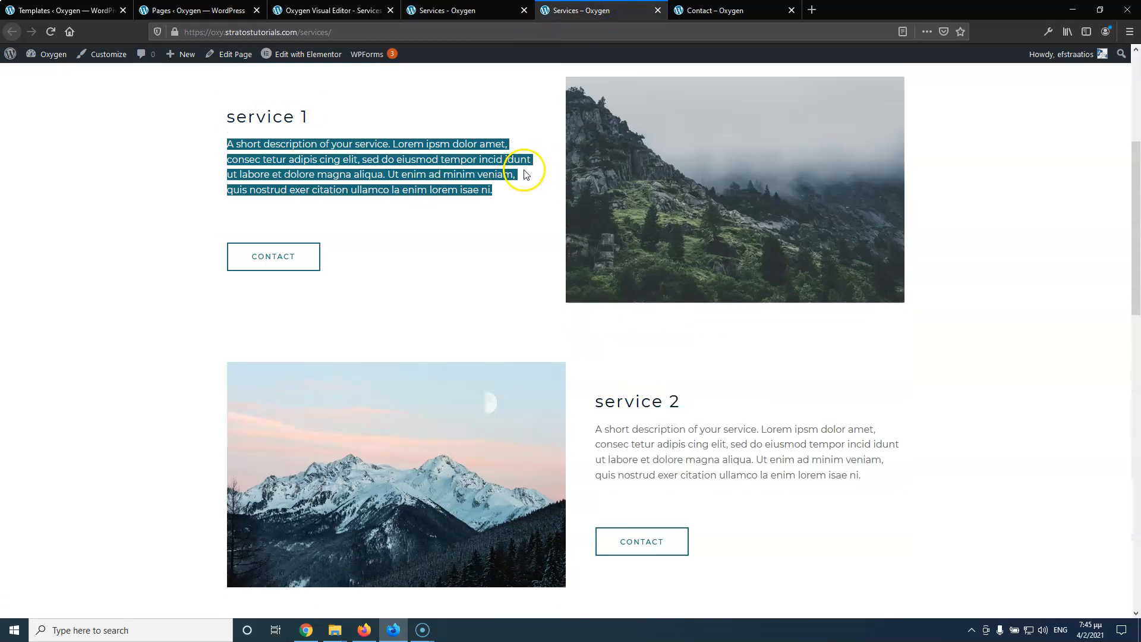
Check the reference page's service block layout against the editor and examine the F.A.Q. section that follows Service 3
scroll(525, 175, up, 2)
click(395, 312)
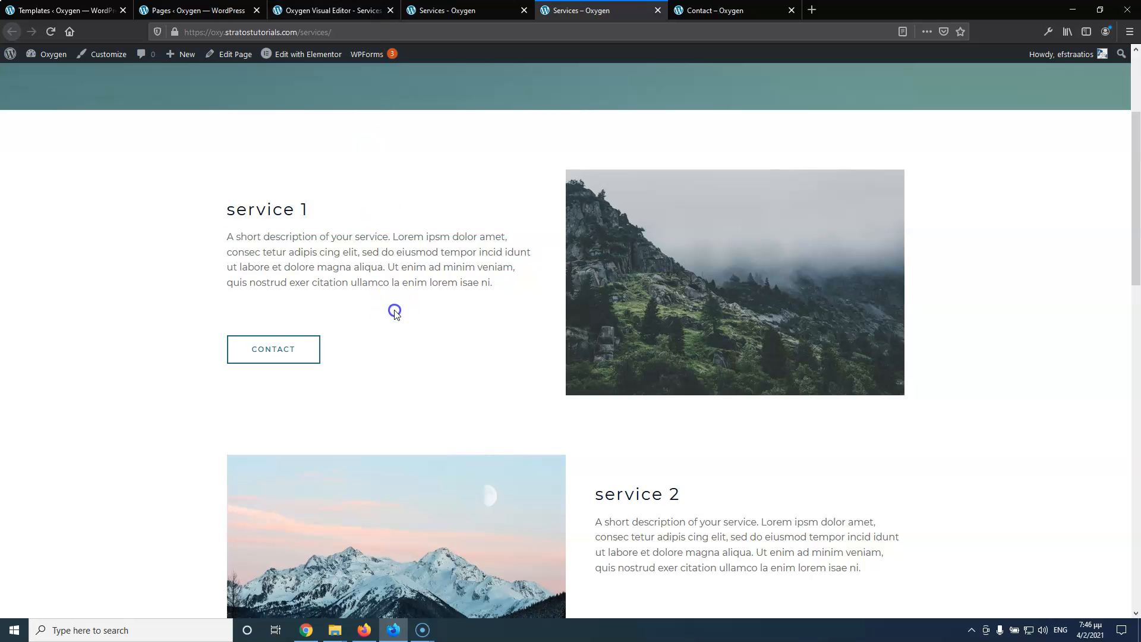
click(333, 11)
scroll(357, 273, down, 3)
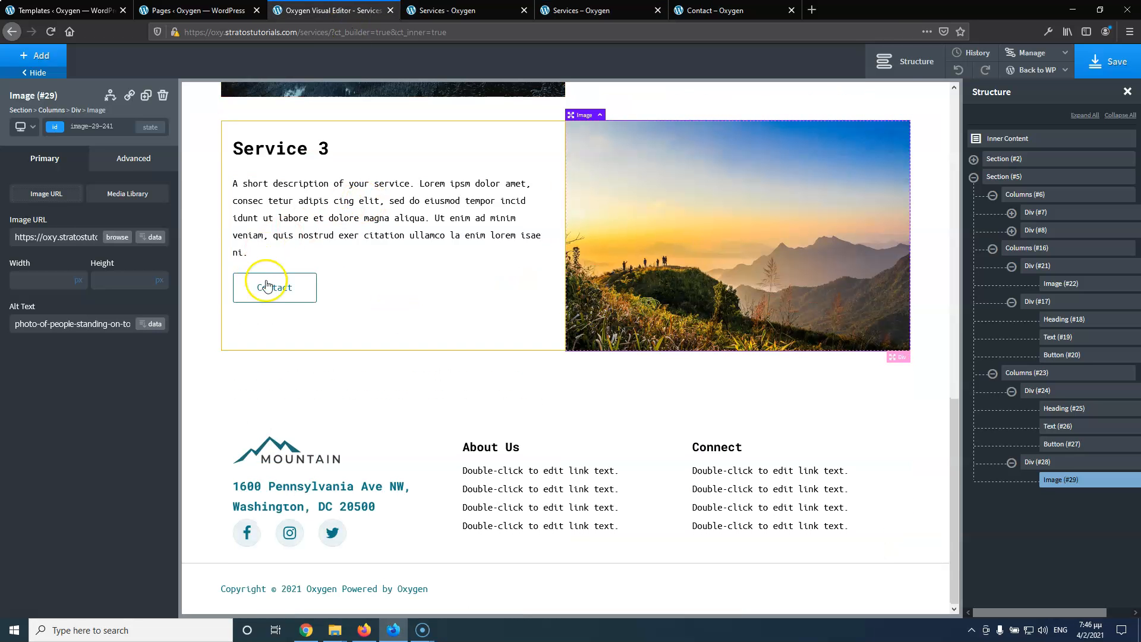
click(581, 11)
scroll(415, 243, down, 15)
scroll(266, 242, up, 3)
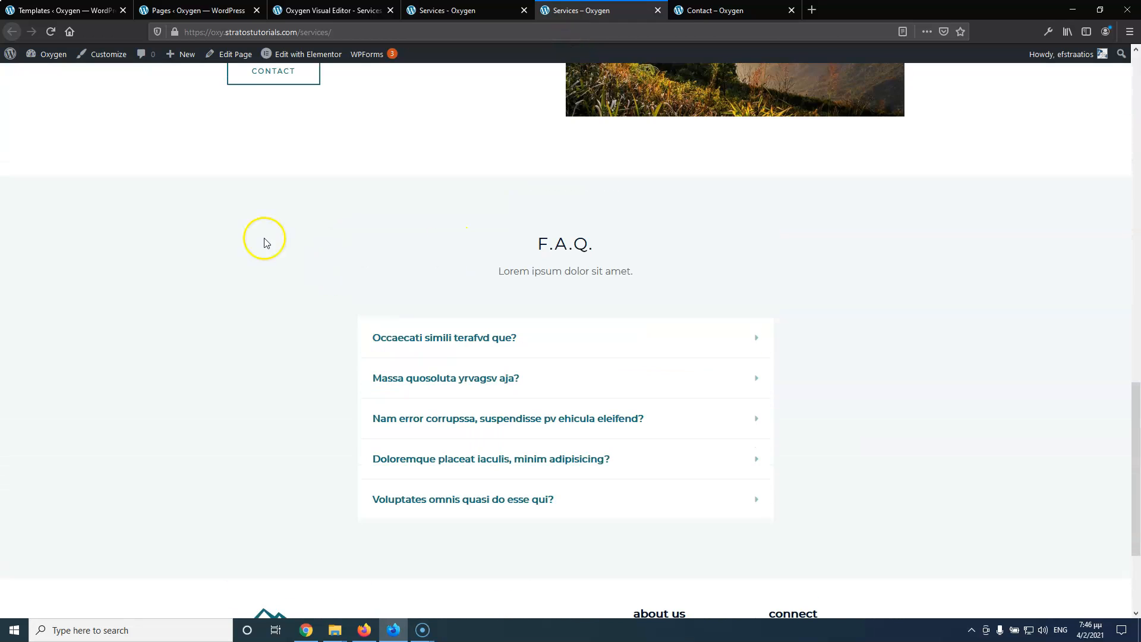
Add a new section below the service blocks and give it the global Off White background color
click(329, 10)
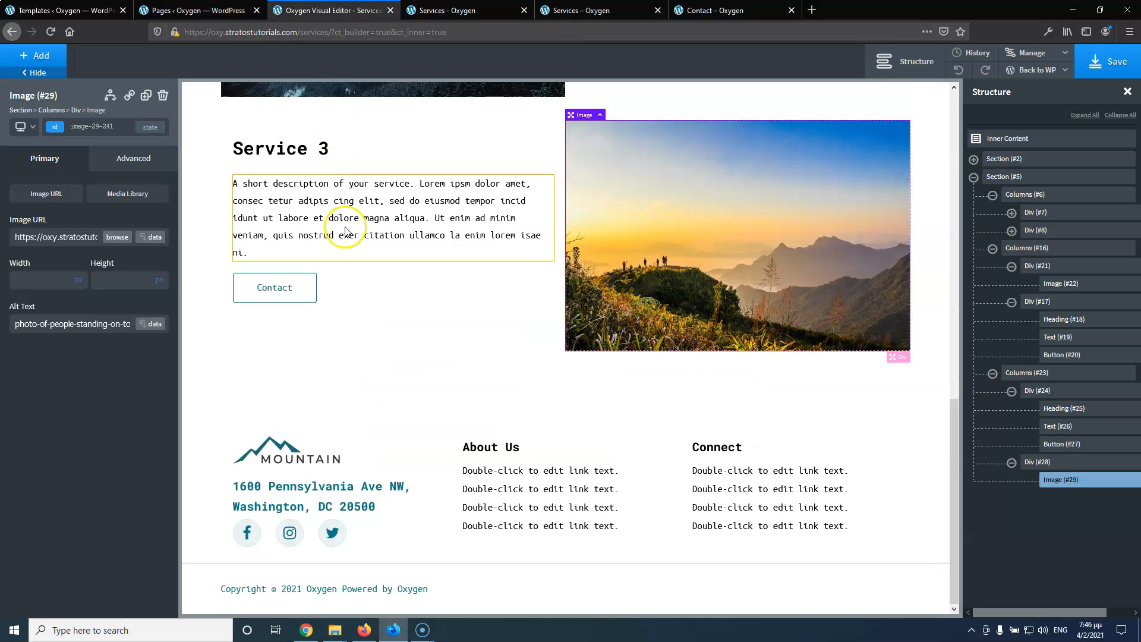
click(32, 56)
click(48, 172)
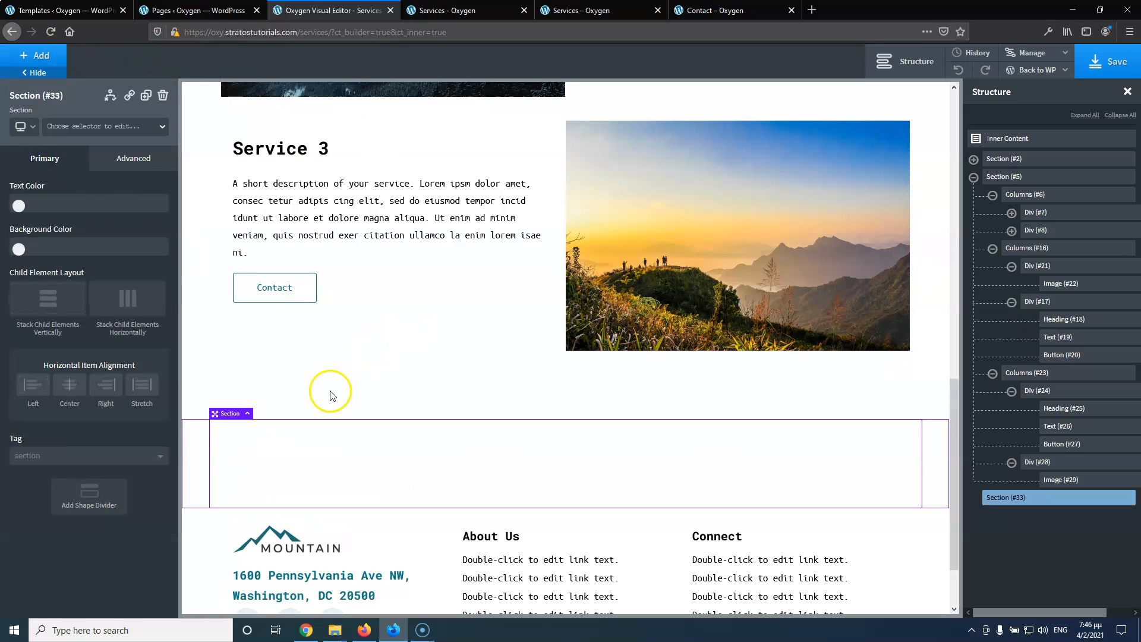
click(17, 246)
click(52, 395)
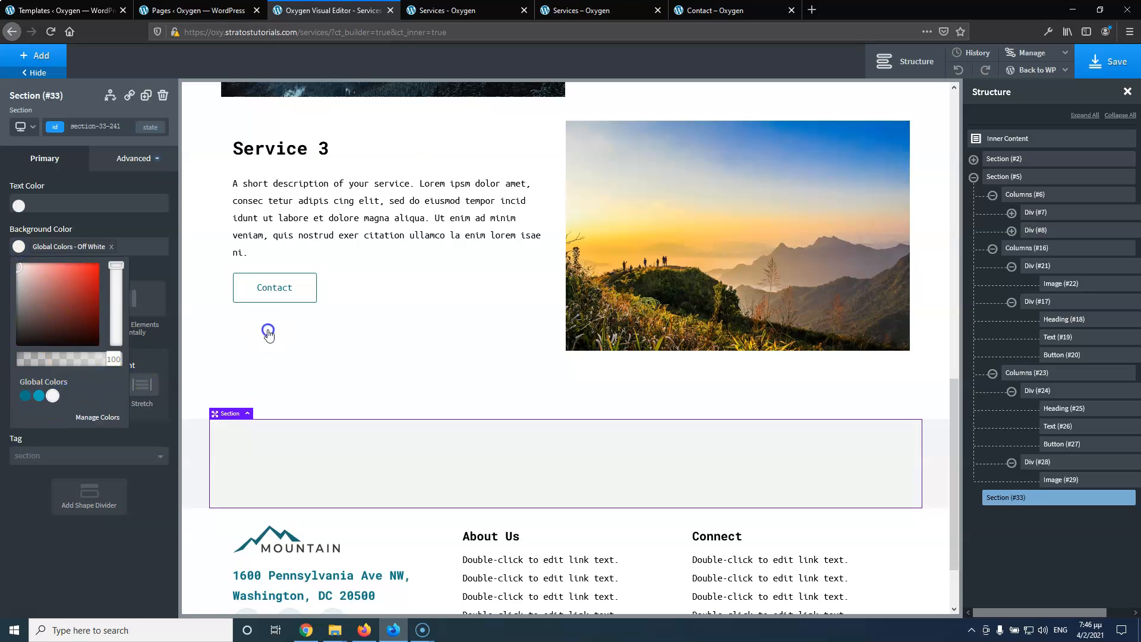
Add a heading reading "F.A.Q." to the off-white section, matching the reference page
click(575, 10)
scroll(529, 238, down, 2)
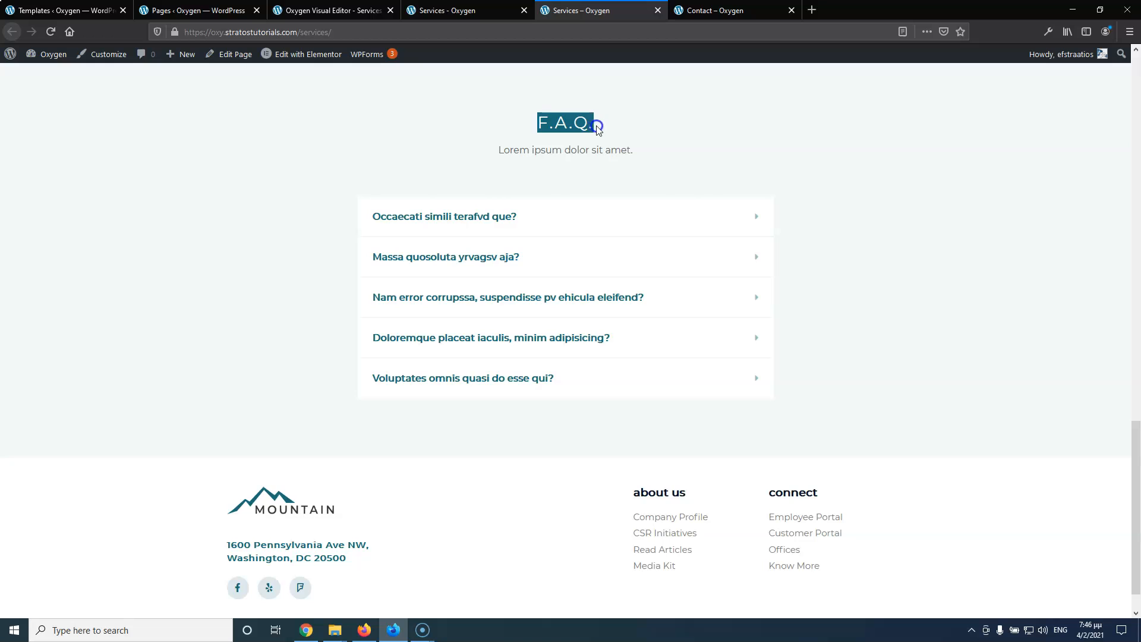
click(331, 11)
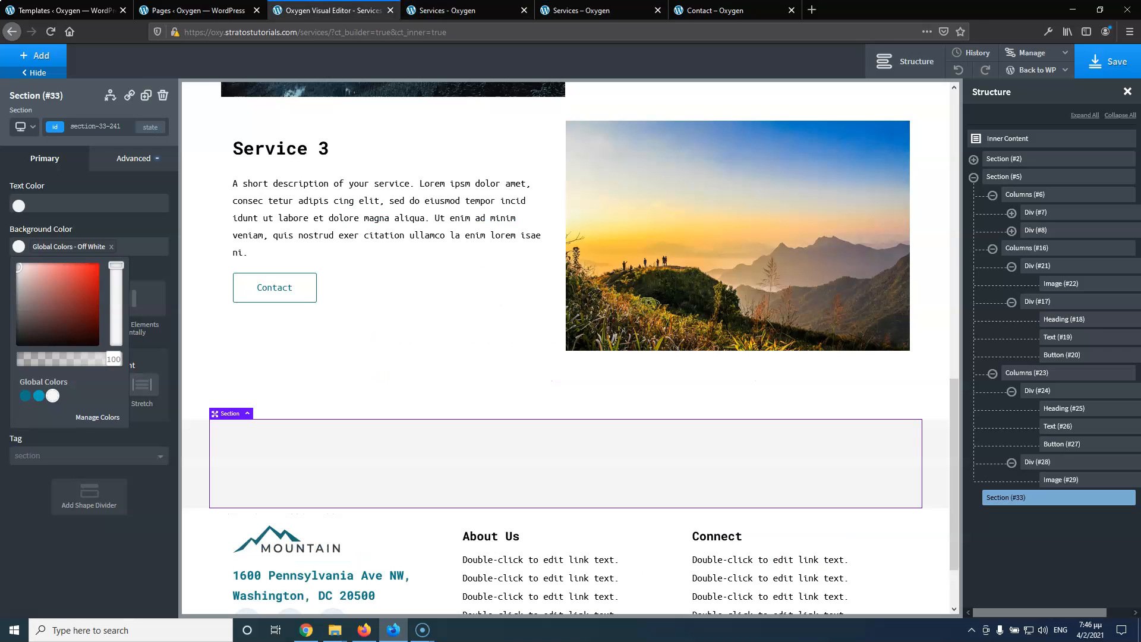
click(22, 59)
text(fa)
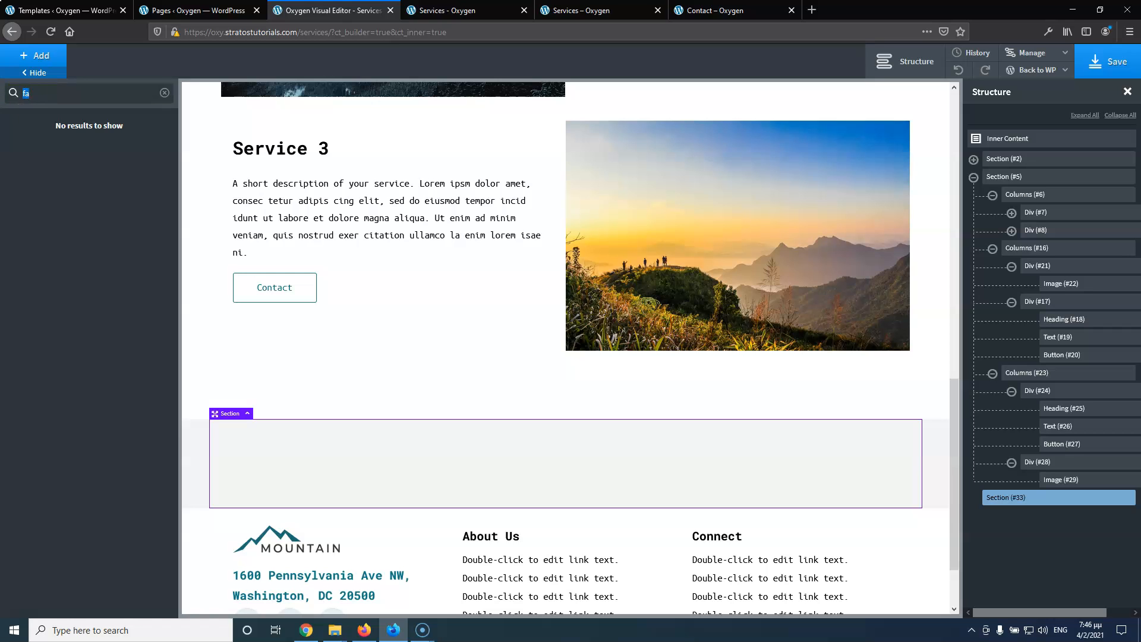
key(BackSpace)
text(h)
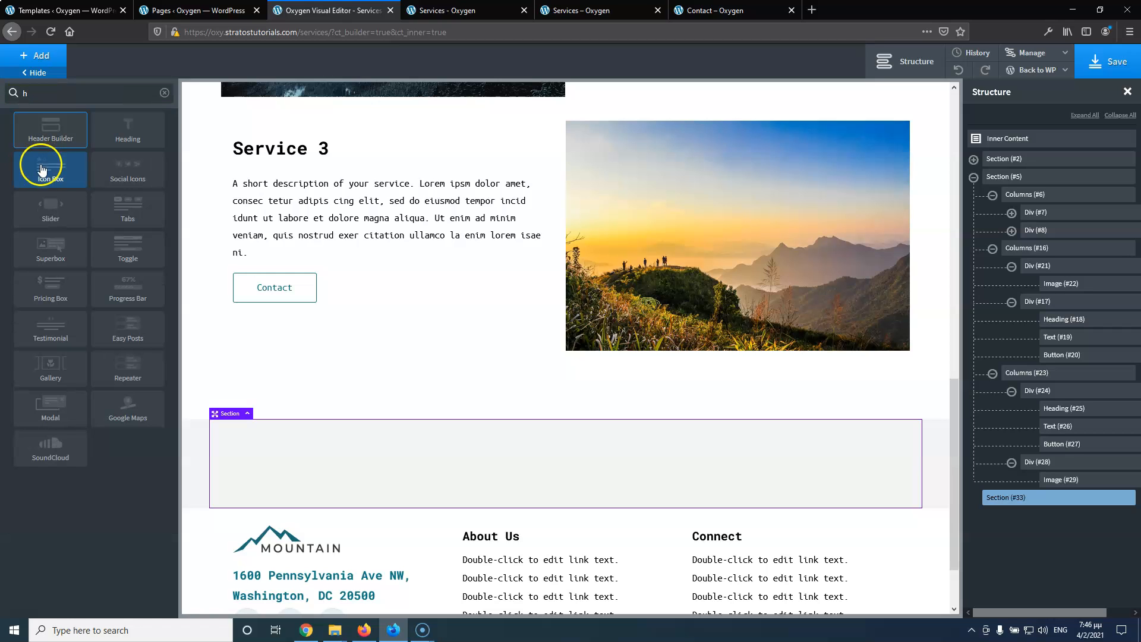
click(126, 138)
double_click(409, 479)
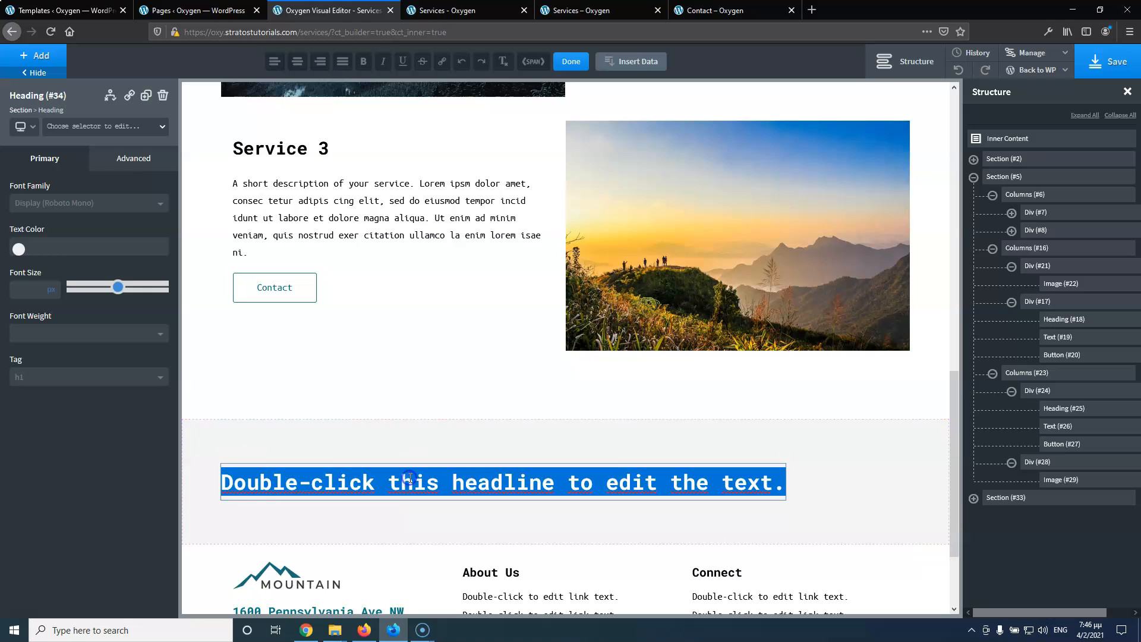
text(F.A.Q.)
Stack the F.A.Q. section's child elements vertically and align them horizontally to the center
click(438, 443)
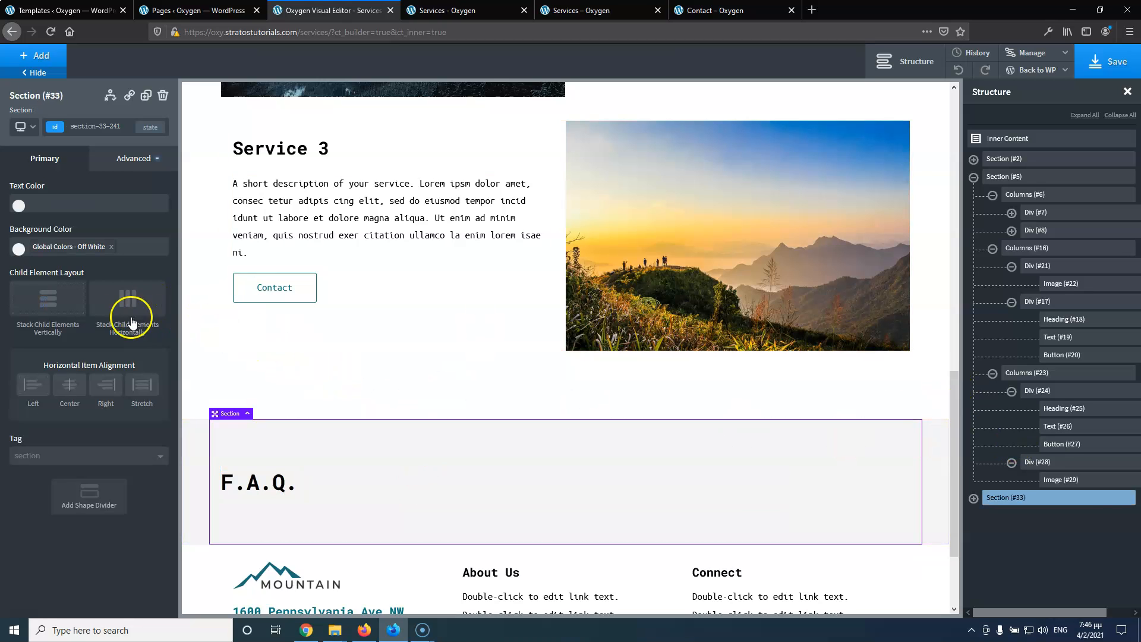
click(57, 302)
click(71, 393)
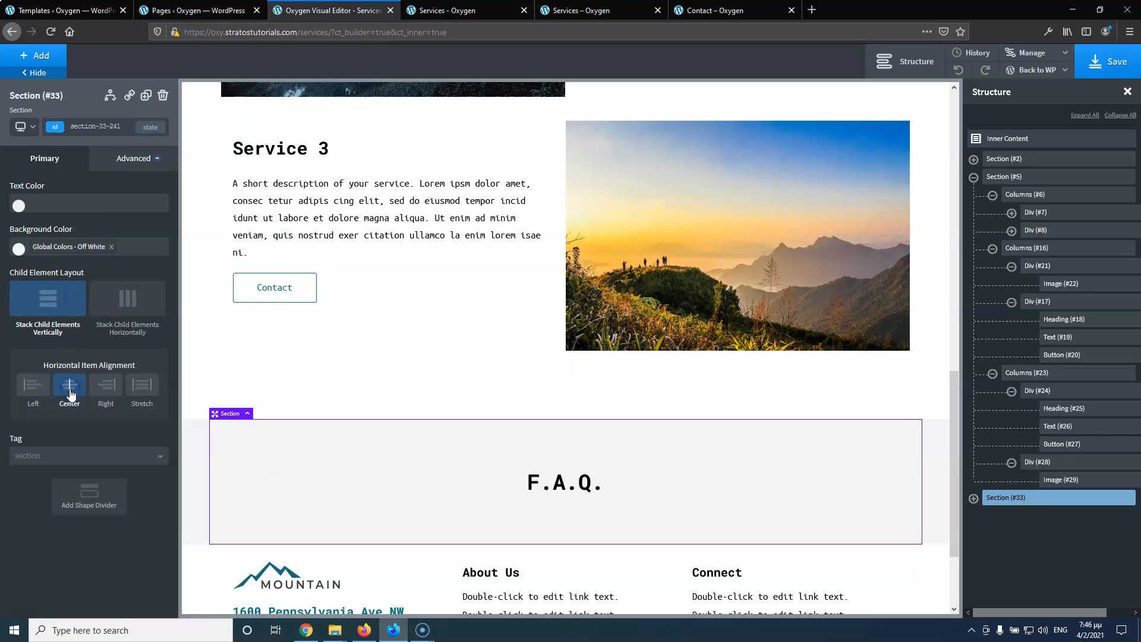
Add a text element below the F.A.Q. heading with "Lorem ipsum dolor sit amet." copied from the reference page
click(569, 12)
drag(648, 150, 504, 148)
key(ctrl+c)
click(333, 10)
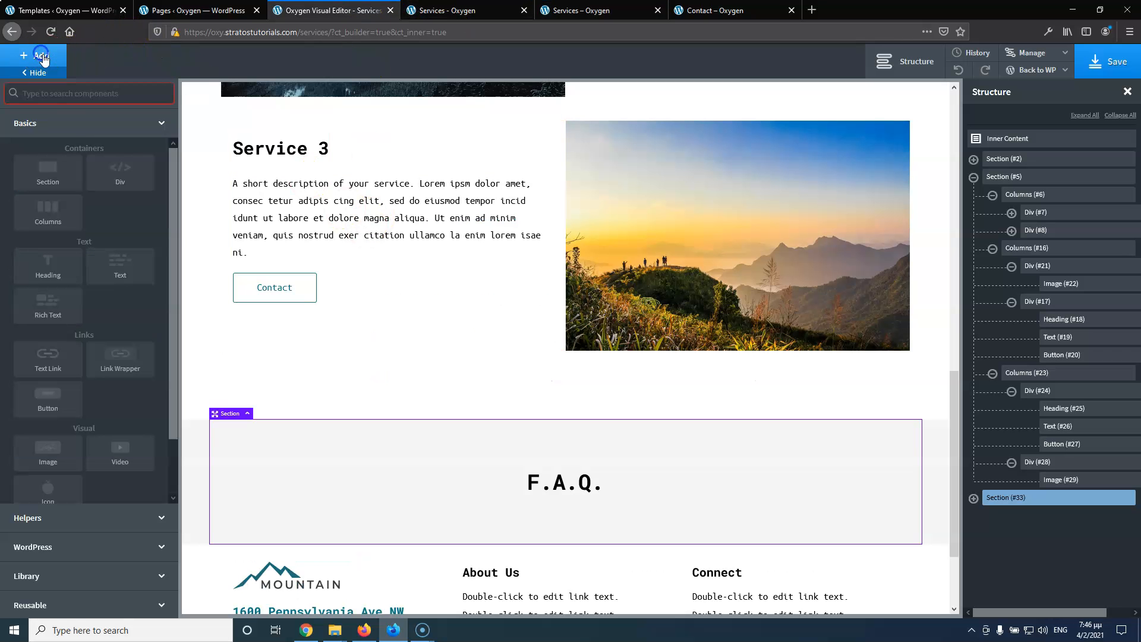
click(117, 265)
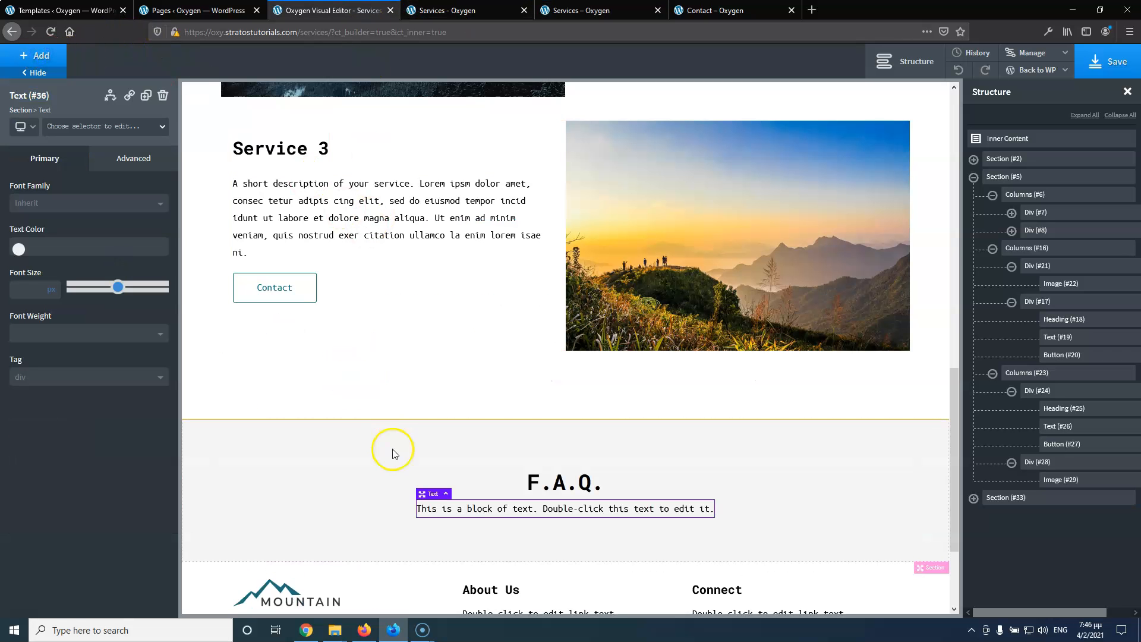
double_click(493, 509)
key(ctrl+v)
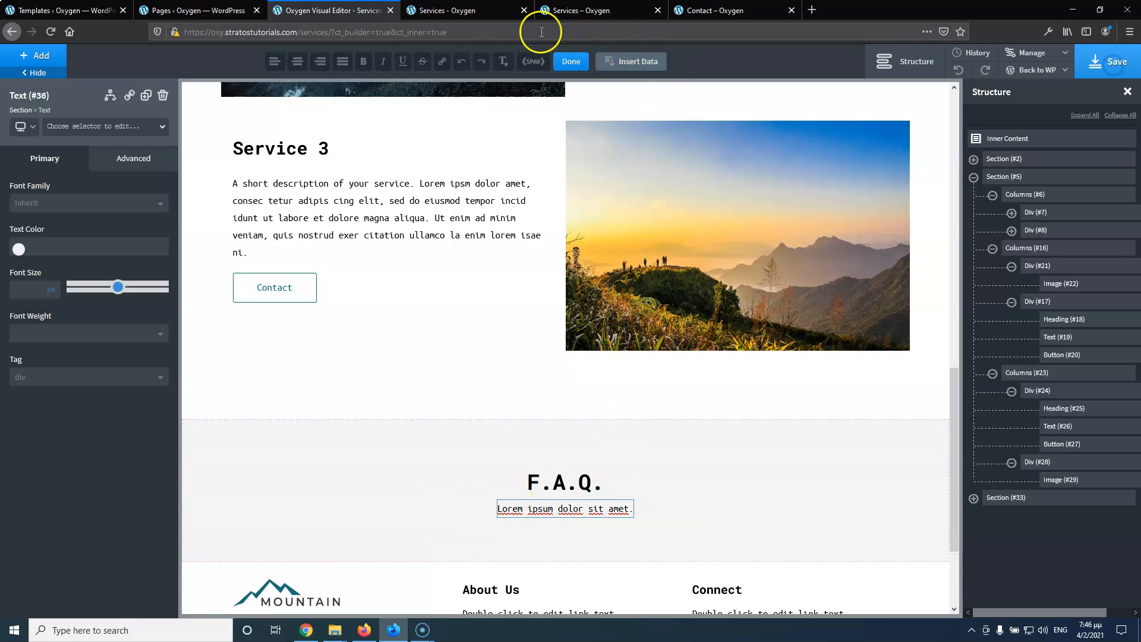
Check how the reference accordion opens, and add a Toggle element below the F.A.Q. introductory text
click(574, 8)
click(600, 215)
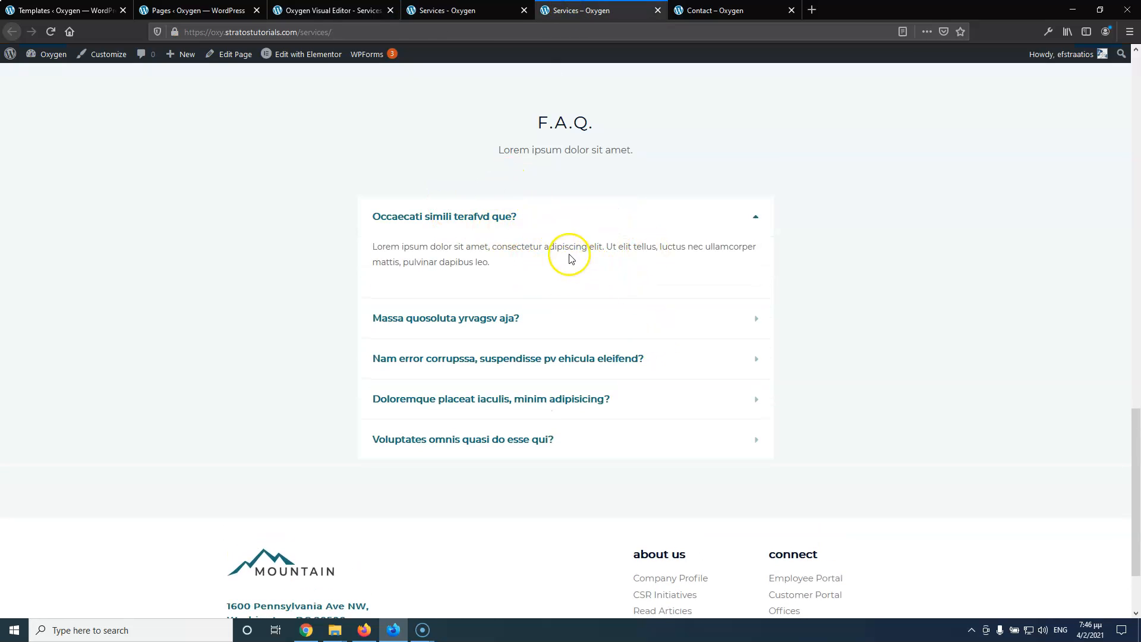
click(334, 12)
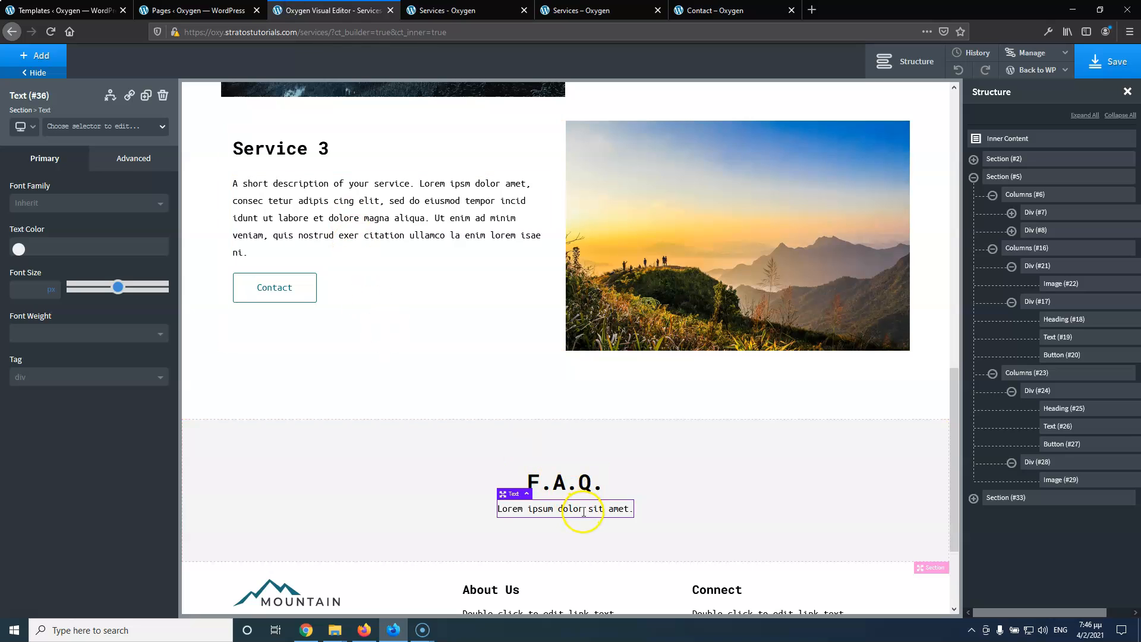
click(53, 55)
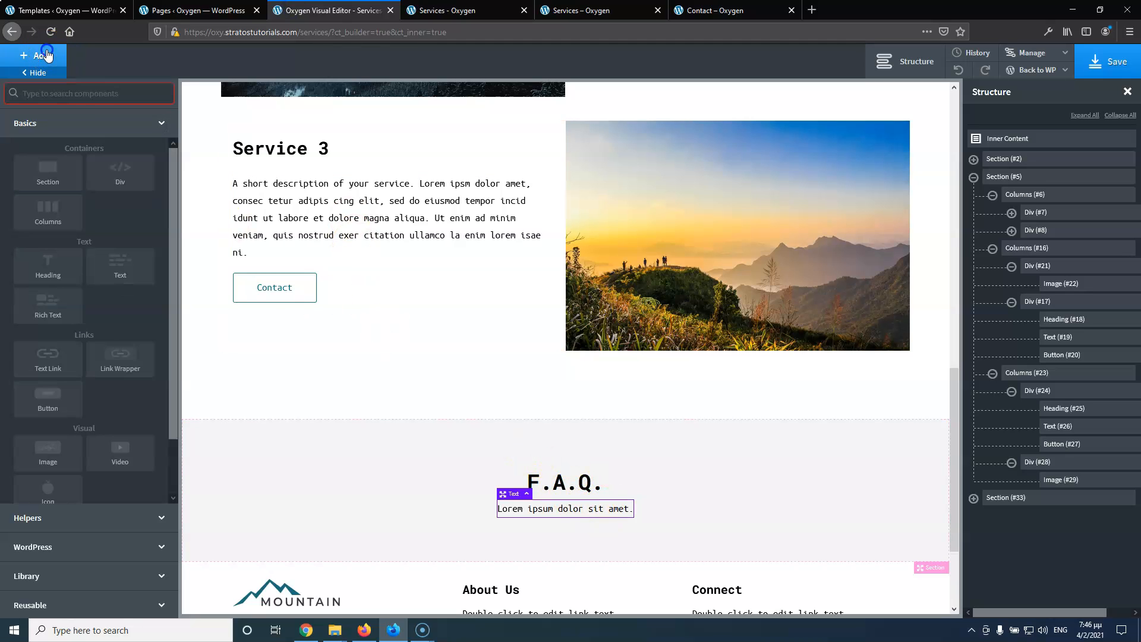
scroll(79, 247, down, 1)
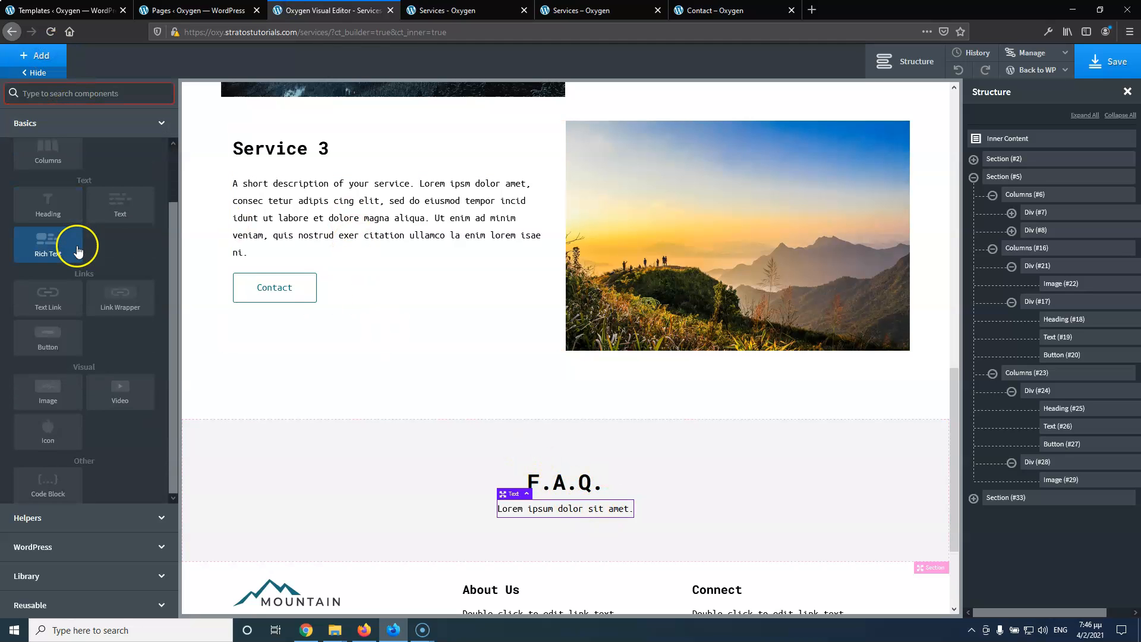
click(76, 518)
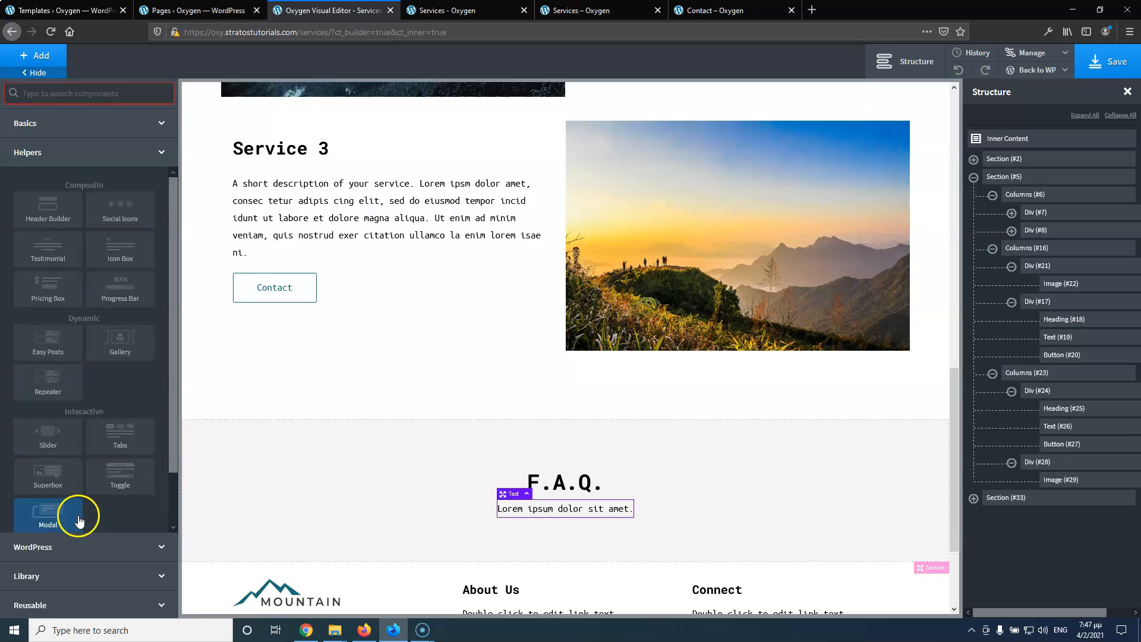
scroll(83, 303, down, 1)
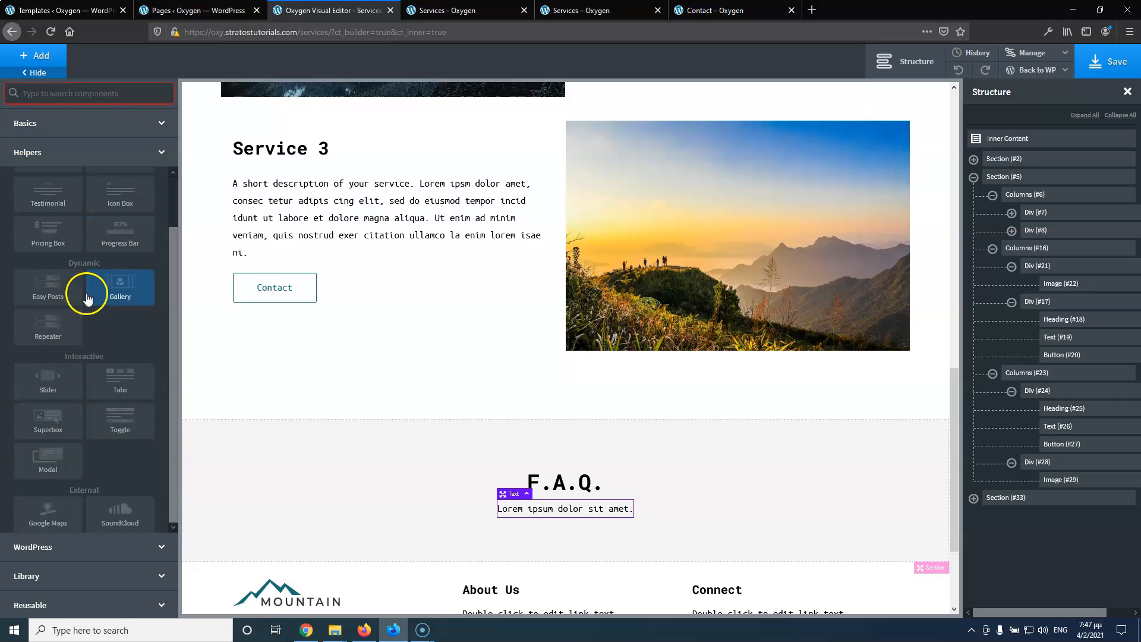
click(124, 424)
Inspect the new toggle's structure, test collapsing and expanding its text, and compare it with the reference F.A.Q. accordion
click(237, 438)
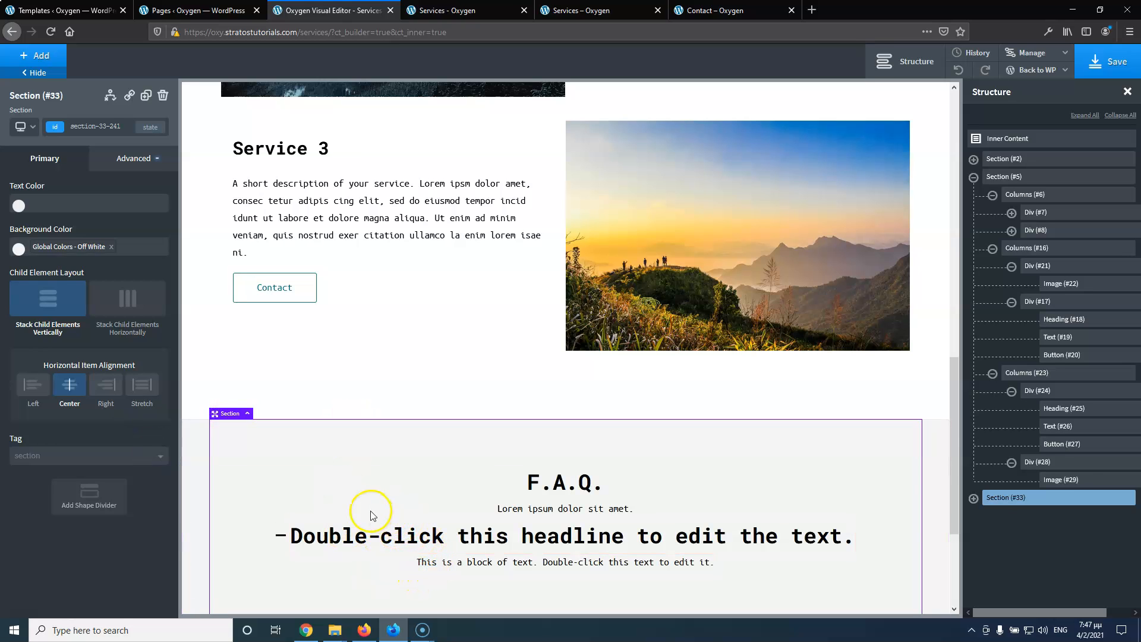
click(973, 498)
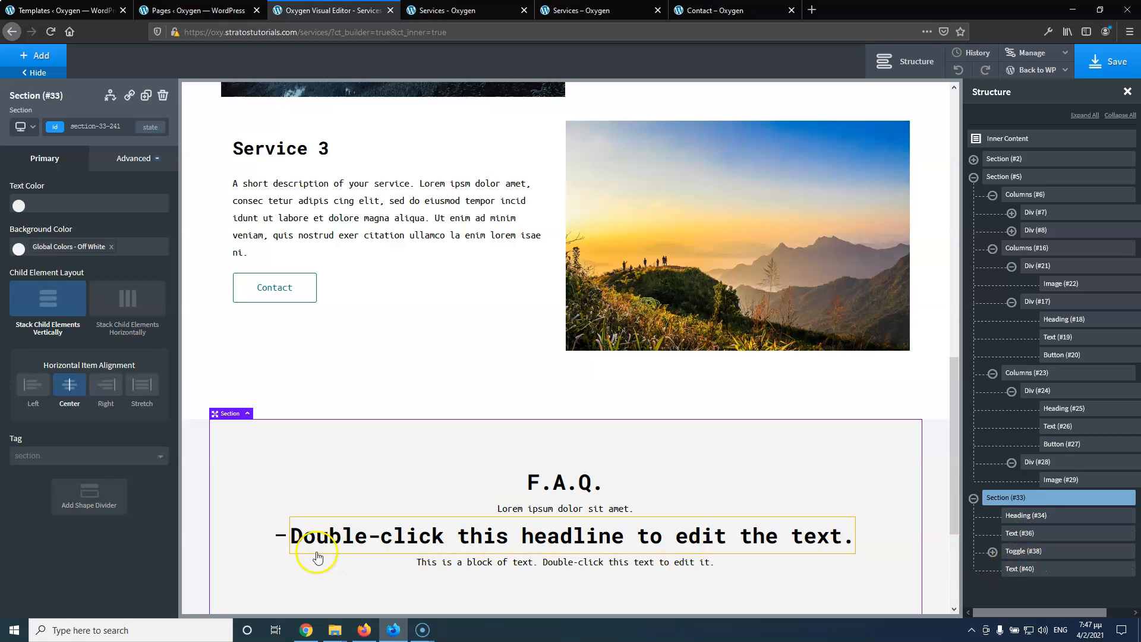
click(283, 537)
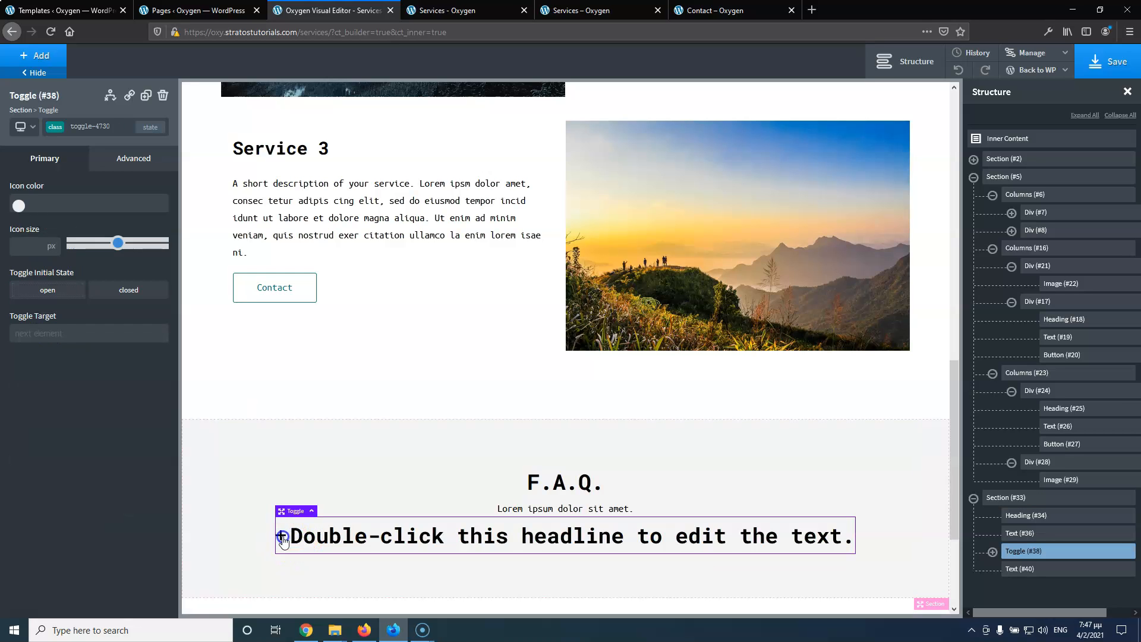
click(283, 537)
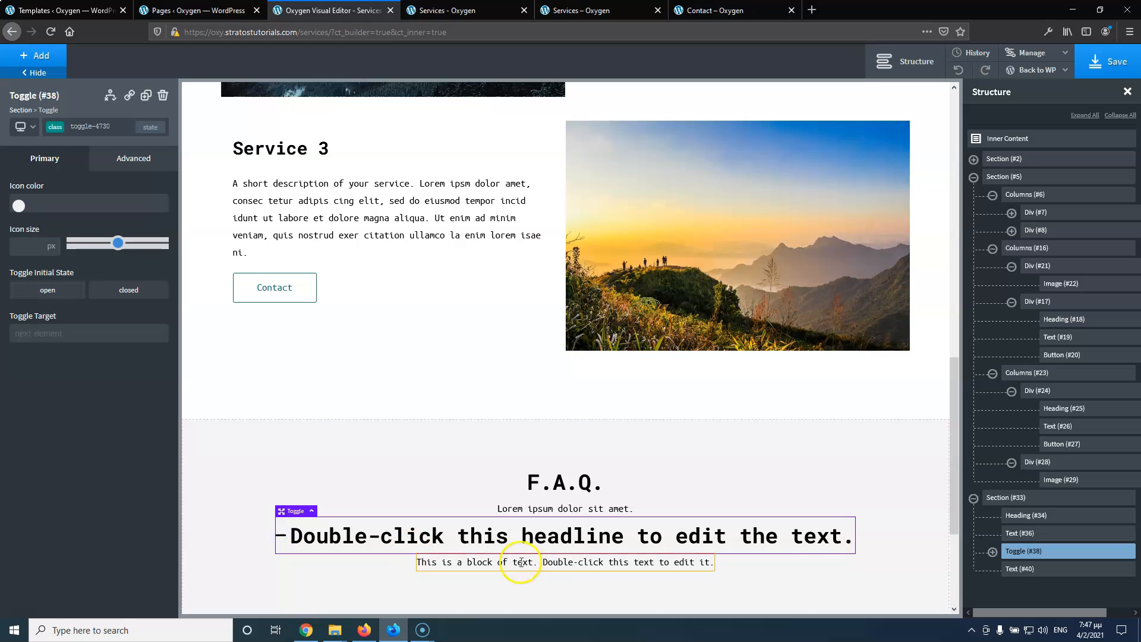
click(993, 551)
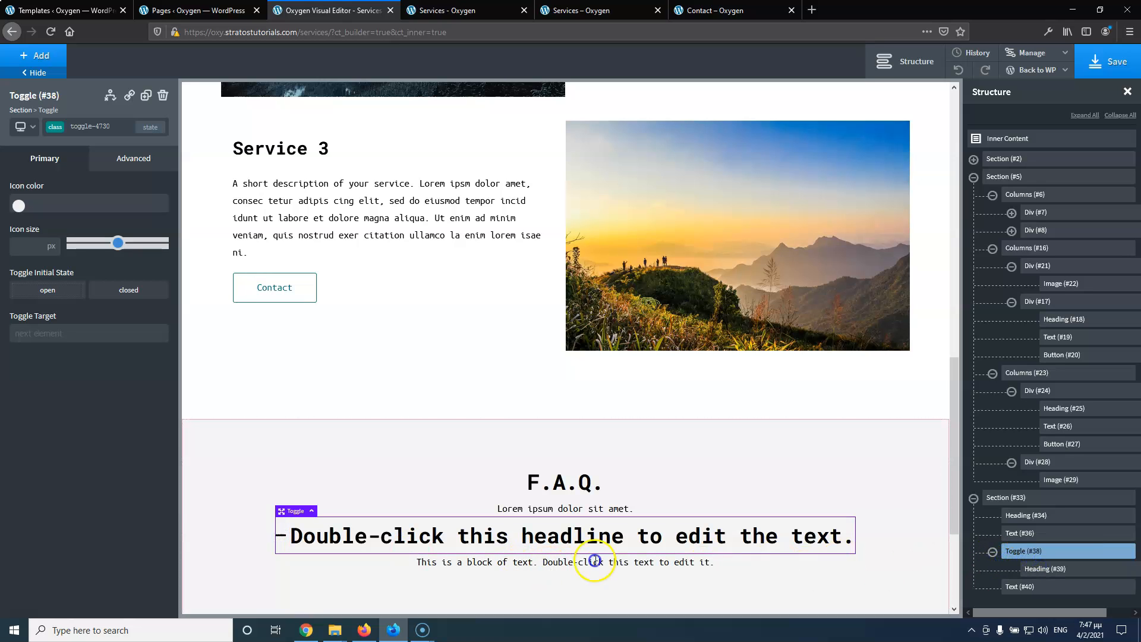
click(713, 545)
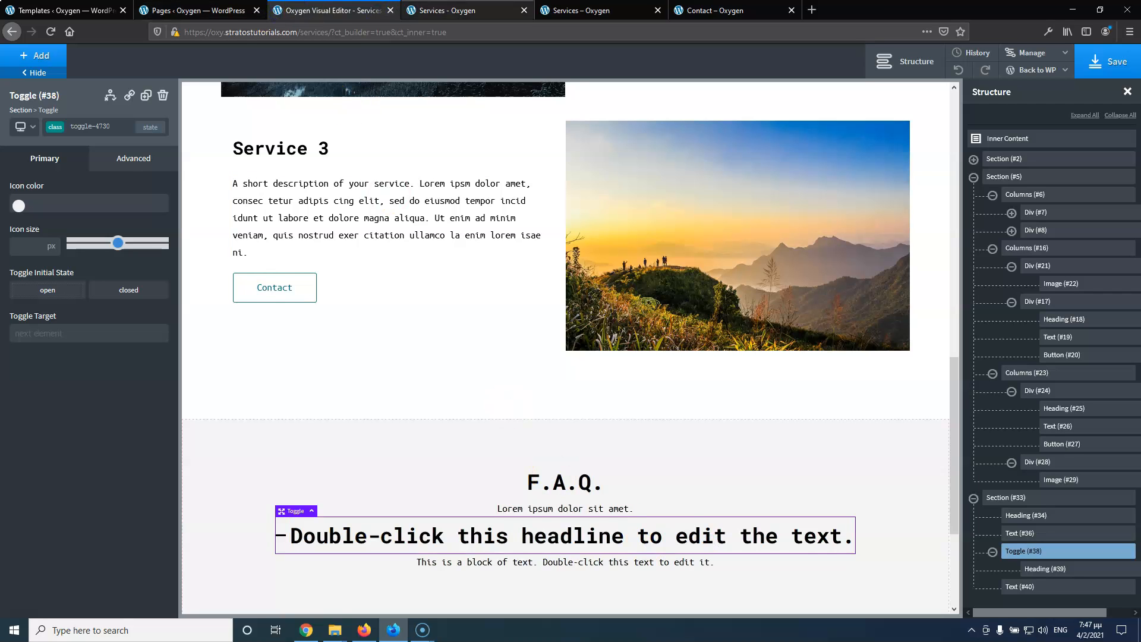
click(419, 19)
scroll(380, 221, down, 2)
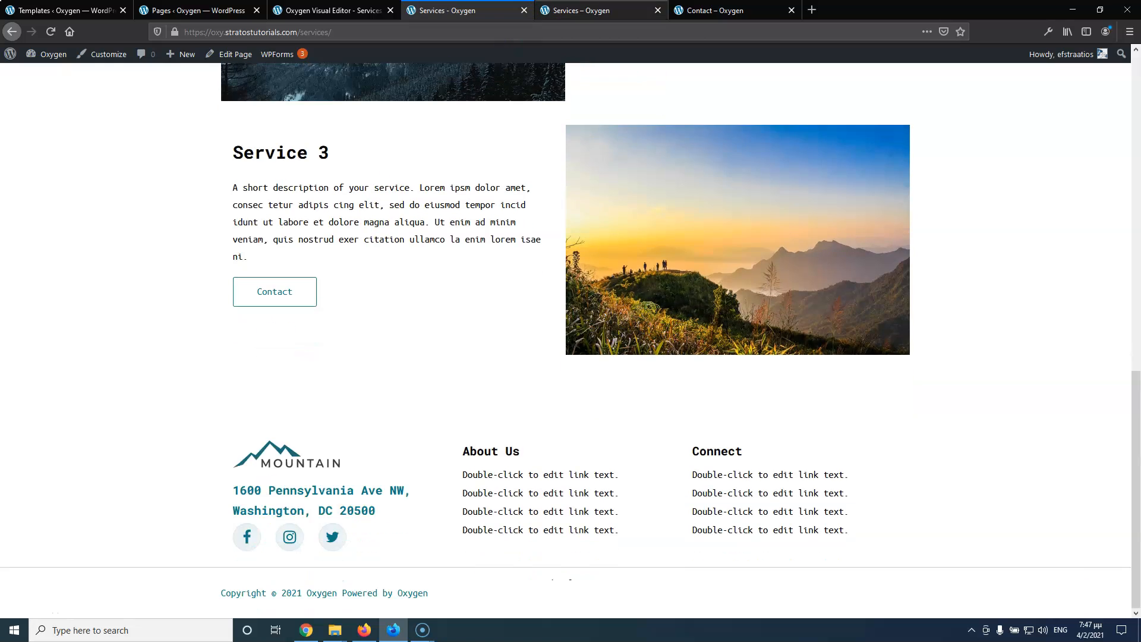
key(ctrl+Tab)
scroll(560, 238, up, 2)
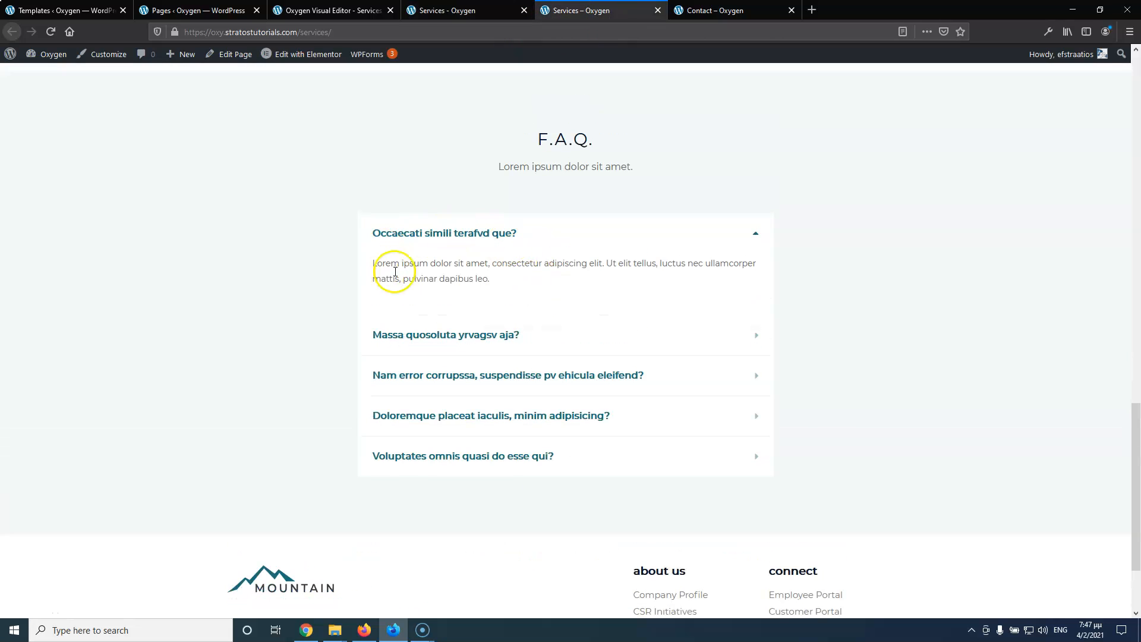
click(755, 234)
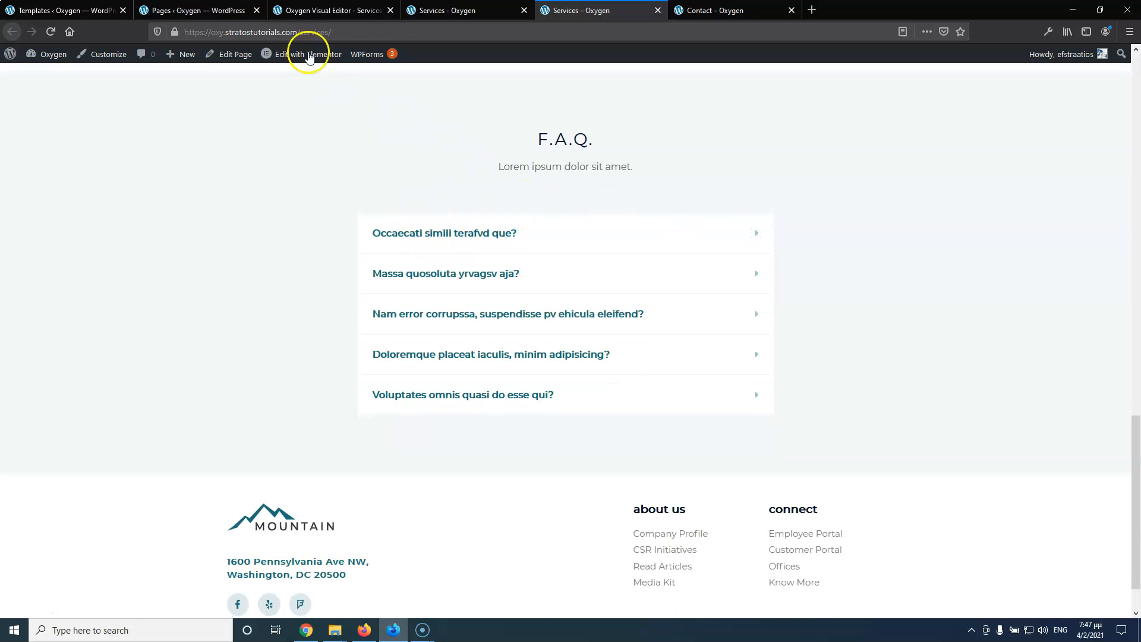
Wrap the F.A.Q. section's toggle in a div
click(306, 13)
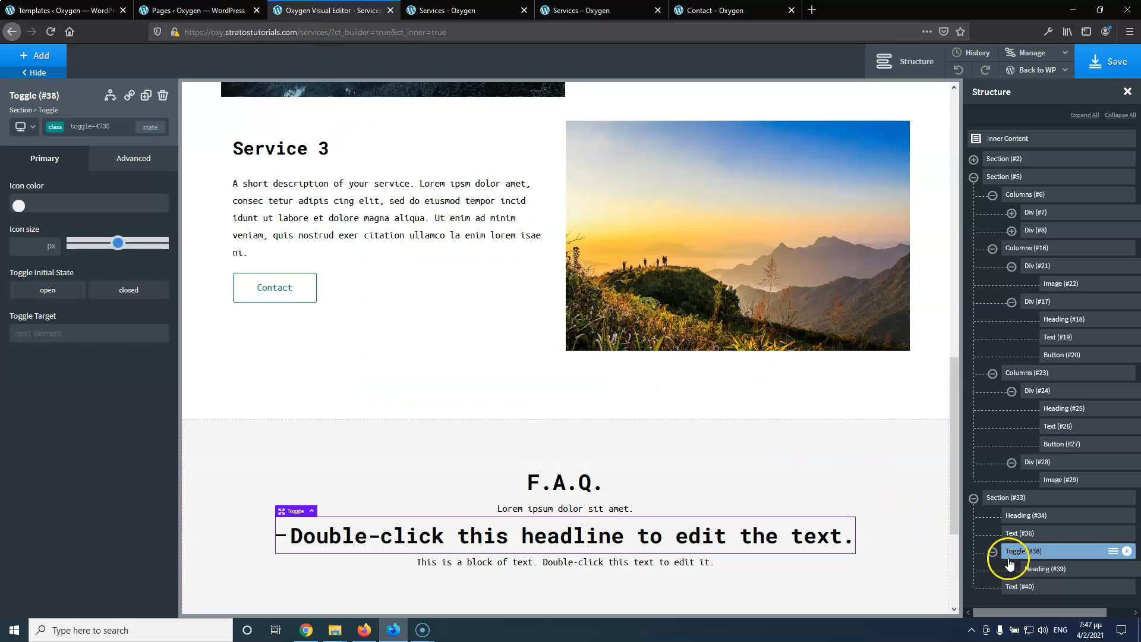
click(992, 551)
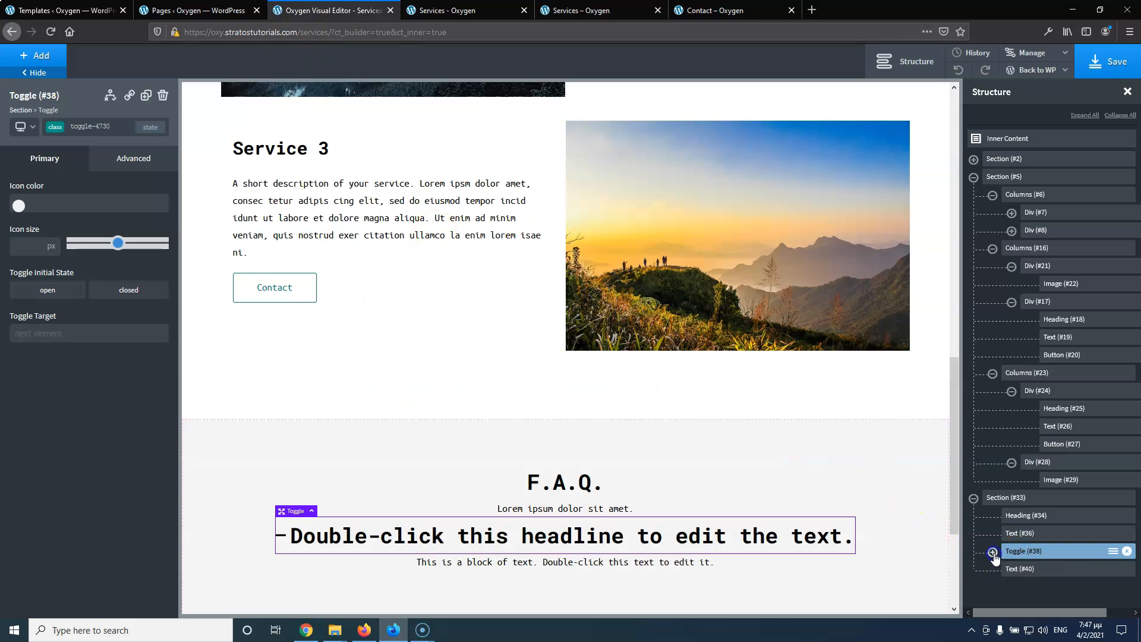
click(1114, 553)
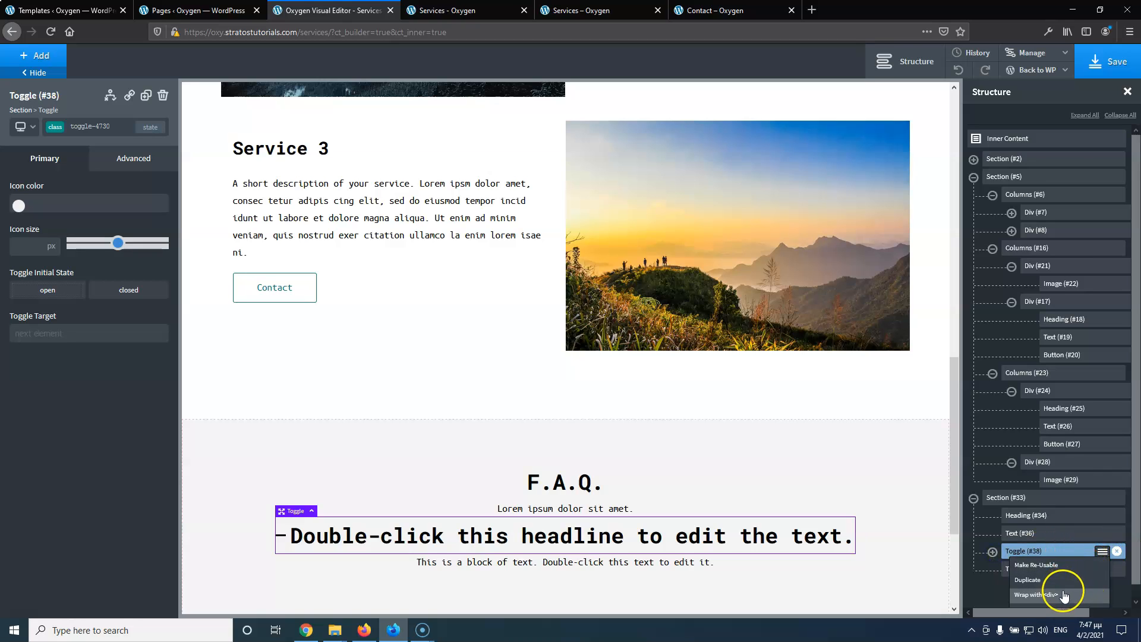
click(1037, 594)
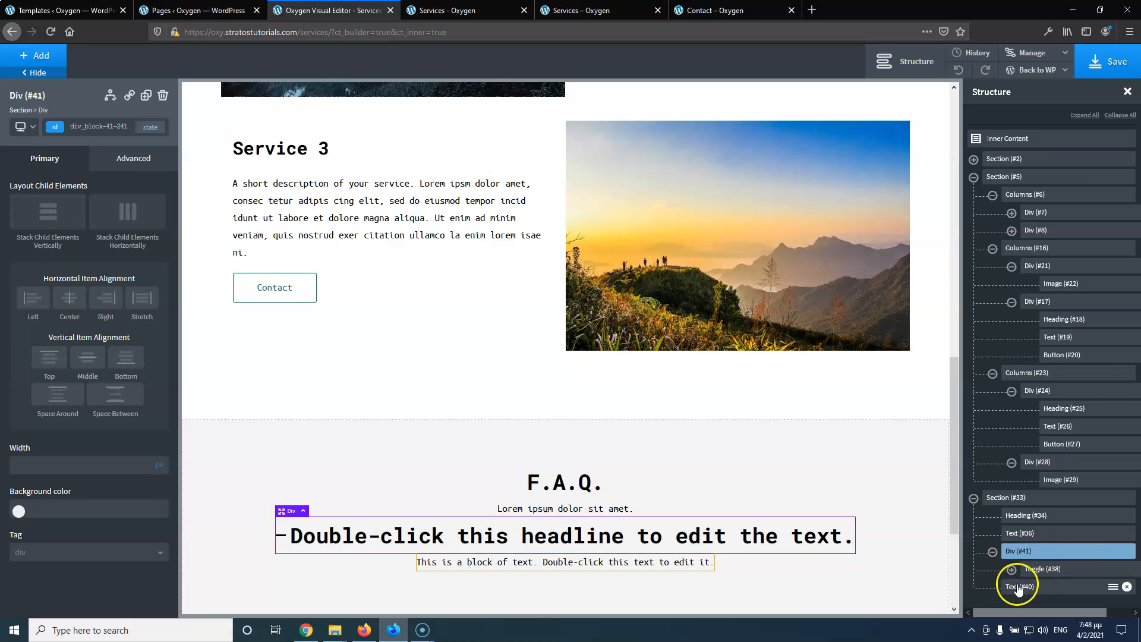
Move the toggle's text block into the div that wraps the toggle, and set that div's background color to #ffffff
drag(1024, 589, 1037, 586)
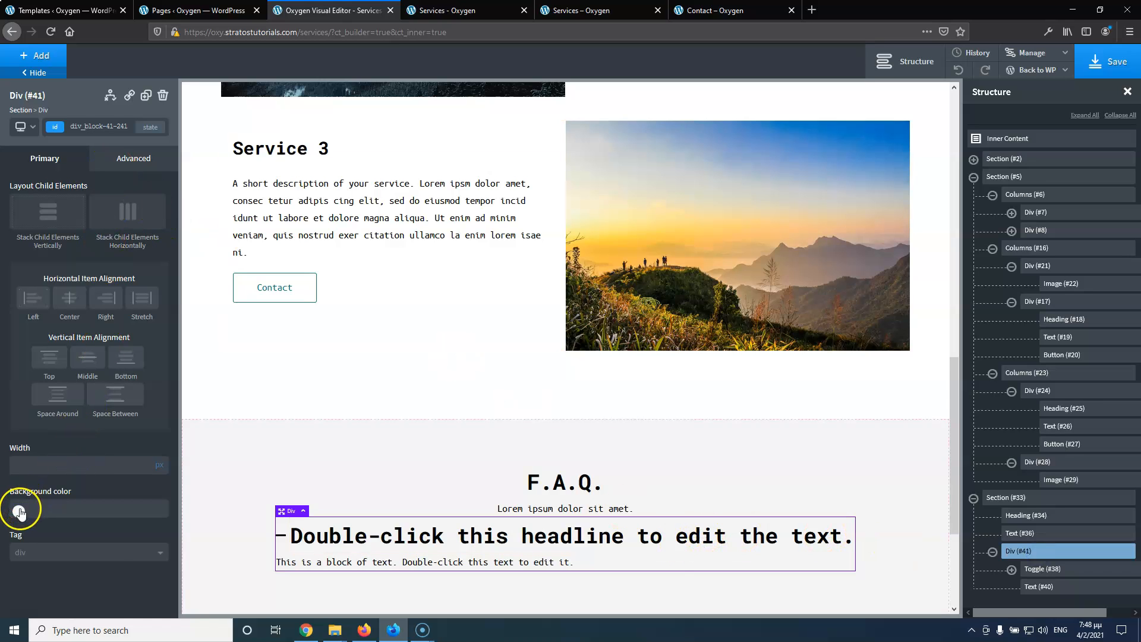
click(18, 510)
drag(39, 573, 5, 562)
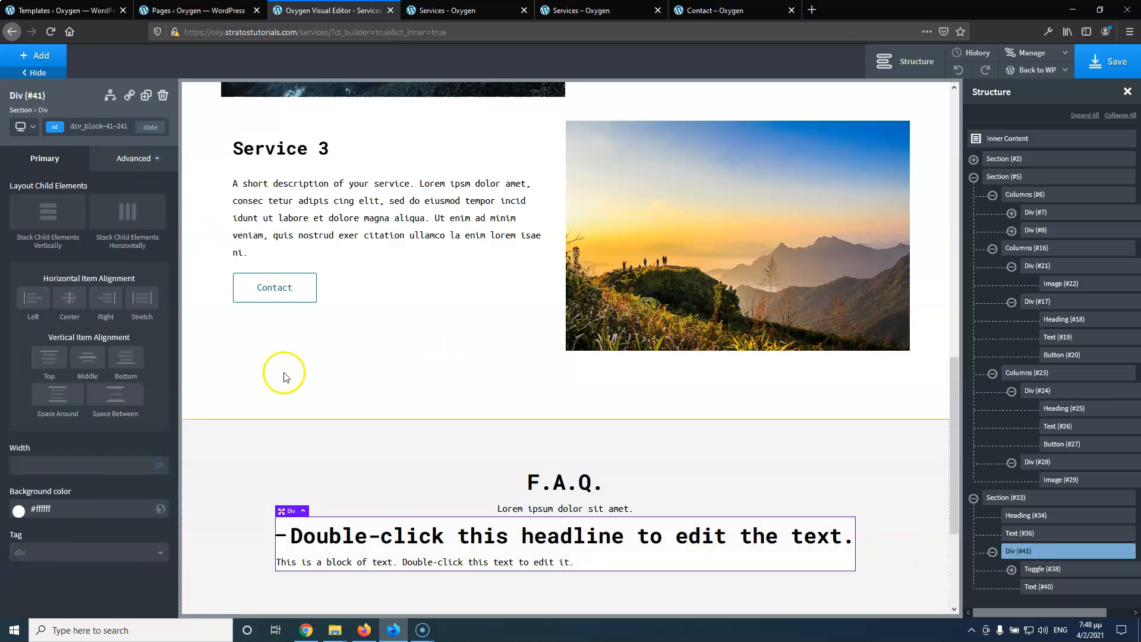
Replace the toggle heading's placeholder with "Occaecati simili terafvd que?" copied from the reference page's first F.A.Q. question
scroll(368, 419, down, 3)
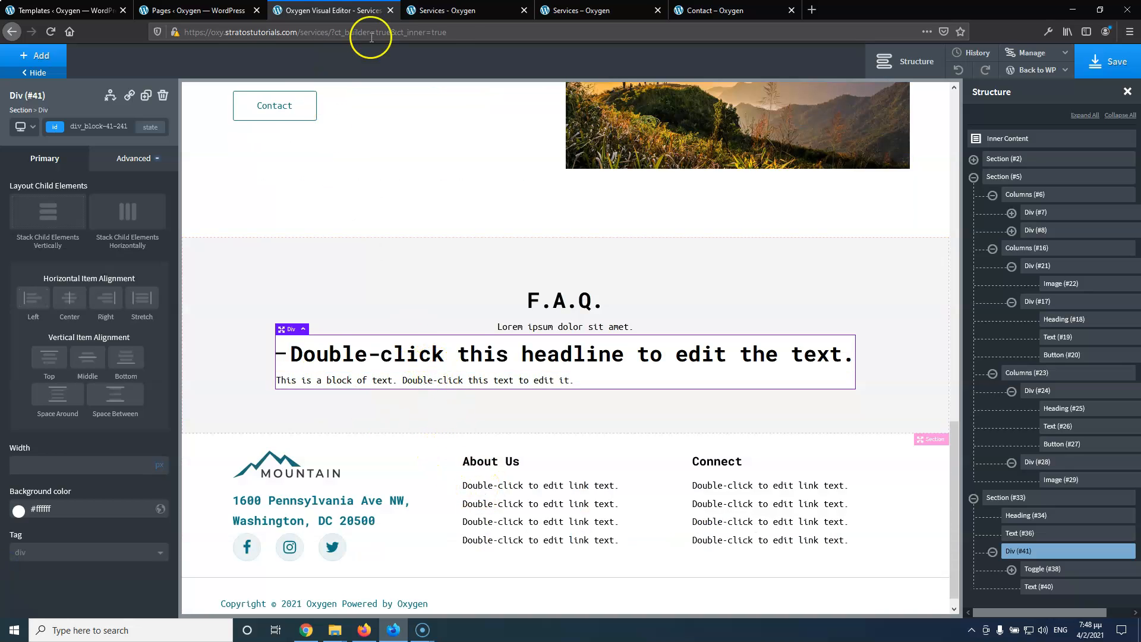
click(458, 12)
click(597, 11)
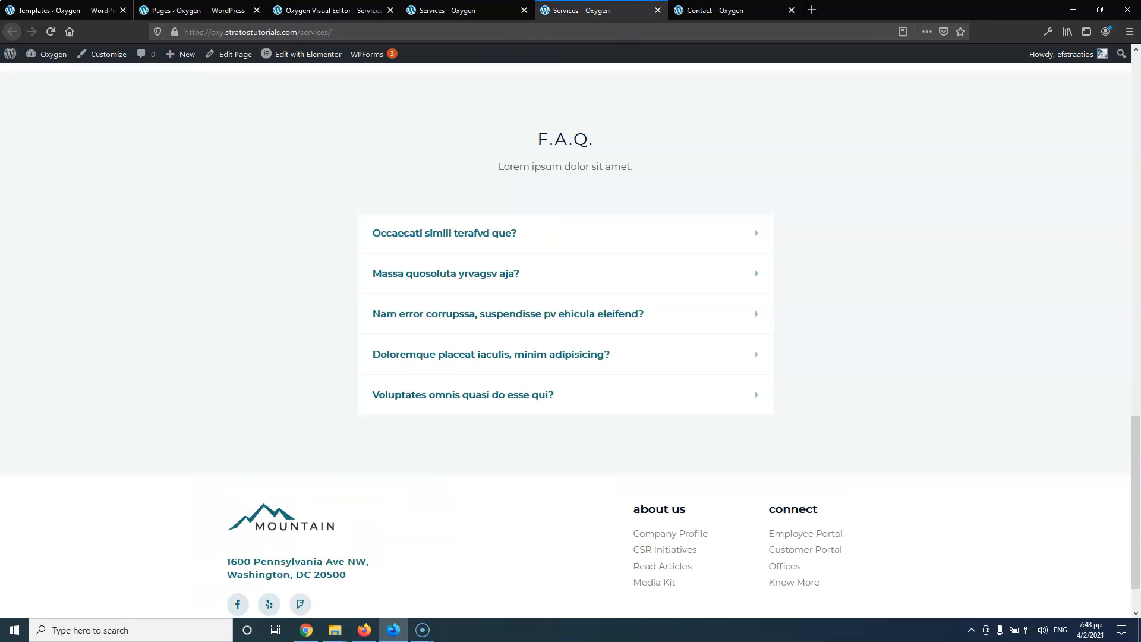
drag(530, 237, 413, 239)
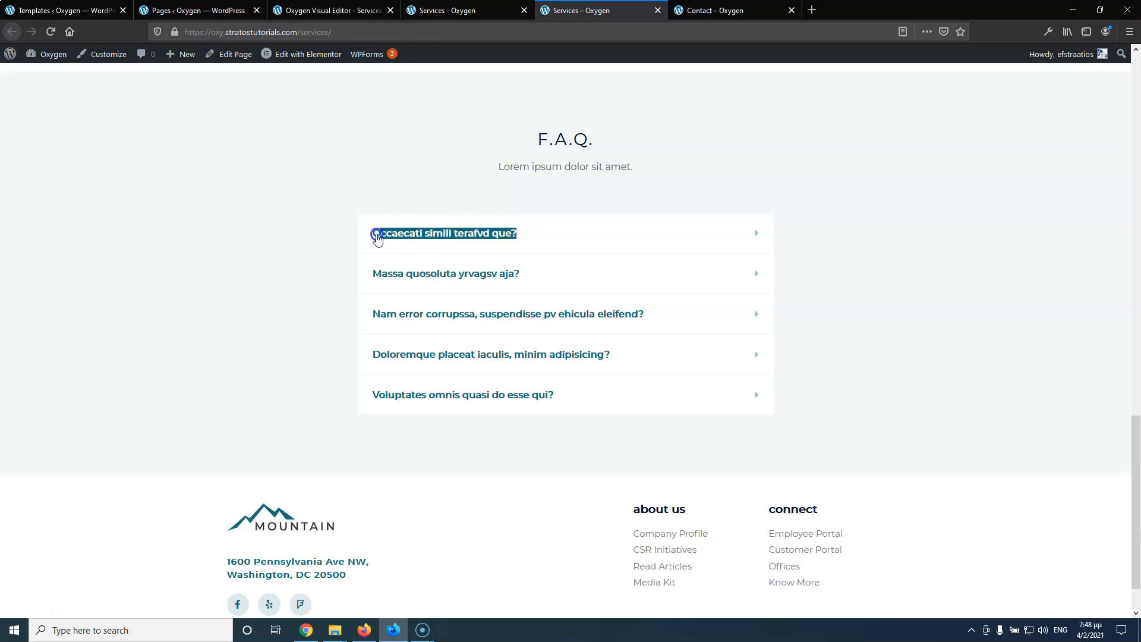
click(326, 10)
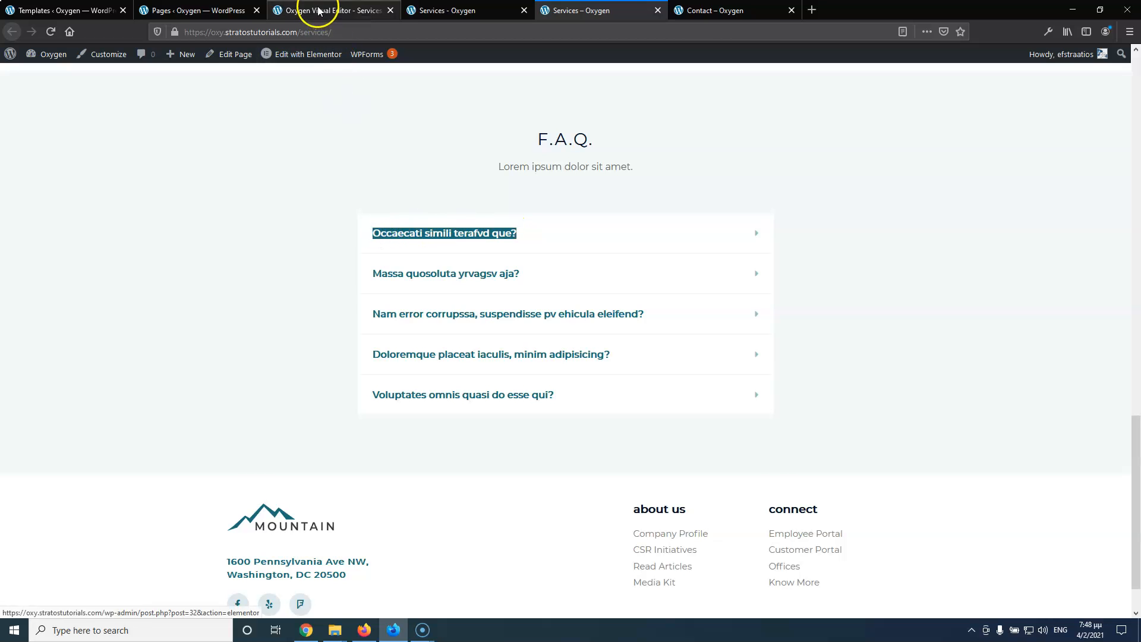
double_click(369, 356)
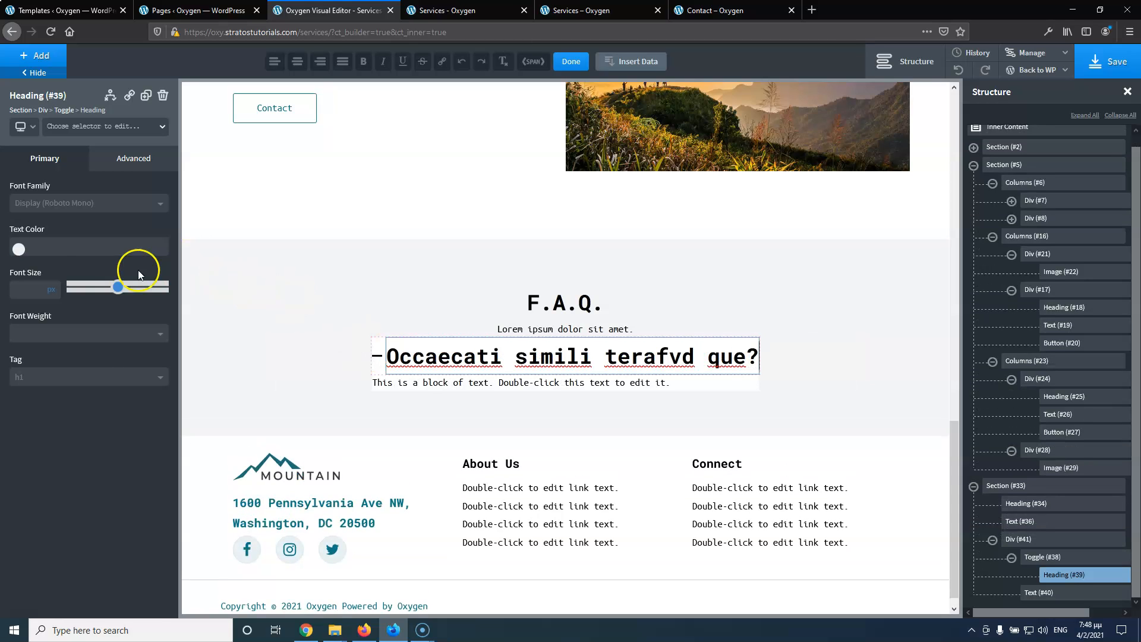
Set the toggle heading's text color to the global color Basic Blue
click(18, 249)
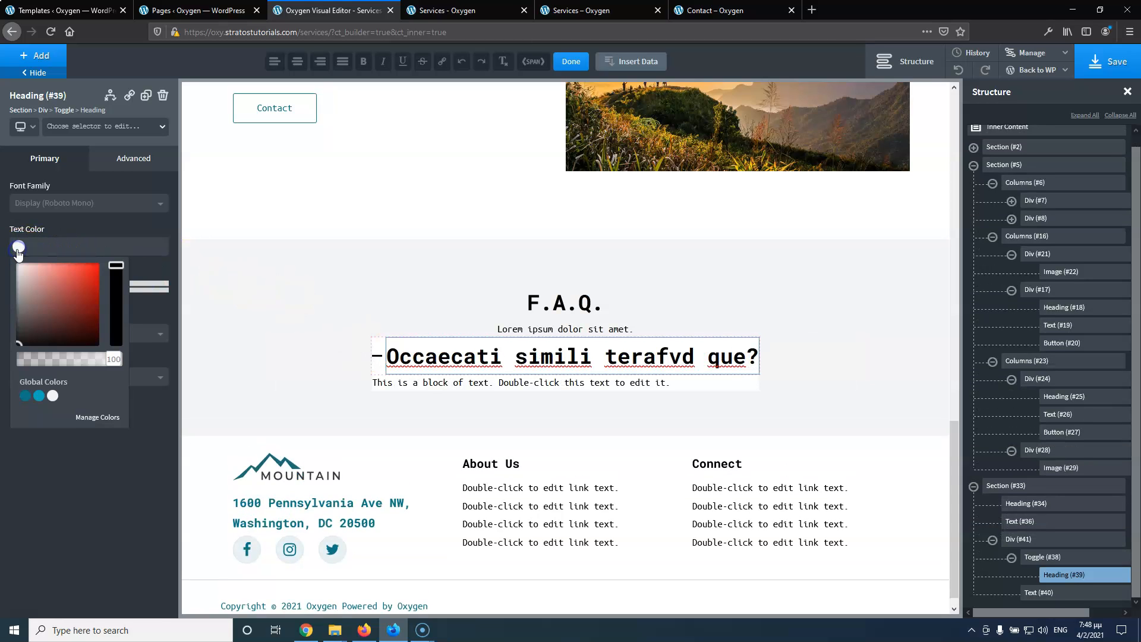
click(25, 396)
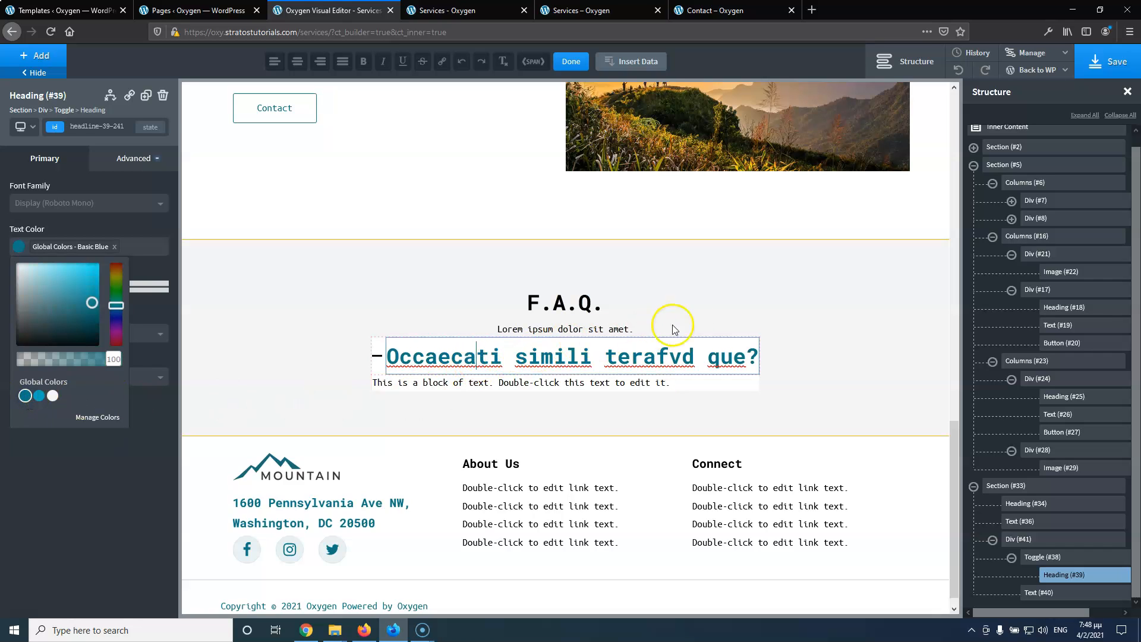
click(697, 317)
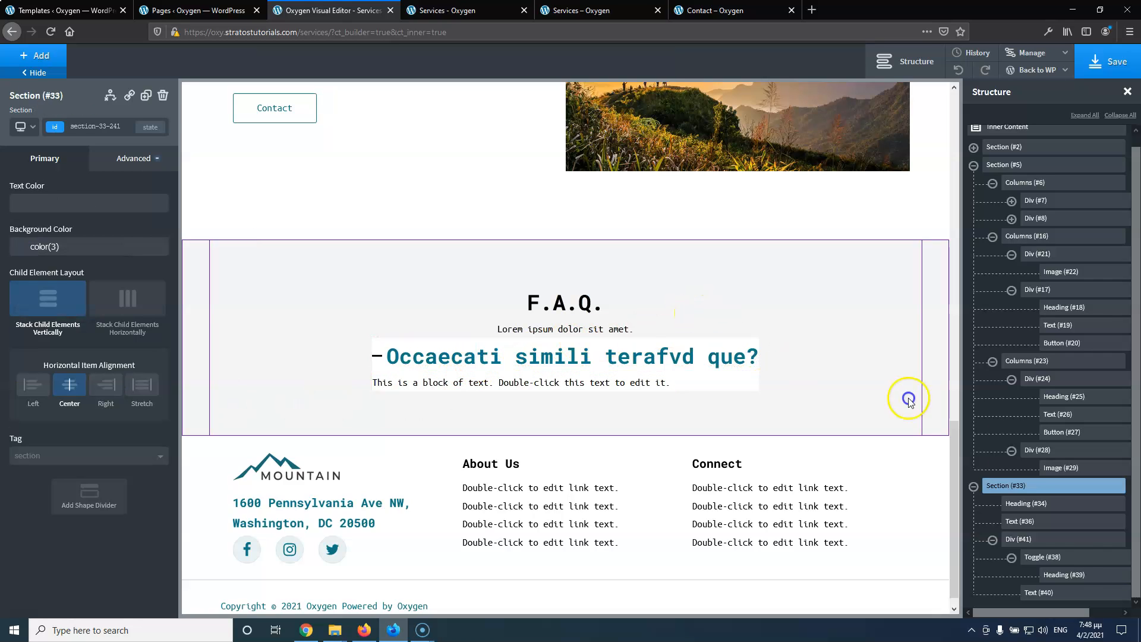
Add the class services-faq-div to the div wrapping the F.A.Q. toggle and its text
click(1061, 538)
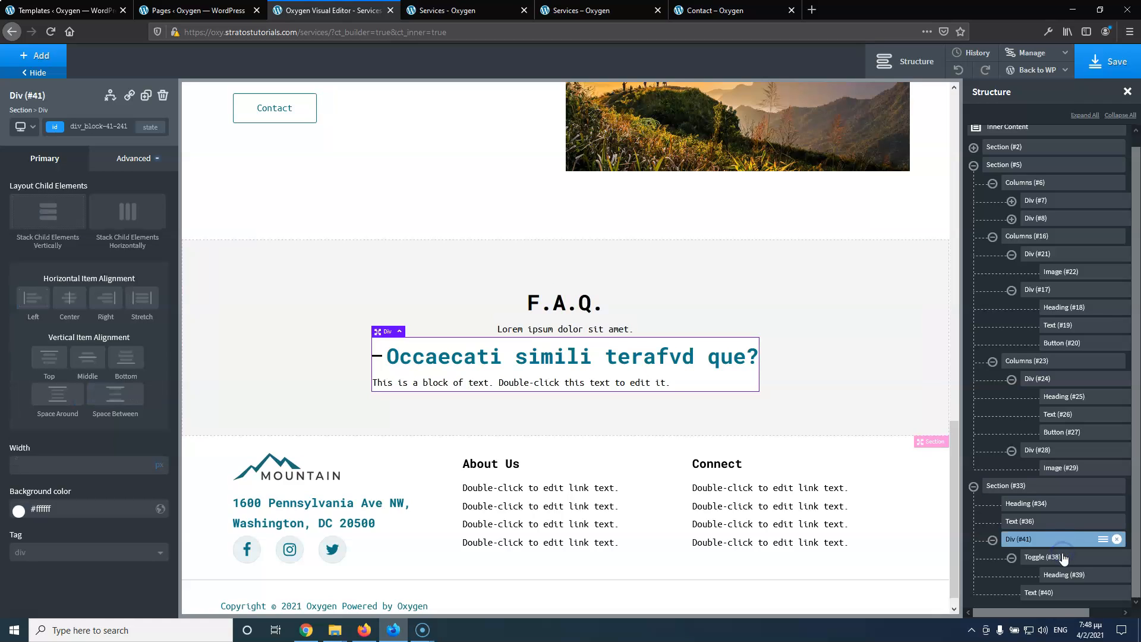
click(1050, 543)
click(101, 126)
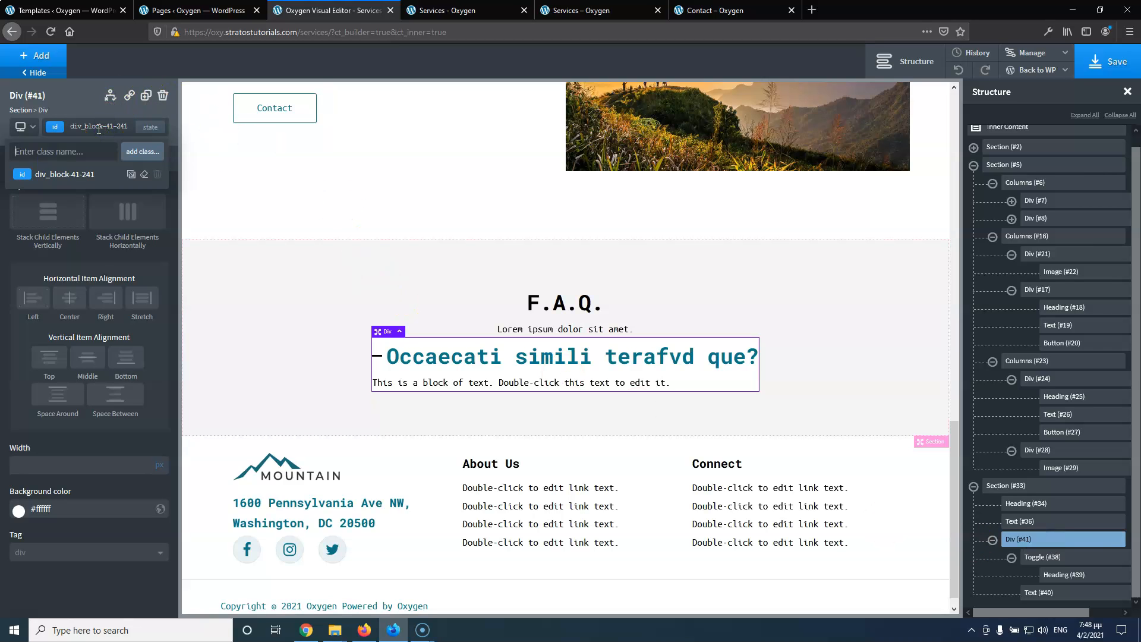
text(service)
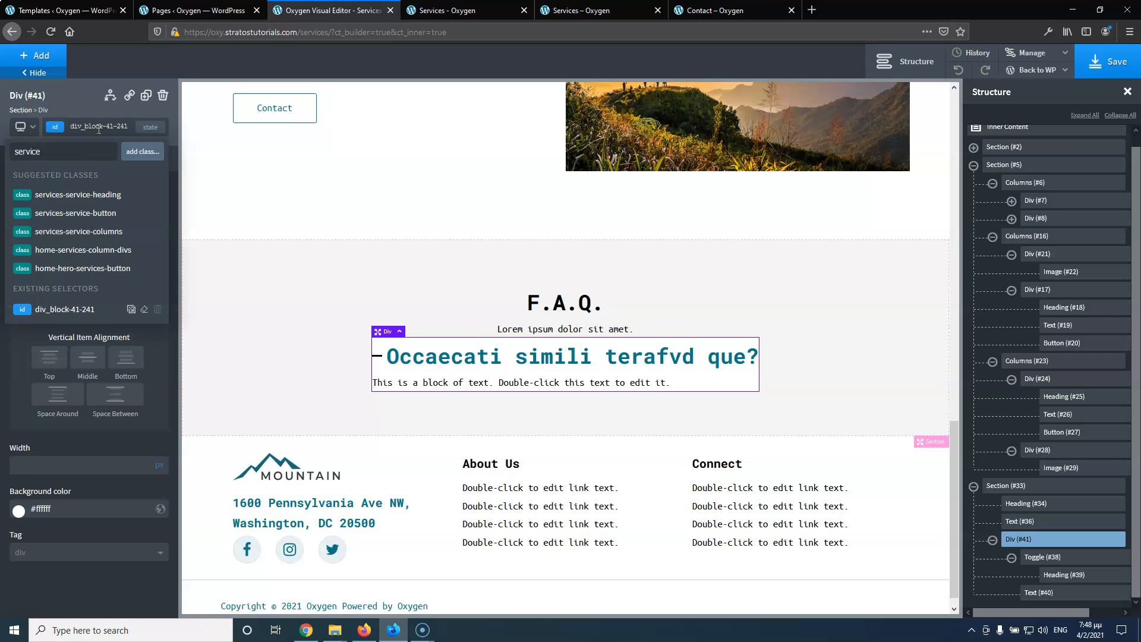
text(s-f)
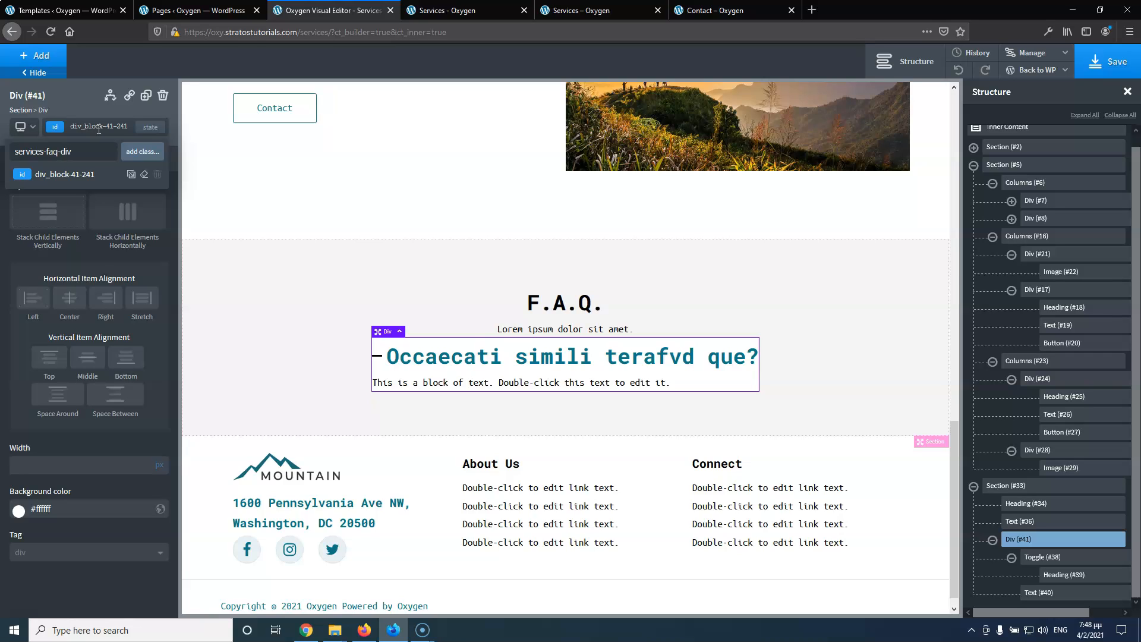
text(aq-div)
key(Return)
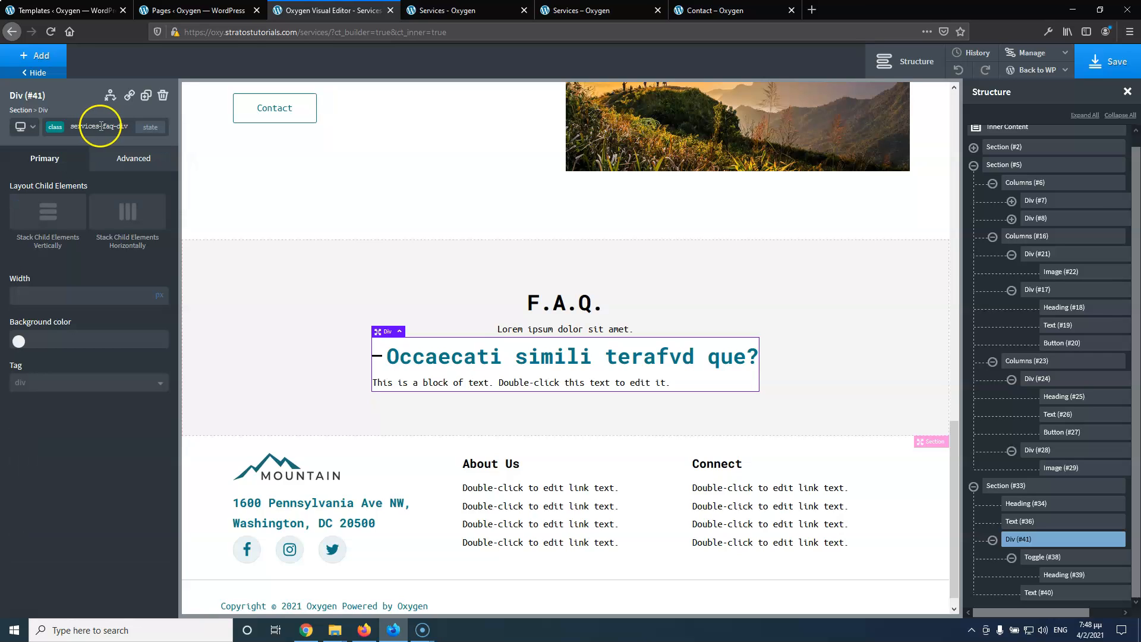
Copy the F.A.Q. div's ID styles to the services-faq-div class and clear the styles from its ID
click(101, 126)
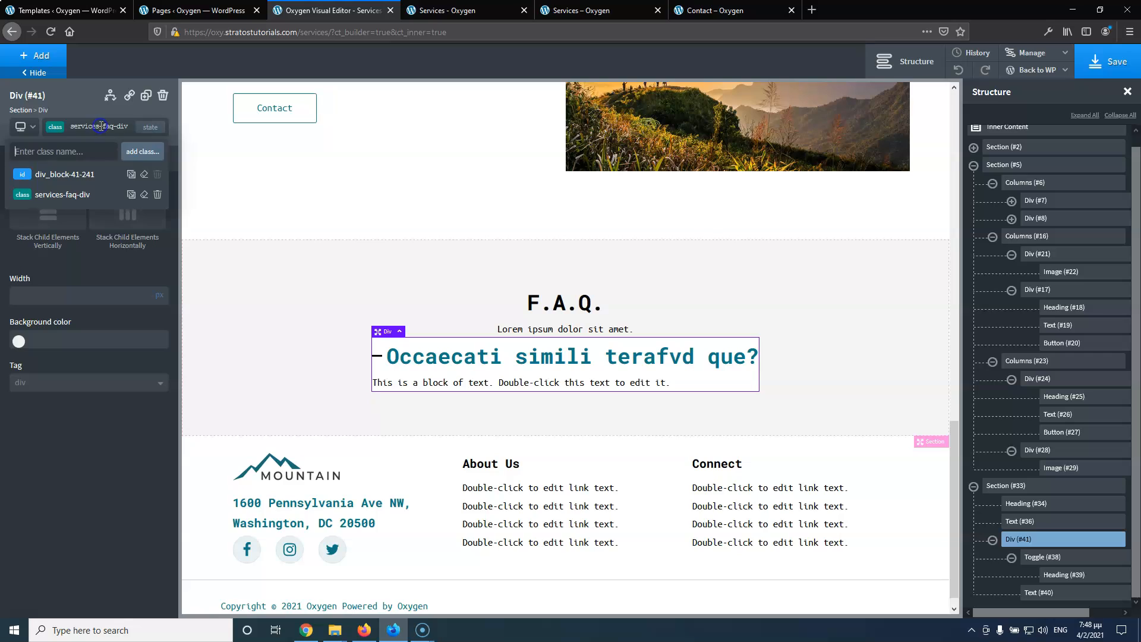
click(131, 176)
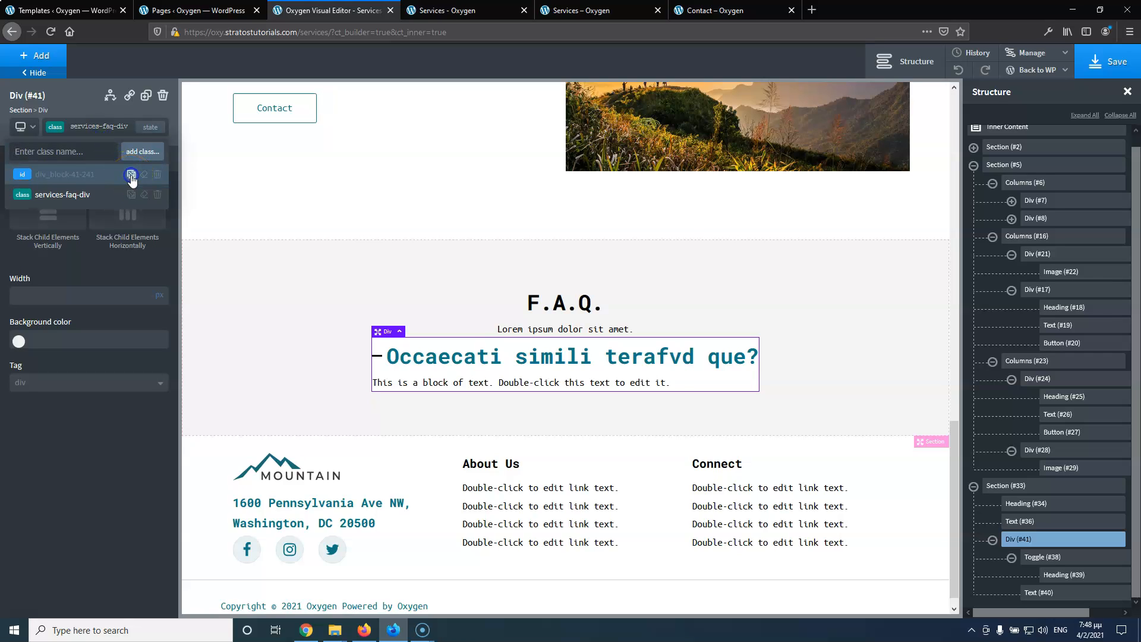
click(114, 199)
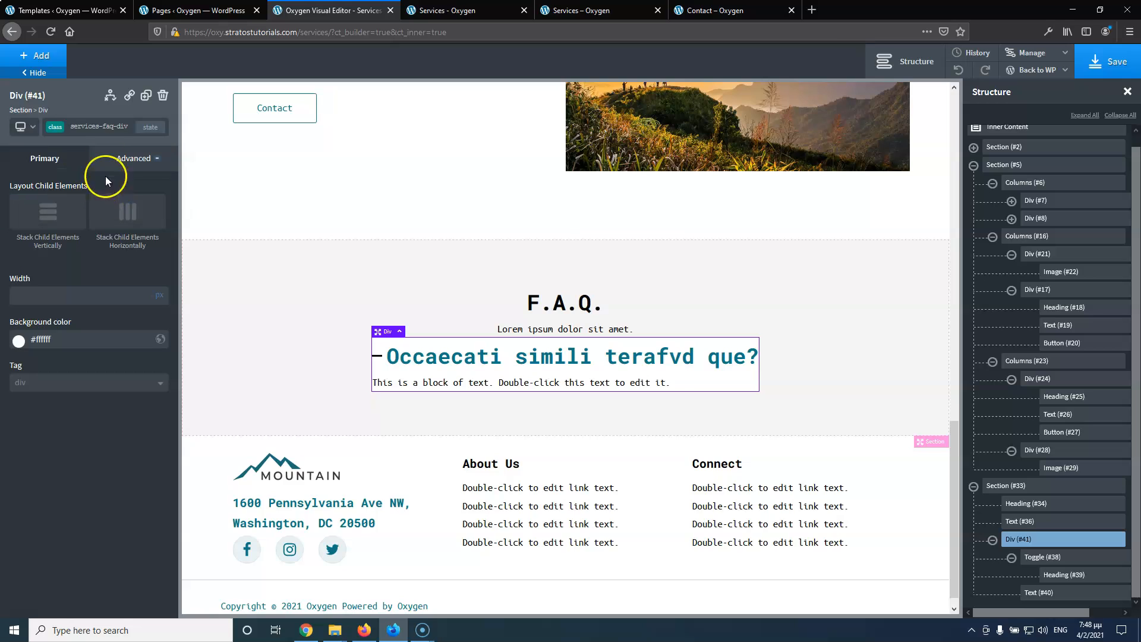
click(100, 126)
click(144, 174)
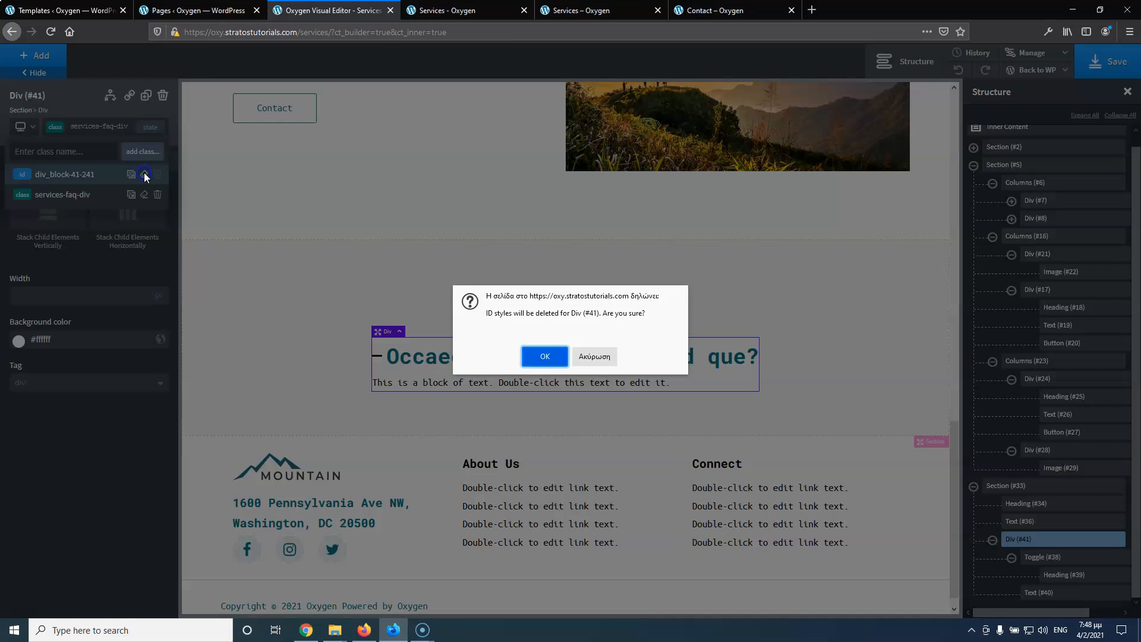
click(545, 357)
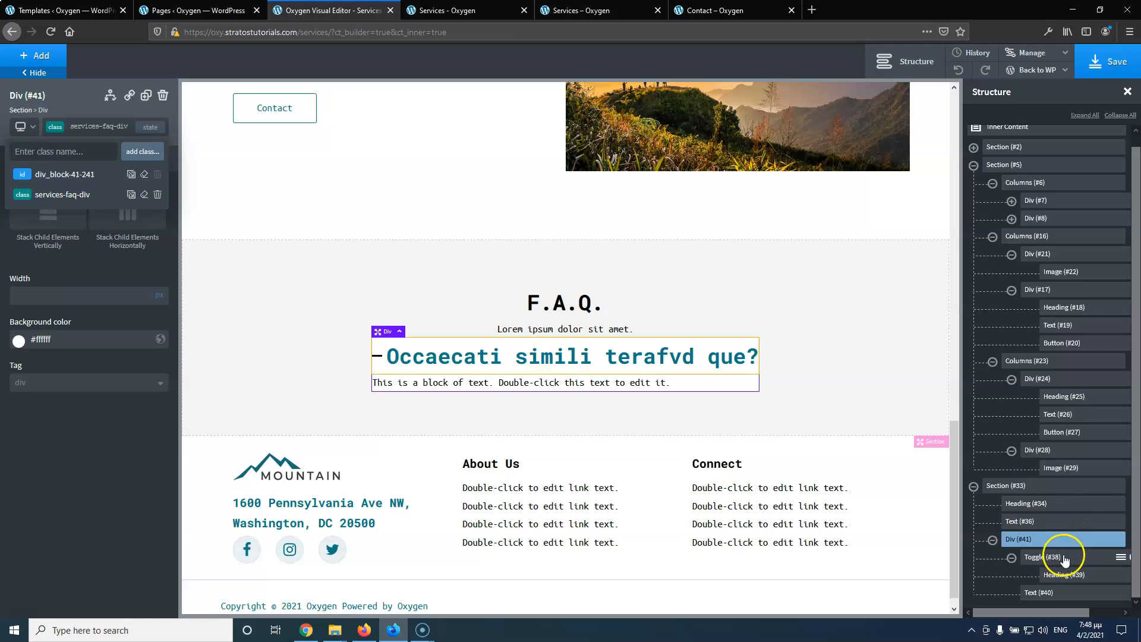
Add the class services-faq-question to the heading inside the F.A.Q. toggle
click(1046, 557)
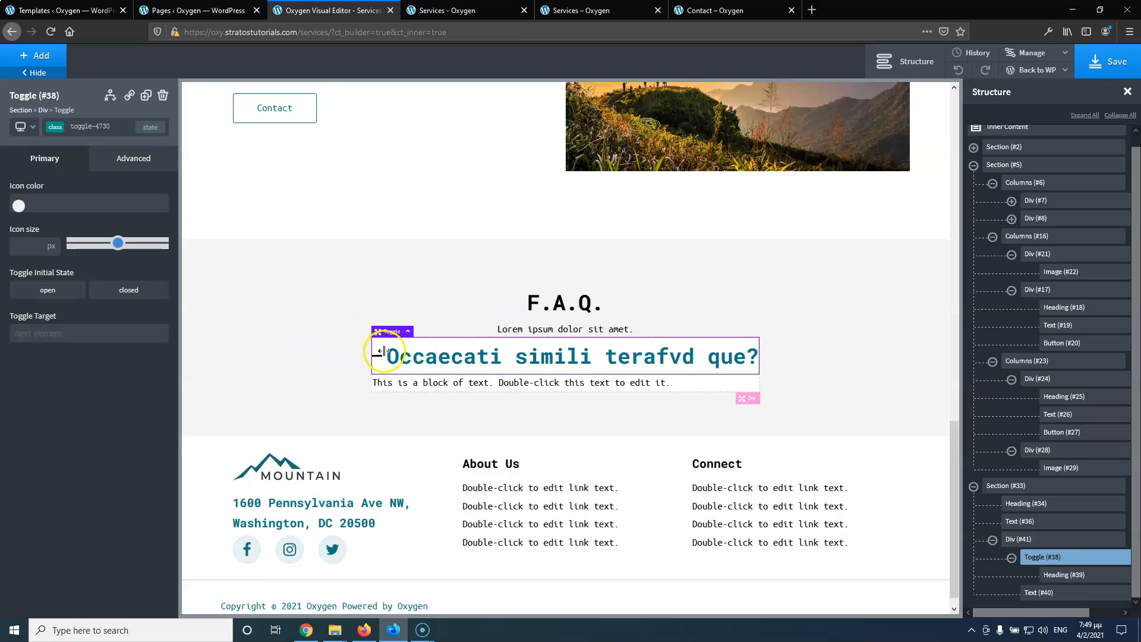
click(1064, 575)
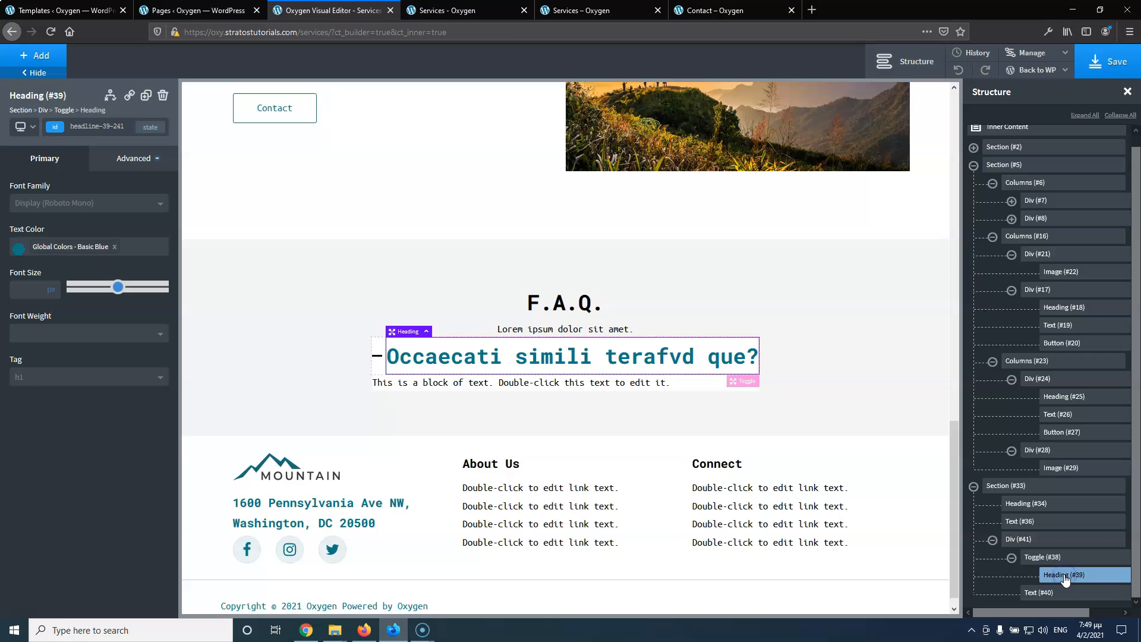
click(105, 127)
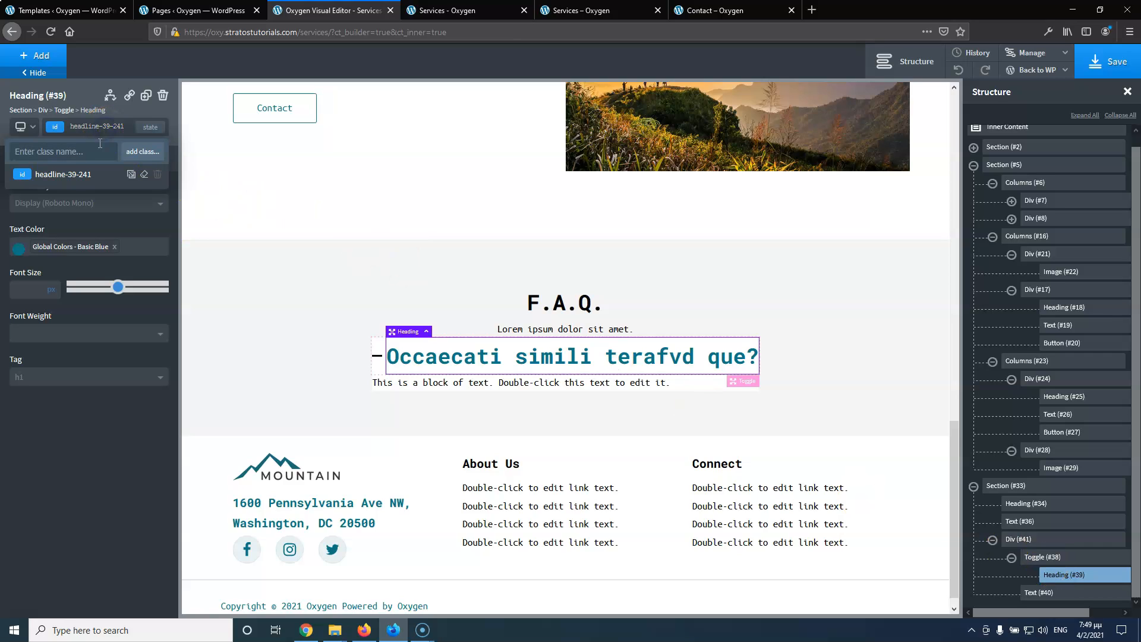
text(services)
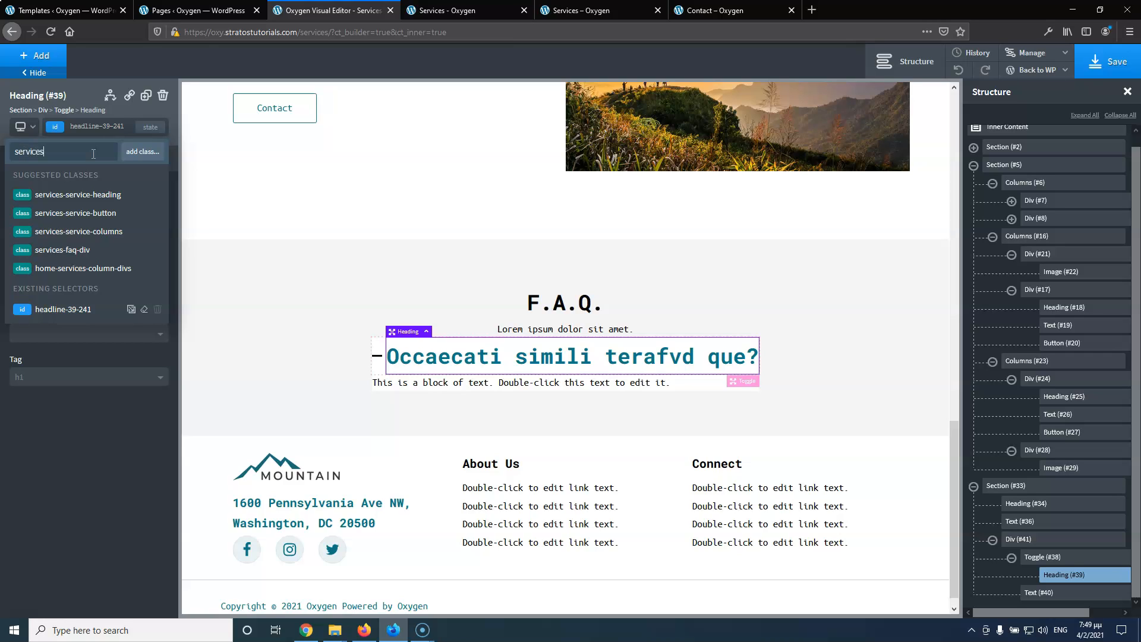
text(-faq)
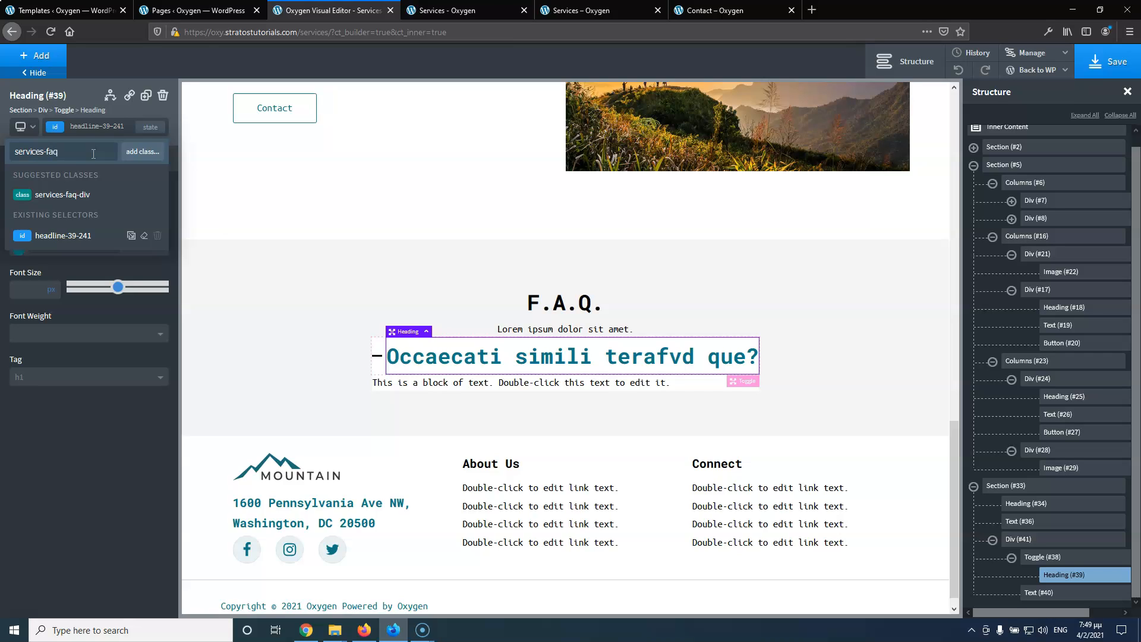
text(-questi)
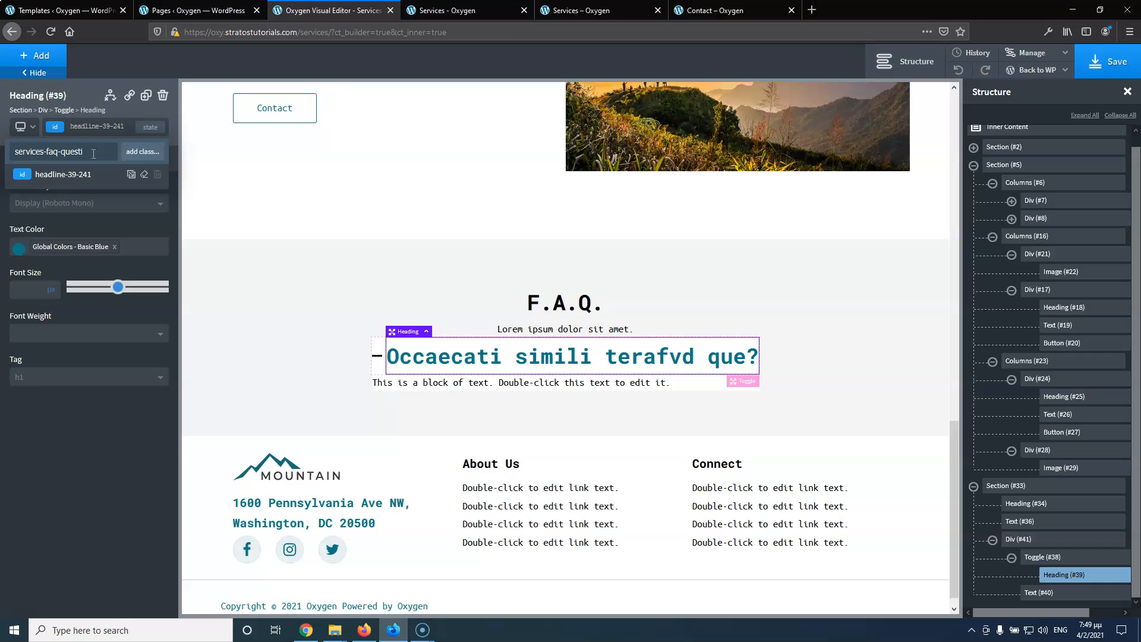
text(on)
key(Return)
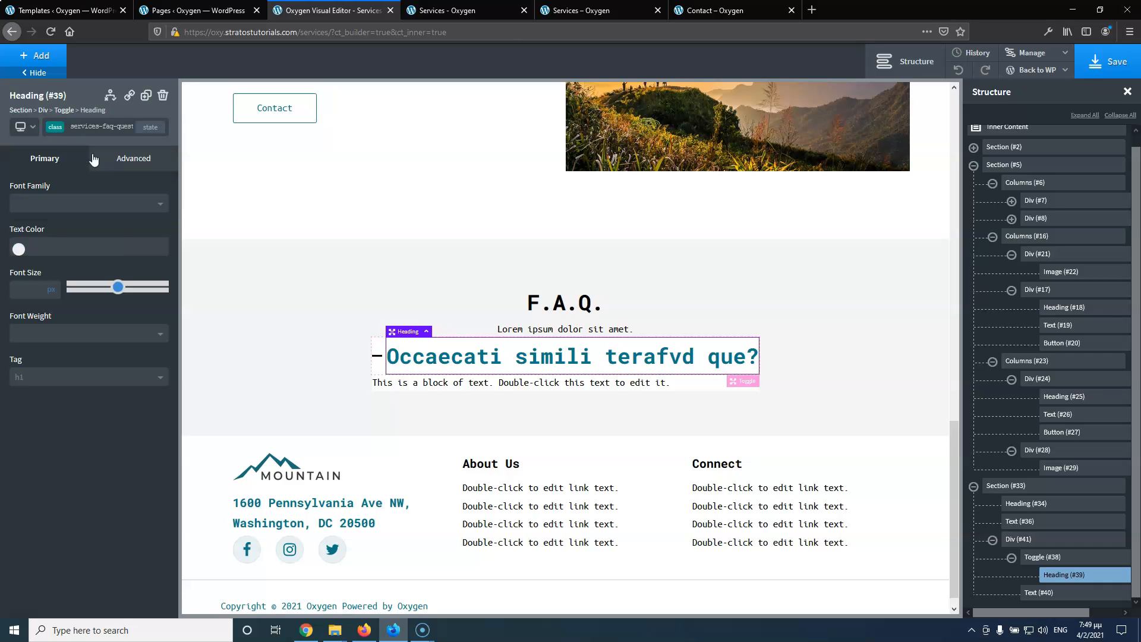
Copy the question heading's ID styles to the services-faq-question class and clear the styles from its ID
click(114, 127)
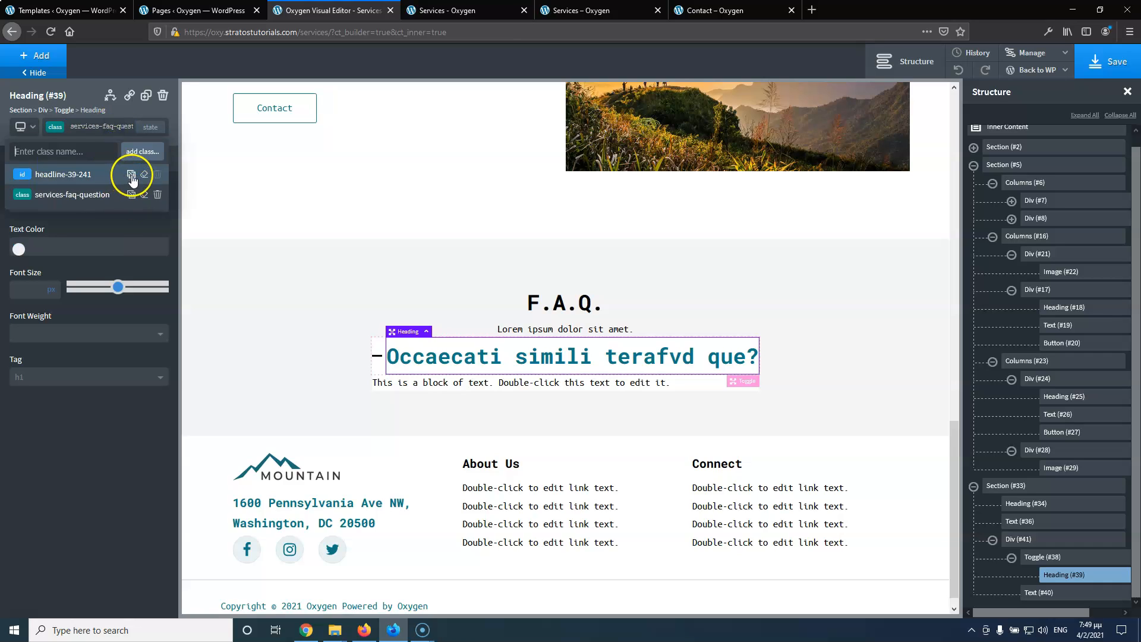
click(89, 195)
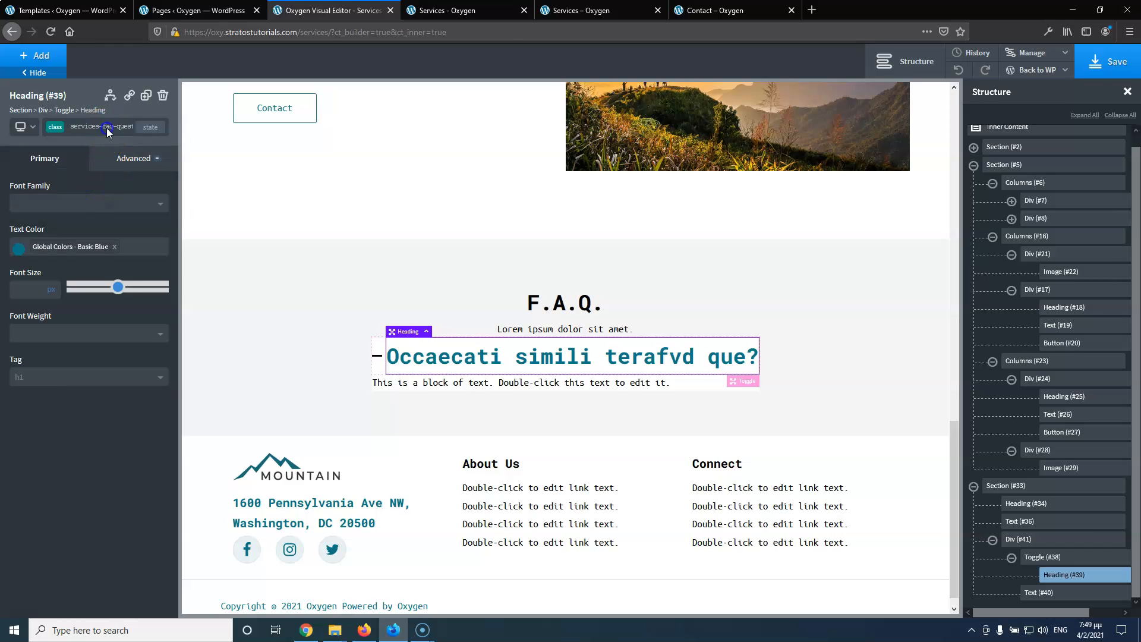
click(113, 126)
click(144, 174)
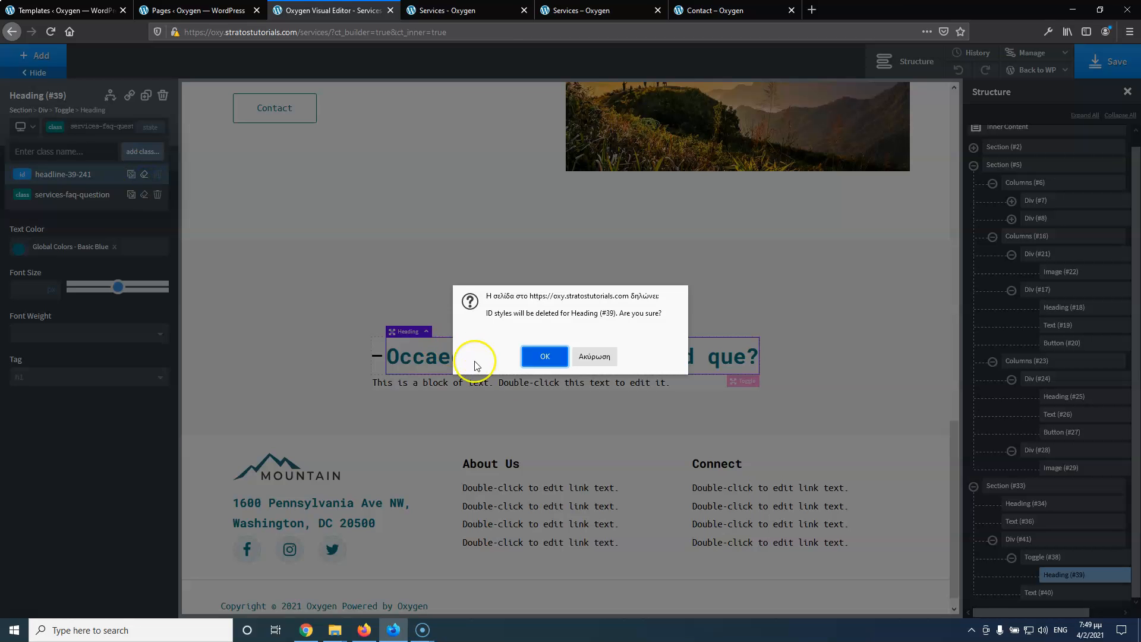
click(542, 356)
Add the class services-faq-answer to the text block below the F.A.Q. toggle
click(534, 382)
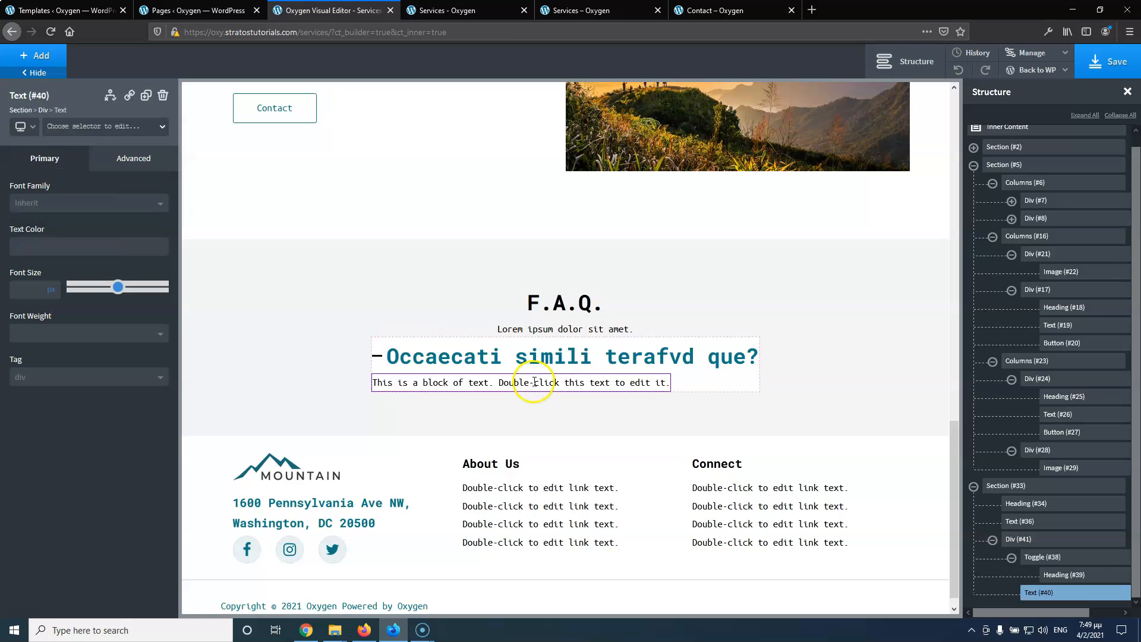
click(101, 127)
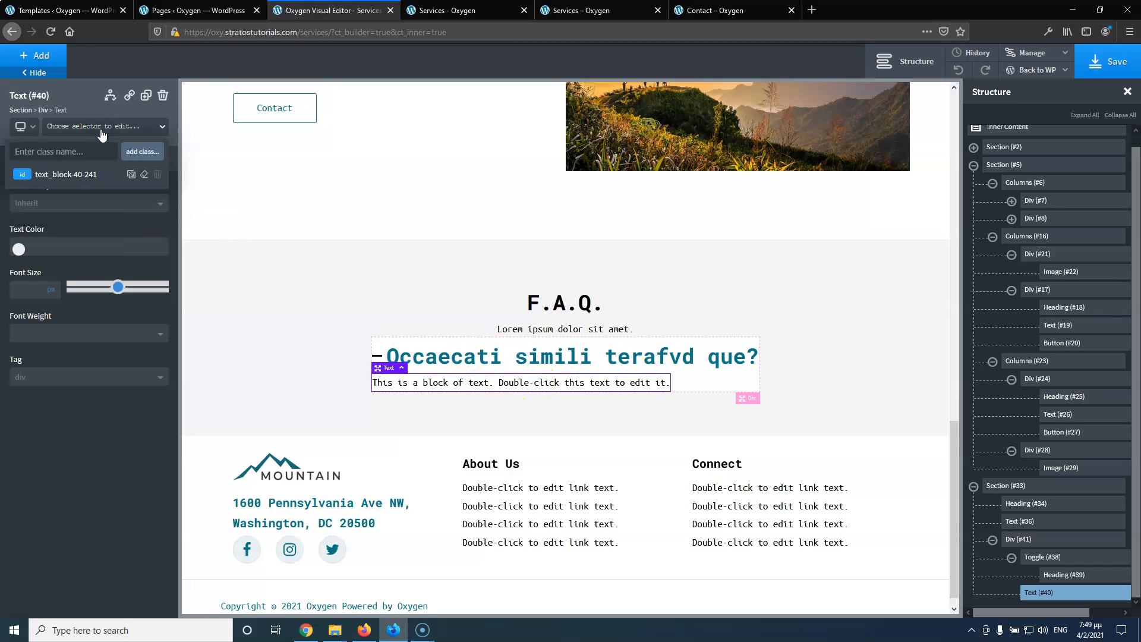
text(services)
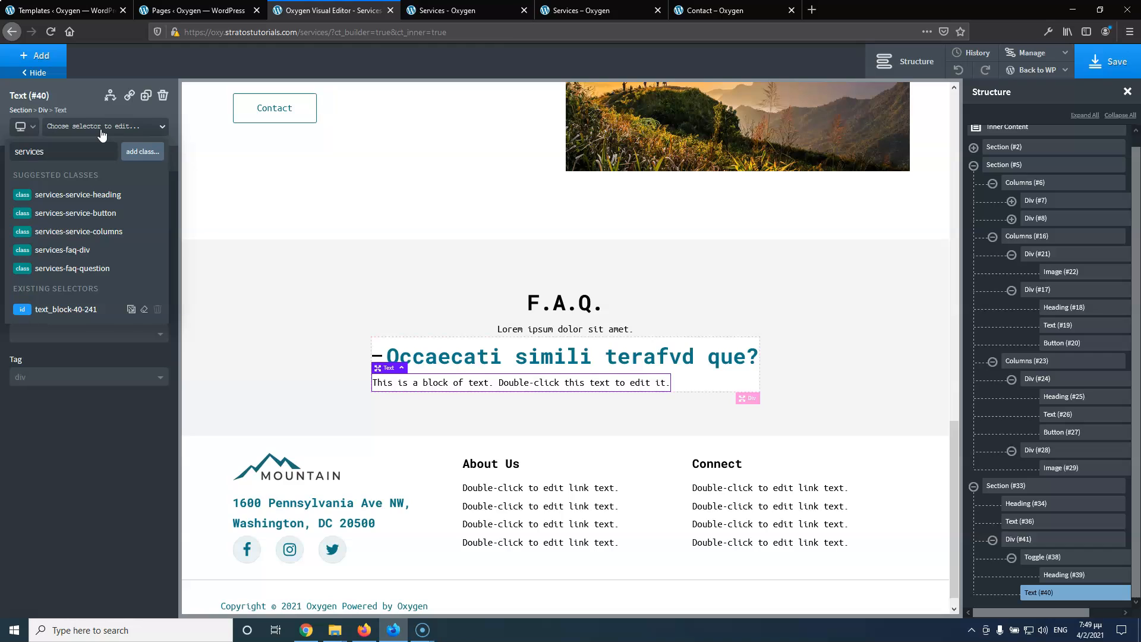
text(-fa)
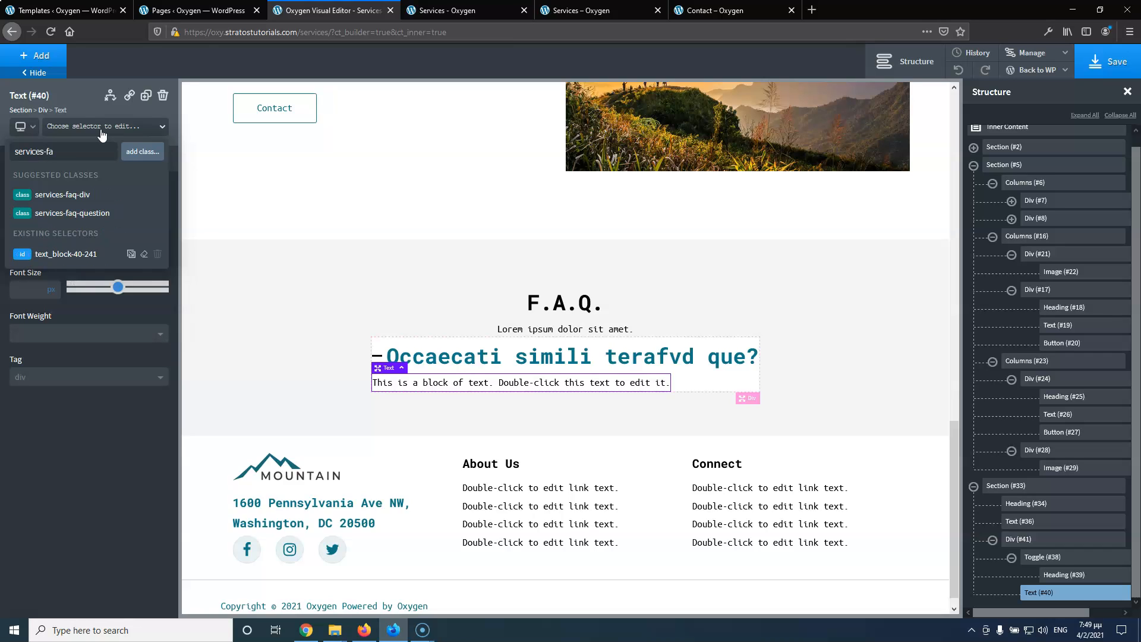
text(q-ans)
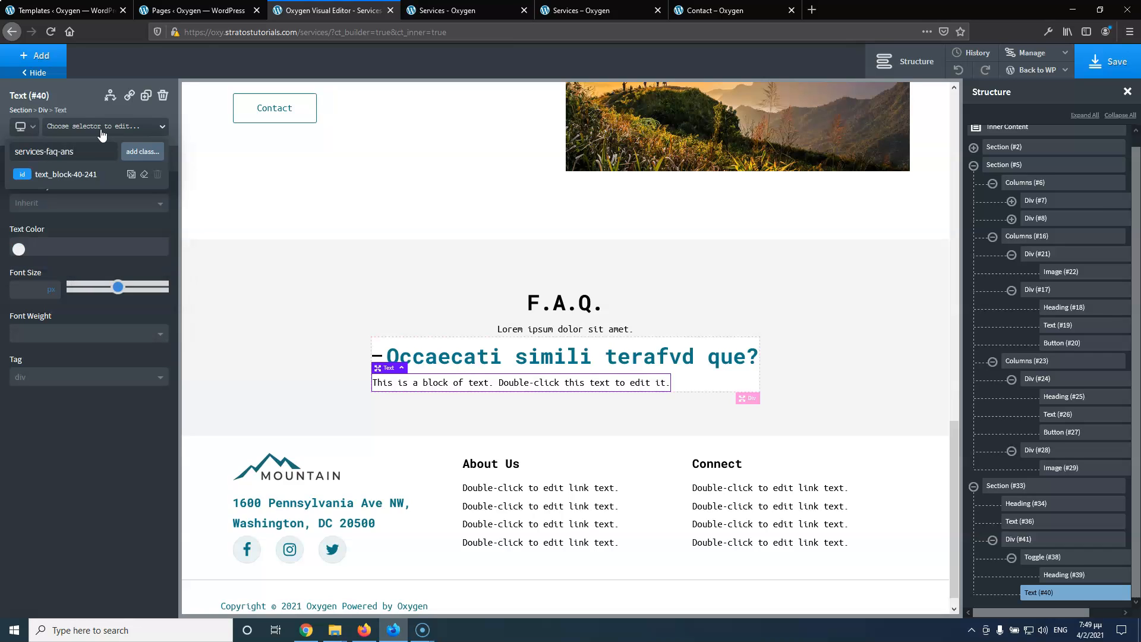
text(wer)
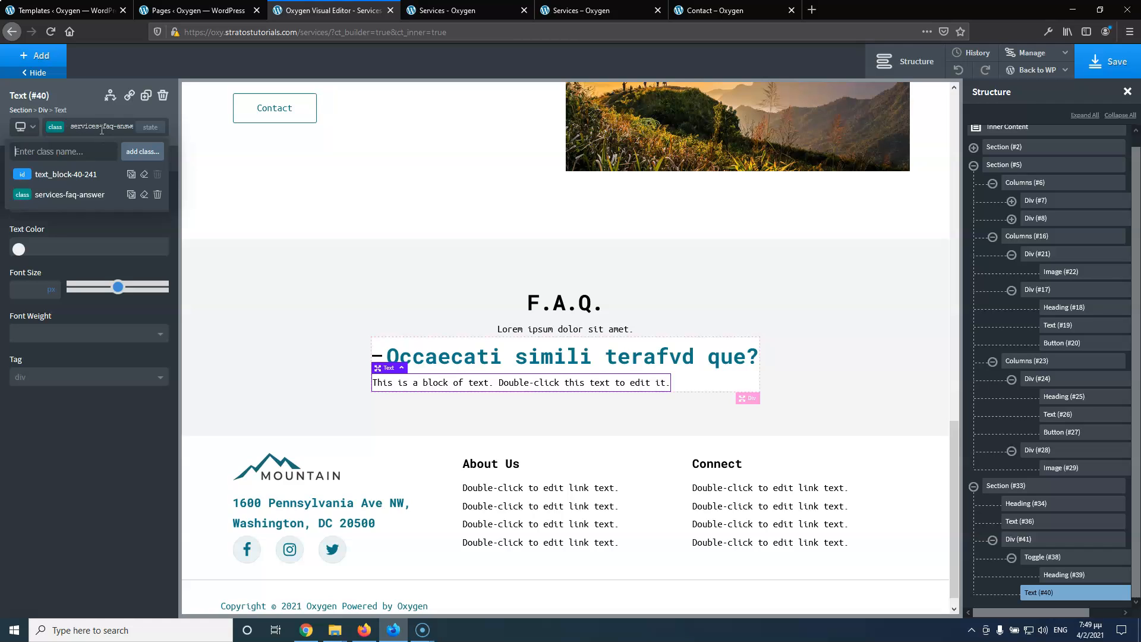
key(Return)
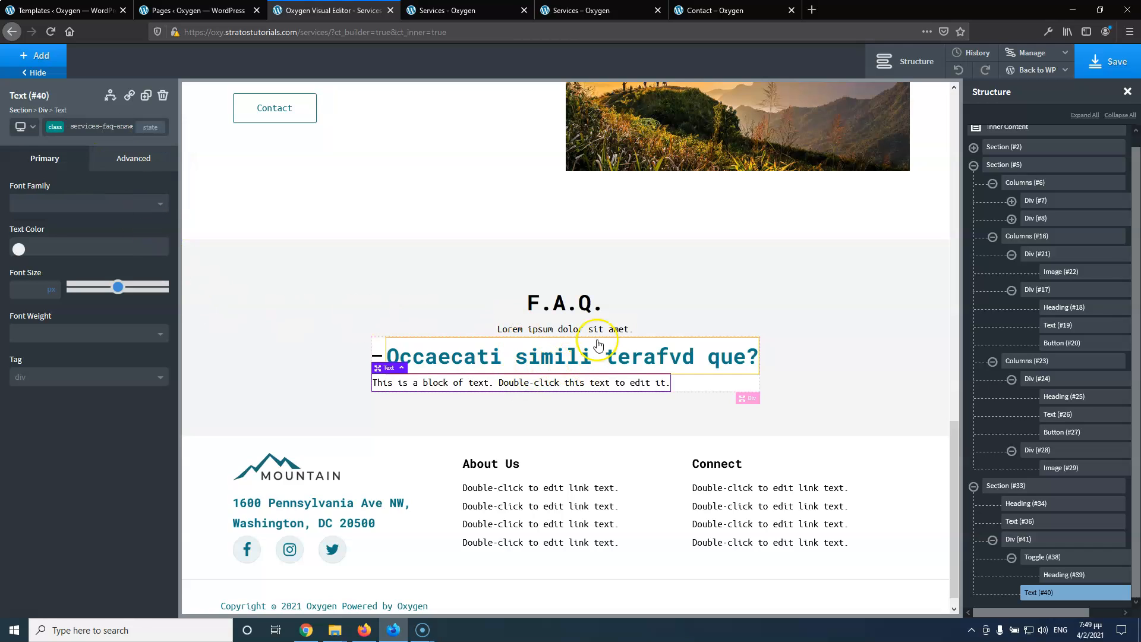
click(1011, 557)
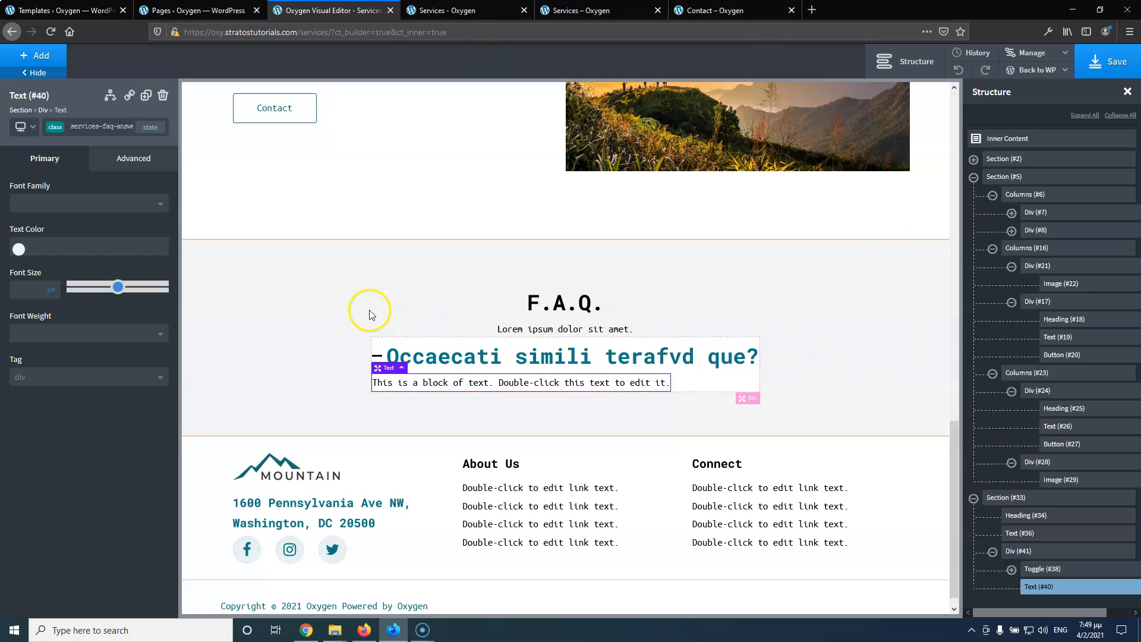
click(146, 100)
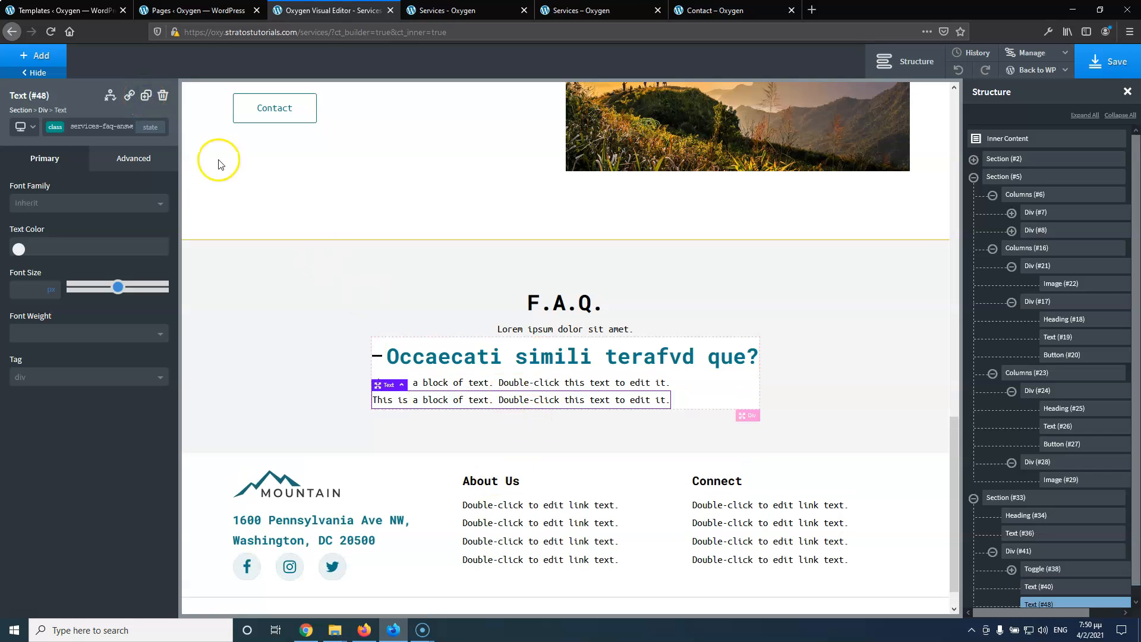
click(163, 96)
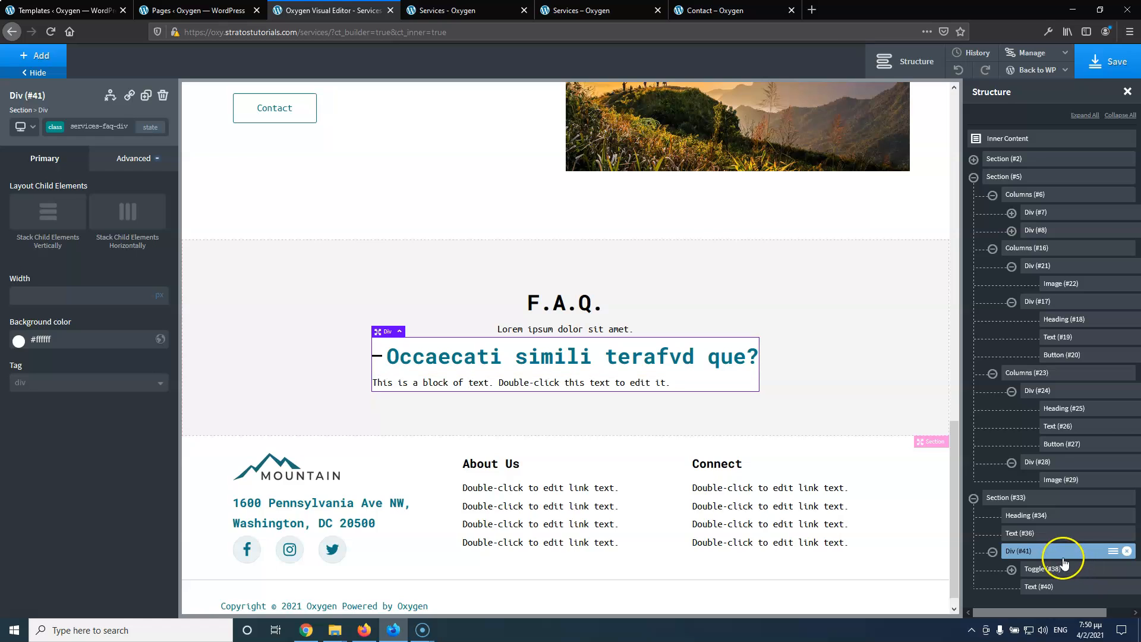
Duplicate the F.A.Q. wrapper div four times and compare the question list with the reference Services page
click(146, 97)
click(145, 97)
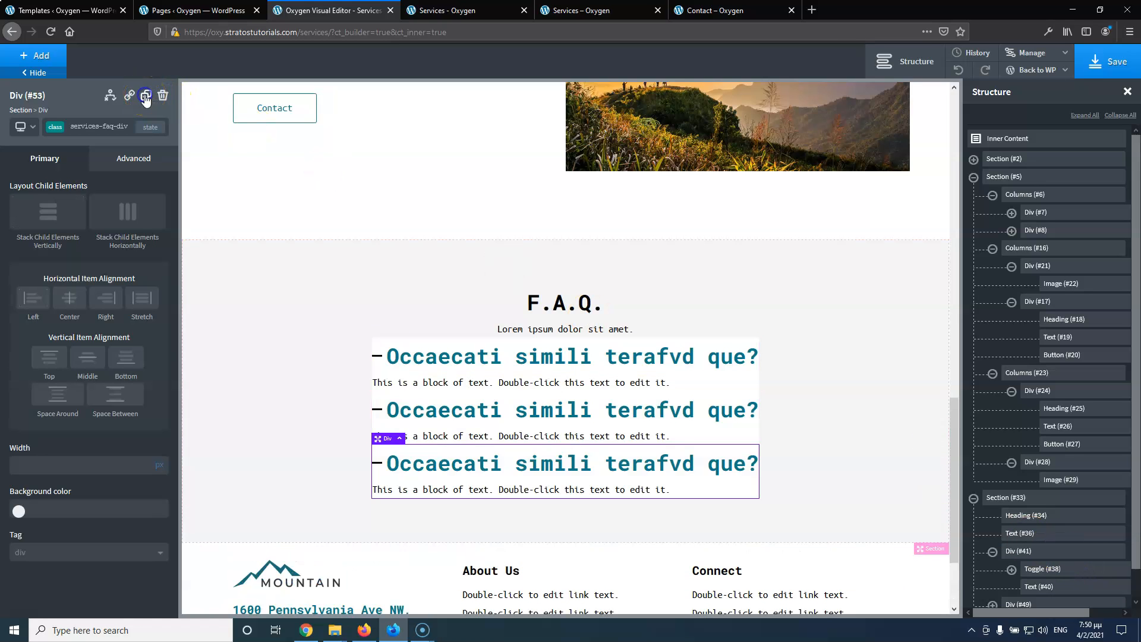
click(146, 98)
click(145, 97)
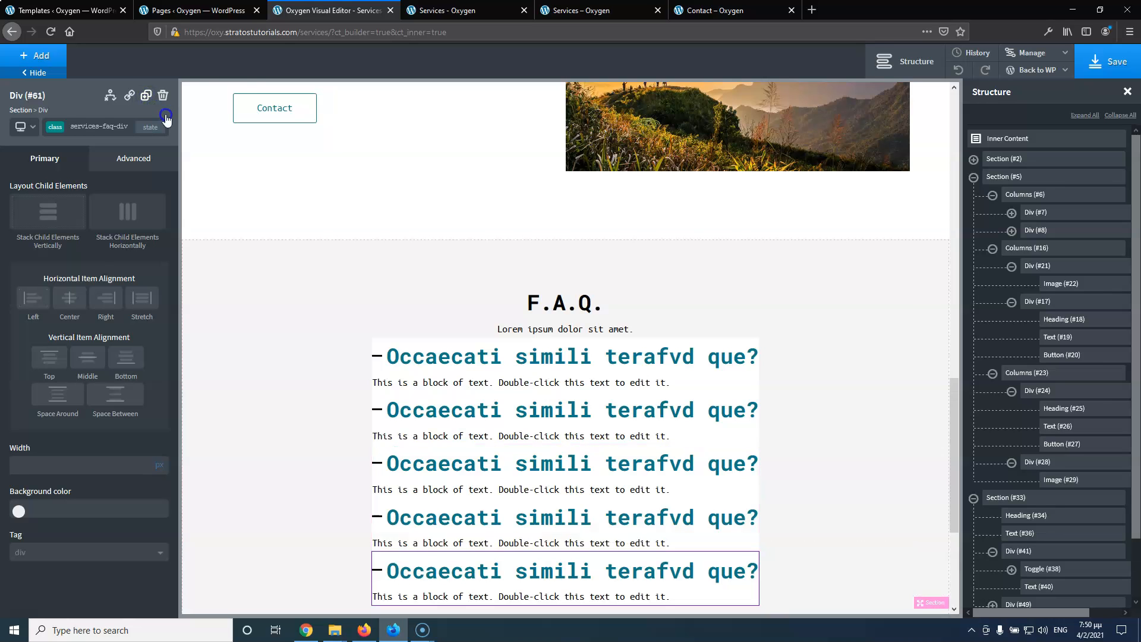
click(441, 12)
click(595, 10)
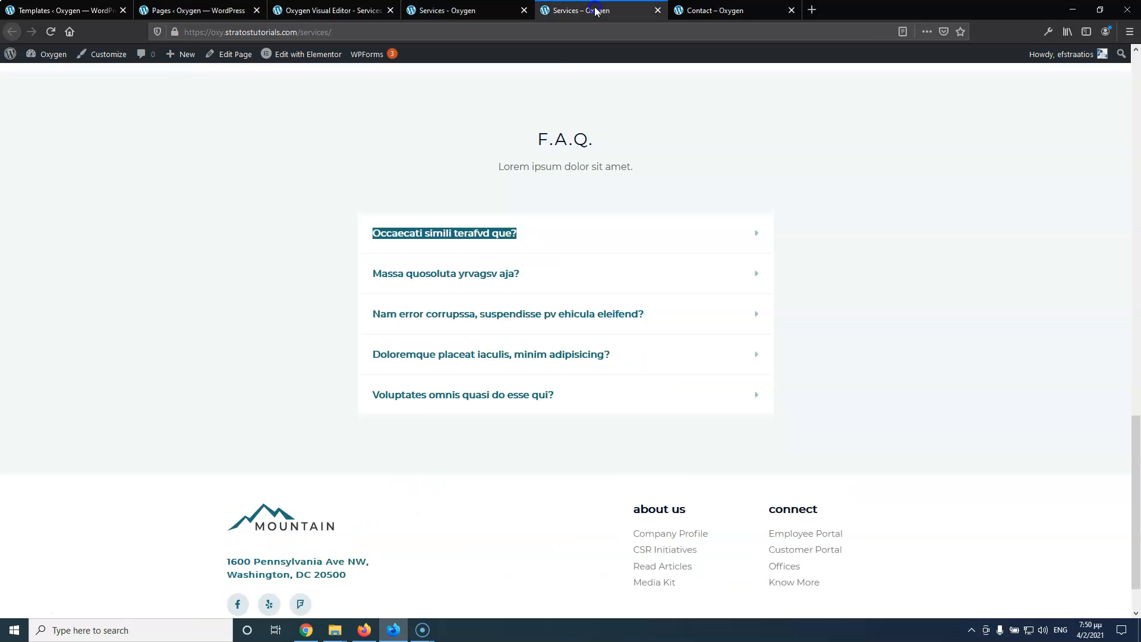
click(326, 10)
Collapse all five F.A.Q. toggles so their answer texts are hidden
scroll(437, 357, down, 2)
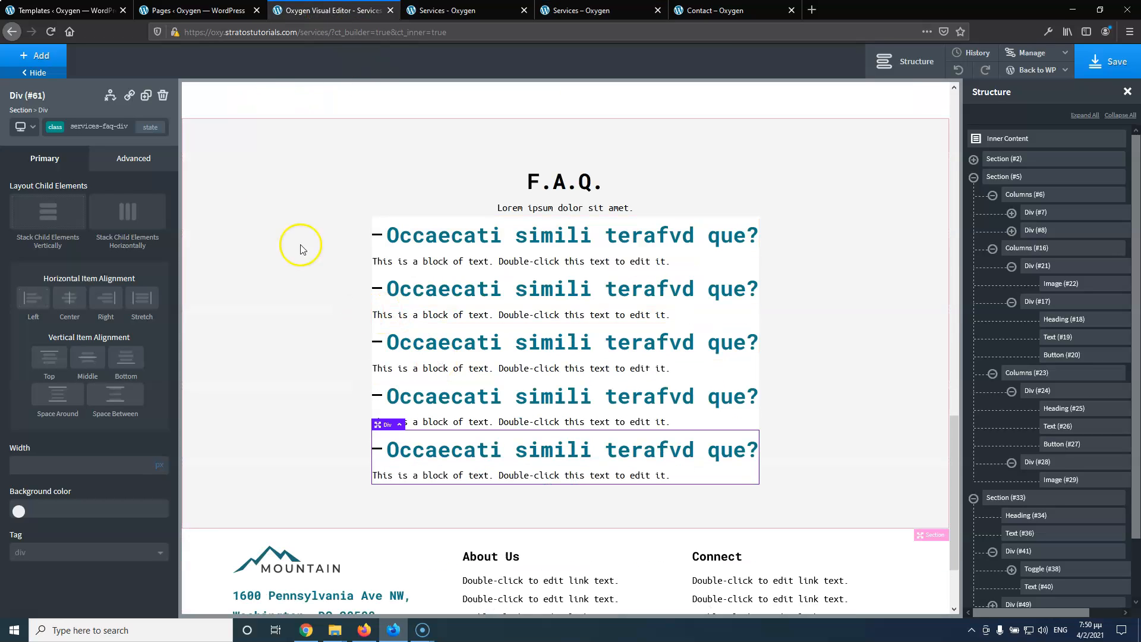
click(376, 294)
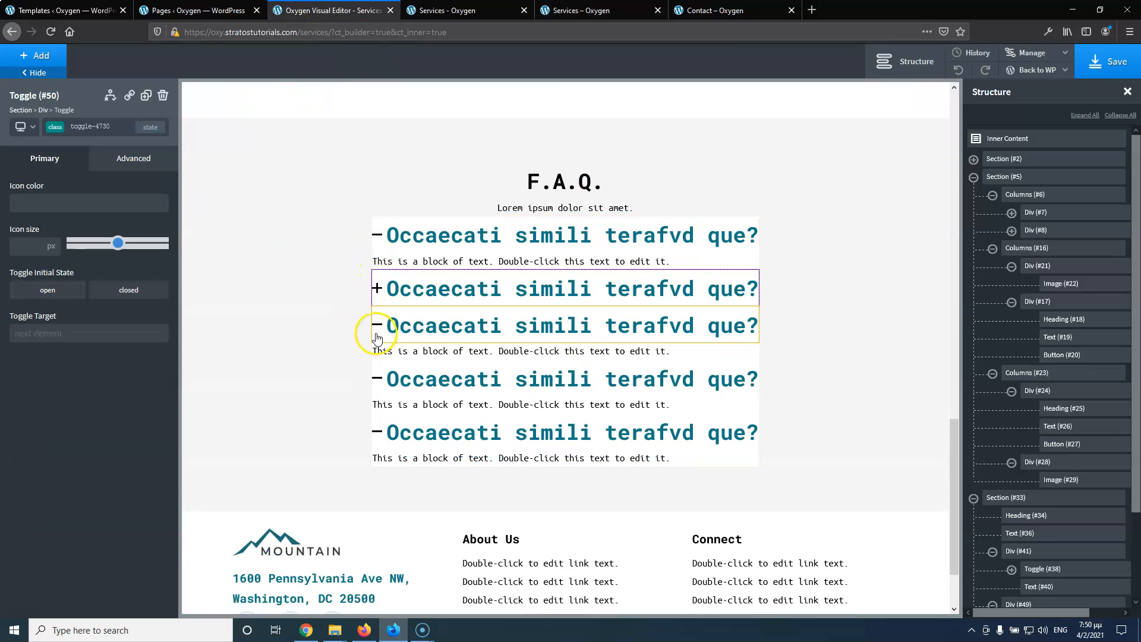
click(378, 331)
click(377, 361)
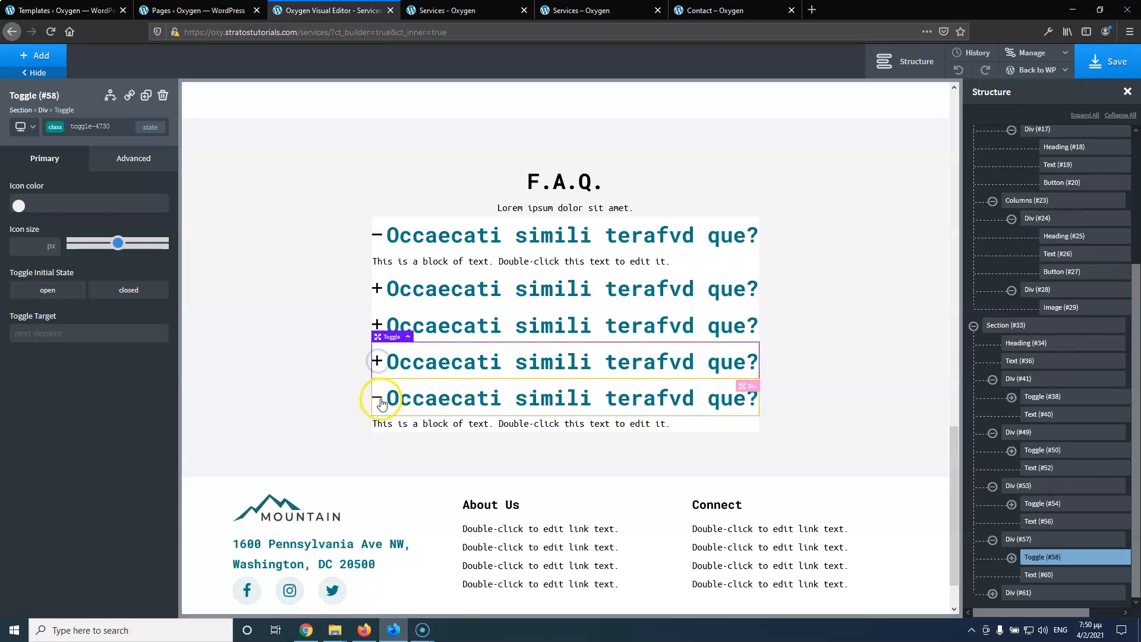
click(376, 397)
click(378, 234)
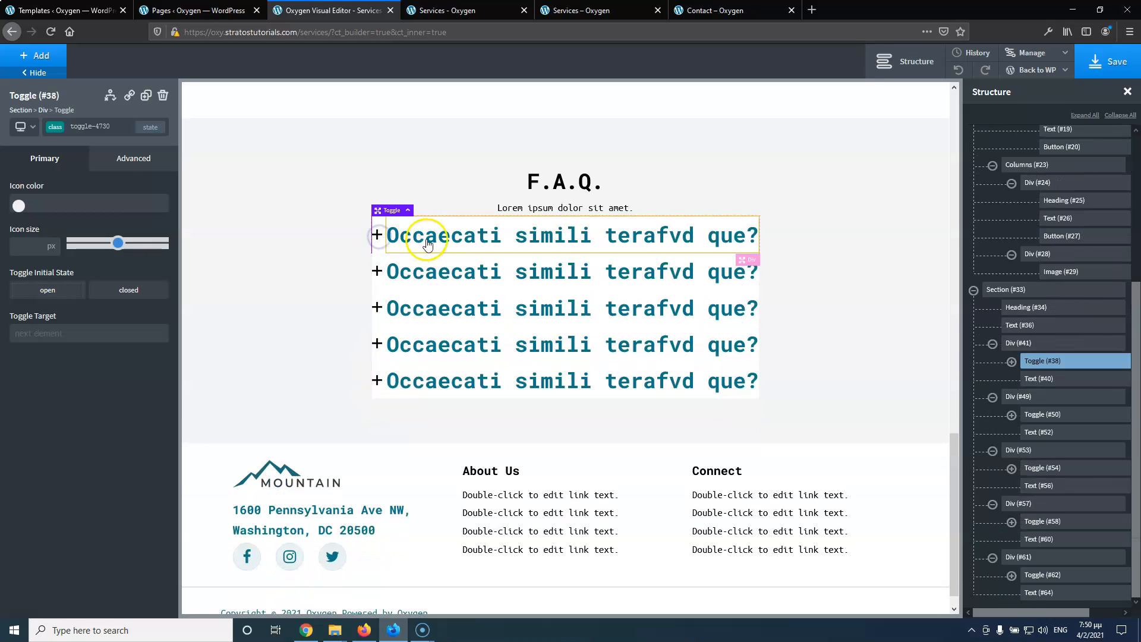
Set the bottom margin of the services-faq-div class to 3 px, compare it with the reference page, and save
click(1046, 349)
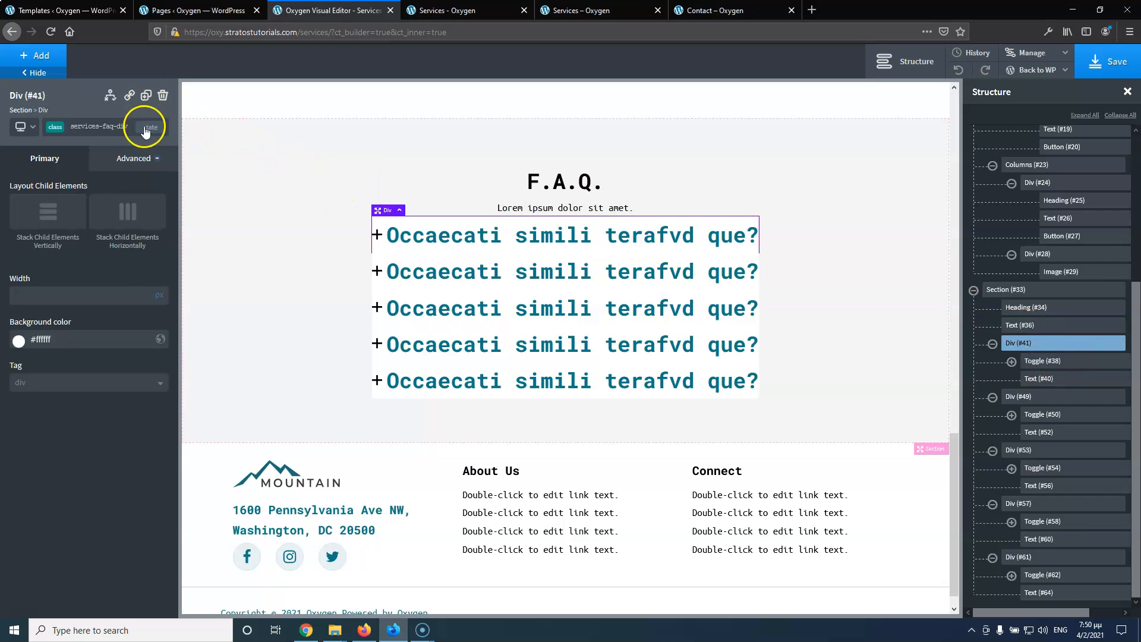
click(136, 157)
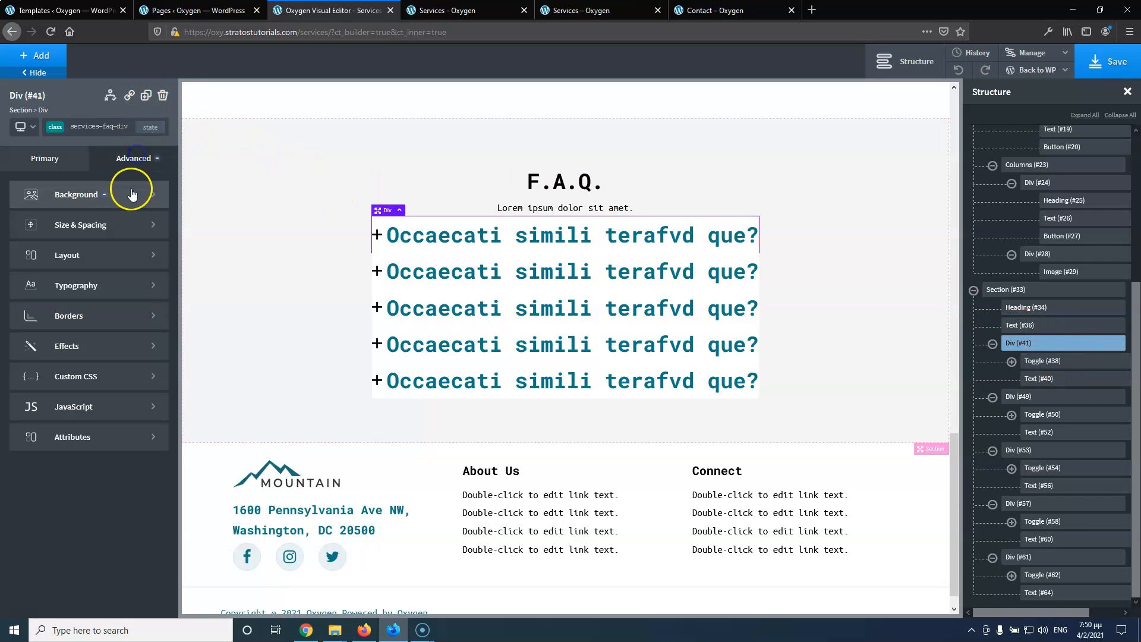
click(108, 225)
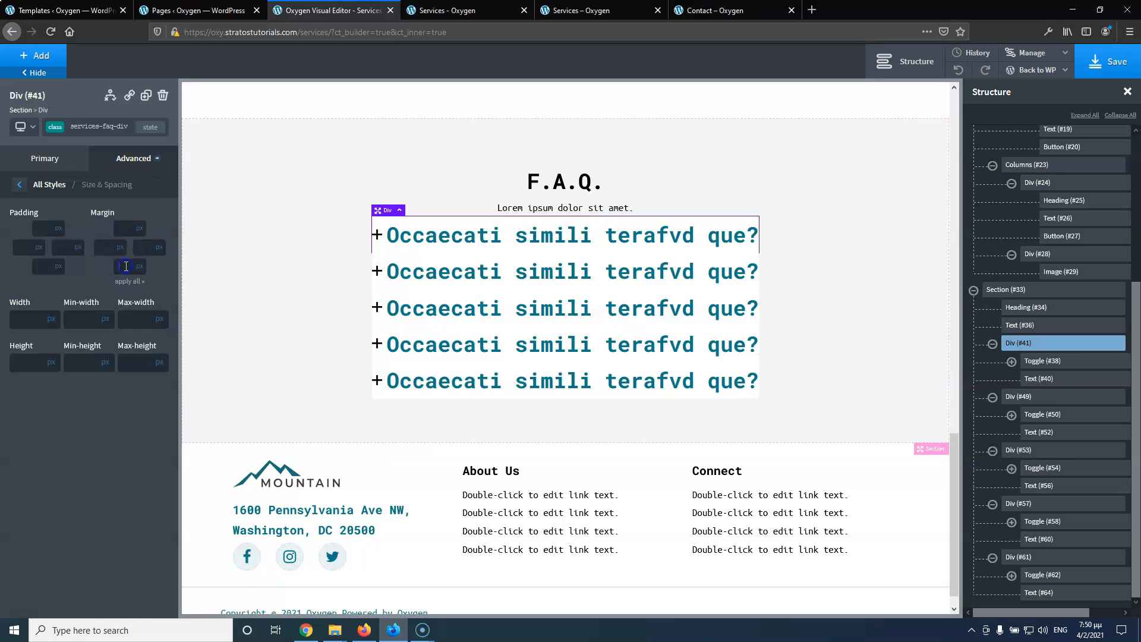
click(125, 266)
text(5)
key(BackSpace)
text(3)
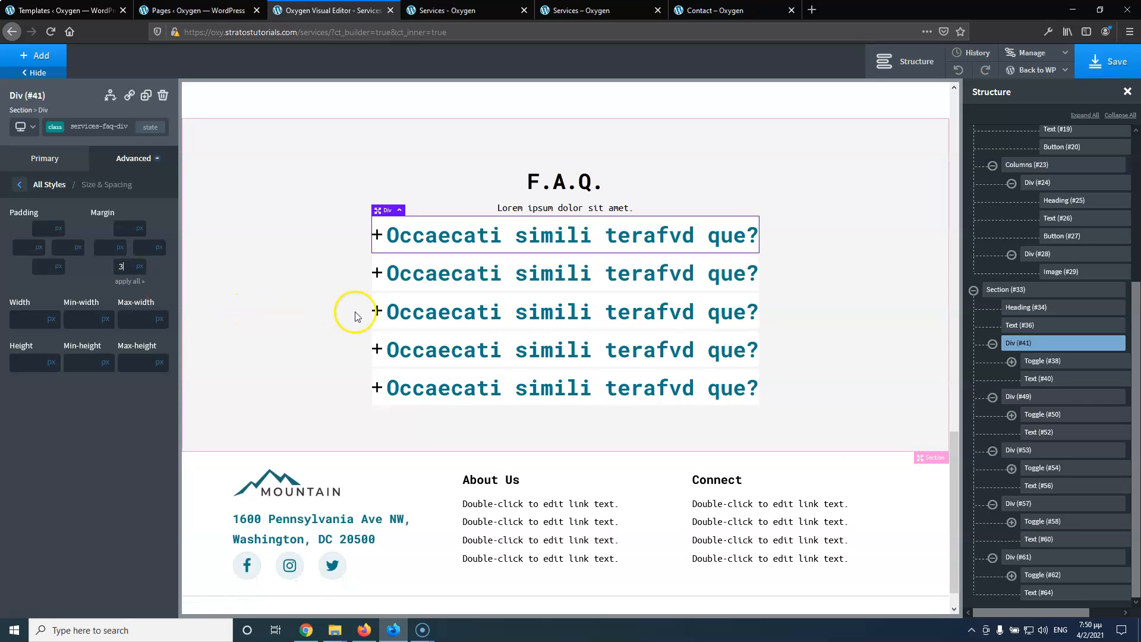
click(597, 10)
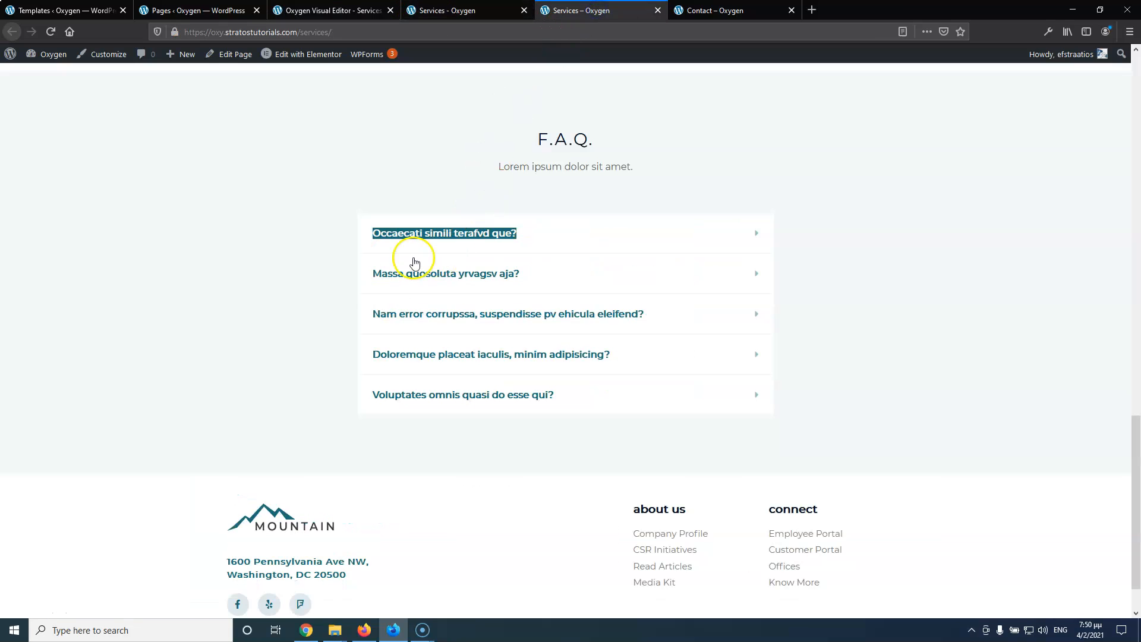
click(330, 10)
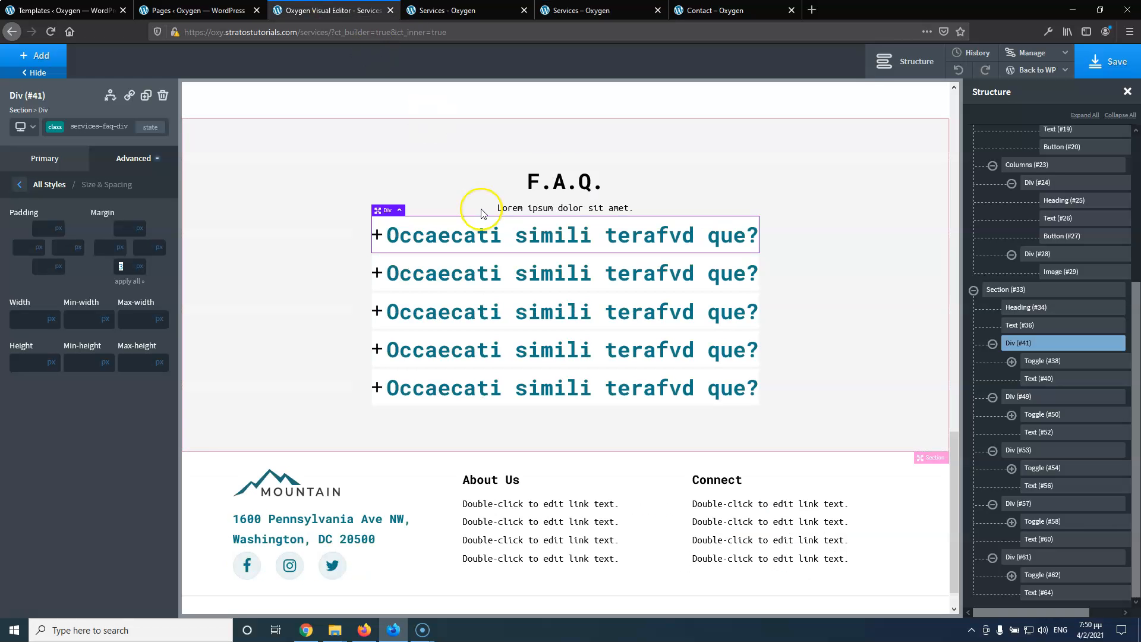
click(1114, 59)
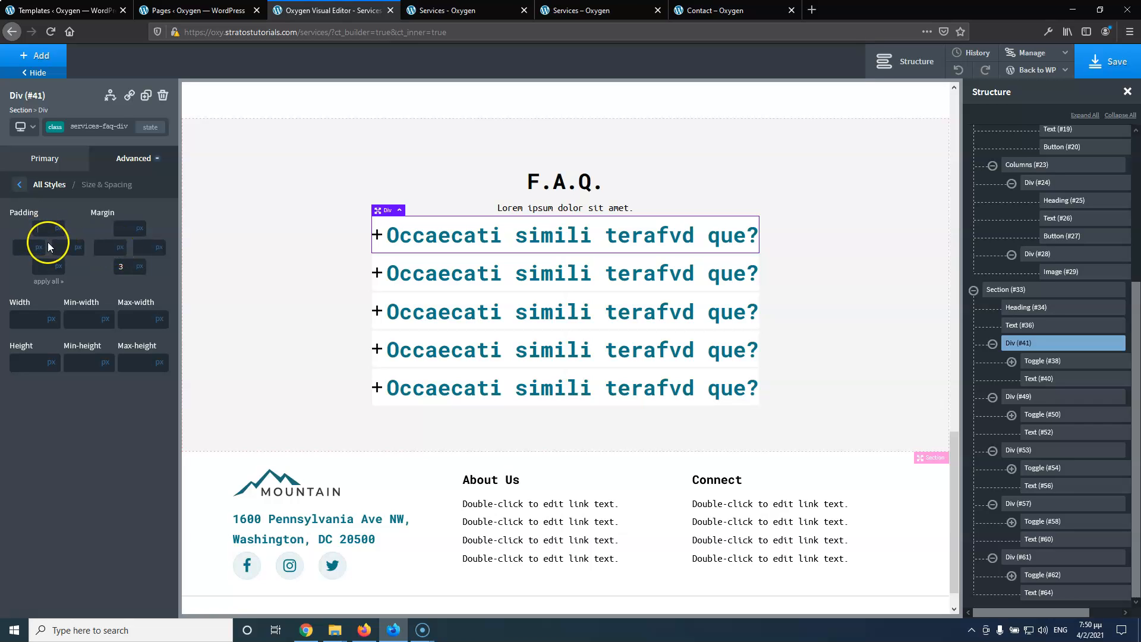
Set the padding of the services-faq-div class to 10 px on all sides and compare it with the reference page
text(10)
click(48, 281)
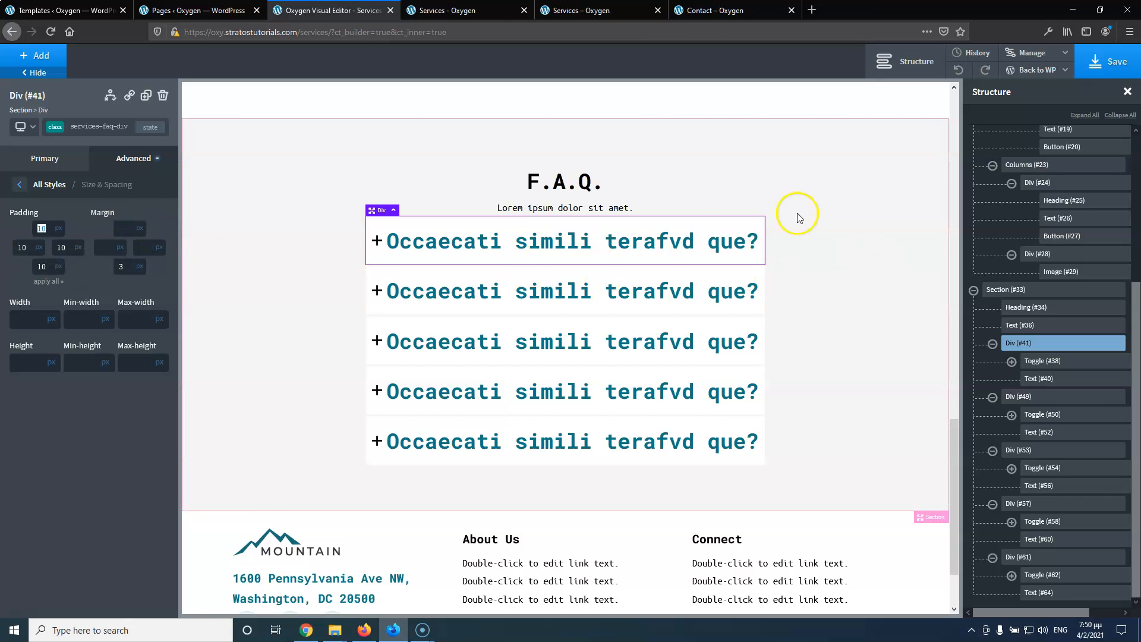
click(570, 10)
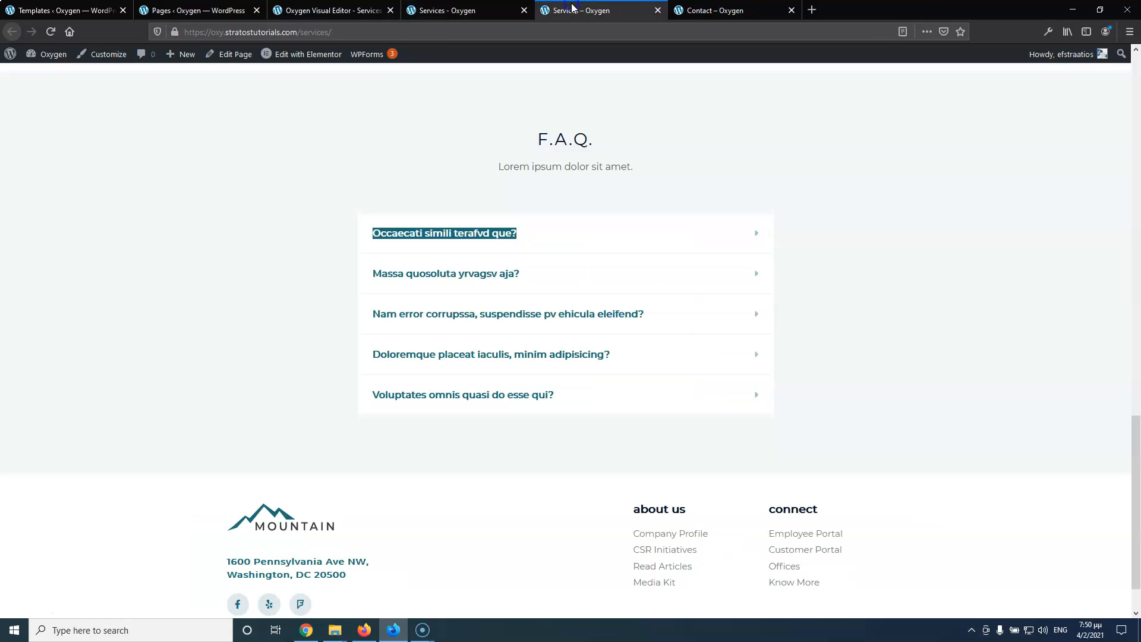
click(336, 10)
Set the first F.A.Q. question heading's tag to H3, trying H2 for comparison
click(471, 249)
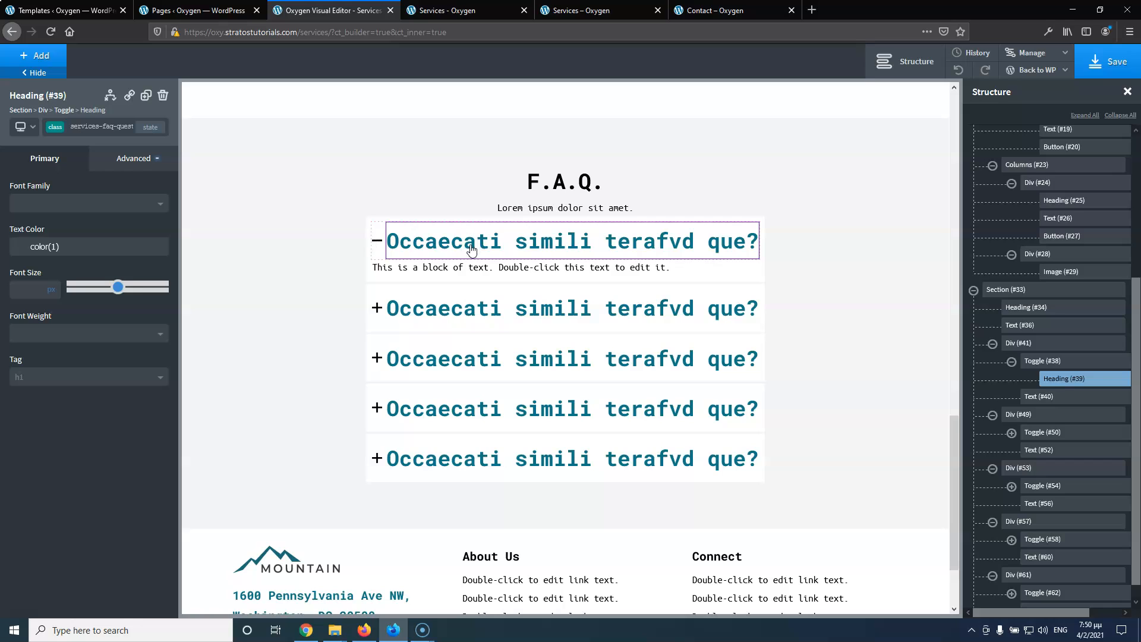
click(39, 375)
click(36, 432)
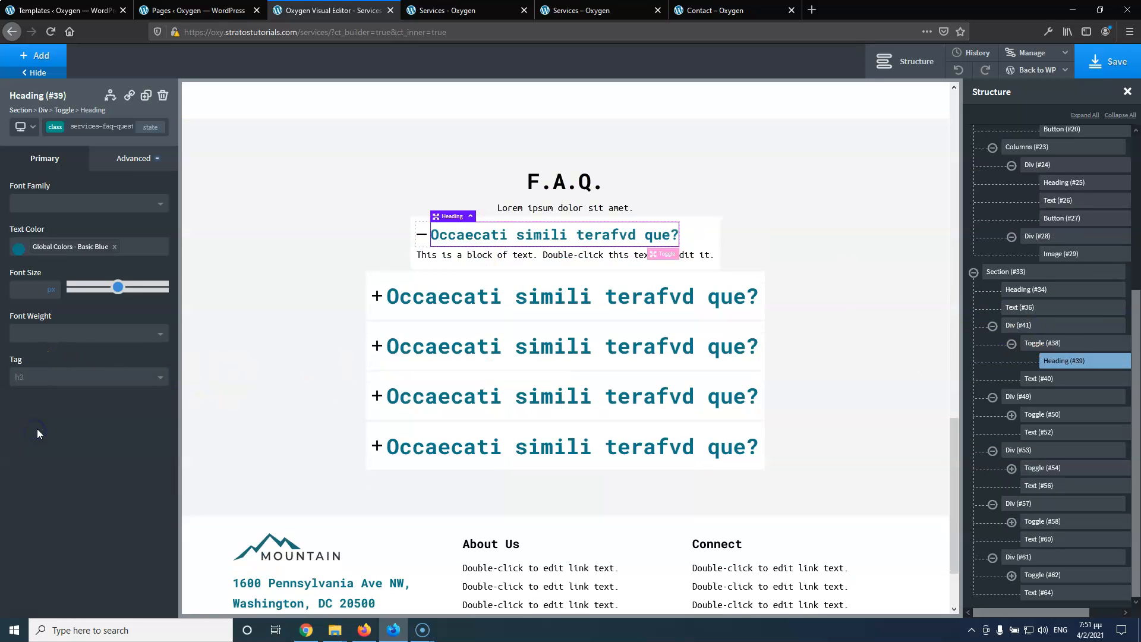
click(37, 384)
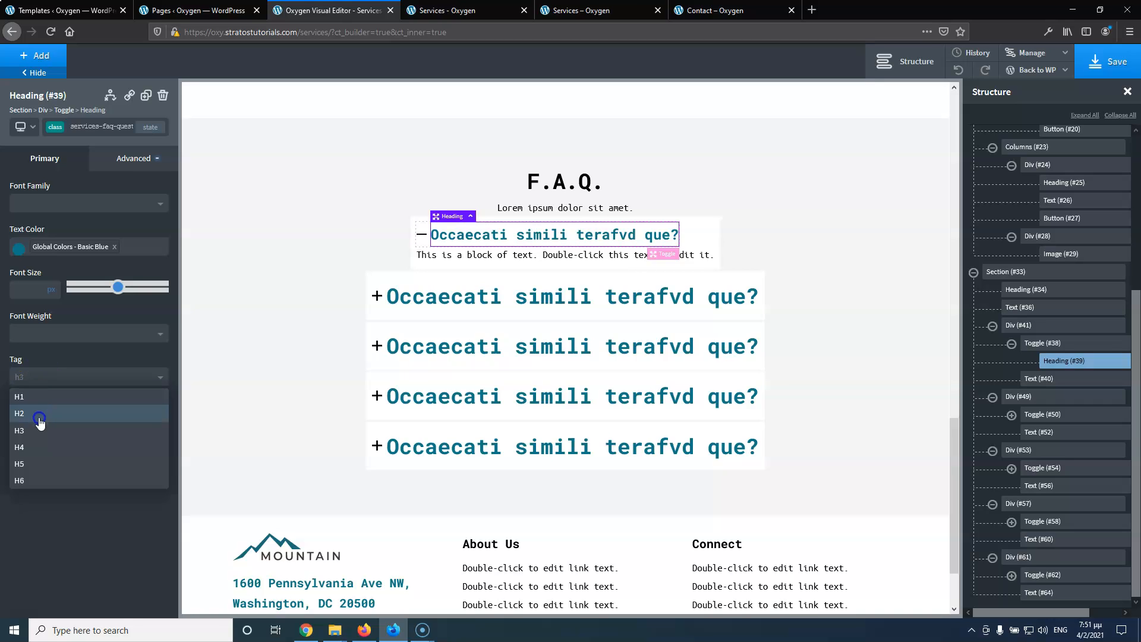
click(38, 417)
click(42, 376)
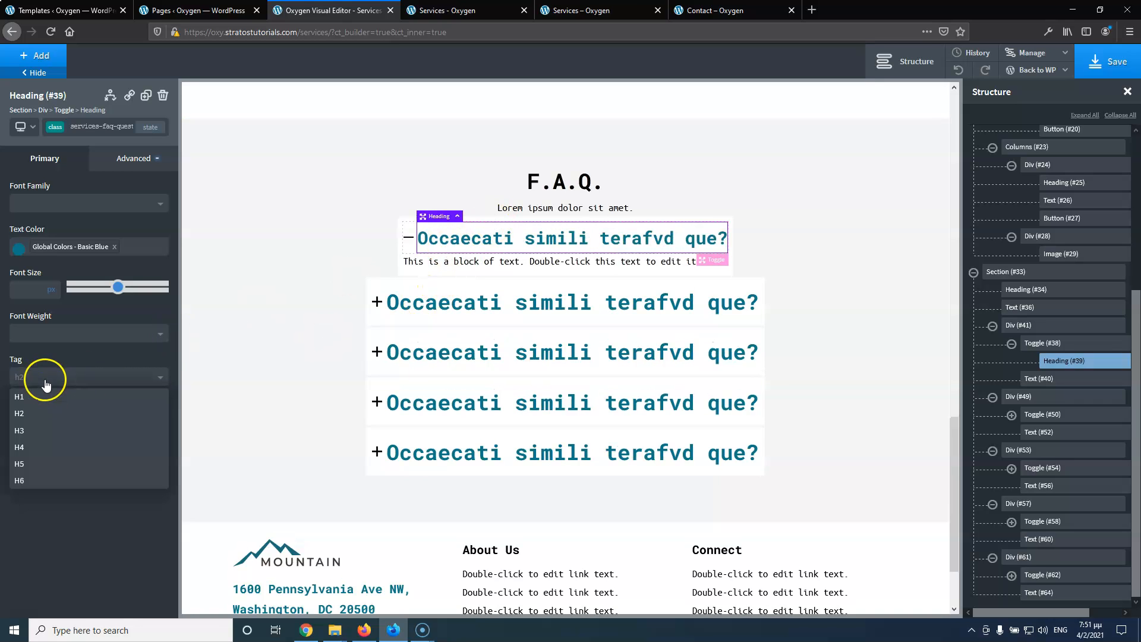
click(44, 432)
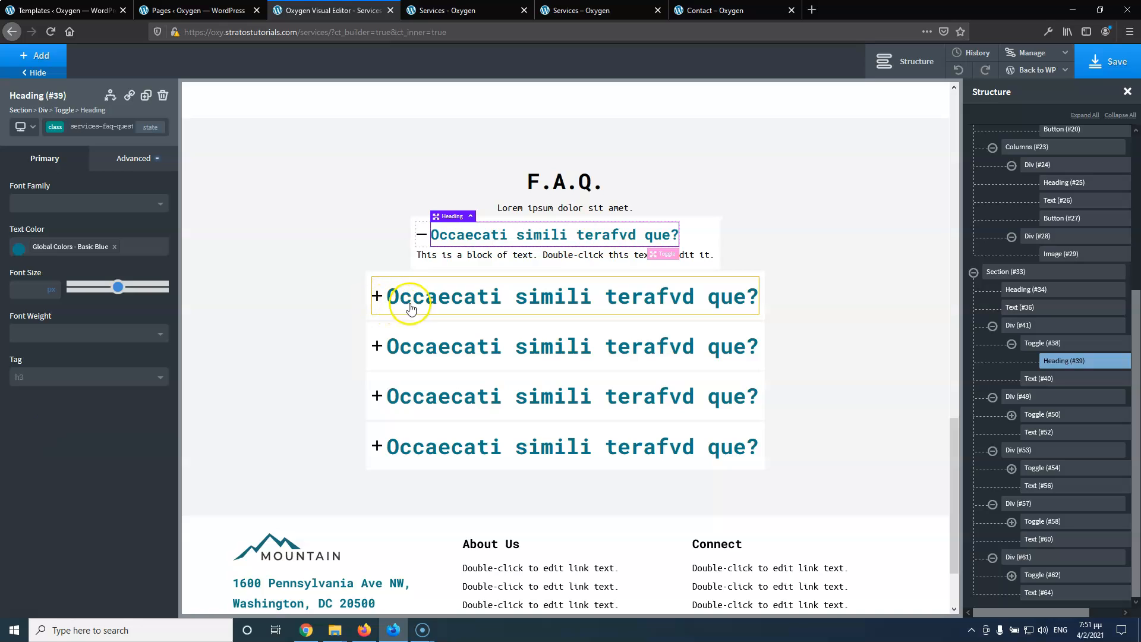
Set the heading tag of the second and third F.A.Q. questions to H3
click(451, 295)
click(60, 384)
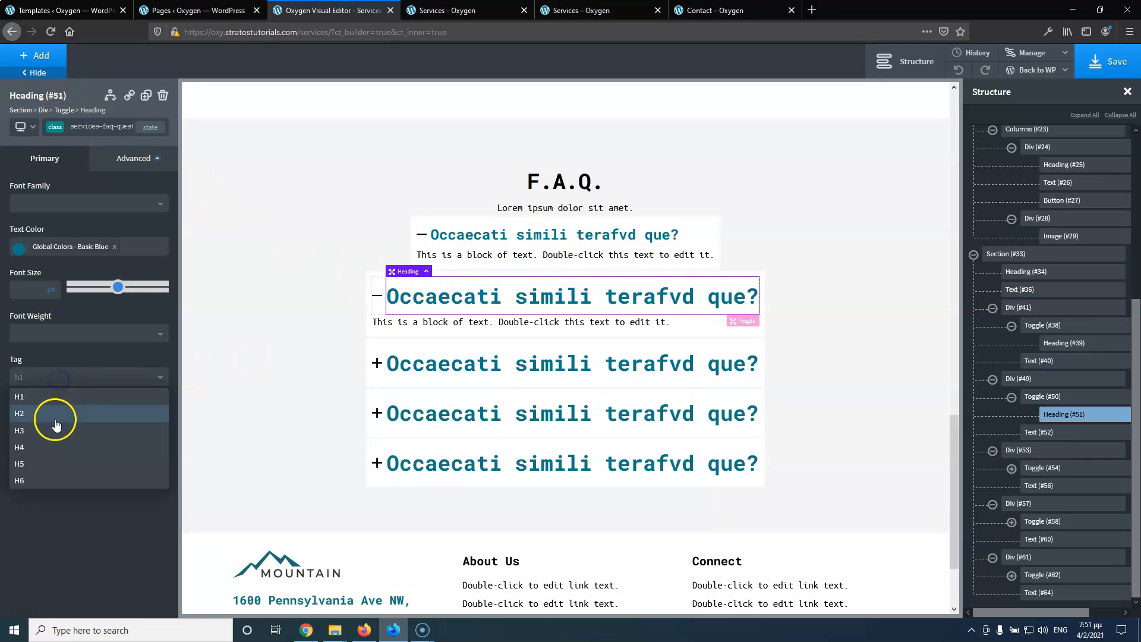
click(55, 426)
click(509, 354)
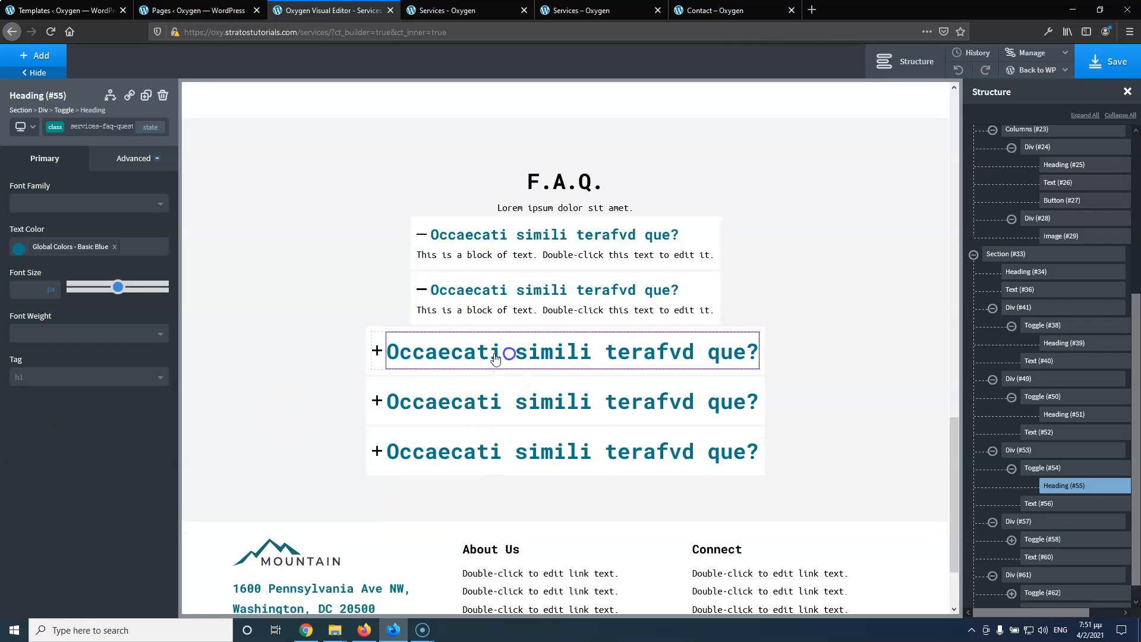
click(53, 378)
click(55, 430)
Set the heading tag of the fourth and fifth F.A.Q. questions to H3
click(478, 407)
click(76, 380)
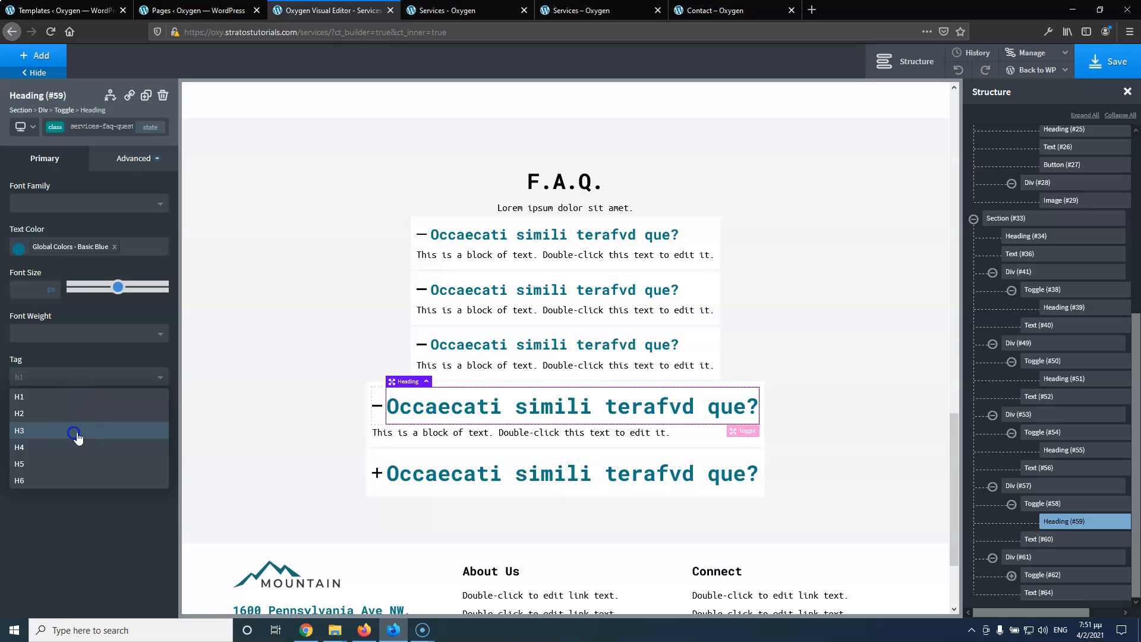
click(76, 437)
click(404, 463)
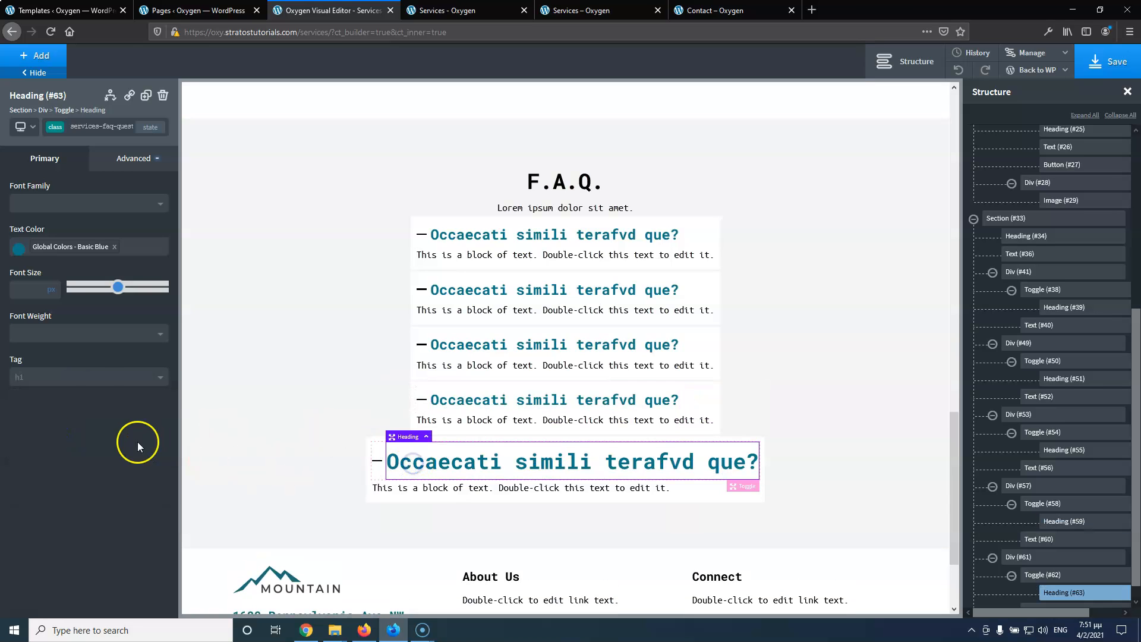
click(83, 380)
click(79, 433)
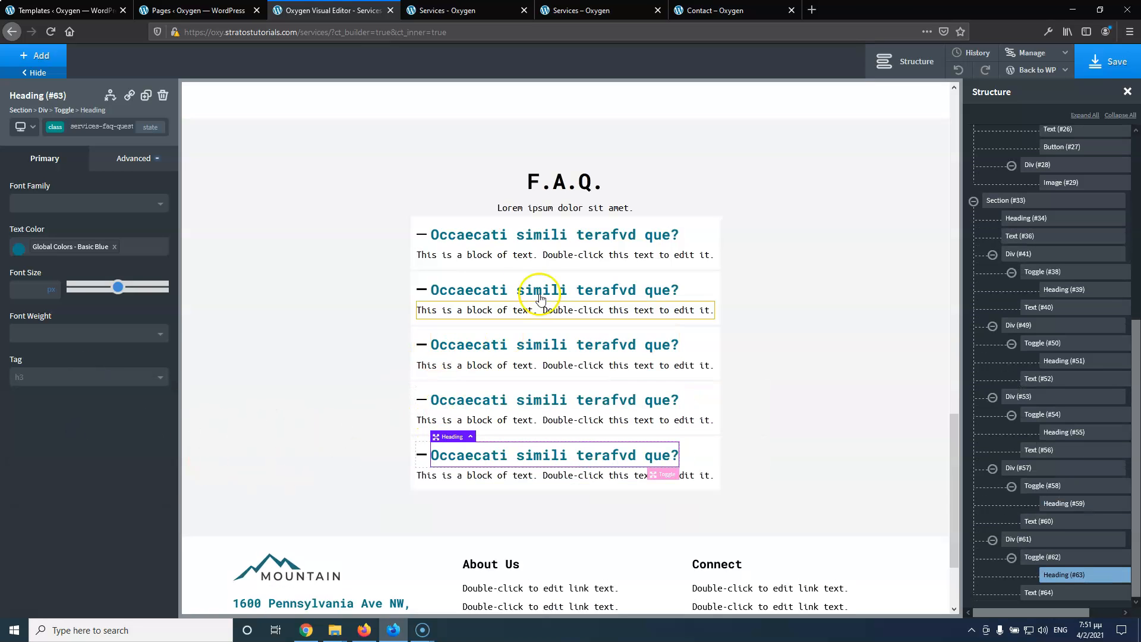
Give the text under the F.A.Q. heading a 20 px bottom margin and compare the spacing with the reference page
click(698, 237)
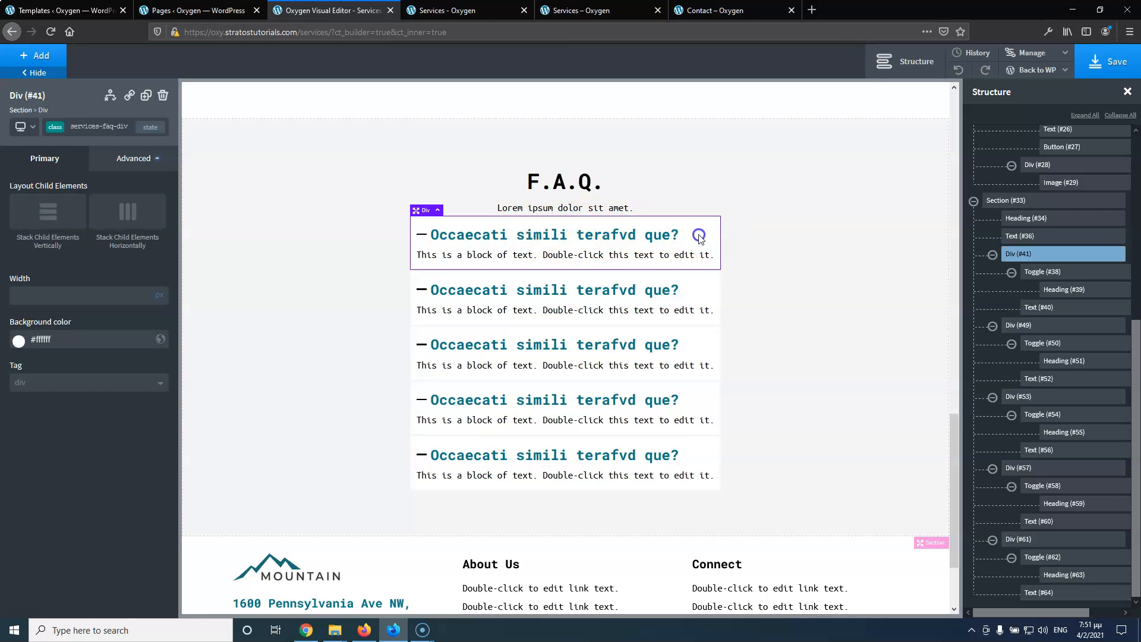
click(548, 209)
click(132, 161)
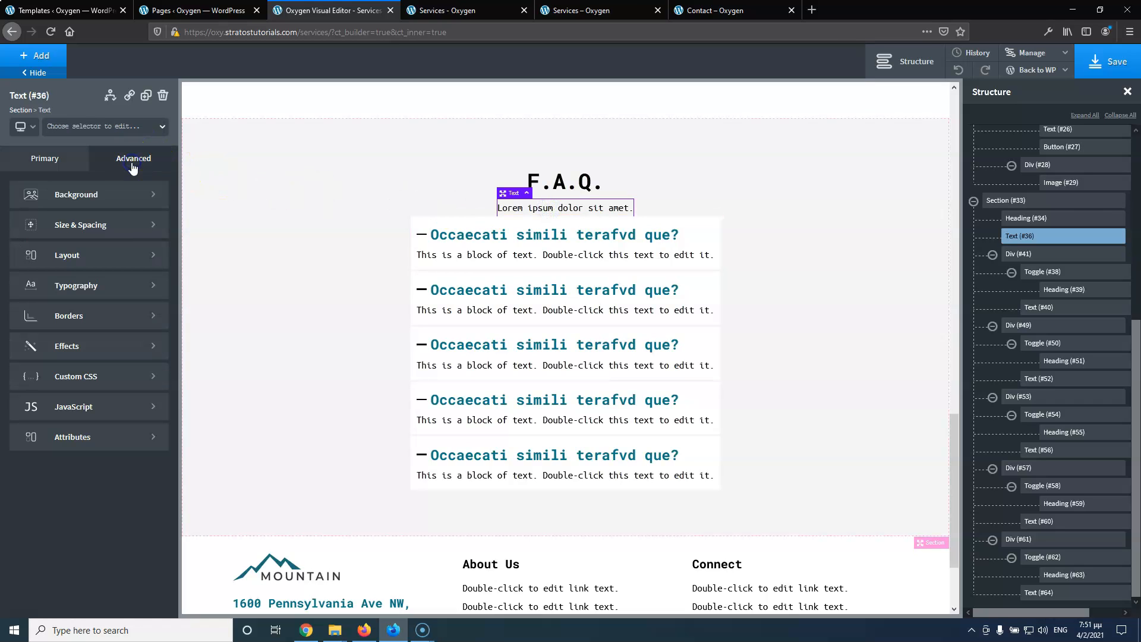
click(109, 228)
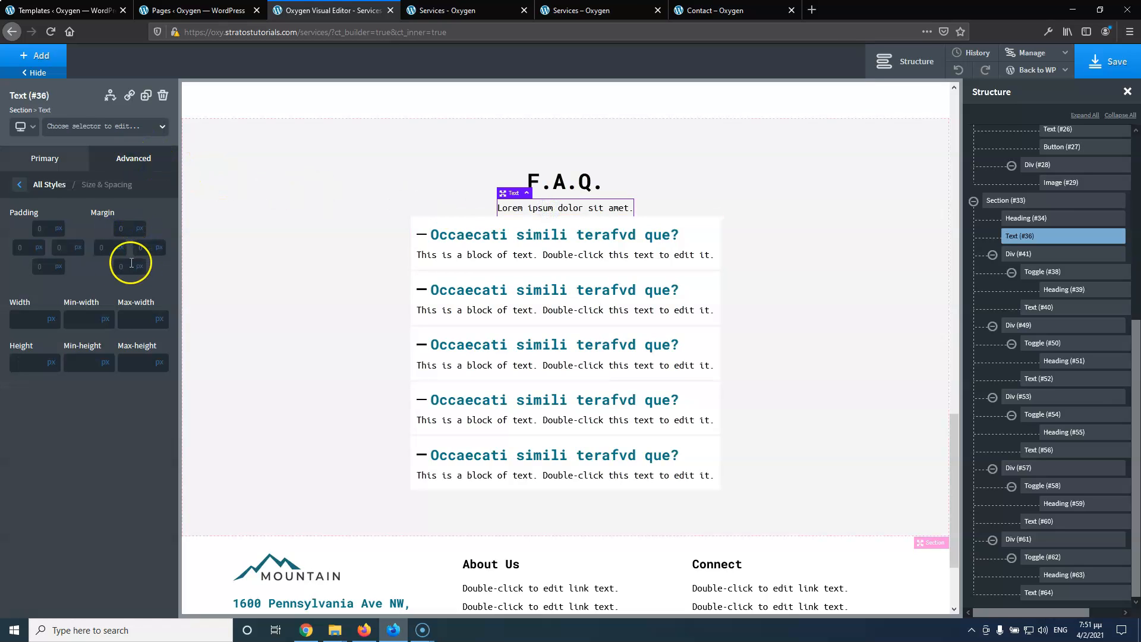
click(124, 267)
text(20)
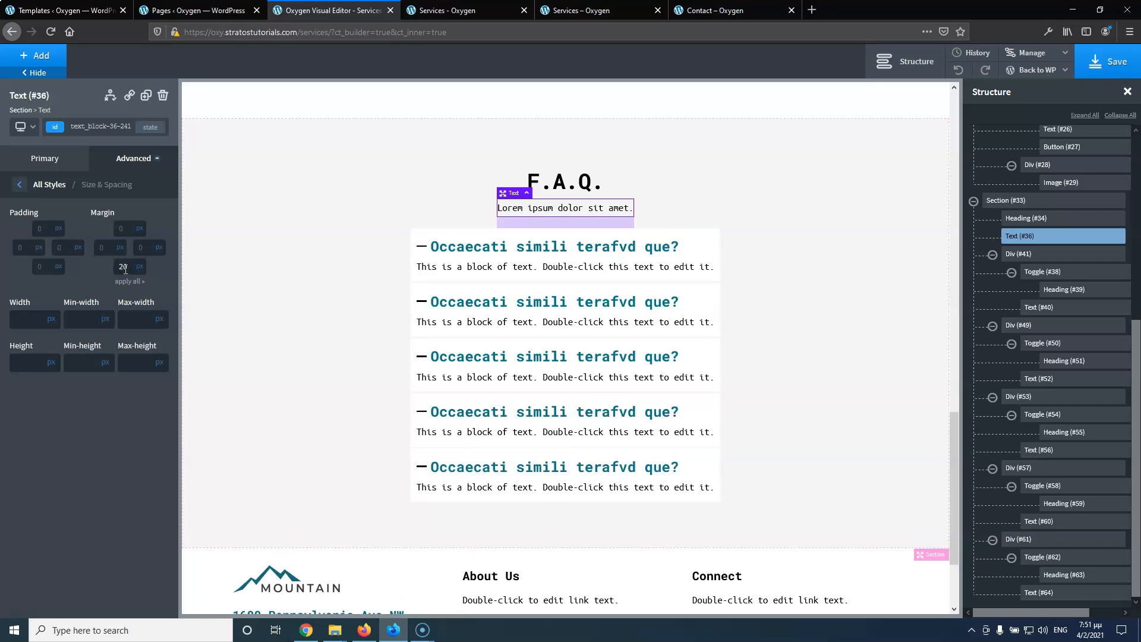
click(568, 10)
click(305, 12)
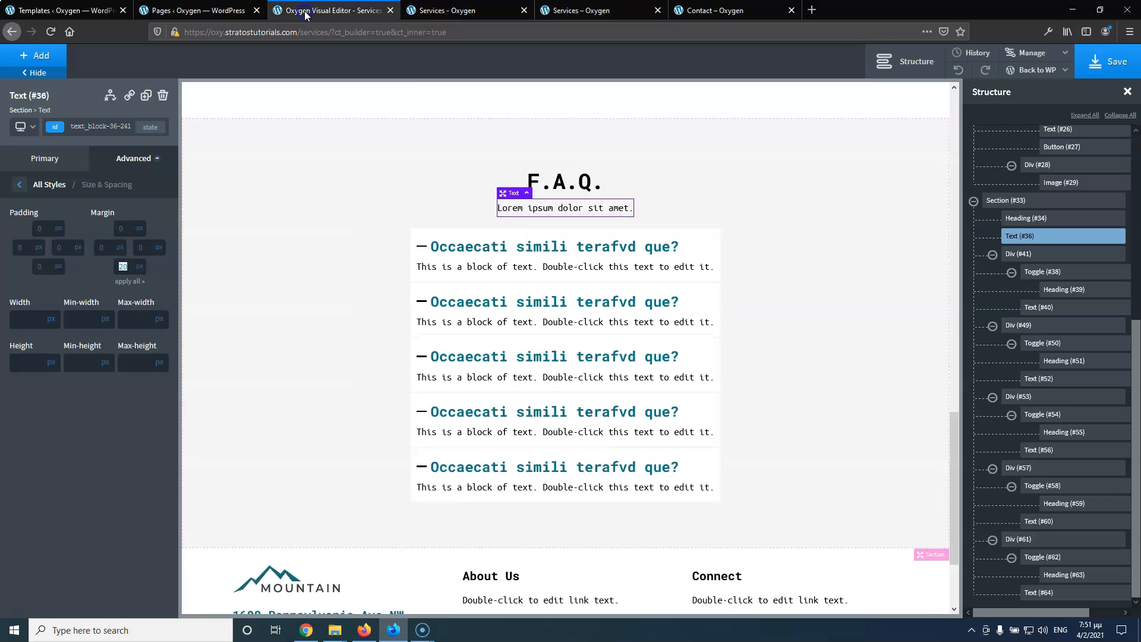
Collapse all five F.A.Q. toggles in the builder to hide their answer texts
click(422, 247)
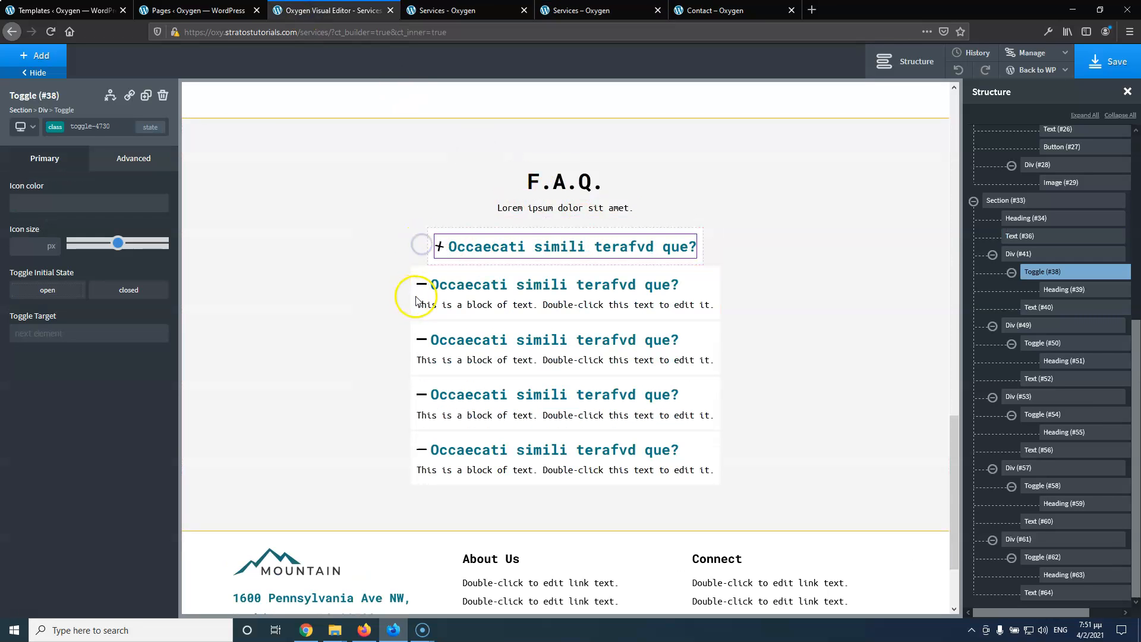
click(422, 286)
click(421, 340)
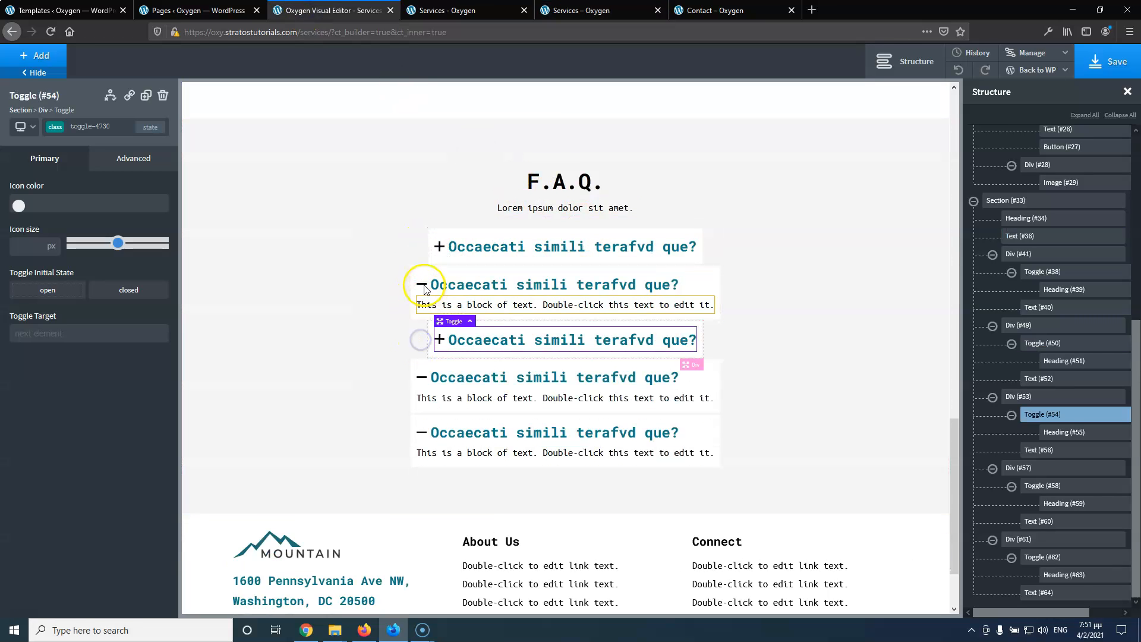
click(424, 285)
click(421, 359)
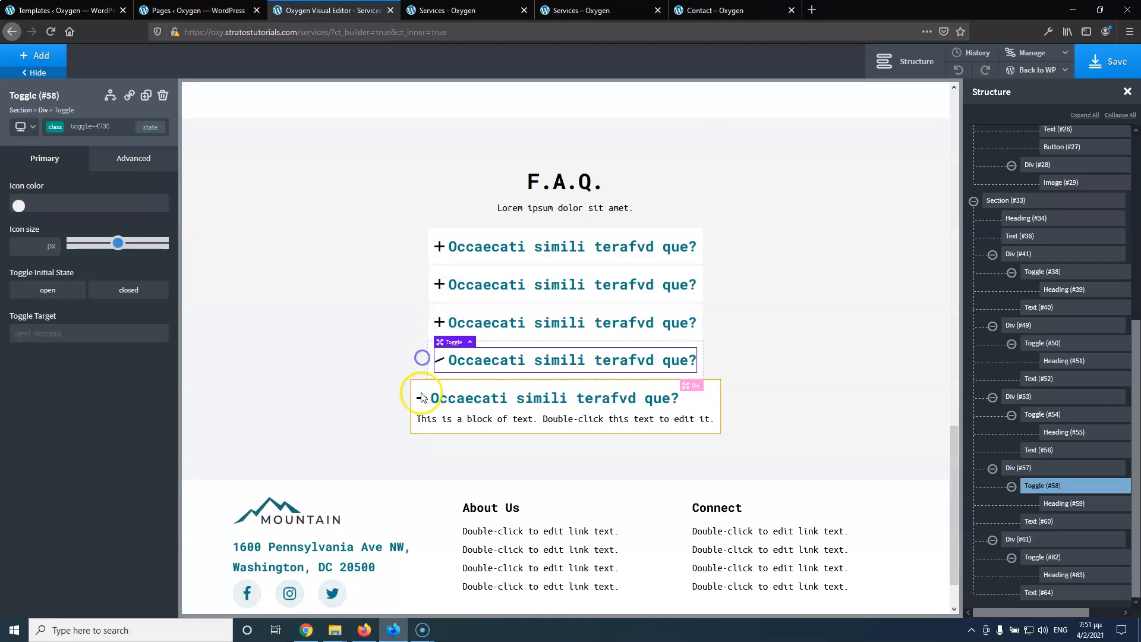
click(421, 398)
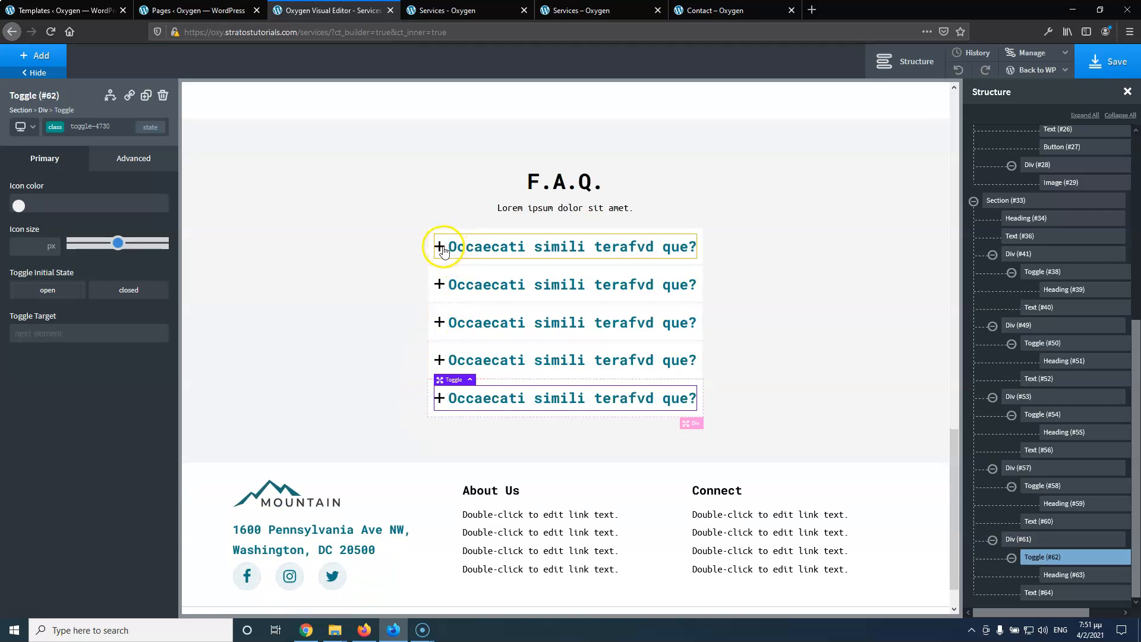
Expand and collapse the first F.A.Q. toggle twice to examine how its box width behaves
click(443, 249)
click(423, 250)
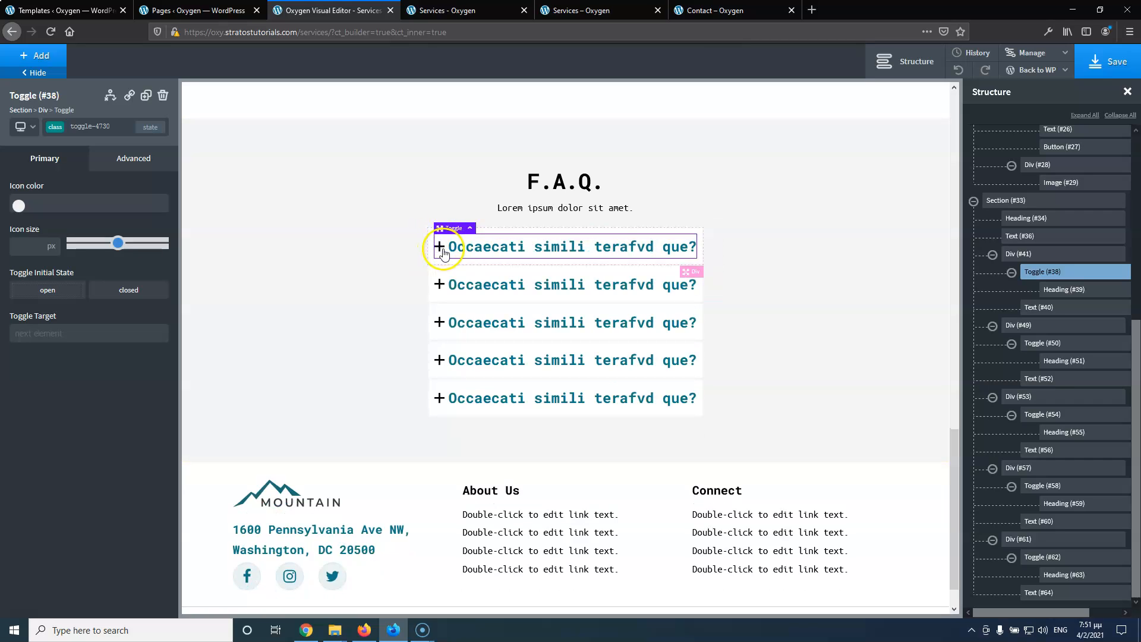
click(443, 249)
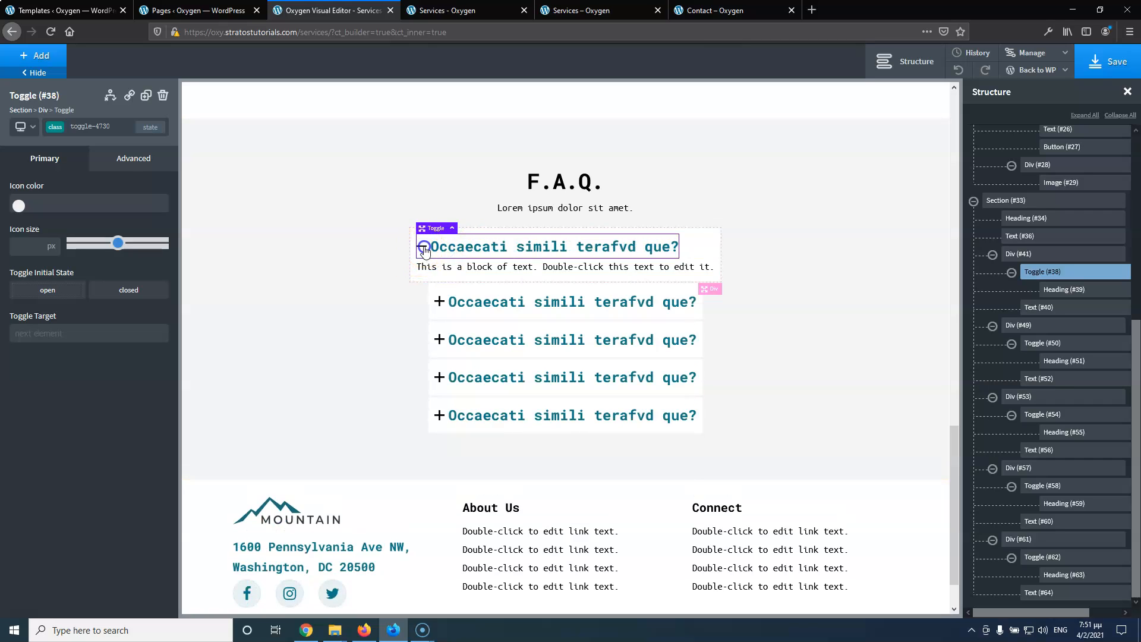
click(424, 250)
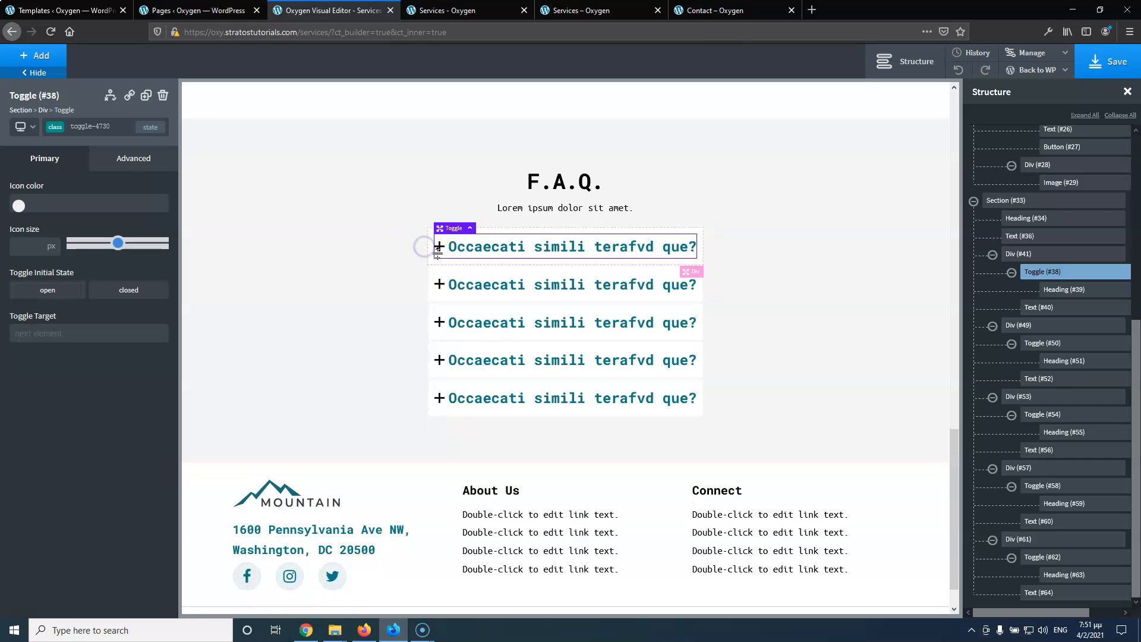
Set the width of the services-faq-div class to 75%, trying 50% and 80% for comparison
click(1046, 259)
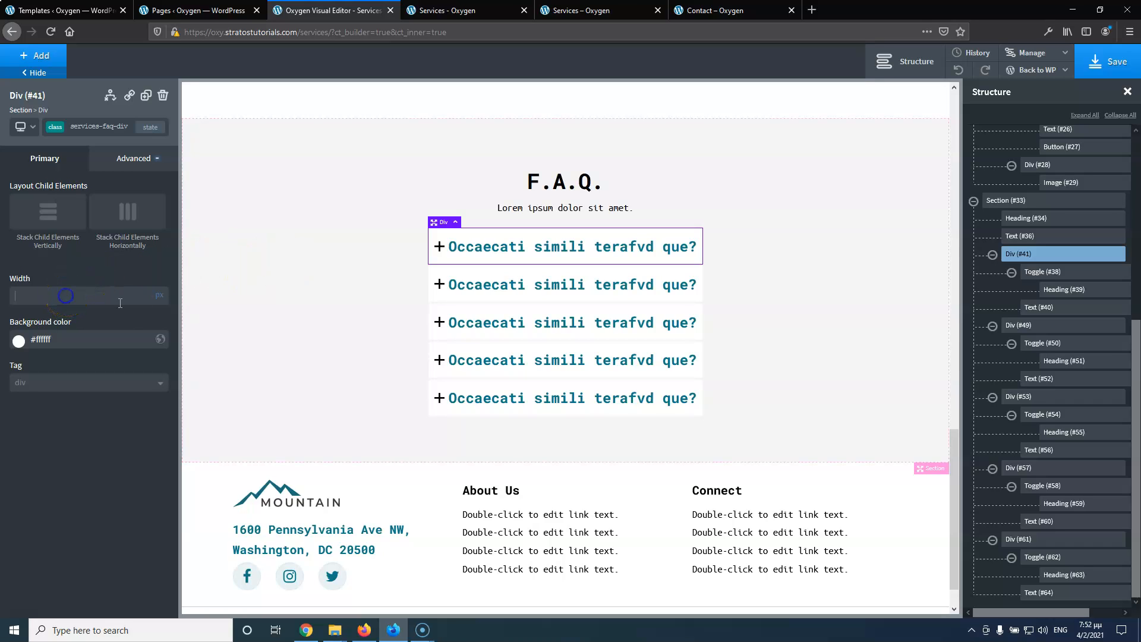
click(156, 302)
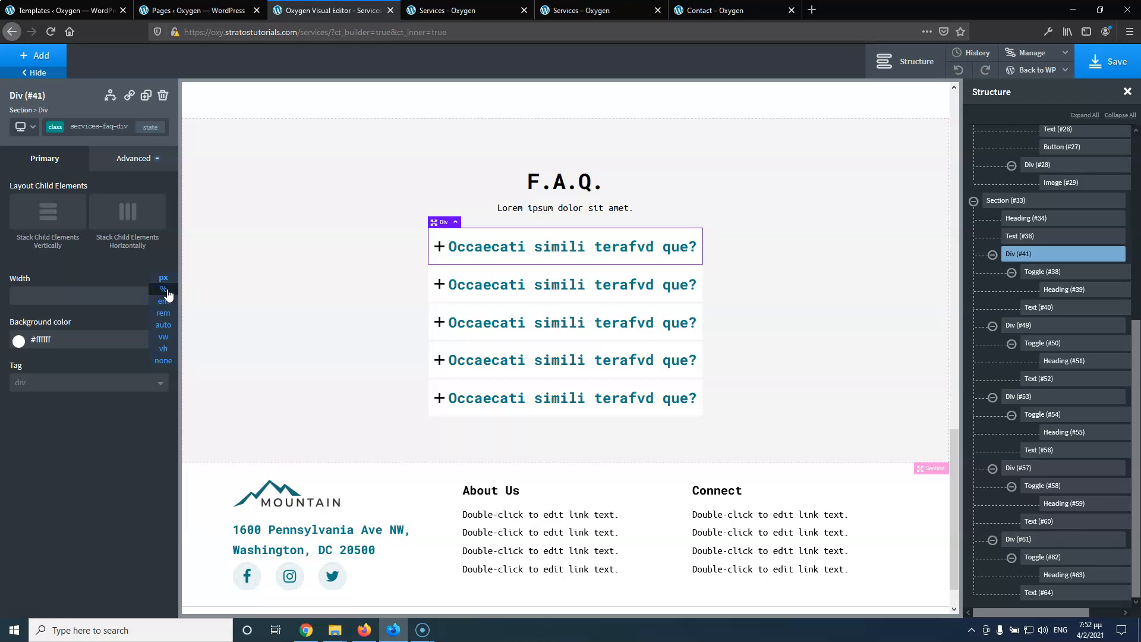
click(167, 292)
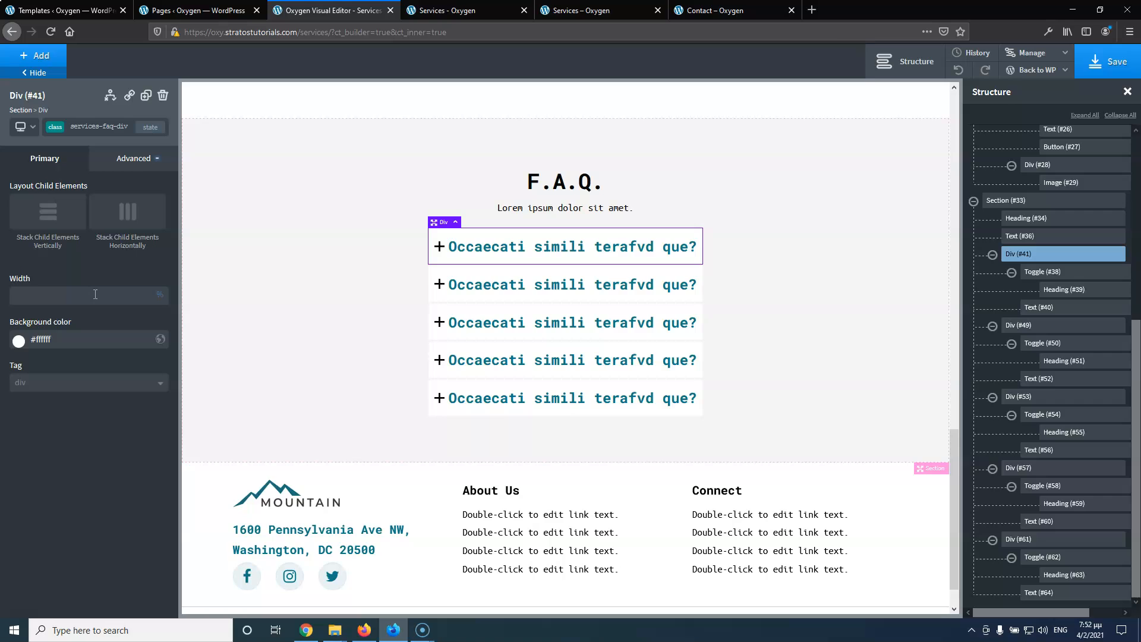
text(50)
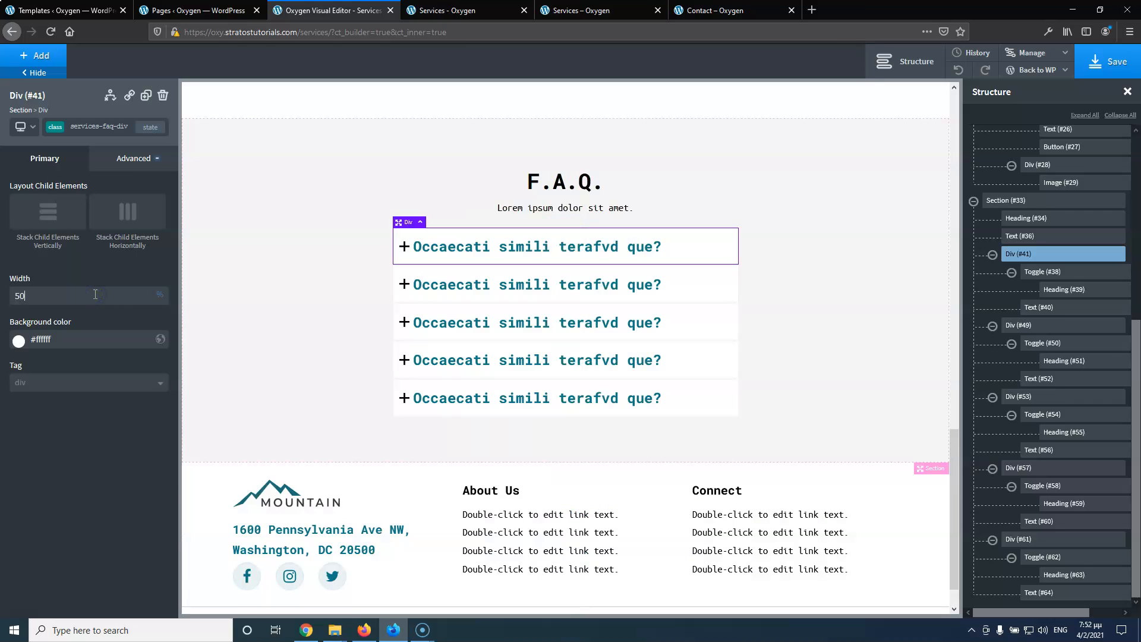
click(51, 297)
text(80)
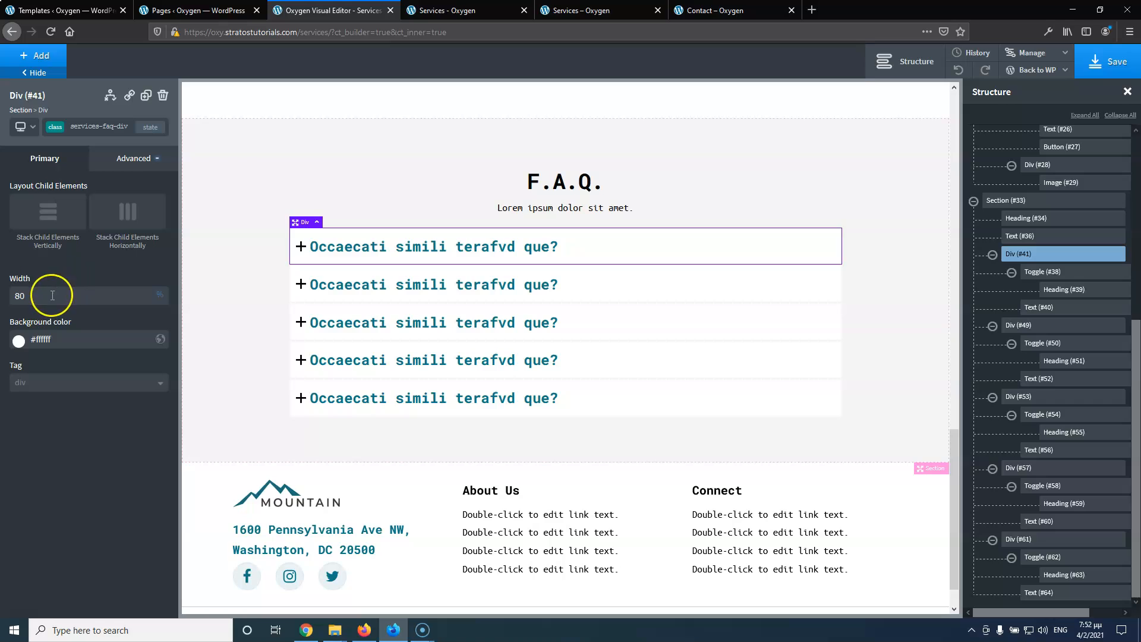
text(5)
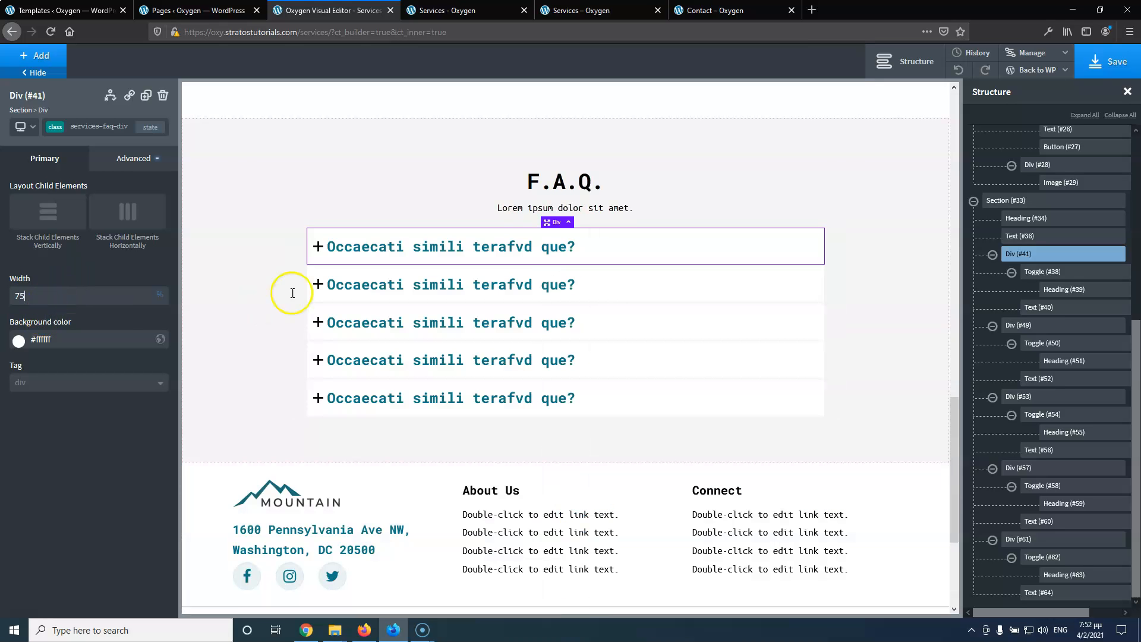
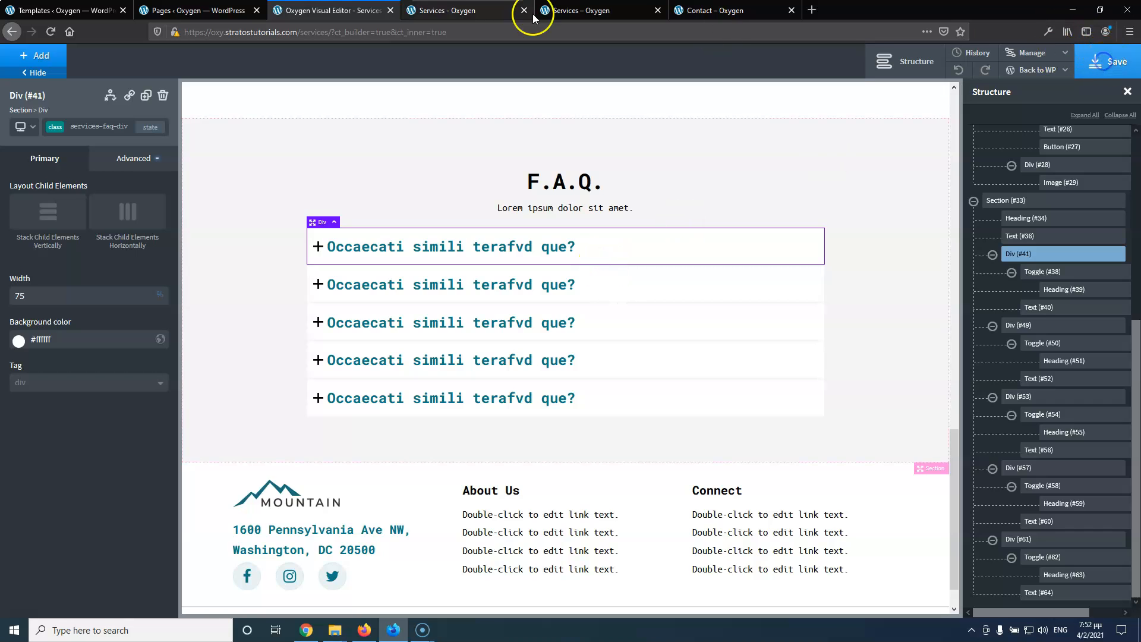
Reload the live Services page and test the first F.A.Q. toggle there and on the reference page
click(440, 11)
click(51, 34)
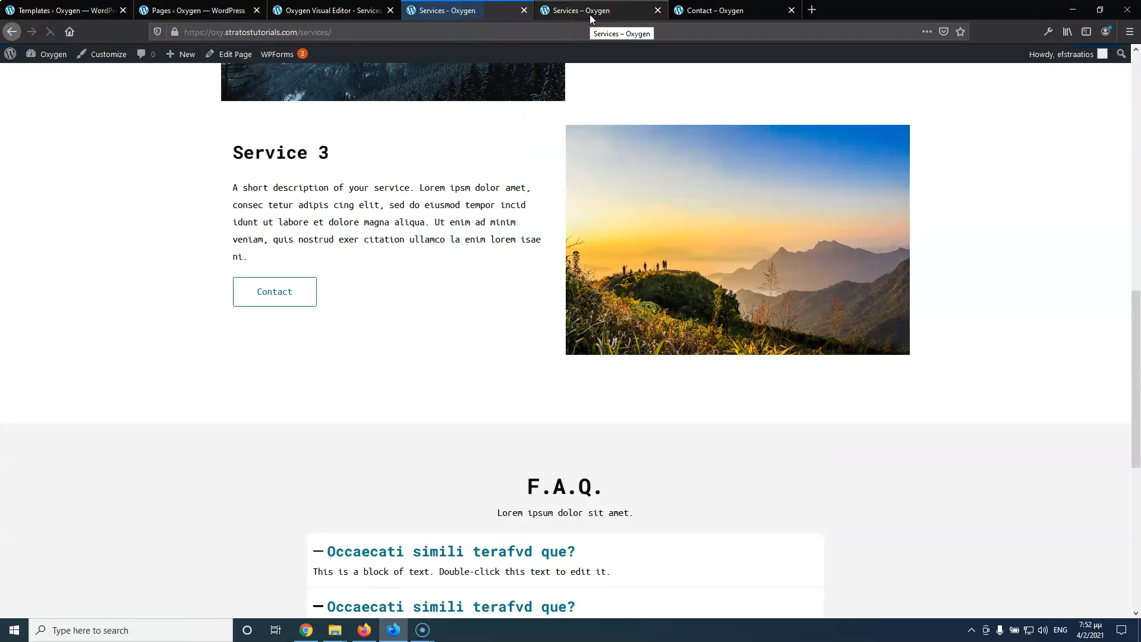
click(590, 17)
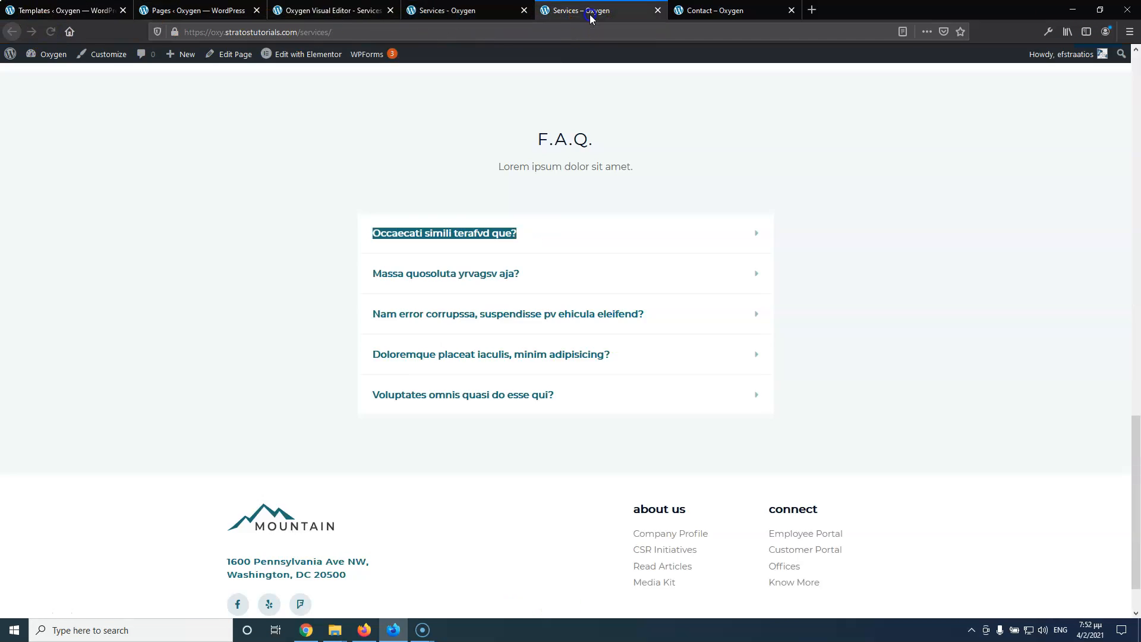
click(612, 236)
click(627, 236)
click(472, 9)
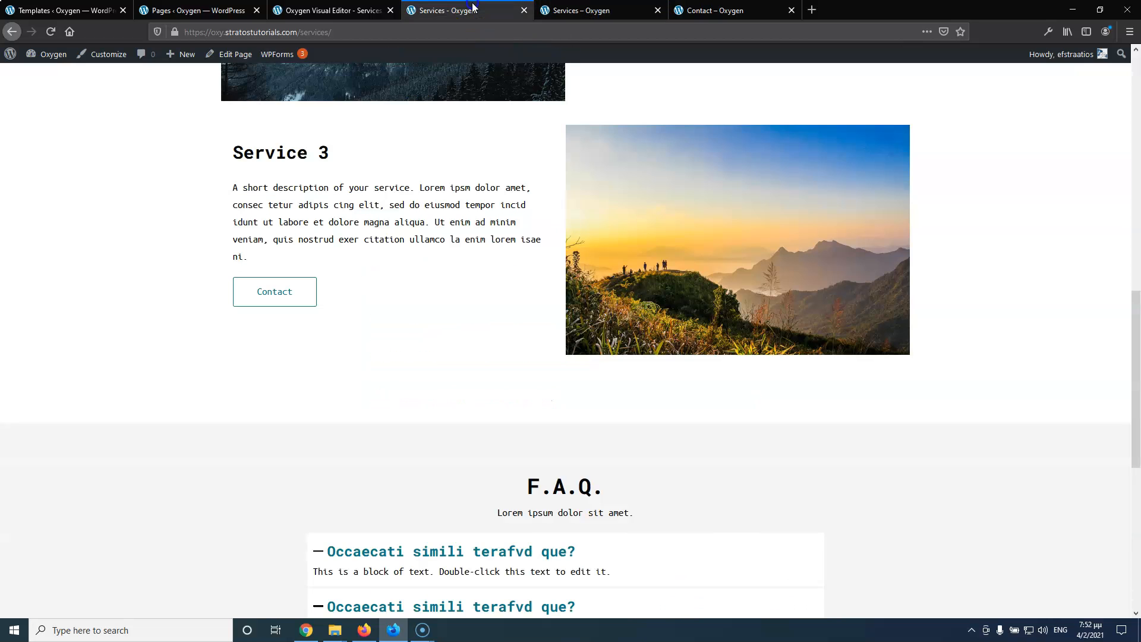
scroll(440, 232, down, 5)
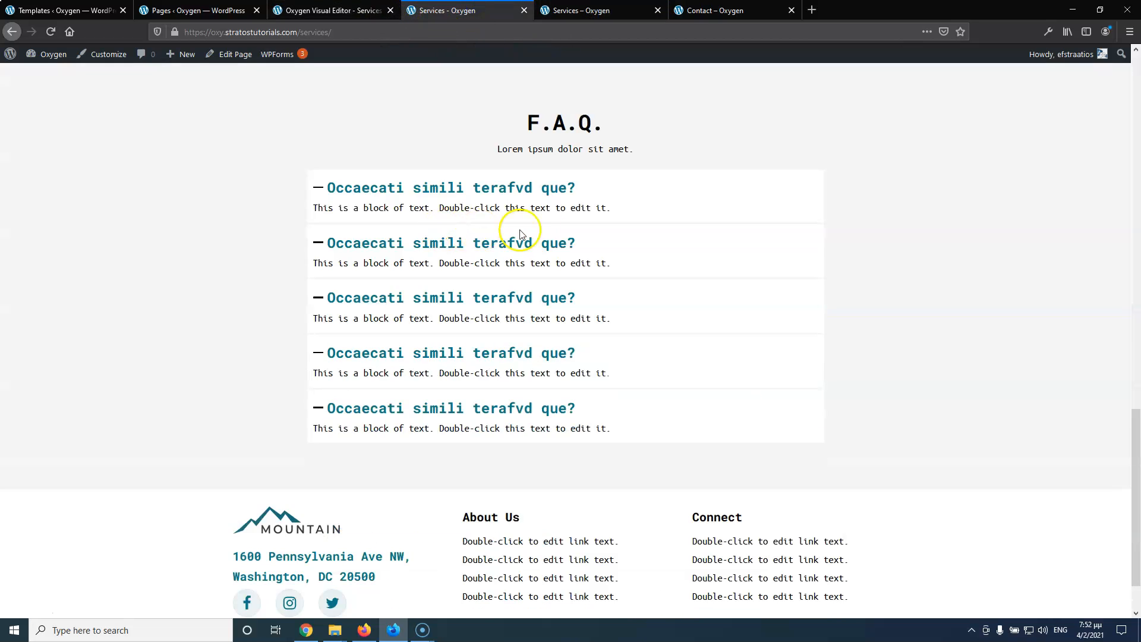
click(319, 189)
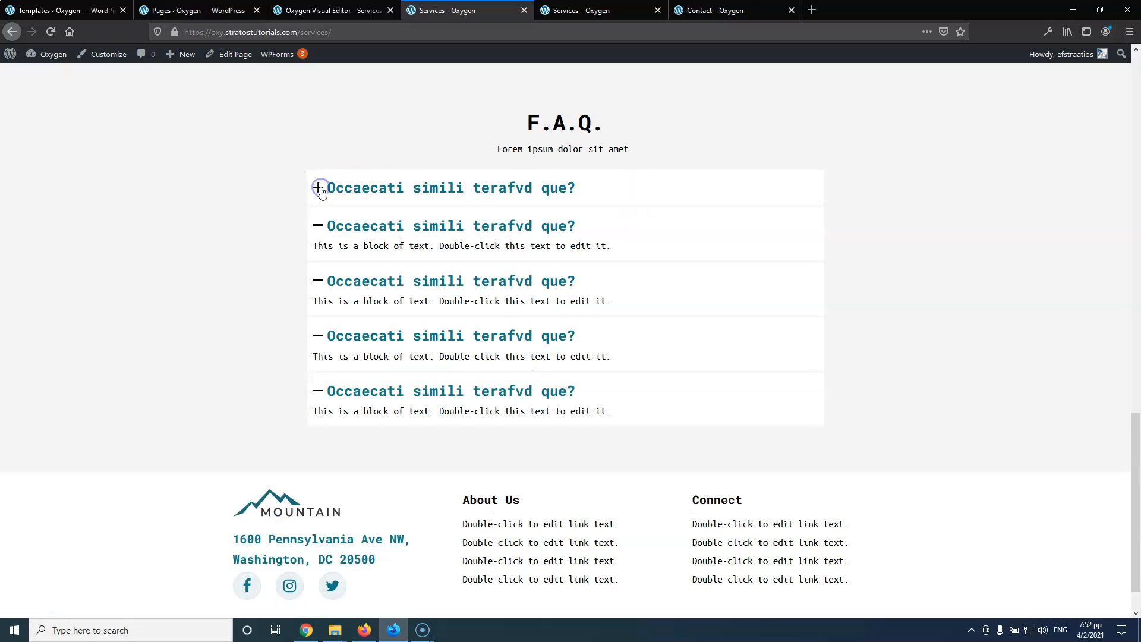
click(319, 189)
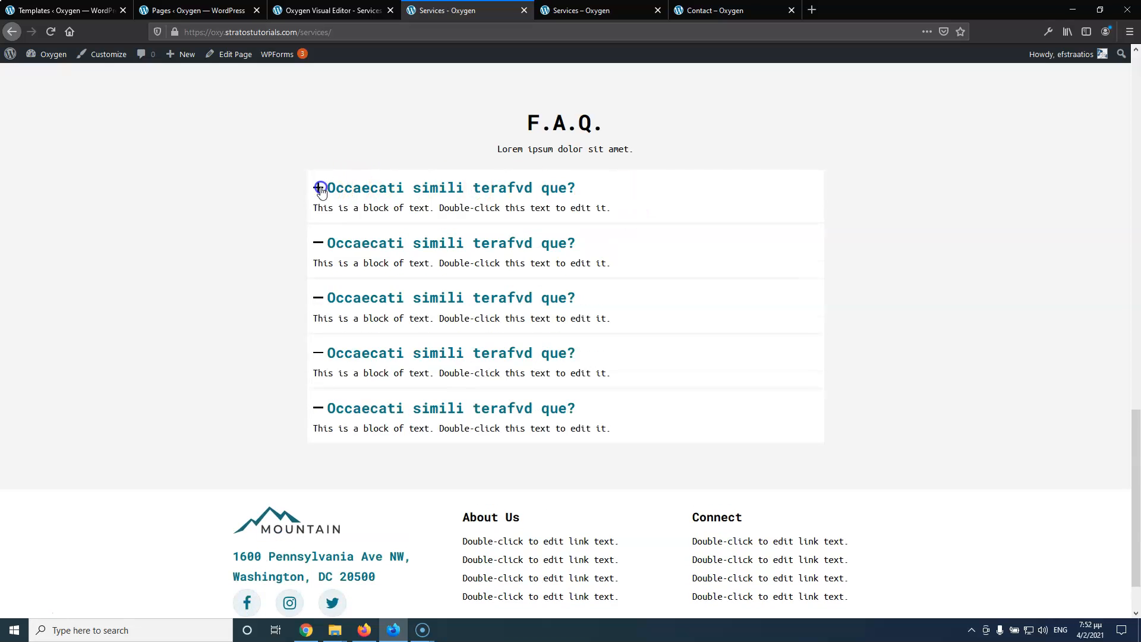
Expand the first question on the reference page and compare its answer layout with the live page and the builder
click(586, 11)
click(569, 232)
click(362, 8)
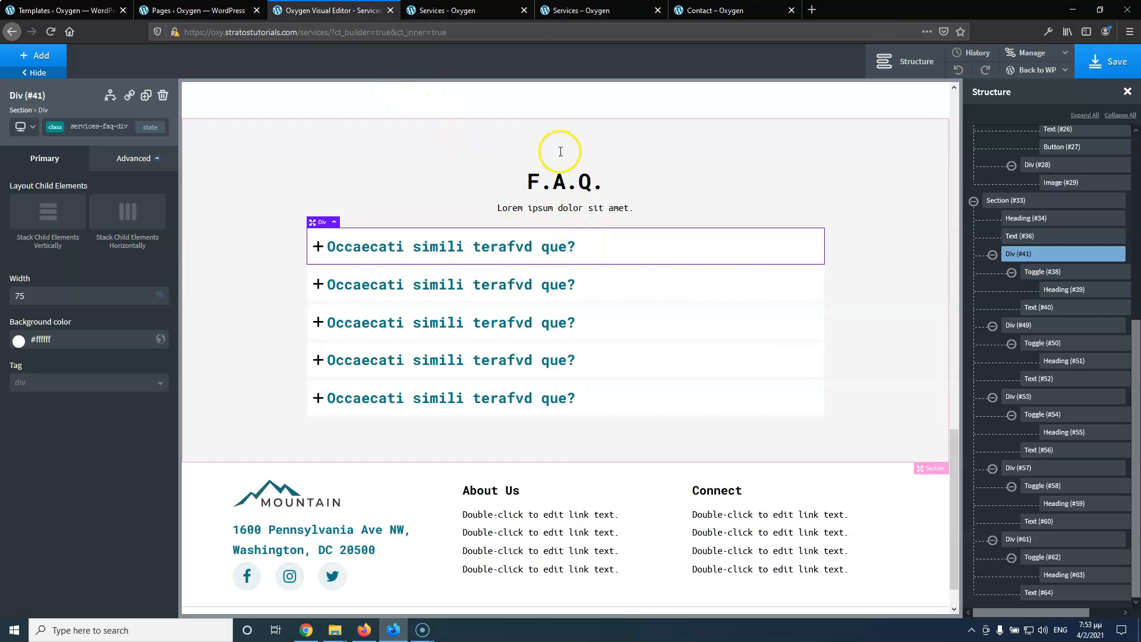
click(470, 10)
click(506, 194)
click(508, 196)
click(585, 11)
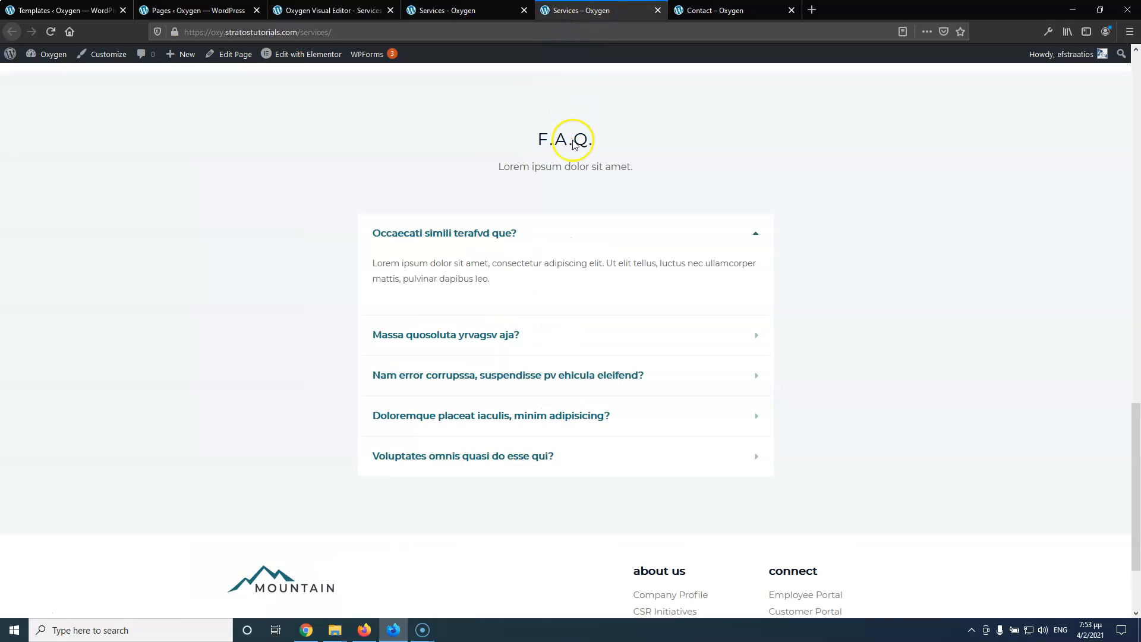
click(354, 9)
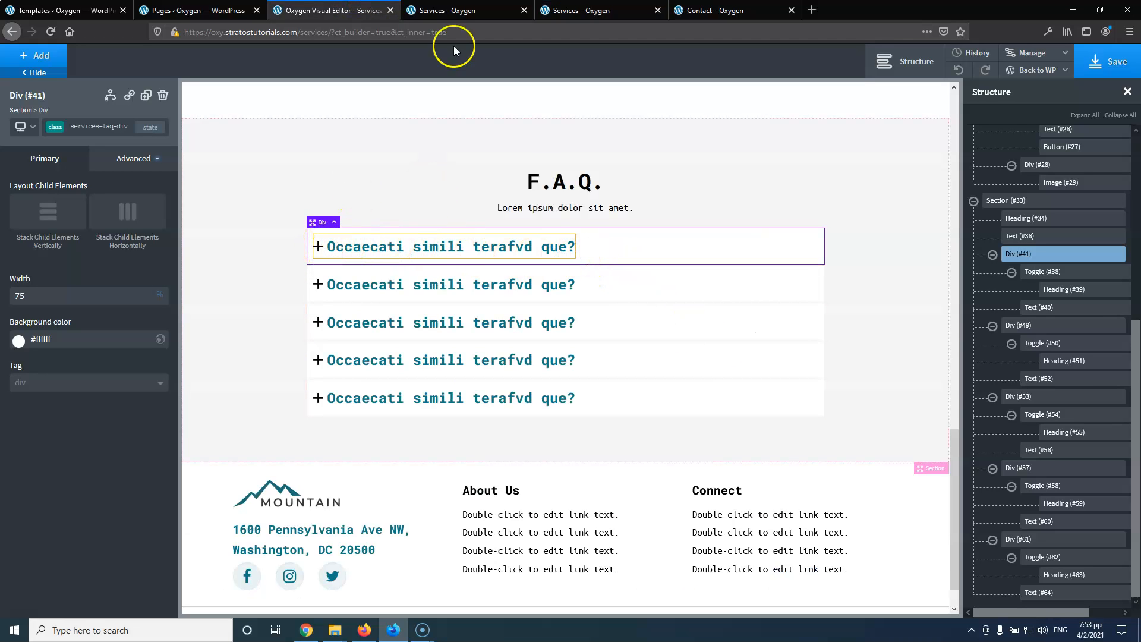
click(581, 7)
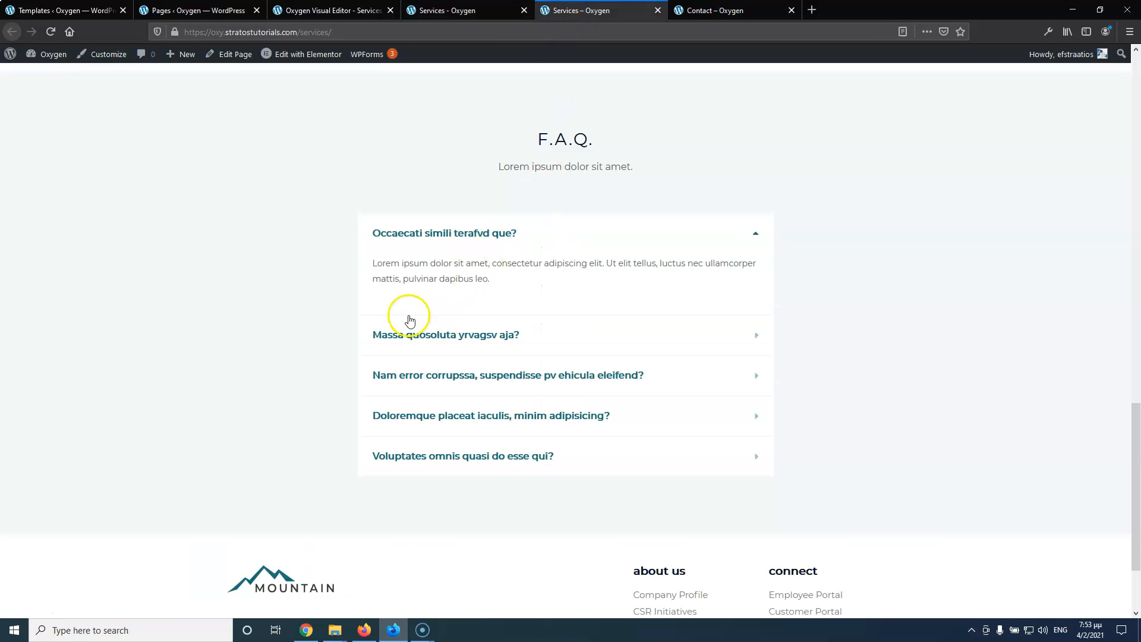
click(351, 8)
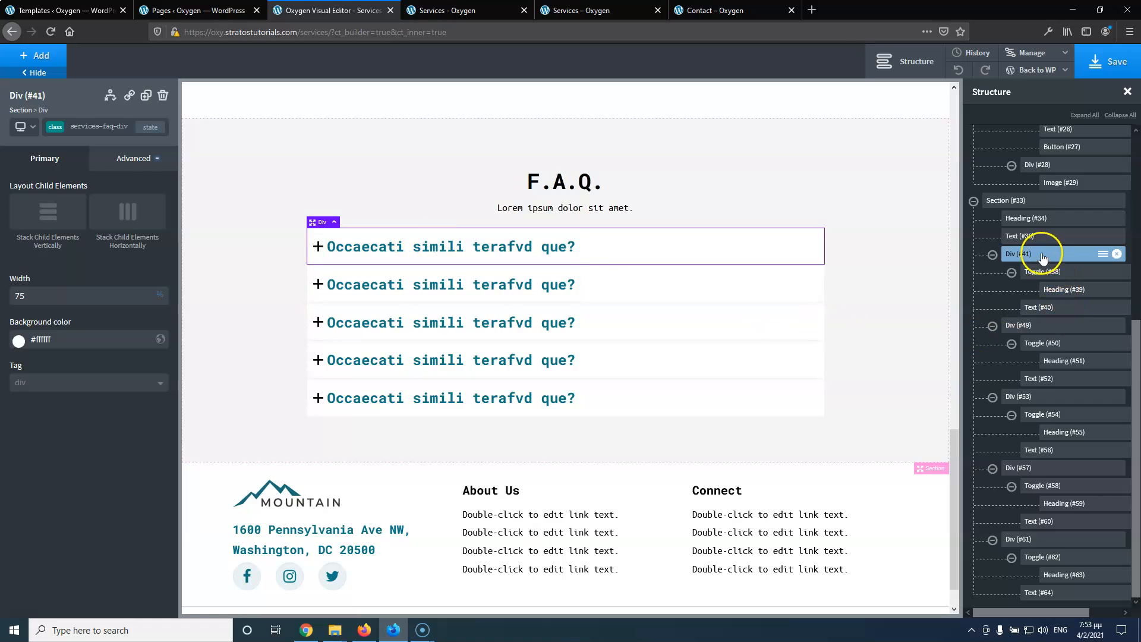
Set the padding of the services-faq-div class to 20 px on all sides and compare it with the reference page
click(126, 159)
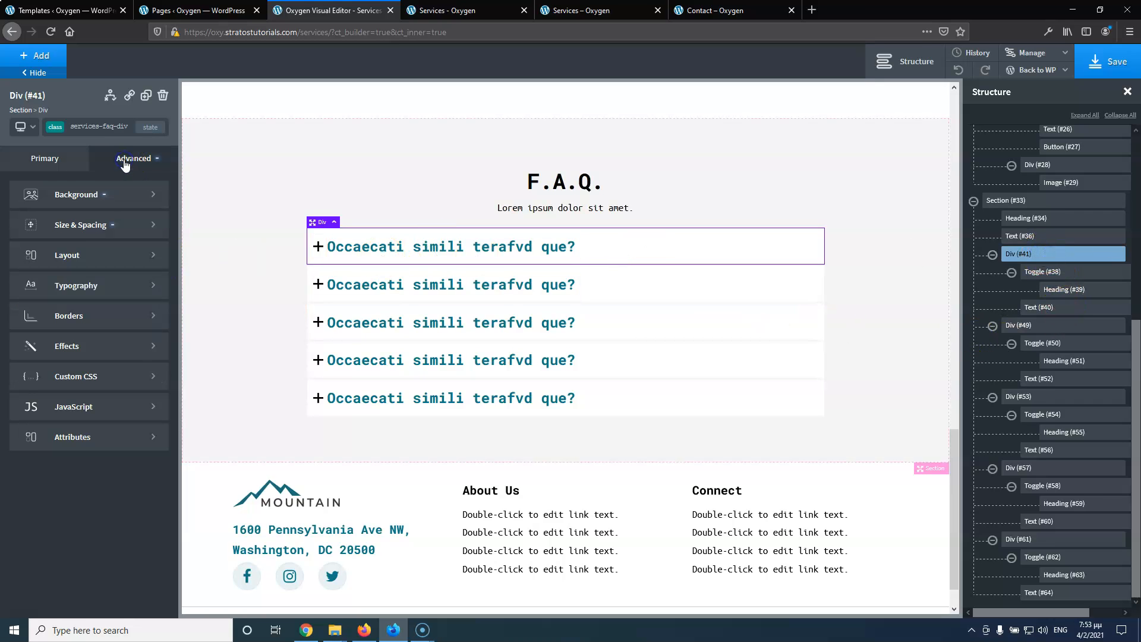
click(77, 224)
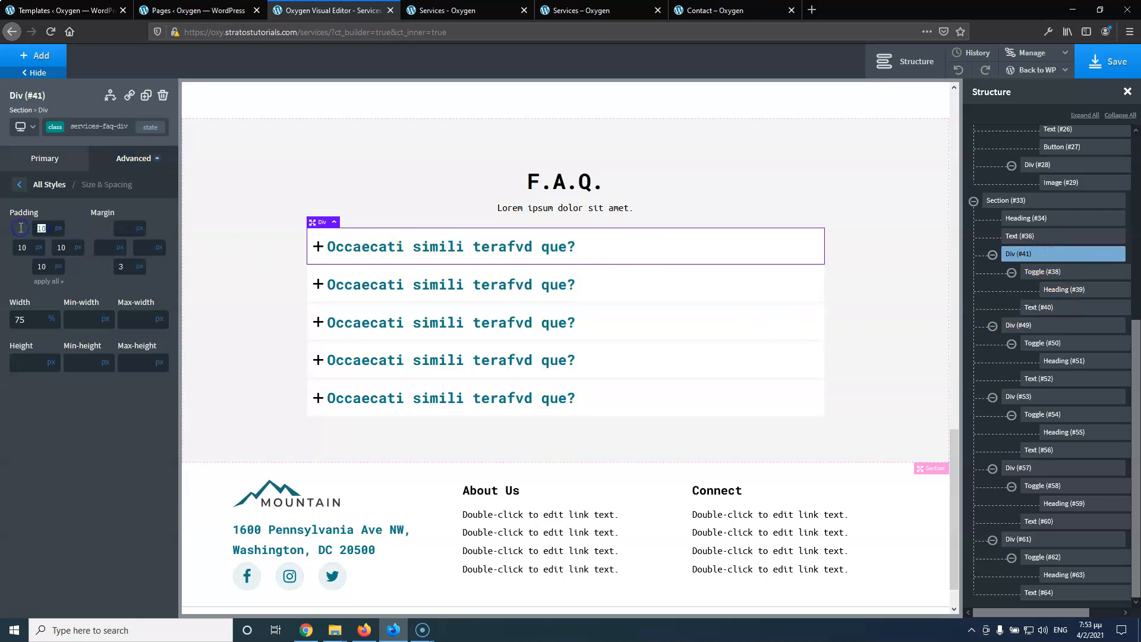
text(20)
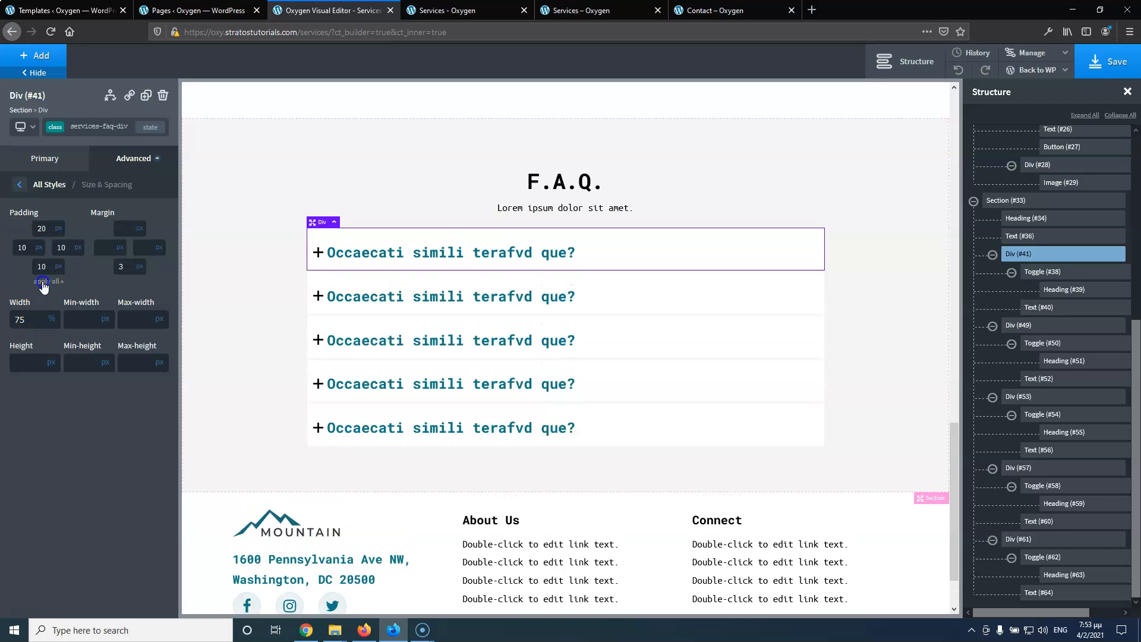
click(45, 281)
click(582, 10)
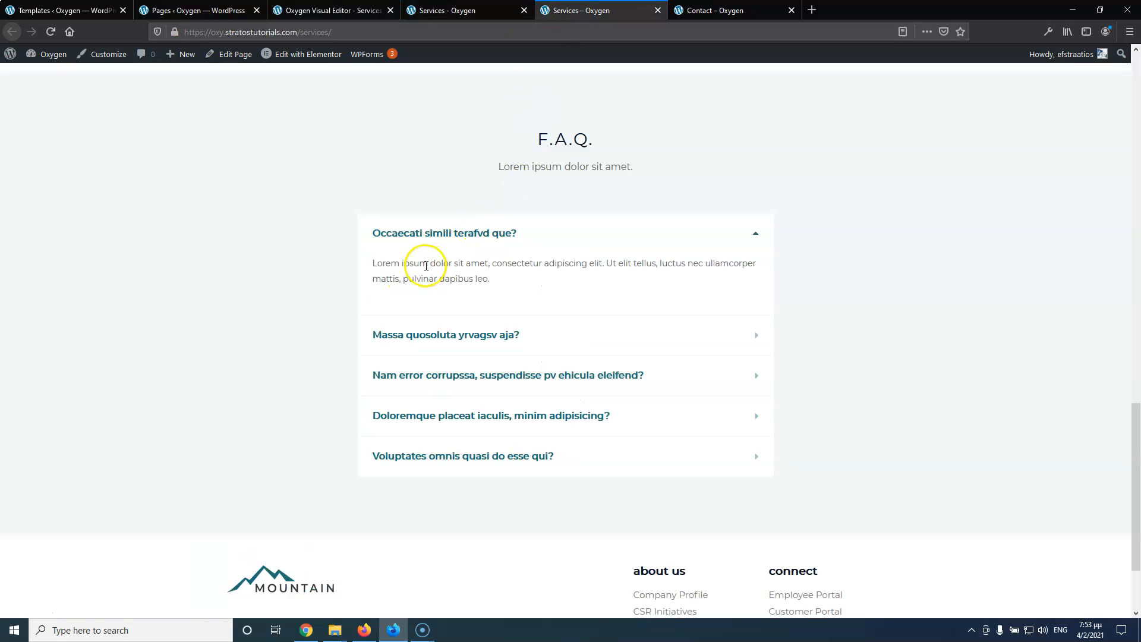
click(364, 10)
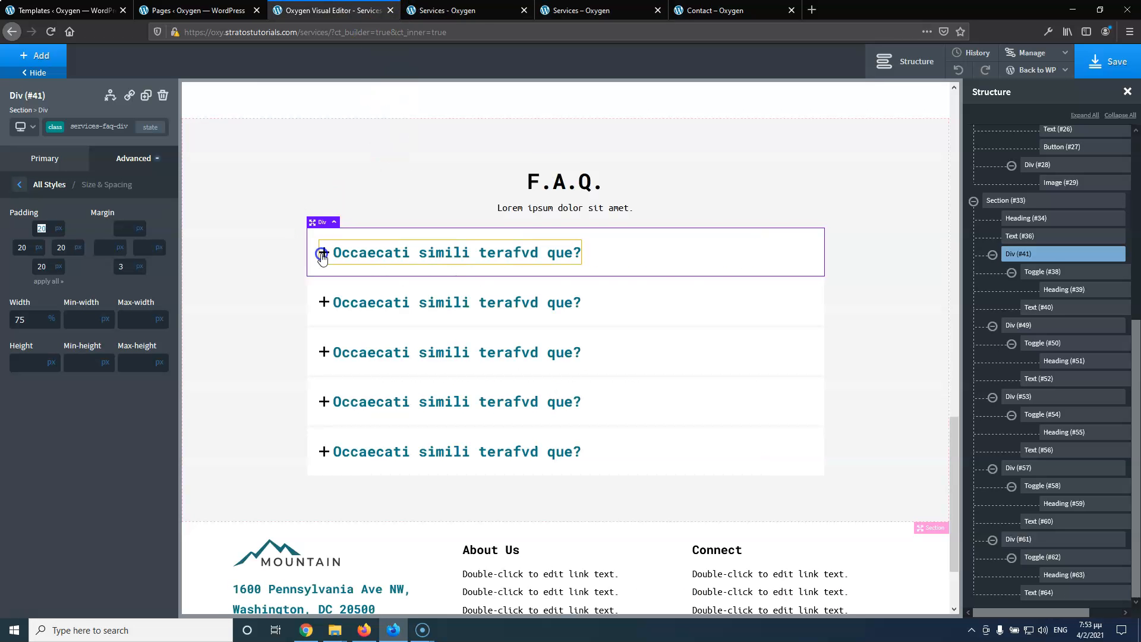
Expand the first F.A.Q. toggle and set its answer text class to a 20 px top and bottom margin
click(319, 253)
click(470, 262)
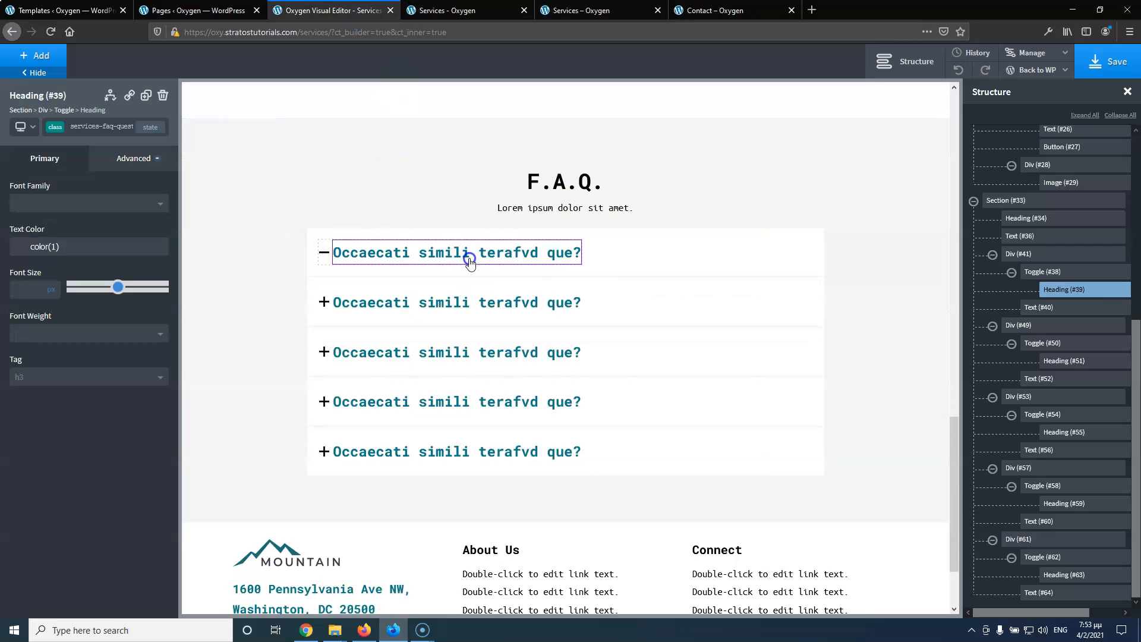
click(325, 253)
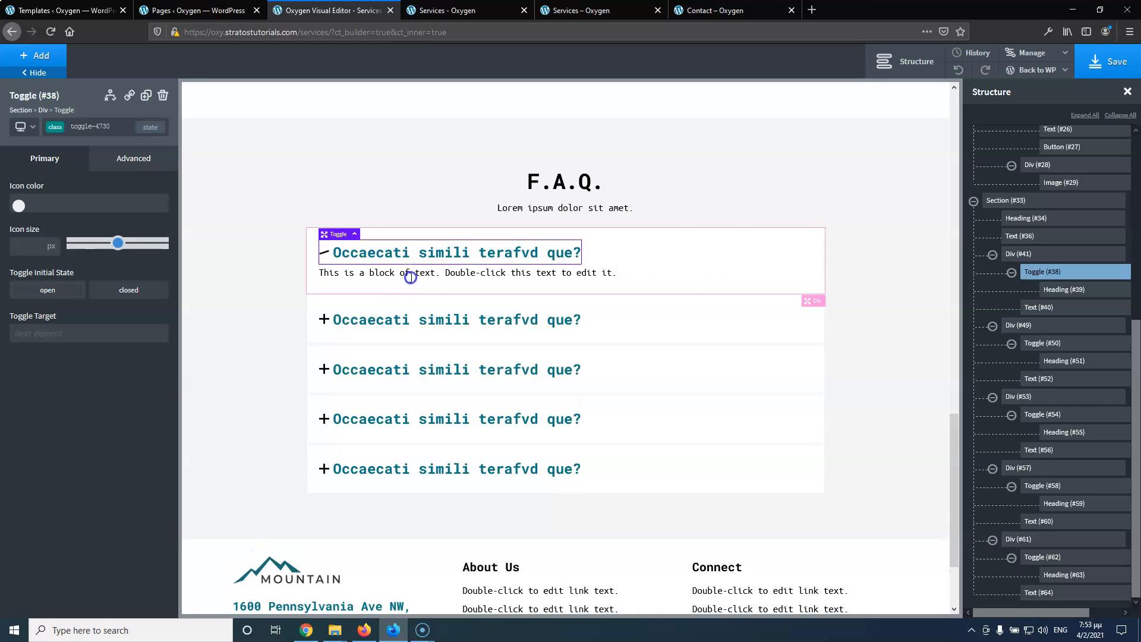
click(414, 275)
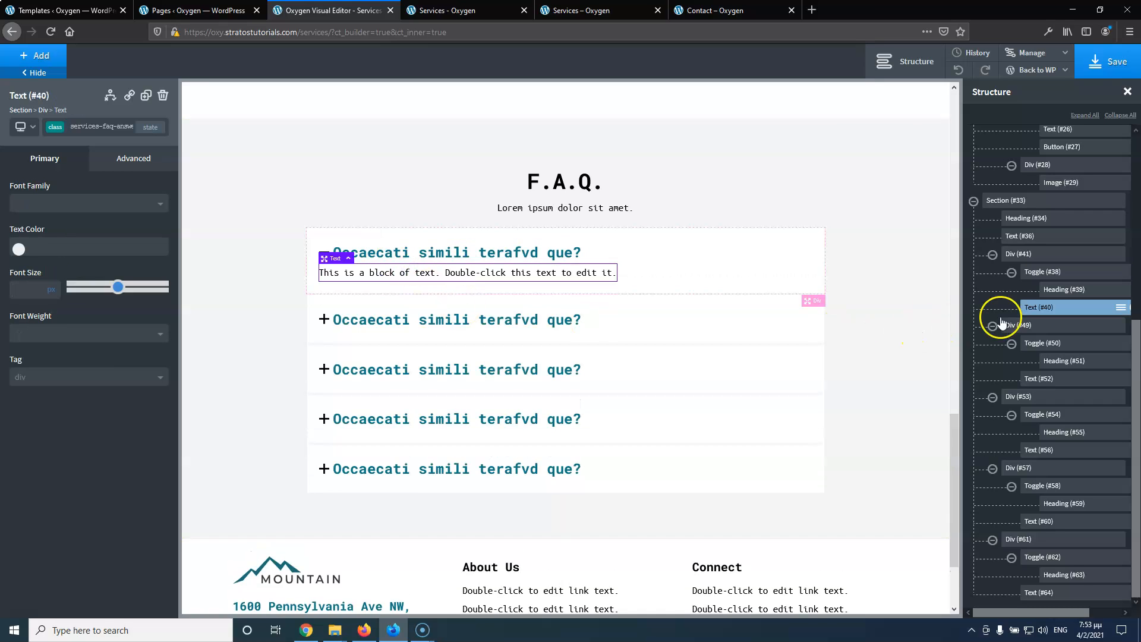
click(124, 165)
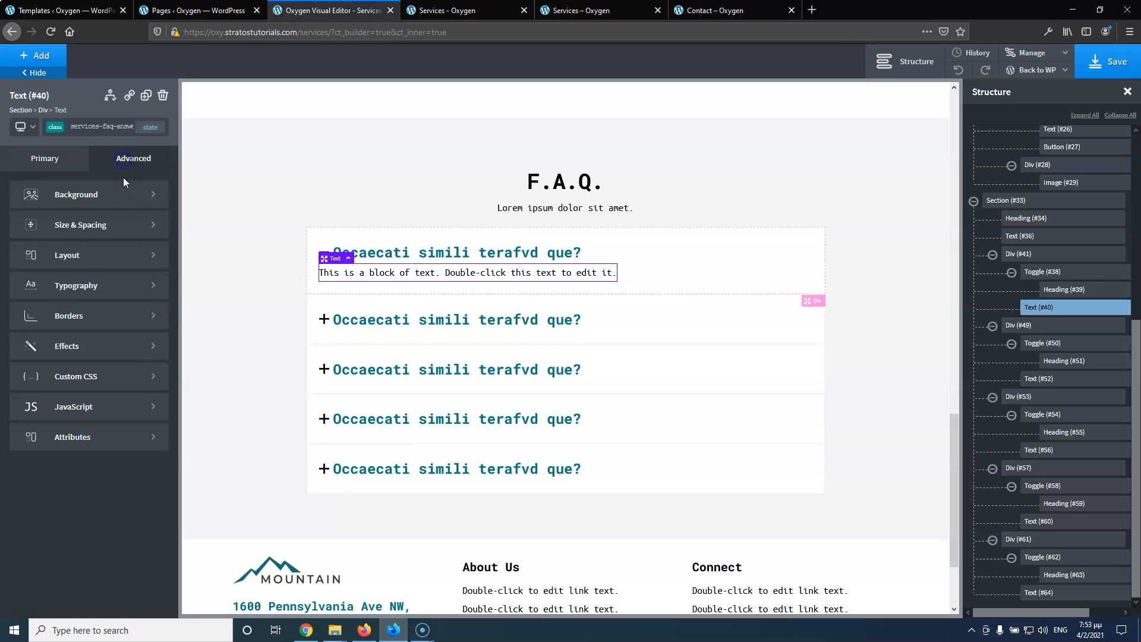
click(107, 224)
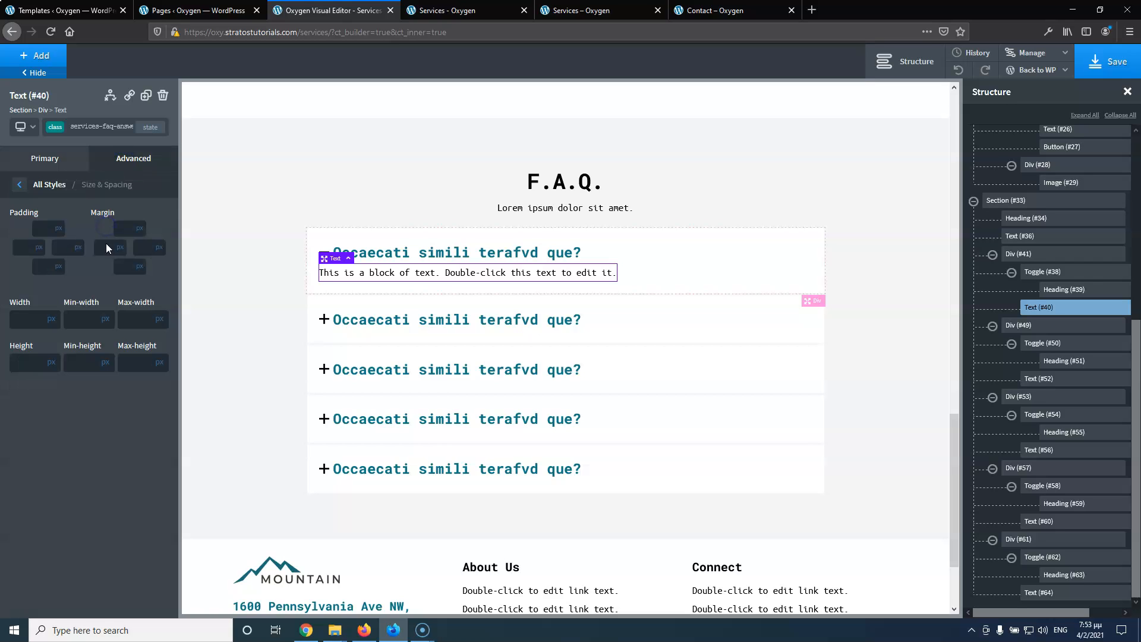
click(121, 229)
text(20)
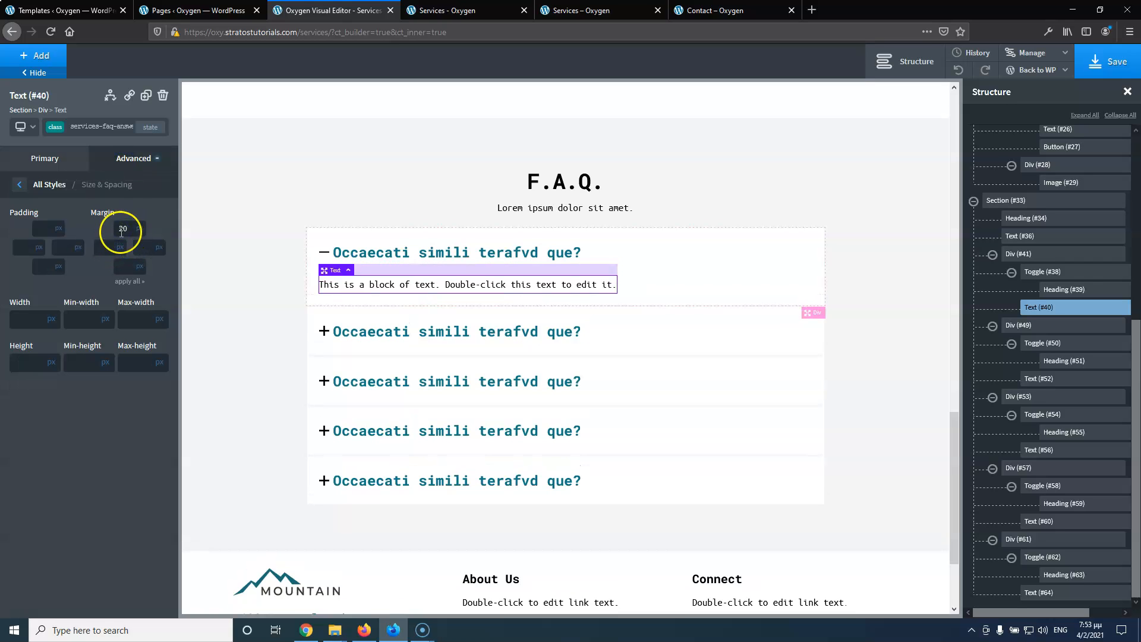
text(20)
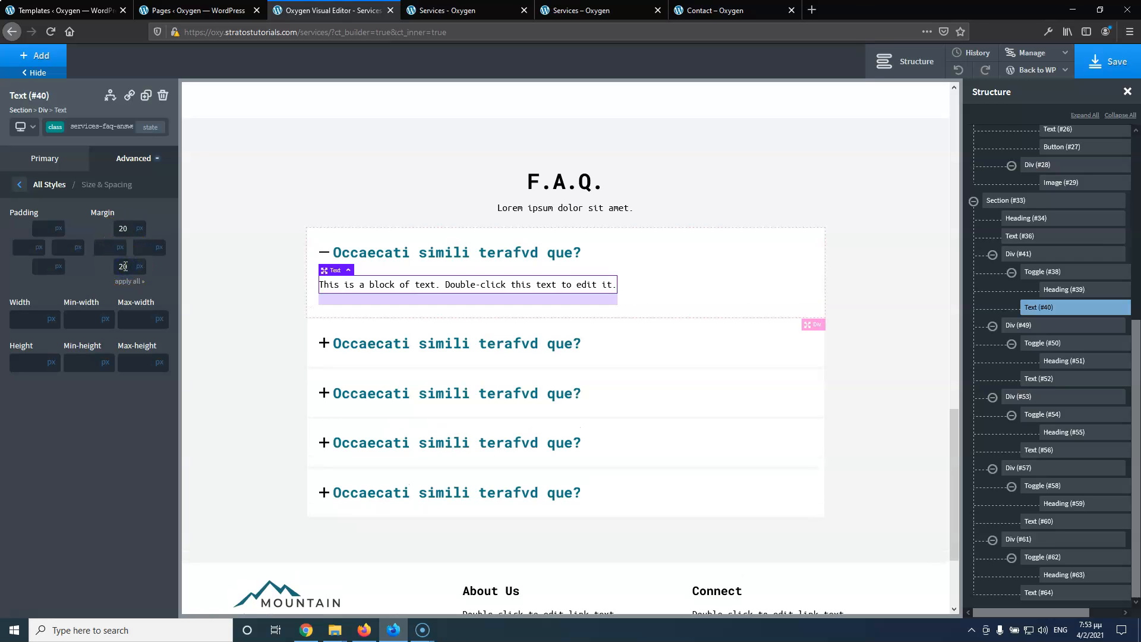
Save the page, reload the live Services page and compare its answer spacing with the reference page
click(1108, 61)
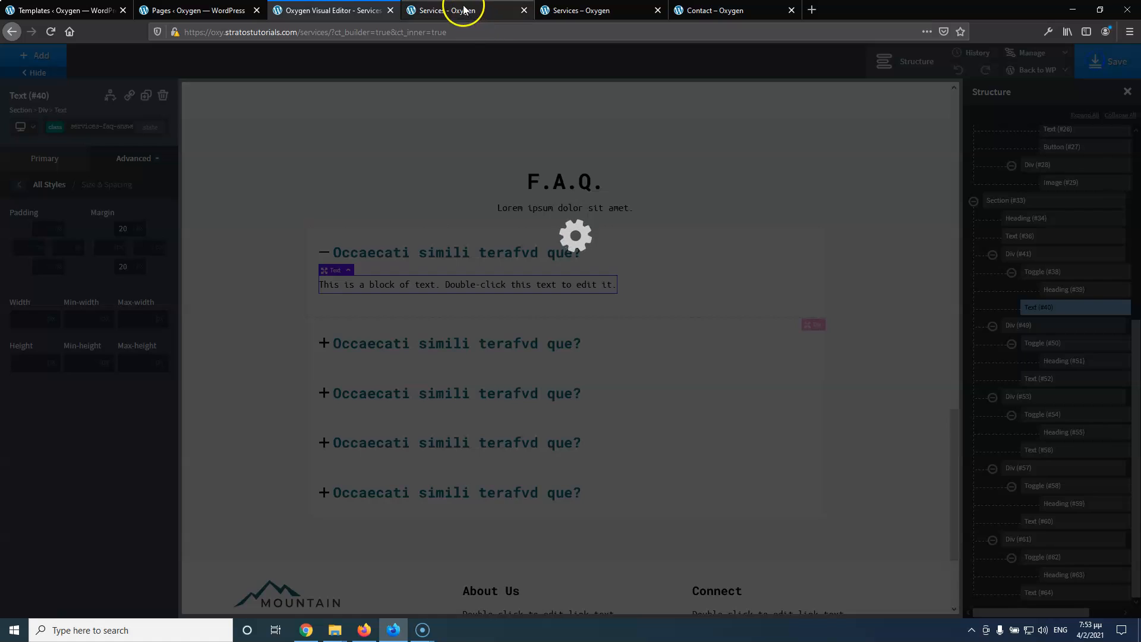
click(458, 12)
click(50, 31)
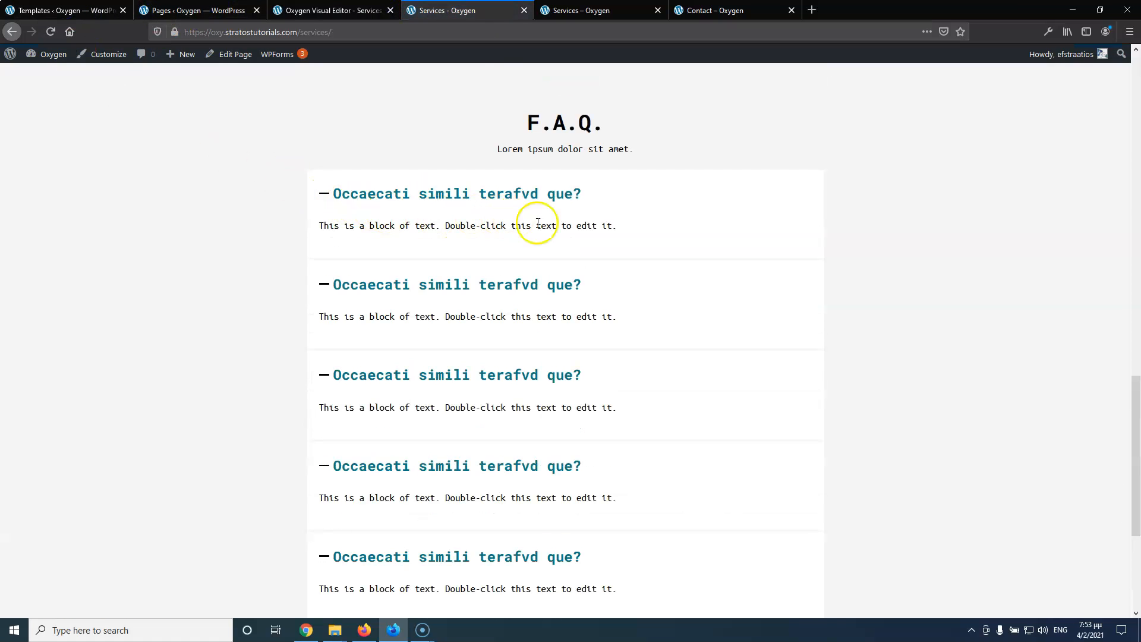
click(591, 11)
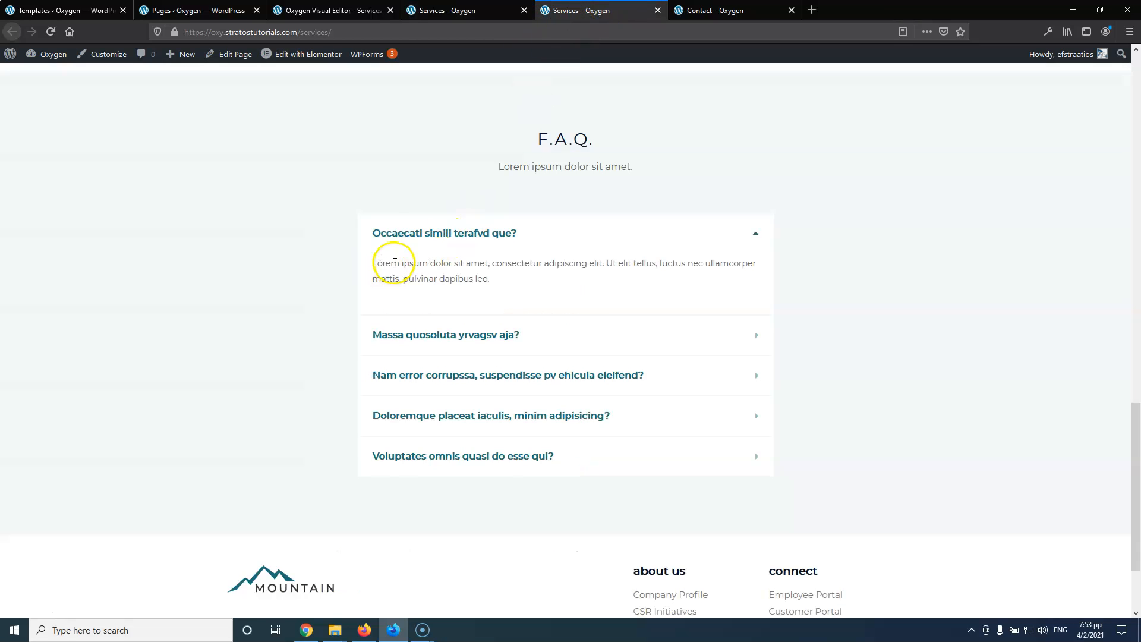
click(356, 10)
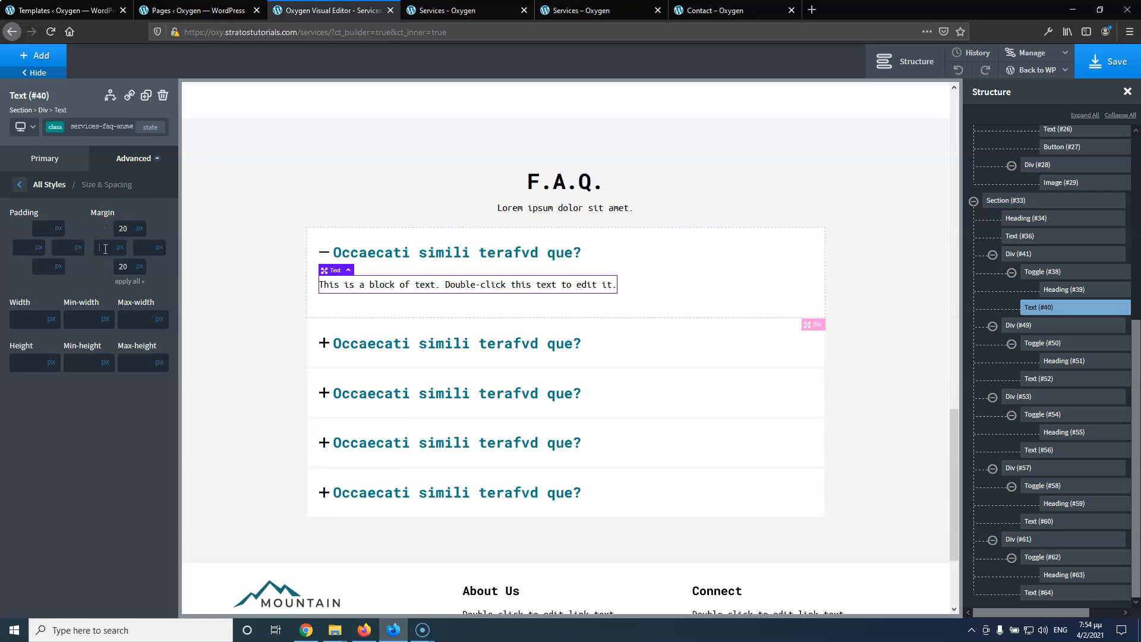
Set the left margin of the answer text class to 30 px, trying 20 px first, and save the page
click(105, 249)
text(20)
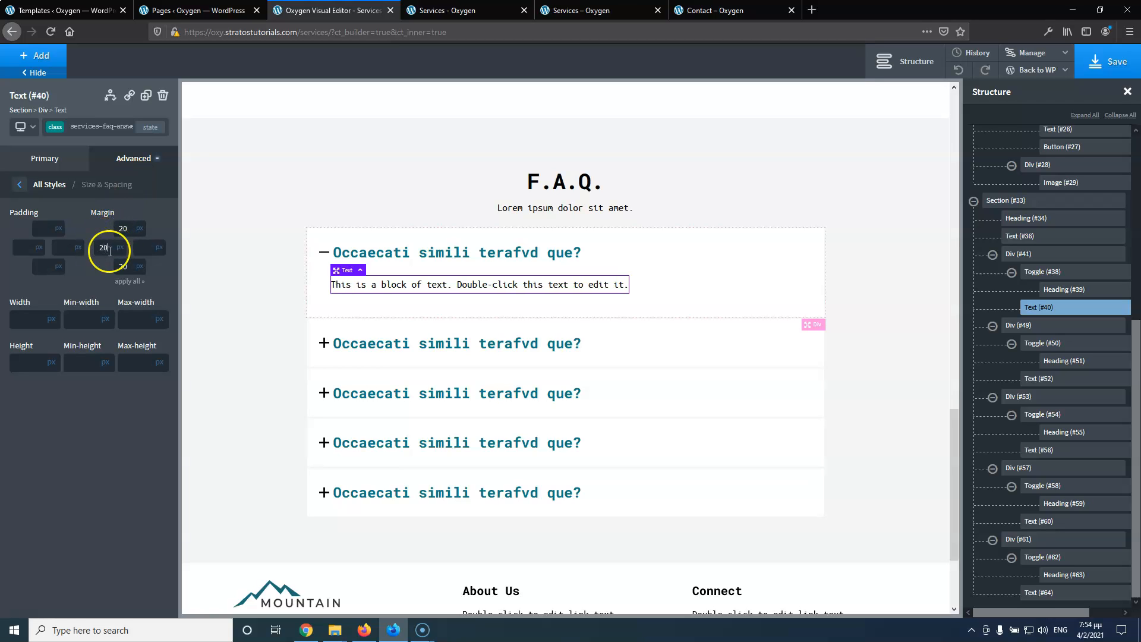
text(30)
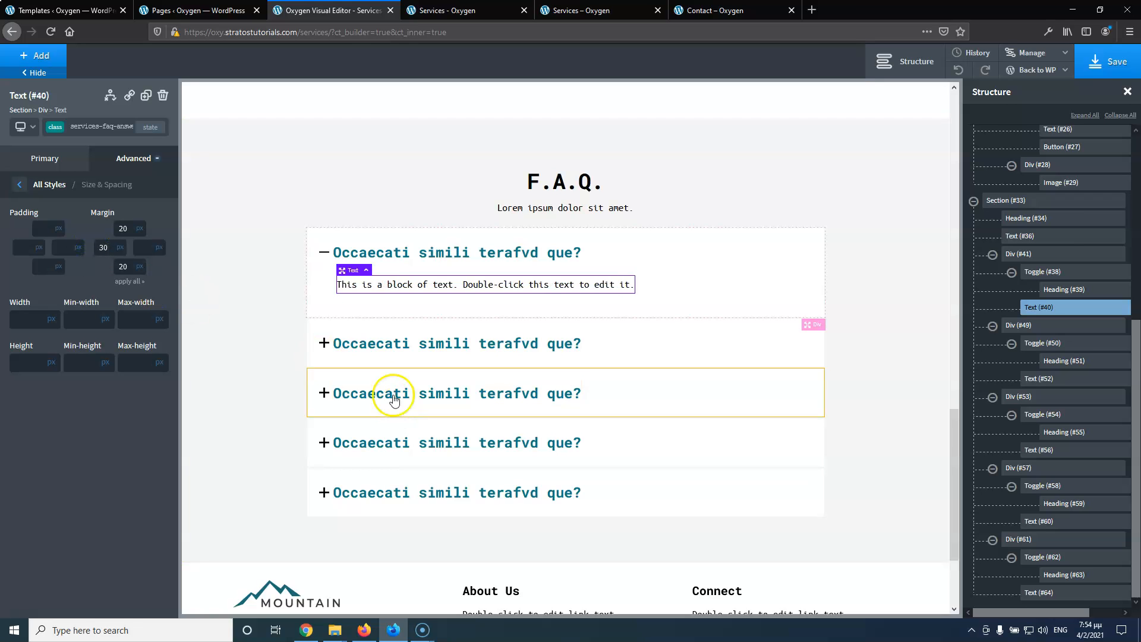
click(1092, 78)
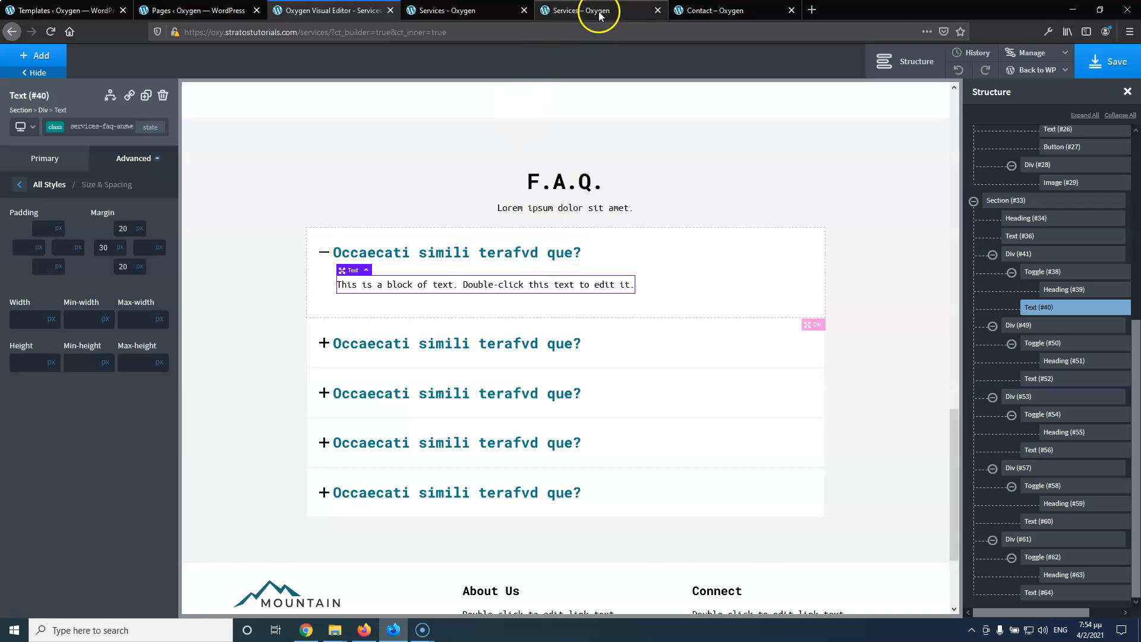
Collapse the first question on the reference page to examine its toggle icon and closed layout
click(597, 10)
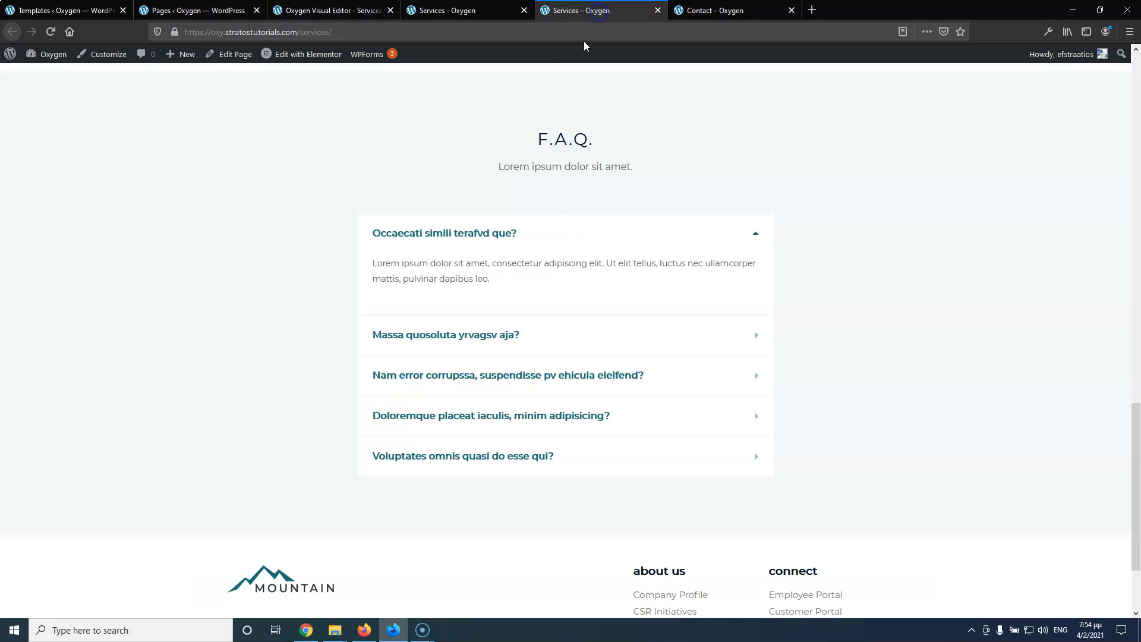
click(758, 236)
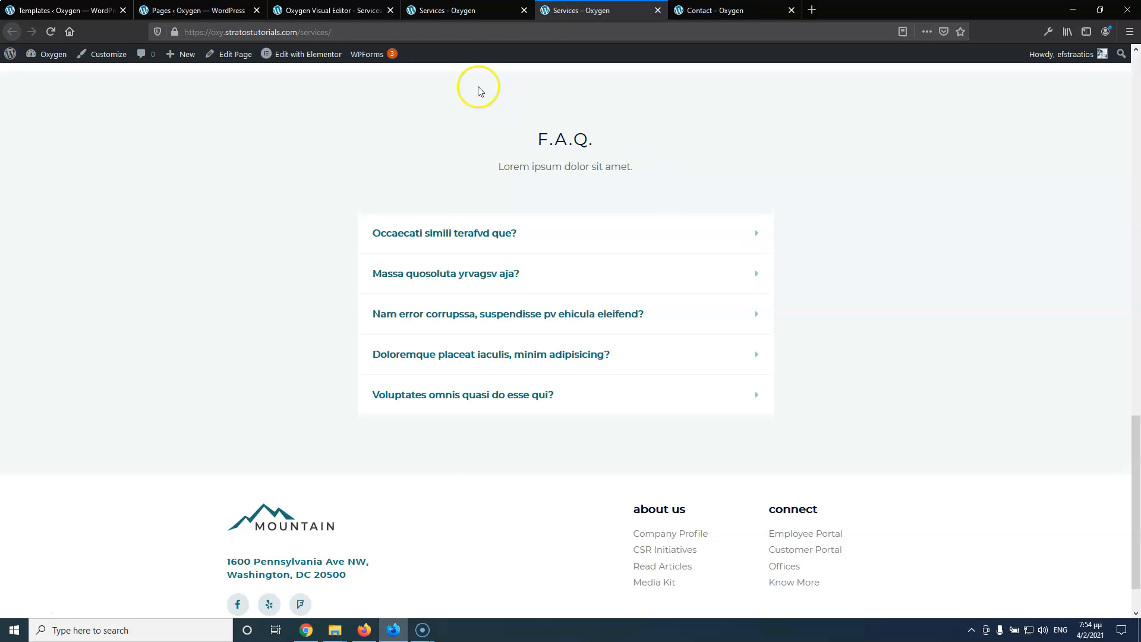
click(300, 10)
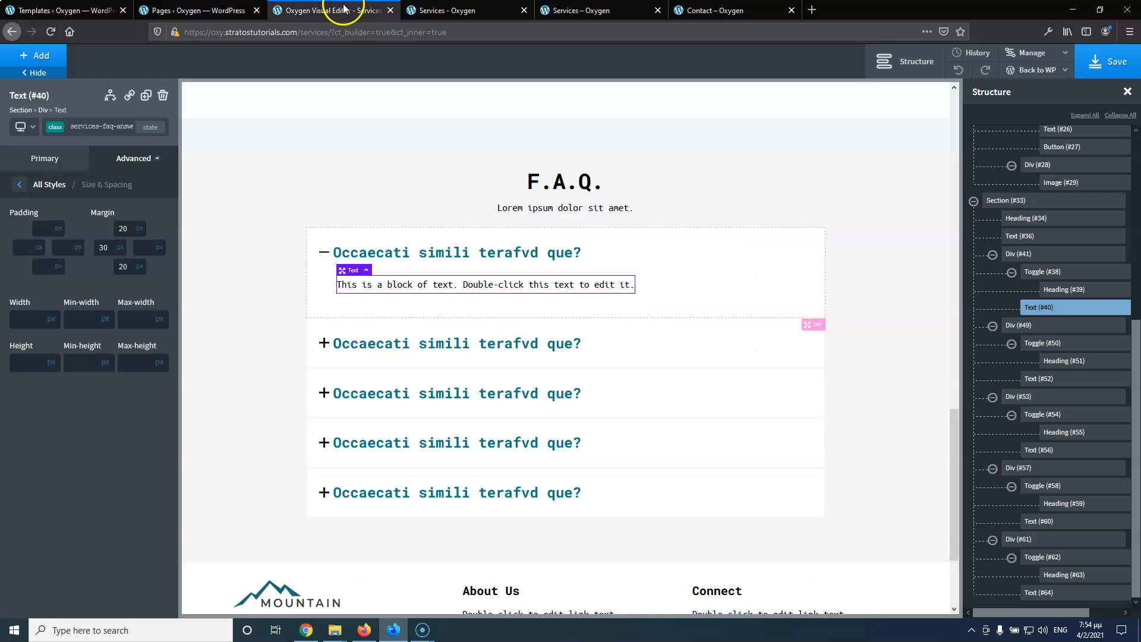
Collapse the first F.A.Q. toggle and set its icon color to the global Basic Blue
click(326, 255)
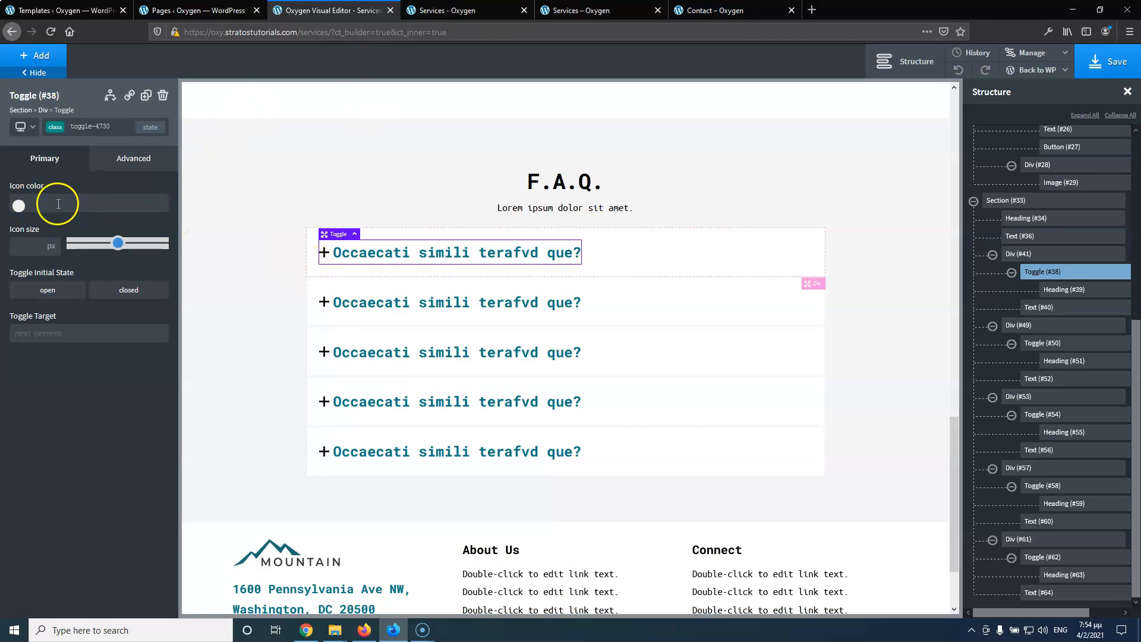
click(20, 207)
click(25, 351)
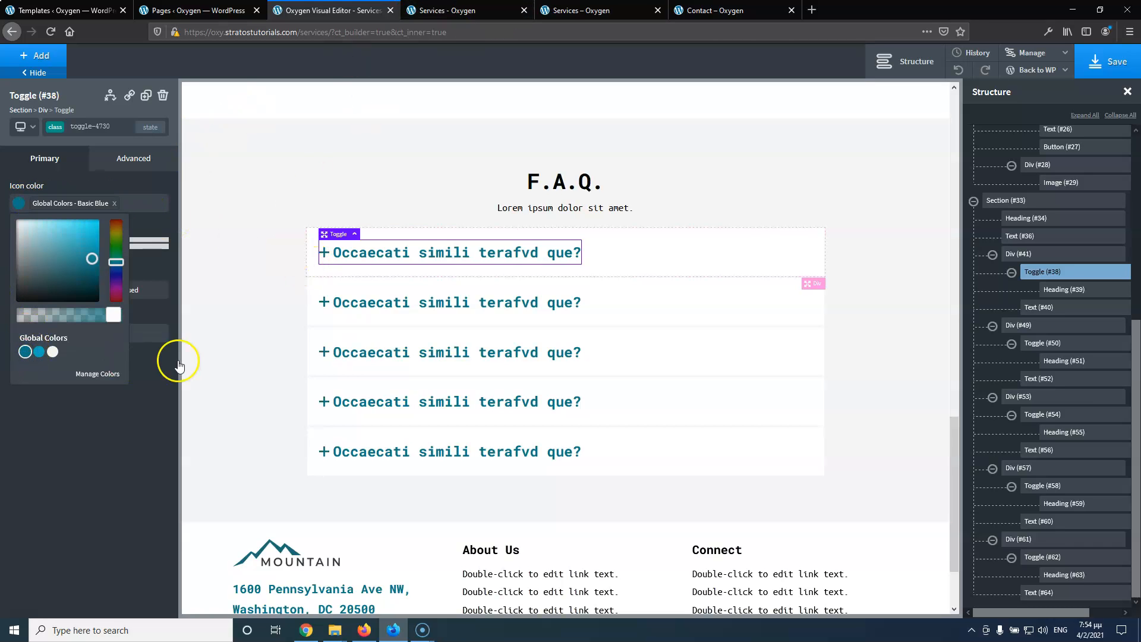
click(89, 184)
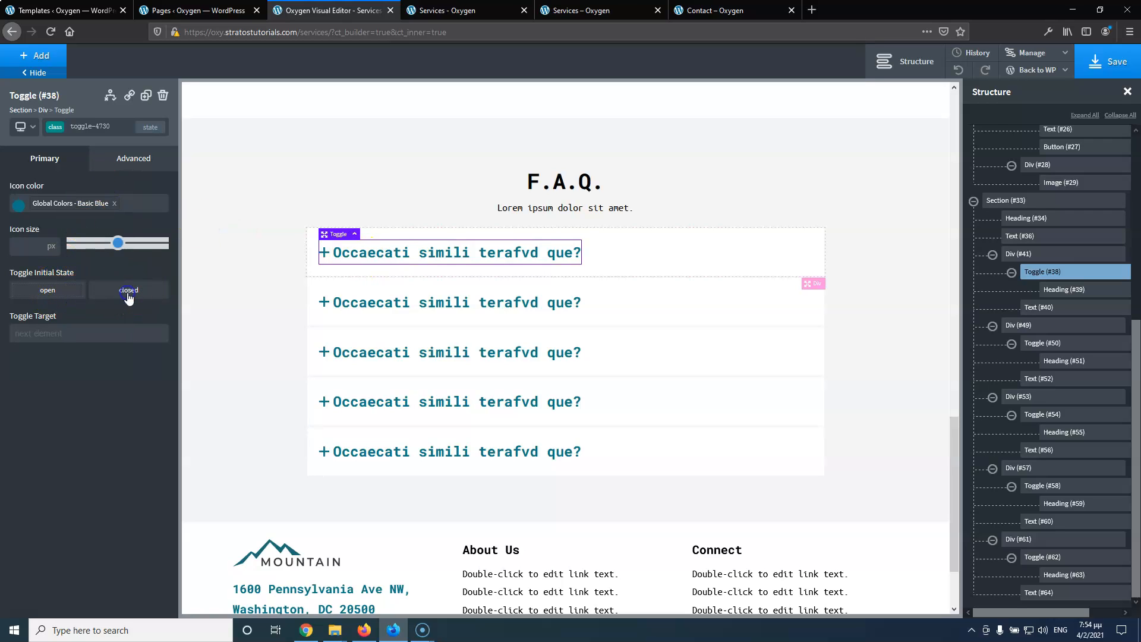
Set the first toggle's initial state to closed, save, and check the reloaded live Services page
click(128, 292)
click(1107, 62)
click(475, 11)
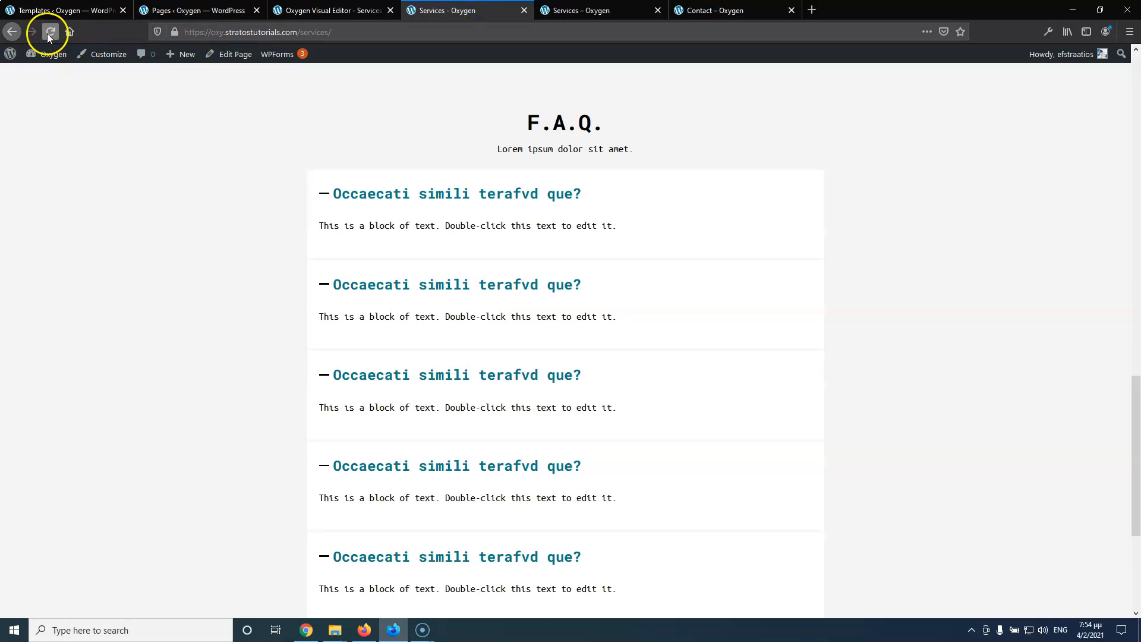
click(138, 248)
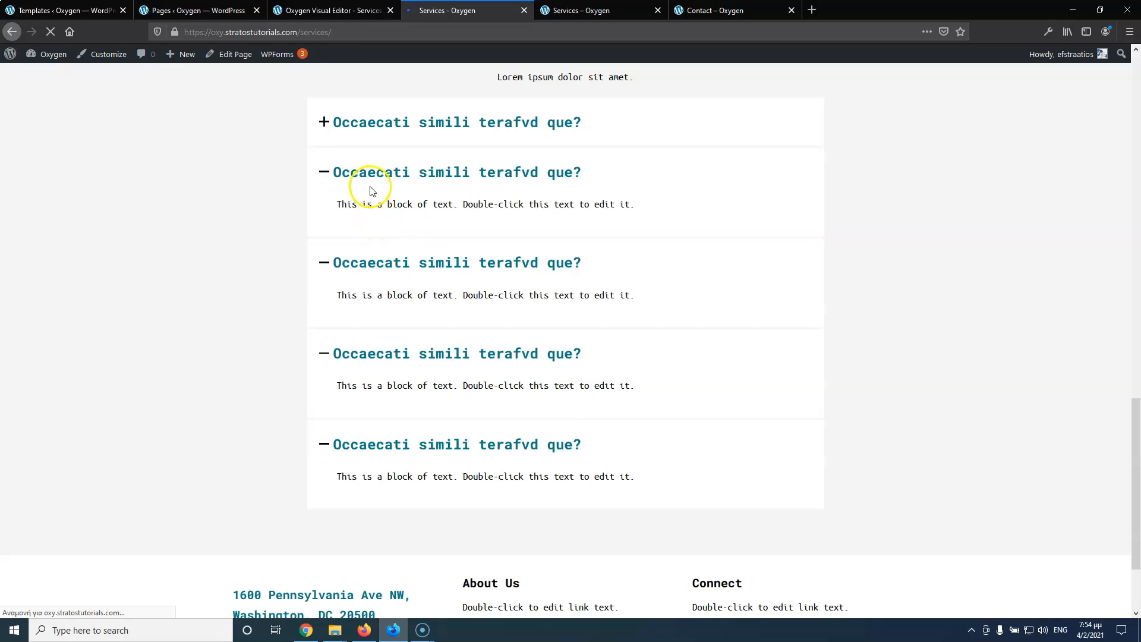
key(ctrl+Page_Up)
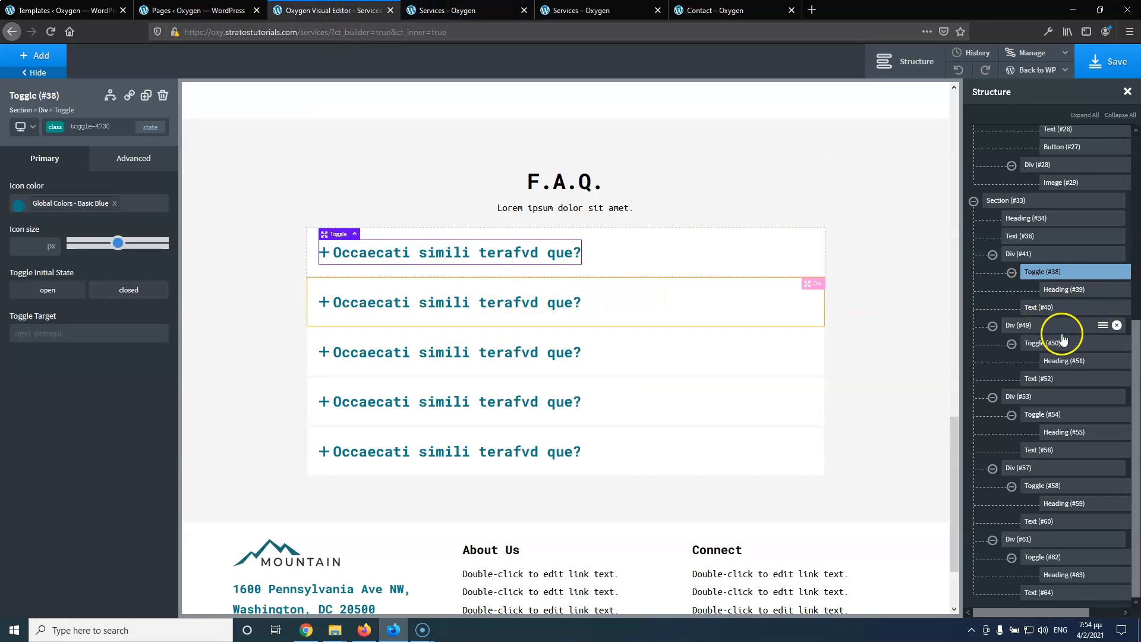
Set the initial state of the remaining four F.A.Q. toggles to closed
click(1122, 344)
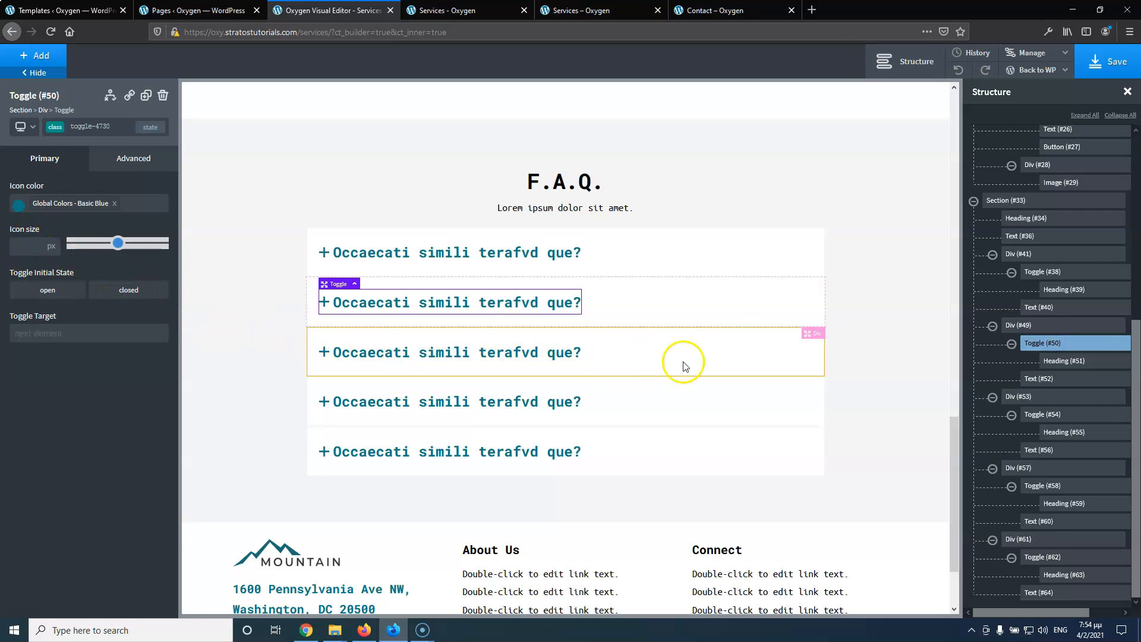
click(1056, 416)
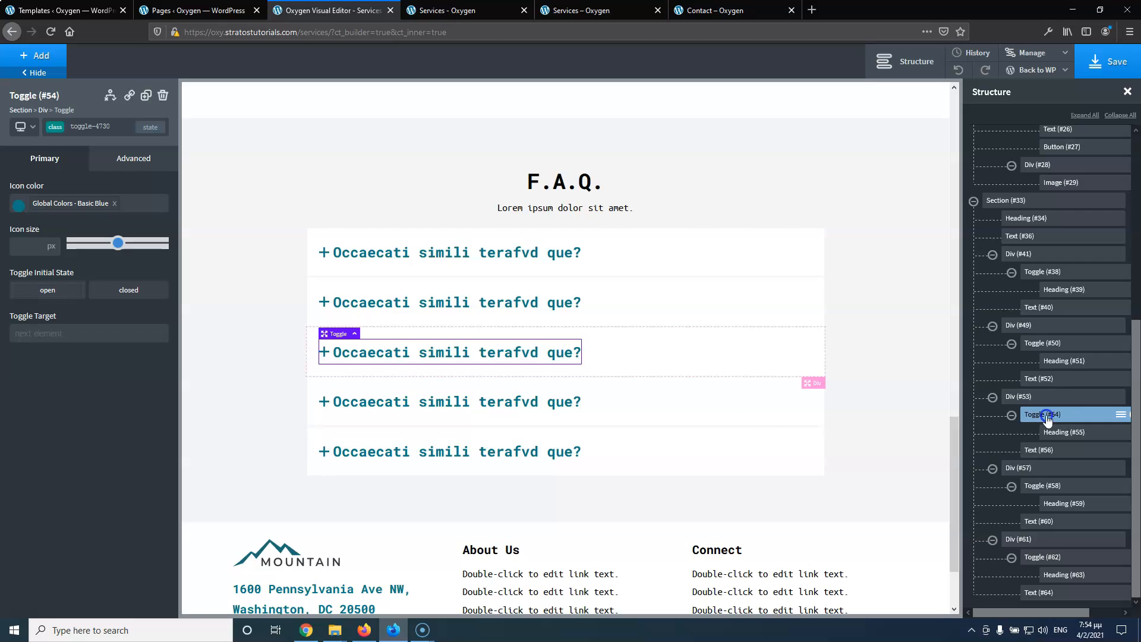
click(127, 293)
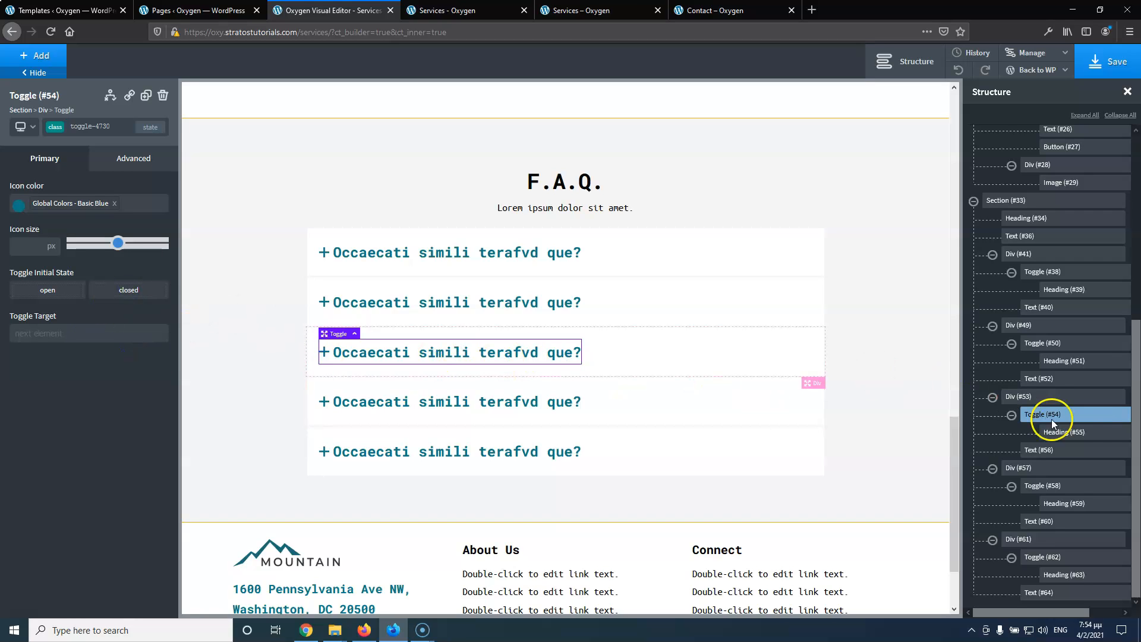
click(1047, 486)
click(127, 290)
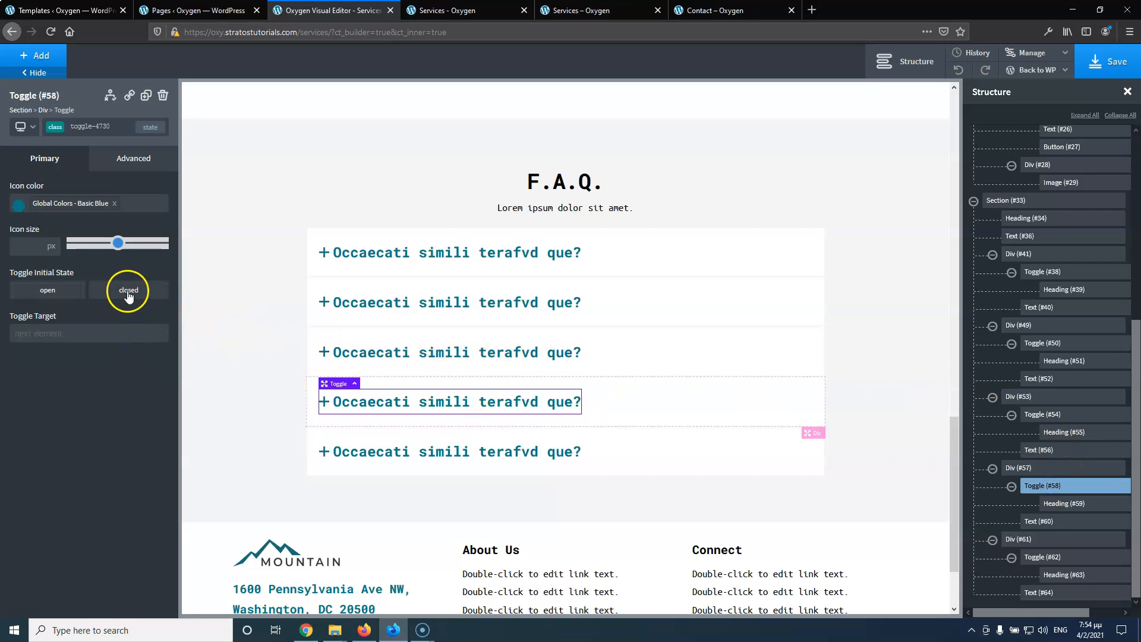
click(1057, 562)
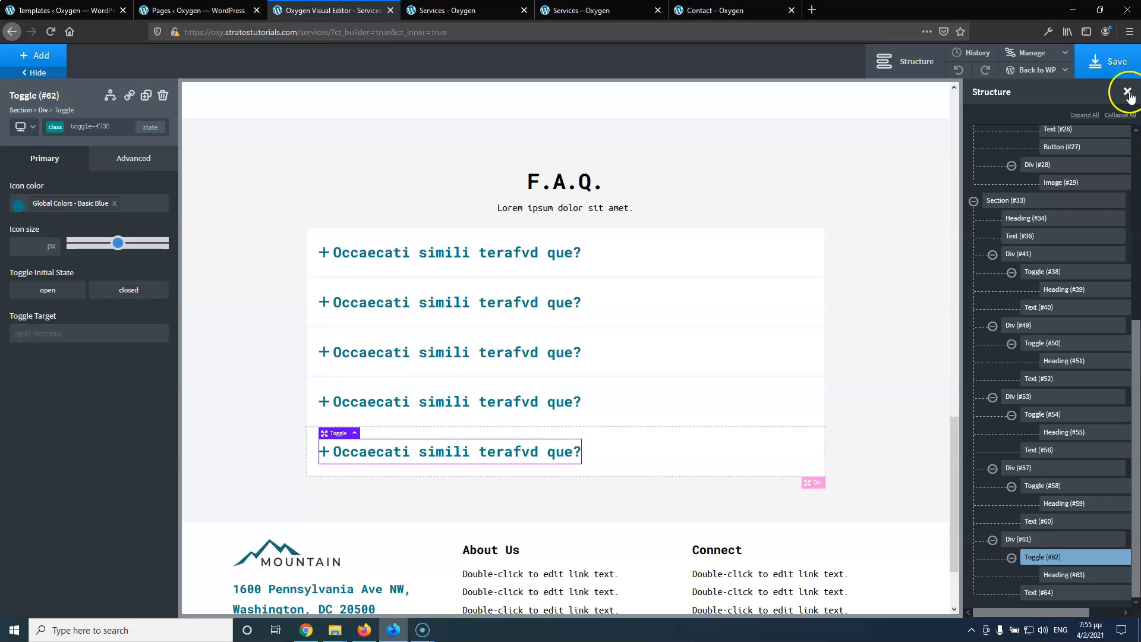
Save the page and reload the live Services page to check the toggles' initial states
click(1116, 73)
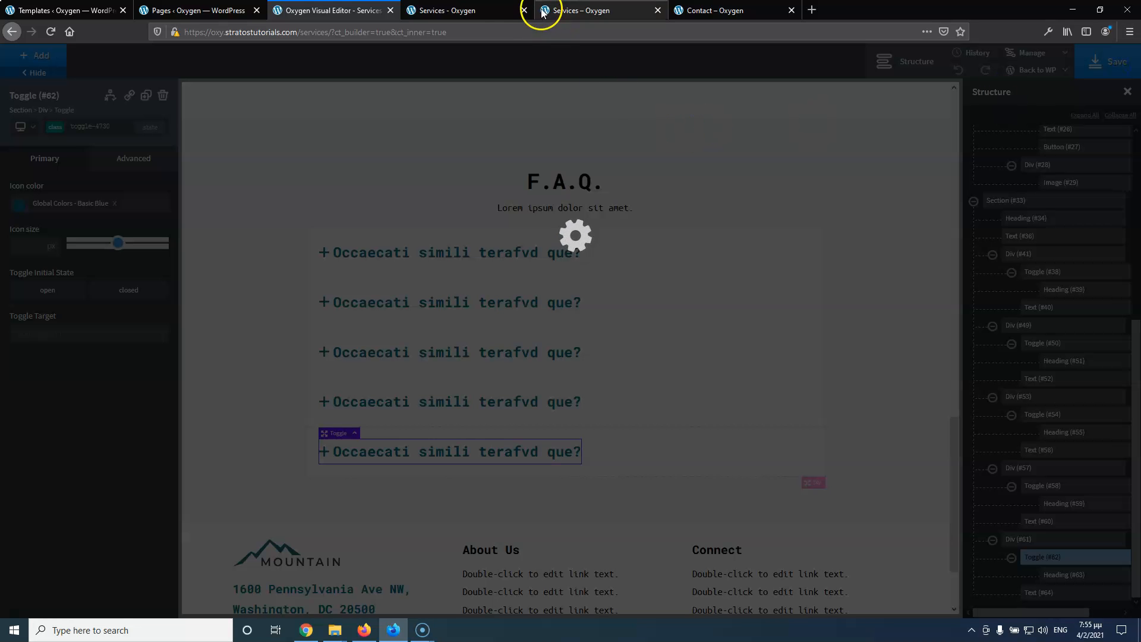
click(506, 10)
click(51, 33)
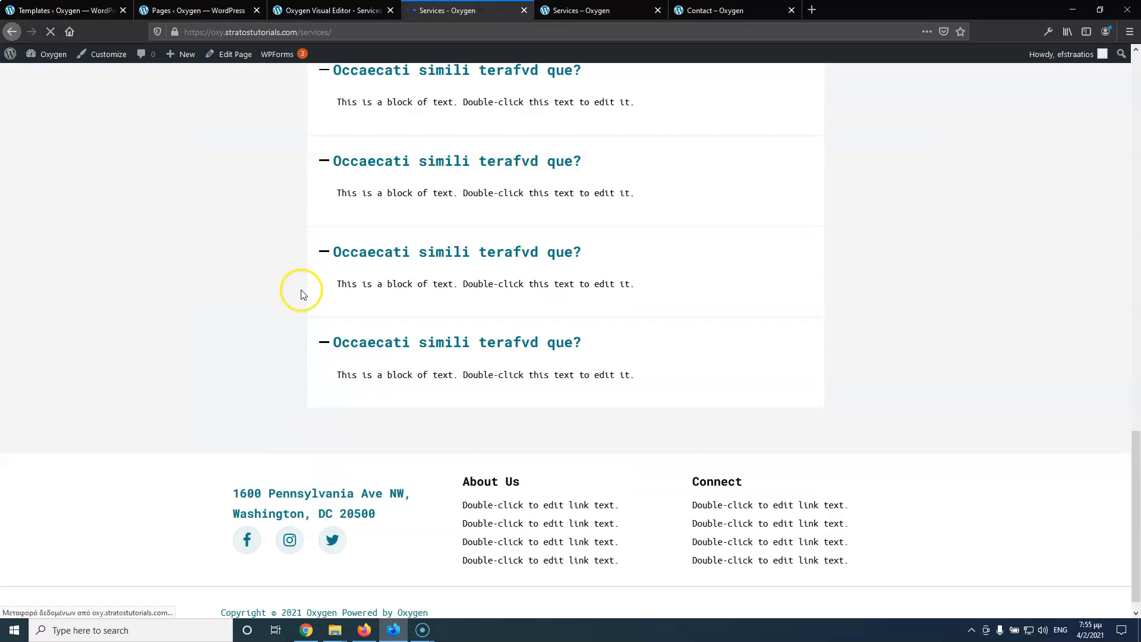
Expand the first two F.A.Q. toggles on the live Services page to test how they open
scroll(292, 261, up, 2)
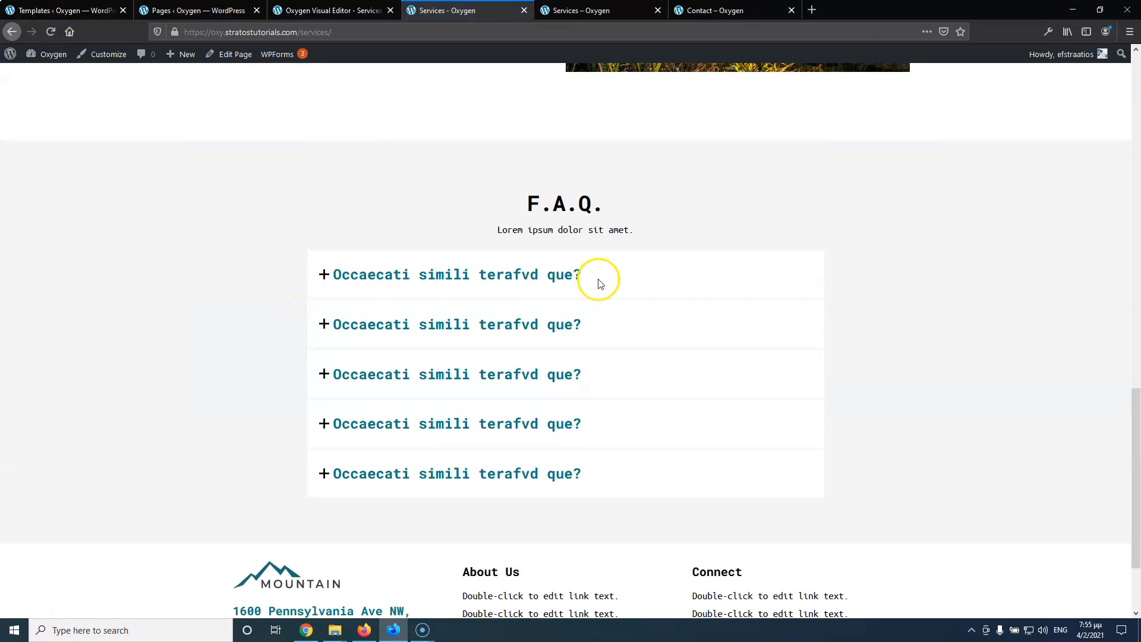
click(556, 280)
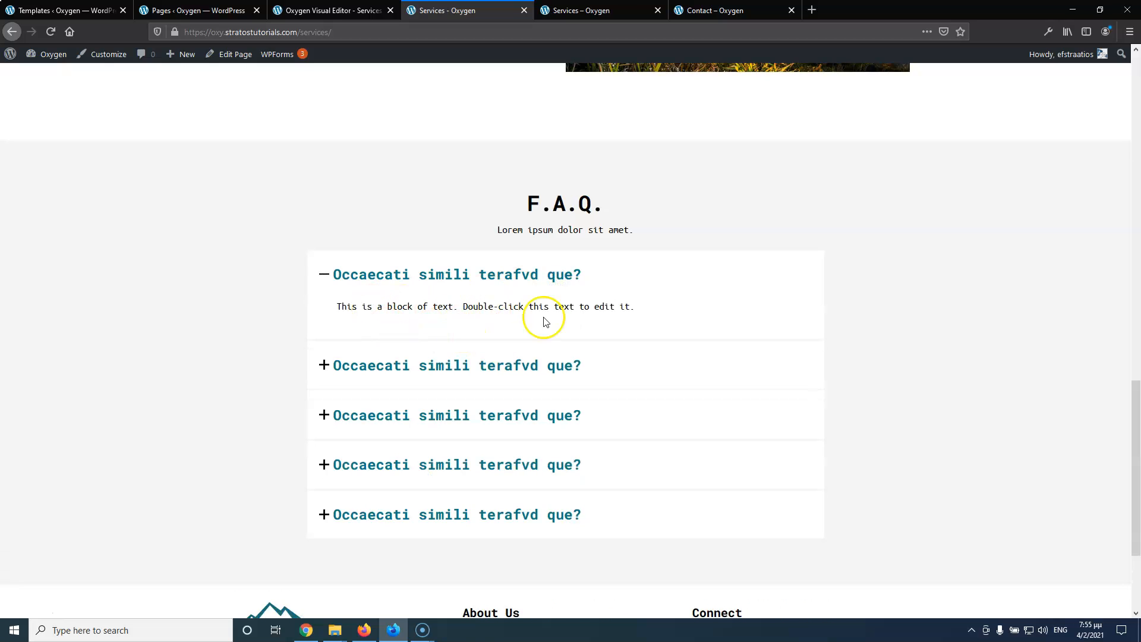
click(455, 367)
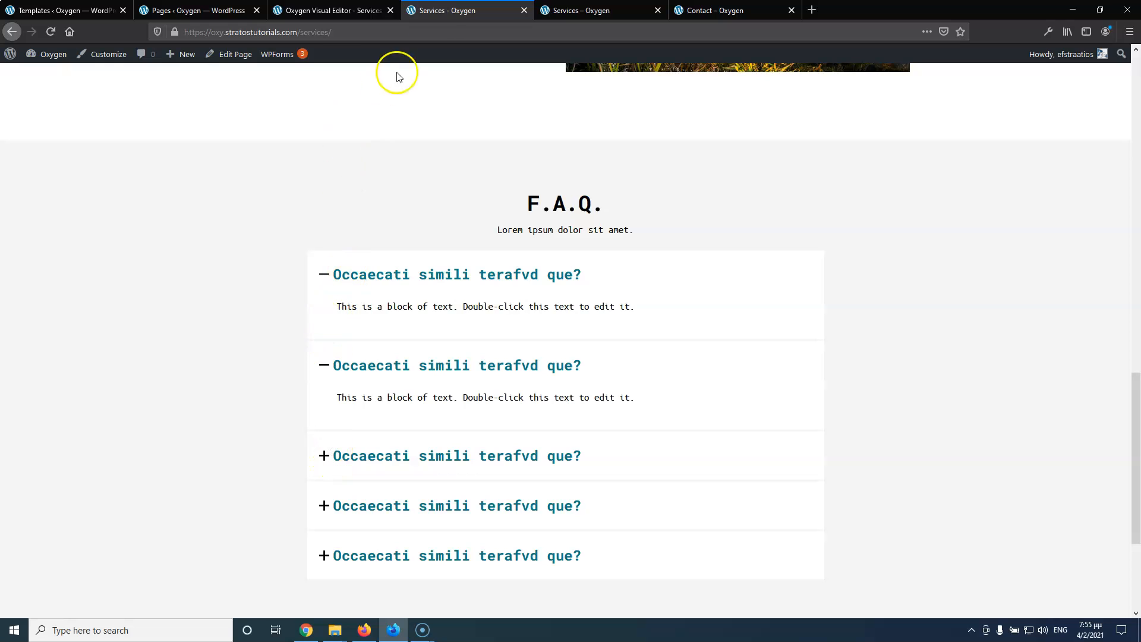
Save the Services page in the editor and compare its live version with the reference Services page
click(325, 11)
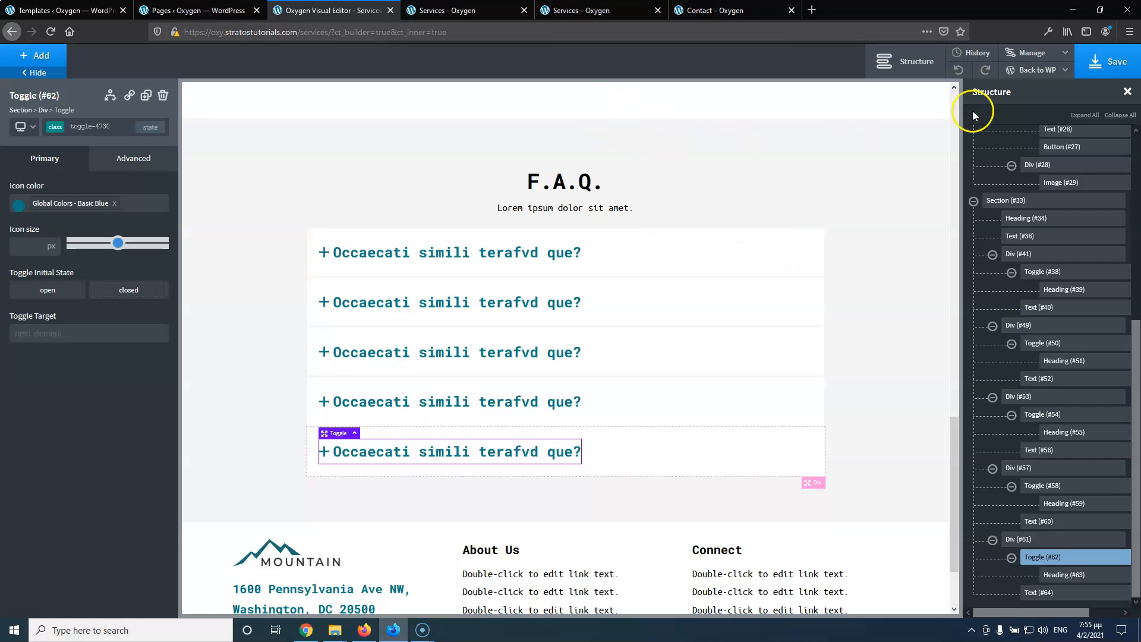
click(1108, 61)
click(464, 10)
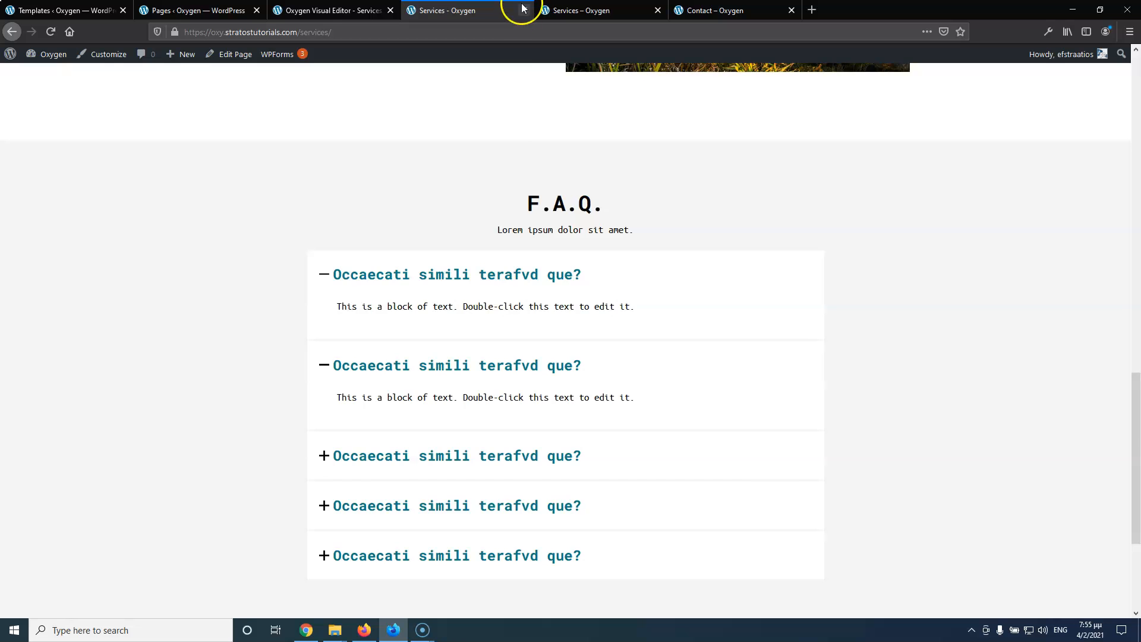
scroll(499, 197, down, 3)
scroll(506, 212, up, 15)
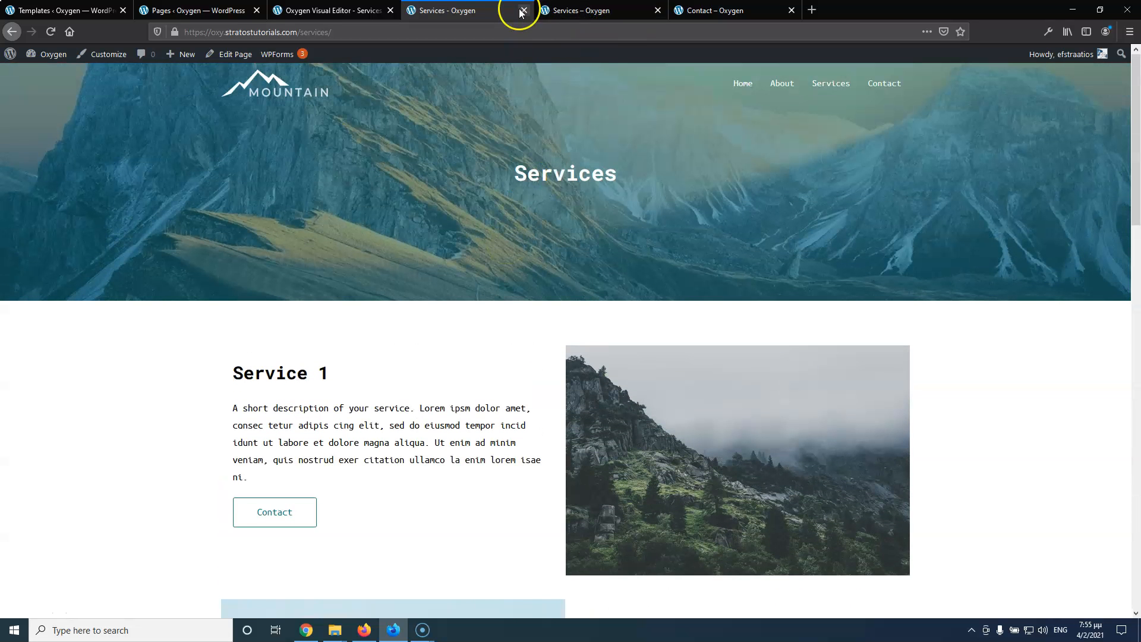
click(550, 11)
scroll(551, 229, up, 15)
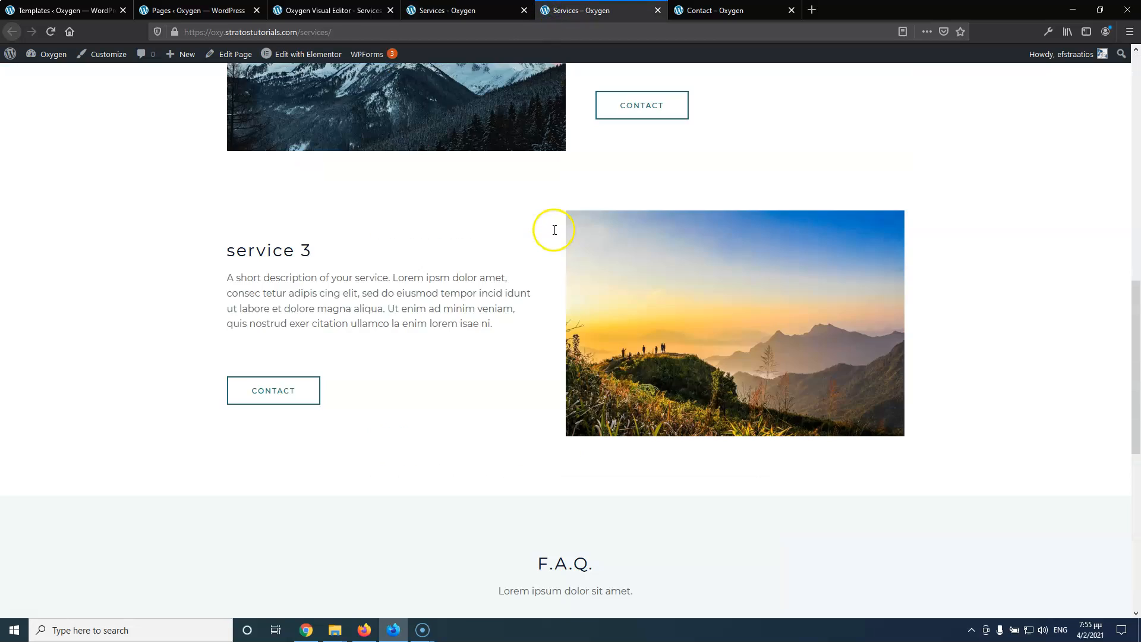
scroll(553, 234, down, 15)
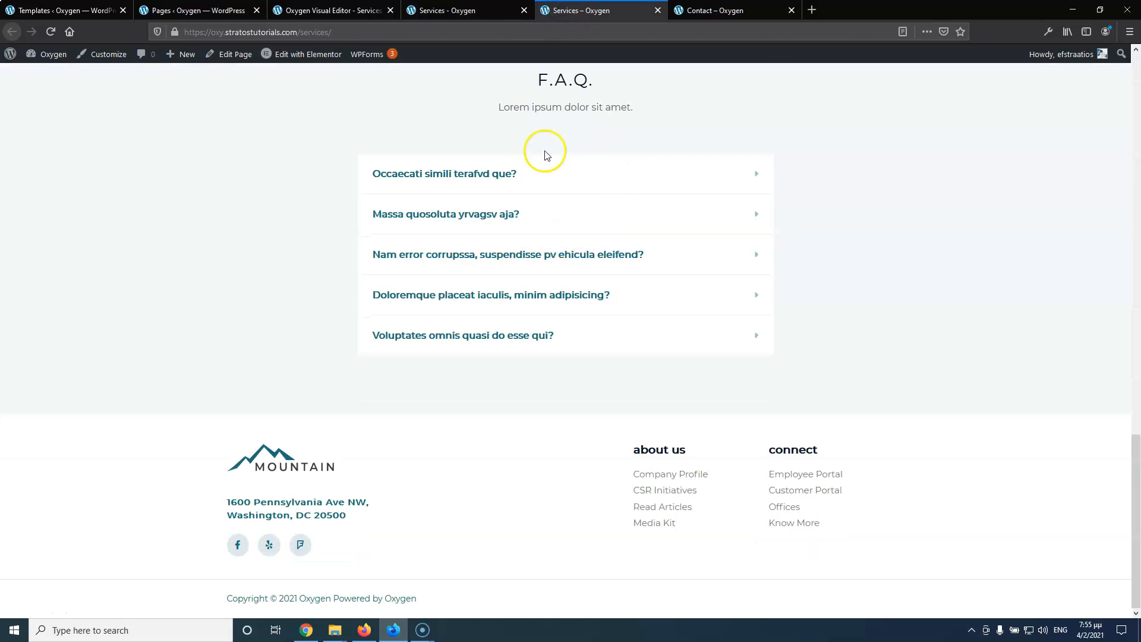
Preview the Services page in the editor at the breakpoint about 992 px wide and examine its layout from hero to footer
click(469, 18)
click(362, 7)
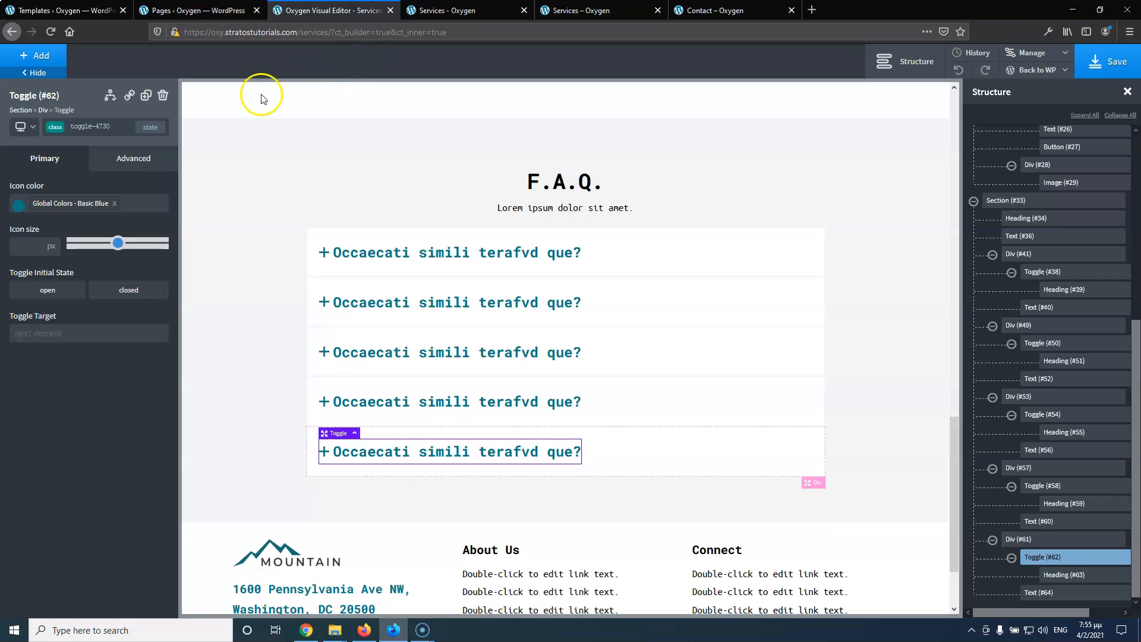
click(23, 130)
click(38, 167)
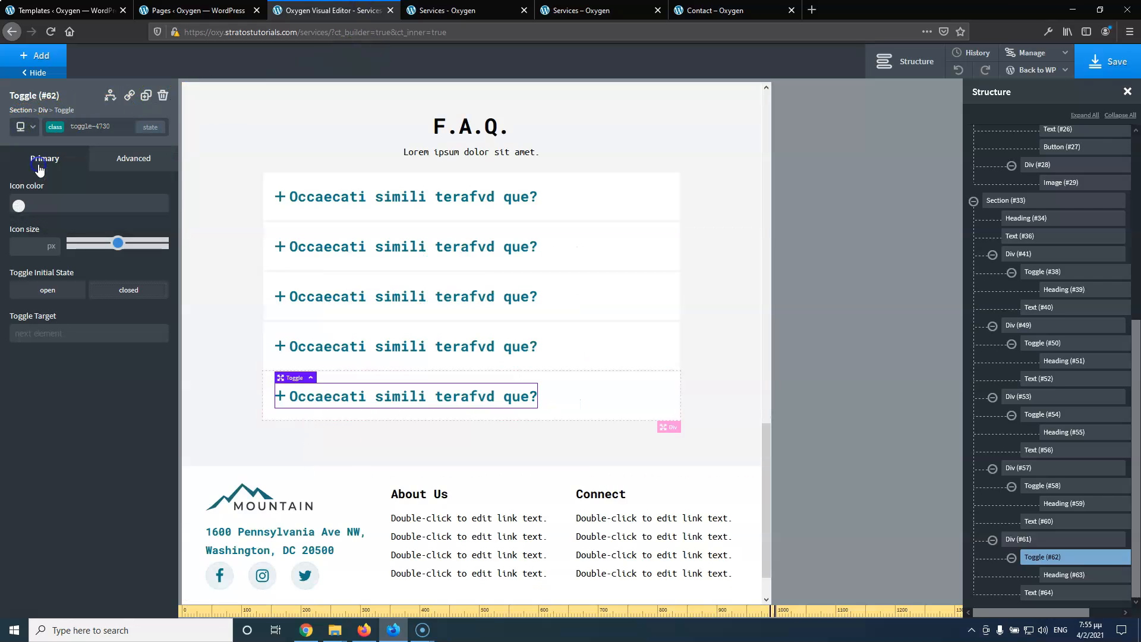
scroll(403, 226, up, 15)
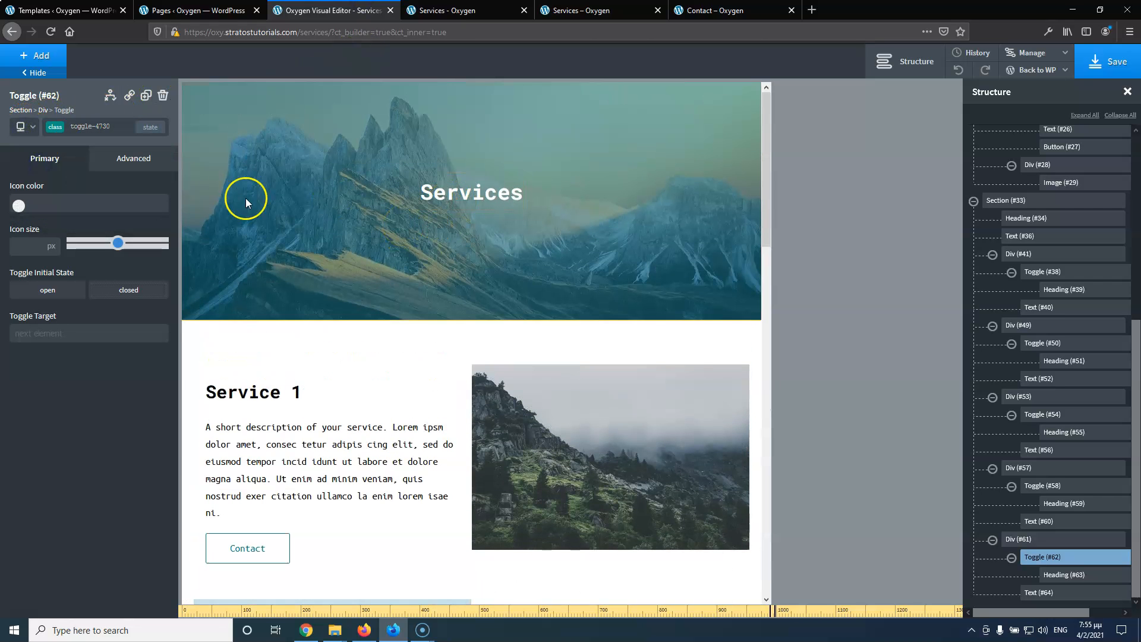
scroll(245, 199, down, 8)
scroll(313, 280, down, 8)
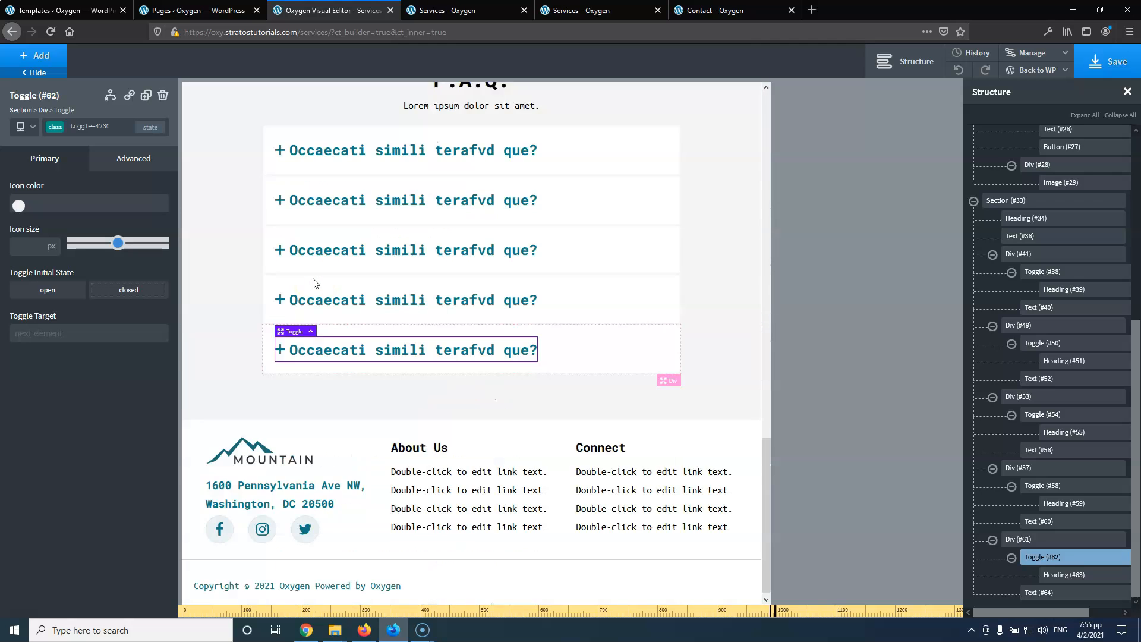
scroll(314, 285, up, 12)
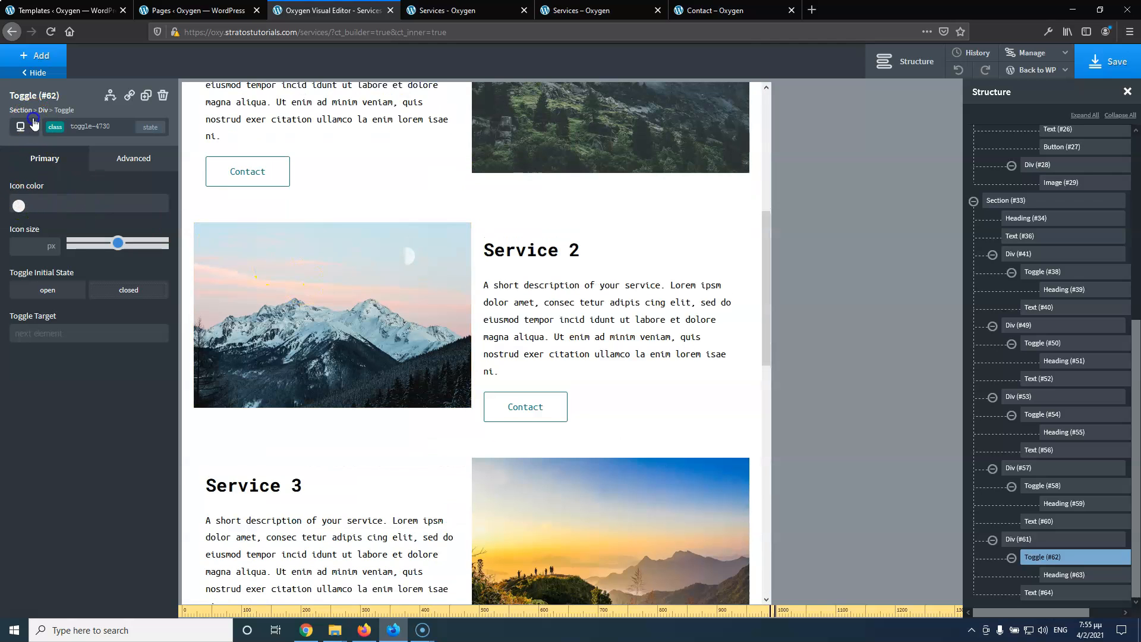
Preview the Services page at the tablet breakpoint about 768 px wide and examine the stacking order of text and images in each service
click(23, 126)
click(48, 180)
scroll(369, 262, up, 15)
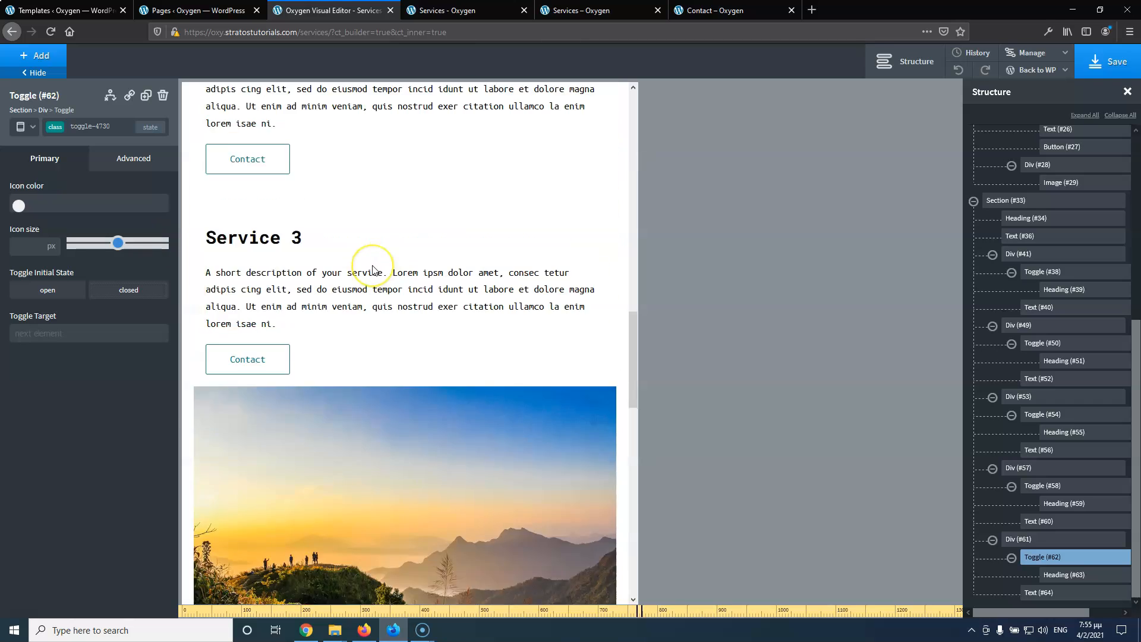
scroll(372, 265, down, 6)
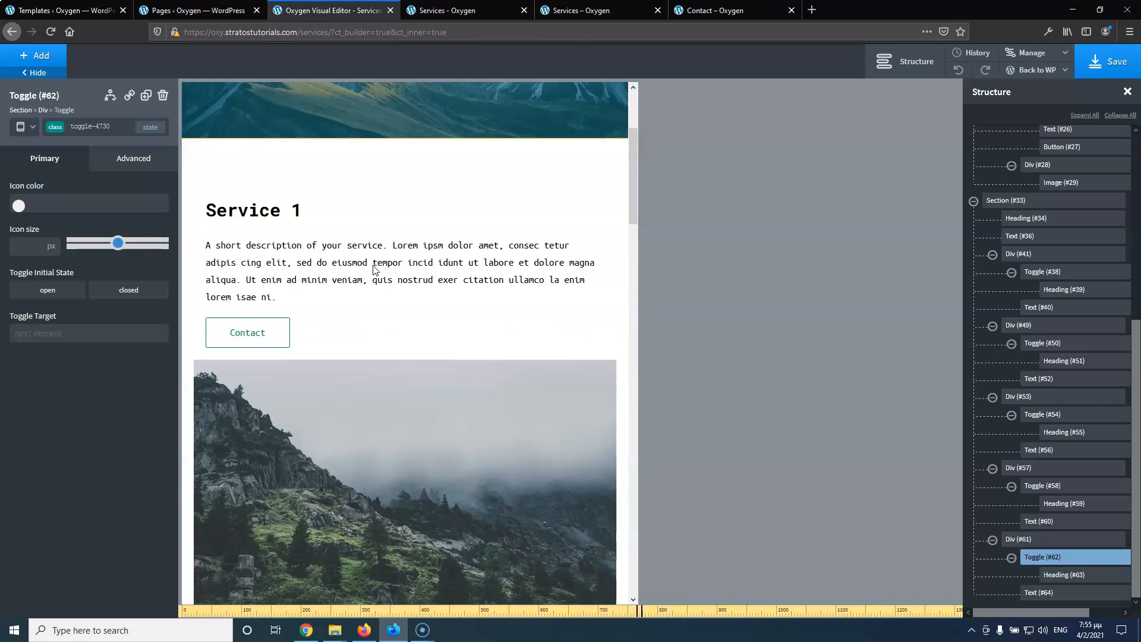
scroll(378, 298, up, 4)
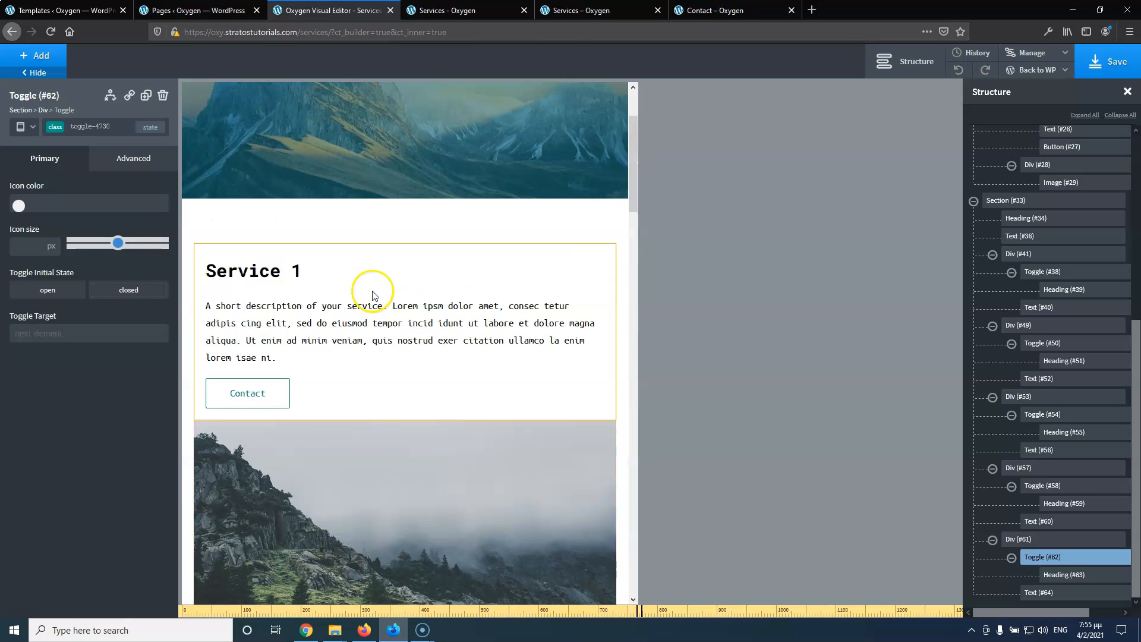
scroll(380, 292, down, 4)
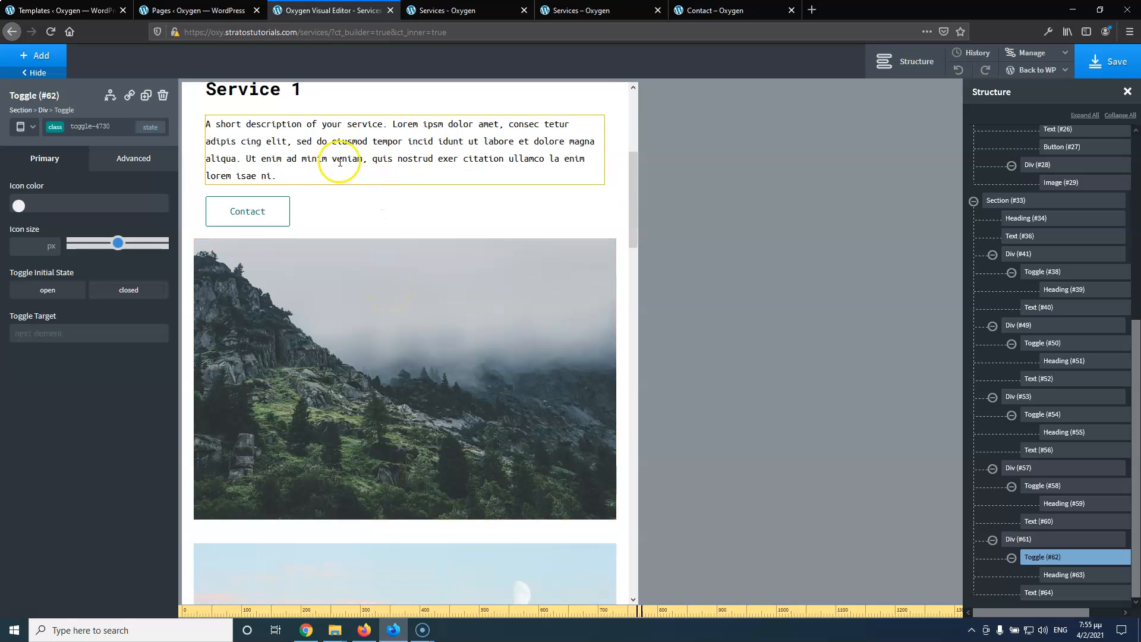
scroll(225, 236, up, 3)
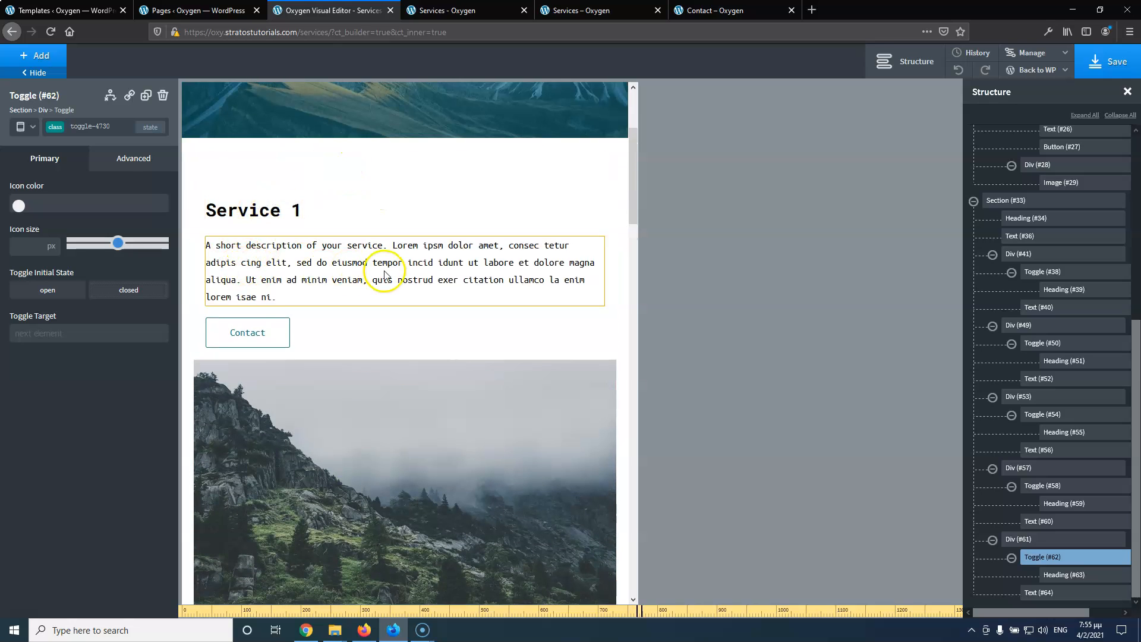
scroll(354, 245, down, 4)
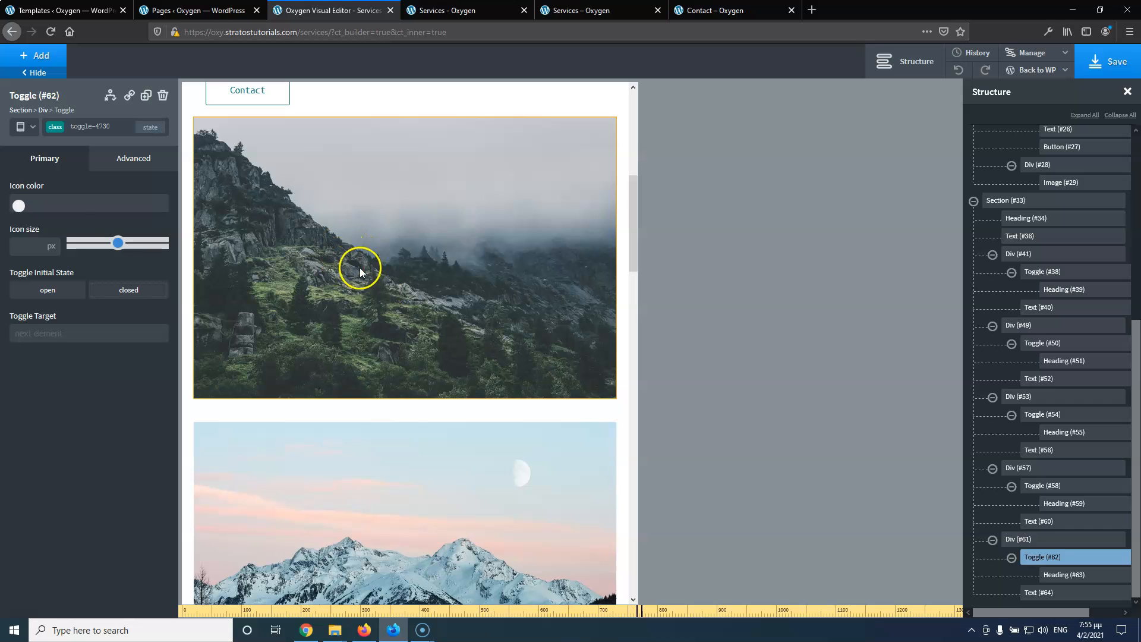
click(359, 268)
scroll(283, 359, down, 4)
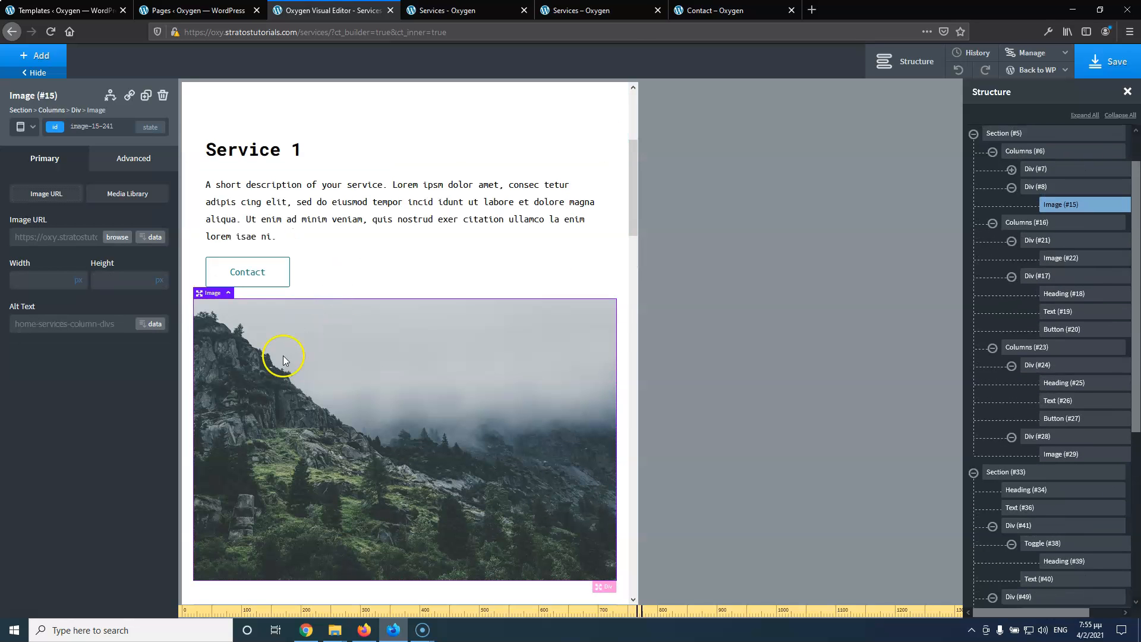
scroll(375, 373, down, 12)
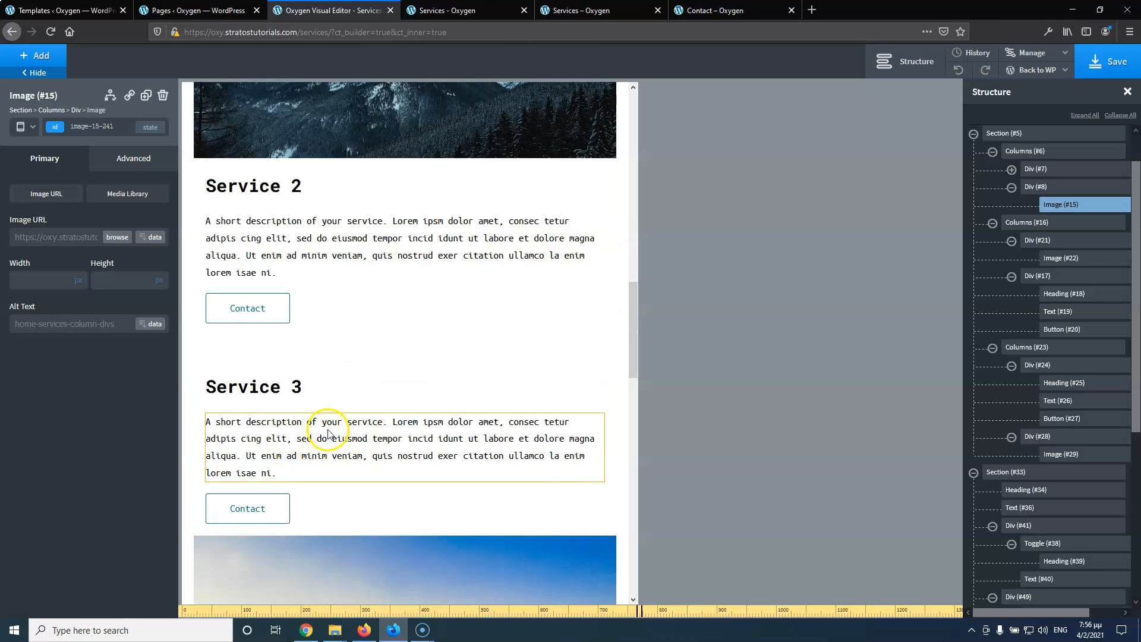
scroll(362, 442, down, 4)
scroll(376, 400, up, 16)
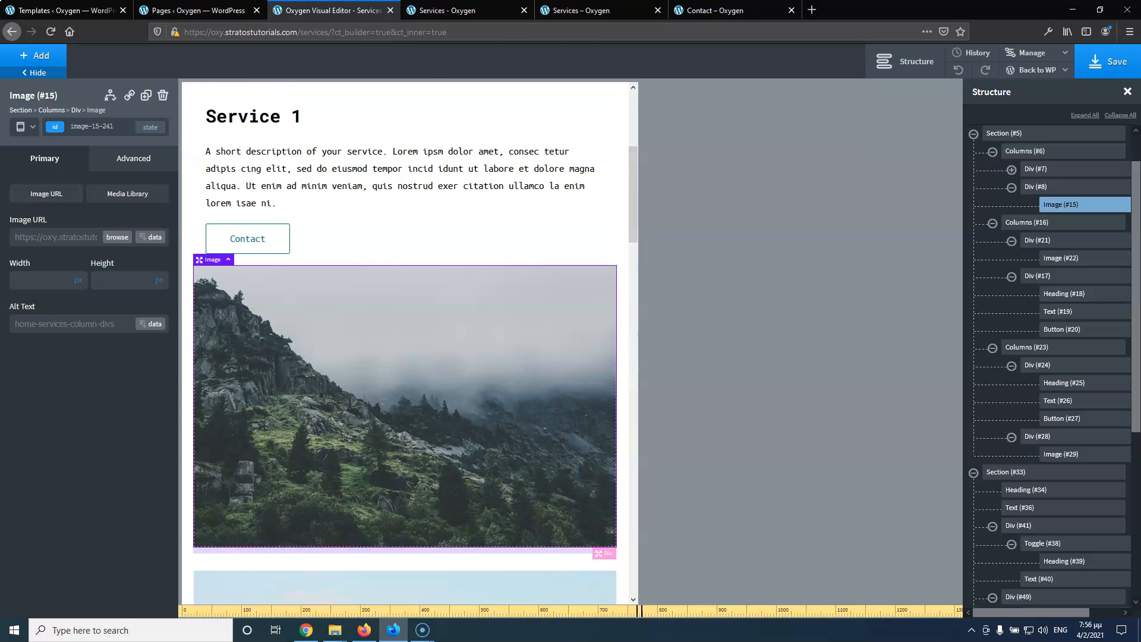
scroll(376, 233, up, 1)
Set the Service 1 columns to reverse their order at less than 992px
click(383, 146)
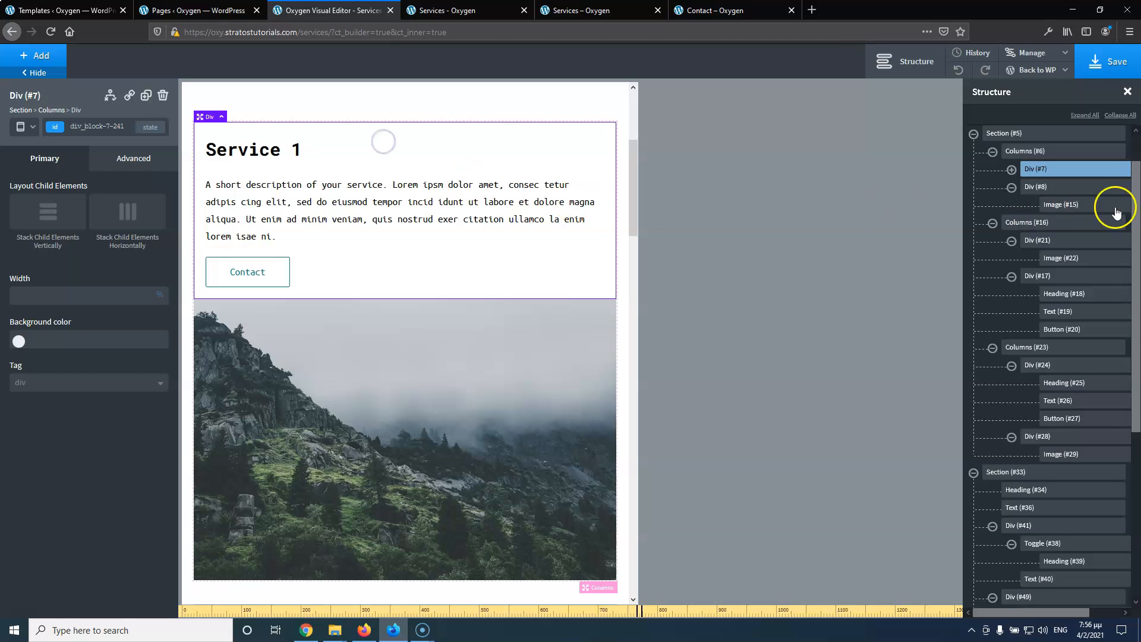
scroll(1113, 190, up, 2)
click(1059, 191)
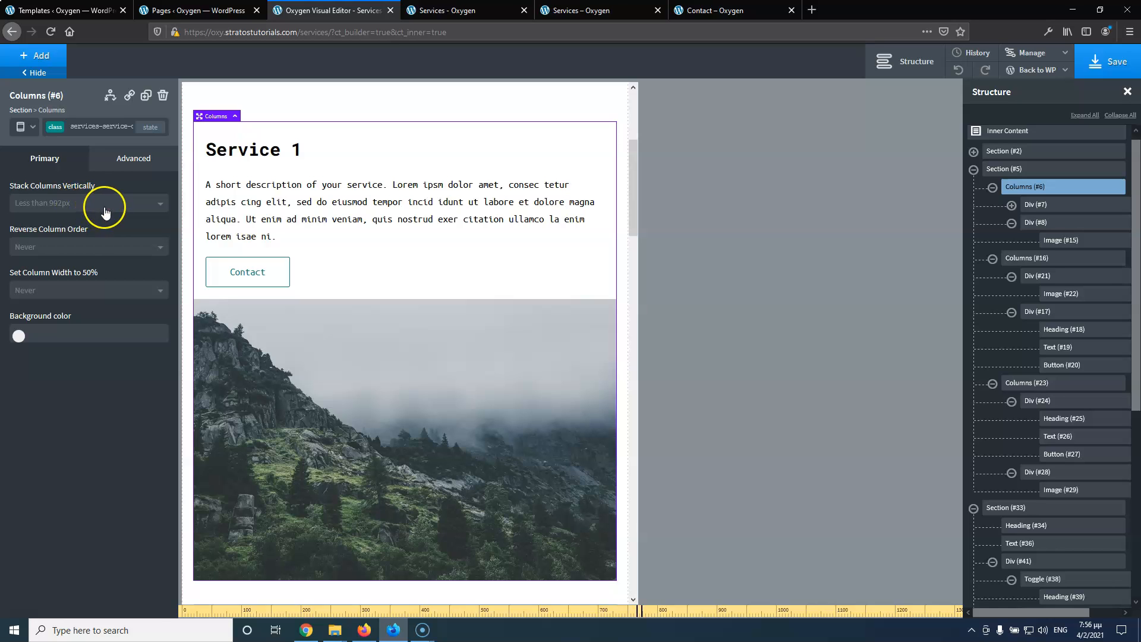
click(84, 252)
click(80, 302)
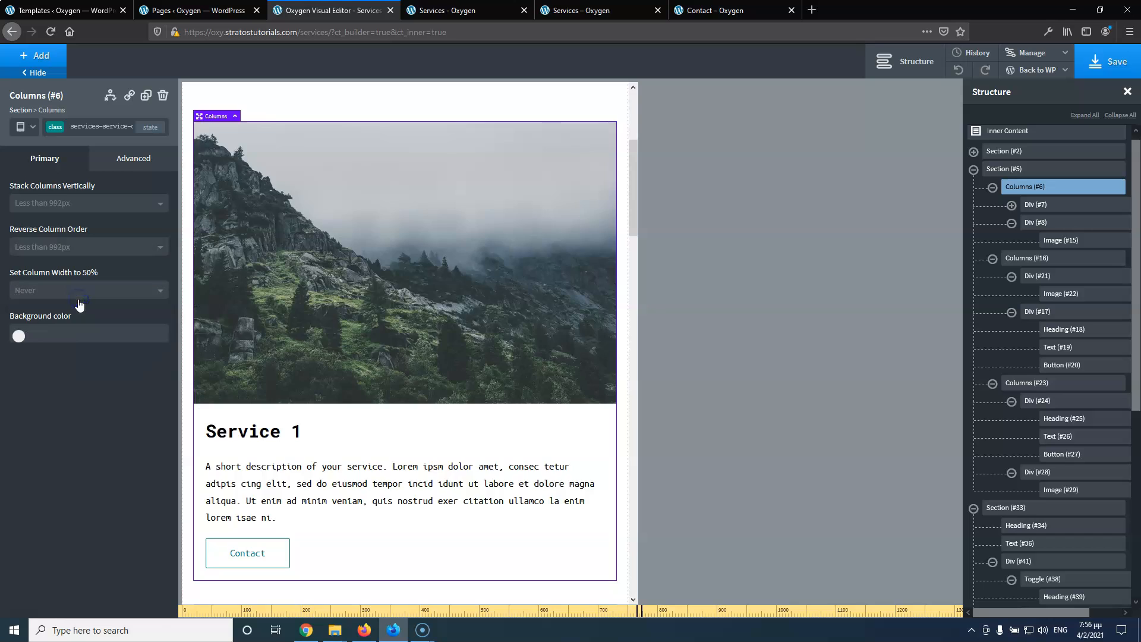
Set the Service 3 columns to reverse their order at less than 992px
scroll(345, 336, down, 5)
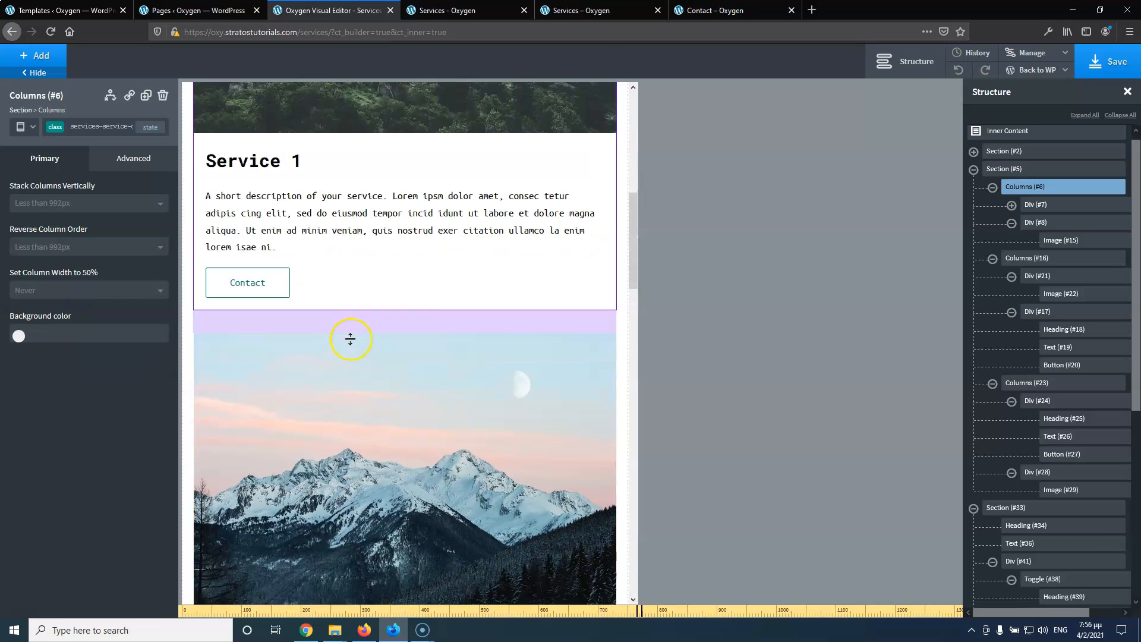
scroll(351, 338, down, 14)
scroll(369, 241, up, 2)
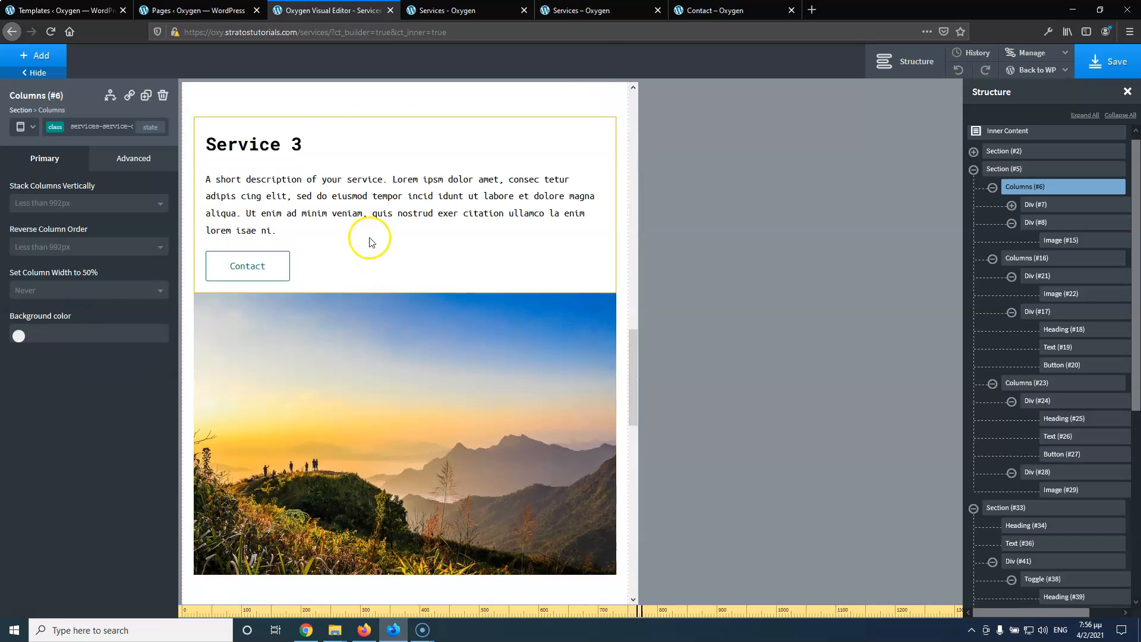
click(1037, 401)
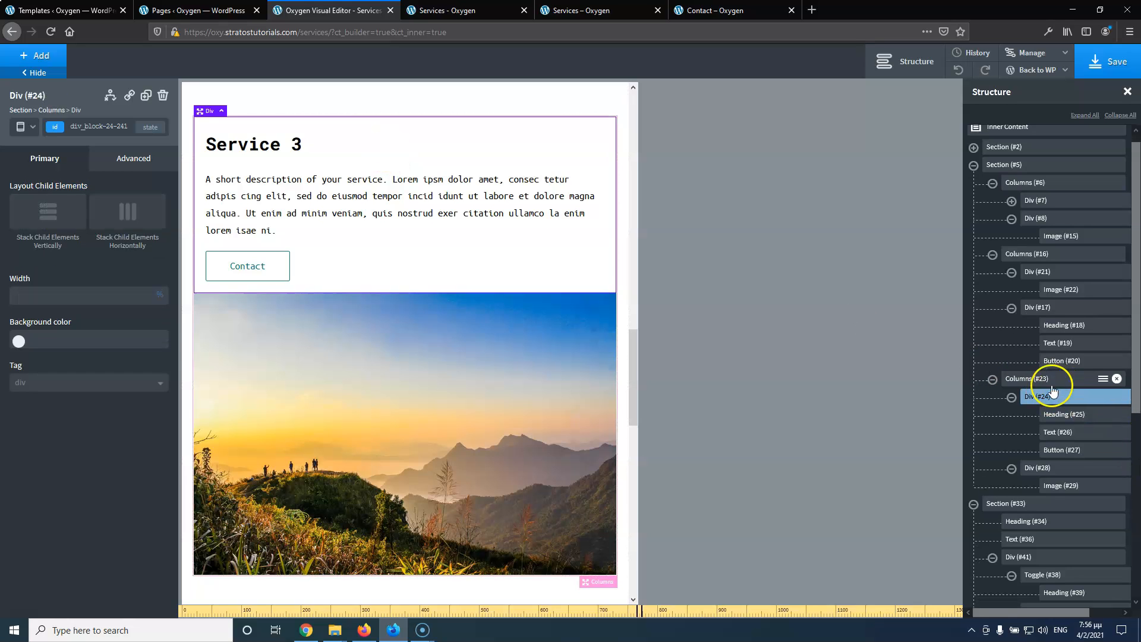
scroll(1034, 382, down, 3)
click(1050, 189)
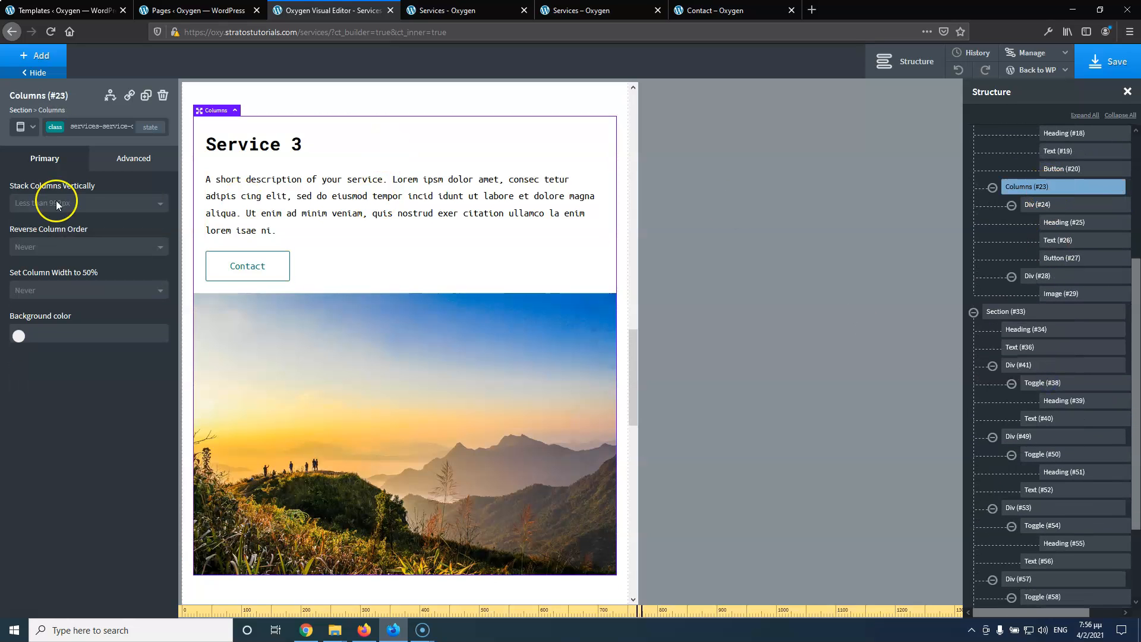
click(83, 253)
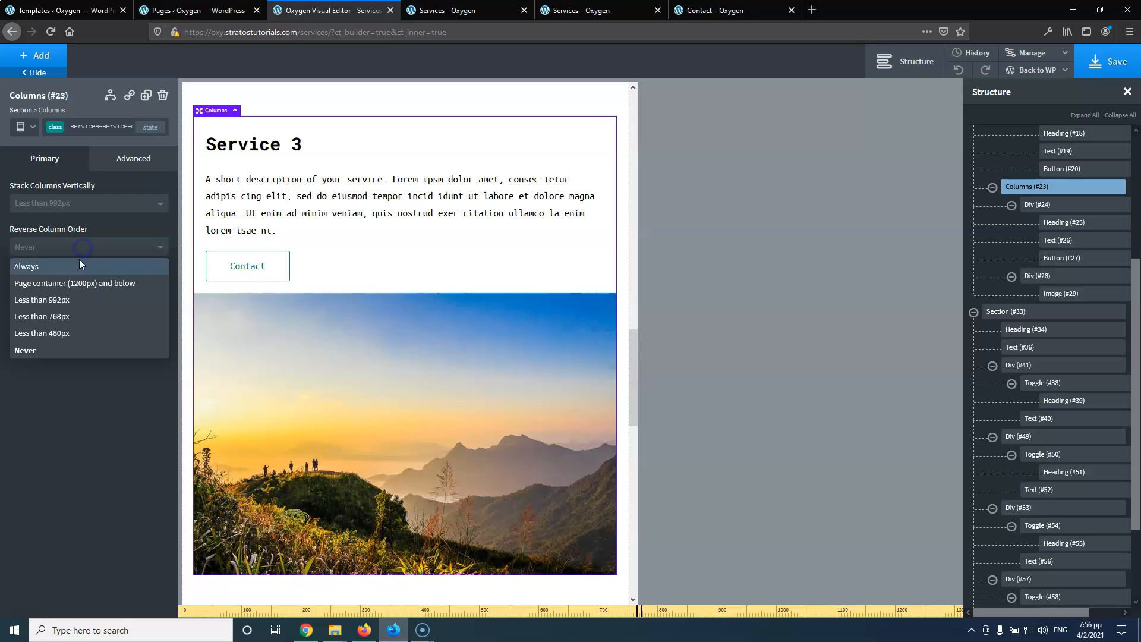
click(77, 298)
Set the width of the F.A.Q. question boxes to 90% at less than 992px and save the page
scroll(334, 429, up, 15)
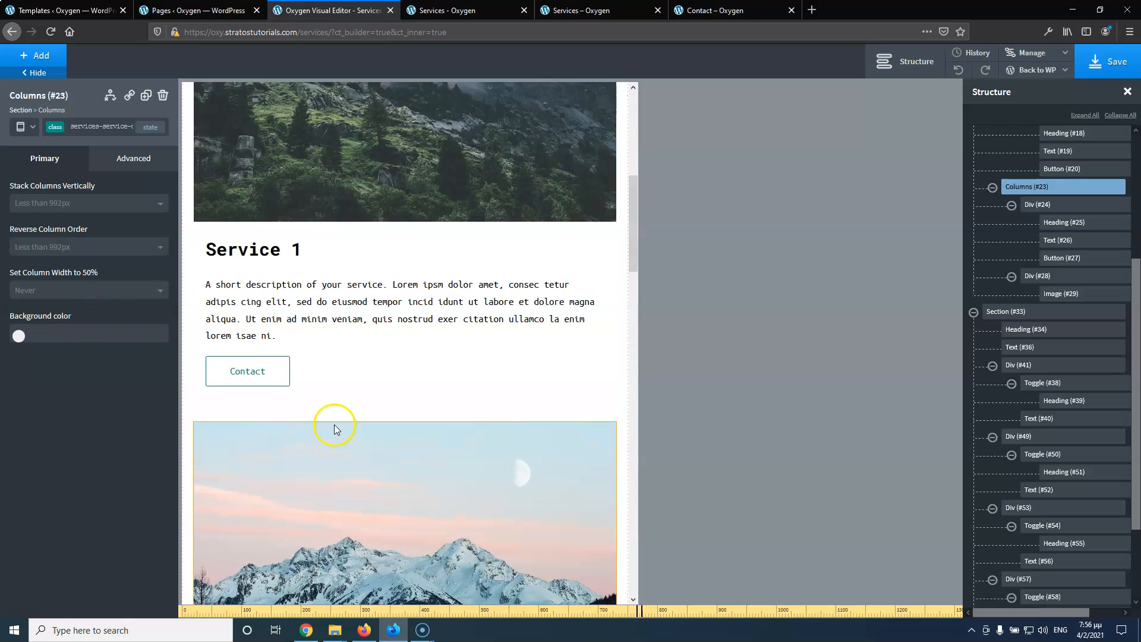
scroll(316, 439, down, 4)
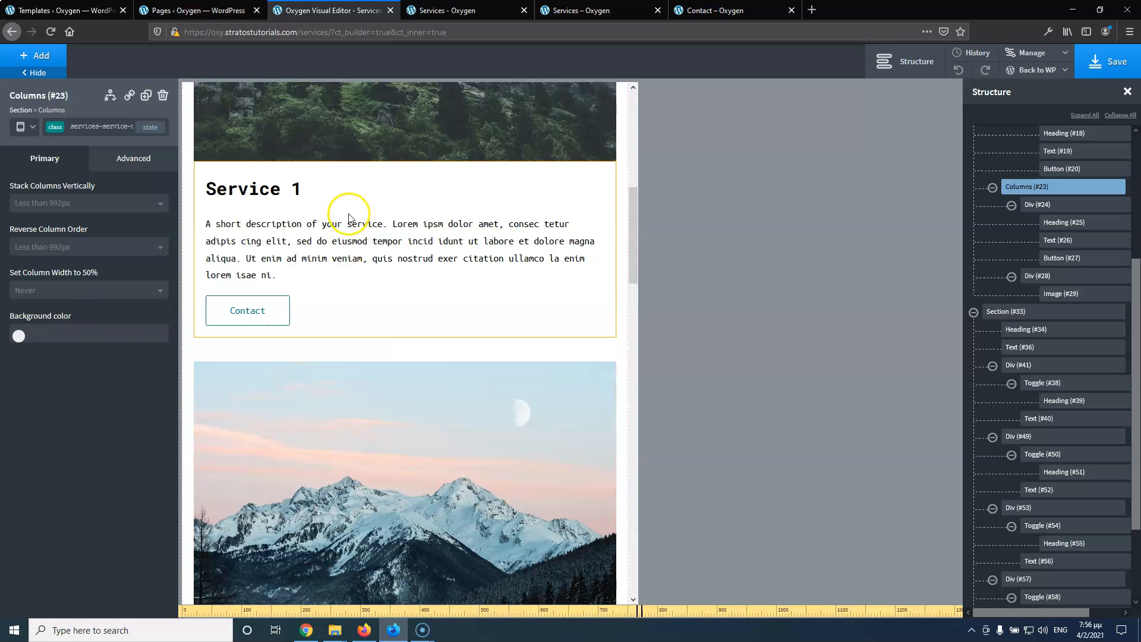
scroll(387, 367, down, 8)
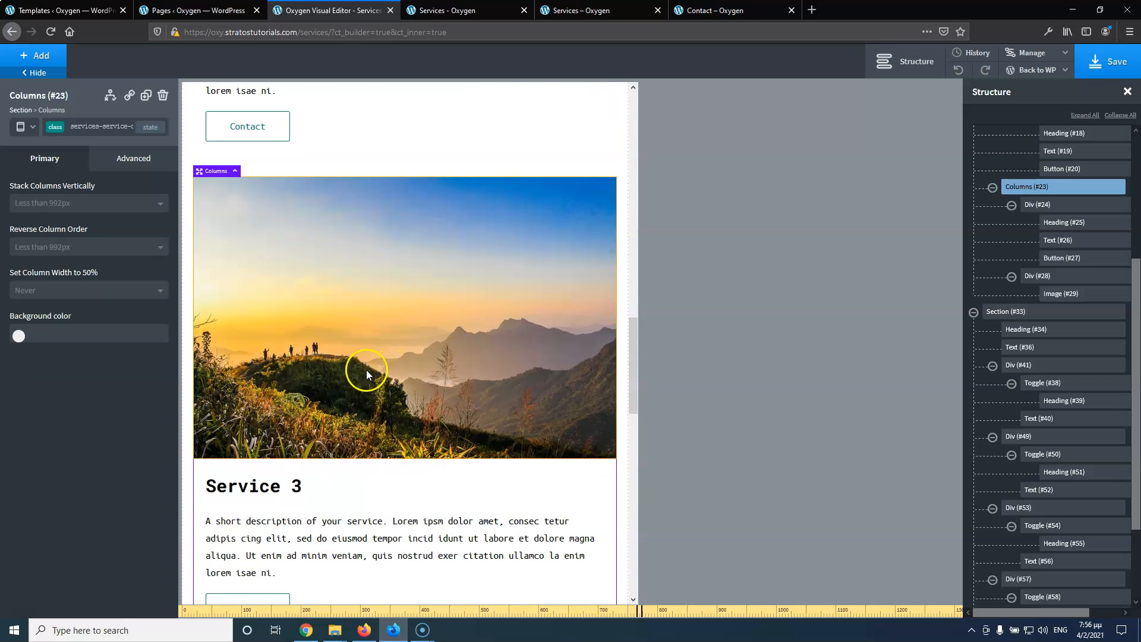
scroll(366, 370, down, 8)
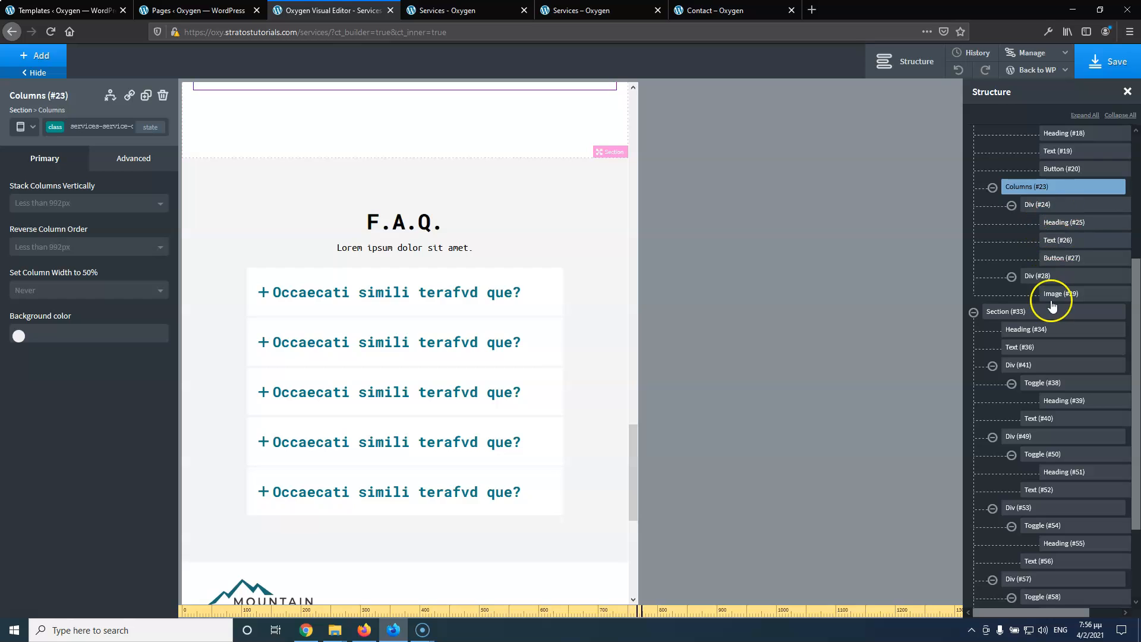
click(337, 276)
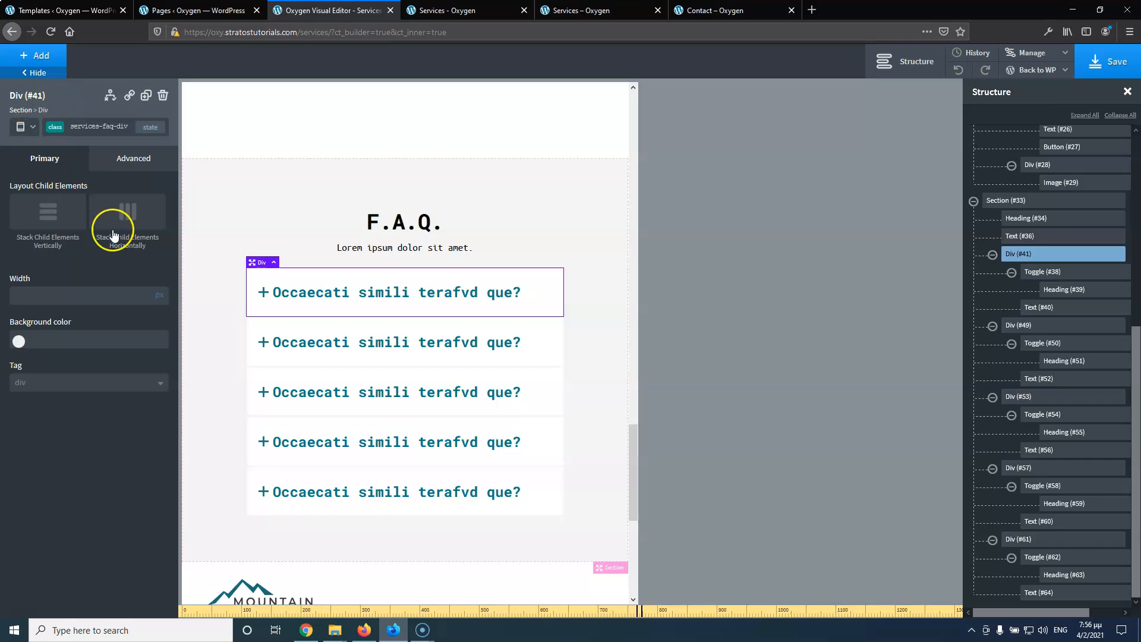
click(158, 297)
click(163, 290)
click(53, 295)
text(9)
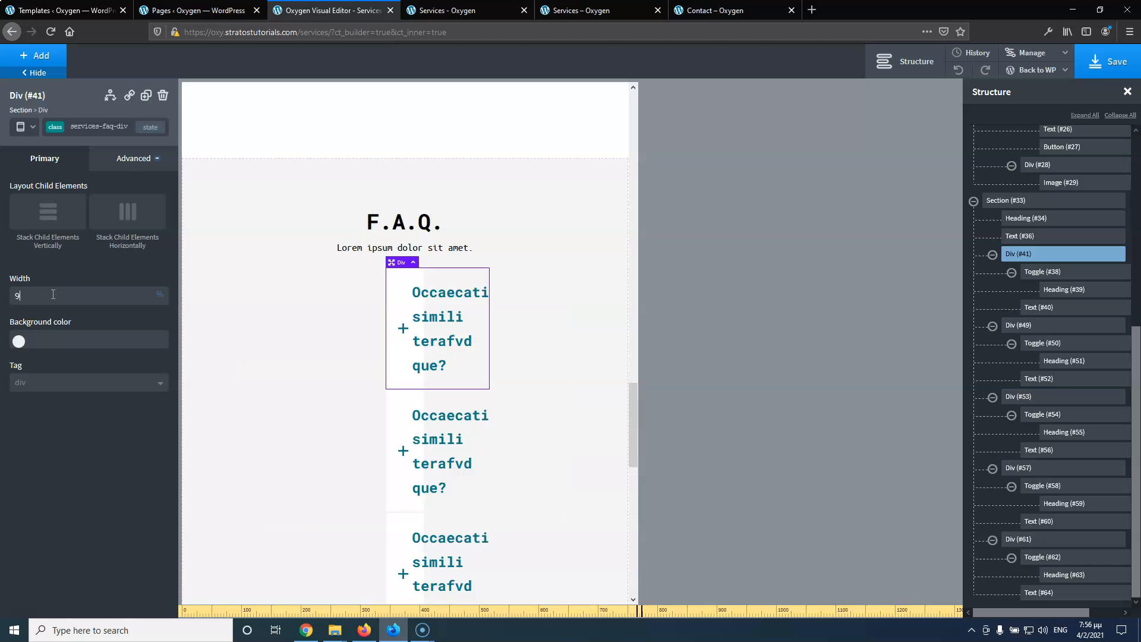
text(0)
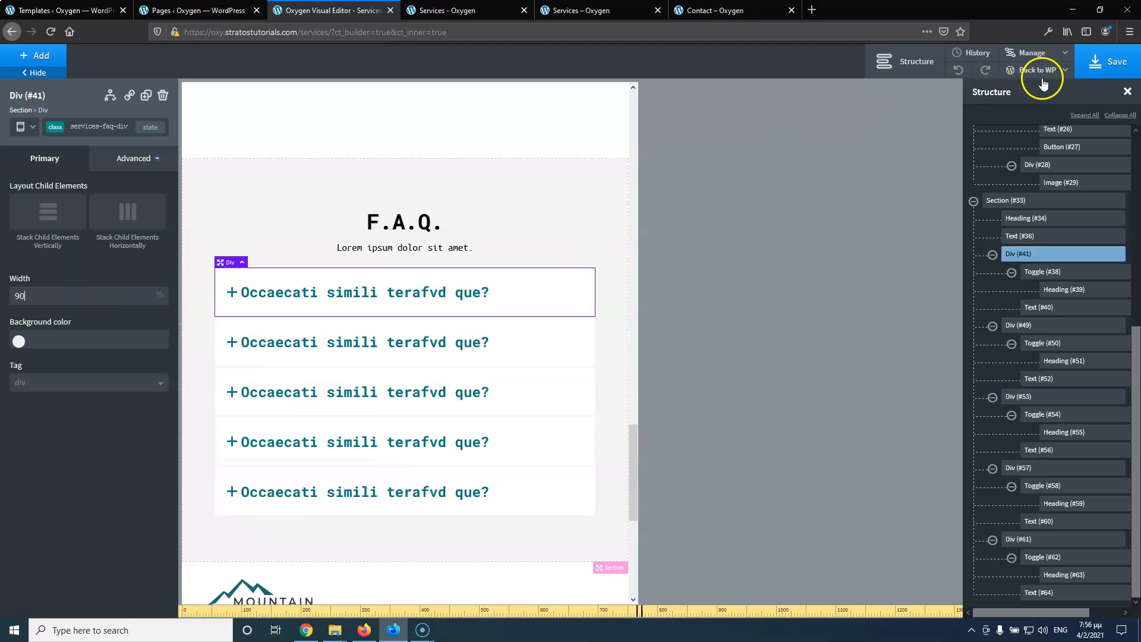
click(1090, 64)
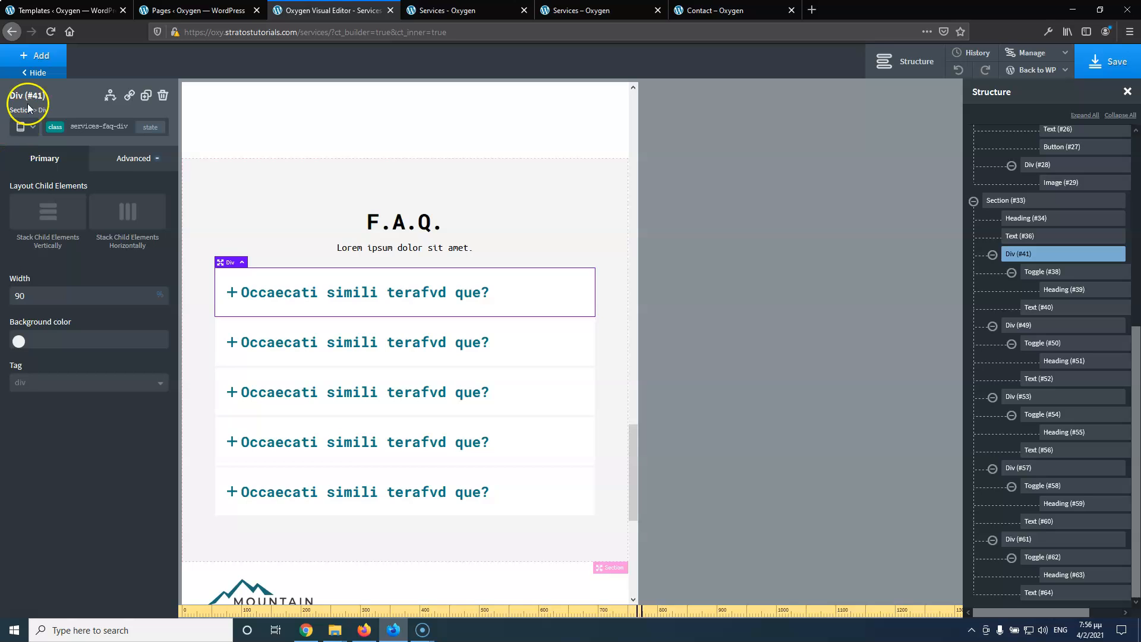
Set the F.A.Q. question headings to a 20 px font size at less than 768px
click(20, 126)
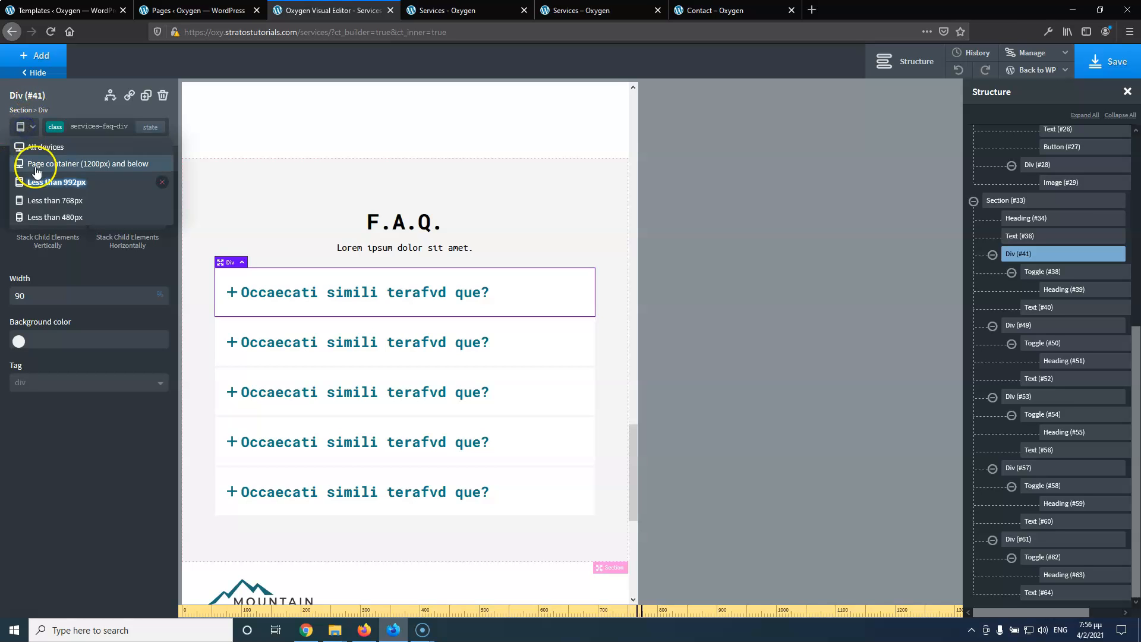
click(36, 213)
scroll(386, 331, up, 20)
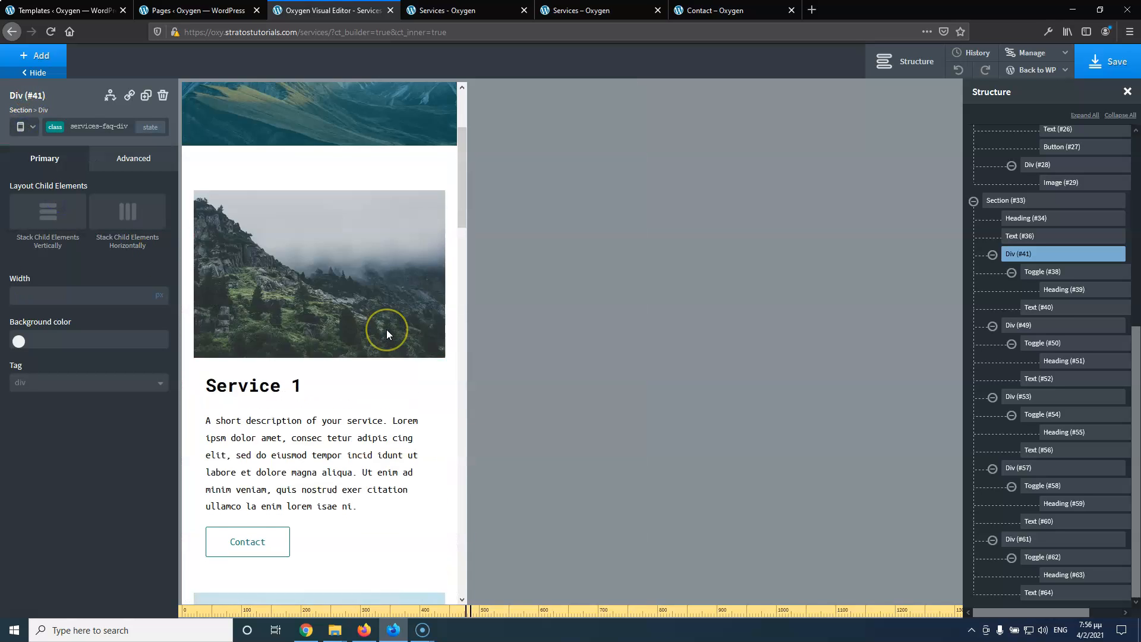
scroll(386, 330, down, 8)
scroll(386, 331, down, 8)
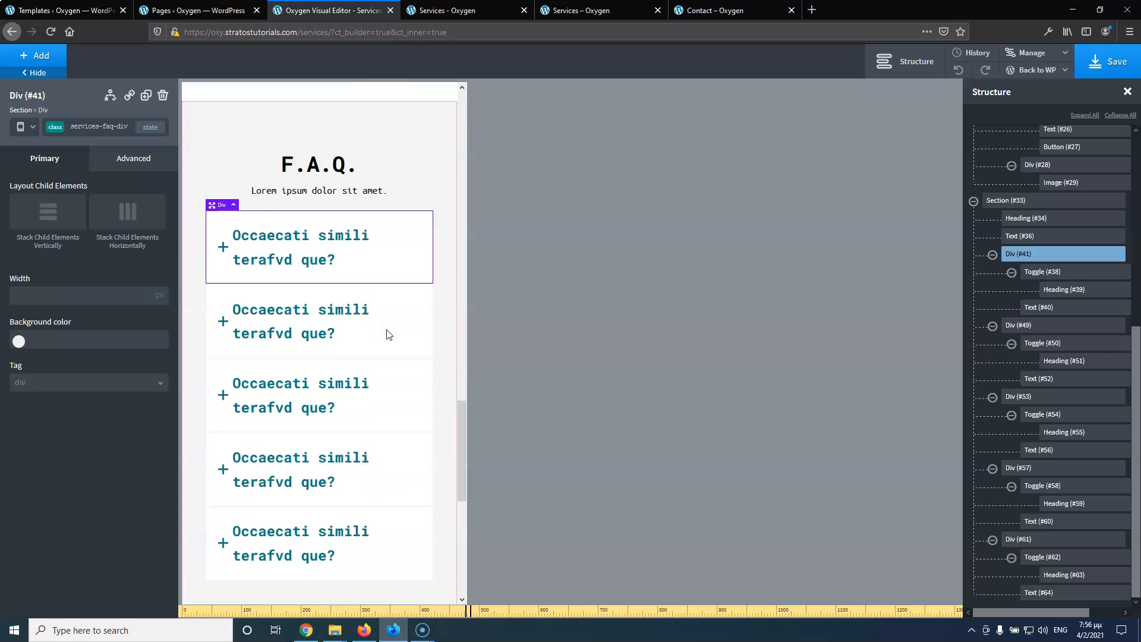
click(268, 235)
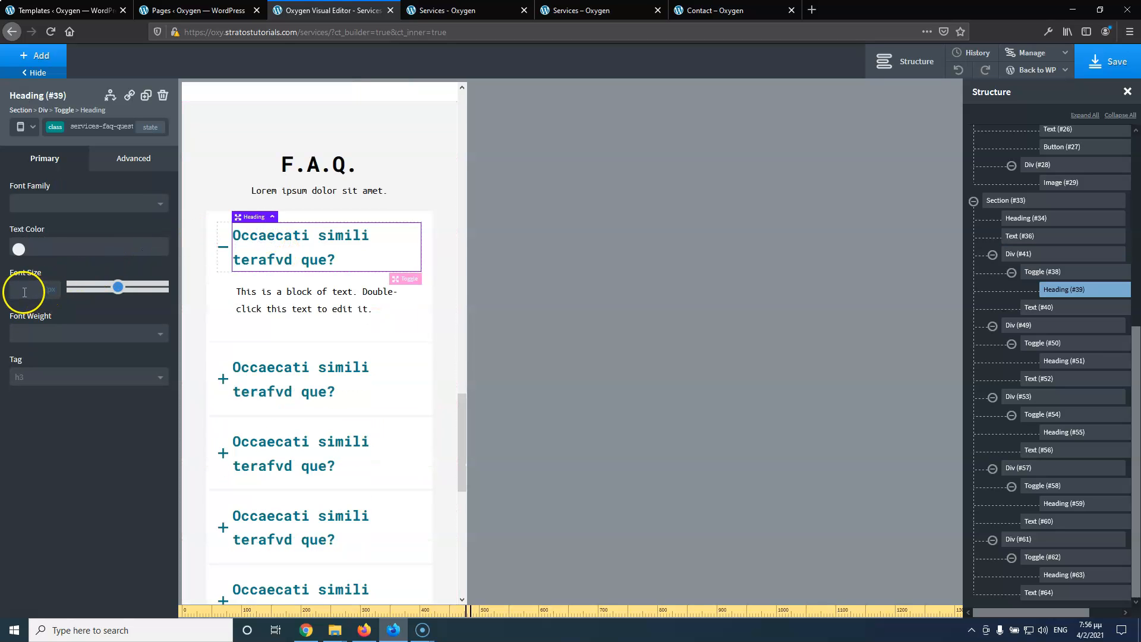
text(20)
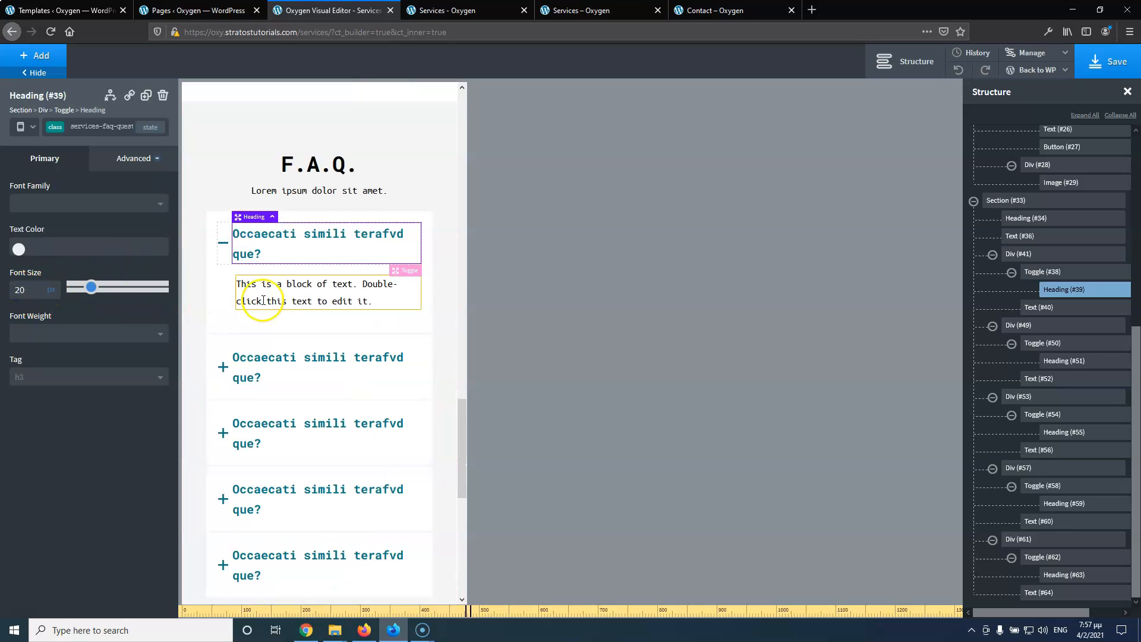
scroll(271, 356, down, 8)
scroll(276, 357, up, 14)
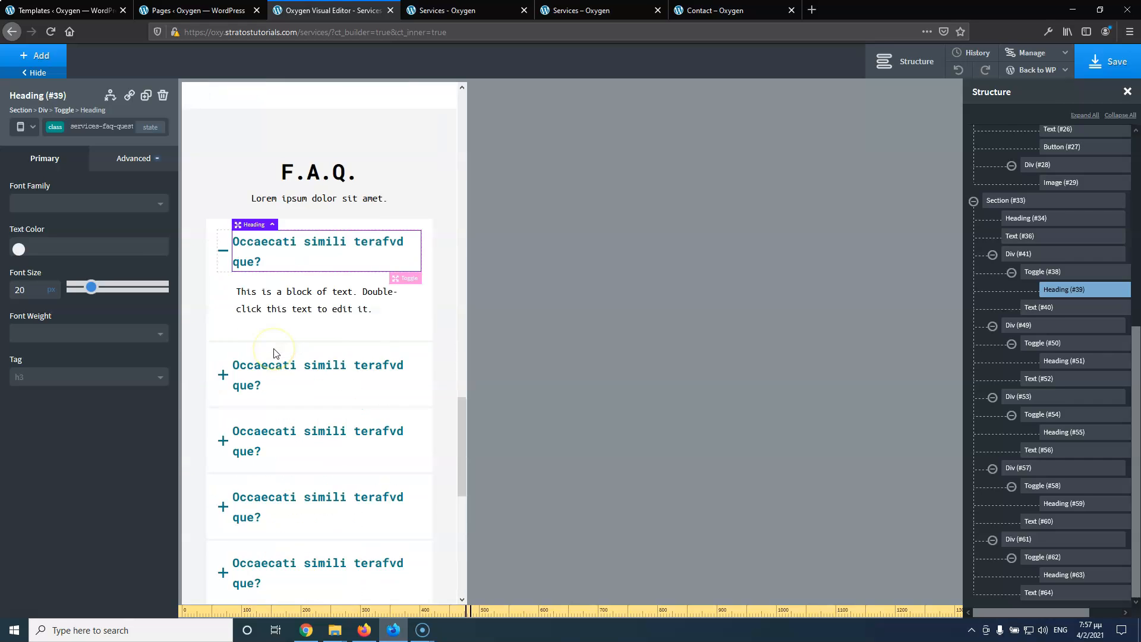
Set the width of the F.A.Q. question boxes to 100% at less than 480px
click(37, 129)
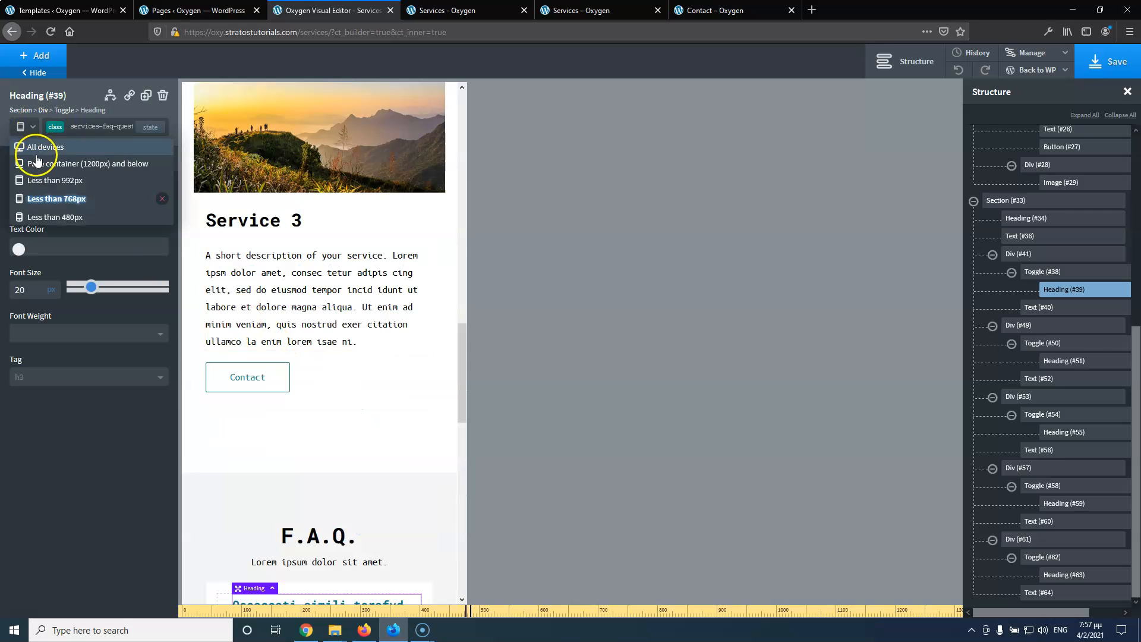
click(38, 217)
scroll(306, 305, down, 10)
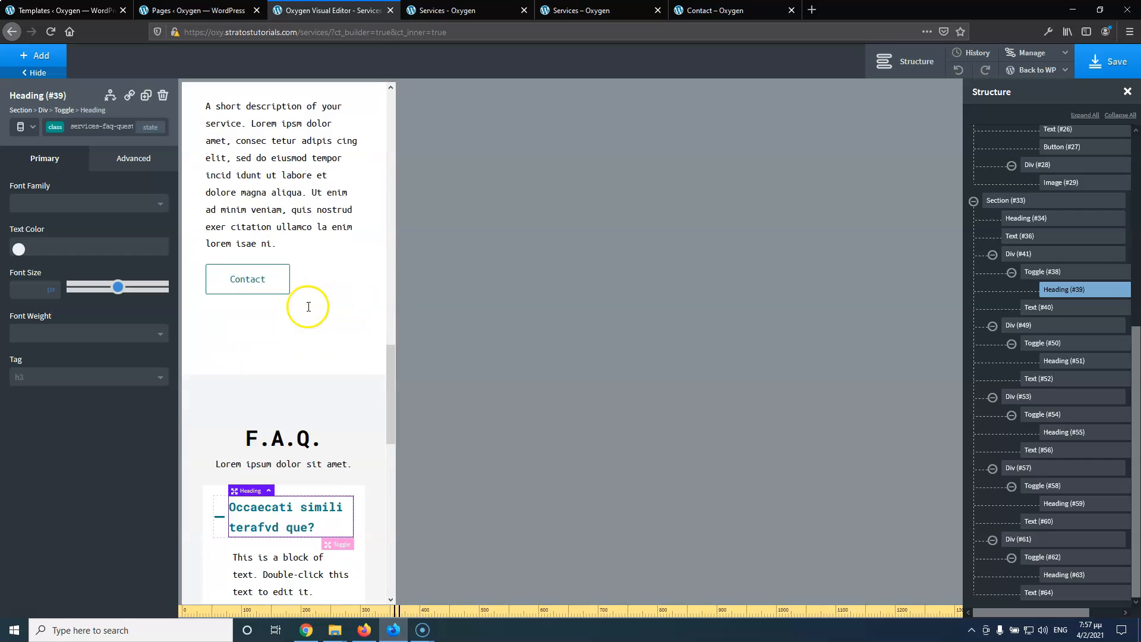
click(212, 173)
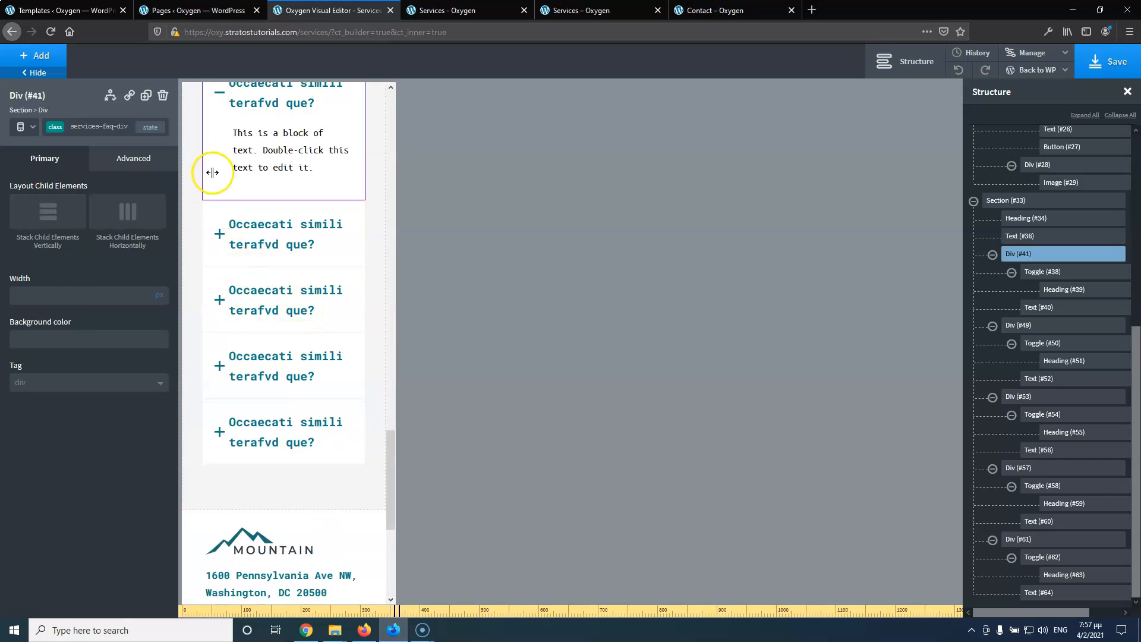
text(100)
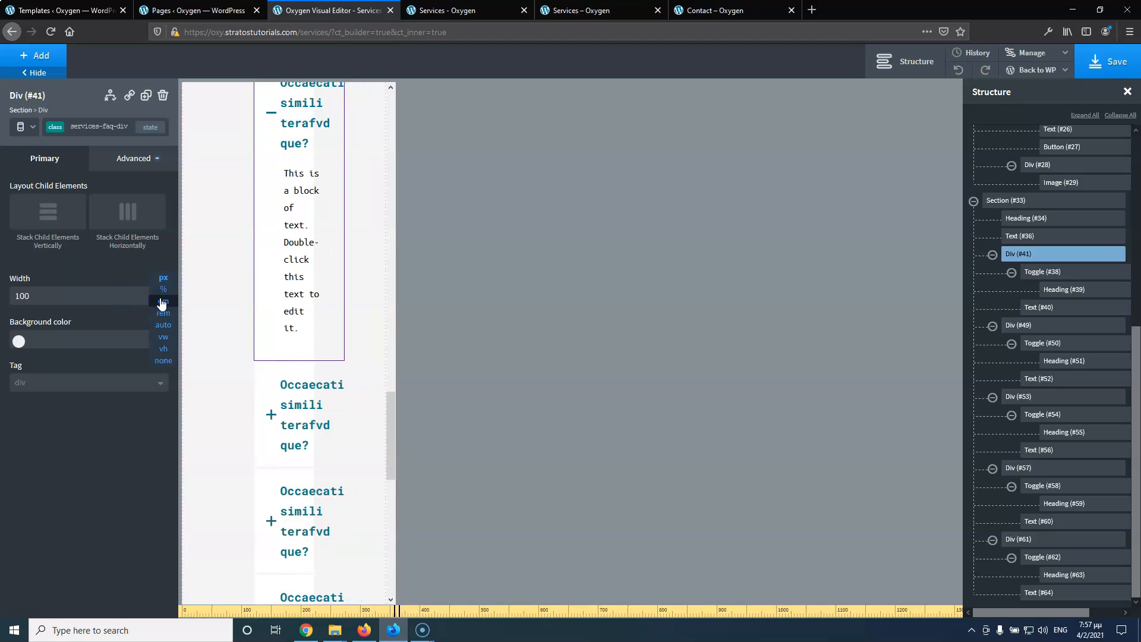
click(161, 297)
Review the Services page layout at less than 480px from hero to footer and save the page
scroll(285, 220, up, 3)
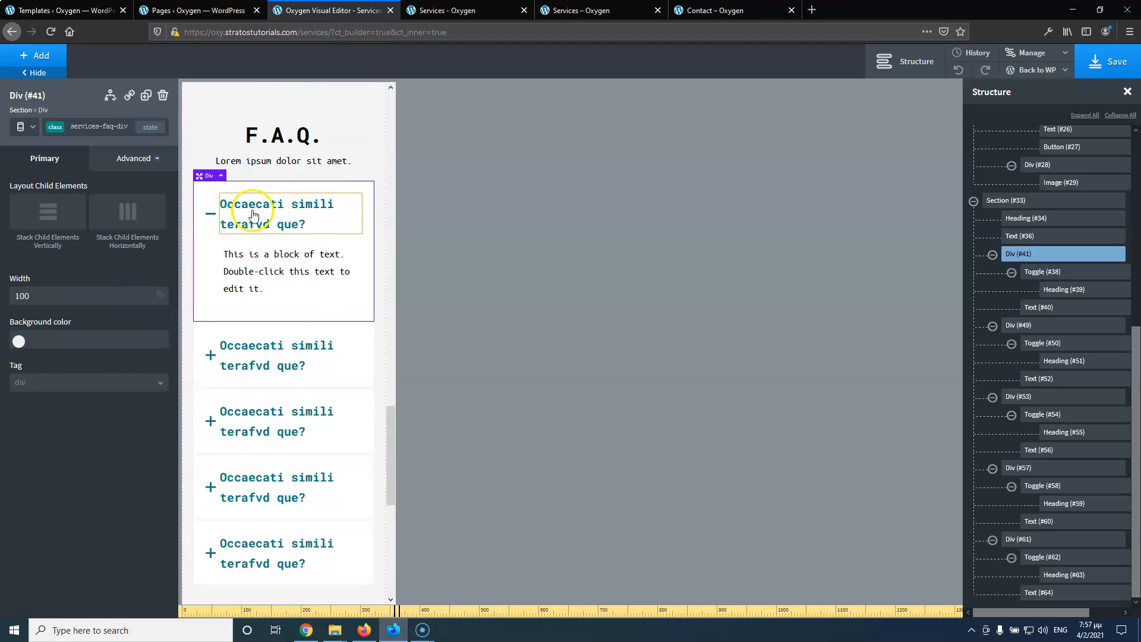
scroll(232, 244, up, 6)
scroll(286, 328, up, 15)
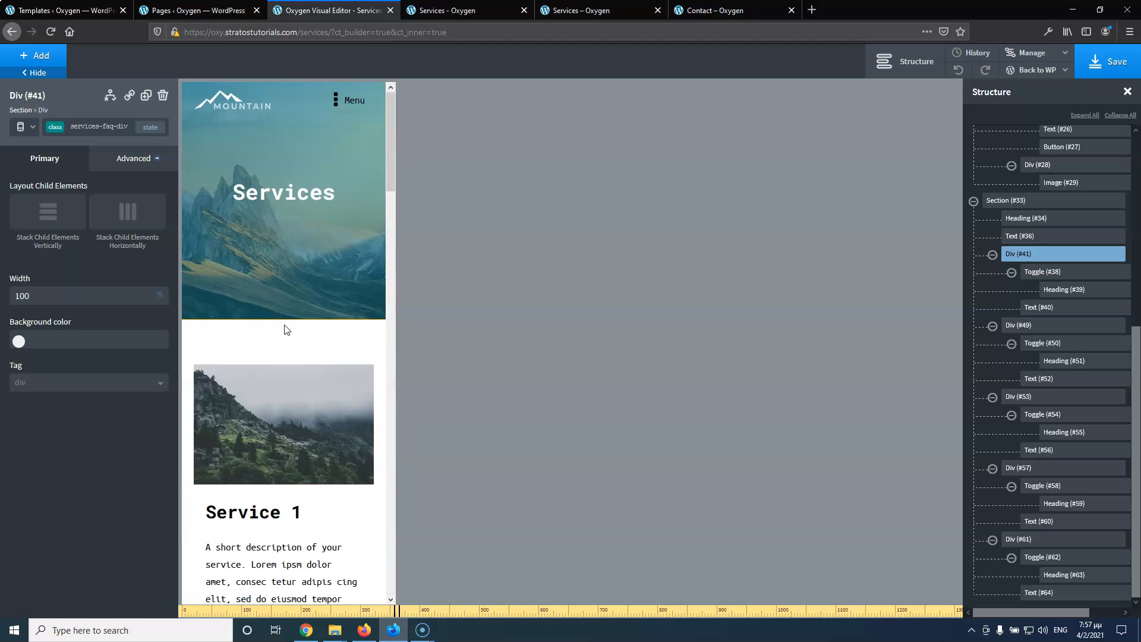
scroll(286, 327, down, 20)
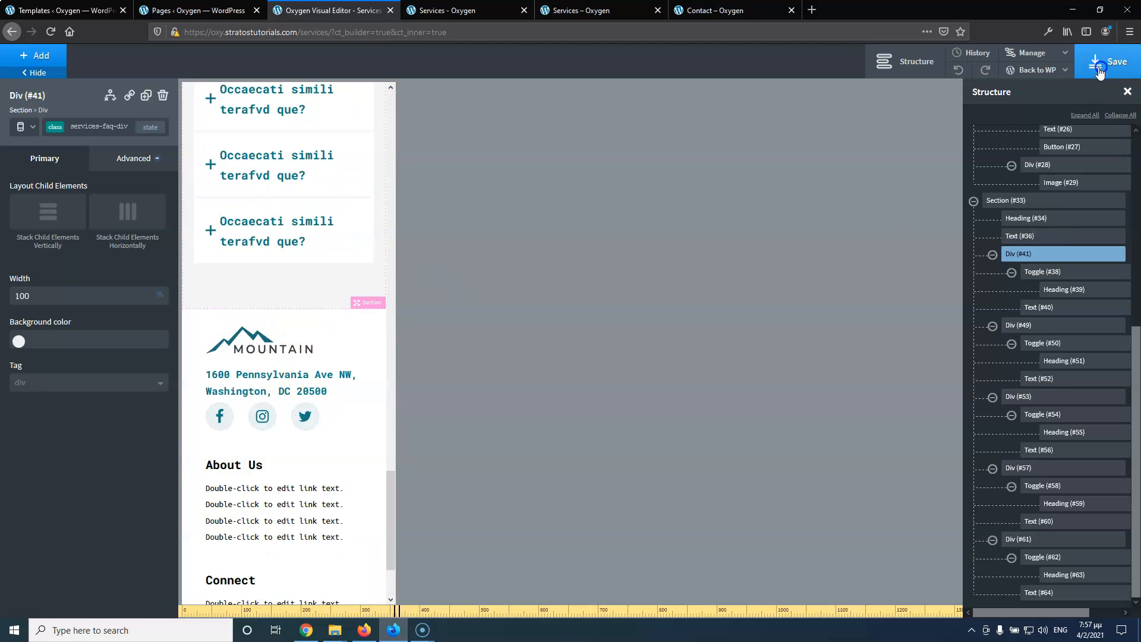
click(1111, 63)
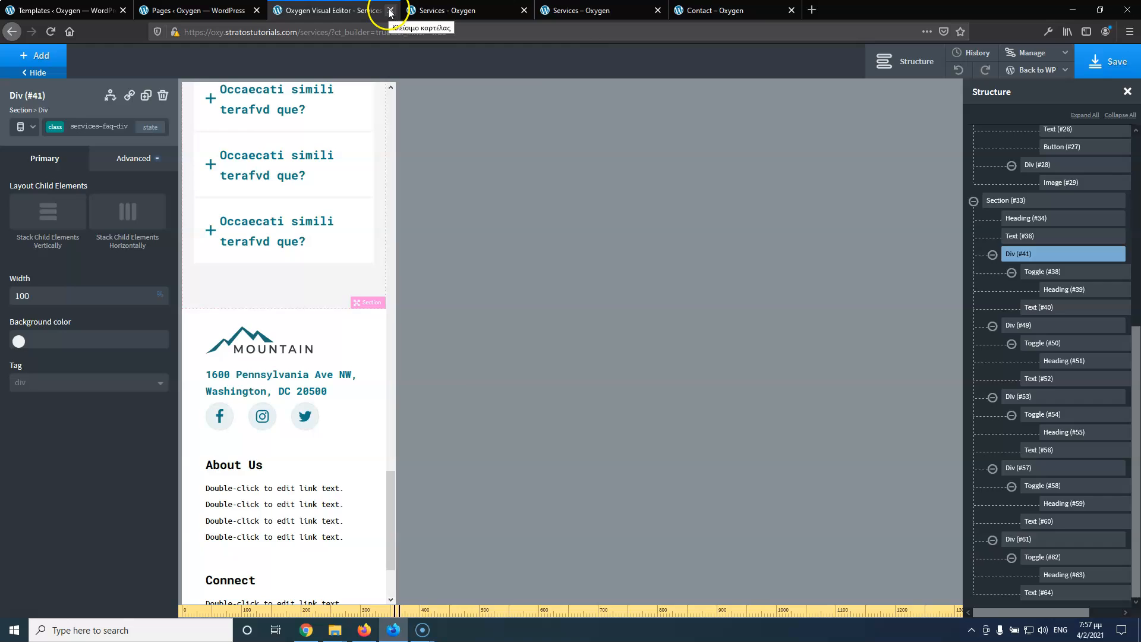
Close the Services page editor and open the WordPress edit screen of the site's Contact page in a separate tab
click(389, 11)
click(884, 87)
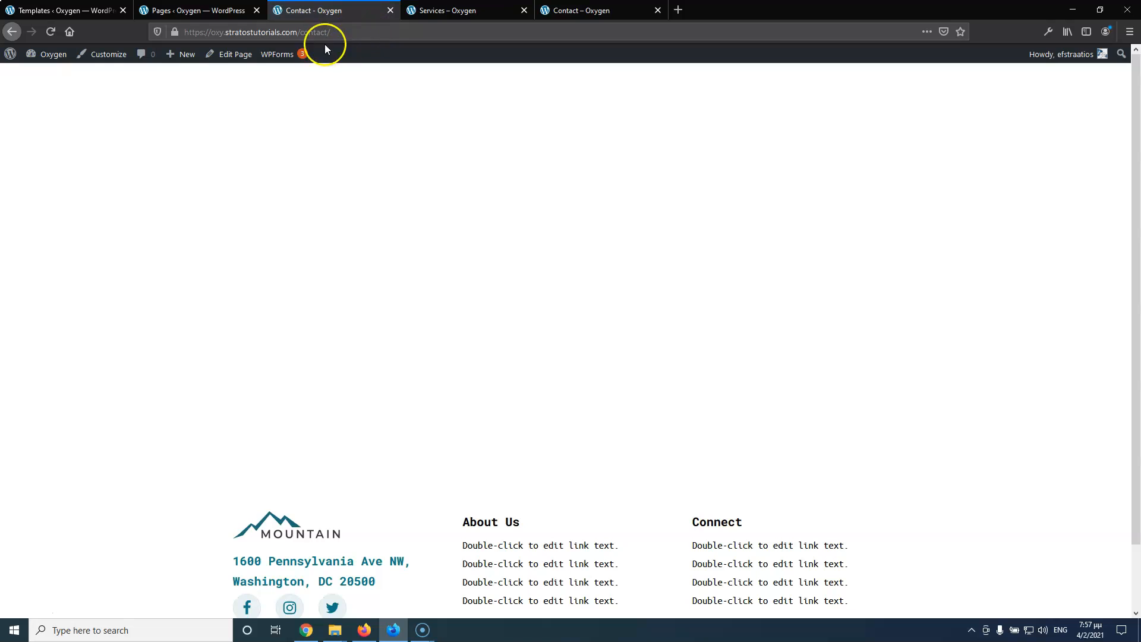
middle_click(232, 53)
Close the Services reference page and examine the Contact reference's hero, contact details, message form and map
click(584, 12)
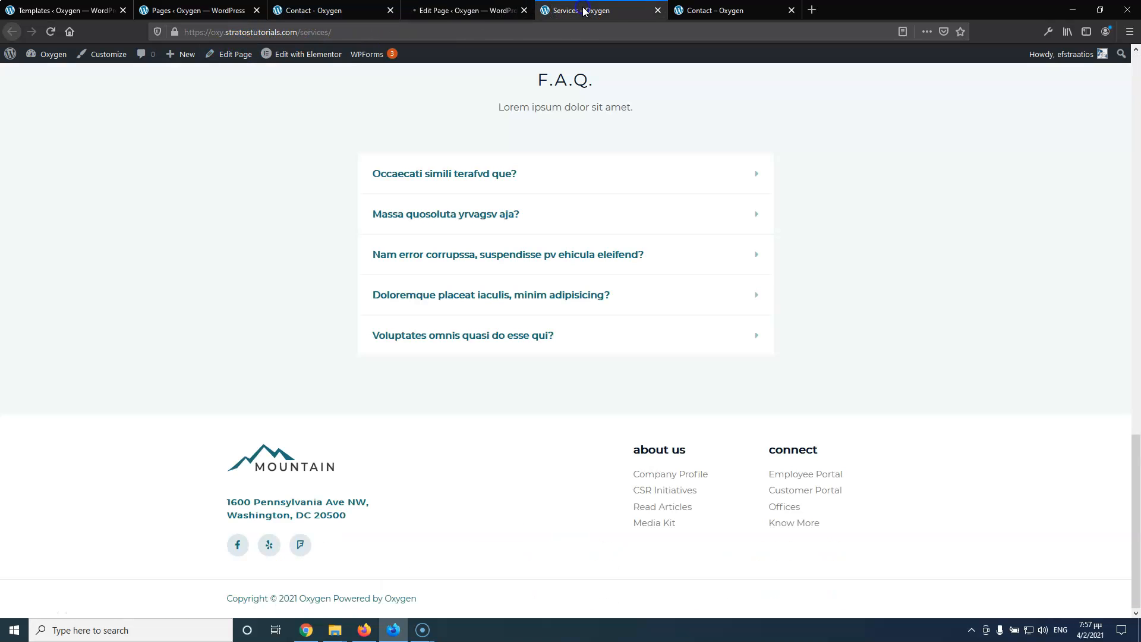
click(657, 10)
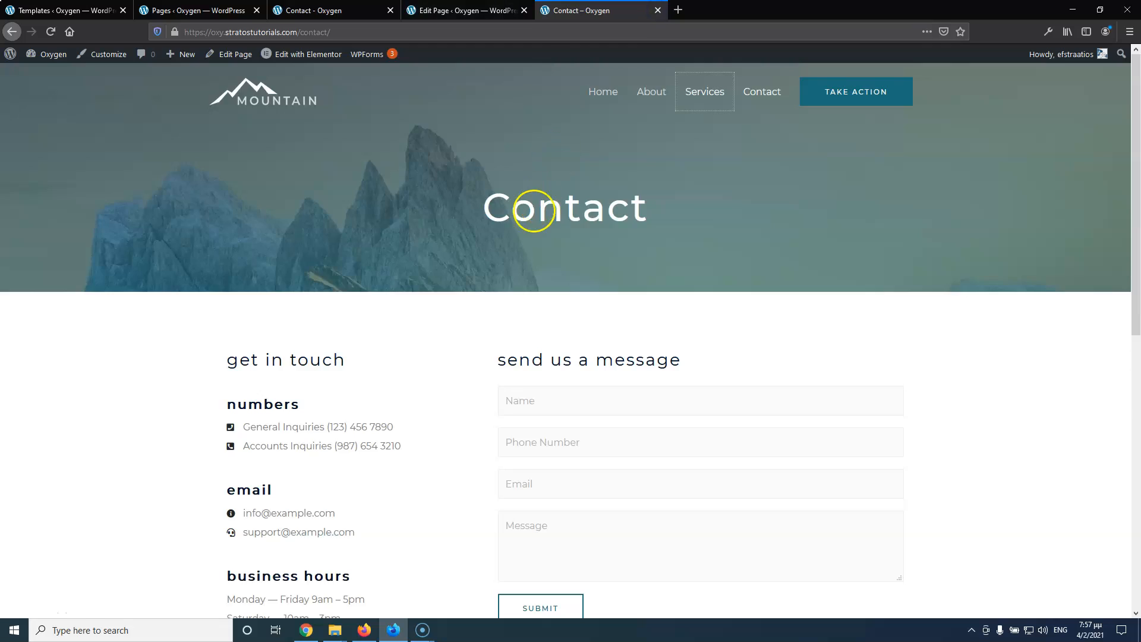
scroll(533, 211, down, 5)
scroll(532, 216, down, 2)
scroll(511, 232, up, 7)
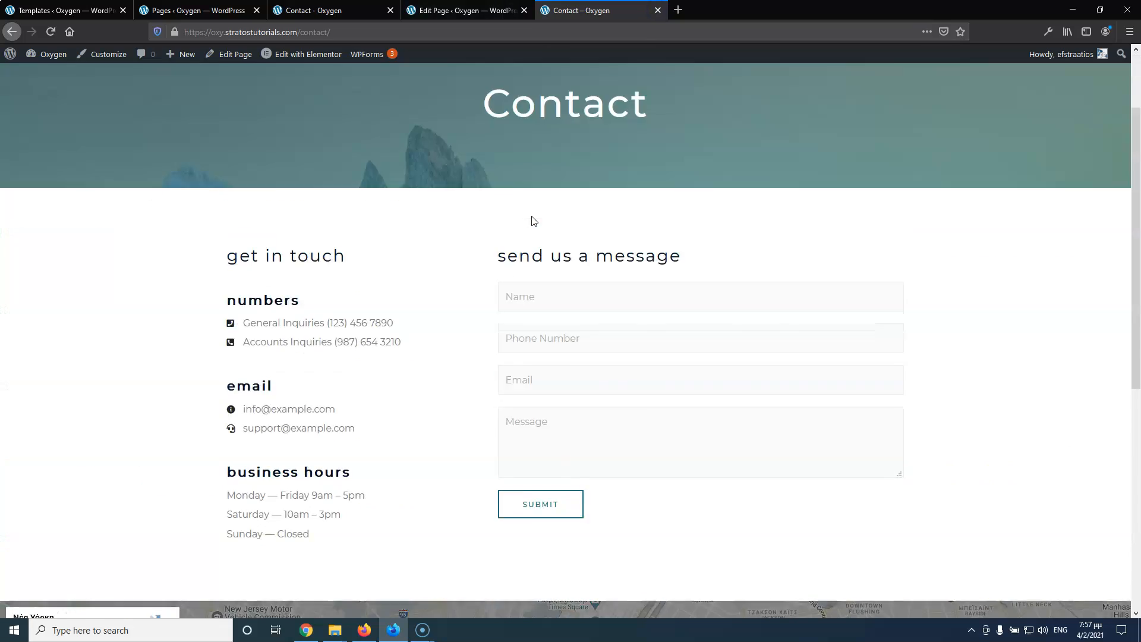
scroll(369, 212, down, 7)
scroll(372, 205, up, 7)
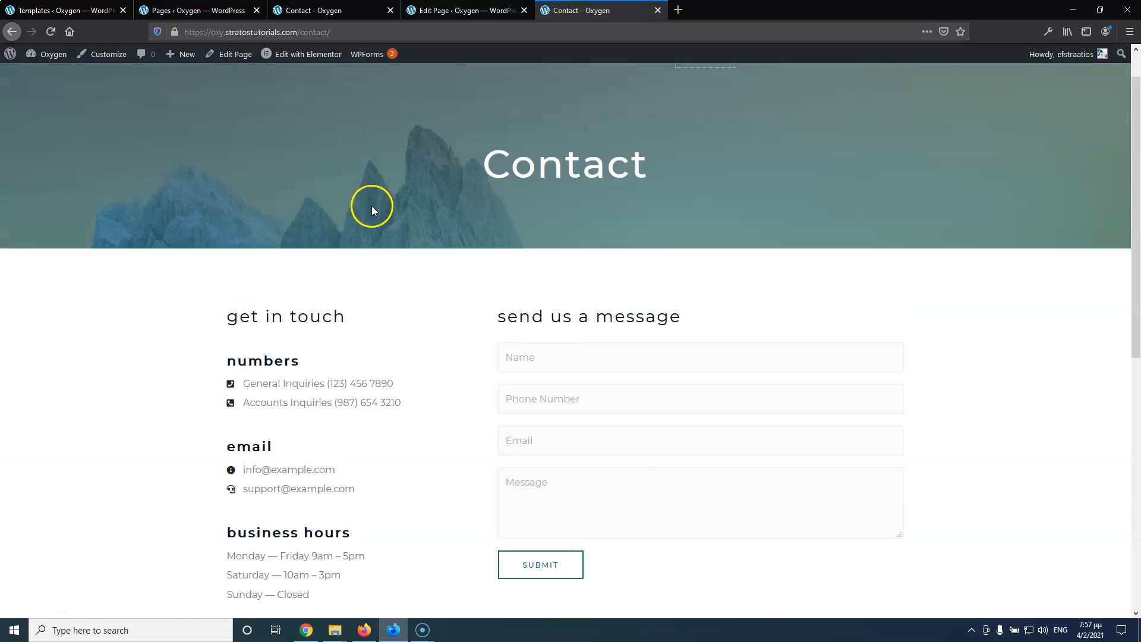
Move the Contact edit screen ahead of the live Contact page and open the page in the Oxygen visual editor
click(315, 10)
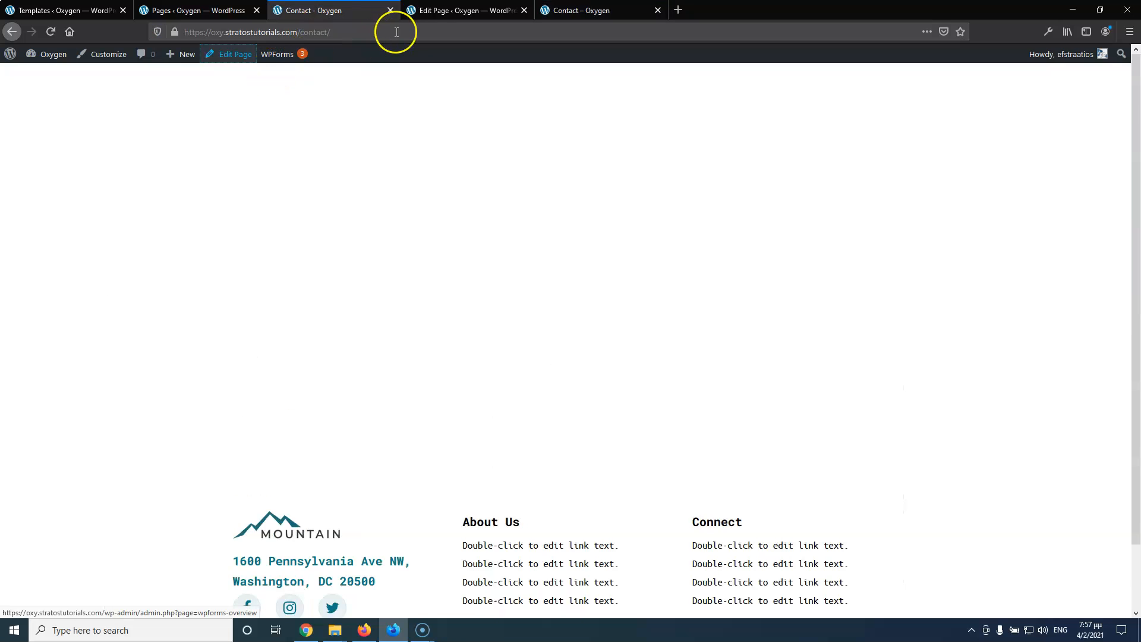
click(450, 12)
drag(375, 12, 476, 12)
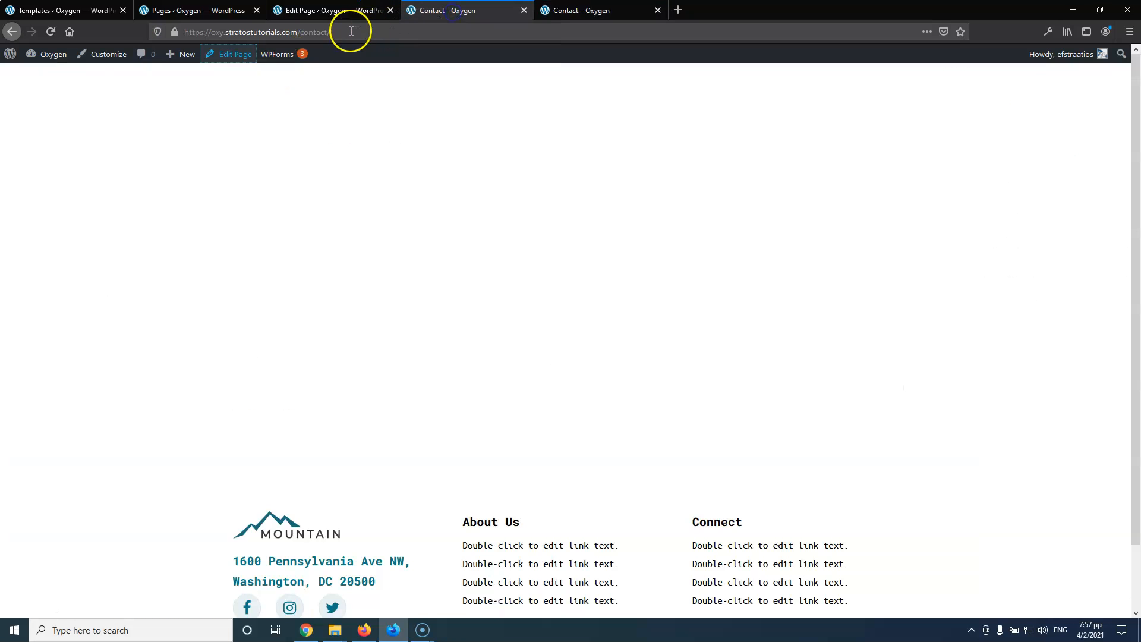
click(342, 12)
click(478, 562)
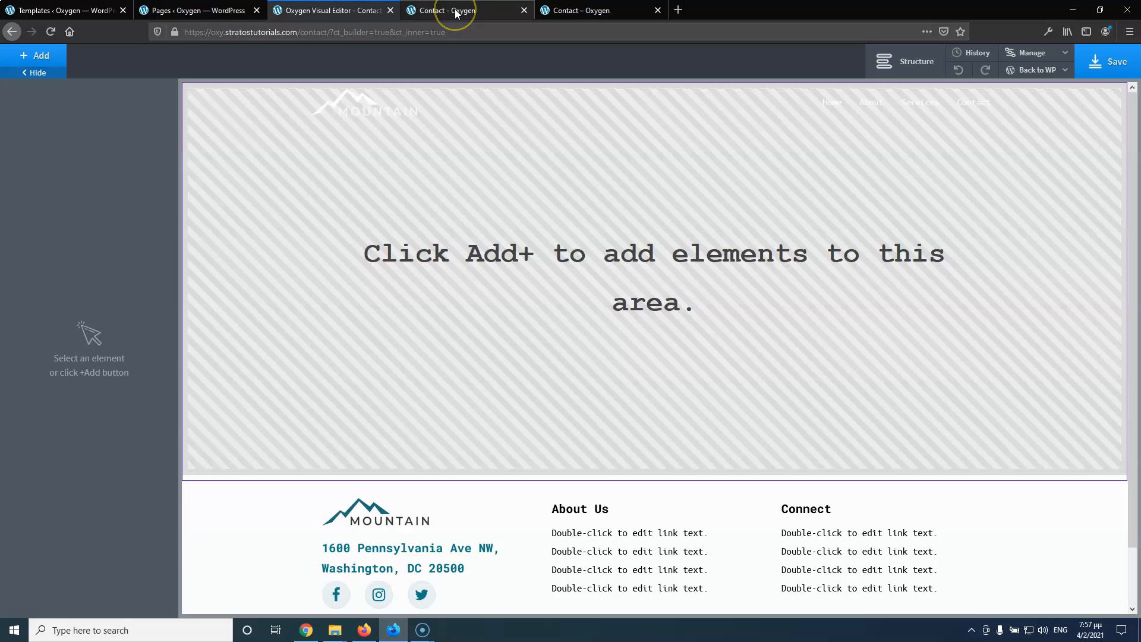
Add a section to the empty Contact page, assign it the class pages-title-section, and compare it with the reference
click(37, 55)
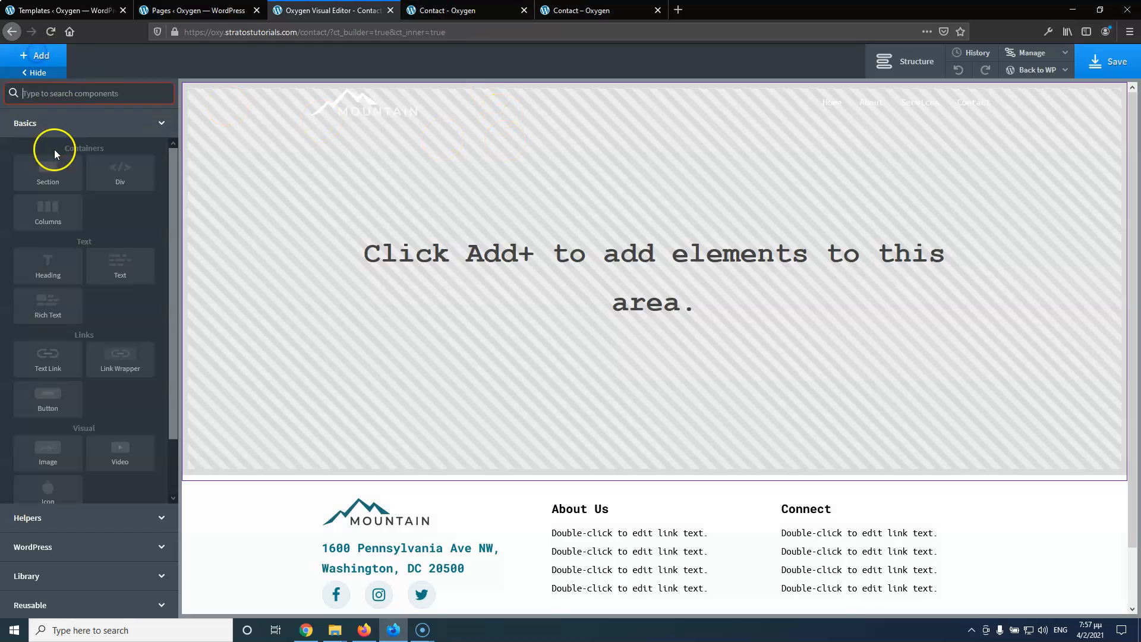
click(47, 181)
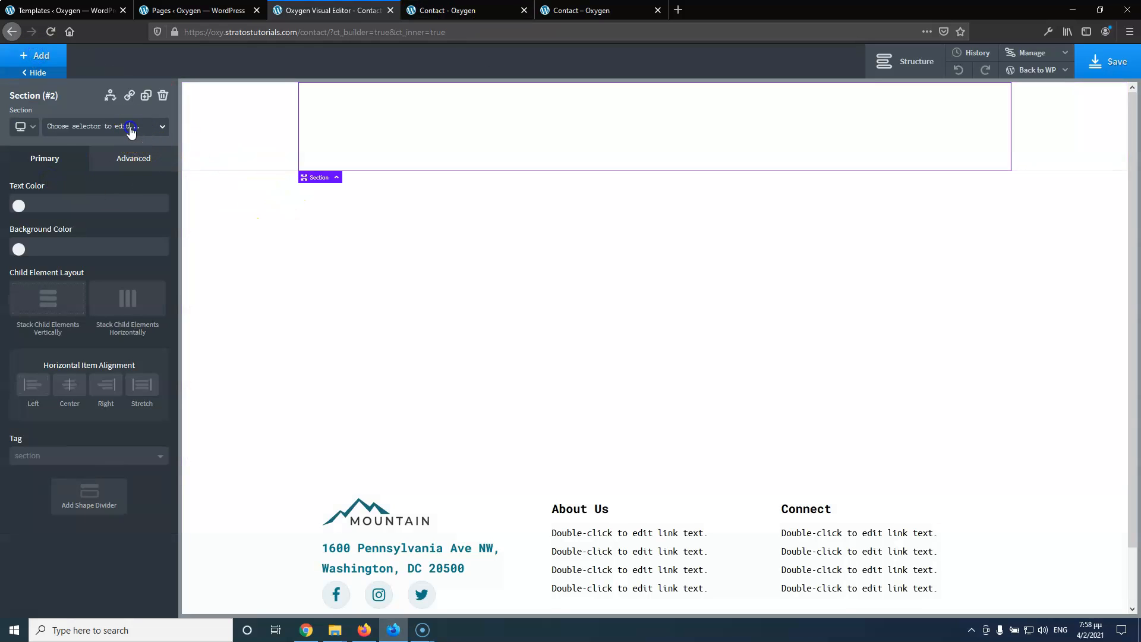
click(133, 126)
click(57, 153)
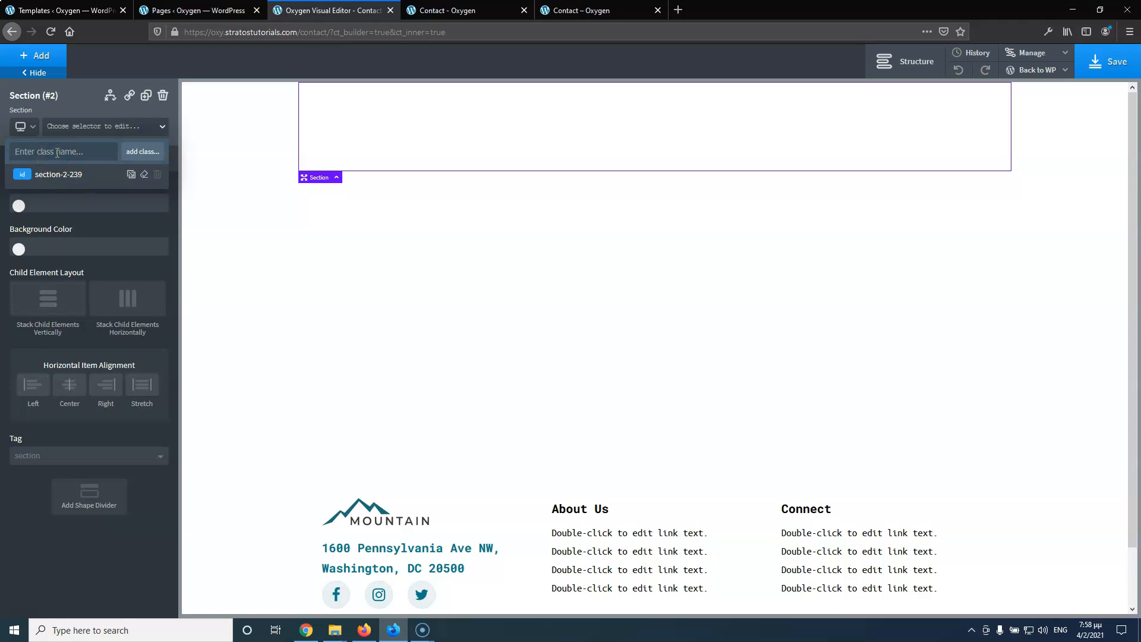
text(p)
click(60, 195)
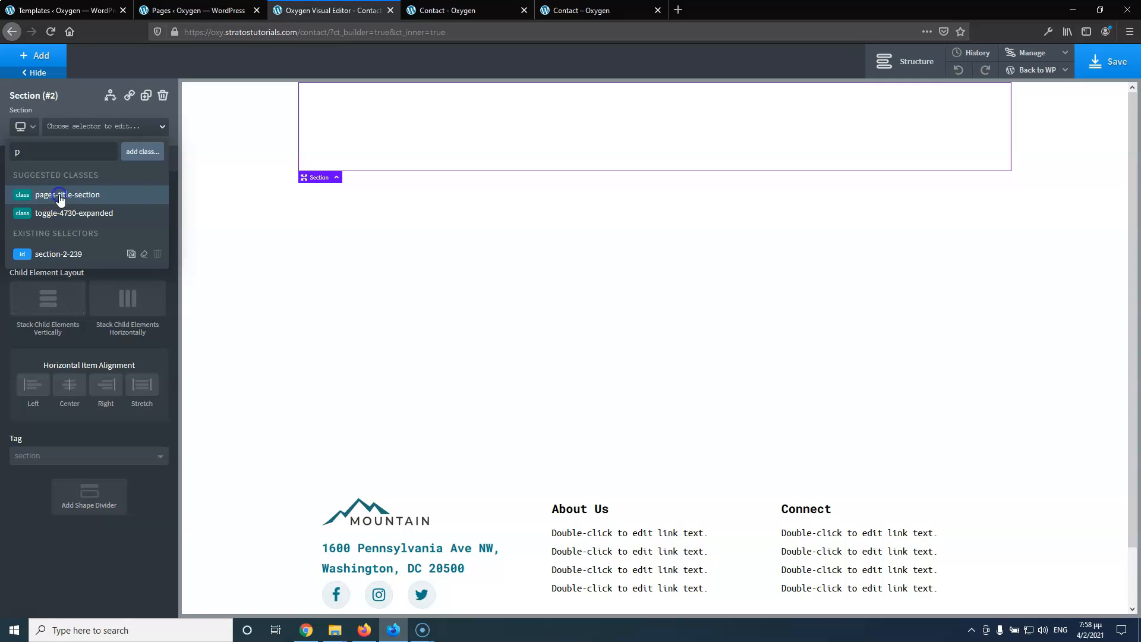
click(594, 9)
click(330, 10)
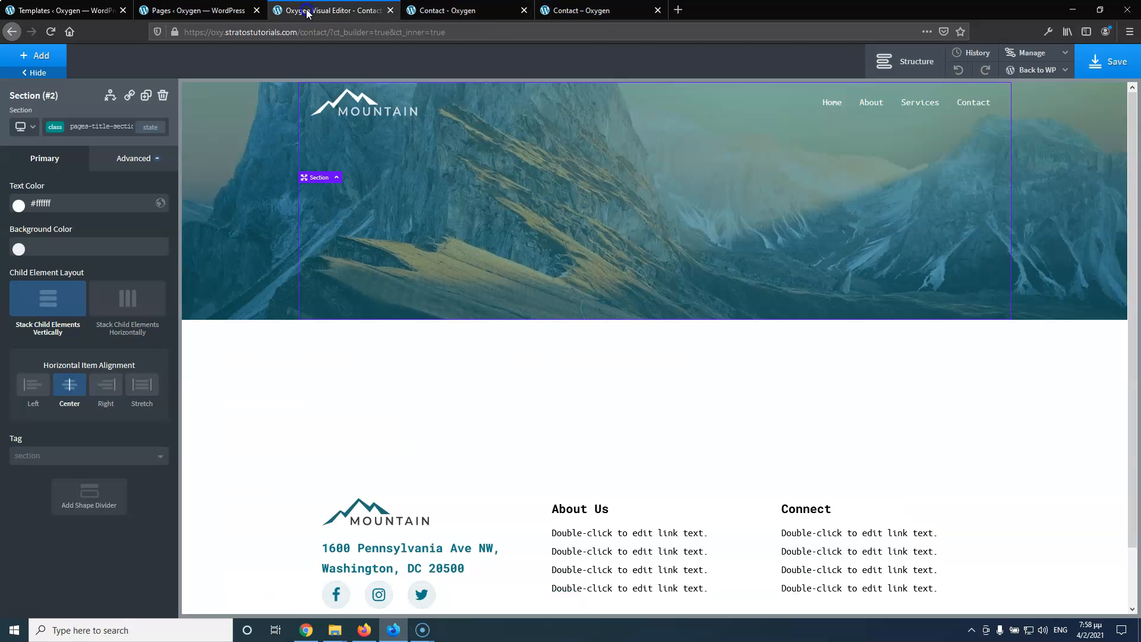
Add a heading to the title section and set its text to "Contact"
click(36, 58)
click(62, 261)
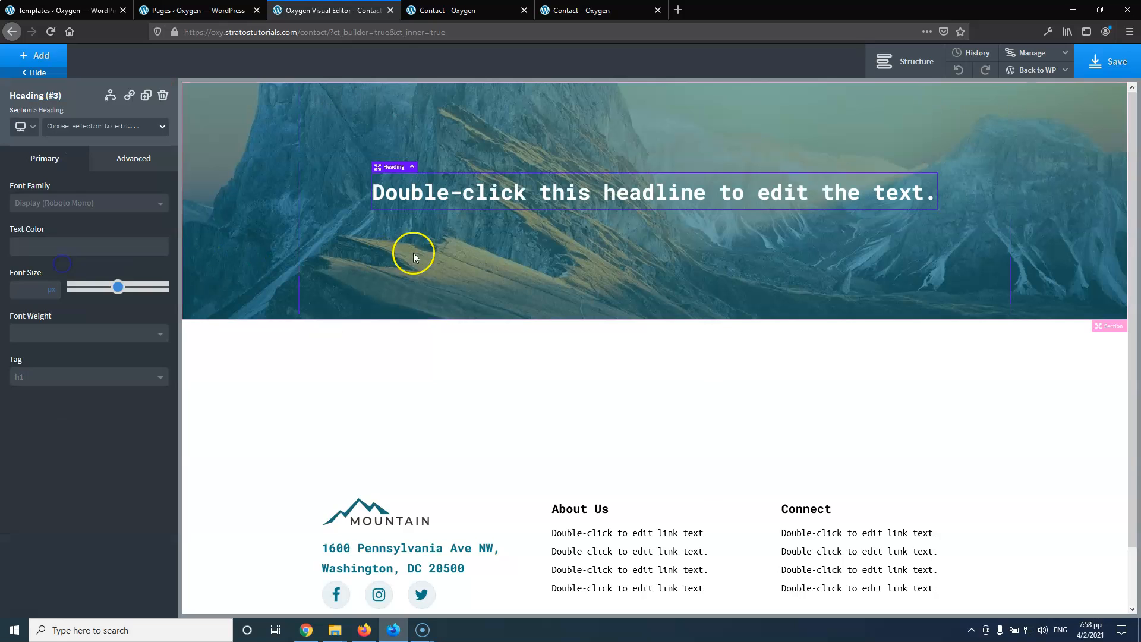
double_click(572, 194)
text(Contact)
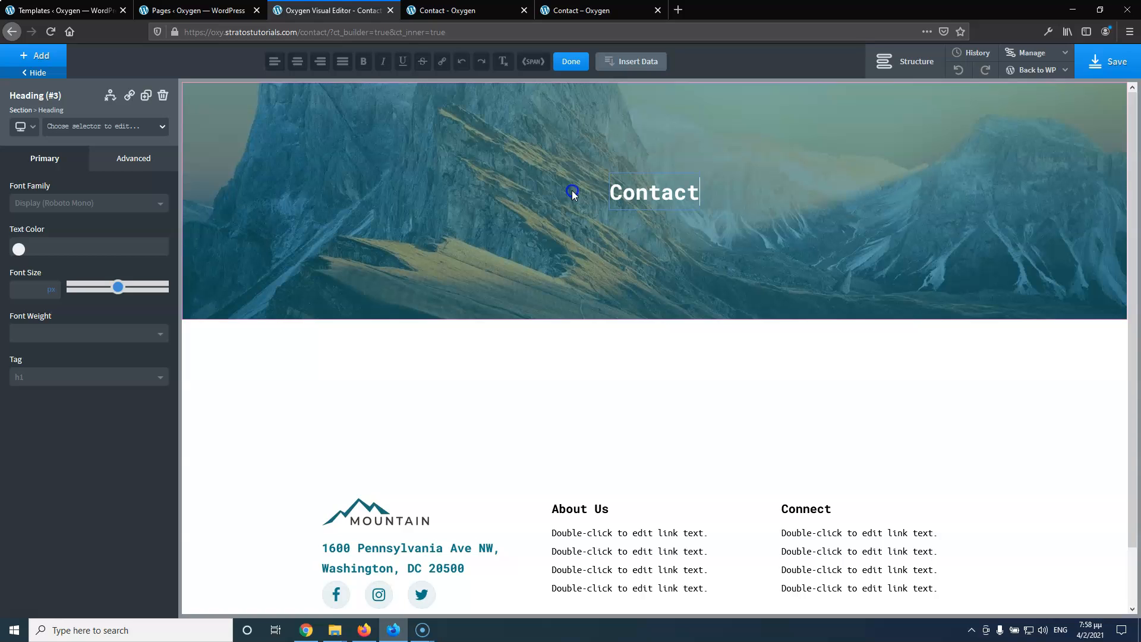
Add an empty section below the title section and check the reference's layout of contact details and message form
click(39, 56)
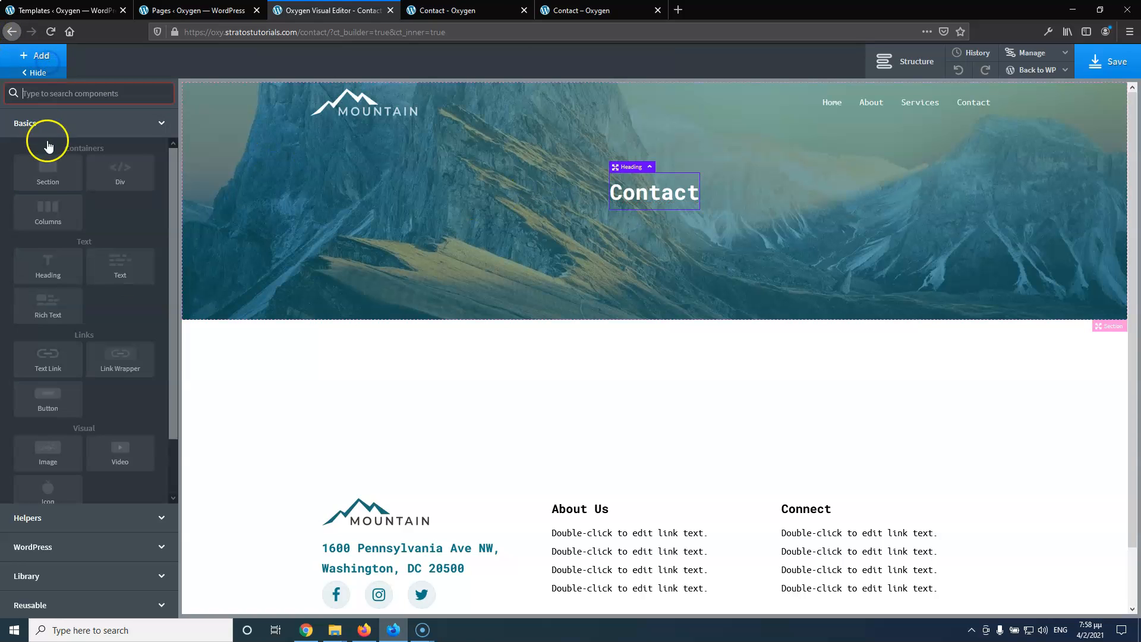
click(55, 183)
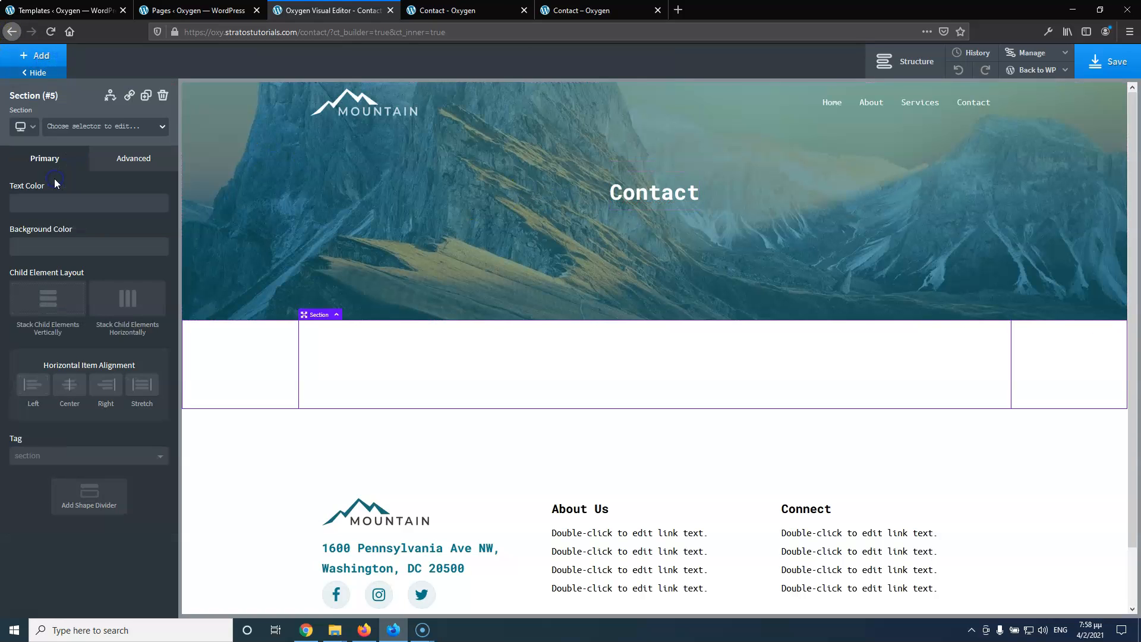
click(566, 10)
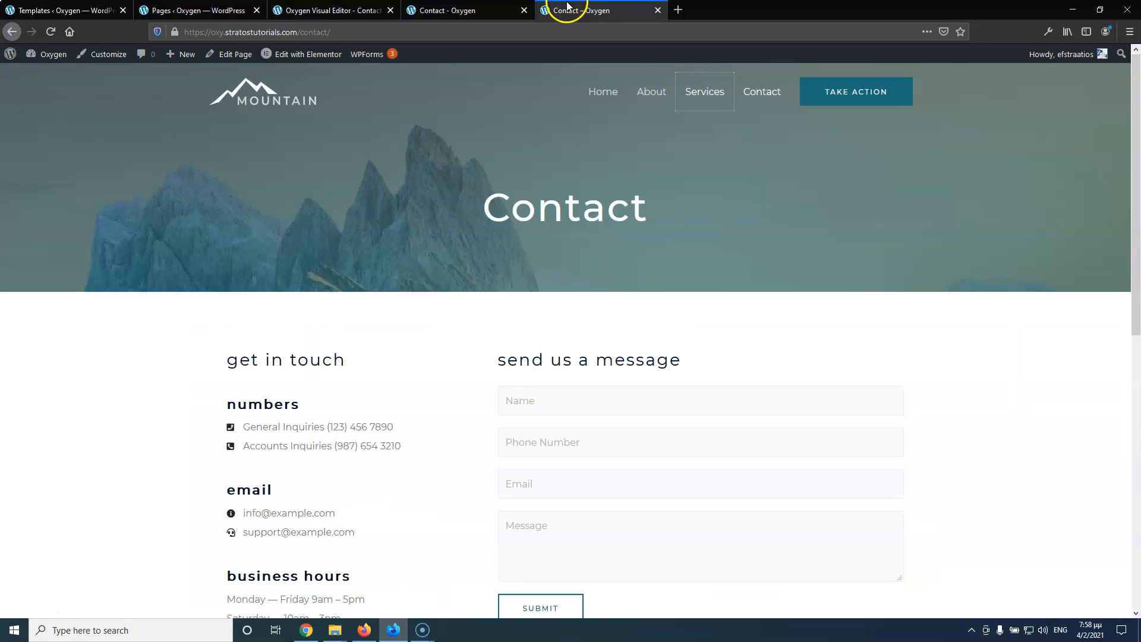
scroll(560, 247, down, 3)
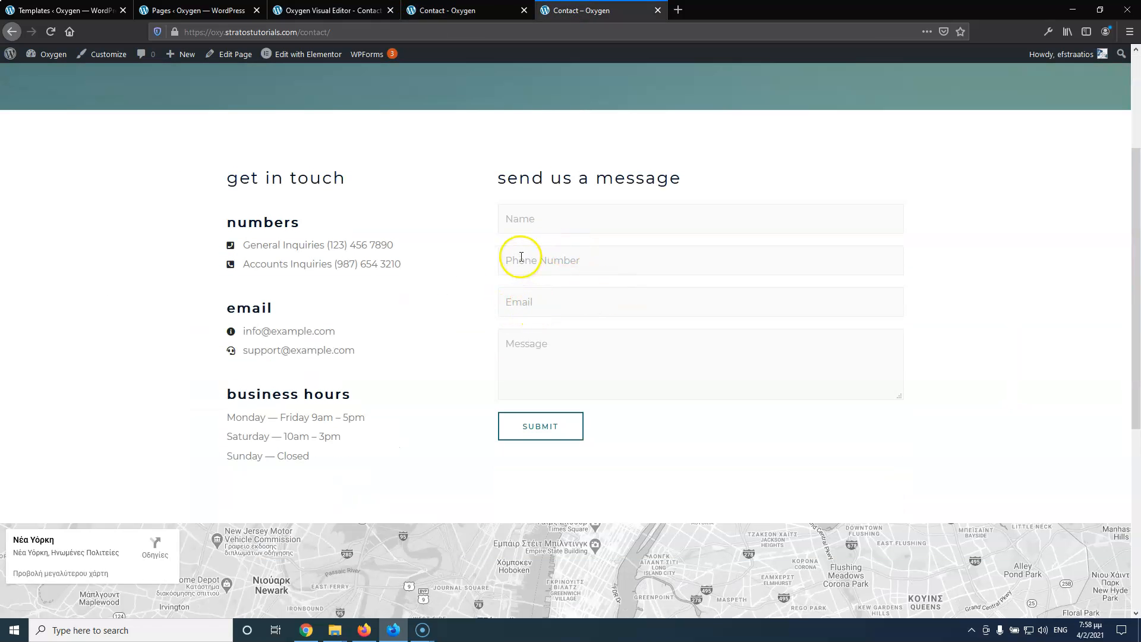
scroll(522, 321, up, 1)
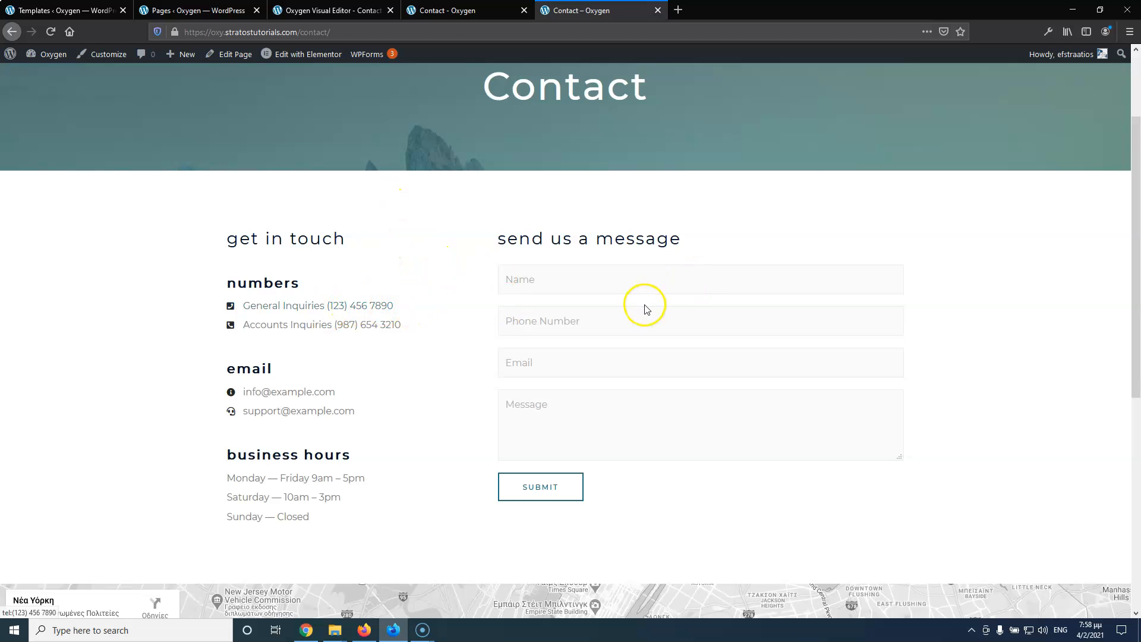
Insert a Columns element with the 40 60 layout into the new section
click(309, 10)
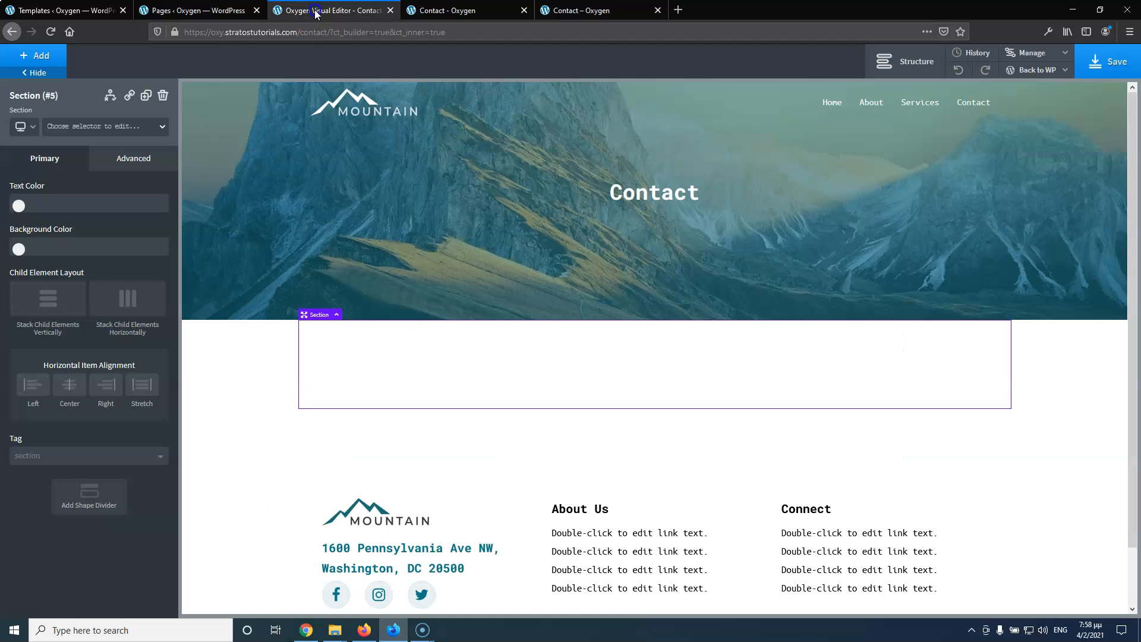
click(64, 66)
click(55, 219)
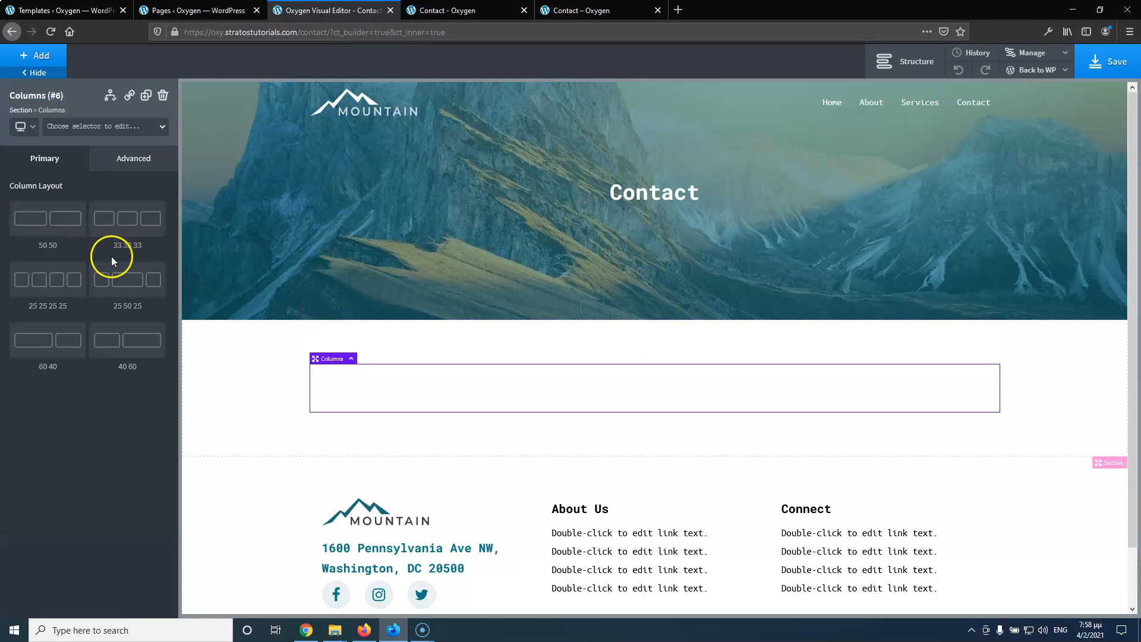
click(110, 347)
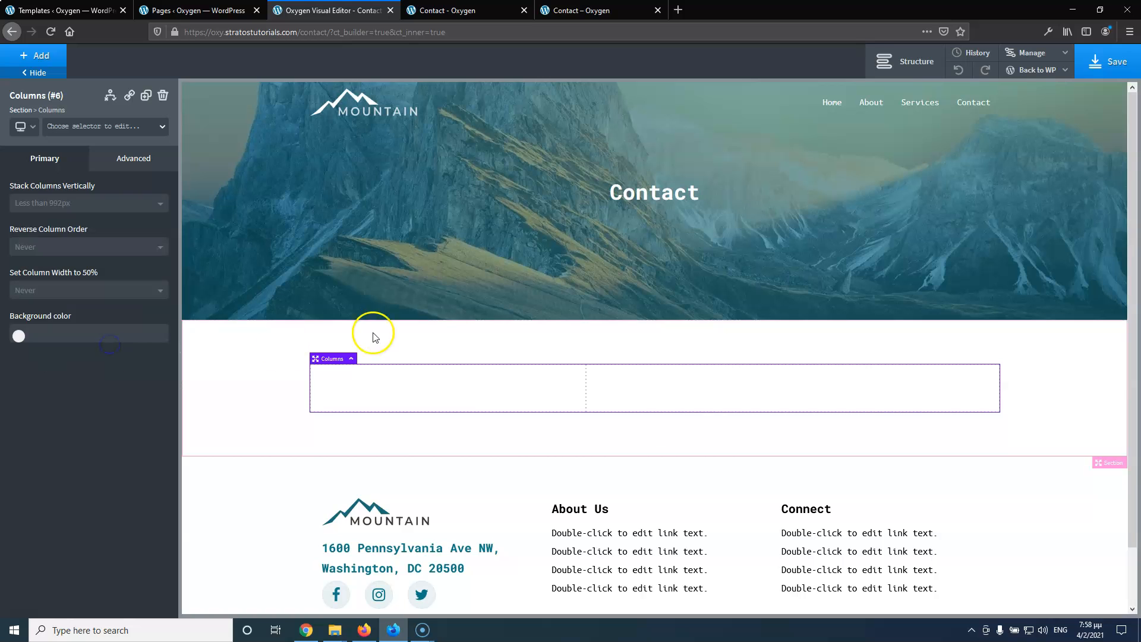
Select the 60% column, then copy the Contact Form's shortcode from the WPForms list opened in a separate tab
click(637, 398)
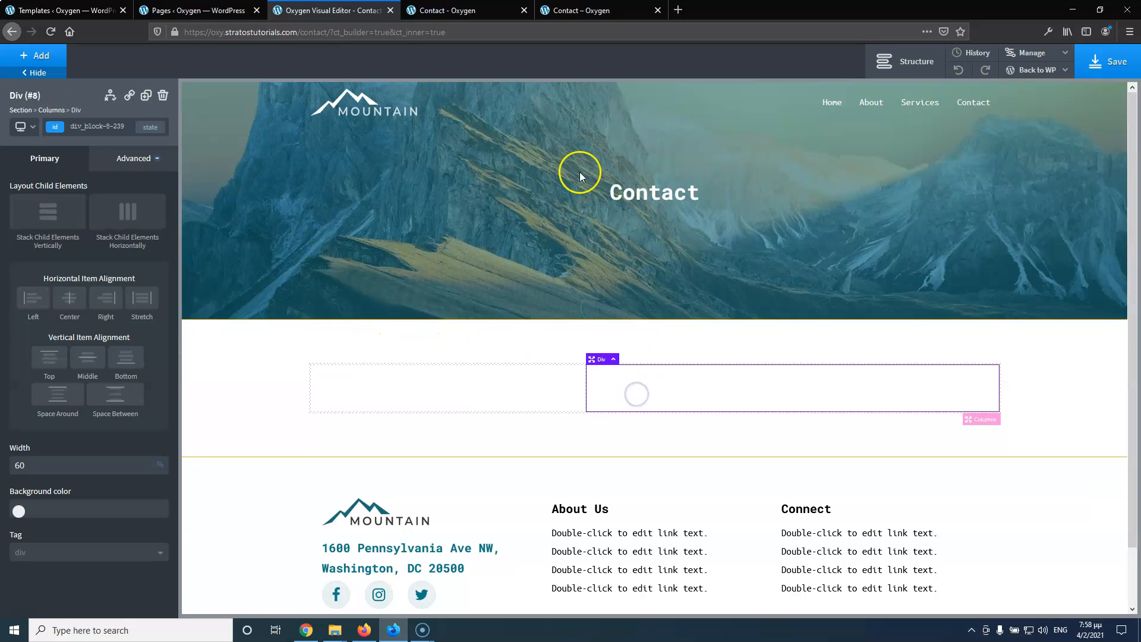
click(447, 10)
click(583, 10)
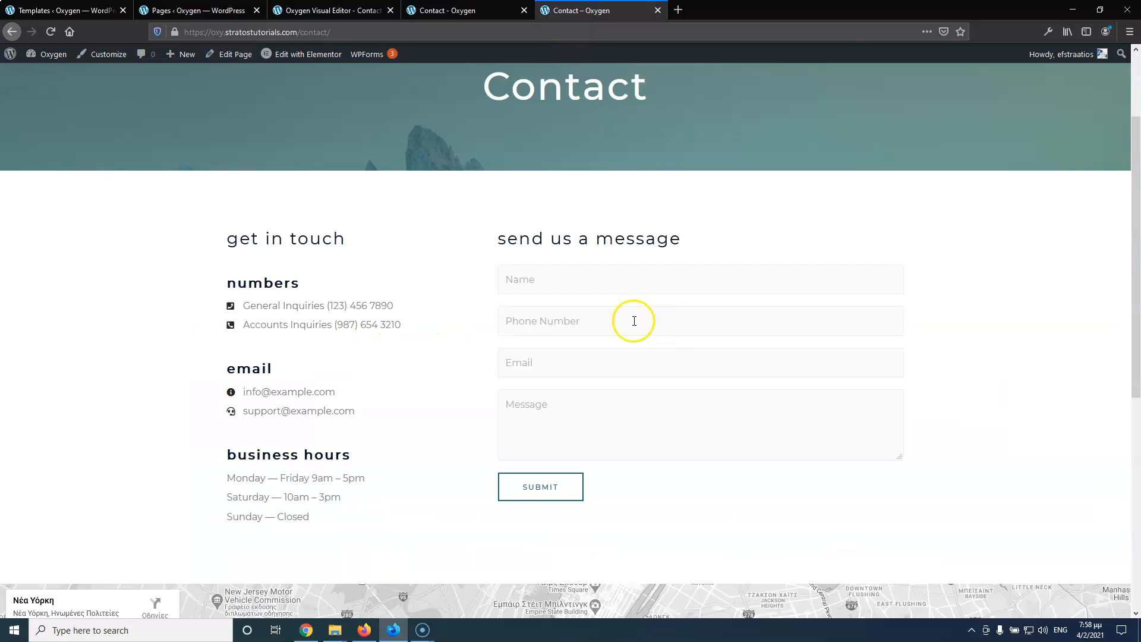
click(186, 10)
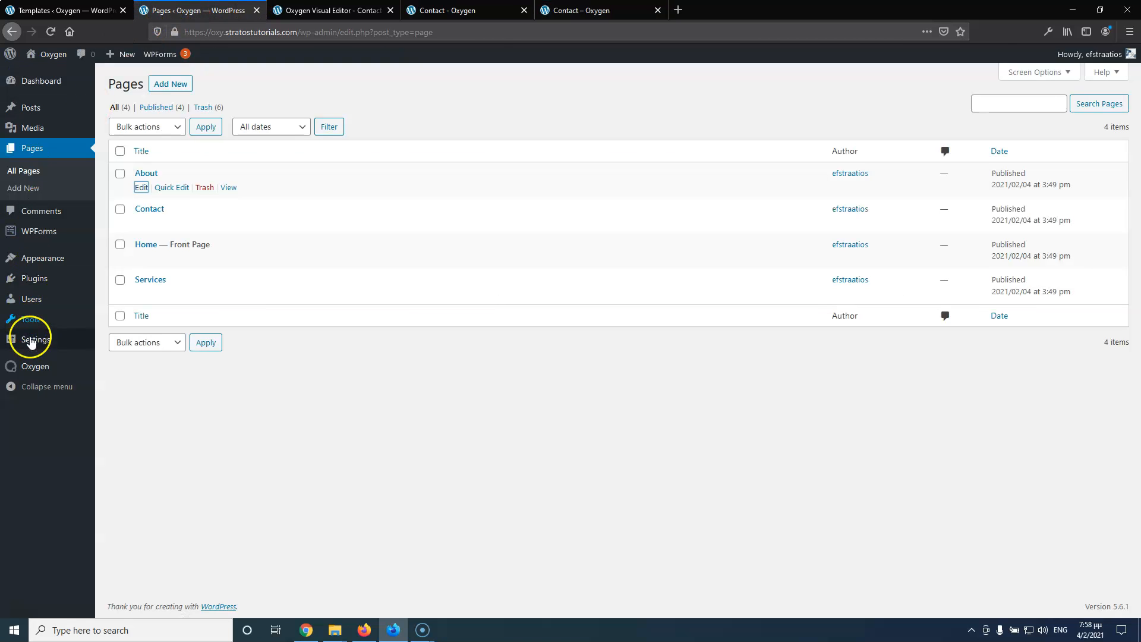
mouse_move(48, 231)
middle_click(122, 233)
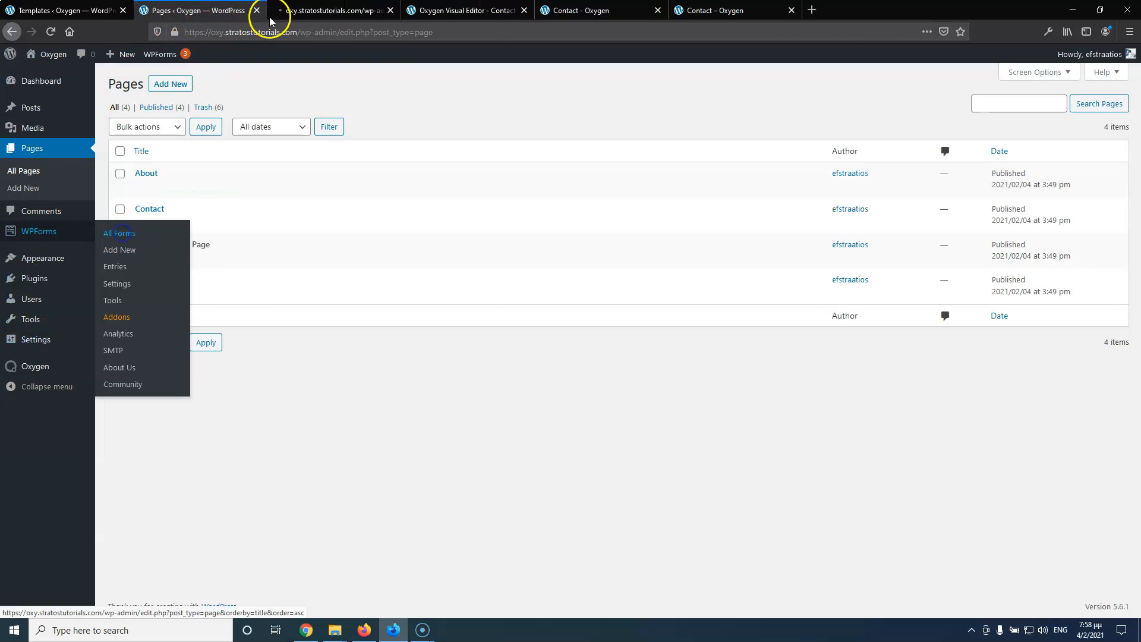
click(274, 12)
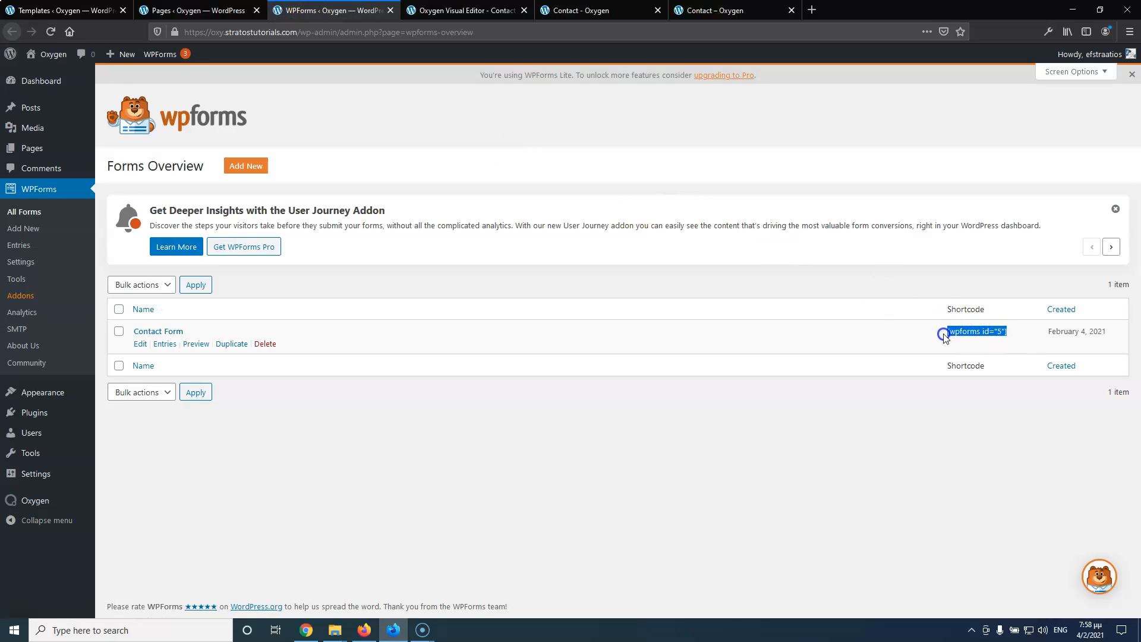
click(392, 12)
click(445, 11)
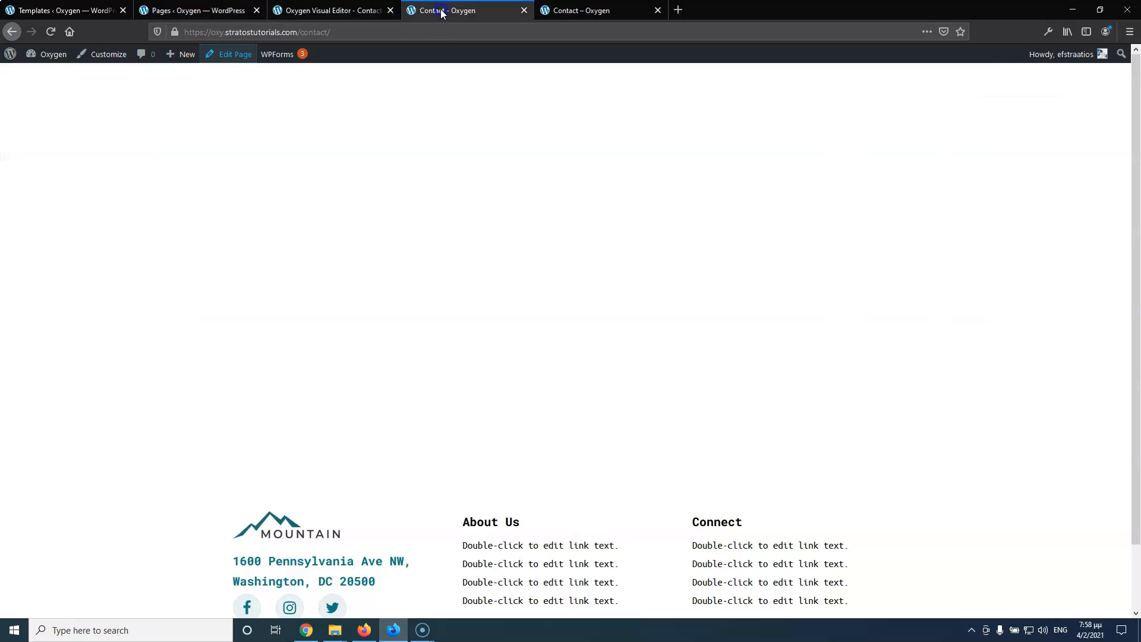
Add a Shortcode element to the 60% column and set its full shortcode to [wpforms id="5"]
click(370, 10)
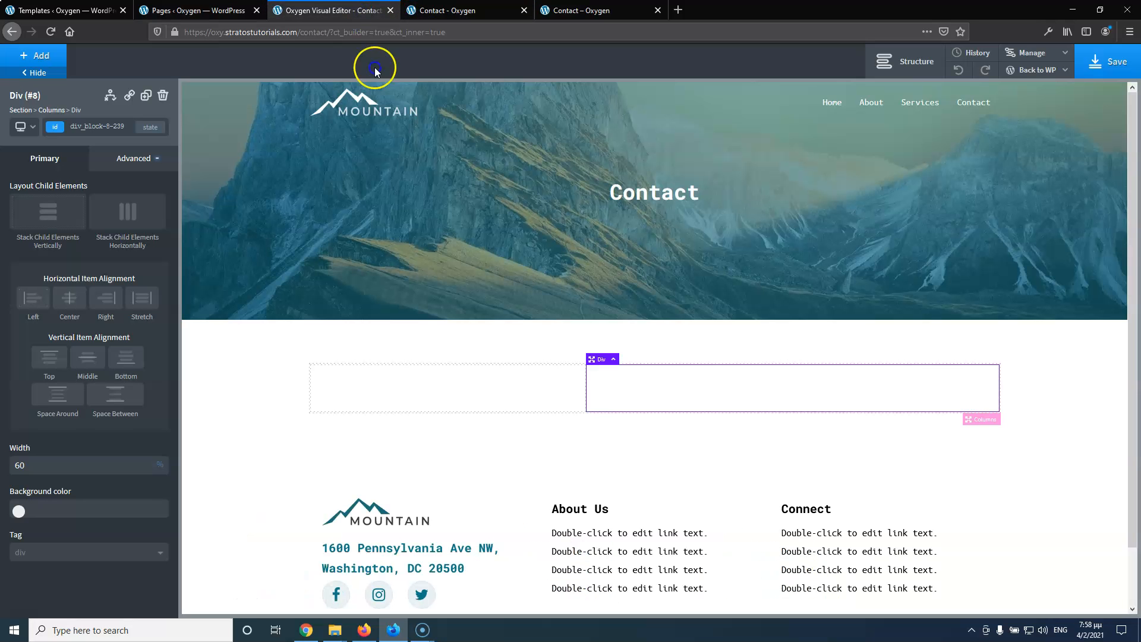
click(38, 54)
text(sh)
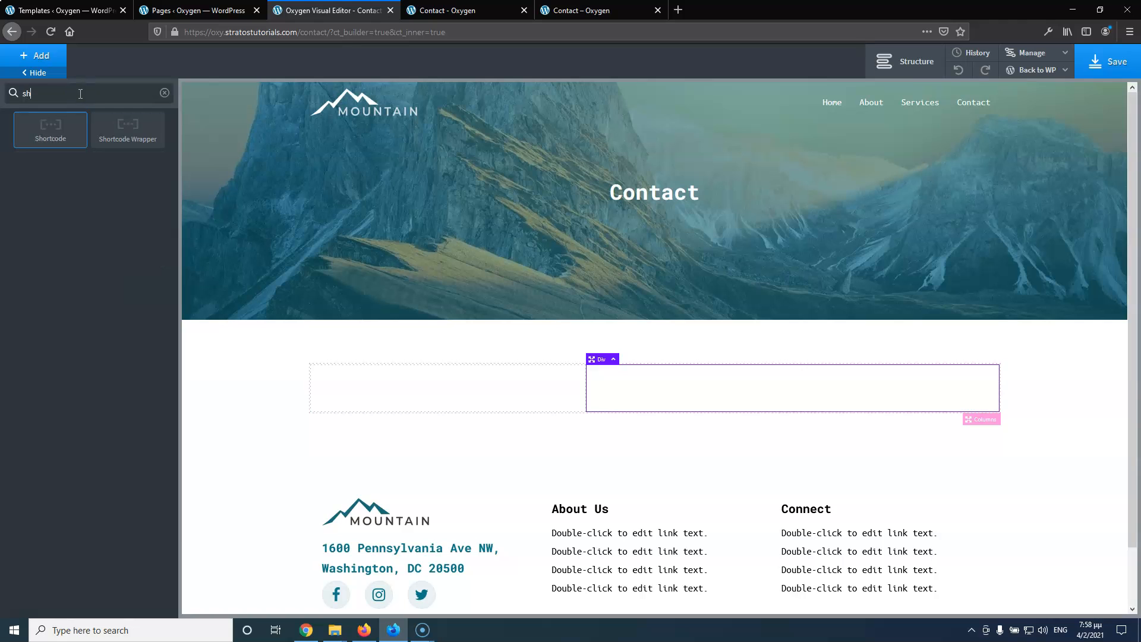
click(72, 139)
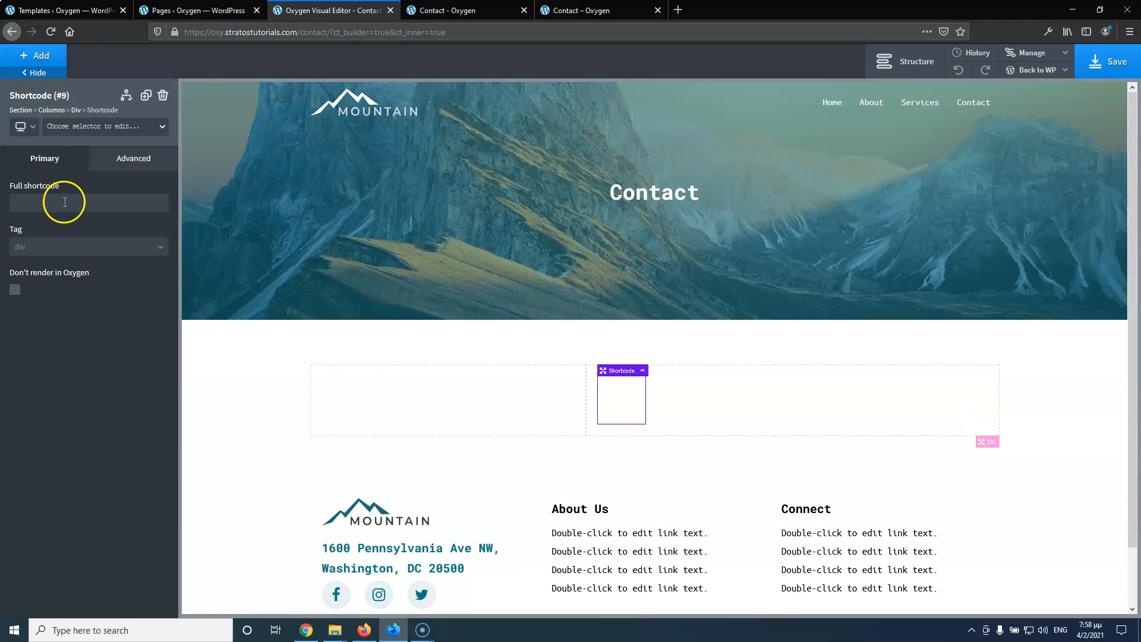
text([wpforms id="5"])
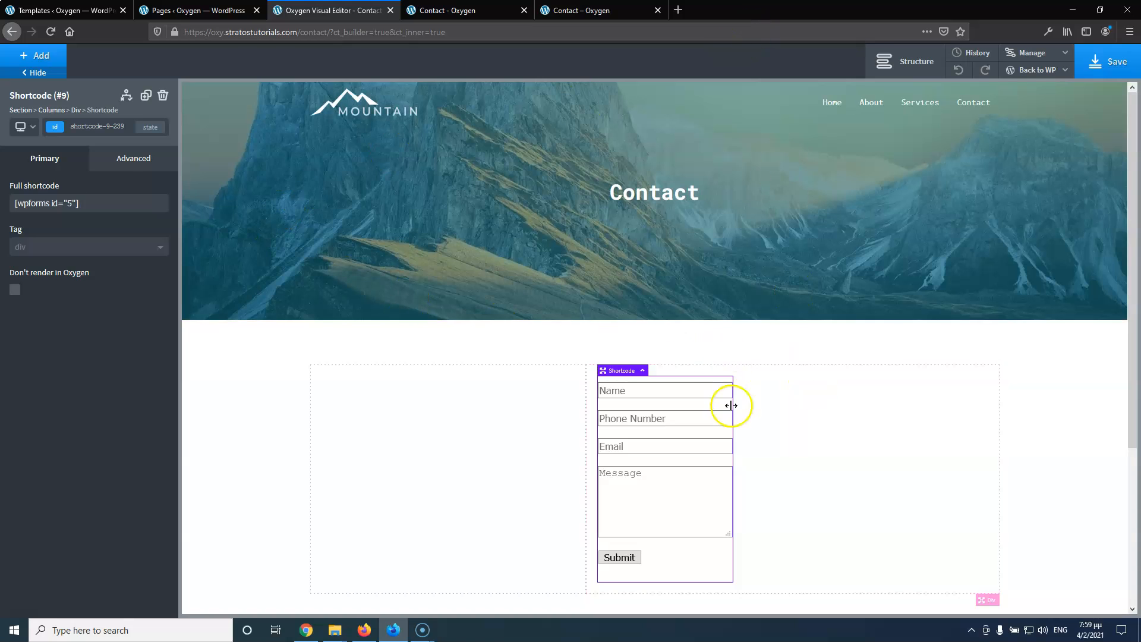
Save the Contact page and compare the form on the live page with the reference form
click(1110, 63)
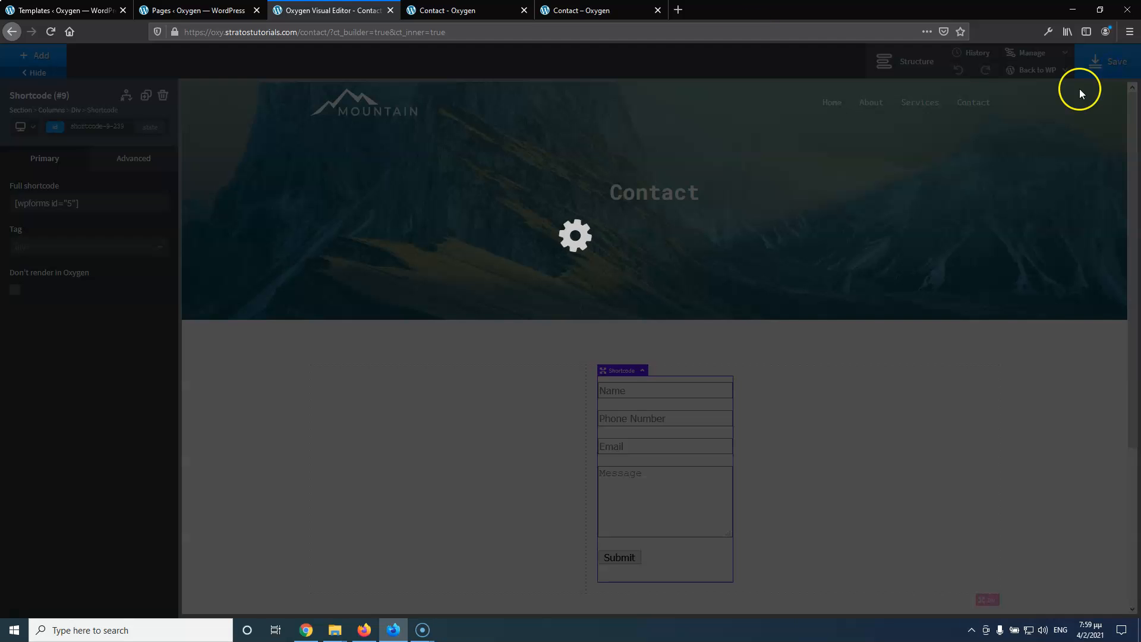
click(499, 11)
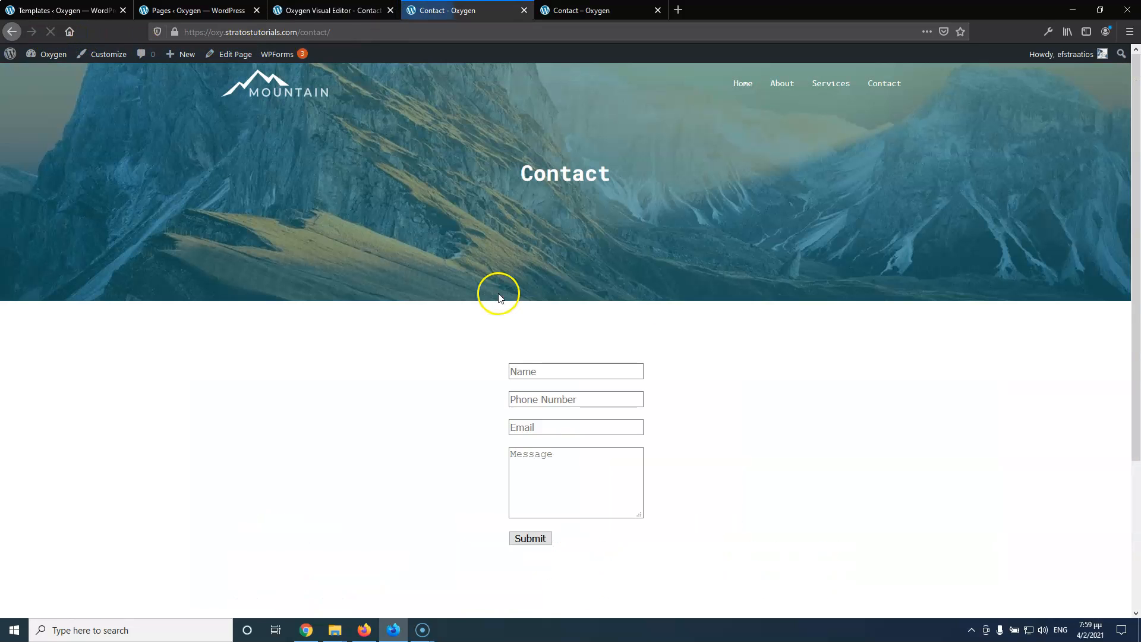
click(569, 11)
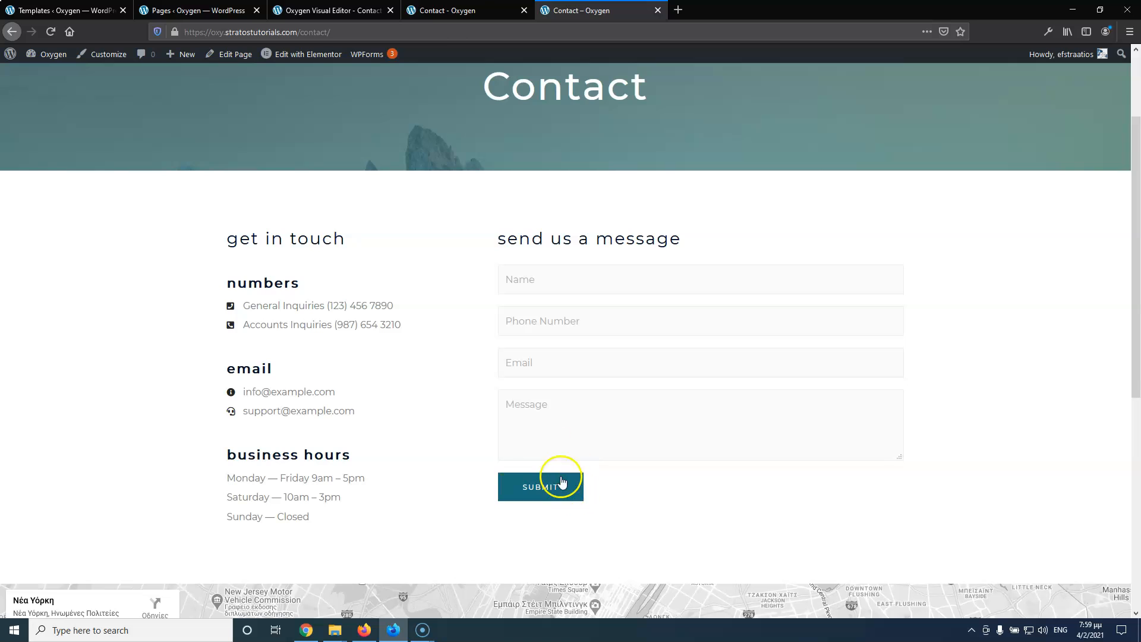
Set the form shortcode element's width to 100%
click(317, 10)
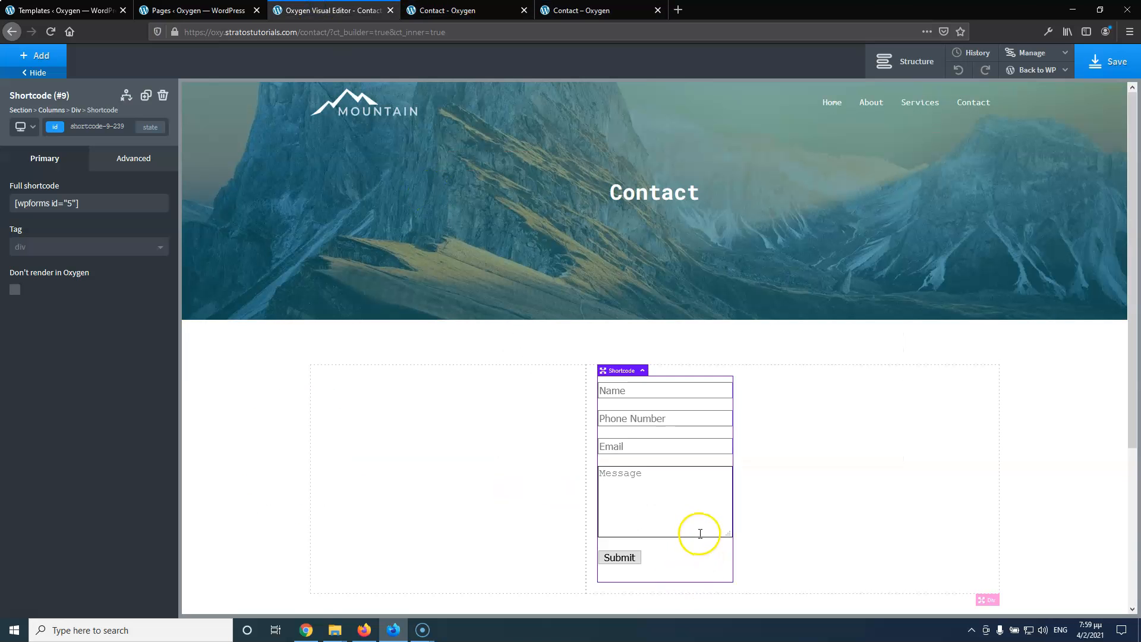
click(132, 166)
click(92, 236)
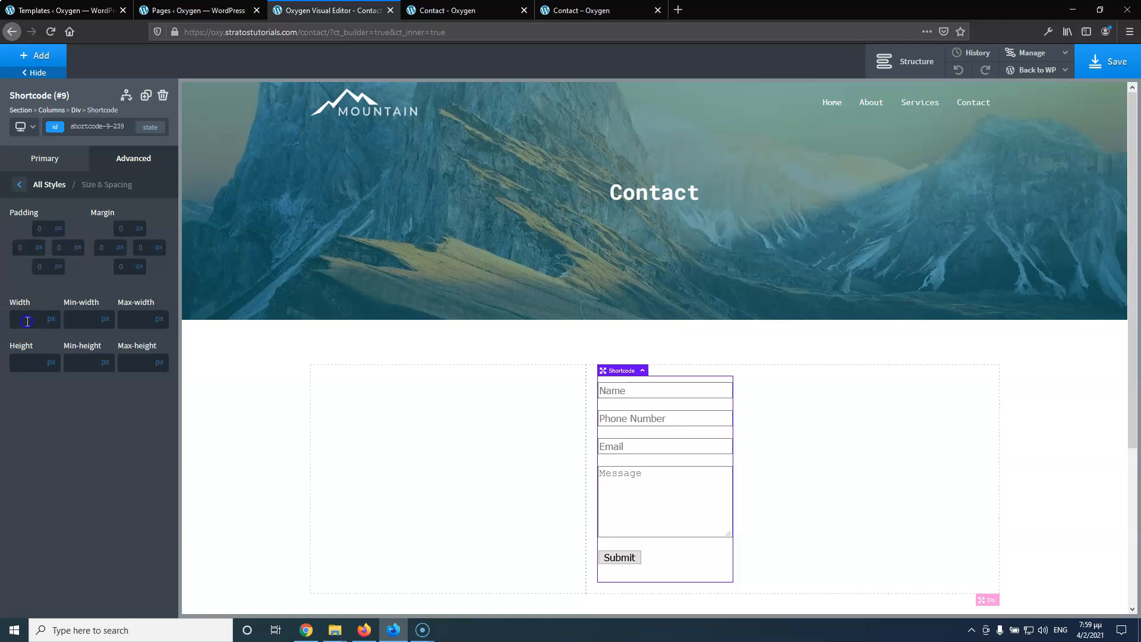
text(100)
click(51, 320)
click(51, 351)
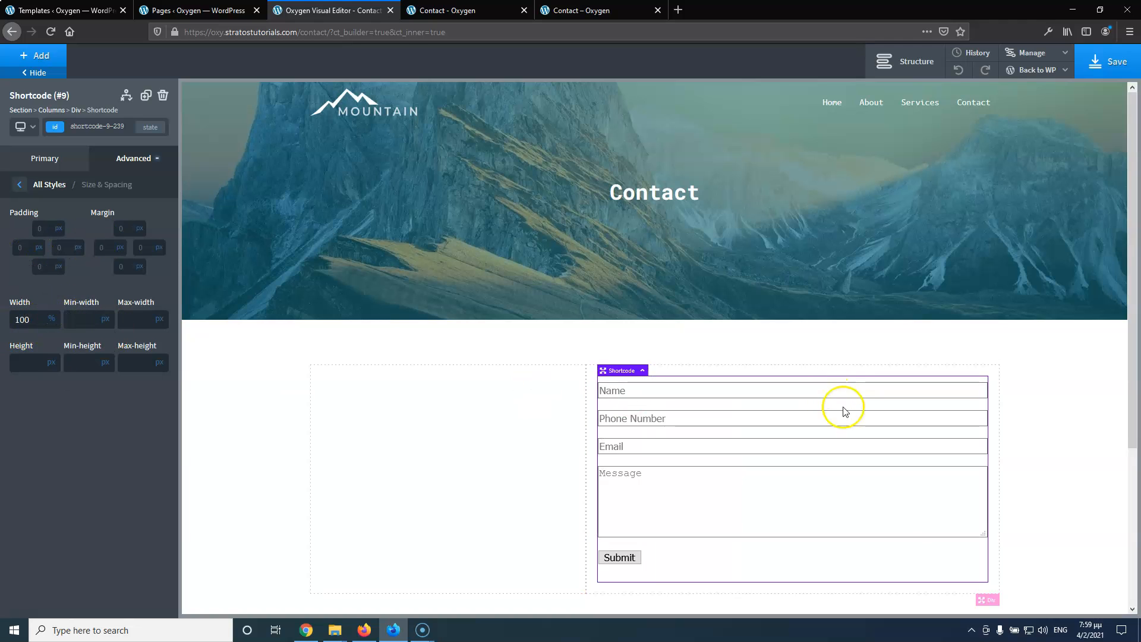
Save the page again, reload the live Contact page and compare the full-width form with the reference
click(1097, 61)
click(596, 8)
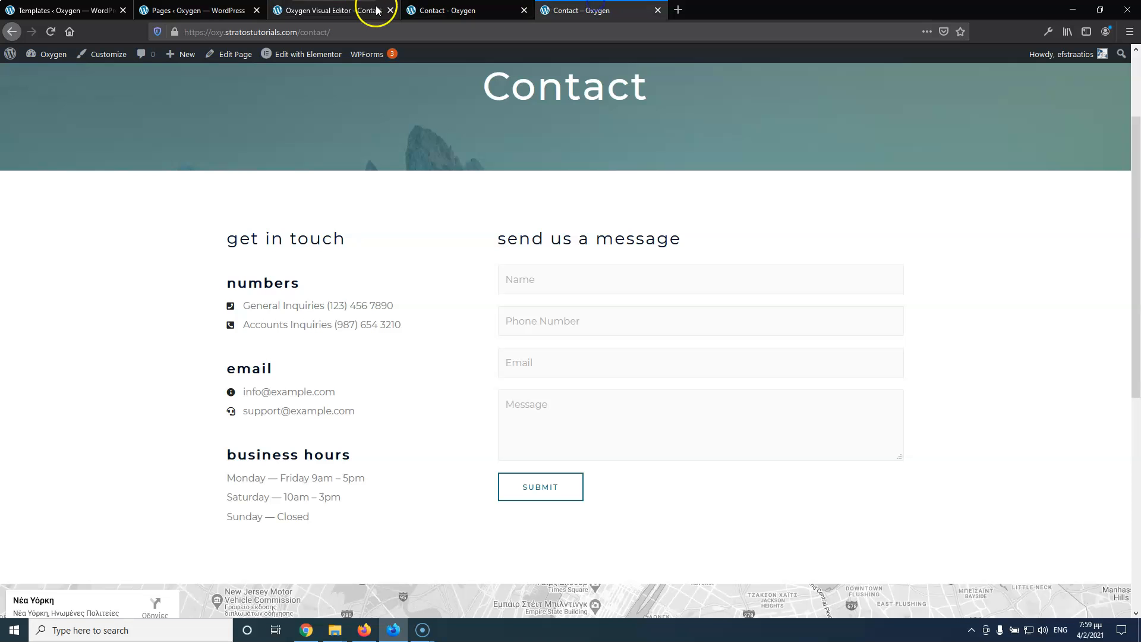
click(472, 10)
click(51, 33)
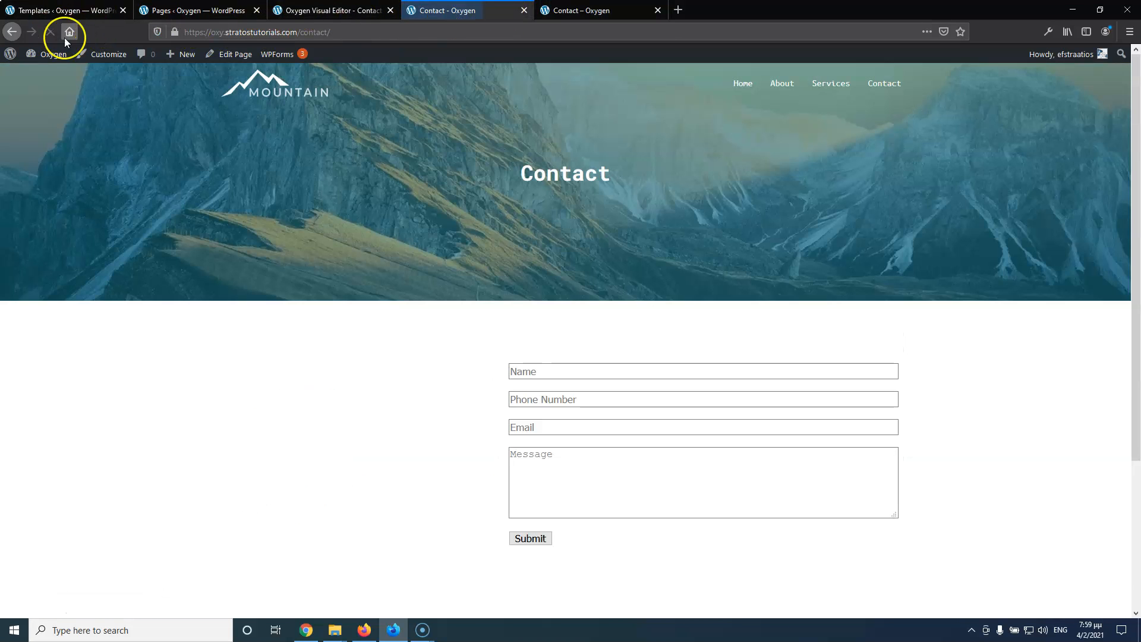
click(582, 10)
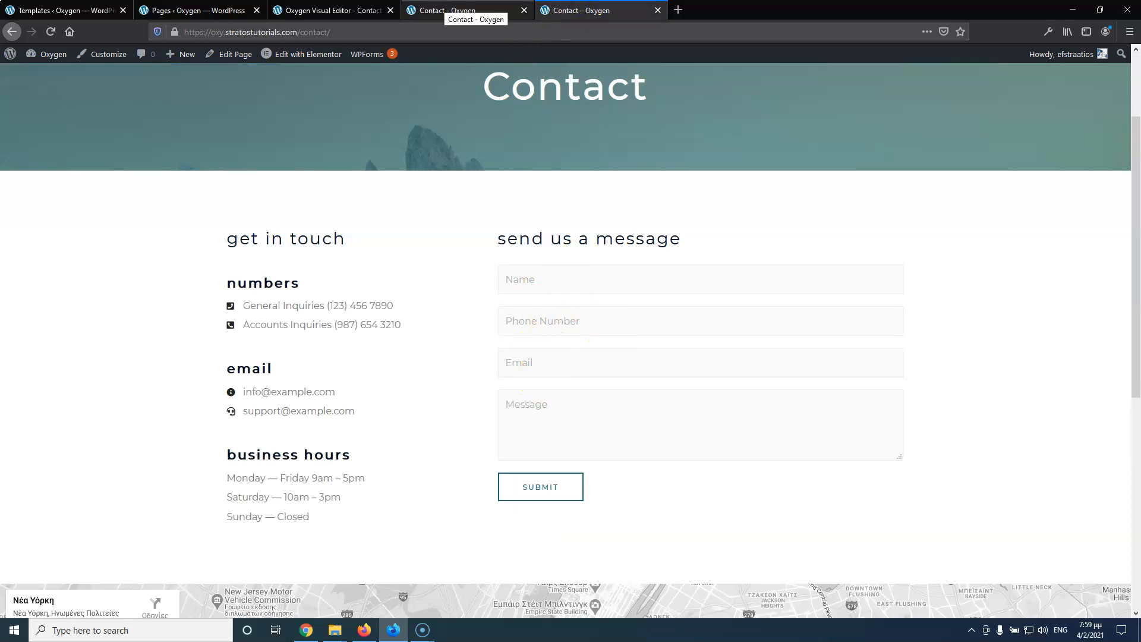
click(446, 8)
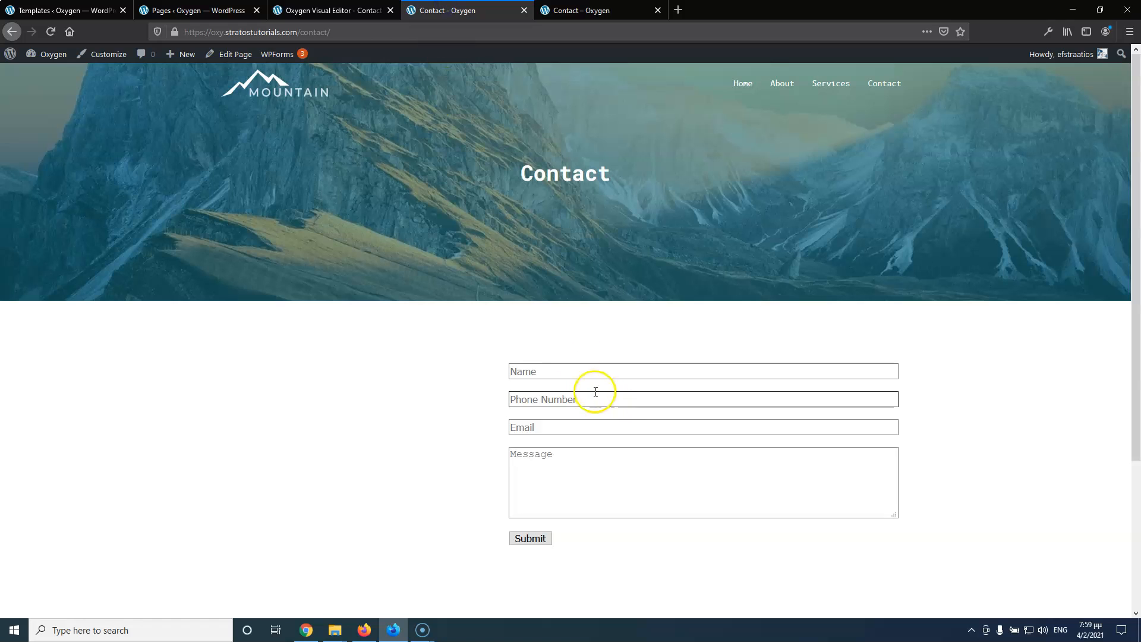
Add a heading reading "Get in Touch" to the empty column beside the form and set its tag to H2
click(356, 13)
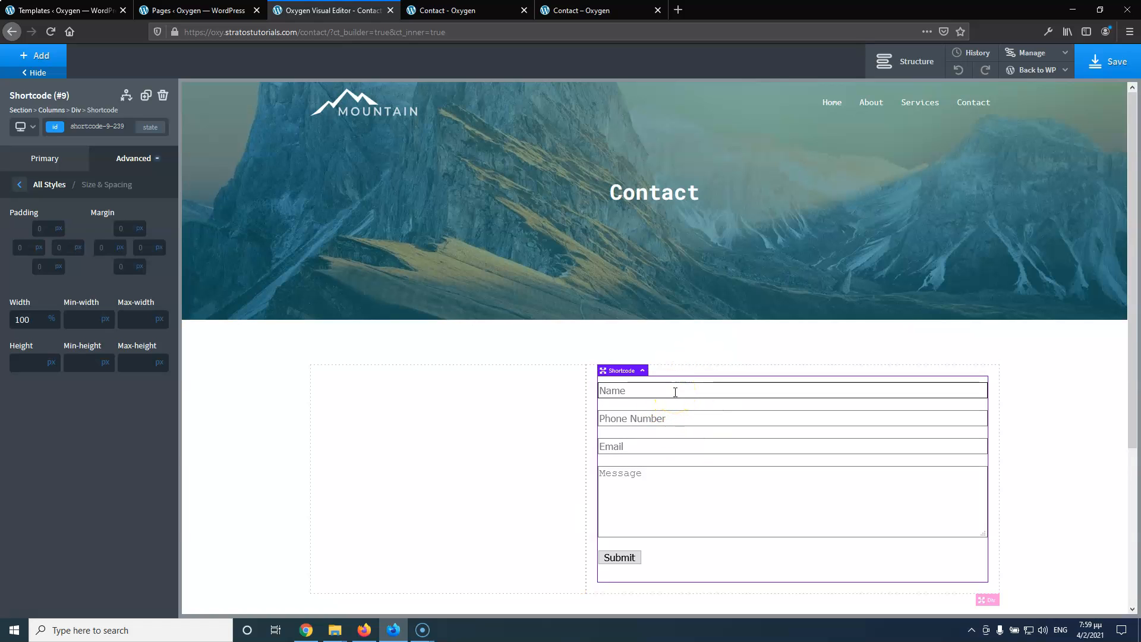
click(519, 428)
key(ctrl+Tab)
key(ctrl+Tab)
drag(225, 238, 342, 241)
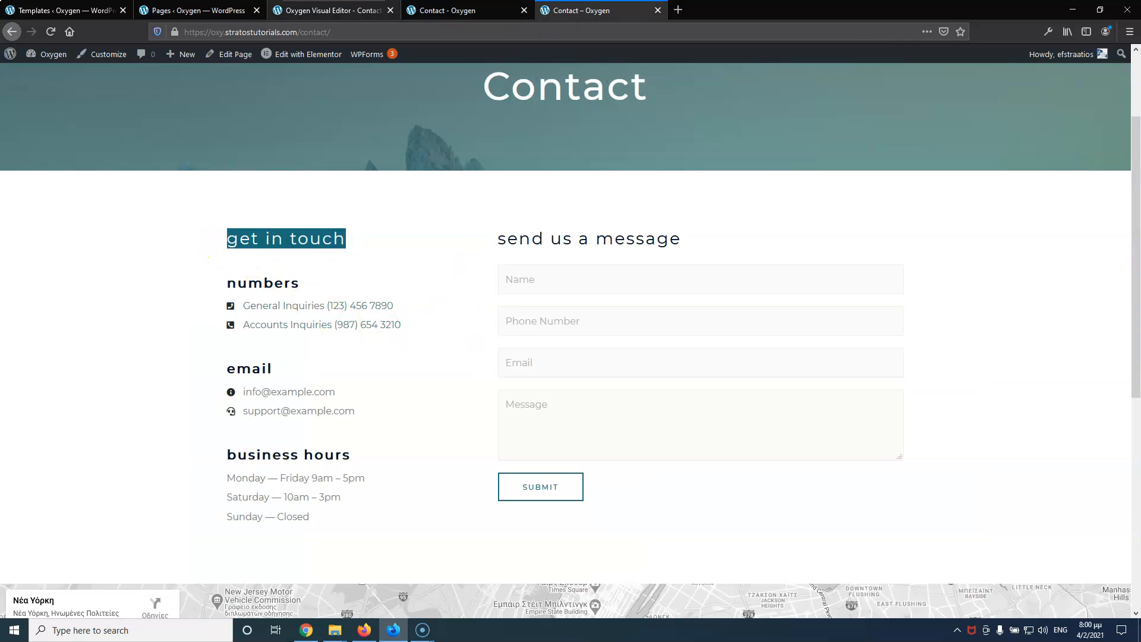
key(ctrl+shift+Tab)
key(ctrl+shift+Tab)
click(43, 57)
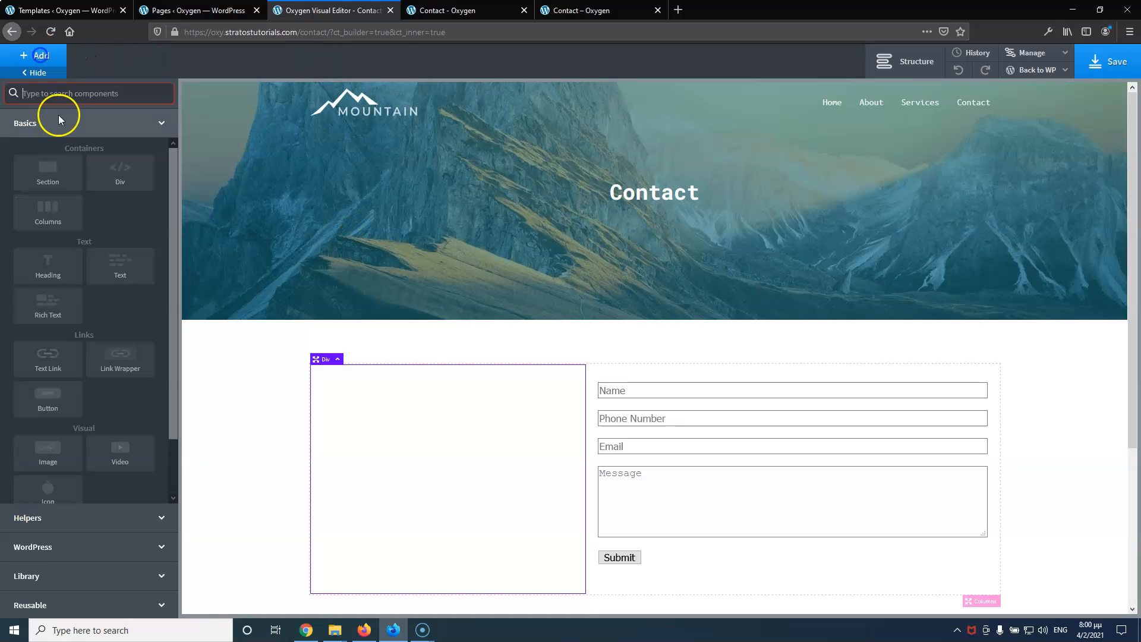
click(52, 262)
double_click(401, 398)
text(Get in Touch)
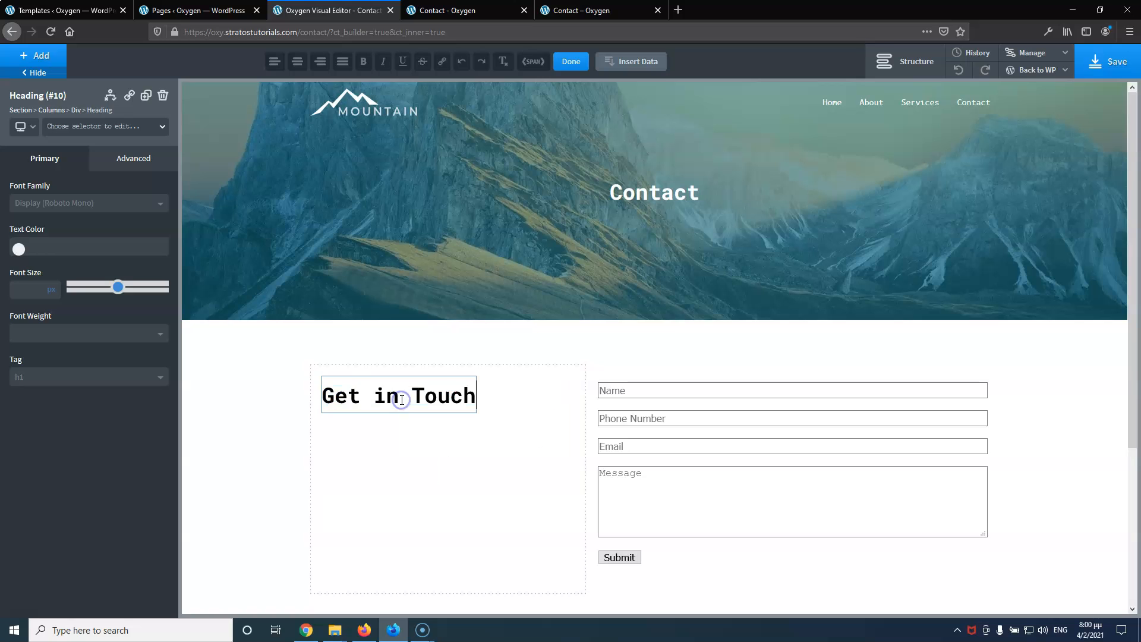
click(40, 379)
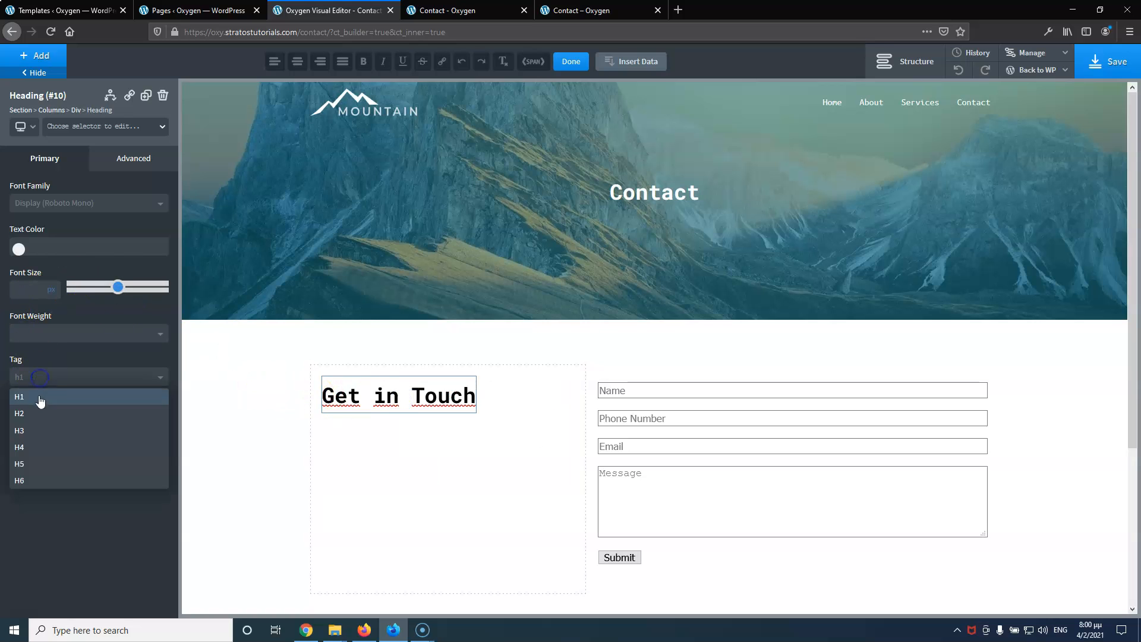
click(38, 410)
Following the reference page, add a Div below the Get in Touch heading and place a heading reading "Numbers" inside it
click(602, 13)
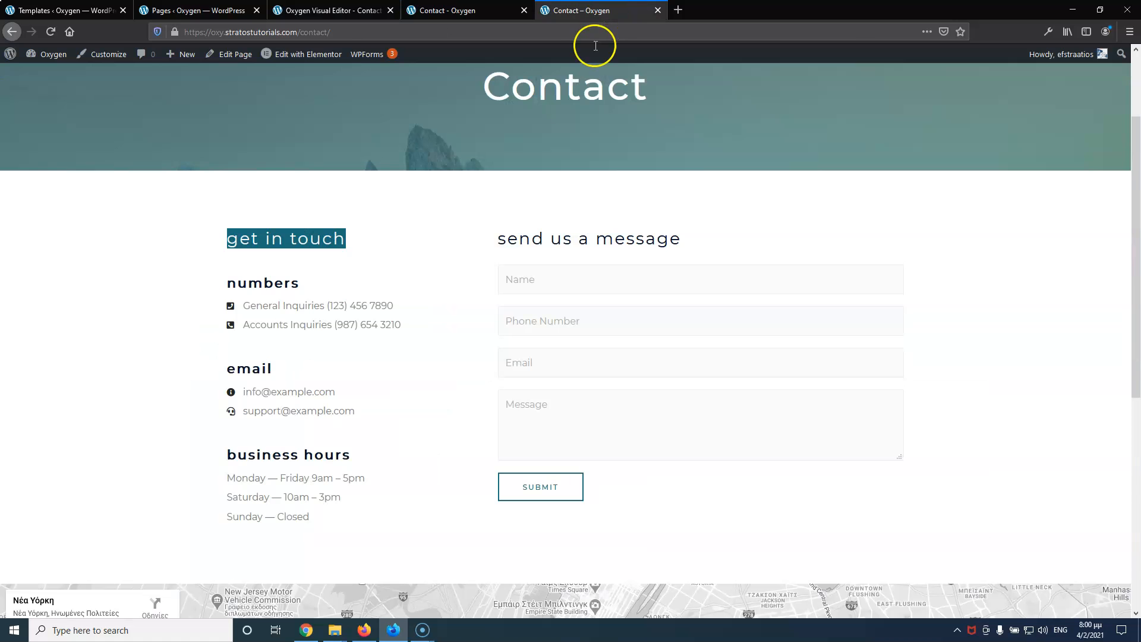
drag(224, 287, 293, 284)
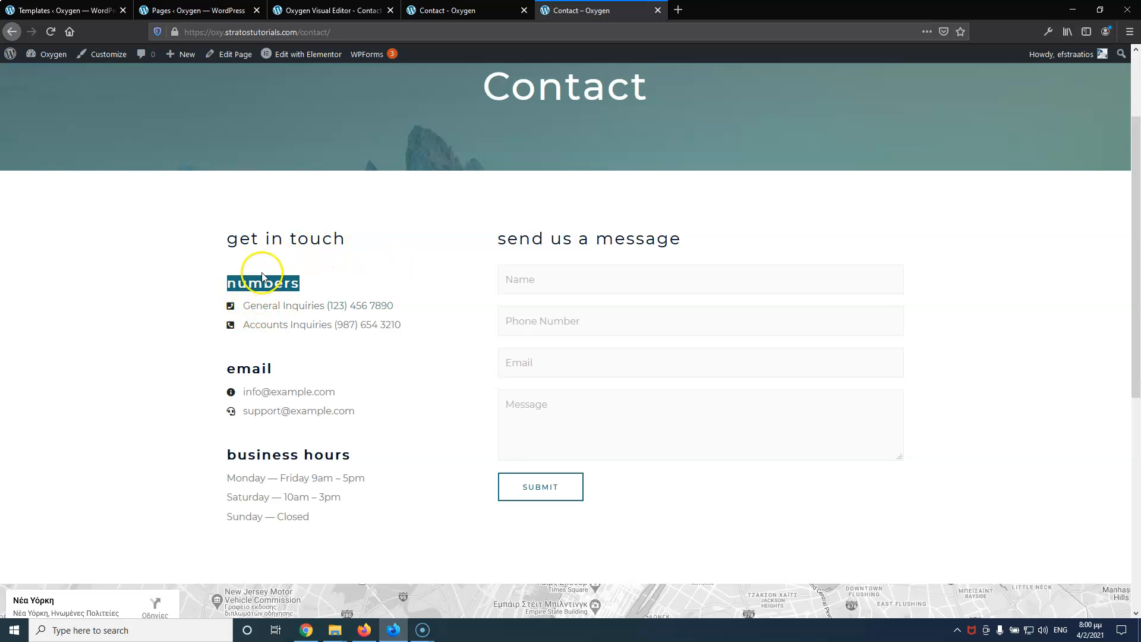
drag(221, 265, 418, 337)
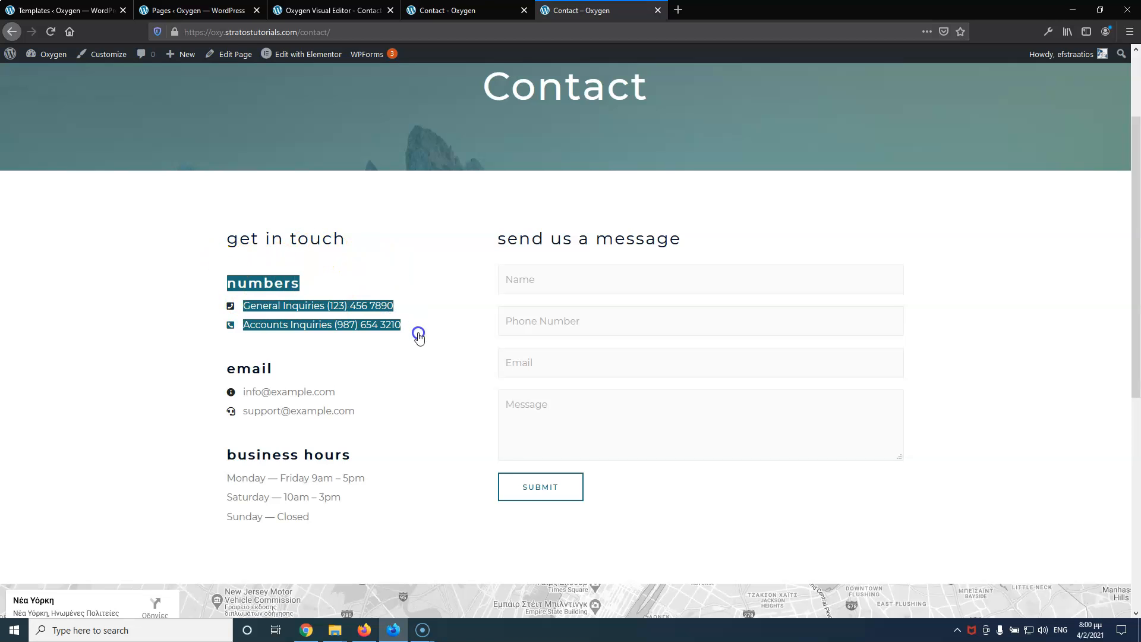
drag(225, 282, 401, 320)
click(347, 8)
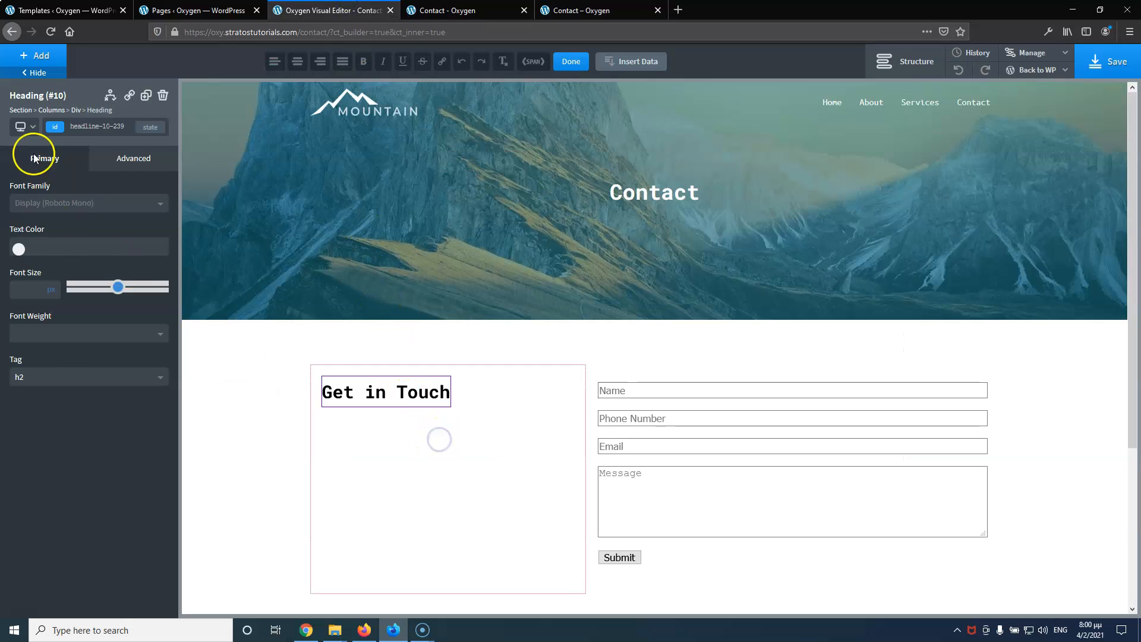
click(18, 56)
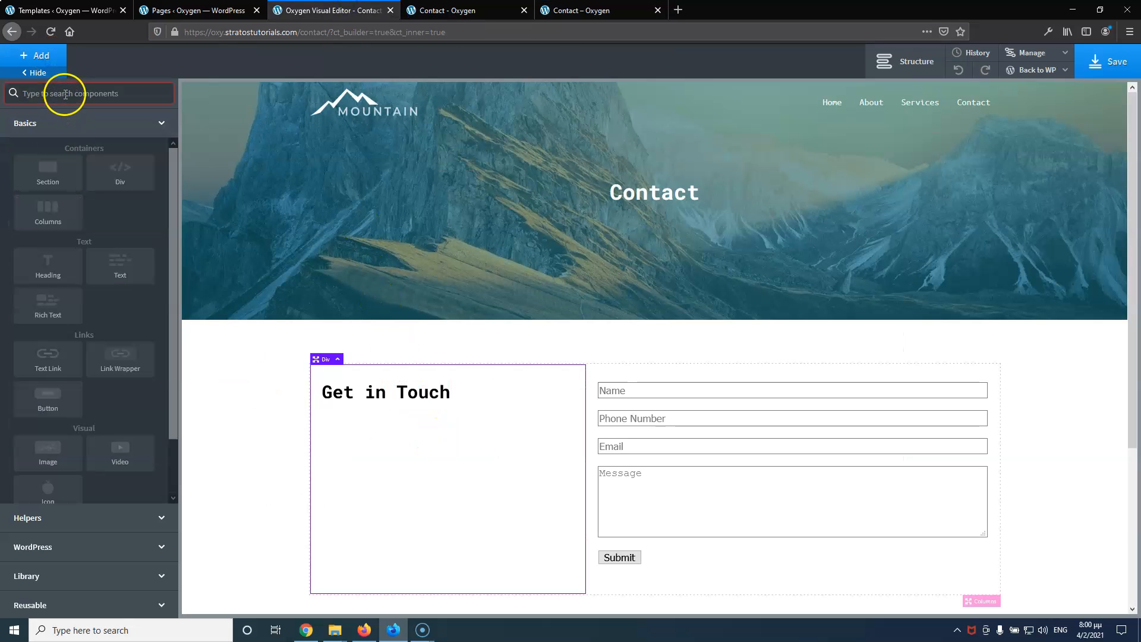
click(98, 176)
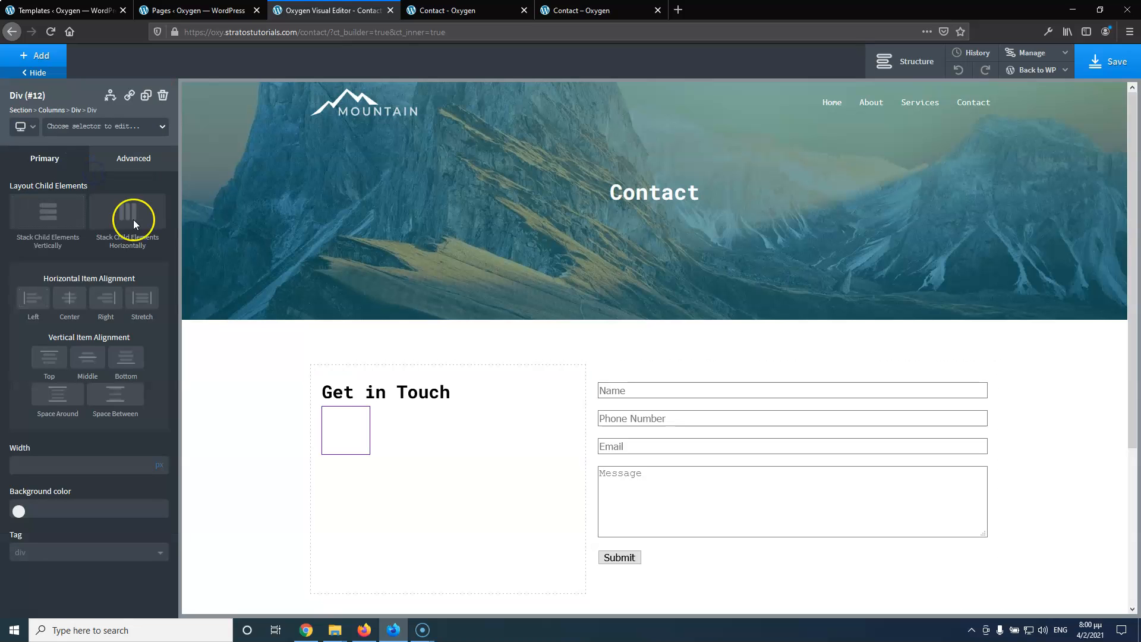
click(37, 55)
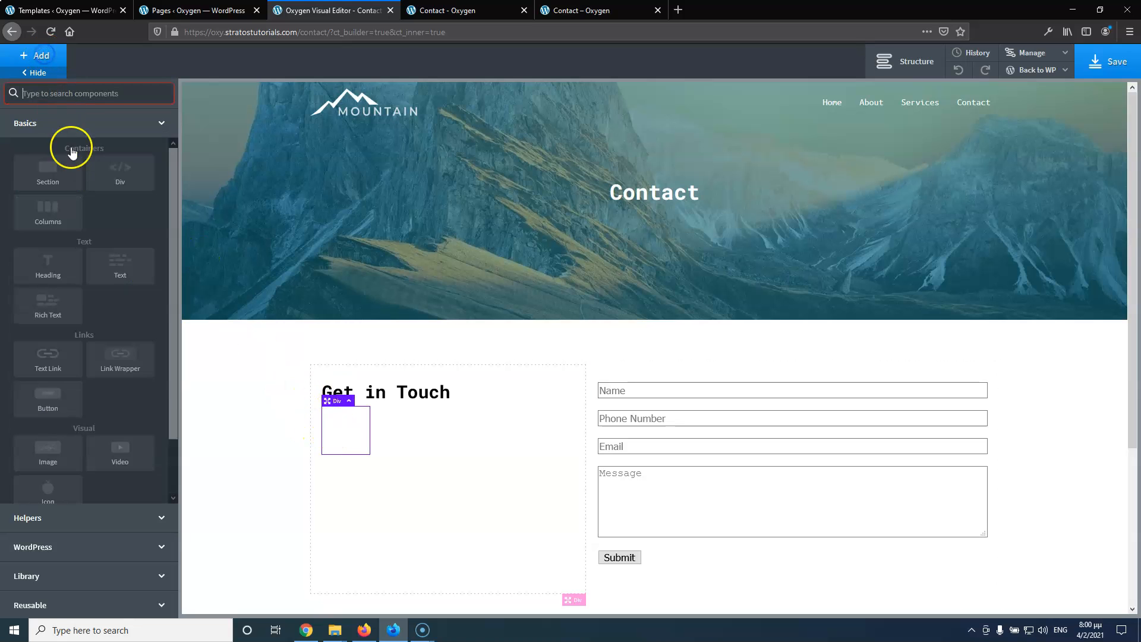
click(62, 257)
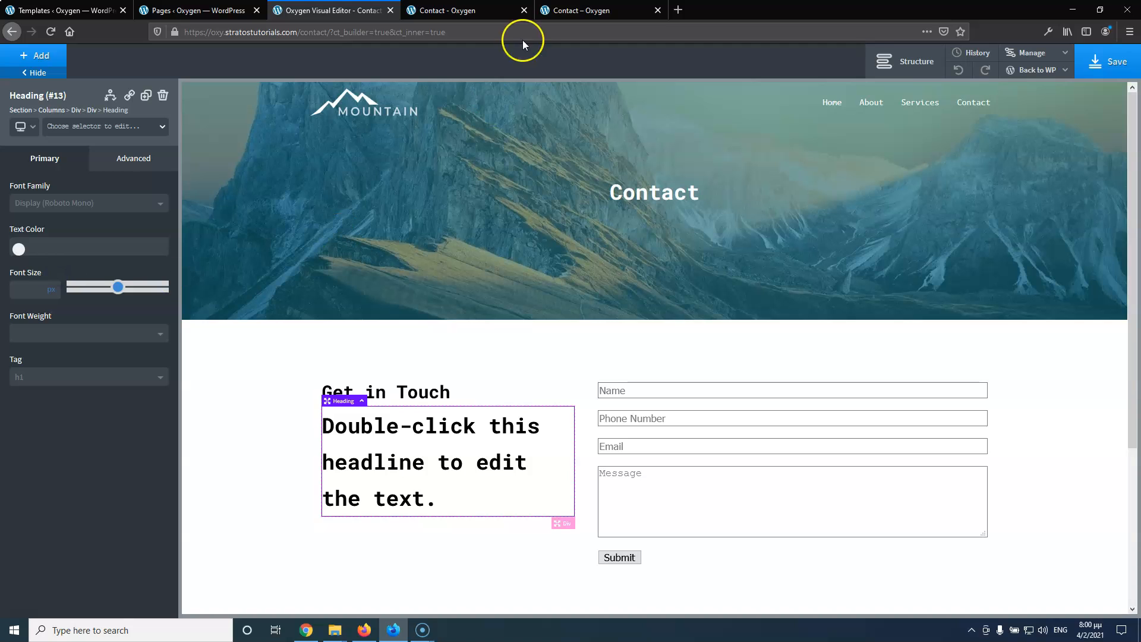
double_click(407, 429)
text(Numbers)
Give the Numbers heading the class contact-info-heading and set its tag to H3
click(579, 11)
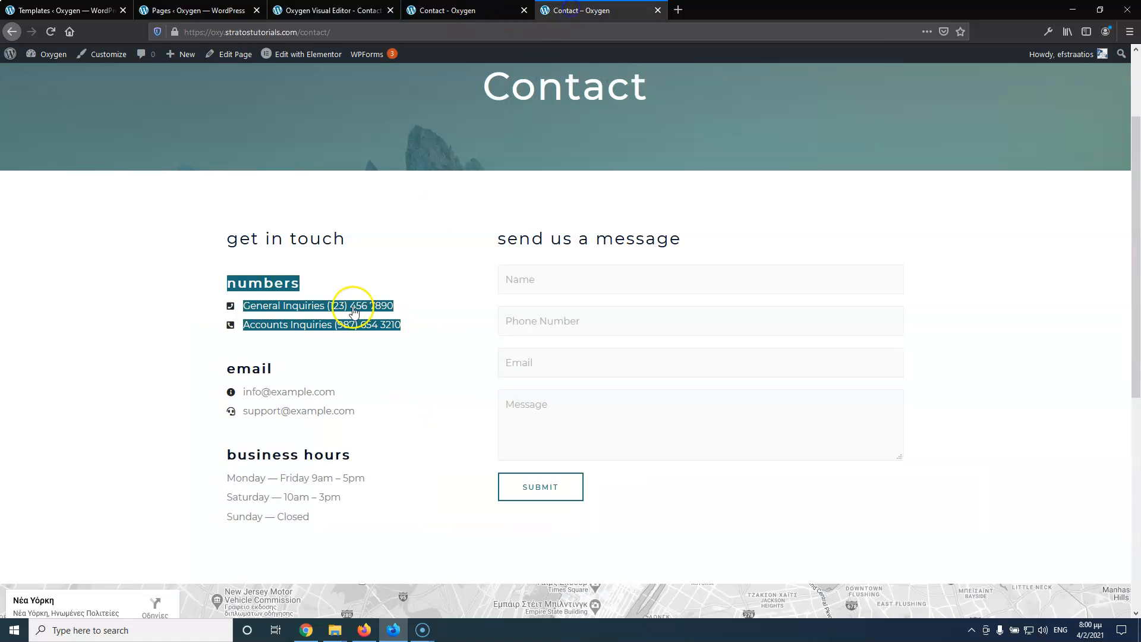
click(331, 265)
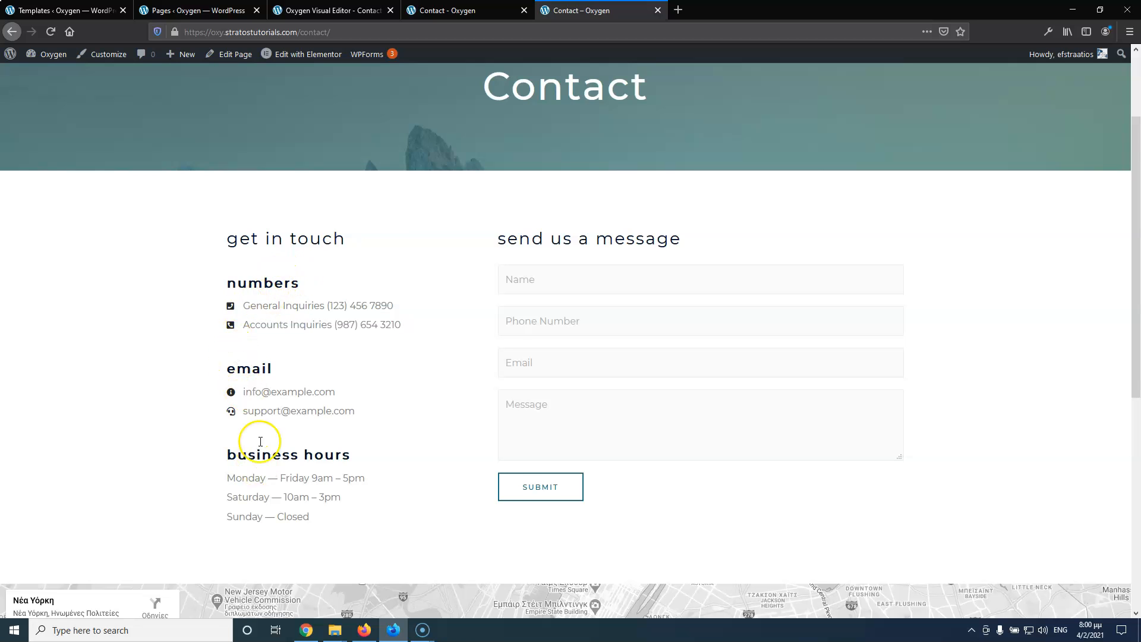
click(315, 8)
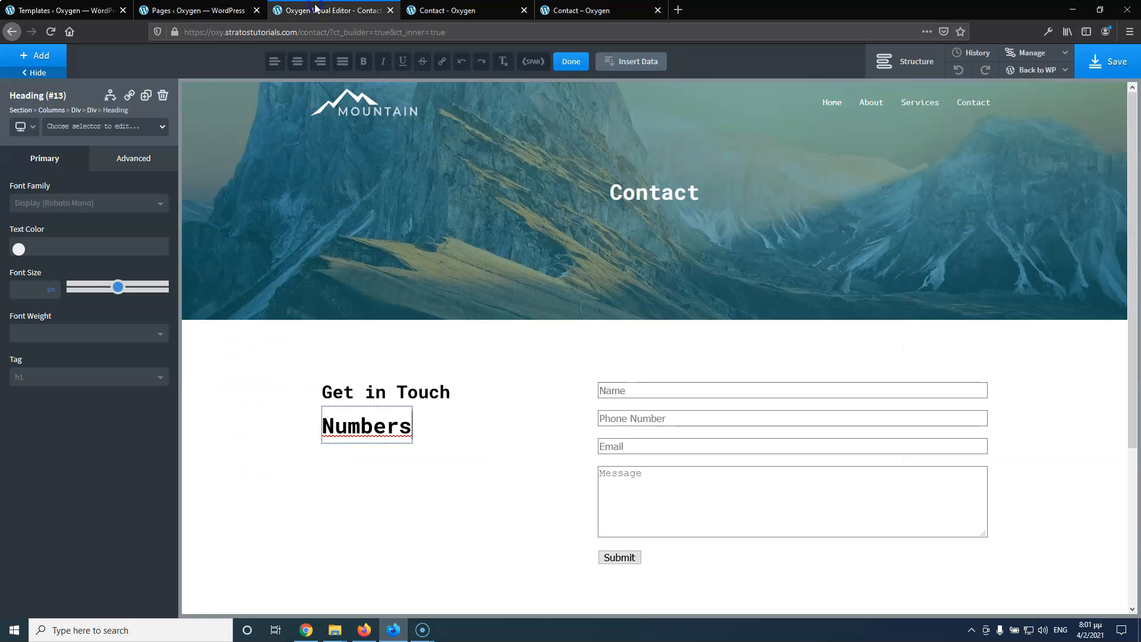
click(89, 127)
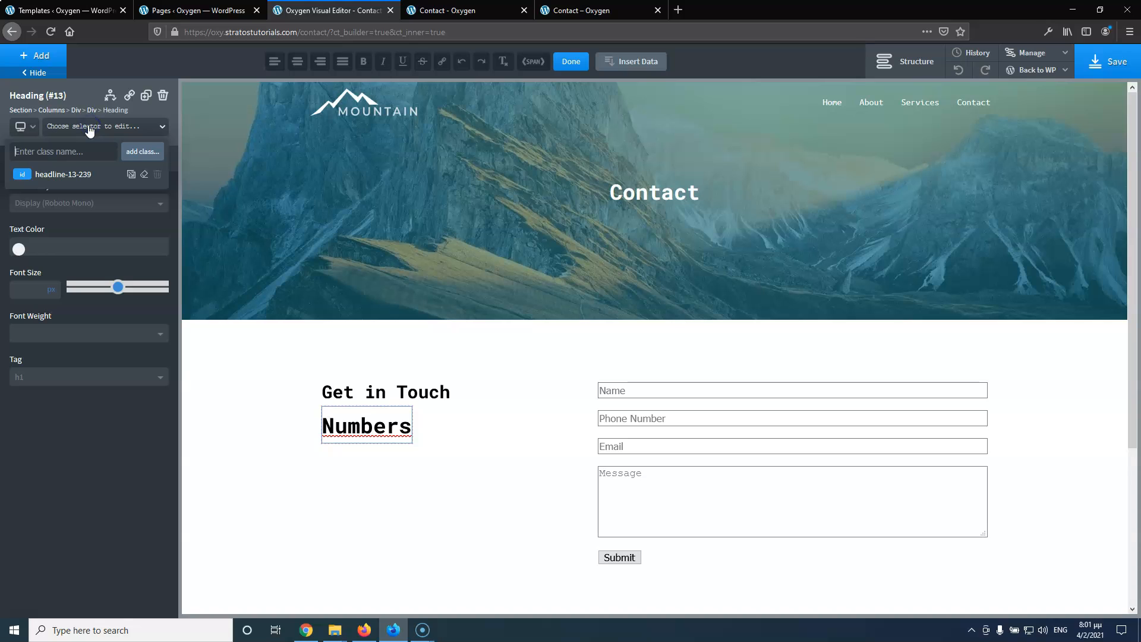
text(contact-info-heading)
key(Return)
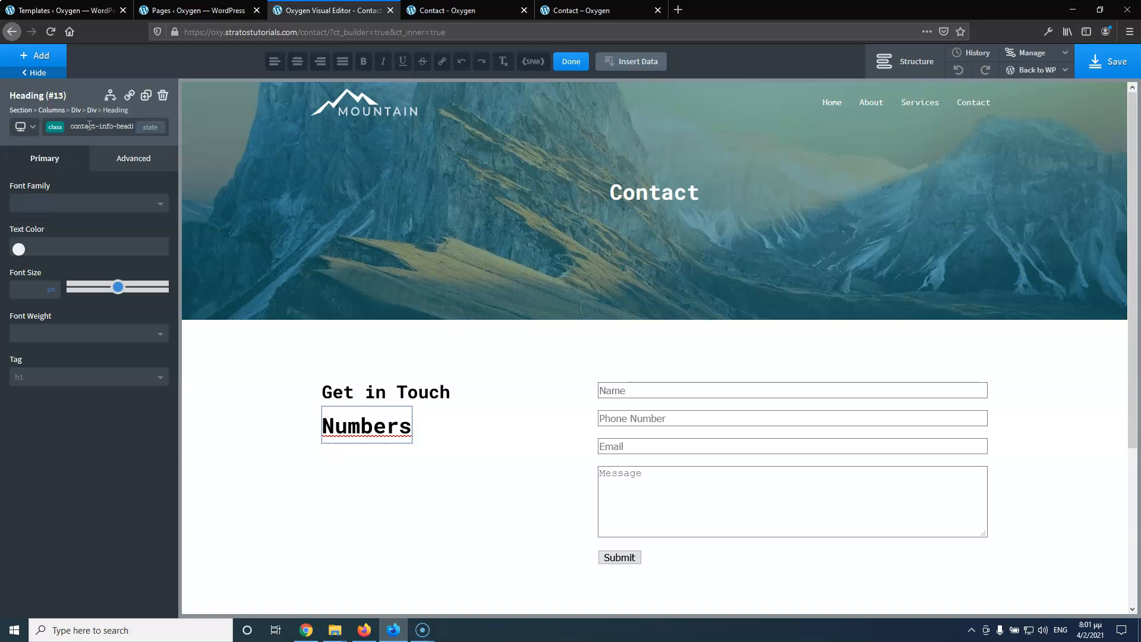
click(49, 380)
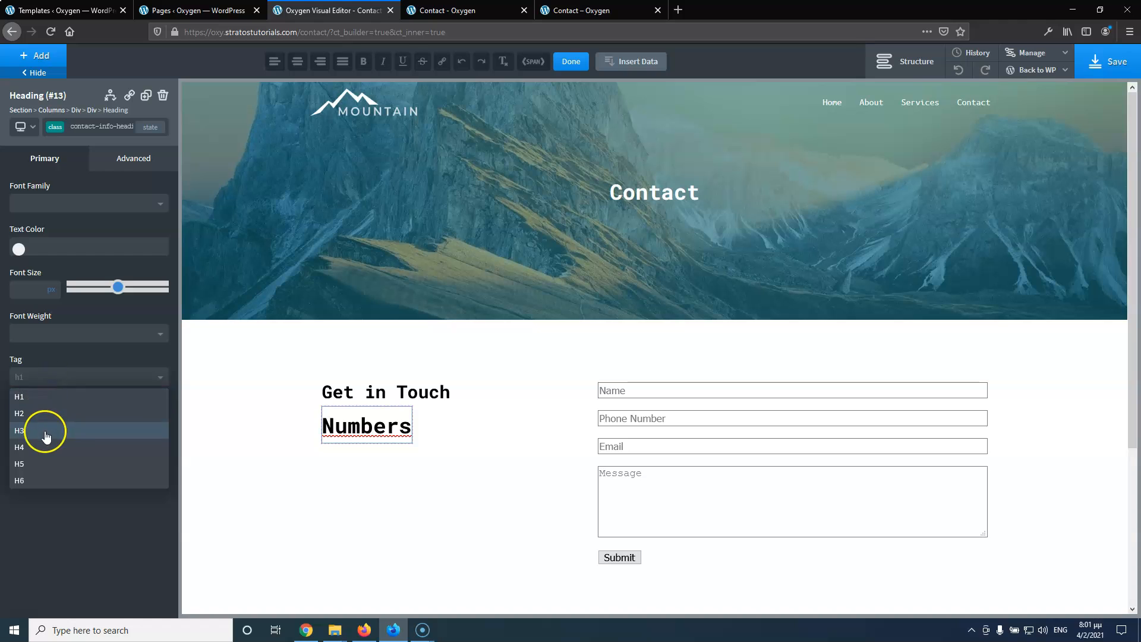
click(47, 432)
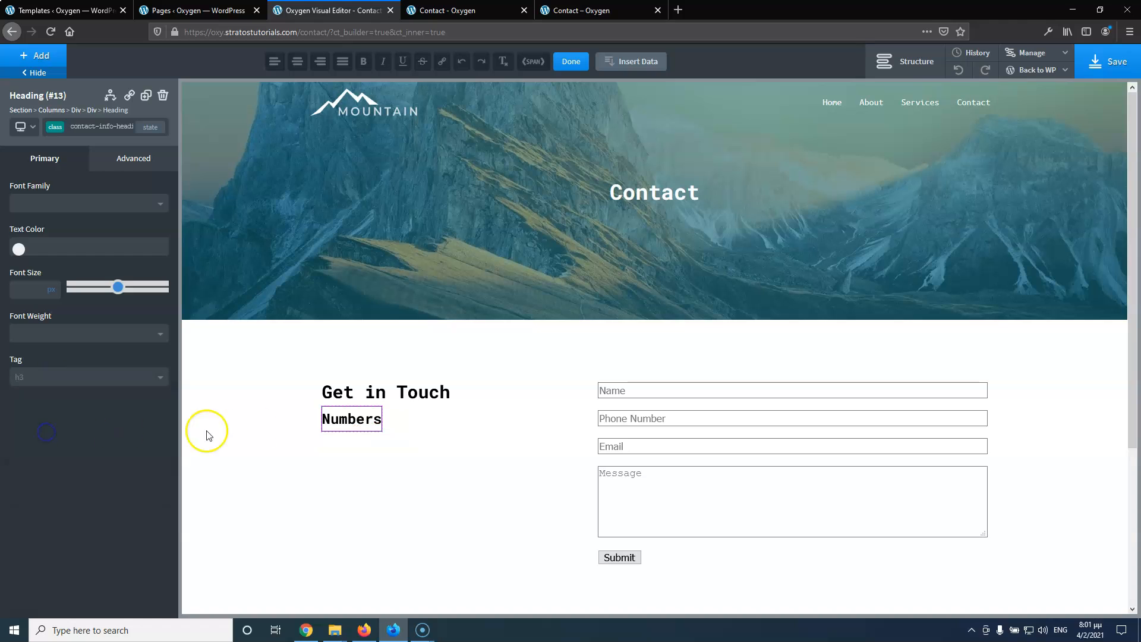
Add a small bottom margin to the Get in Touch heading and select the Numbers heading
click(356, 392)
drag(351, 406, 355, 426)
click(355, 432)
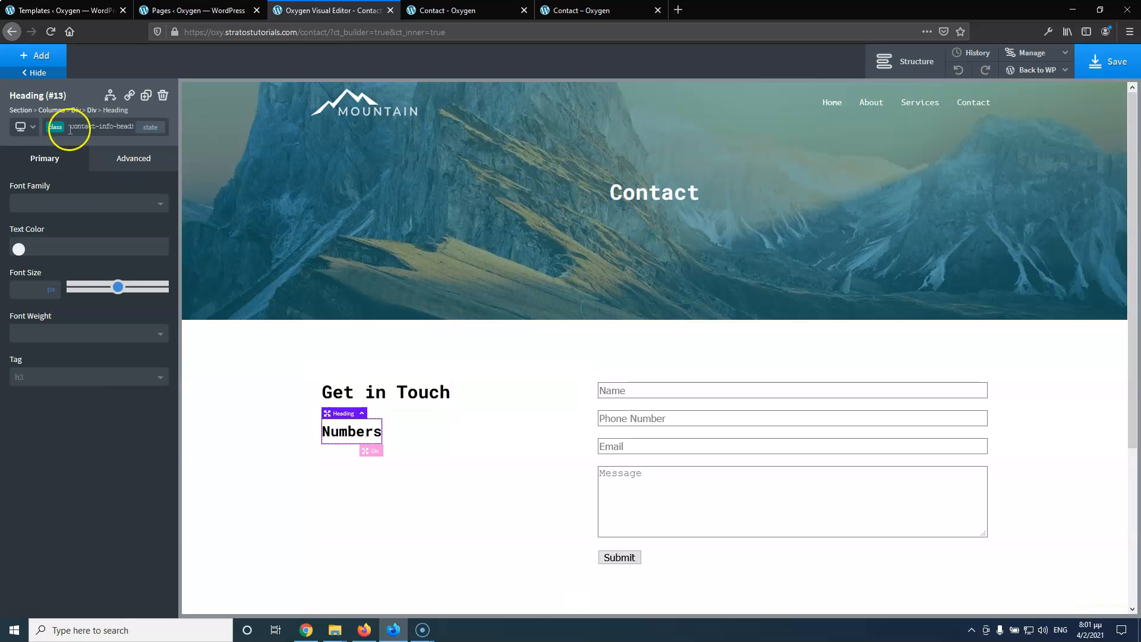
click(38, 54)
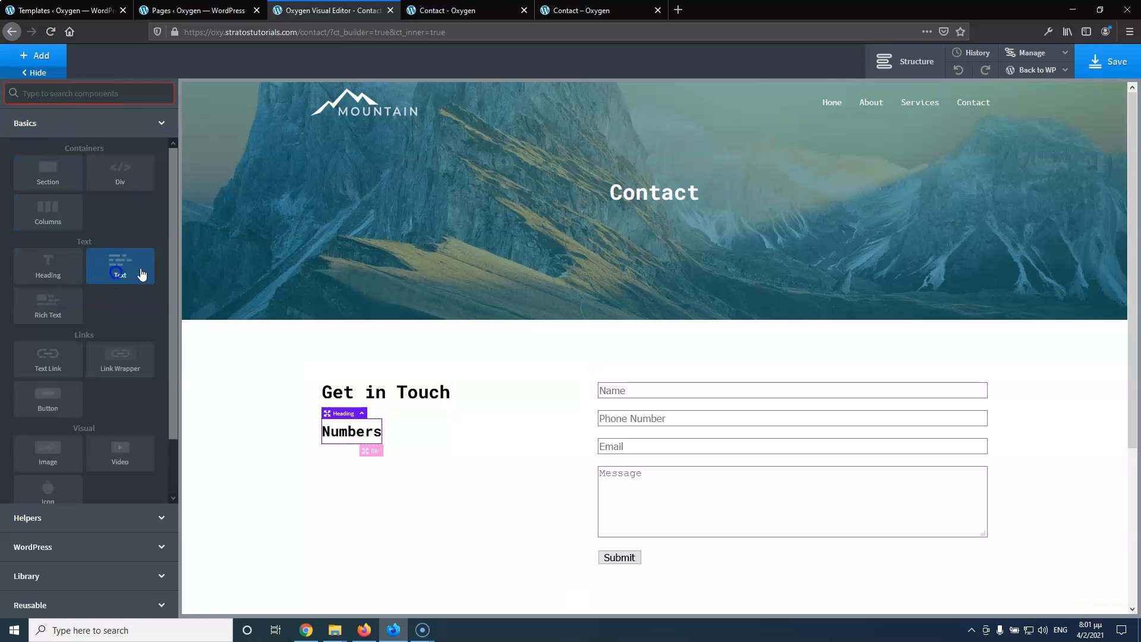
click(140, 270)
click(916, 65)
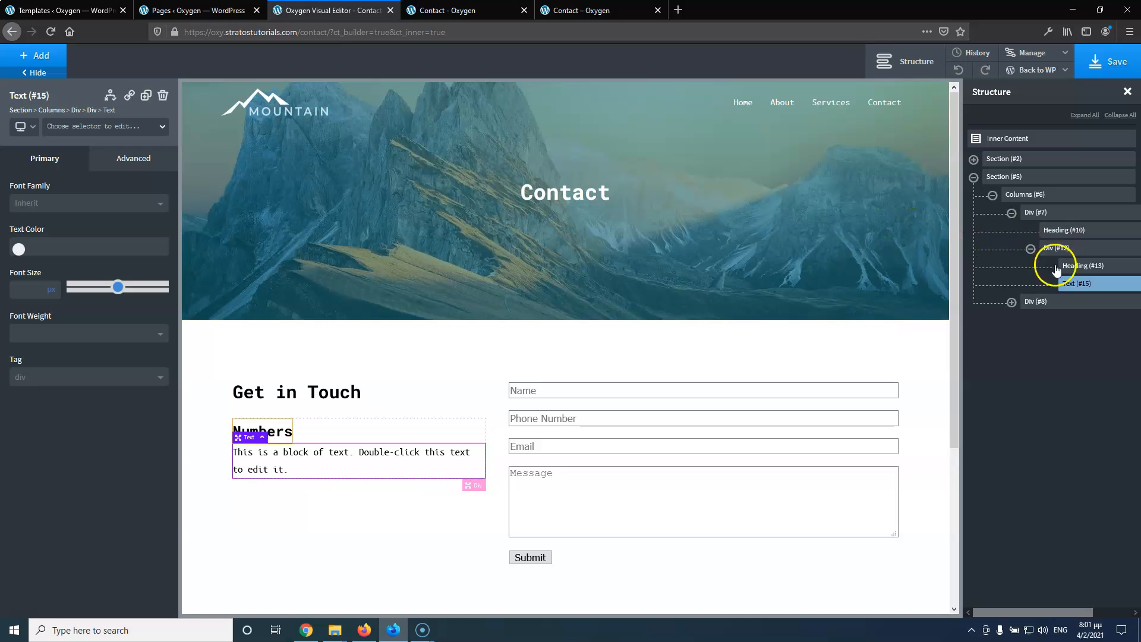
click(470, 7)
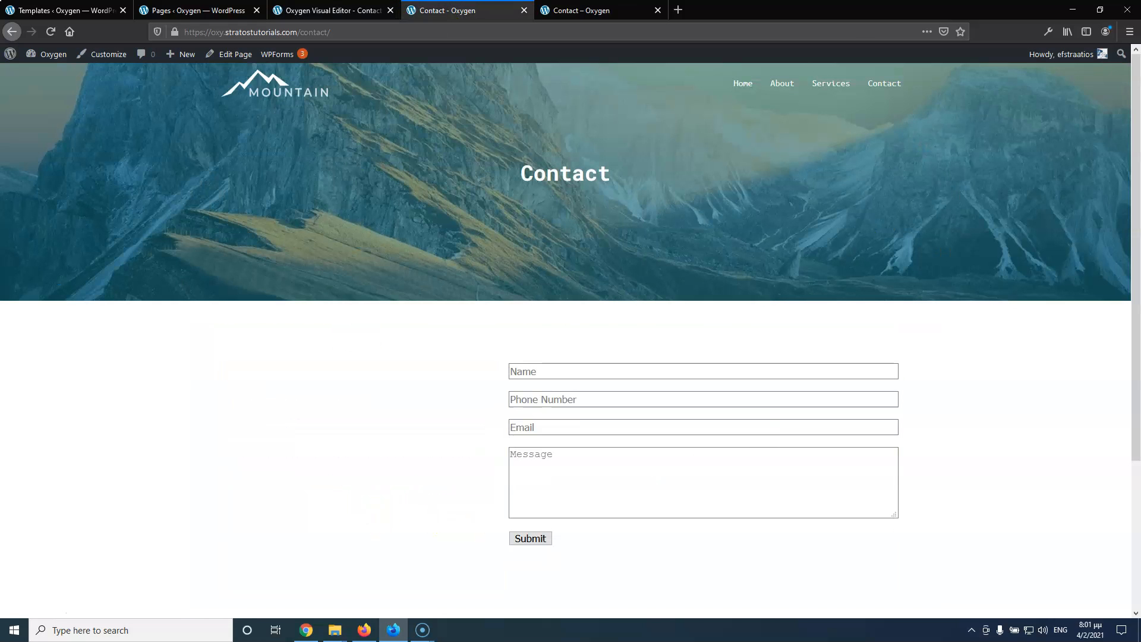
click(326, 10)
click(604, 10)
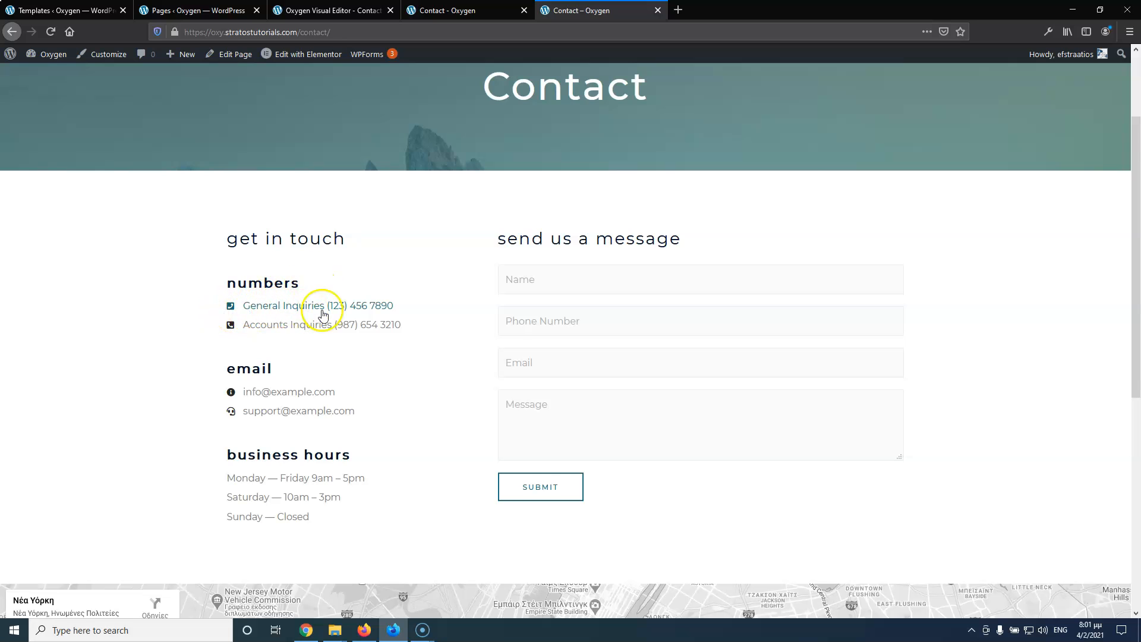
click(327, 11)
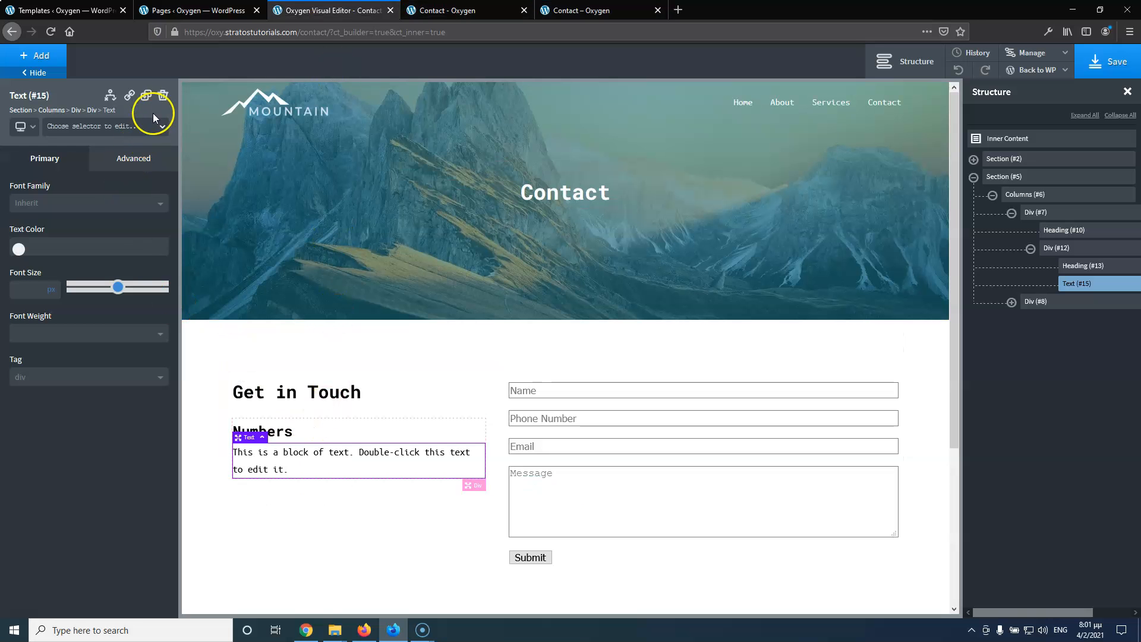
click(162, 96)
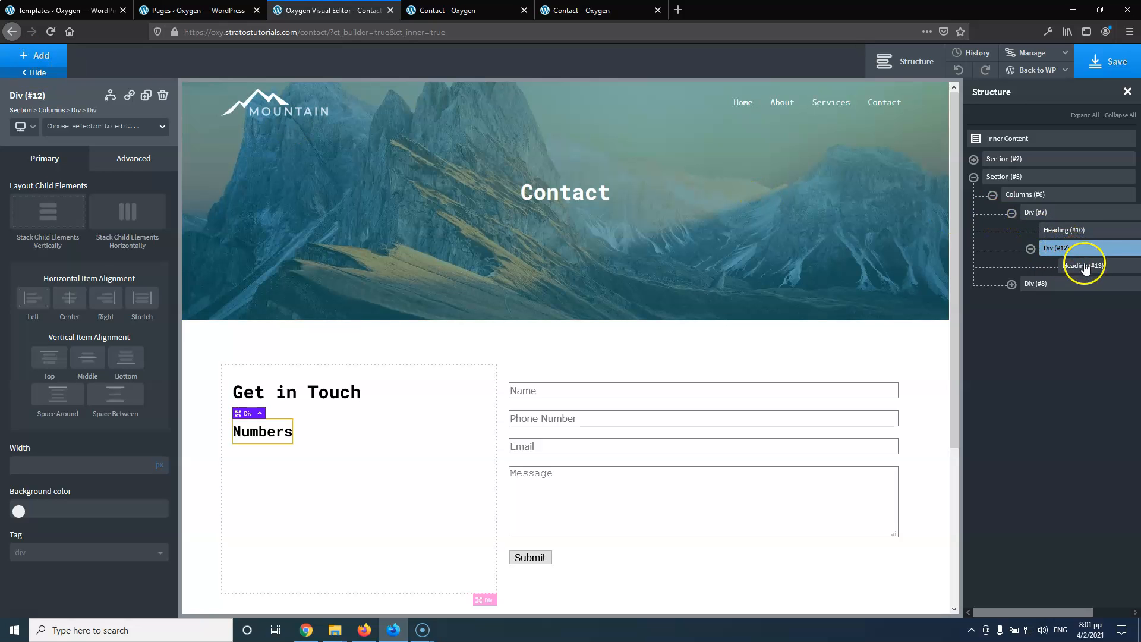
Add a nested Div below the Numbers heading, inside the same container
click(34, 55)
click(122, 174)
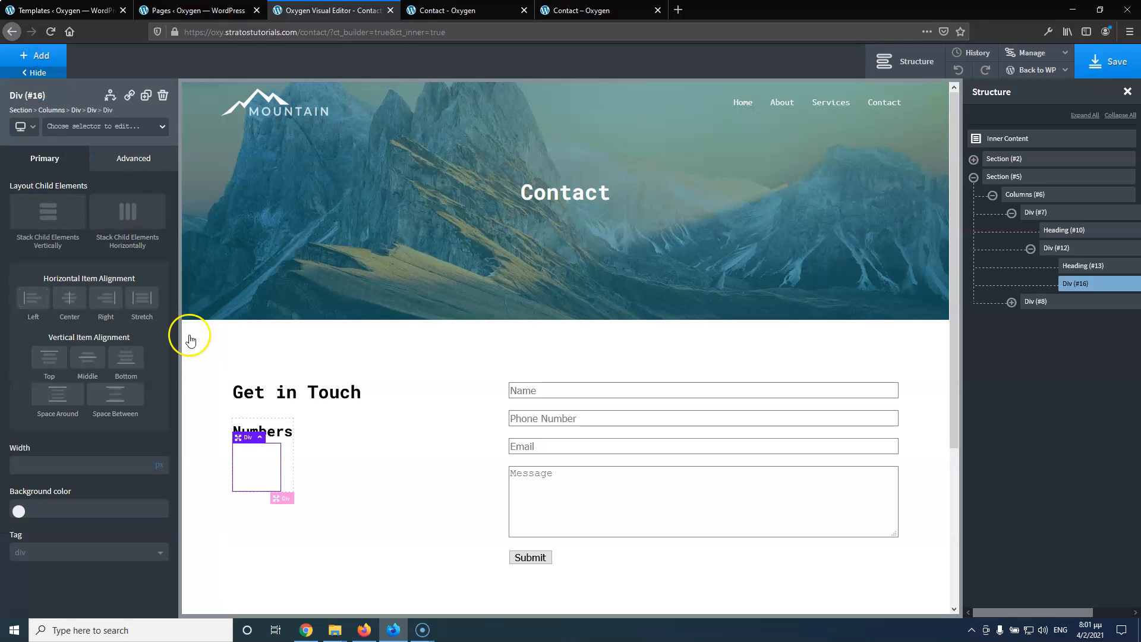
Assign a new class named contact-info-div to the empty div under the Numbers heading
click(88, 127)
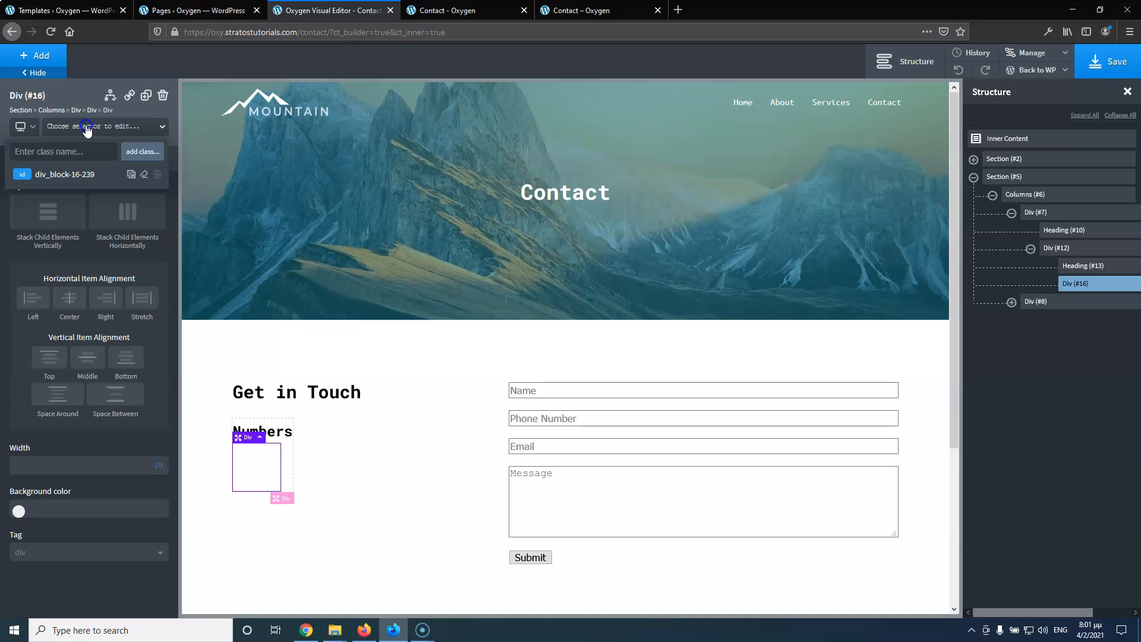
text(contact-info-)
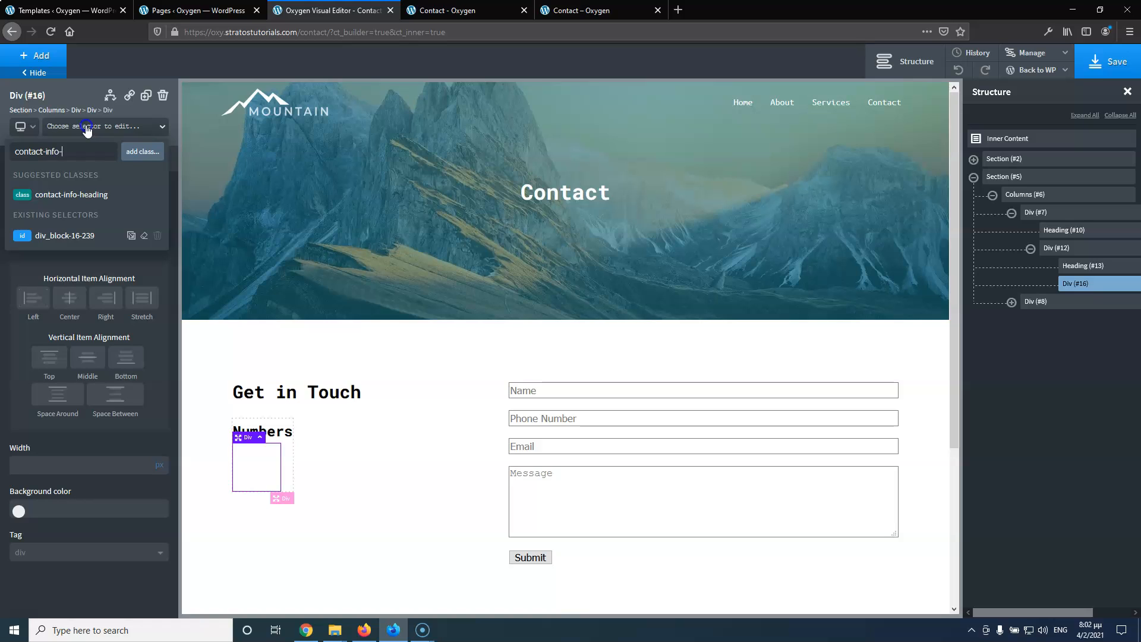
text(div)
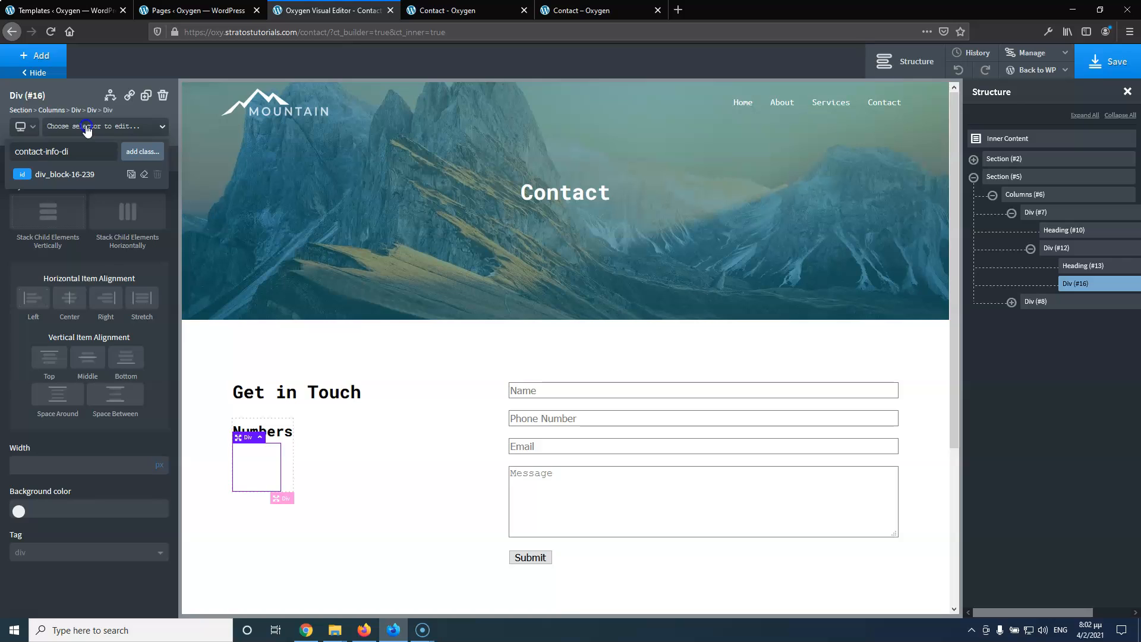
Check the reference contact page's layout, and insert an Icon element inside the div under the Numbers heading
click(601, 7)
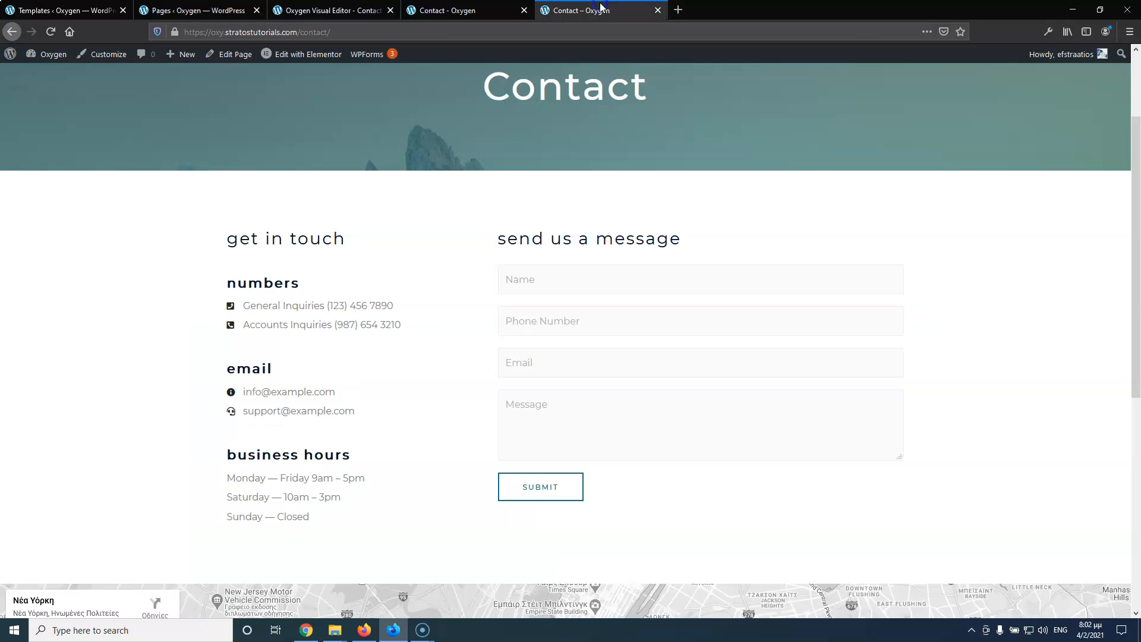
click(327, 11)
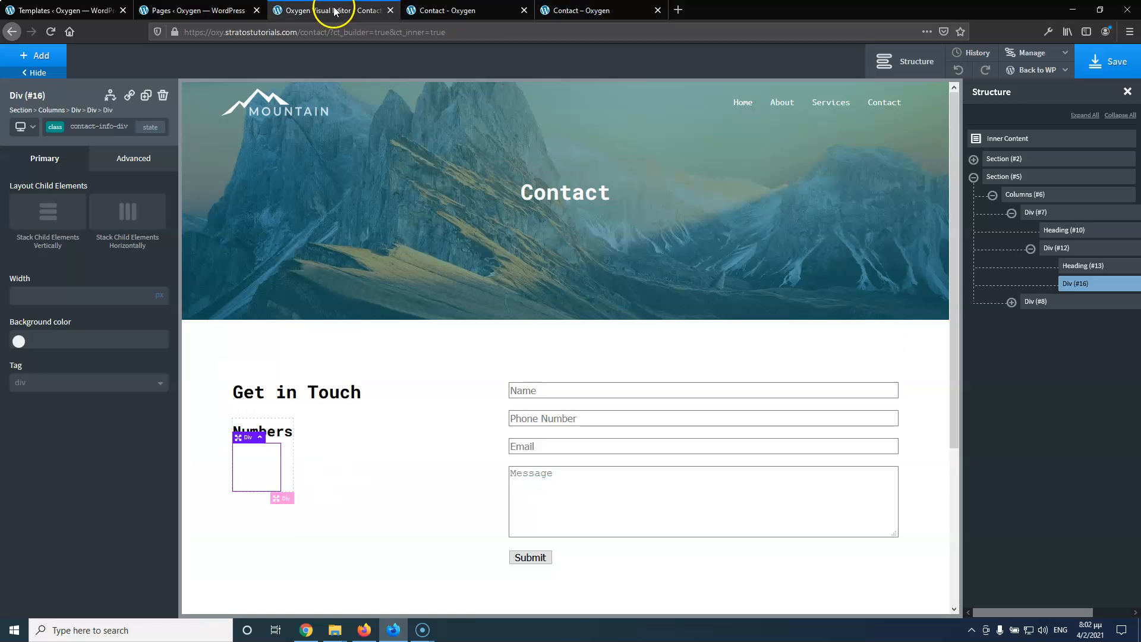
click(36, 55)
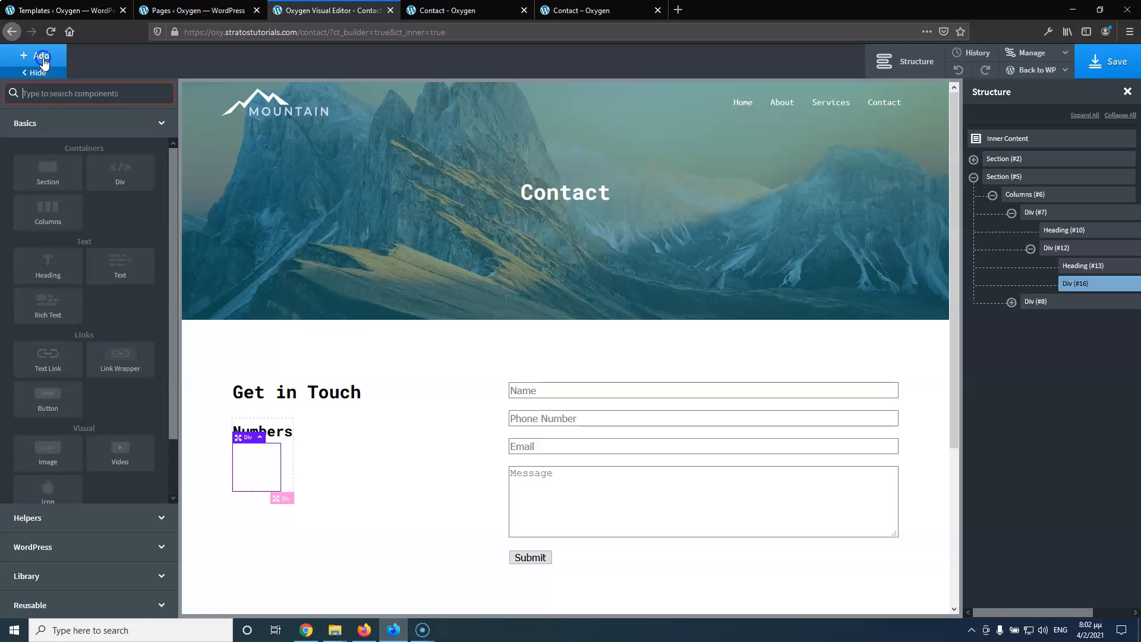
click(66, 95)
text(icon)
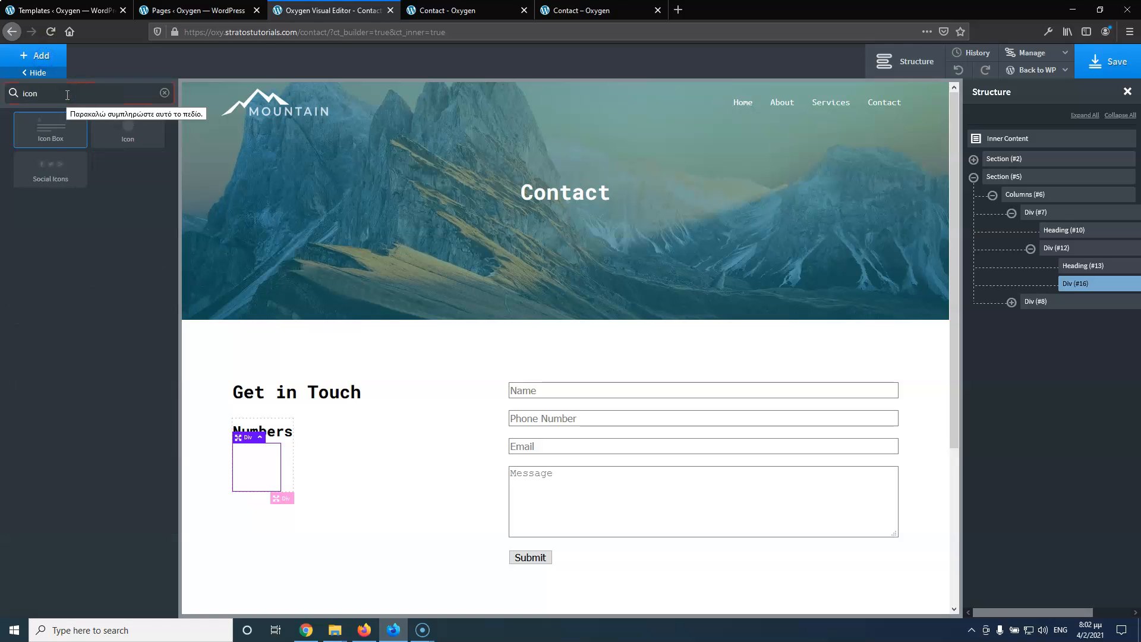
click(117, 143)
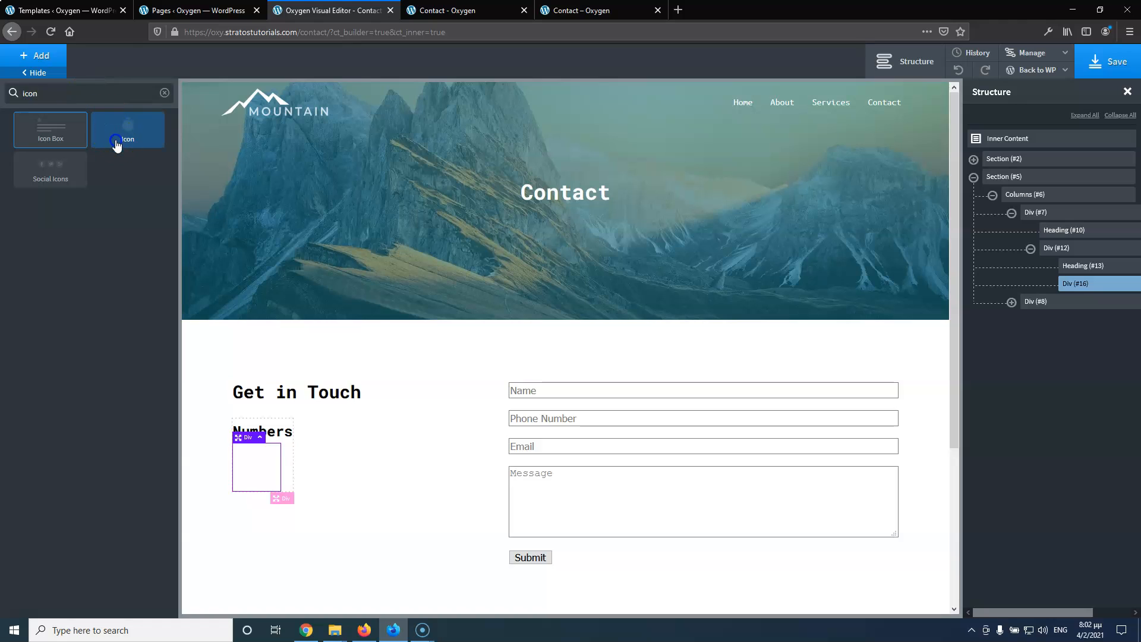
Assign a new class named contact-info-icon to the thumbs-up icon
click(82, 124)
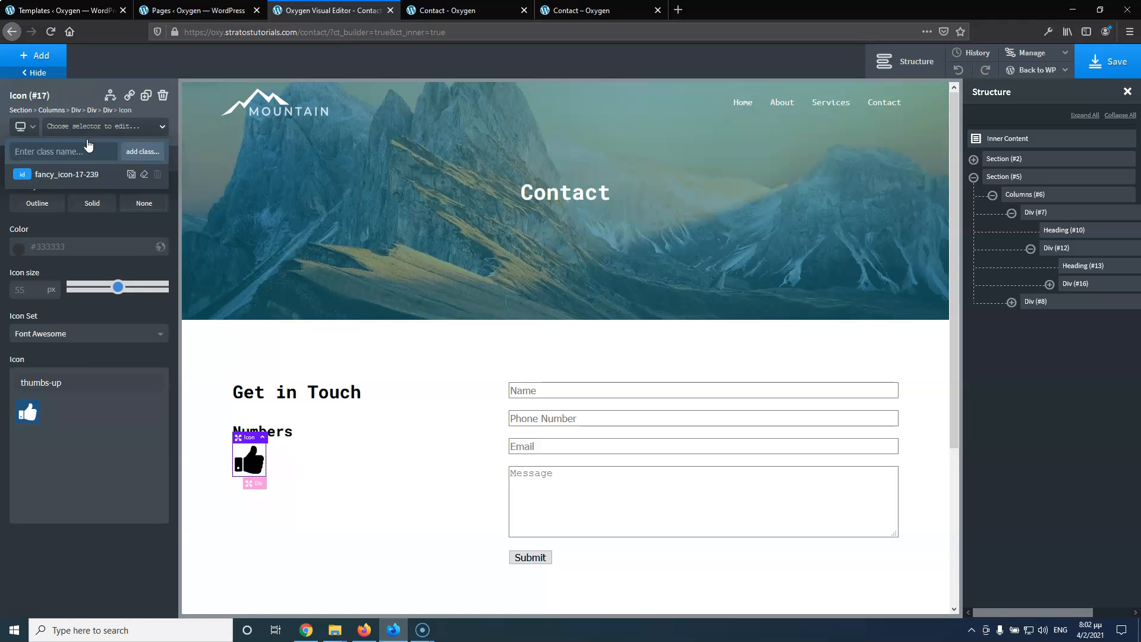
text(contact-)
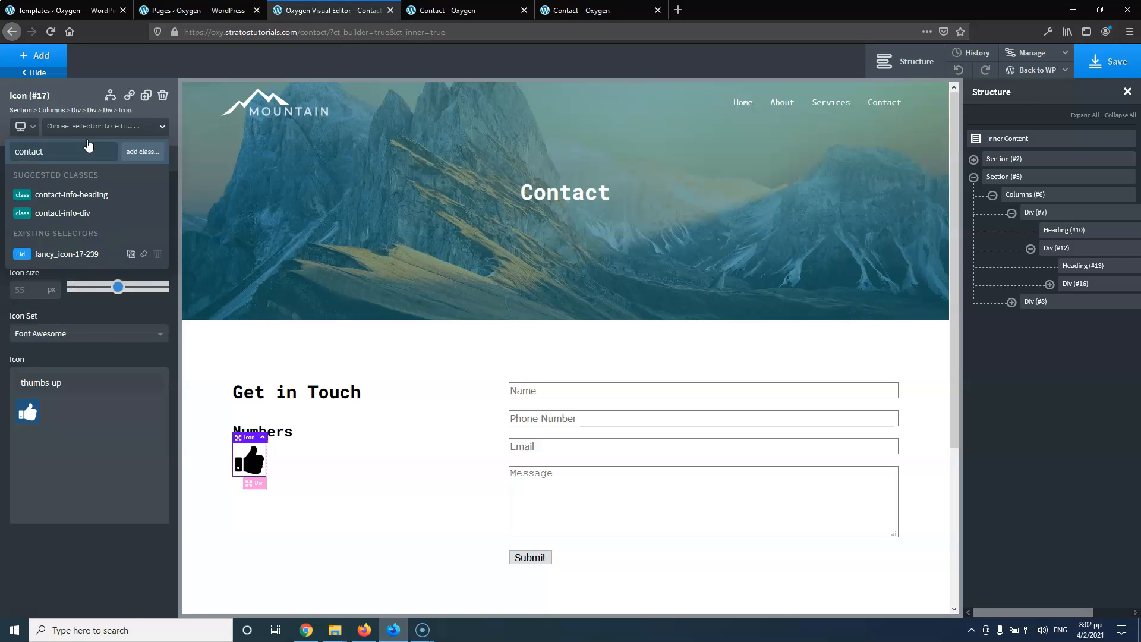
text(info-icon)
key(Return)
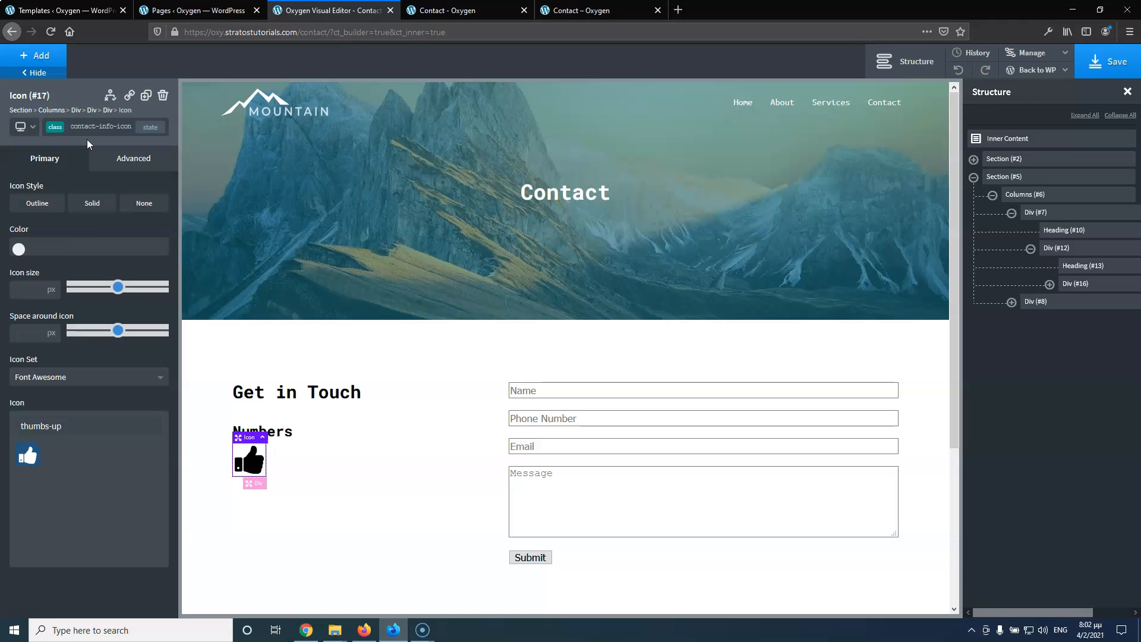
Insert a Text element below the icon and assign it a new class named contact-info-text
click(37, 55)
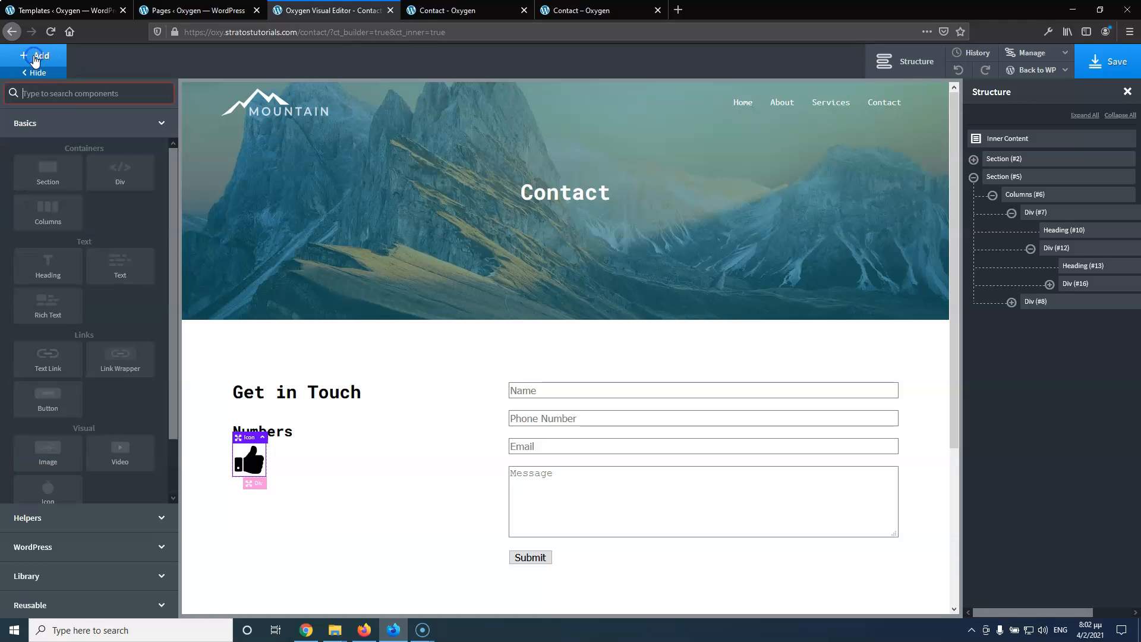
click(108, 276)
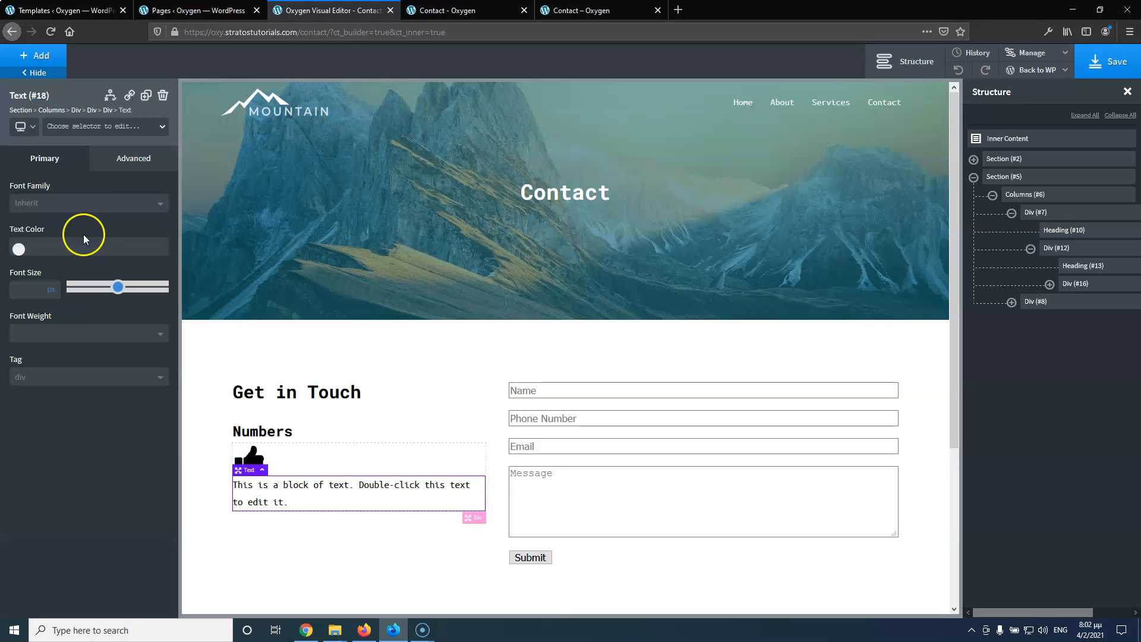
click(98, 128)
text(cont)
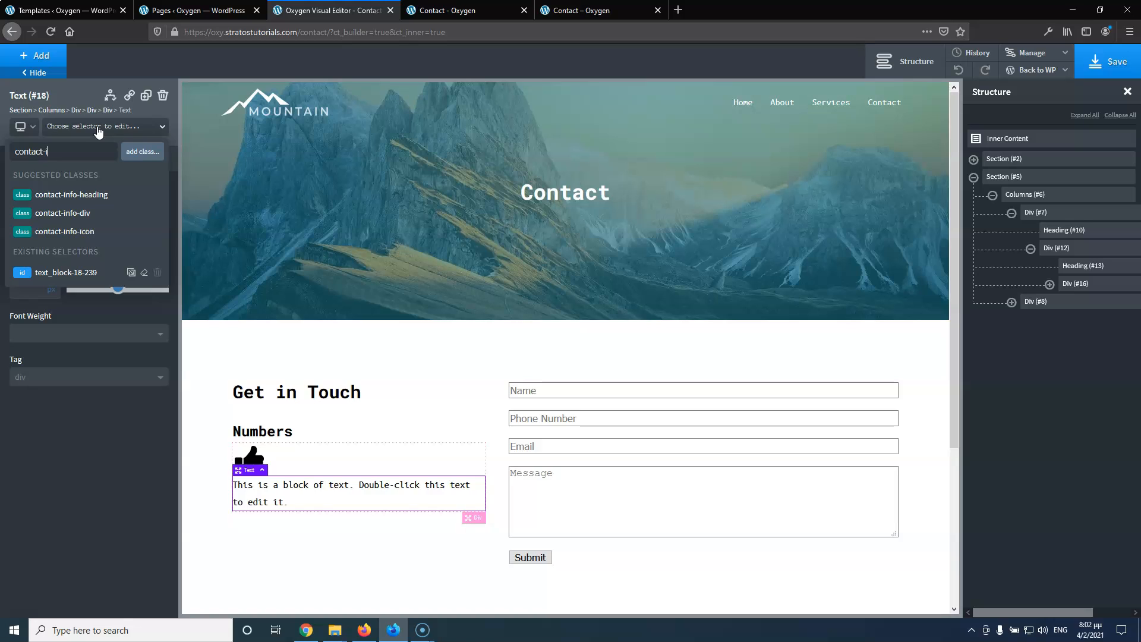
text(act-info-text)
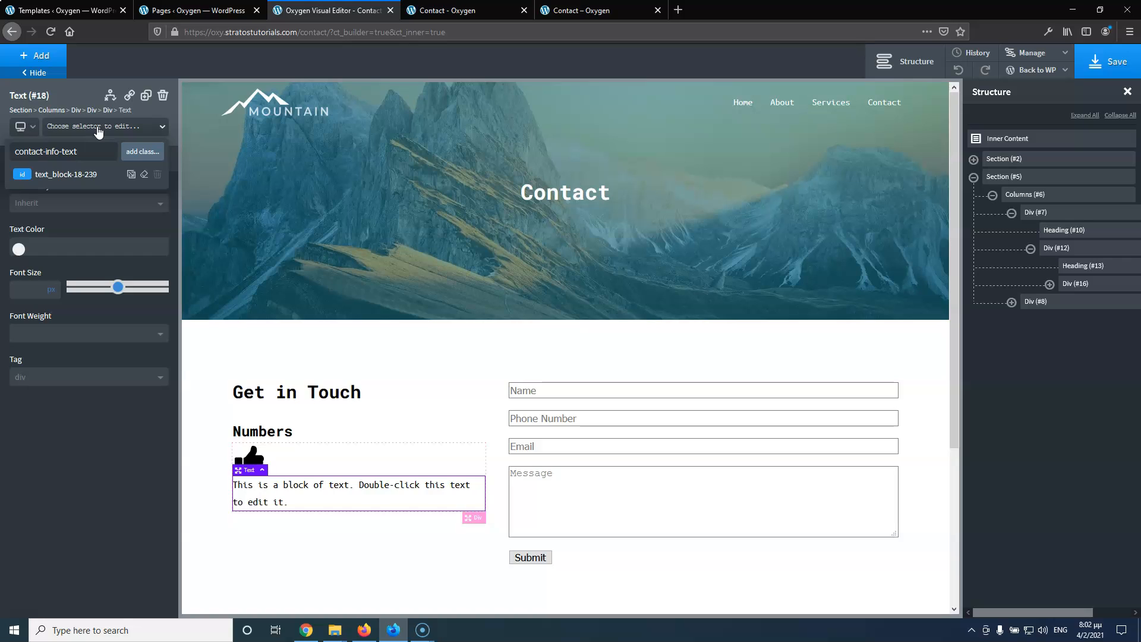
key(Return)
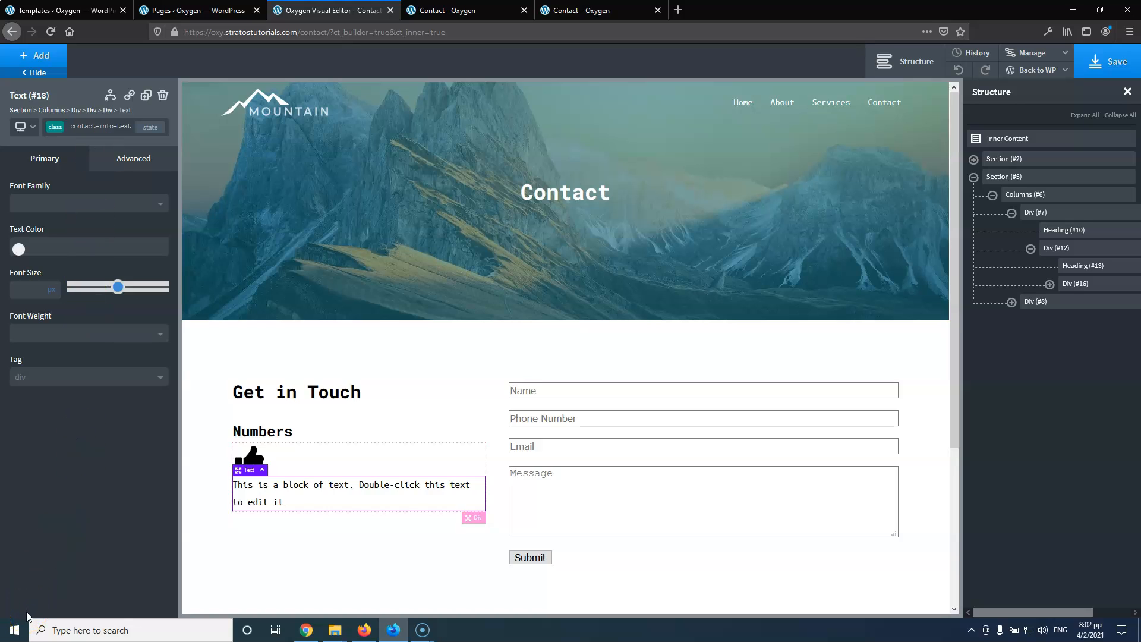
Add a Link Wrapper inside the contact-info-div container and nest the icon and text element within it
click(578, 12)
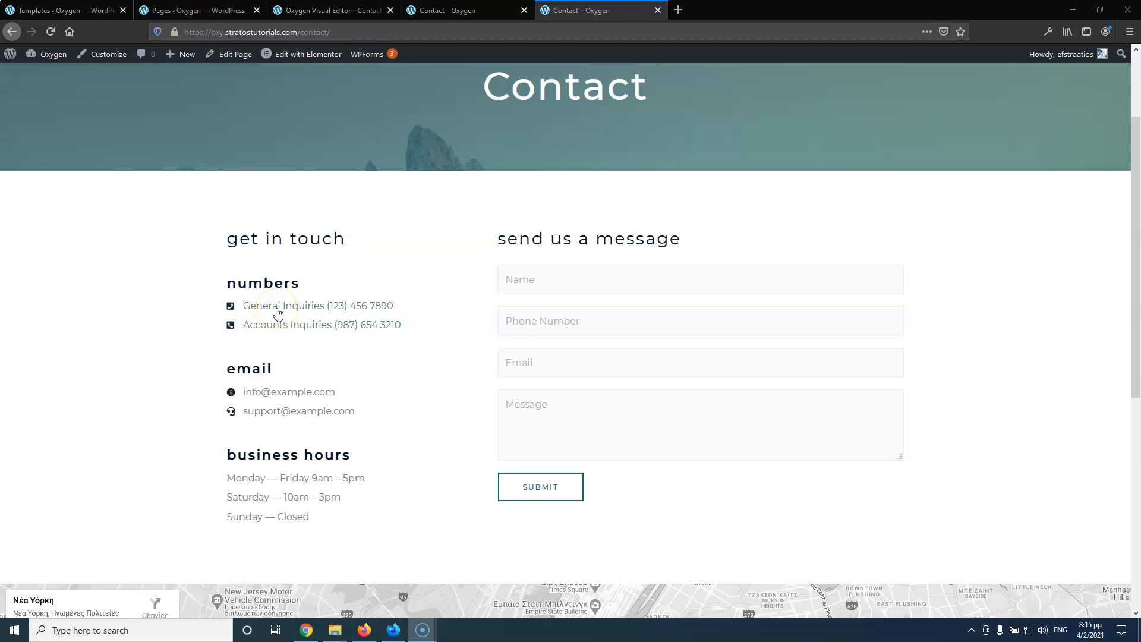
click(362, 8)
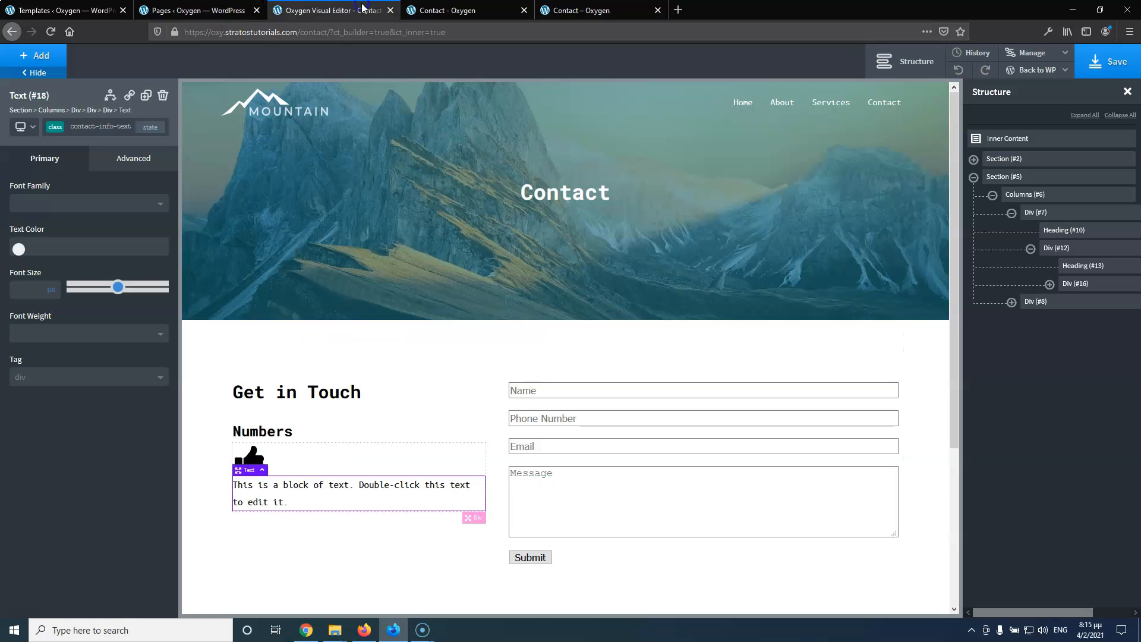
click(308, 454)
click(1050, 284)
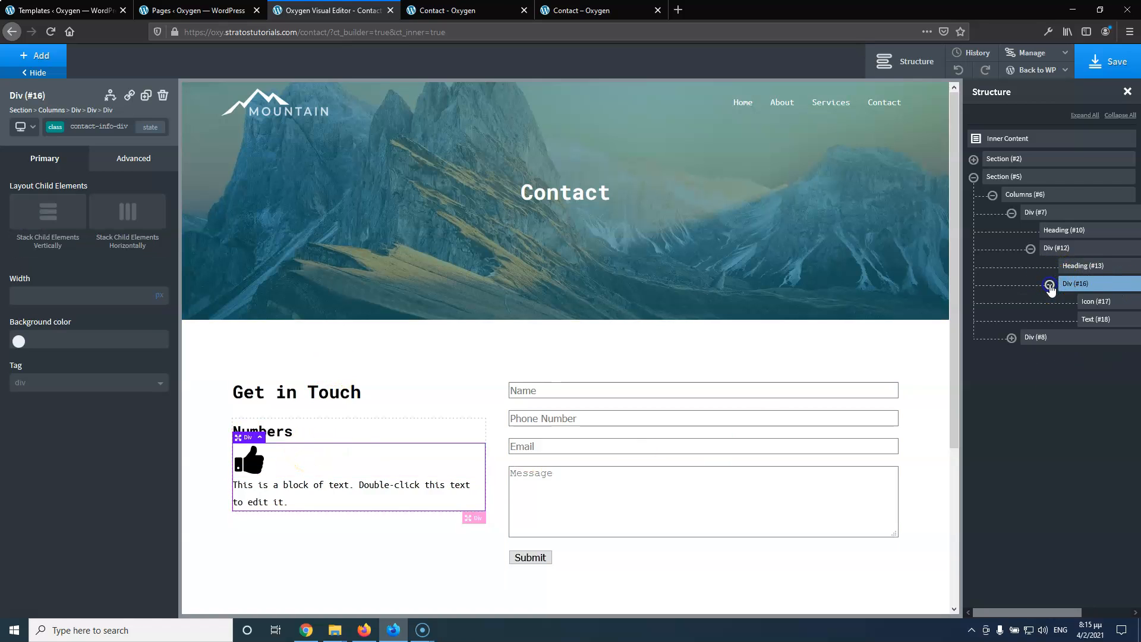
click(42, 57)
click(120, 359)
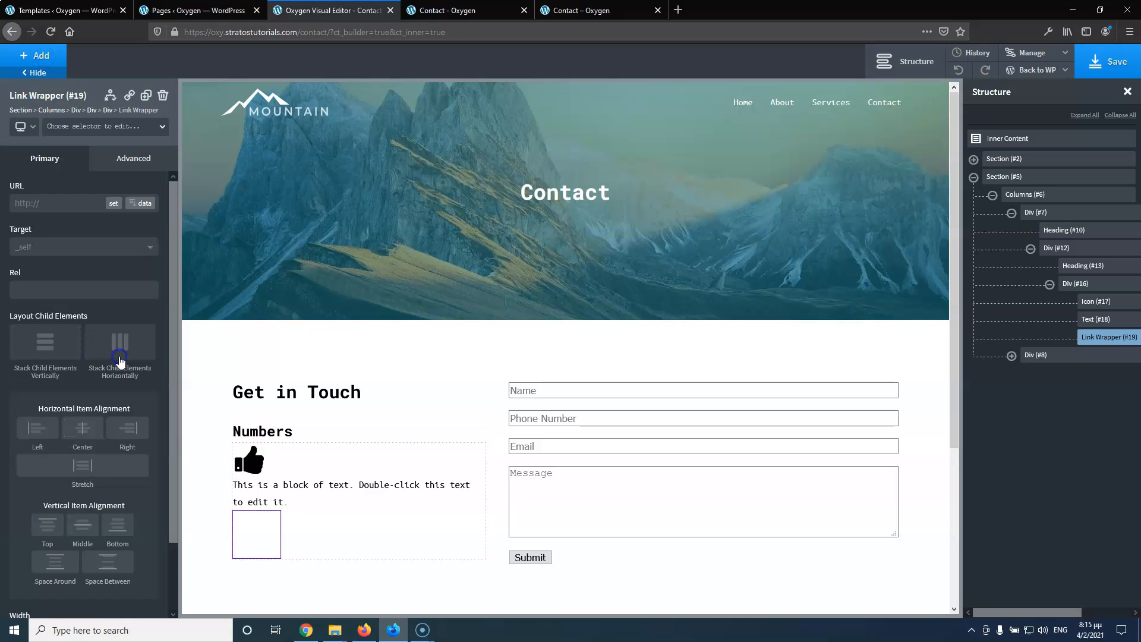
mouse_move(1099, 344)
mouse_down()
mouse_move(1095, 301)
mouse_move(1093, 326)
mouse_move(1109, 314)
mouse_move(1120, 337)
mouse_up()
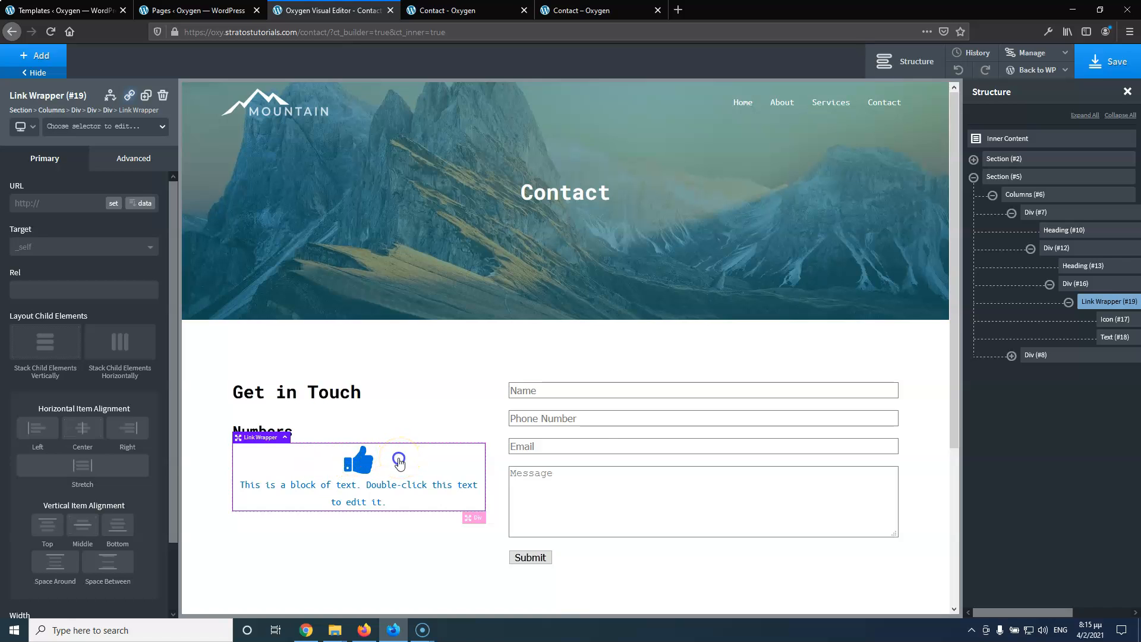
Set the contact-info-div container to stack its child elements horizontally
click(1093, 286)
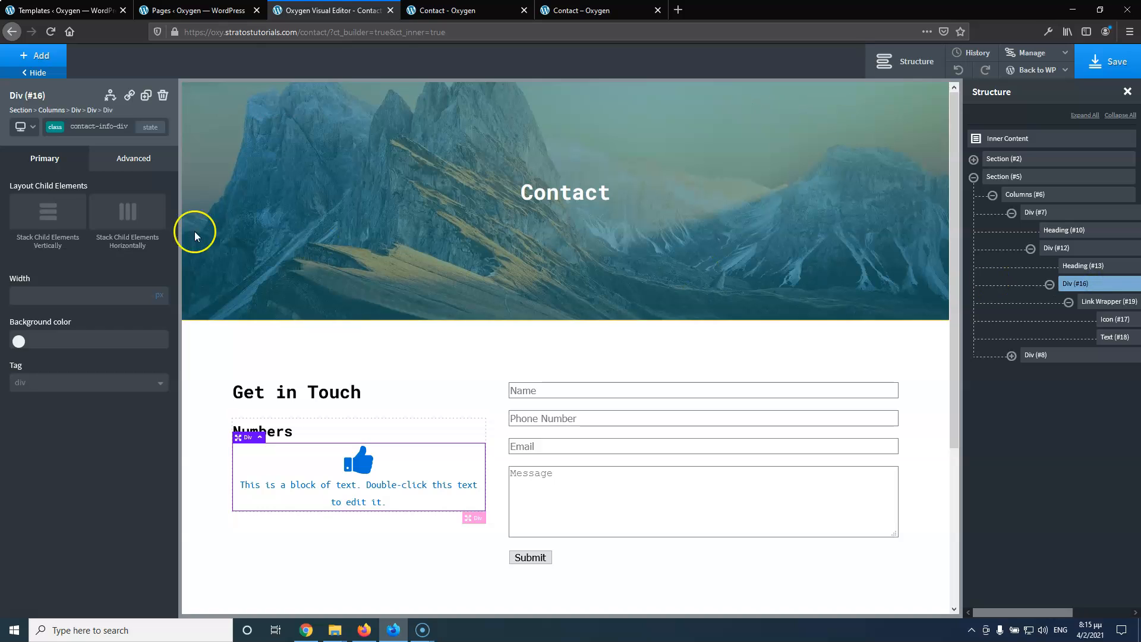
click(121, 217)
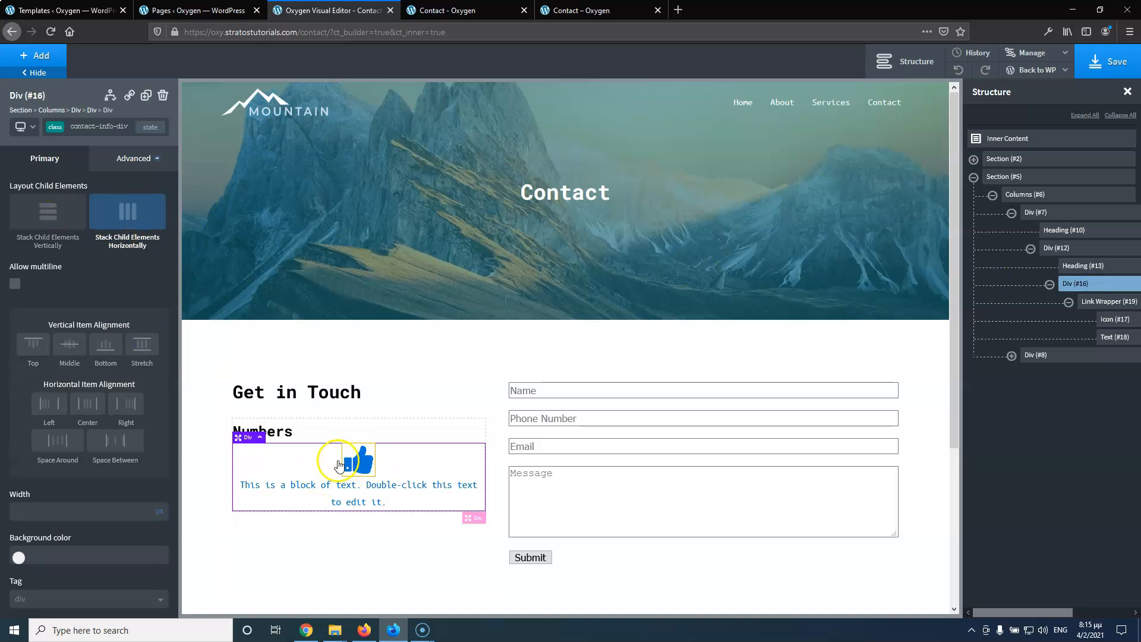
click(62, 216)
click(111, 217)
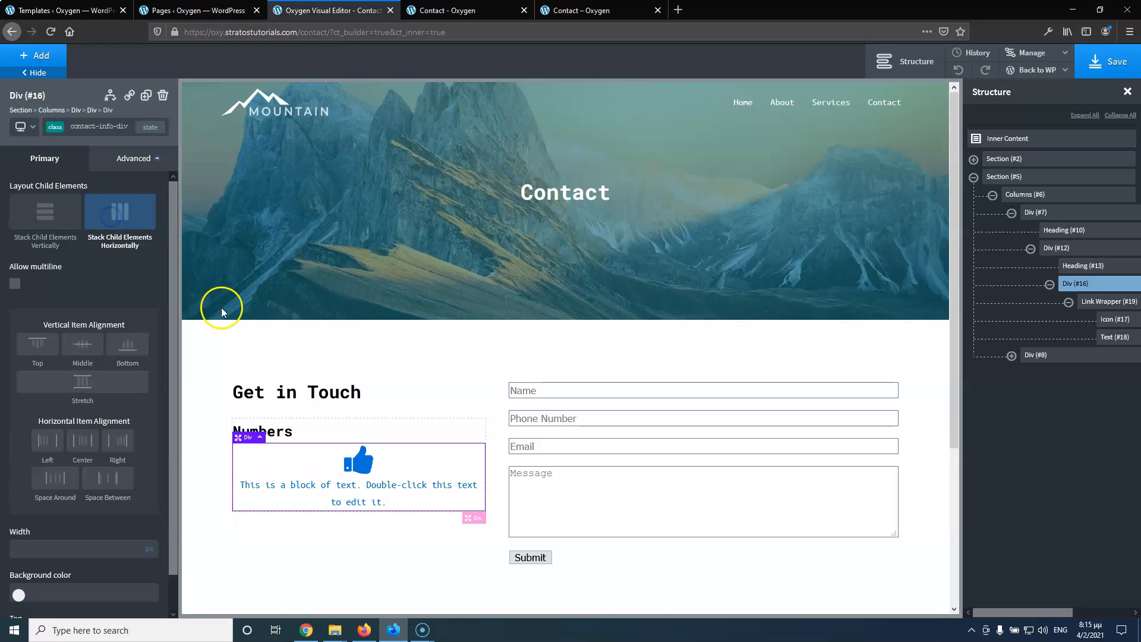
click(1102, 301)
click(1093, 284)
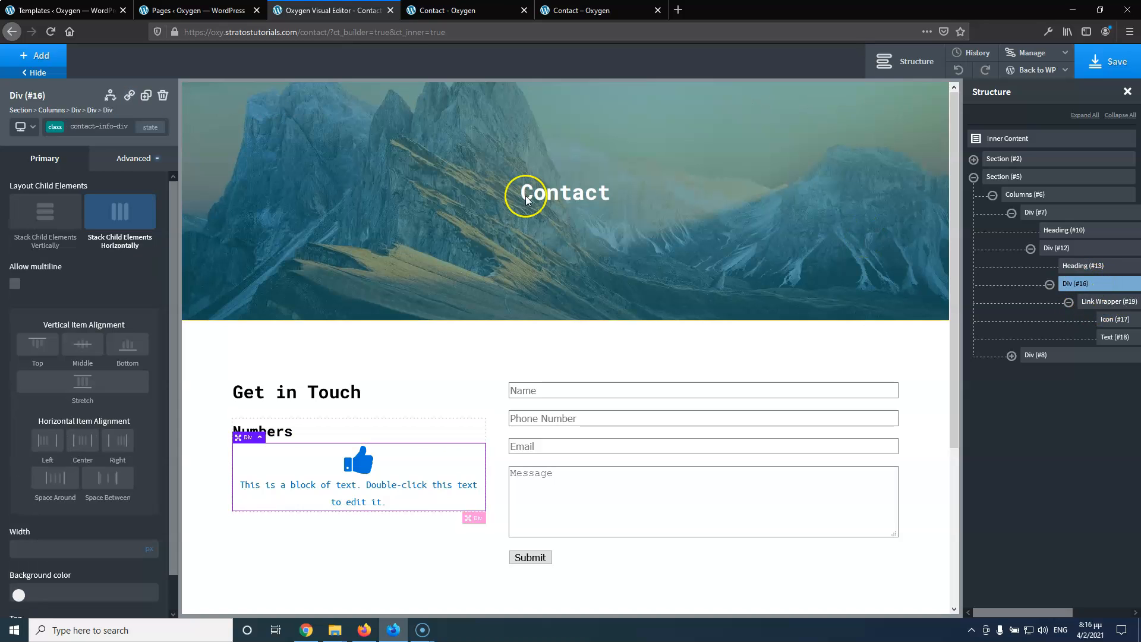
Apply the existing contact-info-div class to the Link Wrapper around the icon and text, keeping its child elements stacked horizontally
click(86, 125)
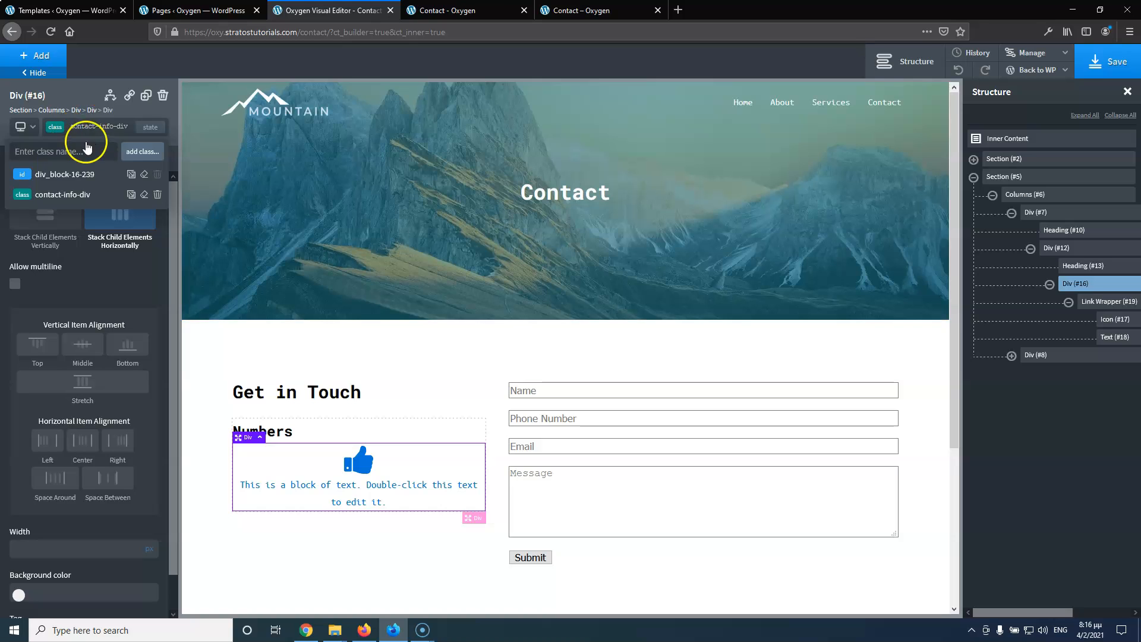
double_click(89, 125)
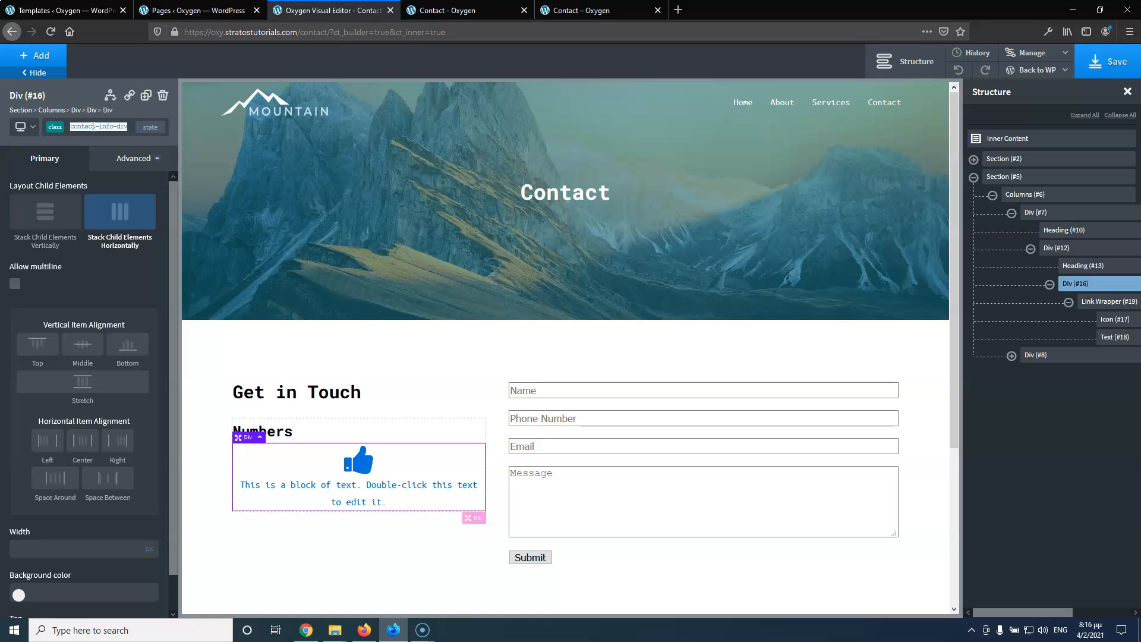
click(1099, 301)
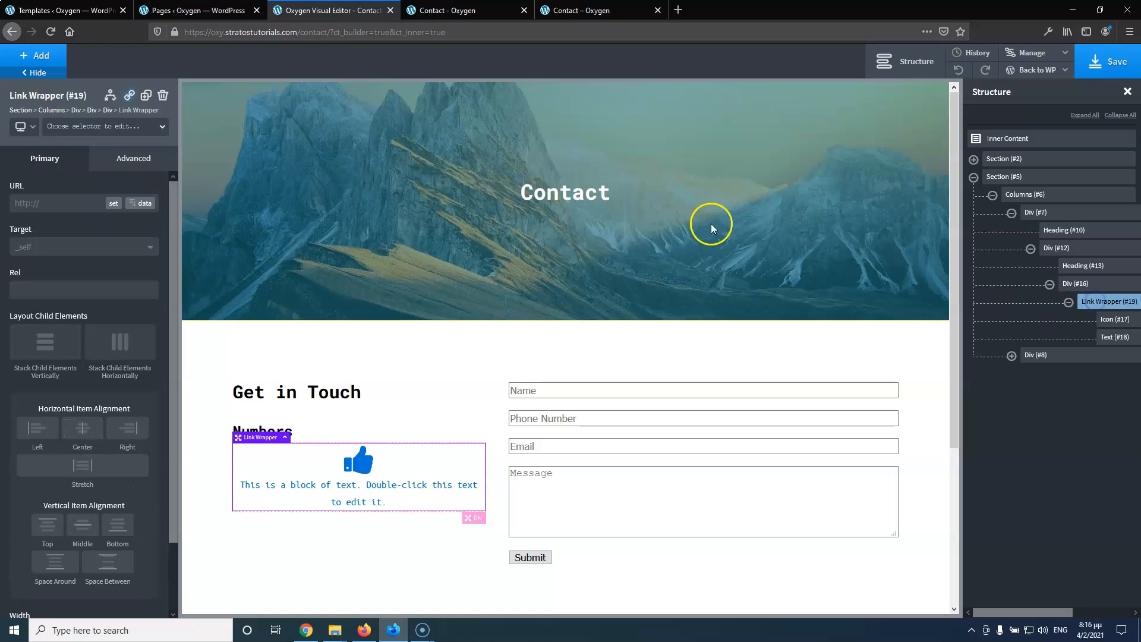
click(89, 124)
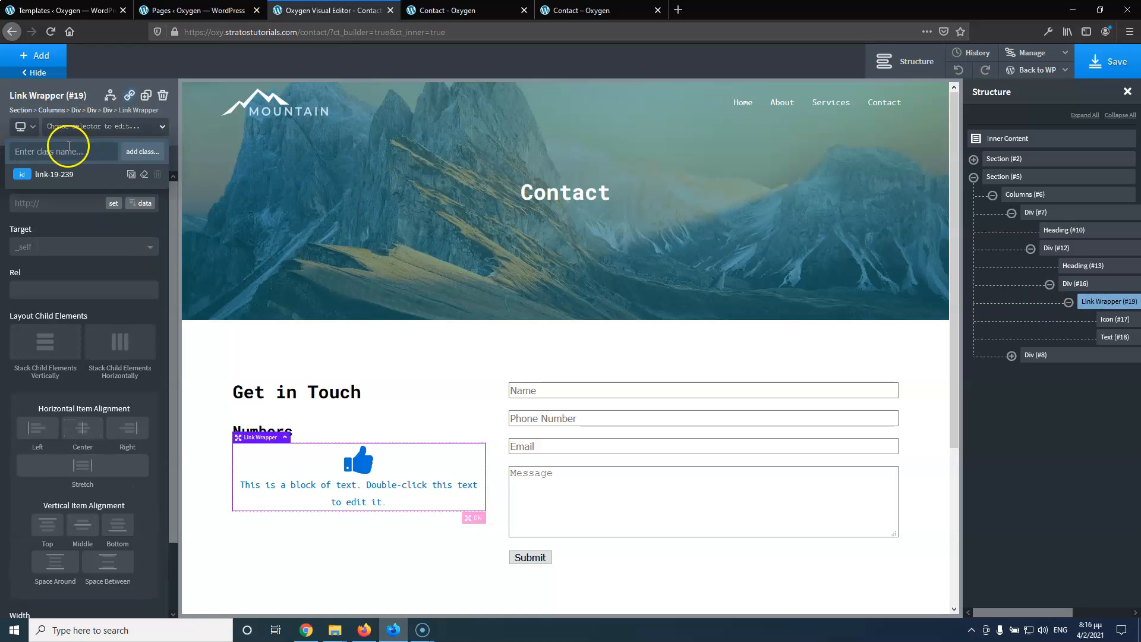
text(contact-info-div)
click(73, 187)
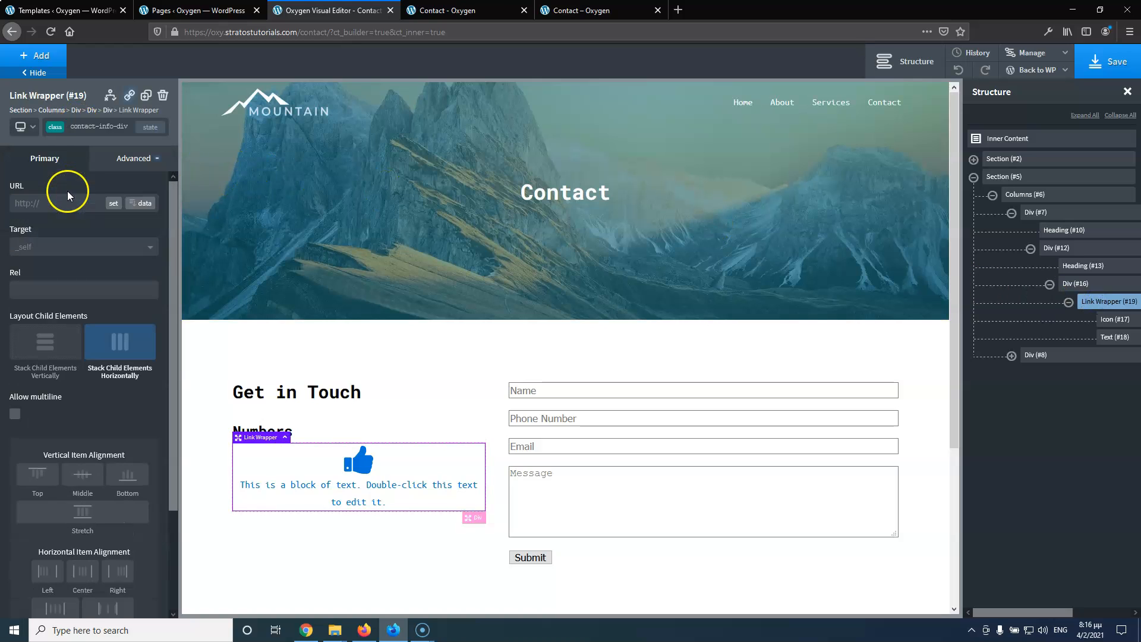
click(116, 357)
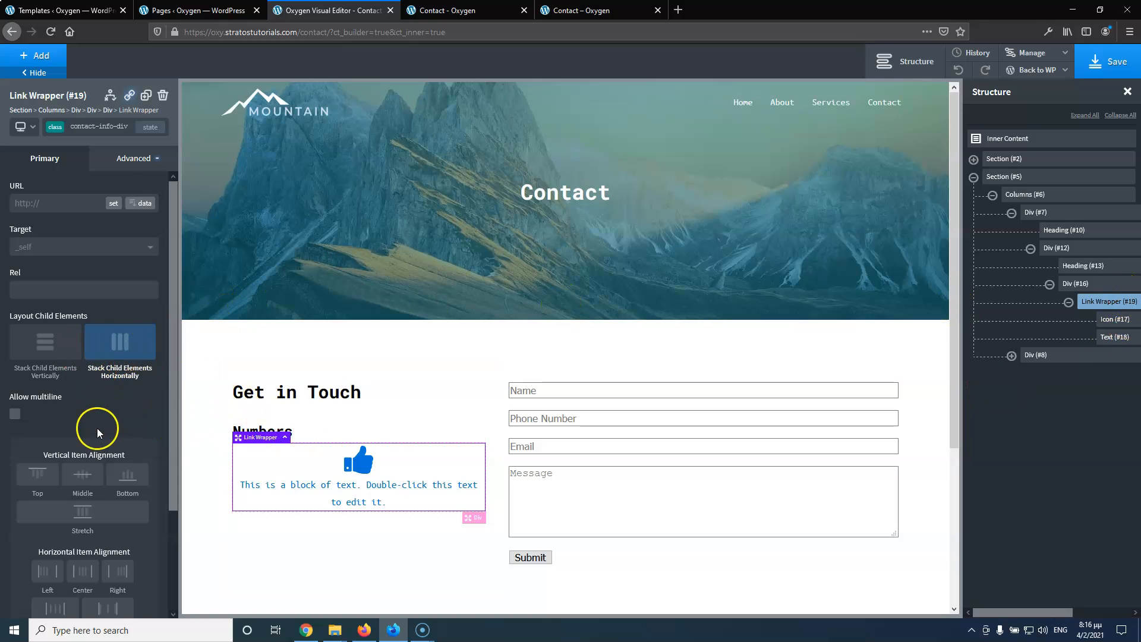
Set the contact-info-div class to middle vertical and center horizontal item alignment, and select the Link Wrapper to check it
click(1103, 284)
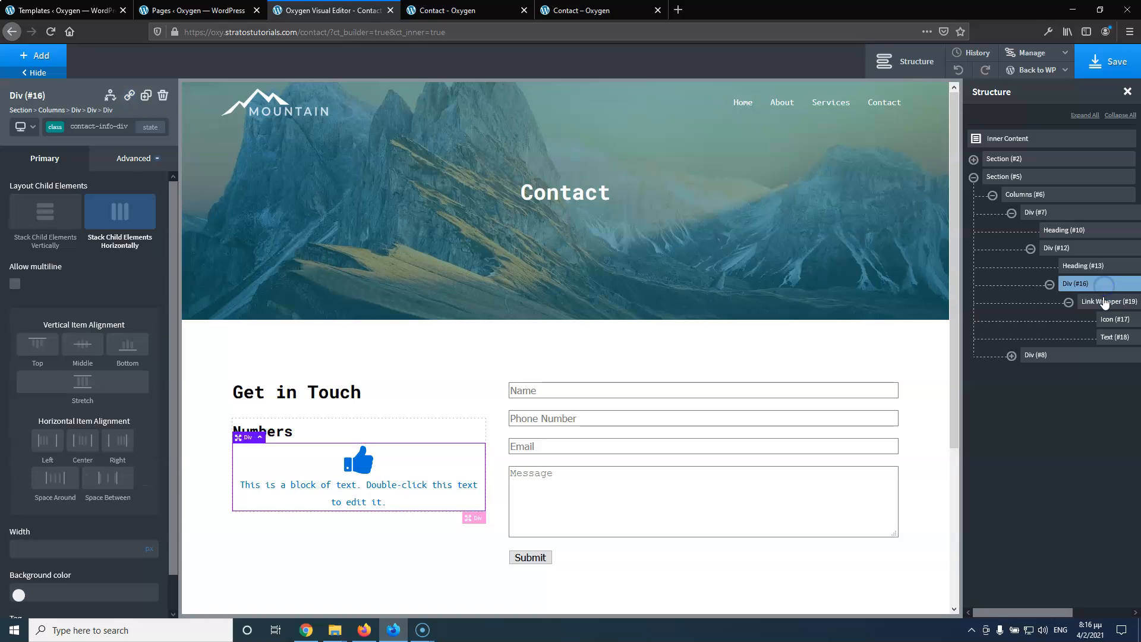
click(83, 345)
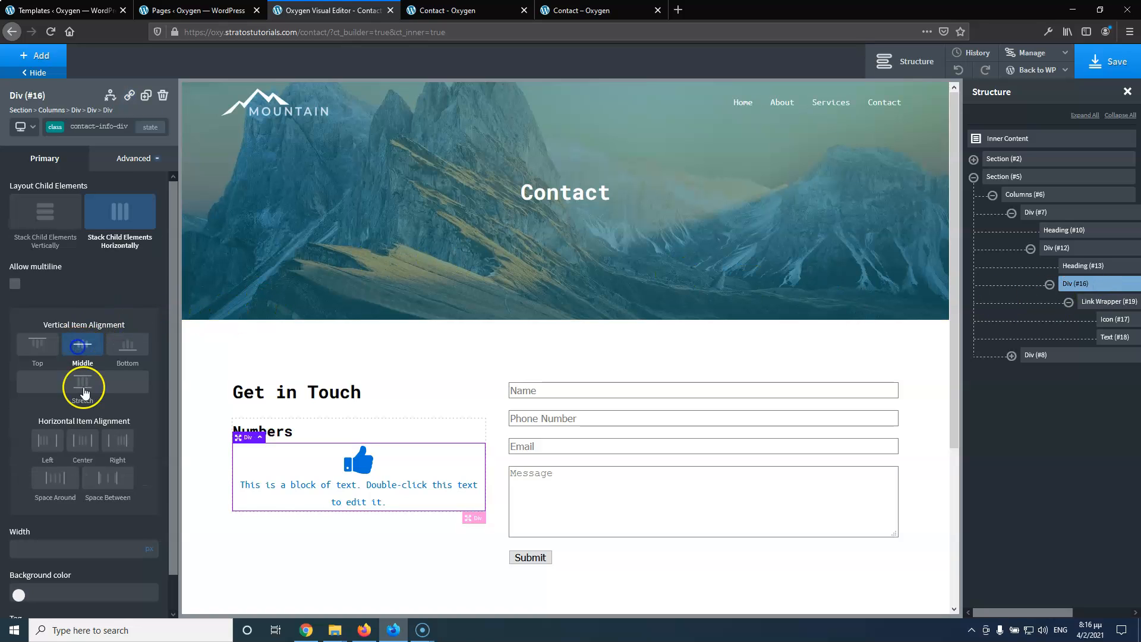
click(83, 440)
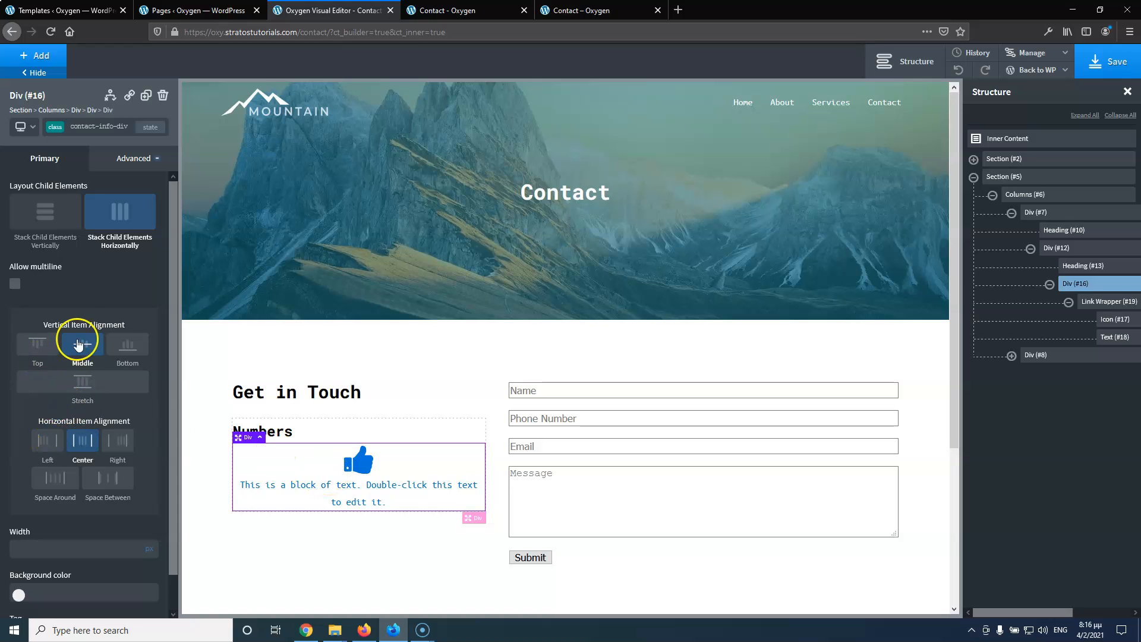
click(1109, 301)
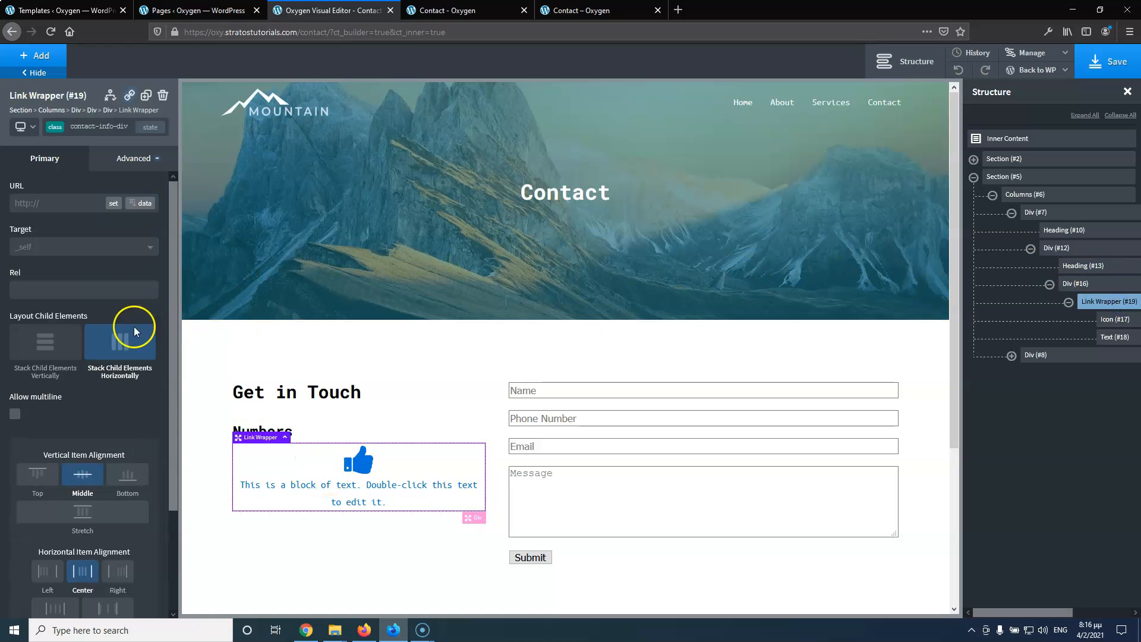
Try switching the Link Wrapper's child layout between vertical and horizontal stacking, checking the nested text element
click(68, 351)
click(113, 348)
click(47, 347)
click(106, 356)
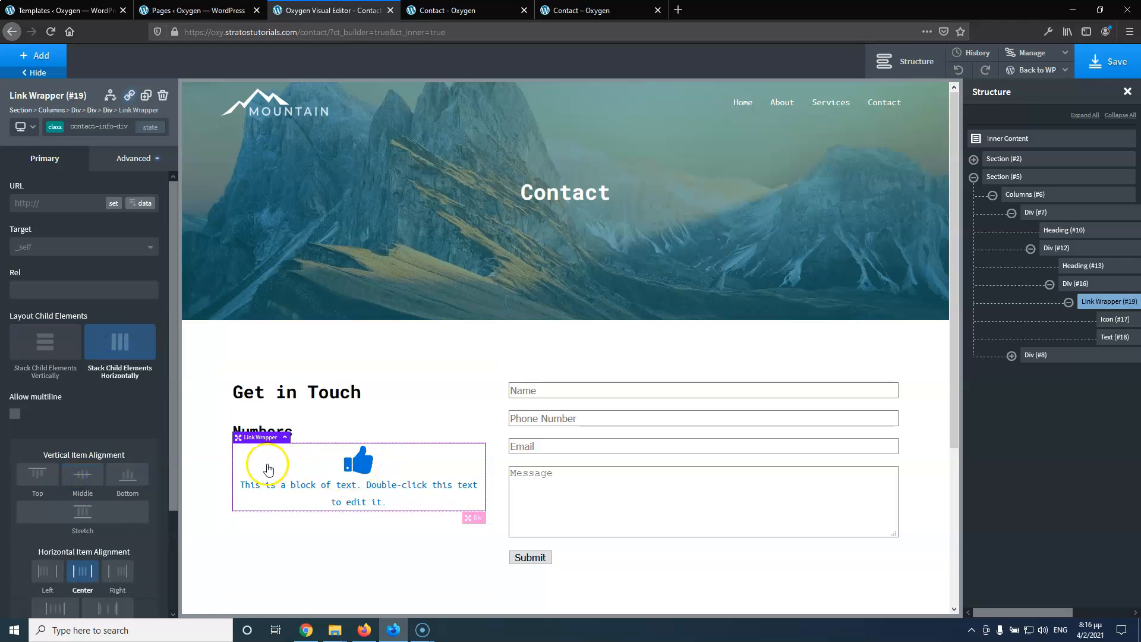
click(360, 492)
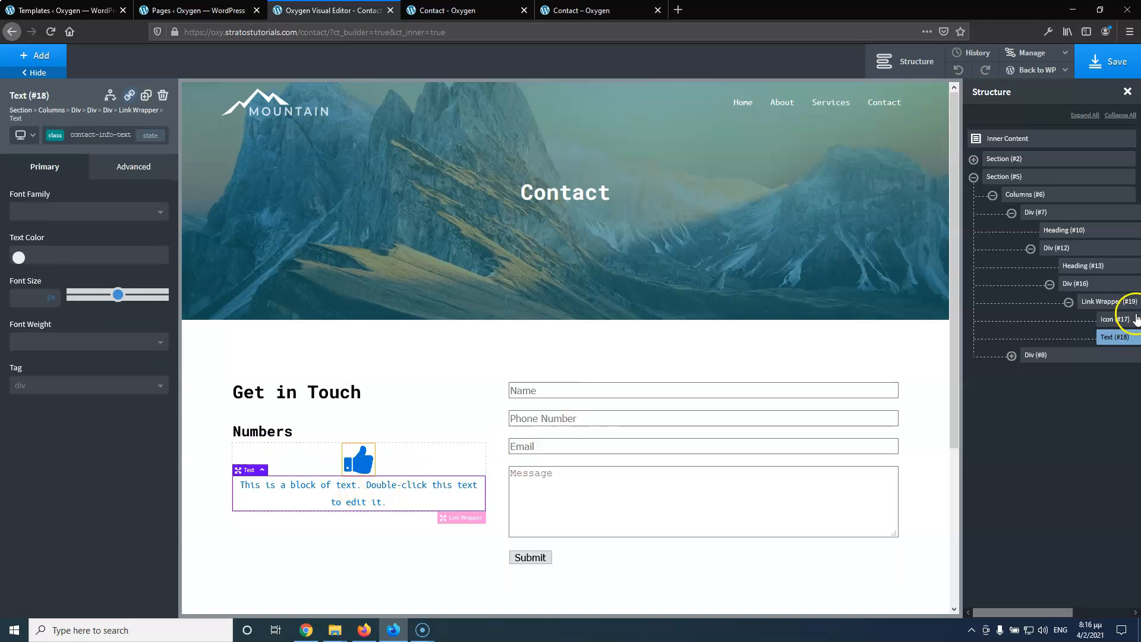
click(1108, 301)
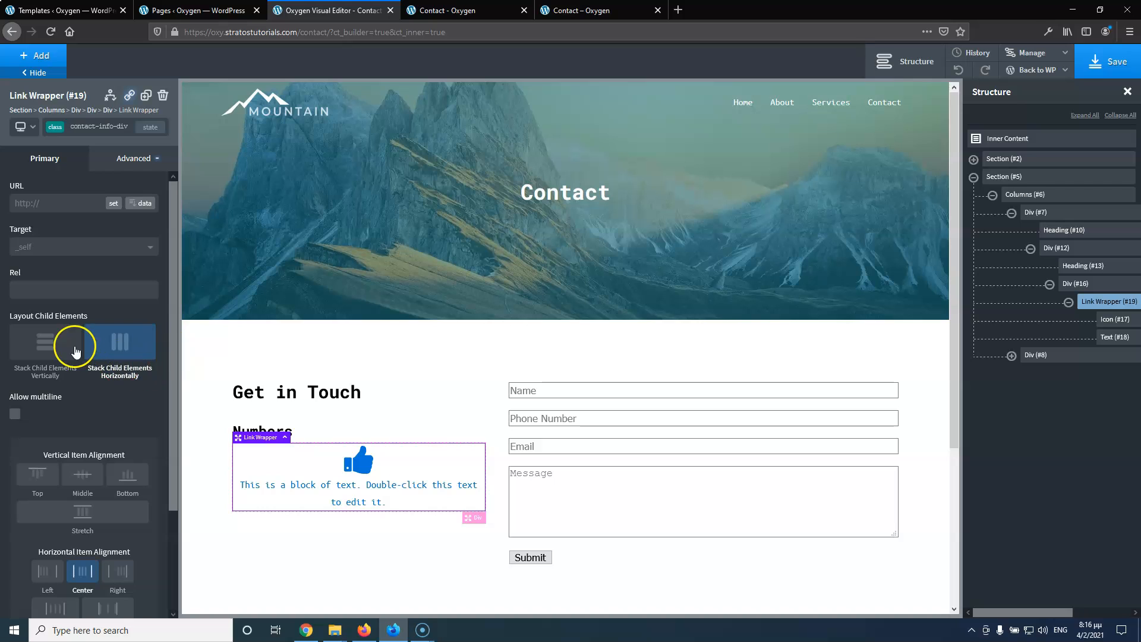
Clear the contact-info-div container's child layout and set the class back to horizontal stacking from the Link Wrapper
click(1075, 290)
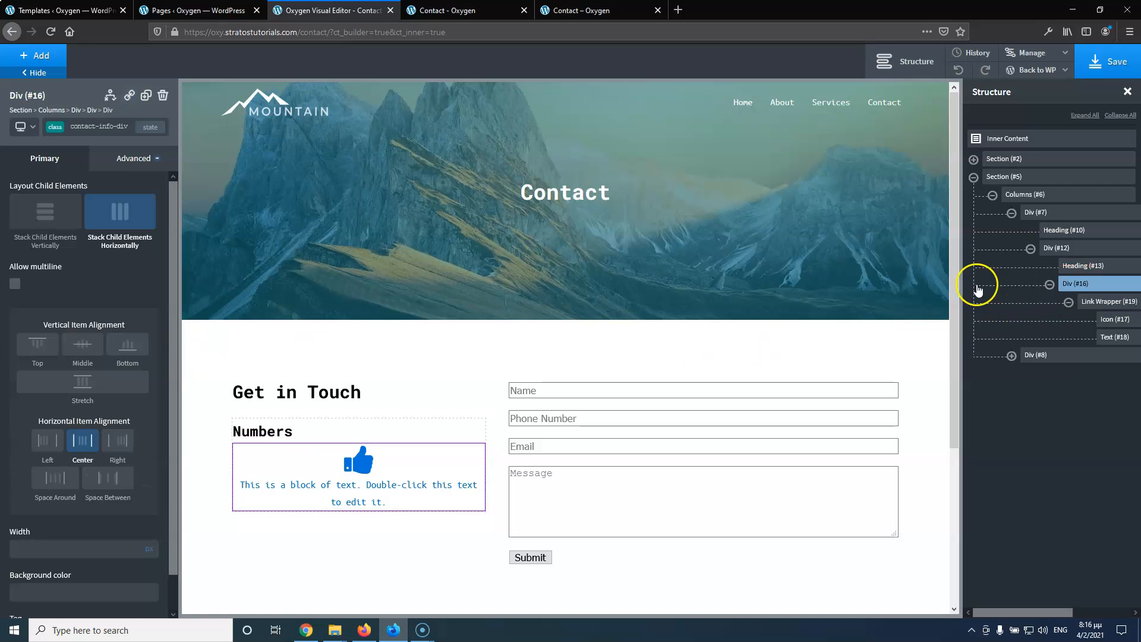
click(119, 220)
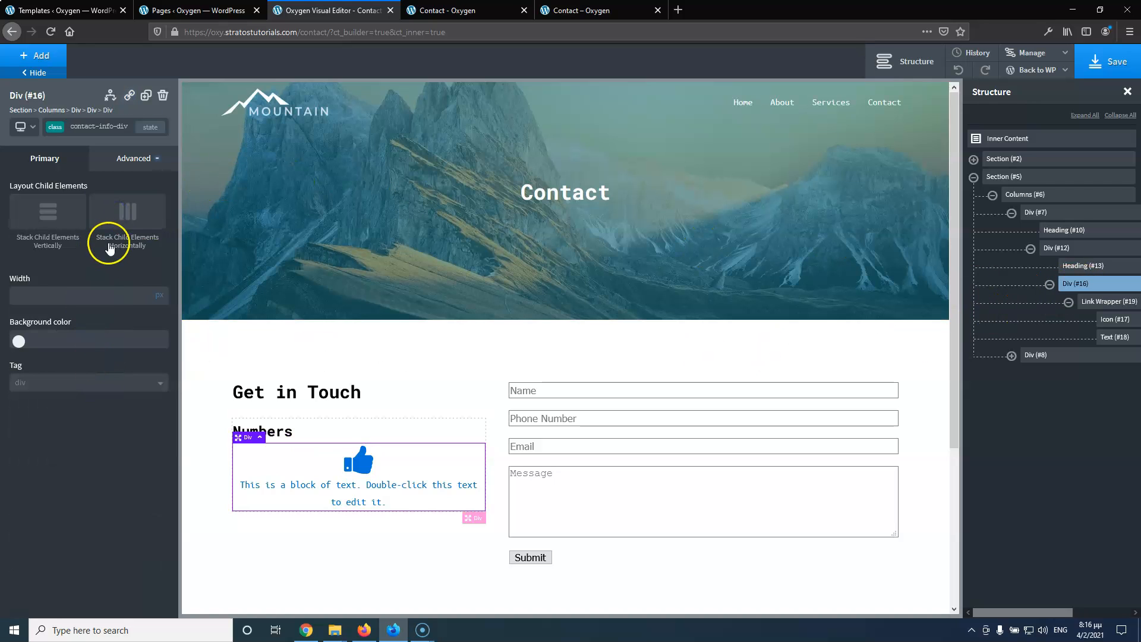
click(46, 213)
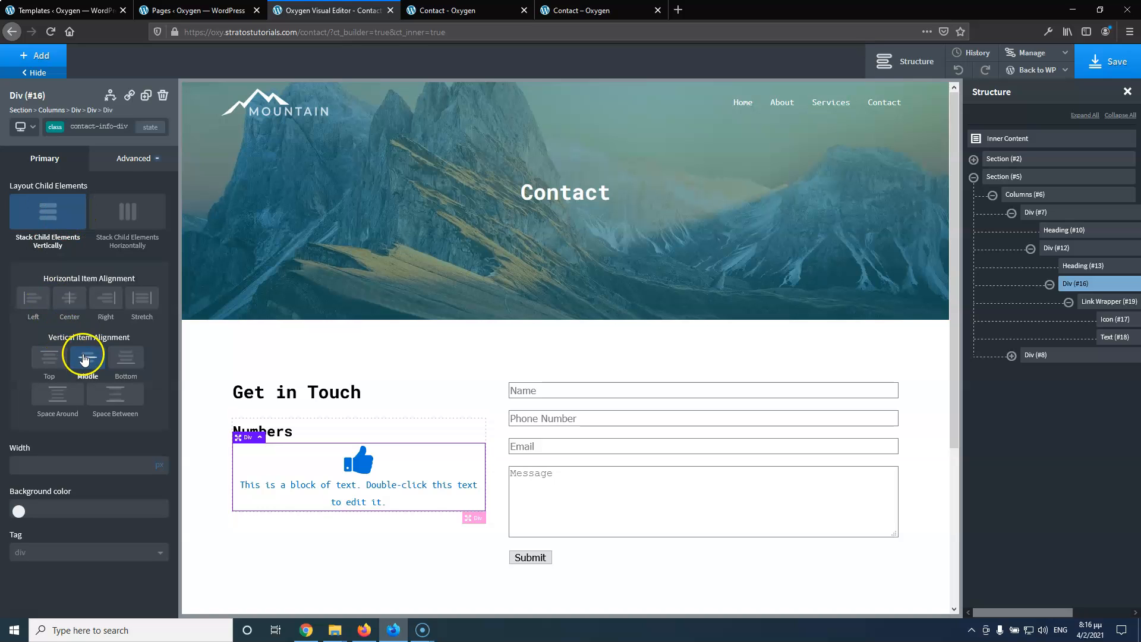
click(50, 221)
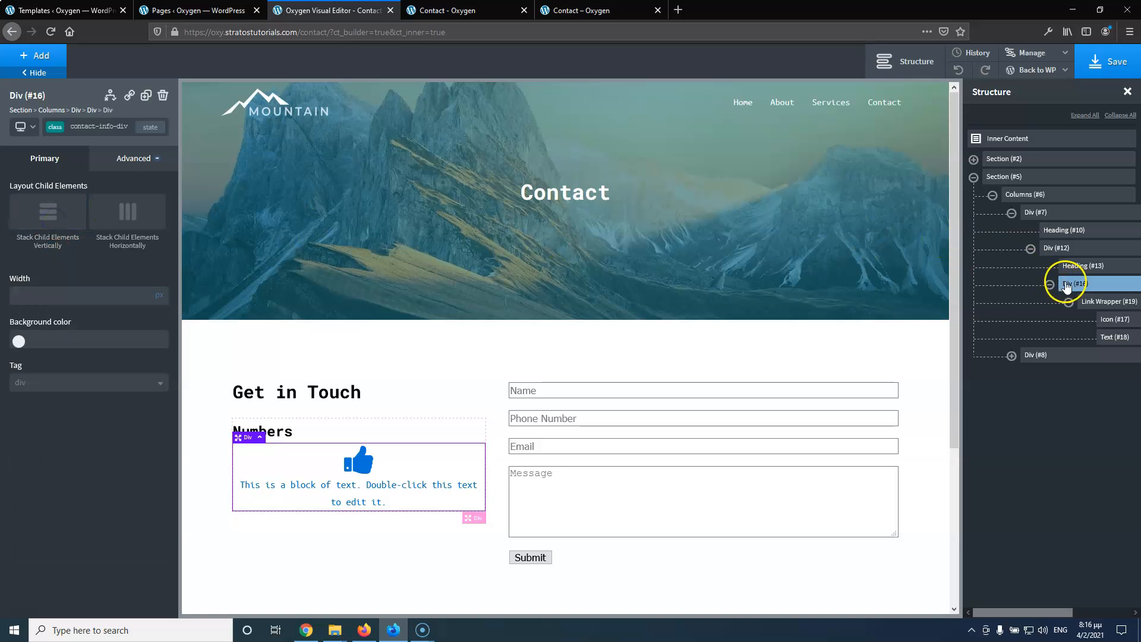
click(1110, 301)
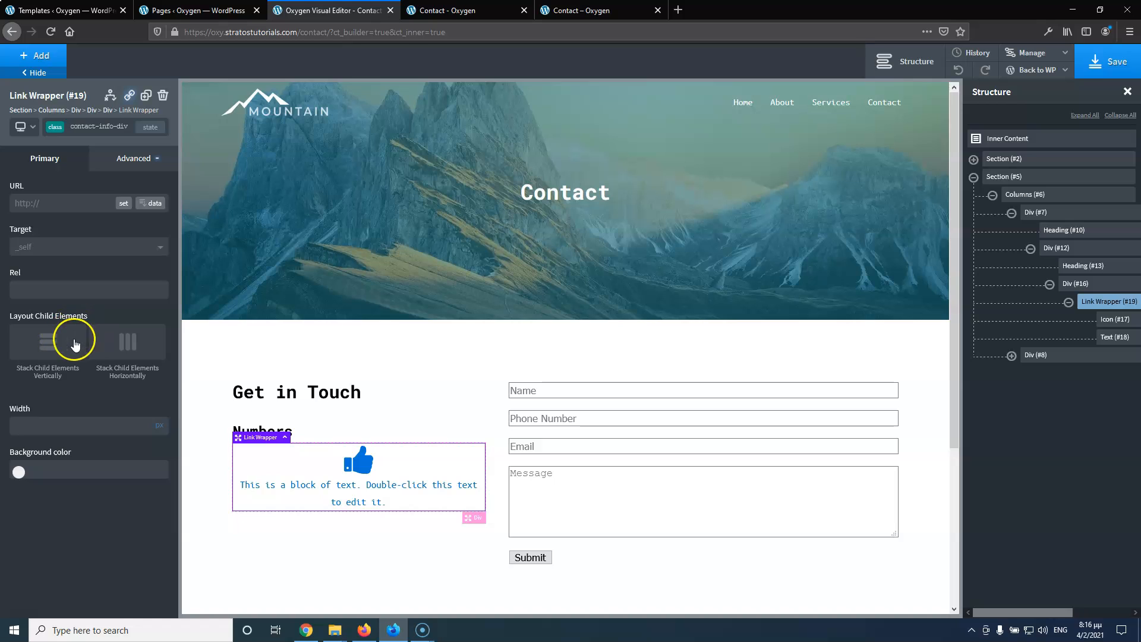
click(107, 344)
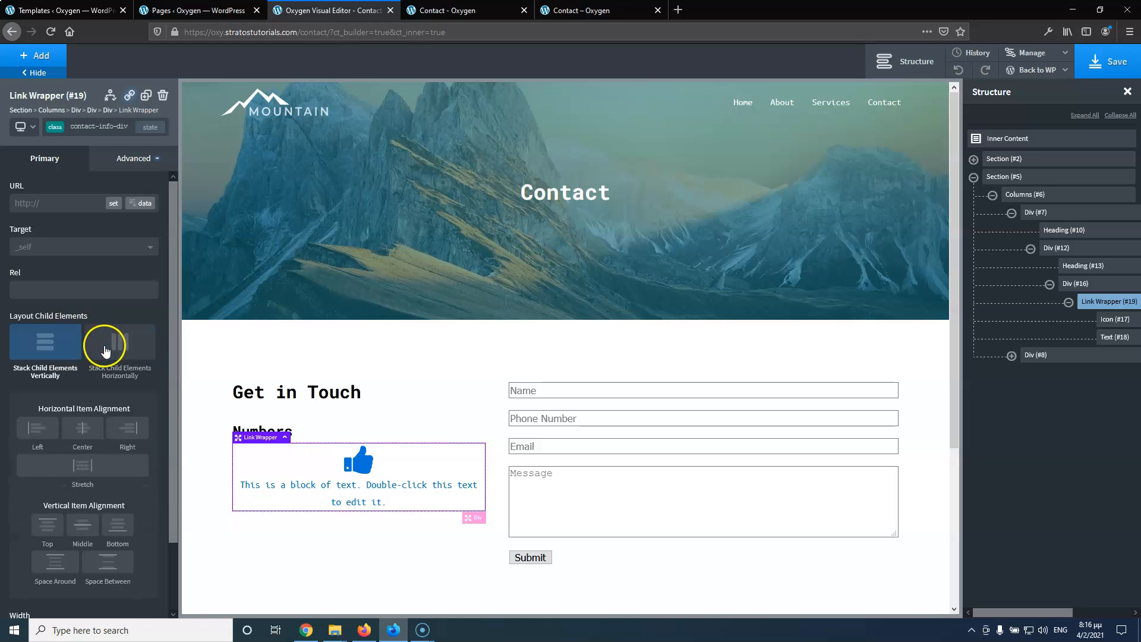
Remove the contact-info-div class from the Link Wrapper and stack its child elements horizontally with Allow multiline off
click(89, 136)
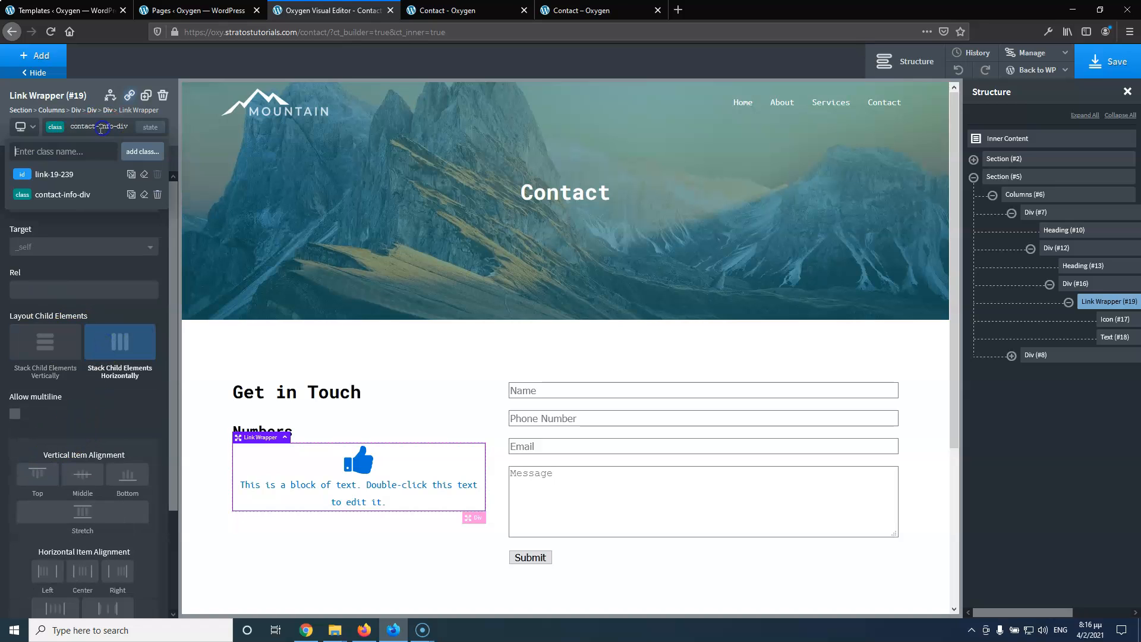
click(158, 194)
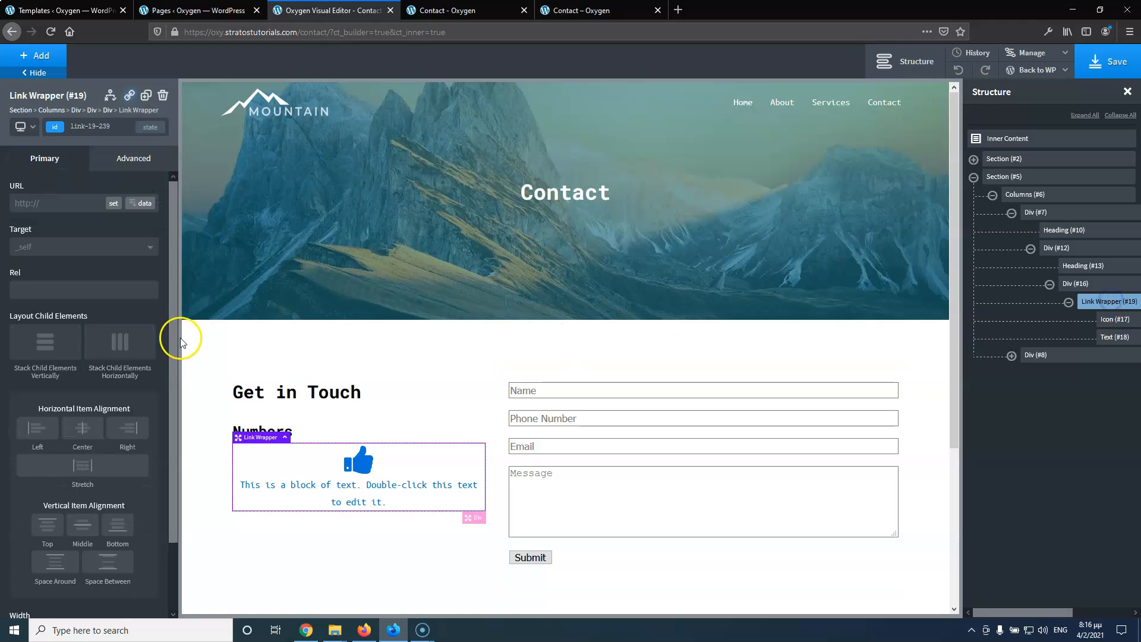
click(62, 337)
click(101, 343)
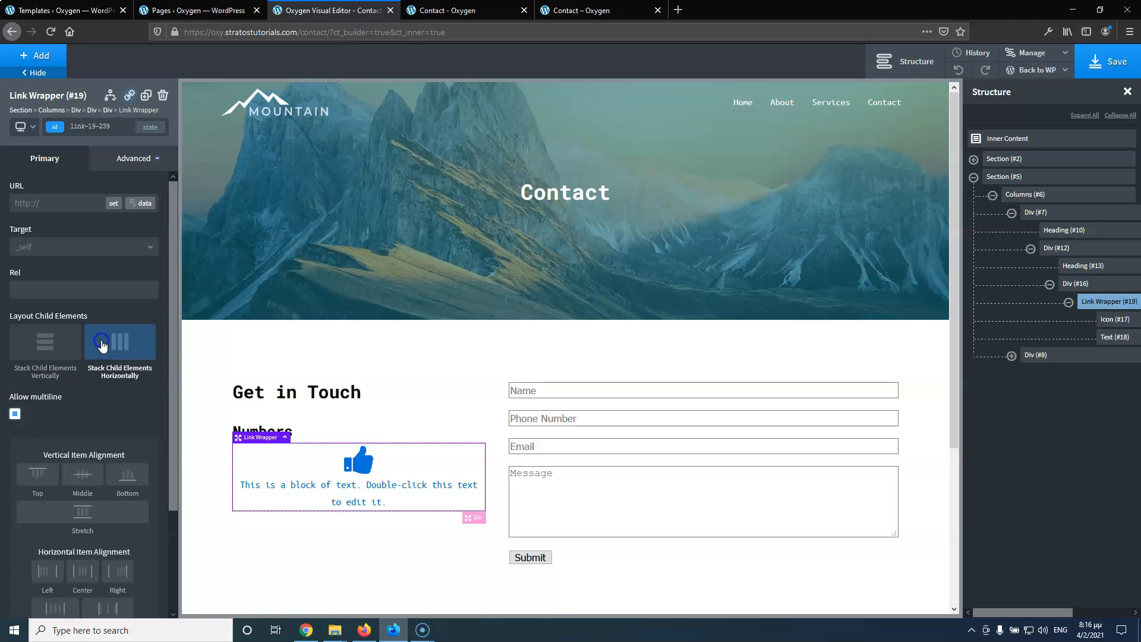
click(64, 348)
click(106, 346)
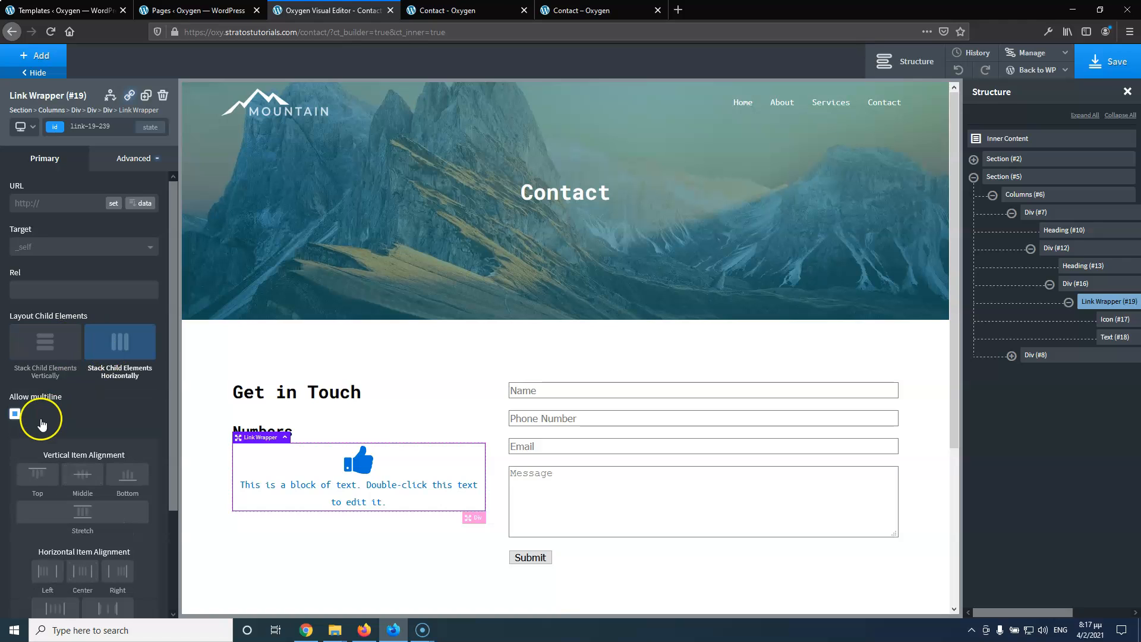
click(14, 416)
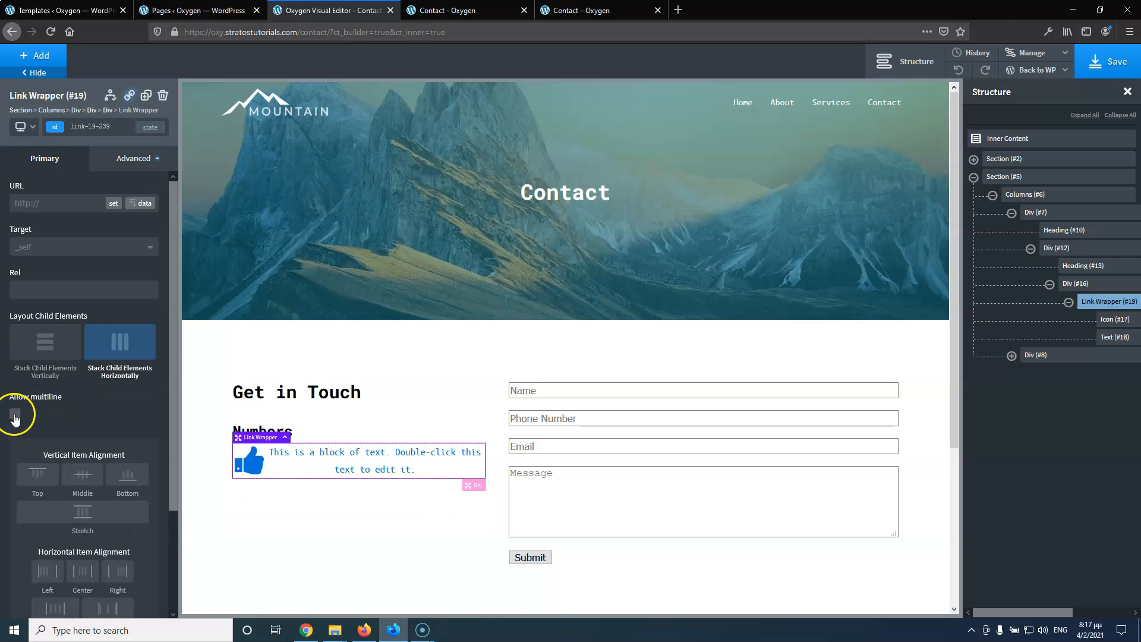
Reapply the contact-info-div class to the Link Wrapper with horizontally stacked child elements, comparing it with the parent container
click(107, 126)
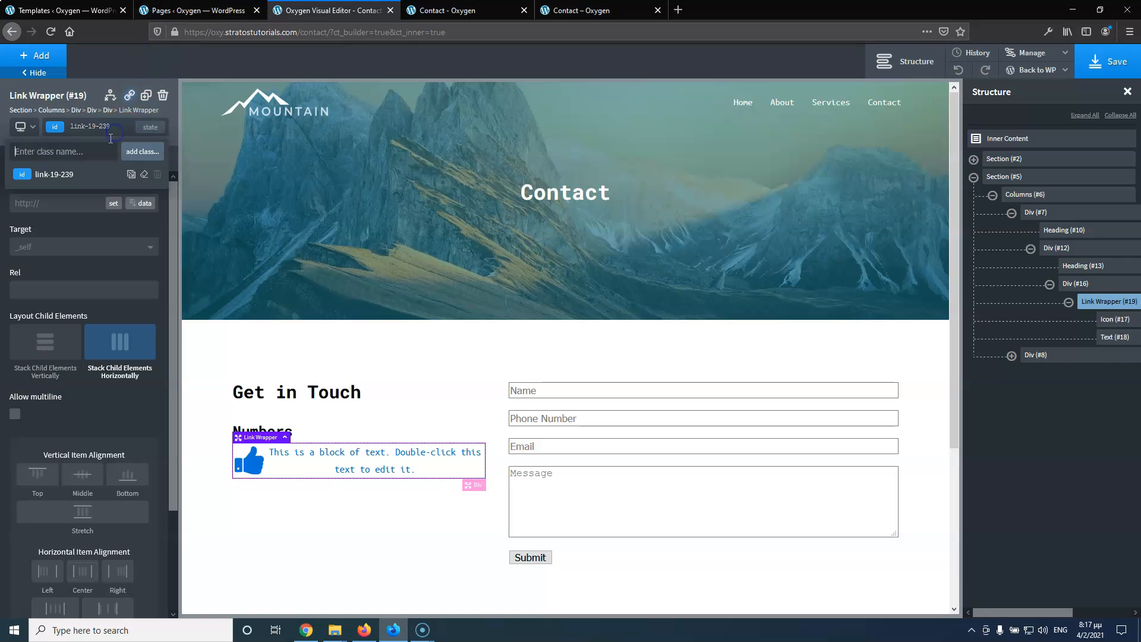
click(1080, 286)
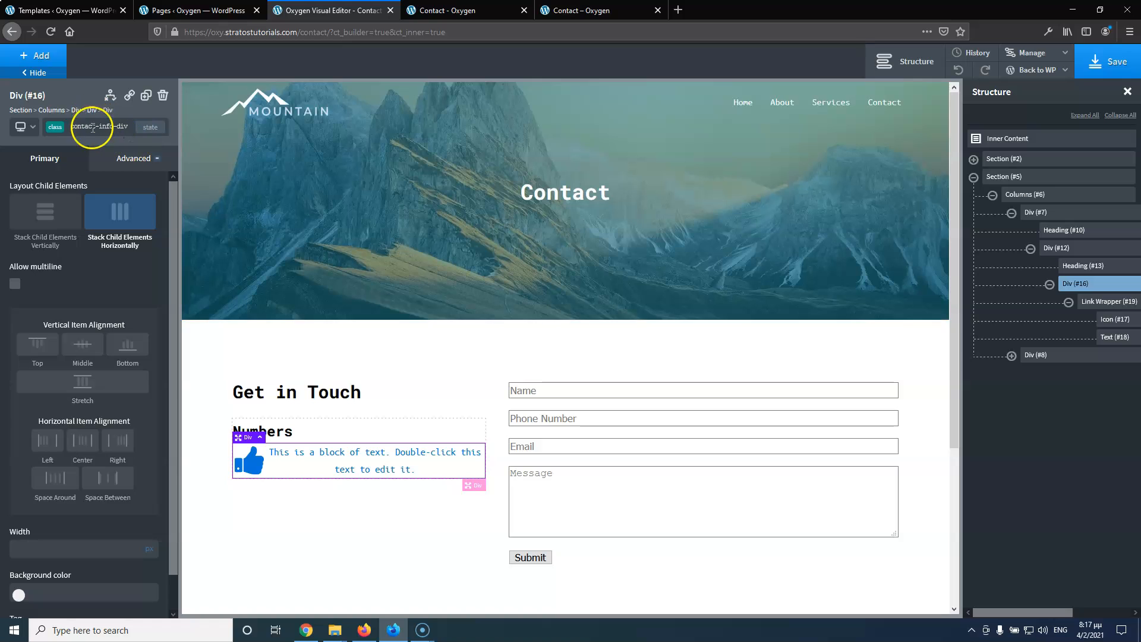
click(1099, 301)
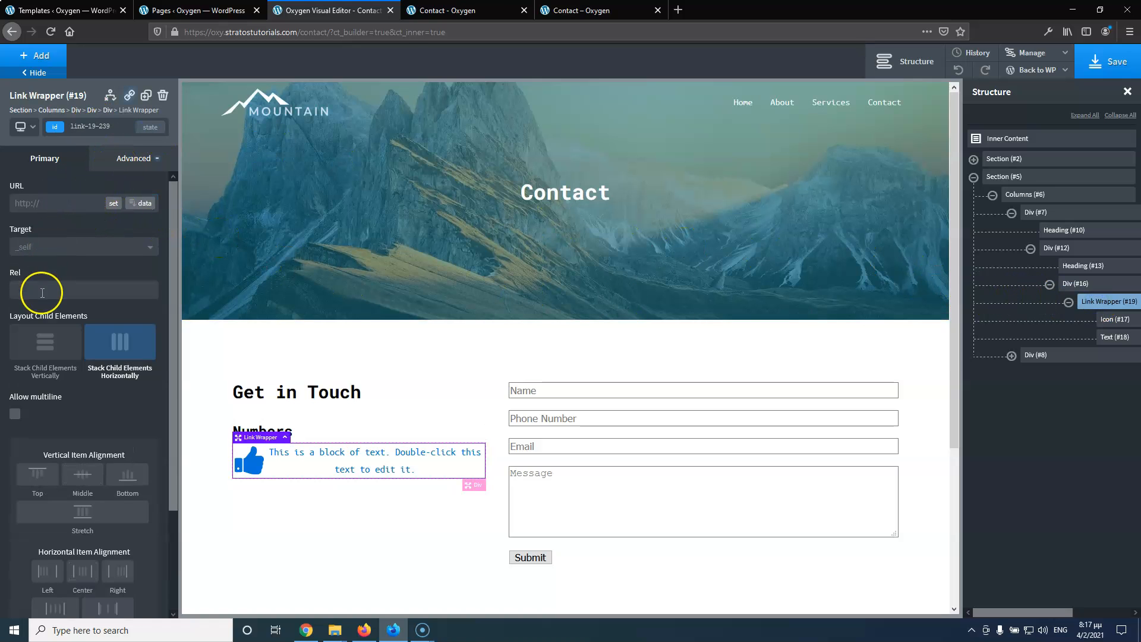
click(113, 124)
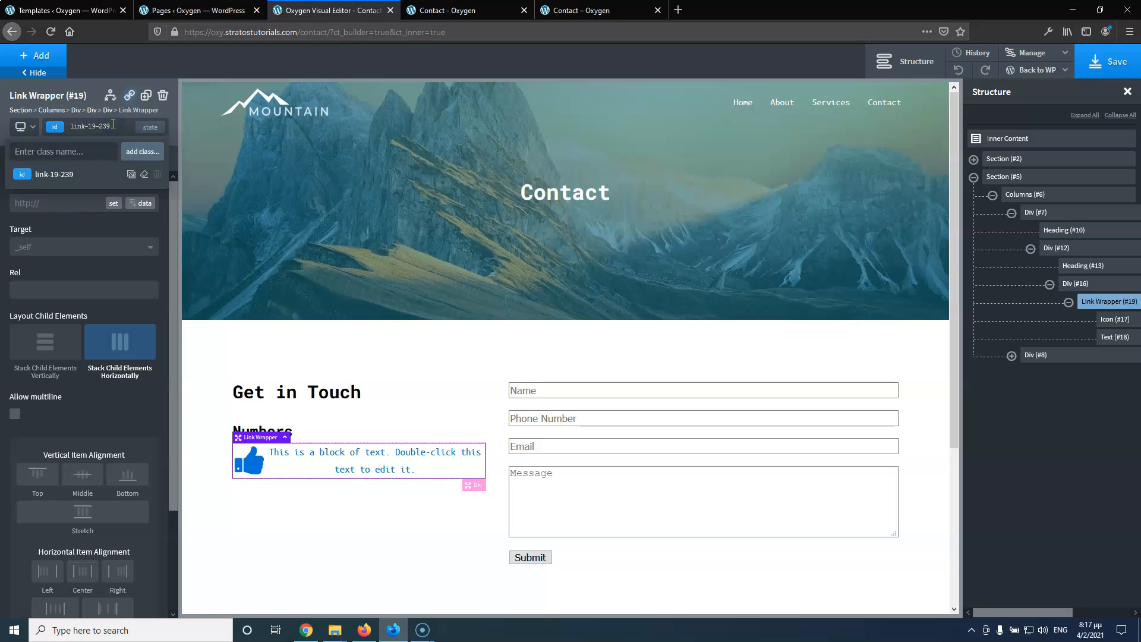
text(co)
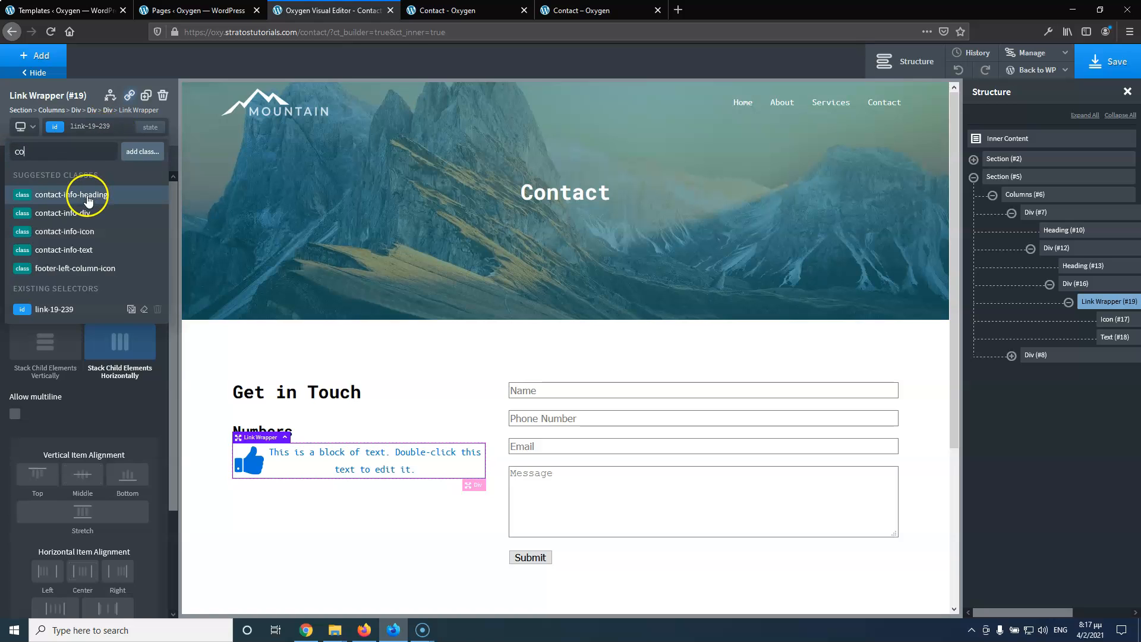
click(92, 213)
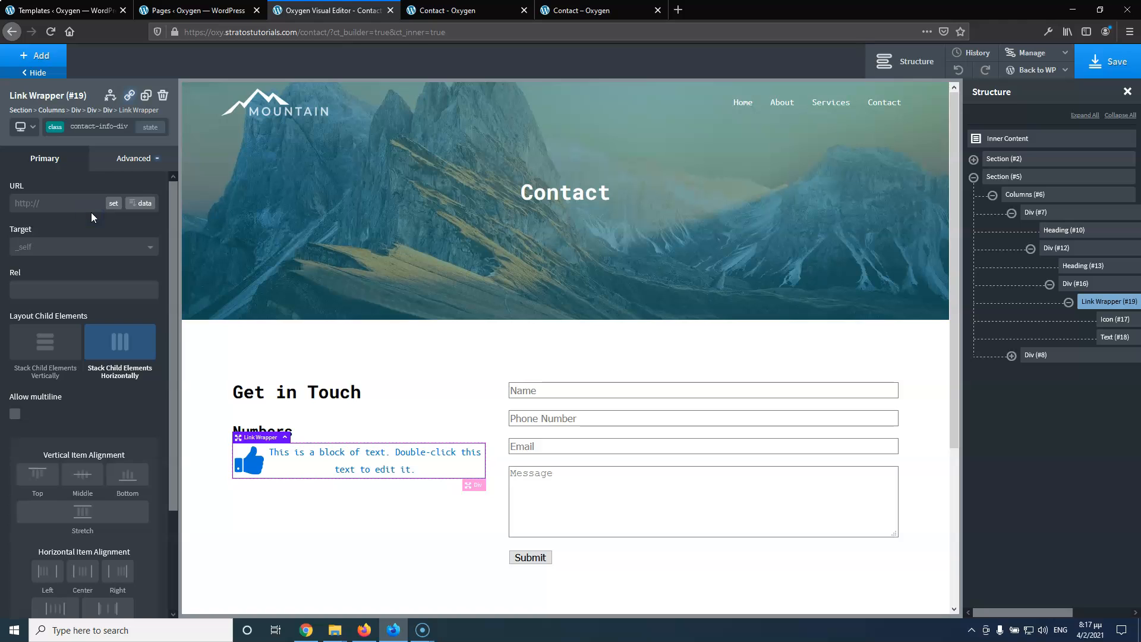
click(43, 344)
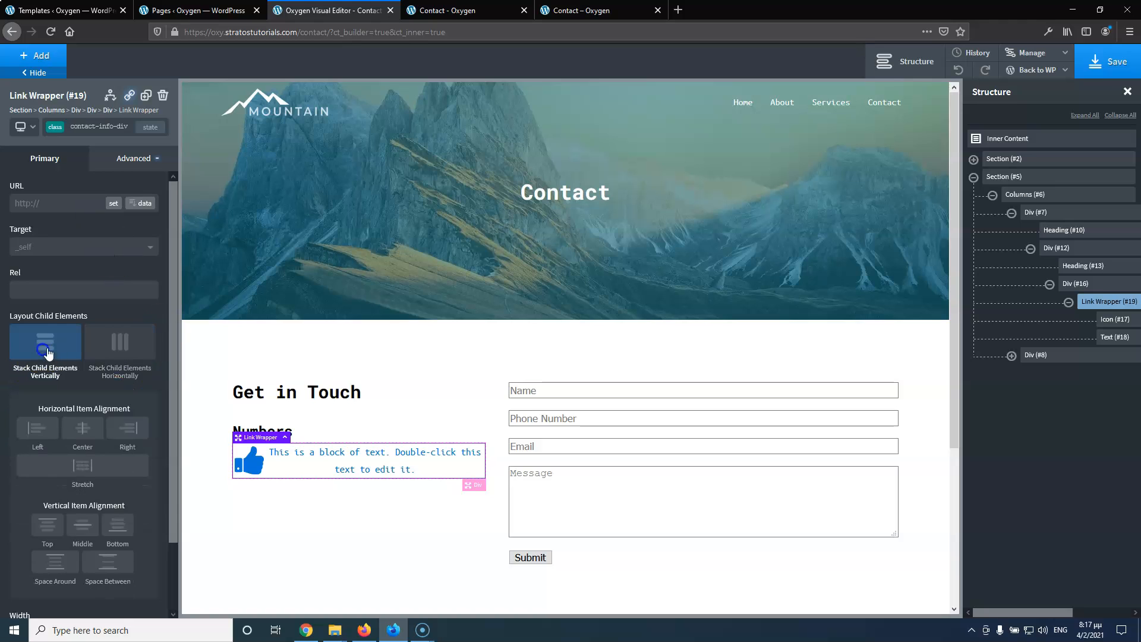
click(110, 348)
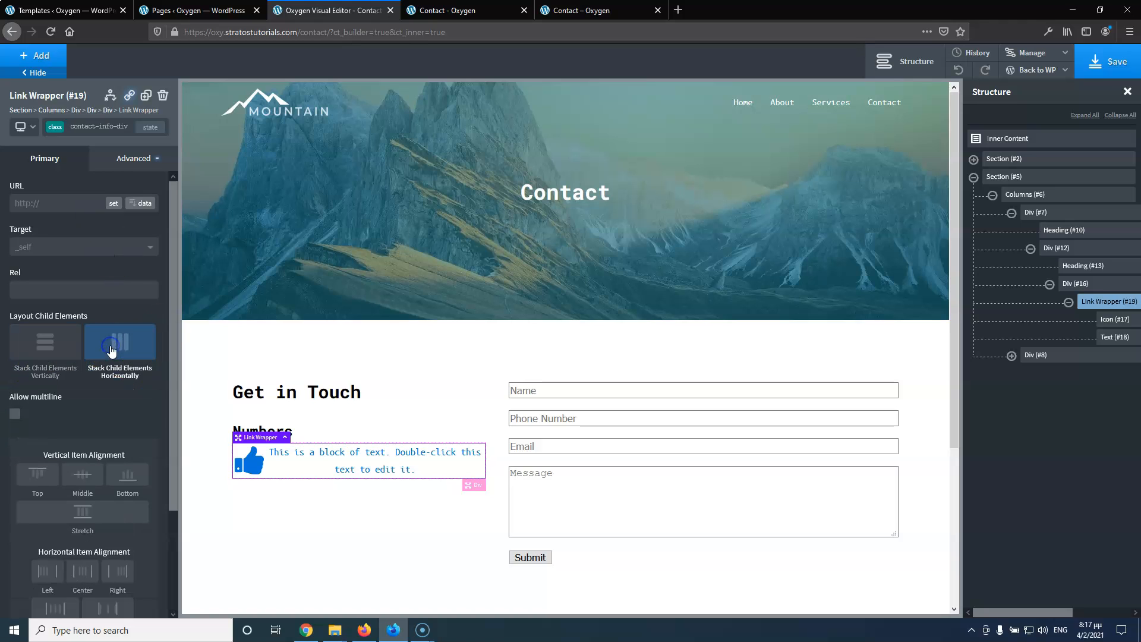
click(1096, 286)
click(1100, 303)
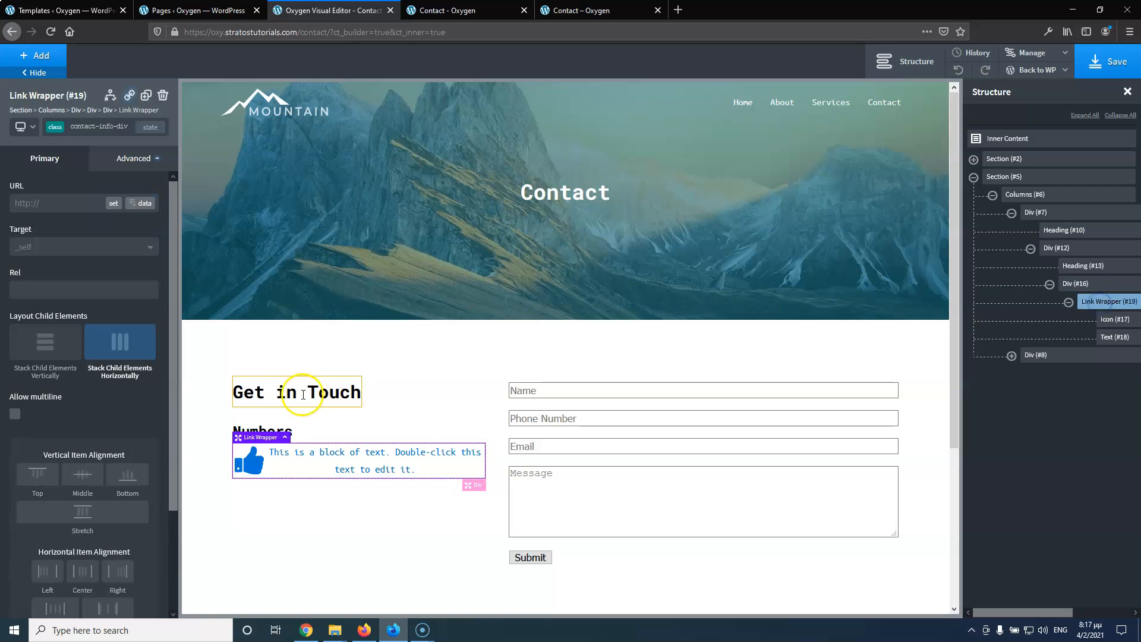
Set the contact-info-icon color to #000000 and replace the thumbs-up with the phone-square icon, matching the reference contact page
click(248, 461)
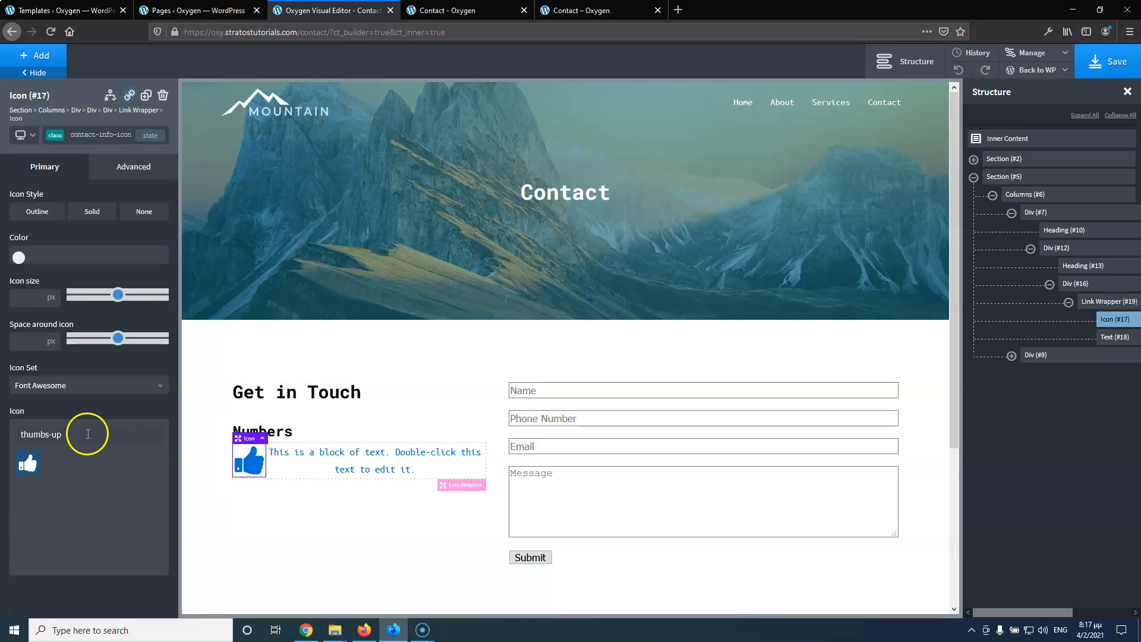
click(547, 10)
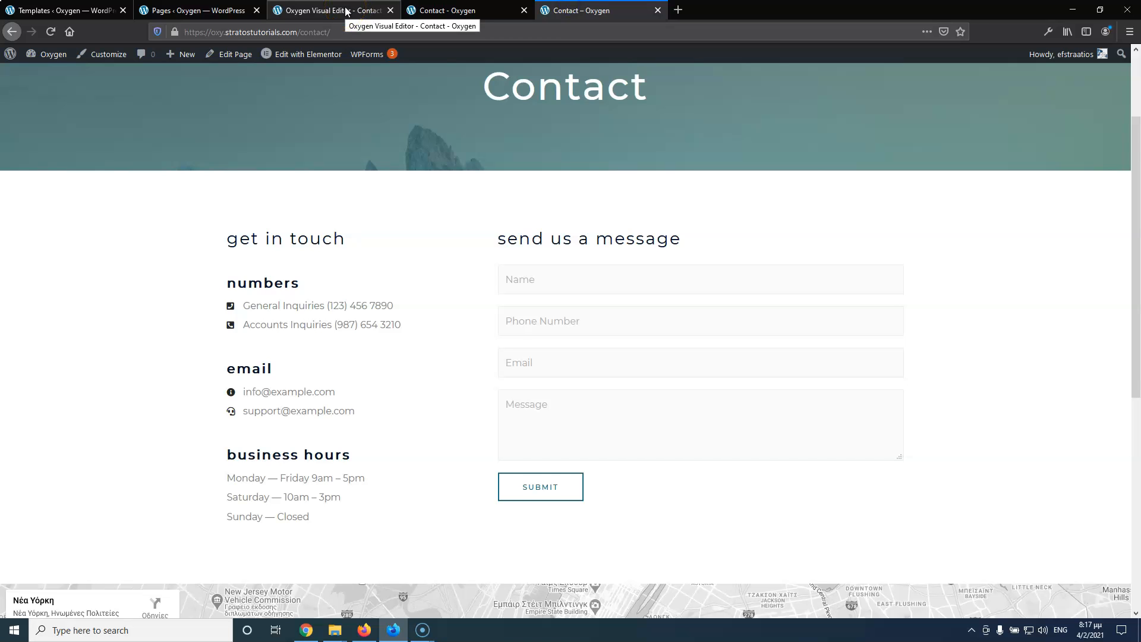
click(347, 10)
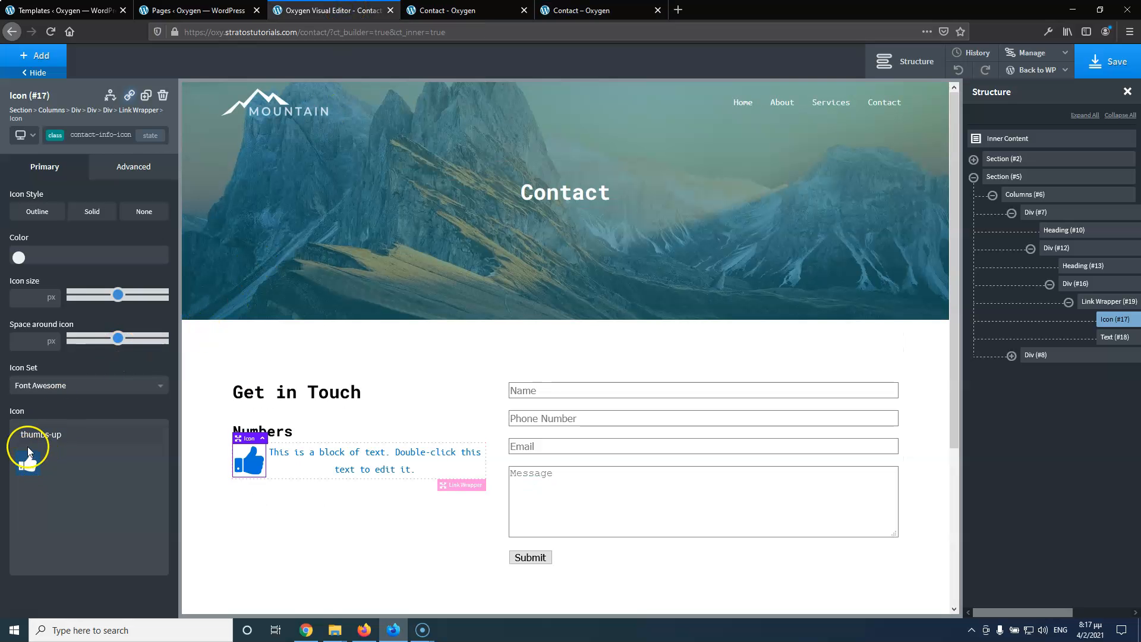
click(18, 257)
drag(39, 313, 5, 372)
key(ctrl+a)
text(phon)
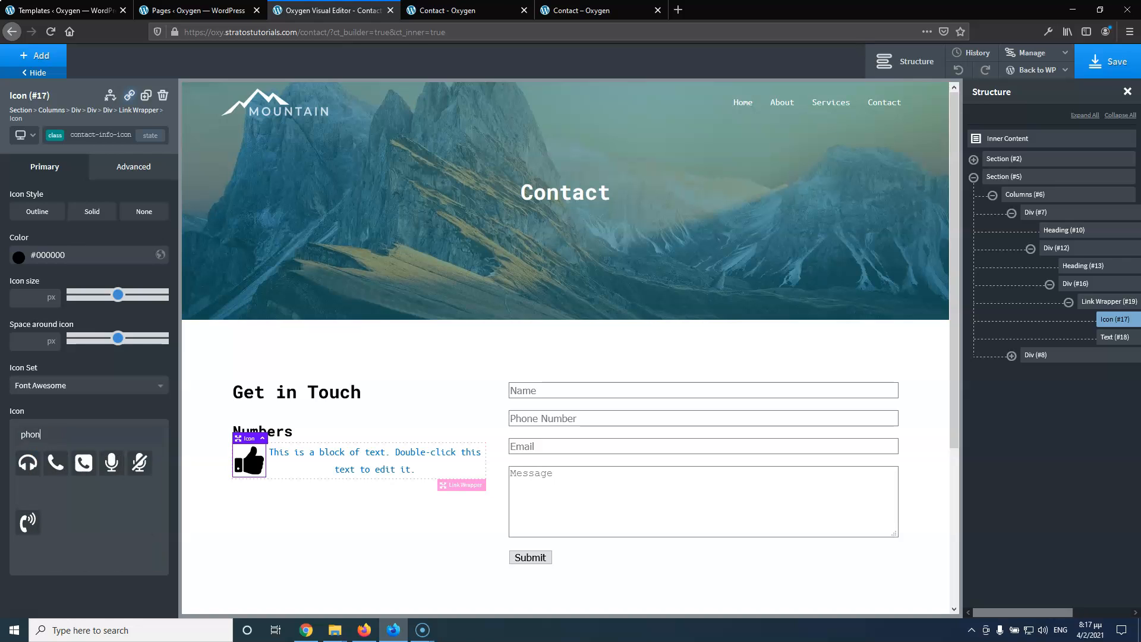
click(83, 462)
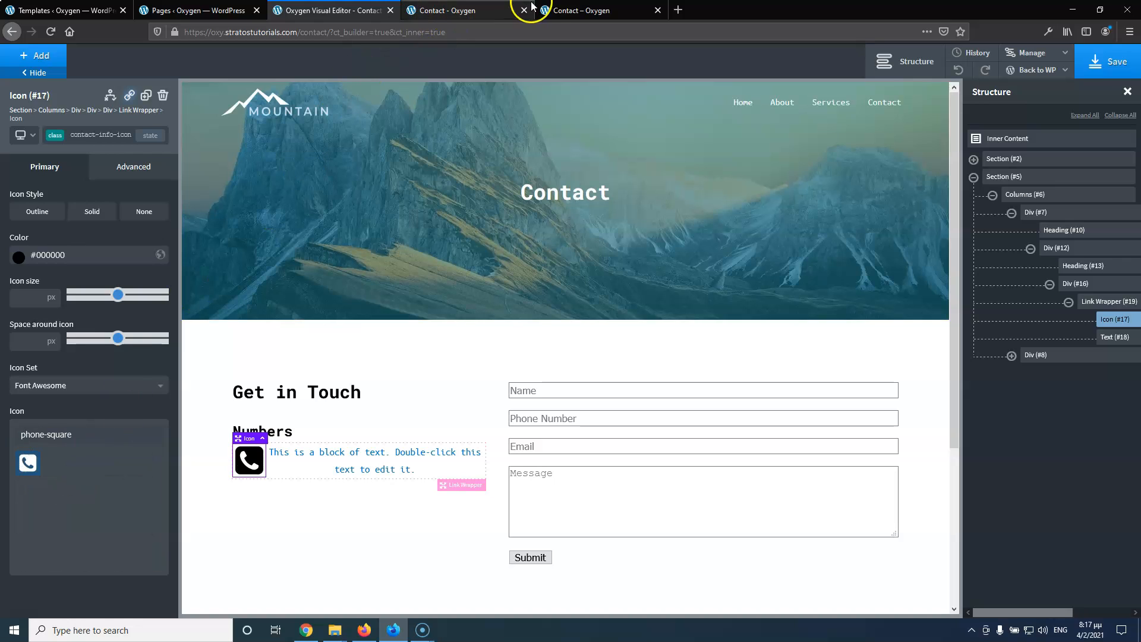
Set the phone icon's size to 15 px and compare it with the reference contact page
click(548, 10)
click(338, 10)
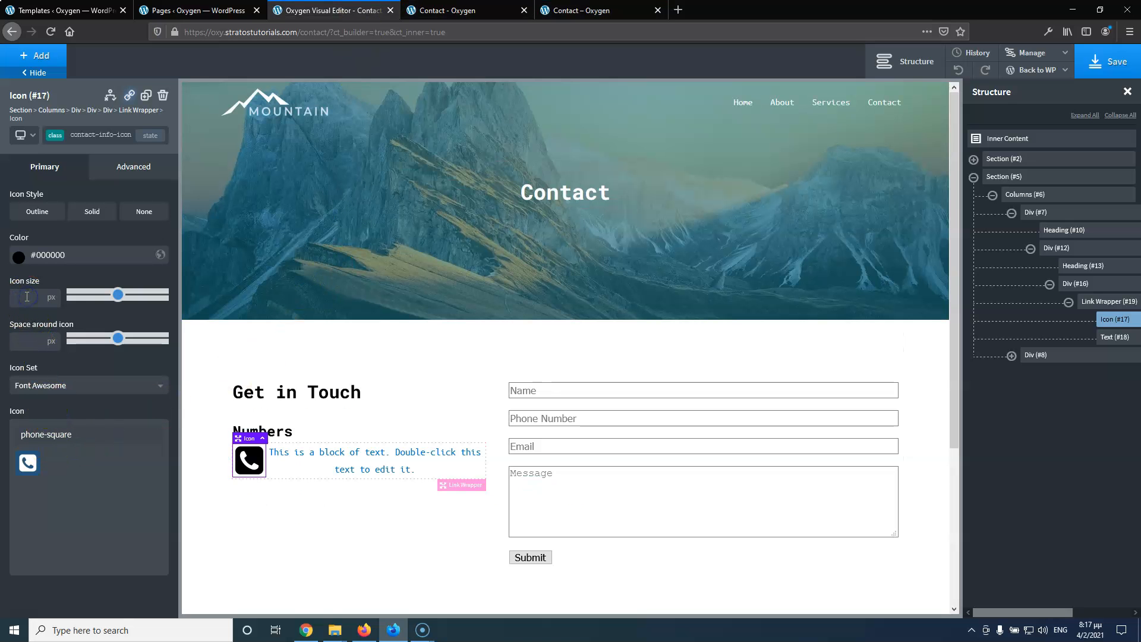
text(15)
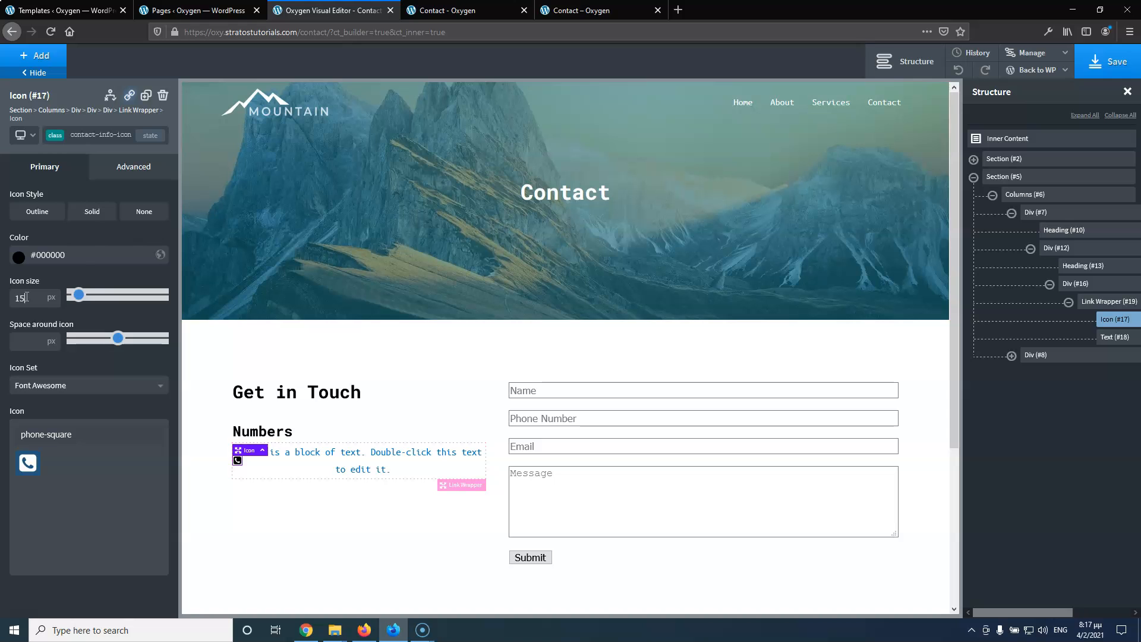
click(573, 10)
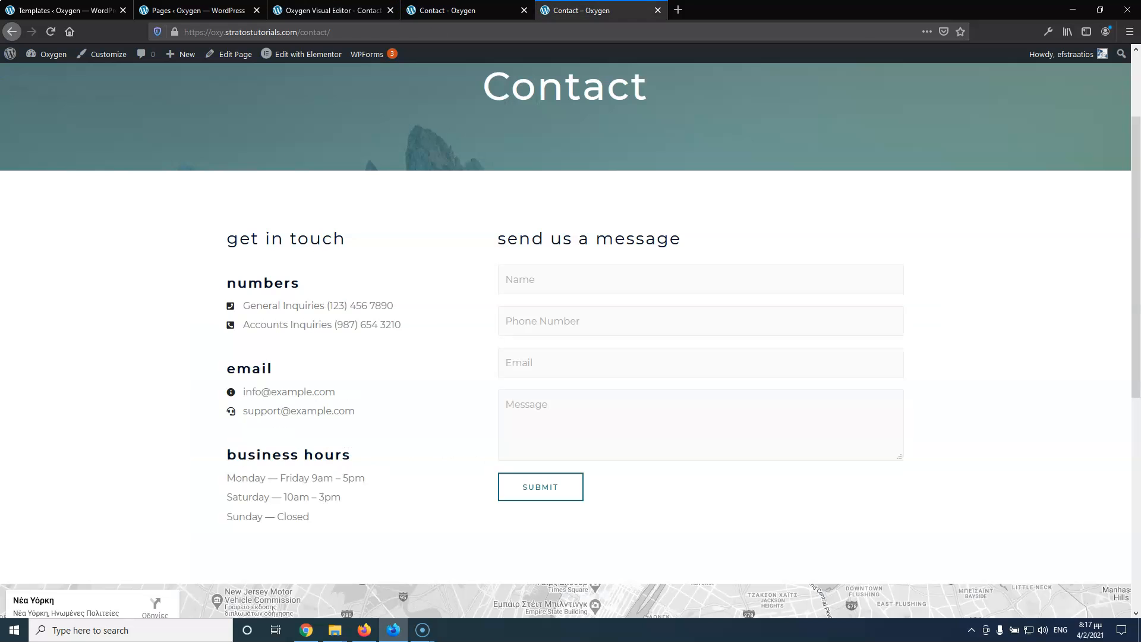
click(280, 7)
Copy the full General Inquiries line from the reference contact page and return to the Oxygen editor
click(607, 7)
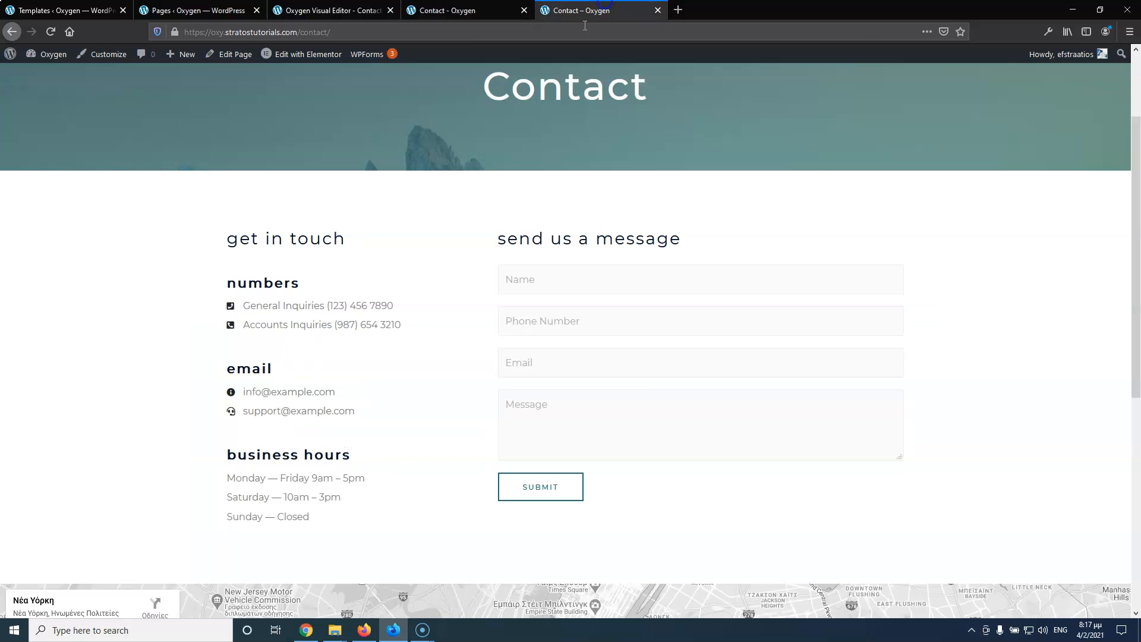
drag(377, 305, 254, 306)
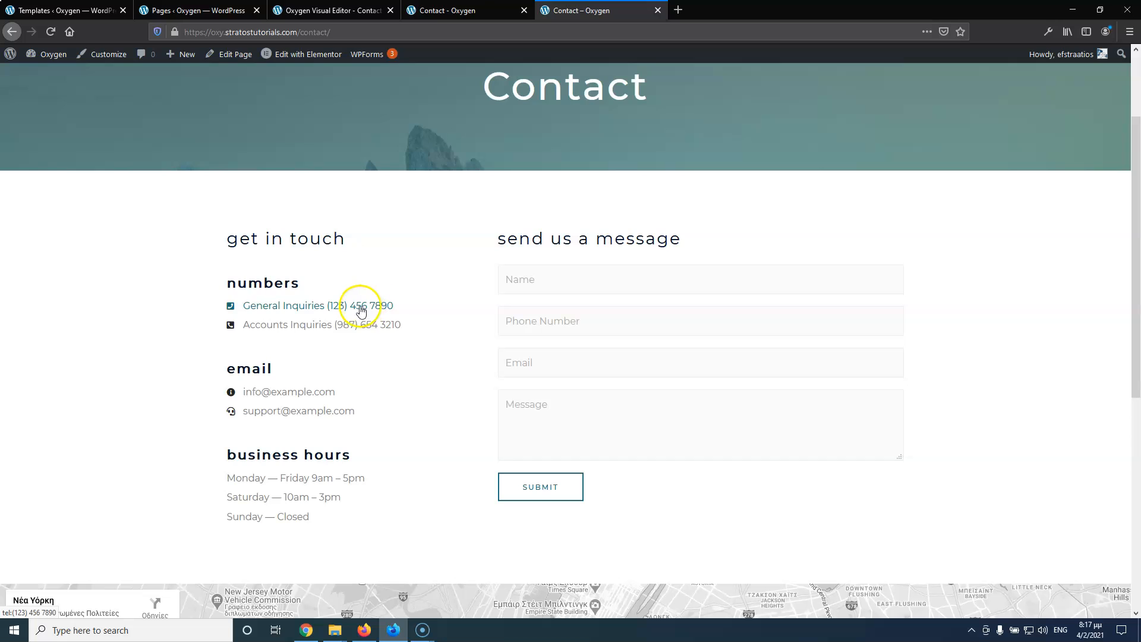
mouse_move(400, 306)
mouse_down()
mouse_move(225, 304)
mouse_move(407, 309)
mouse_up()
key(ctrl+c)
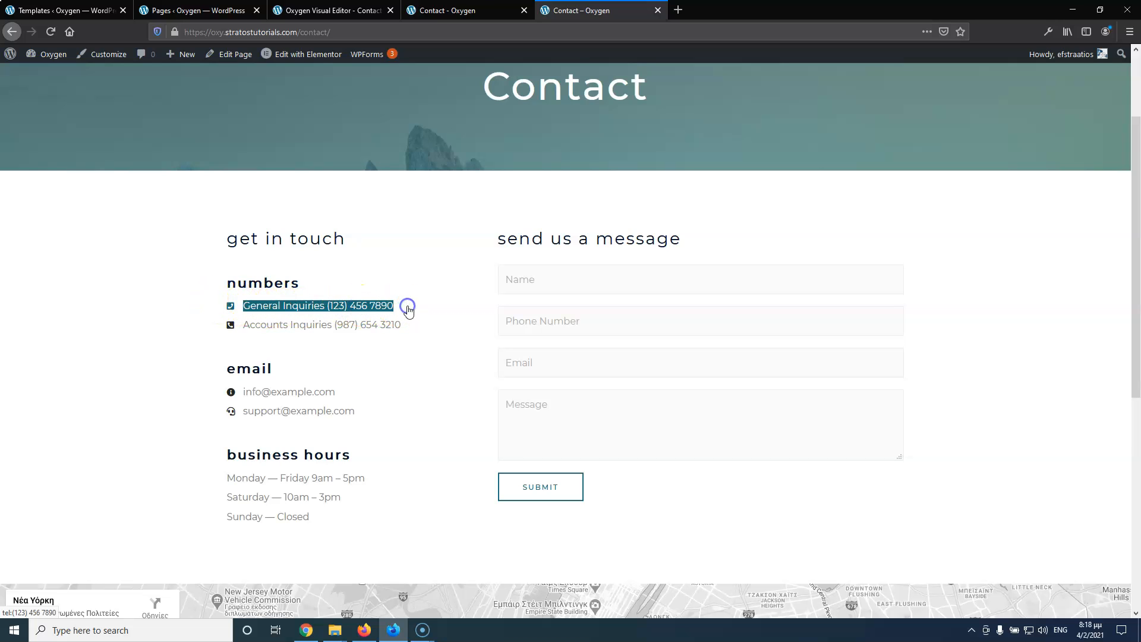
click(327, 10)
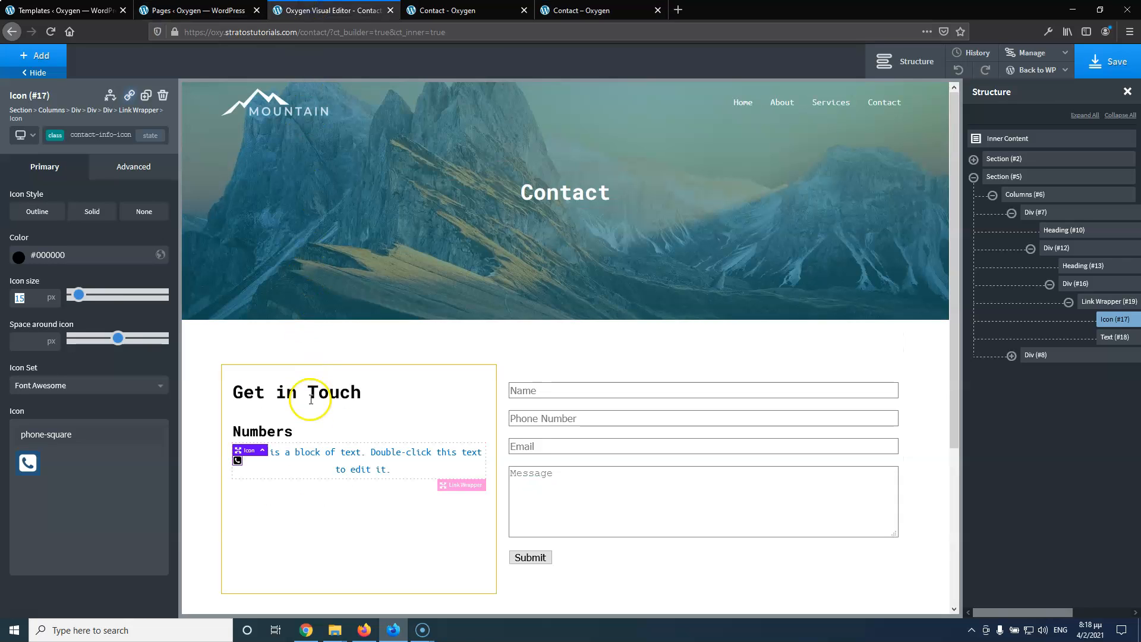
Replace the placeholder text beside the phone icon with the copied General Inquiries line and remove its leading blank line
double_click(313, 455)
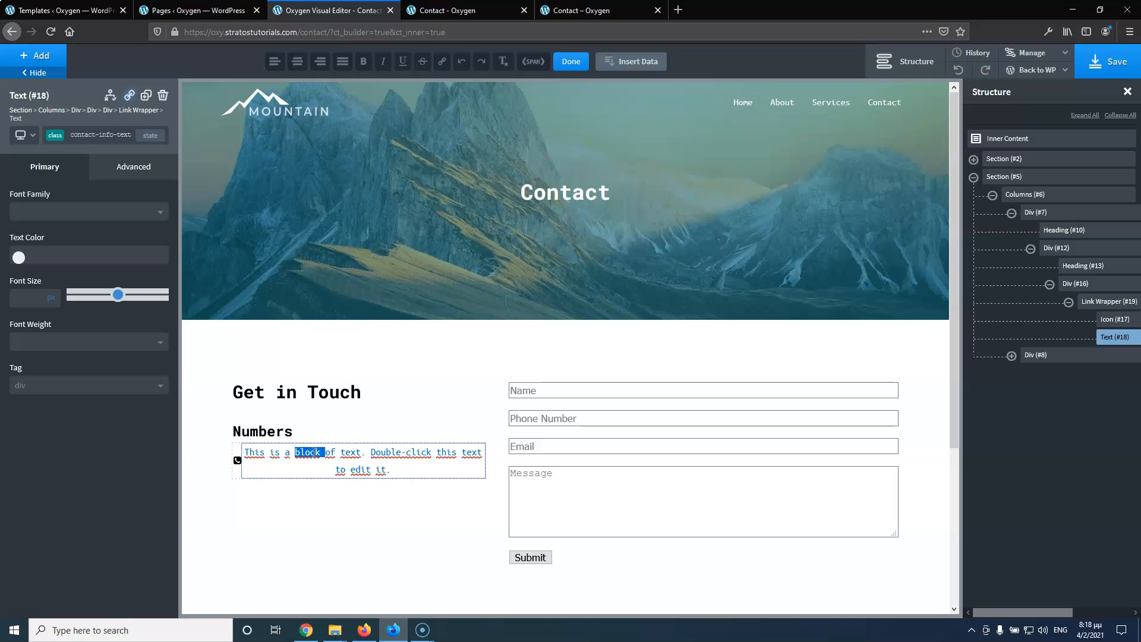
key(ctrl+a)
key(ctrl+v)
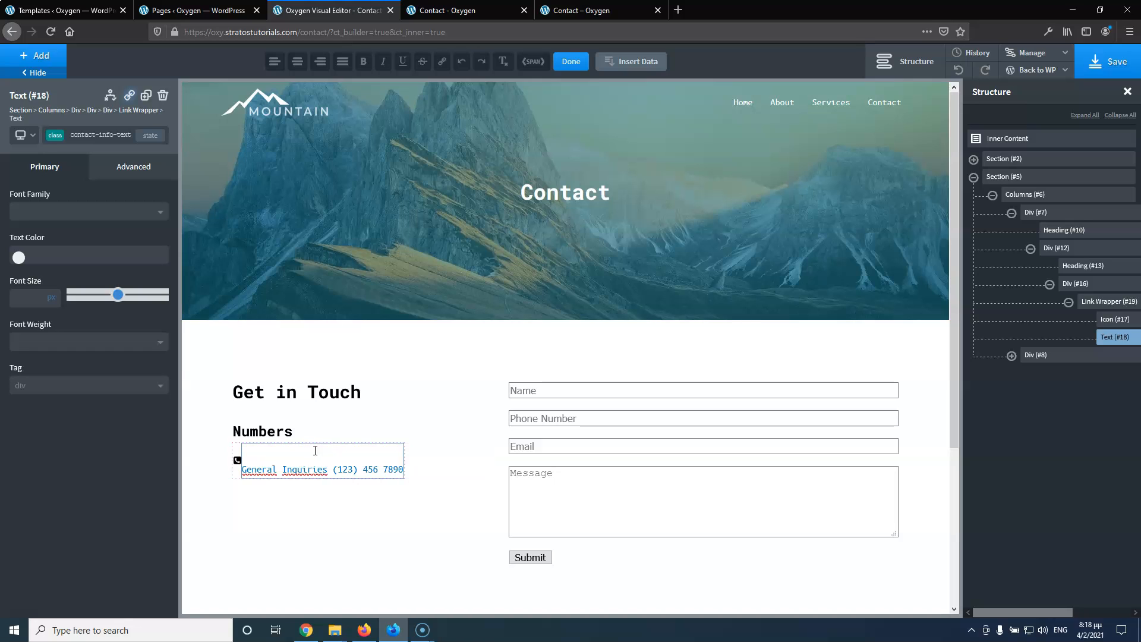
click(248, 471)
key(BackSpace)
click(264, 459)
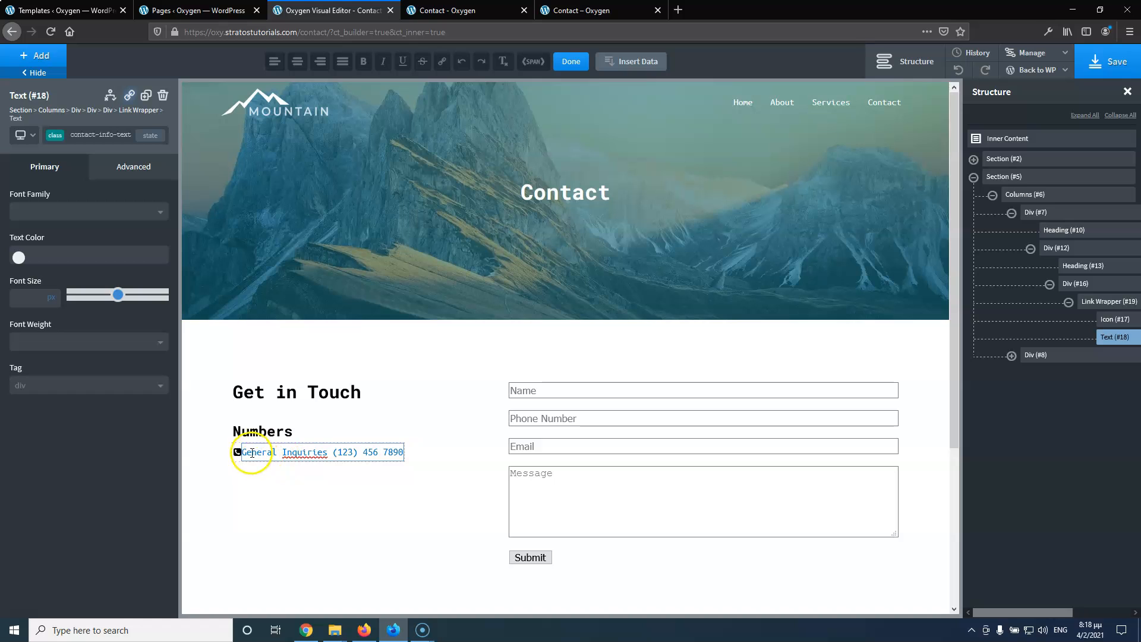
Set the phone icon's right margin to 15 px through its contact-info-icon class and compare it with the reference contact page
click(236, 452)
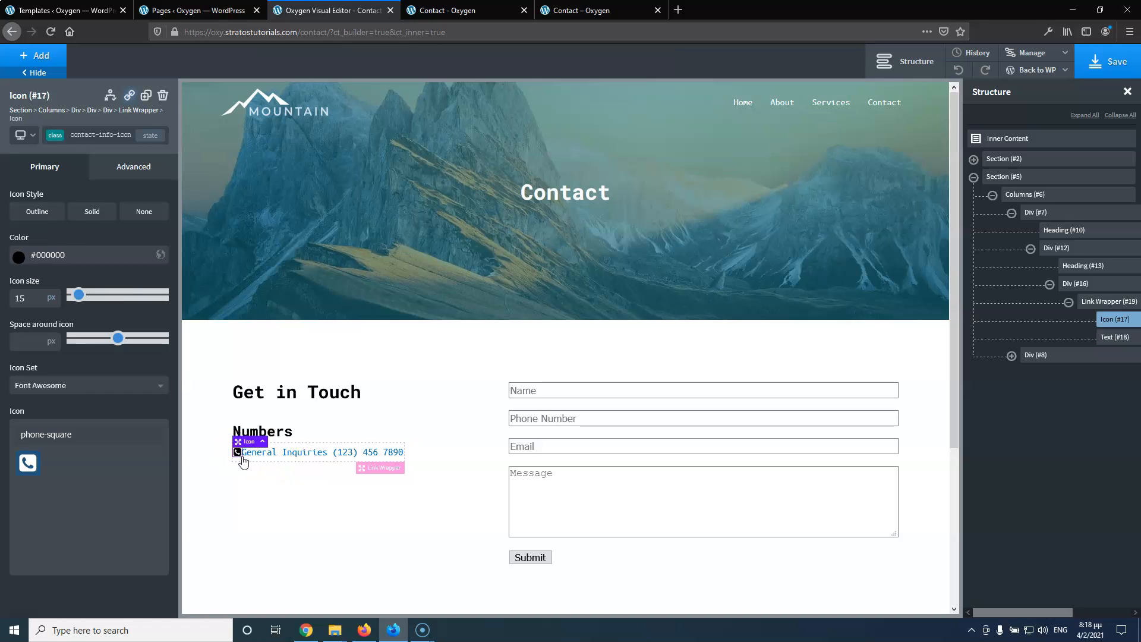
click(135, 168)
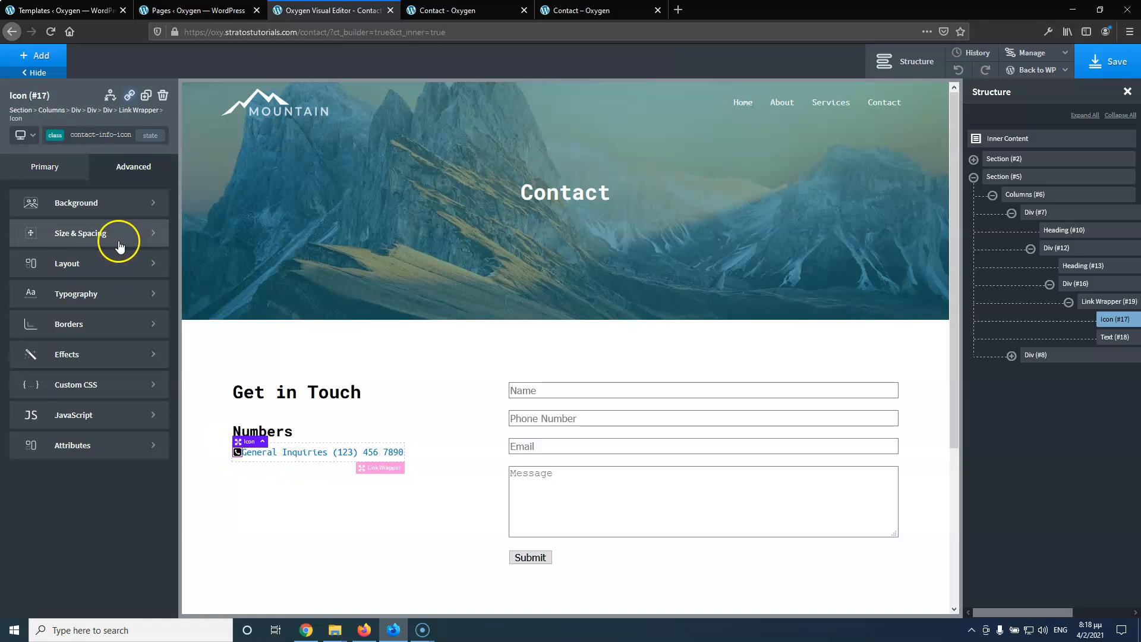
click(118, 234)
click(142, 257)
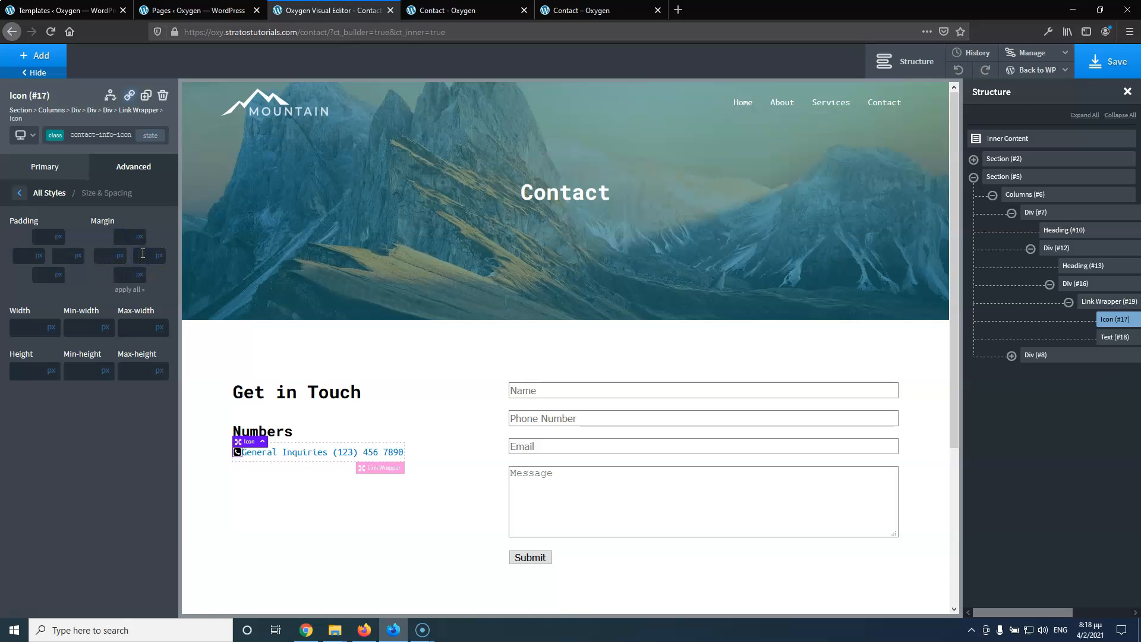
text(20)
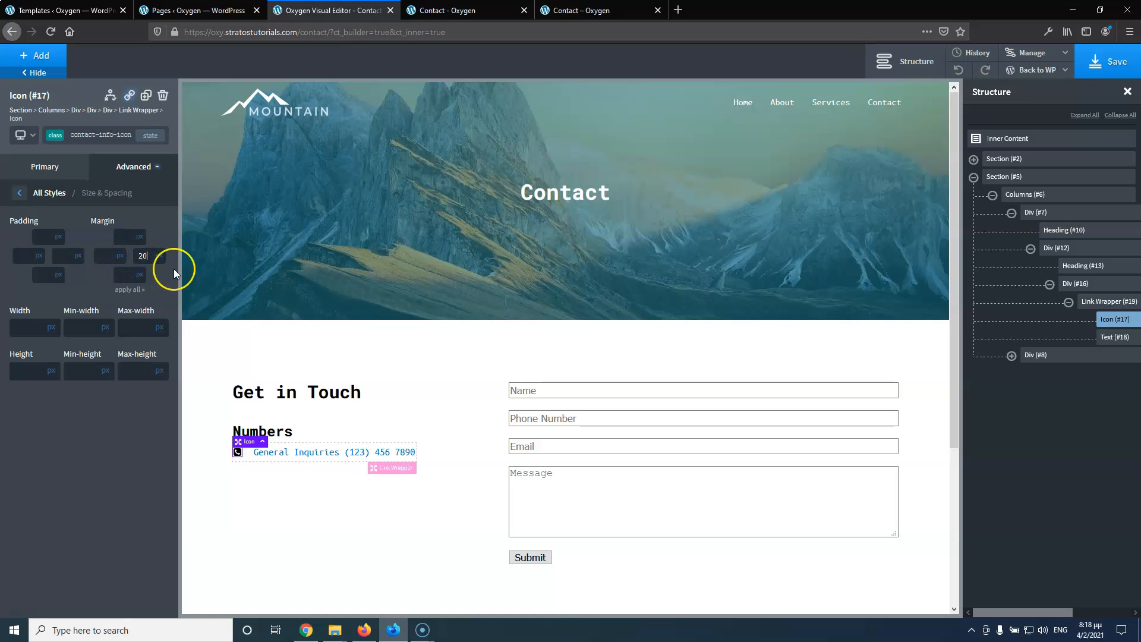
key(Down)
key(Down)
key(Down)
key(Down)
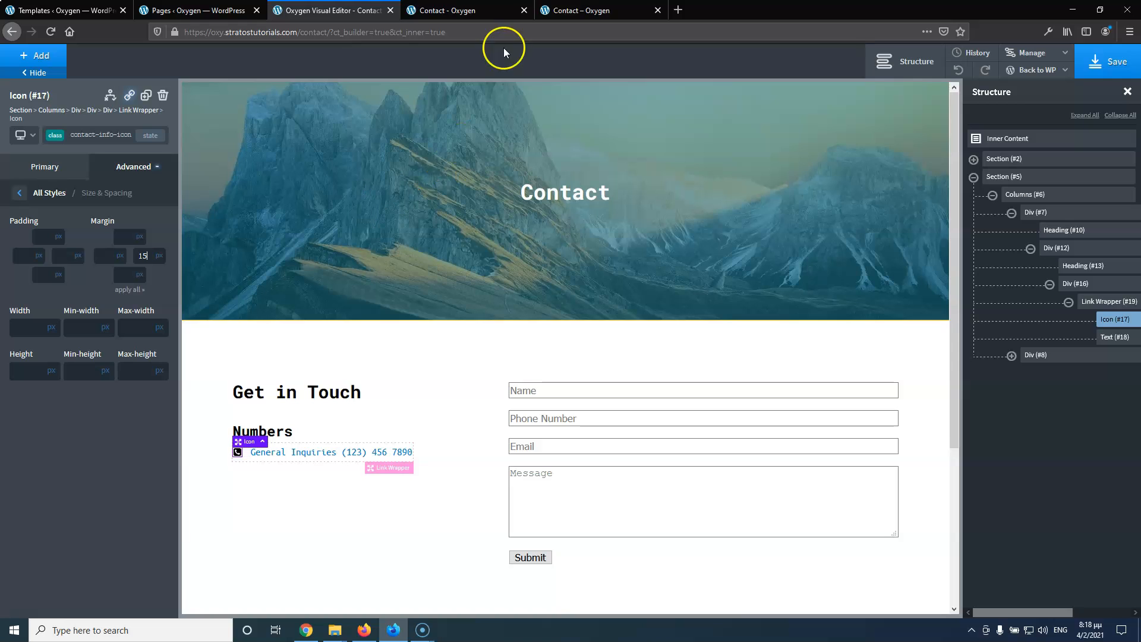
click(458, 10)
click(336, 10)
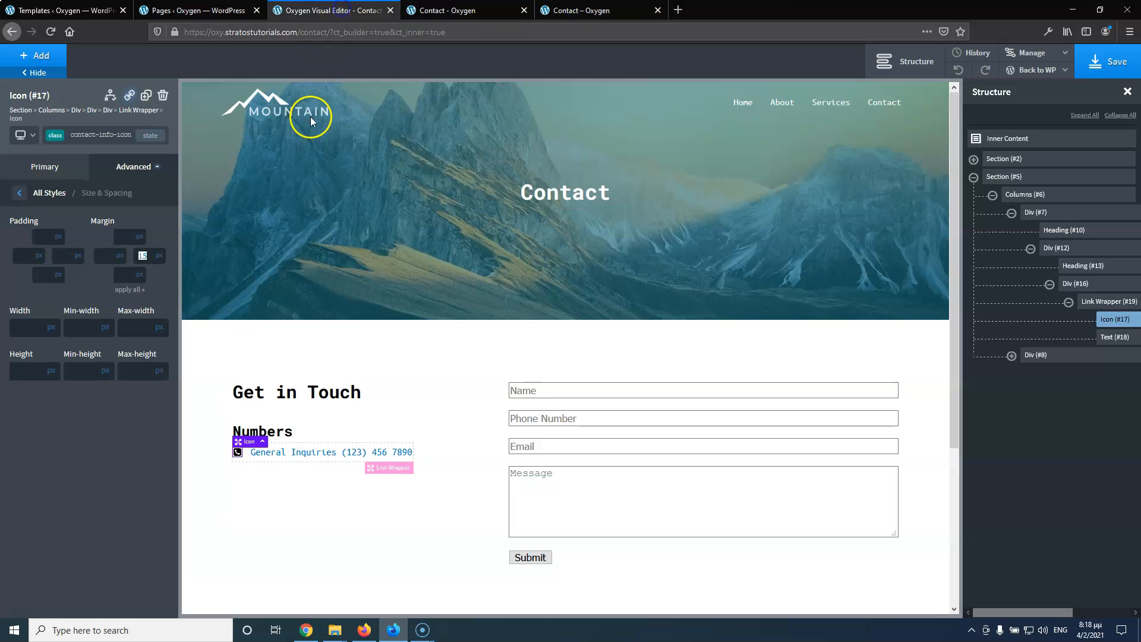
Set the text color of the General Inquiries line to #000000 through its contact-info-text class
click(285, 453)
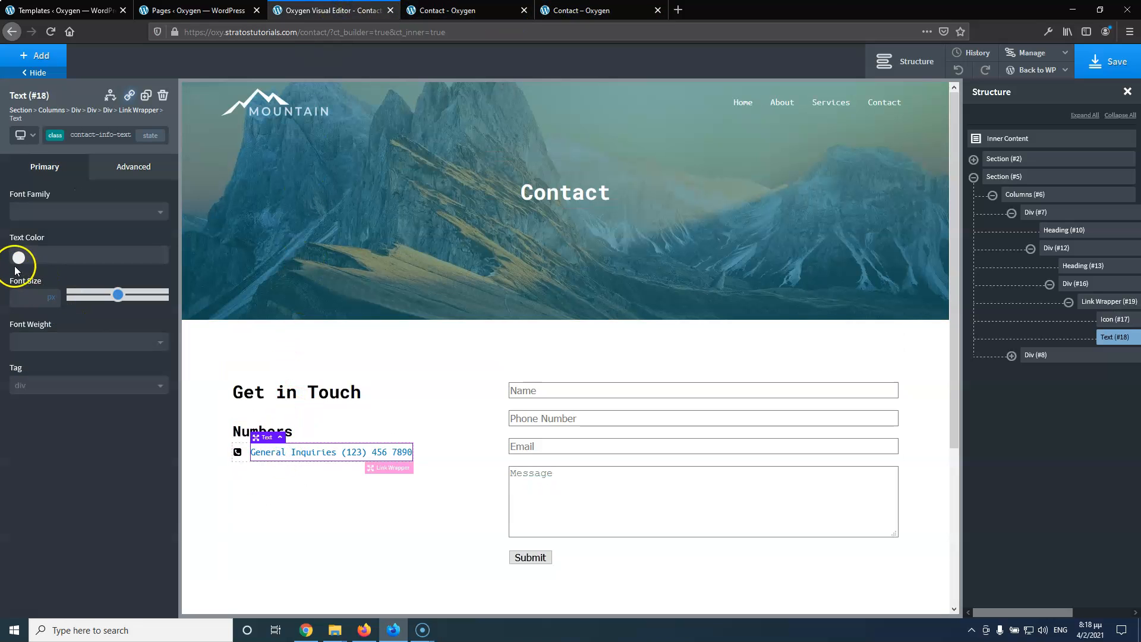
click(18, 258)
click(36, 323)
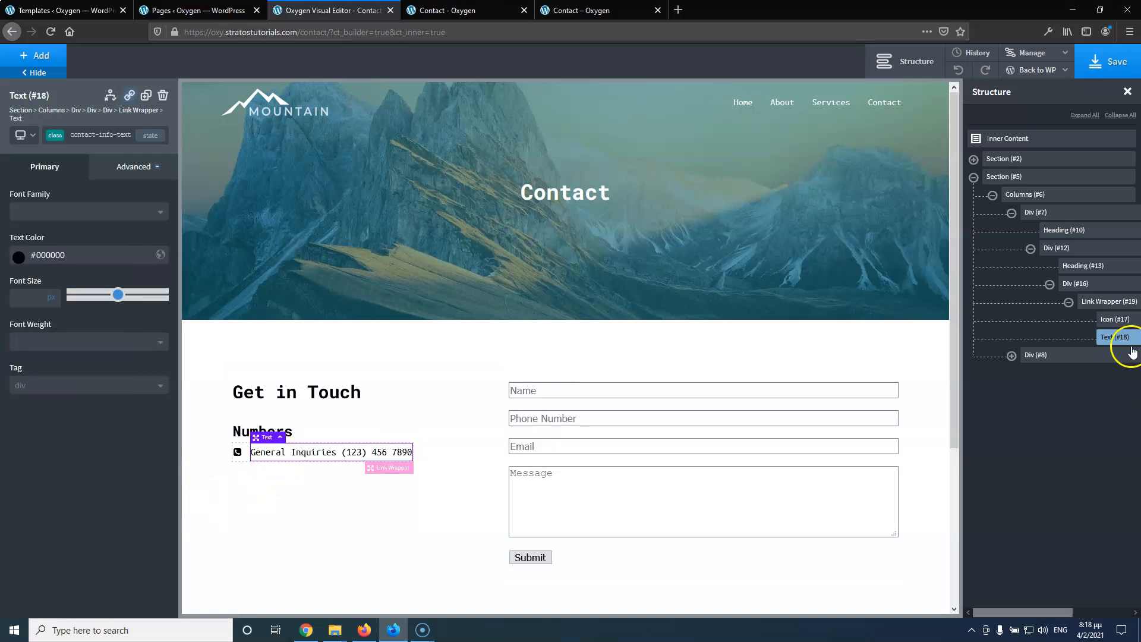
Set the Link Wrapper's URL to a tel: link with a phone number
click(1107, 301)
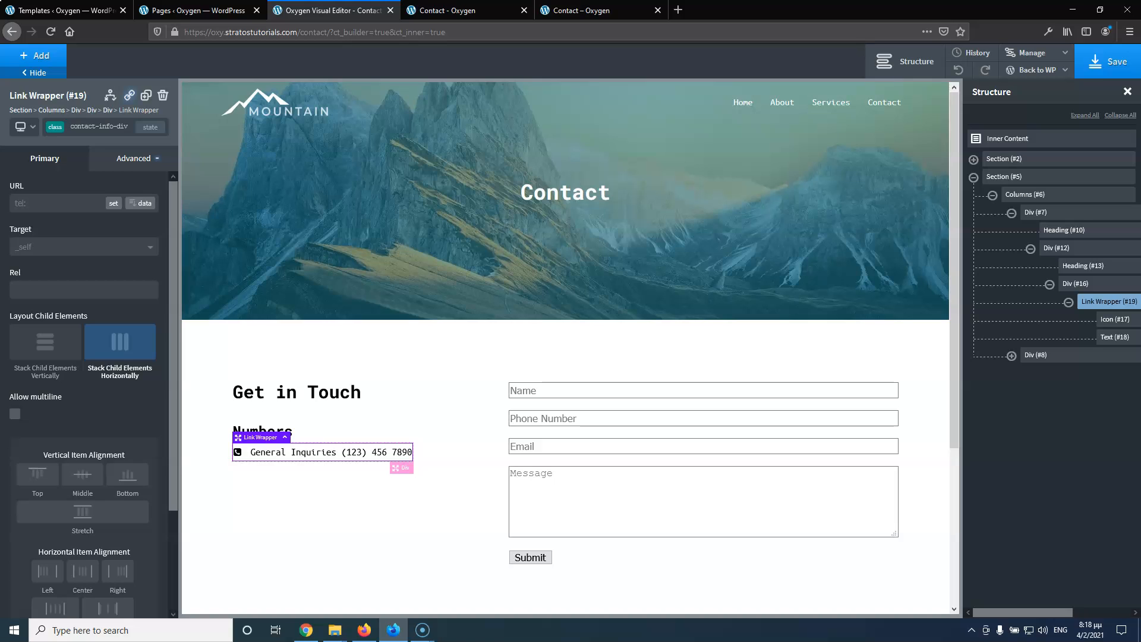
click(31, 207)
click(45, 204)
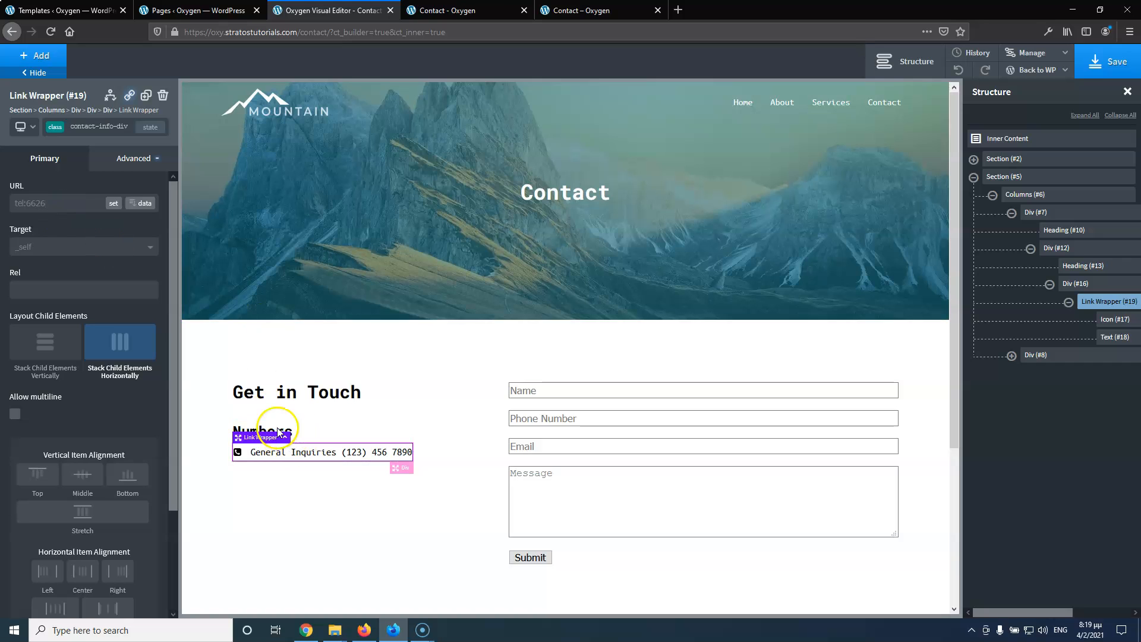
Duplicate the Div holding the linked phone row and compare the result with the reference contact page
click(1102, 284)
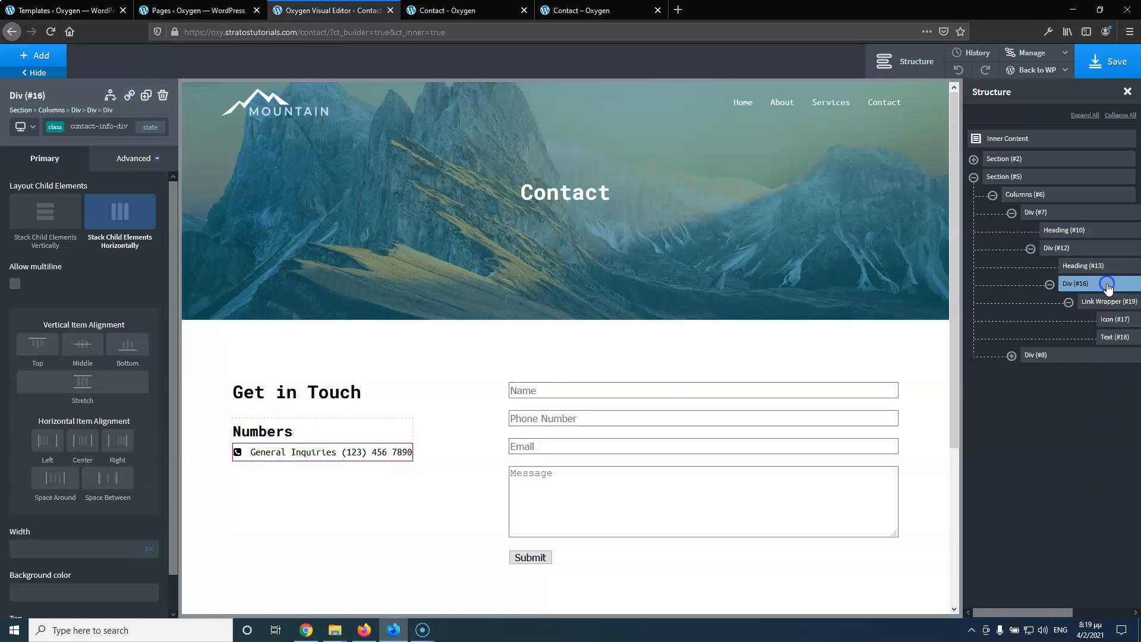
click(145, 96)
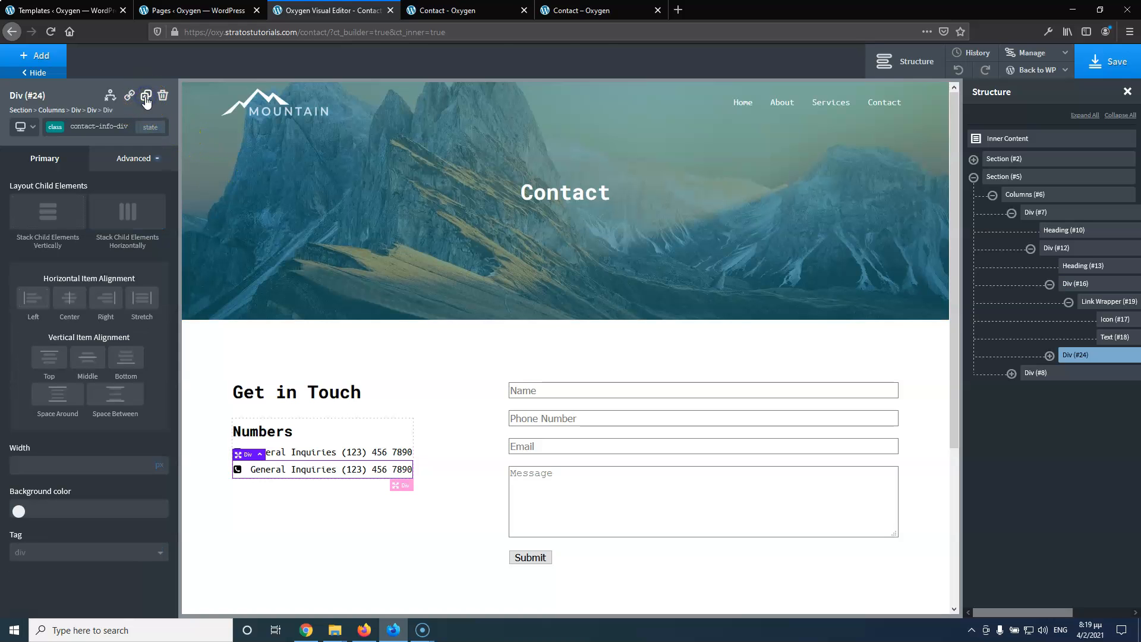
click(582, 11)
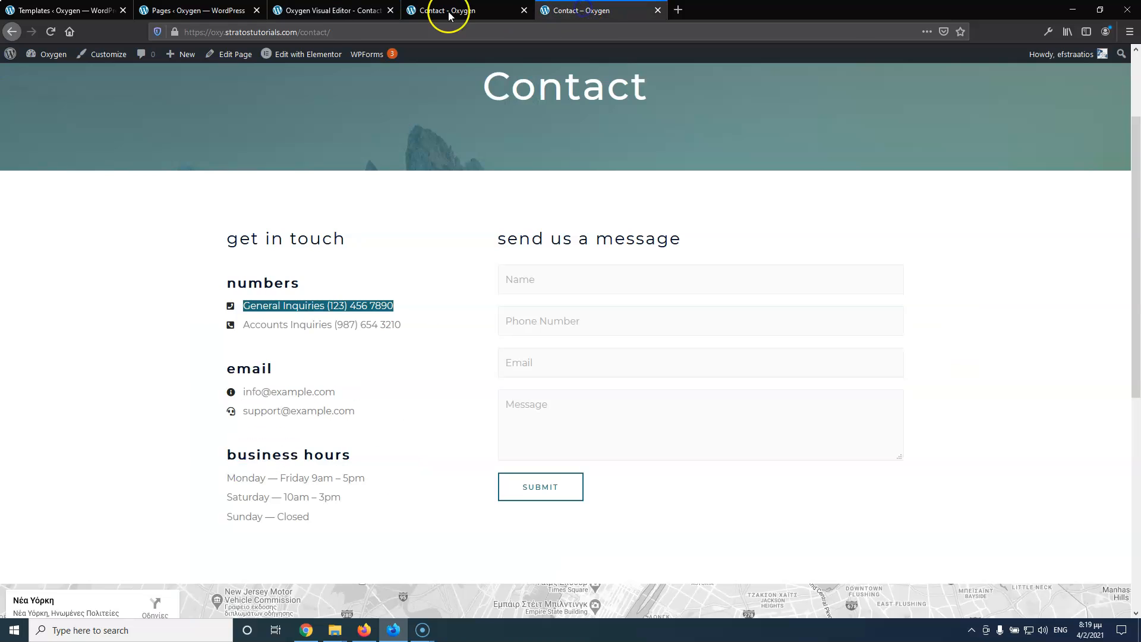
click(309, 11)
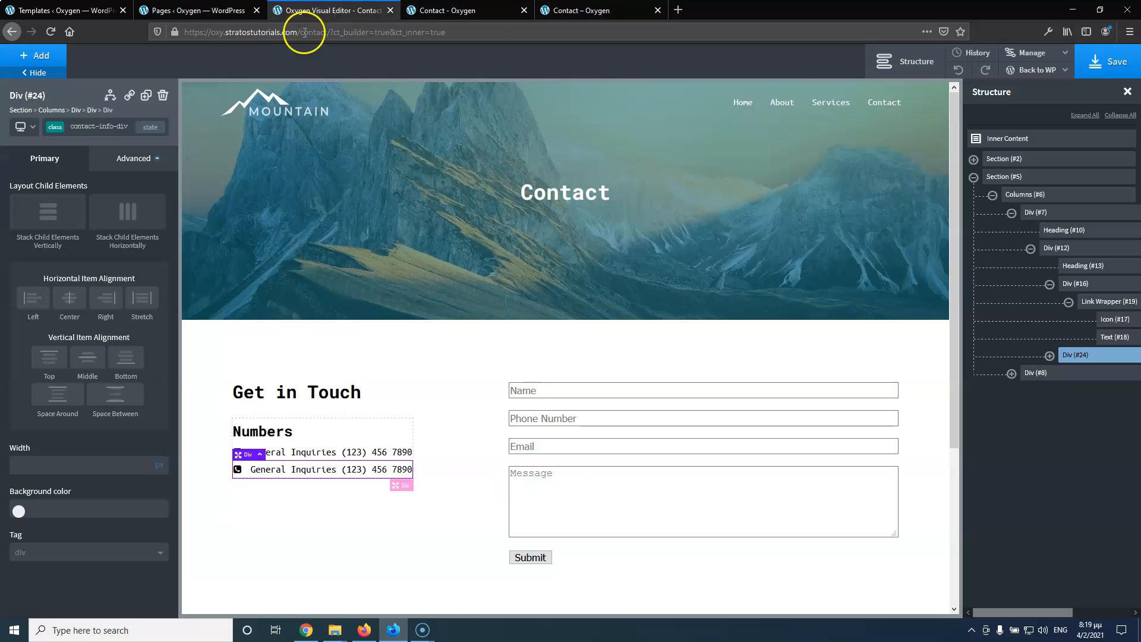
Set the contact-info-div class's bottom margin to 5 px and save the page
click(133, 159)
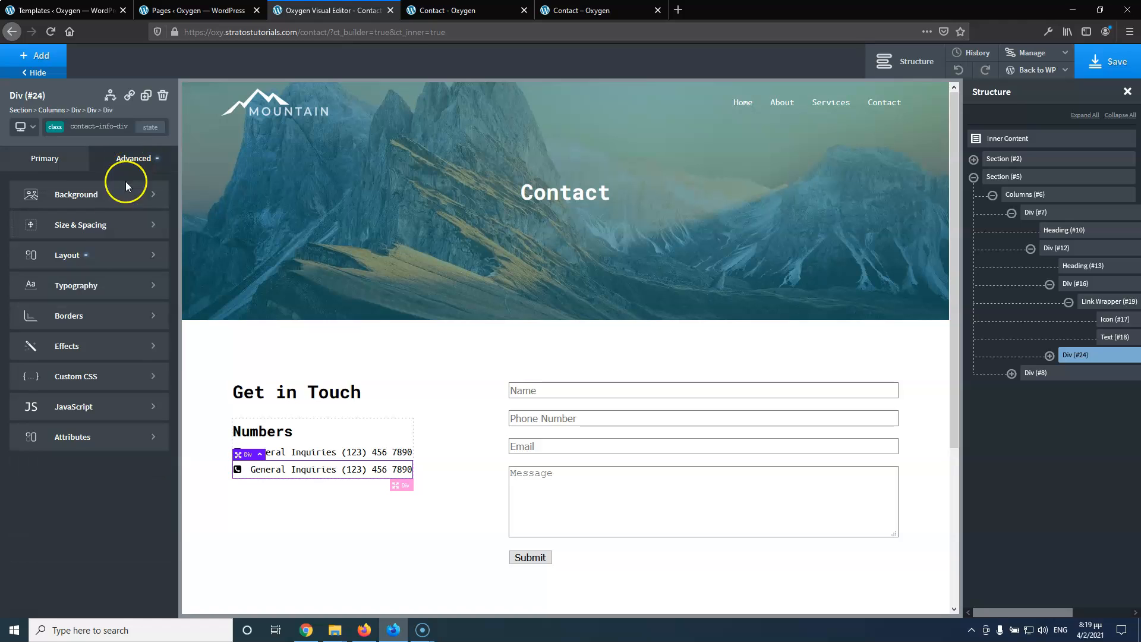
click(93, 223)
click(123, 269)
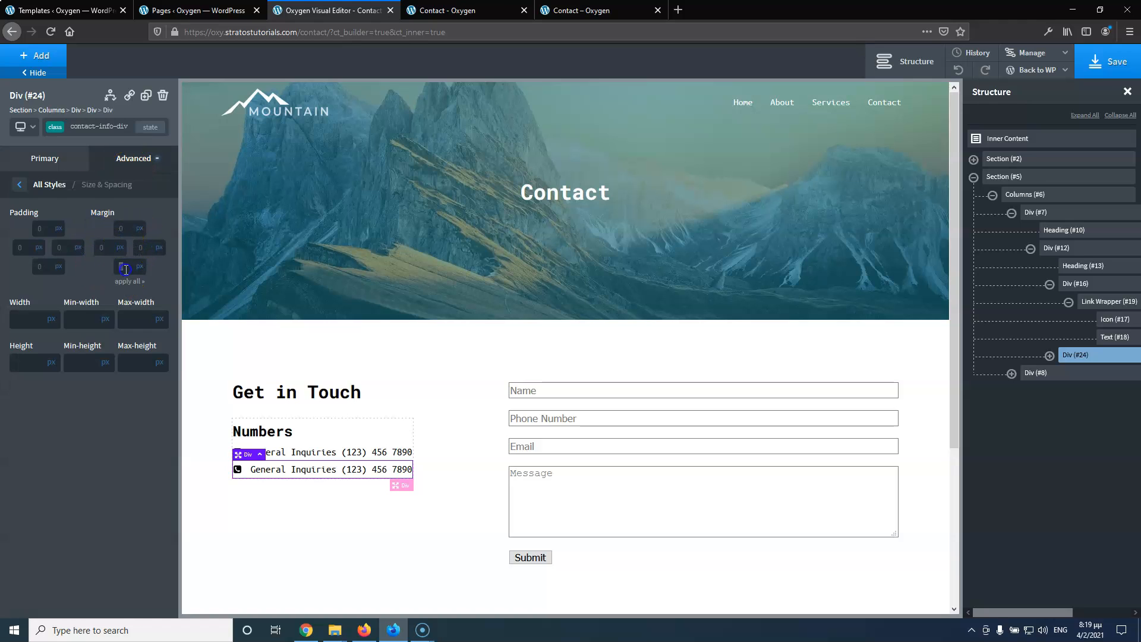
text(20)
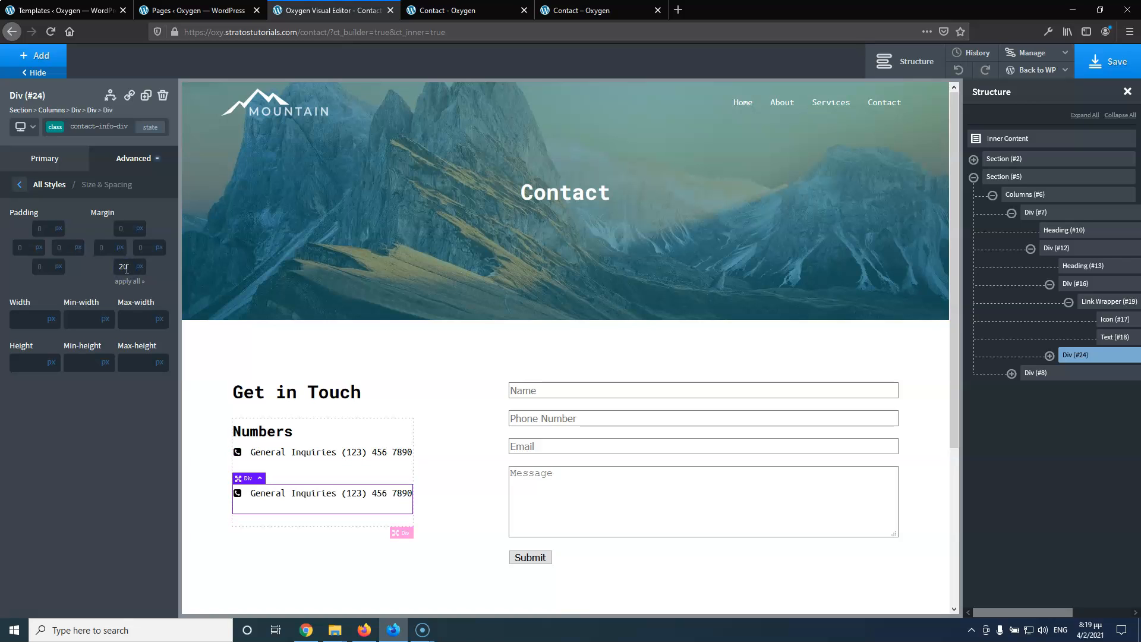
key(BackSpace)
key(BackSpace)
text(5)
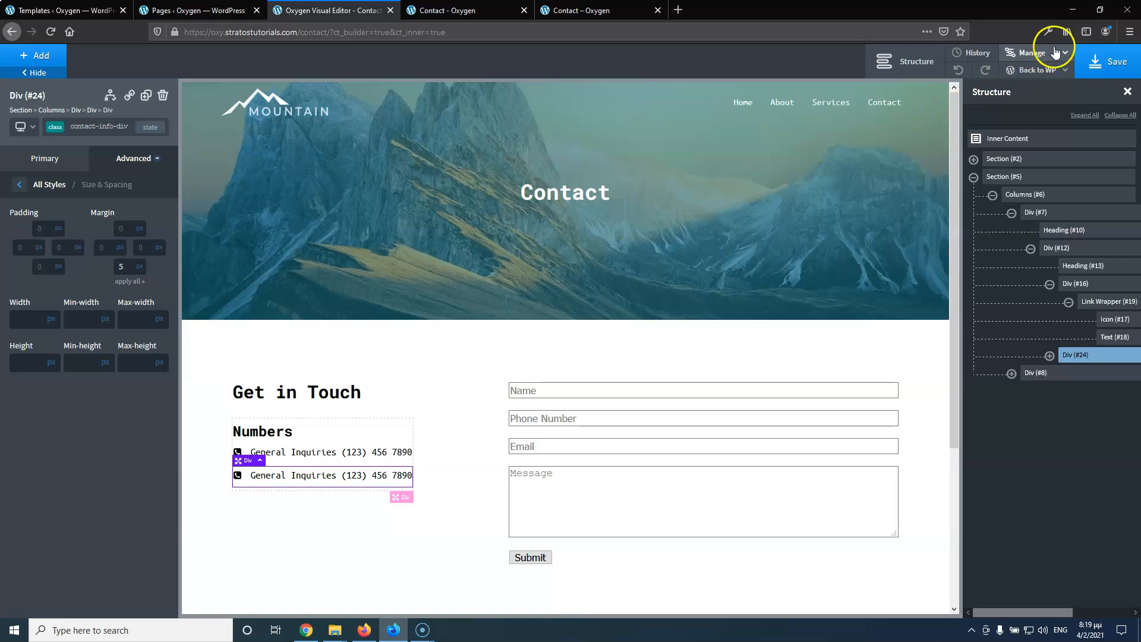
click(1105, 59)
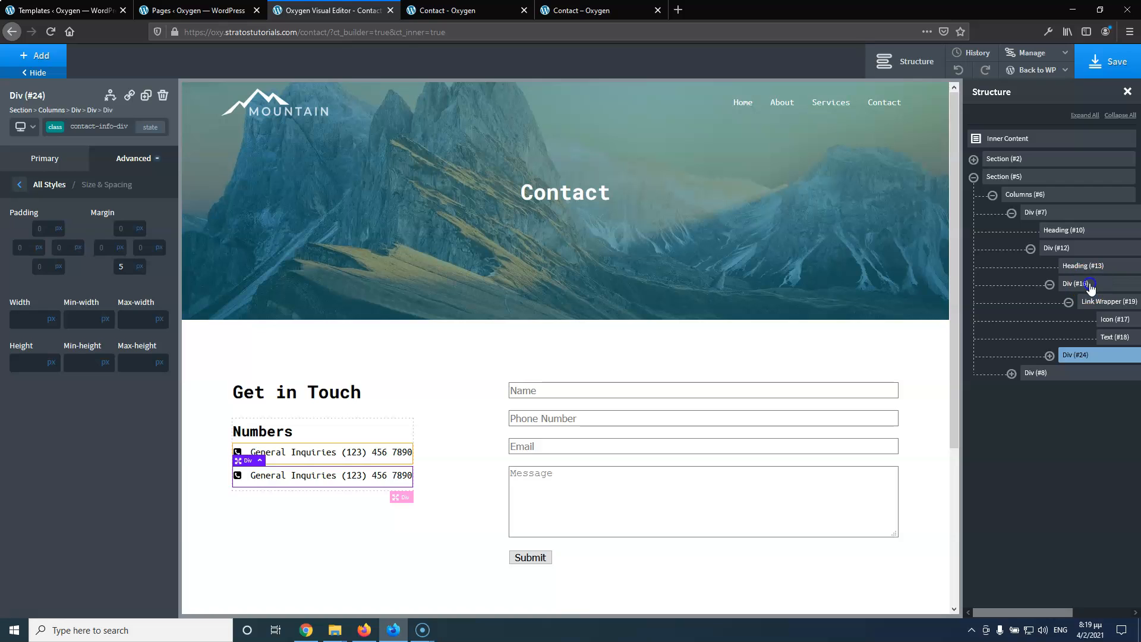
Duplicate the whole Numbers block Div, including its heading and both phone rows
click(1075, 284)
click(1064, 247)
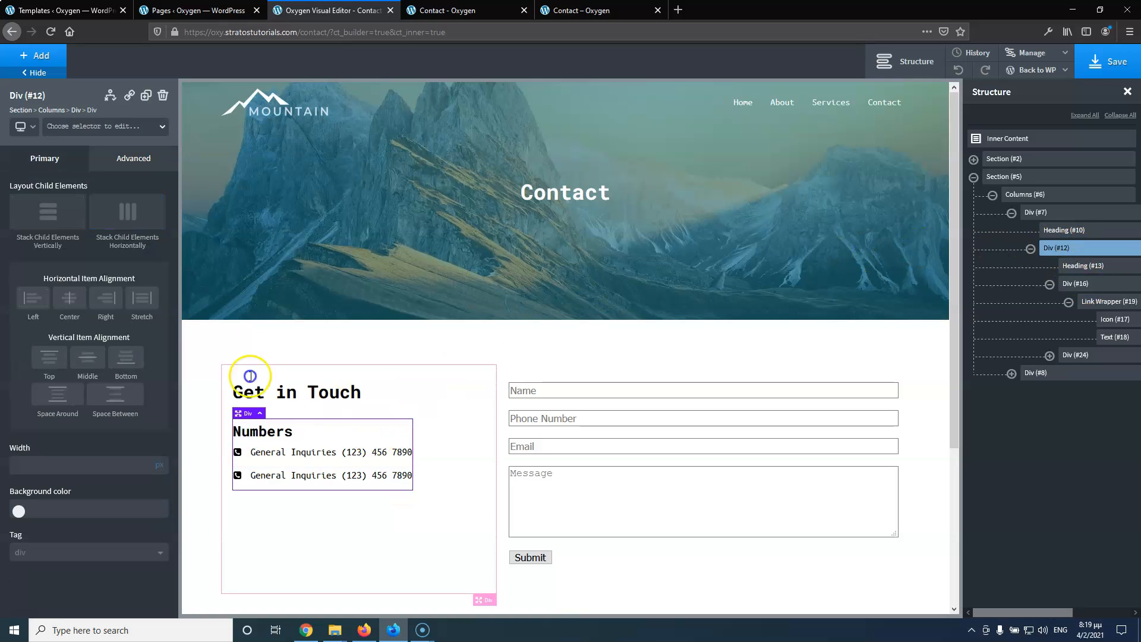
click(146, 96)
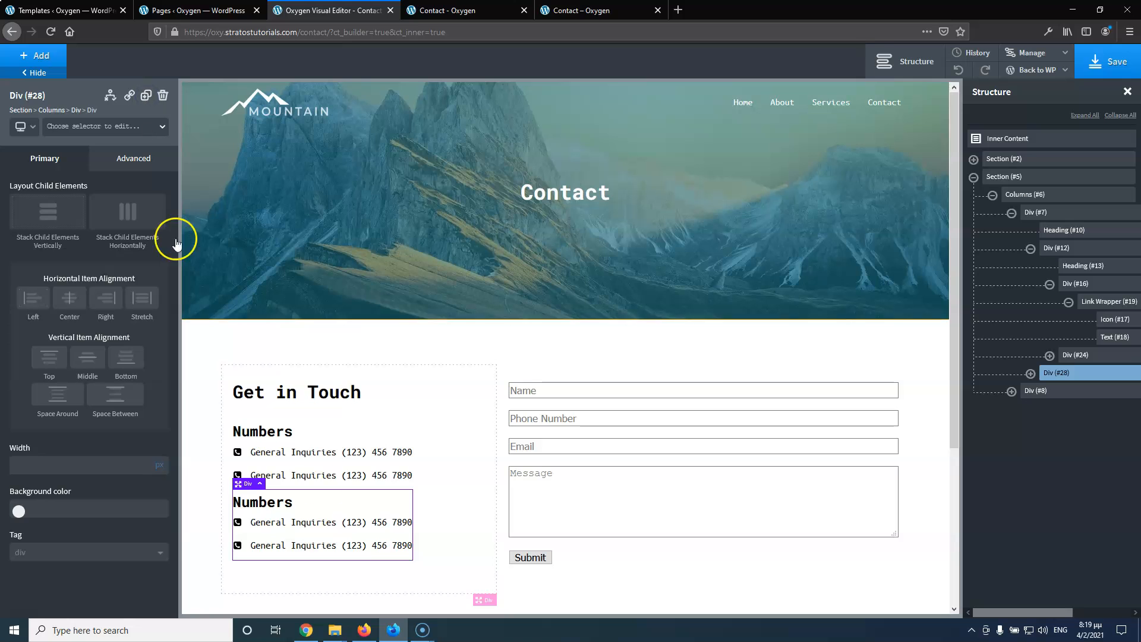
Check the second heading on the reference contact page and change the duplicated block's heading to Email
click(474, 11)
click(566, 11)
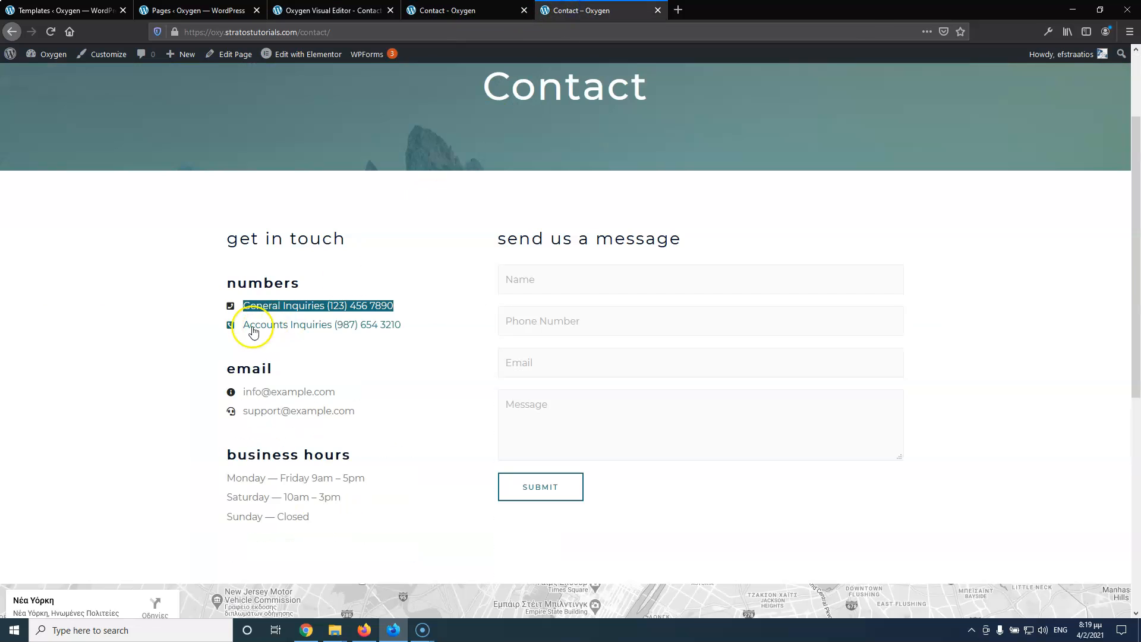
double_click(249, 368)
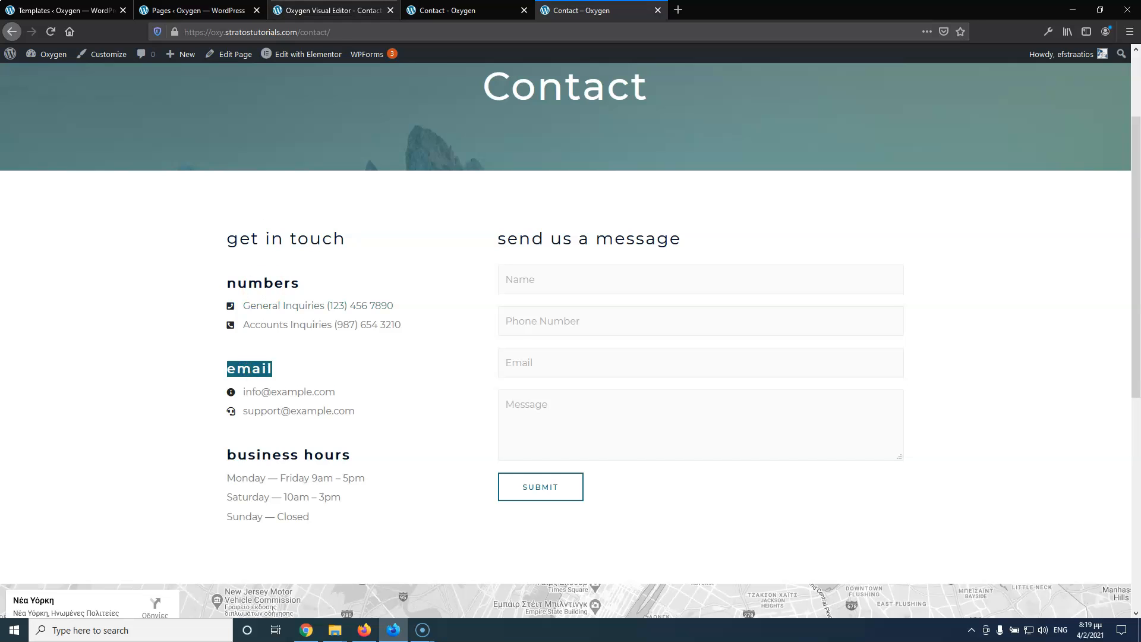
click(315, 11)
click(271, 502)
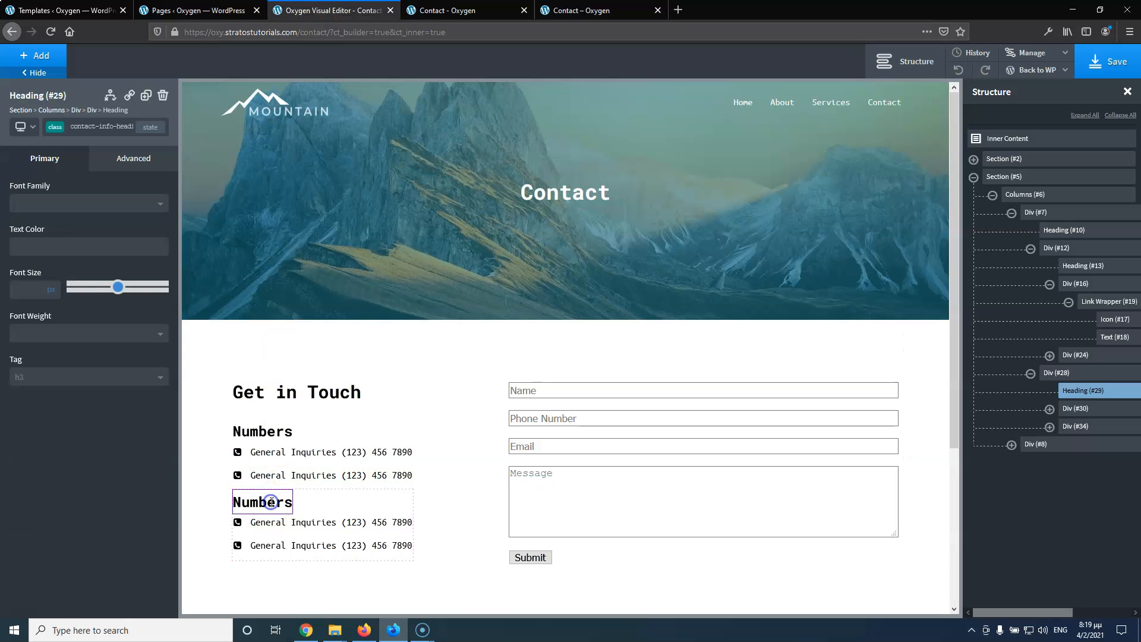
double_click(271, 502)
text(Email)
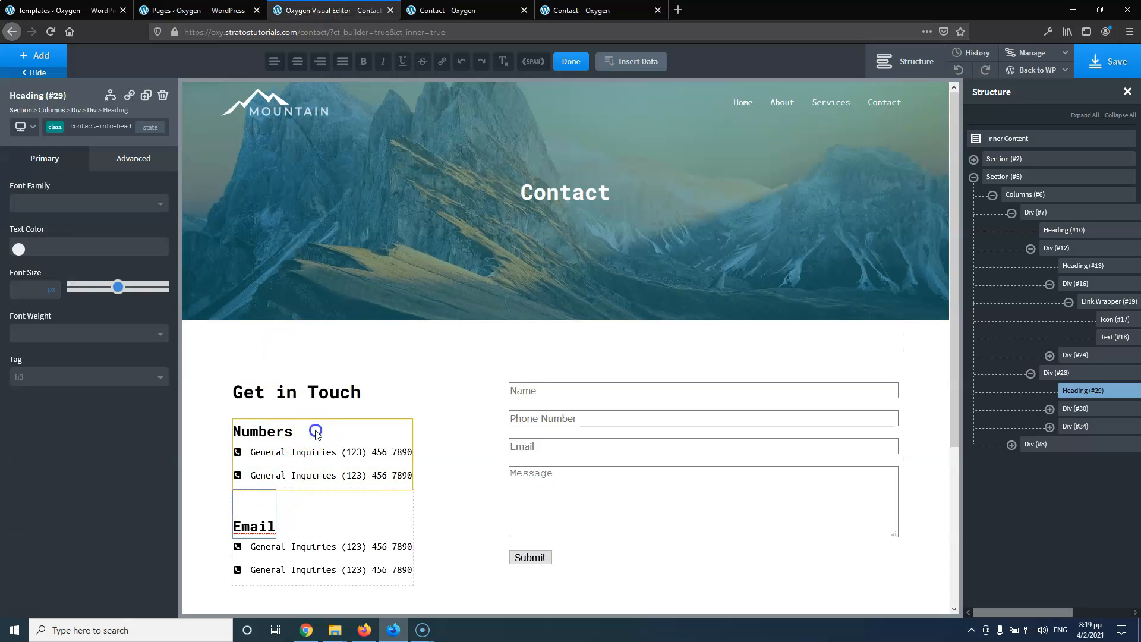
Give the Numbers block a bottom margin of about 18 px and remove the blank line above the Email heading's text
click(311, 482)
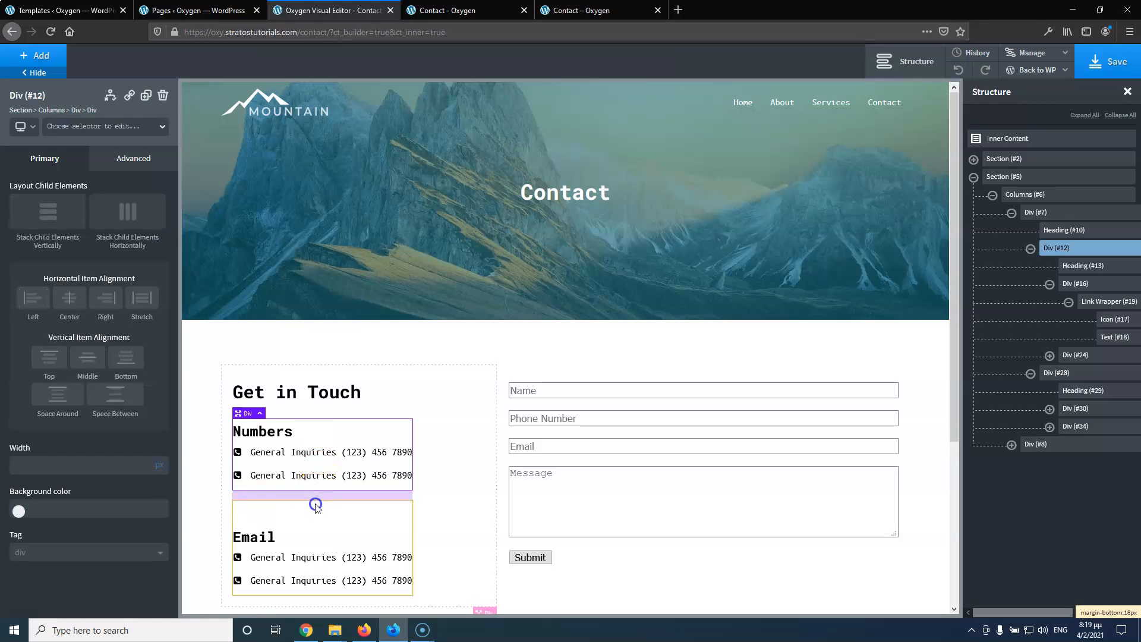
click(259, 524)
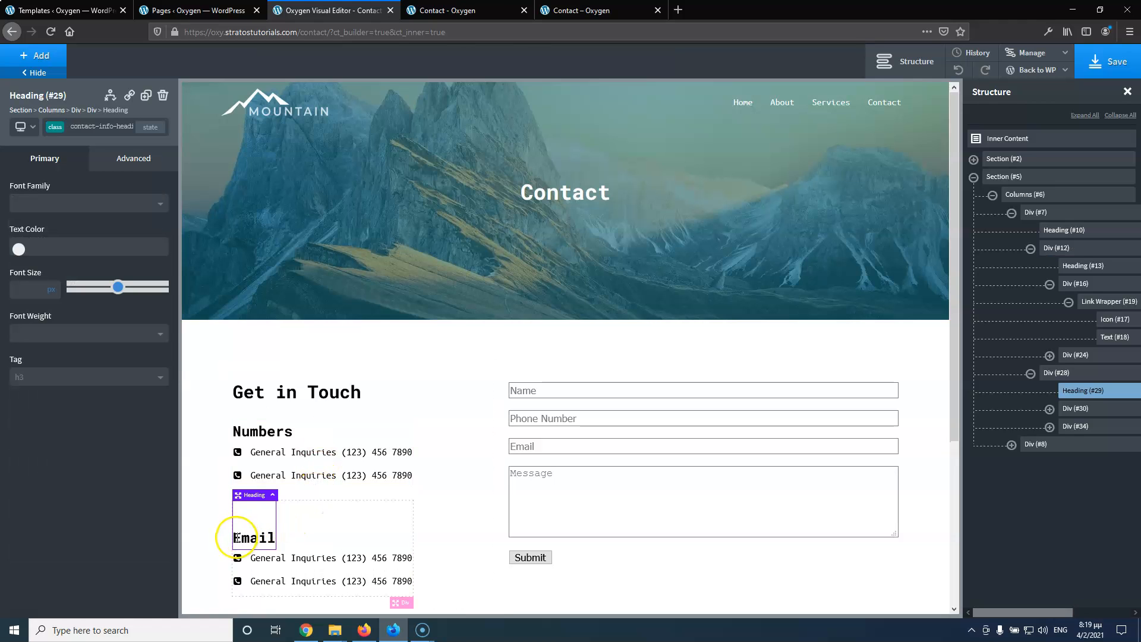
double_click(236, 537)
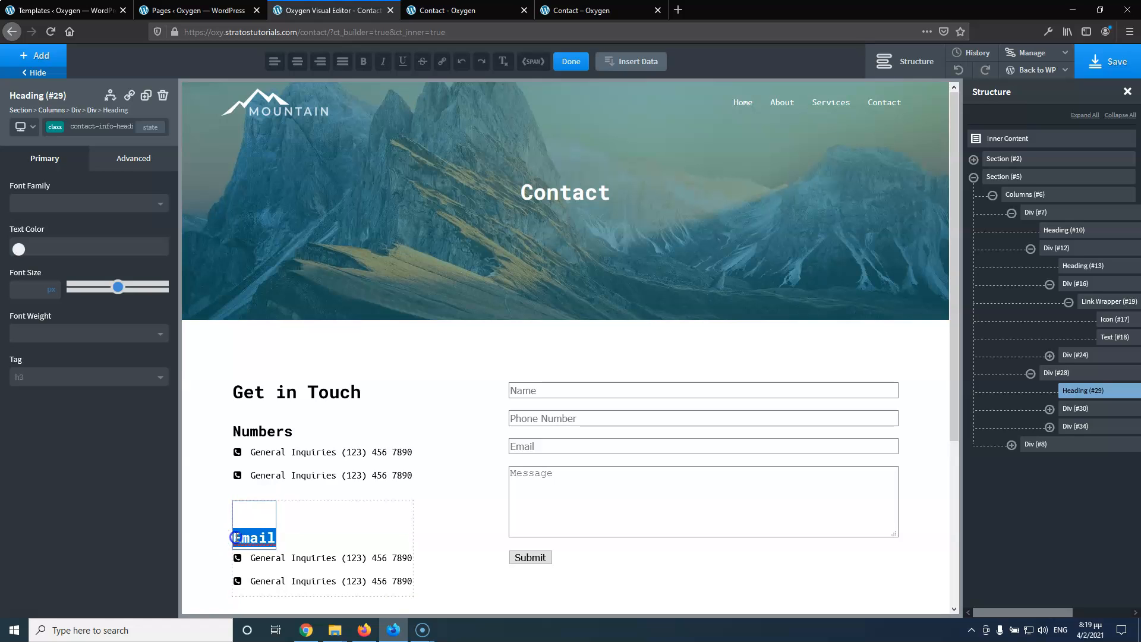
click(236, 538)
key(BackSpace)
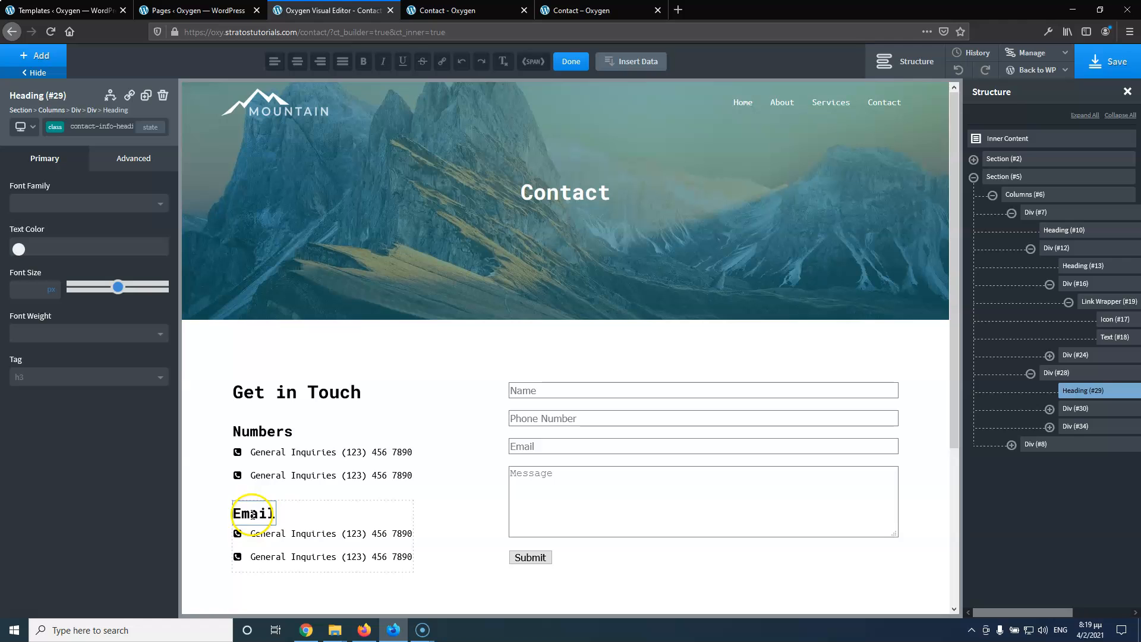
Set the bottom margin of the Numbers heading's class to 5 px
click(269, 432)
click(126, 145)
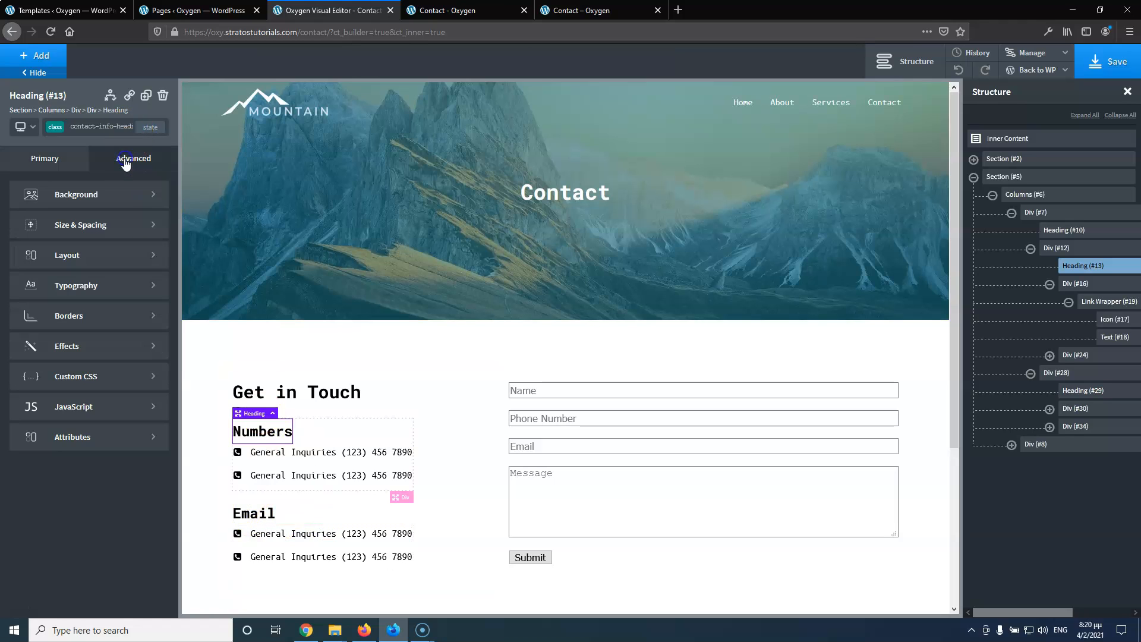
click(108, 223)
click(121, 265)
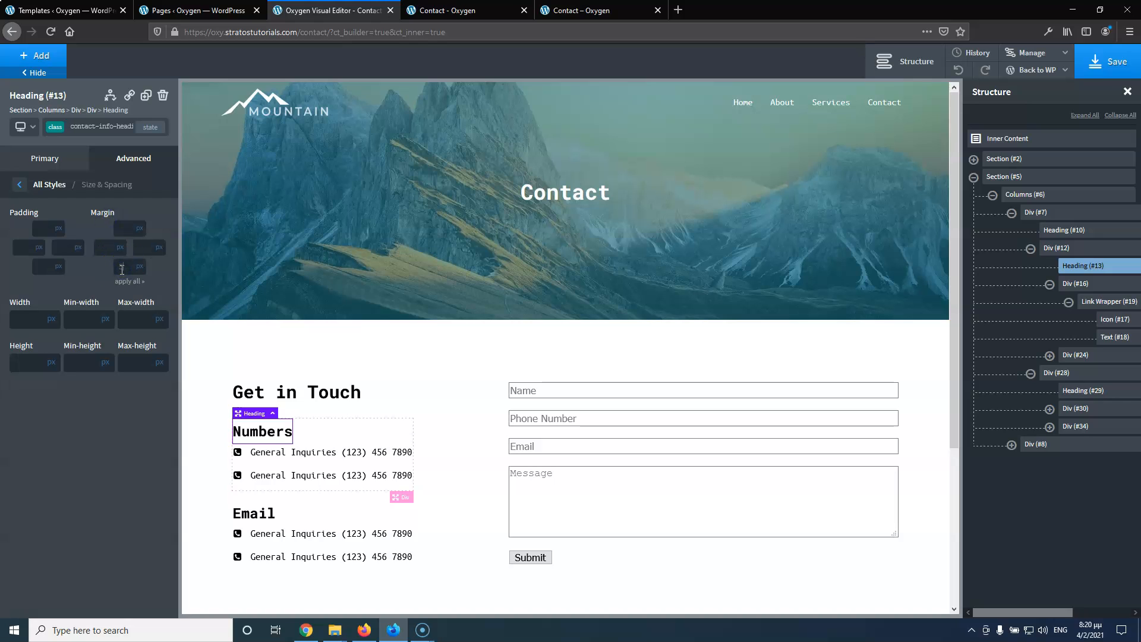
text(5)
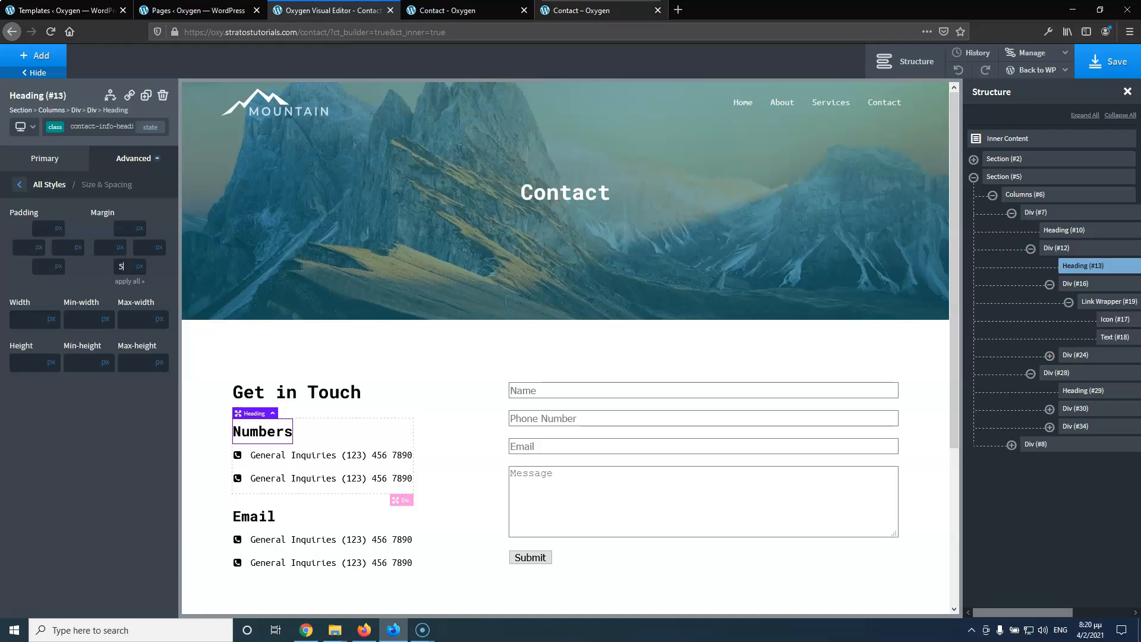
Copy the first e-mail address in the email group of the reference contact page and return to the Oxygen editor
click(563, 11)
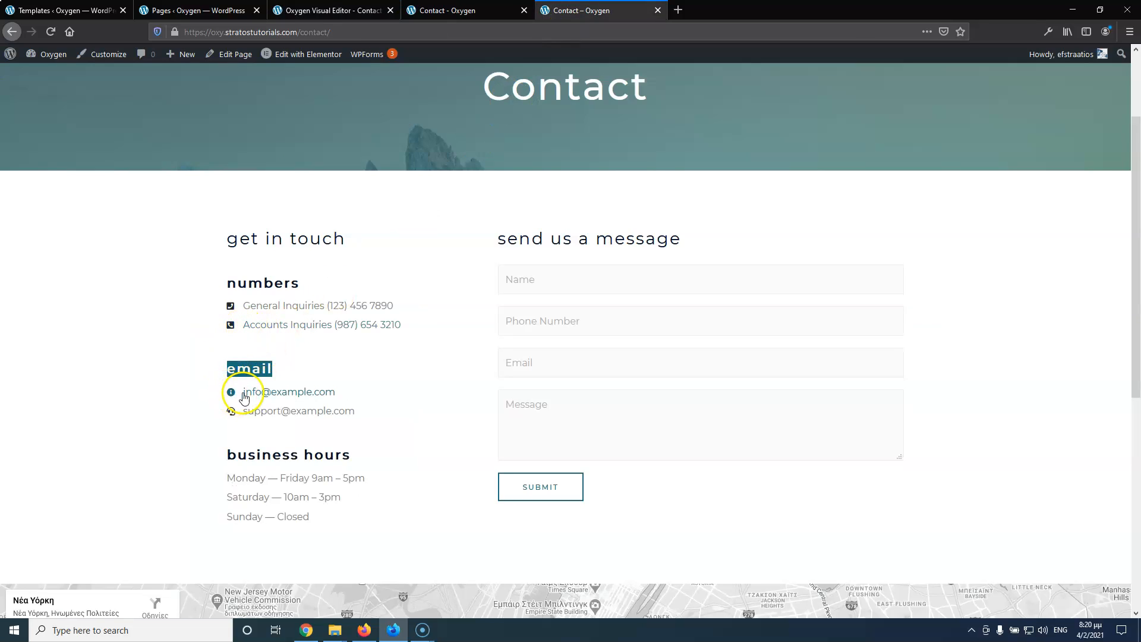
mouse_move(342, 394)
mouse_down()
mouse_move(220, 389)
mouse_move(343, 398)
mouse_up()
key(ctrl+c)
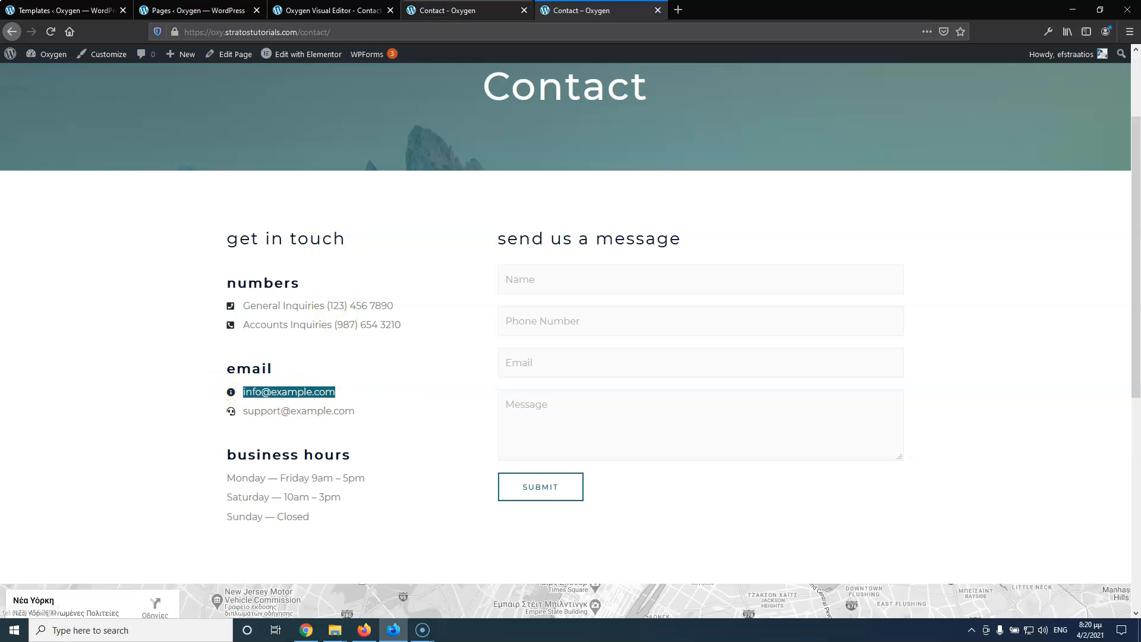
click(472, 9)
click(361, 11)
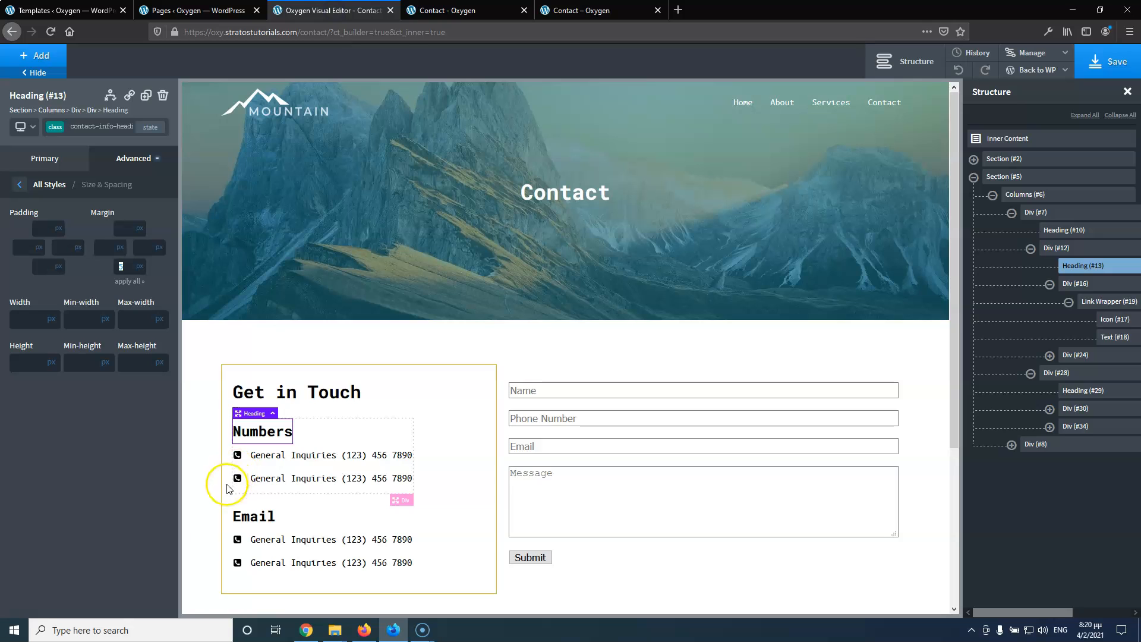
Change the icon of the first row under the Email heading to the Font Awesome info-circle icon
click(237, 539)
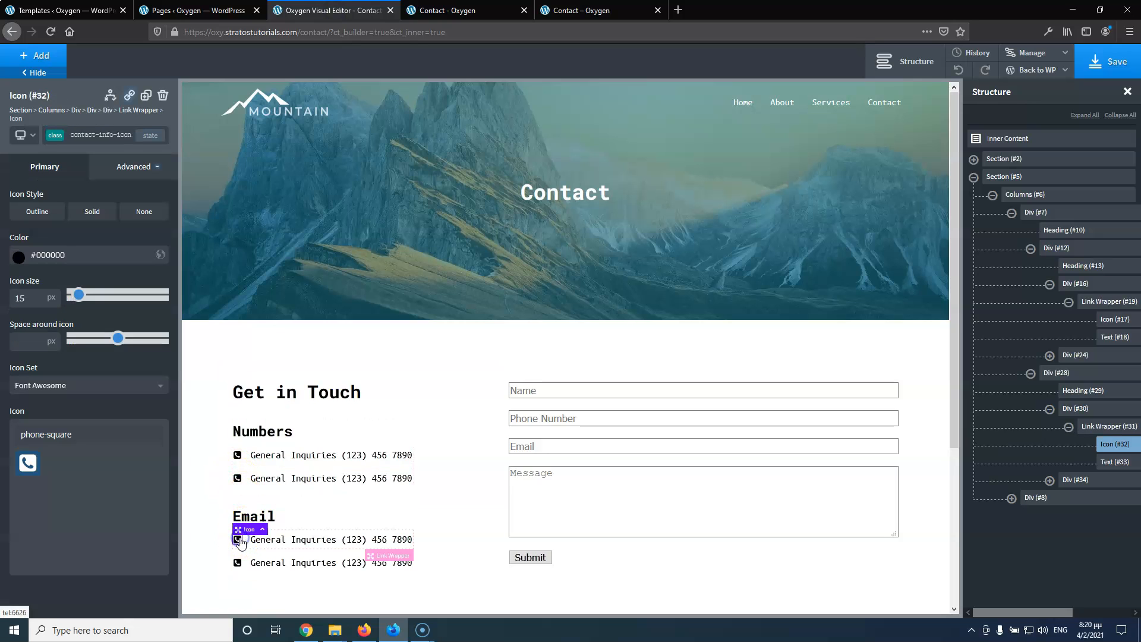
click(84, 434)
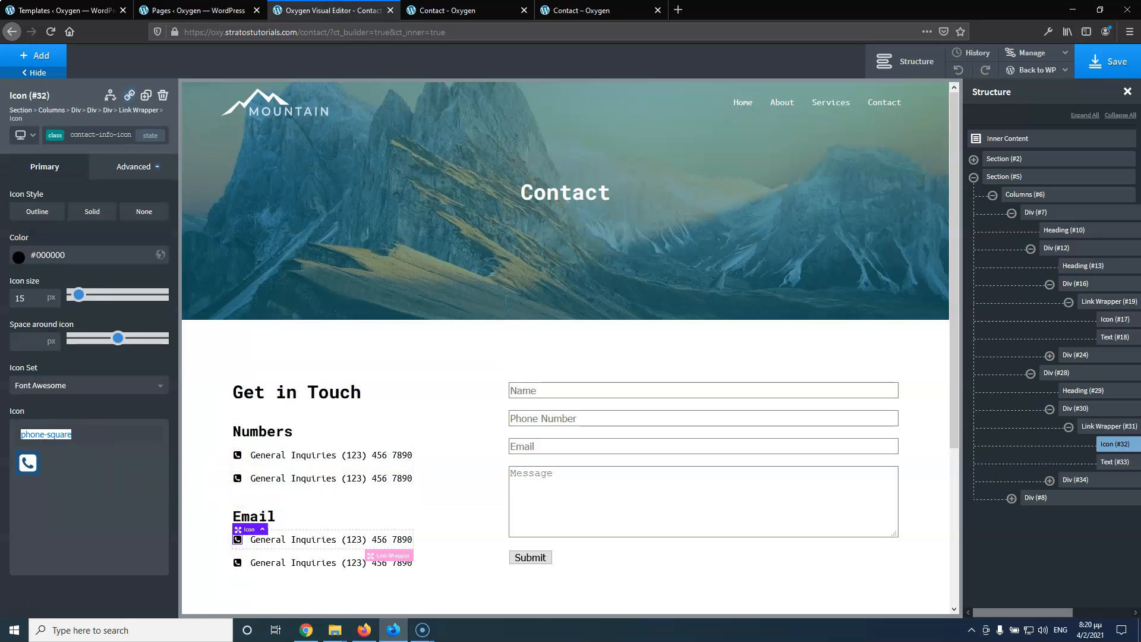
text(inf)
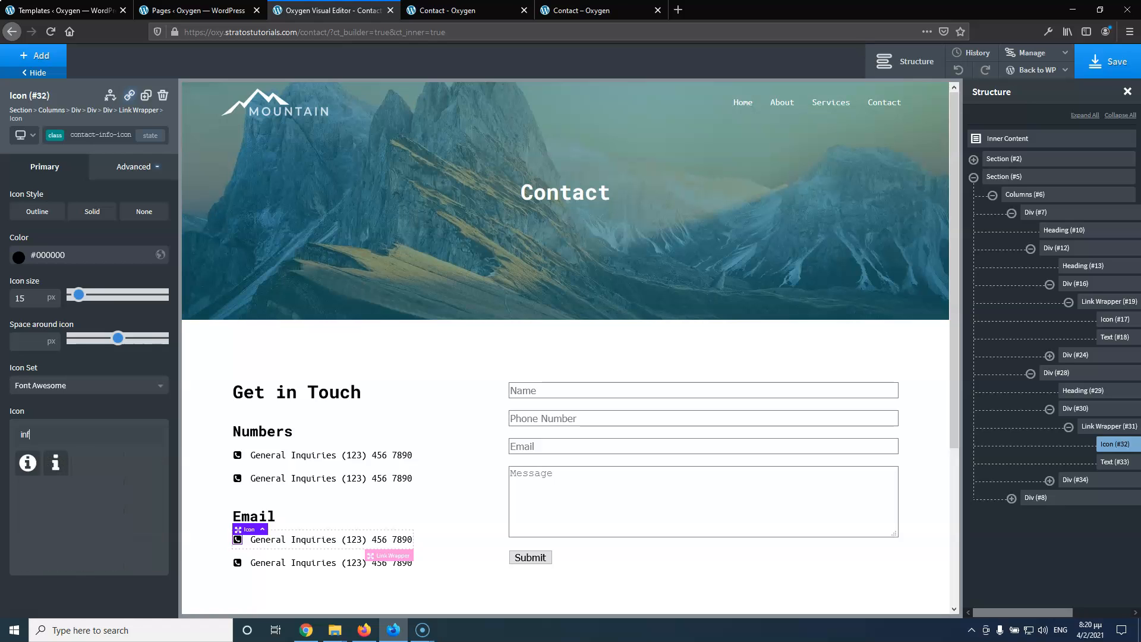
click(27, 462)
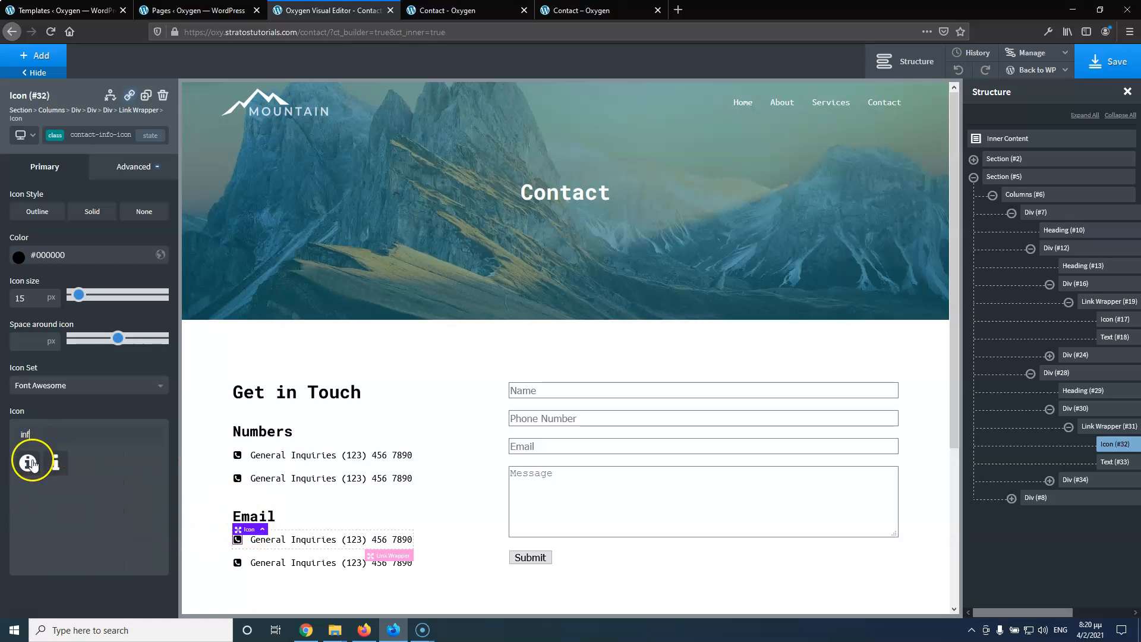
Replace the first Email row's text with the copied address, remove the blank line above it, and set the row's link URL to mailto:
double_click(280, 543)
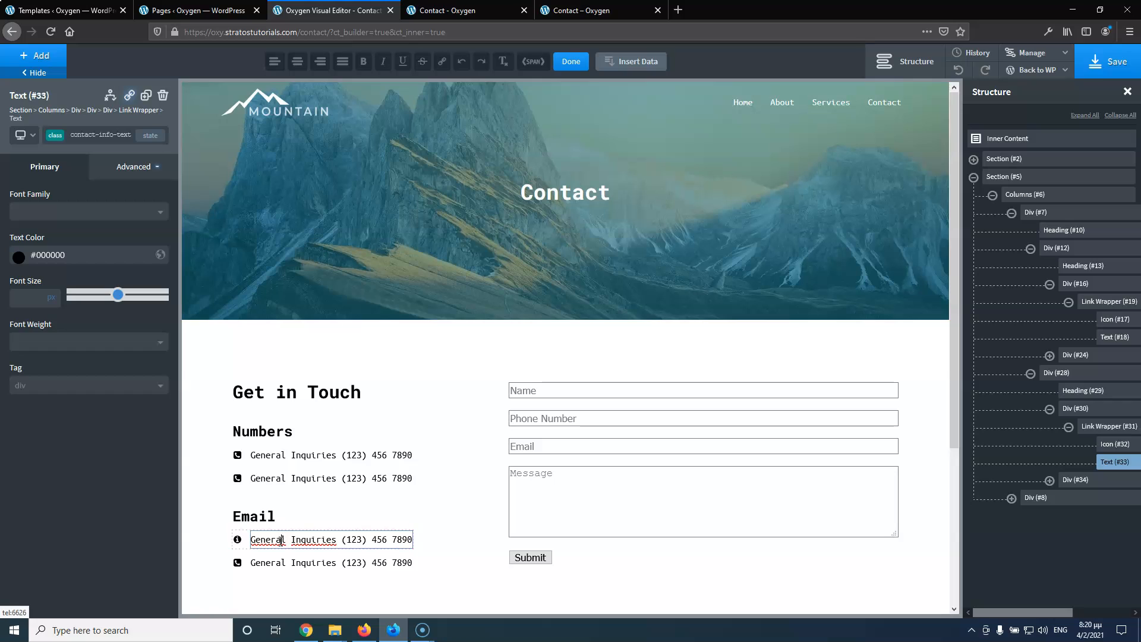
key(ctrl+a)
key(ctrl+v)
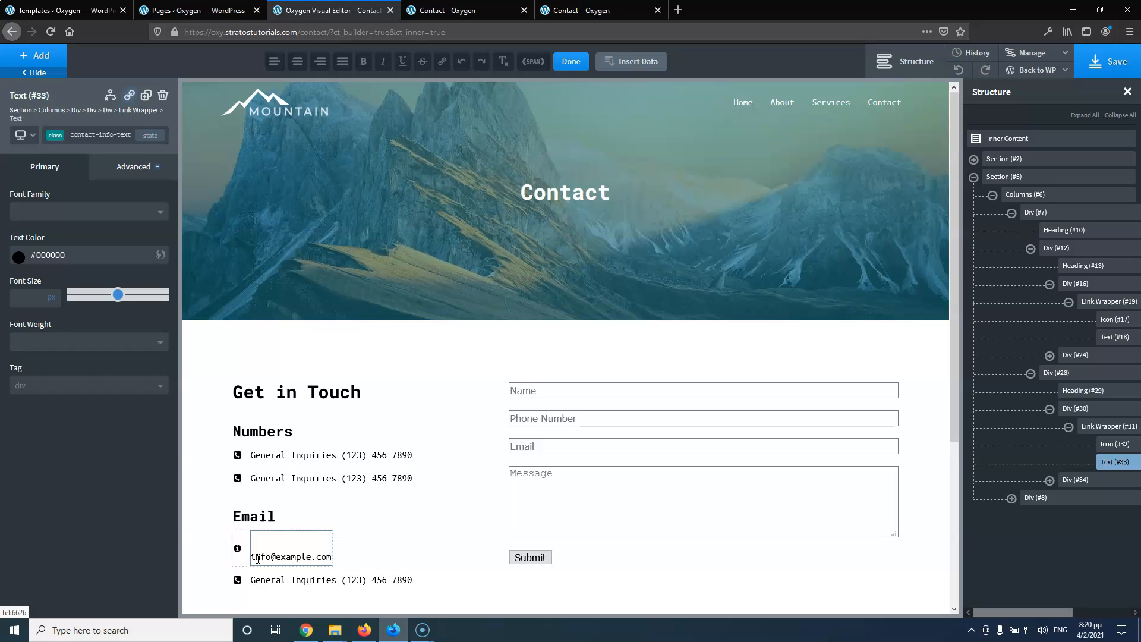
key(BackSpace)
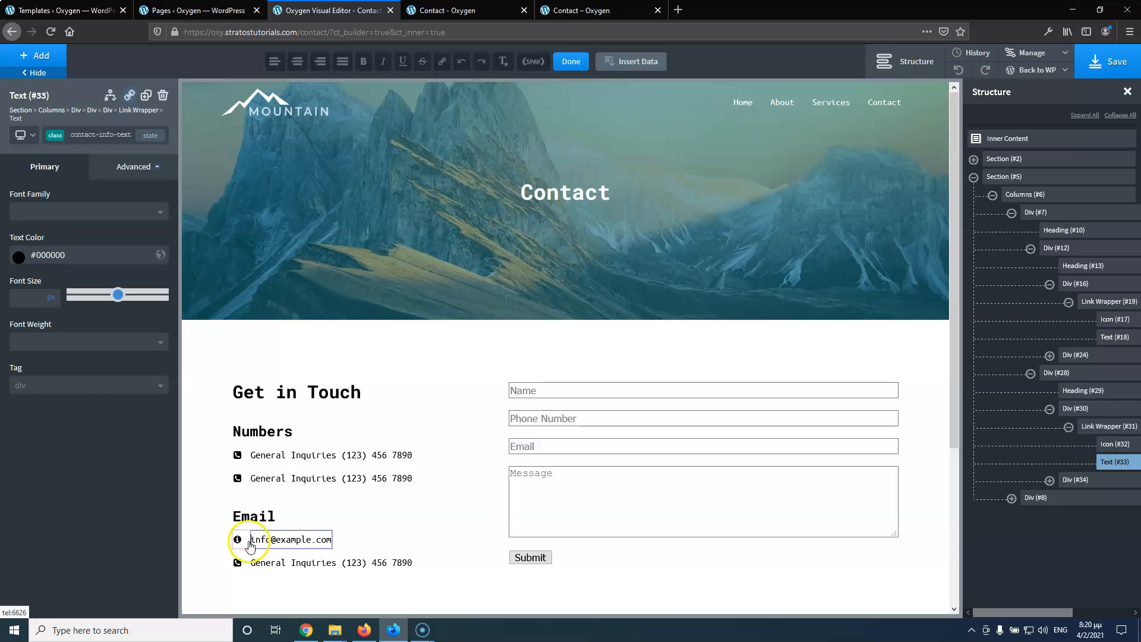
click(252, 542)
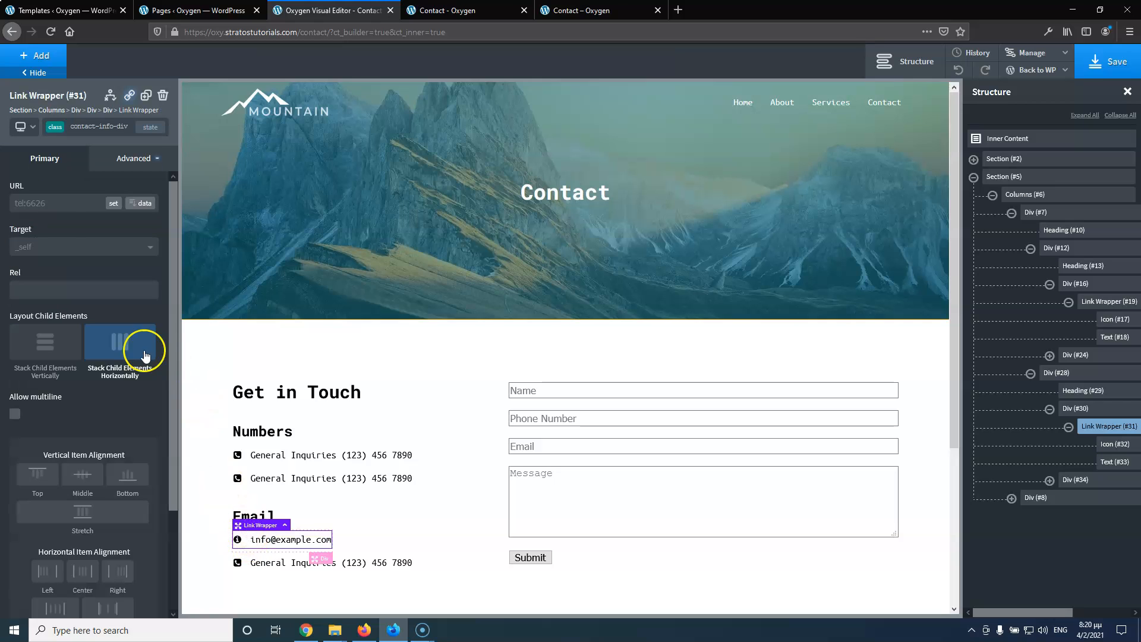
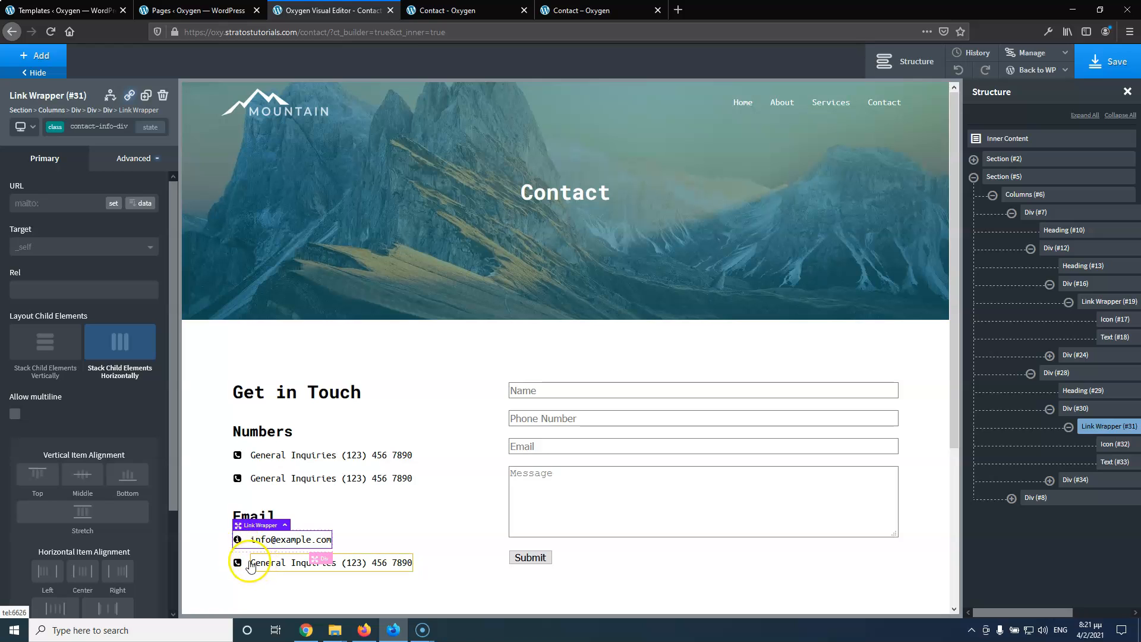
Copy the support e-mail address from the reference contact page and return to the Oxygen editor
click(238, 563)
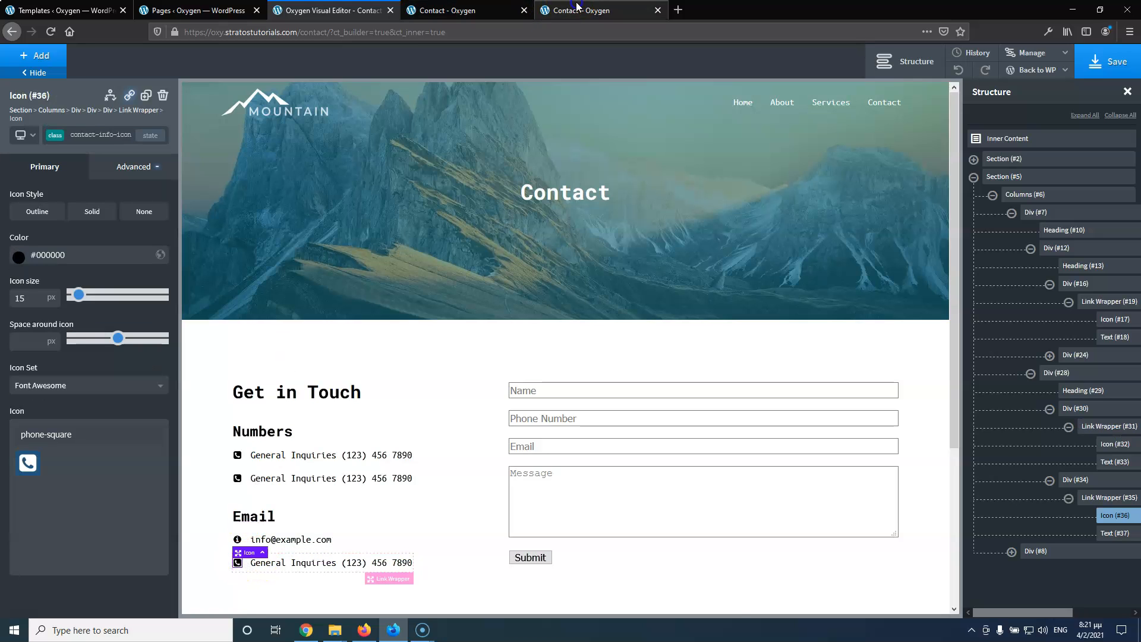
click(556, 10)
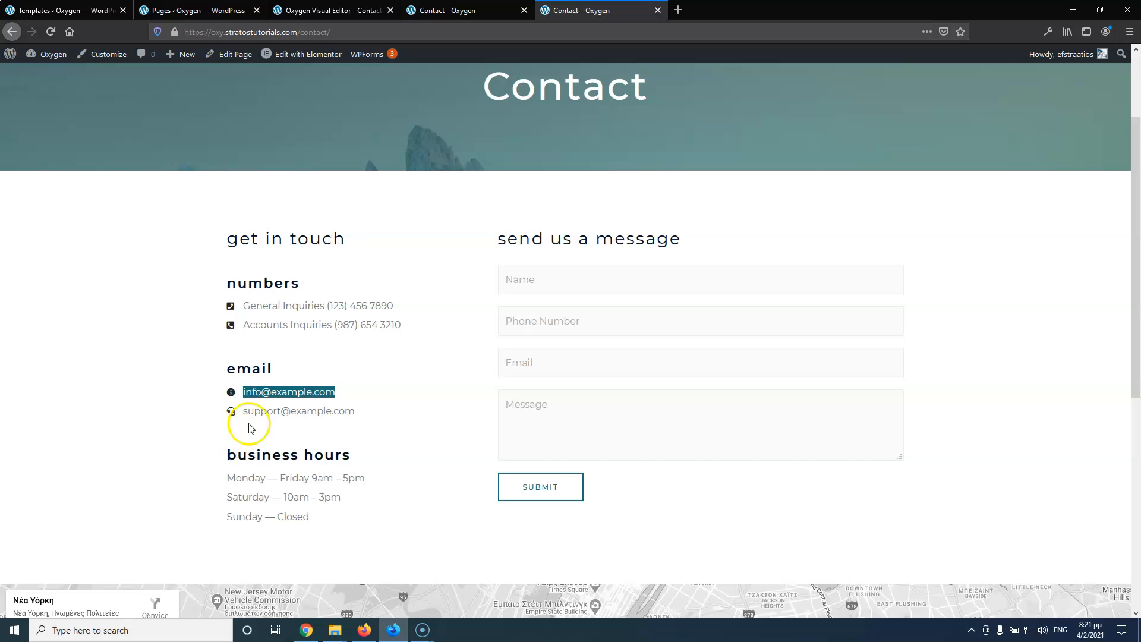
click(224, 411)
drag(224, 411, 362, 419)
key(ctrl+c)
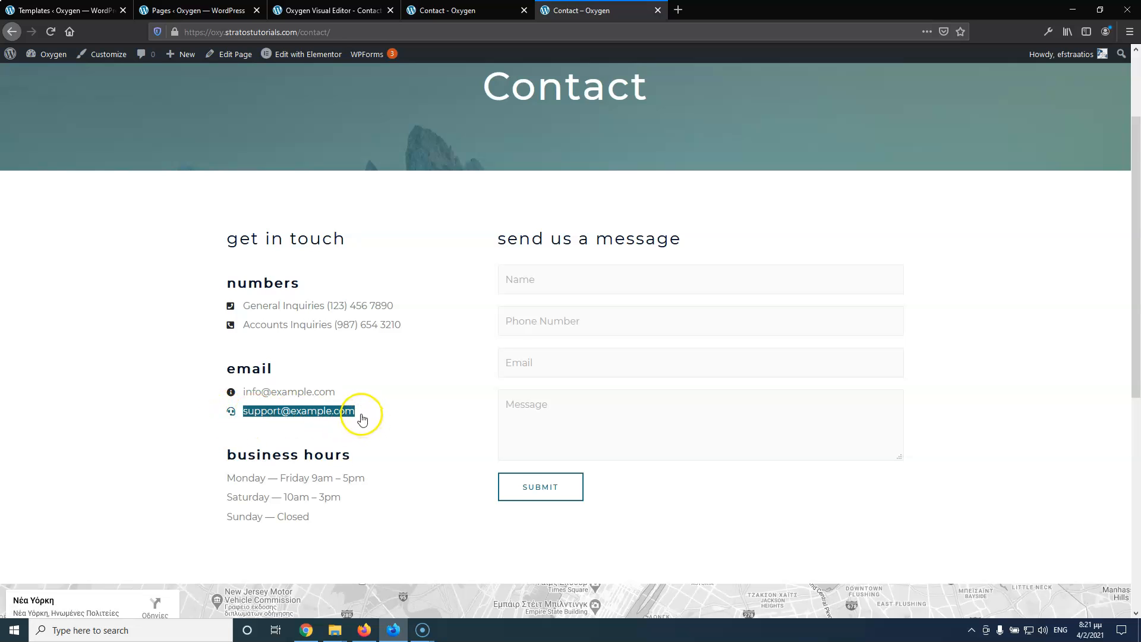
click(376, 11)
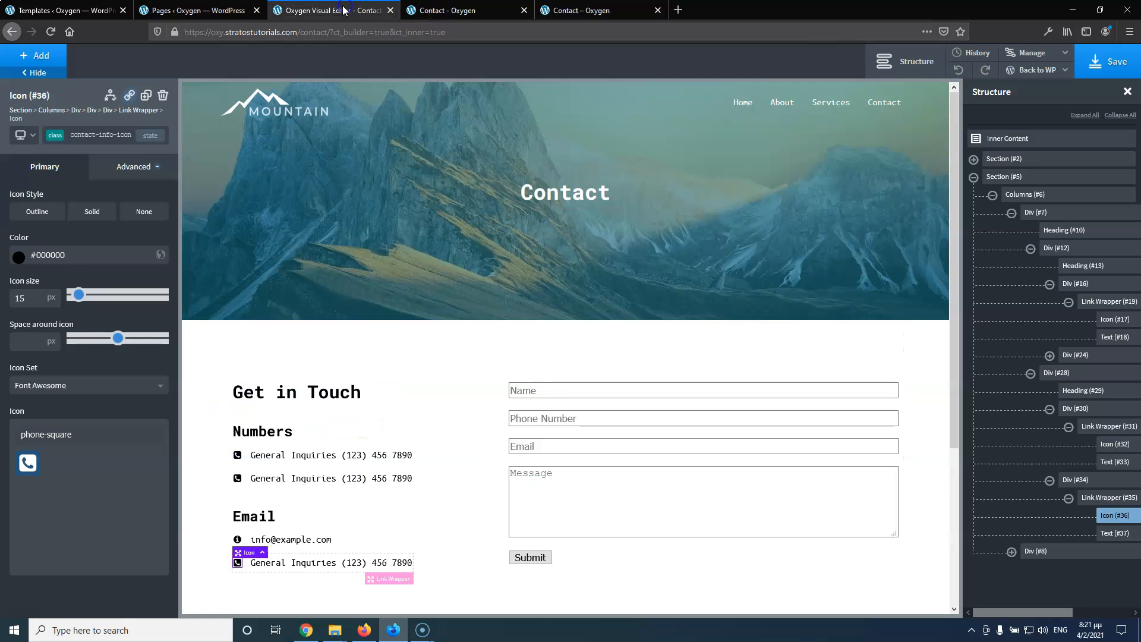
Replace the second Email row's text with the copied support address and remove the blank line above it
click(271, 566)
double_click(272, 564)
key(ctrl+a)
key(ctrl+v)
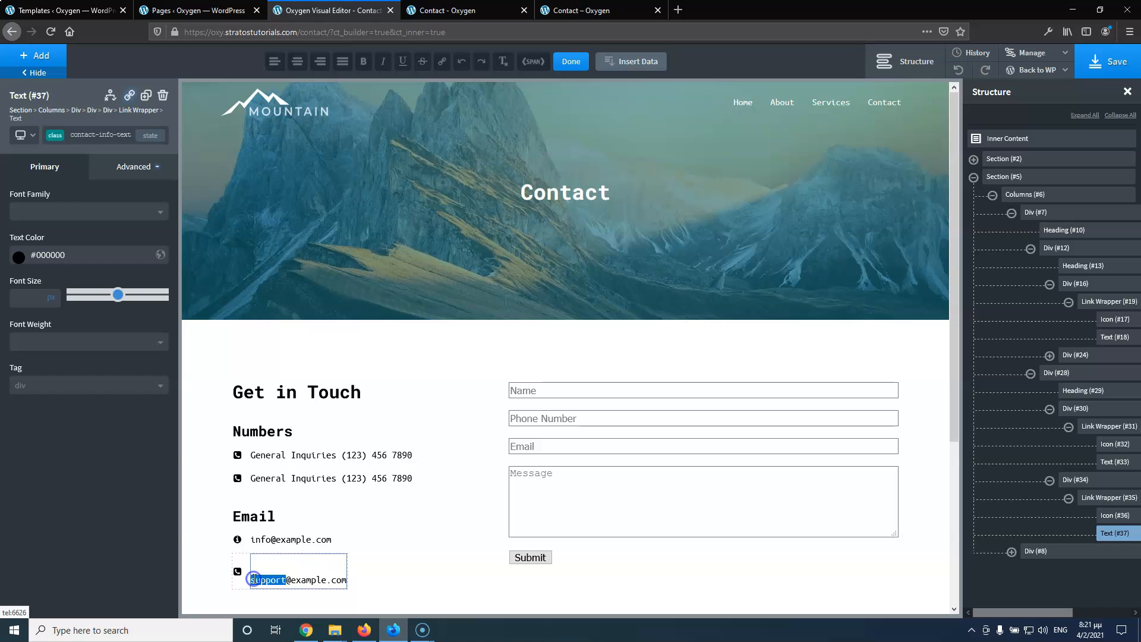
key(BackSpace)
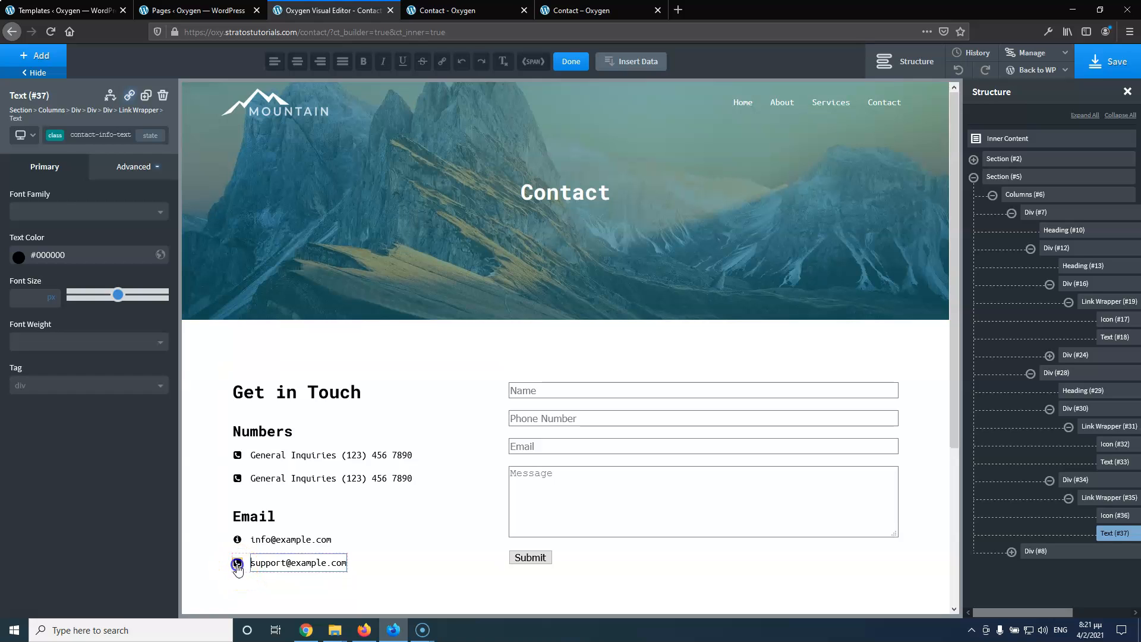
Change the second Email row's icon to the Font Awesome headphones icon, searching the icon set for "hea"
click(237, 564)
click(90, 438)
key(ctrl+a)
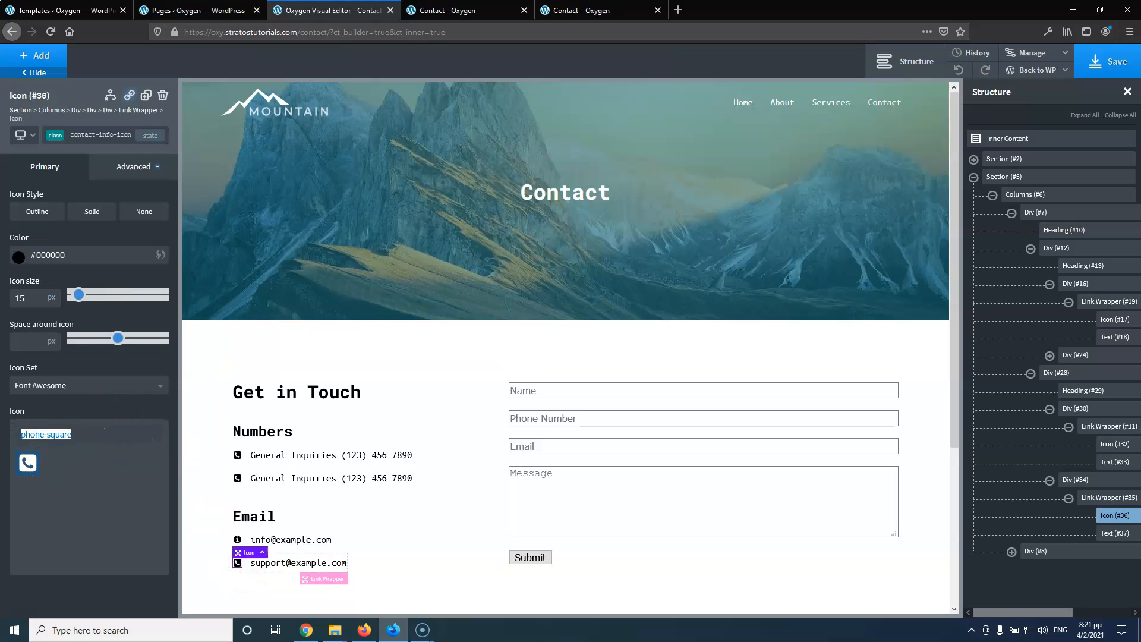
text(sup)
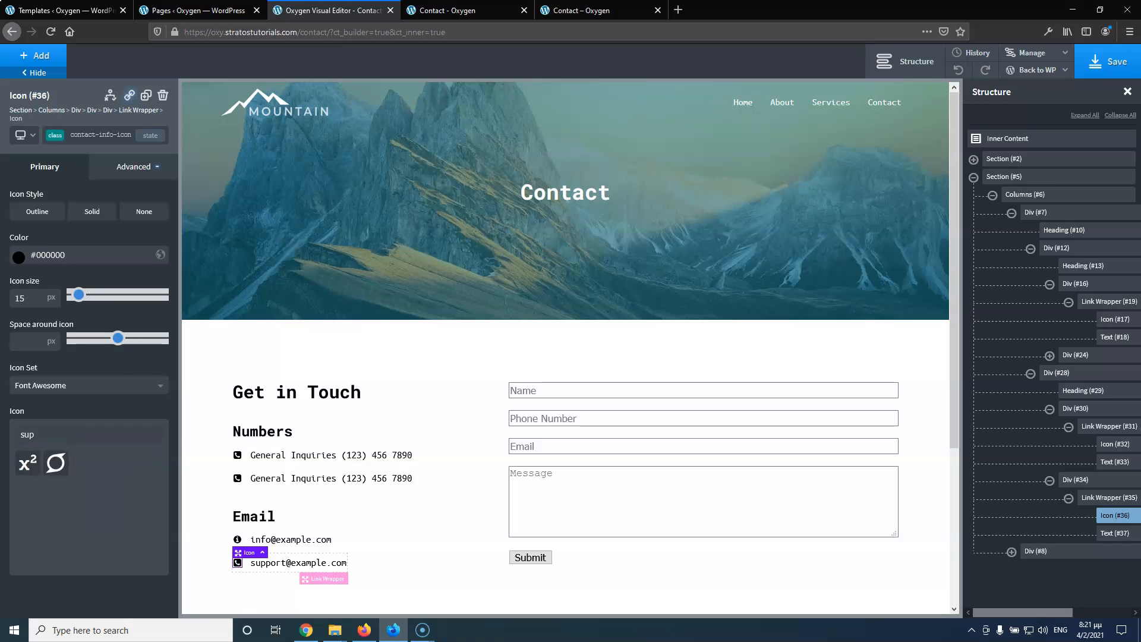
key(BackSpace)
key(BackSpace)
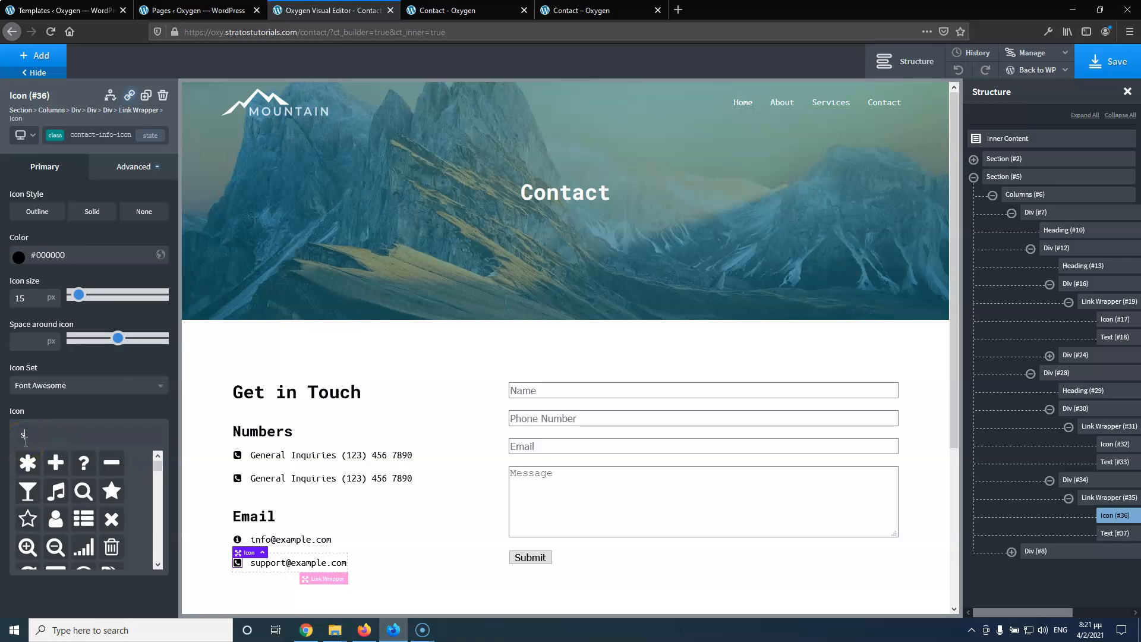
key(BackSpace)
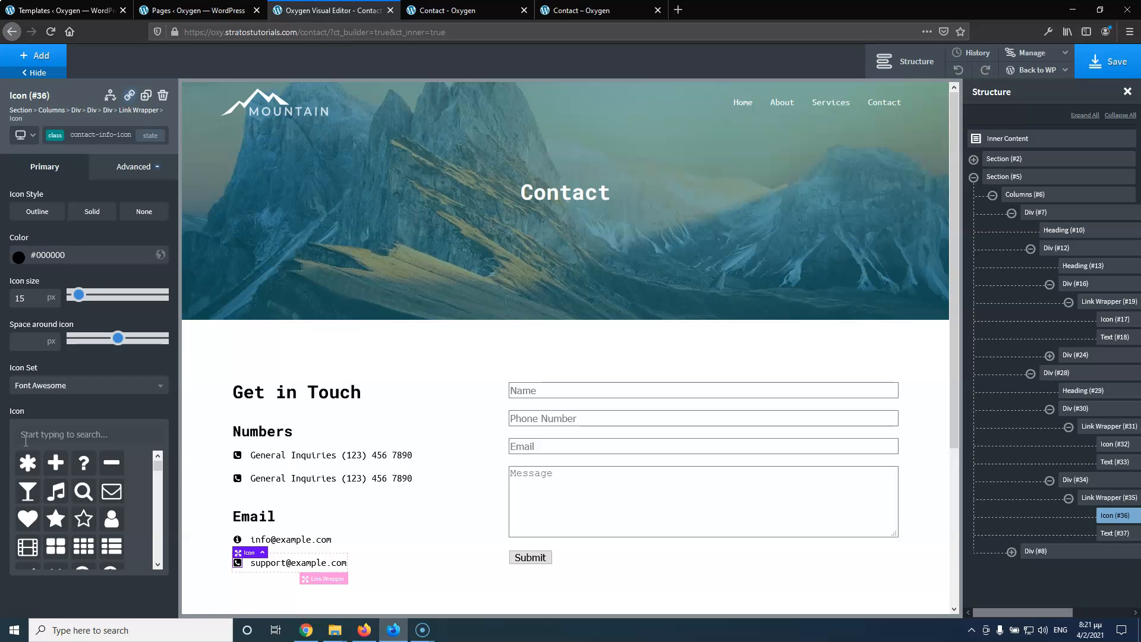
text(hea)
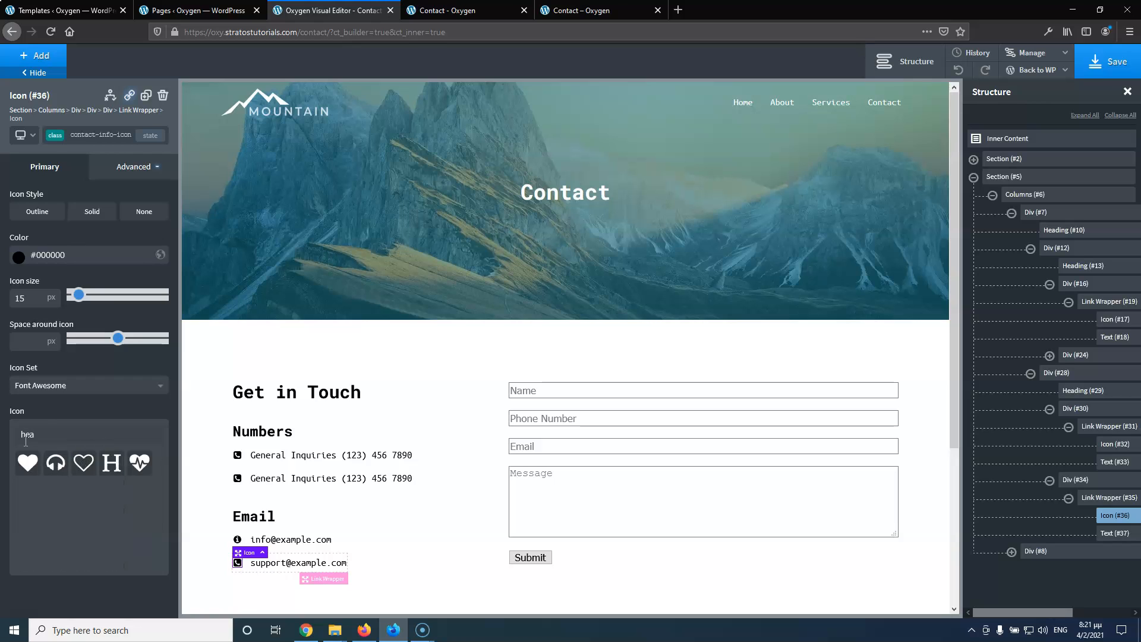
click(55, 464)
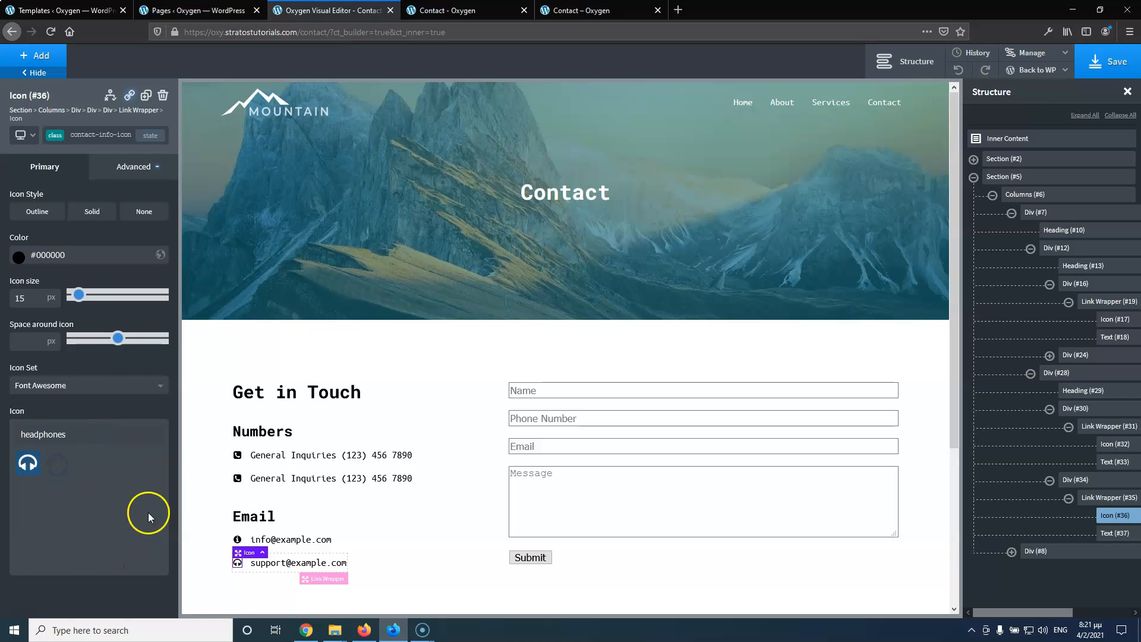
Duplicate the whole Email block Div, including its heading and both e-mail rows
scroll(323, 491, down, 2)
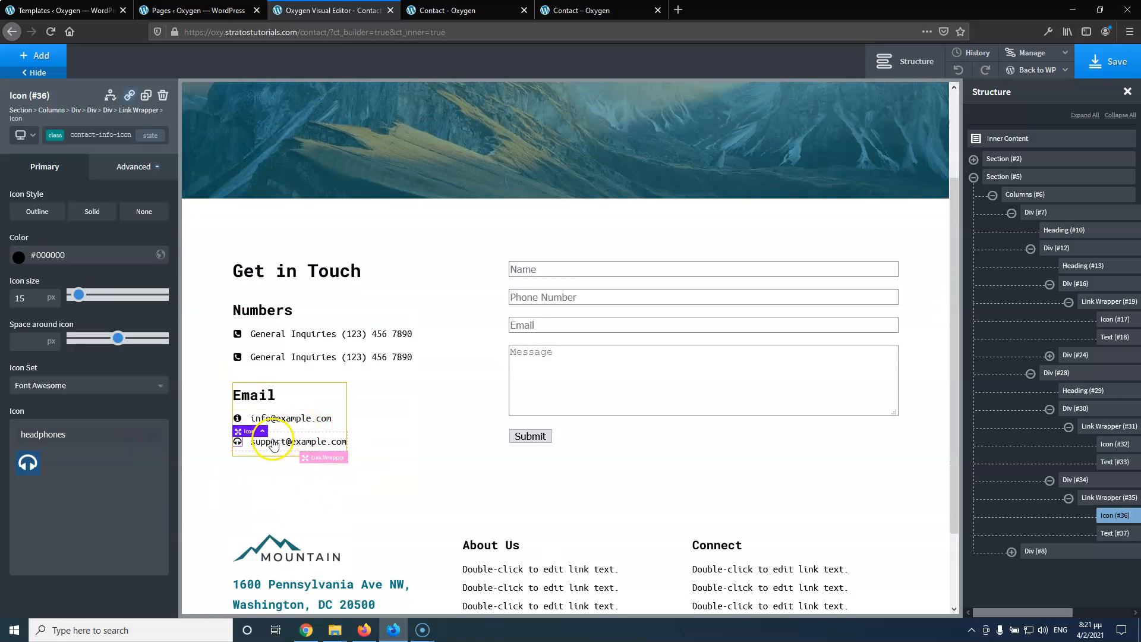
click(297, 403)
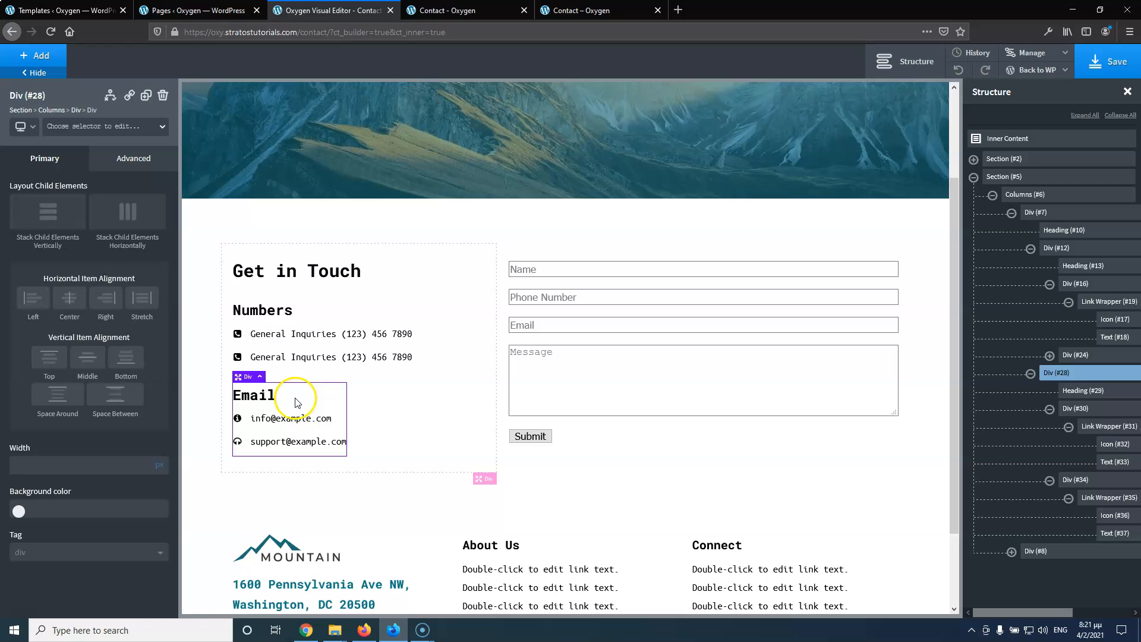
click(144, 101)
Check the third heading on the reference contact page and change the newly duplicated block's heading to Business Hours
click(547, 9)
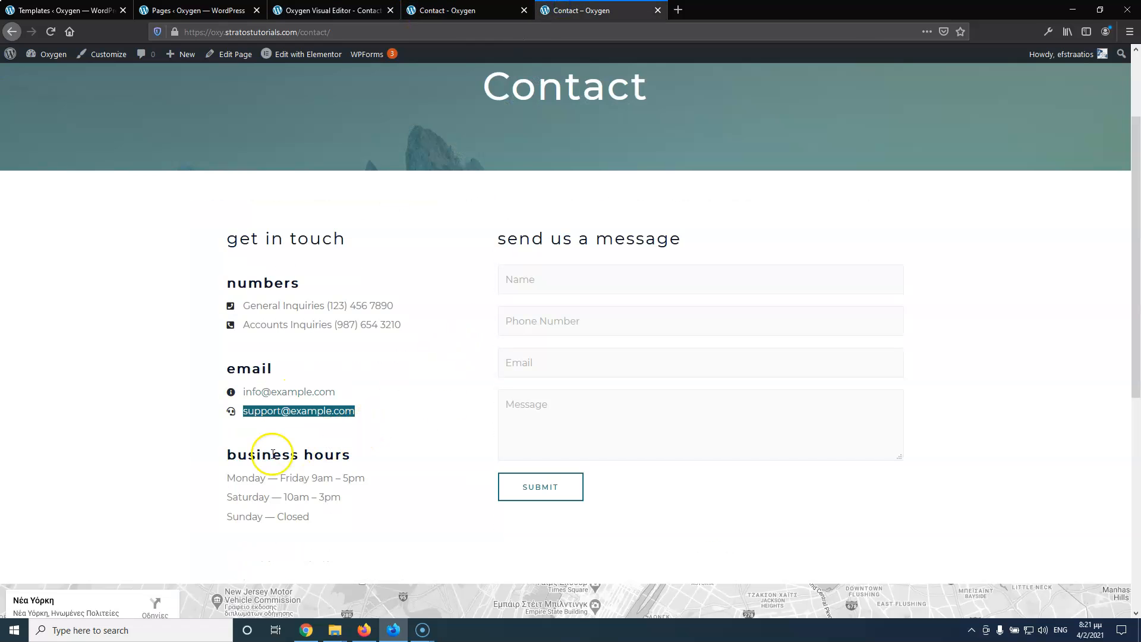
drag(230, 456, 352, 459)
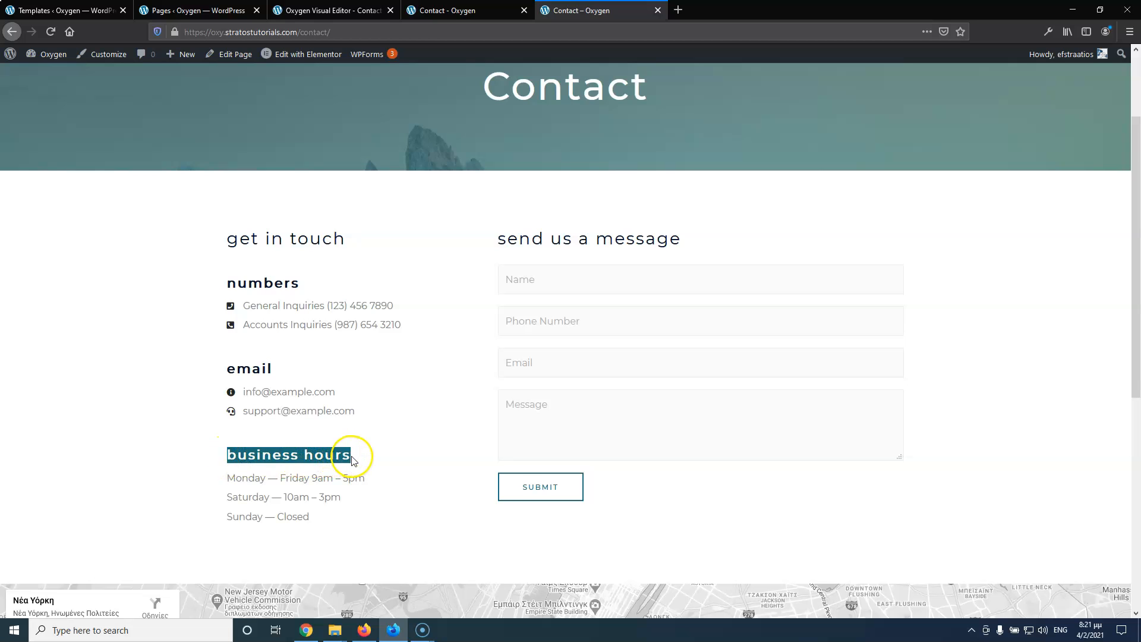
click(440, 10)
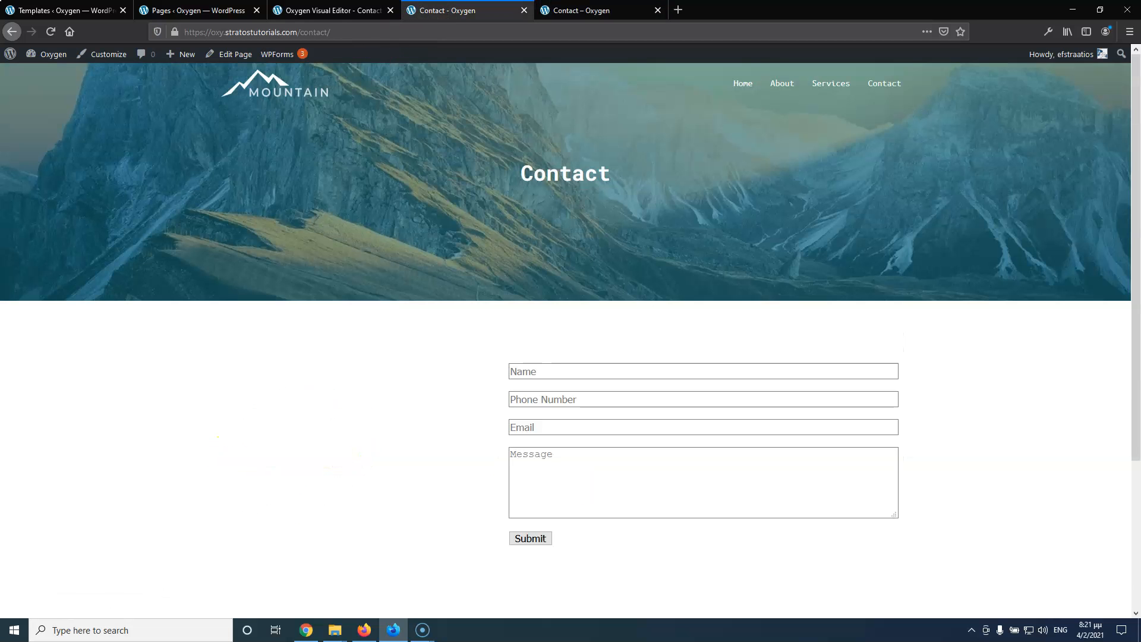
click(318, 10)
click(269, 470)
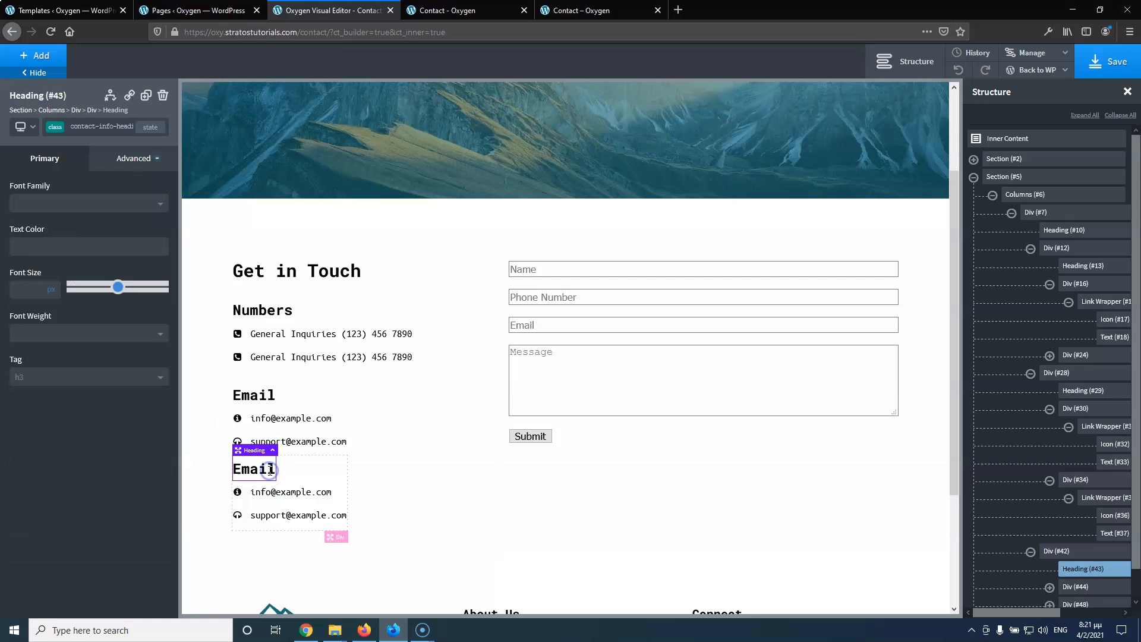
click(253, 465)
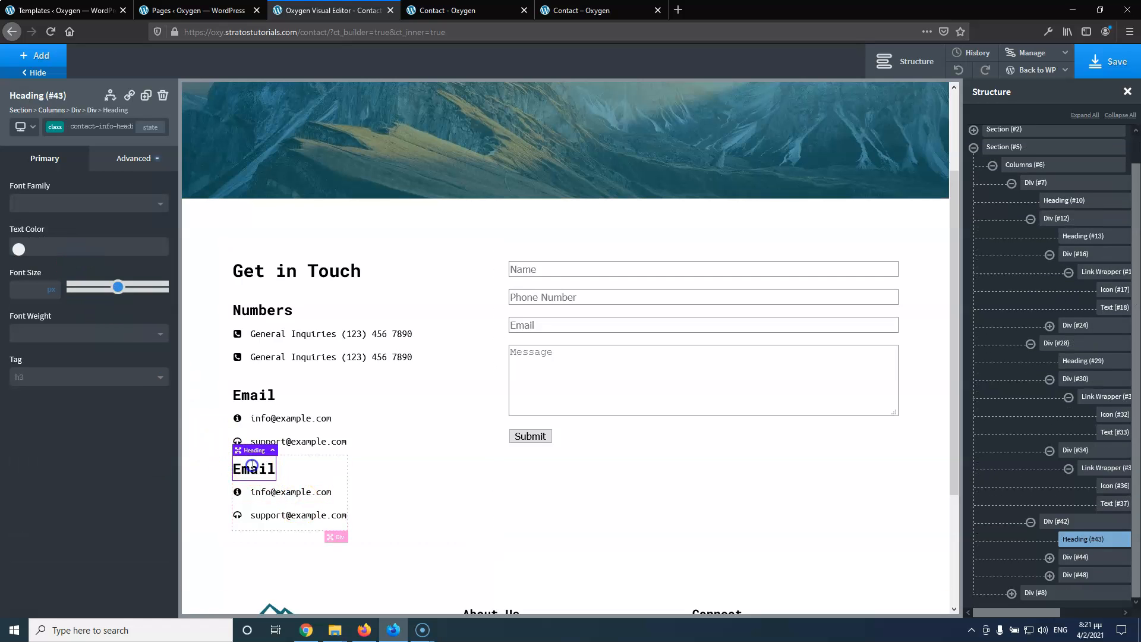
double_click(252, 465)
text(Business Hours)
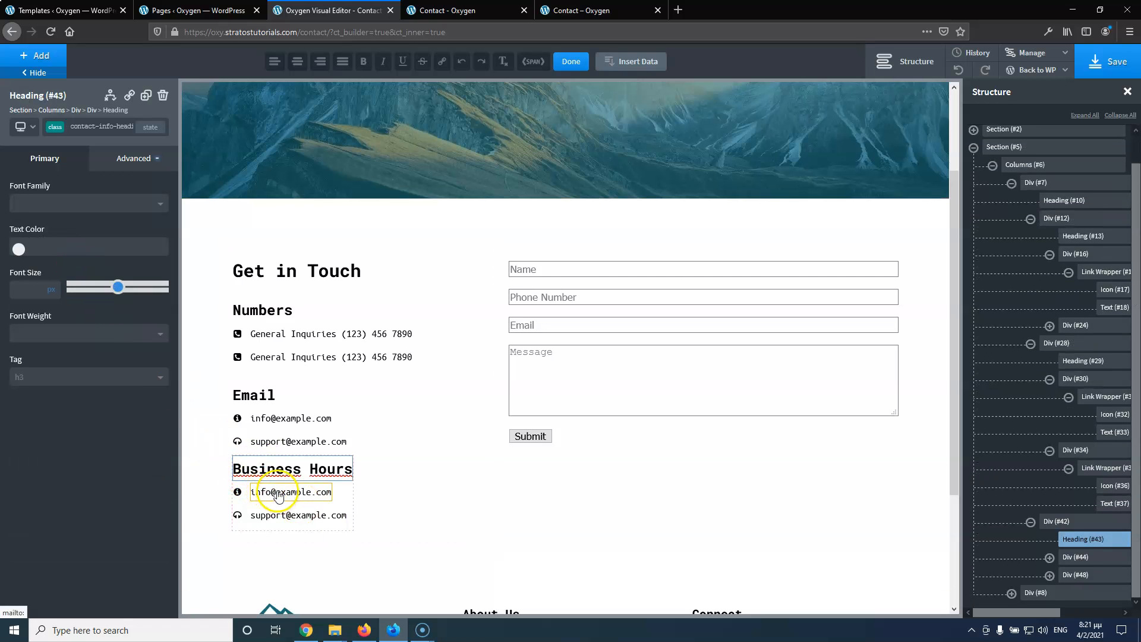
Delete the icons from both rows under the Business Hours heading
click(239, 490)
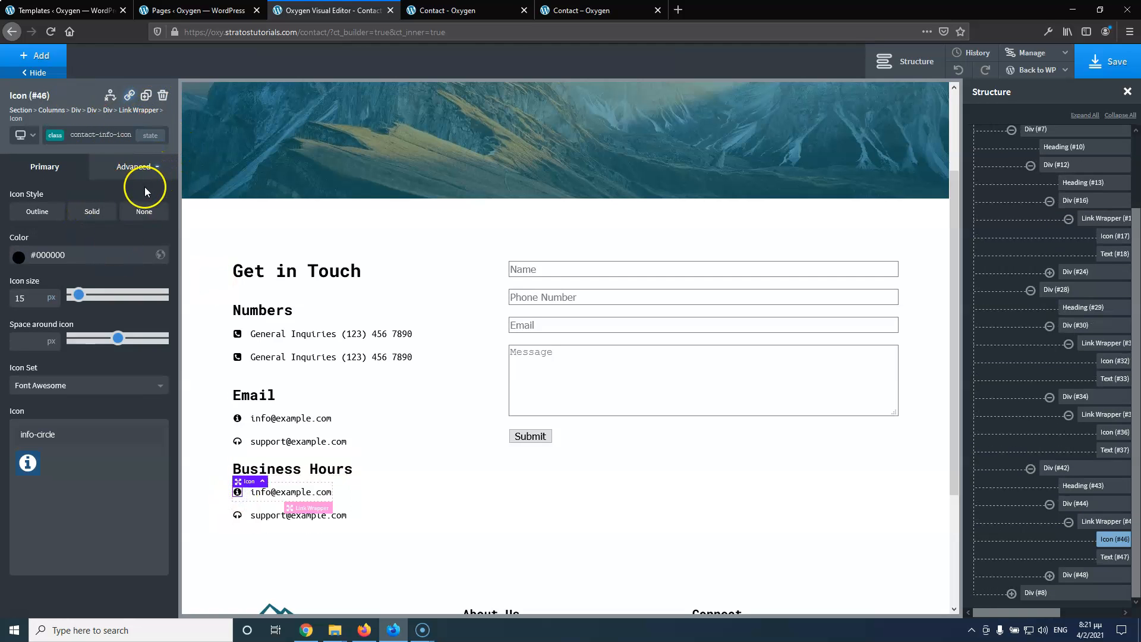
click(163, 95)
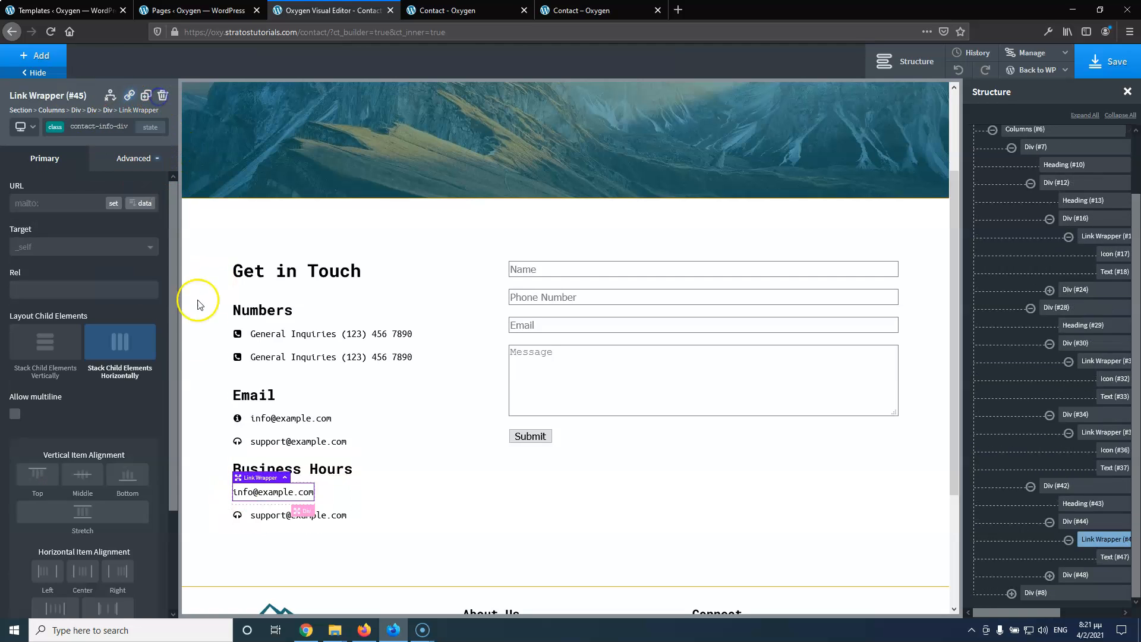
click(237, 514)
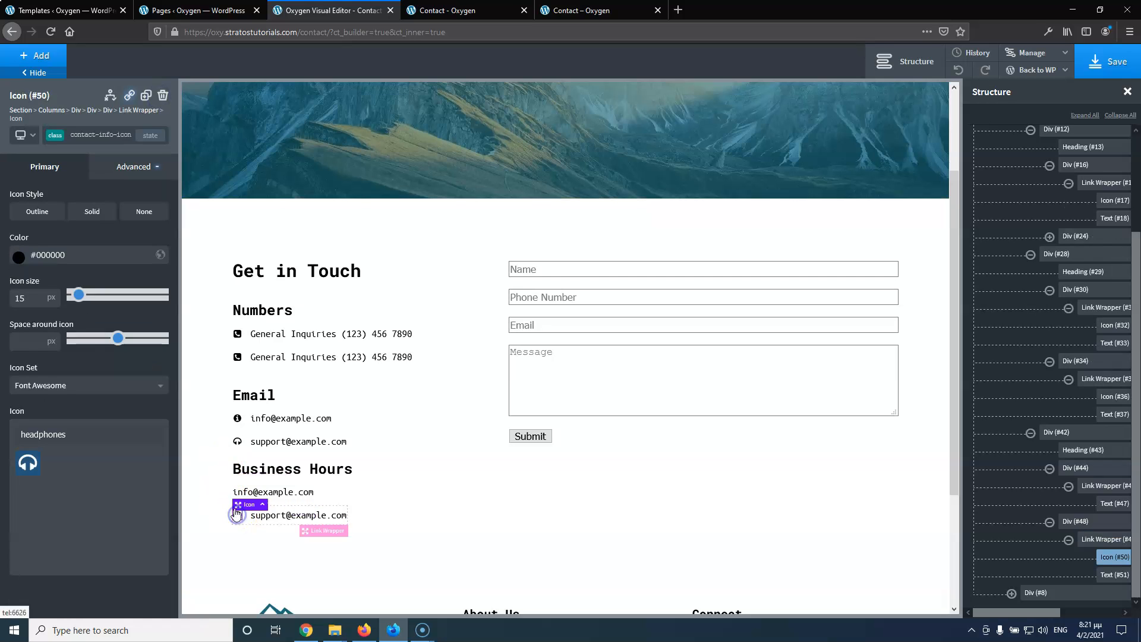
click(162, 95)
Copy the Monday — Friday 9am – 5pm line from the reference contact page and use it as the first Business Hours row's text
click(577, 10)
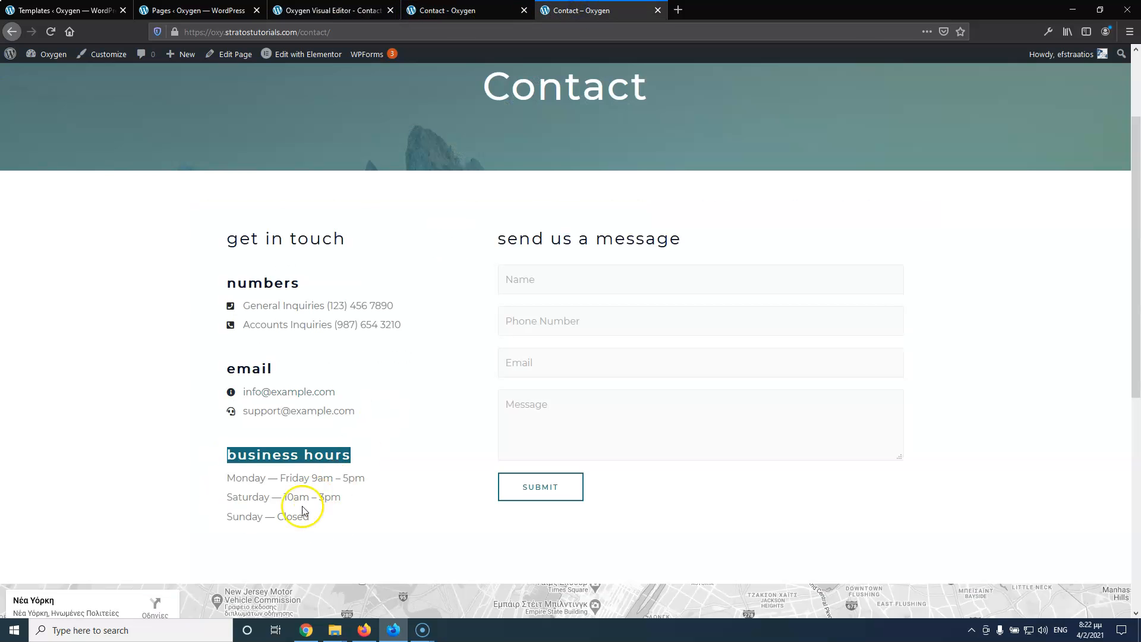
triple_click(298, 479)
key(ctrl+c)
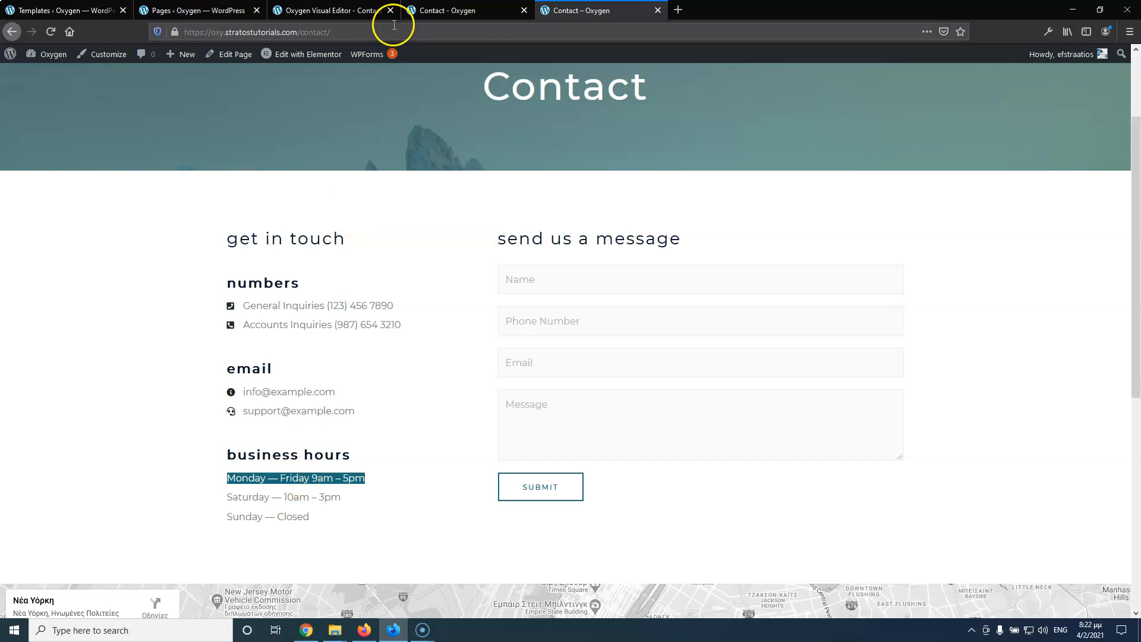
click(374, 10)
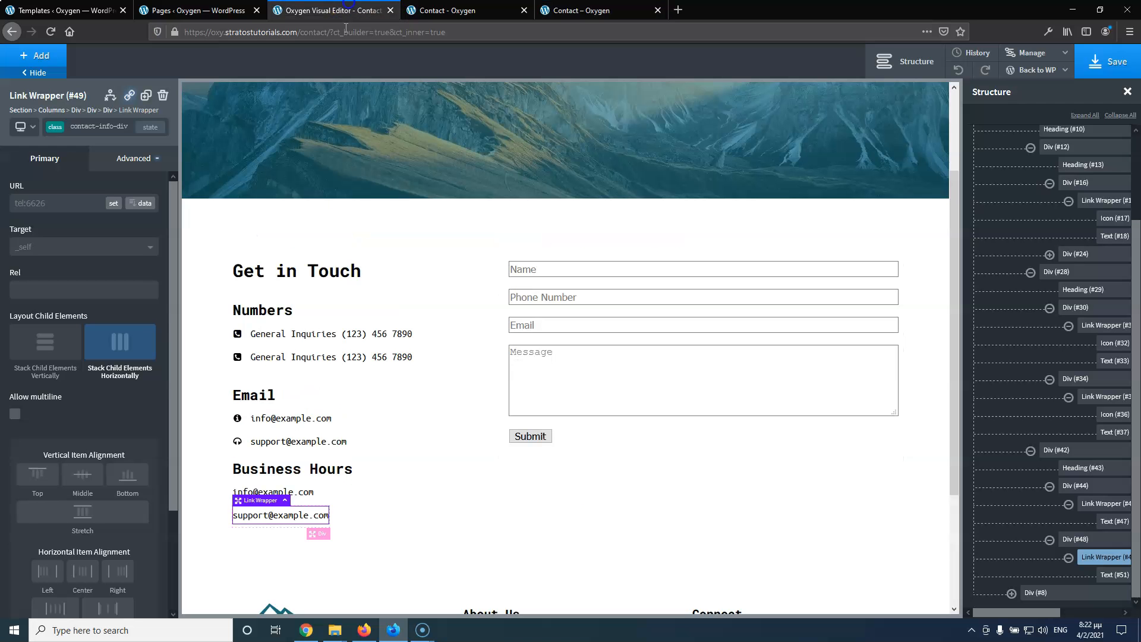
click(299, 491)
click(299, 491)
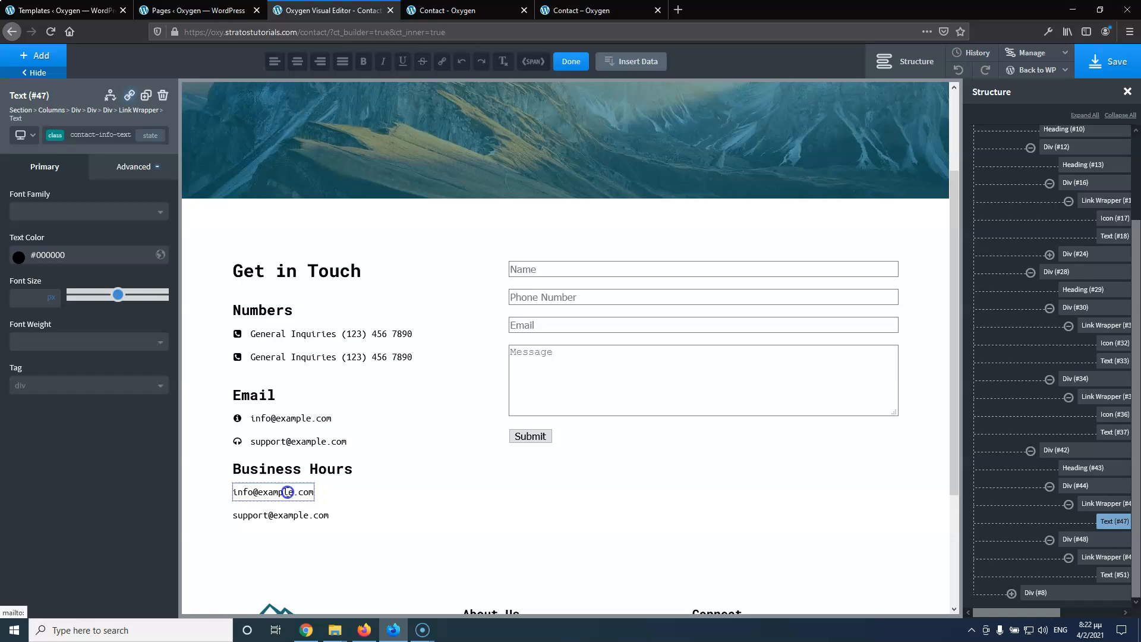
key(ctrl+v)
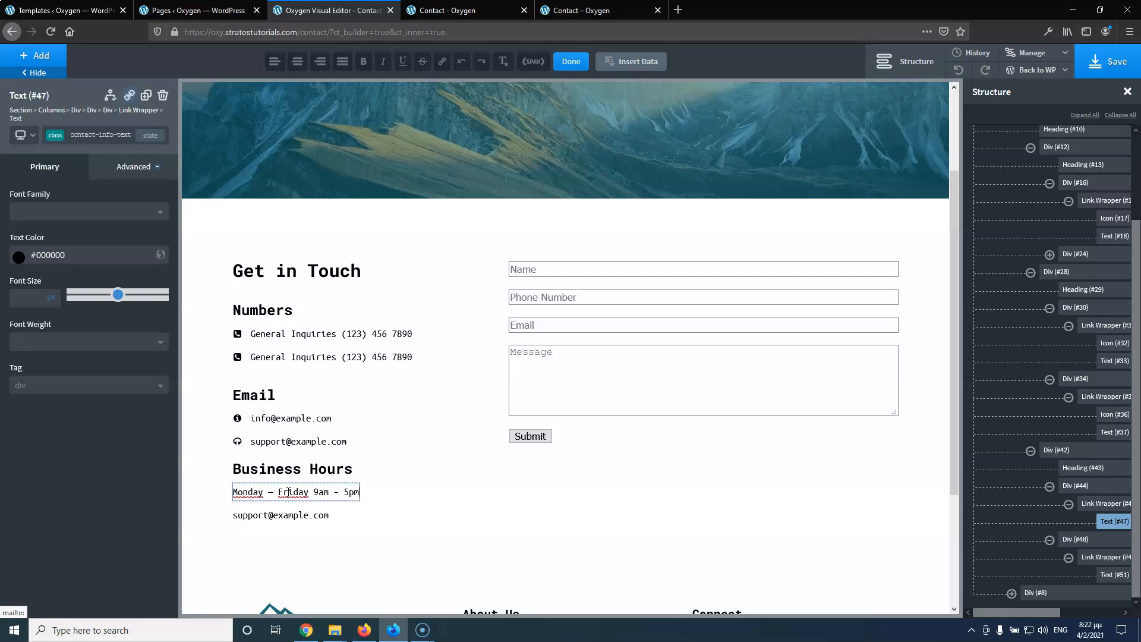
Replace the second Business Hours row's text with the Saturday — 10am – 3pm line copied from the reference contact page
click(580, 10)
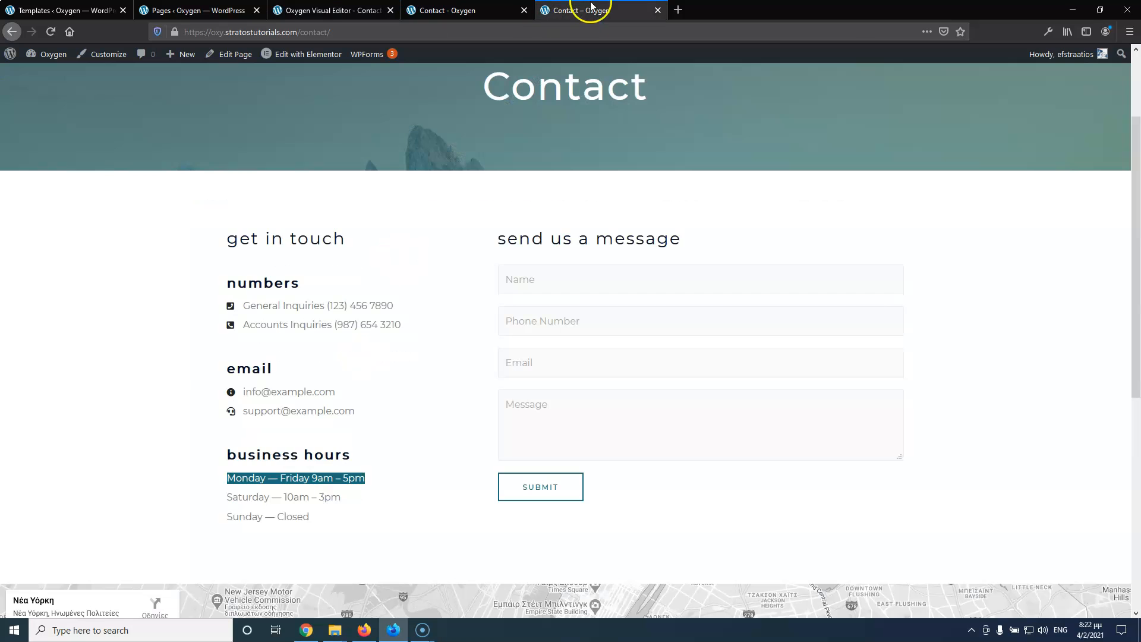
double_click(243, 497)
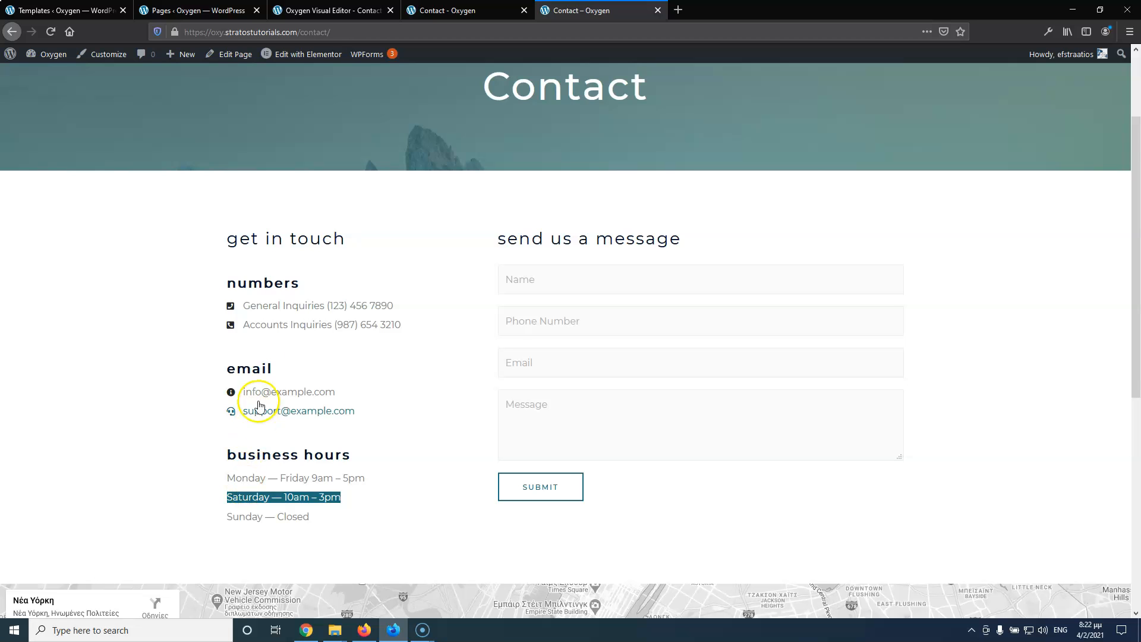
click(334, 11)
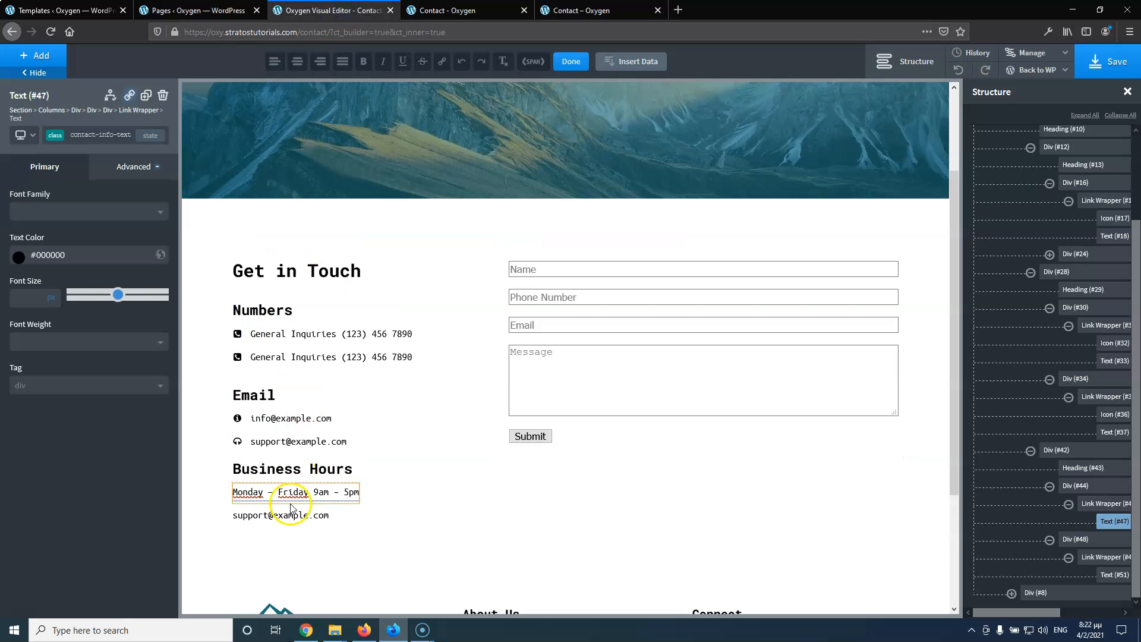
click(283, 521)
double_click(282, 517)
key(ctrl+a)
key(ctrl+v)
Copy the Sunday — Closed line from the reference contact page and return to the Saturday row in the editor
click(591, 10)
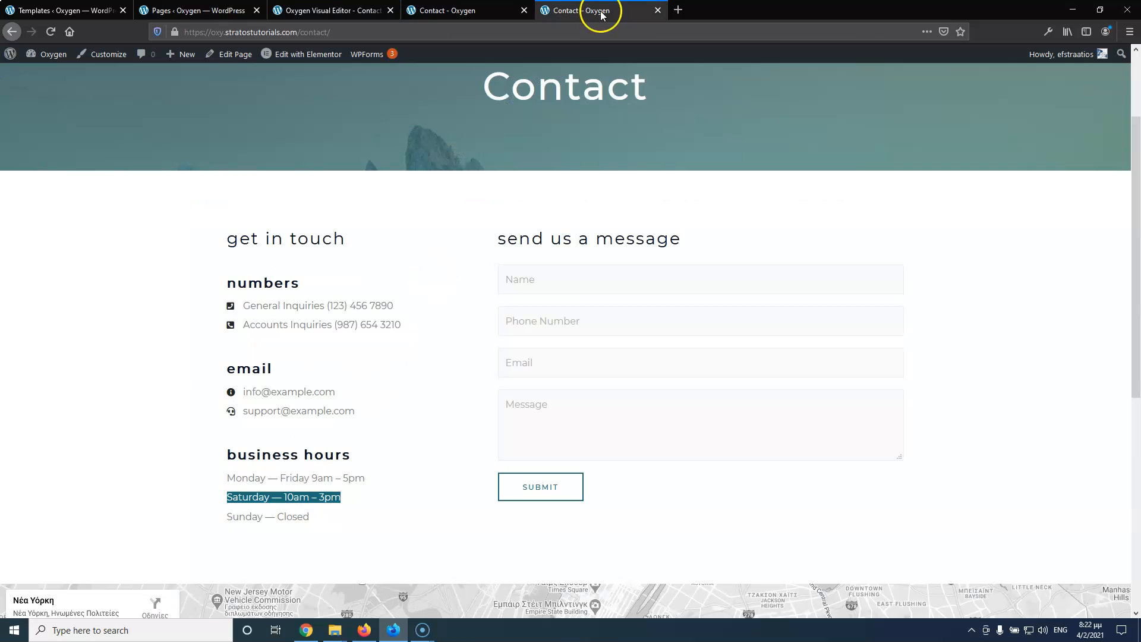
double_click(261, 516)
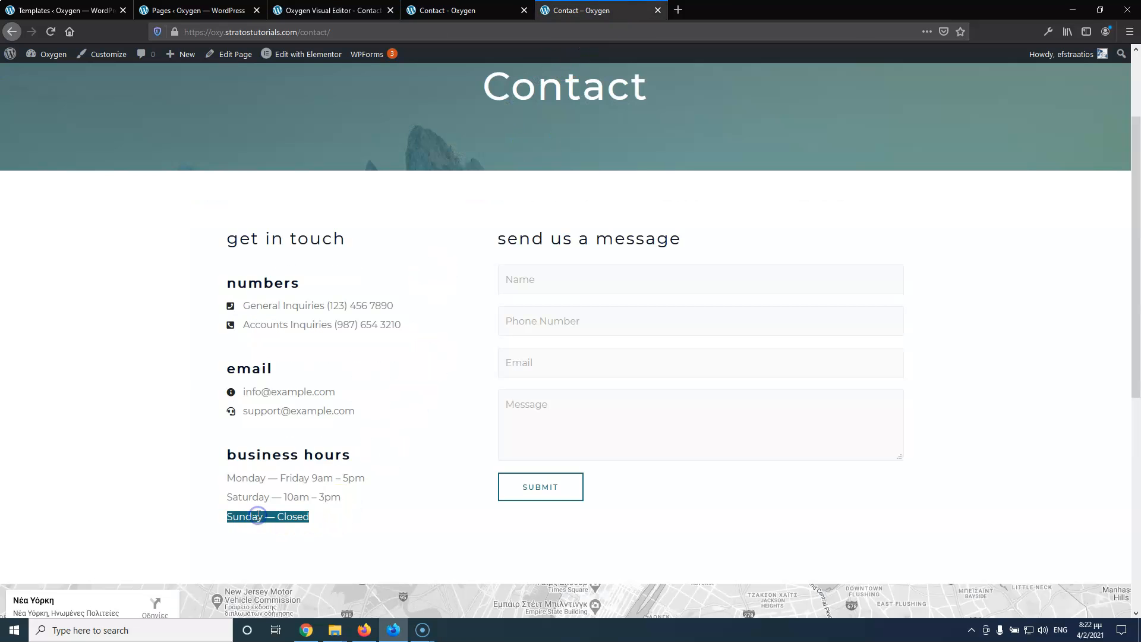
click(333, 10)
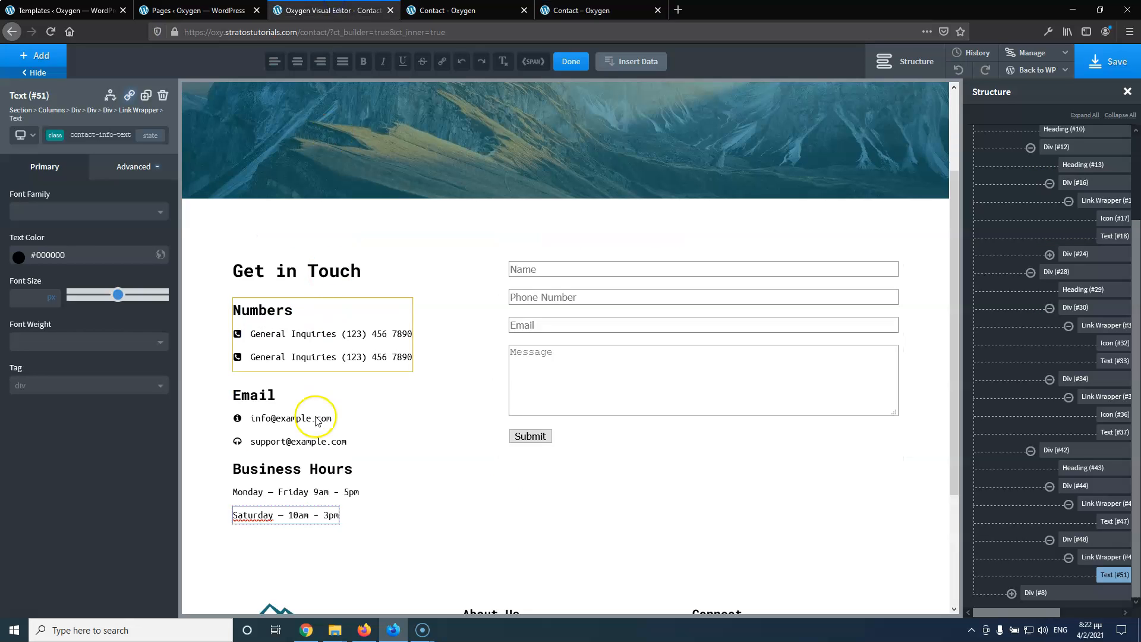
click(146, 96)
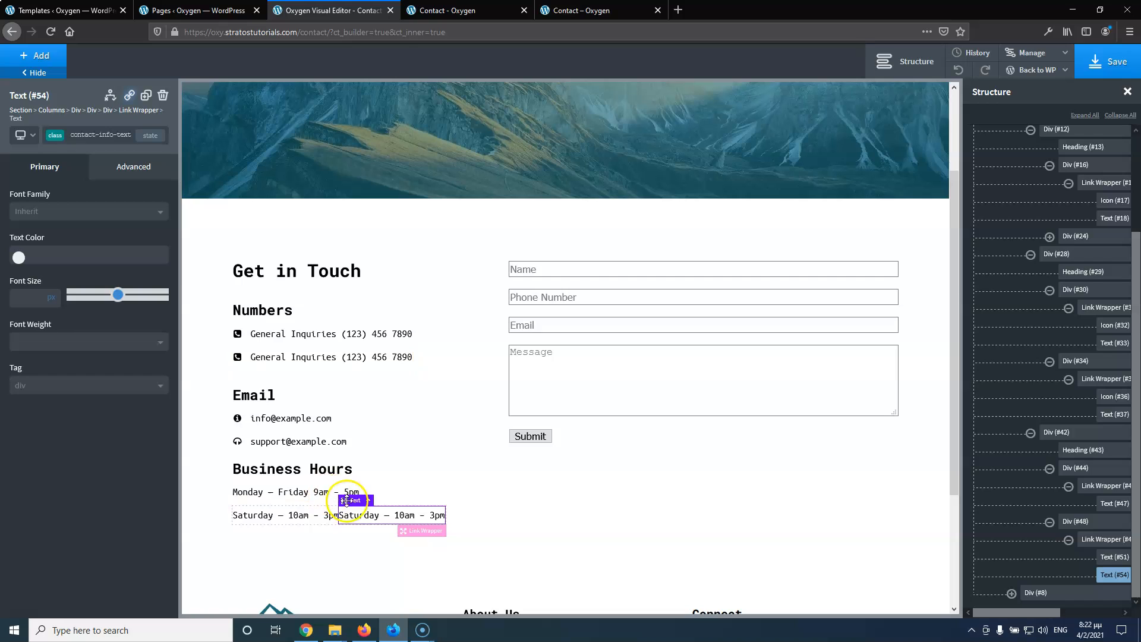
click(163, 96)
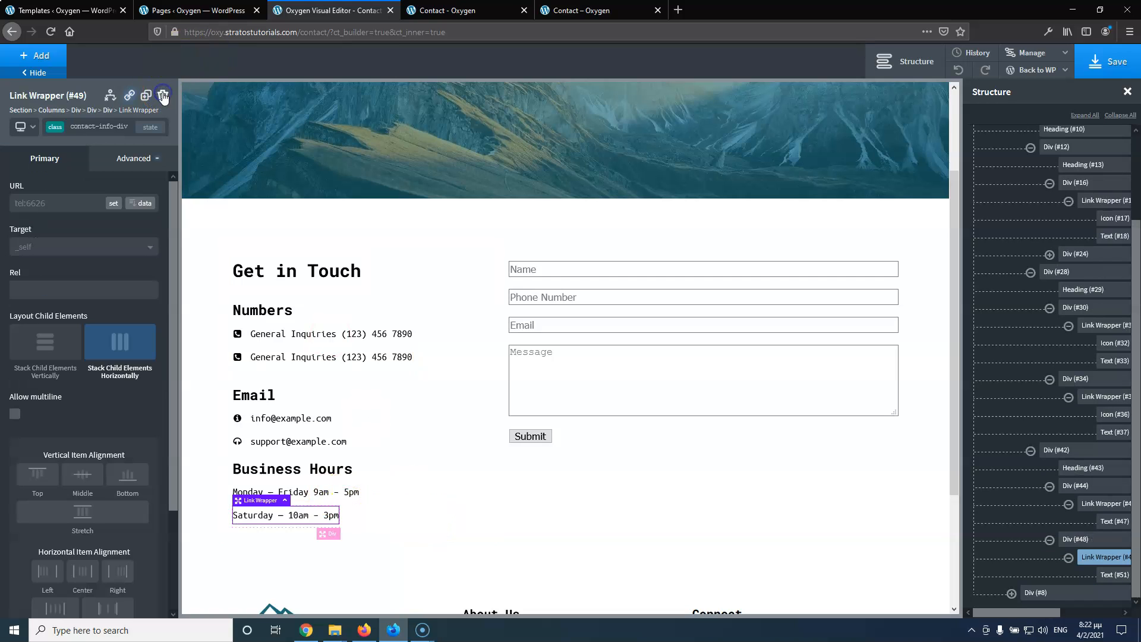
Duplicate the Saturday row's Div and replace the copy's text with Sunday — Closed
click(1067, 541)
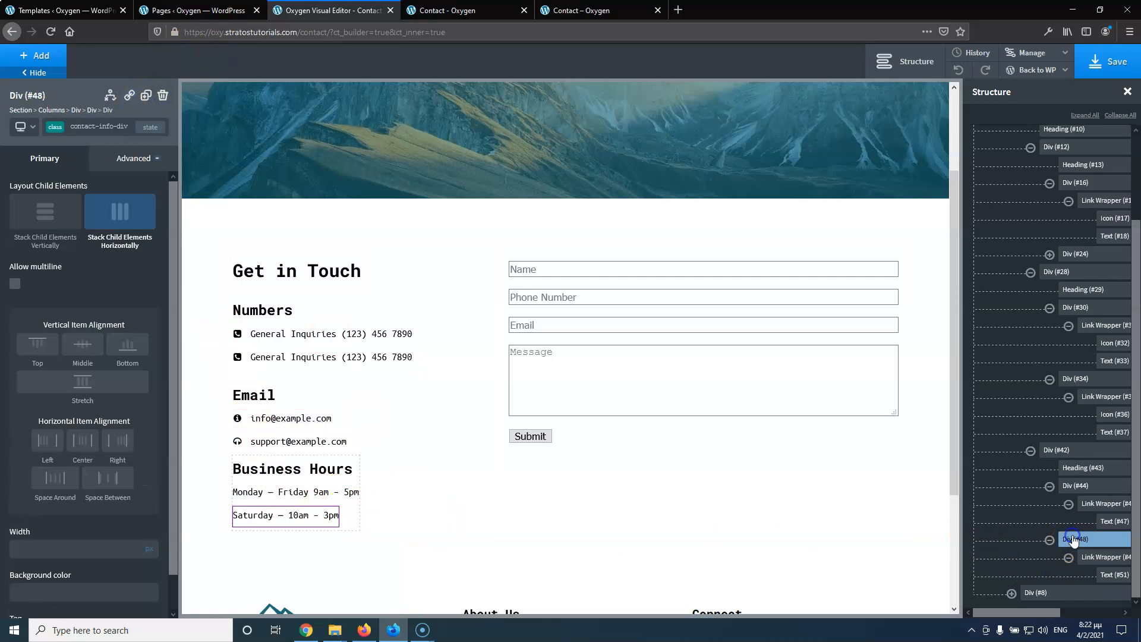
click(146, 96)
click(258, 545)
click(259, 542)
double_click(259, 540)
triple_click(260, 540)
text(Sunday – Closed)
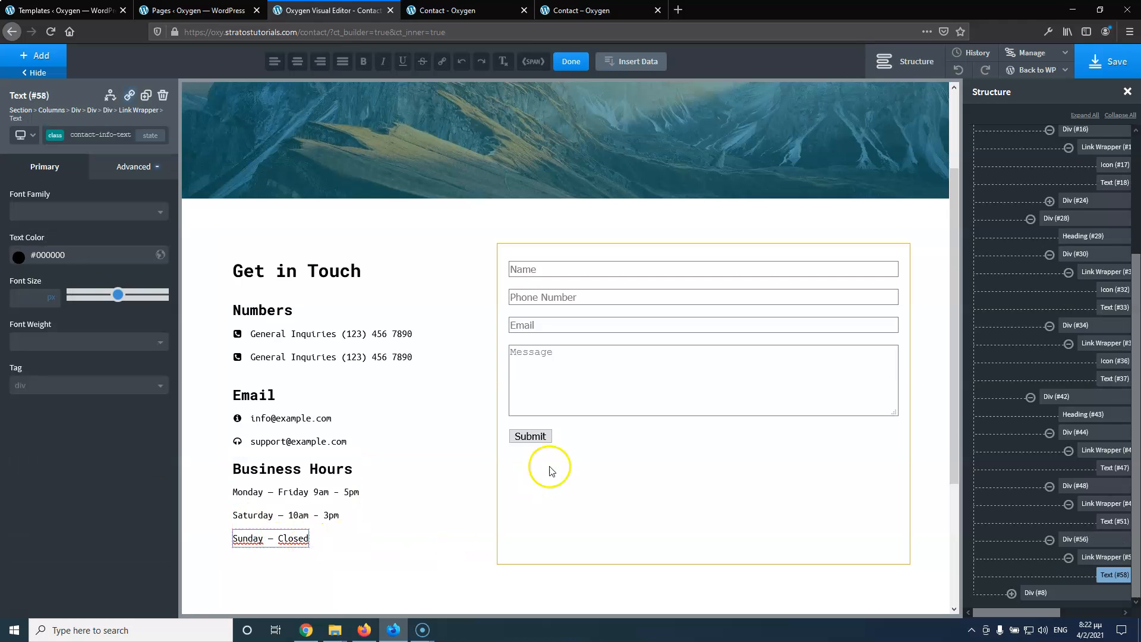
Move the text elements of the three Business Hours rows out of their Link Wrappers, directly into their parent Divs
drag(1022, 614, 1054, 614)
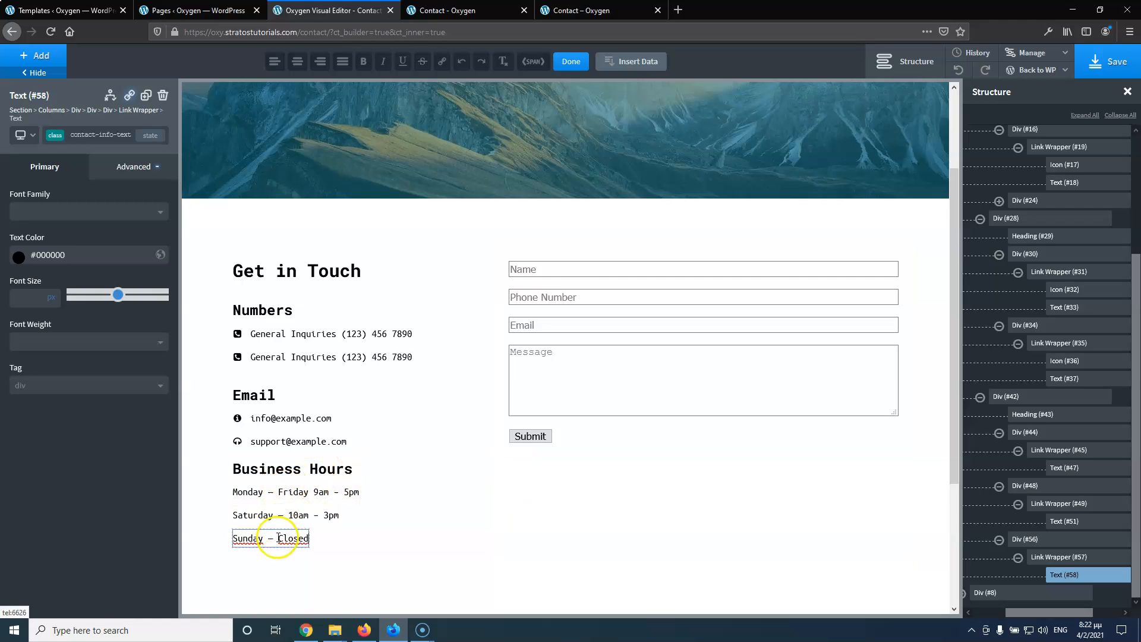
mouse_move(1057, 467)
mouse_down()
mouse_move(1047, 452)
mouse_move(1035, 469)
mouse_up()
drag(1057, 521, 1049, 503)
drag(1055, 574, 1048, 559)
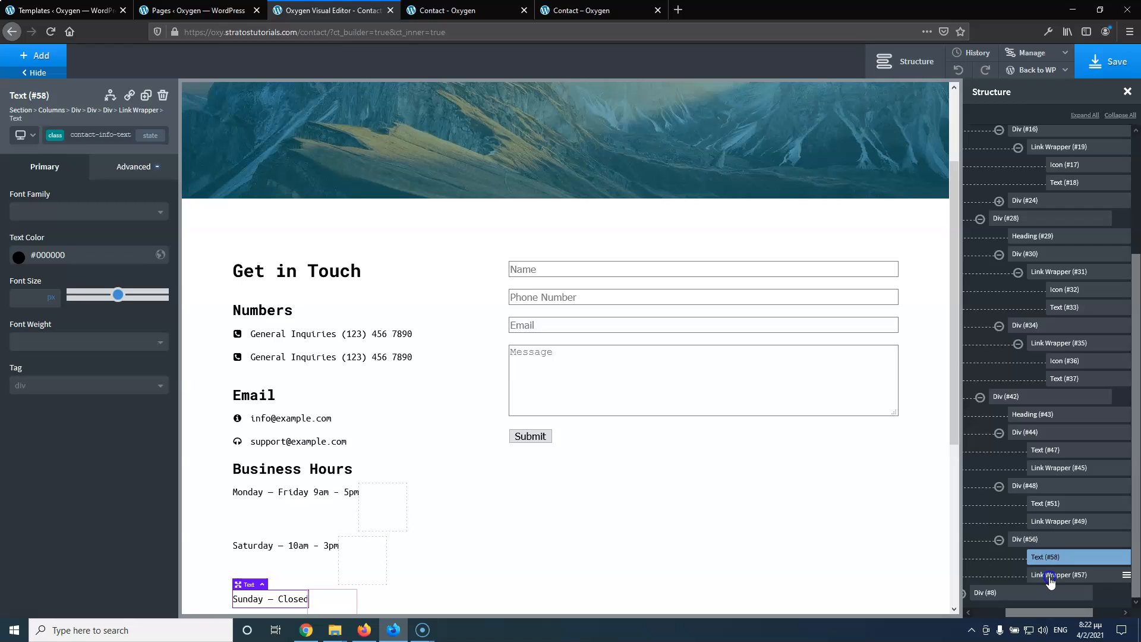
Delete the three empty Link Wrappers from the Business Hours rows and save the page
click(1051, 575)
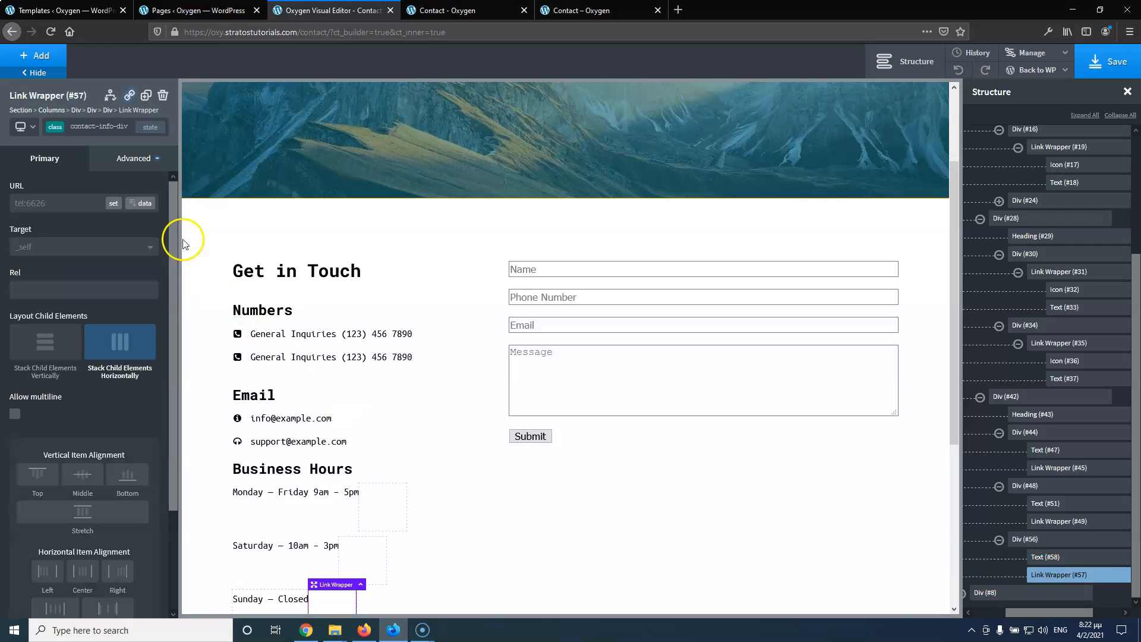
click(162, 97)
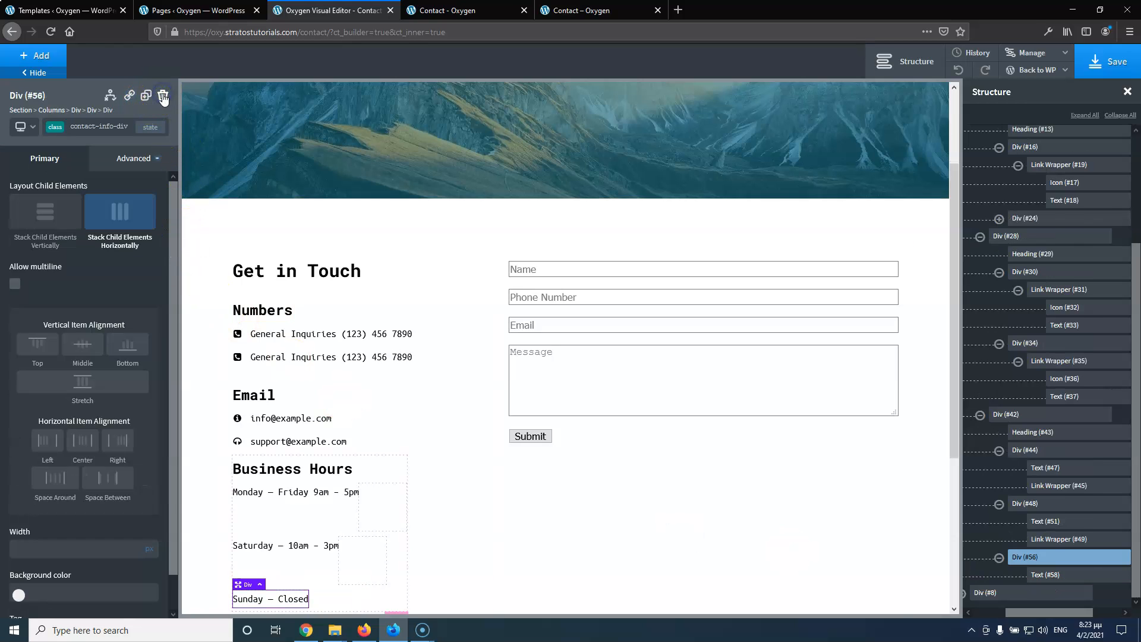
click(1075, 541)
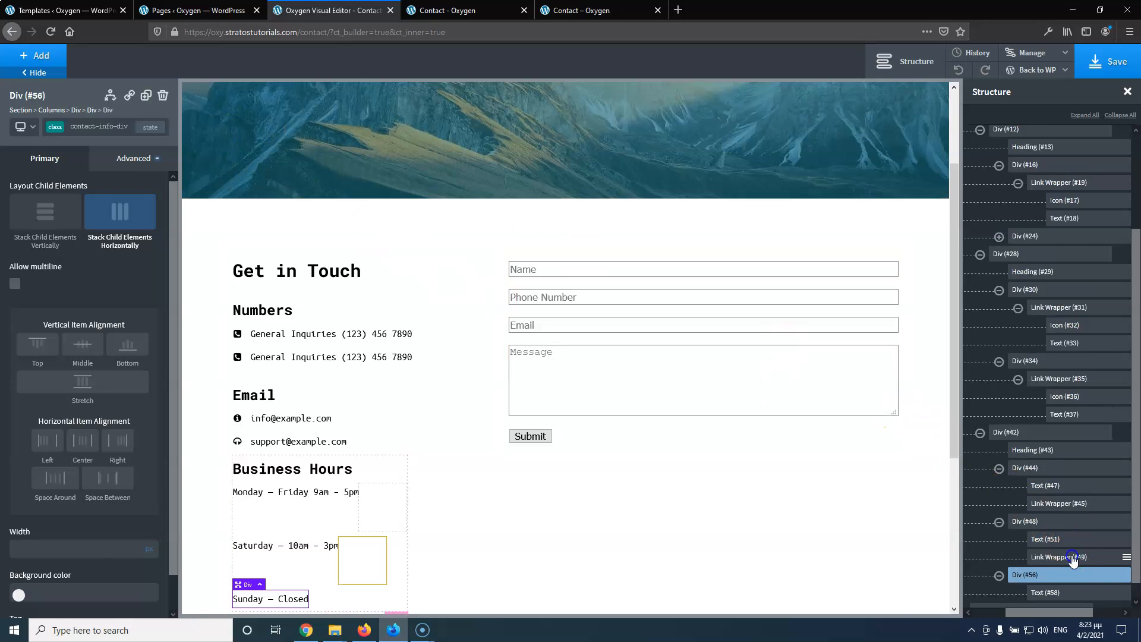
click(1064, 557)
click(162, 97)
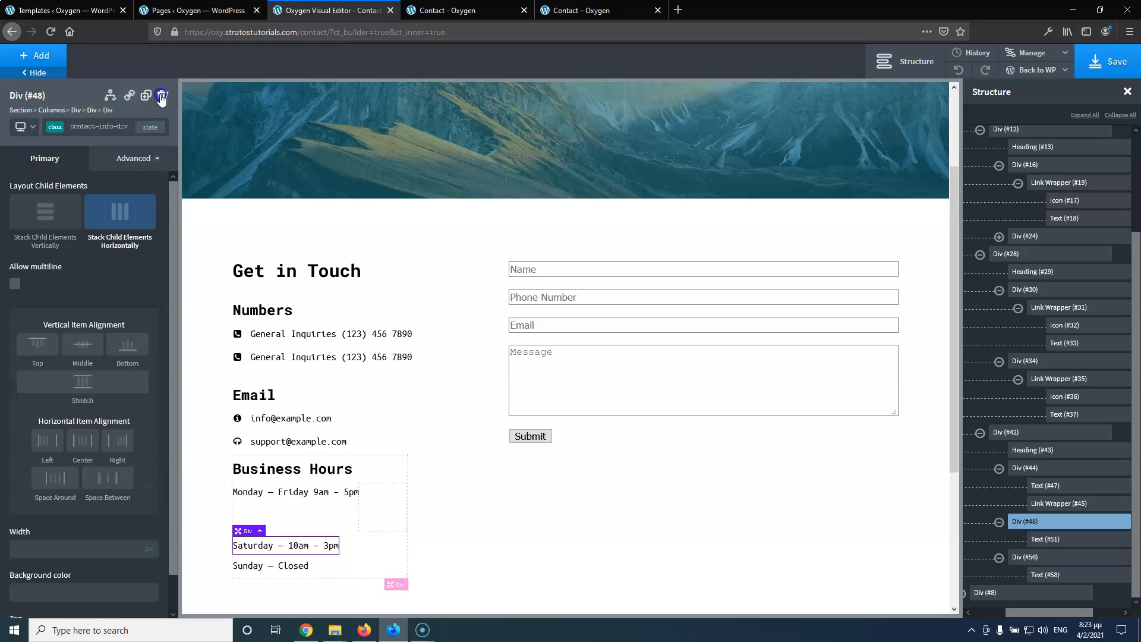
click(1077, 506)
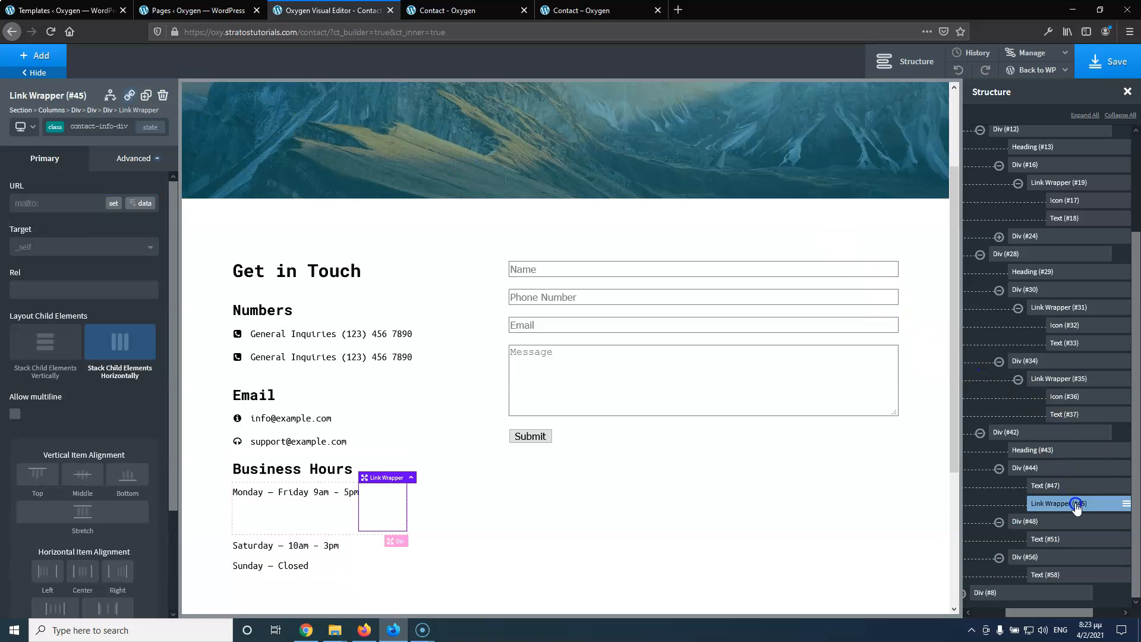
click(164, 96)
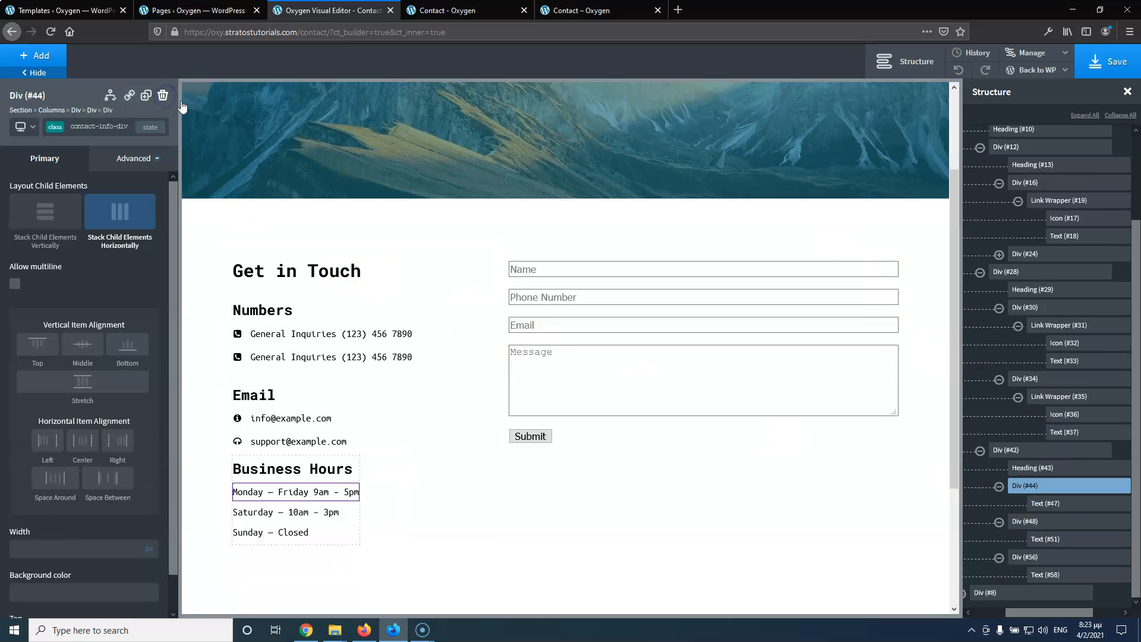
click(1096, 59)
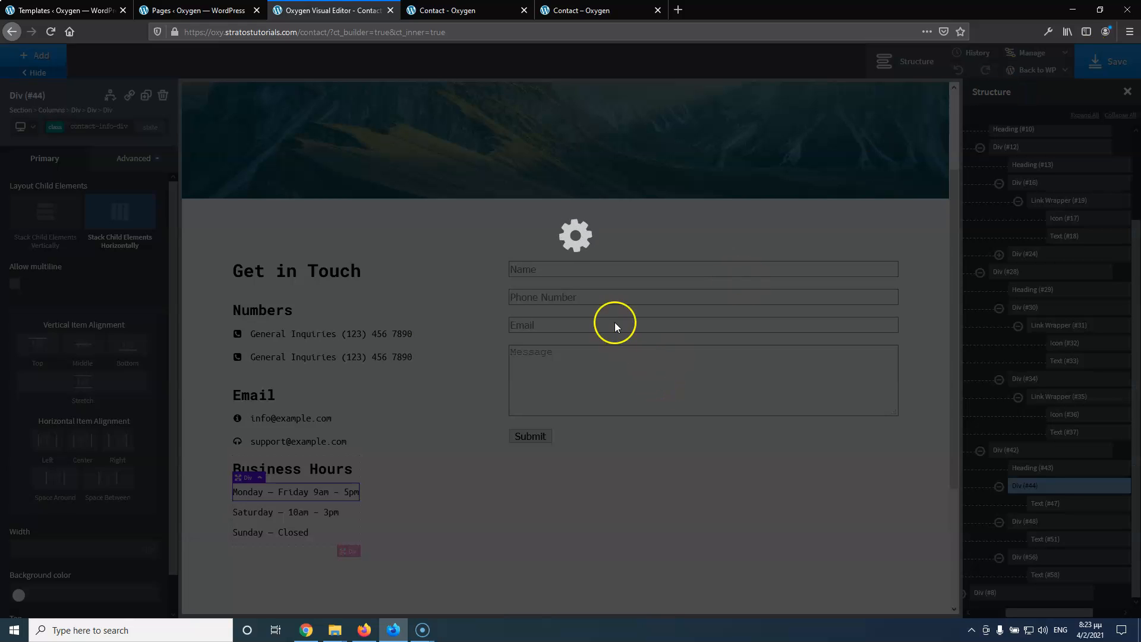
Compare the area below the contact columns on the reference page with the same area in the editor
click(580, 10)
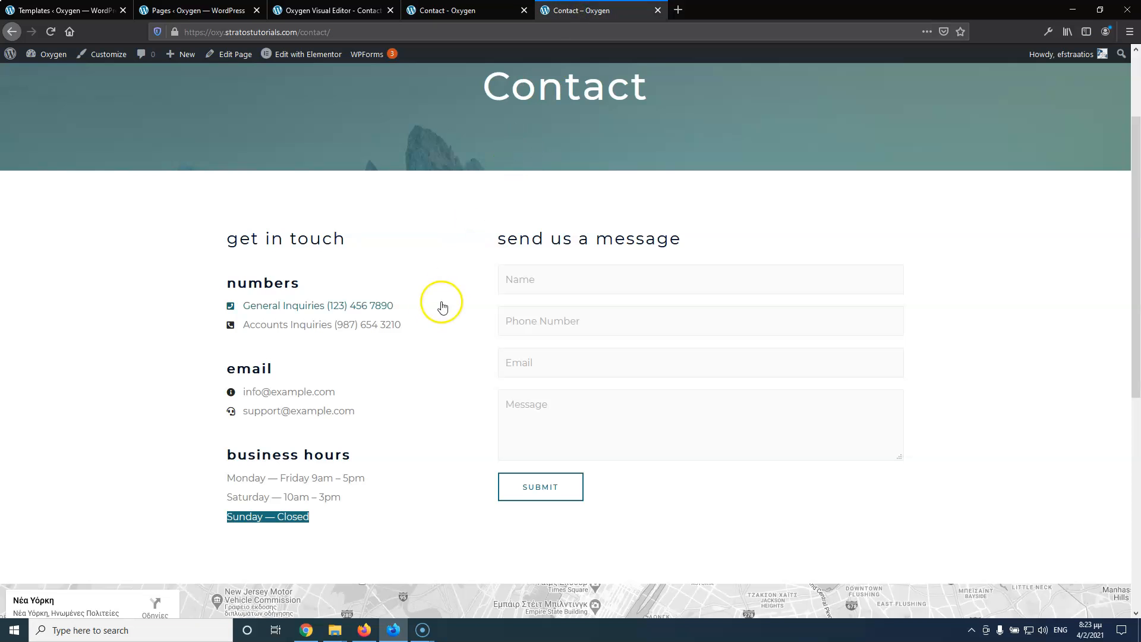
click(440, 10)
click(330, 10)
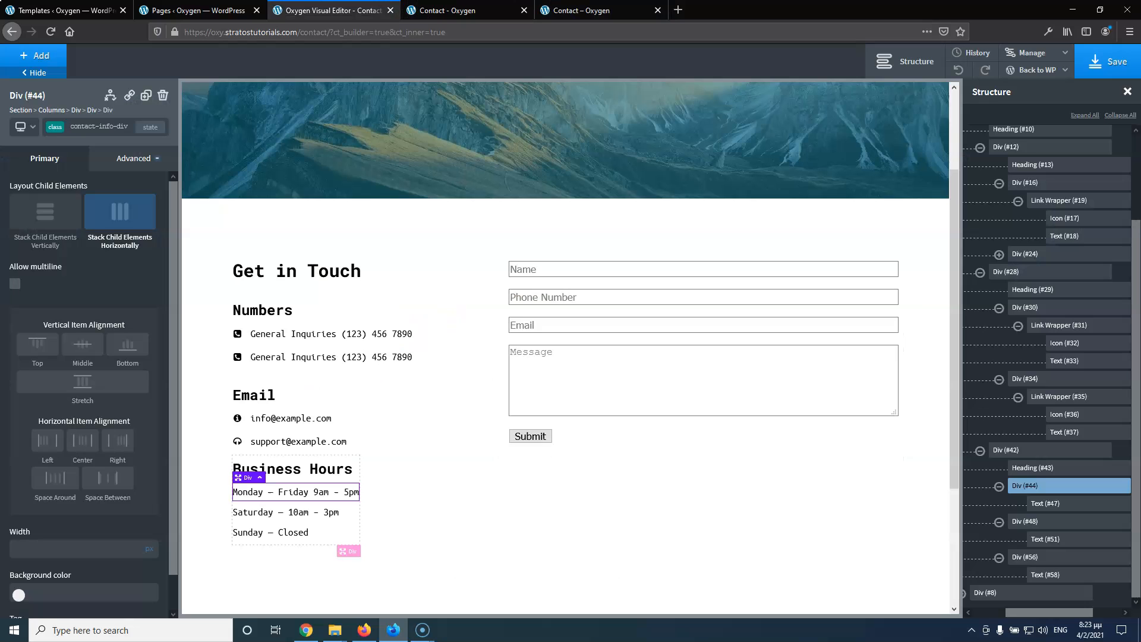
scroll(559, 378, down, 3)
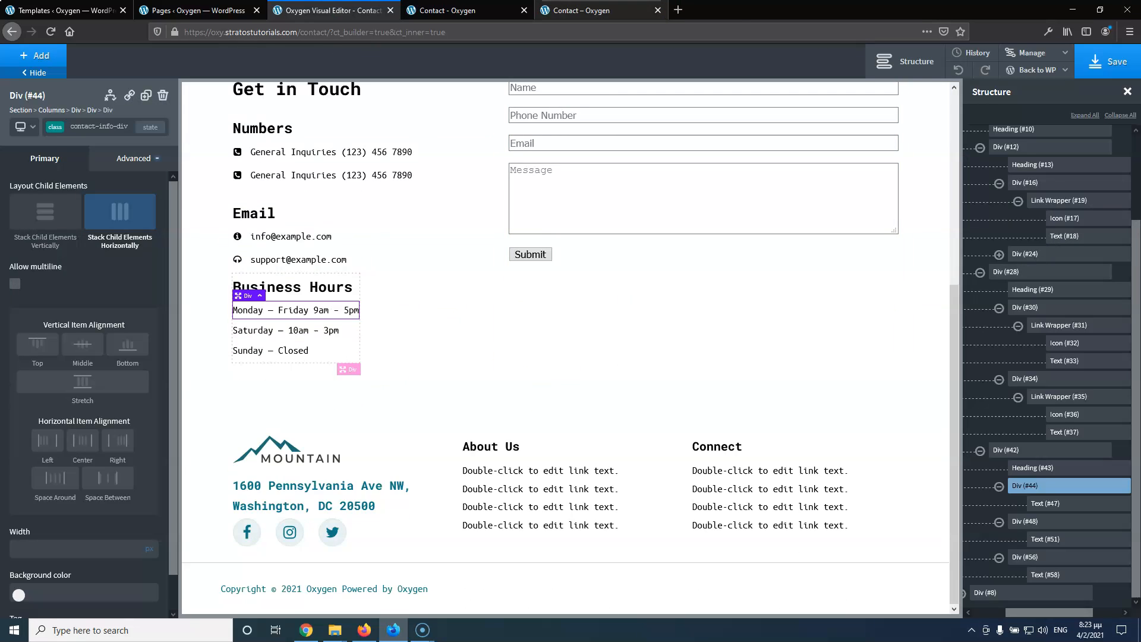
click(589, 11)
scroll(454, 383, down, 4)
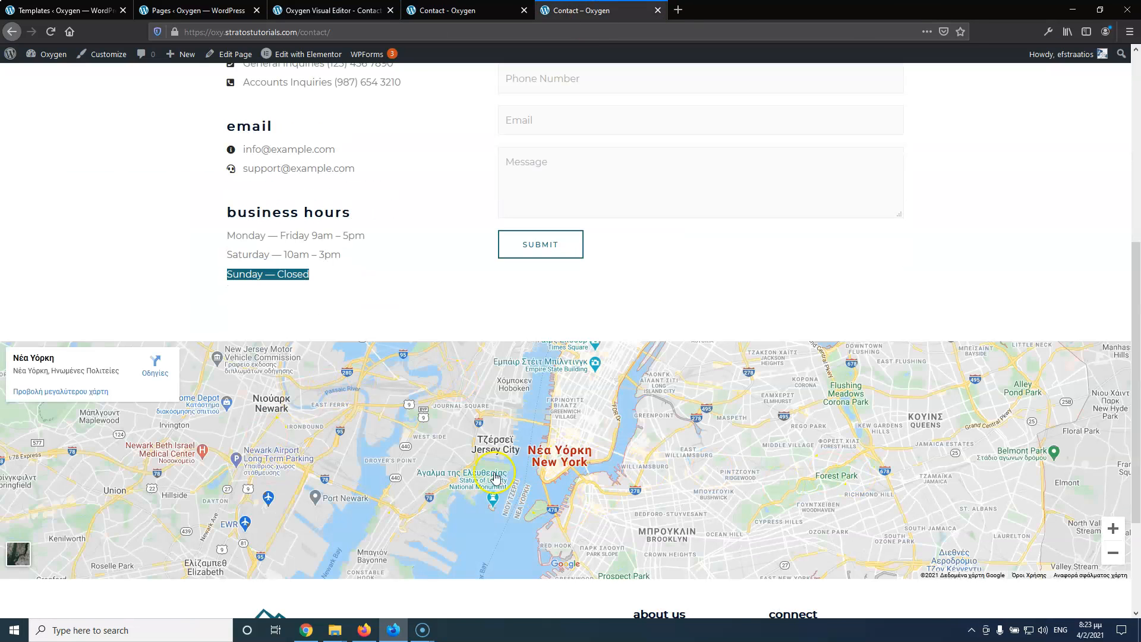
click(349, 8)
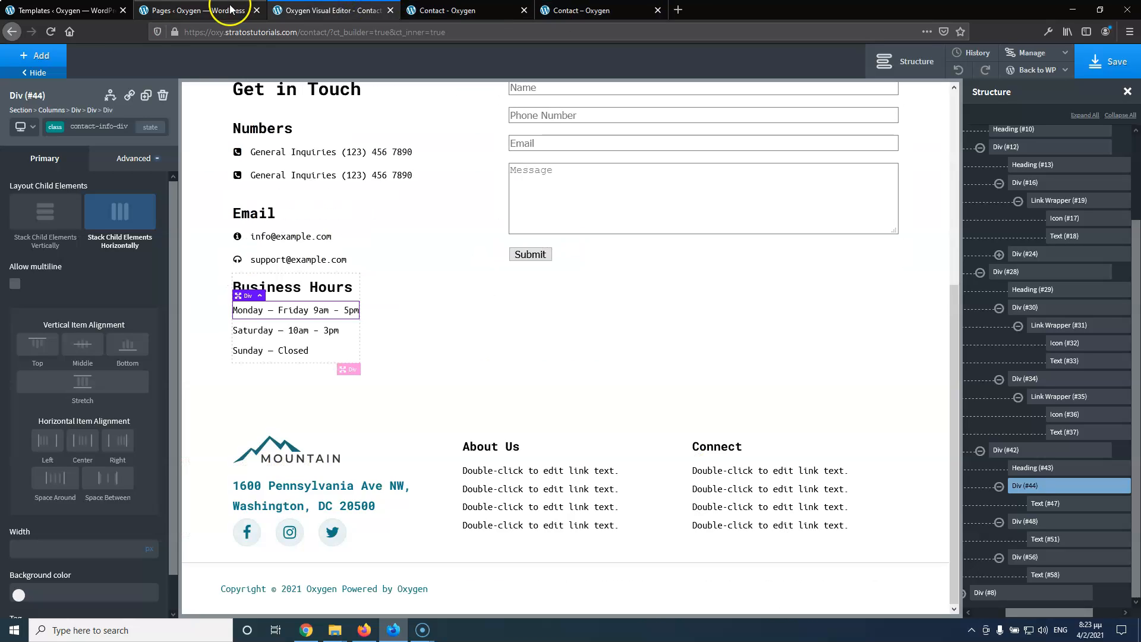
Add a Section below the contact columns and insert a Google Maps element inside it
click(34, 55)
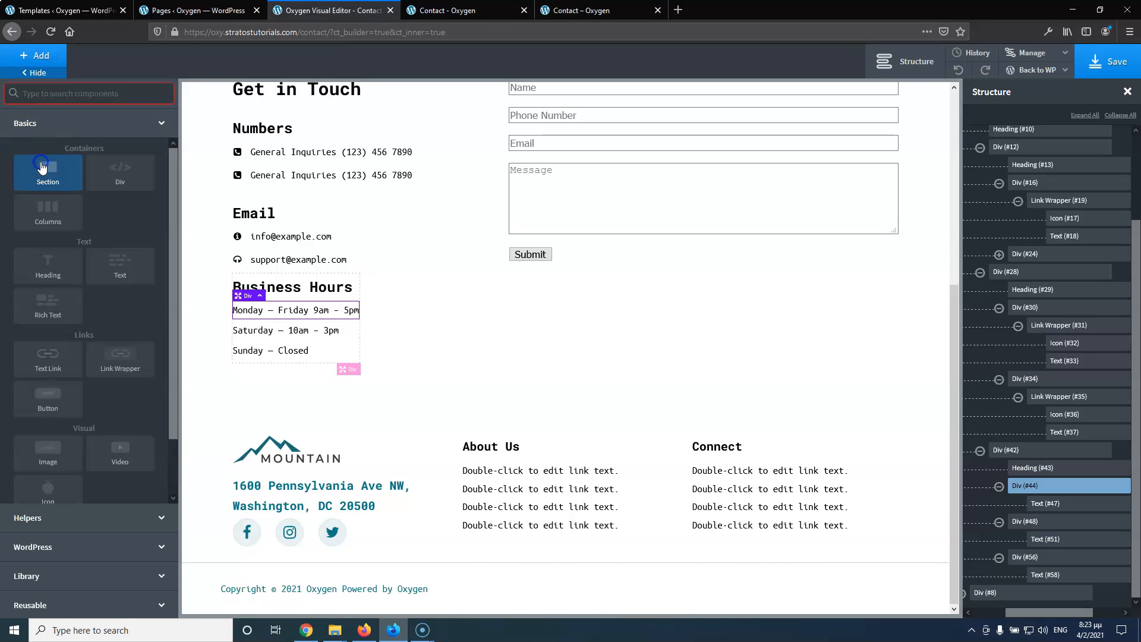
click(41, 167)
click(37, 59)
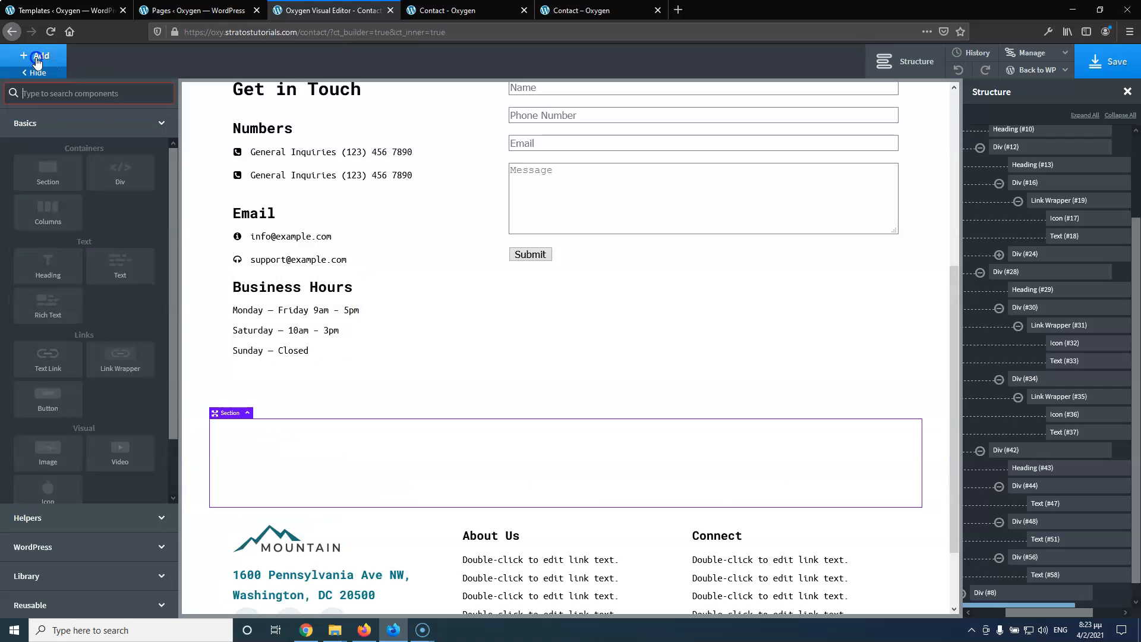
click(54, 92)
text(ma)
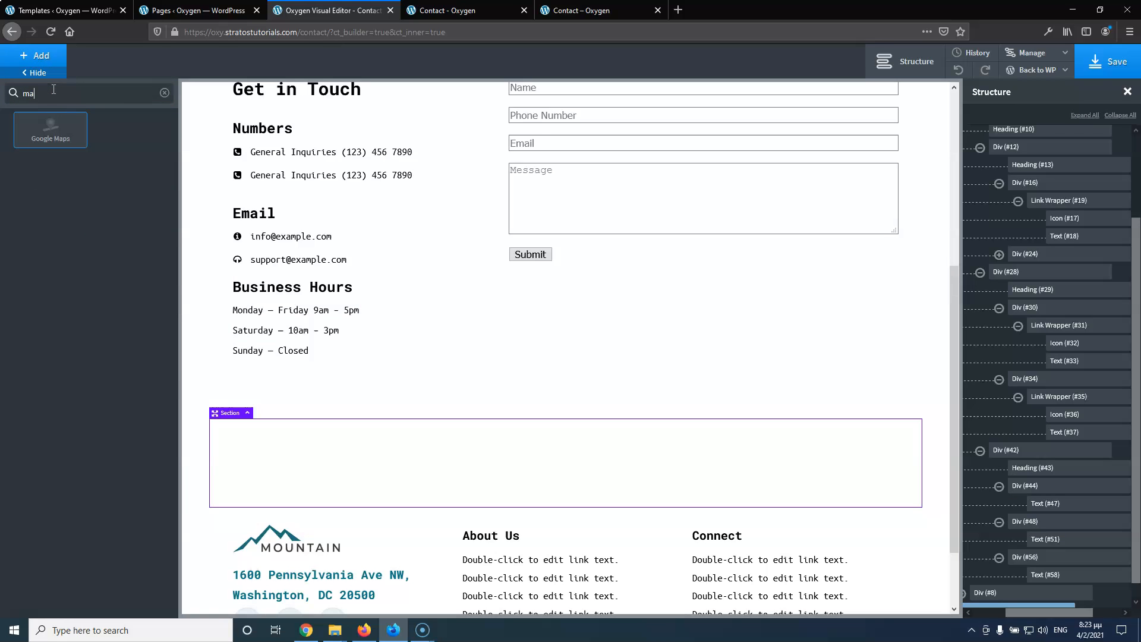
click(50, 130)
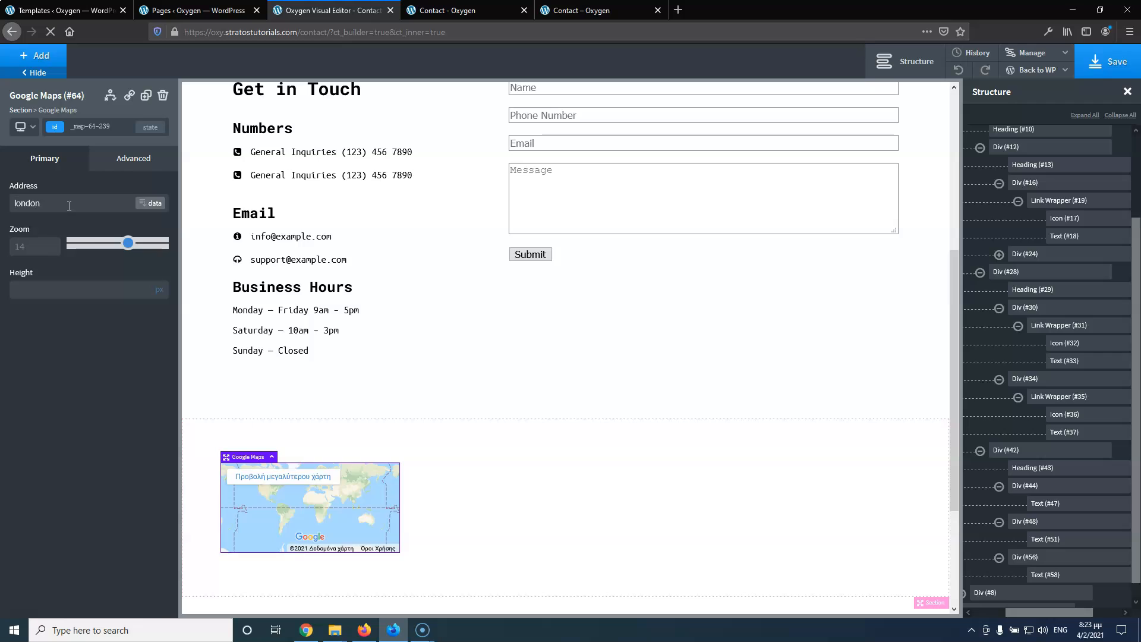
Replace the Google Maps element's address with new york
key(BackSpace)
key(BackSpace)
key(BackSpace)
key(BackSpace)
text(ne)
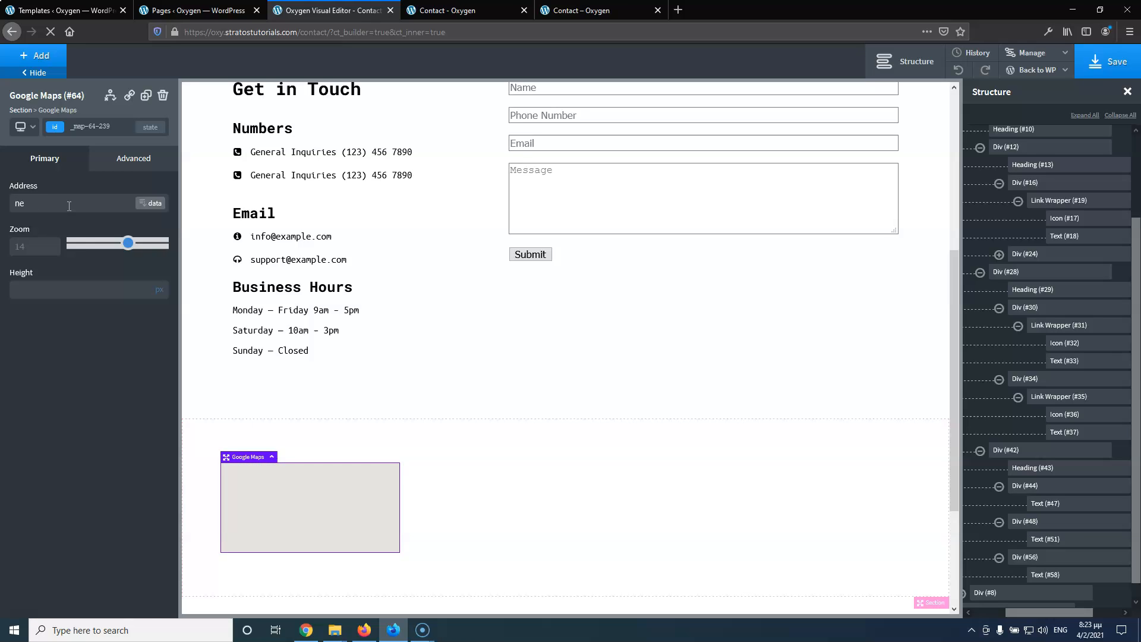
text(w yo)
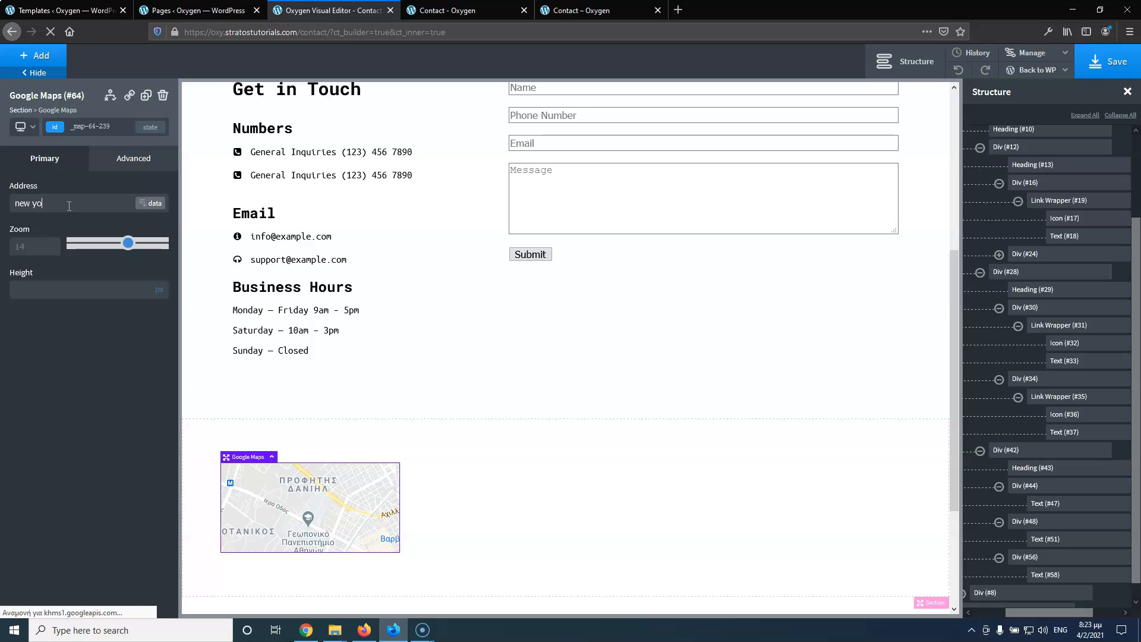
text(rk)
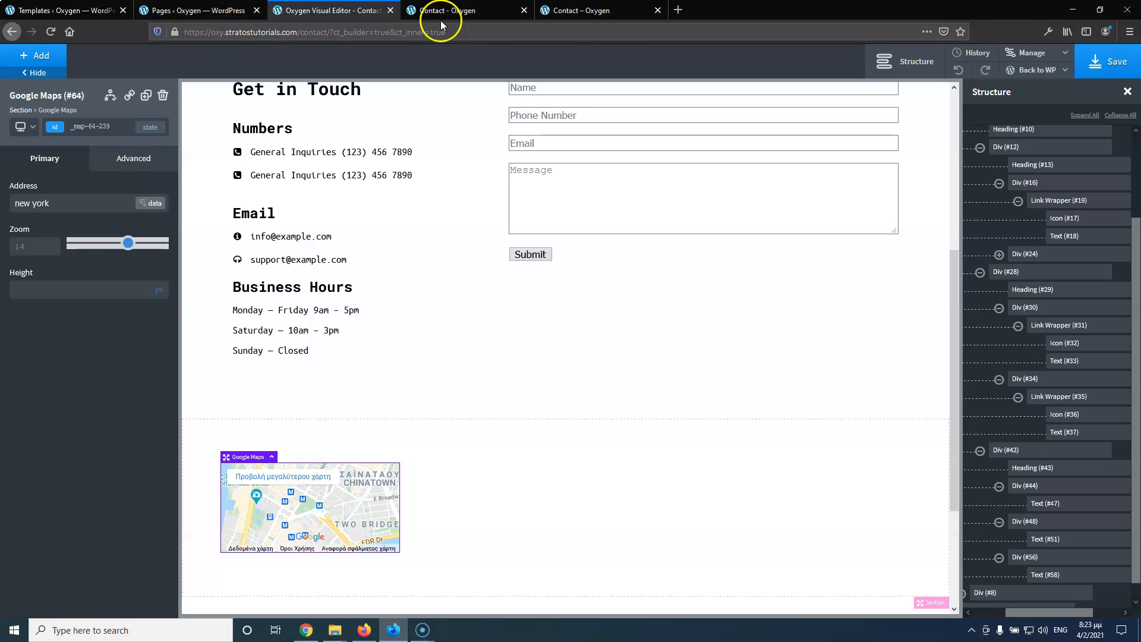
Check the map on the reference page, save the edited page, and review the map area on the reloaded live contact page
click(603, 9)
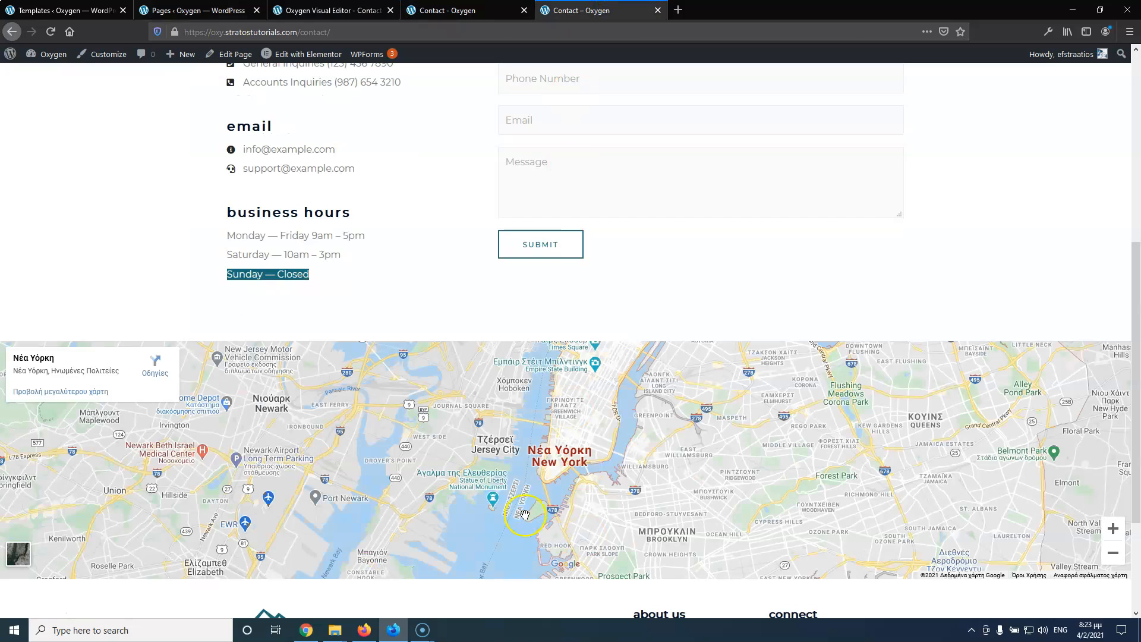
click(232, 10)
click(330, 10)
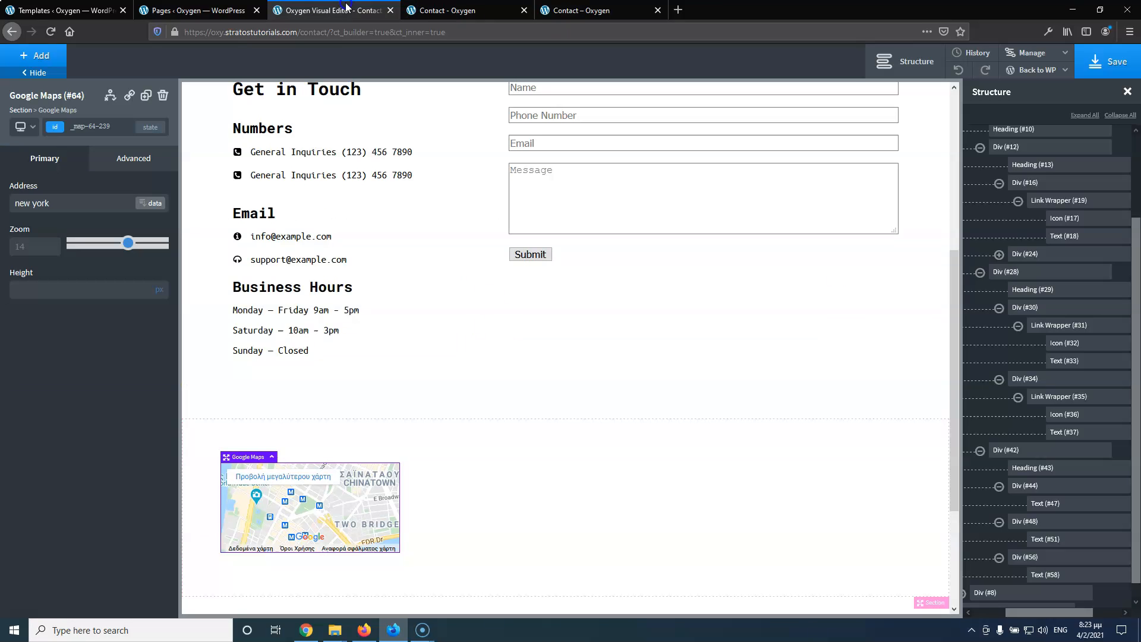
click(1108, 61)
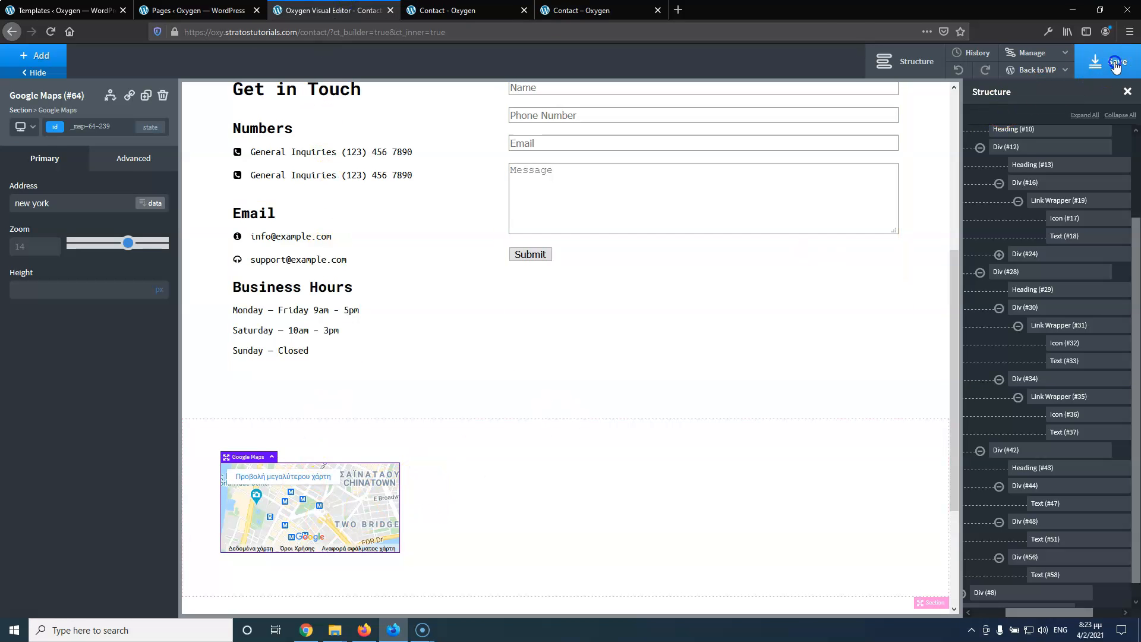
click(466, 10)
click(52, 31)
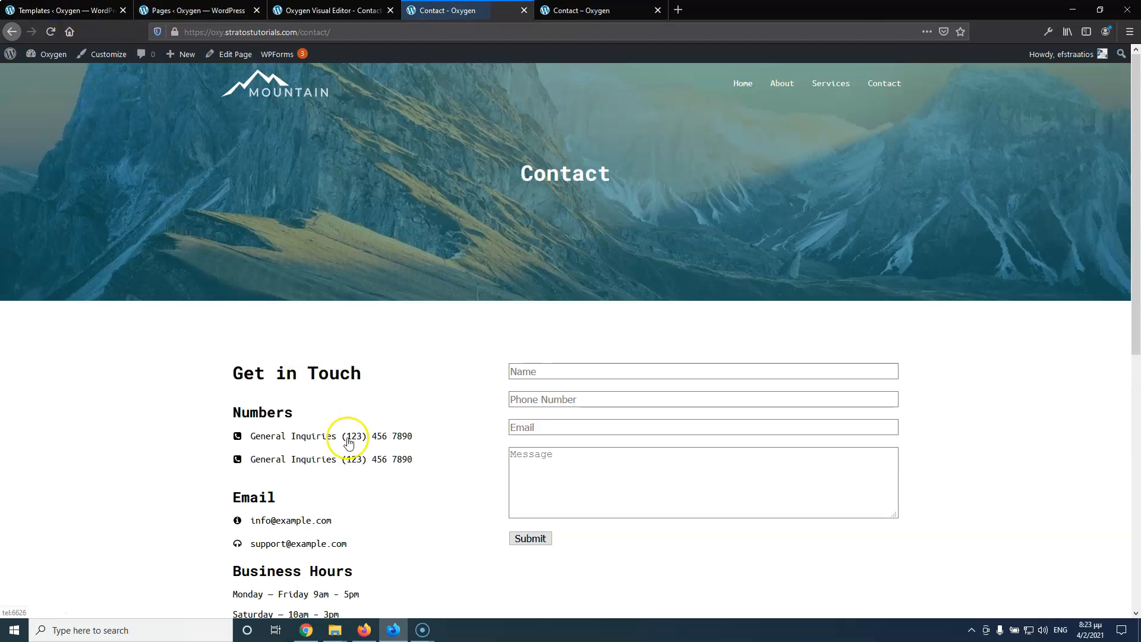
scroll(349, 442, down, 7)
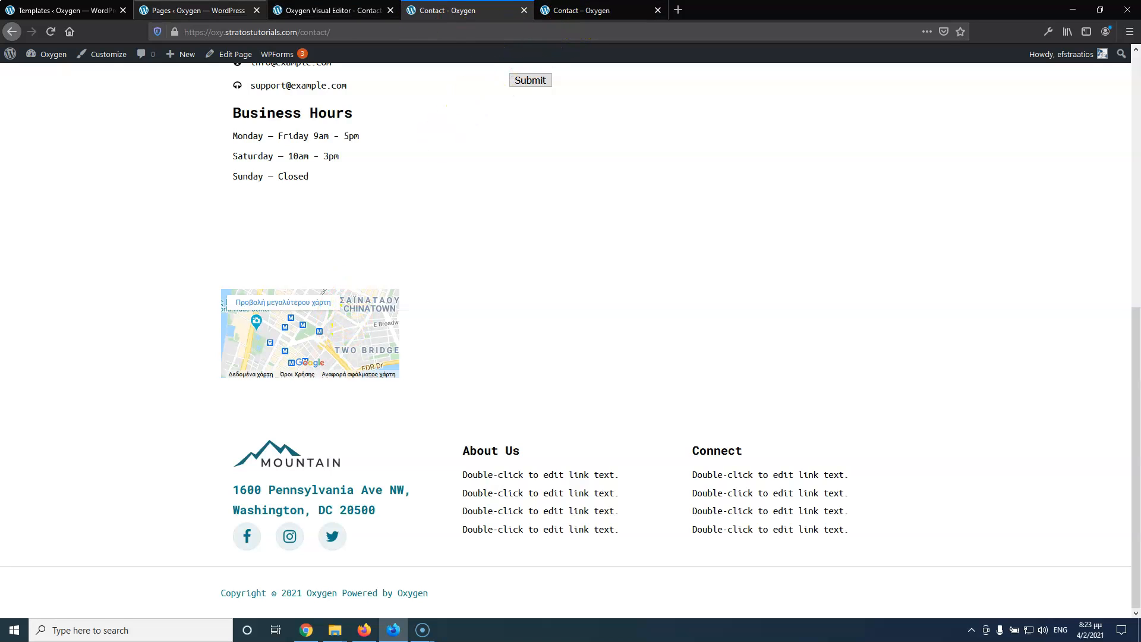
Set the Google Maps element's height to 400 px in the editor and compare it with the reference page's map
click(236, 6)
click(303, 10)
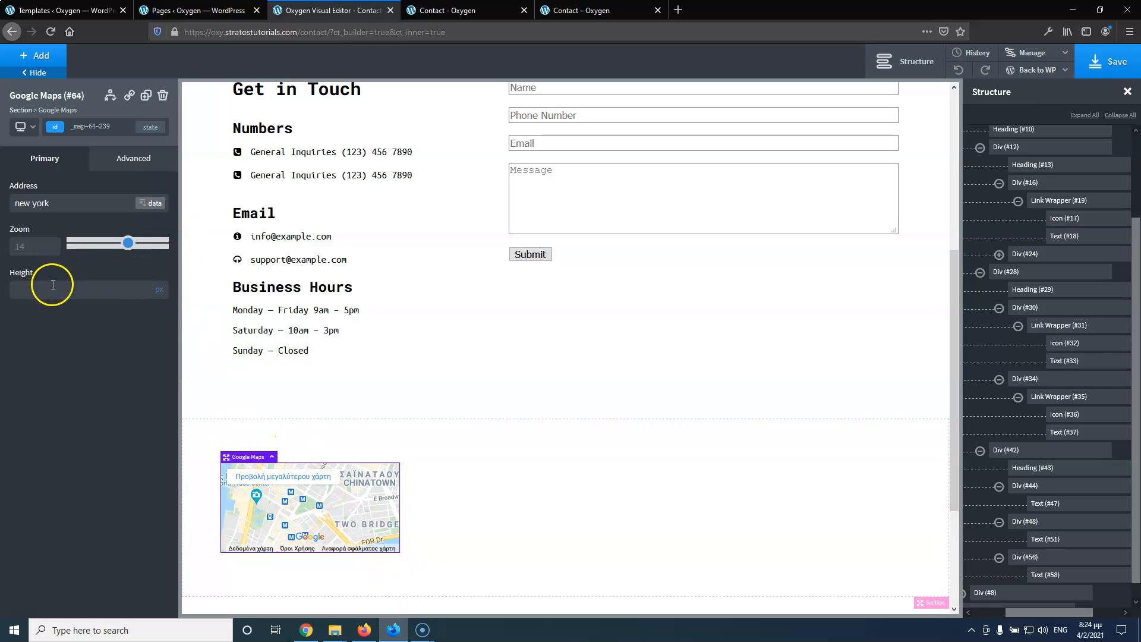
text(400)
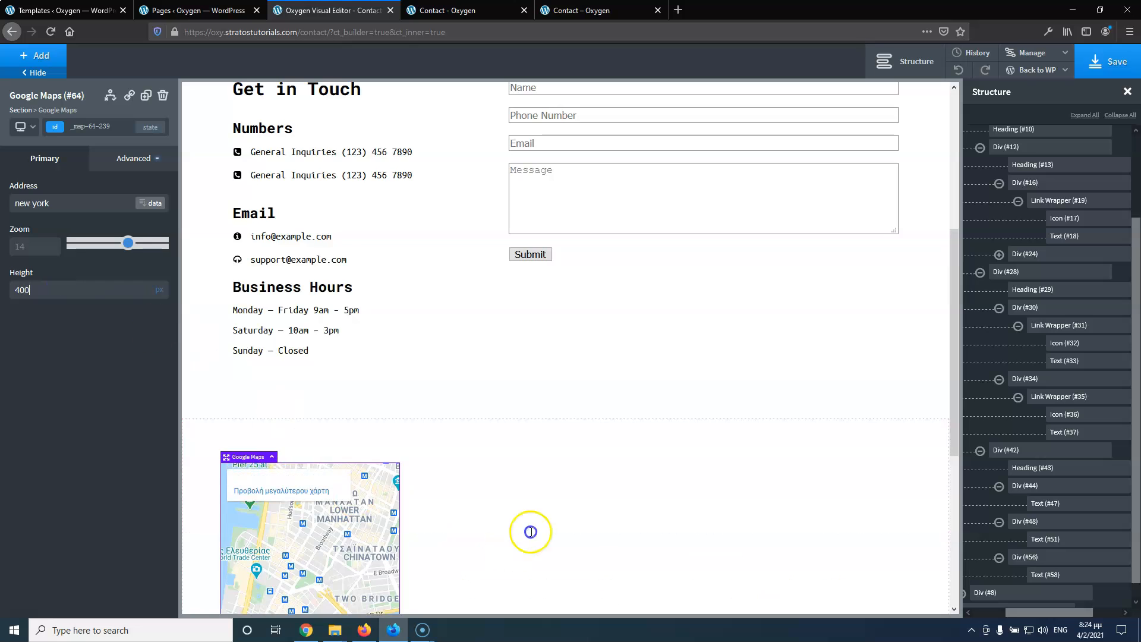
scroll(529, 530, down, 2)
click(594, 10)
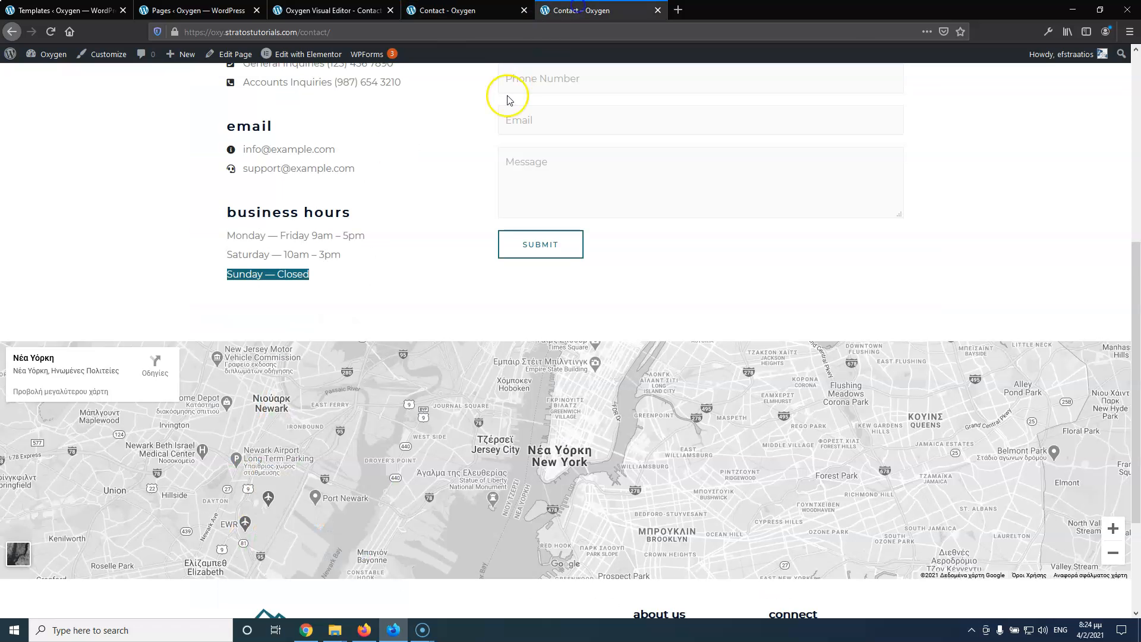
click(333, 11)
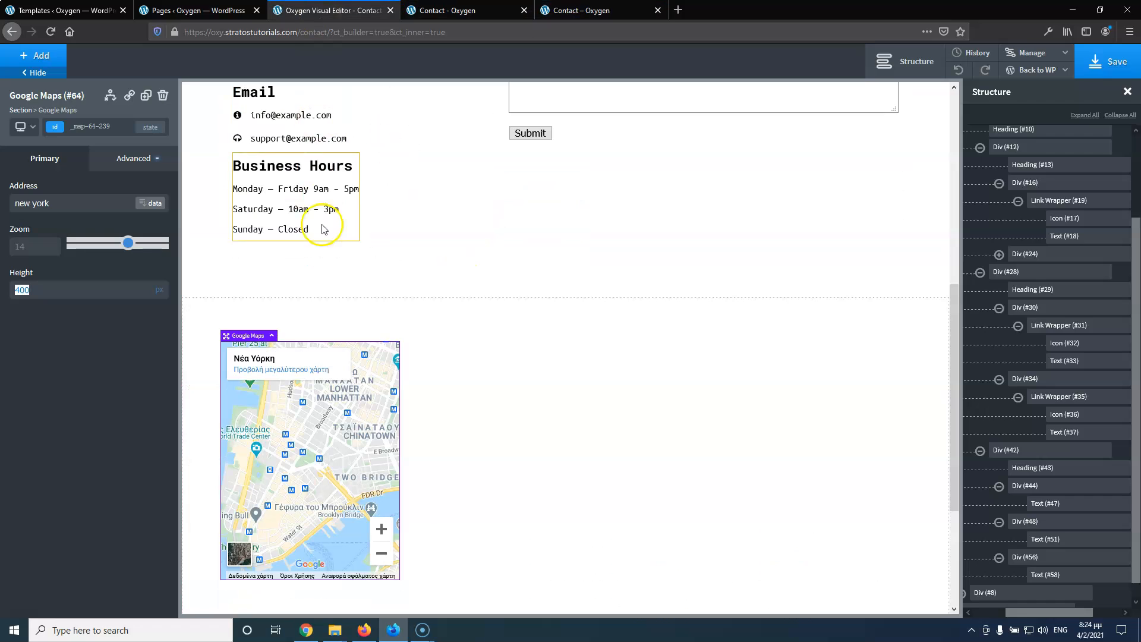
Set the Google Maps element's width to 100%
click(108, 157)
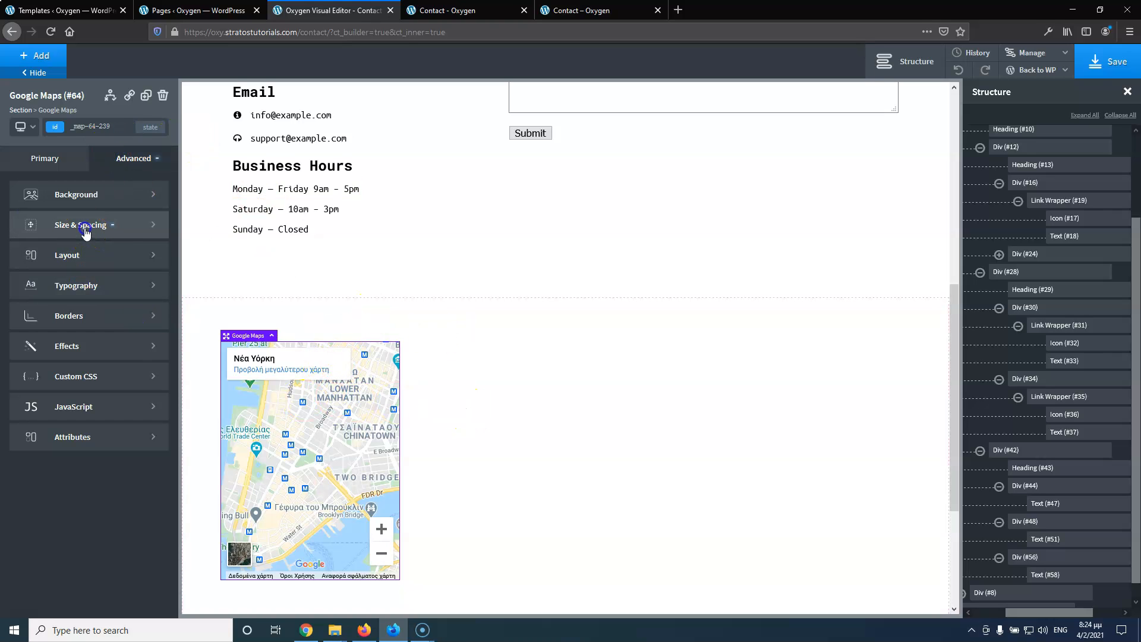
click(89, 224)
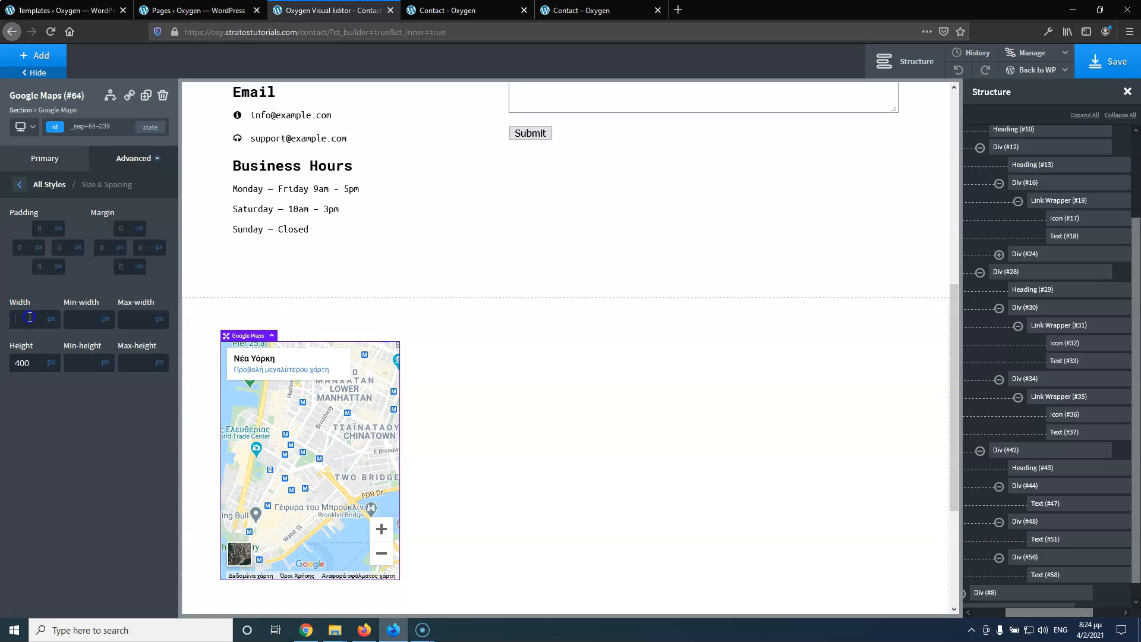
text(100)
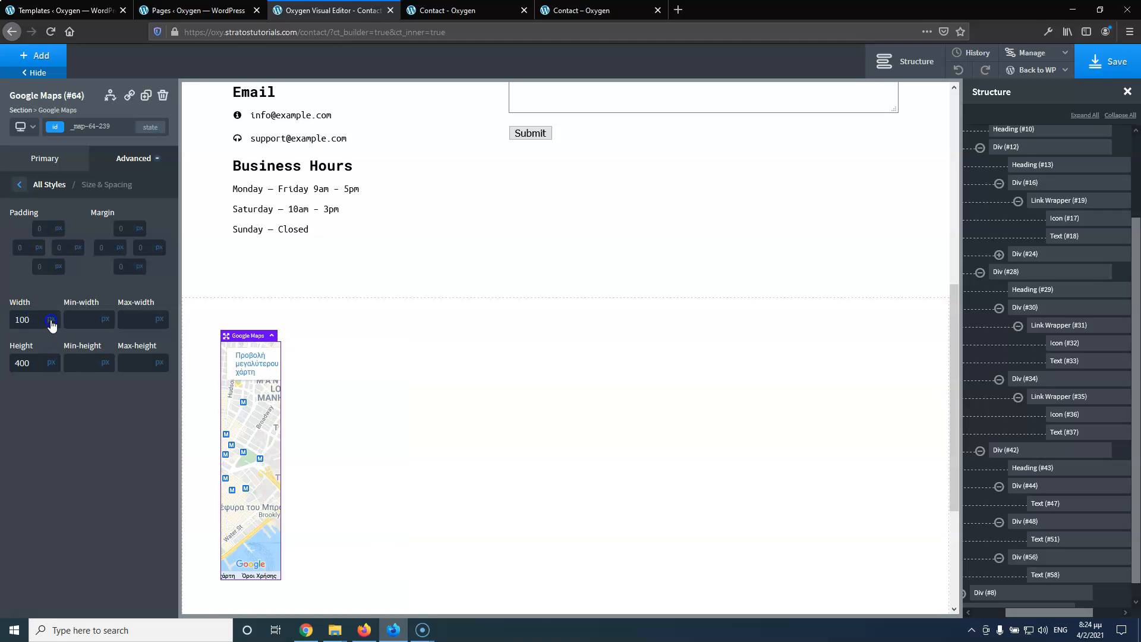
click(50, 321)
click(54, 318)
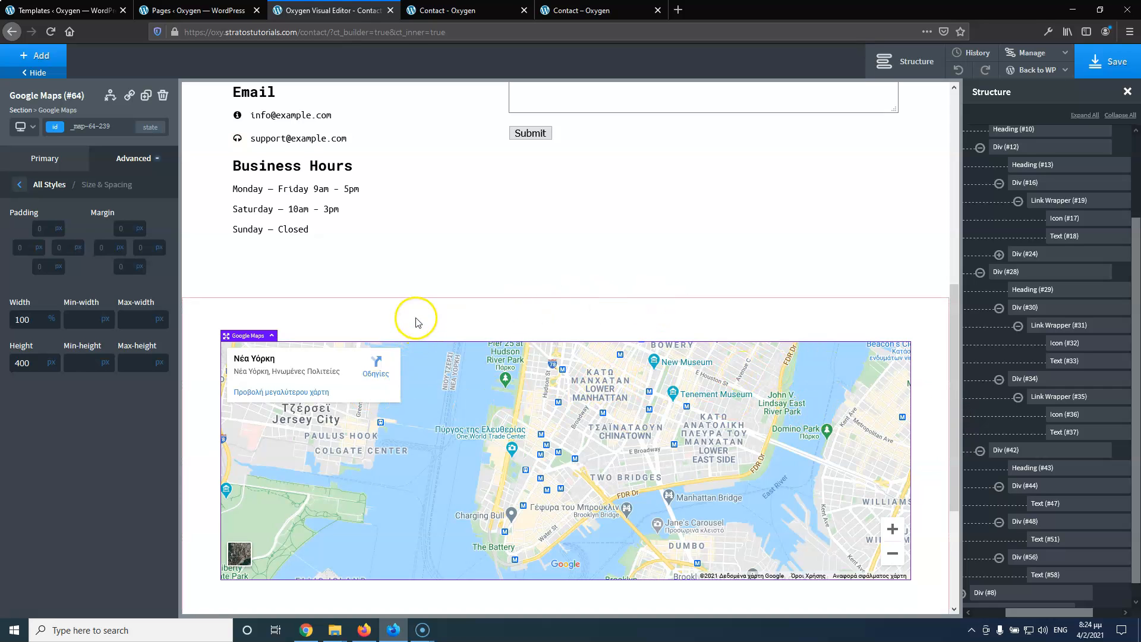
Check the spacing around the reference page's map and reduce the map Section's top and bottom container padding to 0 px
click(452, 10)
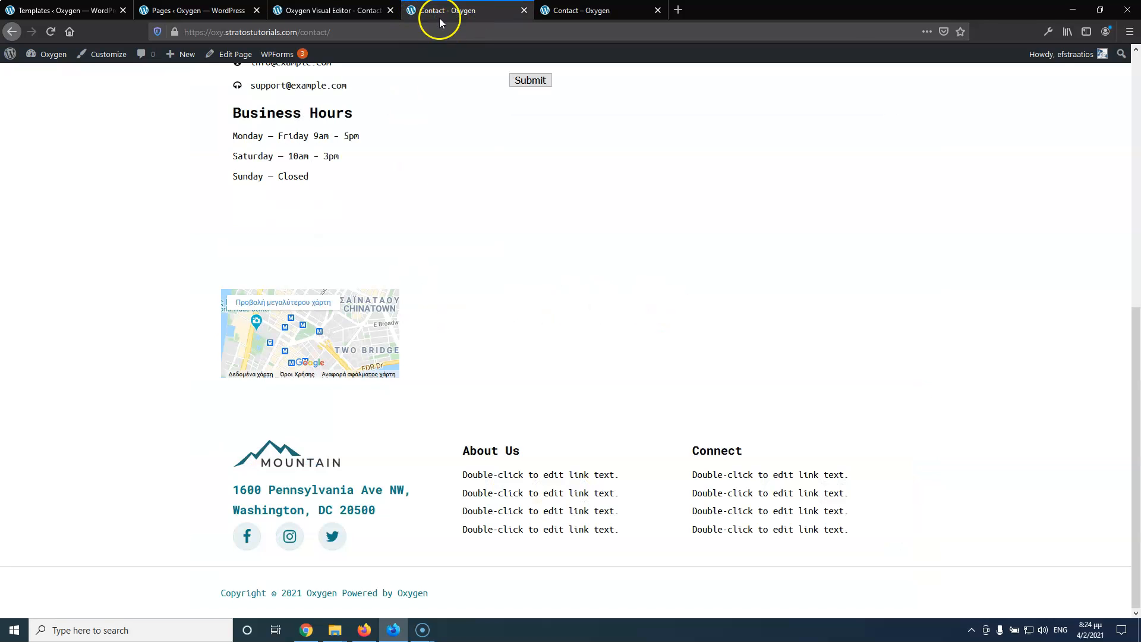
click(565, 10)
scroll(473, 357, down, 2)
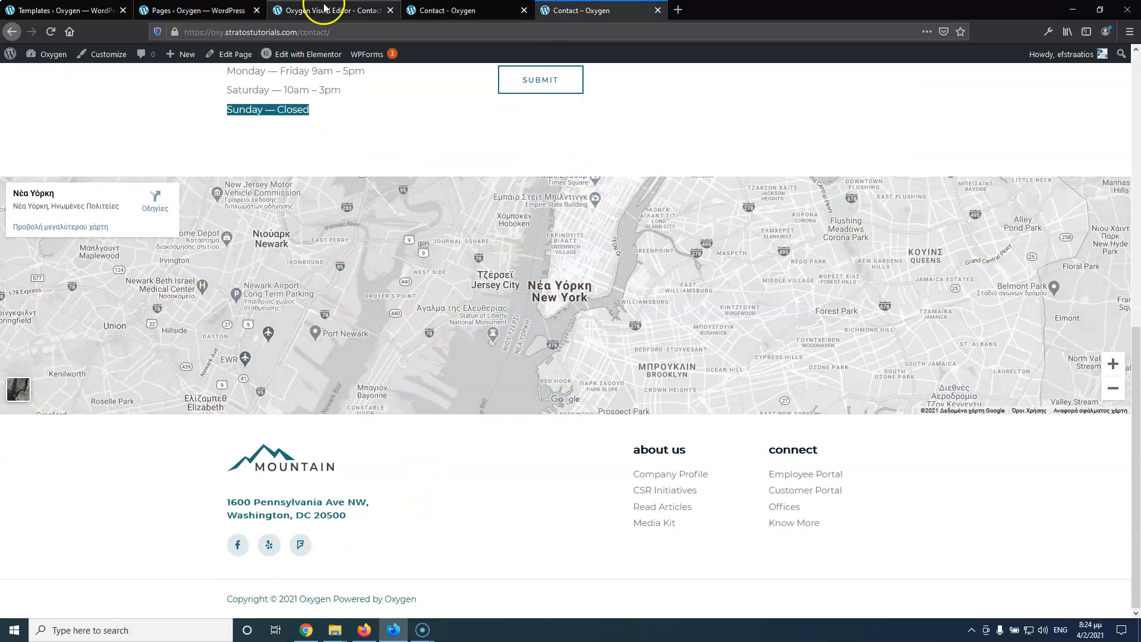
click(324, 7)
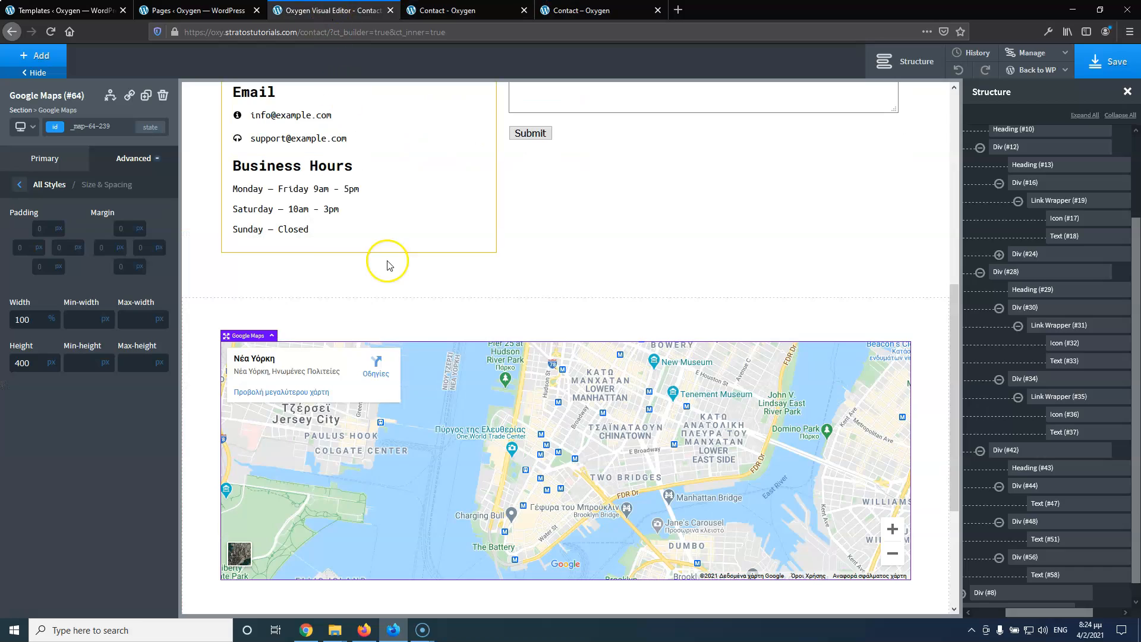
click(438, 331)
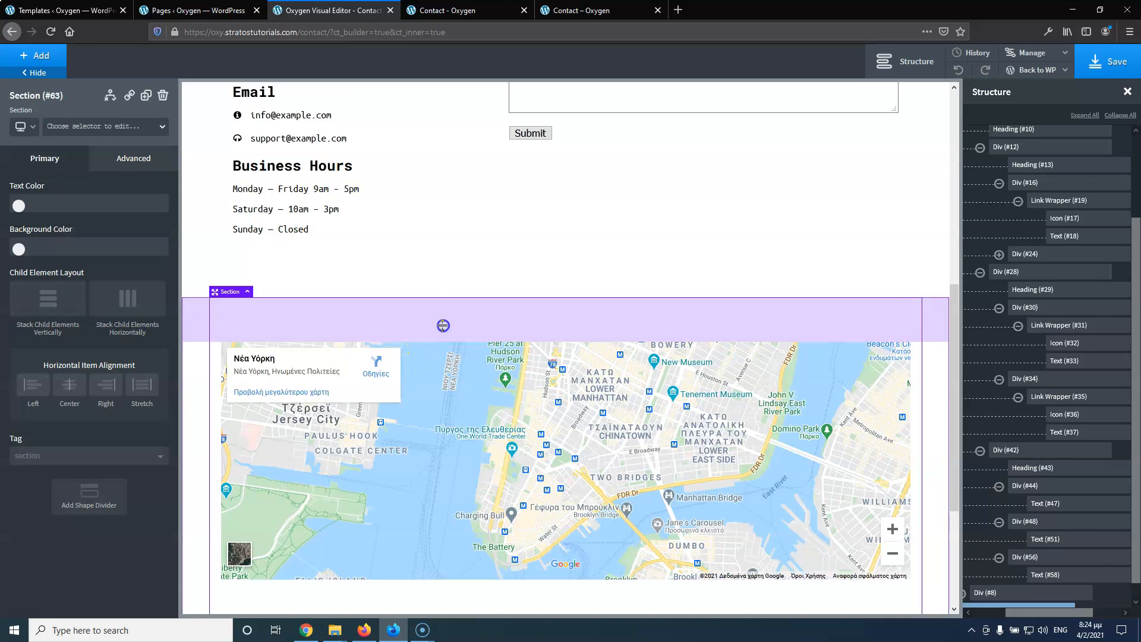
scroll(443, 275, down, 1)
drag(441, 572, 451, 517)
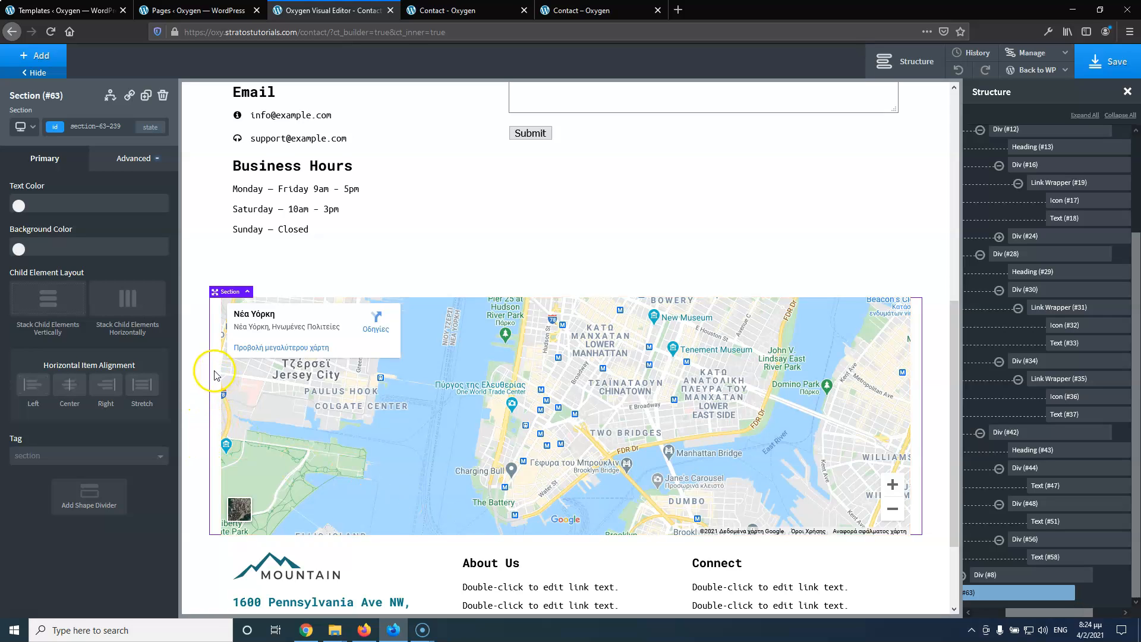
Set the map Section's left and right container padding to 0 px
click(131, 158)
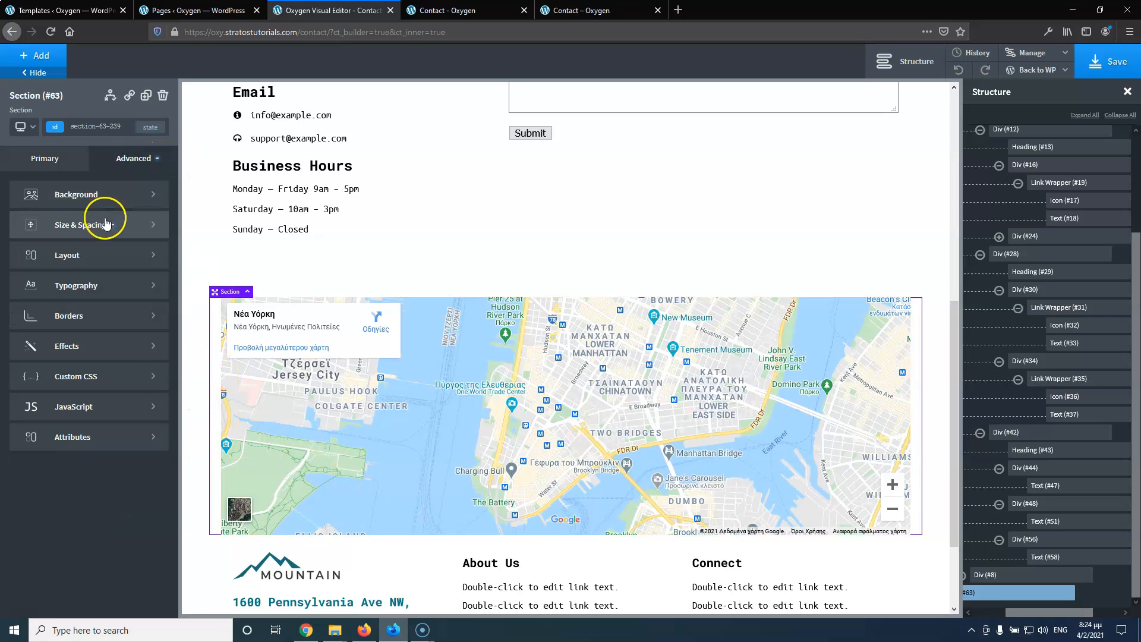
click(106, 223)
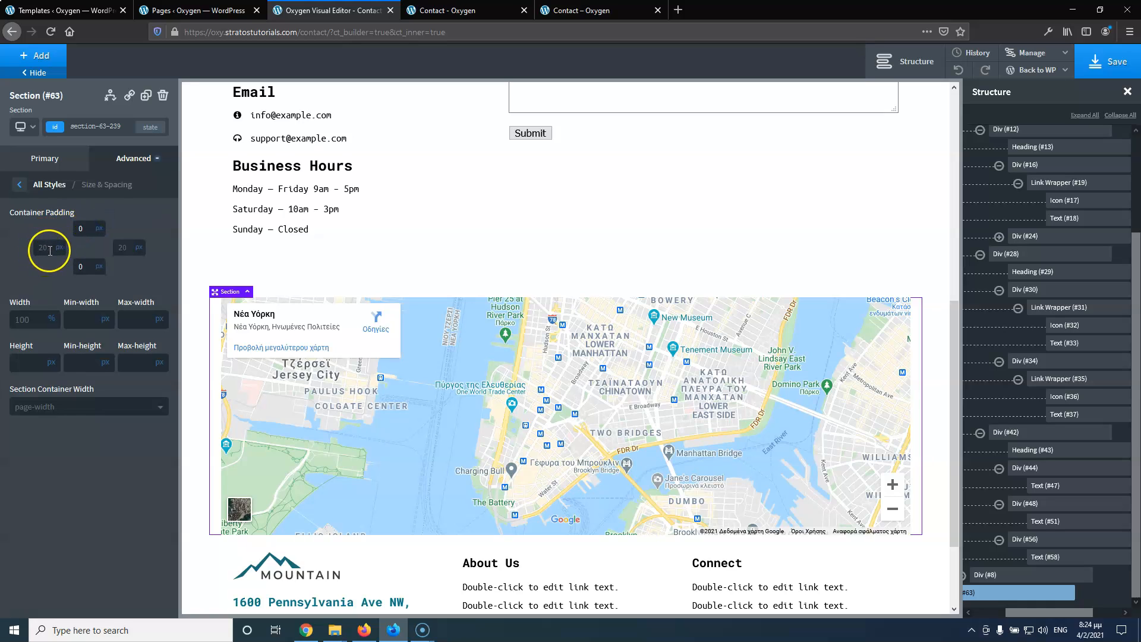
text(0)
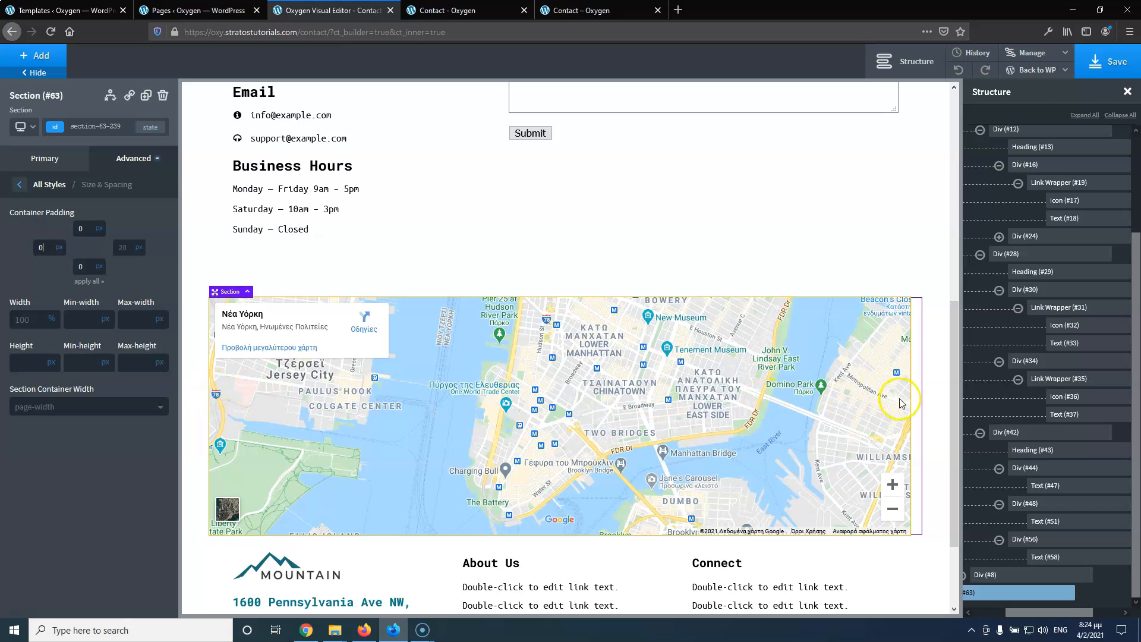
click(128, 244)
text(0)
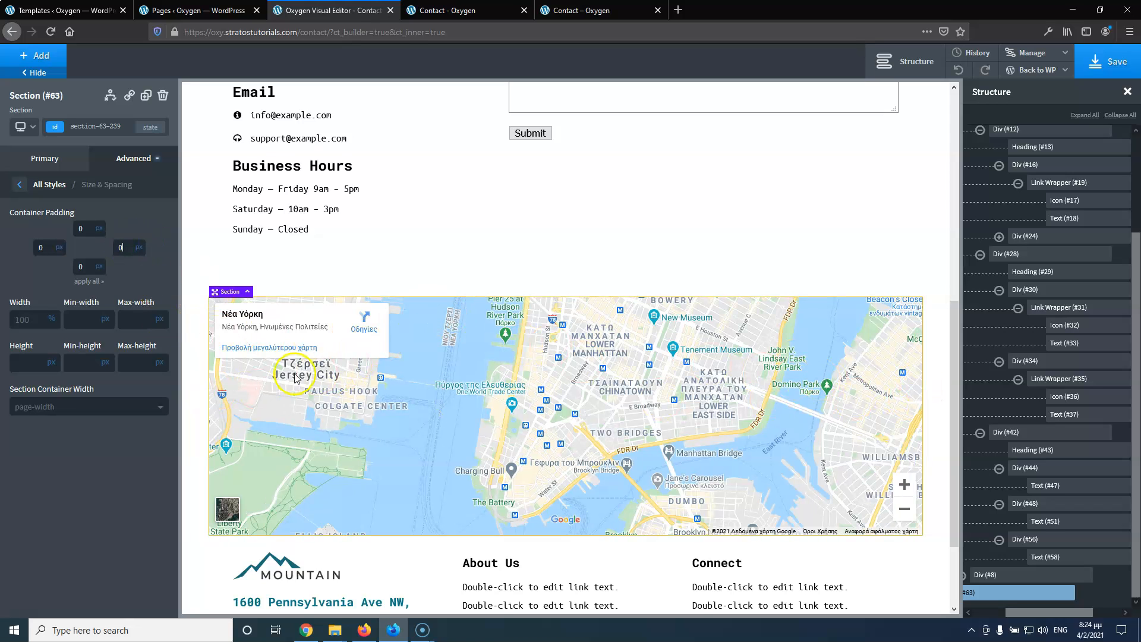
Save the page and reload the live contact page to check the map's spacing and width
click(1086, 64)
click(451, 10)
click(51, 31)
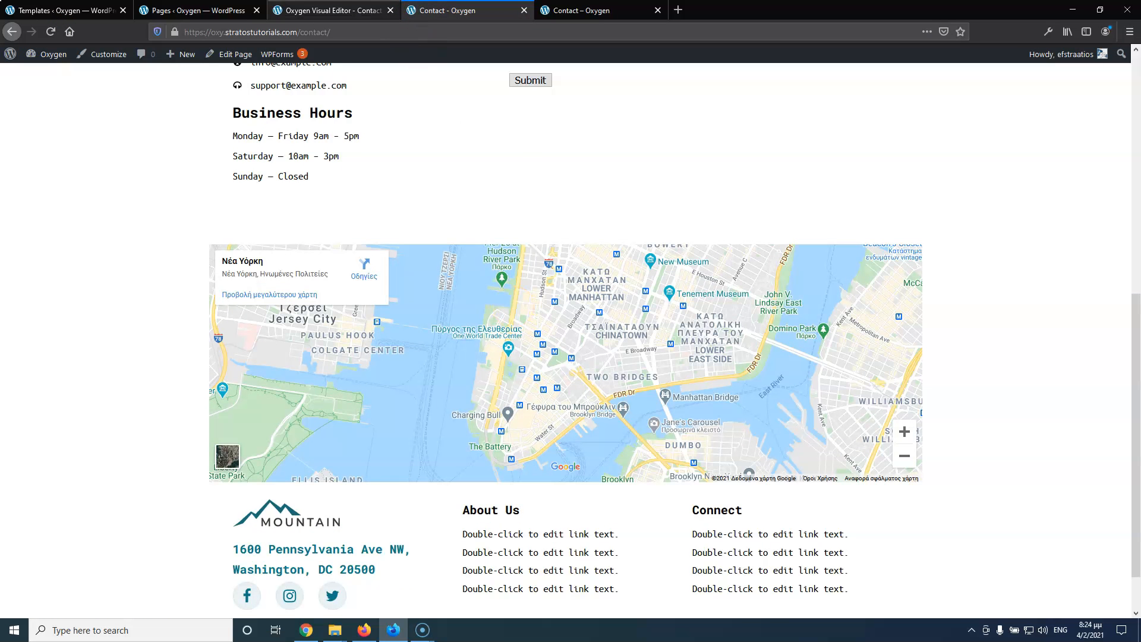
Set the map Section's container width to full width in the editor and save the page
click(323, 8)
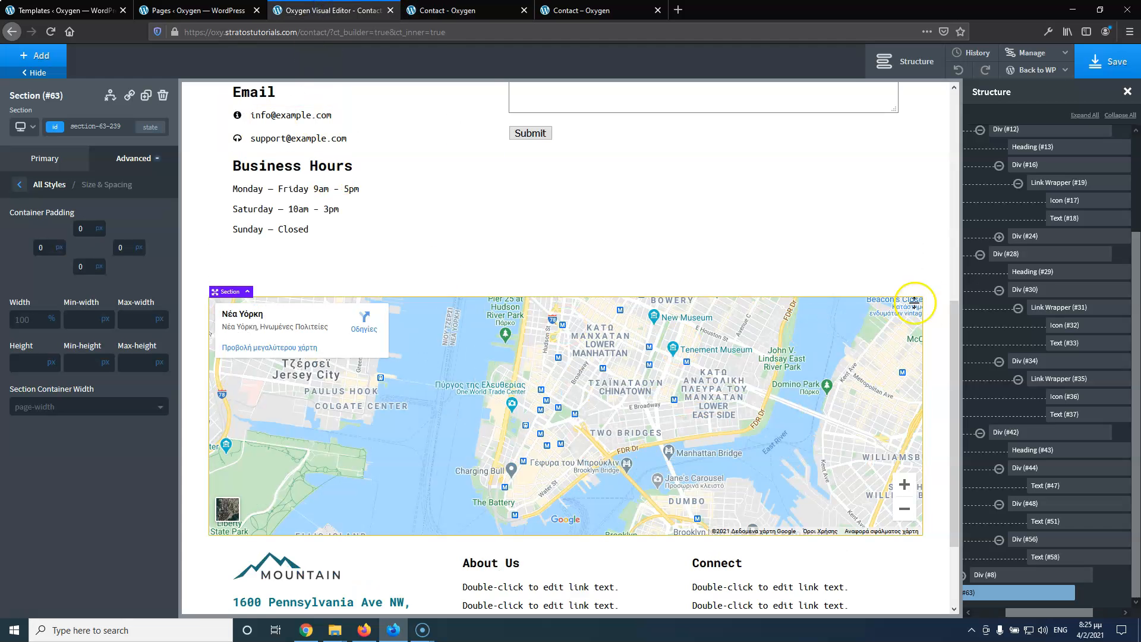
drag(1041, 612, 1012, 614)
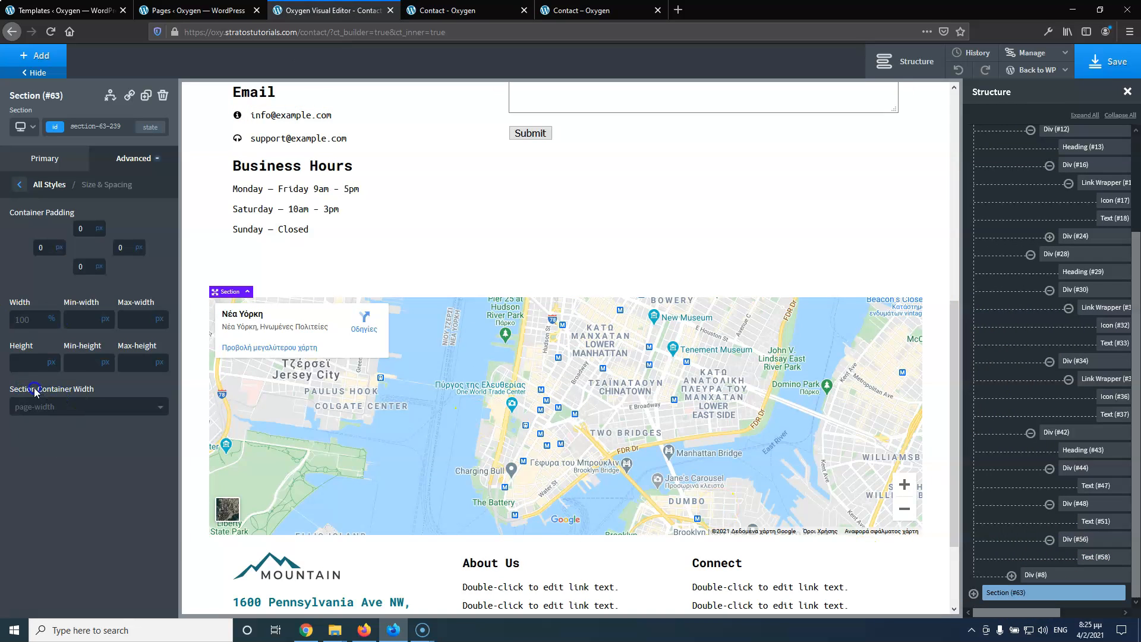
click(98, 411)
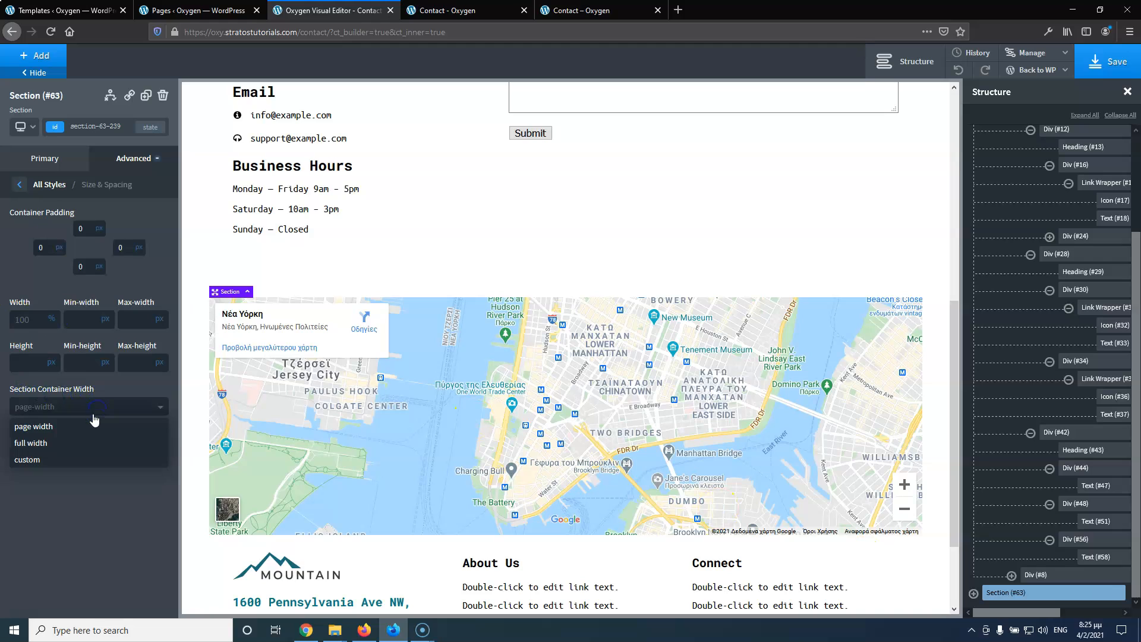
click(77, 444)
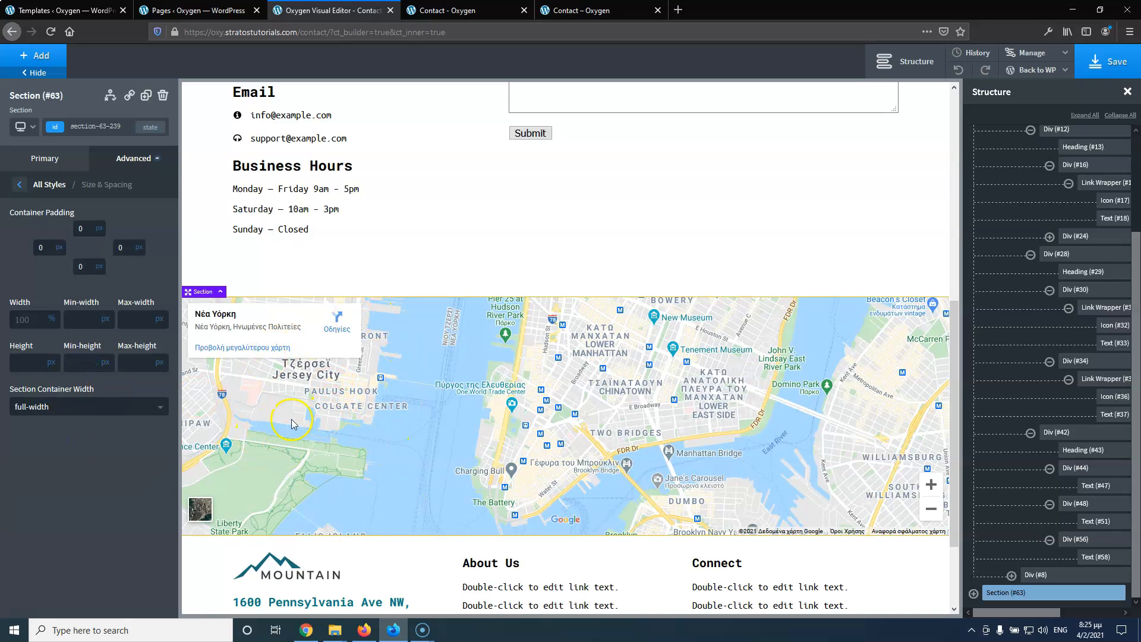
click(1103, 62)
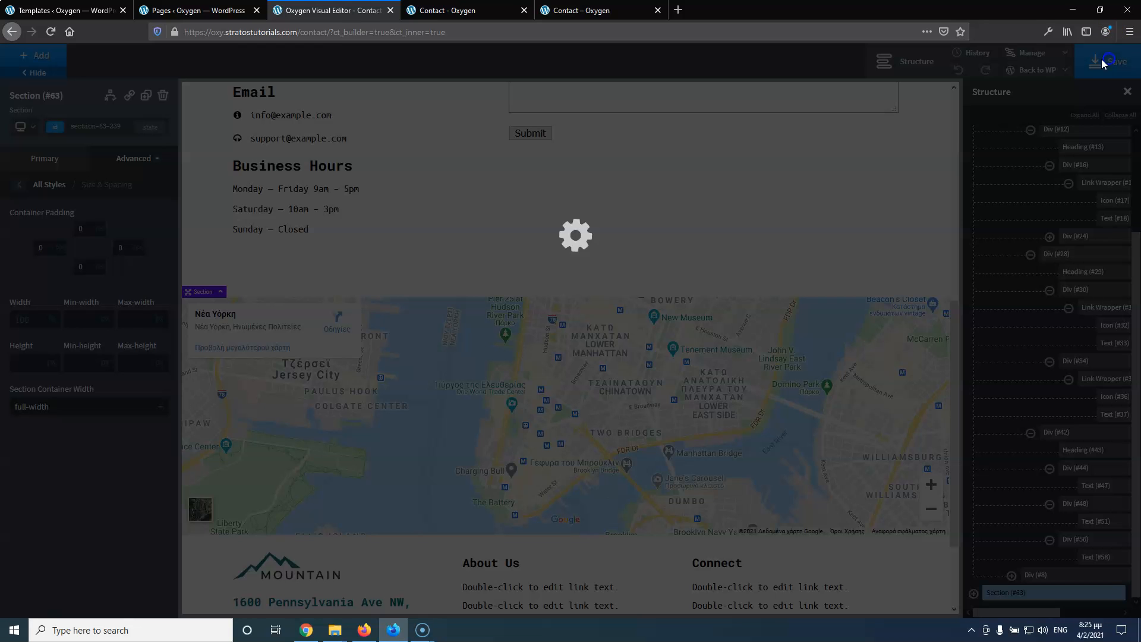
Reload the live contact page and compare its full-width map with the map on the reference page
click(428, 10)
click(51, 31)
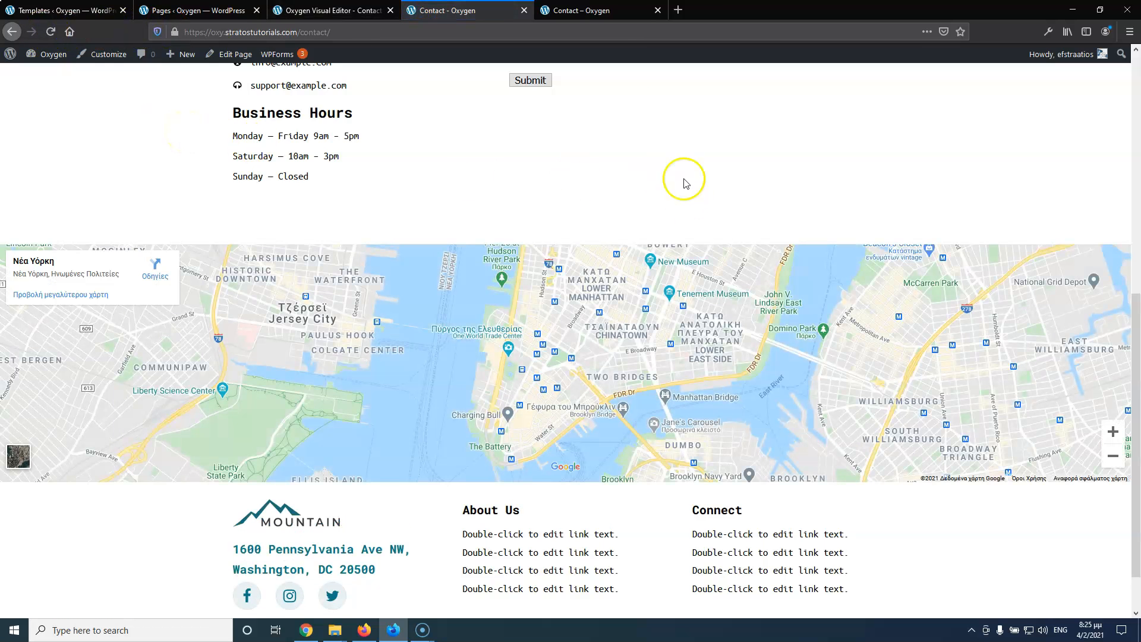
click(586, 11)
scroll(509, 203, up, 3)
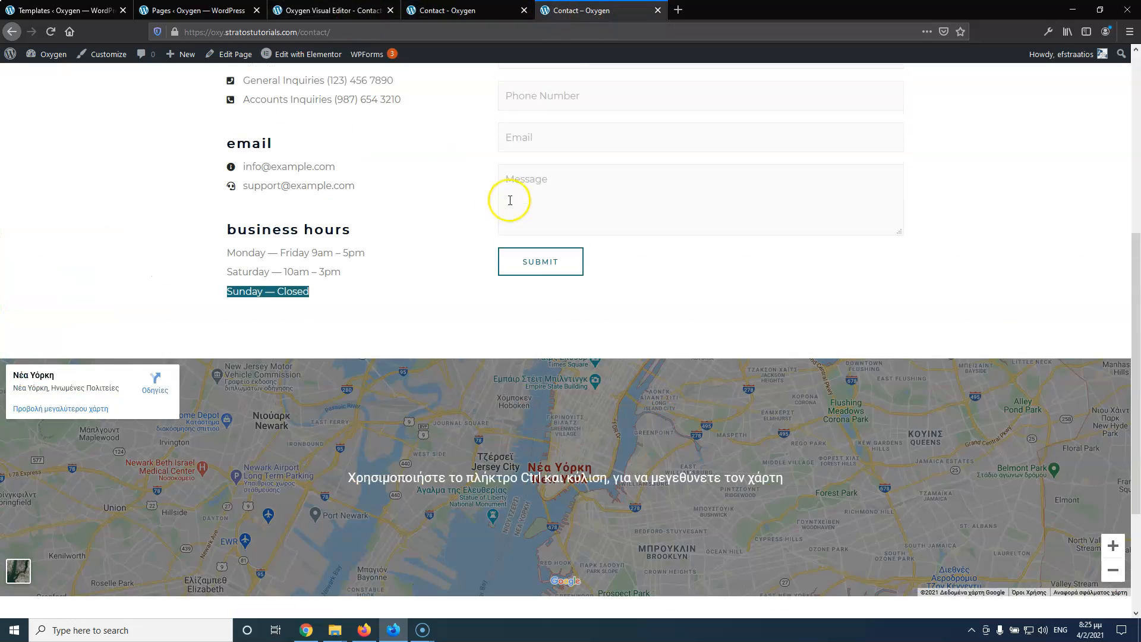
scroll(891, 256, down, 2)
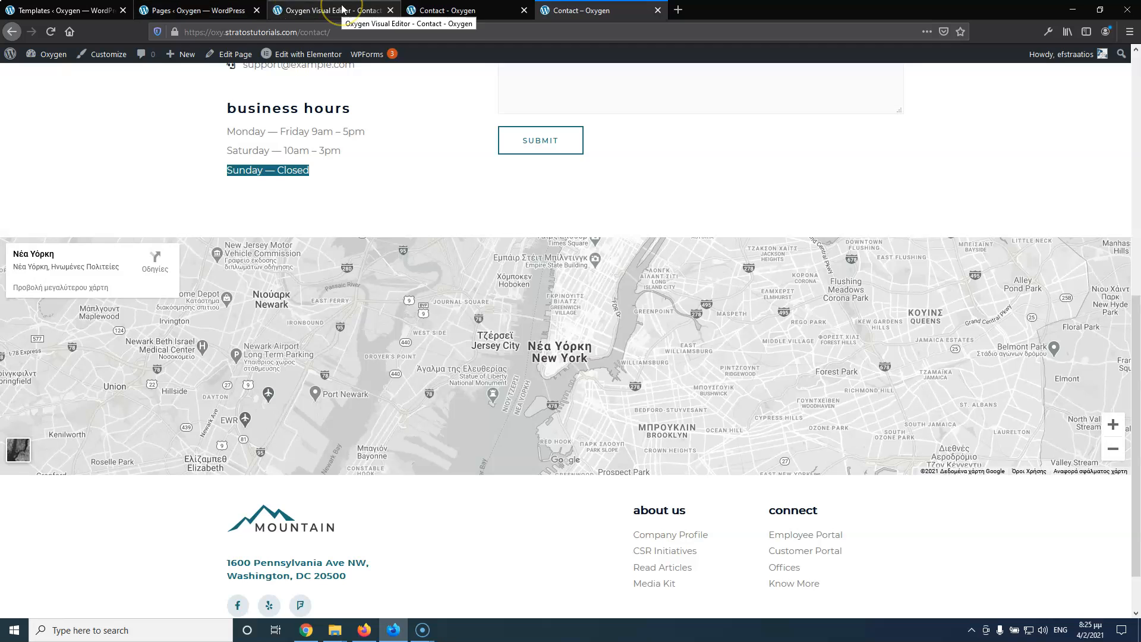
click(355, 300)
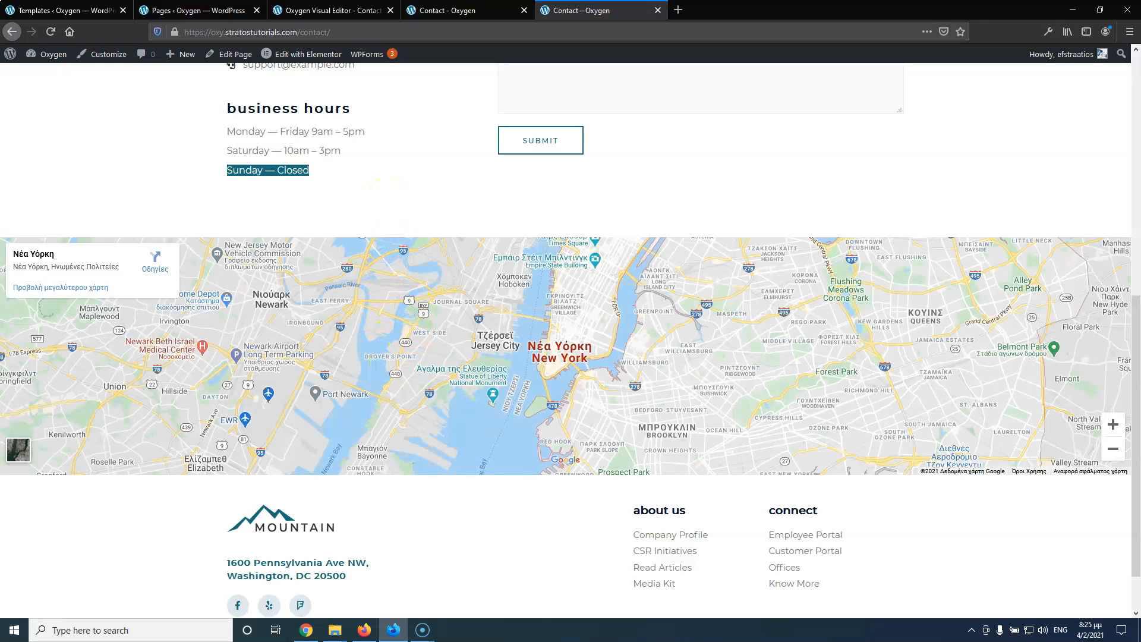
Return to the Oxygen editor and save the contact page
click(340, 10)
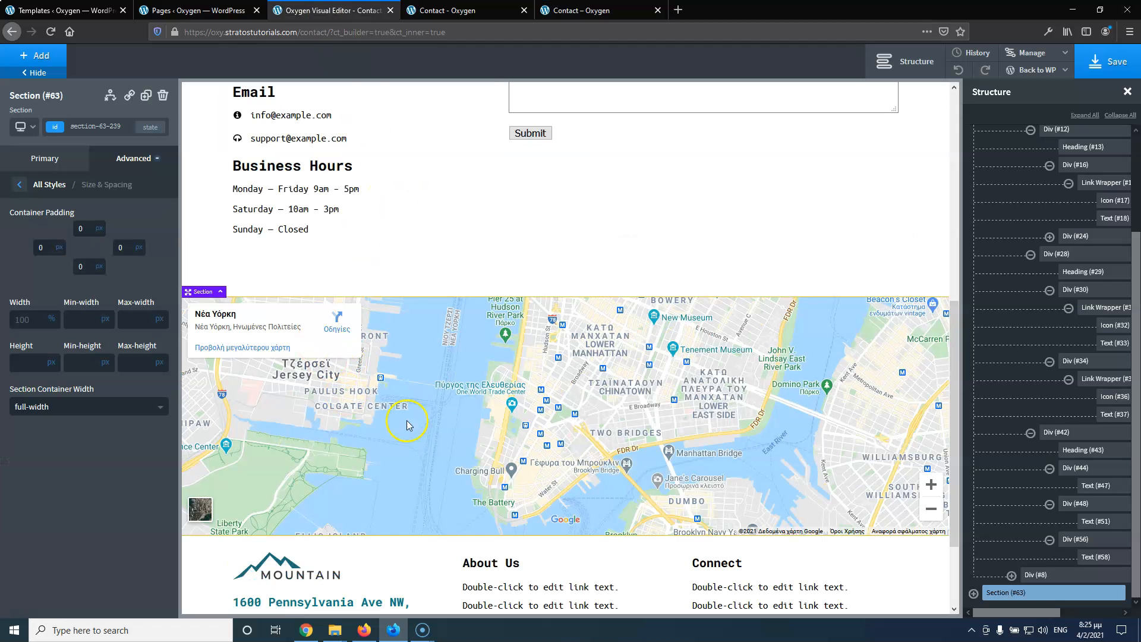
scroll(473, 365, up, 7)
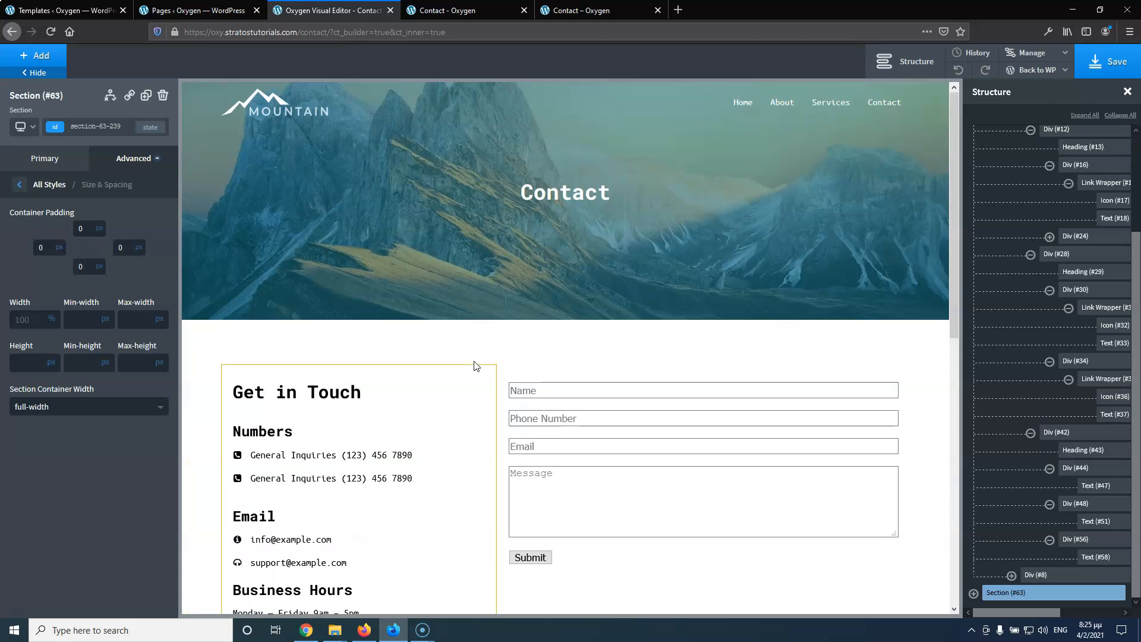
click(1107, 67)
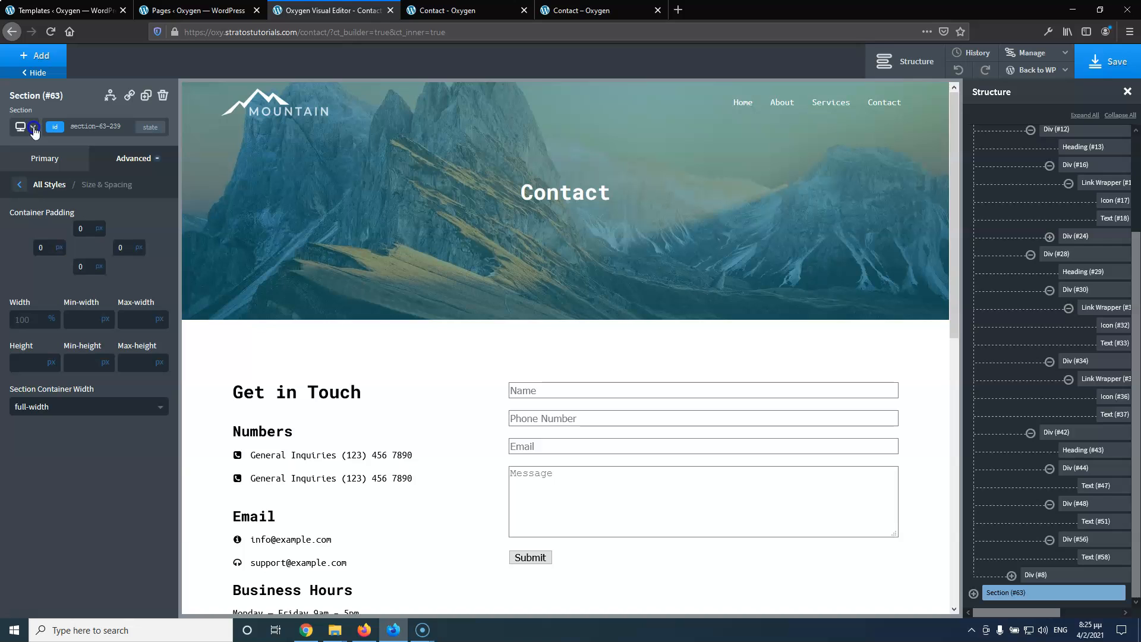
Preview the contact page at the page container (1200px) and below and the less than 992px breakpoints
click(31, 128)
click(46, 176)
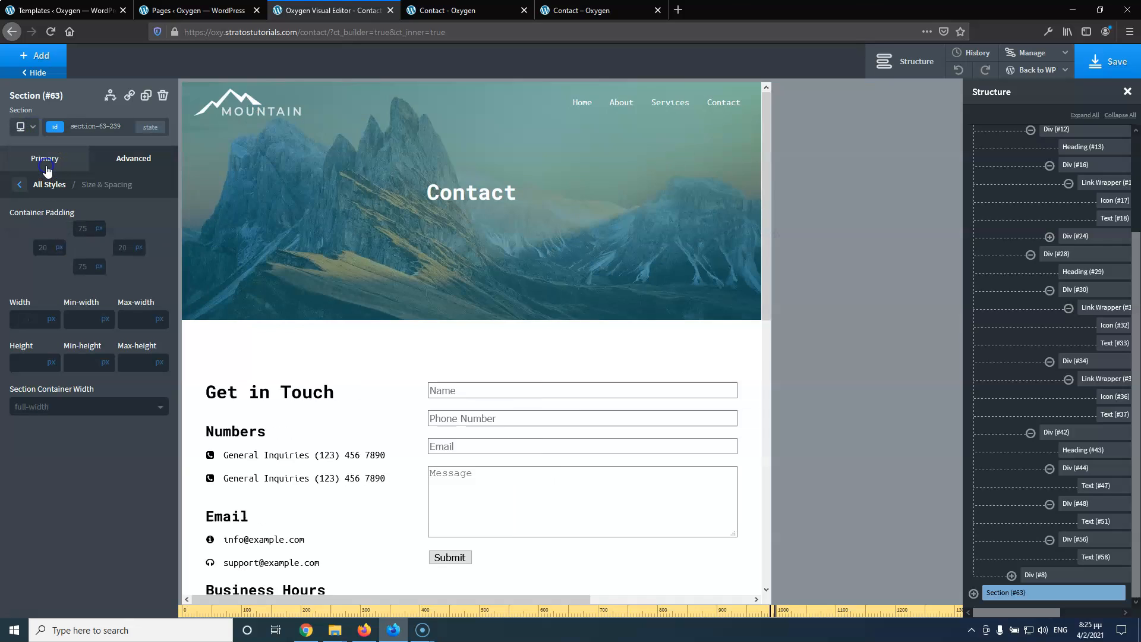
scroll(364, 263, down, 6)
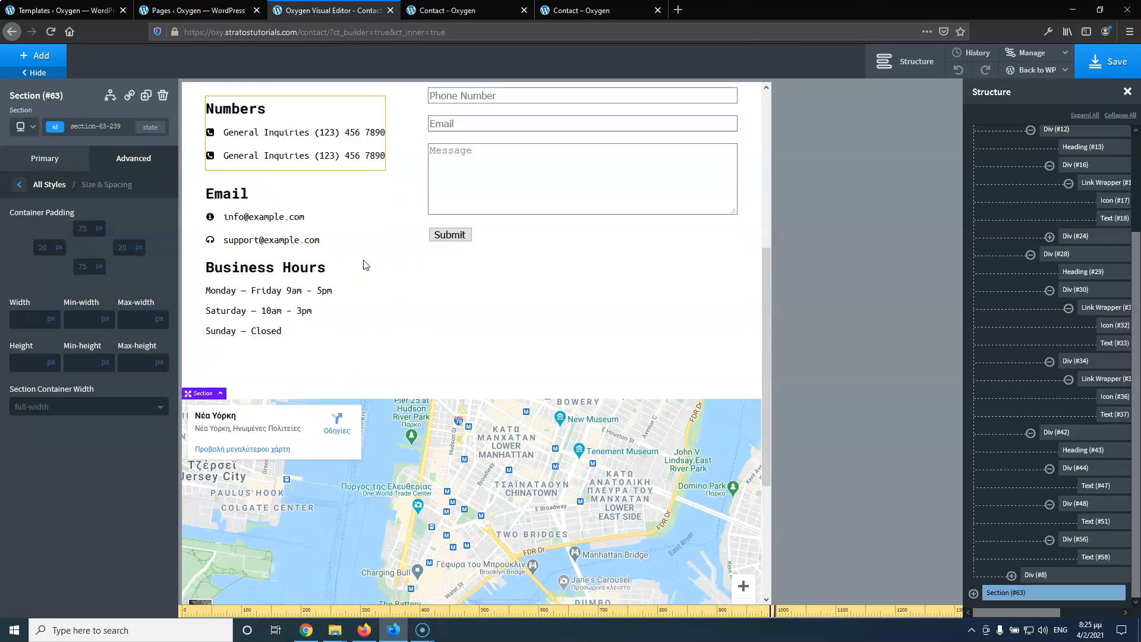
scroll(364, 263, up, 10)
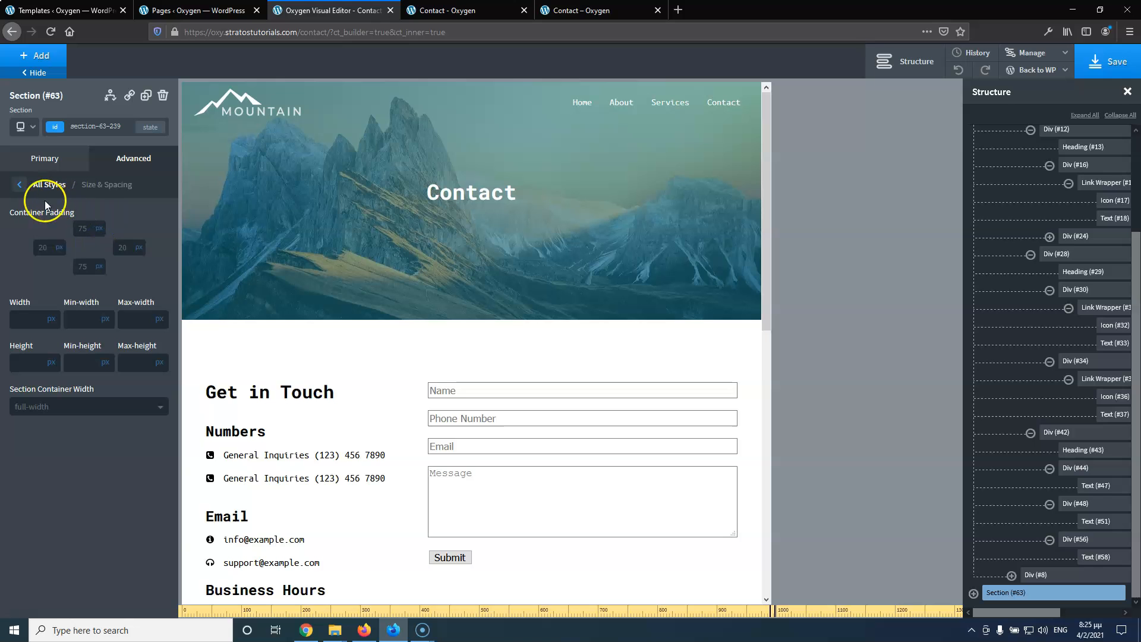
click(24, 126)
click(46, 192)
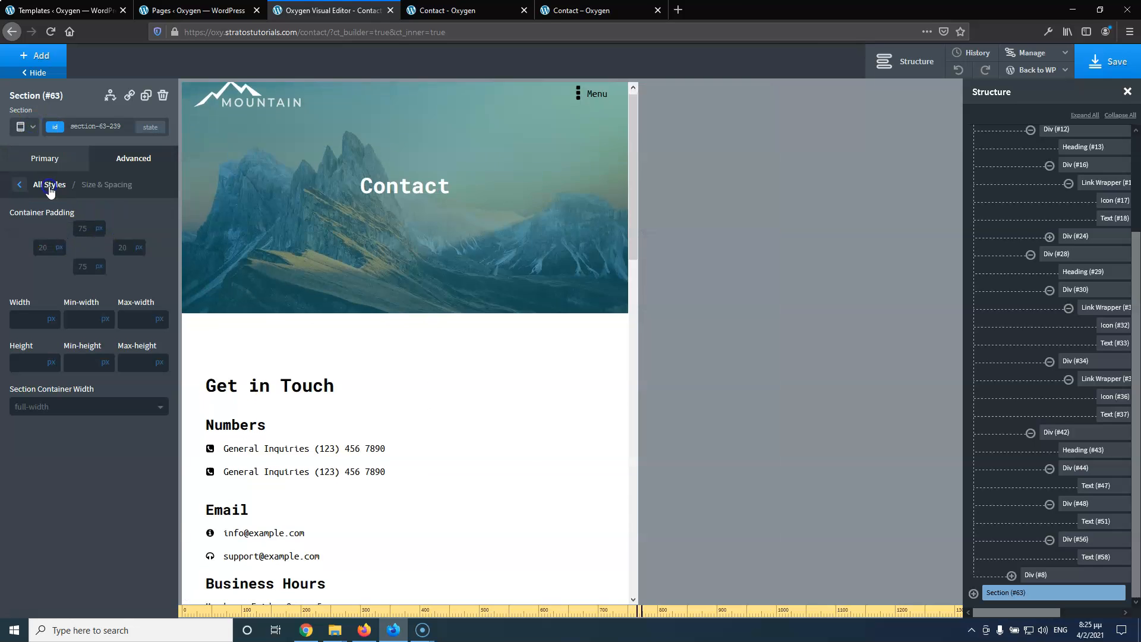
scroll(304, 208, up, 6)
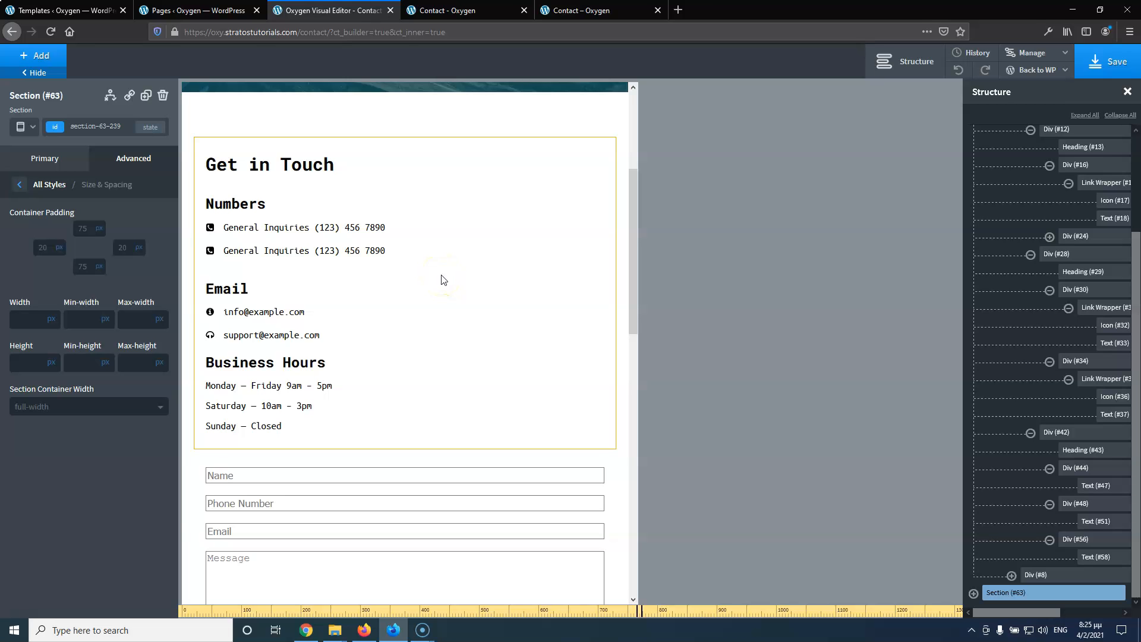
scroll(382, 344, down, 3)
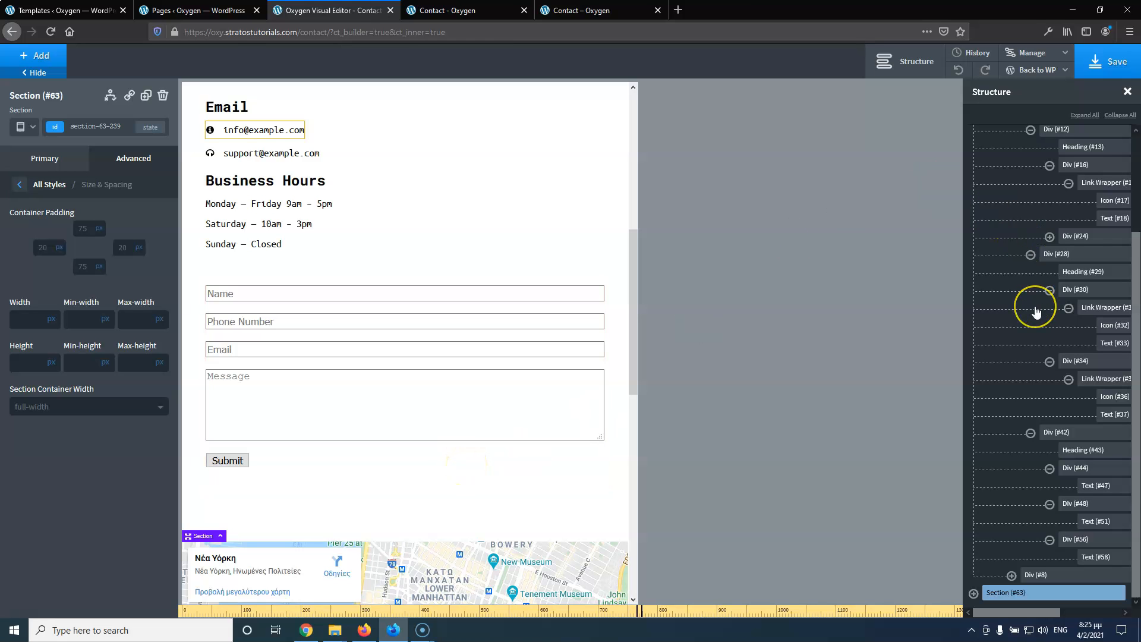
Set the contact Columns element's Reverse Column Order to less than 992px and save the page
scroll(1034, 308, up, 2)
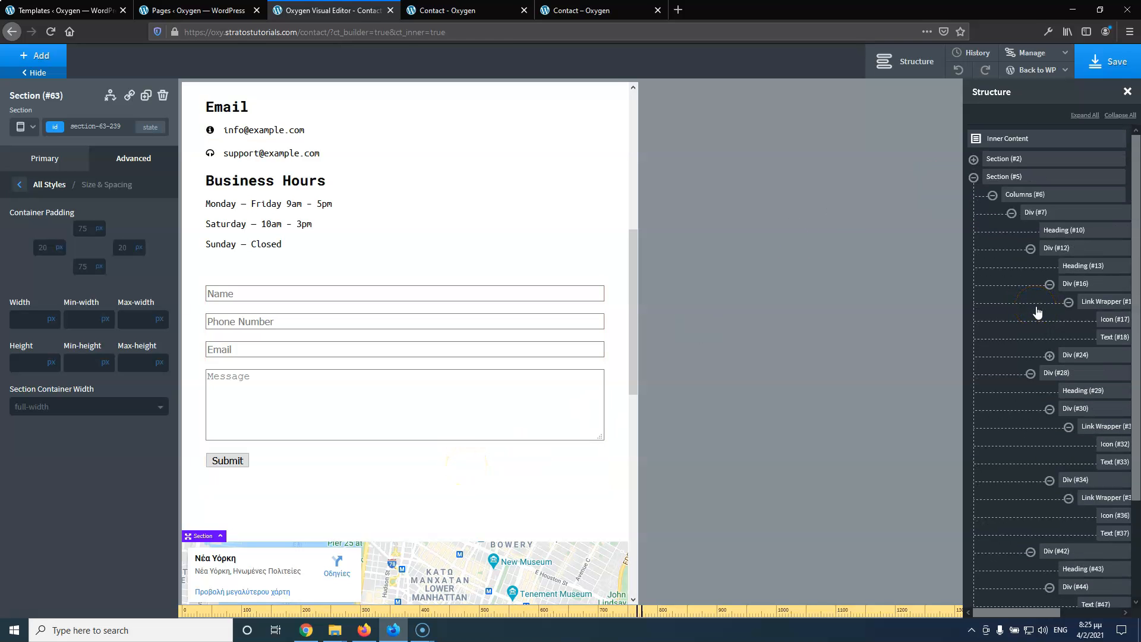
click(1060, 195)
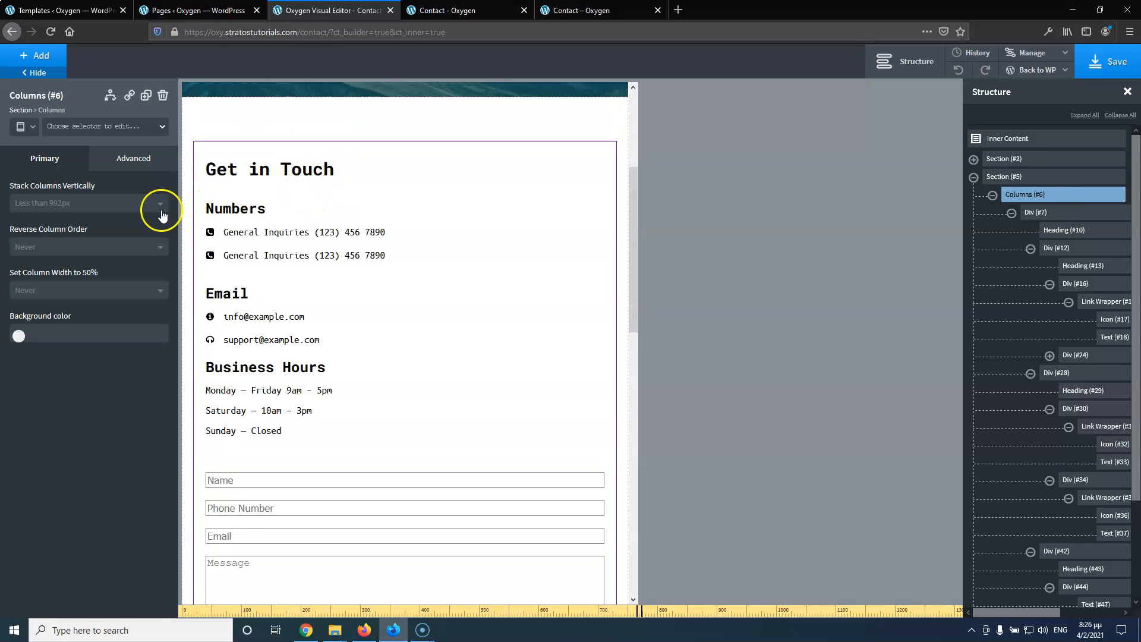
click(97, 254)
click(82, 302)
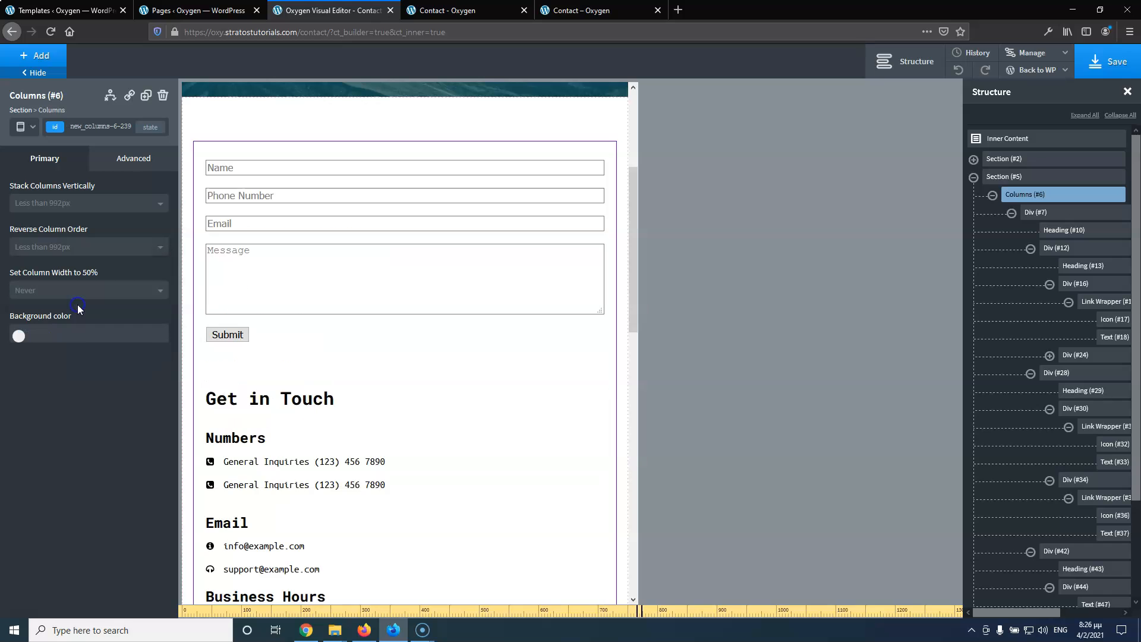
click(1099, 60)
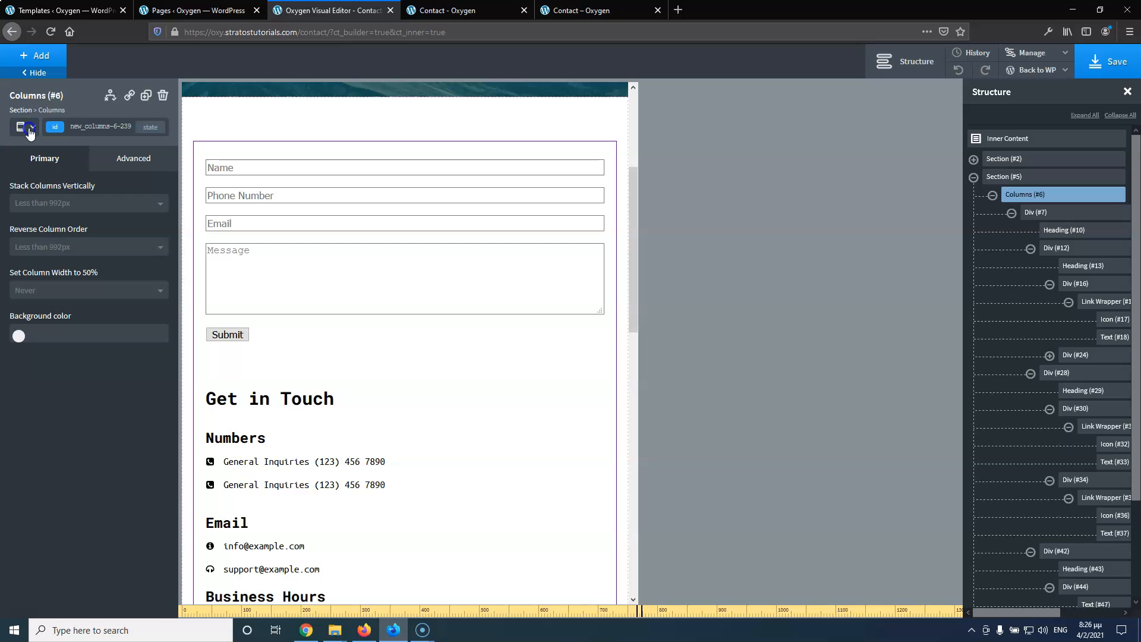
Preview the stacked contact form and info groups at the less than 768px breakpoint
click(24, 126)
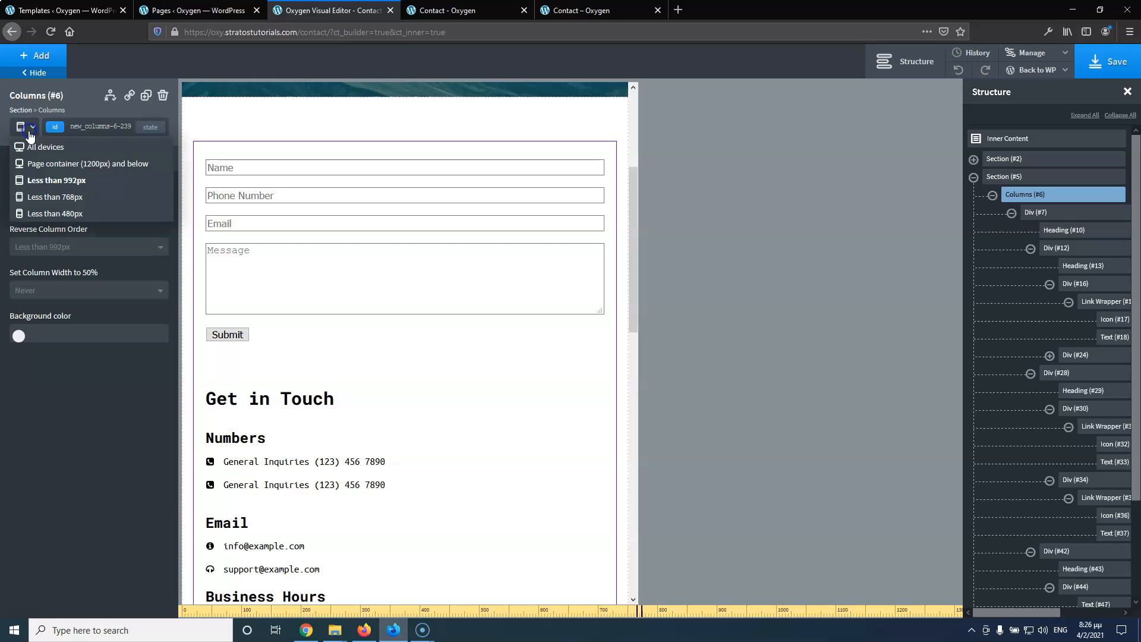
click(44, 198)
scroll(318, 310, down, 7)
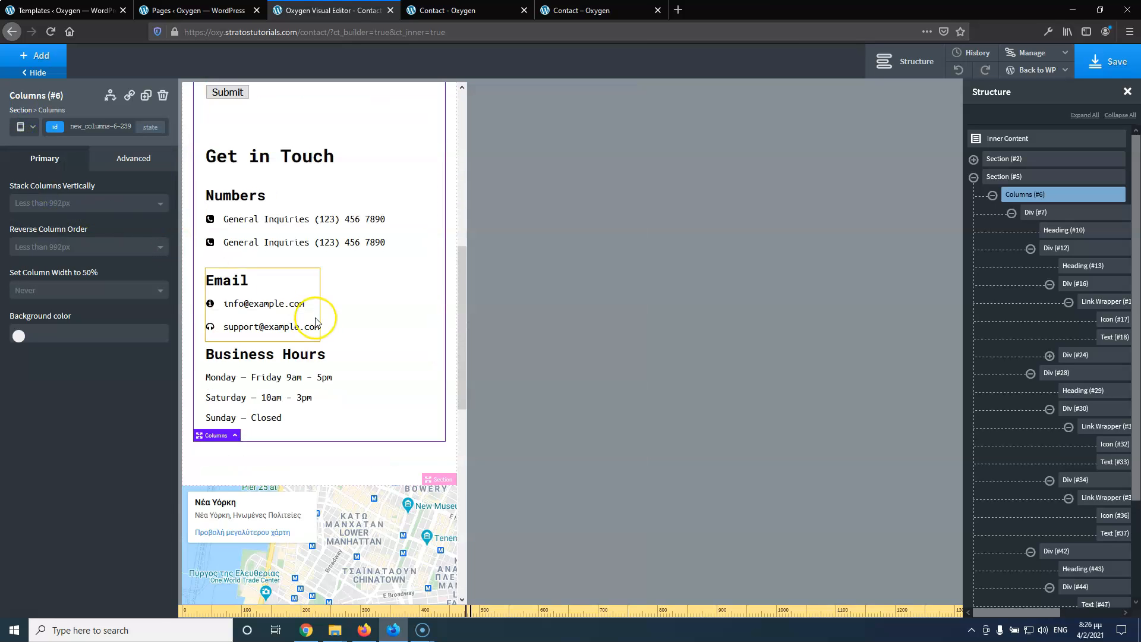
scroll(315, 323, up, 7)
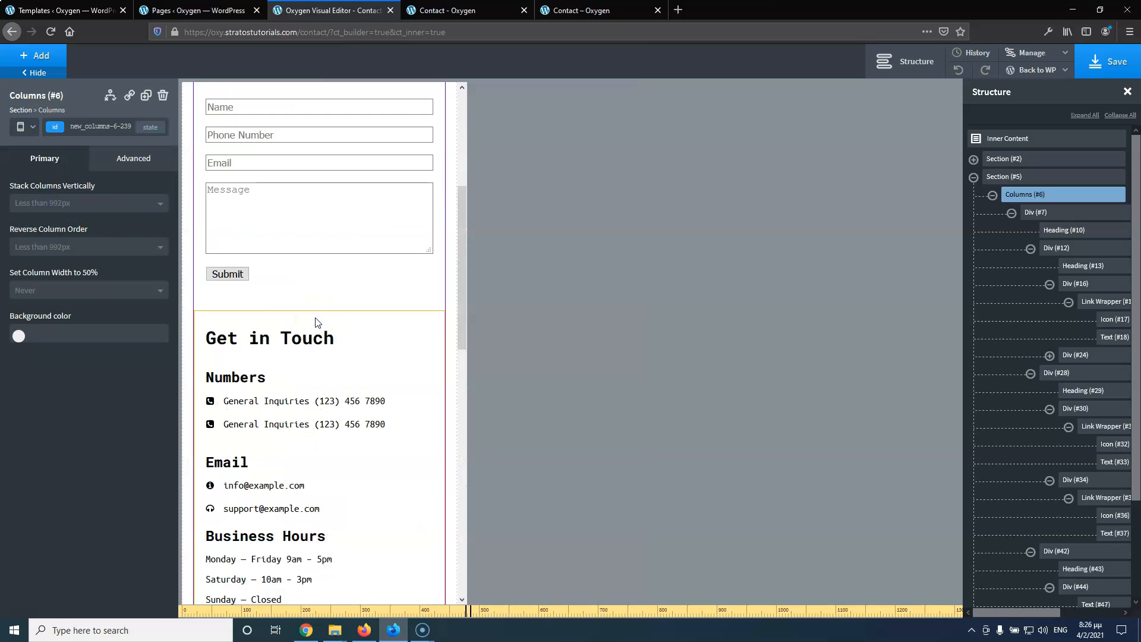
At the less than 480px breakpoint, set the contact-info-text class font size to 14 px, review the mobile layout and save
click(25, 127)
click(33, 209)
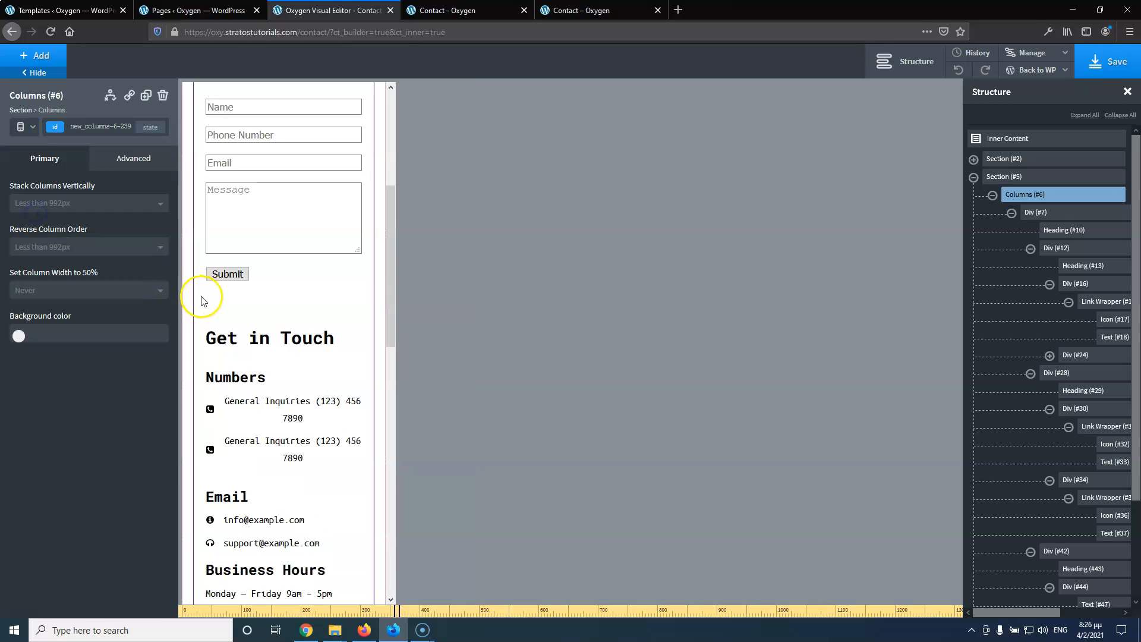
scroll(237, 306, down, 2)
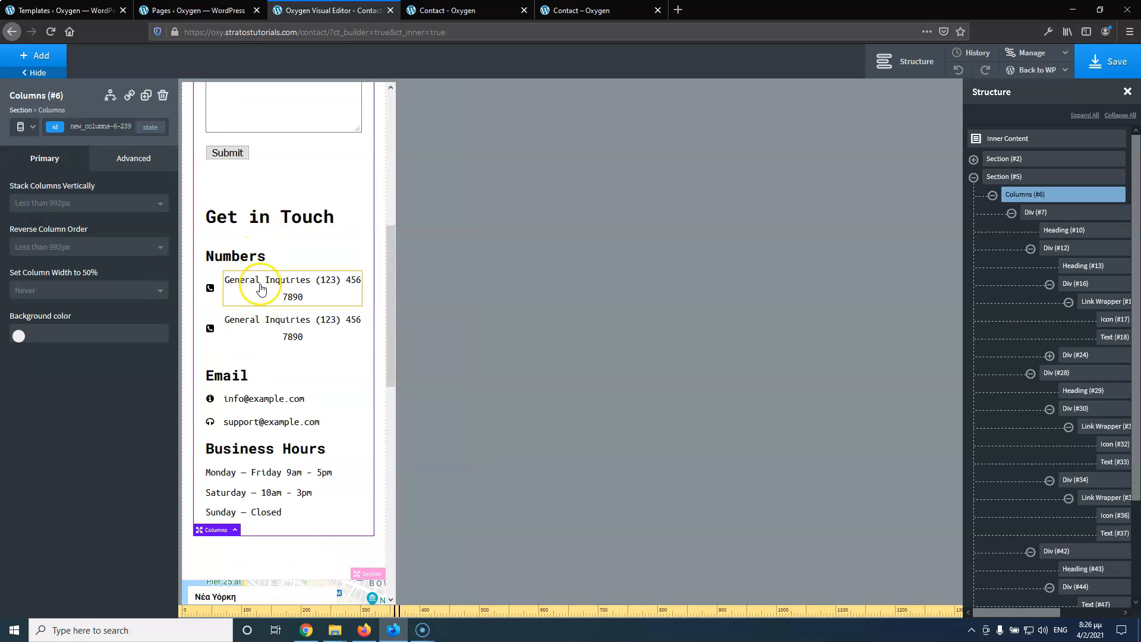
click(261, 288)
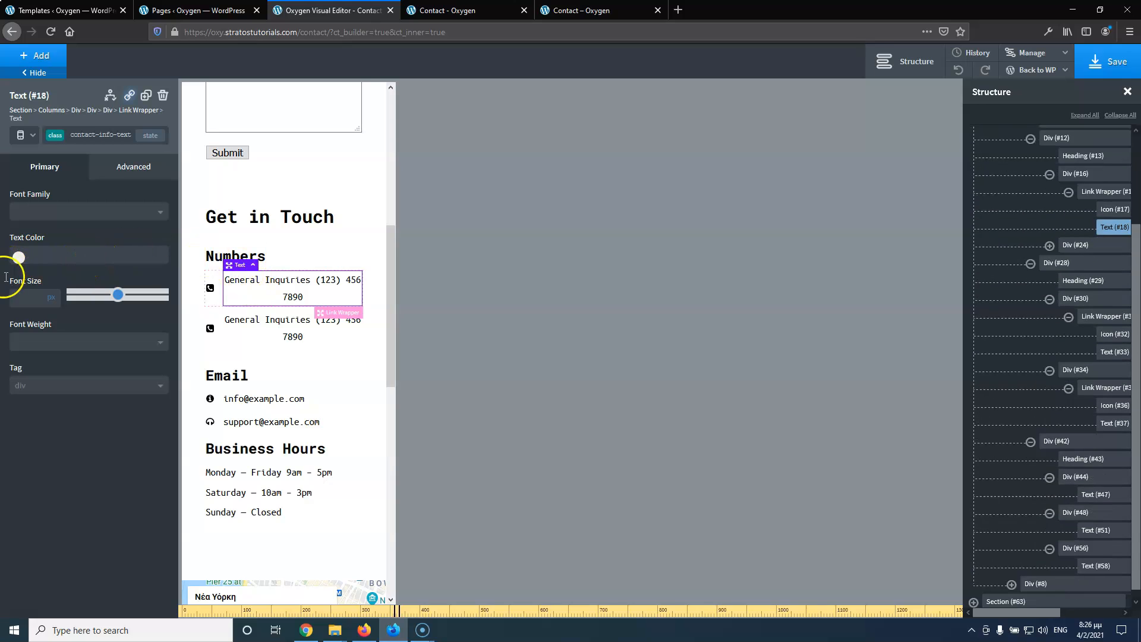
text(15)
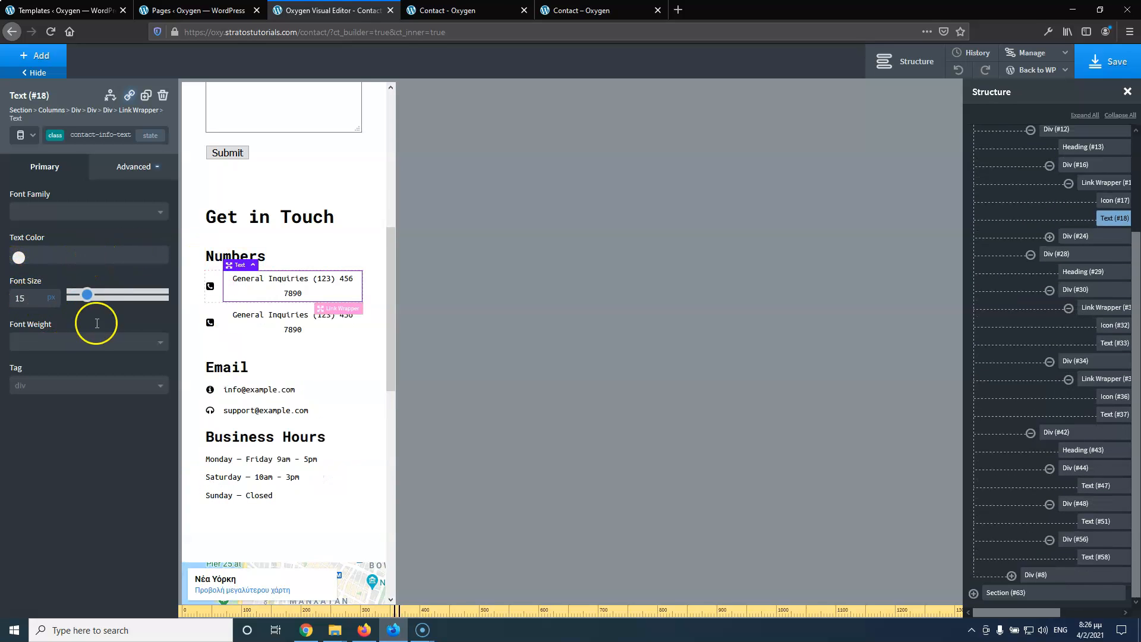
key(BackSpace)
text(4)
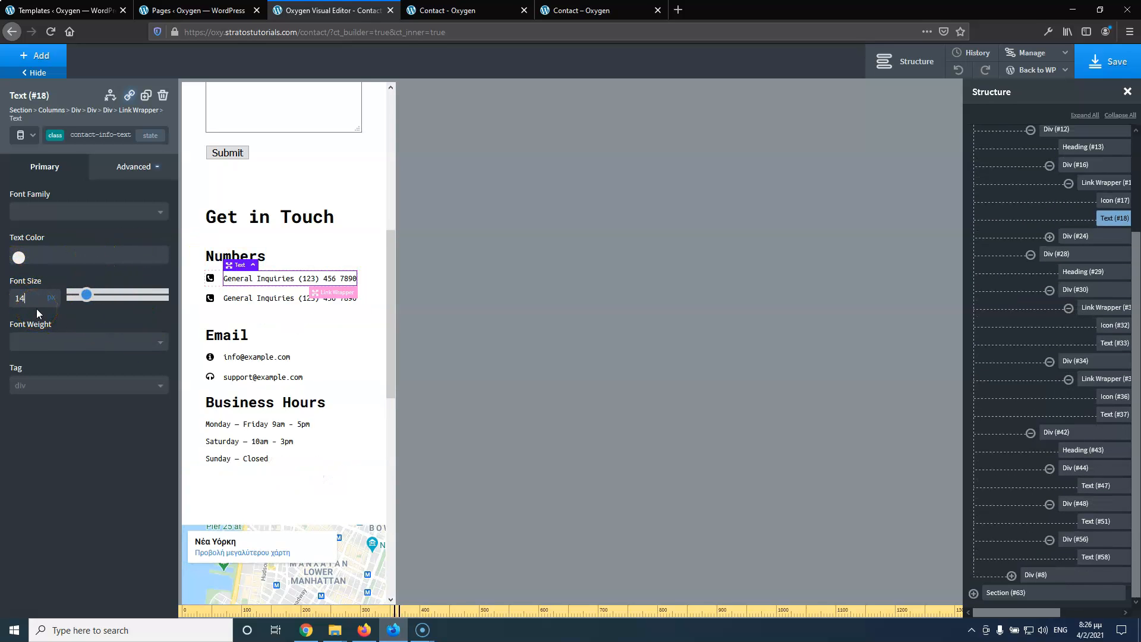
scroll(331, 380, down, 5)
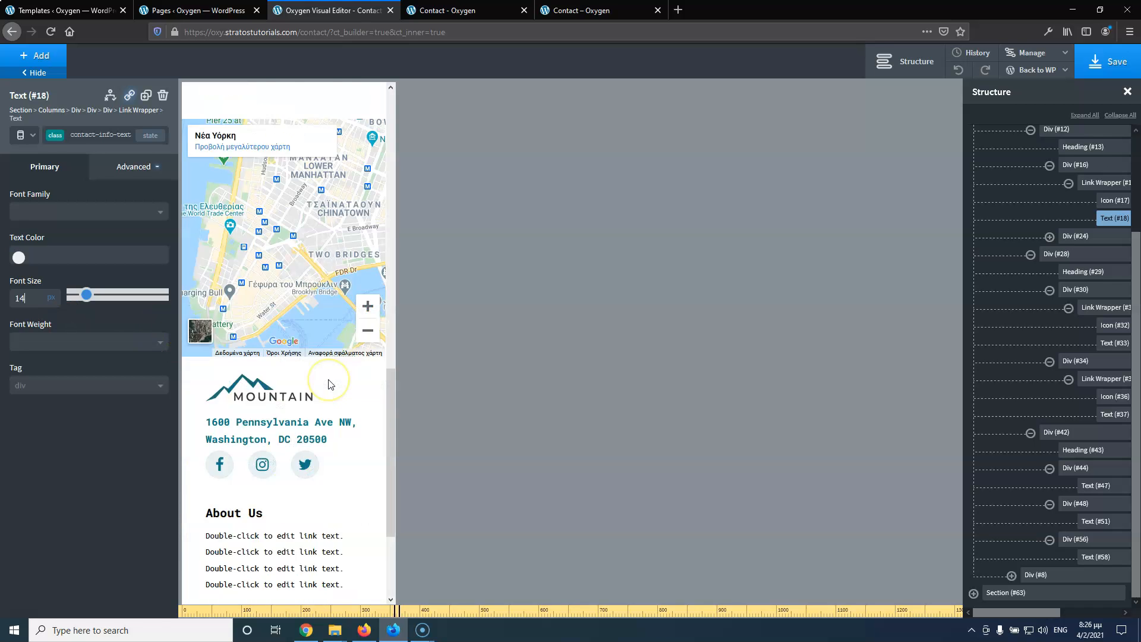
scroll(331, 384, up, 5)
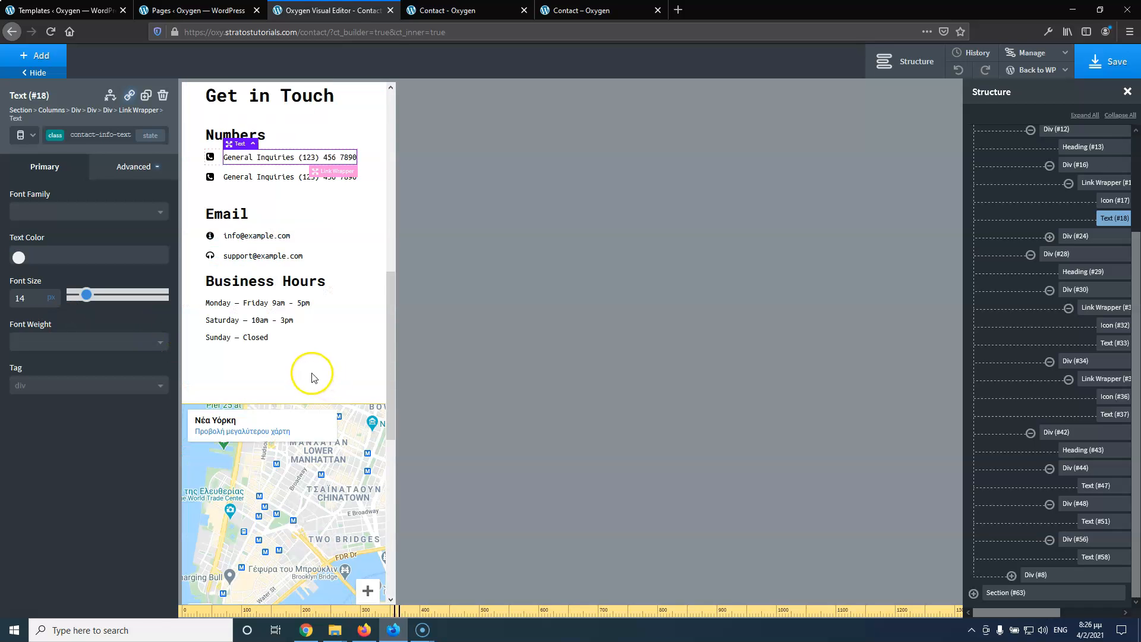
scroll(314, 377, up, 10)
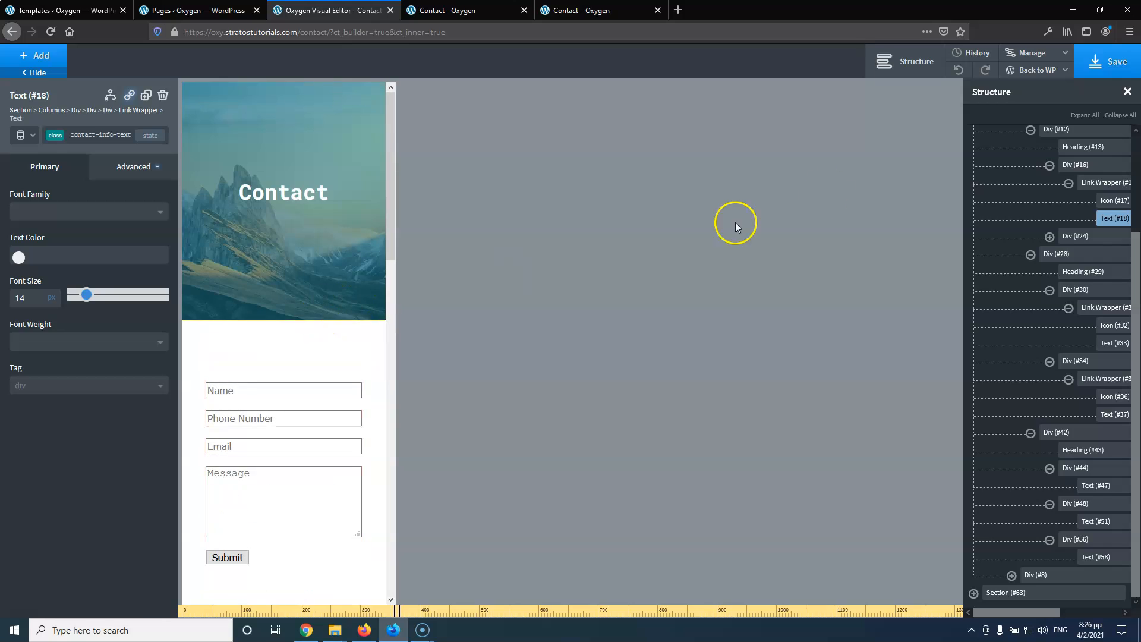
click(1108, 61)
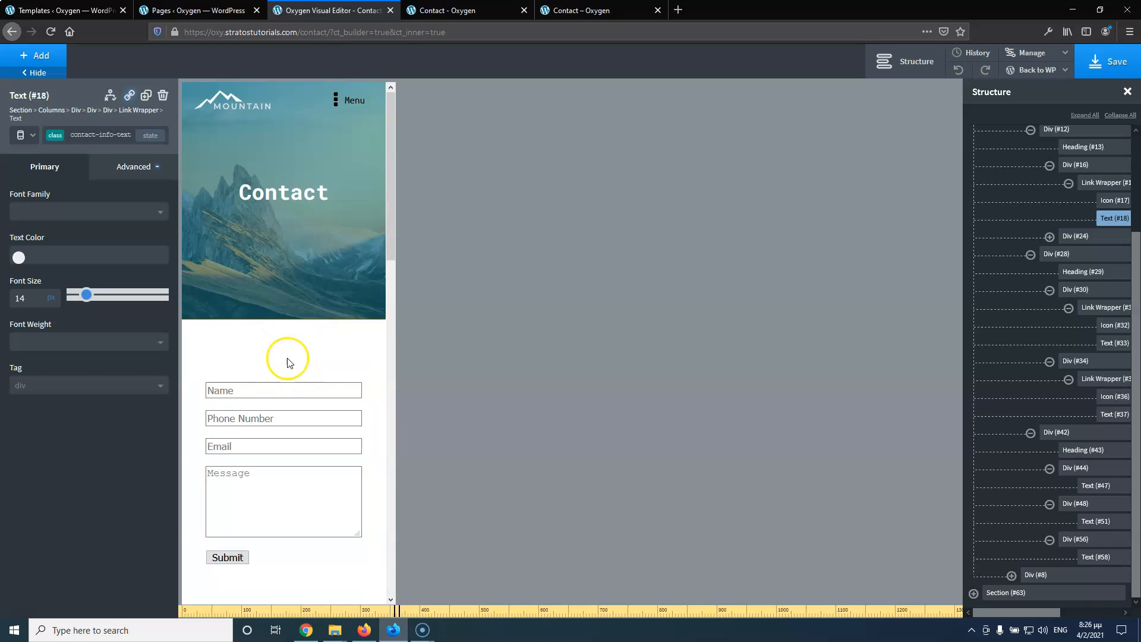
Reduce the contact Section's top padding to about 13 px at the less than 480px breakpoint, save the page and close the editor
click(282, 353)
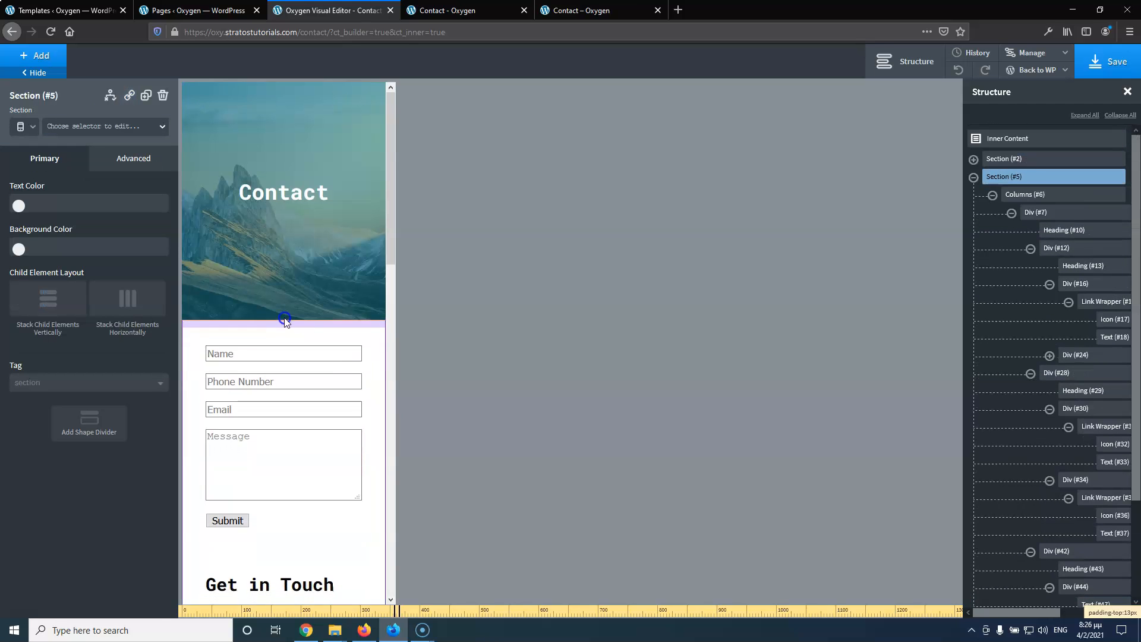
click(1118, 79)
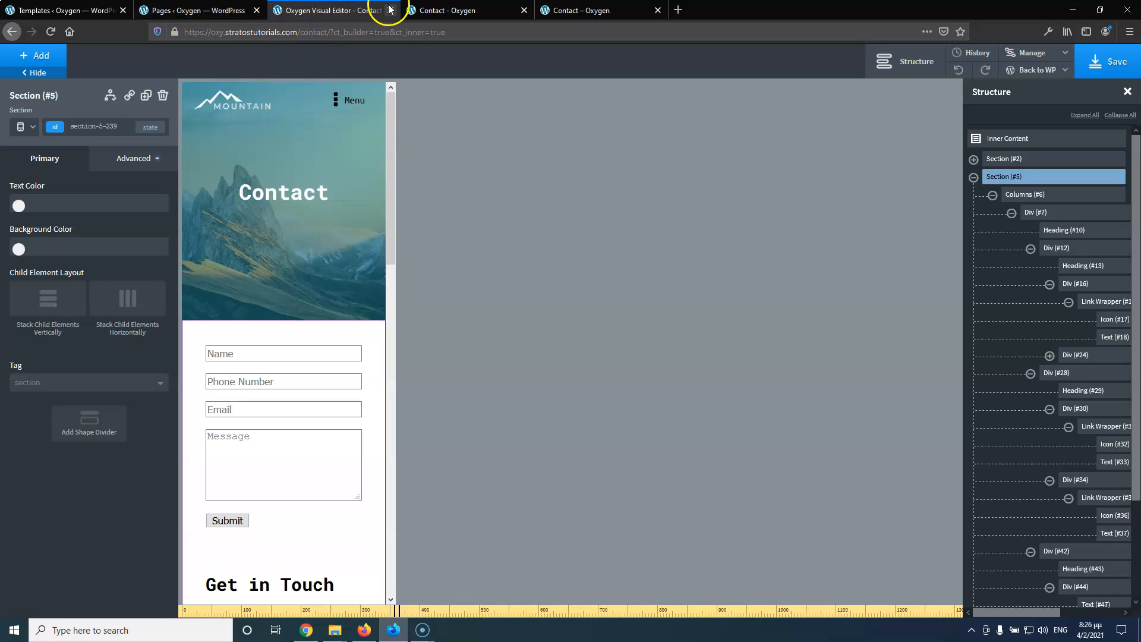
click(391, 11)
Review the header and contact form on the live contact page and return to the WordPress Pages list
click(191, 10)
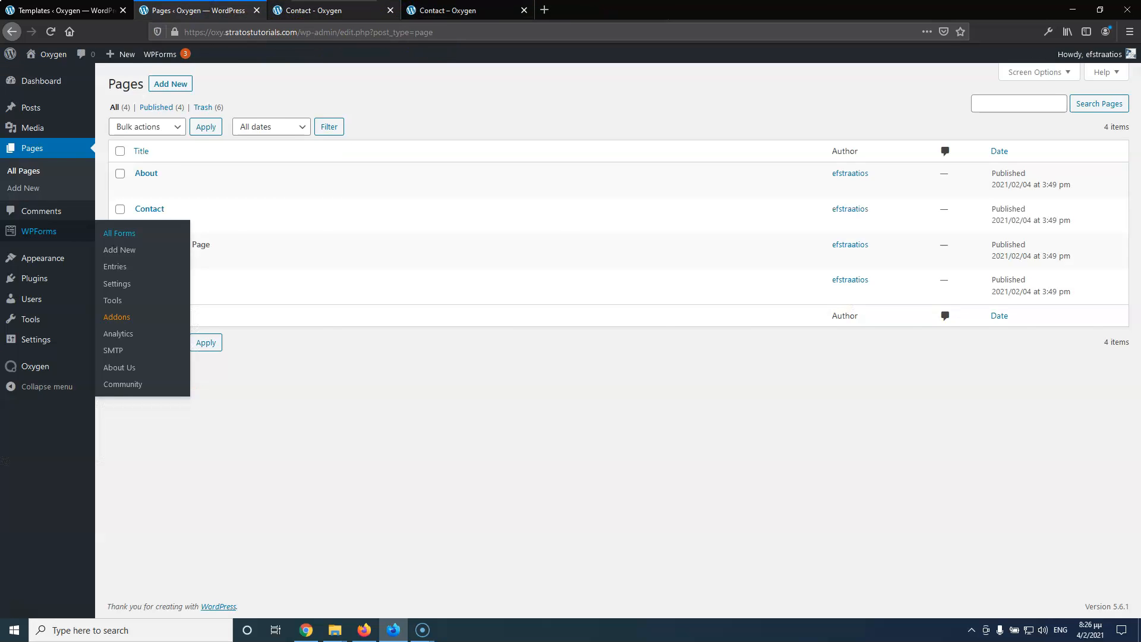
click(339, 11)
scroll(554, 362, up, 6)
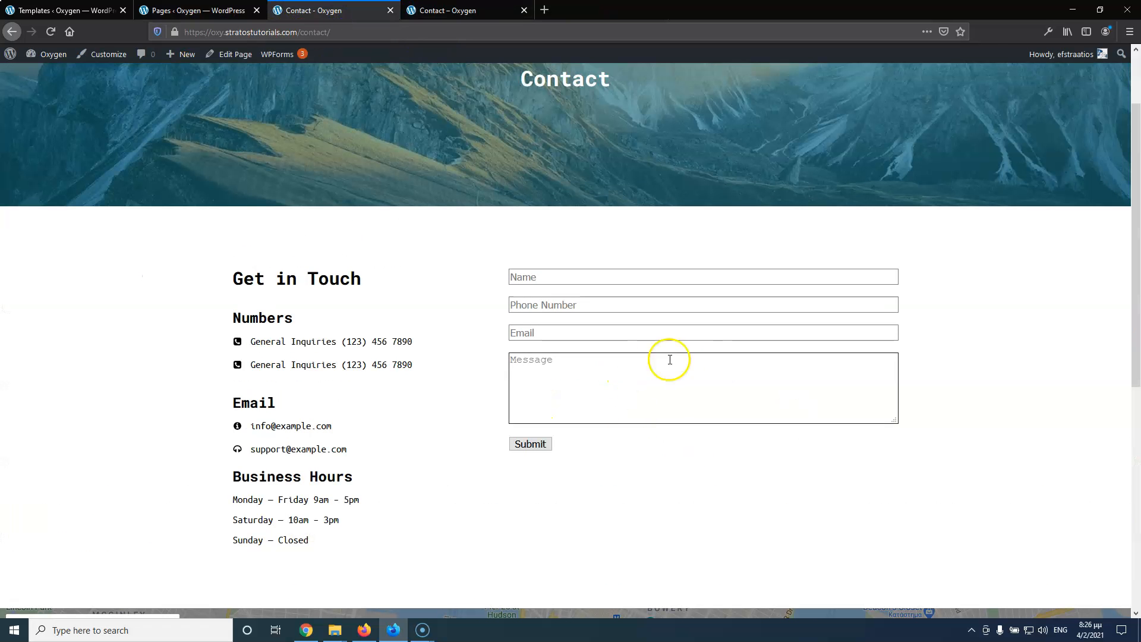
scroll(659, 300, up, 2)
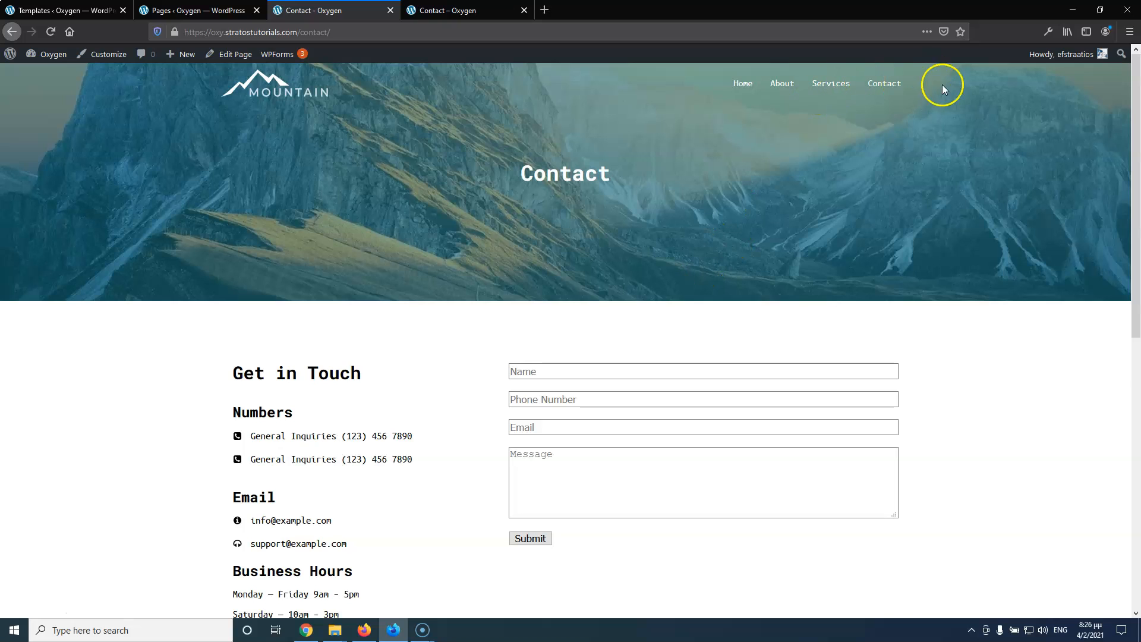
click(201, 13)
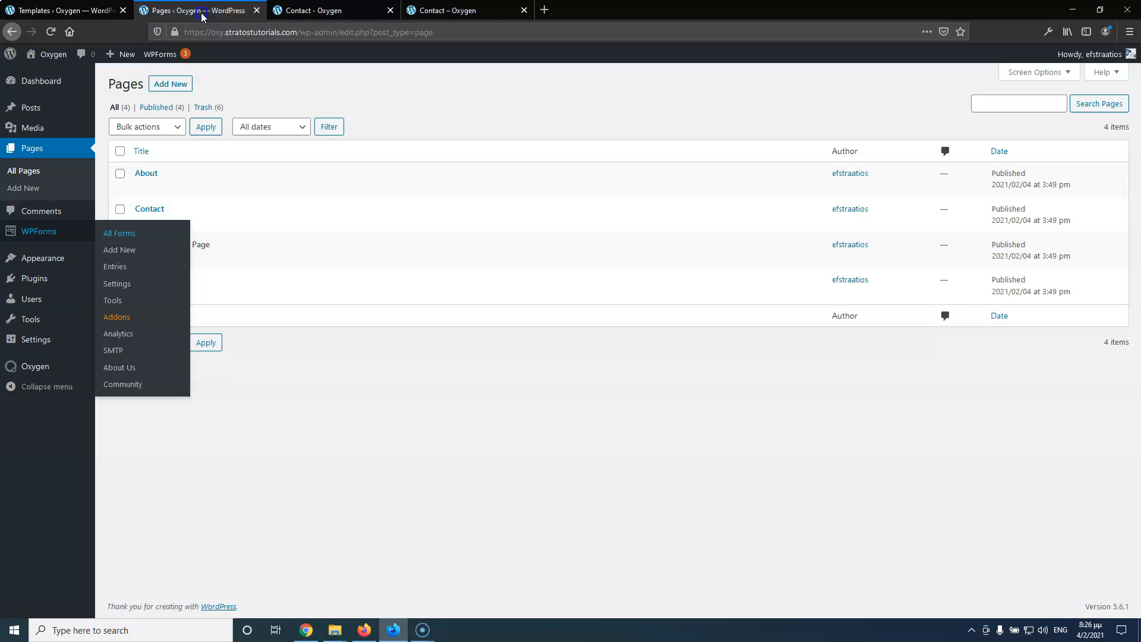
Open the Main template from the Oxygen templates list in the Oxygen visual editor
mouse_move(35, 363)
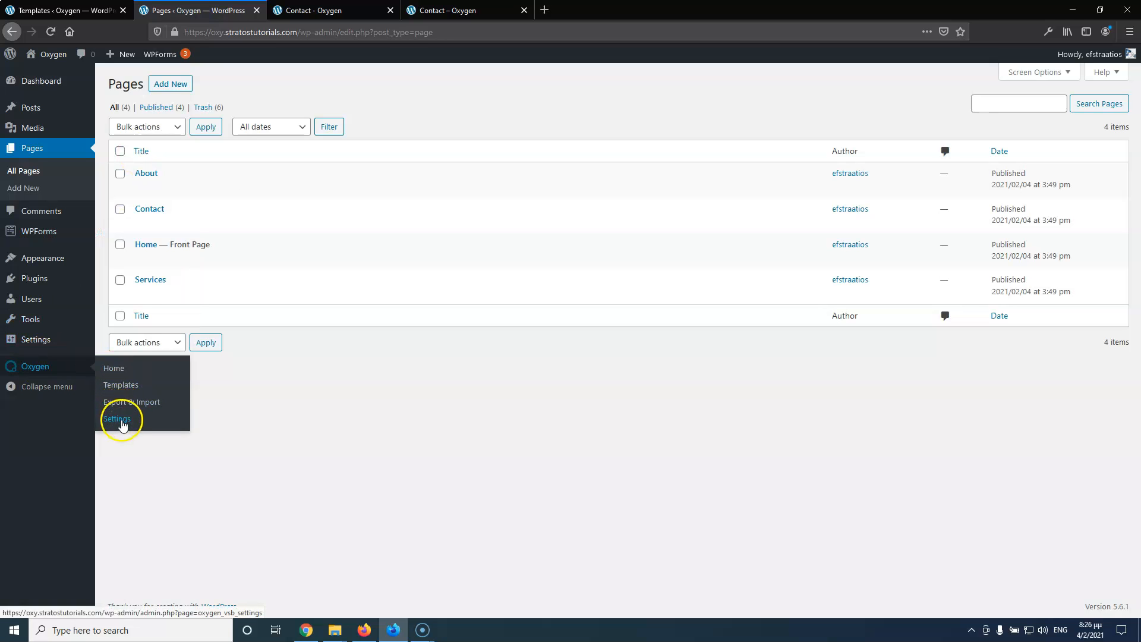
middle_click(123, 389)
click(333, 10)
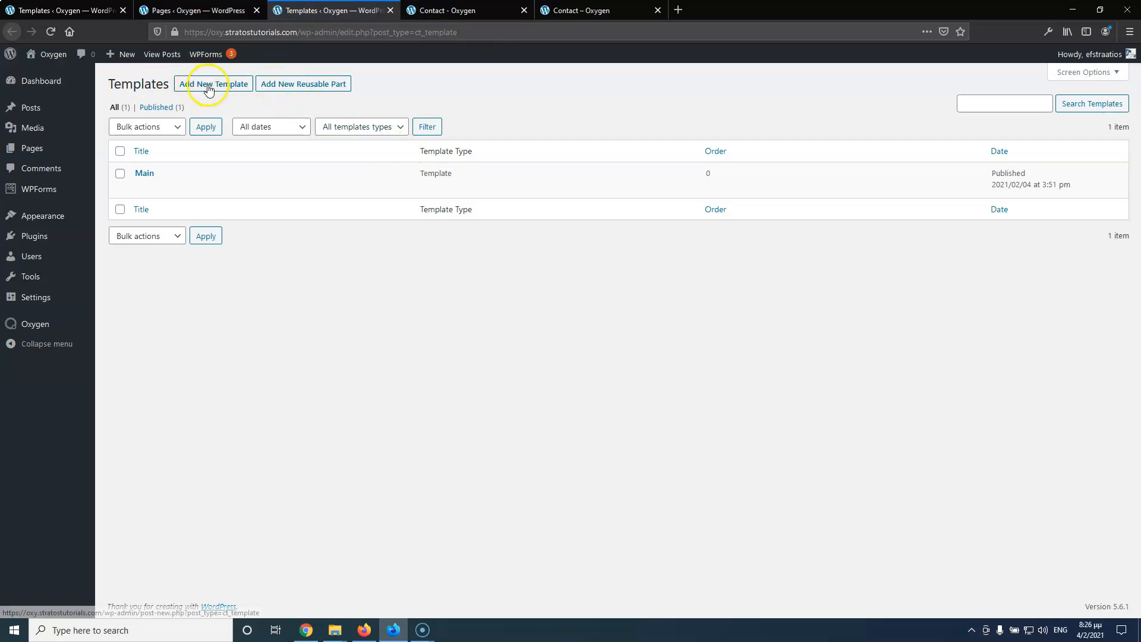
mouse_move(138, 183)
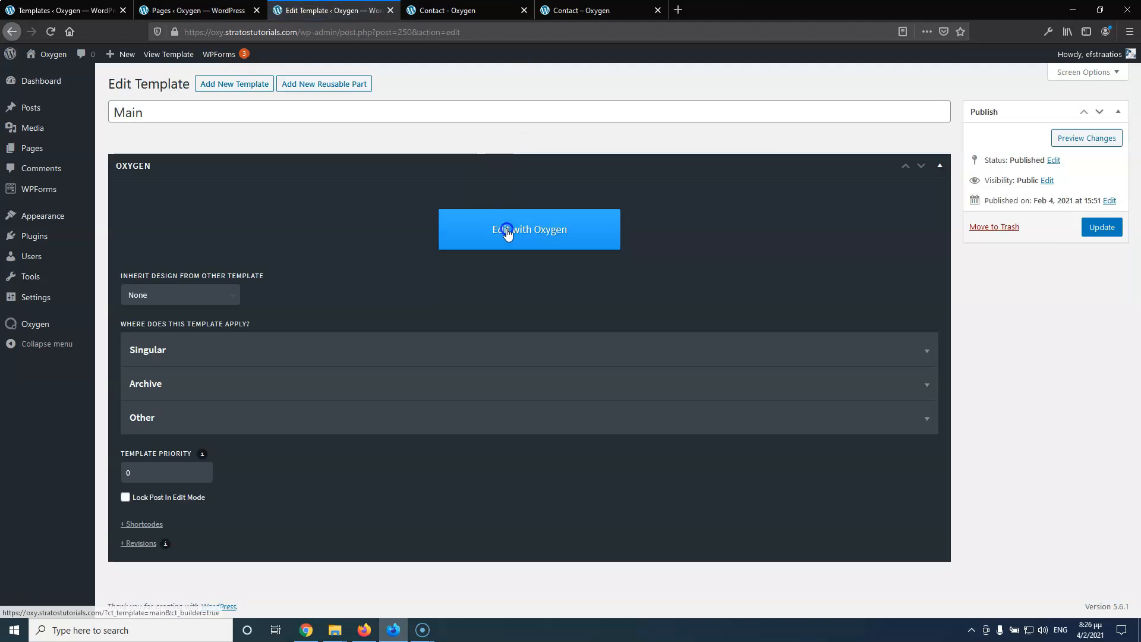
click(507, 228)
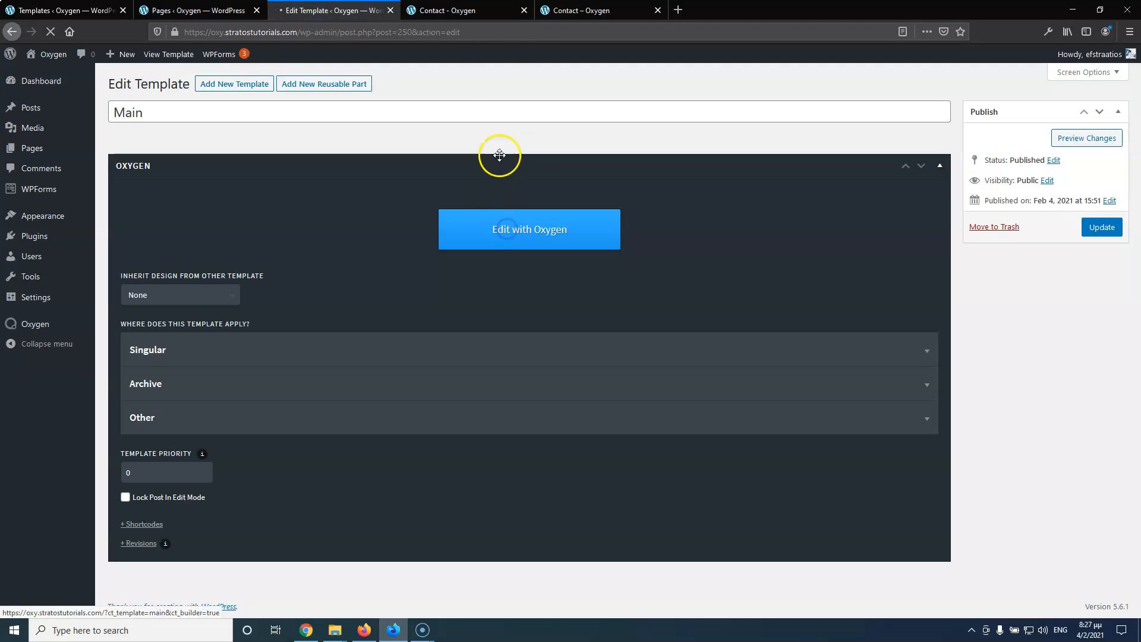
Compare the live contact page's header with the reference page's header and its Take Action button, then return to the Main template editor
click(491, 10)
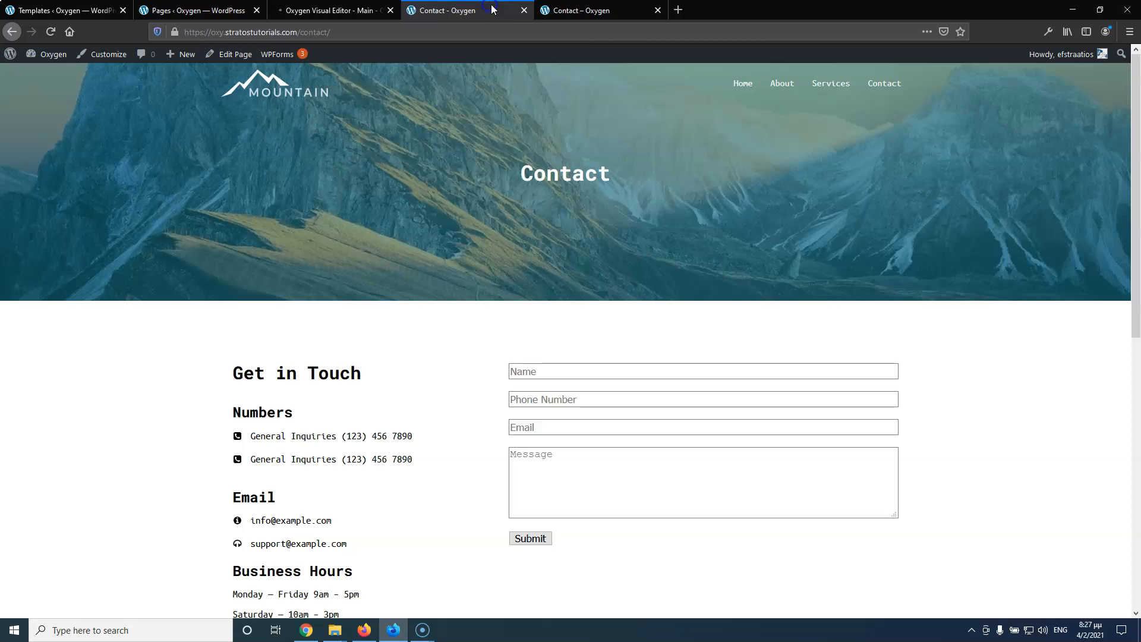
click(601, 14)
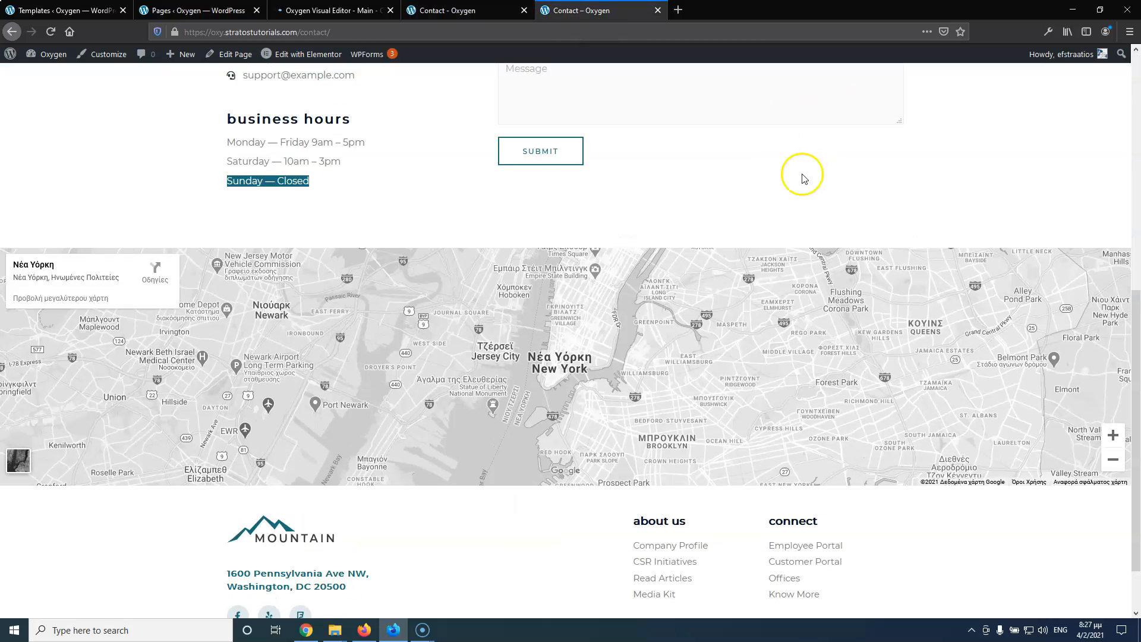
scroll(803, 177, up, 8)
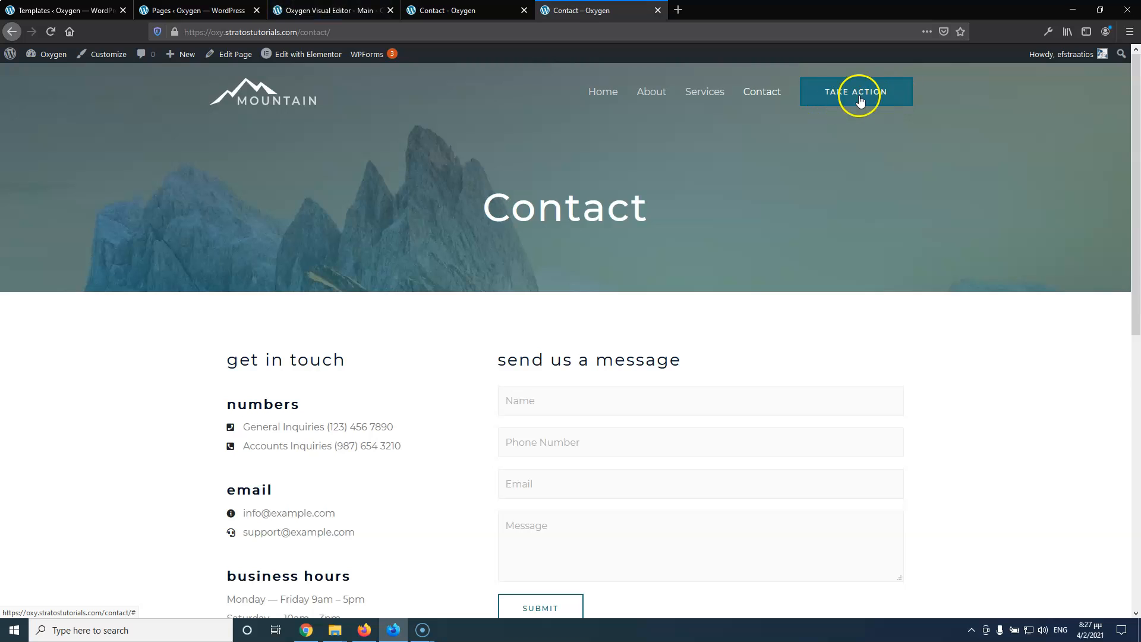
click(516, 10)
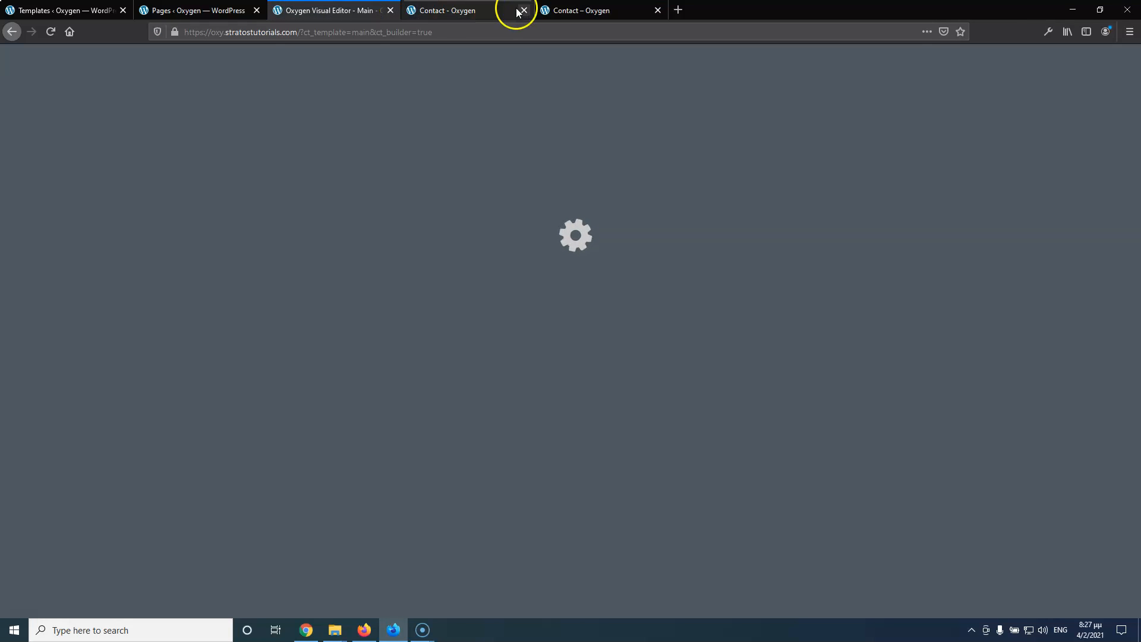
click(595, 10)
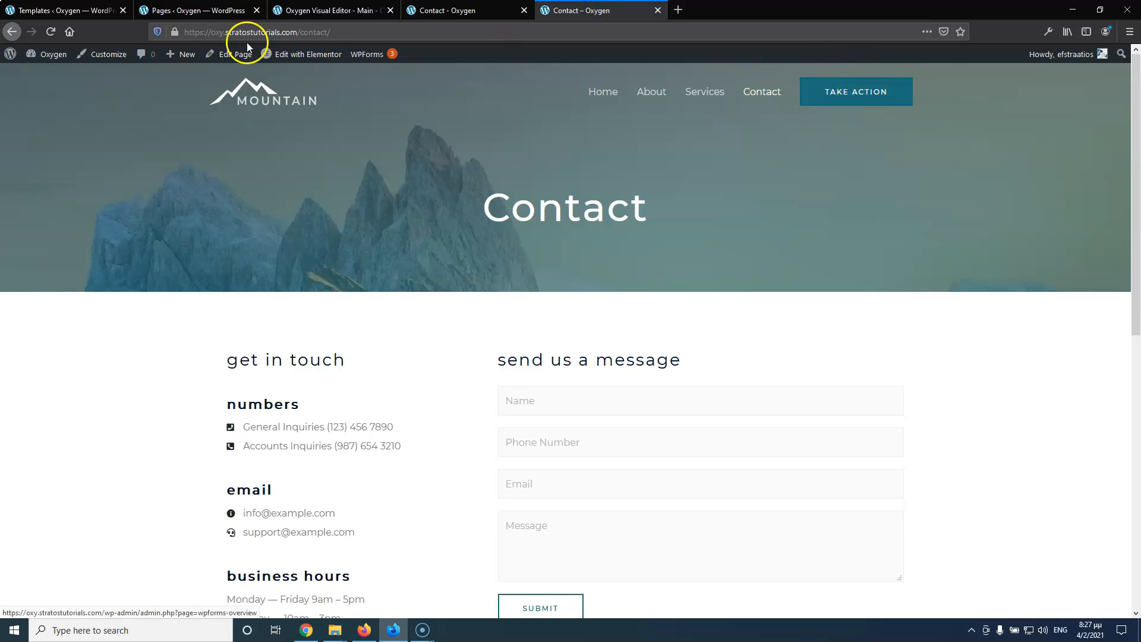
click(320, 11)
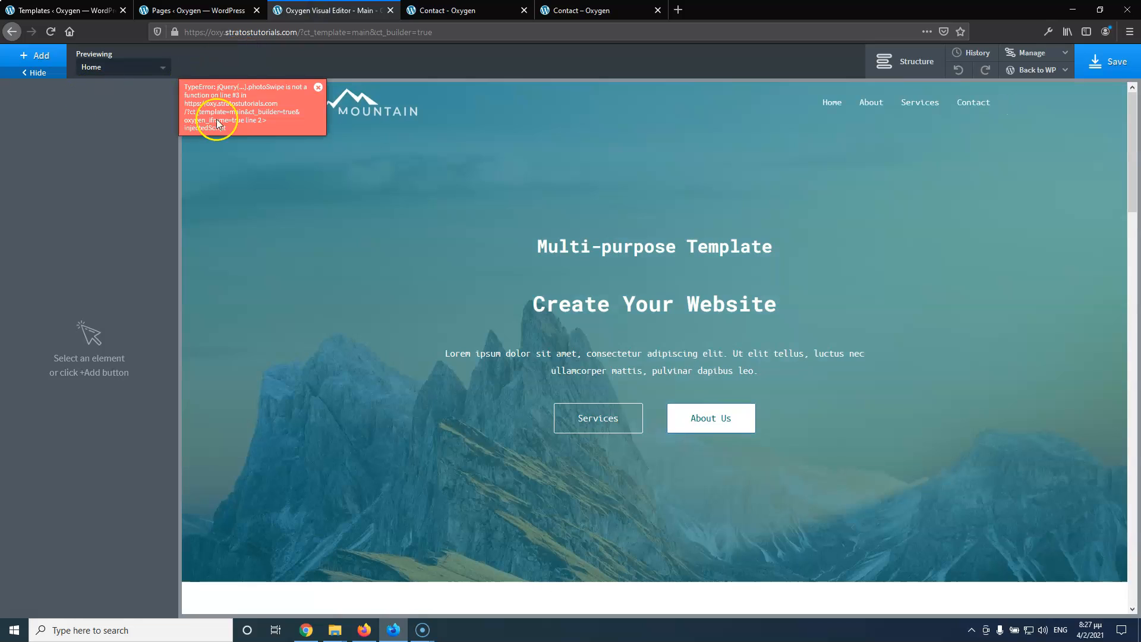
Add a Button after the Pro Menu in the header's Row Right
click(318, 86)
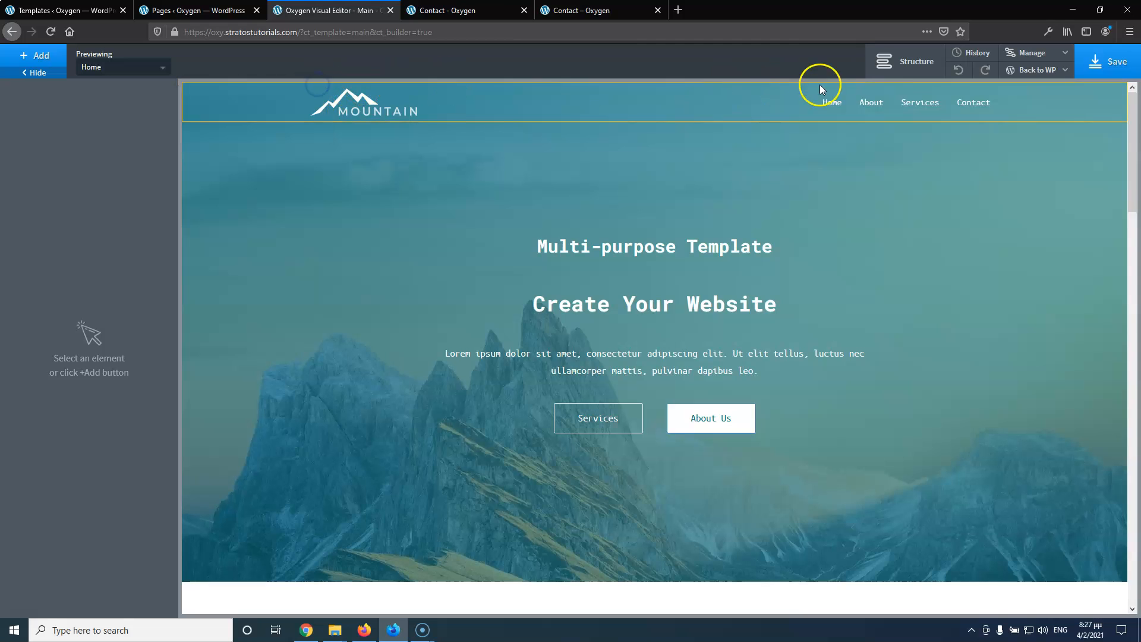
click(924, 66)
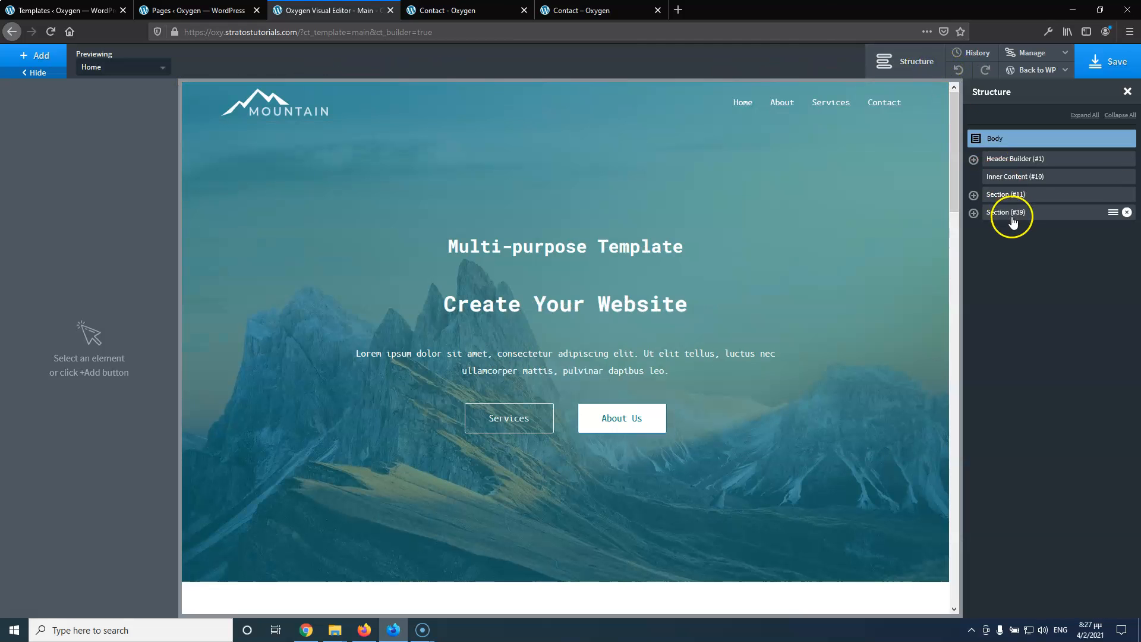
click(973, 213)
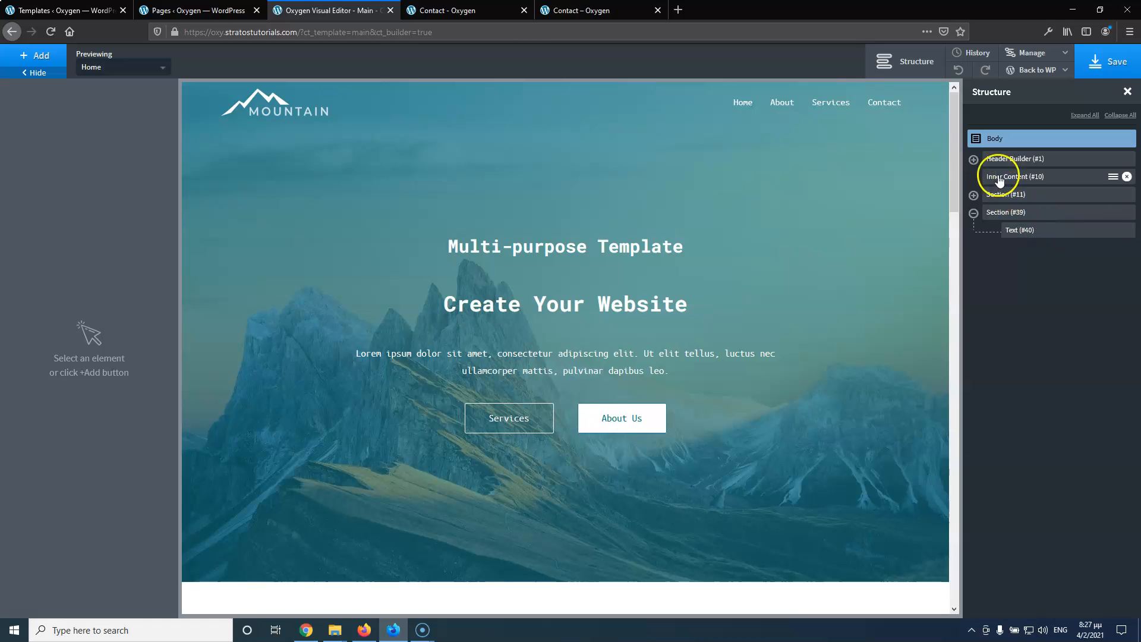
click(973, 159)
click(992, 177)
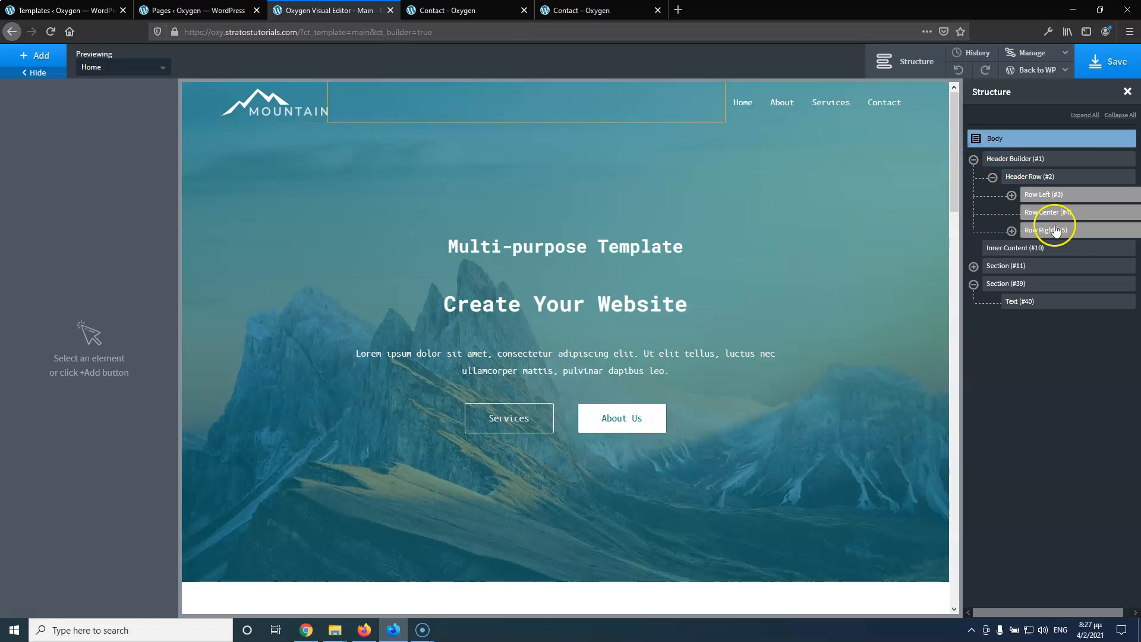
click(1011, 231)
click(1064, 249)
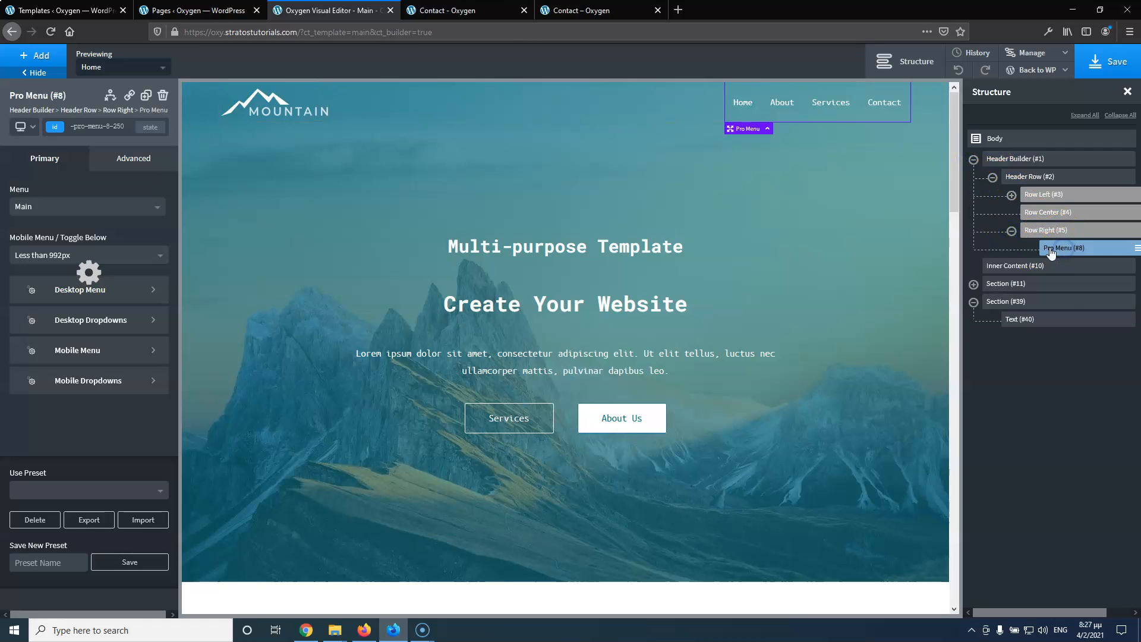
click(37, 57)
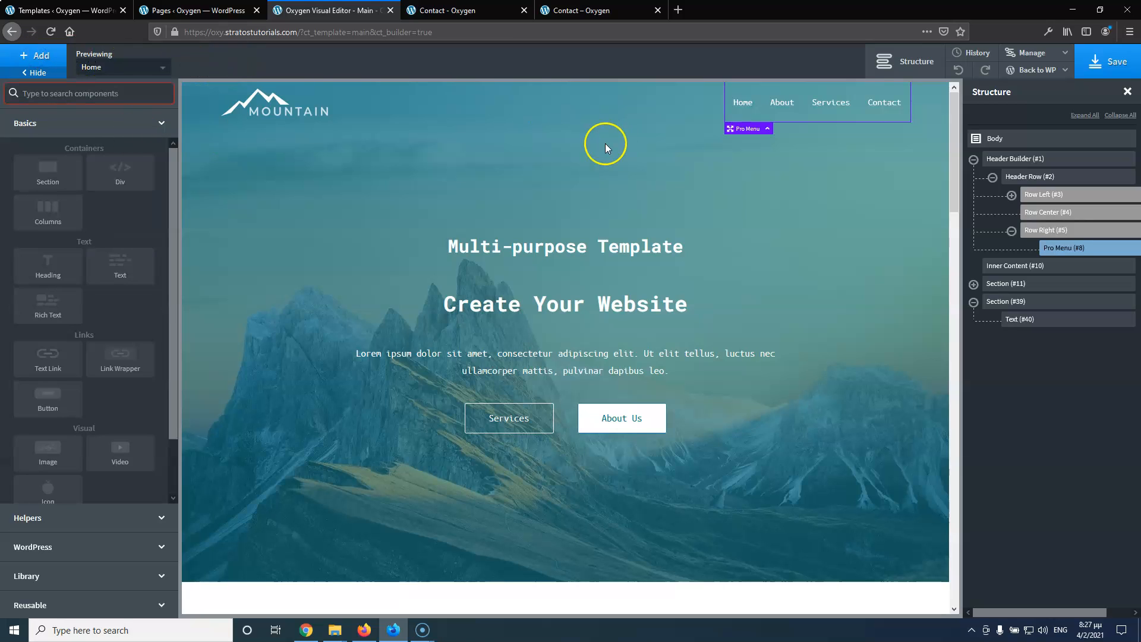
text(button)
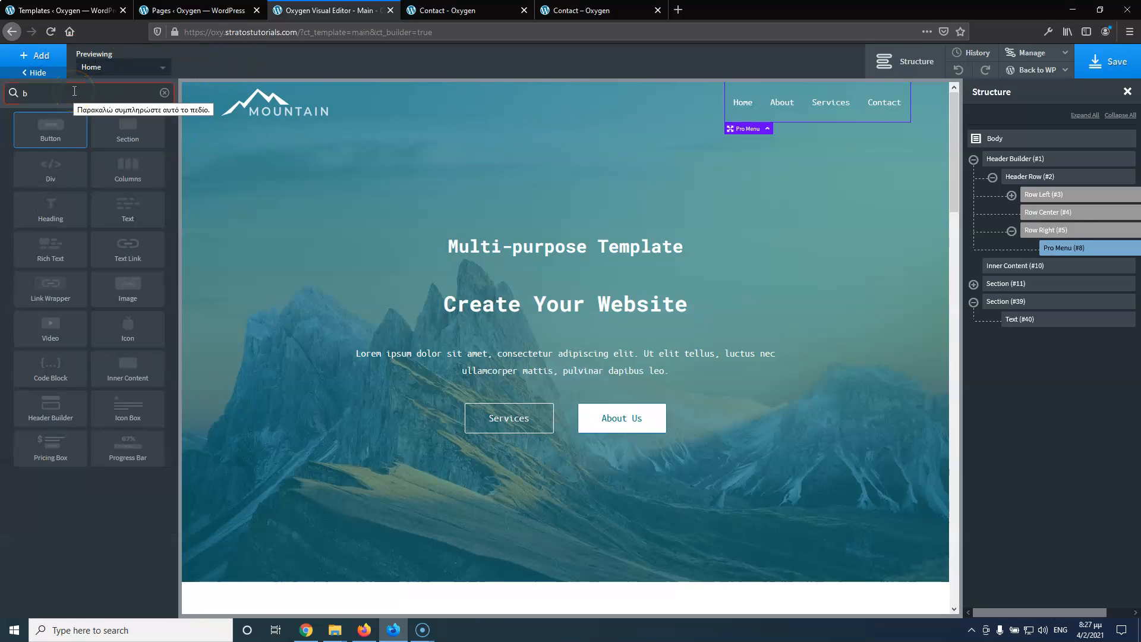
click(57, 129)
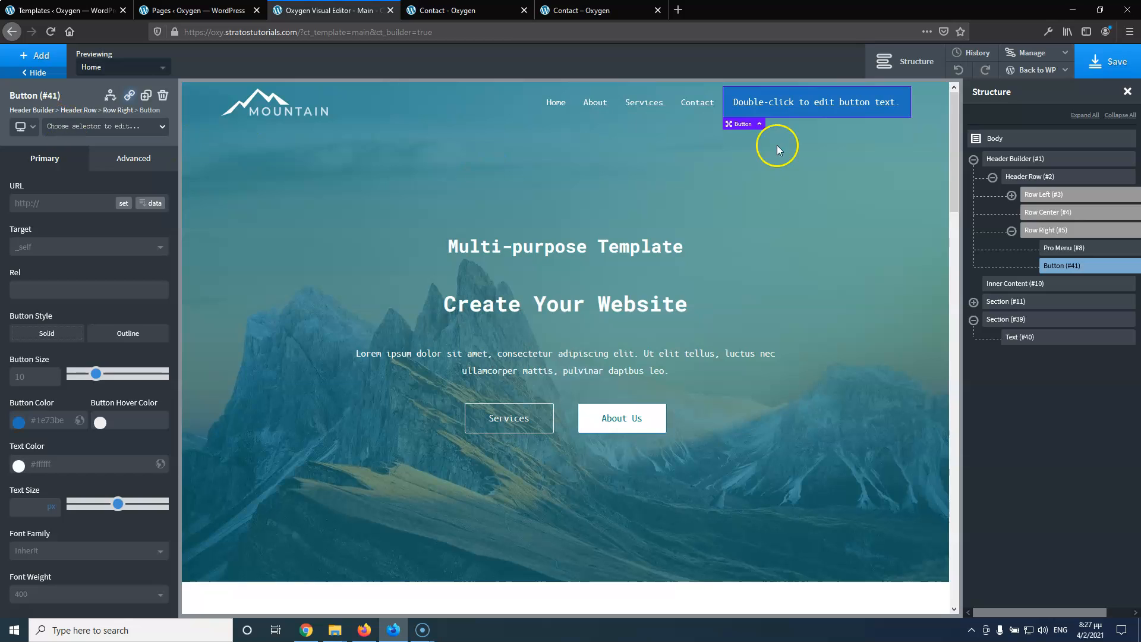
Set the new header button's text to "Take Action" and its button color to the dark teal global color
double_click(781, 104)
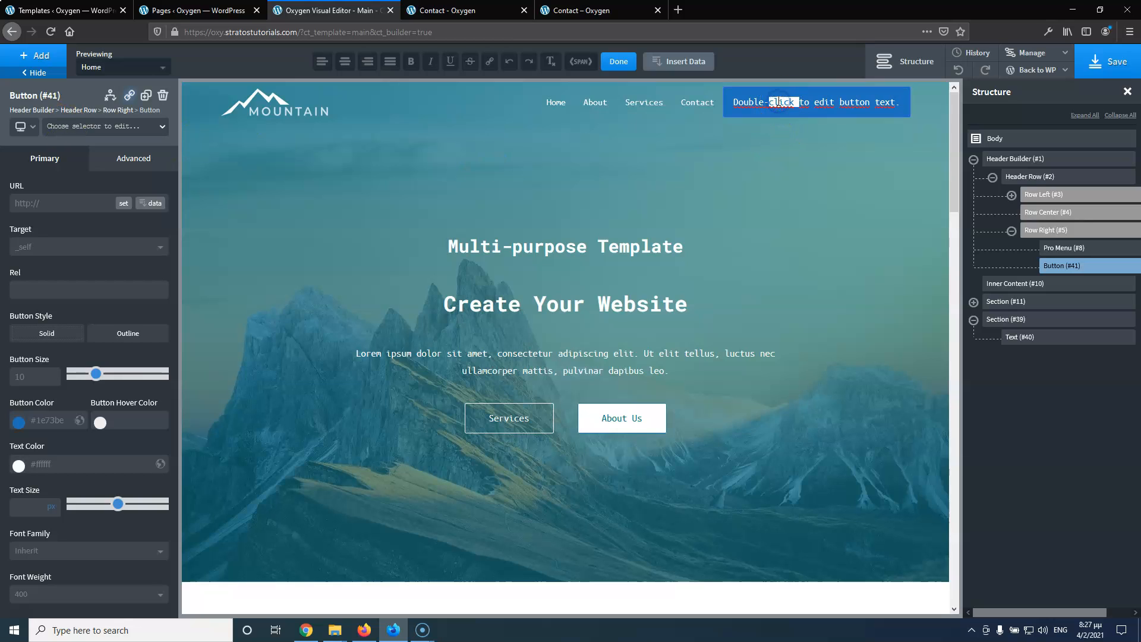
triple_click(779, 101)
text(Ta)
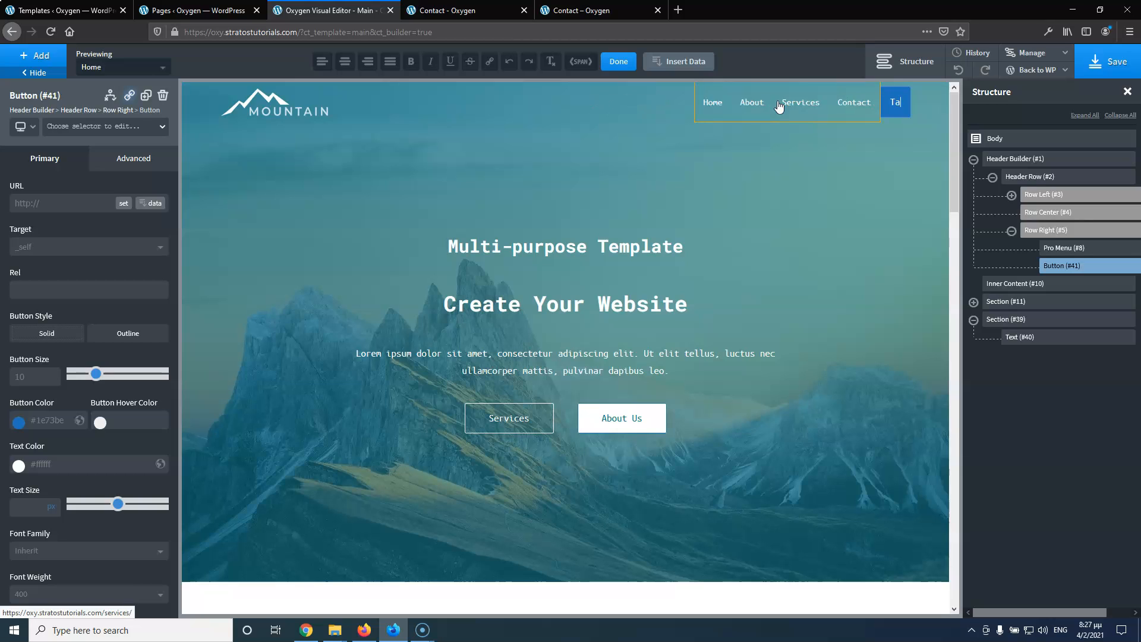
text(ke Action)
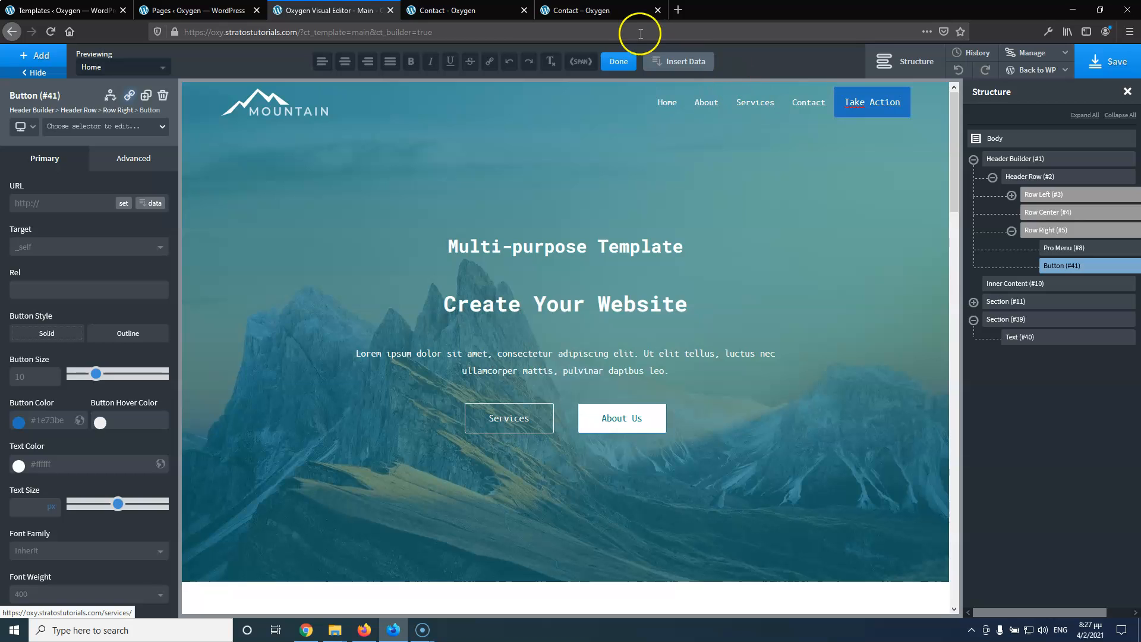
click(19, 424)
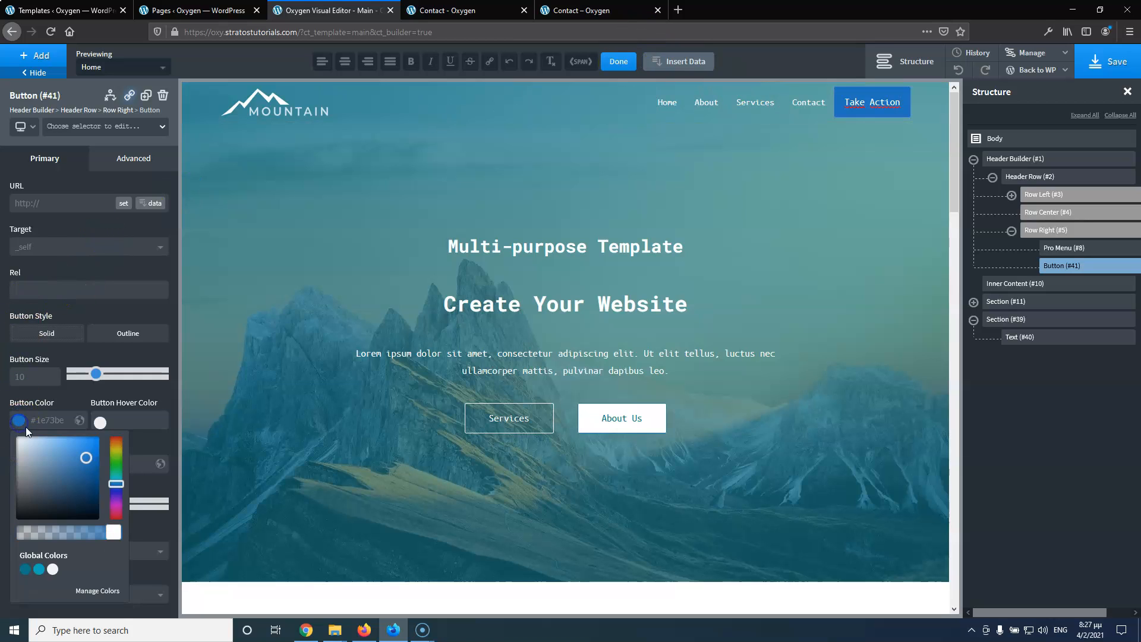
click(25, 569)
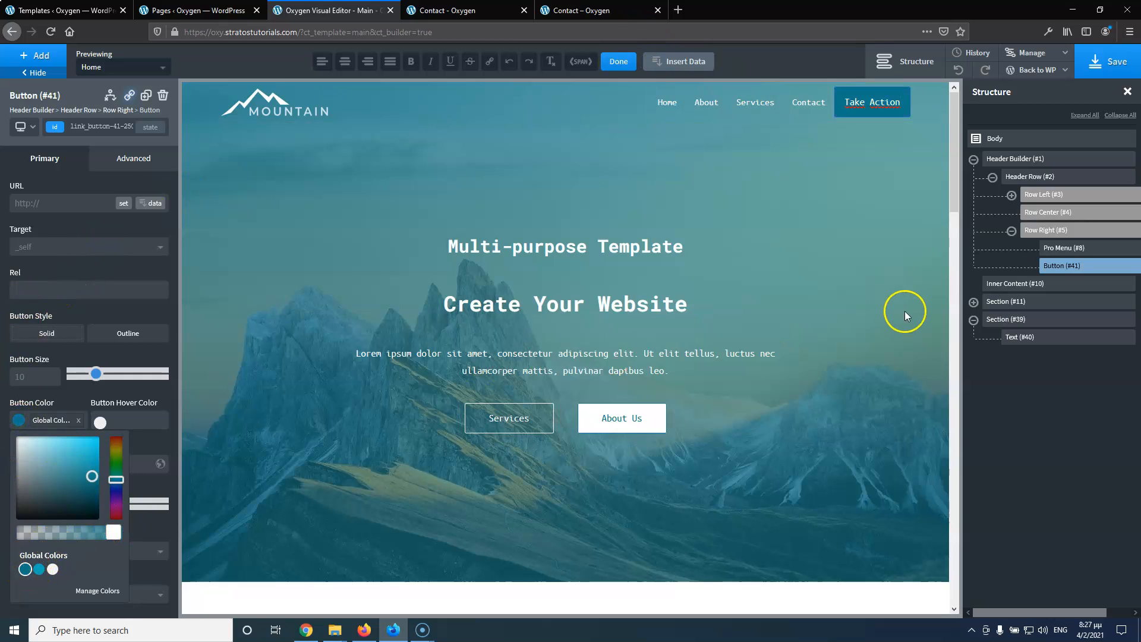
Check the reference button's proportions and set the Take Action button's left and right padding to 40 px
click(594, 10)
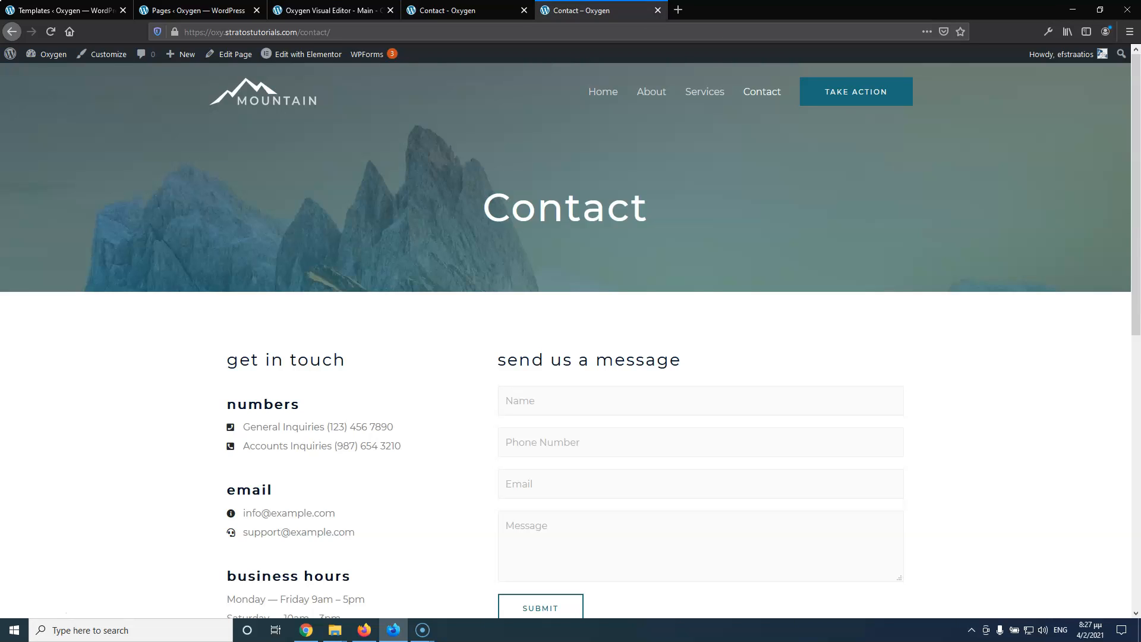
click(331, 10)
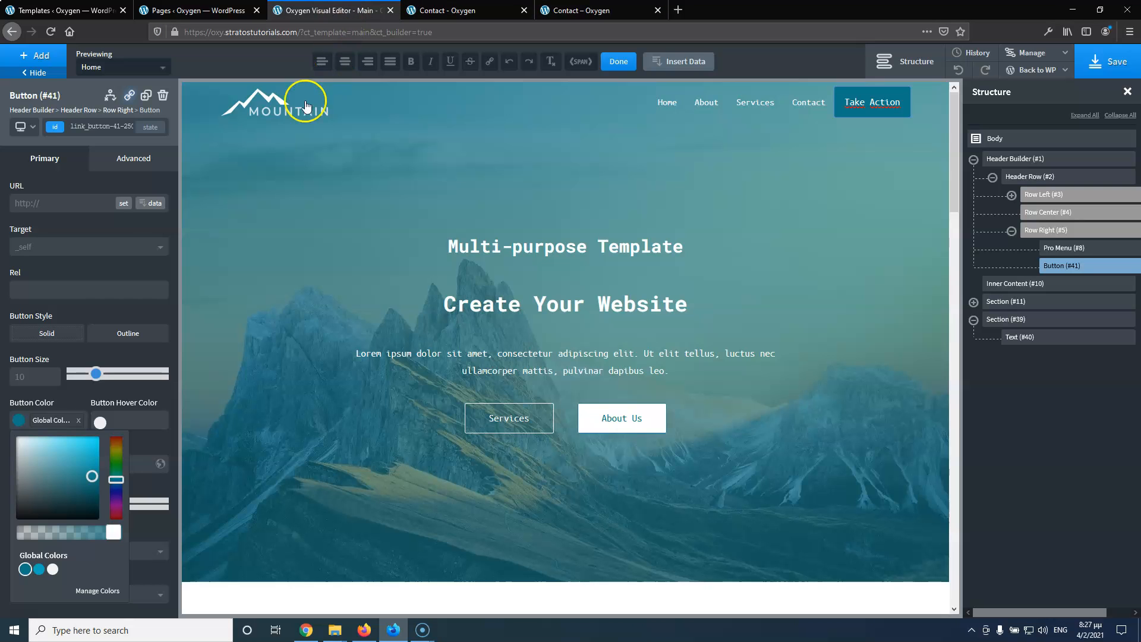
click(126, 160)
click(73, 224)
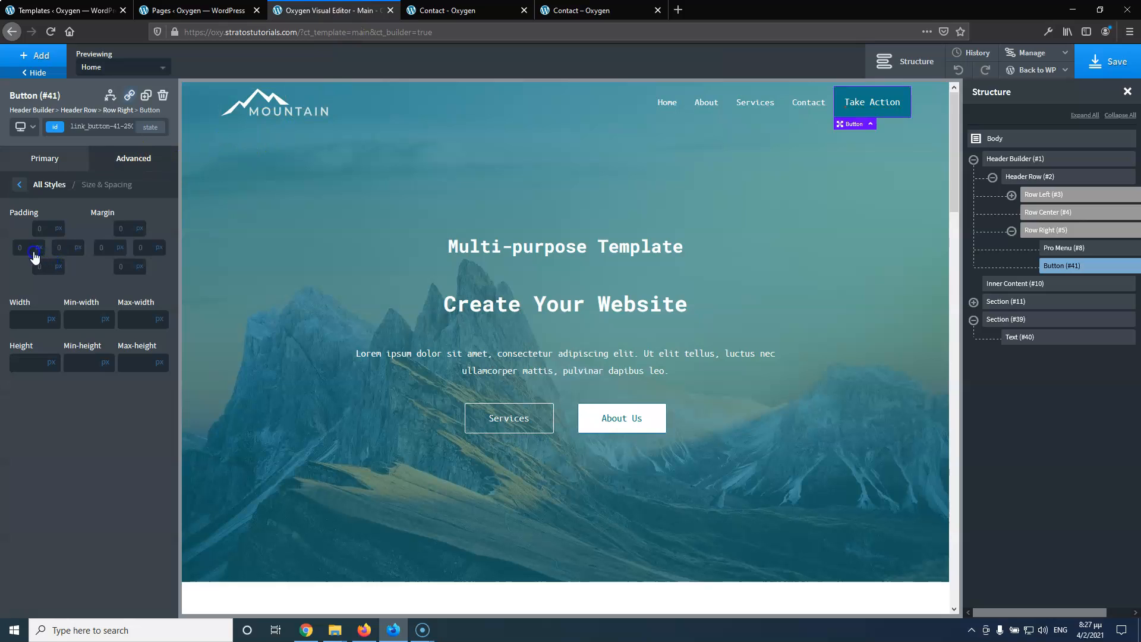
text(40)
click(59, 247)
text(40)
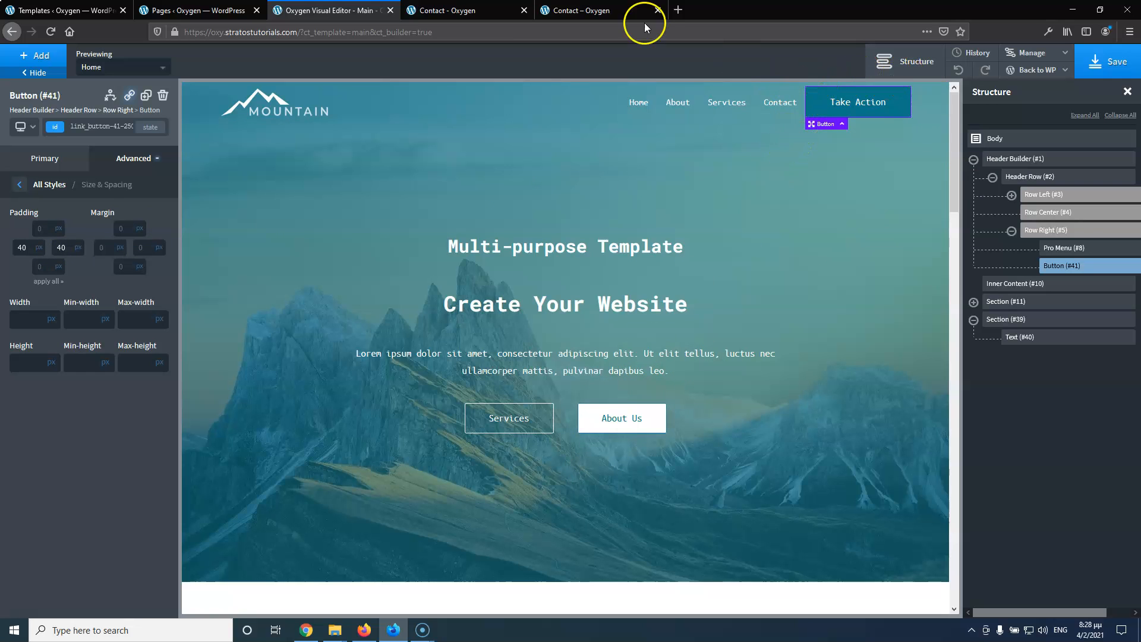
Check the reference menu spacing, set the Take Action button's left margin to 10 px and save the template
click(619, 13)
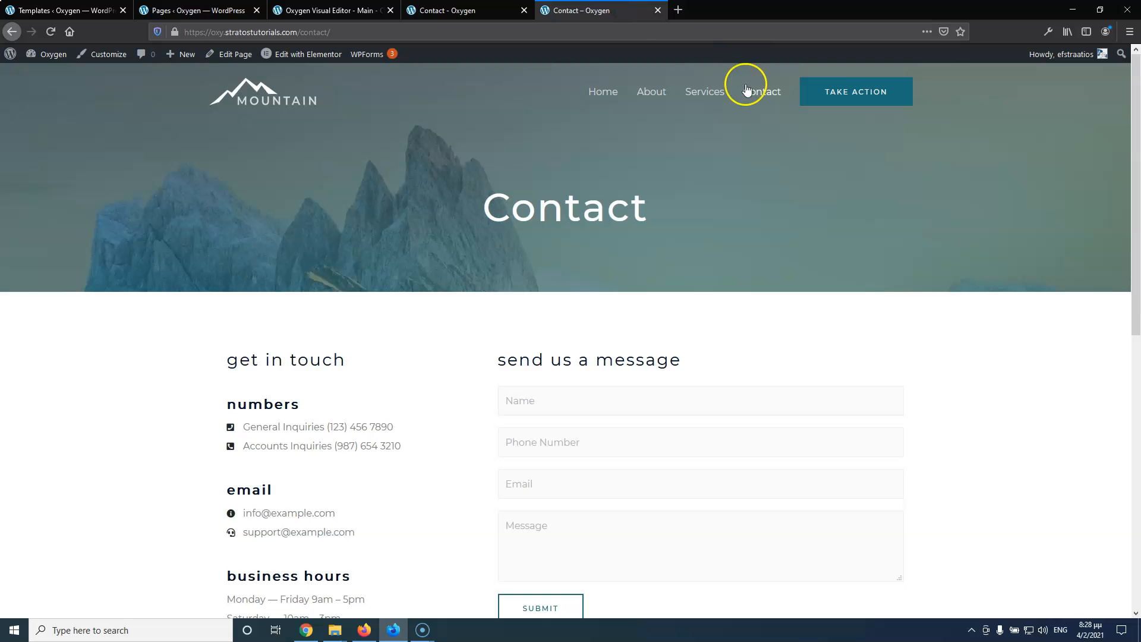
click(331, 11)
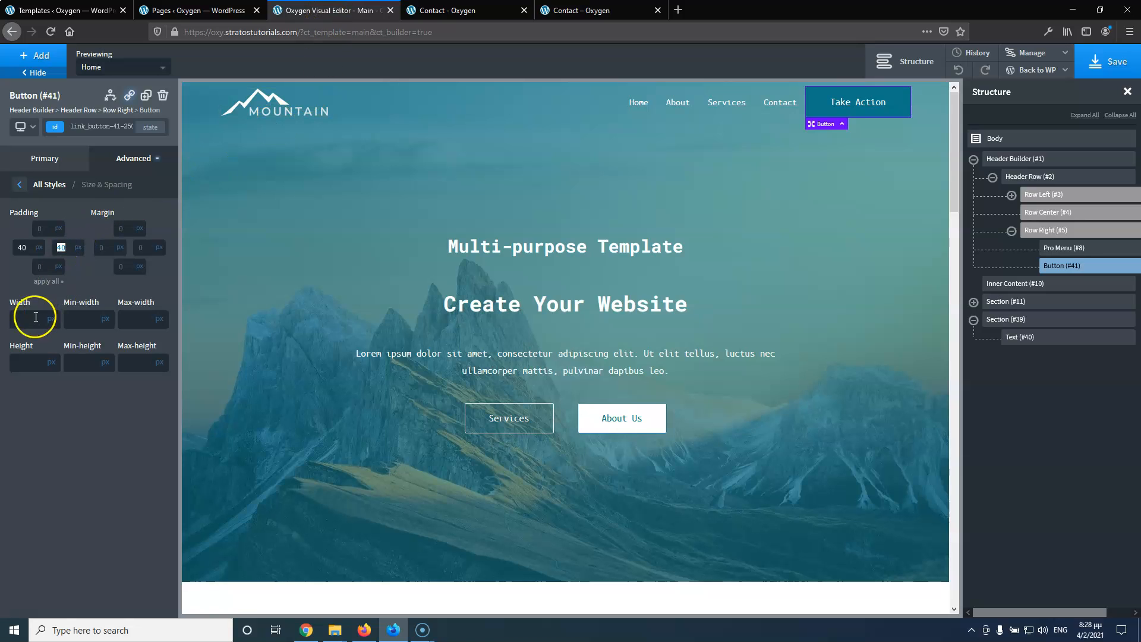
click(110, 248)
text(10)
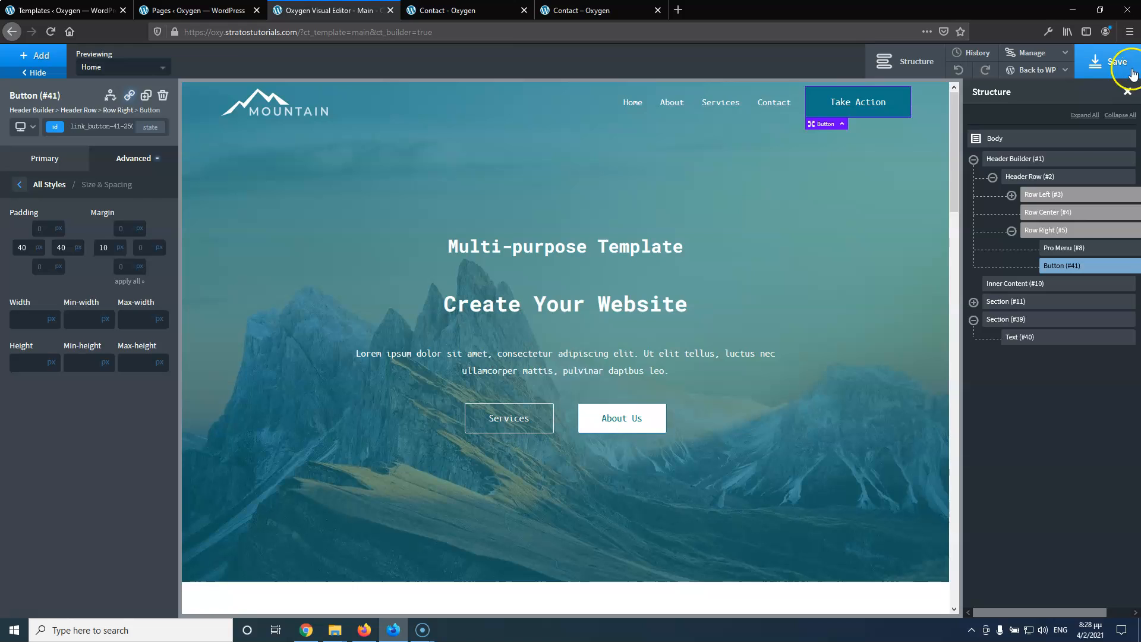
click(1115, 69)
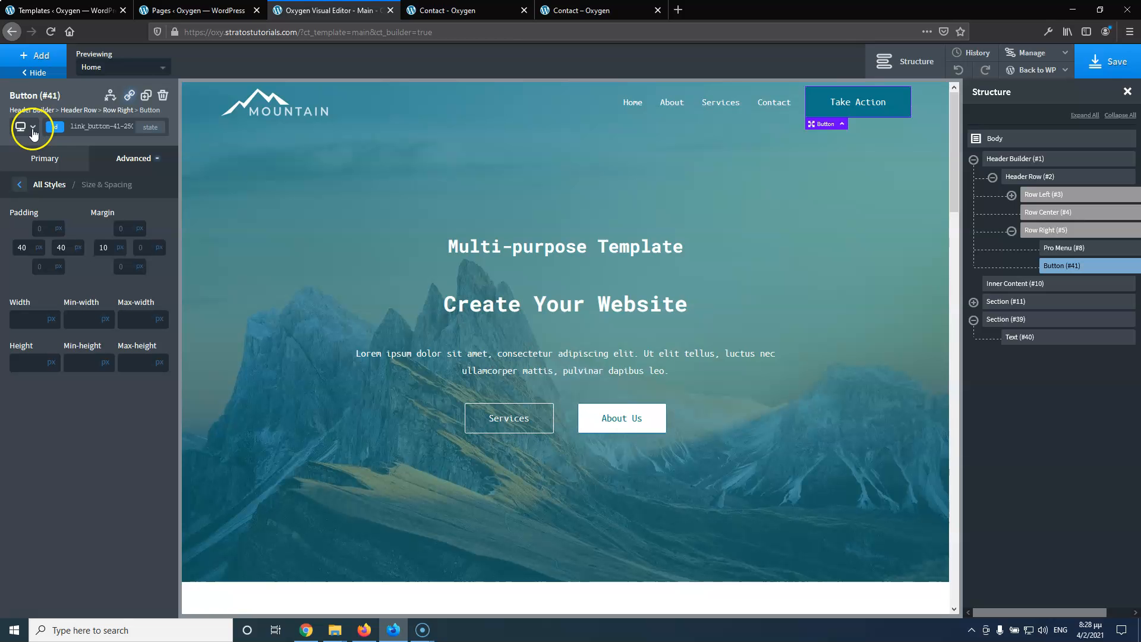
Preview the header with the Take Action button at the 1200px, less than 992px and less than 768px breakpoints
click(30, 128)
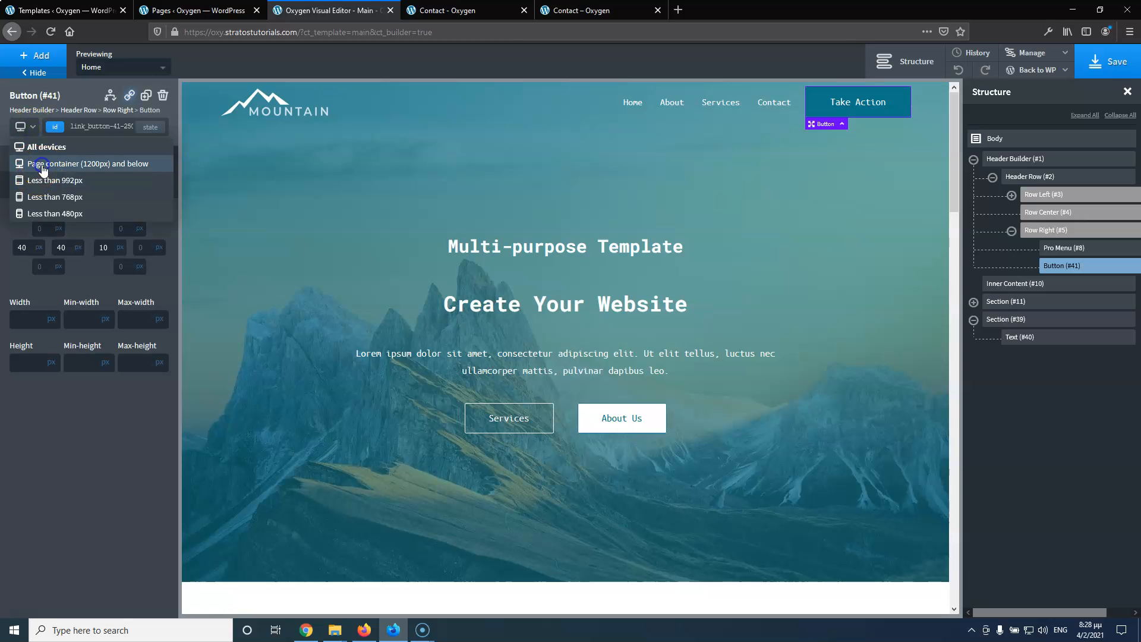
click(43, 165)
click(22, 126)
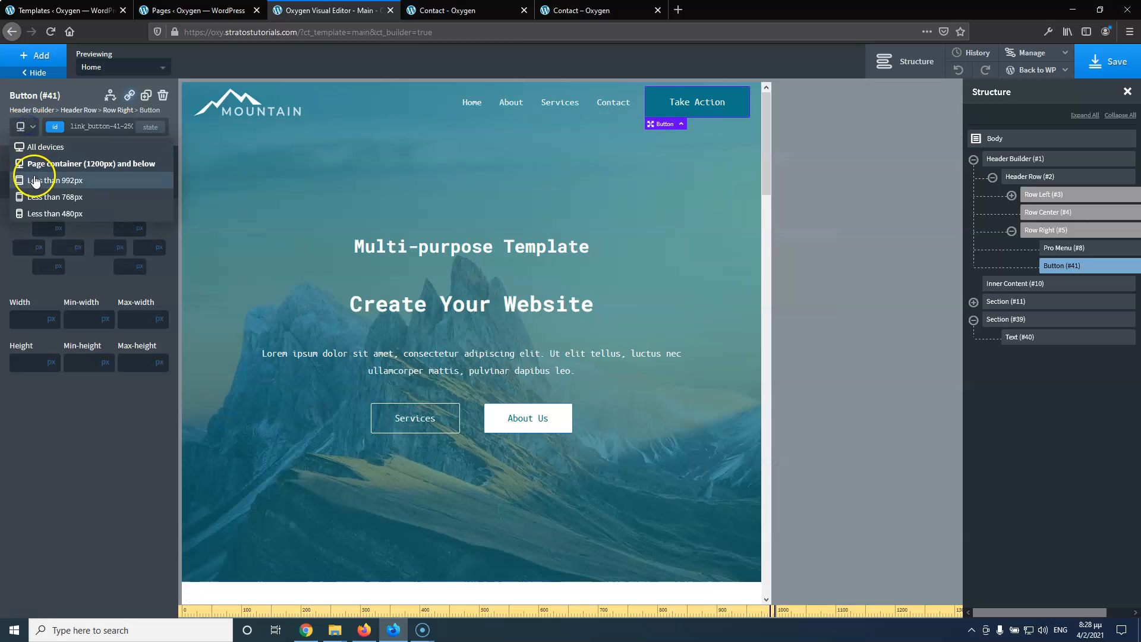
click(37, 184)
click(30, 132)
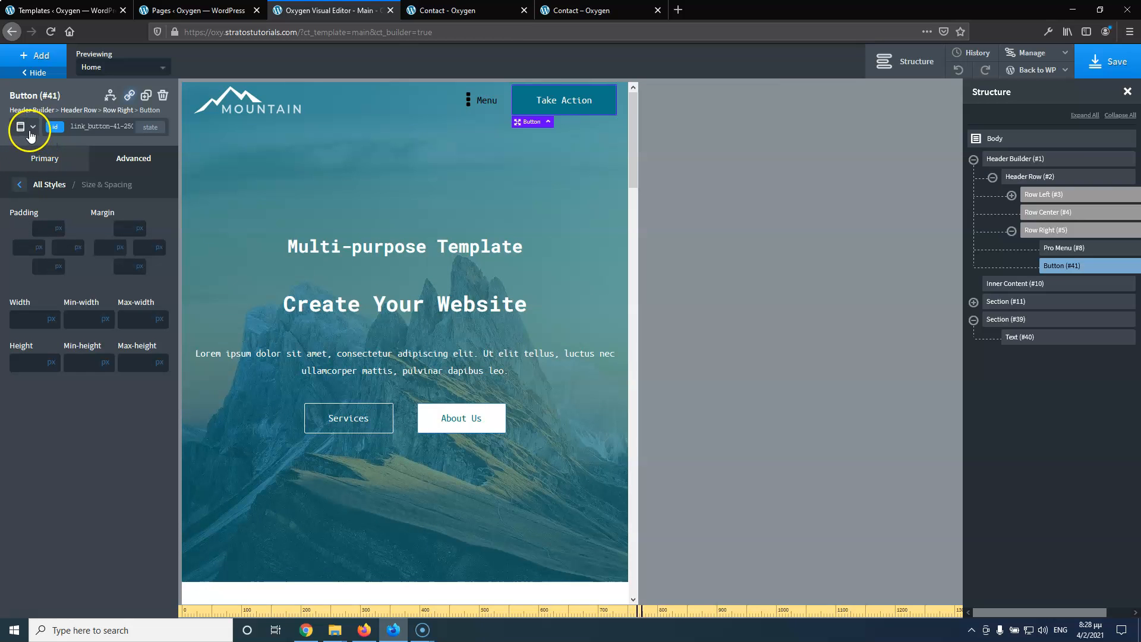
click(35, 202)
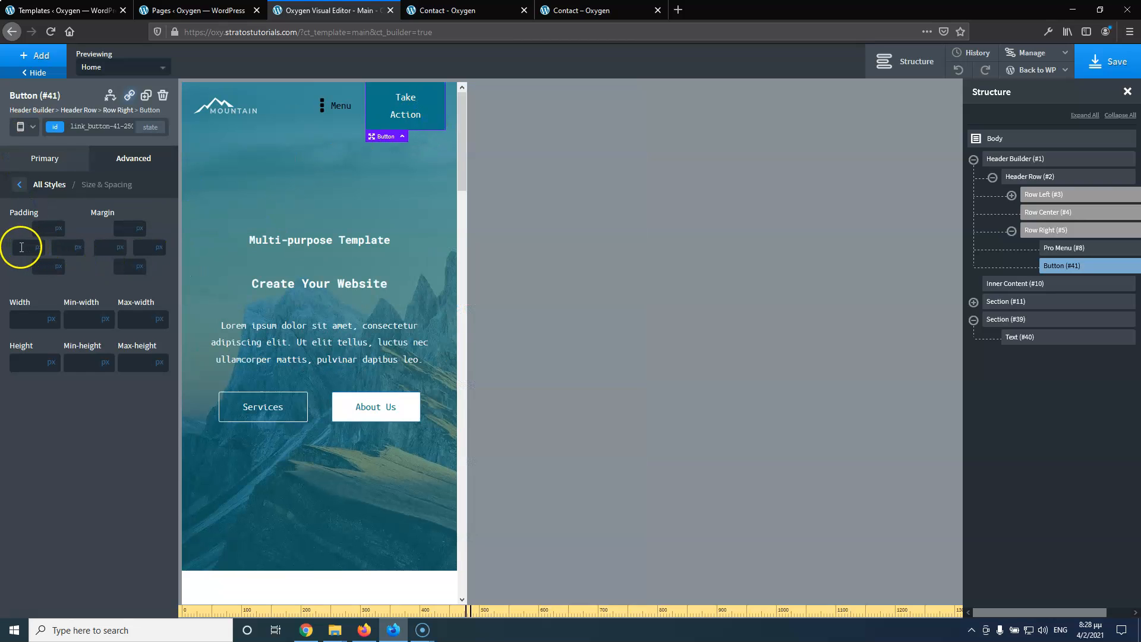
Set the Take Action button's left and right padding to 10 px at the less than 768px breakpoint
text(10)
click(63, 247)
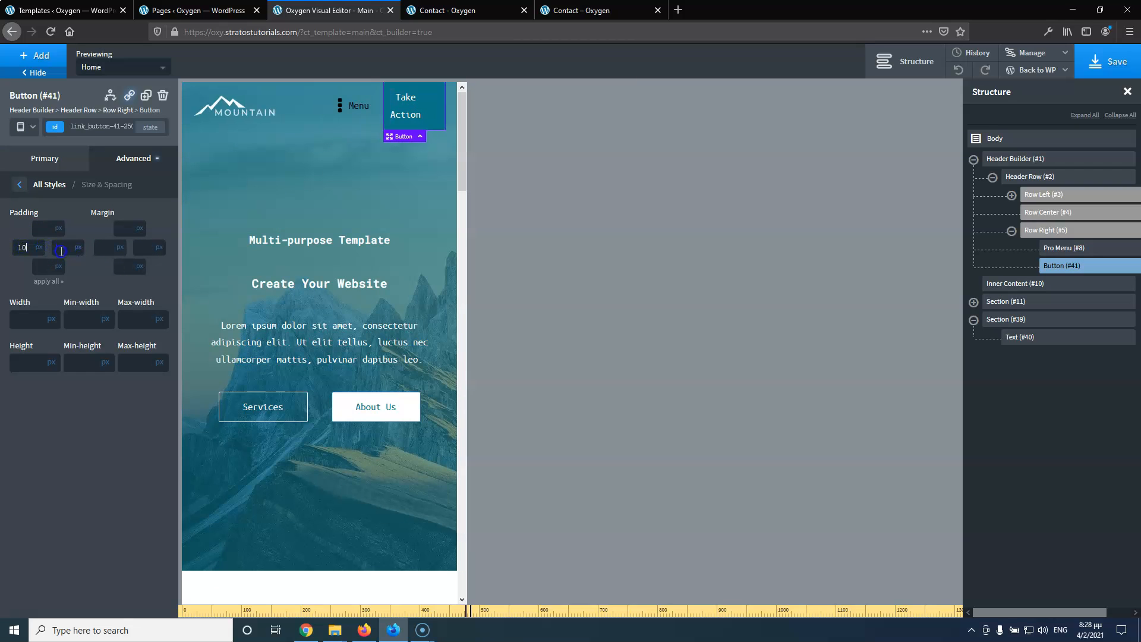
text(10)
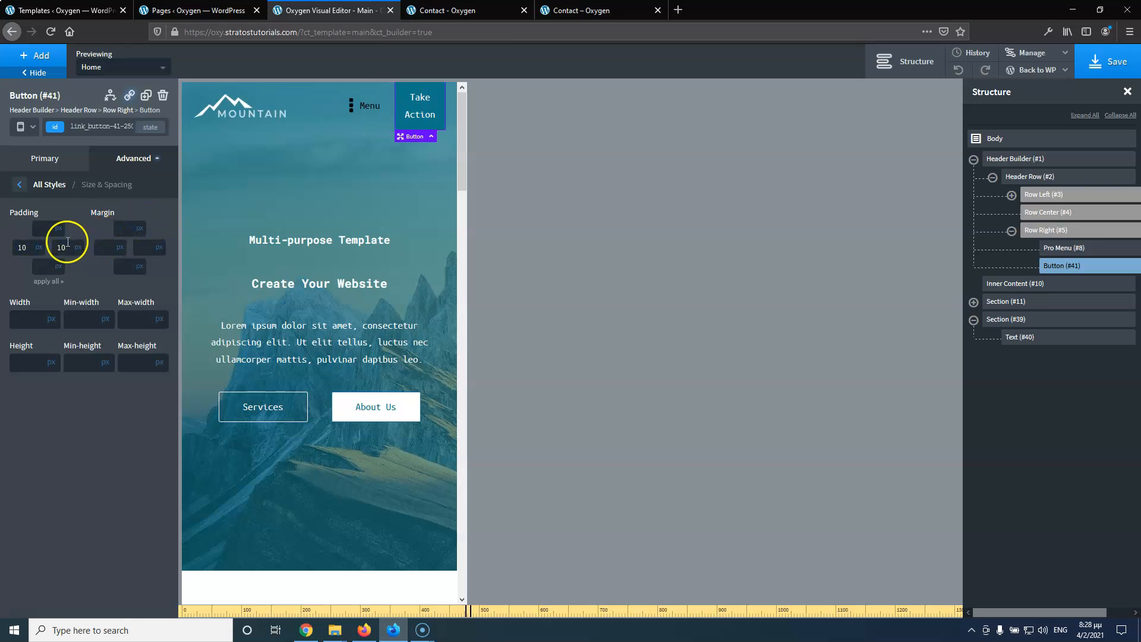
Set the Take Action button's text size to 15 px at the less than 768px breakpoint
click(37, 165)
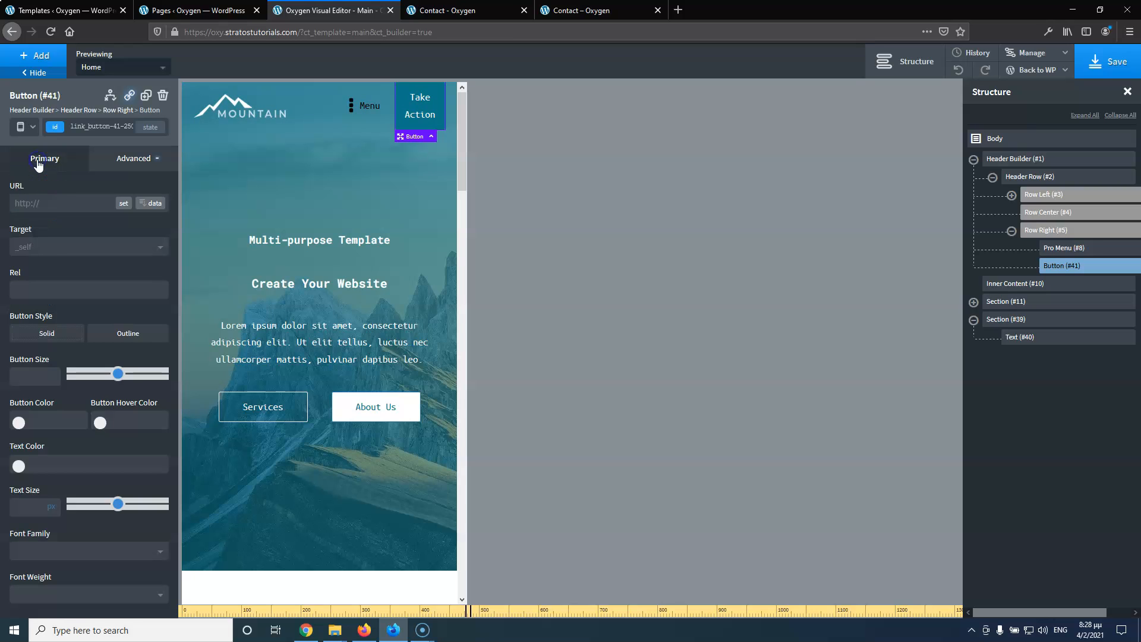
click(31, 506)
text(15)
key(Down)
key(Down)
key(Down)
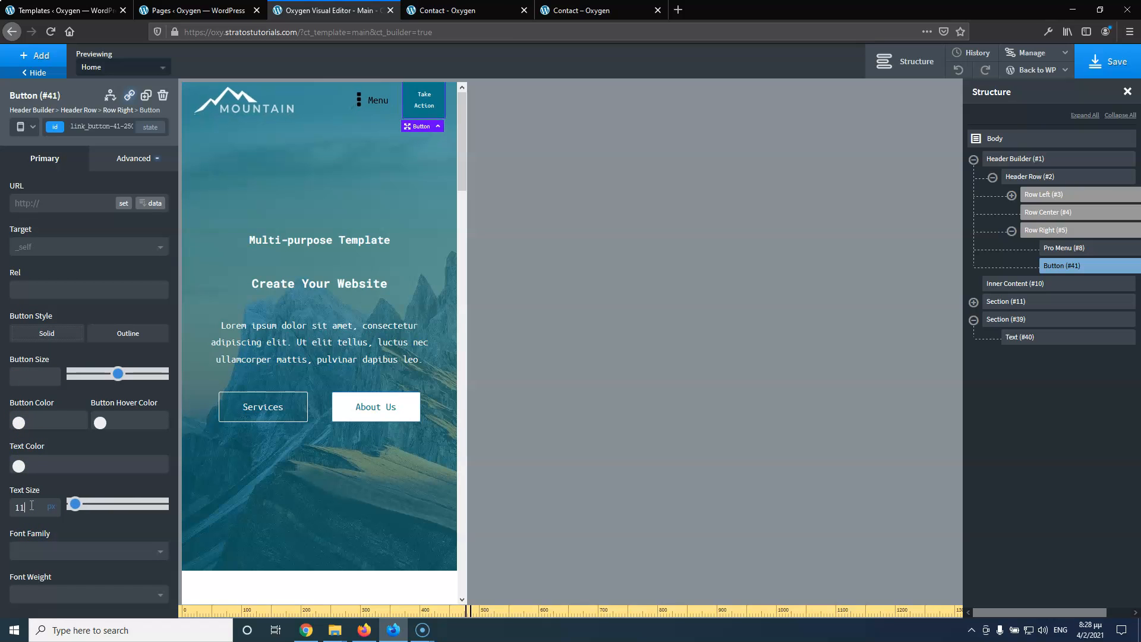
key(Up)
key(Up)
key(Up)
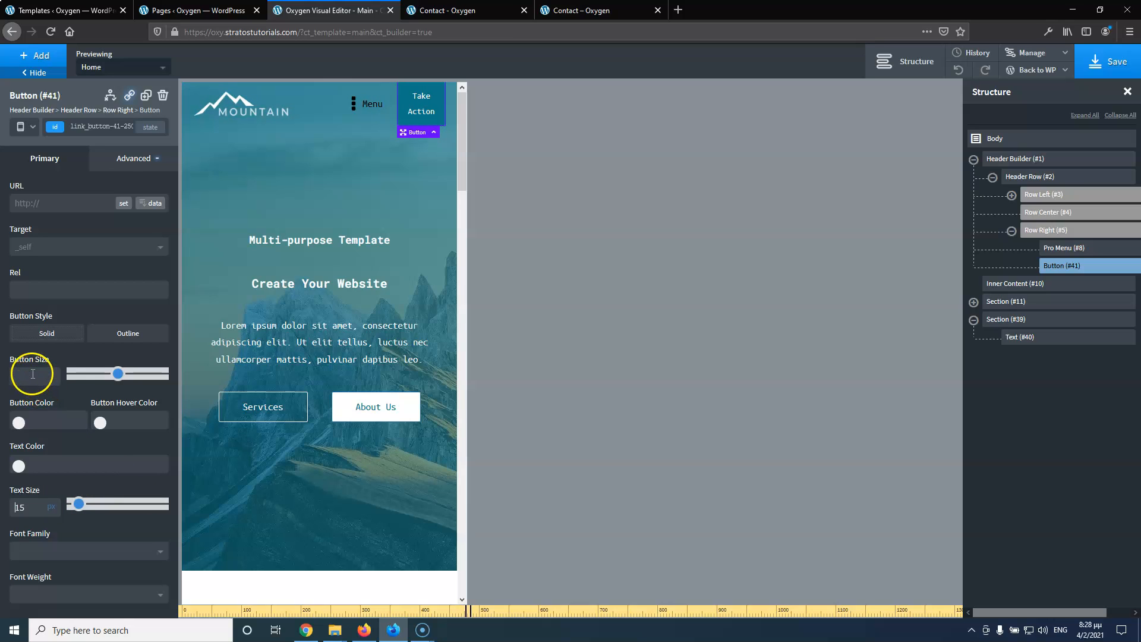
Set the Take Action button's size to 5 at this breakpoint and save the template
text(10)
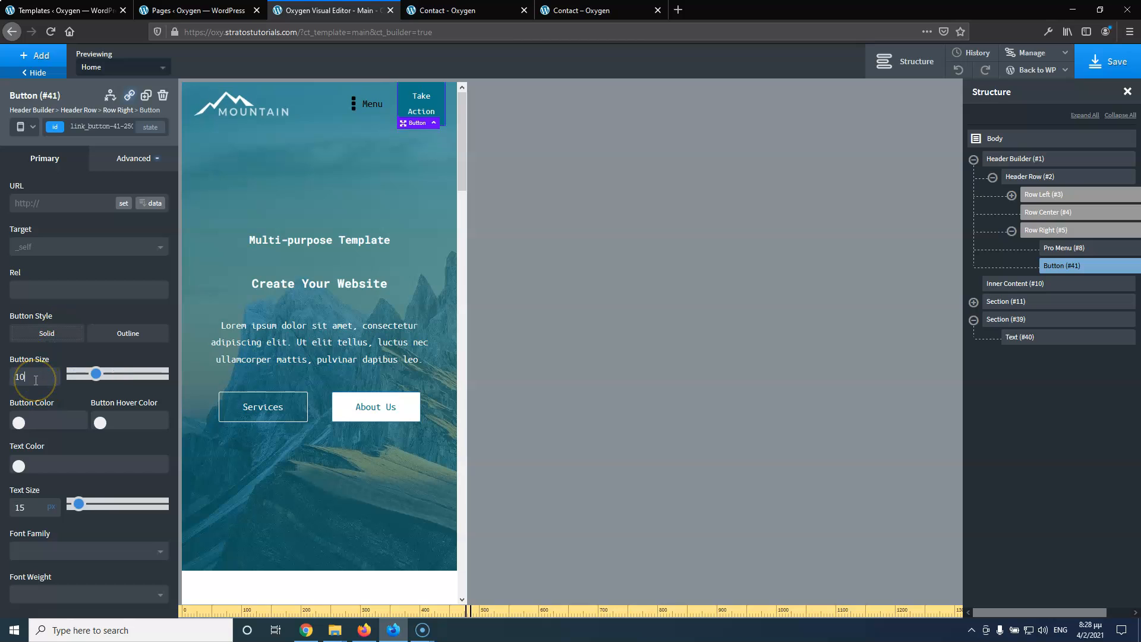
key(Down)
key(Down)
key(Down)
key(Down)
key(Down)
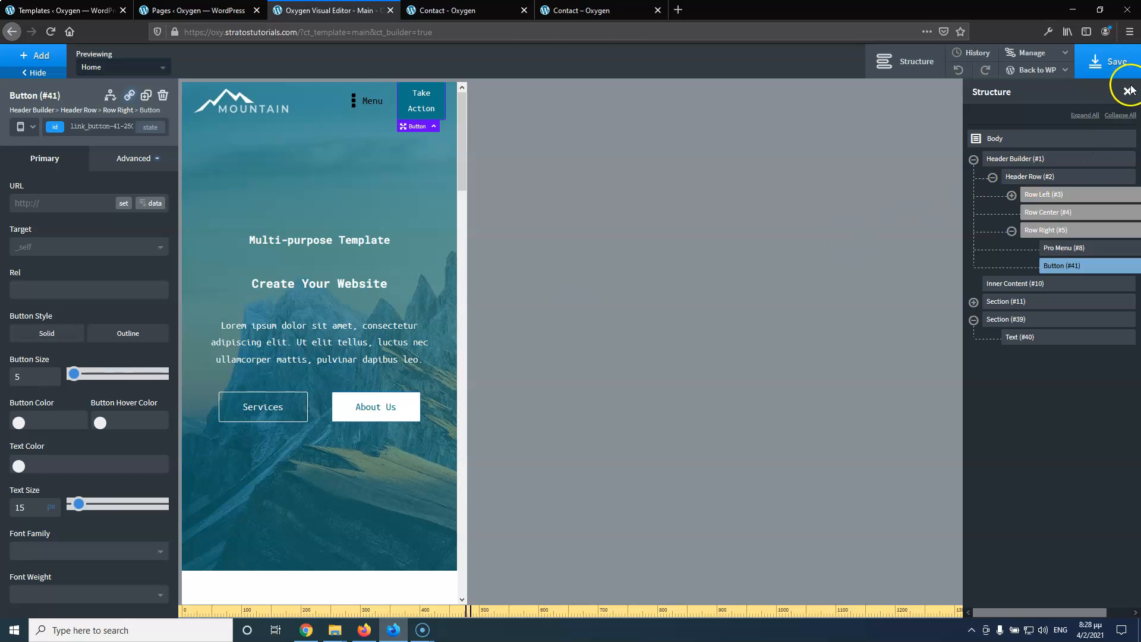
click(1116, 65)
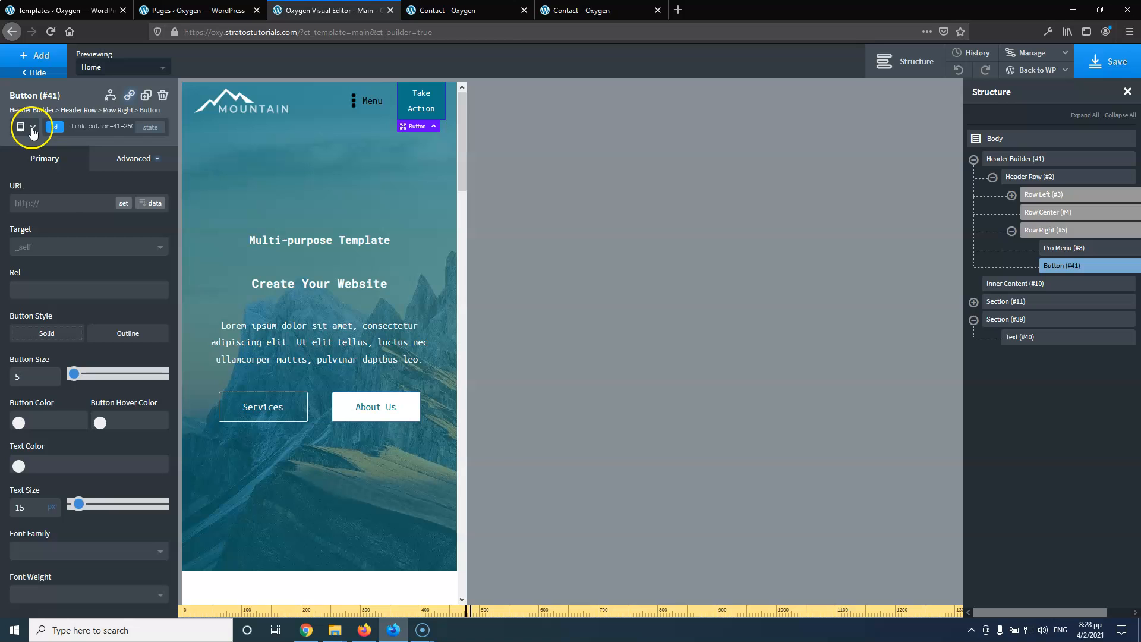
Preview the header and page layout at the smallest phone breakpoint
click(26, 126)
click(45, 217)
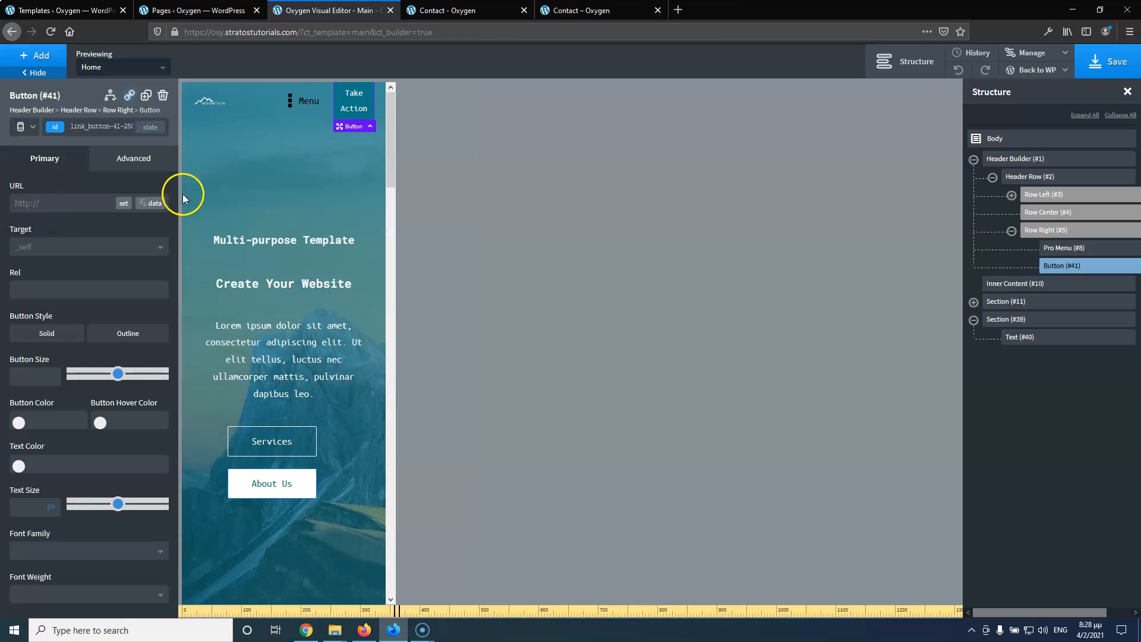
scroll(345, 201, down, 3)
scroll(345, 199, down, 4)
scroll(345, 198, up, 7)
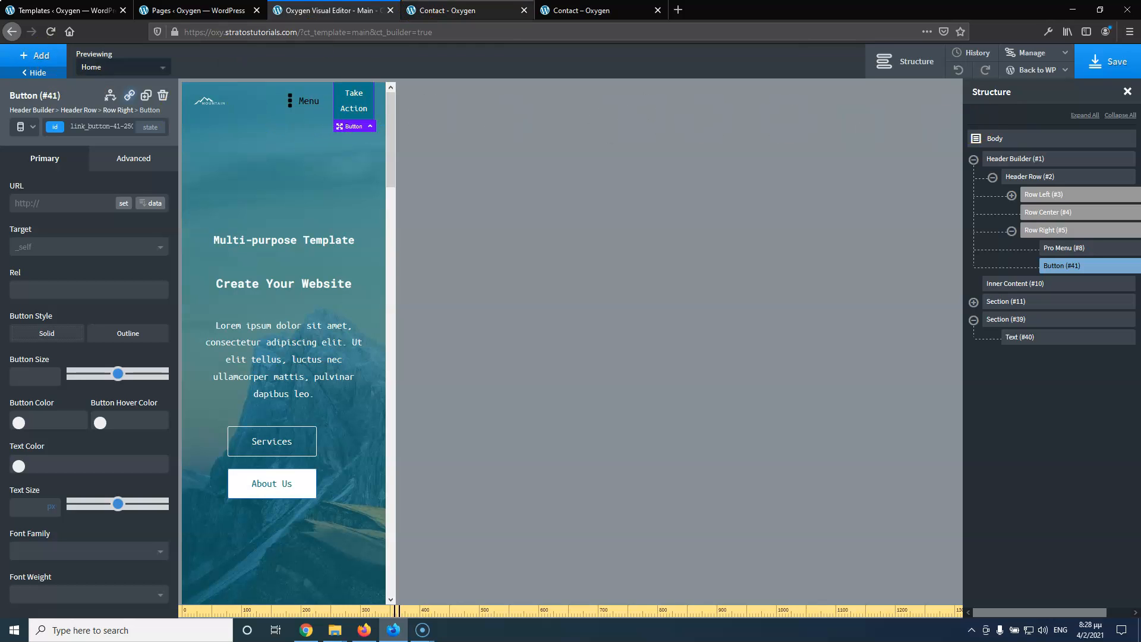
Close the template editor, enable the Selector Detector in Oxygen's general settings and save the changes
click(391, 11)
click(211, 11)
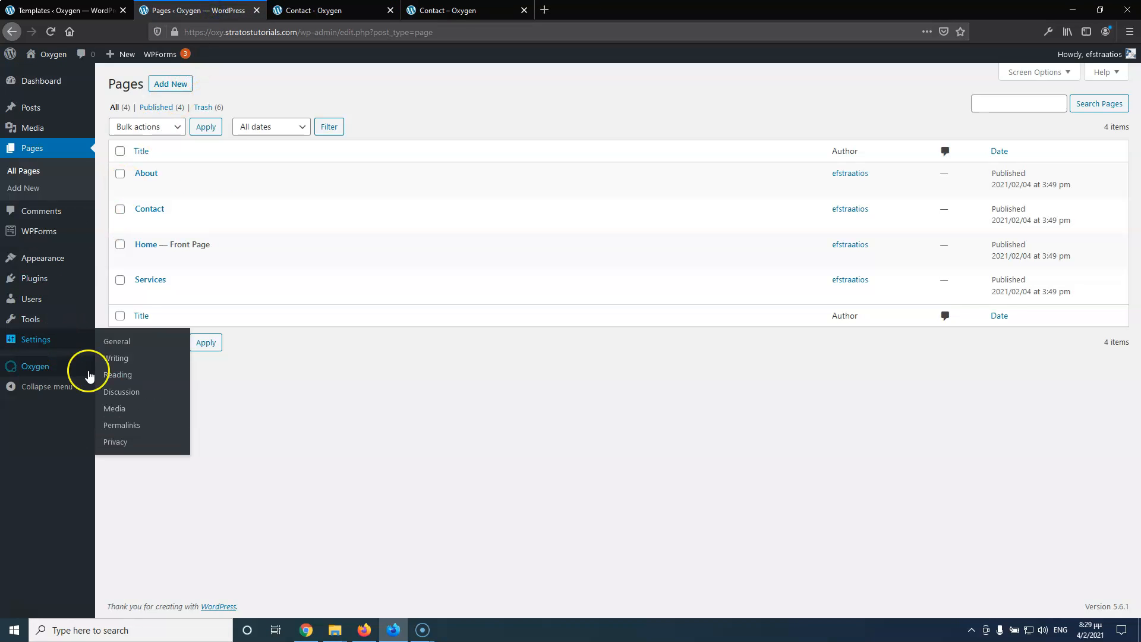
click(116, 419)
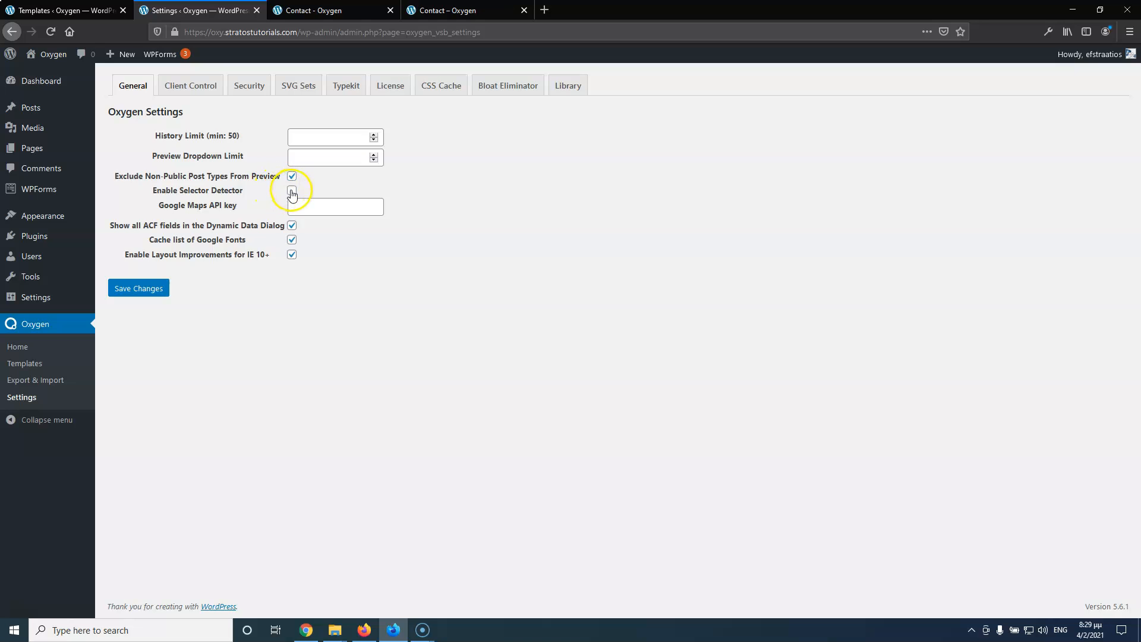
click(145, 291)
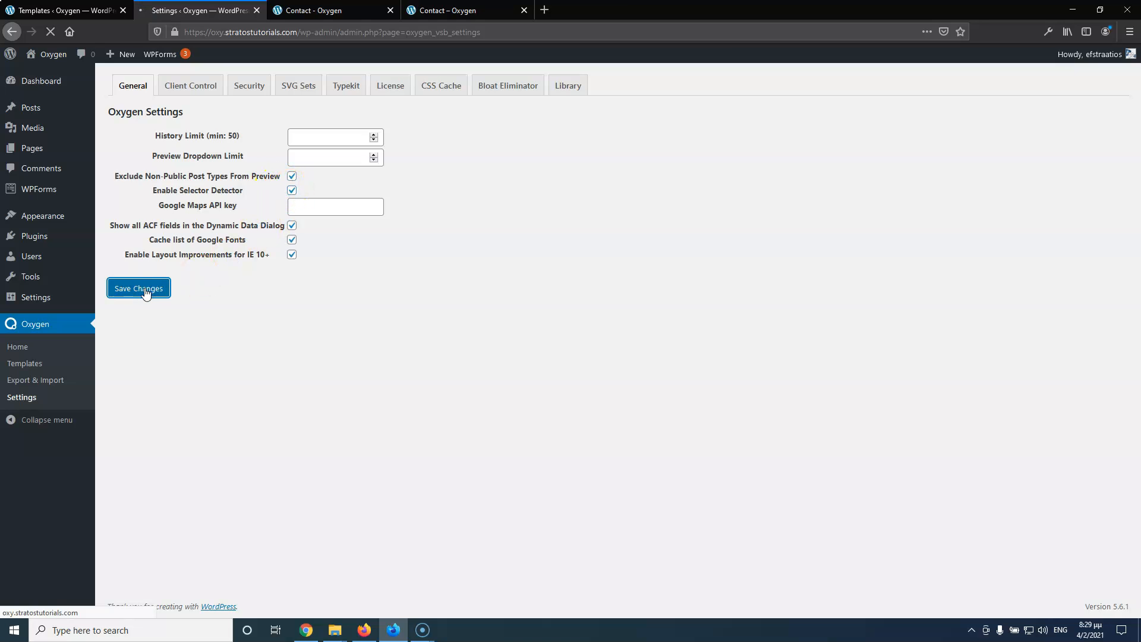
Reload the site's Contact page and open it for editing in the Oxygen visual editor
click(319, 8)
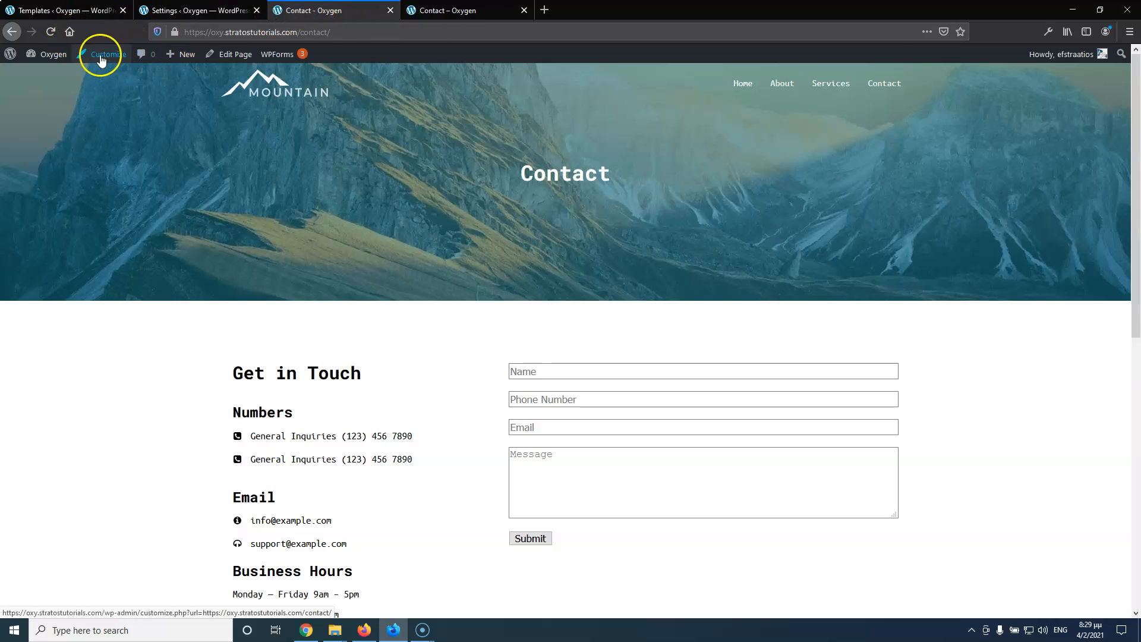
click(51, 31)
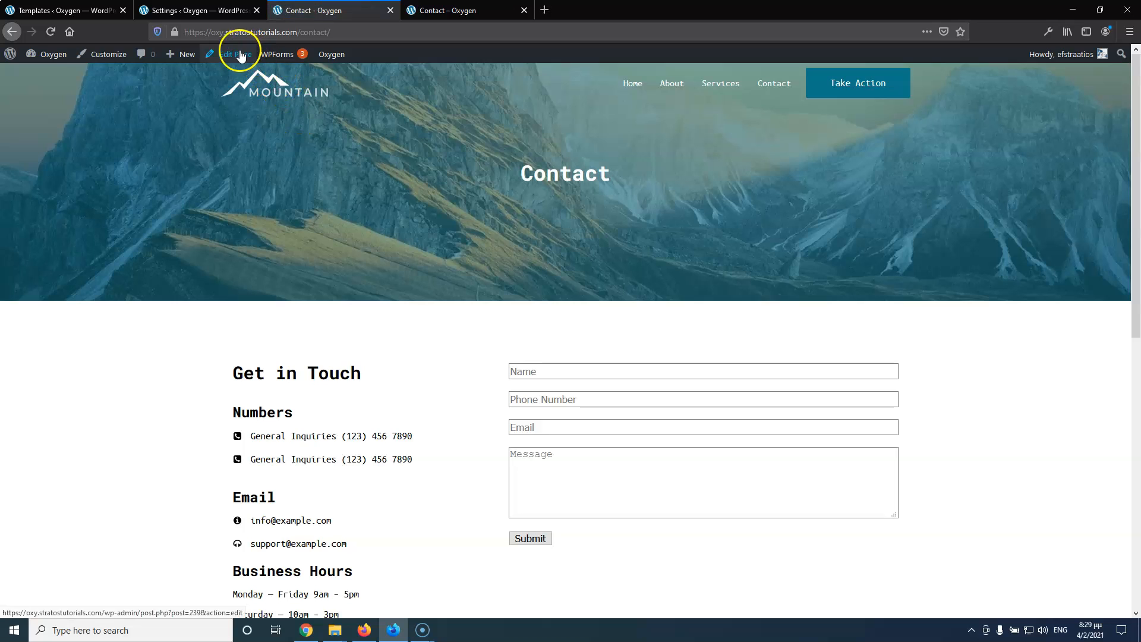
mouse_move(337, 54)
click(338, 76)
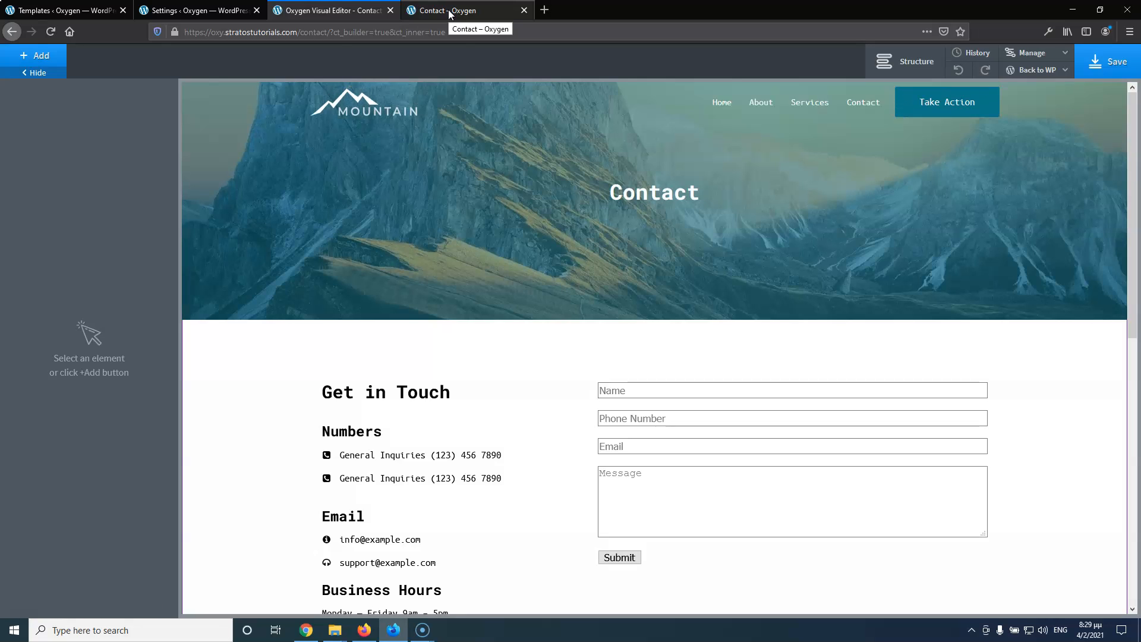
Pick the contact form's Name field with the selector detector and examine its parent selectors, including #wpforms-5
click(649, 391)
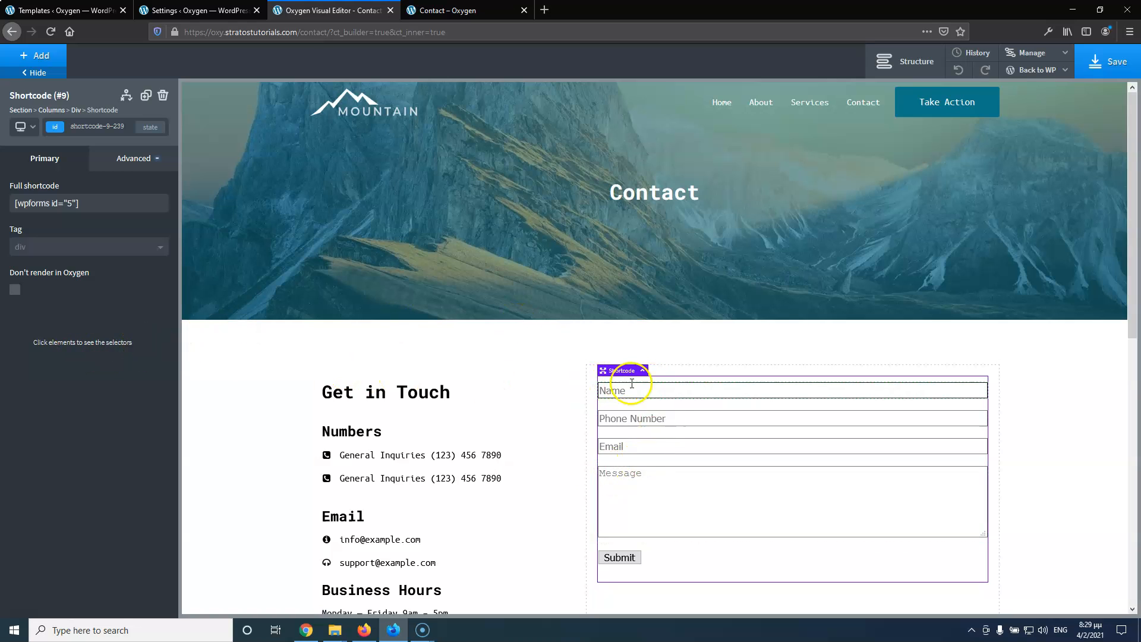
click(678, 391)
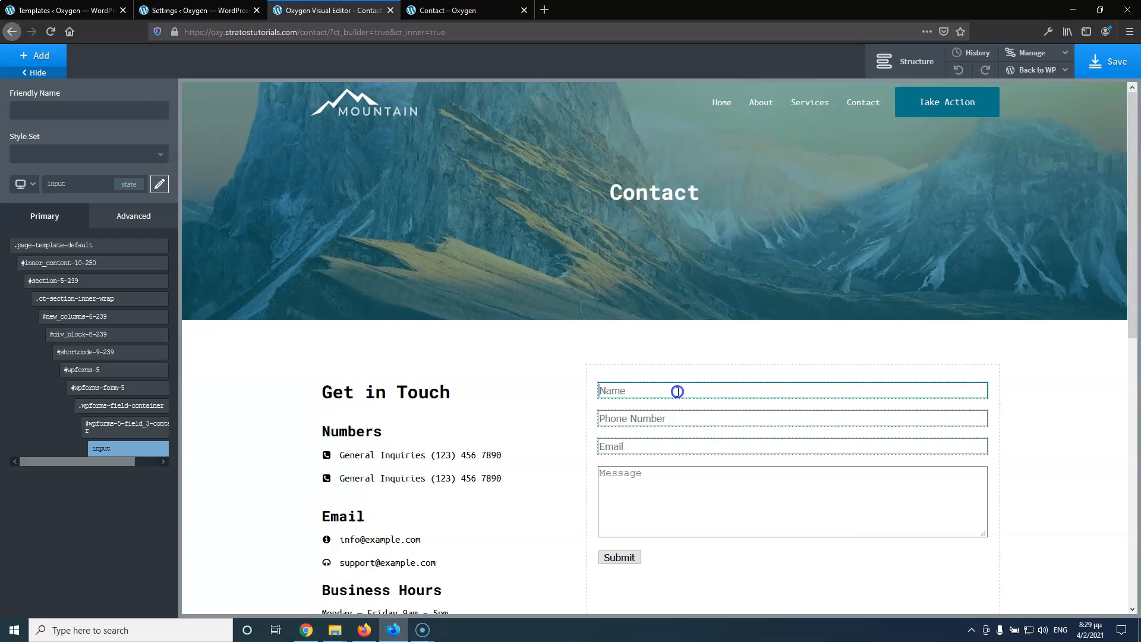
click(129, 462)
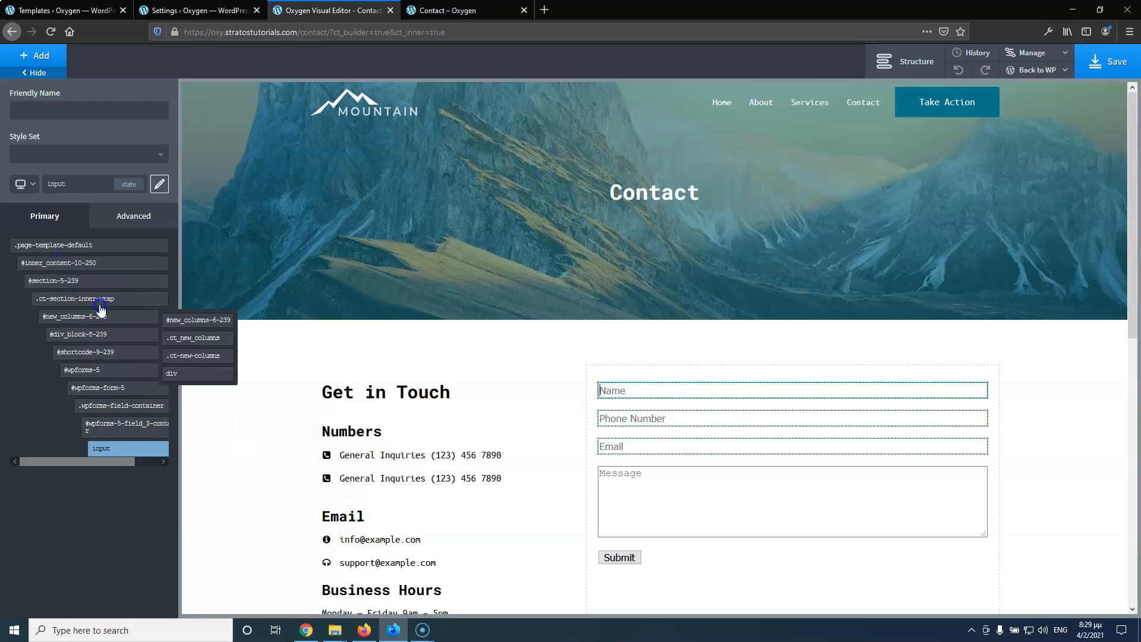
mouse_move(113, 454)
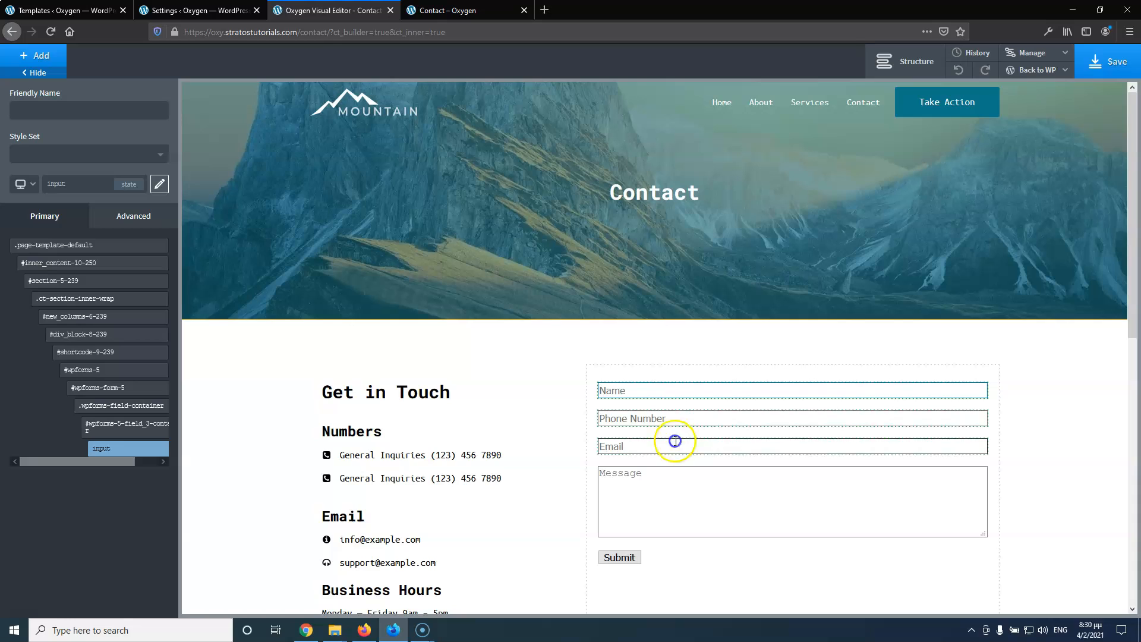
mouse_move(151, 426)
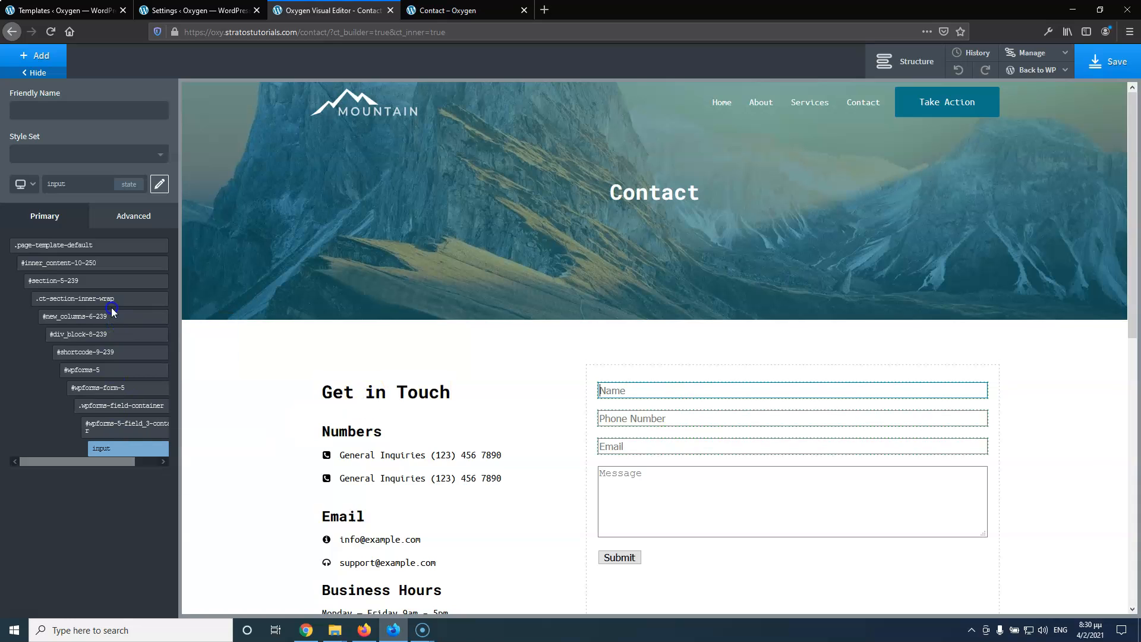
mouse_move(111, 378)
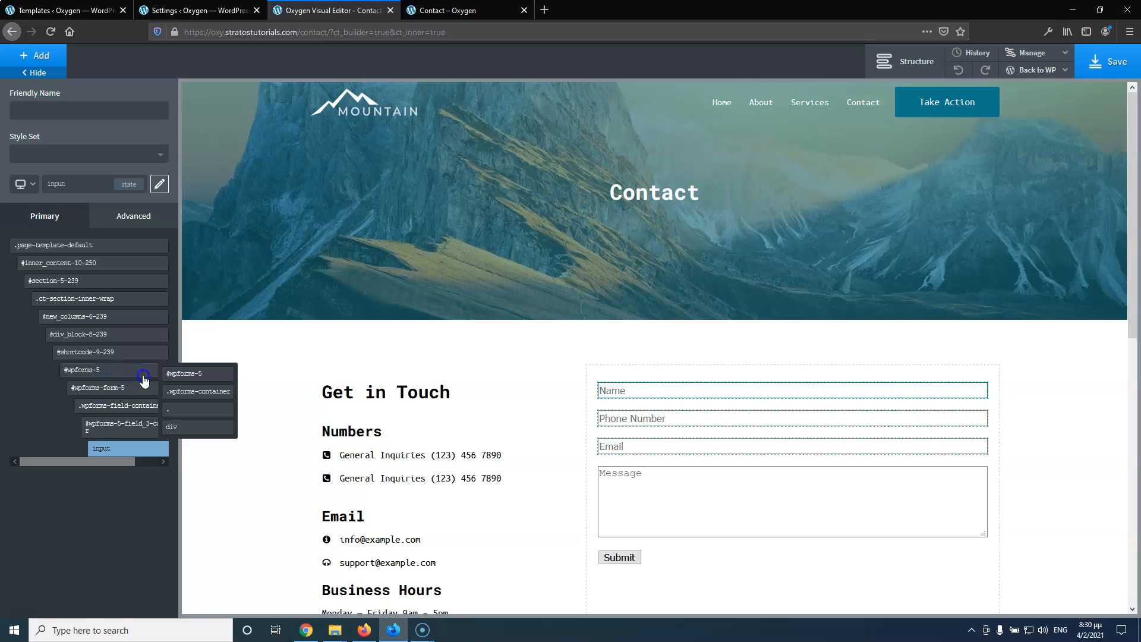
click(200, 376)
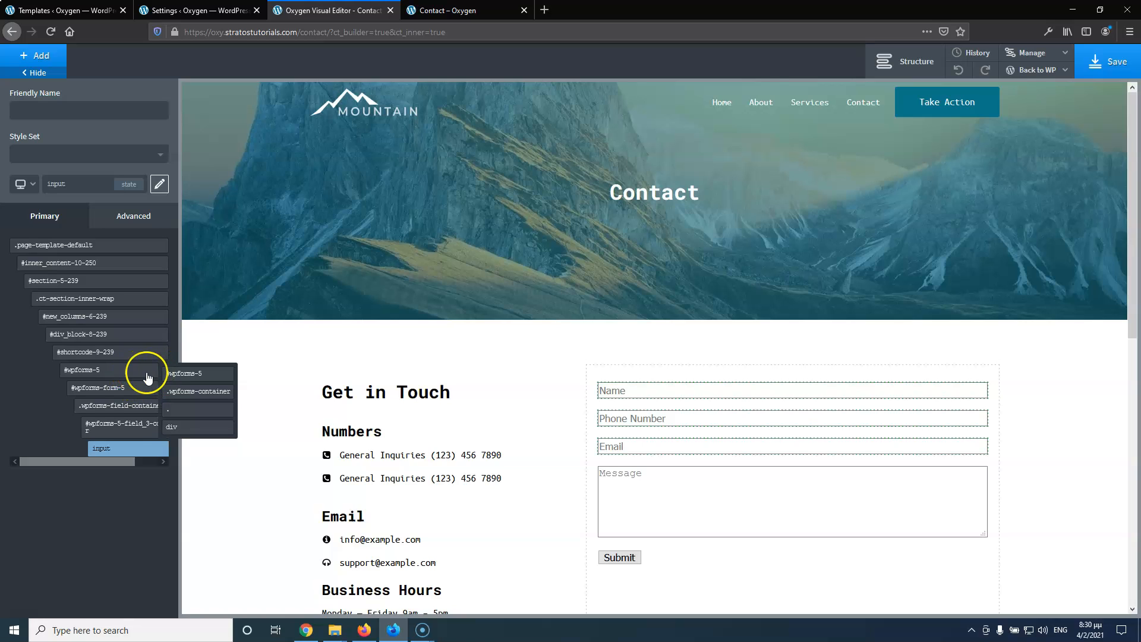
click(173, 374)
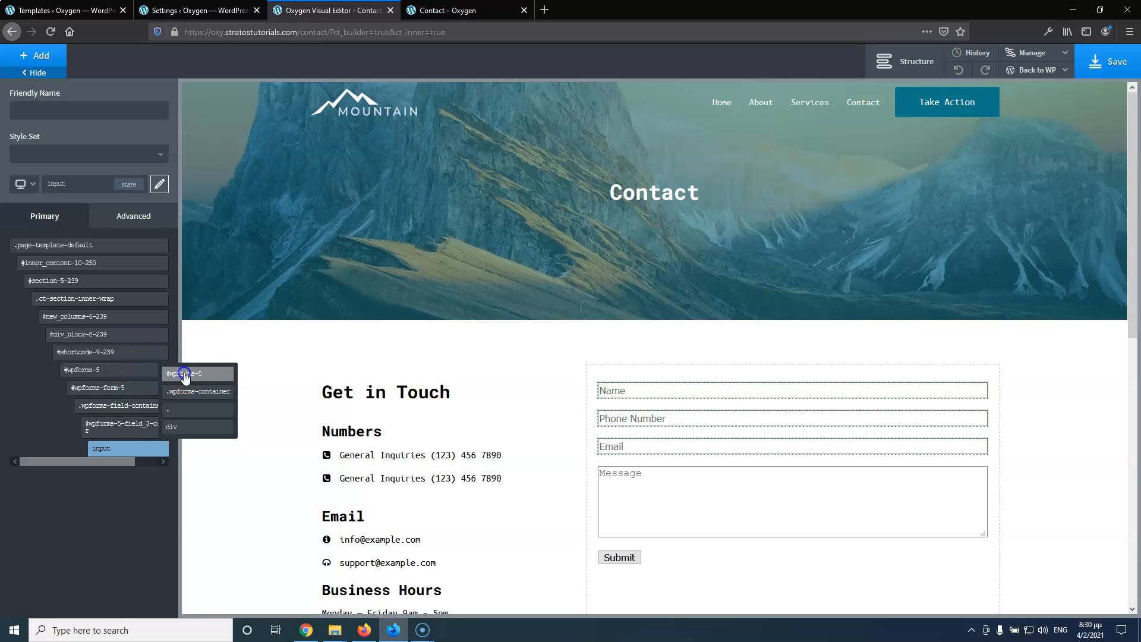
mouse_move(158, 450)
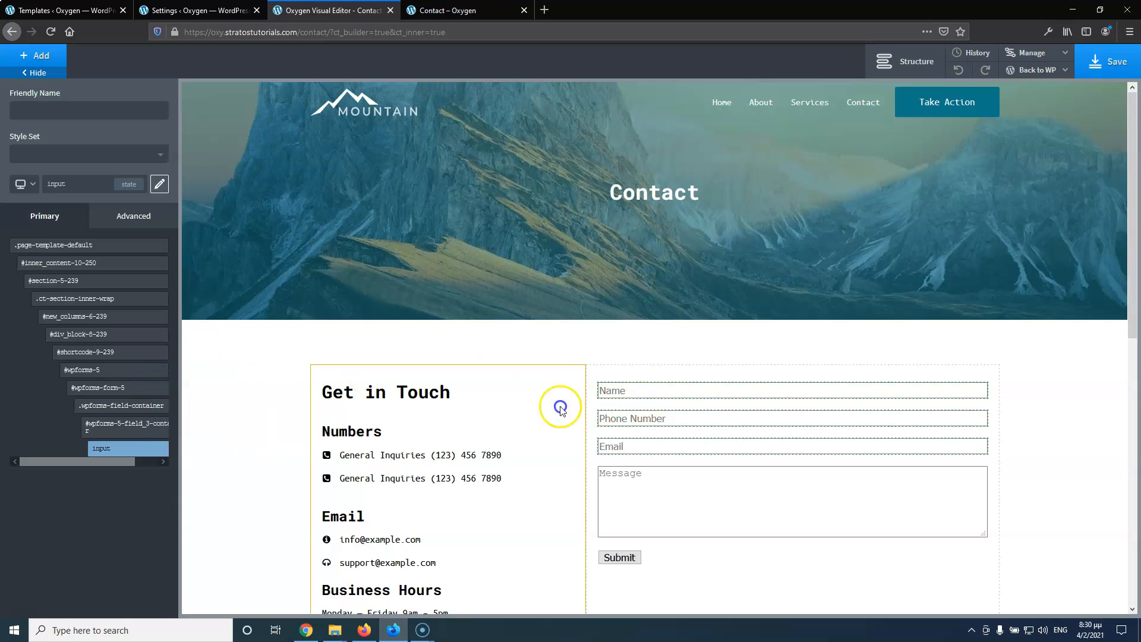
mouse_move(101, 382)
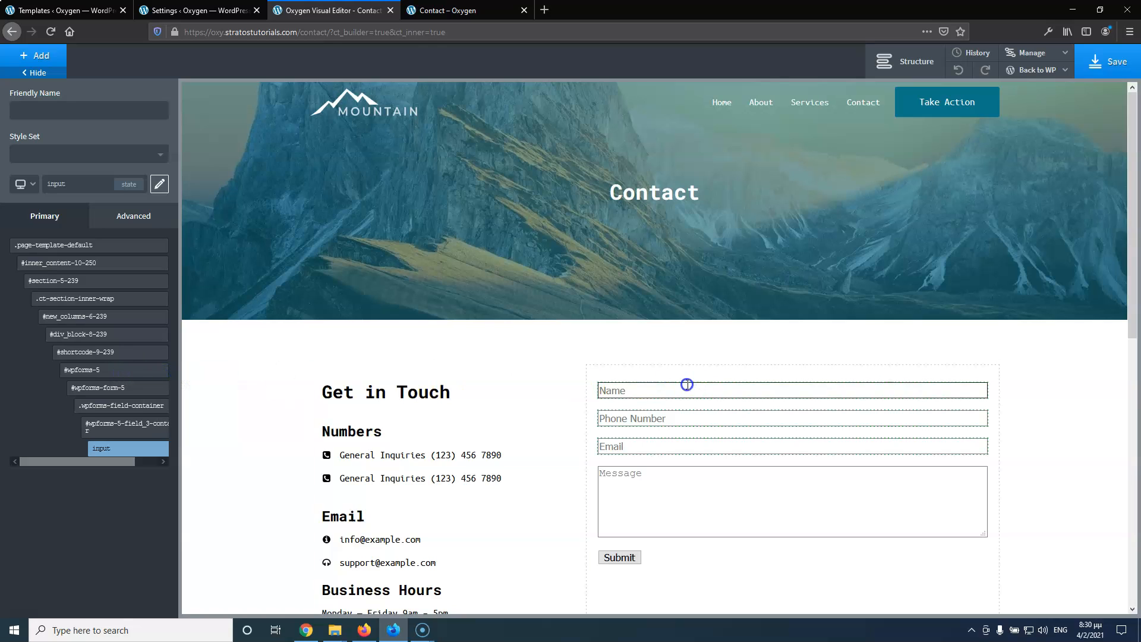
Set the input selector's padding to 10 px on all four sides
click(126, 221)
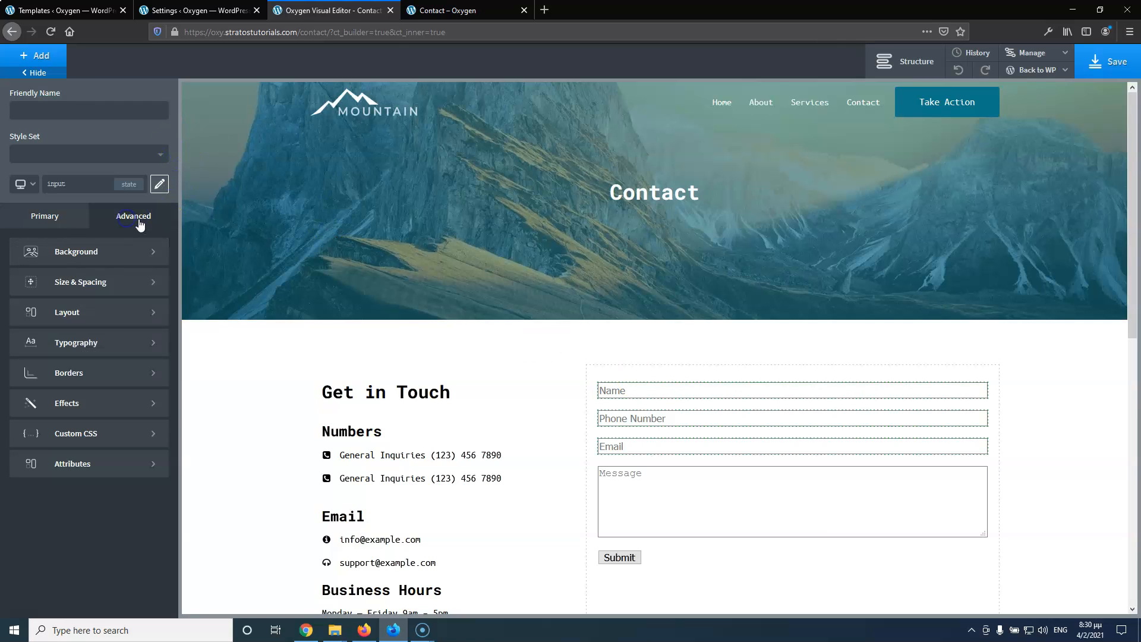
click(97, 282)
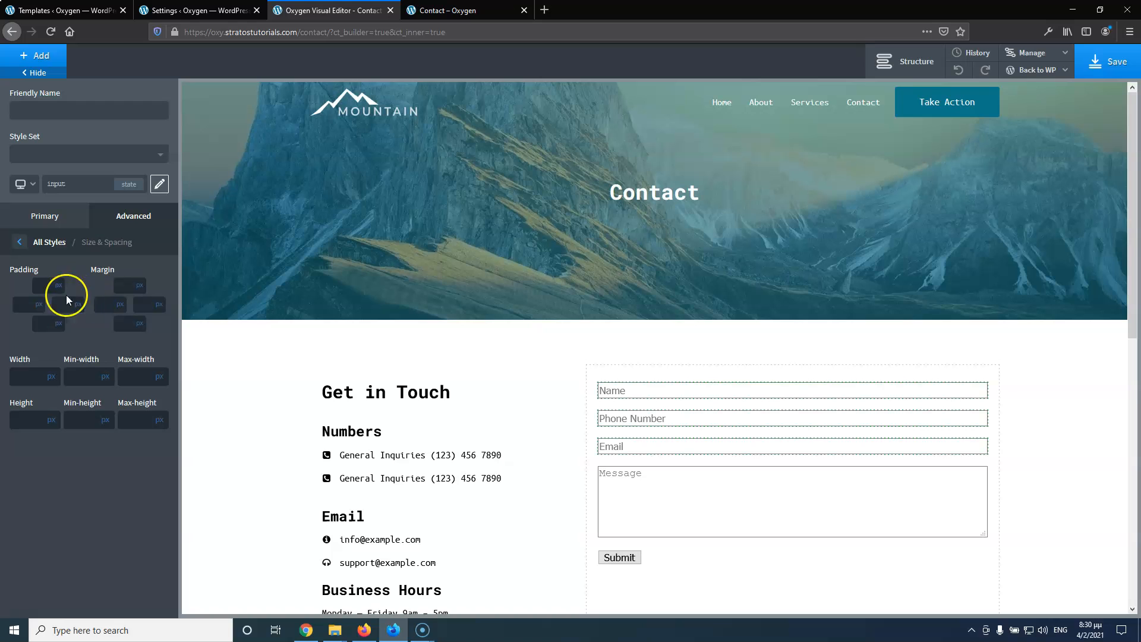
text(0)
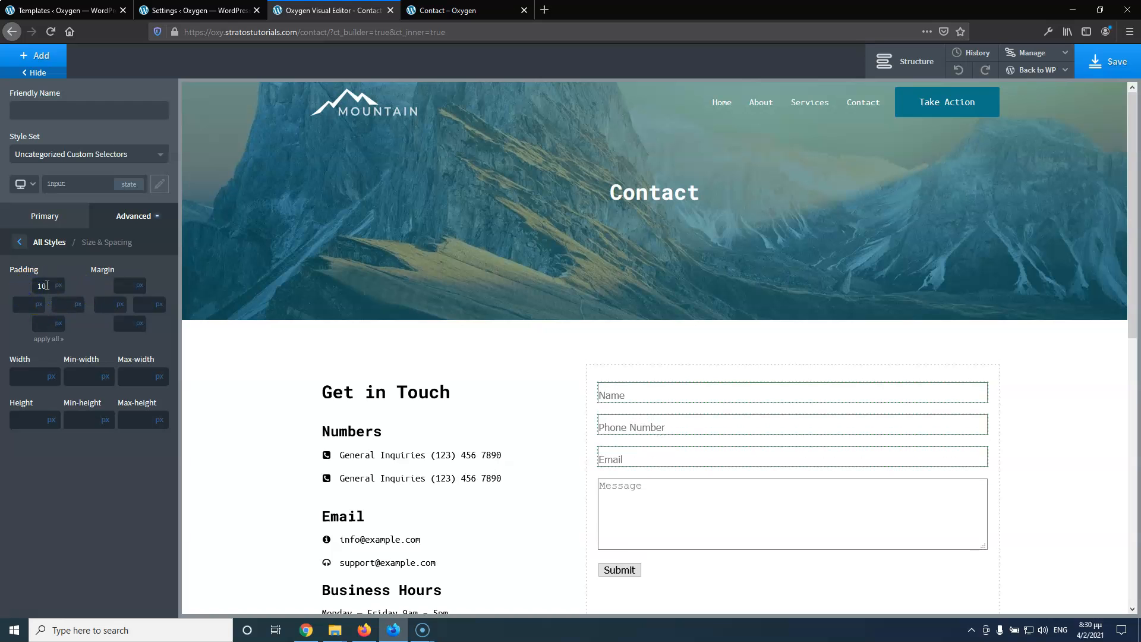
click(48, 340)
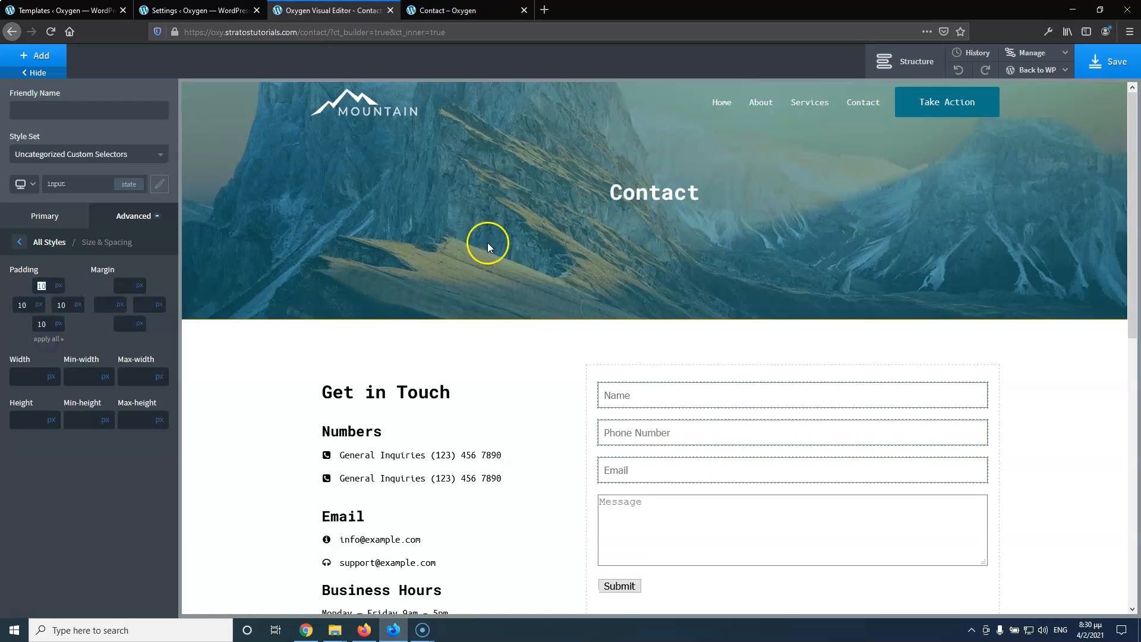
Set the input selector's background color to light grey #e2e2e2, comparing it with the reference Contact form's fields
click(463, 10)
click(330, 10)
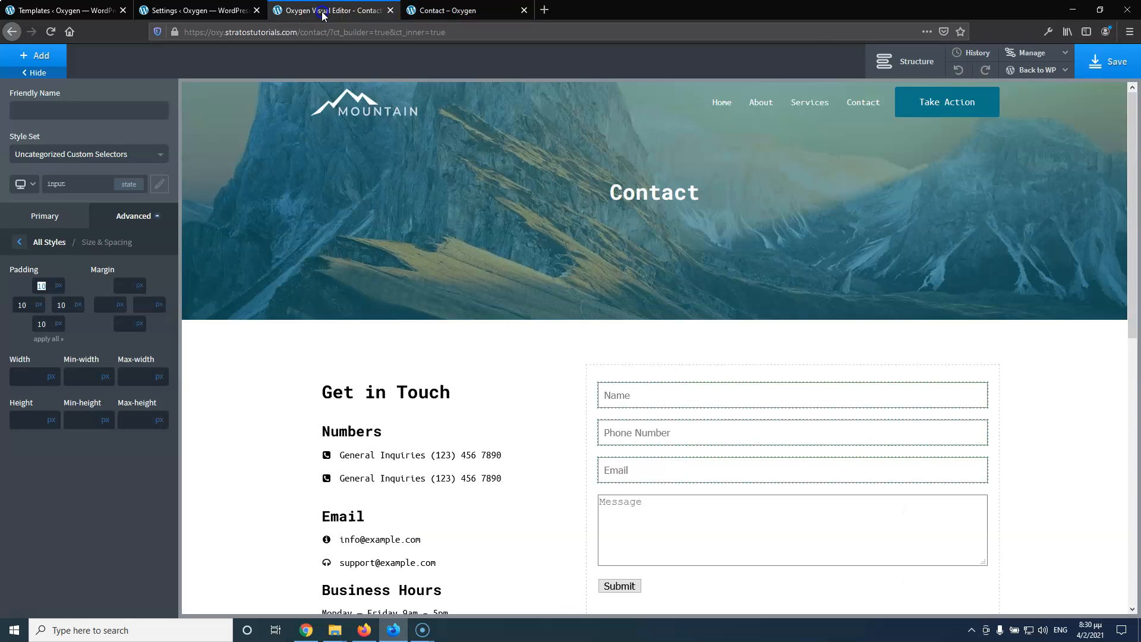
click(20, 242)
click(80, 259)
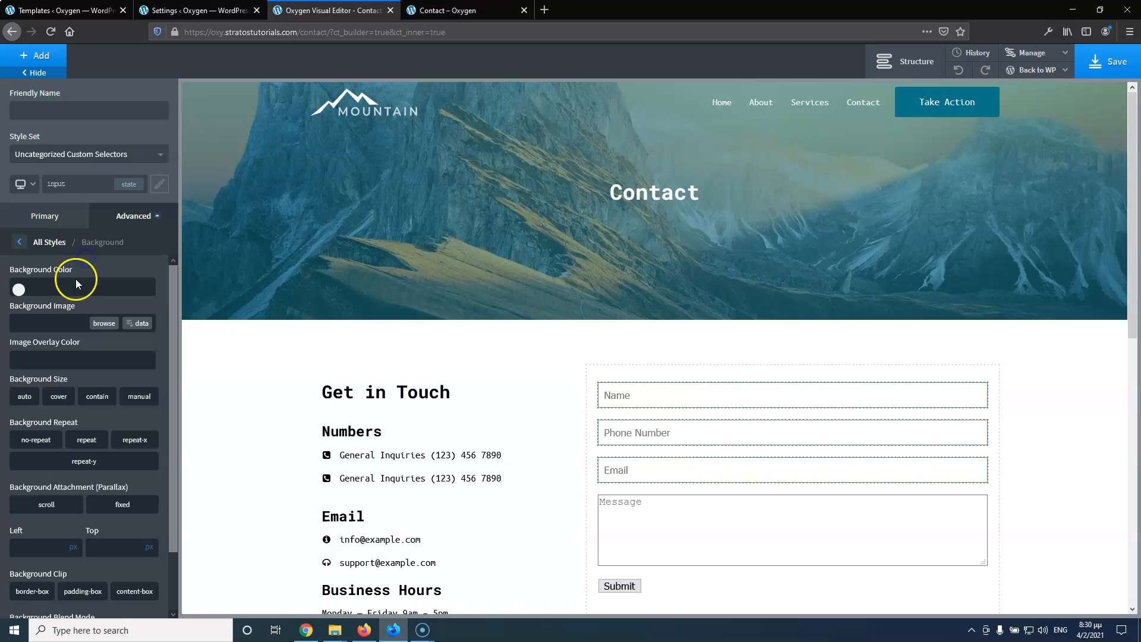
click(18, 289)
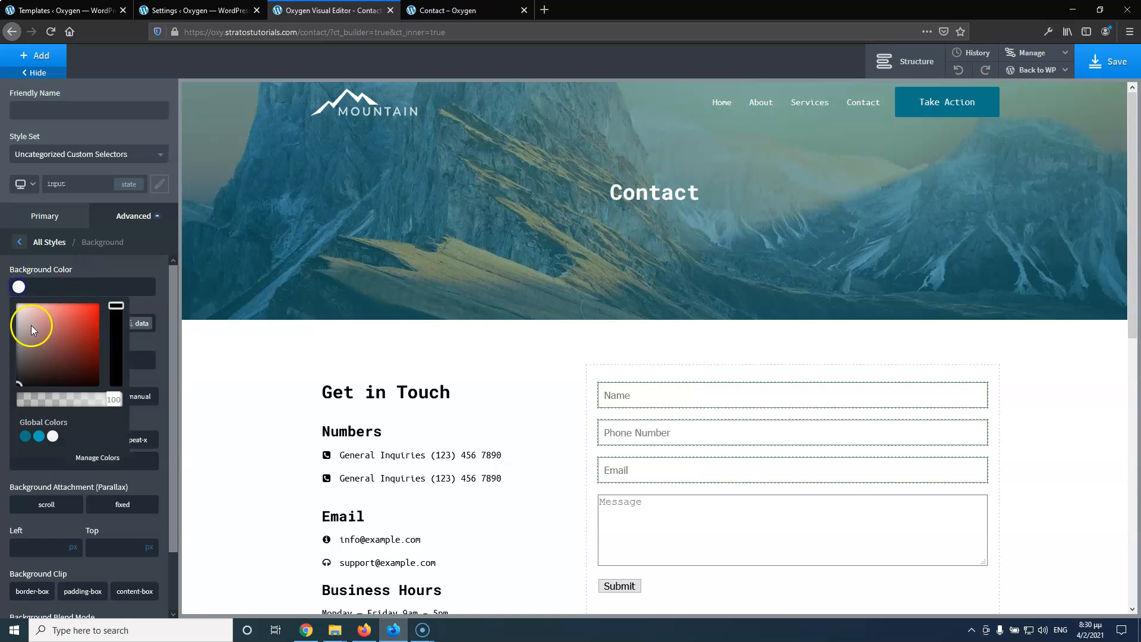
click(27, 325)
mouse_move(13, 317)
mouse_down()
mouse_move(10, 304)
mouse_move(9, 316)
mouse_up()
click(448, 9)
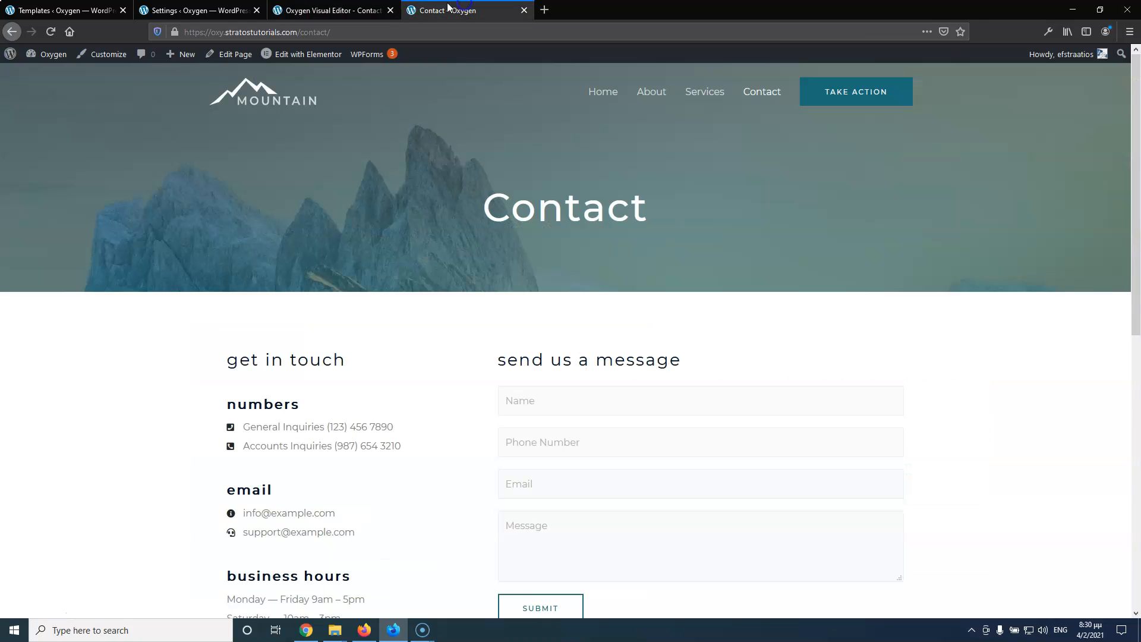
click(331, 9)
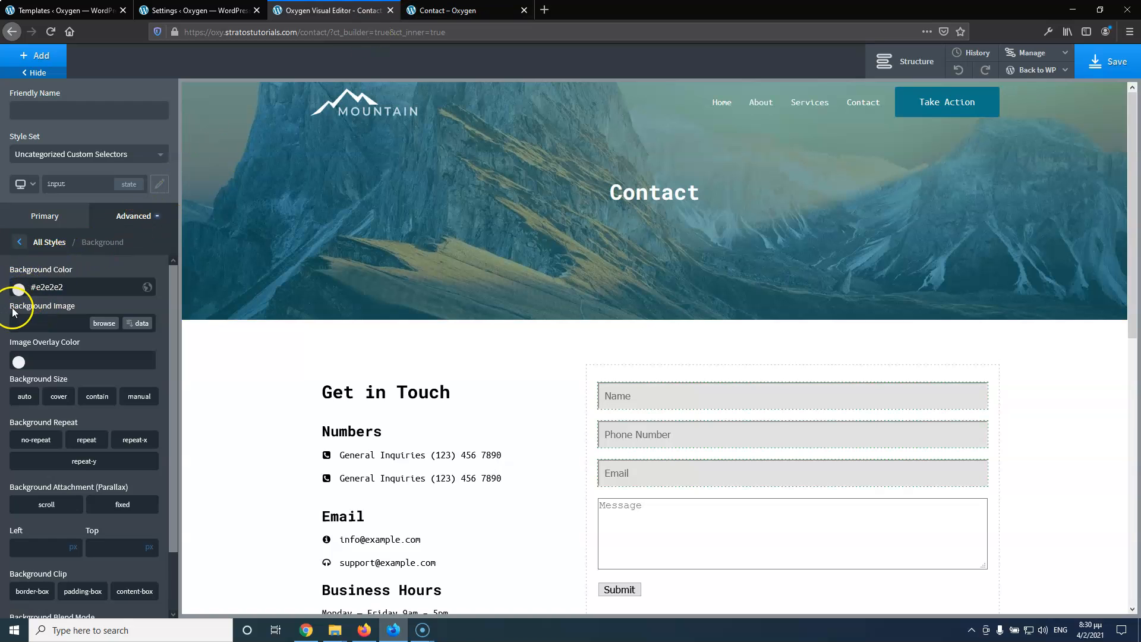
Reduce the input selector's background opacity to 62%, comparing it with the reference form's fields, and save the page
click(17, 289)
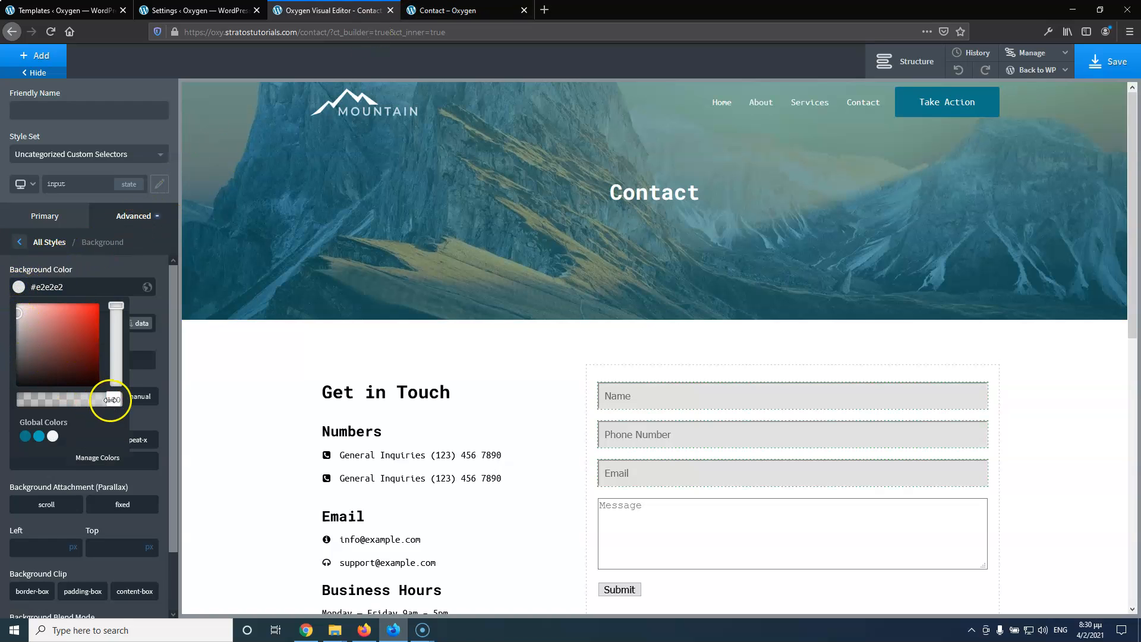
drag(84, 401, 80, 403)
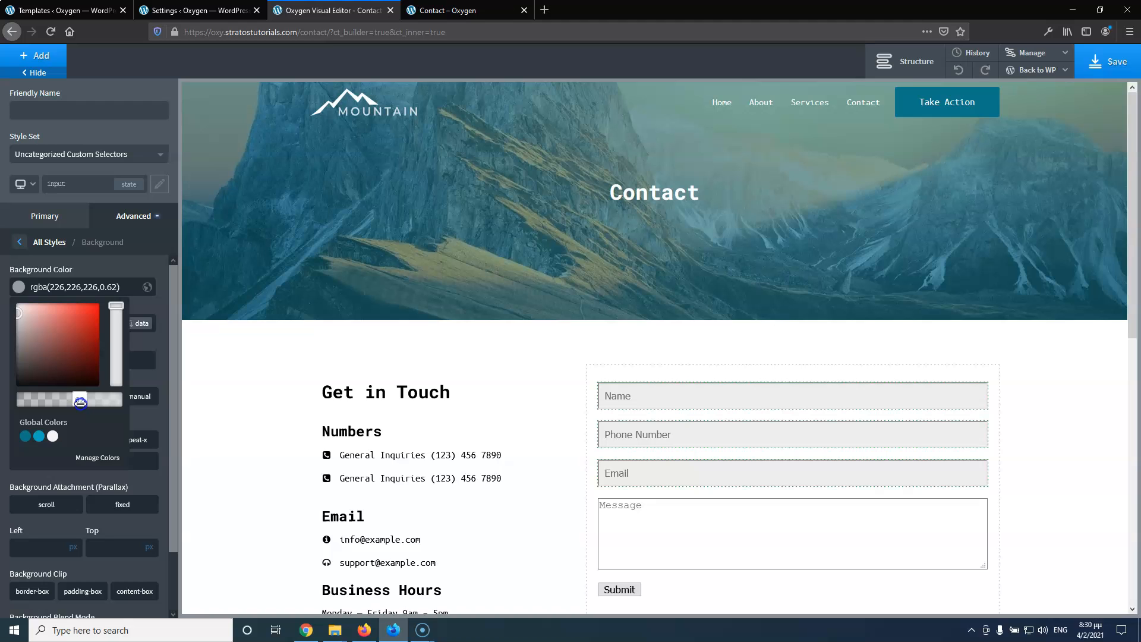
click(462, 12)
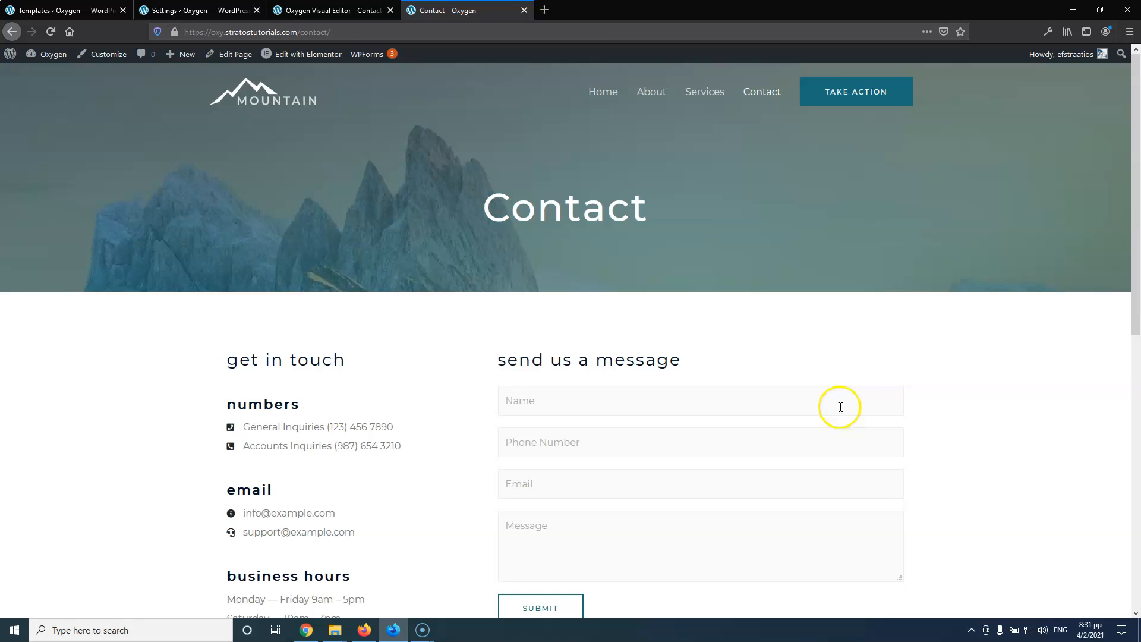
click(359, 15)
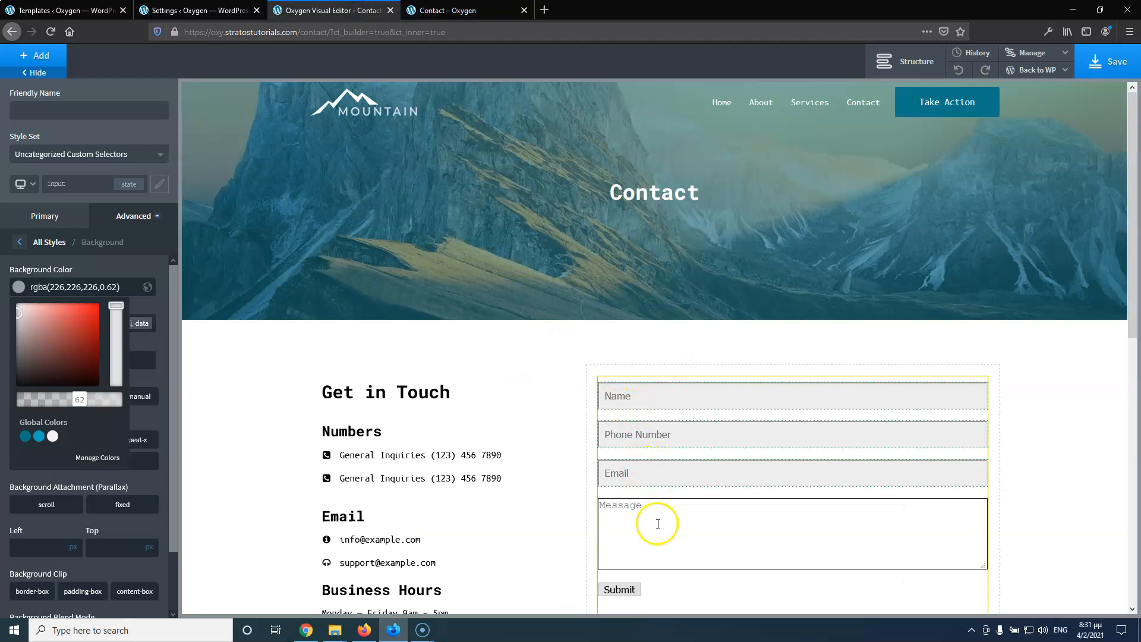
click(192, 358)
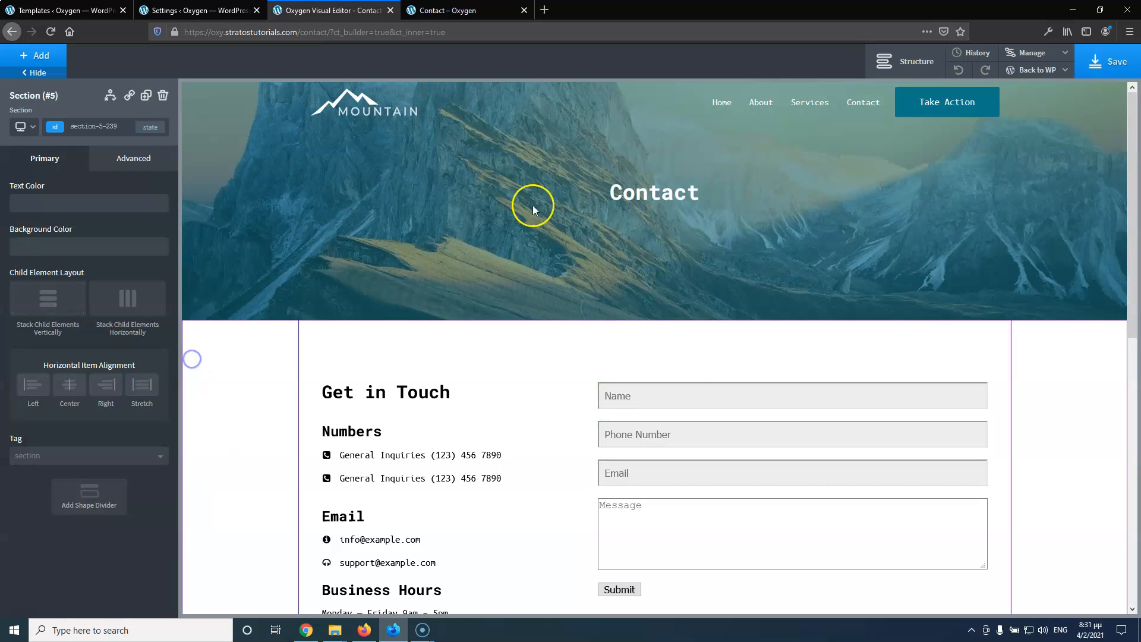
click(1108, 61)
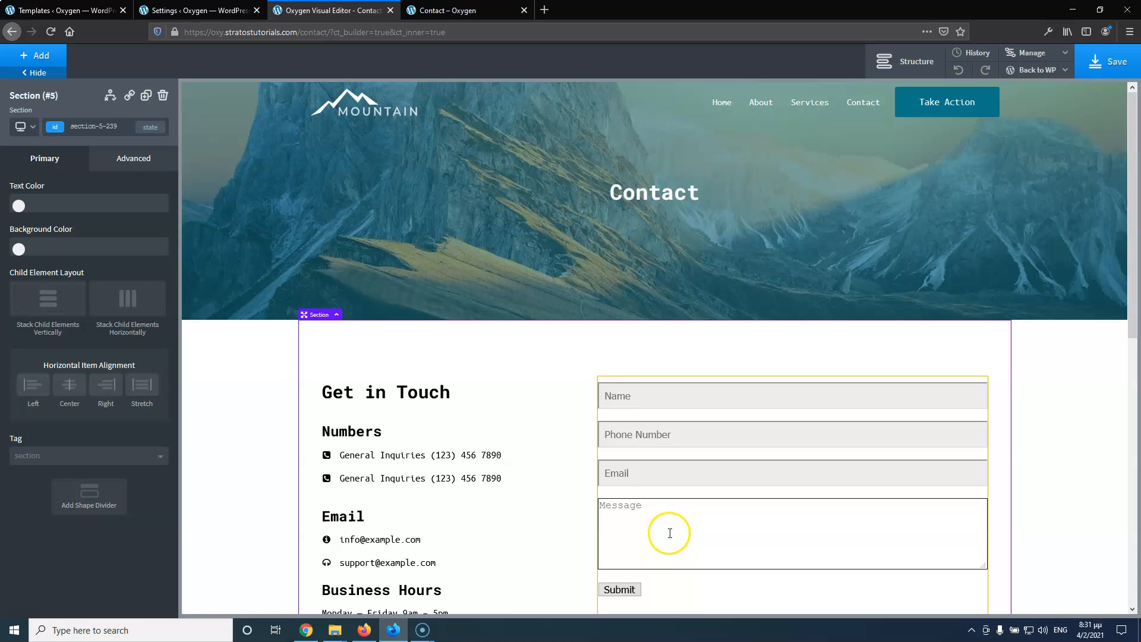
Pick the contact form's Message textarea with the selector detector and examine its parent selectors, including #wpforms-5
click(669, 537)
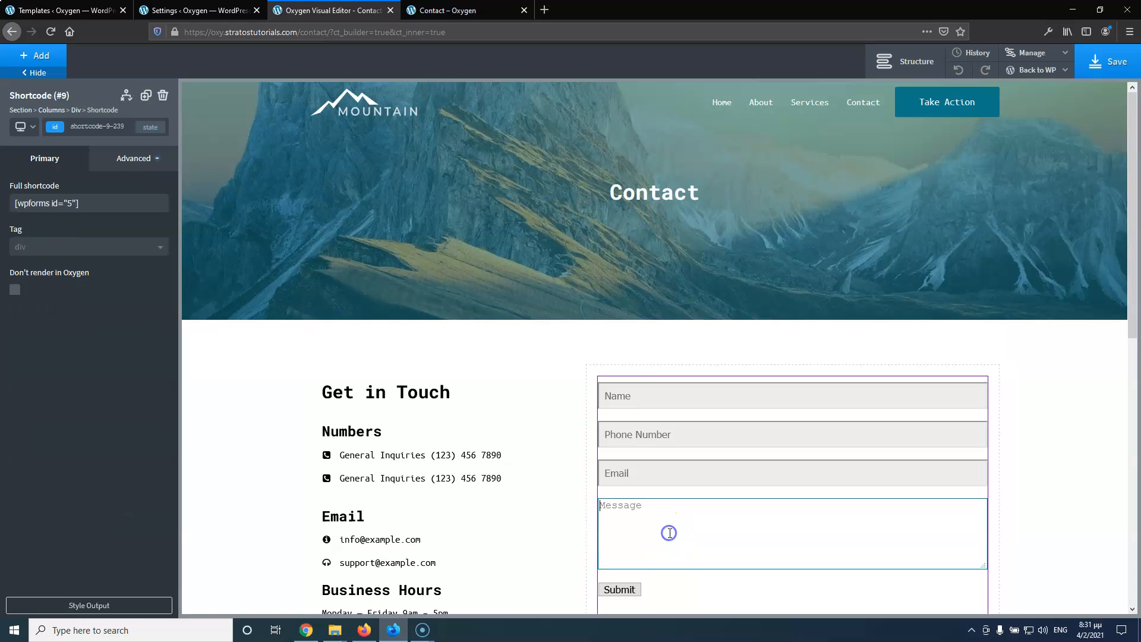
click(102, 605)
mouse_move(149, 515)
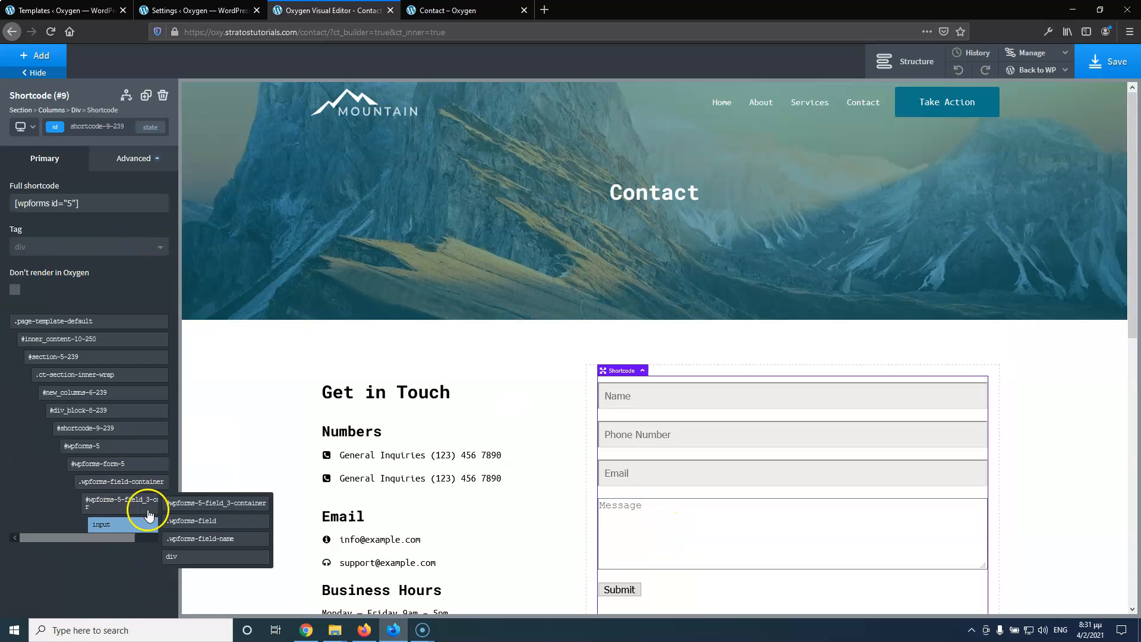
click(610, 539)
mouse_move(113, 451)
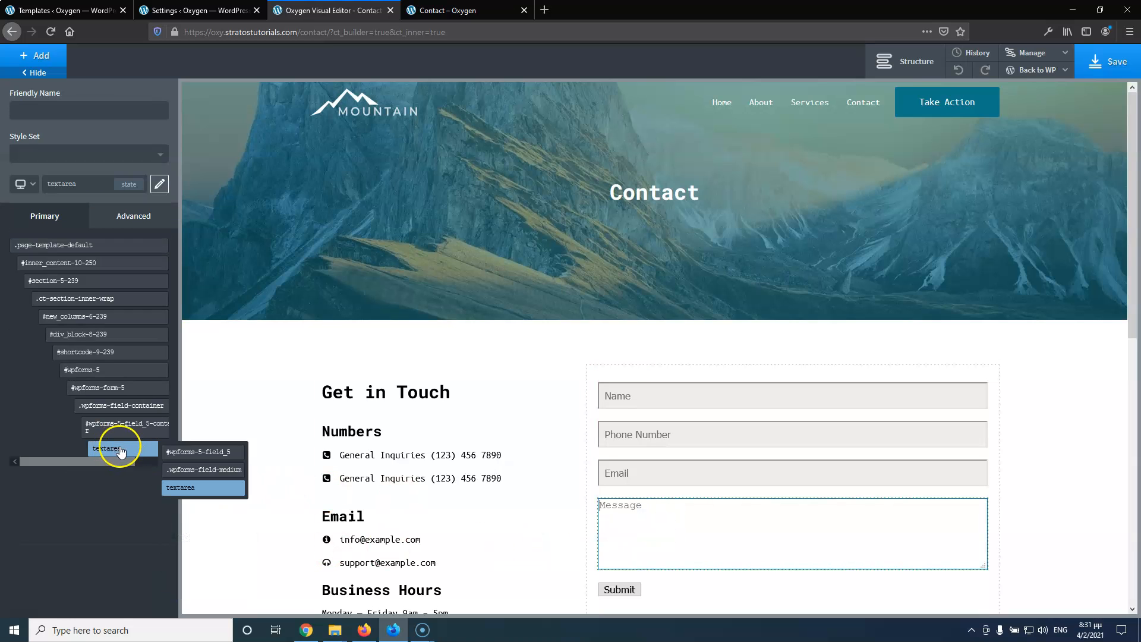
mouse_move(141, 378)
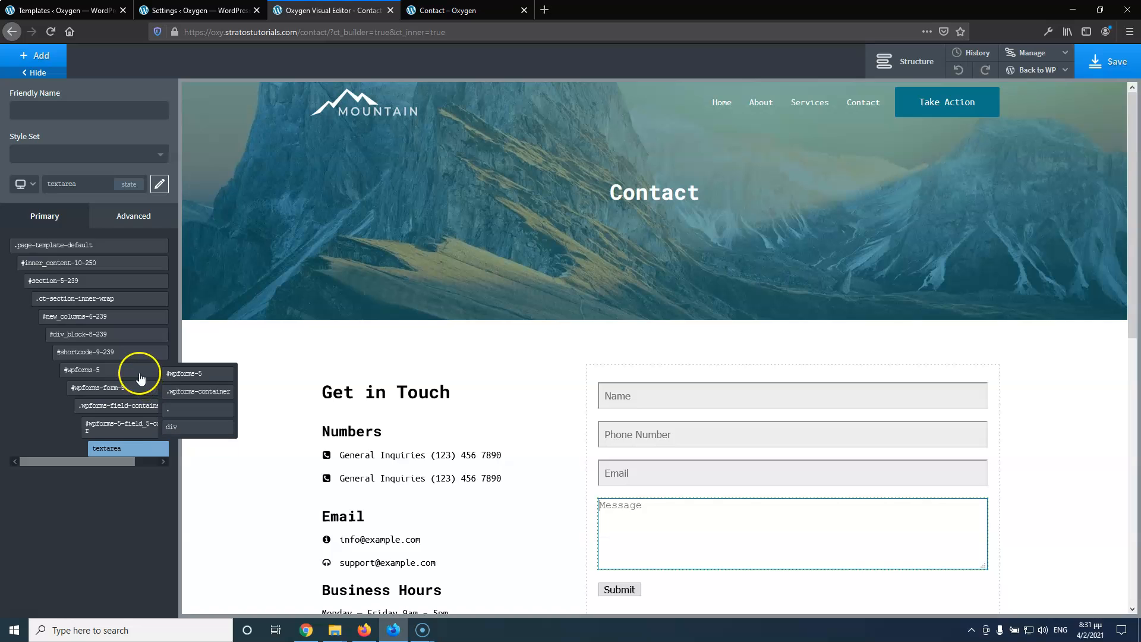
click(179, 372)
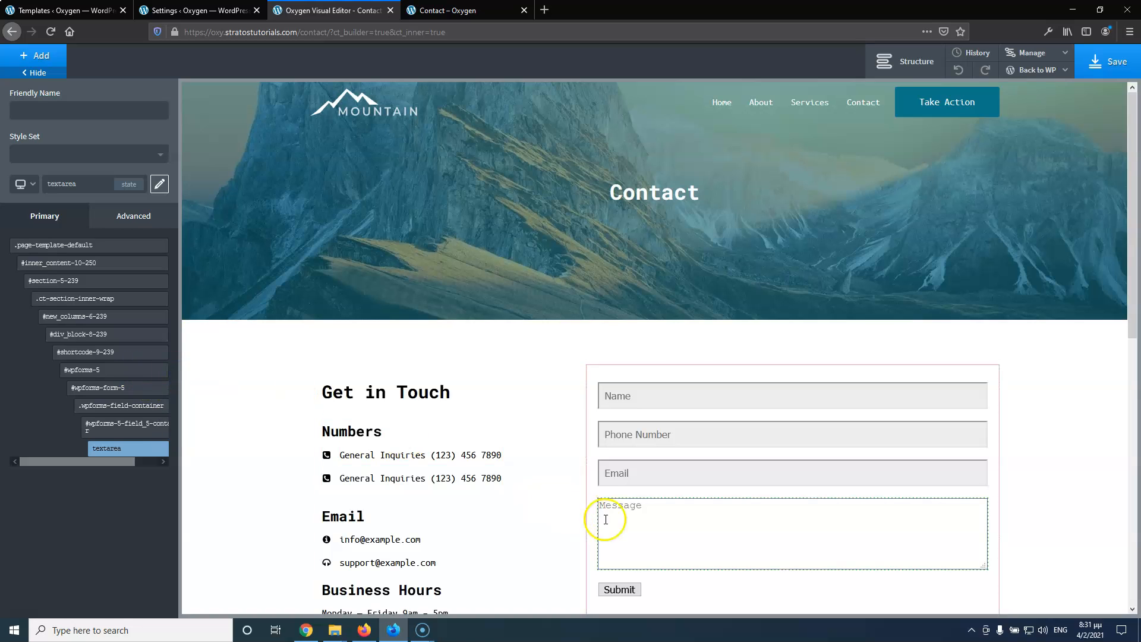
click(656, 523)
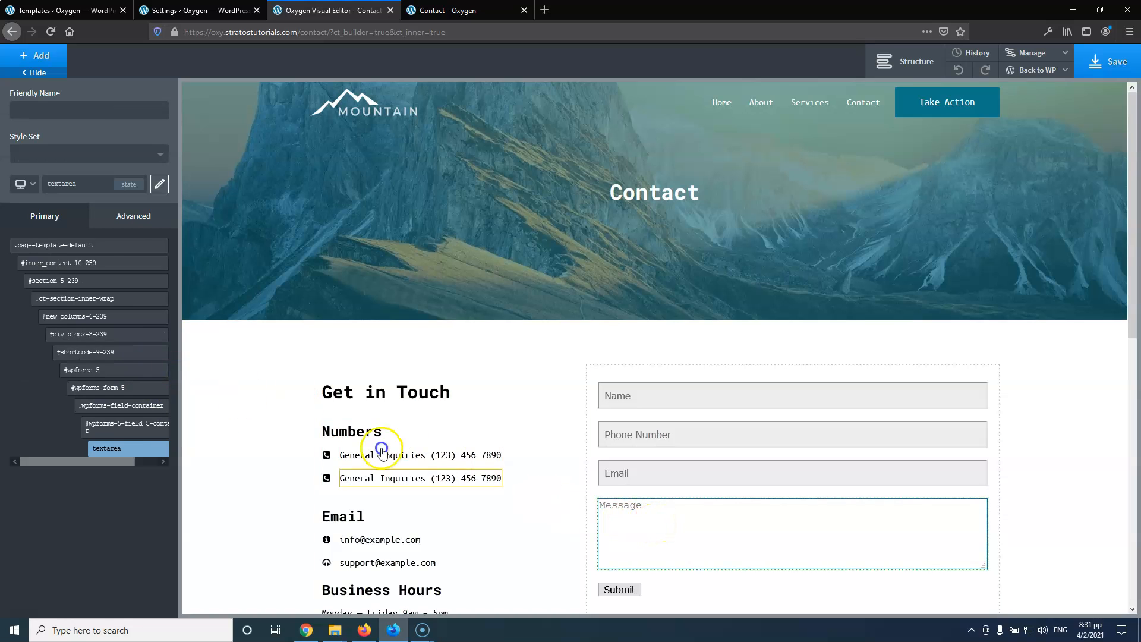
click(128, 221)
mouse_move(122, 387)
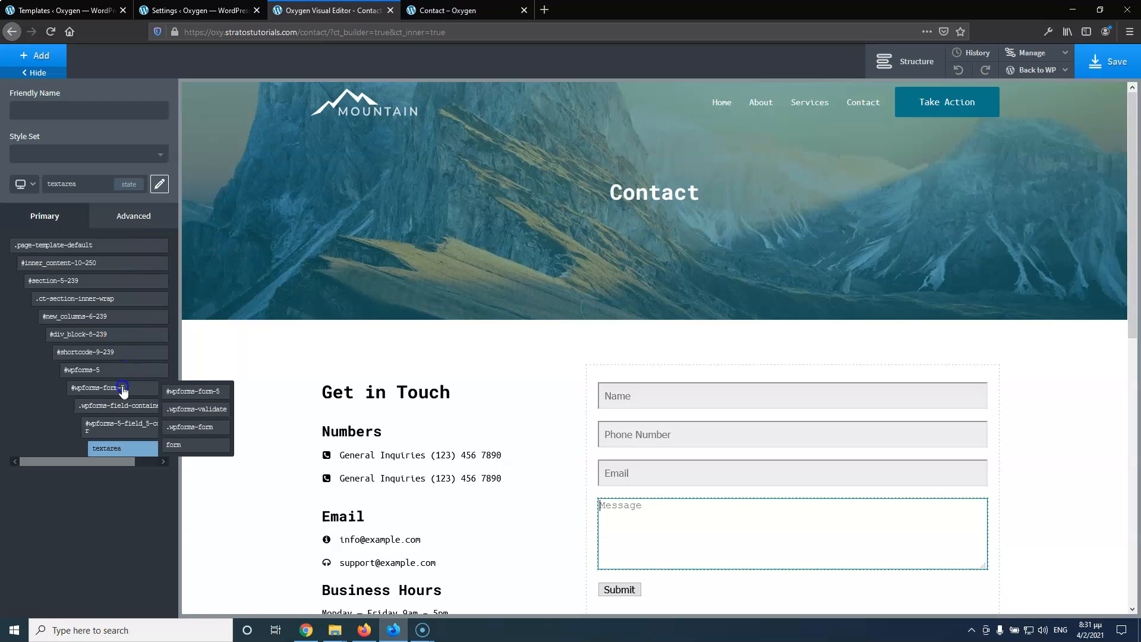
click(177, 397)
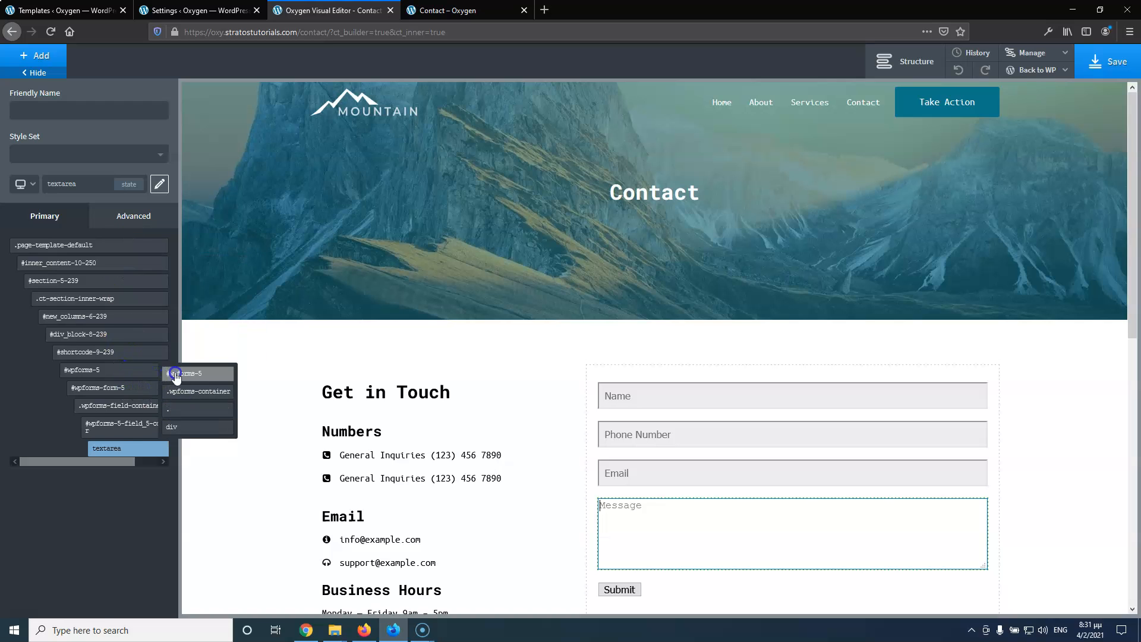
mouse_move(146, 376)
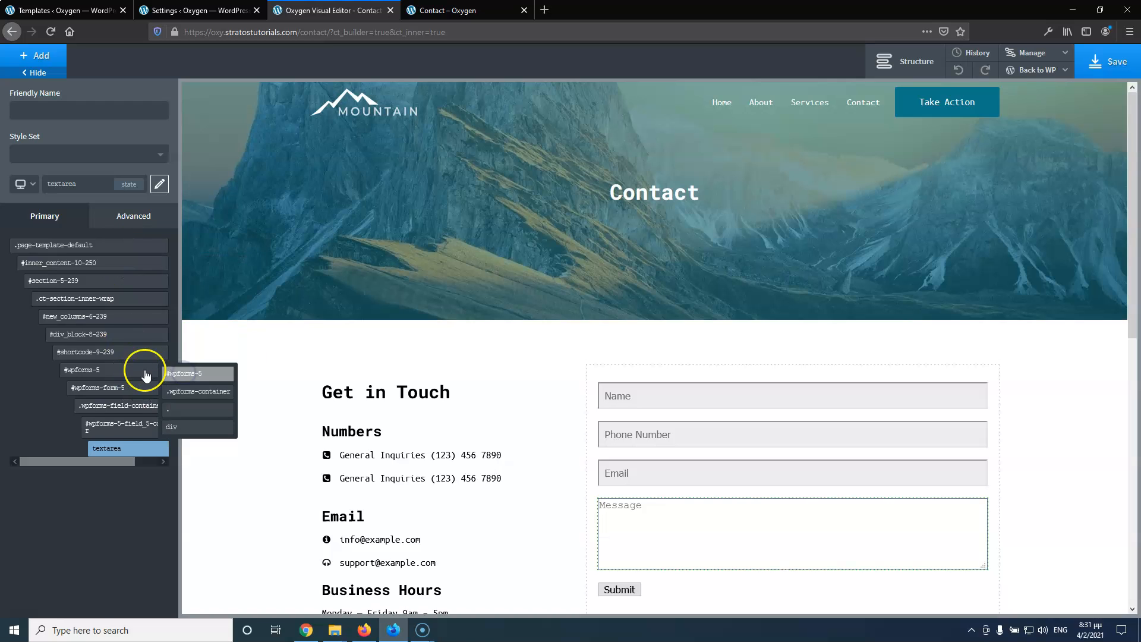
Set the textarea selector's background color to light grey #dddddd at 55% opacity
click(133, 216)
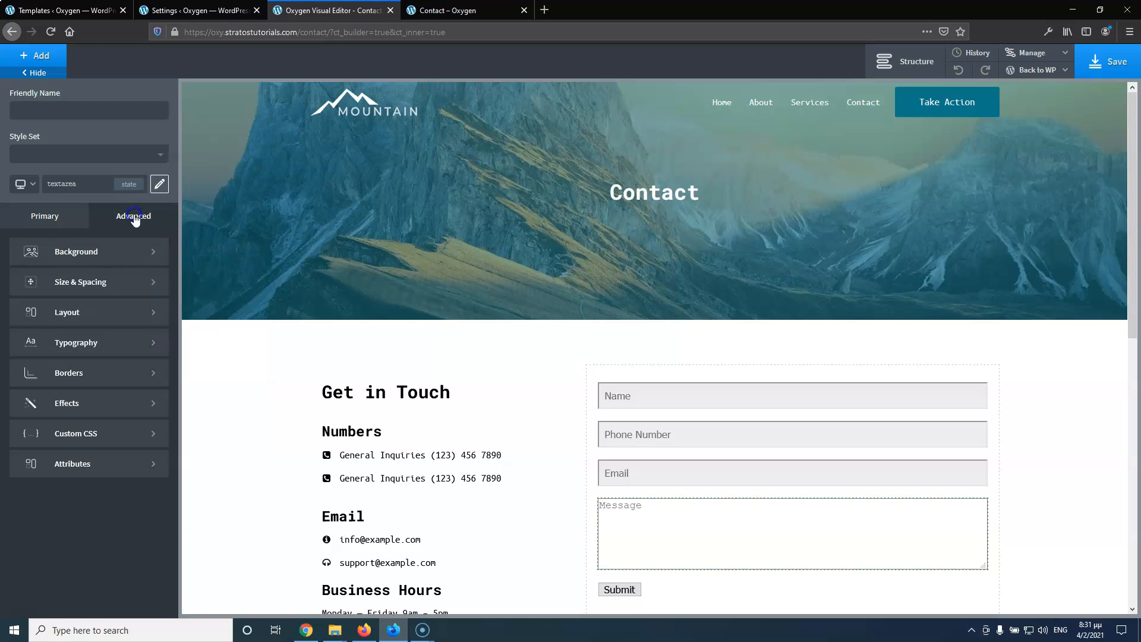
click(98, 257)
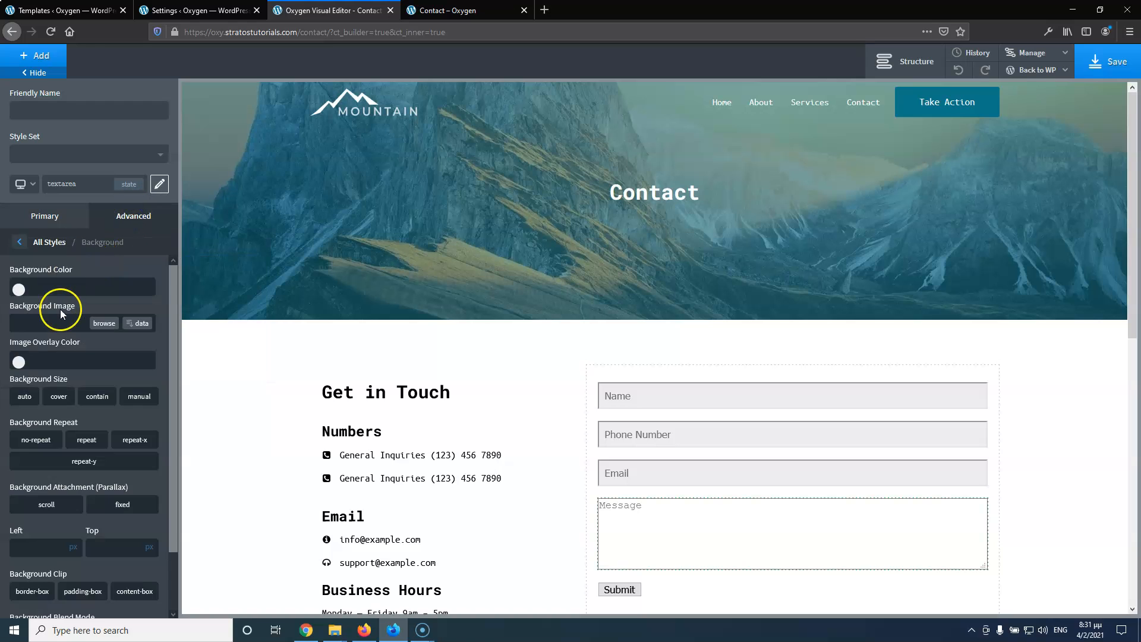
click(18, 291)
drag(28, 334, 13, 314)
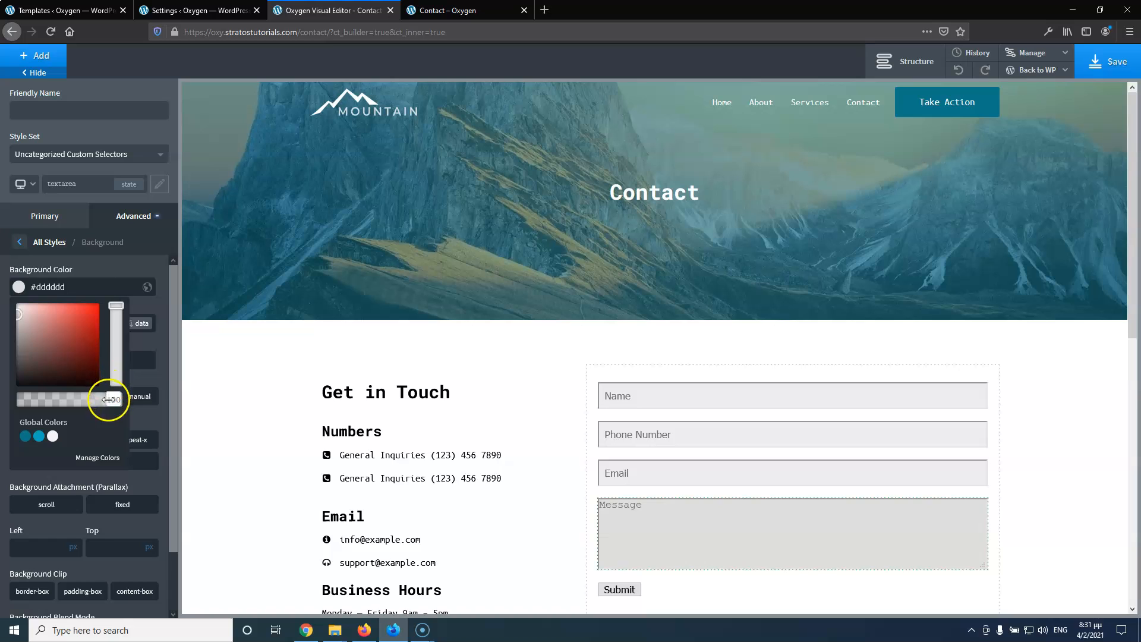
drag(73, 403, 70, 404)
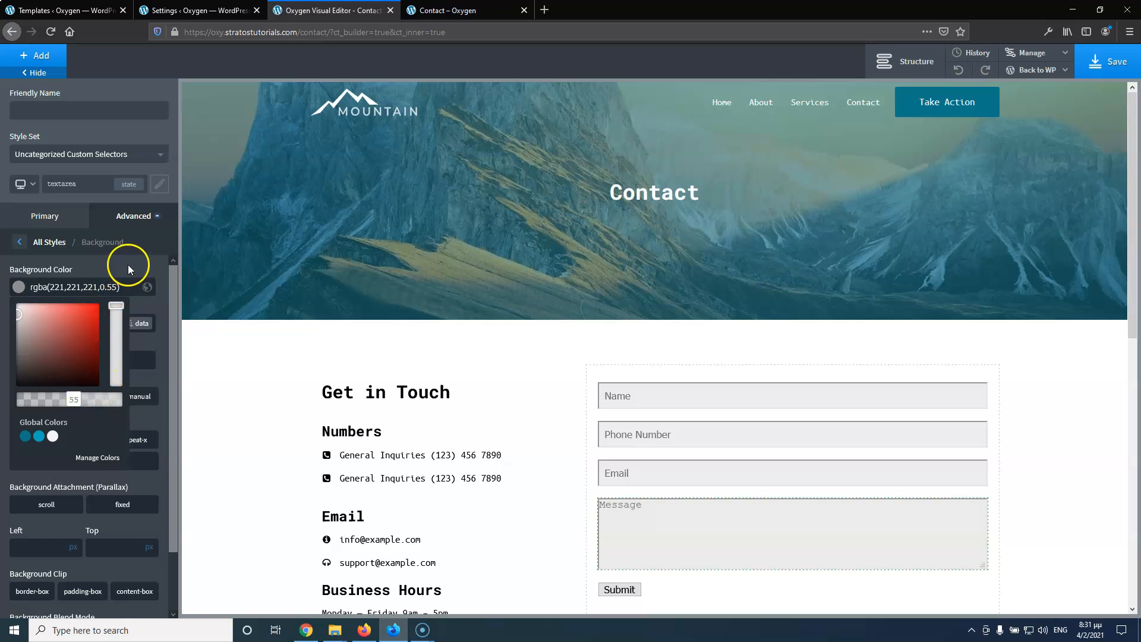
click(127, 265)
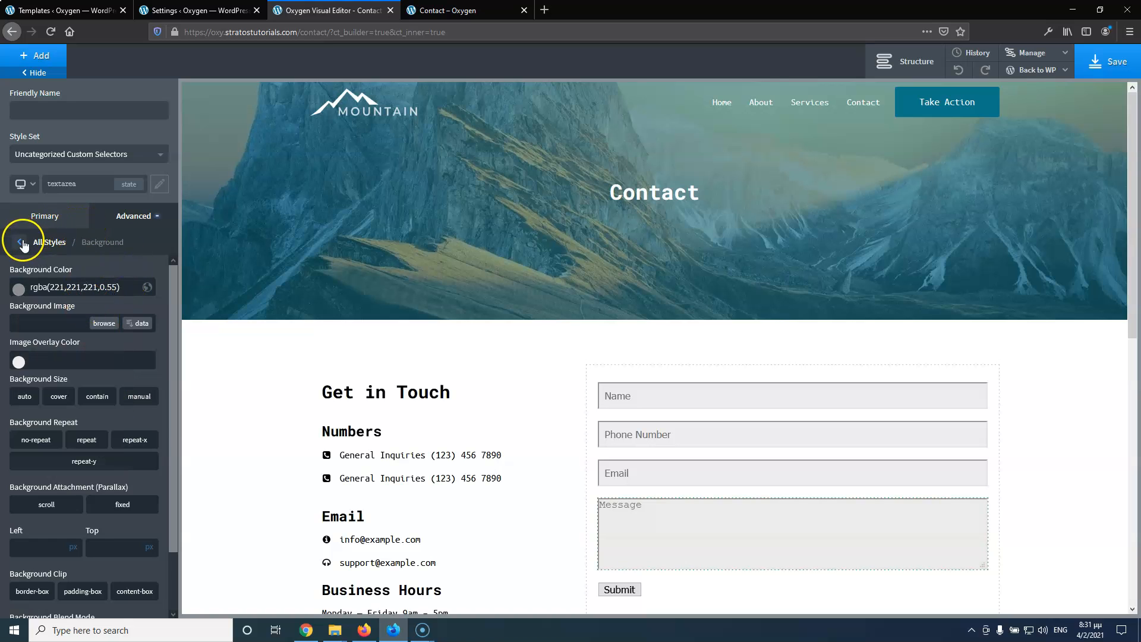
Set the textarea selector's padding to 10 px on all four sides
click(126, 226)
click(77, 255)
click(24, 248)
click(51, 279)
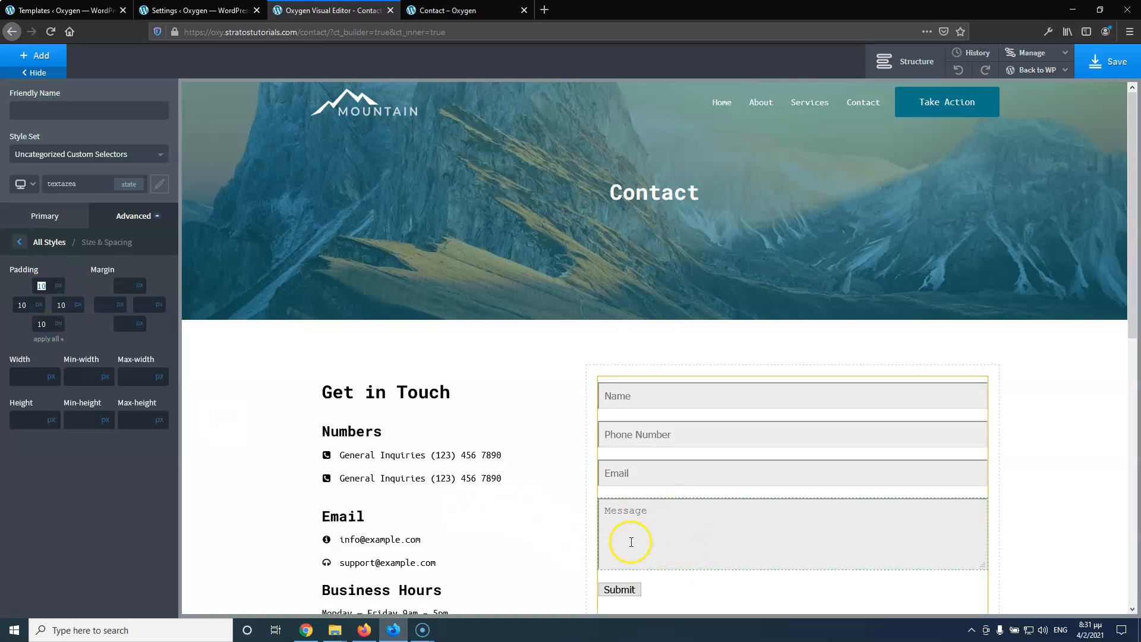
Check the reference form's Submit button, and pick the form's own Submit button with the selector detector
click(441, 9)
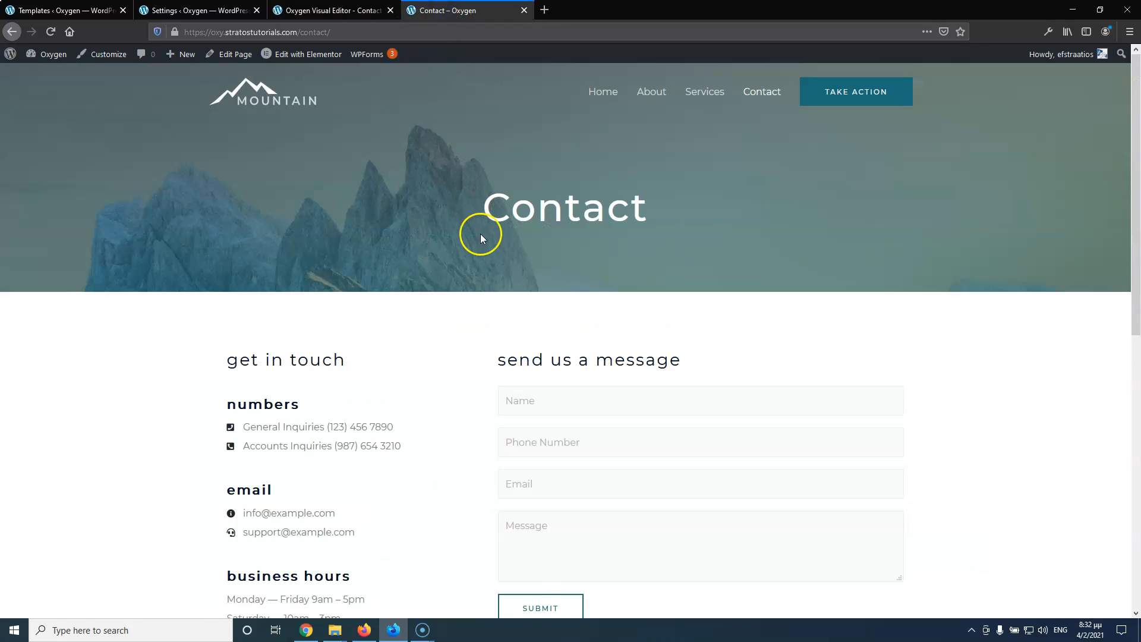
scroll(481, 237, down, 2)
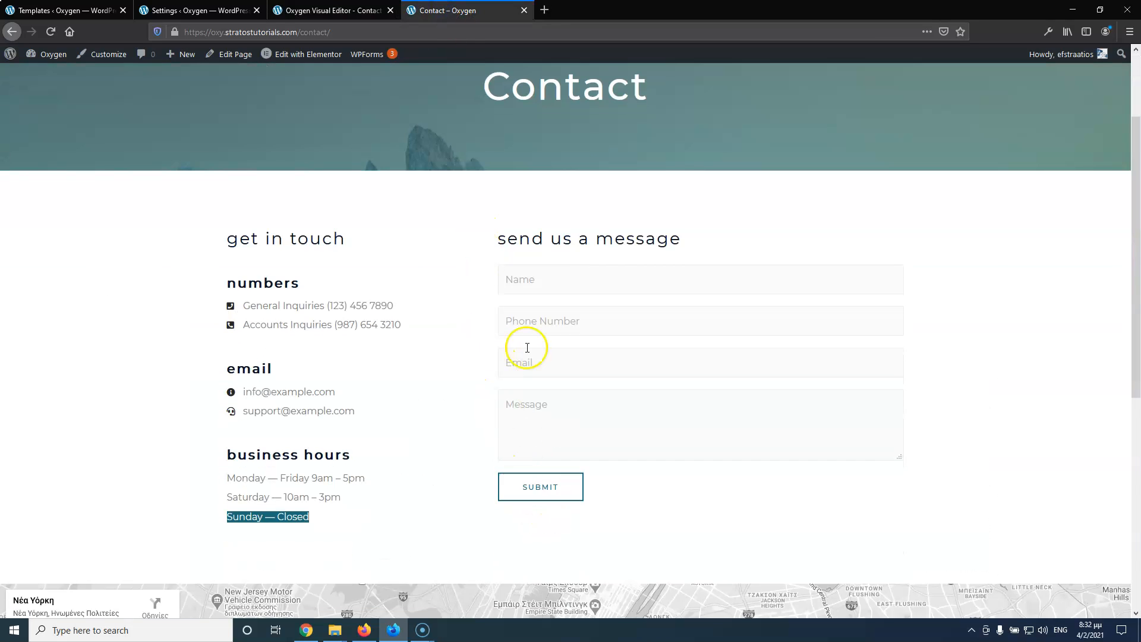
click(329, 12)
scroll(483, 331, down, 3)
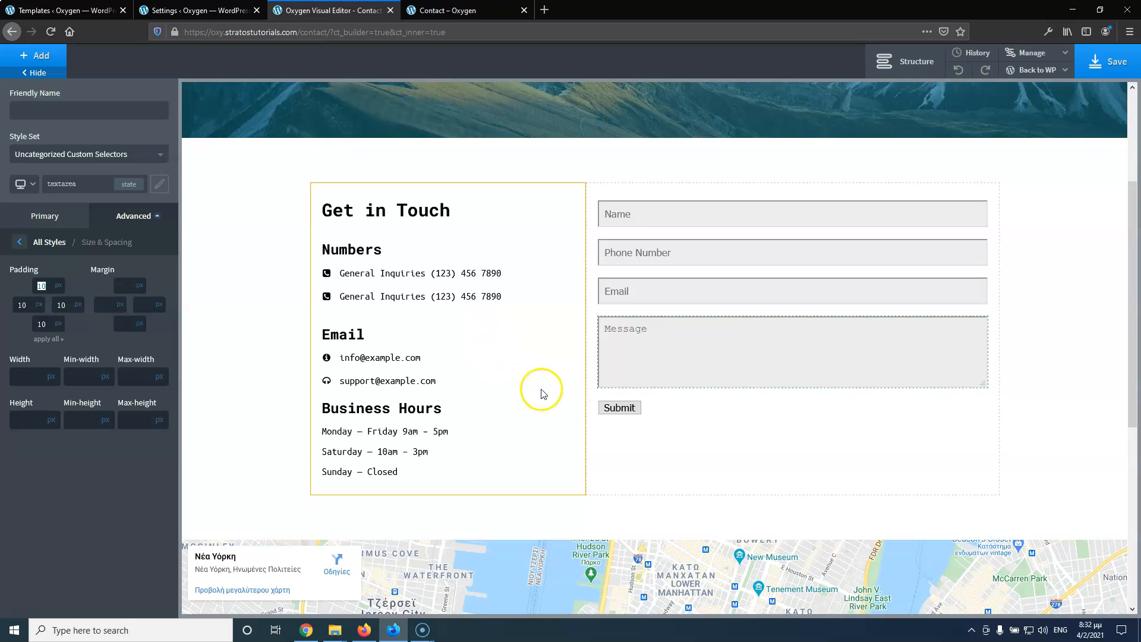
click(631, 410)
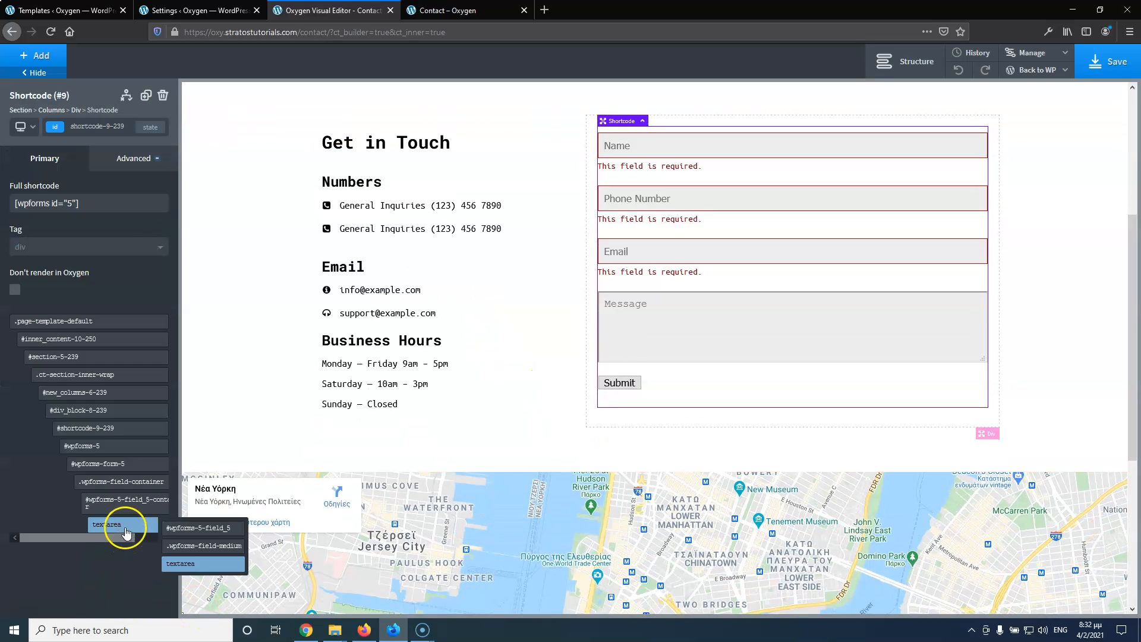
click(625, 384)
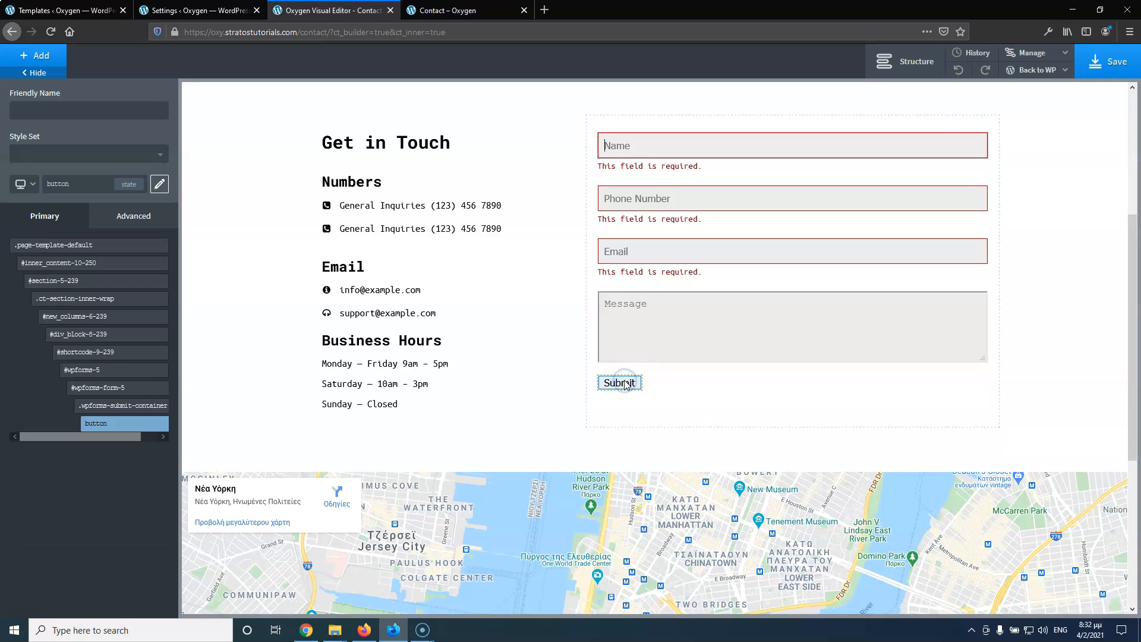
mouse_move(109, 371)
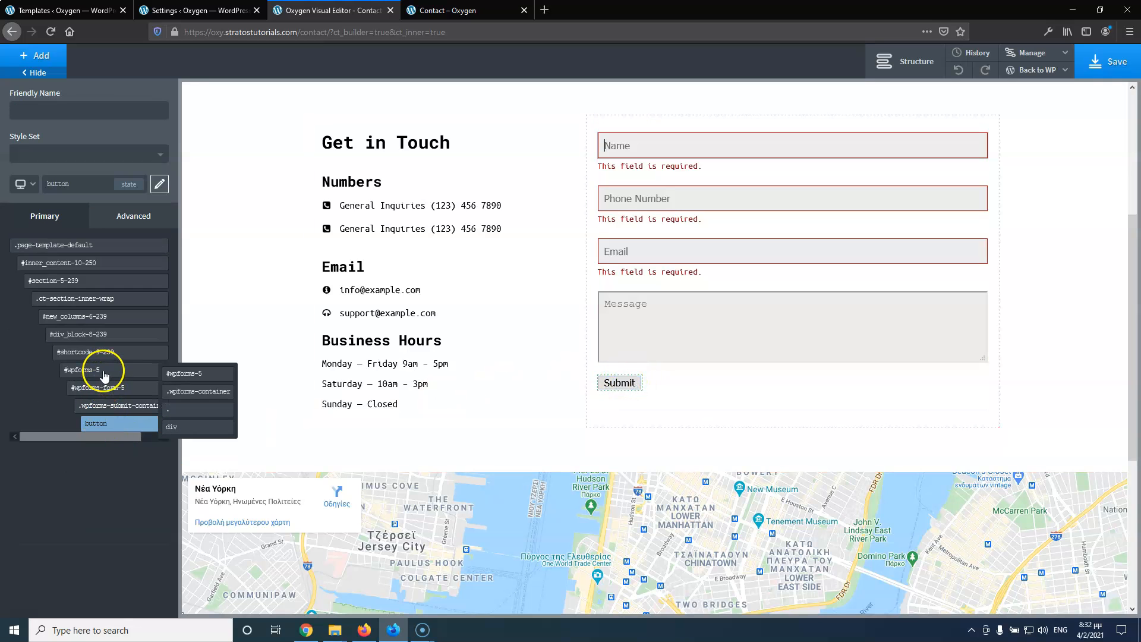
click(179, 373)
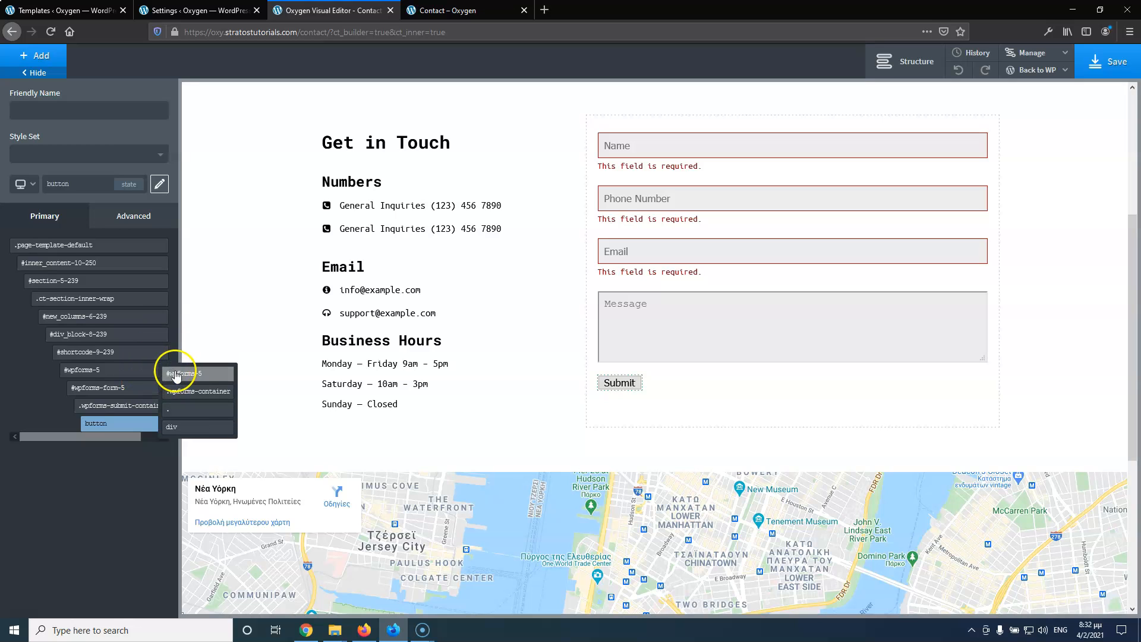
mouse_move(137, 246)
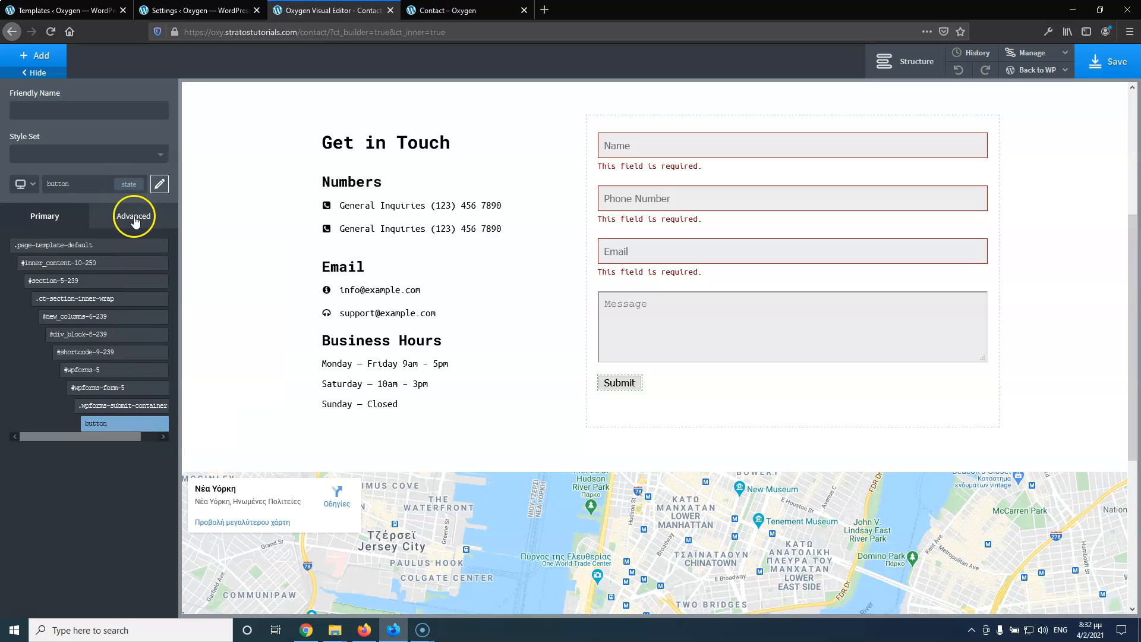
Set the button selector's padding to 40 px on the left and right and 20 px on the top and bottom
click(133, 216)
click(434, 9)
click(360, 9)
click(77, 282)
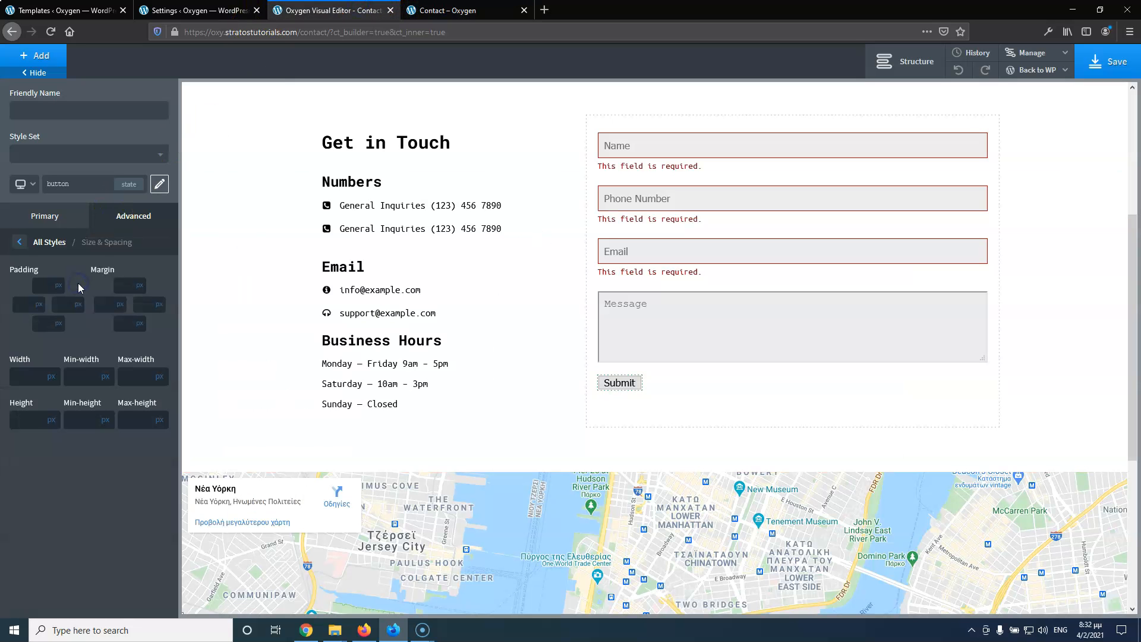
click(22, 306)
text(4)
text(40)
click(46, 286)
text(20)
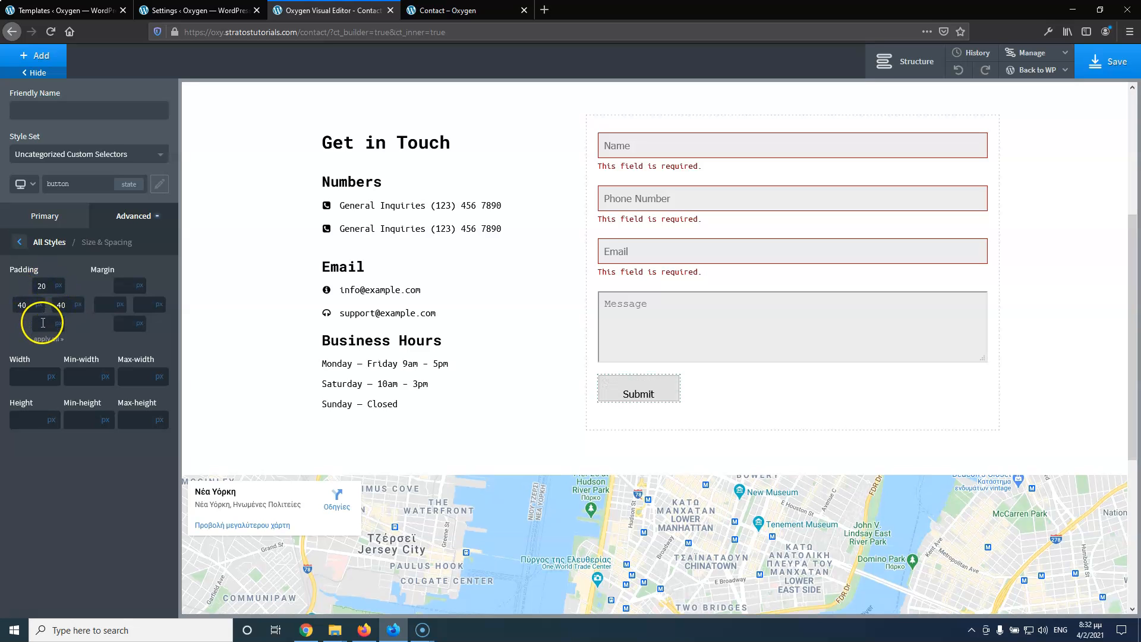
Set the button selector's top and bottom padding to 10 px, comparing the button with the reference form's Submit button
click(425, 10)
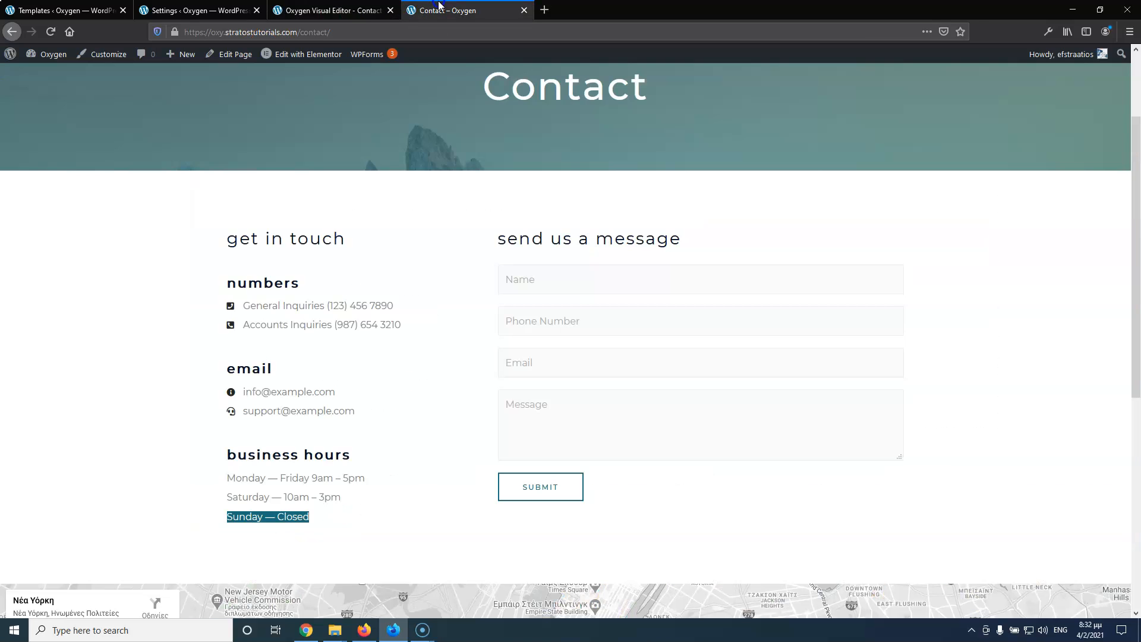
click(363, 13)
click(49, 300)
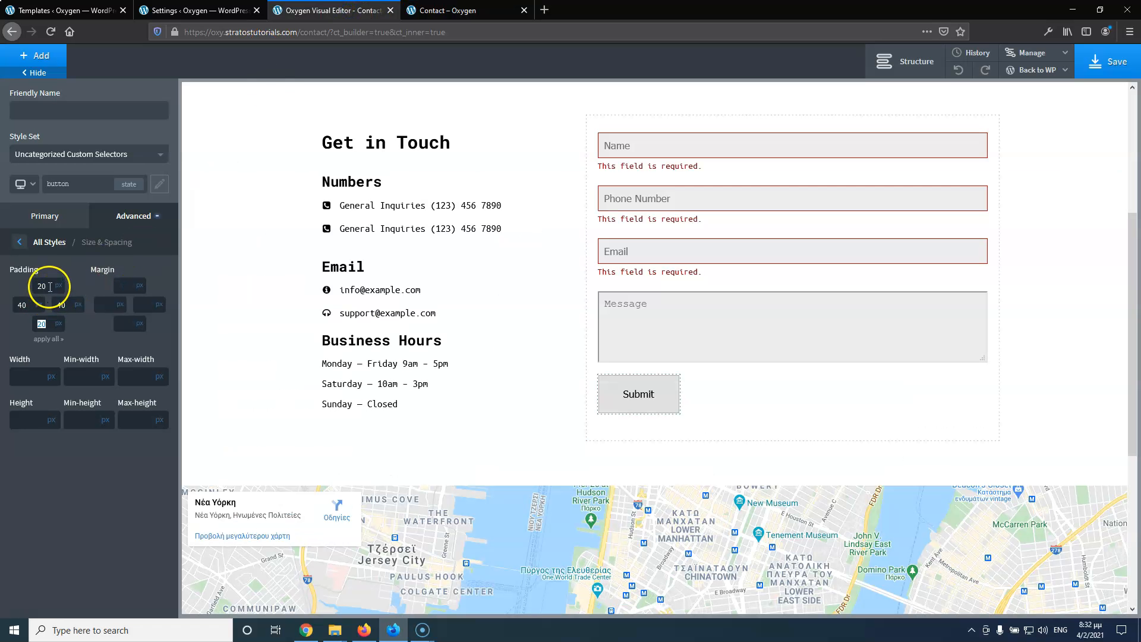
text(10)
click(50, 328)
text(10)
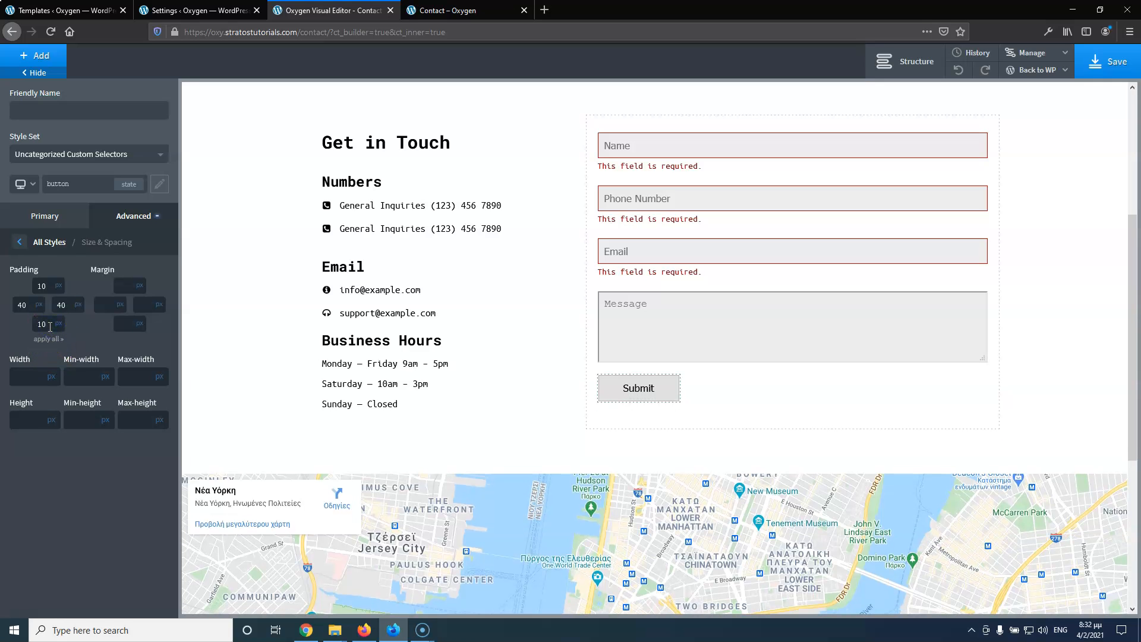
click(452, 11)
click(369, 10)
click(451, 9)
click(344, 10)
click(452, 10)
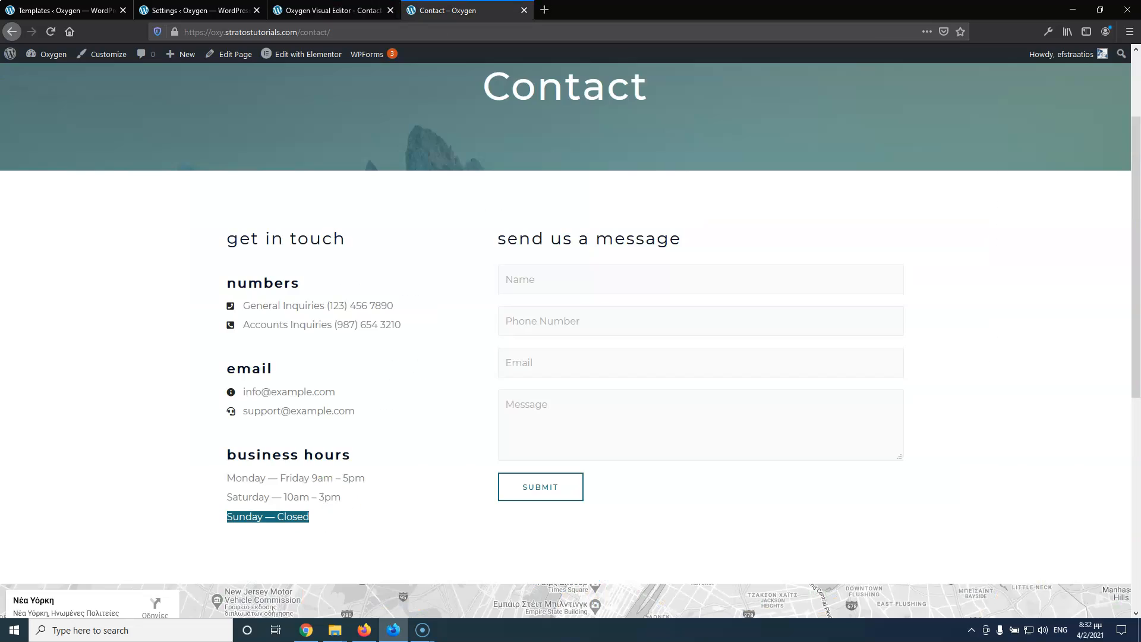
Set the button selector's background color to #ffffff
click(343, 8)
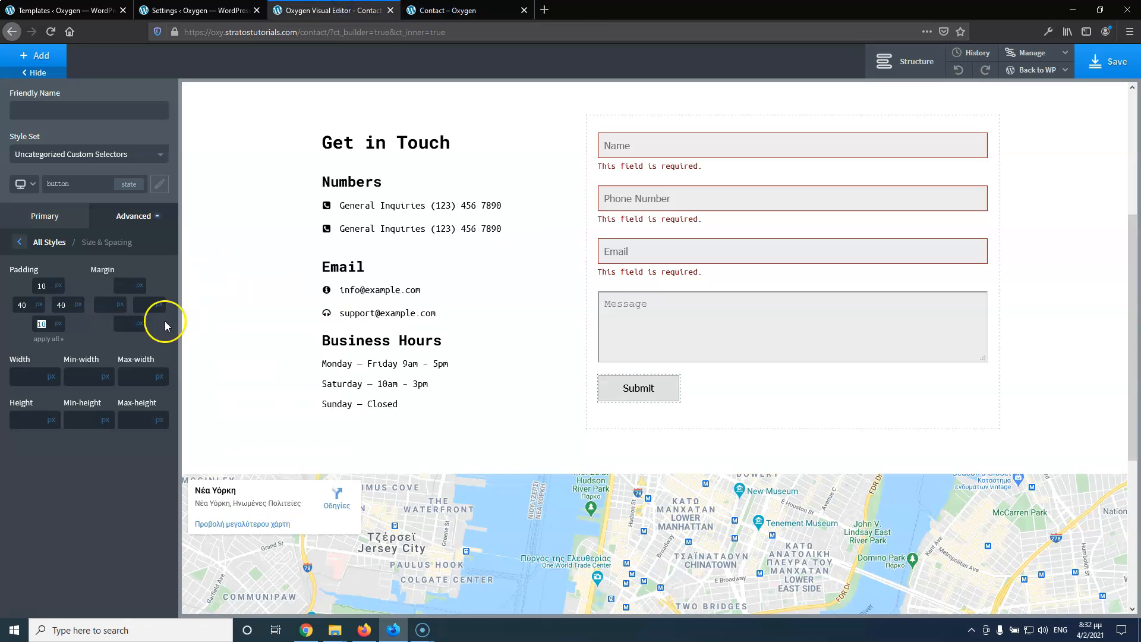
click(19, 242)
click(79, 266)
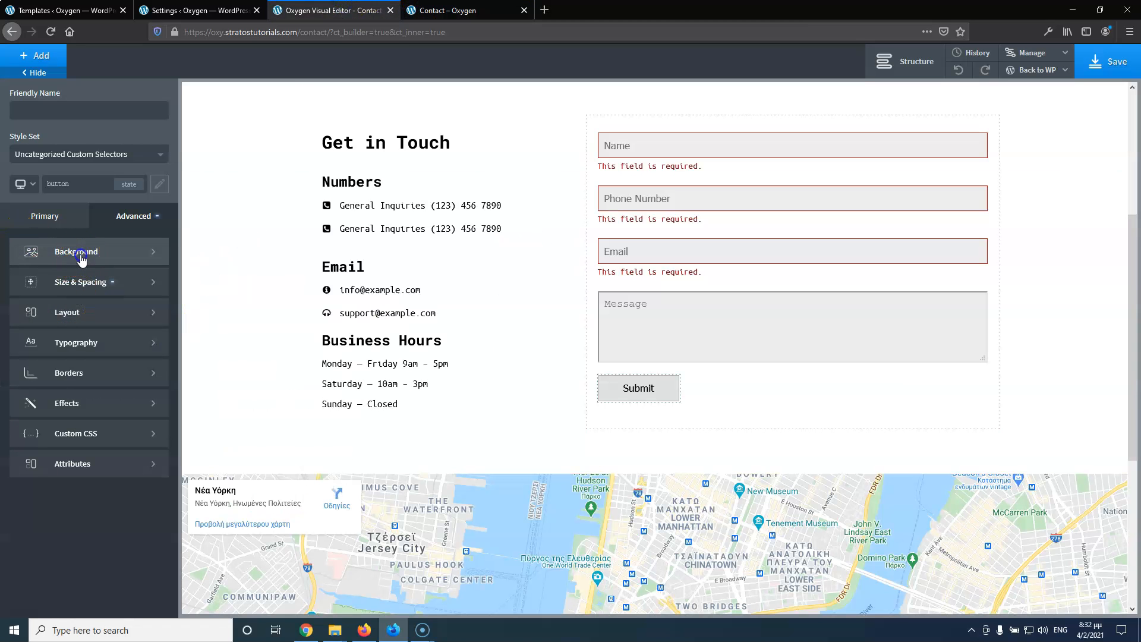
click(19, 288)
drag(32, 313, 20, 286)
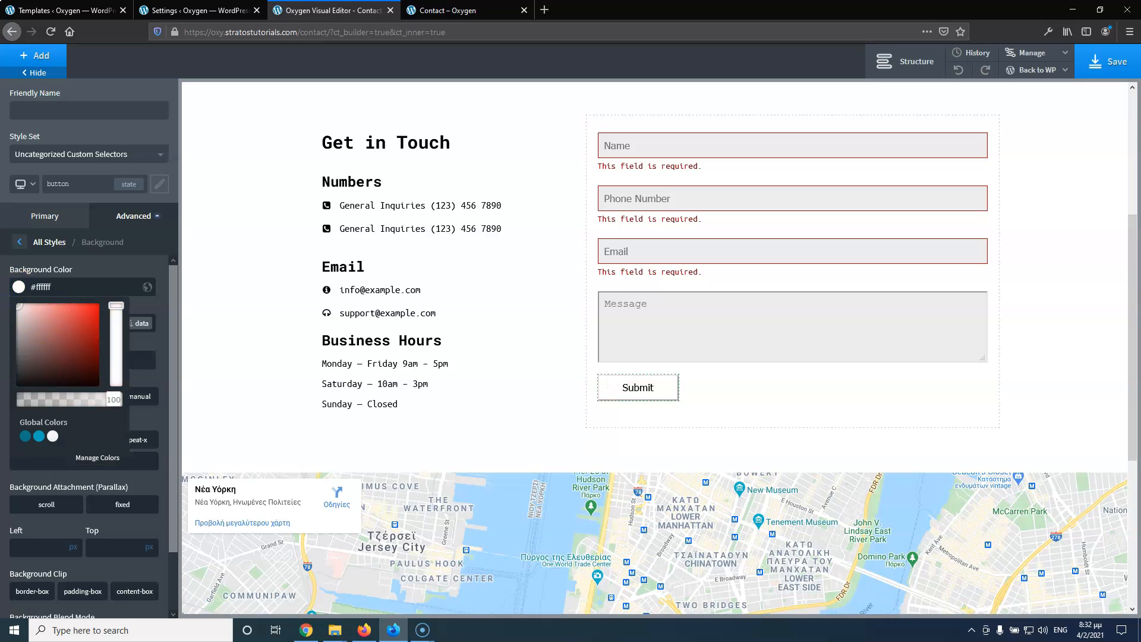
click(82, 270)
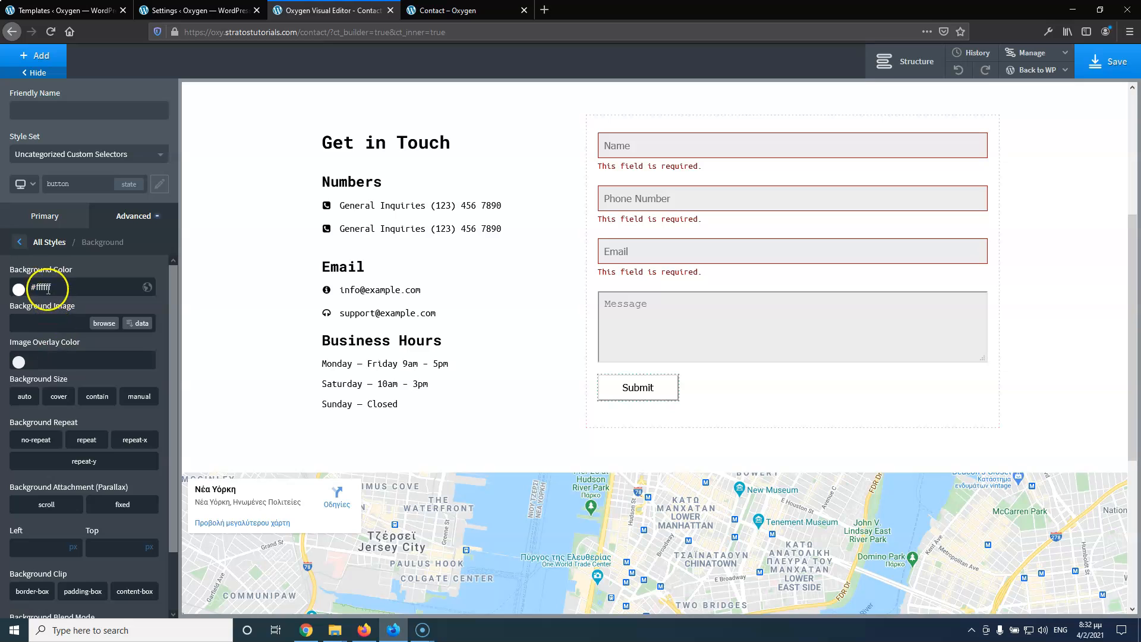
click(24, 244)
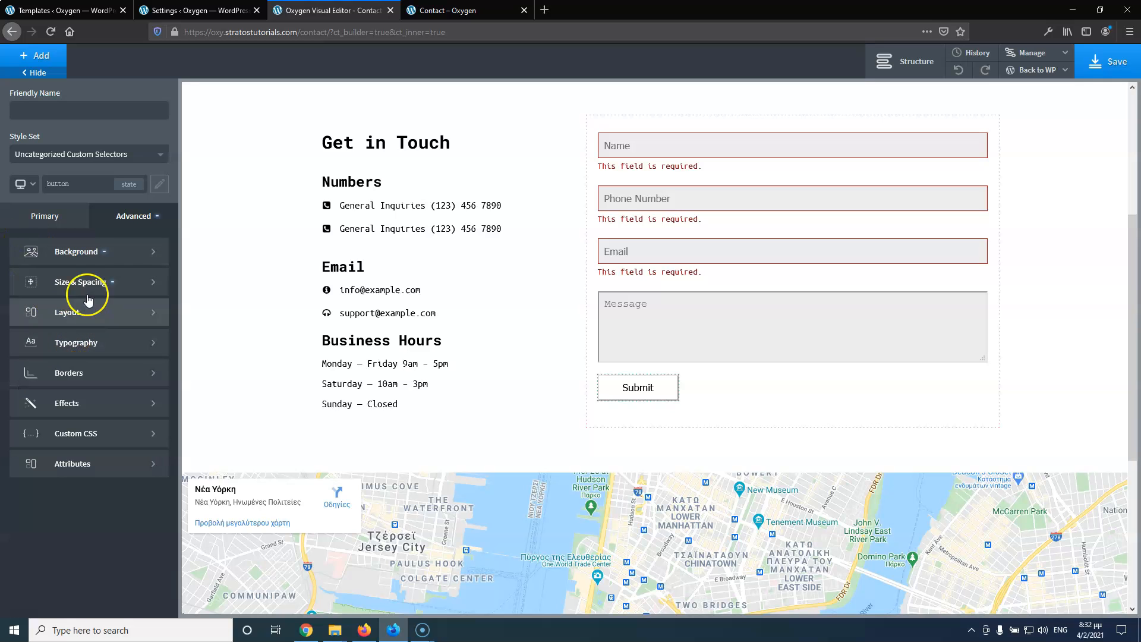
Give the button selector a 1 px solid border in the global color Basic Blue, checking it against the reference Submit button
click(88, 375)
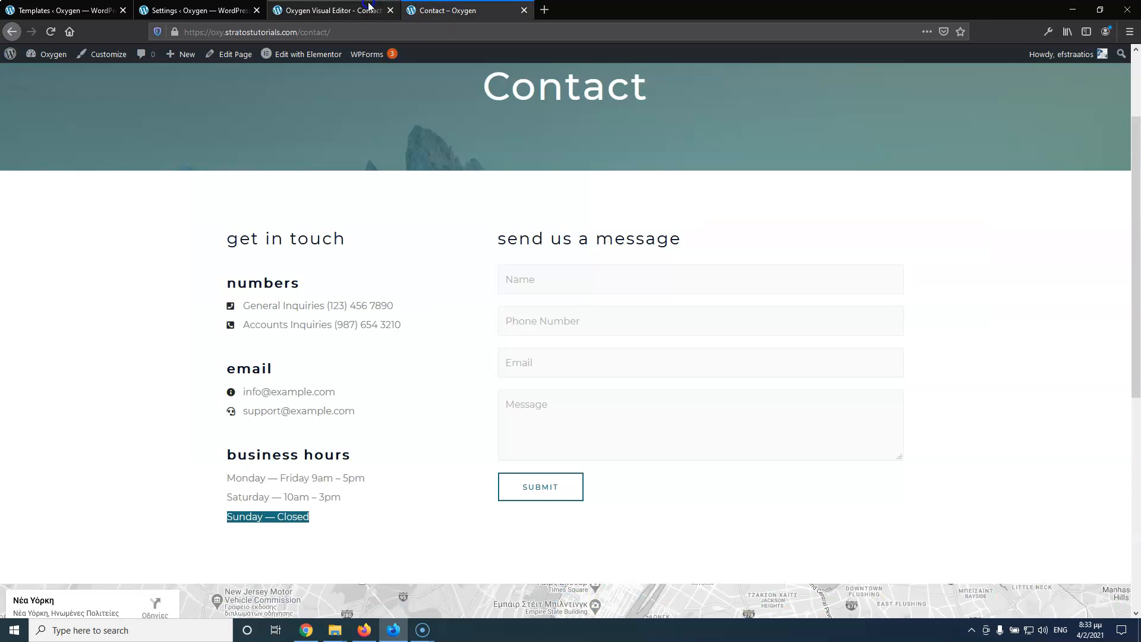
click(70, 315)
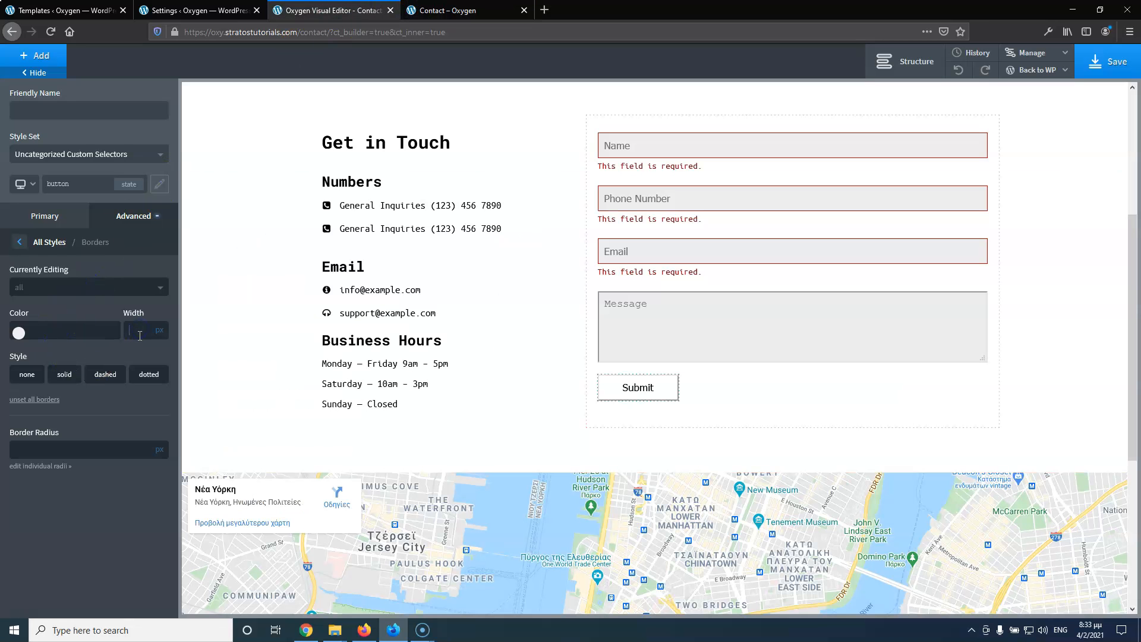
click(65, 374)
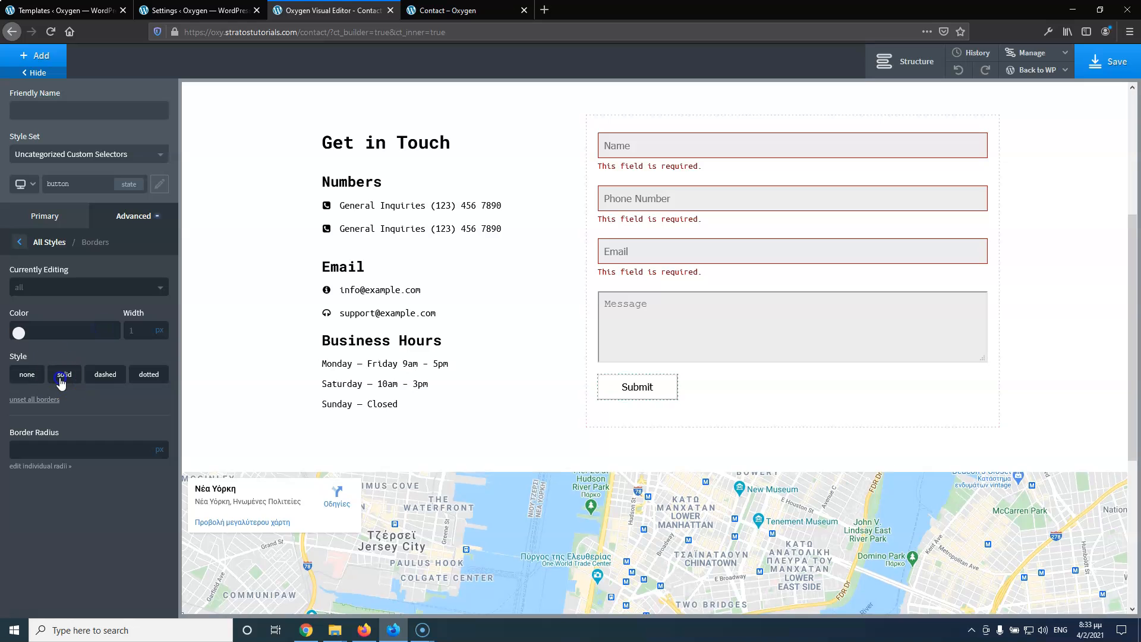
click(20, 332)
click(25, 480)
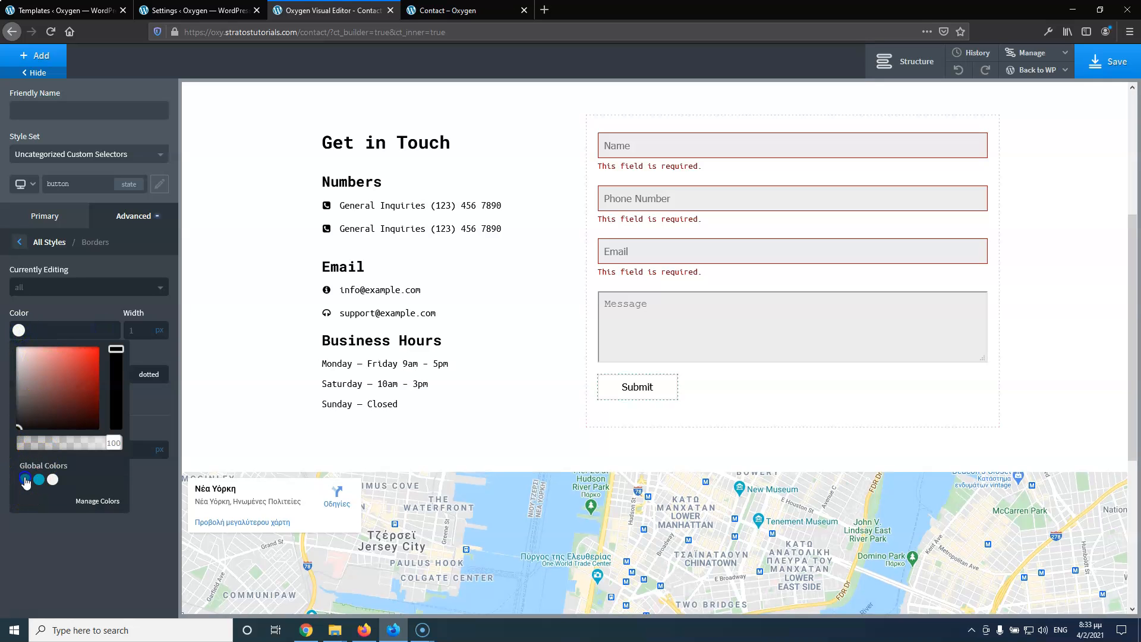
click(306, 198)
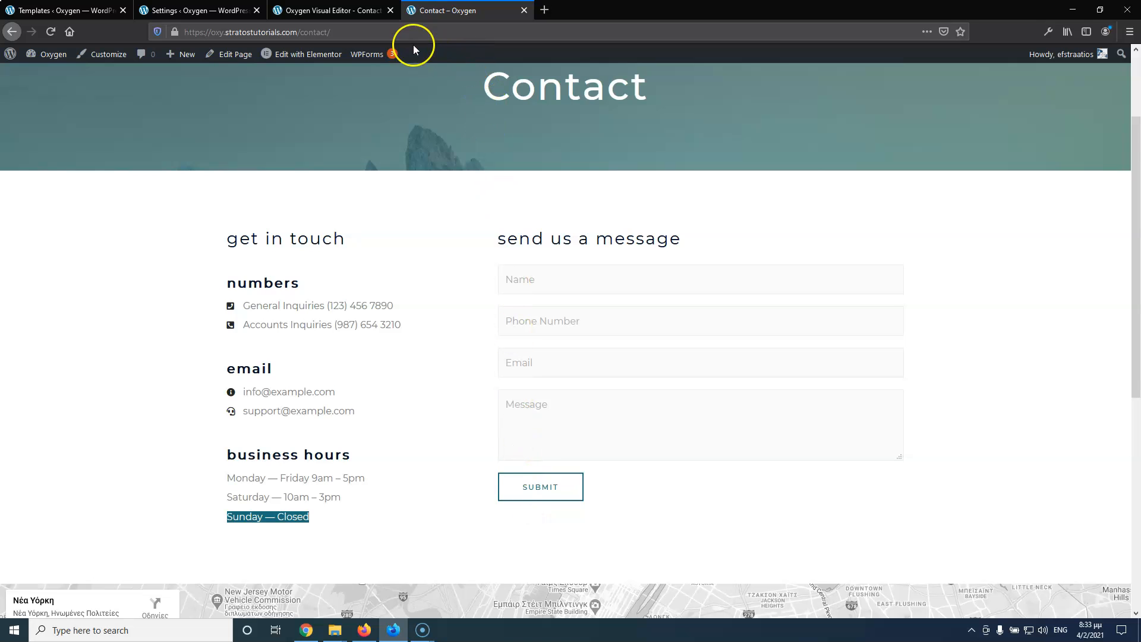
click(321, 10)
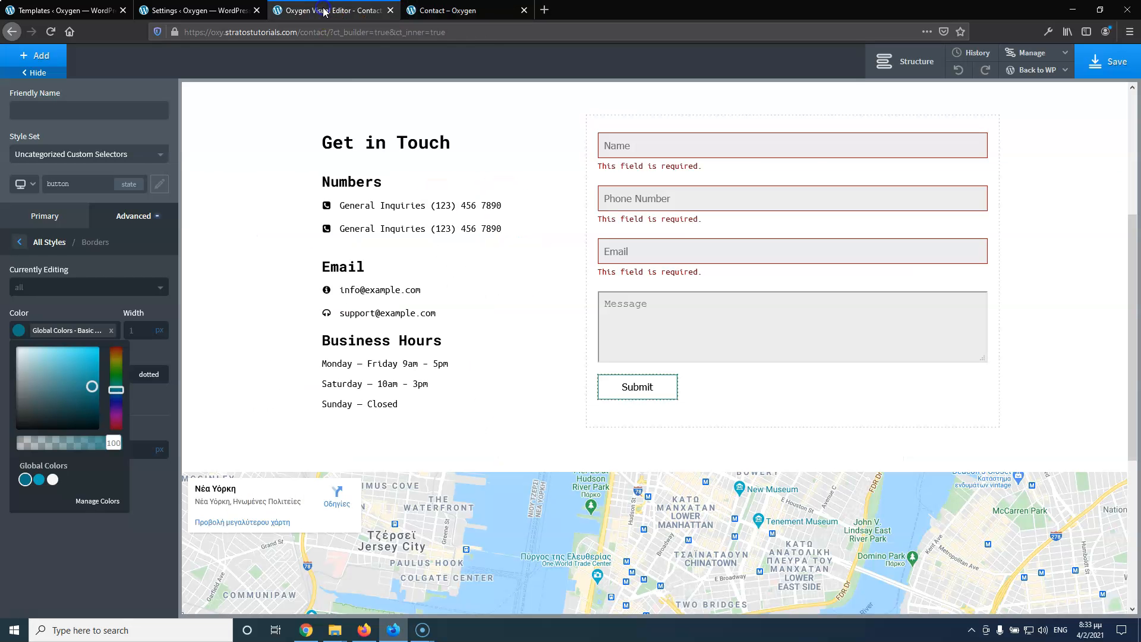
click(77, 311)
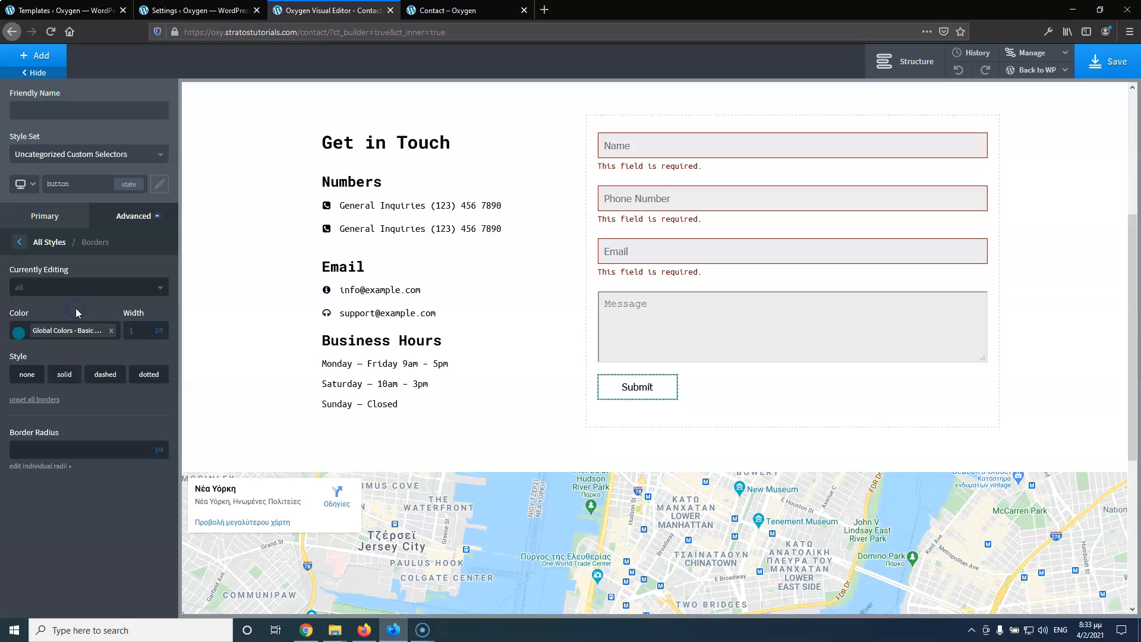
click(21, 242)
Set the button selector's text color to the global Basic Blue, matching the reference Submit button
click(428, 11)
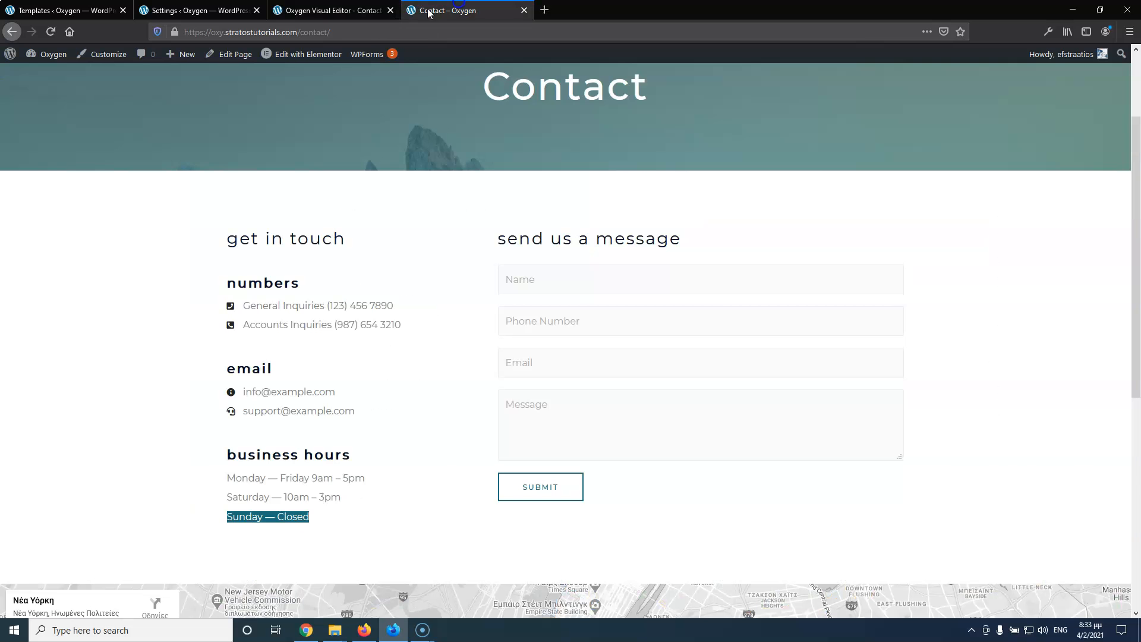
click(361, 11)
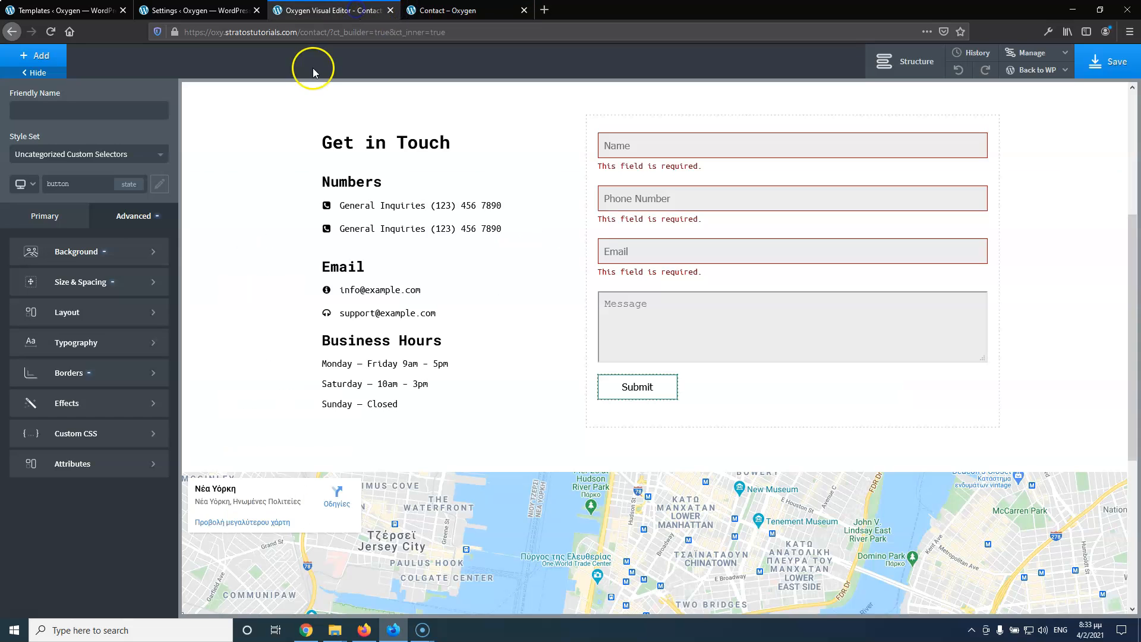
click(72, 350)
click(19, 334)
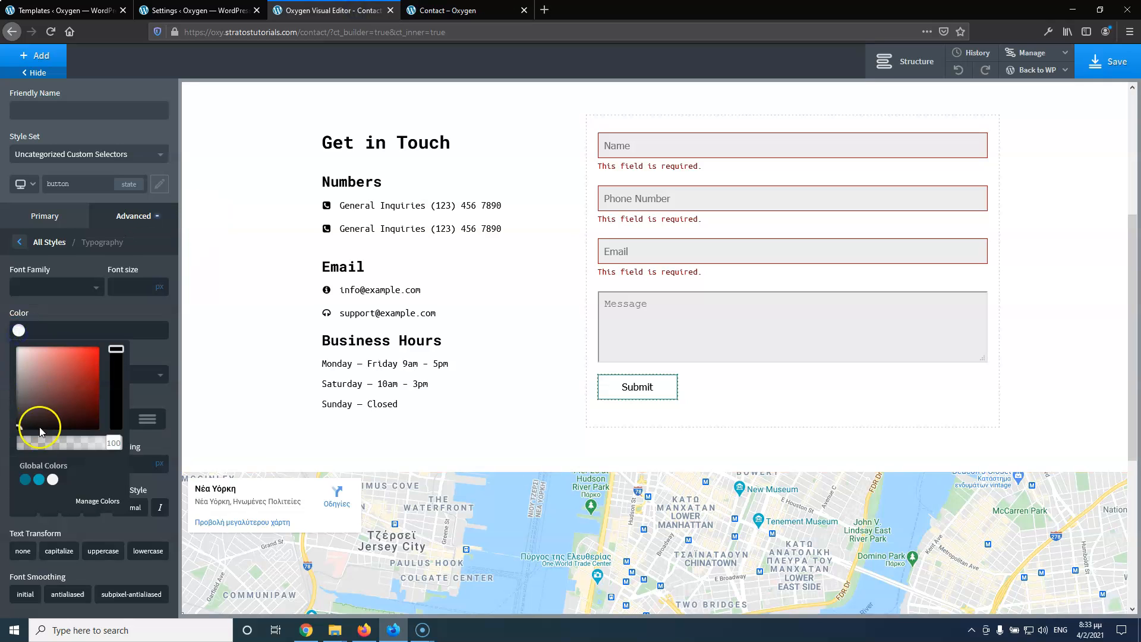
click(25, 481)
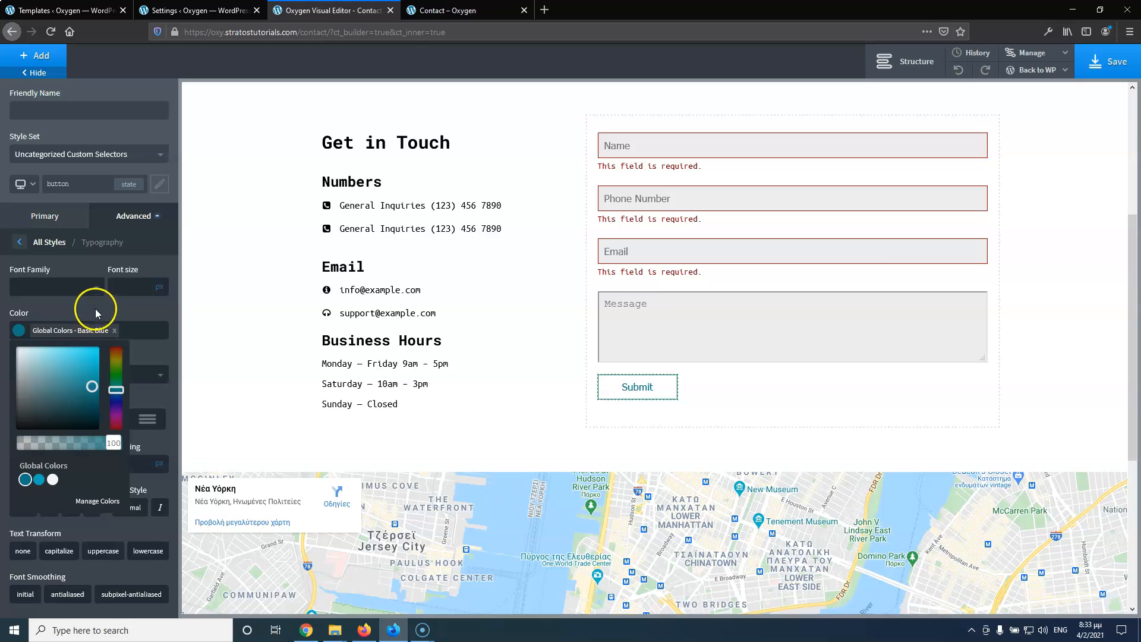
Set the text color of the button selector's hover state to the global color Off White
click(129, 183)
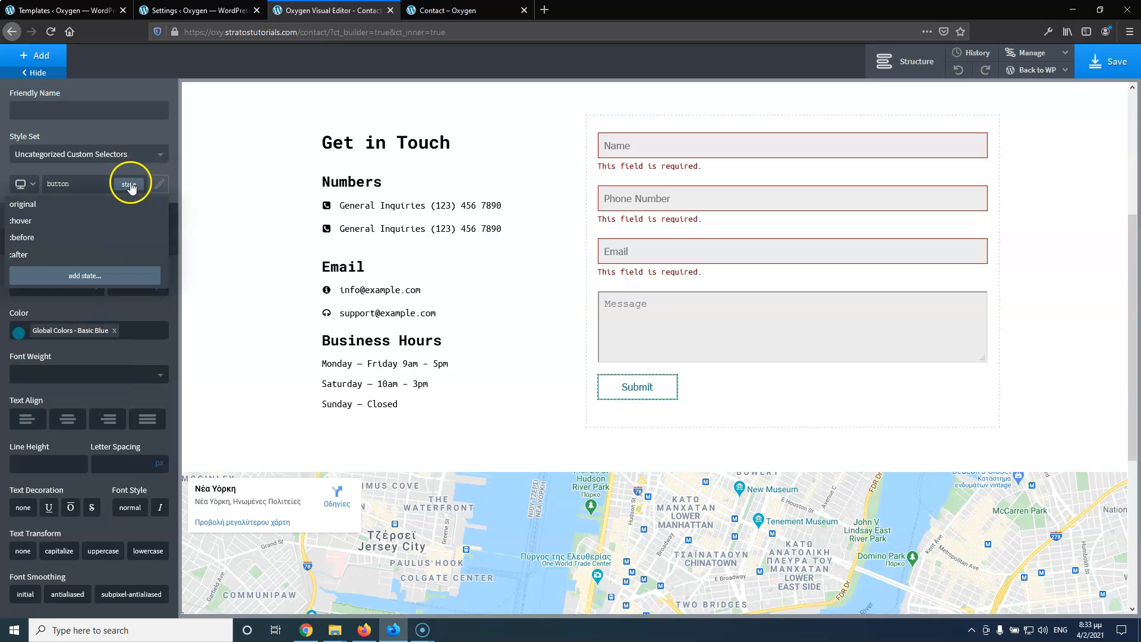
click(78, 224)
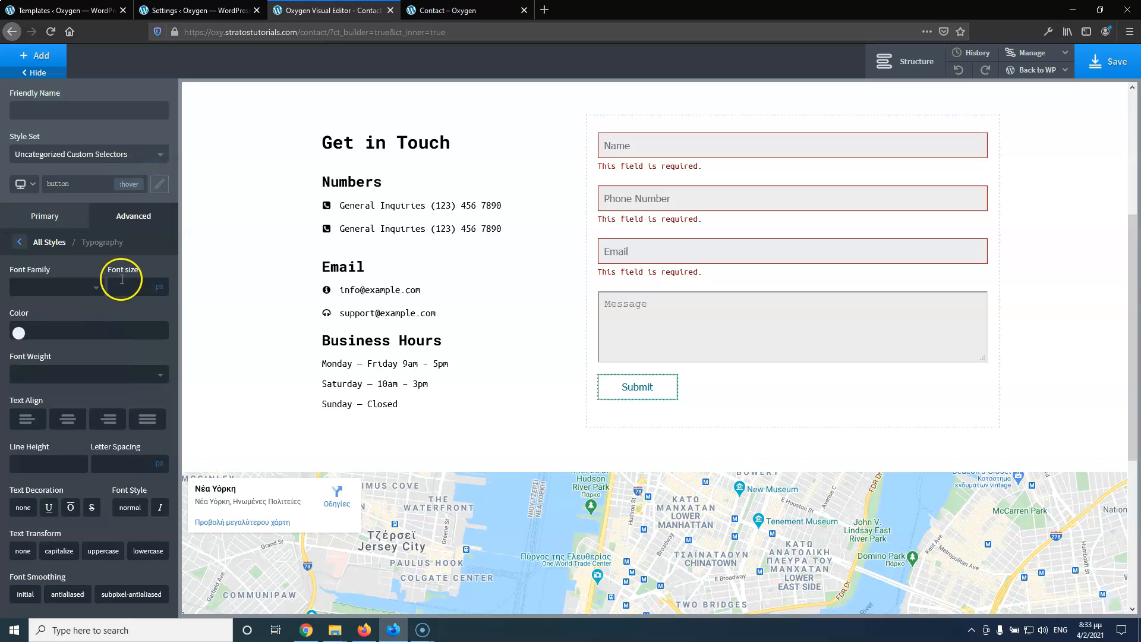
click(18, 334)
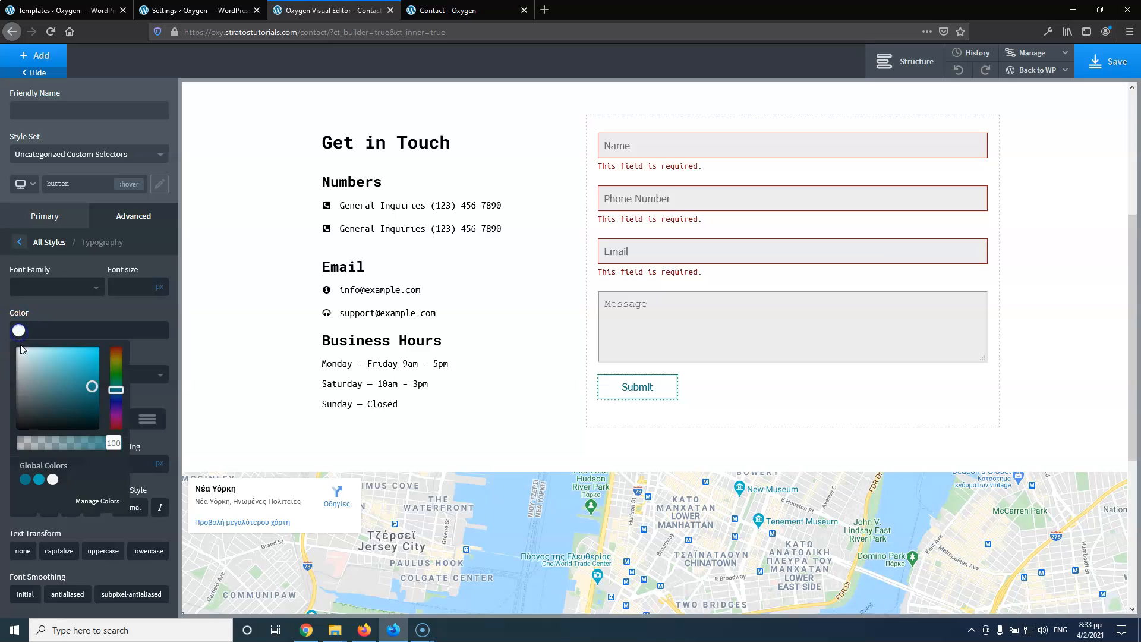
click(53, 480)
click(61, 310)
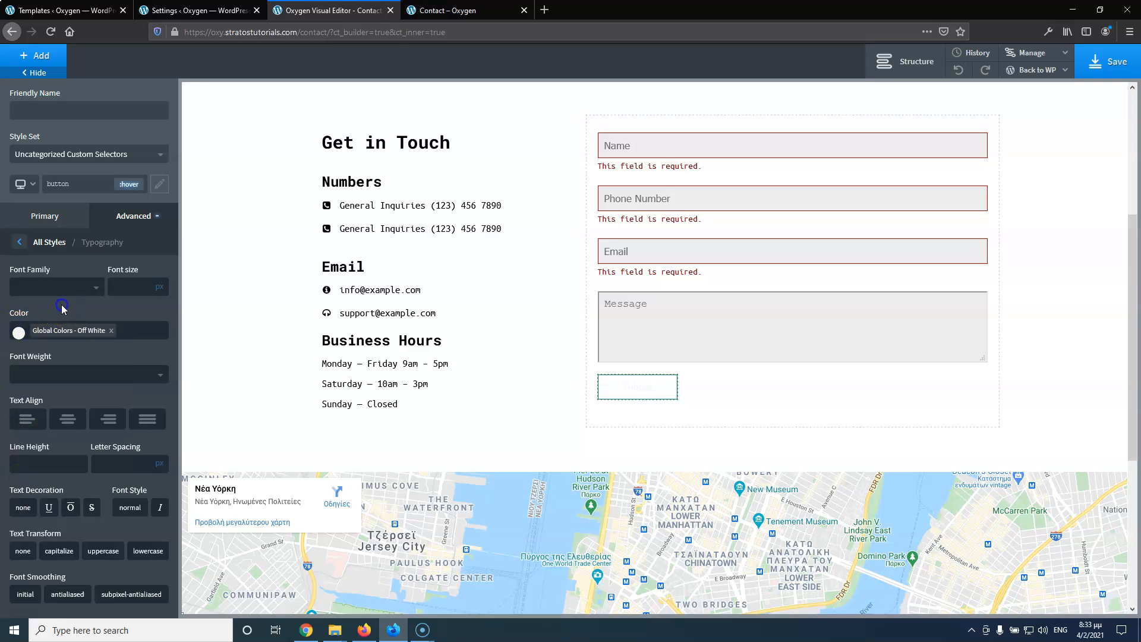
Set the background color of the button's hover state to the global color Basic Blue
click(19, 245)
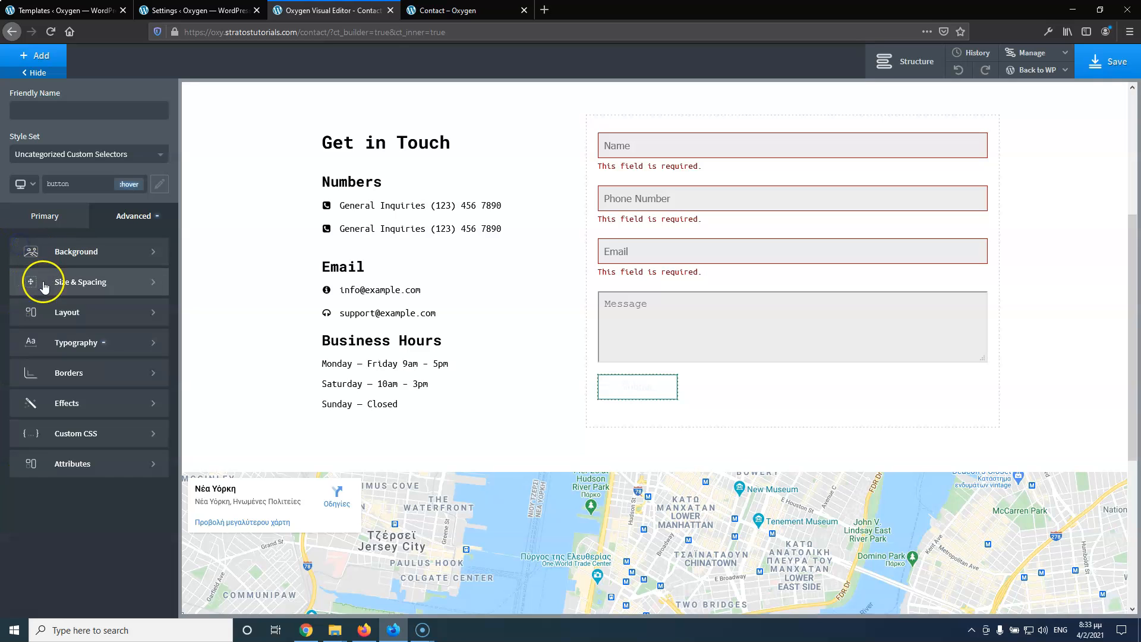
click(76, 253)
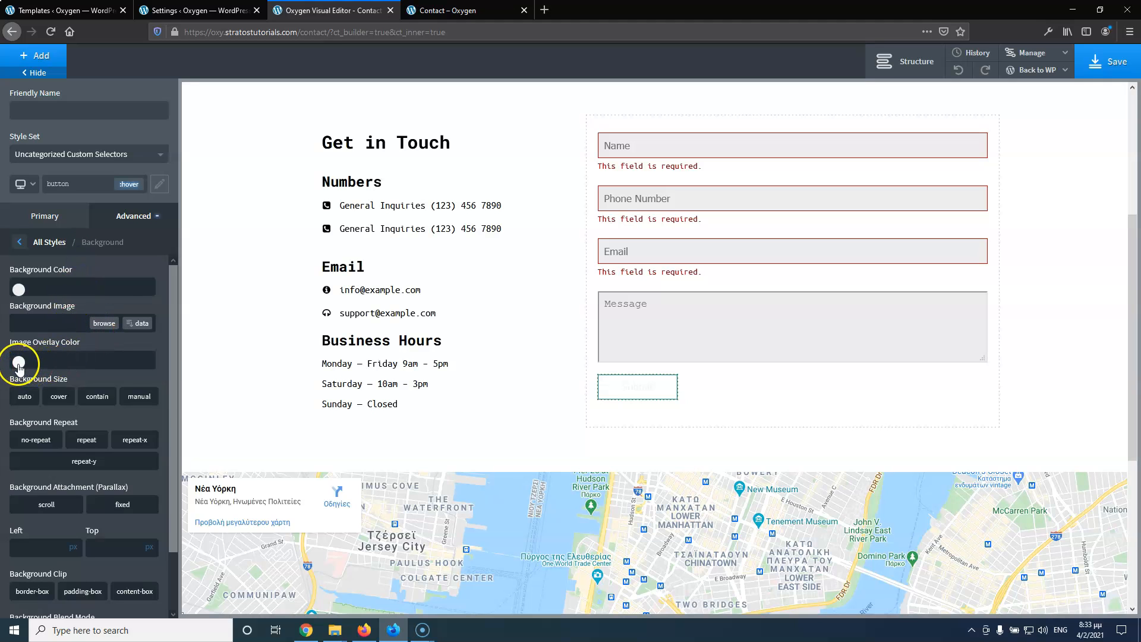
click(18, 288)
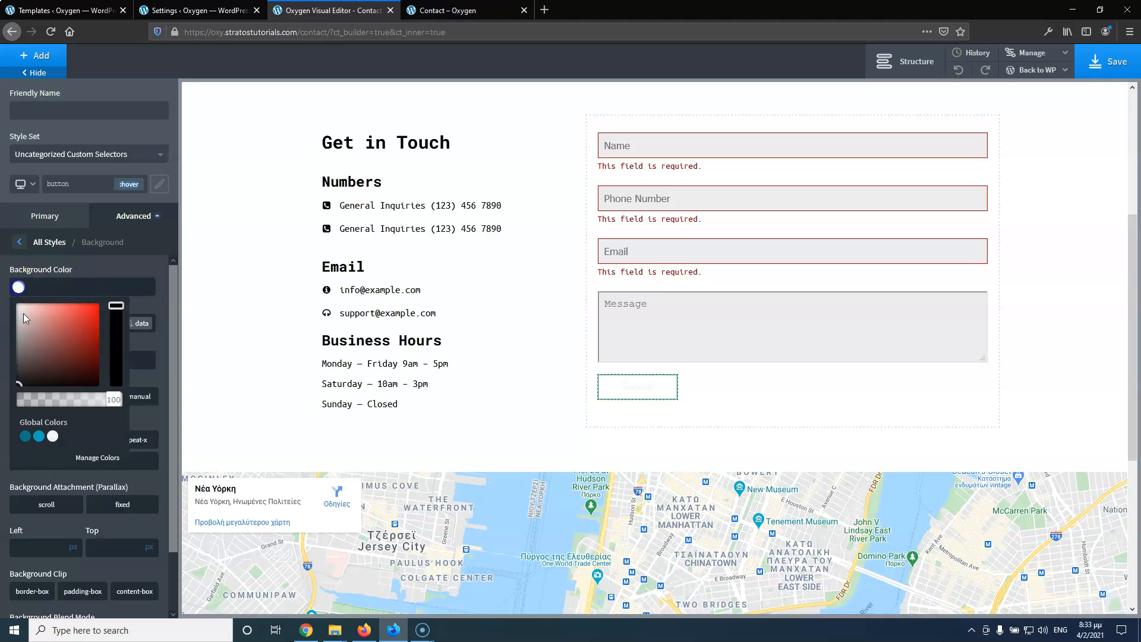
click(25, 436)
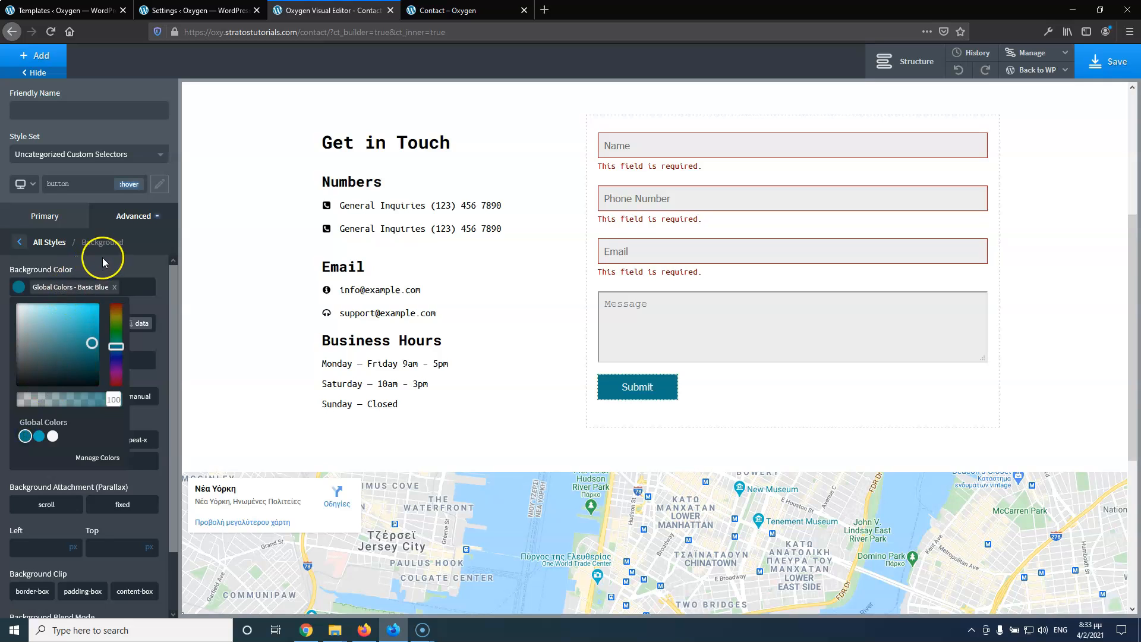
click(127, 217)
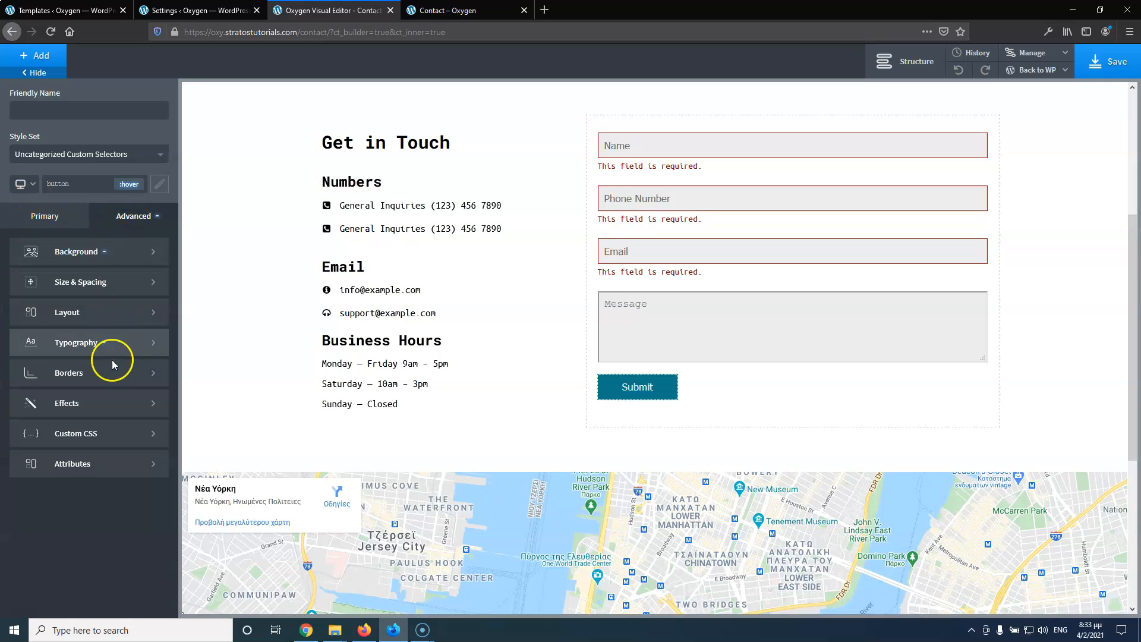
Set the transition duration to 0.4 sec for both the hover and the original state of the button selector
click(81, 406)
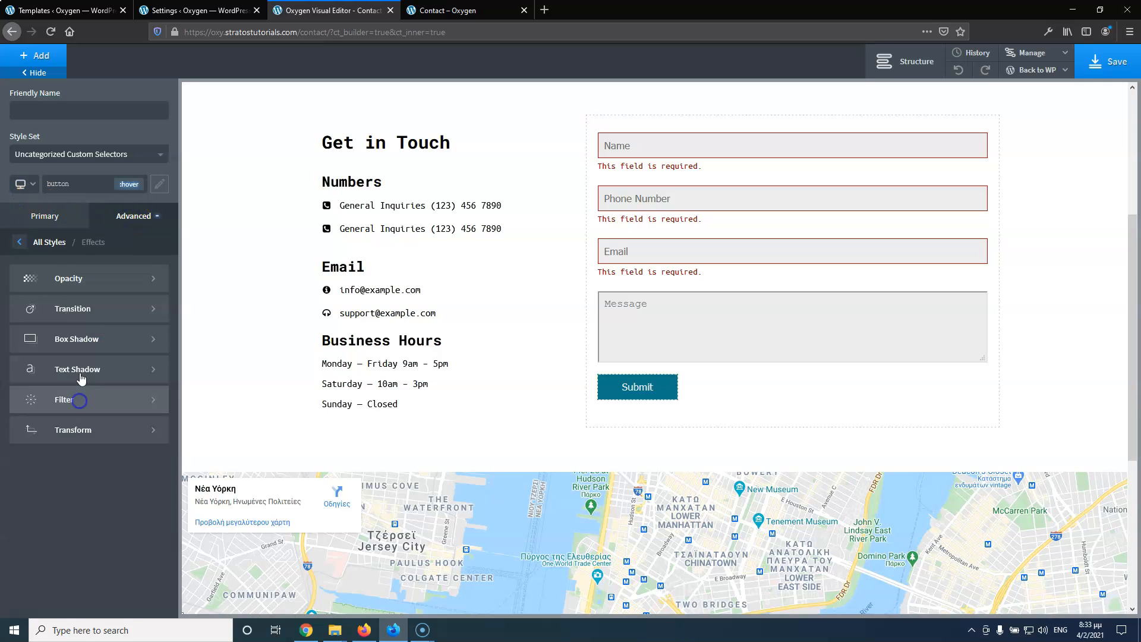
click(83, 310)
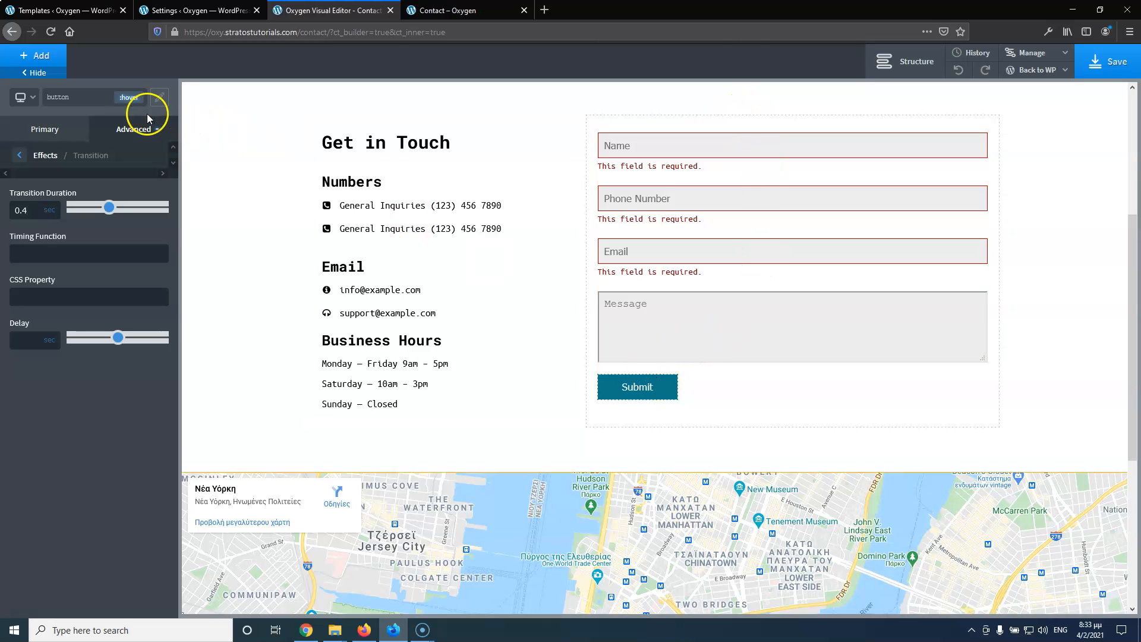
click(130, 98)
click(91, 122)
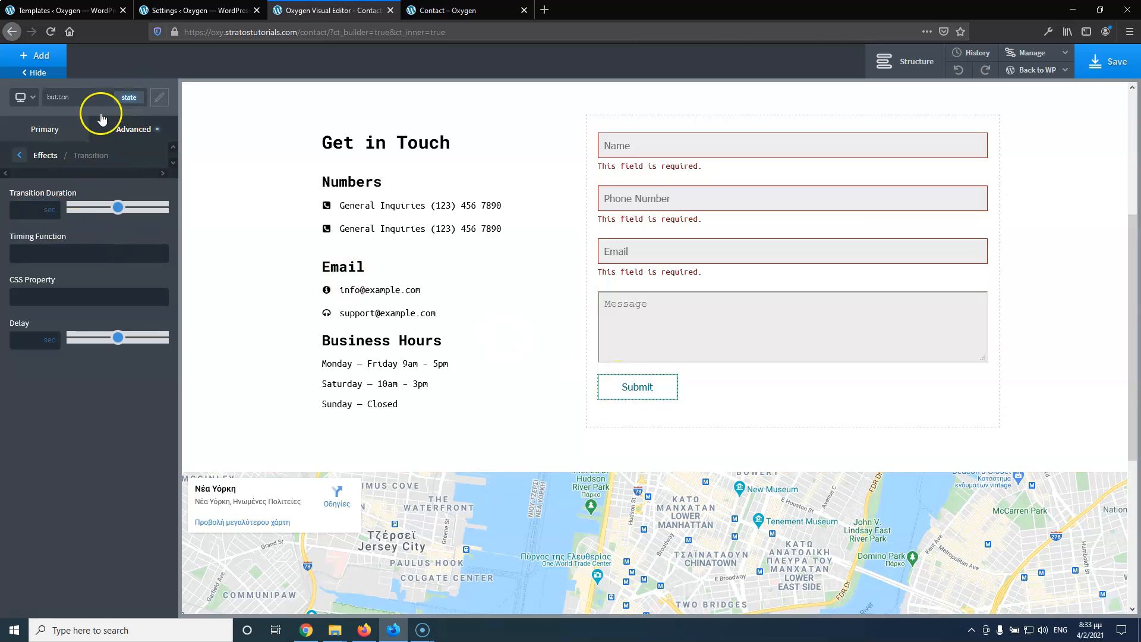
click(27, 211)
text(0.4)
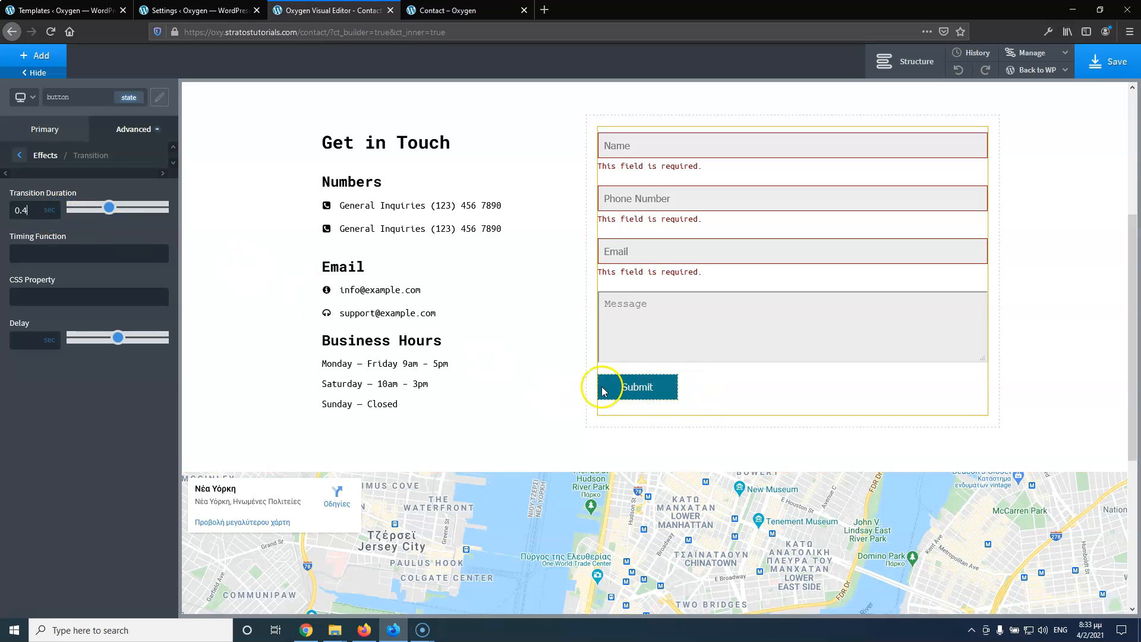
Save the Contact page design and compare the styled form with the reference contact page
click(1100, 62)
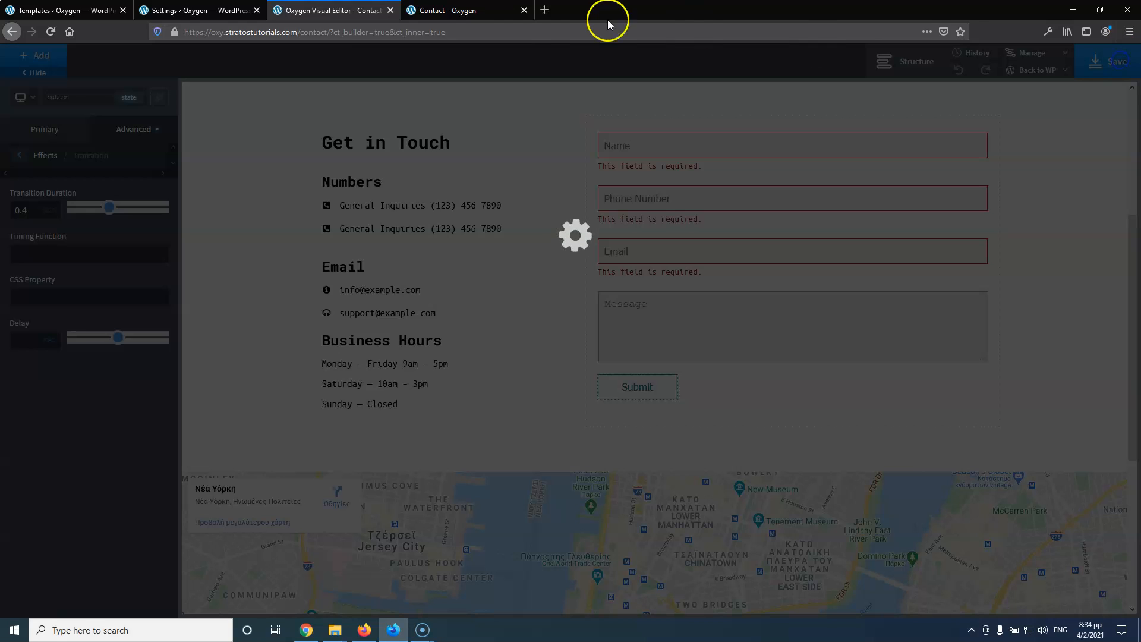
click(445, 11)
click(333, 10)
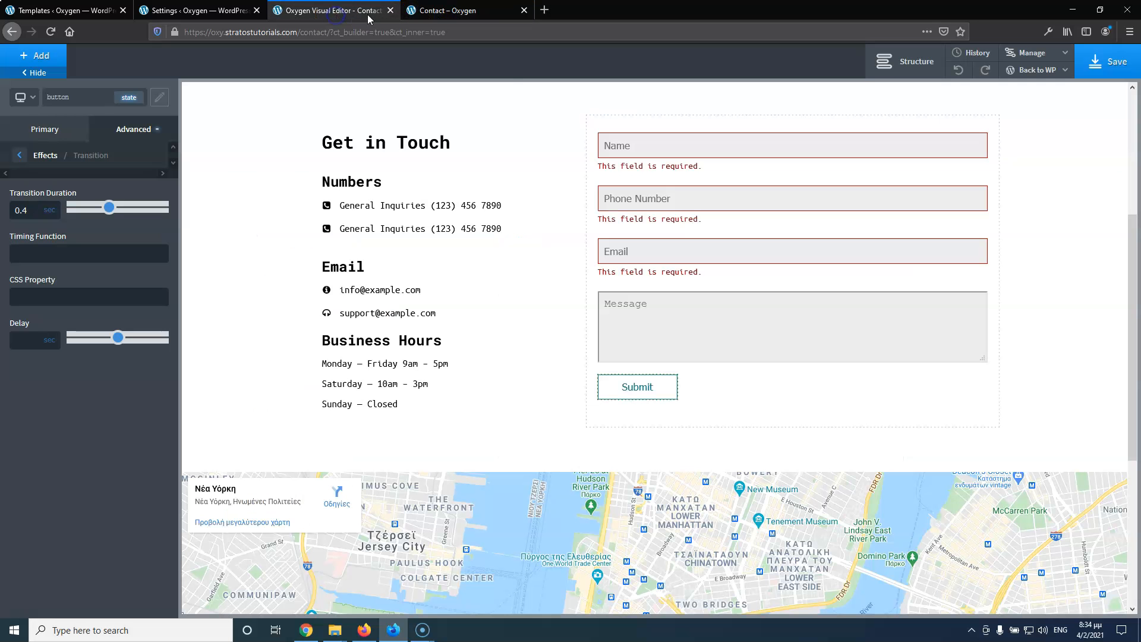
click(453, 16)
click(356, 16)
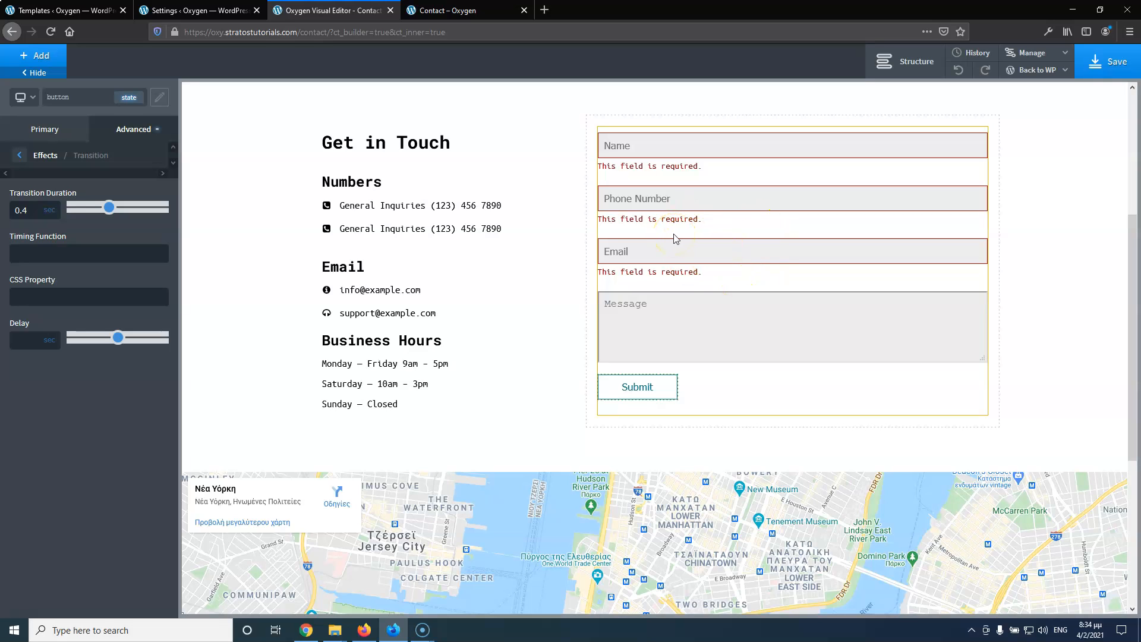
click(653, 236)
click(1092, 72)
click(653, 236)
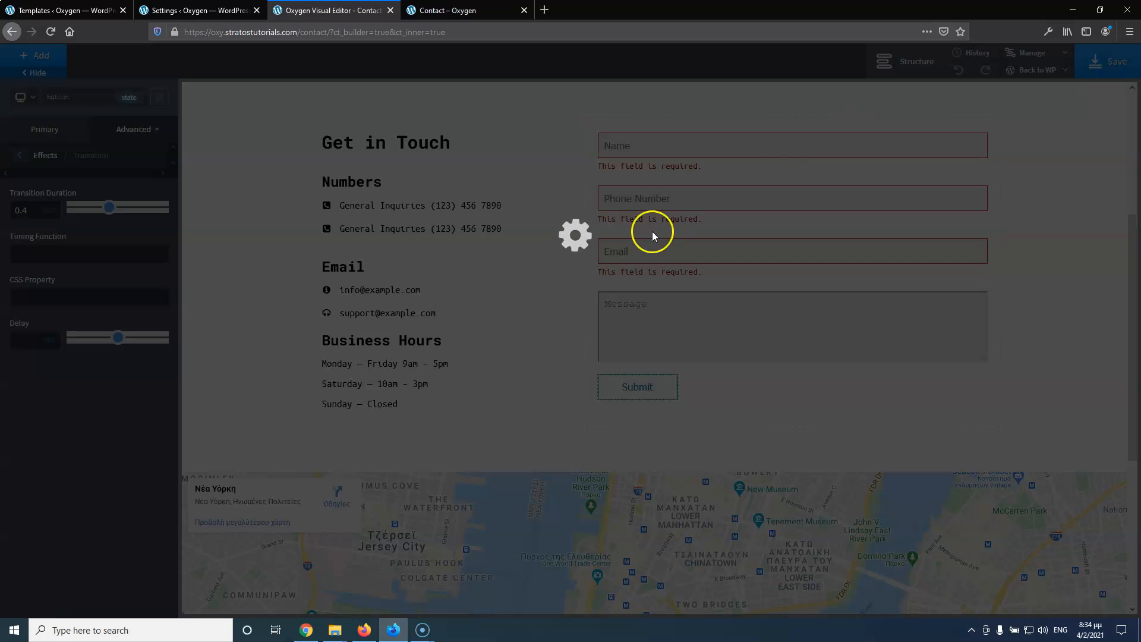
Open the site's front end in a new browser tab from the Oxygen settings page and switch to it
click(229, 10)
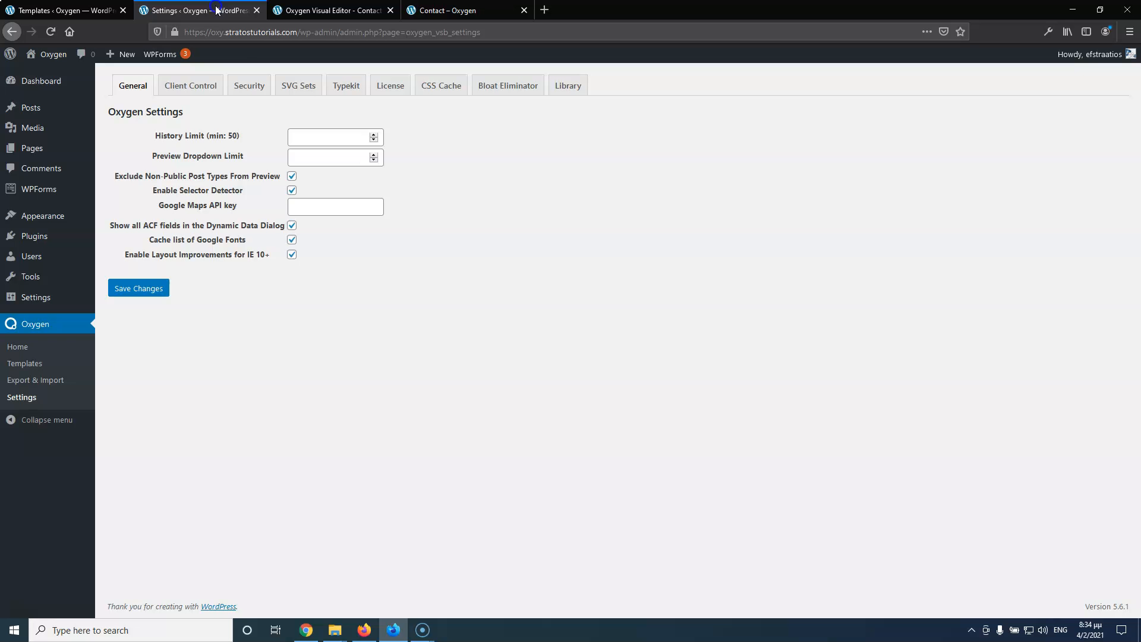
middle_click(56, 59)
click(347, 12)
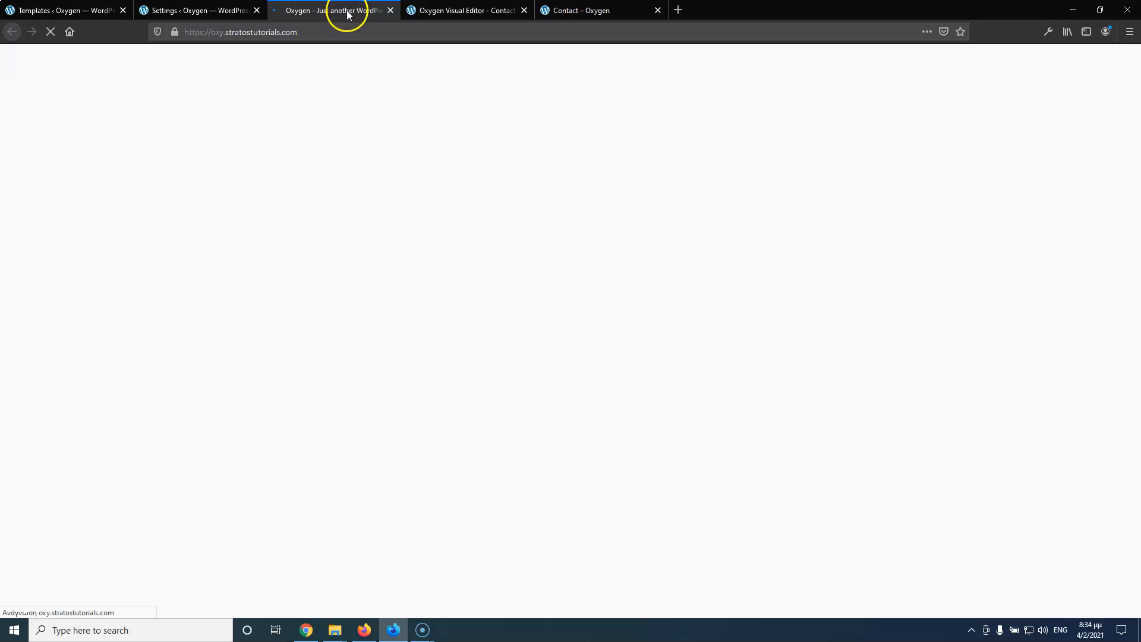
Examine the live site's Home and About pages from header to footer, and open its Services page
click(633, 84)
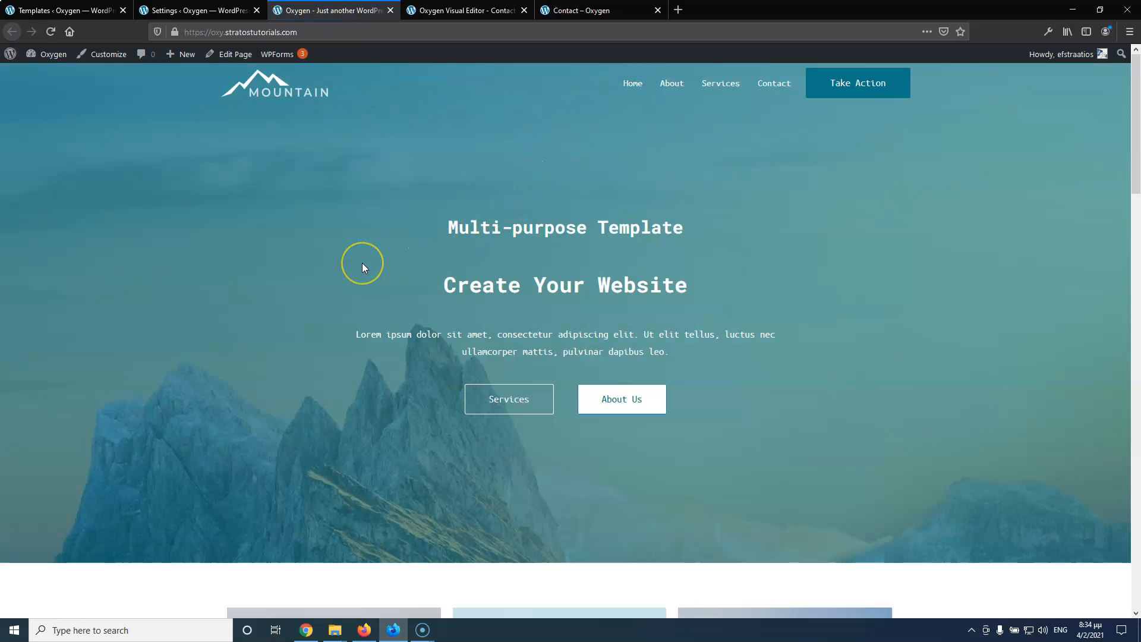
scroll(363, 266, down, 20)
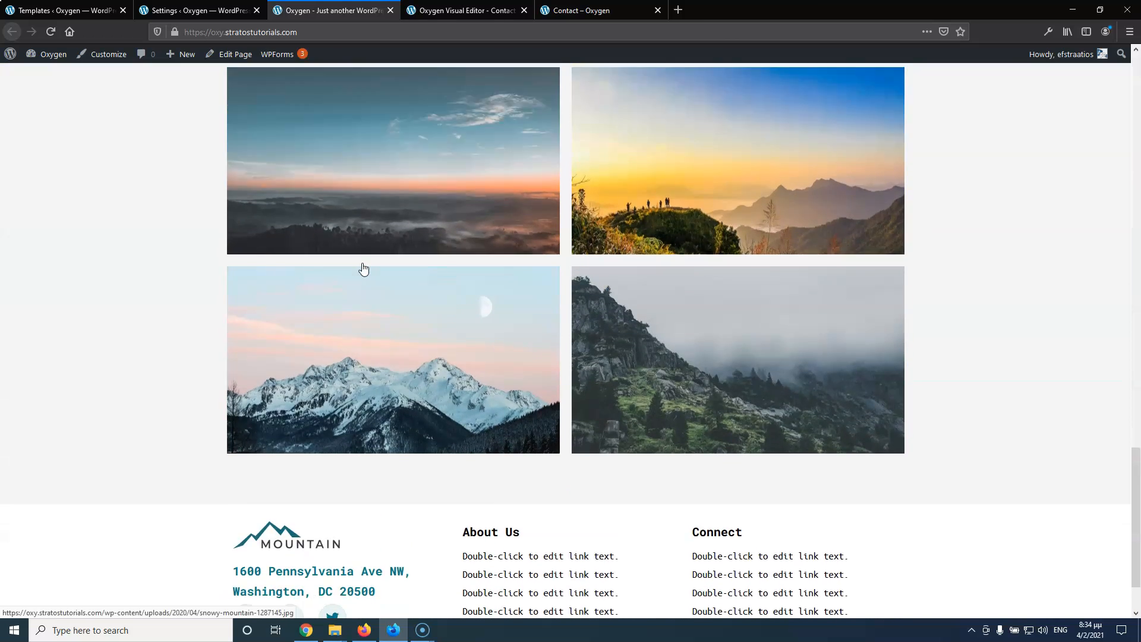
scroll(363, 269, up, 20)
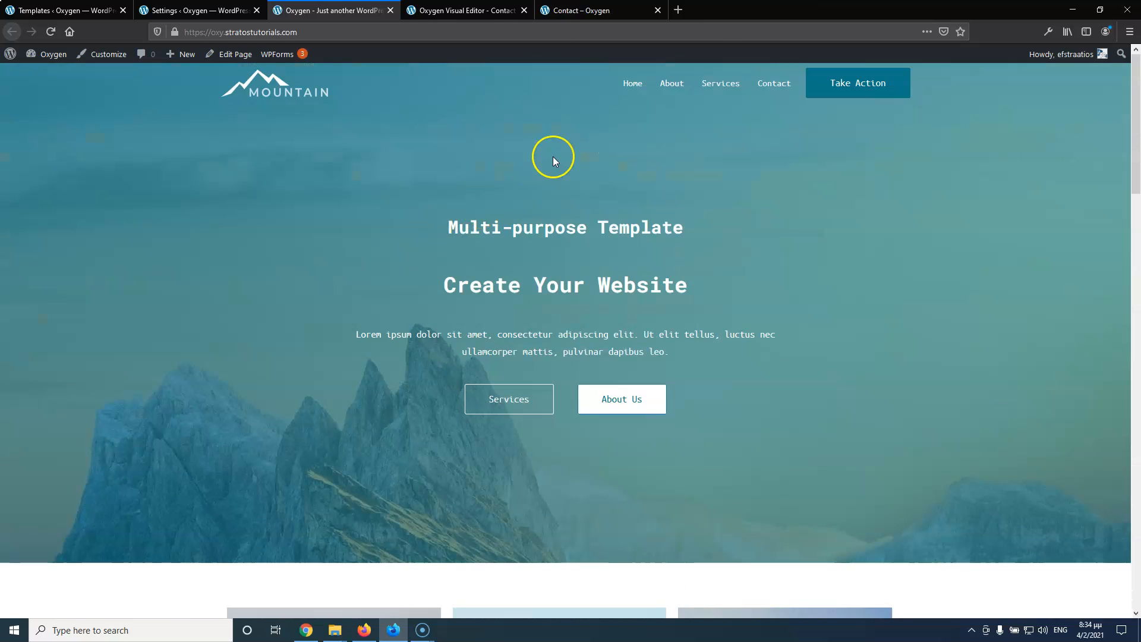
click(673, 89)
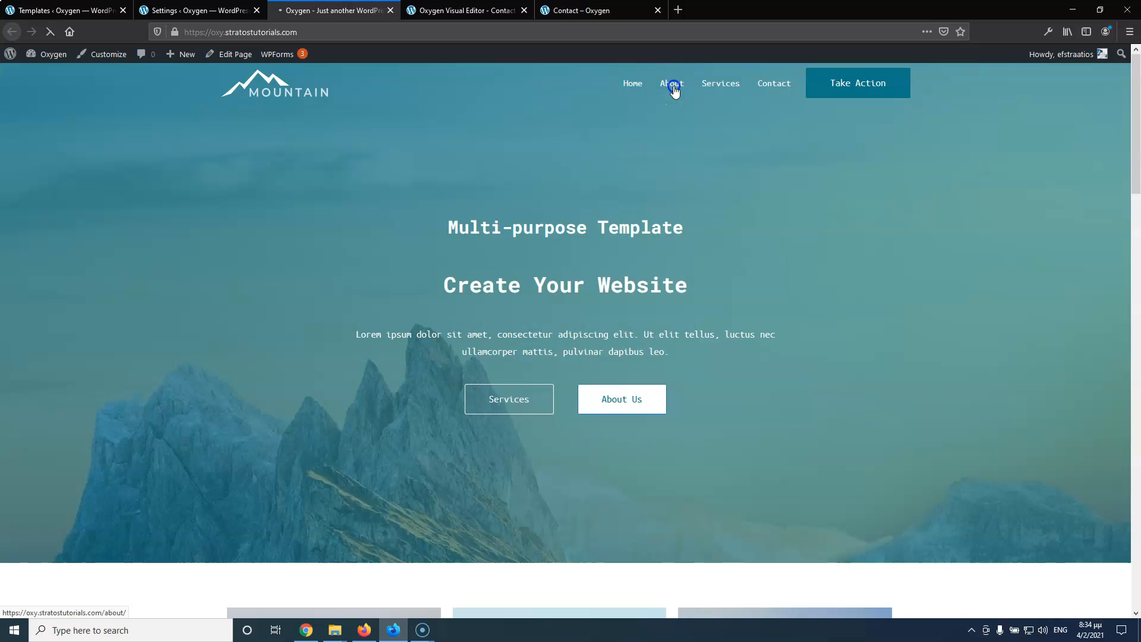
scroll(461, 387, down, 8)
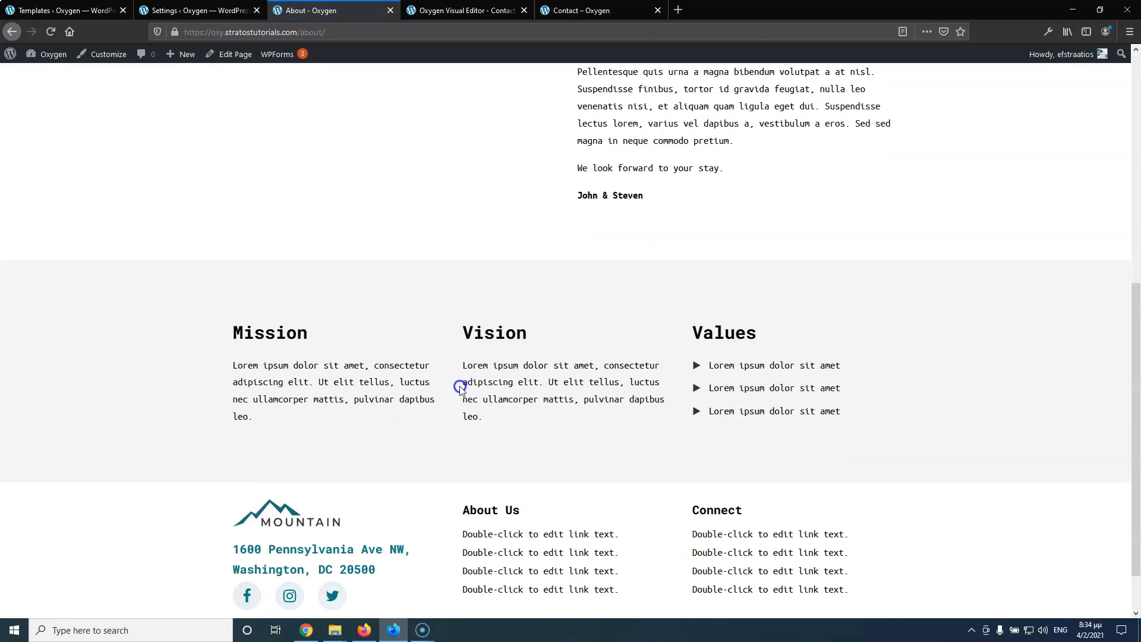
scroll(461, 386, up, 10)
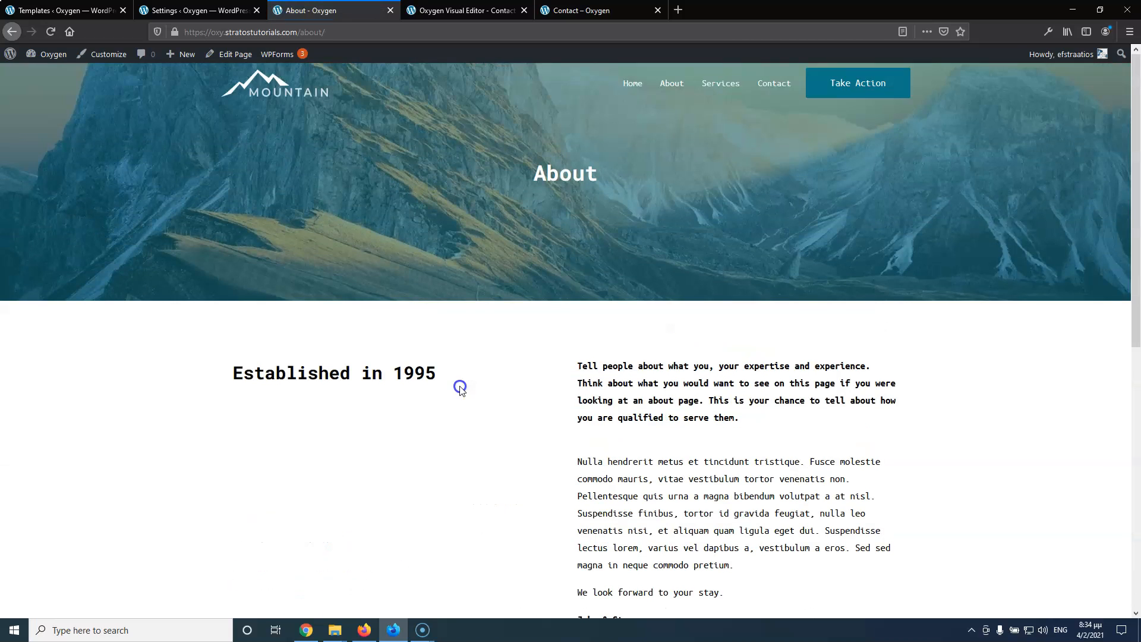
click(723, 84)
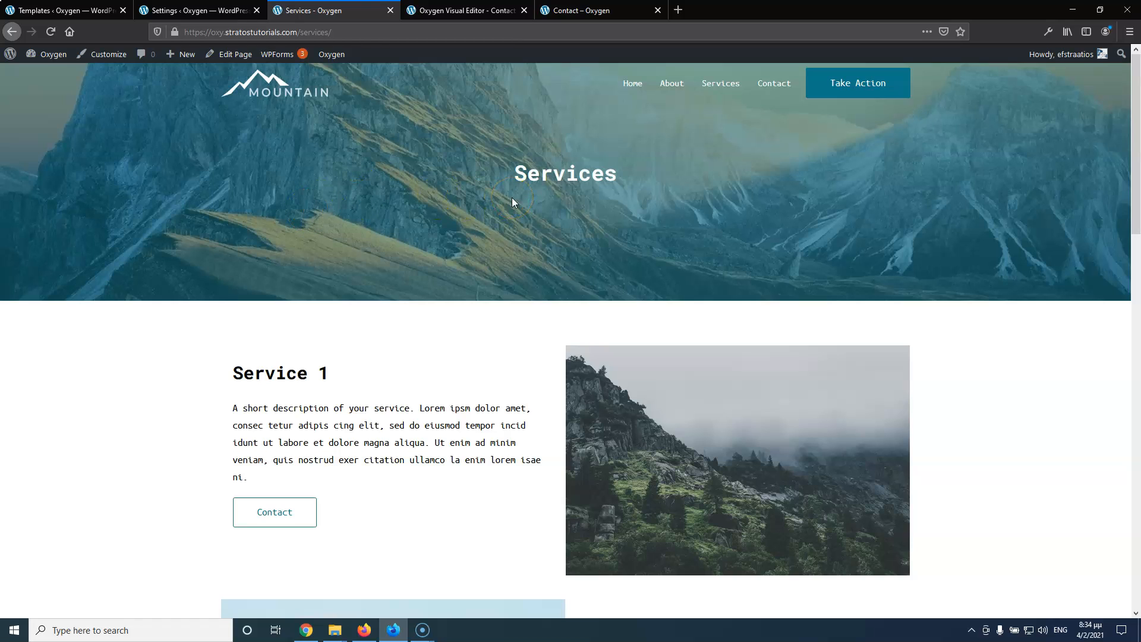
Select the Contact heading in the visual editor and compare the header section with the reference contact page
click(485, 12)
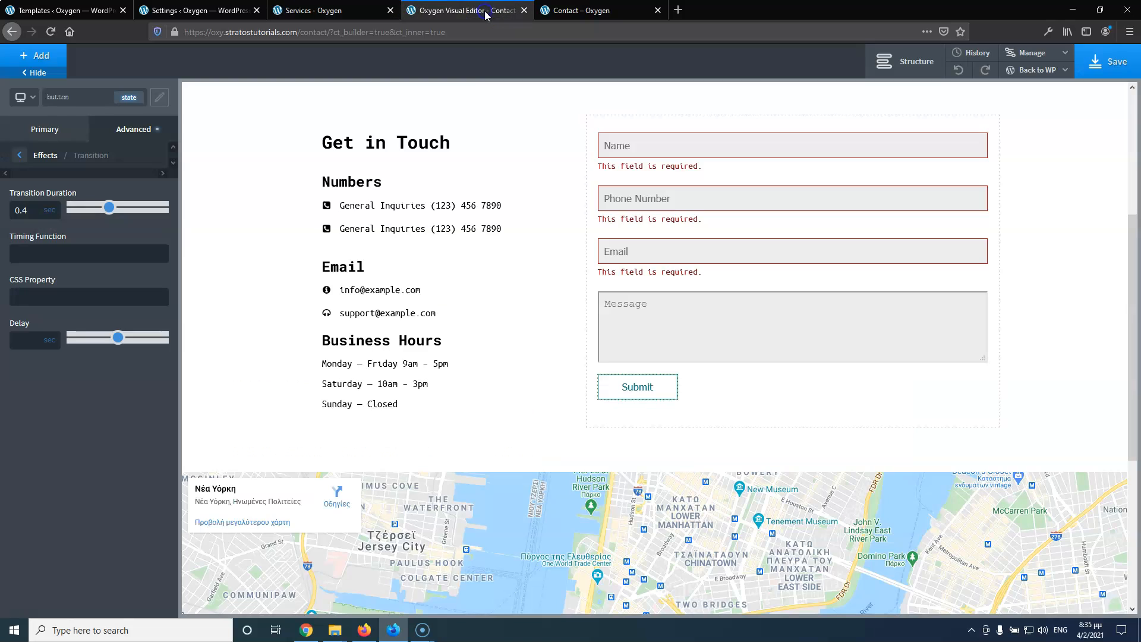
scroll(490, 177, up, 4)
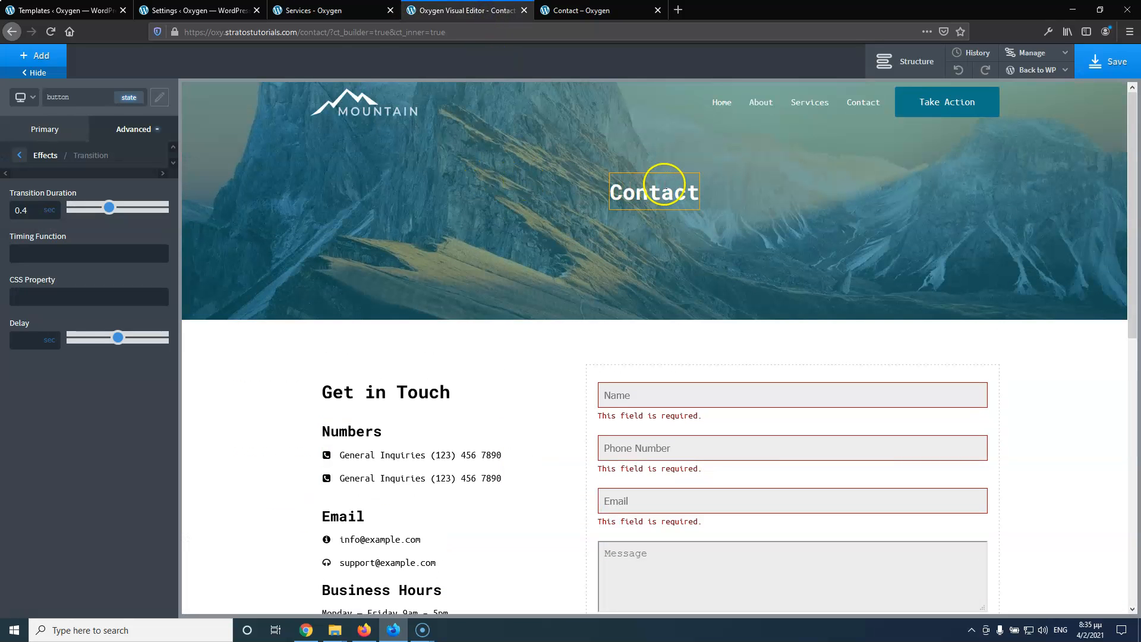
click(656, 189)
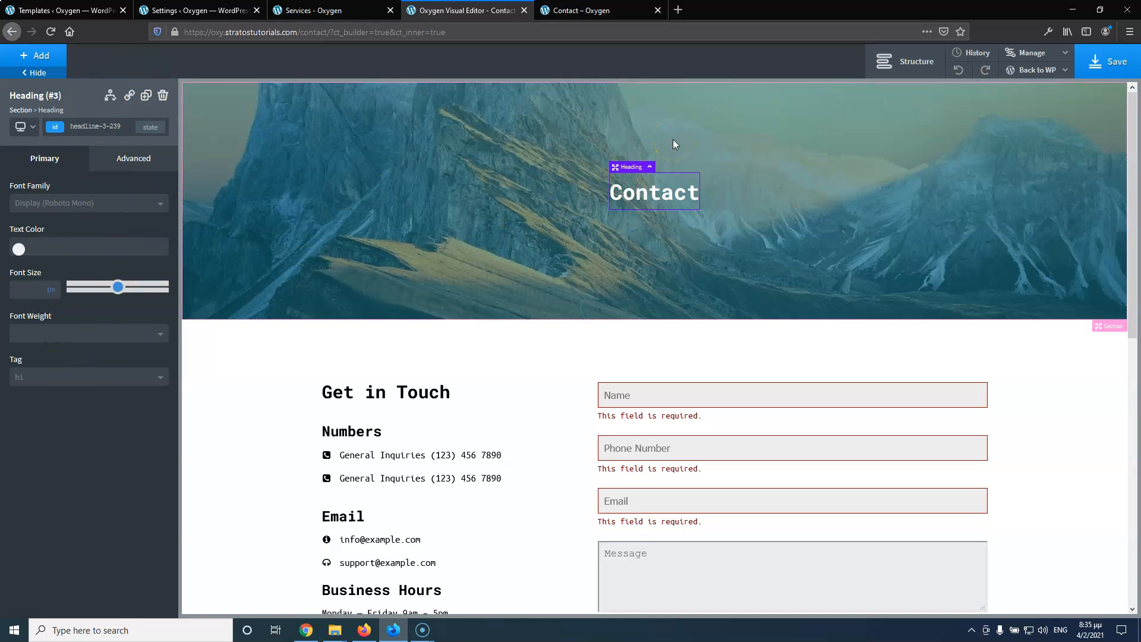
click(603, 12)
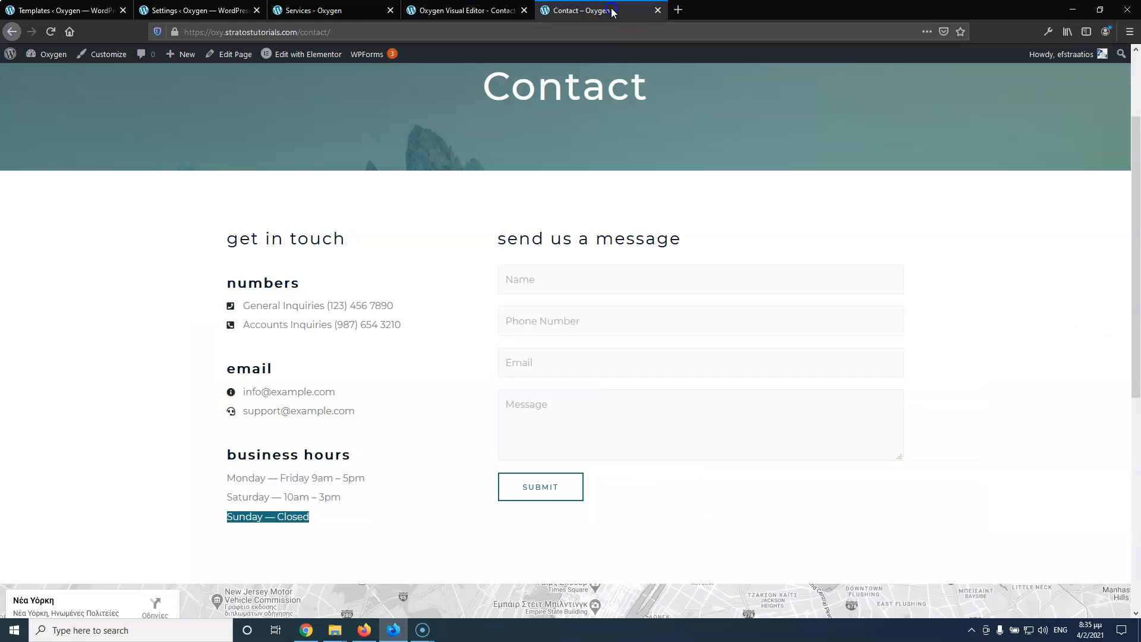
scroll(443, 170, up, 2)
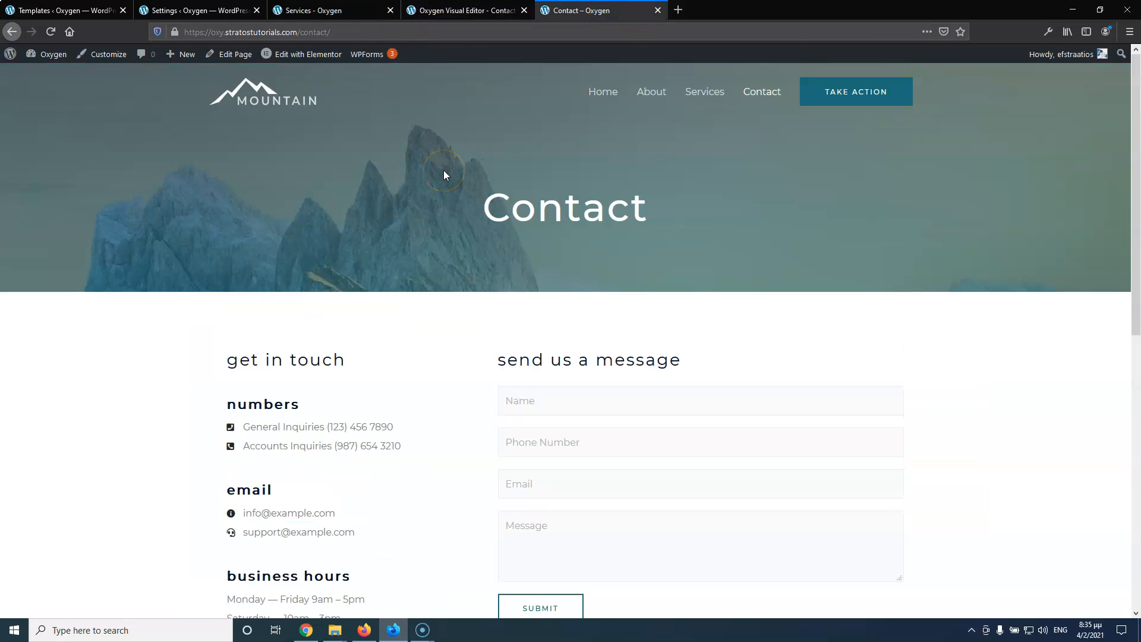